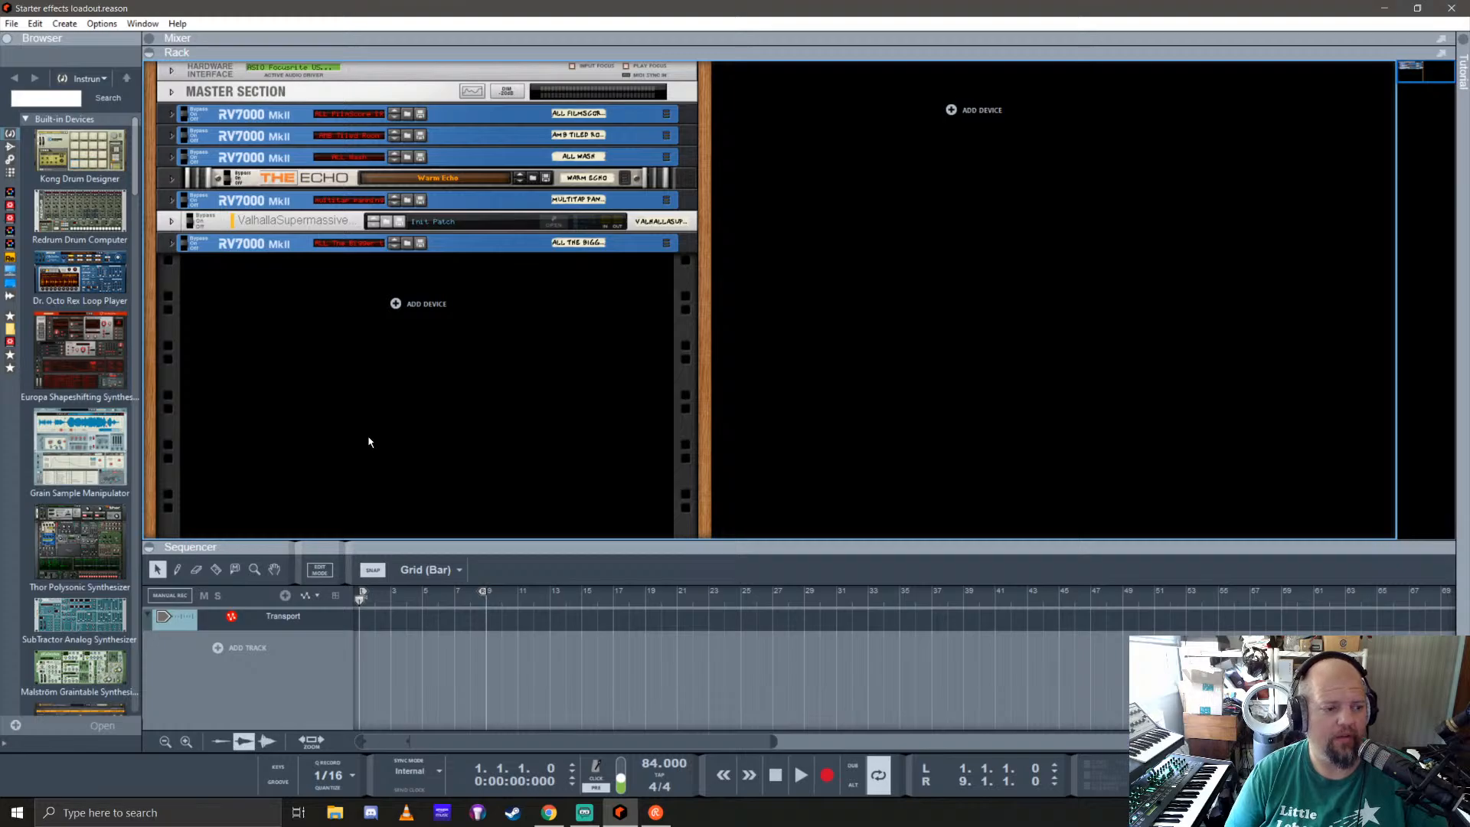
pyautogui.scroll(-10, 57, 363)
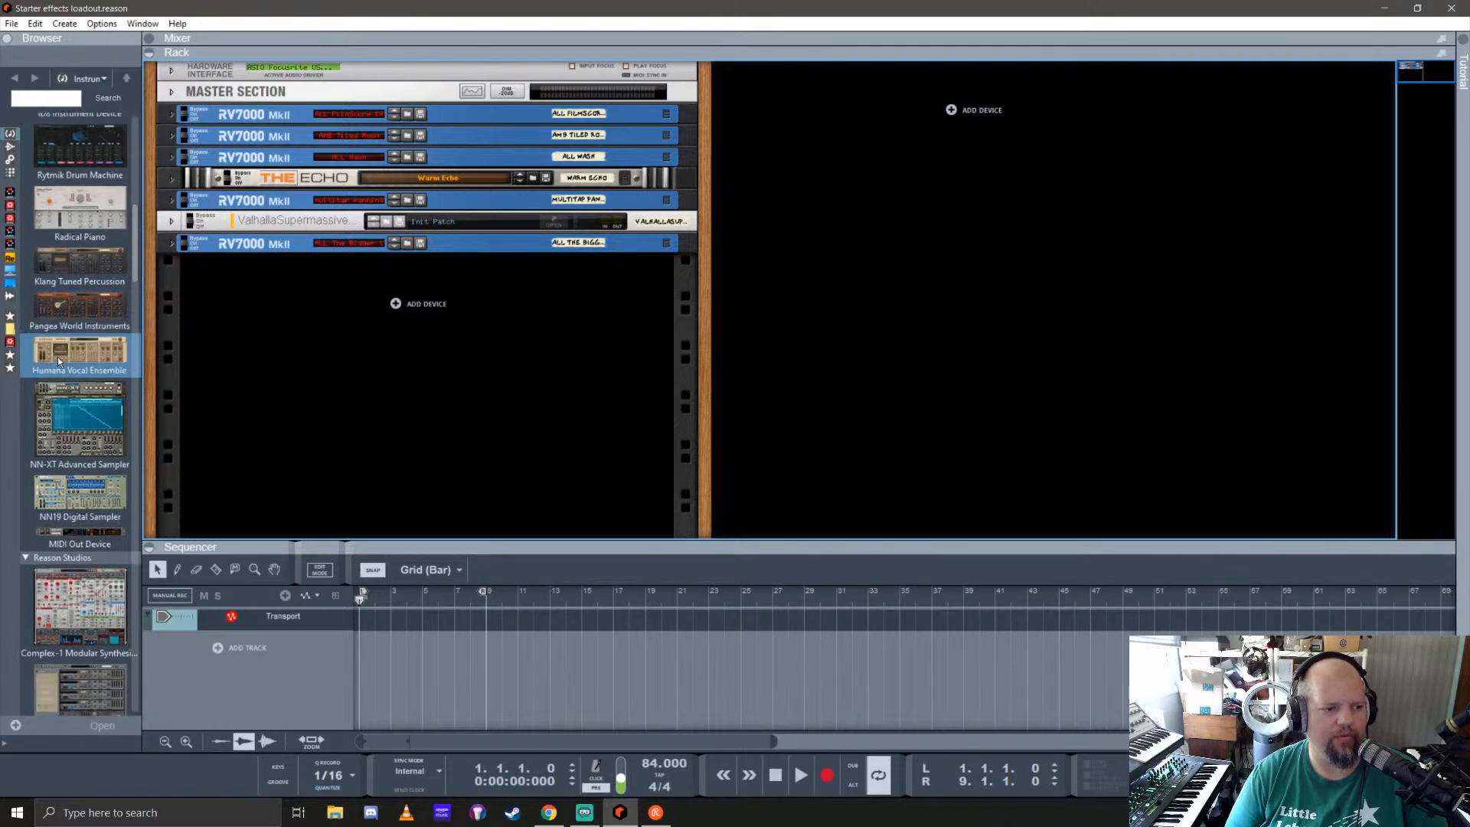
pyautogui.scroll(-10, 57, 357)
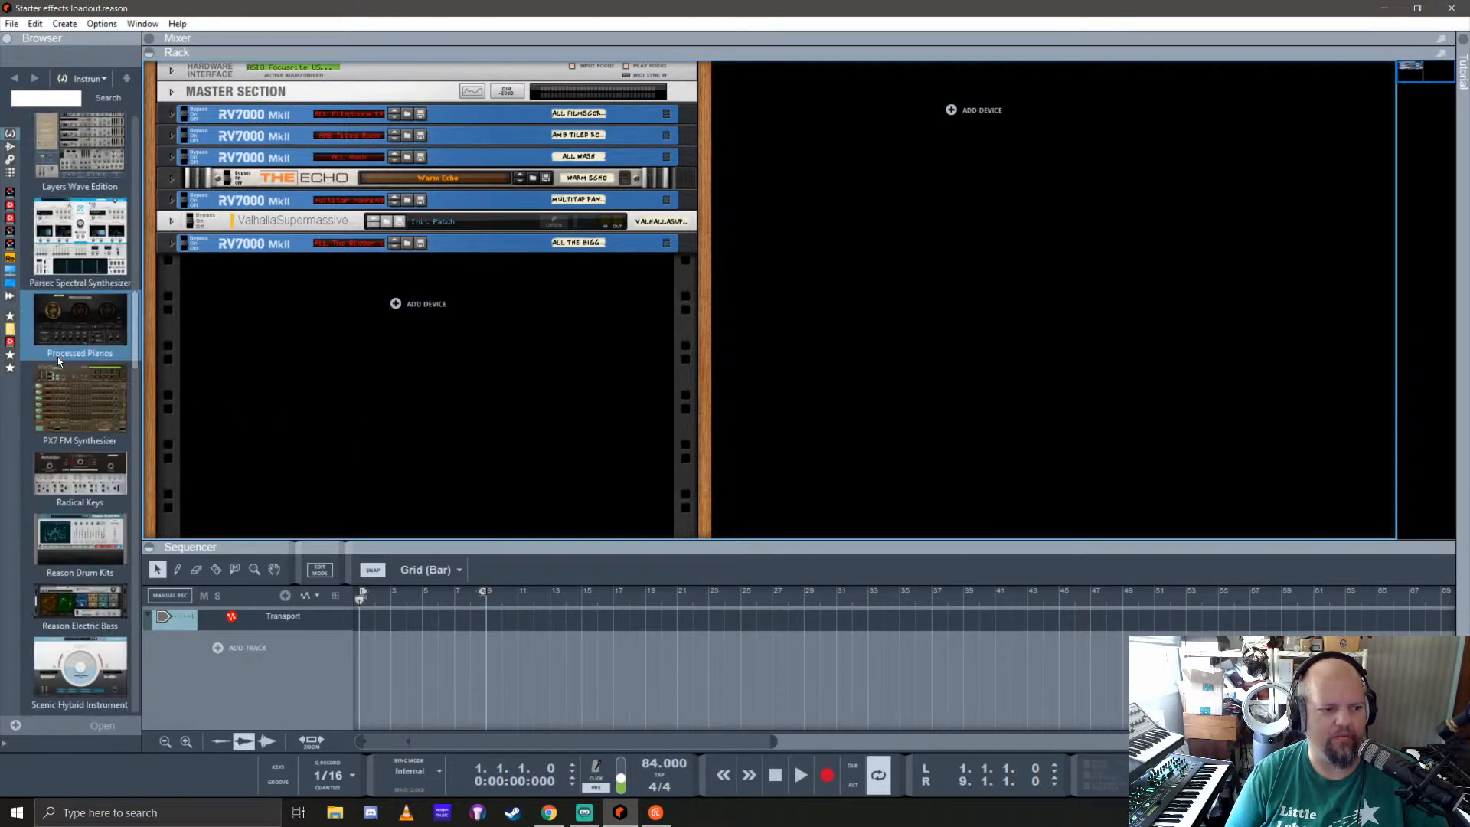
pyautogui.scroll(-5, 57, 357)
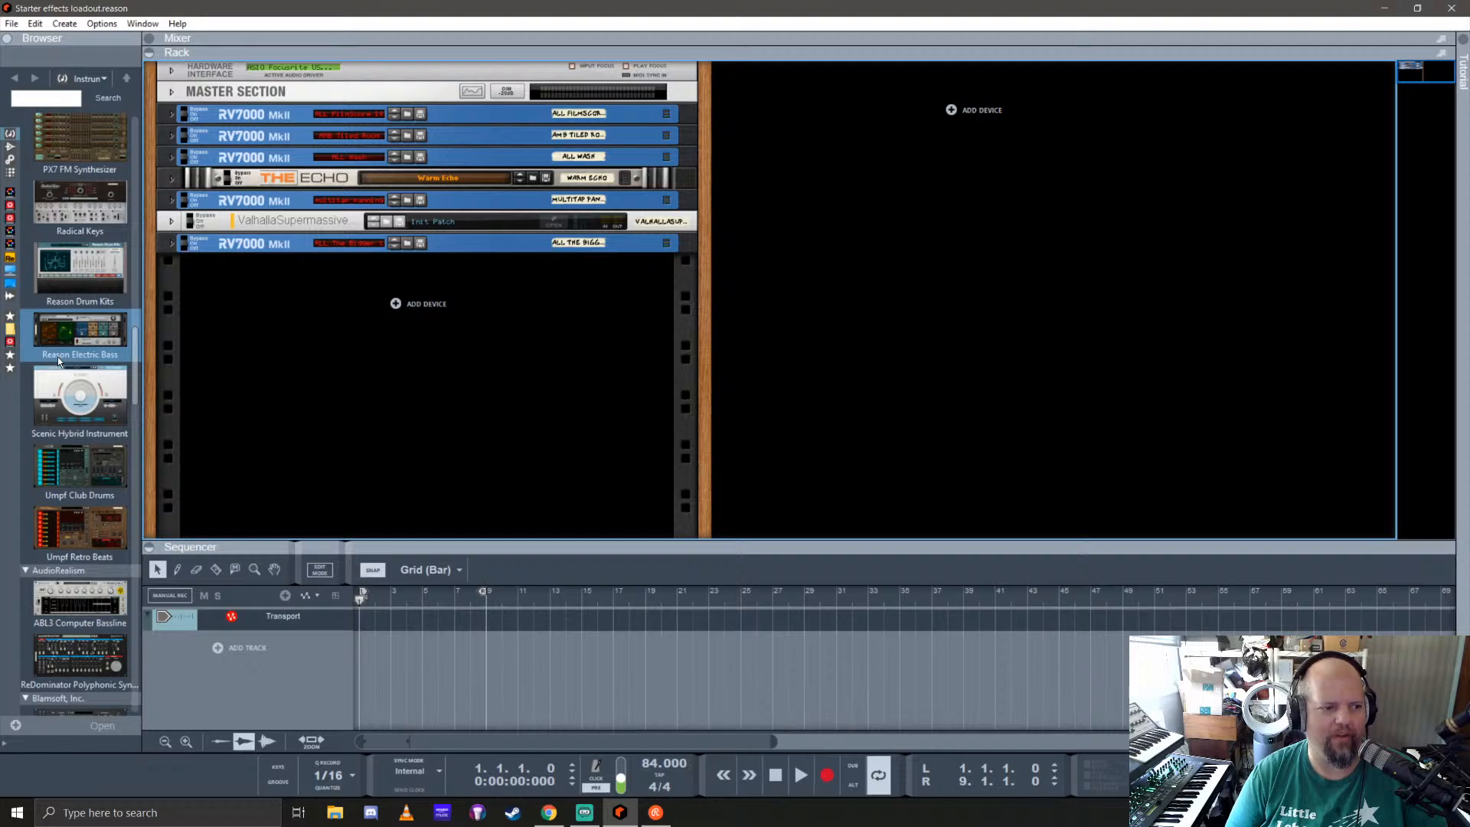
pyautogui.scroll(-5, 57, 357)
pyautogui.scroll(-5, 57, 357)
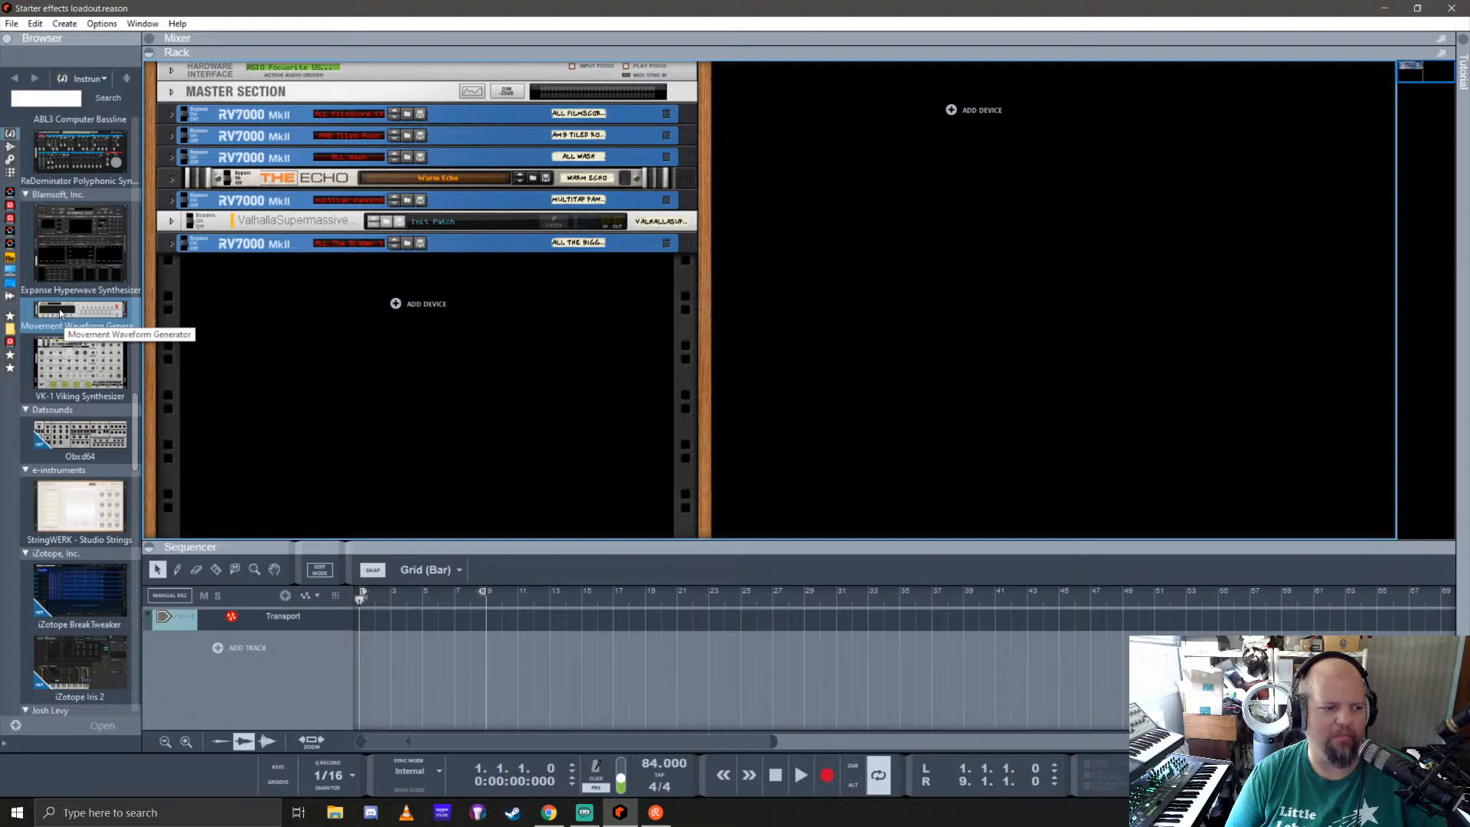
pyautogui.moveTo(59, 312); pyautogui.dragTo(378, 410)
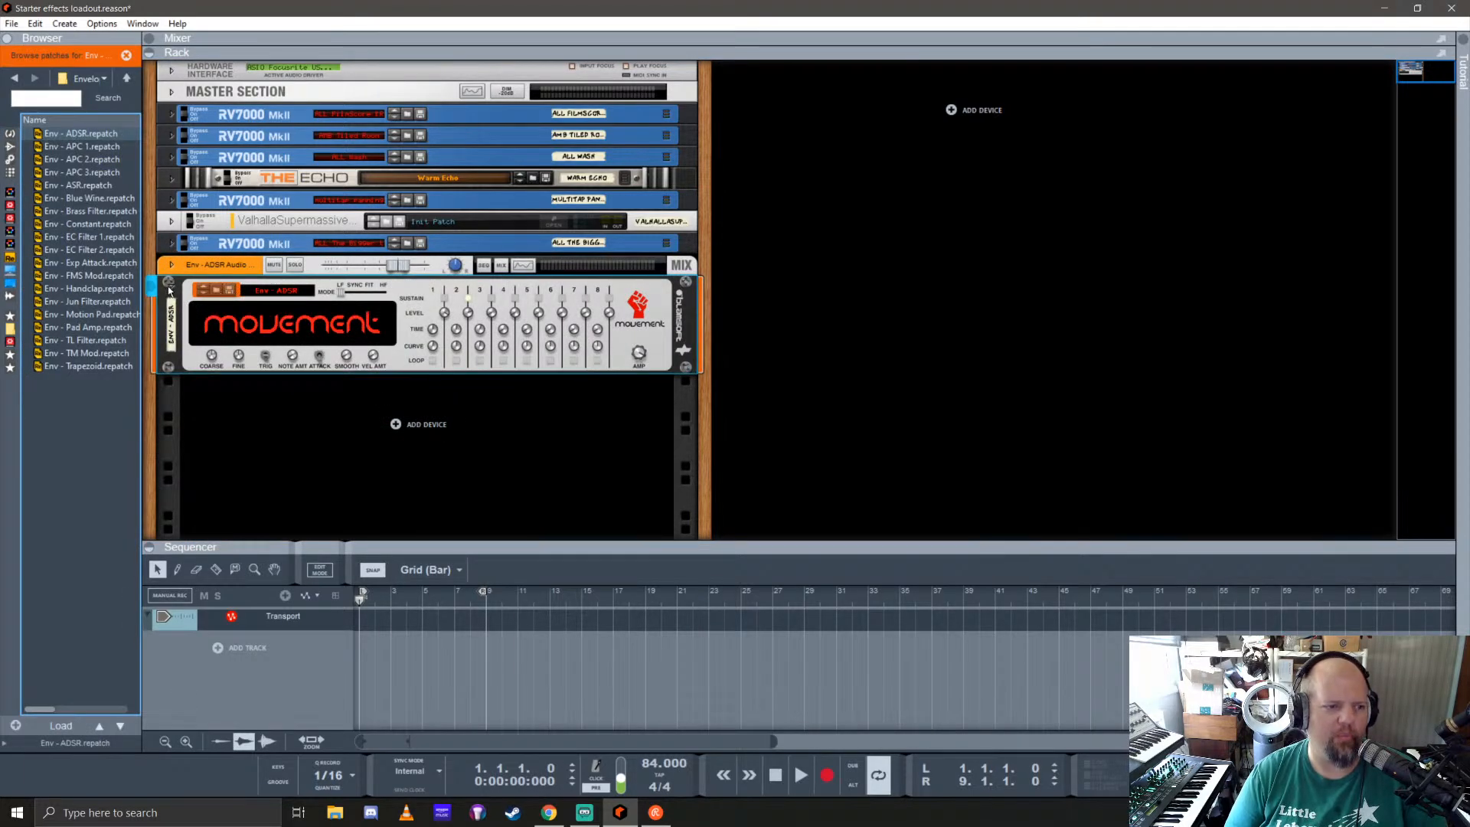
pyautogui.click(205, 264)
pyautogui.press('Delete')
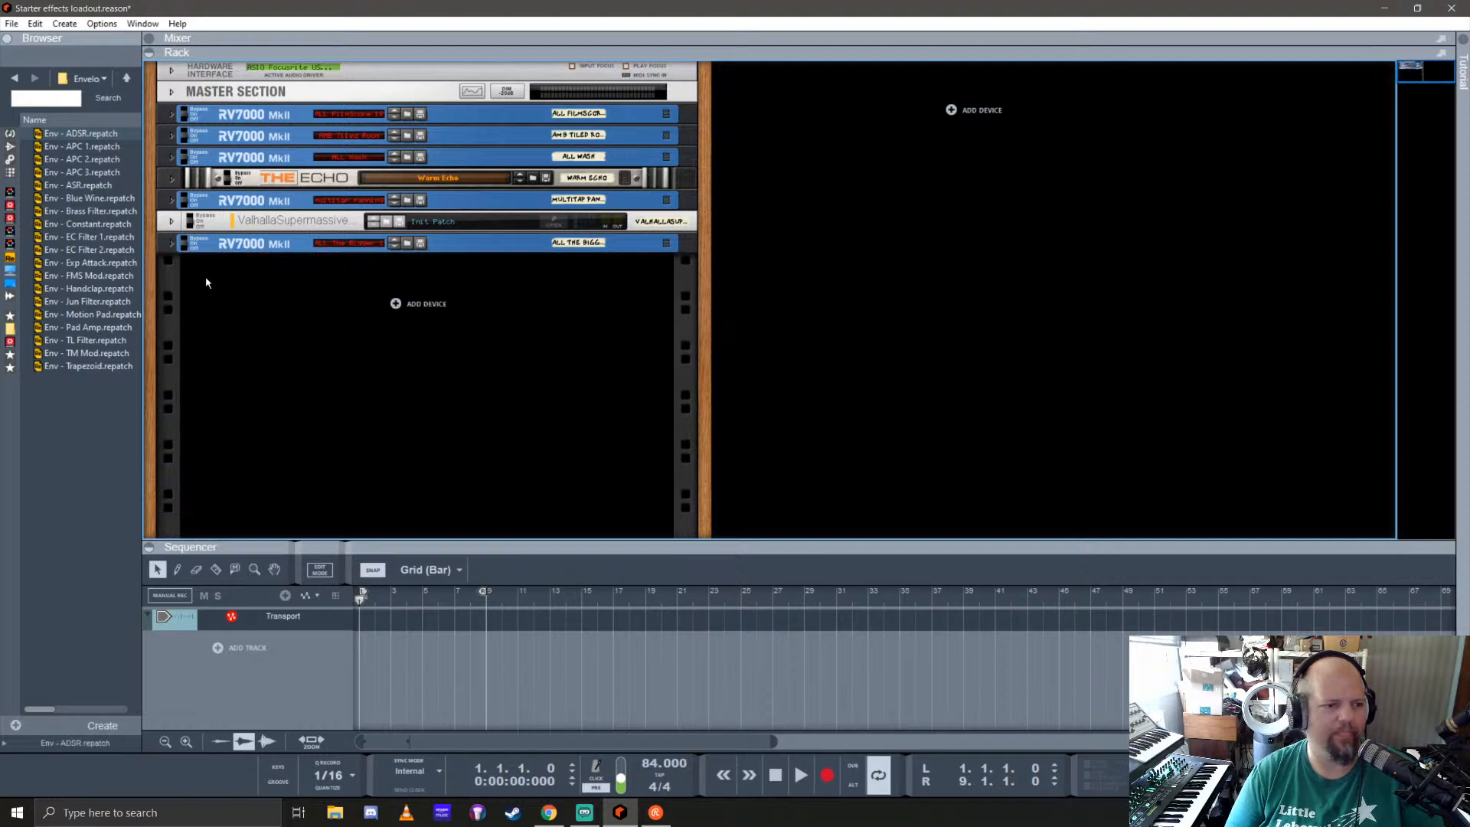
# Step: Find the Serum_x64 instrument among the instrument devices and add it to the rack below the effects
pyautogui.click(11, 135)
pyautogui.scroll(-5, 75, 498)
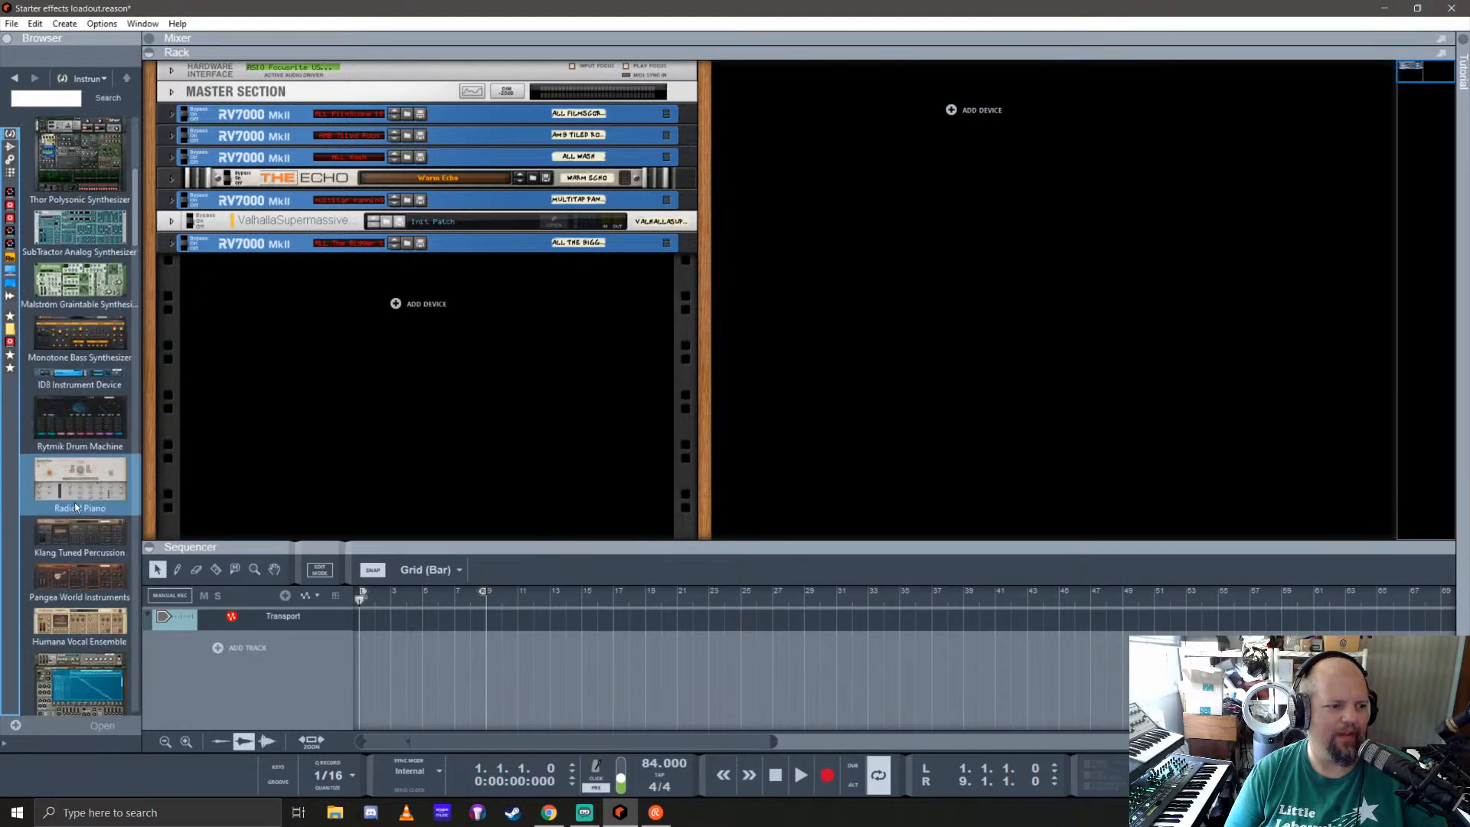
pyautogui.scroll(-8, 75, 497)
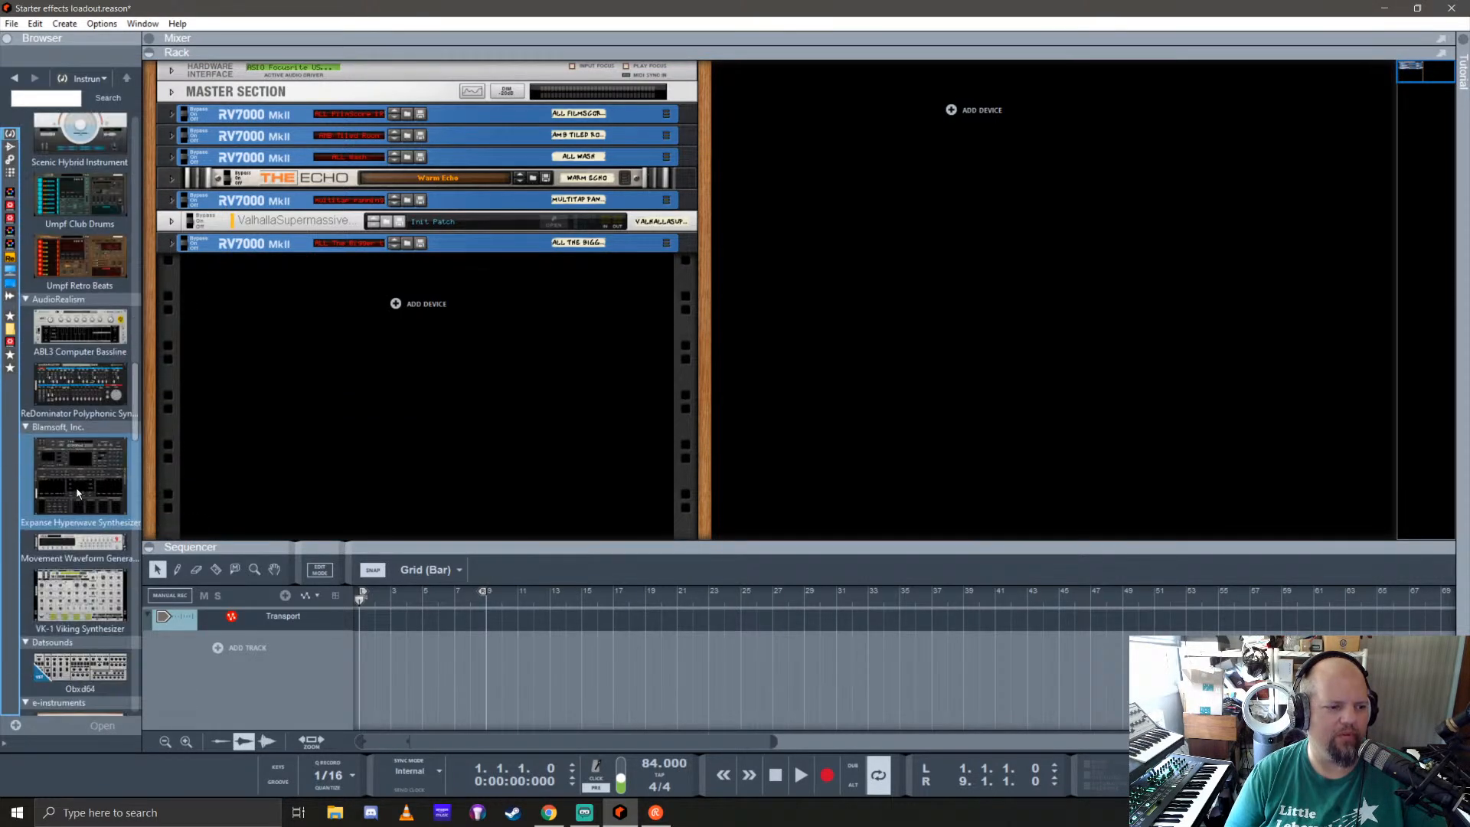
pyautogui.scroll(-4, 81, 430)
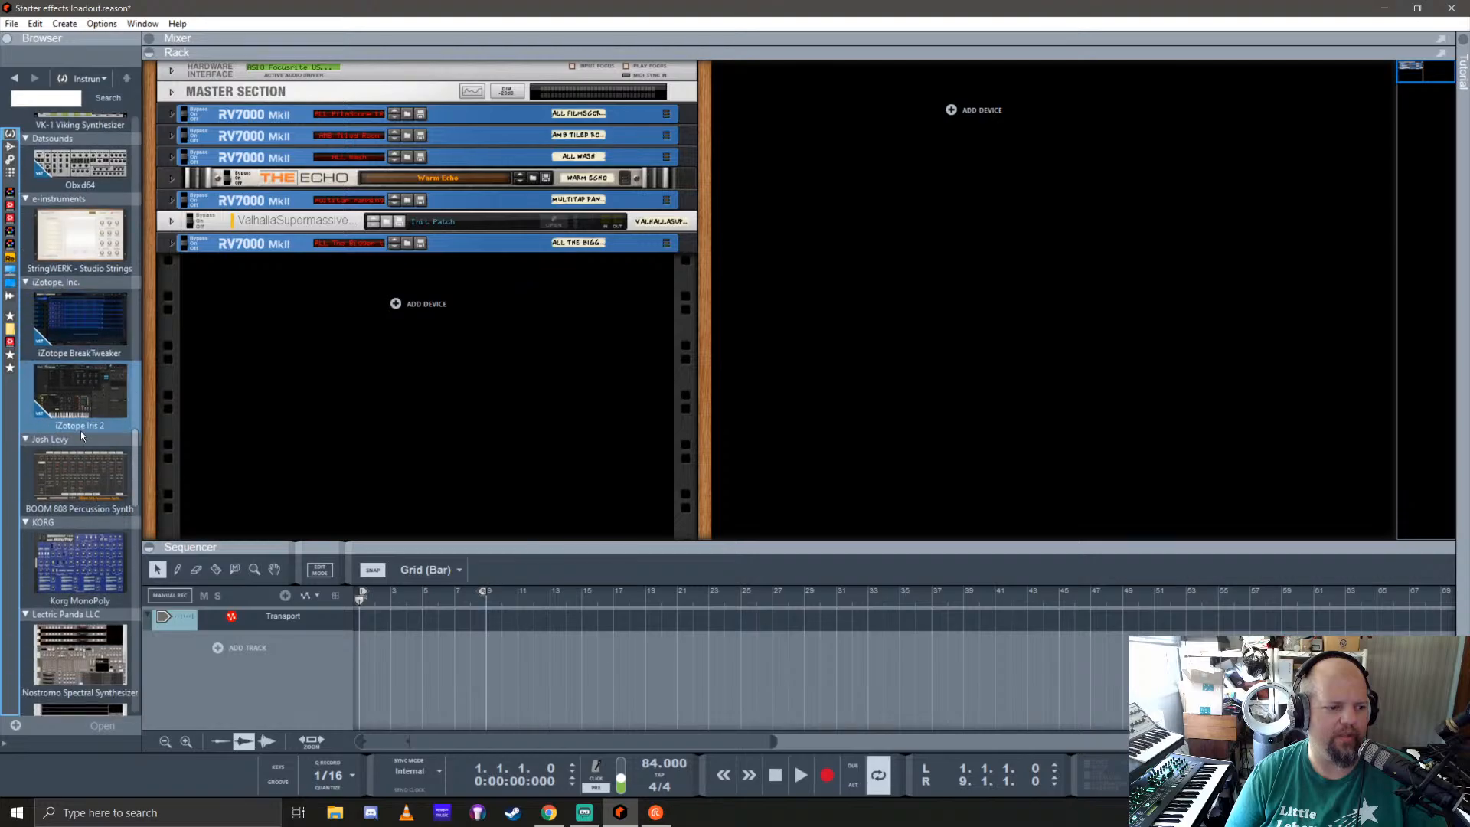
pyautogui.scroll(-4, 89, 412)
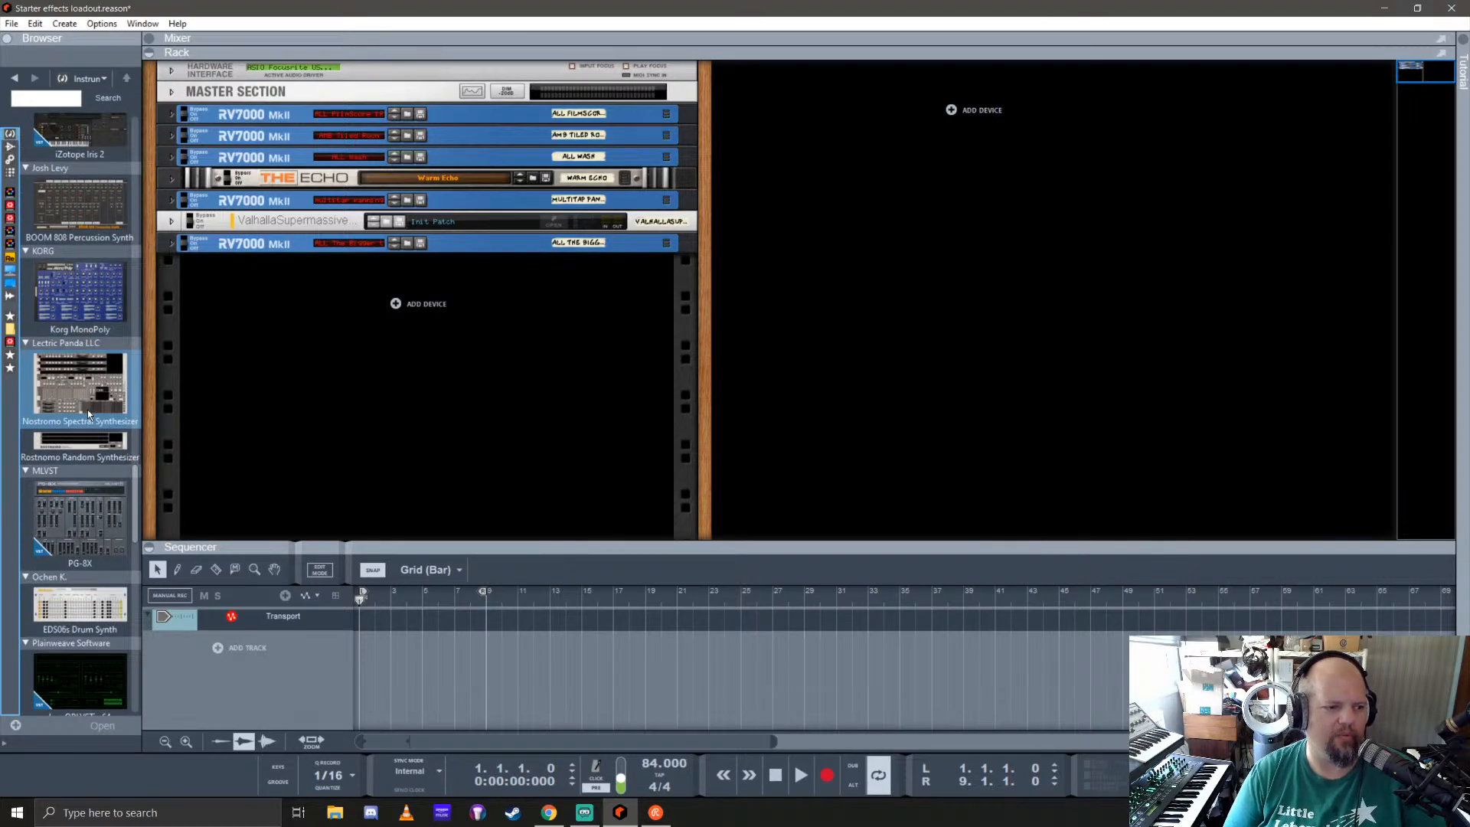
pyautogui.scroll(-4, 88, 410)
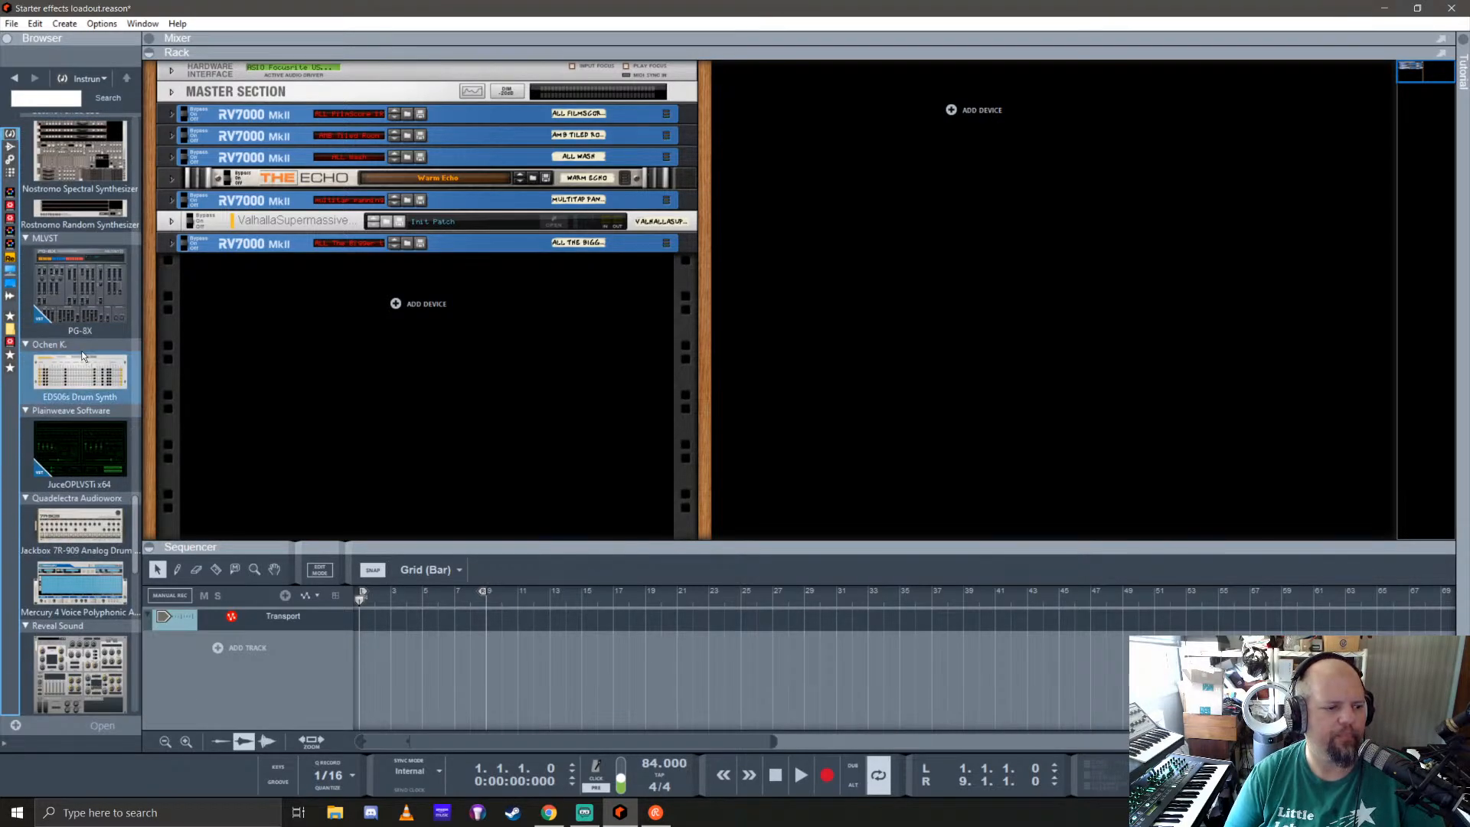
pyautogui.scroll(-3, 82, 356)
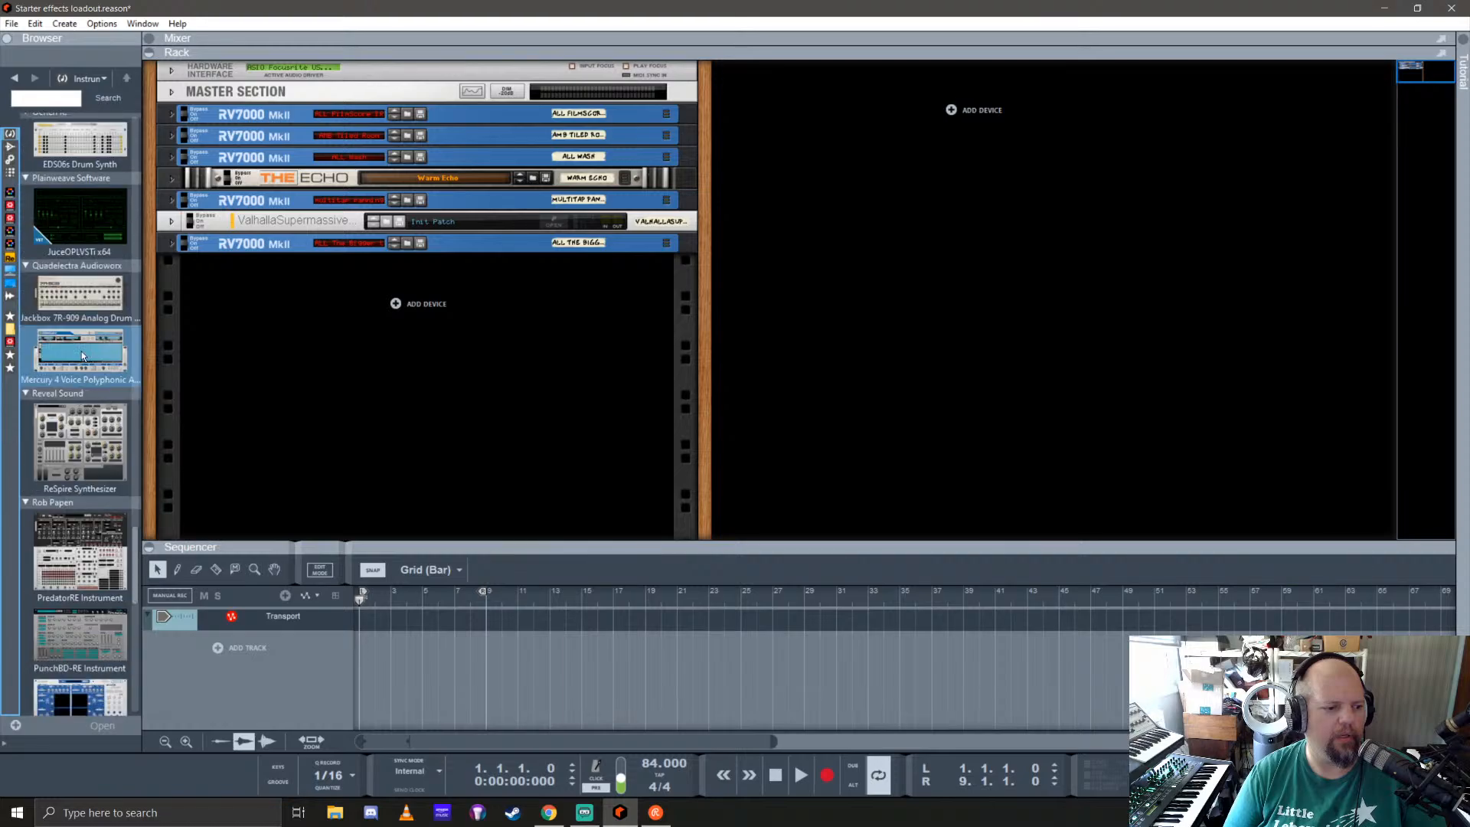
pyautogui.scroll(-3, 82, 355)
pyautogui.scroll(-3, 82, 355)
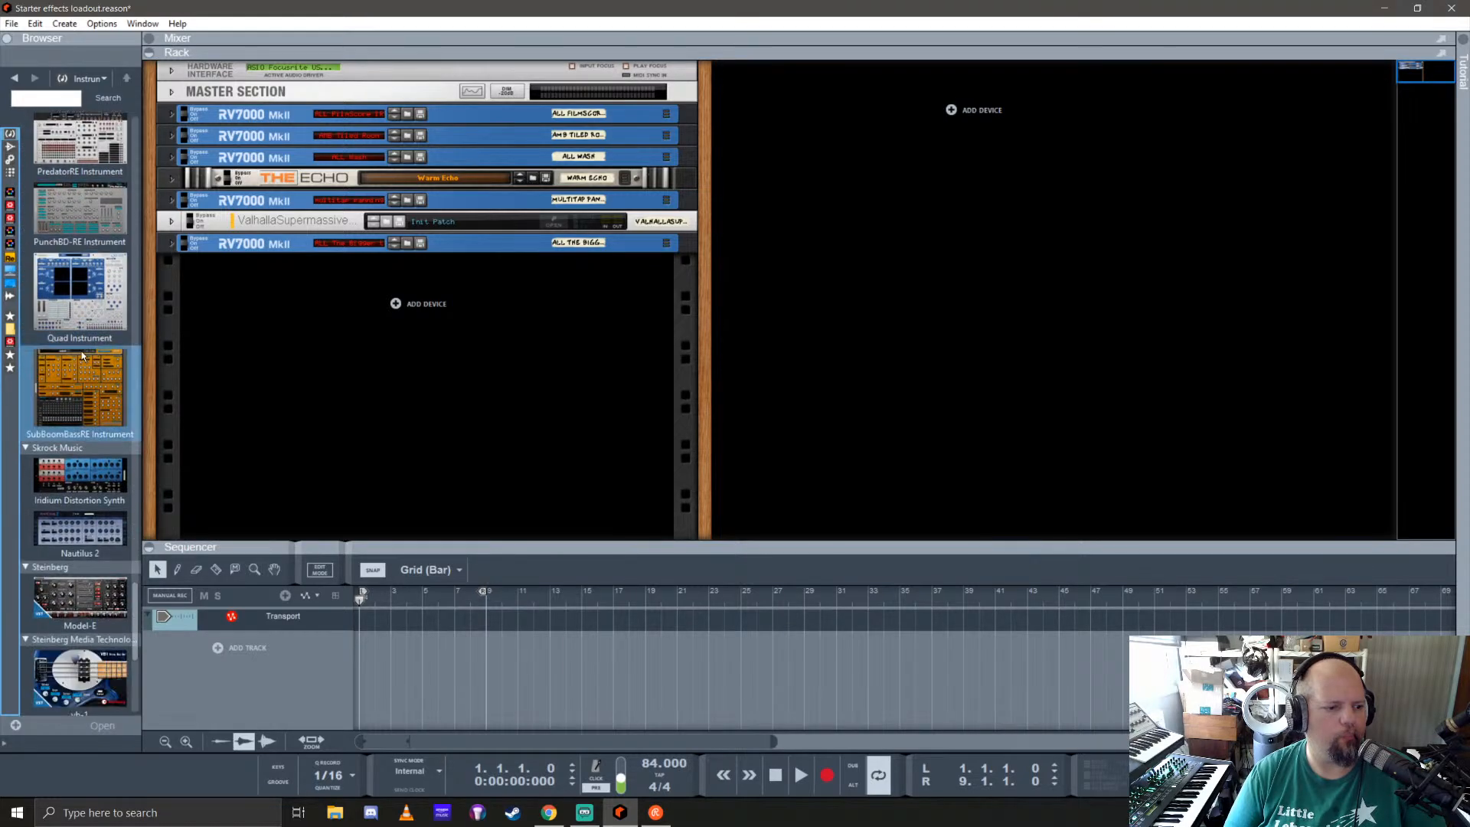
pyautogui.scroll(-3, 82, 355)
pyautogui.scroll(-3, 82, 356)
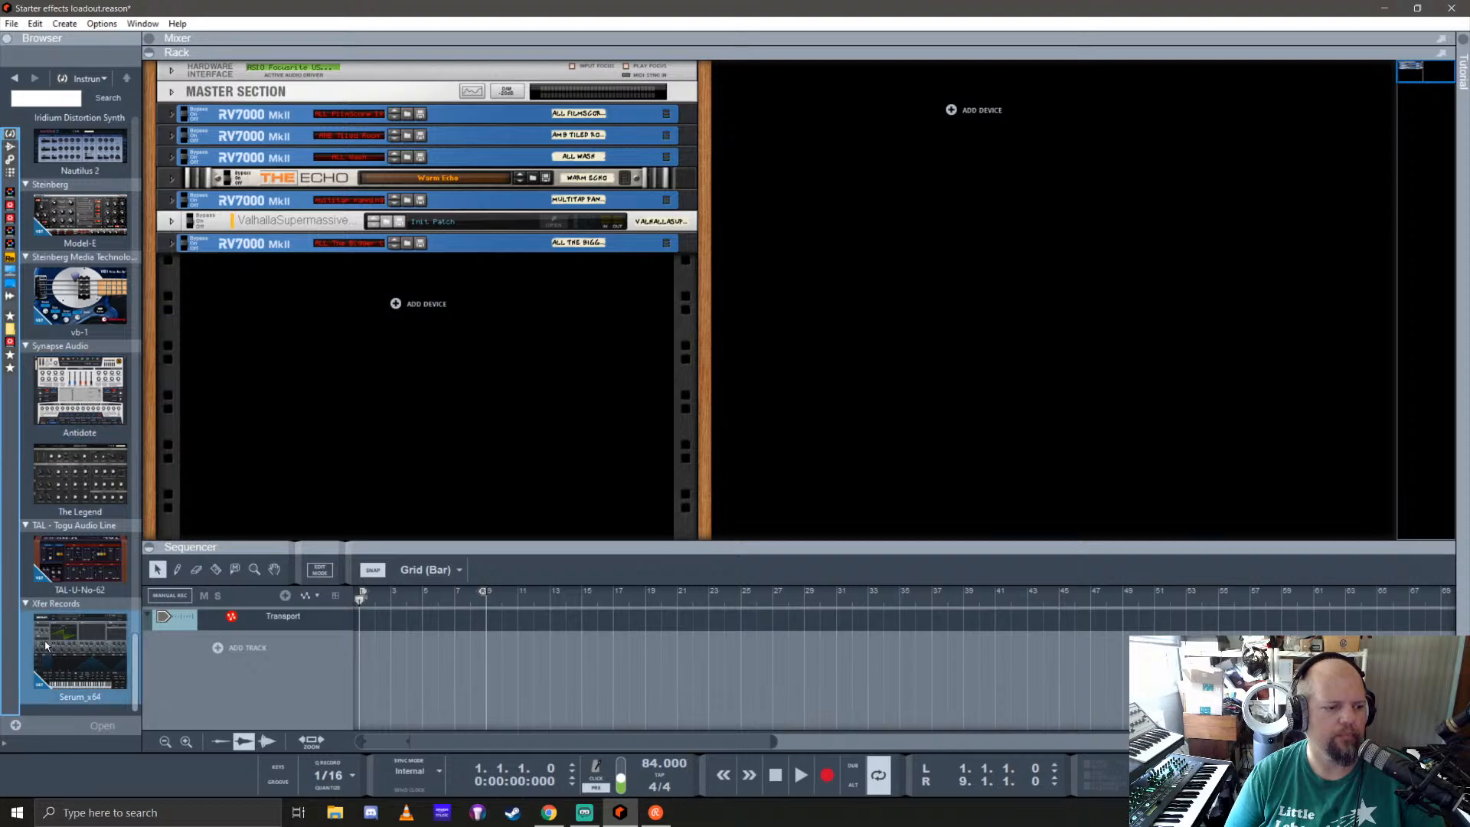
pyautogui.moveTo(80, 651); pyautogui.dragTo(471, 405)
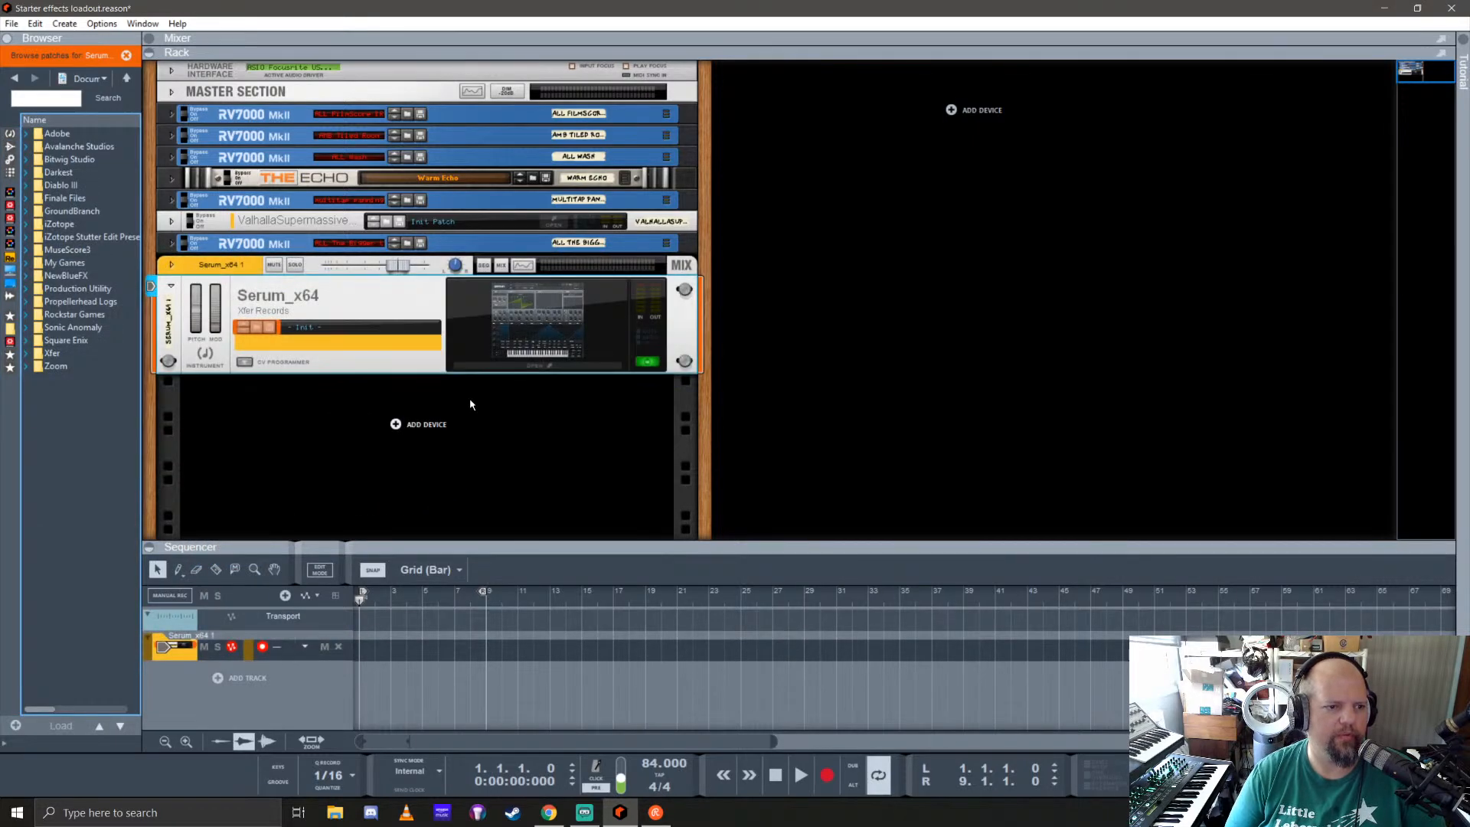
# Step: Load the medium reverb preset Swelling Synth Verb in ValhallaSupermassive and close its plugin window
pyautogui.click(570, 222)
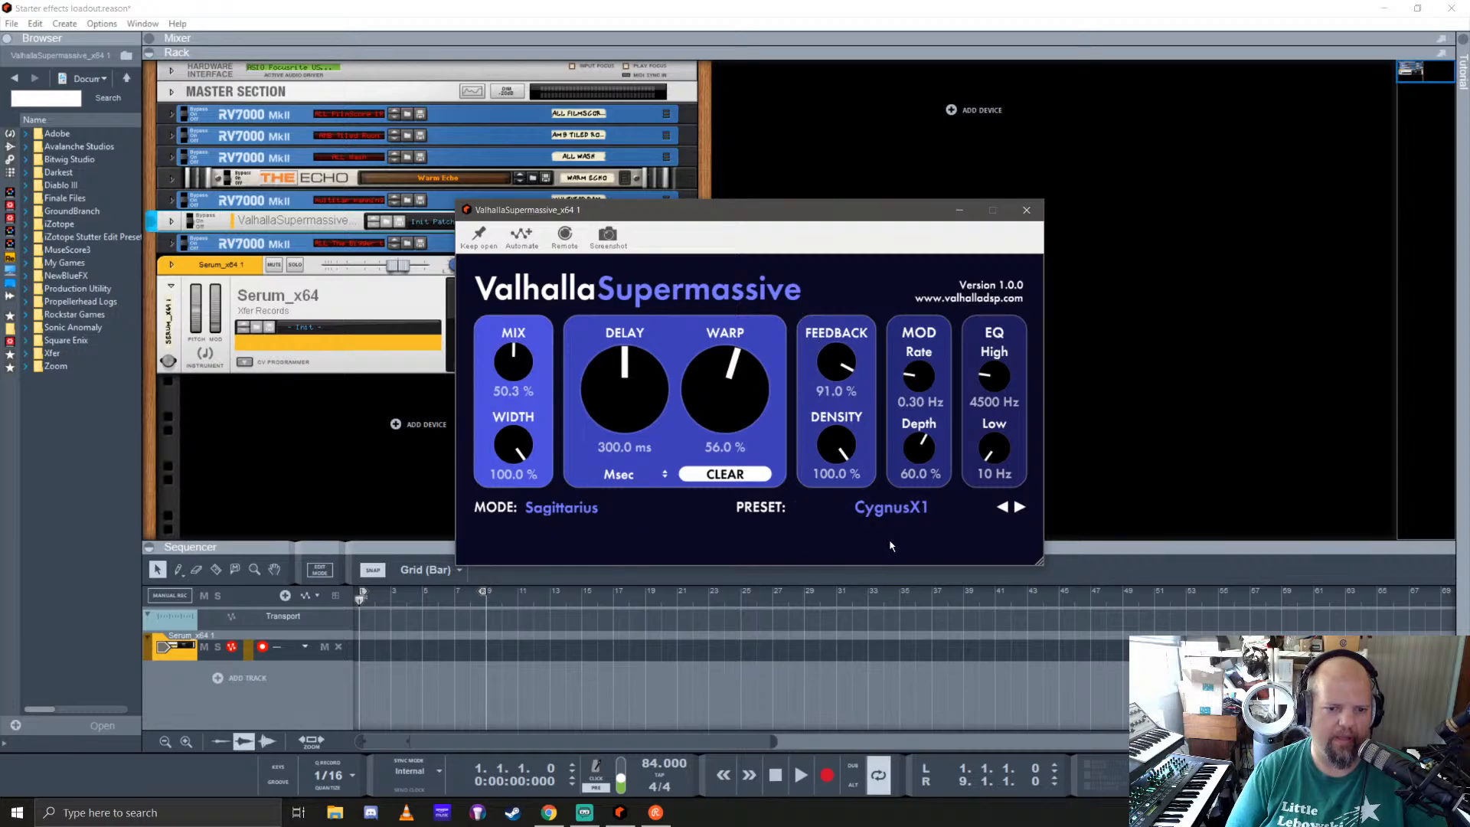
pyautogui.click(905, 507)
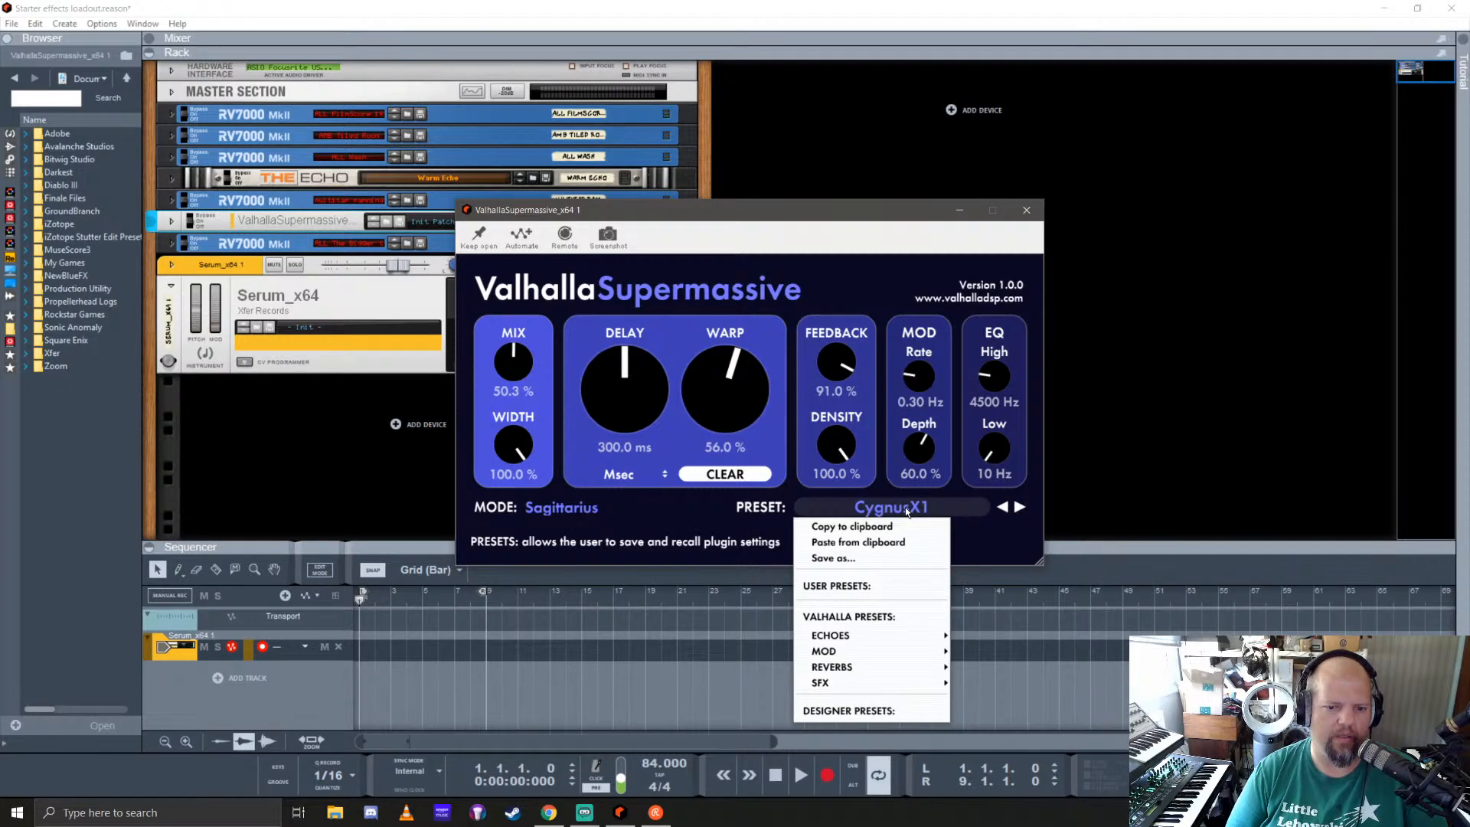
pyautogui.moveTo(875, 668)
pyautogui.moveTo(994, 669)
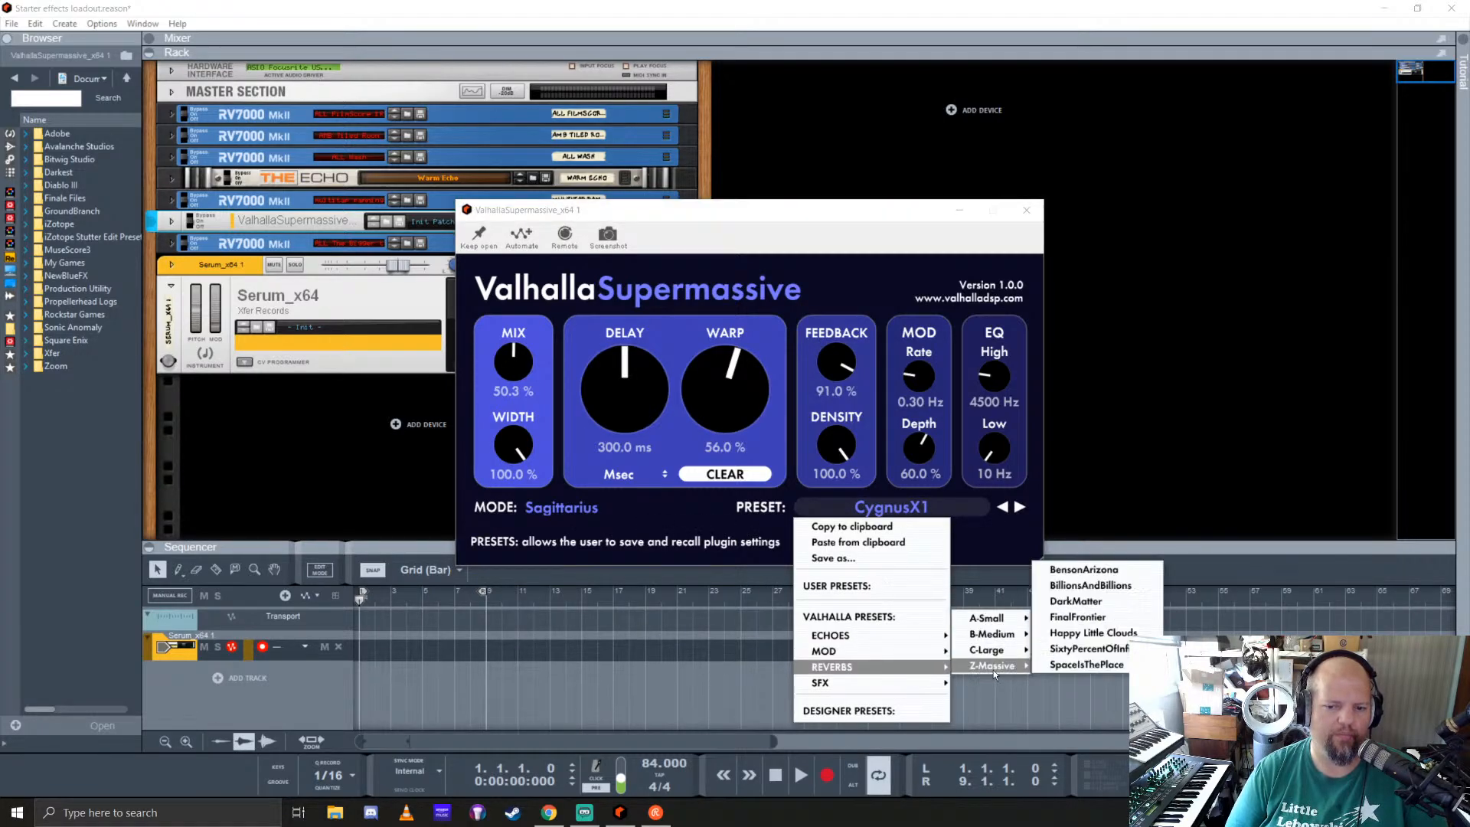
pyautogui.moveTo(999, 634)
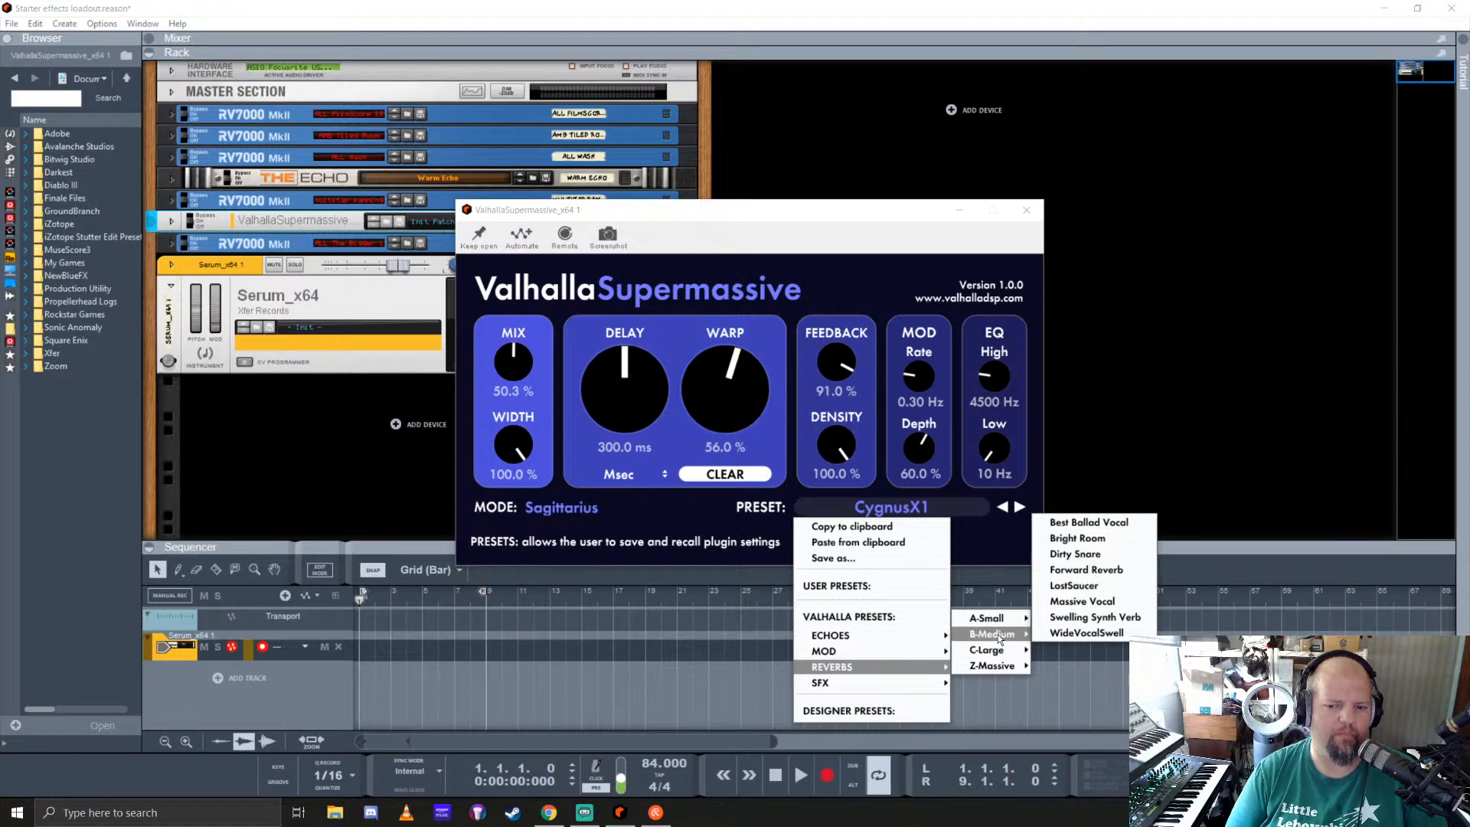
pyautogui.click(1092, 617)
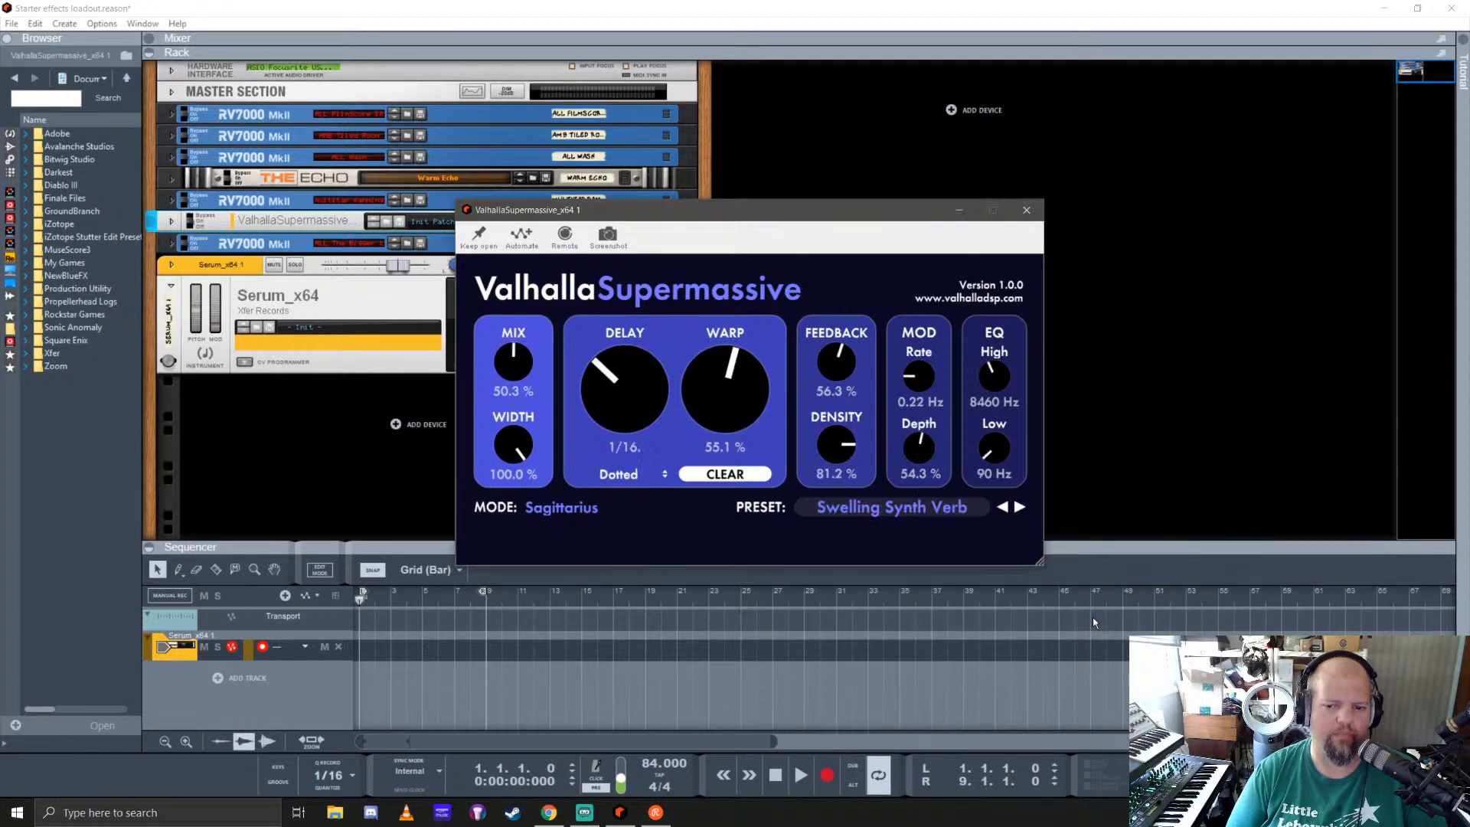
pyautogui.click(1026, 210)
# Step: Open the Serum plugin editor and move it beside the rack devices
pyautogui.click(525, 323)
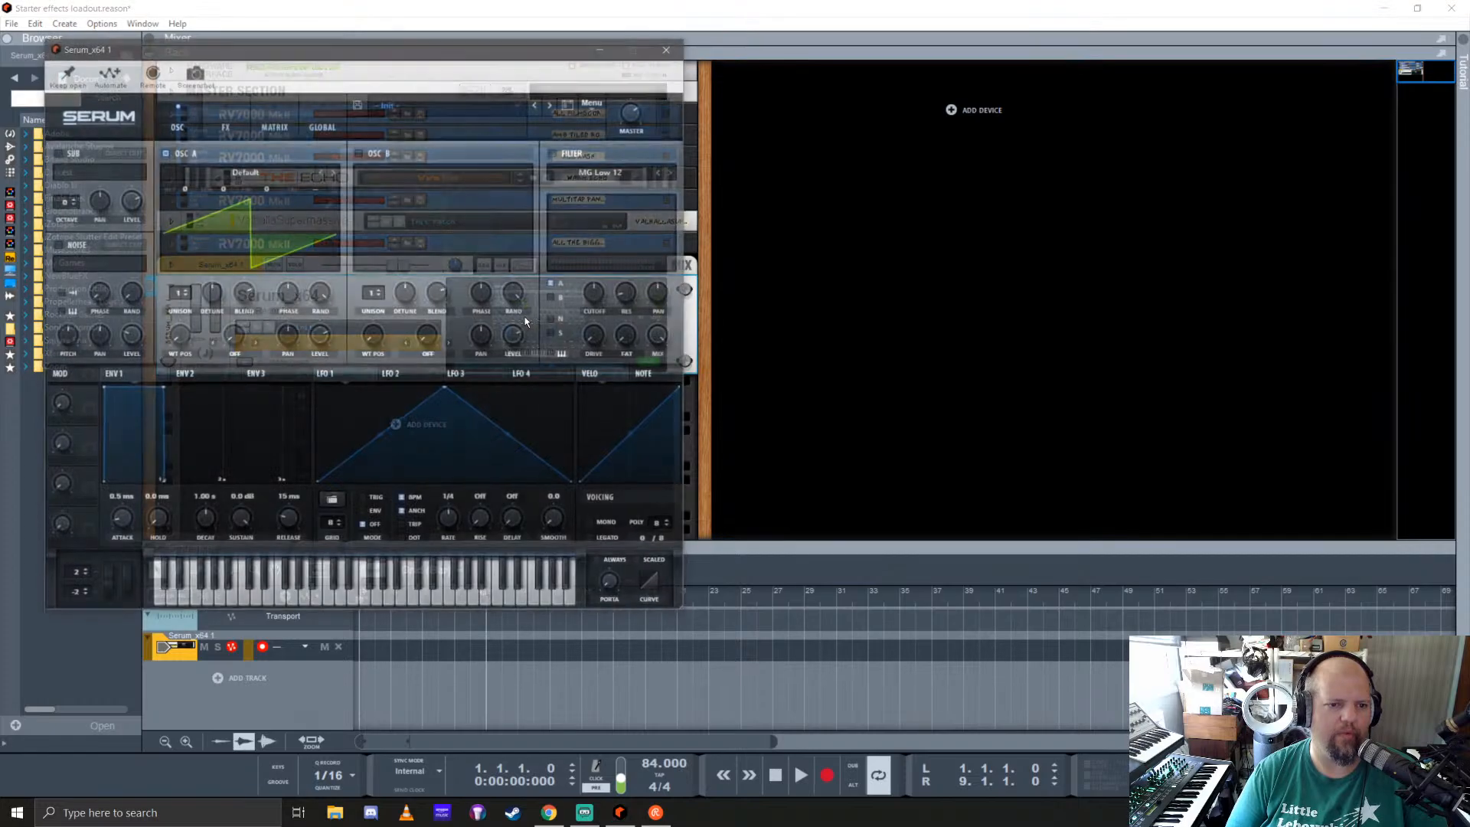
pyautogui.moveTo(416, 55); pyautogui.dragTo(1068, 126)
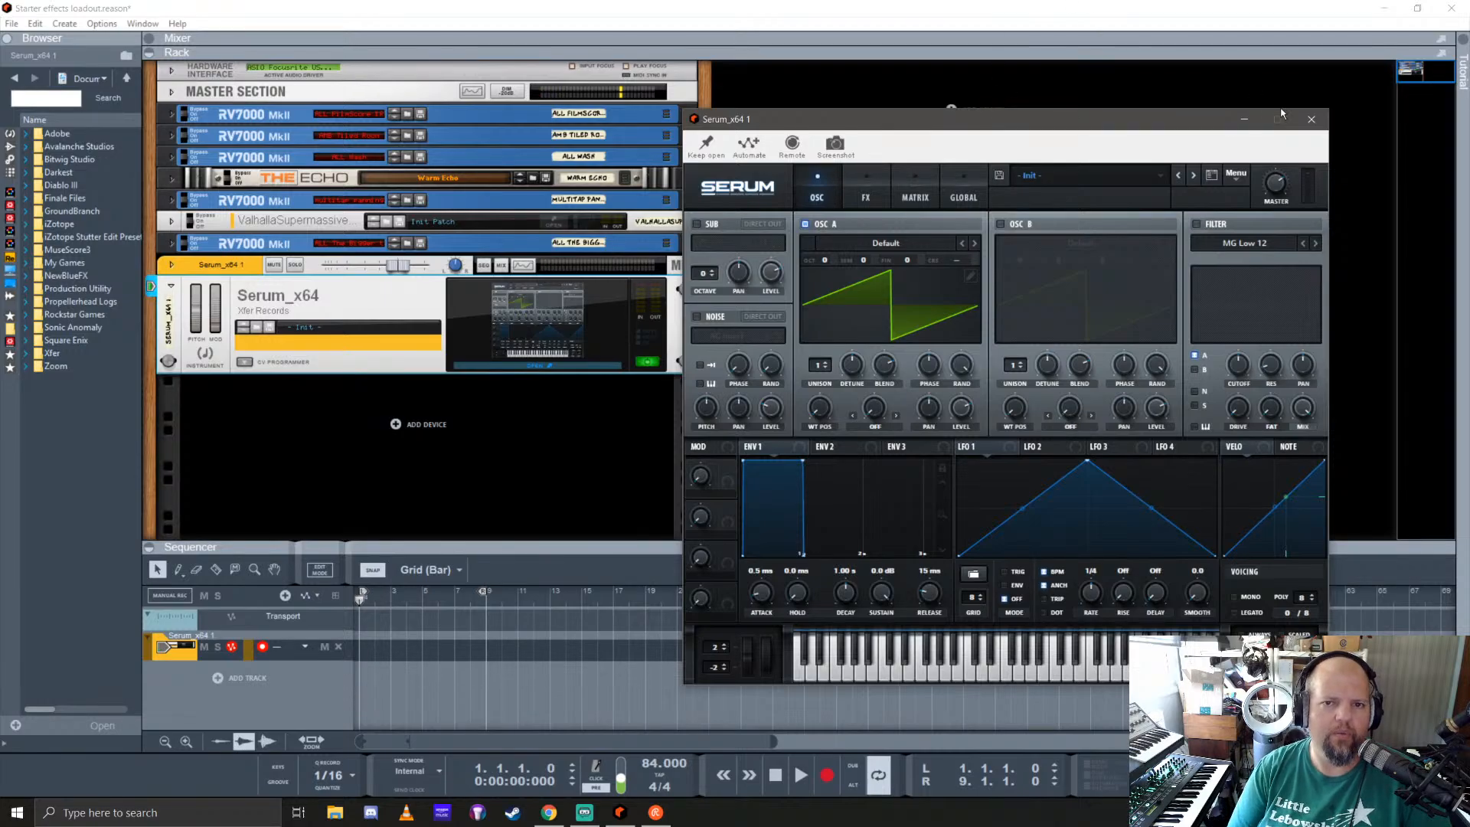
# Step: Reveal the mixer above the rack and enable FX send 6, ValhallaSupermassive, on the Serum channel
pyautogui.moveTo(1206, 52); pyautogui.dragTo(1204, 370)
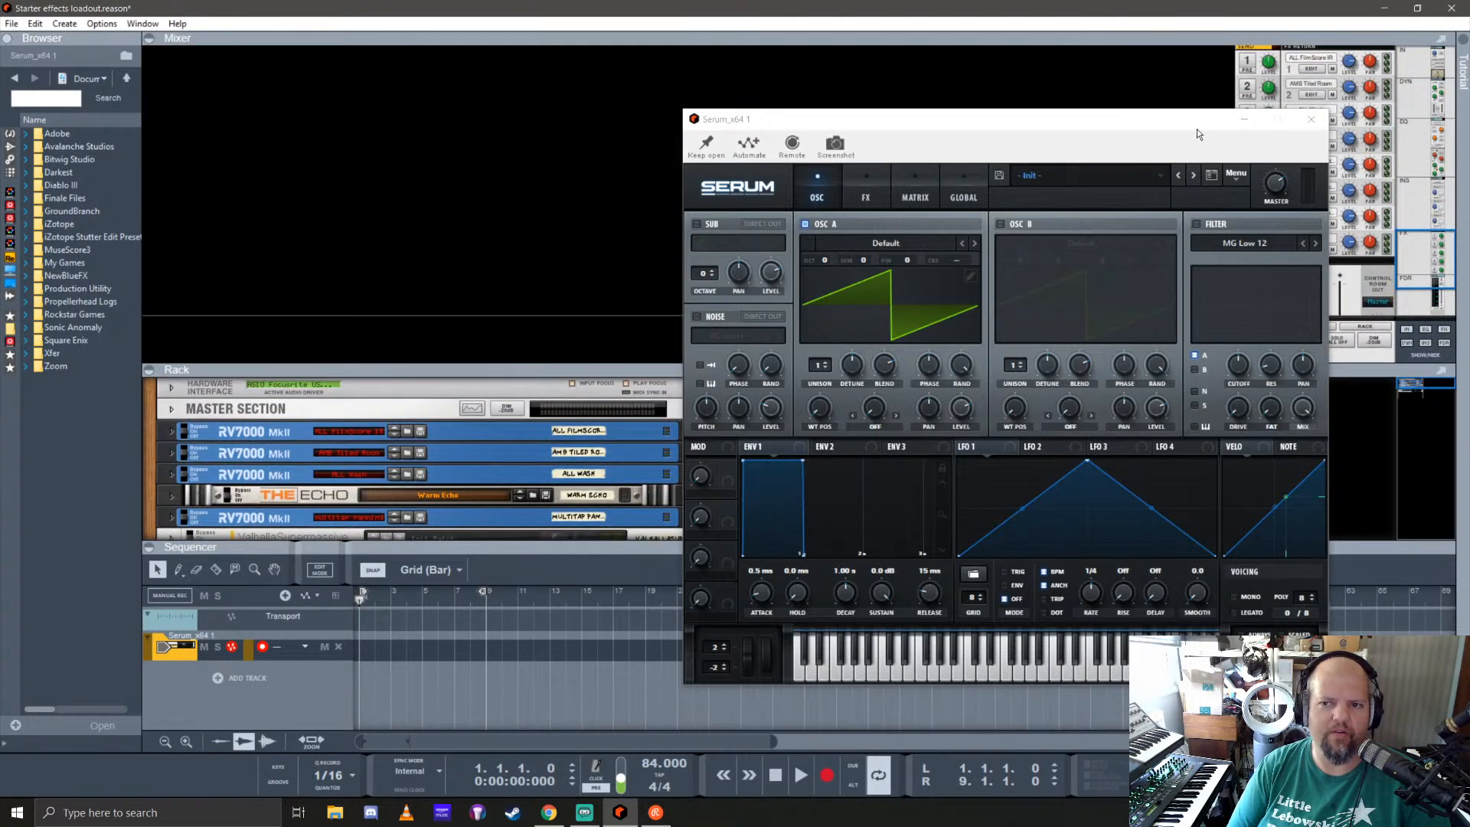
pyautogui.moveTo(1197, 128); pyautogui.dragTo(1034, 127)
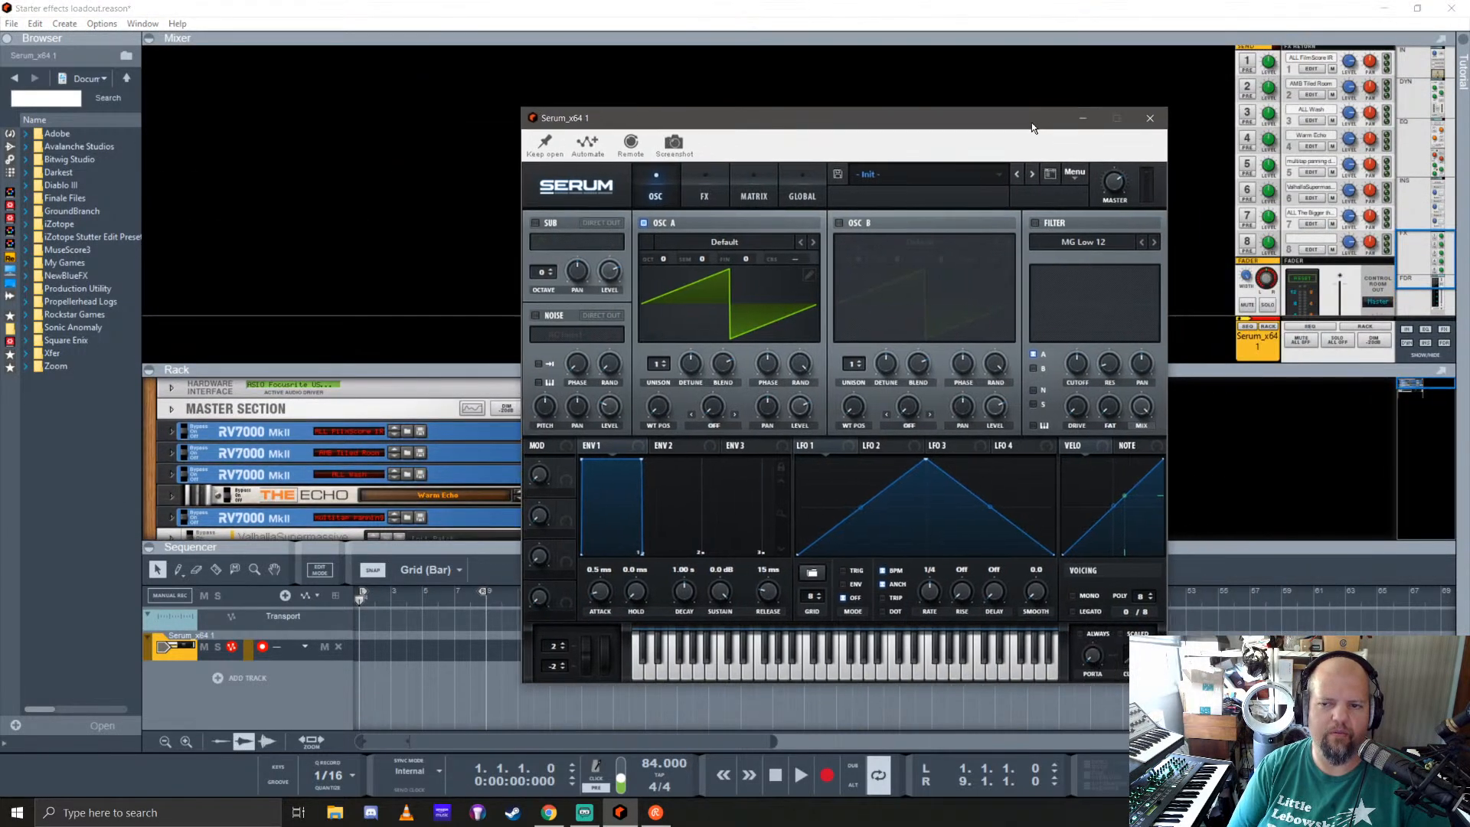
pyautogui.click(1248, 192)
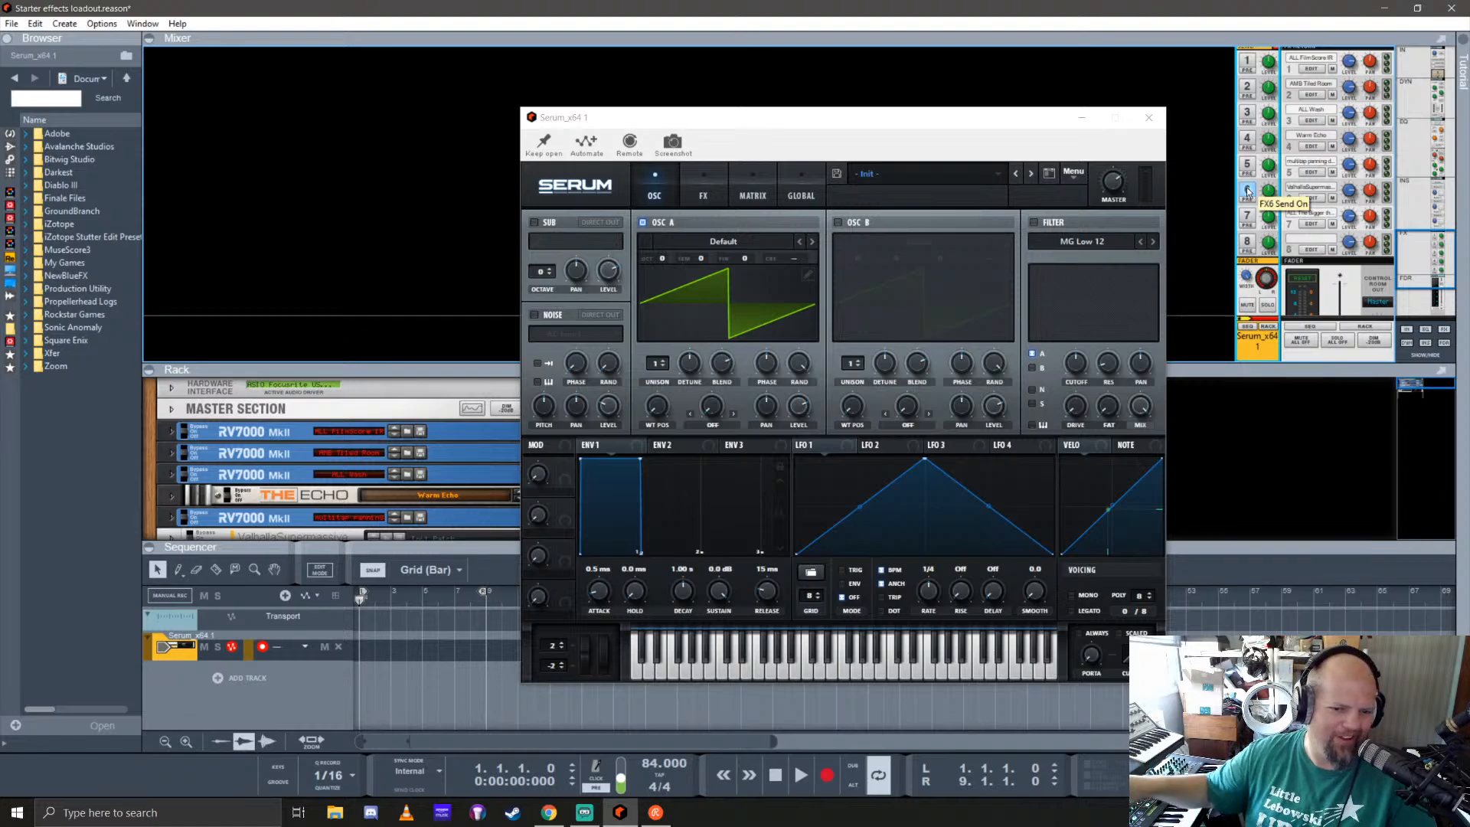
pyautogui.click(1248, 191)
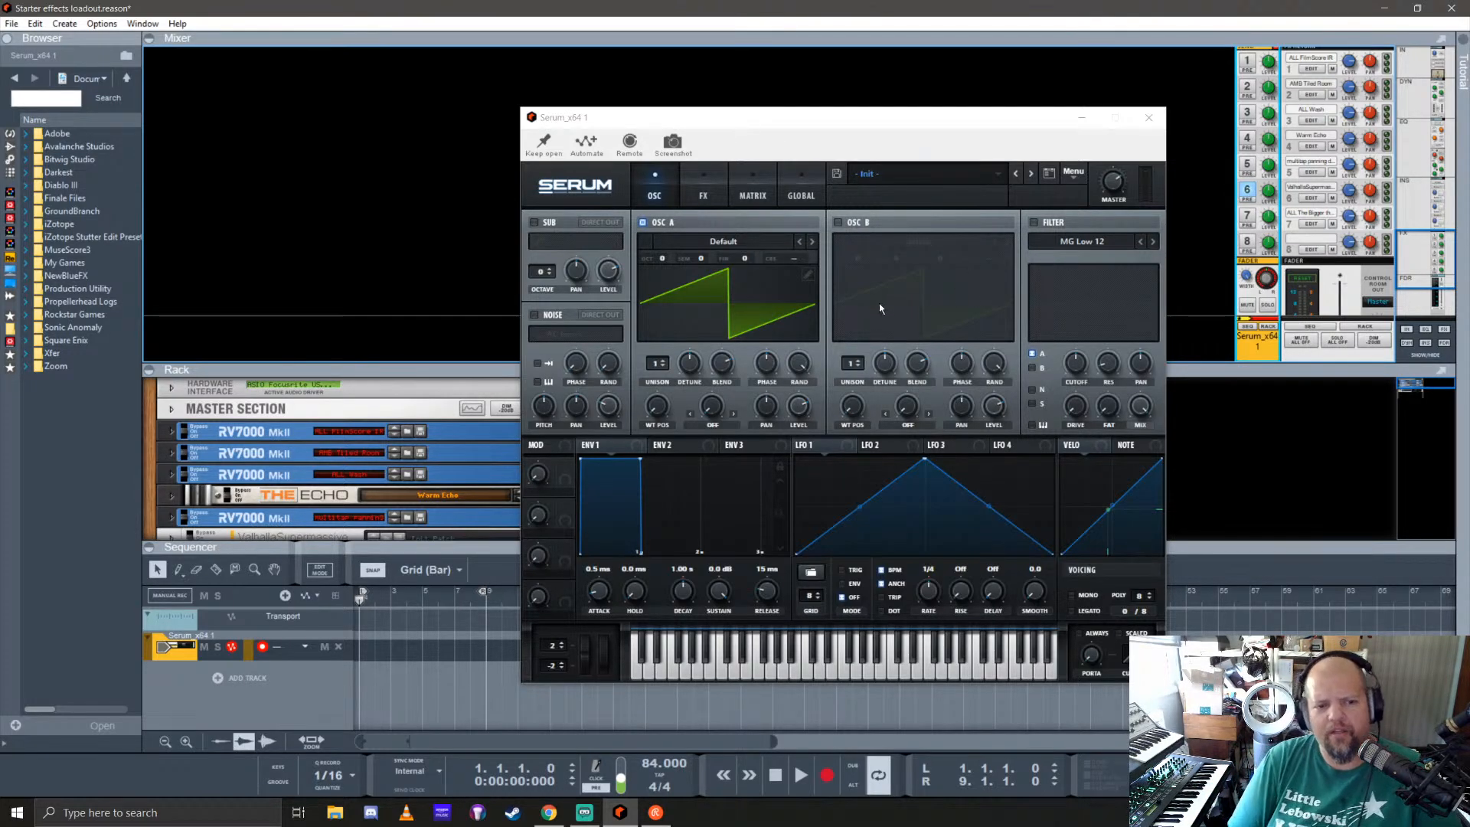
# Step: Switch Serum's oscillator A waveform display to the 3D wavetable view
pyautogui.click(713, 315)
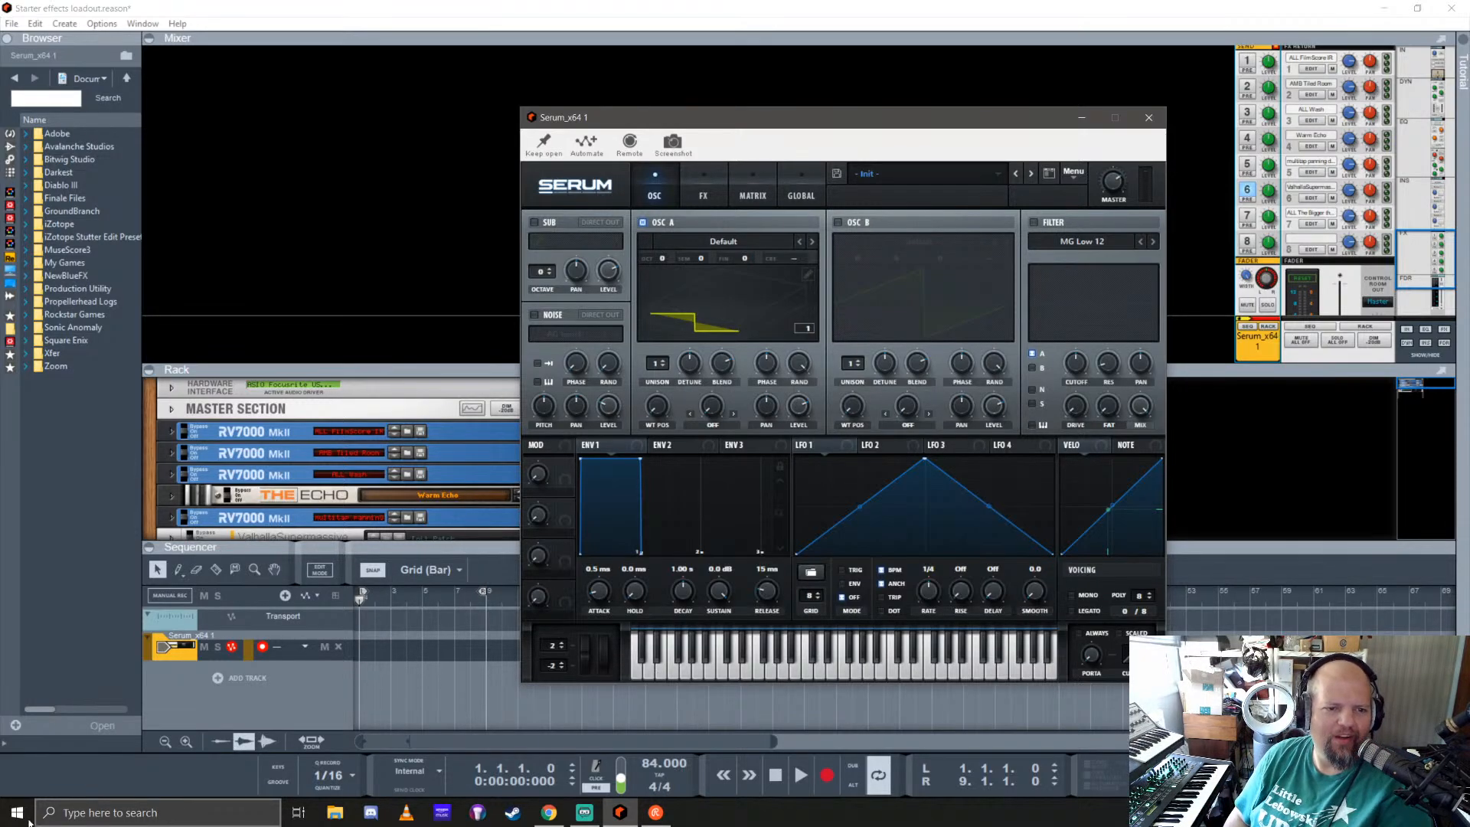
pyautogui.click(452, 198)
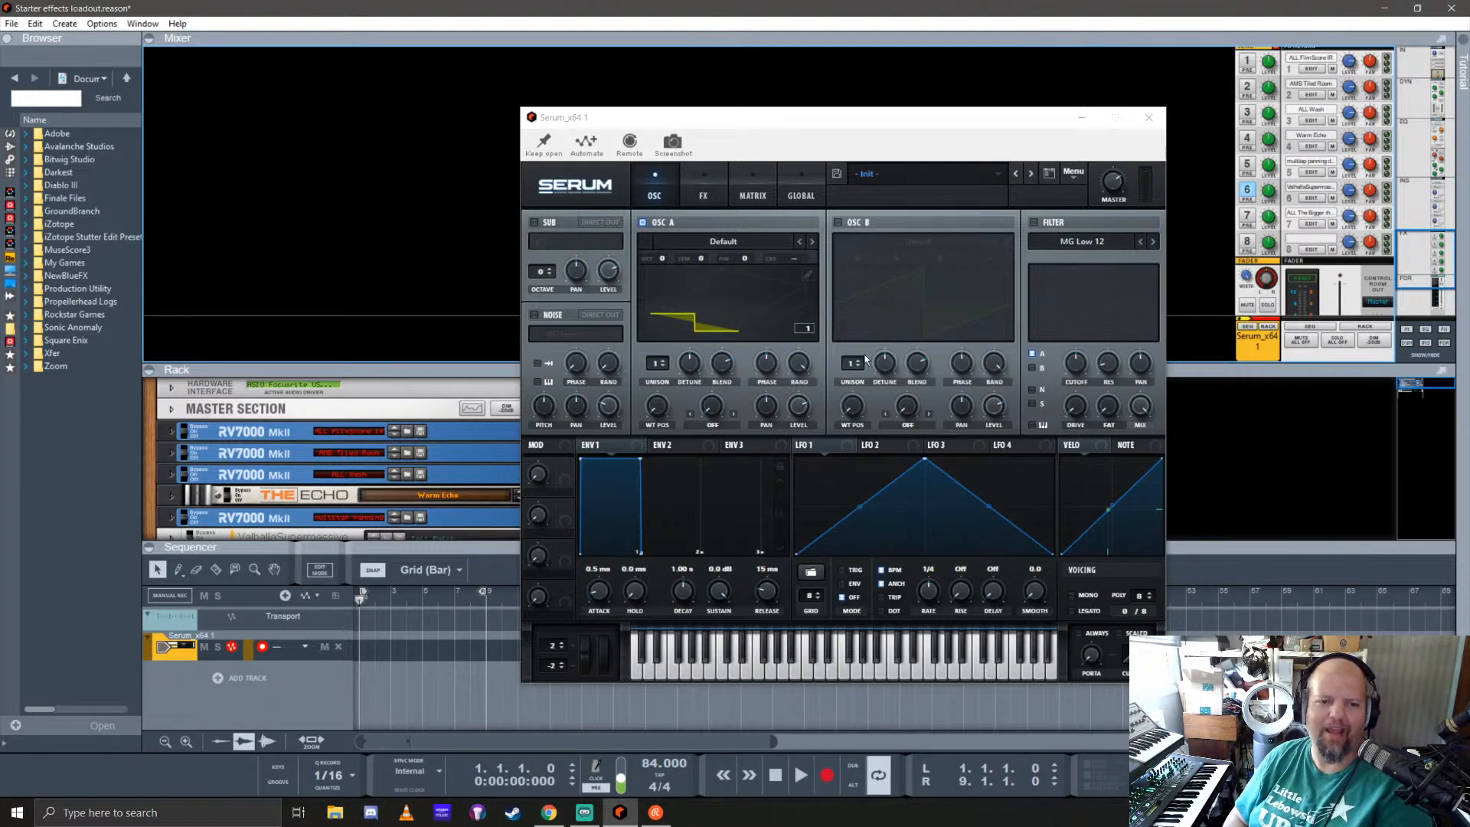
pyautogui.click(741, 319)
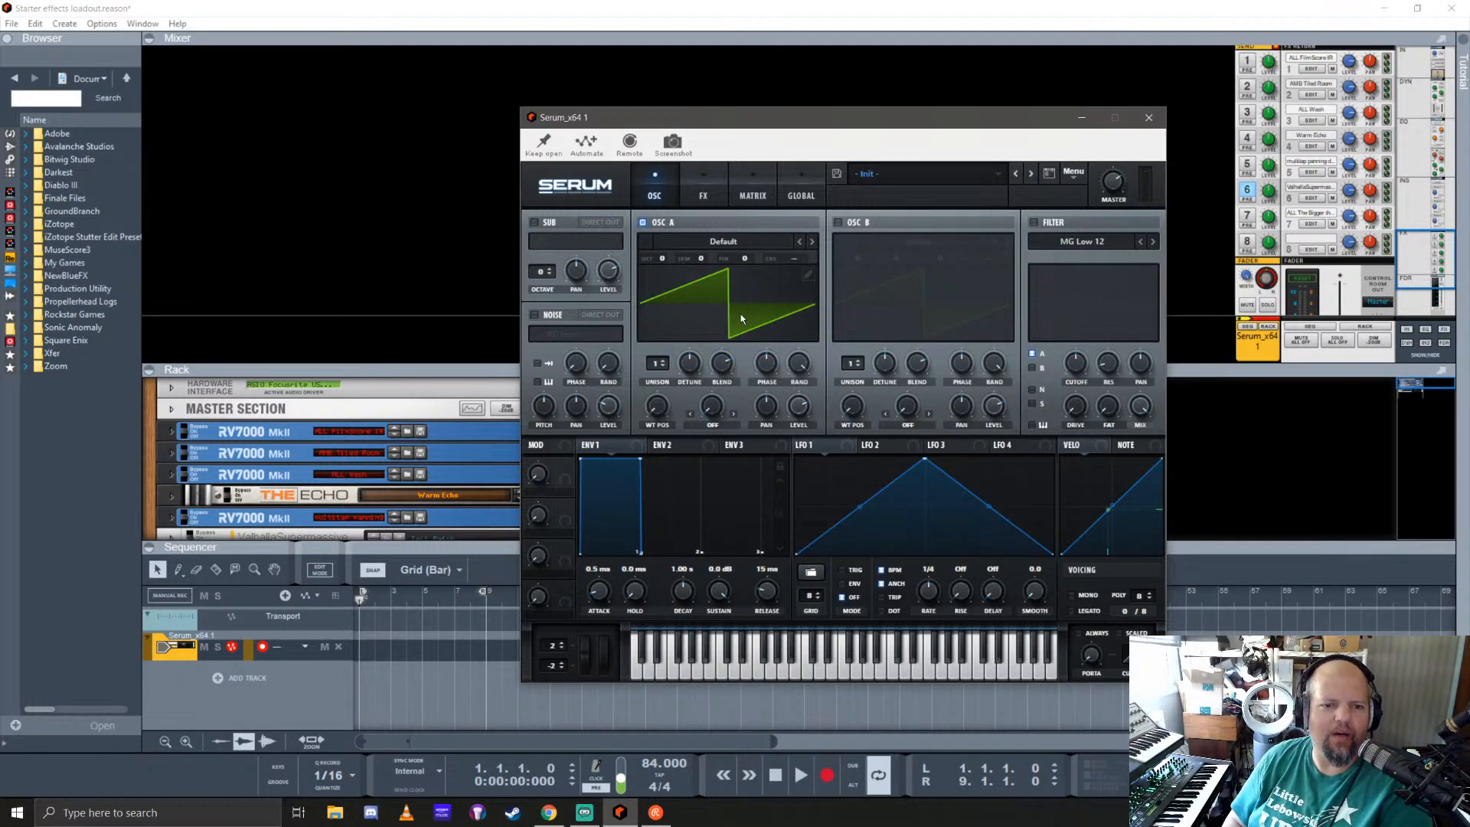
pyautogui.click(720, 298)
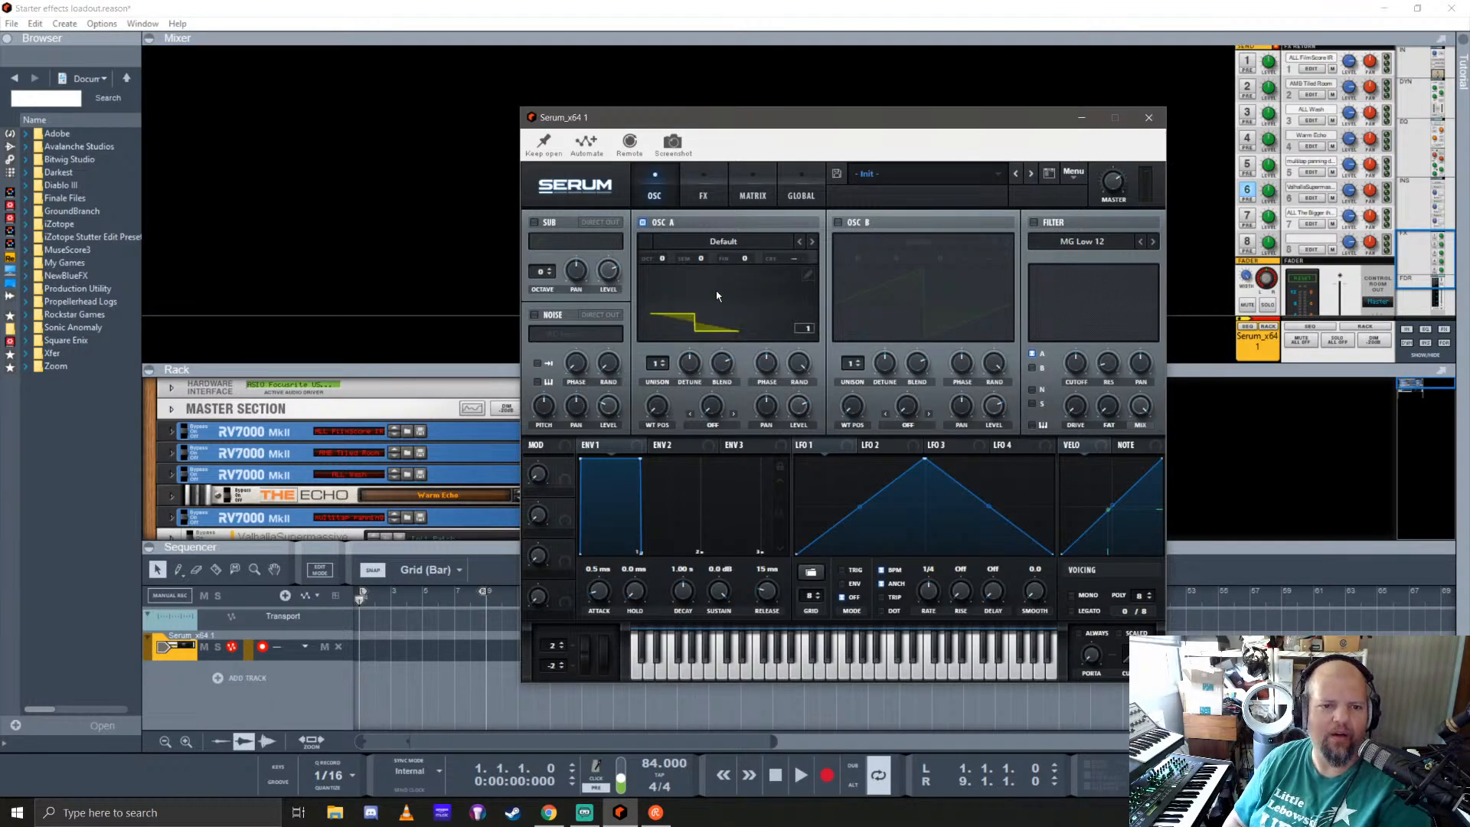
pyautogui.click(719, 240)
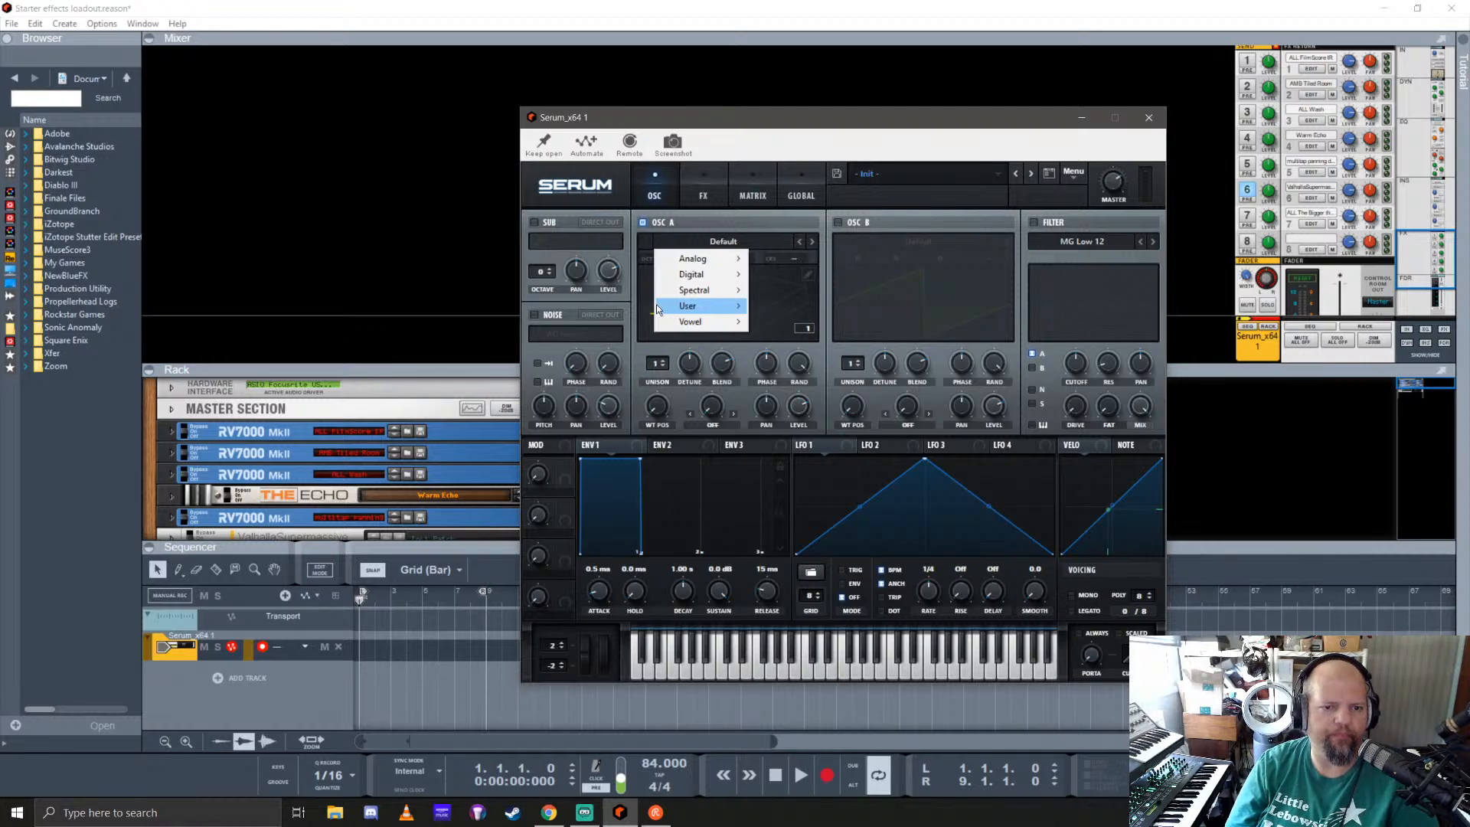
pyautogui.click(828, 116)
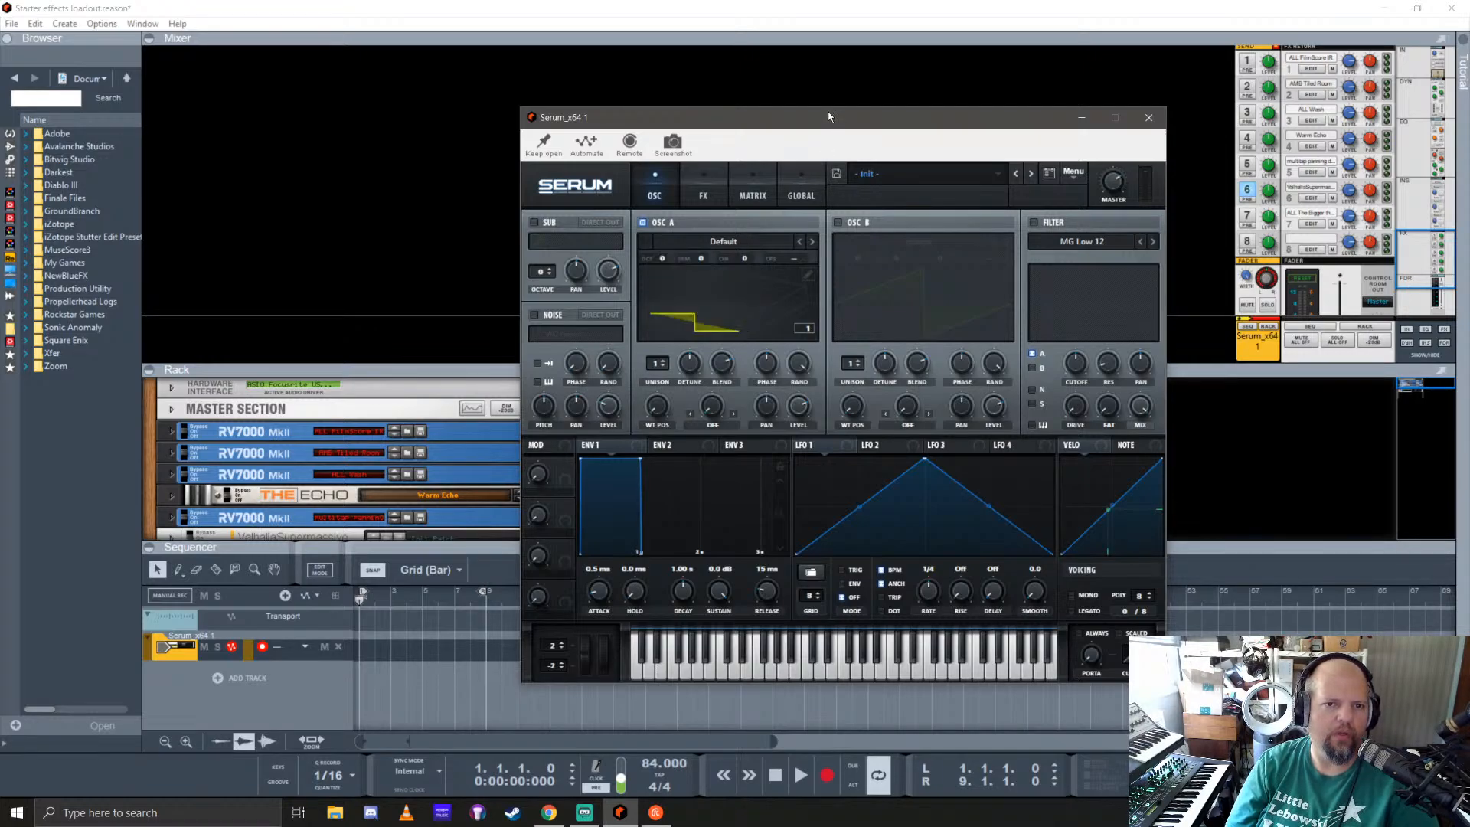
pyautogui.click(450, 125)
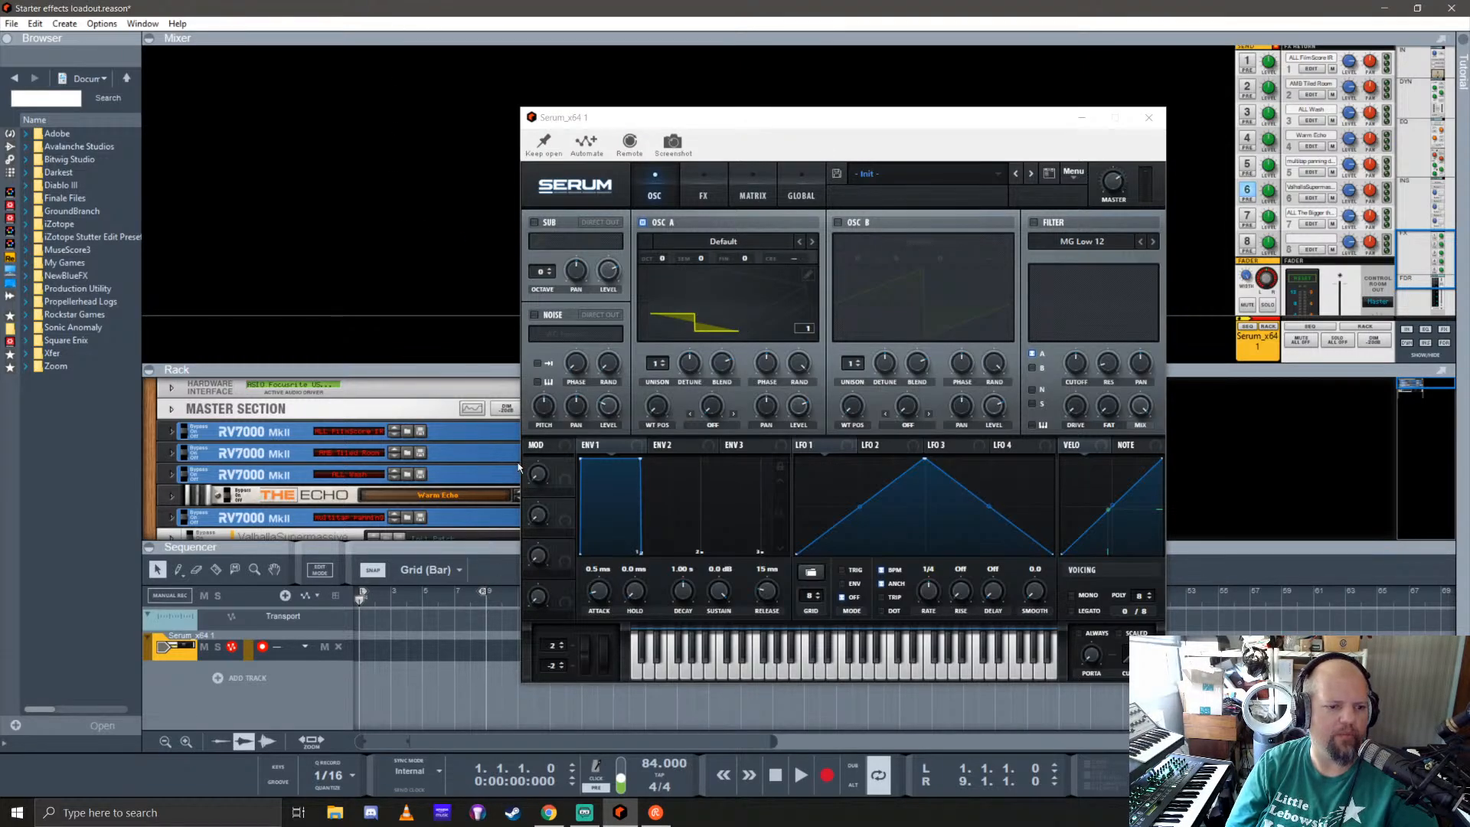
# Step: Move the Serum window clear of the sequencer, record a Serum part of about five bars and set the quantize value to 1/8
pyautogui.moveTo(741, 130); pyautogui.dragTo(906, 42)
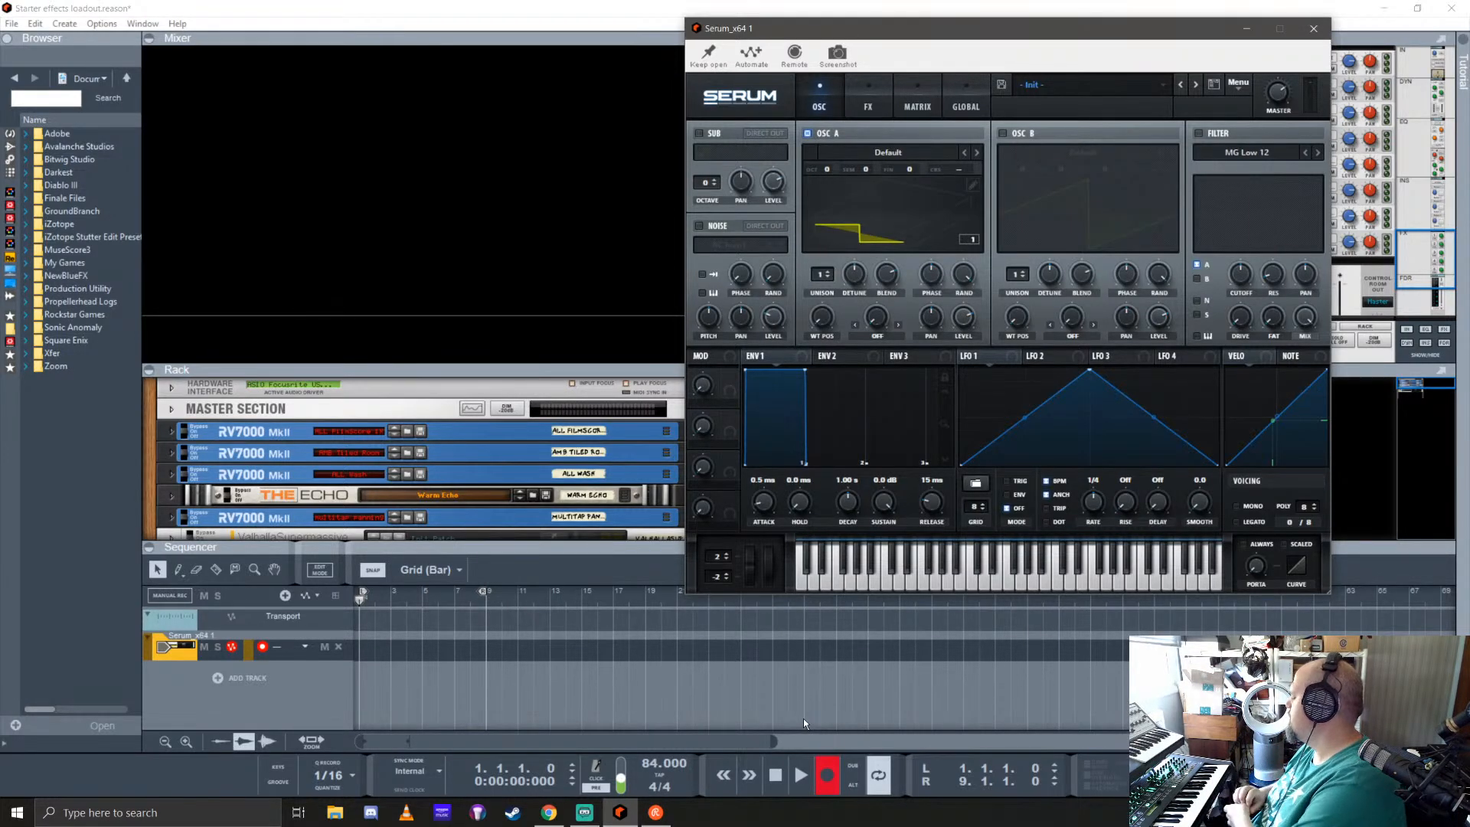
pyautogui.press('space')
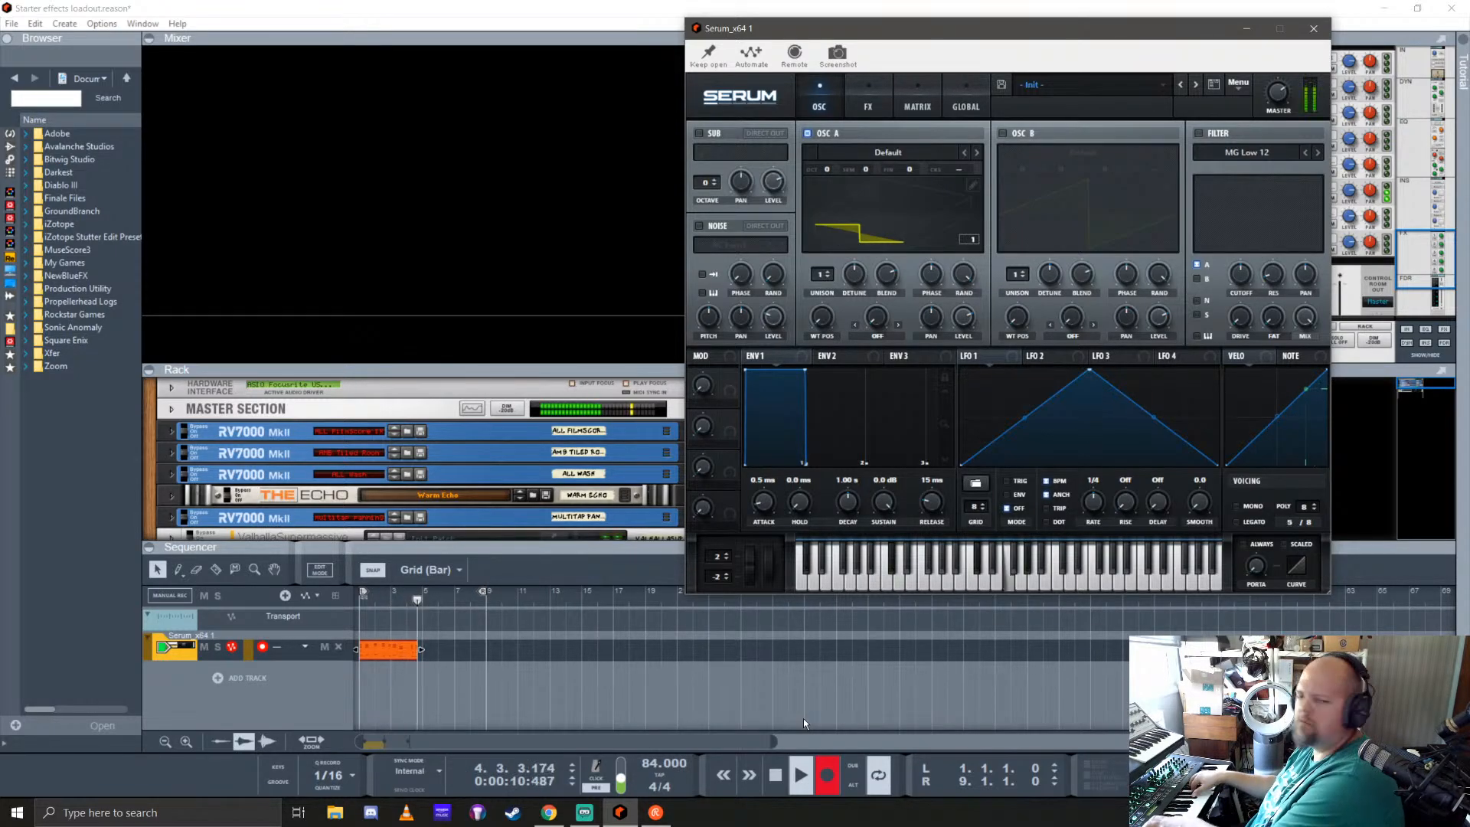
pyautogui.press('space')
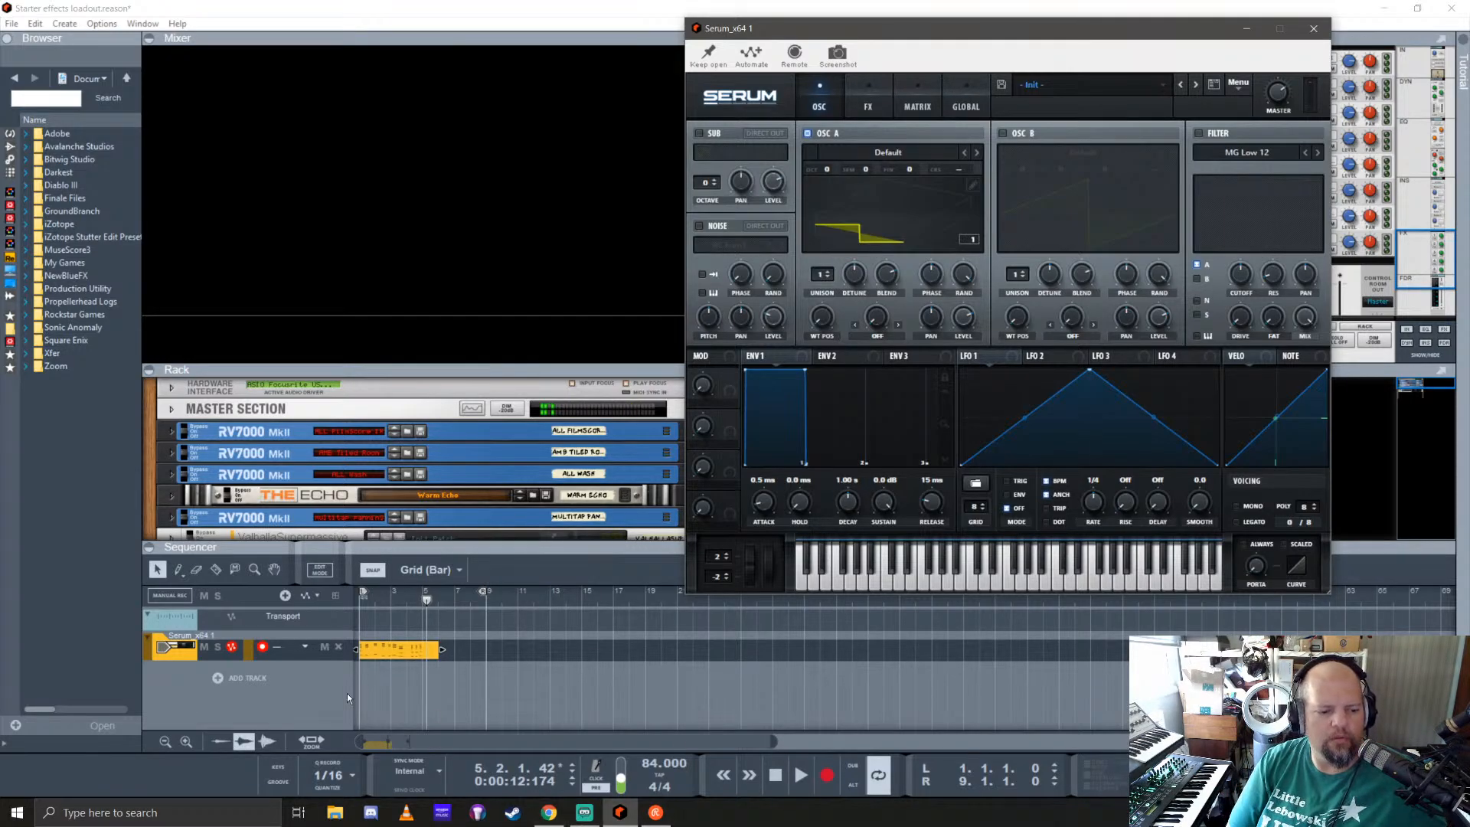
pyautogui.click(335, 776)
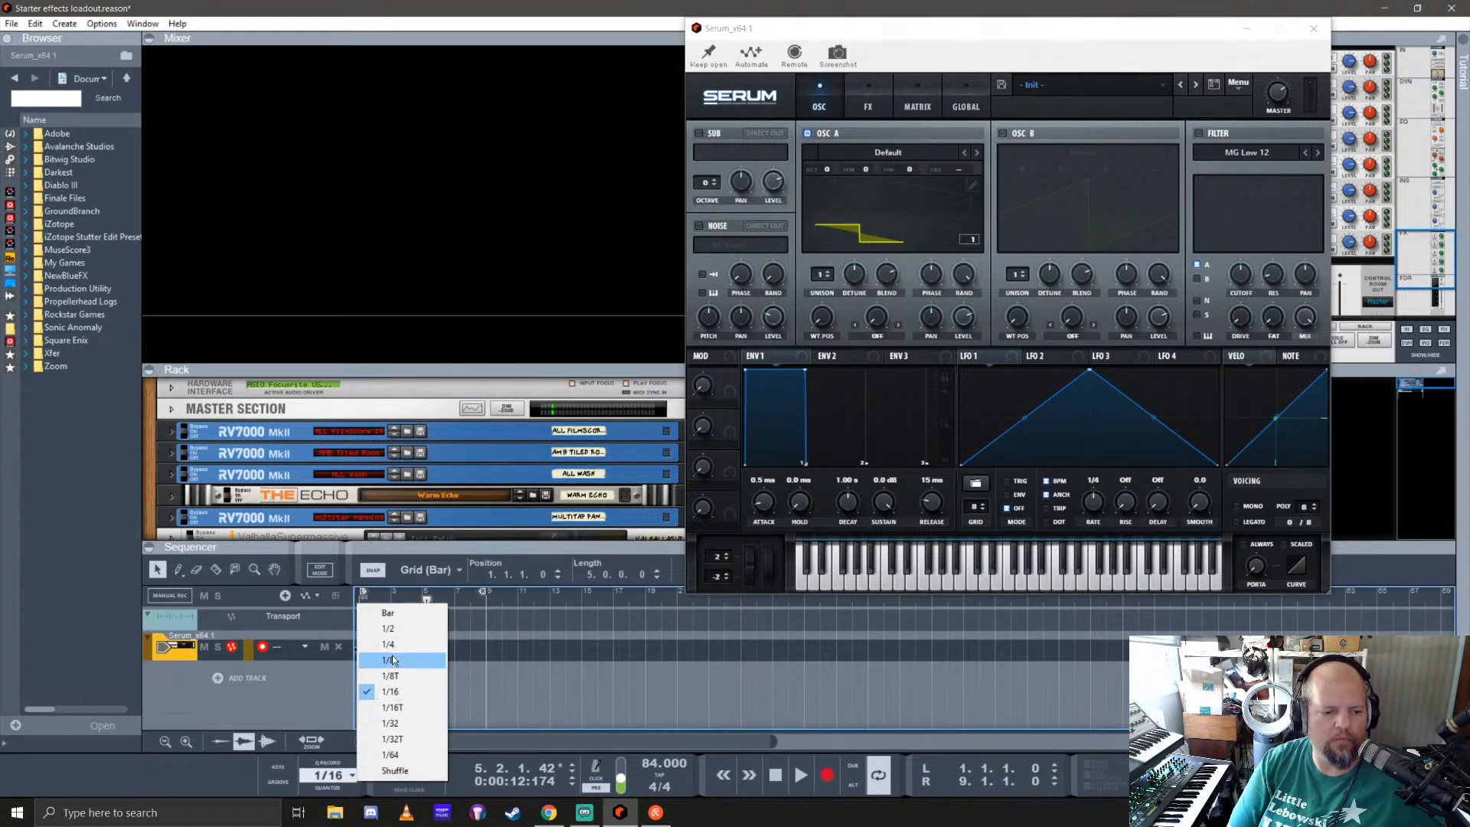
pyautogui.click(390, 658)
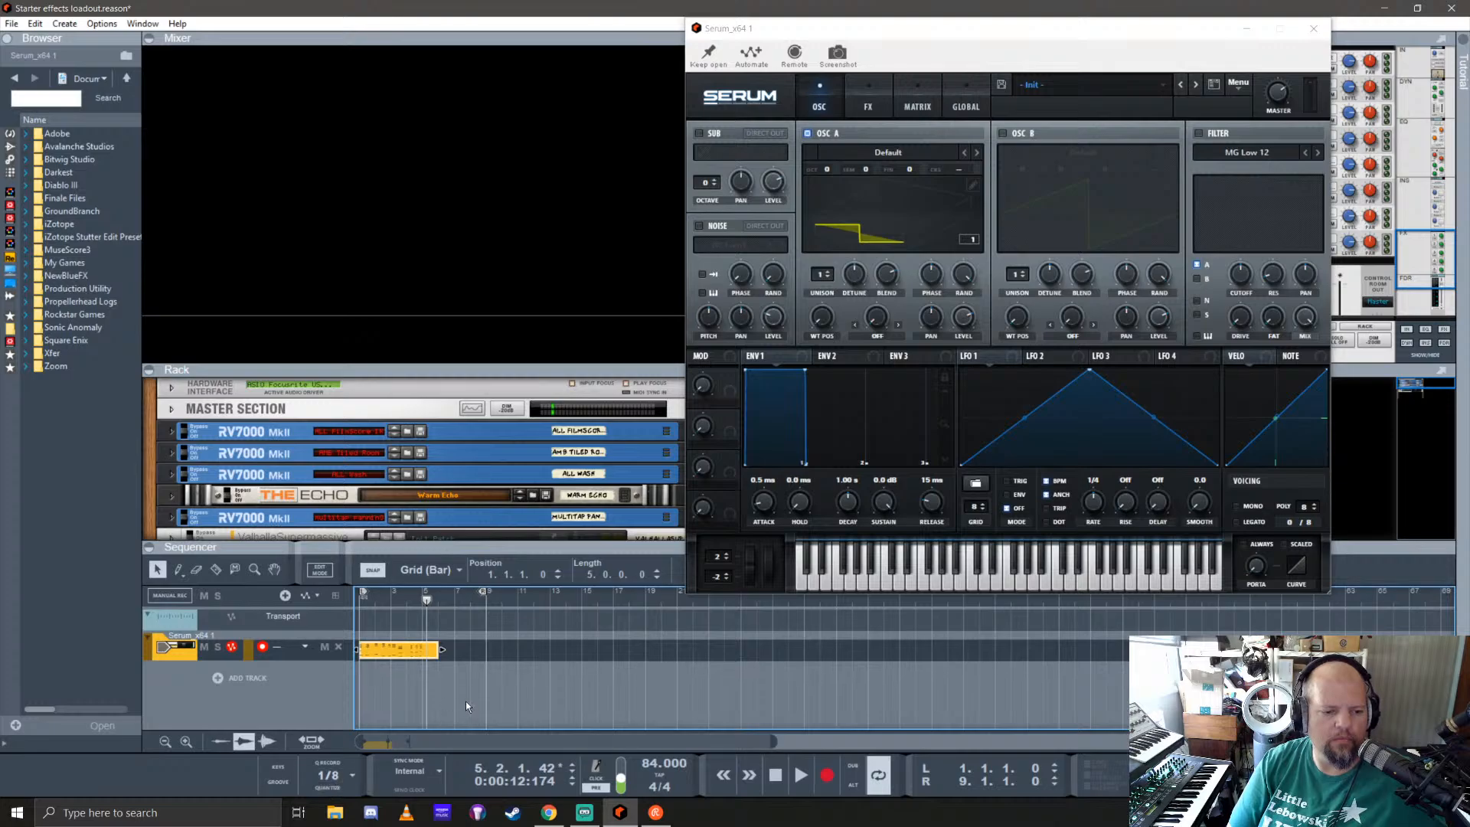
# Step: Shorten the recorded Serum clip to four bars and end the loop at bar 5, with playback returned to the start
pyautogui.moveTo(441, 649); pyautogui.dragTo(344, 603)
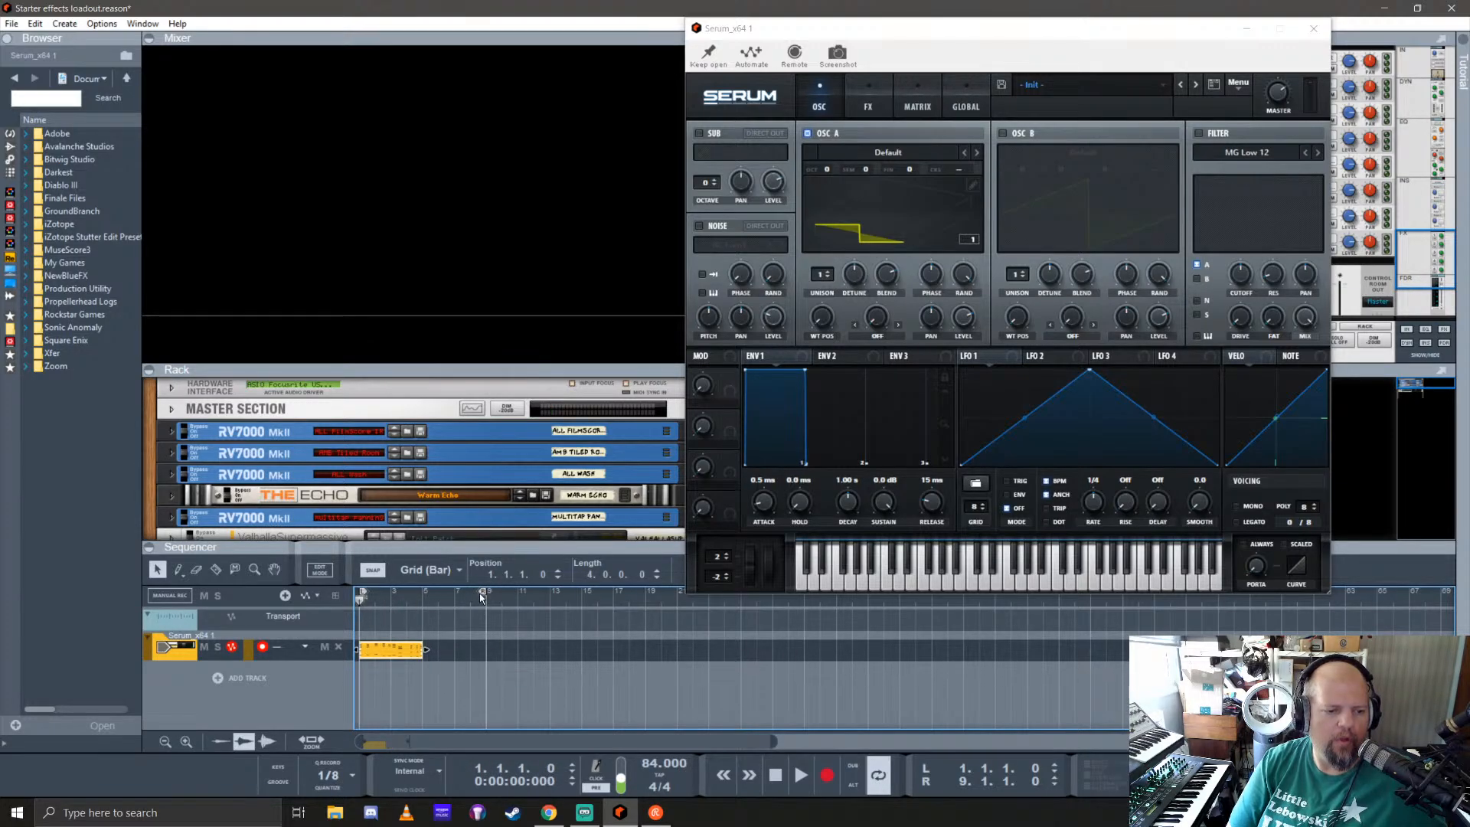
pyautogui.moveTo(481, 594); pyautogui.dragTo(417, 604)
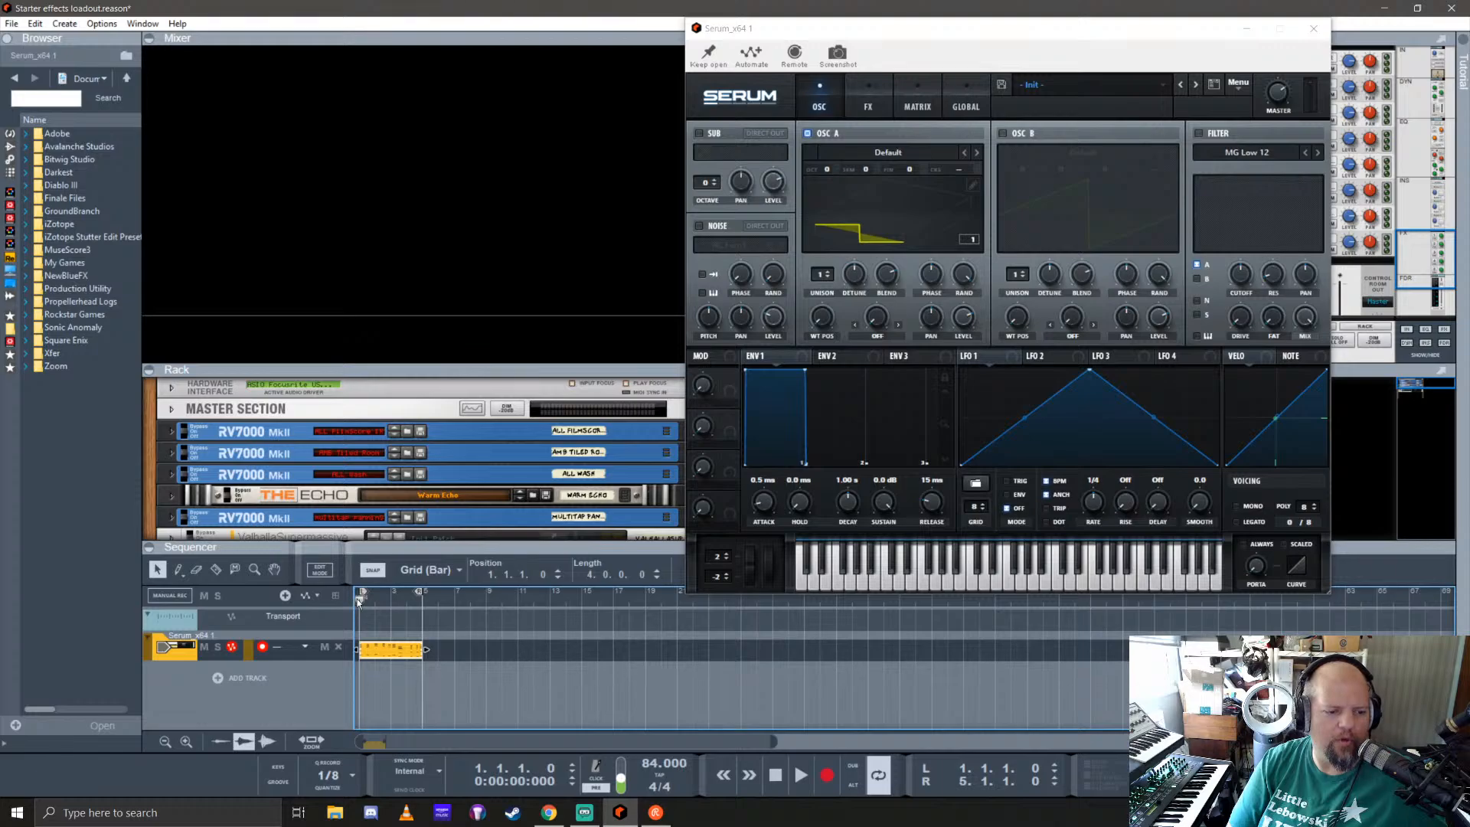
pyautogui.press('space')
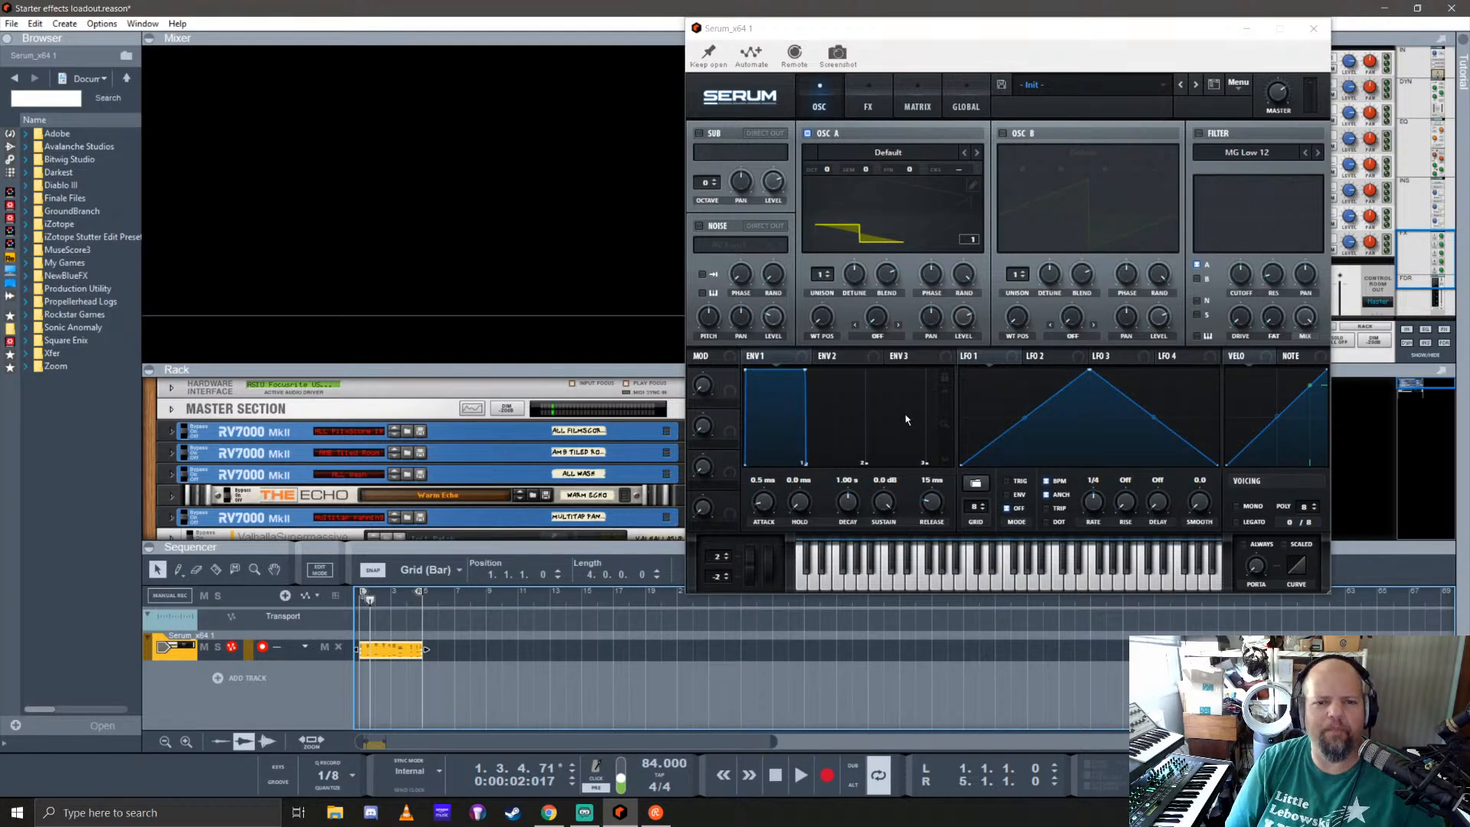
pyautogui.hotkey('shift', 'Return')
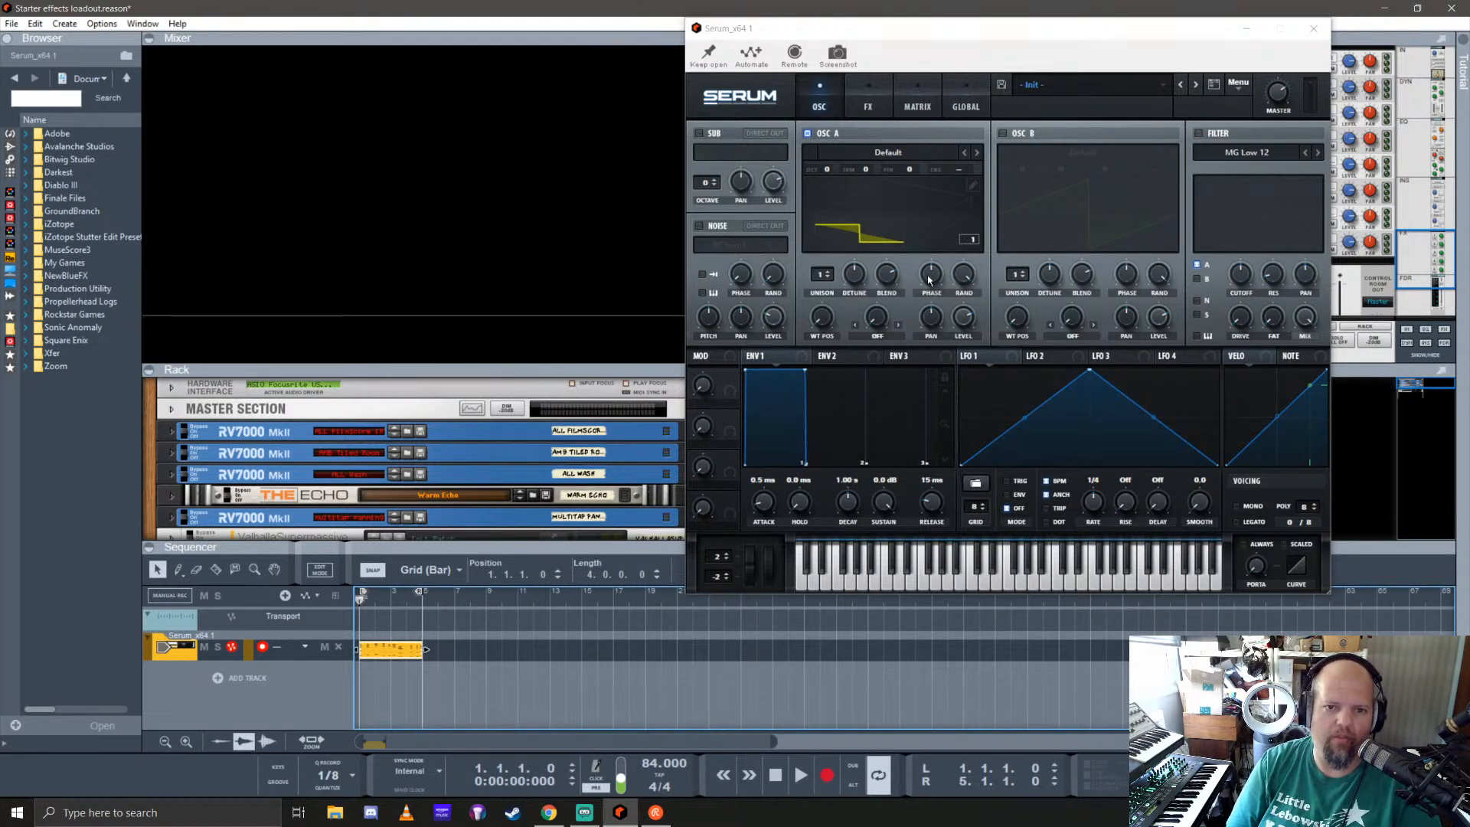
# Step: Load the Analog wavetable 4088 into Serum's oscillator A and play the loop
pyautogui.click(868, 157)
pyautogui.moveTo(884, 170)
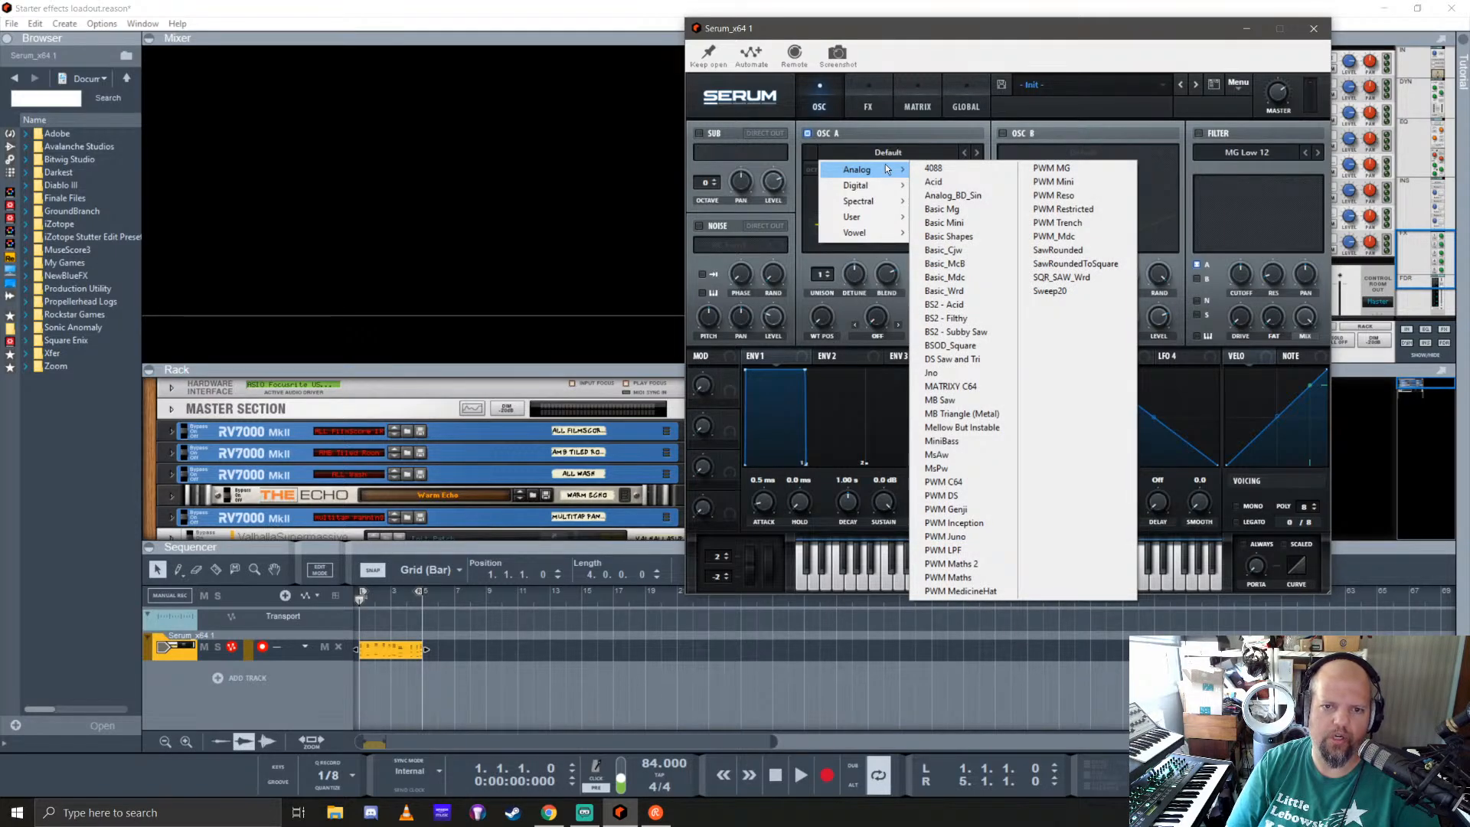
pyautogui.click(932, 134)
pyautogui.click(977, 152)
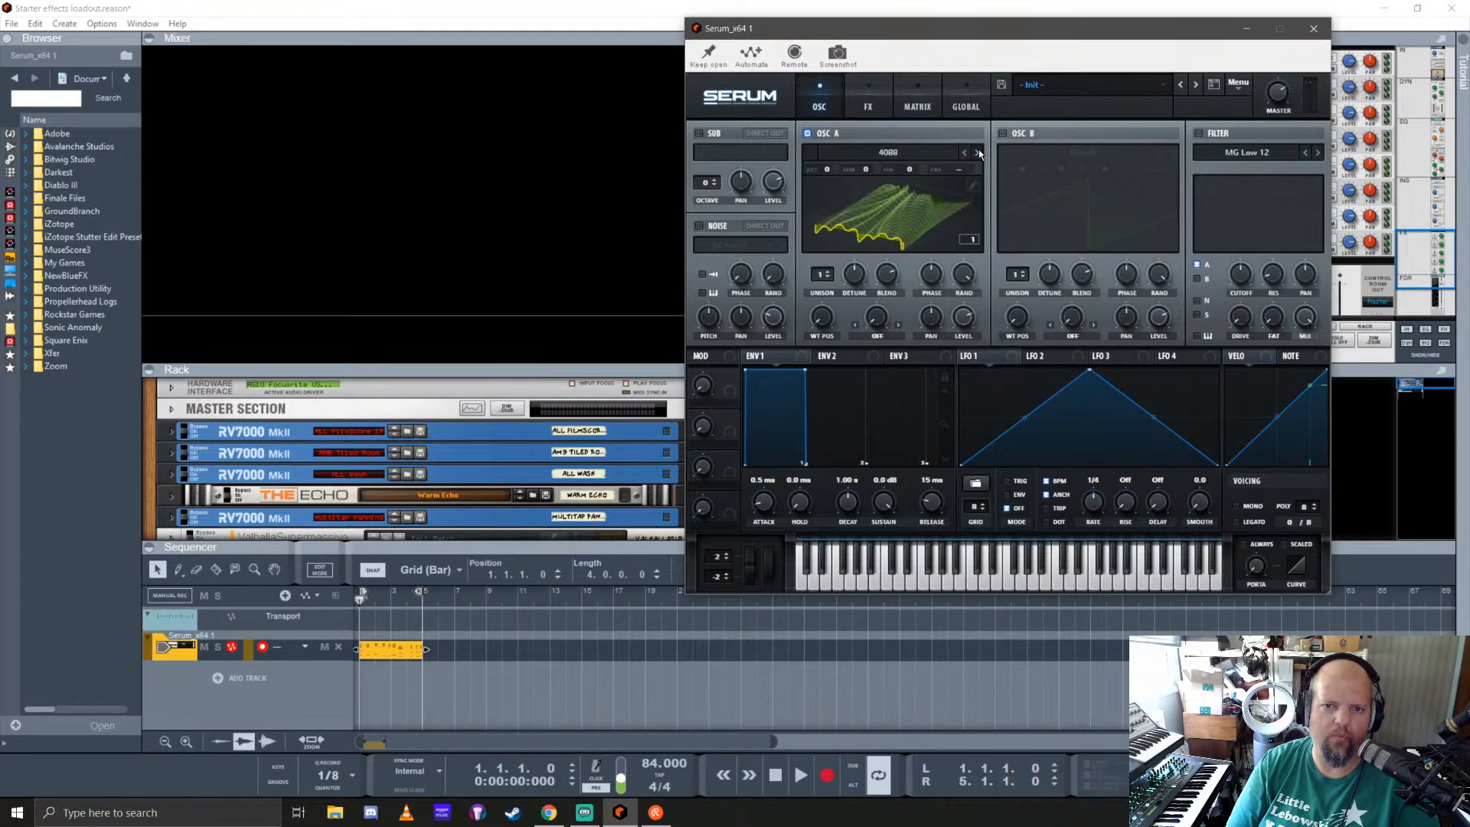
pyautogui.press('space')
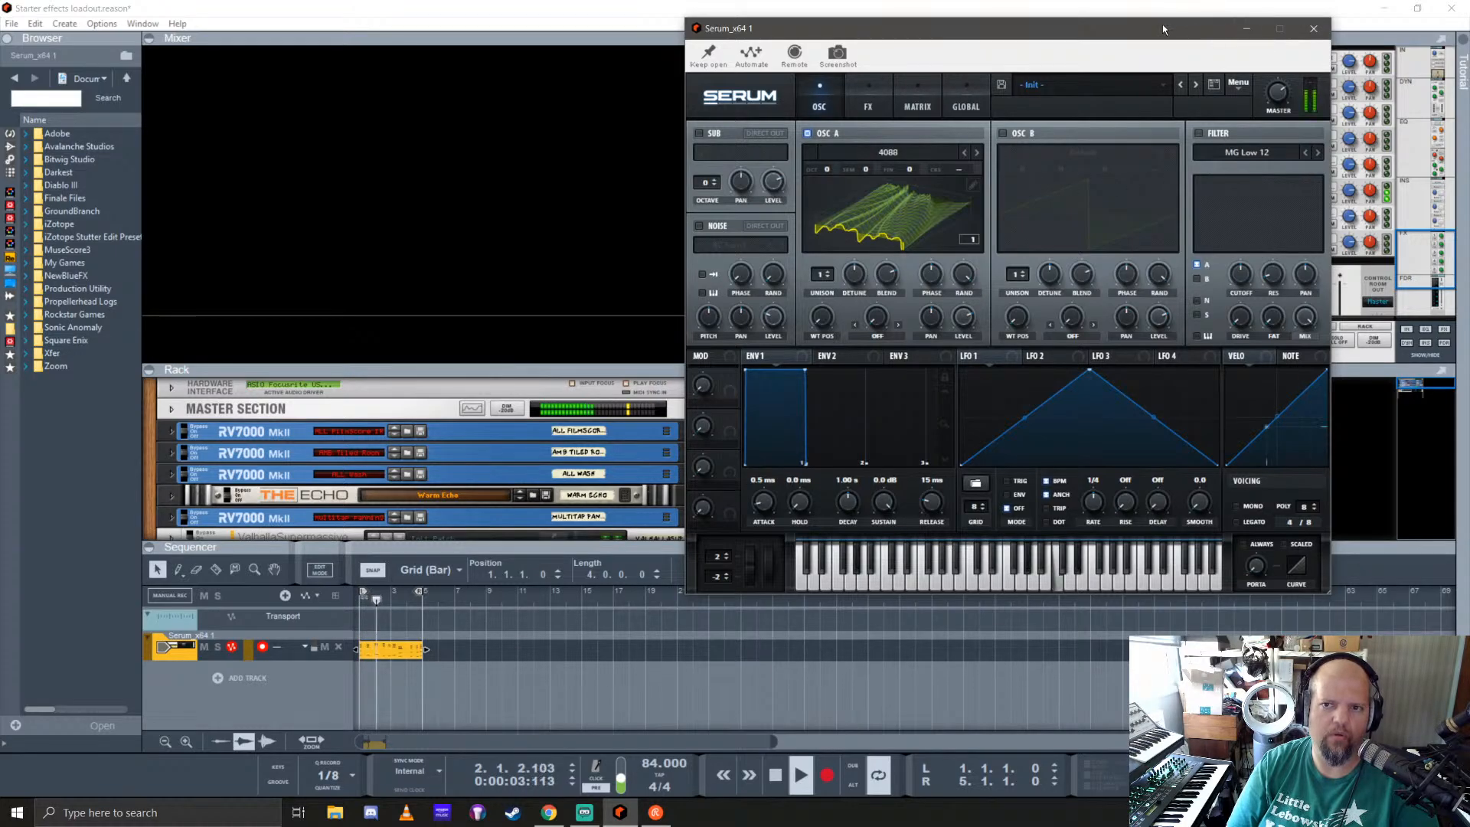
# Step: Reposition the Serum window, adjust its master level and raise oscillator A's unison to 4 voices
pyautogui.moveTo(1162, 25); pyautogui.dragTo(1185, 94)
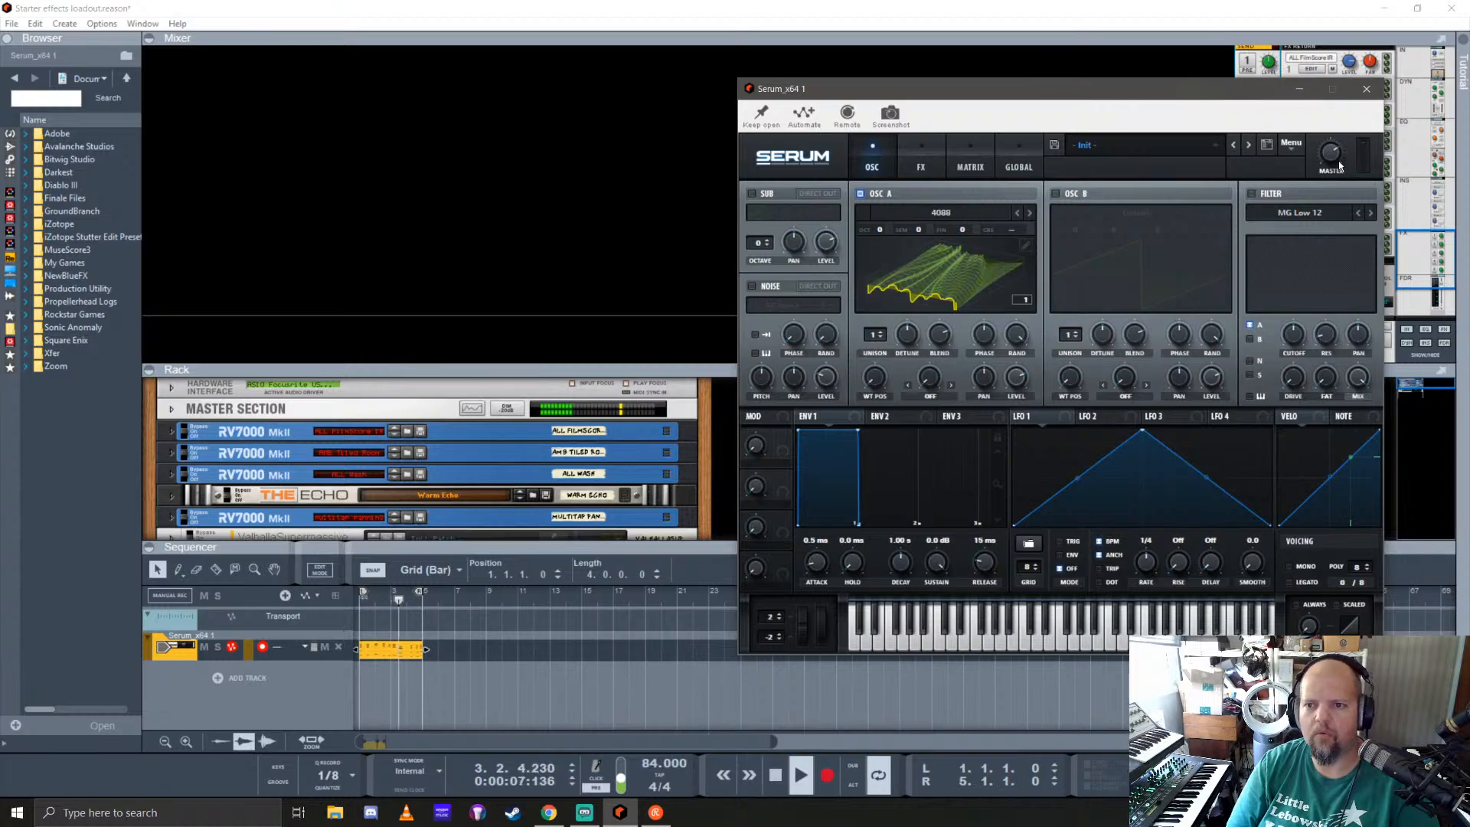
pyautogui.moveTo(1333, 152)
pyautogui.mouseDown()
pyautogui.moveTo(1339, 192)
pyautogui.moveTo(1333, 156)
pyautogui.mouseUp()
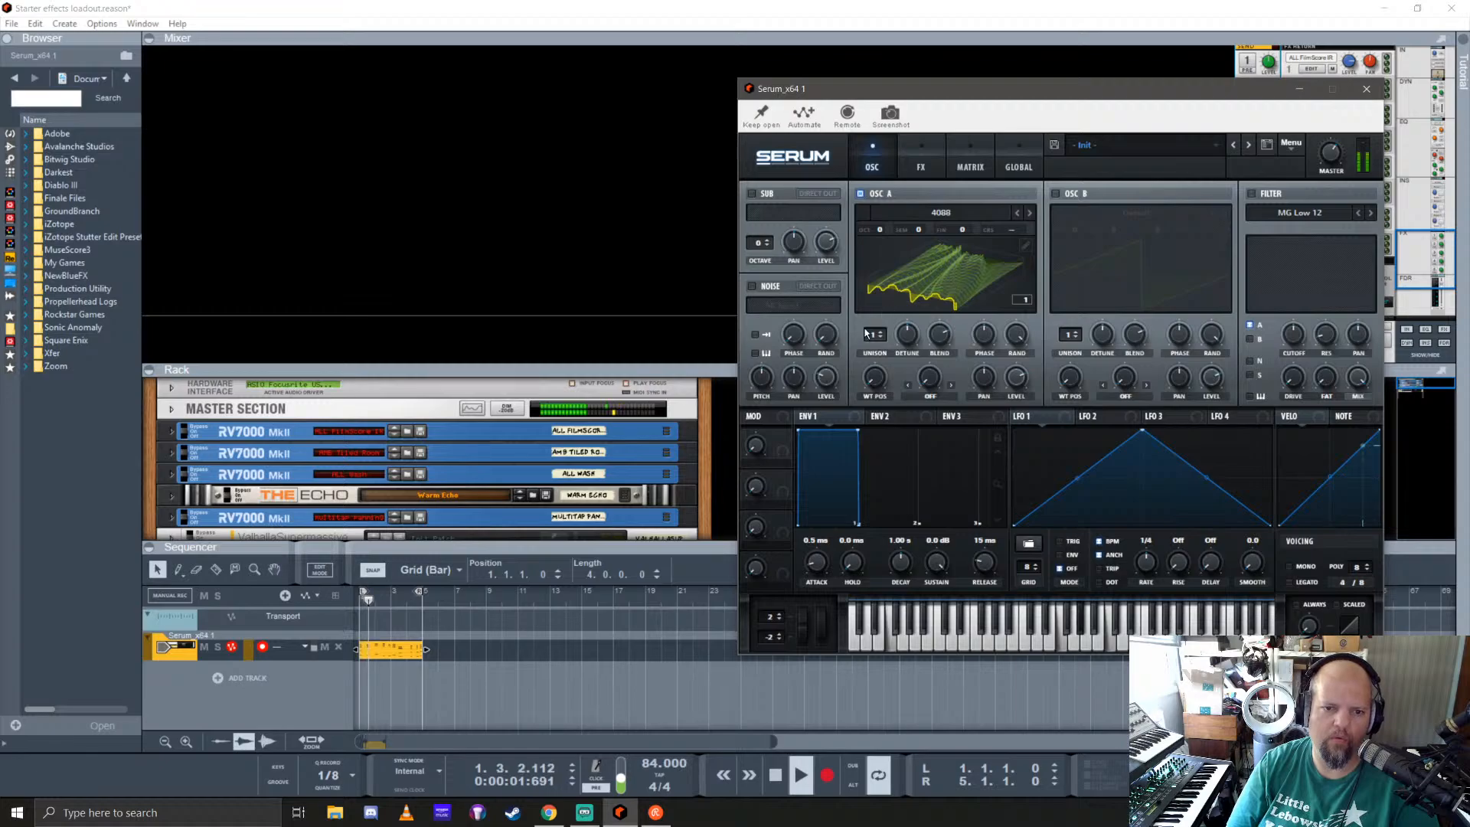
pyautogui.moveTo(911, 339)
pyautogui.mouseDown()
pyautogui.moveTo(923, 288)
pyautogui.moveTo(918, 339)
pyautogui.mouseUp()
pyautogui.click(883, 332)
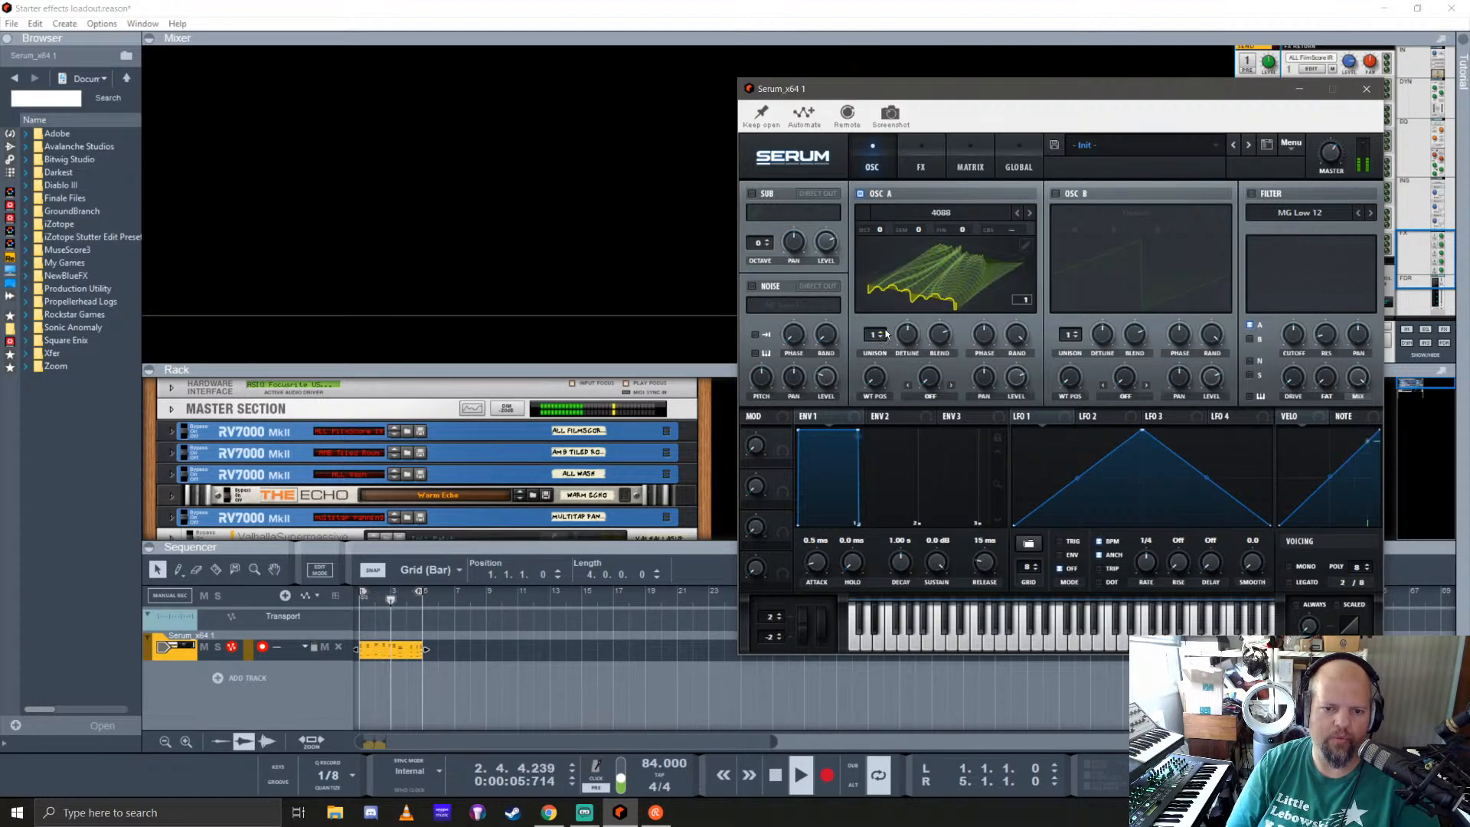
pyautogui.click(883, 331)
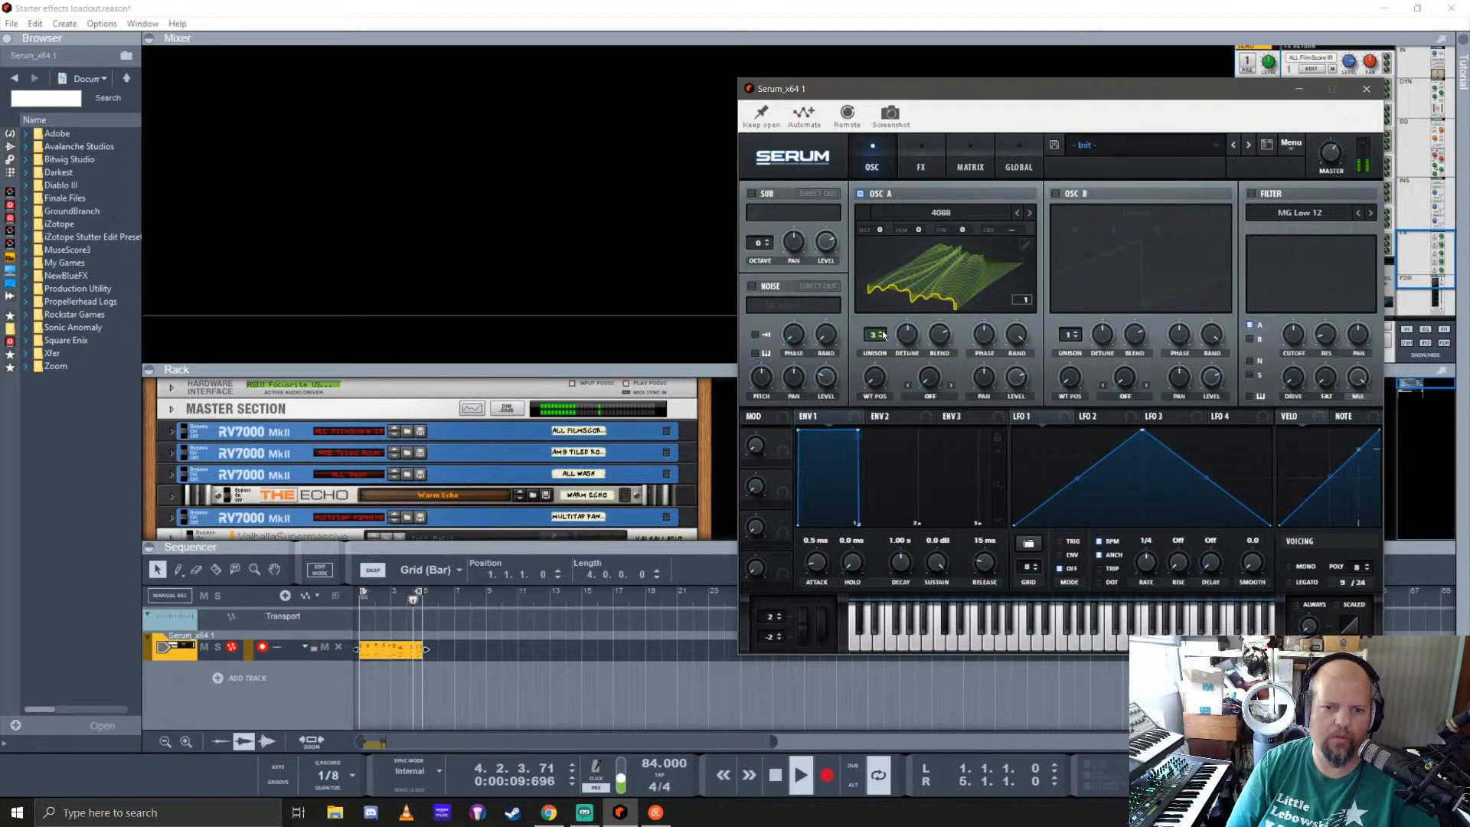
pyautogui.click(883, 331)
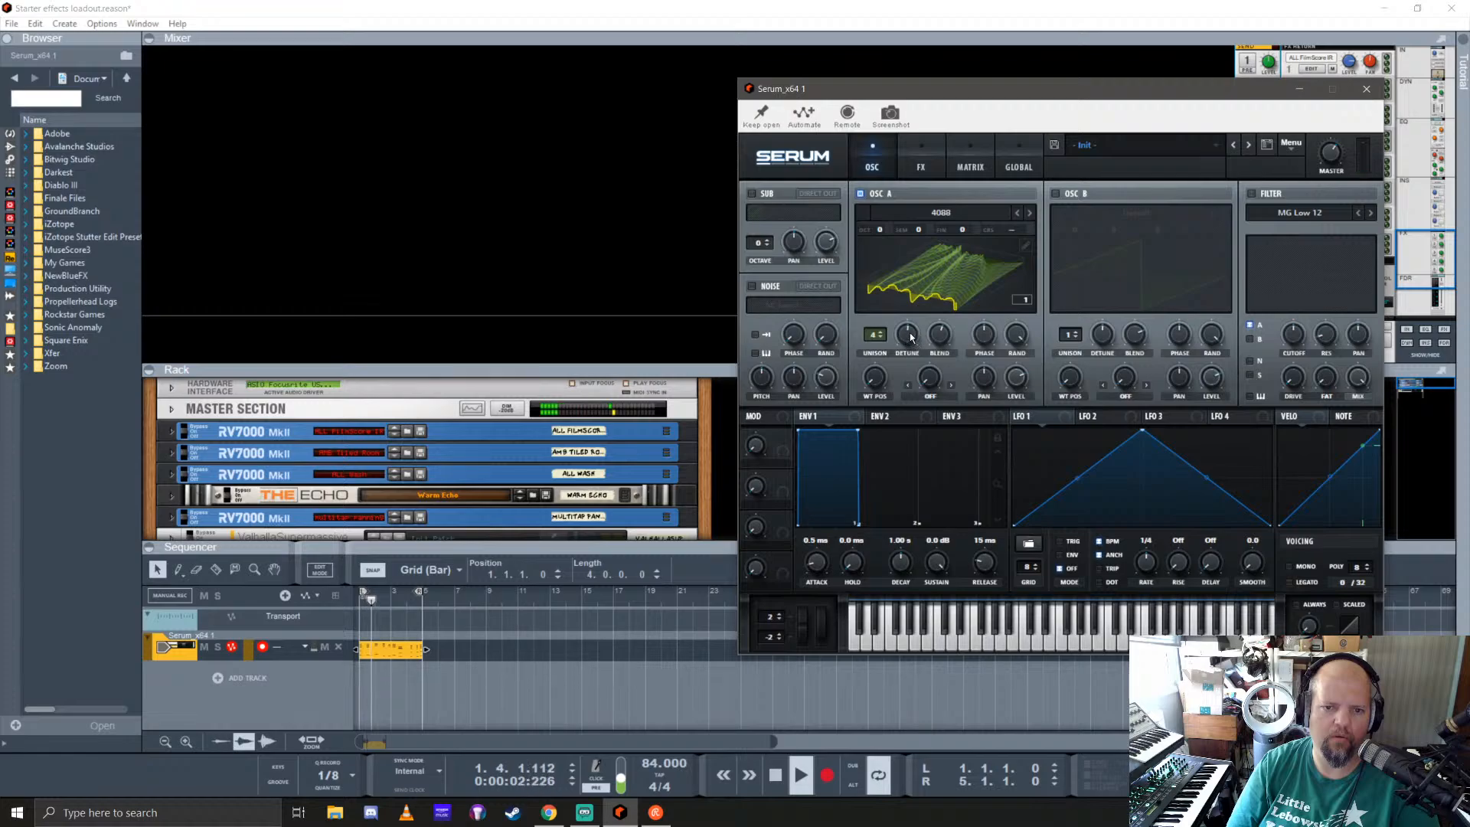
# Step: Adjust oscillator A's detune, assign LFO 1 to its random phase and play the loop from the start
pyautogui.moveTo(908, 336); pyautogui.dragTo(908, 370)
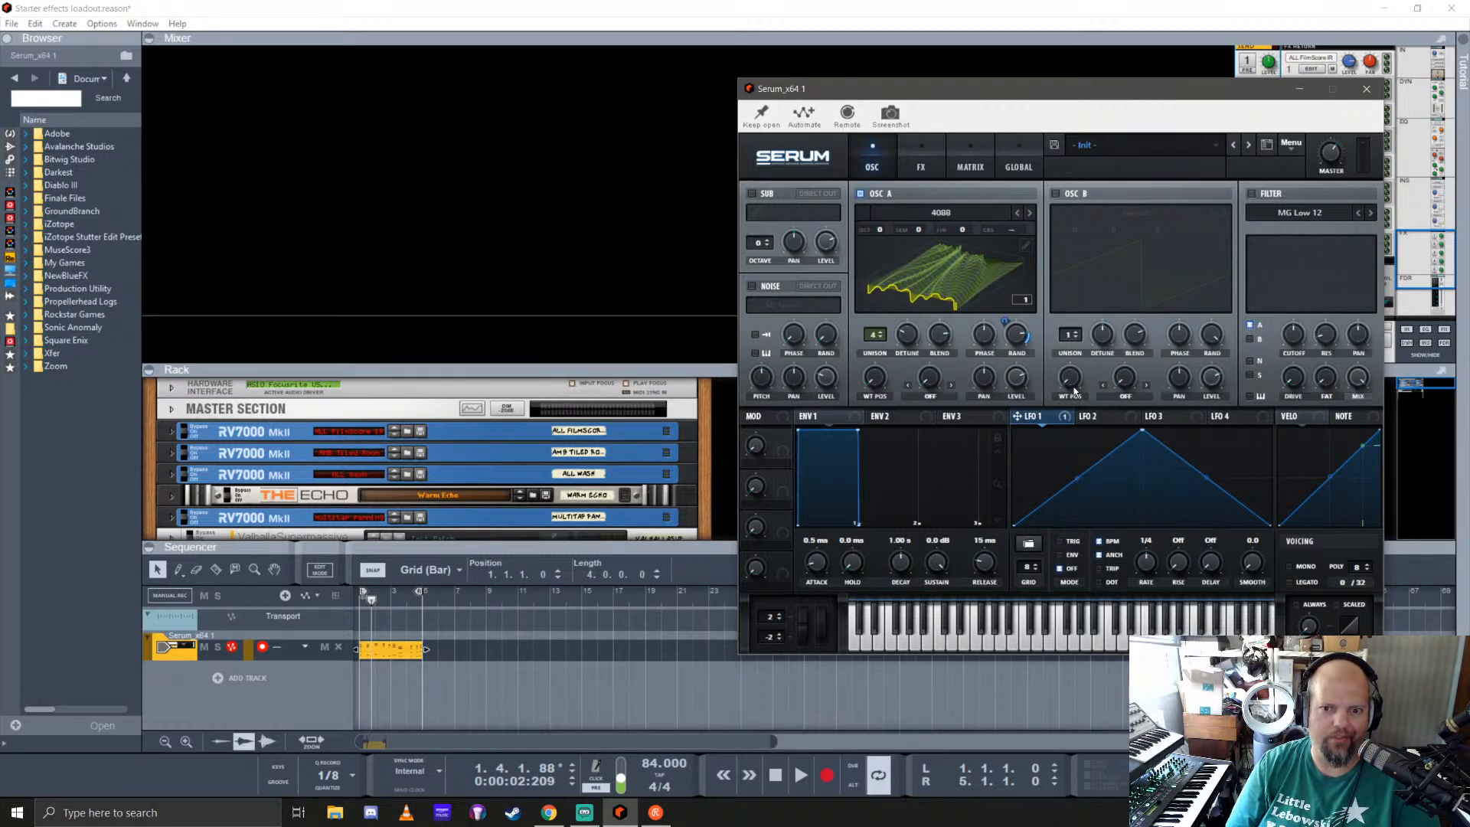
pyautogui.press('space')
pyautogui.press('space')
pyautogui.press('KP_0')
pyautogui.press('KP_0')
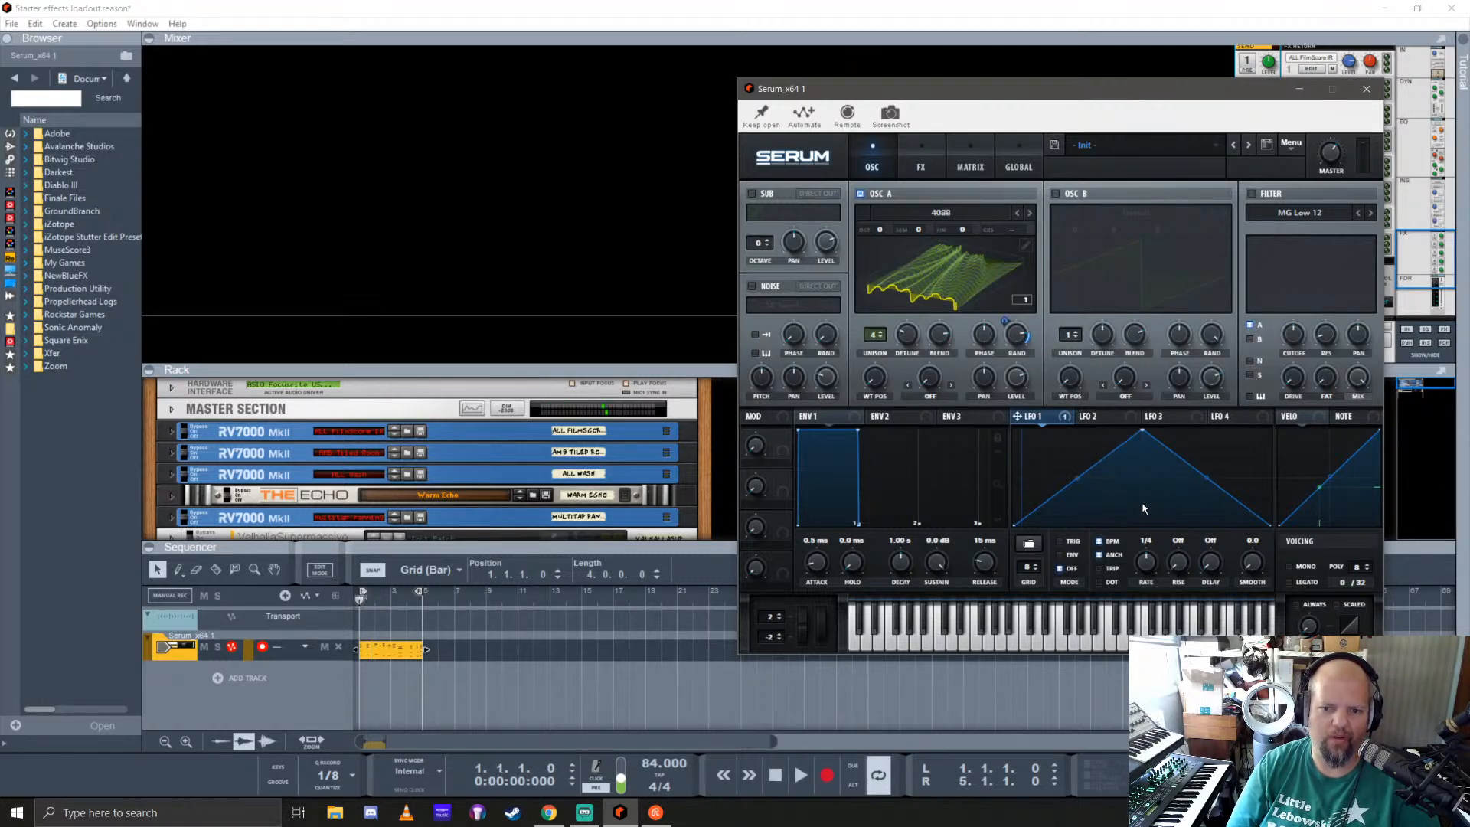
pyautogui.press('space')
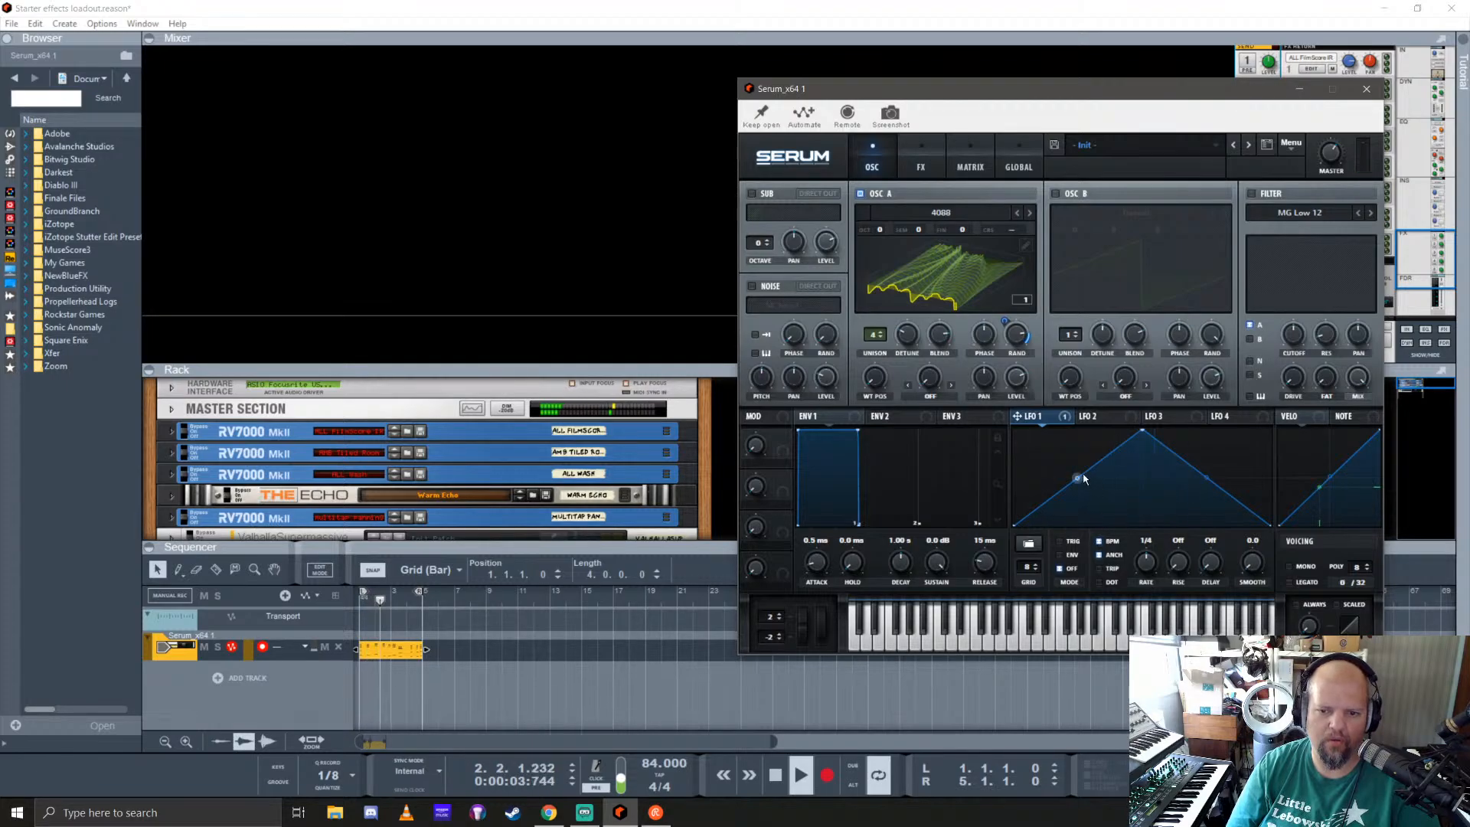
# Step: Set LFO 1's rate to 1/8 and its mode to TRIG
pyautogui.moveTo(1163, 571)
pyautogui.mouseDown()
pyautogui.moveTo(1159, 541)
pyautogui.moveTo(1146, 580)
pyautogui.moveTo(1163, 548)
pyautogui.moveTo(1160, 562)
pyautogui.mouseUp()
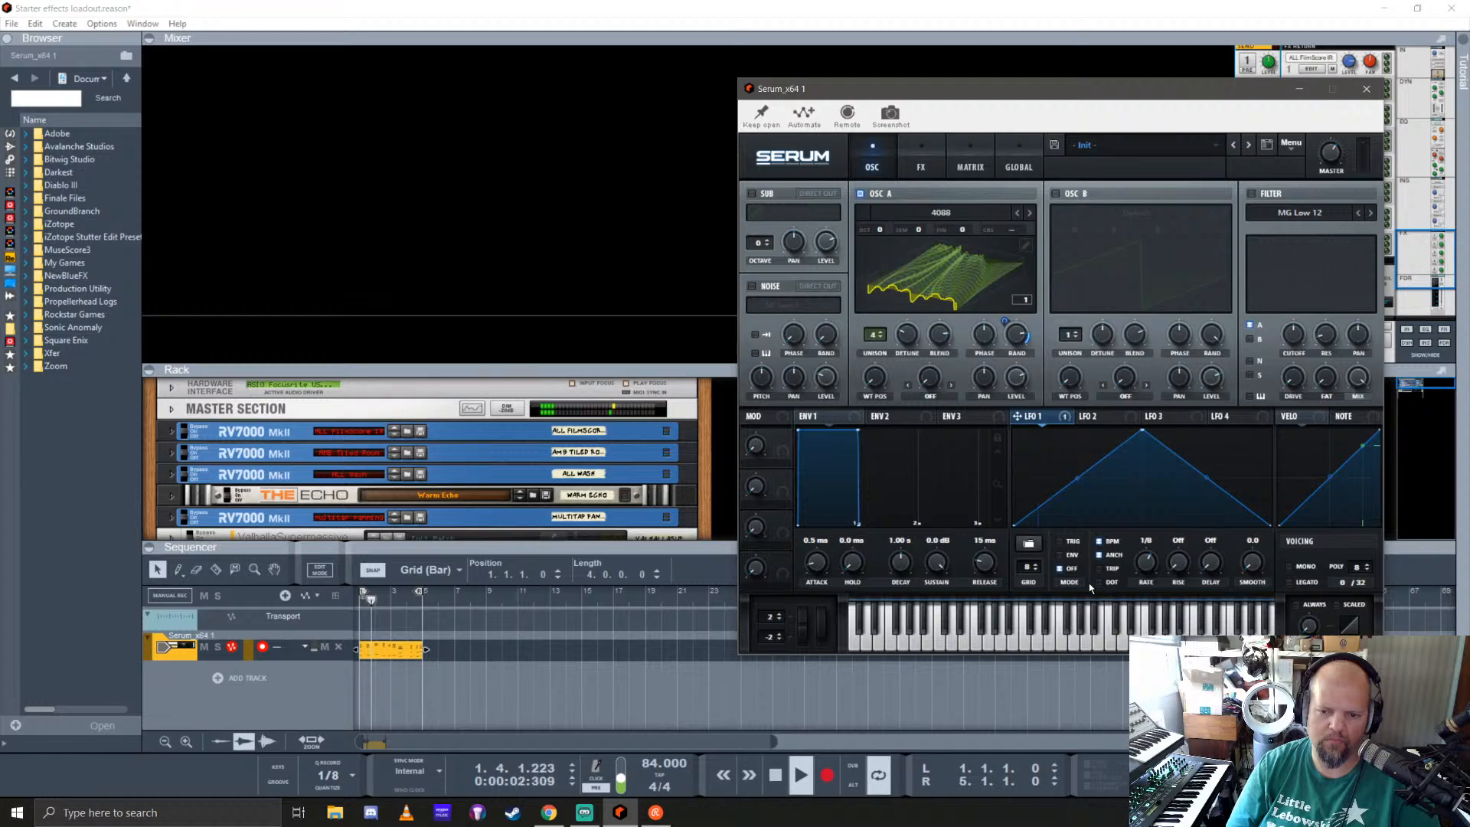
pyautogui.click(1060, 555)
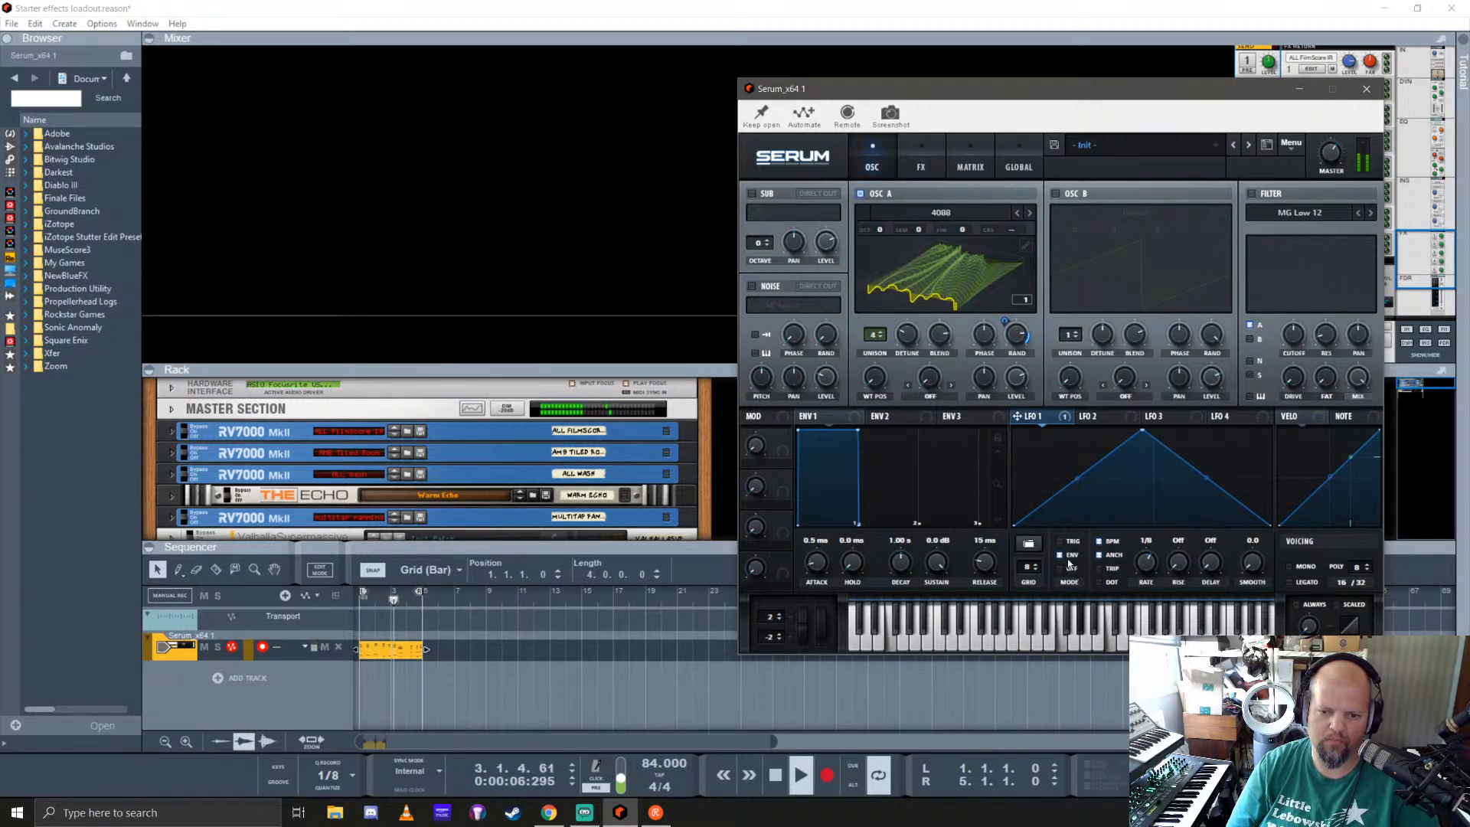
pyautogui.click(1061, 542)
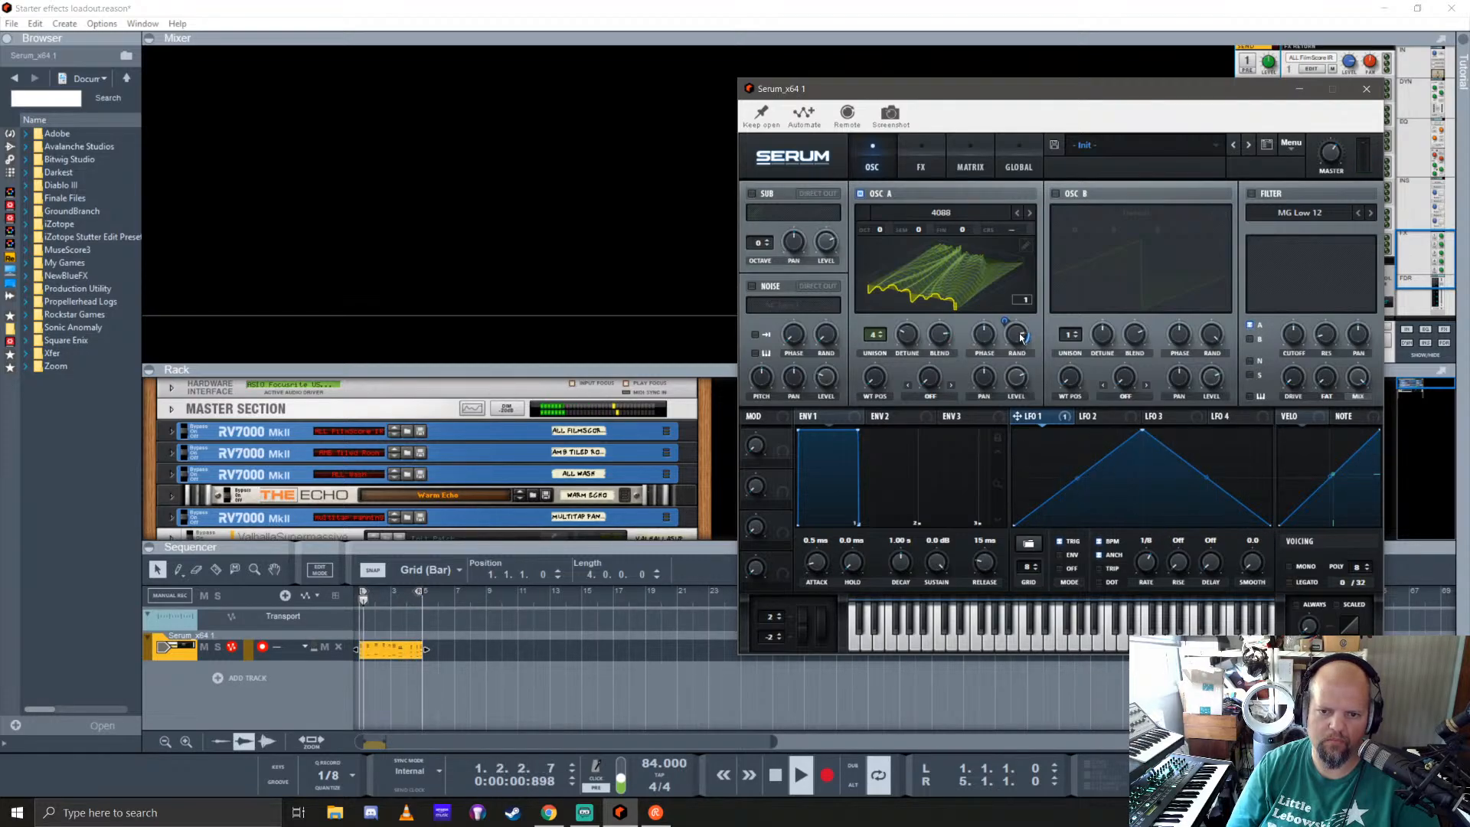
# Step: Turn down oscillator A's random phase and switch its waveform display to the 2D view
pyautogui.moveTo(1017, 335); pyautogui.dragTo(1027, 410)
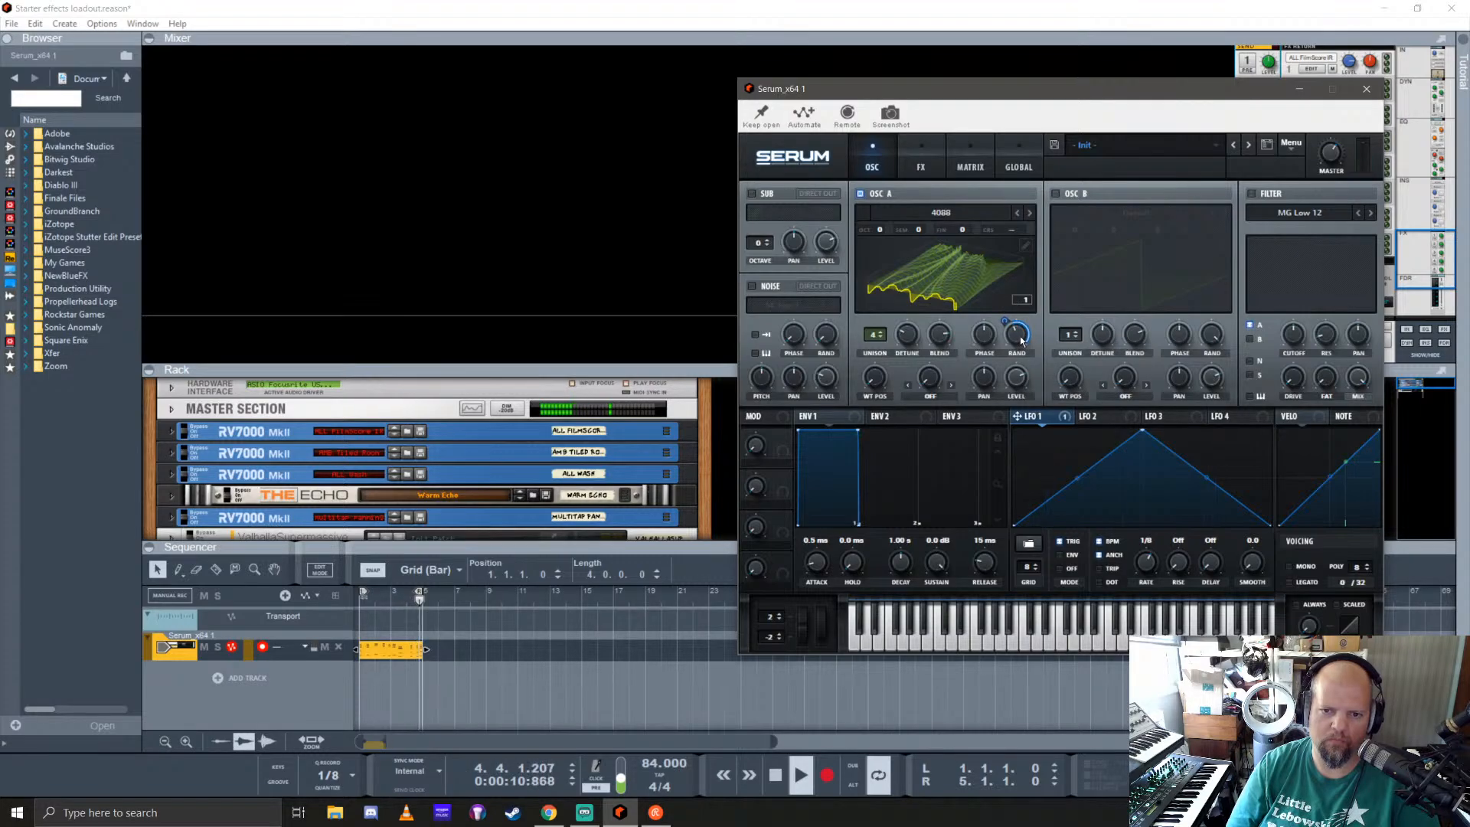
pyautogui.moveTo(1019, 341); pyautogui.dragTo(1040, 398)
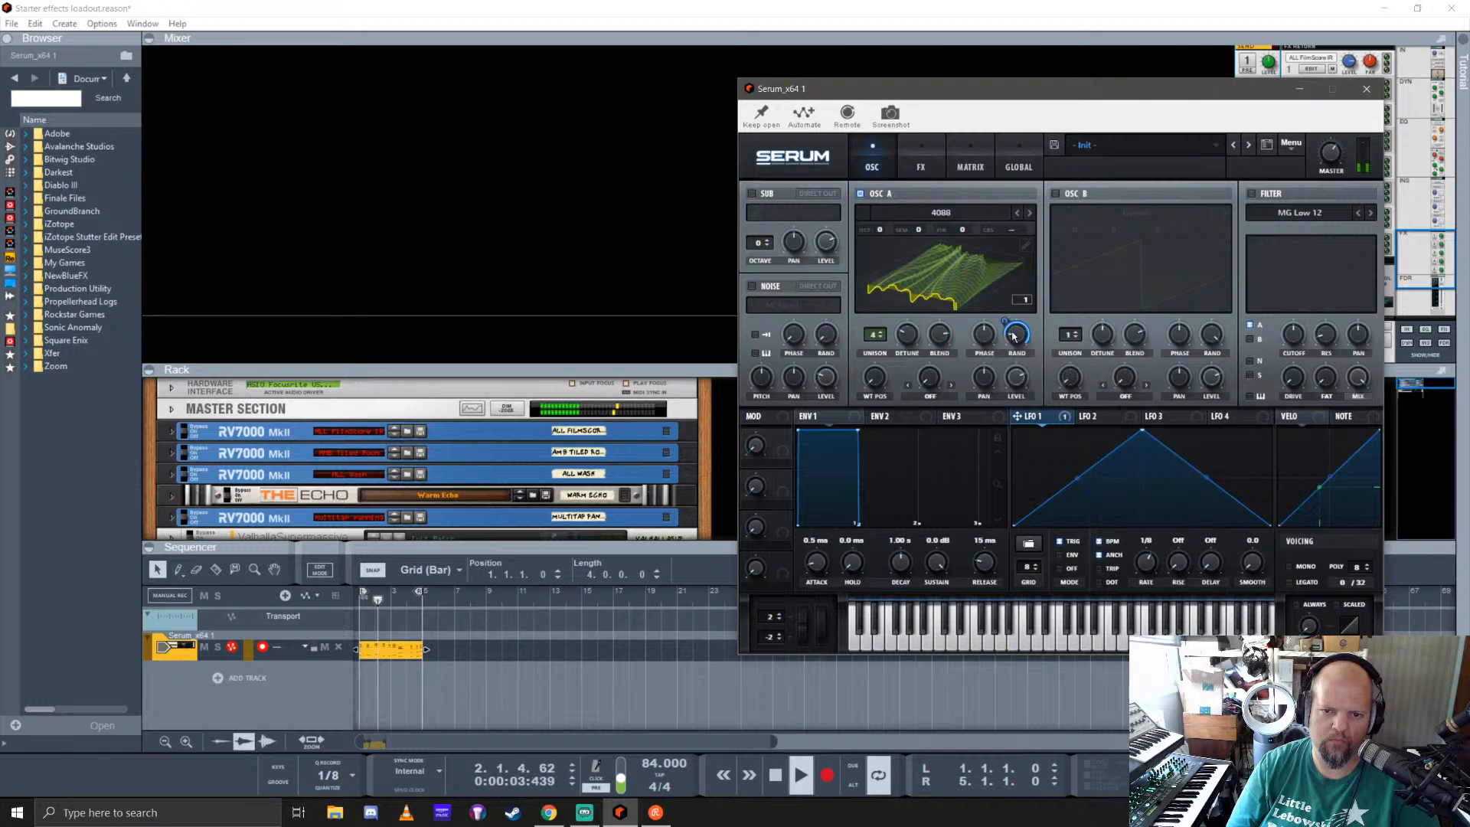
pyautogui.click(952, 288)
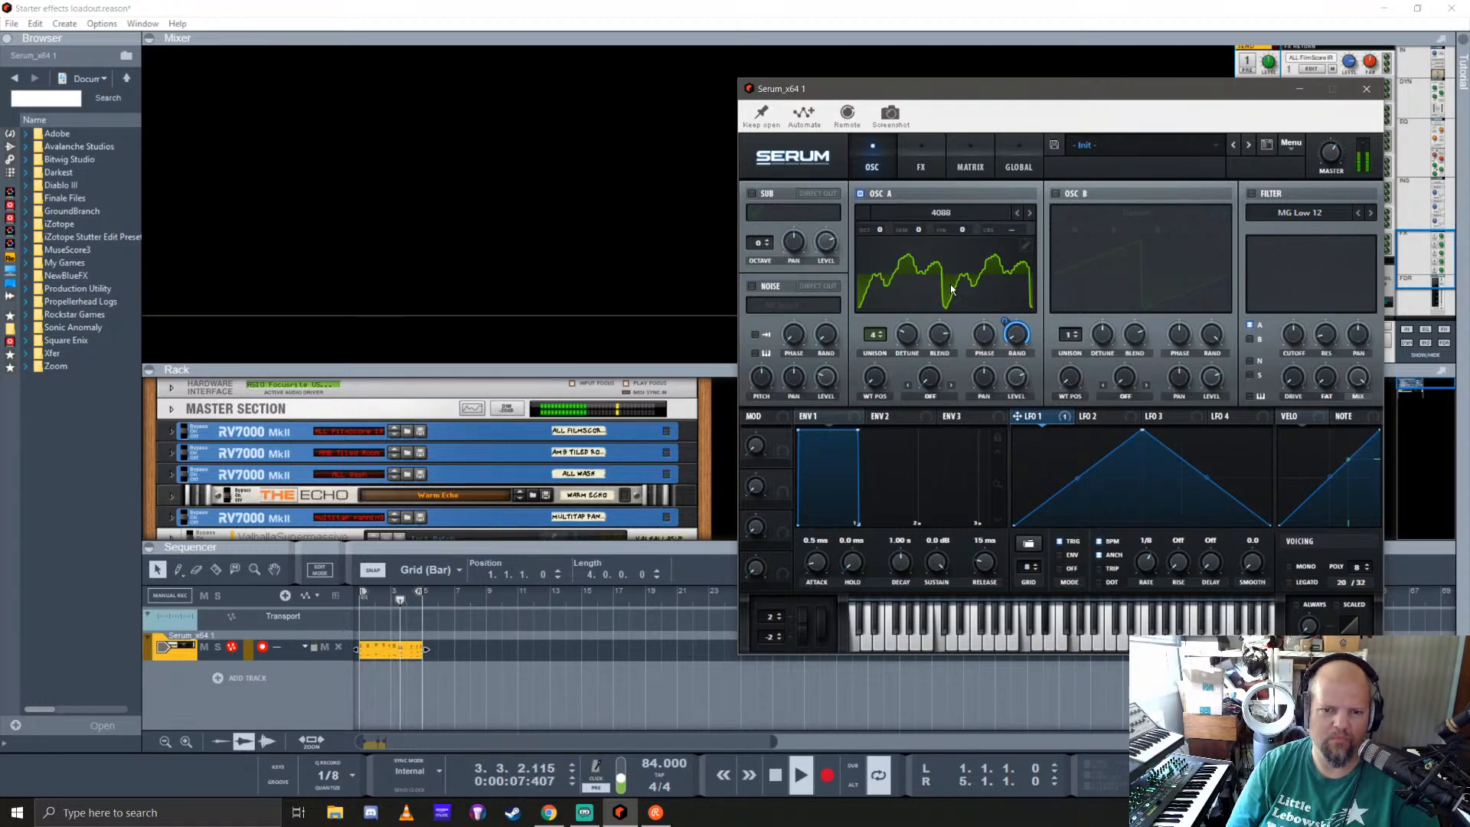
# Step: Remove all modulators from oscillator A's random phase and stop playback
pyautogui.rightClick(1008, 324)
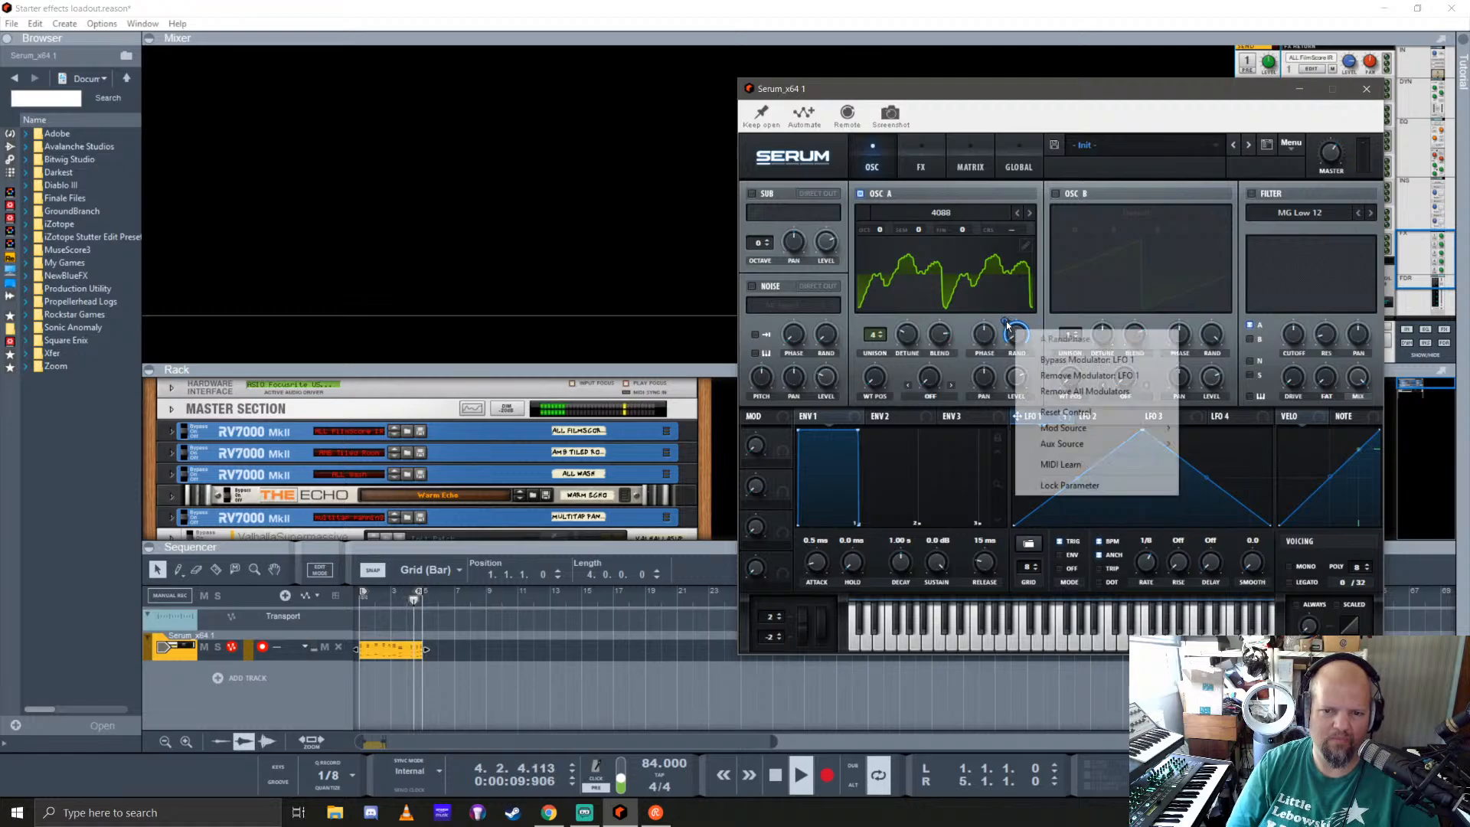
pyautogui.click(1087, 392)
pyautogui.press('space')
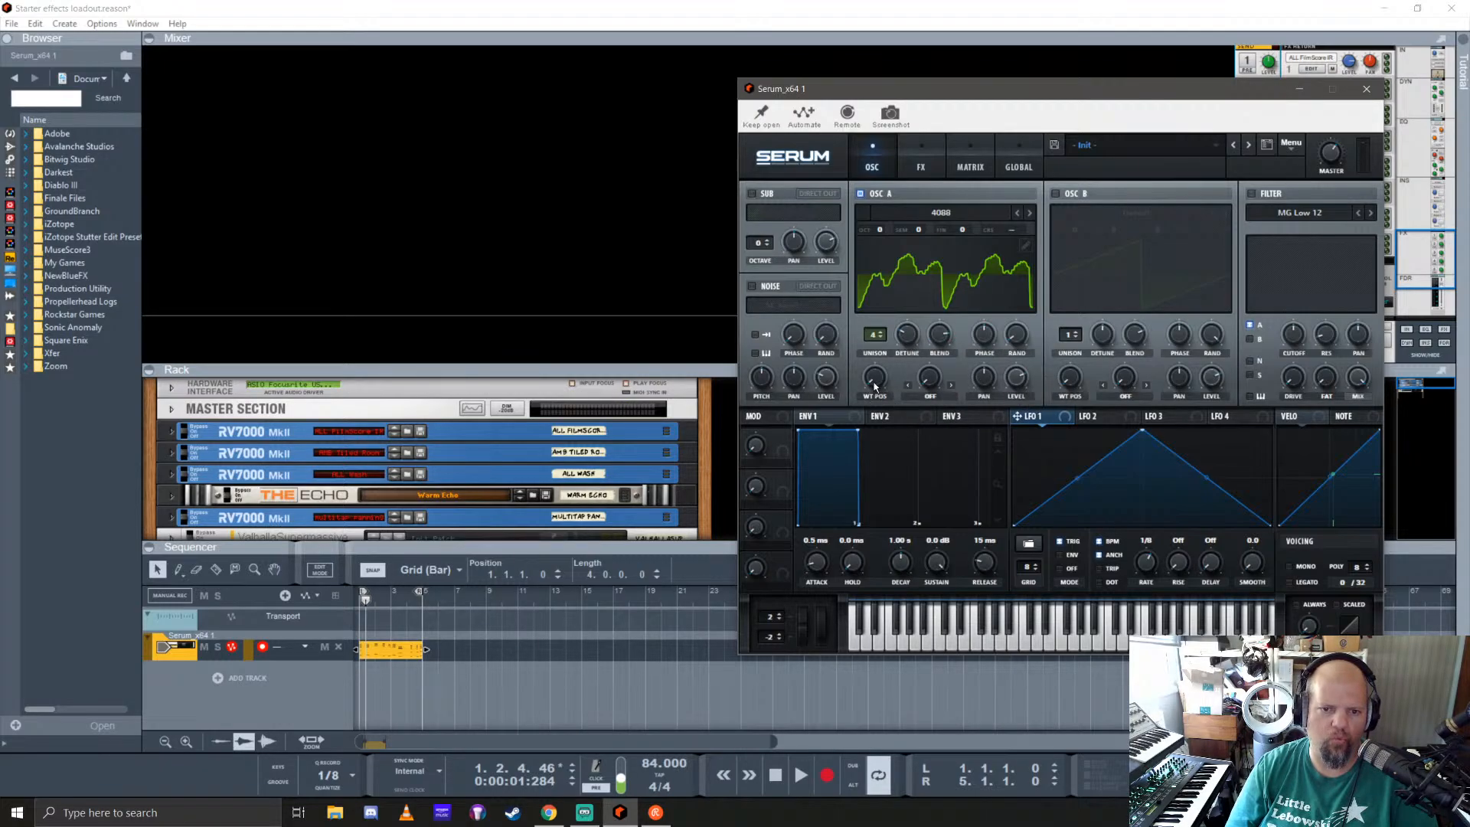
# Step: Assign LFO 1 to oscillator A's wavetable position and play the loop from the start
pyautogui.moveTo(875, 387)
pyautogui.mouseDown()
pyautogui.moveTo(877, 366)
pyautogui.moveTo(889, 387)
pyautogui.mouseUp()
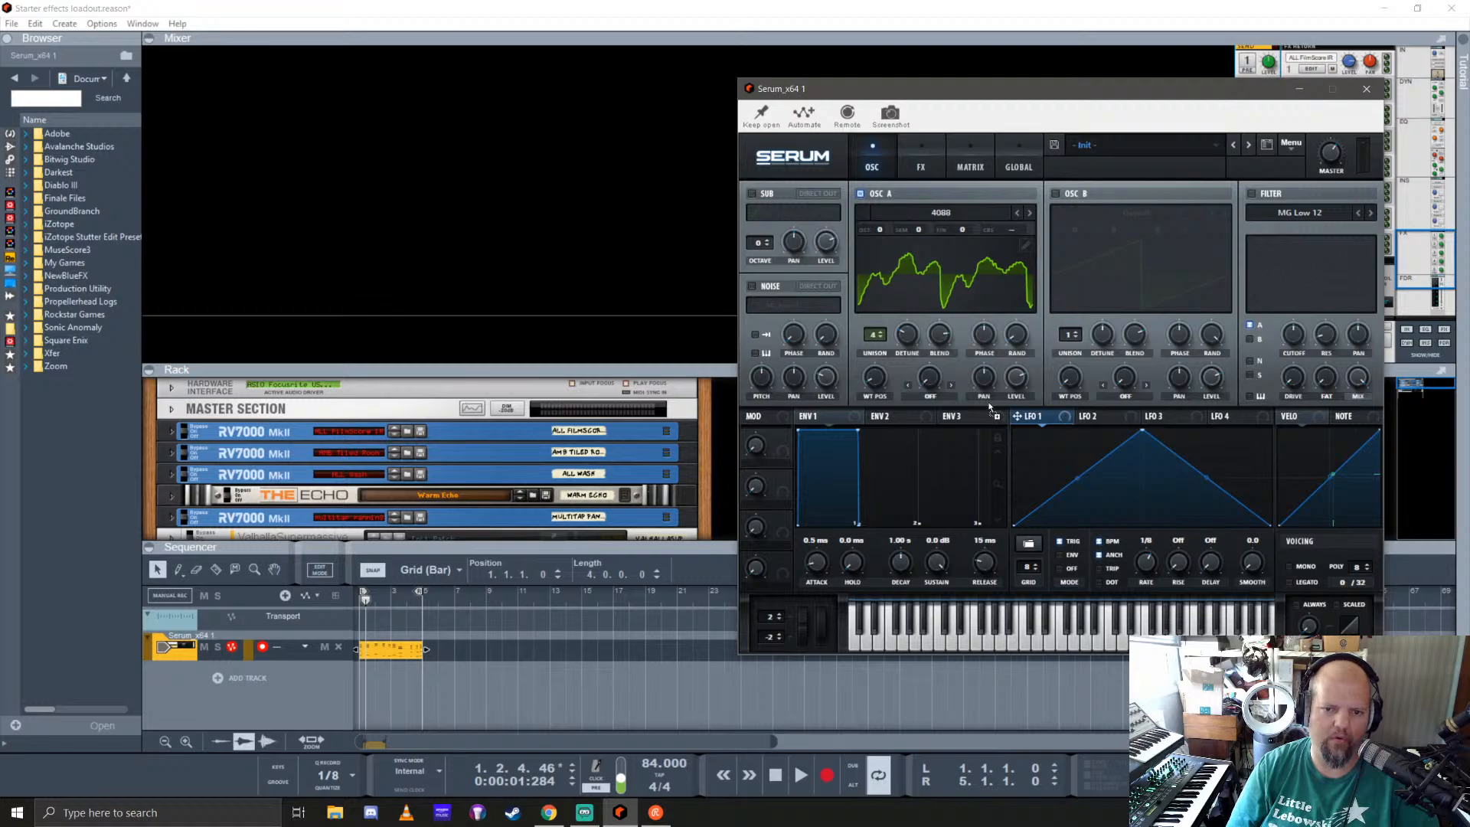
pyautogui.hotkey('shift', 'Return')
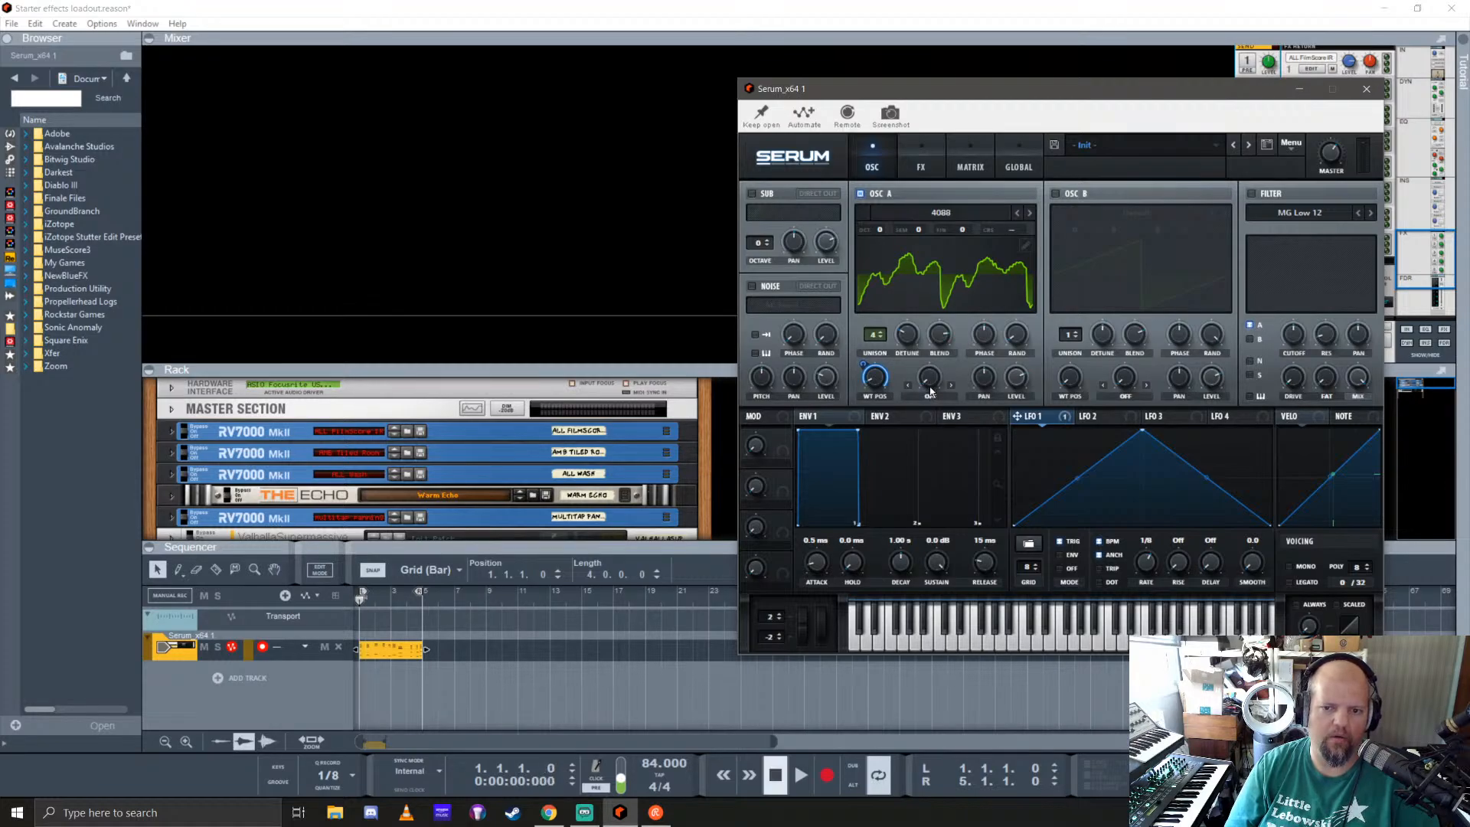
pyautogui.press('space')
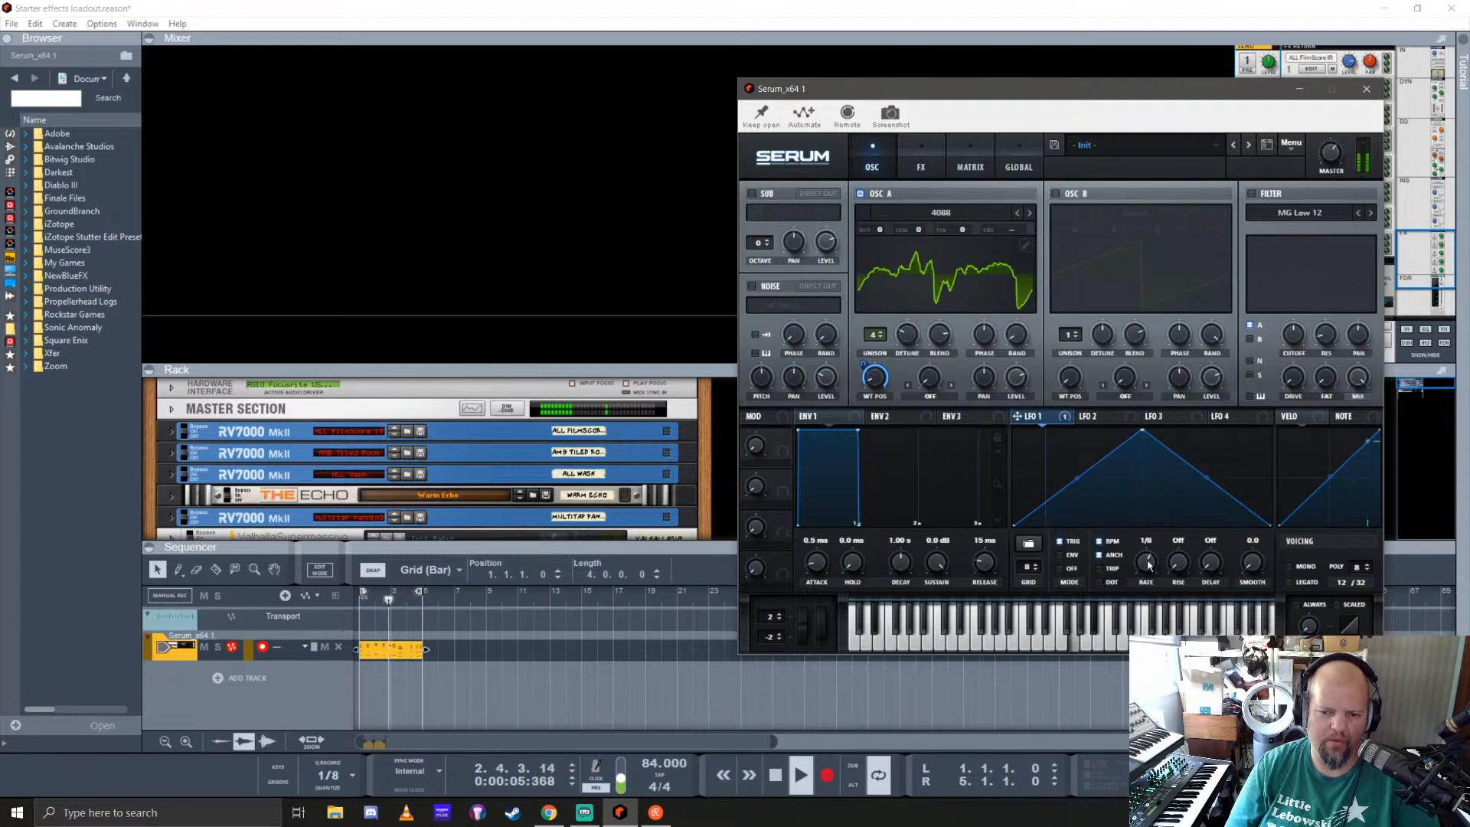
# Step: Turn off LFO 1's BPM sync, set its rate to 1.9 Hz and stop playback
pyautogui.moveTo(1148, 565)
pyautogui.mouseDown()
pyautogui.moveTo(1152, 590)
pyautogui.moveTo(1147, 561)
pyautogui.mouseUp()
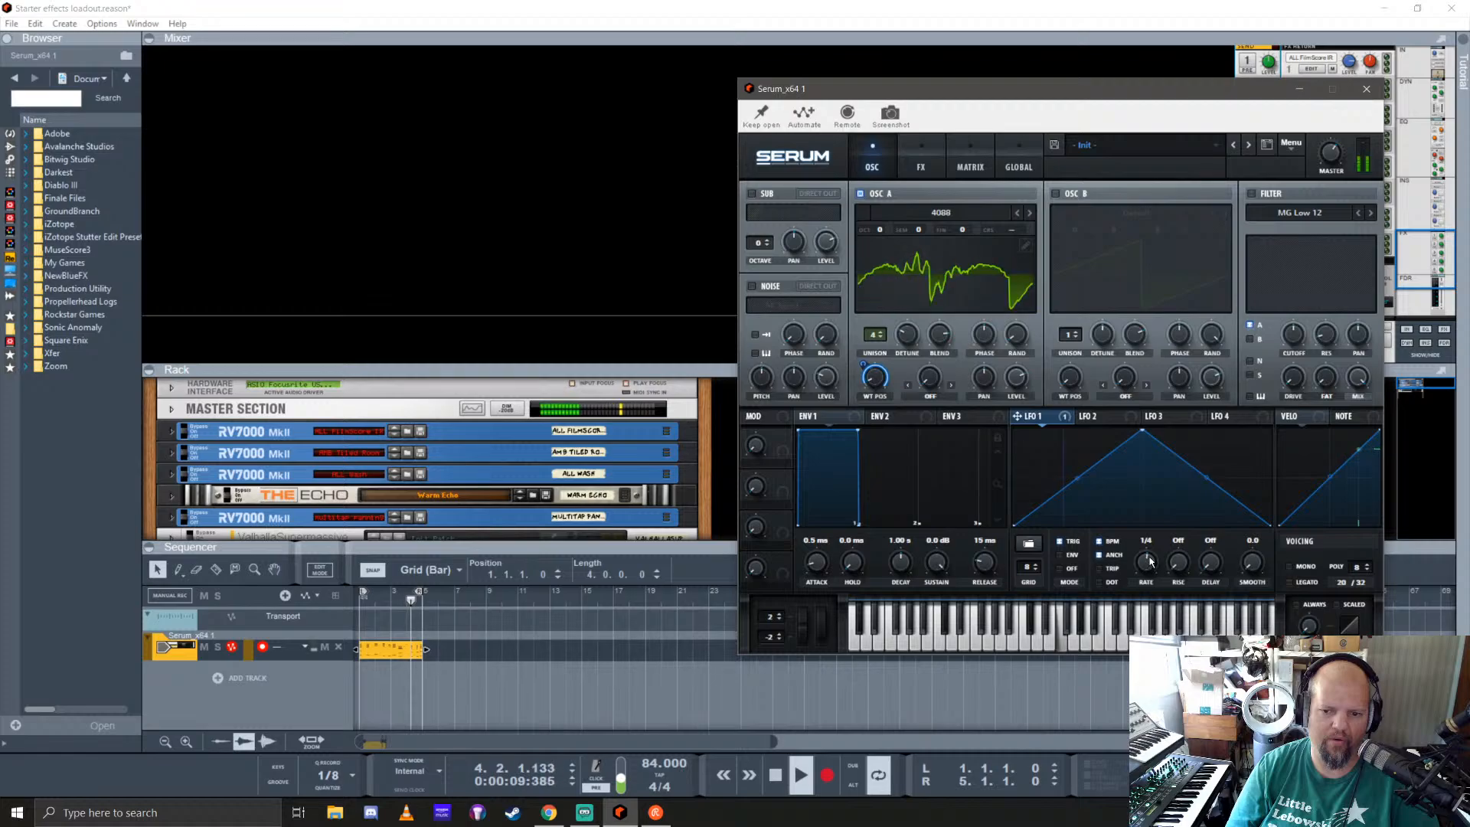
pyautogui.click(1100, 542)
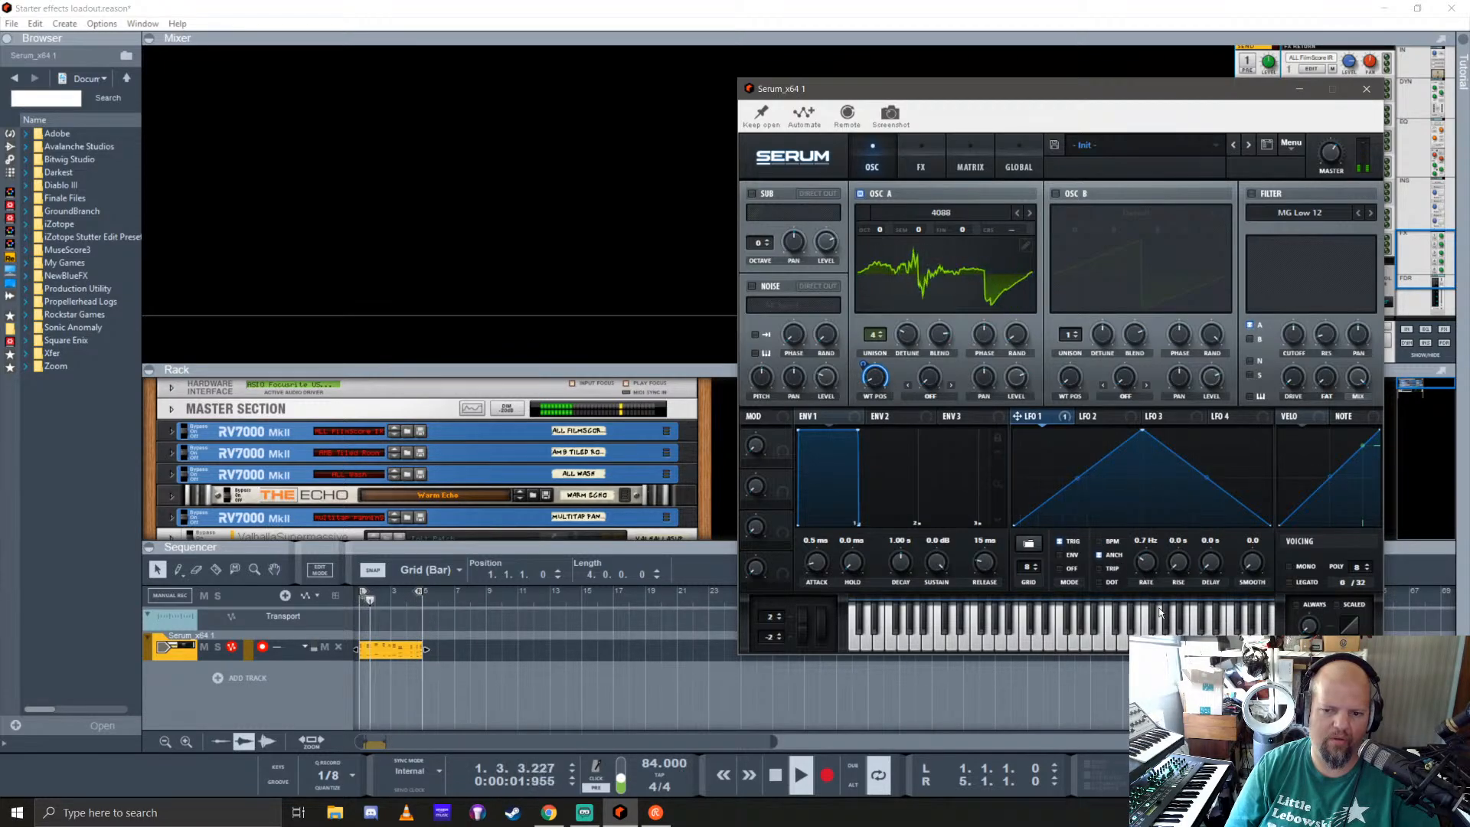
pyautogui.moveTo(1158, 603); pyautogui.dragTo(1159, 600)
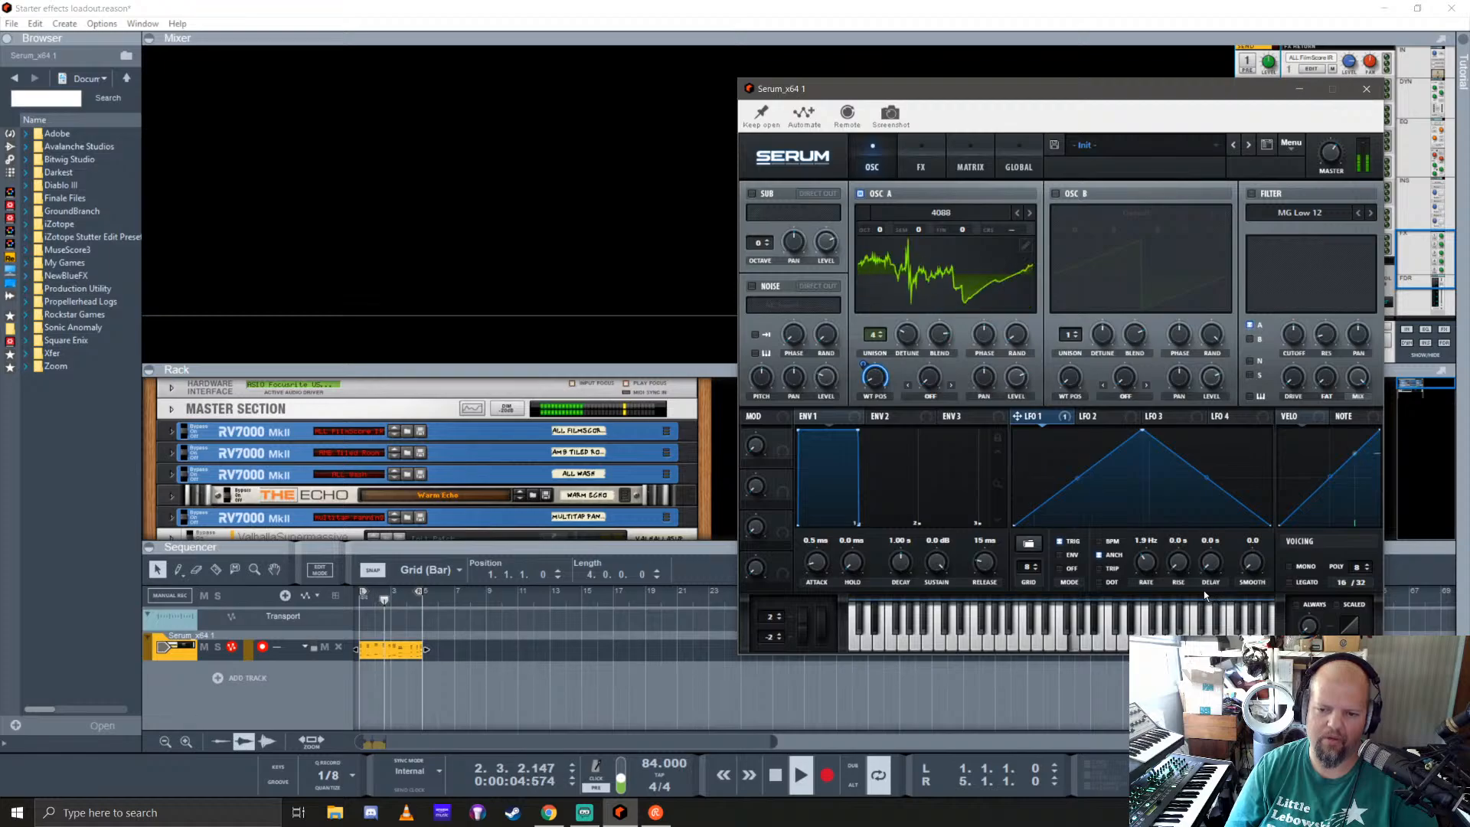
pyautogui.press('space')
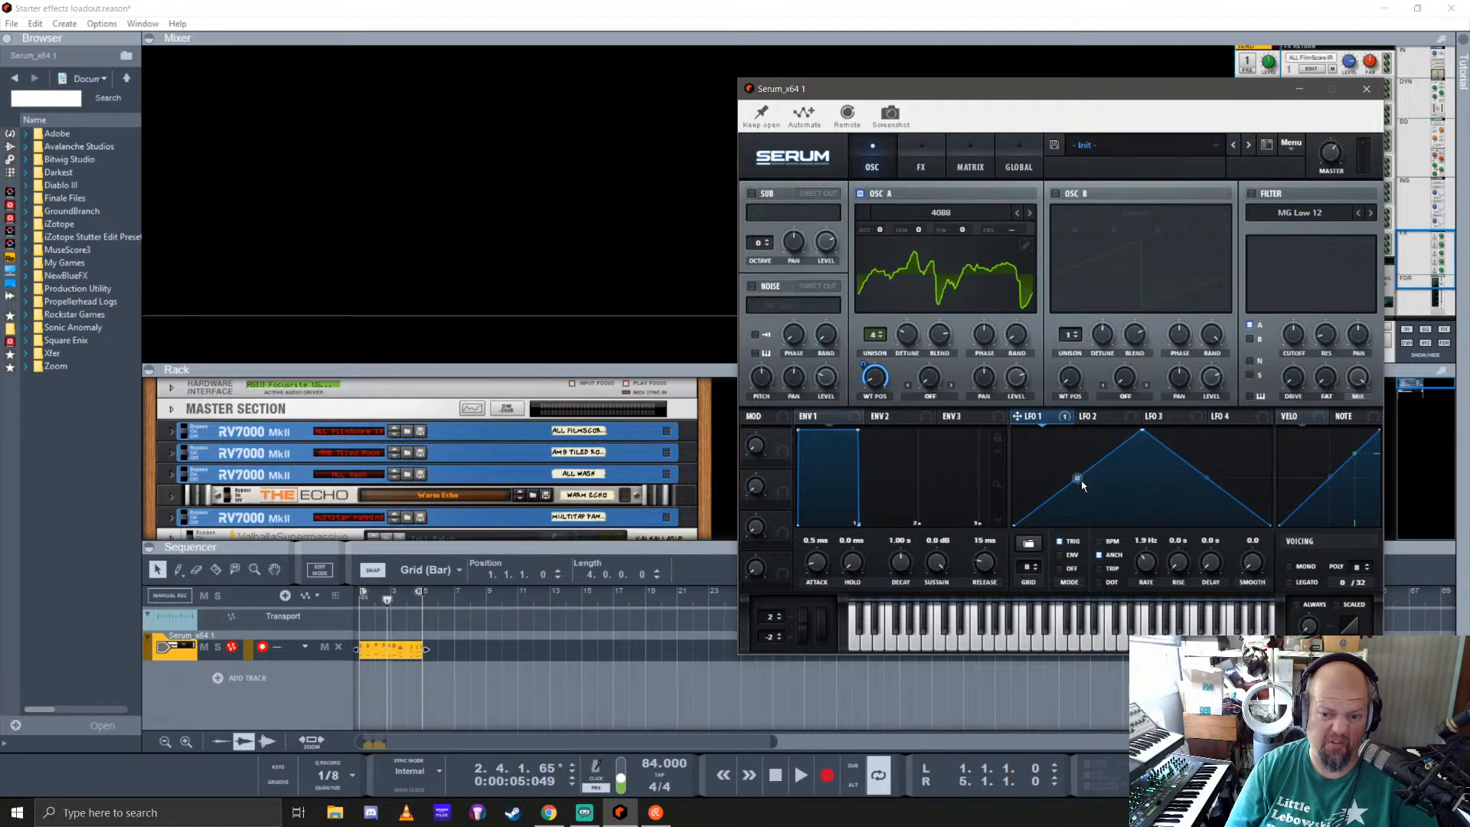
# Step: Give LFO 1 a multi-peak preset shape in Off mode with a rate of 0.3 Hz
pyautogui.click(1060, 568)
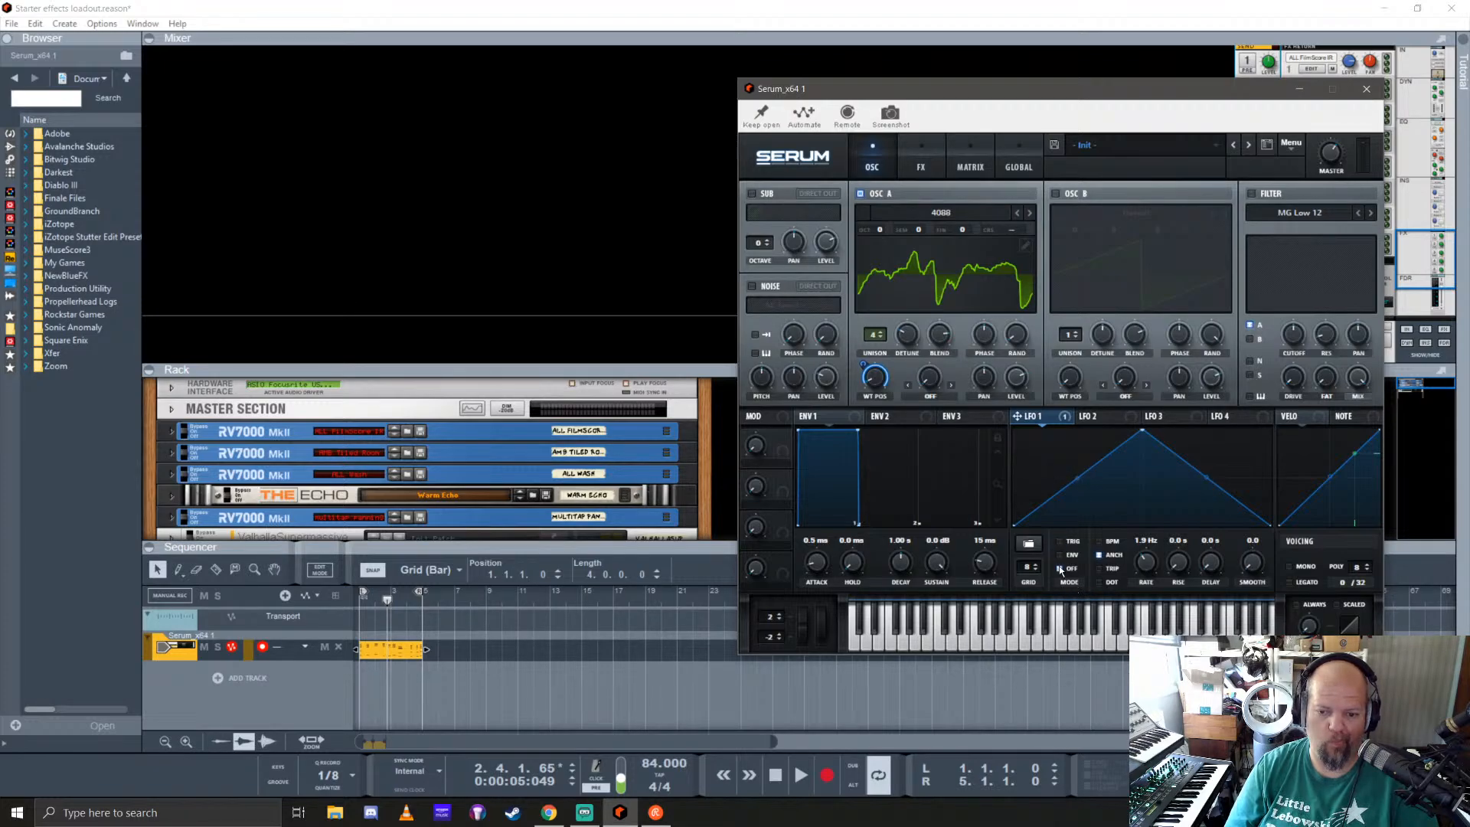
pyautogui.click(1098, 553)
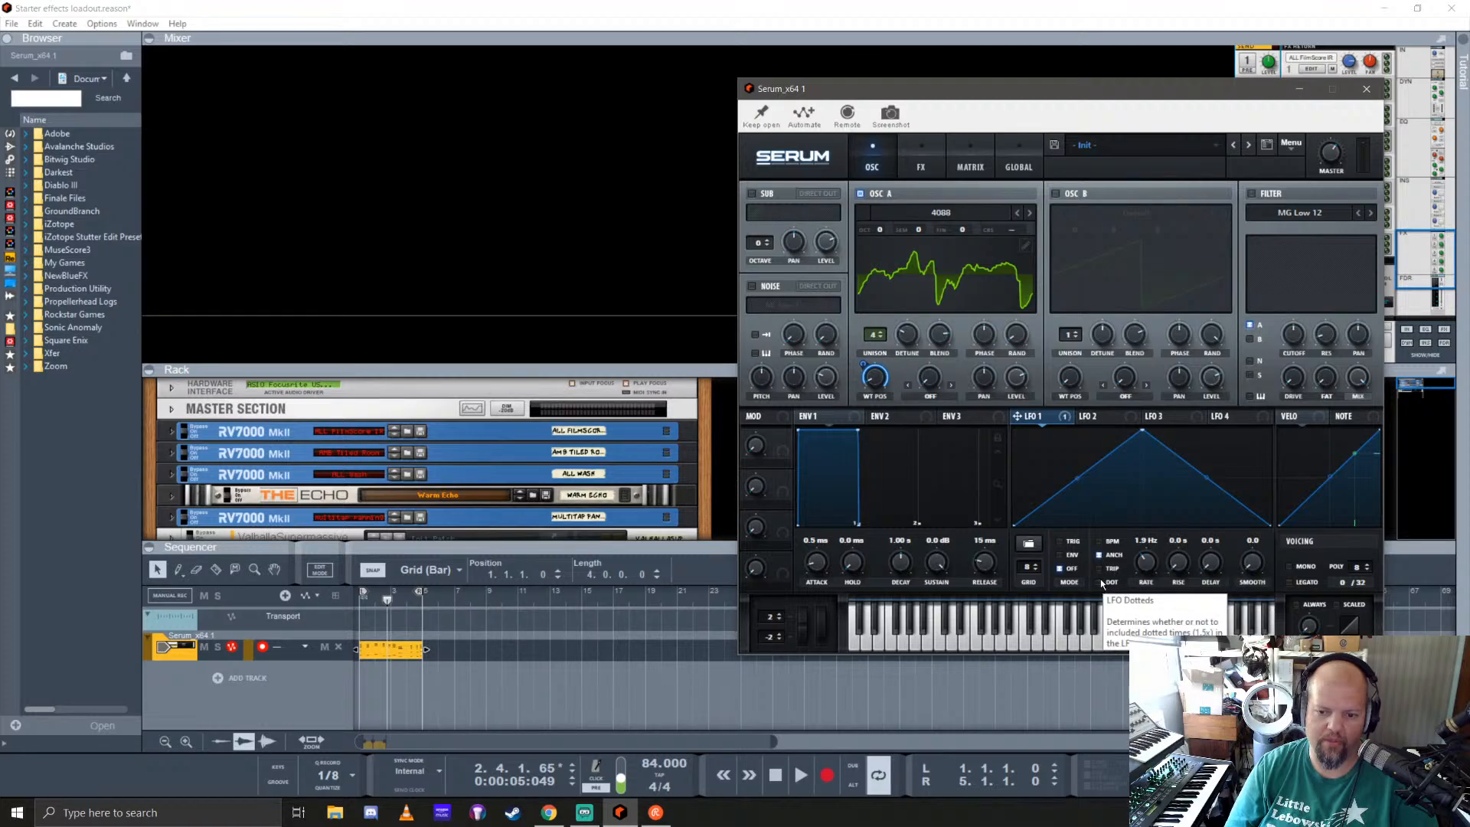
pyautogui.click(1029, 551)
pyautogui.moveTo(1071, 553)
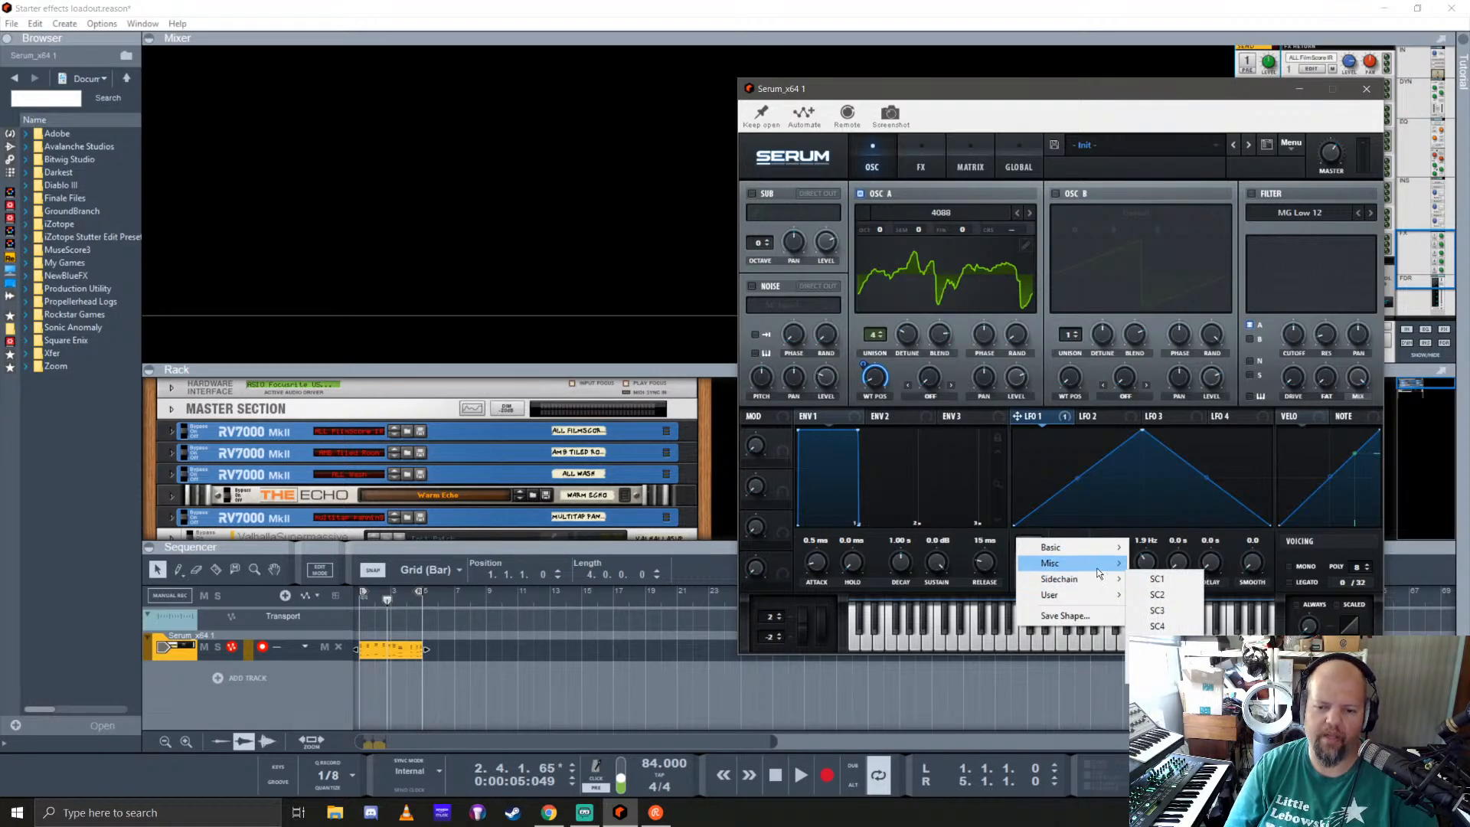
pyautogui.click(1183, 562)
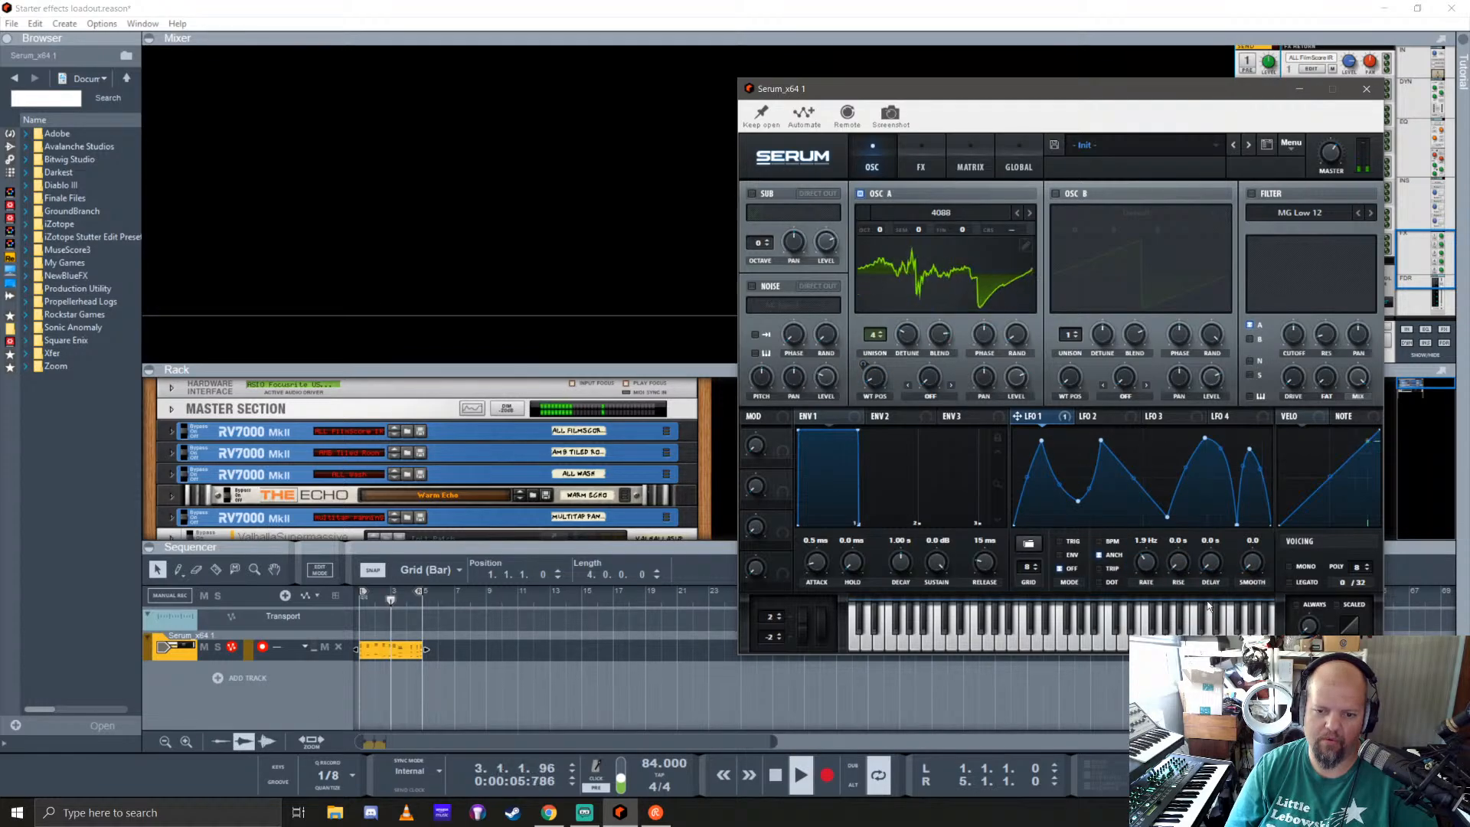
pyautogui.moveTo(1147, 567); pyautogui.dragTo(1155, 597)
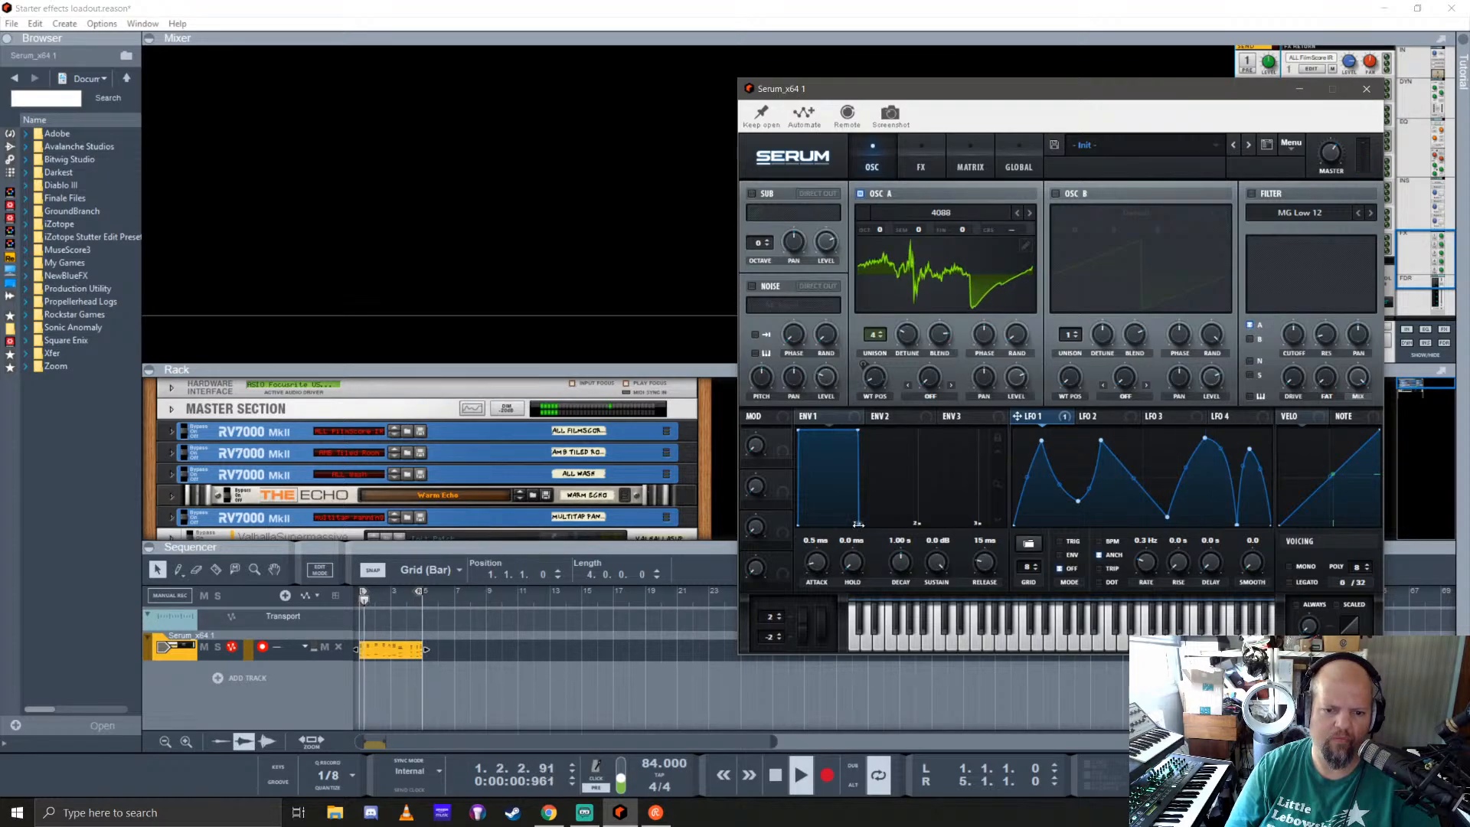
# Step: Lengthen envelope 1's release to 1.22 s
pyautogui.moveTo(858, 526); pyautogui.dragTo(921, 528)
pyautogui.moveTo(976, 538); pyautogui.dragTo(972, 537)
pyautogui.moveTo(894, 510)
pyautogui.mouseDown()
pyautogui.moveTo(909, 499)
pyautogui.moveTo(904, 446)
pyautogui.moveTo(893, 482)
pyautogui.mouseUp()
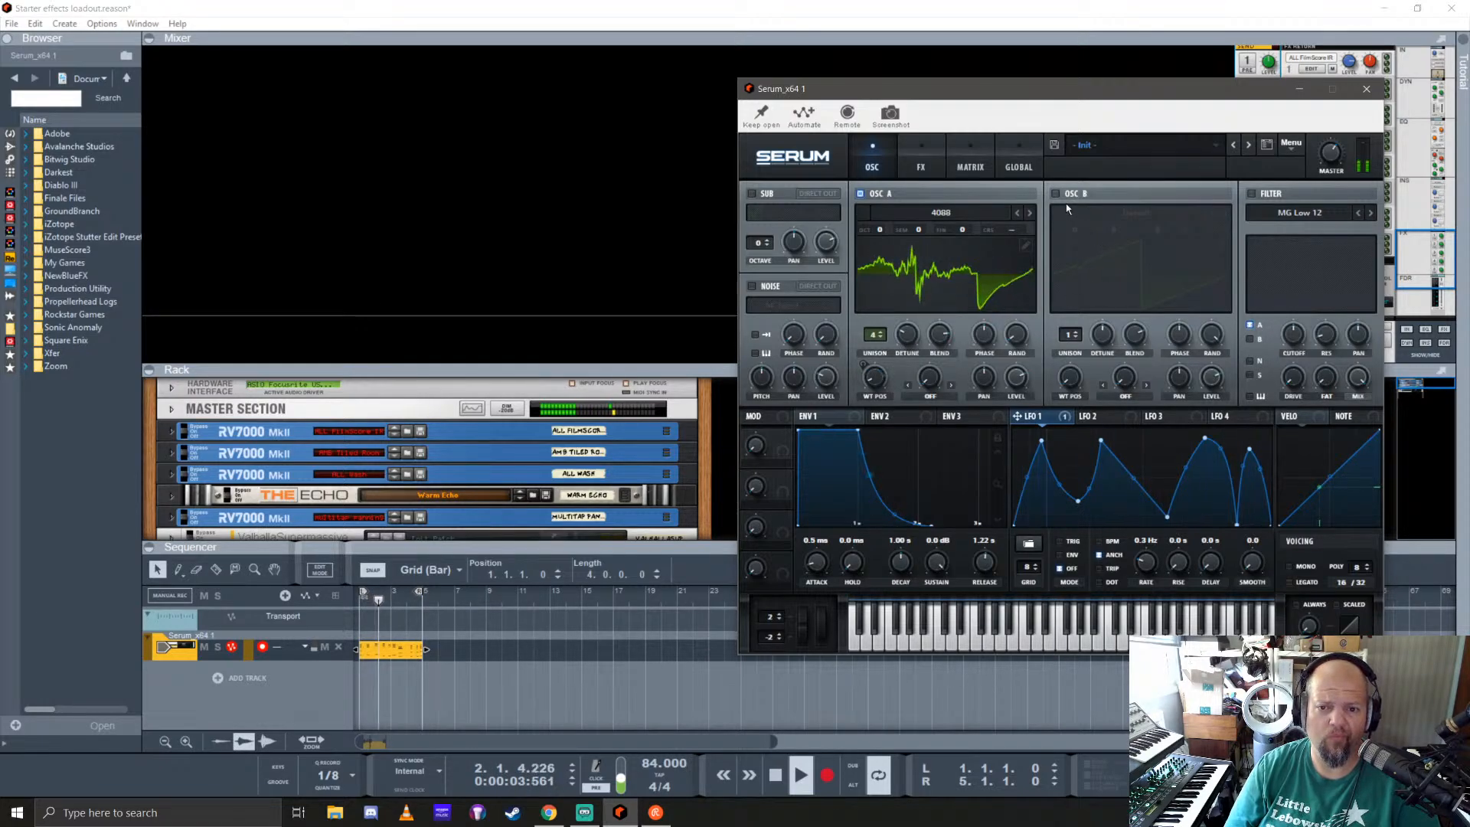
# Step: Turn on the filter and set its type to the Multi filter L/B/H 24
pyautogui.click(1256, 195)
pyautogui.click(1312, 216)
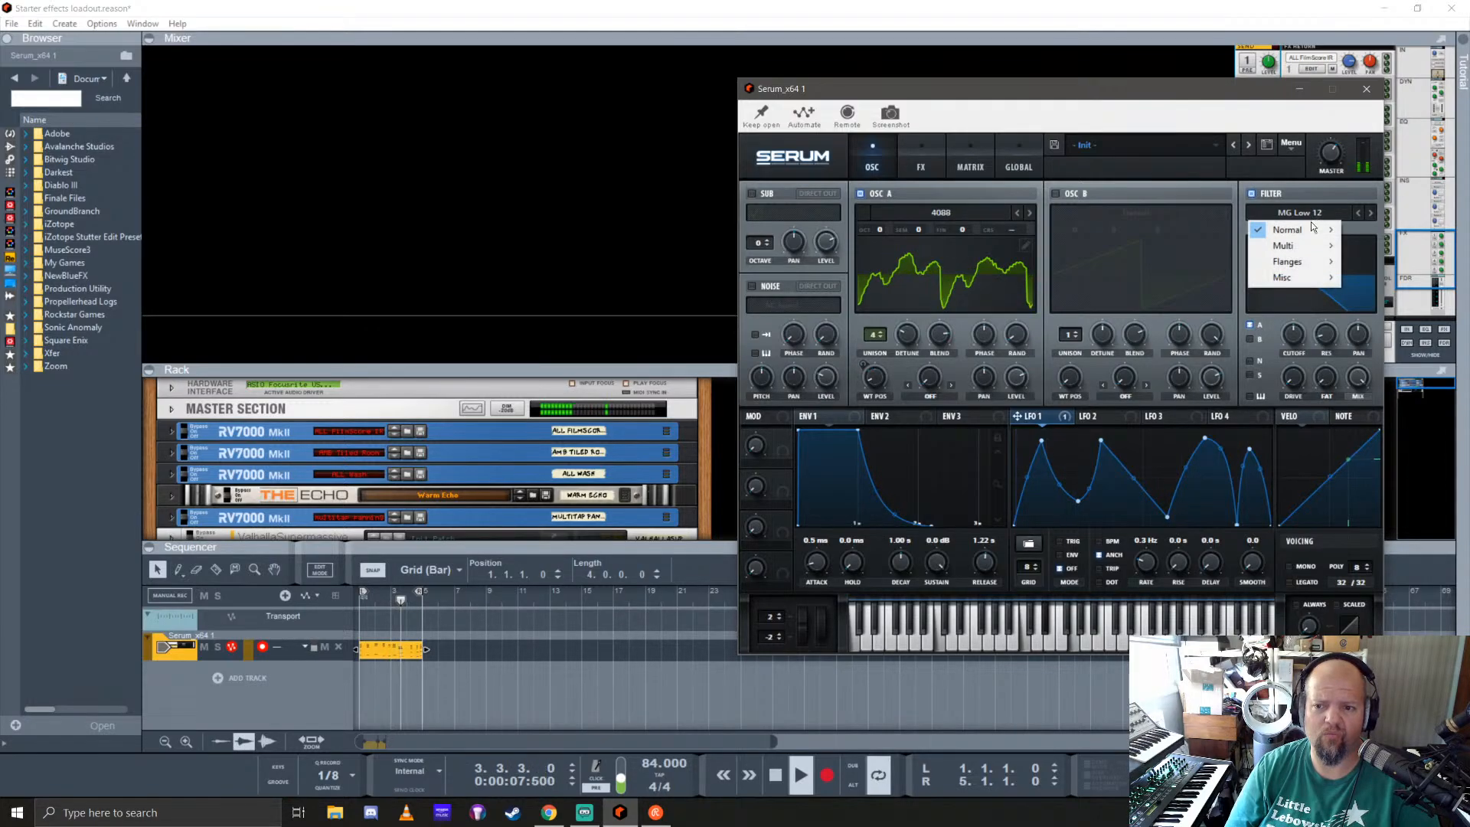
pyautogui.moveTo(1310, 243)
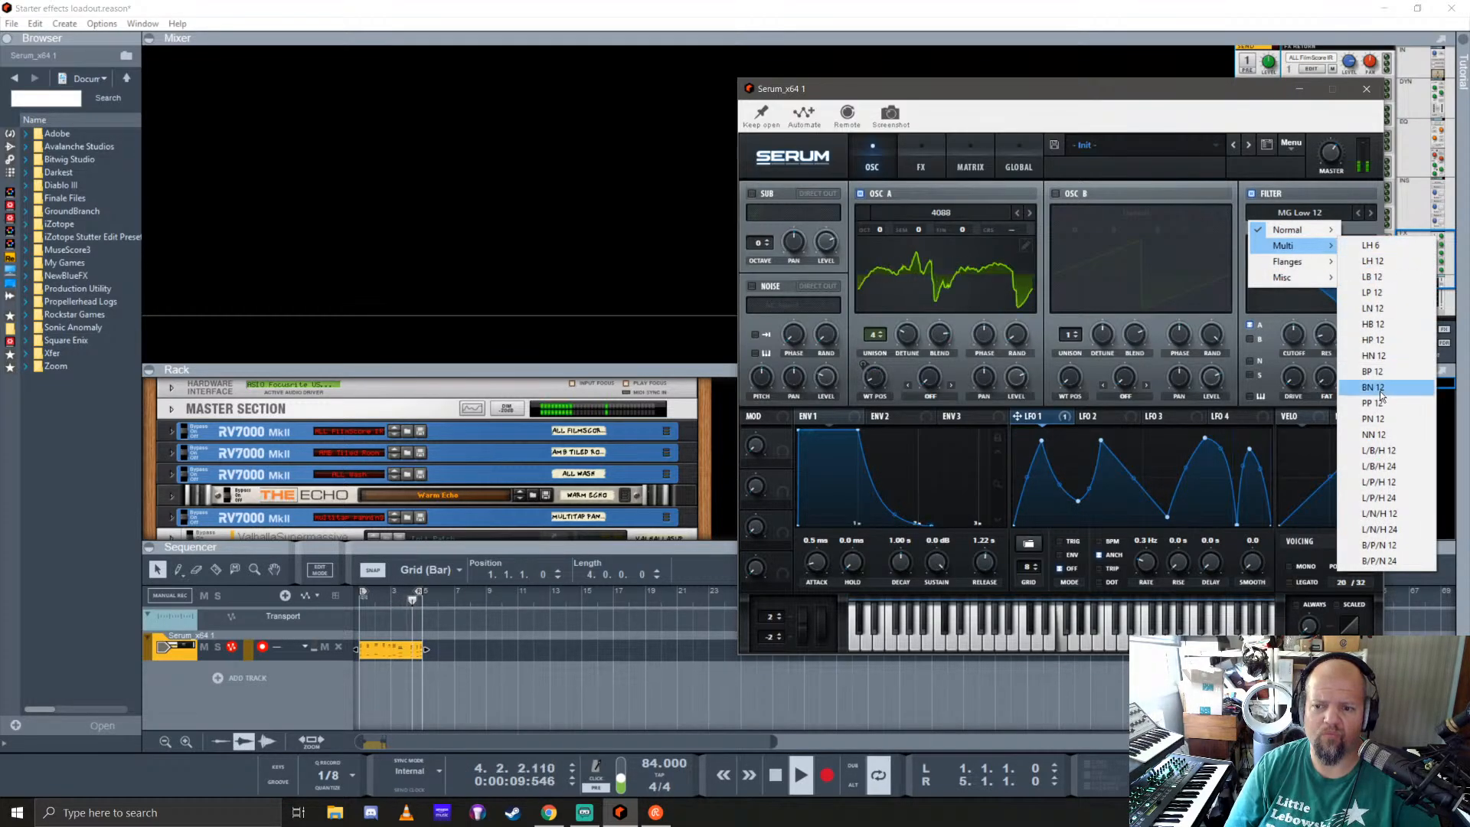
pyautogui.click(1383, 465)
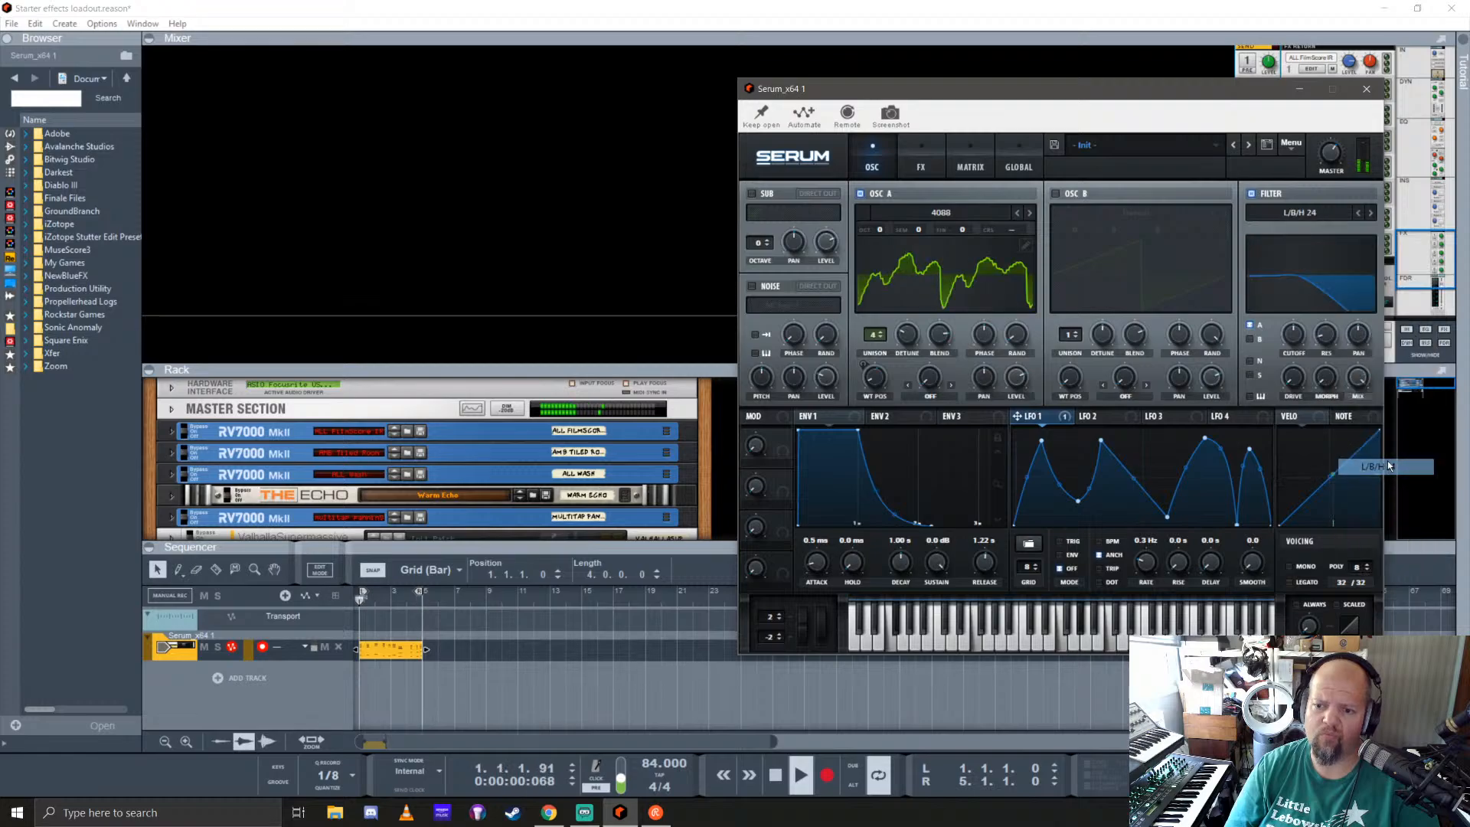
# Step: Raise the filter's cutoff and add a slight resonance peak
pyautogui.click(1307, 269)
pyautogui.click(1309, 273)
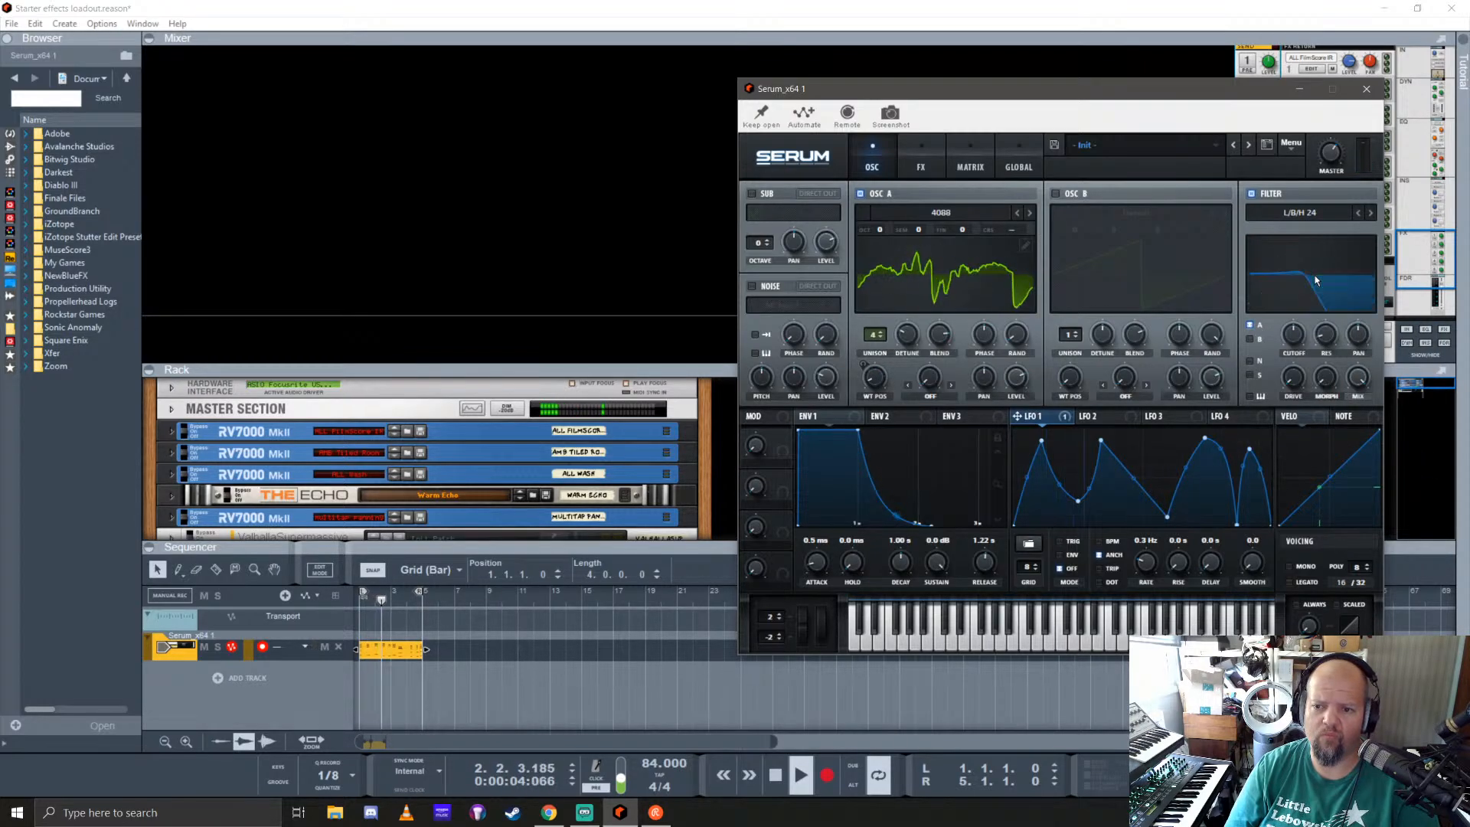
pyautogui.moveTo(1302, 325)
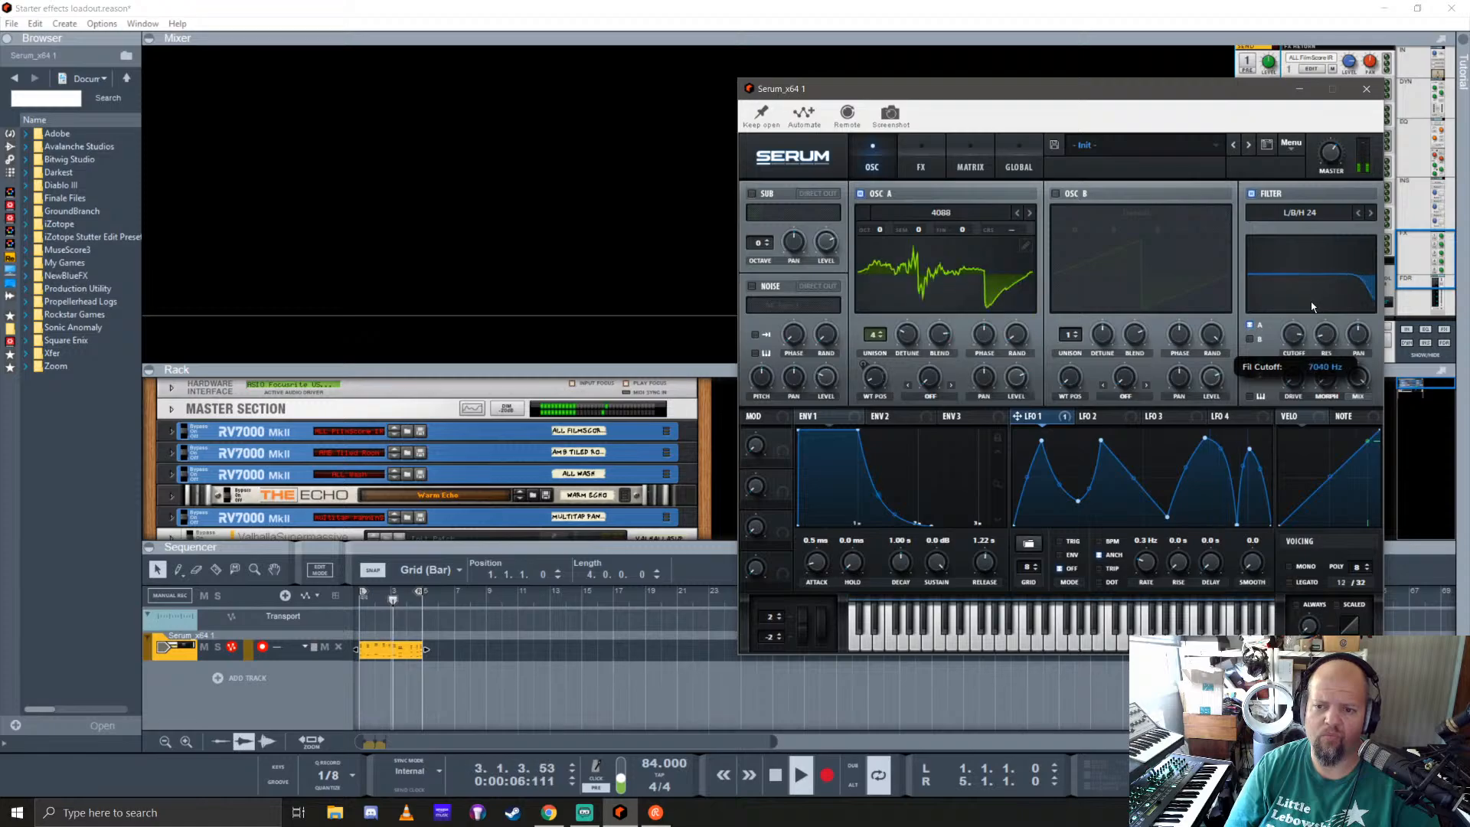
pyautogui.moveTo(1331, 337)
pyautogui.mouseDown()
pyautogui.moveTo(1347, 293)
pyautogui.moveTo(1305, 347)
pyautogui.mouseUp()
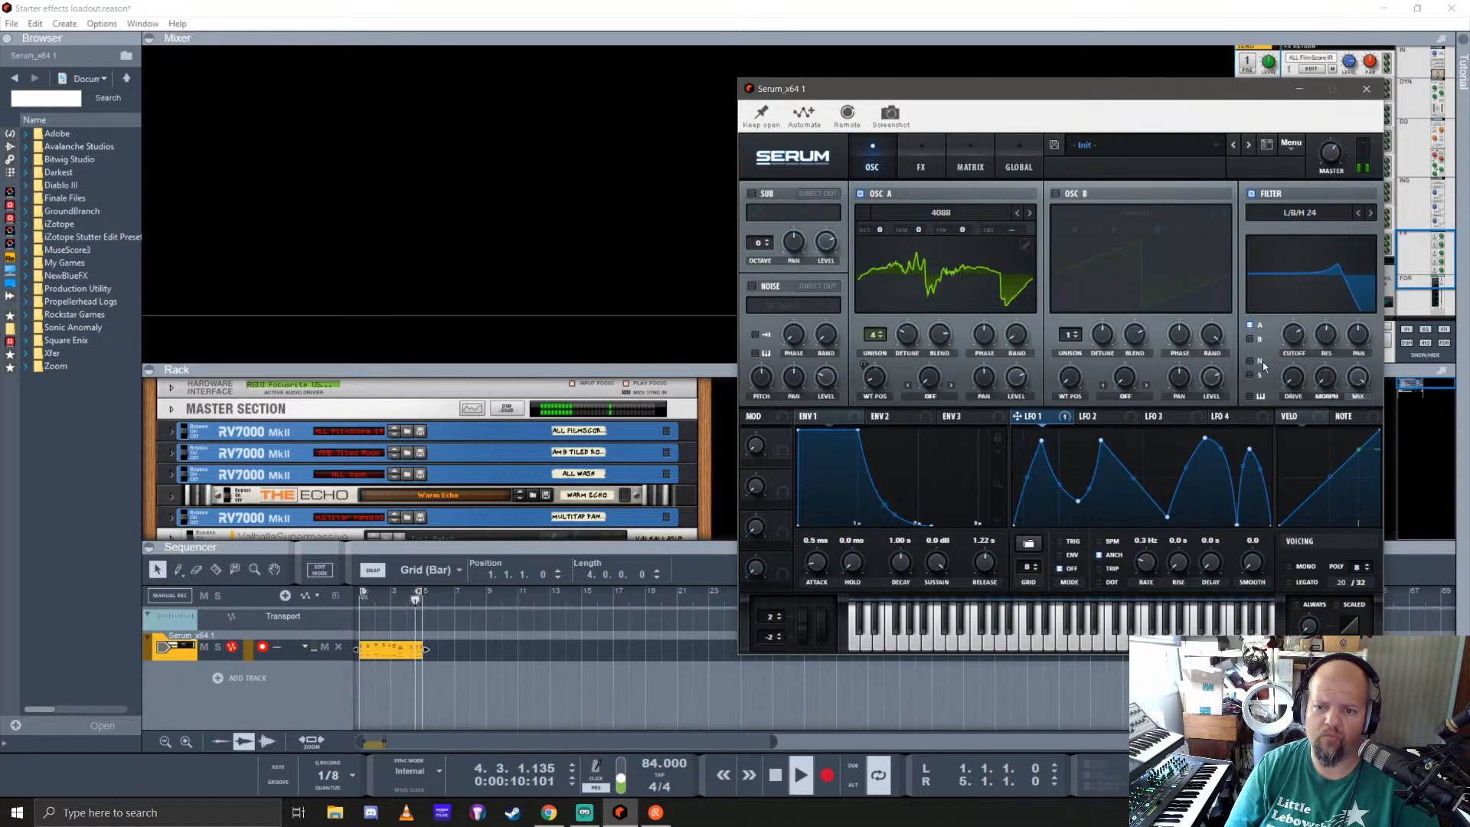
# Step: Assign envelope 2 to the filter cutoff and set its decay to 1.65 s, sustain to 43.38% and release to 2.17 s
pyautogui.click(913, 417)
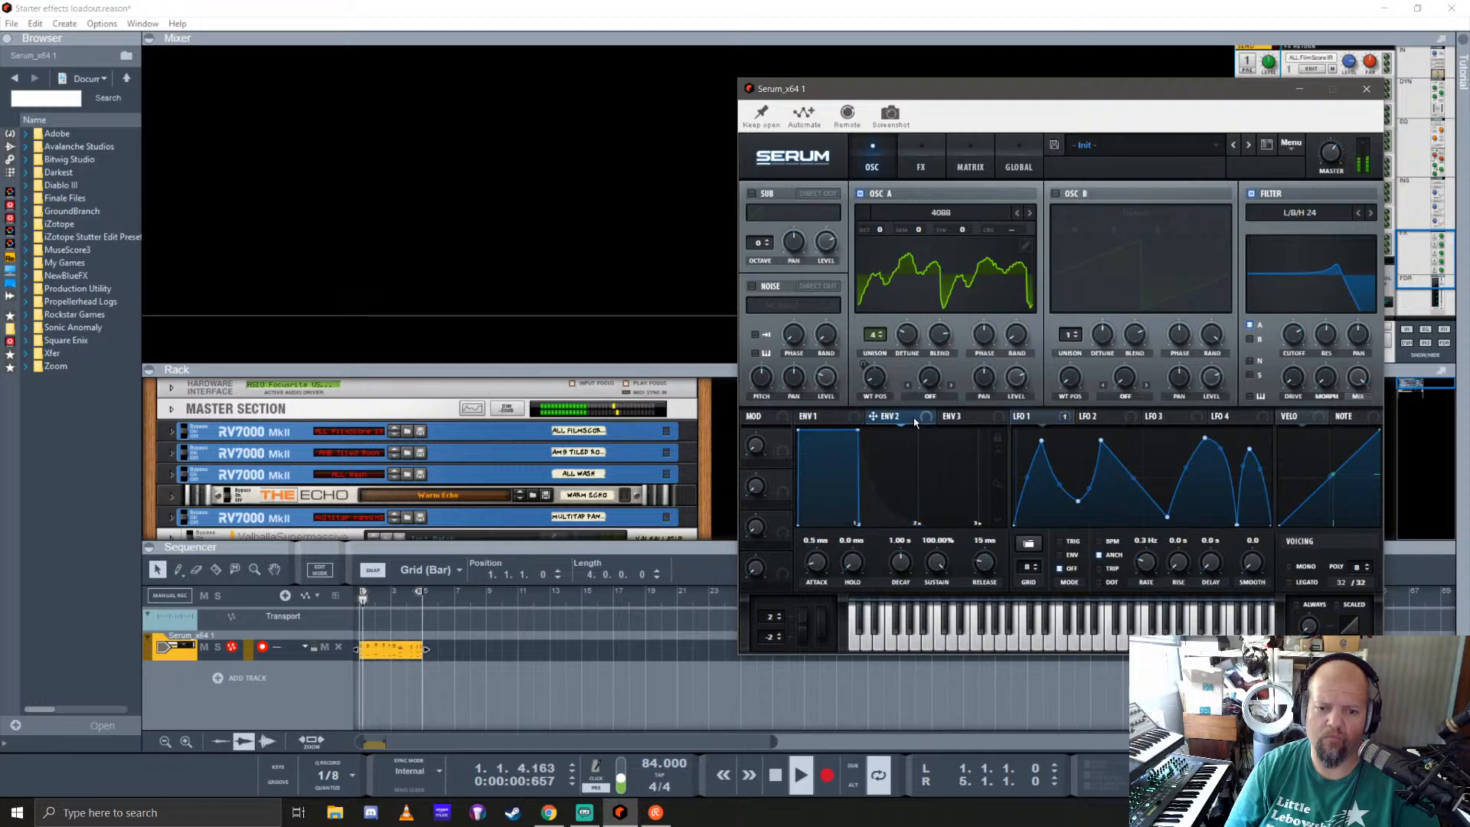
pyautogui.moveTo(919, 417); pyautogui.dragTo(1288, 336)
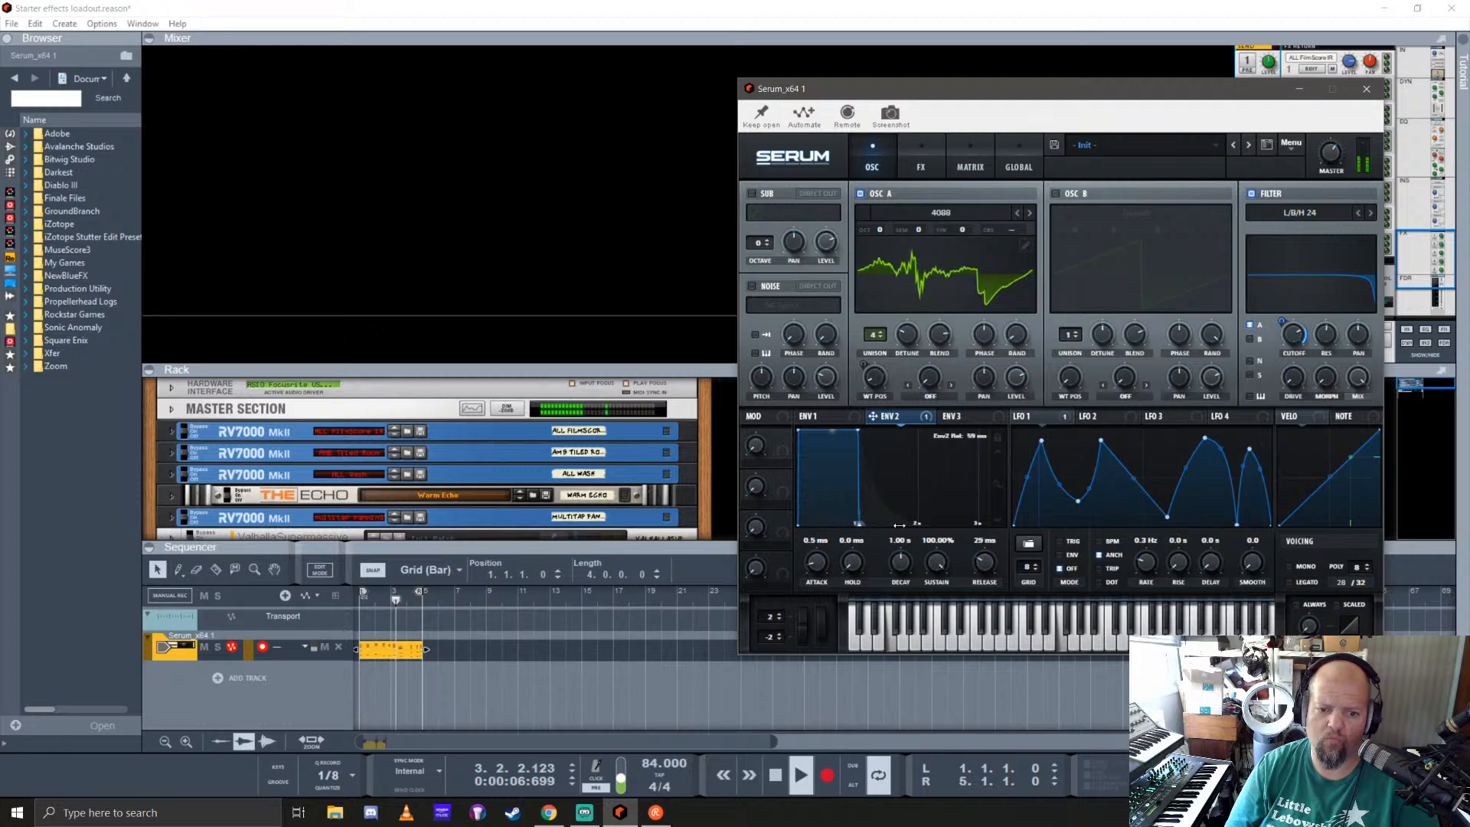
pyautogui.moveTo(859, 524); pyautogui.dragTo(978, 523)
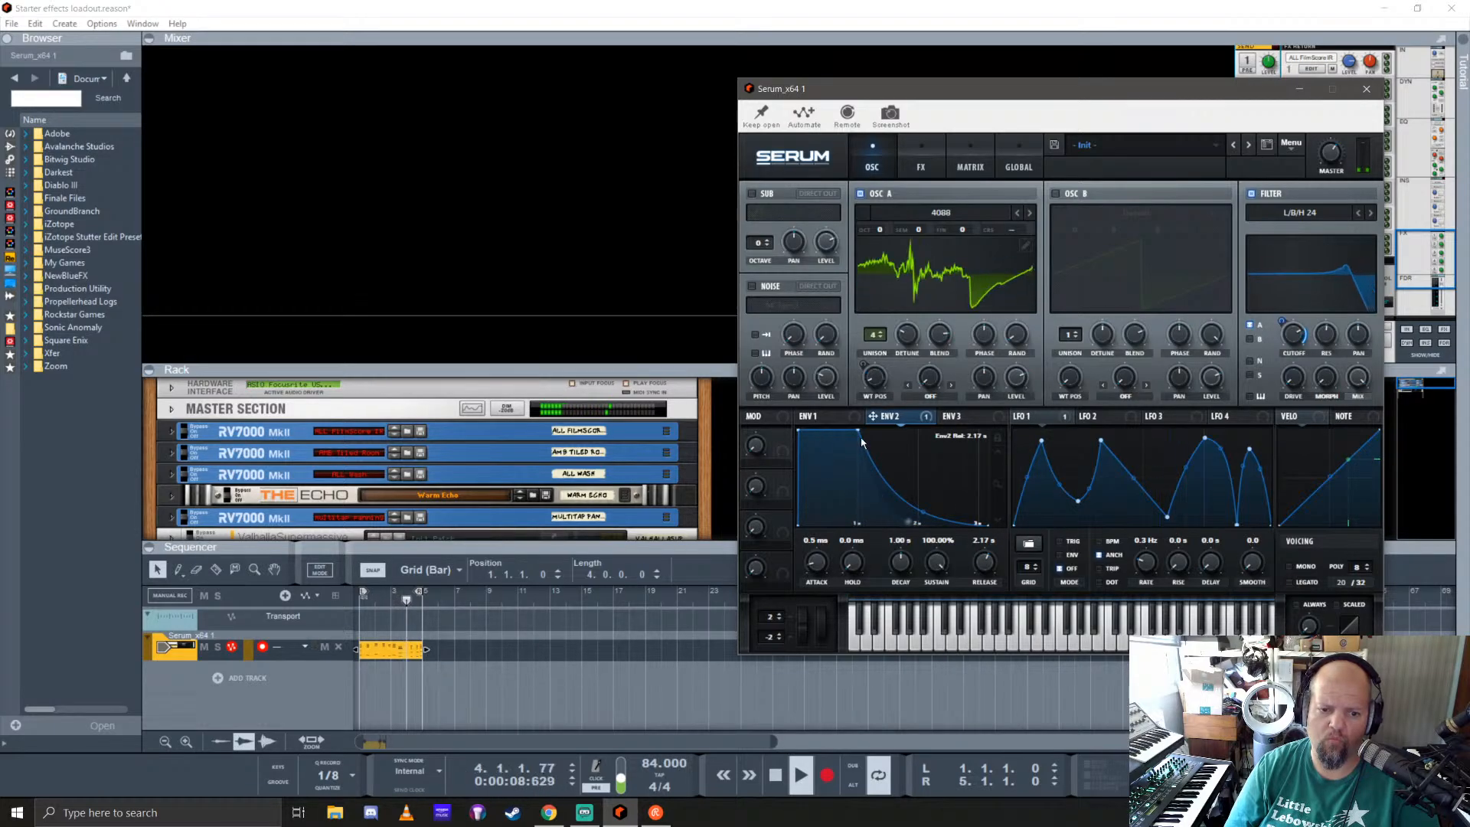
pyautogui.moveTo(858, 428); pyautogui.dragTo(897, 487)
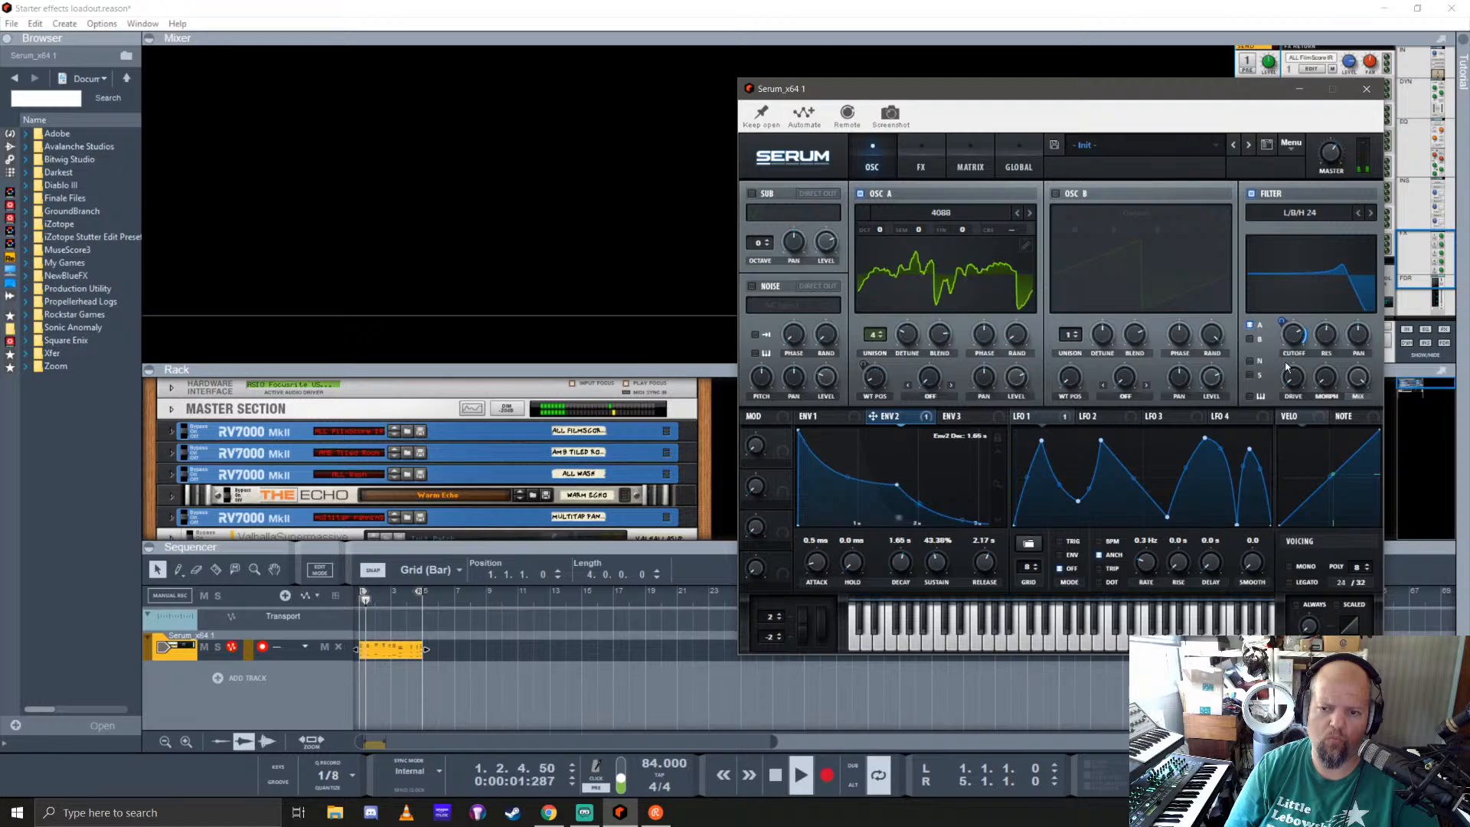
# Step: Lower the filter cutoff and adjust the amount of envelope 2's modulation on it
pyautogui.moveTo(1294, 337); pyautogui.dragTo(1300, 385)
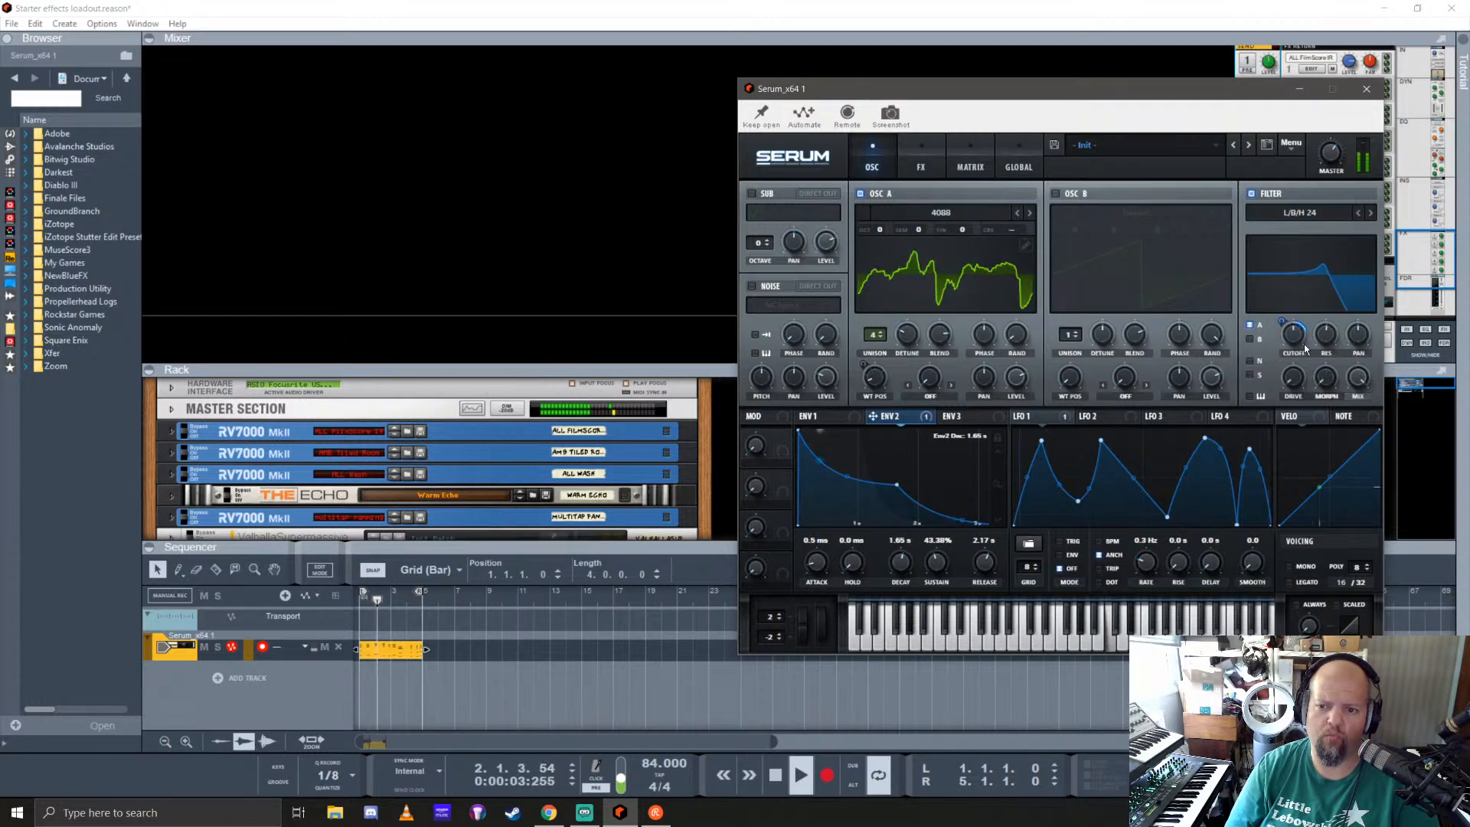
pyautogui.moveTo(1284, 322)
pyautogui.mouseDown()
pyautogui.moveTo(1289, 306)
pyautogui.moveTo(1300, 346)
pyautogui.mouseUp()
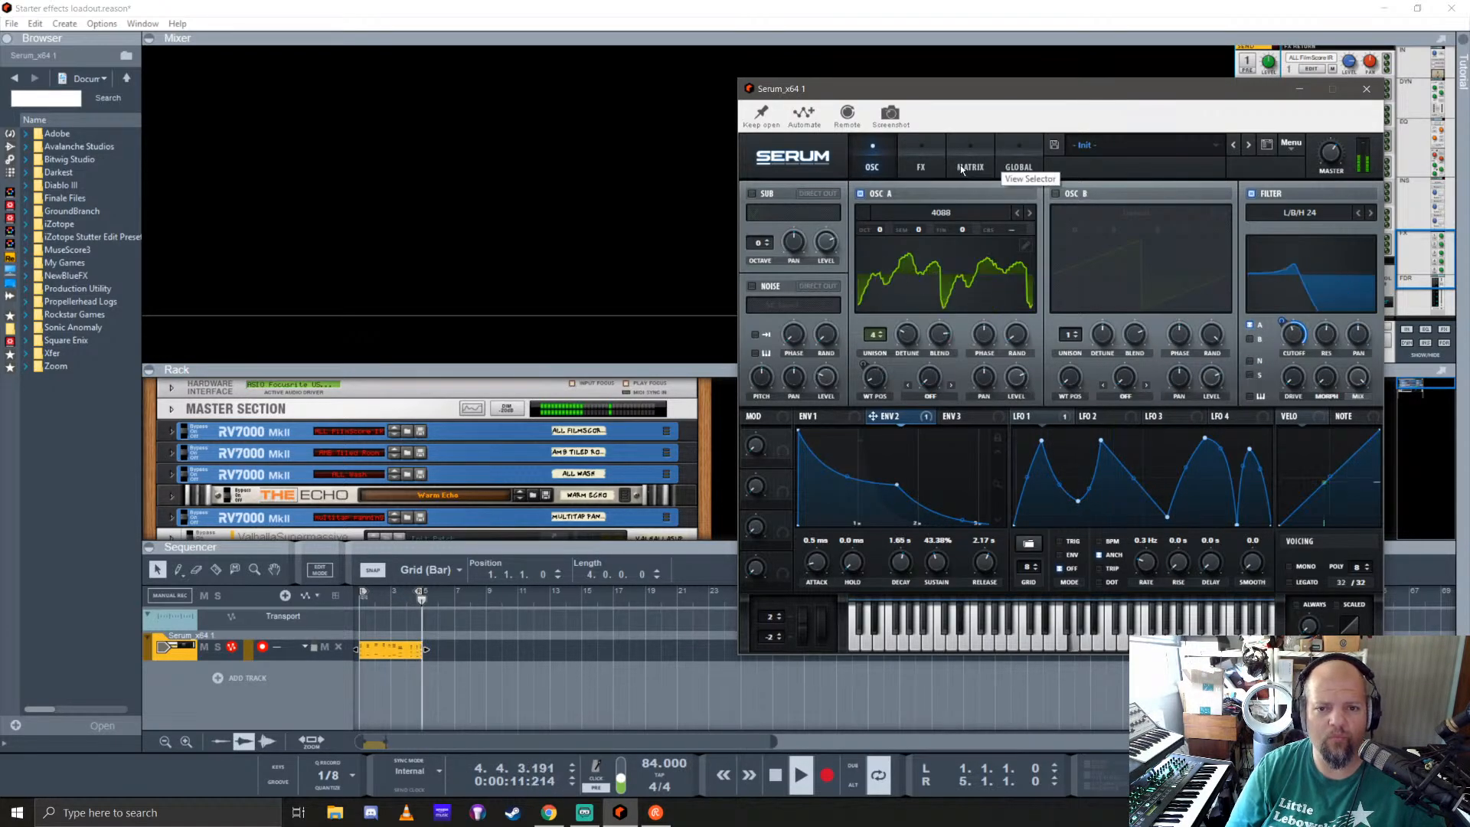
# Step: Enable Serum's chorus effect and lower its mix
pyautogui.click(1008, 165)
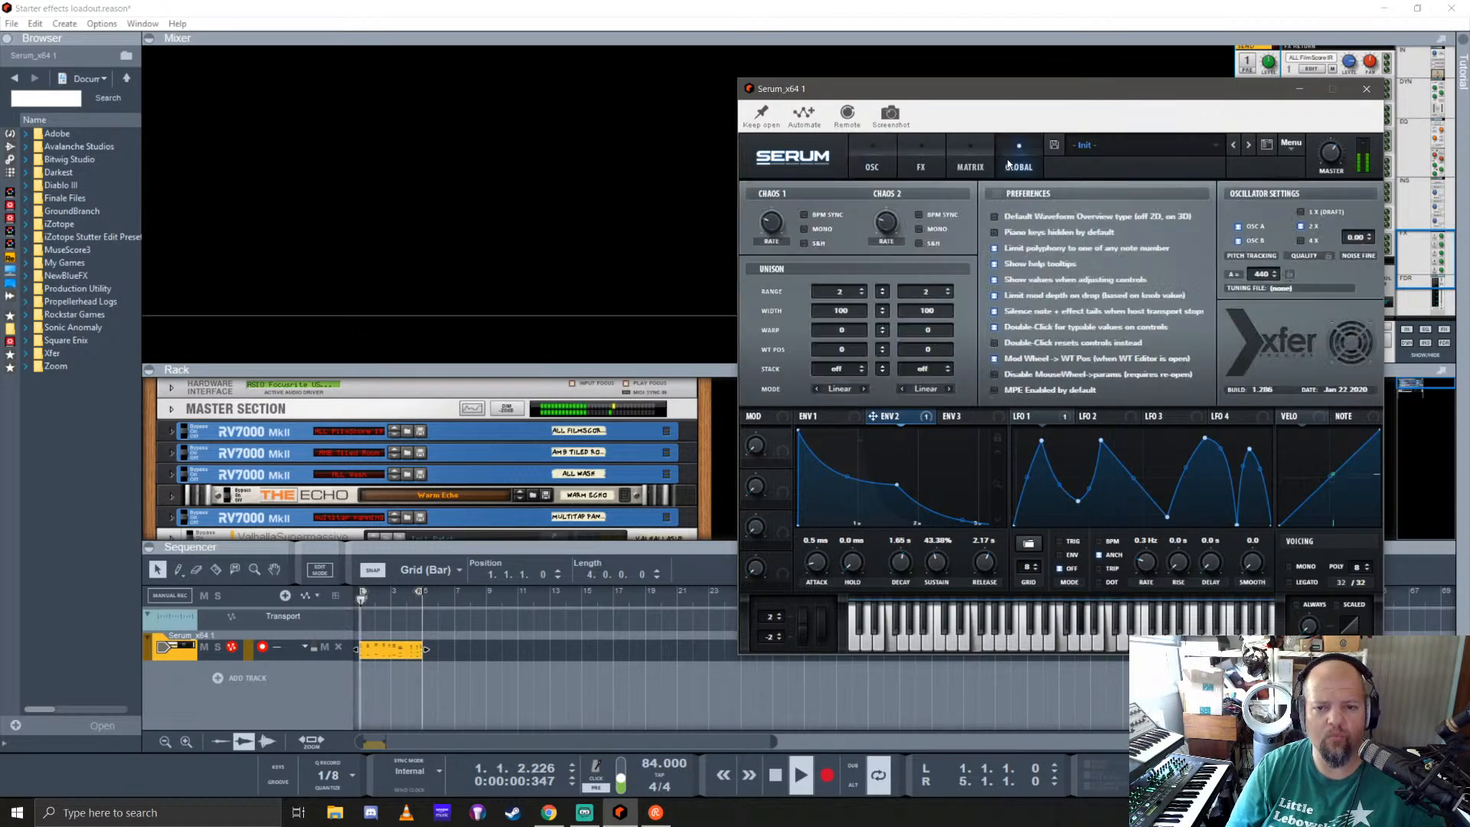
pyautogui.click(917, 157)
pyautogui.click(755, 282)
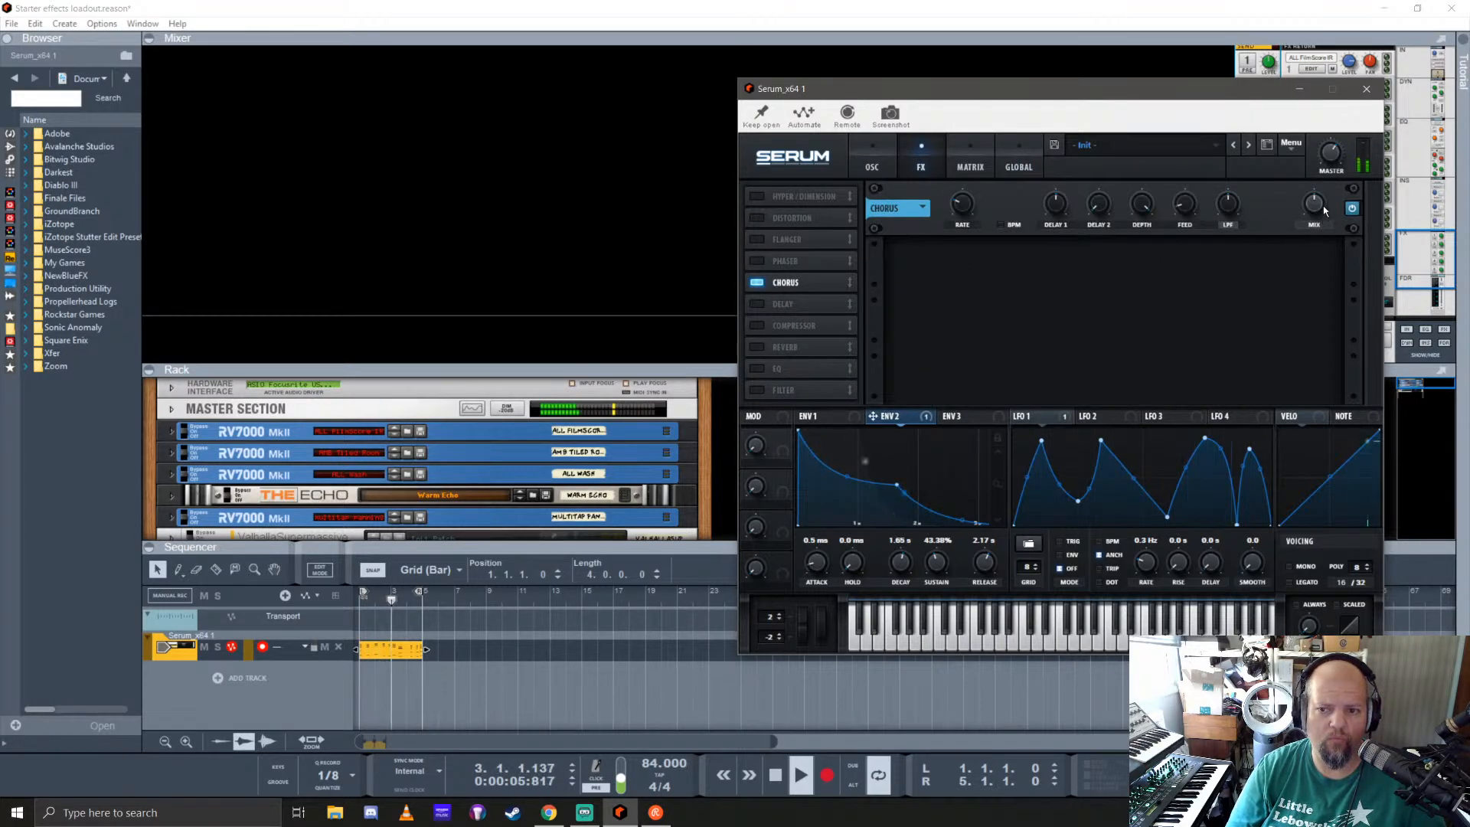
pyautogui.moveTo(1315, 206); pyautogui.dragTo(1313, 221)
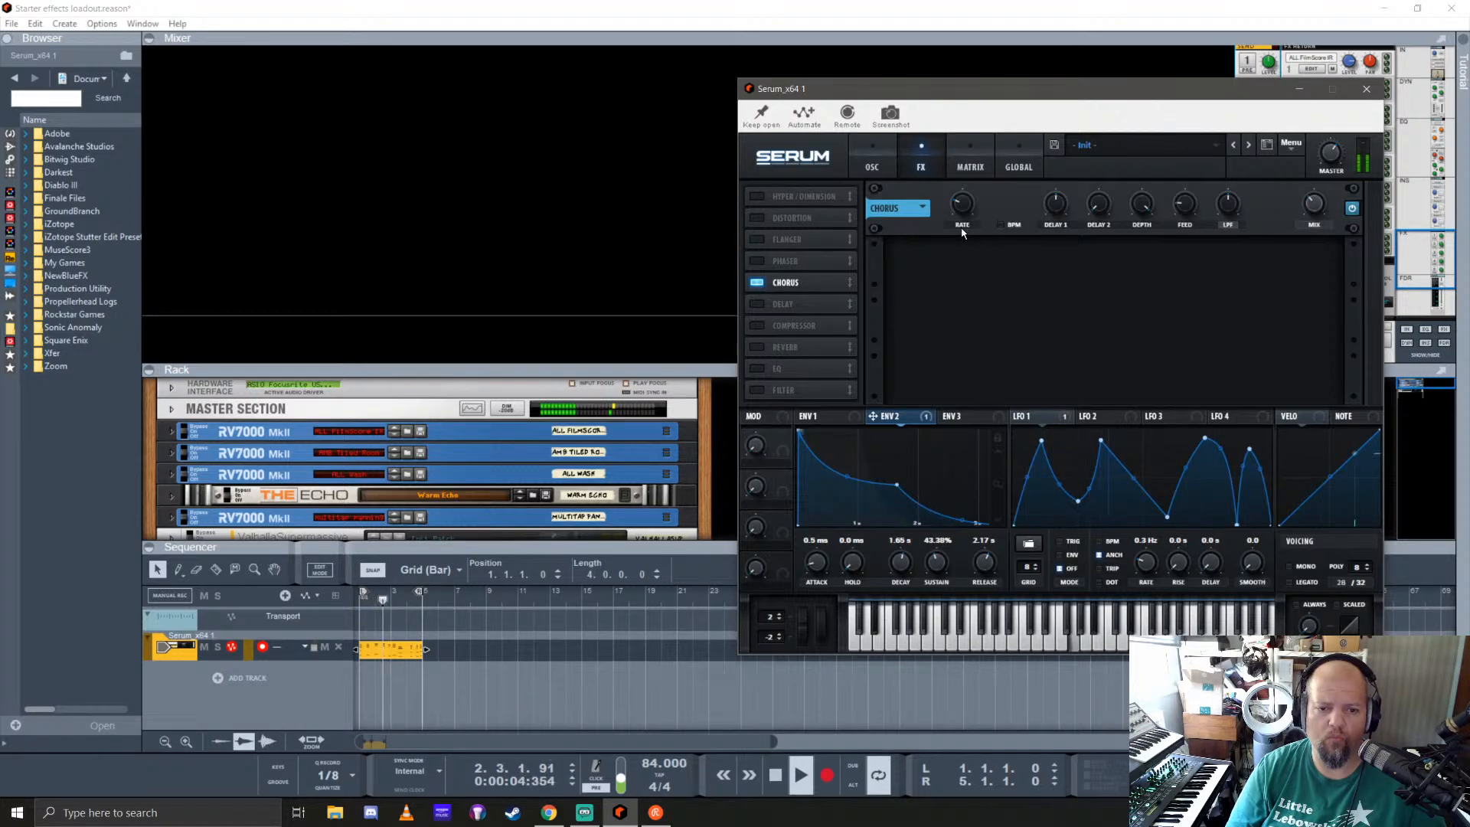
# Step: Set the chorus rate to 0.08 Hz and its delay 2 to 0.5 ms, comparing the sound with the chorus bypassed
pyautogui.click(923, 210)
pyautogui.click(928, 199)
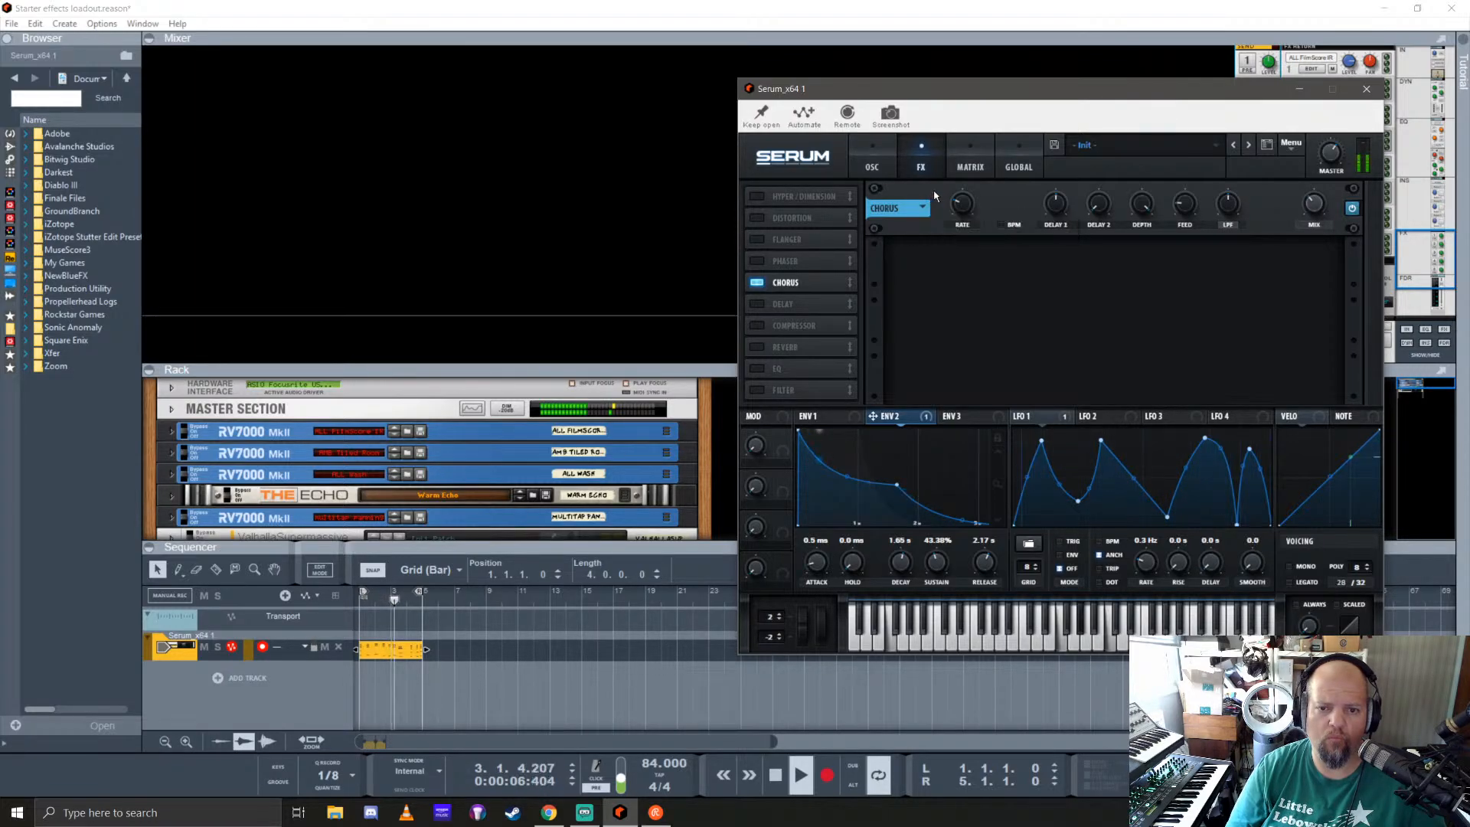
pyautogui.moveTo(963, 205); pyautogui.dragTo(984, 174)
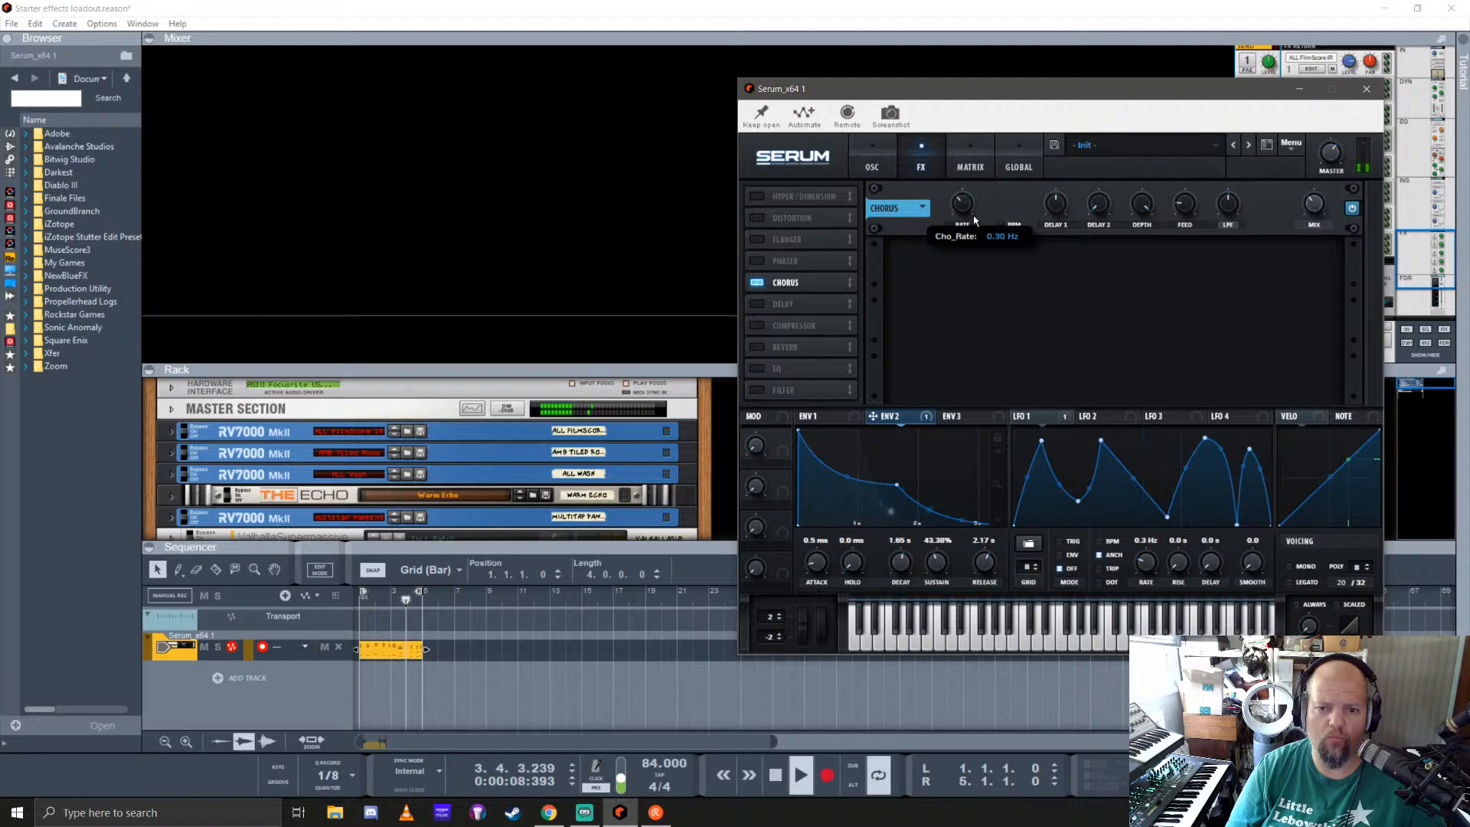
pyautogui.moveTo(977, 228); pyautogui.dragTo(978, 220)
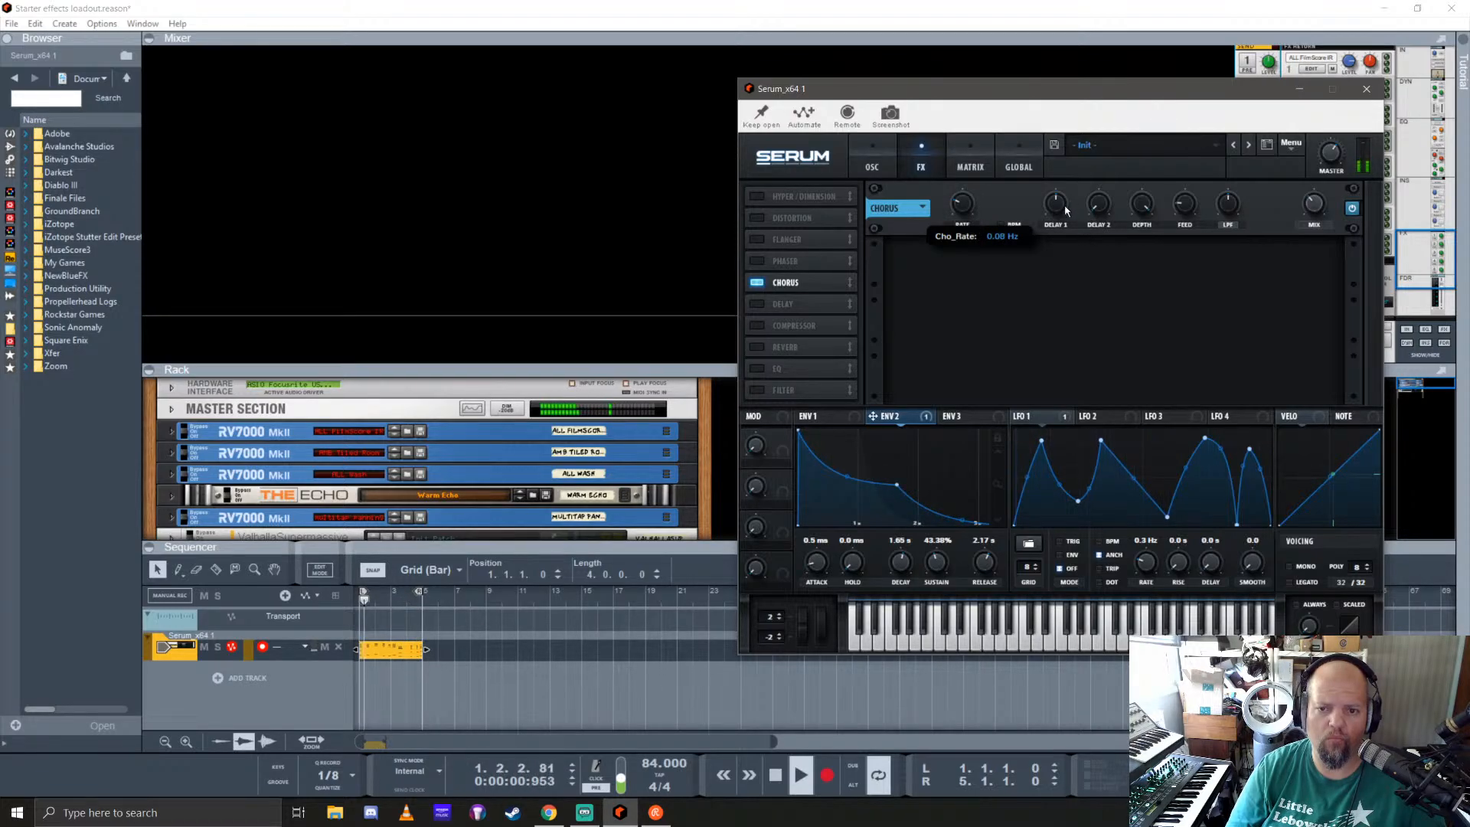
pyautogui.moveTo(1094, 207)
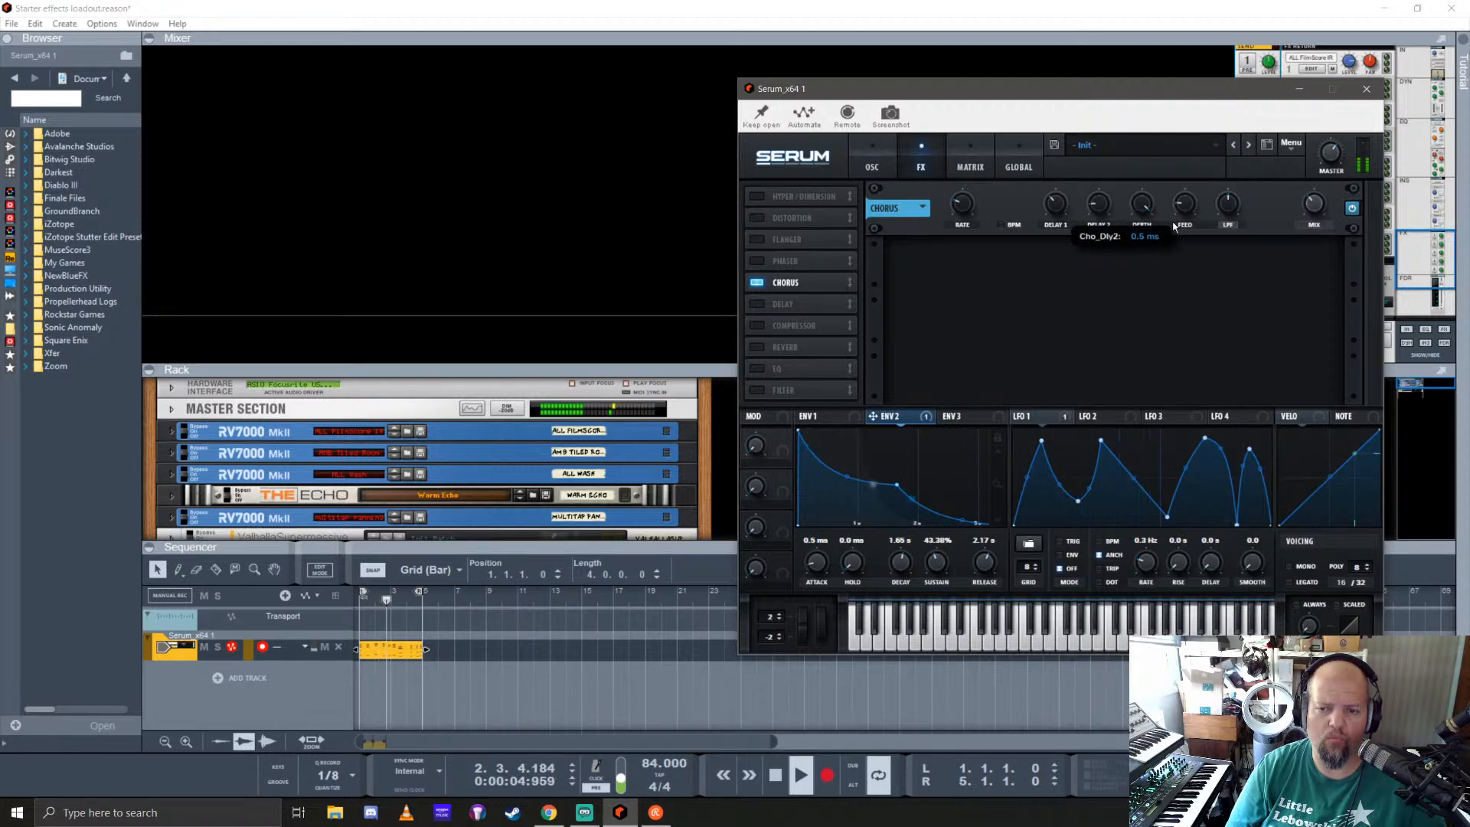
pyautogui.click(1352, 208)
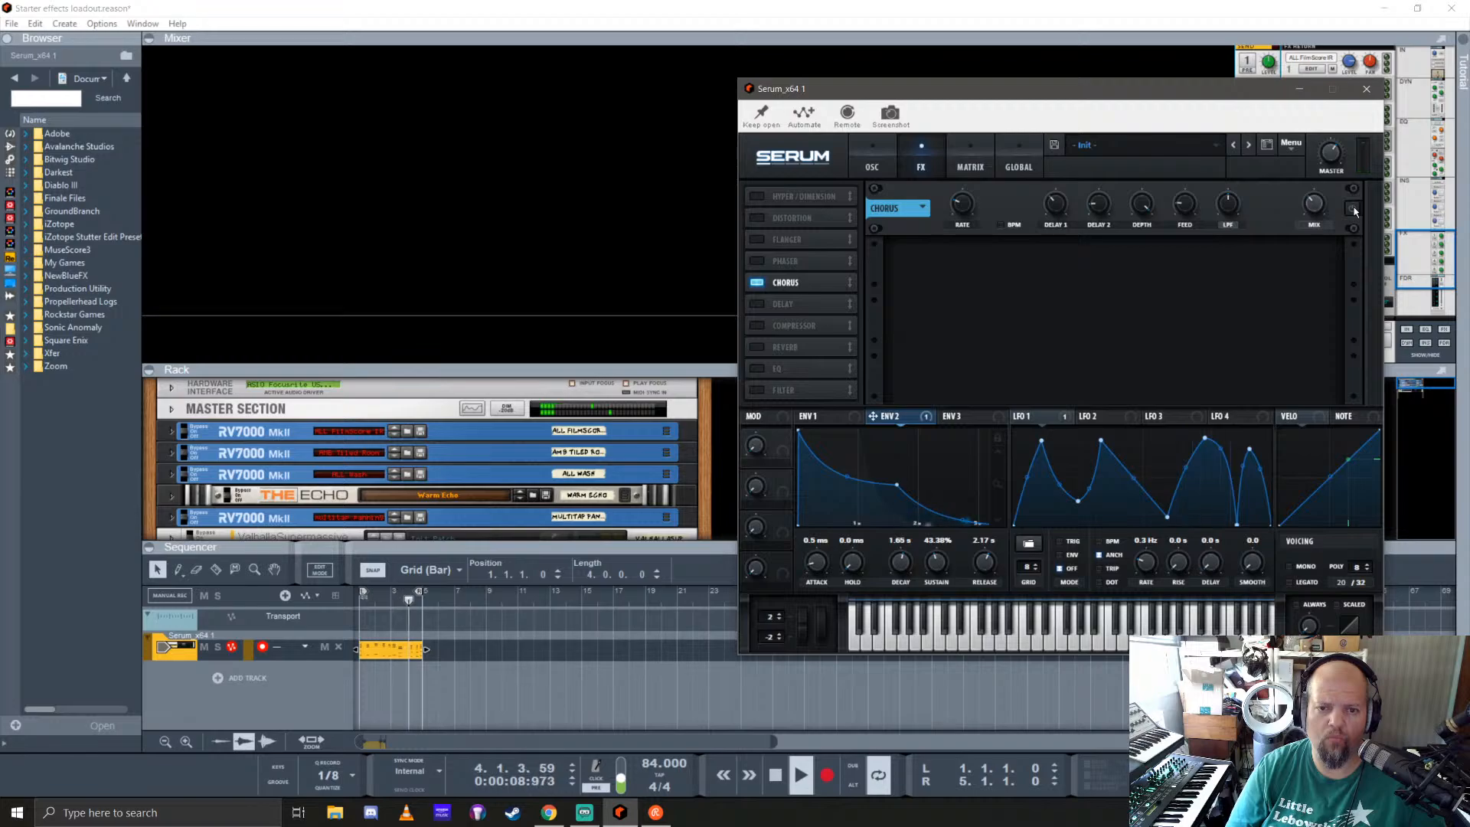
pyautogui.click(1353, 210)
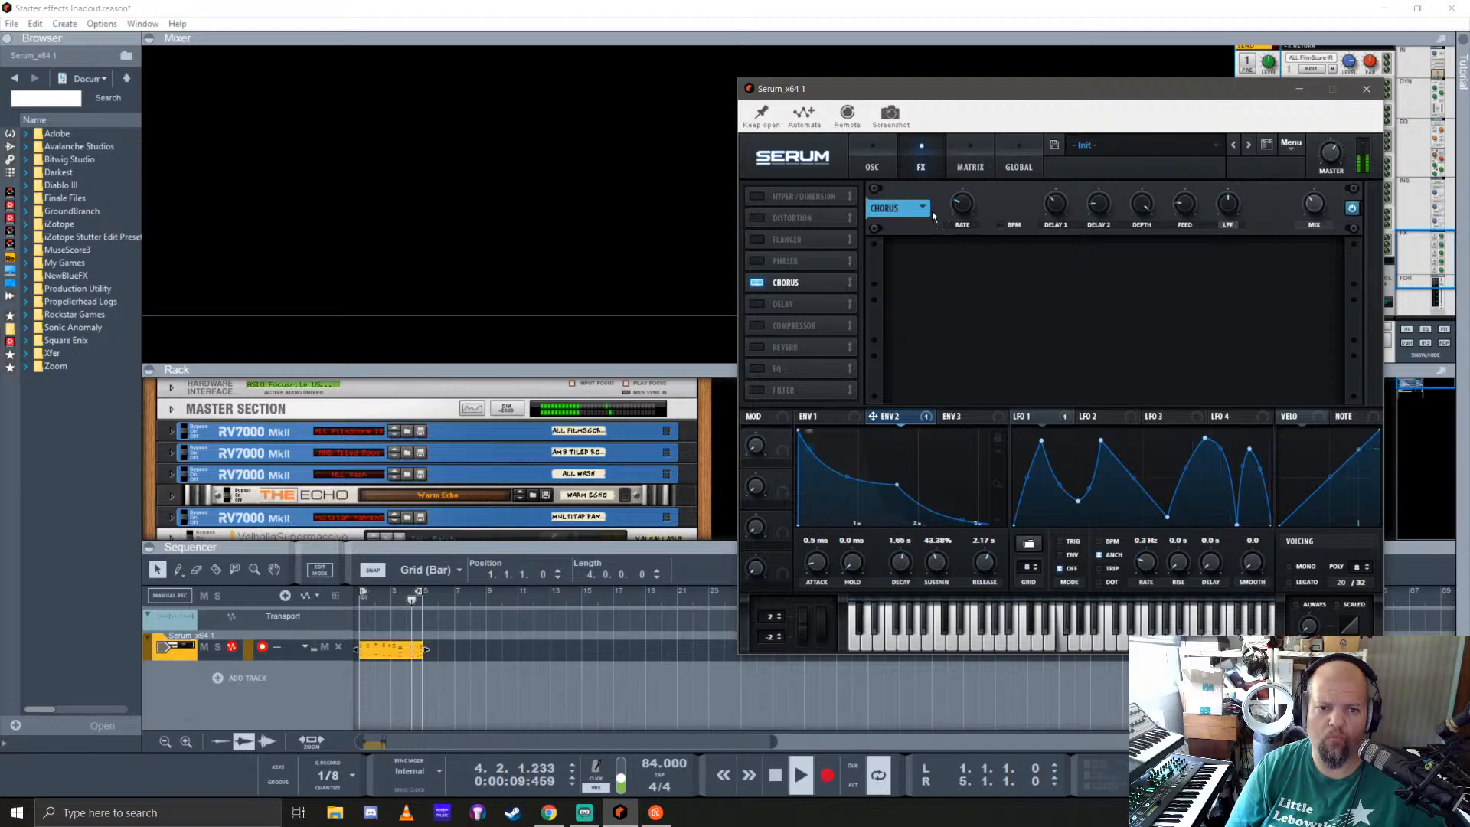
# Step: Close the Serum window, check the Serum channel's FX6 send level in the mixer and stop playback
pyautogui.click(1369, 88)
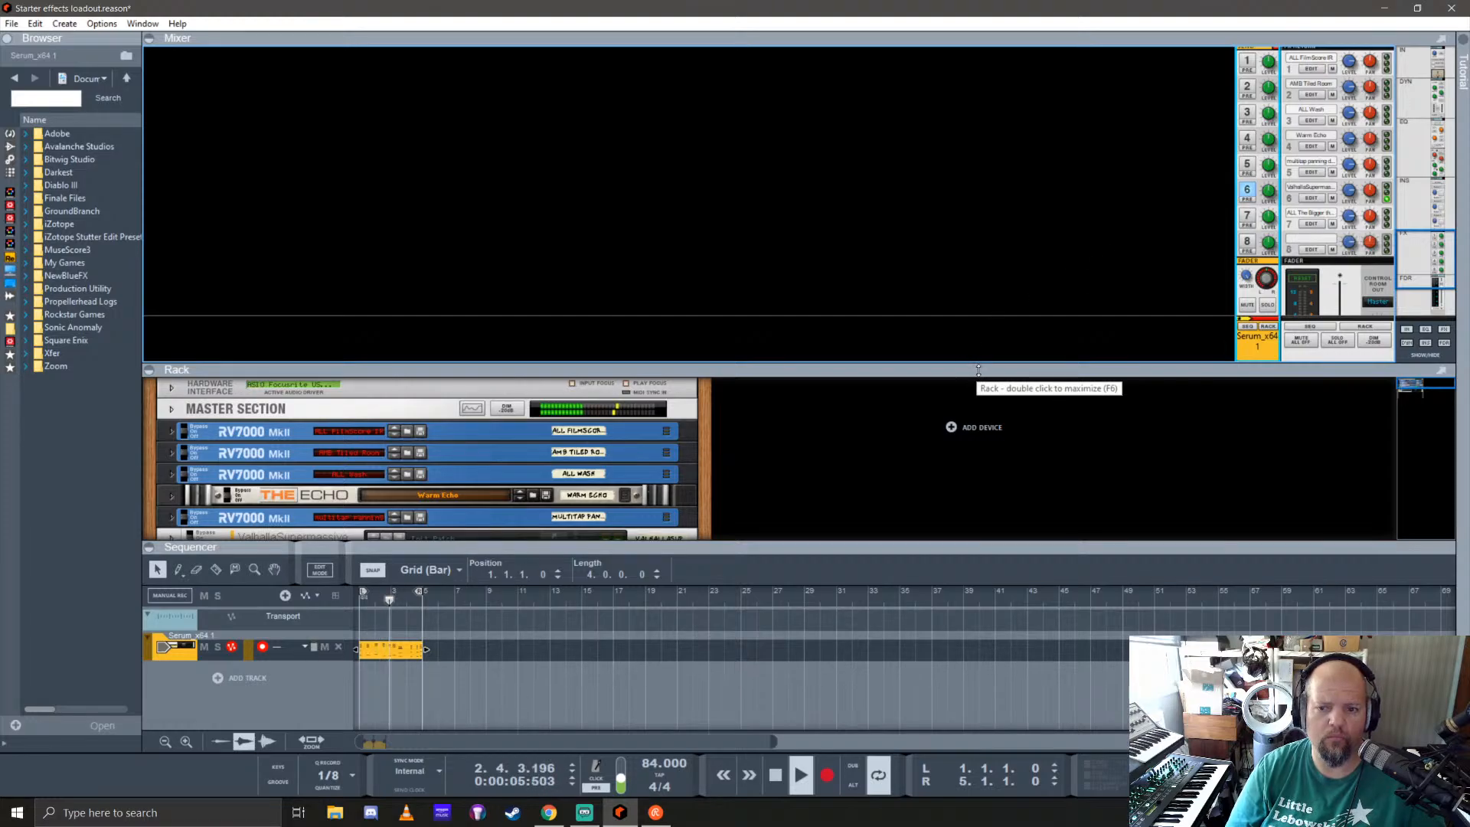
pyautogui.moveTo(979, 370); pyautogui.dragTo(979, 297)
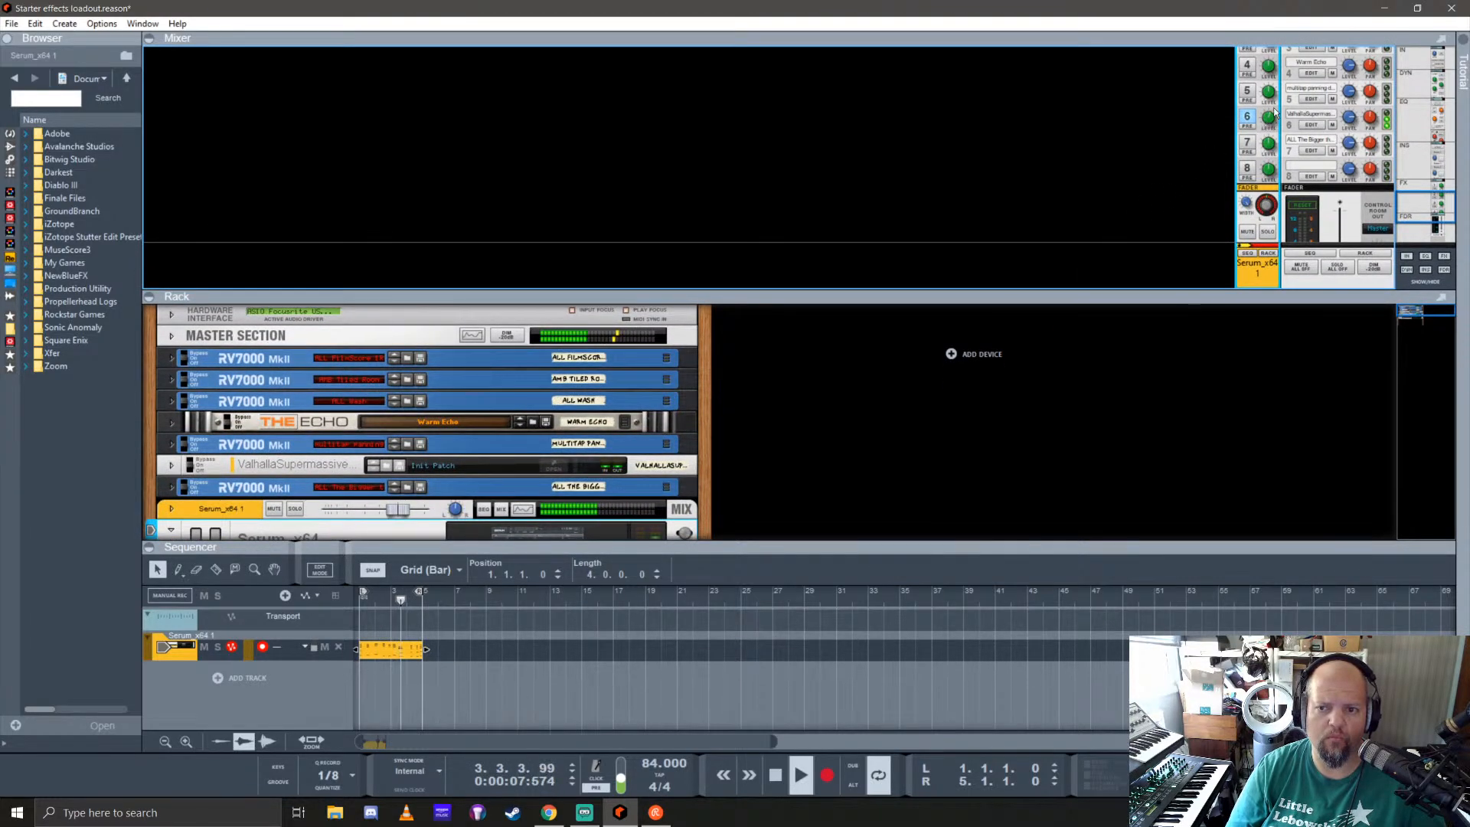
pyautogui.moveTo(1269, 125)
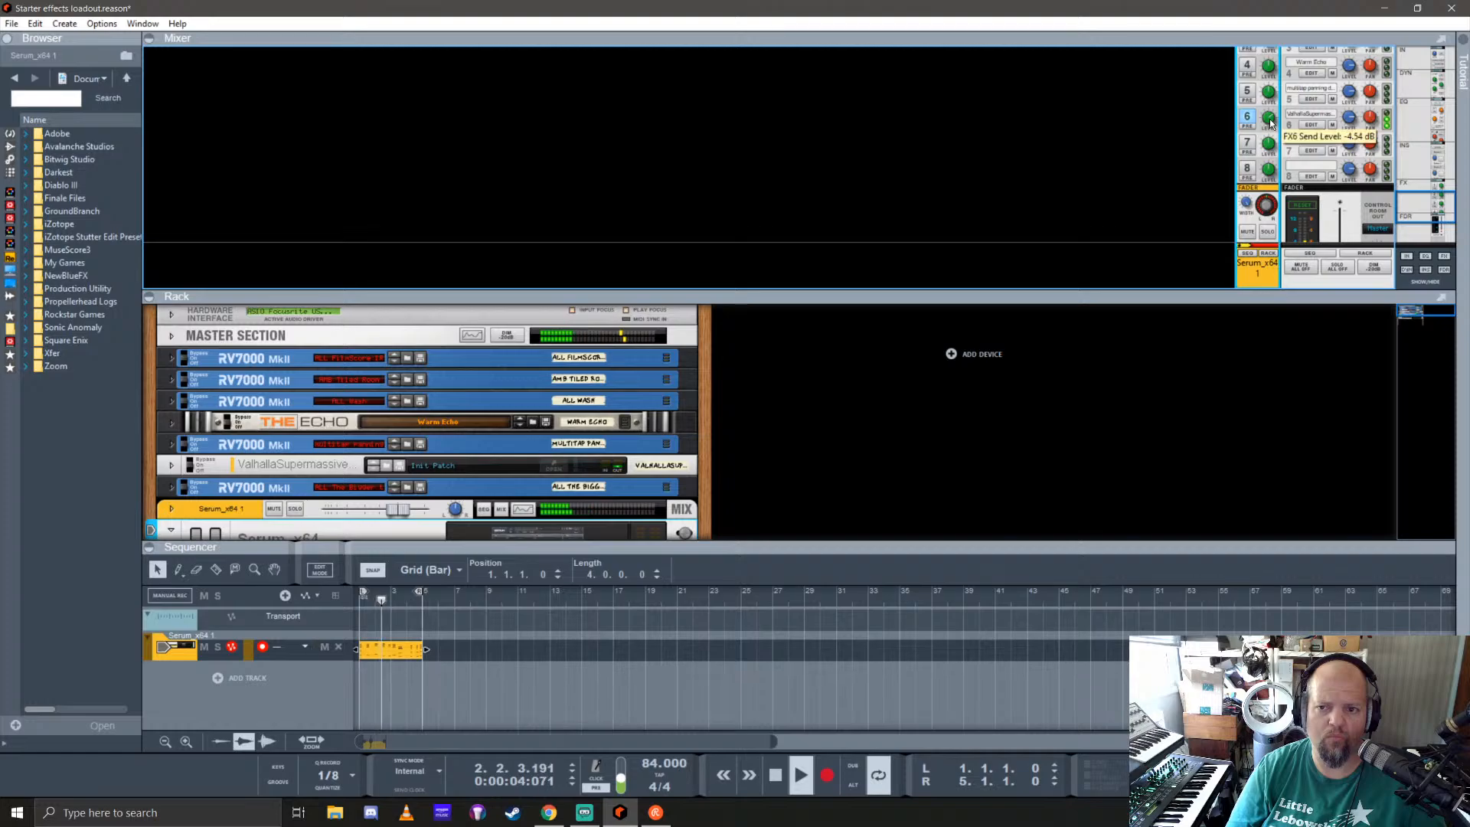
pyautogui.press('super')
pyautogui.click(995, 55)
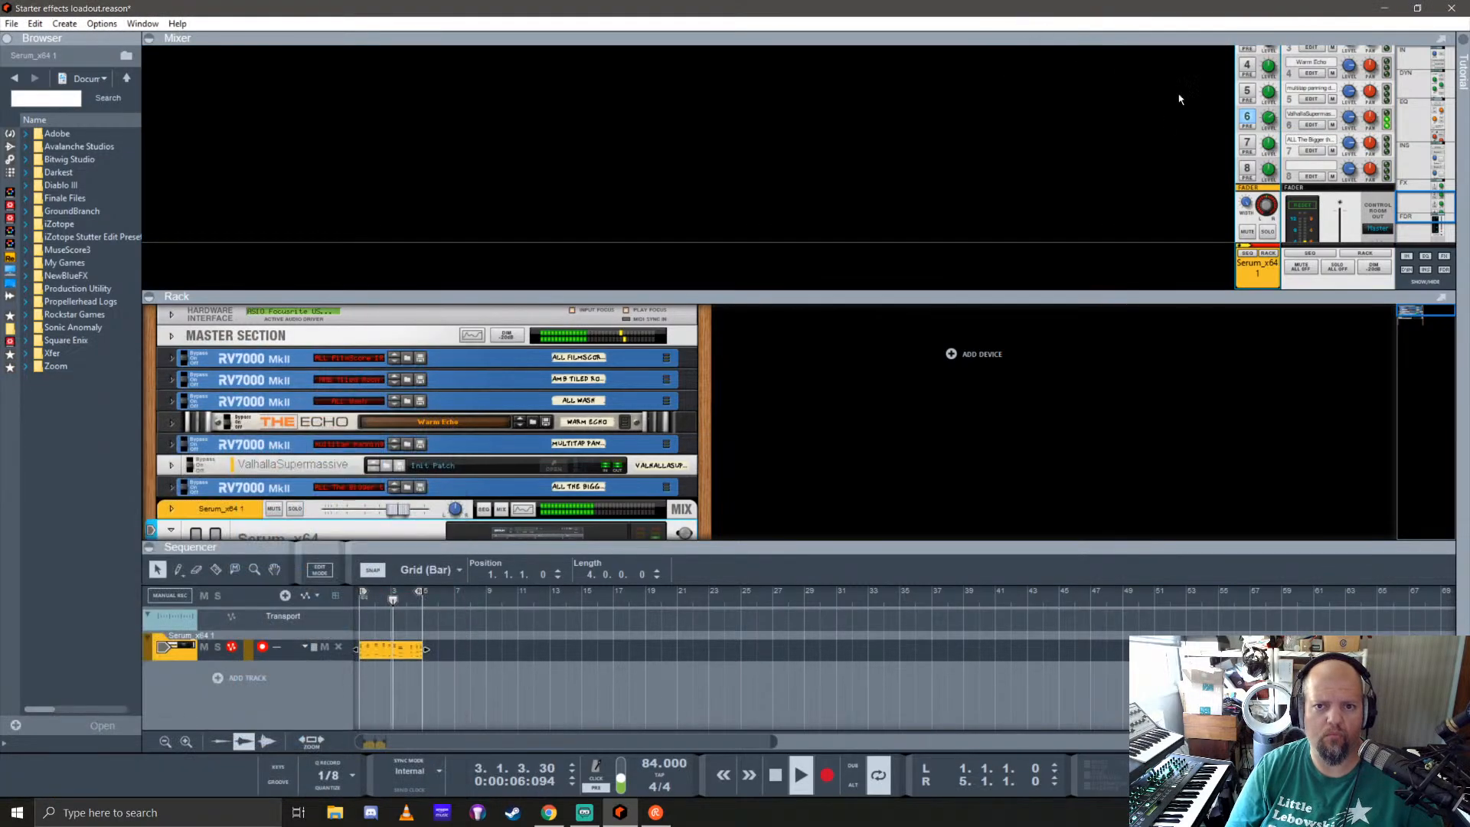
pyautogui.click(1072, 285)
pyautogui.press('space')
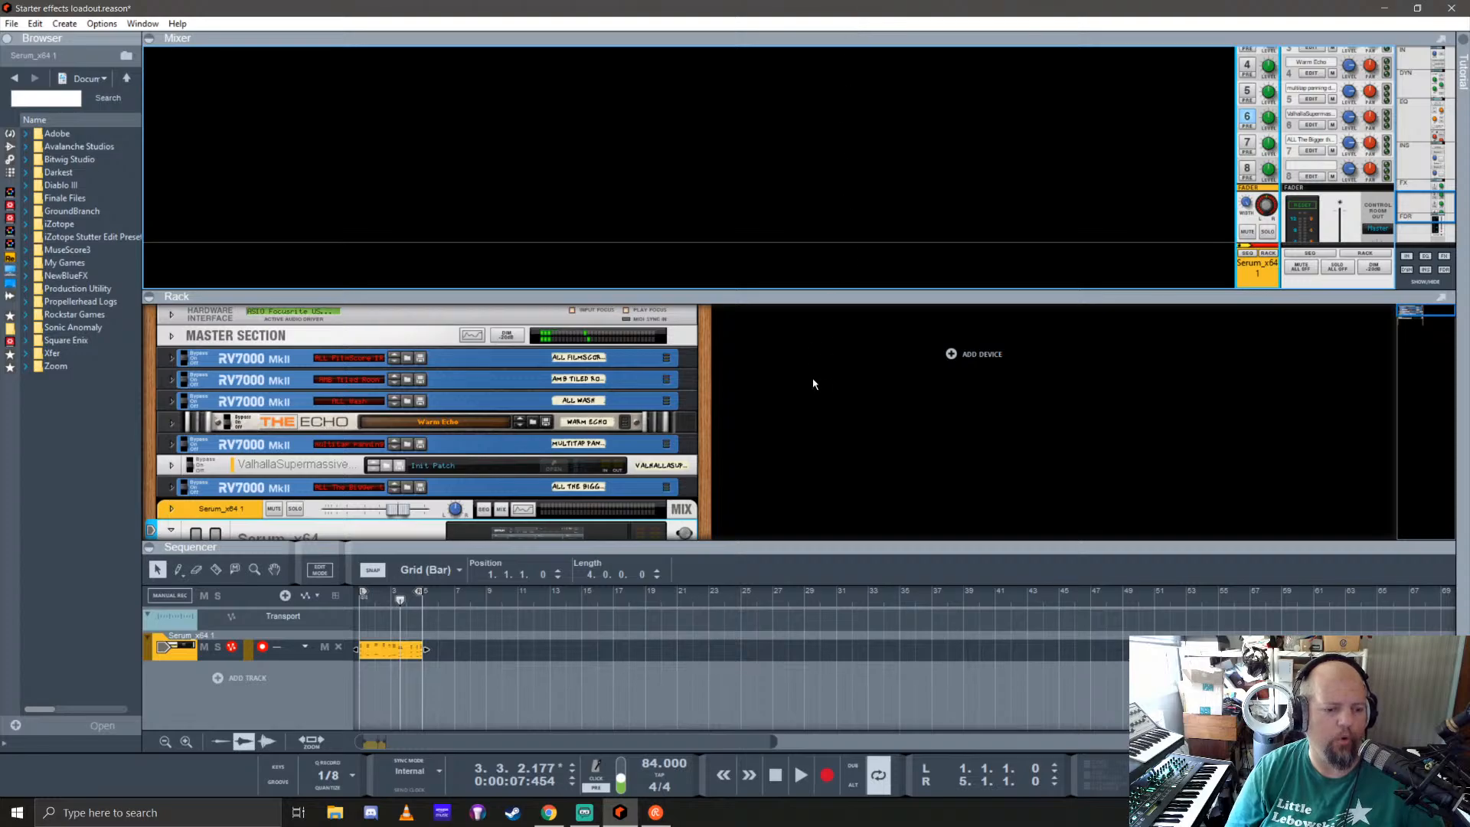
# Step: Enlarge the rack area, reopen the Serum window and look through oscillator A's analog wavetables
pyautogui.moveTo(843, 291); pyautogui.dragTo(869, 78)
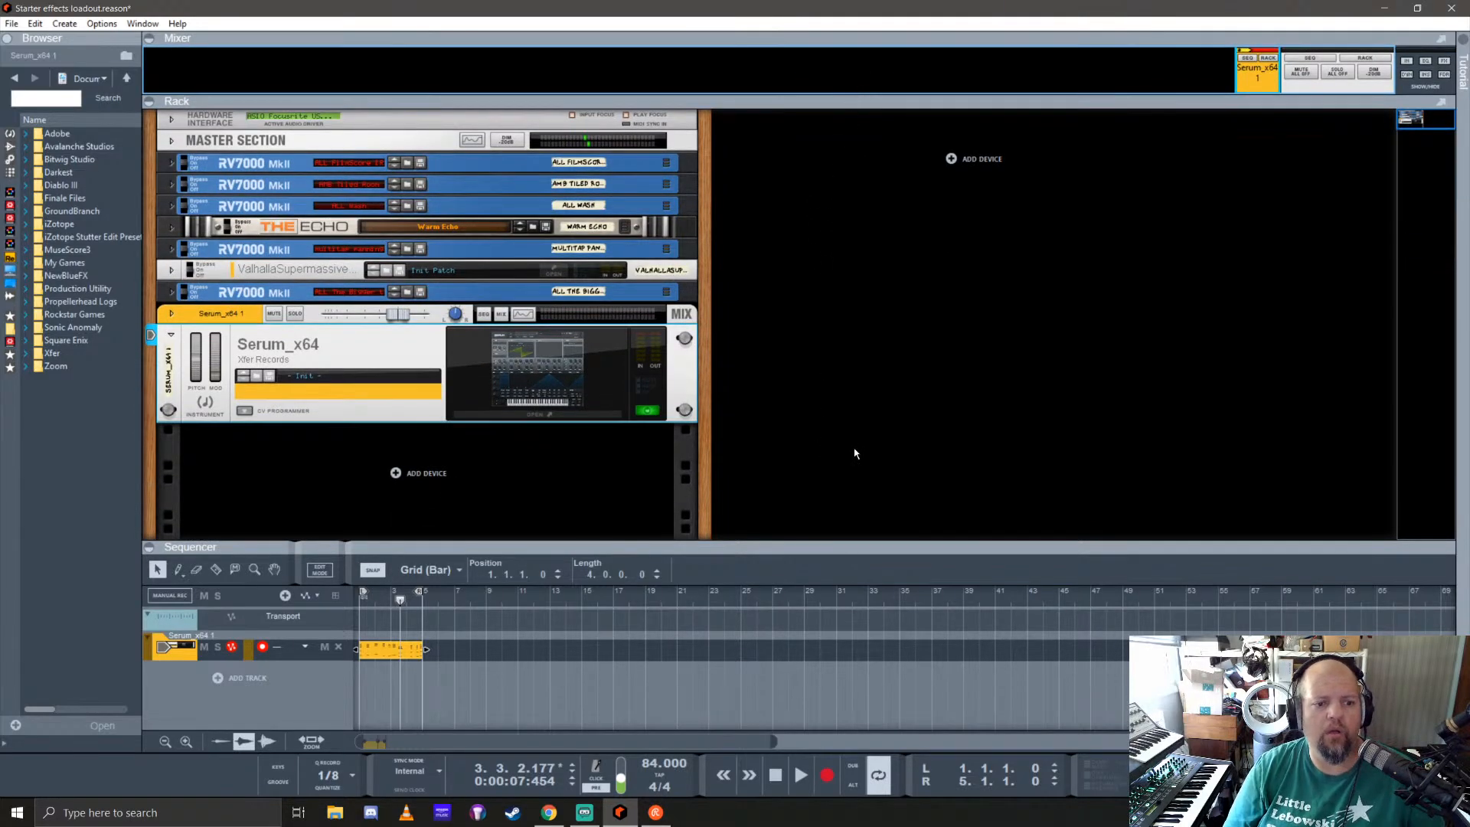
pyautogui.click(551, 399)
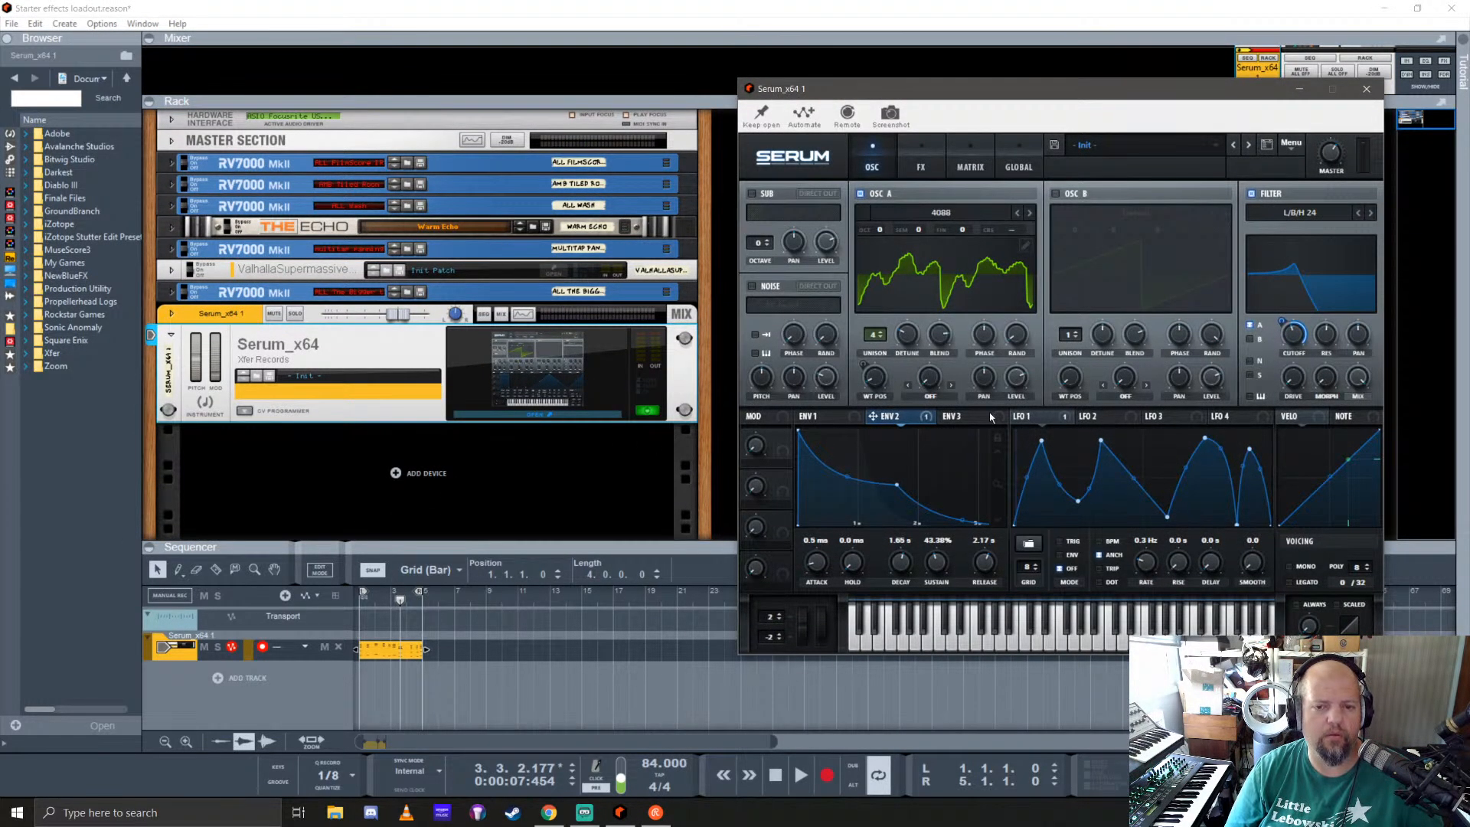
pyautogui.click(949, 217)
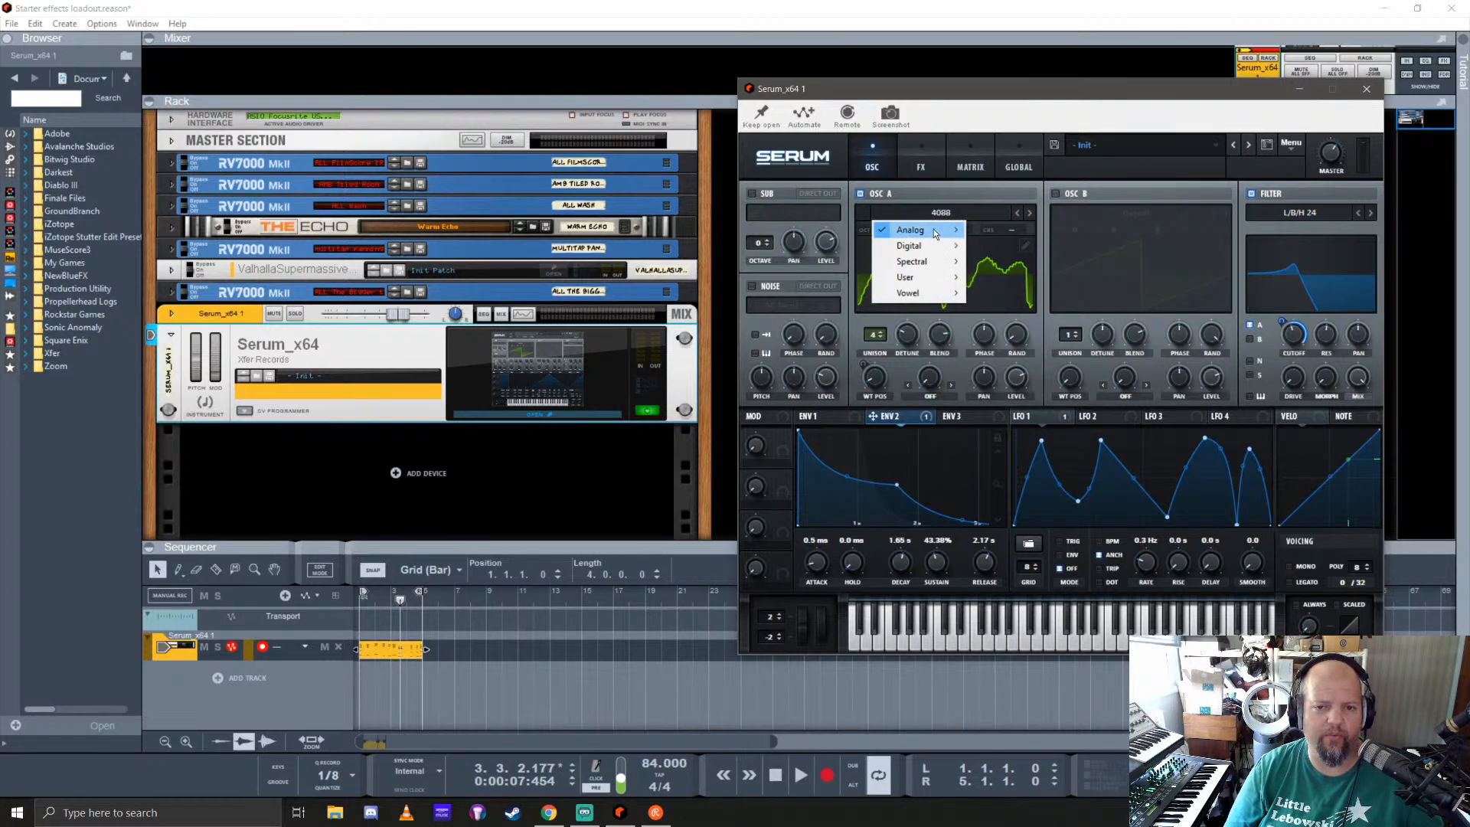
pyautogui.moveTo(933, 229)
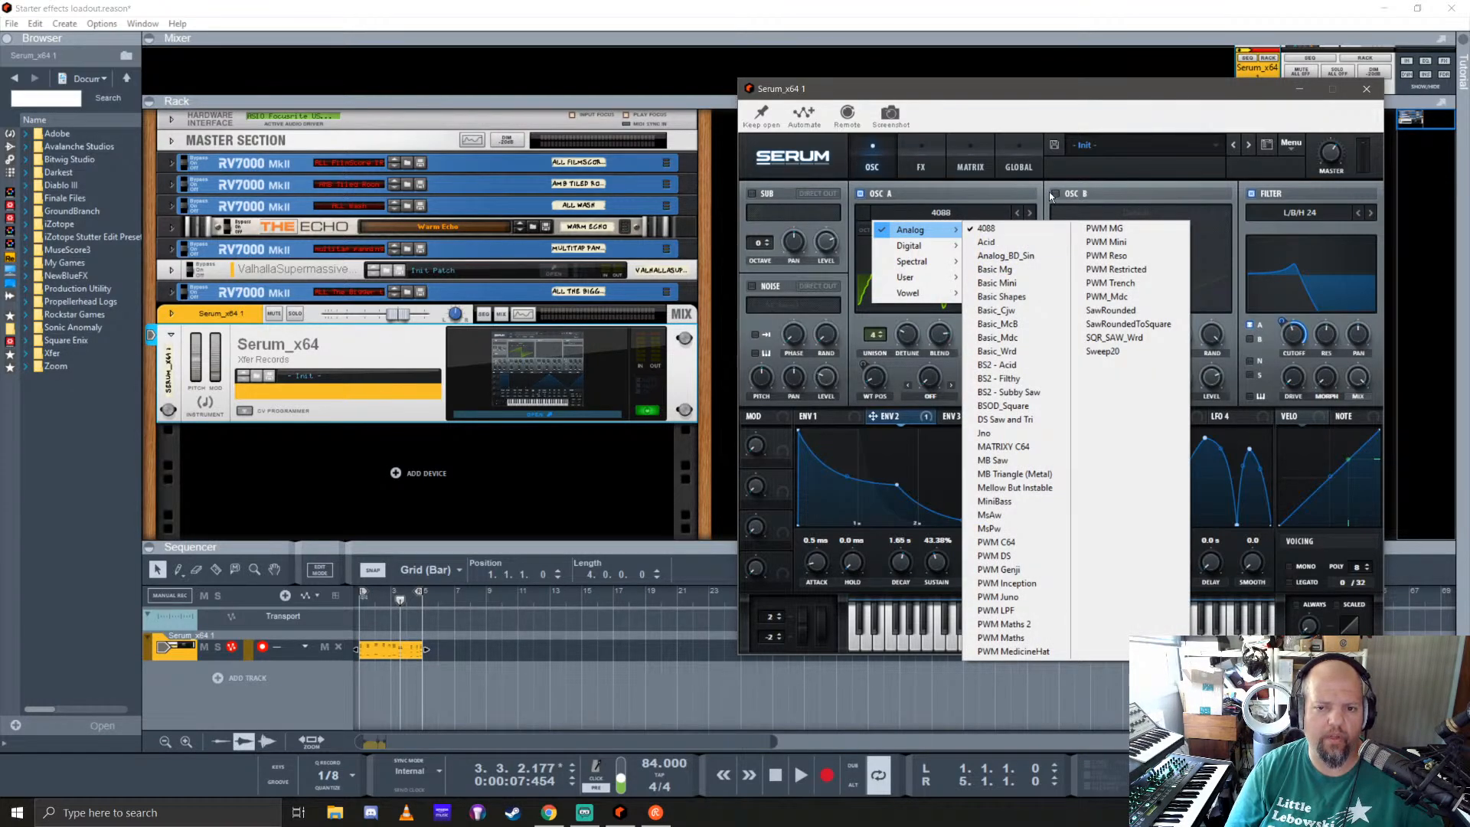
pyautogui.click(1049, 192)
# Step: Audition oscillator A's analog wavetables from Acid through Basic Shapes during playback, switching its waveform display to the 3D view
pyautogui.click(1030, 213)
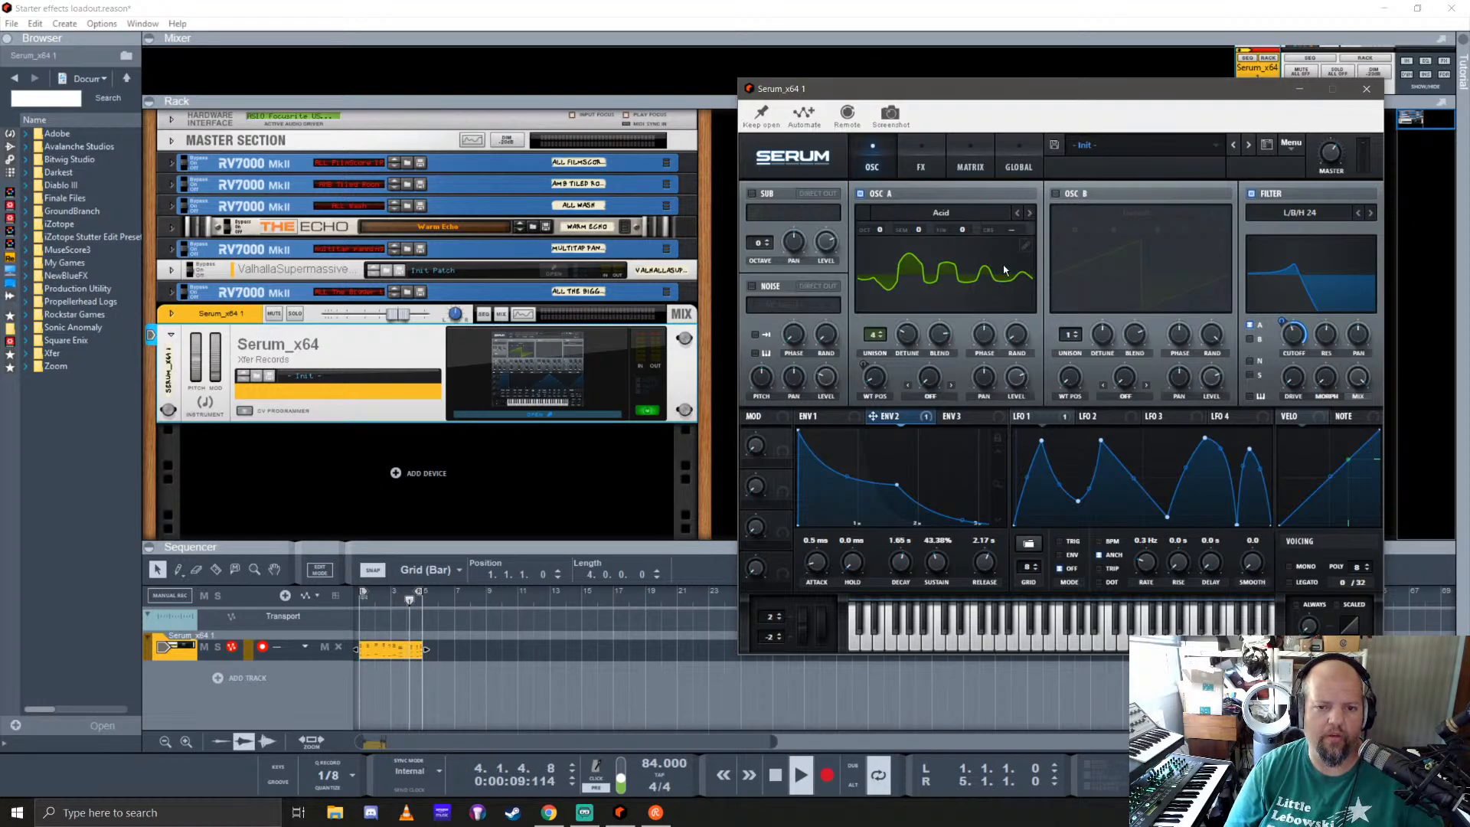
pyautogui.click(1031, 214)
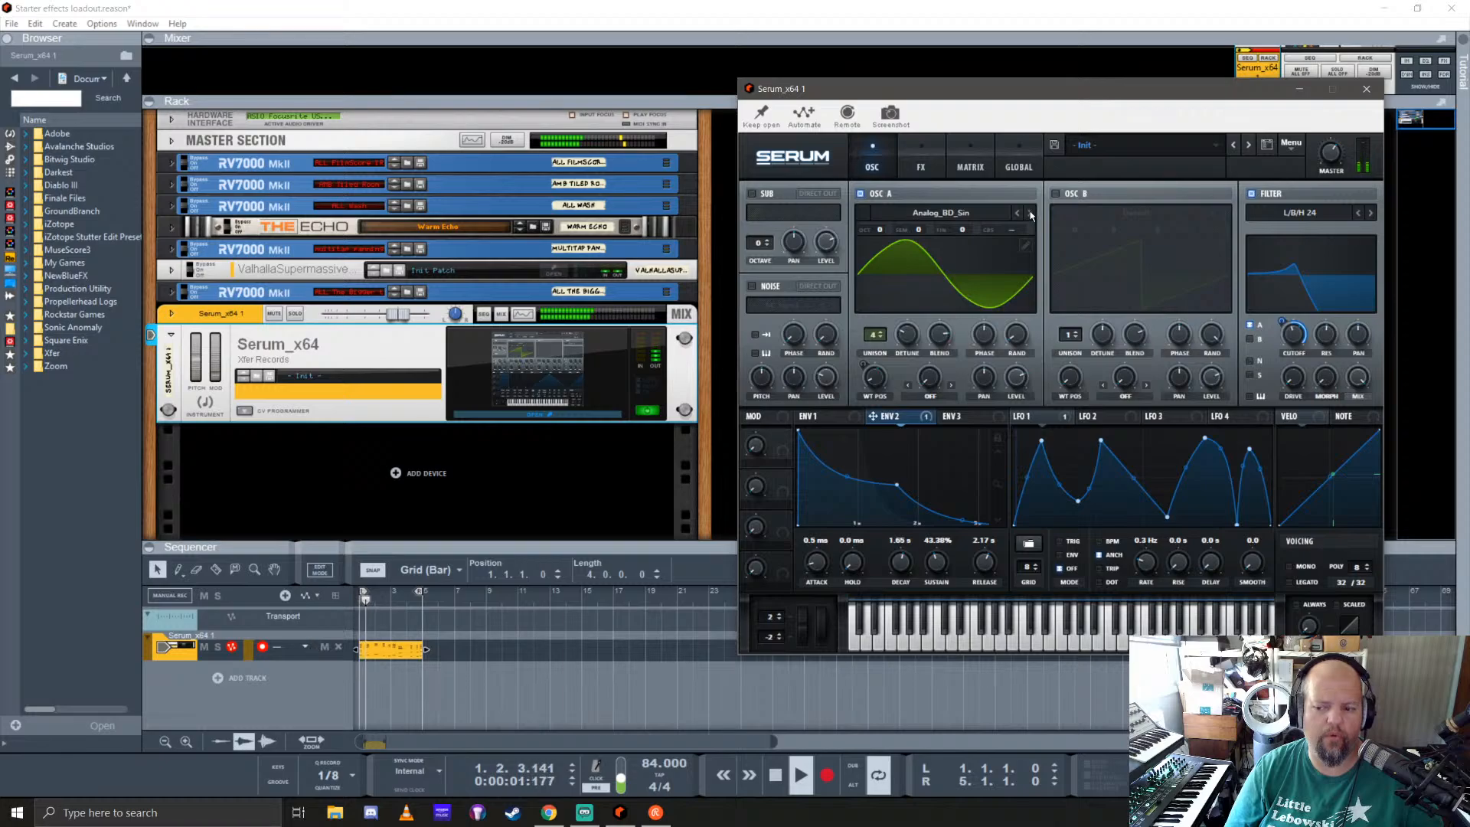
pyautogui.click(942, 265)
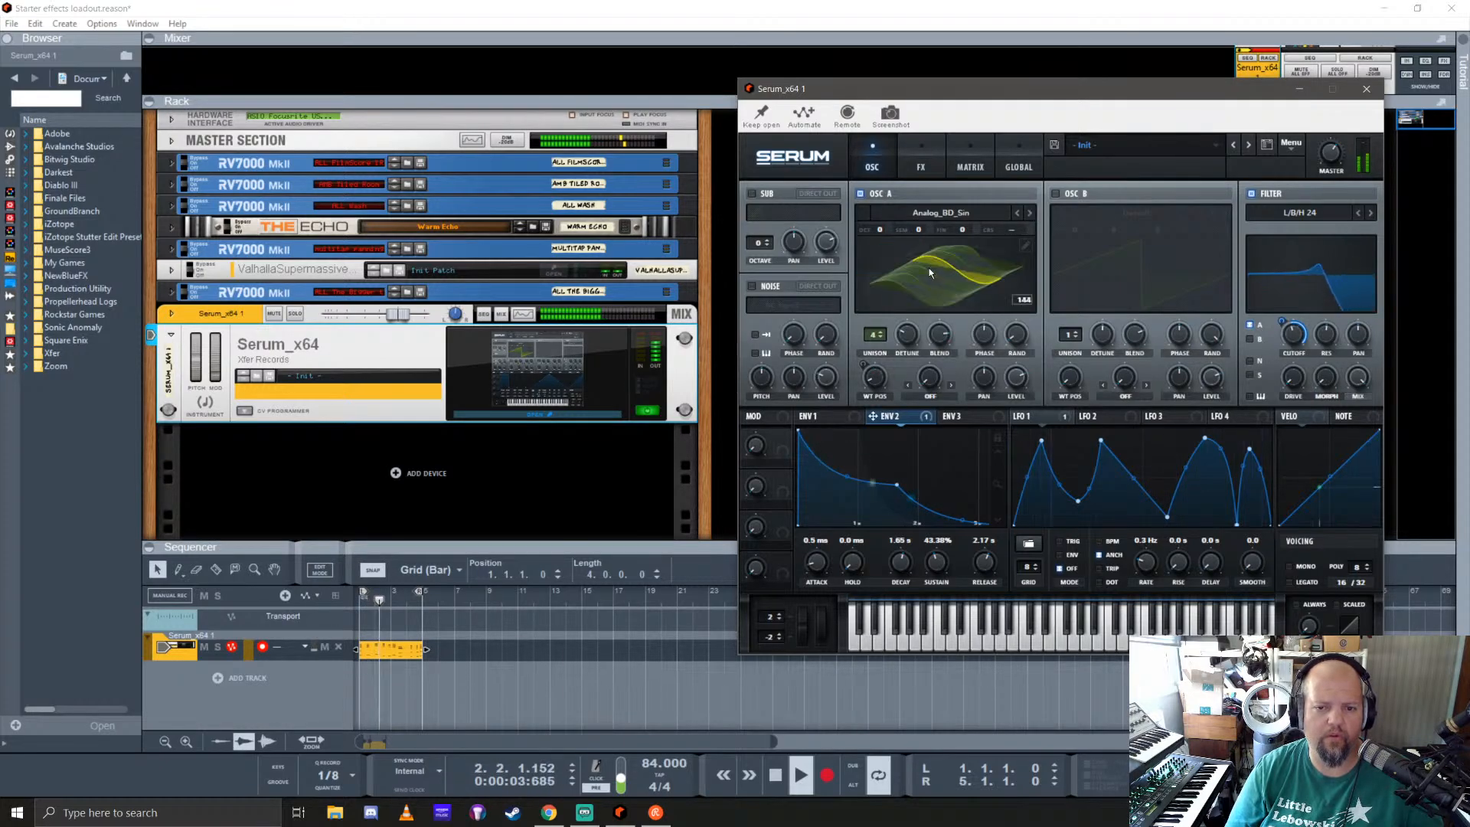
pyautogui.click(1031, 213)
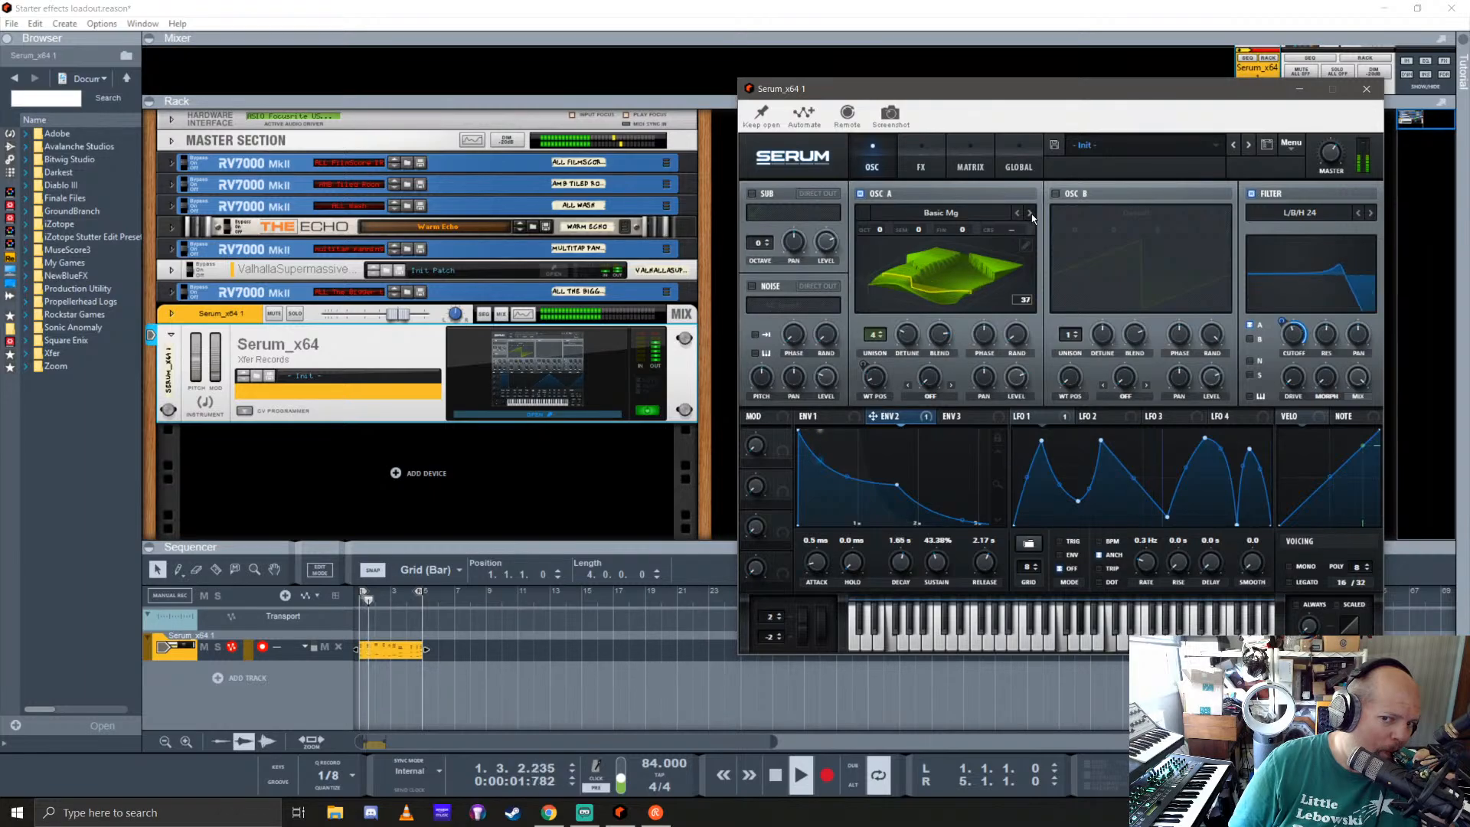
pyautogui.click(1031, 214)
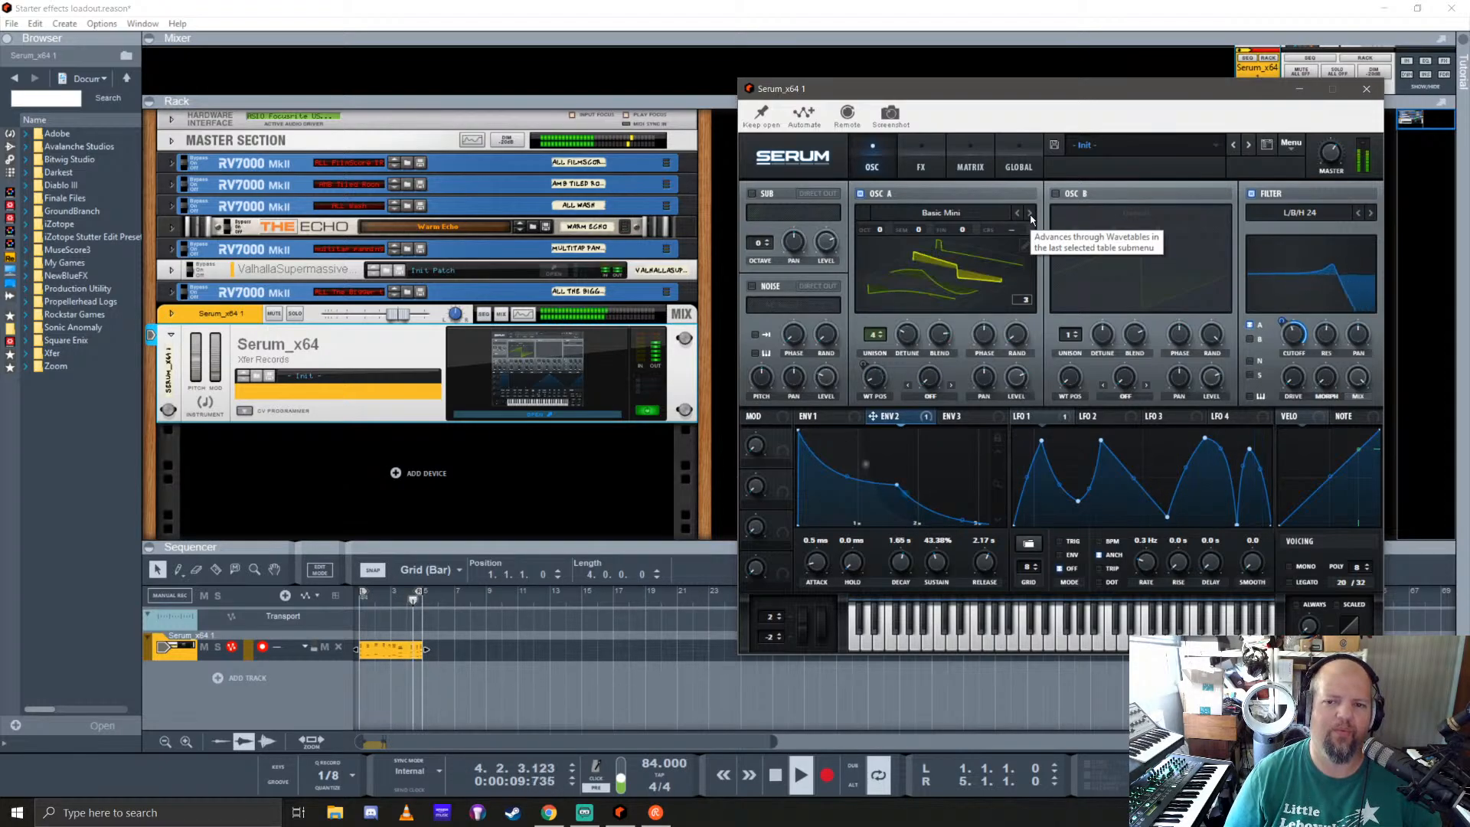
pyautogui.click(1030, 216)
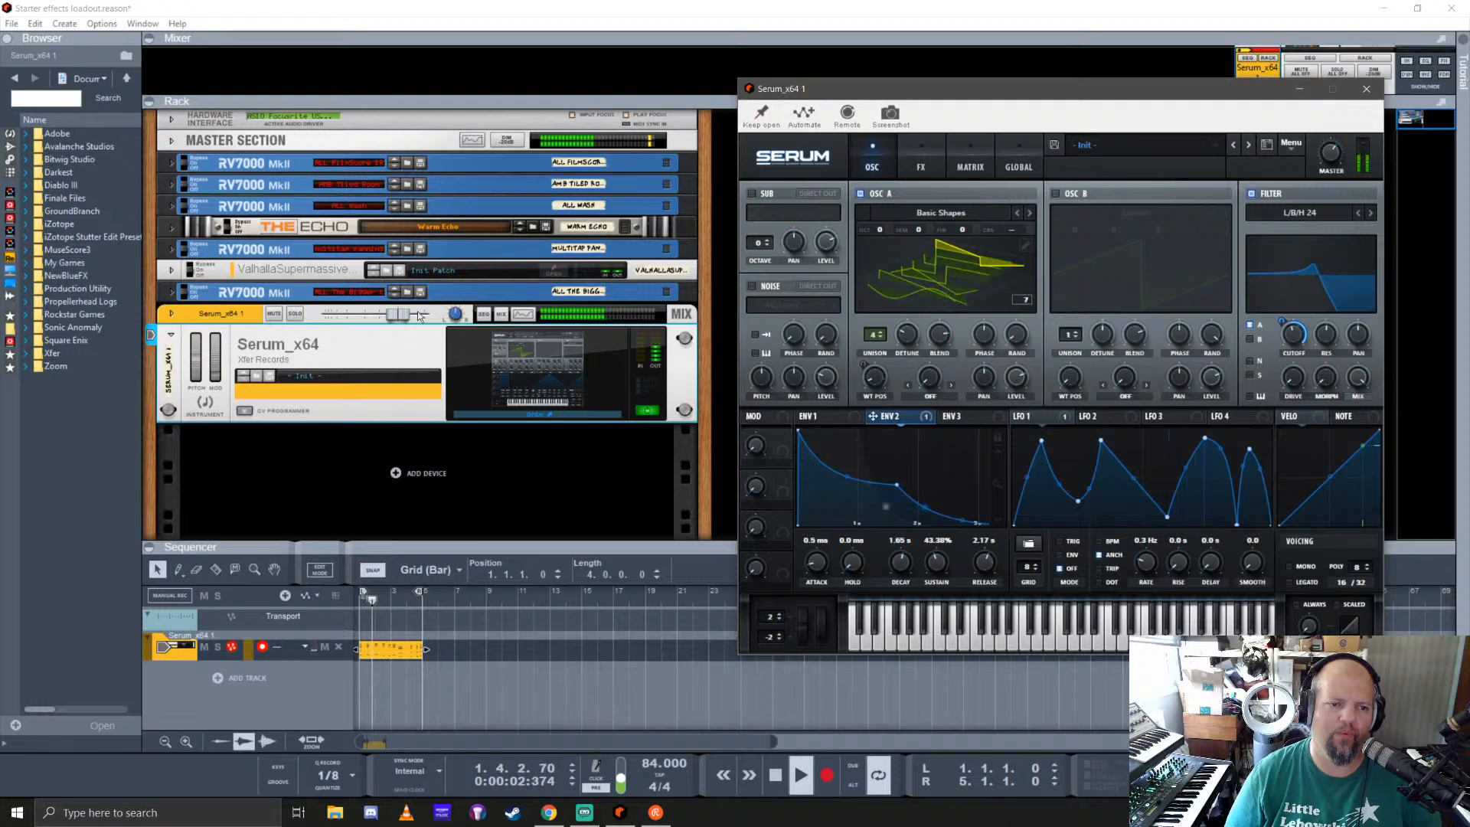
pyautogui.moveTo(1331, 176)
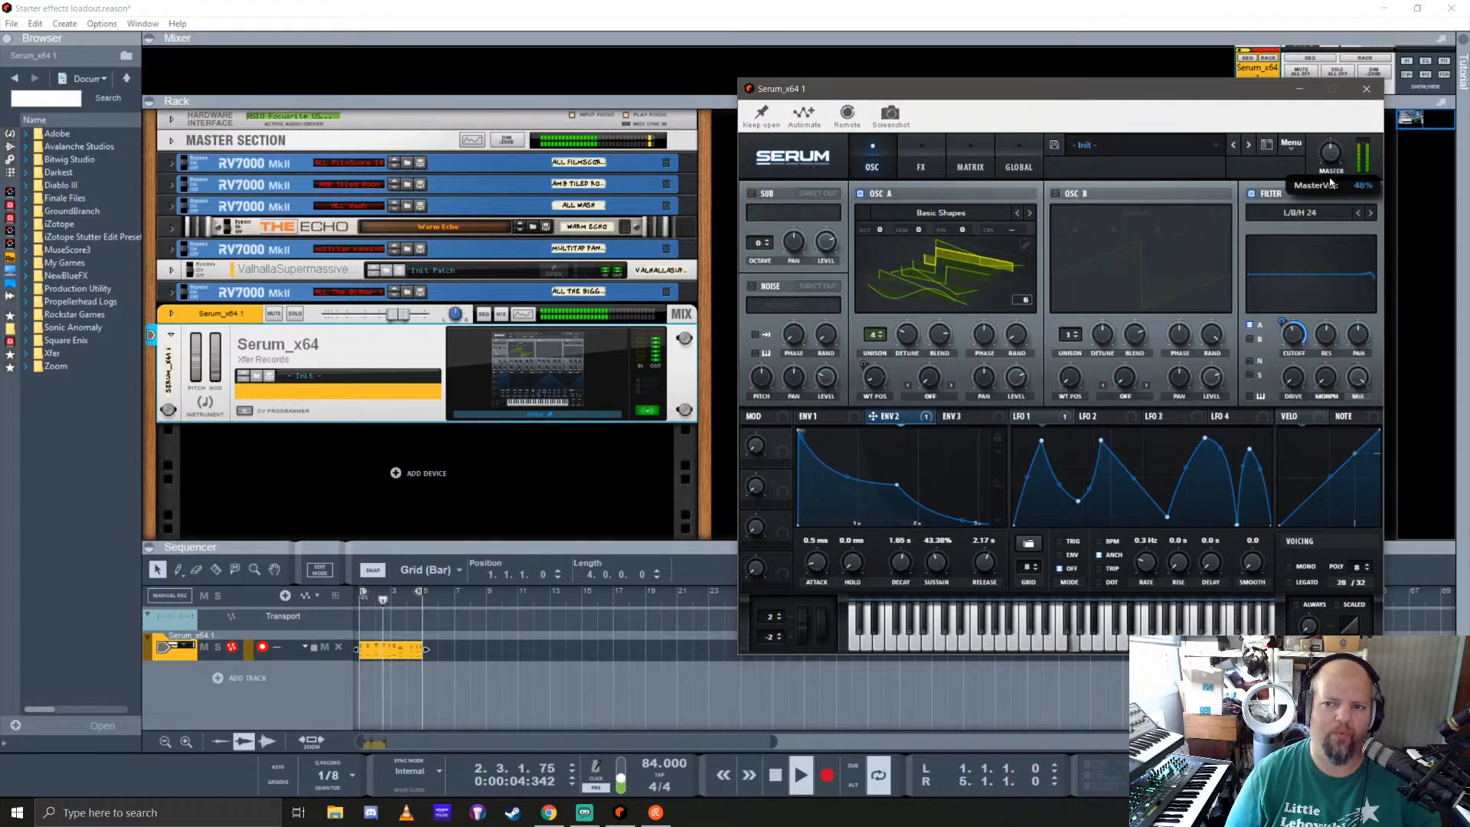
# Step: Audition the analog wavetables from Basic_Cjw through BS2 - Acid on oscillator A
pyautogui.click(1030, 218)
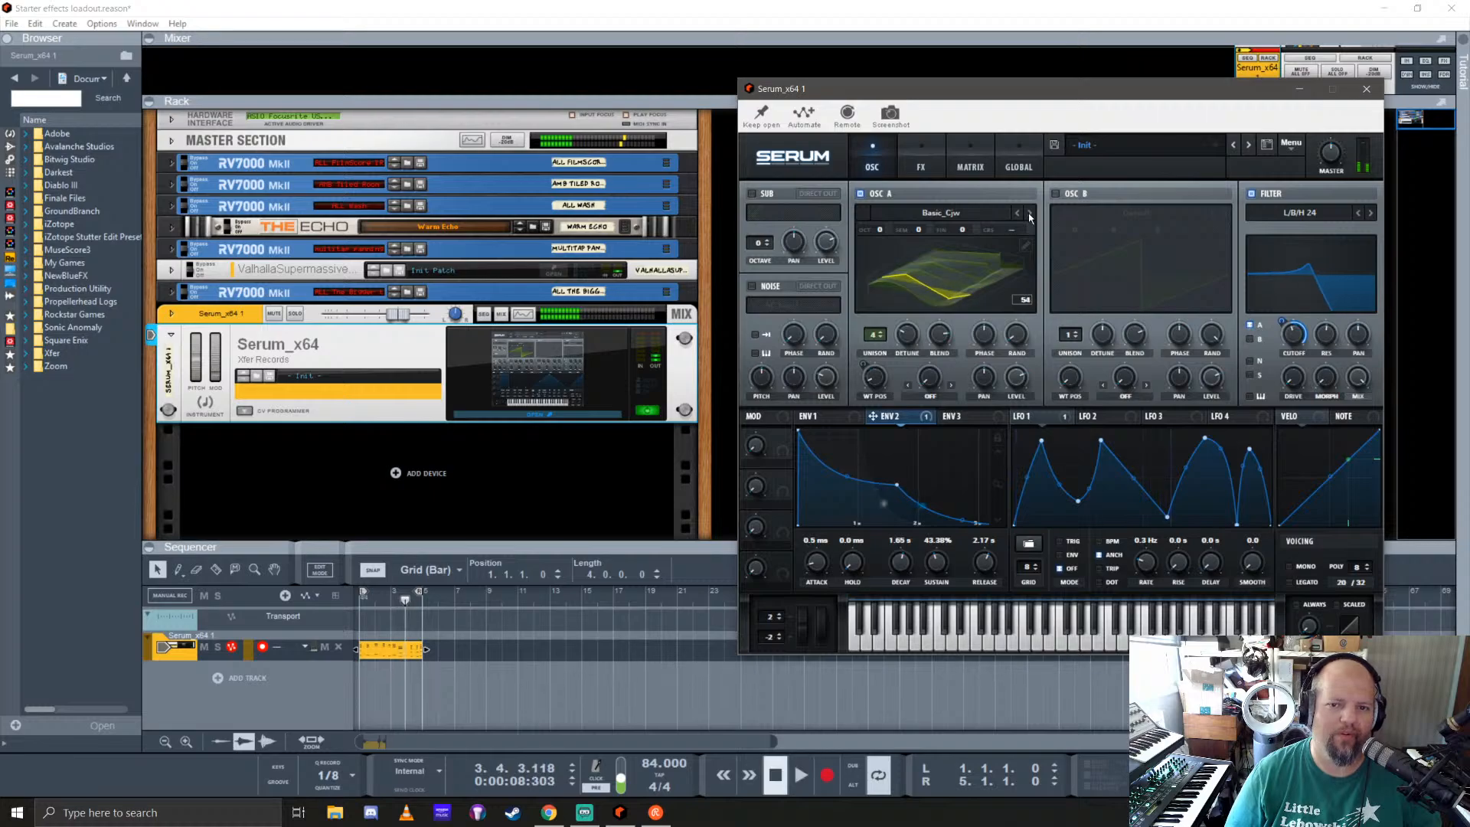
pyautogui.click(1029, 215)
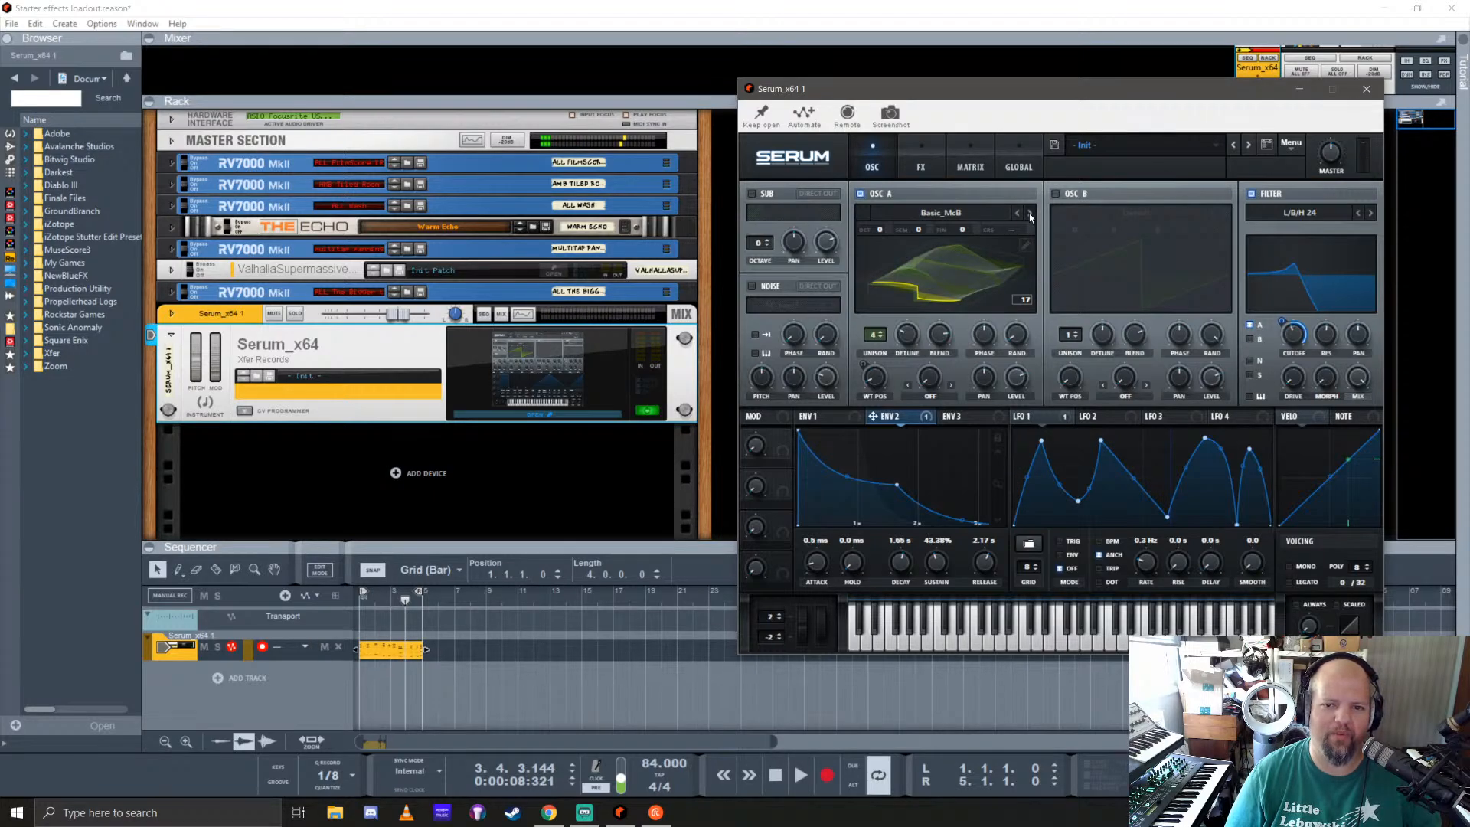
pyautogui.click(1030, 214)
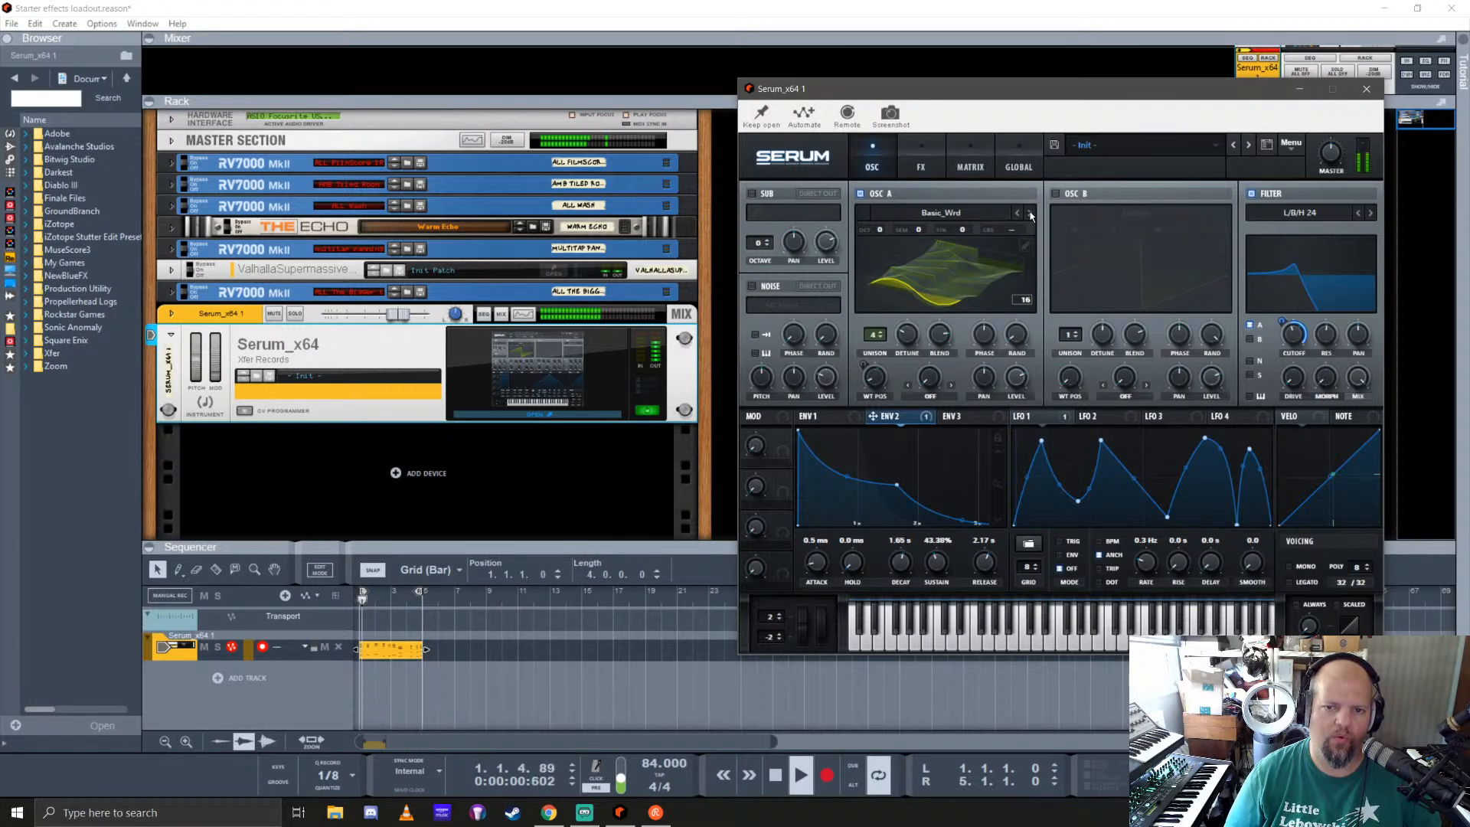
pyautogui.click(1030, 215)
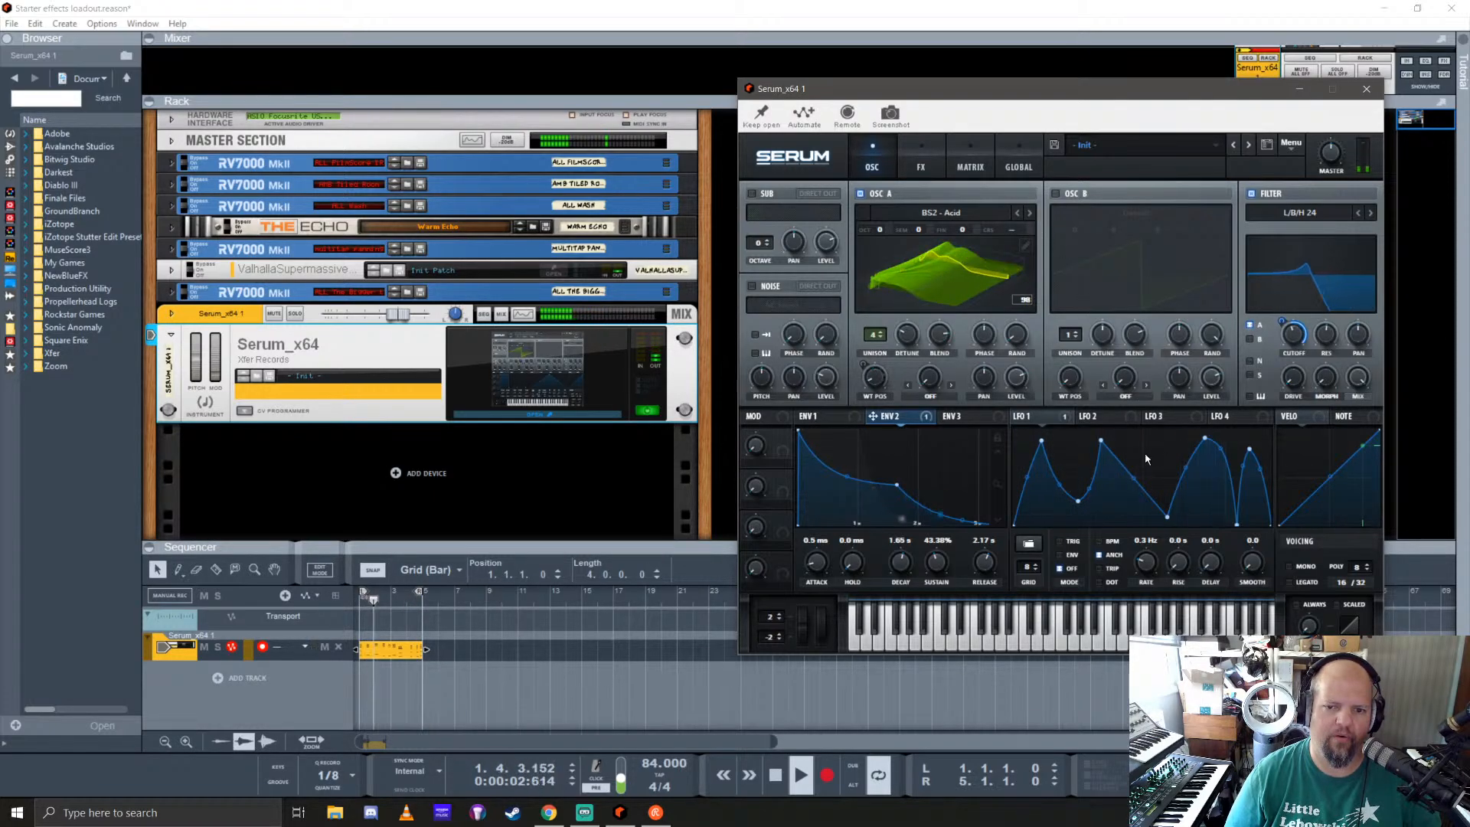
# Step: Slow LFO 1's rate to 0.05 Hz and load the digital wavetable Anti-Stasis into oscillator A
pyautogui.moveTo(1148, 563); pyautogui.dragTo(1158, 575)
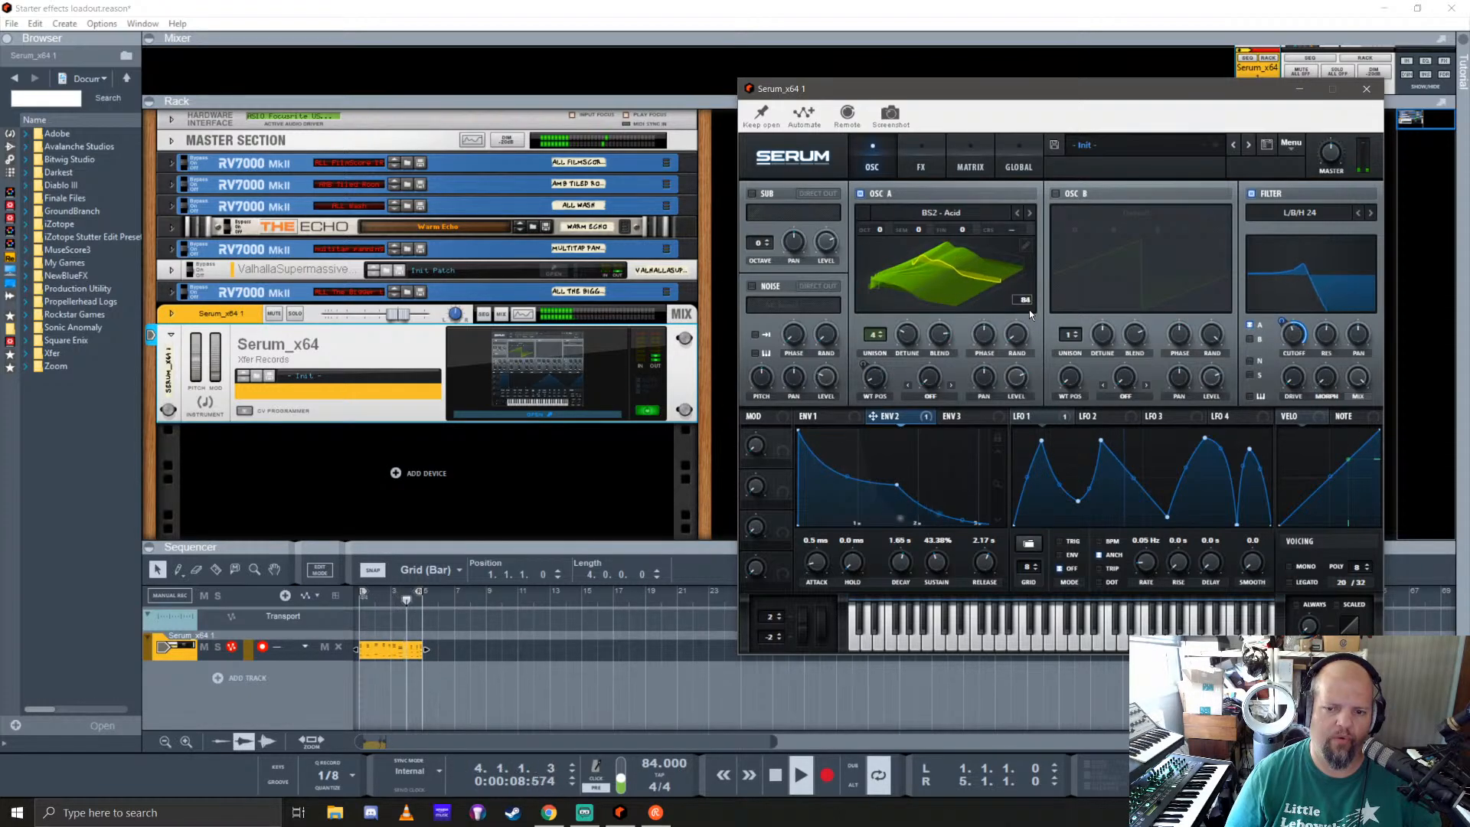
pyautogui.click(1029, 213)
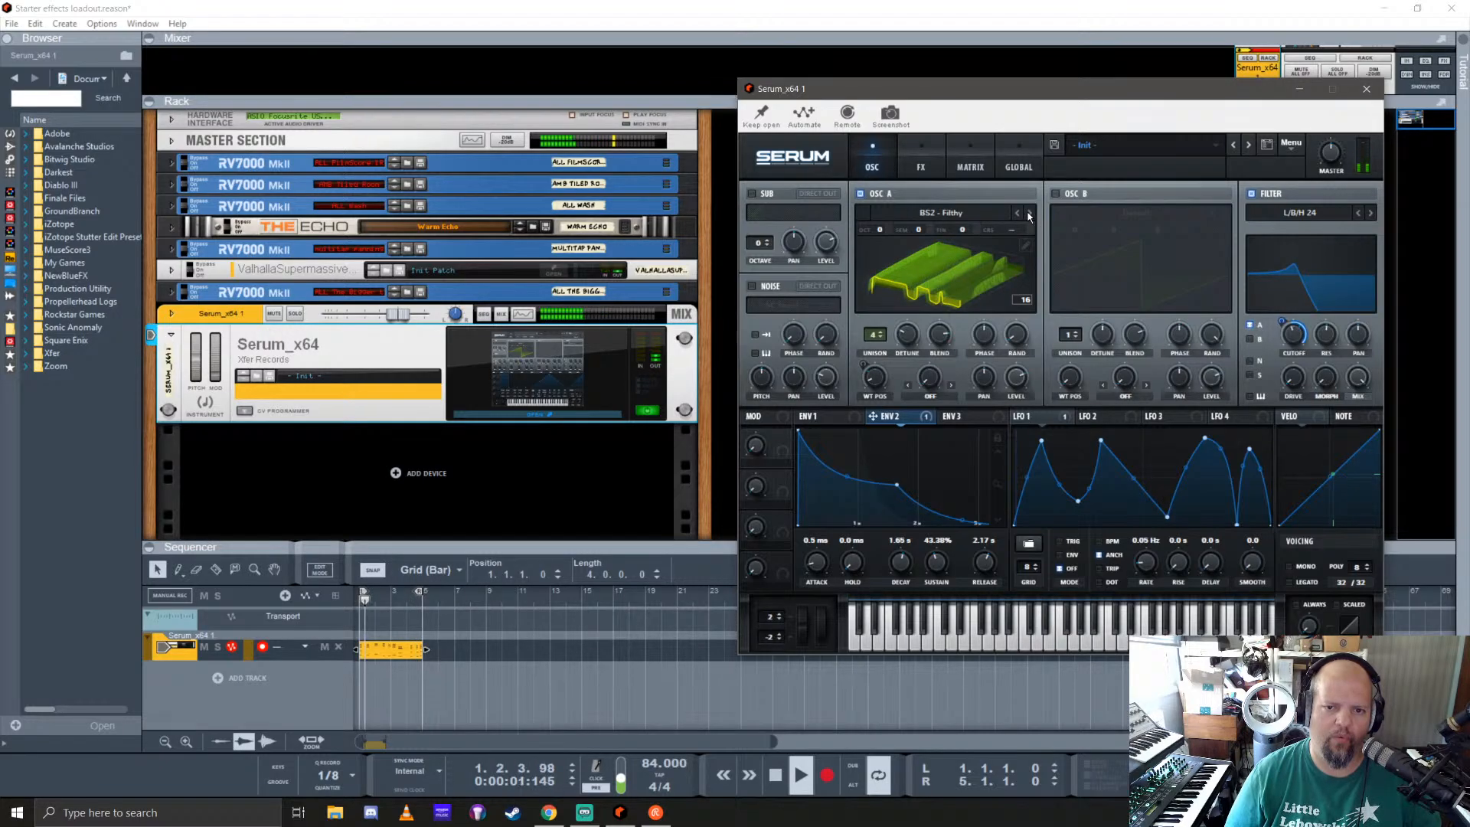
pyautogui.click(957, 216)
pyautogui.moveTo(933, 250)
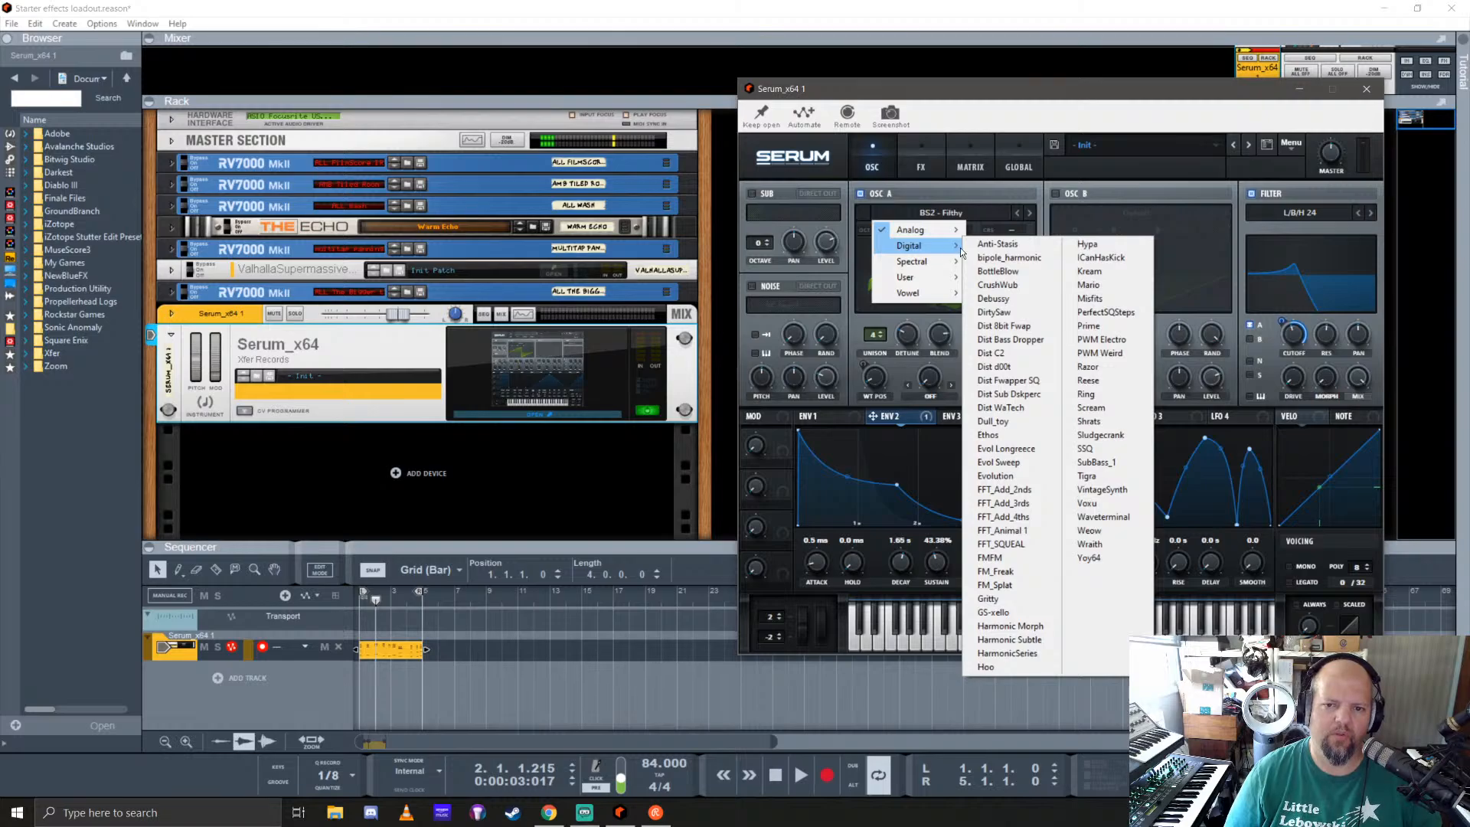
pyautogui.click(999, 245)
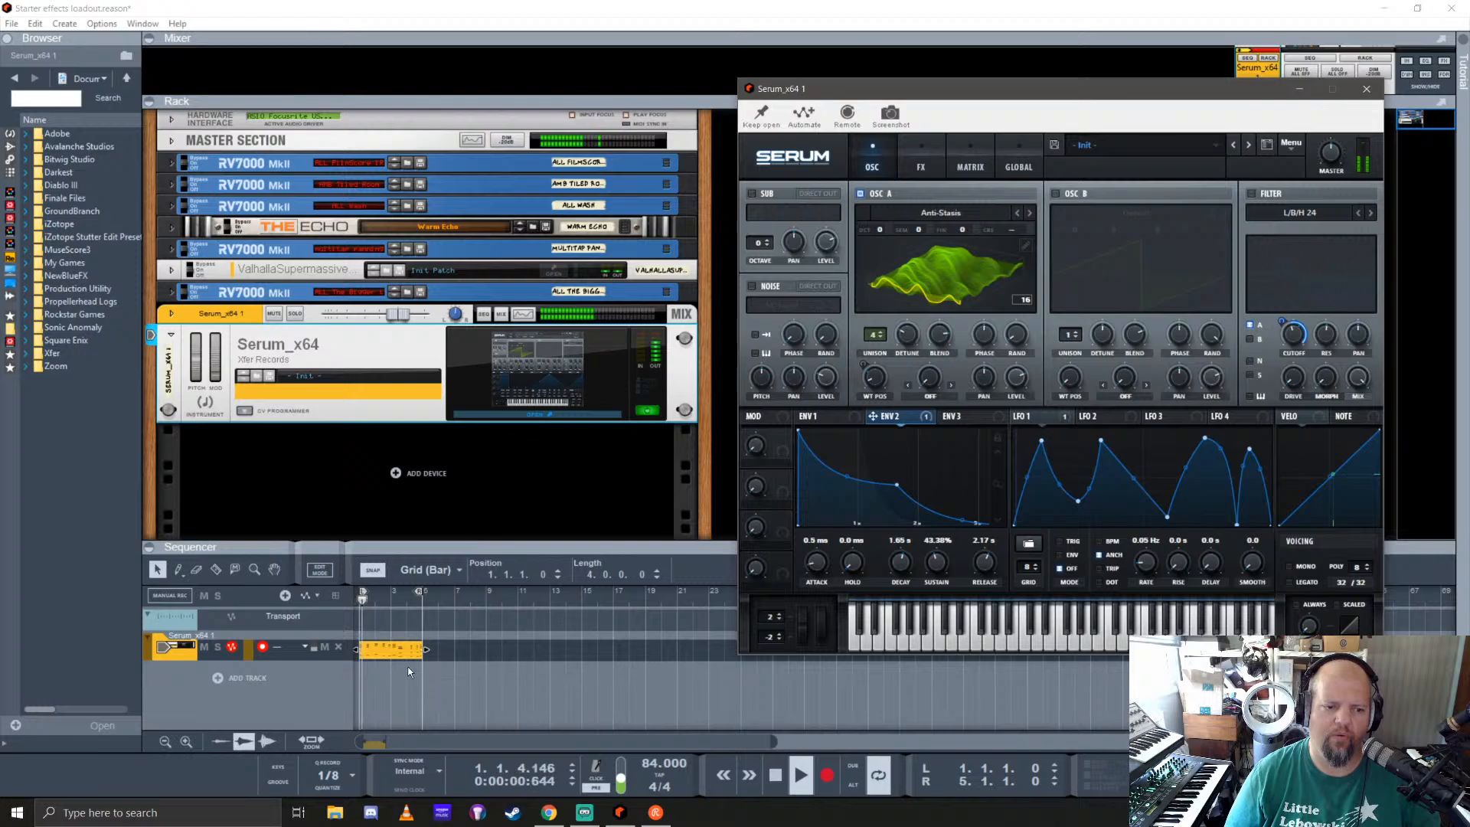
# Step: Stop playback, enlarge the sequencer area and open the recorded Serum clip for note editing
pyautogui.press('space')
pyautogui.doubleClick(393, 651)
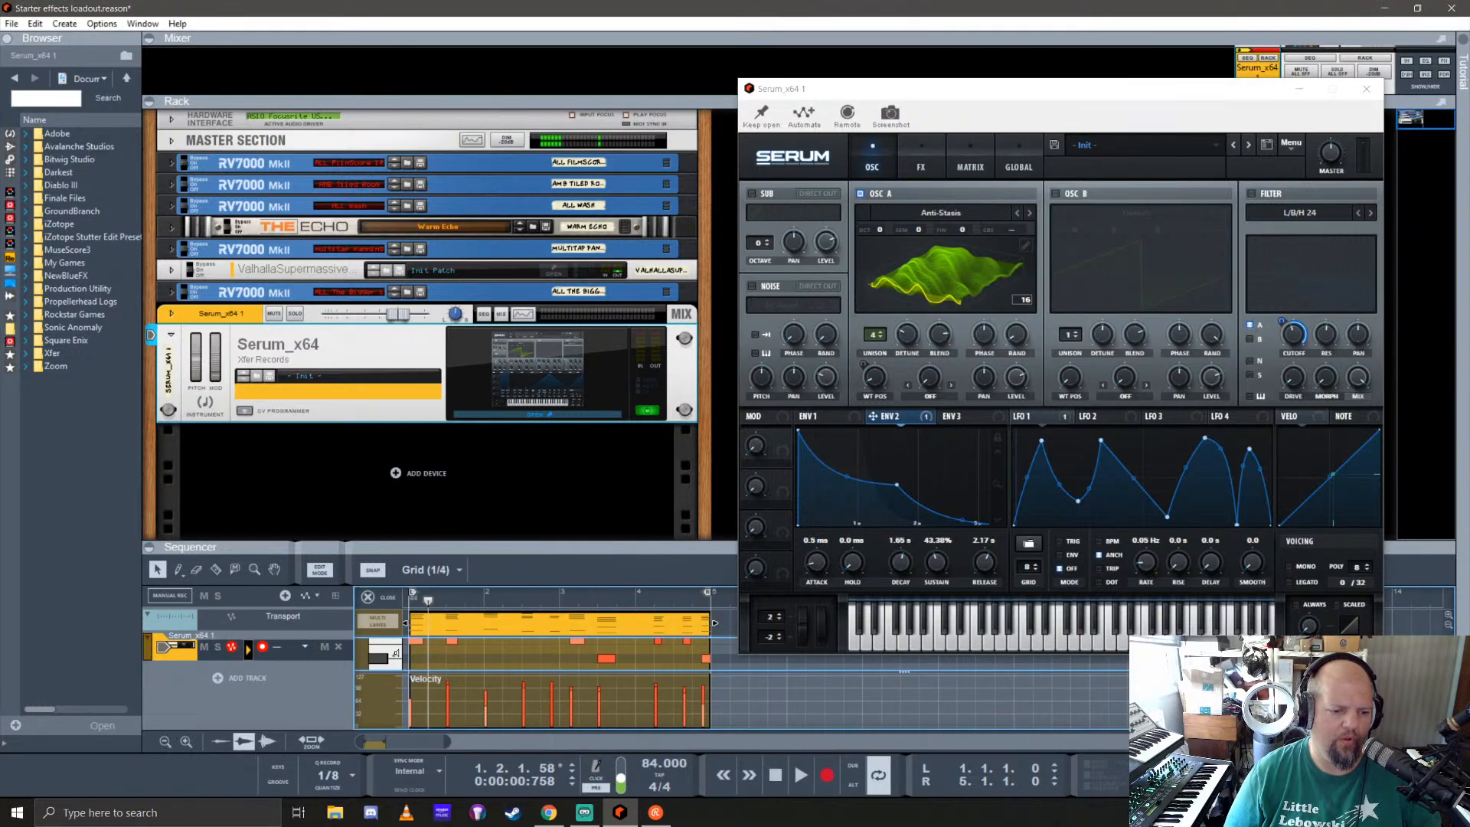
pyautogui.click(379, 600)
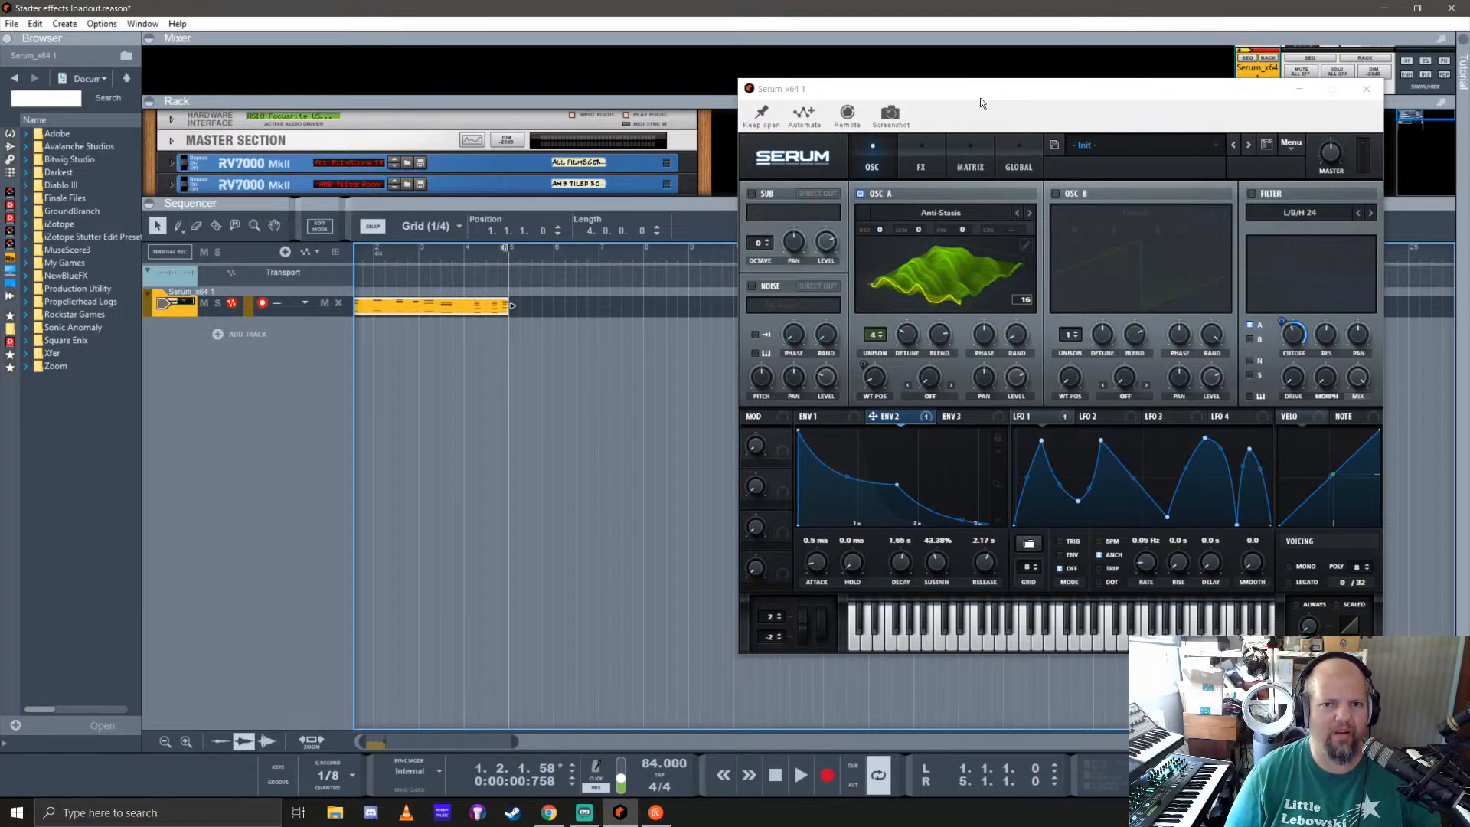
pyautogui.moveTo(980, 98)
pyautogui.mouseDown()
pyautogui.moveTo(1055, 122)
pyautogui.moveTo(993, 120)
pyautogui.mouseUp()
pyautogui.doubleClick(425, 306)
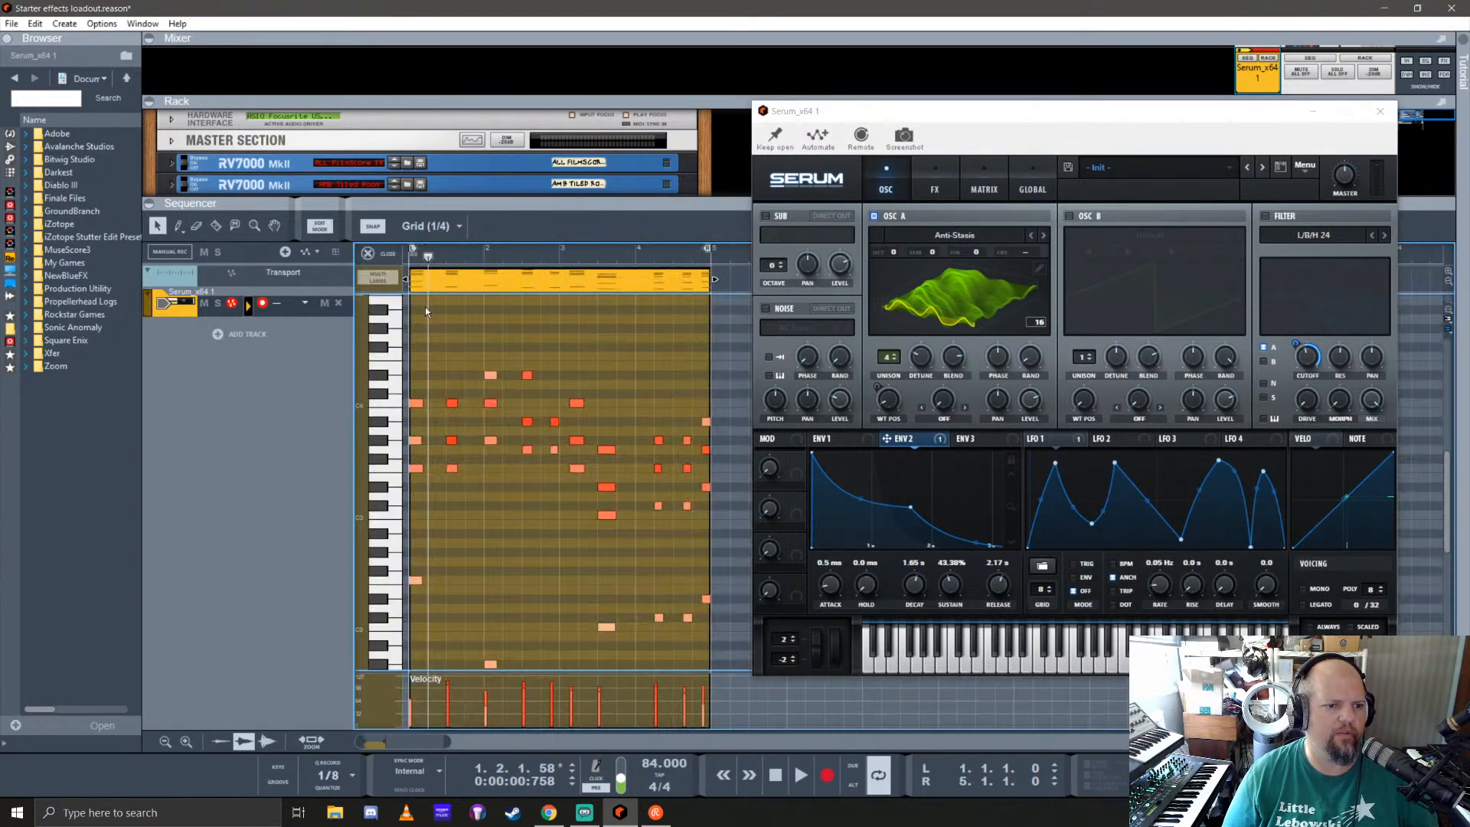
# Step: Duplicate the four-bar Serum clip to bar 5 and move the Serum window clear of the note editor
pyautogui.scroll(-3, 512, 424)
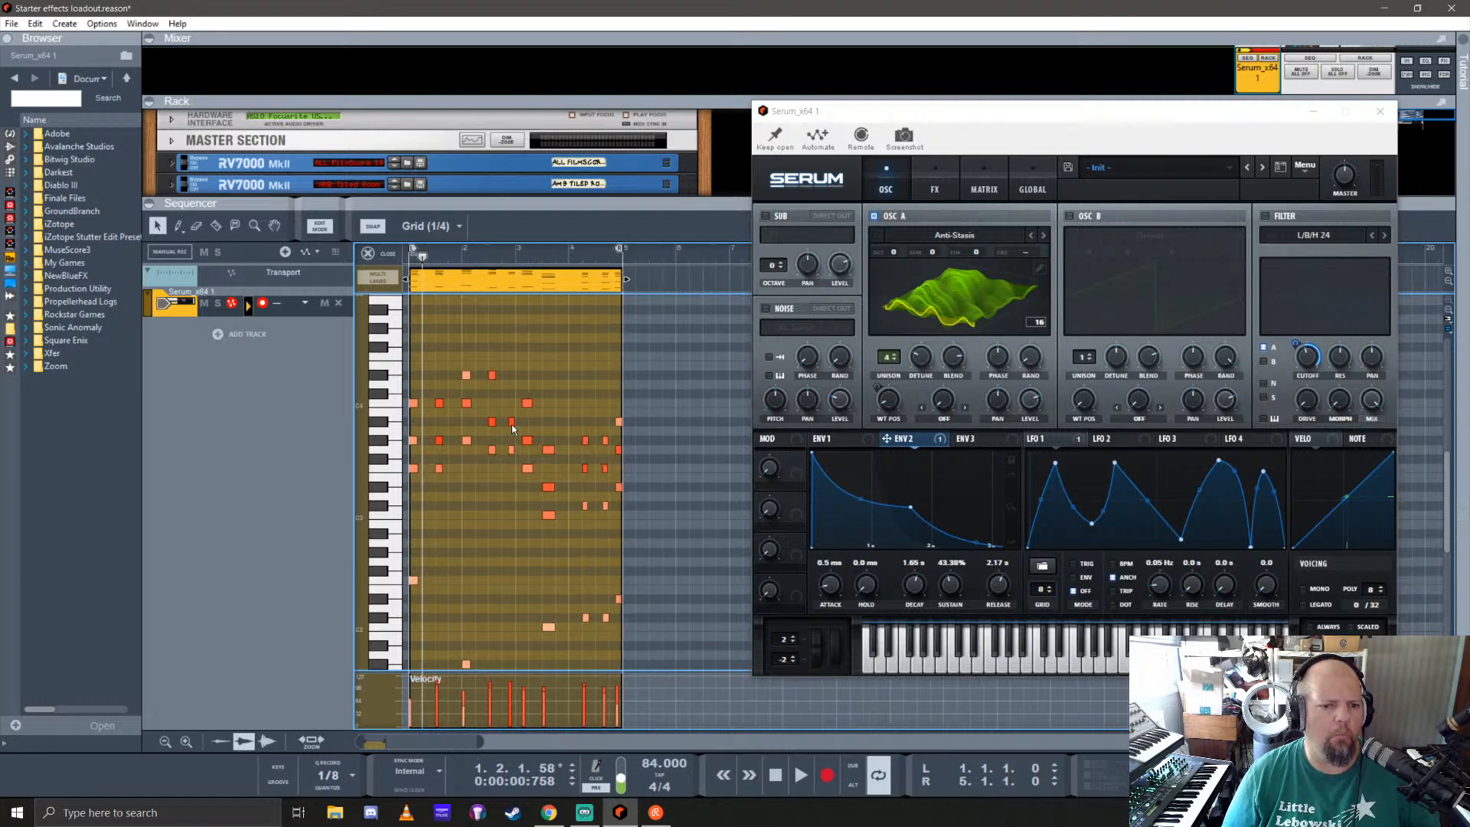
pyautogui.moveTo(447, 277); pyautogui.dragTo(609, 293)
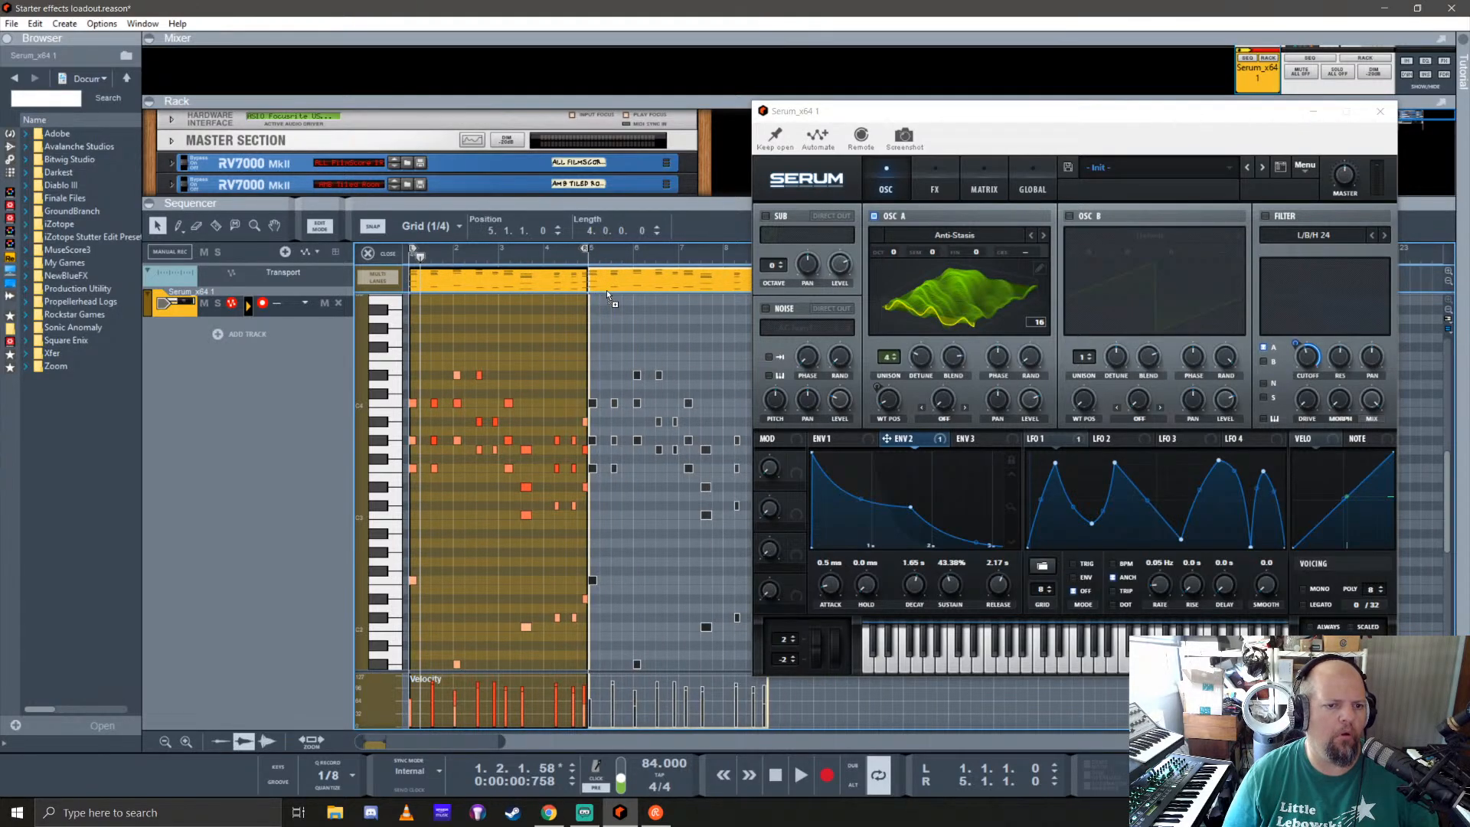
pyautogui.moveTo(957, 113); pyautogui.dragTo(1308, 108)
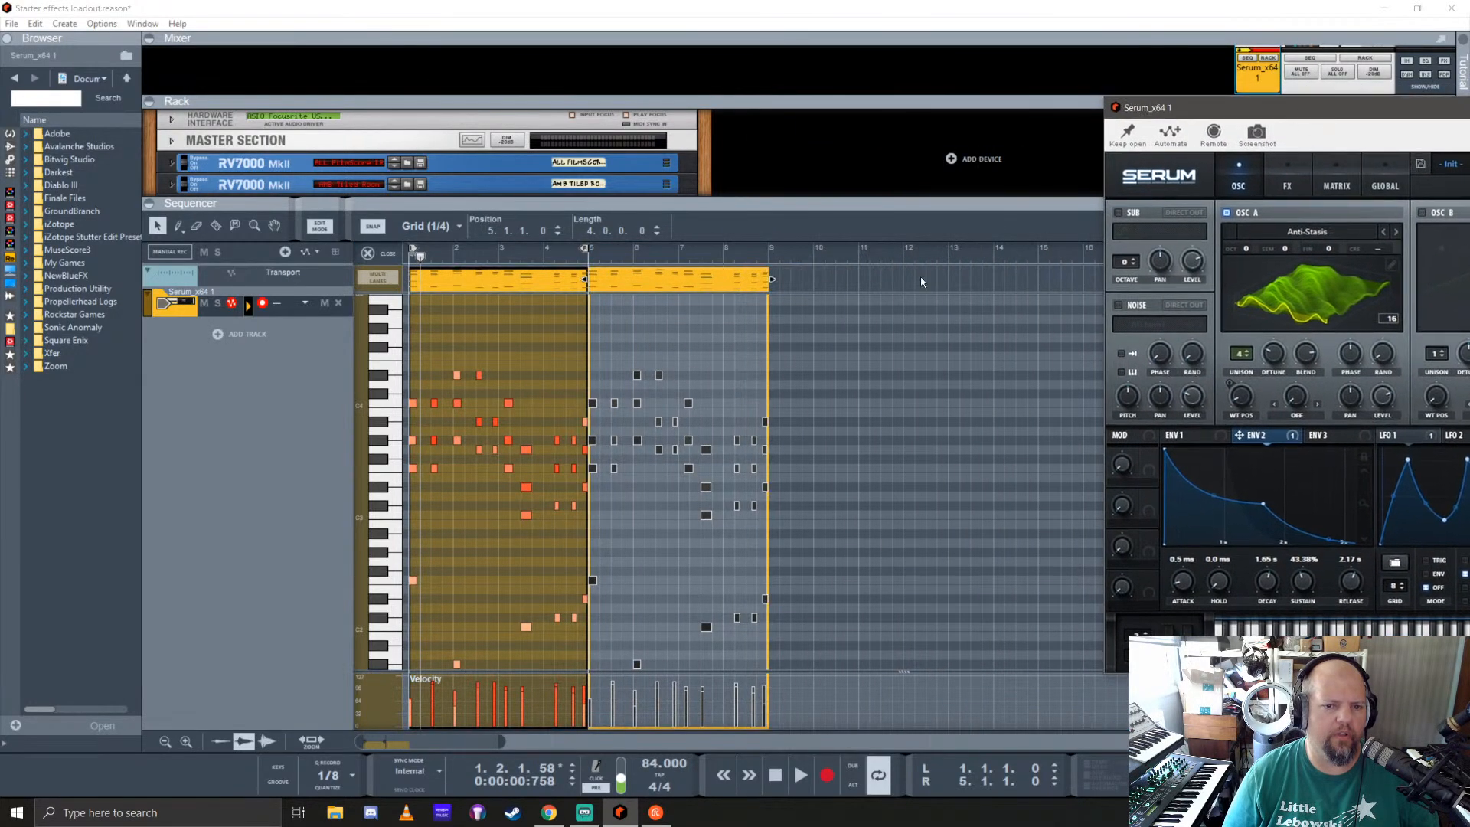
# Step: Open the duplicated clip at bar 5 and delete all its notes except the opening chord
pyautogui.doubleClick(617, 289)
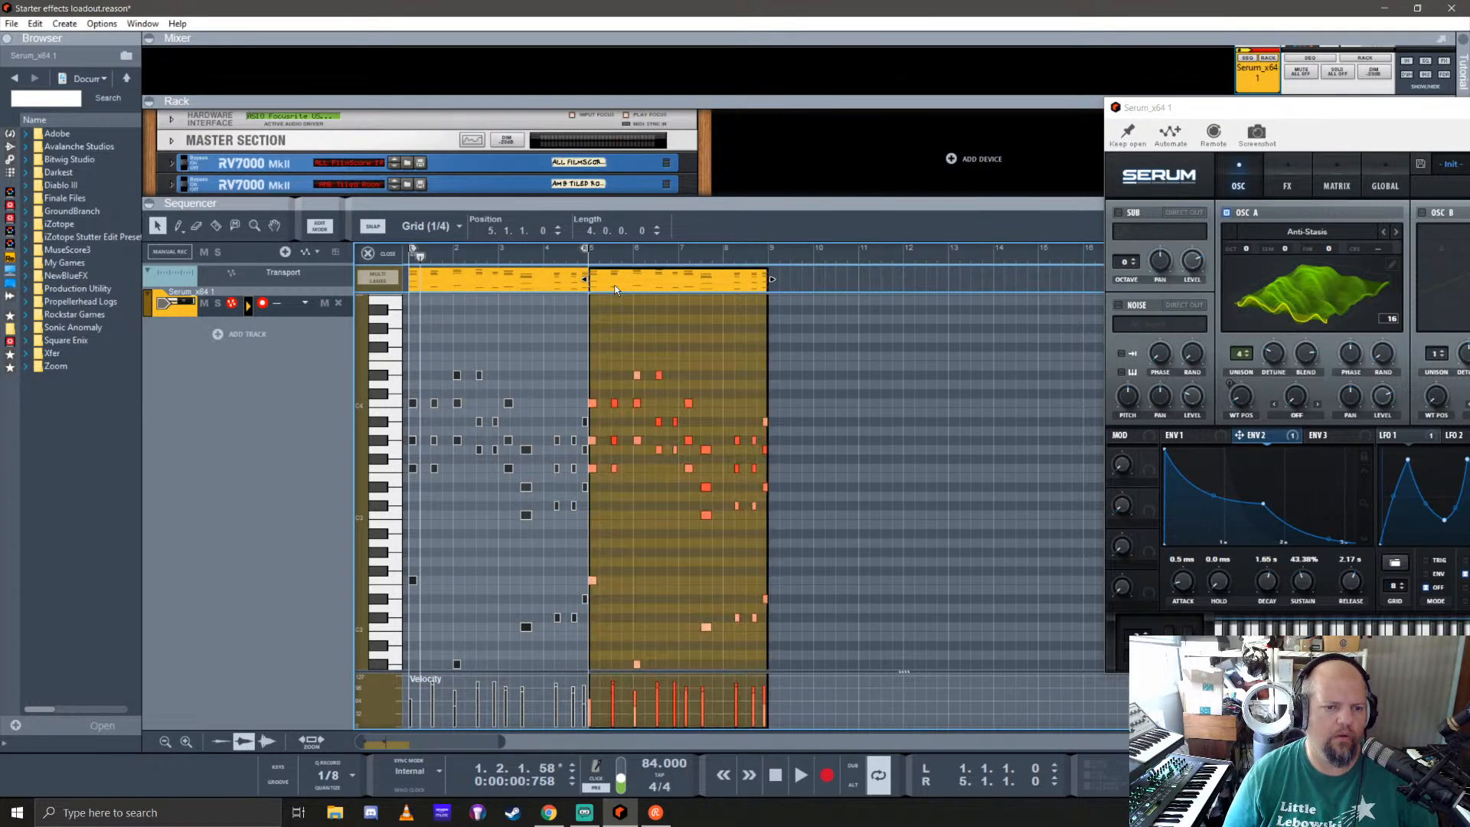
pyautogui.scroll(5, 612, 427)
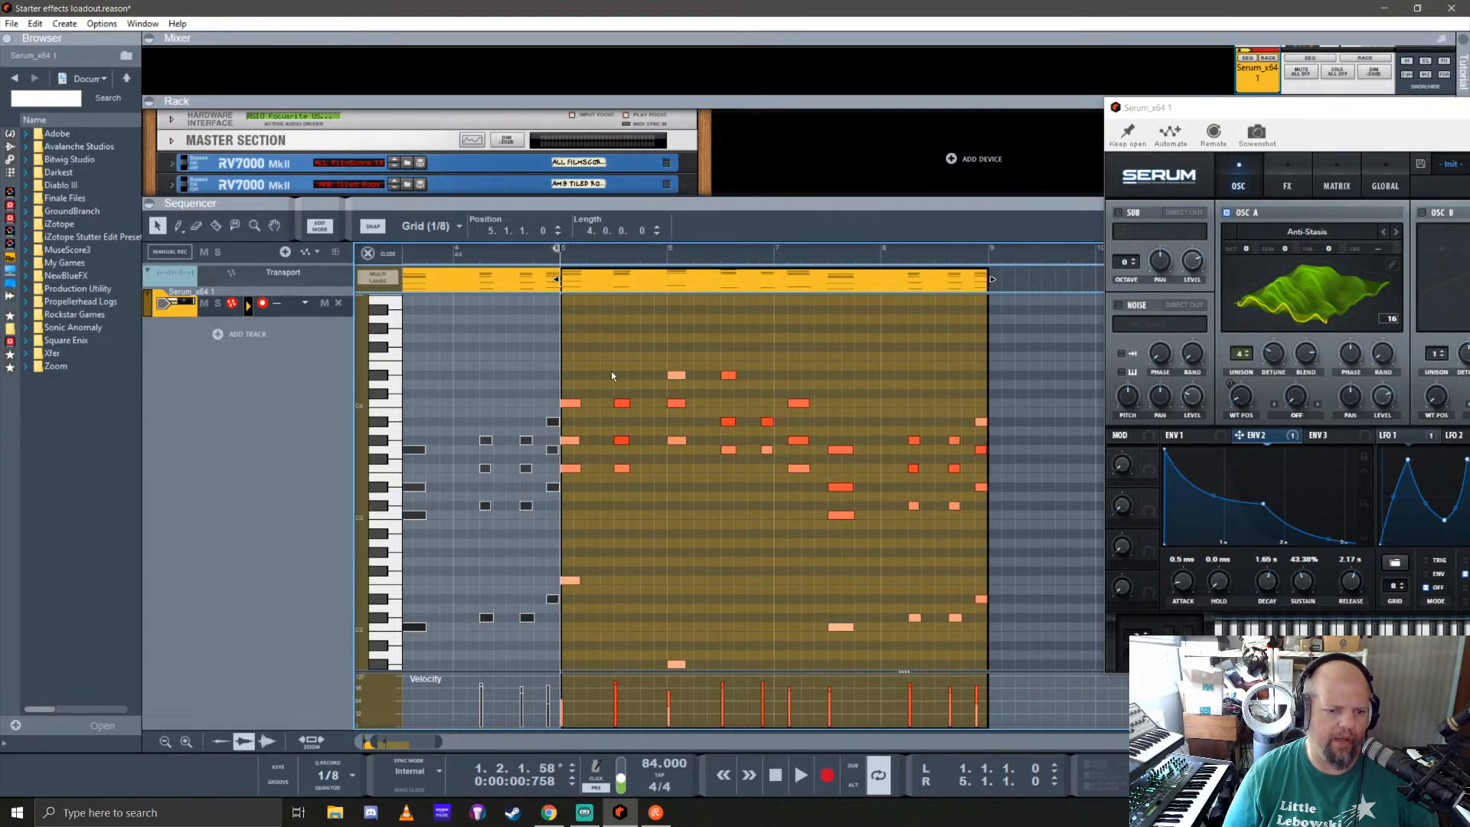
pyautogui.moveTo(596, 344); pyautogui.dragTo(1049, 628)
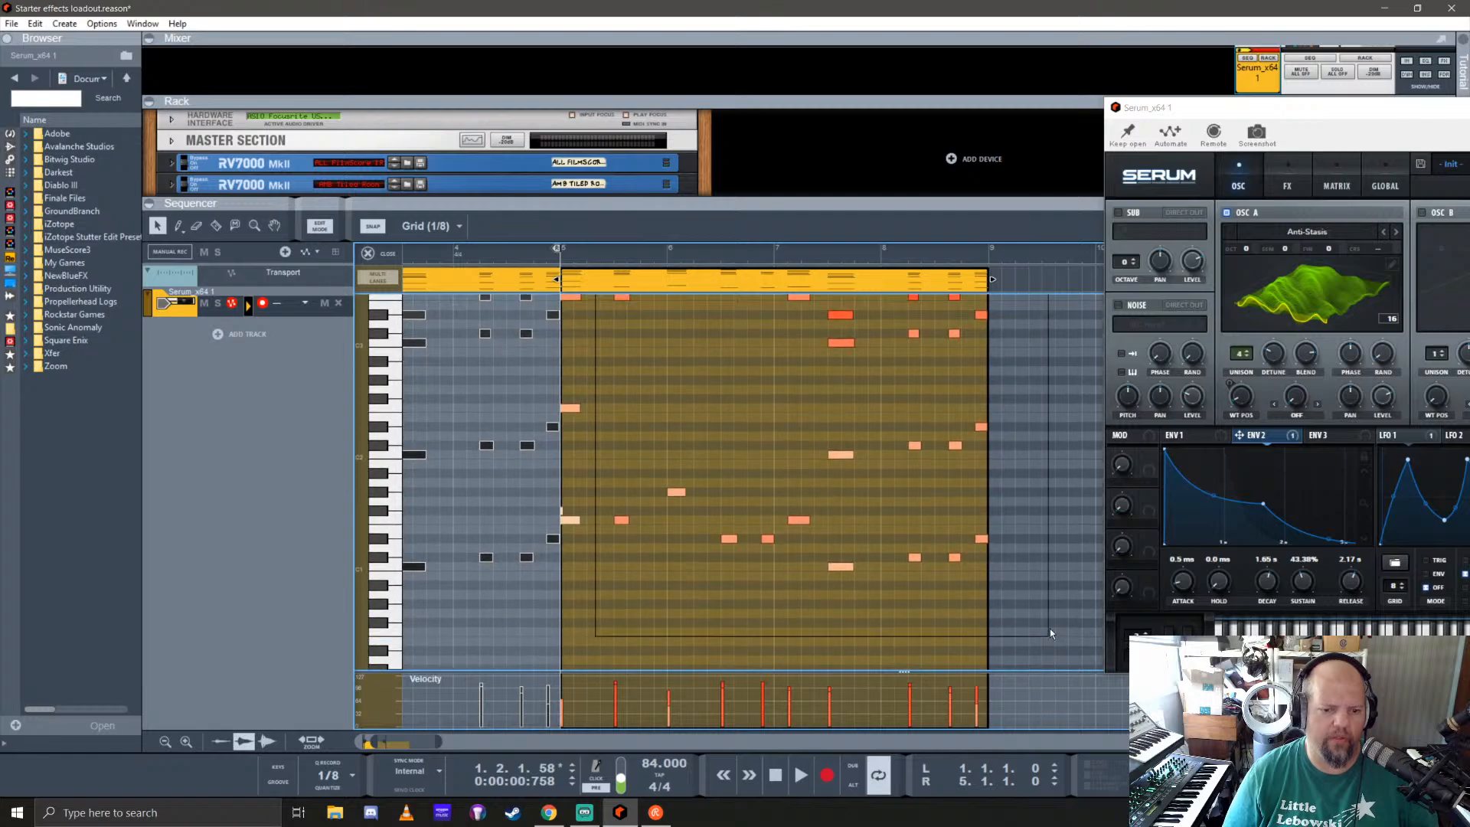
pyautogui.press('Delete')
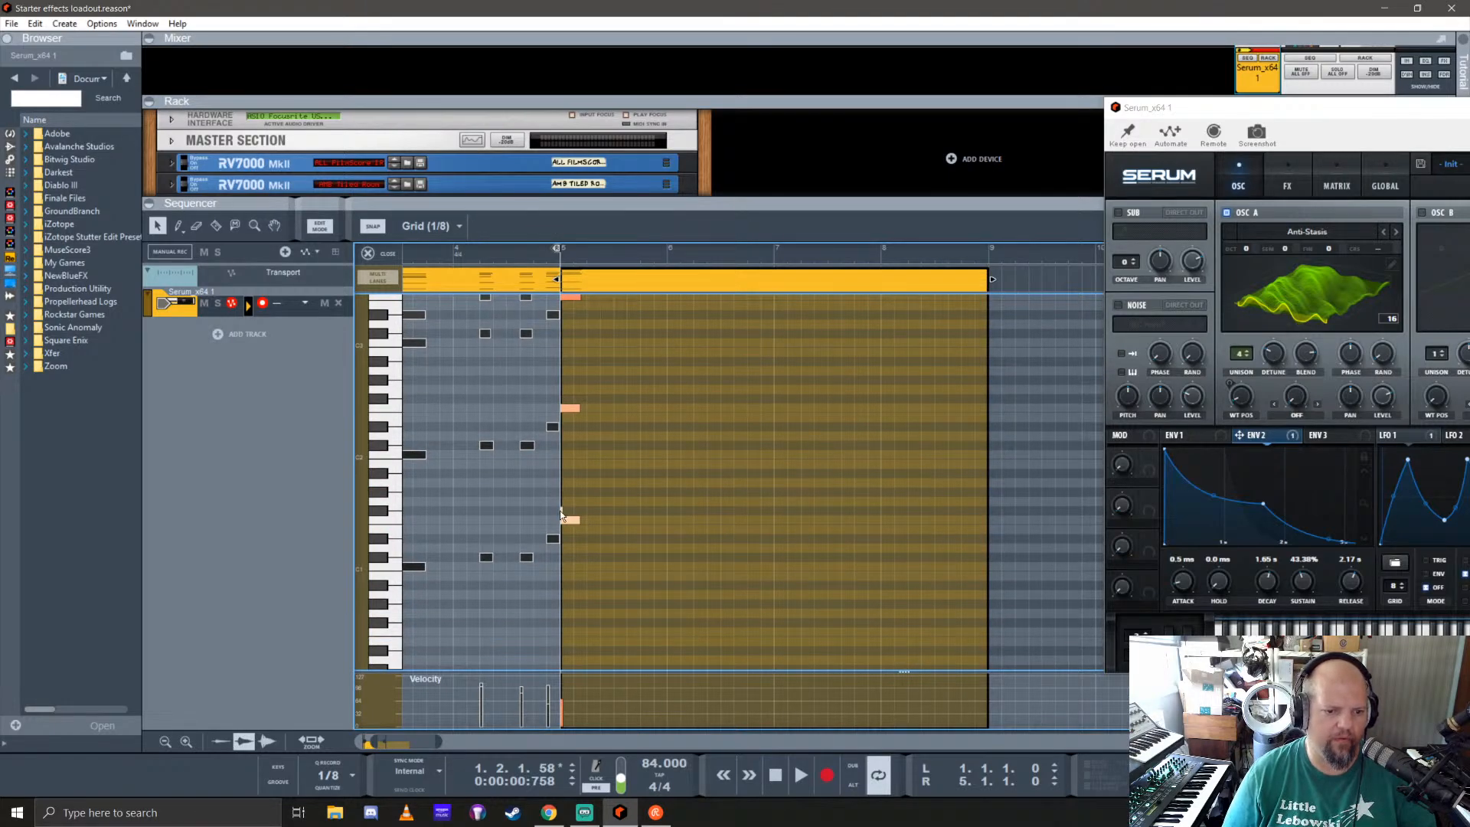
# Step: Delete the stray short note at the start of the duplicated clip and its counterpart in the original clip
pyautogui.click(570, 520)
pyautogui.hscroll(-3, 501, 547)
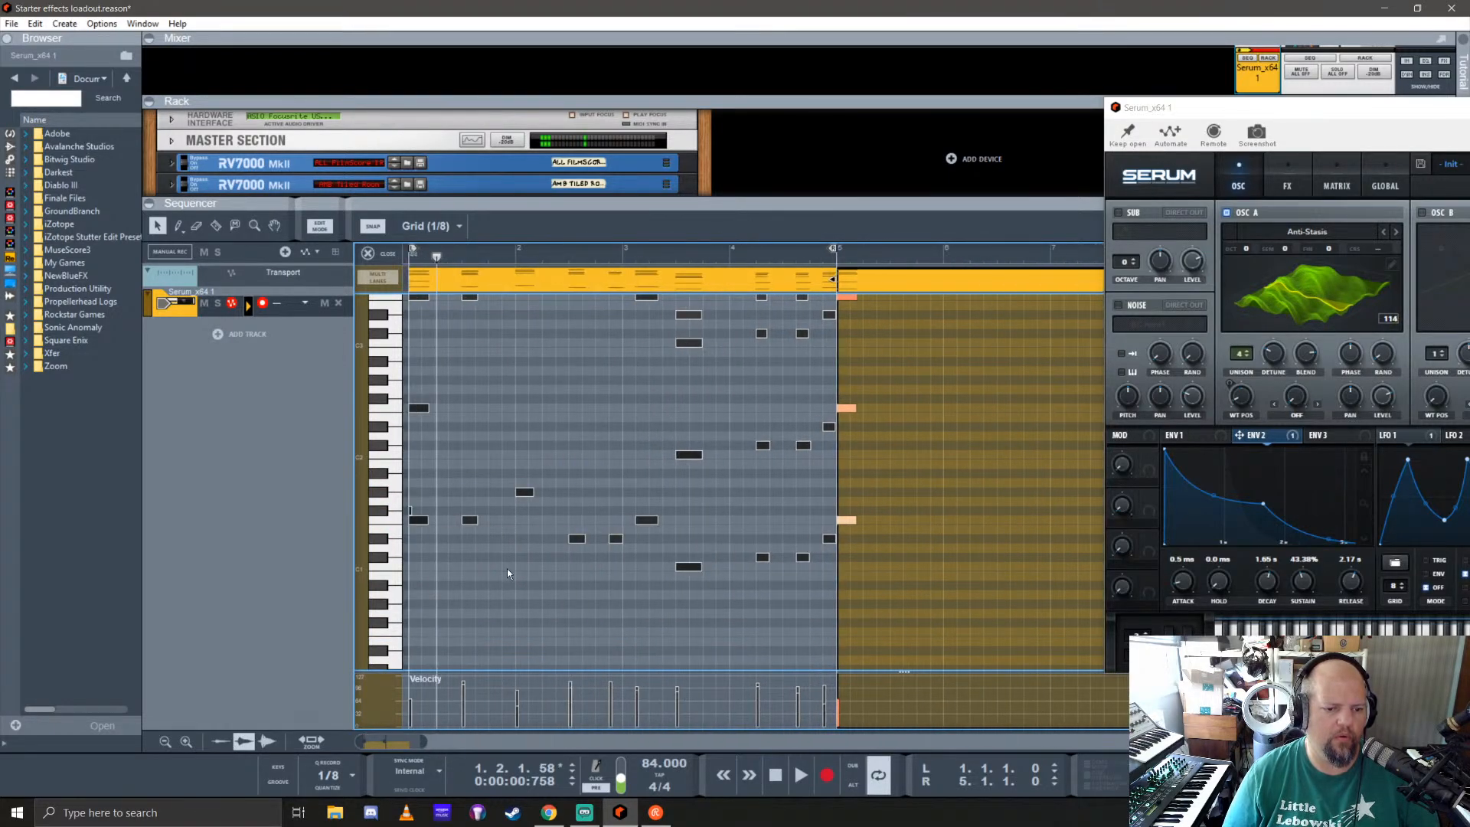
pyautogui.click(411, 509)
# Step: Select all the notes of the duplicated clip's opening chord and lengthen them to 0.3.1.227
pyautogui.hscroll(2, 651, 478)
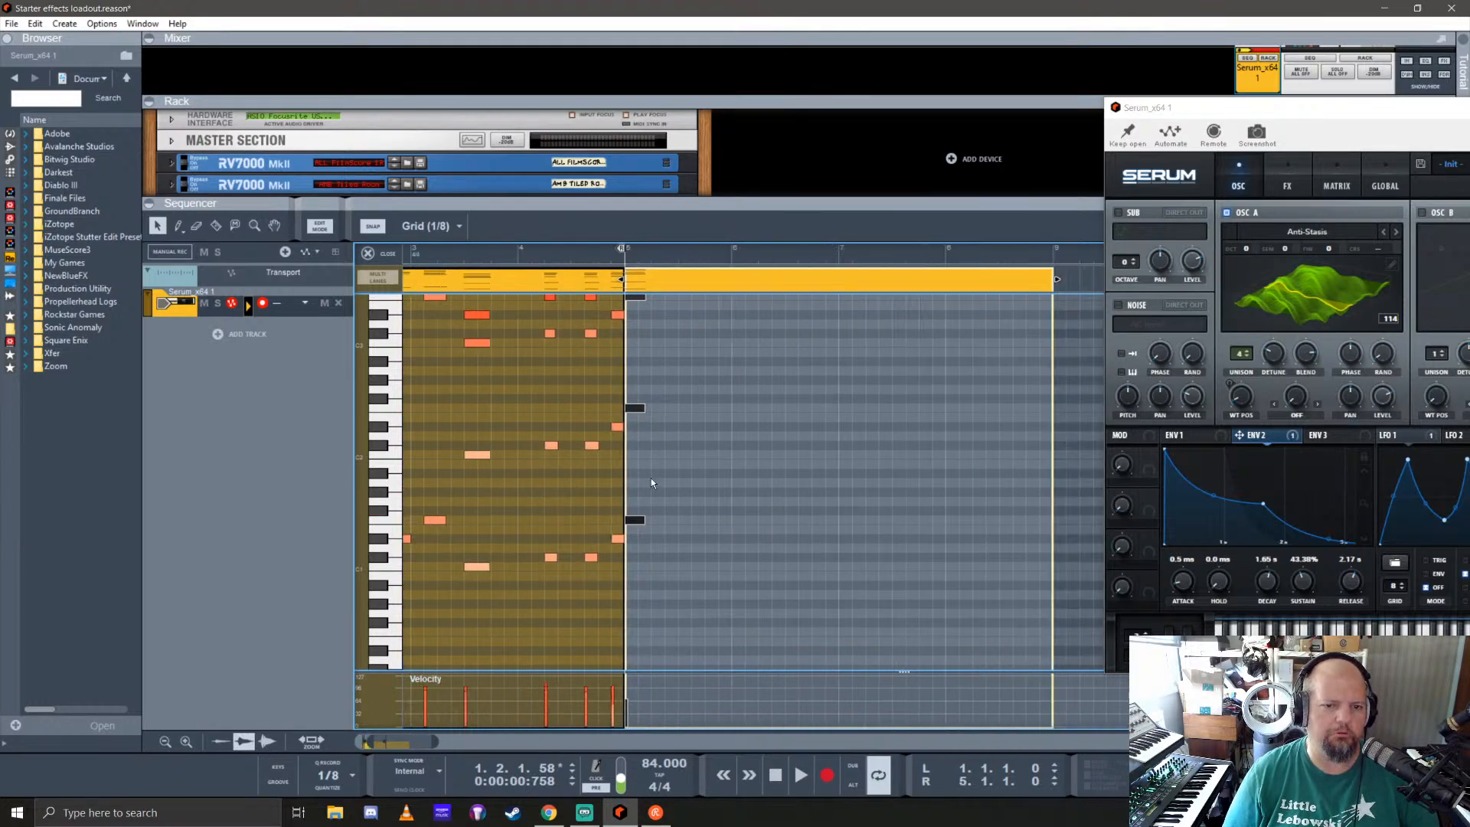
pyautogui.hscroll(1, 650, 482)
pyautogui.scroll(2, 579, 553)
pyautogui.scroll(2, 492, 386)
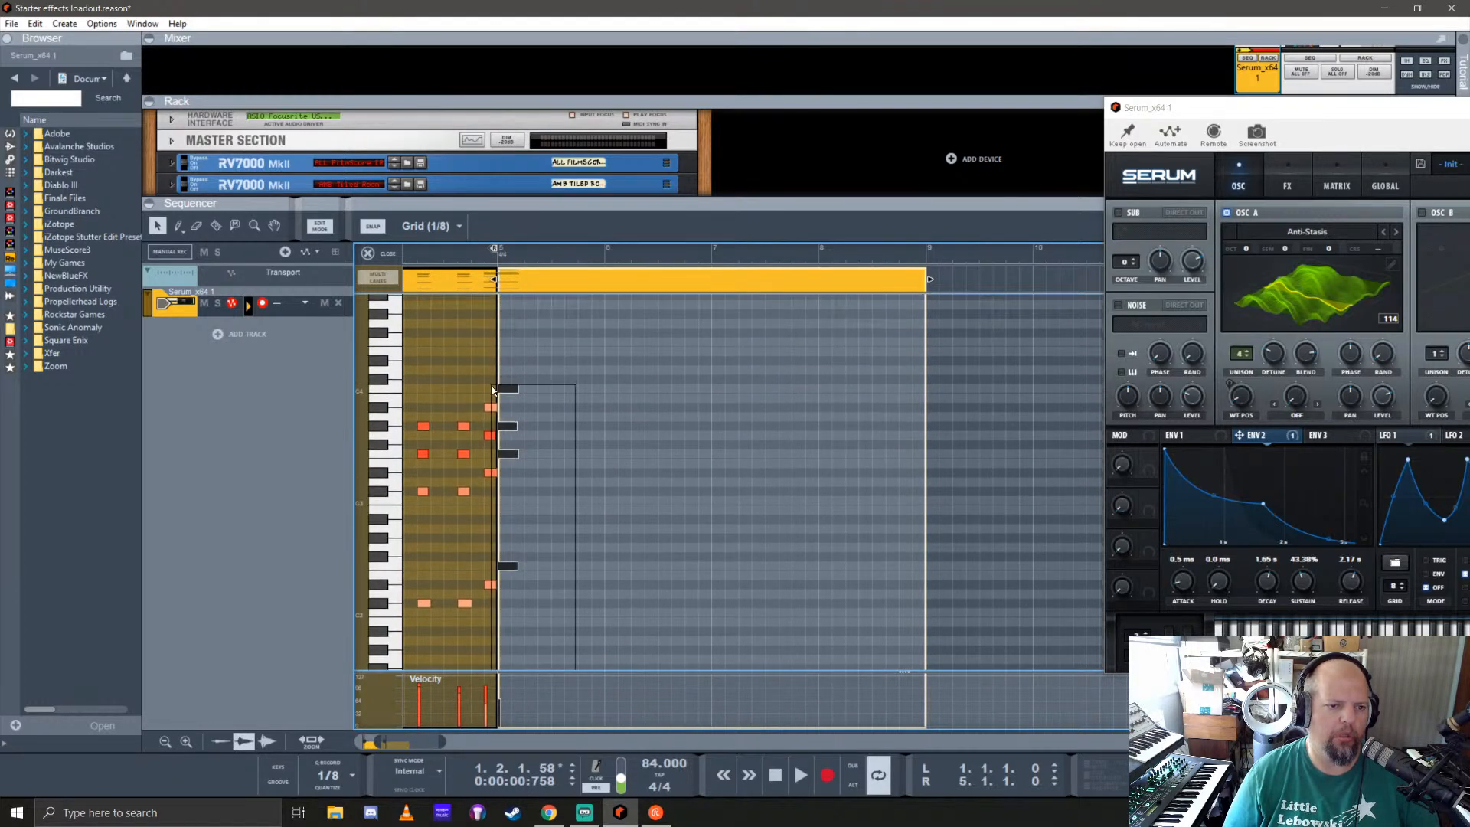
pyautogui.click(539, 490)
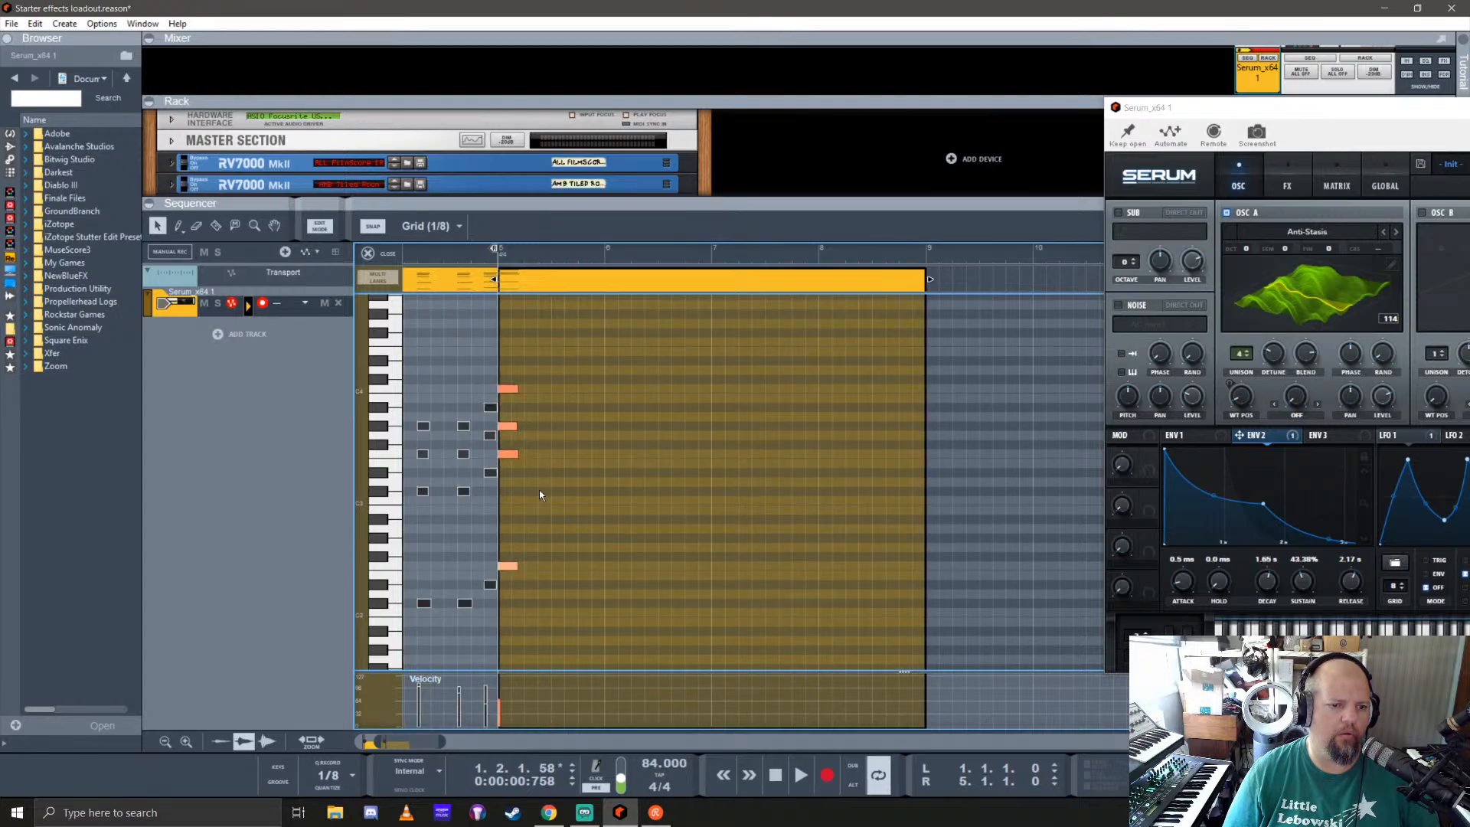
pyautogui.scroll(-2, 566, 517)
pyautogui.hotkey('ctrl', 'a')
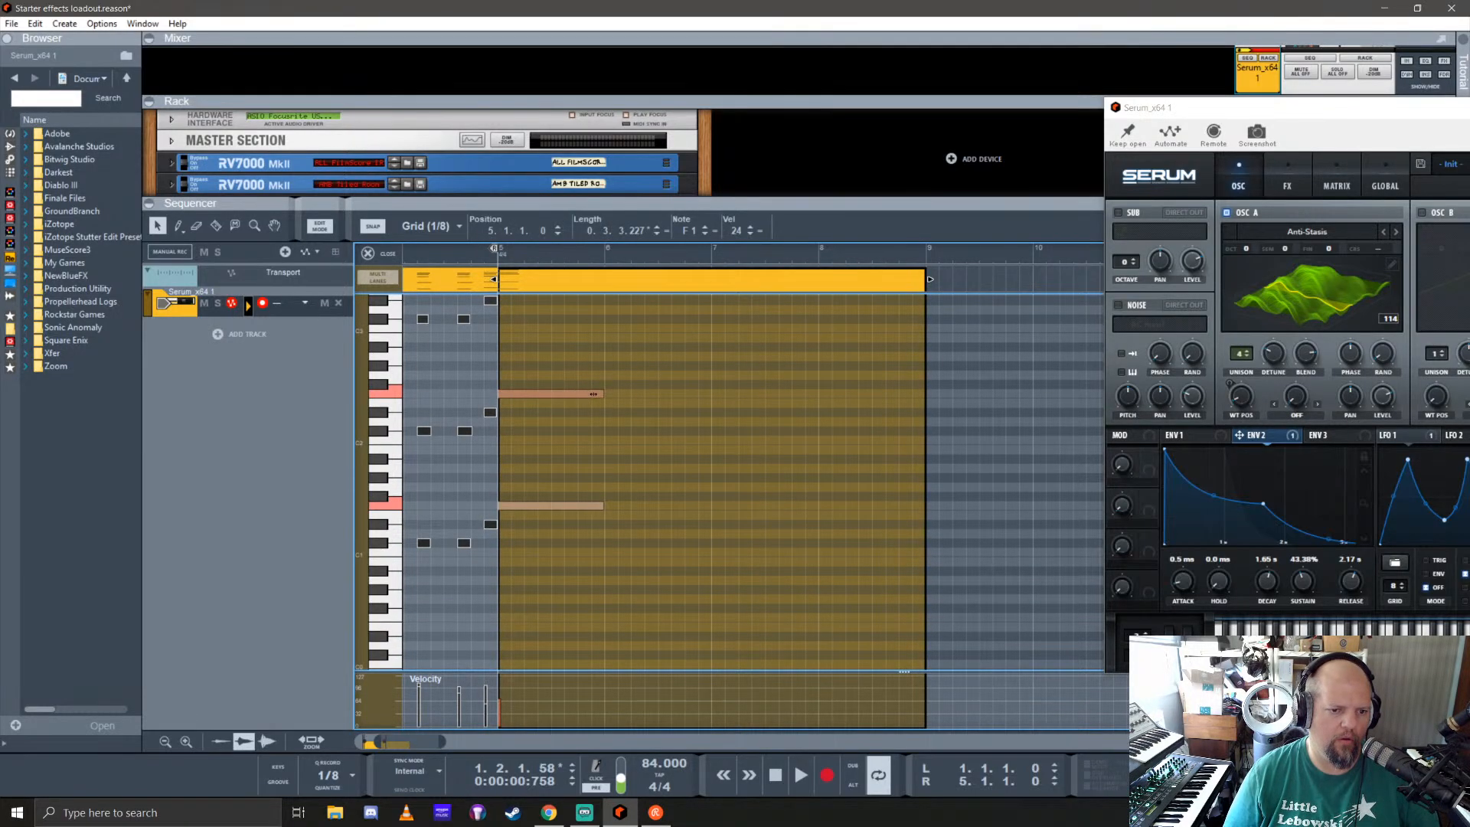
pyautogui.scroll(3, 563, 471)
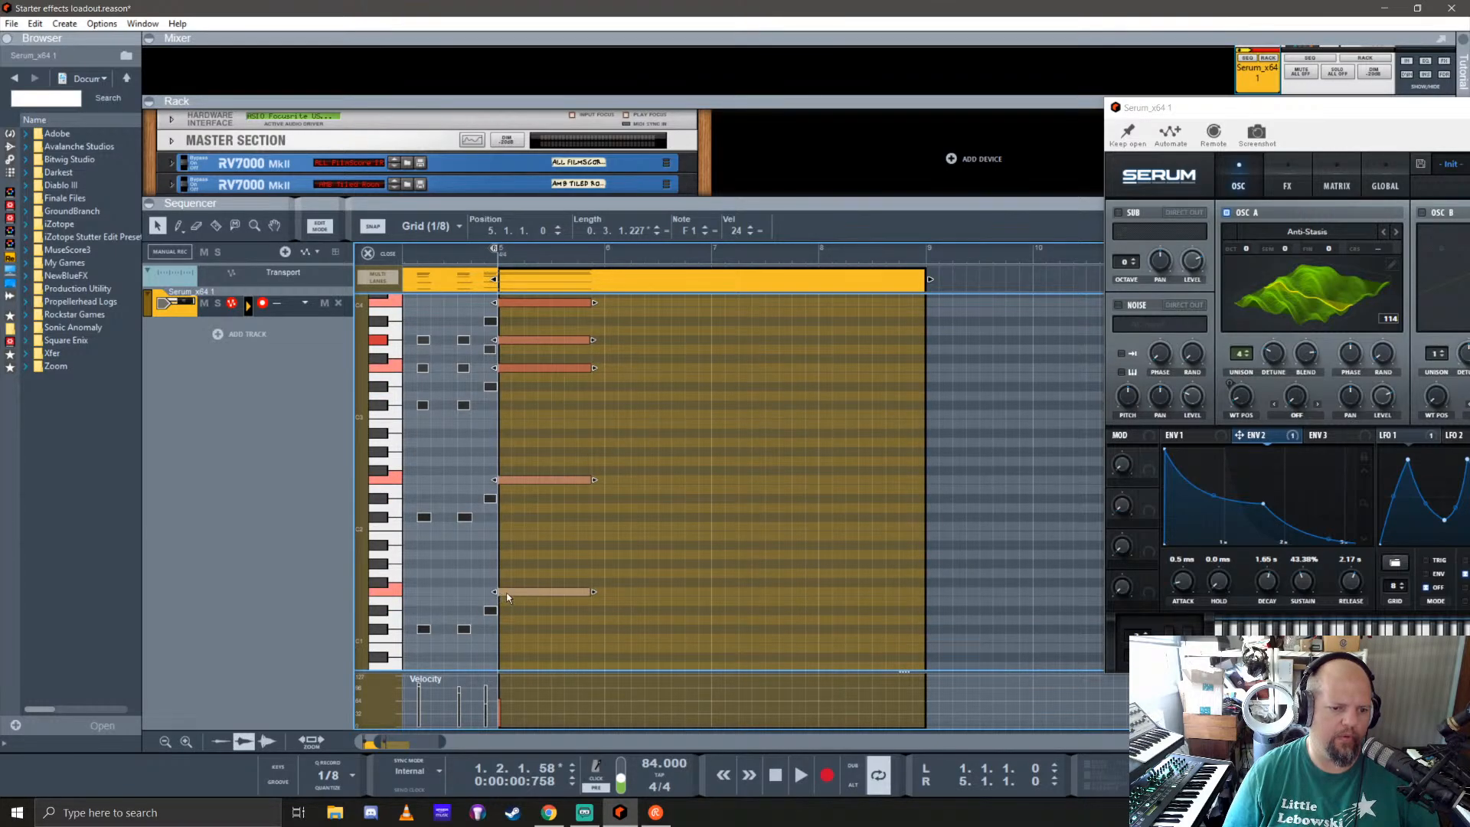
# Step: Copy the bar 5 chord to 6.1, shorten the copy to 0.0.1.216, and repeat it on every beat through 7.2
pyautogui.moveTo(508, 594); pyautogui.dragTo(619, 588)
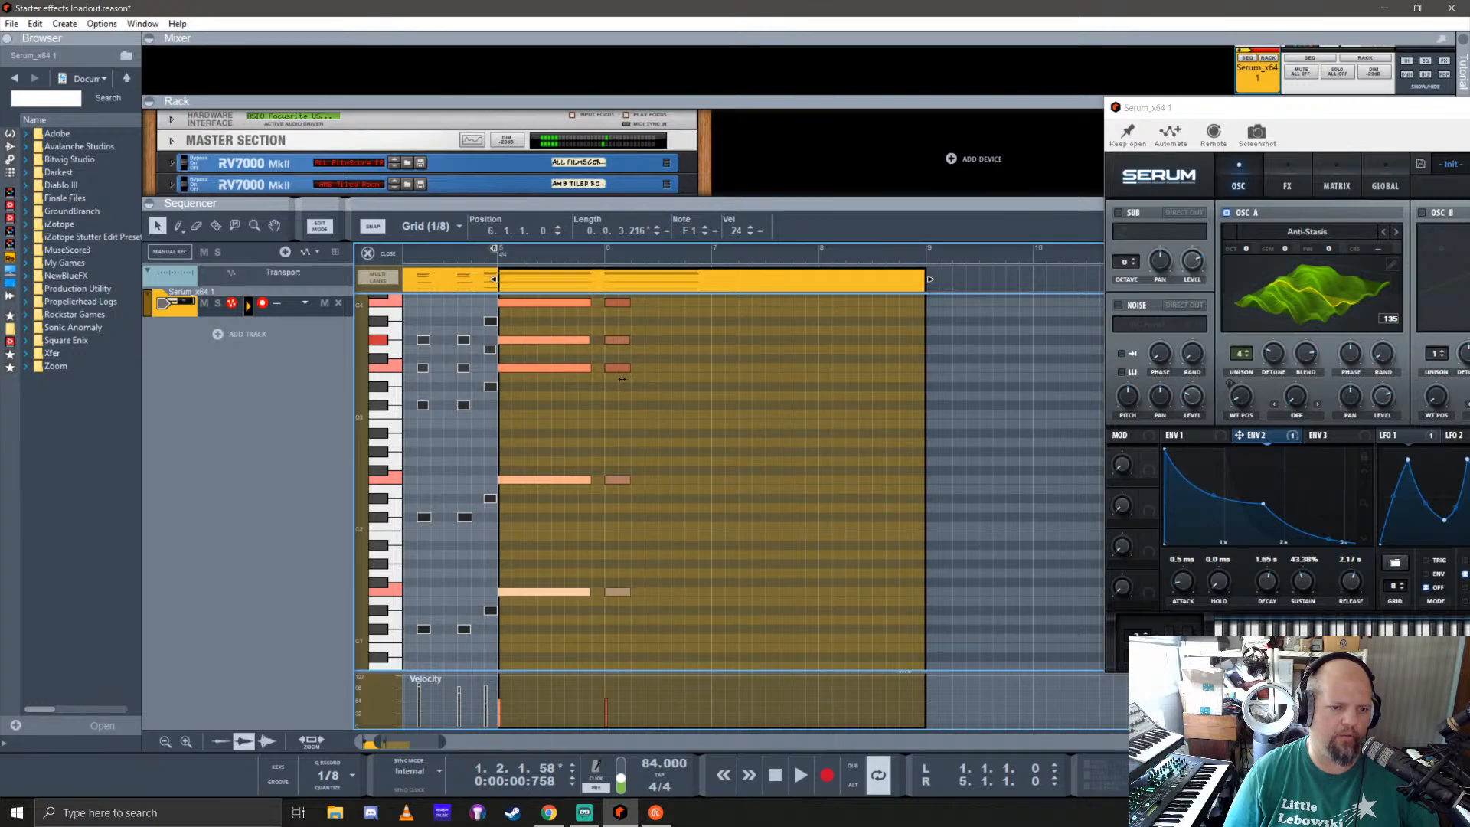
pyautogui.moveTo(604, 368); pyautogui.dragTo(743, 372)
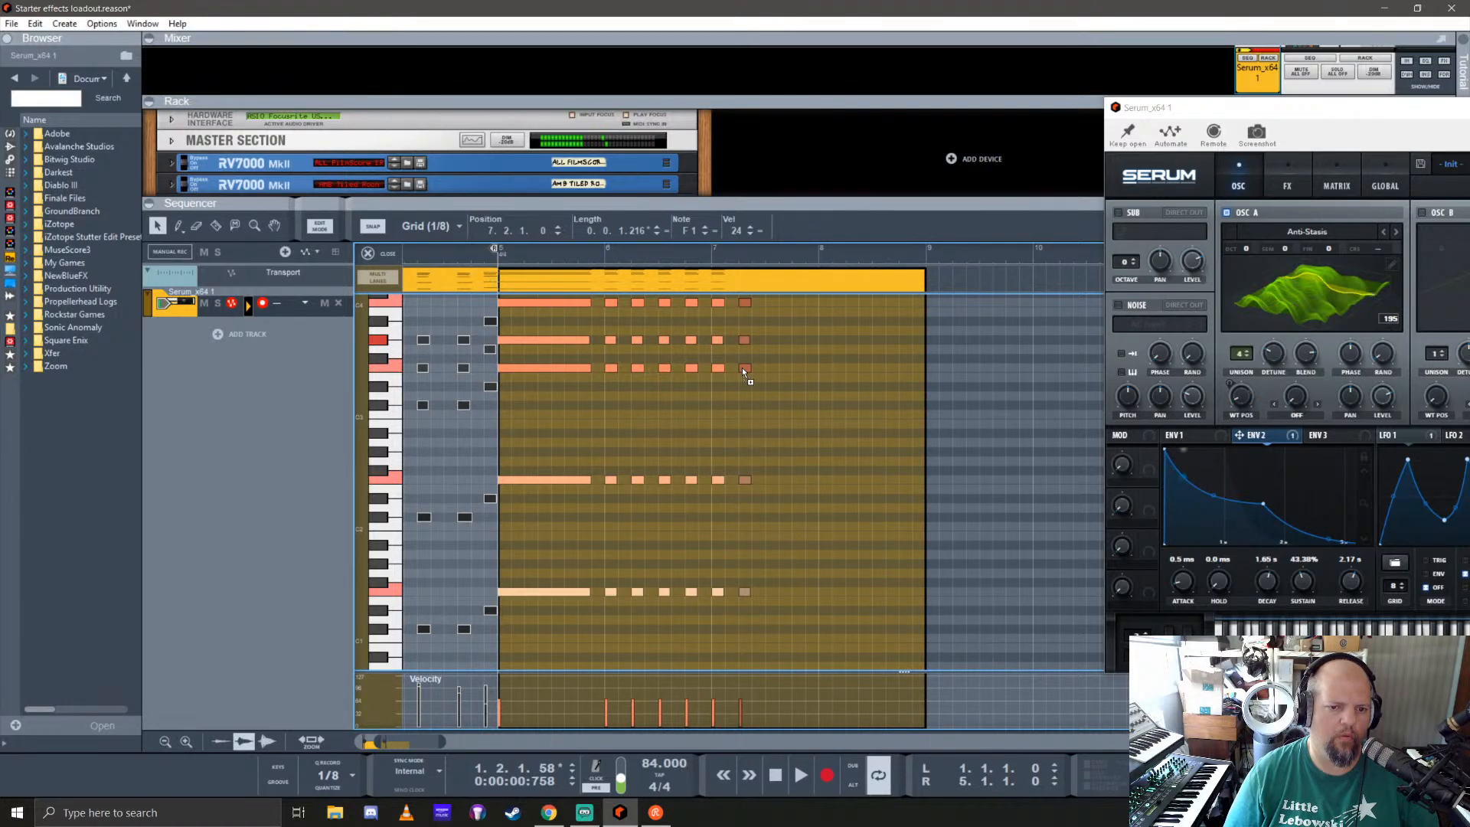
pyautogui.click(769, 433)
# Step: Lower the three upper notes of the chord at 7.2, the lowest of them to D#3, and copy the changed chord to 7.3 and 7.4
pyautogui.scroll(2, 773, 429)
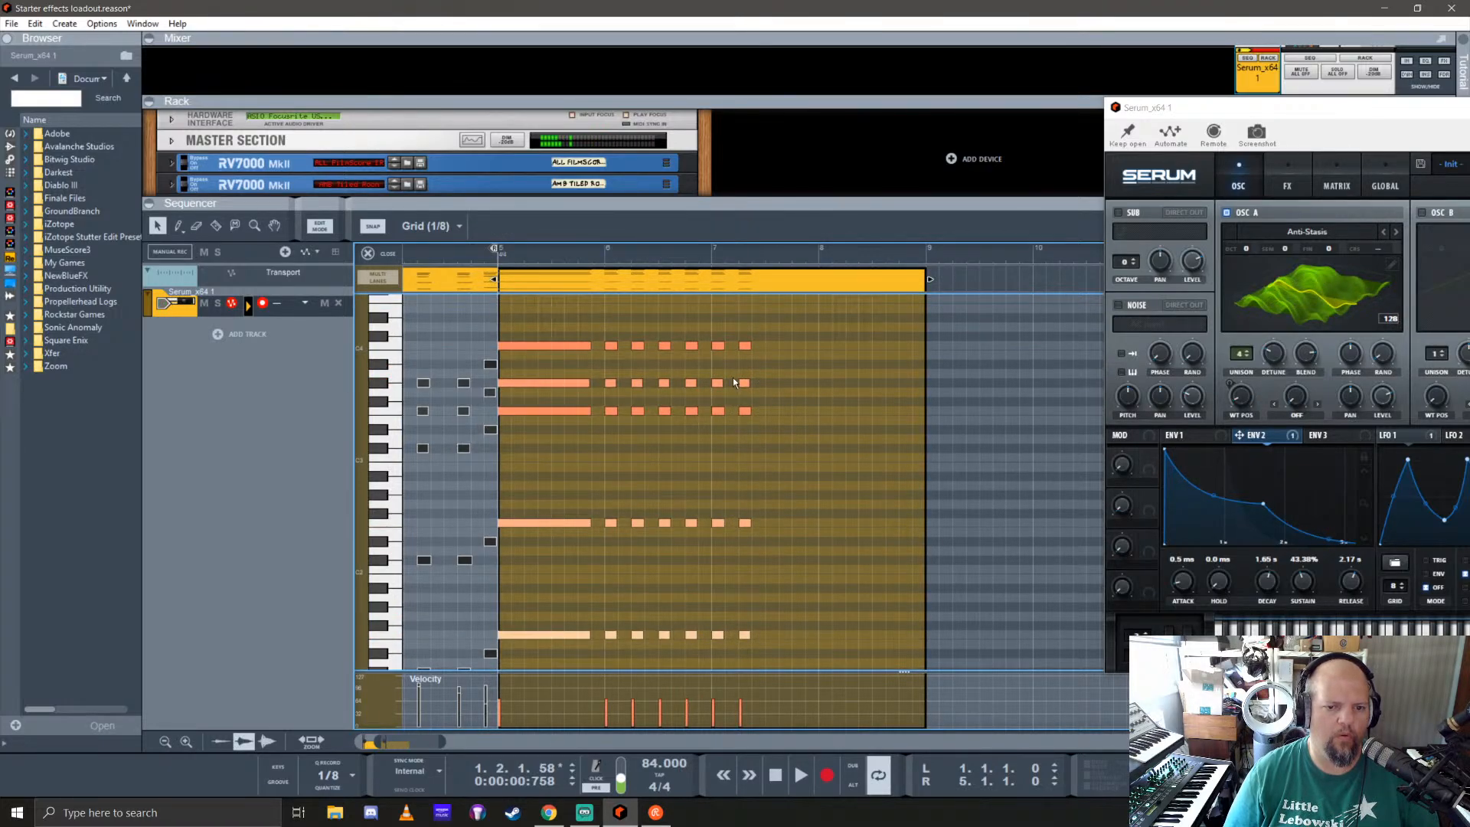
pyautogui.moveTo(746, 346); pyautogui.dragTo(743, 431)
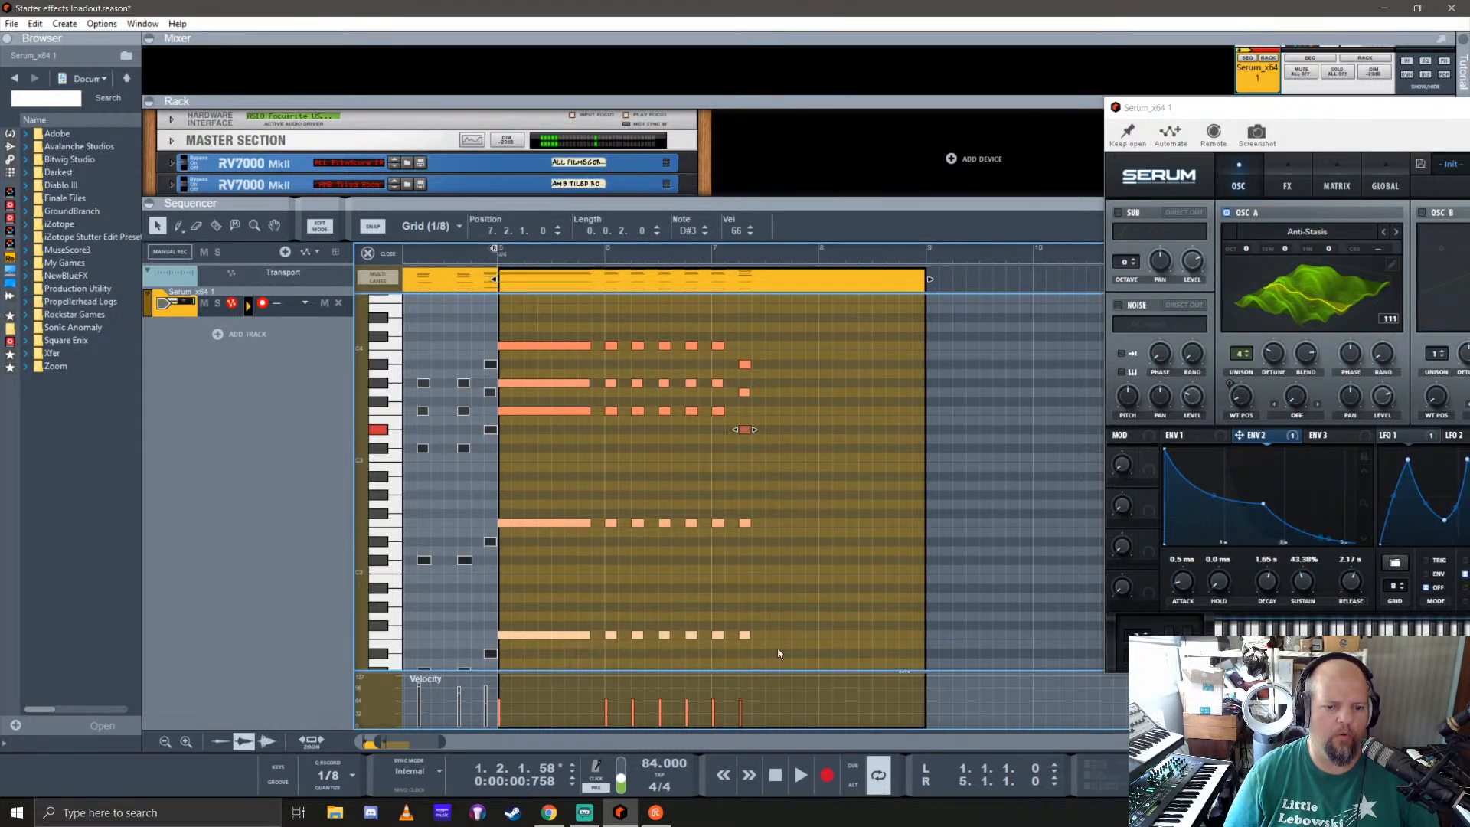
pyautogui.moveTo(775, 657); pyautogui.dragTo(753, 427)
pyautogui.moveTo(741, 354); pyautogui.dragTo(795, 371)
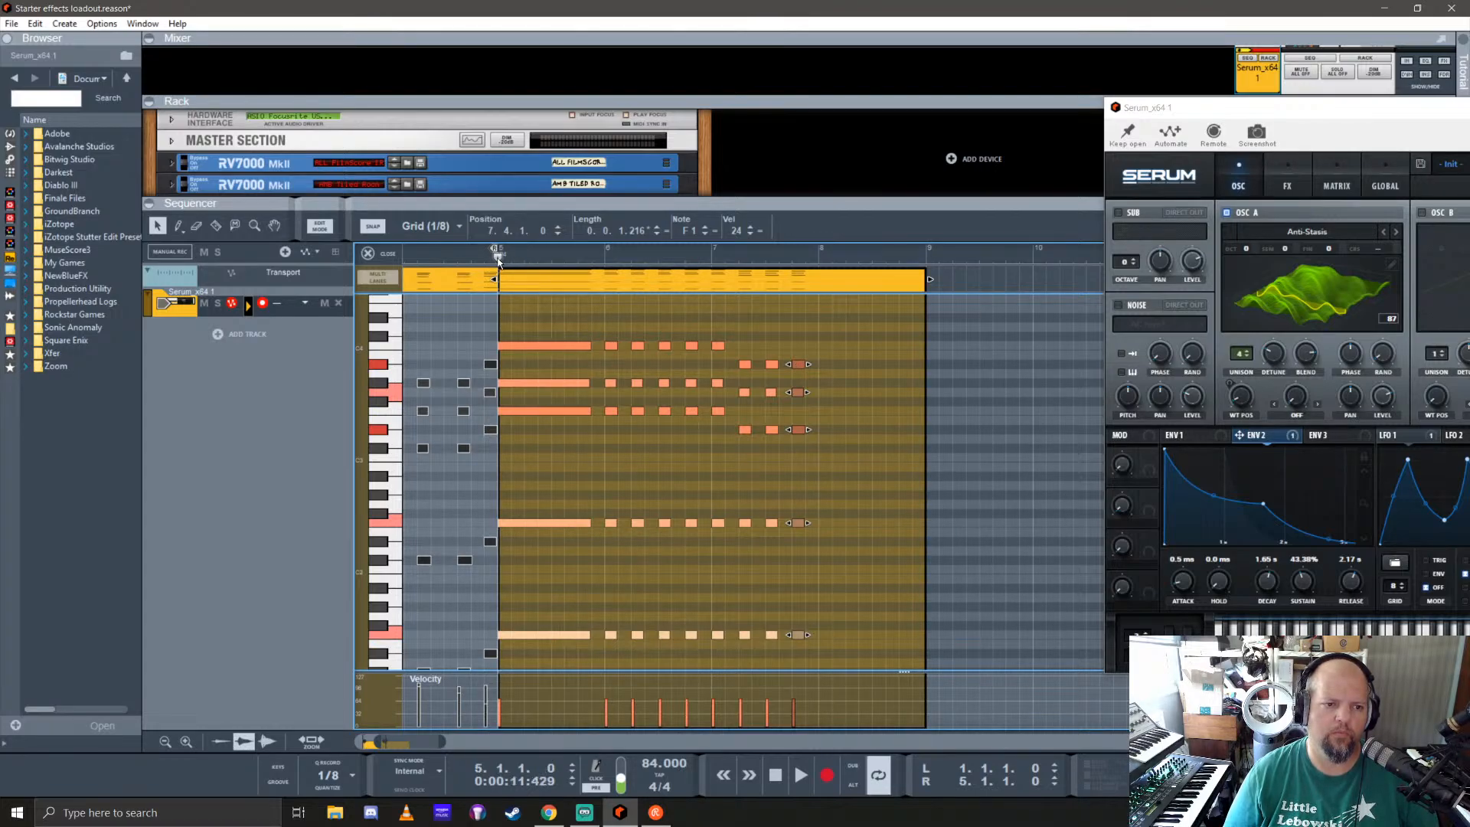
# Step: Extend the playback loop to bar 9, lengthen the closing chord at 7.4 to 1.0.0.30, and leave the note editor
pyautogui.press('space')
pyautogui.moveTo(496, 249); pyautogui.dragTo(923, 264)
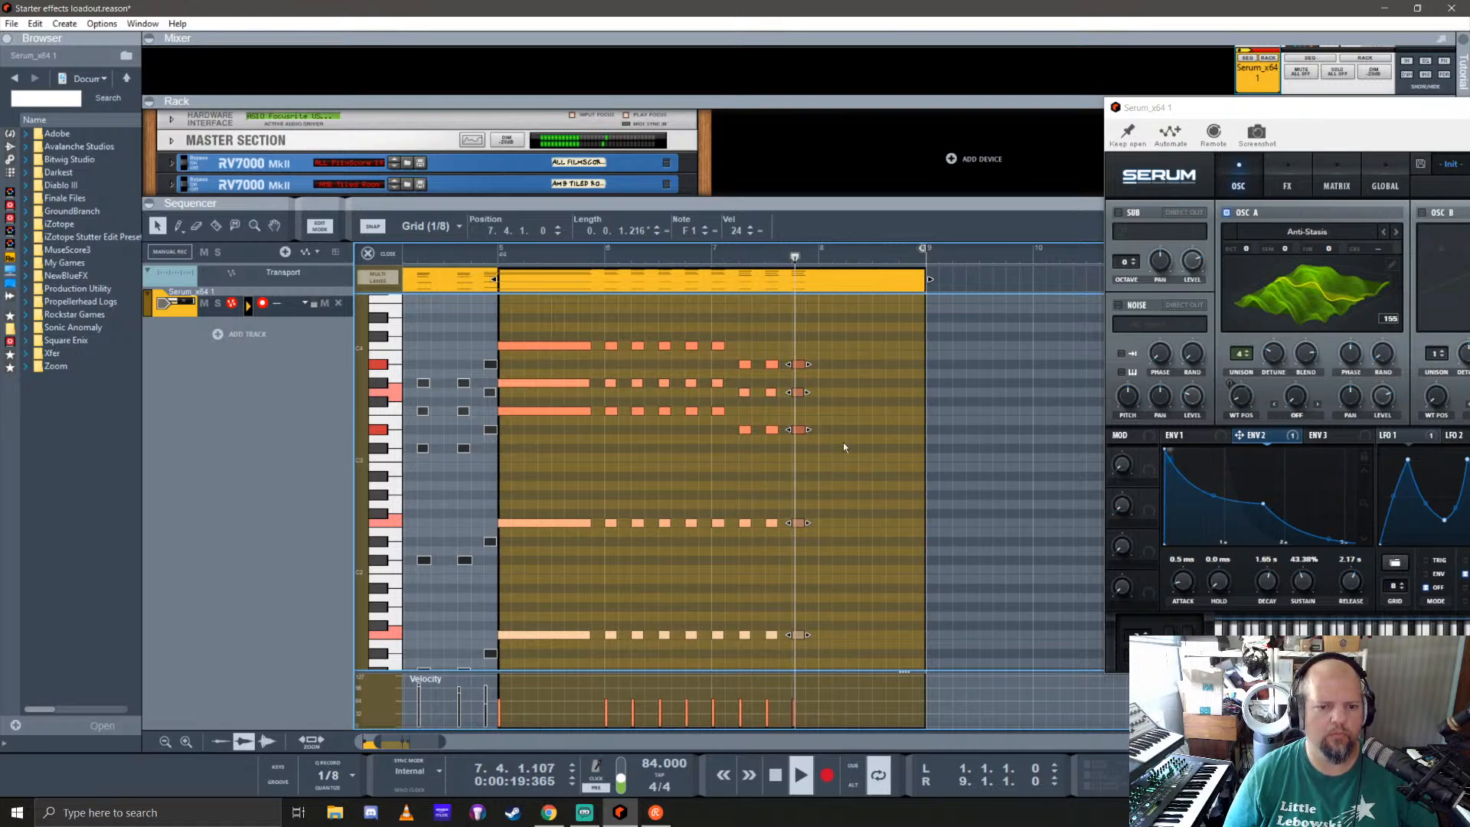
pyautogui.moveTo(810, 393); pyautogui.dragTo(901, 394)
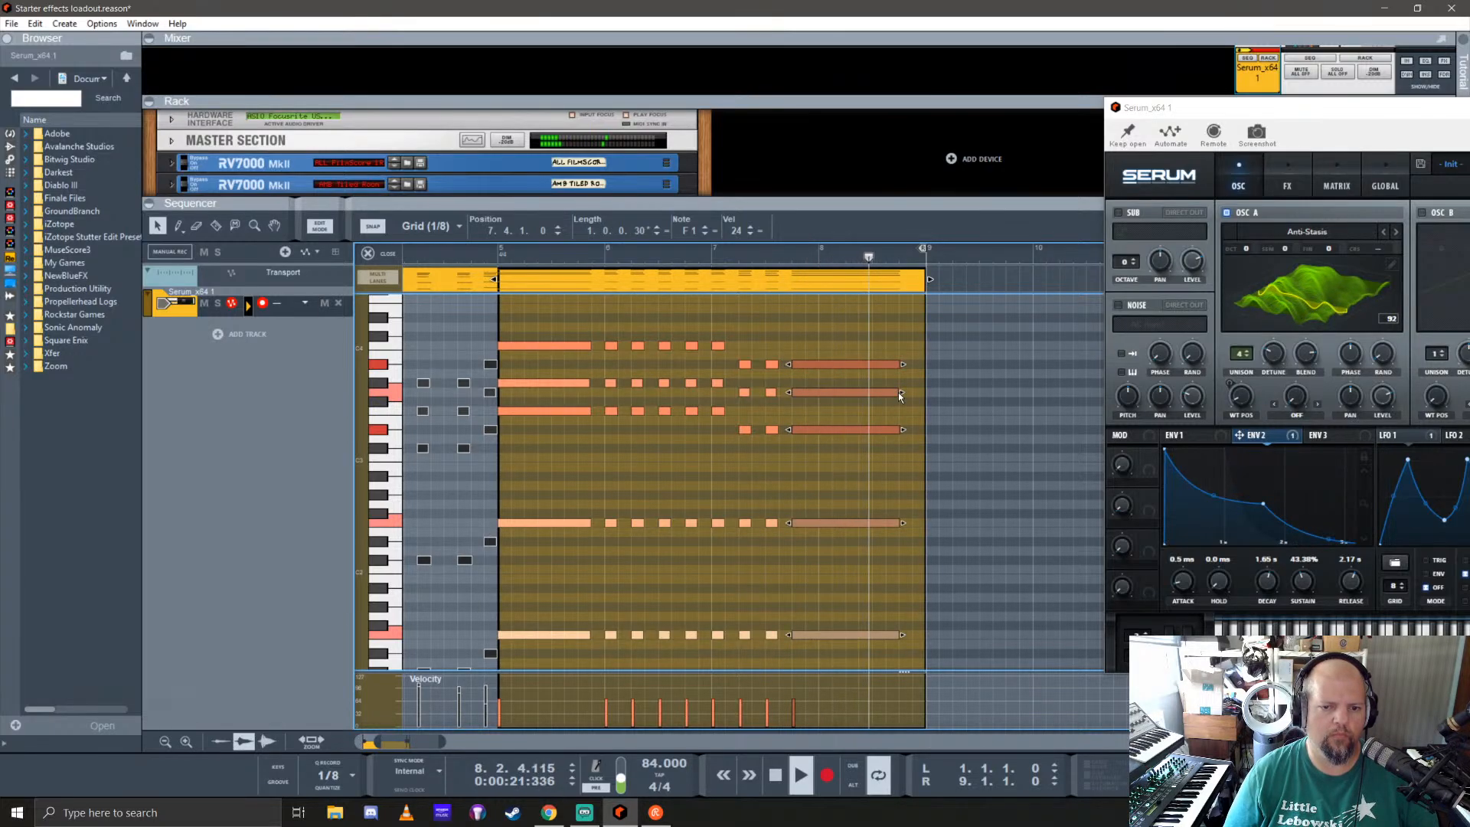
pyautogui.click(377, 258)
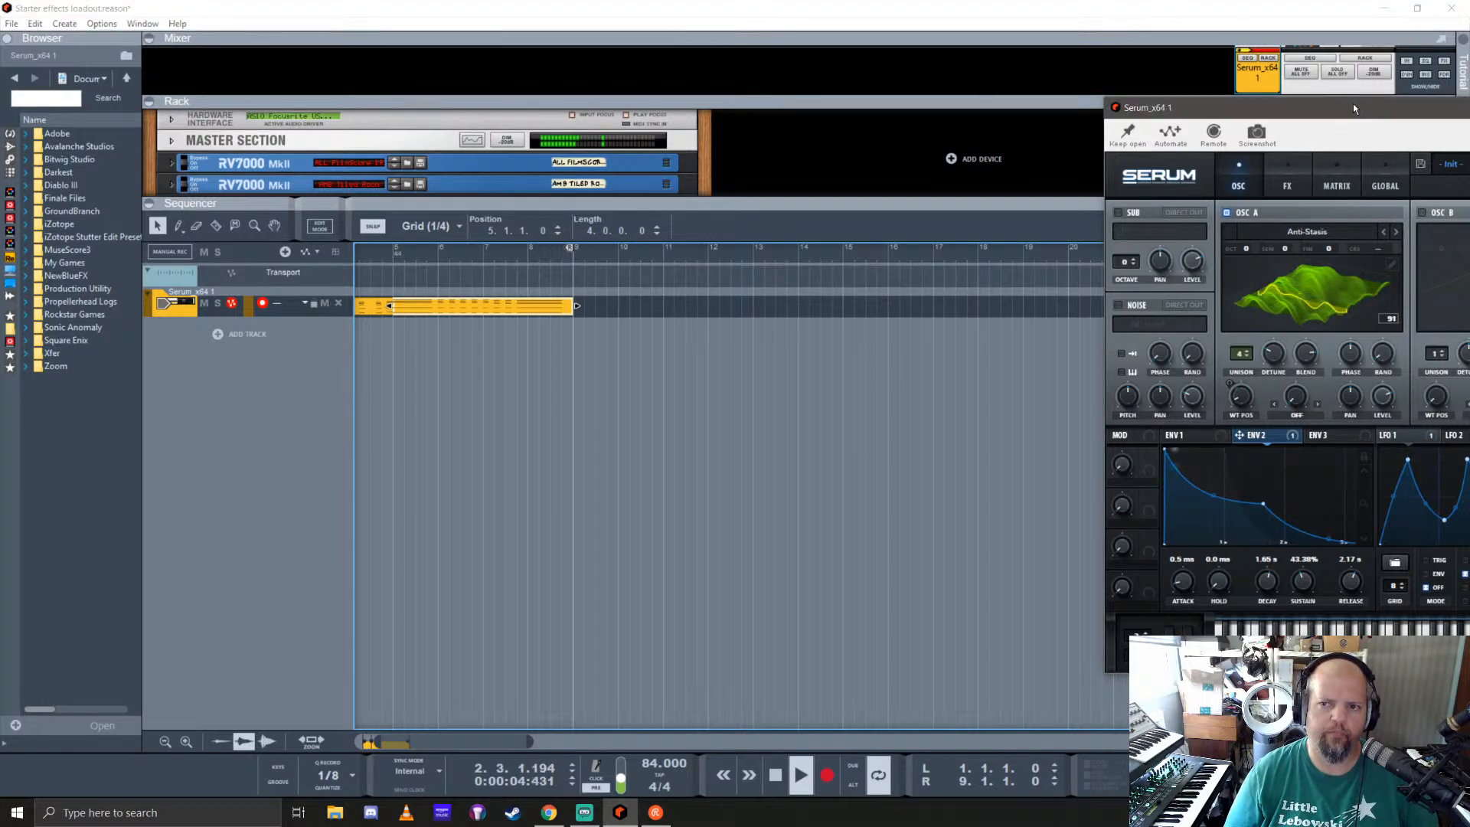
# Step: Bring the whole Serum window into view and audition oscillator A's wavetables during playback, settling on CrushWub
pyautogui.moveTo(1353, 103); pyautogui.dragTo(849, 135)
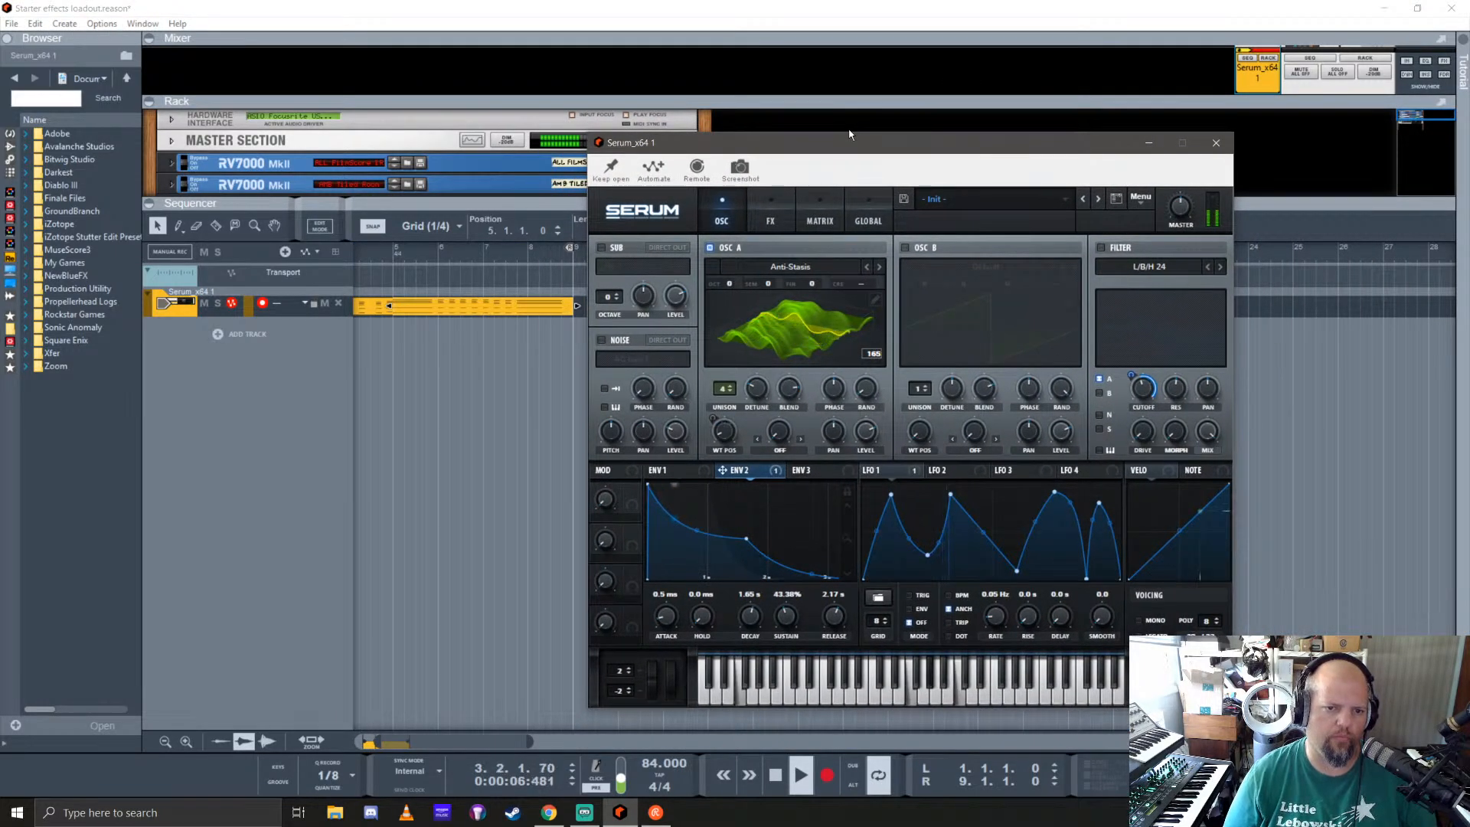
pyautogui.click(880, 267)
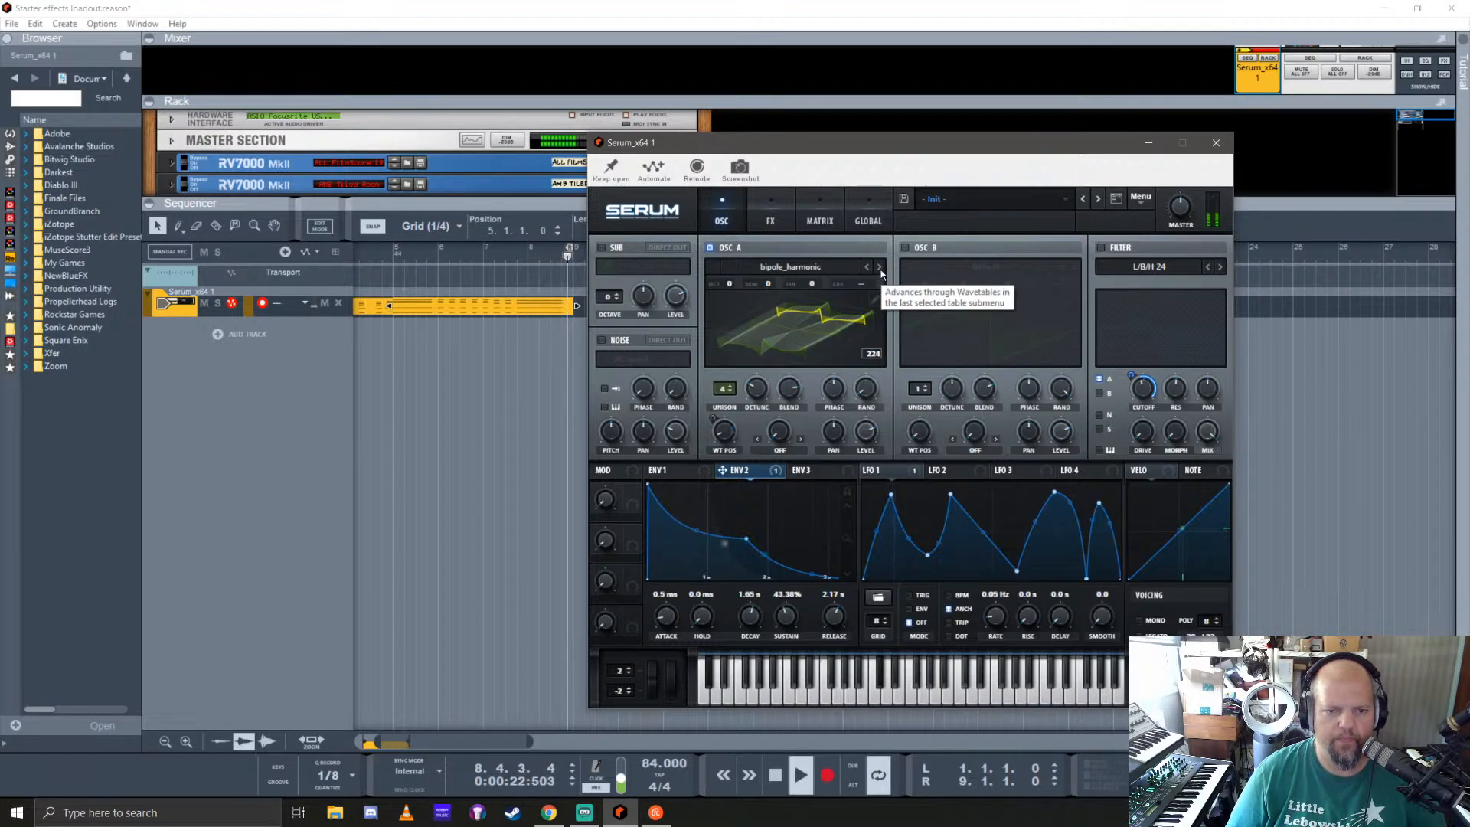
pyautogui.click(881, 270)
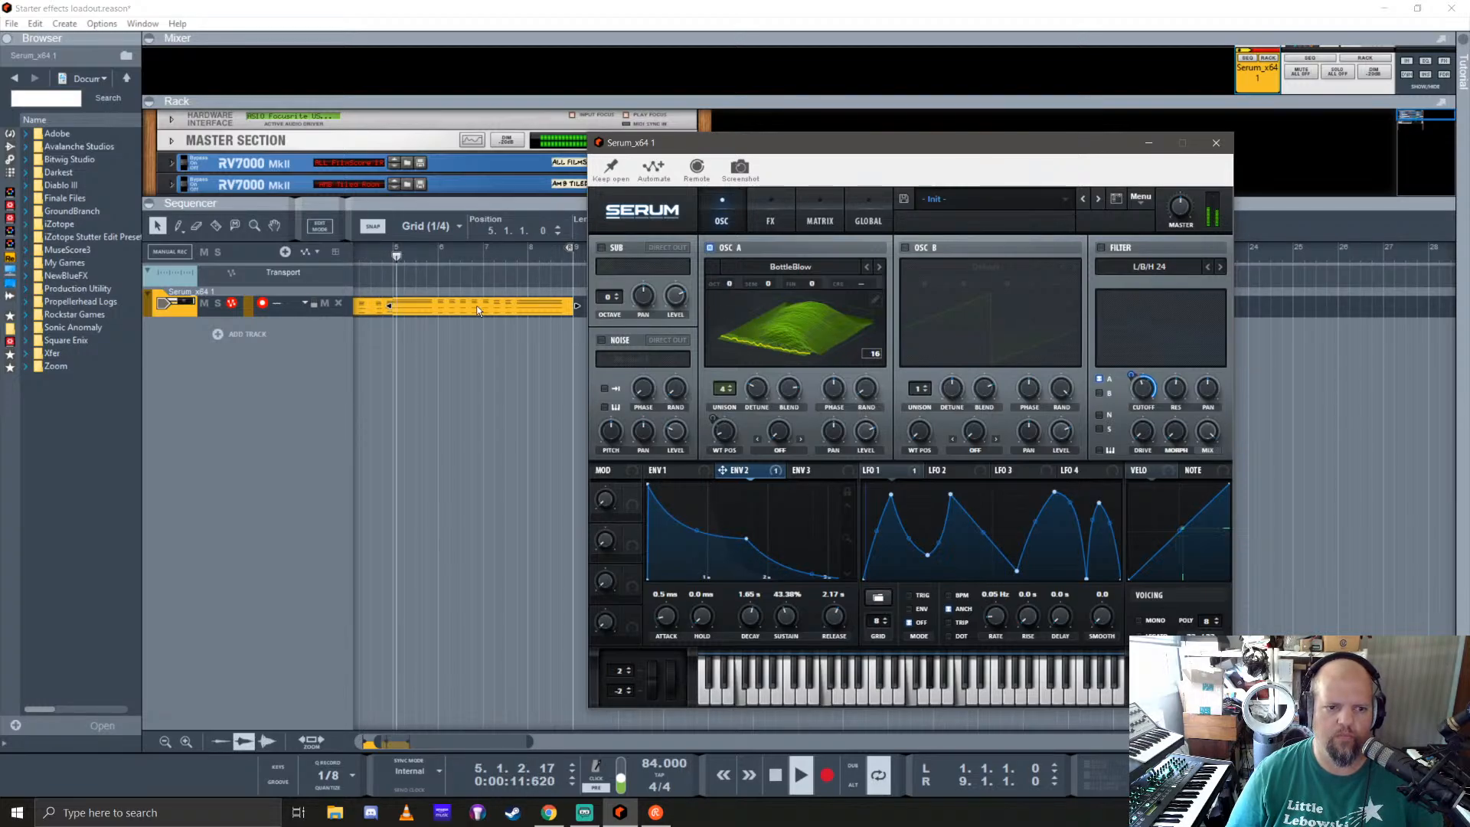
pyautogui.click(479, 8)
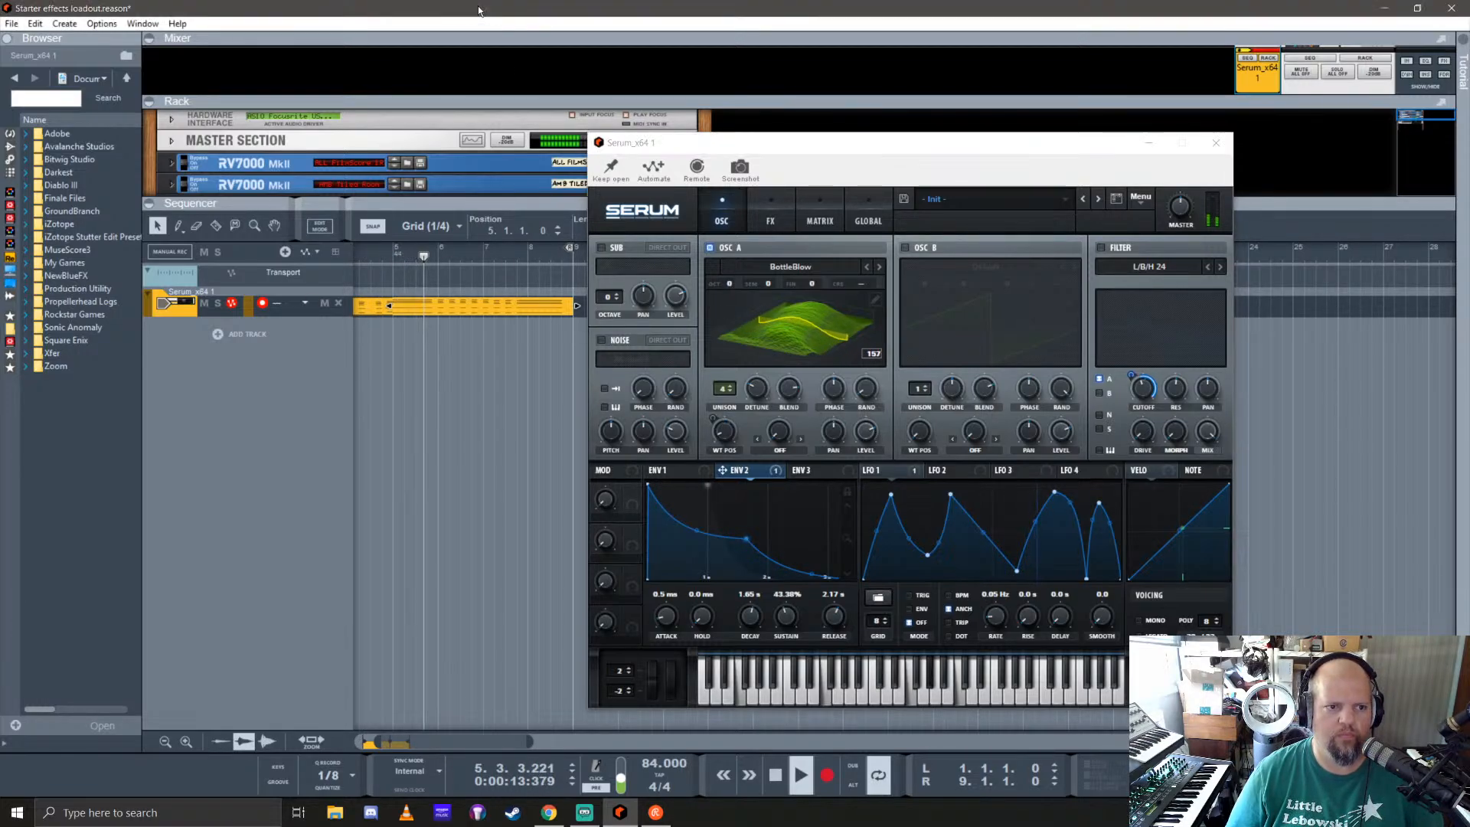
pyautogui.hscroll(-3, 415, 291)
pyautogui.scroll(-2, 422, 329)
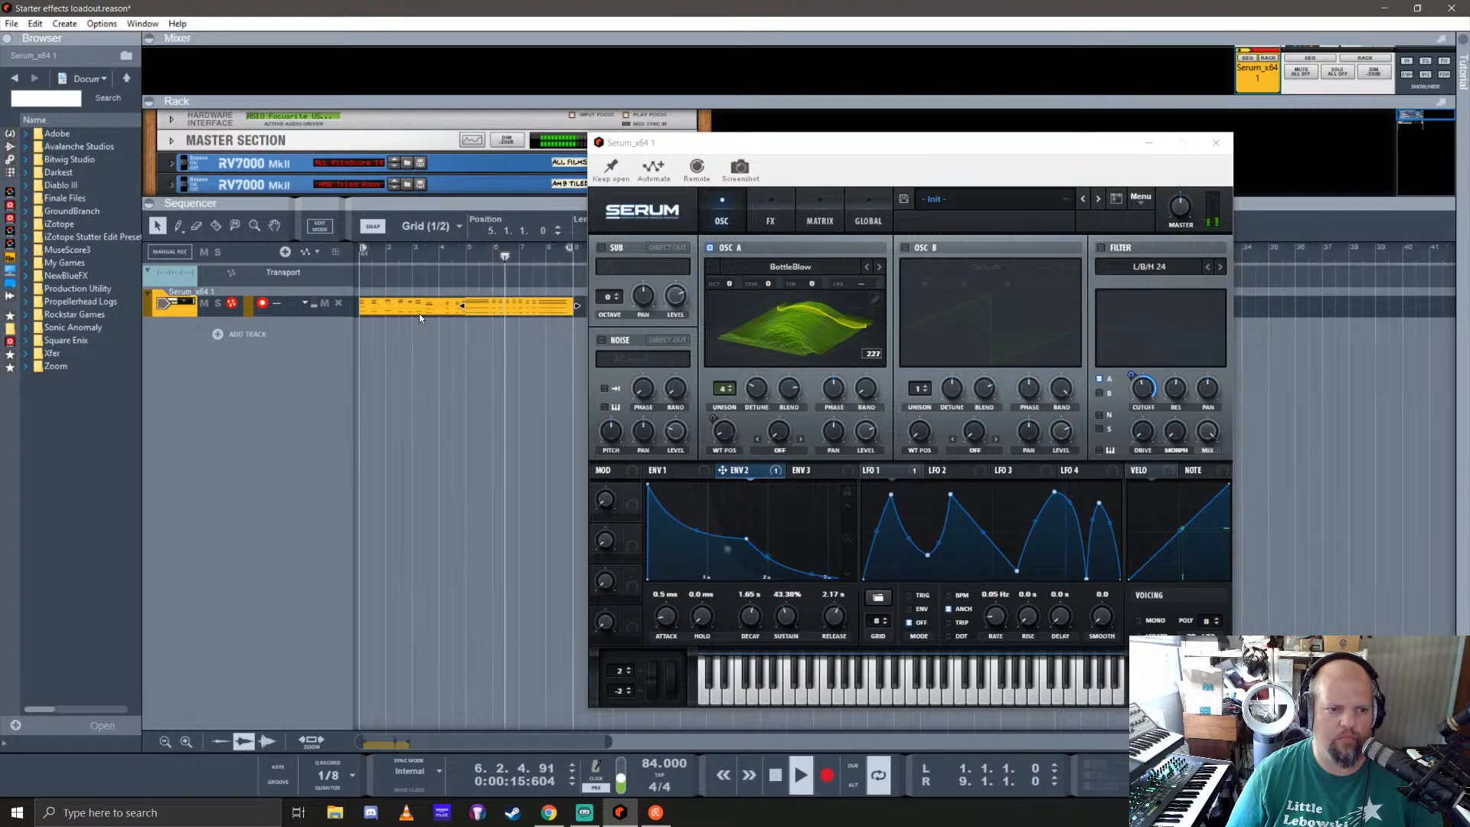
pyautogui.click(879, 266)
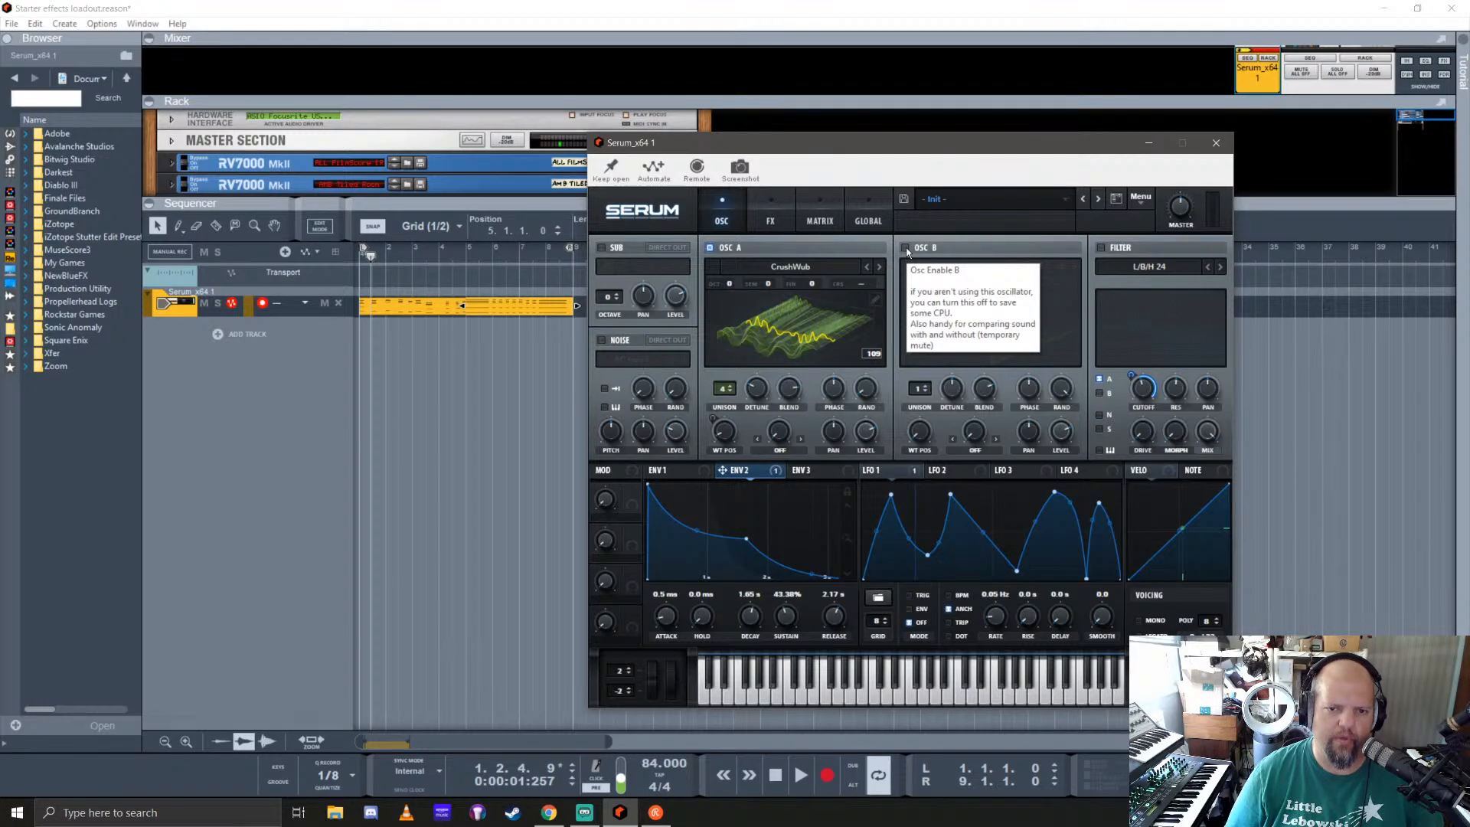
# Step: Enable oscillator B with the analog SQR_SAW_Wrd wavetable and shift its wavetable position to a saw shape
pyautogui.click(906, 248)
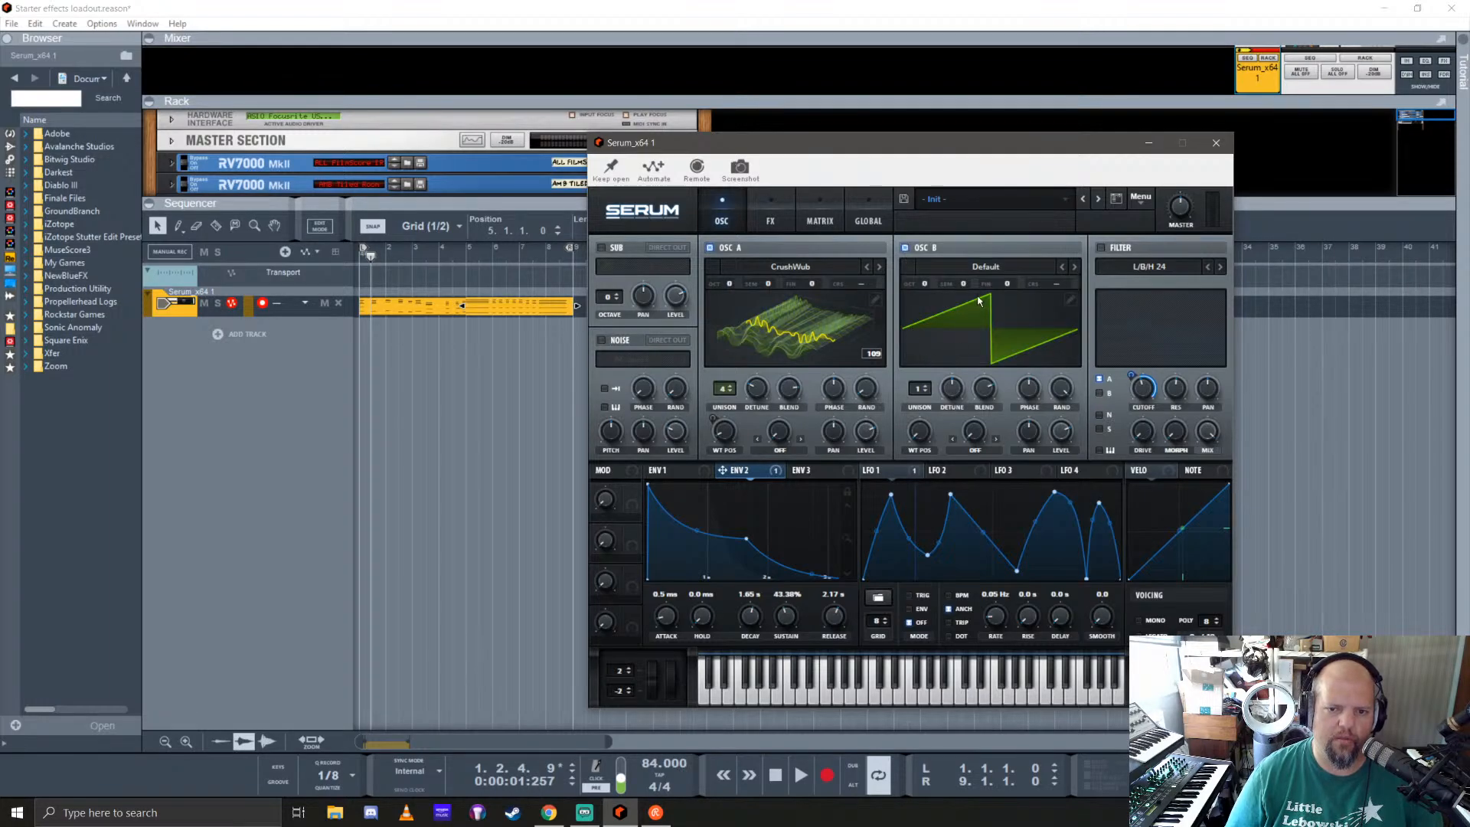
pyautogui.click(990, 268)
pyautogui.moveTo(989, 291)
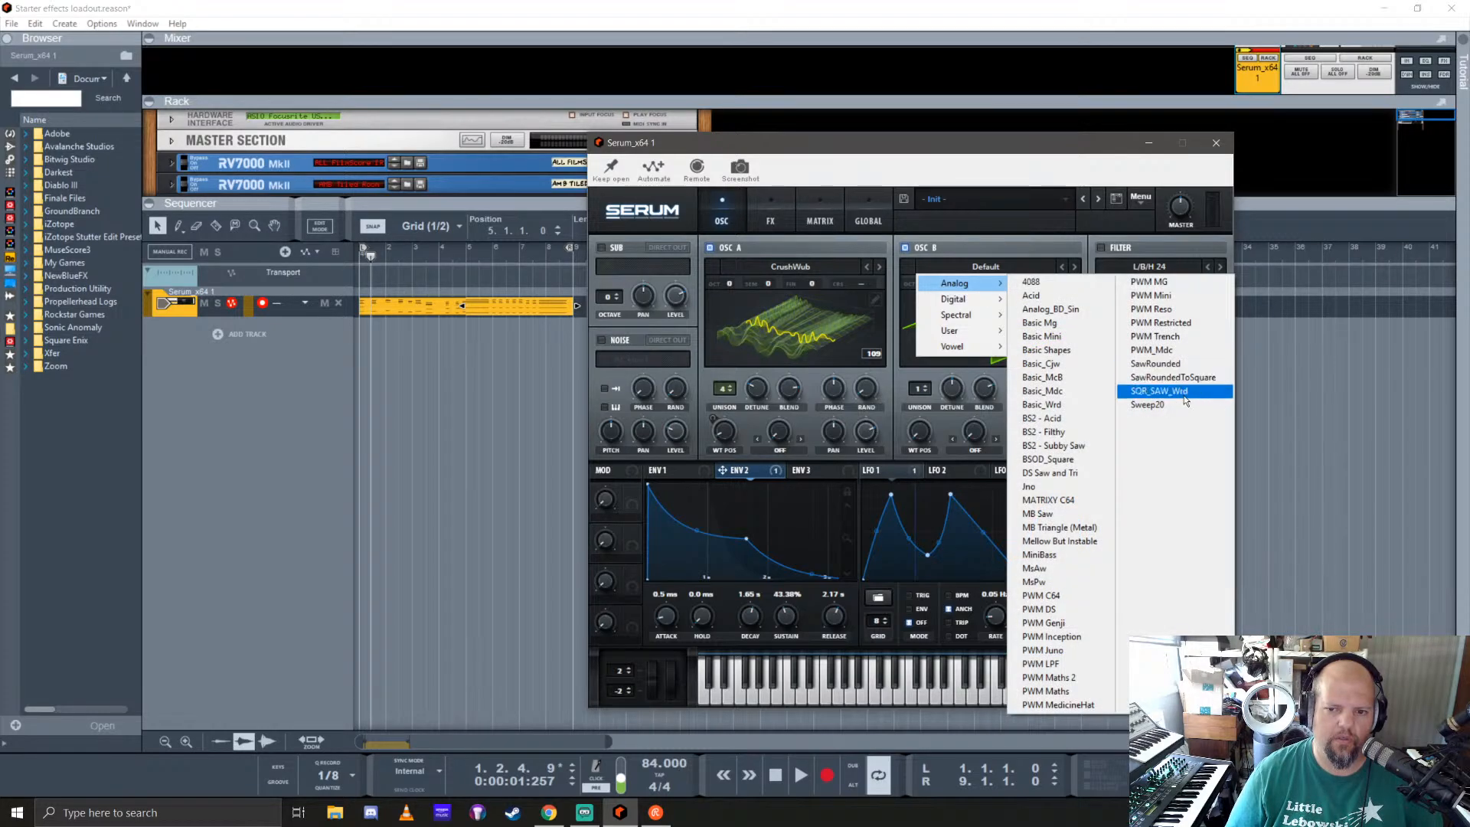
pyautogui.click(1158, 391)
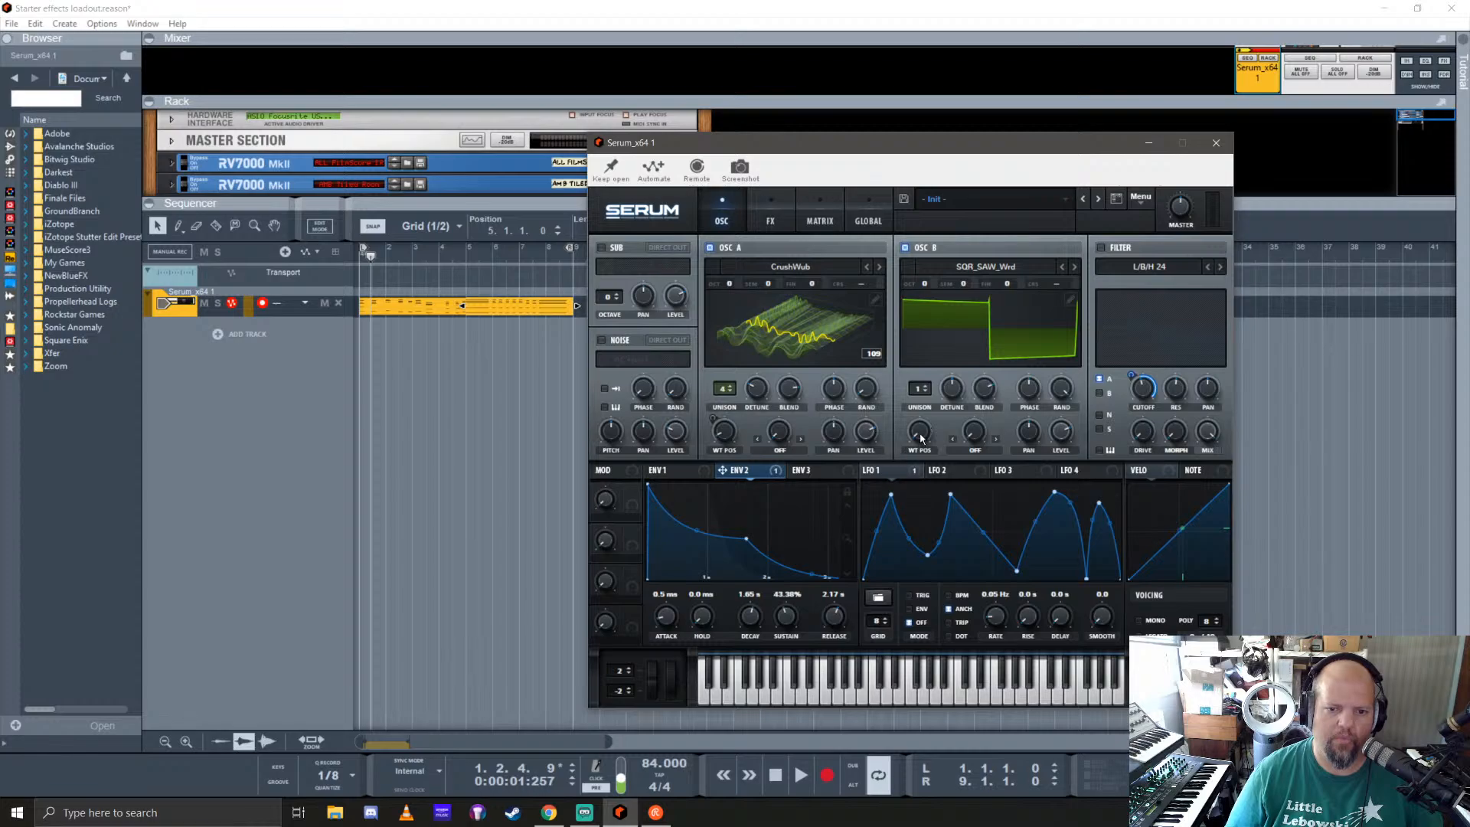
pyautogui.moveTo(921, 438); pyautogui.dragTo(925, 408)
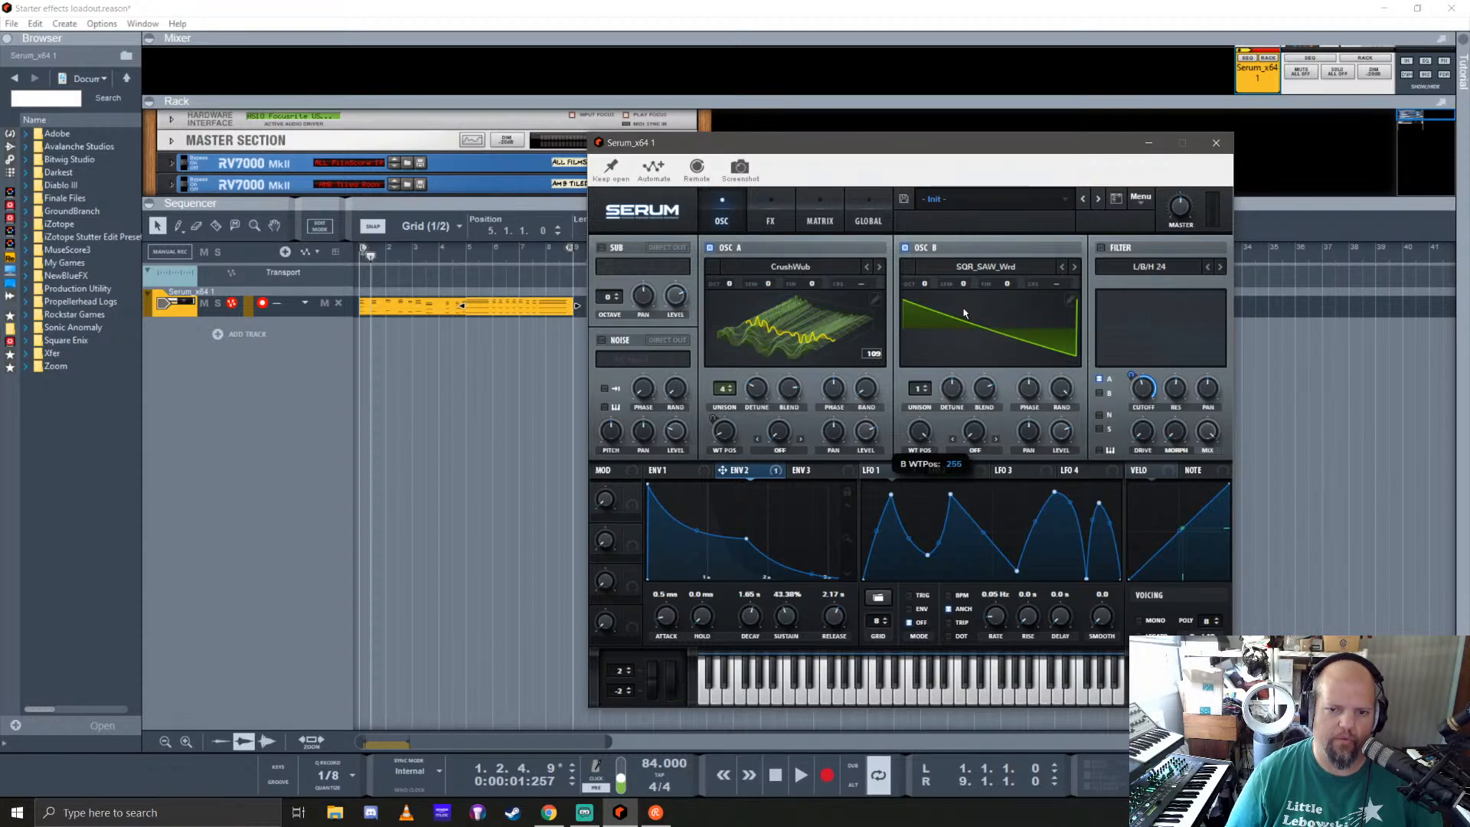
# Step: Set oscillator B's unison to 4 voices and adjust its detune and blend
pyautogui.click(925, 388)
pyautogui.click(926, 388)
pyautogui.click(926, 388)
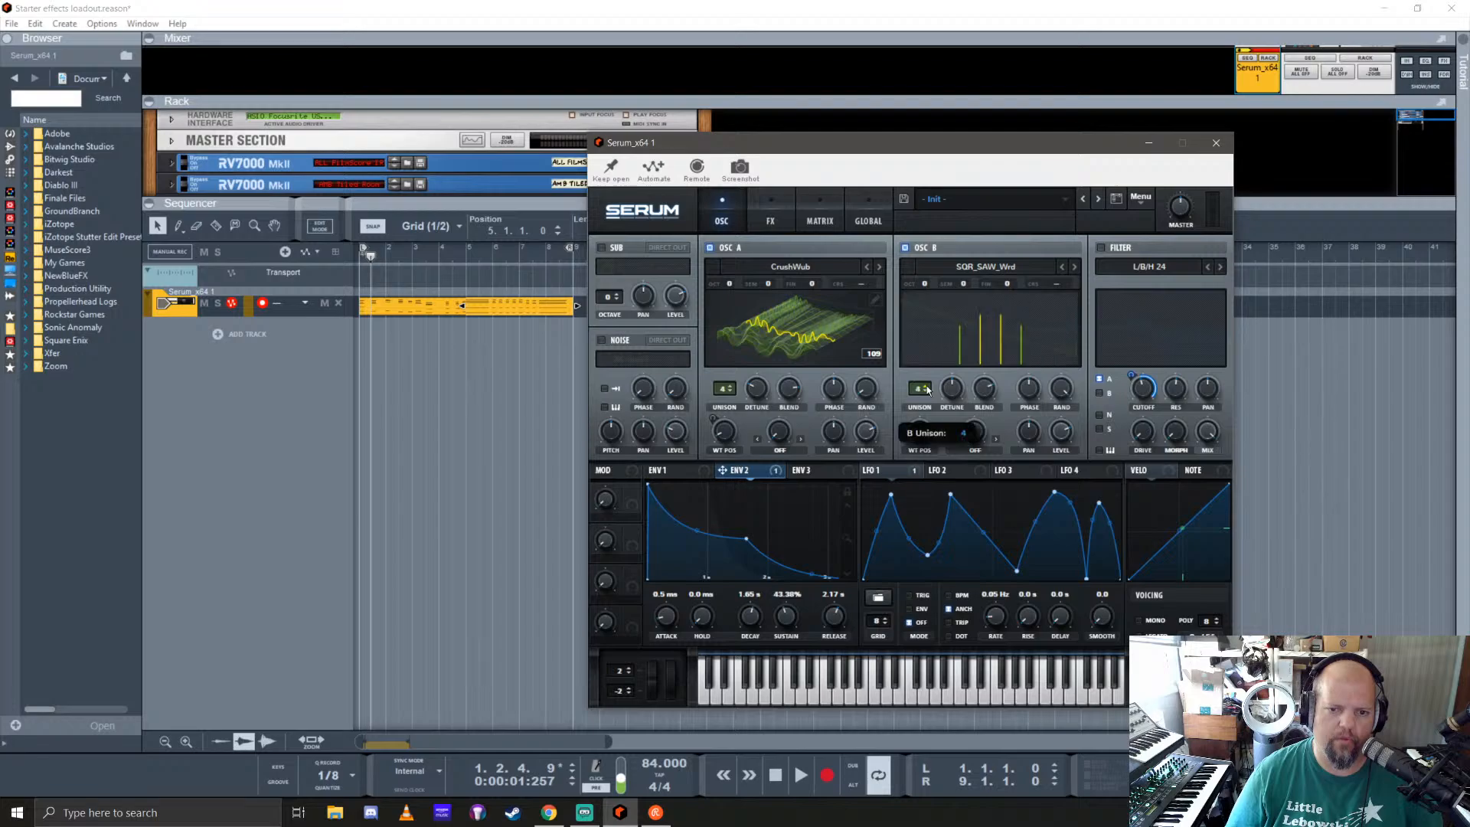
pyautogui.moveTo(957, 394); pyautogui.dragTo(991, 408)
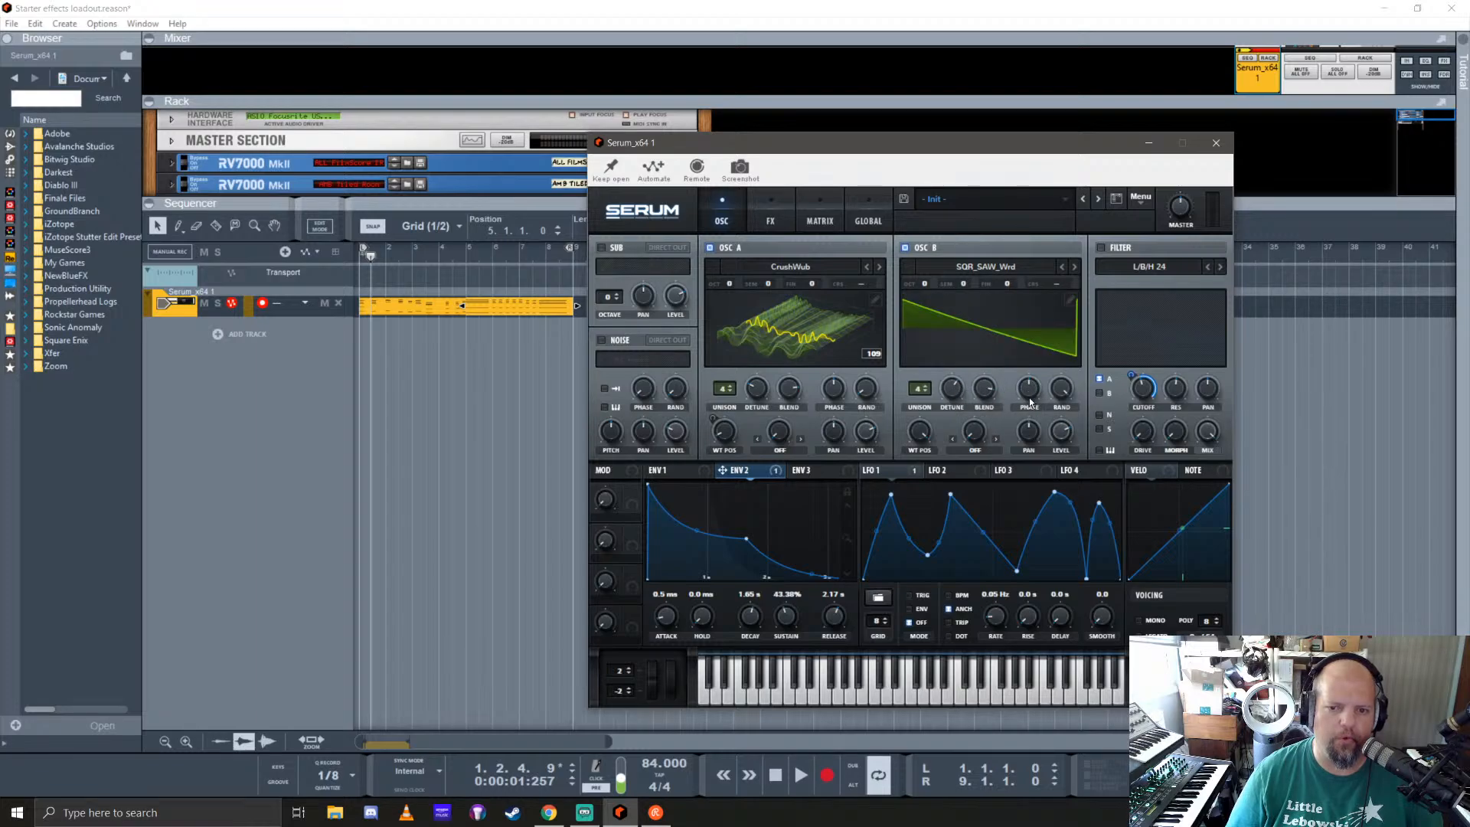
# Step: Mute oscillator A and play the loop while adjusting oscillator B's detune and random phase
pyautogui.click(710, 250)
pyautogui.press('space')
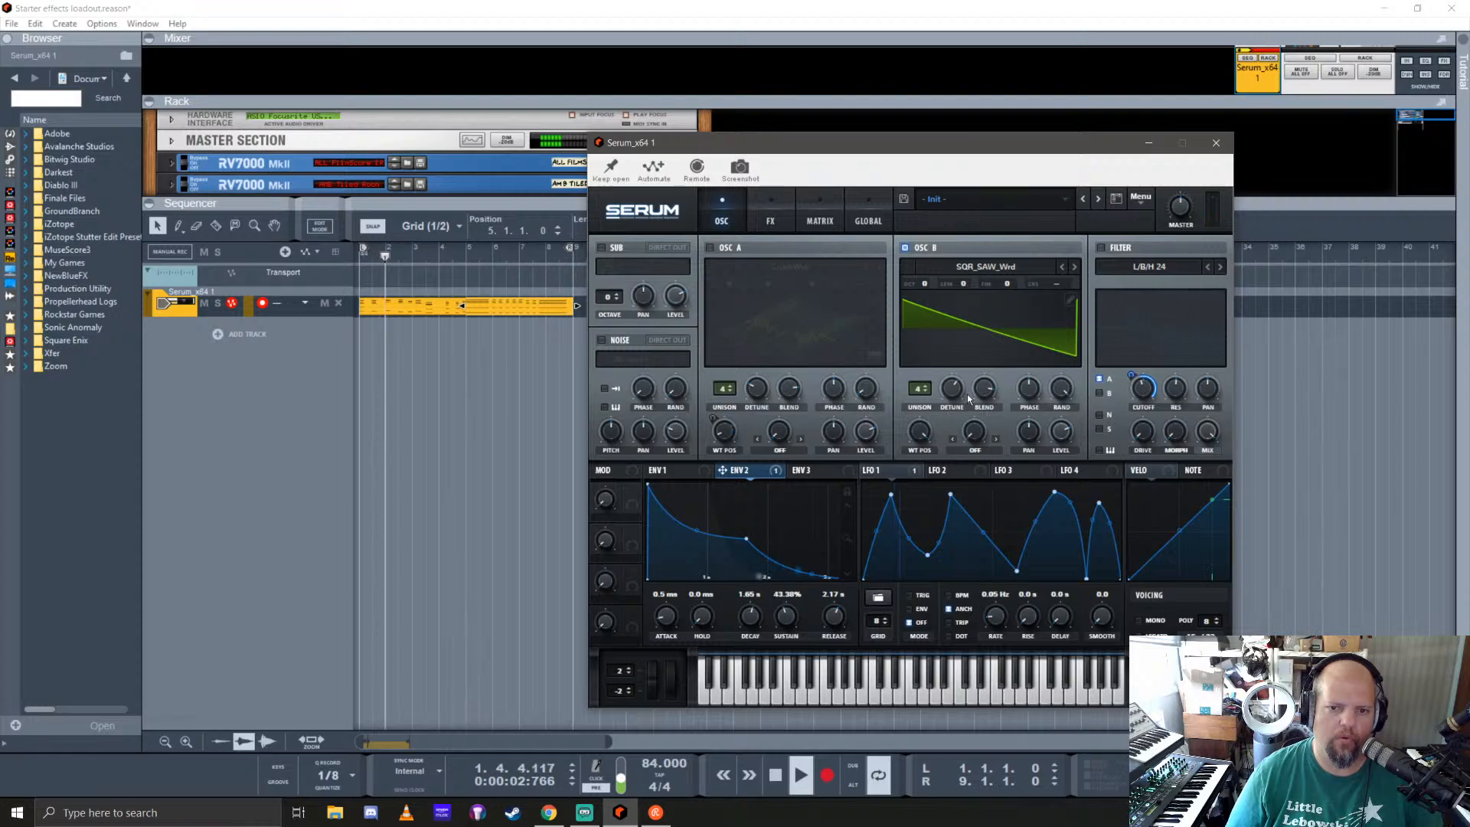
pyautogui.moveTo(967, 394); pyautogui.dragTo(962, 449)
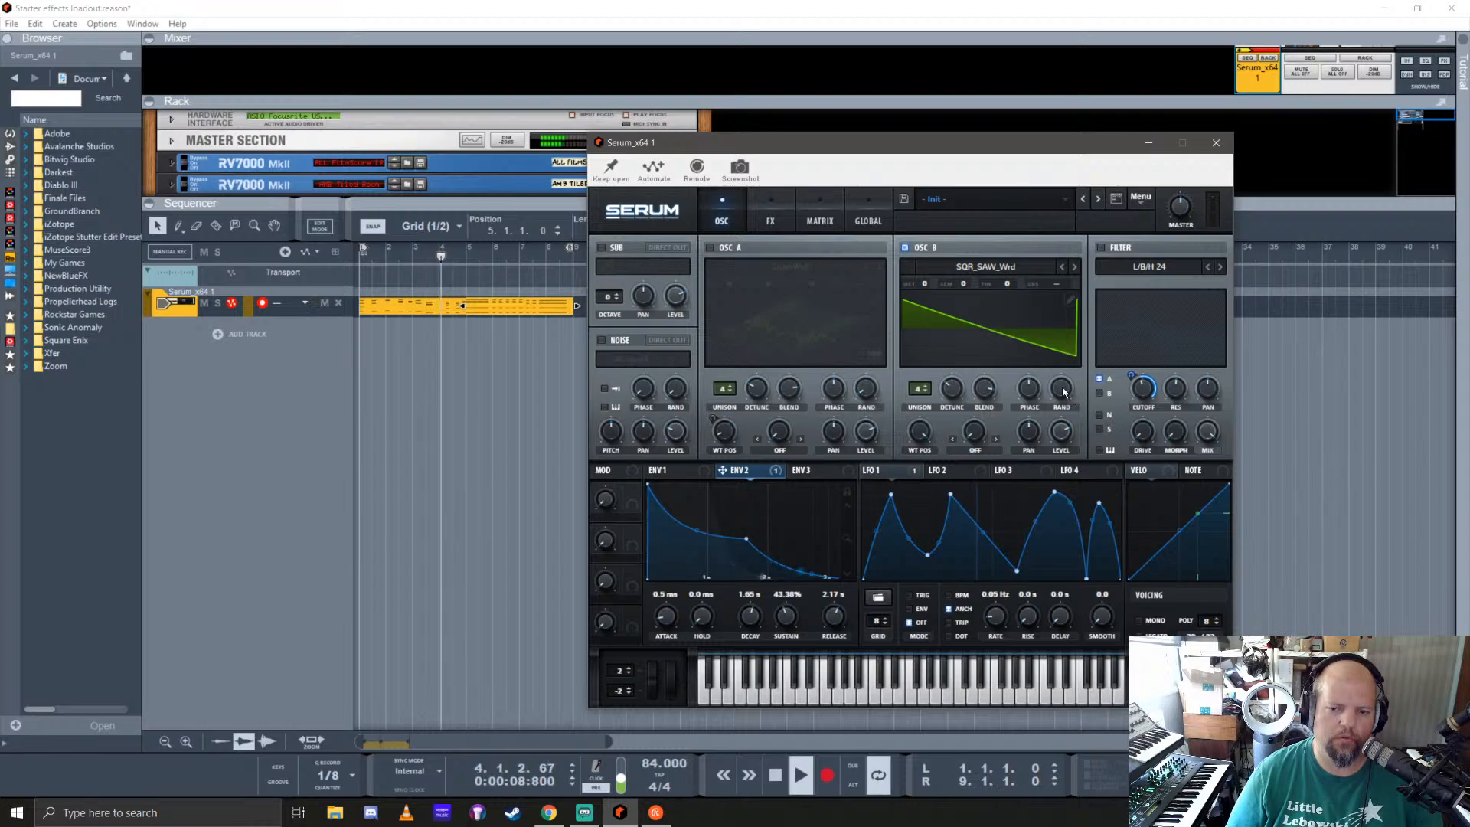
pyautogui.moveTo(1063, 392)
pyautogui.mouseDown()
pyautogui.moveTo(1070, 460)
pyautogui.moveTo(1135, 647)
pyautogui.moveTo(1075, 418)
pyautogui.mouseUp()
# Step: Enable the L/B/H 24 filter and route oscillator B through it instead of oscillator A
pyautogui.click(1101, 247)
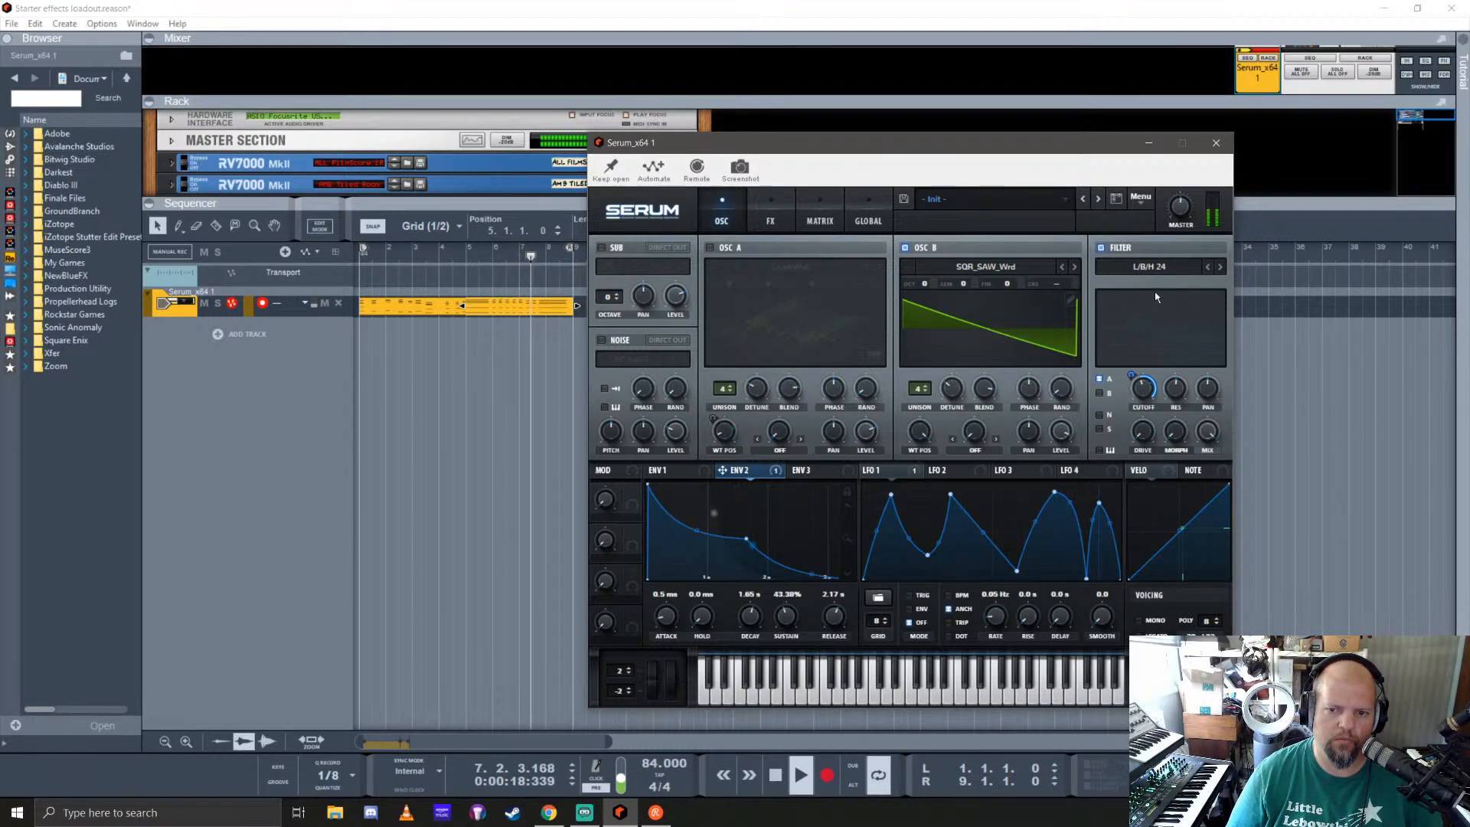
pyautogui.click(1100, 394)
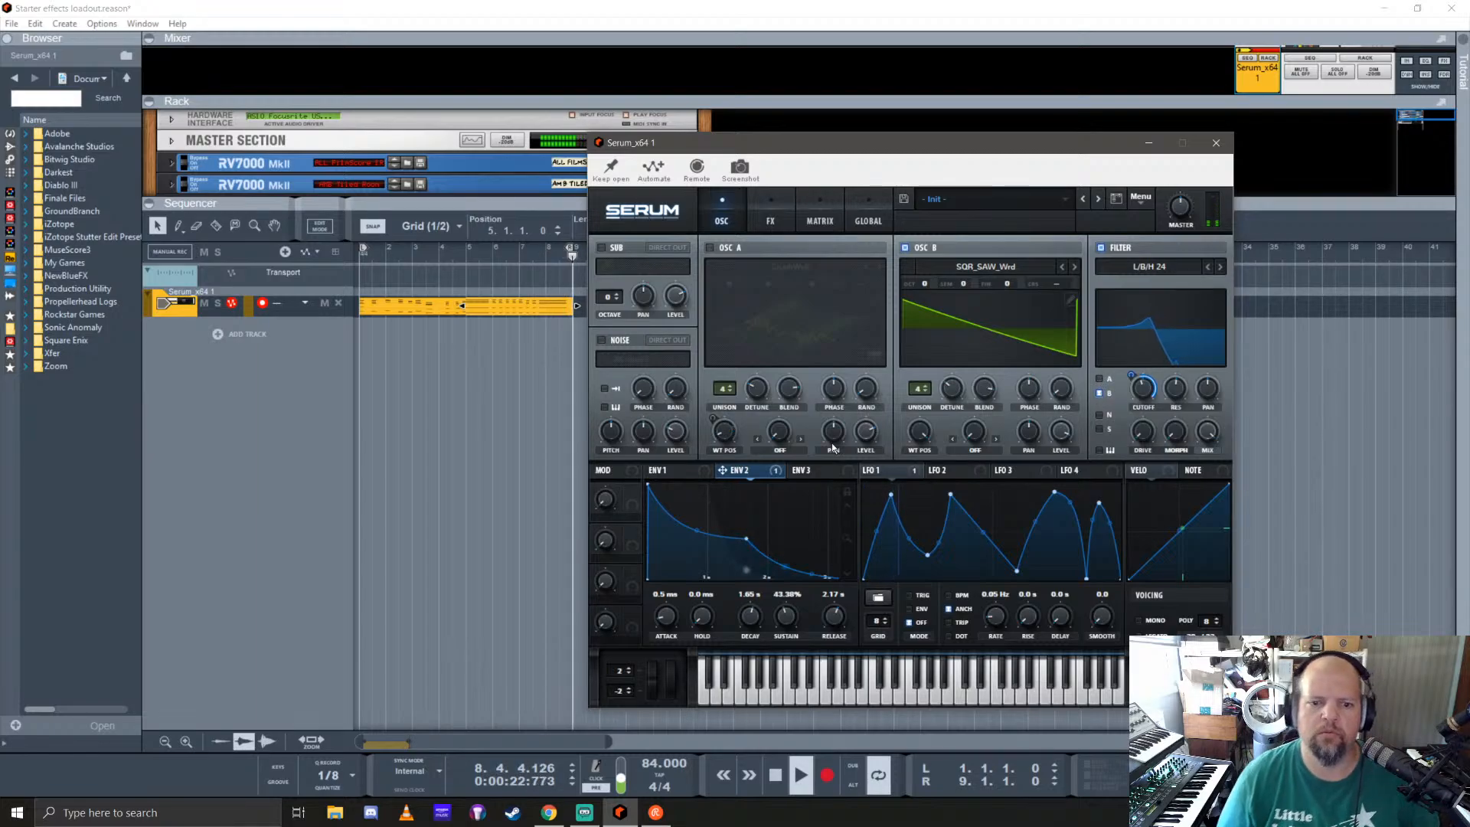
# Step: Switch oscillator A back on, reduce its level, and close the Serum window
pyautogui.click(709, 248)
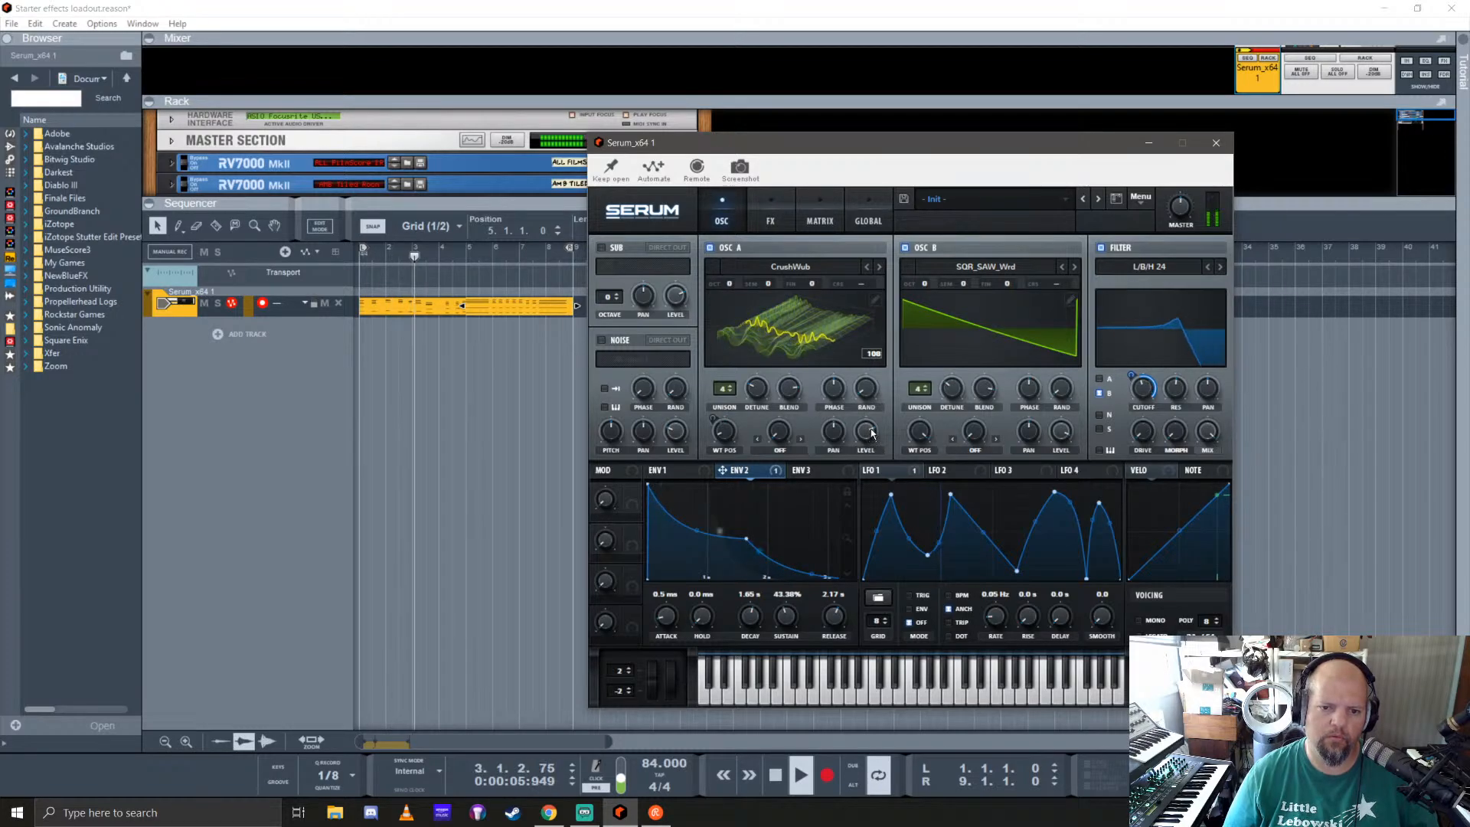
pyautogui.moveTo(872, 433); pyautogui.dragTo(879, 458)
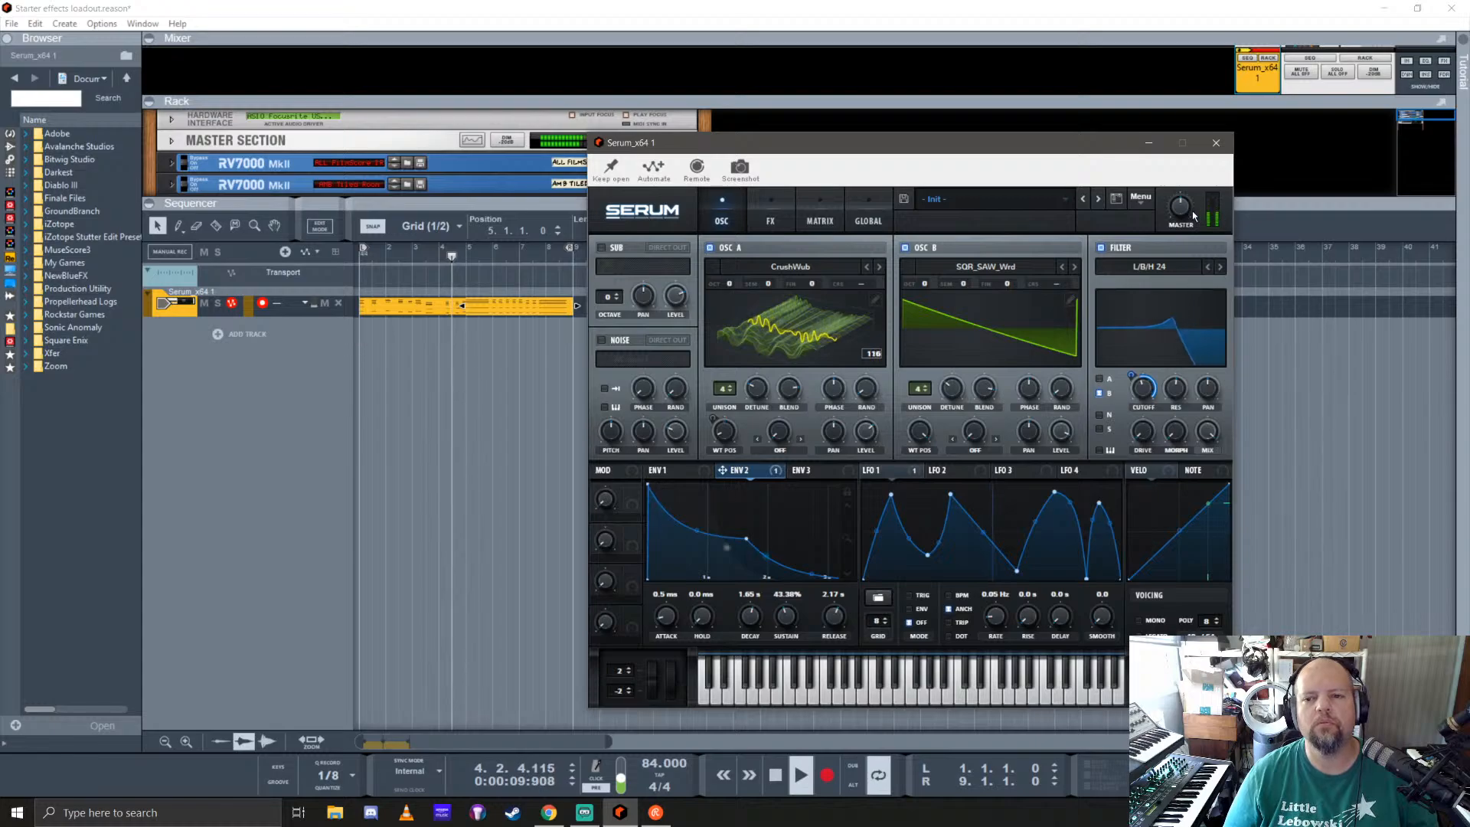
pyautogui.click(1217, 144)
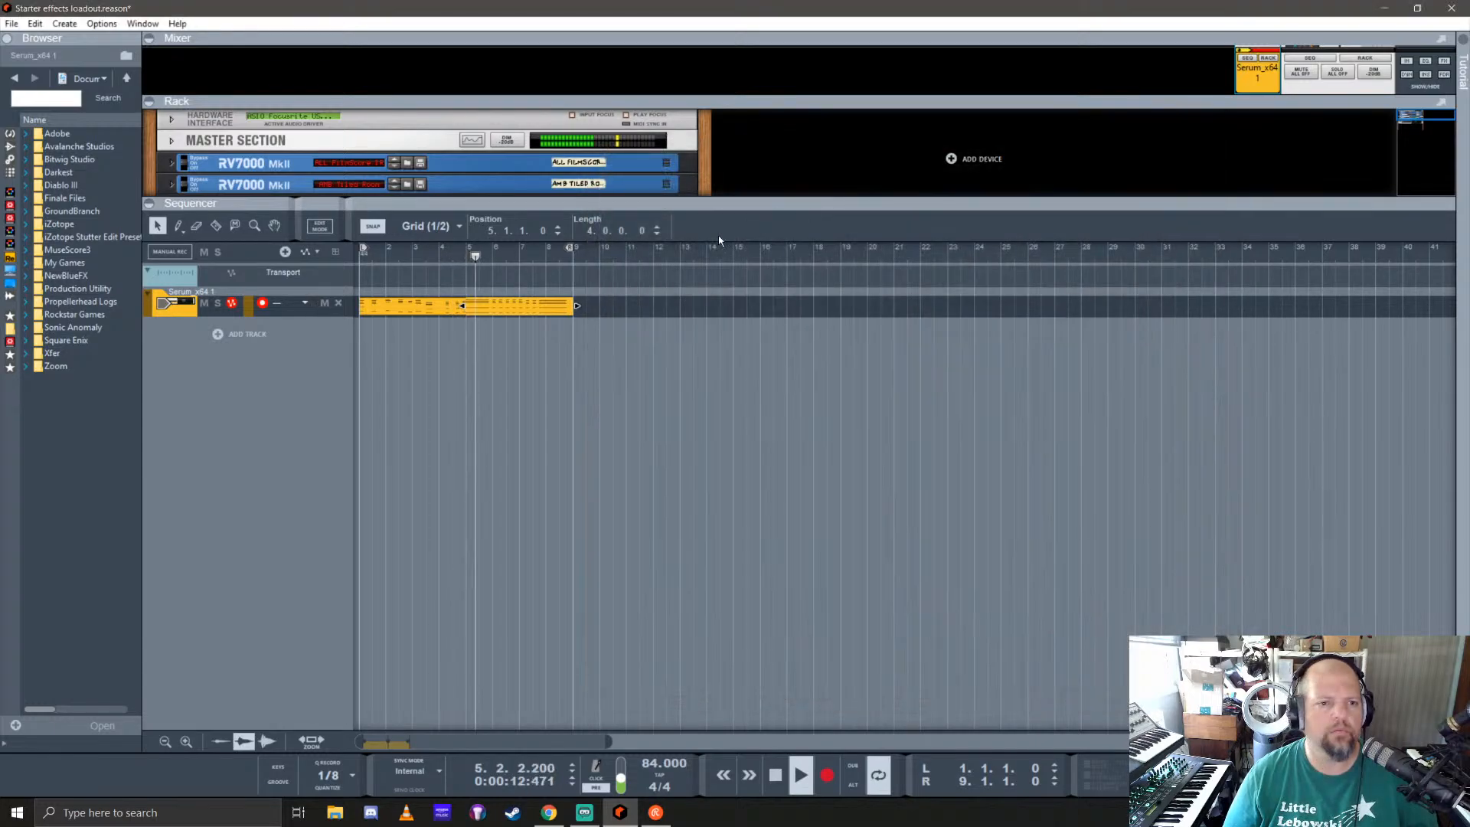
# Step: Delete both clips from the Serum track and return the song position to the start
pyautogui.click(387, 300)
pyautogui.press('Delete')
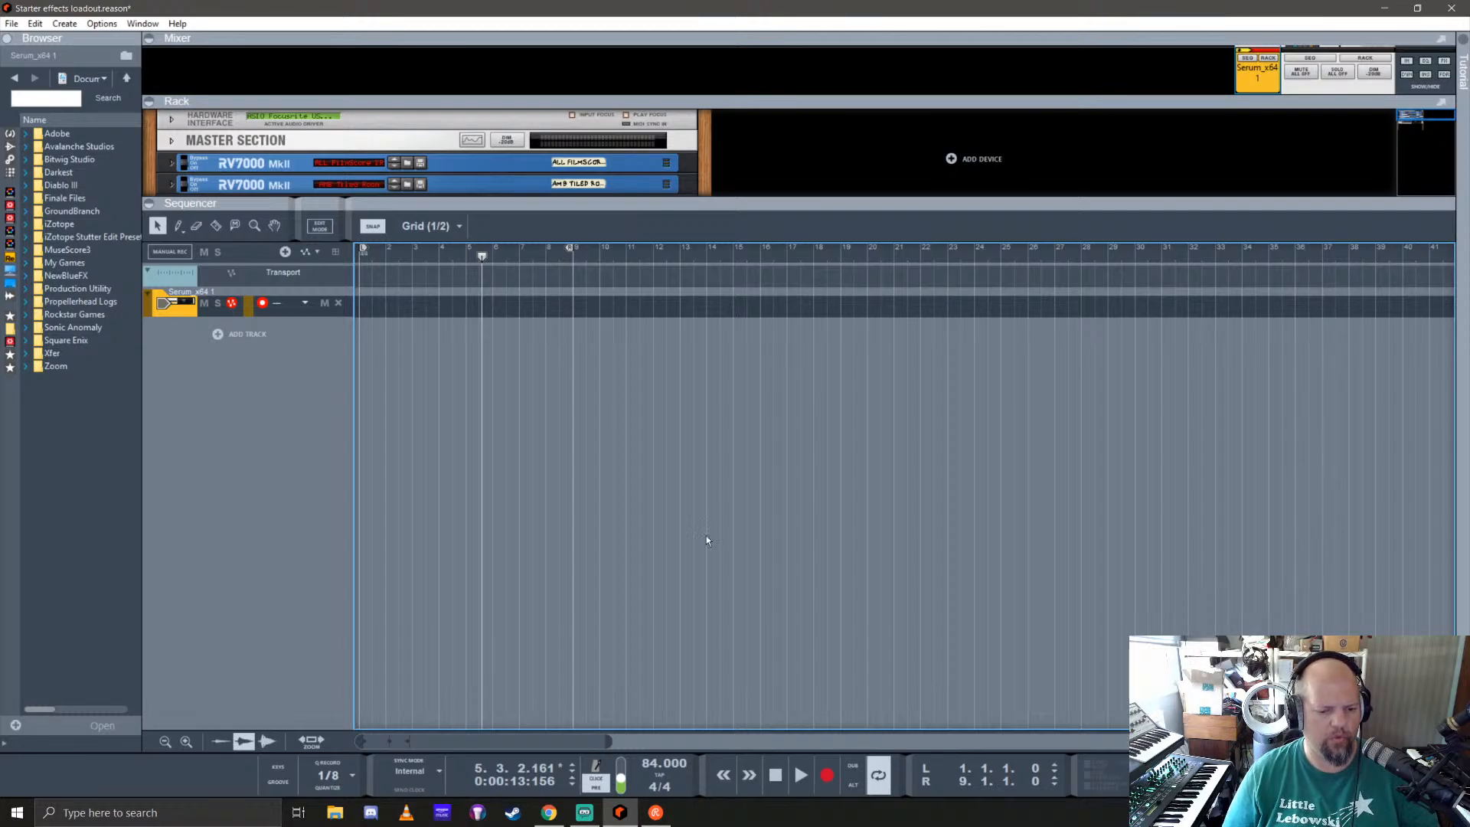
pyautogui.press('KP_0')
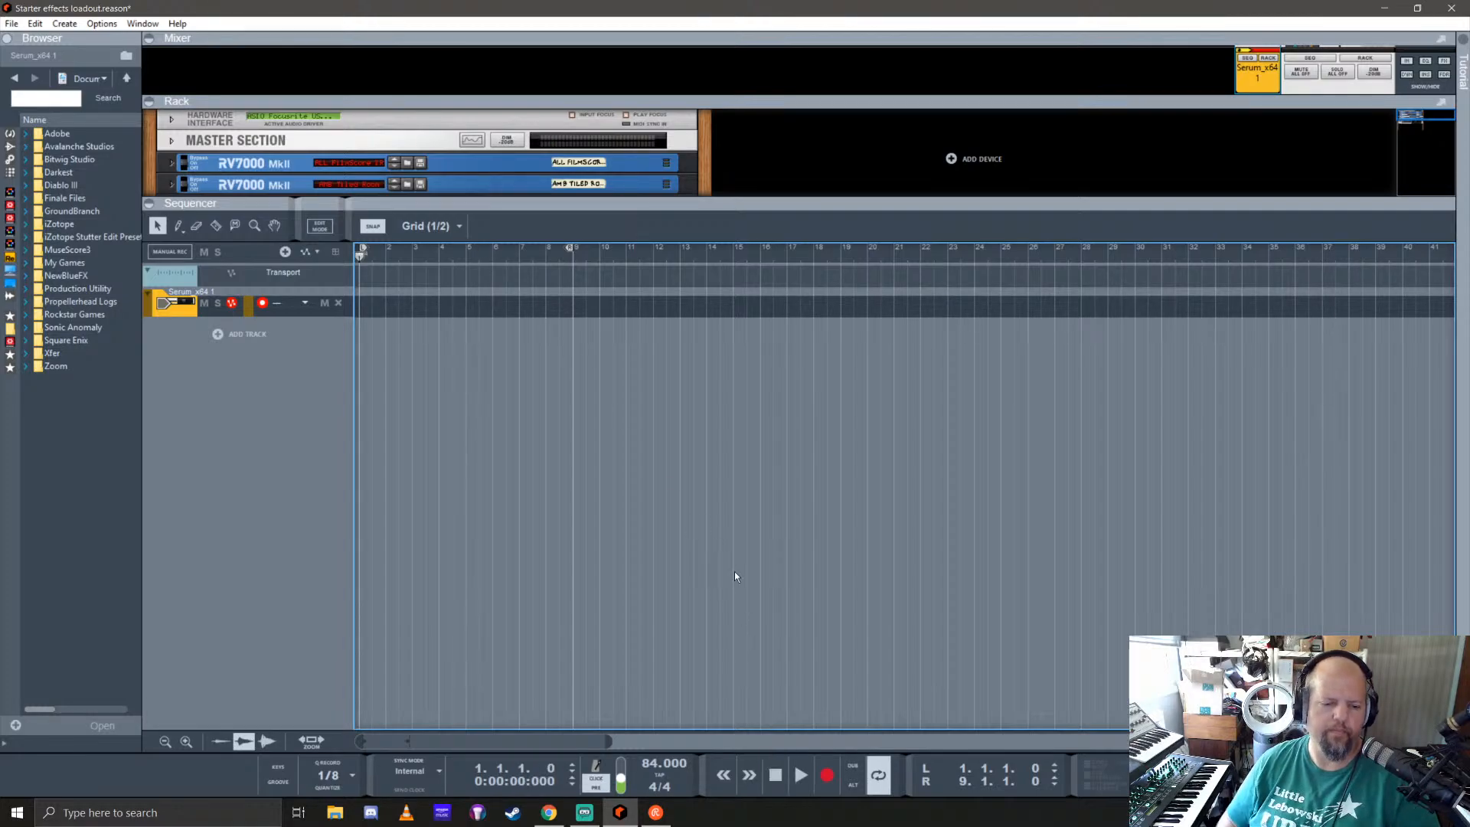
# Step: Set the tempo to 96 BPM and record a new eight-bar Serum performance from bar 1
pyautogui.moveTo(652, 759); pyautogui.dragTo(665, 729)
pyautogui.click(666, 725)
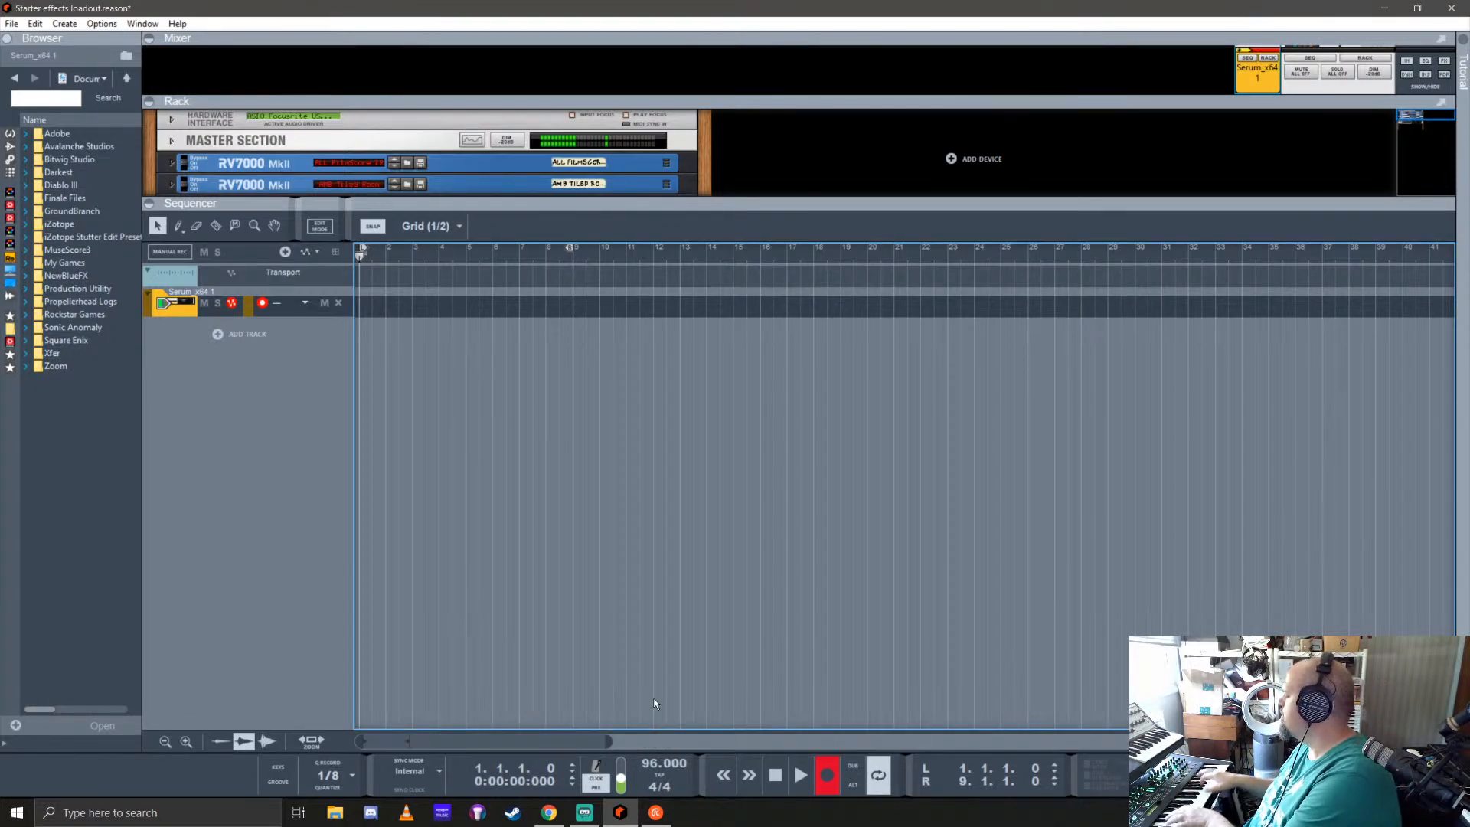
pyautogui.press('KP_Multiply')
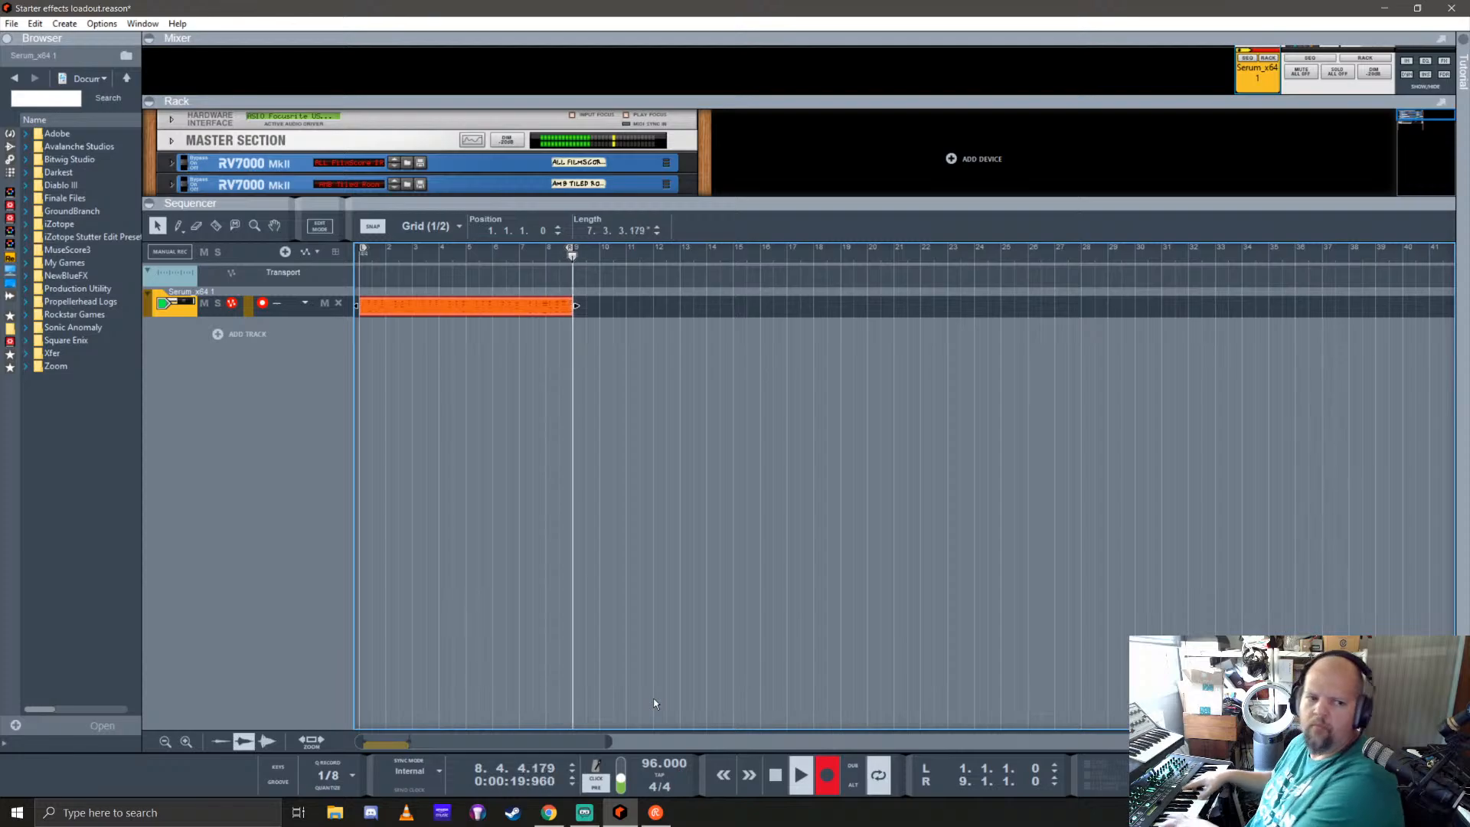
pyautogui.hotkey('ctrl', 'Return')
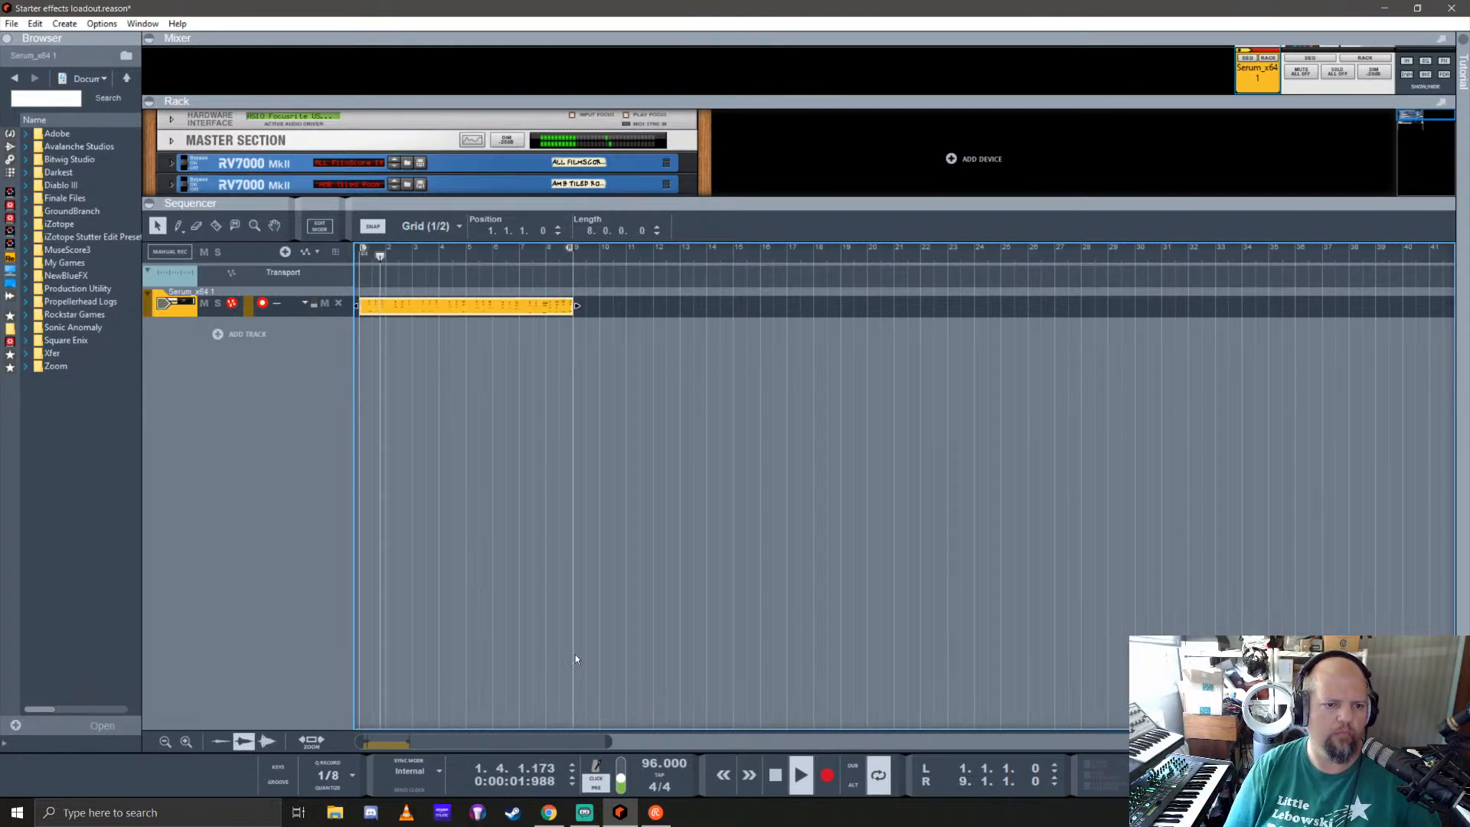
# Step: Quantize the newly recorded clip to 1/8 and open it for note editing
pyautogui.click(345, 776)
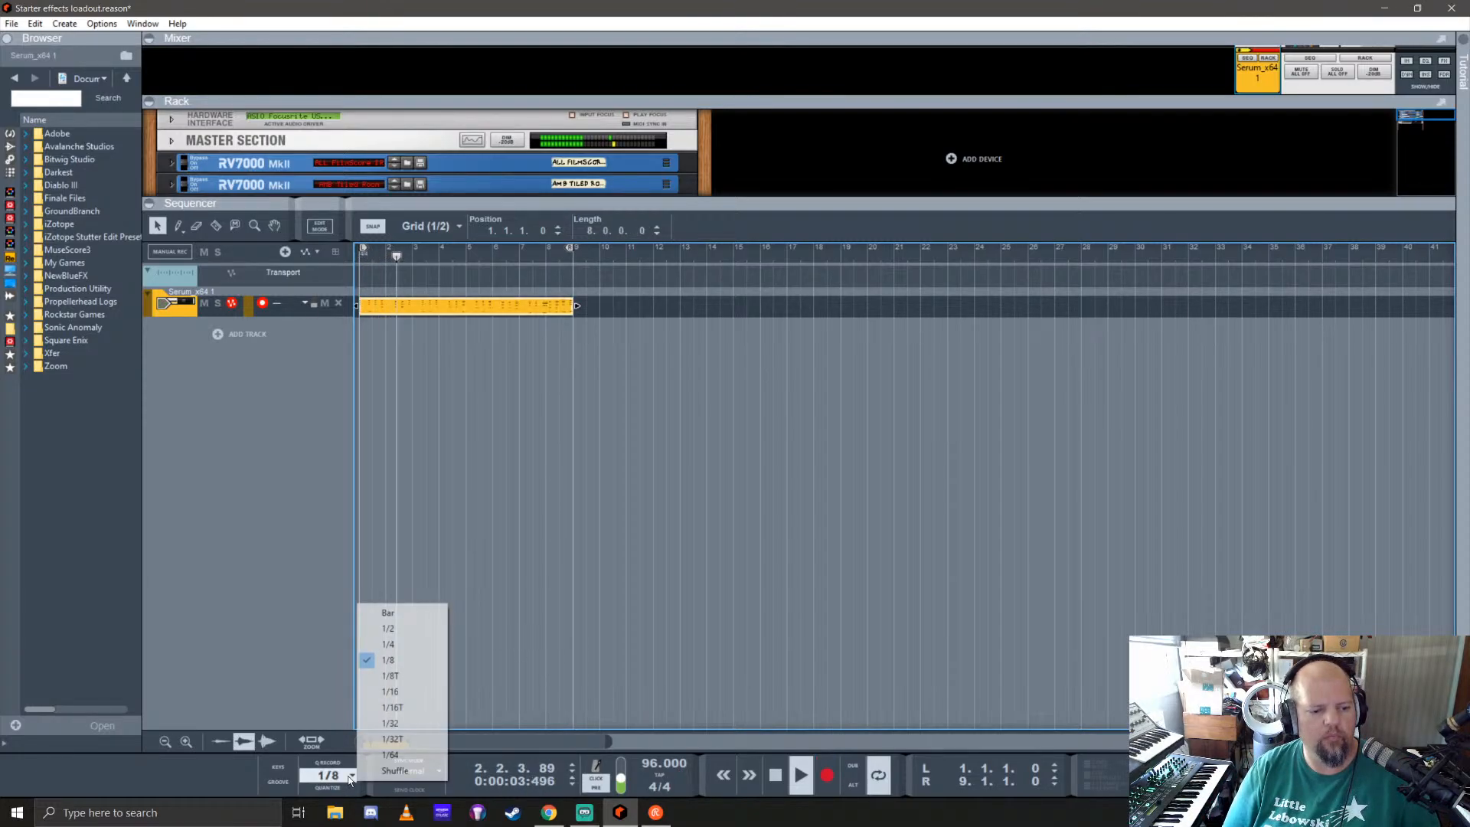
pyautogui.click(412, 661)
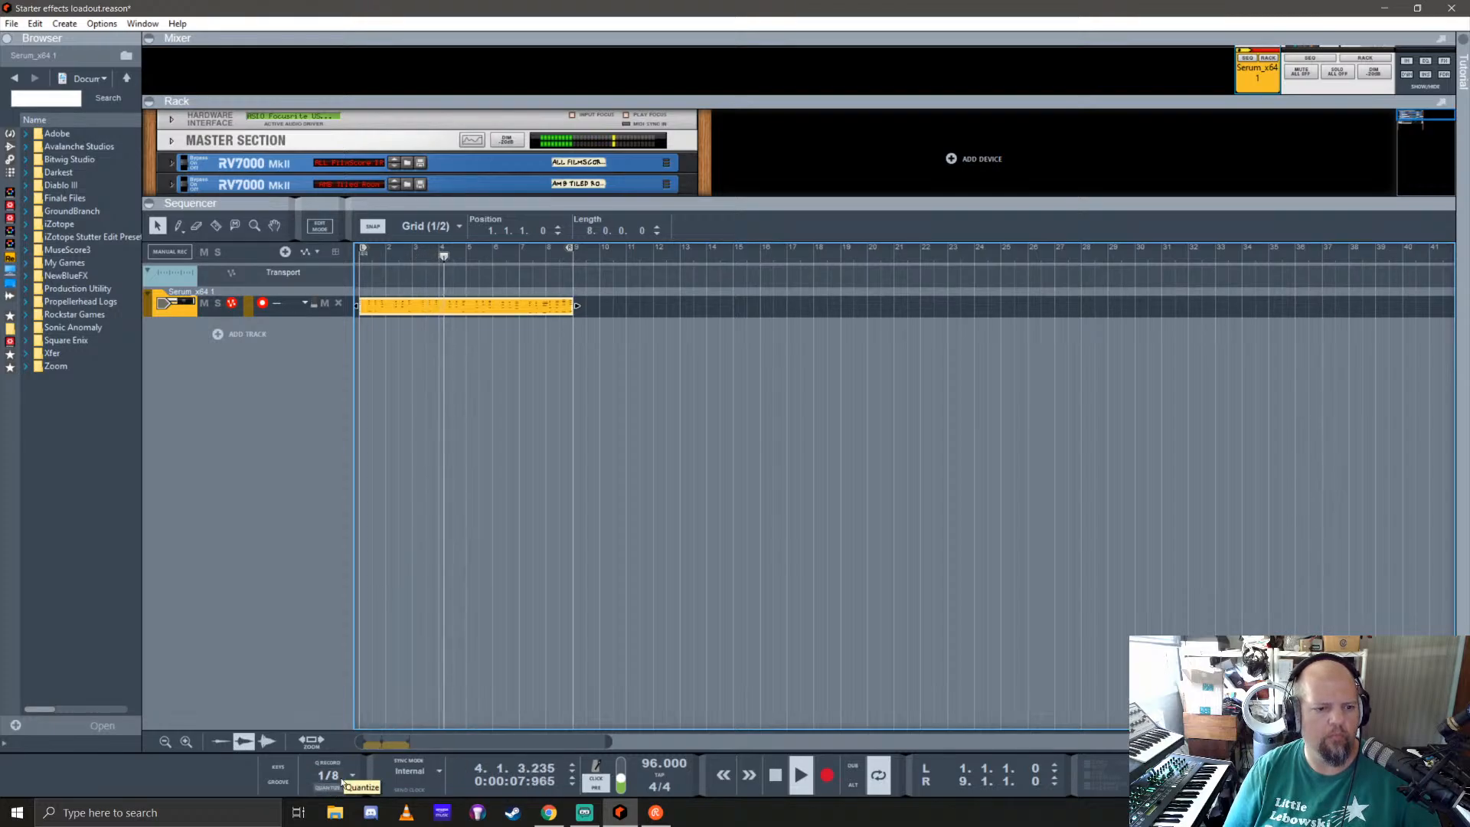
pyautogui.doubleClick(540, 305)
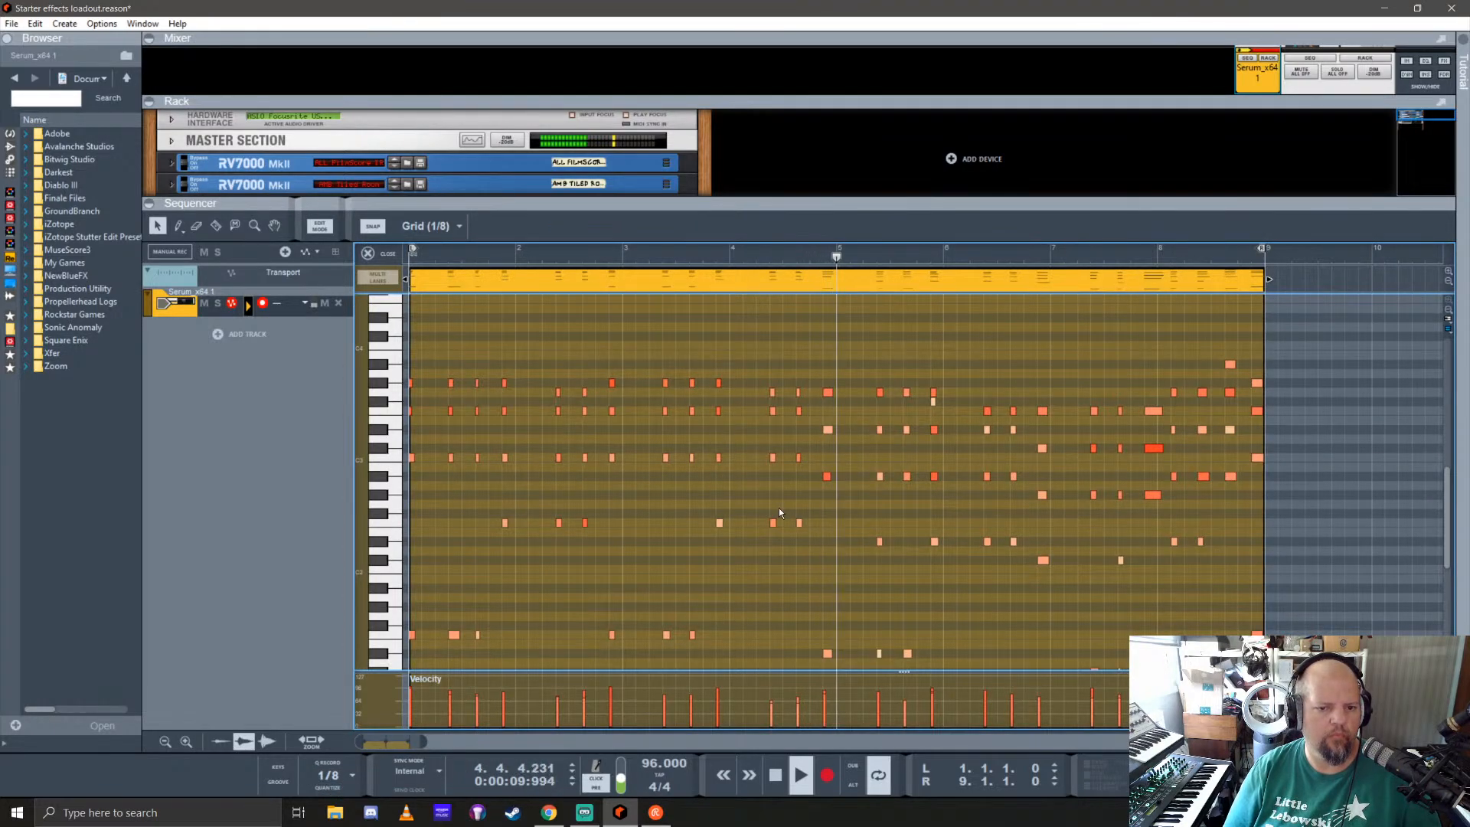
# Step: Delete the stray F#3 note near the end of bar 5 and close the clip's note editor
pyautogui.click(934, 401)
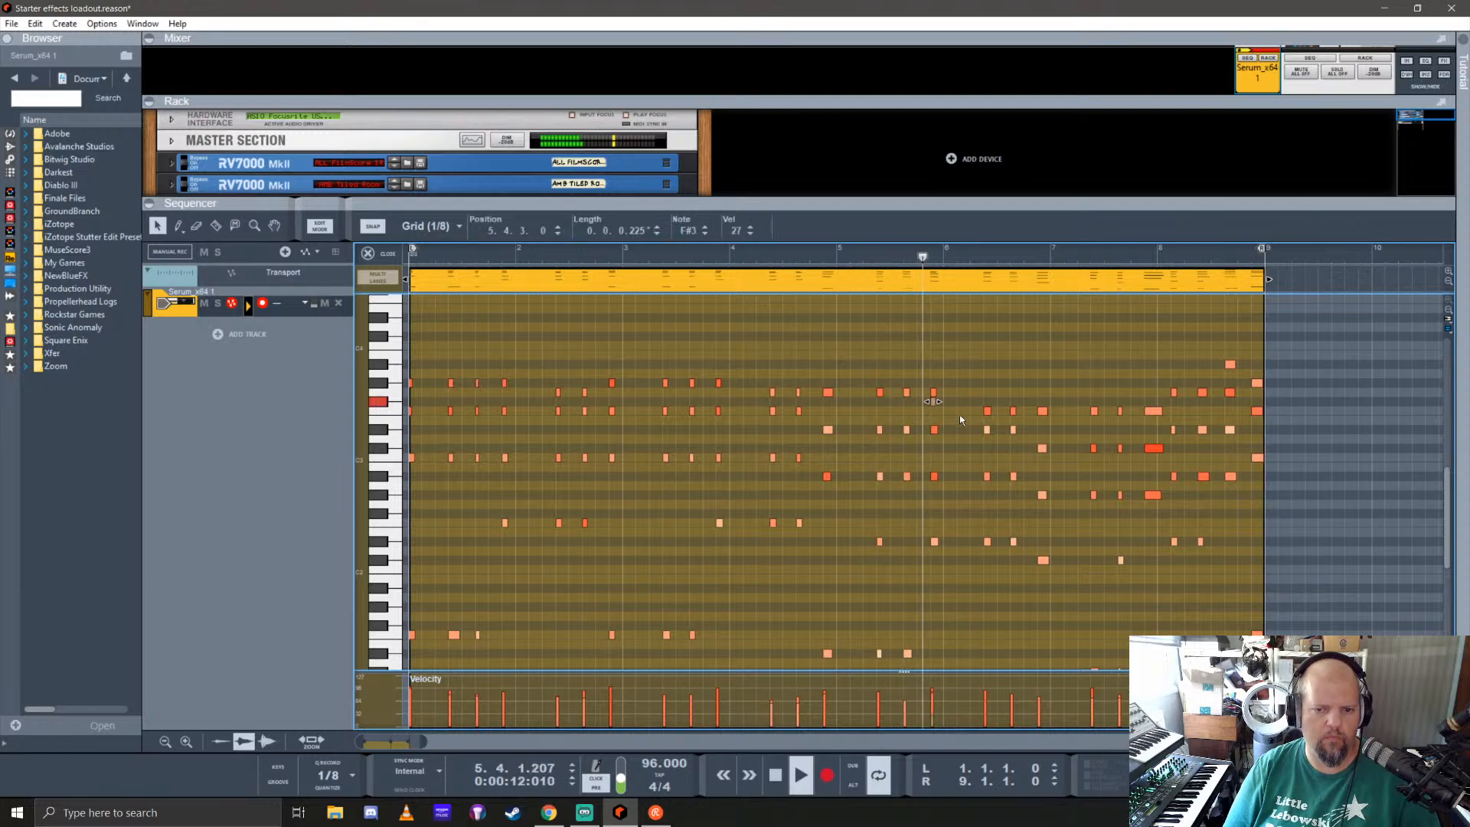
pyautogui.press('Delete')
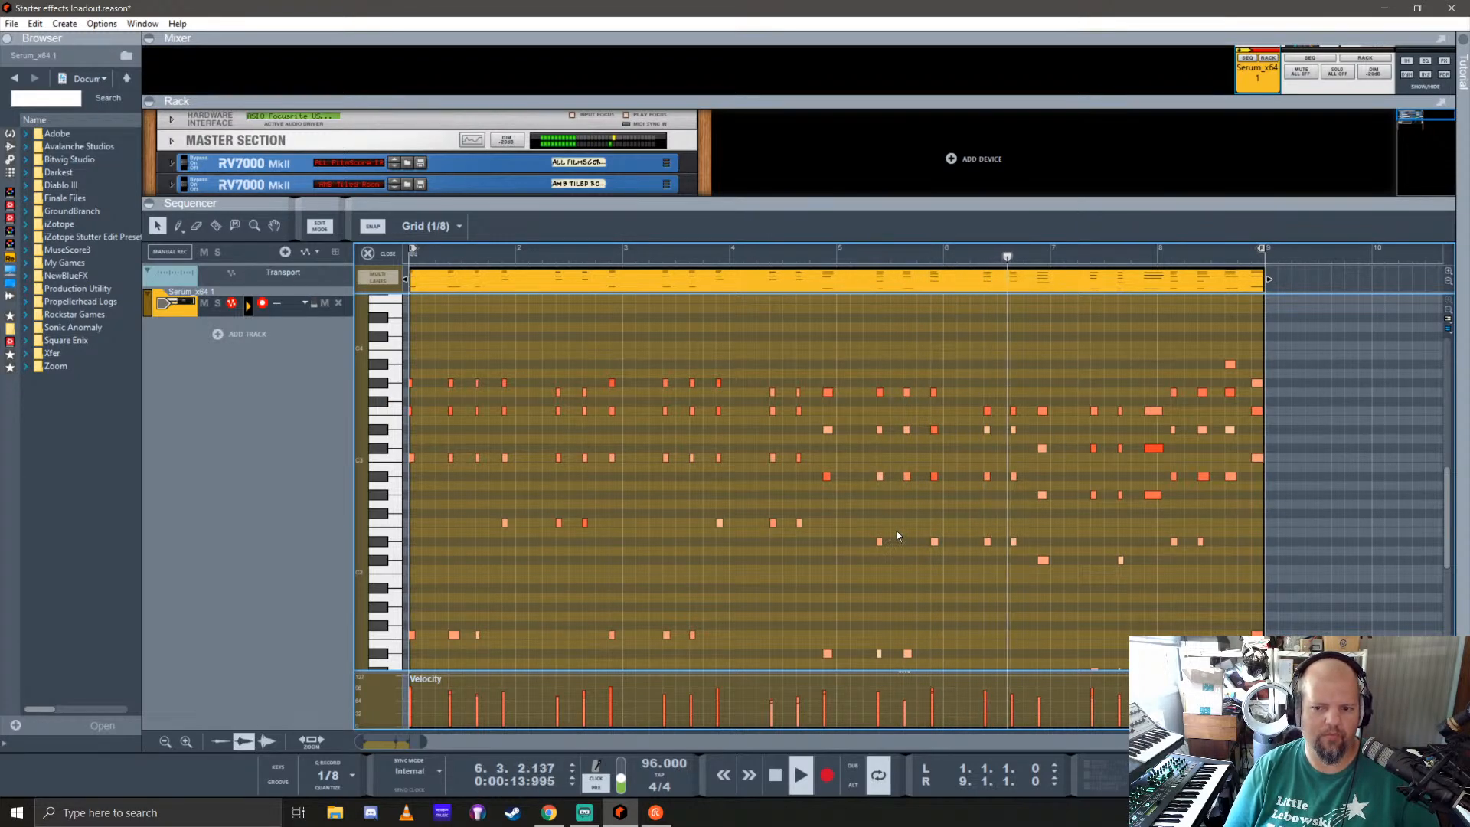
pyautogui.scroll(-2, 898, 531)
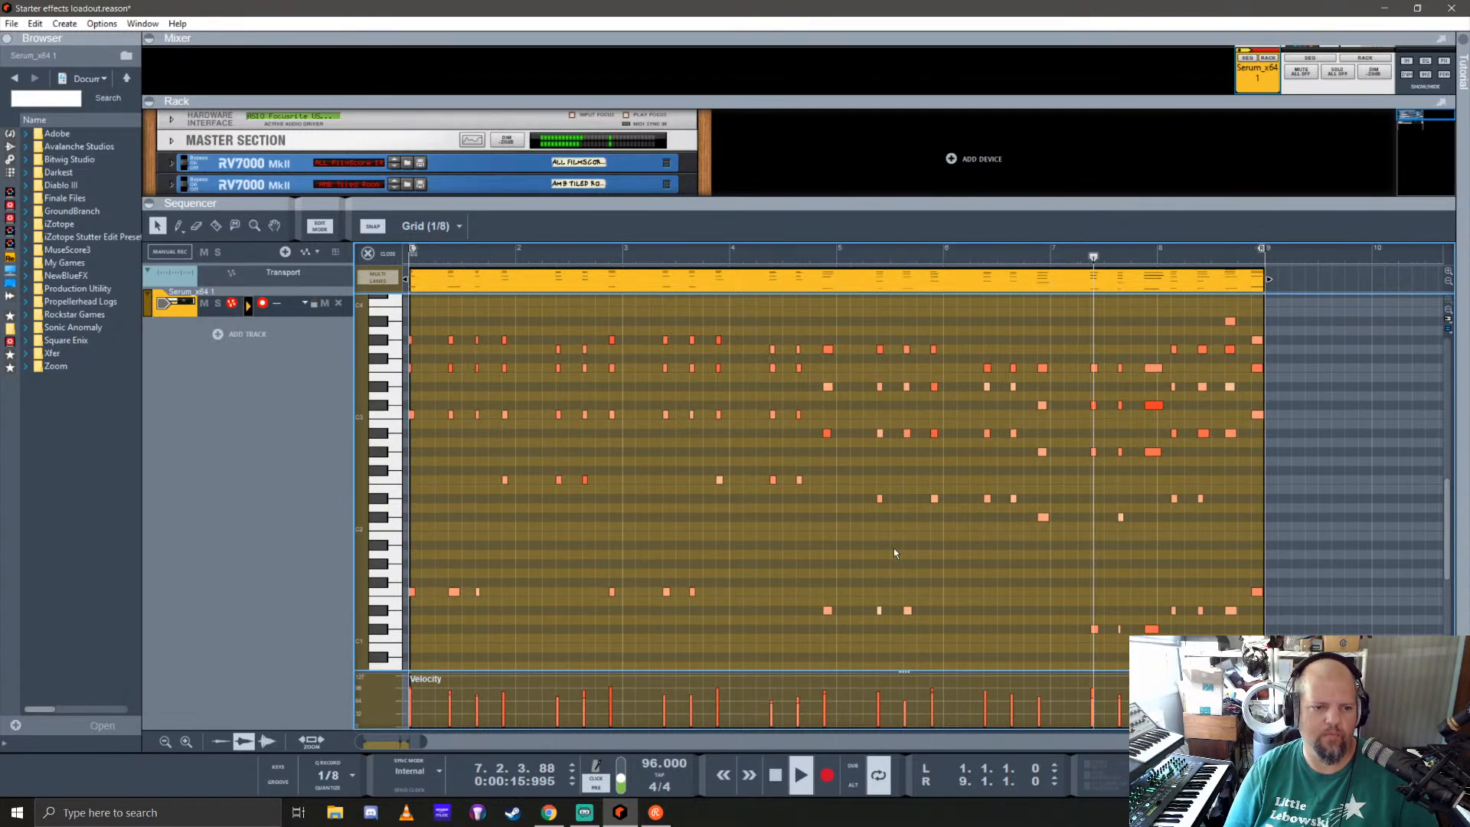
pyautogui.click(368, 253)
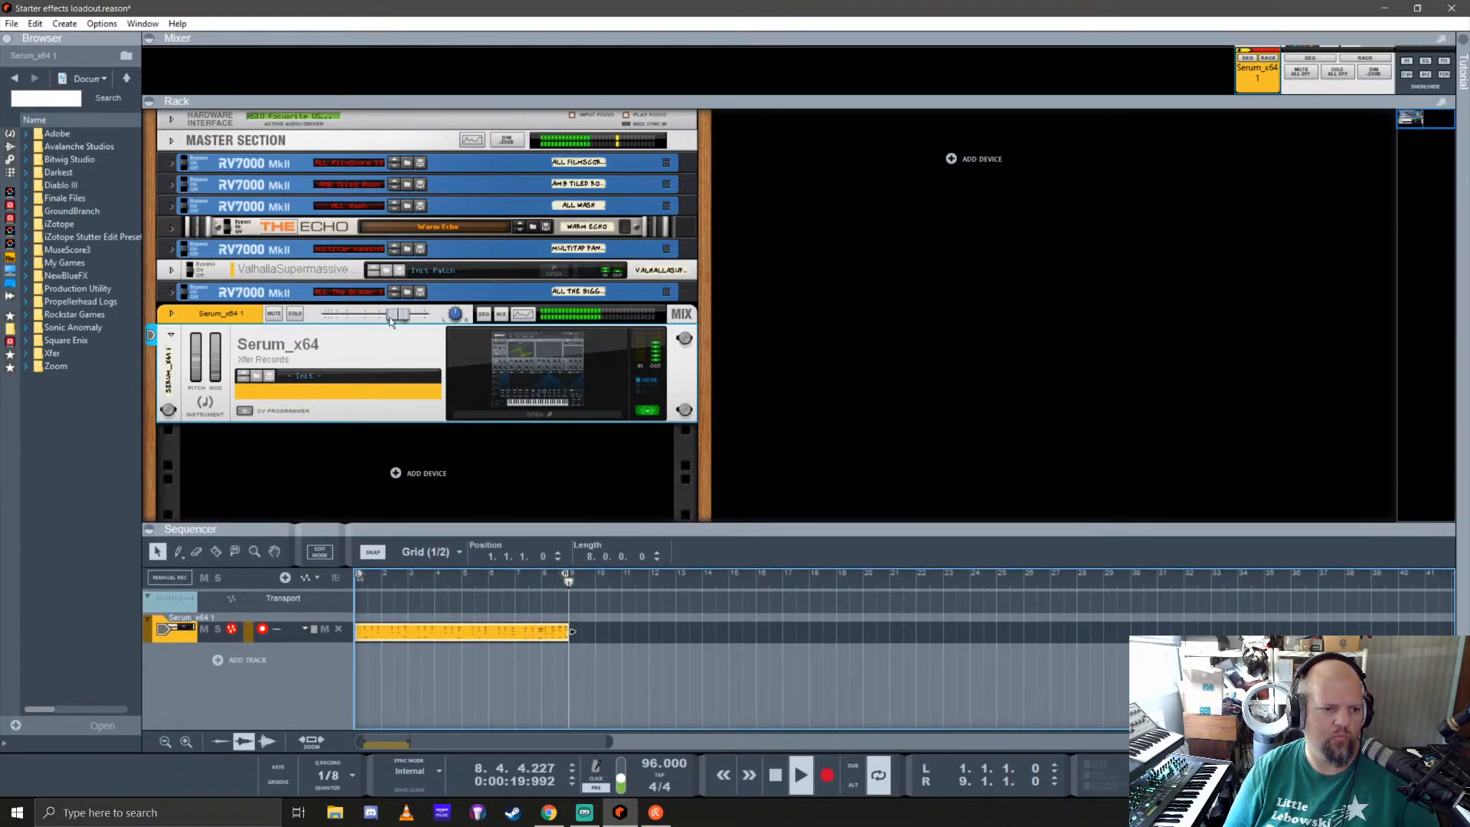
# Step: Fine-tune the Serum mix channel's level, checking the Serum window between the two fader adjustments
pyautogui.moveTo(388, 317); pyautogui.dragTo(384, 314)
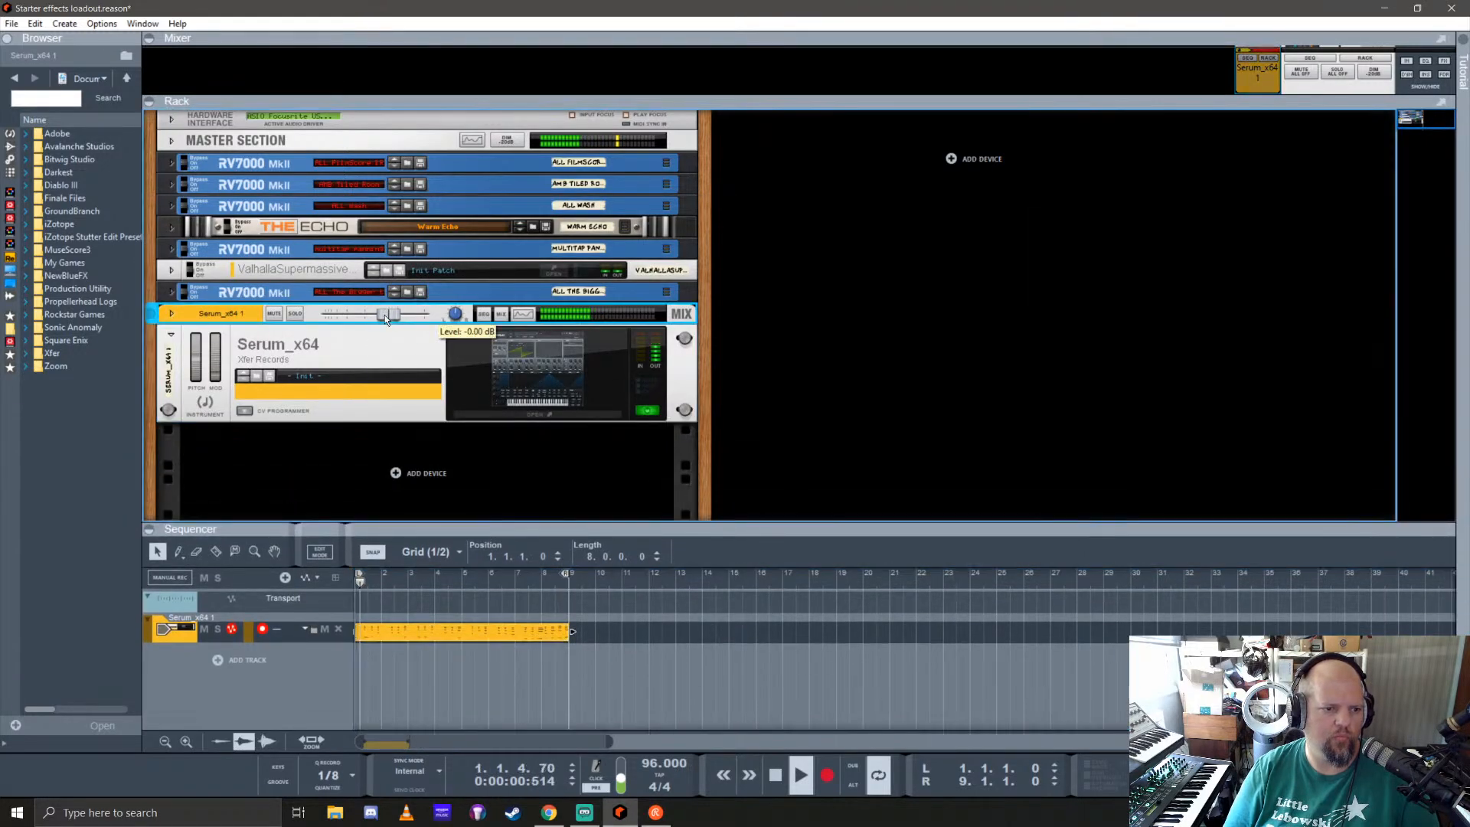
pyautogui.click(582, 377)
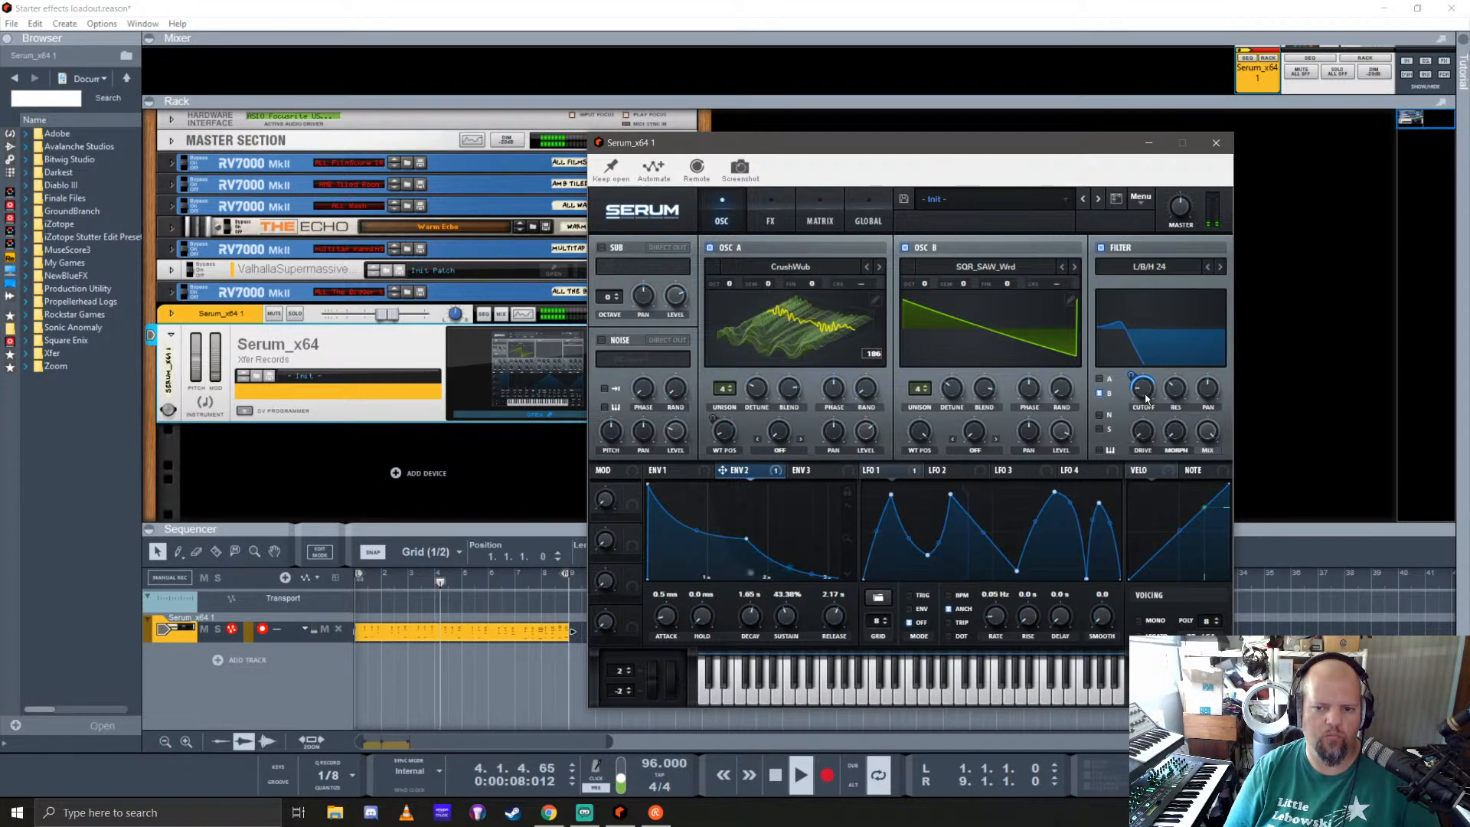
pyautogui.click(1217, 145)
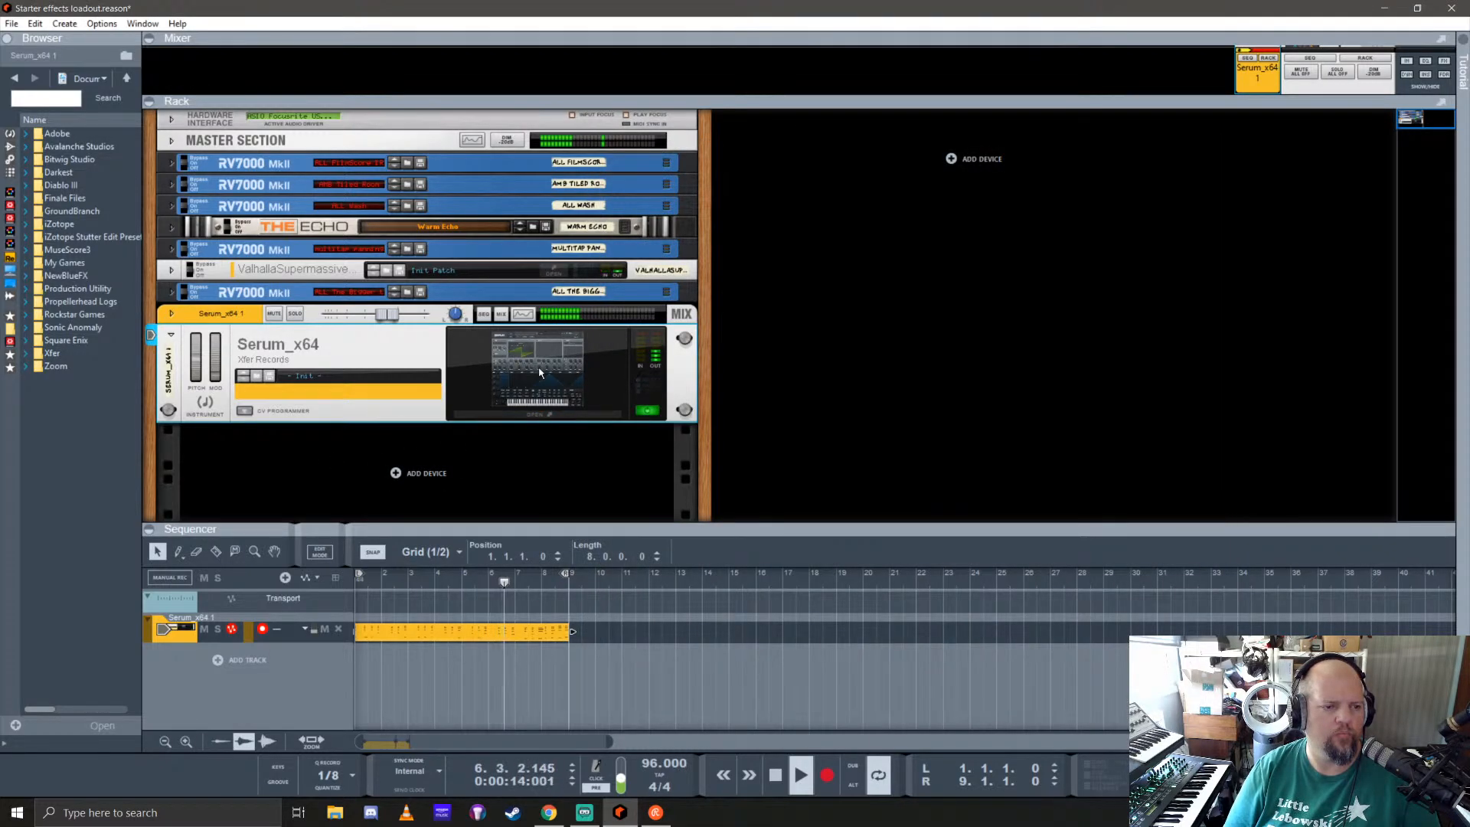
pyautogui.moveTo(388, 311); pyautogui.dragTo(397, 316)
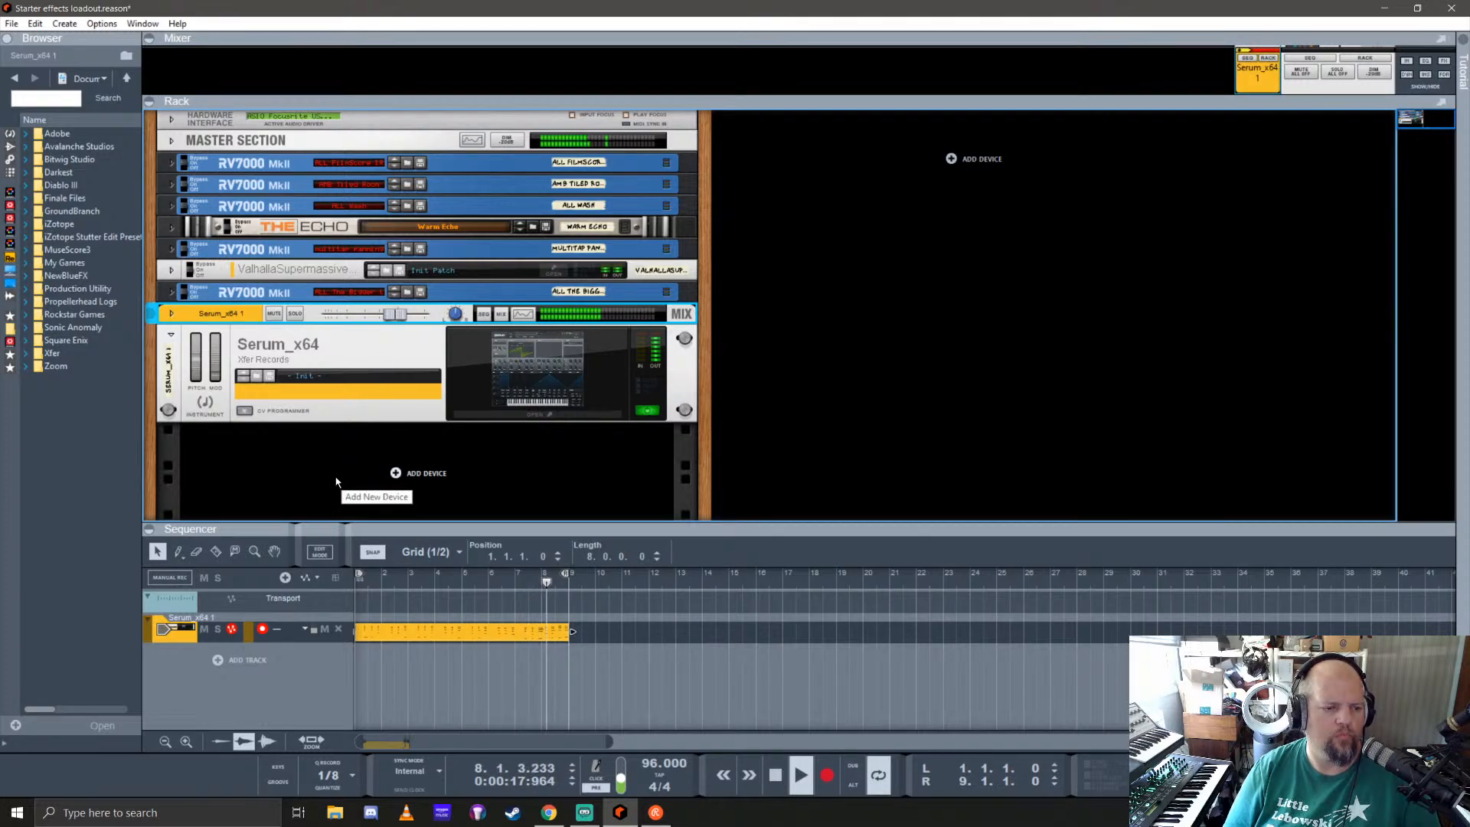
# Step: Fold the Serum device, add the favourite patch Melody Builder -EX as a new rack instrument, and stop playback
pyautogui.click(171, 334)
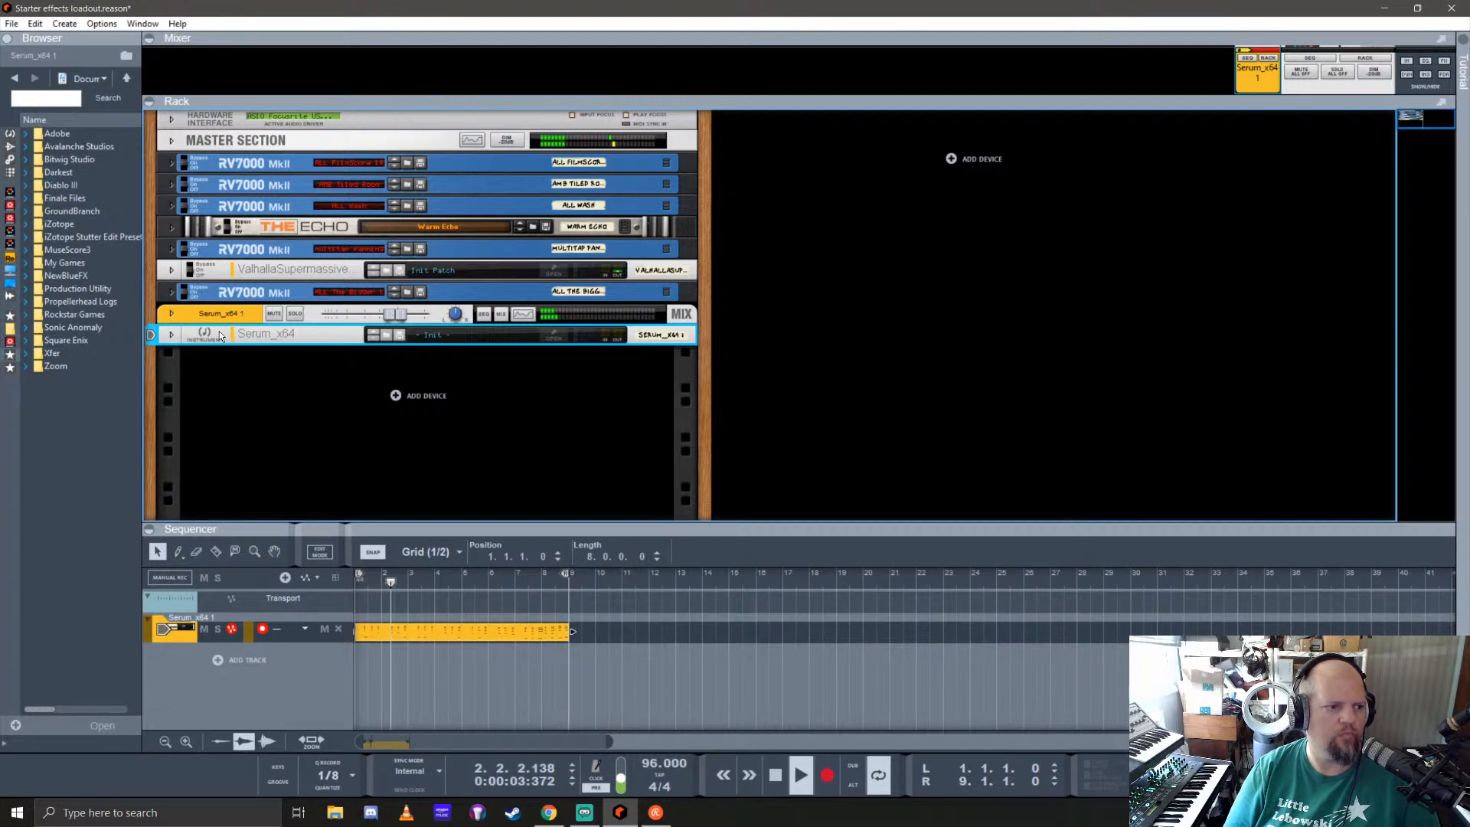
pyautogui.click(10, 354)
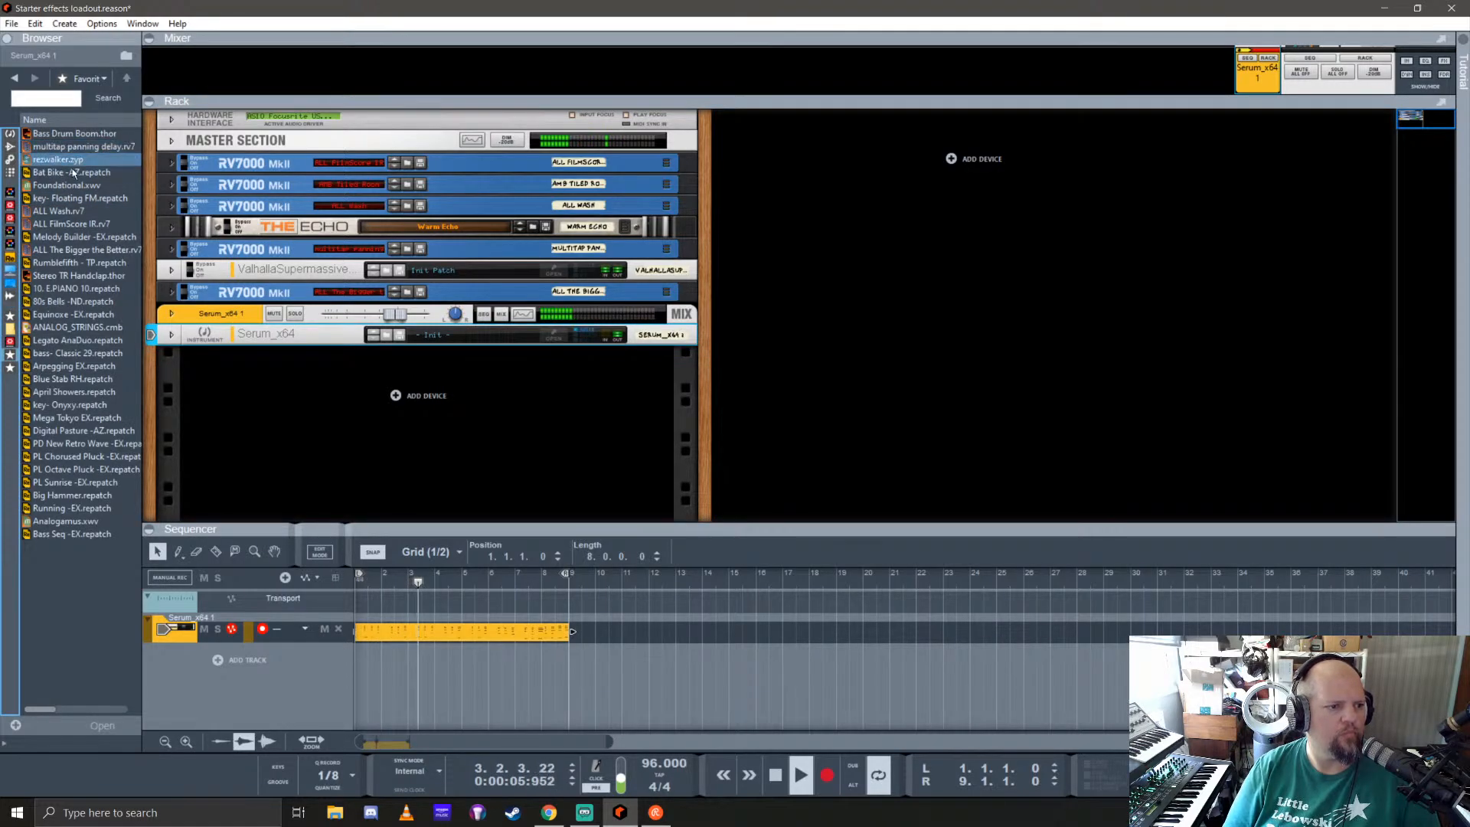
pyautogui.moveTo(73, 237)
pyautogui.mouseDown()
pyautogui.moveTo(229, 383)
pyautogui.moveTo(395, 465)
pyautogui.moveTo(386, 456)
pyautogui.mouseUp()
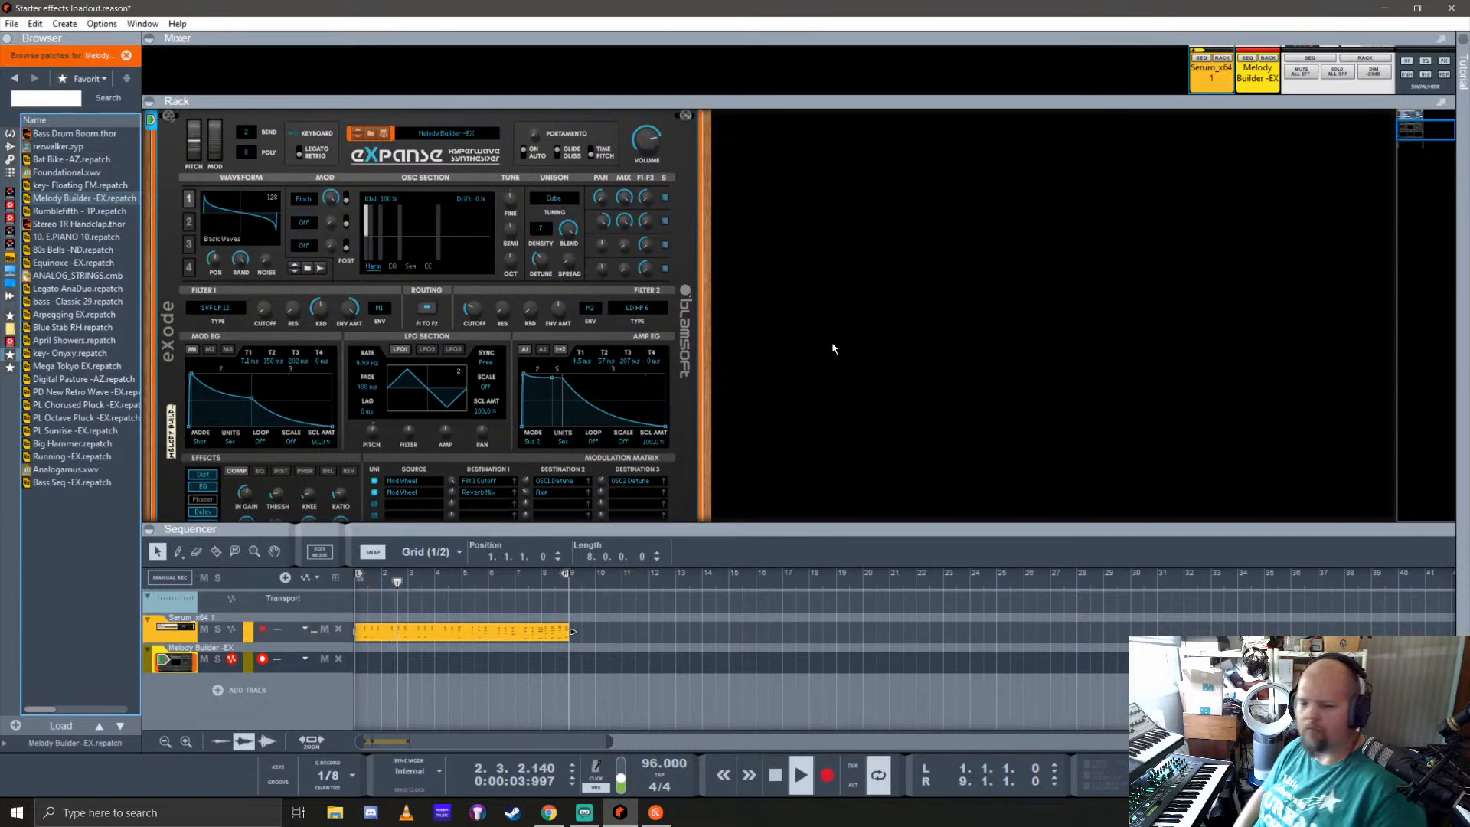
pyautogui.press('space')
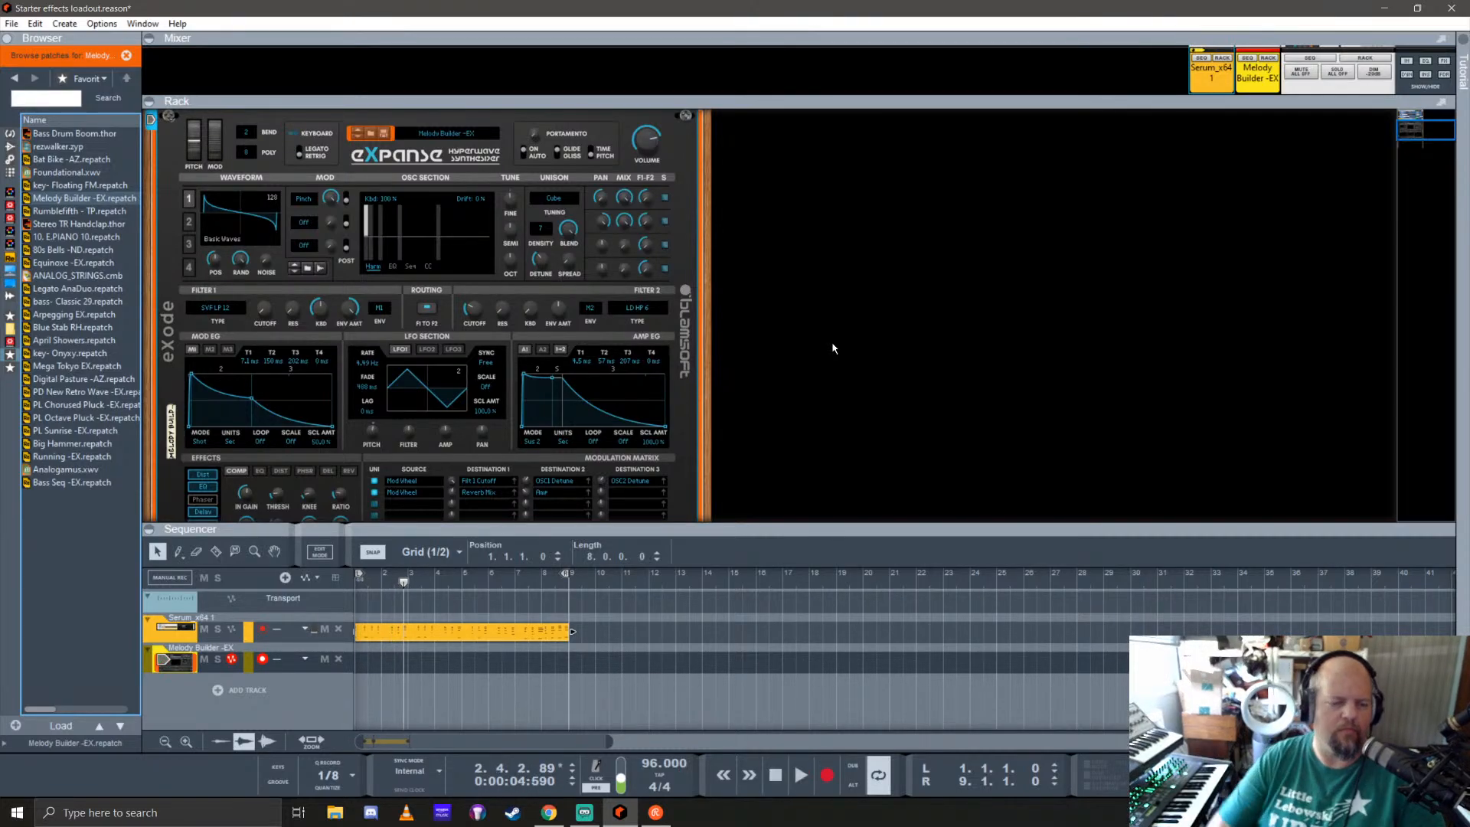
# Step: Fold the Expanse device and add the favourite patch bass- Classic 29 as a new instrument below it
pyautogui.click(171, 123)
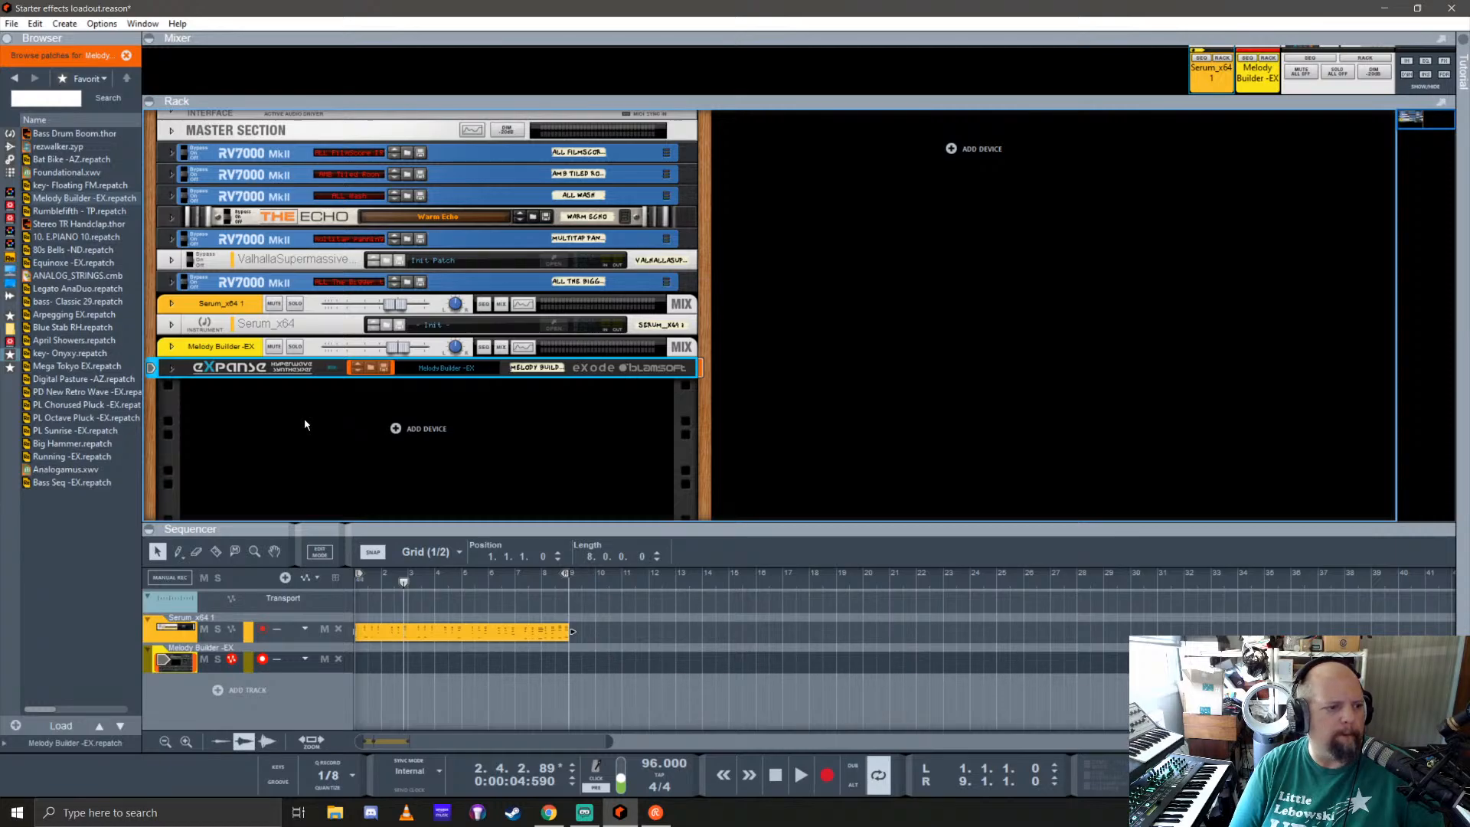
pyautogui.moveTo(77, 301); pyautogui.dragTo(401, 449)
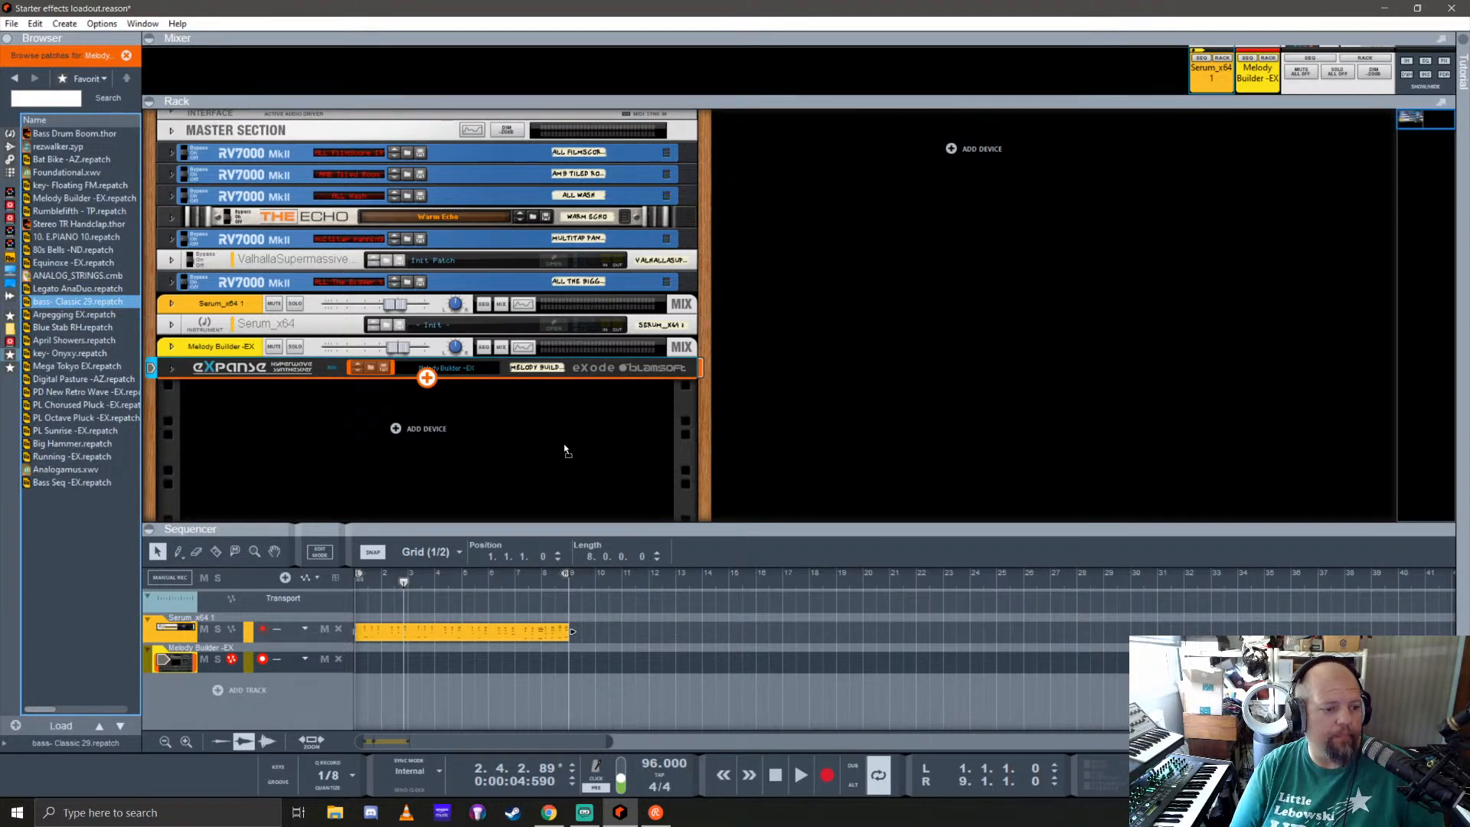
pyautogui.moveTo(590, 448); pyautogui.dragTo(597, 446)
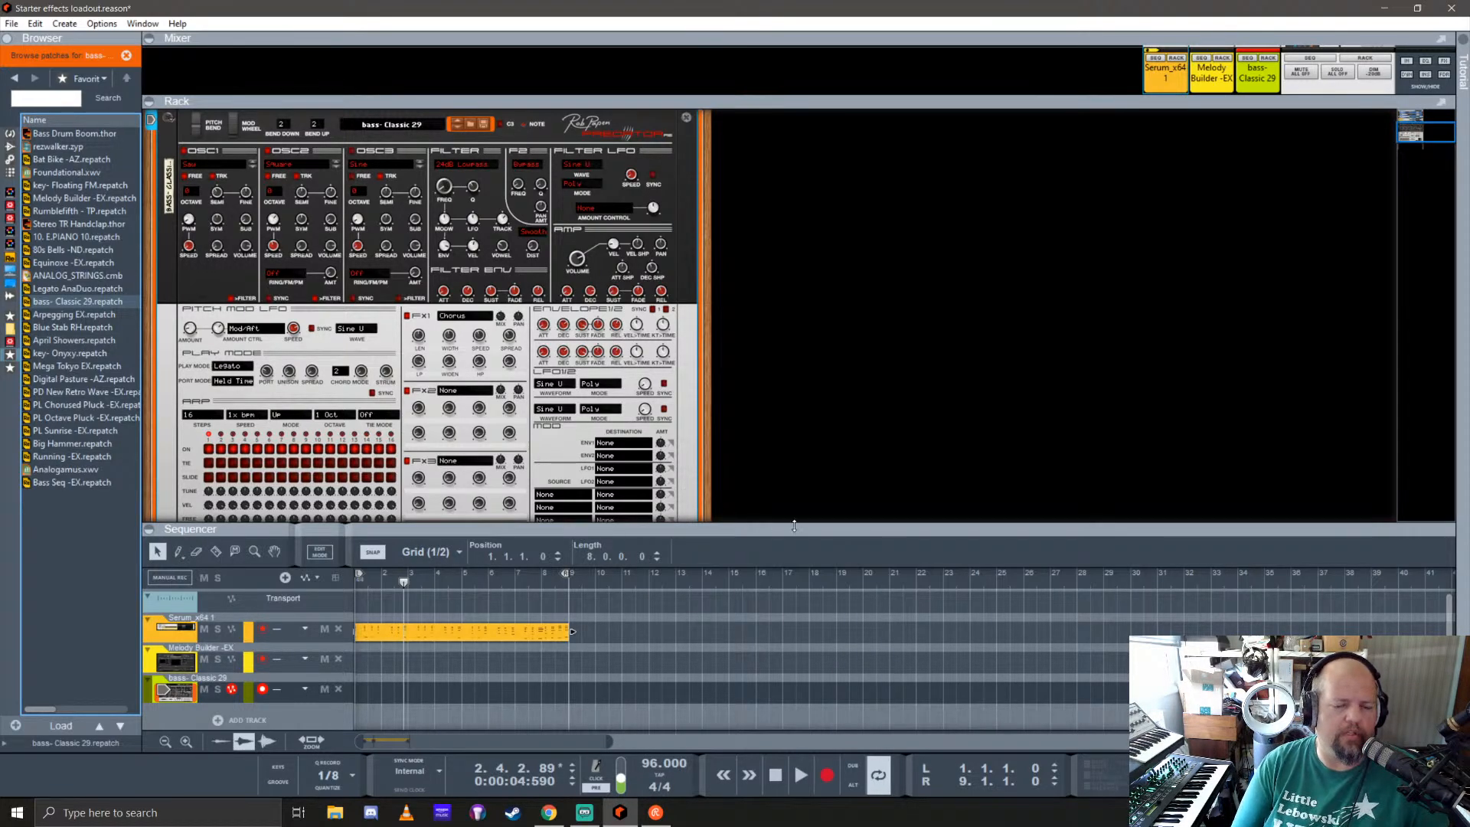
# Step: Return the song position to the start and fold the bass- Classic 29 device in the rack
pyautogui.moveTo(829, 543); pyautogui.dragTo(829, 454)
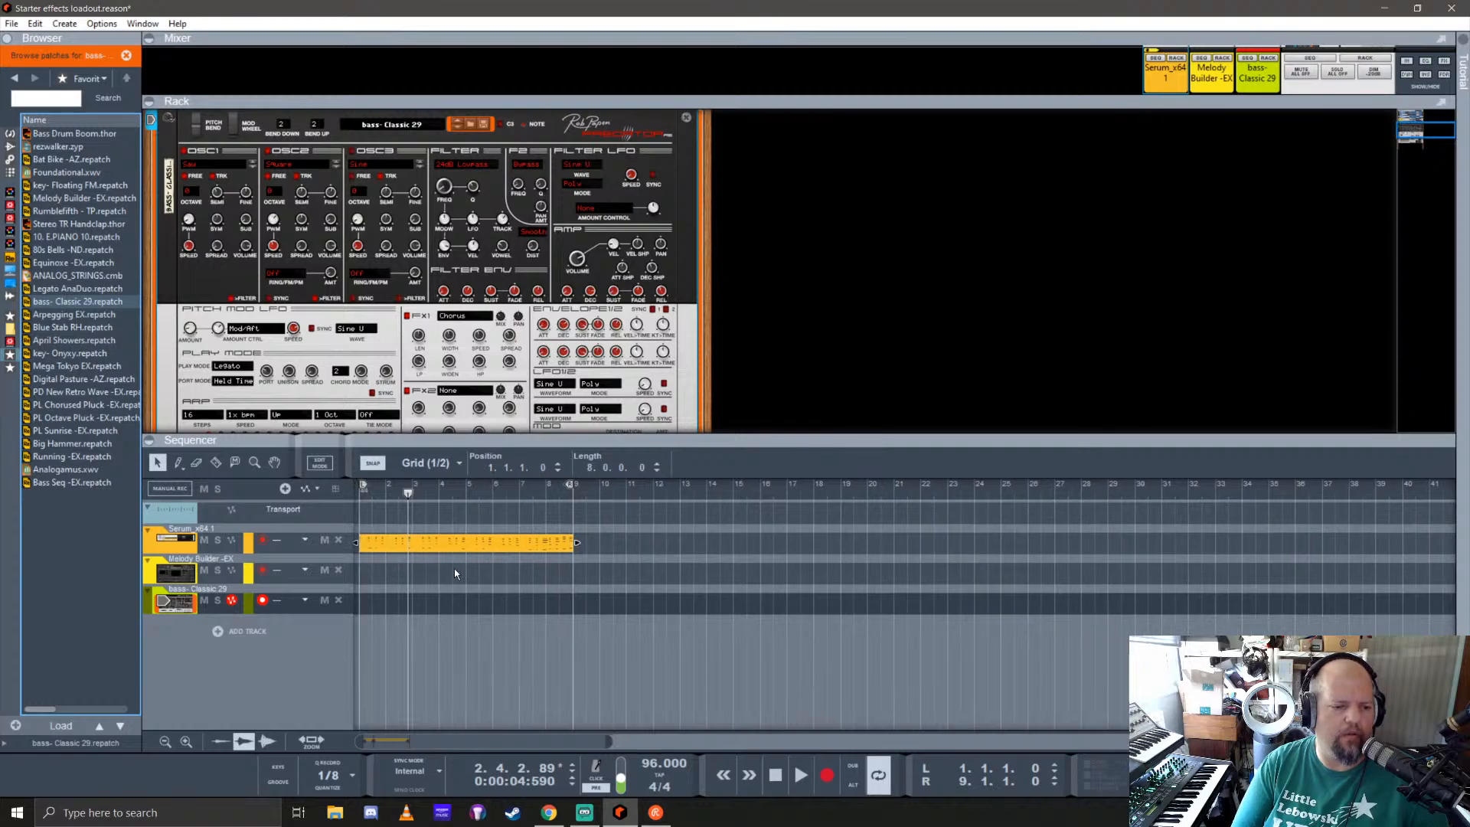
pyautogui.moveTo(410, 496); pyautogui.dragTo(328, 499)
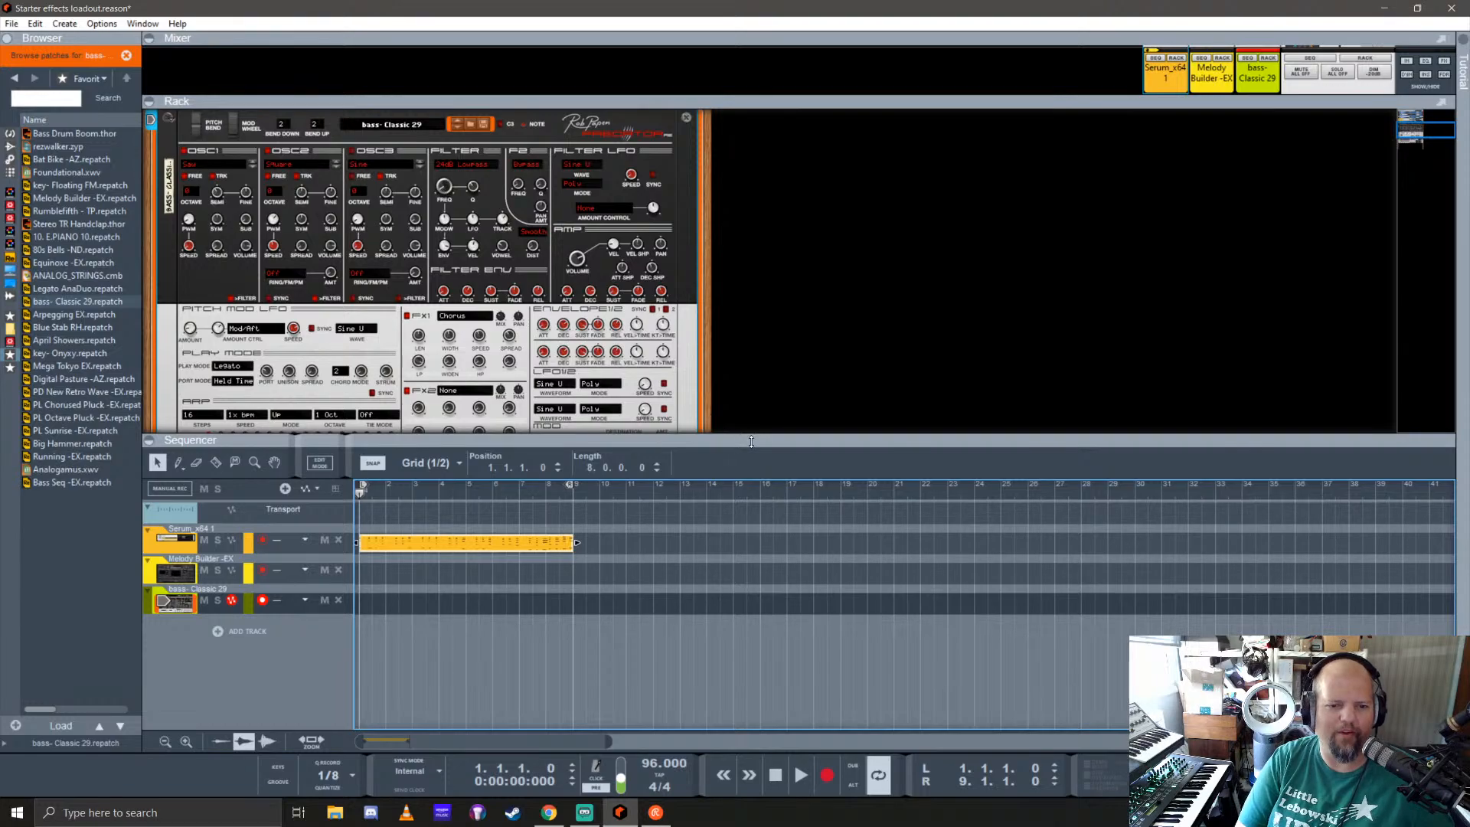
pyautogui.moveTo(751, 442); pyautogui.dragTo(751, 517)
pyautogui.click(175, 125)
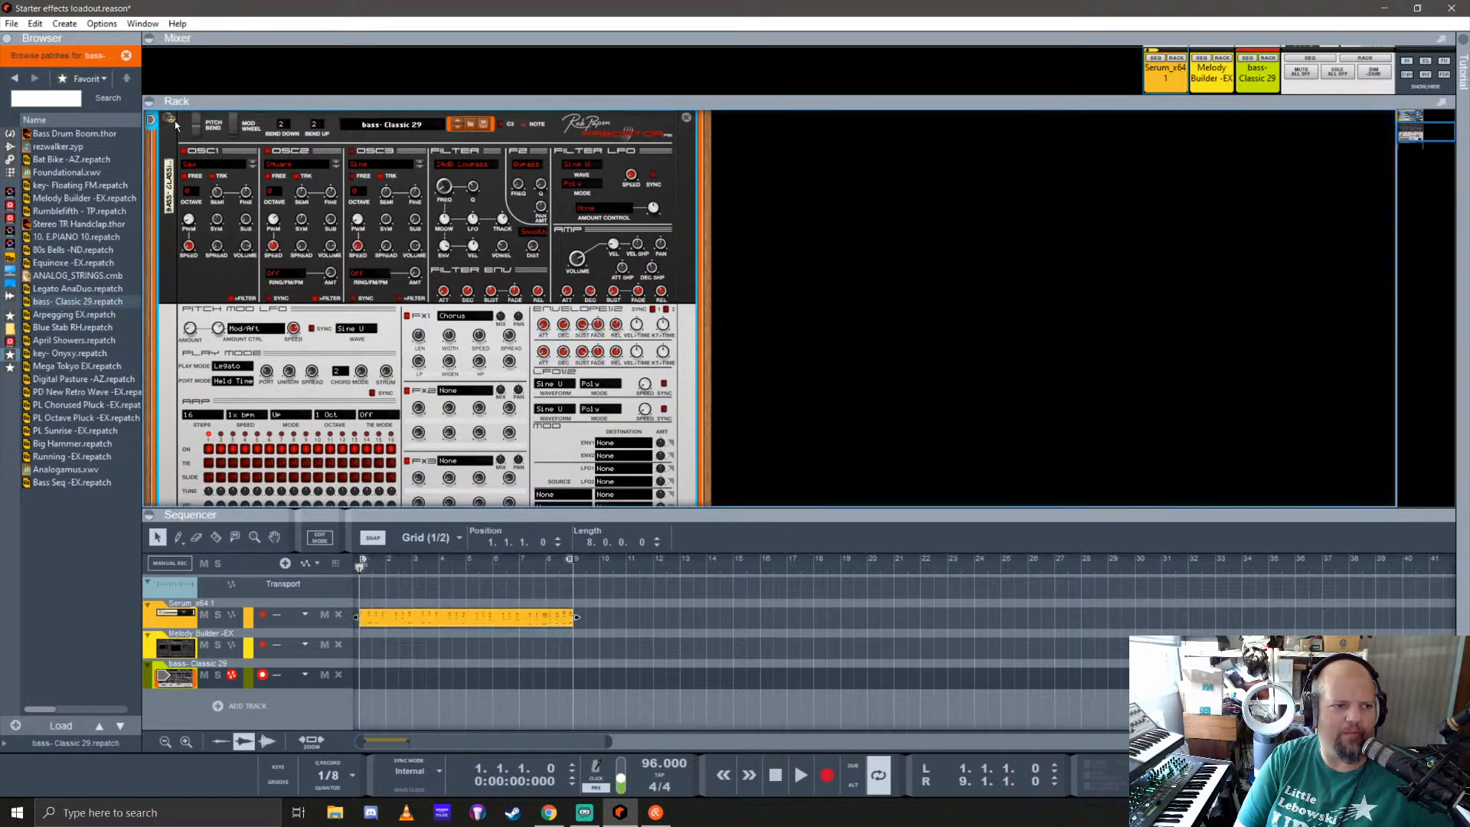
pyautogui.click(171, 118)
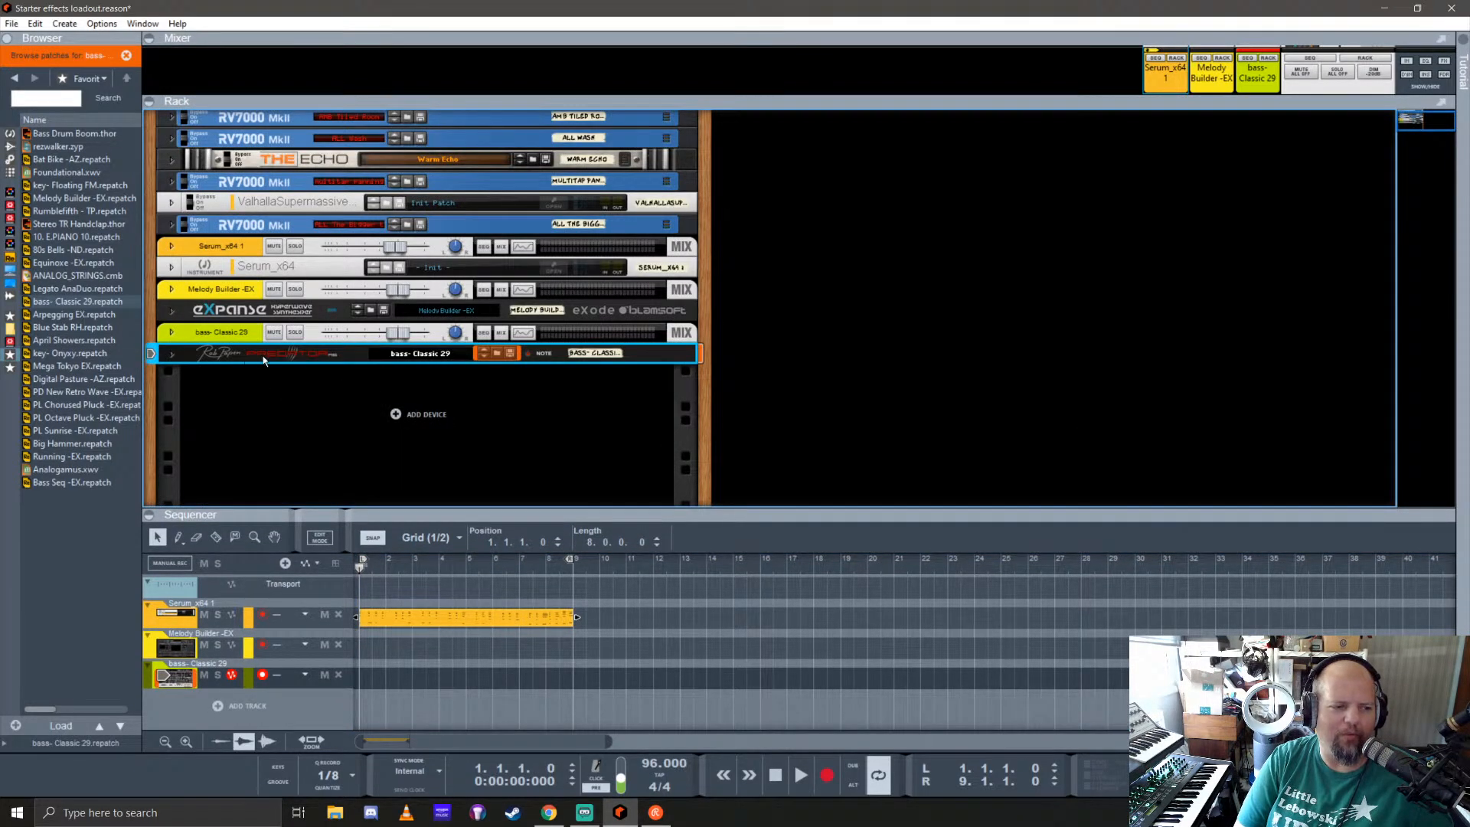
# Step: Add the favourite patch Bass Seq -EX as a new instrument below the bass- Classic 29 device and look over its controls
pyautogui.click(298, 441)
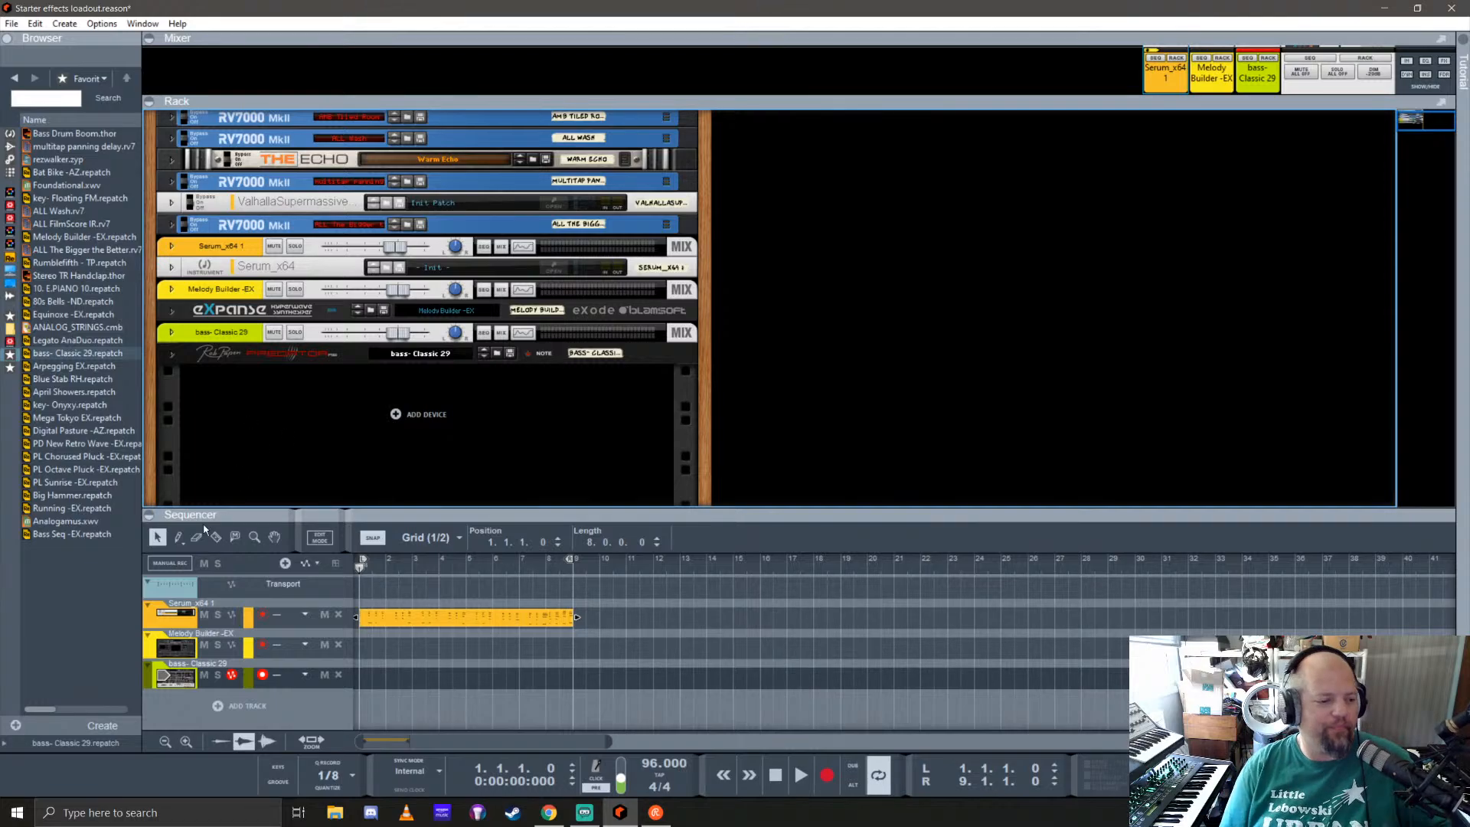
pyautogui.moveTo(72, 536); pyautogui.dragTo(314, 451)
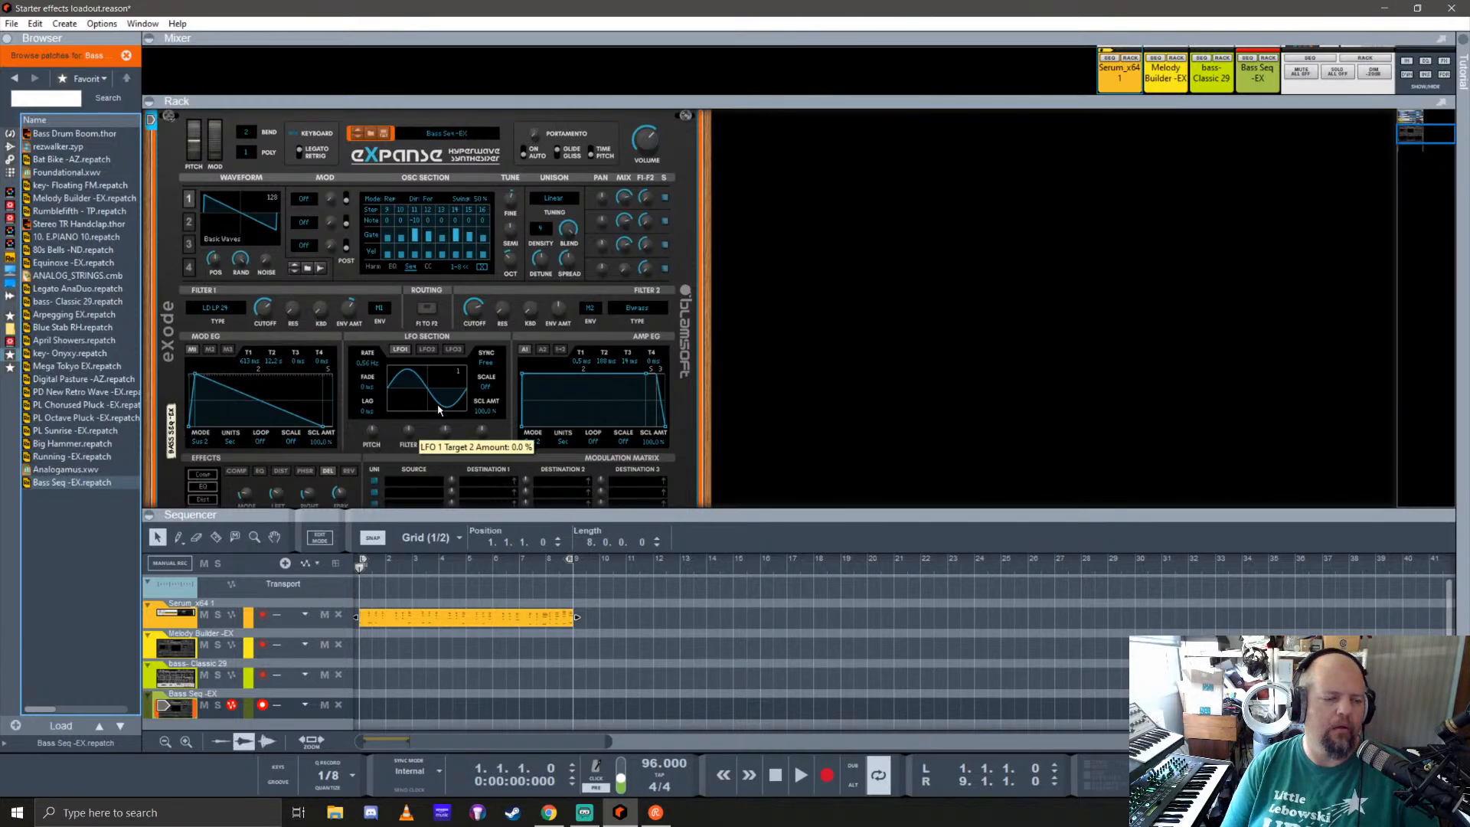
pyautogui.scroll(-3, 281, 324)
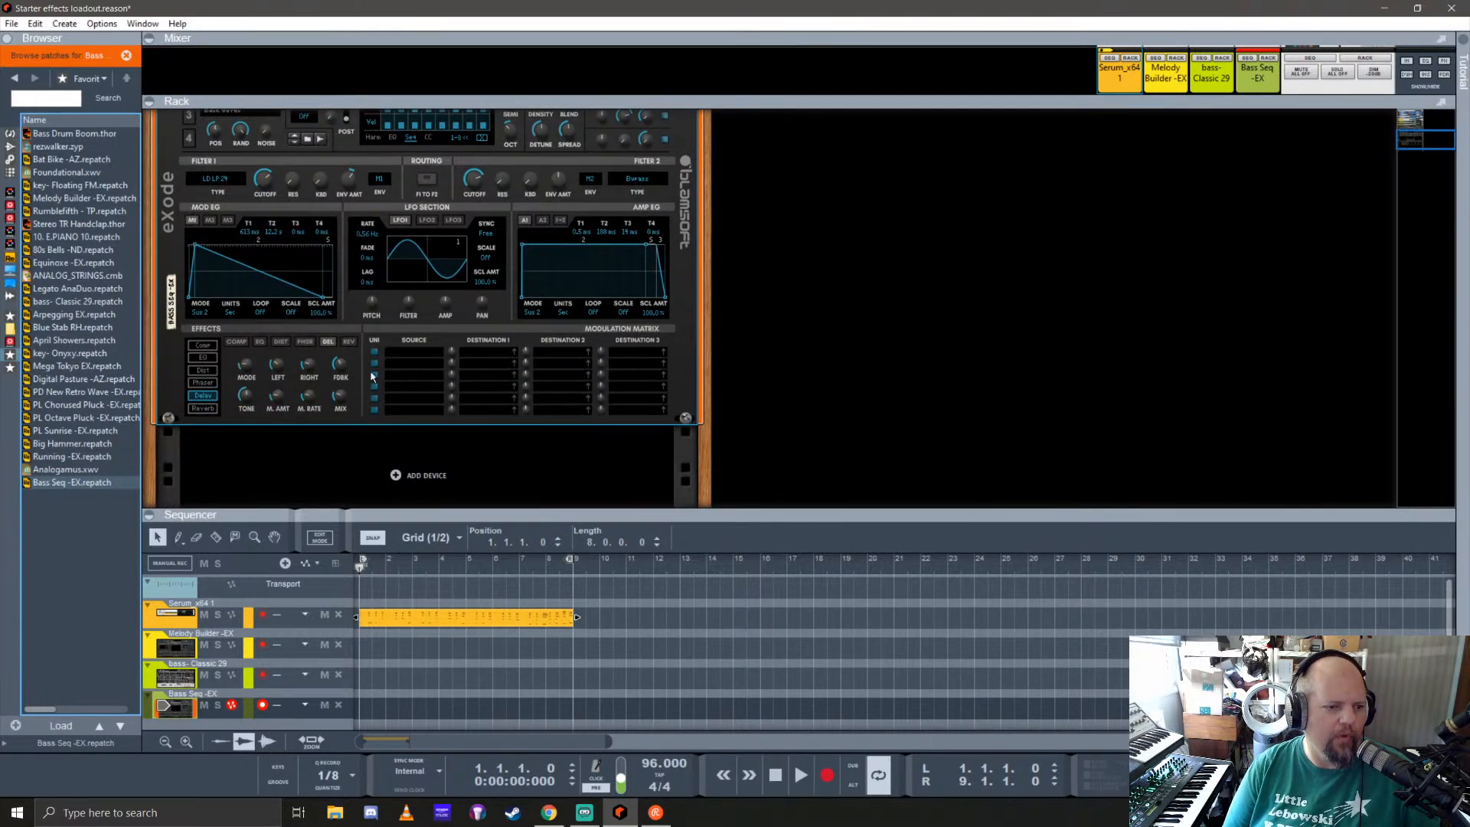
pyautogui.scroll(2, 372, 375)
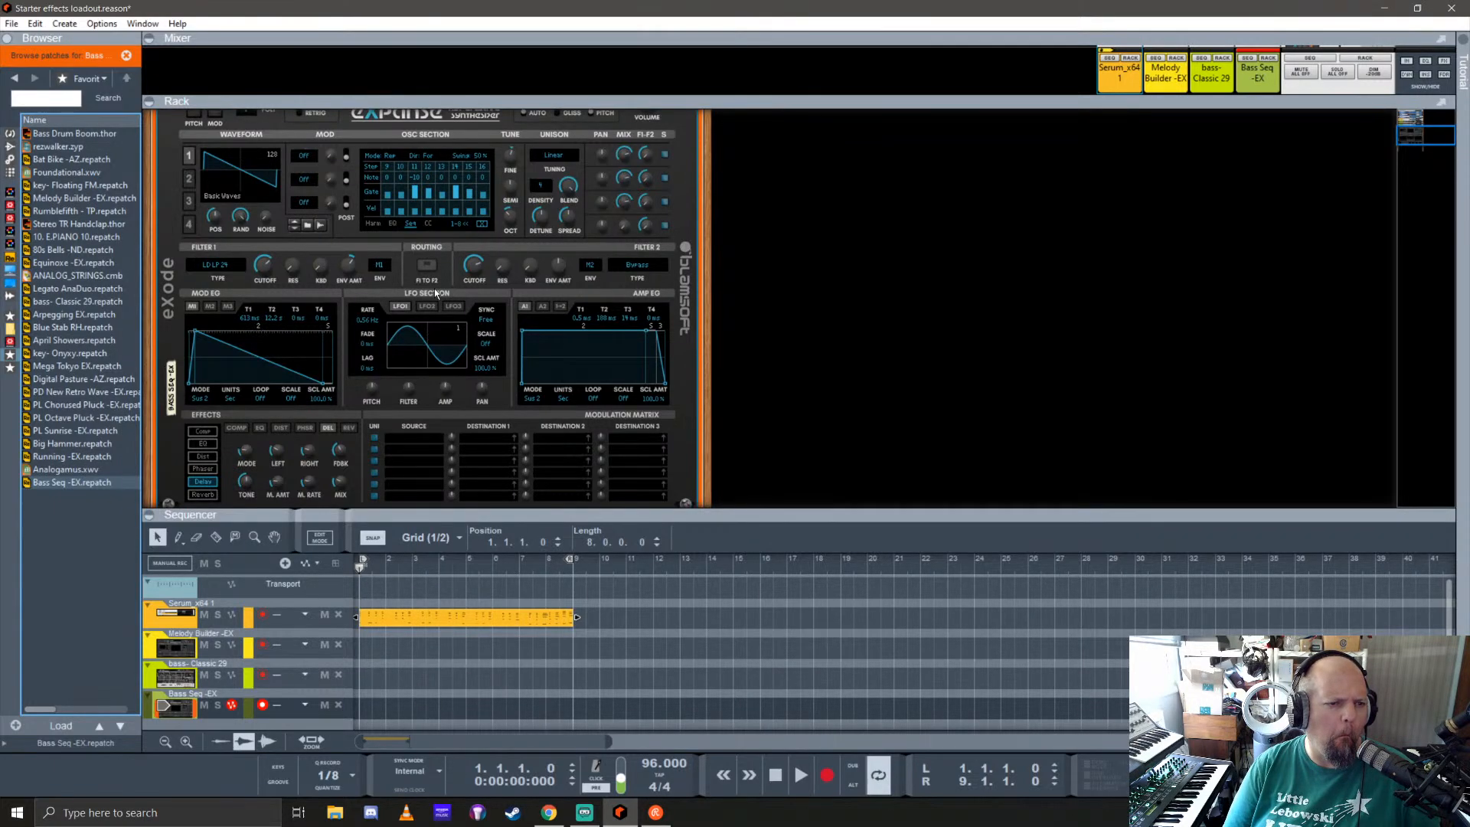
# Step: Display steps 1-8 of the Bass Seq -EX oscillator sequencer and set its rate to 1/16
pyautogui.click(483, 224)
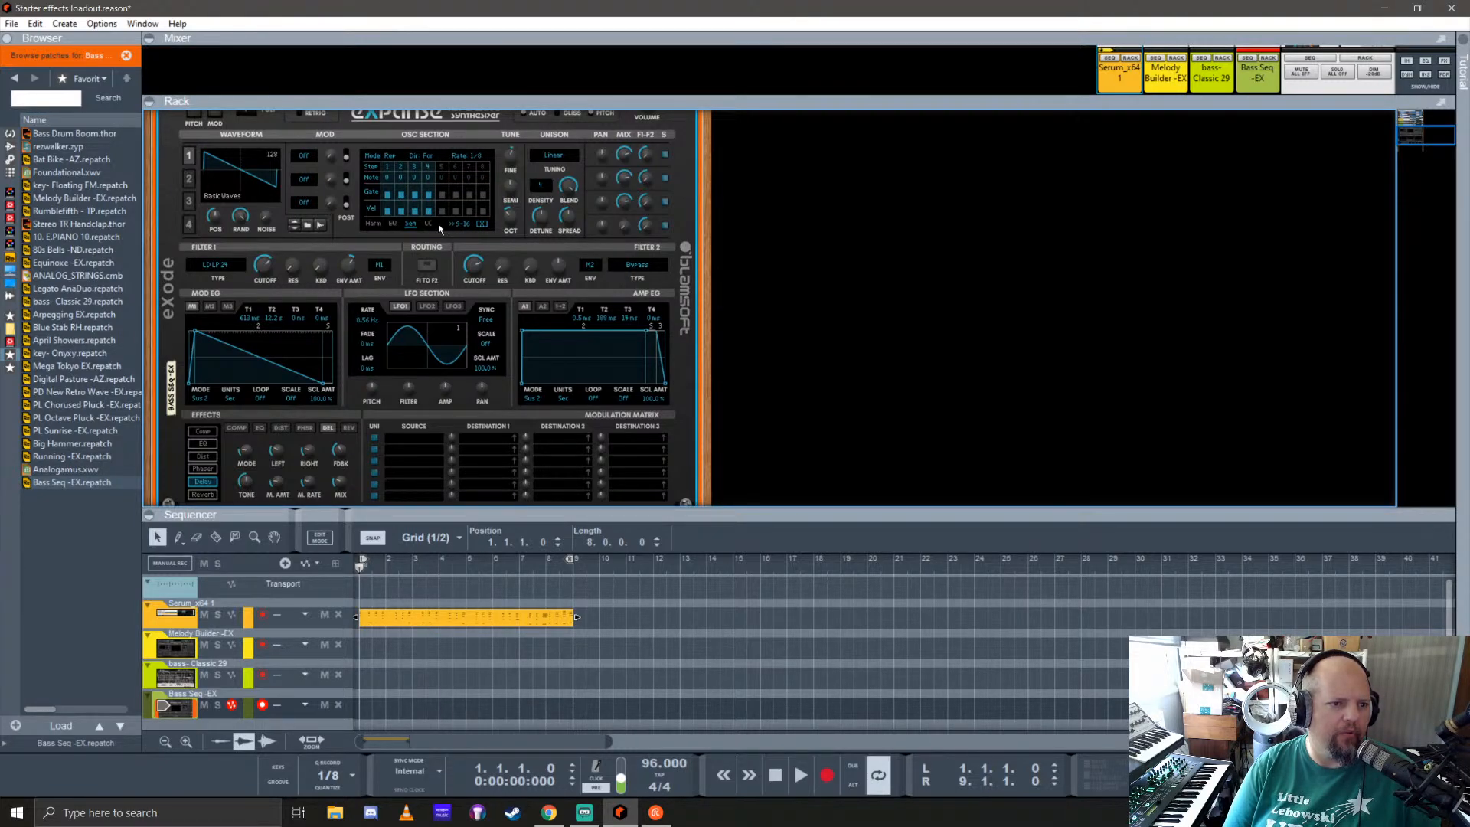
pyautogui.press('space')
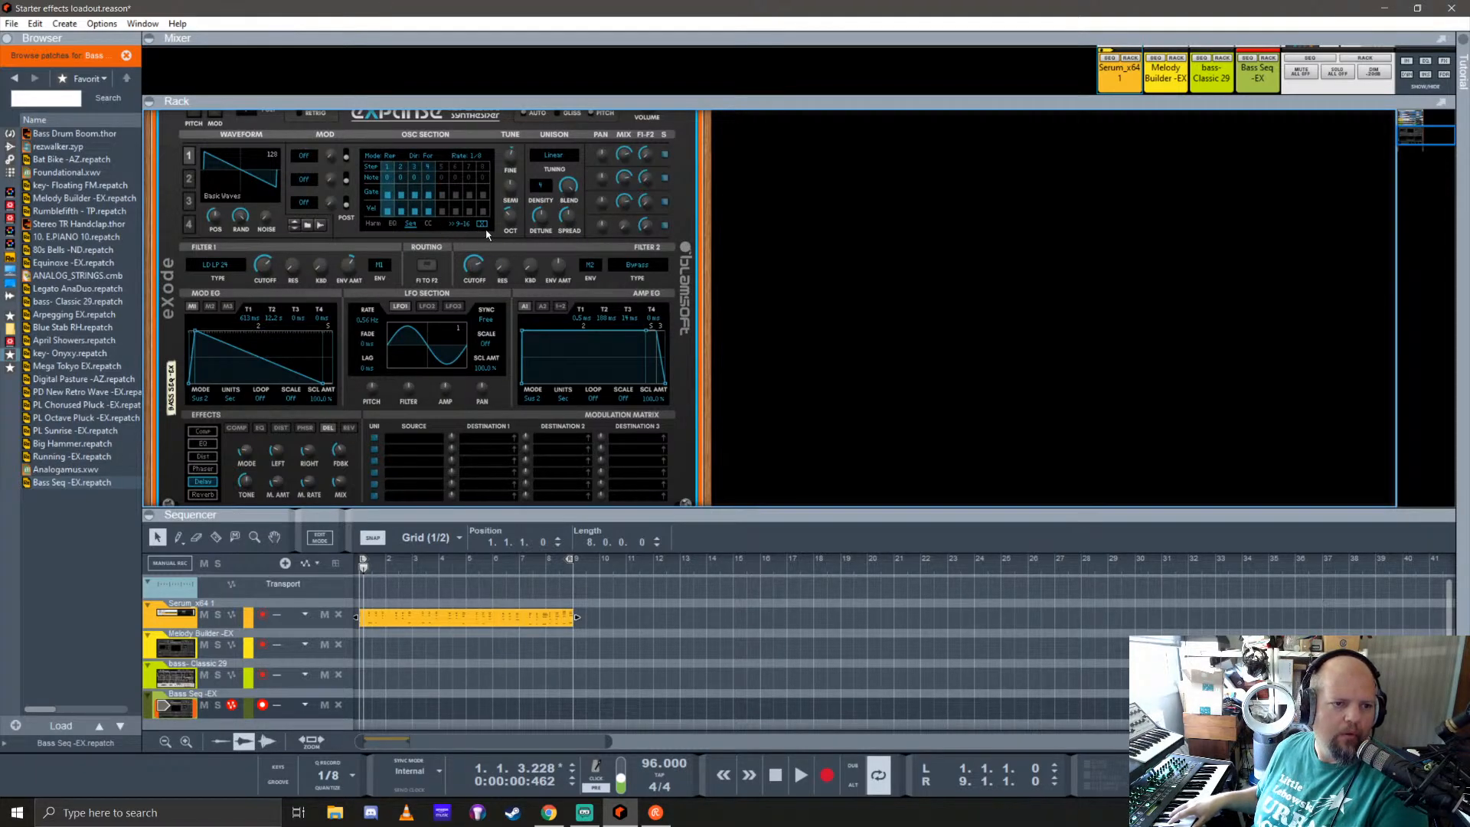
pyautogui.click(474, 156)
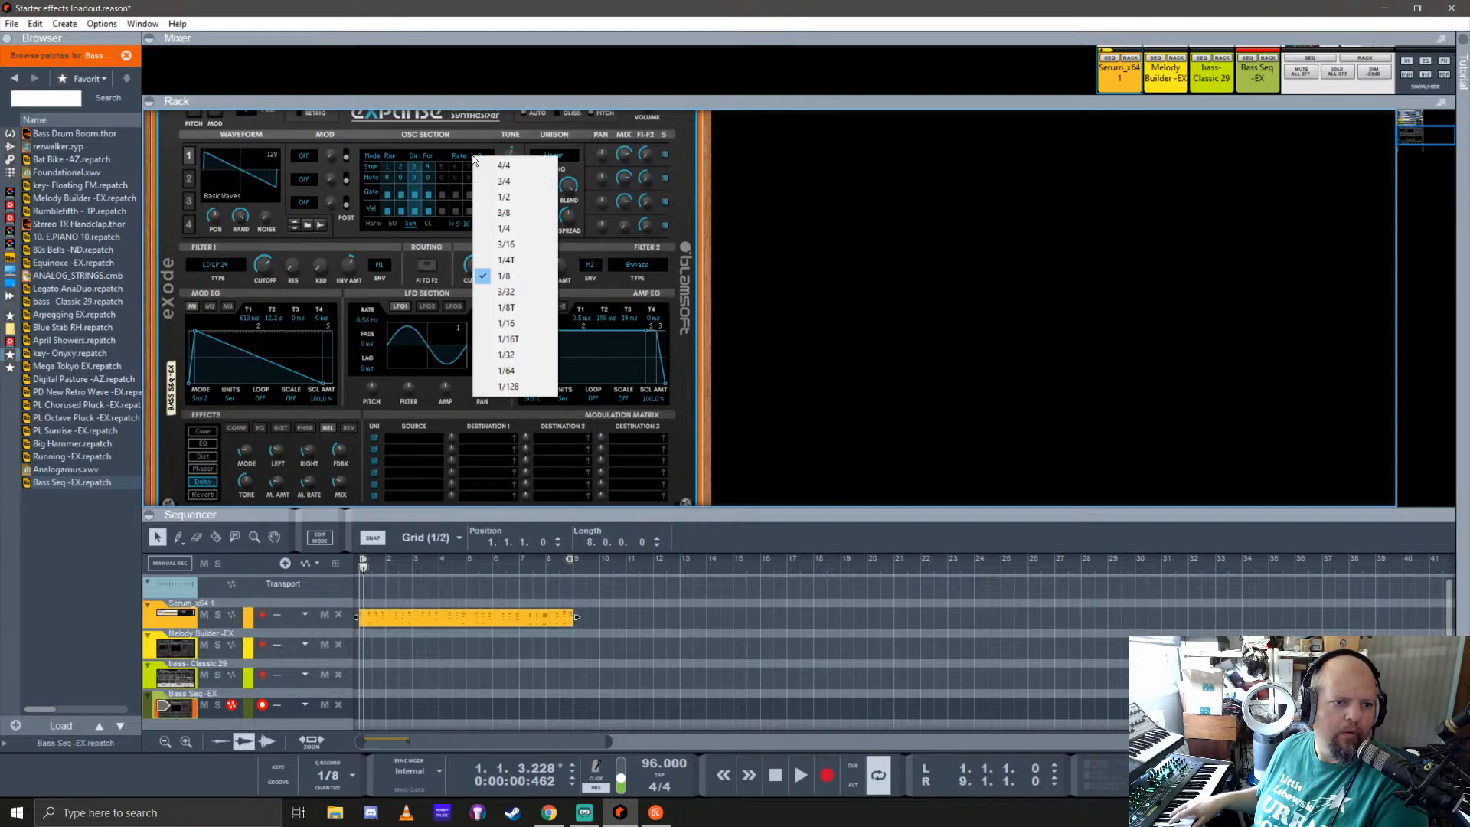
pyautogui.click(507, 323)
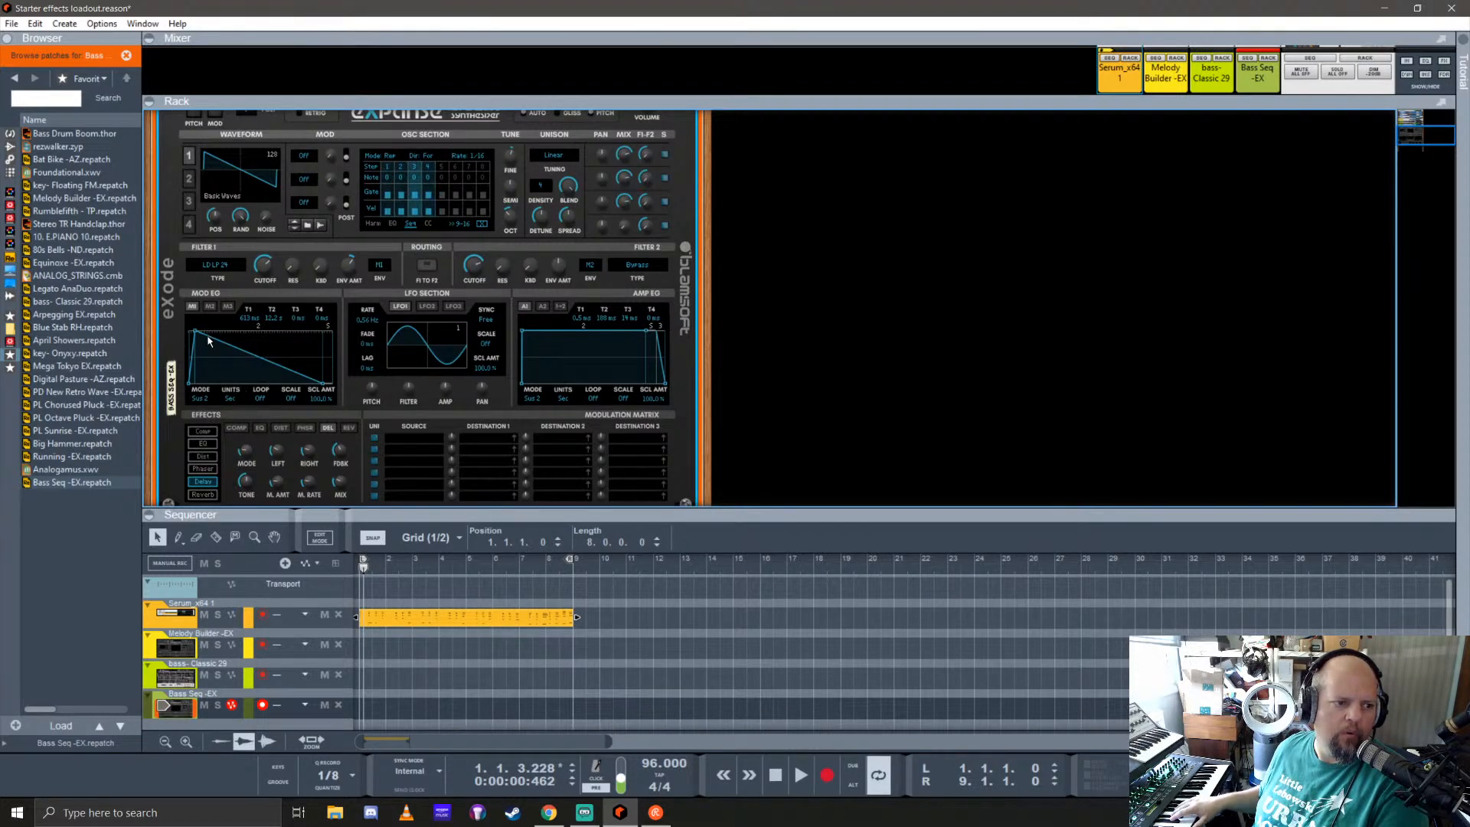
# Step: Reduce the Bass Seq -EX mod envelope's T1 and T2 times to 0 ms
pyautogui.moveTo(195, 331); pyautogui.dragTo(190, 332)
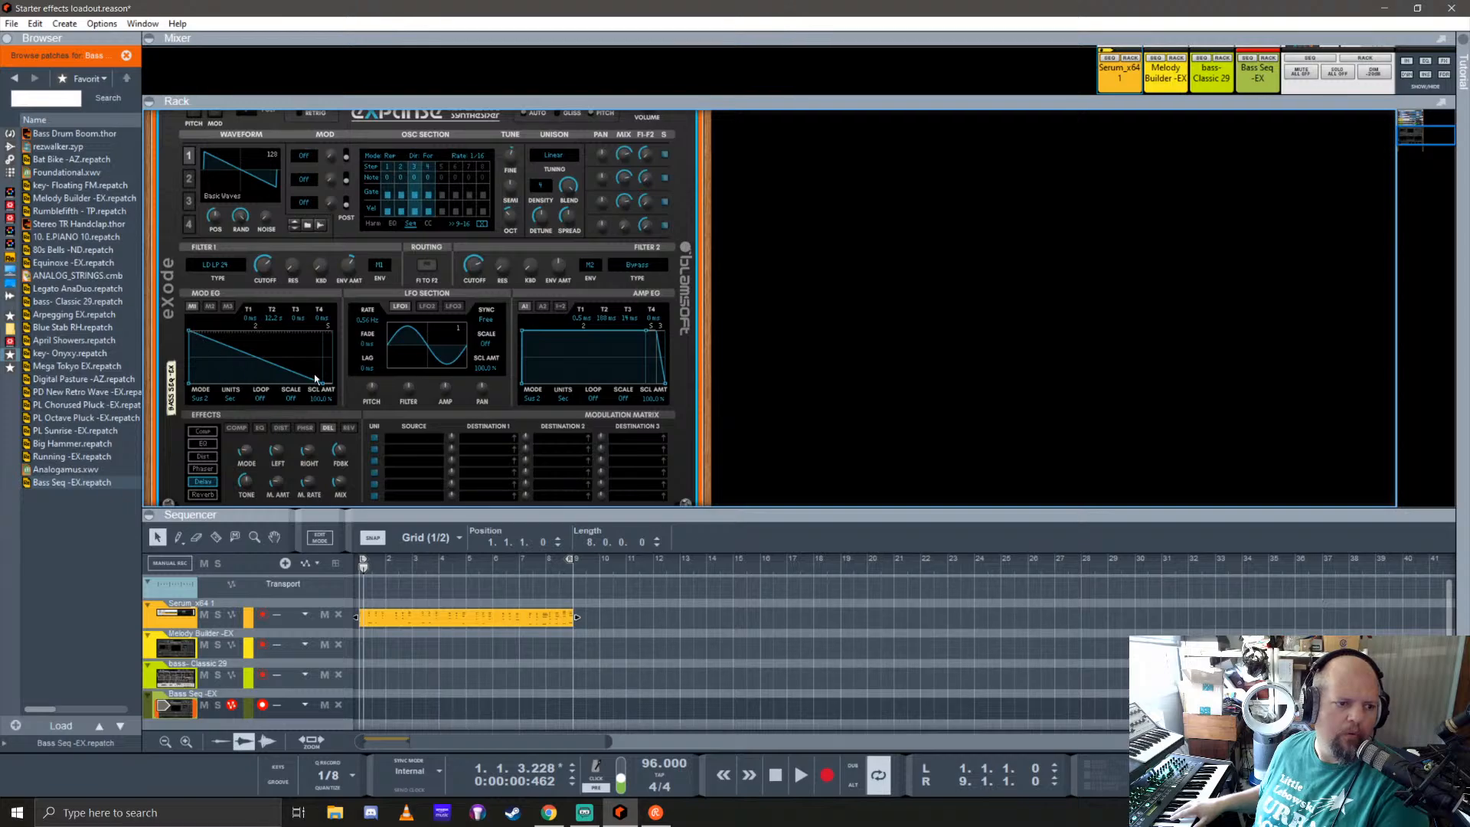
pyautogui.moveTo(322, 386); pyautogui.dragTo(312, 387)
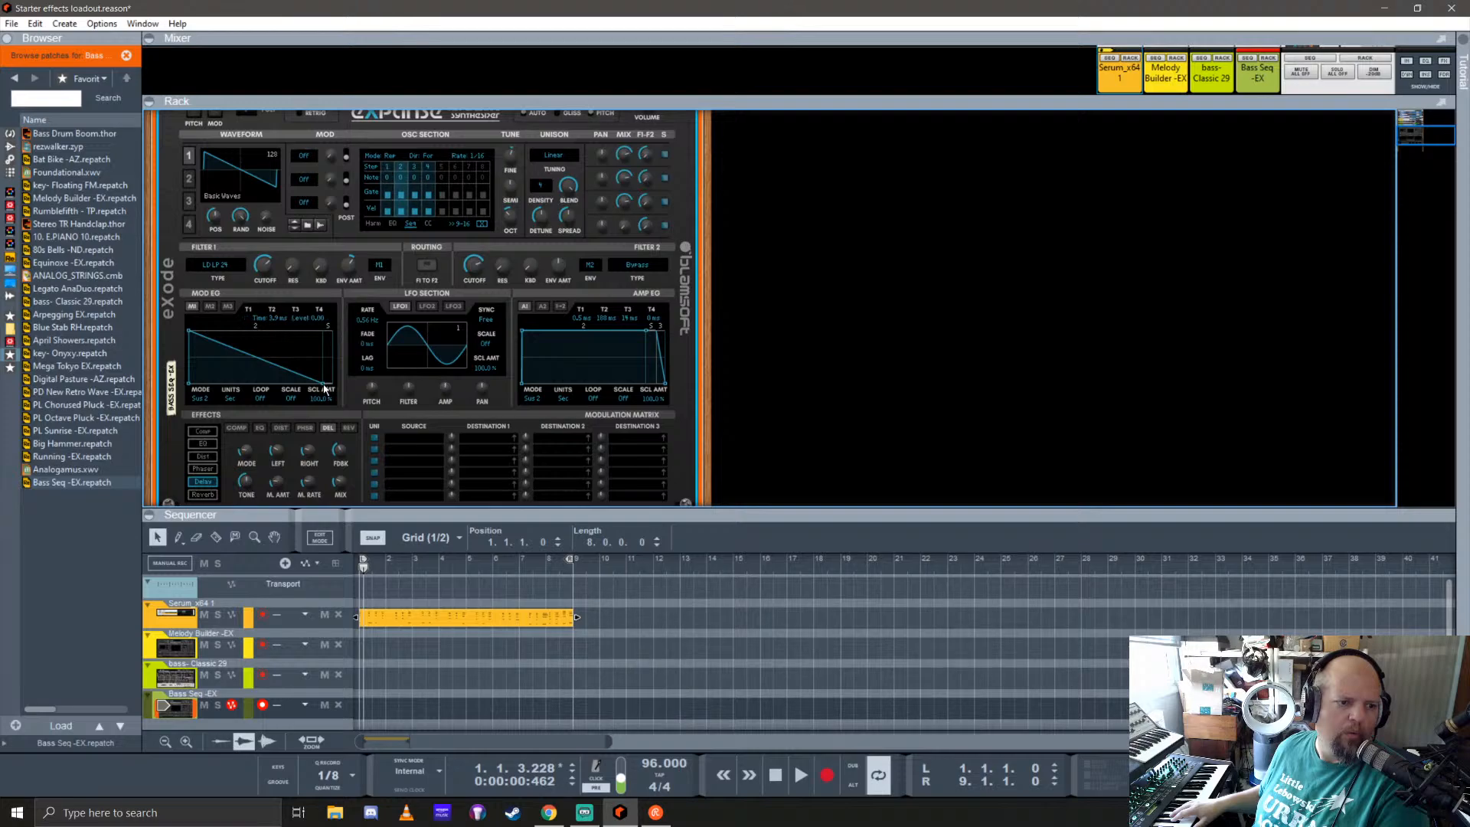
pyautogui.moveTo(324, 389); pyautogui.dragTo(281, 397)
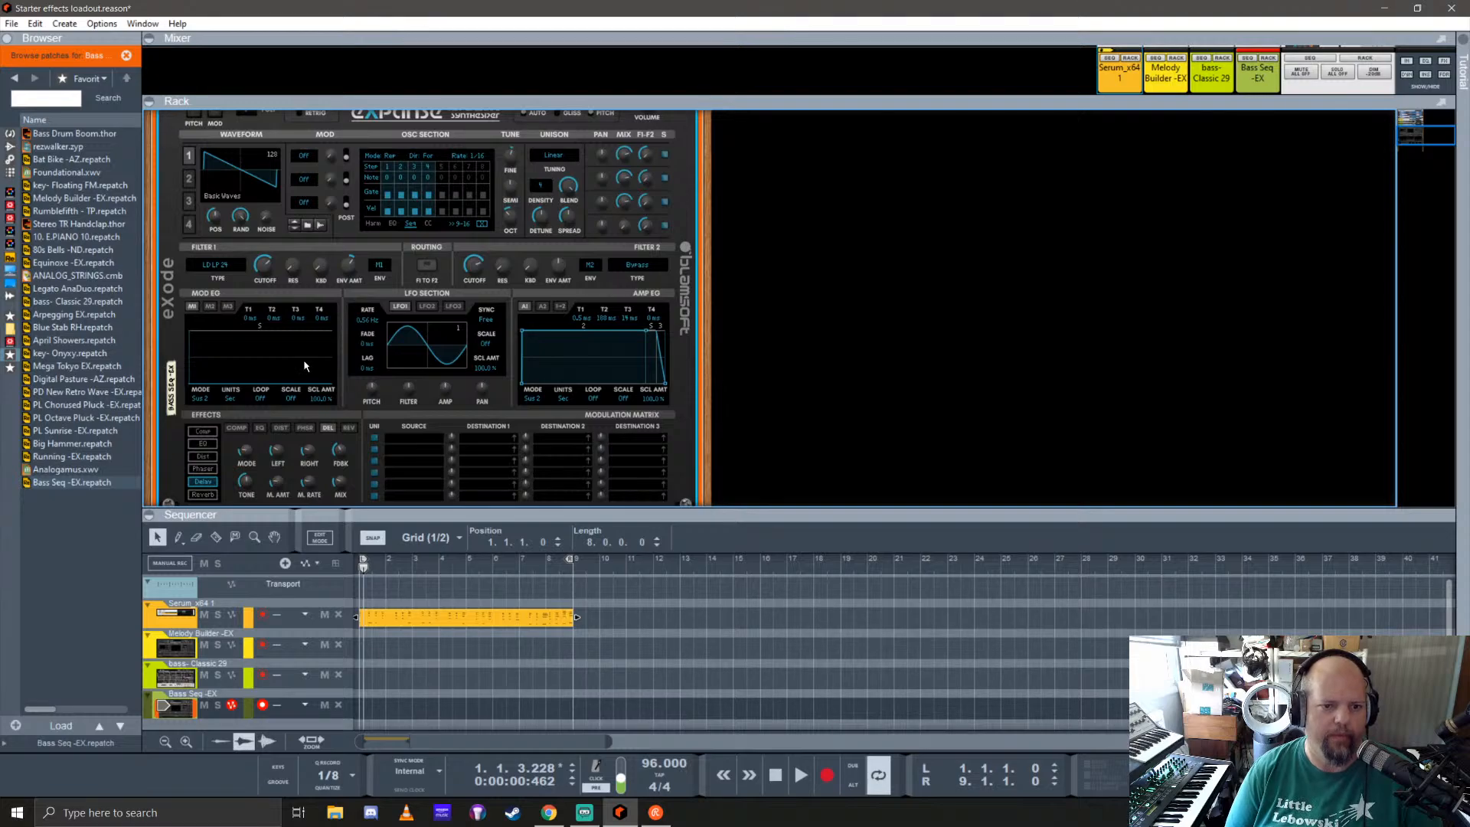
# Step: Set the amp envelope's mode to Shot and reshape it into an instant attack with a straight decay to zero
pyautogui.click(540, 401)
pyautogui.click(582, 502)
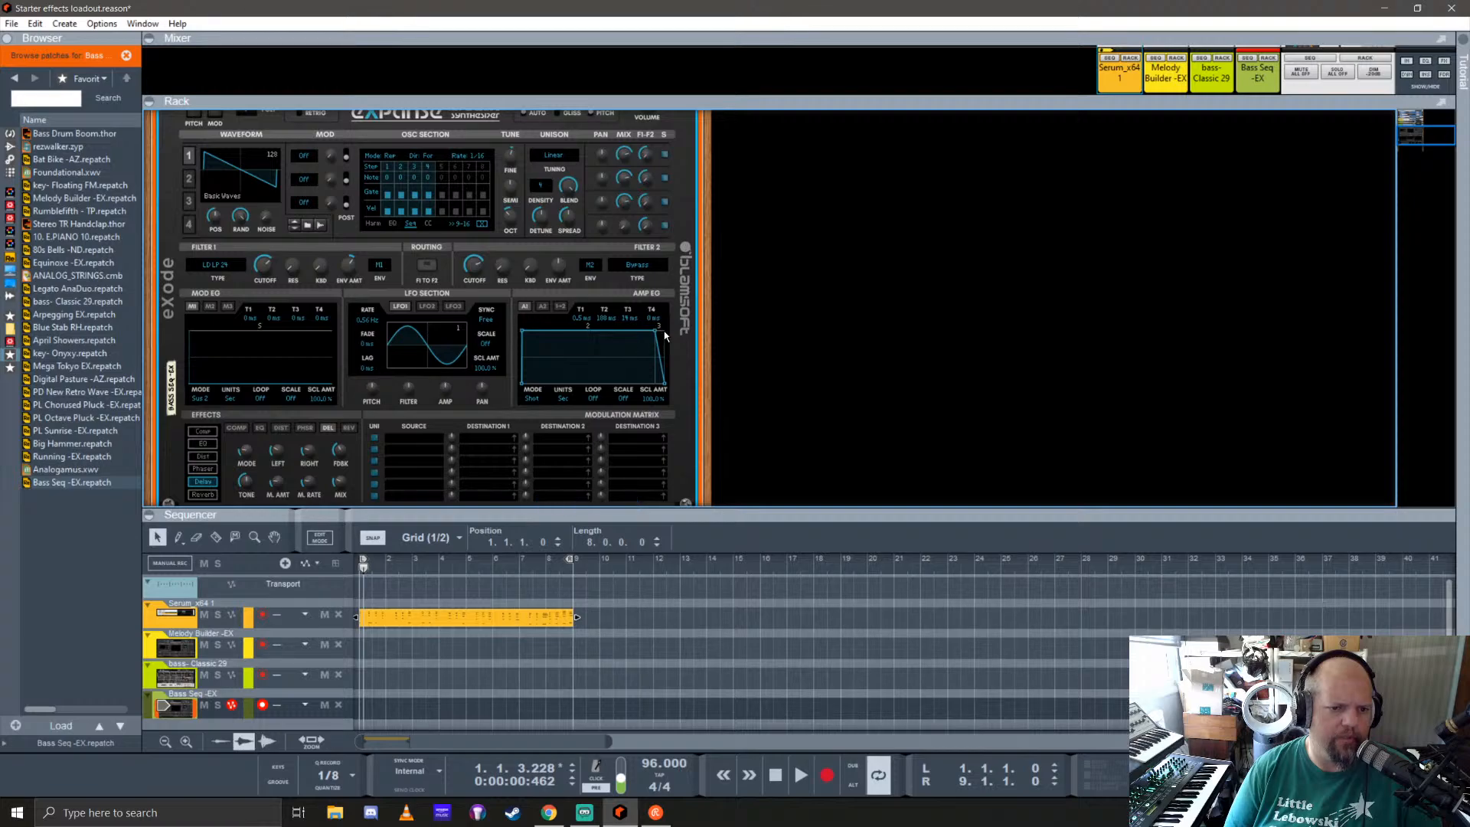
pyautogui.moveTo(657, 335); pyautogui.dragTo(516, 334)
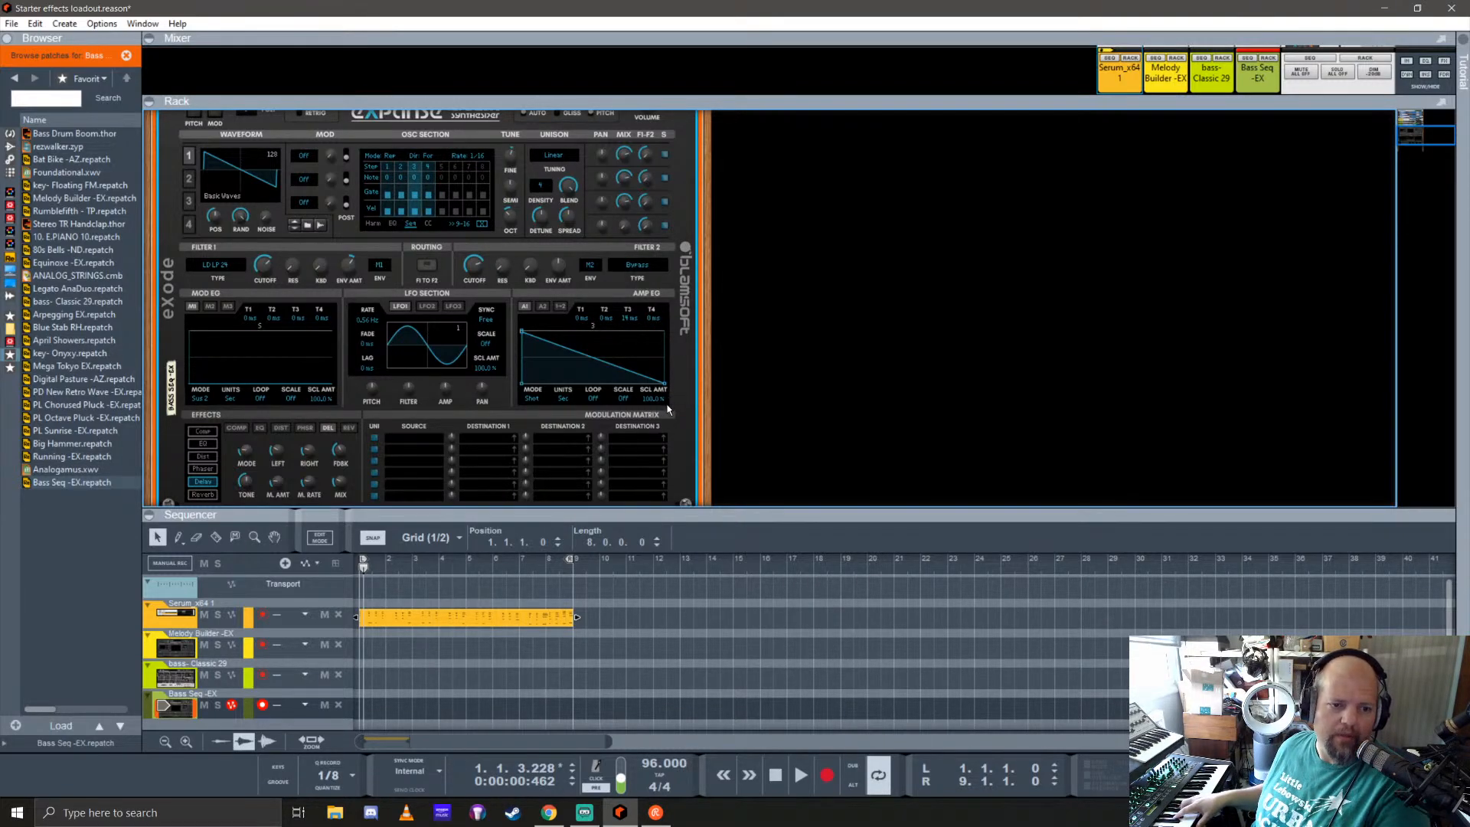
pyautogui.moveTo(664, 384)
pyautogui.mouseDown()
pyautogui.moveTo(685, 384)
pyautogui.moveTo(677, 398)
pyautogui.mouseUp()
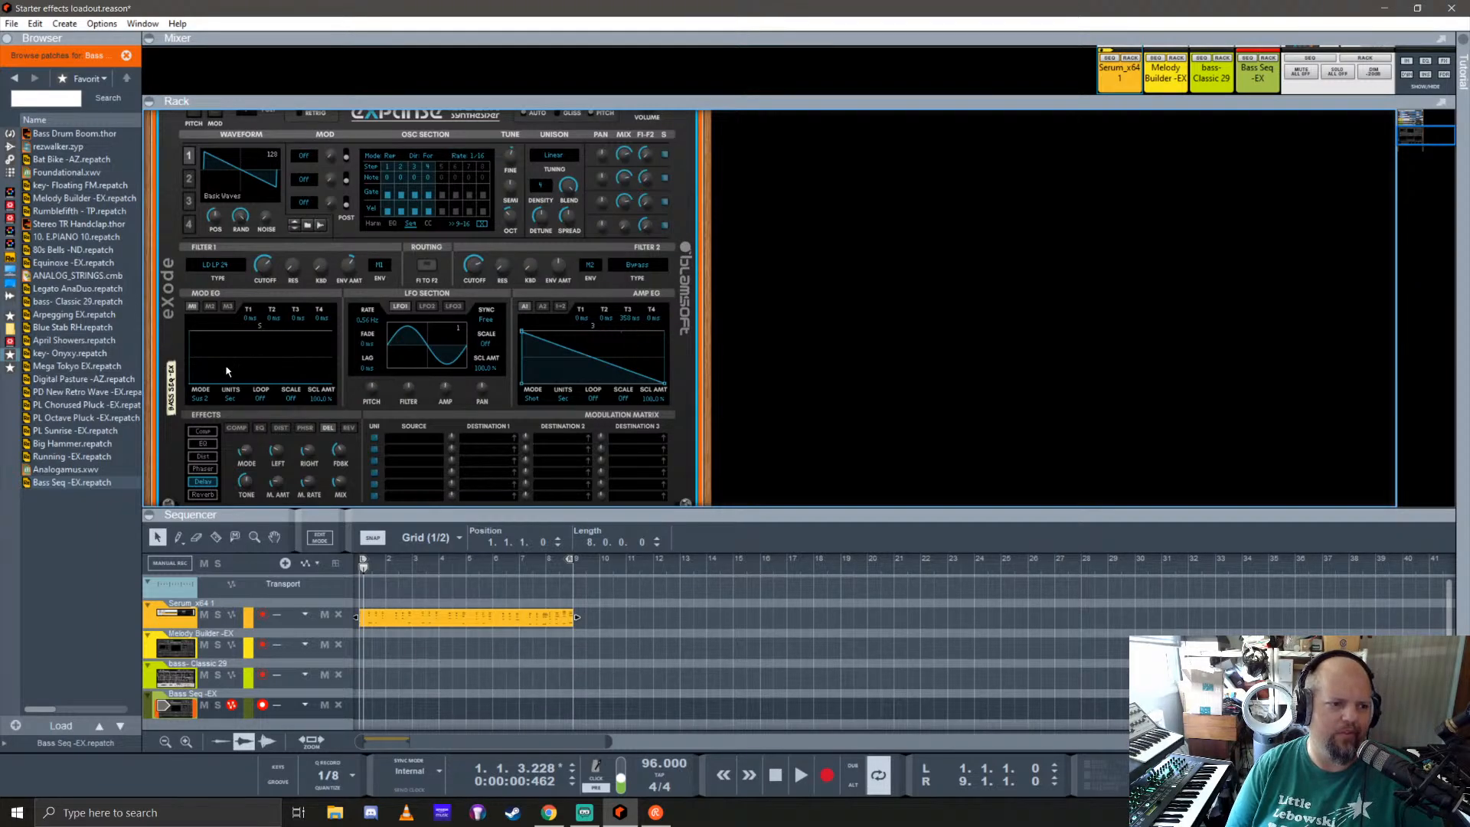
# Step: Set the mod envelope's mode to Shot
pyautogui.click(203, 399)
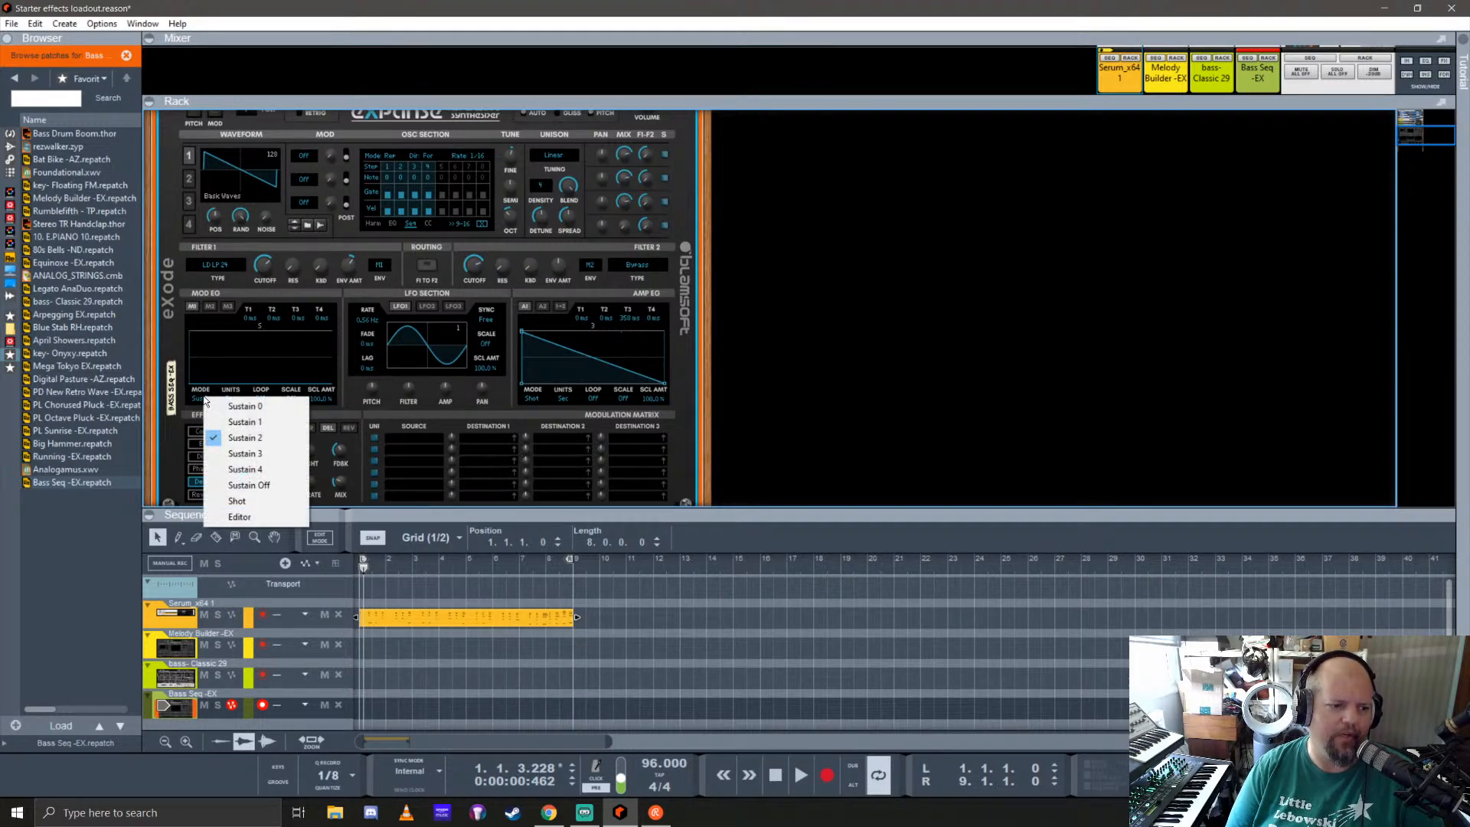
pyautogui.click(241, 499)
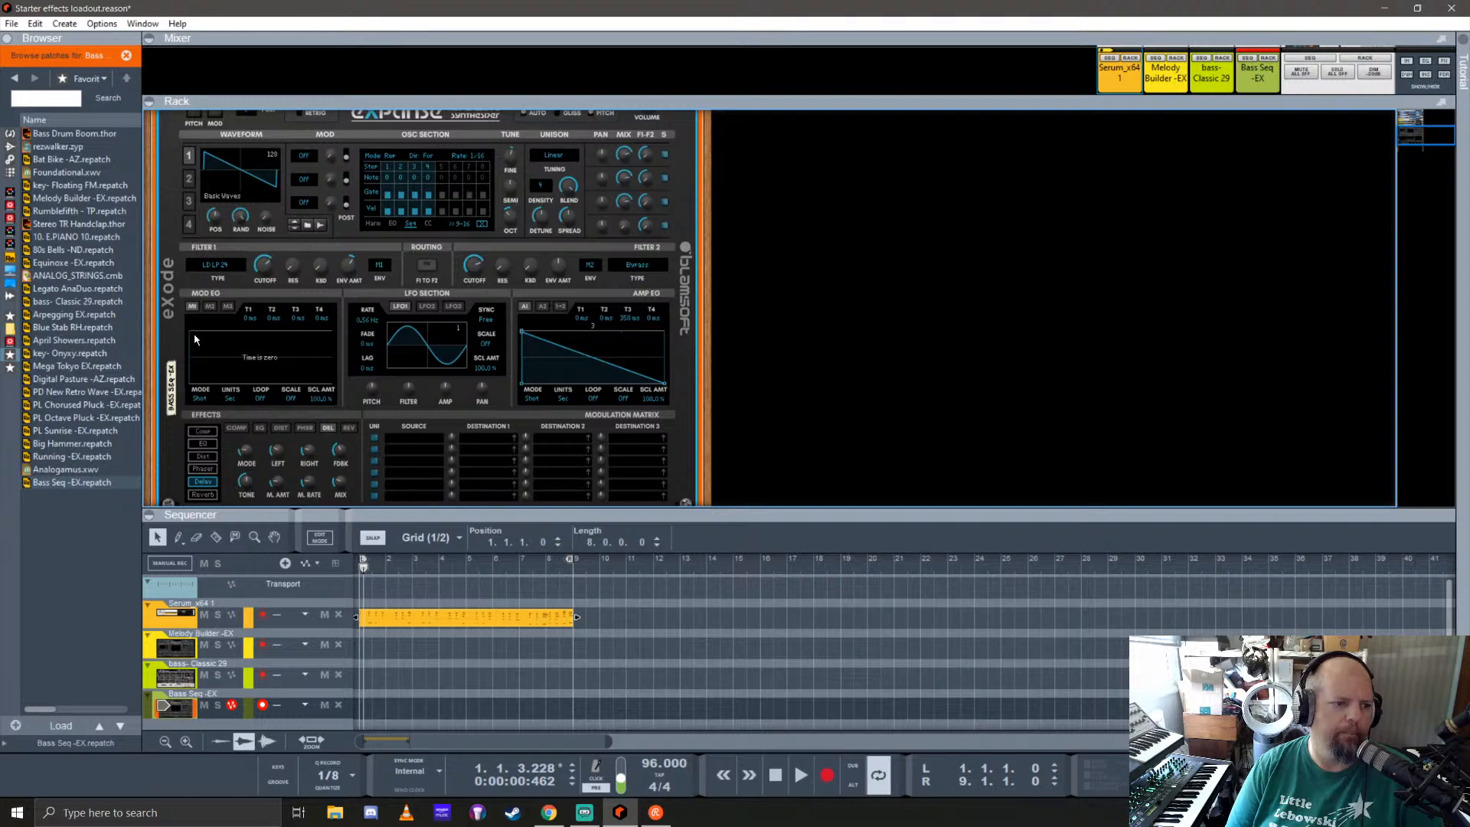
# Step: Reshape the Bass Seq -EX mod envelope into an instant attack with a straight decay to zero, and reduce the Filter 1 cutoff
pyautogui.moveTo(191, 338); pyautogui.dragTo(297, 386)
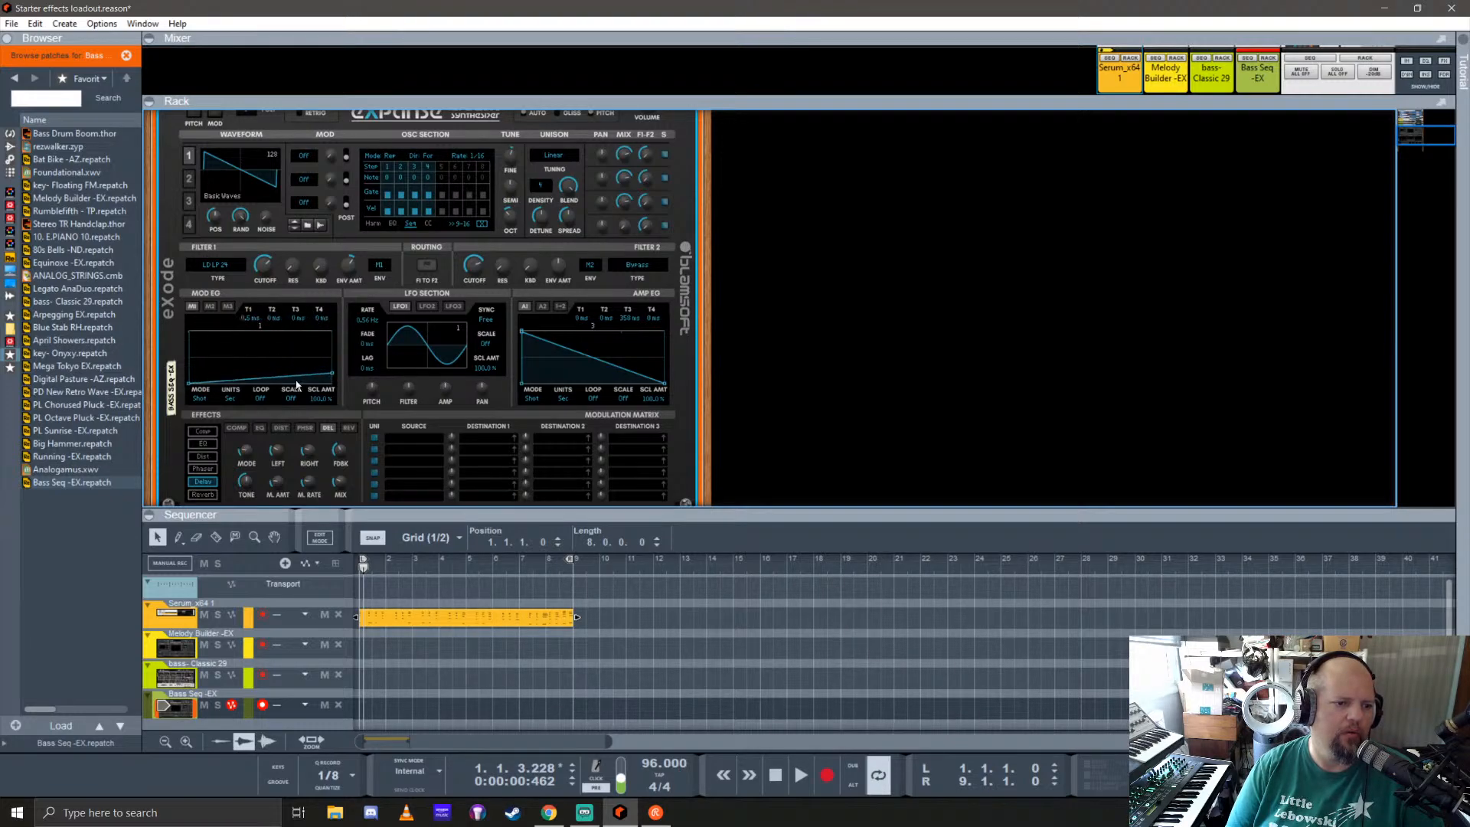
pyautogui.moveTo(190, 384); pyautogui.dragTo(193, 331)
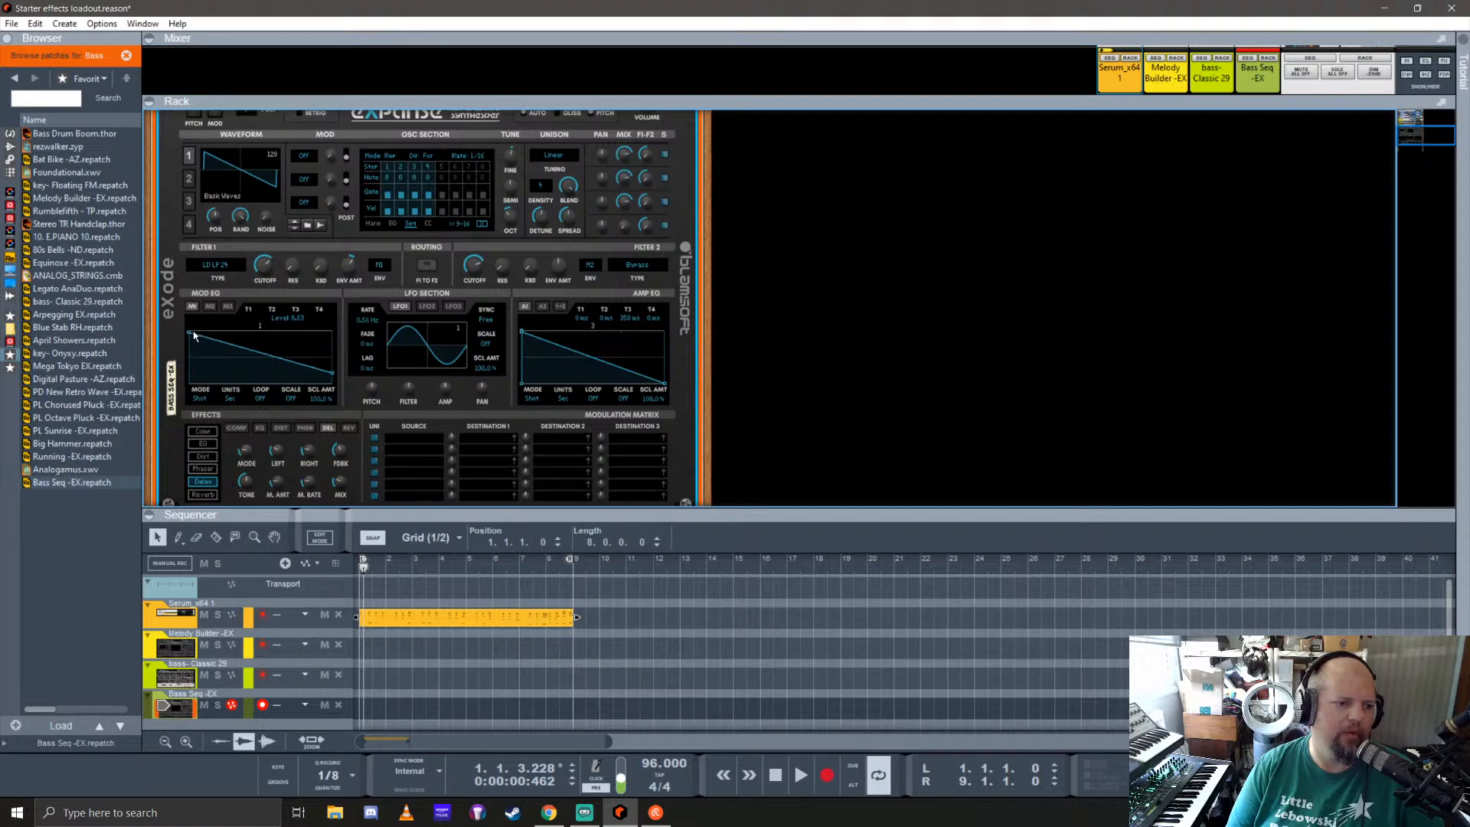
pyautogui.moveTo(335, 378); pyautogui.dragTo(334, 388)
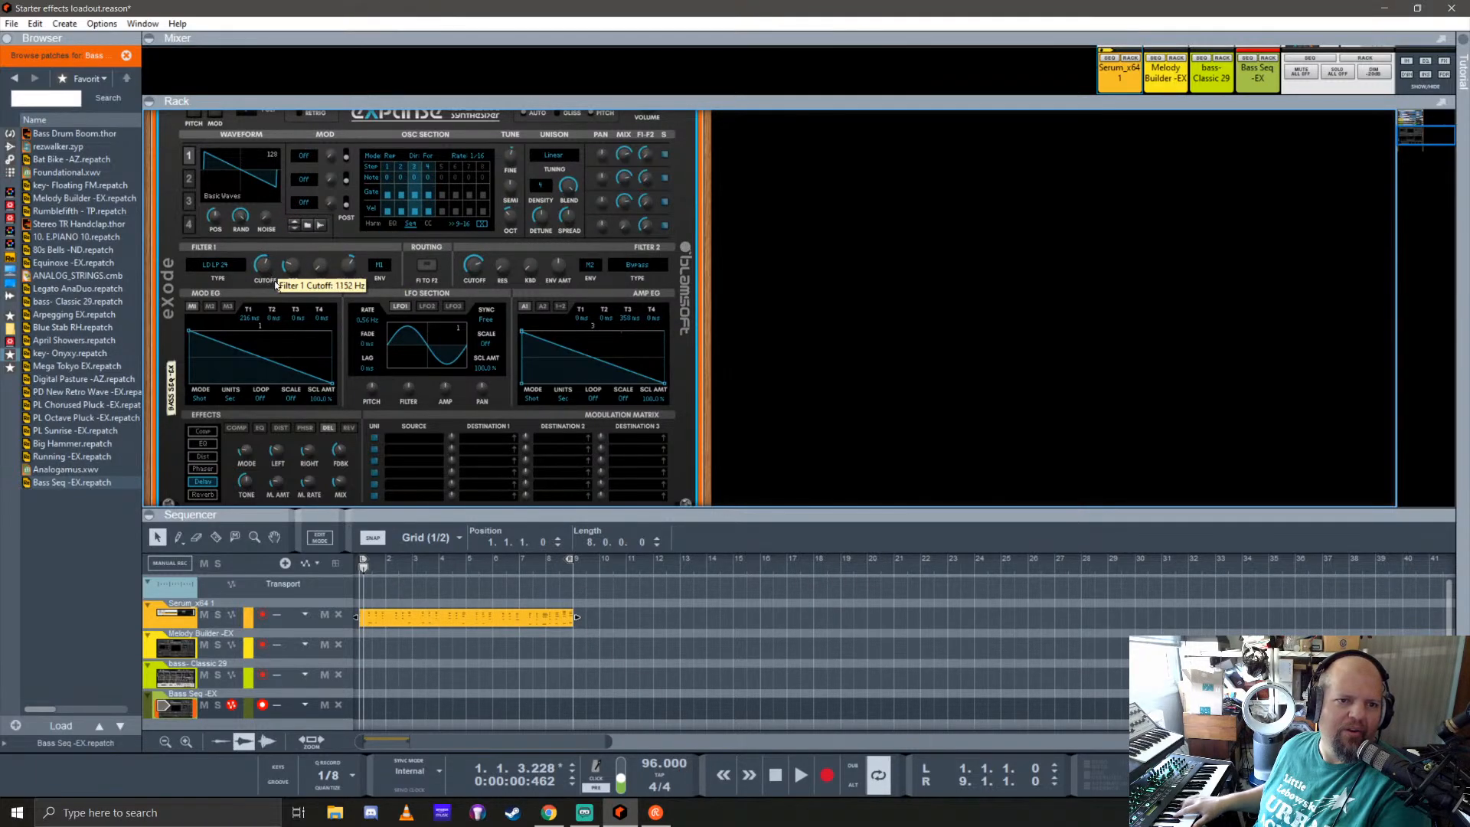
pyautogui.moveTo(267, 270); pyautogui.dragTo(293, 320)
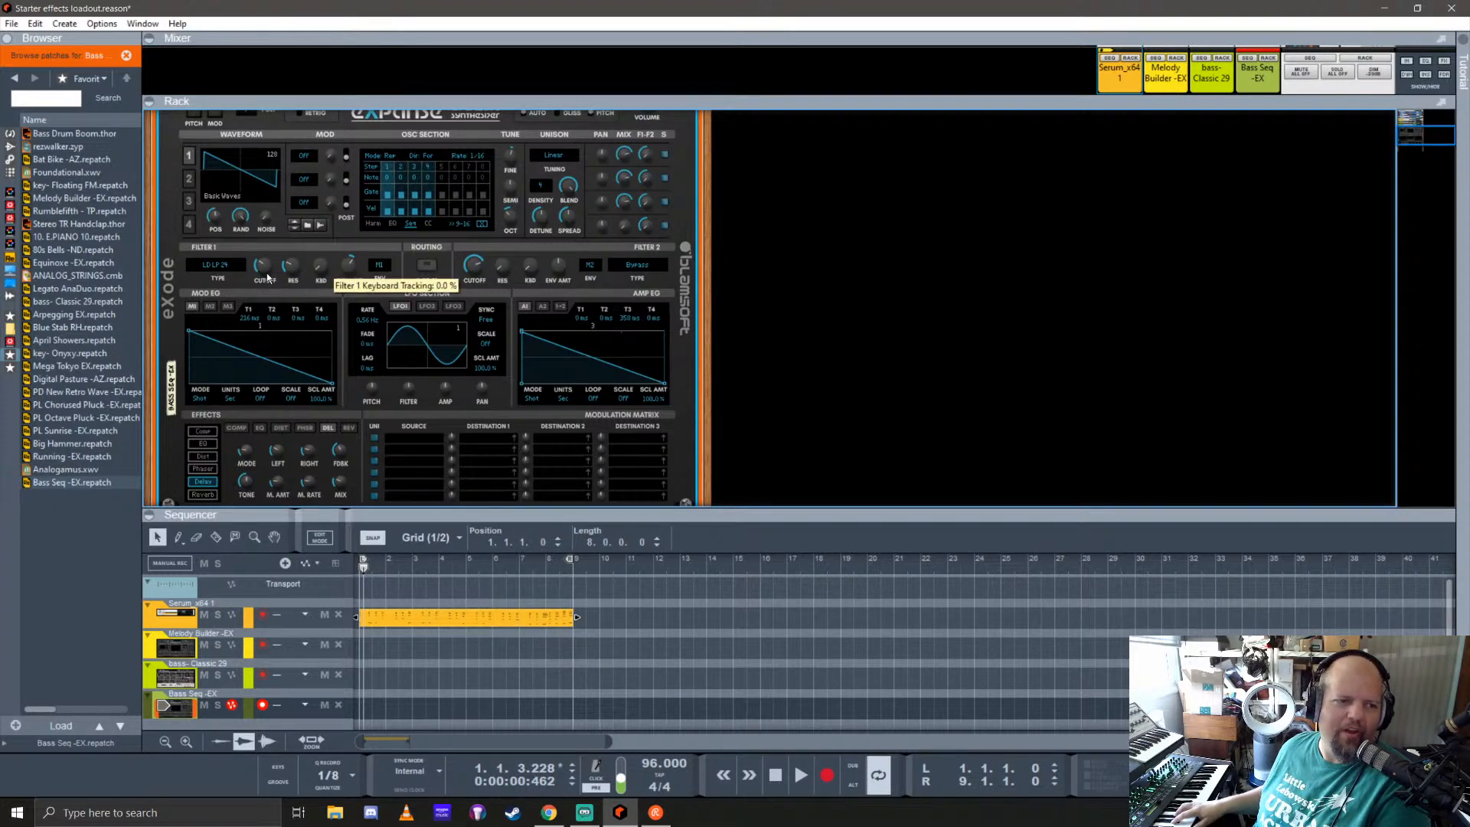
pyautogui.moveTo(274, 261); pyautogui.dragTo(290, 231)
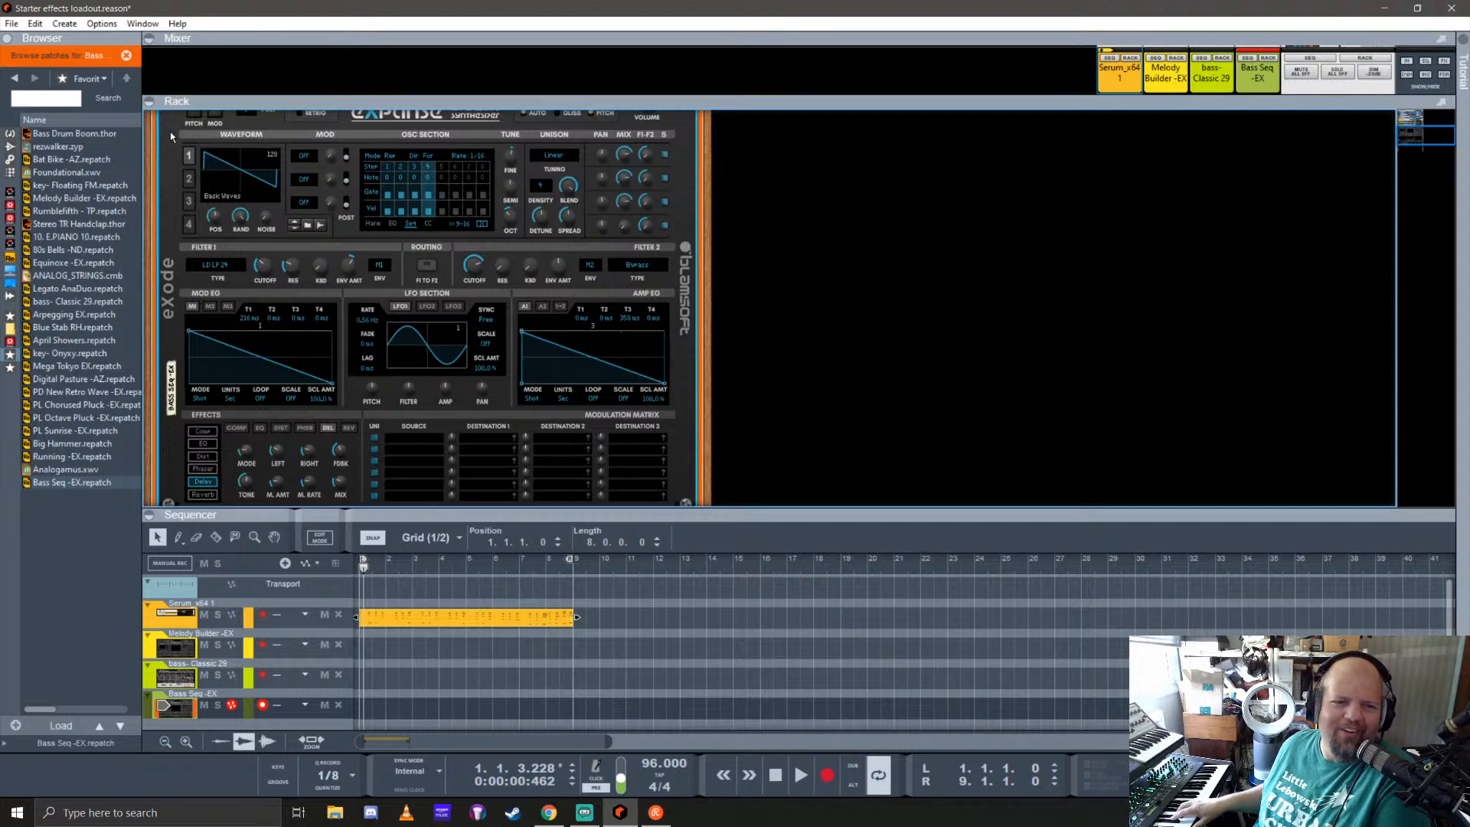
pyautogui.scroll(1, 173, 134)
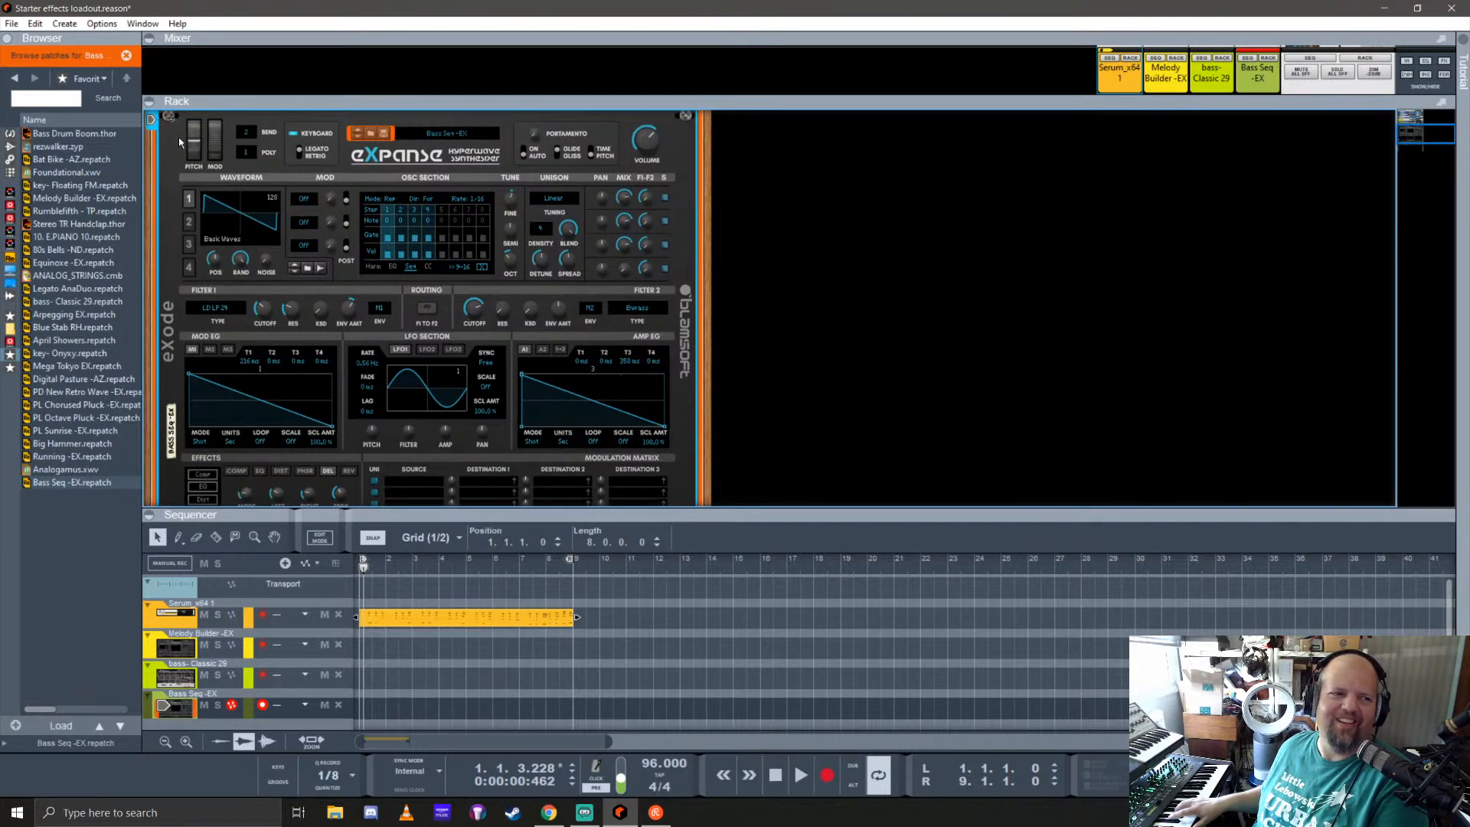
pyautogui.click(170, 118)
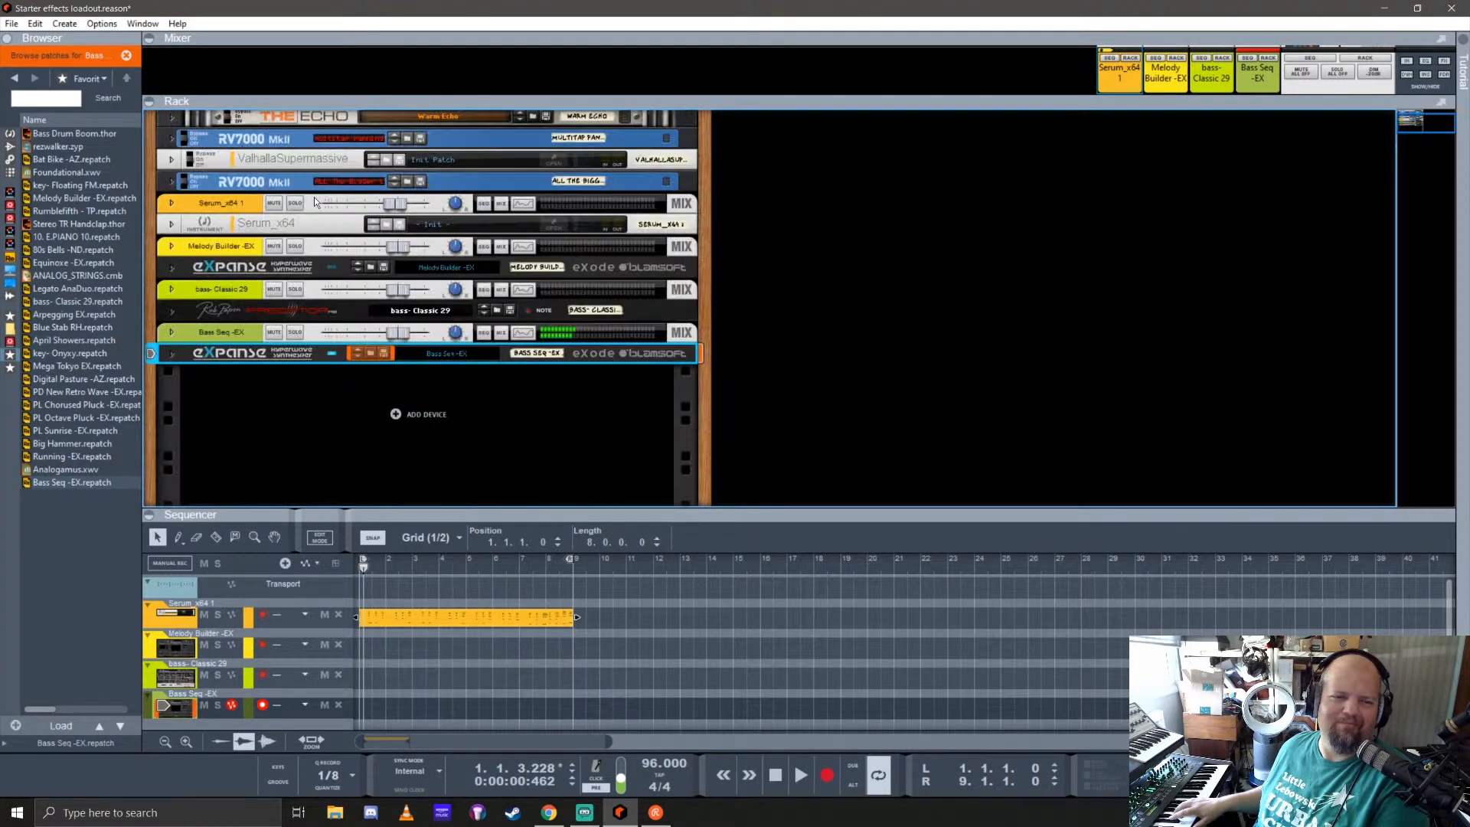
pyautogui.click(173, 355)
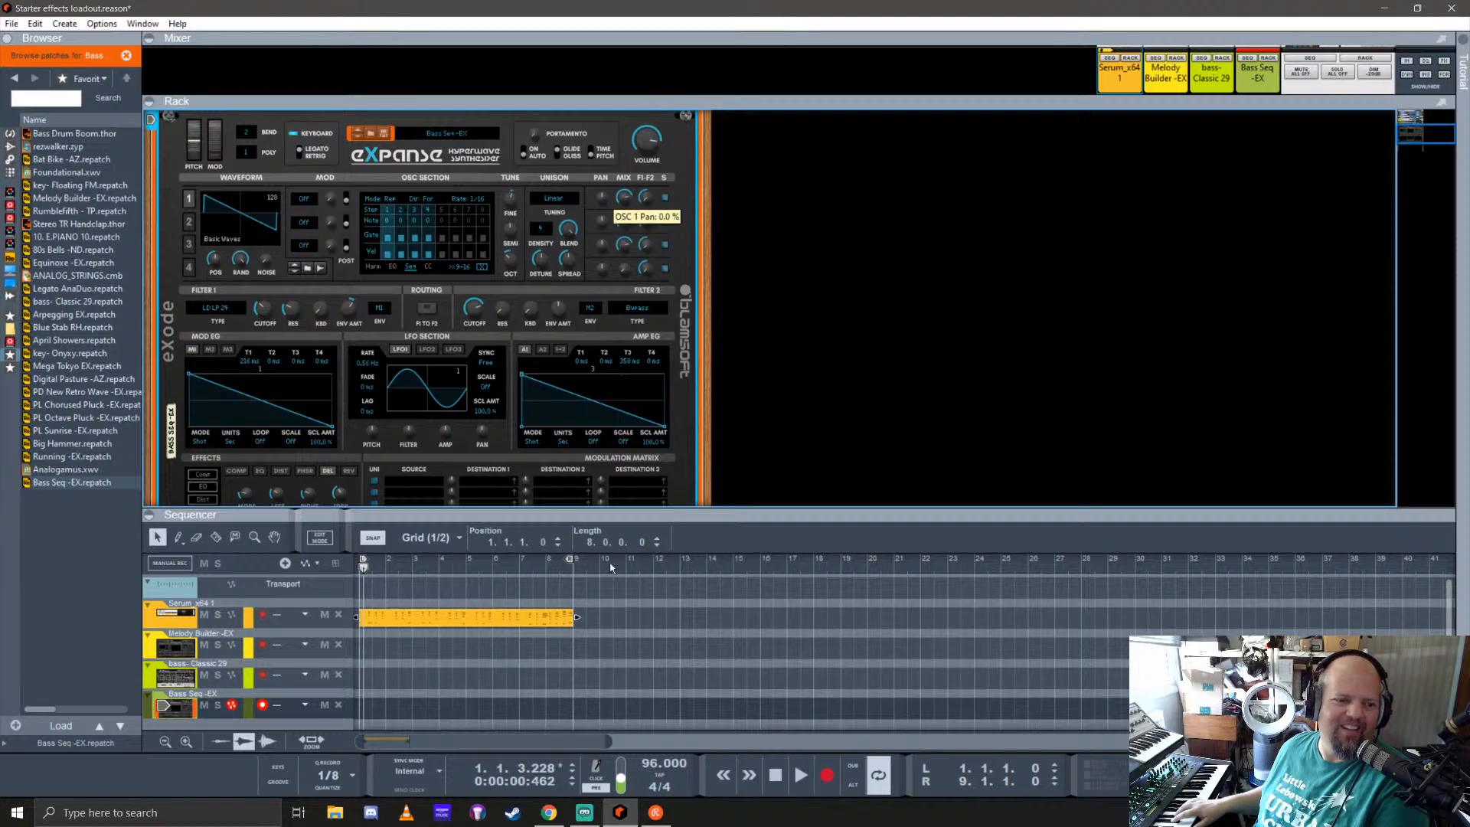
# Step: Record a bass line from bar 1 to bar 9 on the Bass Seq -EX track
pyautogui.click(776, 775)
pyautogui.hotkey('ctrl', 'Return')
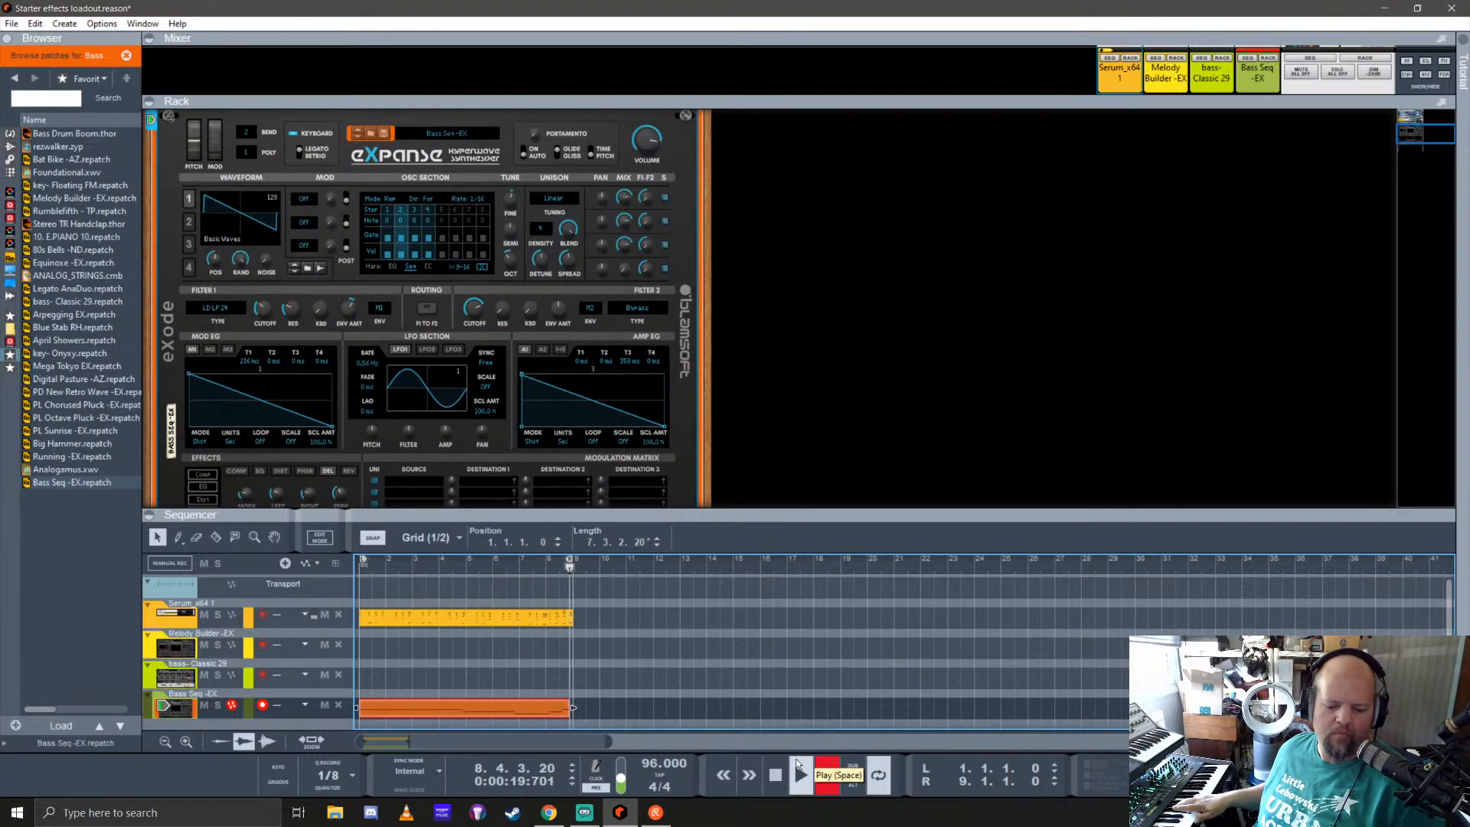
pyautogui.click(797, 763)
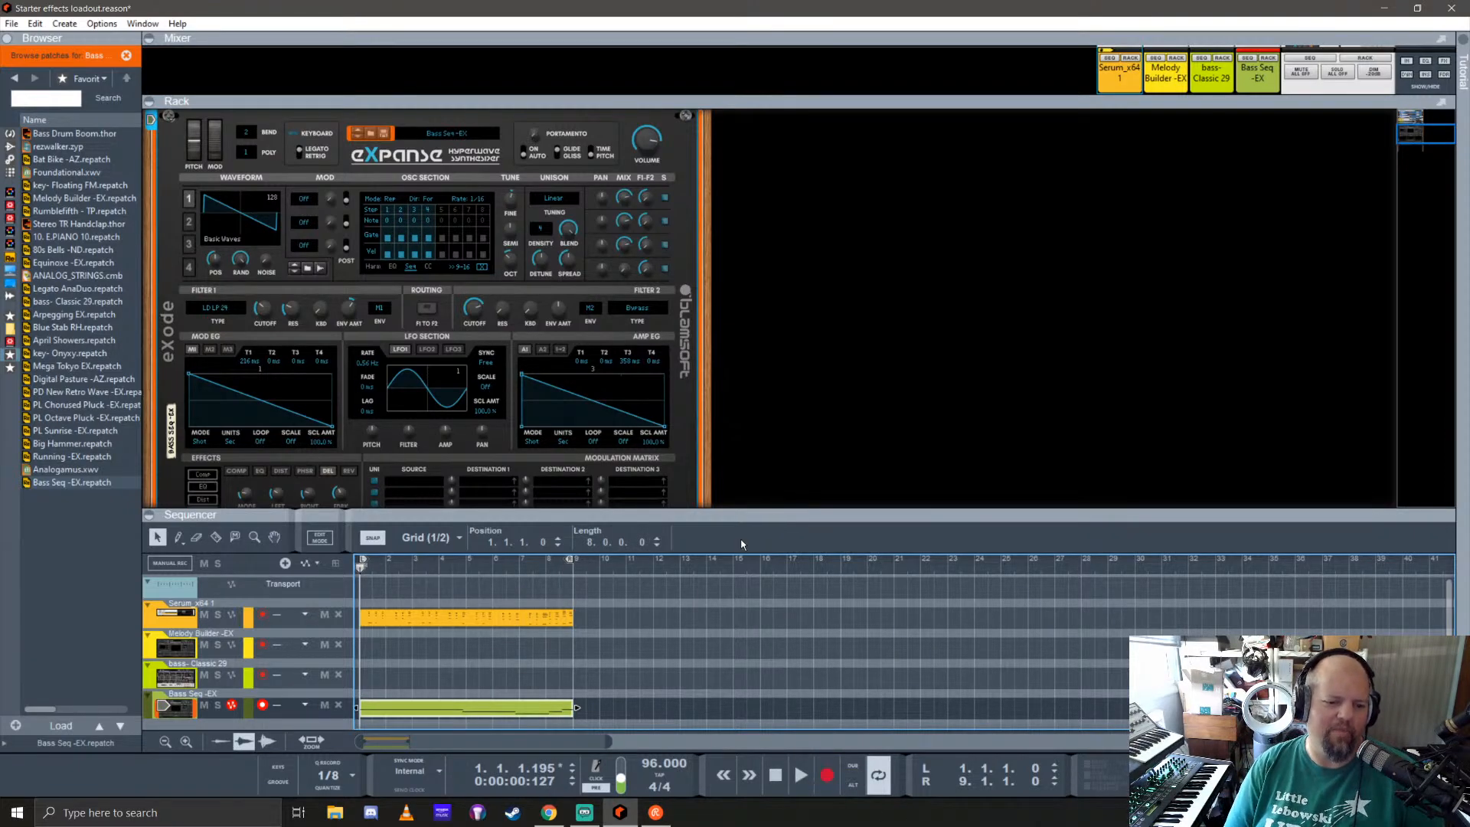
# Step: Compare the closing notes of the Bass Seq -EX clip with those of the Serum clip in an enlarged sequencer
pyautogui.moveTo(756, 513); pyautogui.dragTo(766, 227)
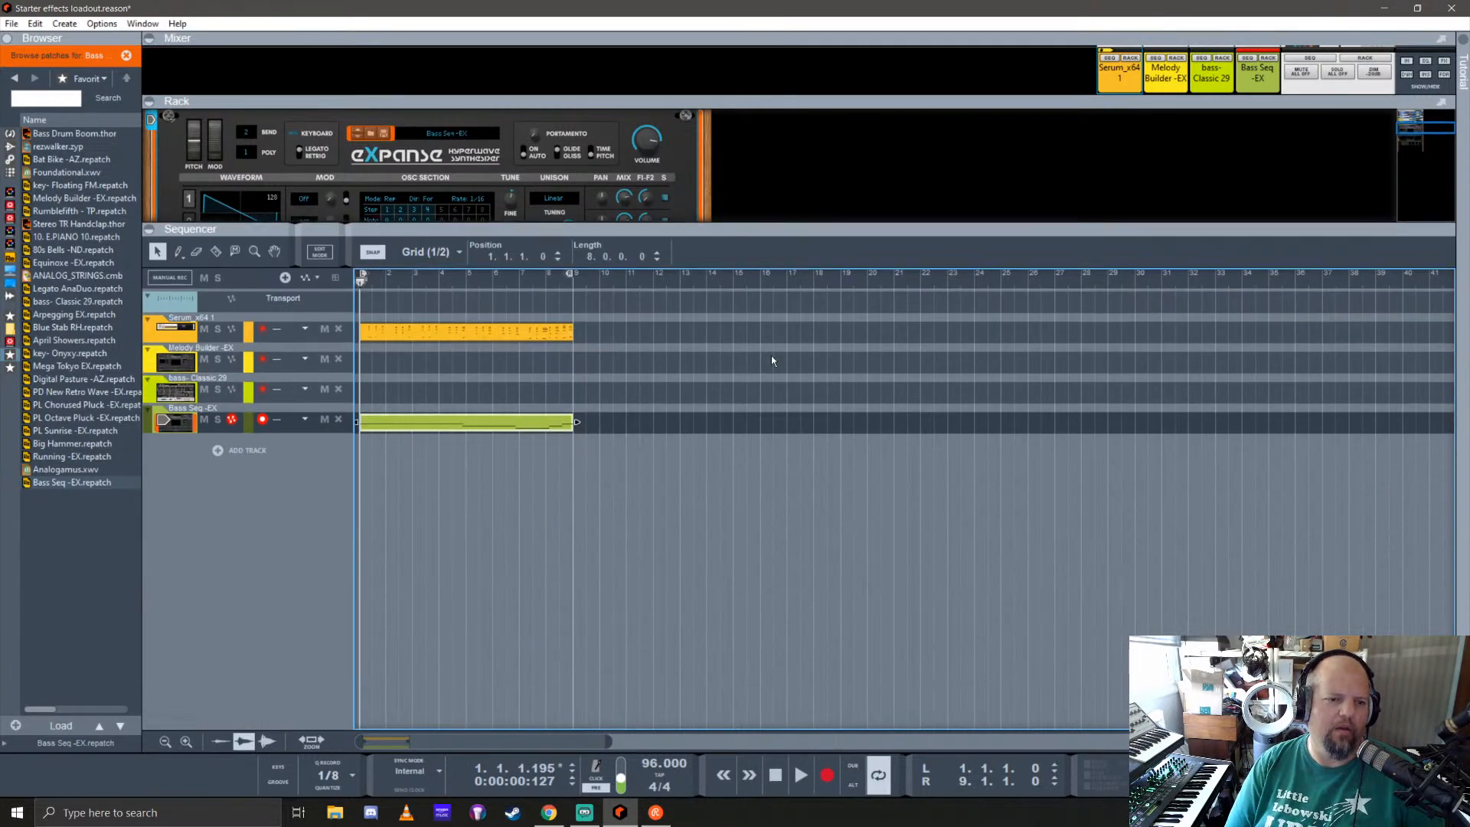
pyautogui.doubleClick(558, 424)
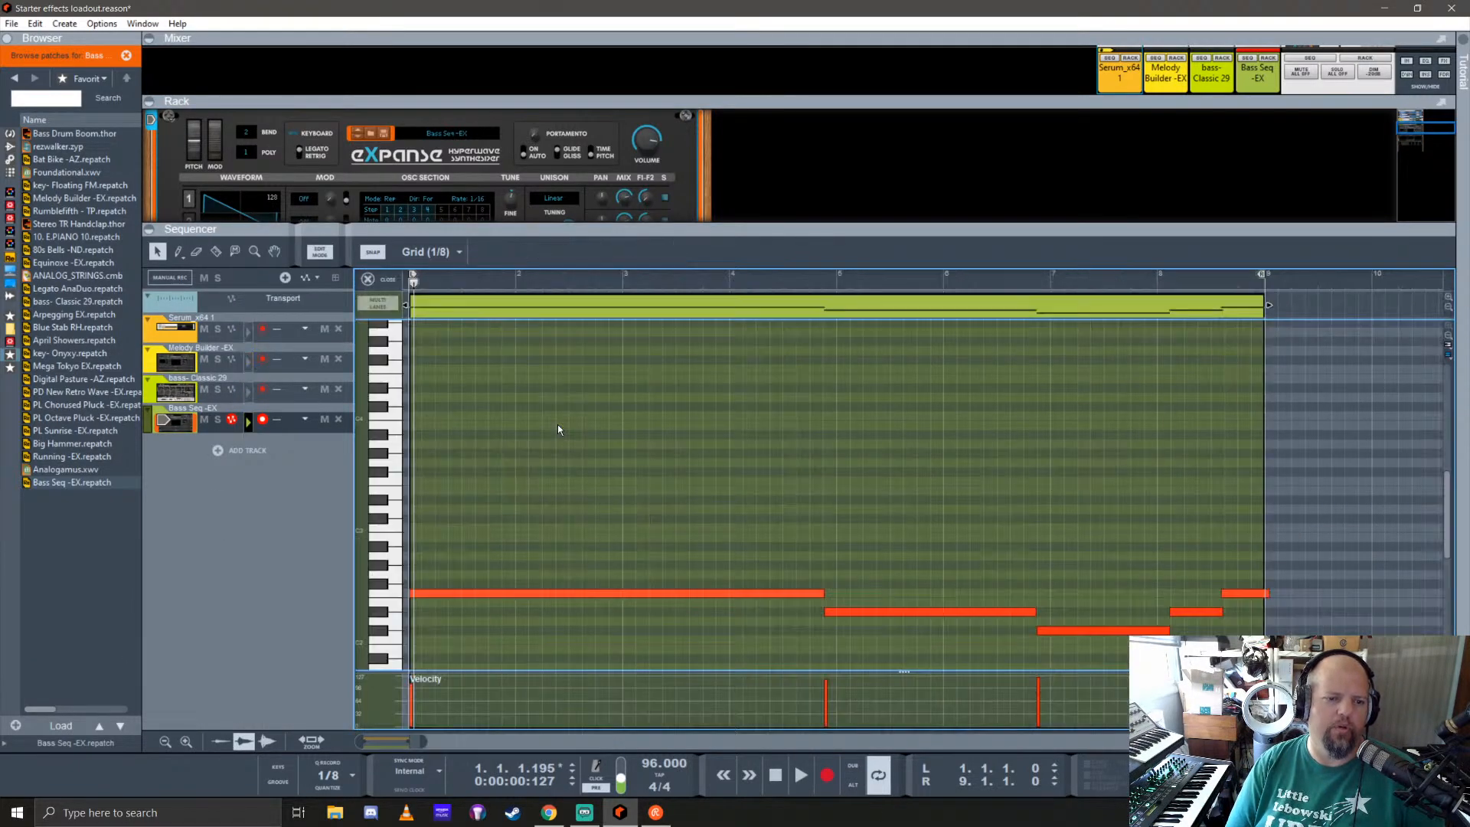
pyautogui.click(380, 281)
pyautogui.doubleClick(540, 332)
pyautogui.hscroll(4, 988, 521)
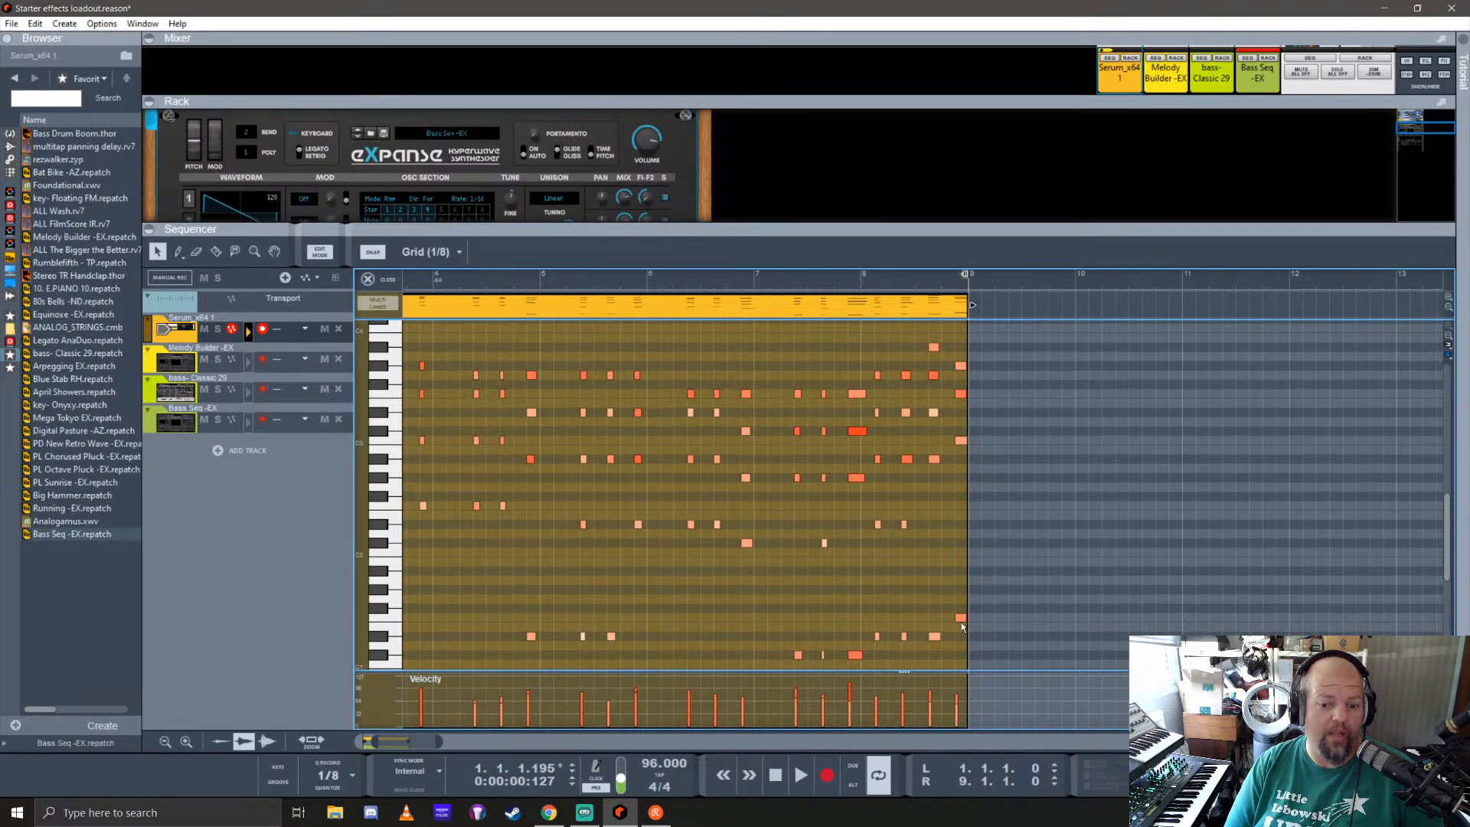
pyautogui.click(381, 280)
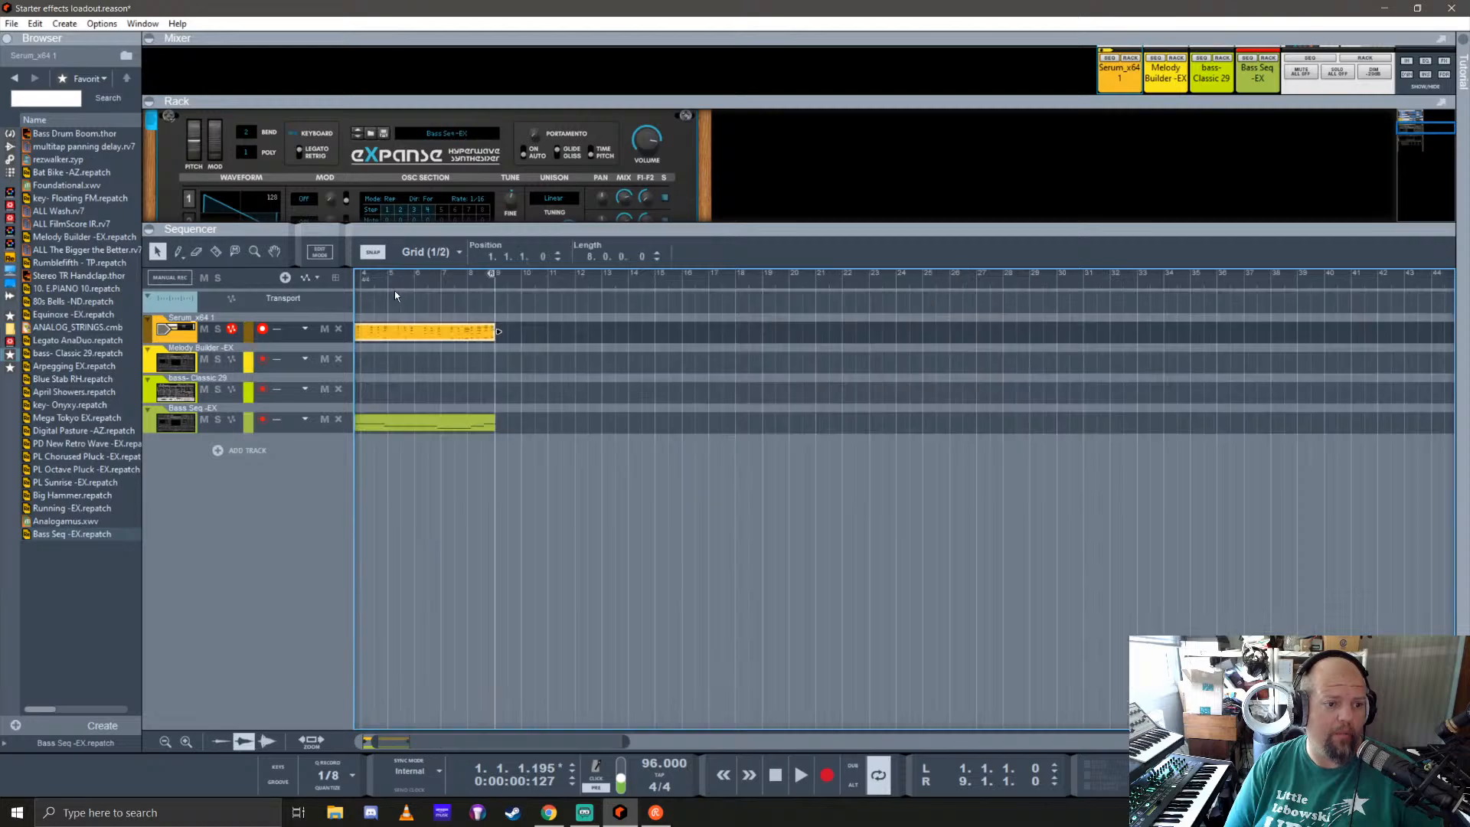
# Step: Quantize all the notes in the Bass Seq -EX clip to 1/8
pyautogui.doubleClick(477, 422)
pyautogui.hscroll(3, 986, 565)
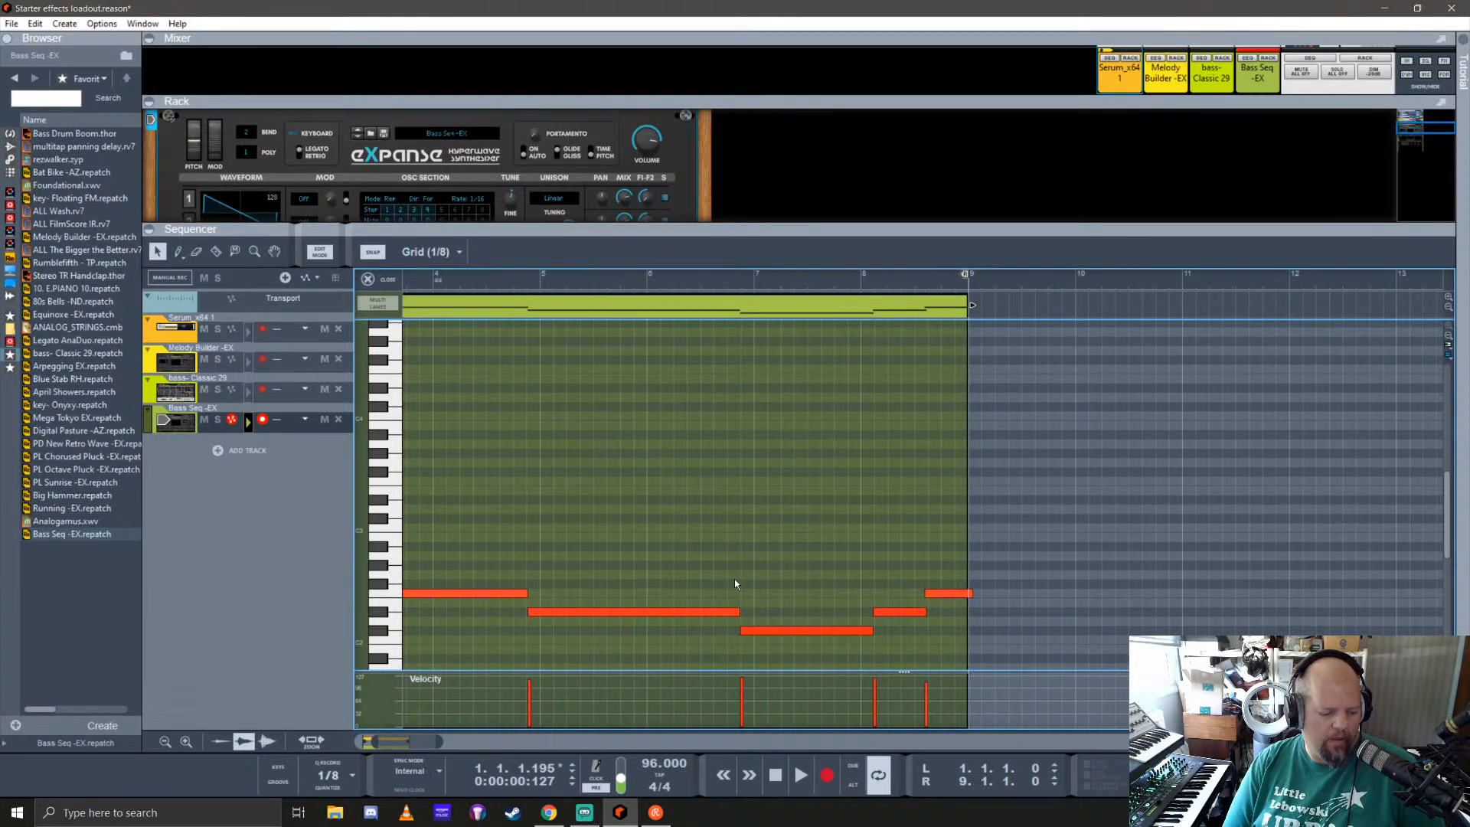
pyautogui.hotkey('ctrl', 'a')
pyautogui.click(336, 789)
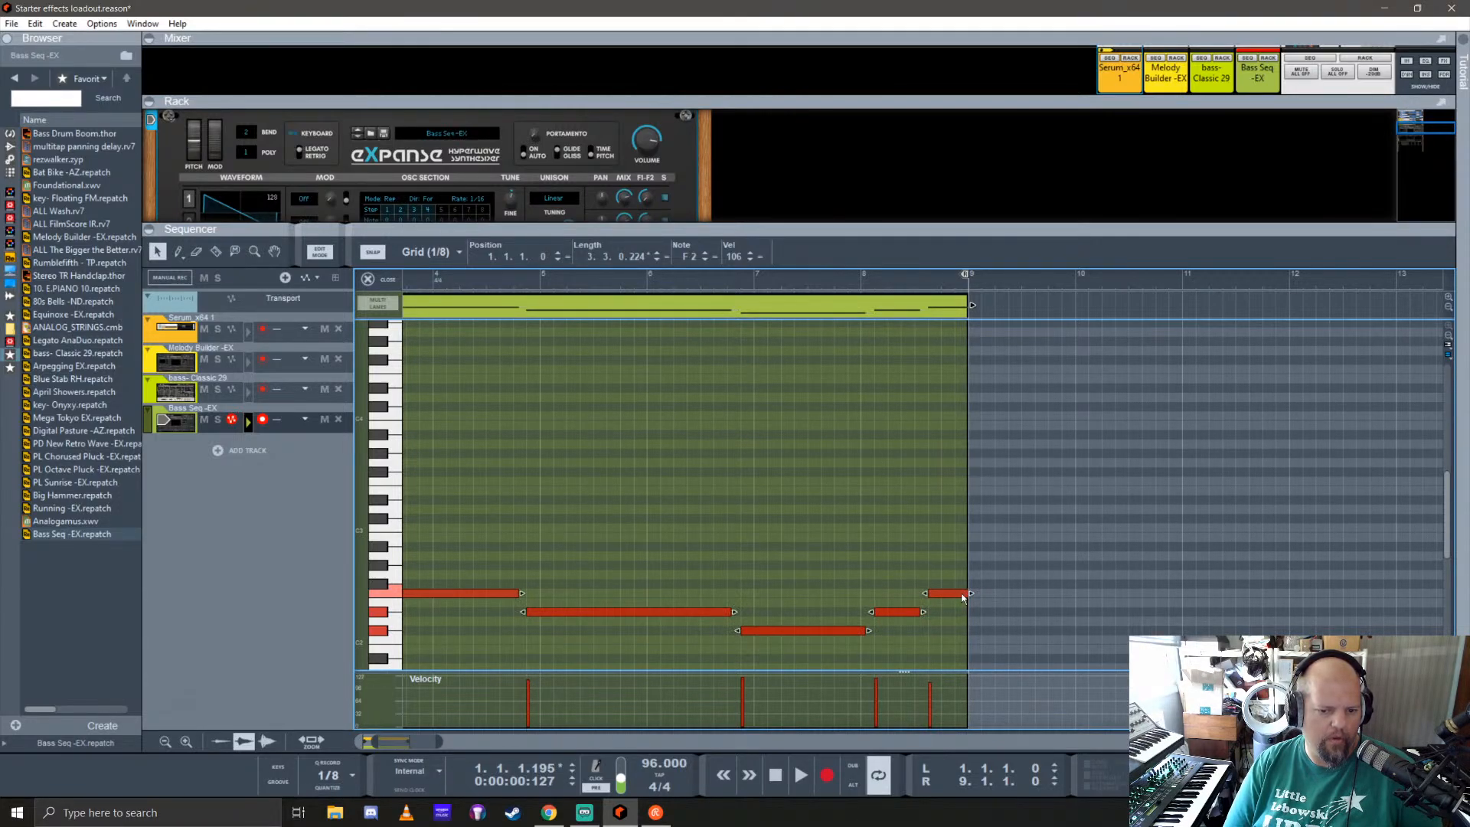
# Step: Shorten the final F2 note to 0.0.2.0 starting at 8.4.3.0, and extend the preceding D#2 note to 0.3.0.0
pyautogui.click(935, 576)
pyautogui.click(954, 594)
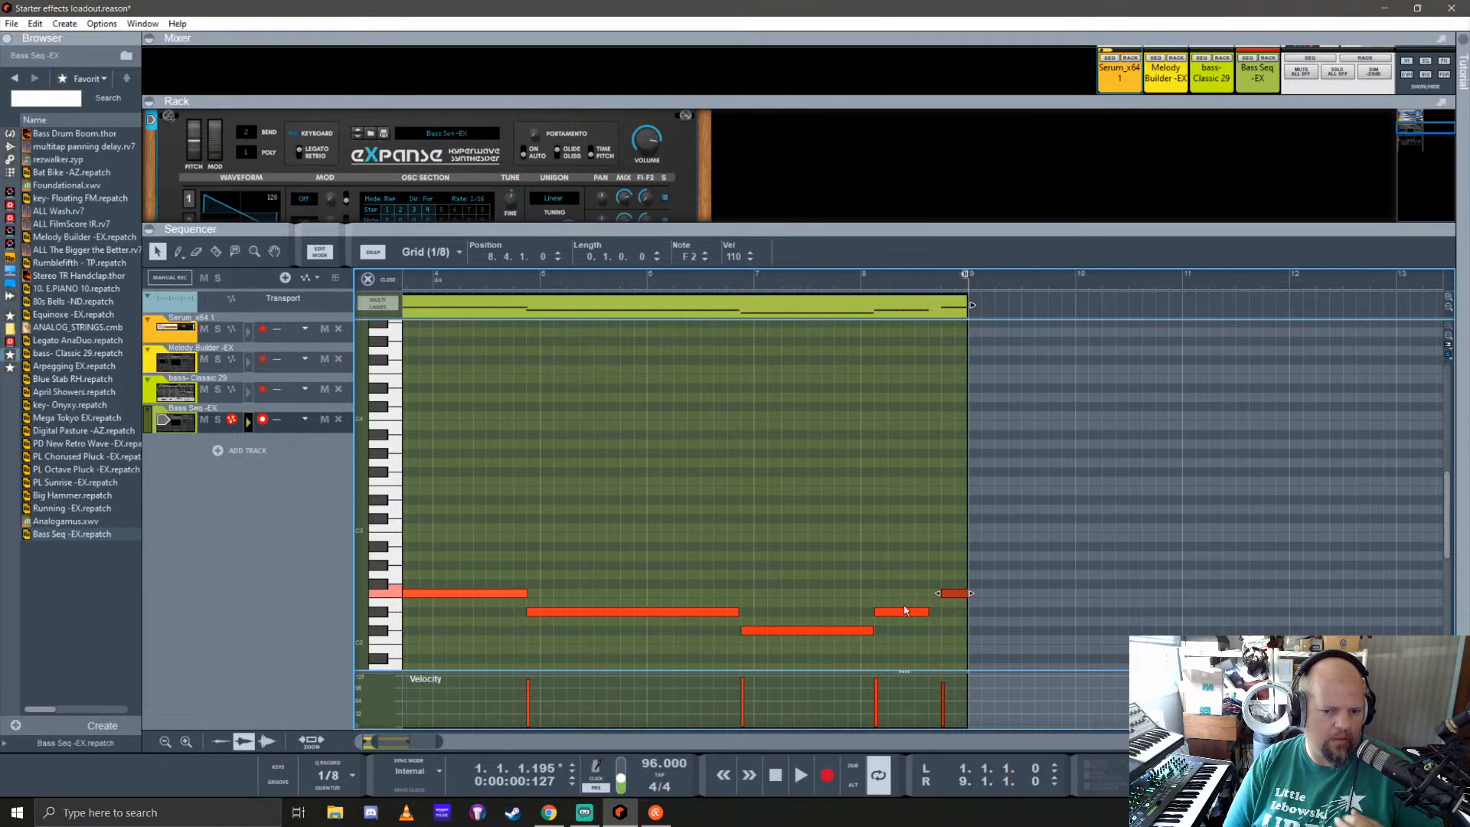
pyautogui.moveTo(949, 597); pyautogui.dragTo(965, 599)
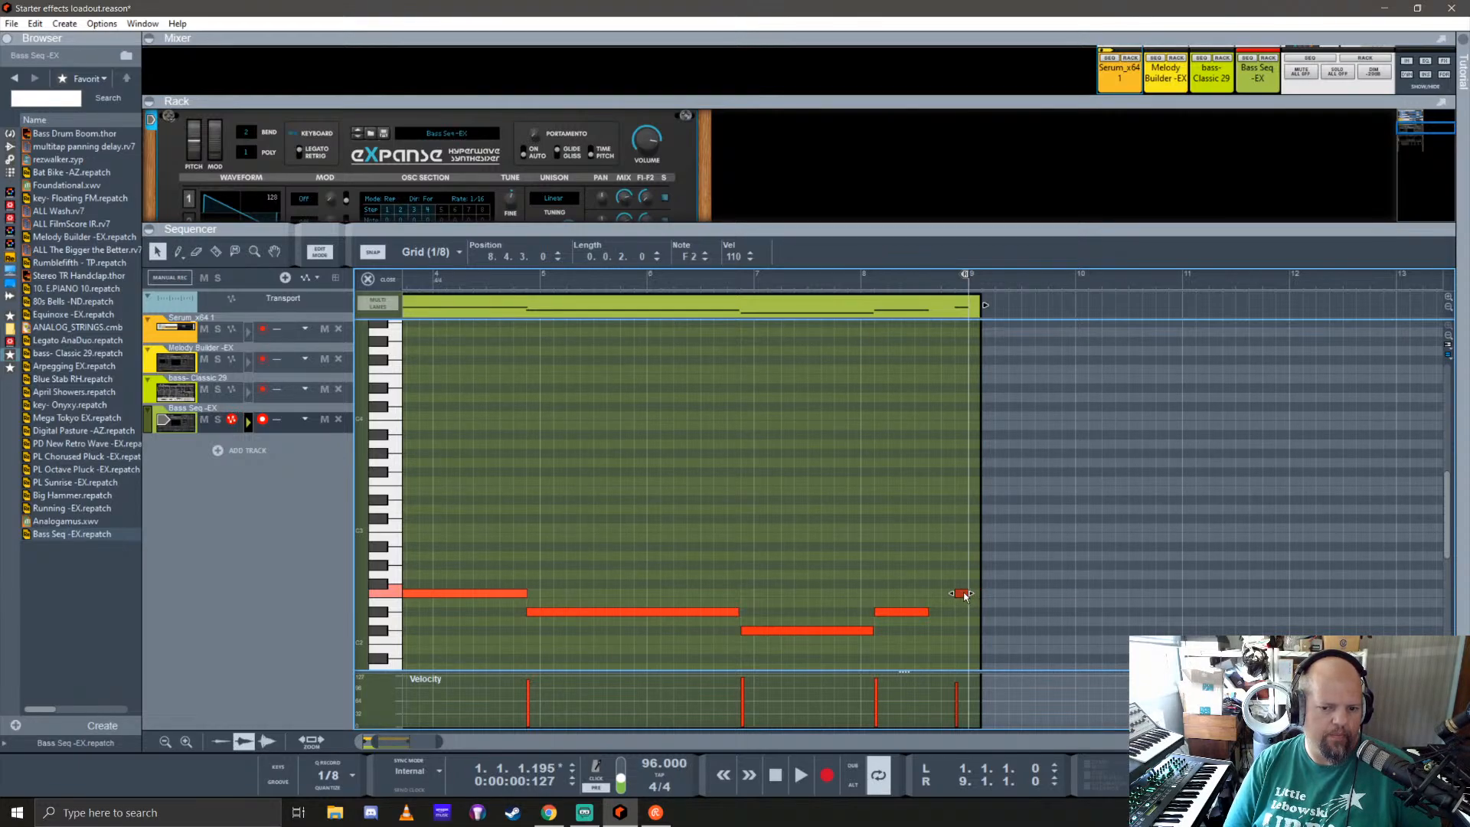
pyautogui.click(916, 612)
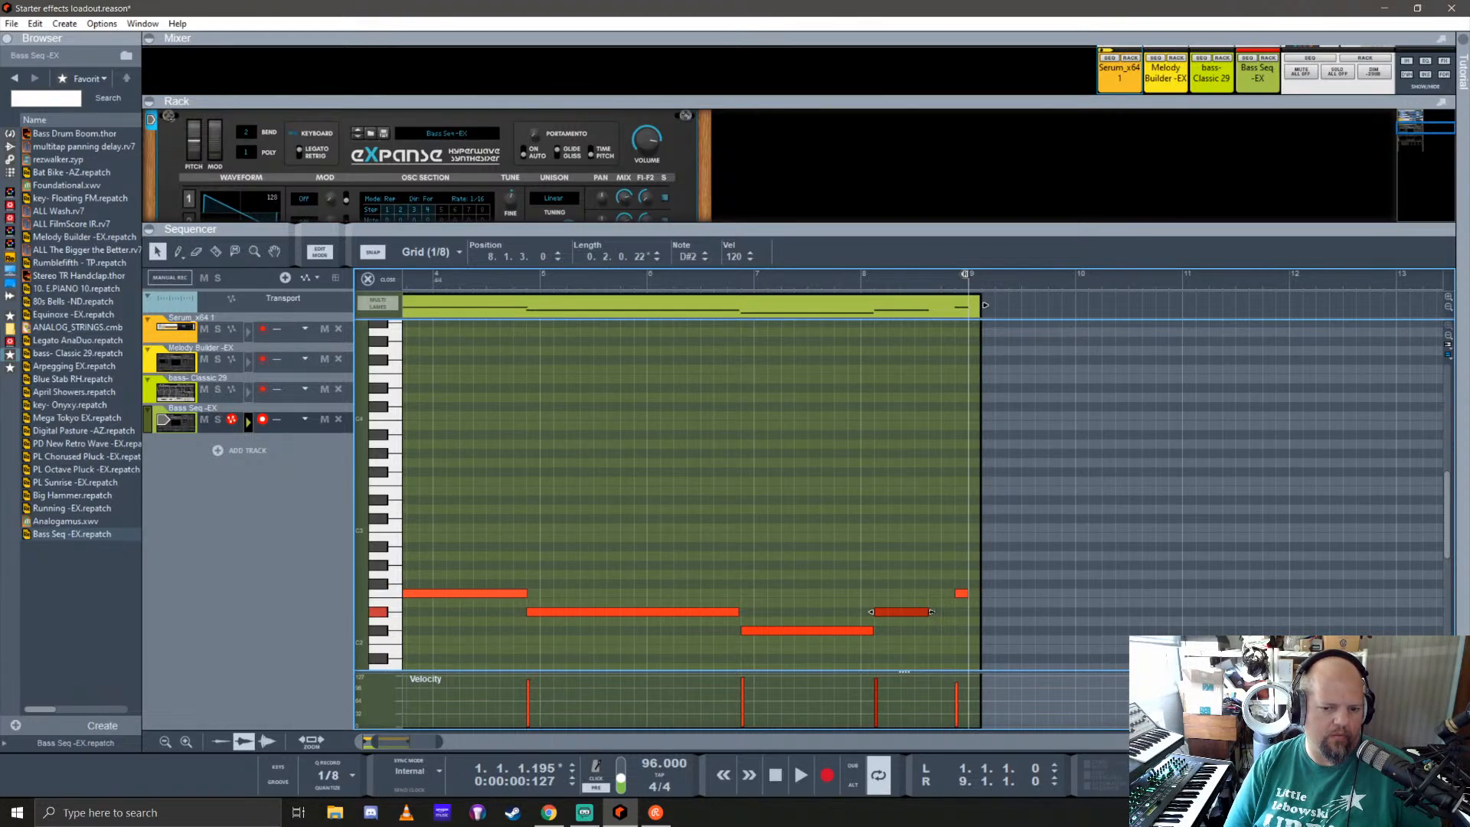
pyautogui.click(380, 280)
# Step: Play the parts from the start and slightly lower the Serum_x64 1 mix channel's level
pyautogui.click(358, 282)
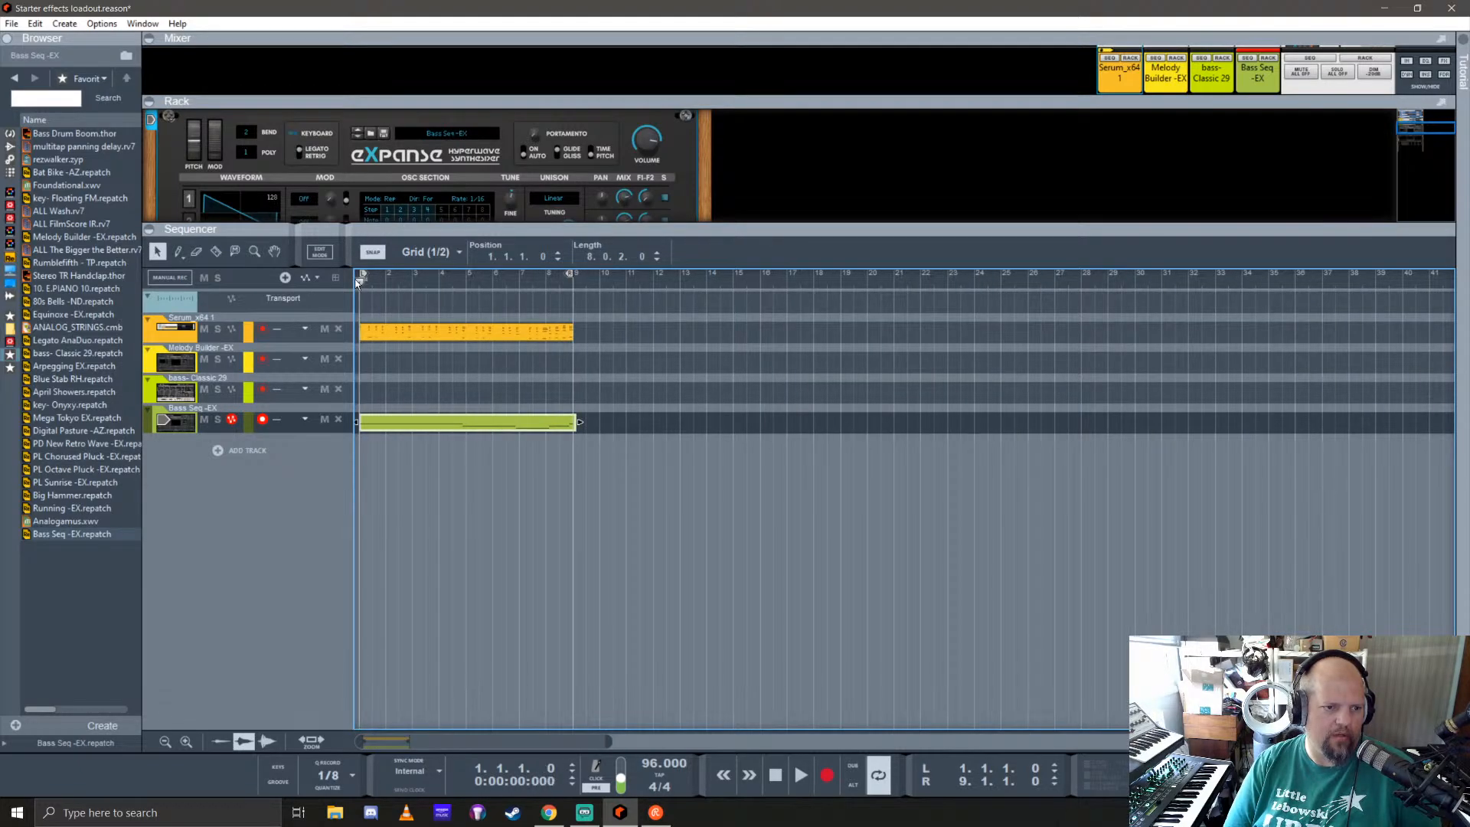
pyautogui.press('space')
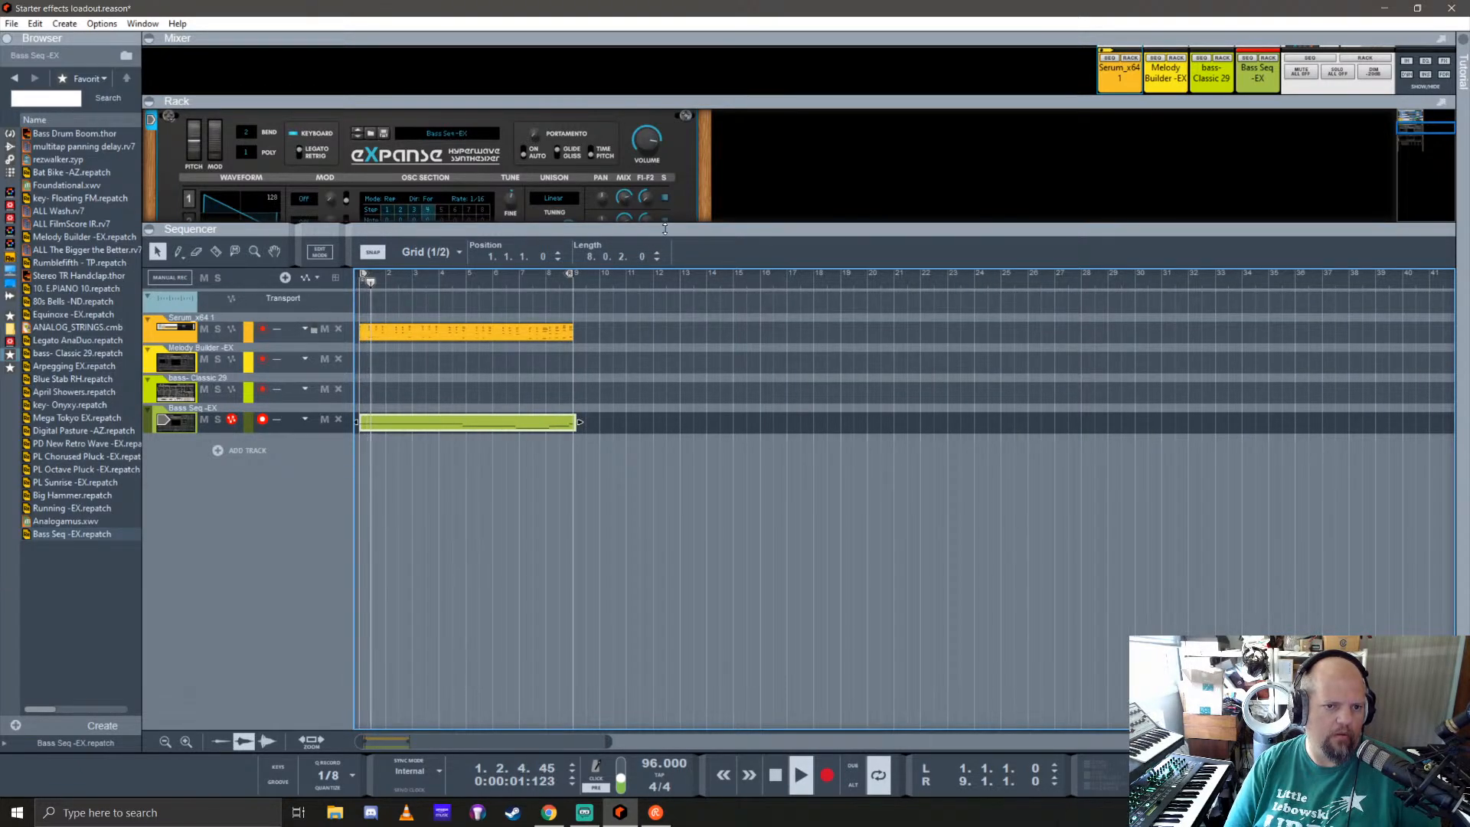
pyautogui.moveTo(664, 228); pyautogui.dragTo(669, 457)
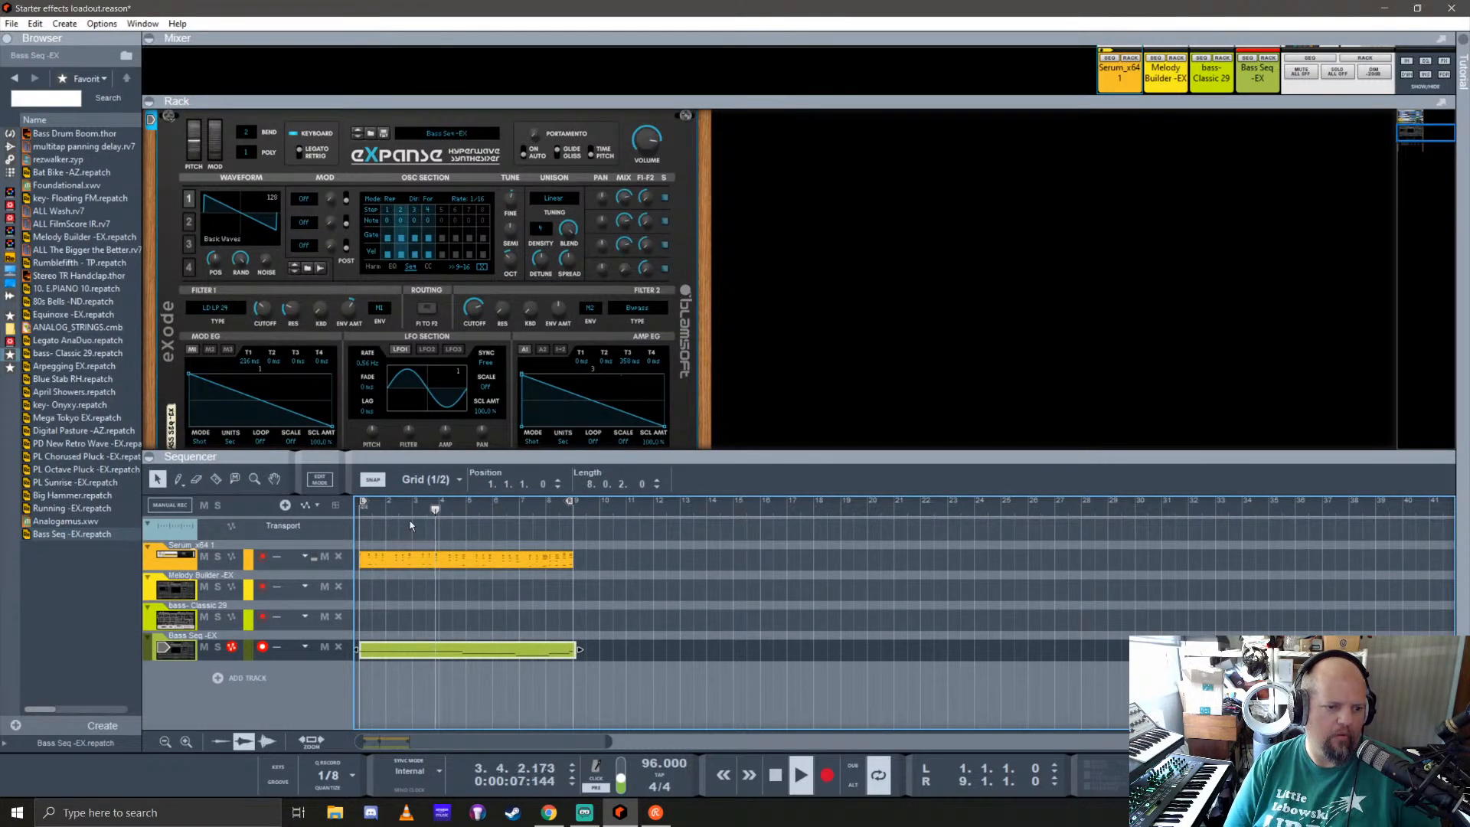
pyautogui.scroll(5, 530, 279)
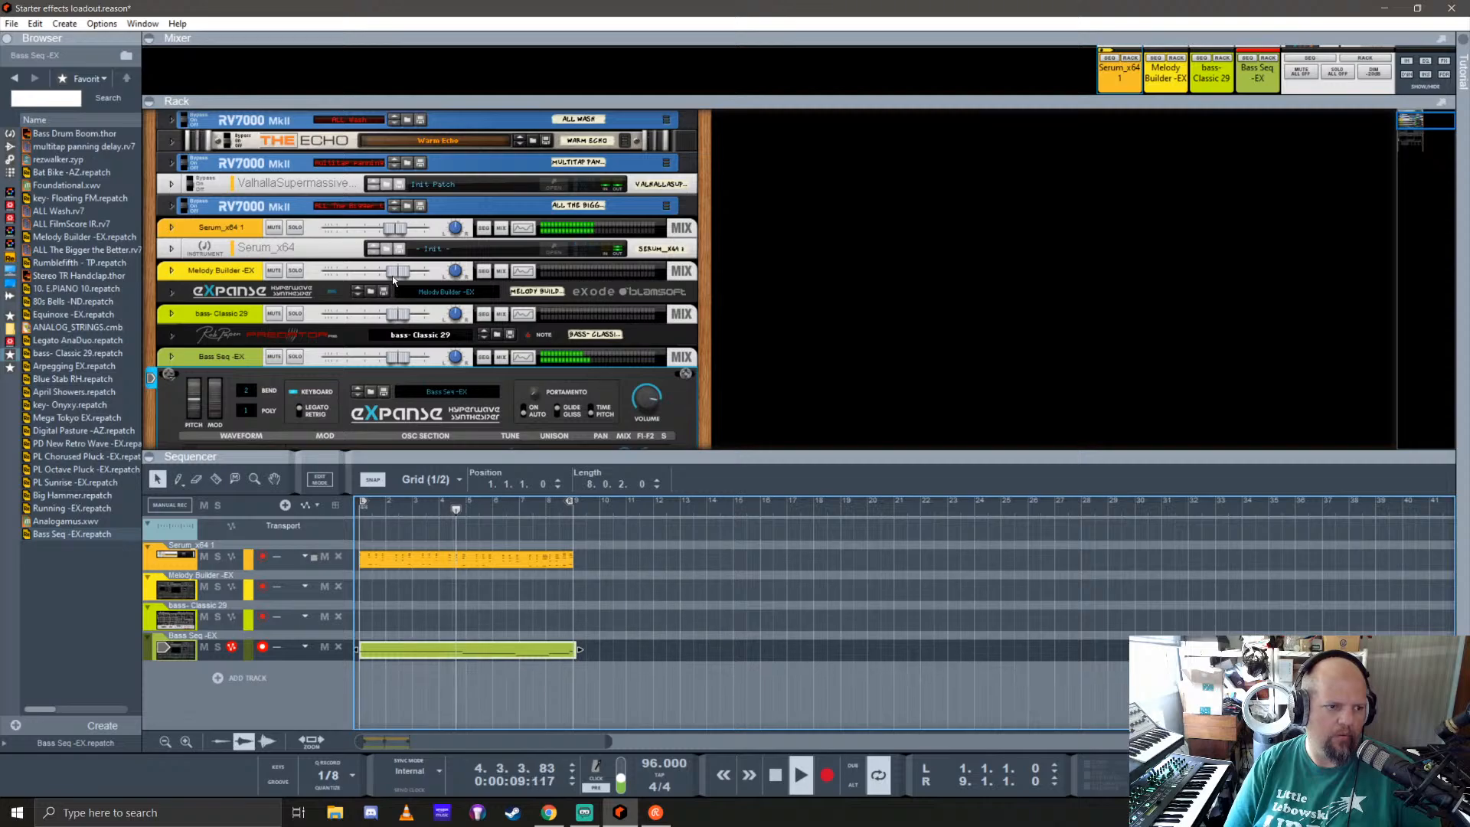
pyautogui.moveTo(396, 228); pyautogui.dragTo(389, 228)
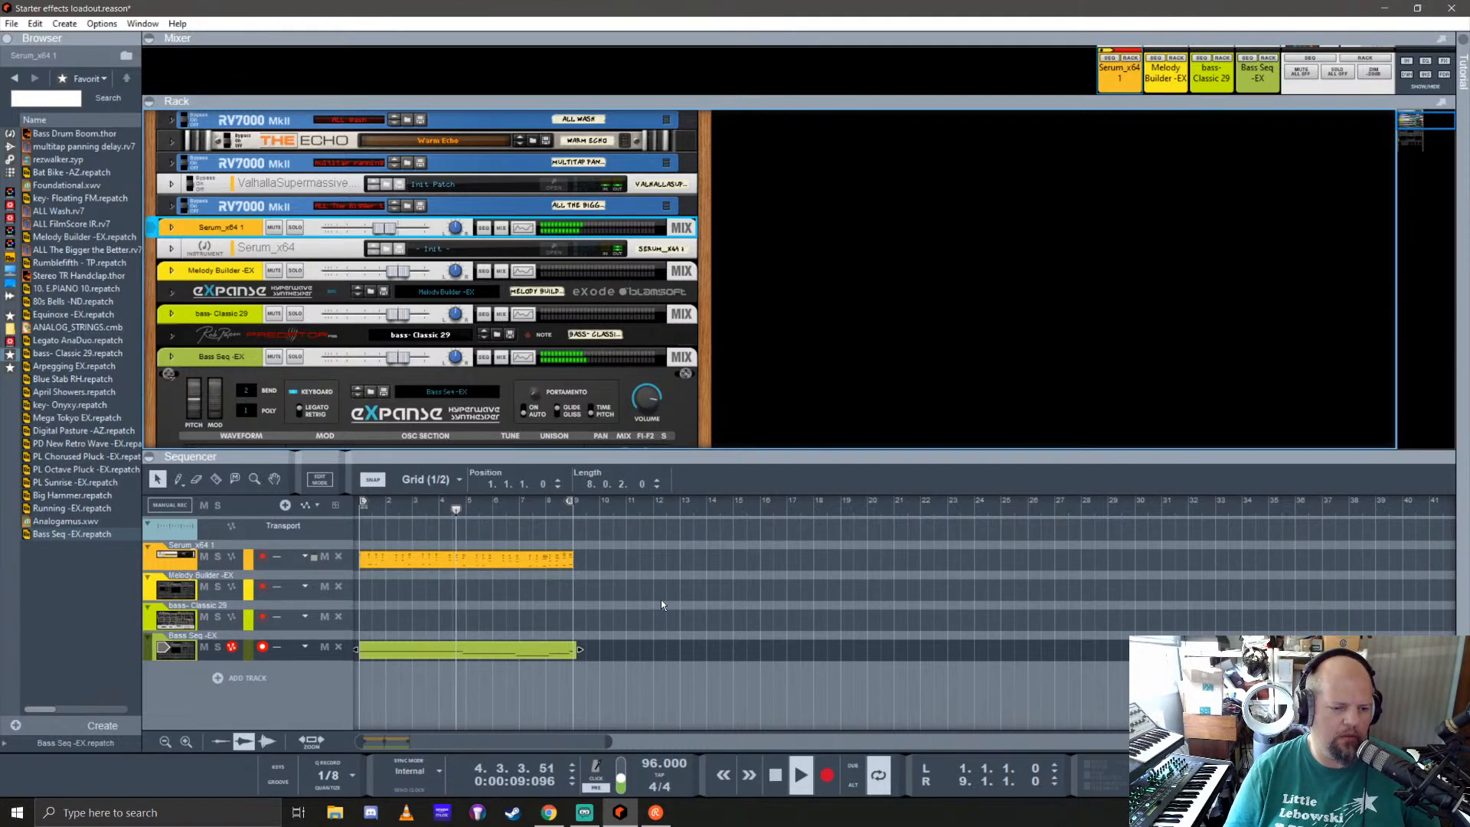
pyautogui.press('space')
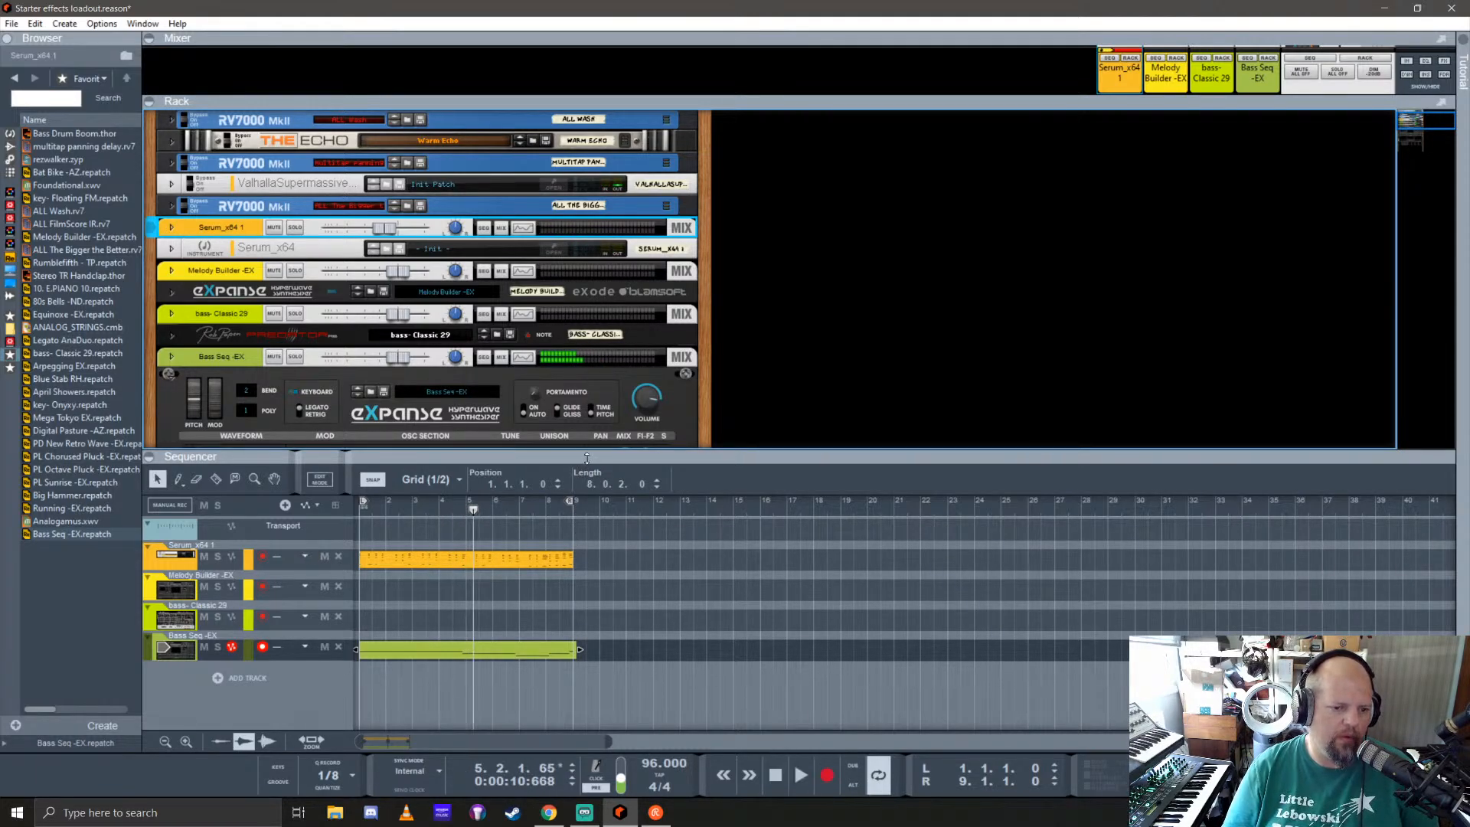
# Step: Move the Serum clip to start at bar 9 and duplicate the Bass Seq -EX clip after the original
pyautogui.moveTo(529, 455); pyautogui.dragTo(528, 359)
pyautogui.moveTo(438, 469); pyautogui.dragTo(652, 472)
pyautogui.moveTo(411, 553); pyautogui.dragTo(639, 554)
pyautogui.click(455, 558)
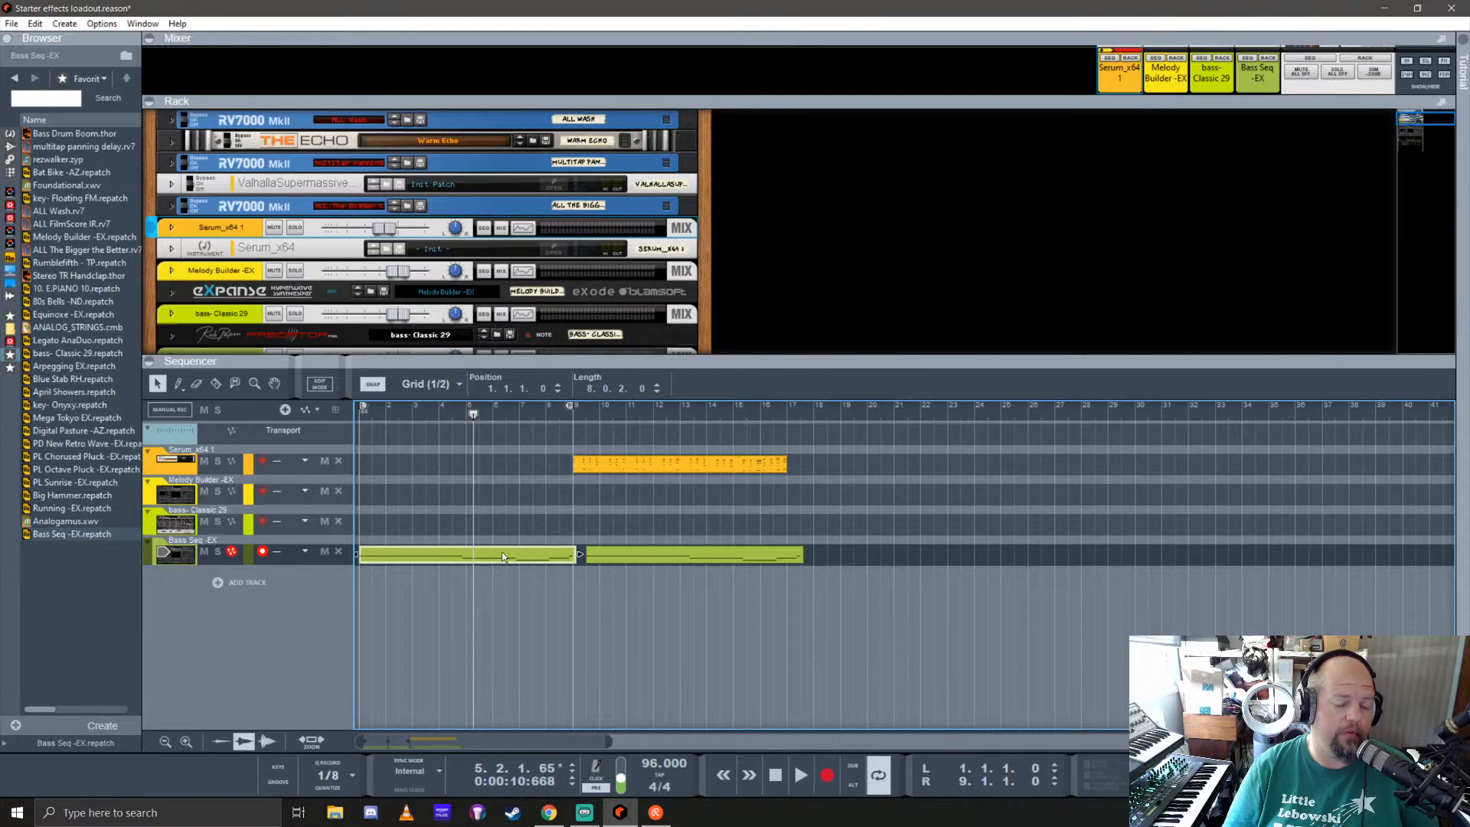
# Step: Align the duplicated bass clip to 9.1.1.0 and set its length to 8 bars
pyautogui.scroll(3, 686, 595)
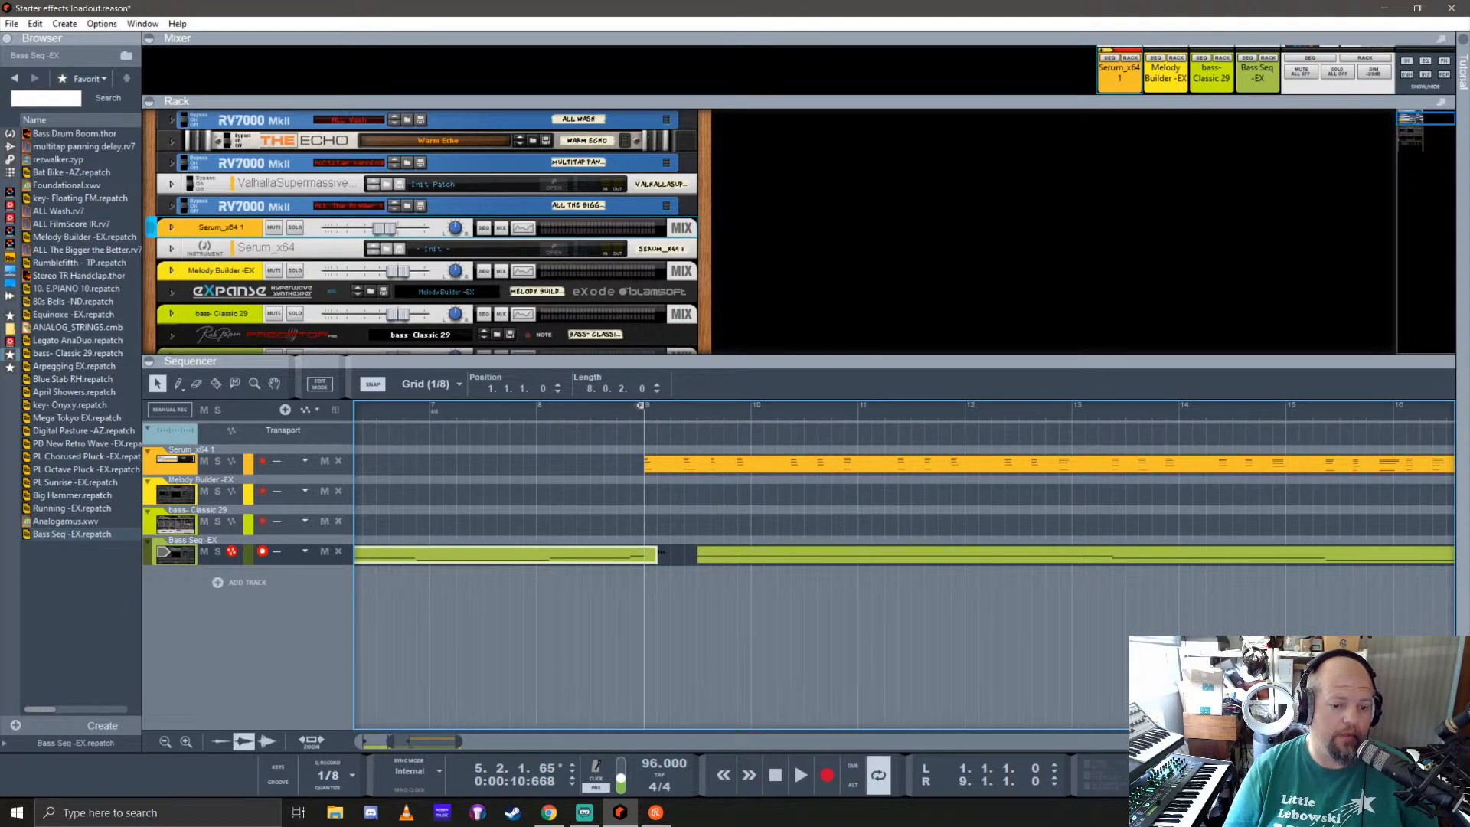
pyautogui.moveTo(719, 560); pyautogui.dragTo(671, 554)
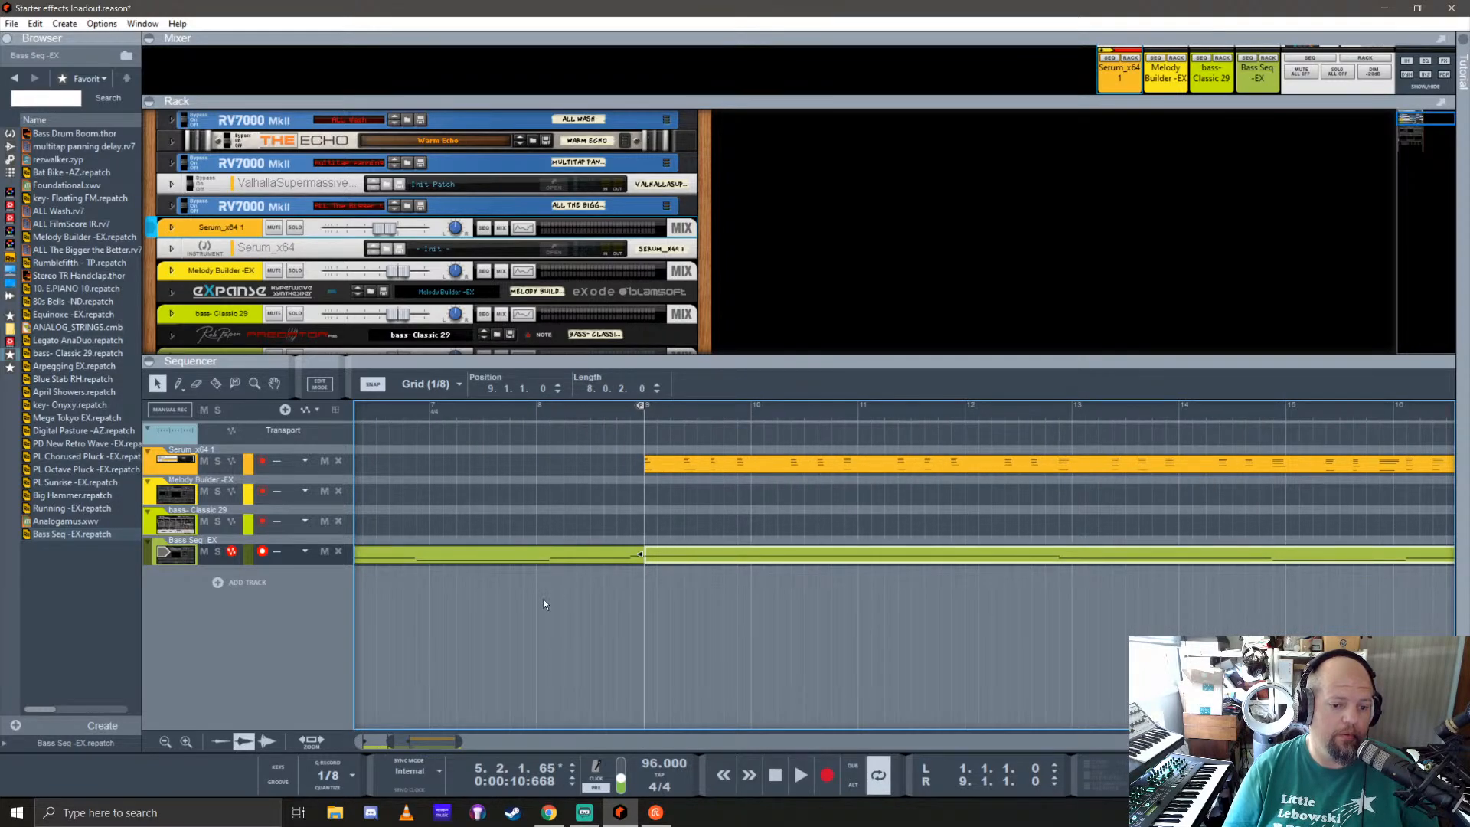
pyautogui.scroll(-3, 655, 604)
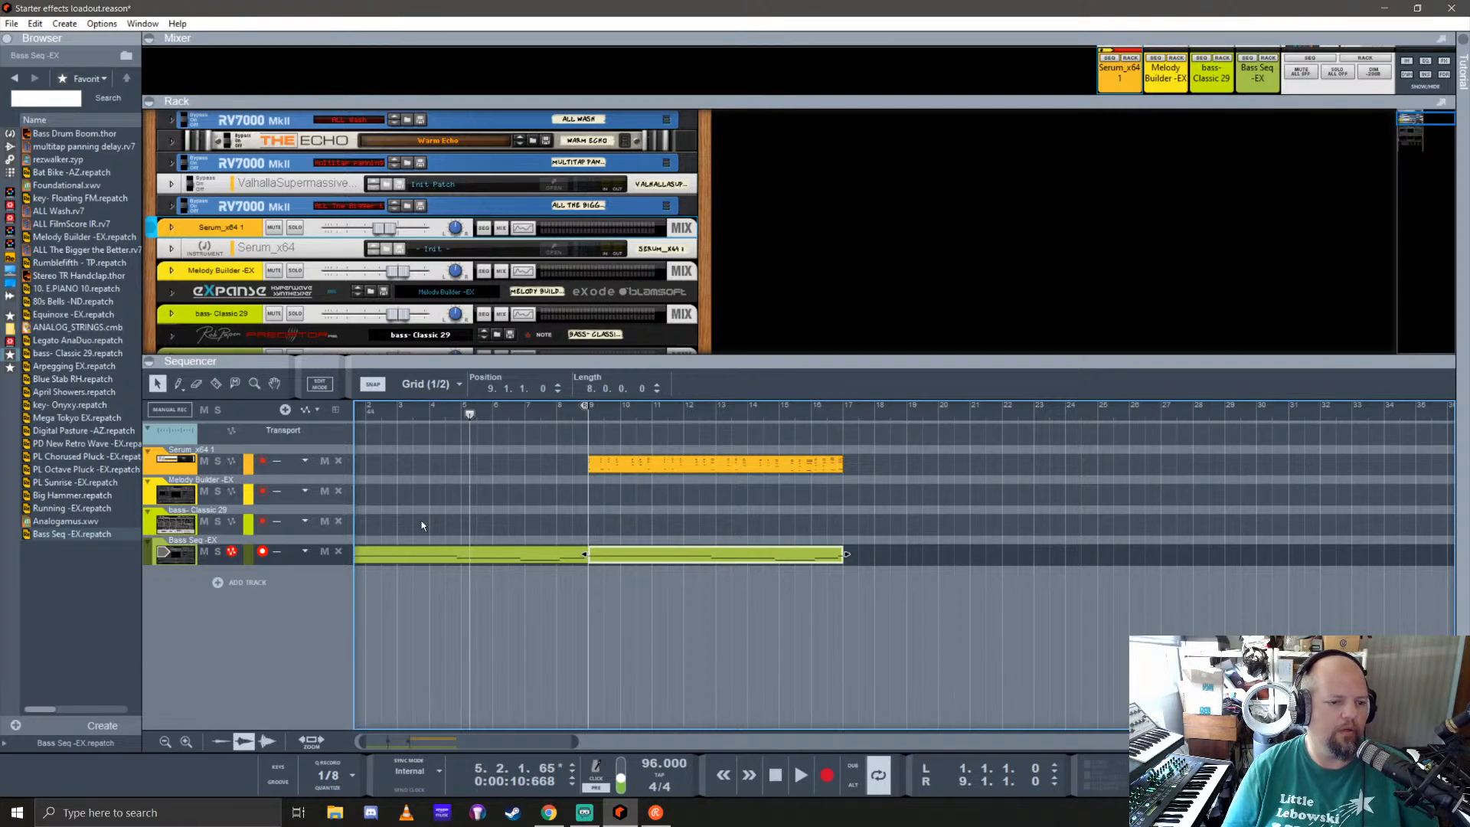
# Step: Play the new arrangement from the start to hear the bass intro
pyautogui.hscroll(-1, 421, 525)
pyautogui.click(360, 412)
pyautogui.press('space')
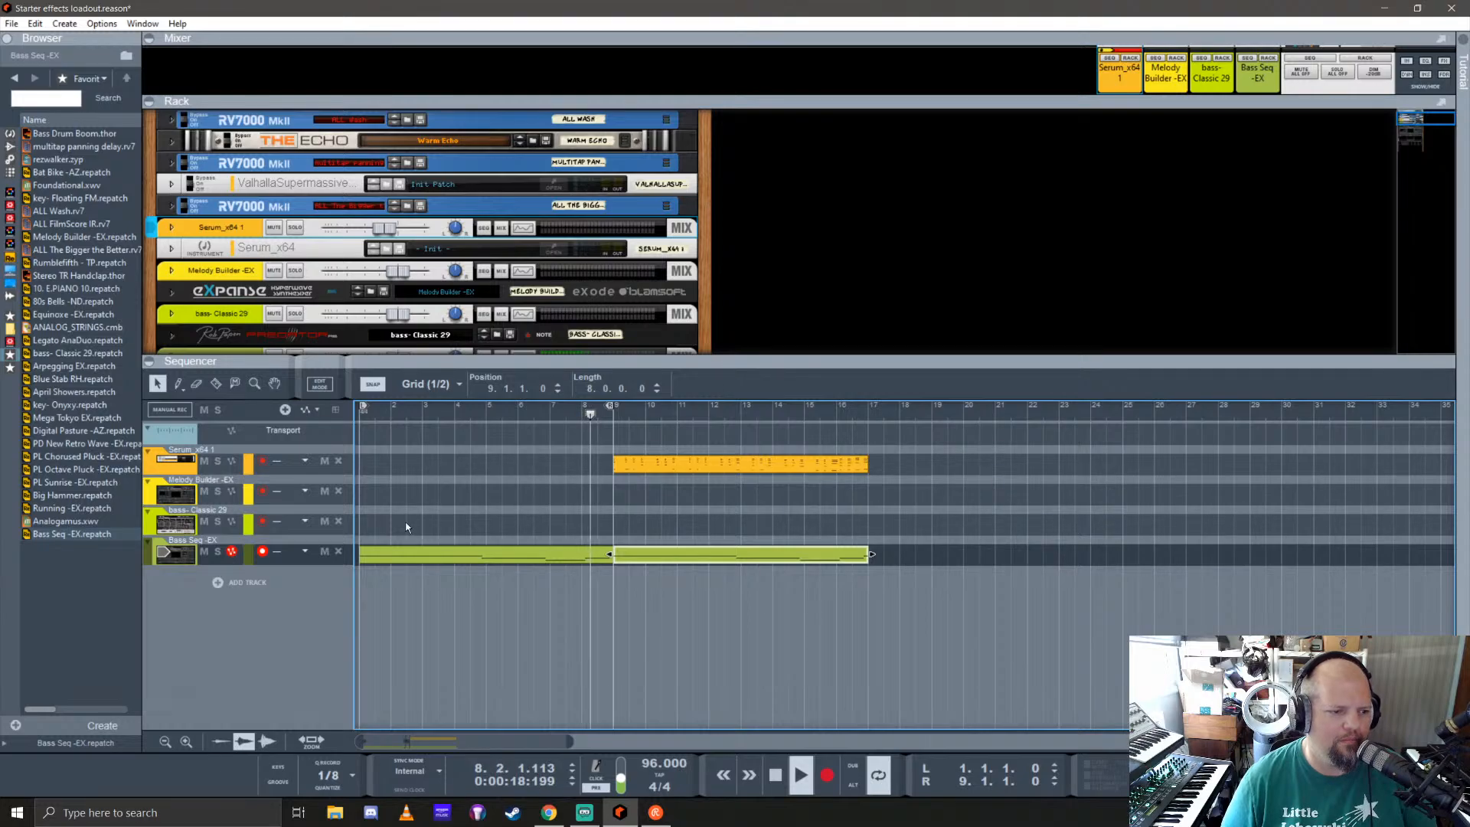
# Step: Make bass- Classic 29 the active instrument track and restart playback from the beginning
pyautogui.click(177, 524)
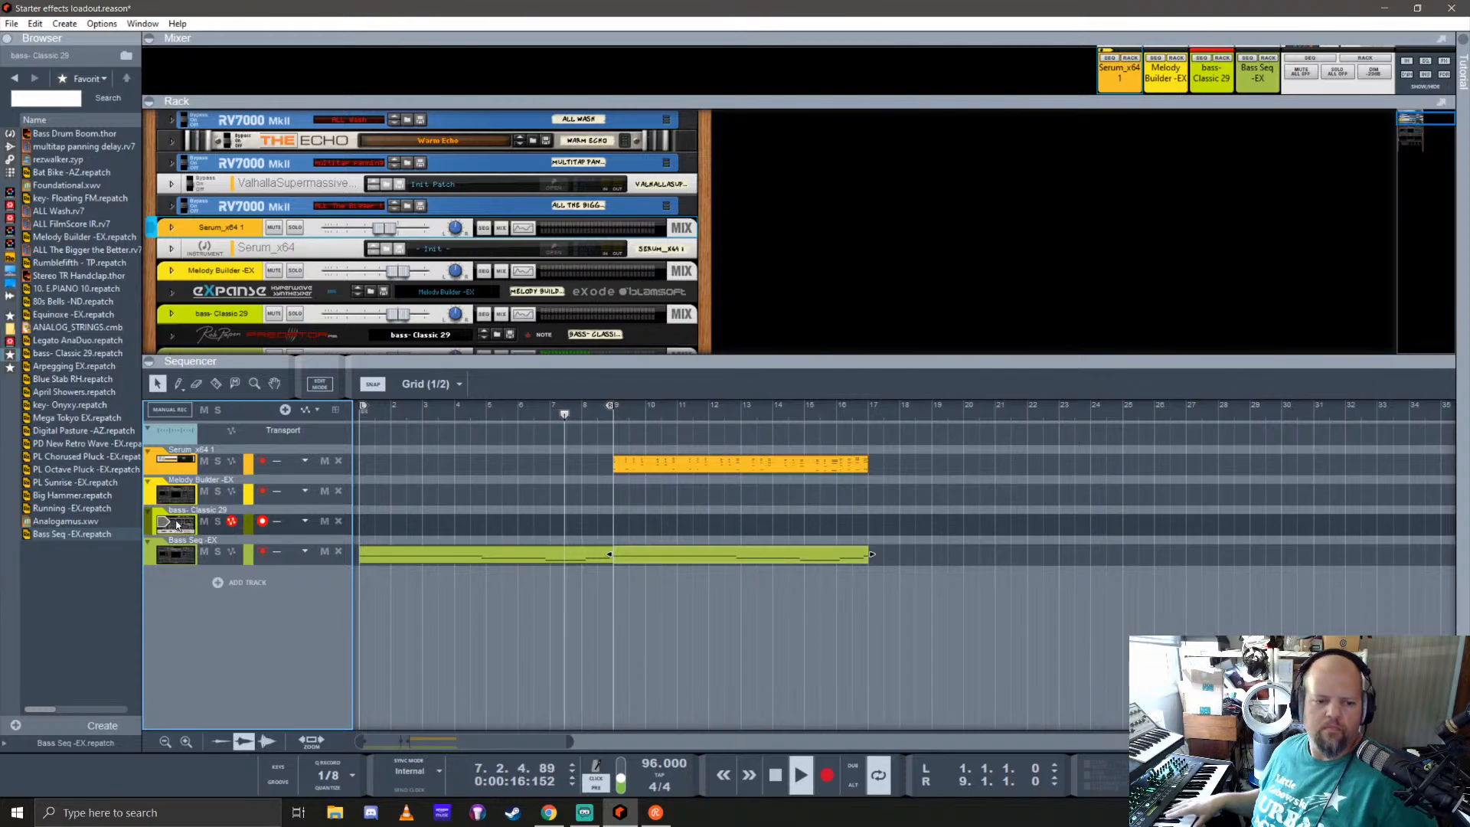
pyautogui.press('KP_0')
pyautogui.press('KP_0')
pyautogui.press('space')
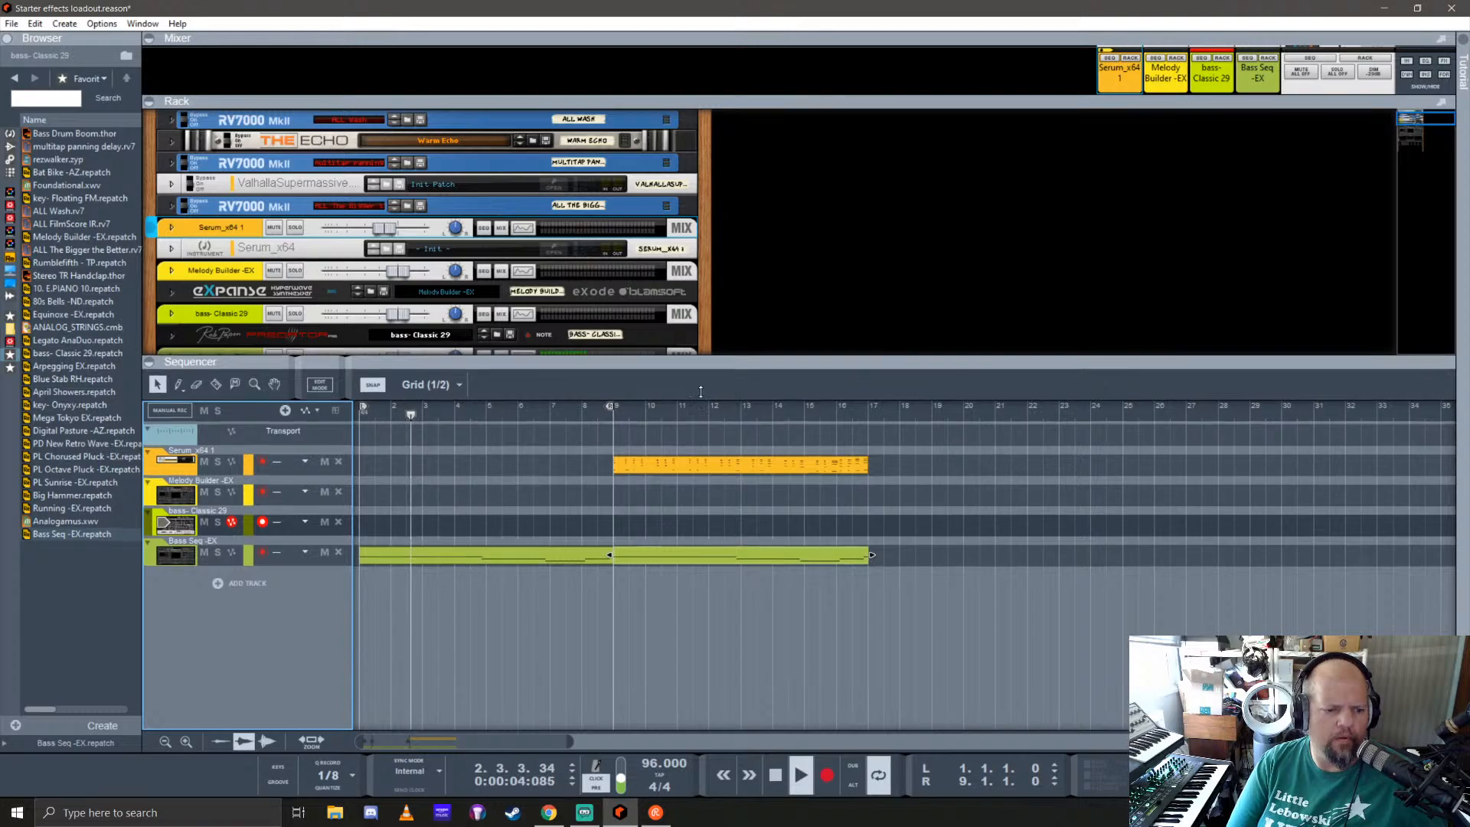
# Step: Enlarge the rack area and switch off the Delay effect in the Bass Seq -EX Expanse synth, folding the device again
pyautogui.moveTo(700, 391); pyautogui.dragTo(700, 634)
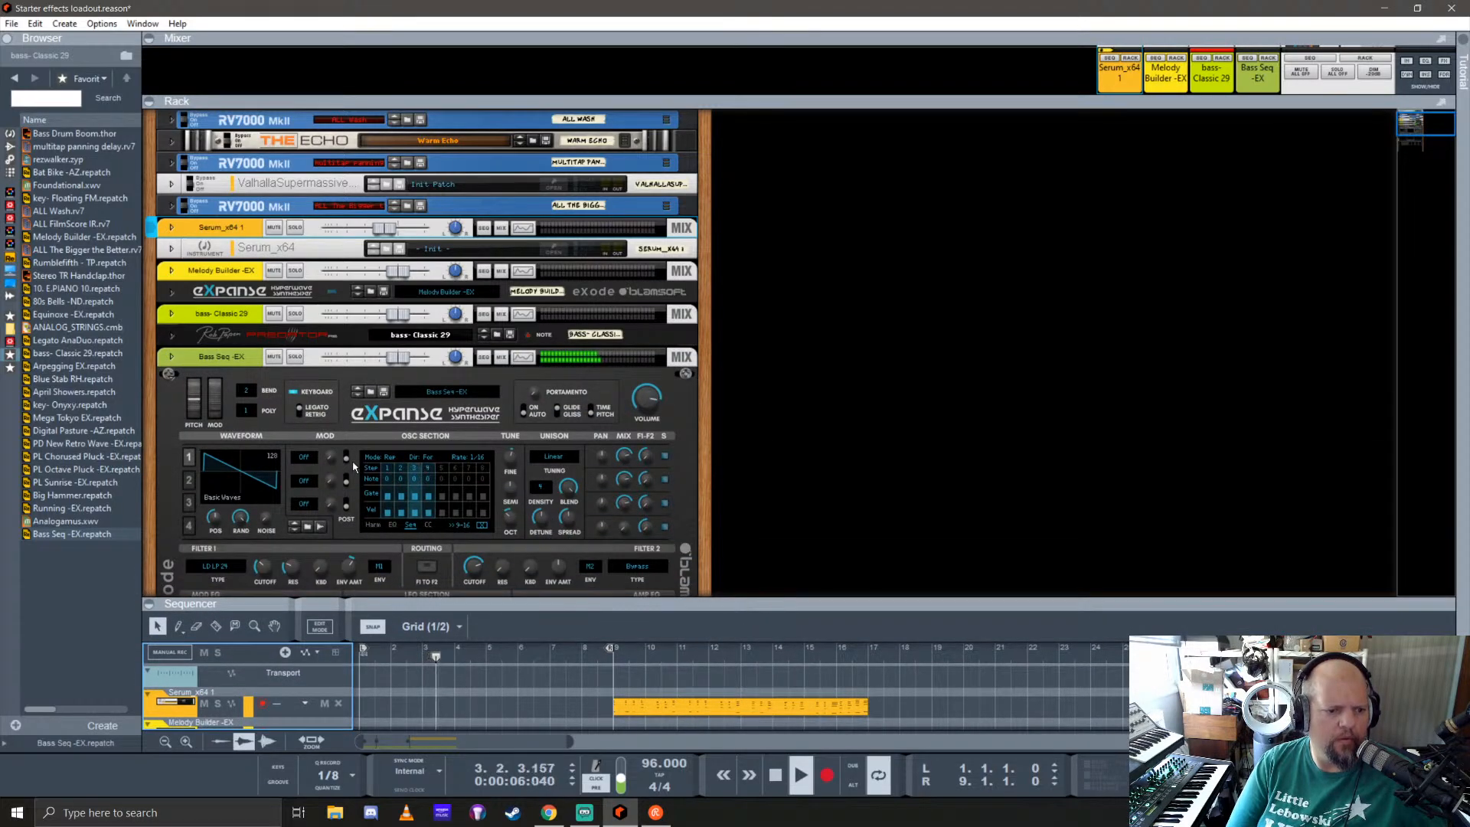
pyautogui.scroll(-3, 356, 444)
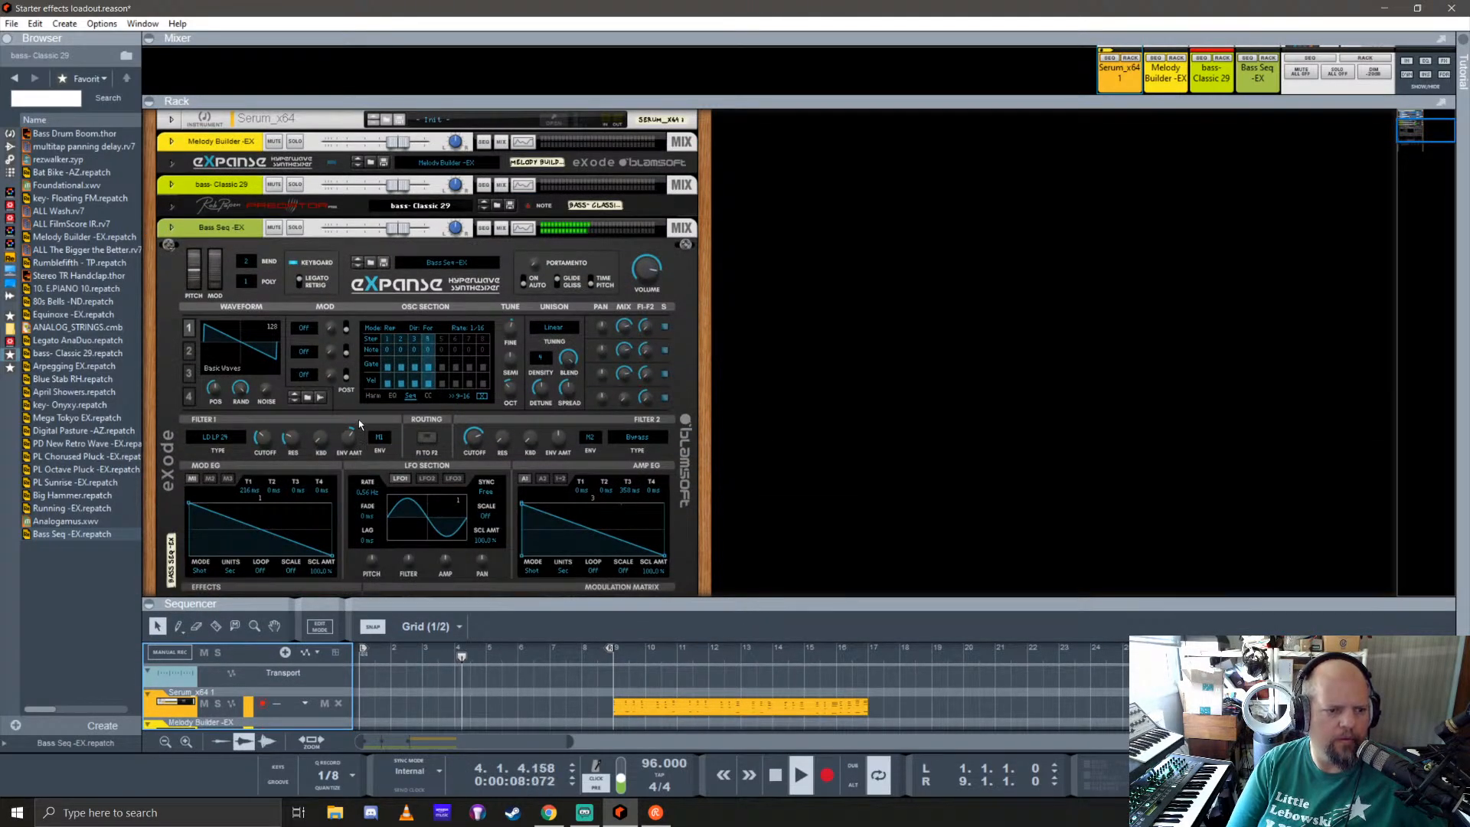
pyautogui.scroll(-3, 358, 420)
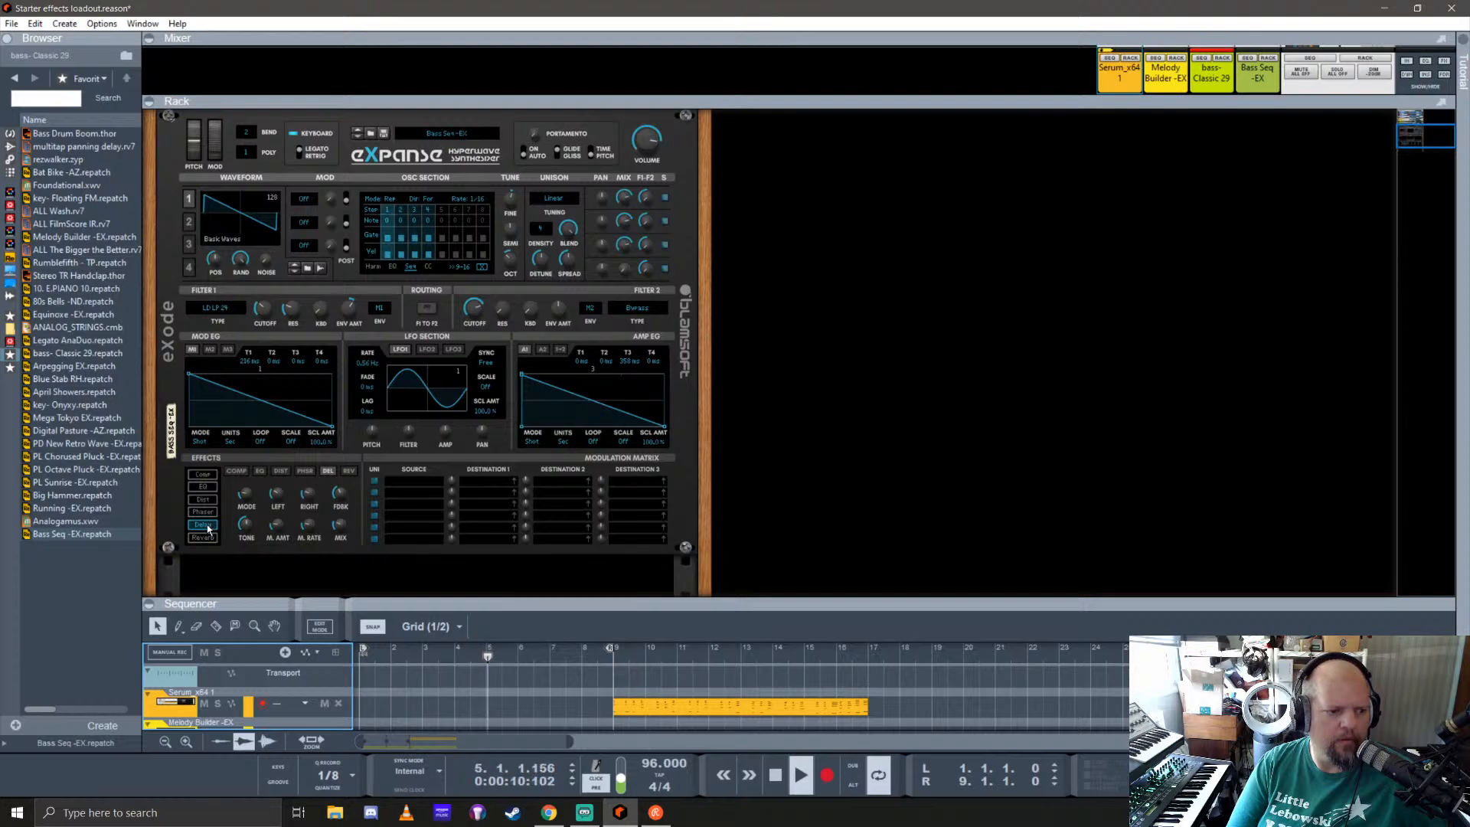
pyautogui.click(327, 471)
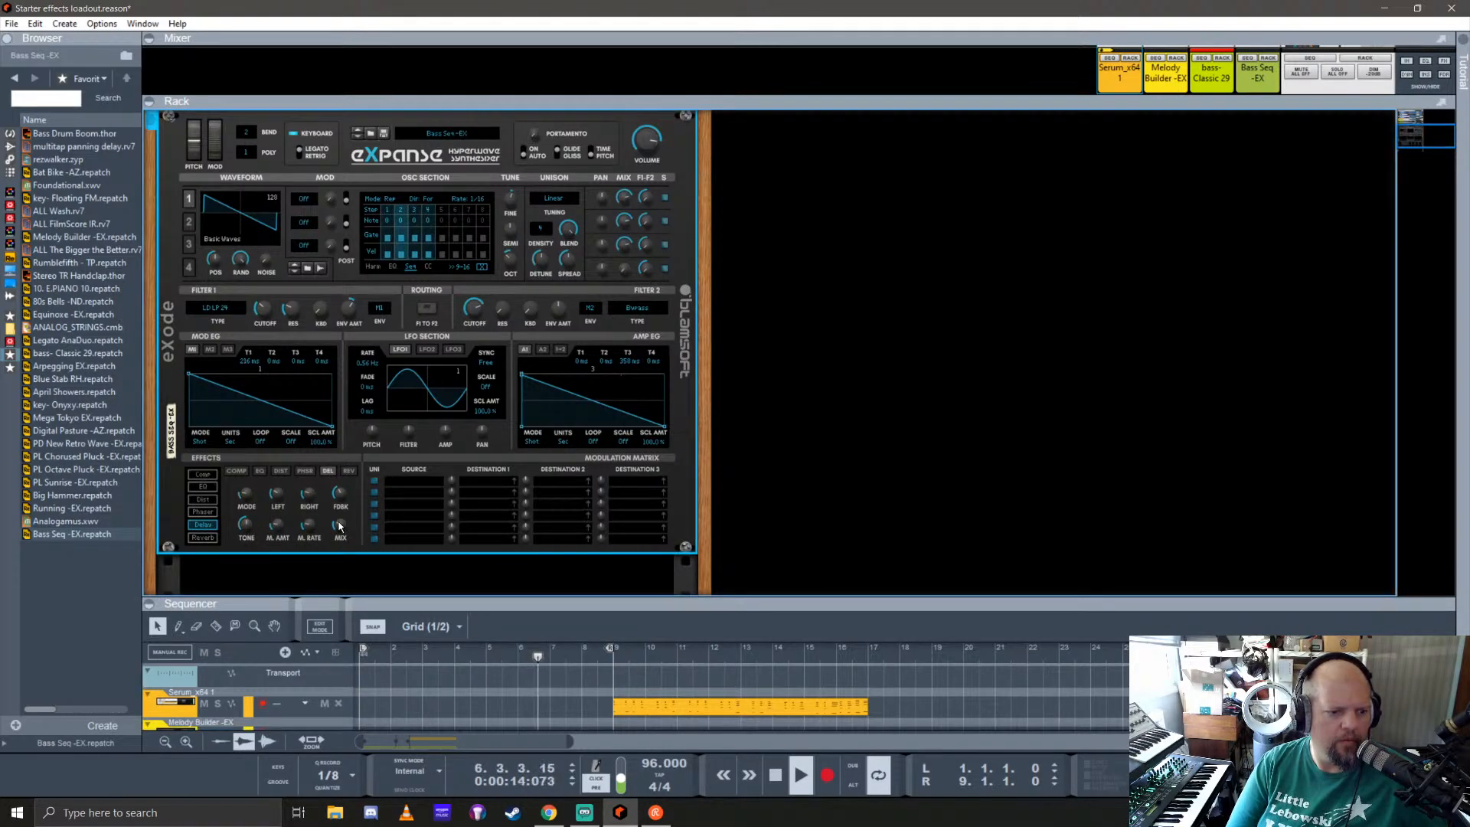
pyautogui.click(209, 528)
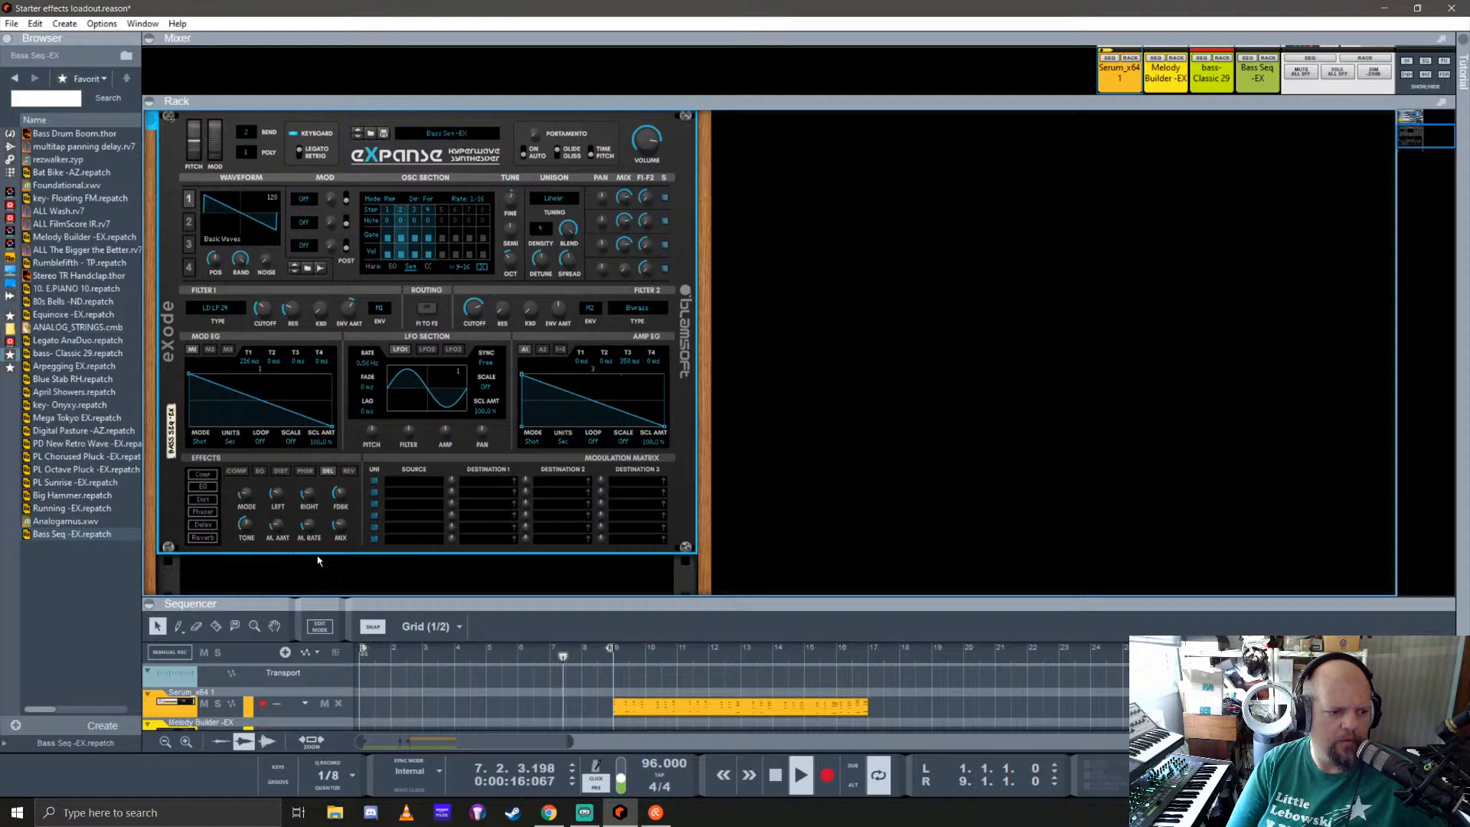
pyautogui.scroll(3, 277, 493)
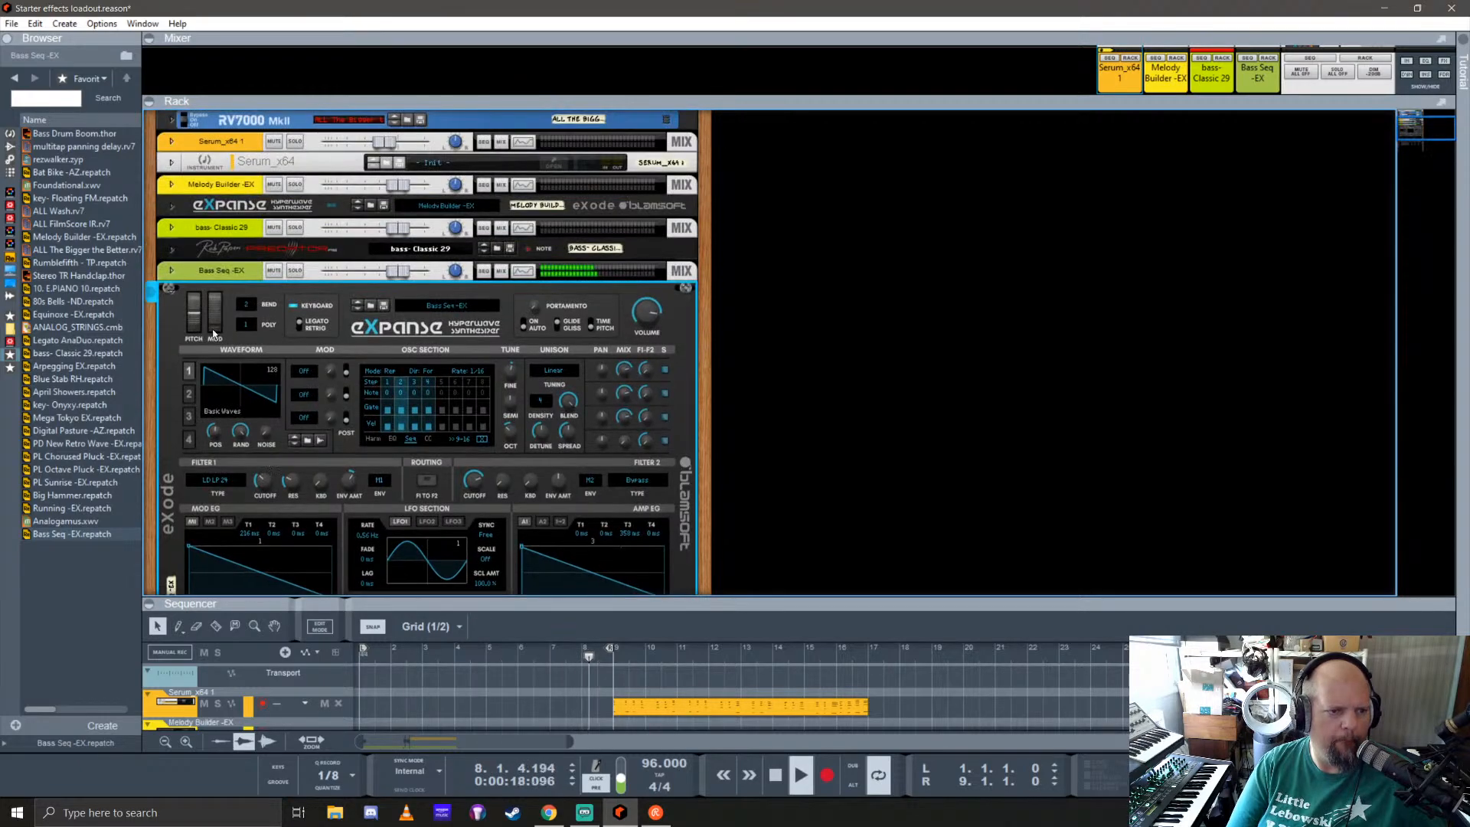
pyautogui.click(171, 294)
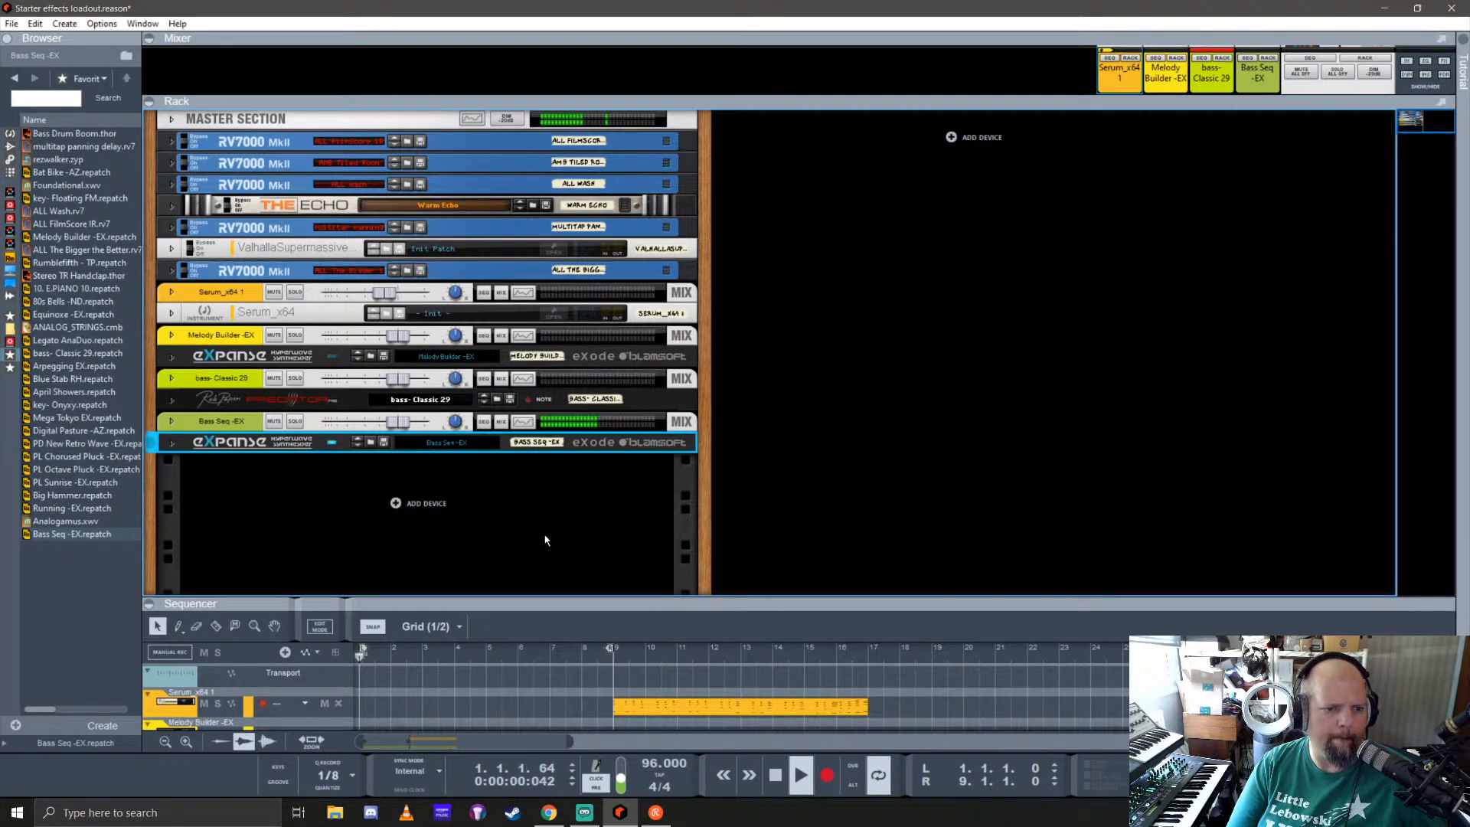
# Step: Unfold Bass Seq -EX and route LFO 1 to Filter 1 Cutoff with a small amount in the first modulation matrix row
pyautogui.click(171, 444)
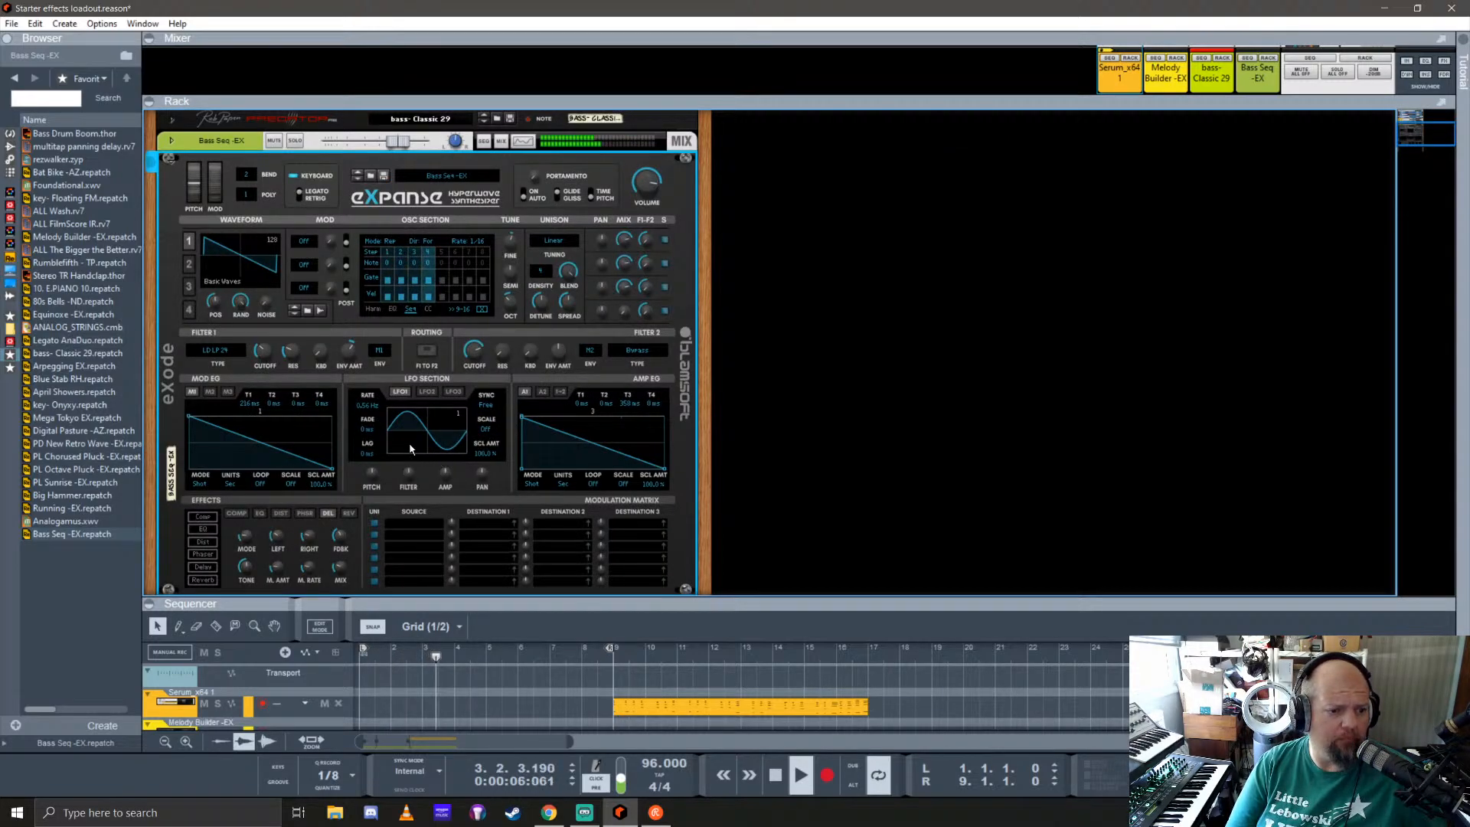
pyautogui.click(380, 351)
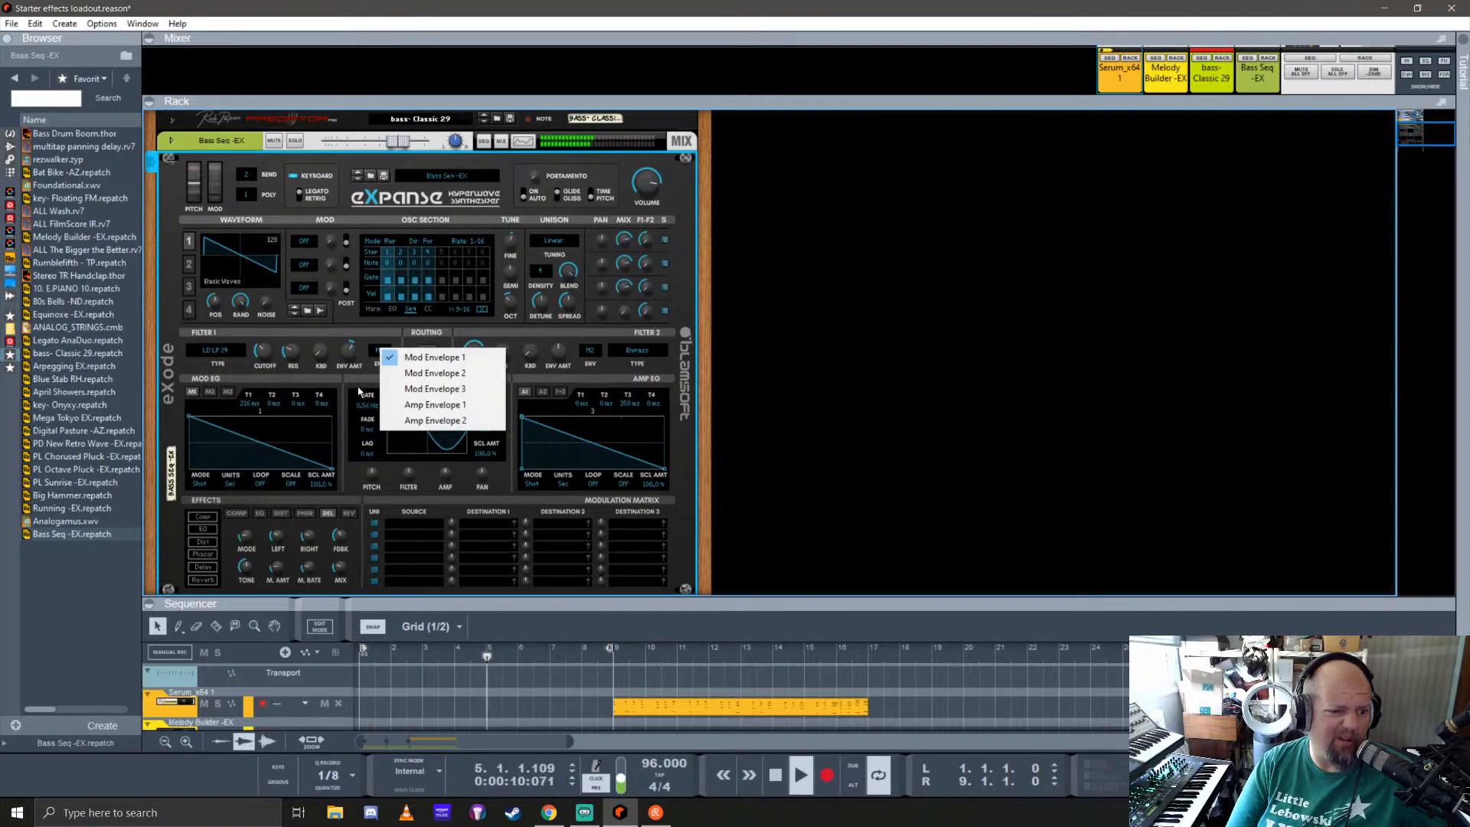
pyautogui.click(363, 376)
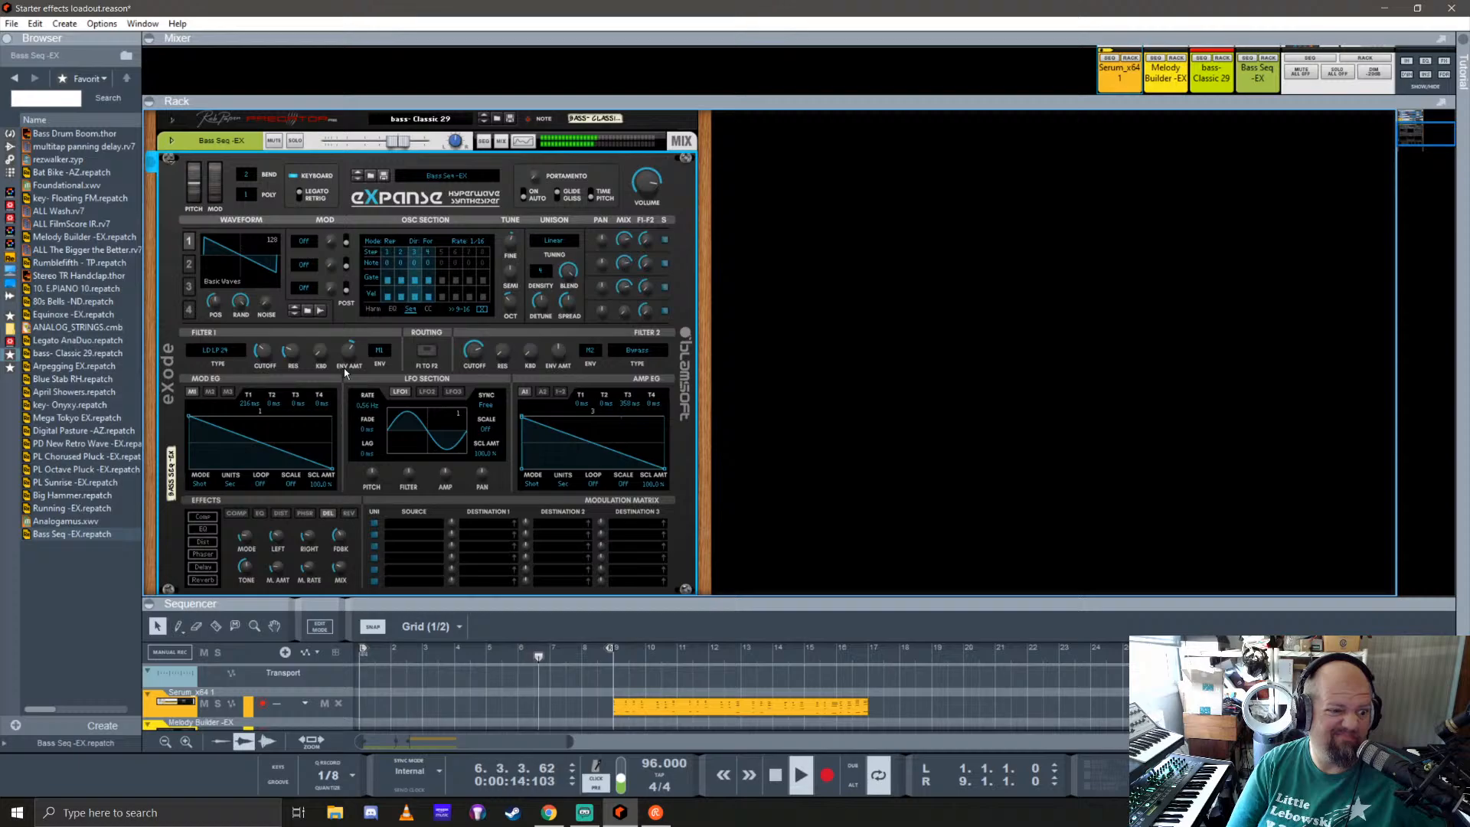
pyautogui.click(395, 527)
pyautogui.moveTo(472, 663)
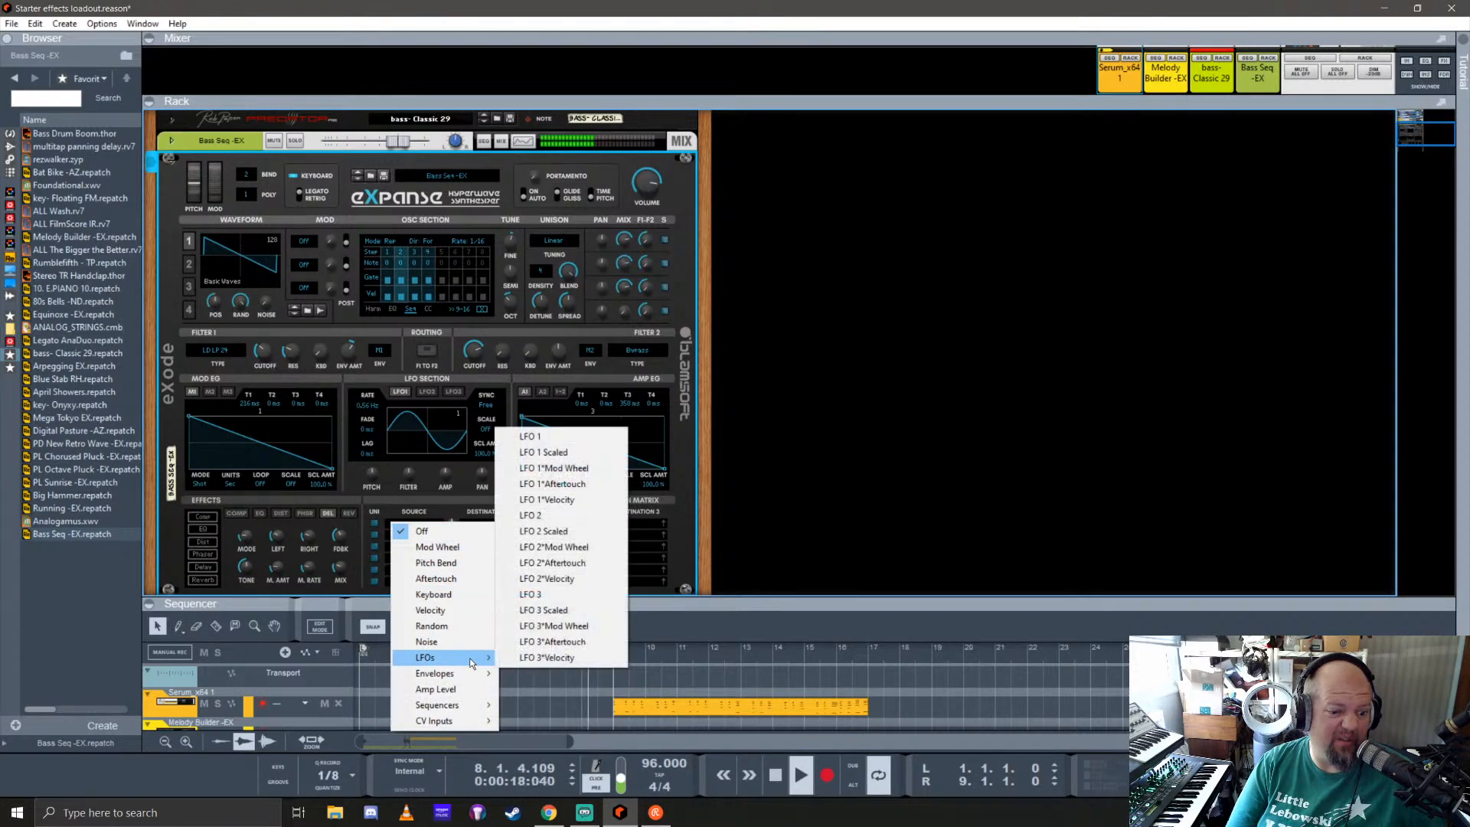
pyautogui.click(536, 437)
pyautogui.click(491, 523)
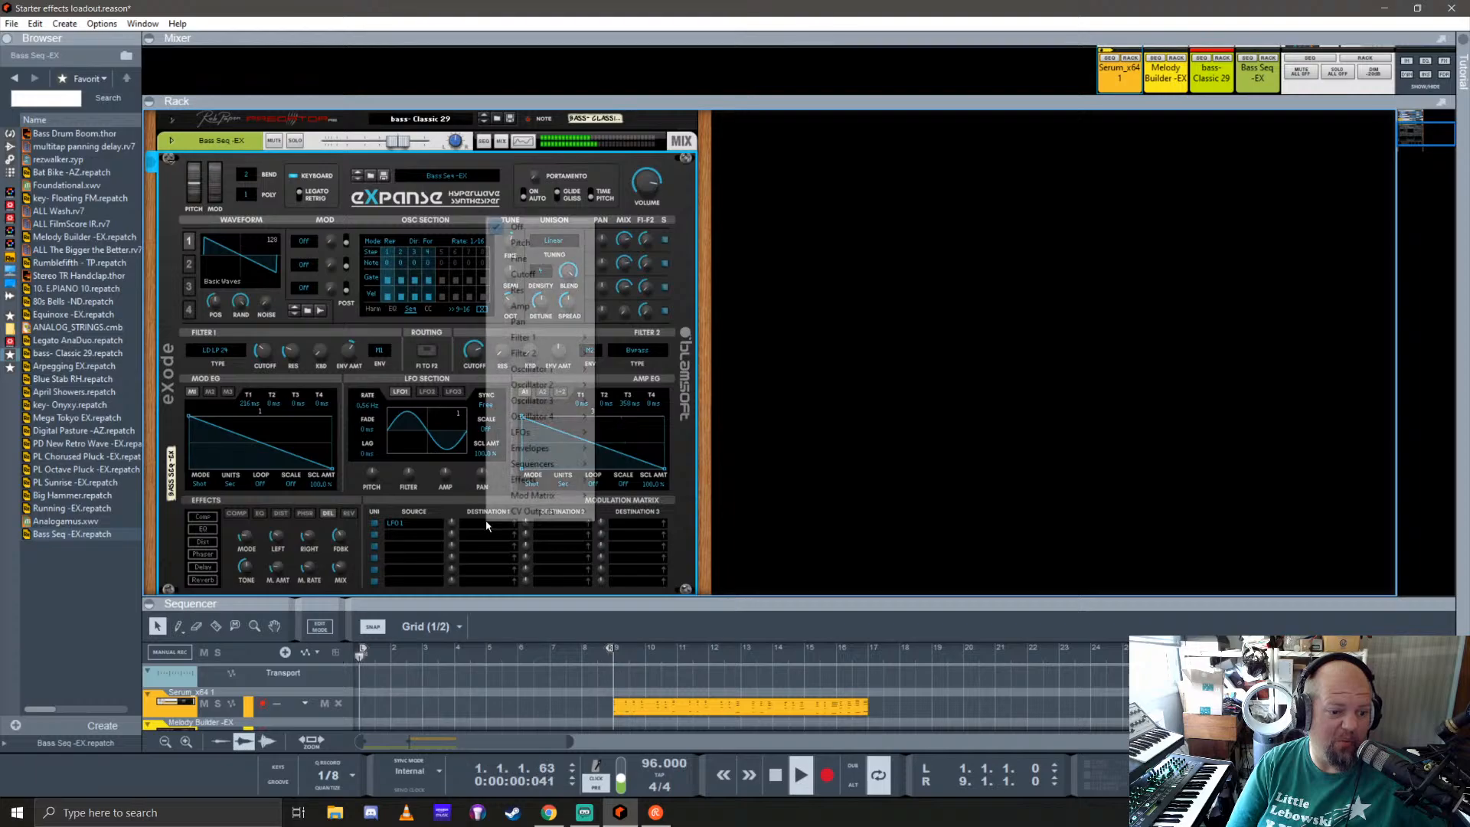
pyautogui.moveTo(565, 337)
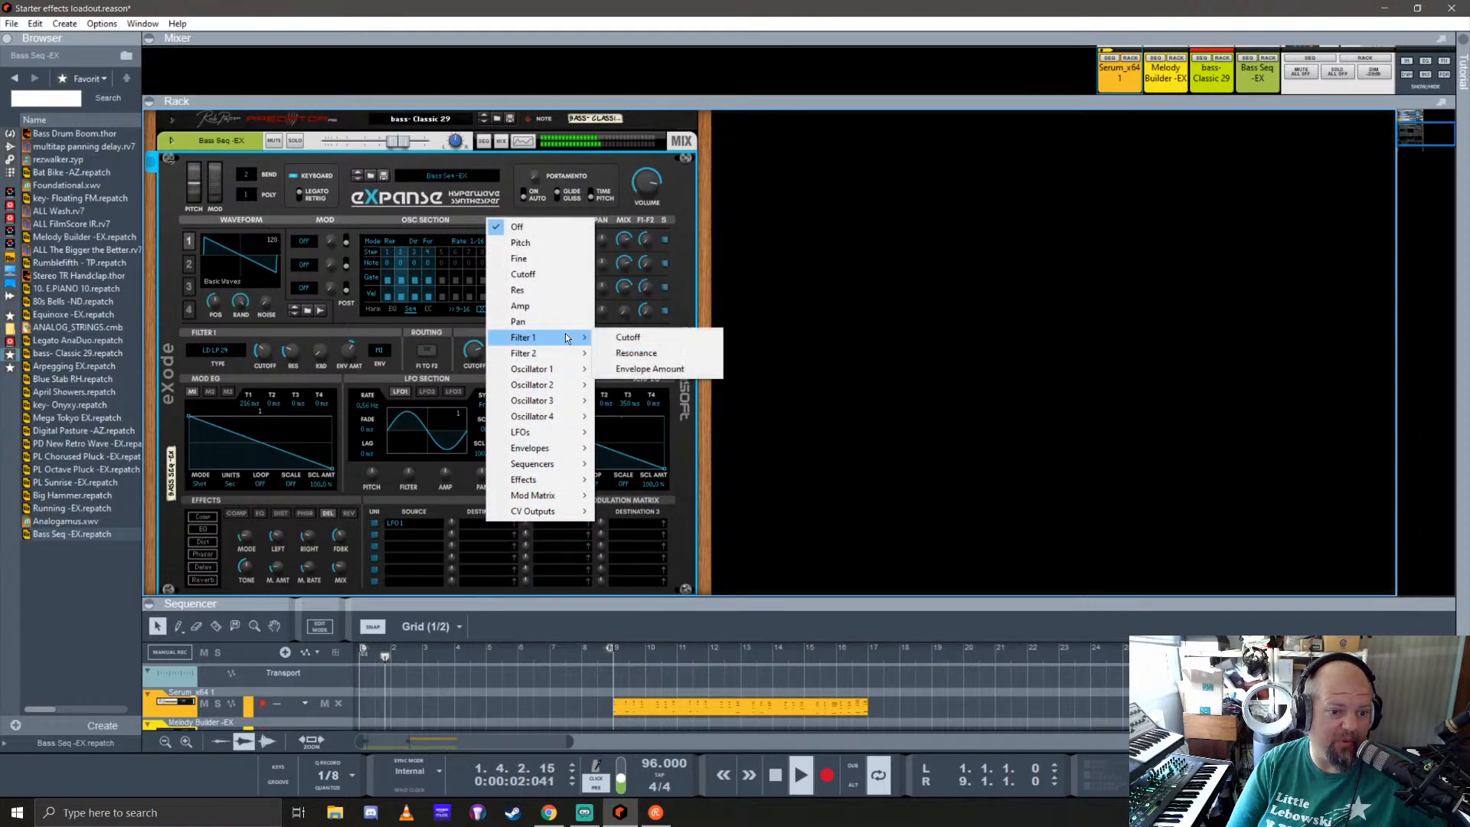
pyautogui.click(621, 337)
pyautogui.moveTo(454, 526)
pyautogui.mouseDown()
pyautogui.moveTo(457, 498)
pyautogui.moveTo(460, 516)
pyautogui.mouseUp()
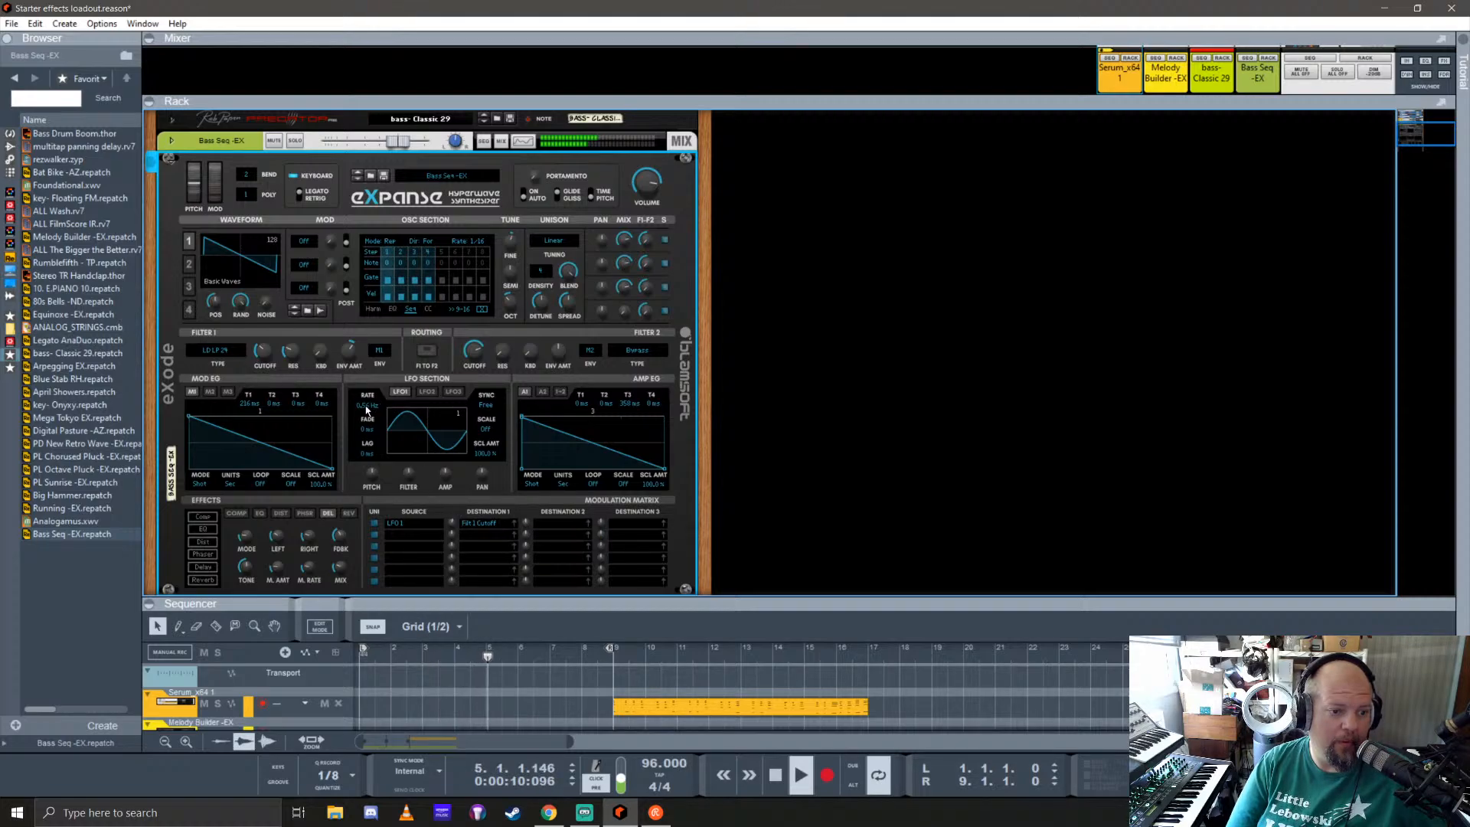
# Step: Adjust the rate of LFO 1 in Bass Seq -EX and fold the synth
pyautogui.moveTo(366, 411)
pyautogui.moveTo(365, 417); pyautogui.dragTo(367, 447)
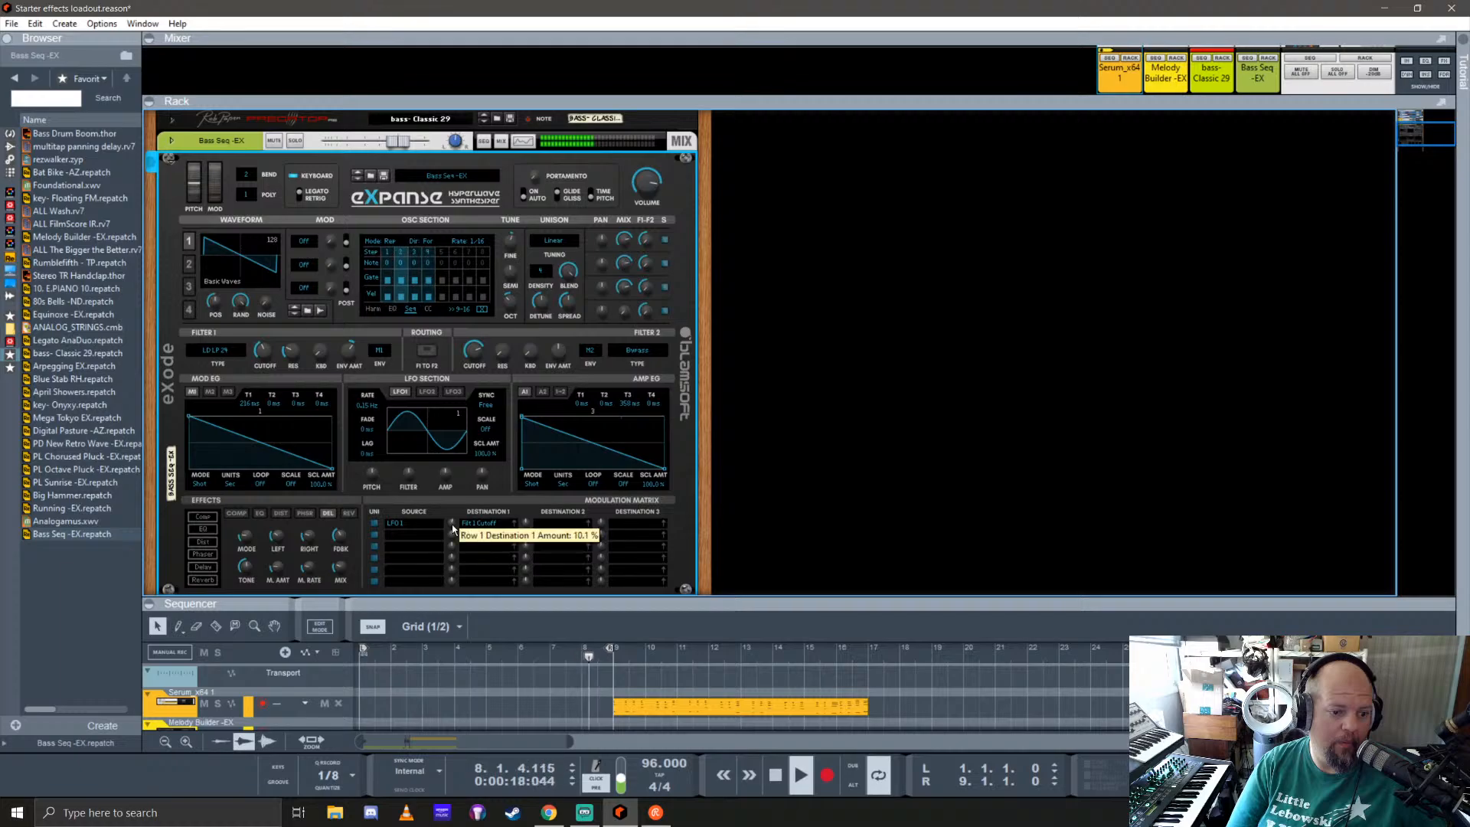
pyautogui.click(170, 159)
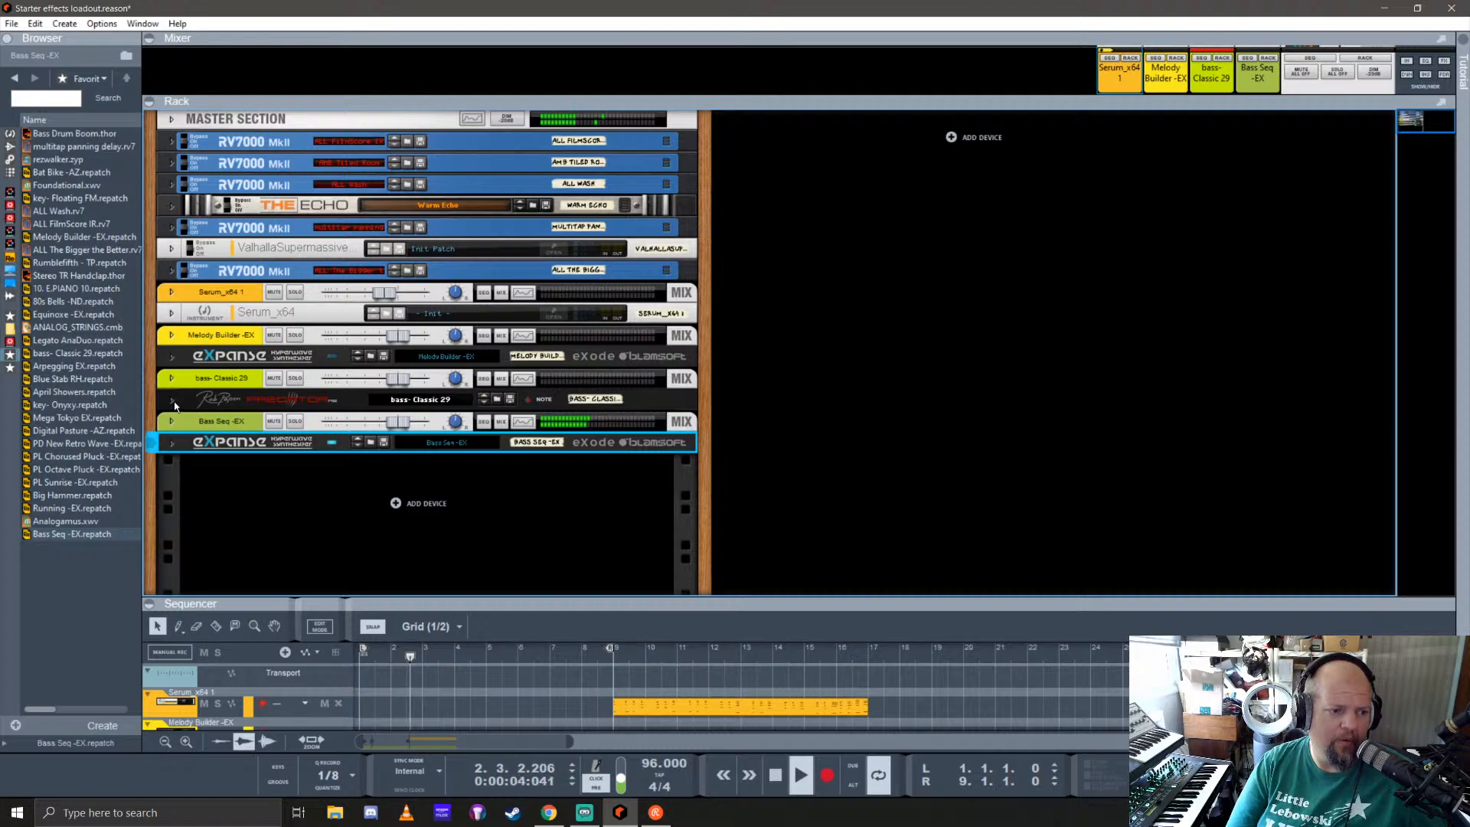
# Step: Start patch browsing for the bass- Classic 29 device and check Nucleus Soundlab's RE Device Patches in the Synthetic Rig 3 ReFill
pyautogui.click(526, 400)
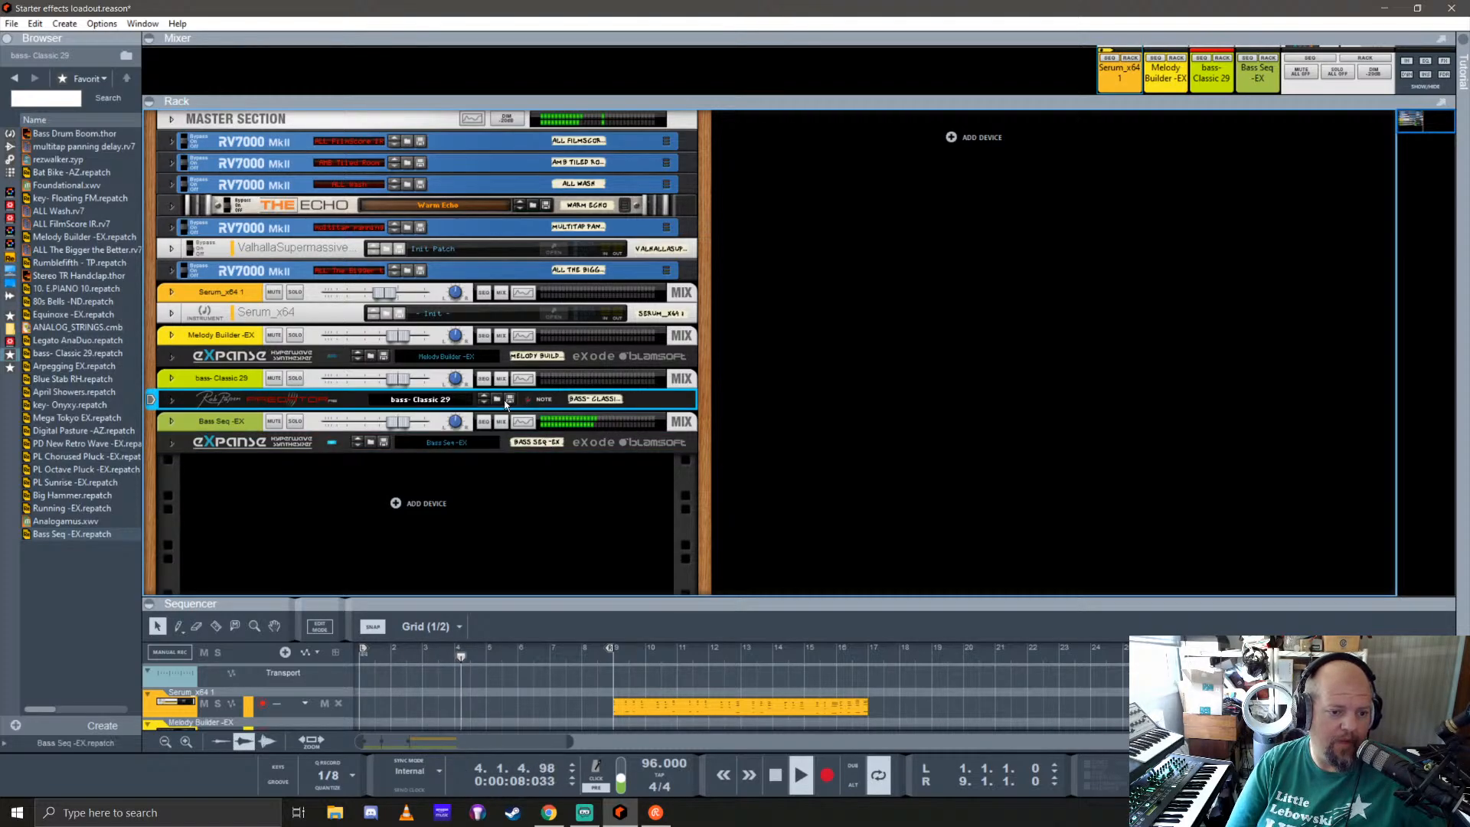
pyautogui.click(496, 399)
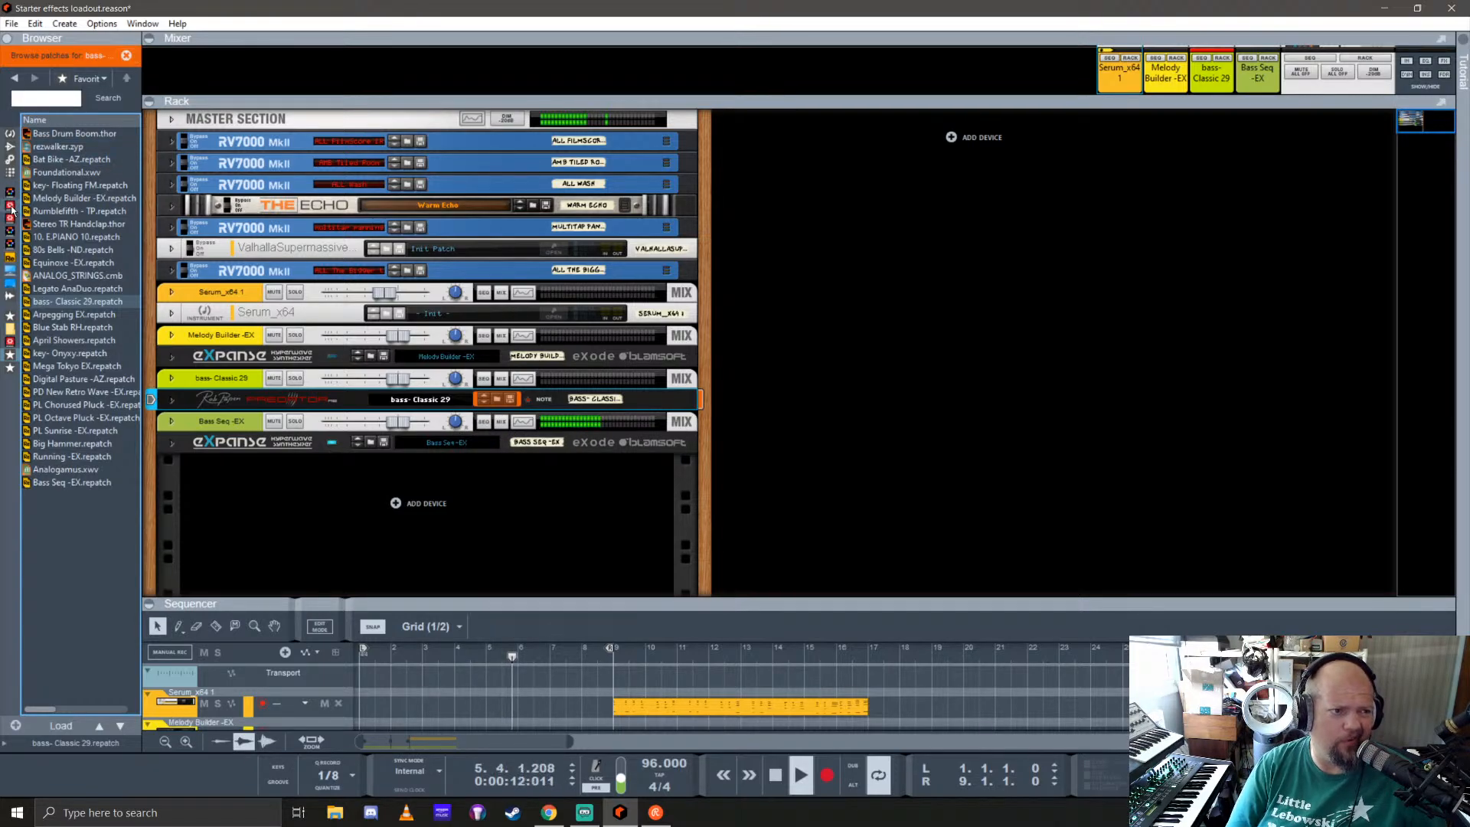
pyautogui.click(10, 327)
pyautogui.scroll(-3, 80, 458)
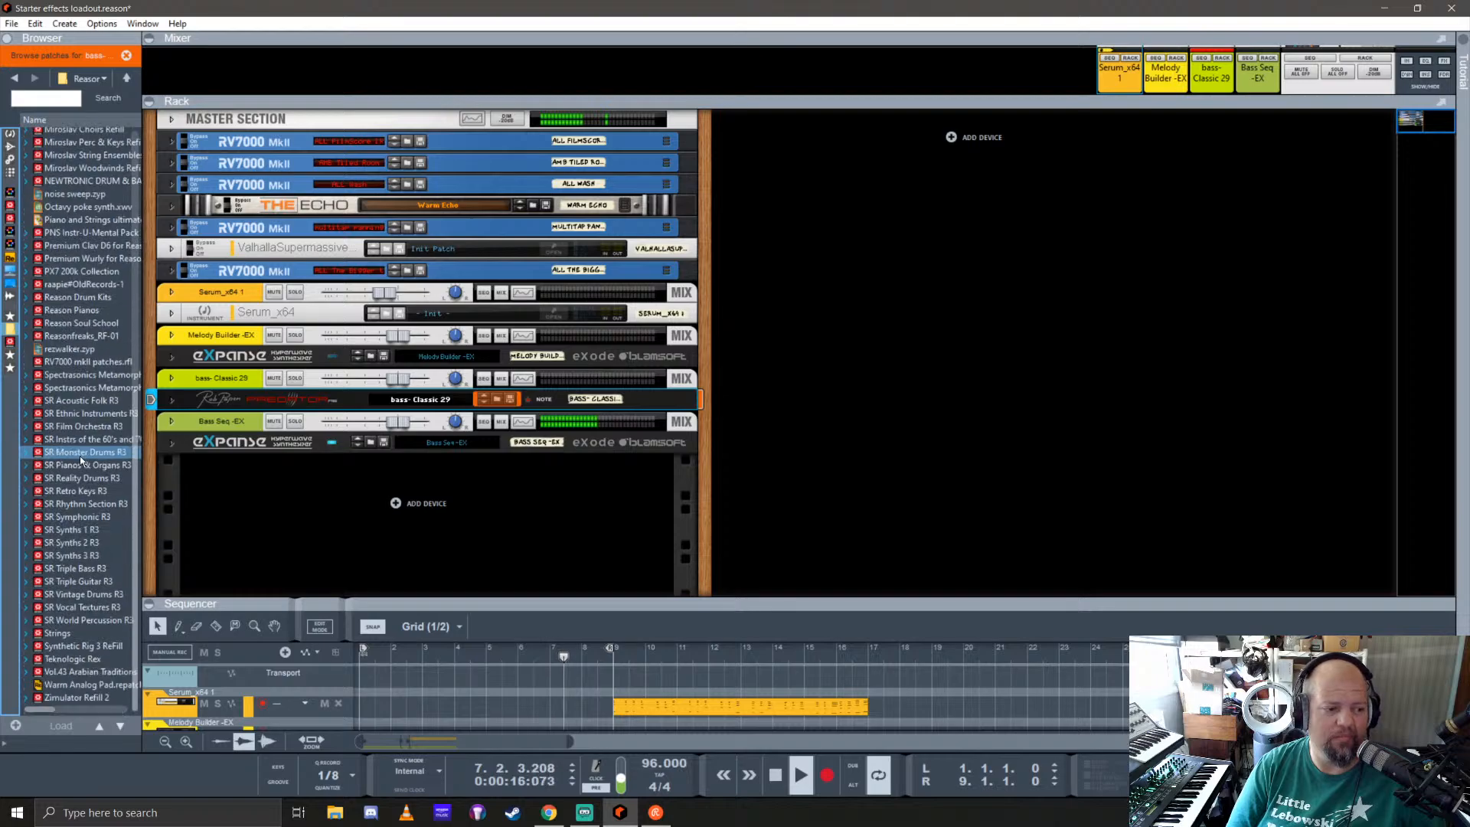
pyautogui.doubleClick(89, 646)
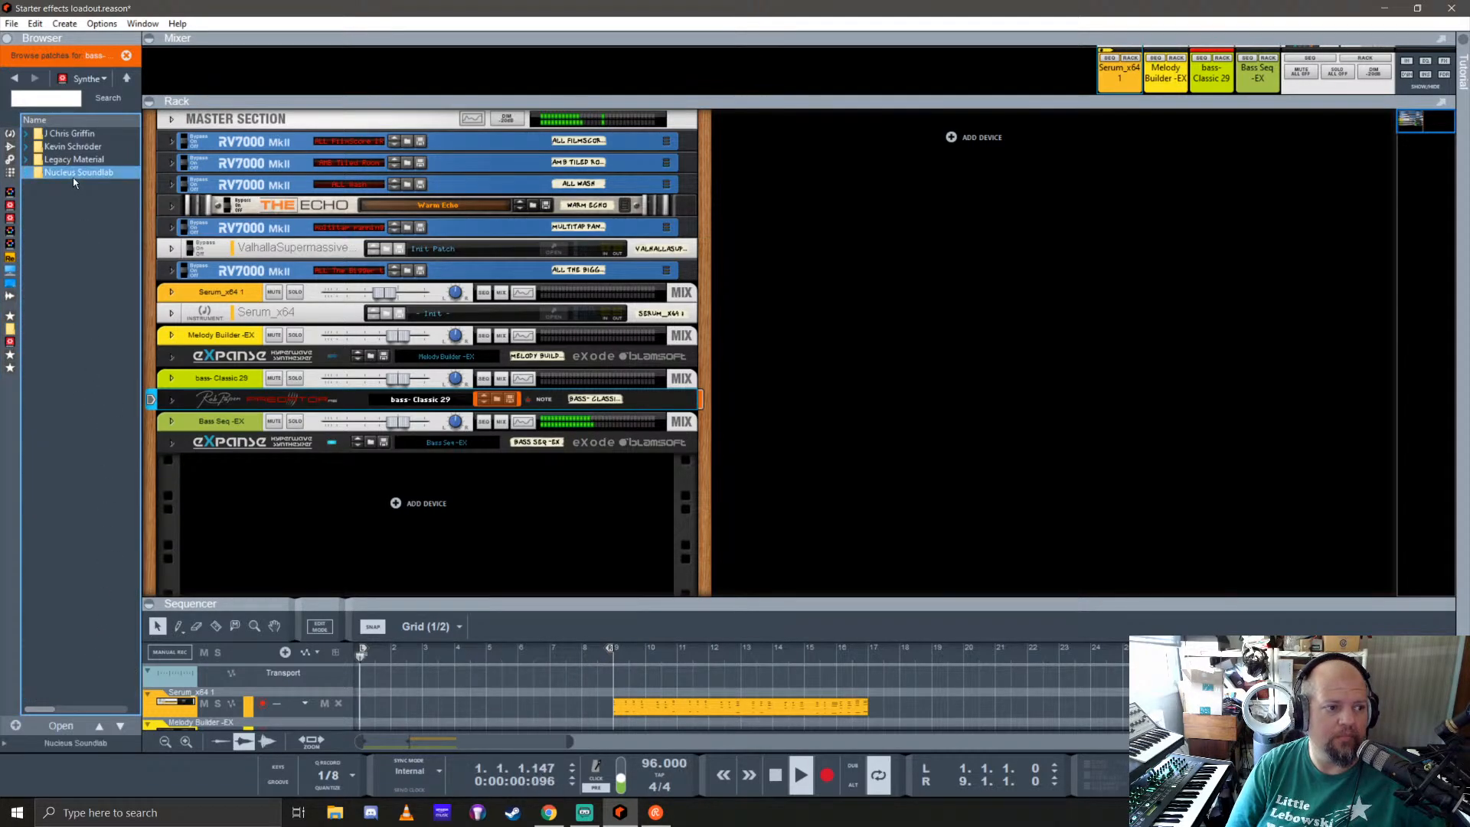
pyautogui.doubleClick(72, 175)
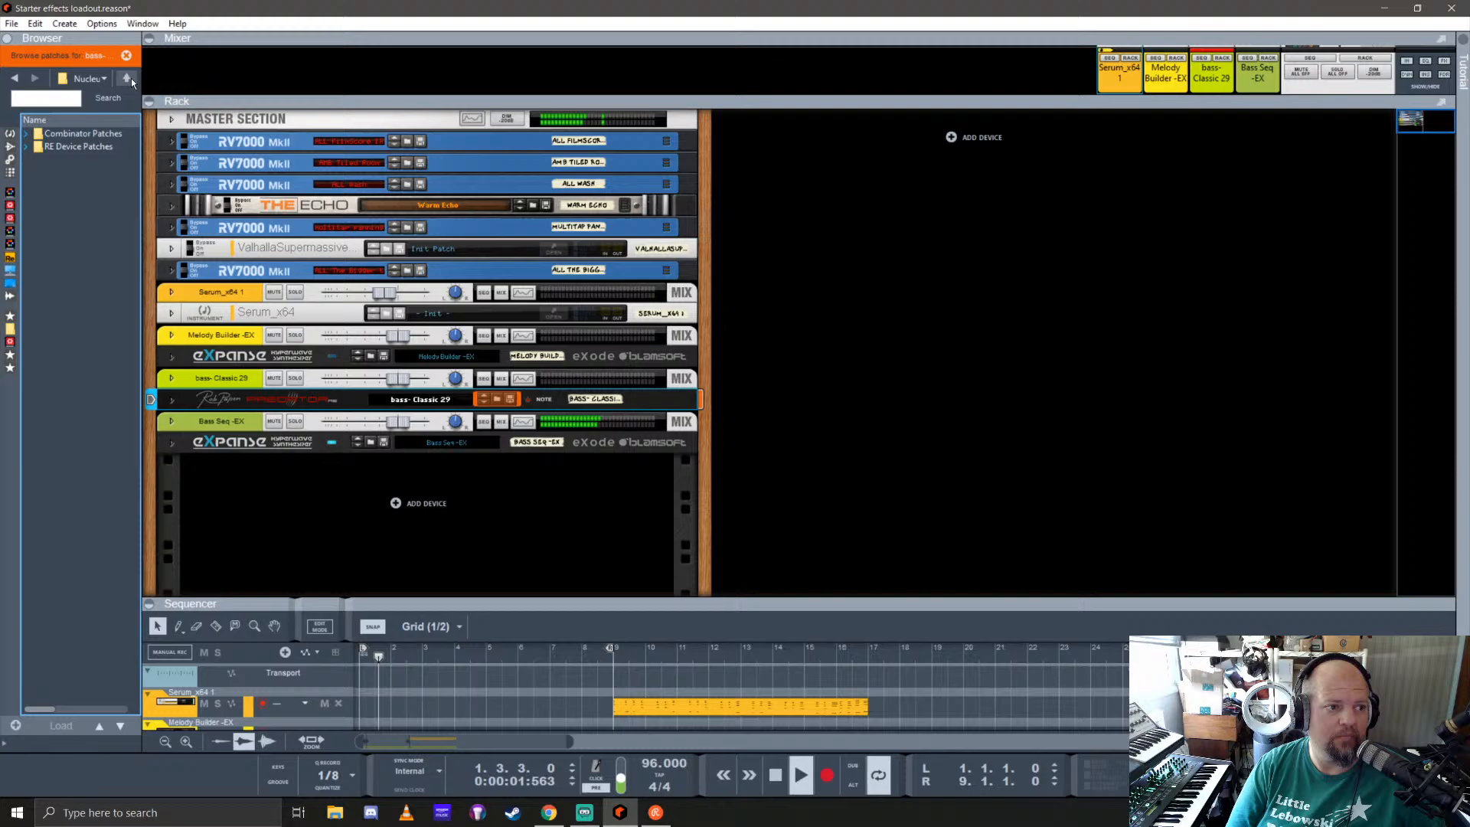
pyautogui.doubleClick(78, 146)
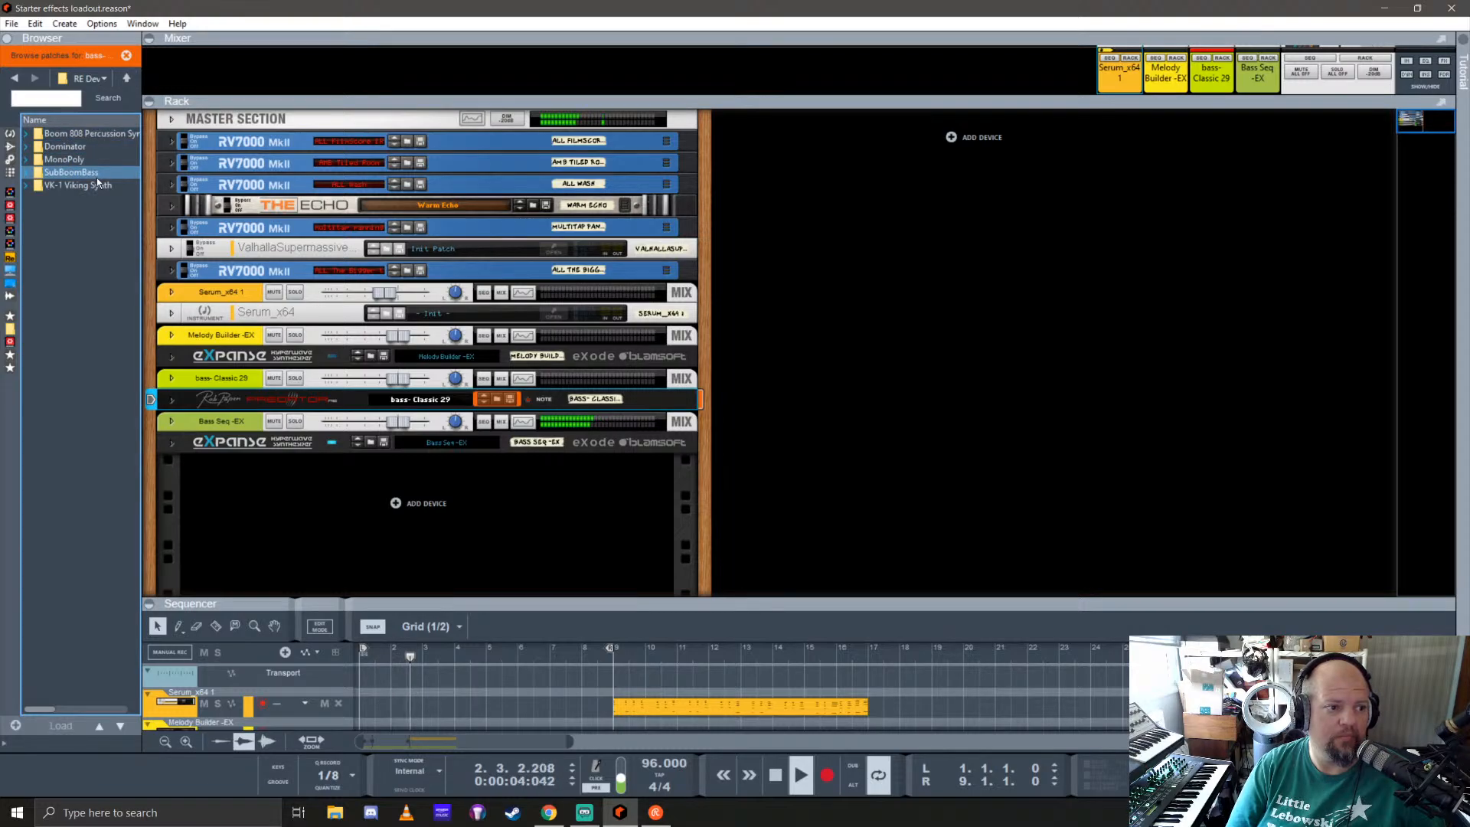
# Step: Look through the Legacy Material subfolders of the Synthetic Rig 3 ReFill for a replacement patch
pyautogui.click(127, 77)
pyautogui.click(128, 77)
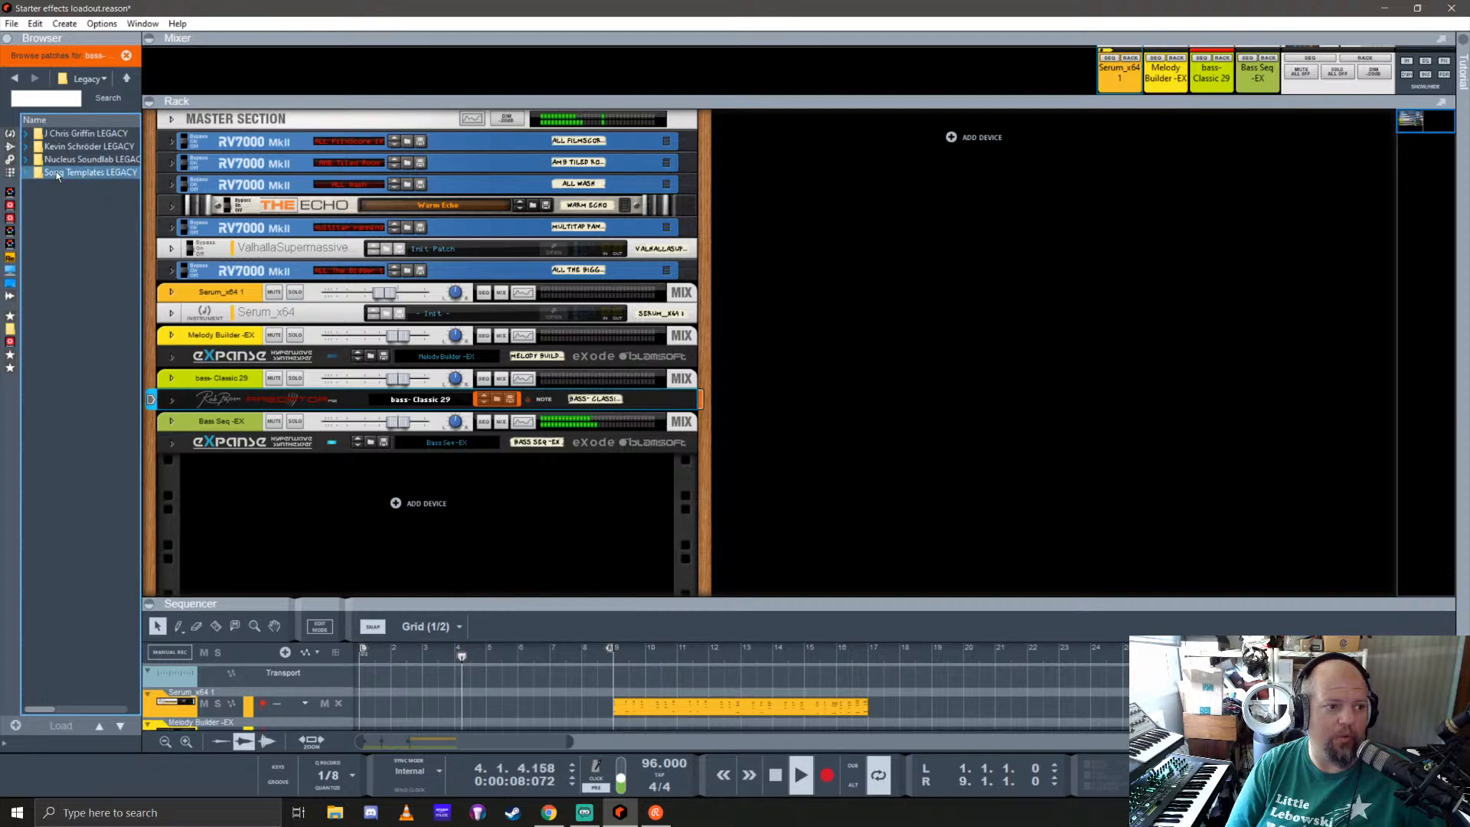
pyautogui.doubleClick(57, 172)
pyautogui.click(126, 79)
pyautogui.doubleClick(84, 159)
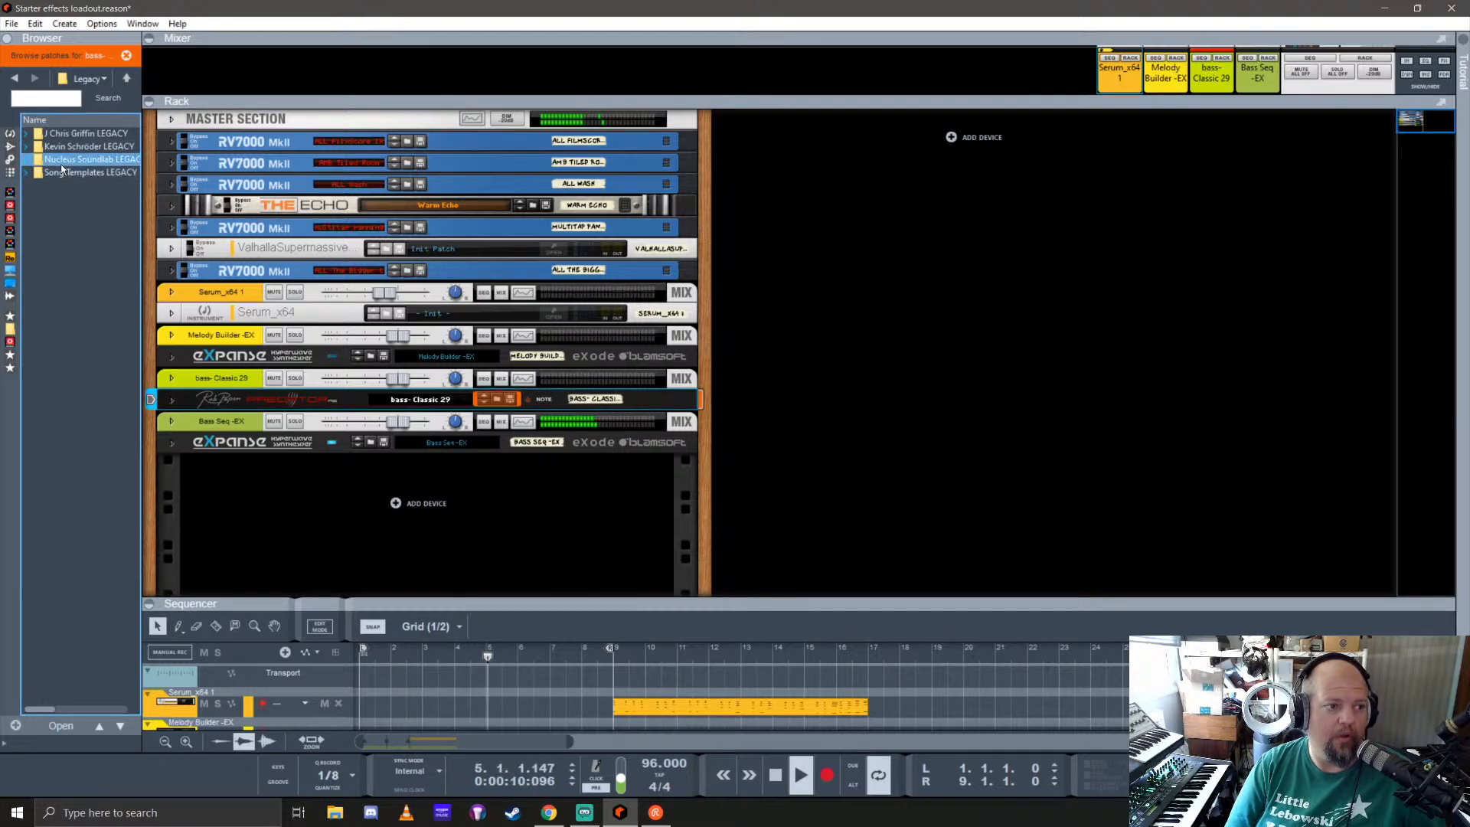
pyautogui.click(127, 78)
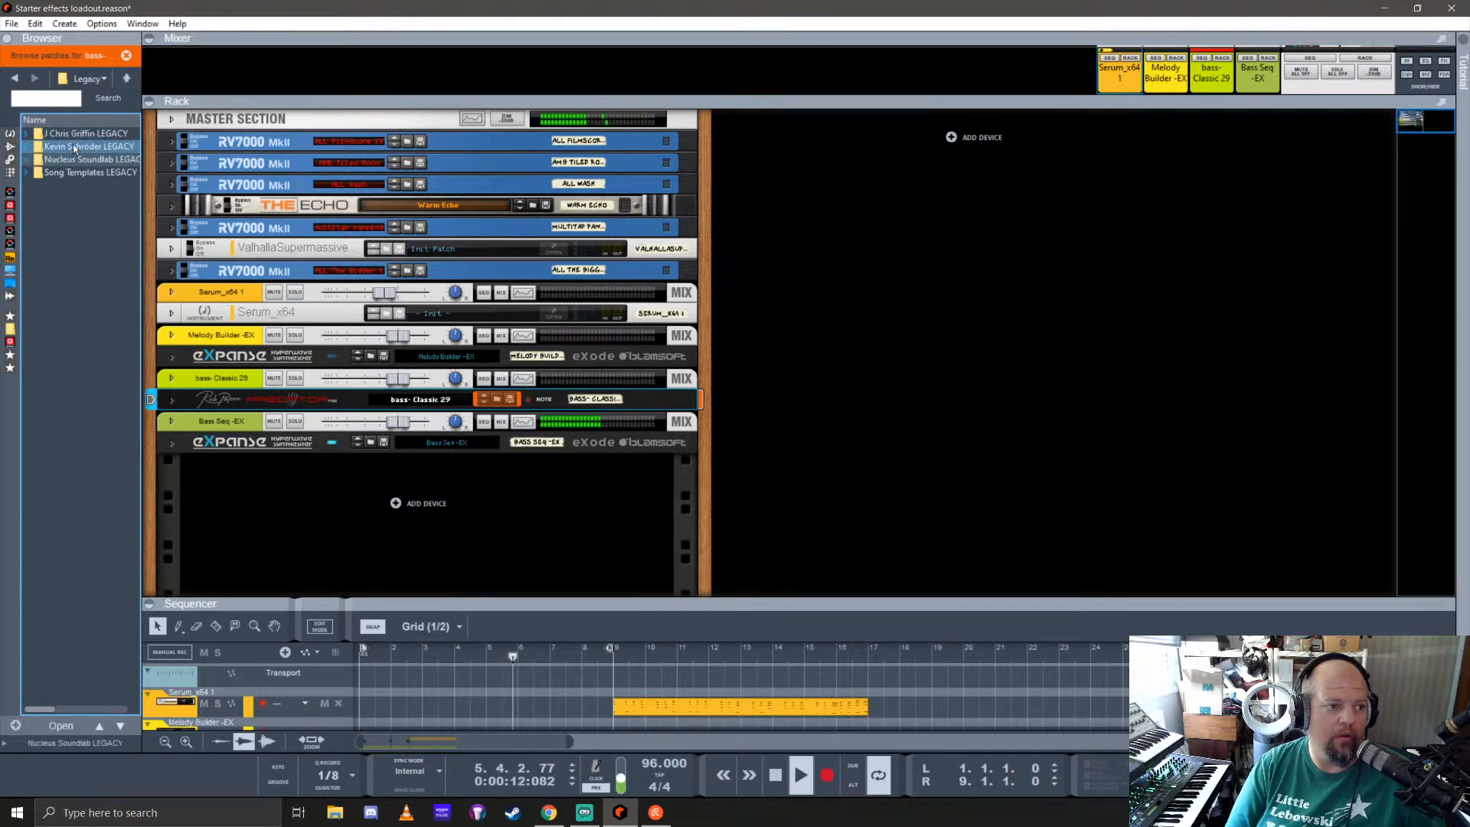
pyautogui.doubleClick(65, 147)
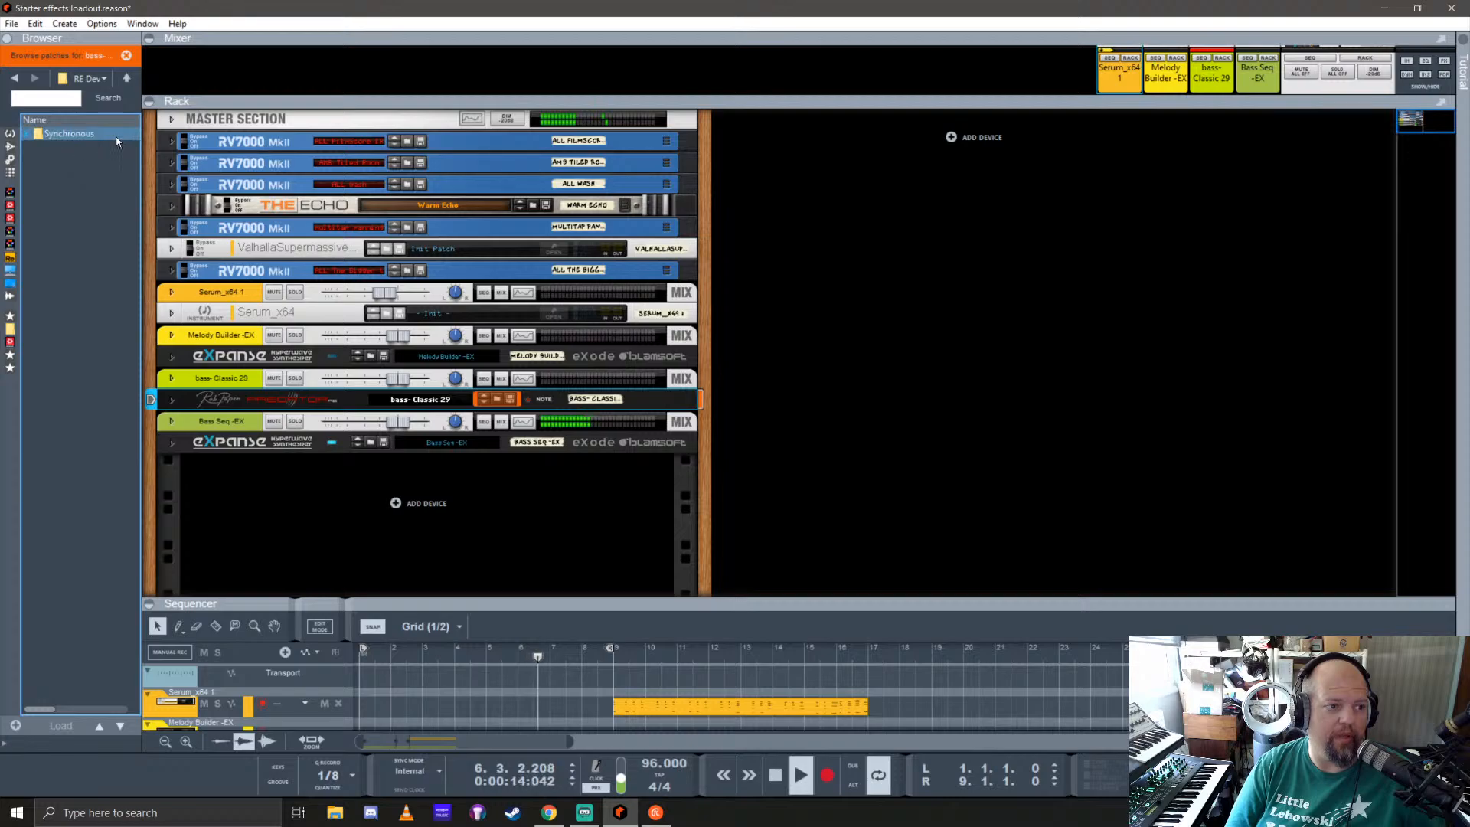
pyautogui.click(126, 80)
pyautogui.doubleClick(76, 145)
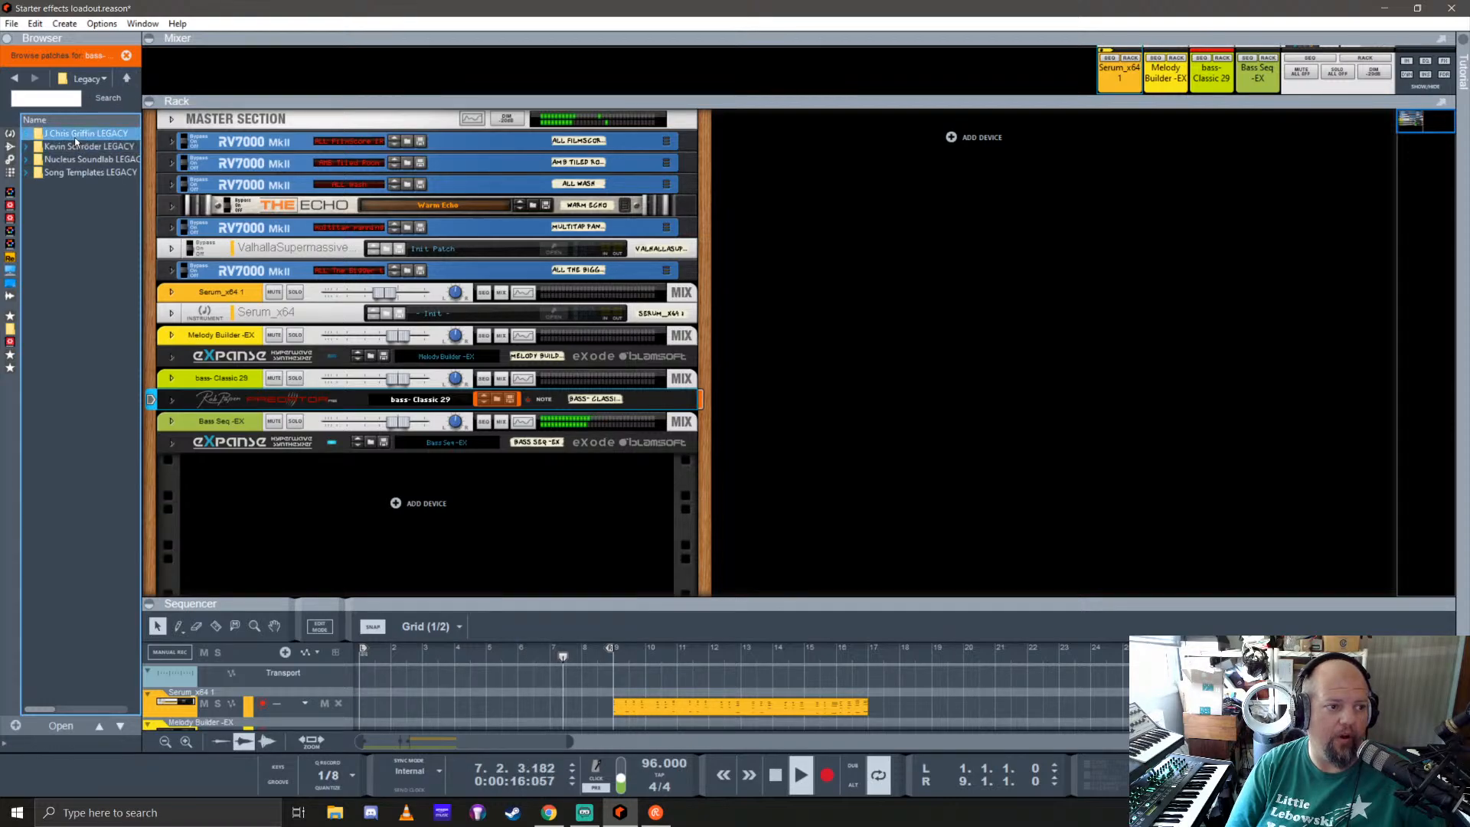
pyautogui.click(124, 76)
pyautogui.click(124, 77)
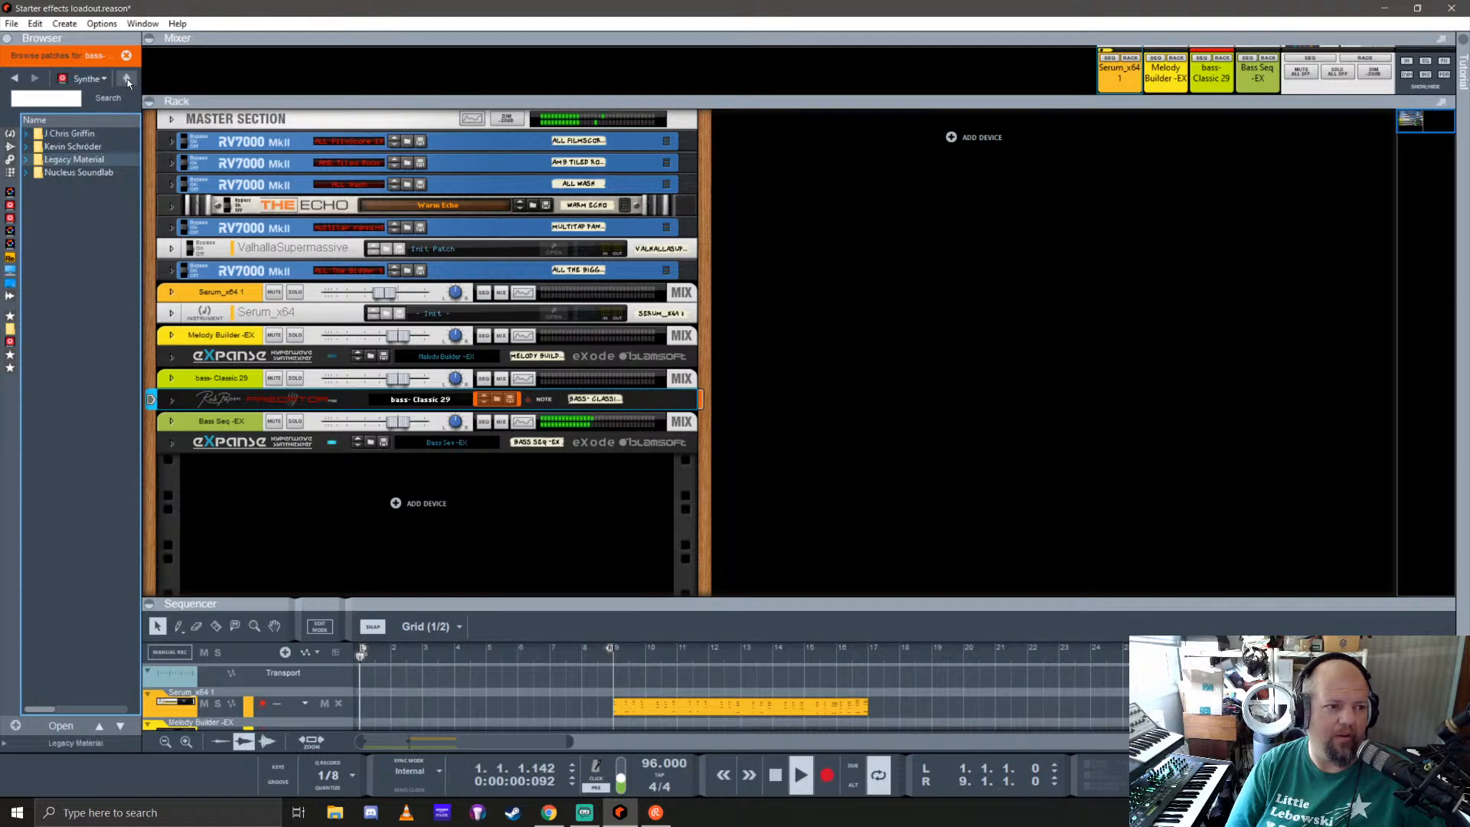
# Step: Examine the RE Device Patches in the two individual sound designers' folders of the ReFill and return to its top level
pyautogui.click(65, 147)
pyautogui.doubleClick(64, 147)
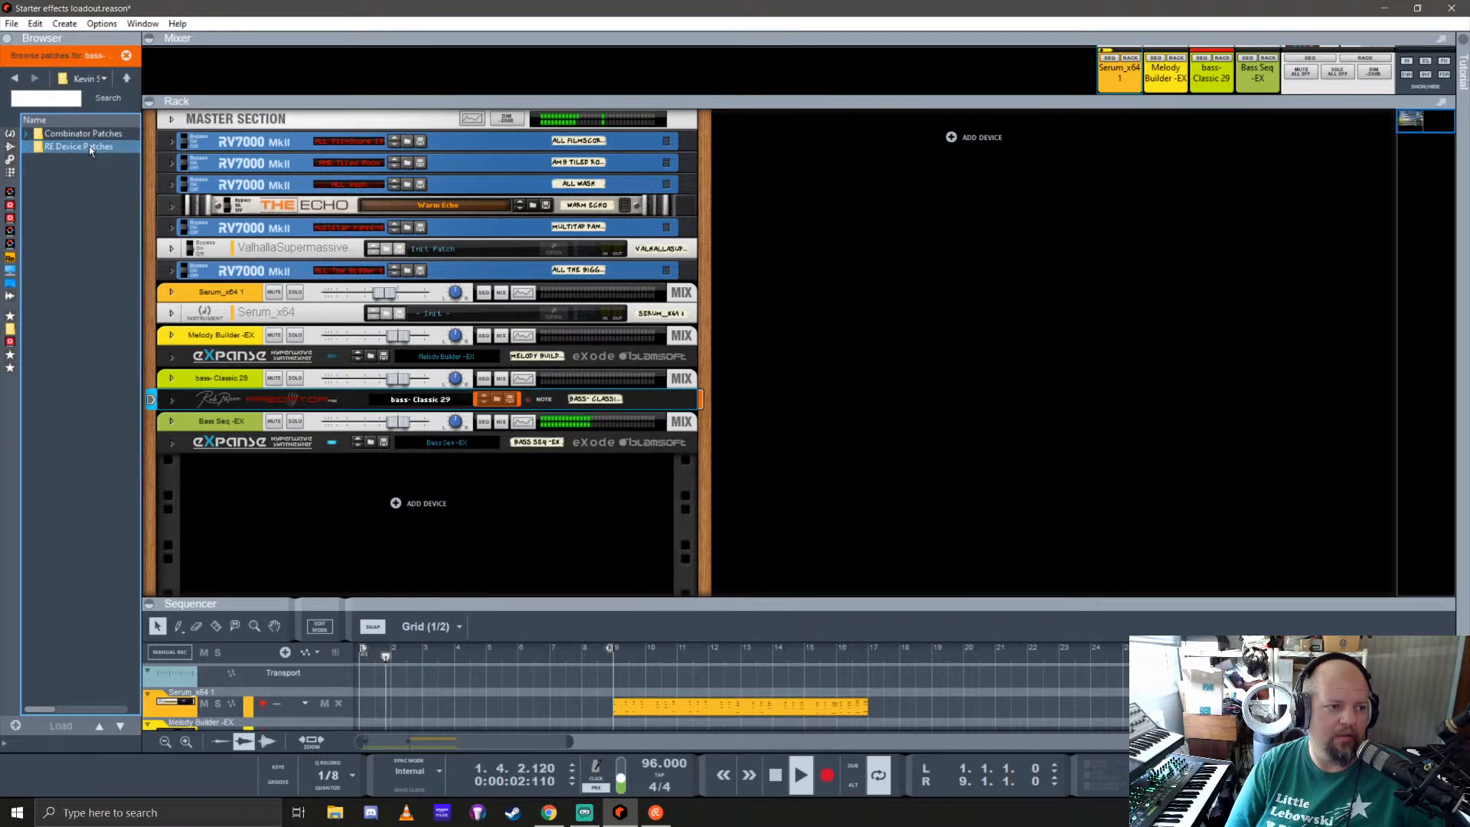
pyautogui.doubleClick(81, 146)
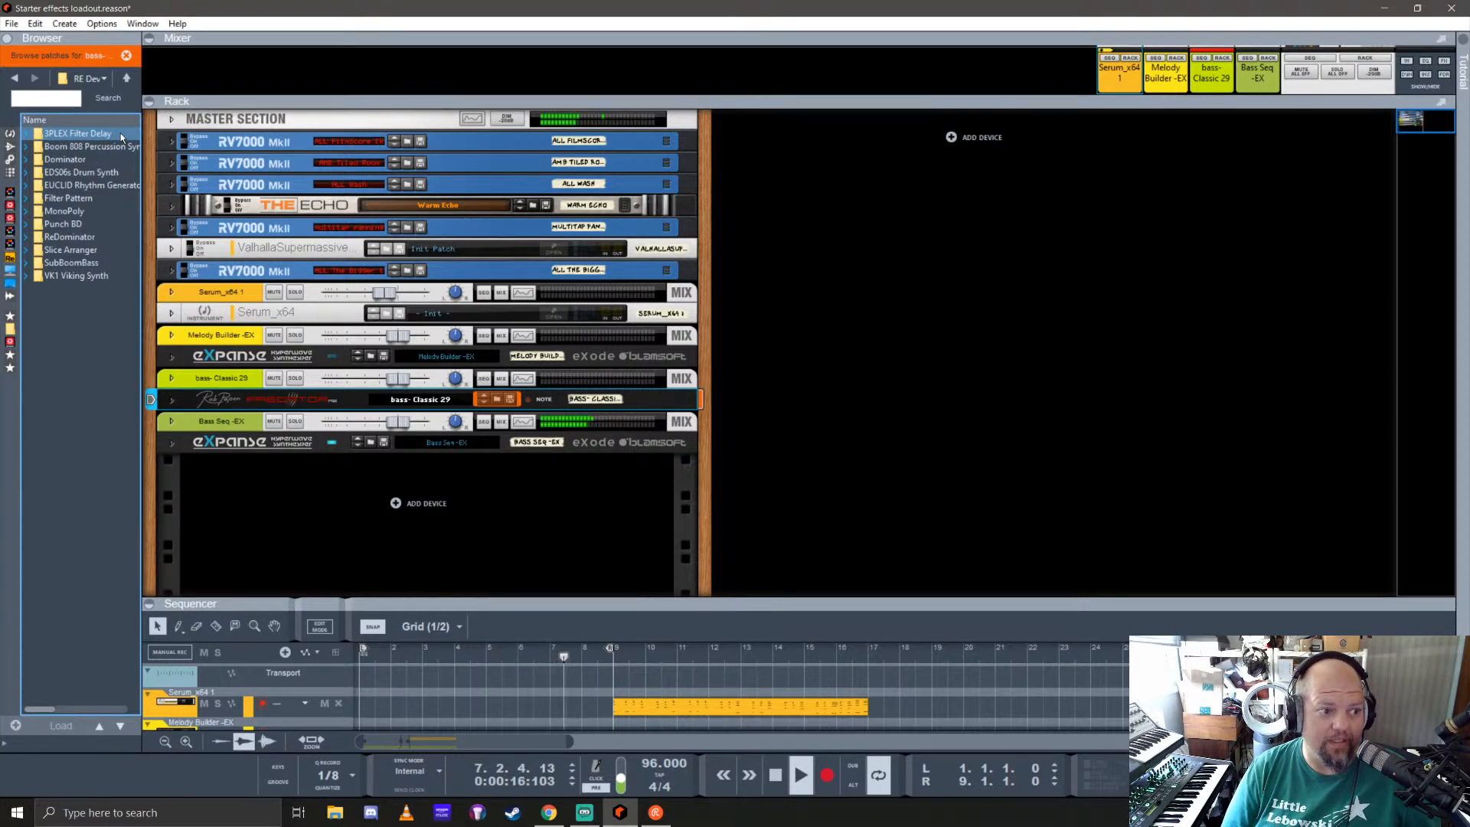
pyautogui.click(127, 78)
pyautogui.click(125, 78)
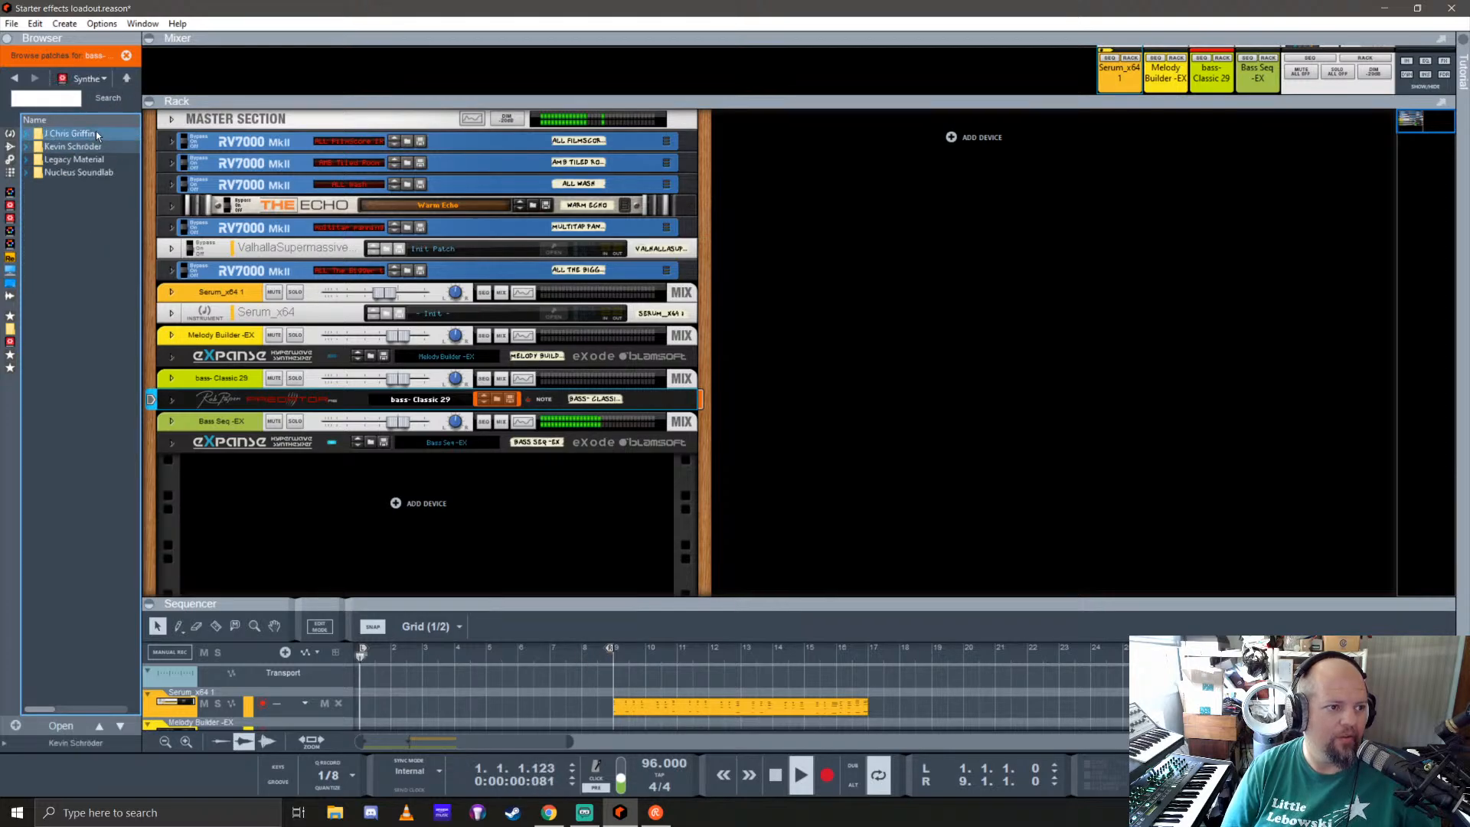
pyautogui.doubleClick(68, 159)
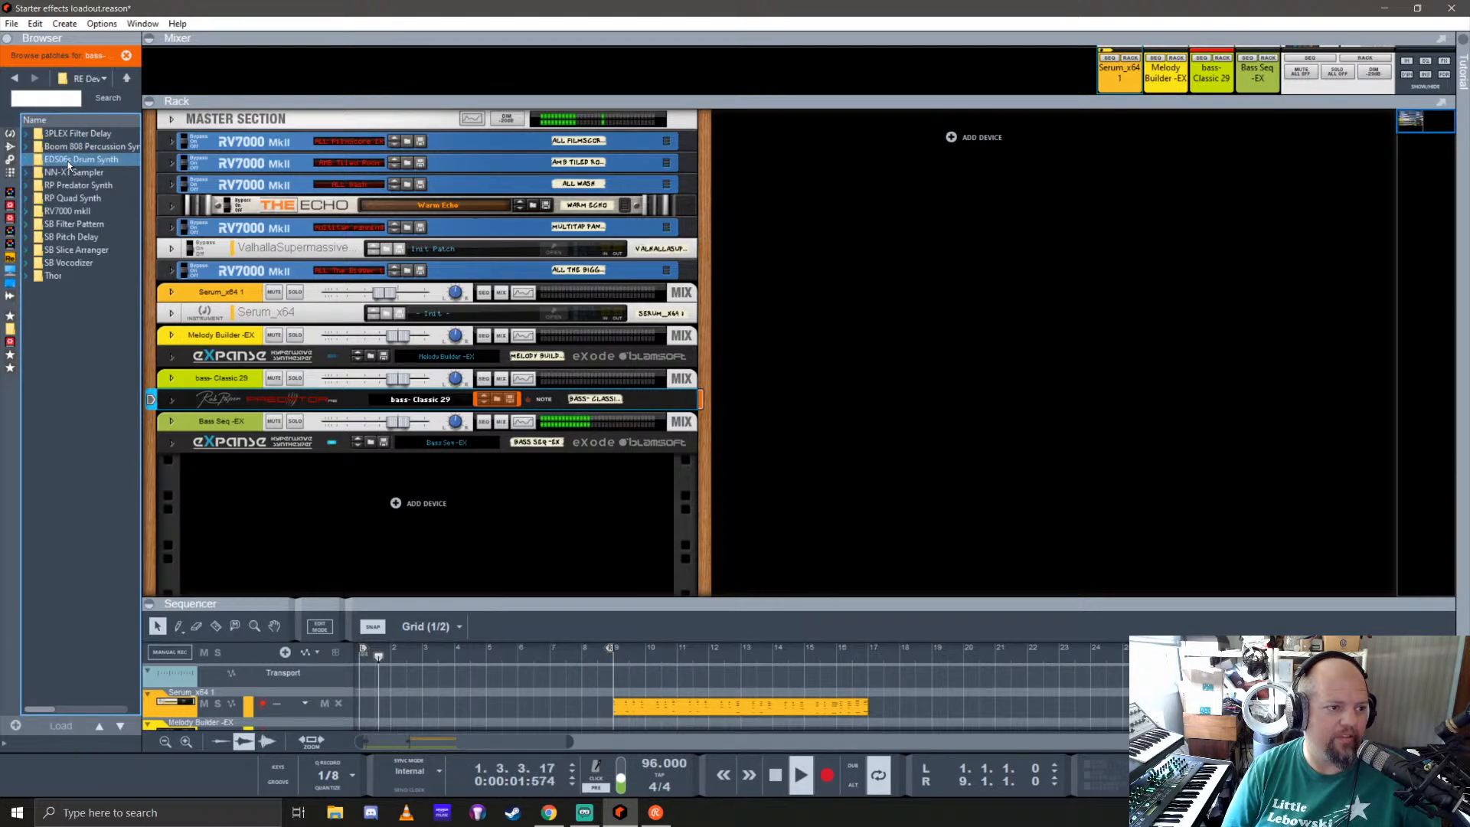
pyautogui.click(109, 136)
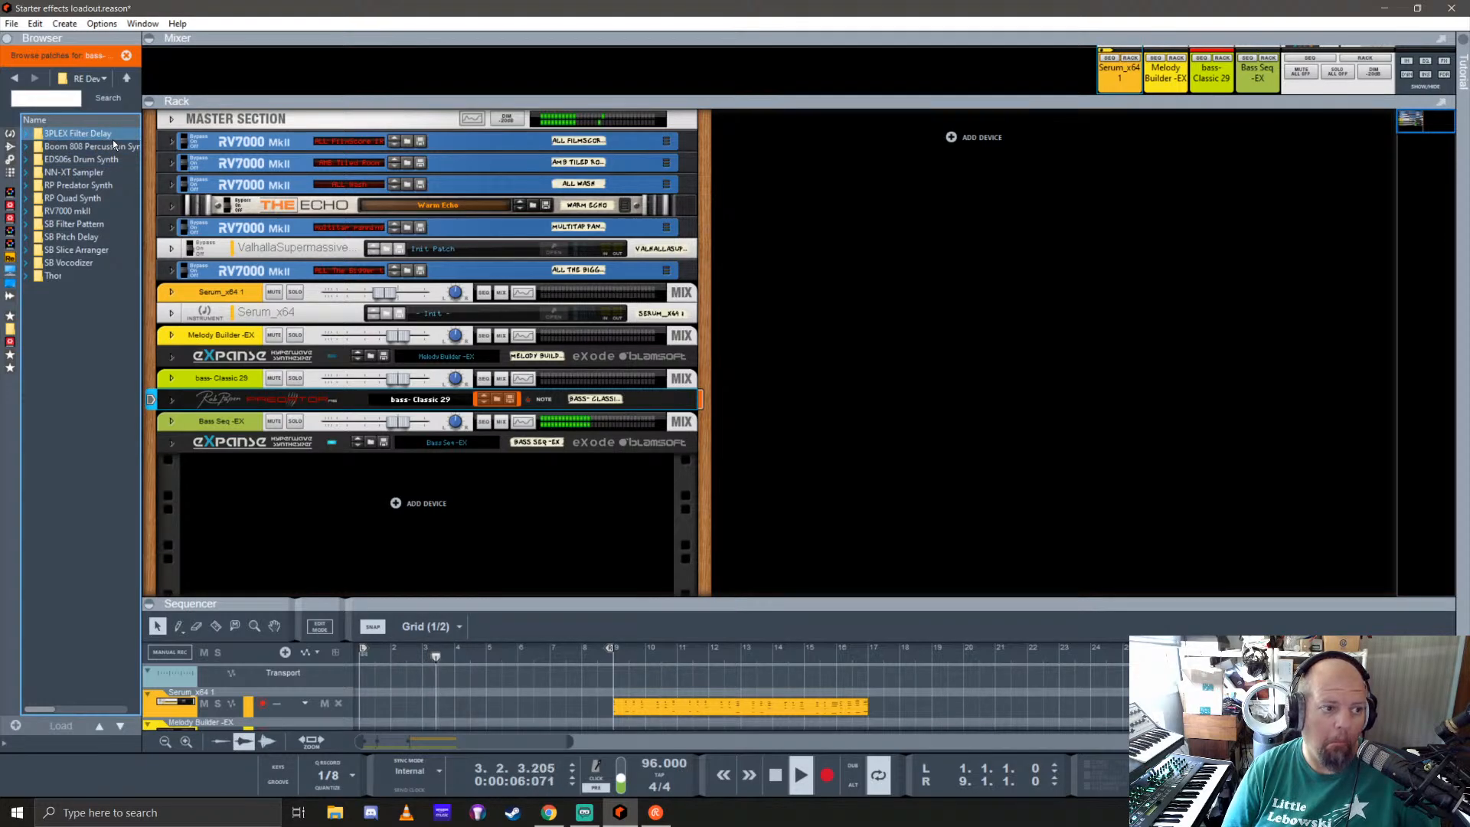
pyautogui.click(124, 78)
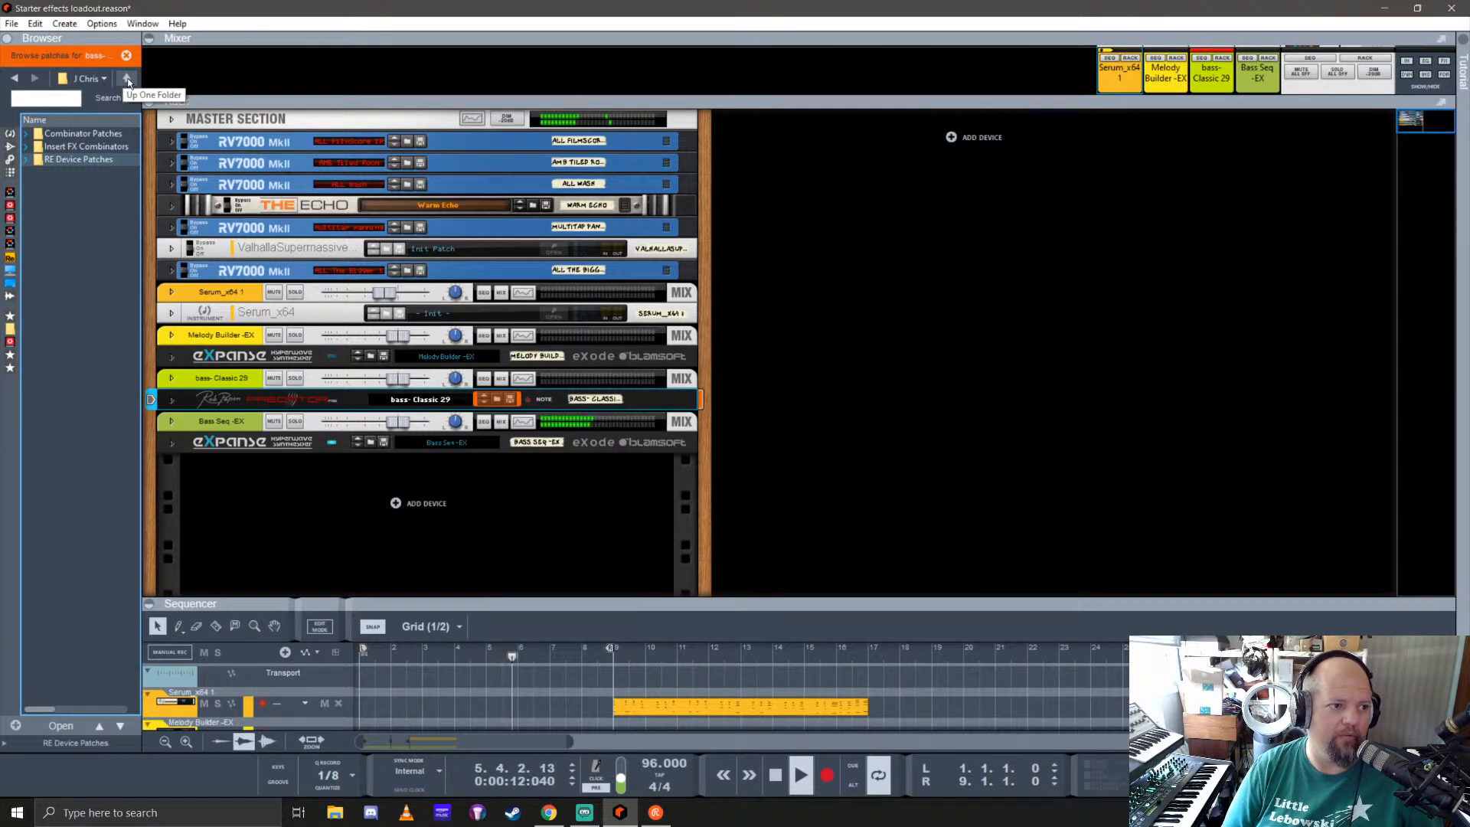
pyautogui.click(127, 77)
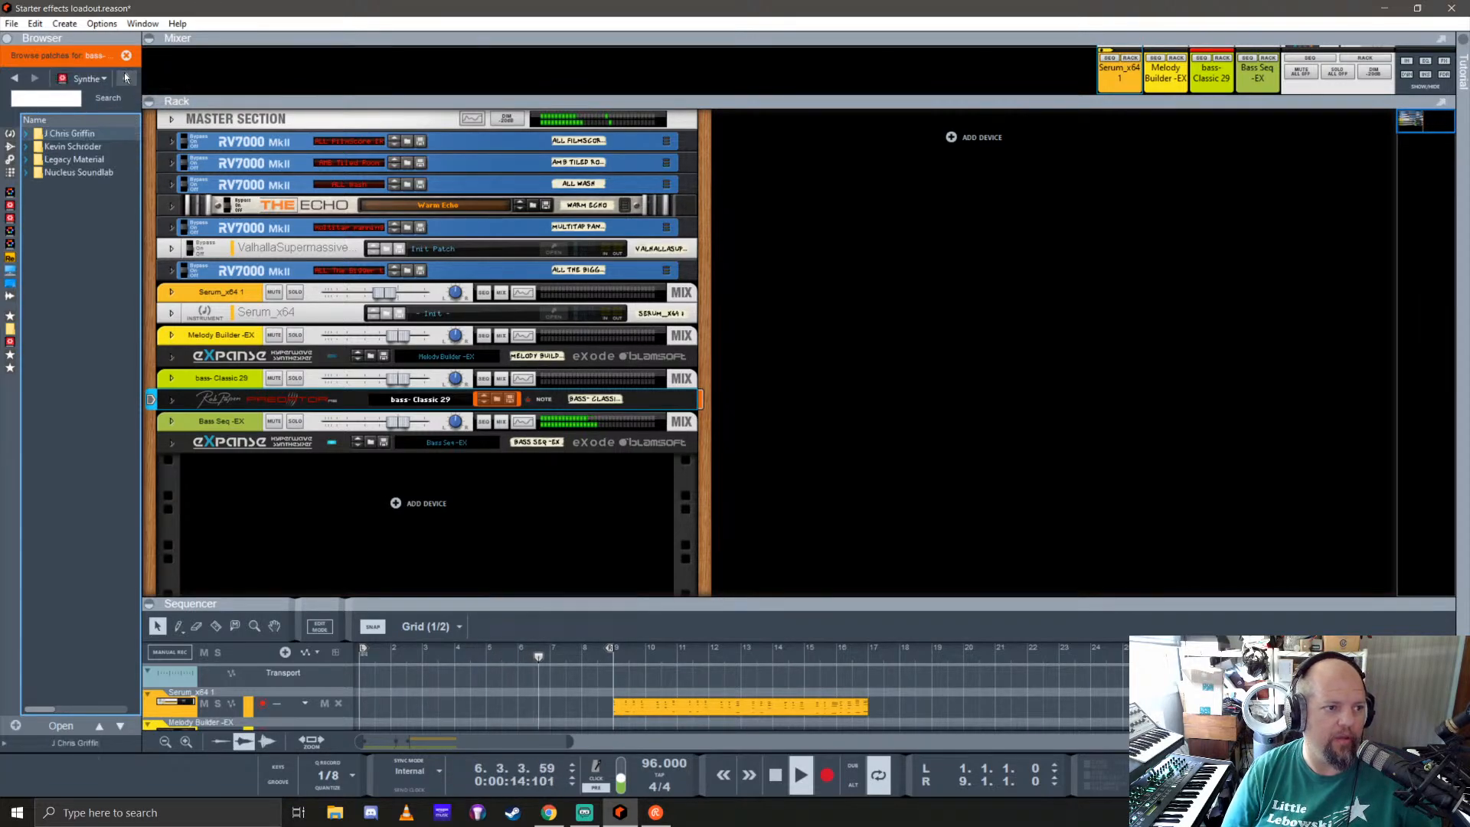
# Step: Stop playback and open the 06 Breakz session 01 folder in the PredatorRE Instrument patches among the Rack Extensions
pyautogui.click(12, 337)
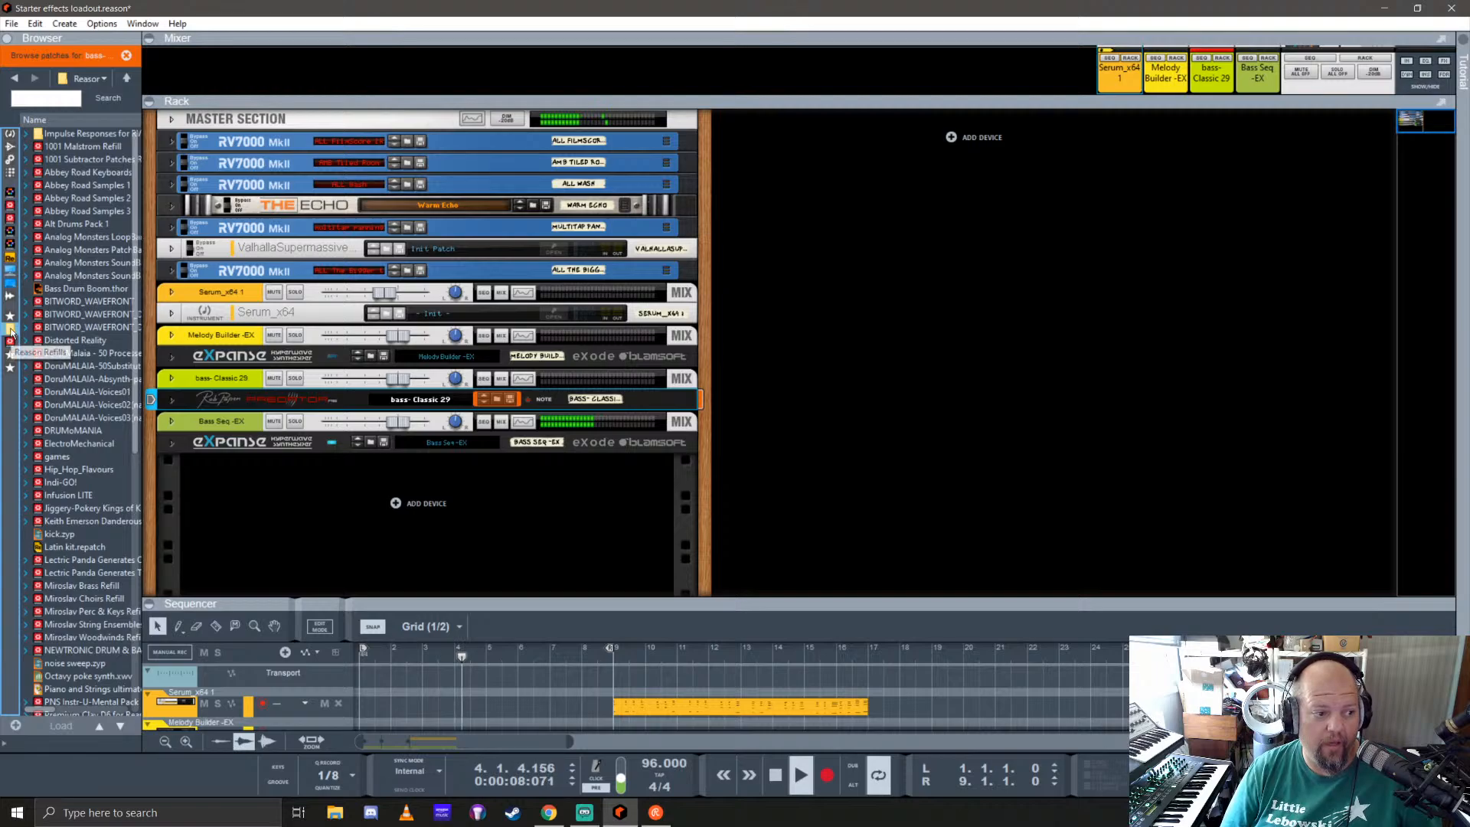
pyautogui.press('space')
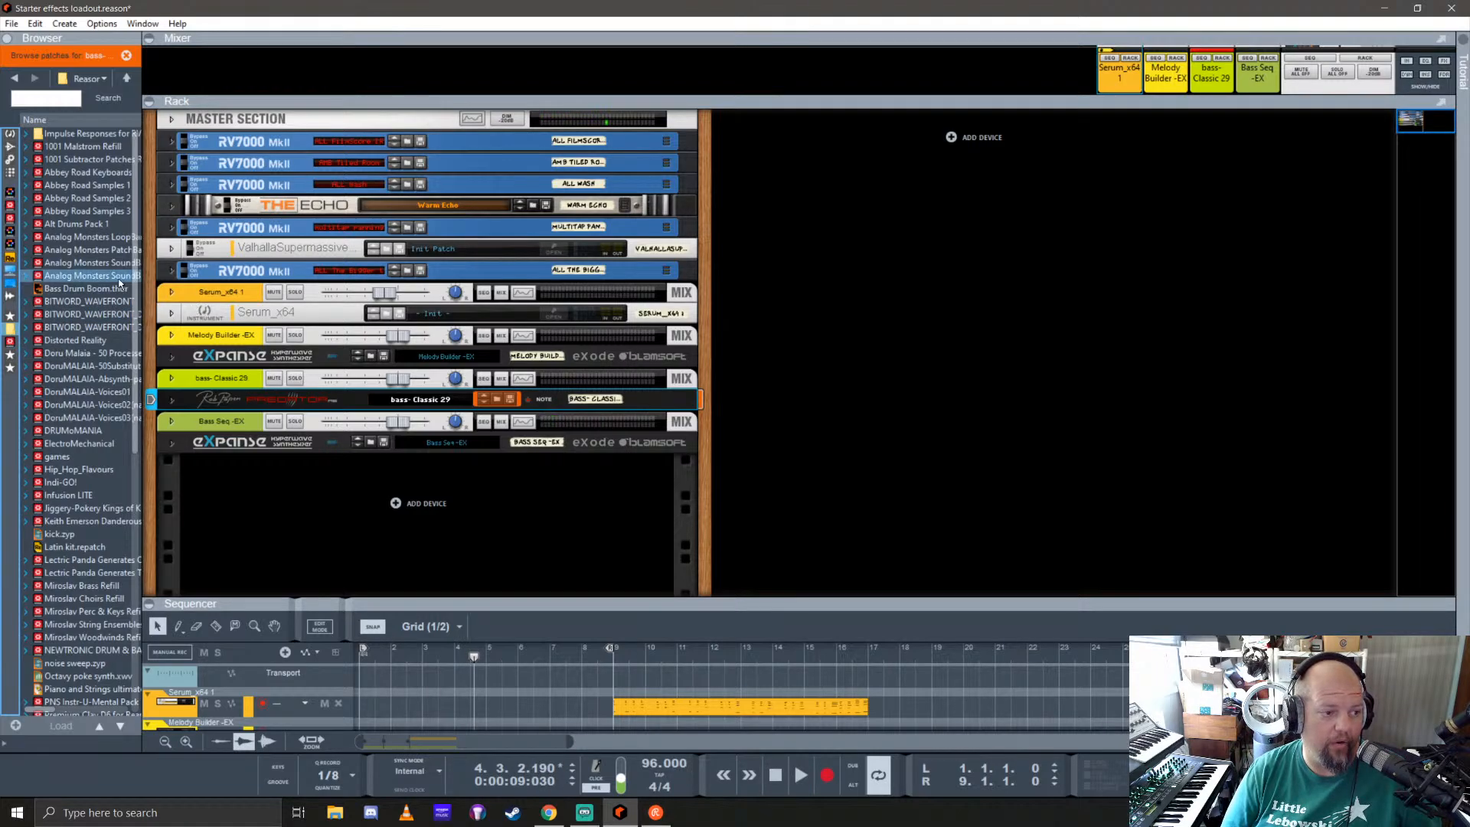
pyautogui.scroll(-8, 86, 462)
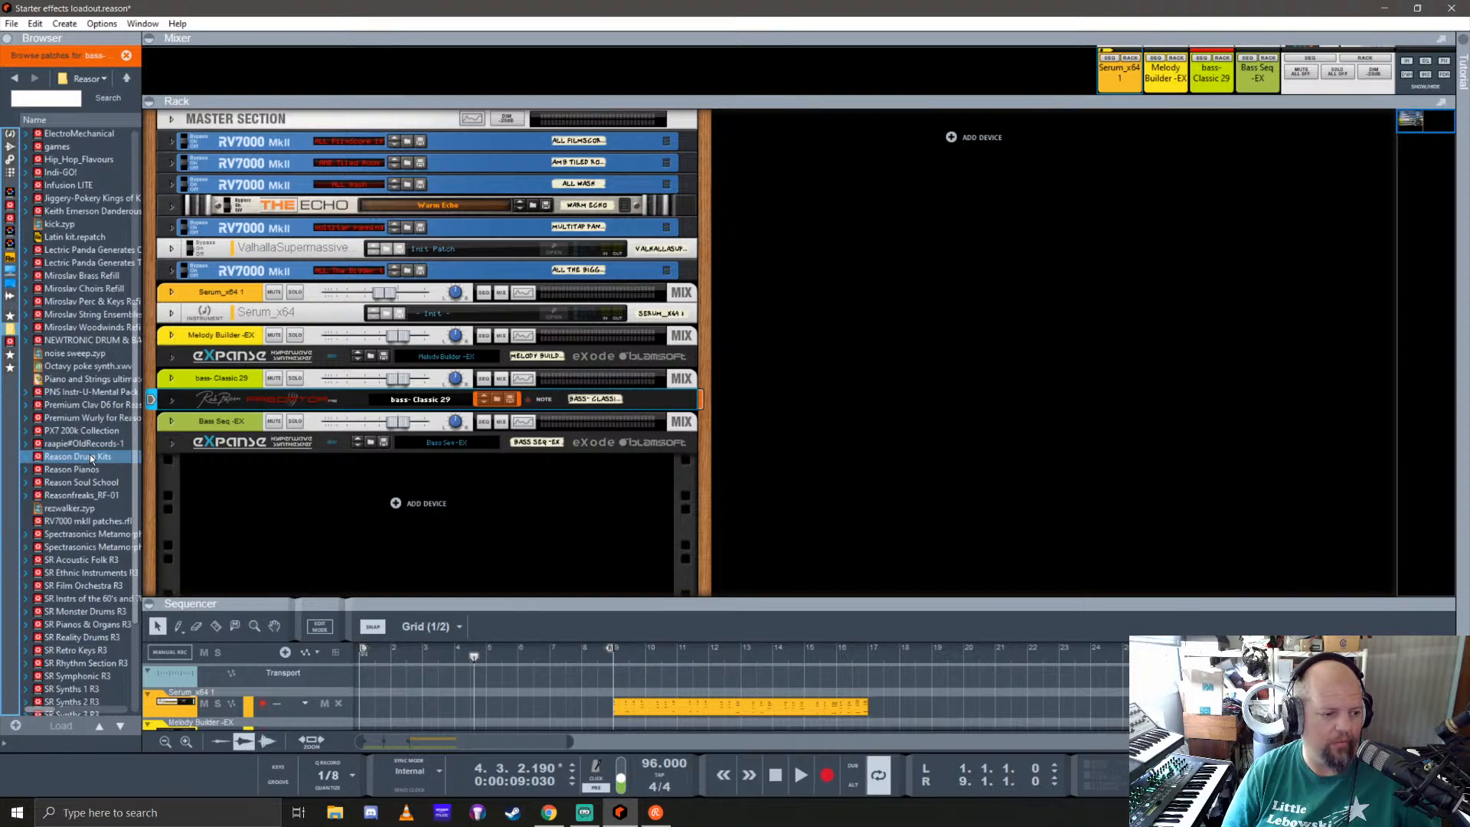
pyautogui.click(10, 255)
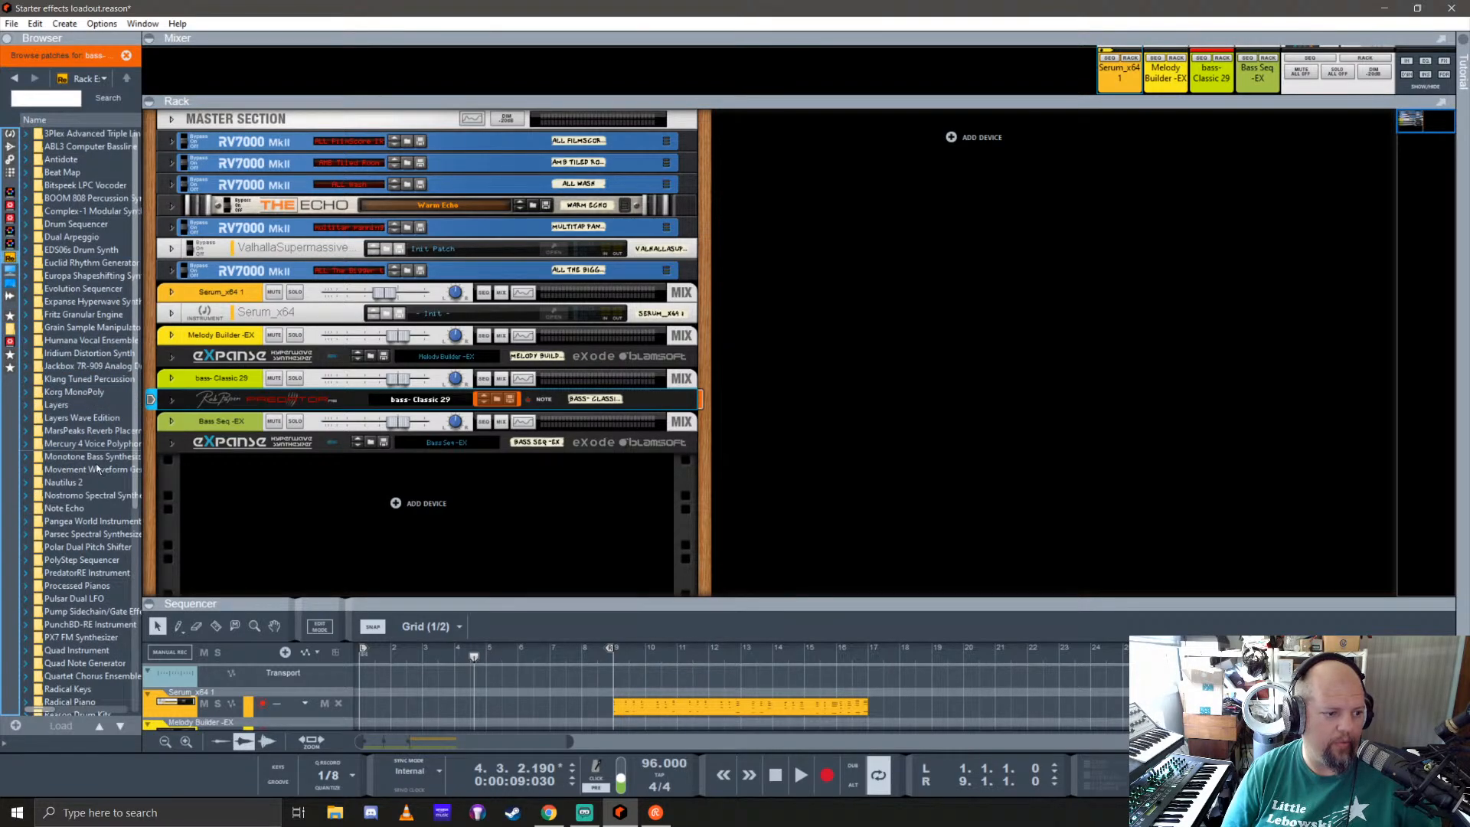
pyautogui.doubleClick(77, 573)
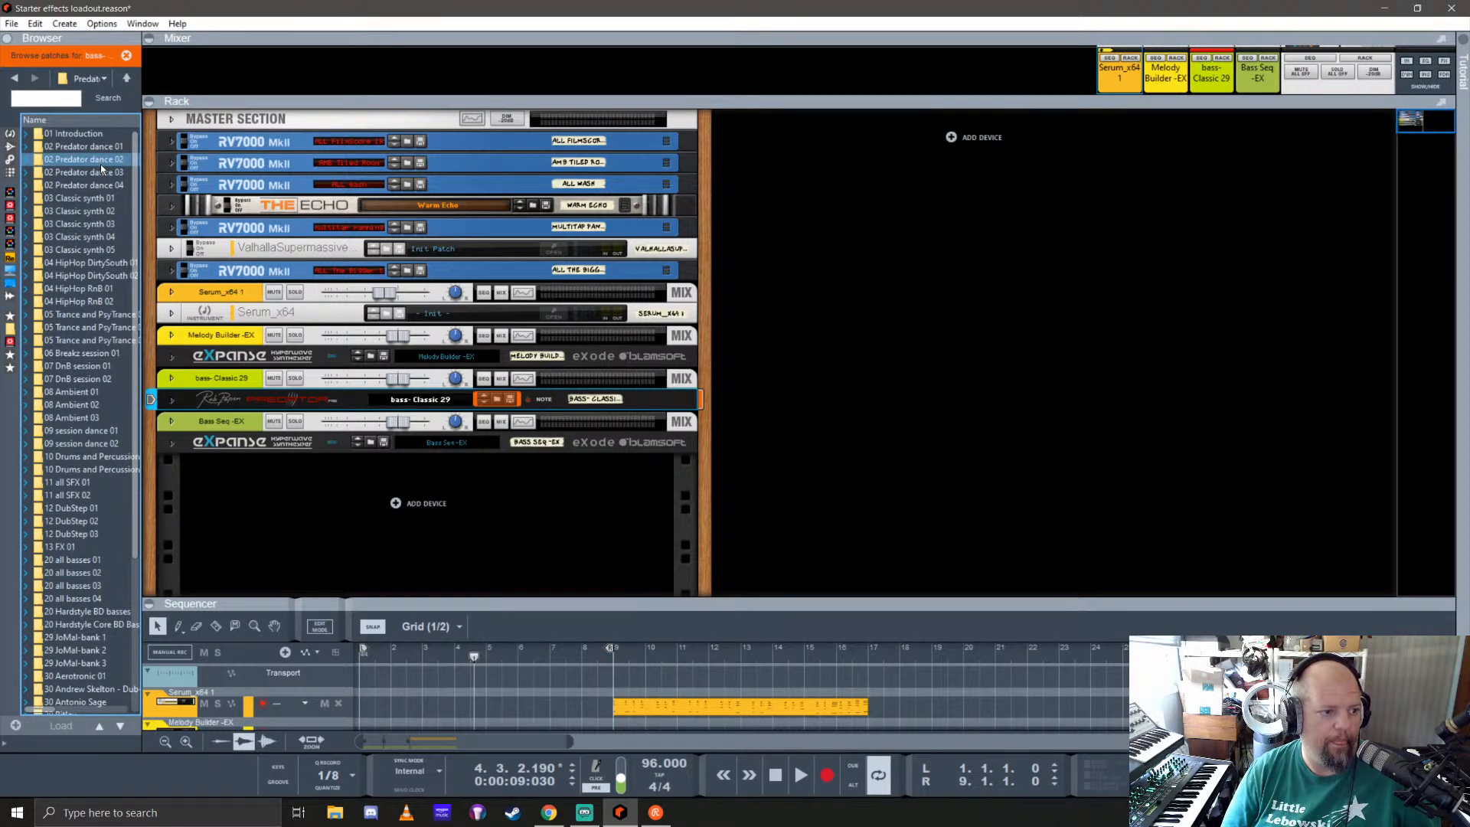
pyautogui.doubleClick(71, 350)
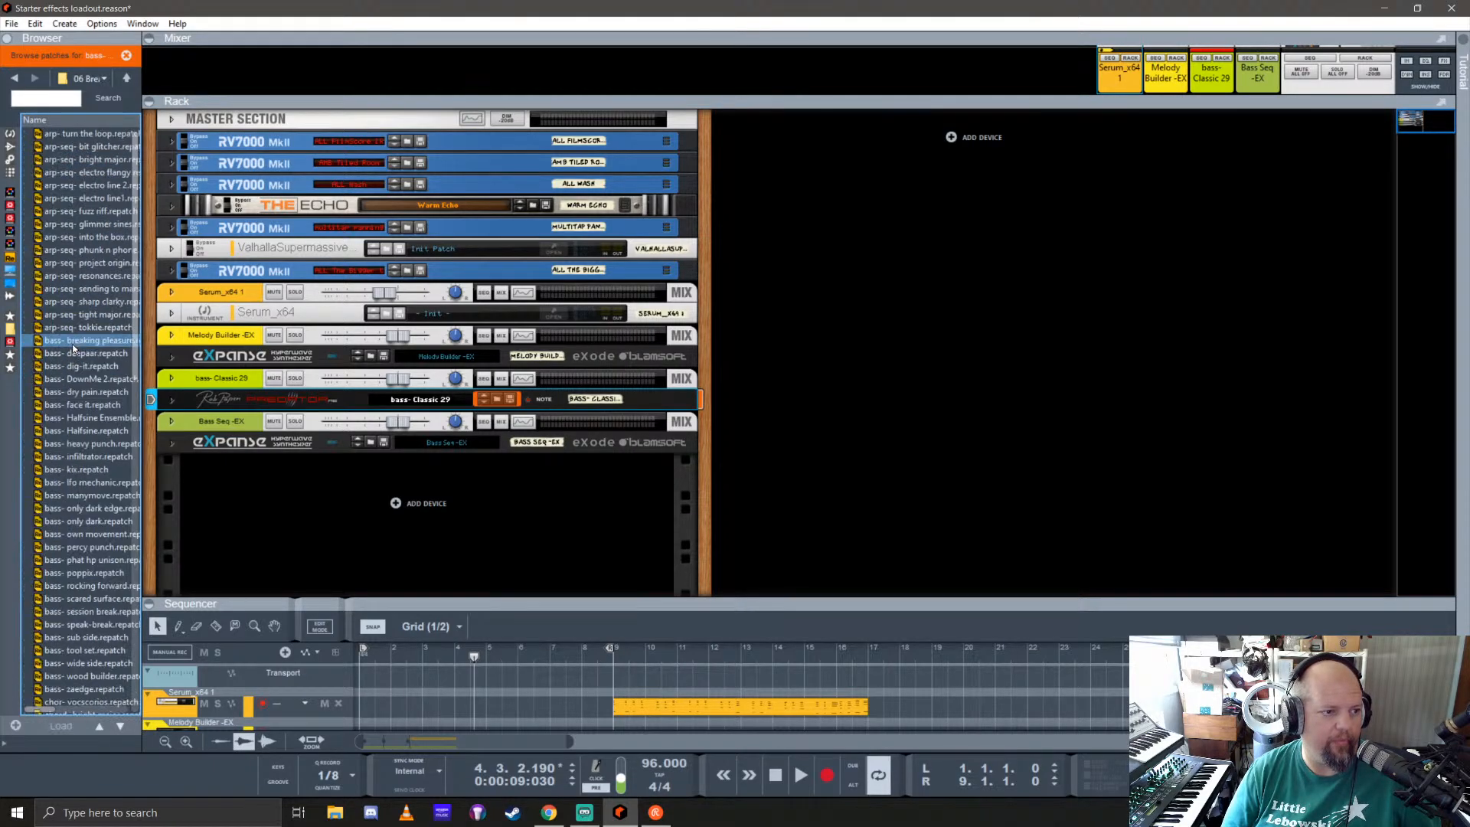
# Step: Unfold the Predator synth and audition the arp-seq patches in order from fuzz riff through tokkie
pyautogui.click(172, 402)
pyautogui.click(88, 211)
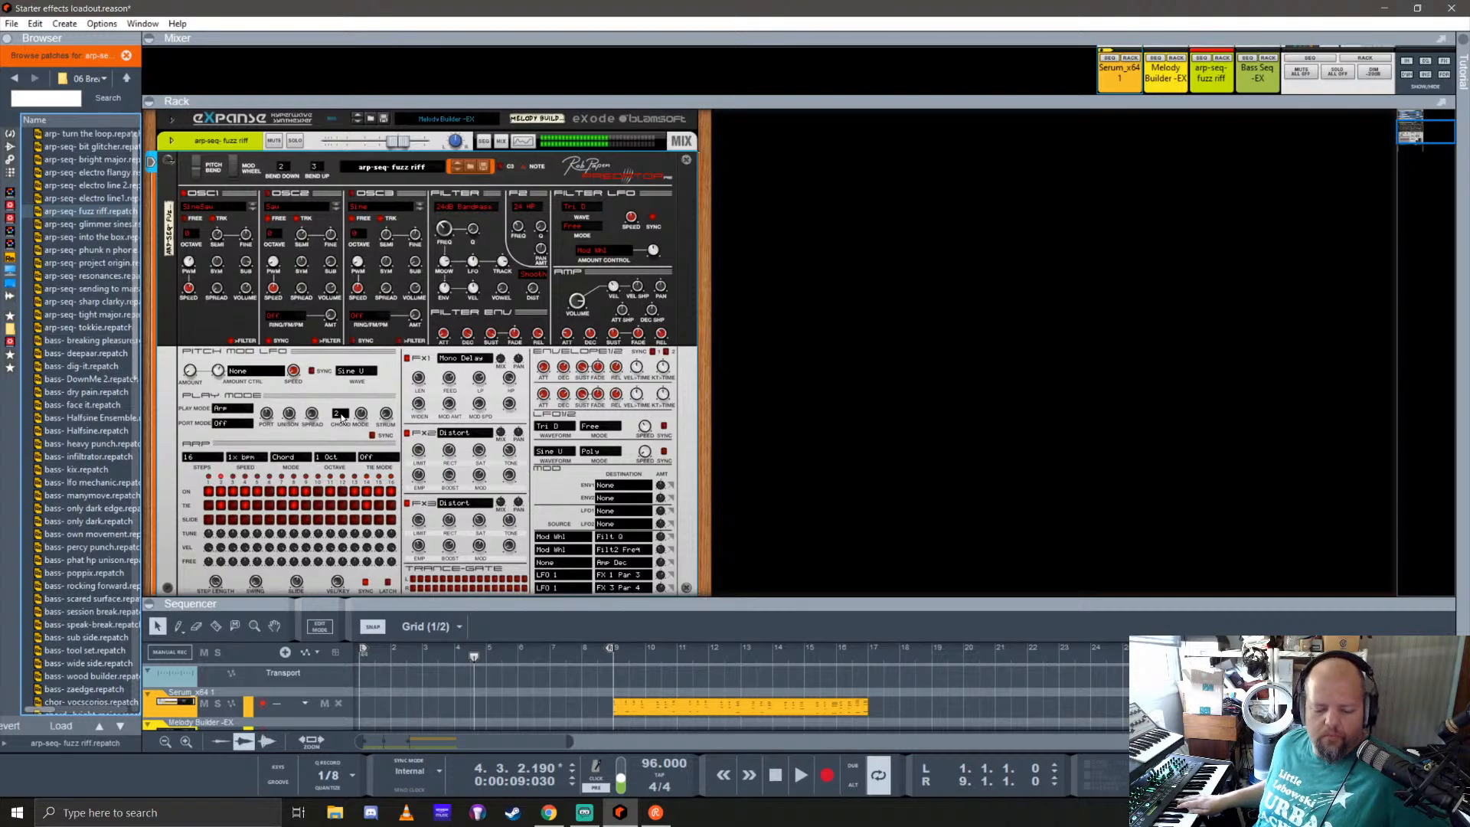
pyautogui.press('Down')
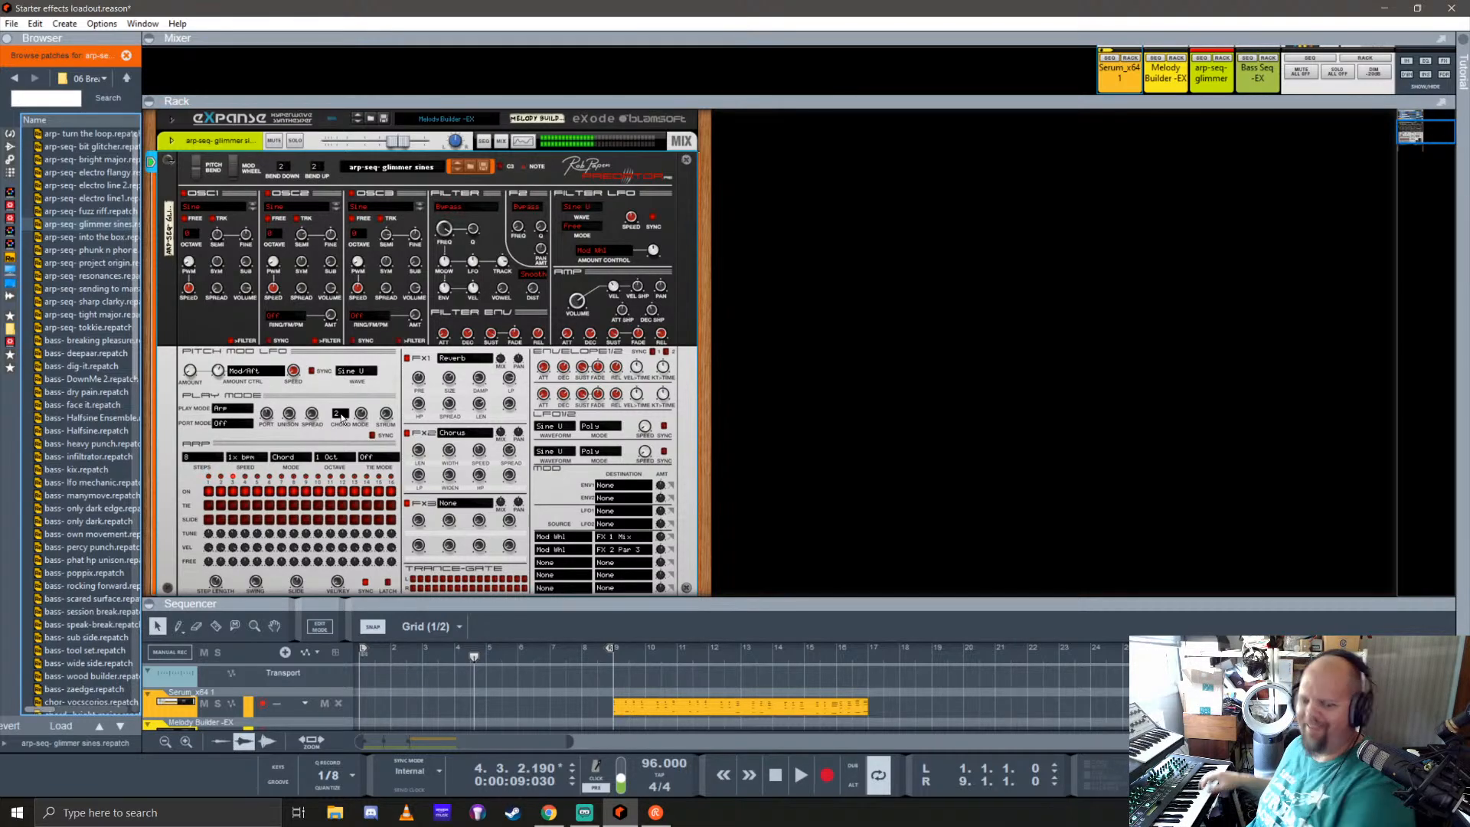
pyautogui.press('Down')
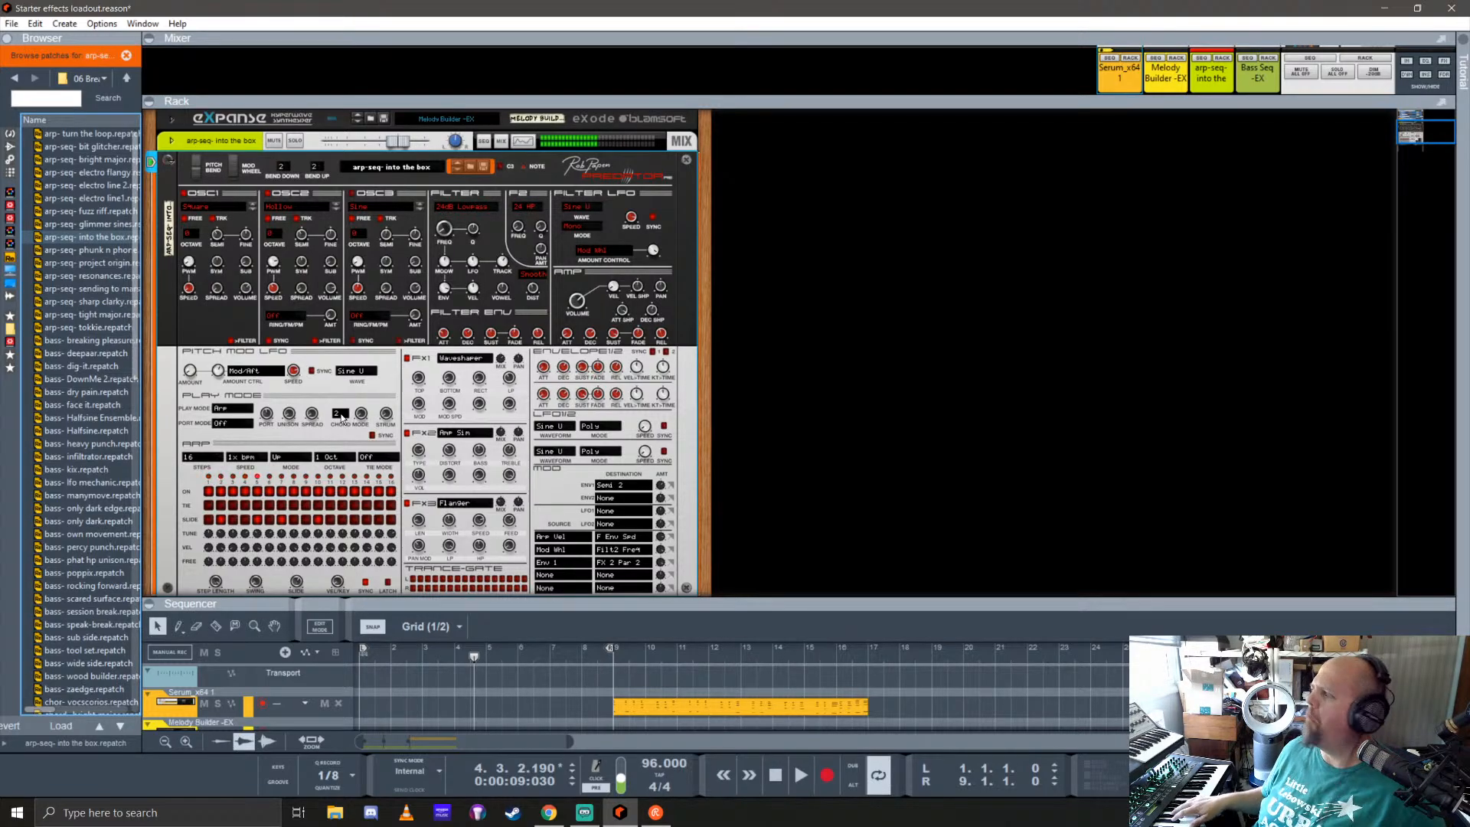
pyautogui.press('Down')
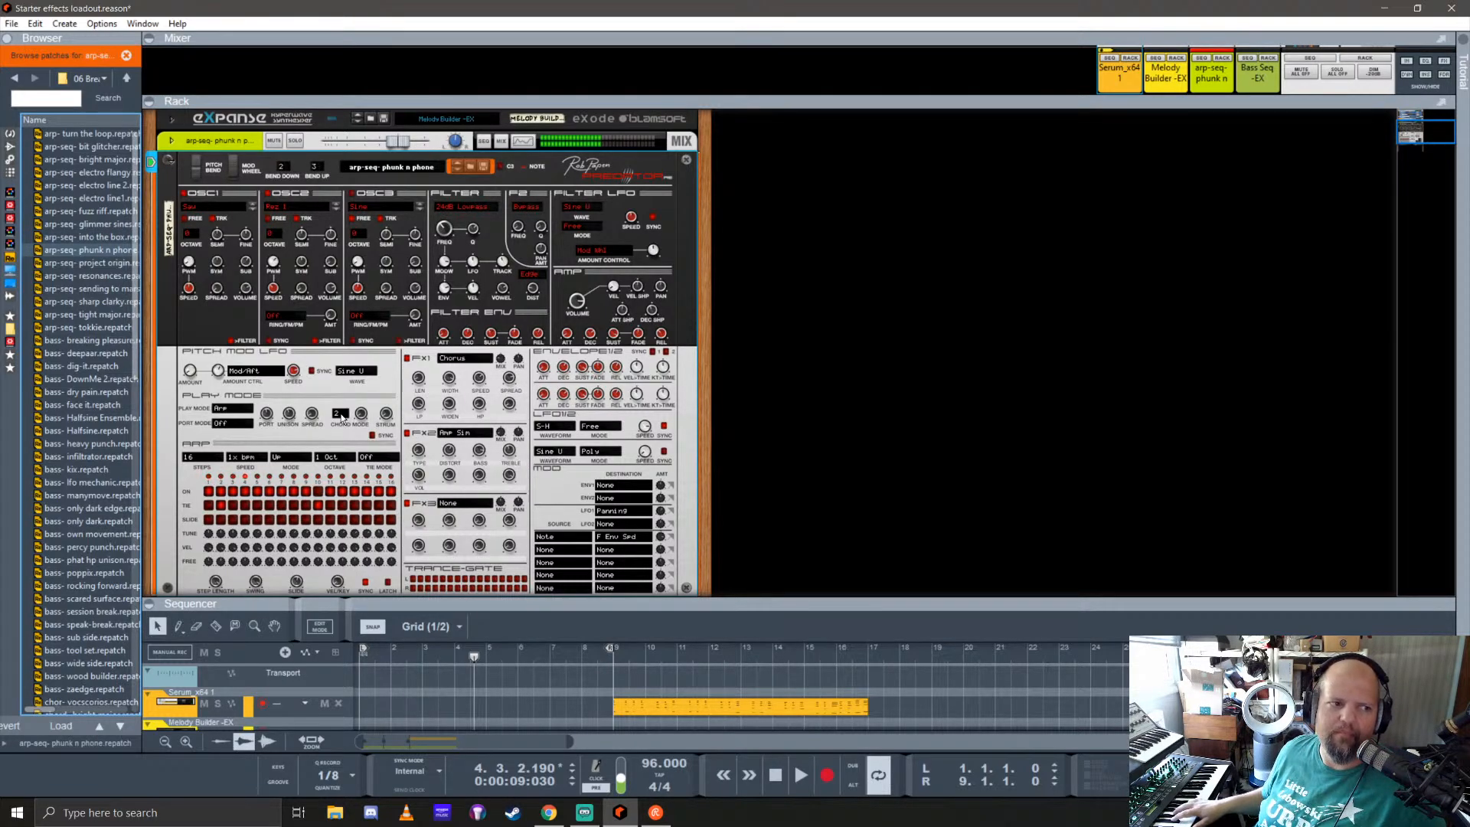
pyautogui.press('Down')
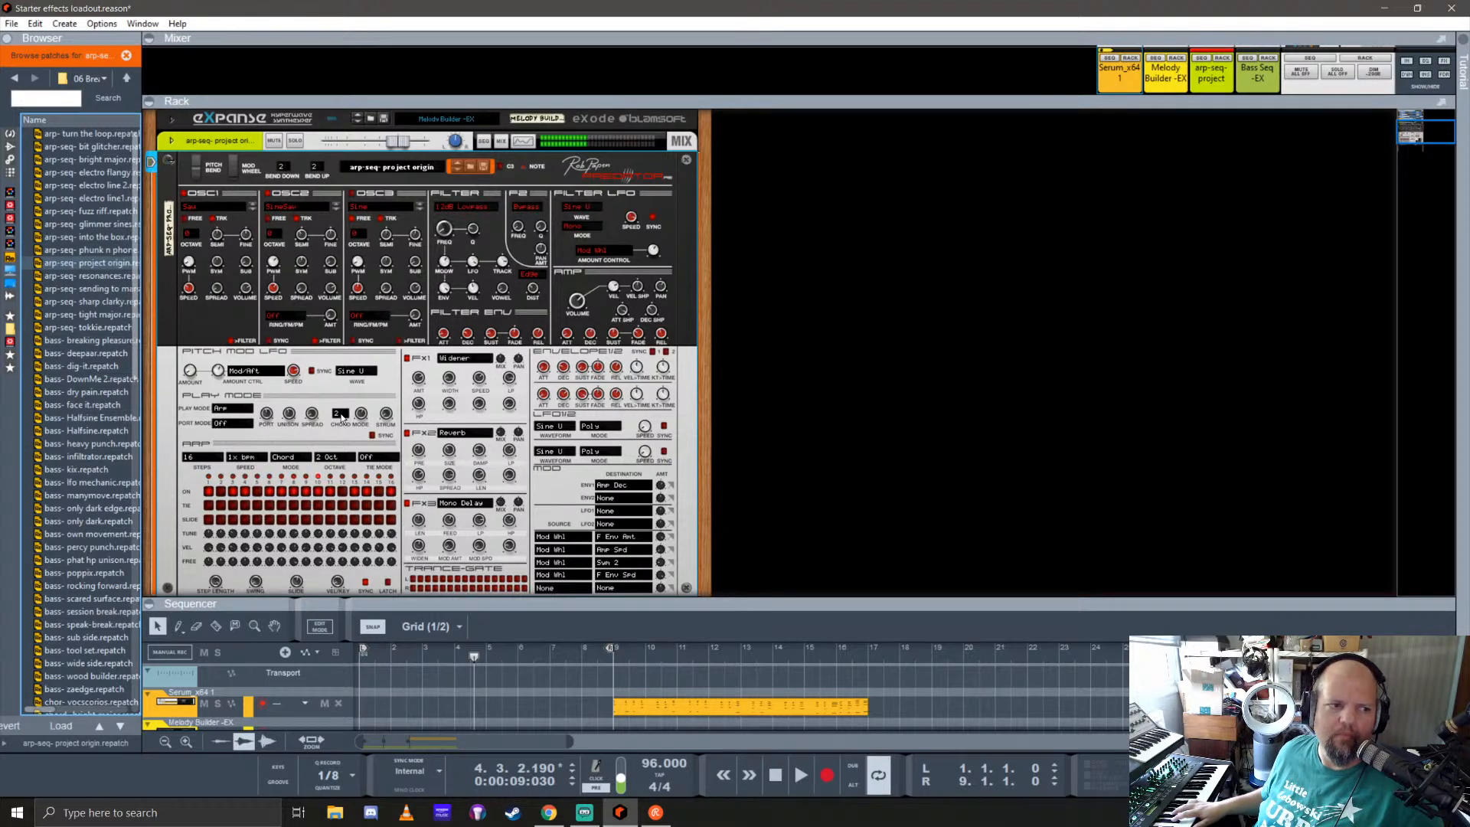
pyautogui.press('Down')
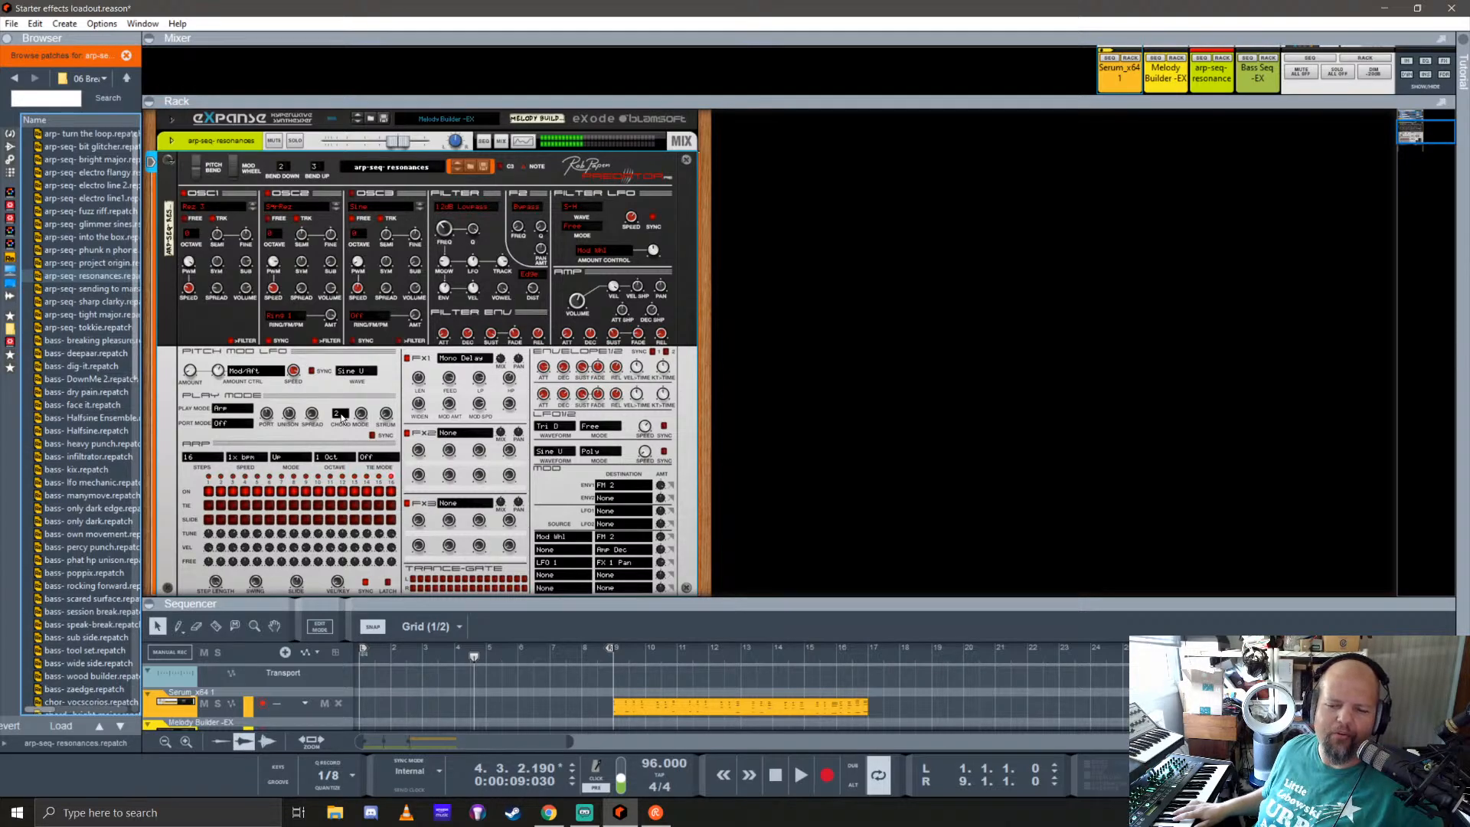
pyautogui.press('Down')
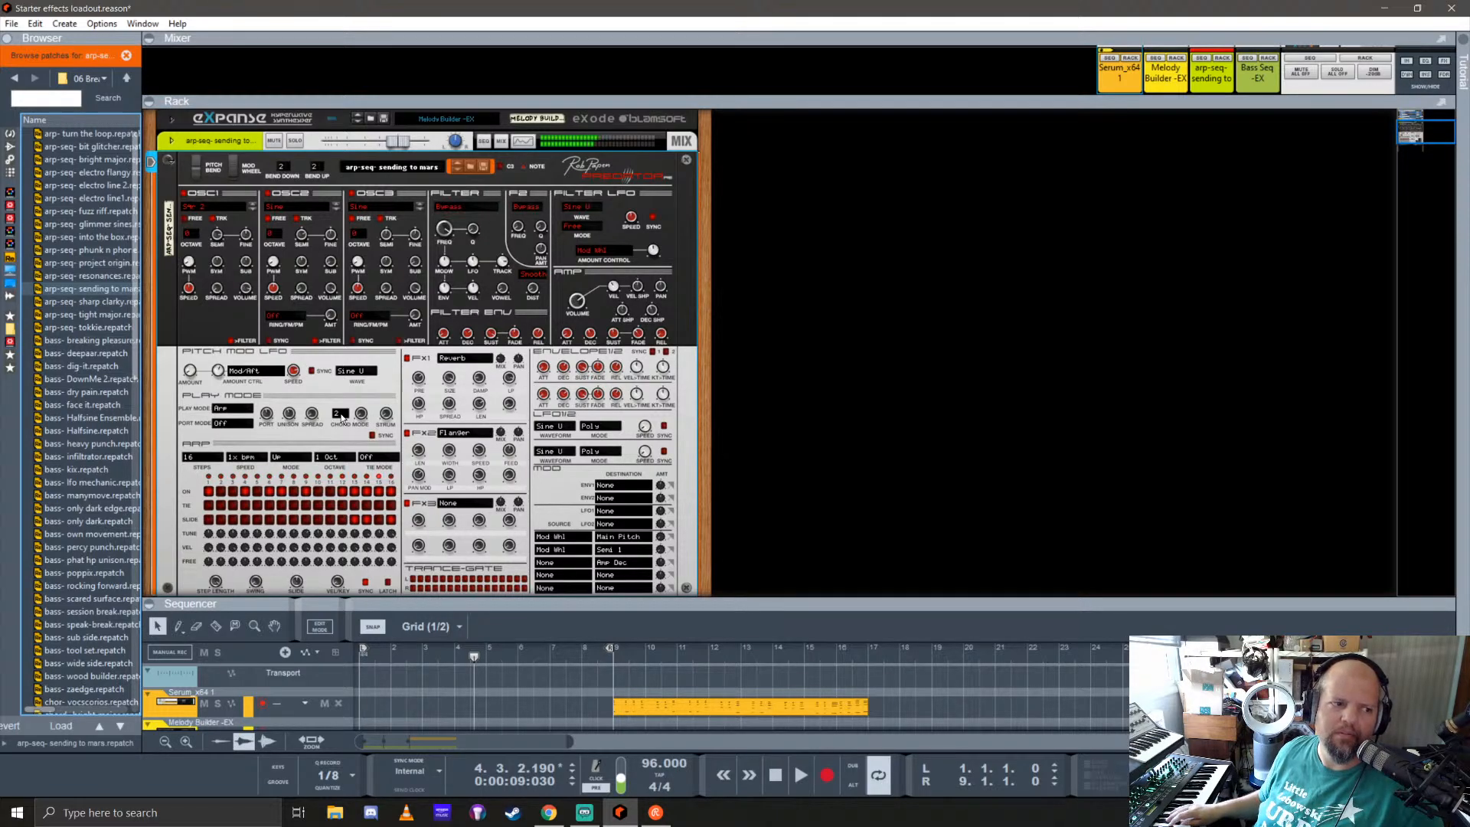
pyautogui.press('Down')
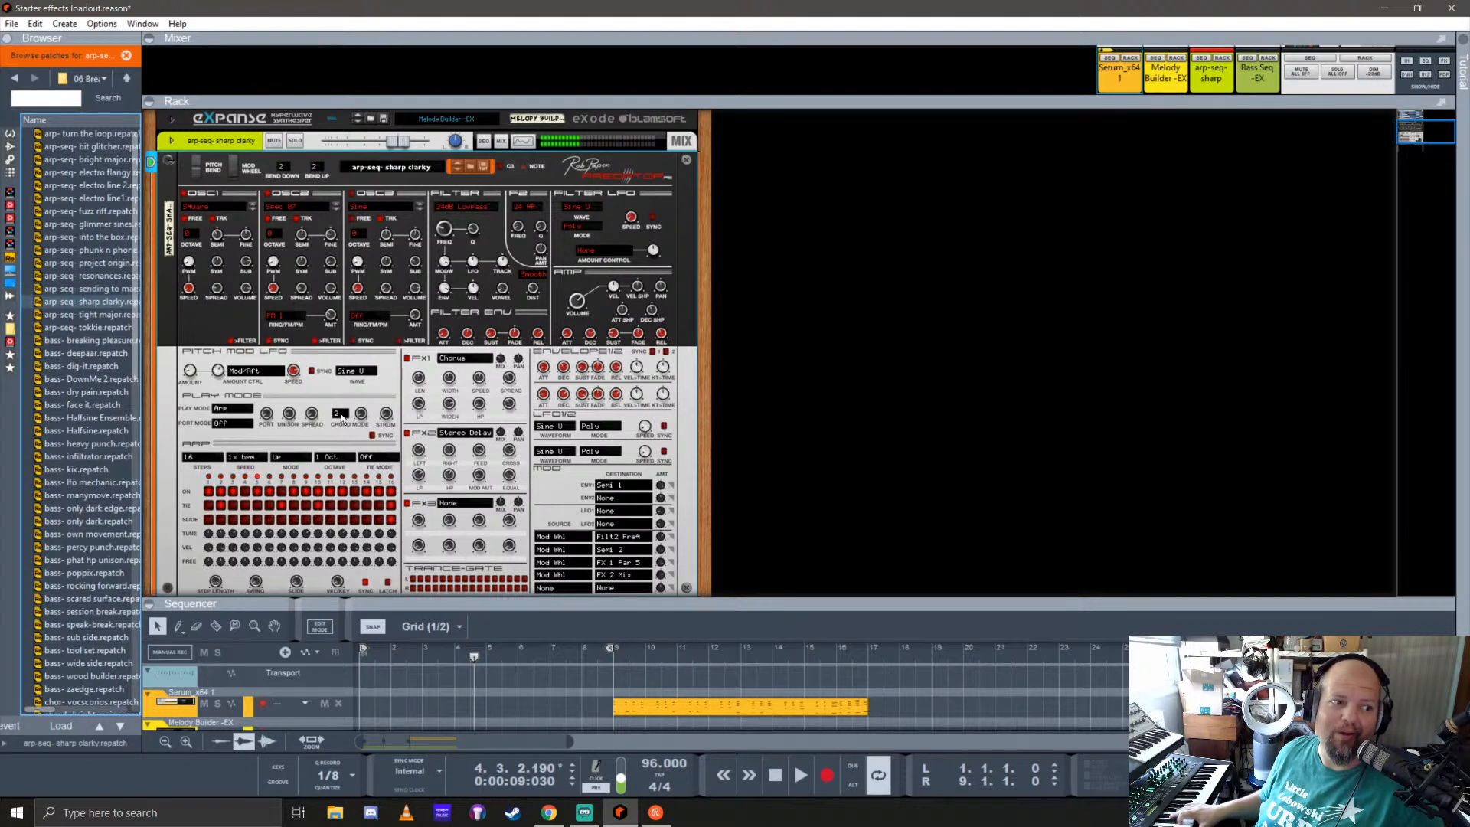
pyautogui.press('Down')
pyautogui.press('Down')
pyautogui.press('Down')
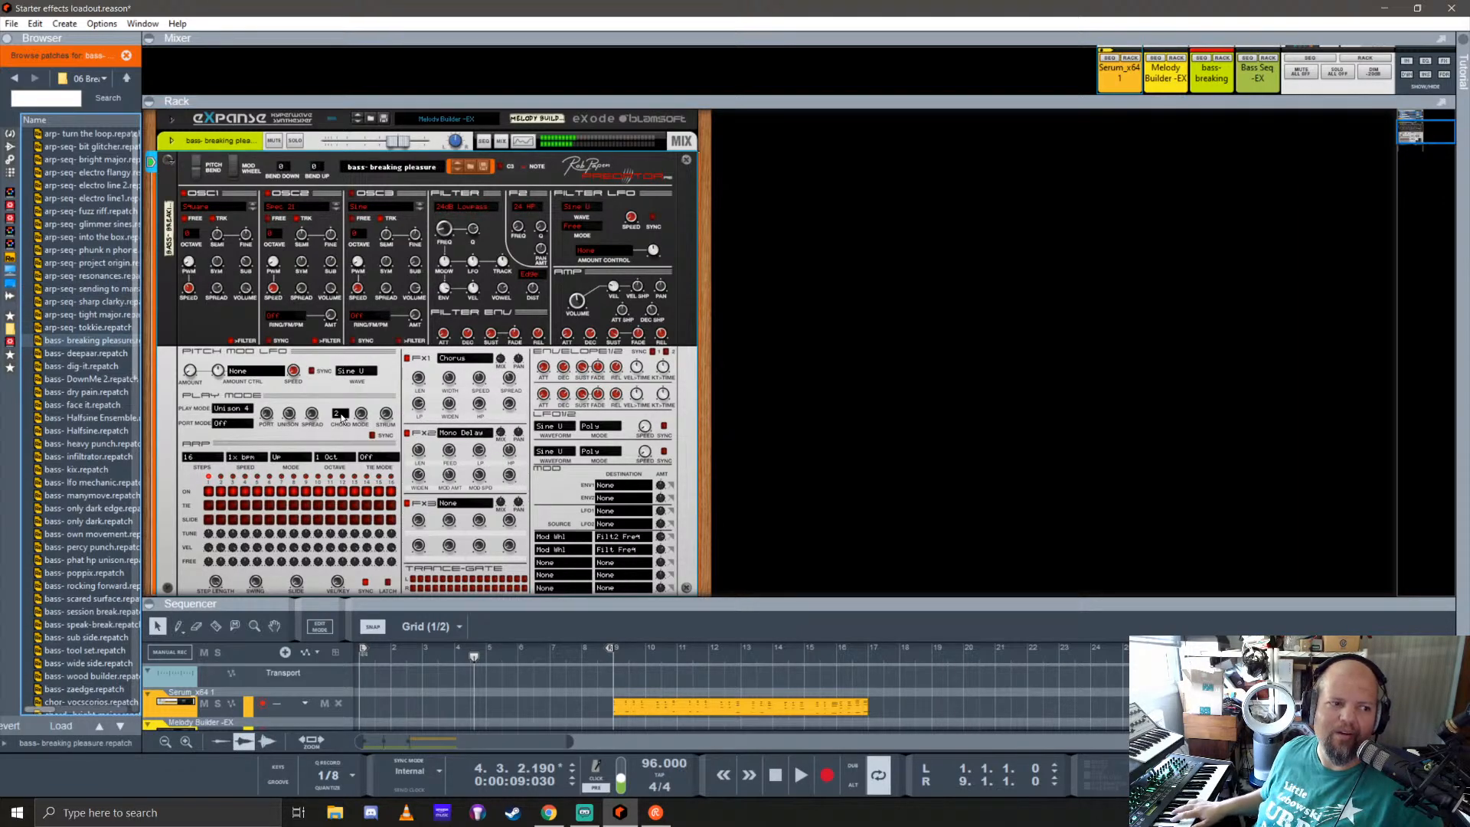
# Step: Audition the Predator bass patches in order from breaking pleasure through Halfsine Ensemble
pyautogui.press('Down')
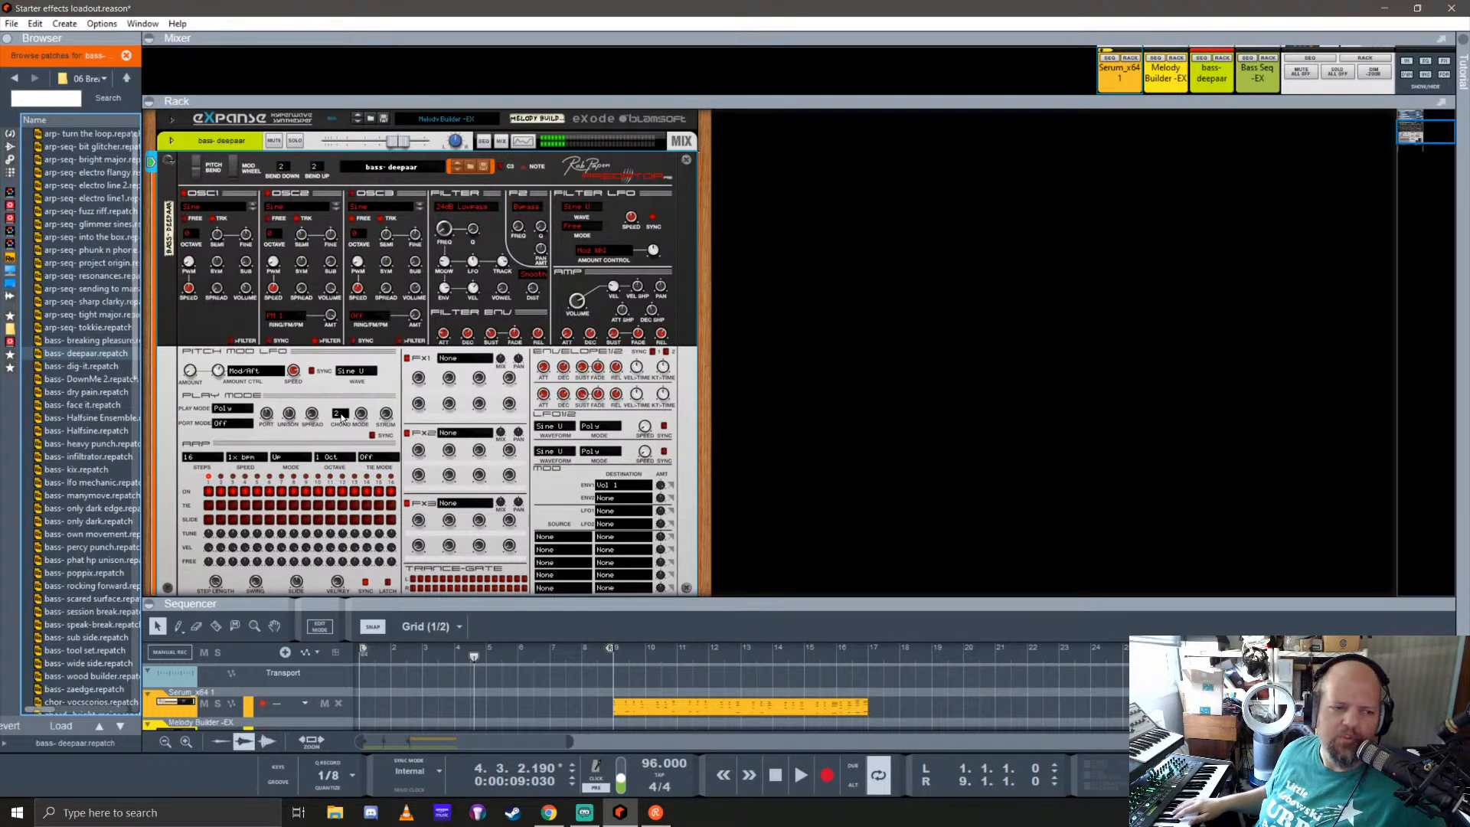
pyautogui.press('Down')
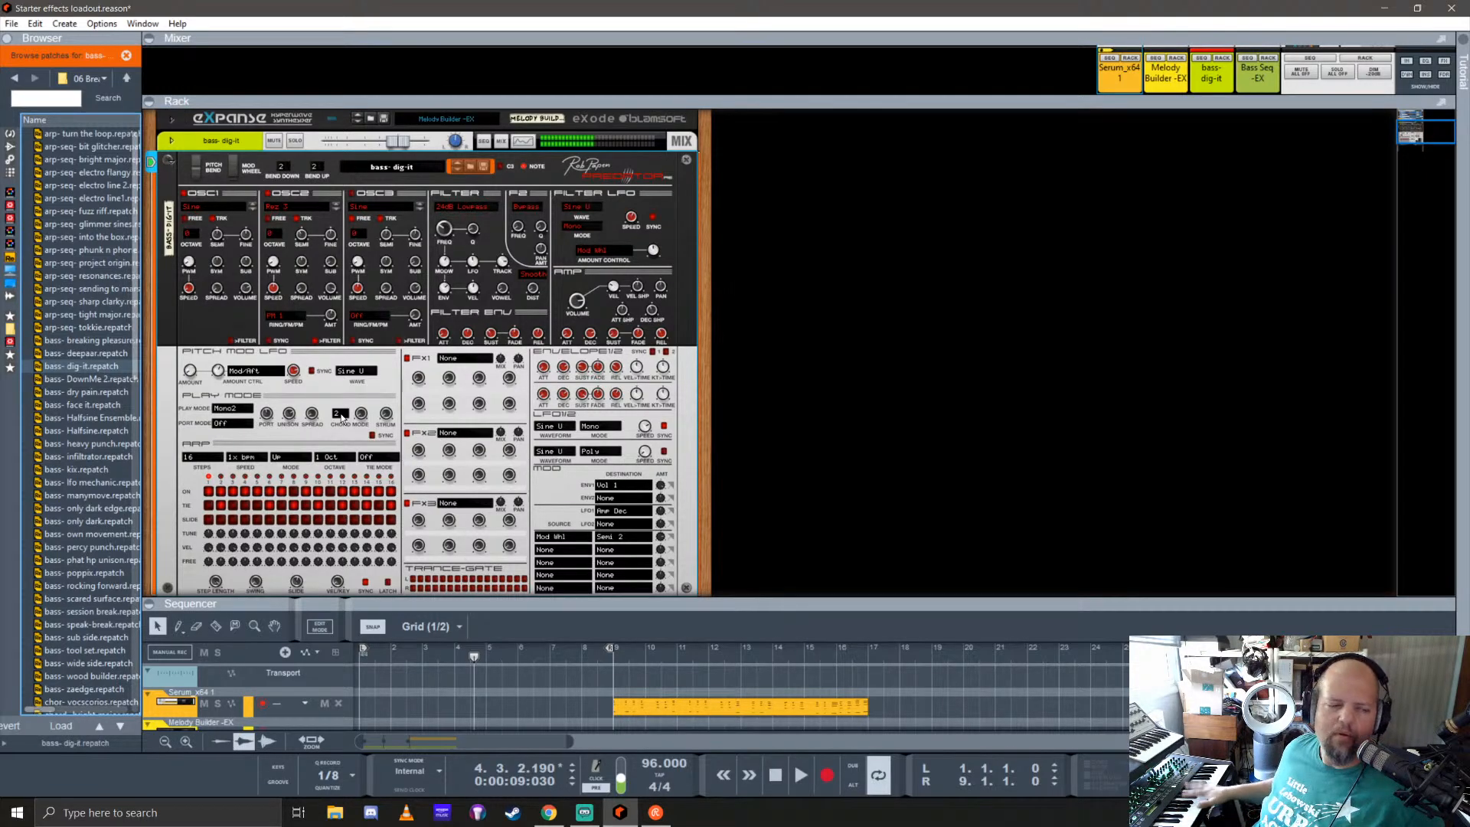
pyautogui.press('Down')
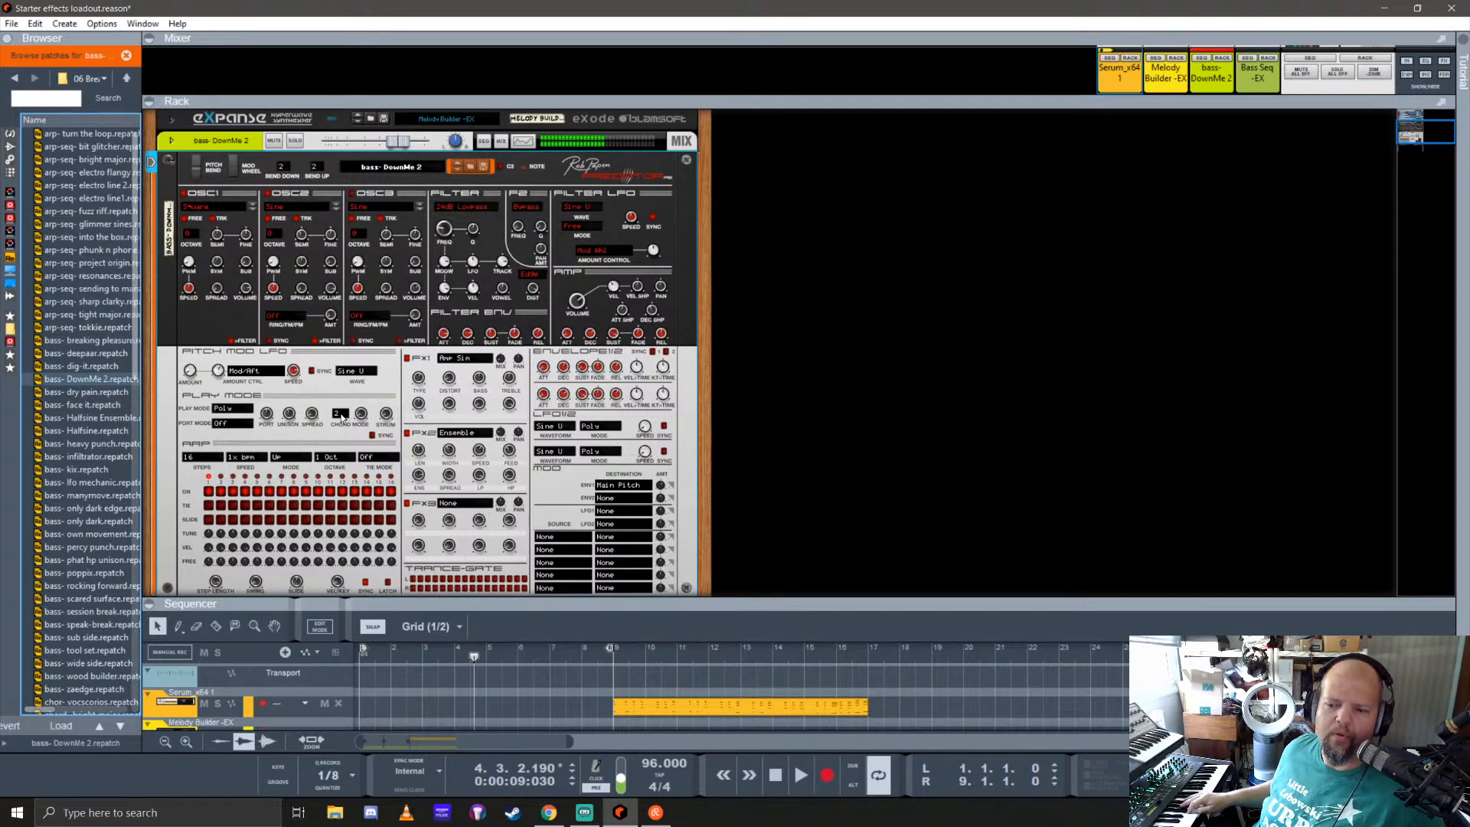
pyautogui.press('Down')
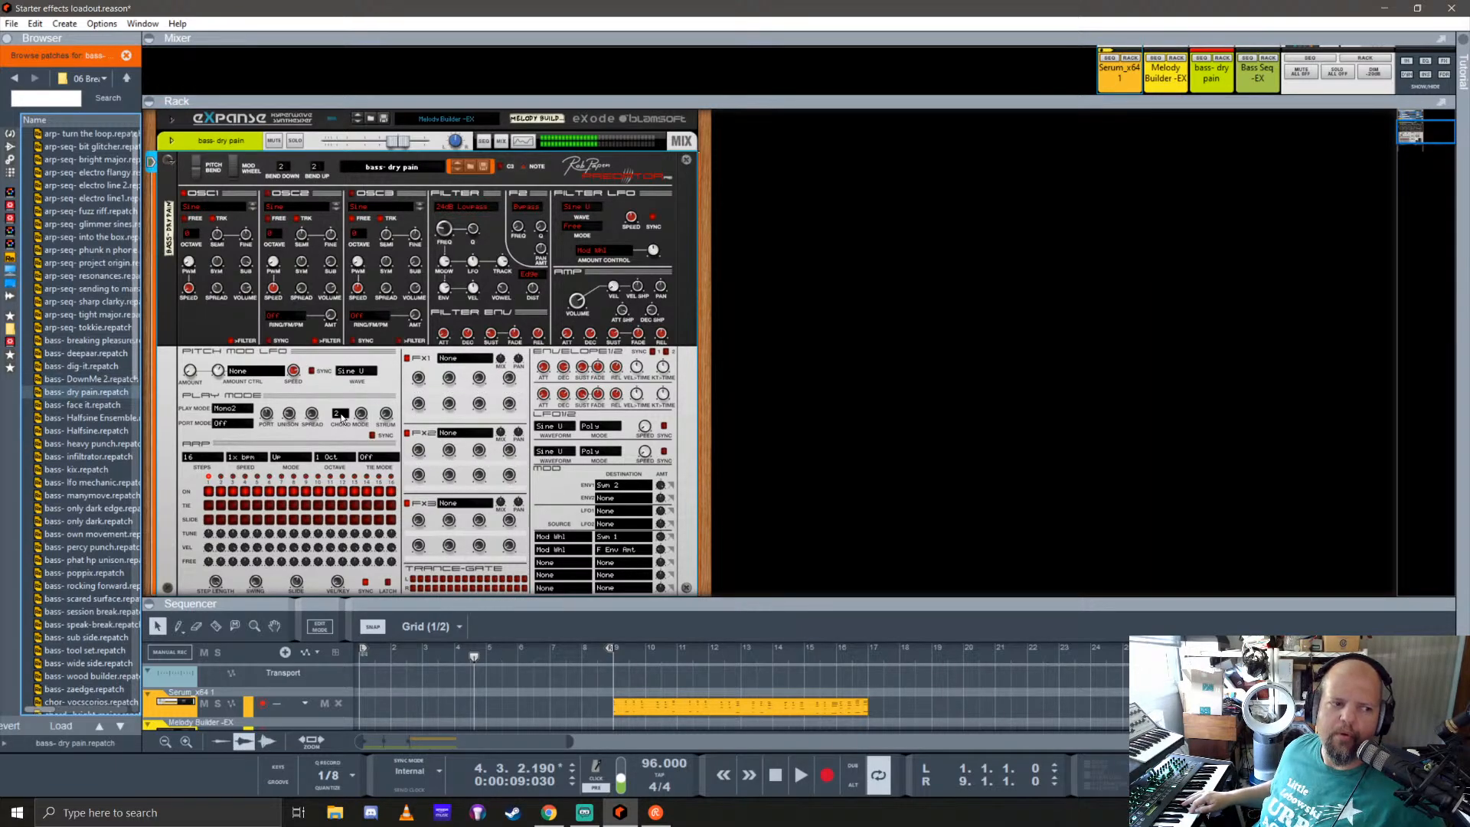
pyautogui.press('Down')
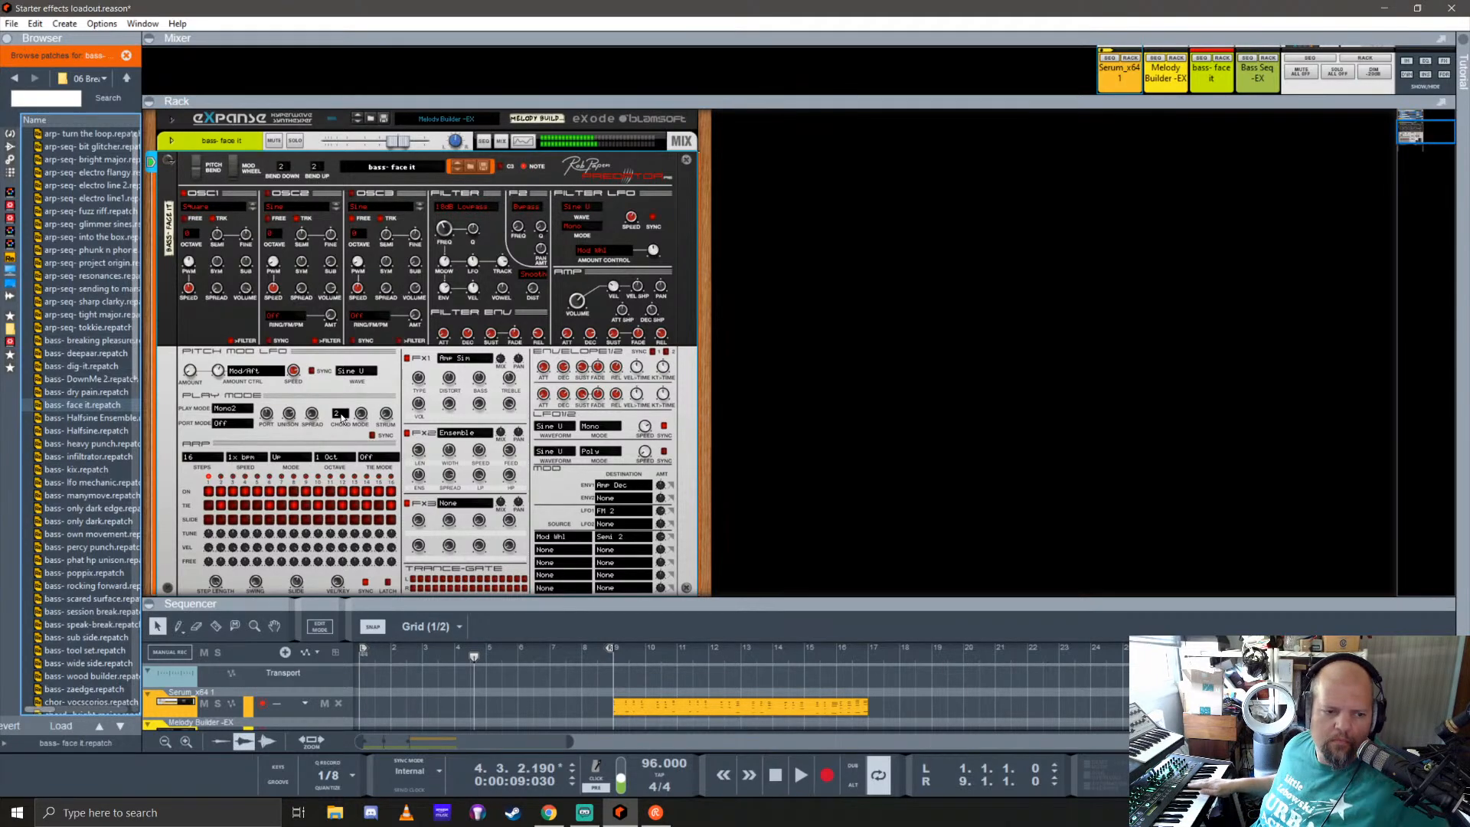
pyautogui.press('Down')
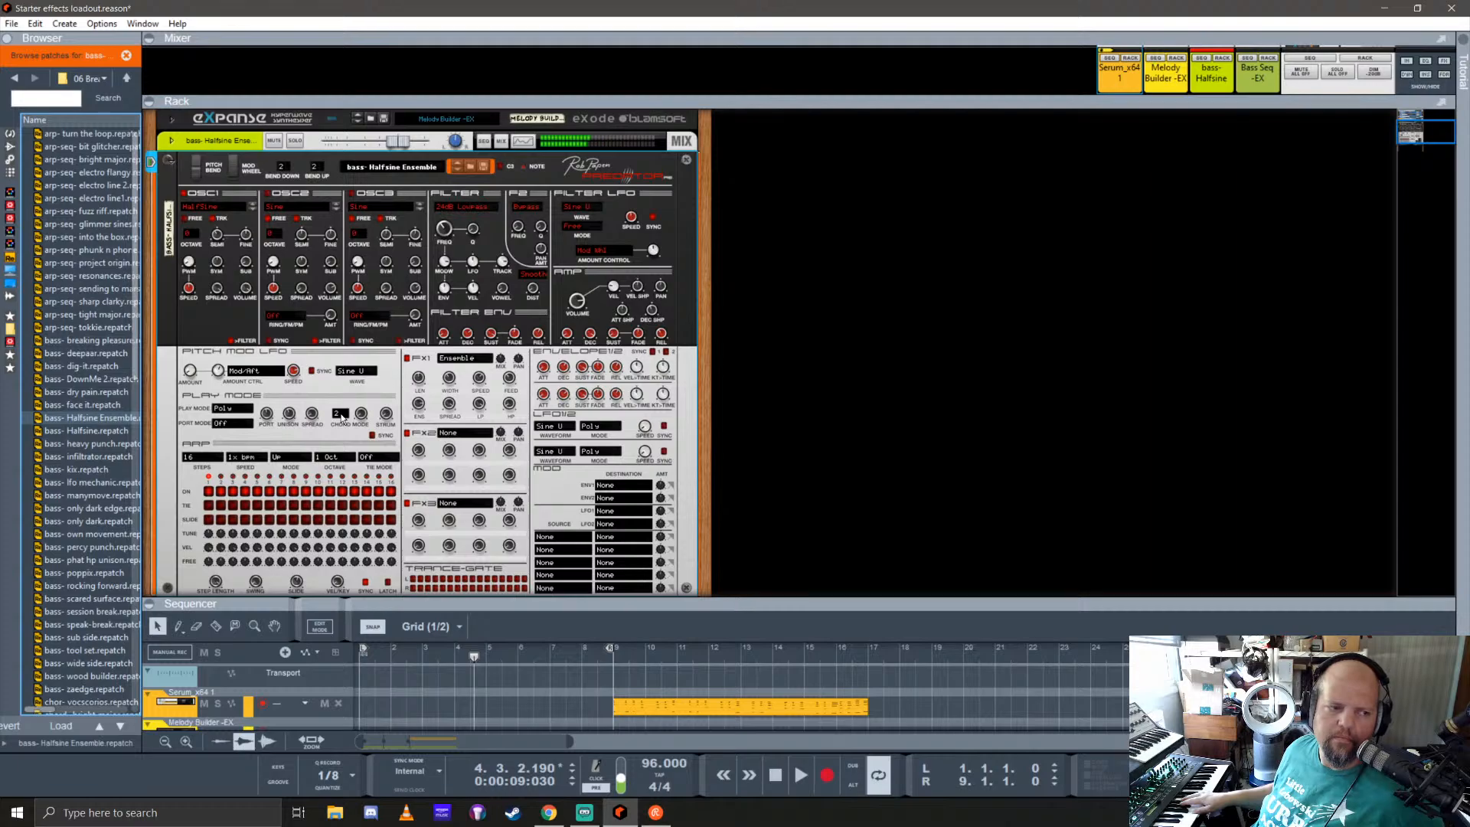
# Step: Continue auditioning the Predator bass patches from Halfsine through manymove
pyautogui.press('Down')
pyautogui.press('Down')
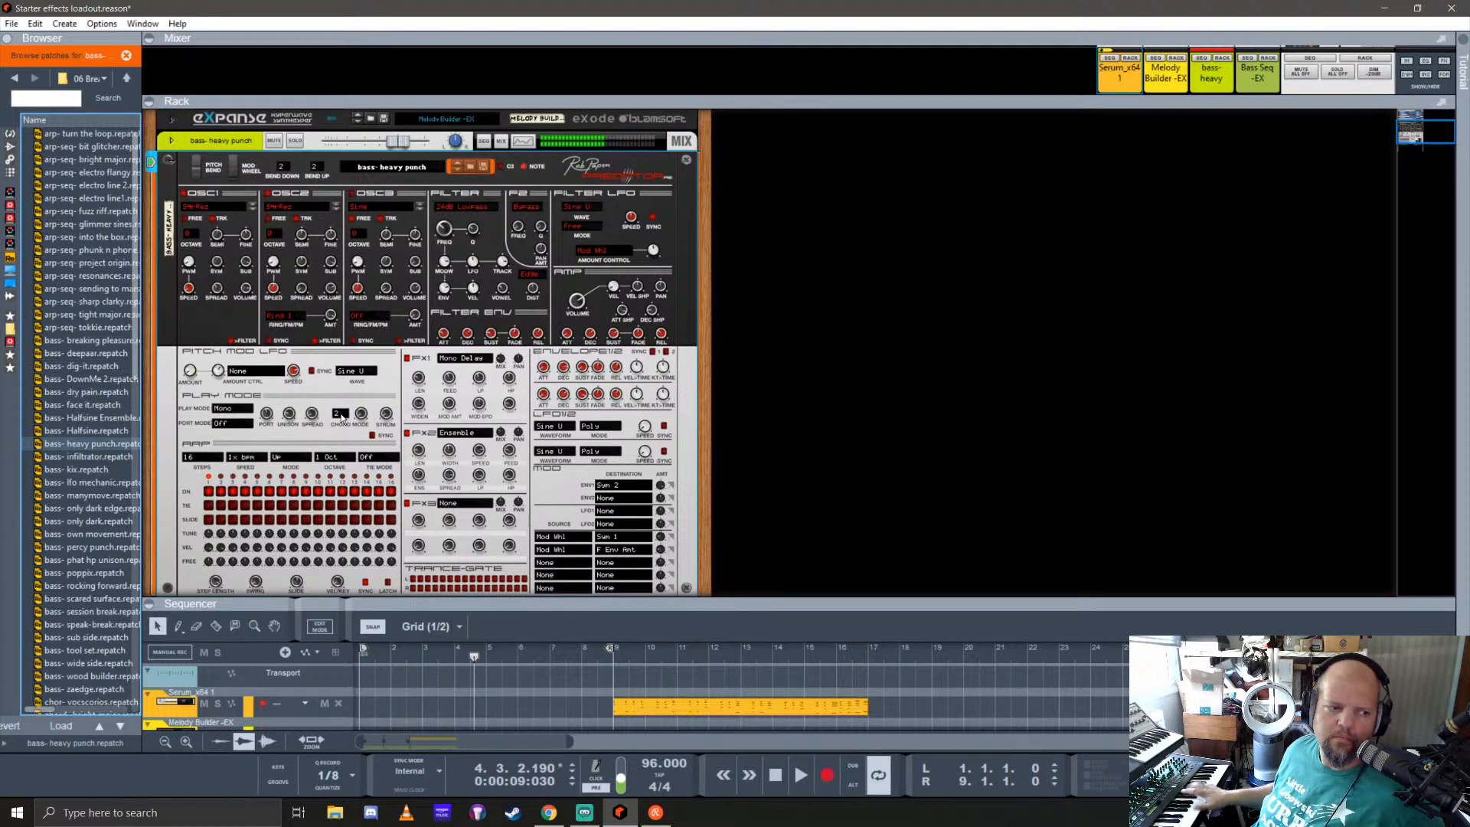
pyautogui.press('Down')
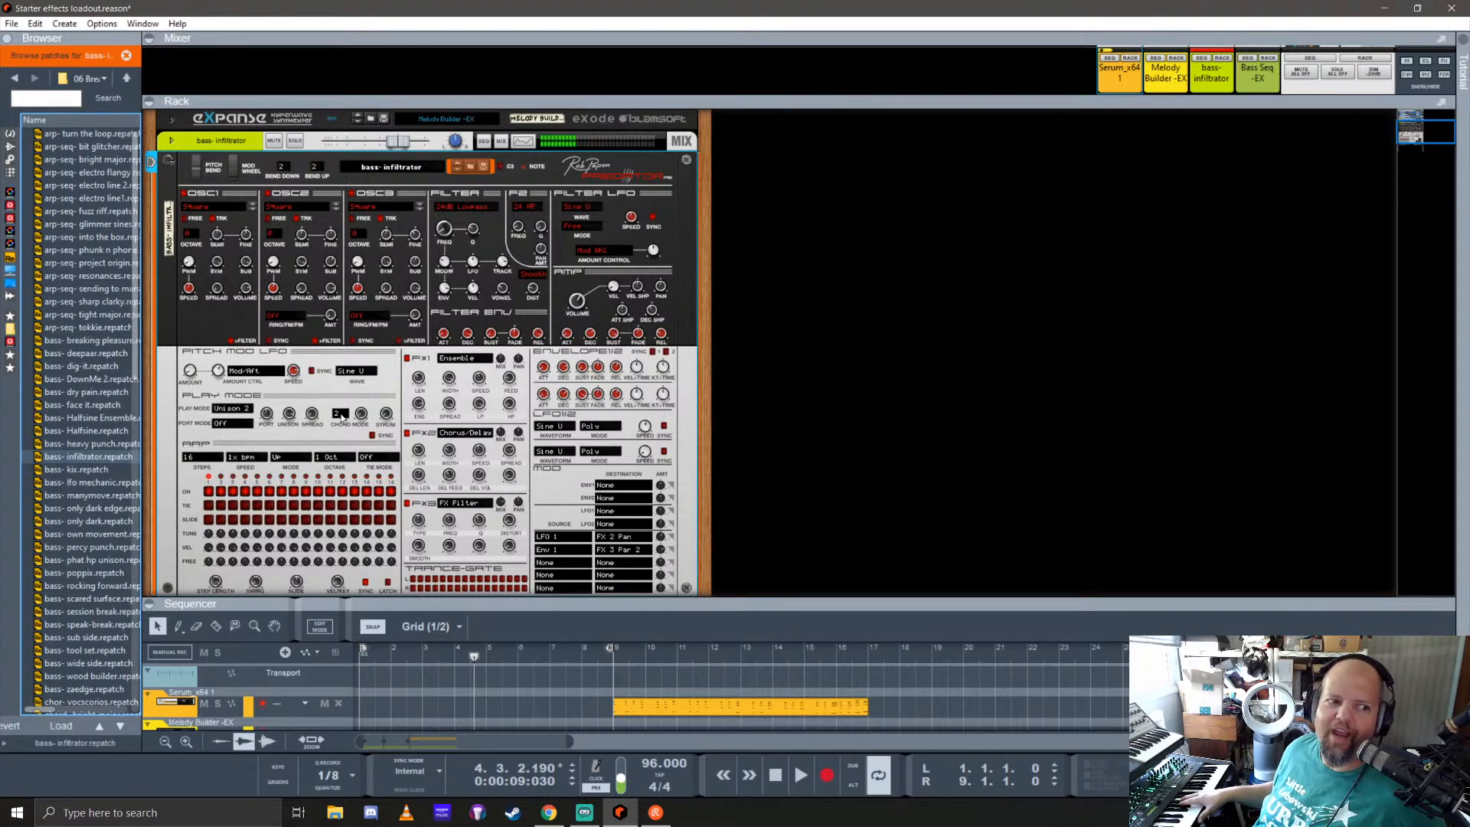
pyautogui.press('Down')
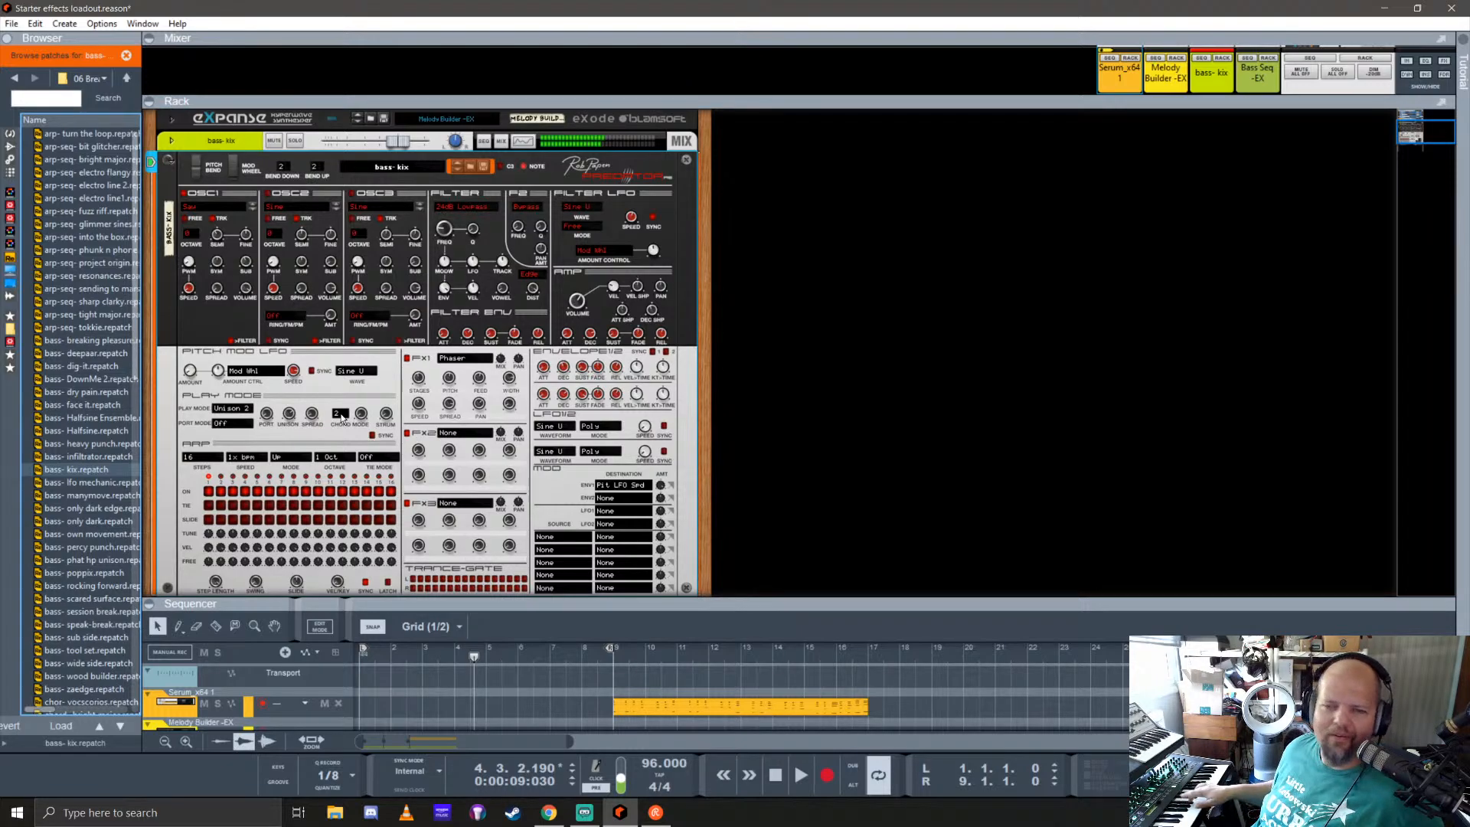
pyautogui.press('Down')
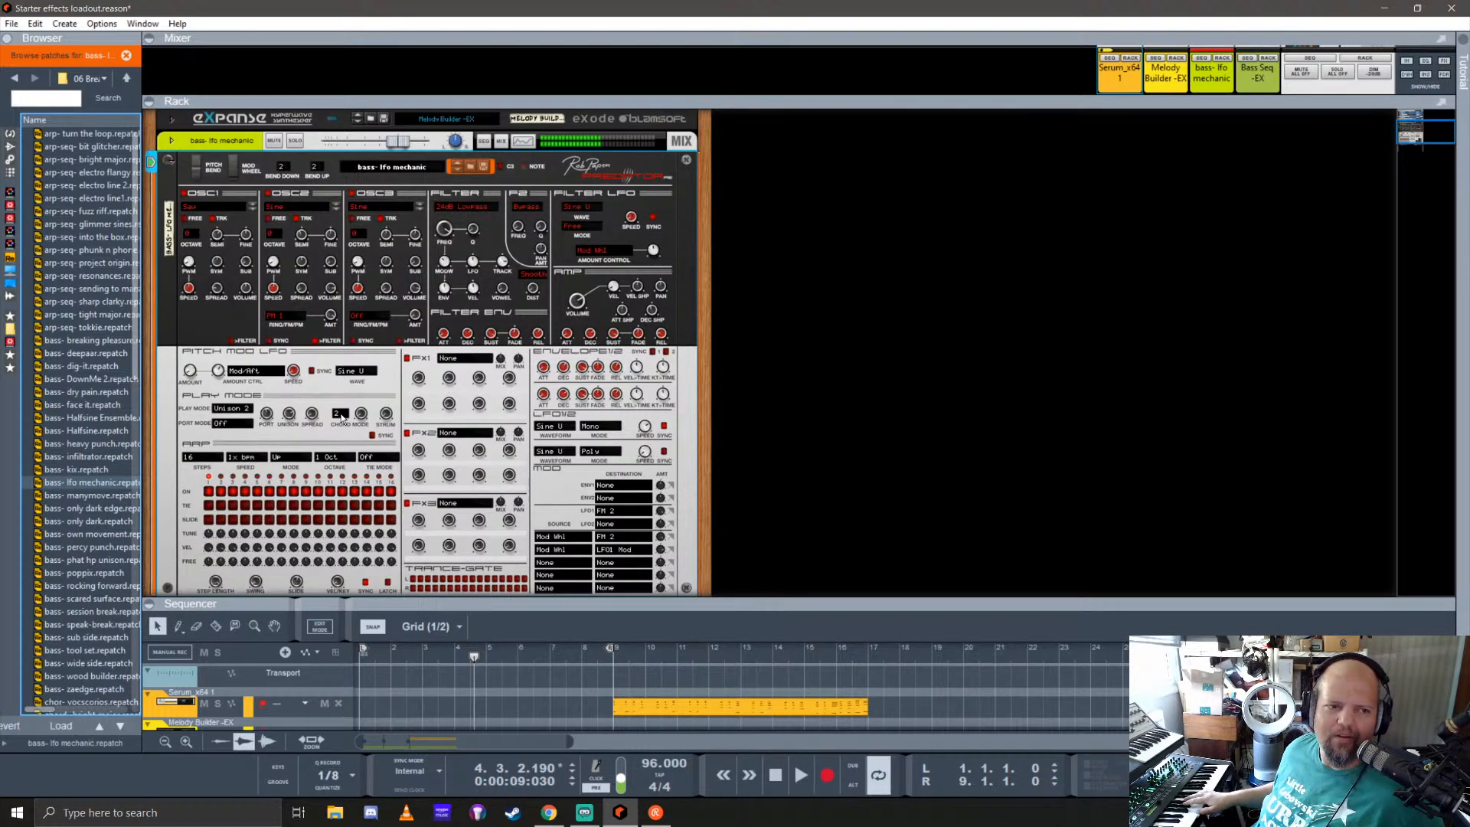
pyautogui.press('Down')
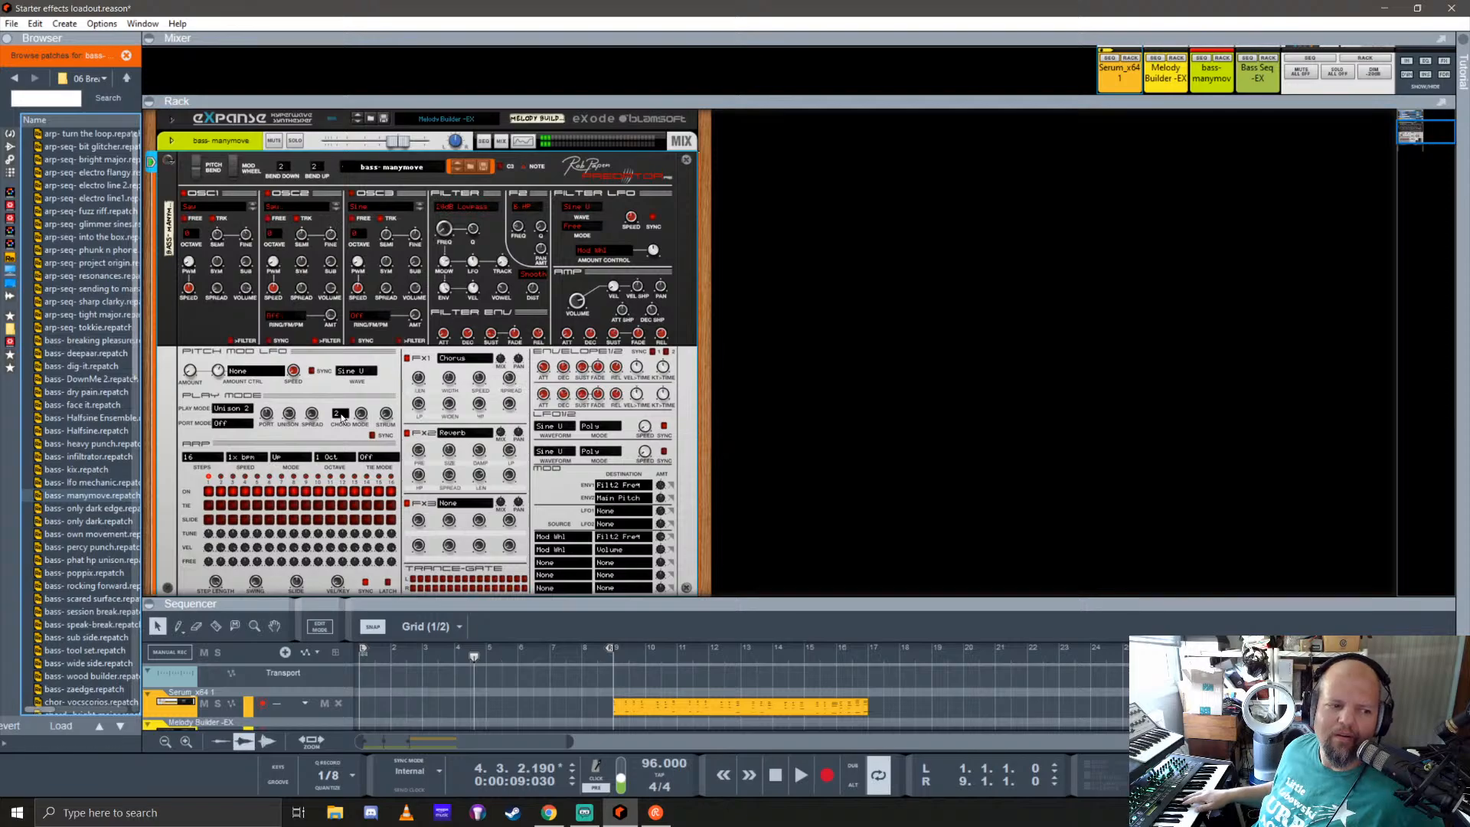
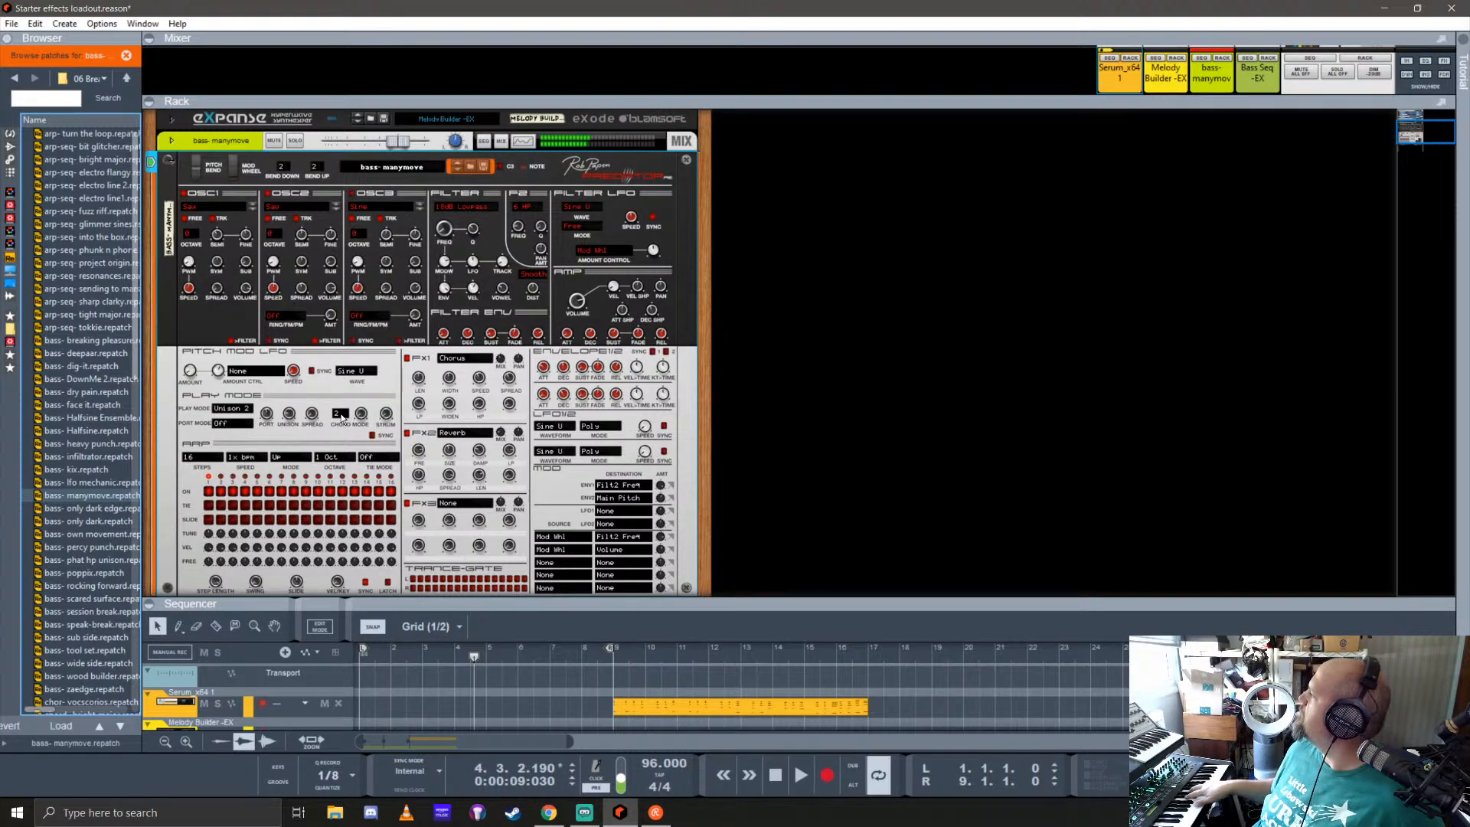
# Step: Audition the Predator bass patches in order from only dark edge through rocking forward, leaving rocking forward loaded
pyautogui.press('Down')
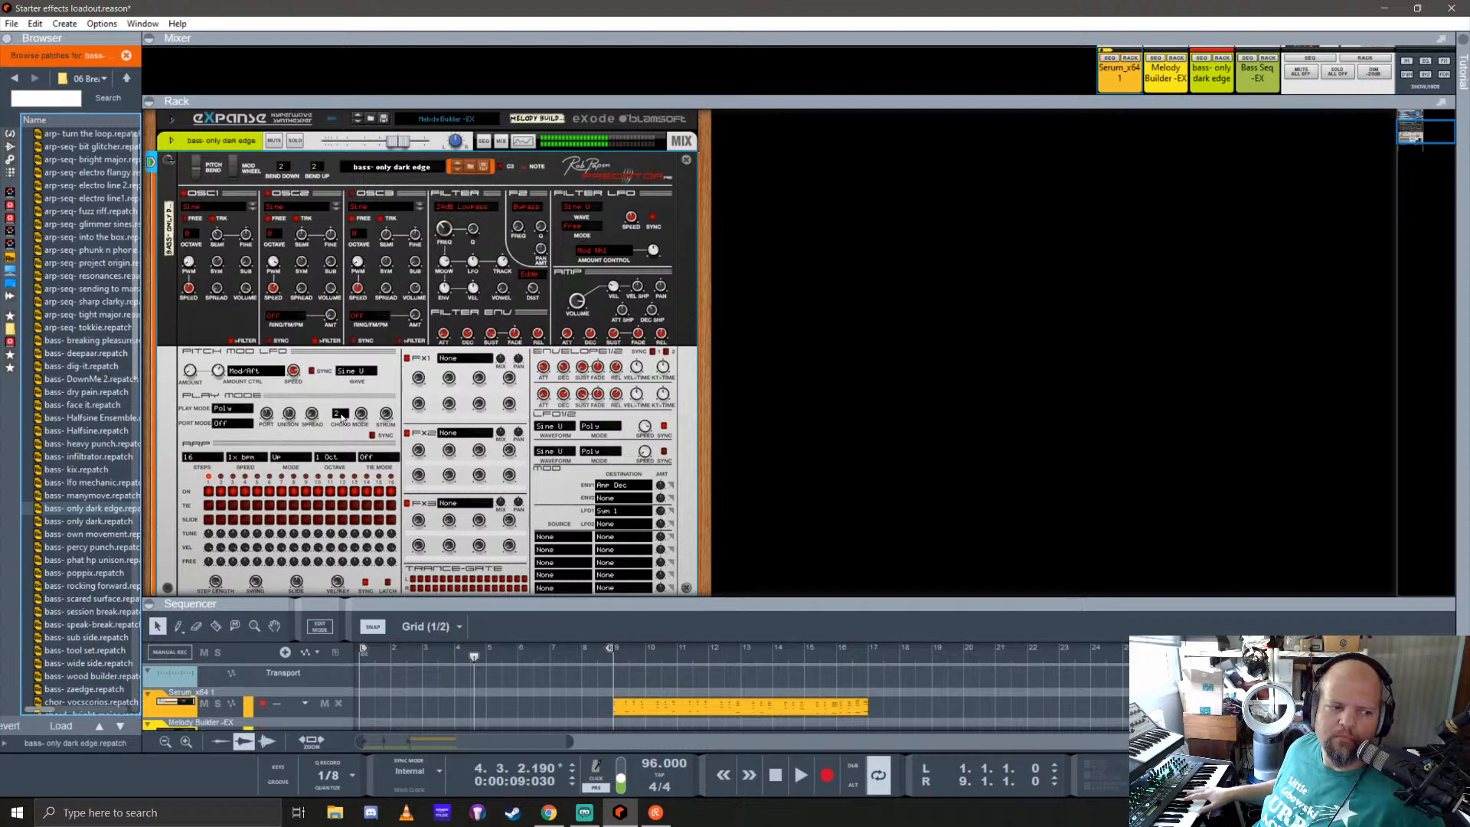
pyautogui.press('Down')
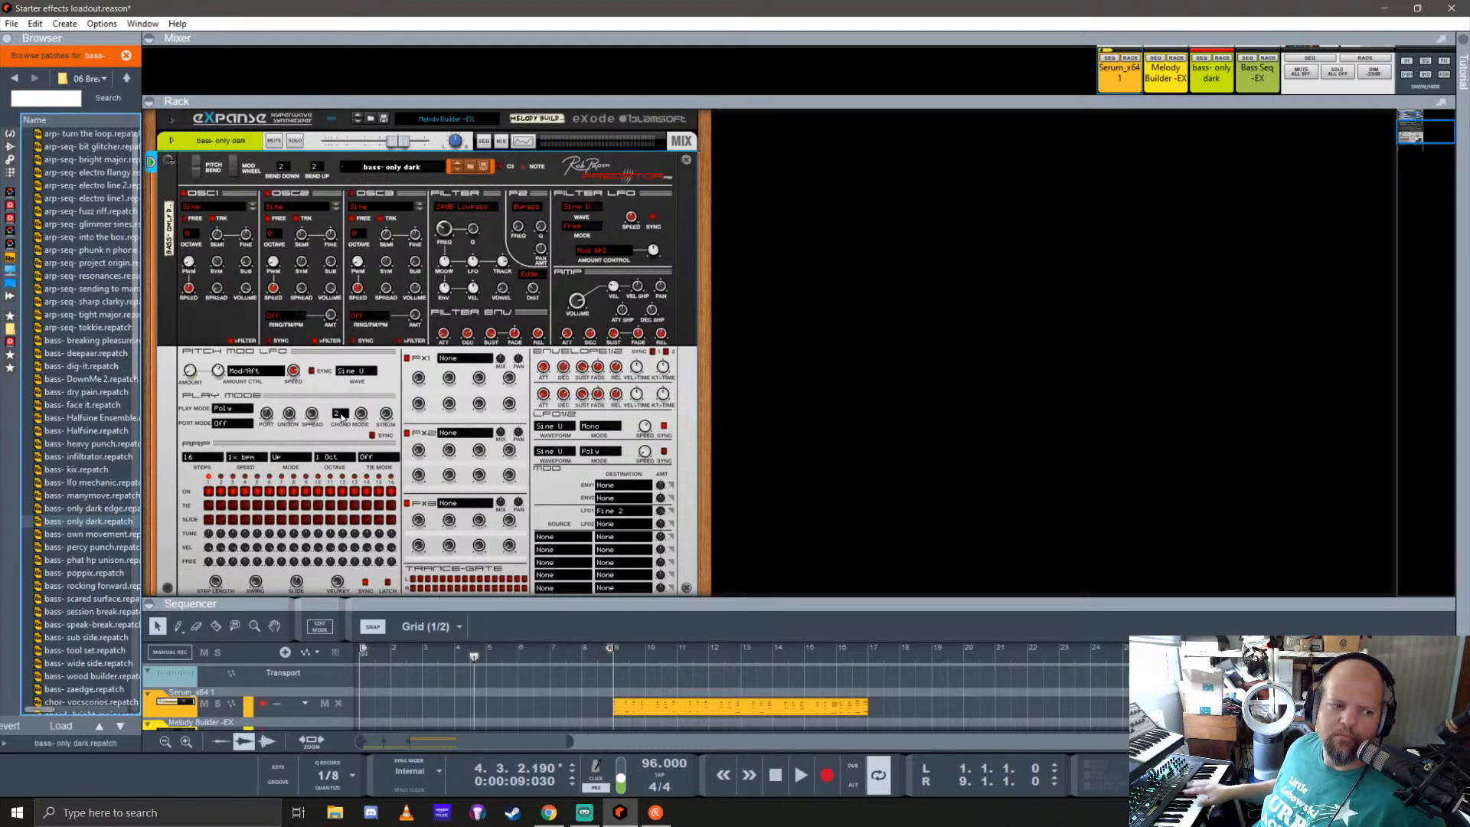
pyautogui.press('Down')
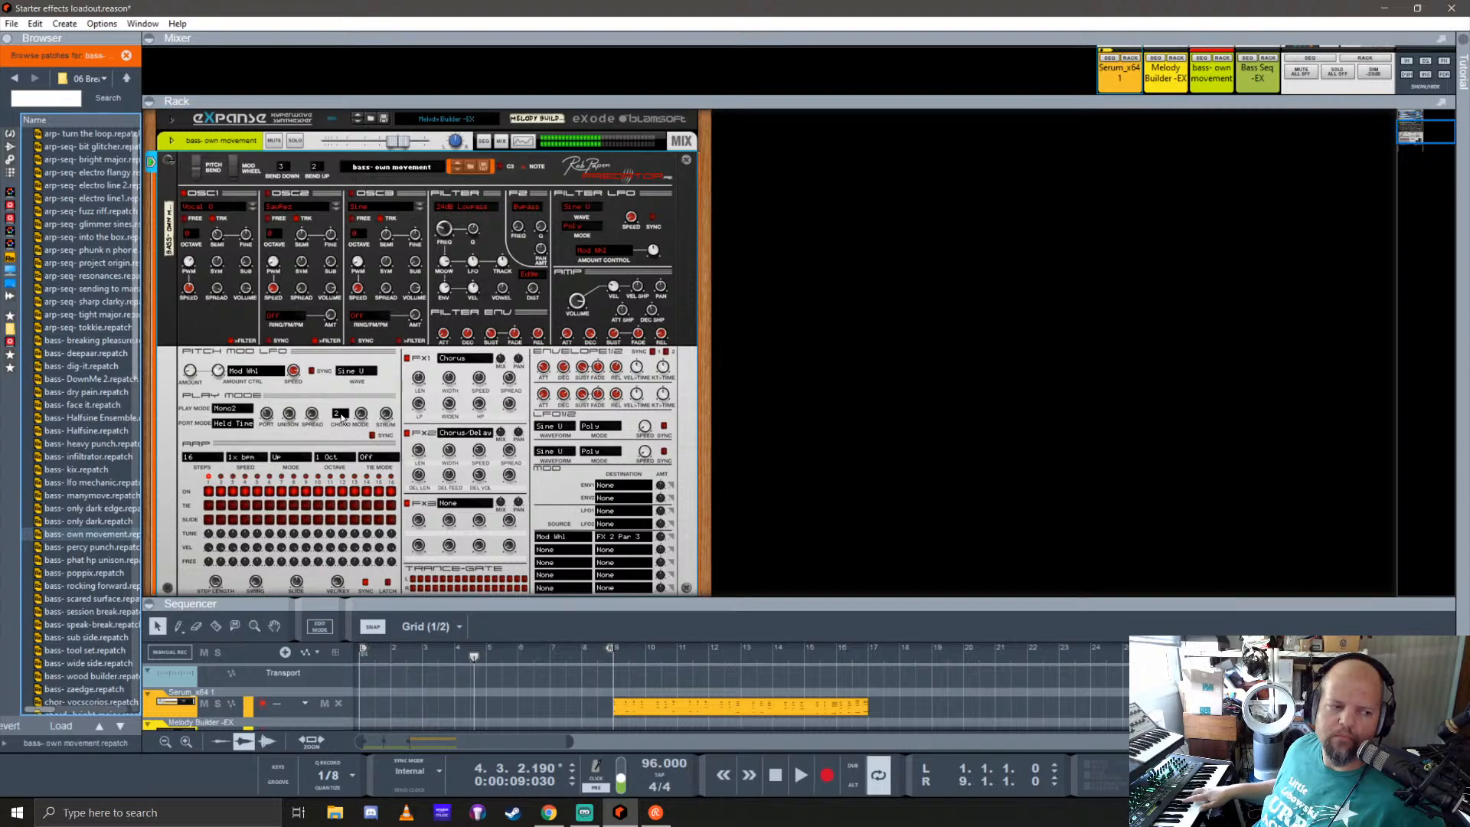
pyautogui.press('Down')
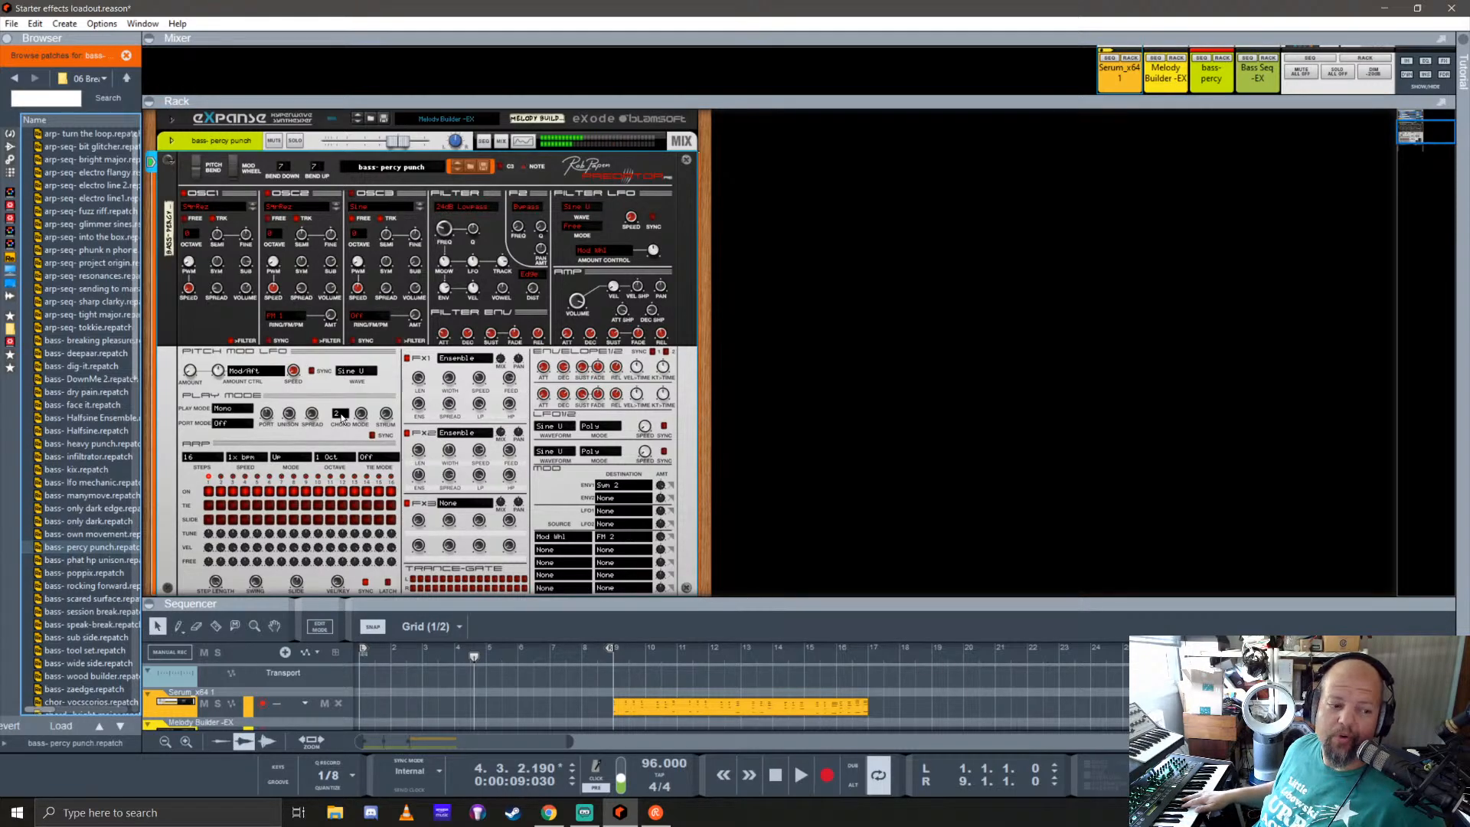
pyautogui.press('Down')
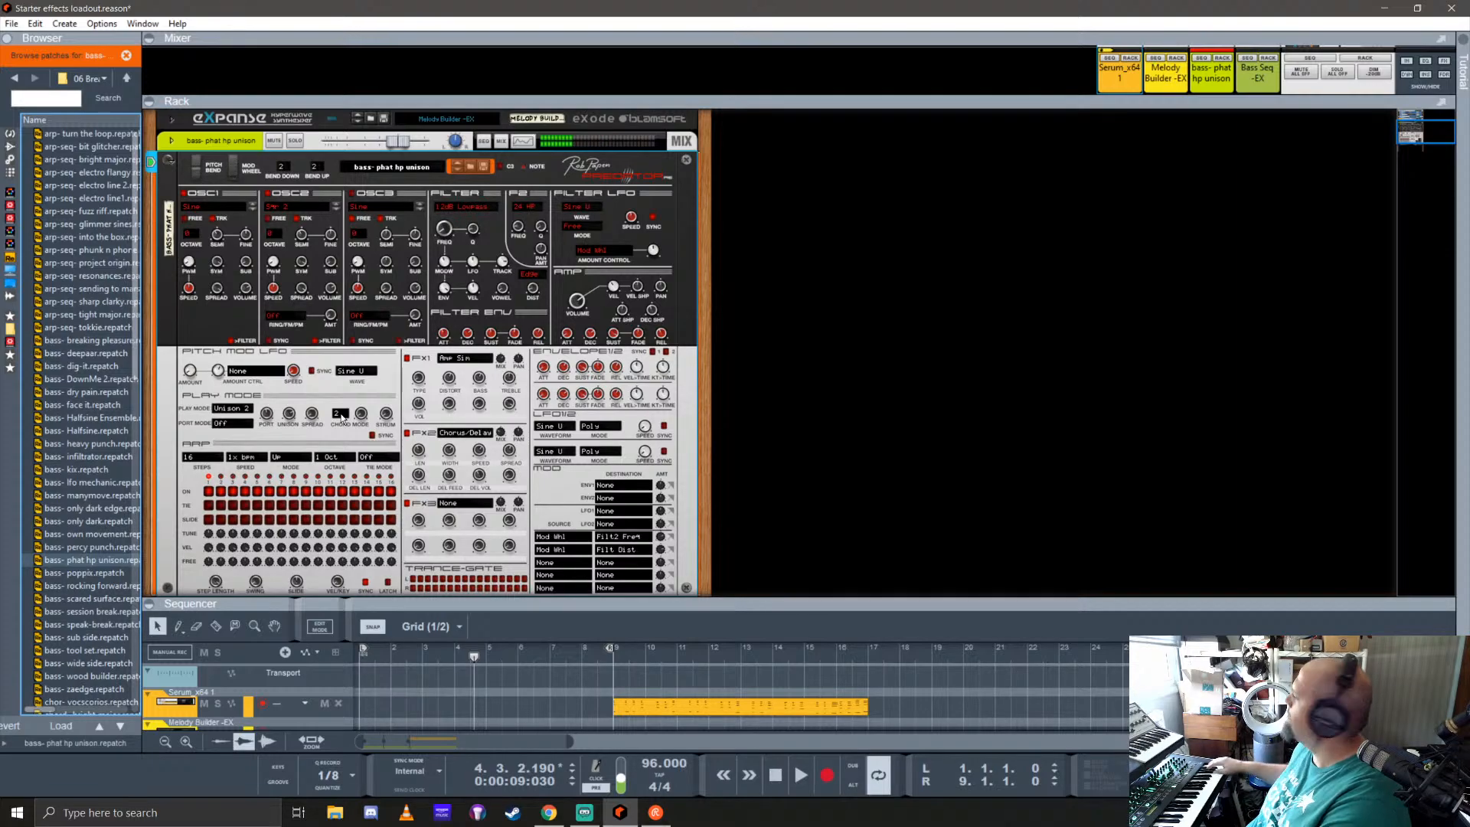
pyautogui.press('Down')
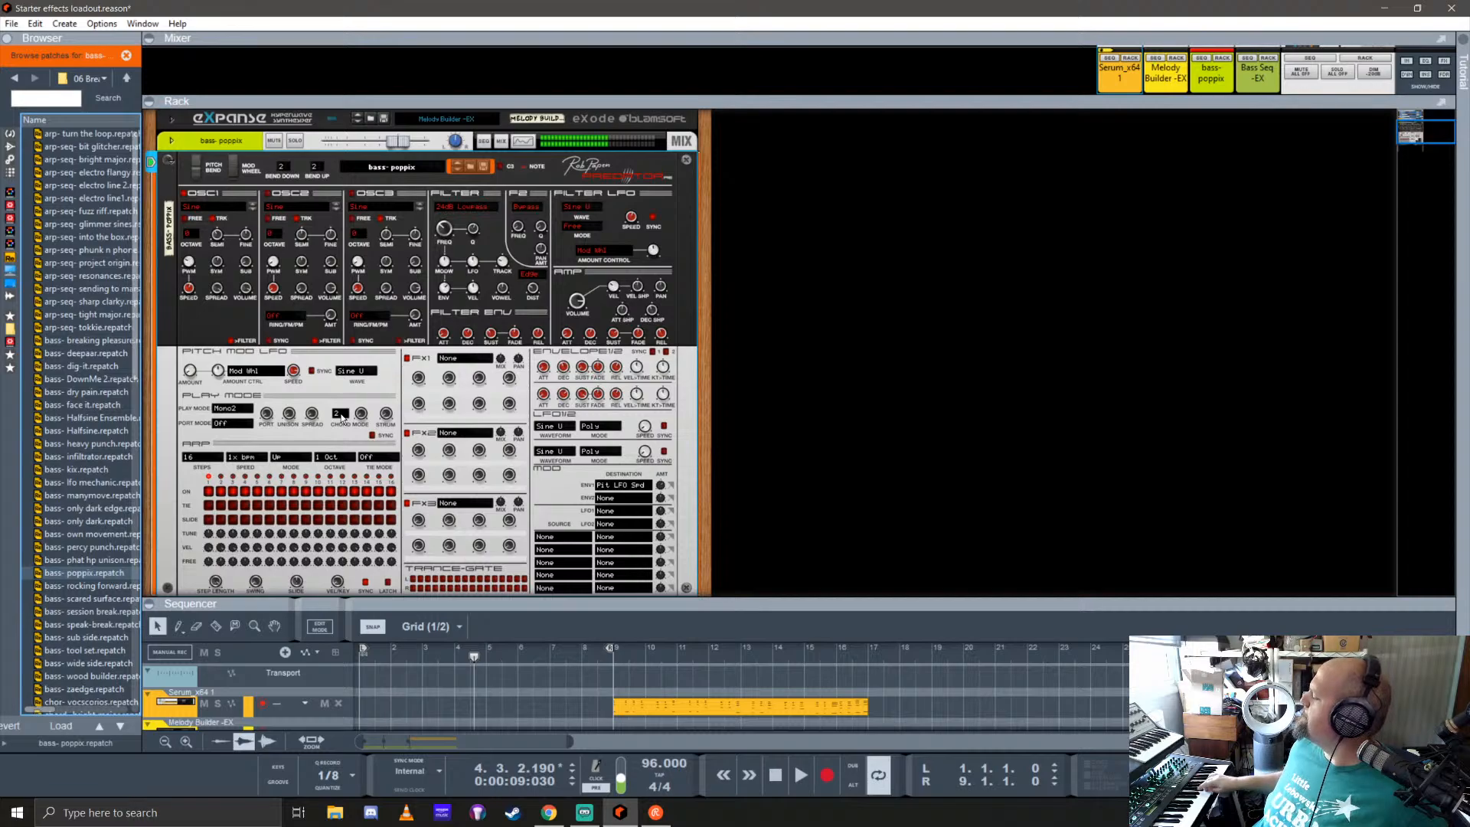
pyautogui.press('Down')
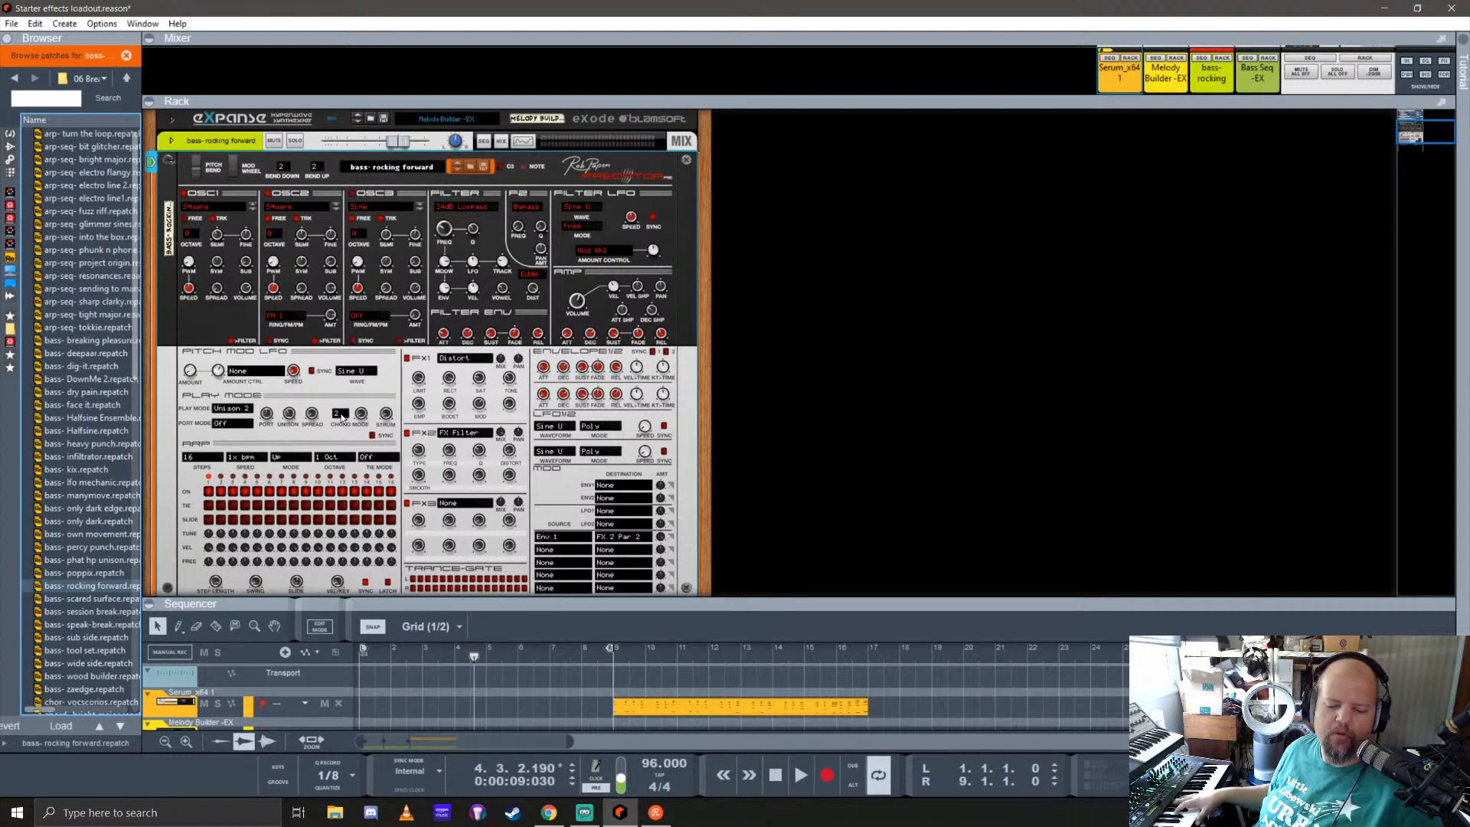
# Step: Rehearse over the song from the start, return to bar 1 and try recording a short take on the rocking forward track
pyautogui.hotkey('shift', 'Return')
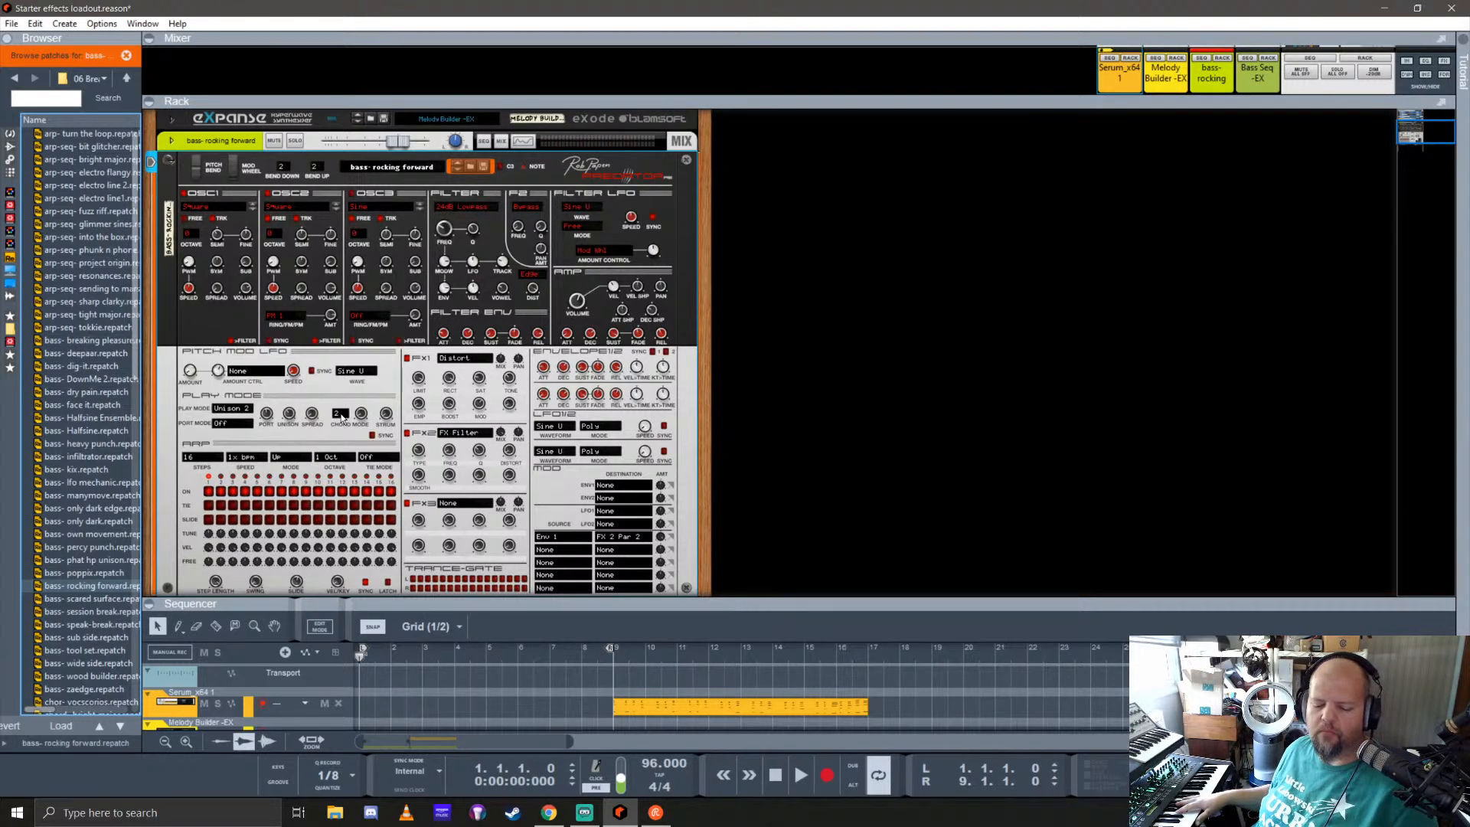
pyautogui.press('space')
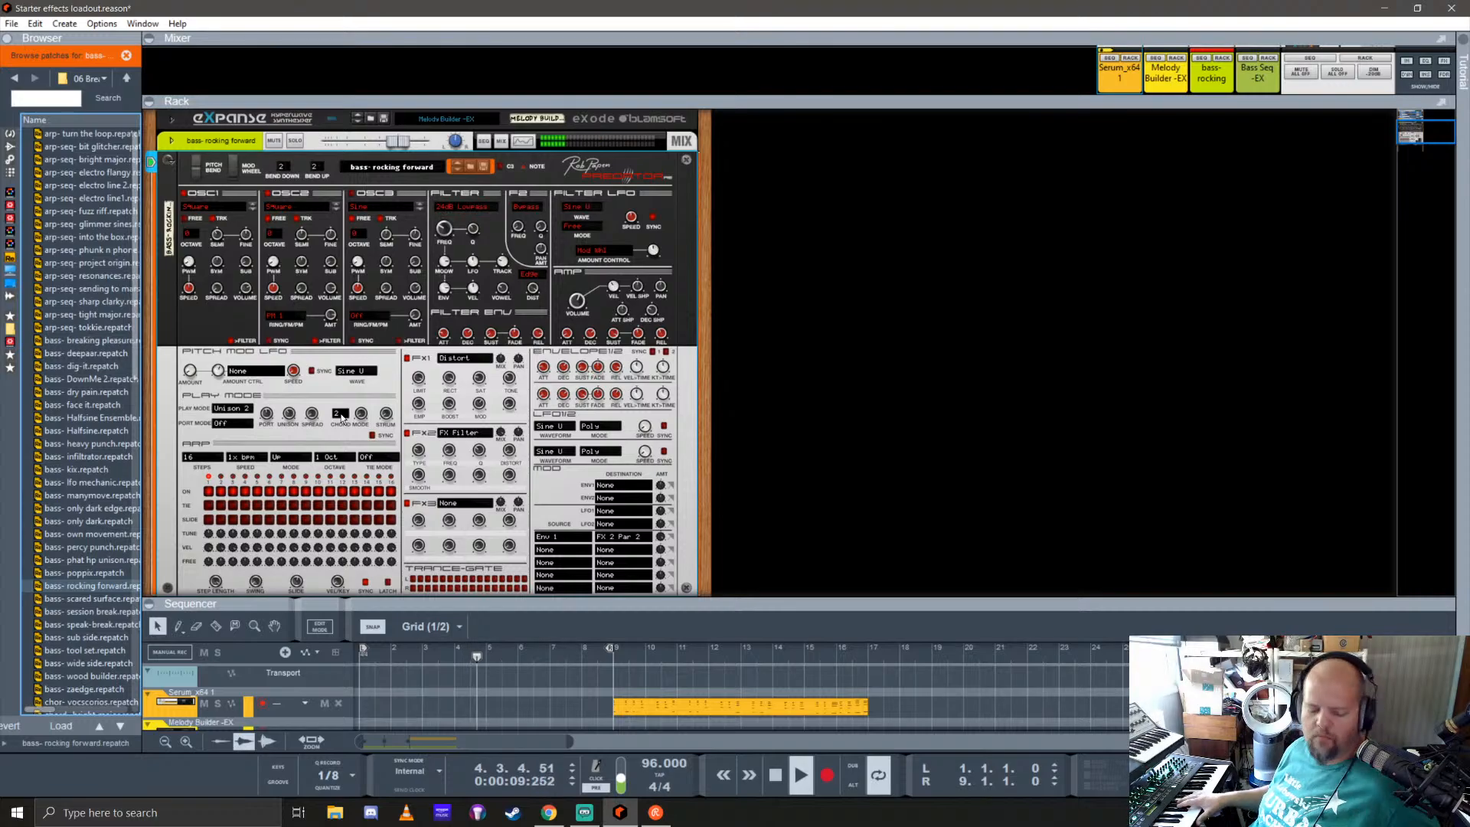
pyautogui.press('space')
pyautogui.press('Home')
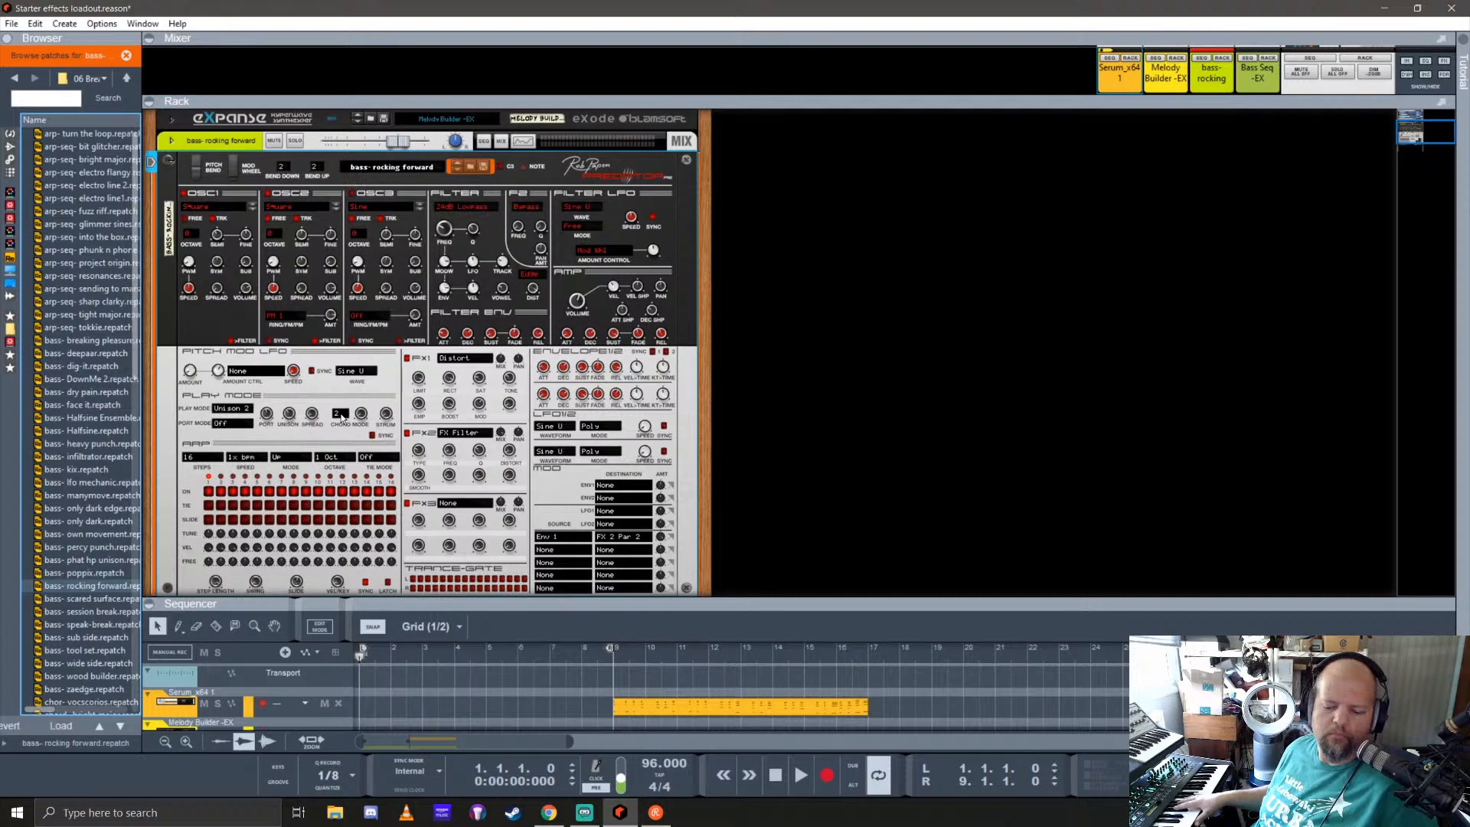
pyautogui.hotkey('ctrl', 'Return')
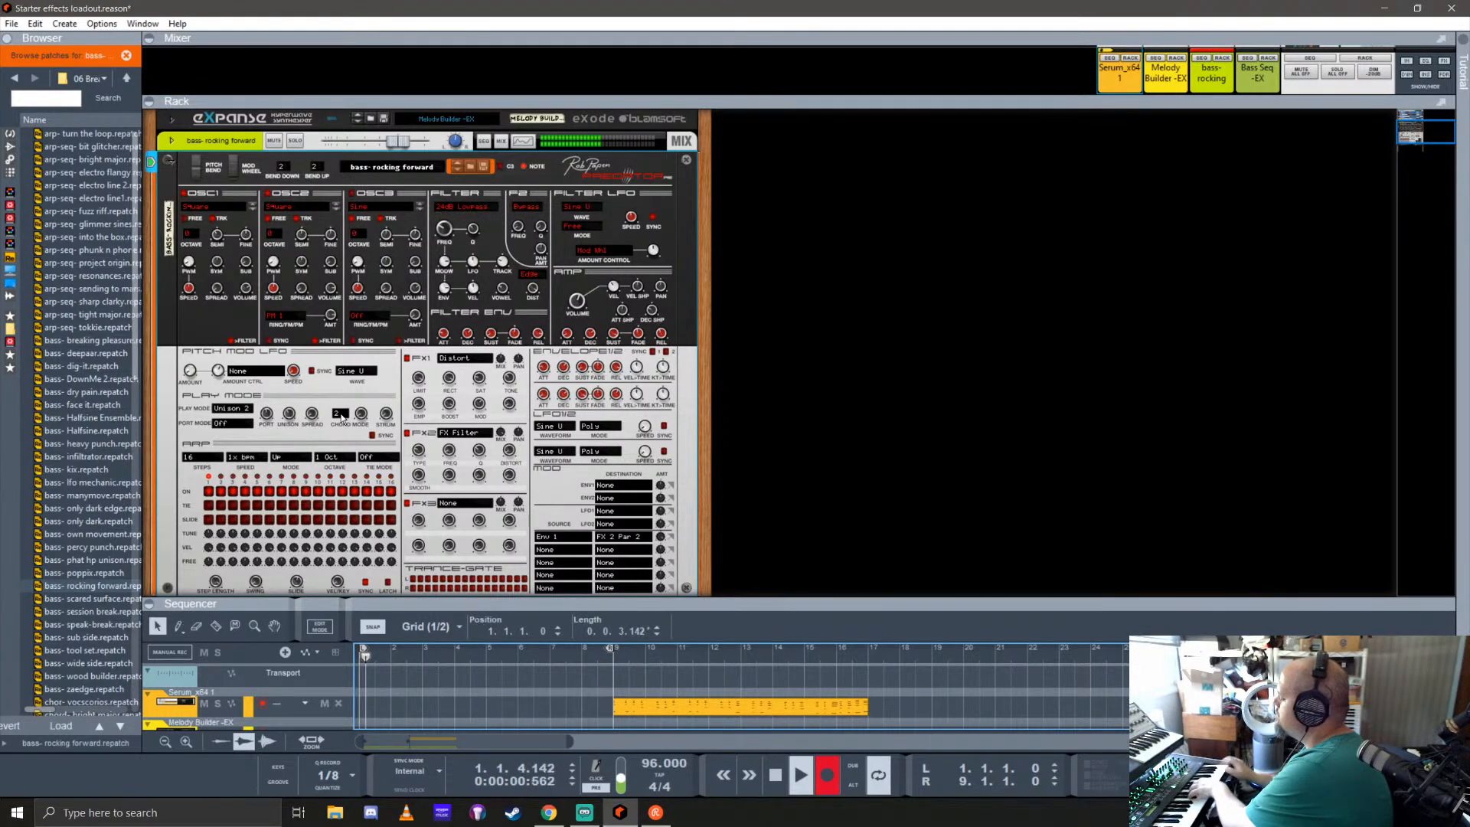
pyautogui.press('space')
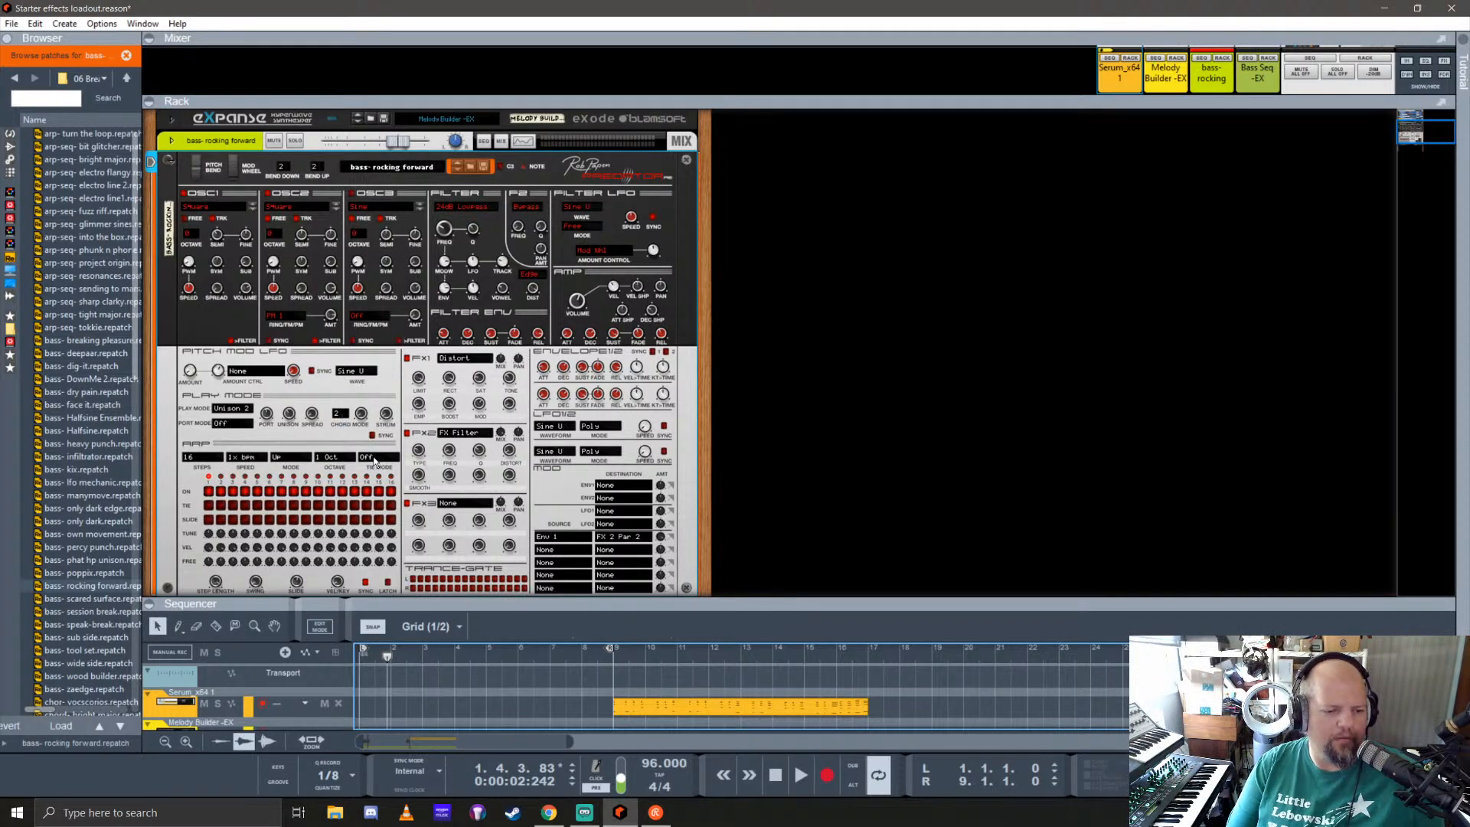
# Step: Enlarge the sequencer area and record a one-bar descending riff on the rocking forward track, starting at bar 1
pyautogui.scroll(-3, 405, 395)
pyautogui.scroll(1, 418, 393)
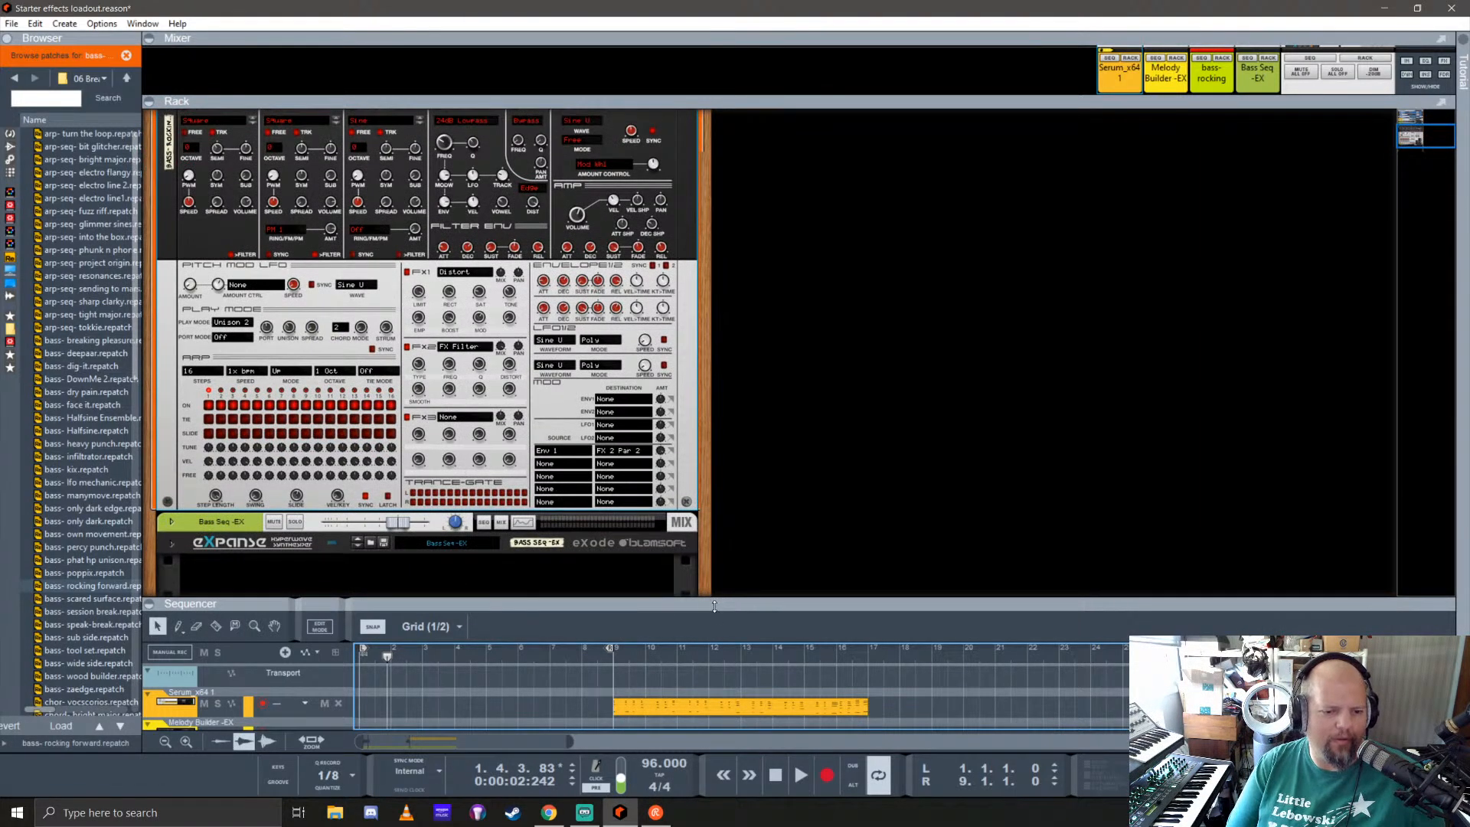
pyautogui.moveTo(715, 606); pyautogui.dragTo(791, 408)
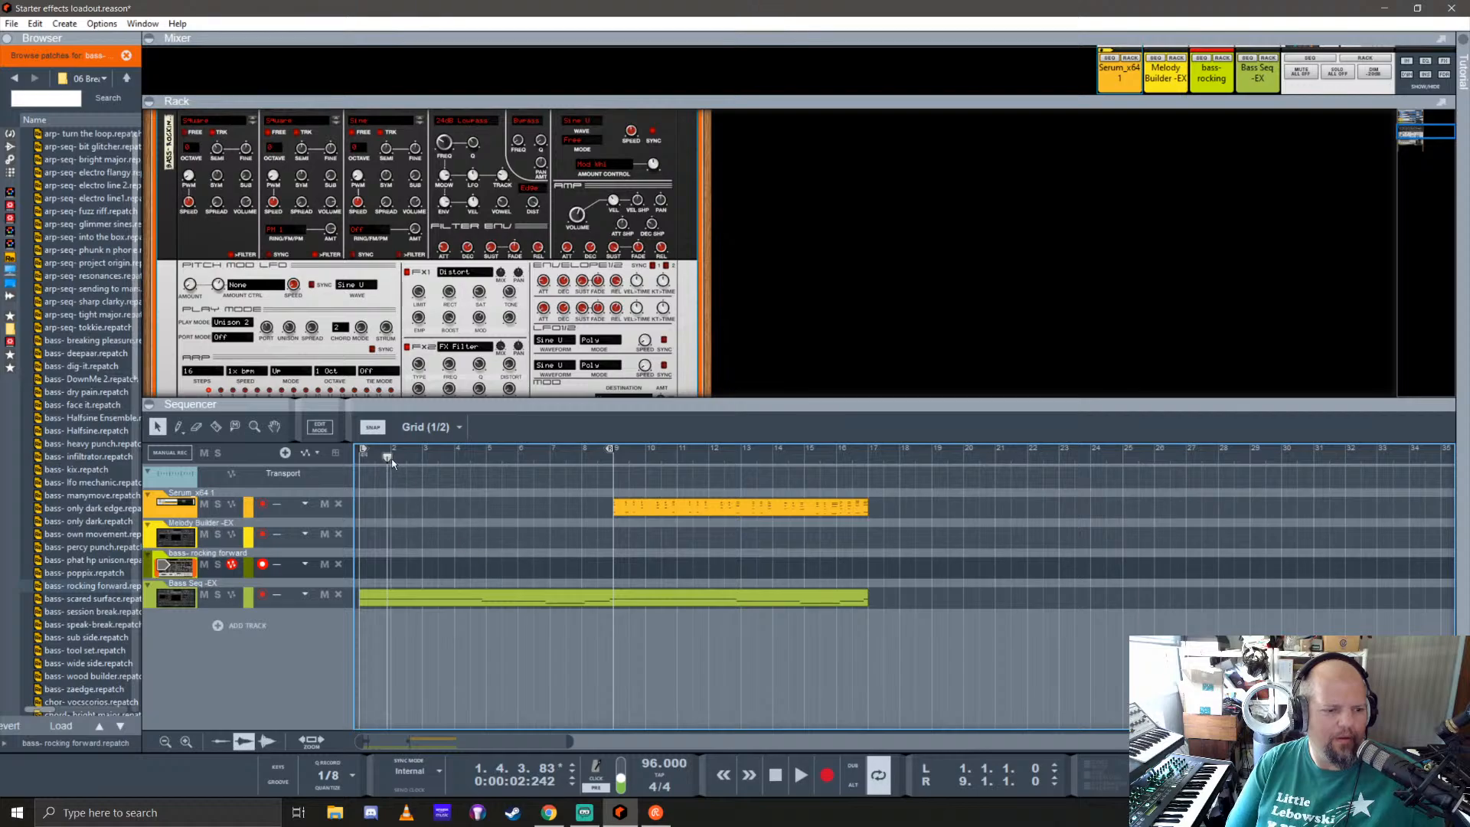
pyautogui.moveTo(389, 458); pyautogui.dragTo(358, 460)
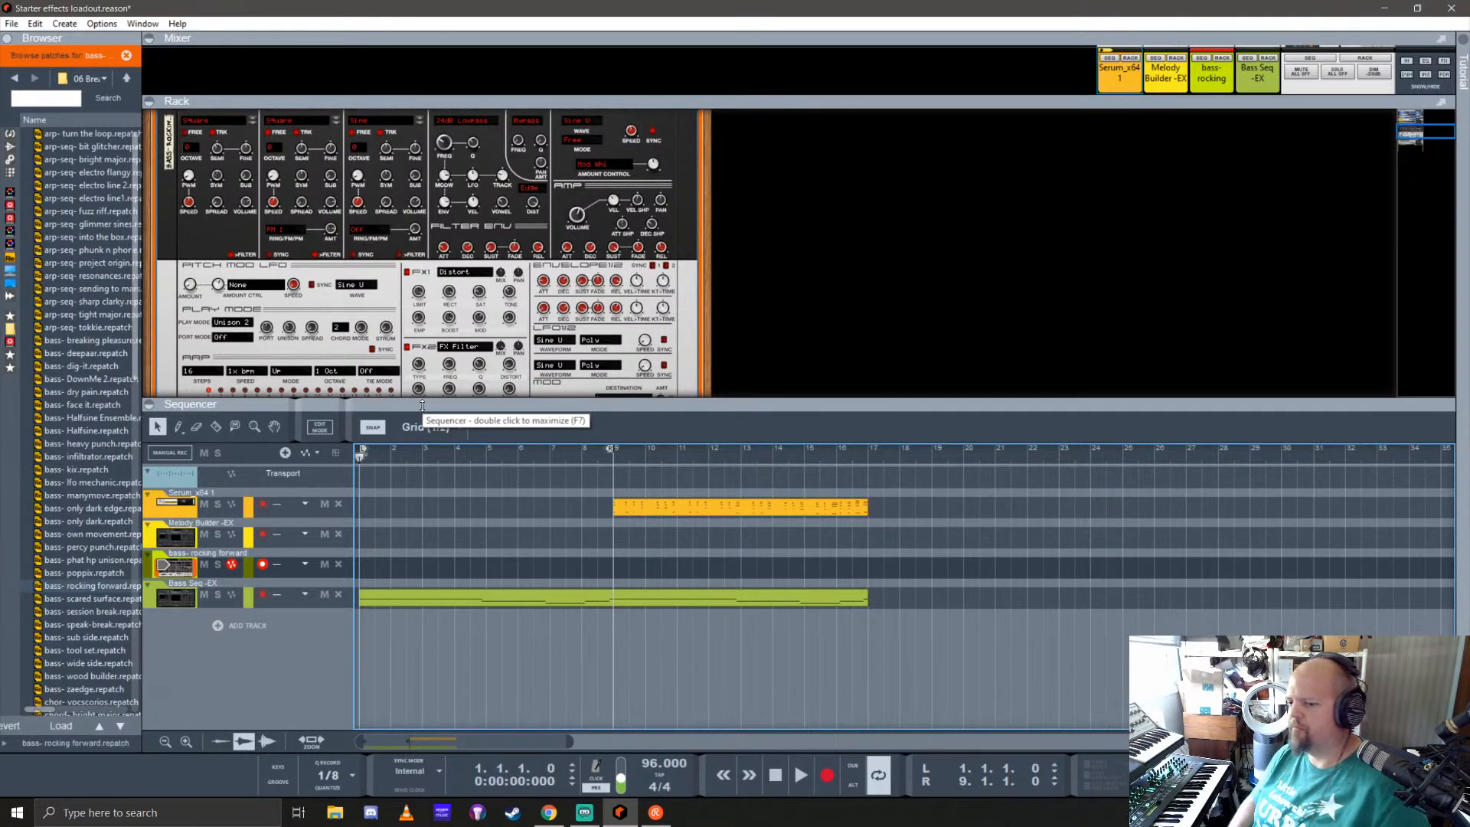
pyautogui.hotkey('ctrl', 'Return')
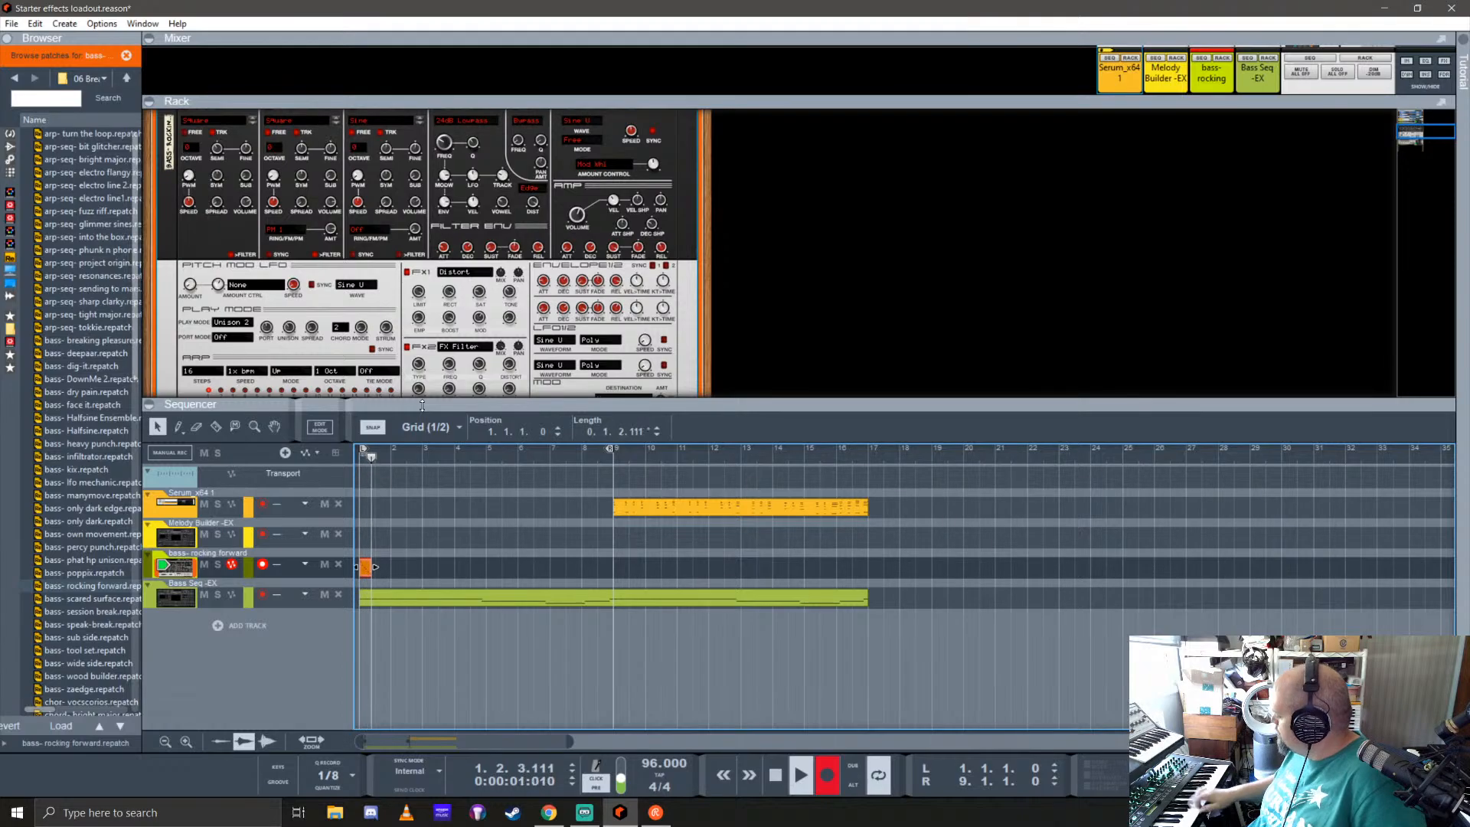
pyautogui.press('space')
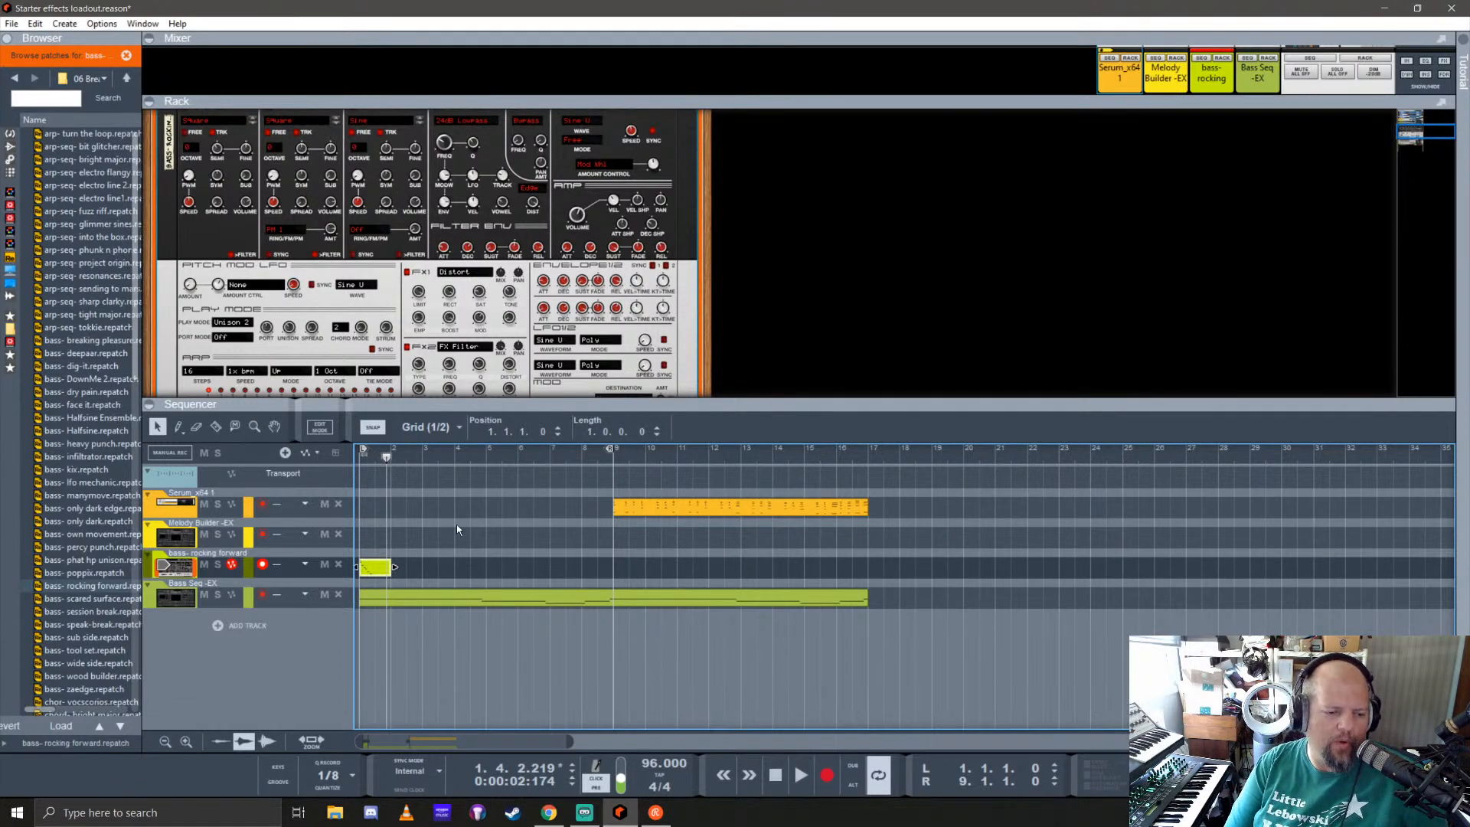
# Step: Open the recorded rocking forward clip for note editing and lower its last note to F2
pyautogui.doubleClick(369, 571)
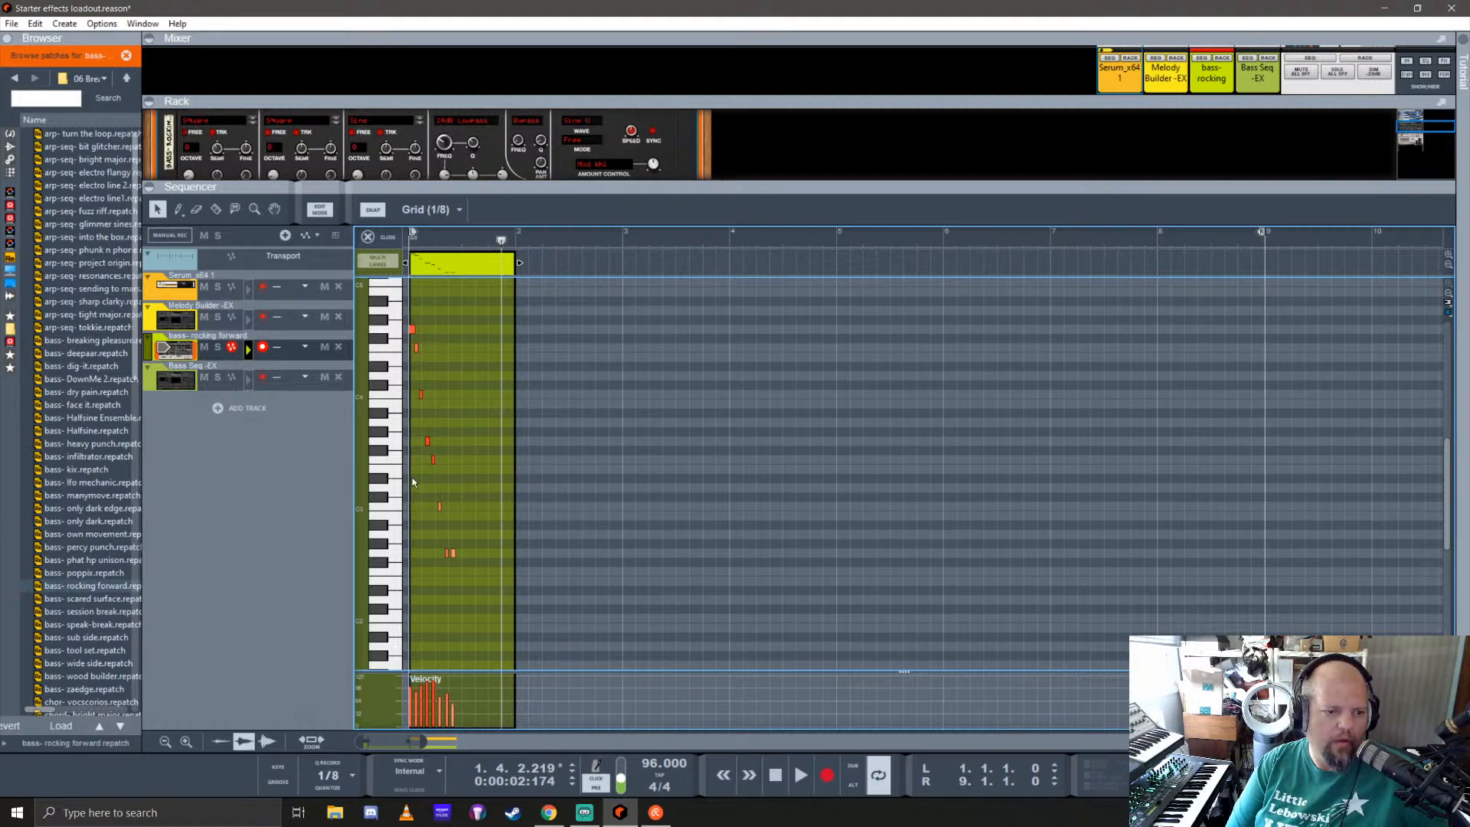
pyautogui.scroll(5, 426, 476)
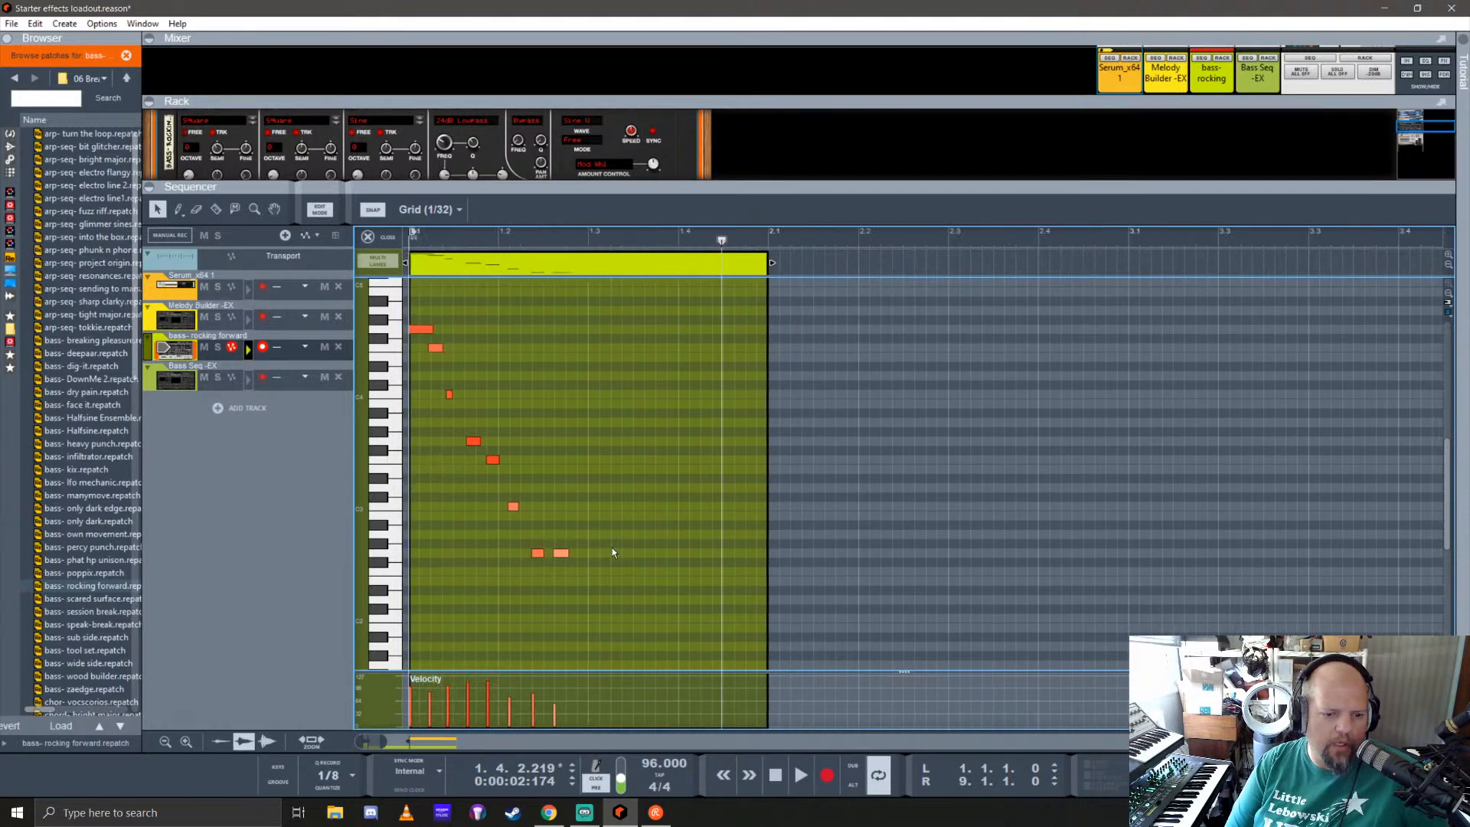
pyautogui.moveTo(562, 554); pyautogui.dragTo(561, 570)
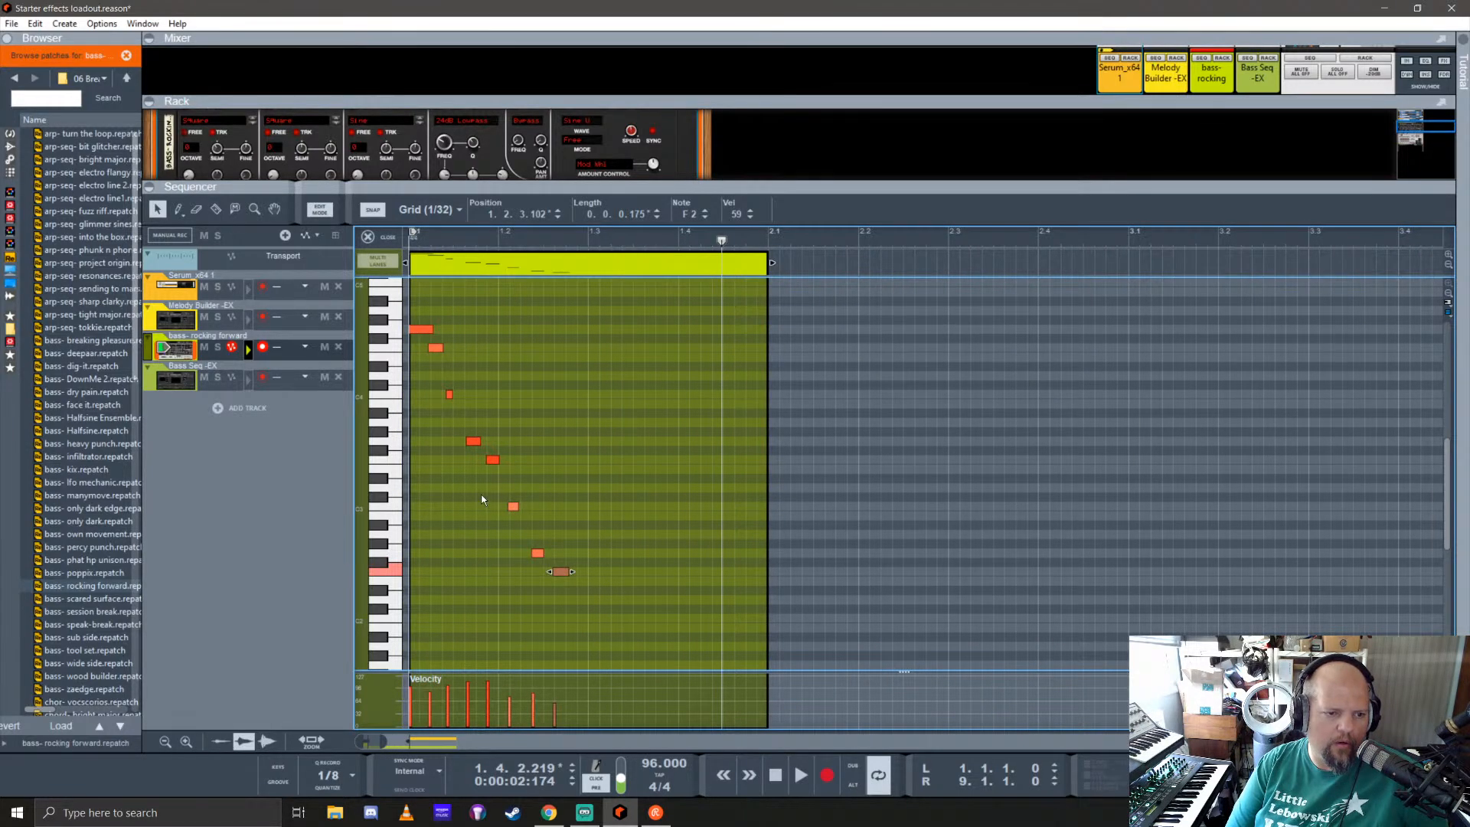
# Step: Quantize all notes of the recorded riff to 1/16
pyautogui.click(426, 330)
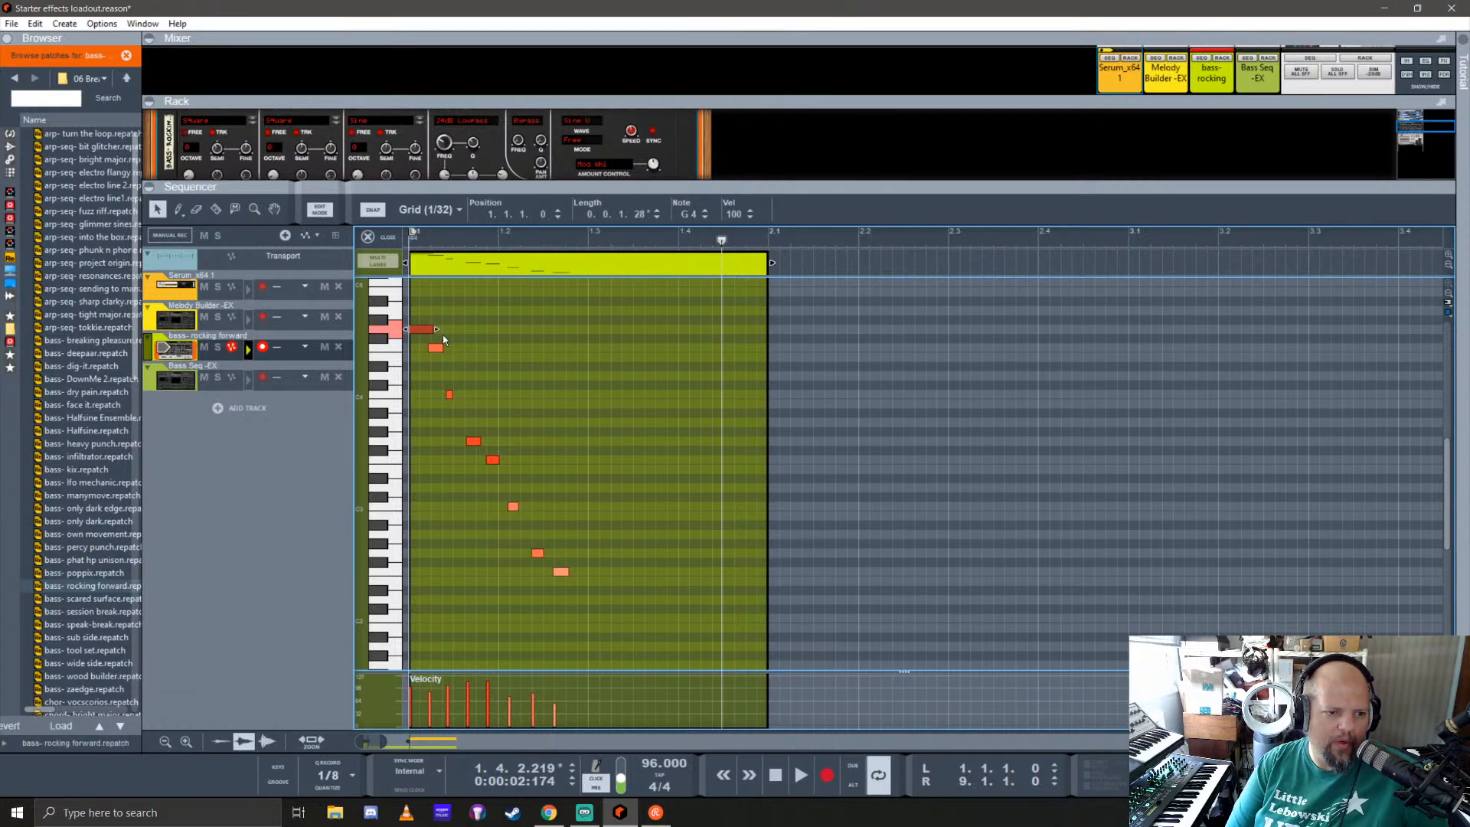
pyautogui.hotkey('ctrl', 'a')
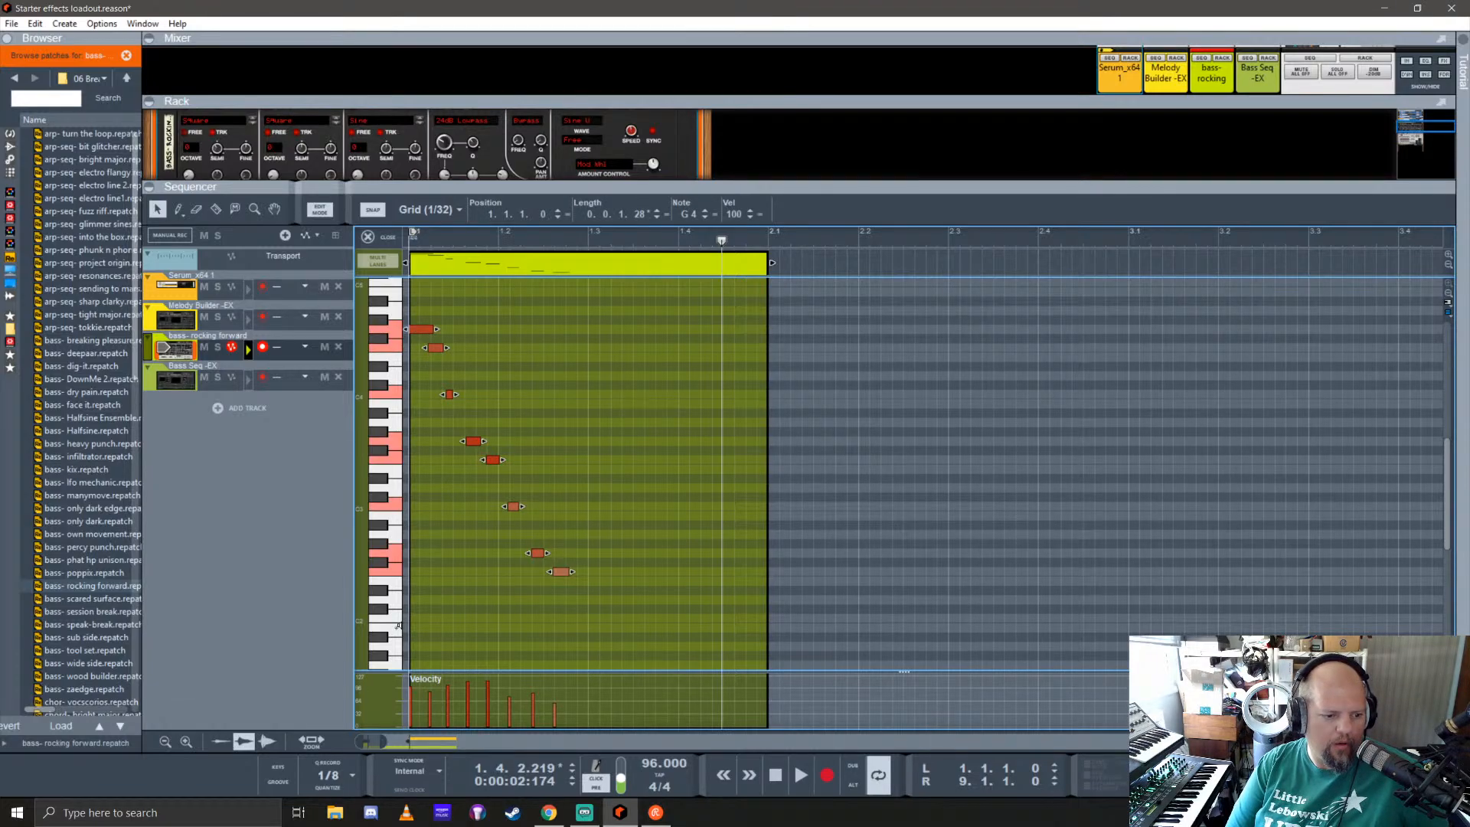
pyautogui.click(349, 777)
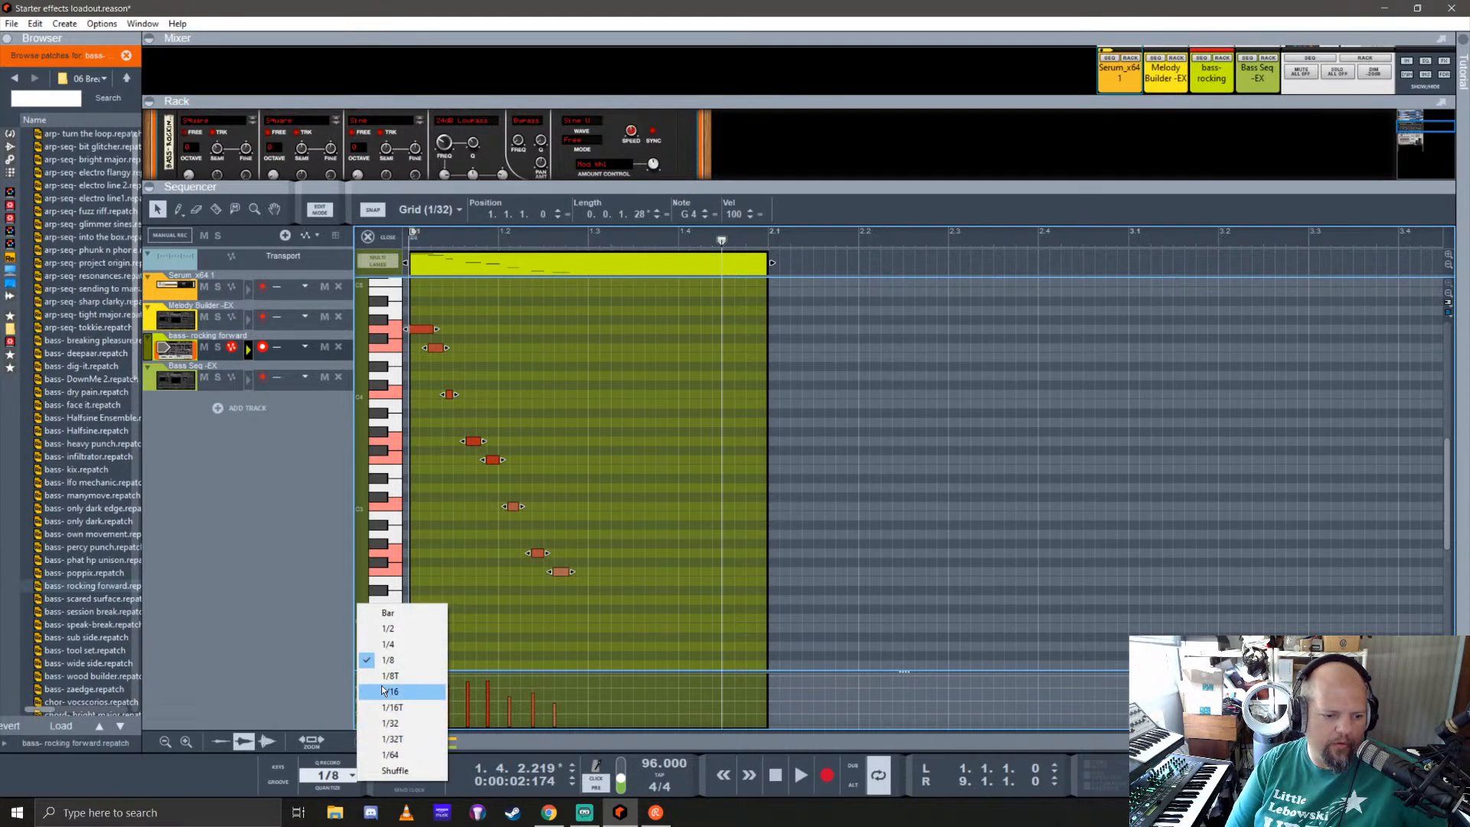
pyautogui.click(394, 691)
pyautogui.click(326, 788)
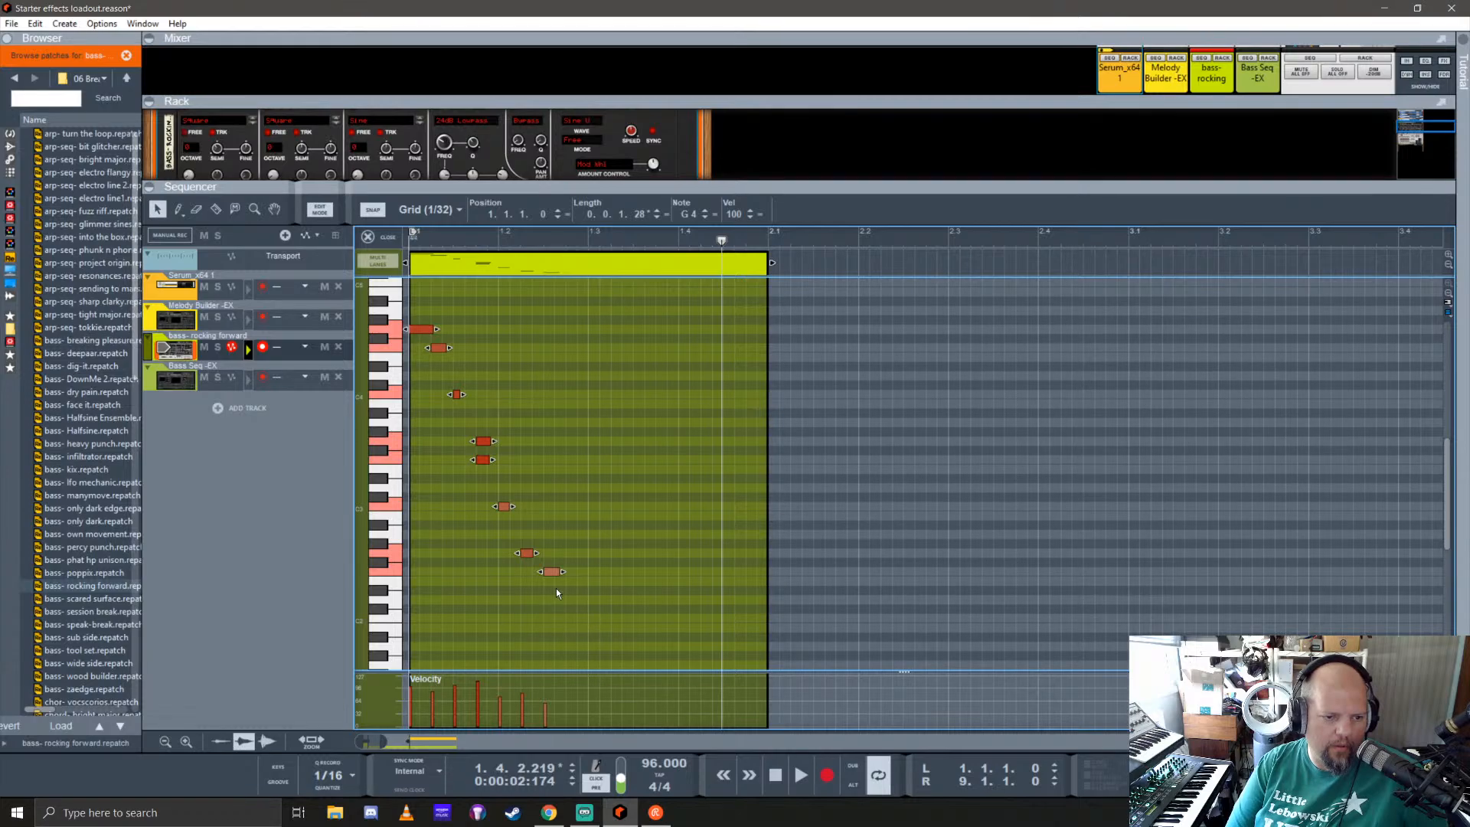
# Step: Move the G3 note a thirty-second note earlier, off the F3 note's start, and check the positions of the following notes
pyautogui.click(448, 502)
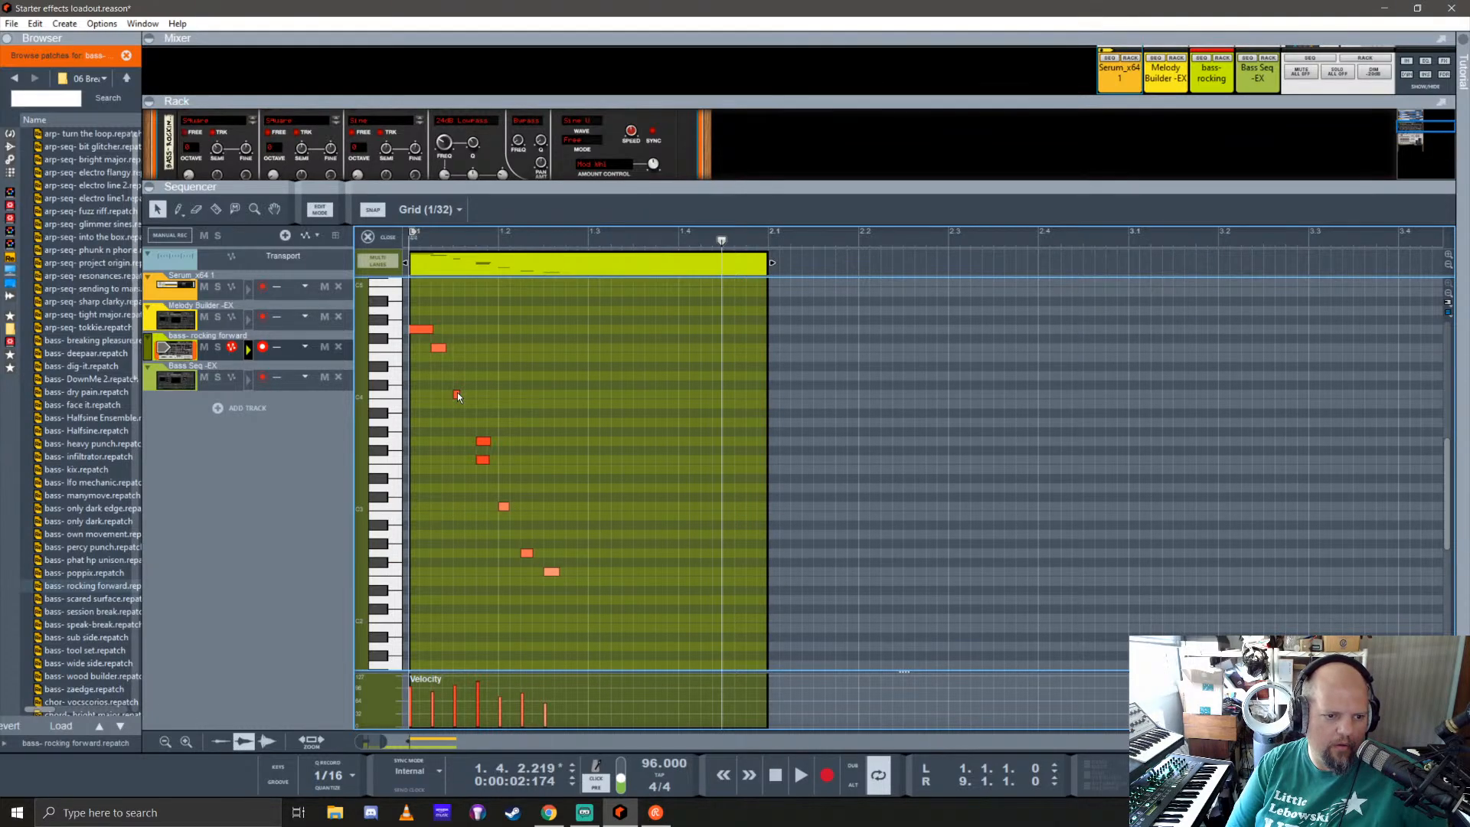
pyautogui.click(457, 395)
pyautogui.scroll(3, 438, 443)
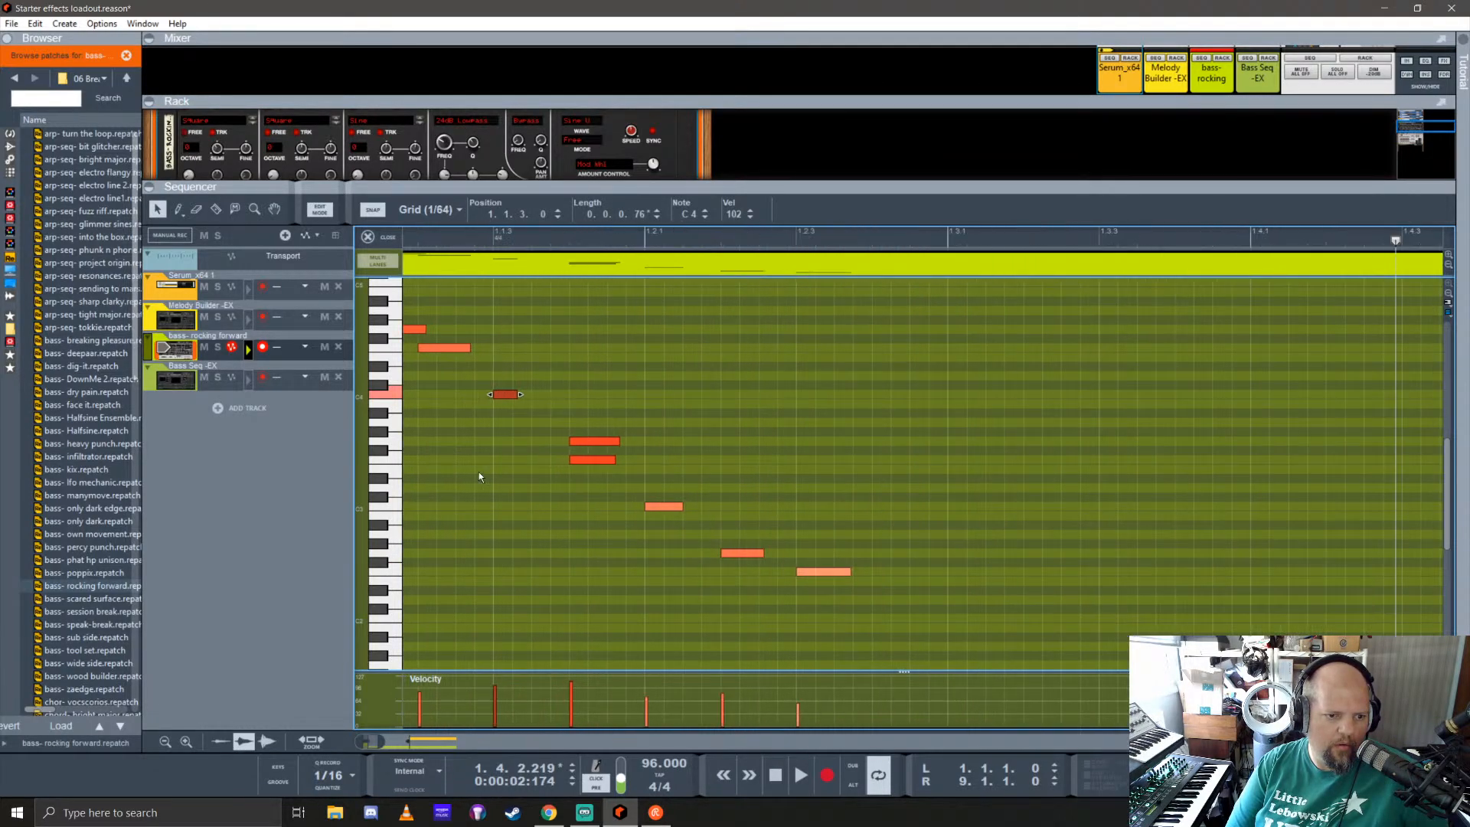
pyautogui.hscroll(-2, 480, 473)
pyautogui.moveTo(667, 443); pyautogui.dragTo(628, 439)
pyautogui.click(655, 460)
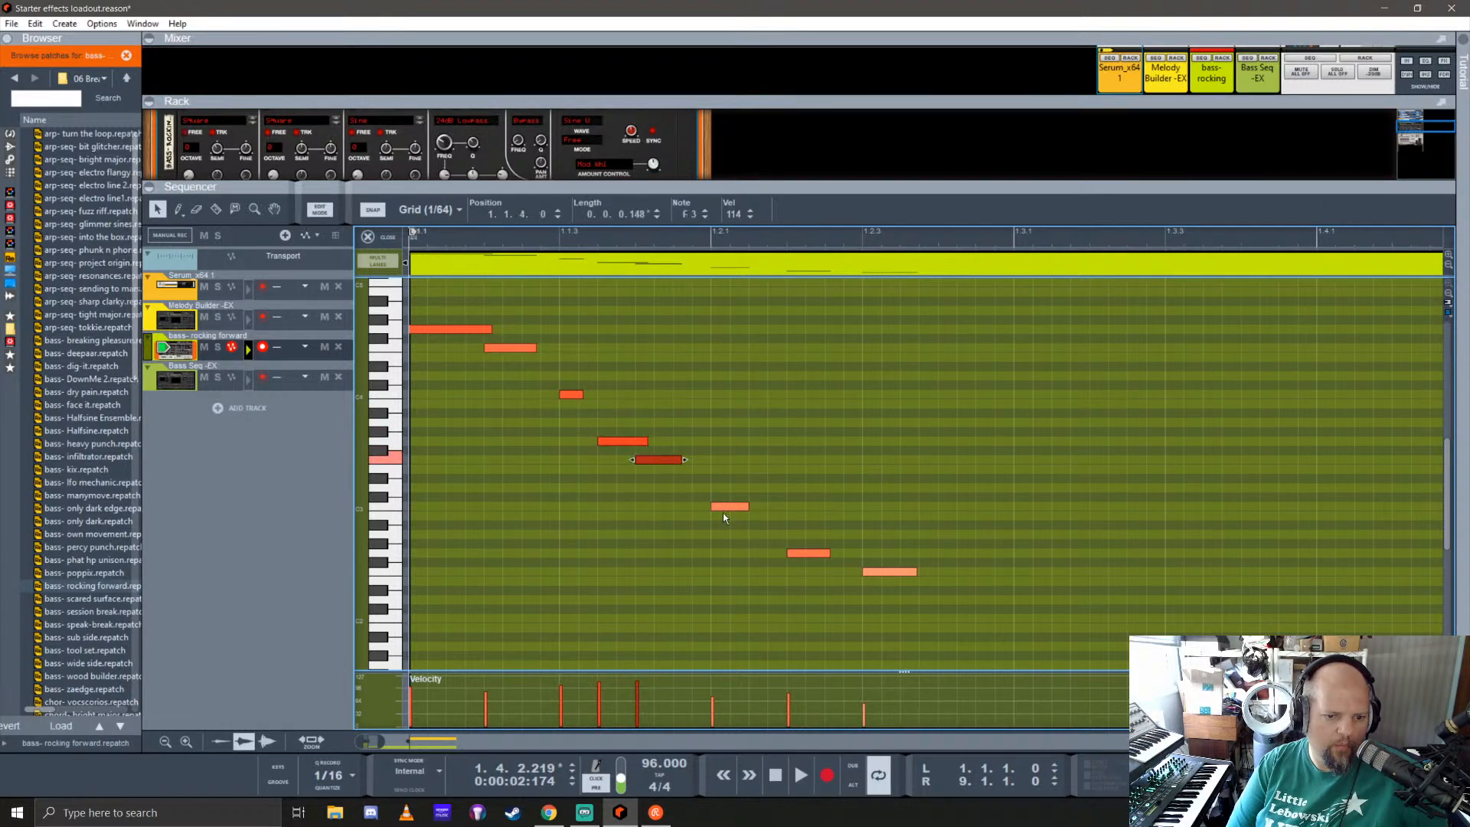
pyautogui.click(724, 509)
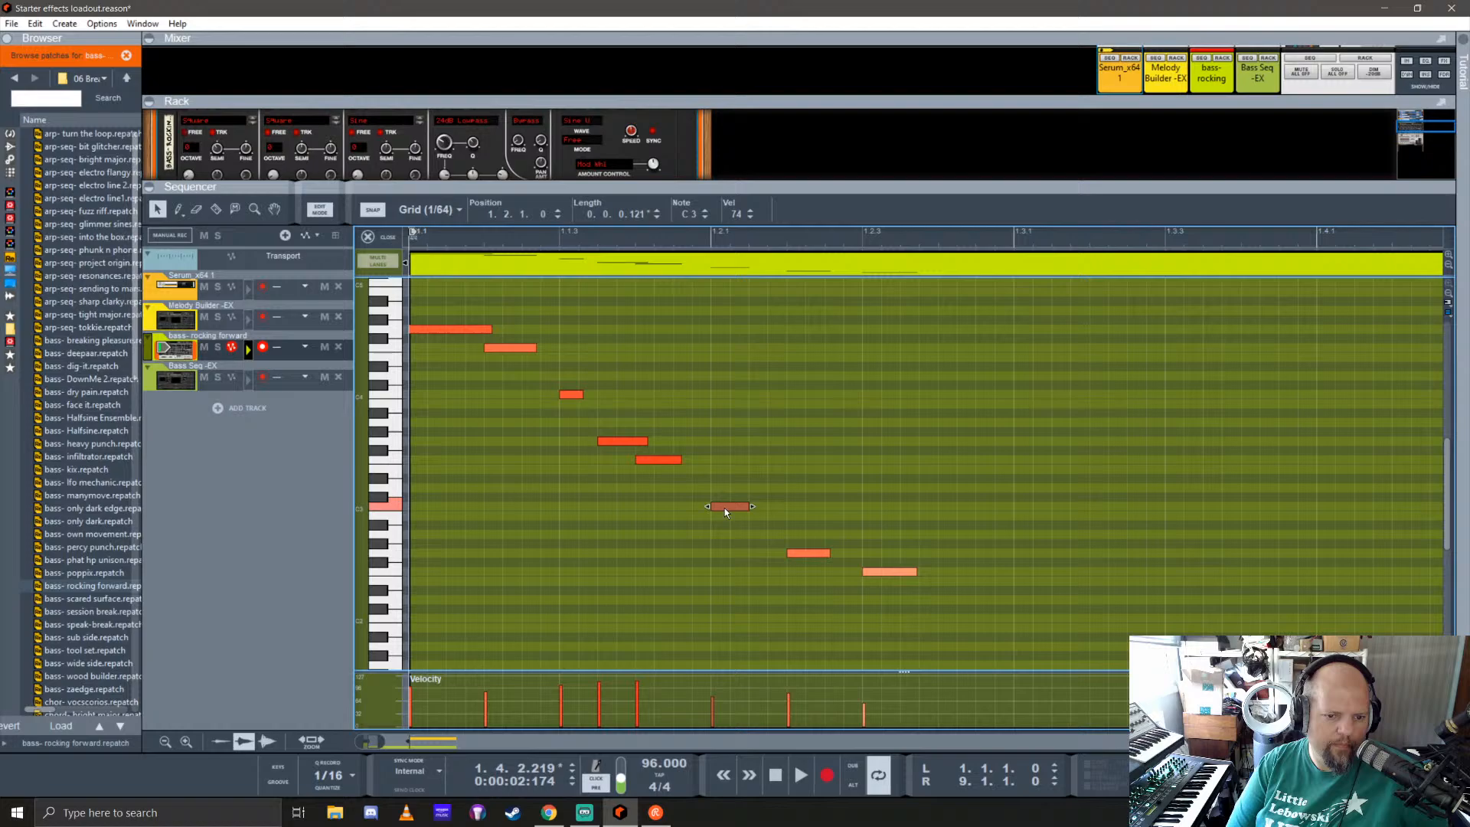
pyautogui.click(804, 554)
pyautogui.click(893, 572)
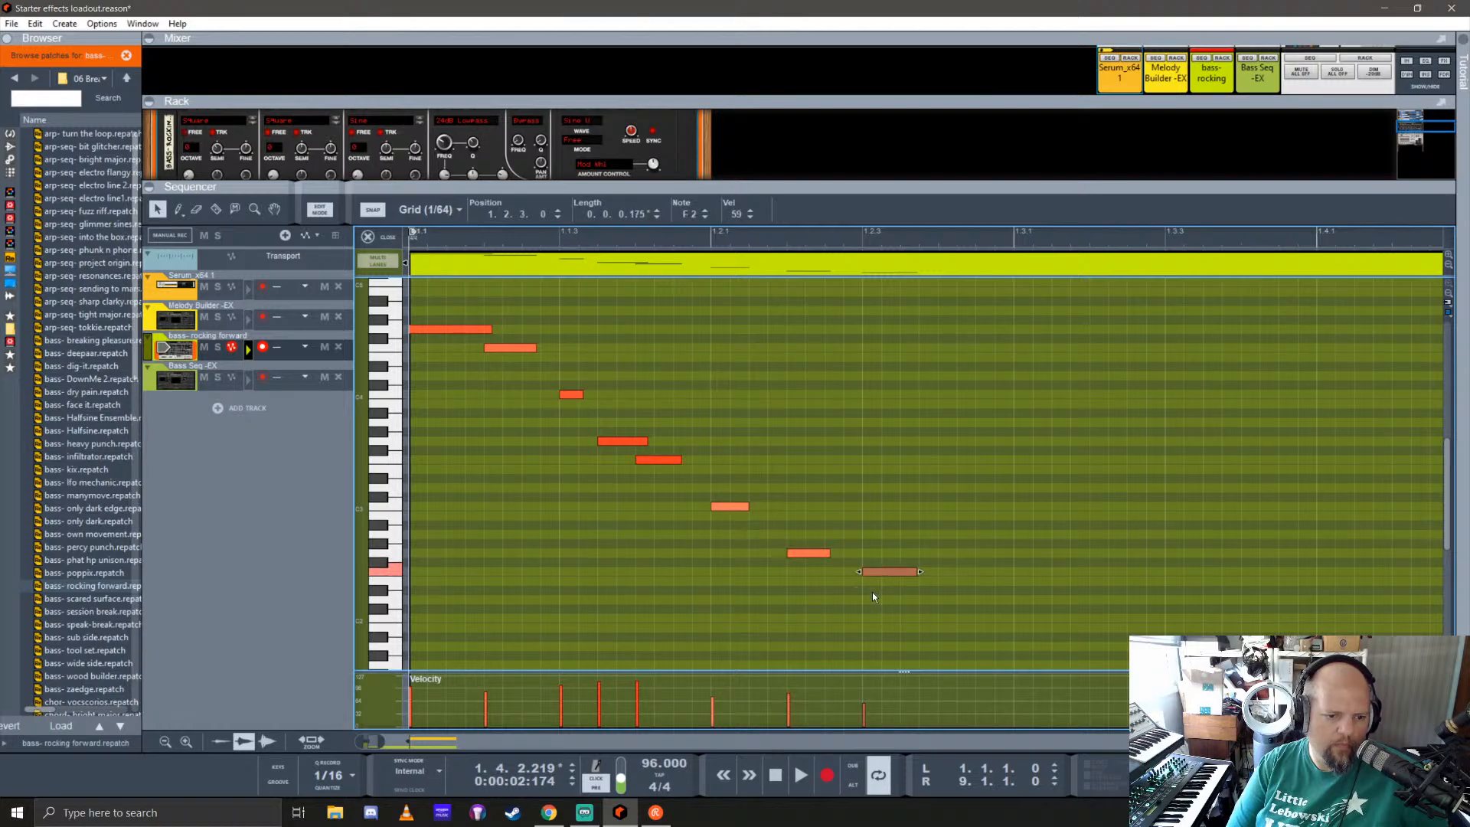
# Step: Copy the one-bar riff clip into bar 2 and join both clips into one two-bar clip in the arrangement
pyautogui.scroll(-5, 554, 519)
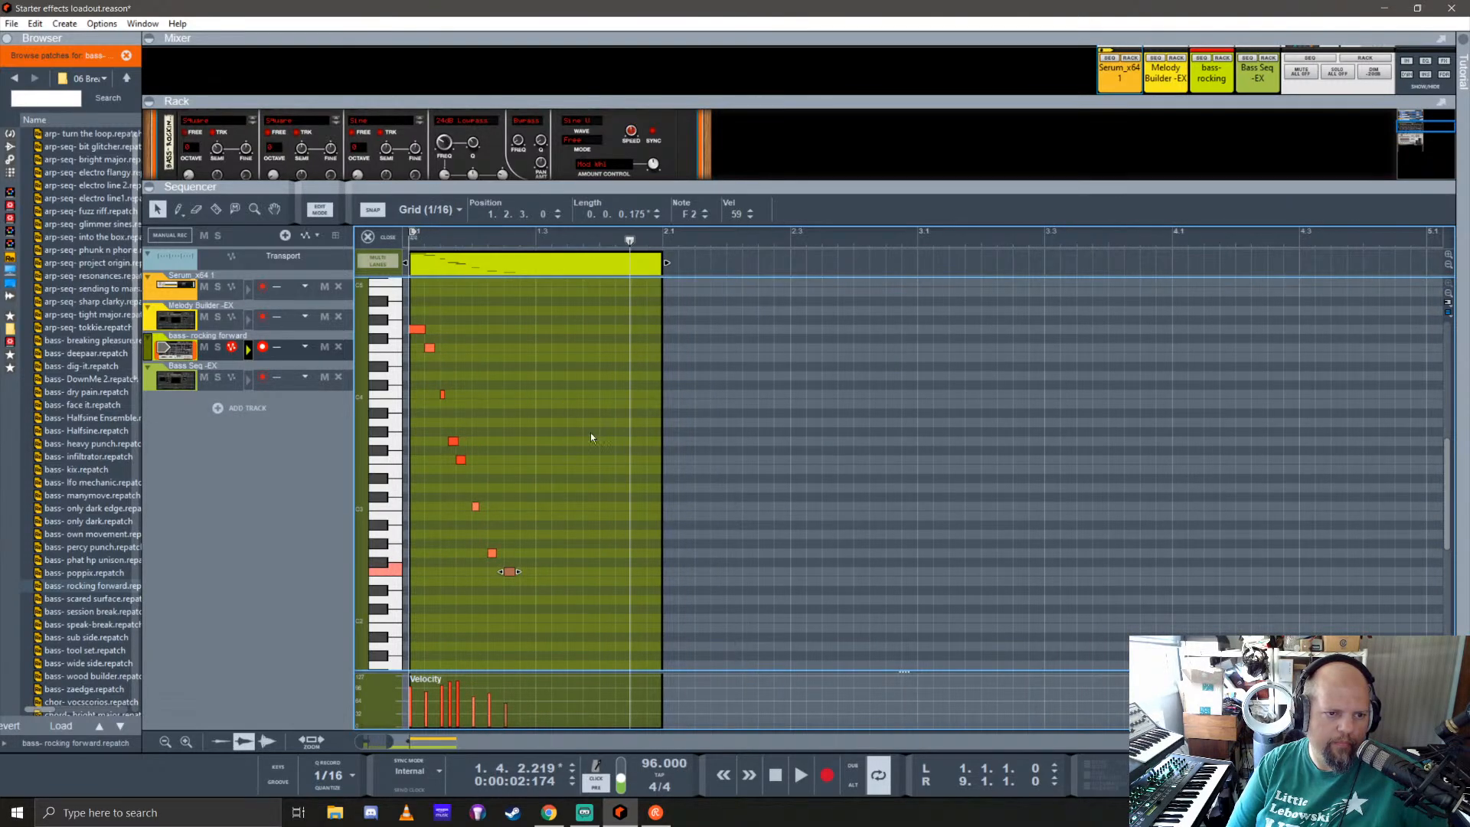
pyautogui.click(668, 263)
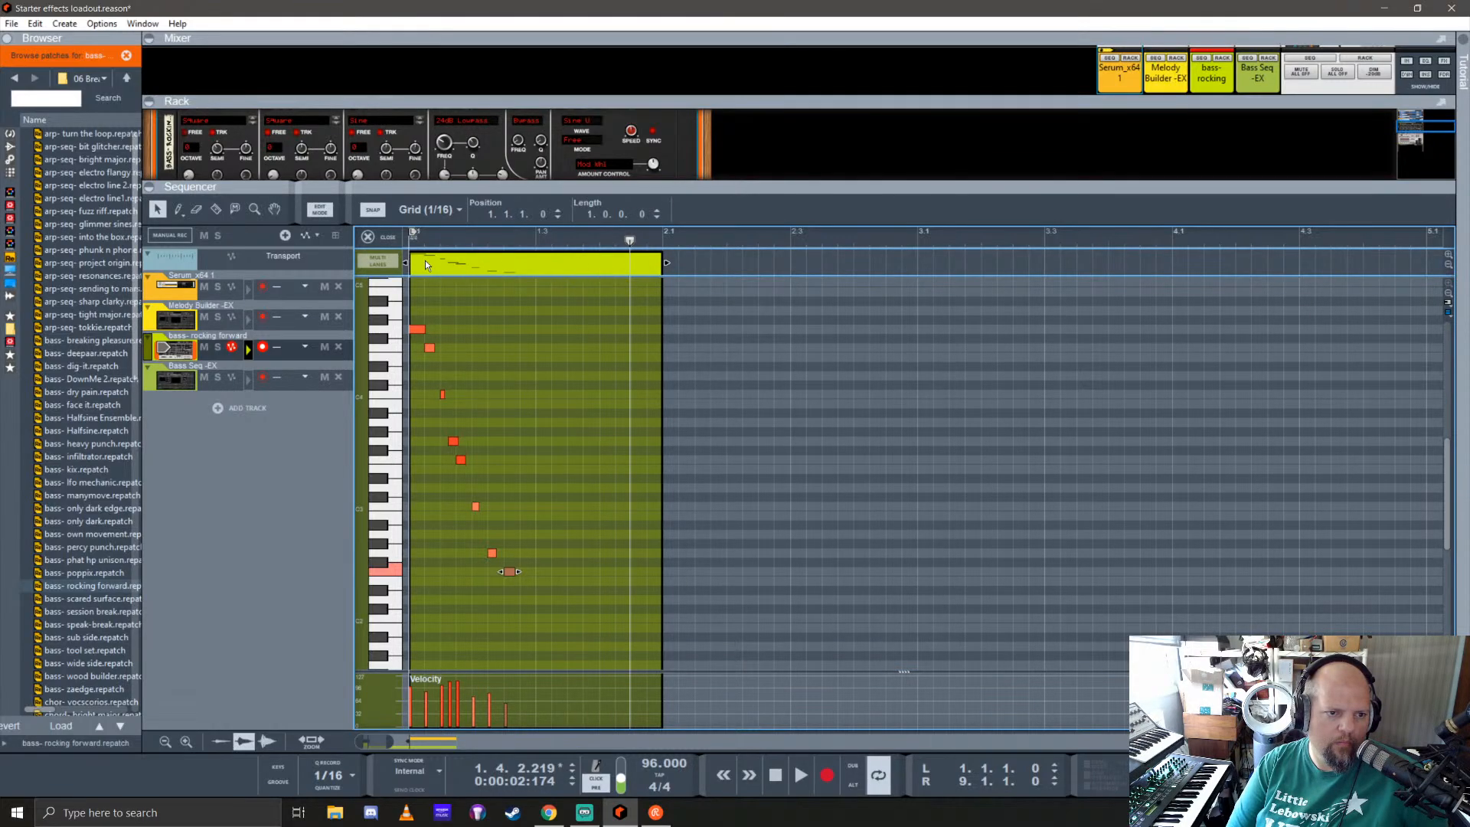
pyautogui.moveTo(427, 265); pyautogui.dragTo(682, 274)
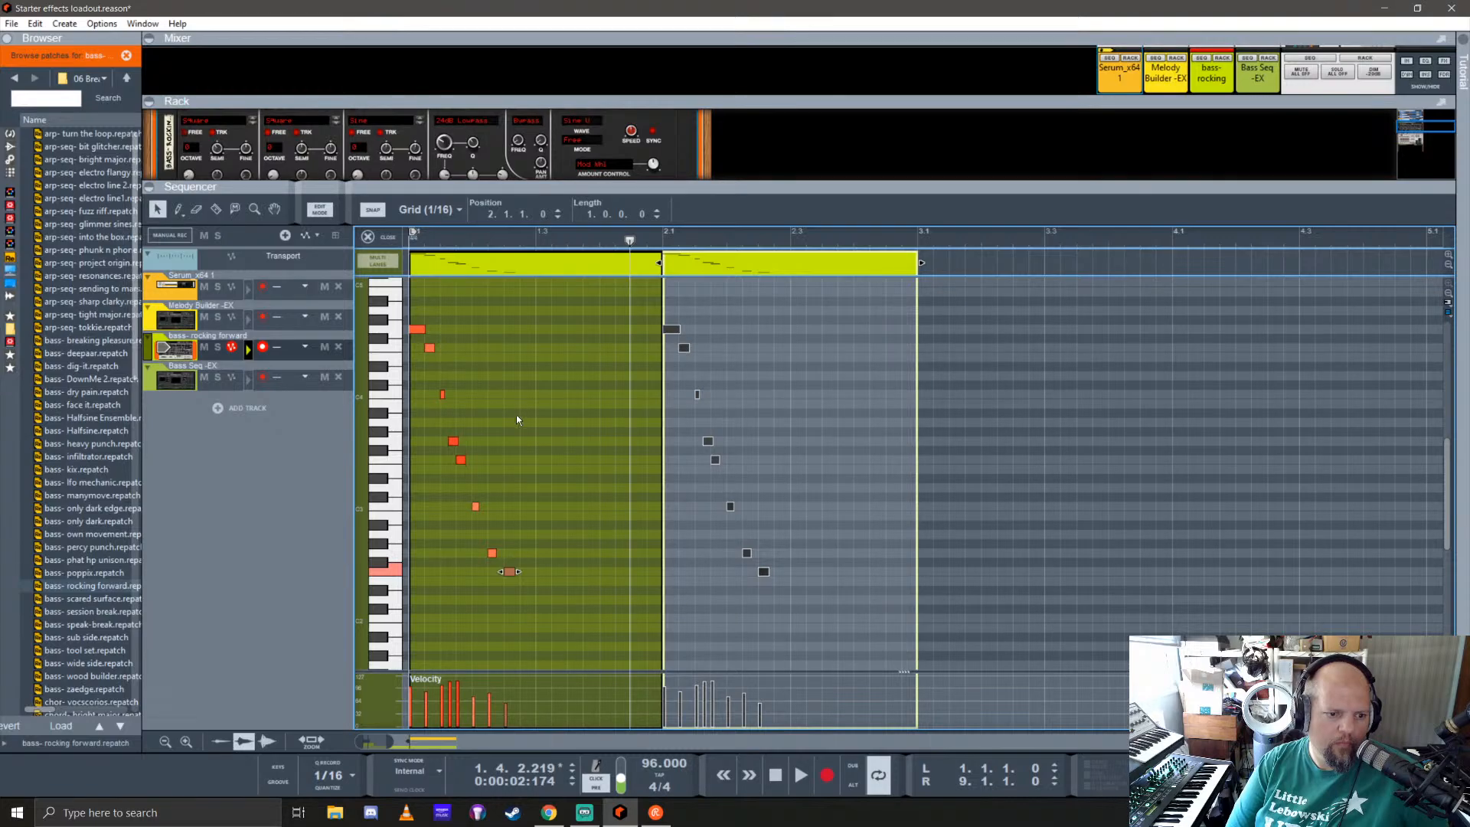
pyautogui.click(375, 240)
pyautogui.click(363, 346)
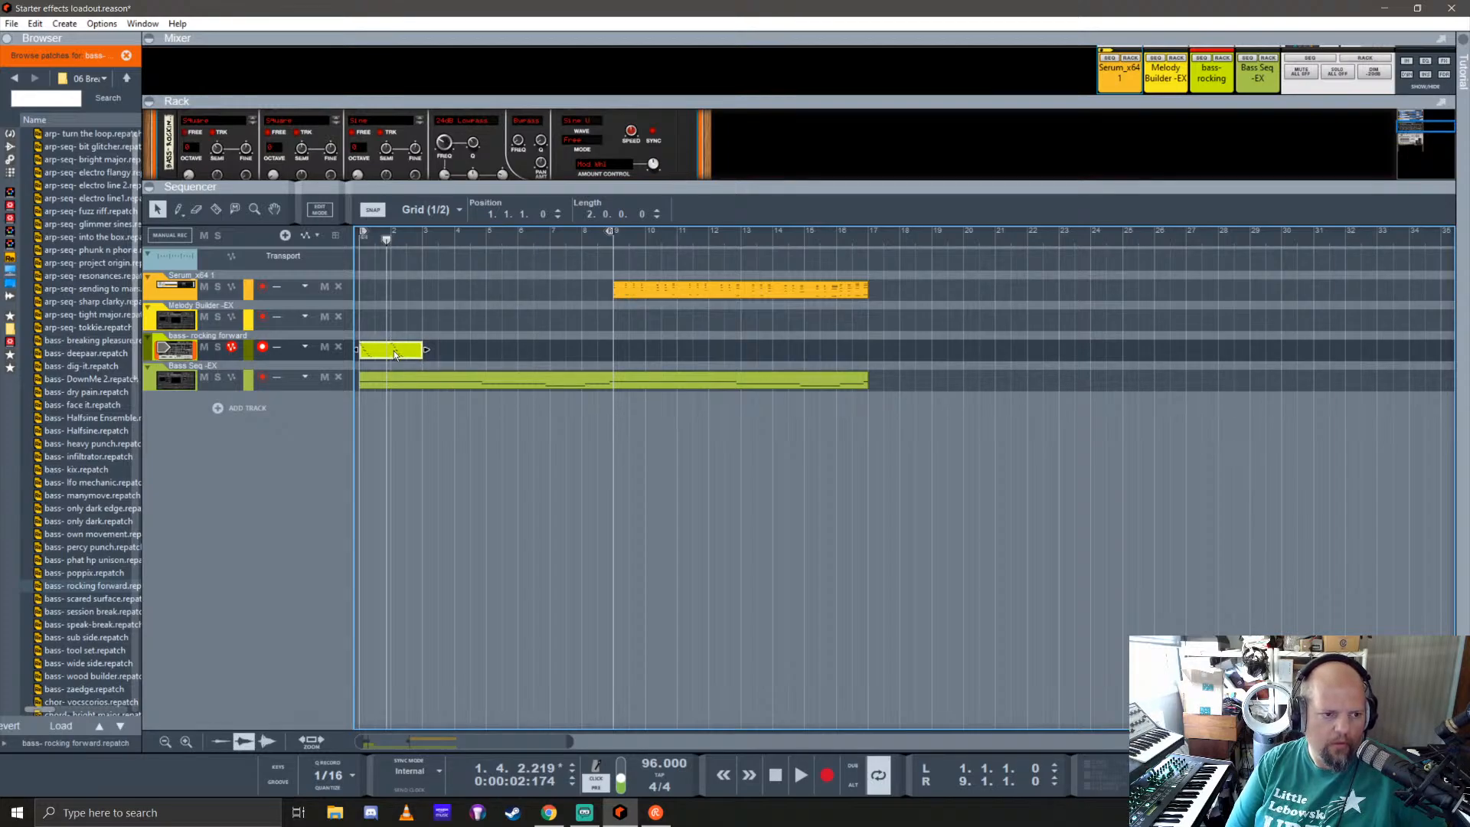
# Step: Set the loop around the two-bar rocking forward clip, play it and open the clip for note editing
pyautogui.rightClick(395, 353)
pyautogui.click(463, 501)
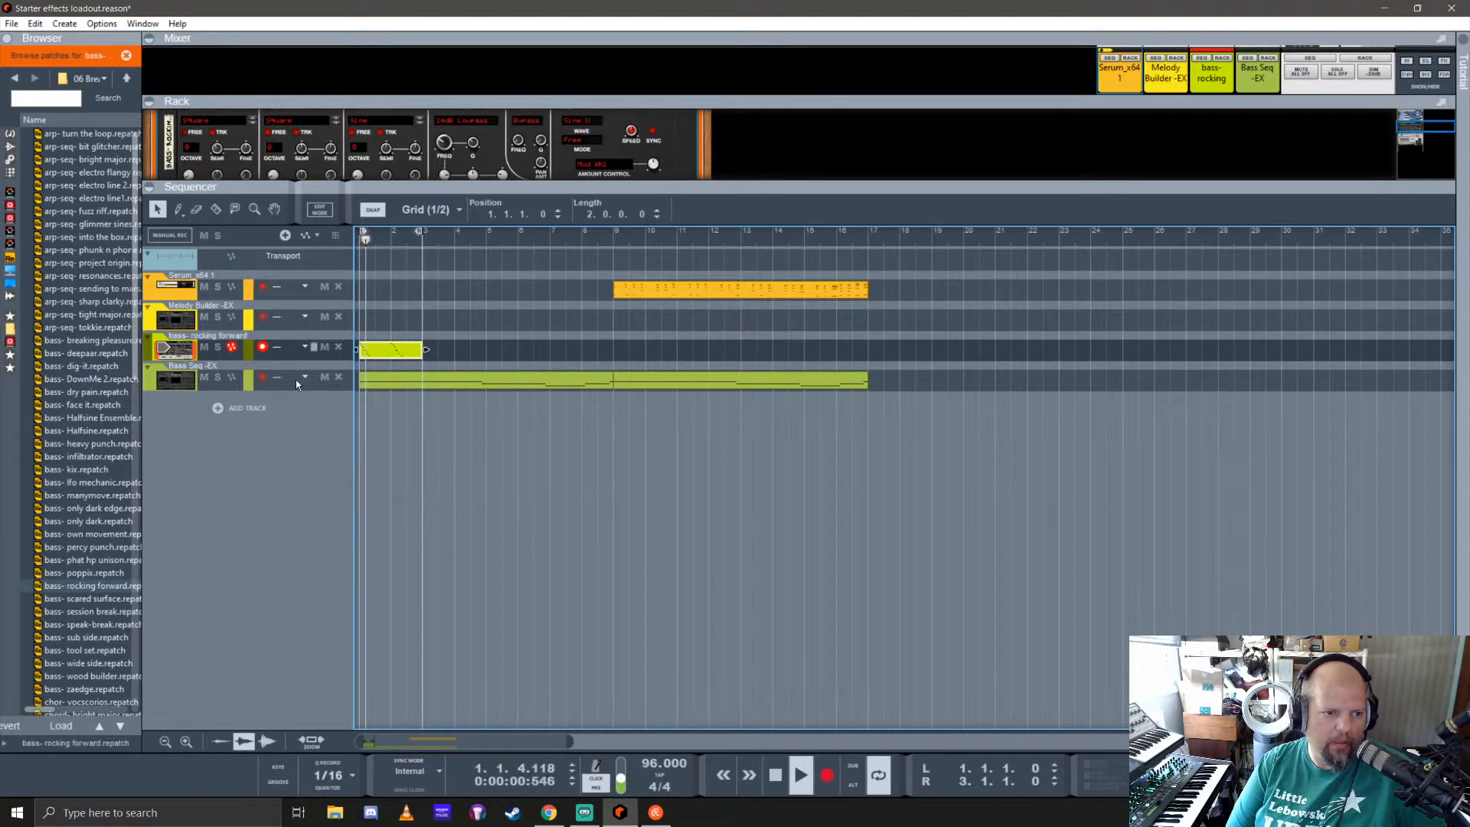
pyautogui.doubleClick(377, 353)
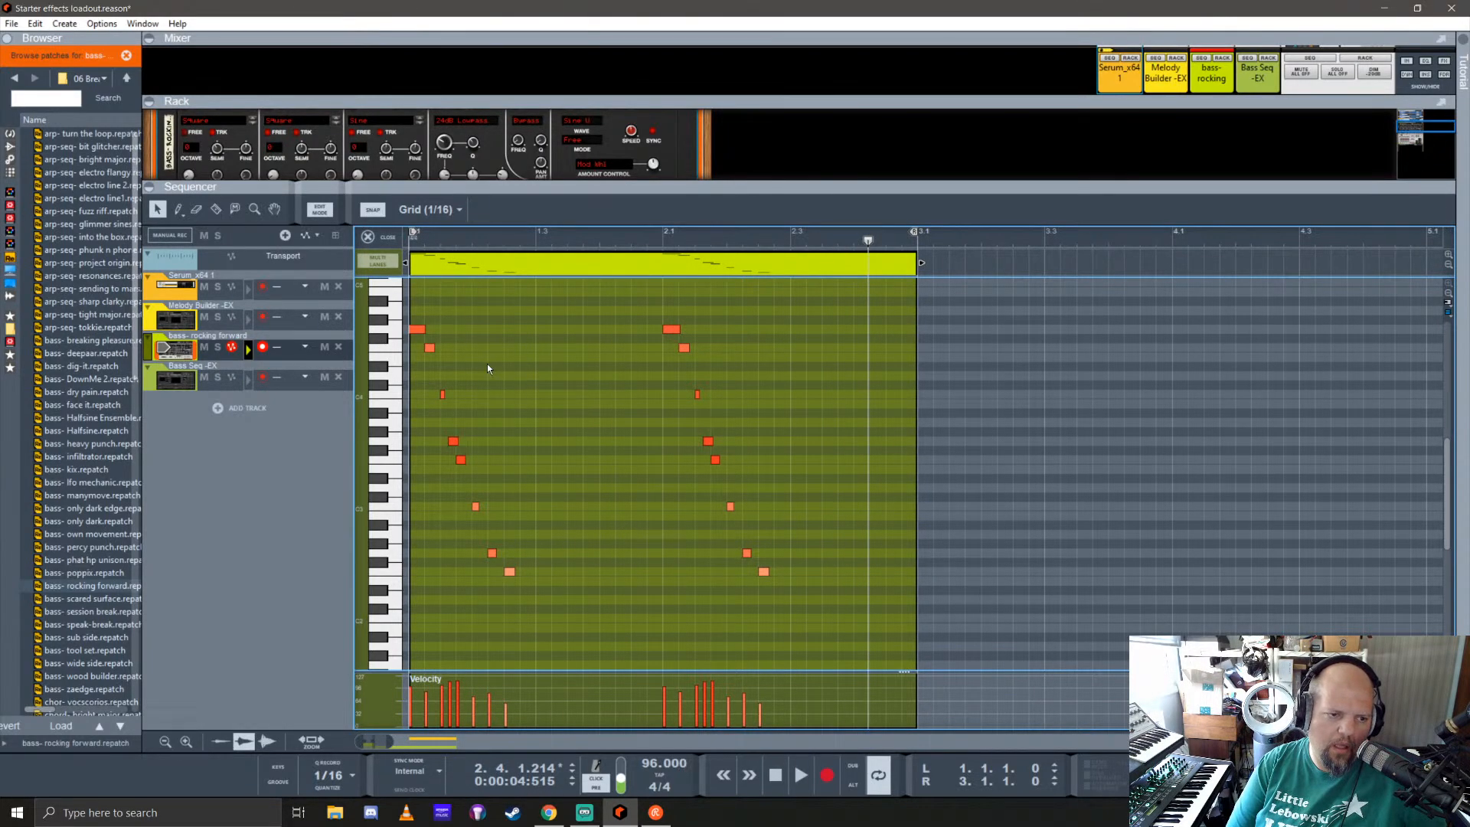
# Step: Play the two-bar rocking forward riff with its track soloed and reopen its clip for note editing
pyautogui.click(369, 237)
pyautogui.moveTo(474, 185); pyautogui.dragTo(475, 472)
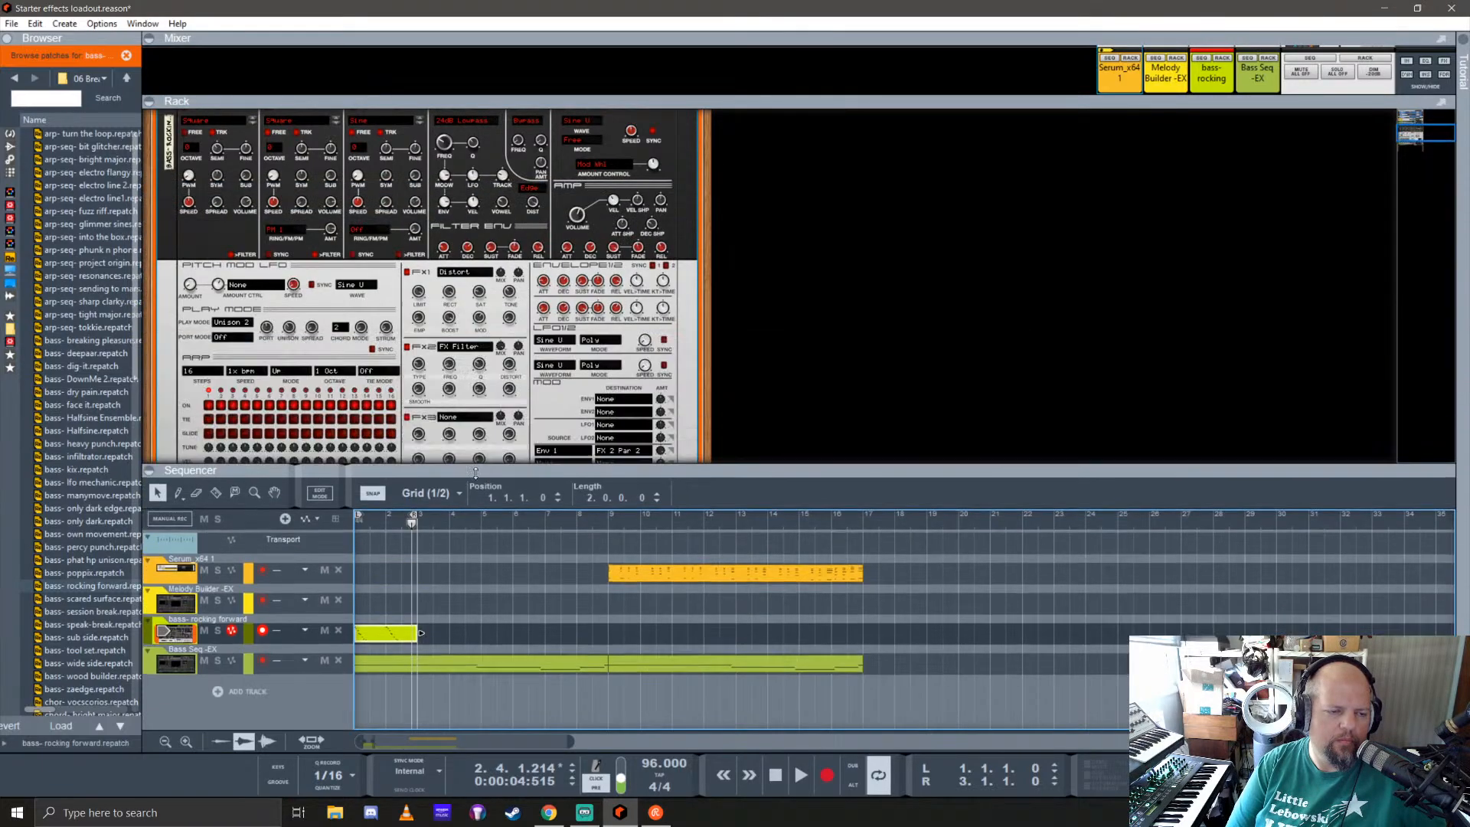
pyautogui.press('space')
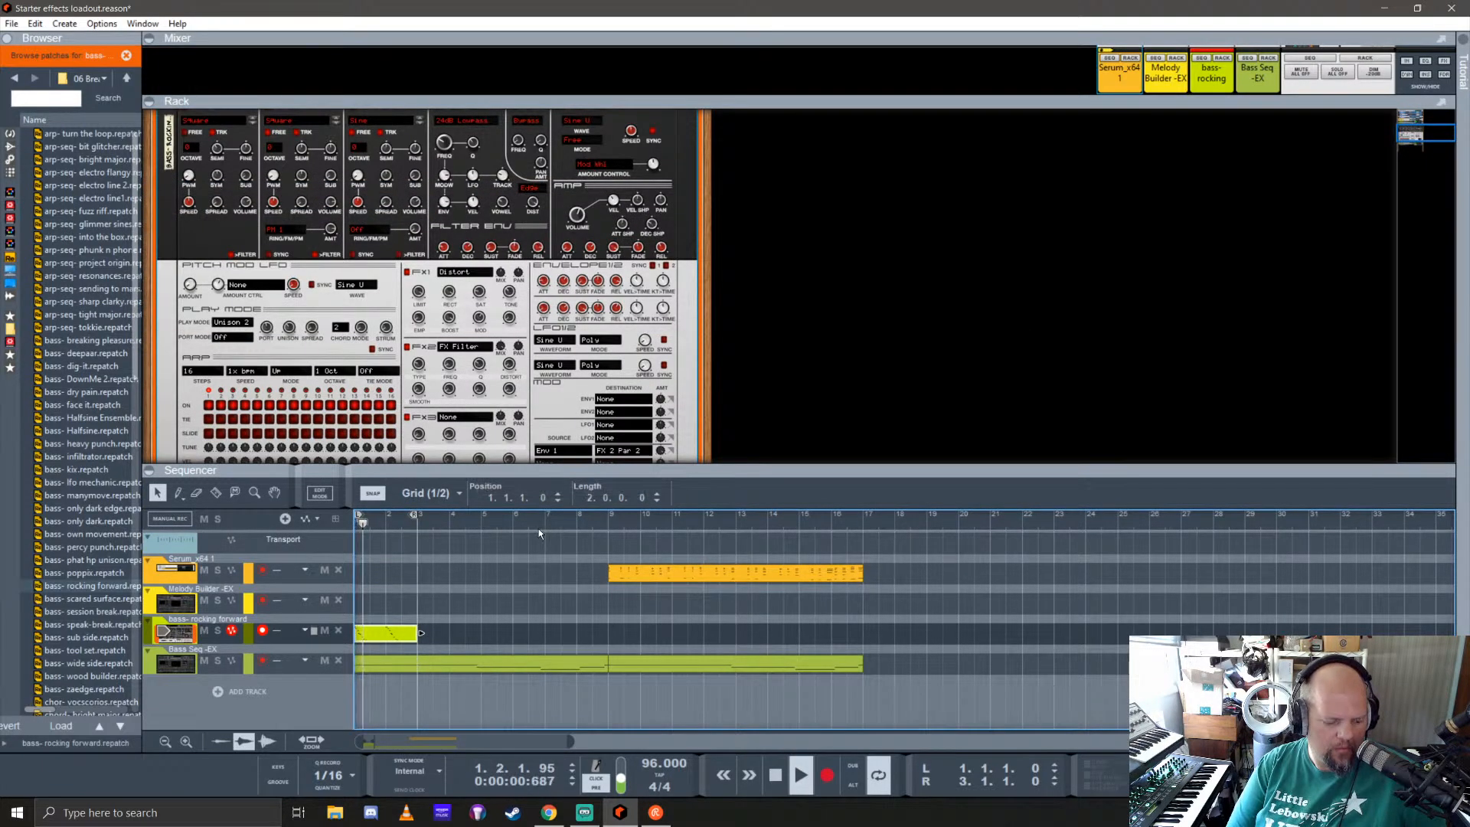
pyautogui.click(217, 630)
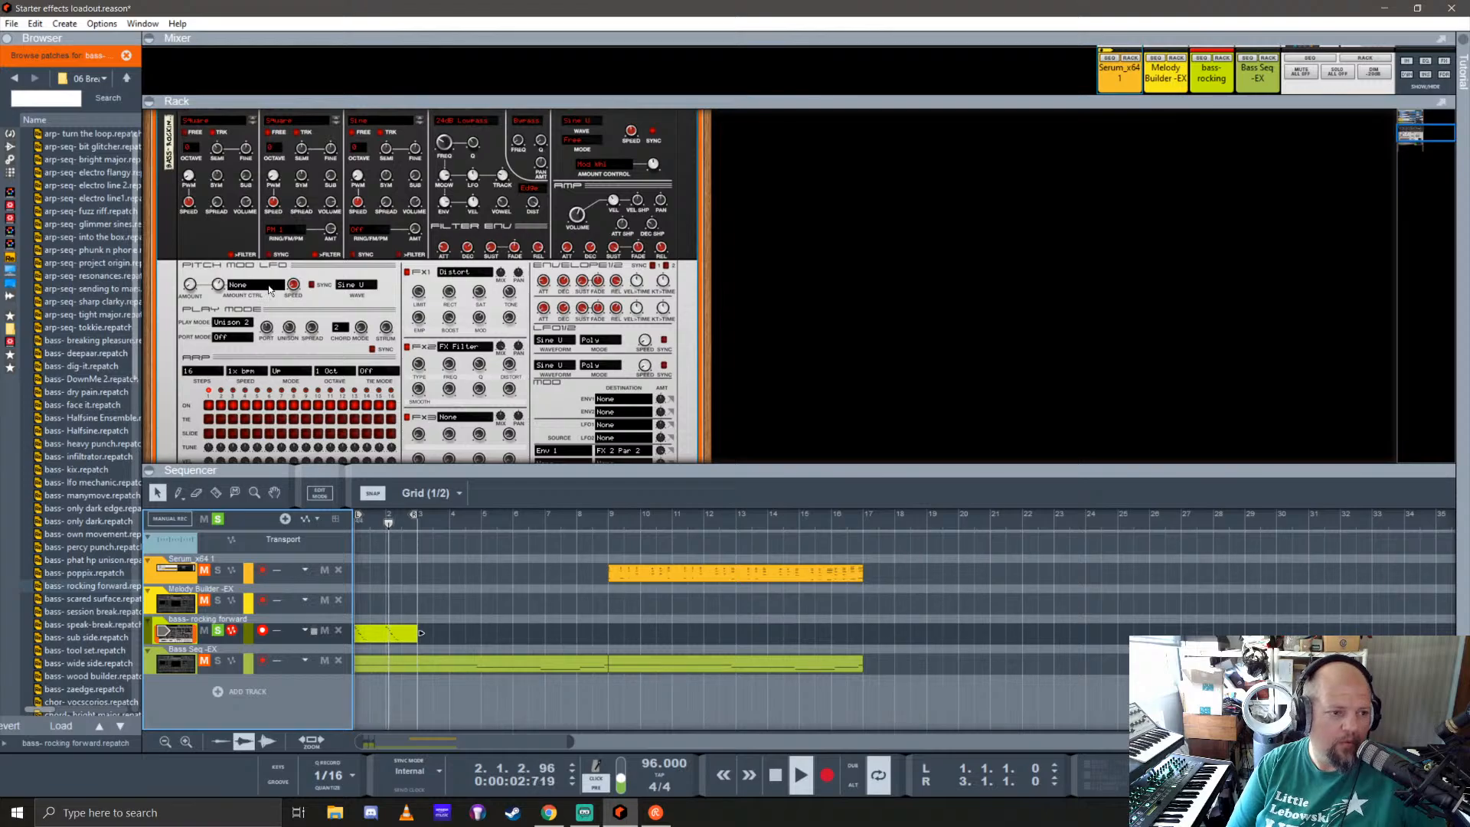
pyautogui.doubleClick(369, 634)
pyautogui.moveTo(571, 475); pyautogui.dragTo(571, 232)
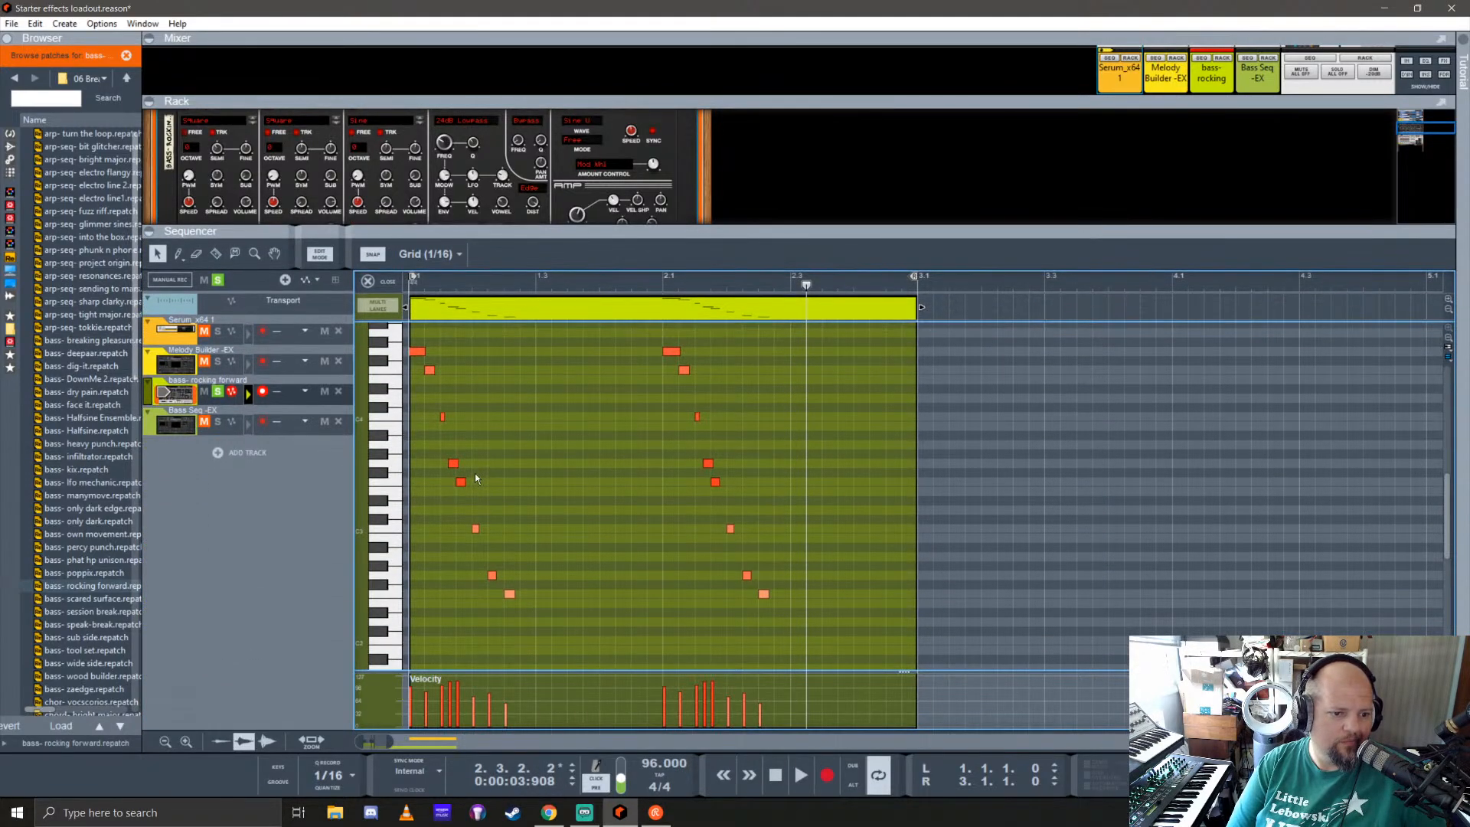
# Step: Move the first bar's G3 note a sixty-fourth note later and set the snap value to 1/16
pyautogui.scroll(4, 429, 470)
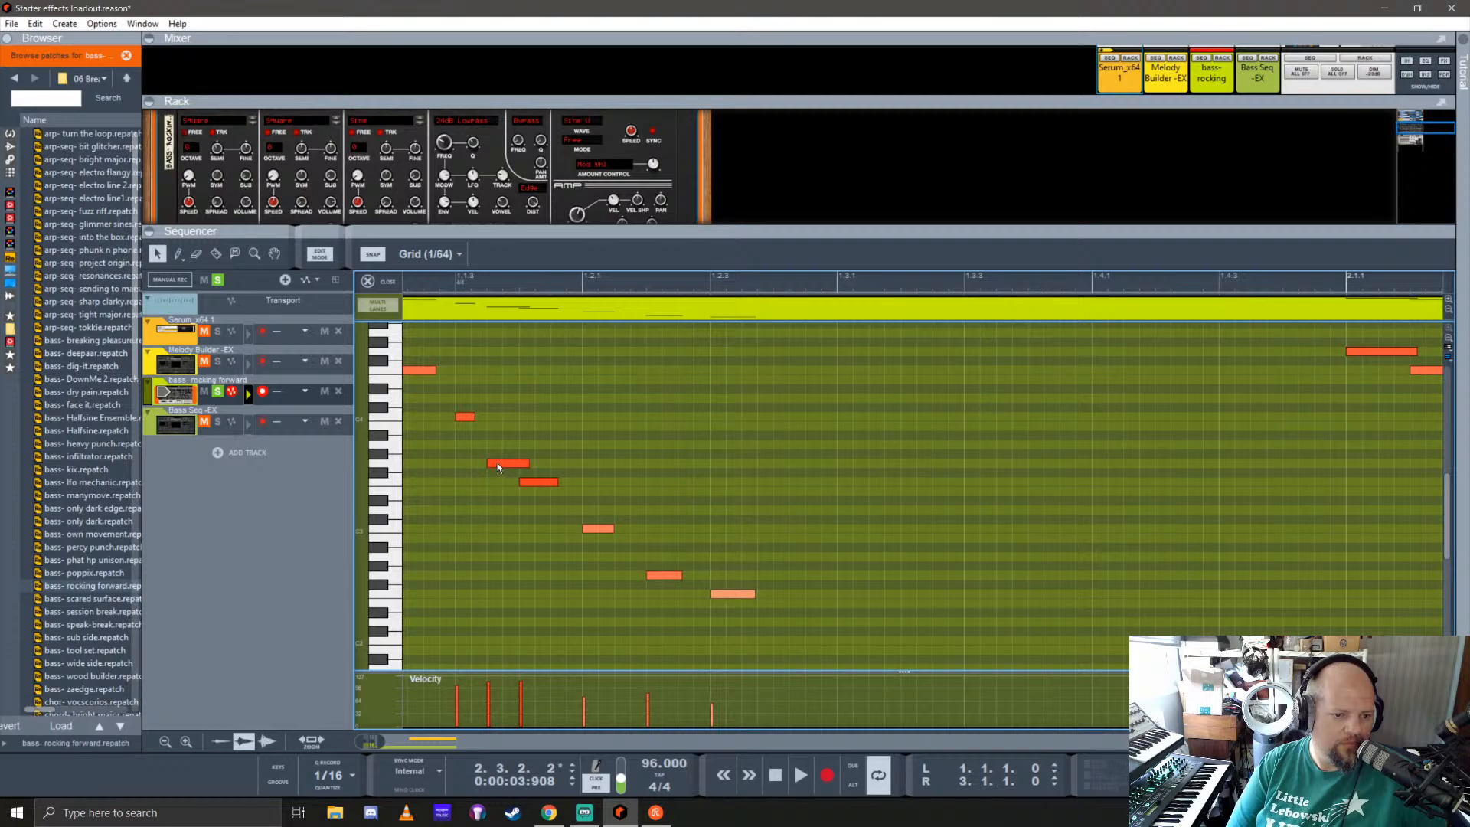
pyautogui.moveTo(497, 464); pyautogui.dragTo(517, 465)
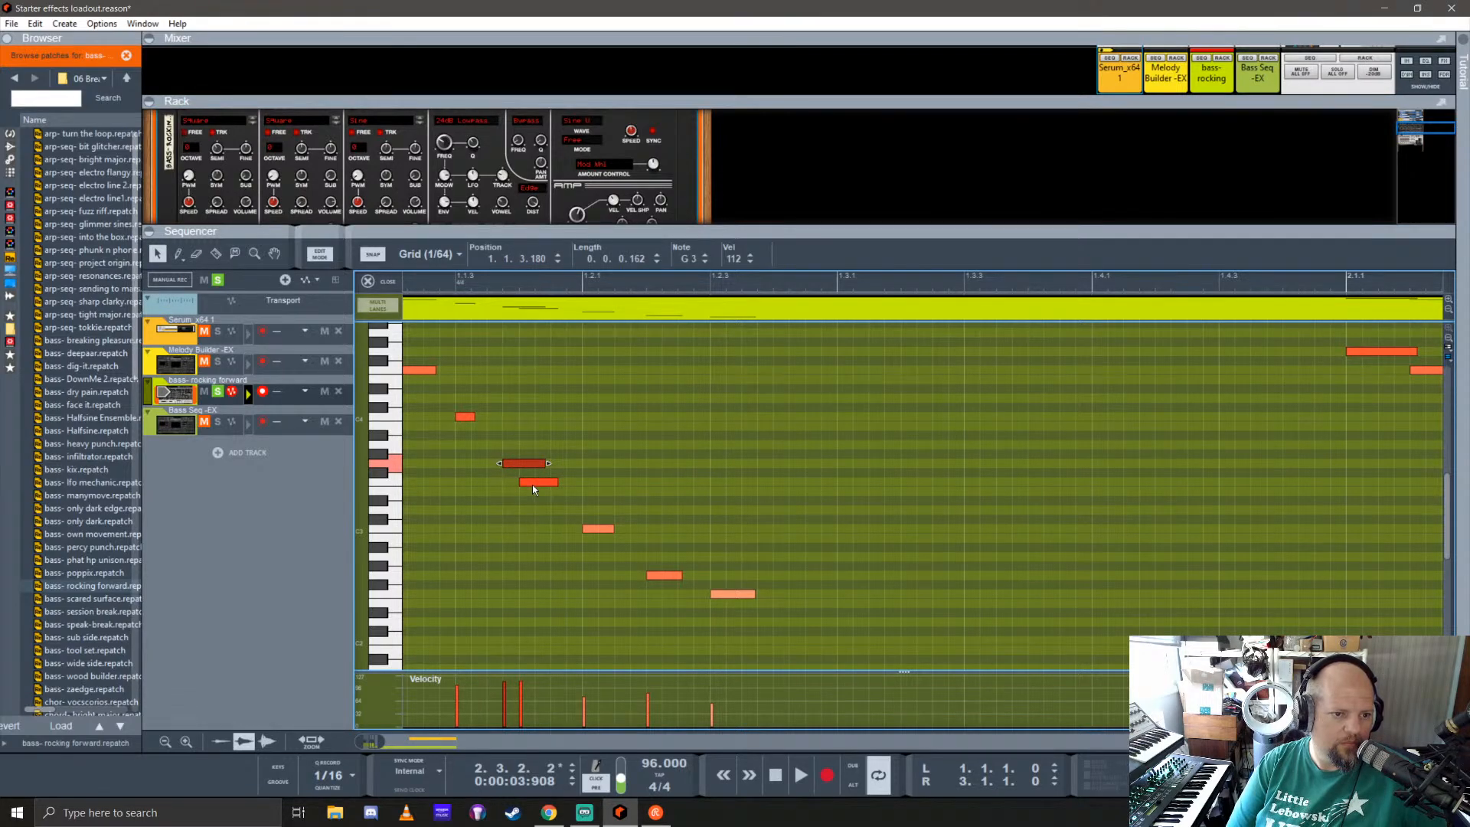
pyautogui.click(454, 256)
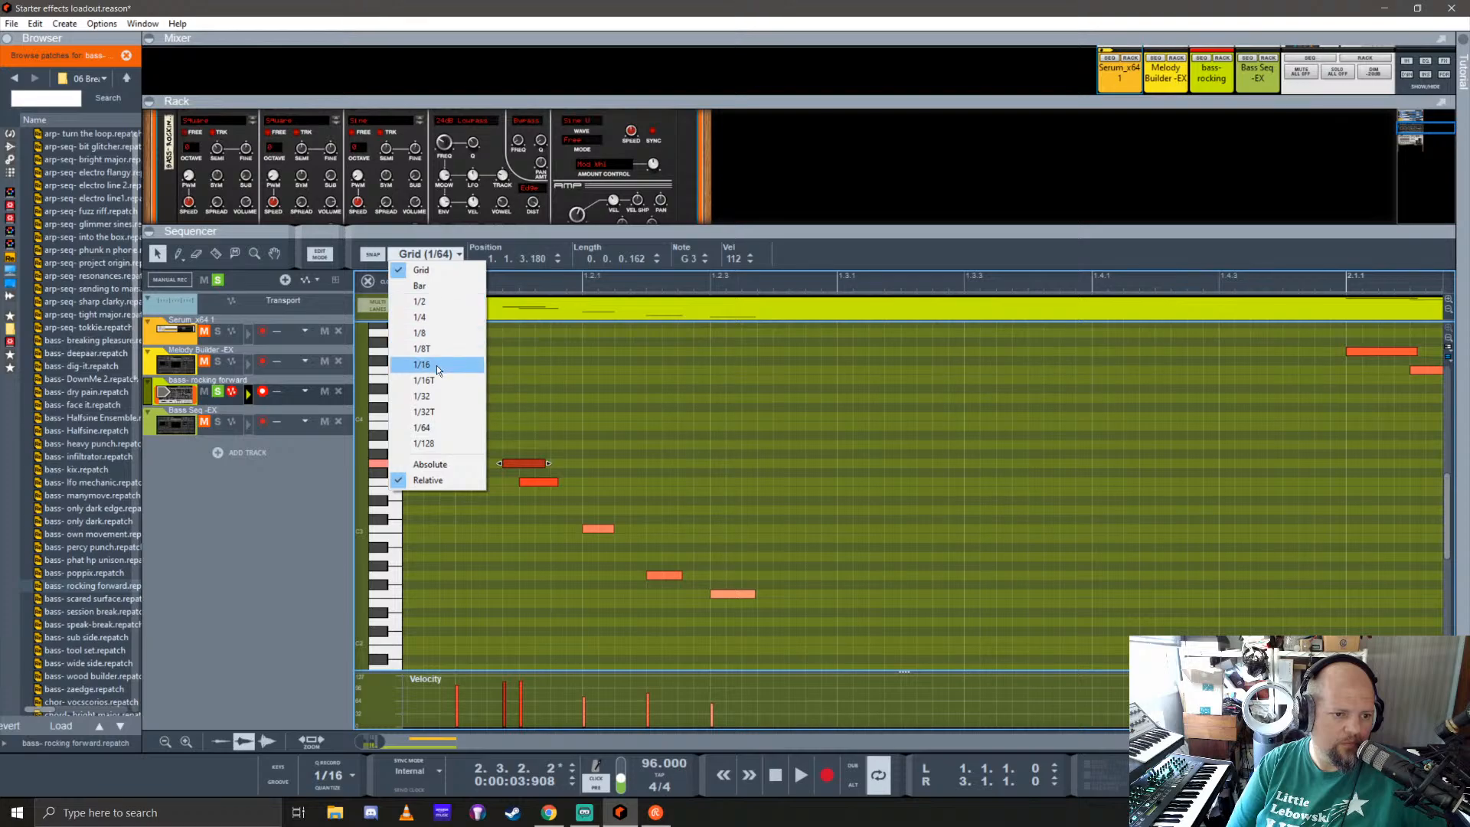
pyautogui.click(436, 366)
# Step: Move the first bar's G3 note to 1.1.4 and its F3 note to 1.2.1
pyautogui.hscroll(-1, 467, 489)
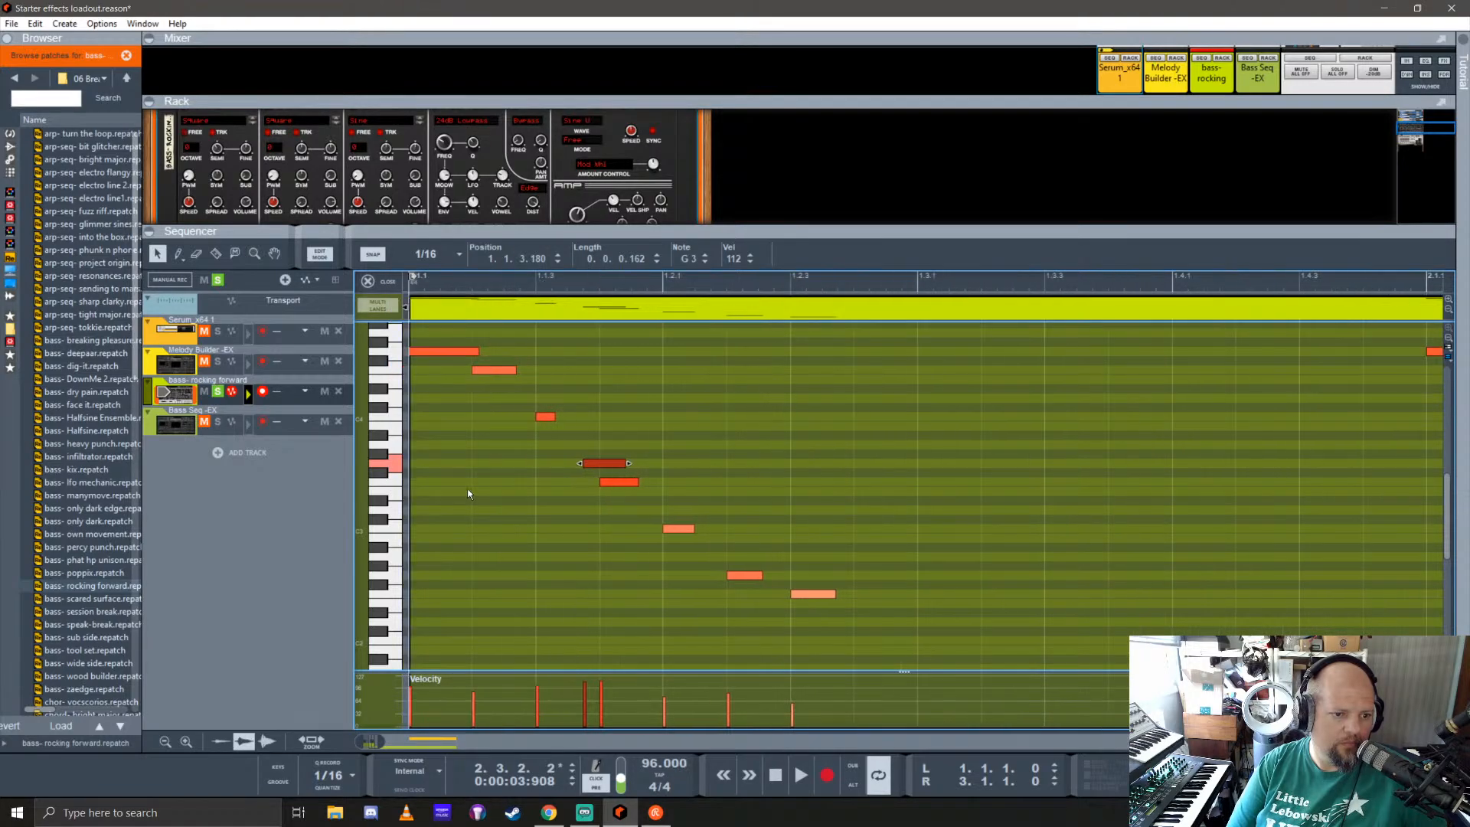
pyautogui.scroll(-1, 467, 489)
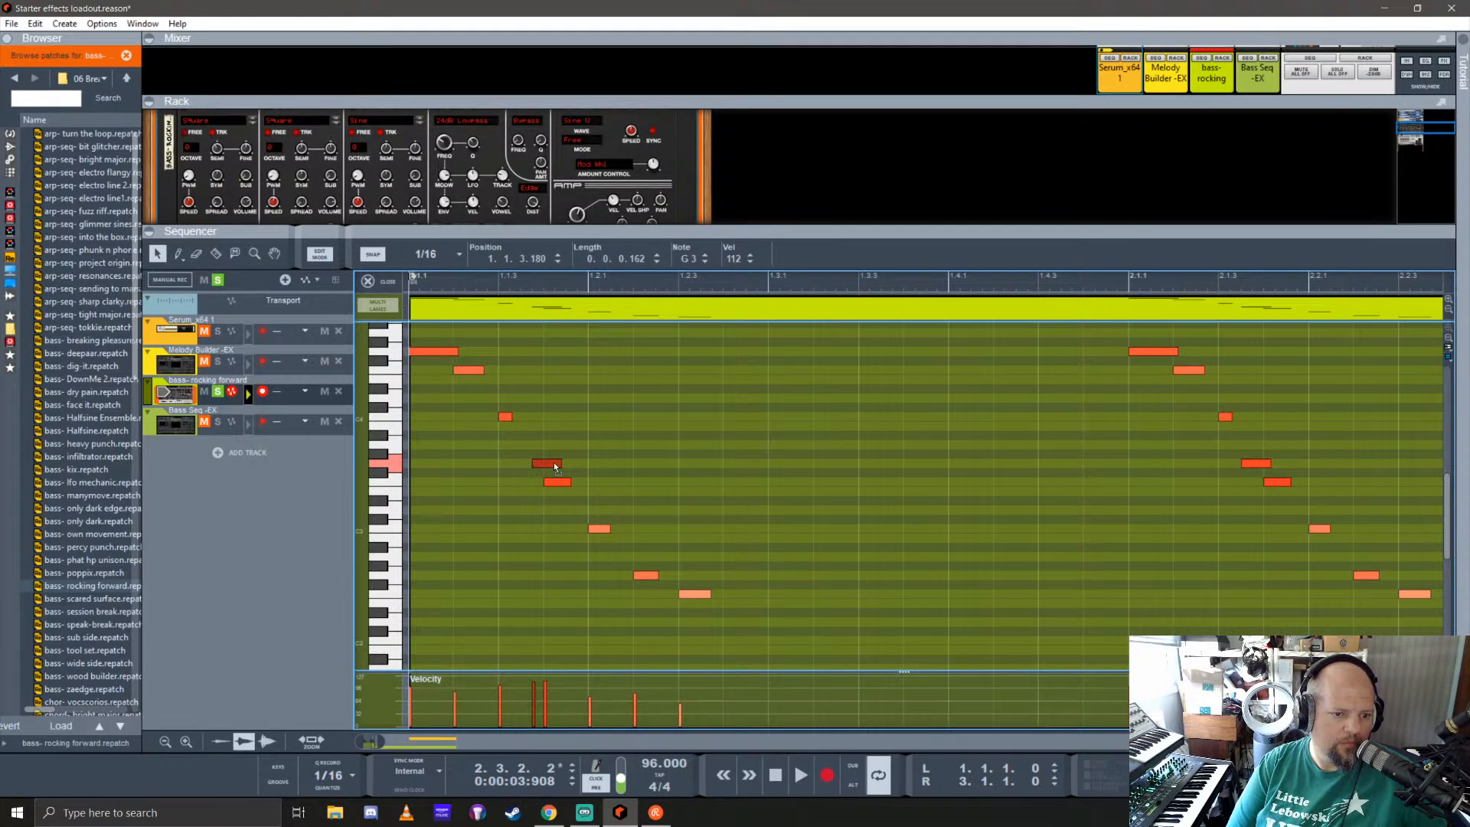
pyautogui.click(326, 788)
pyautogui.moveTo(553, 480); pyautogui.dragTo(586, 479)
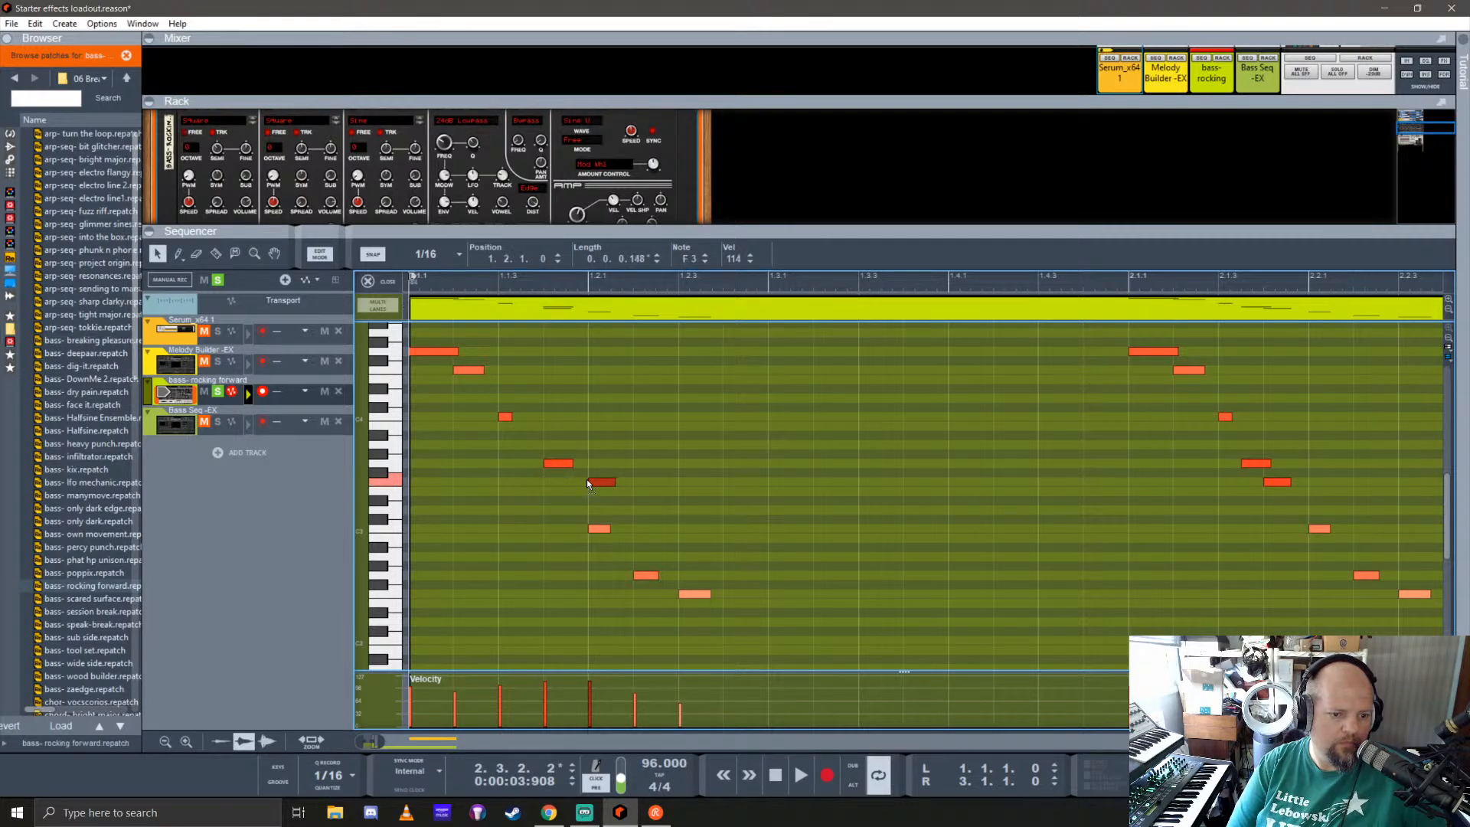
# Step: Shorten the riff's first note to a sixteenth and raise it to C5, and raise the second note to G4
pyautogui.click(433, 352)
pyautogui.scroll(3, 440, 428)
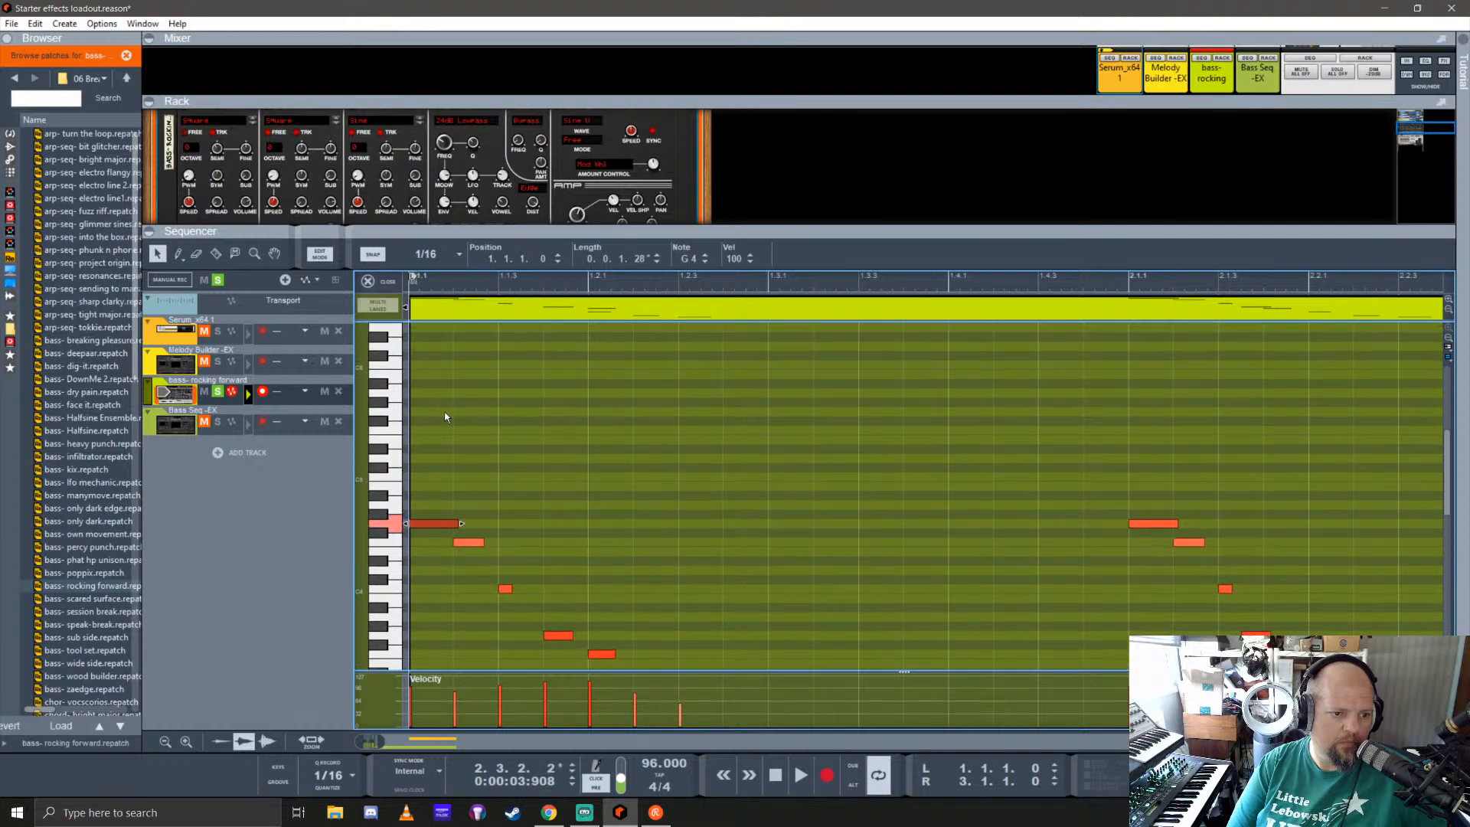
pyautogui.moveTo(462, 523); pyautogui.dragTo(427, 480)
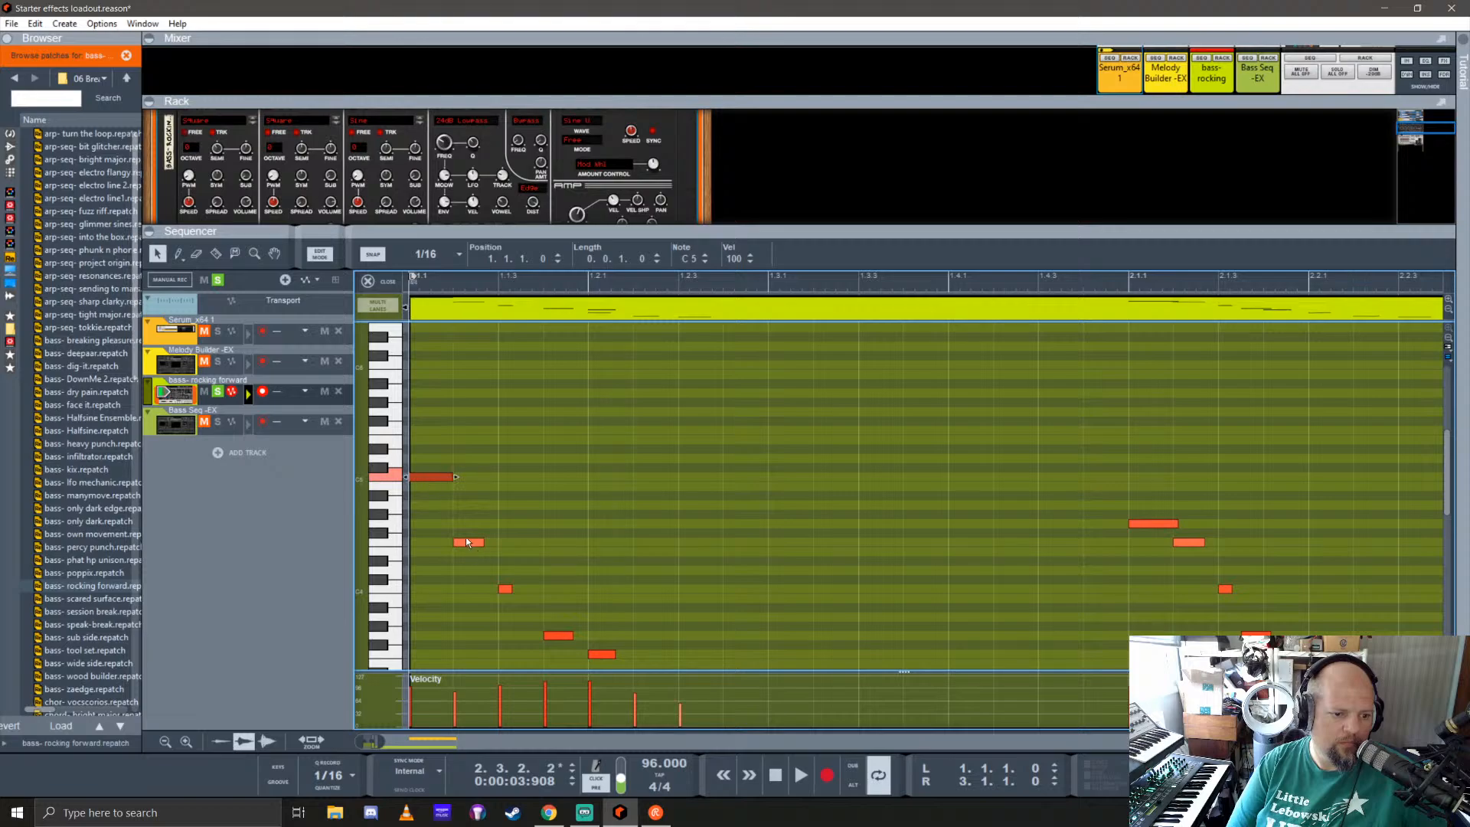
pyautogui.moveTo(466, 540); pyautogui.dragTo(471, 521)
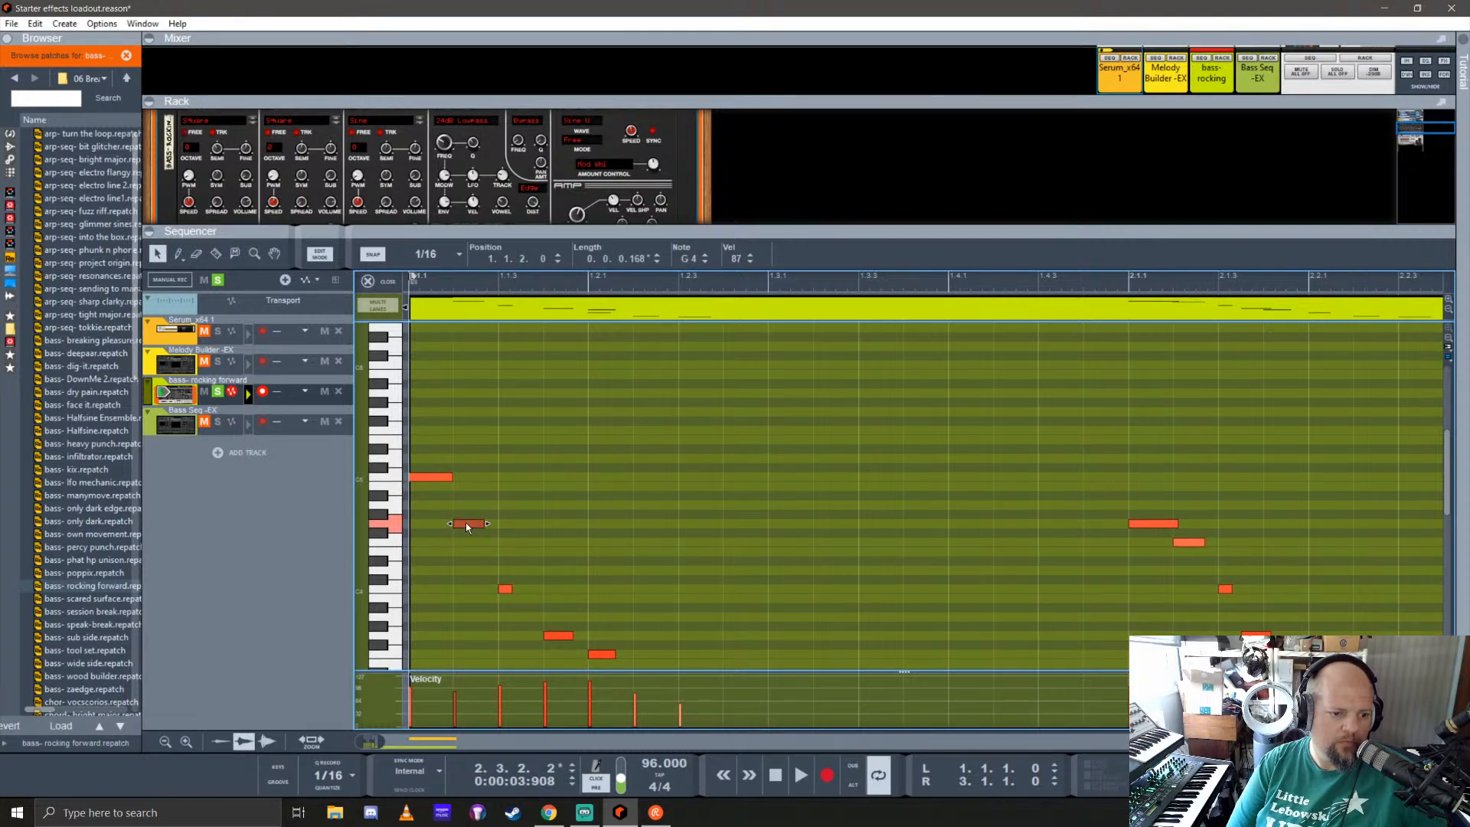
# Step: Delete all notes from the rocking forward clip
pyautogui.scroll(-4, 461, 511)
pyautogui.scroll(1, 461, 511)
pyautogui.hotkey('ctrl', 'a')
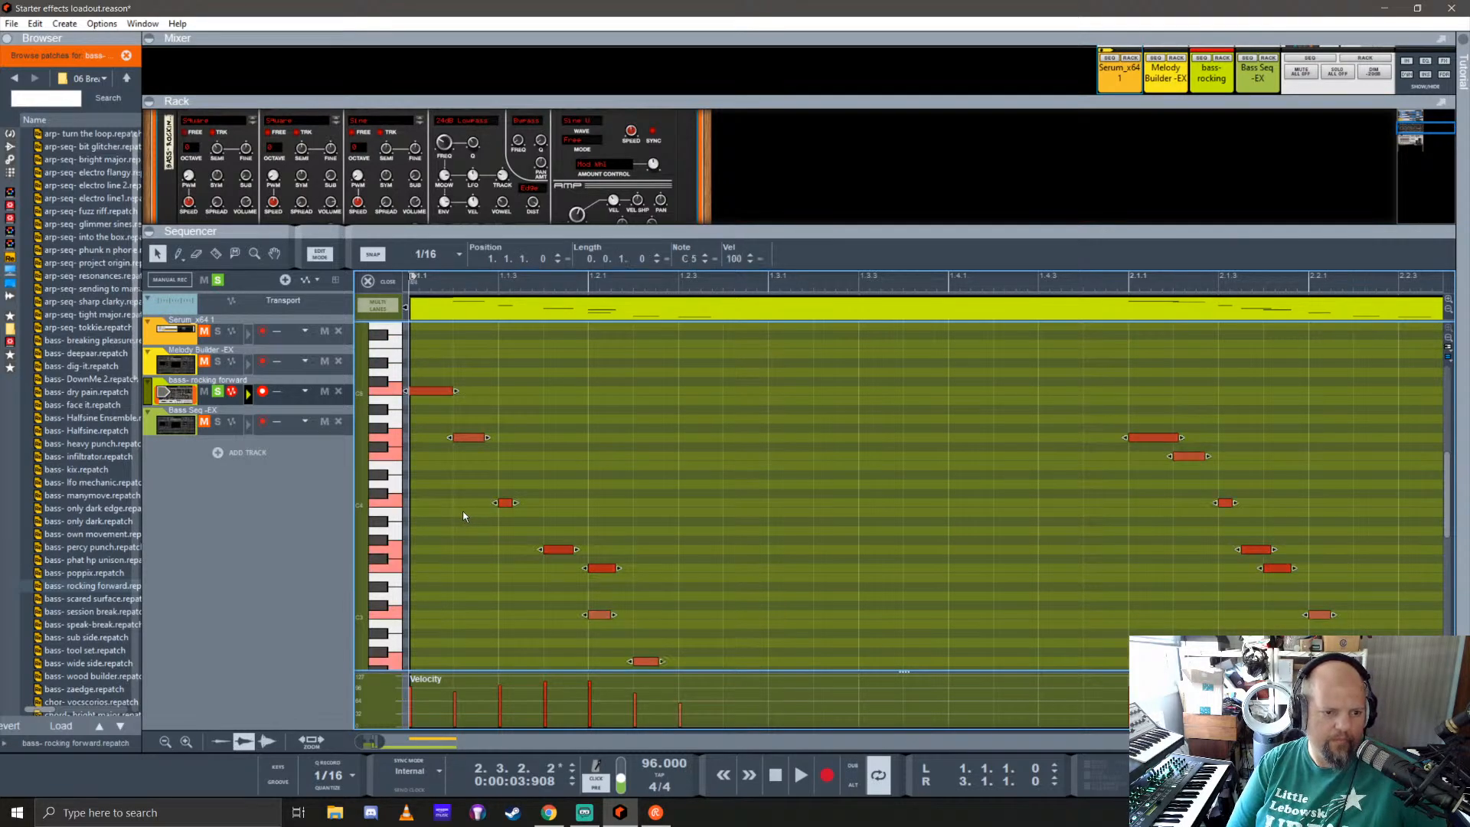
pyautogui.press('Delete')
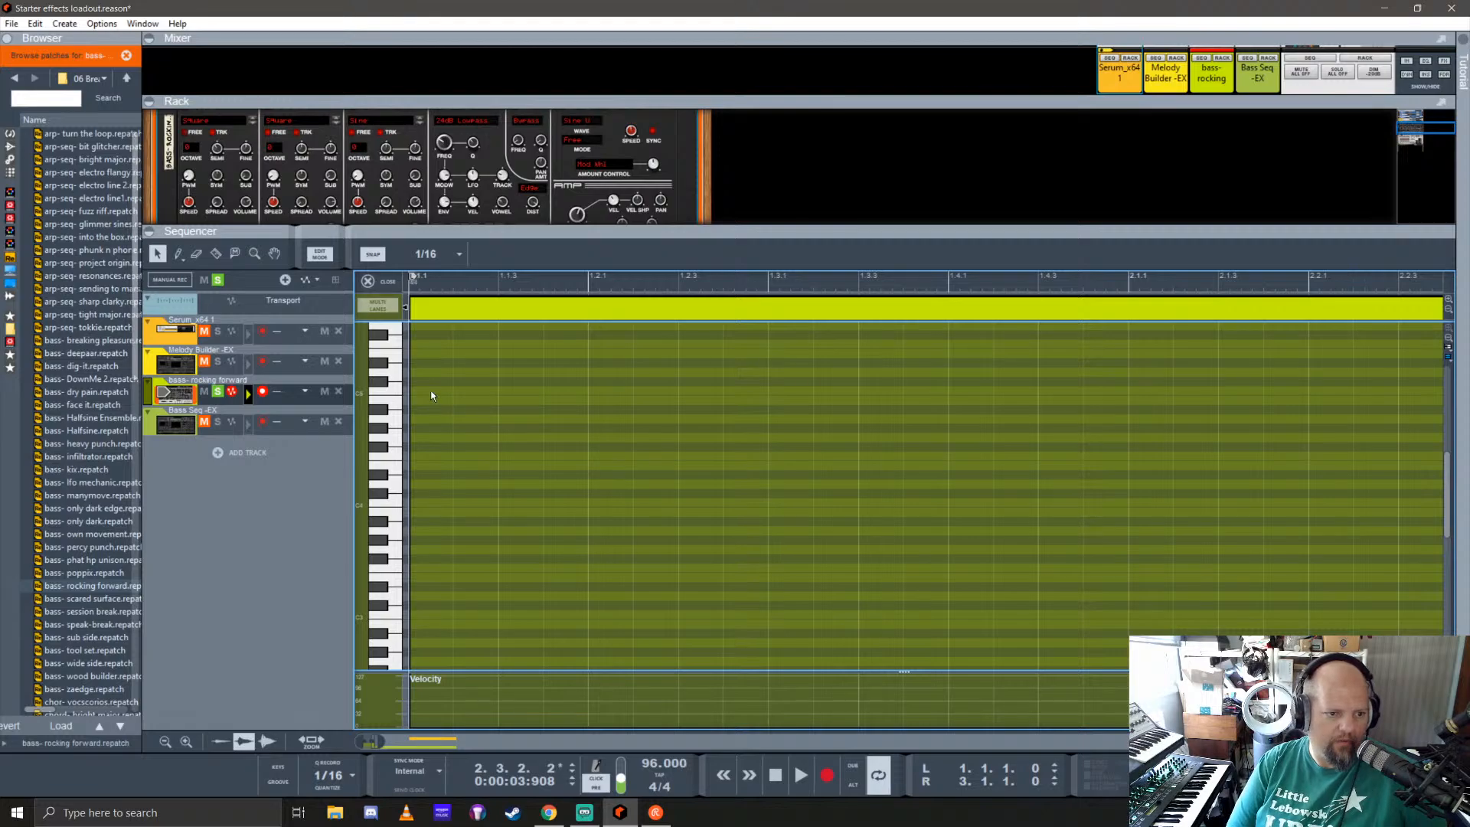
# Step: Draw nine consecutive sixteenth notes from the start of bar 1: C5, G4, F4, C4, G3, F3, C3, G2 and F2
pyautogui.click(431, 393)
pyautogui.click(478, 436)
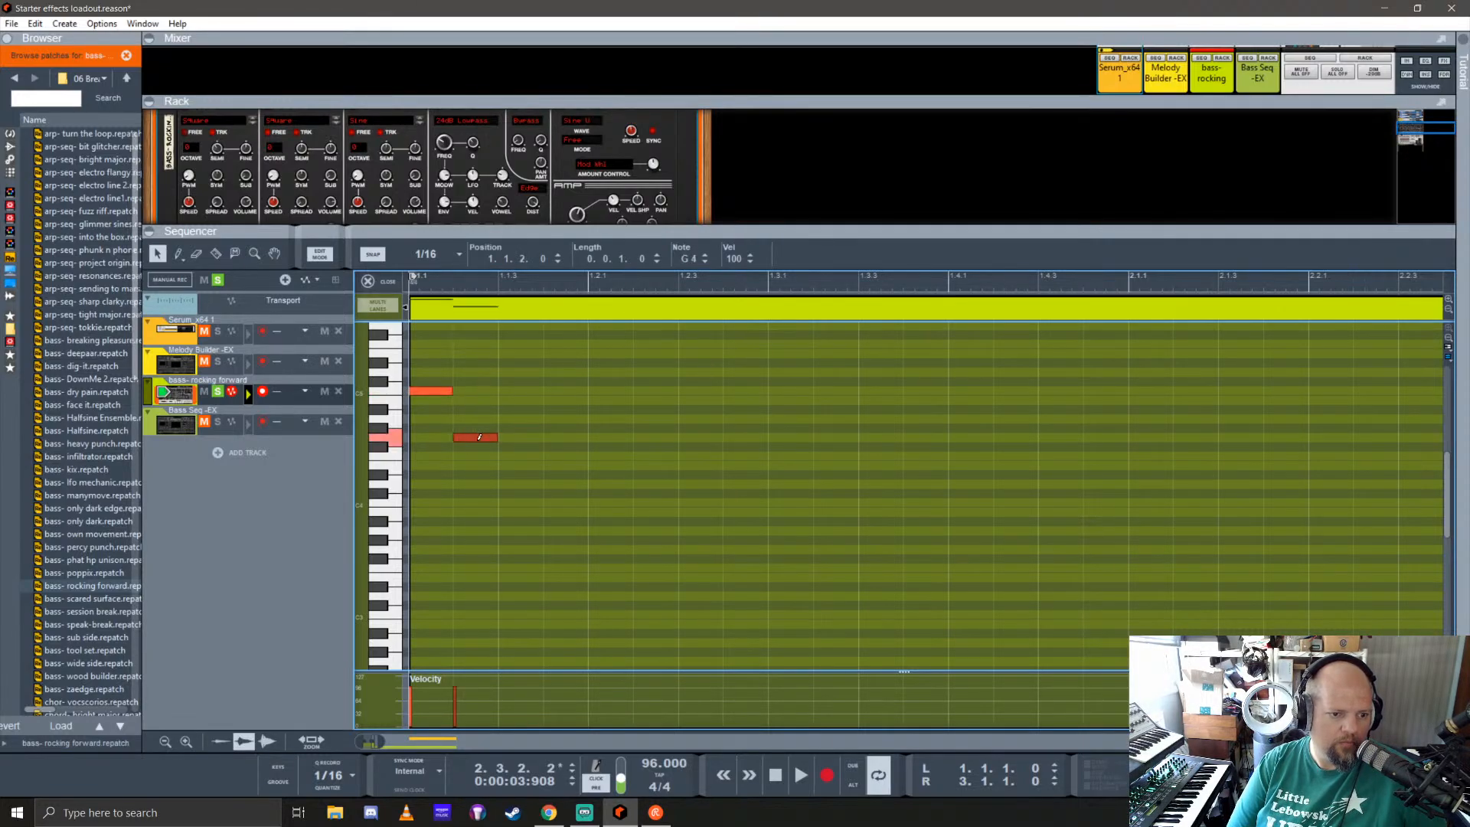
pyautogui.click(522, 456)
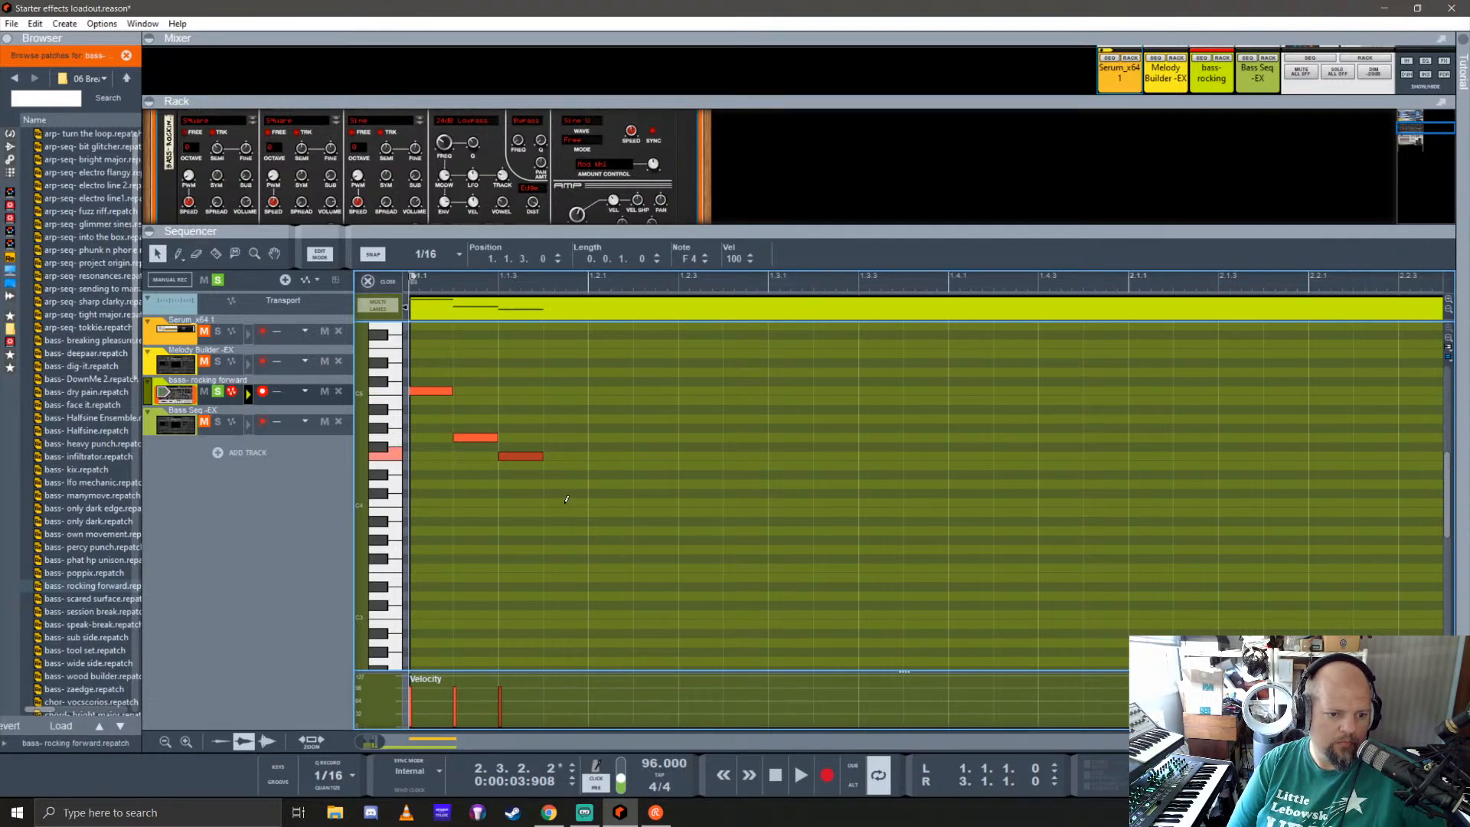
pyautogui.click(567, 502)
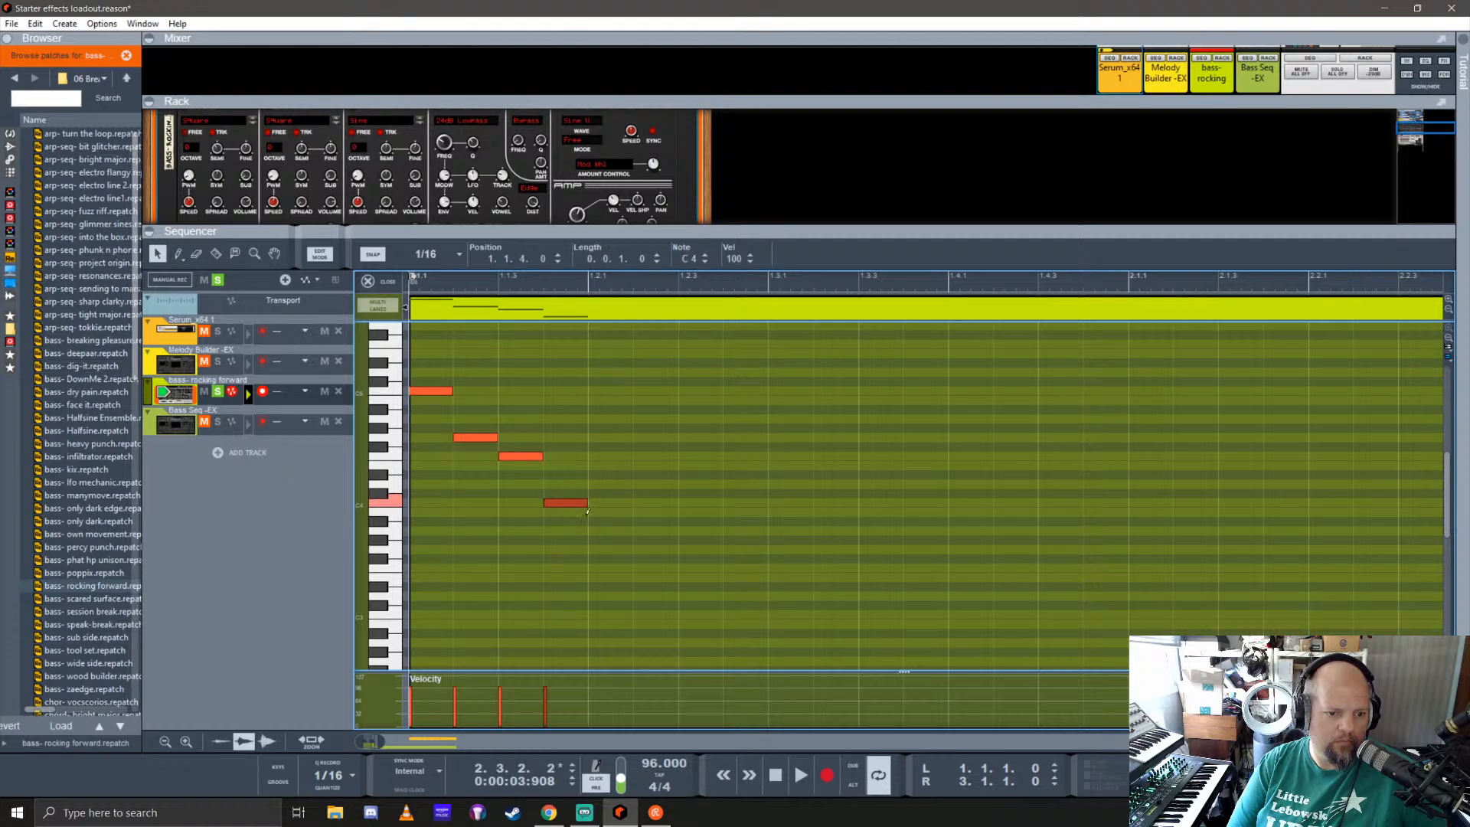
pyautogui.click(611, 549)
pyautogui.click(656, 567)
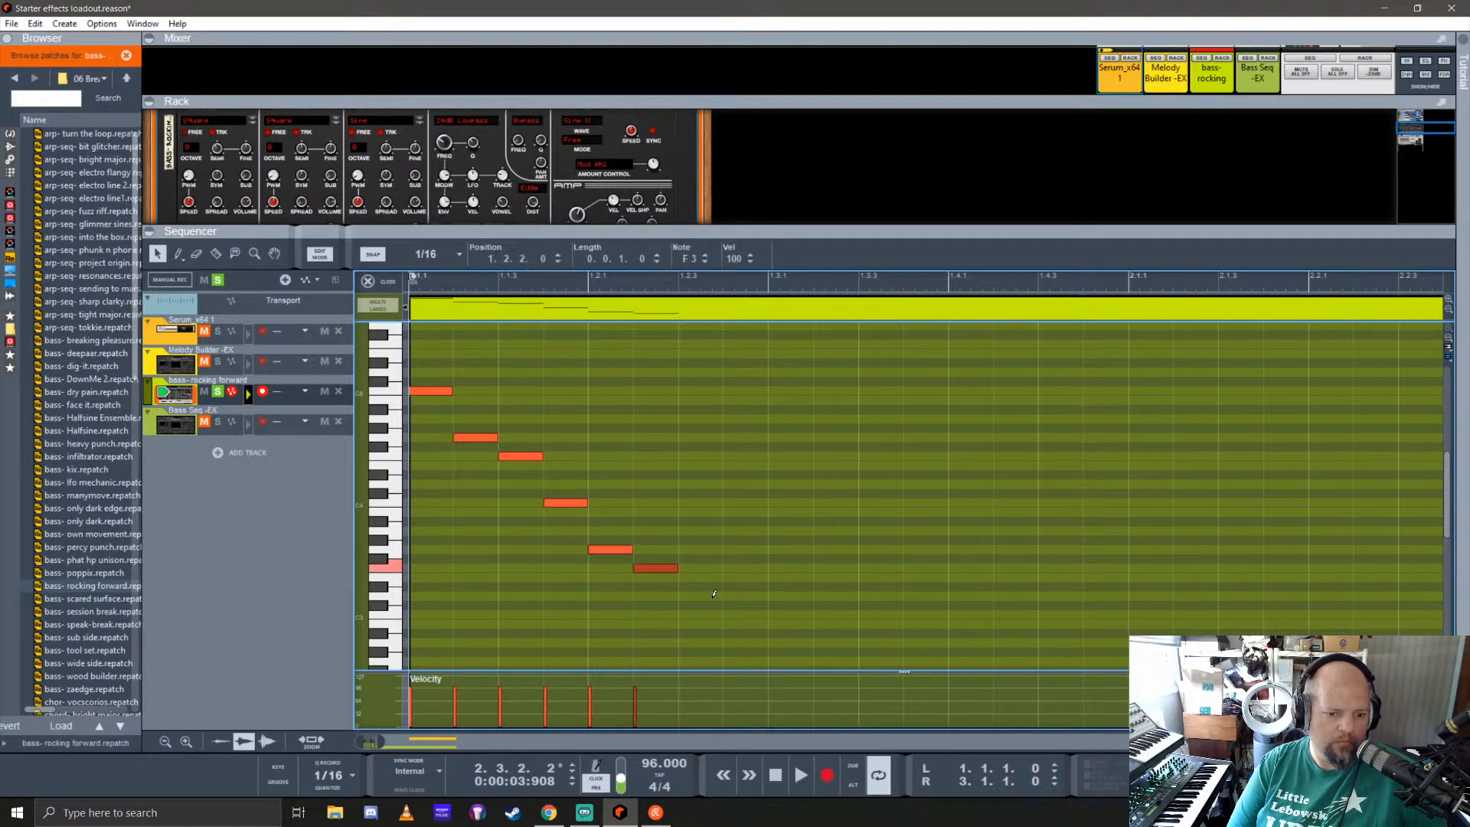
pyautogui.click(701, 614)
pyautogui.scroll(-3, 712, 612)
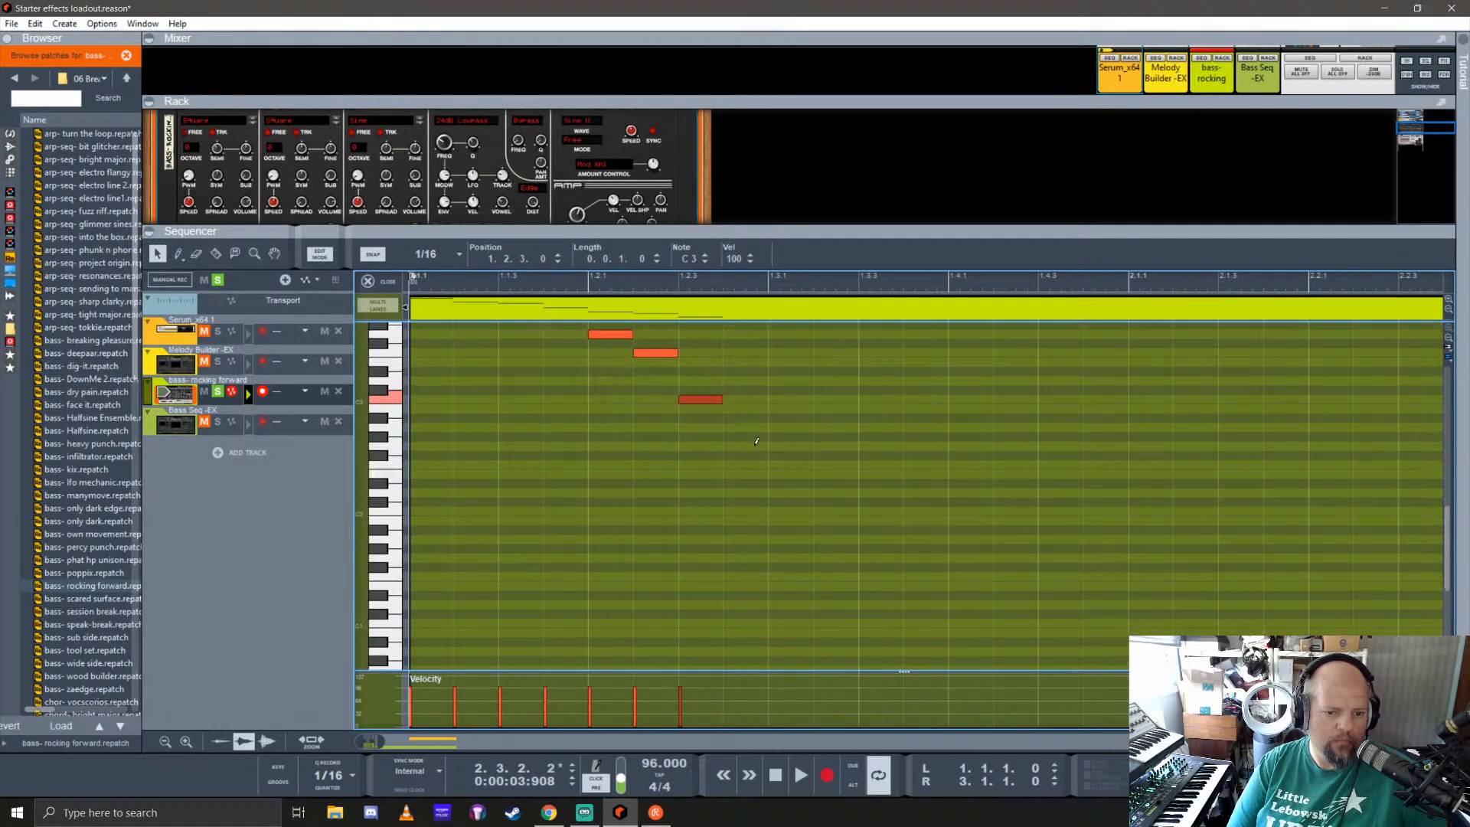
pyautogui.click(745, 446)
pyautogui.click(788, 465)
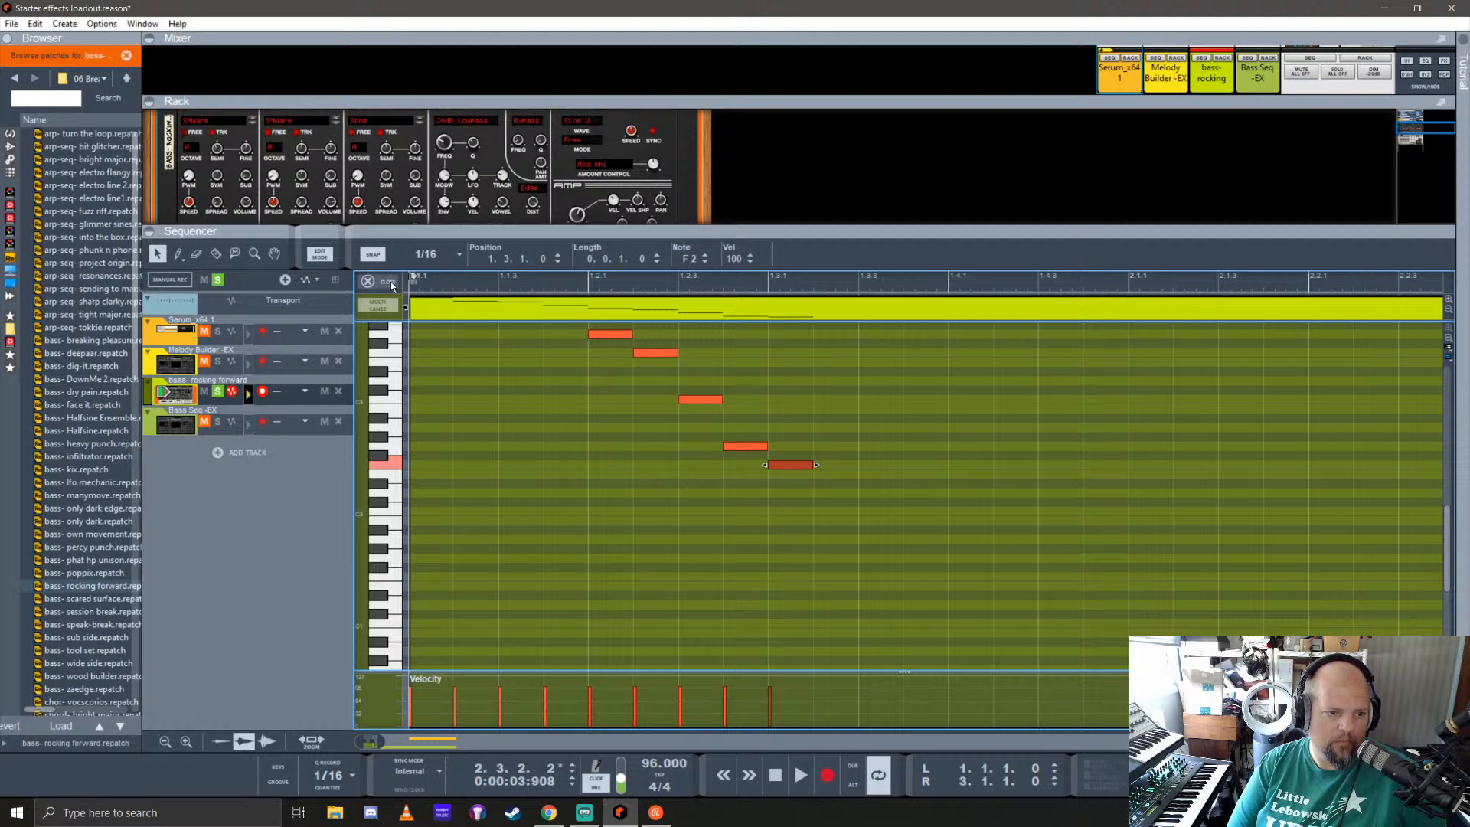
pyautogui.scroll(3, 529, 494)
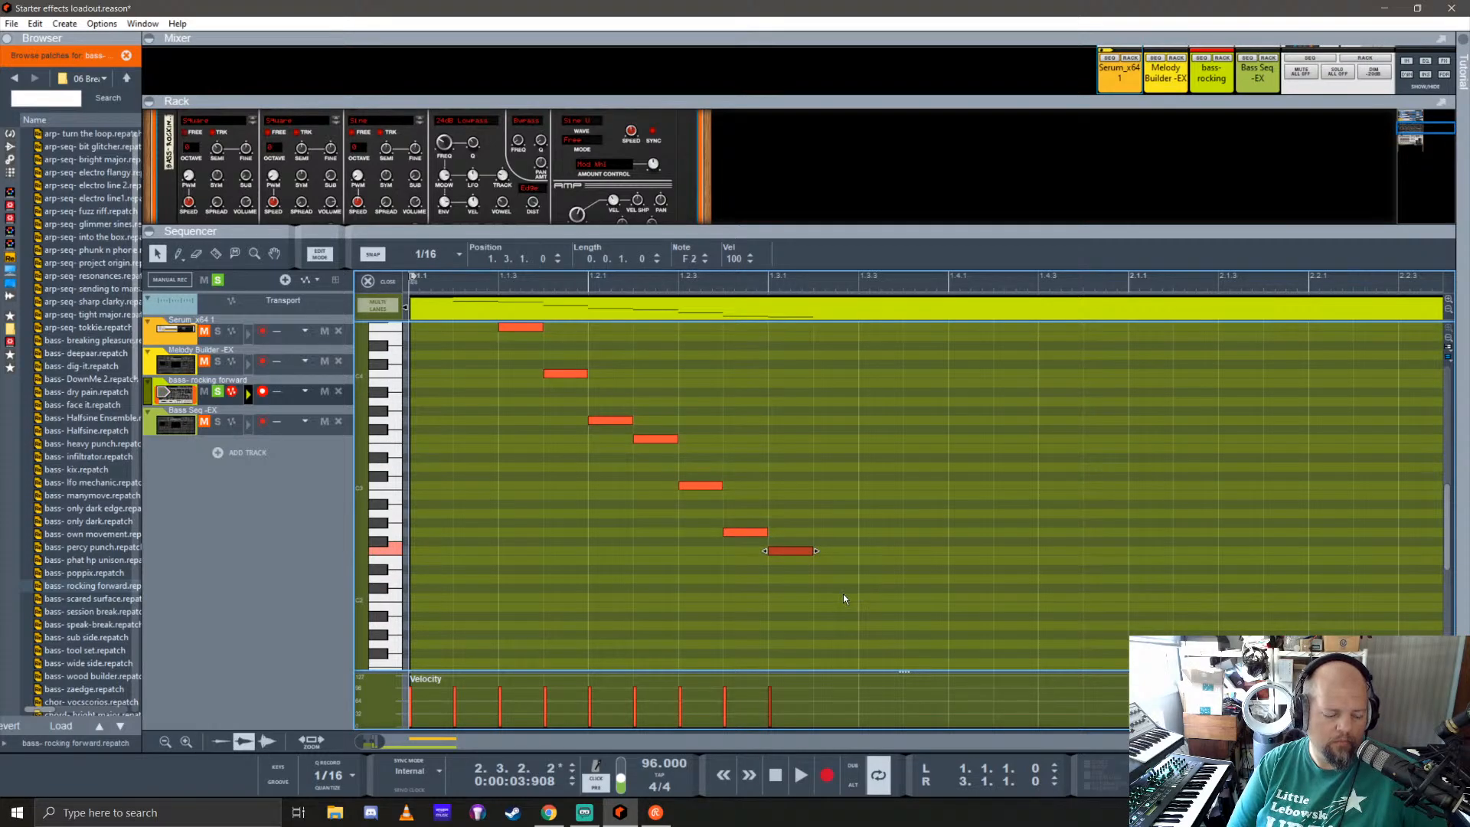
# Step: Return to the arrangement, shorten the rocking forward clip to one bar and copy it into bar 2
pyautogui.click(384, 282)
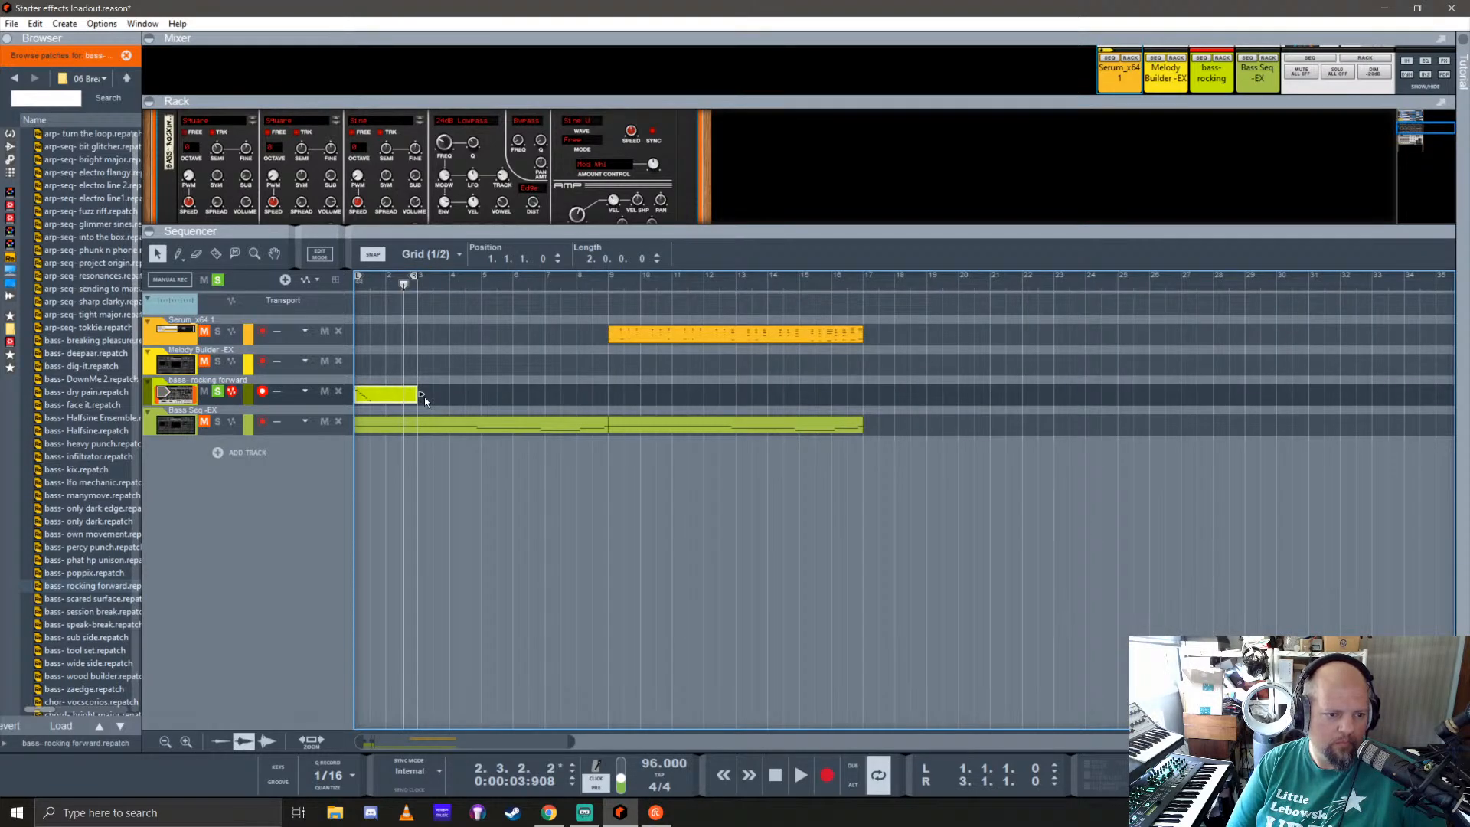
pyautogui.moveTo(421, 394); pyautogui.dragTo(382, 392)
# Step: Play the loop from bar 1 and join the two one-bar rocking forward clips into one two-bar clip
pyautogui.click(358, 287)
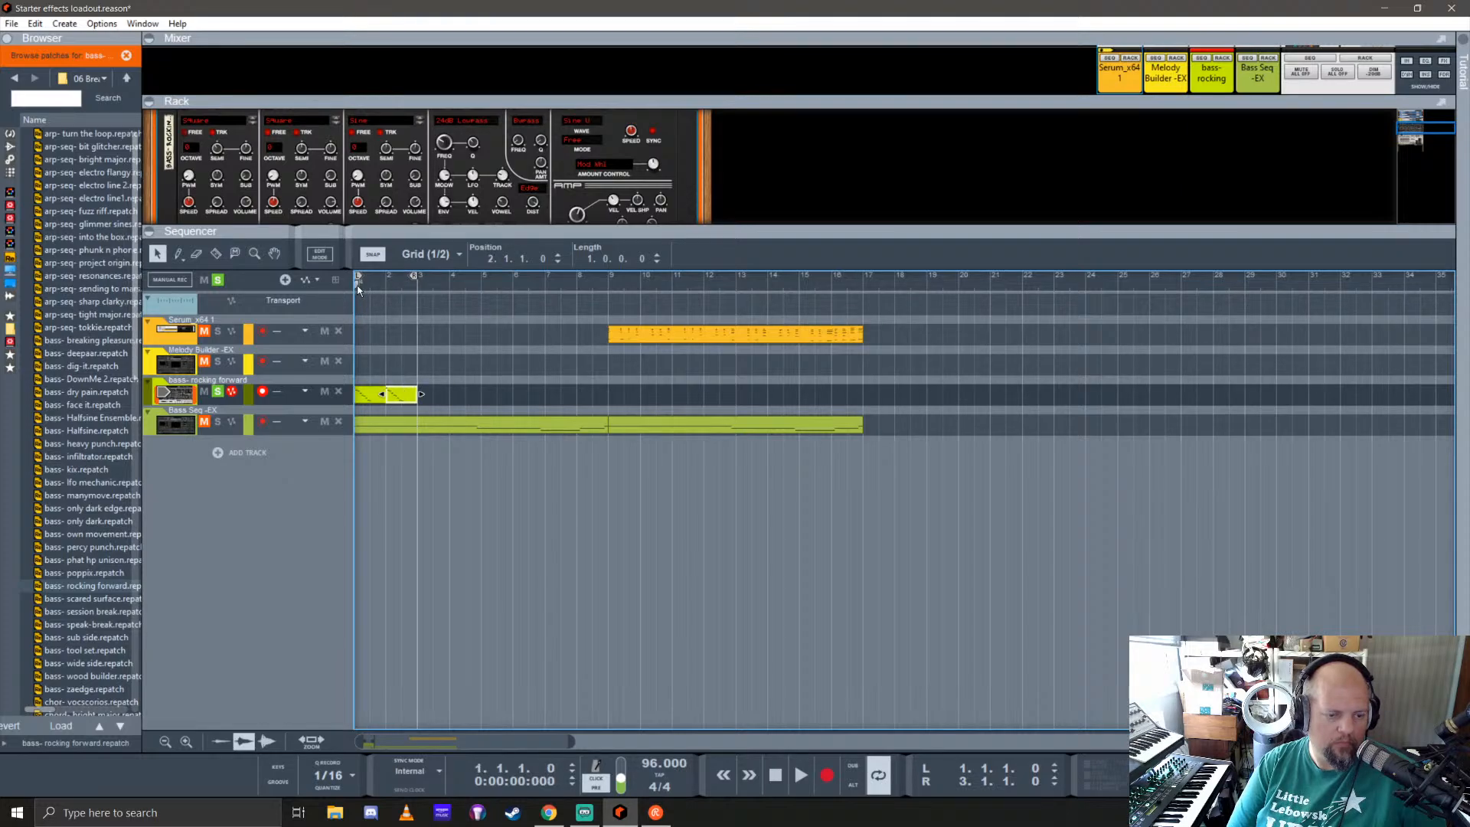
pyautogui.press('space')
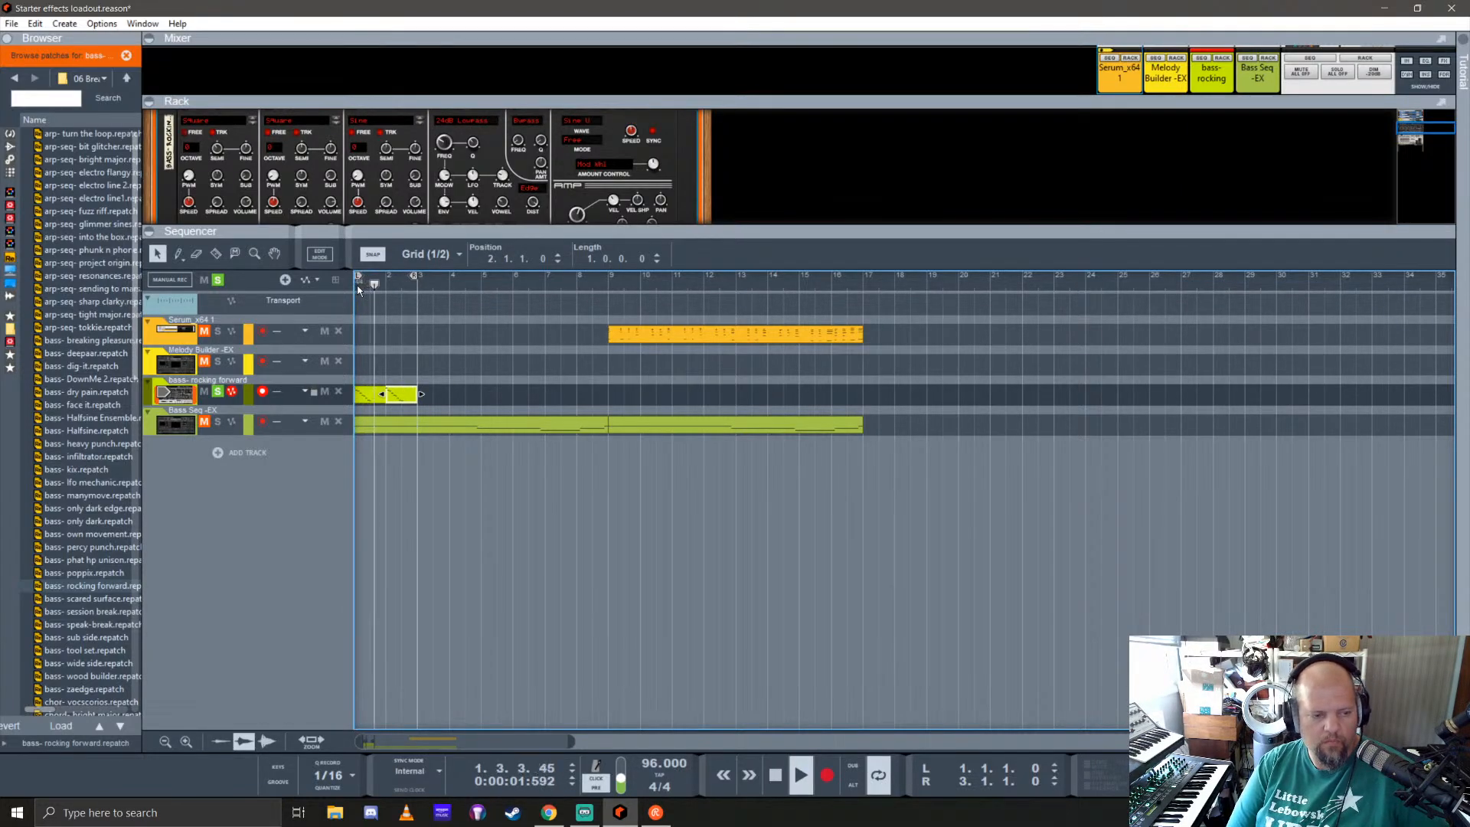
pyautogui.moveTo(457, 449); pyautogui.dragTo(455, 405)
pyautogui.moveTo(476, 355); pyautogui.dragTo(381, 395)
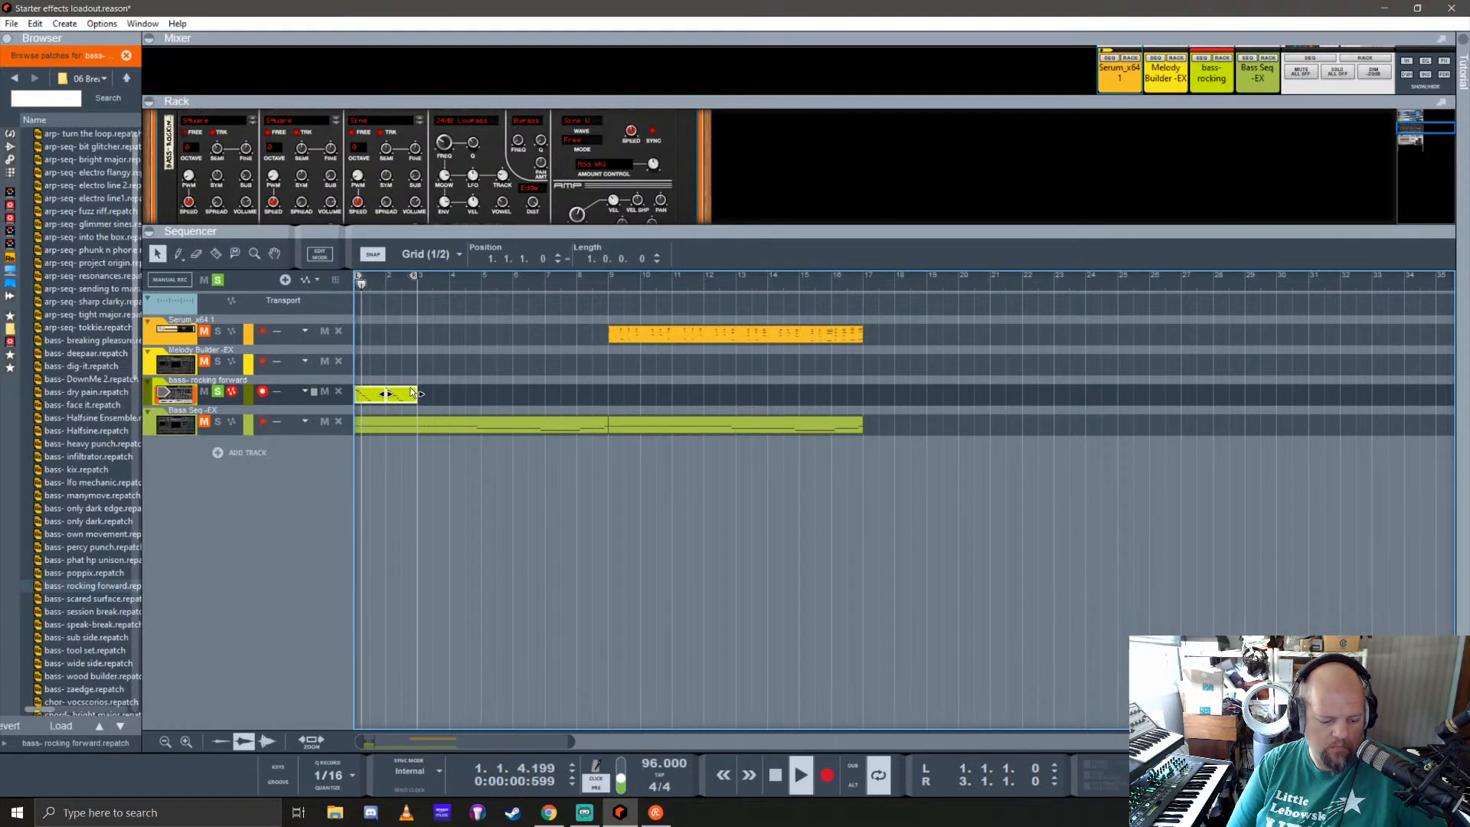
# Step: Enlarge the rack to show the whole Predator and set oscillator 1's waveform to Spec 10
pyautogui.moveTo(631, 231); pyautogui.dragTo(595, 589)
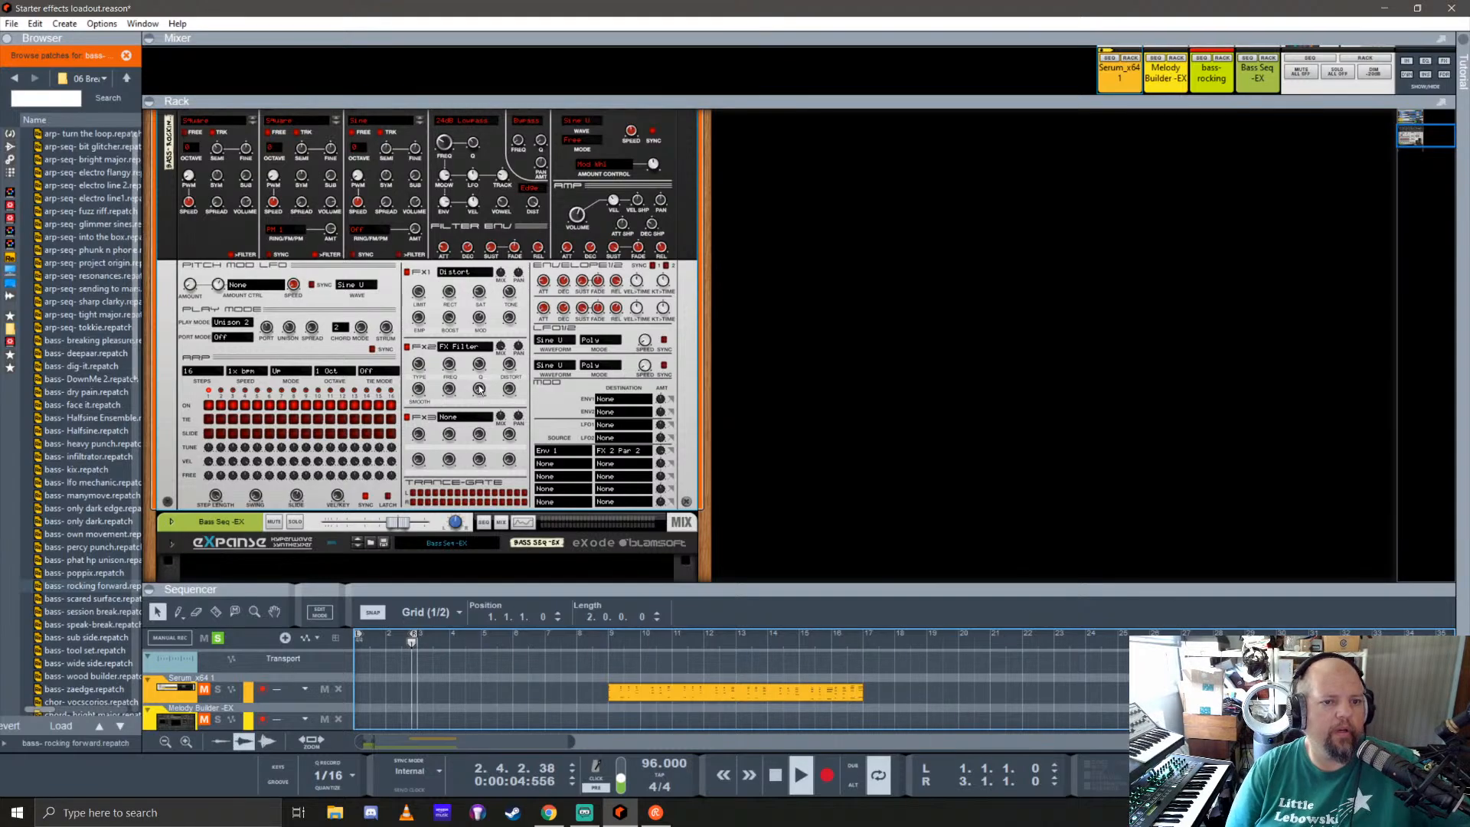
pyautogui.scroll(2, 460, 383)
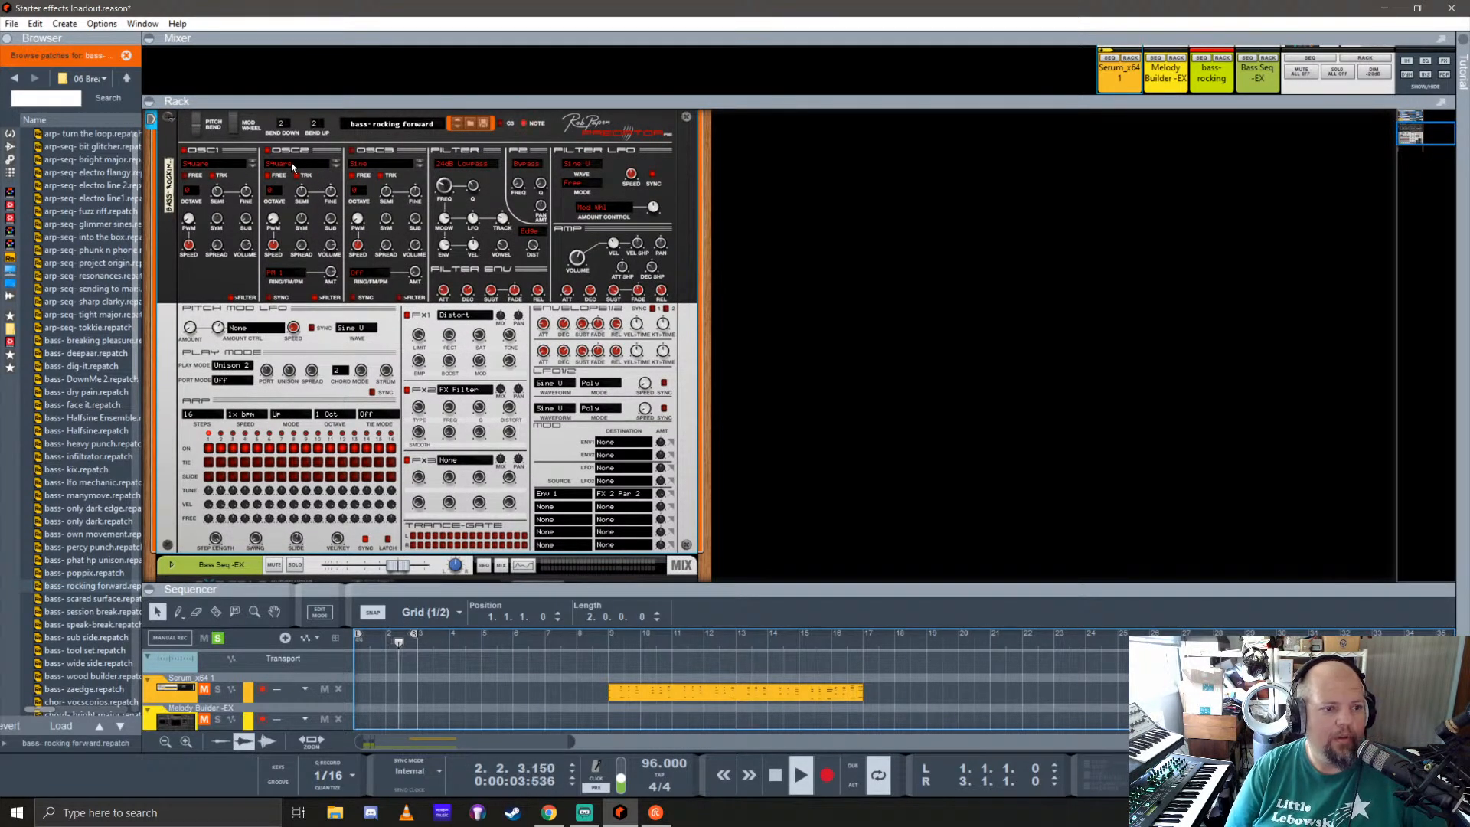
pyautogui.click(268, 151)
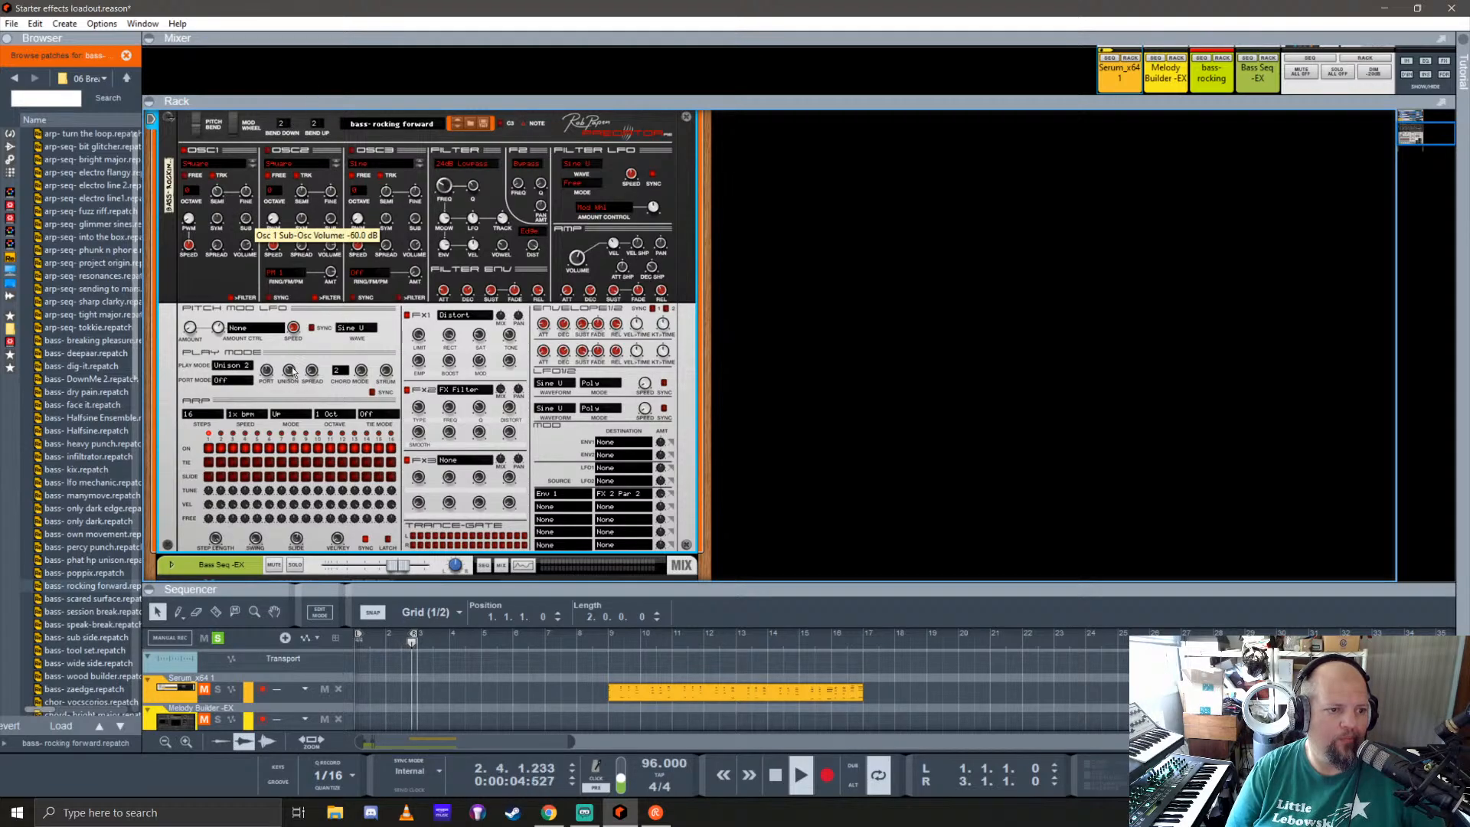
pyautogui.click(217, 169)
pyautogui.moveTo(289, 209)
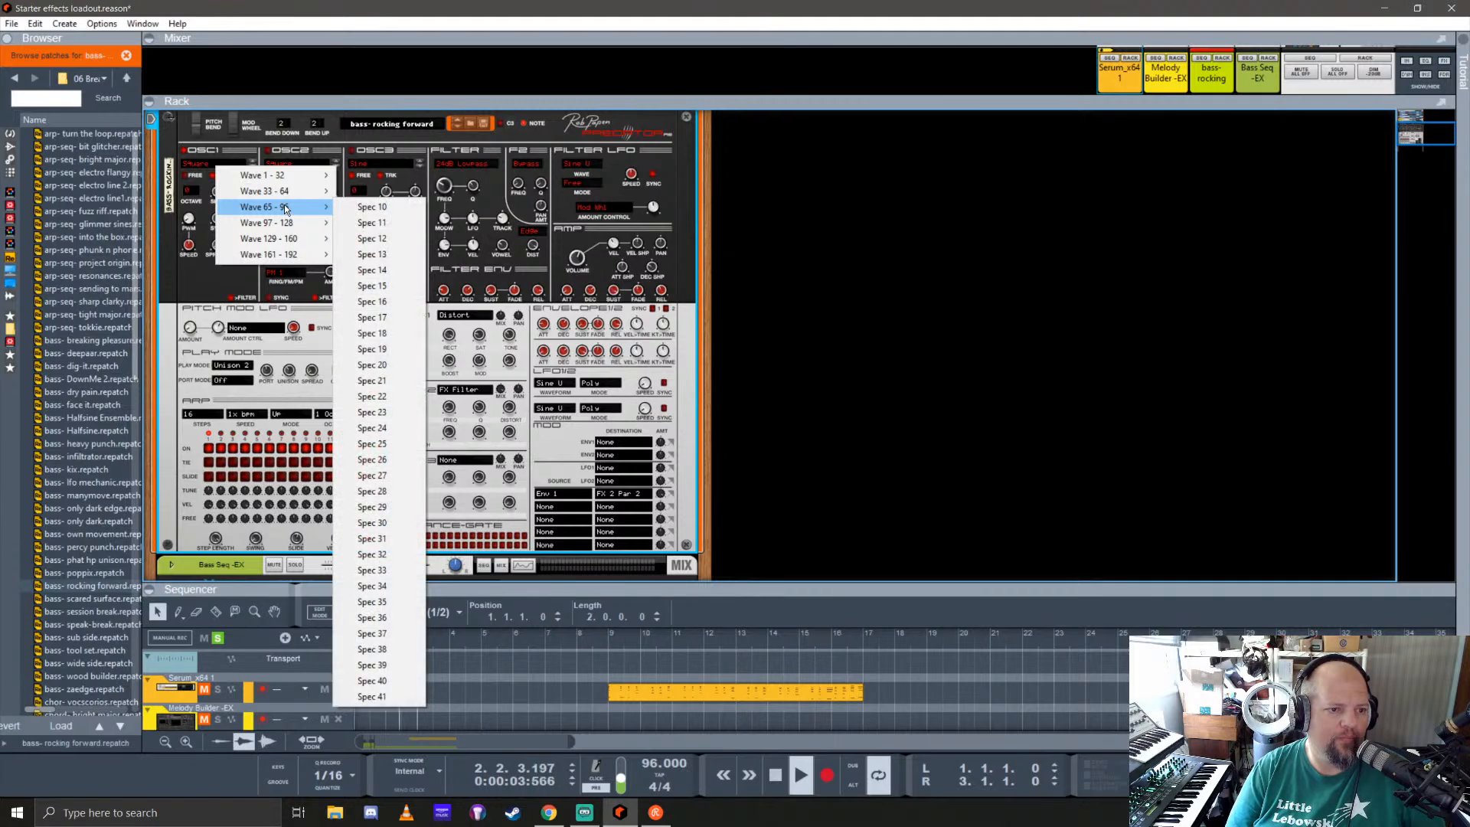
pyautogui.click(356, 207)
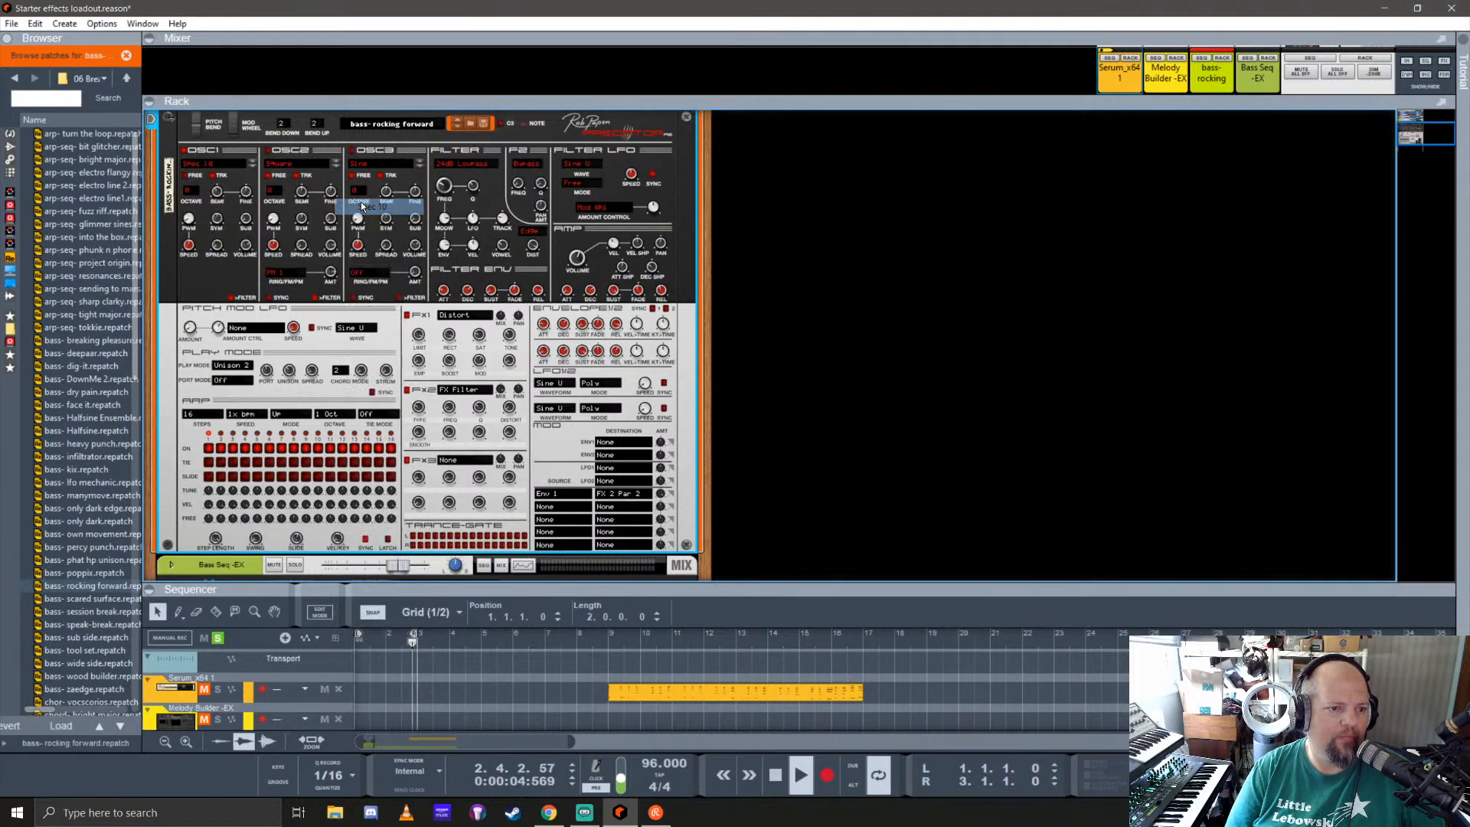
# Step: Set Predator's oscillator 1 waveform to Saw 2
pyautogui.click(227, 165)
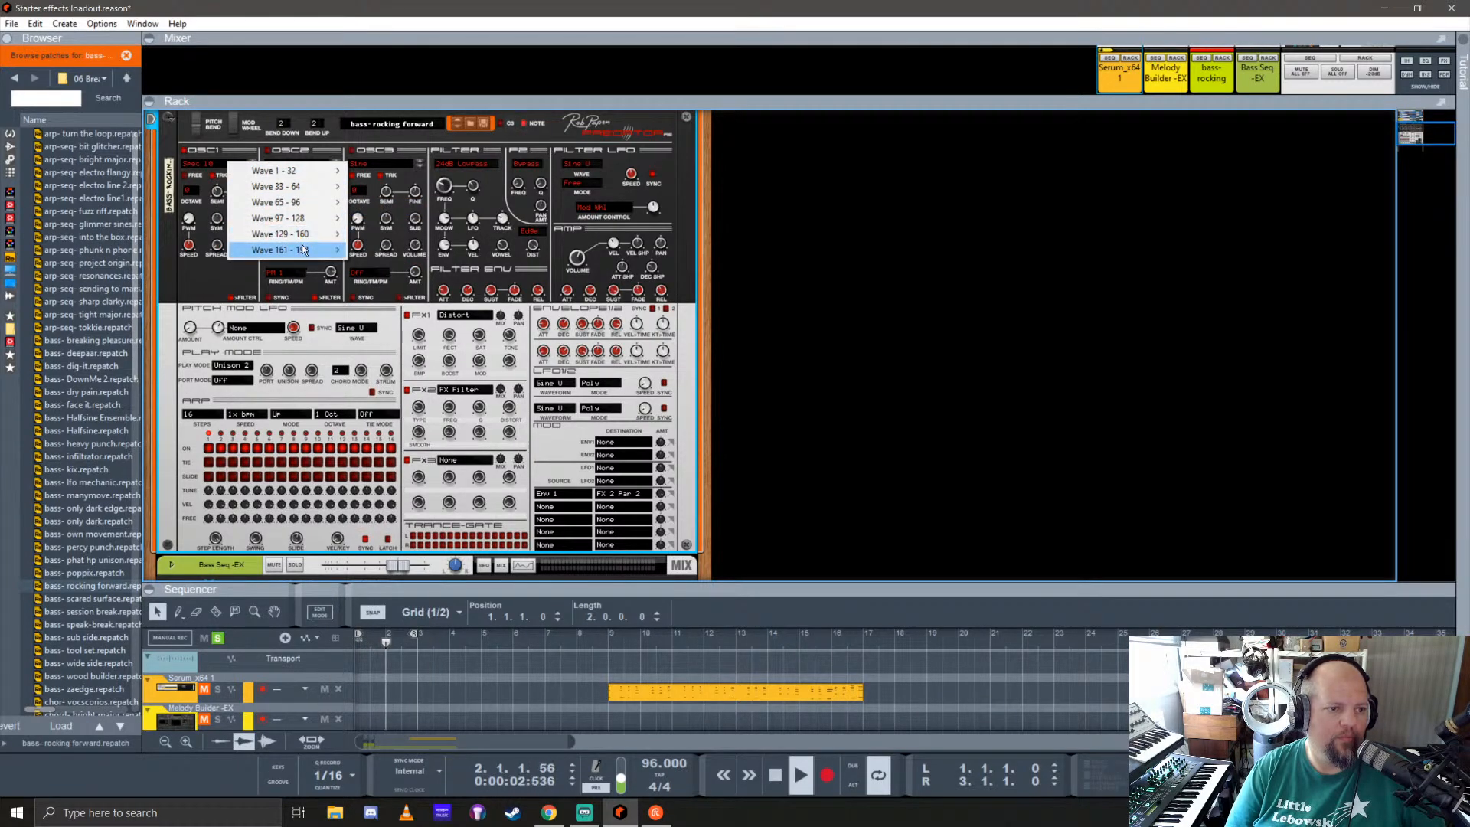
pyautogui.moveTo(302, 250)
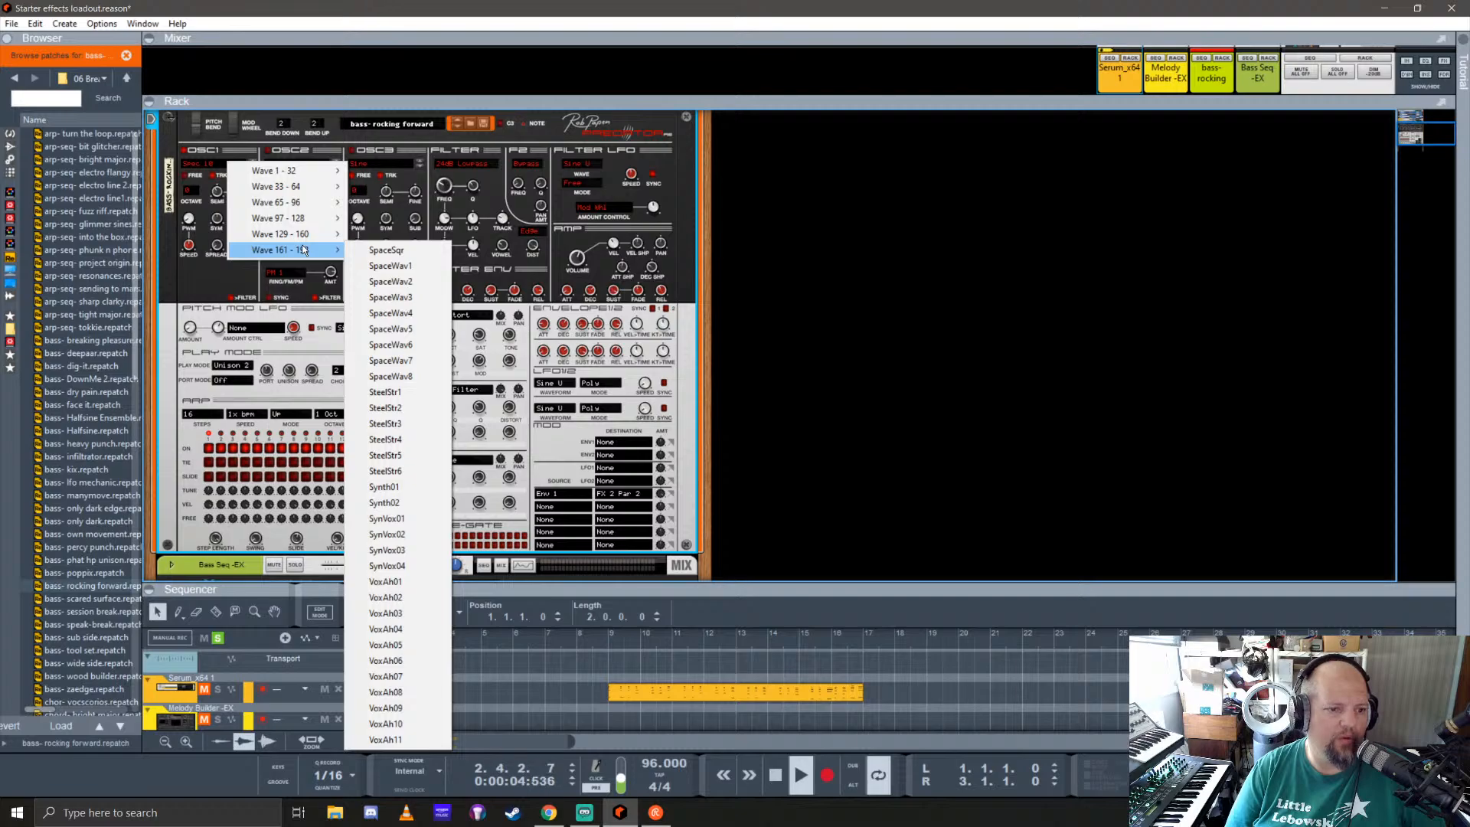
pyautogui.moveTo(298, 188)
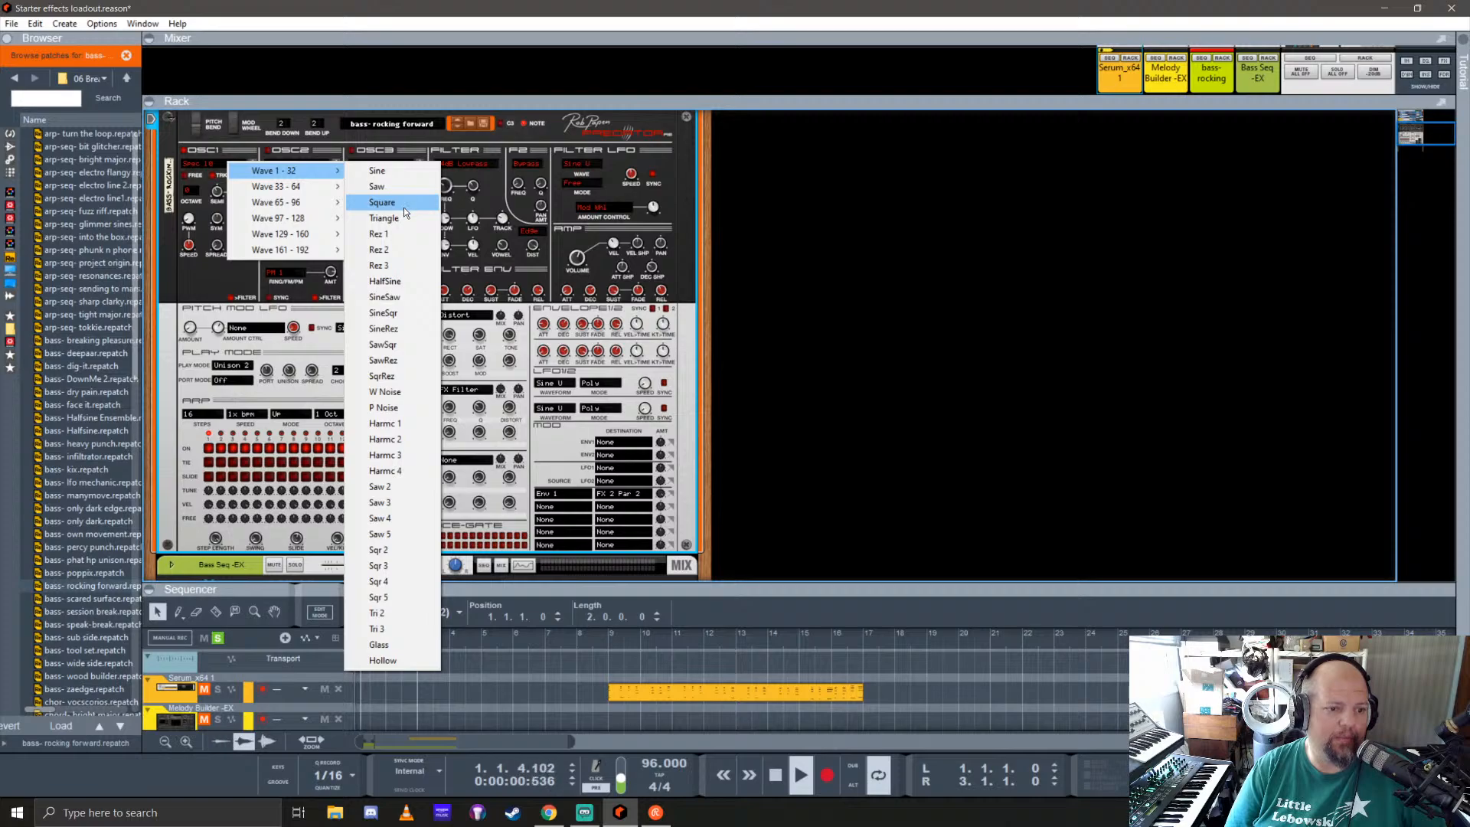
pyautogui.click(406, 484)
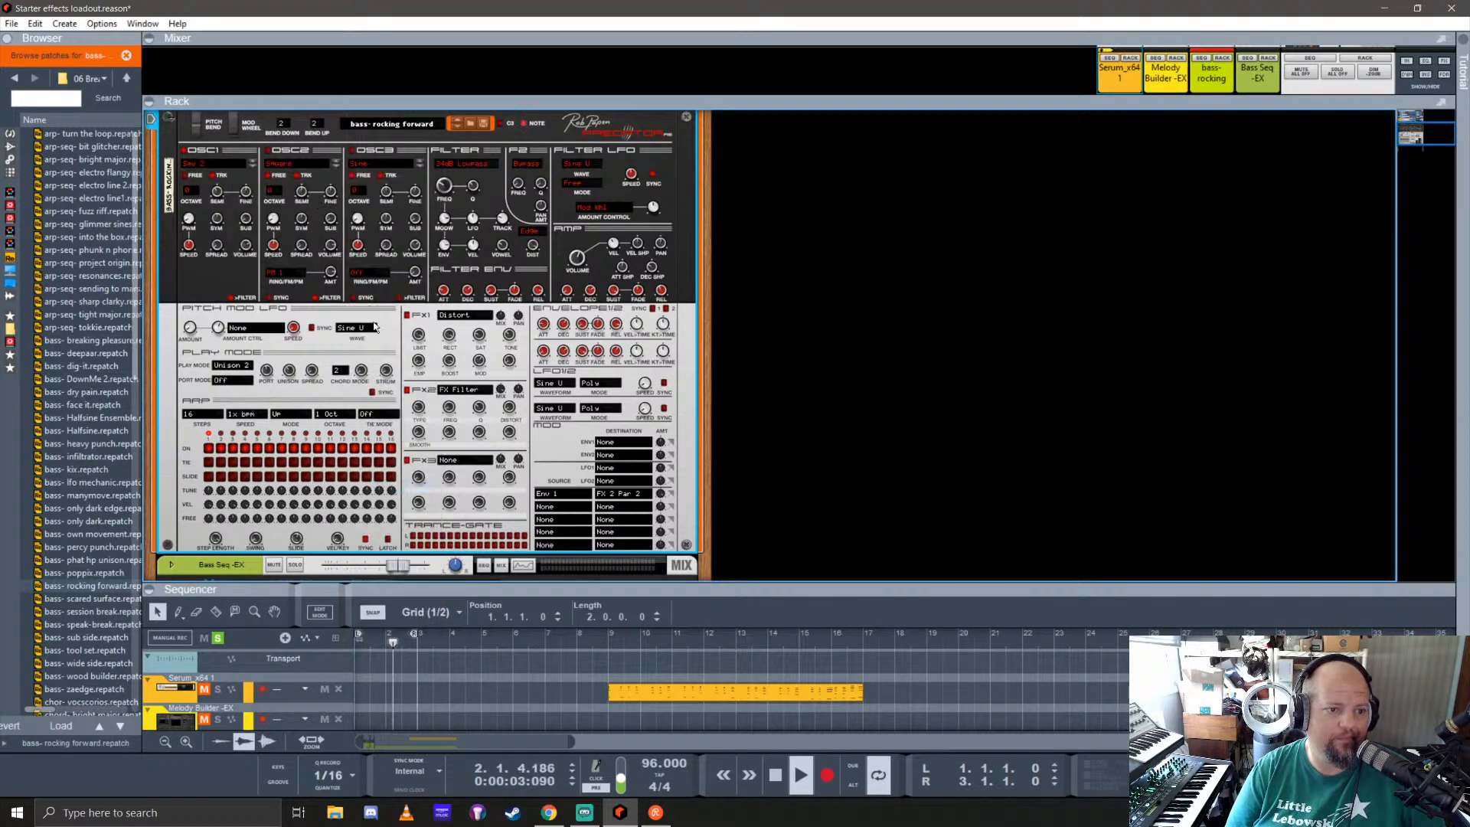
# Step: Set Predator's oscillator 1 waveform to Saw and adjust its semitone tuning
pyautogui.click(222, 170)
pyautogui.moveTo(283, 174)
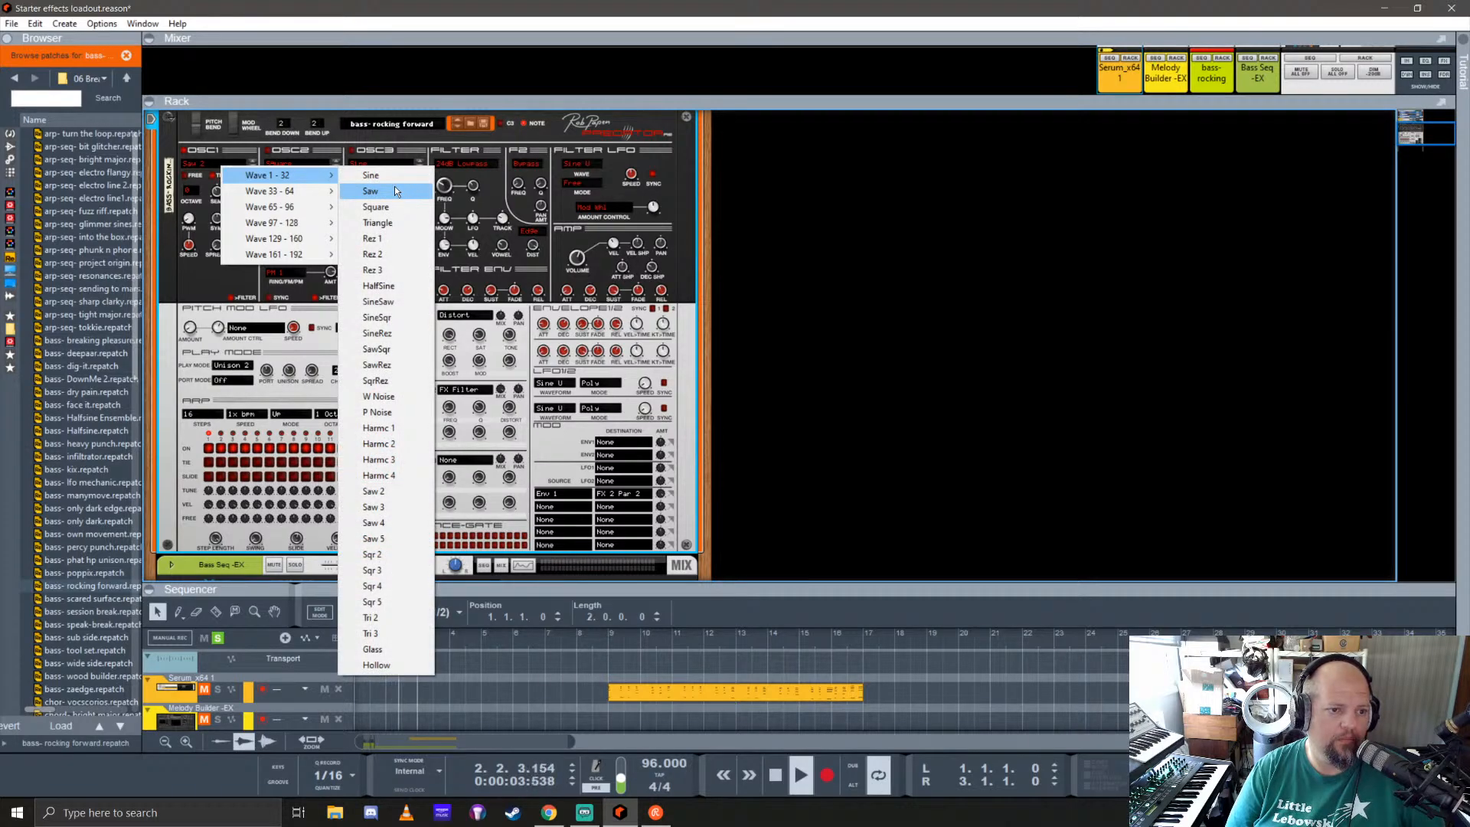
pyautogui.click(395, 190)
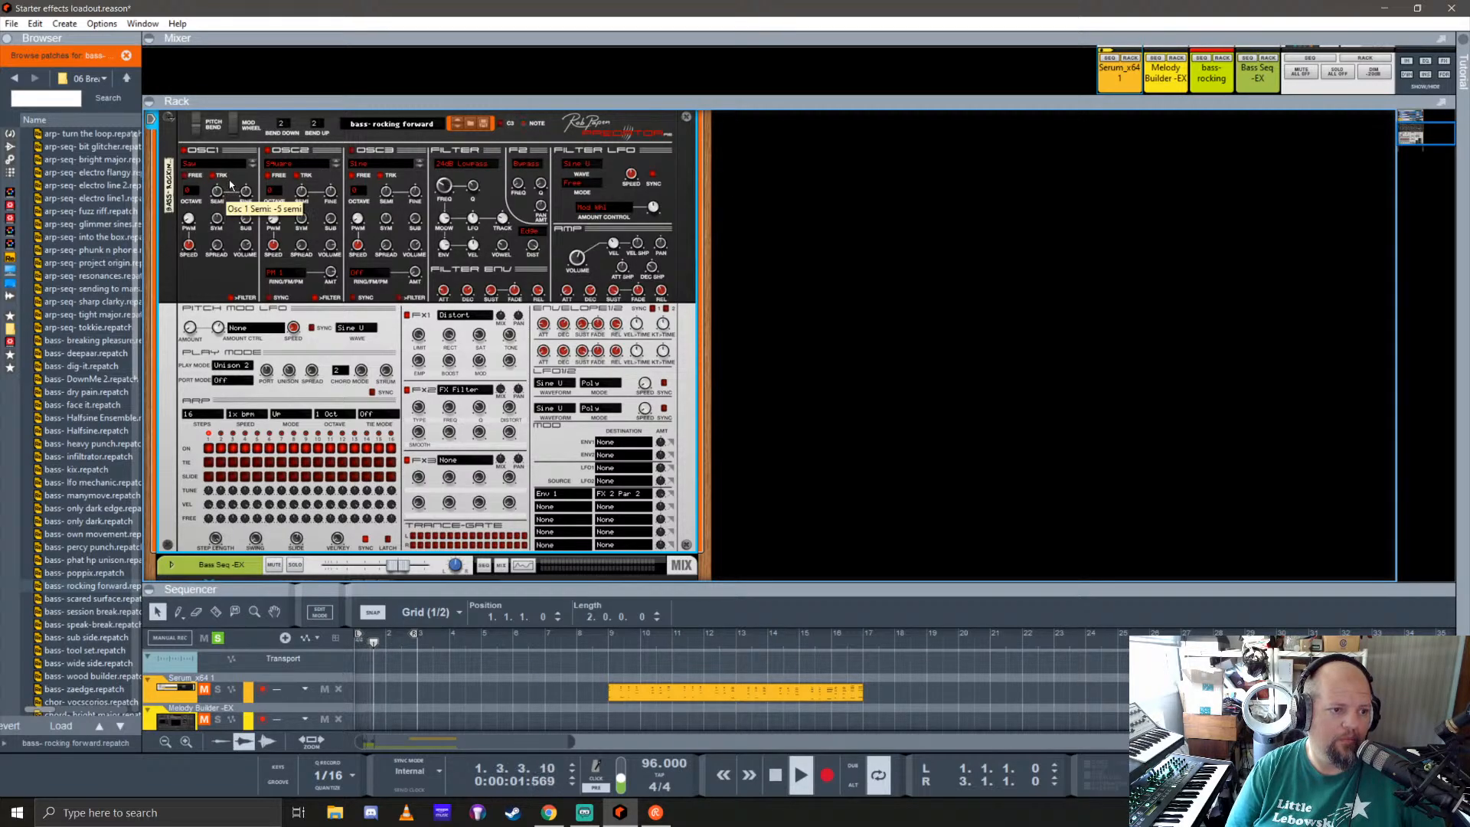
pyautogui.moveTo(229, 177); pyautogui.dragTo(225, 166)
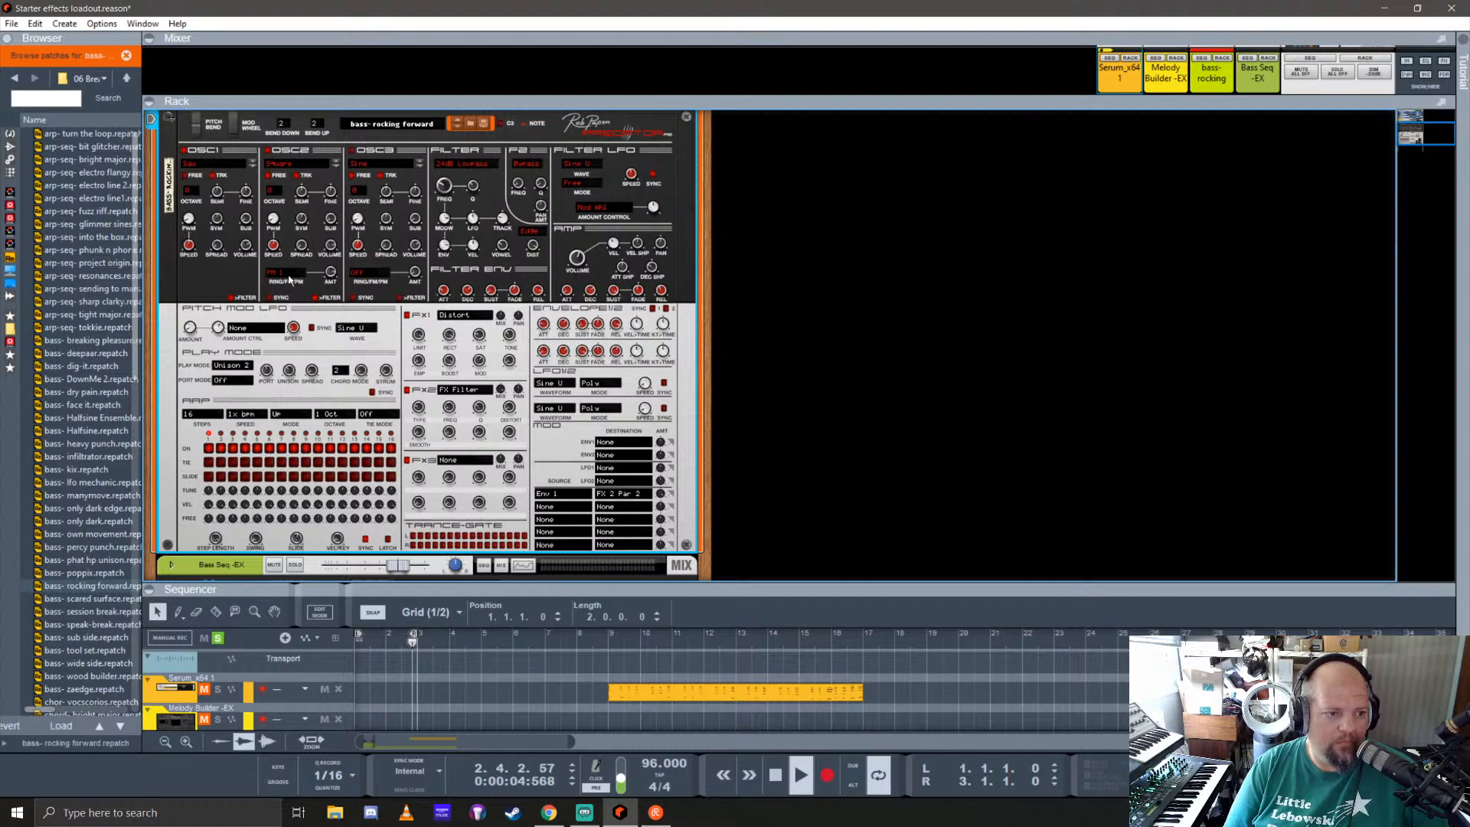
# Step: Switch oscillator 2's modulation mode to Ring 1 and adjust its pulse width and semitone tuning
pyautogui.click(275, 274)
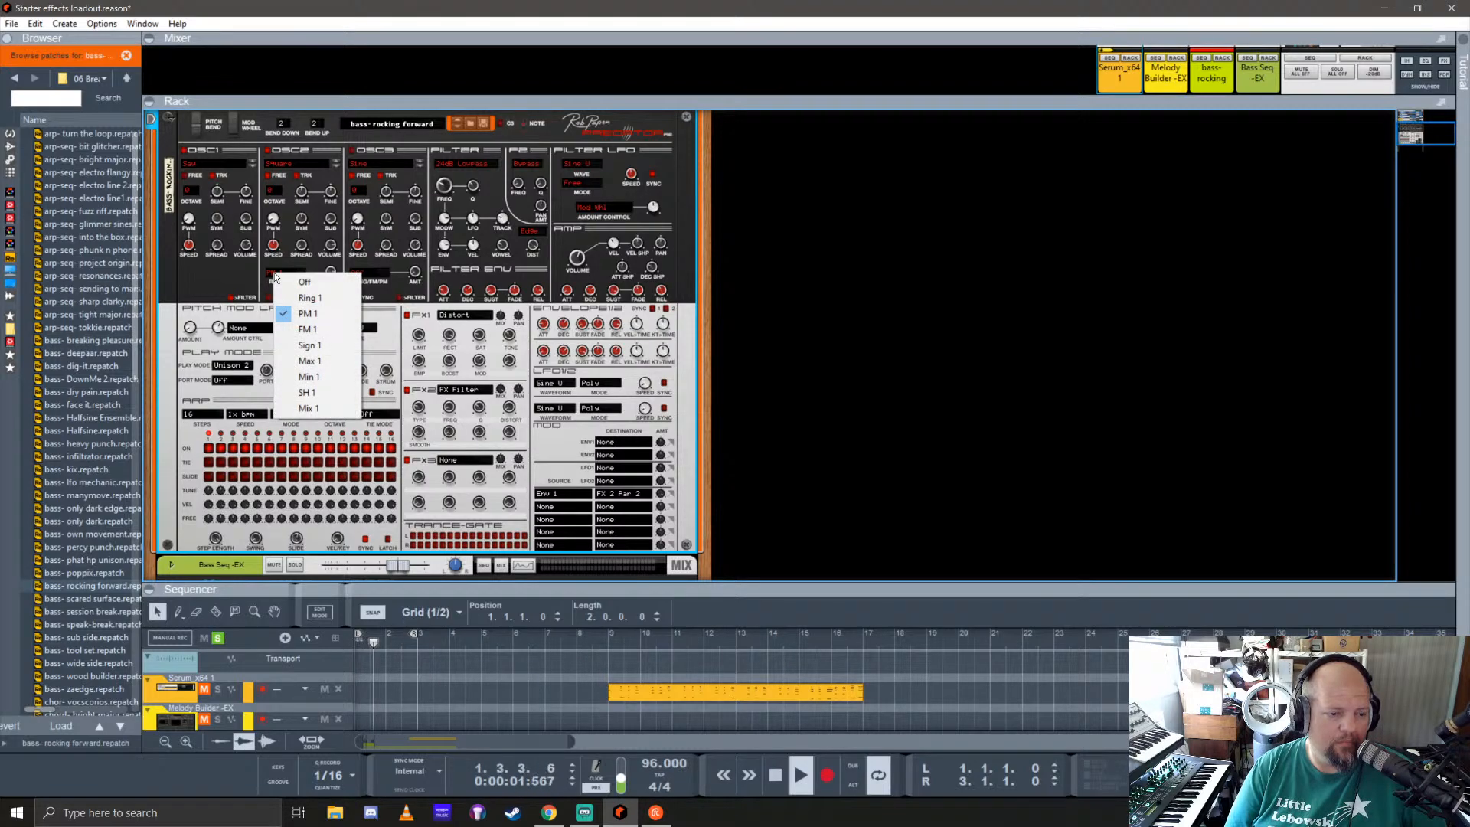
pyautogui.click(308, 297)
pyautogui.moveTo(338, 278)
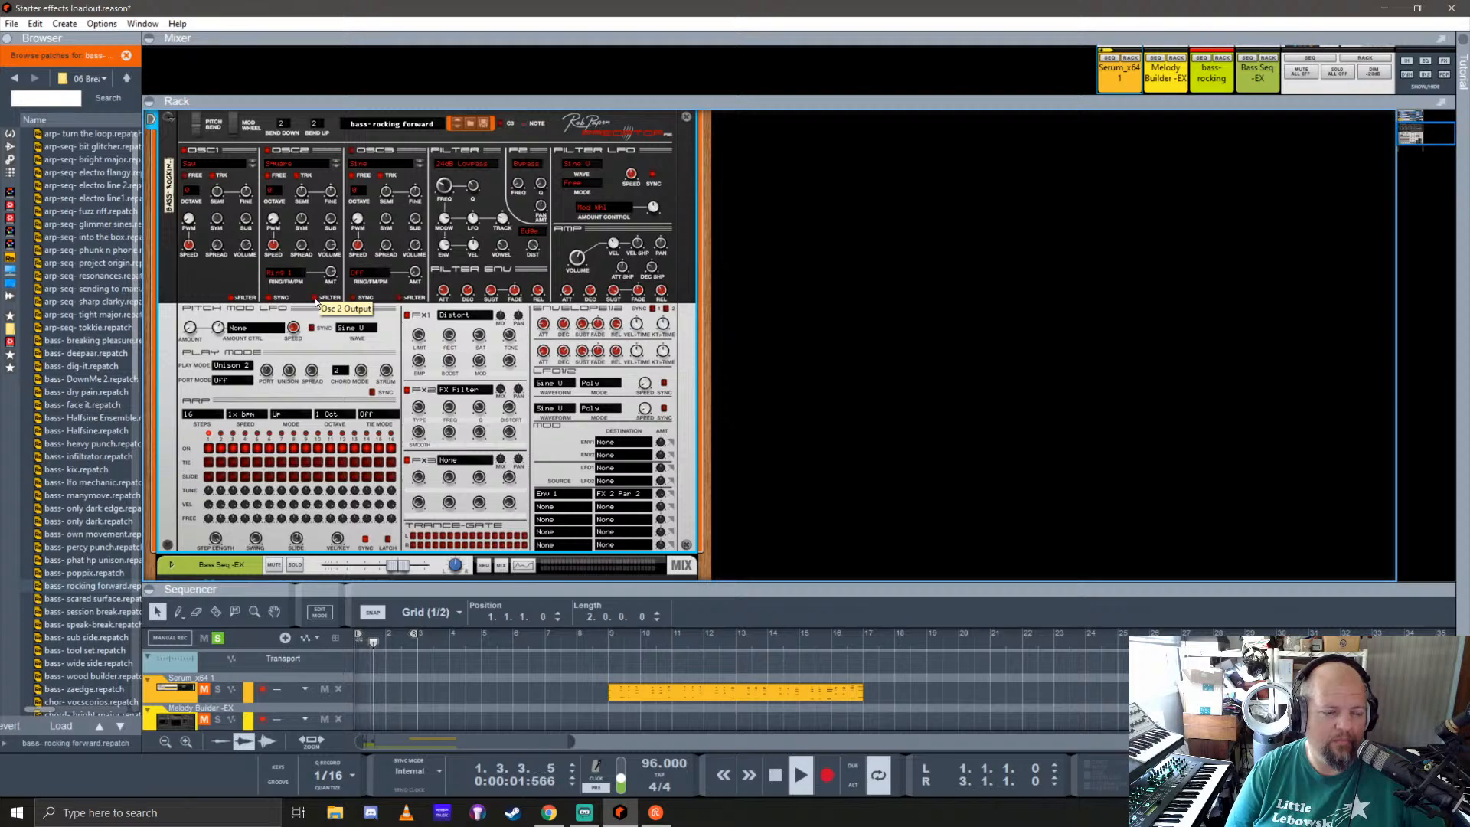
pyautogui.moveTo(303, 240); pyautogui.dragTo(321, 164)
pyautogui.moveTo(273, 219); pyautogui.dragTo(339, 73)
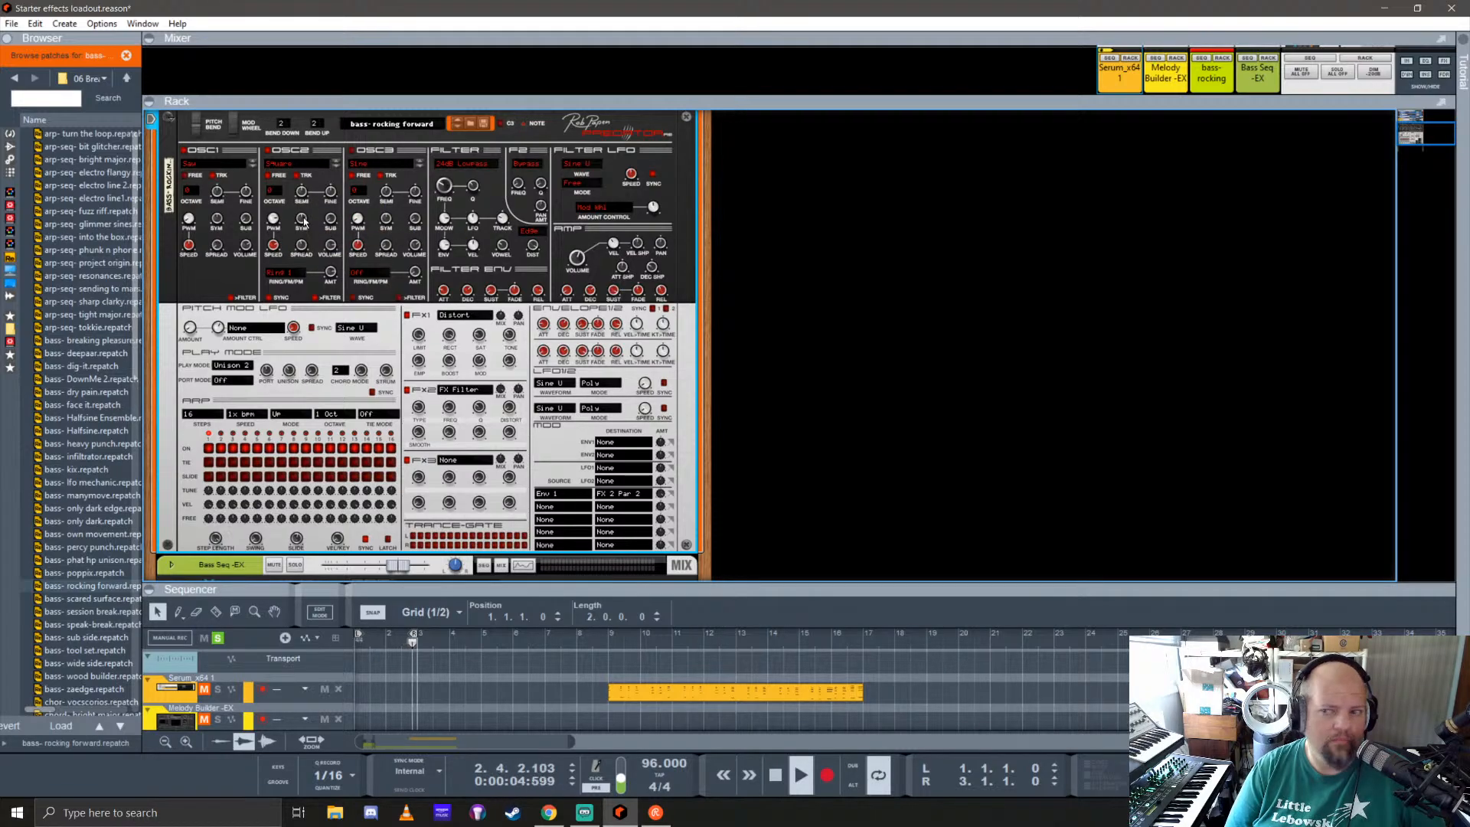
pyautogui.moveTo(304, 222)
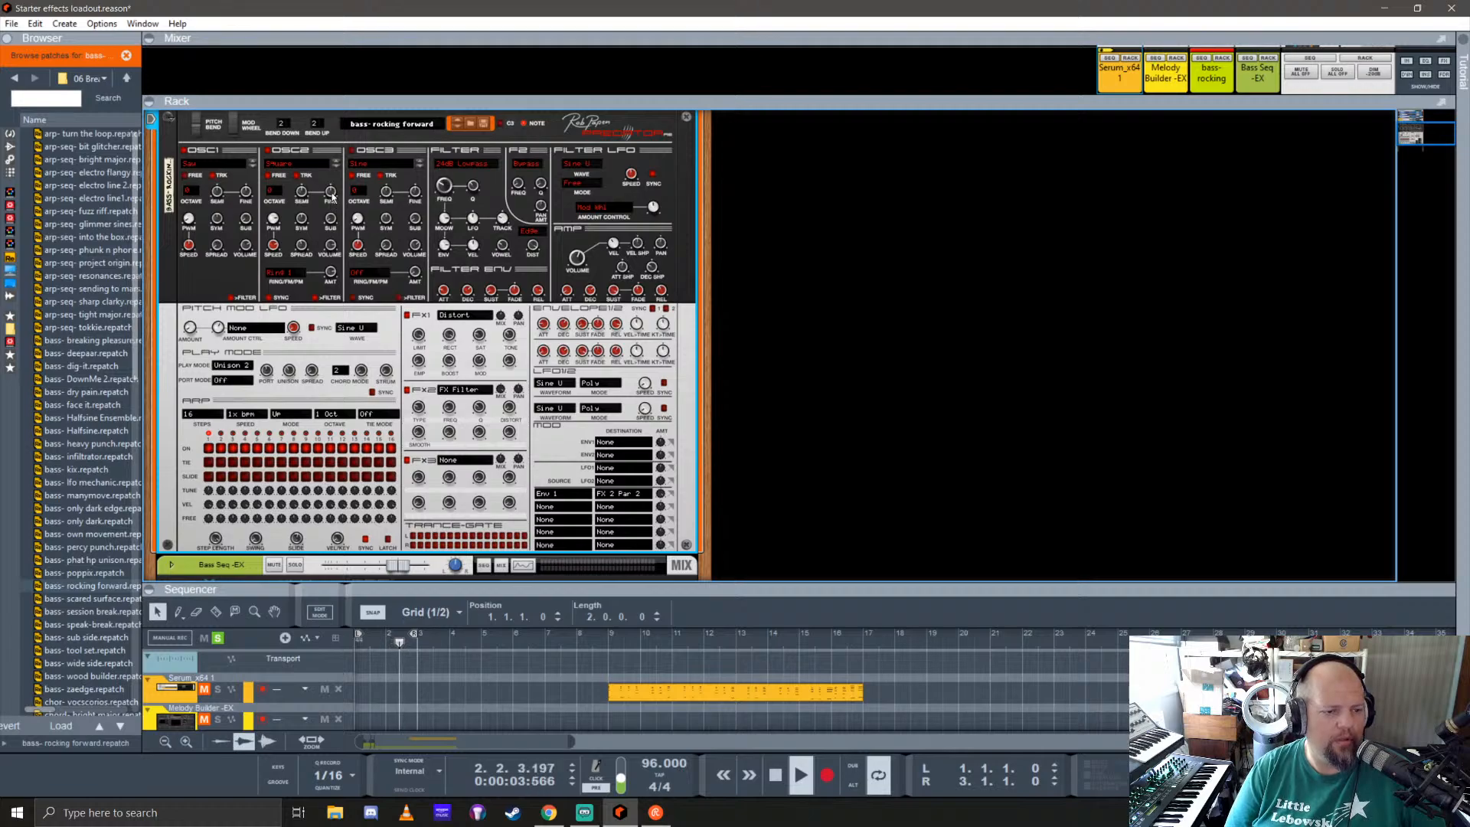
pyautogui.moveTo(304, 190)
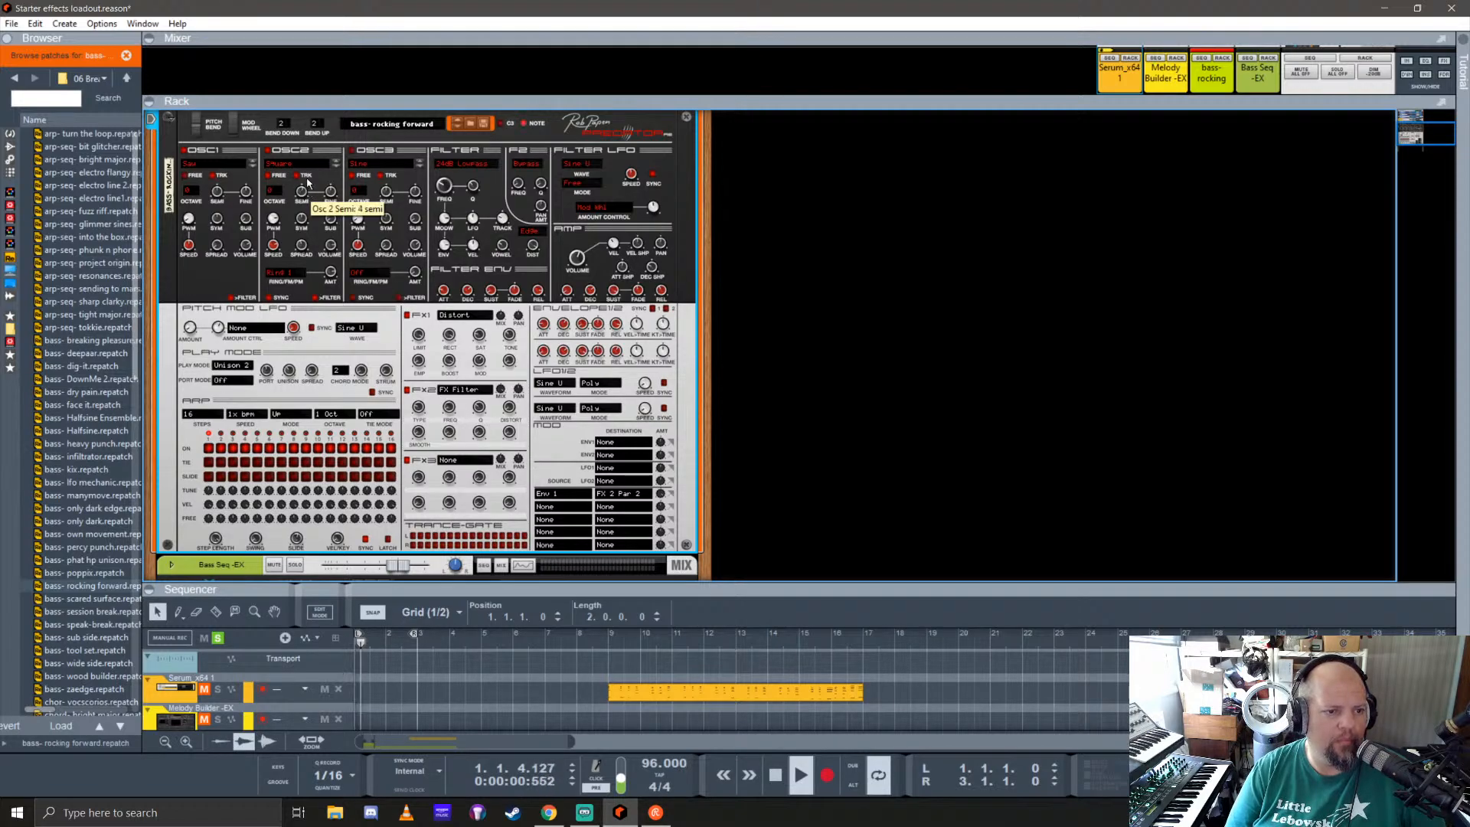
pyautogui.moveTo(307, 181); pyautogui.dragTo(309, 172)
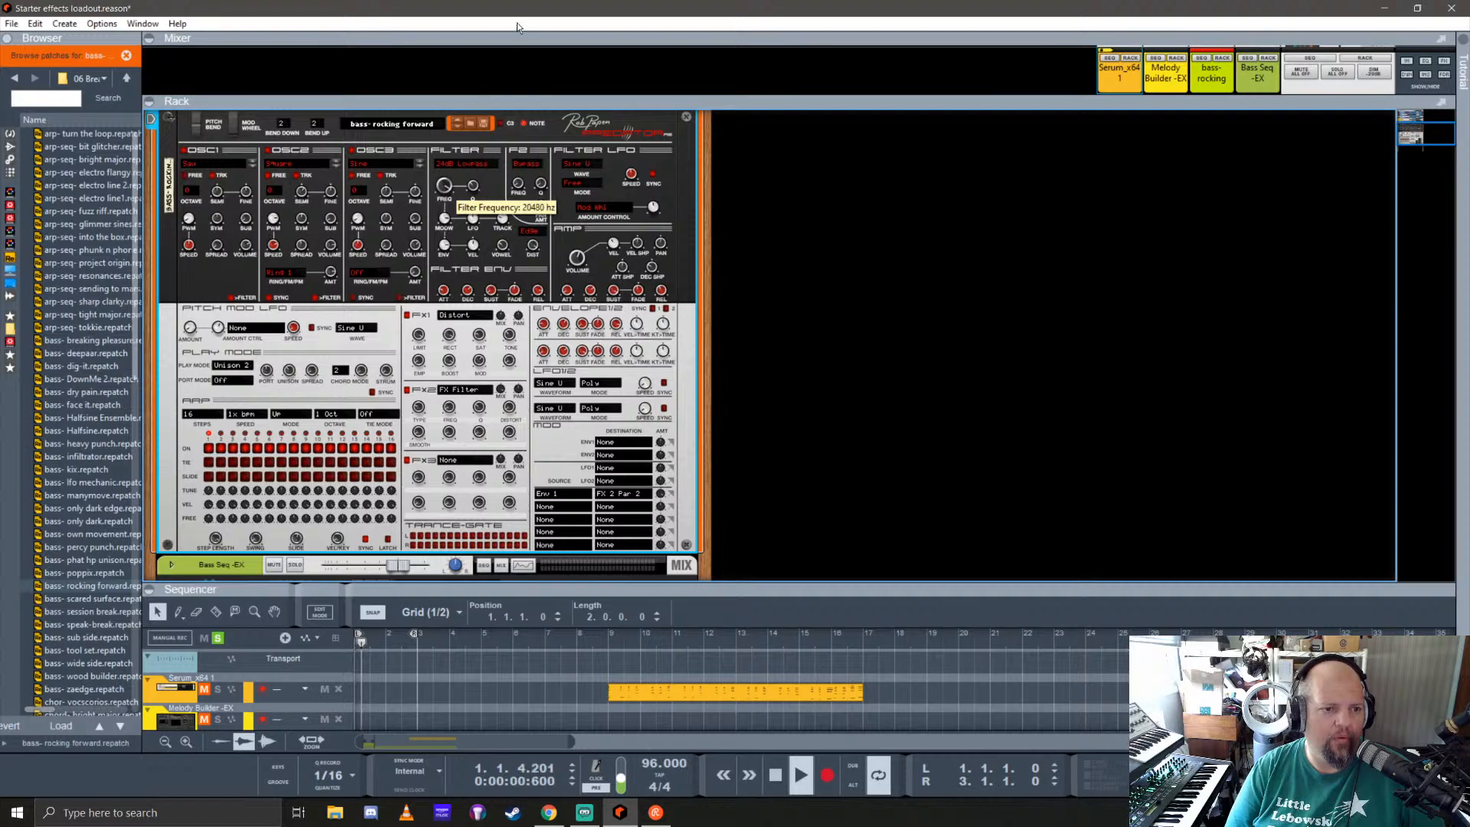
# Step: Reset the Predator to its Init Patch and set oscillator 1's octave to +1, keeping the Sine waveform
pyautogui.rightClick(408, 142)
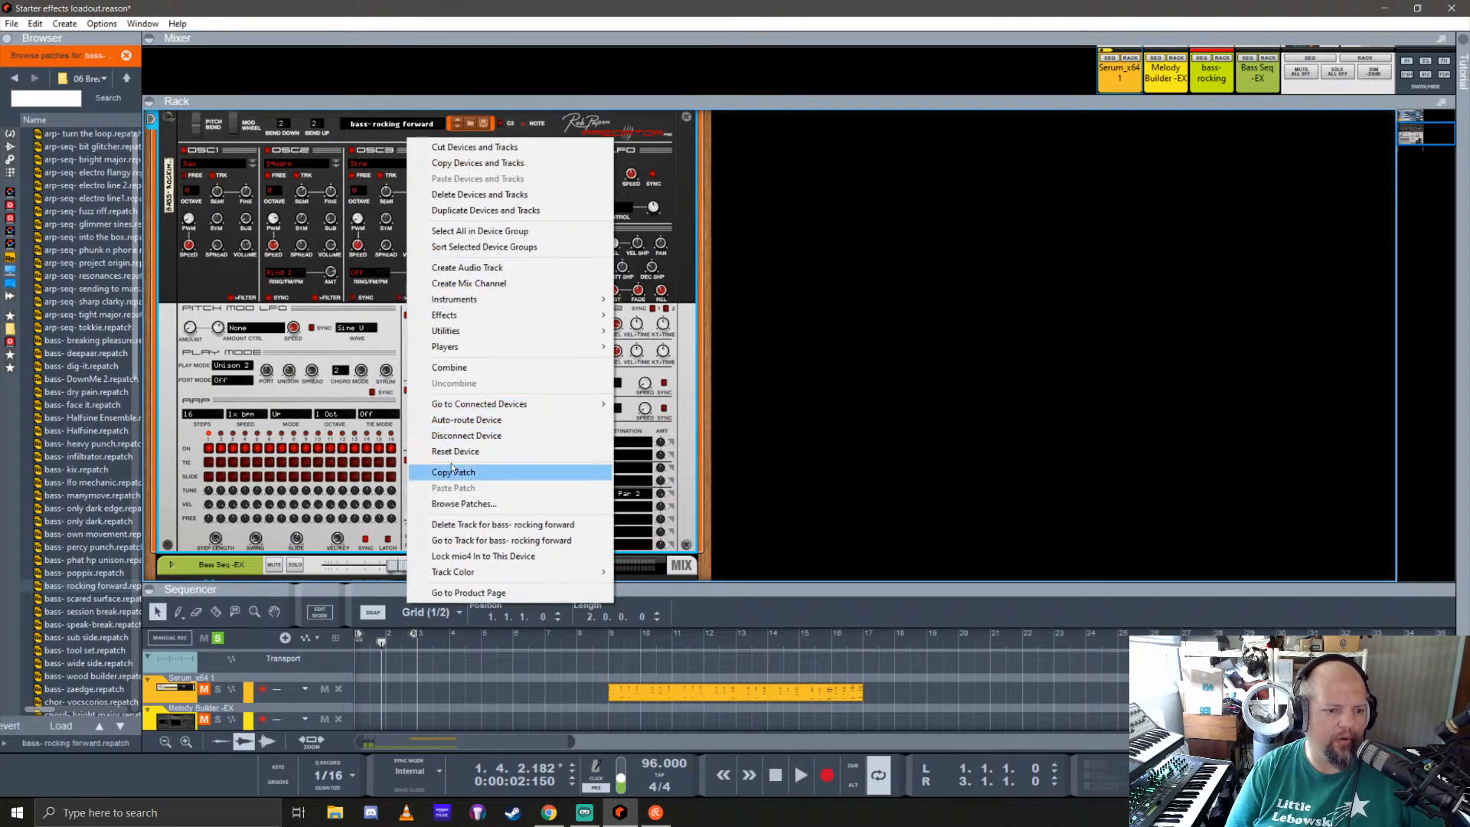
pyautogui.click(567, 452)
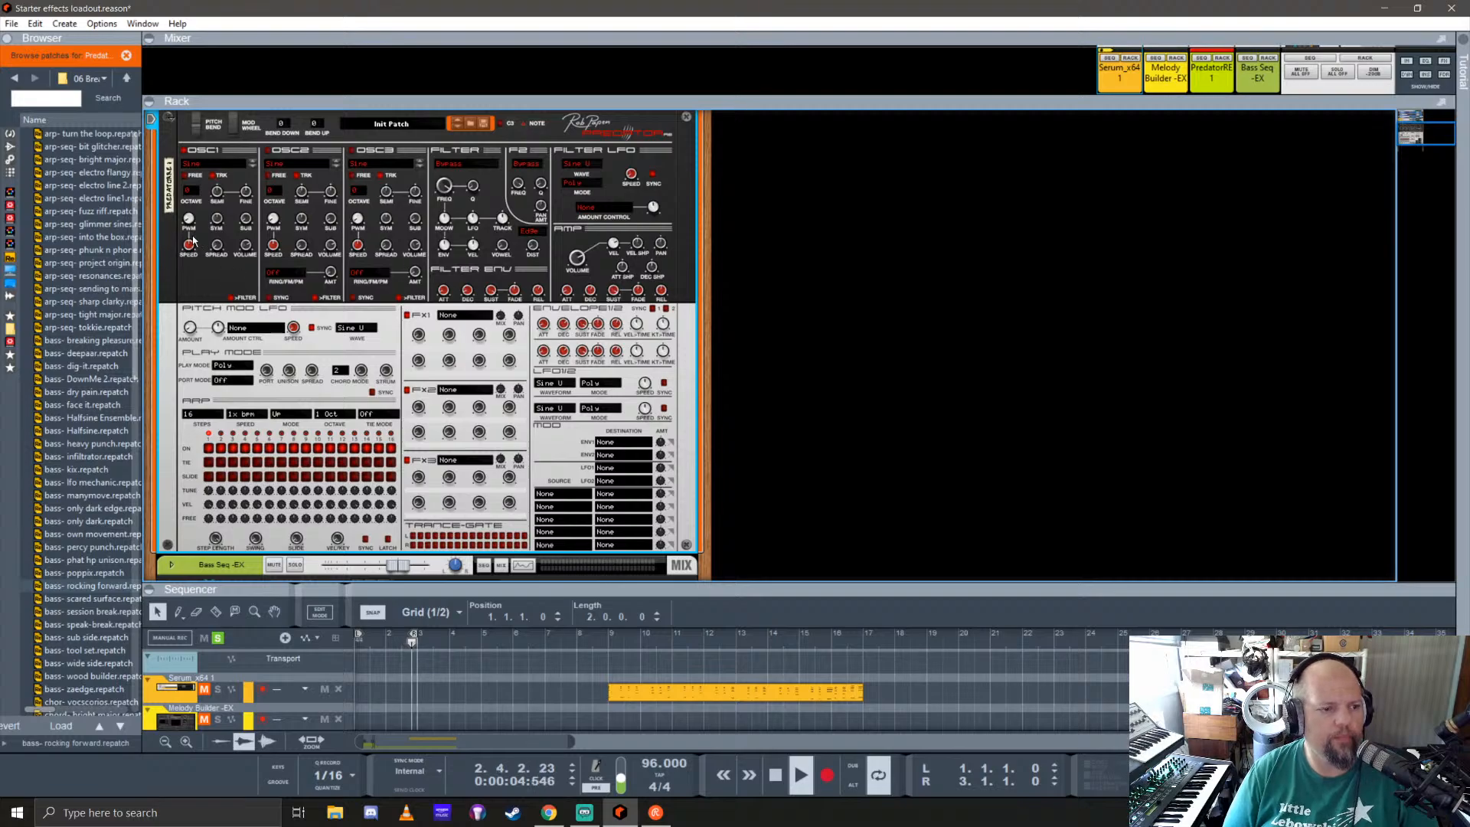
pyautogui.click(189, 193)
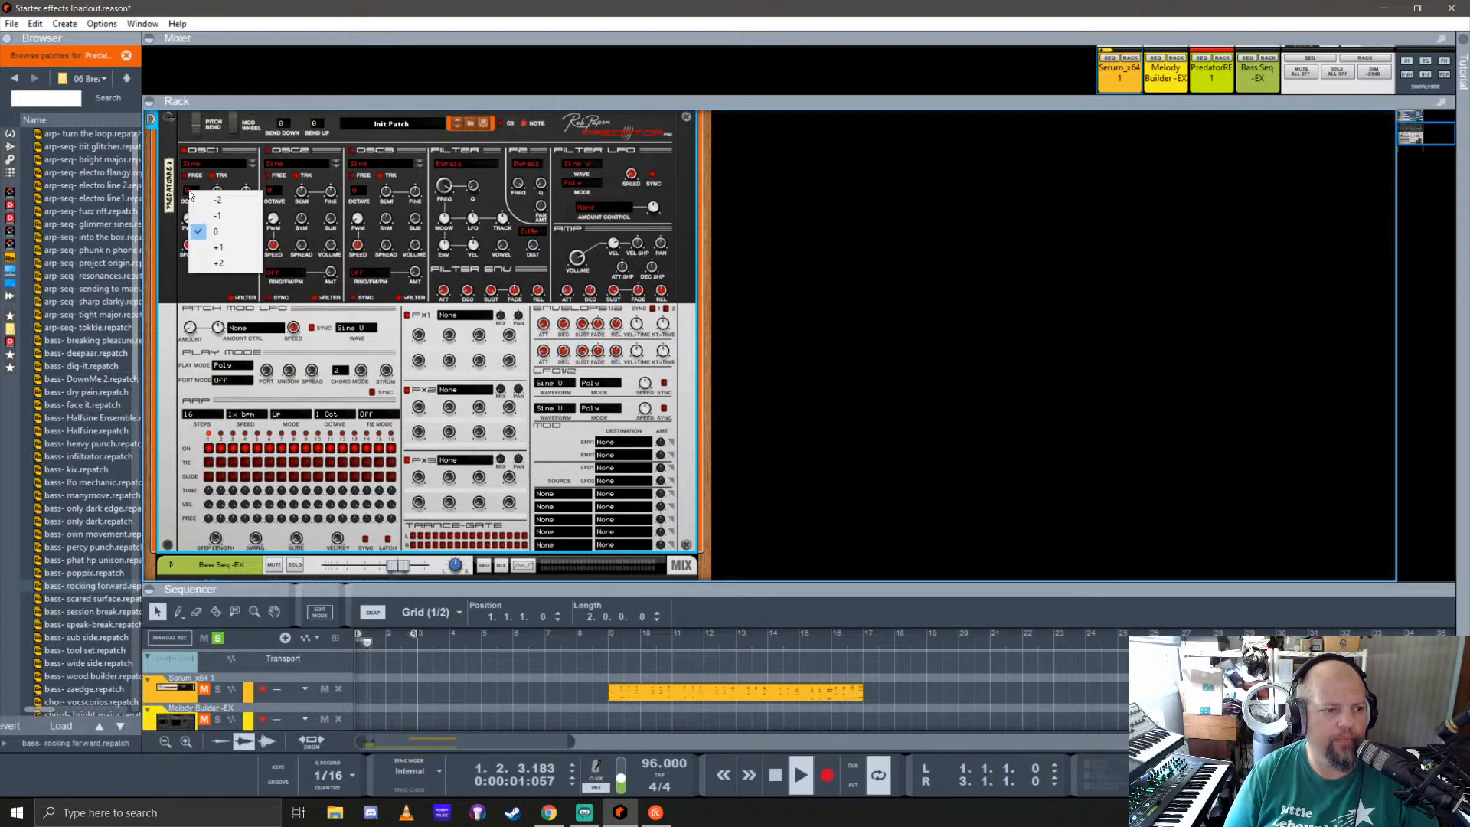
pyautogui.click(232, 247)
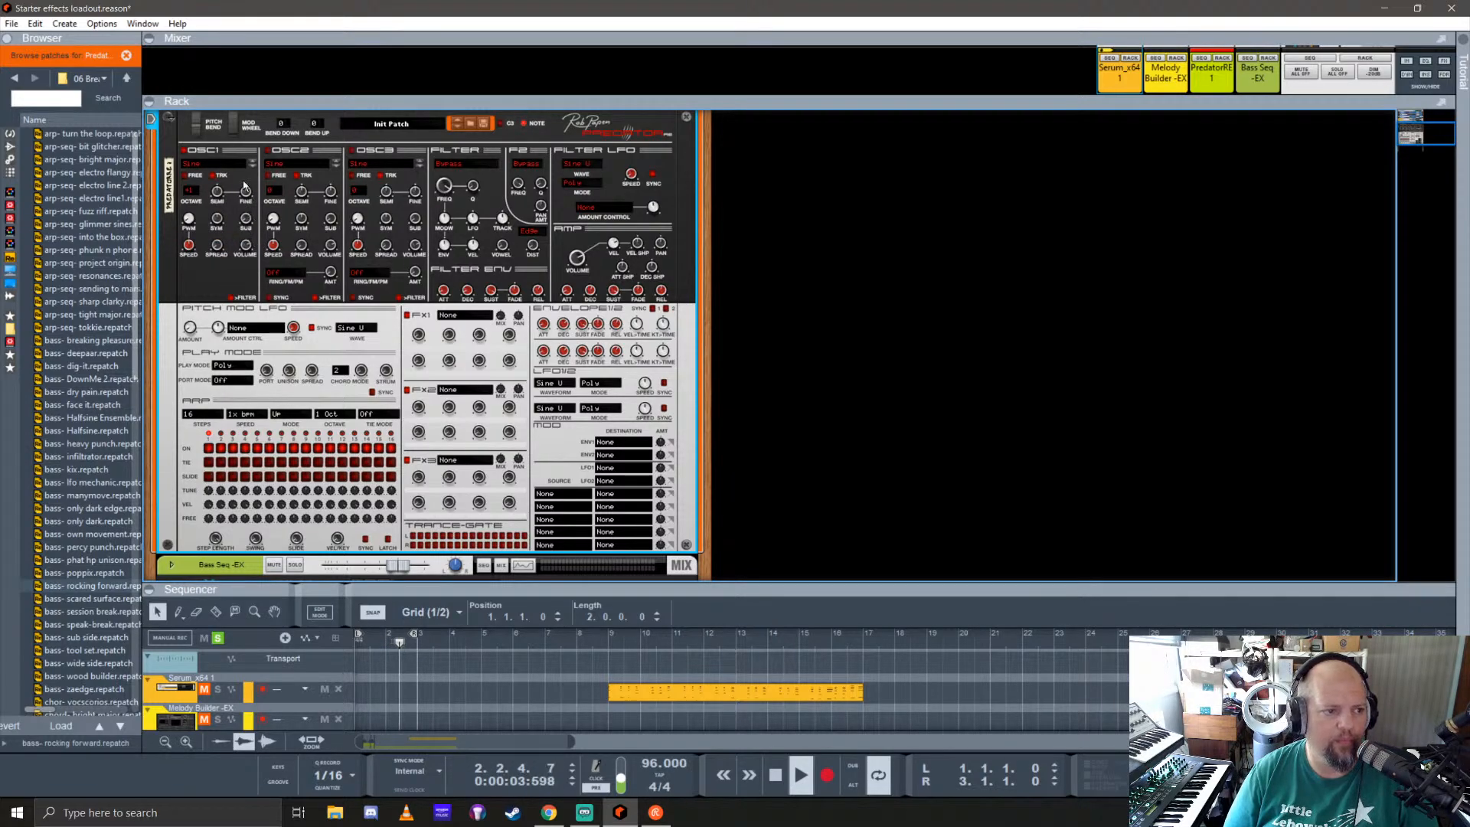
pyautogui.click(225, 164)
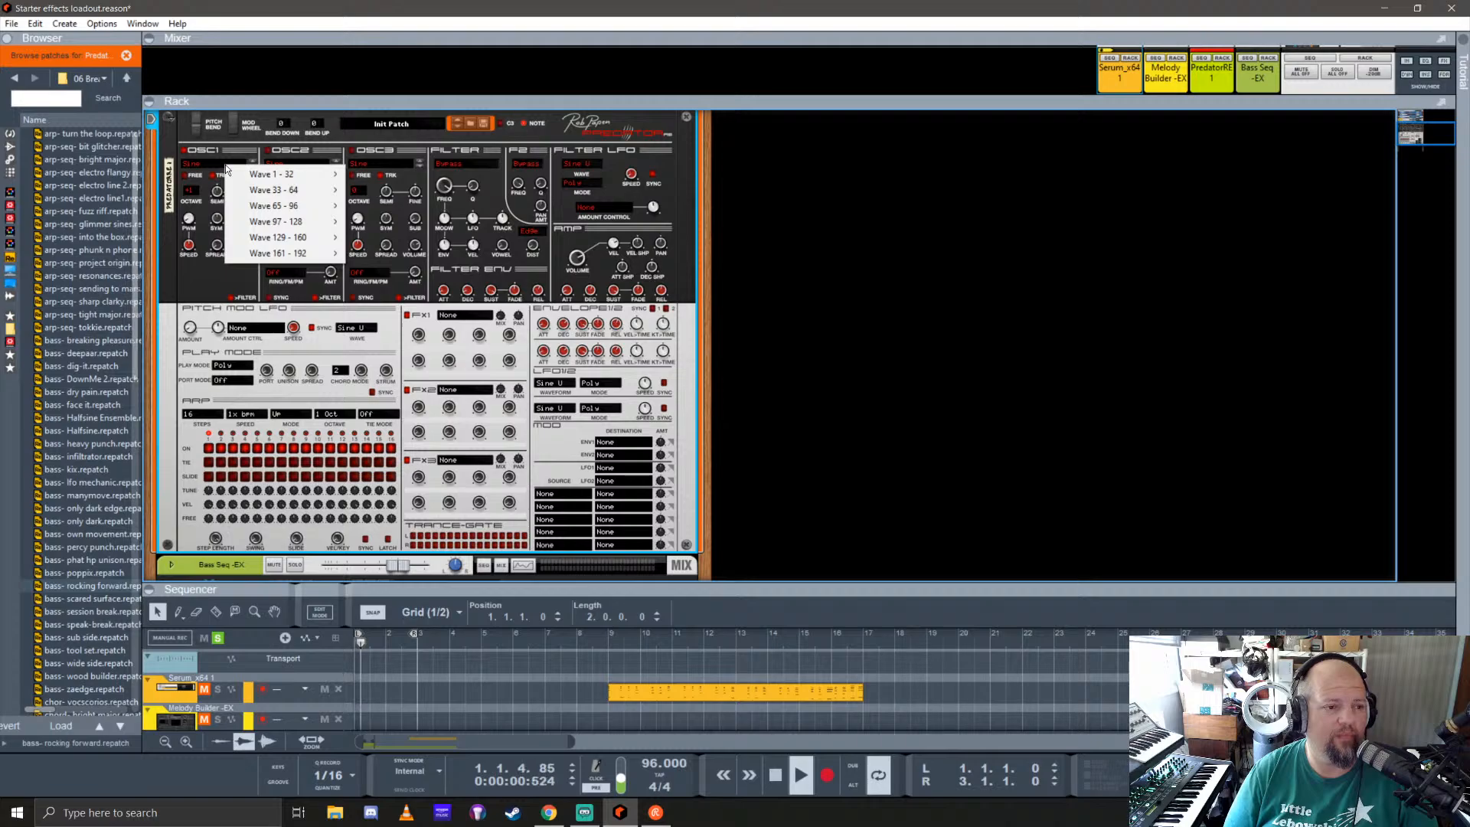
pyautogui.click(236, 150)
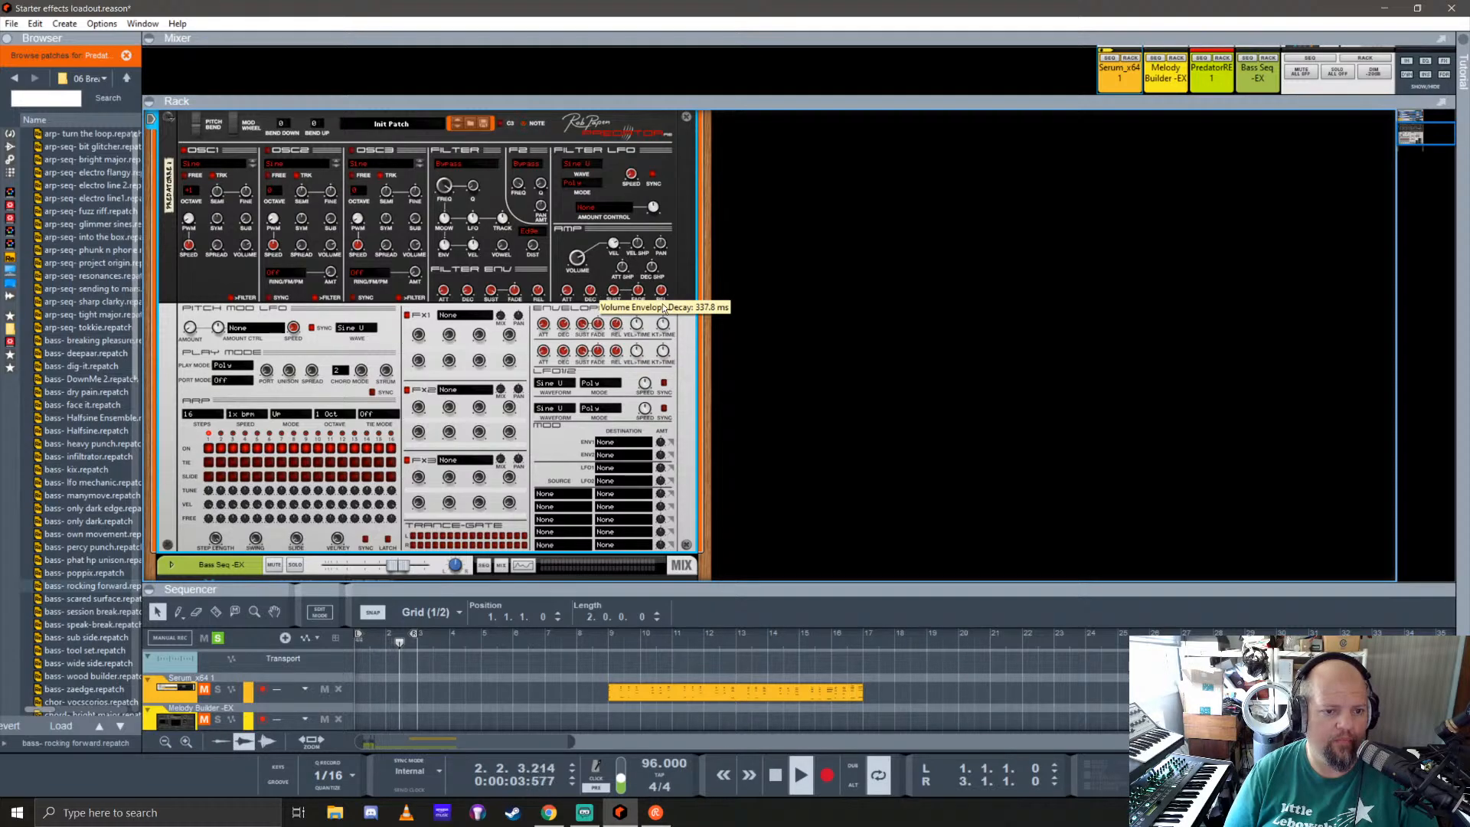
# Step: Adjust the volume envelope's decay and set oscillator 2's modulation mode to FM 1
pyautogui.moveTo(600, 299); pyautogui.dragTo(602, 269)
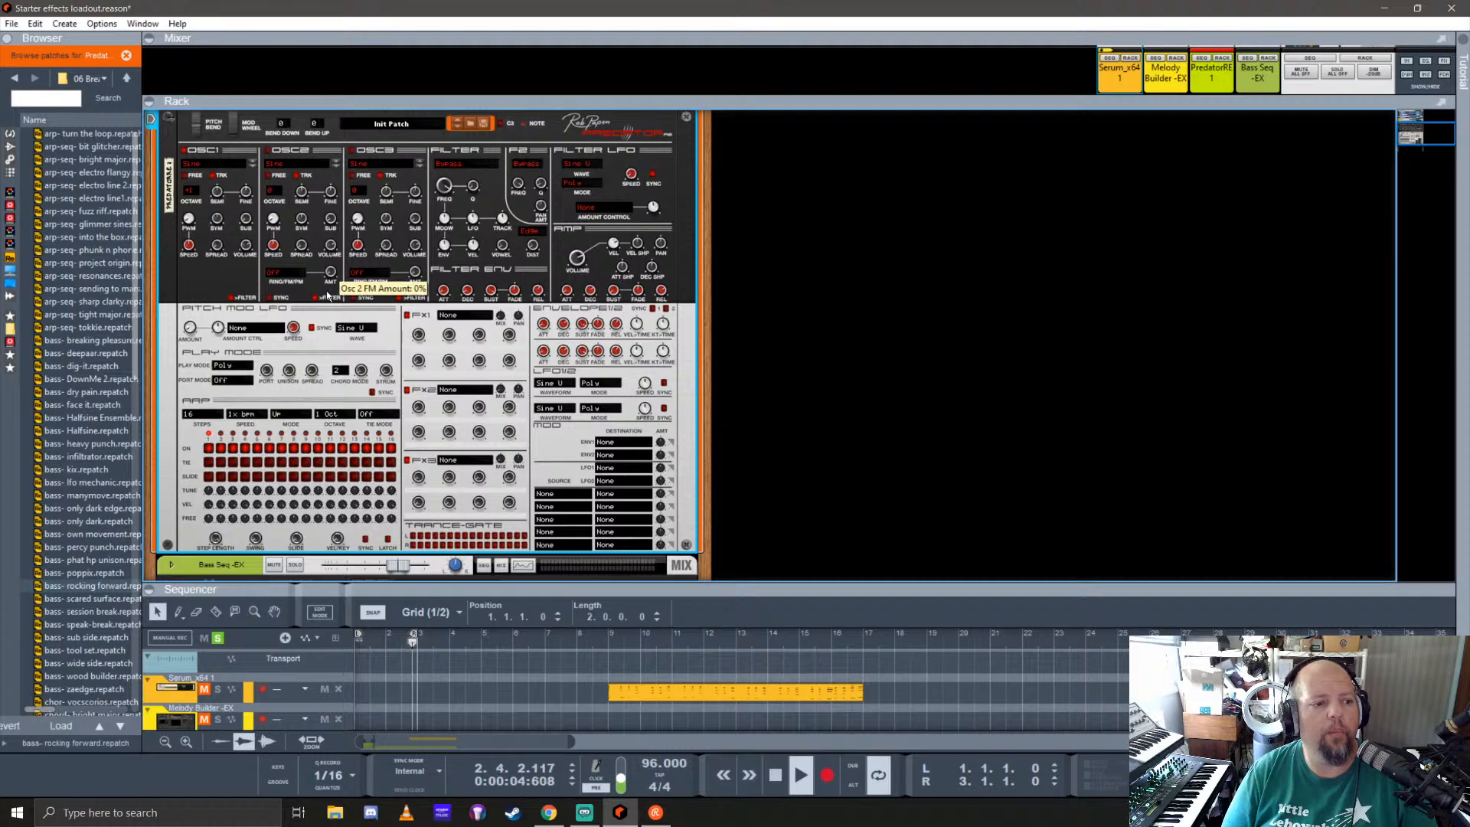
pyautogui.click(286, 279)
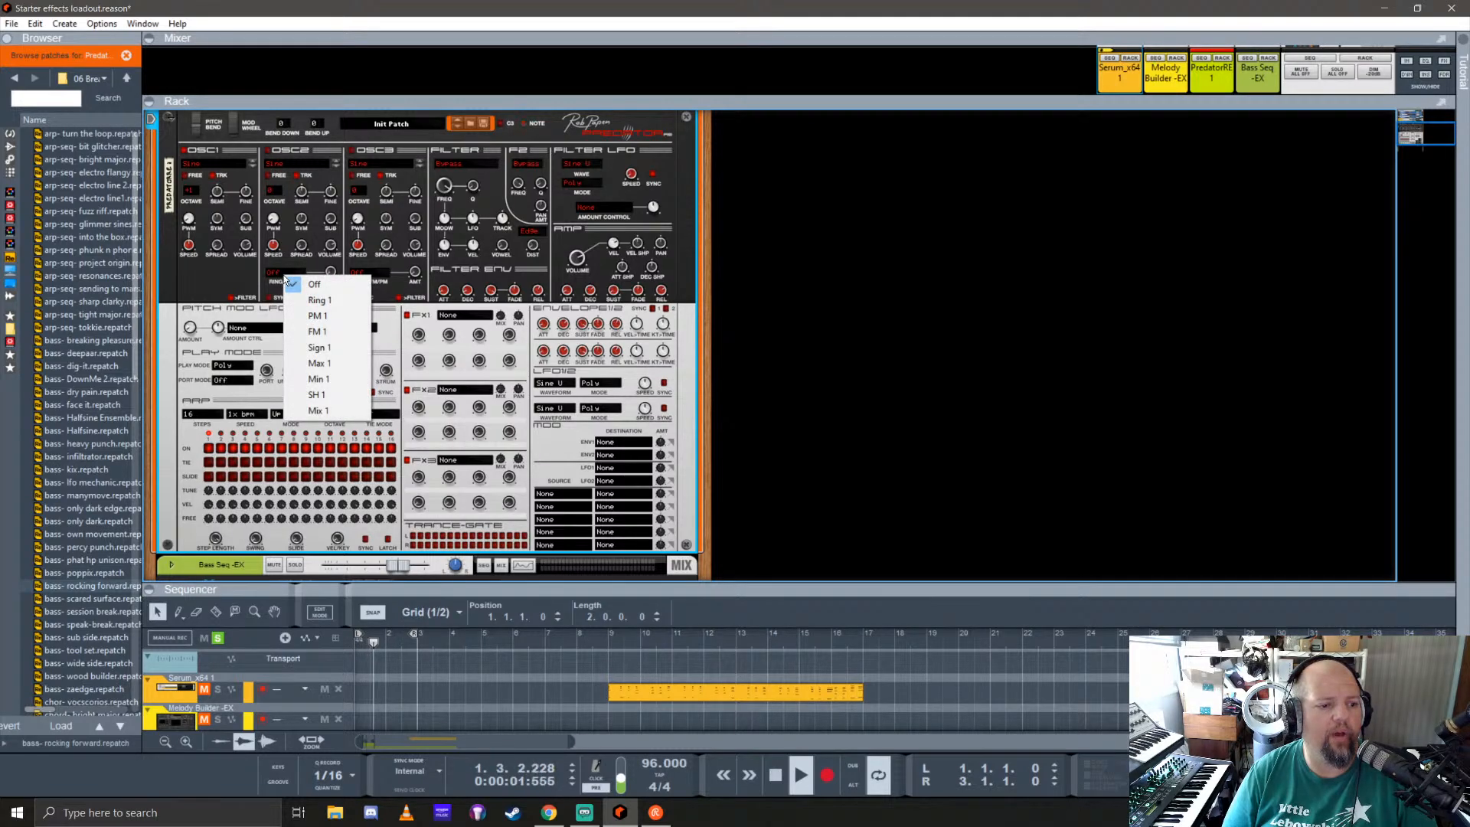
pyautogui.click(315, 331)
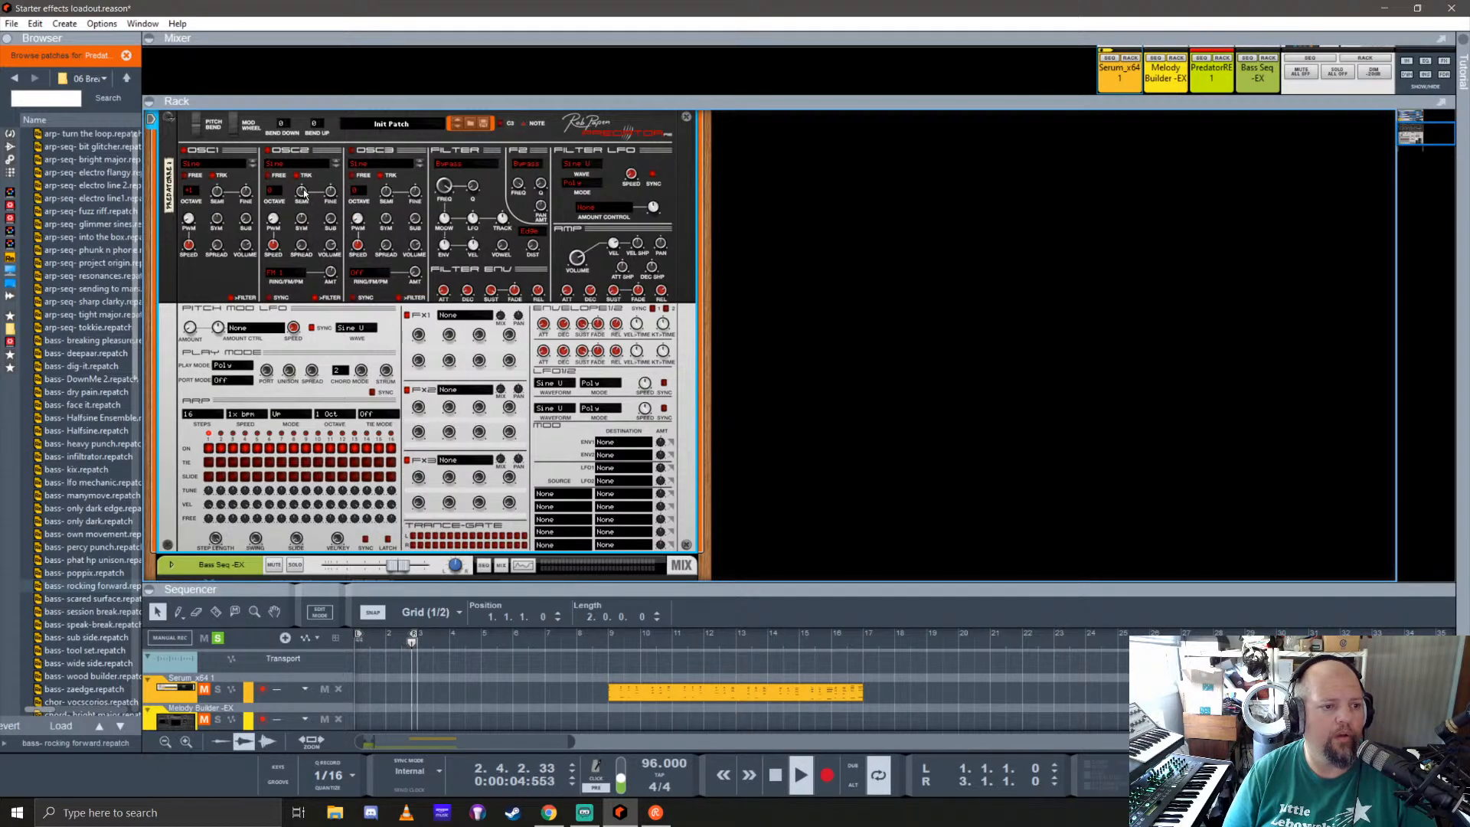
# Step: Set oscillator 2's octave to +2 and raise its semitone tuning to about 21 semitones
pyautogui.click(273, 192)
pyautogui.click(299, 264)
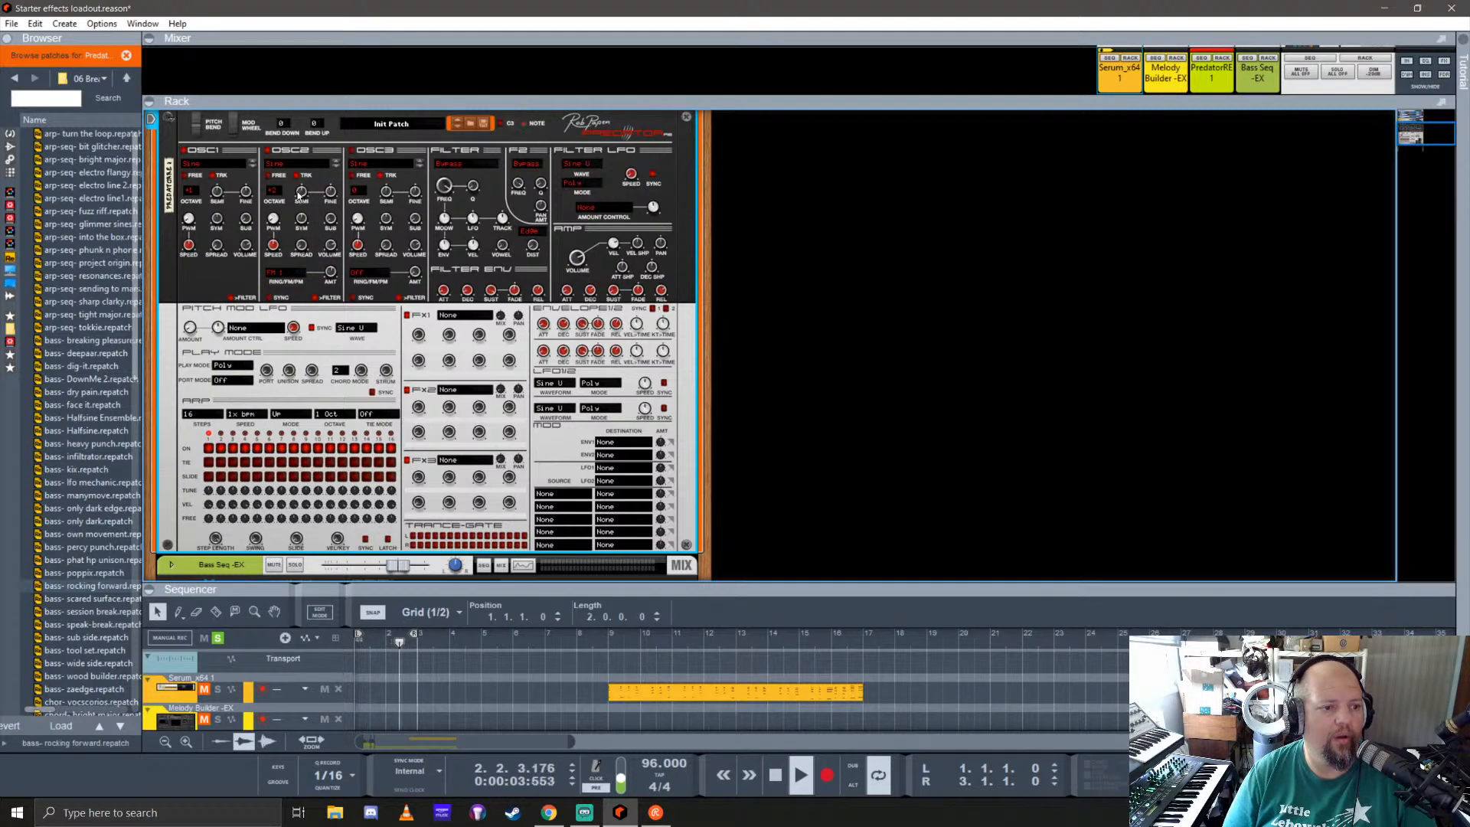
pyautogui.moveTo(301, 192)
pyautogui.mouseDown()
pyautogui.moveTo(308, 167)
pyautogui.moveTo(310, 182)
pyautogui.mouseUp()
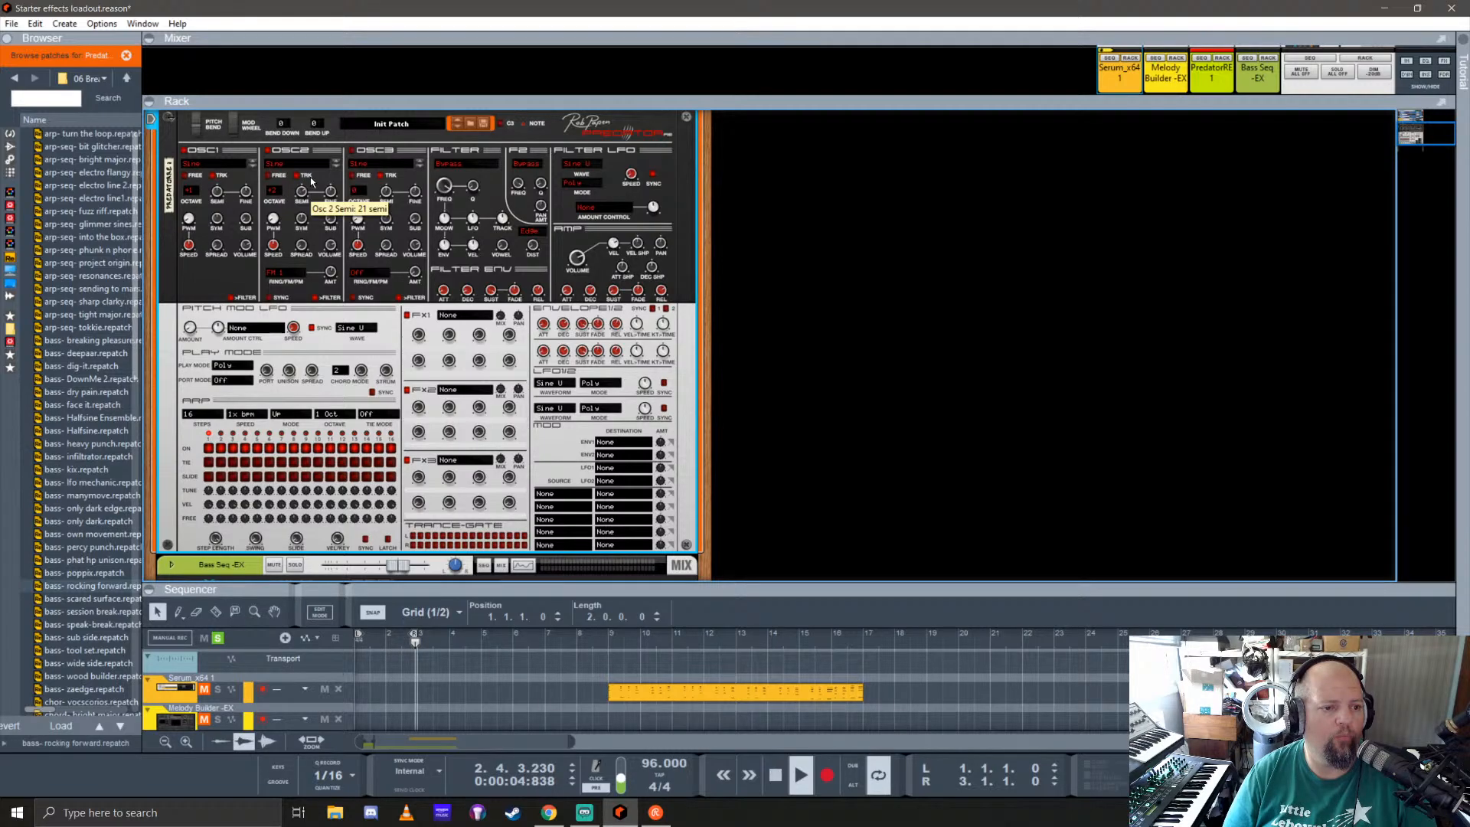
pyautogui.moveTo(311, 178); pyautogui.dragTo(311, 180)
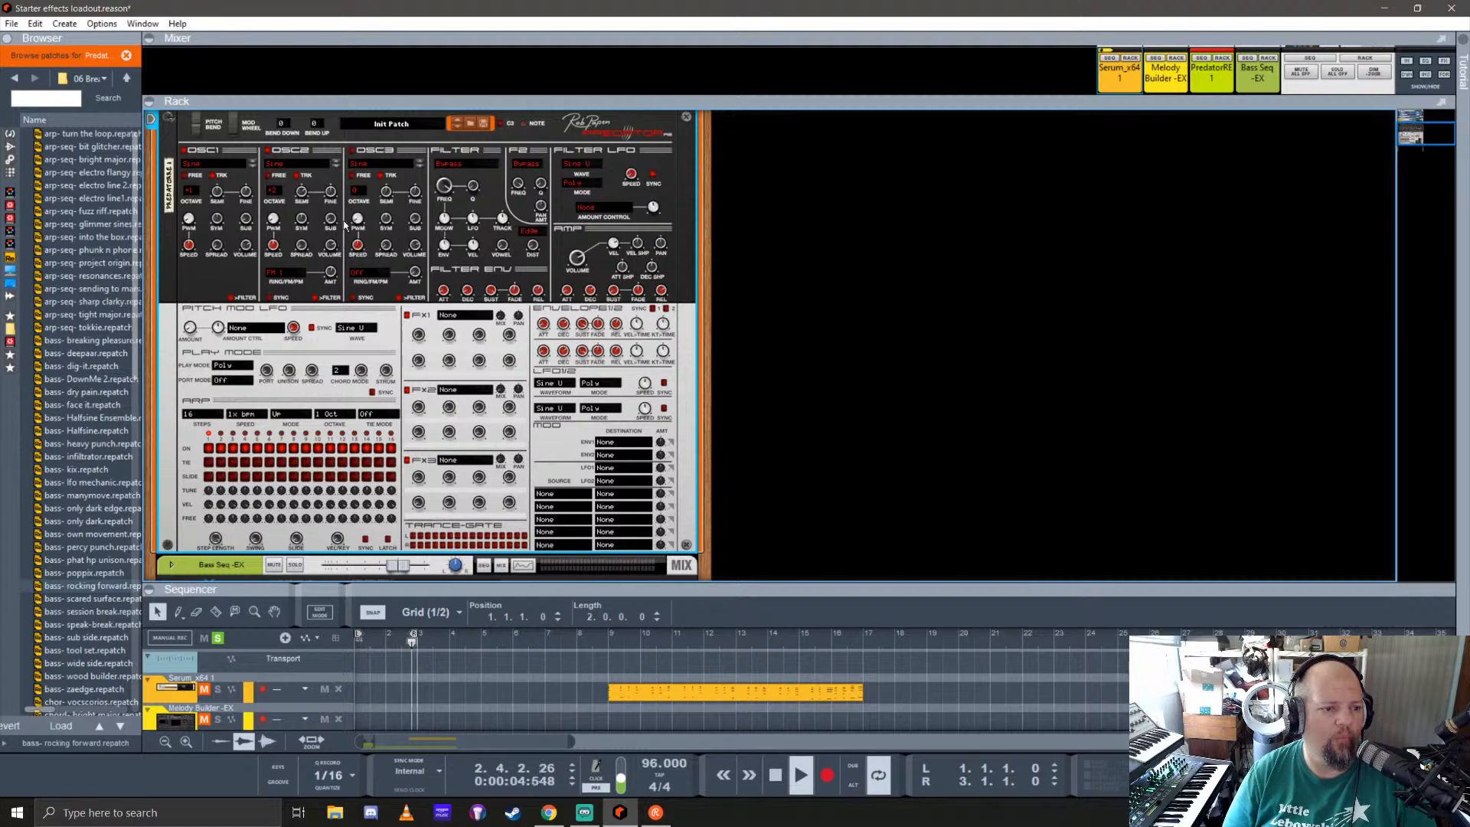
# Step: Dial in oscillator 2's FM amount at about 64% and lower the volumes of oscillators 2 and 1
pyautogui.moveTo(335, 295); pyautogui.dragTo(342, 309)
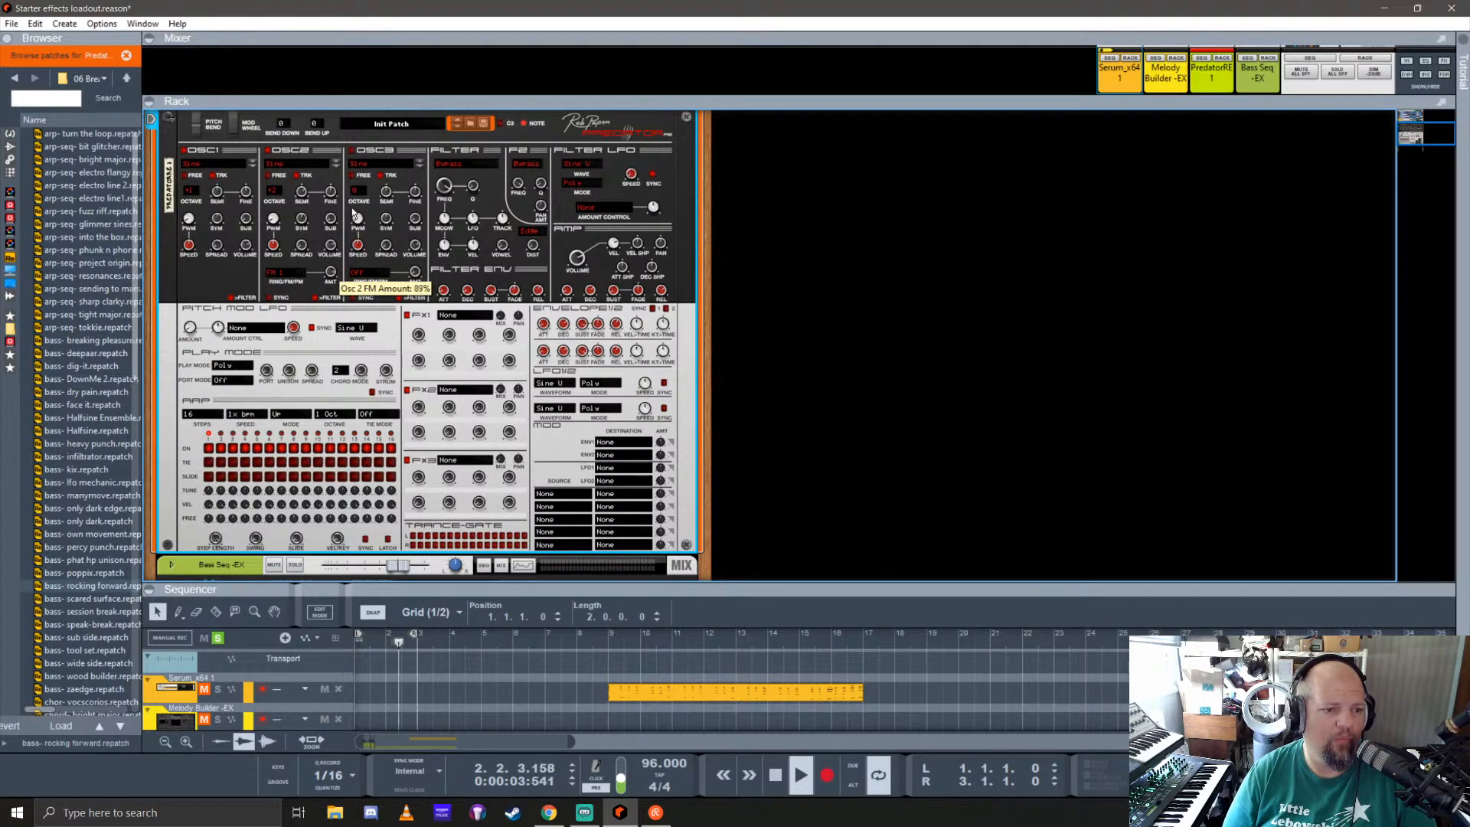
pyautogui.moveTo(352, 209); pyautogui.dragTo(352, 175)
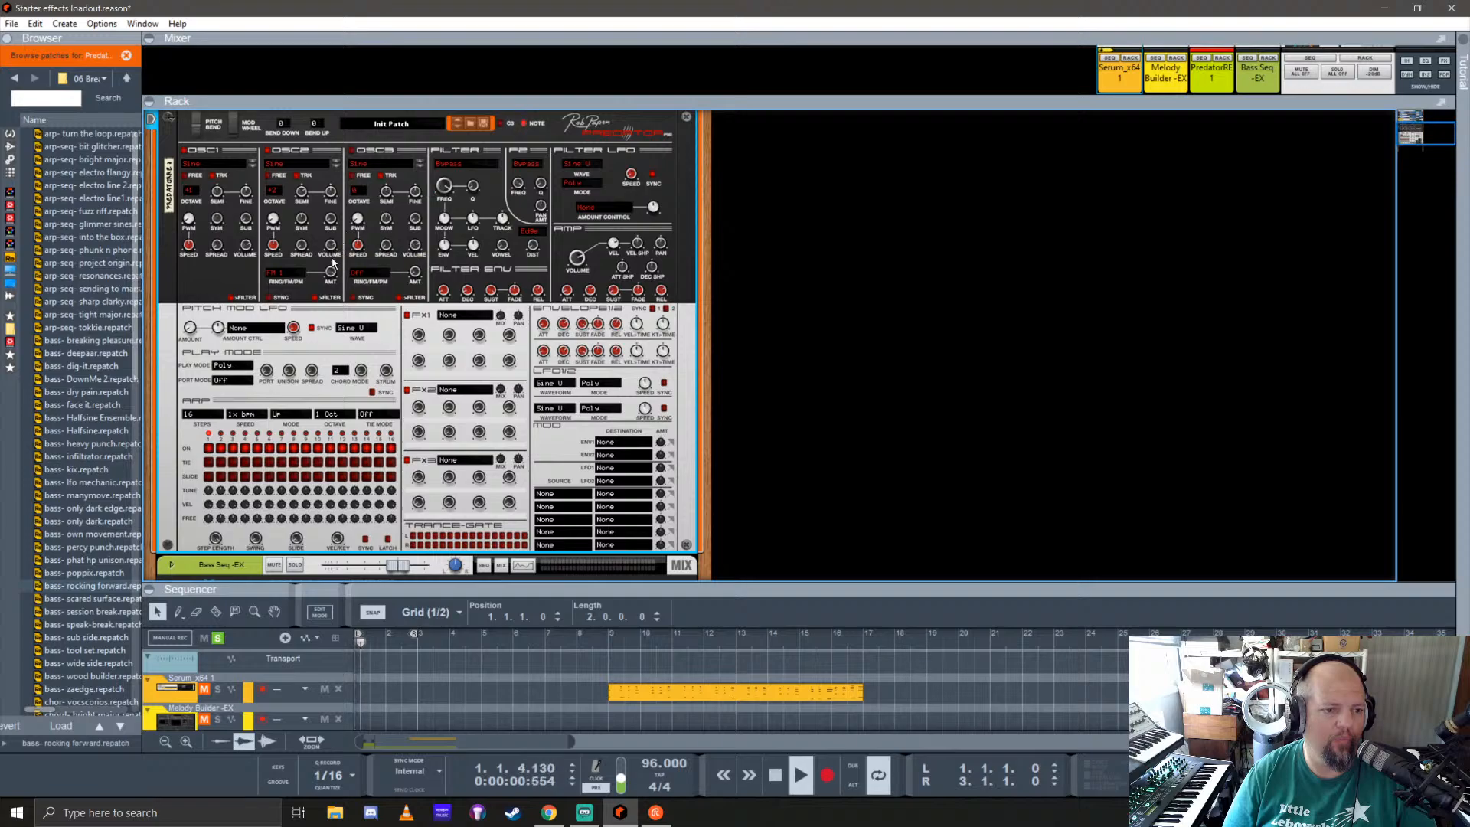
pyautogui.moveTo(333, 262); pyautogui.dragTo(342, 300)
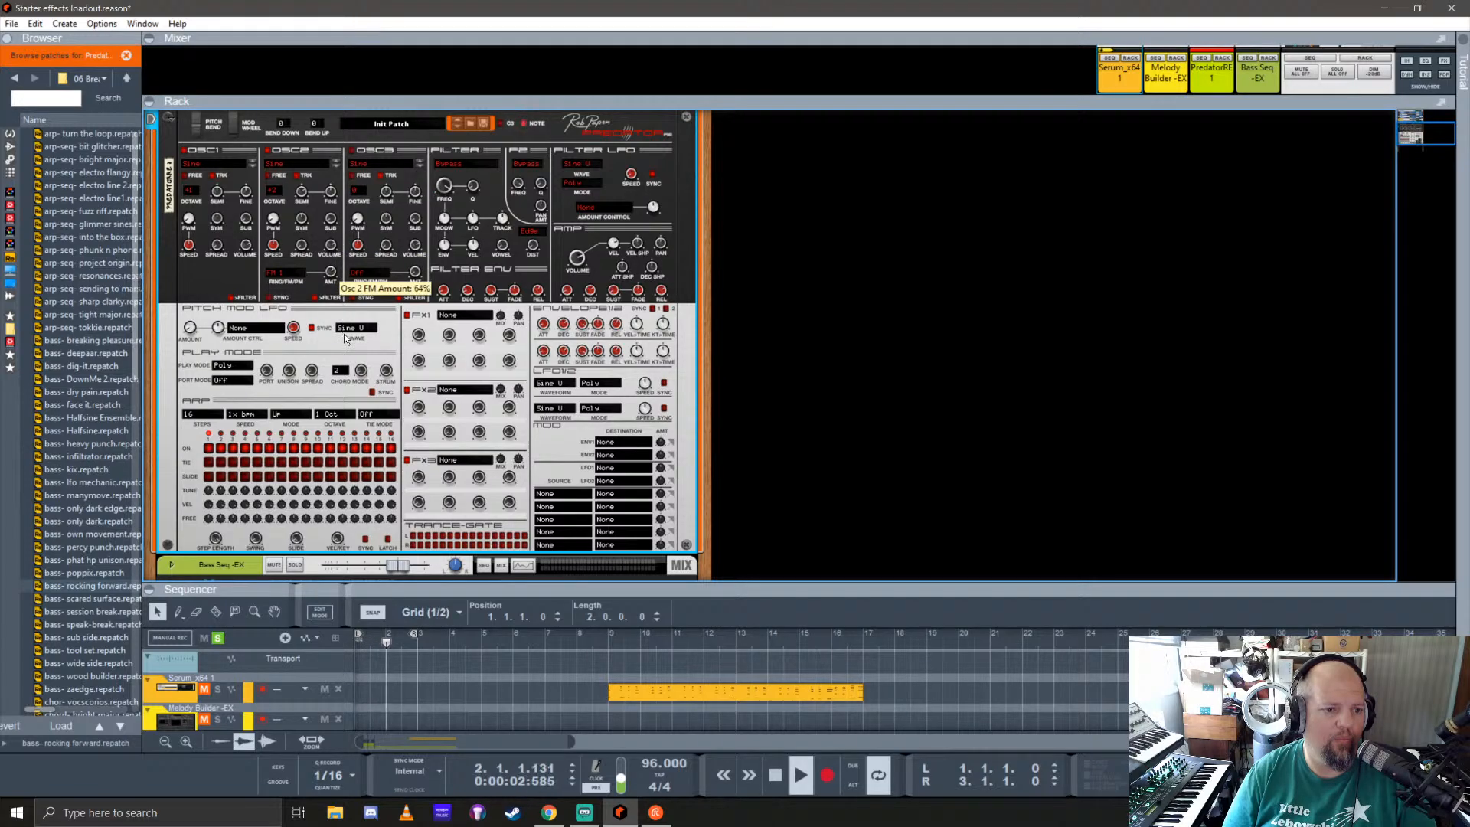
pyautogui.moveTo(346, 360); pyautogui.dragTo(349, 362)
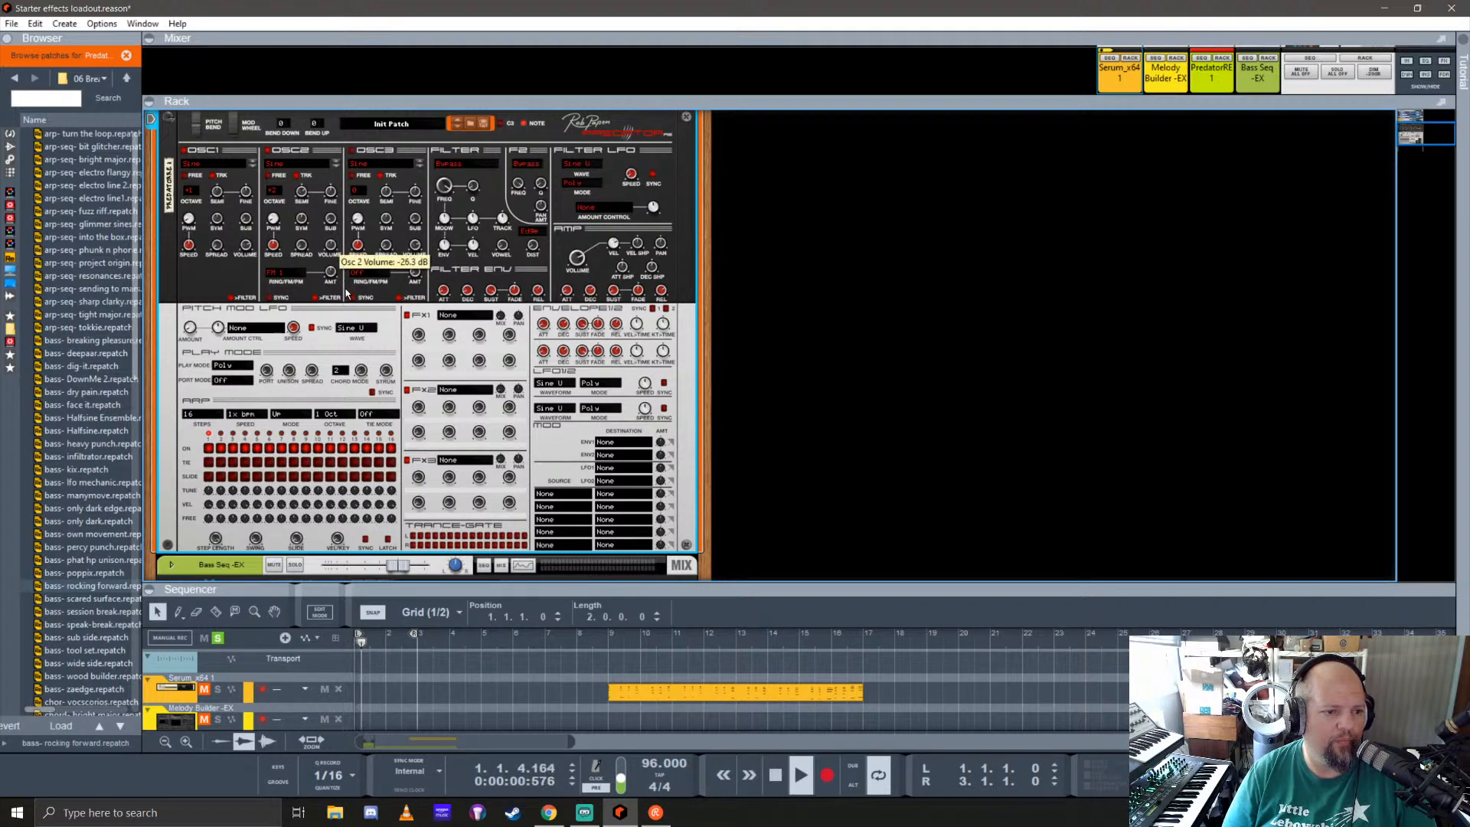
pyautogui.moveTo(346, 292); pyautogui.dragTo(358, 335)
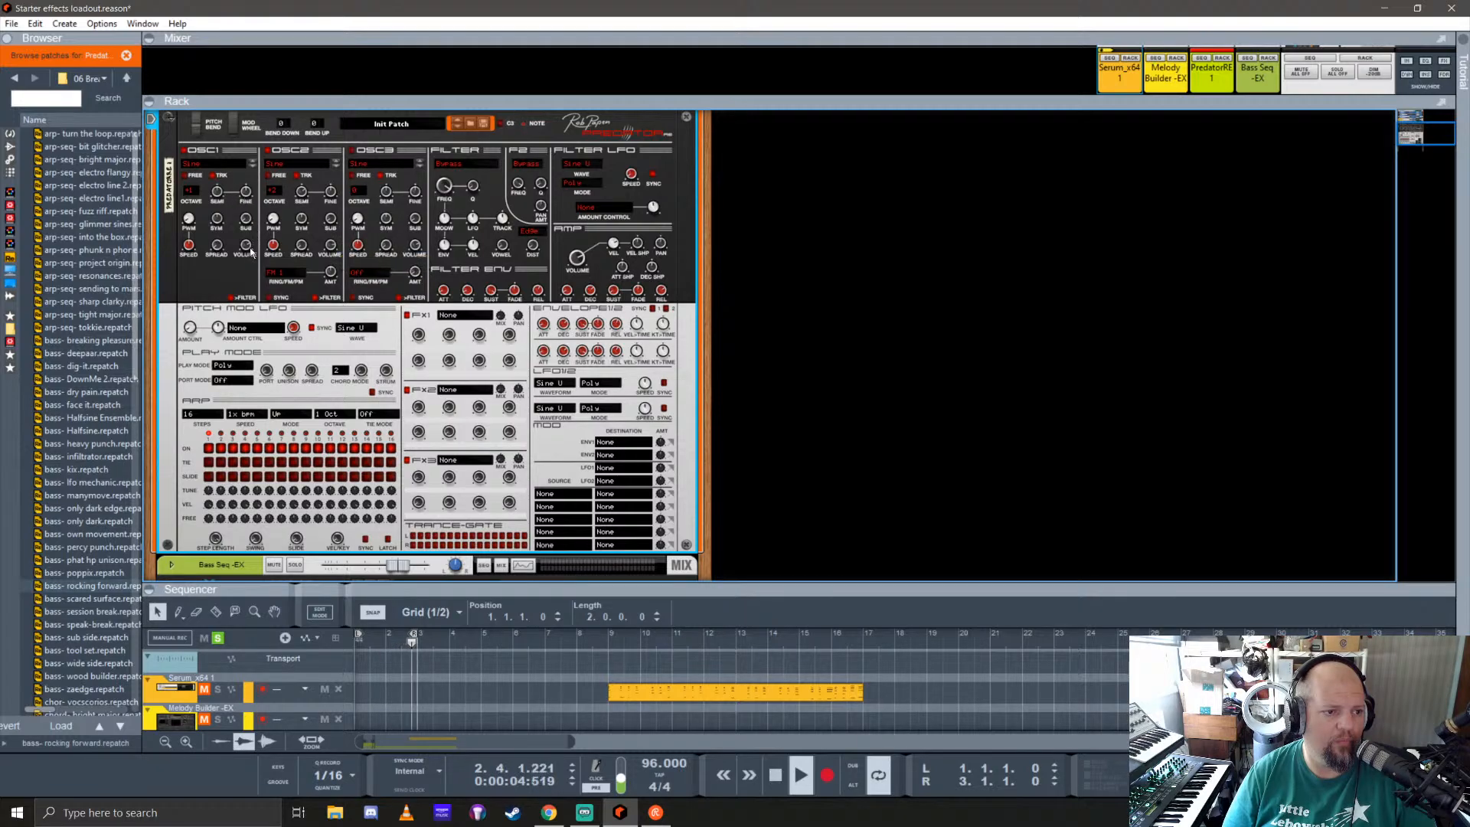
pyautogui.moveTo(246, 245); pyautogui.dragTo(259, 291)
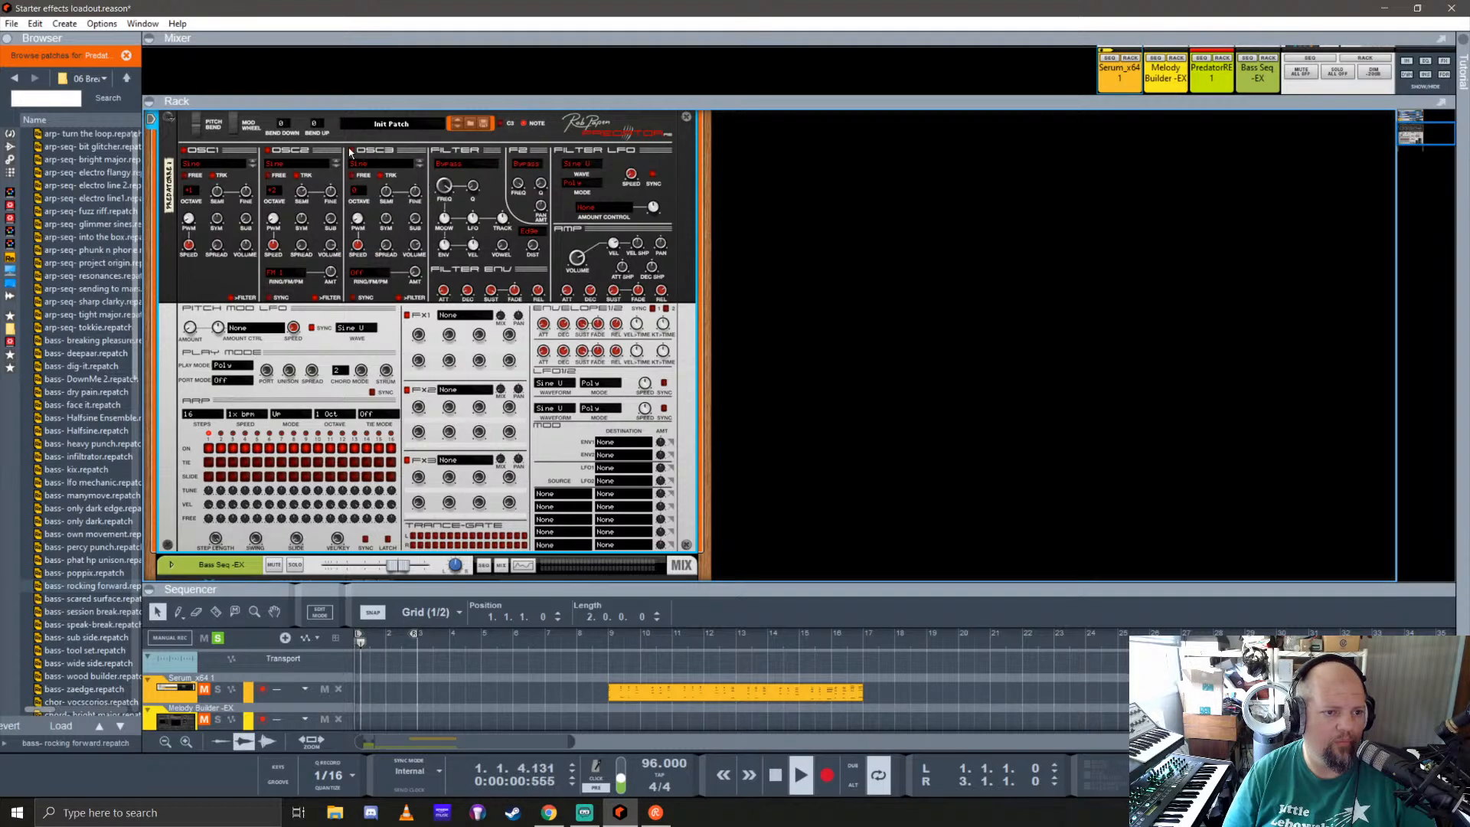
# Step: Give oscillator 3 octave +2 and the Harmc 1 waveform, and adjust its semitone tuning and spread
pyautogui.click(356, 190)
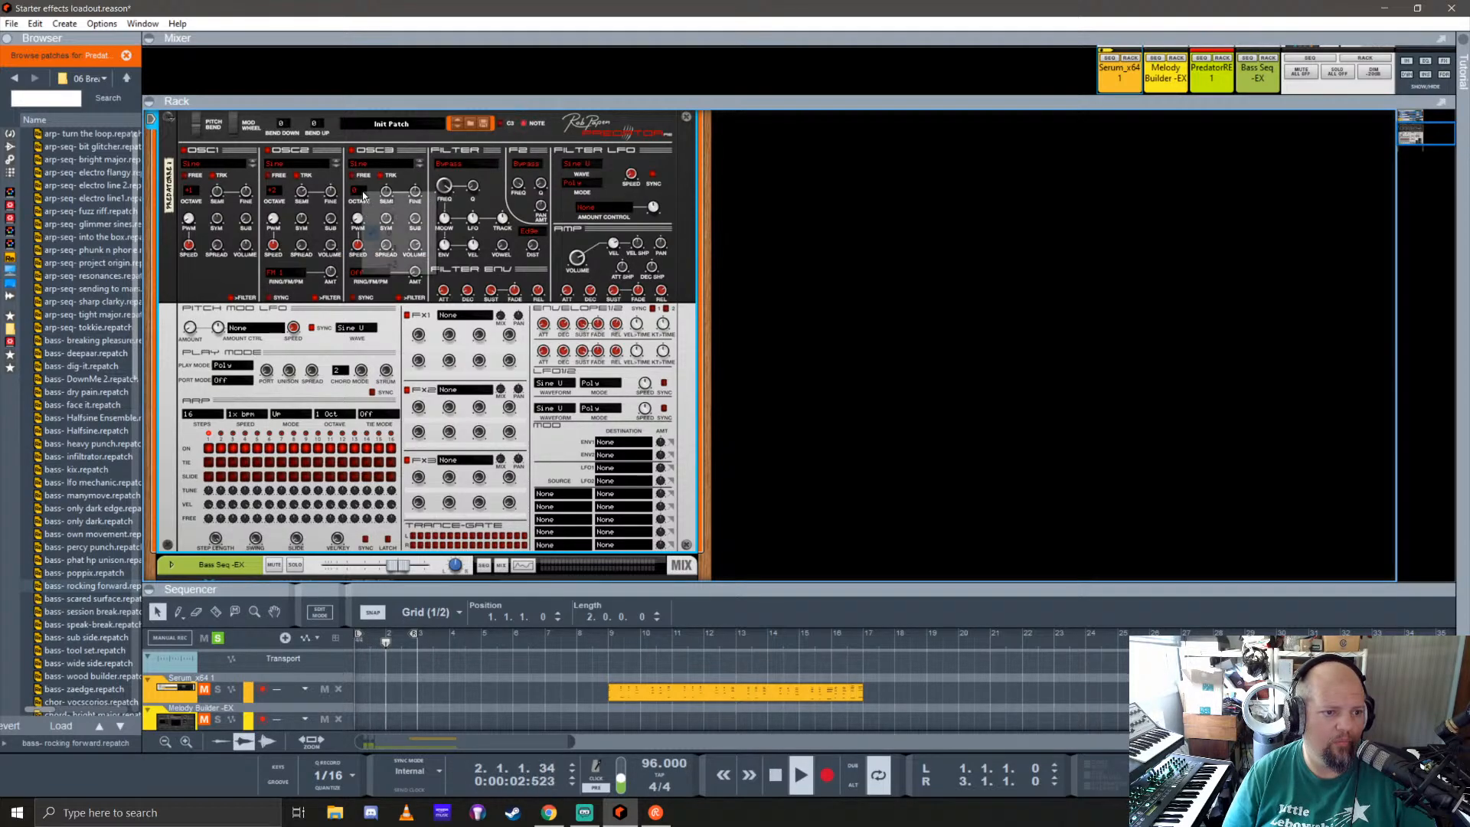
pyautogui.click(396, 262)
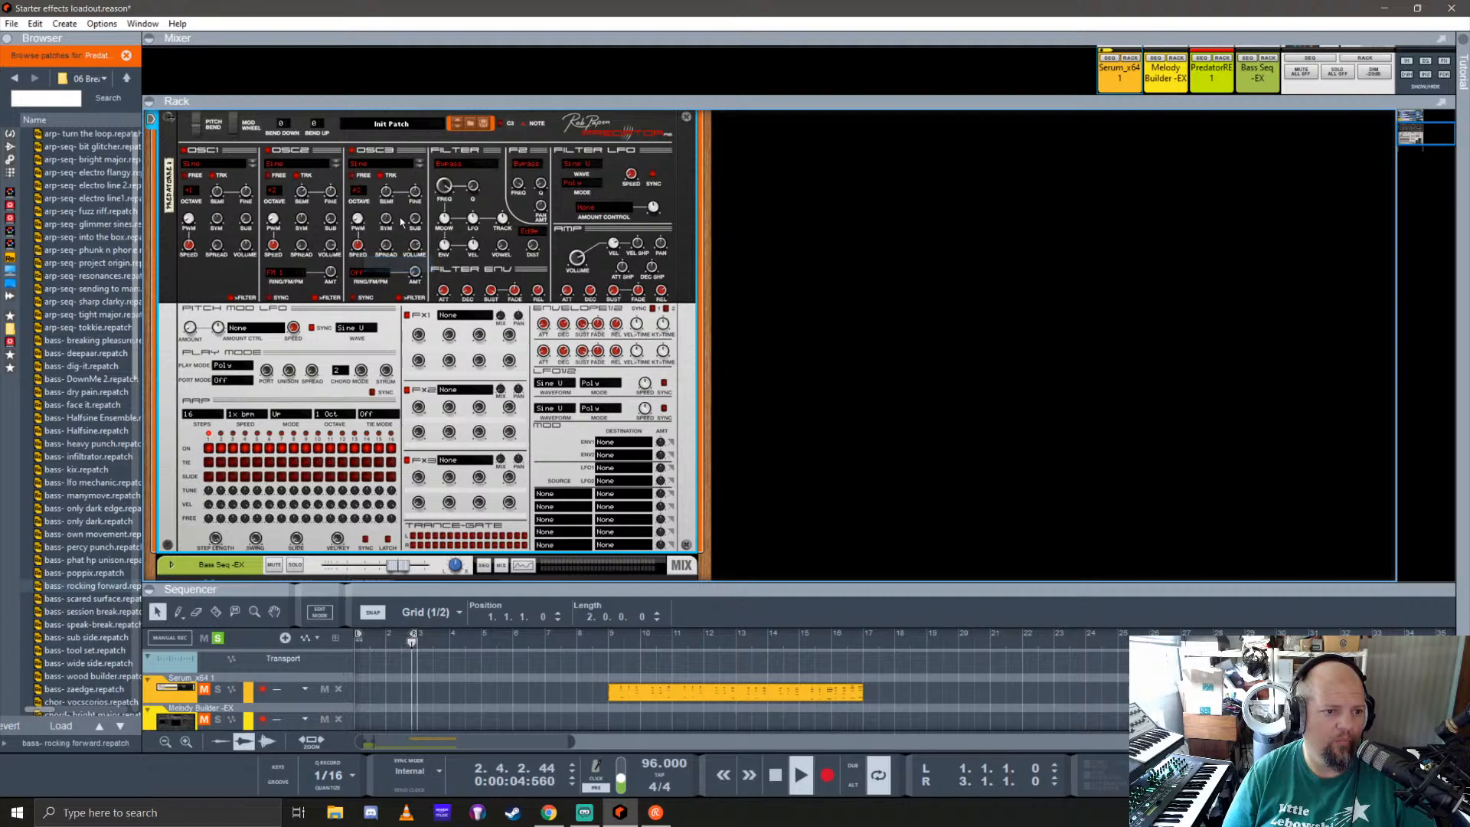
pyautogui.click(375, 166)
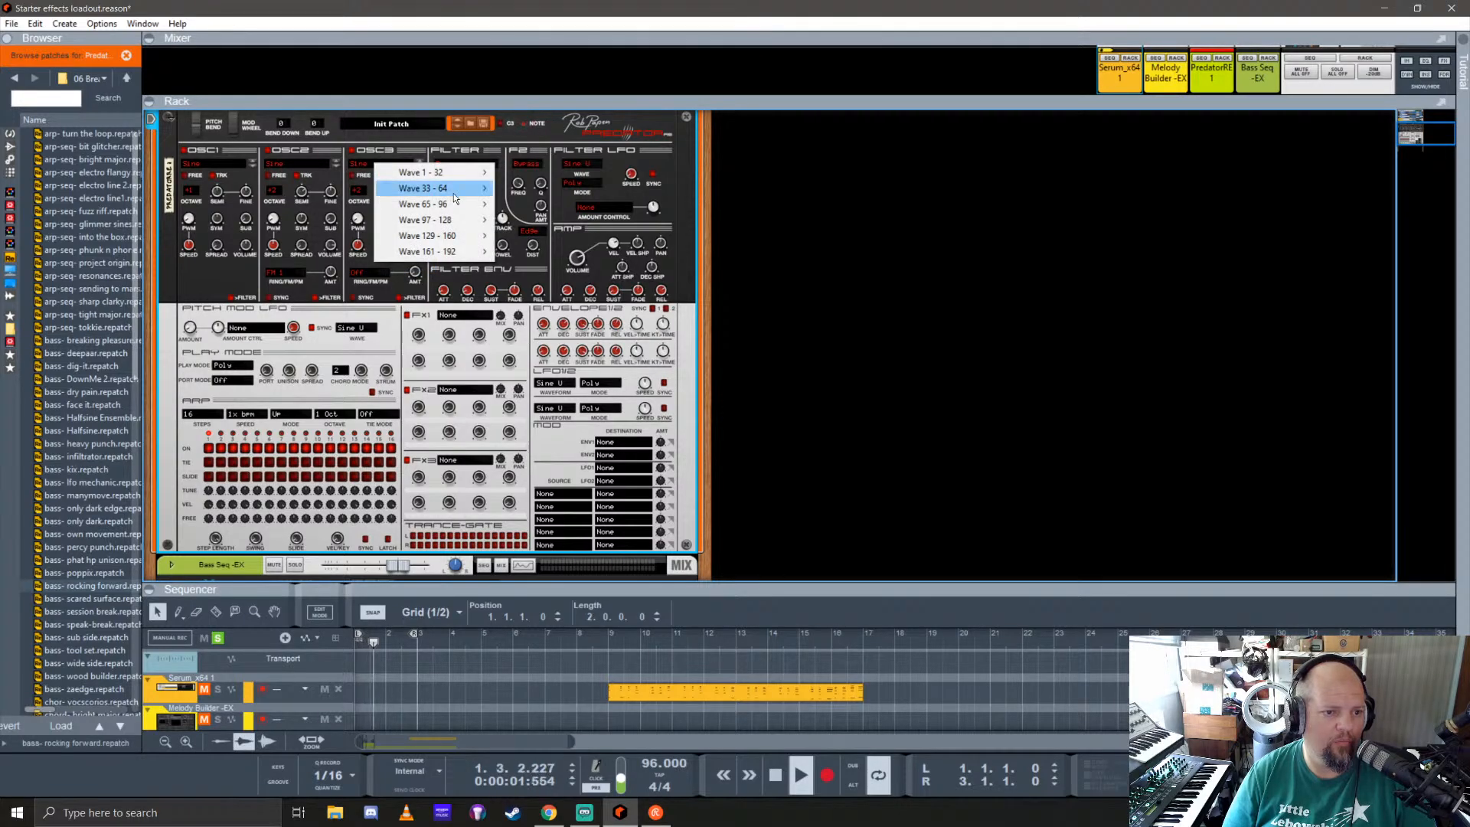
pyautogui.moveTo(452, 172)
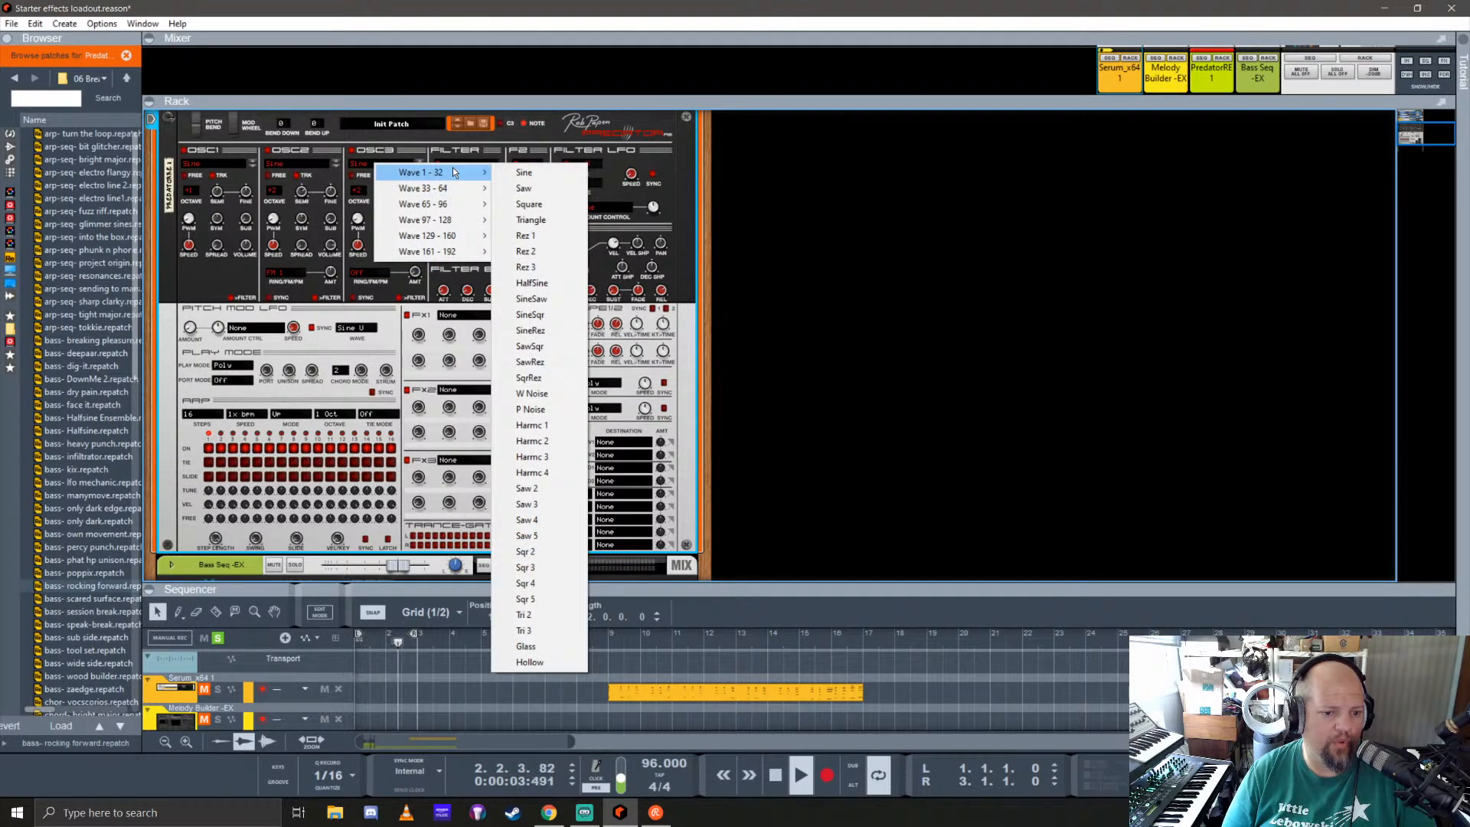
pyautogui.click(531, 425)
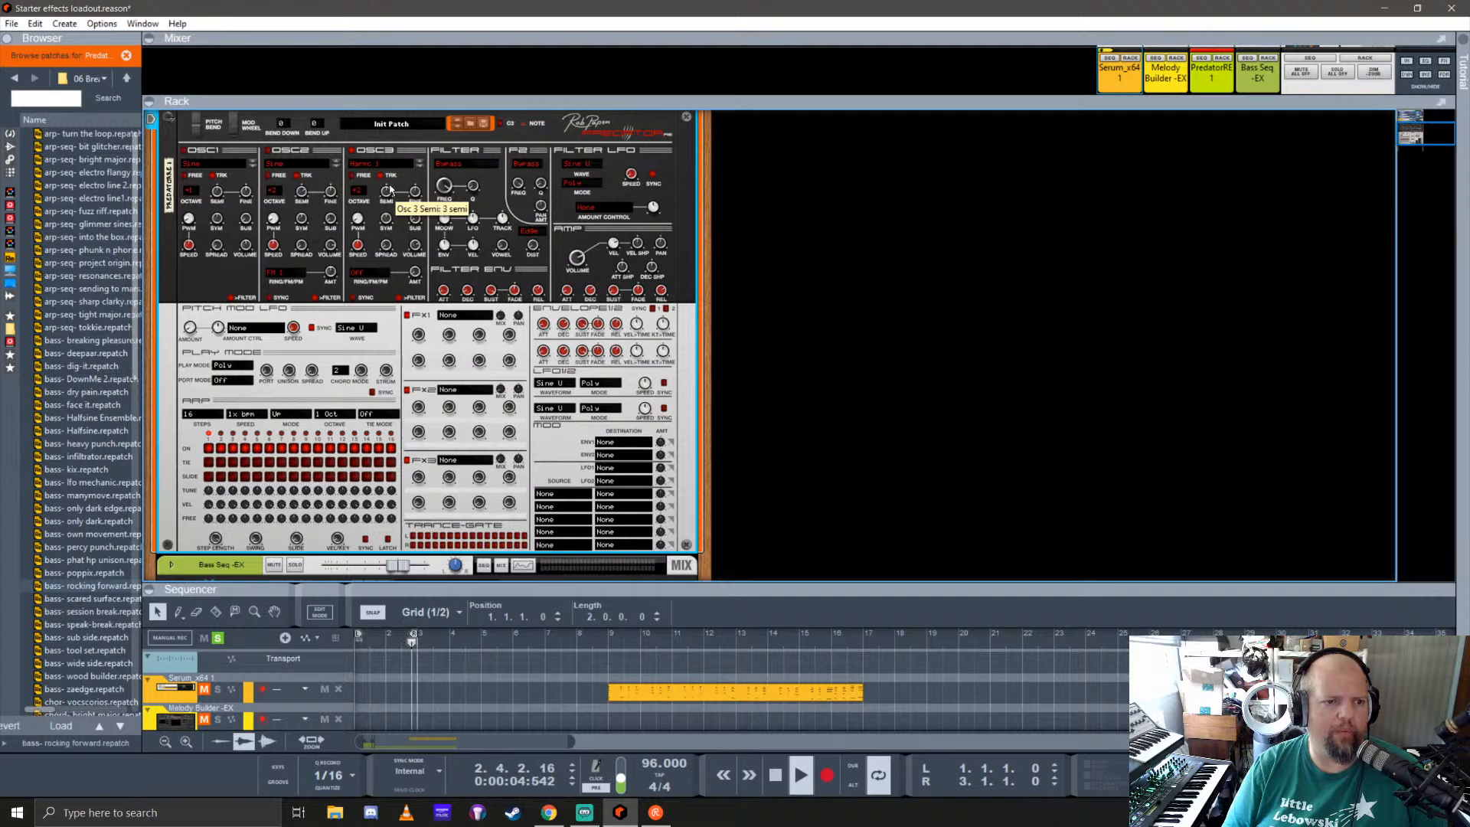
pyautogui.scroll(1, 390, 176)
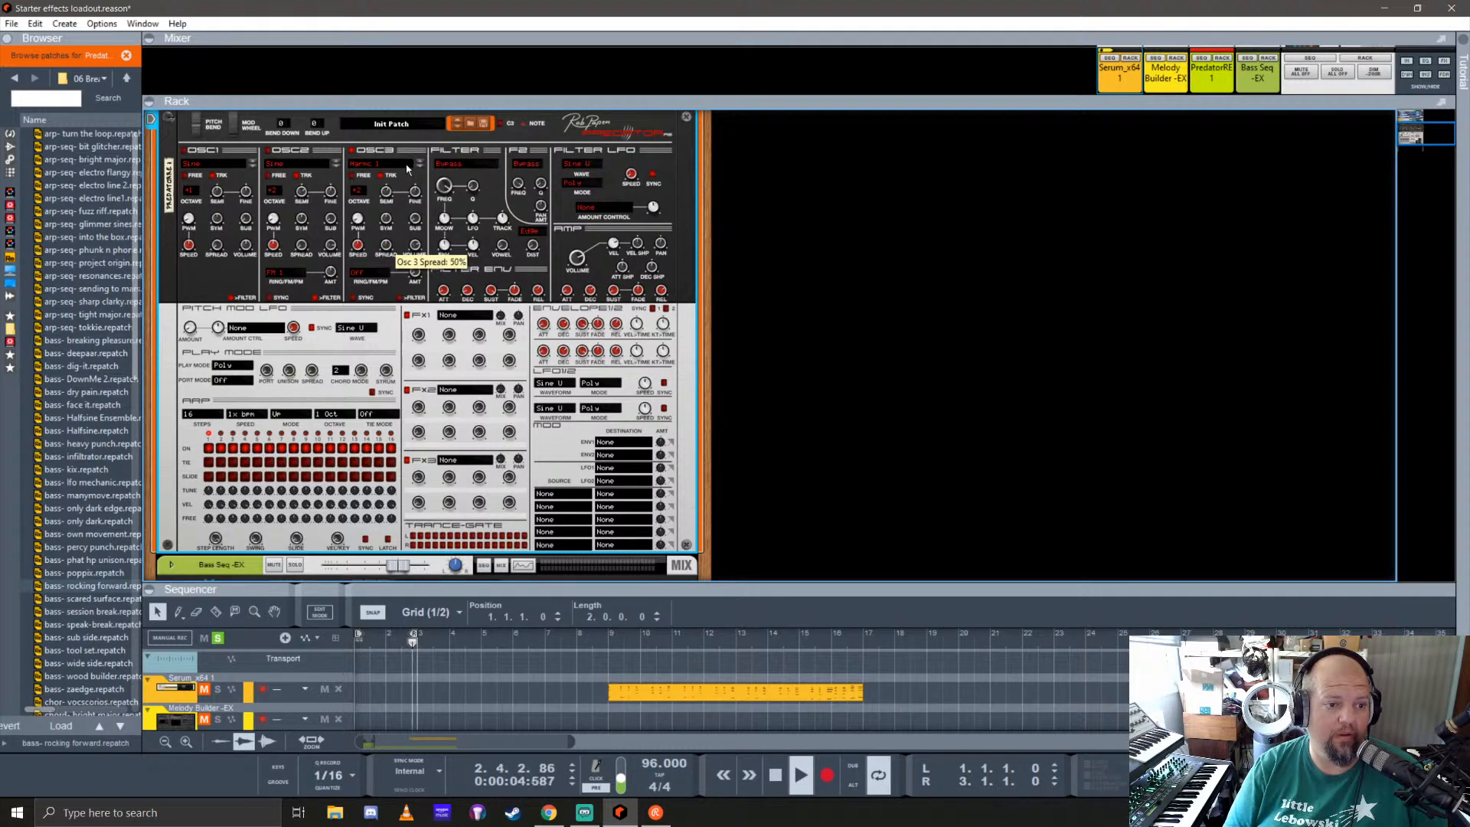
pyautogui.moveTo(404, 219); pyautogui.dragTo(408, 236)
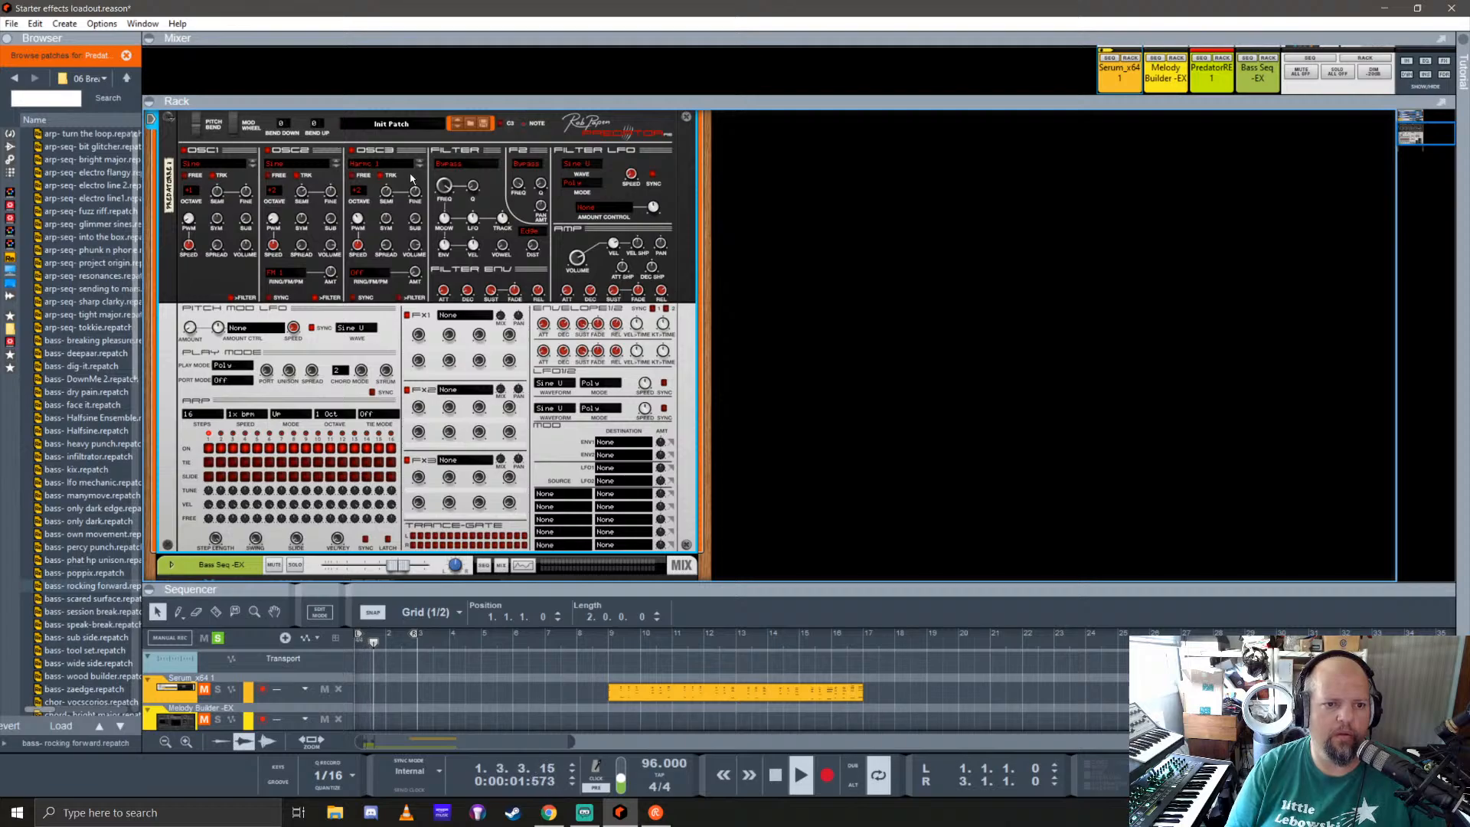
# Step: Load the Widener effect into Predator's FX1 slot and the Gator effect into its FX3 slot
pyautogui.click(461, 317)
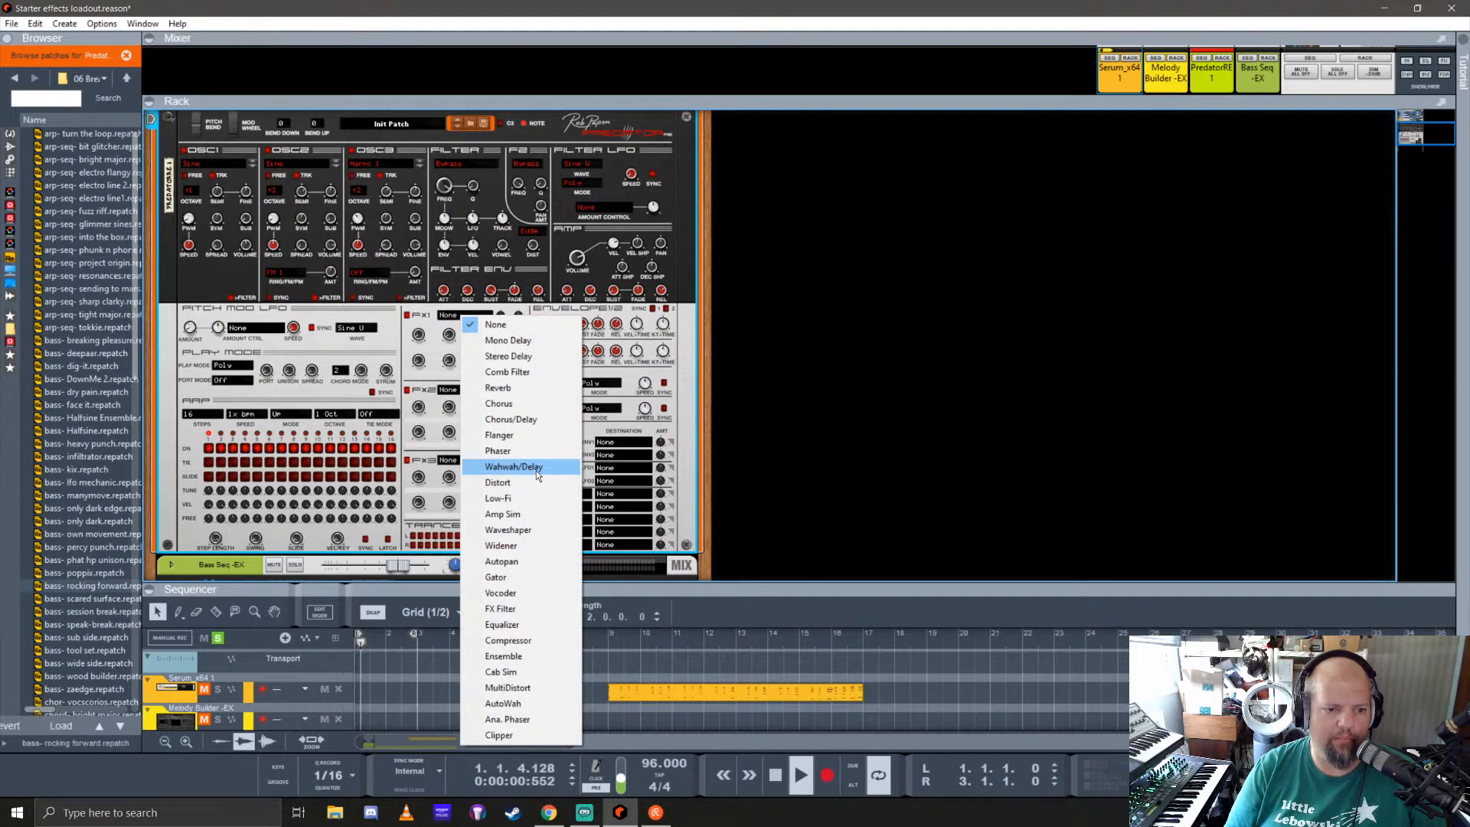
pyautogui.click(513, 545)
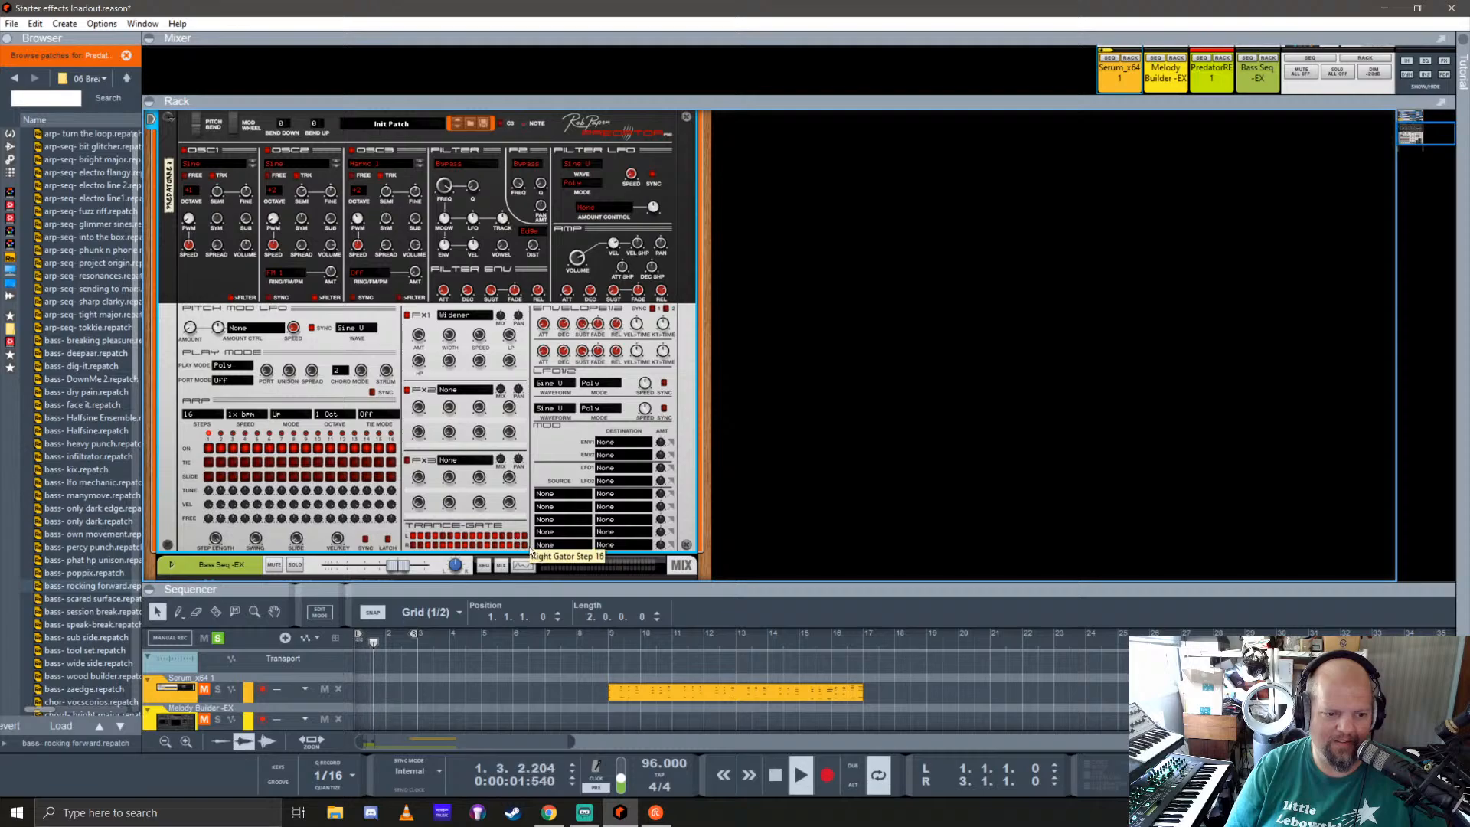
pyautogui.click(453, 461)
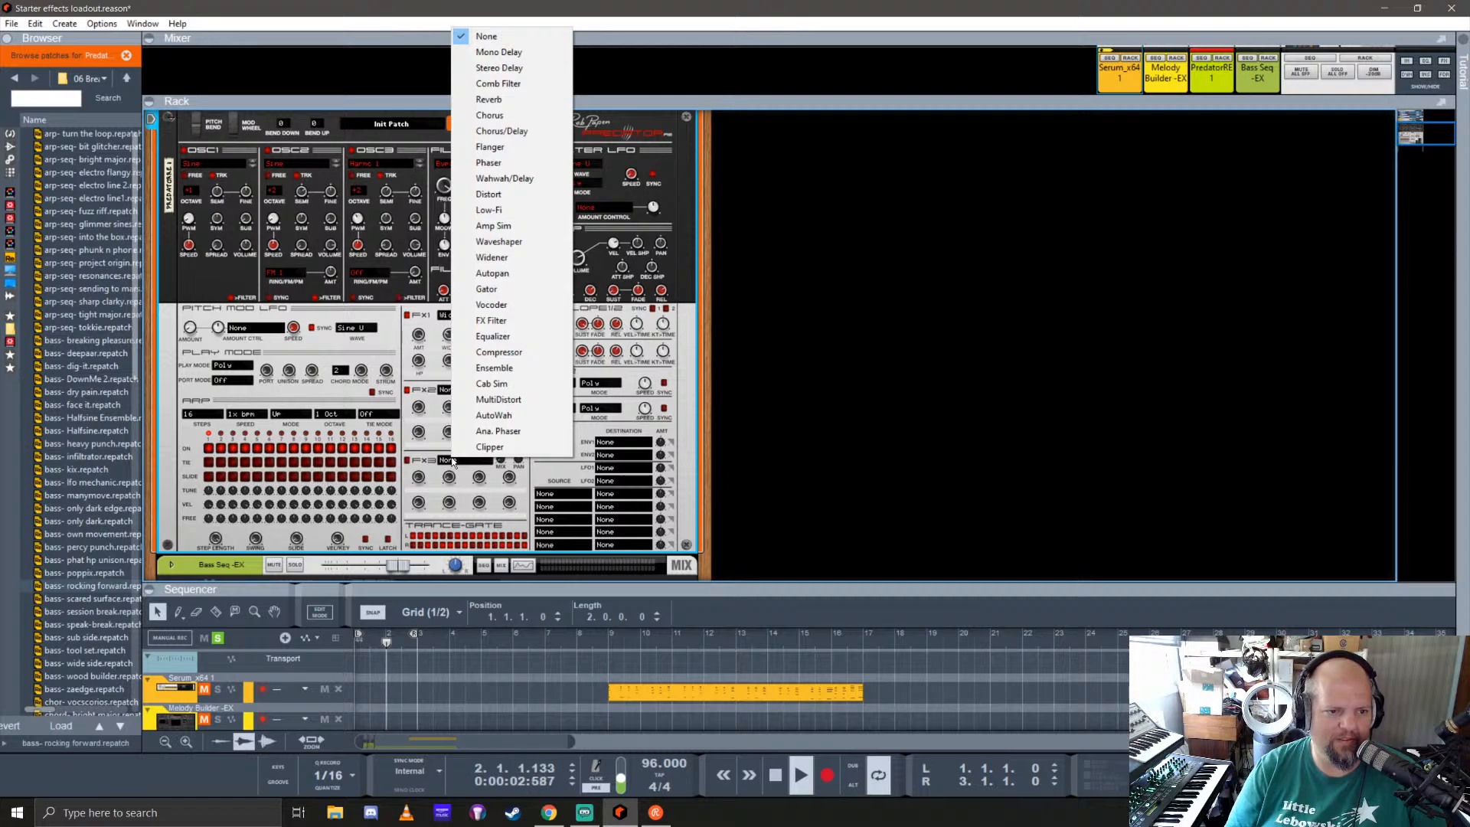
pyautogui.click(487, 289)
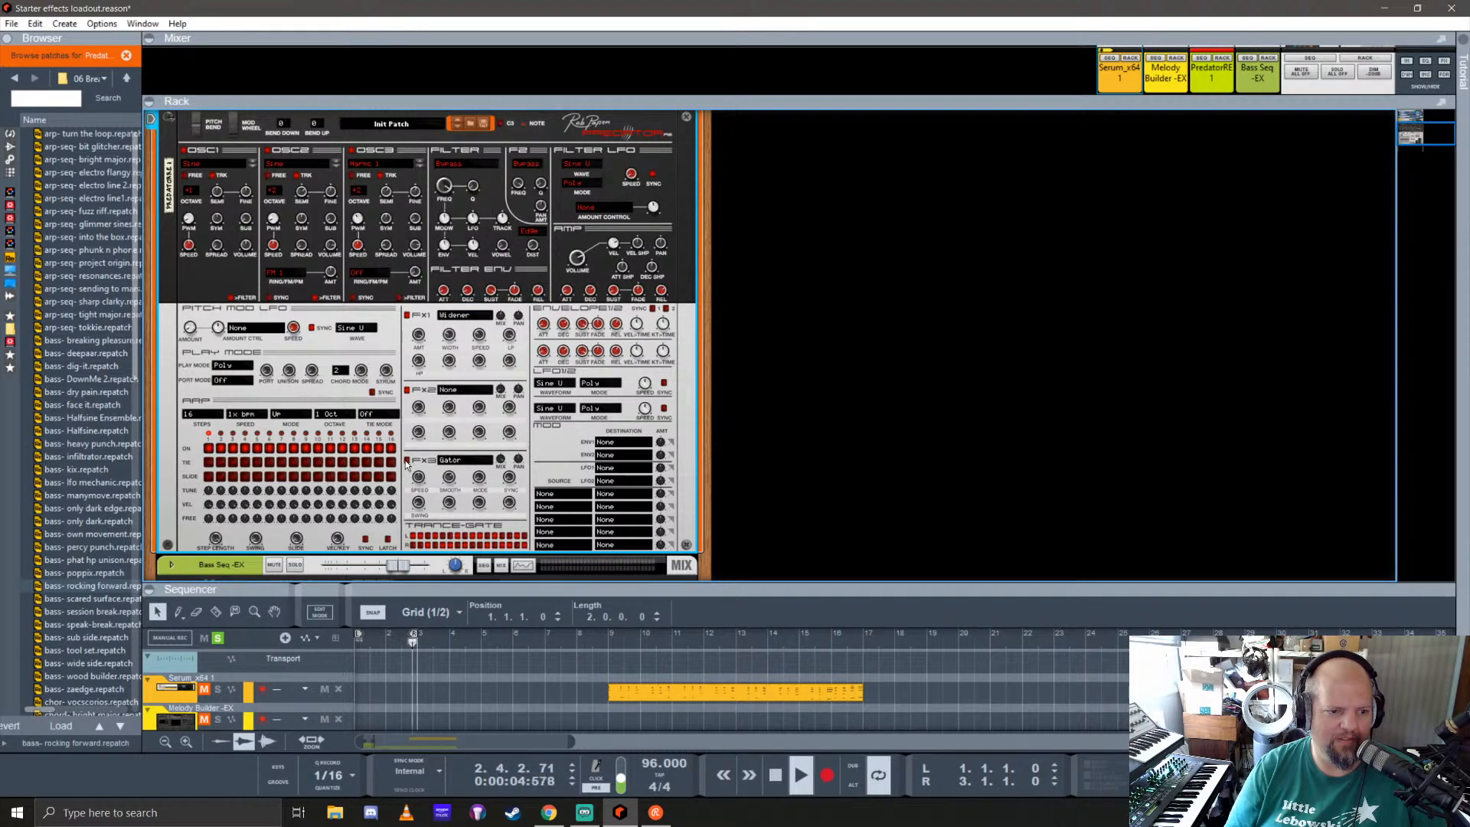
# Step: Adjust the Gator effect's sync, set its mode to Left and its smoothing to about 62%
pyautogui.click(511, 462)
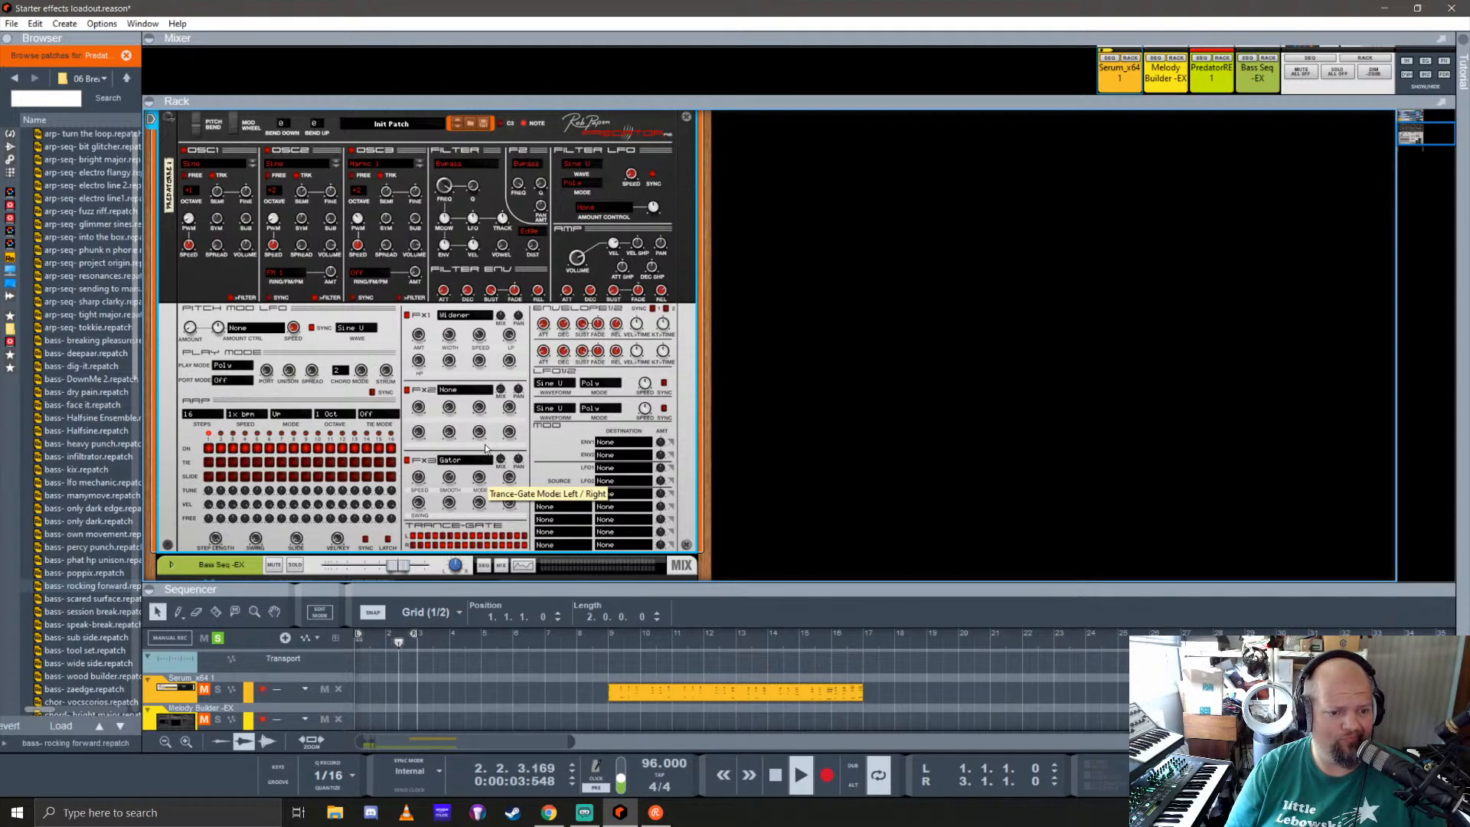
pyautogui.moveTo(485, 444); pyautogui.dragTo(494, 383)
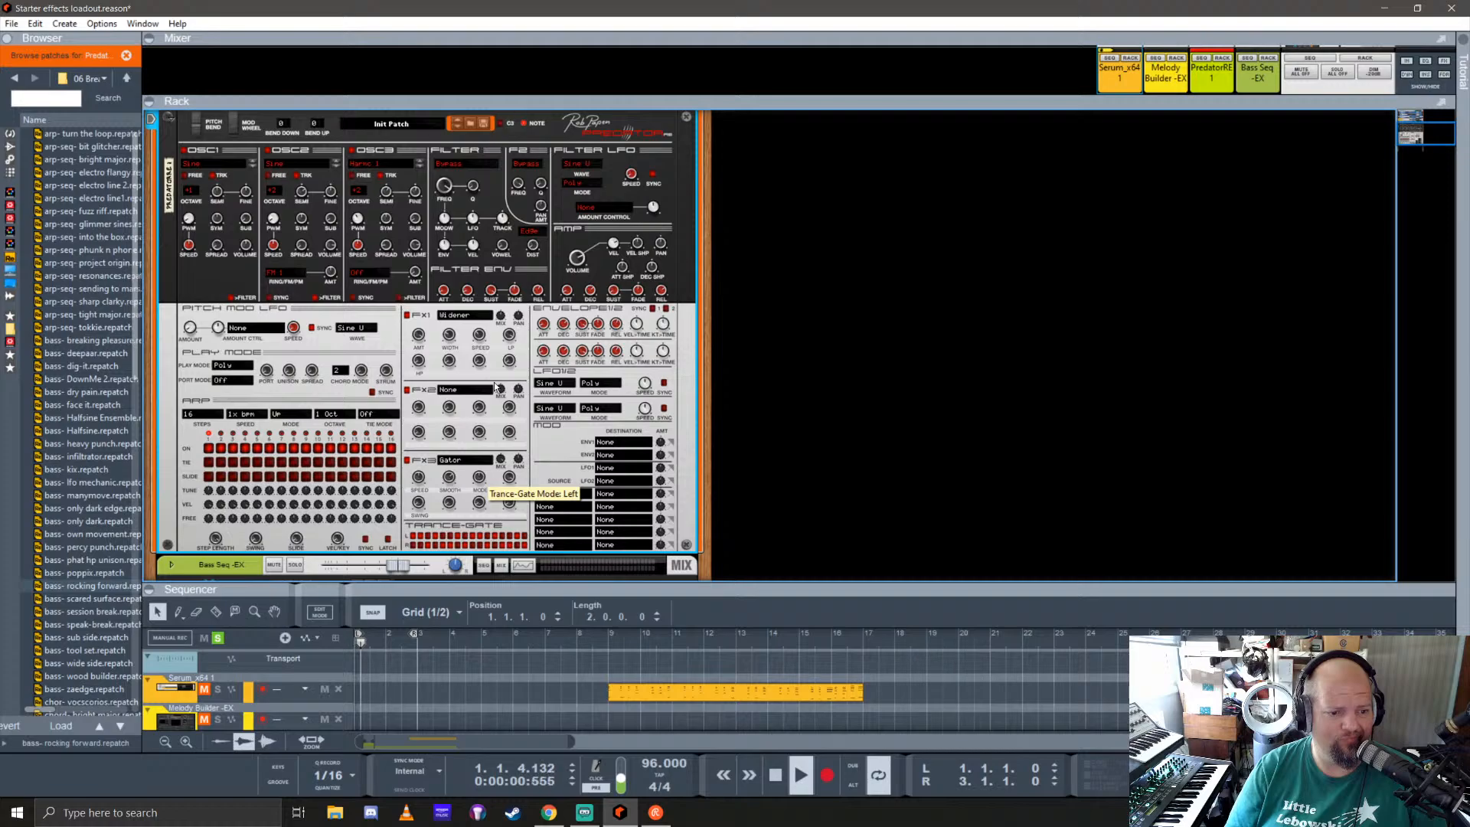
pyautogui.moveTo(452, 478); pyautogui.dragTo(456, 511)
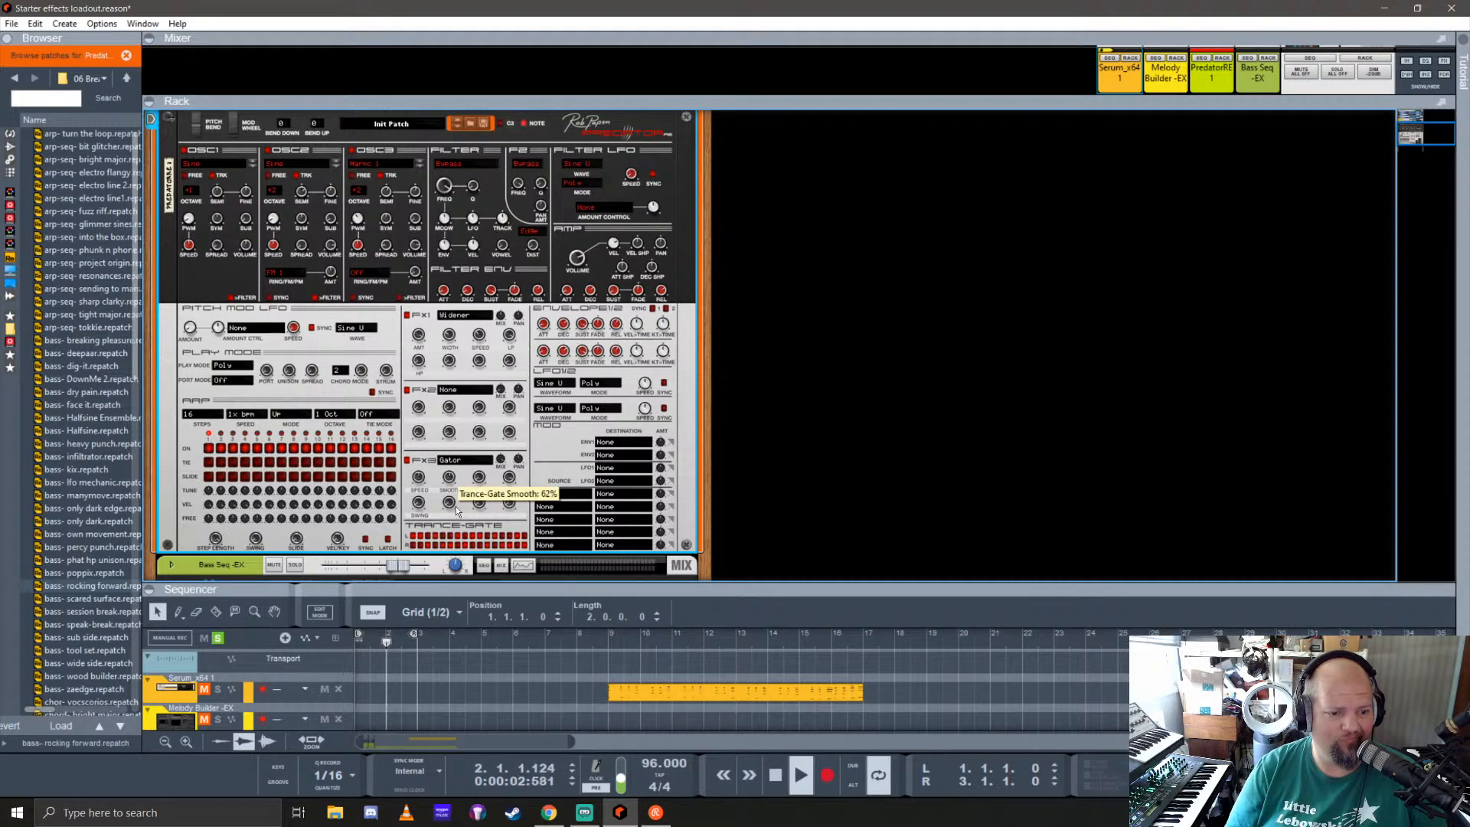
# Step: Dial in the Gator effect's speed, trying 1/4* and 1/1*
pyautogui.moveTo(488, 583); pyautogui.dragTo(427, 497)
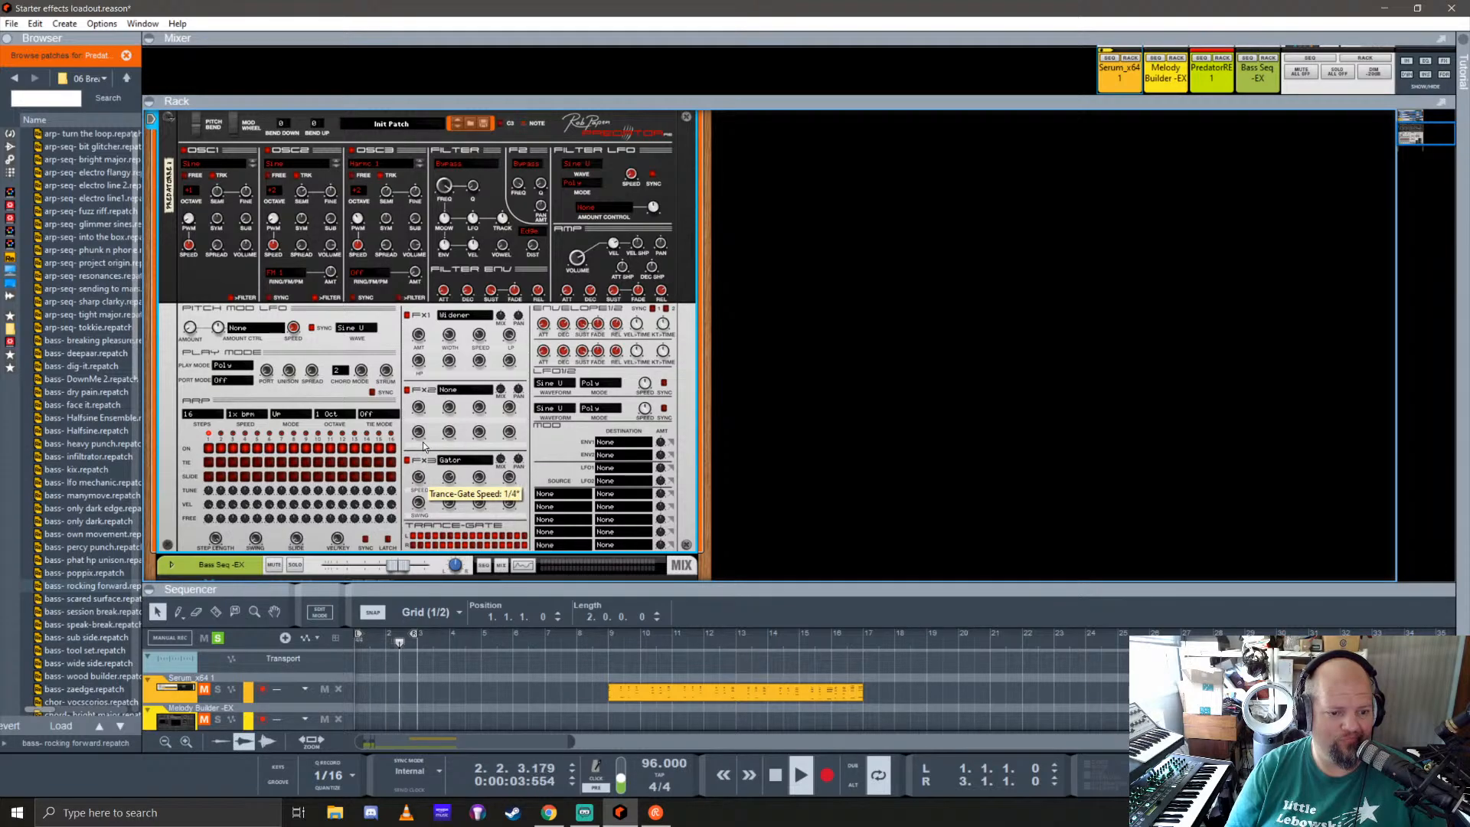
pyautogui.moveTo(423, 446); pyautogui.dragTo(434, 495)
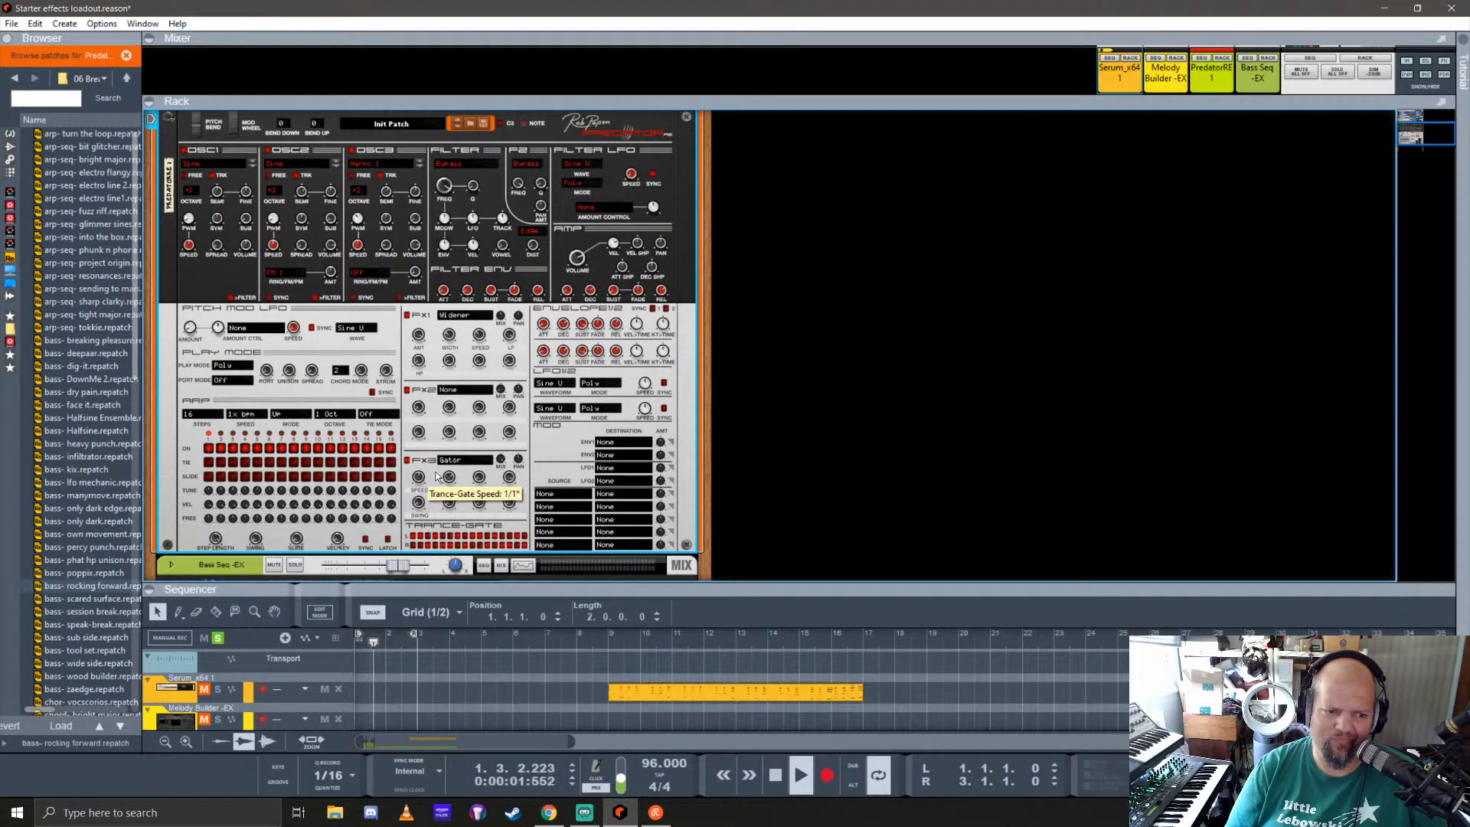
pyautogui.moveTo(441, 462); pyautogui.dragTo(456, 503)
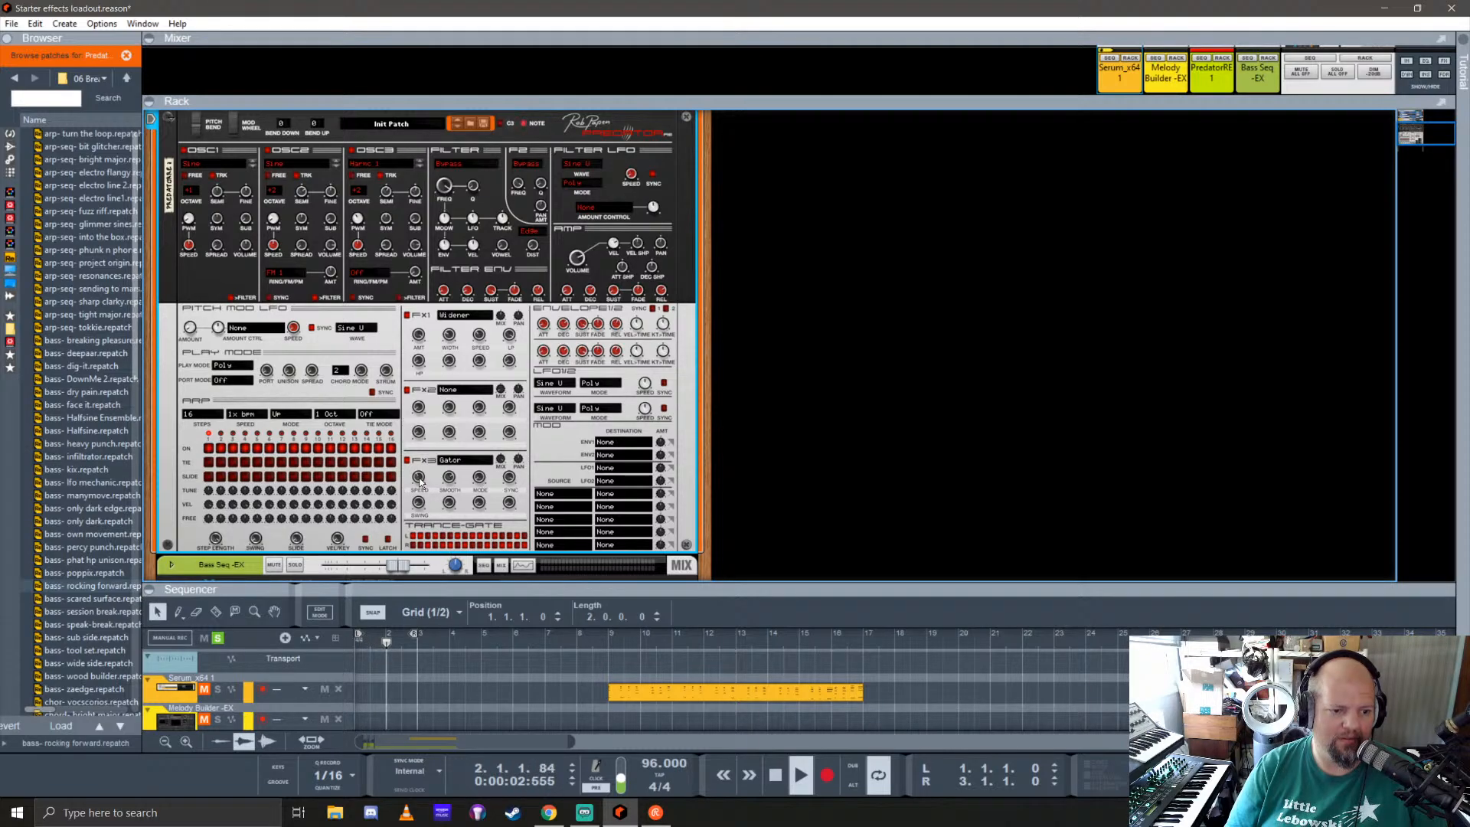
pyautogui.moveTo(419, 480); pyautogui.dragTo(420, 457)
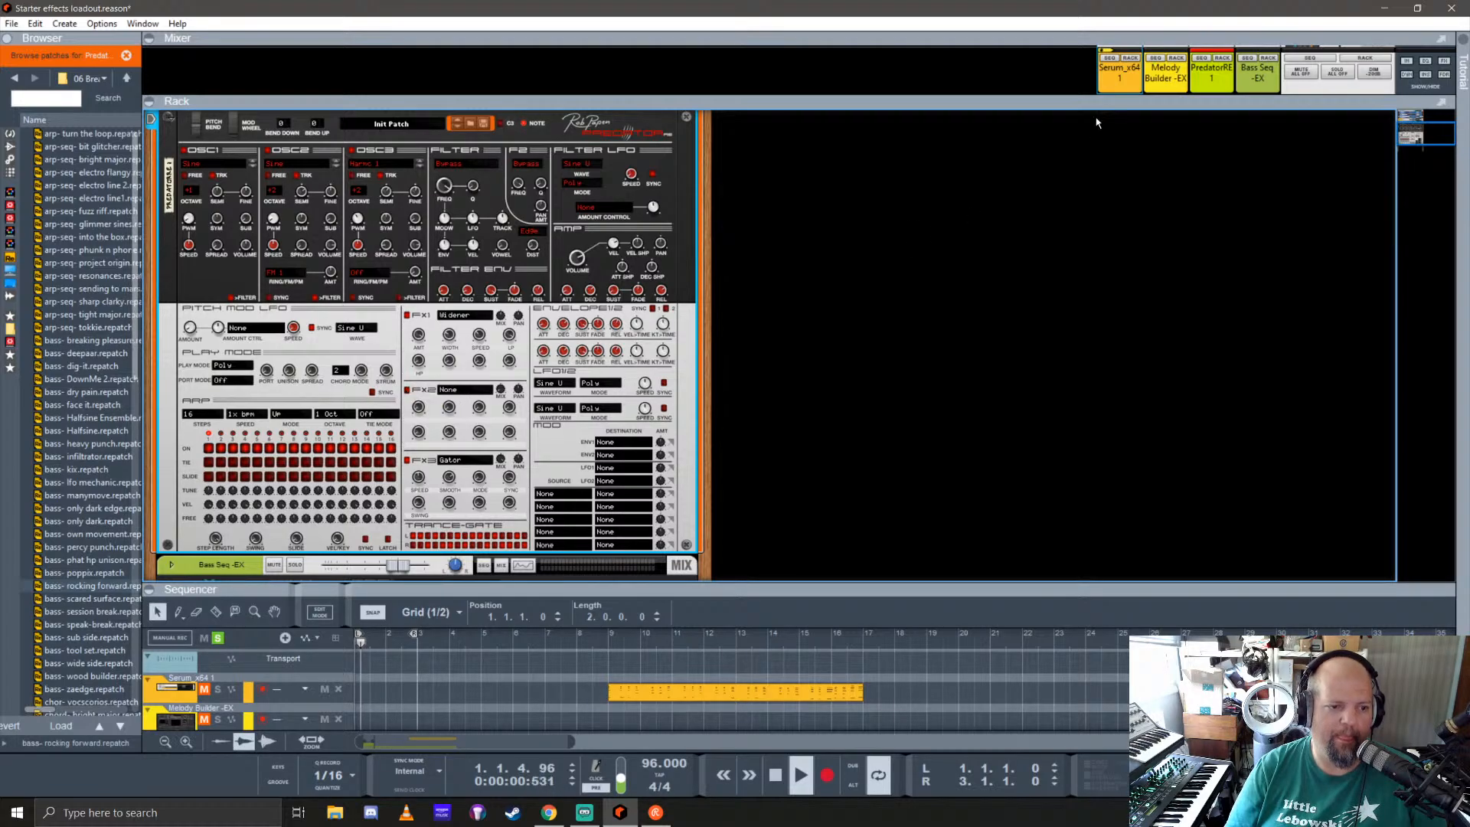
# Step: Enable FX sends 6 and 5 on the PredatorRE 1 mixer channel
pyautogui.moveTo(1101, 106); pyautogui.dragTo(1101, 594)
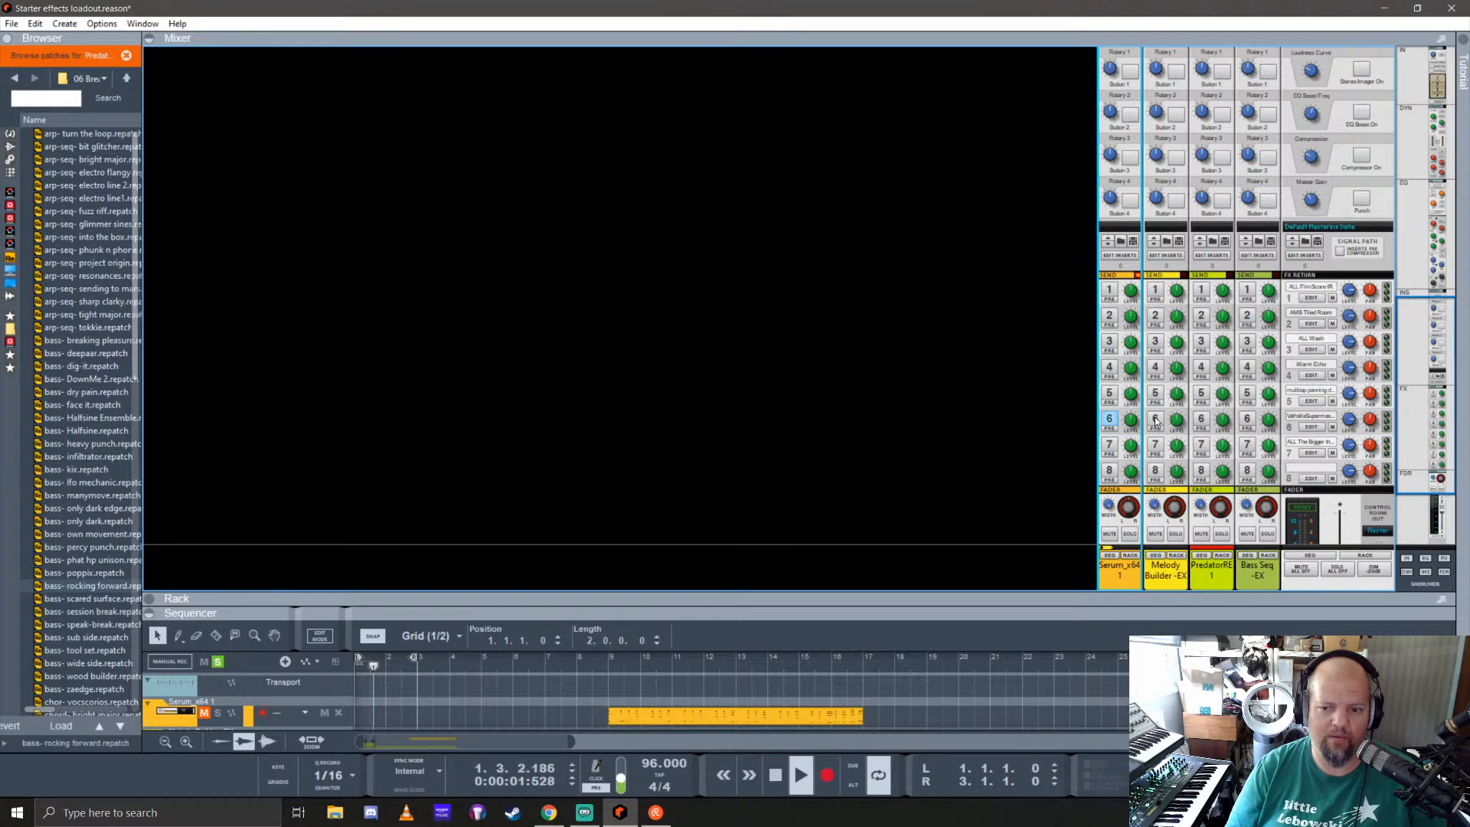
pyautogui.click(1201, 419)
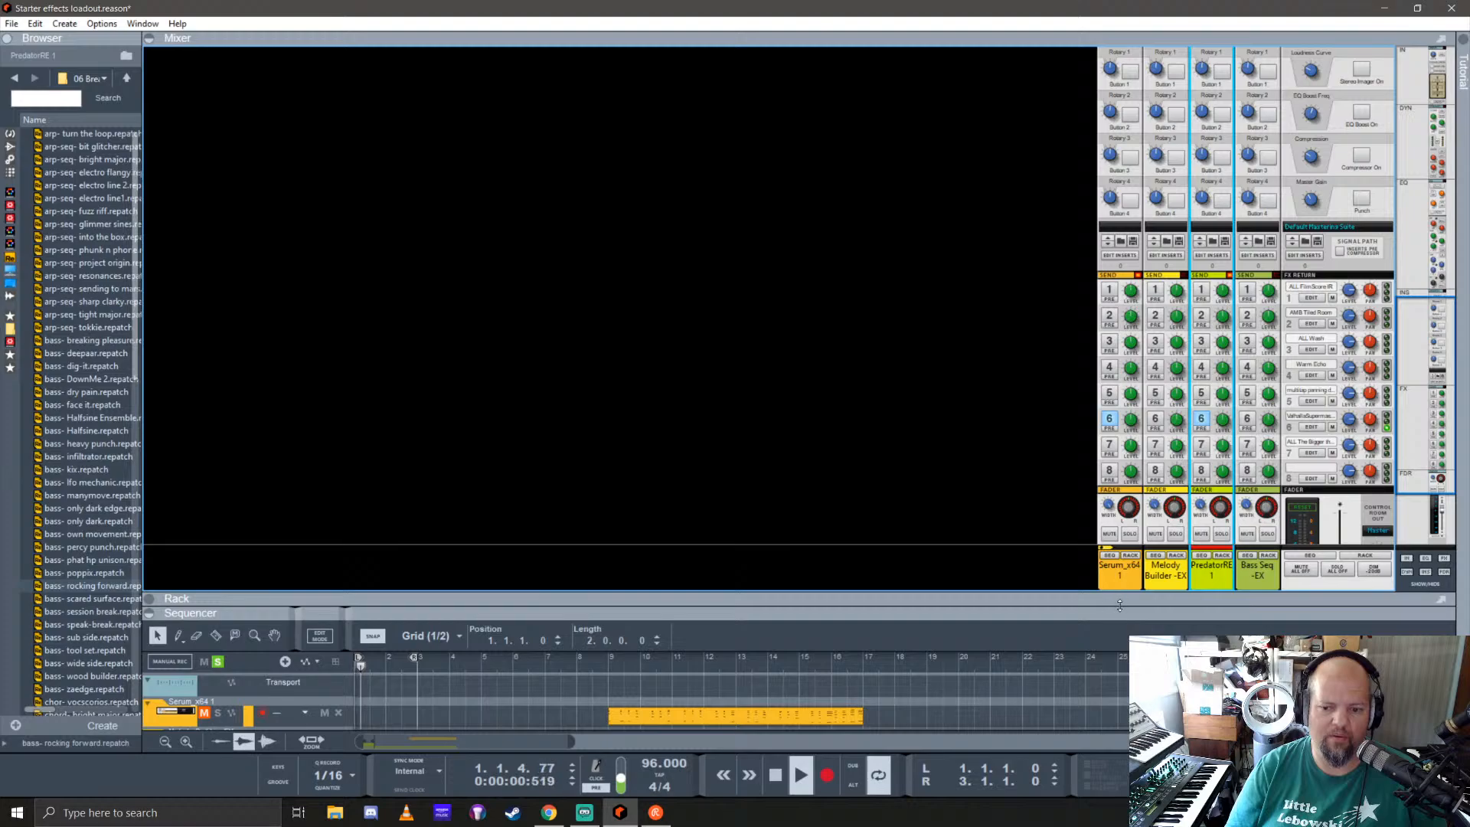
pyautogui.moveTo(1121, 597); pyautogui.dragTo(1127, 475)
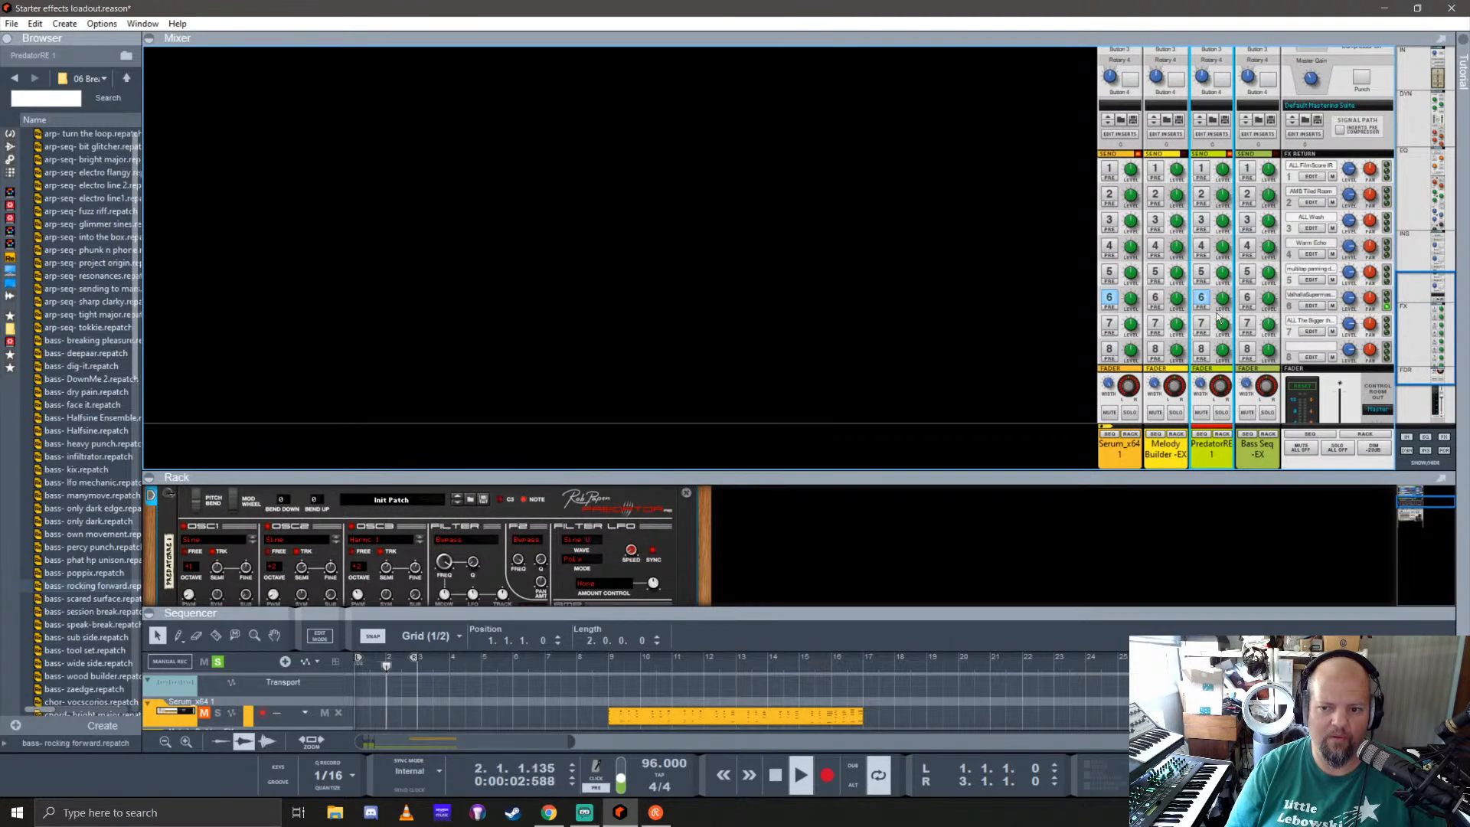
pyautogui.click(1202, 271)
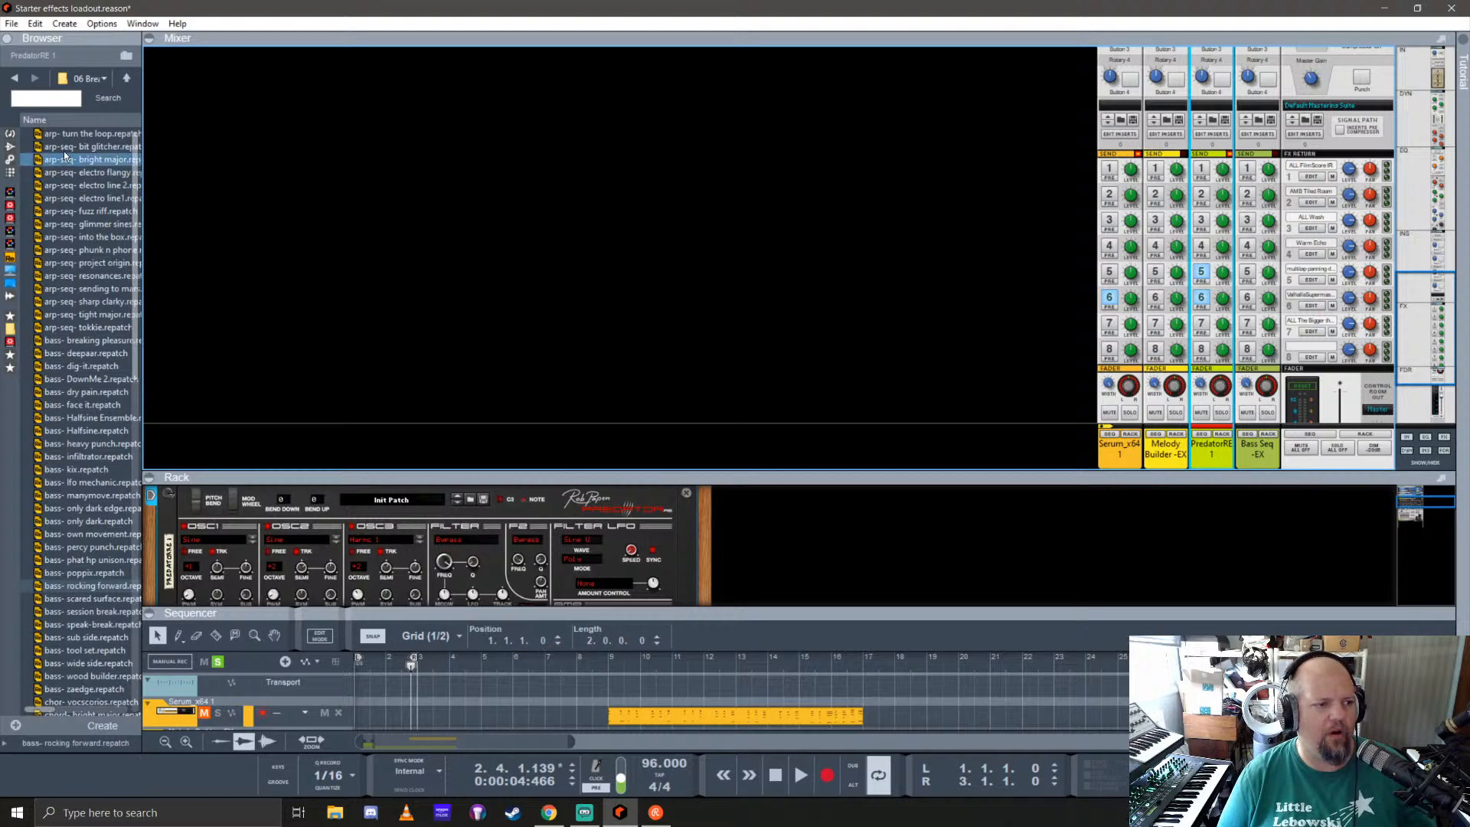
# Step: Look through the available effect devices, from the built-in ones down to the Michael Willis plugins
pyautogui.click(10, 146)
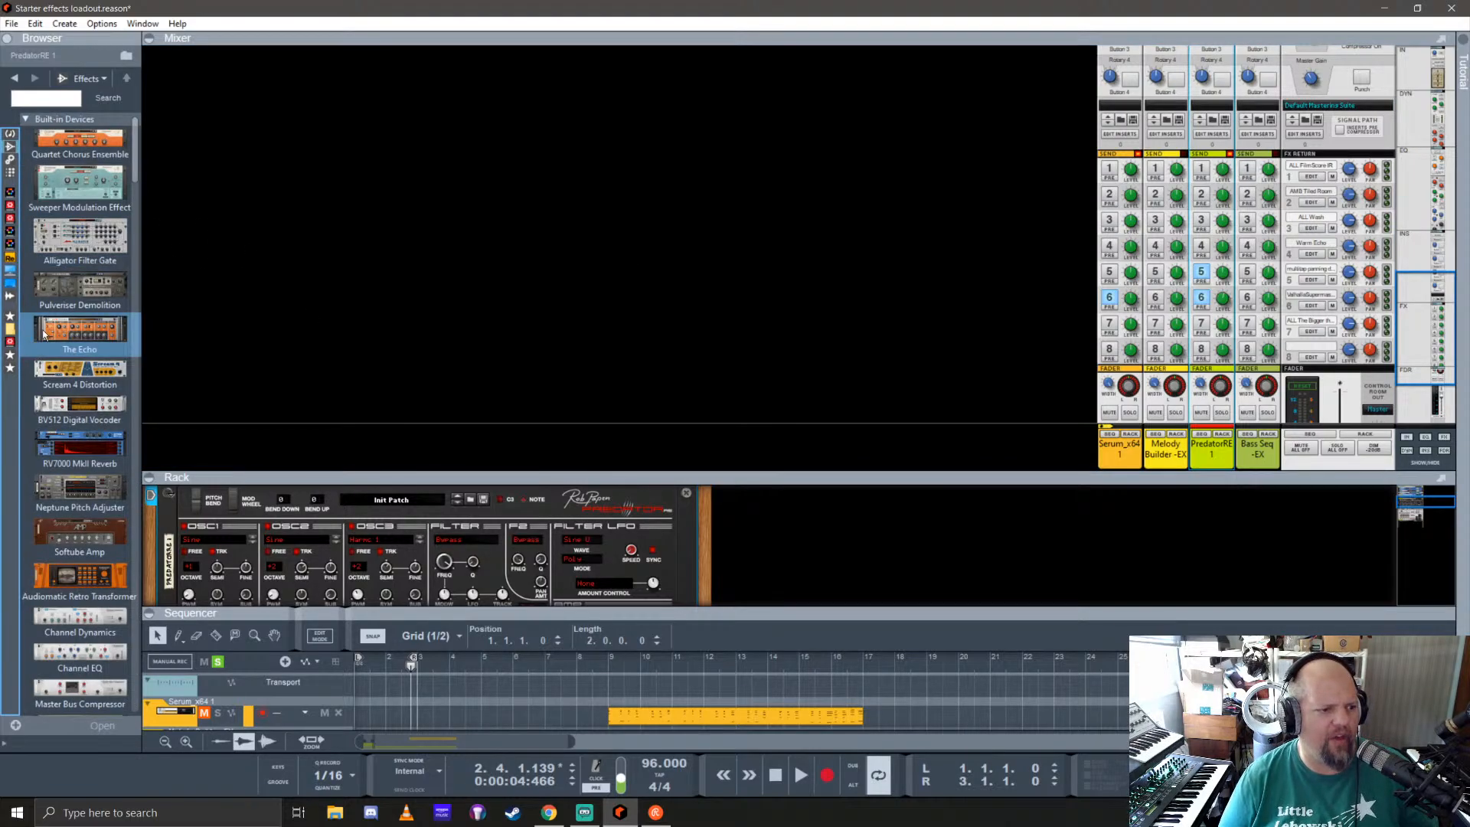
pyautogui.scroll(-15, 44, 335)
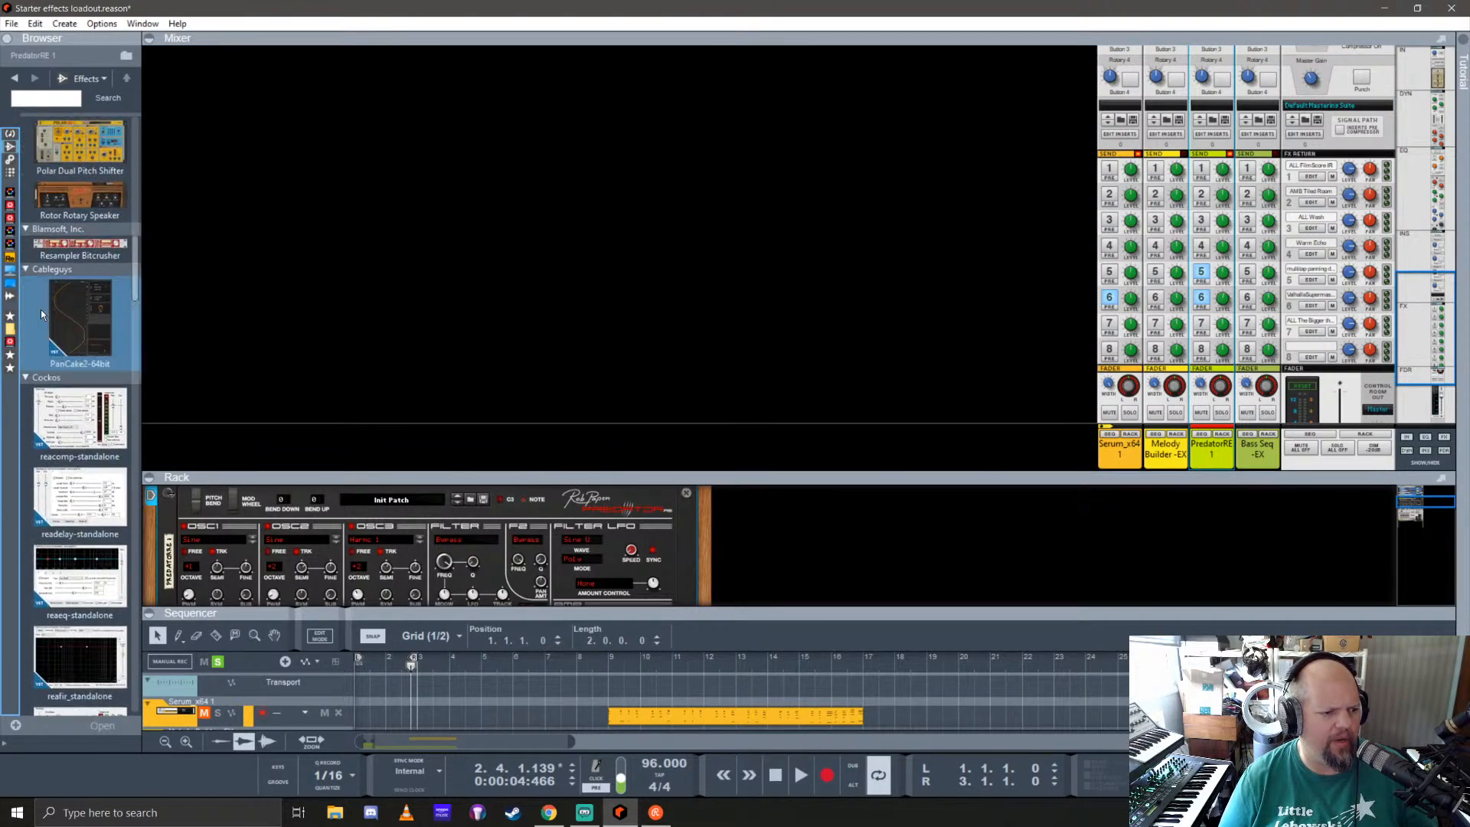
pyautogui.scroll(-5, 44, 309)
pyautogui.scroll(-15, 50, 286)
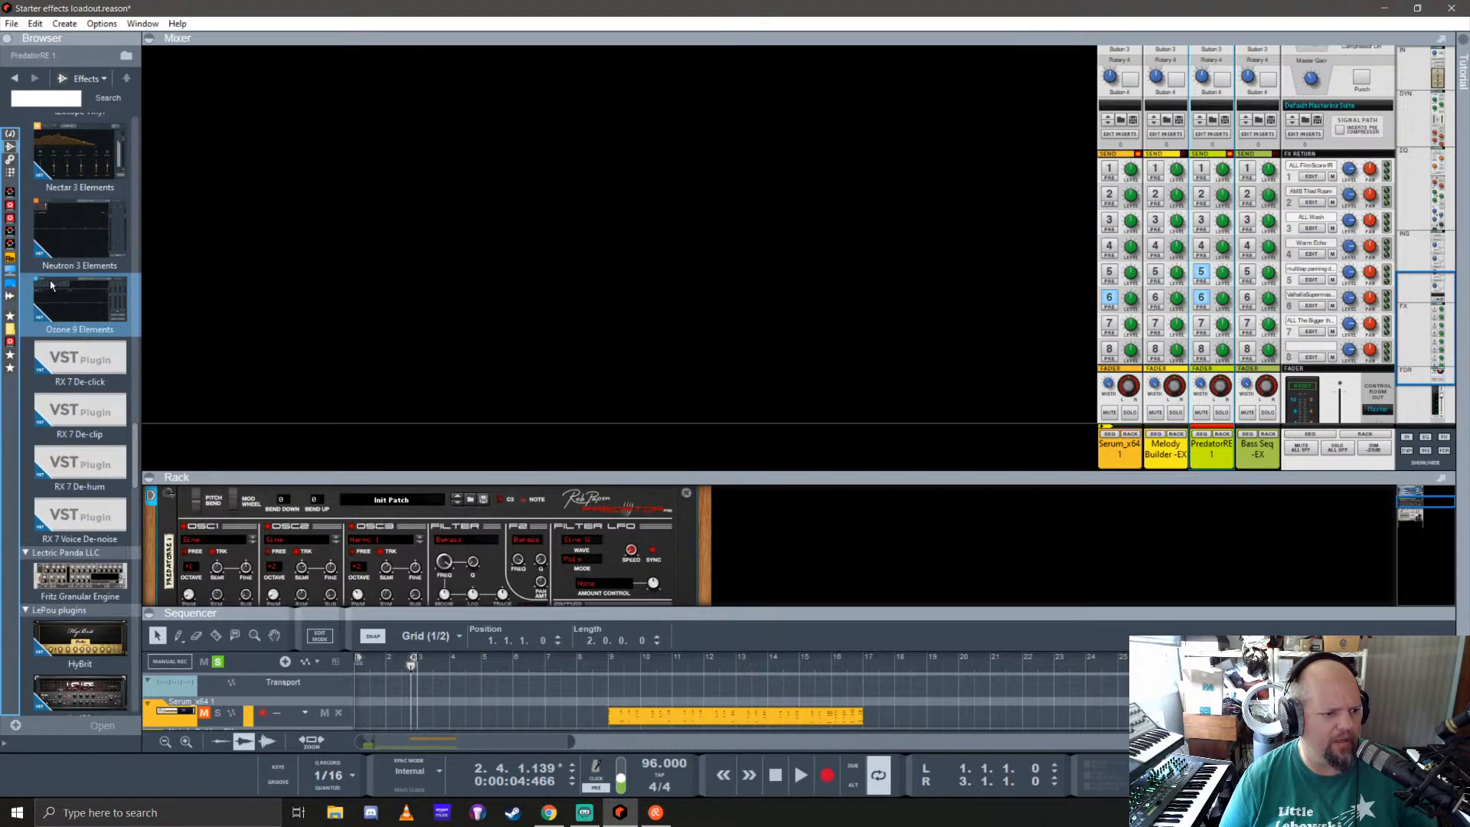
pyautogui.scroll(-5, 51, 286)
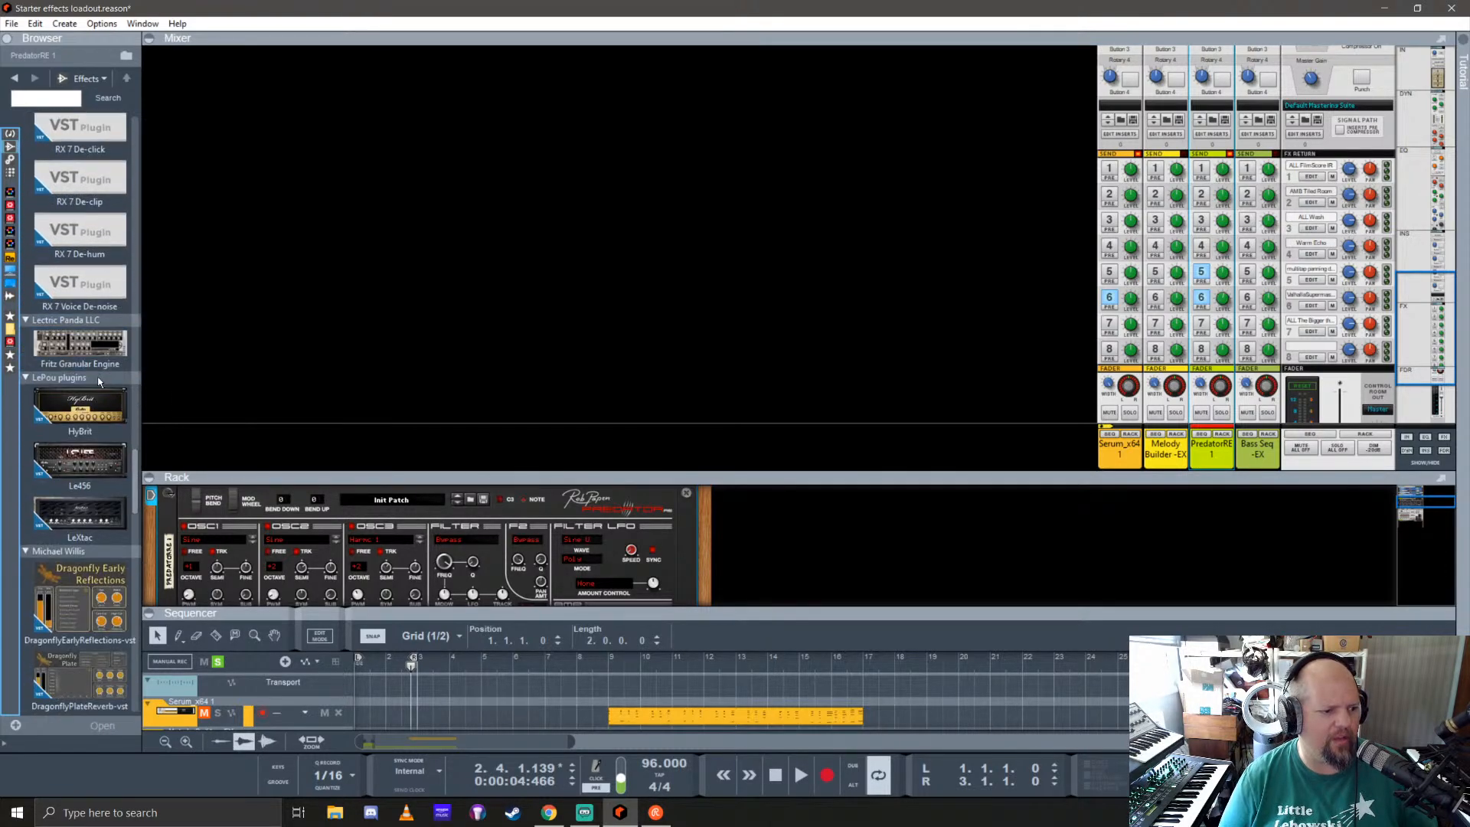
pyautogui.scroll(2, 81, 333)
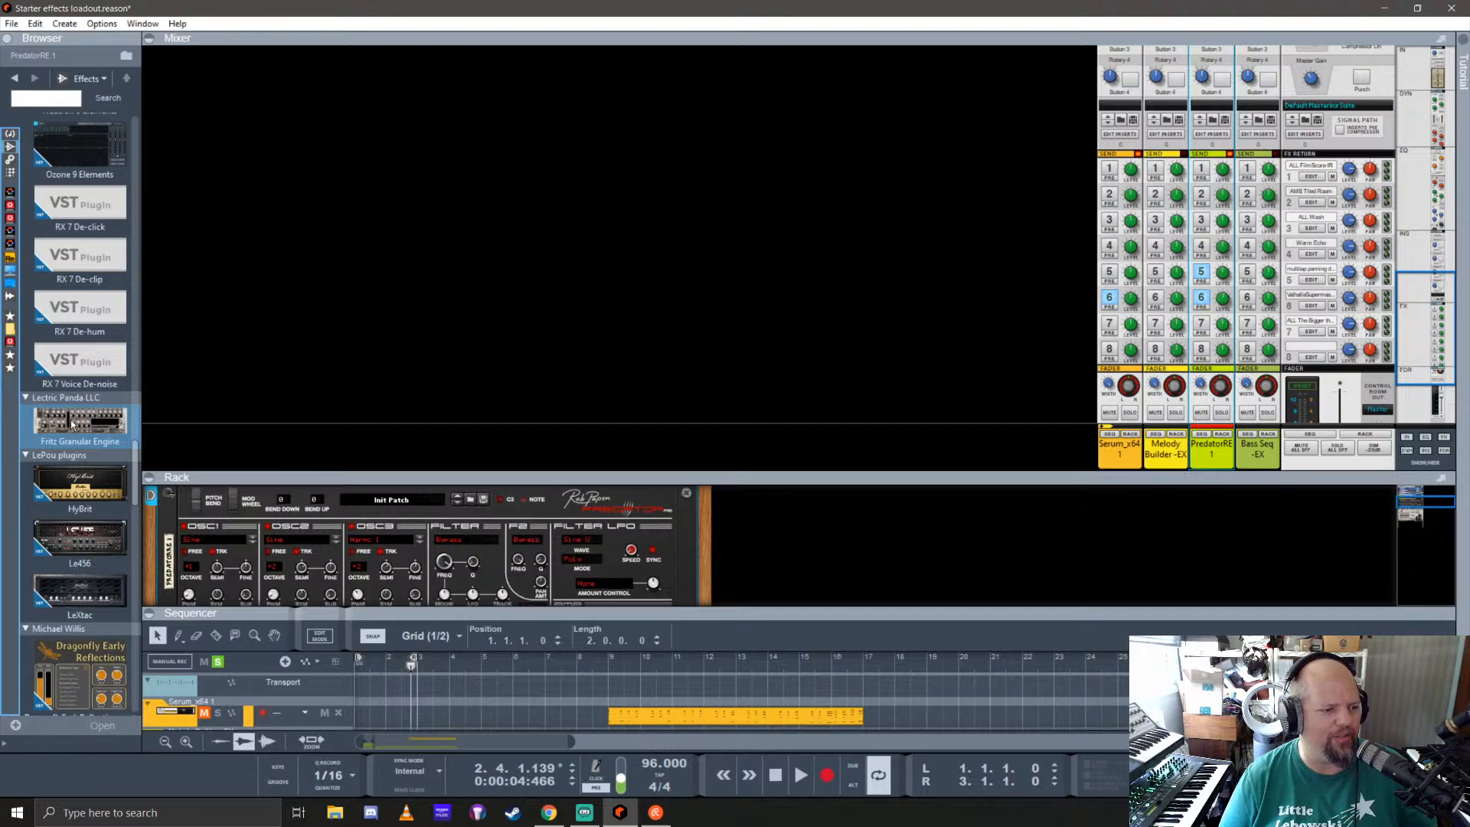
# Step: Enlarge the rack area and fold the Predator device
pyautogui.moveTo(769, 475); pyautogui.dragTo(818, 144)
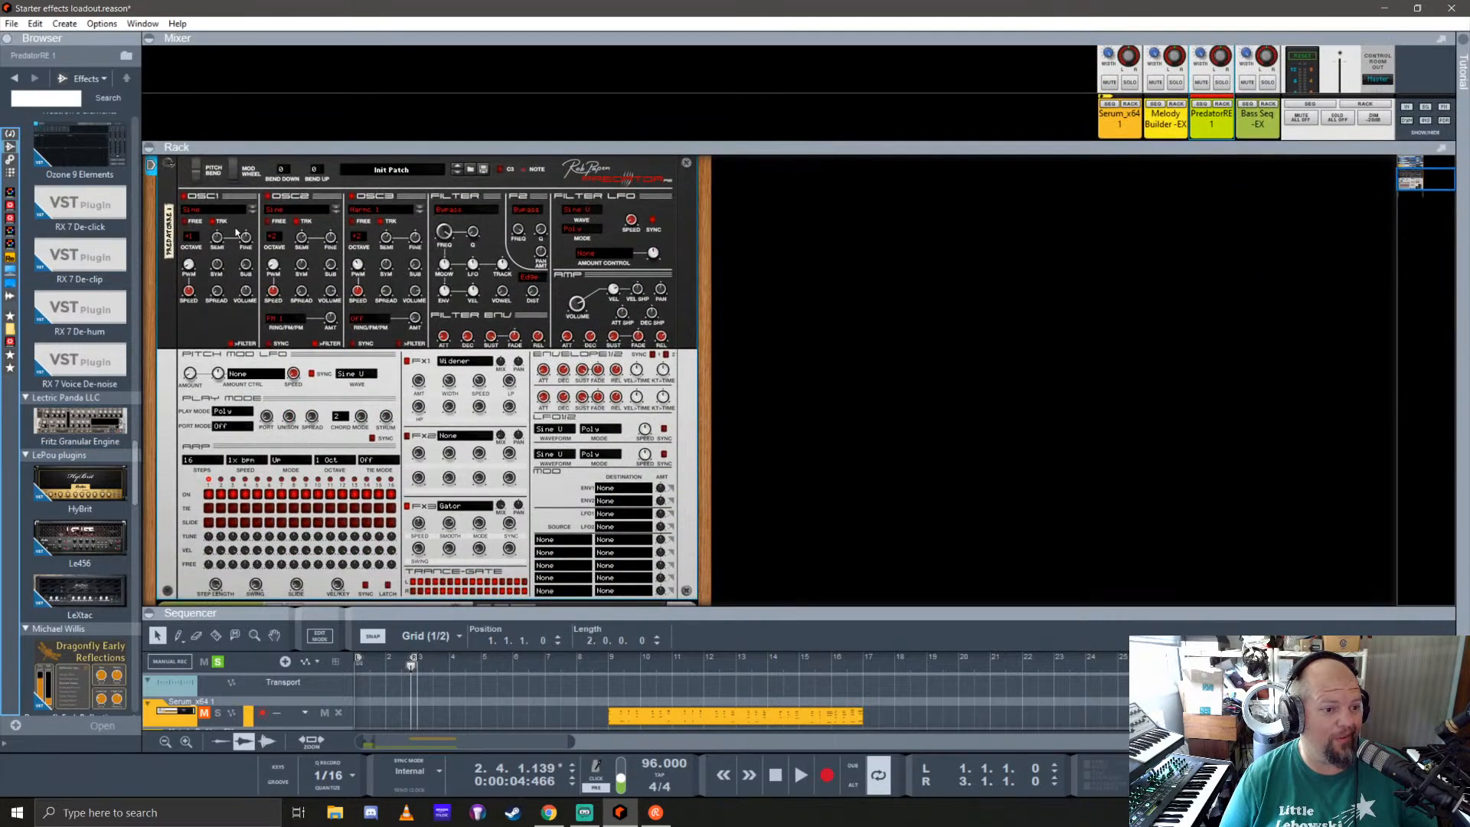
pyautogui.click(170, 167)
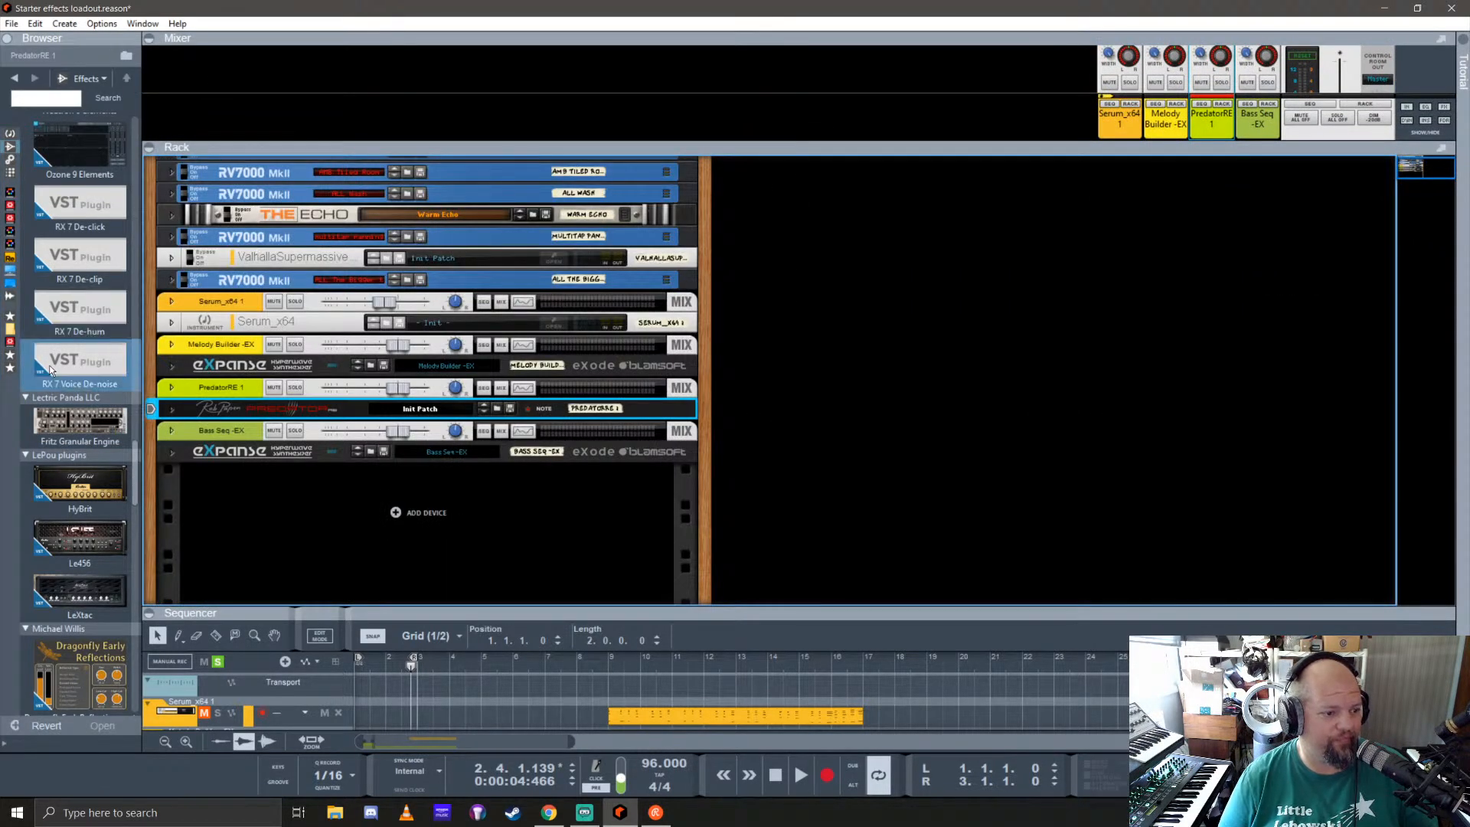
# Step: Examine the remaining effect plugins down to Xfer Records and return to the iZotope group
pyautogui.scroll(-5, 68, 355)
pyautogui.scroll(-2, 69, 355)
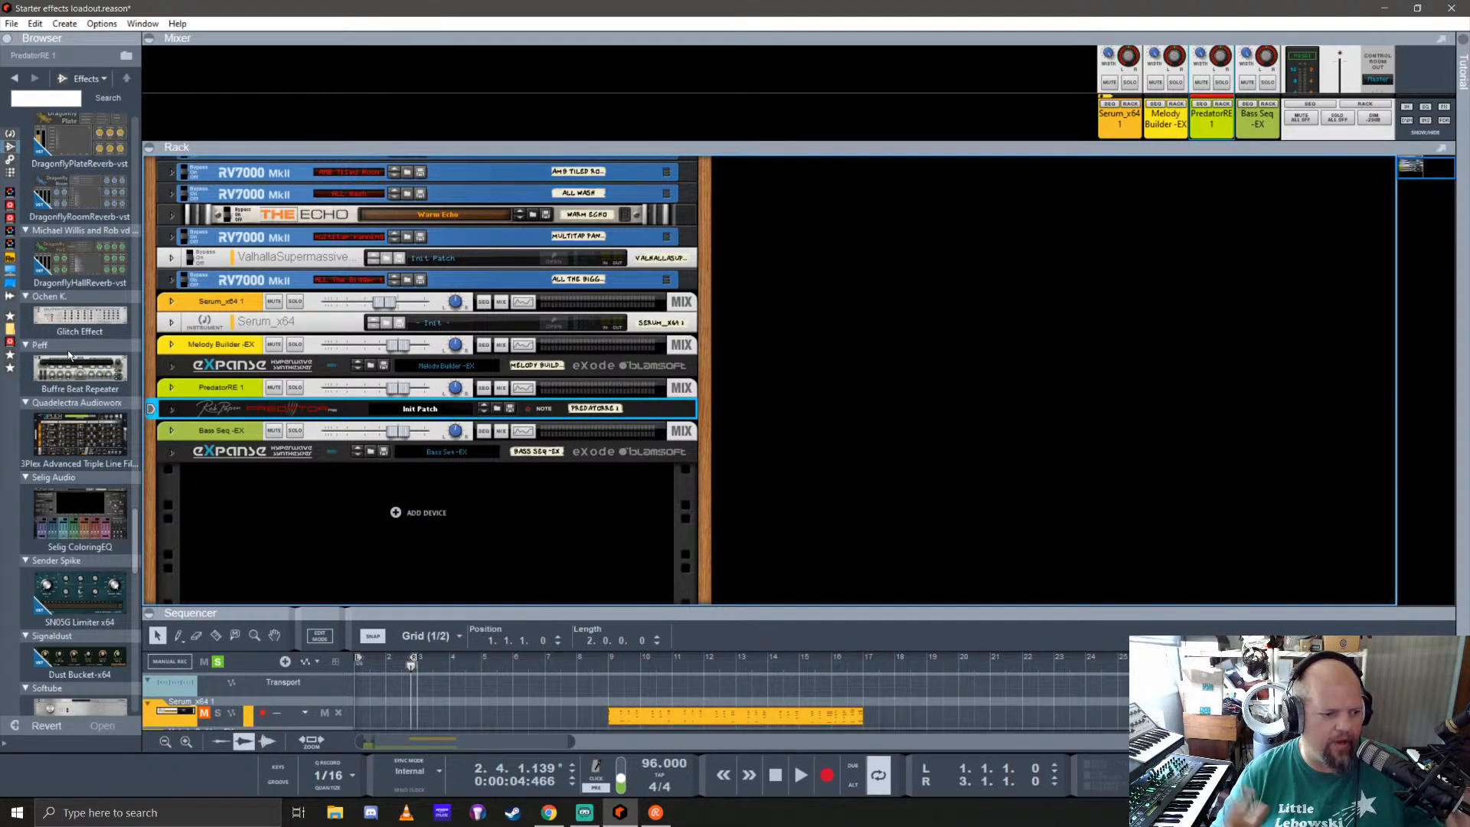
pyautogui.scroll(-3, 82, 387)
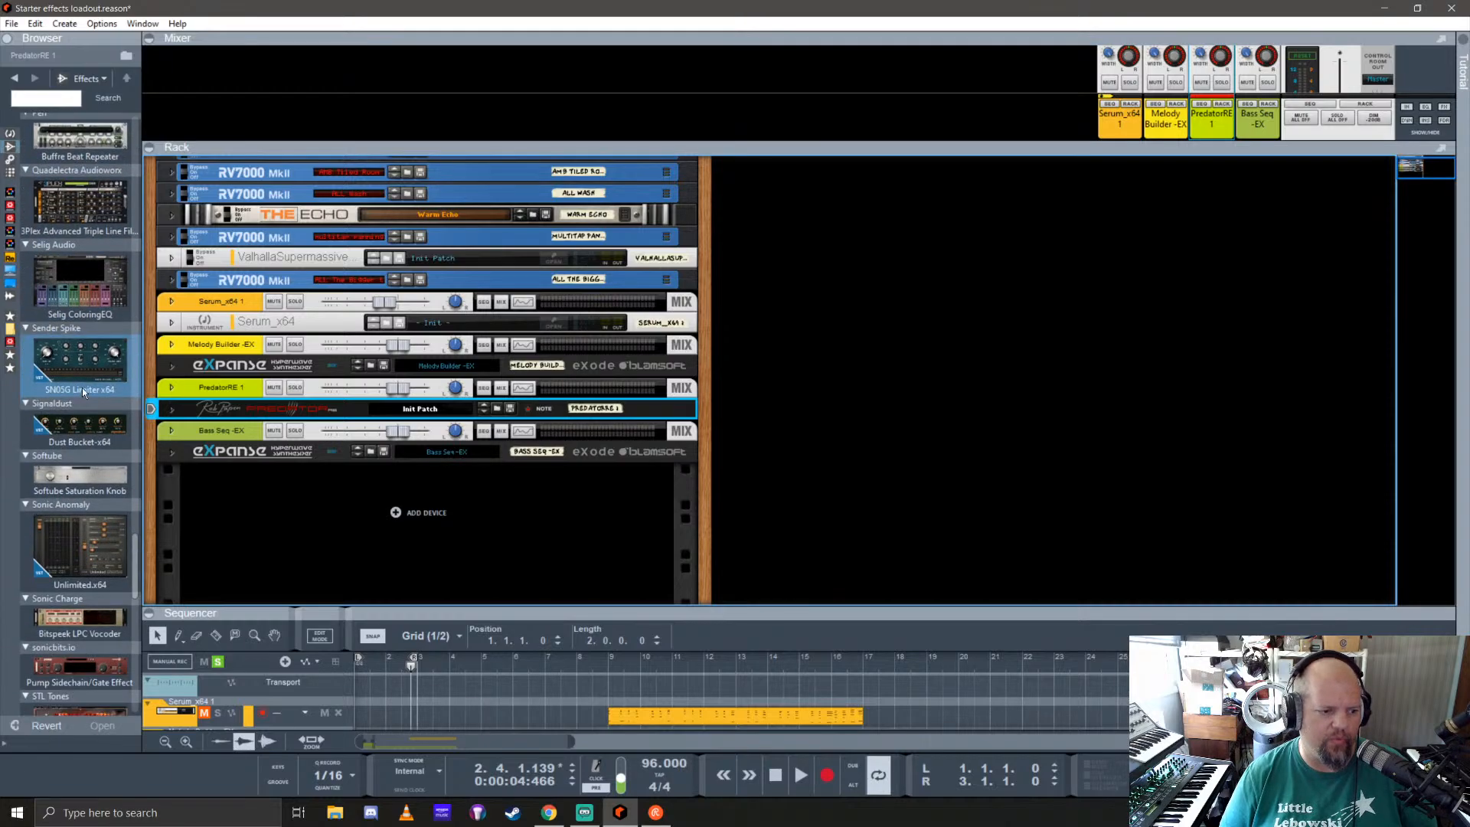
pyautogui.scroll(-3, 98, 430)
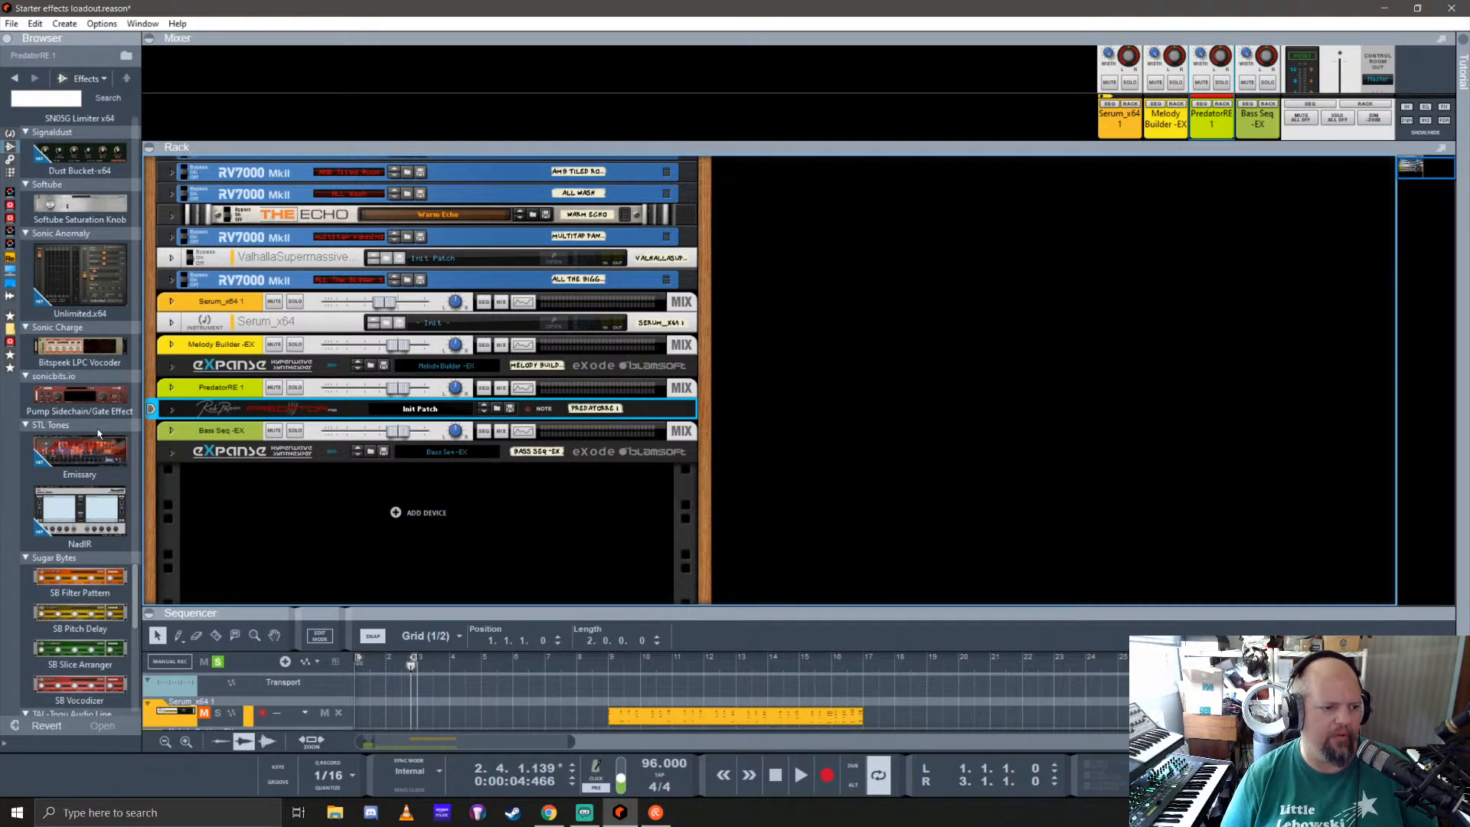
pyautogui.scroll(-4, 98, 430)
pyautogui.scroll(-4, 90, 416)
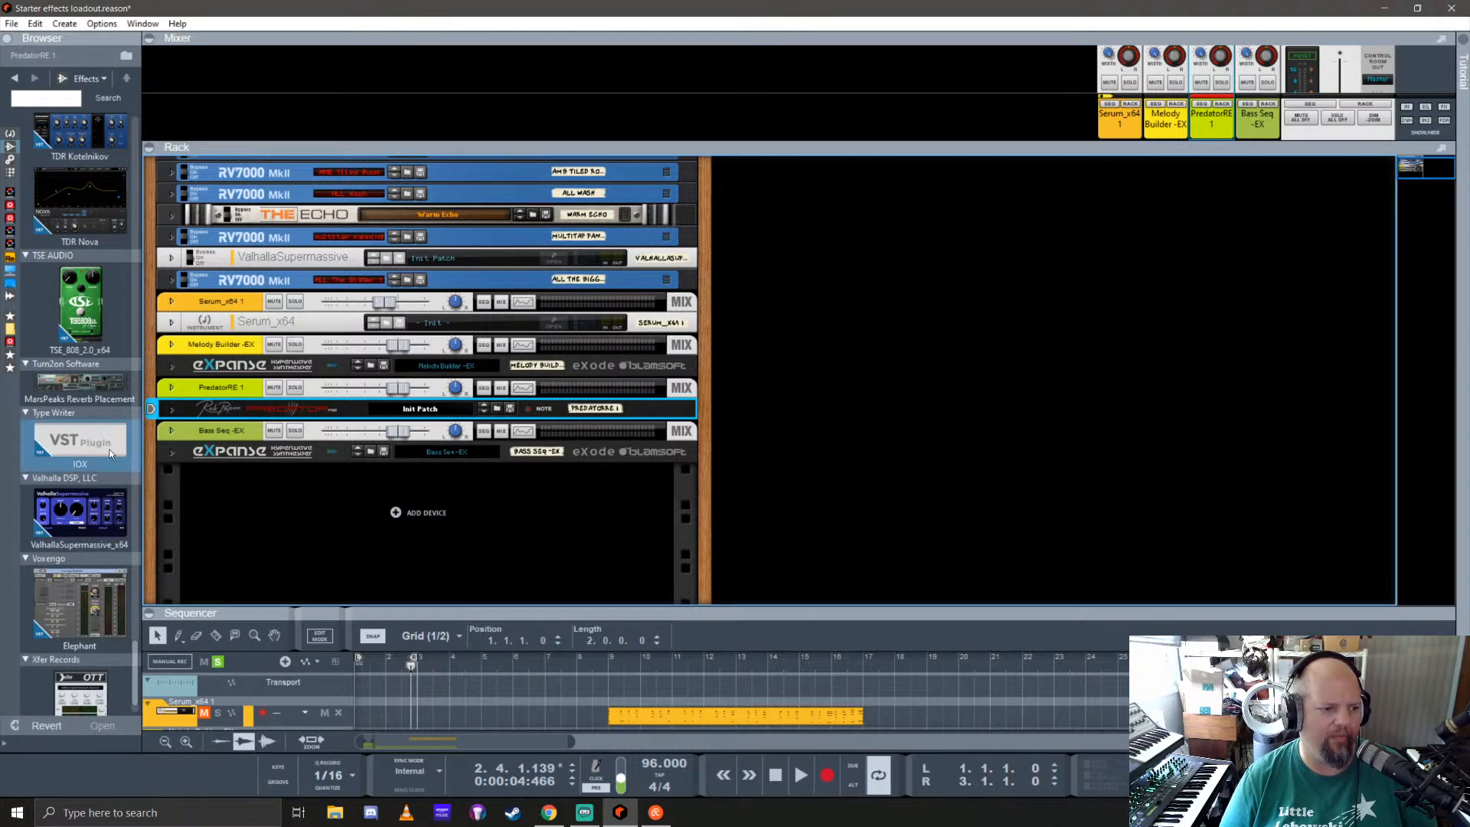
pyautogui.scroll(-1, 93, 470)
pyautogui.scroll(15, 93, 469)
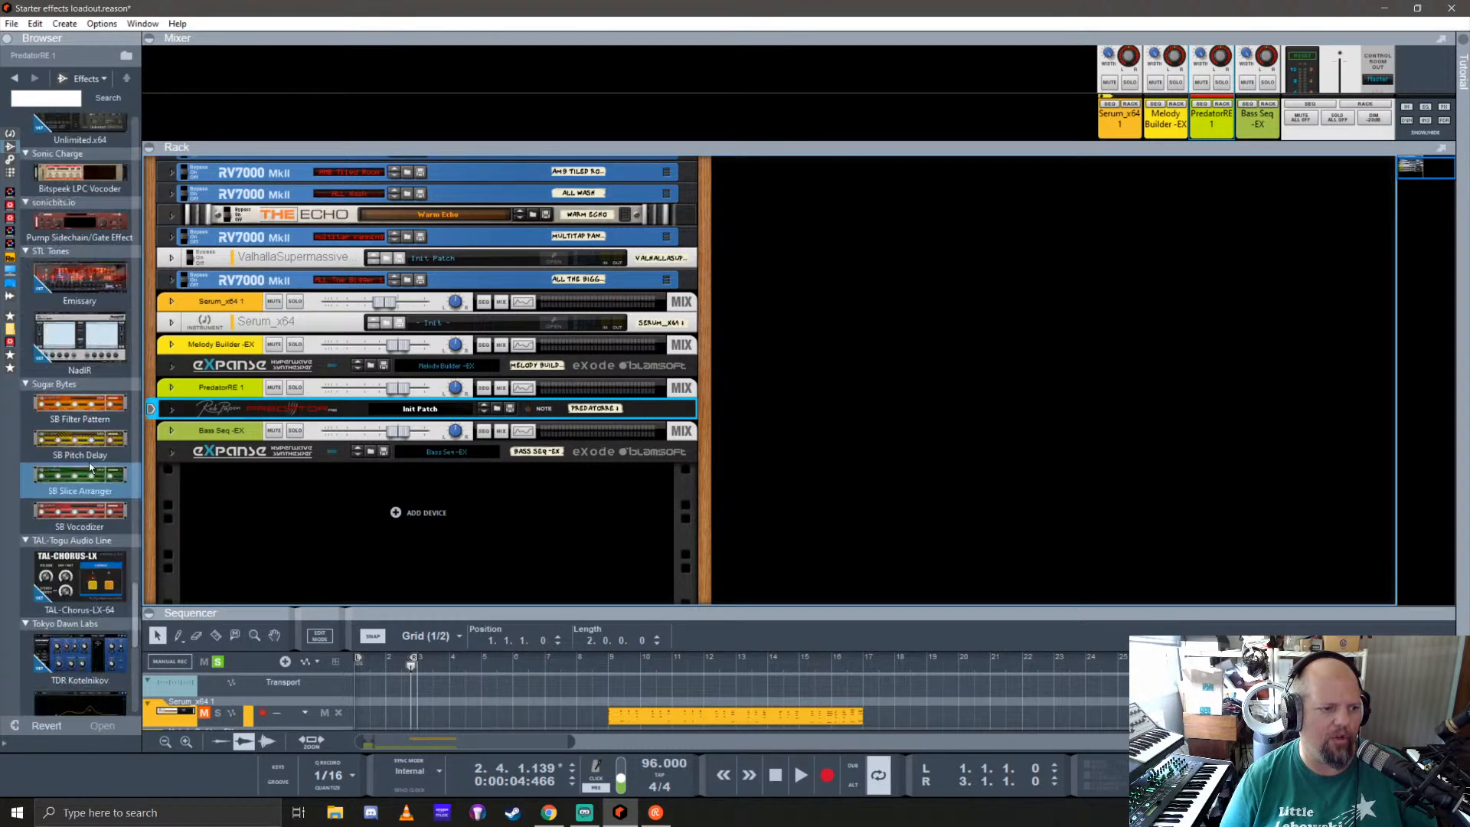
pyautogui.scroll(1, 88, 461)
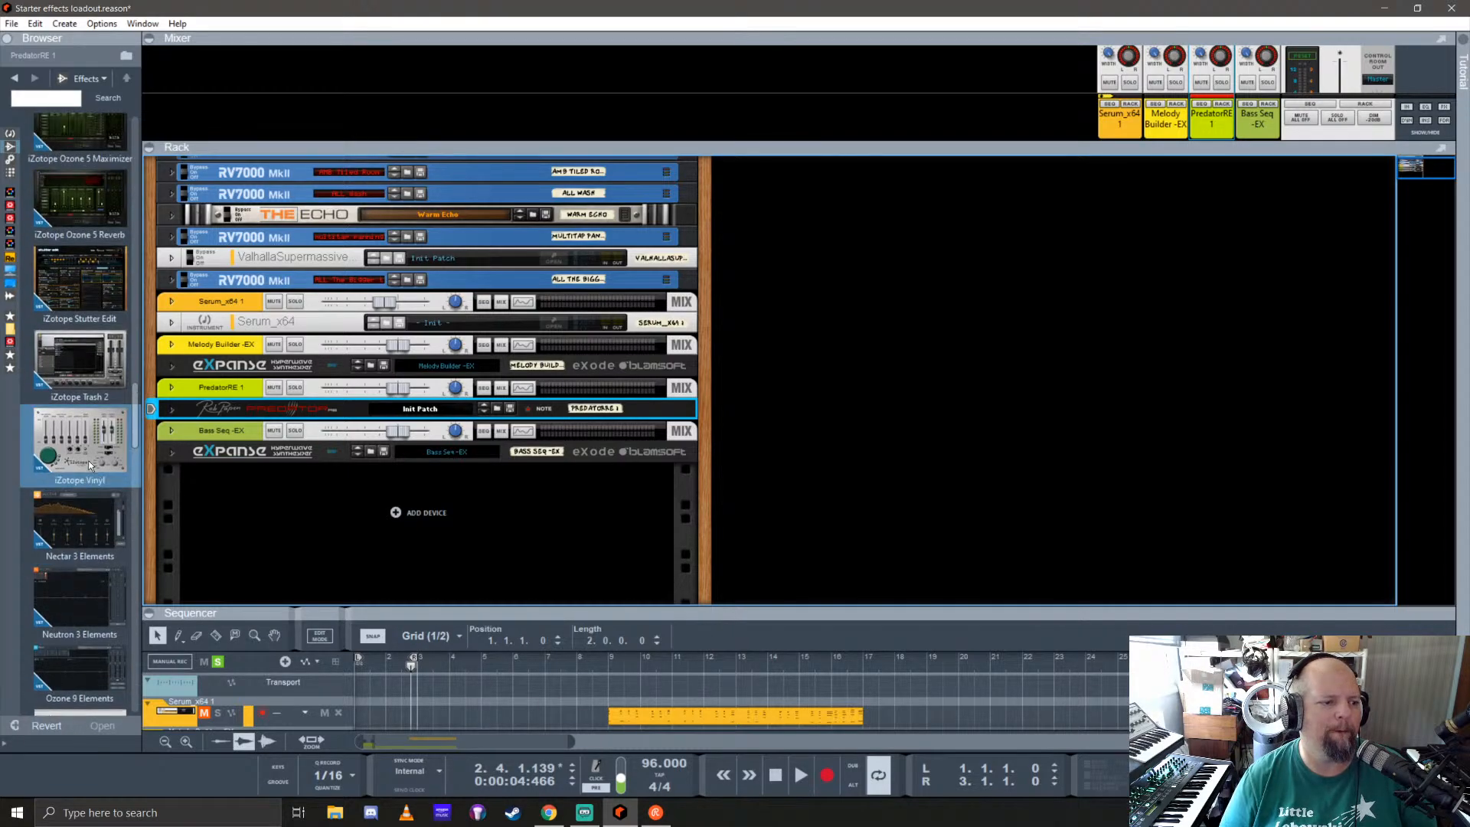
pyautogui.scroll(1, 88, 460)
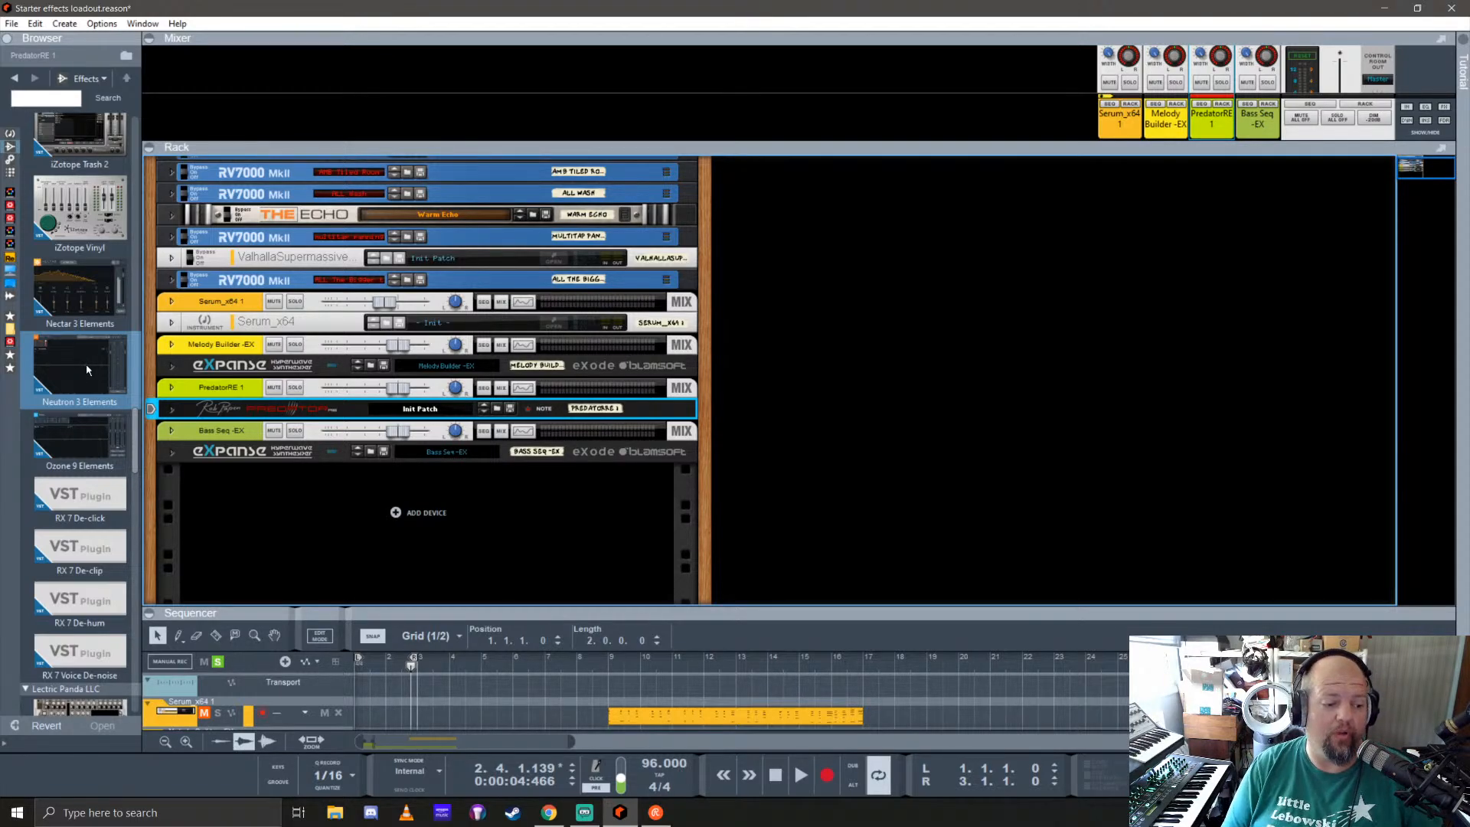
pyautogui.scroll(-3, 86, 365)
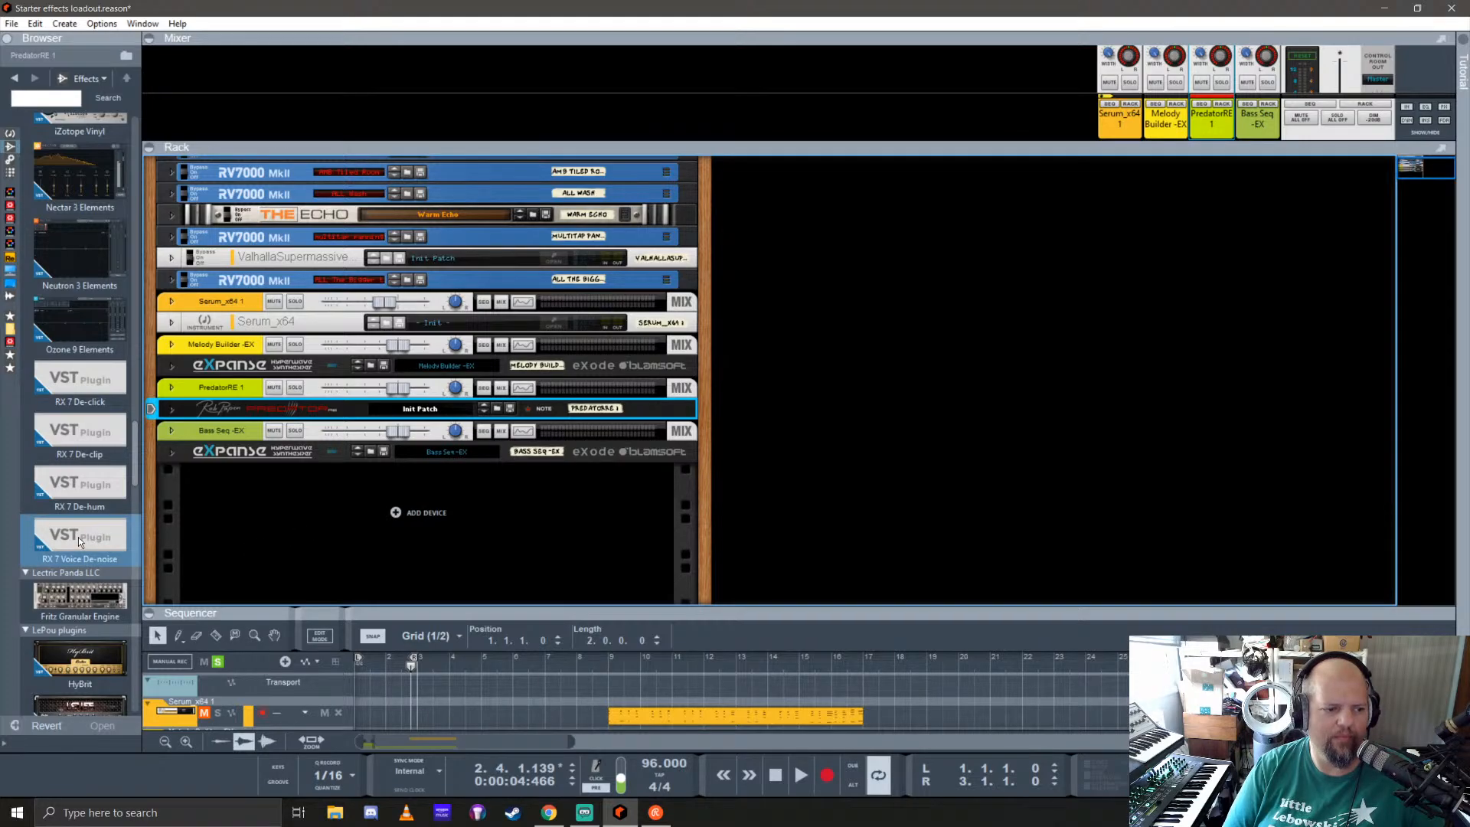
pyautogui.moveTo(78, 536); pyautogui.dragTo(341, 534)
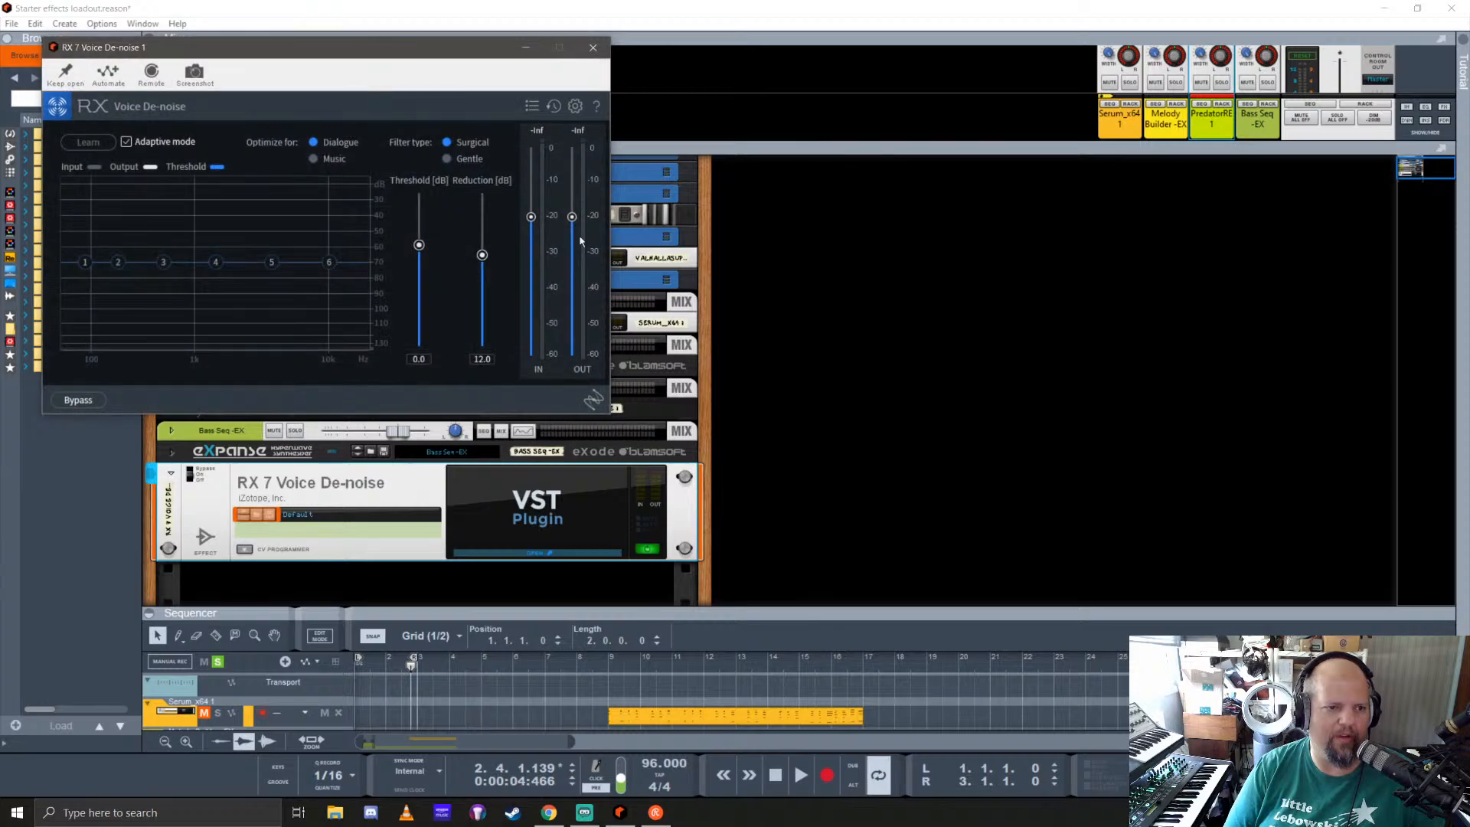
pyautogui.click(593, 47)
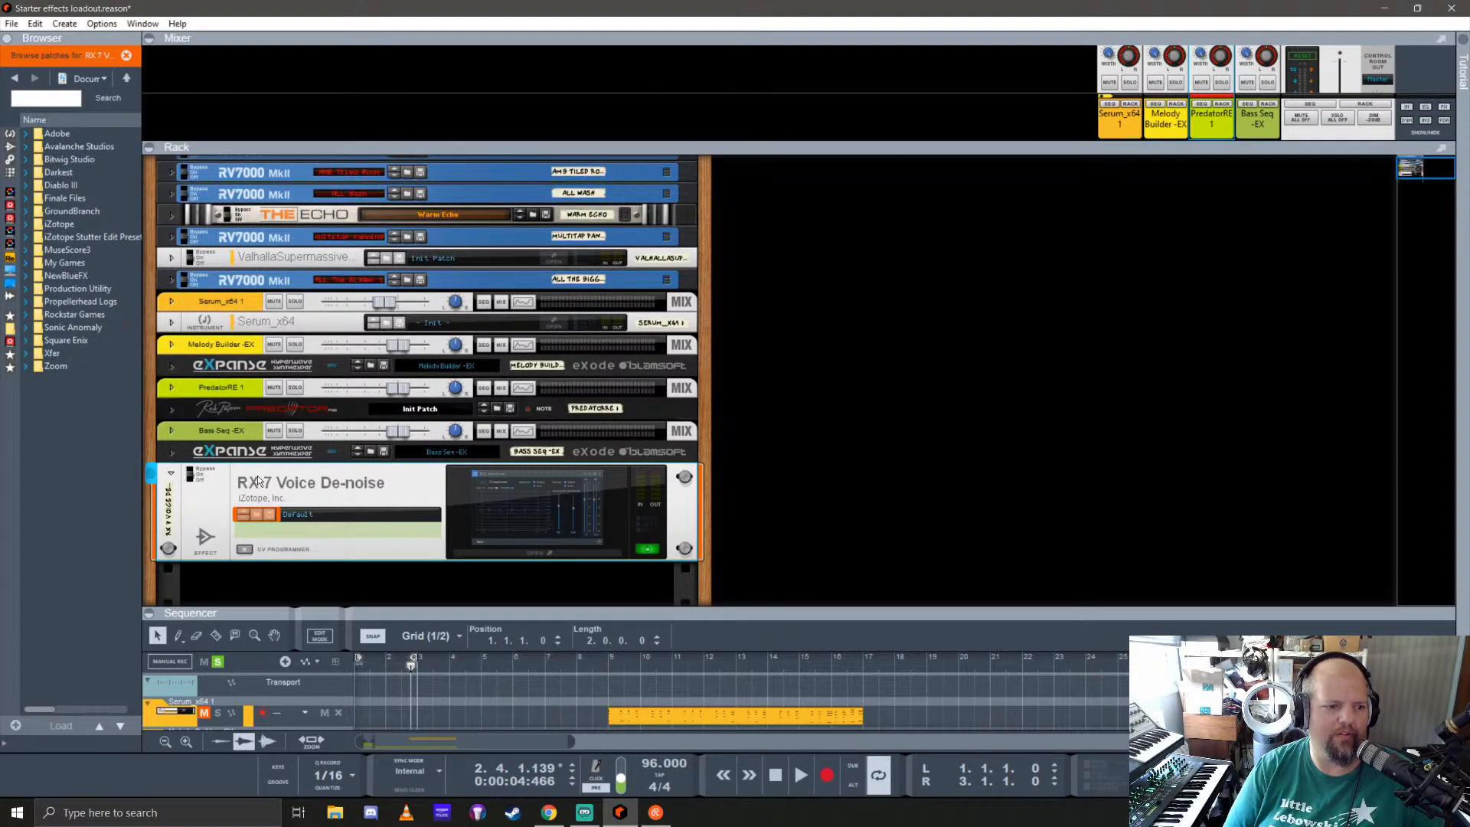
pyautogui.press('Delete')
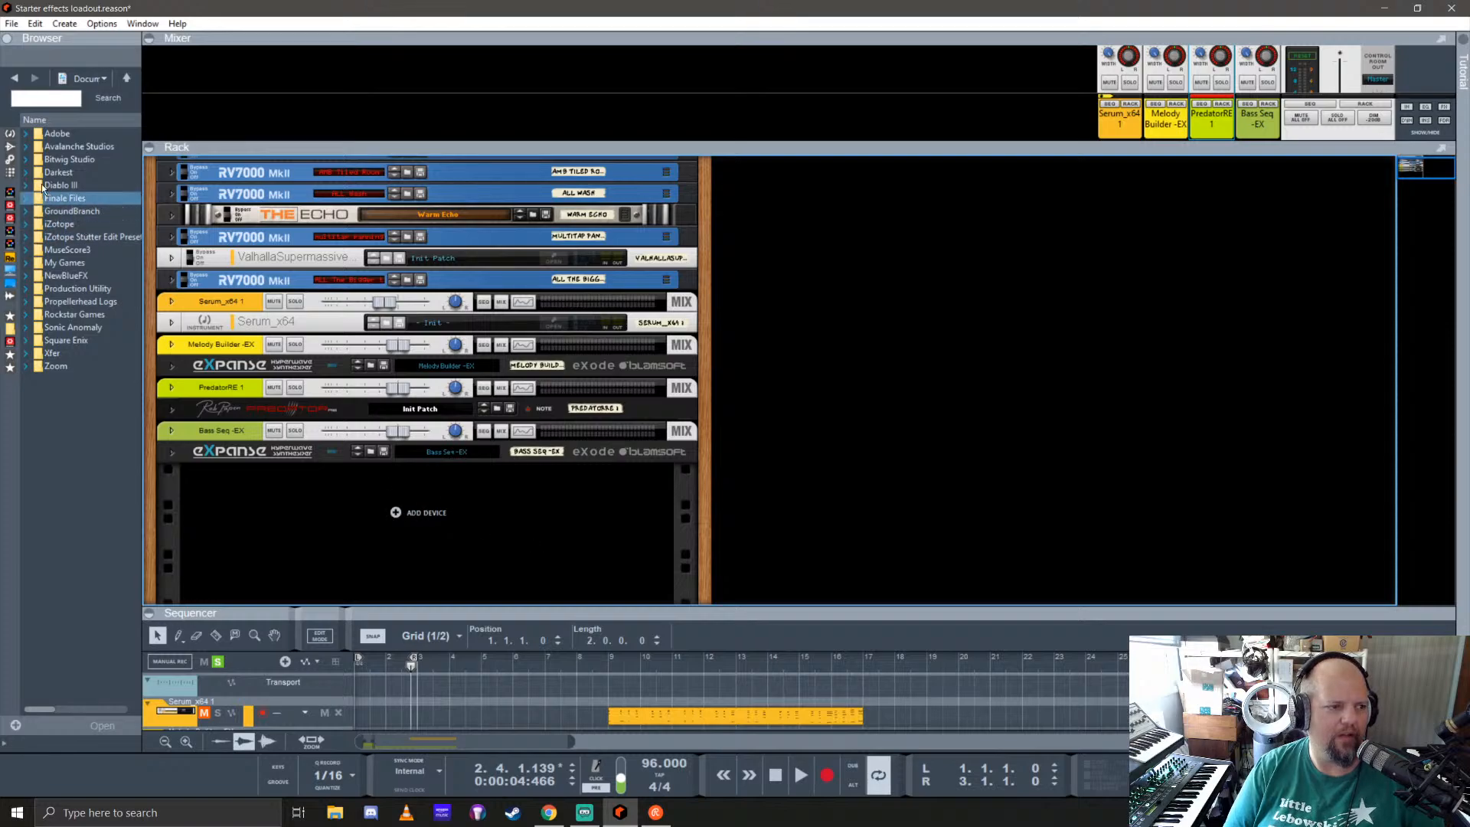
# Step: Show the effect devices in the browser again and enlarge the sequencer to display all tracks
pyautogui.click(9, 148)
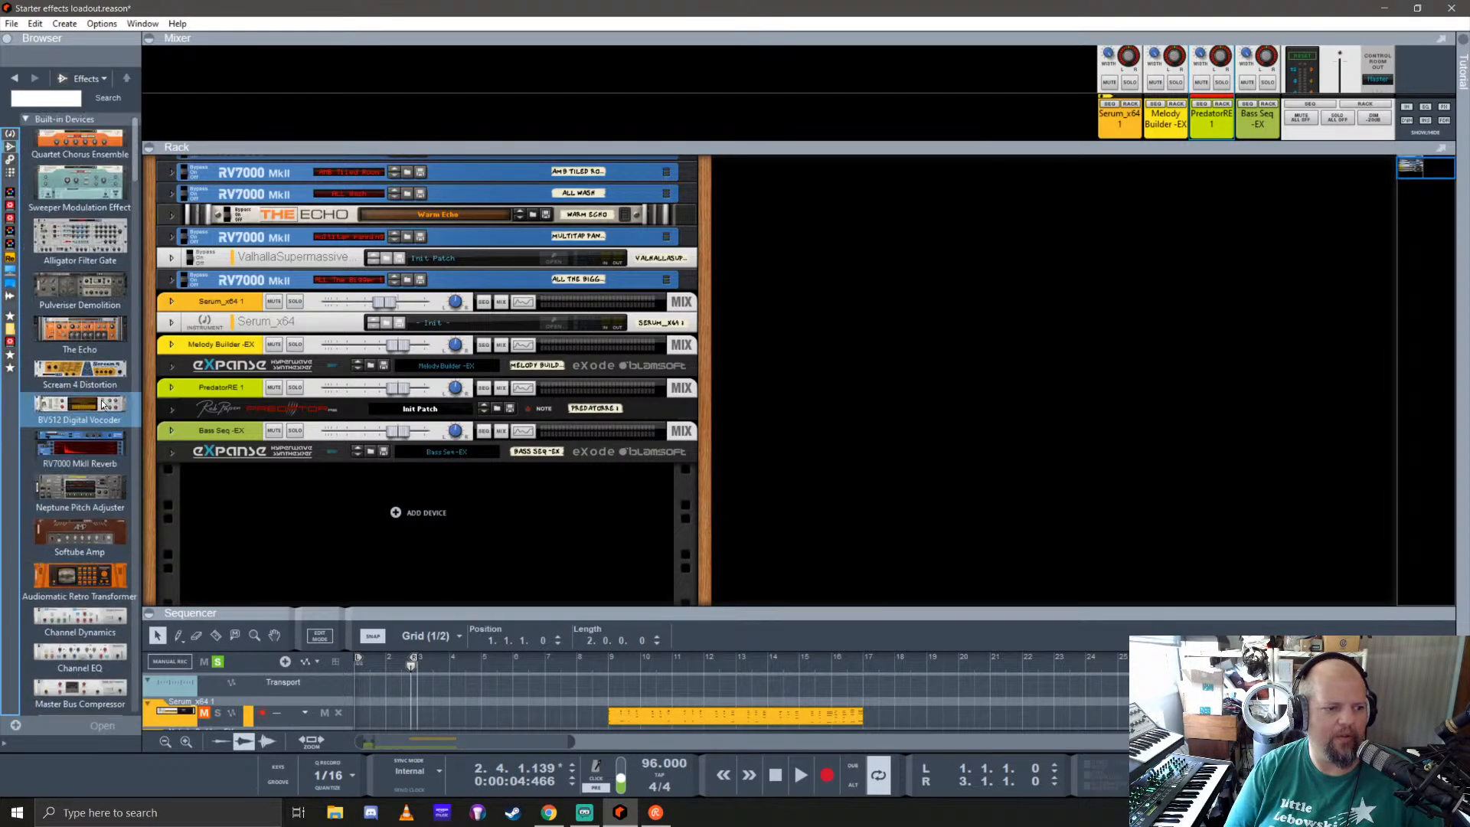
pyautogui.moveTo(673, 605); pyautogui.dragTo(673, 230)
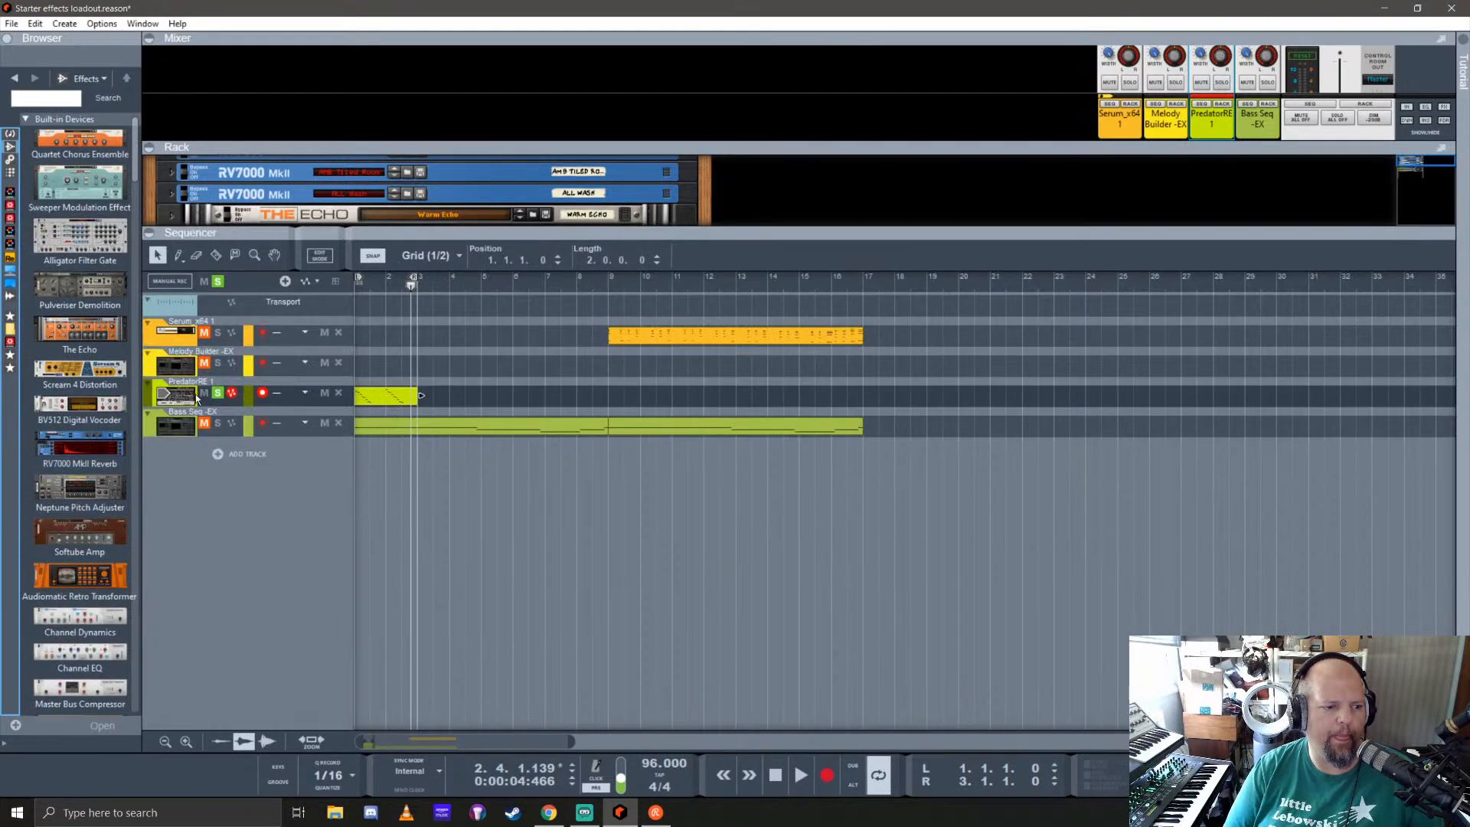
# Step: Unsolo the Predator track and split its clip into two one-bar halves placed at bars 2 and 4
pyautogui.click(219, 394)
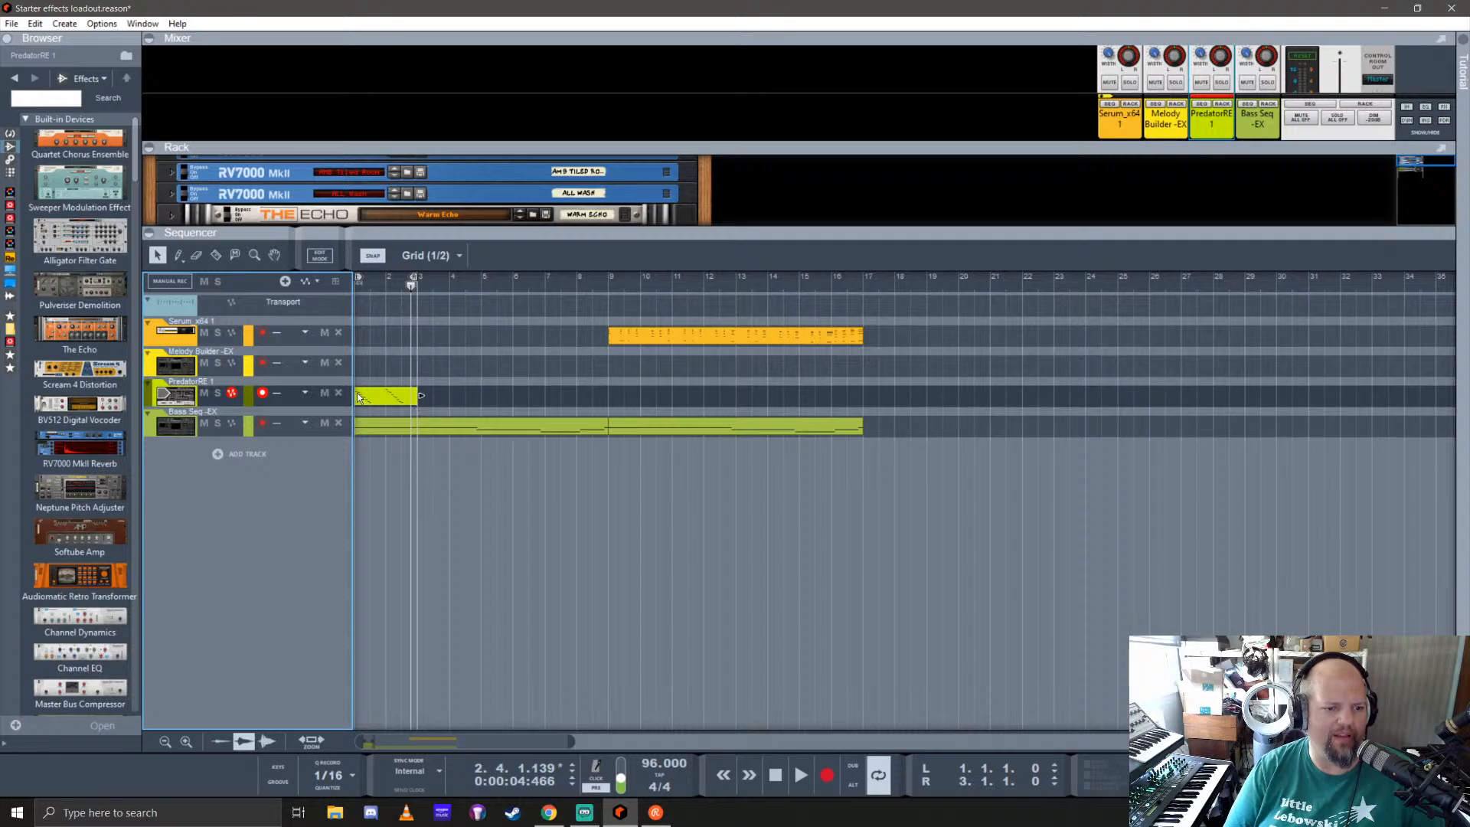
pyautogui.moveTo(378, 398); pyautogui.dragTo(410, 405)
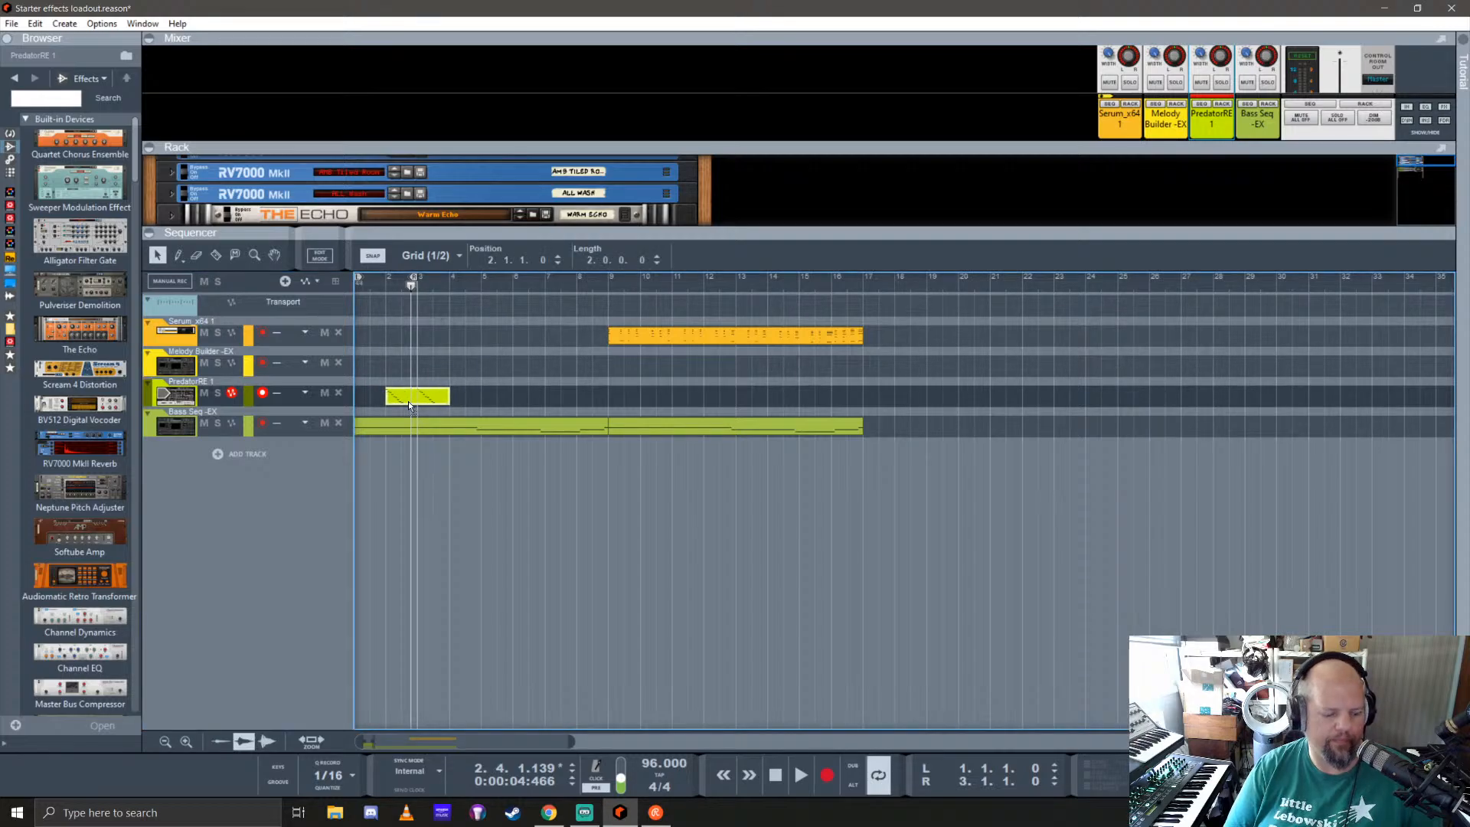
pyautogui.press('r')
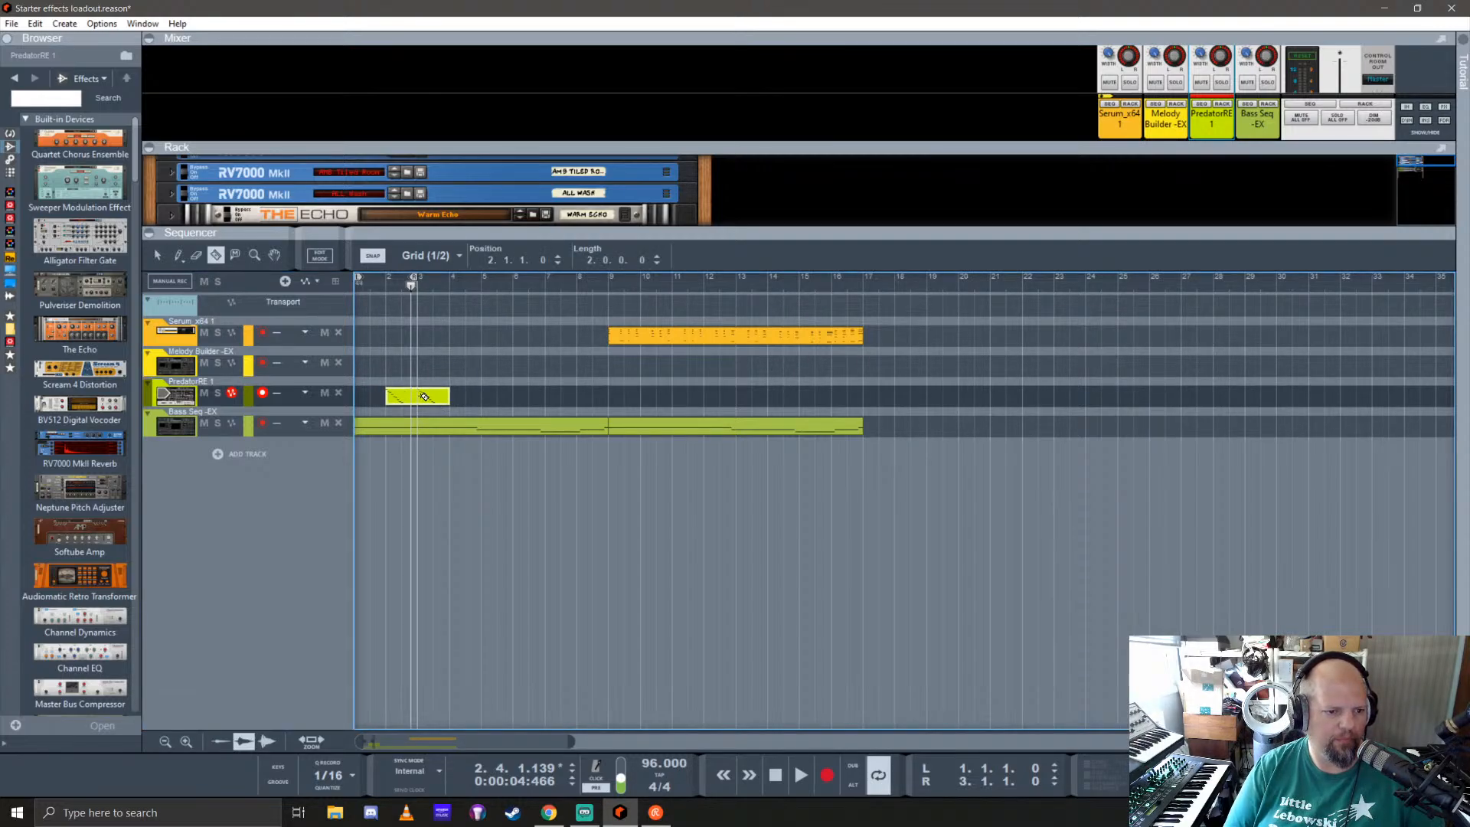
pyautogui.click(422, 396)
pyautogui.press('q')
pyautogui.click(422, 397)
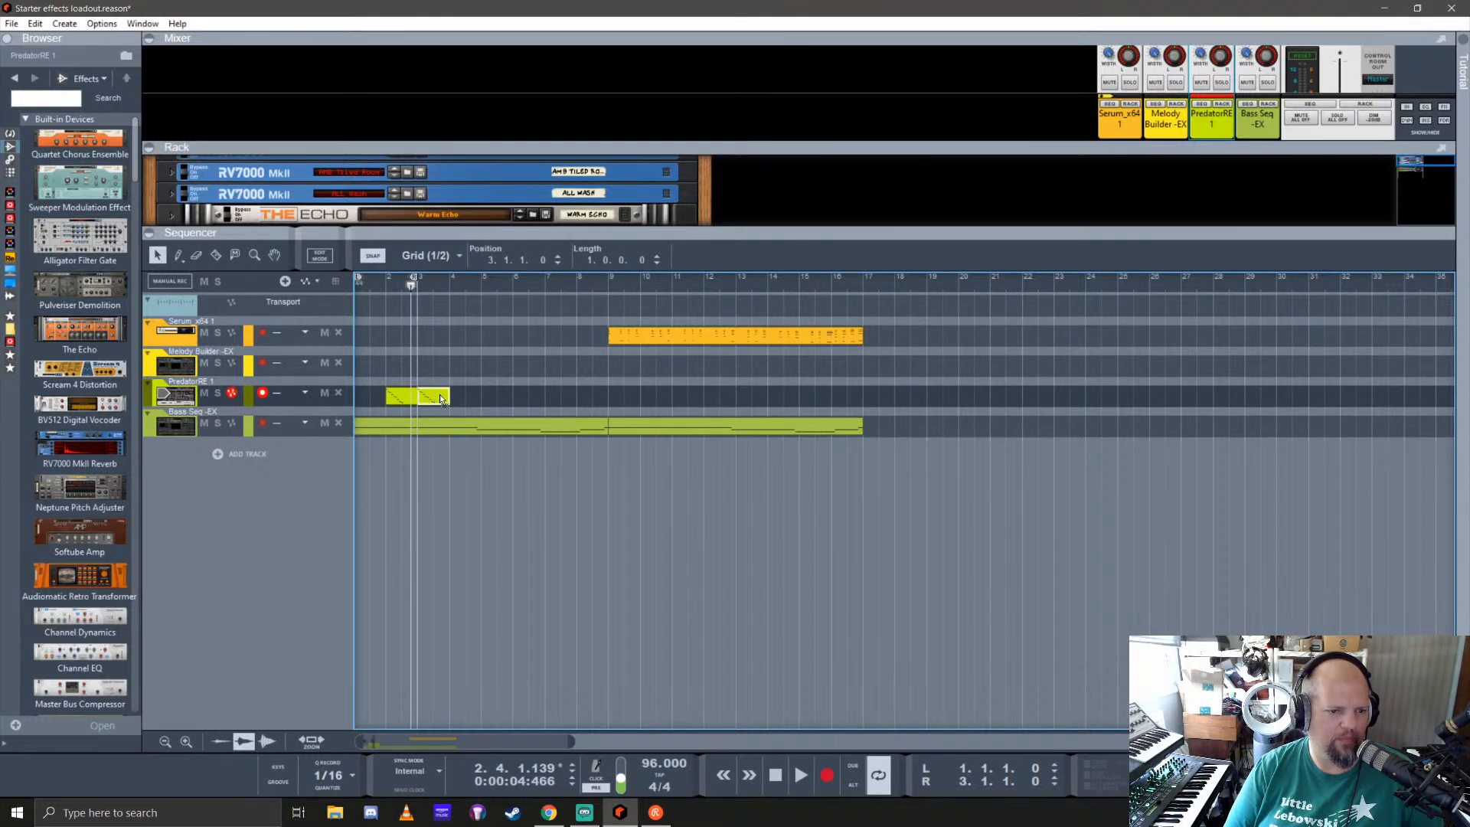
pyautogui.moveTo(430, 395); pyautogui.dragTo(463, 395)
# Step: Extend the loop from bar 1 to bar 9 and play it from the start
pyautogui.click(360, 285)
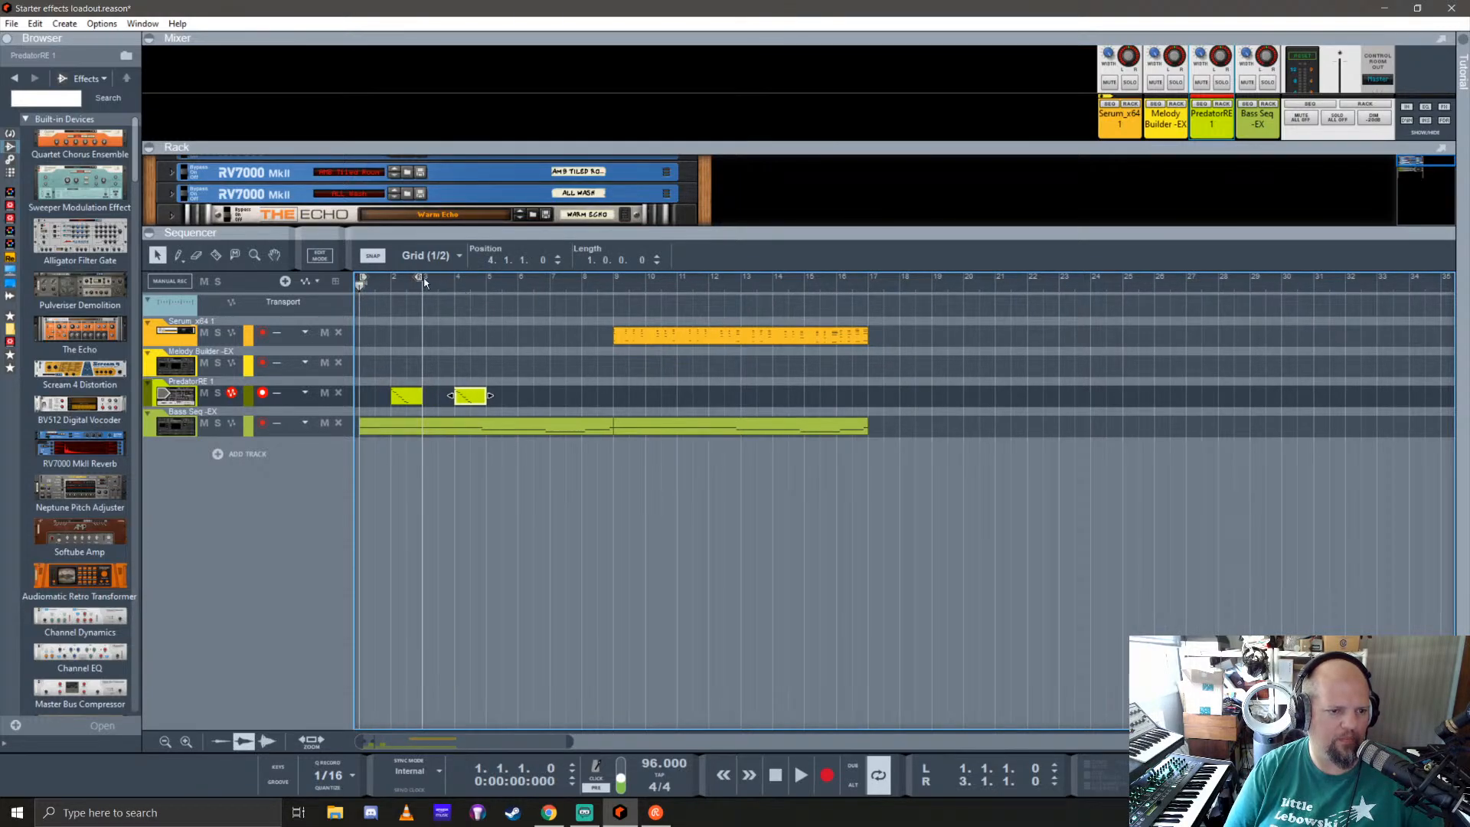
pyautogui.press('space')
pyautogui.moveTo(420, 279); pyautogui.dragTo(614, 306)
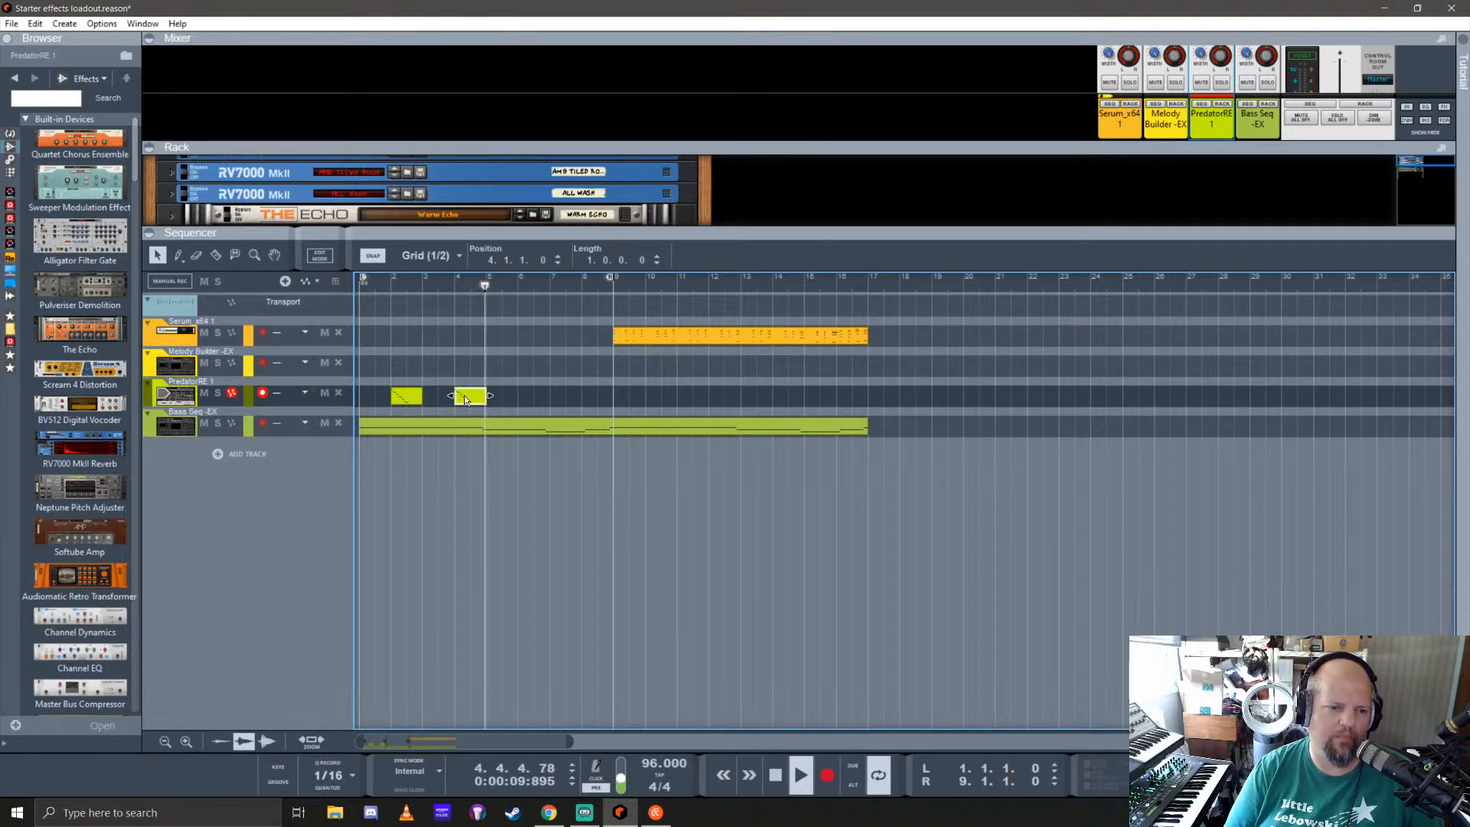
# Step: Place one-bar Predator clips at bars 10, 12, 14 and 16, and loop the Serum clip's range from bar 9 to 17
pyautogui.moveTo(465, 399); pyautogui.dragTo(659, 381)
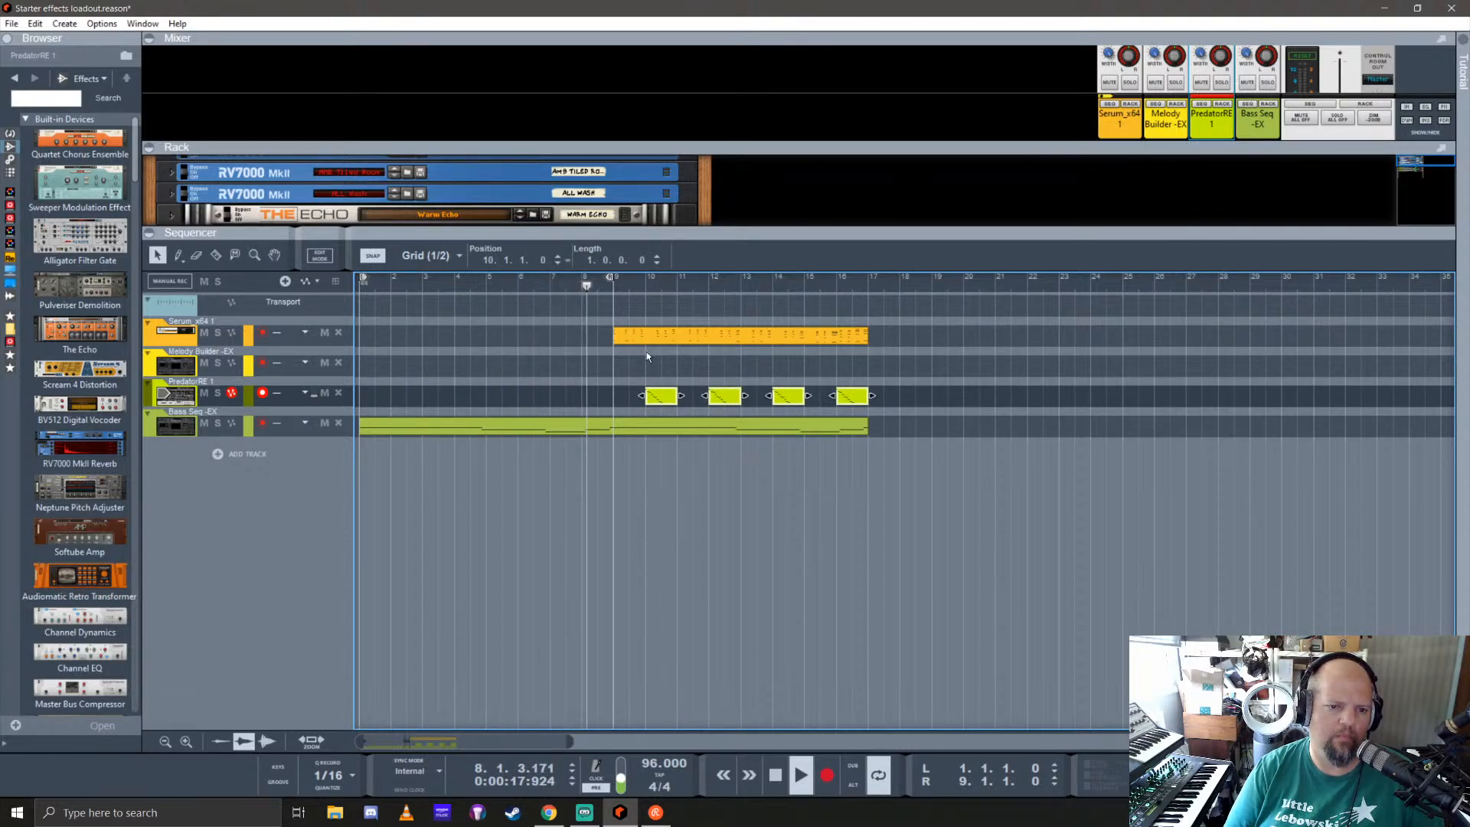
pyautogui.rightClick(664, 333)
pyautogui.click(727, 475)
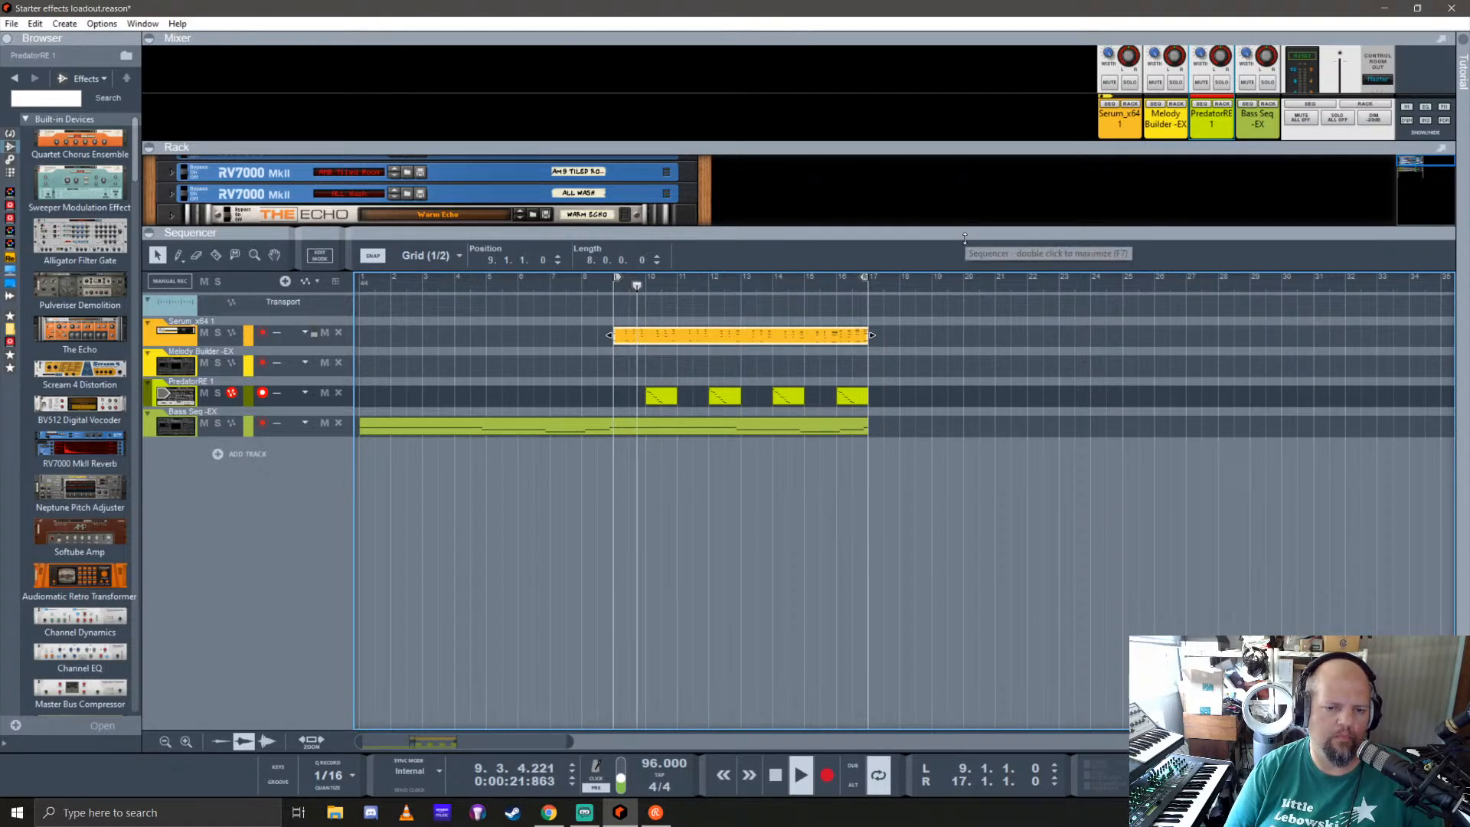
# Step: Lower the Predator channel's level with its mixer fader, and give the space back to the rack
pyautogui.moveTo(969, 255); pyautogui.dragTo(998, 509)
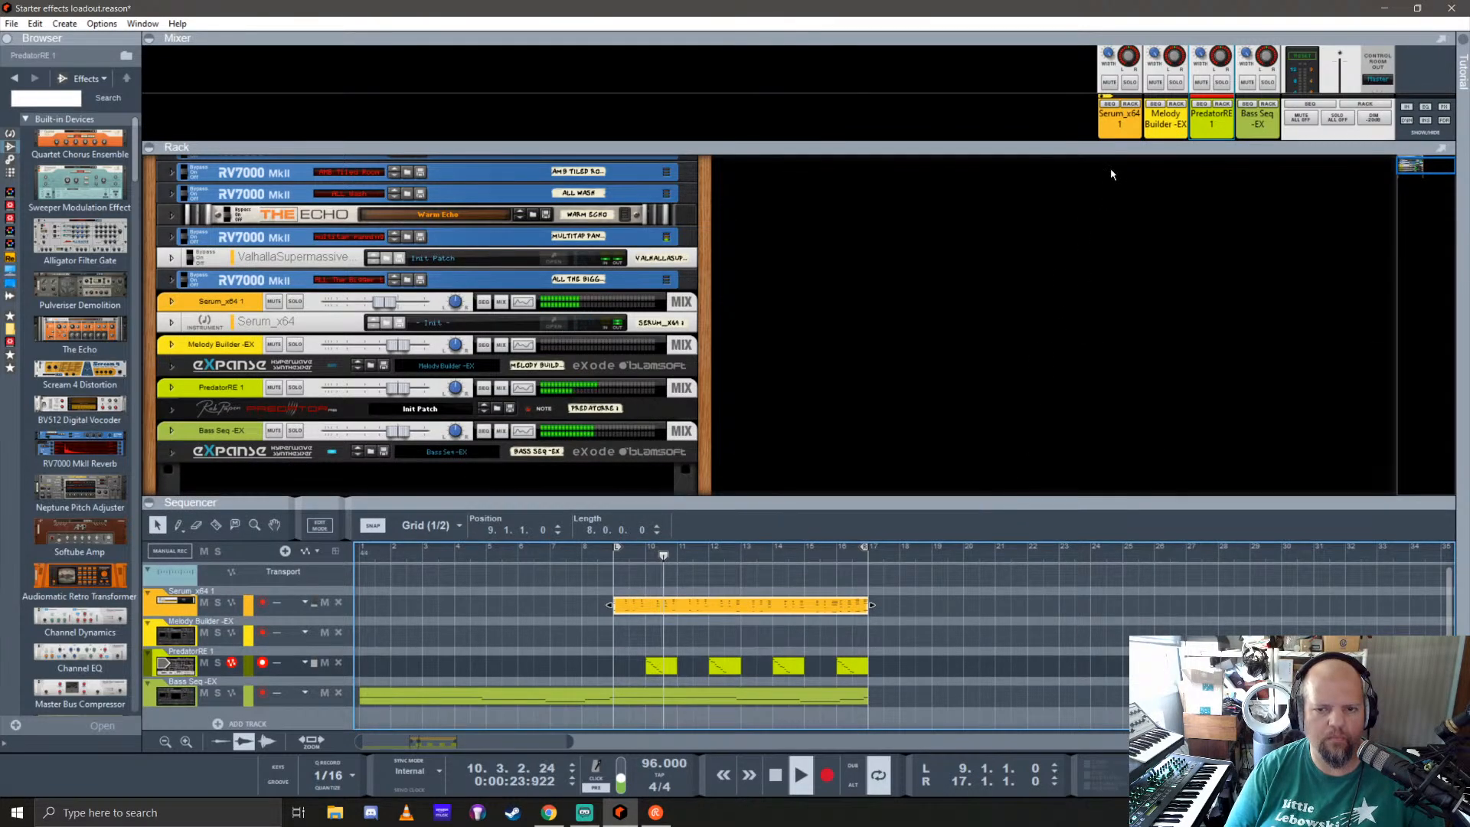
pyautogui.moveTo(1112, 152); pyautogui.dragTo(1128, 415)
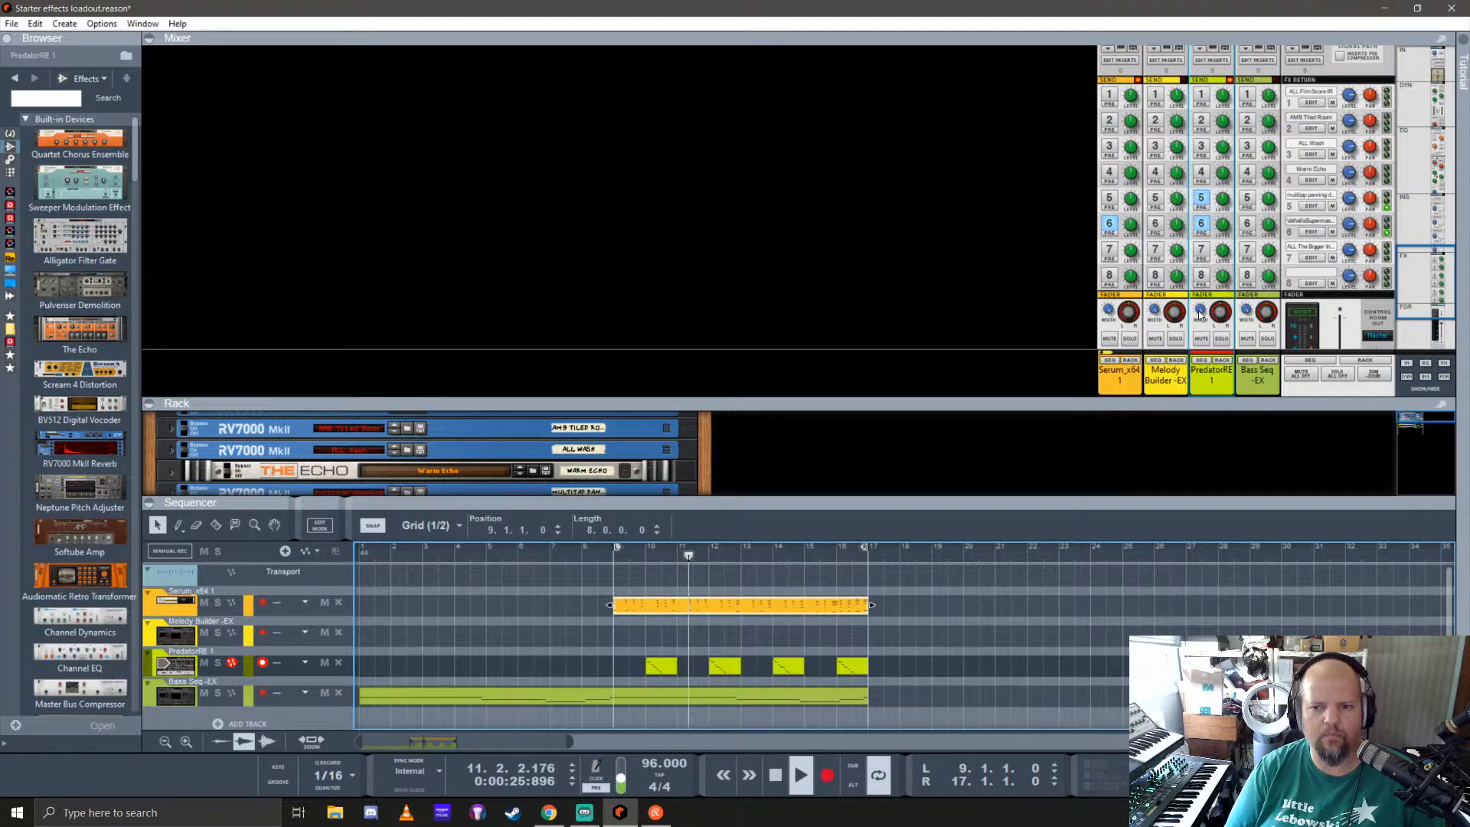
pyautogui.scroll(-3, 1222, 253)
pyautogui.moveTo(1222, 253); pyautogui.dragTo(1226, 268)
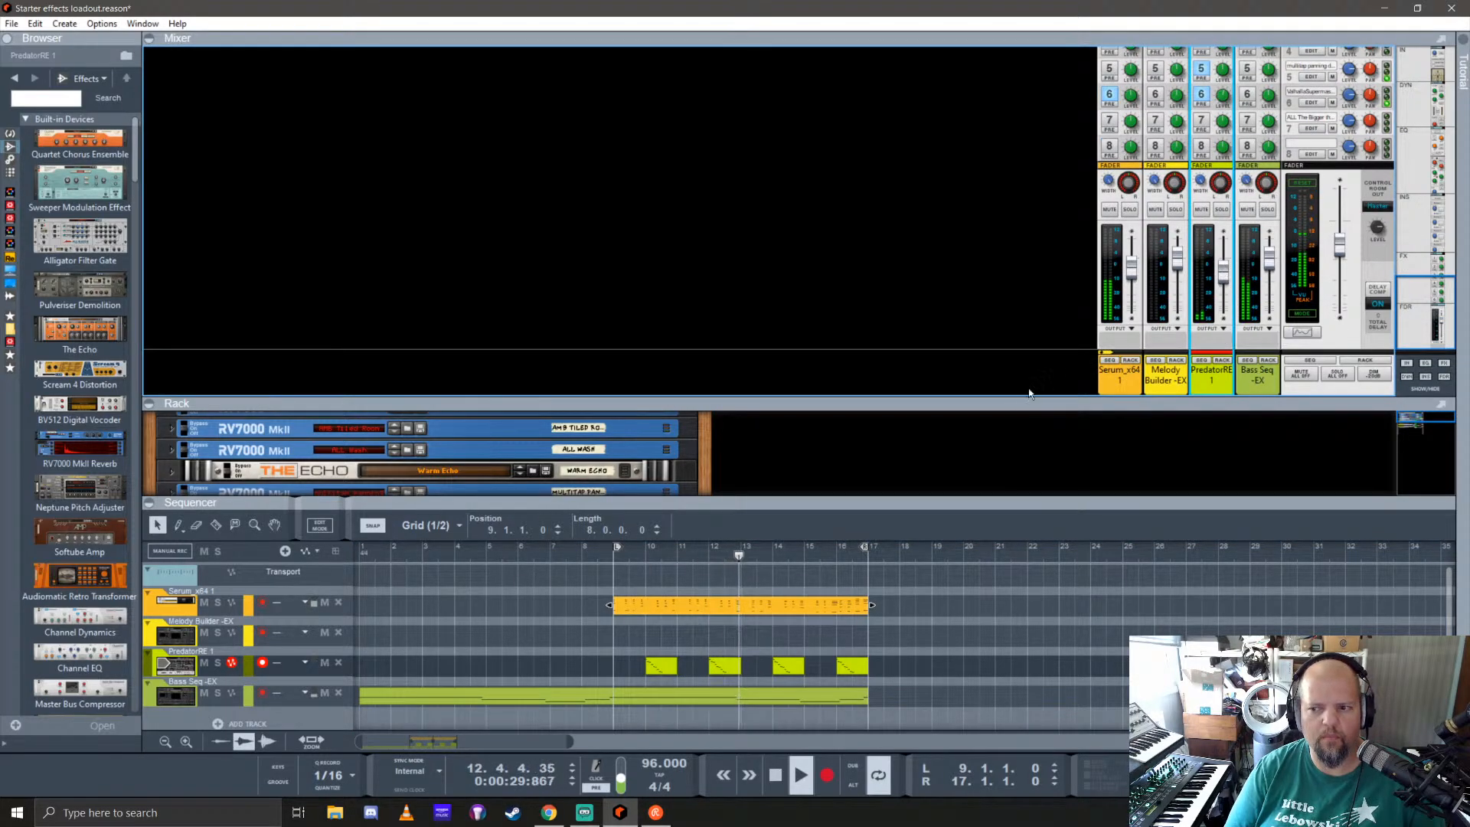
pyautogui.moveTo(1032, 395); pyautogui.dragTo(1037, 130)
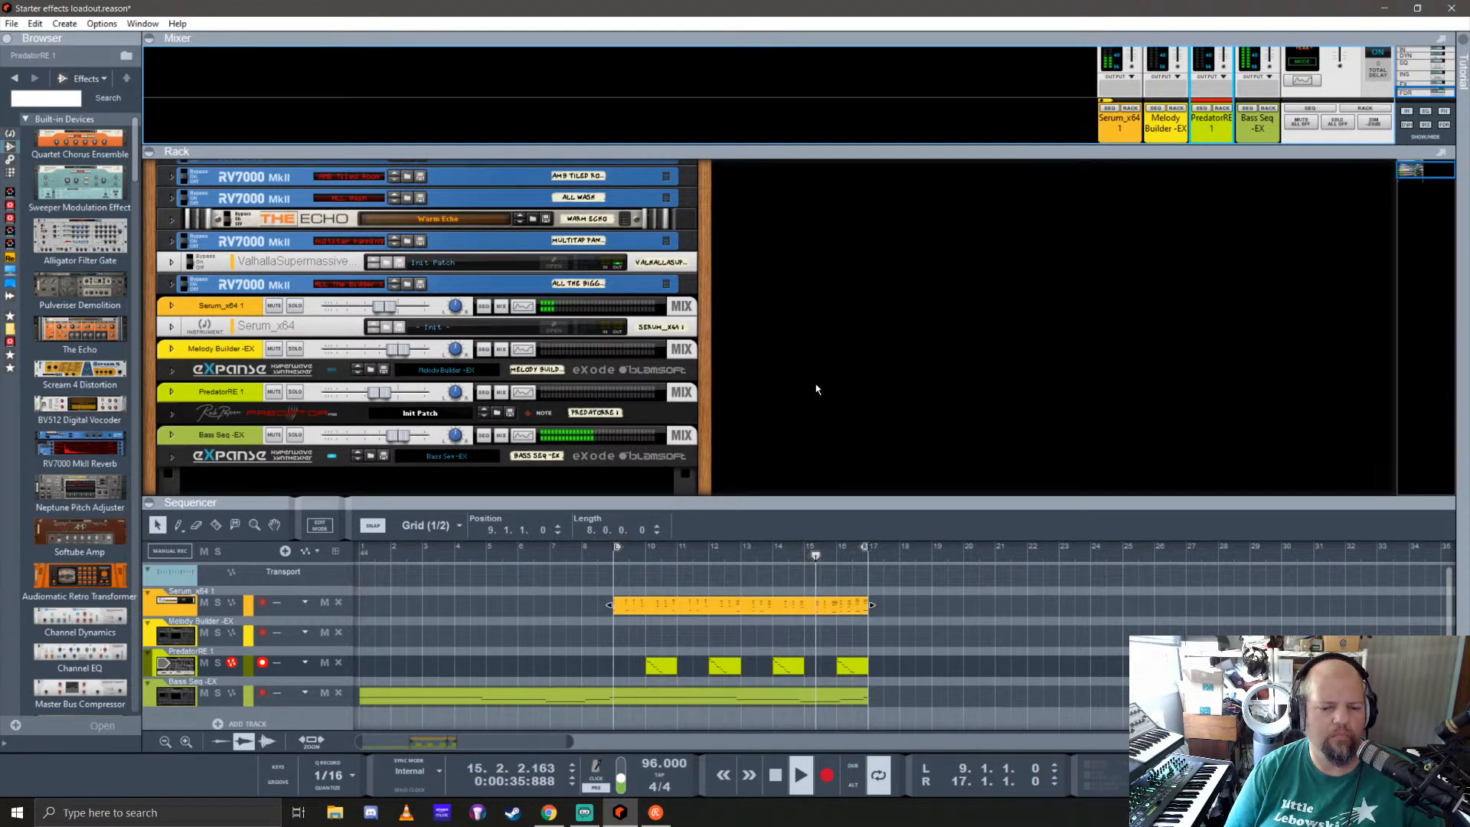
# Step: Duplicate the Serum, Predator and Bass Seq clips of bars 9 to 17 at bar 17, and stop playback
pyautogui.moveTo(922, 698); pyautogui.dragTo(888, 605)
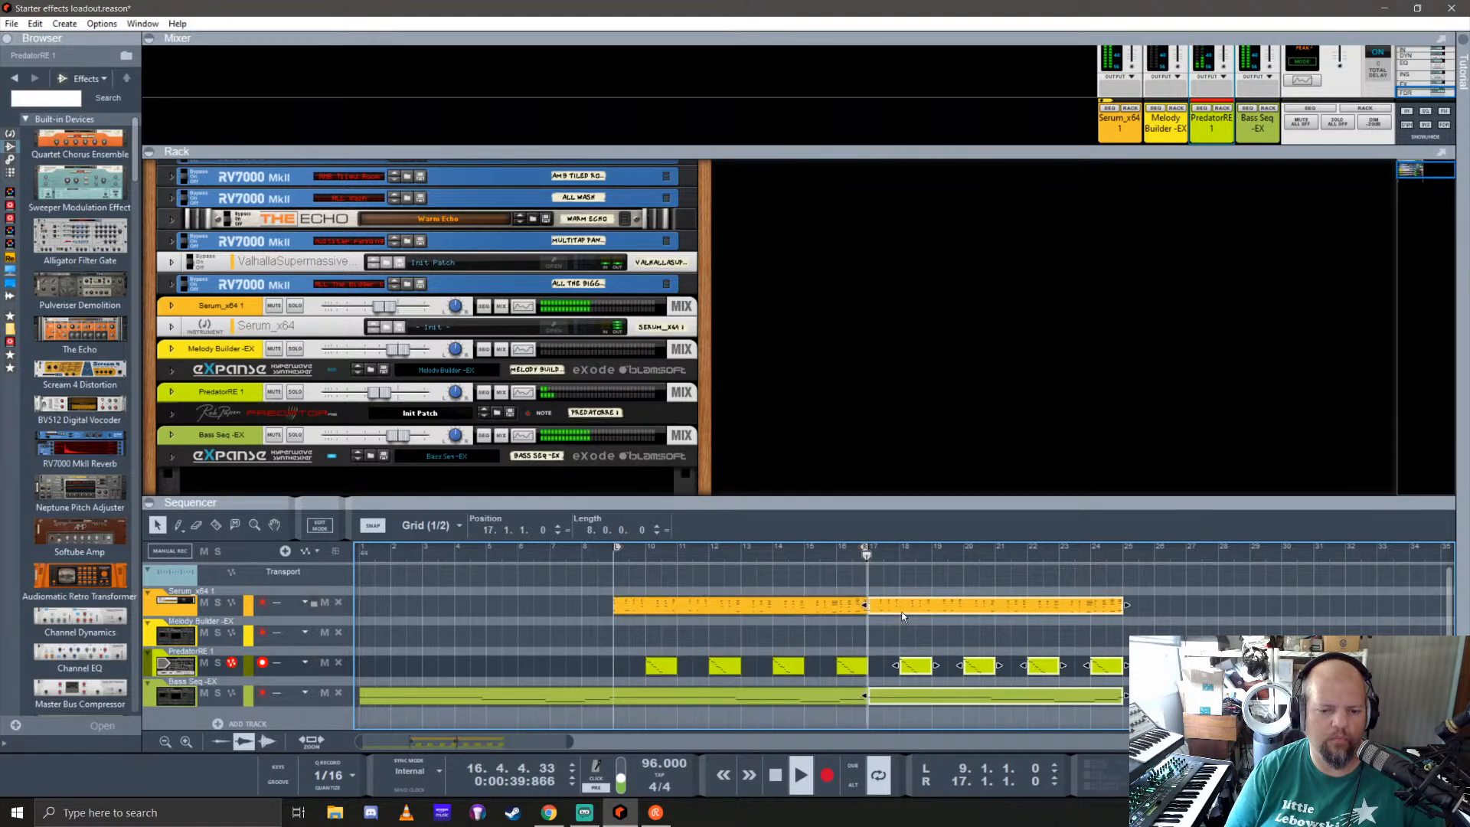
pyautogui.rightClick(886, 605)
pyautogui.click(757, 574)
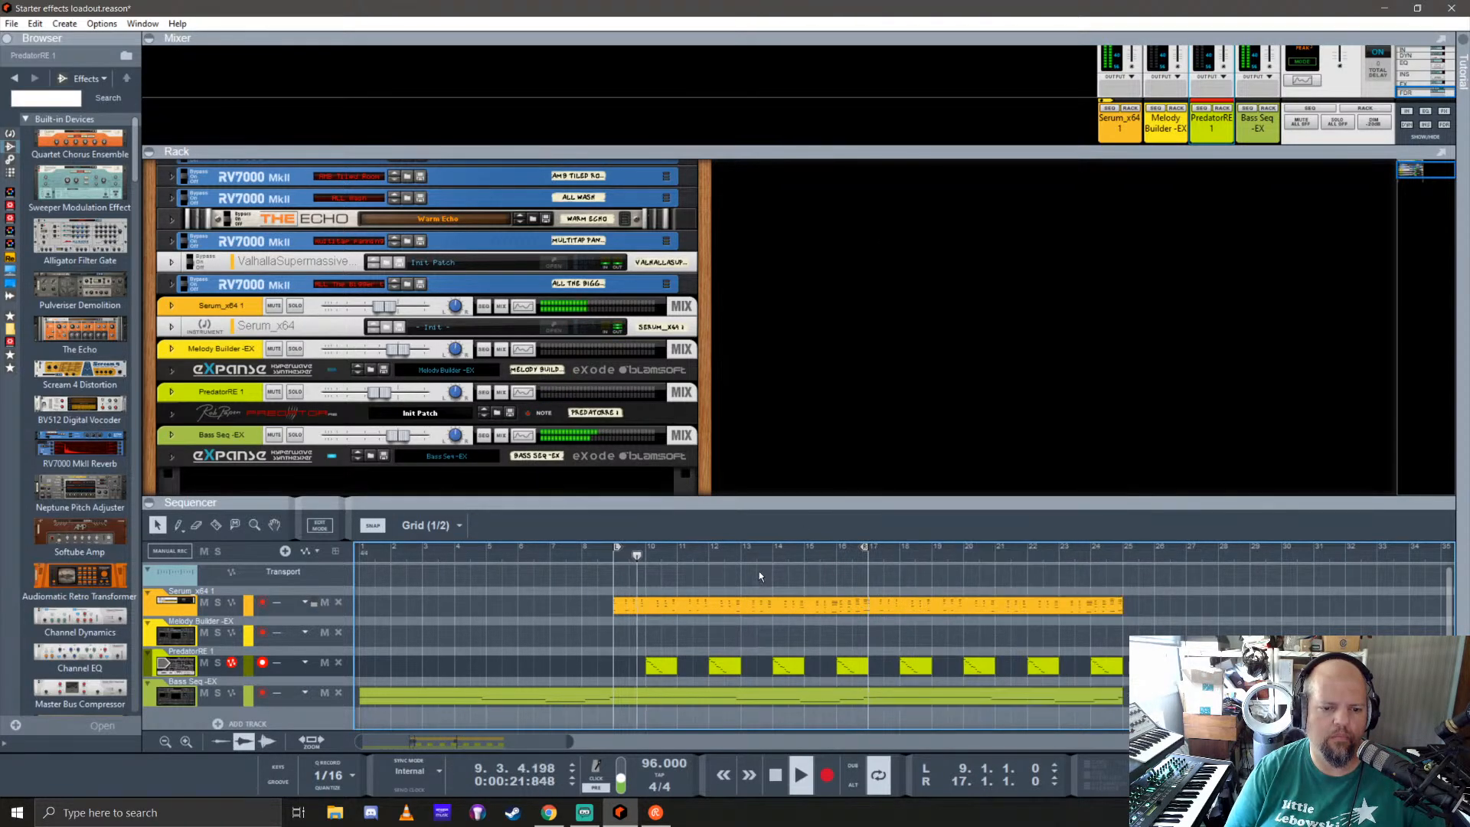
pyautogui.press('space')
# Step: Show the instrument devices in the browser
pyautogui.moveTo(686, 507); pyautogui.dragTo(686, 509)
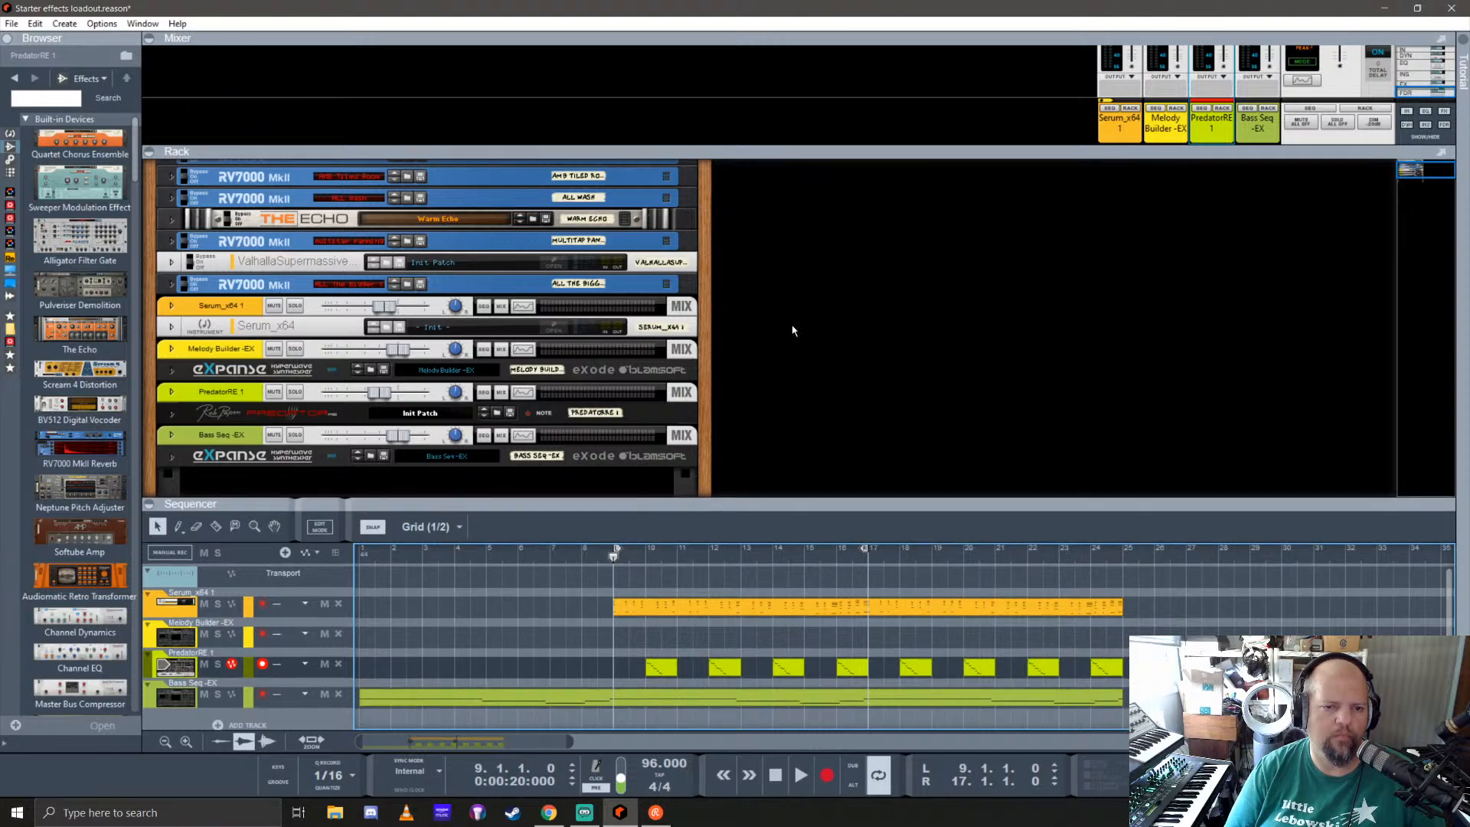
pyautogui.scroll(2, 791, 328)
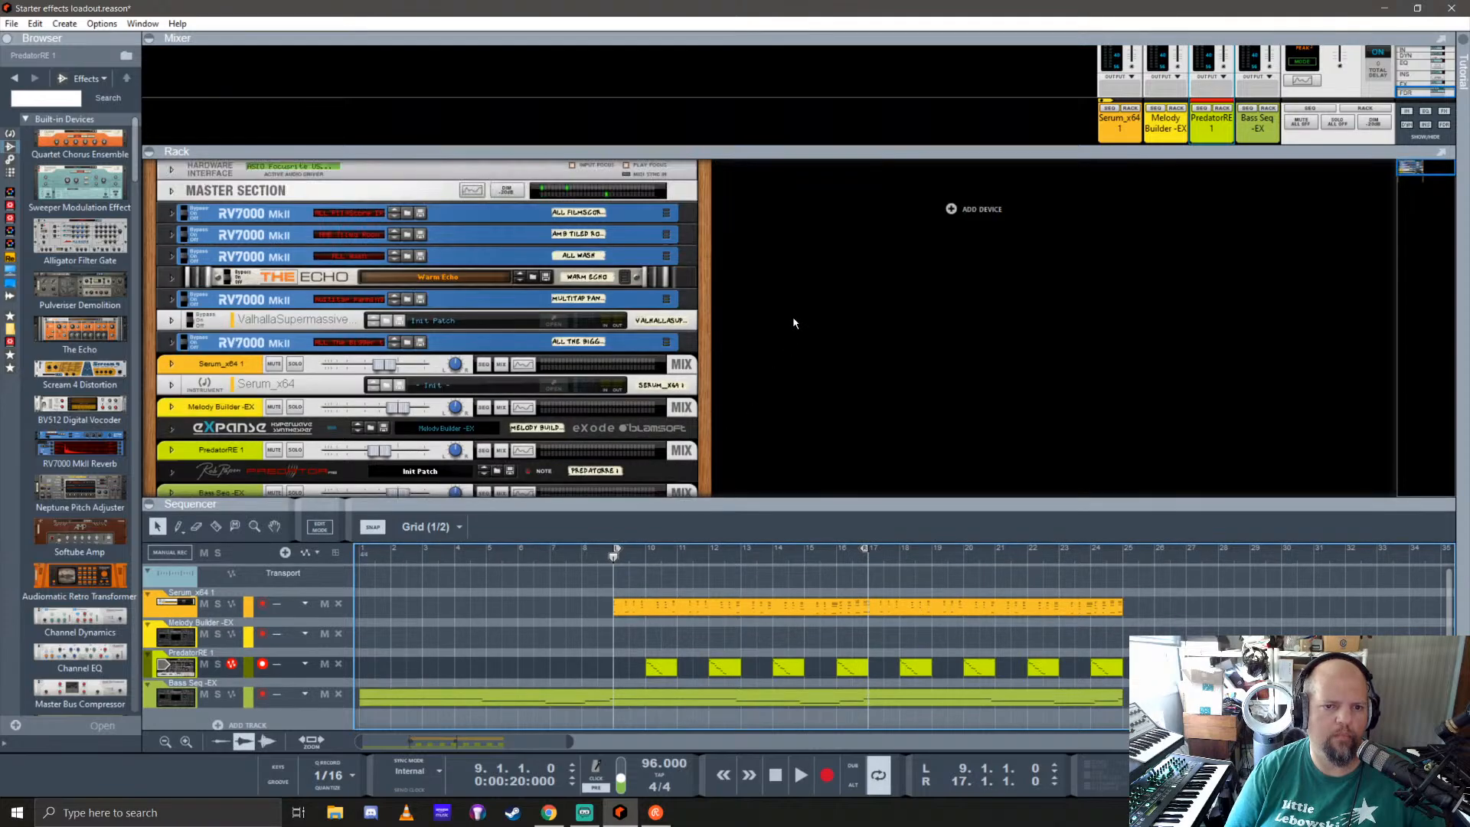
pyautogui.click(9, 135)
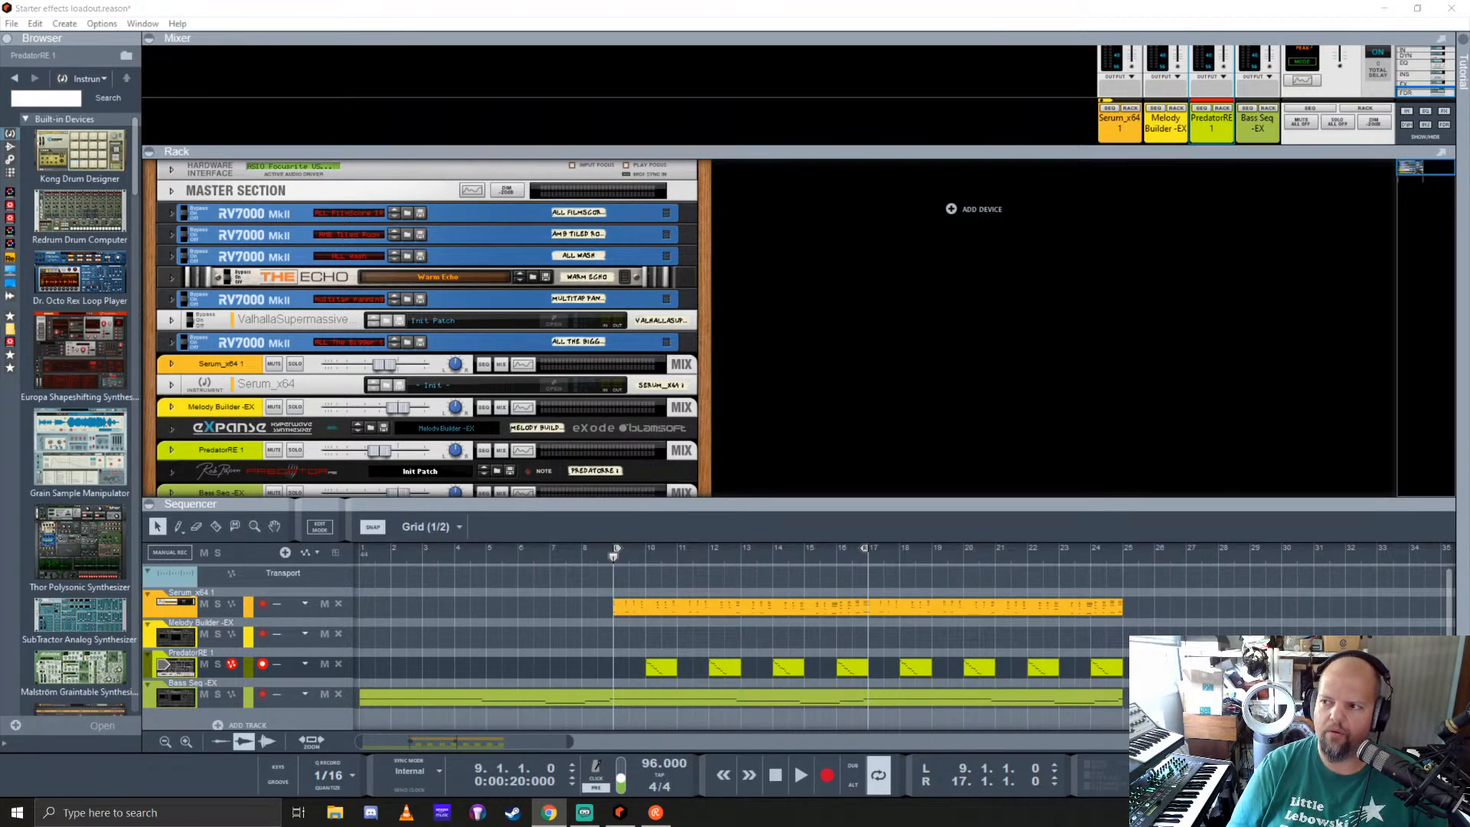
# Step: Bring the web browser with the Reason Studios shop into view and open the Rob Papen Quad Instrument page from the "quad" results
pyautogui.moveTo(1469, 230); pyautogui.dragTo(528, 63)
pyautogui.scroll(-4, 701, 473)
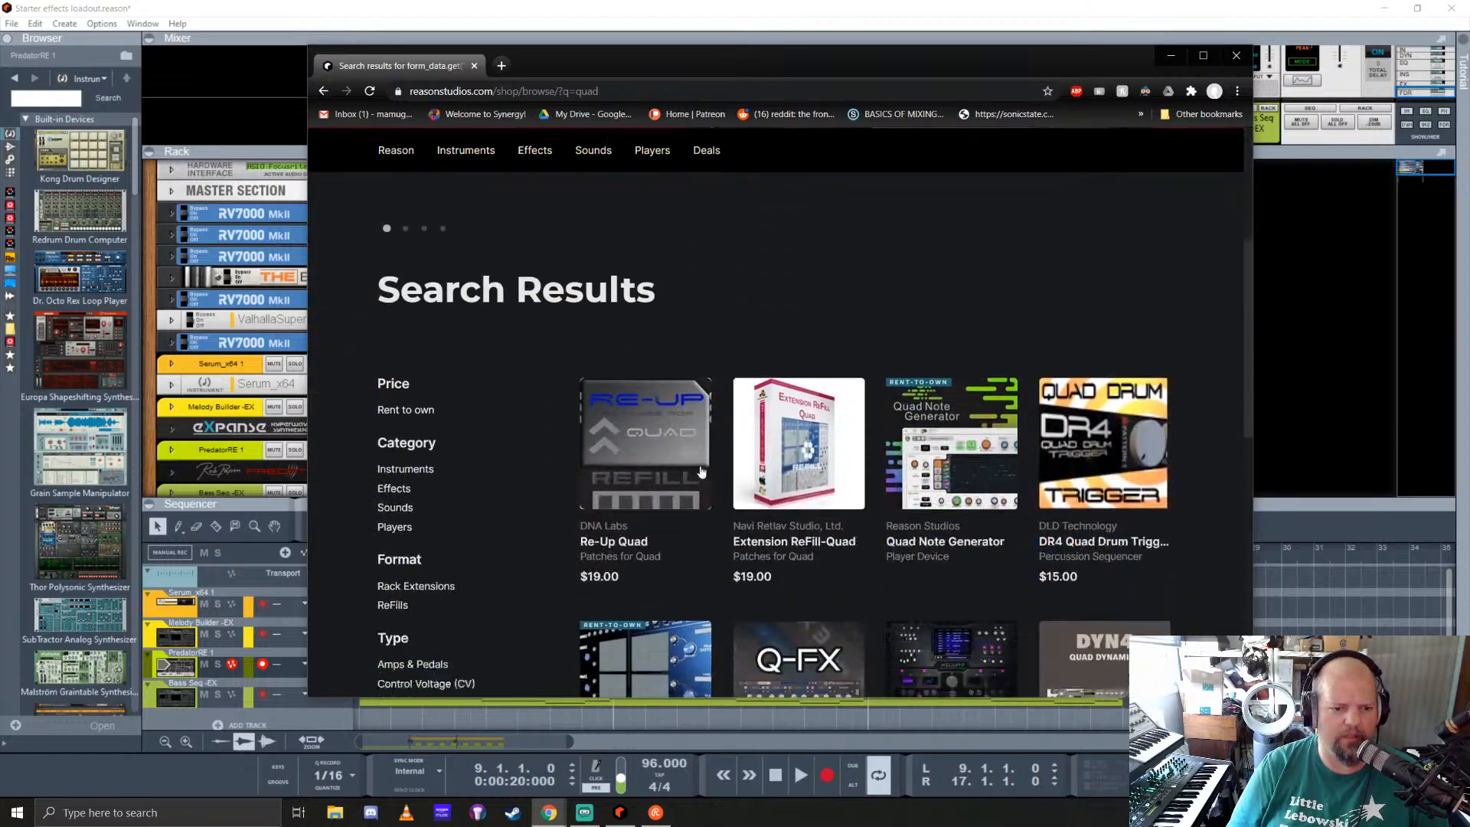
pyautogui.scroll(-1, 701, 472)
pyautogui.scroll(-3, 678, 476)
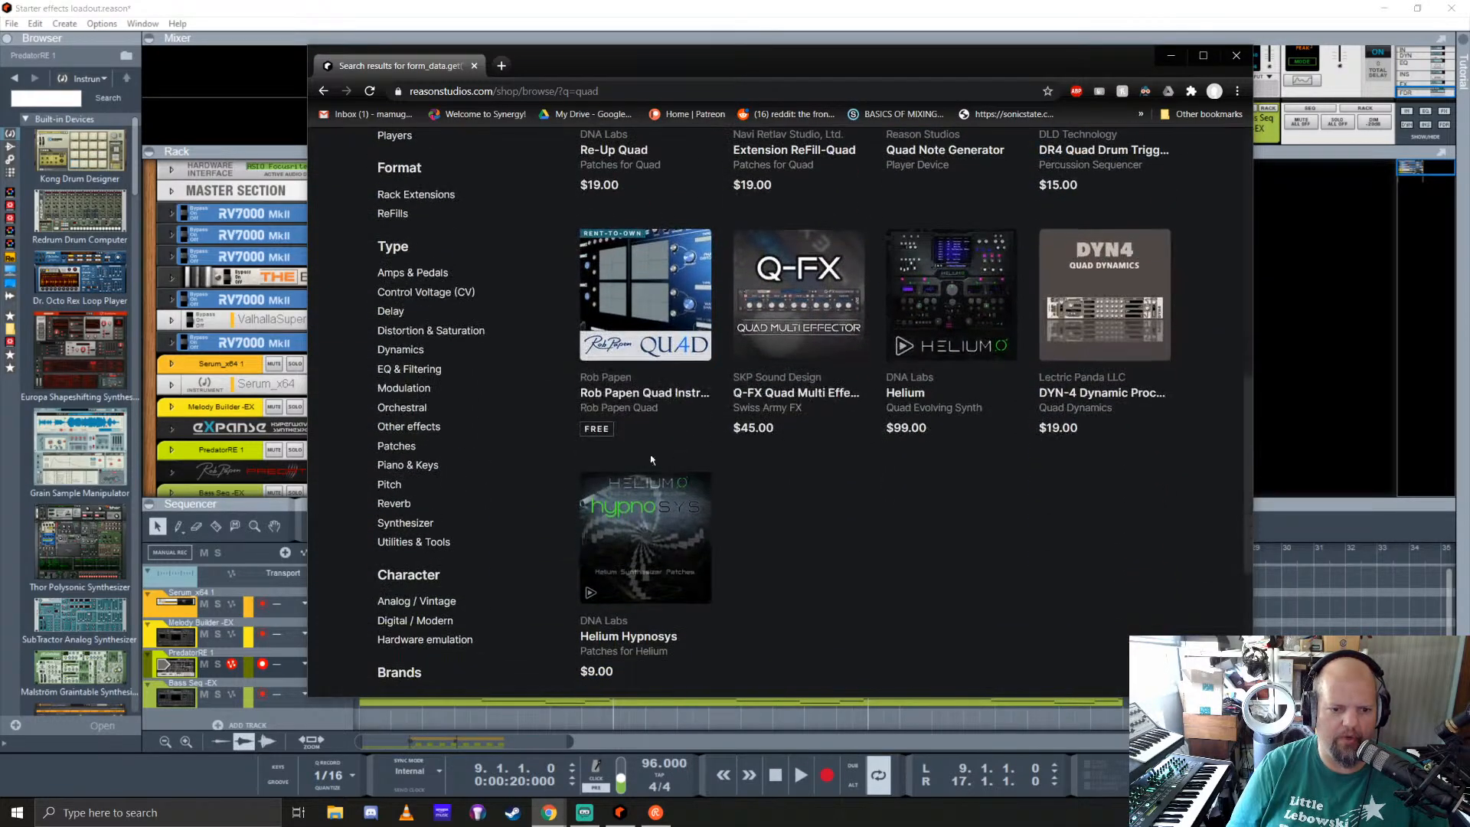
pyautogui.click(621, 395)
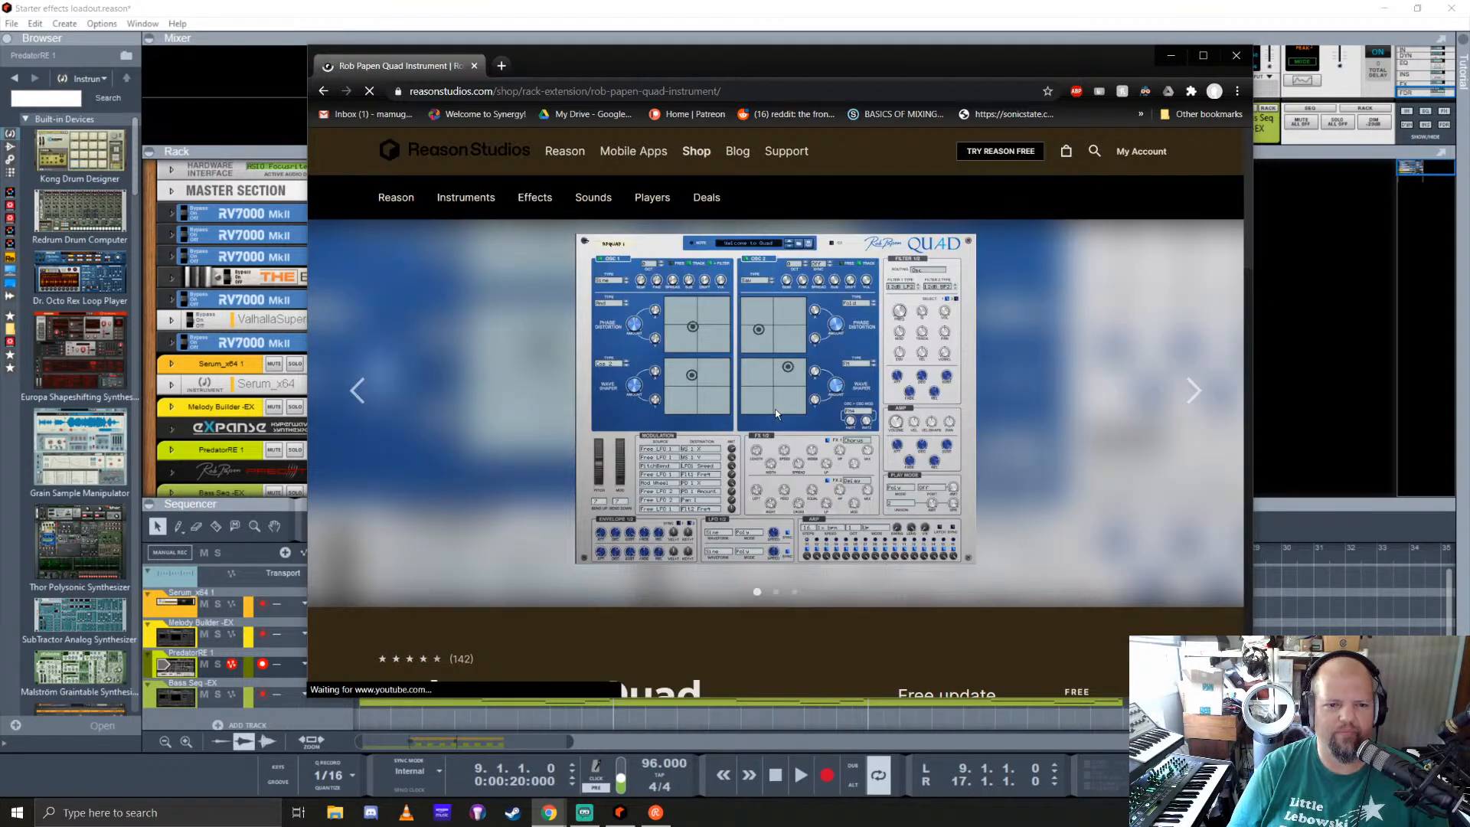
# Step: Check out the free update of the Rob Papen Quad Instrument
pyautogui.scroll(-7, 689, 413)
pyautogui.scroll(2, 678, 399)
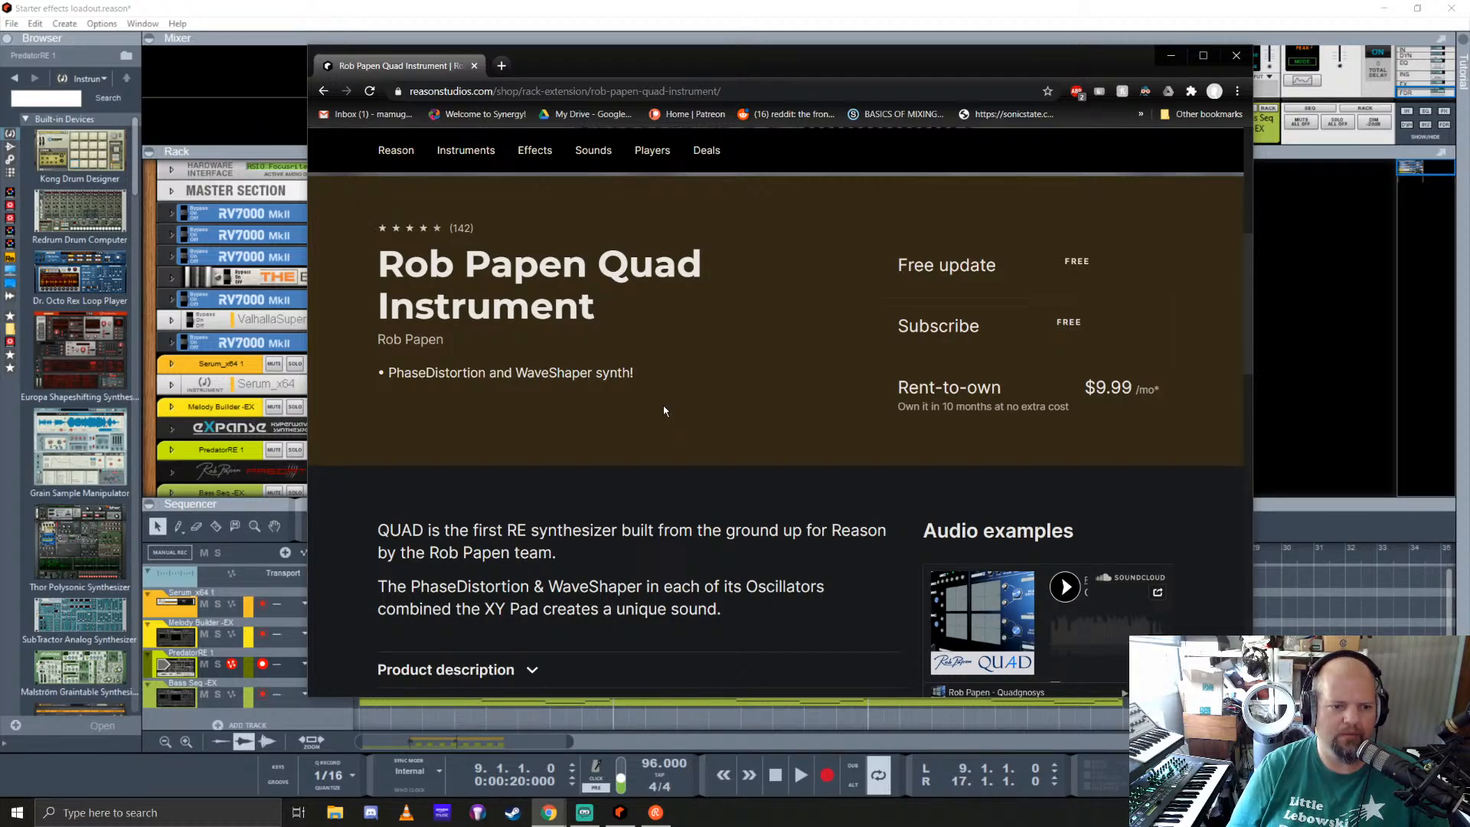
pyautogui.scroll(6, 664, 411)
pyautogui.scroll(-5, 665, 411)
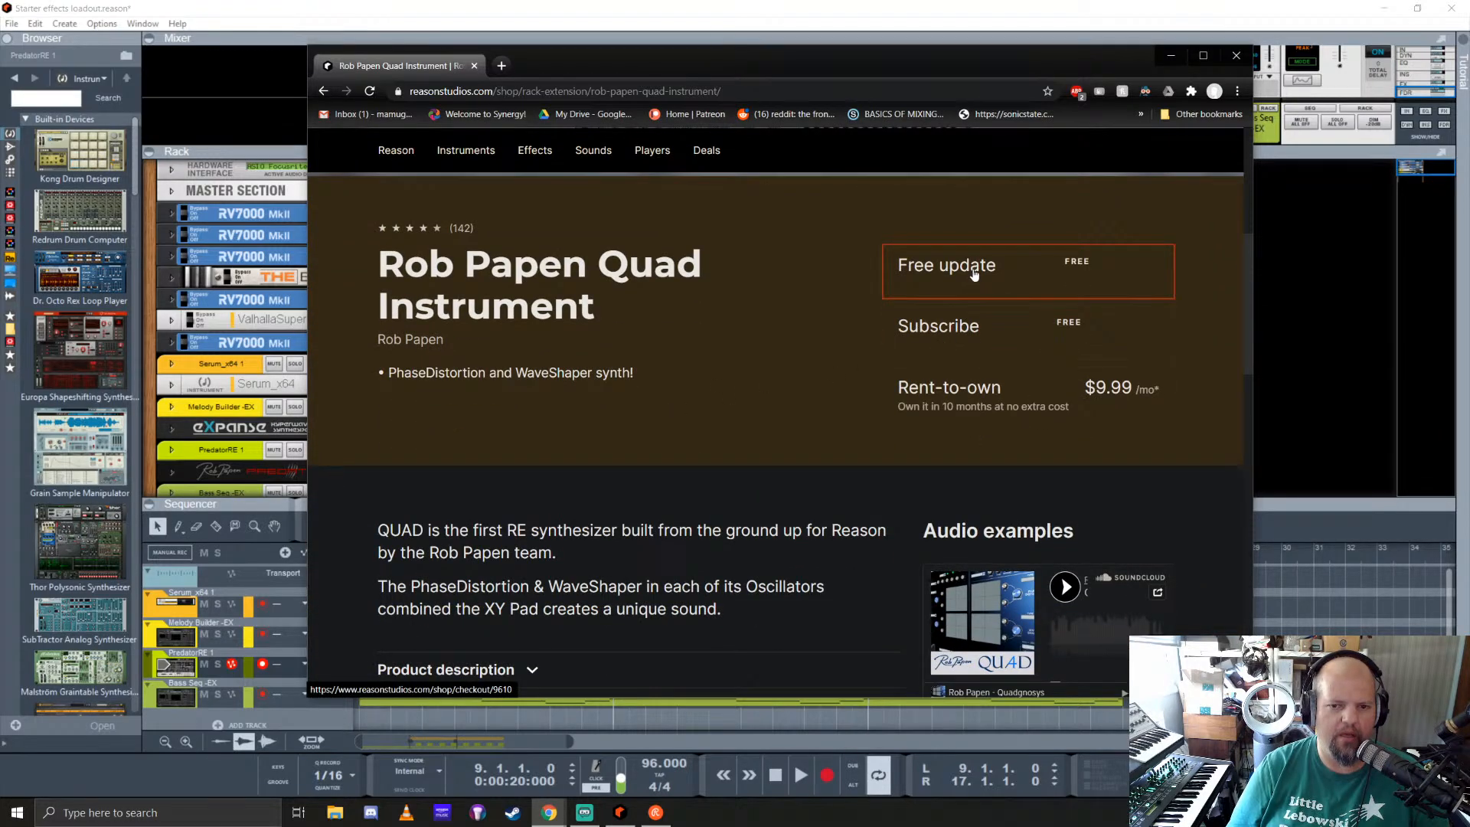
pyautogui.click(973, 274)
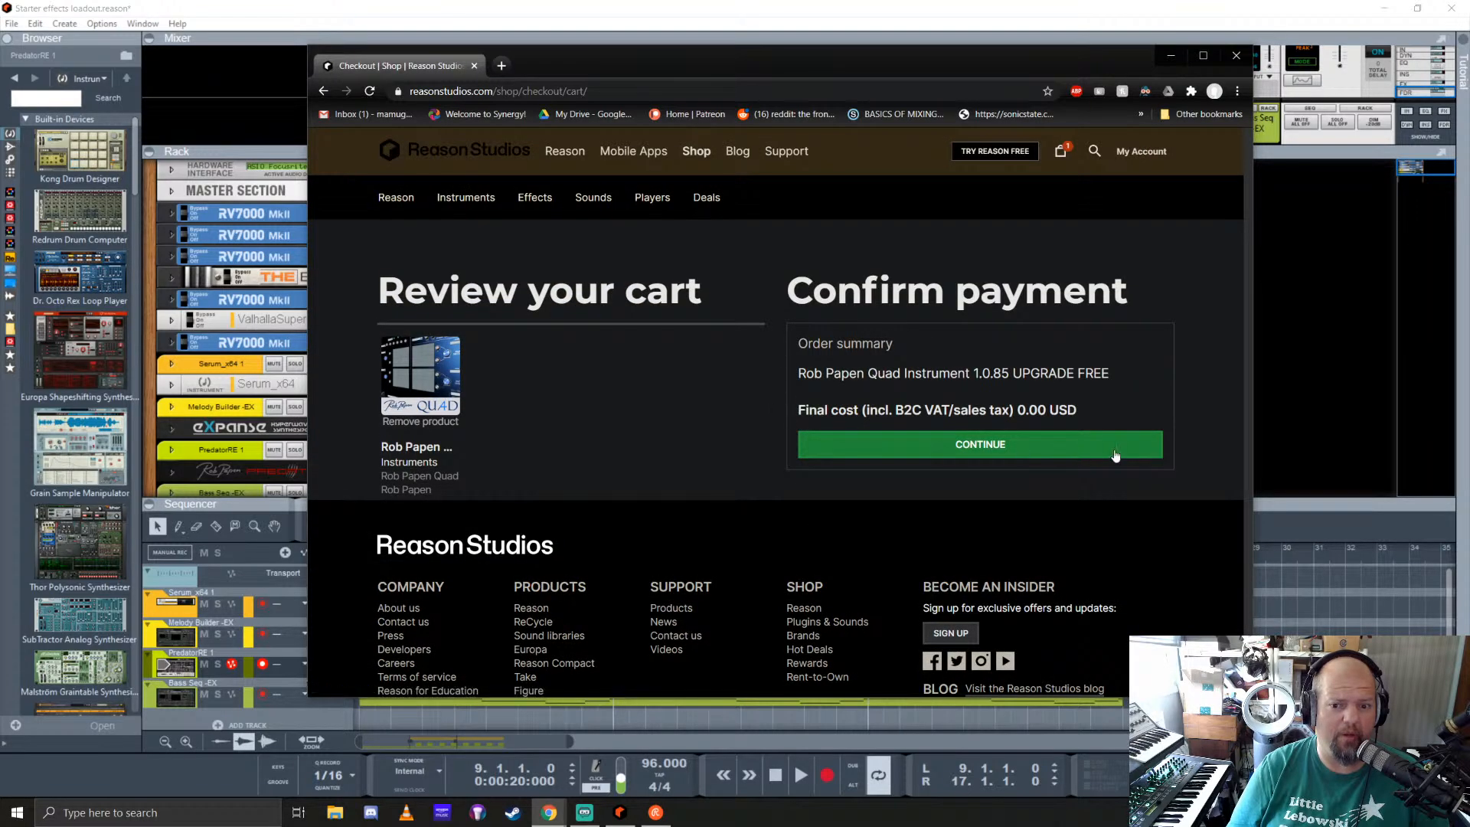
pyautogui.click(982, 450)
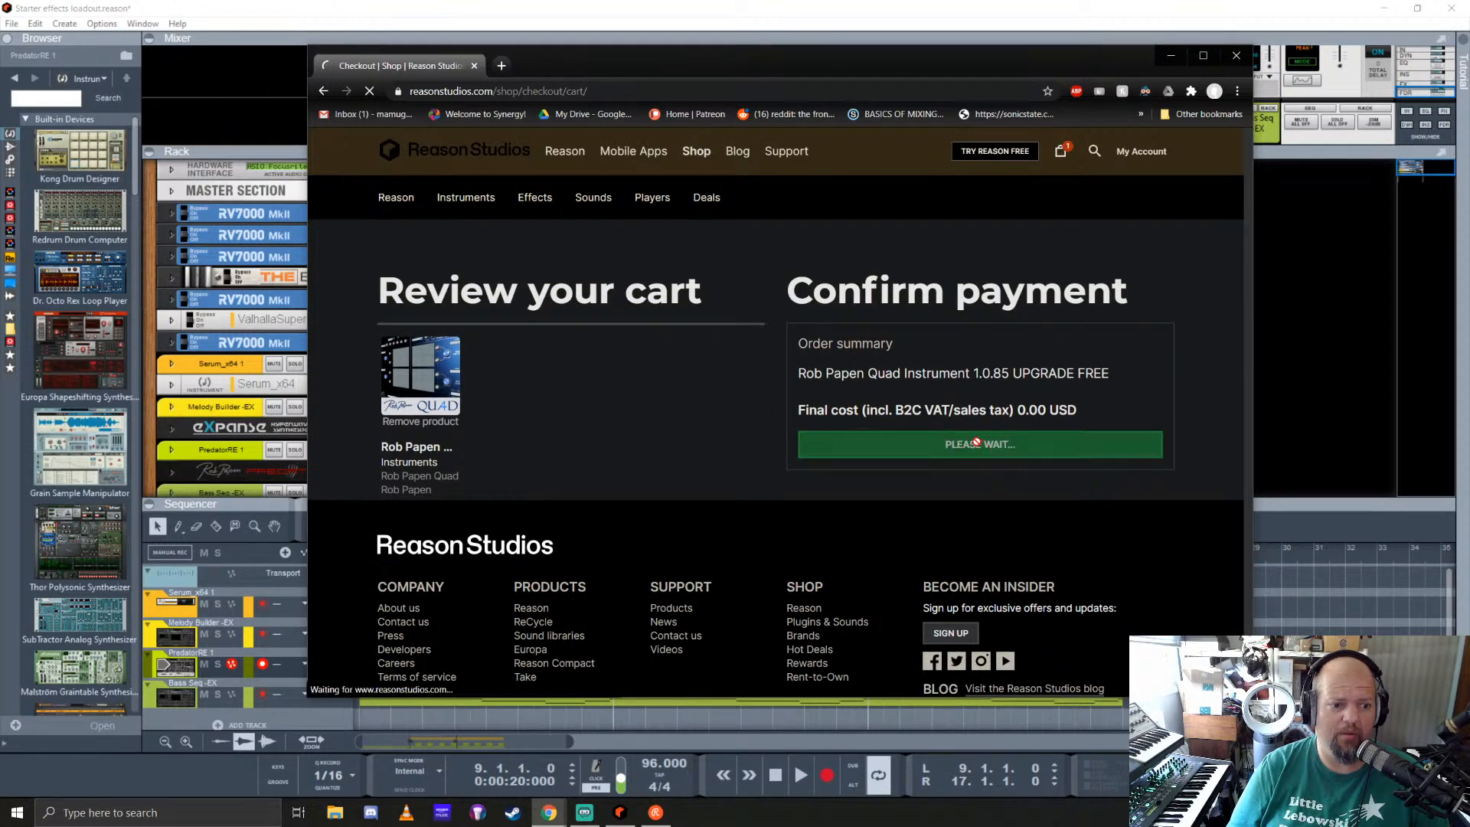
# Step: Move the web browser and Rack Extensions windows off the screen and enlarge the rack area
pyautogui.moveTo(398, 74); pyautogui.dragTo(1469, 222)
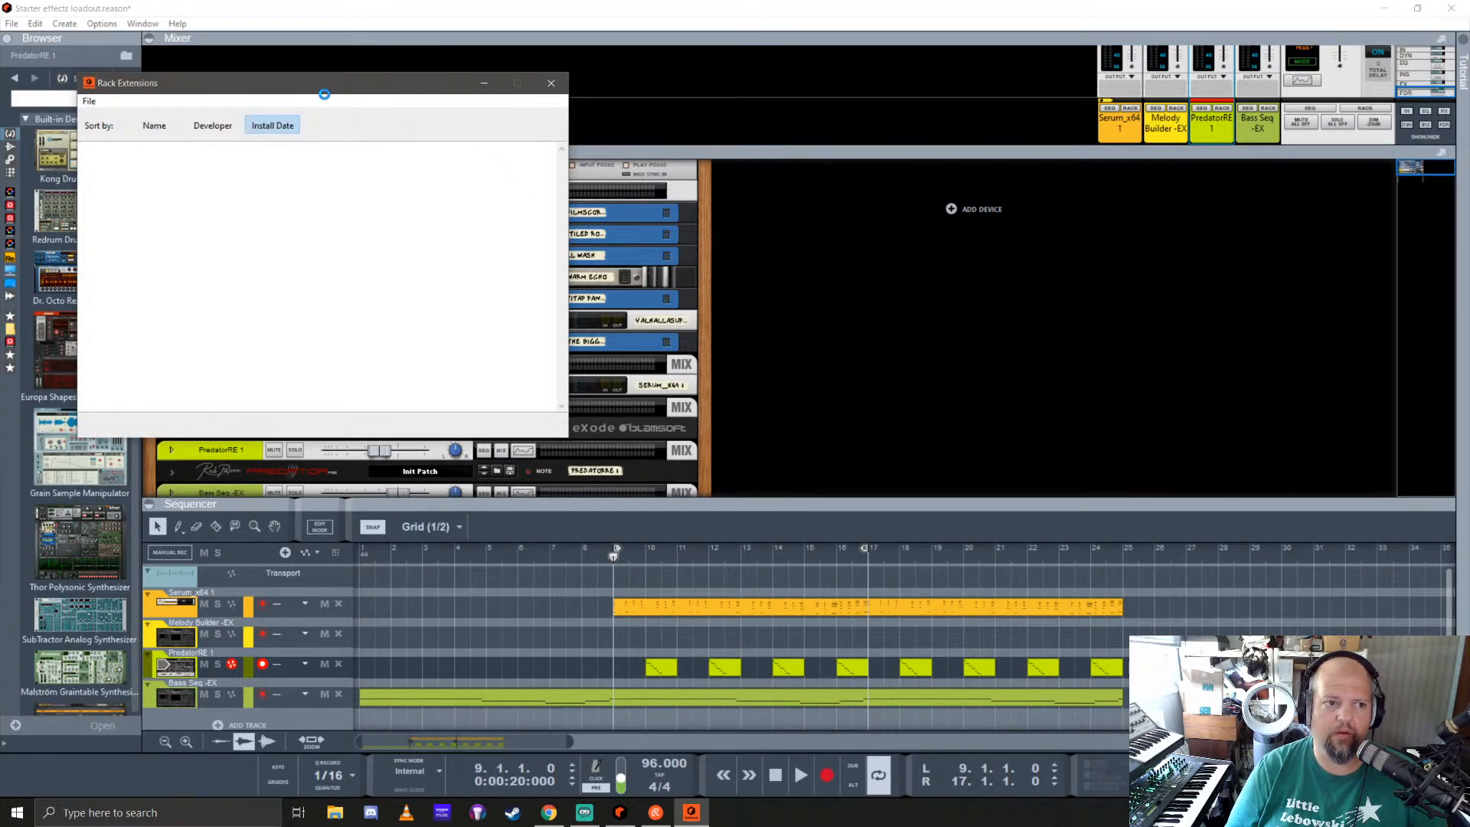
pyautogui.moveTo(328, 90); pyautogui.dragTo(1469, 90)
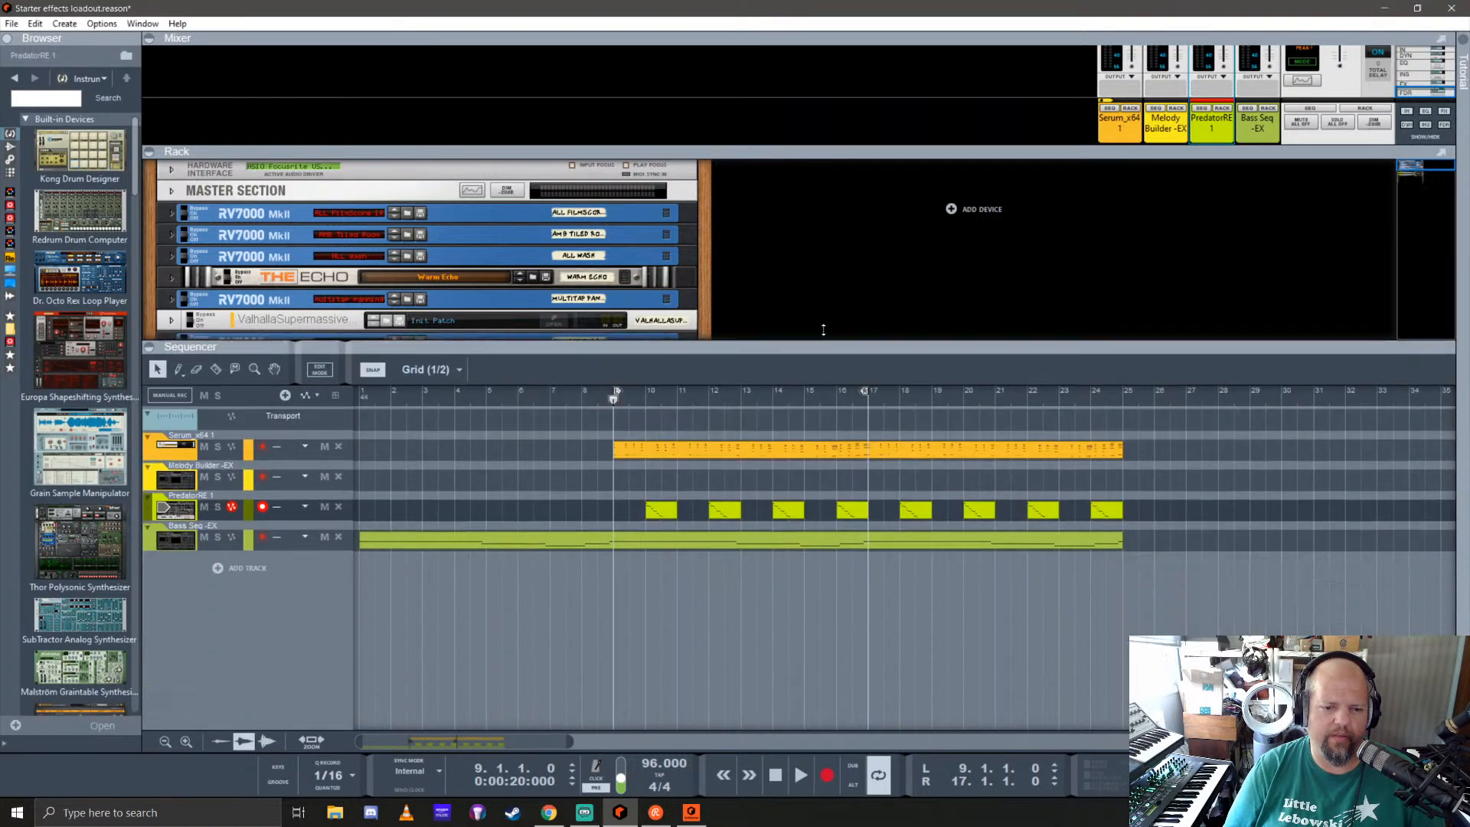
pyautogui.moveTo(775, 501)
pyautogui.mouseDown()
pyautogui.moveTo(772, 354)
pyautogui.moveTo(796, 521)
pyautogui.mouseUp()
# Step: Replace the Serum device with iZotope Iris 2 from the instrument list and open its plugin window
pyautogui.scroll(-3, 190, 356)
pyautogui.scroll(-15, 70, 459)
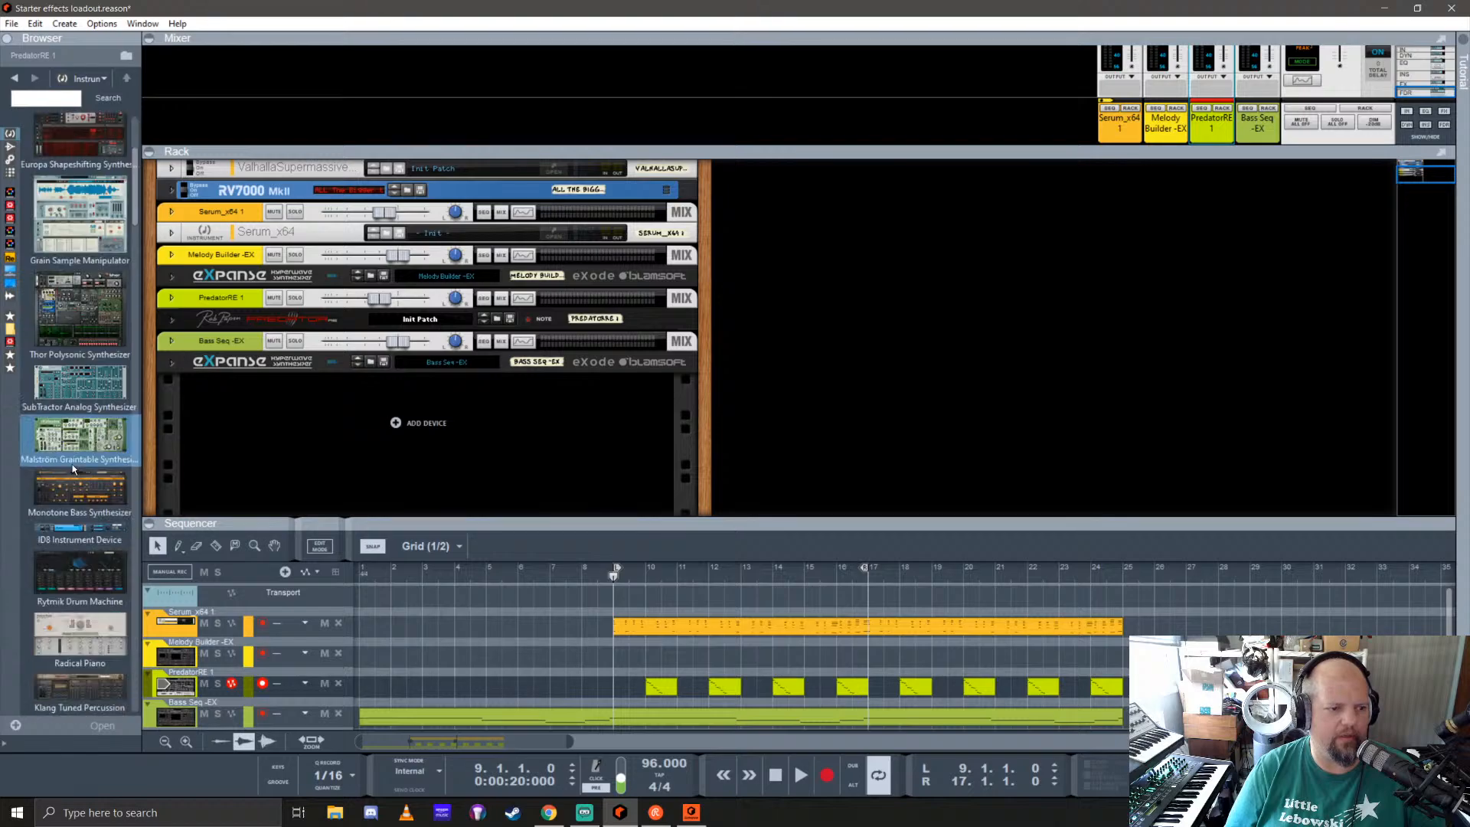
pyautogui.scroll(-15, 69, 460)
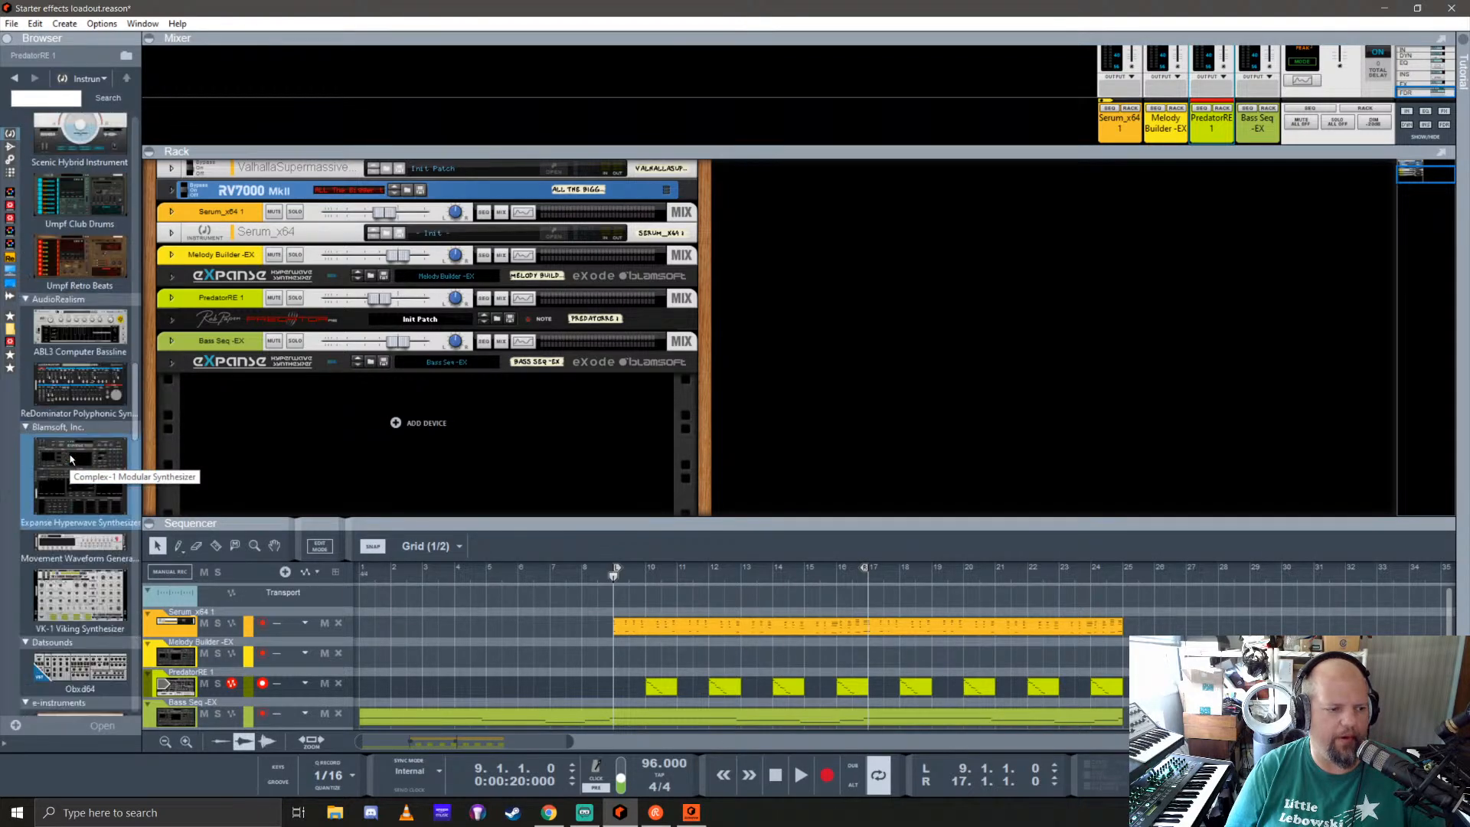
pyautogui.scroll(-2, 70, 457)
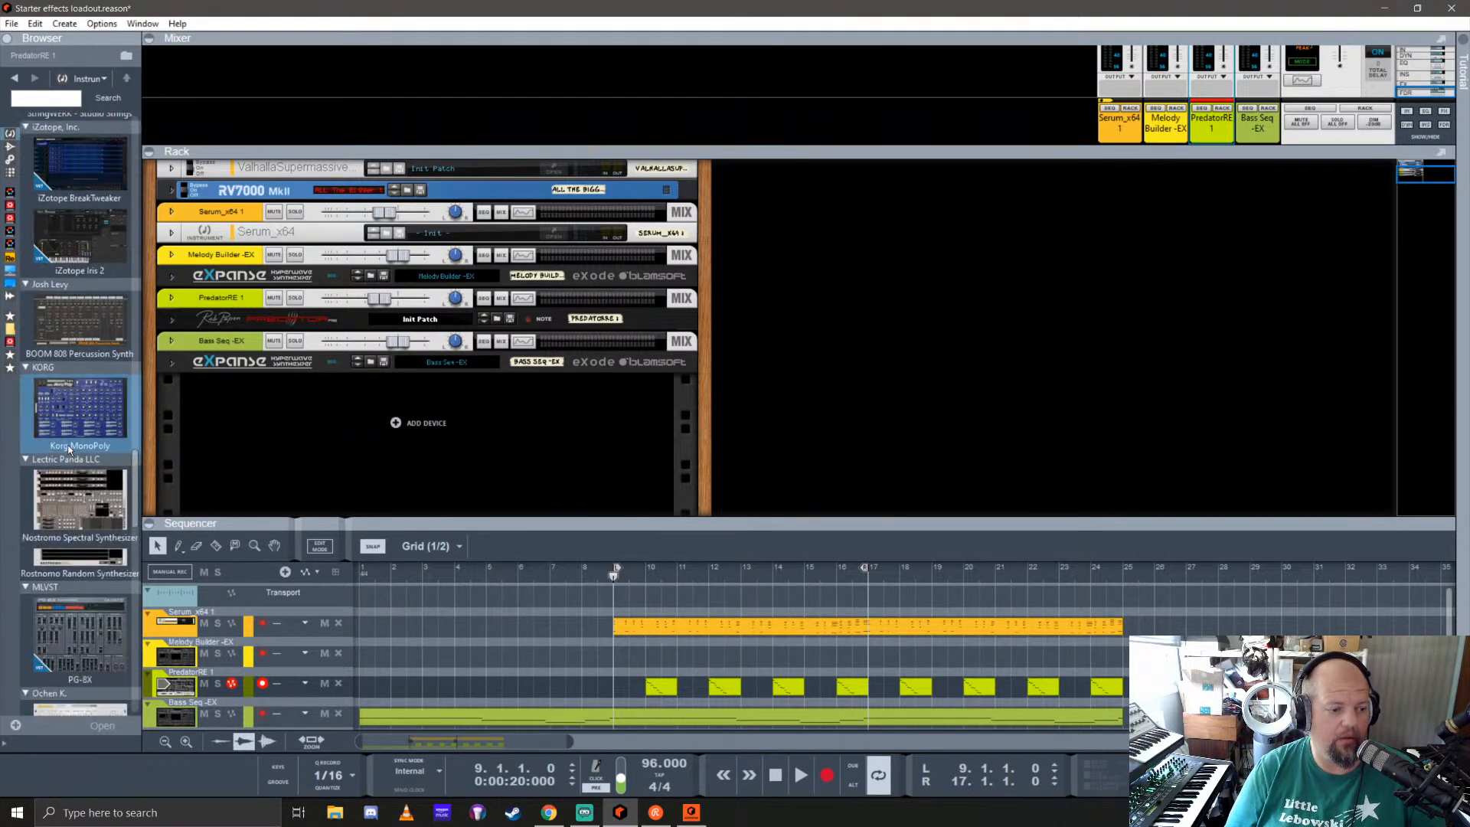
pyautogui.moveTo(77, 433); pyautogui.dragTo(401, 264)
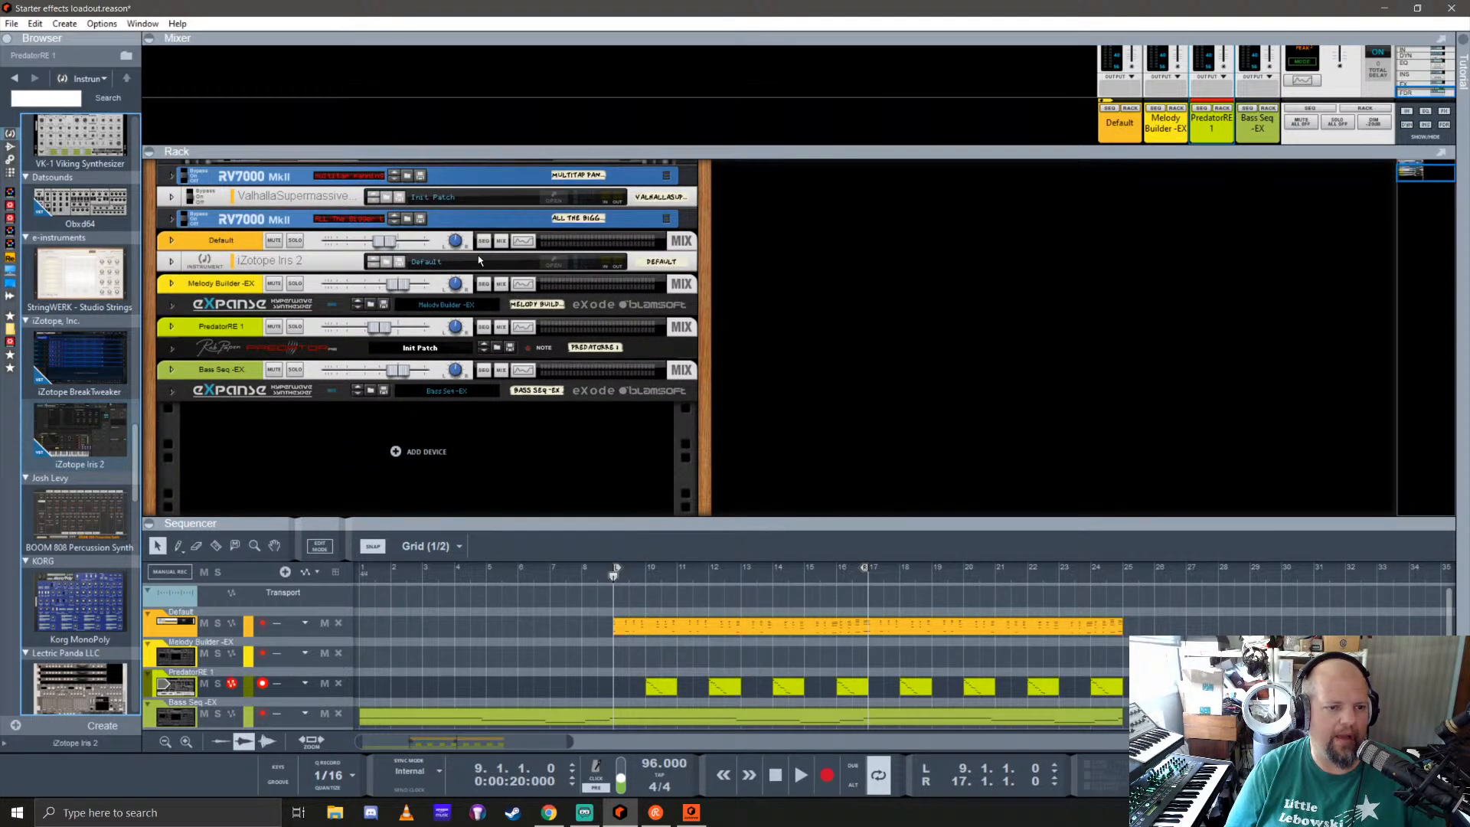
pyautogui.click(556, 264)
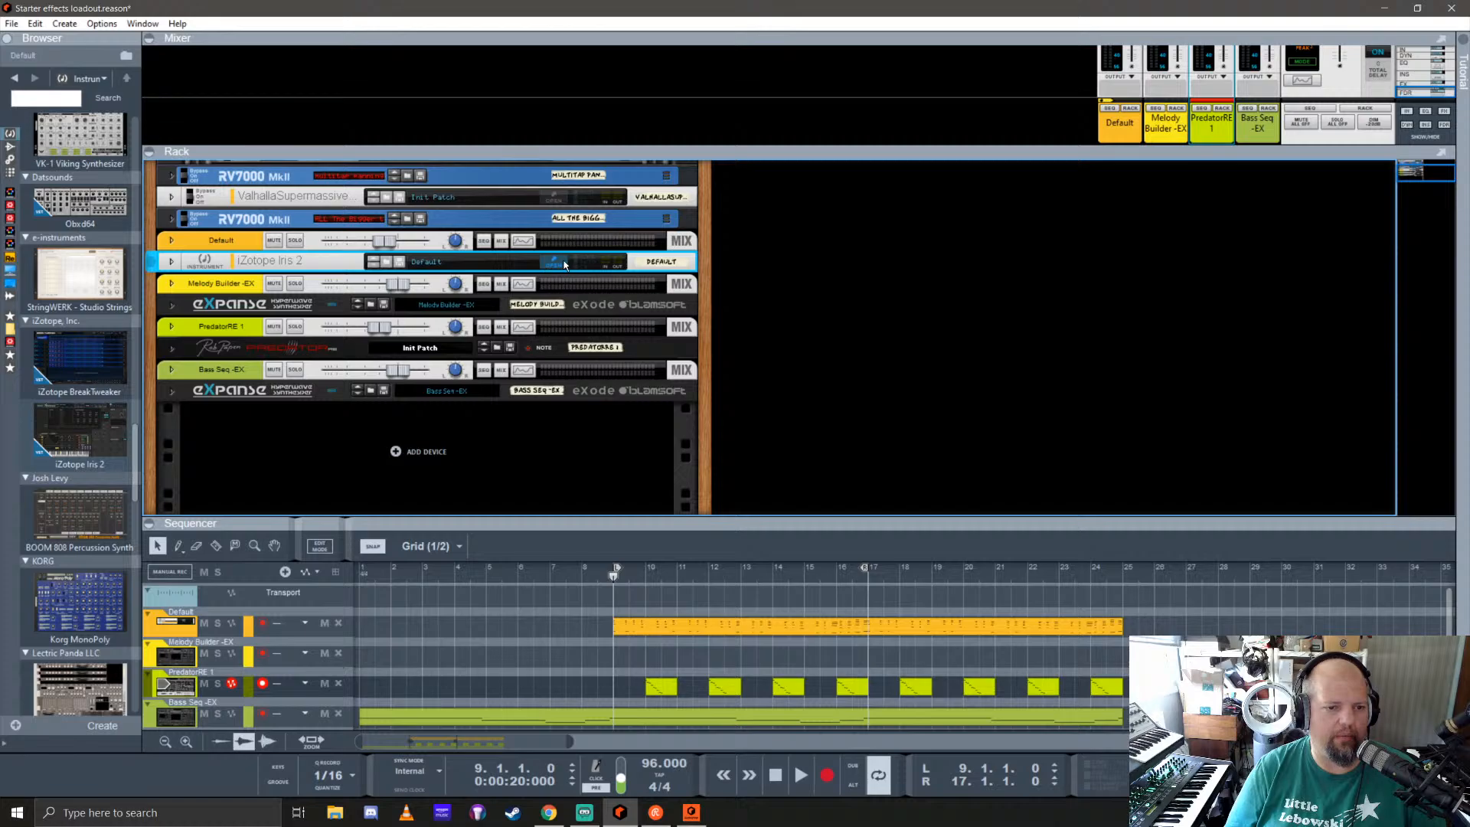
pyautogui.click(552, 264)
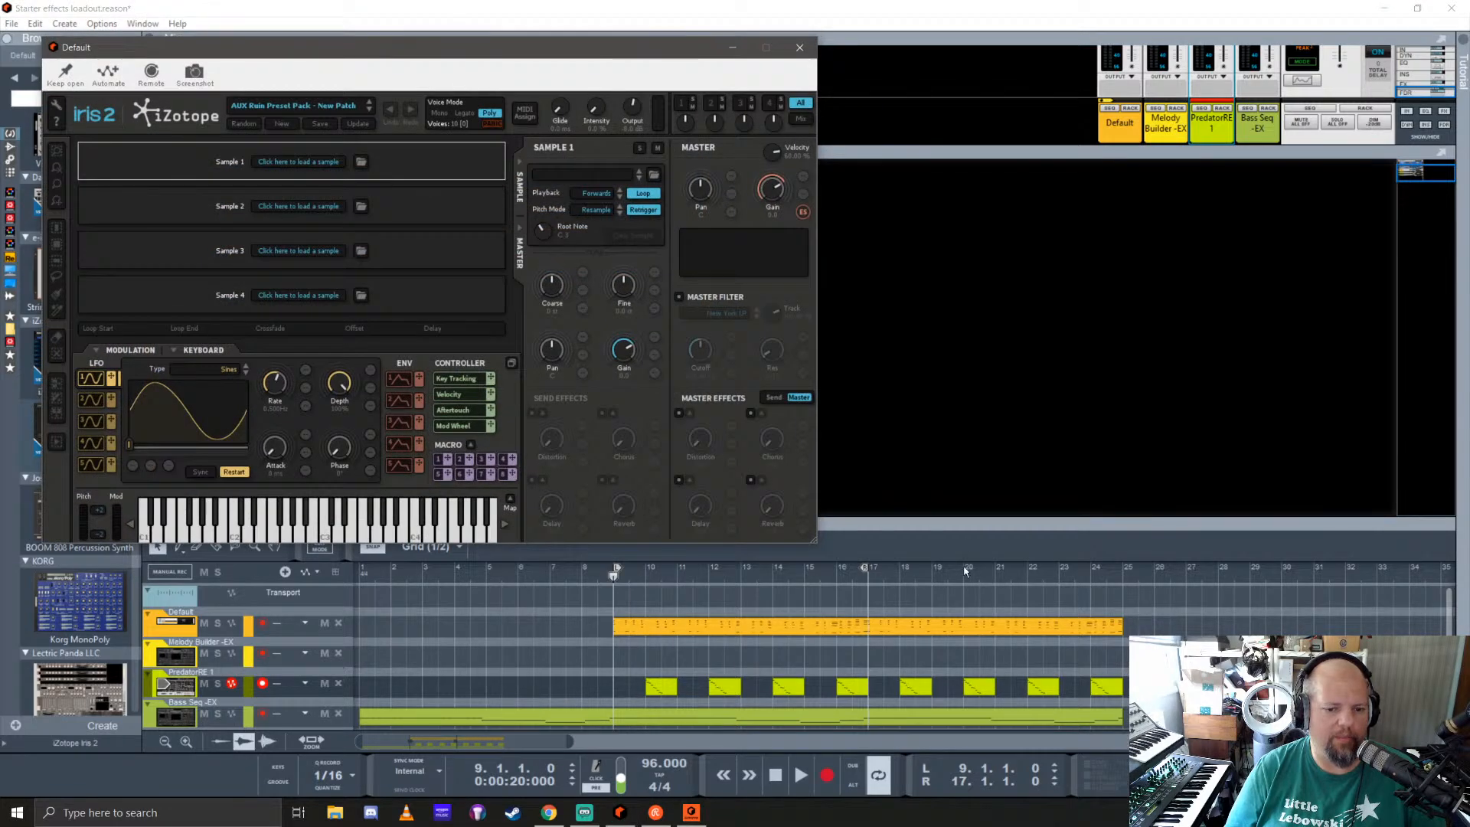
# Step: Play the loop with the Iris 2 track soloed and its plugin window moved clear of the track list
pyautogui.press('space')
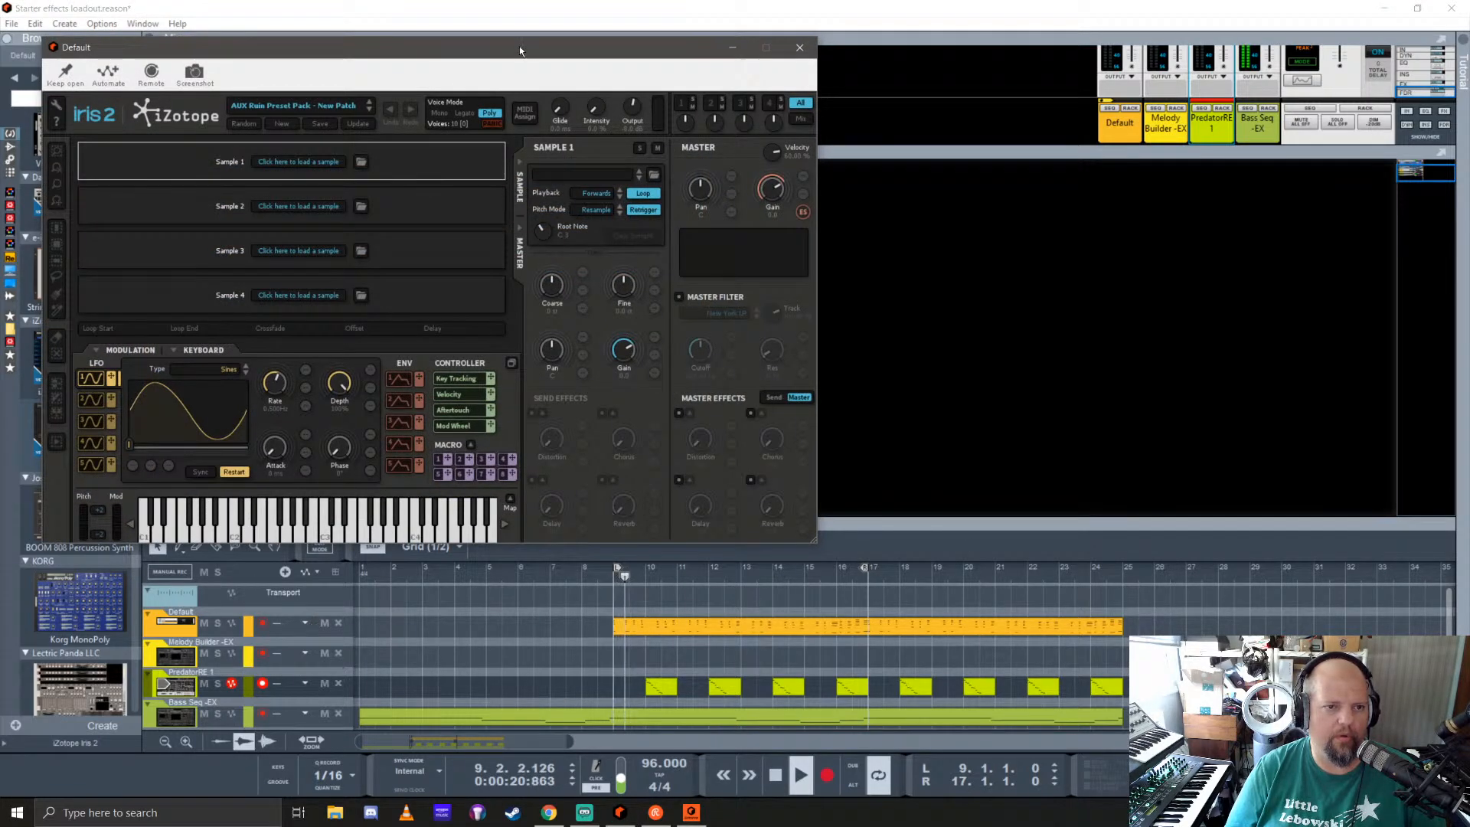
pyautogui.moveTo(520, 50); pyautogui.dragTo(802, 84)
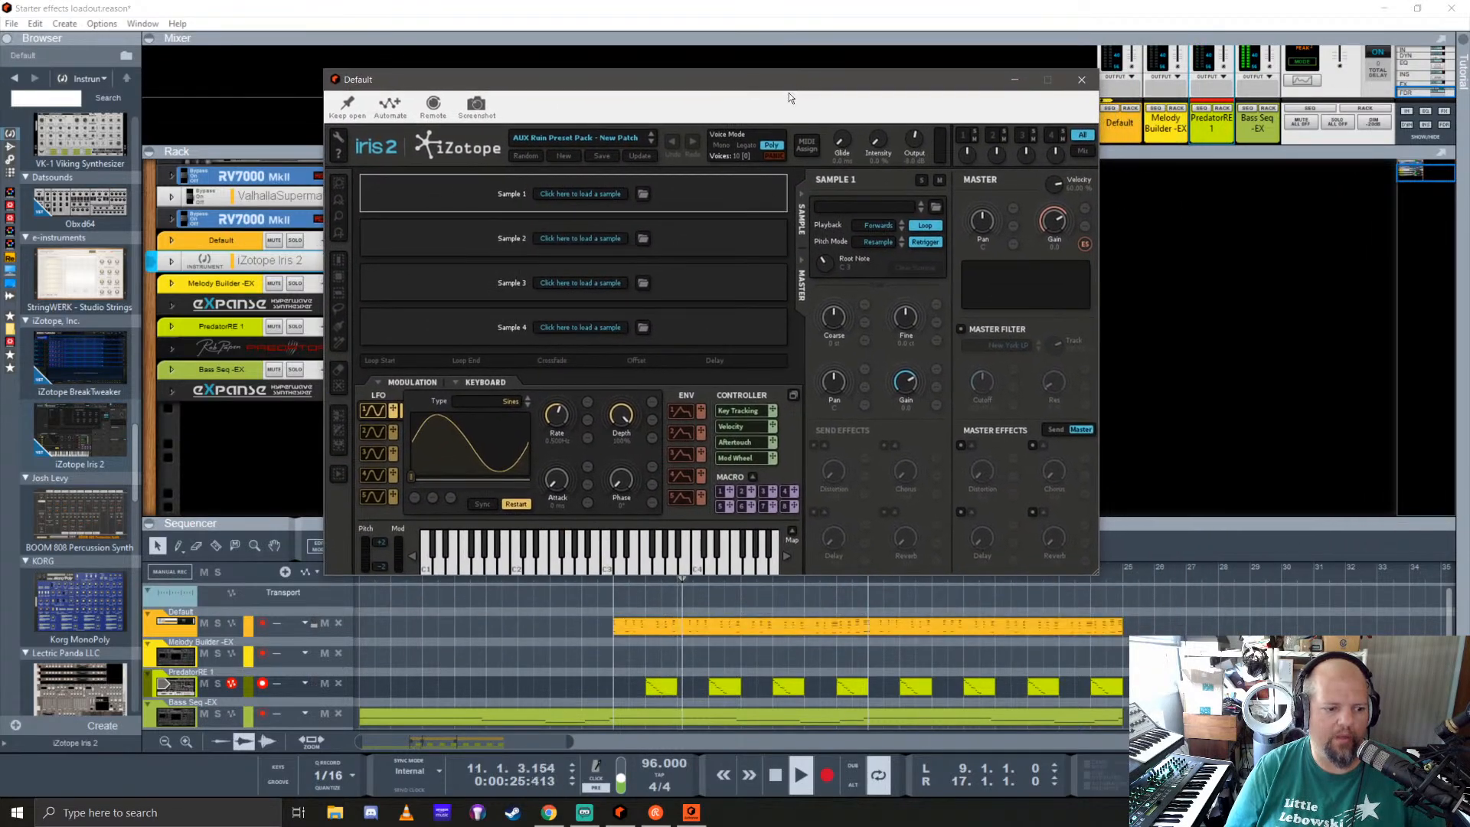
pyautogui.click(217, 623)
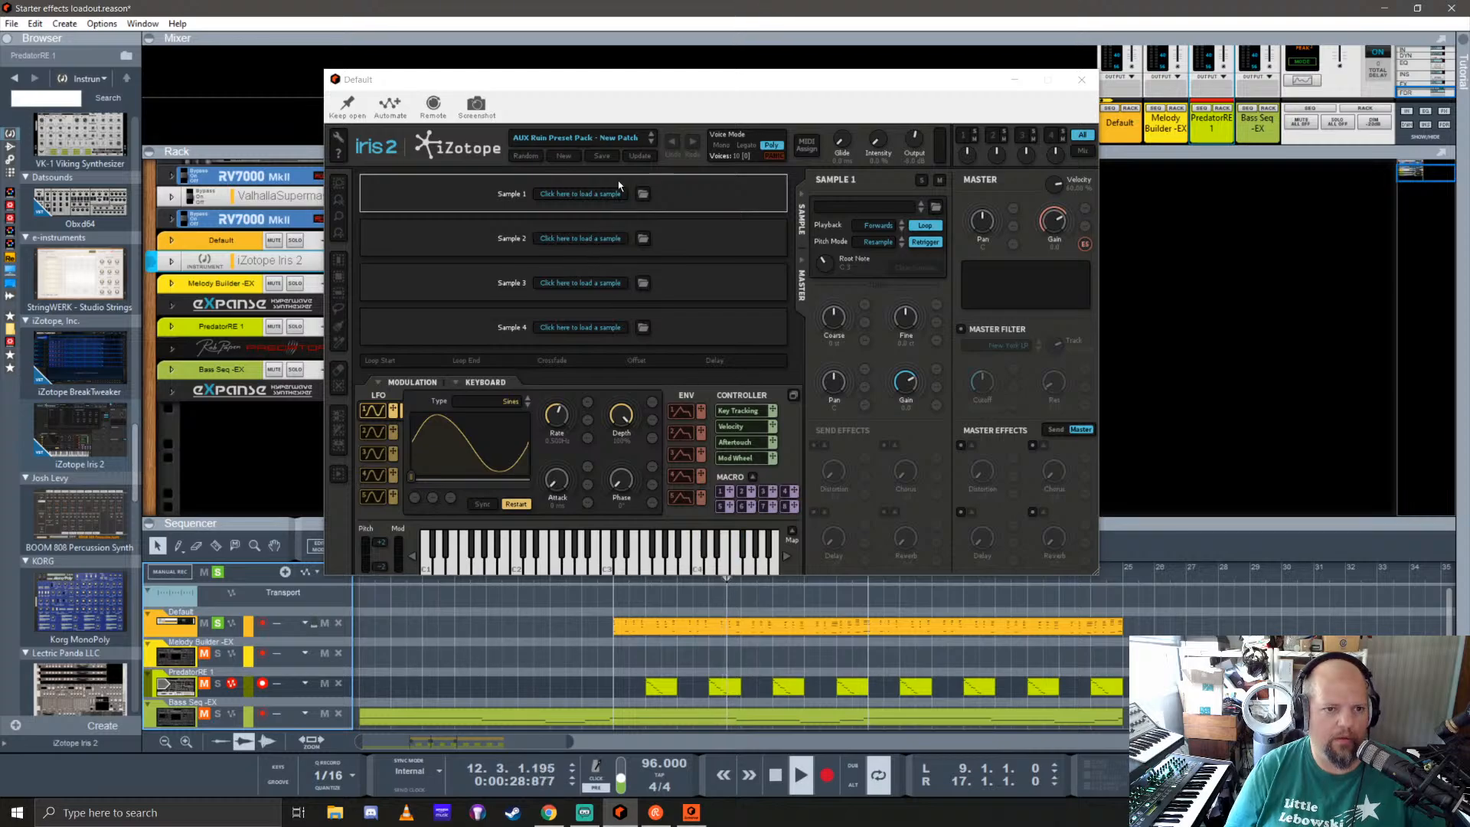
# Step: Audition Iris 2 patches over the playing loop and load the Bass - Gloom patch
pyautogui.click(652, 142)
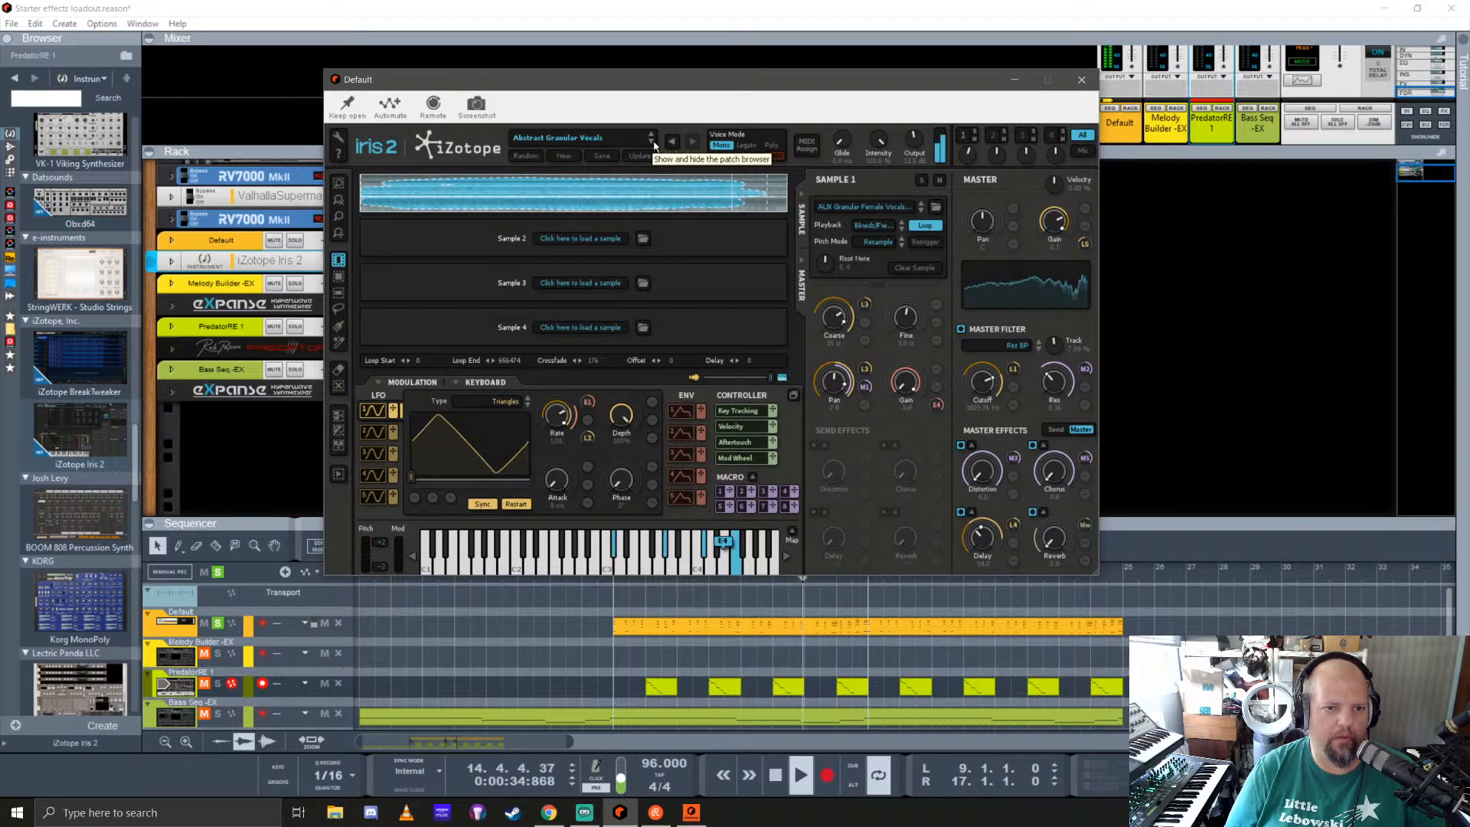
pyautogui.click(653, 141)
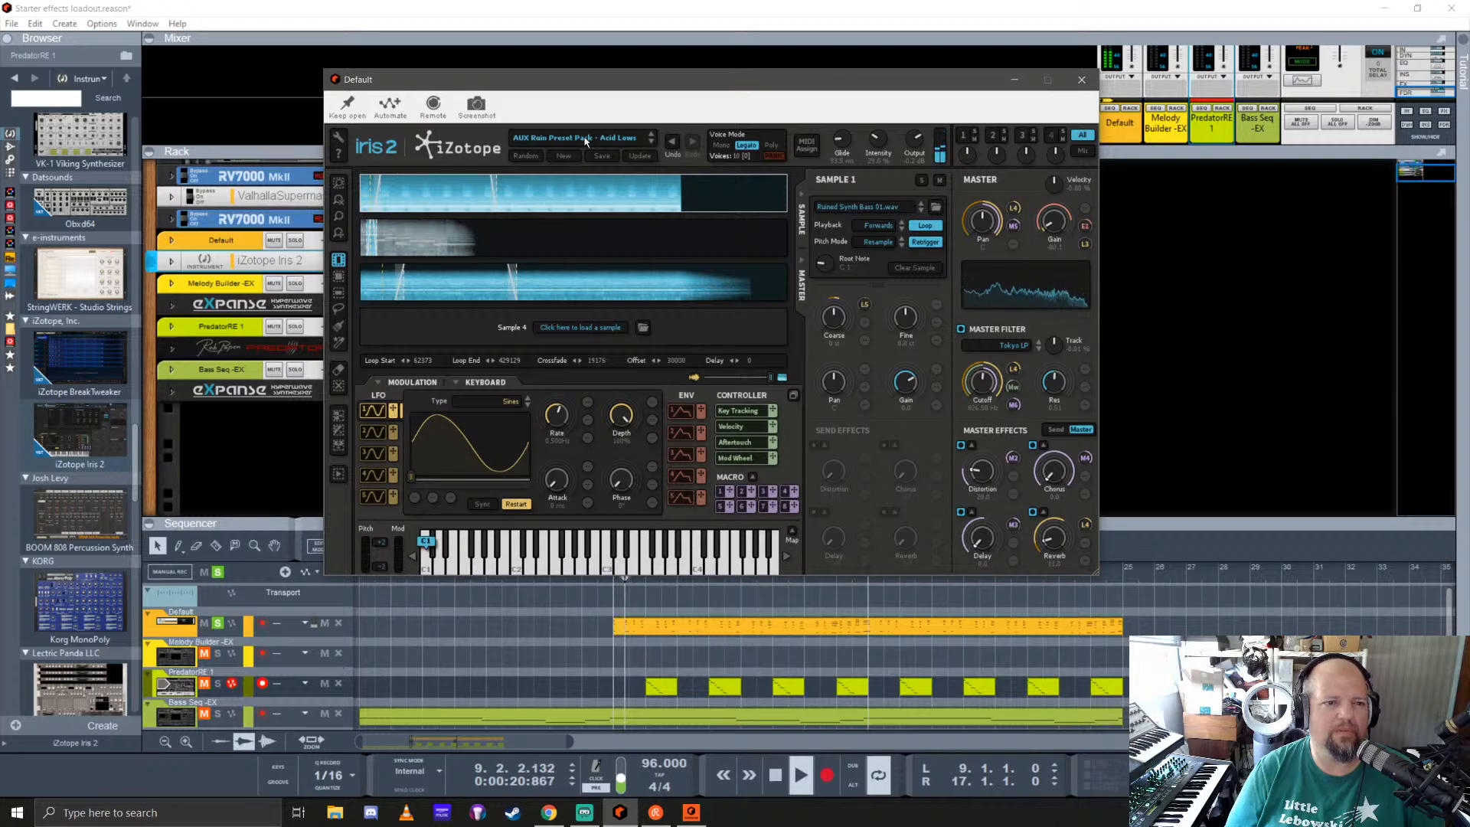
pyautogui.click(523, 157)
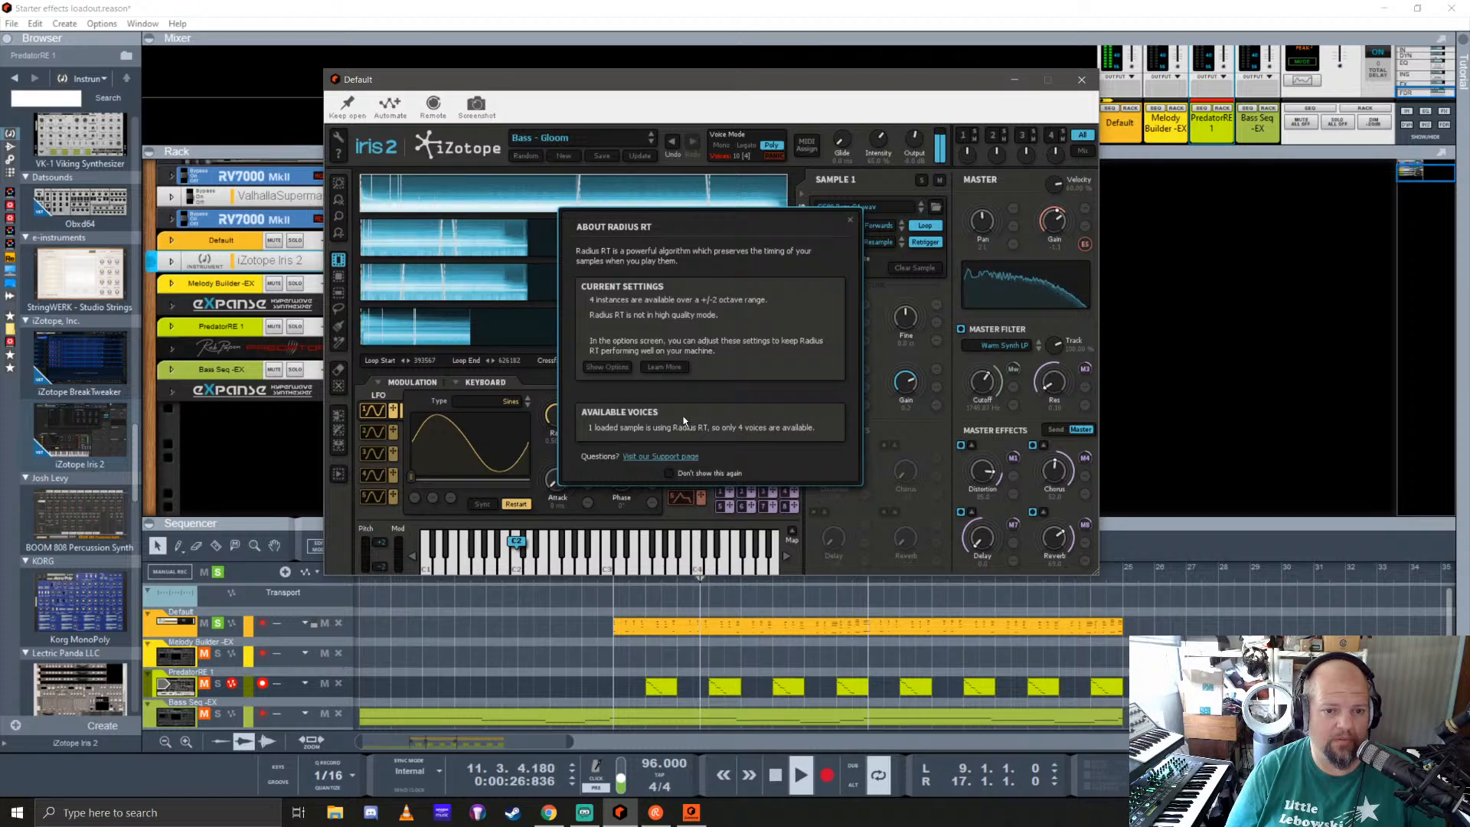
# Step: Dismiss the Radius RT notice for good and close the Iris 2 plugin window
pyautogui.click(668, 473)
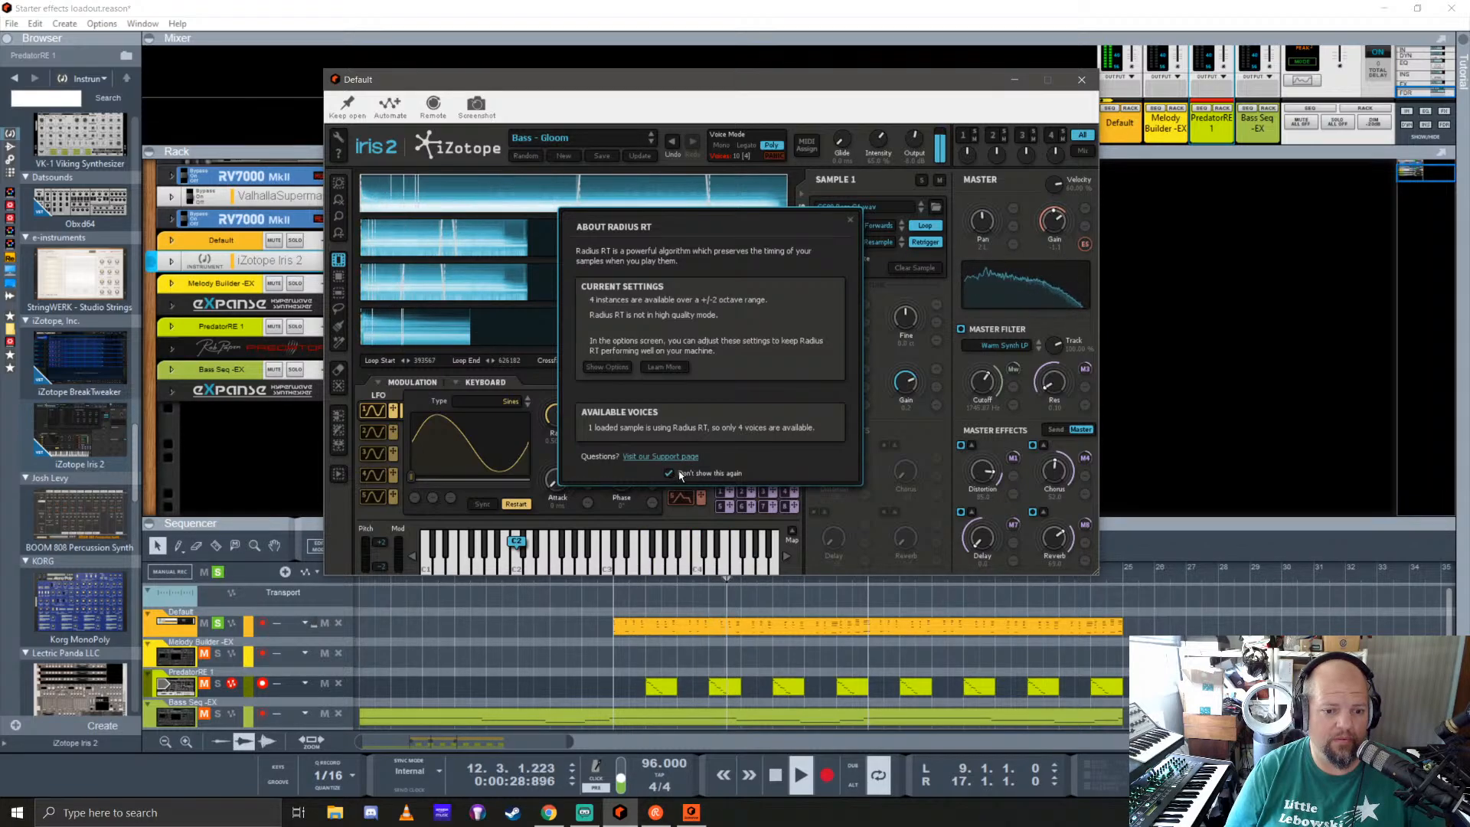
pyautogui.click(848, 221)
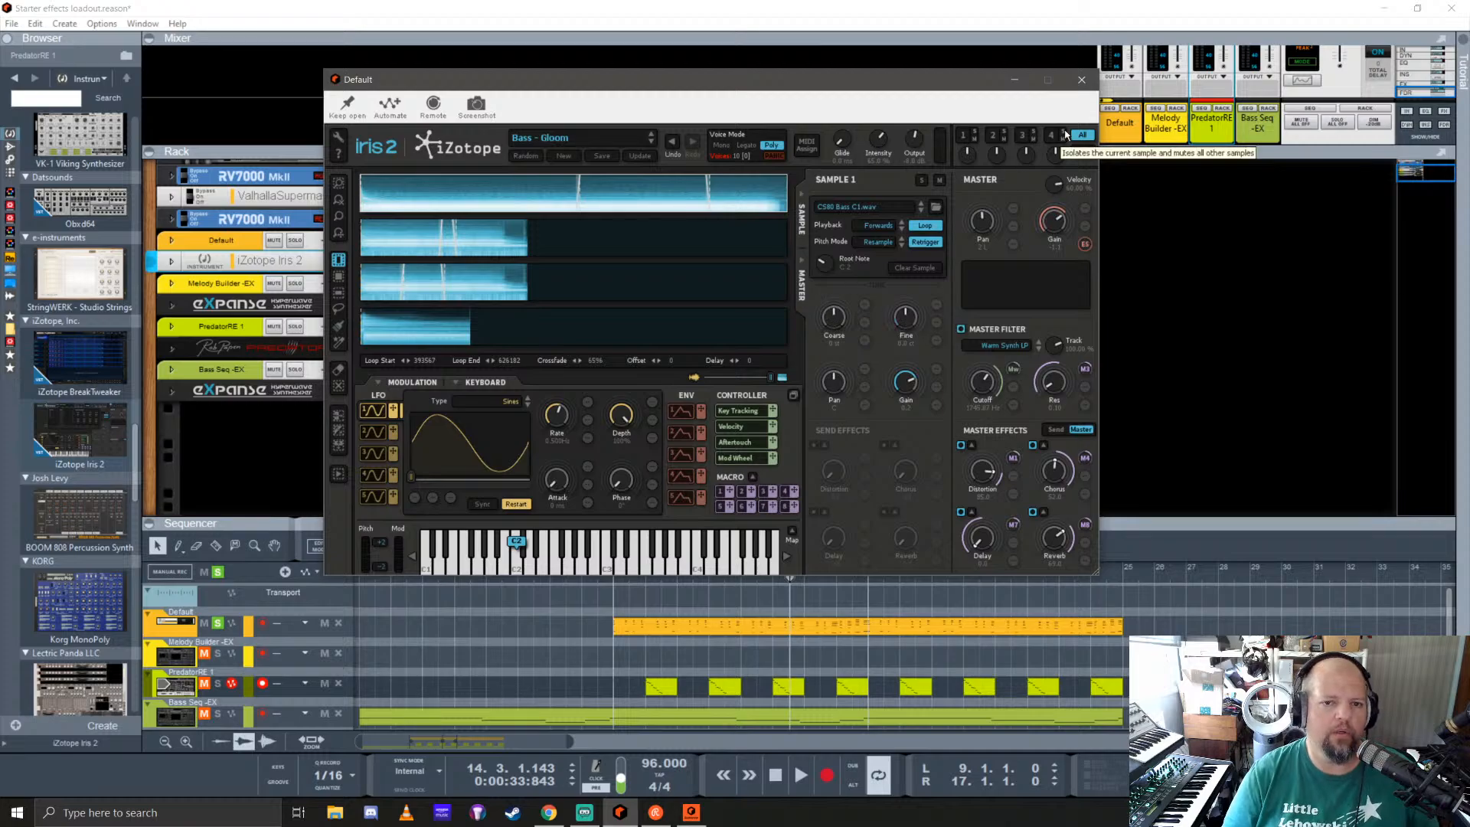
pyautogui.click(1075, 84)
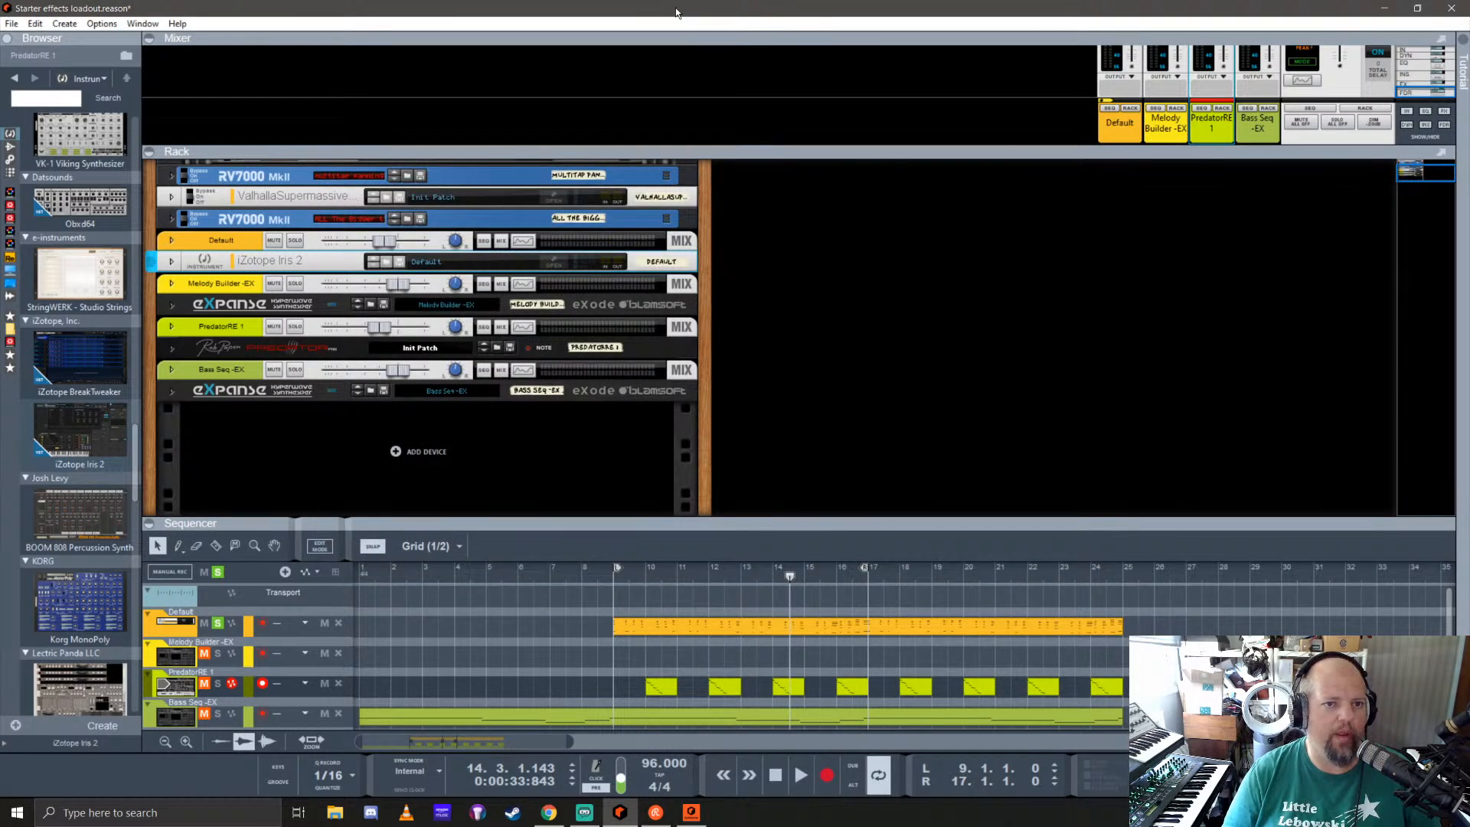
# Step: Save the song under the new name livestream 6-16-20 in the Current songs folder
pyautogui.hotkey('ctrl', 'shift', 's')
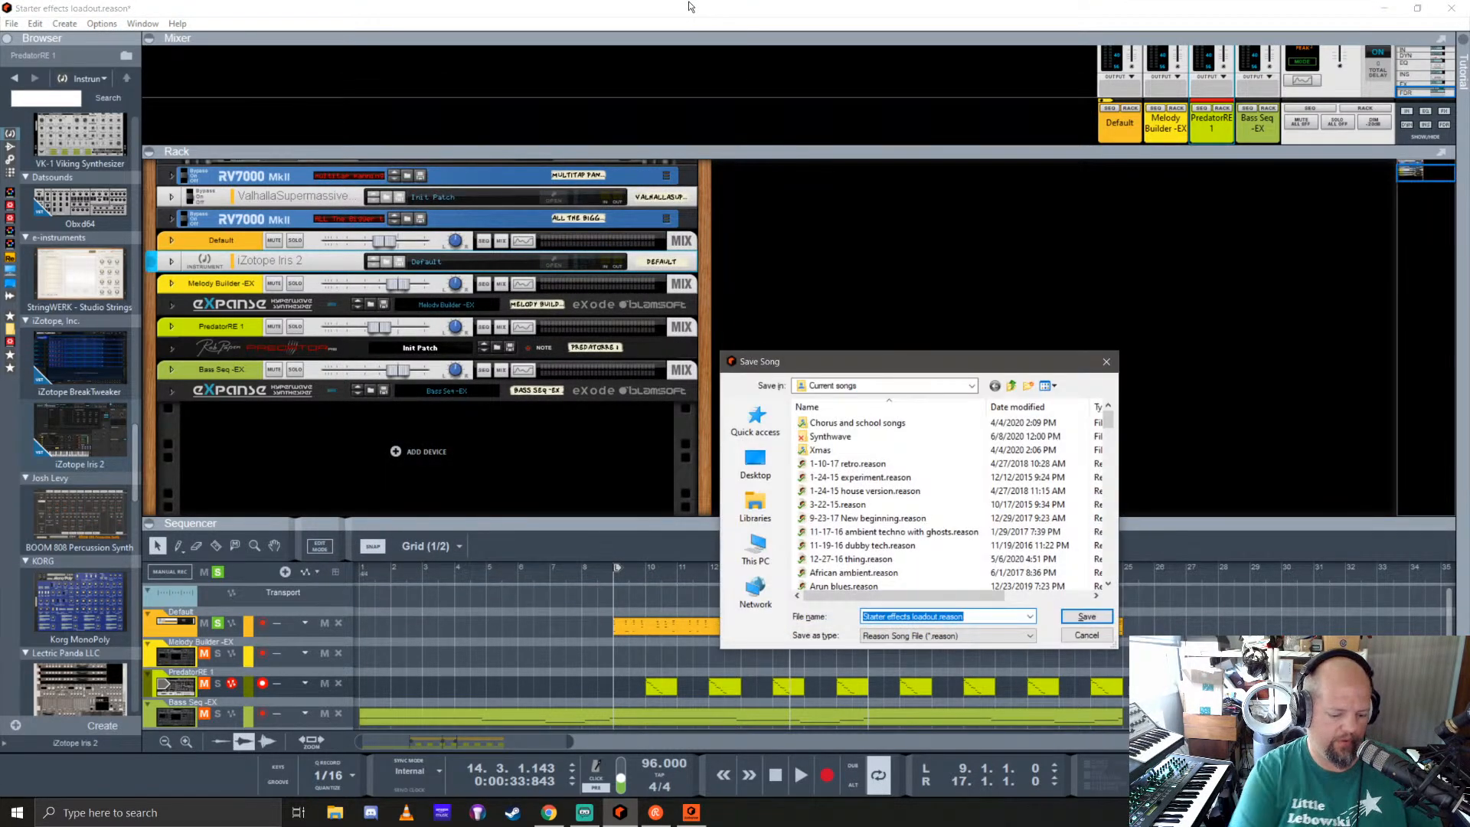
pyautogui.write('livestream')
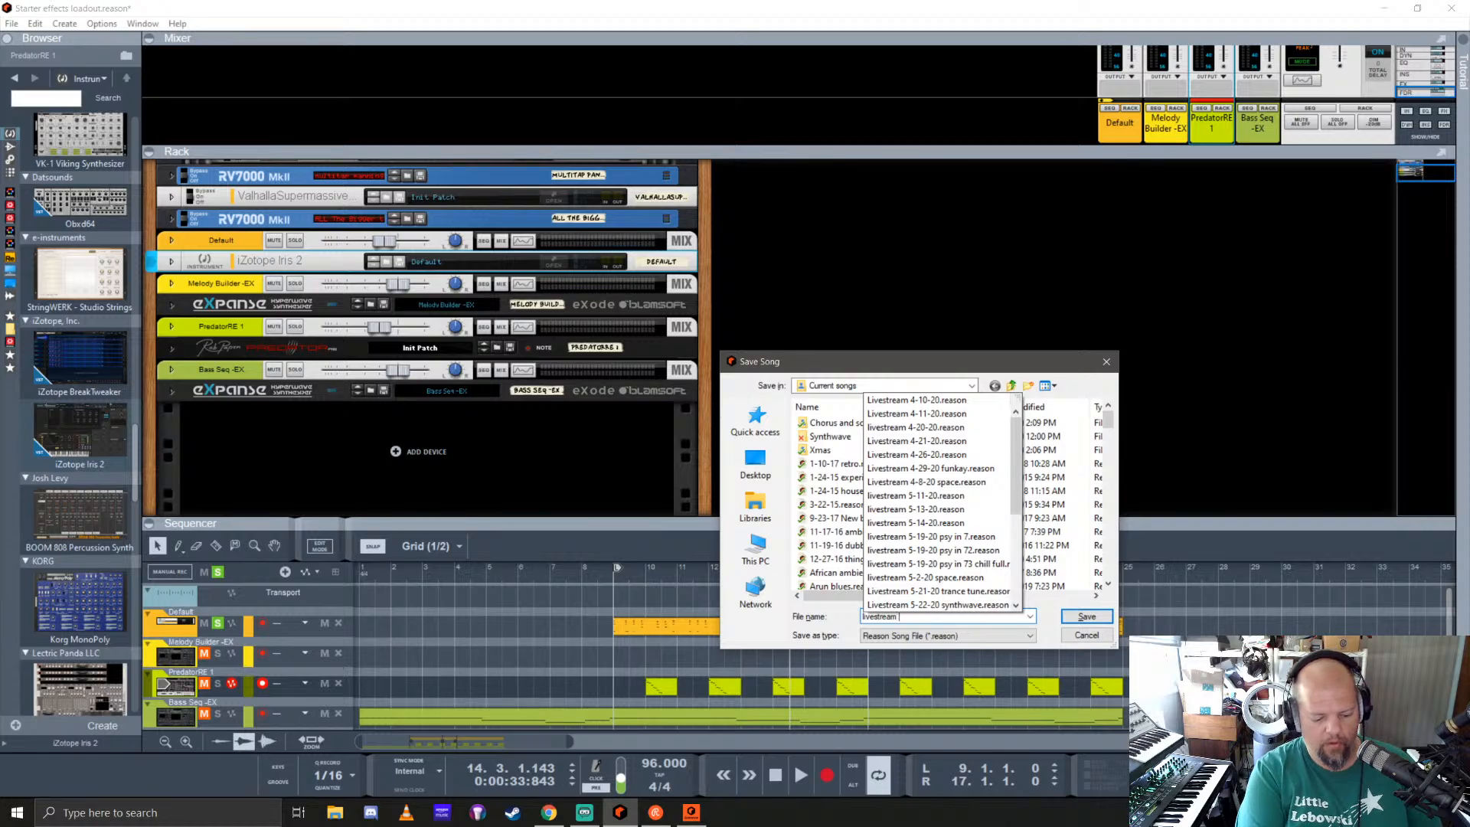
pyautogui.write(' 6-')
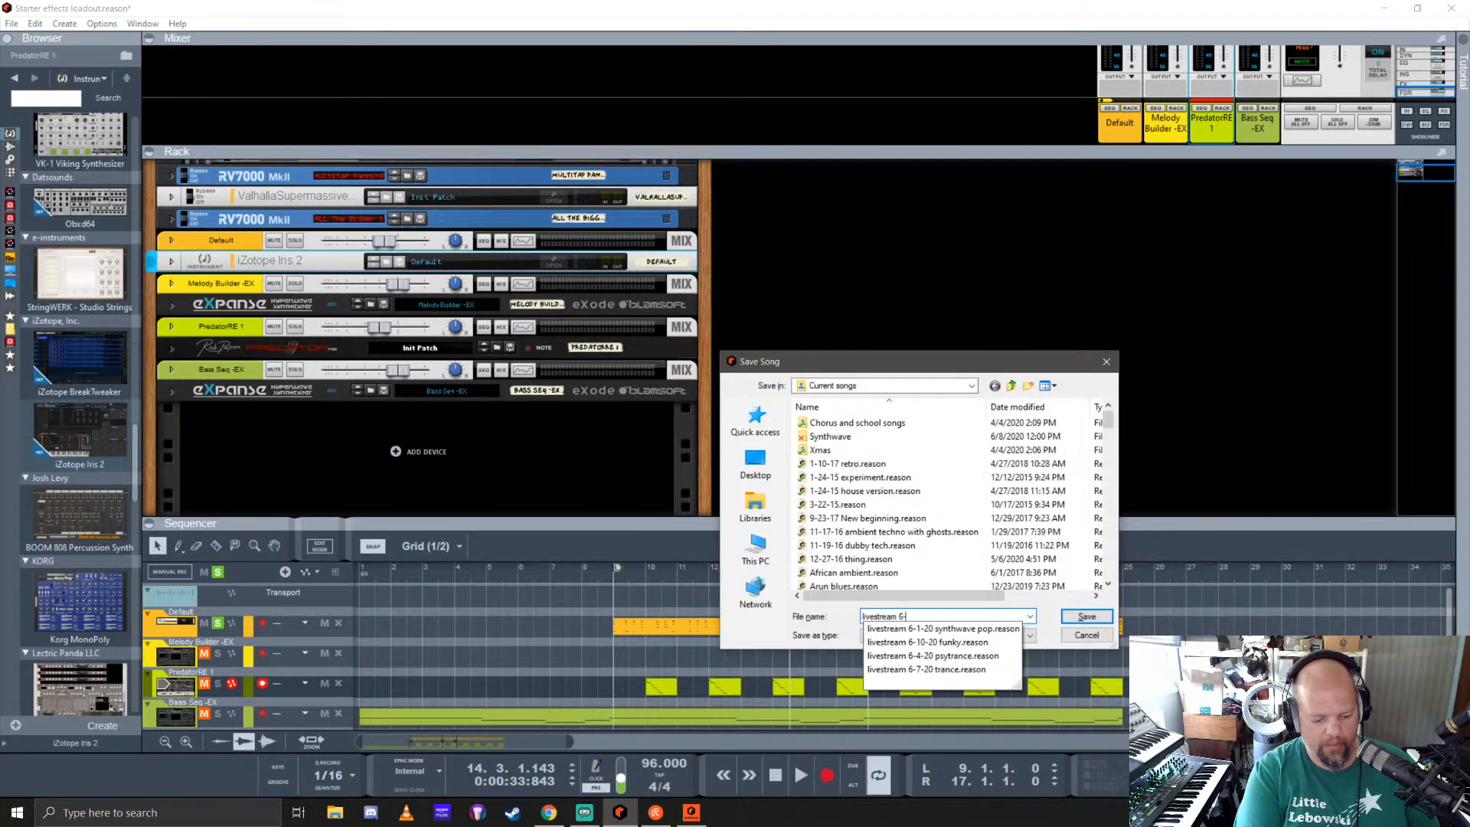
pyautogui.write('16-20')
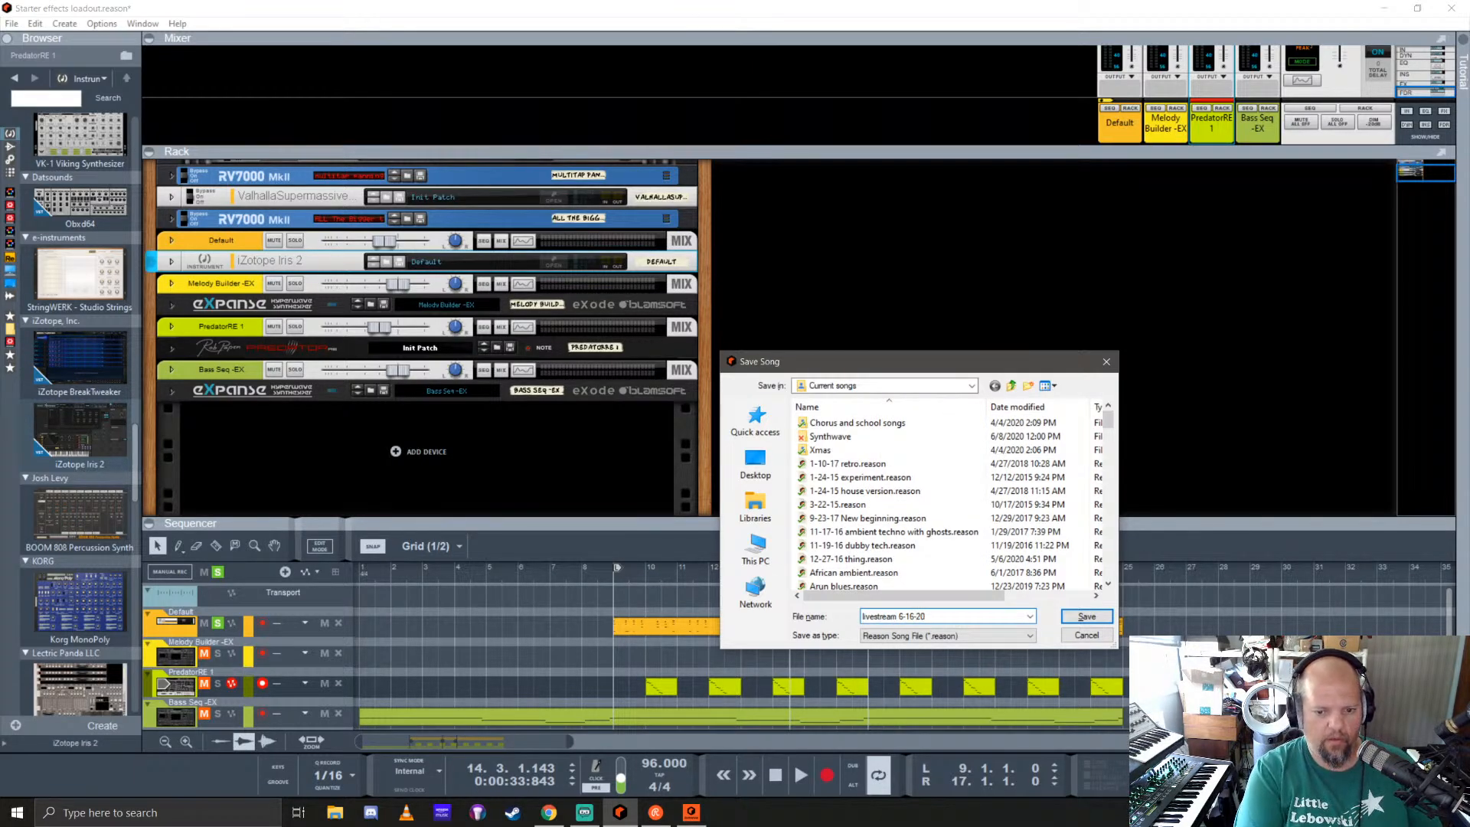
pyautogui.press('Return')
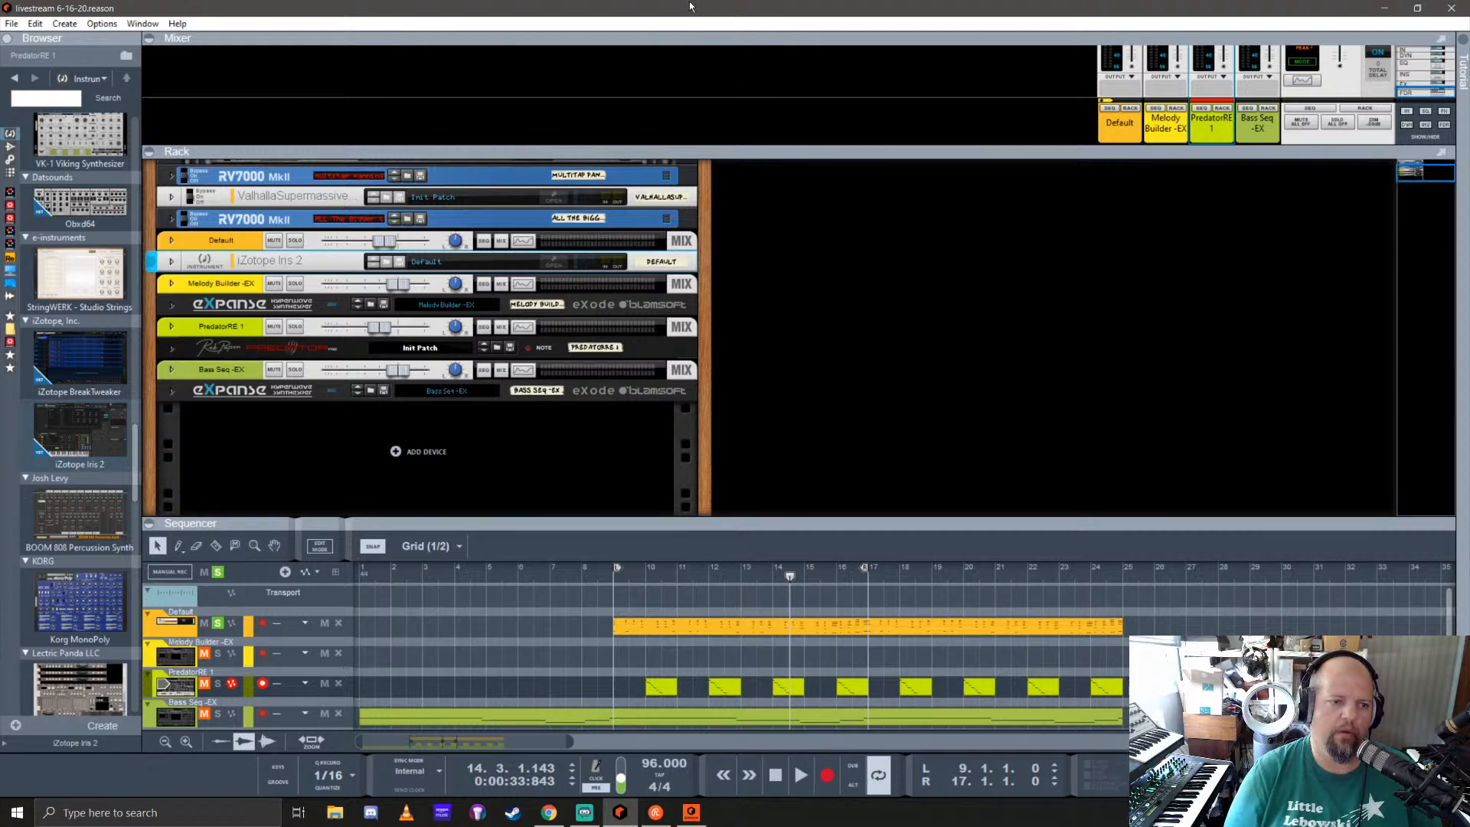
# Step: Close Reason, restart it and log in with the remembered account details
pyautogui.click(1452, 9)
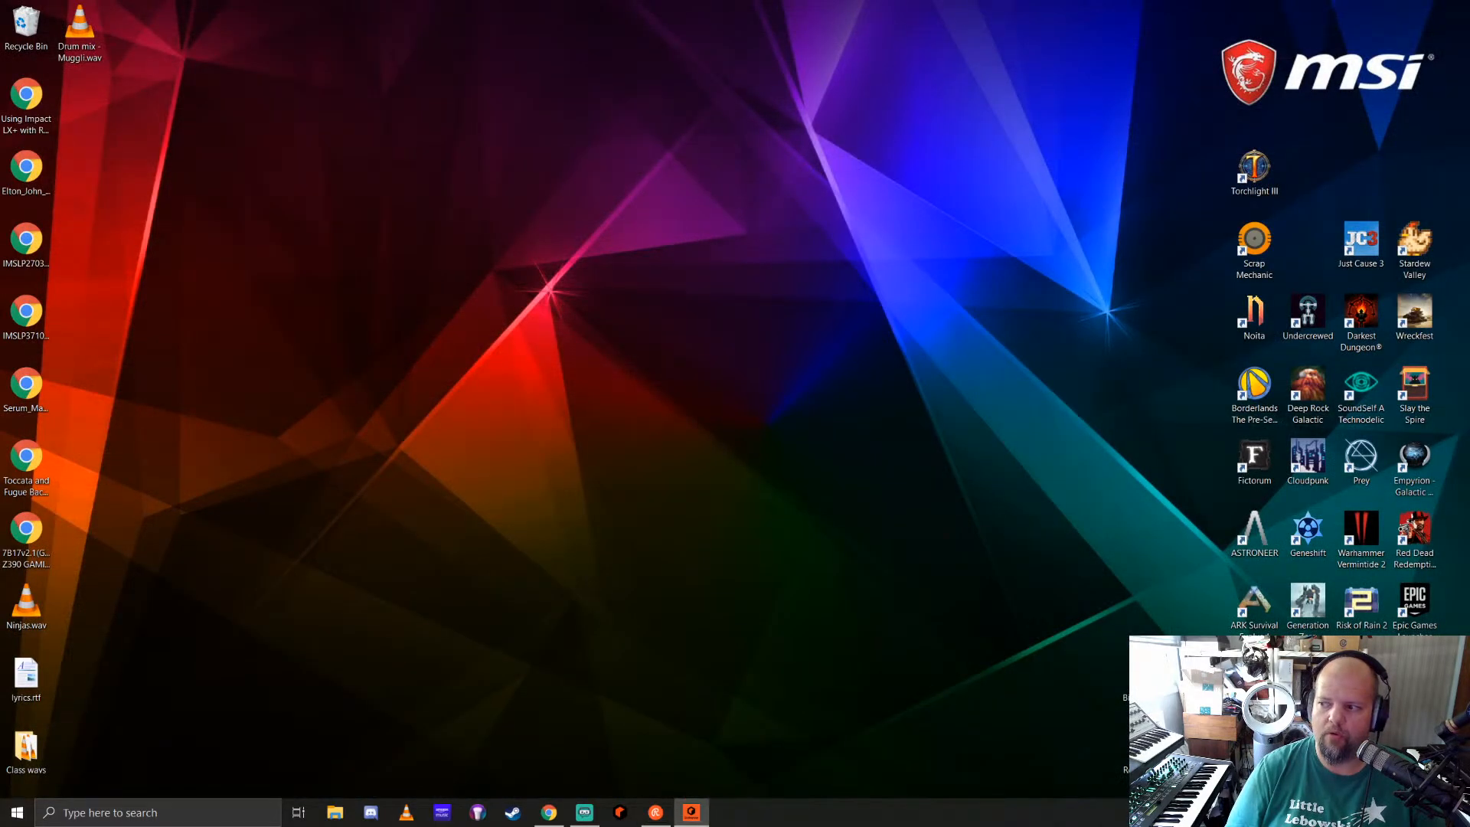
pyautogui.click(620, 813)
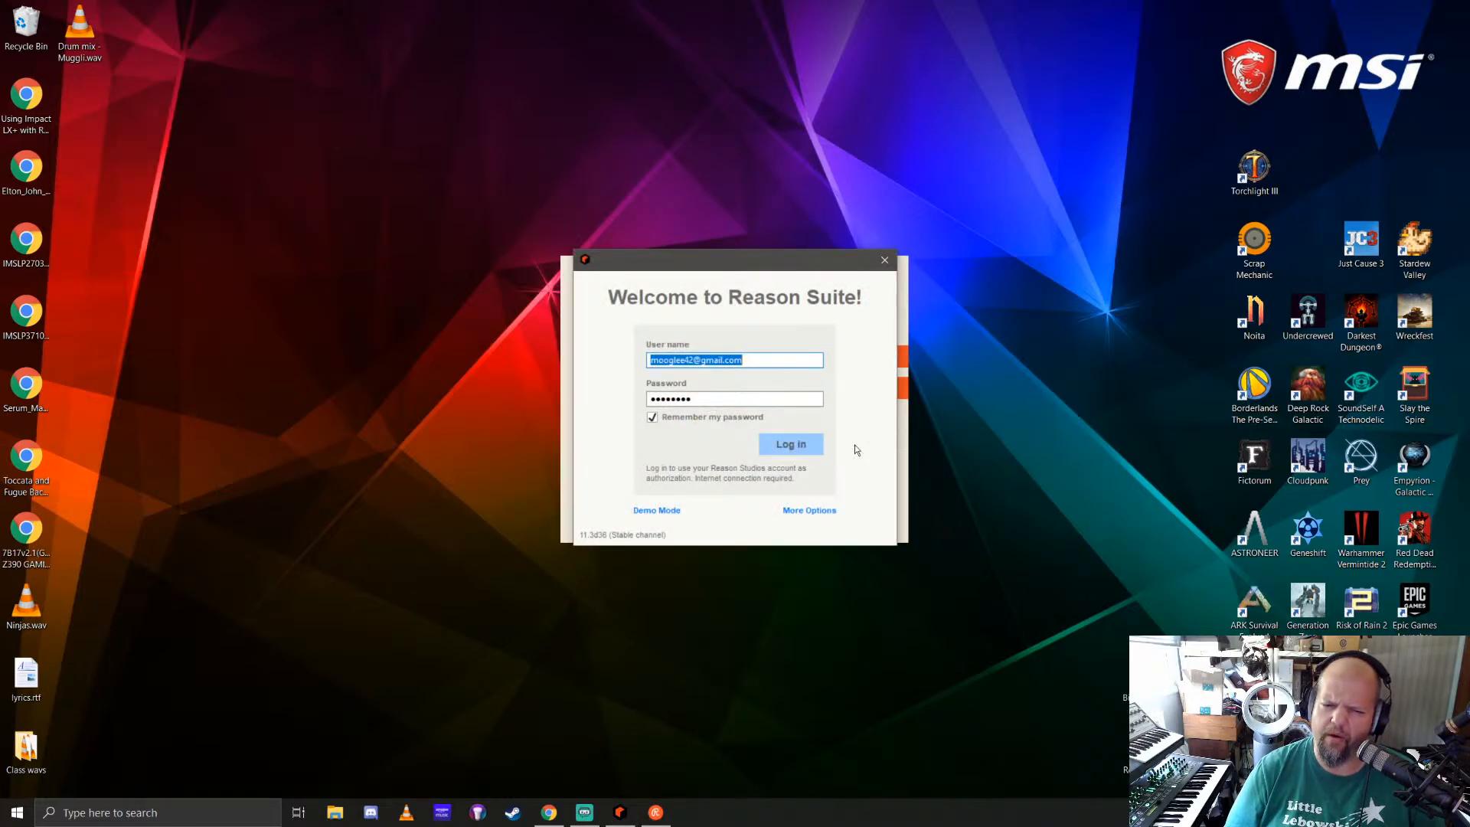
pyautogui.click(785, 444)
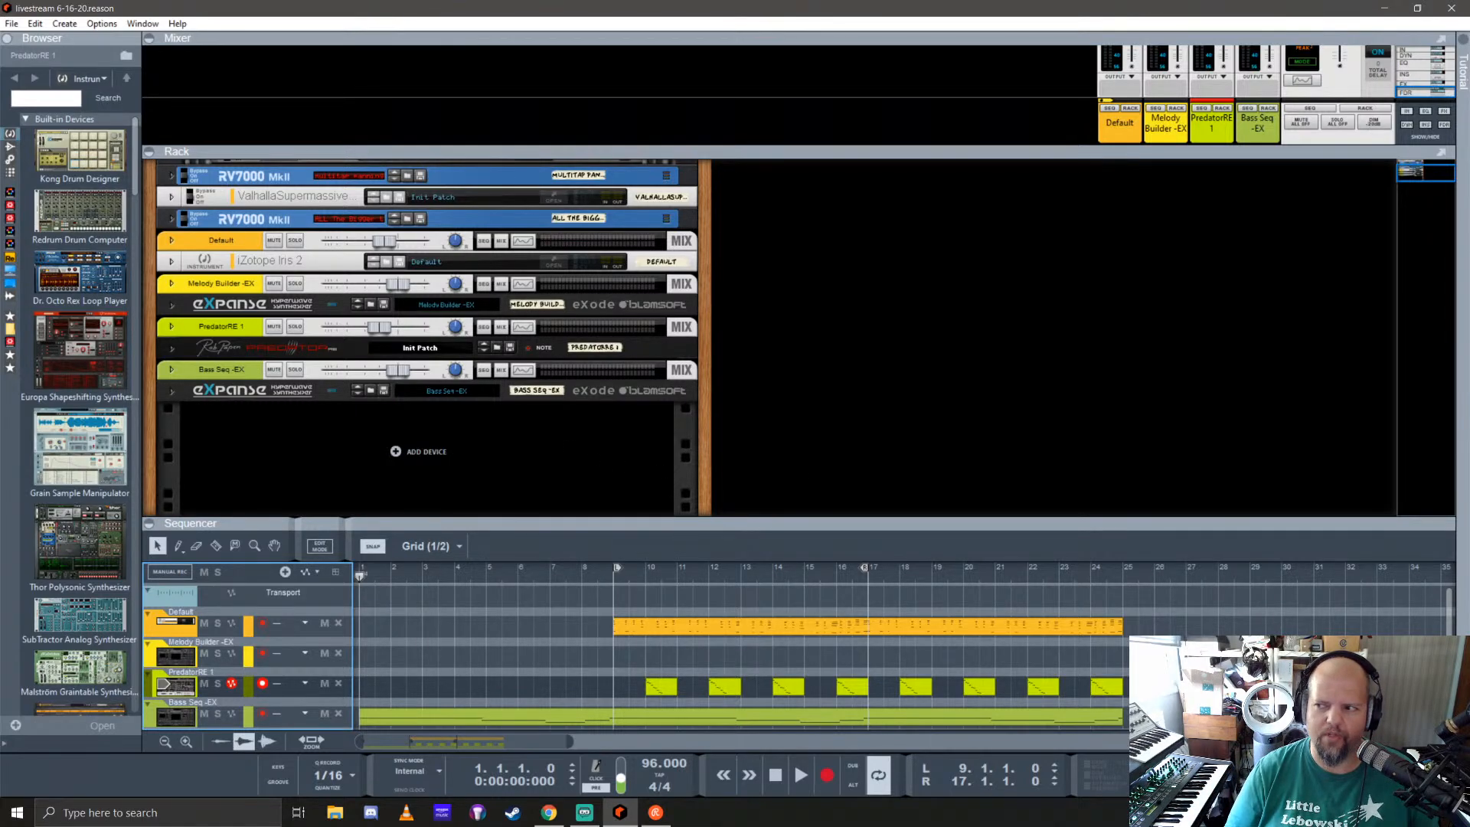
pyautogui.hotkey('alt', 'Tab')
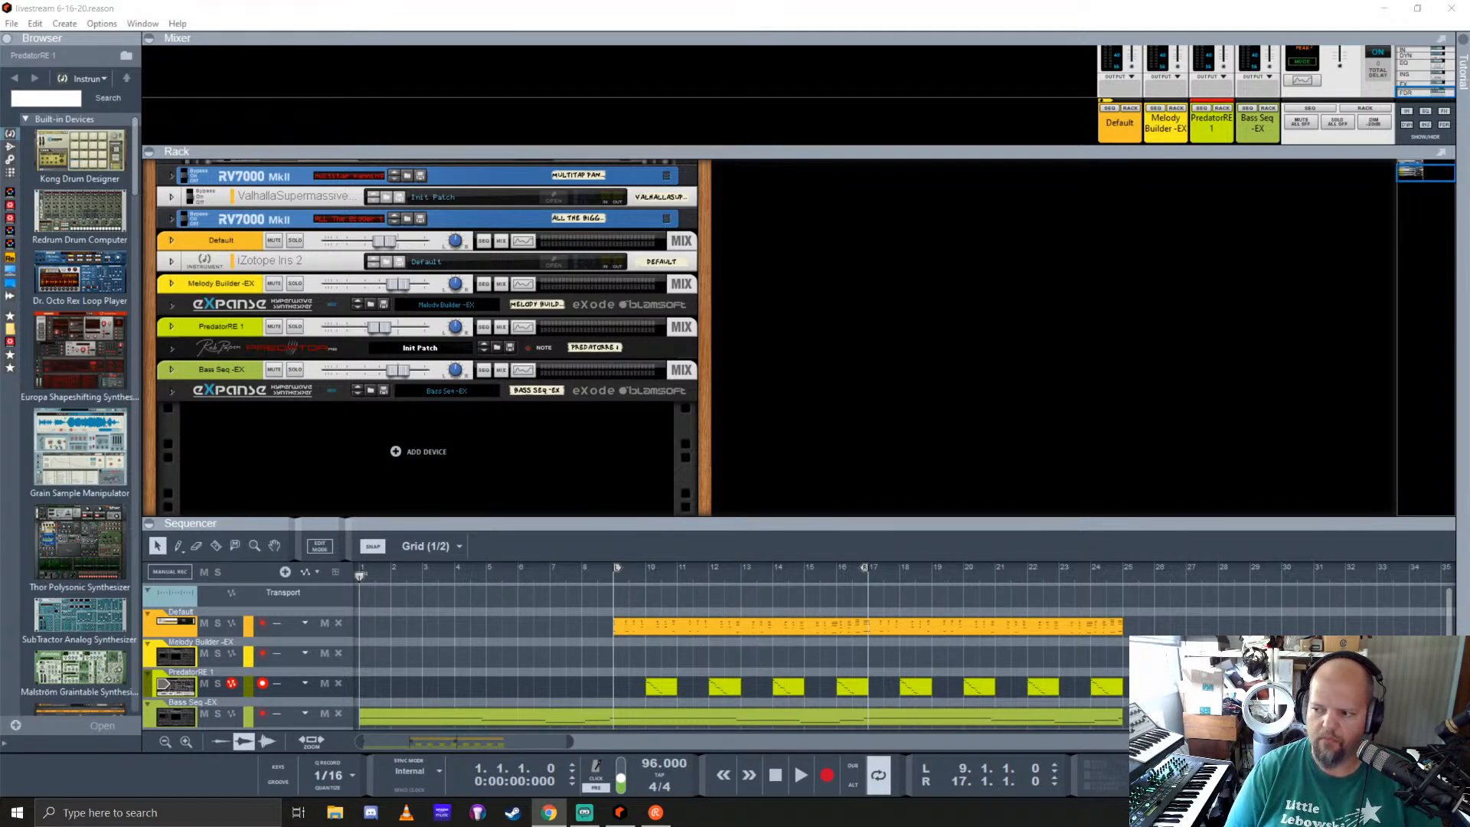
pyautogui.click(623, 11)
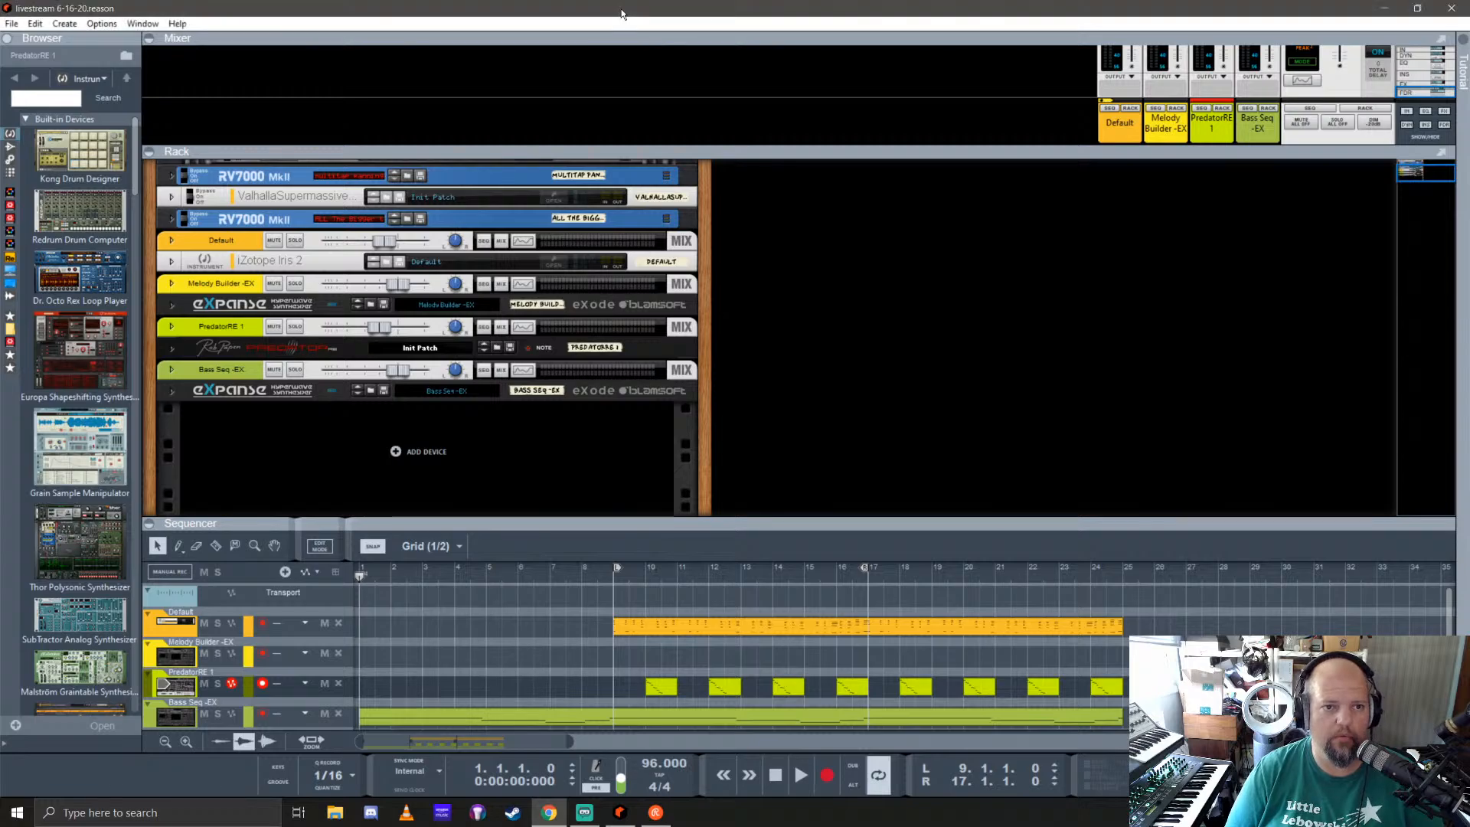
# Step: Find the Jackbox 7R-909 Analog Drum Module in the instrument list and add it in a second rack column
pyautogui.scroll(-10, 77, 344)
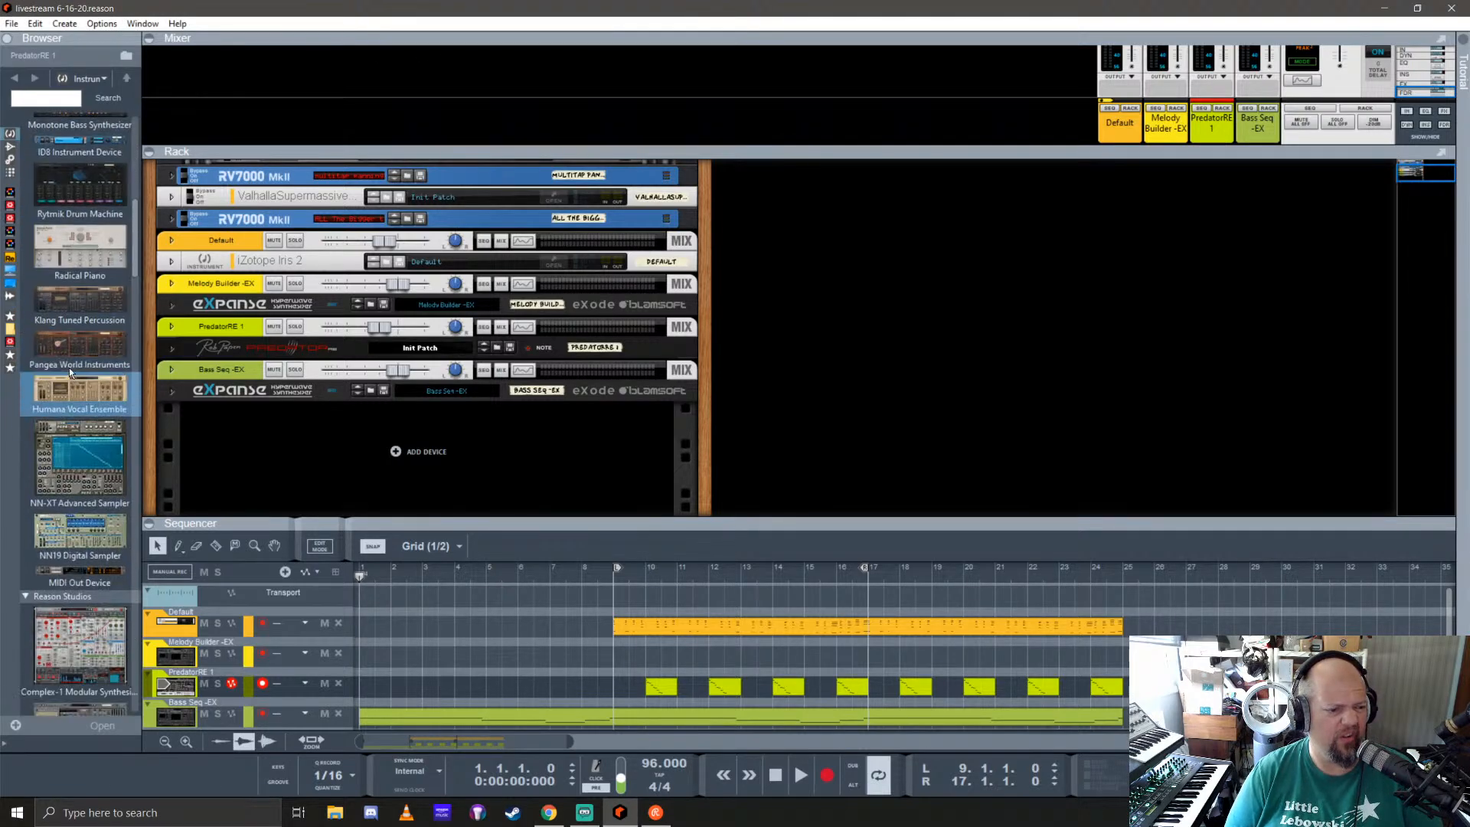
pyautogui.scroll(-15, 75, 350)
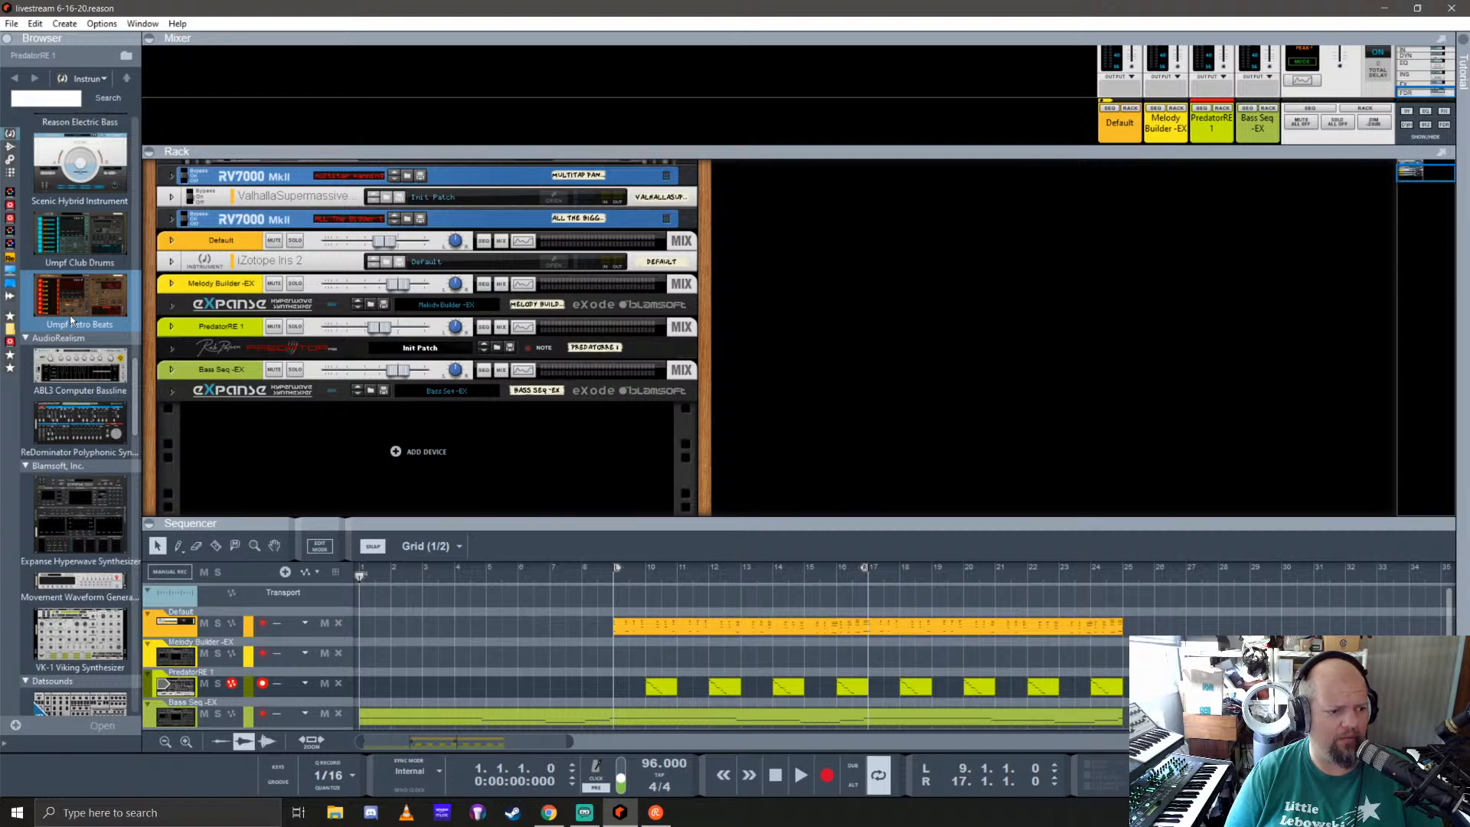
pyautogui.scroll(-3, 71, 320)
pyautogui.scroll(-3, 60, 289)
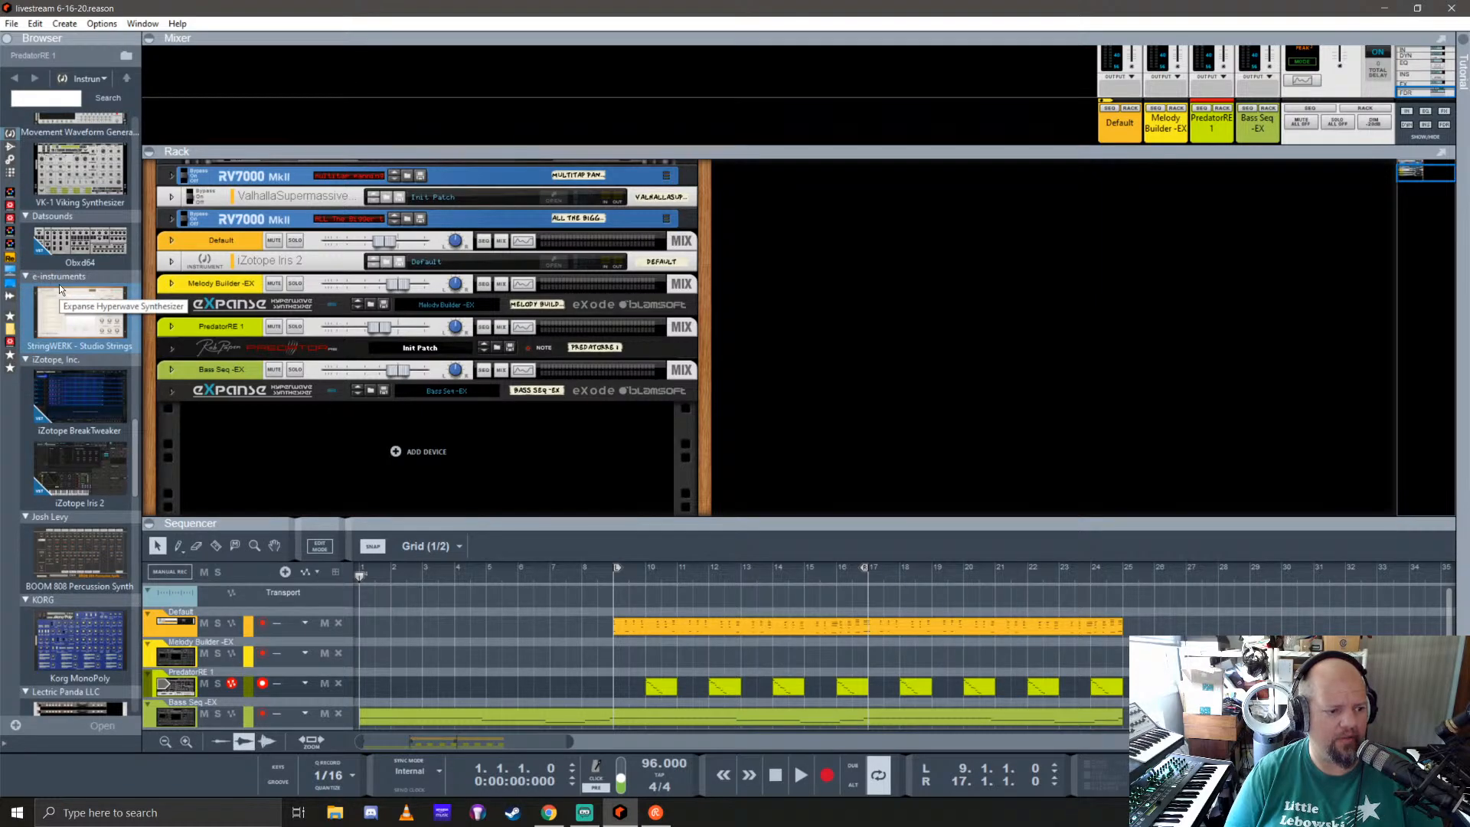
pyautogui.scroll(-3, 60, 289)
pyautogui.scroll(-5, 60, 287)
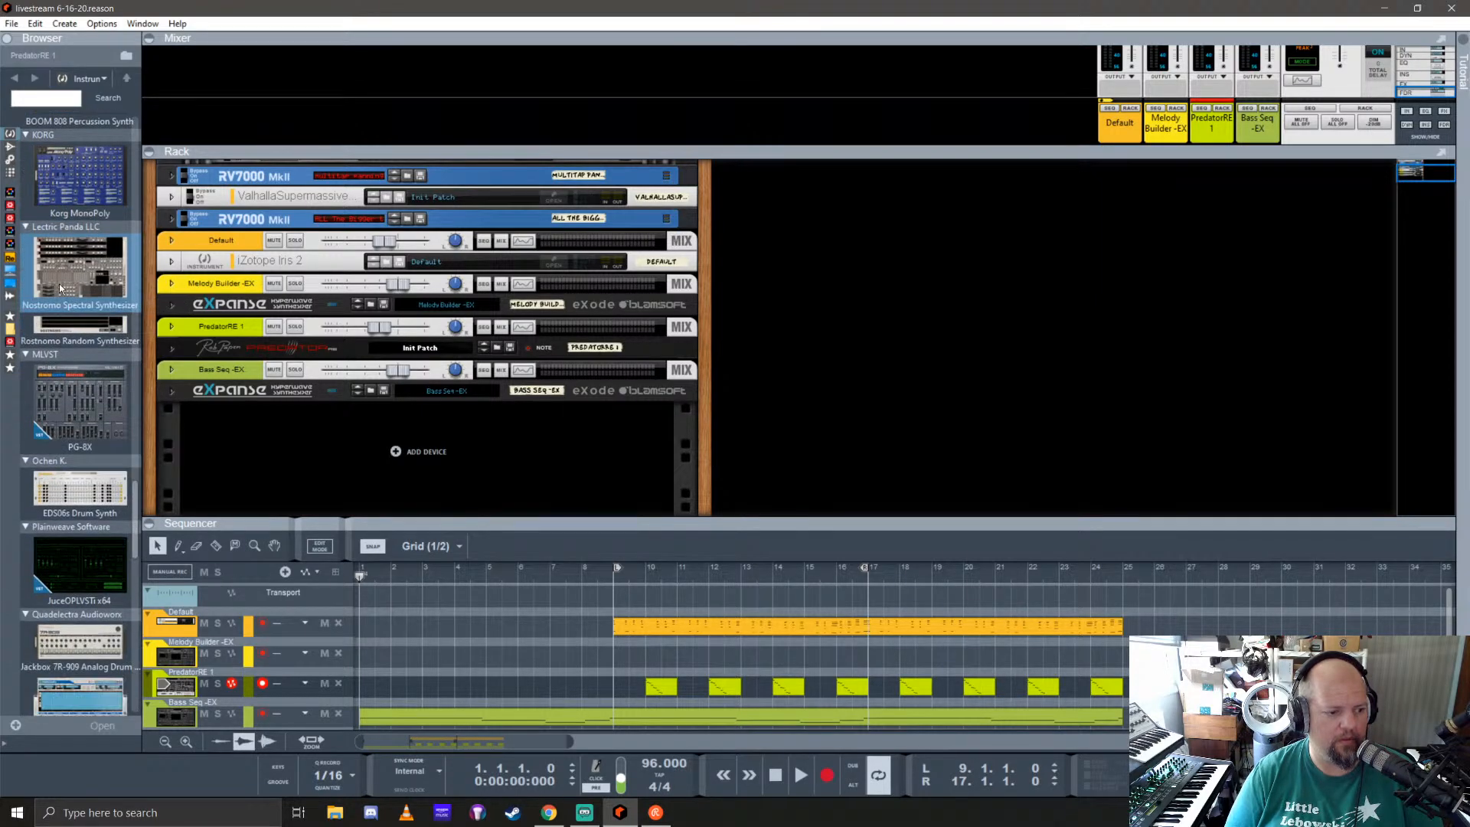
pyautogui.moveTo(70, 418); pyautogui.dragTo(835, 291)
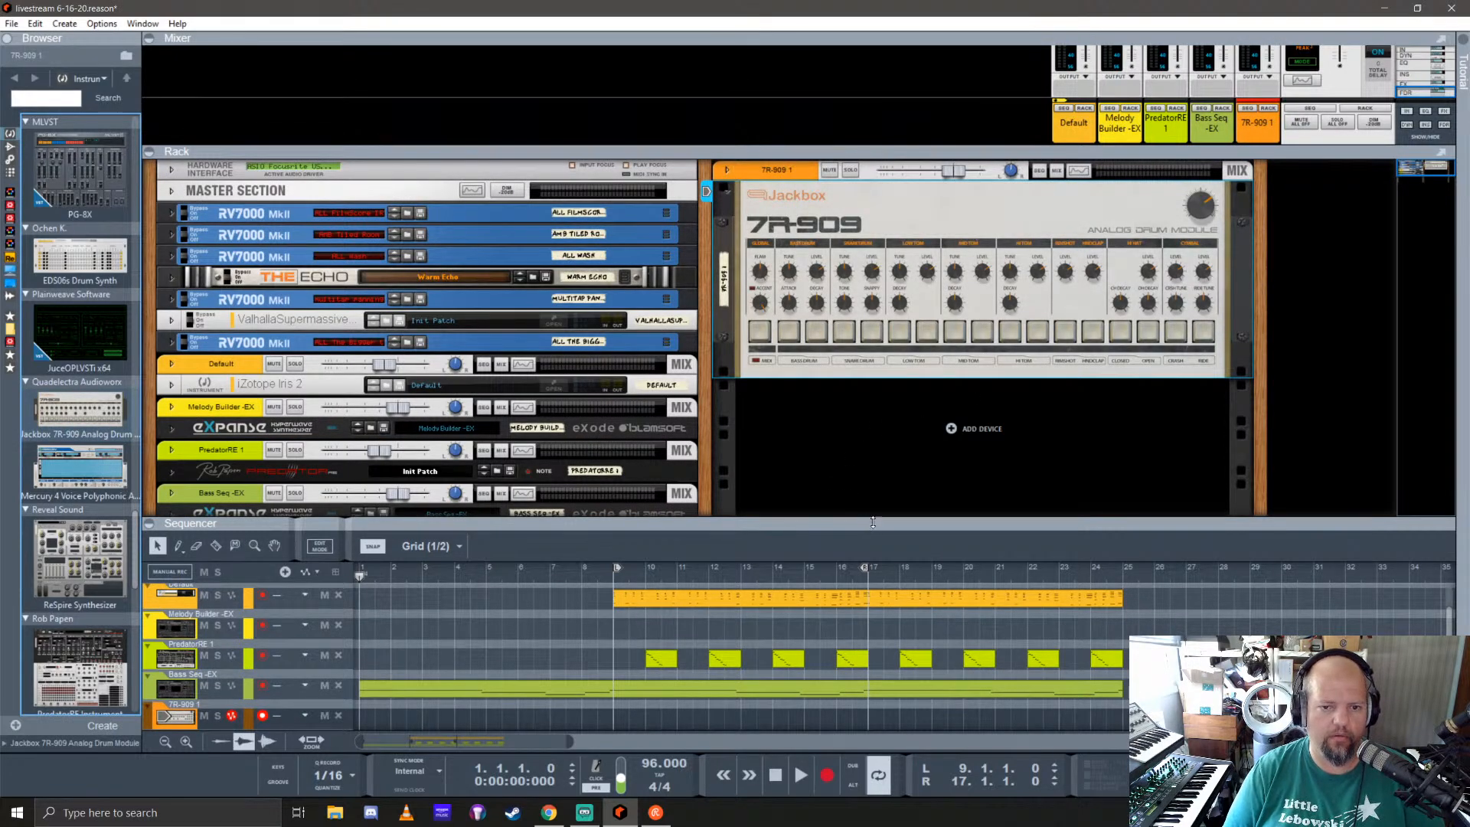
# Step: Enlarge the sequencer area and move the 7R-909 track to the top of the instrument tracks
pyautogui.moveTo(873, 522); pyautogui.dragTo(873, 426)
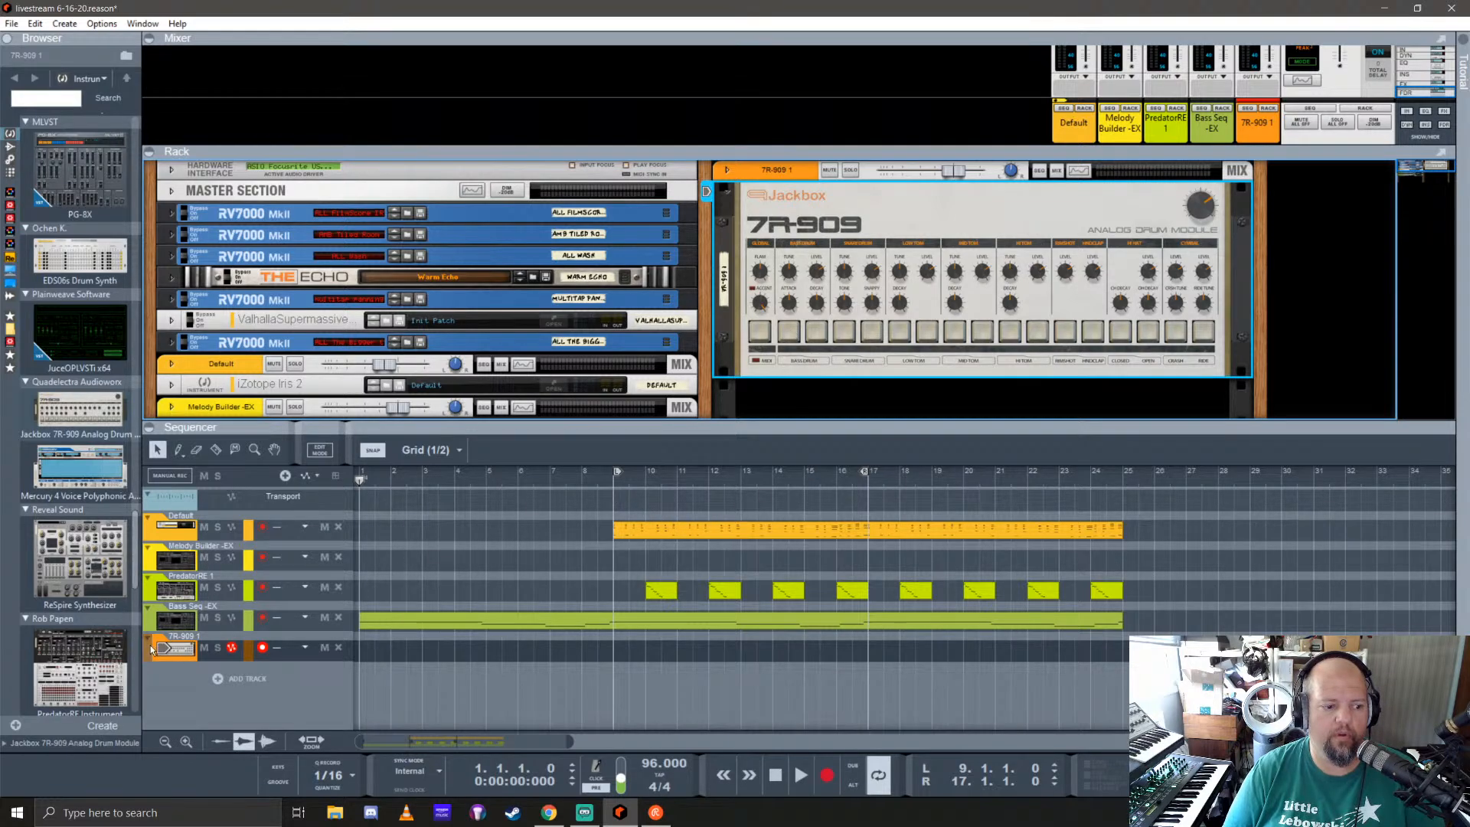
pyautogui.moveTo(153, 650); pyautogui.dragTo(165, 529)
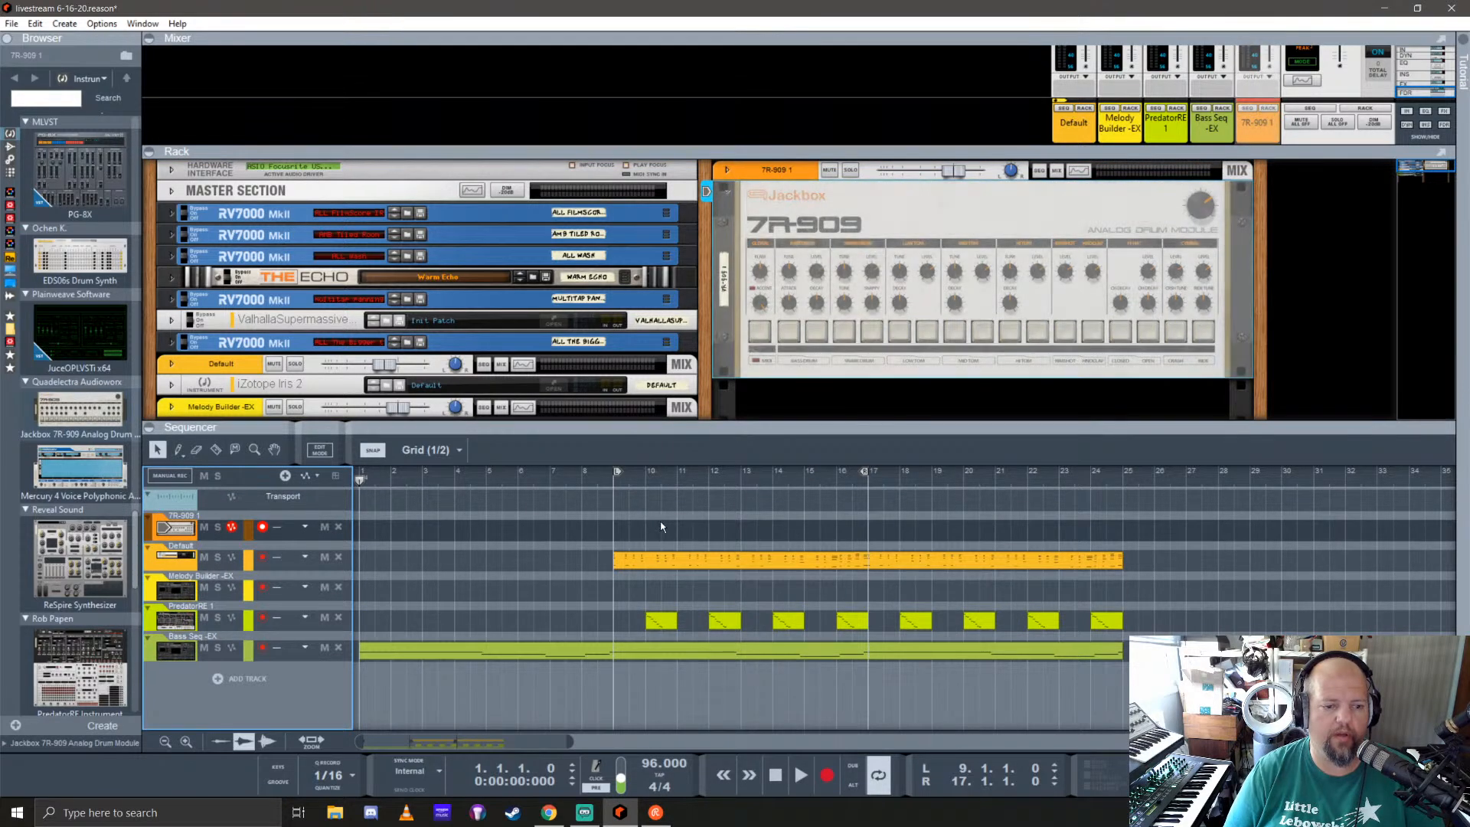
# Step: Set the song position to bar 9 and adjust the 7R-909's master volume
pyautogui.click(614, 479)
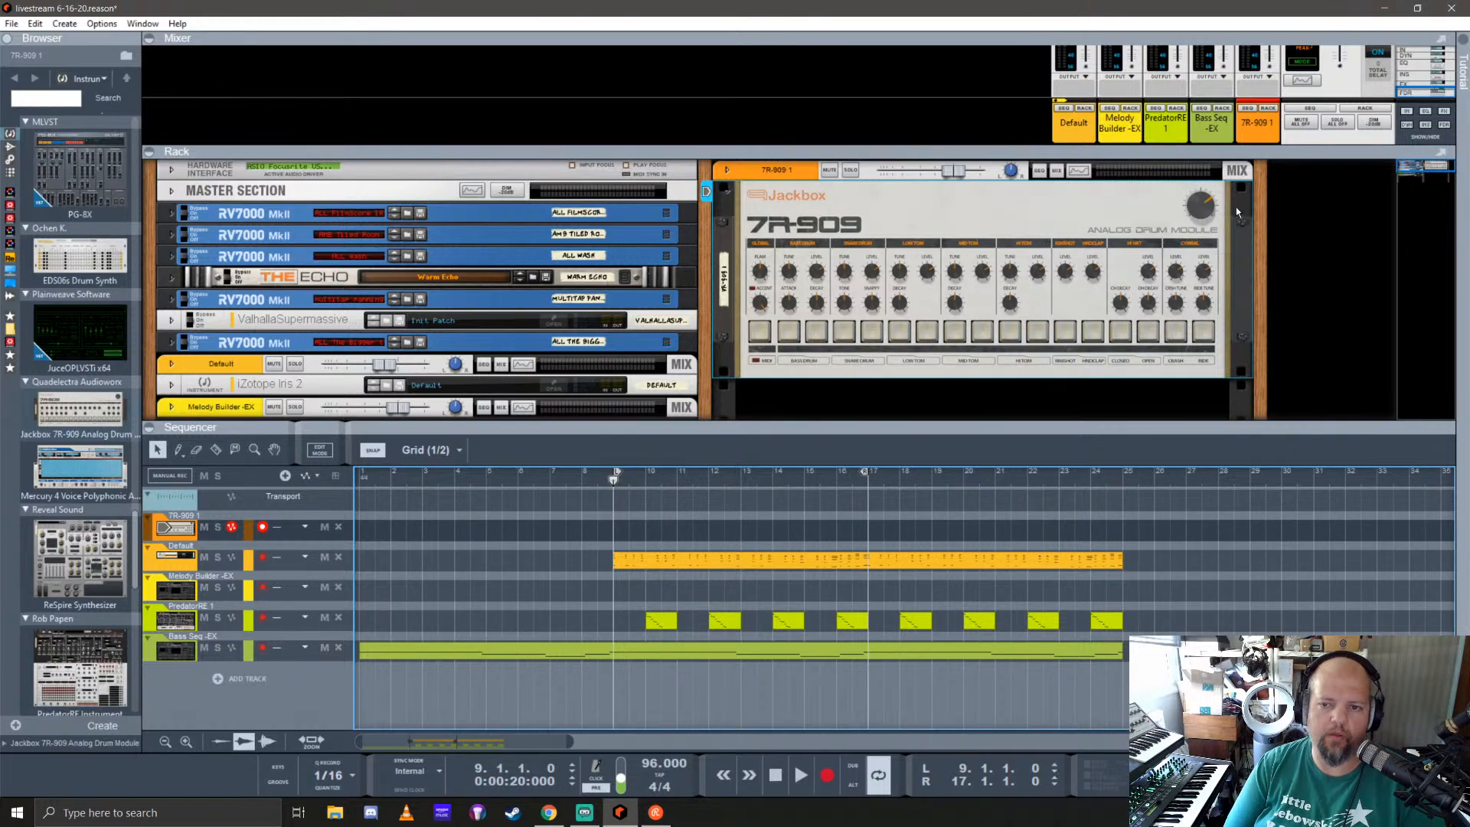
pyautogui.moveTo(1201, 216); pyautogui.dragTo(1206, 183)
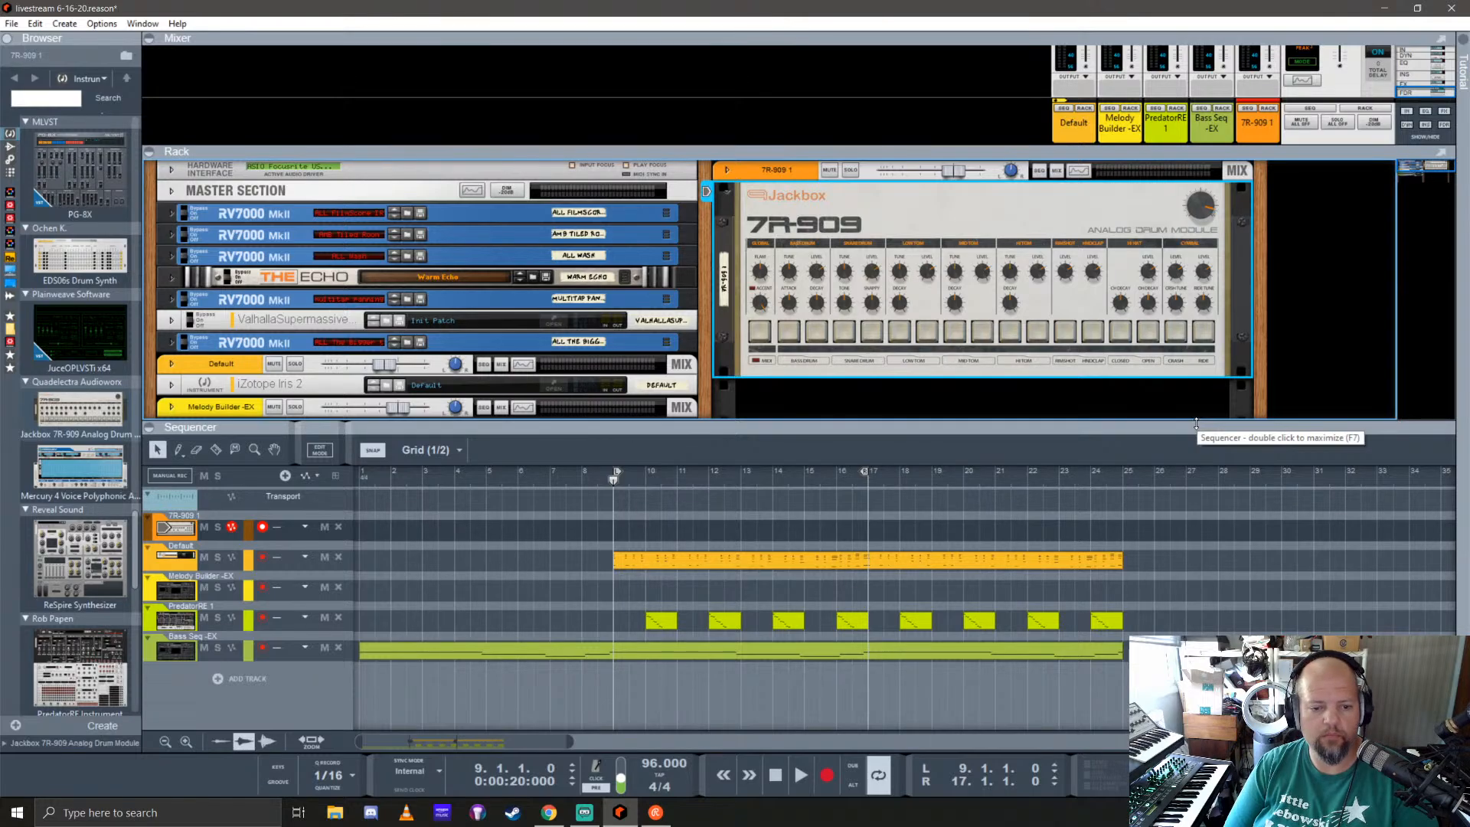
pyautogui.hotkey('ctrl', 'Return')
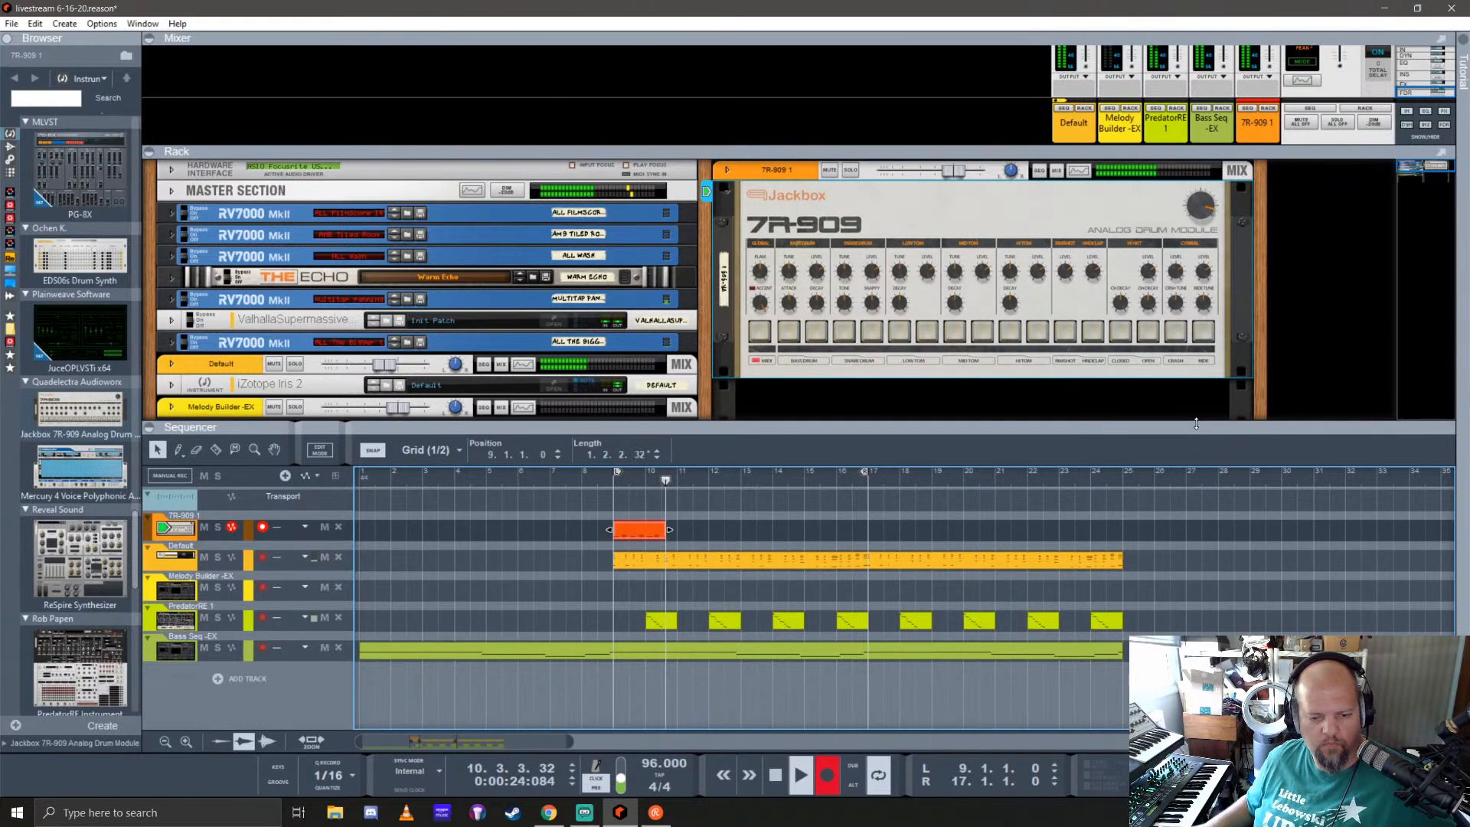
pyautogui.press('space')
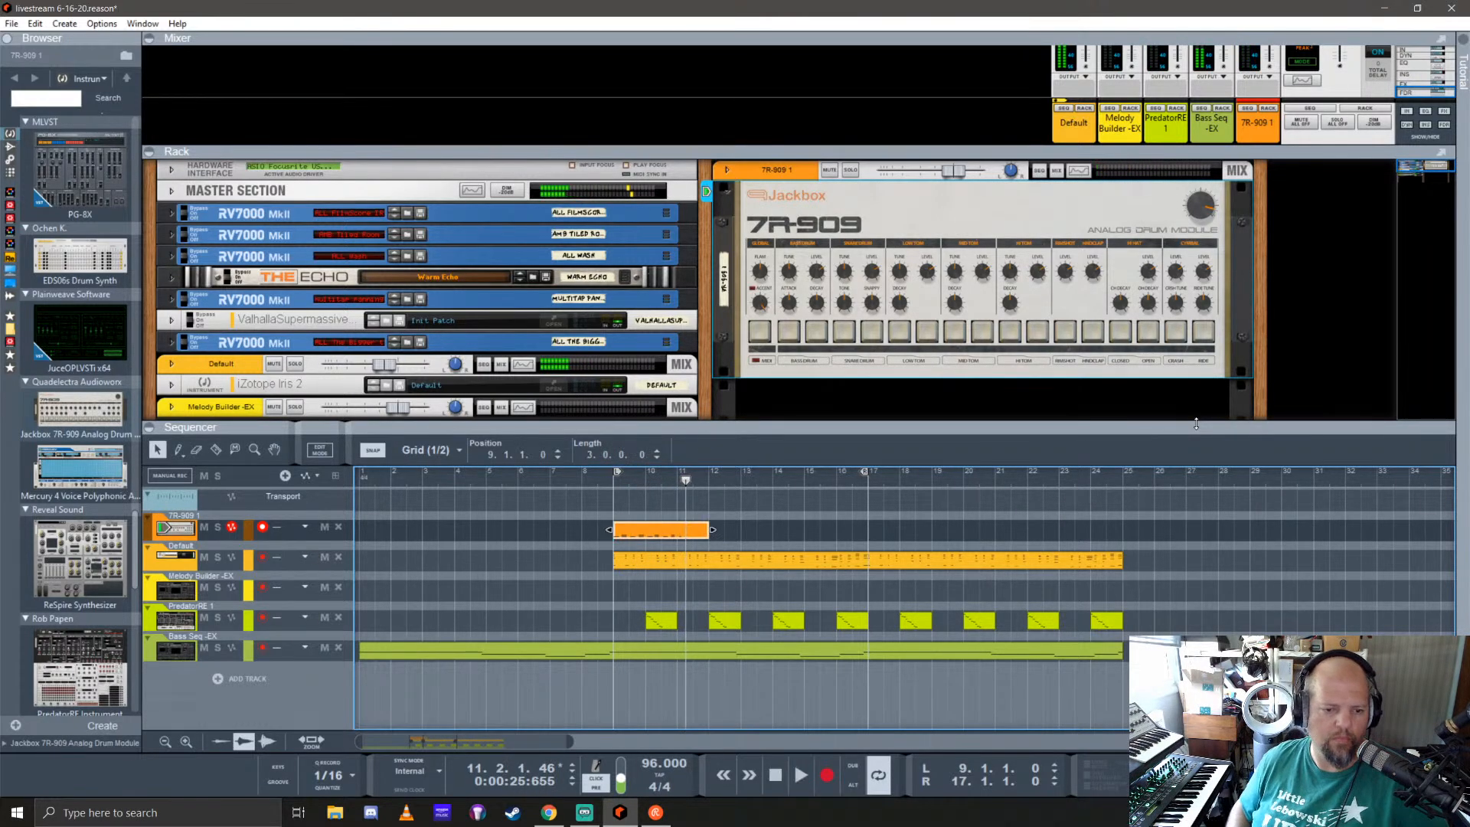
pyautogui.hotkey('ctrl', 'z')
# Step: Record an eight-bar drum part on the 7R-909 track from bar 9 and keep the loop playing
pyautogui.press('KP_0')
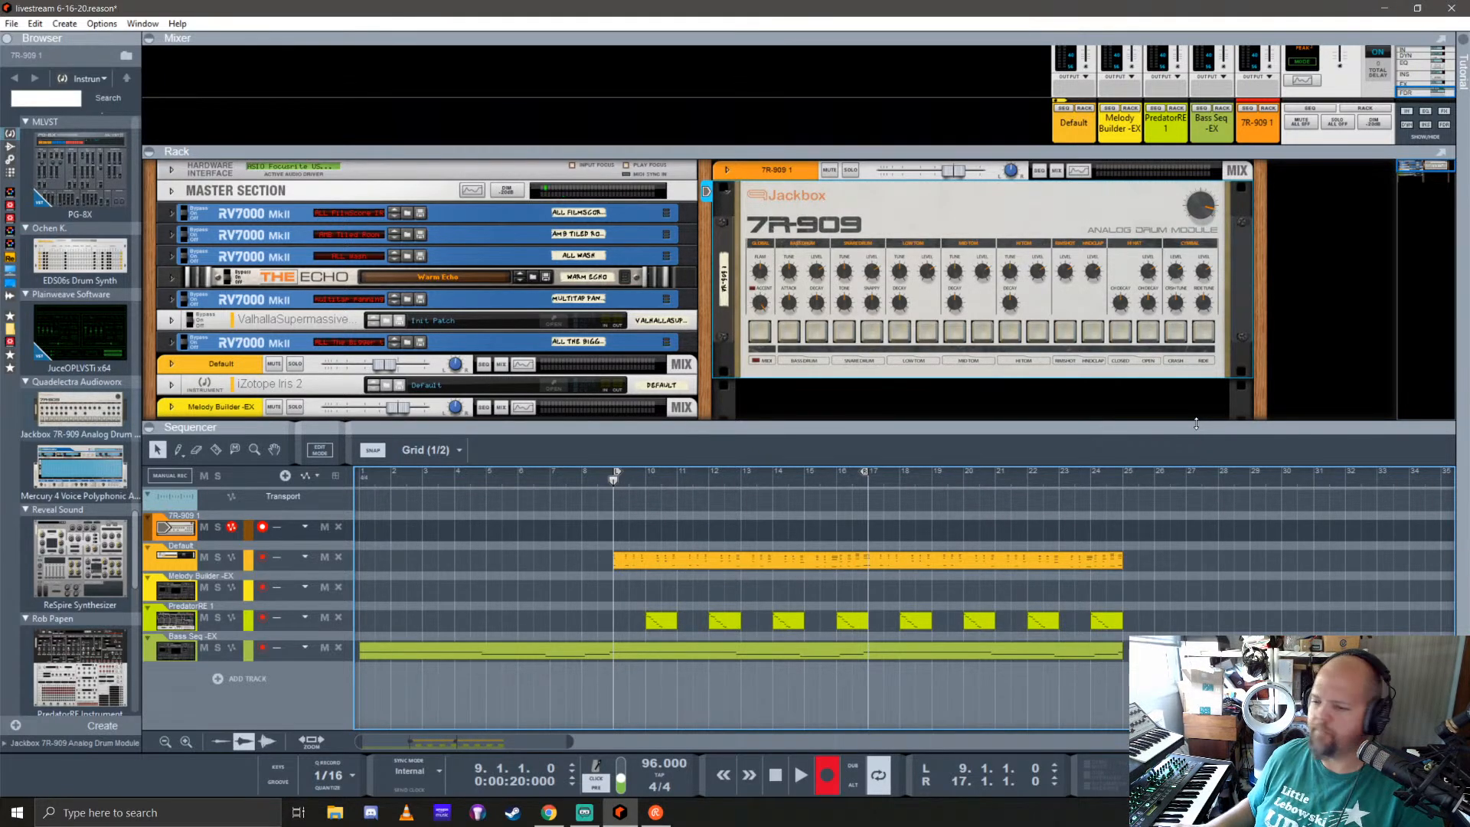
pyautogui.press('space')
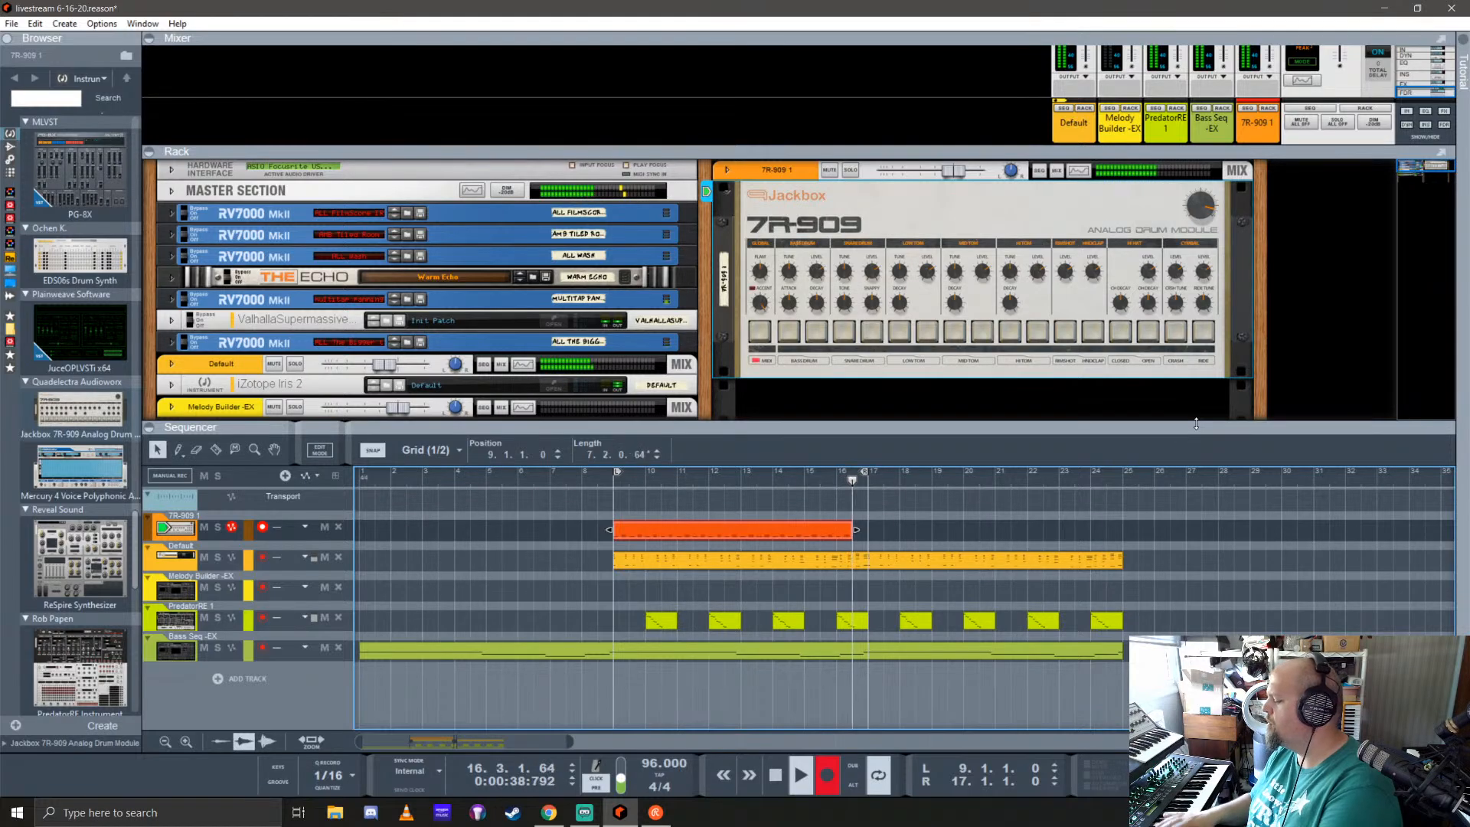
pyautogui.hotkey('ctrl', 'Return')
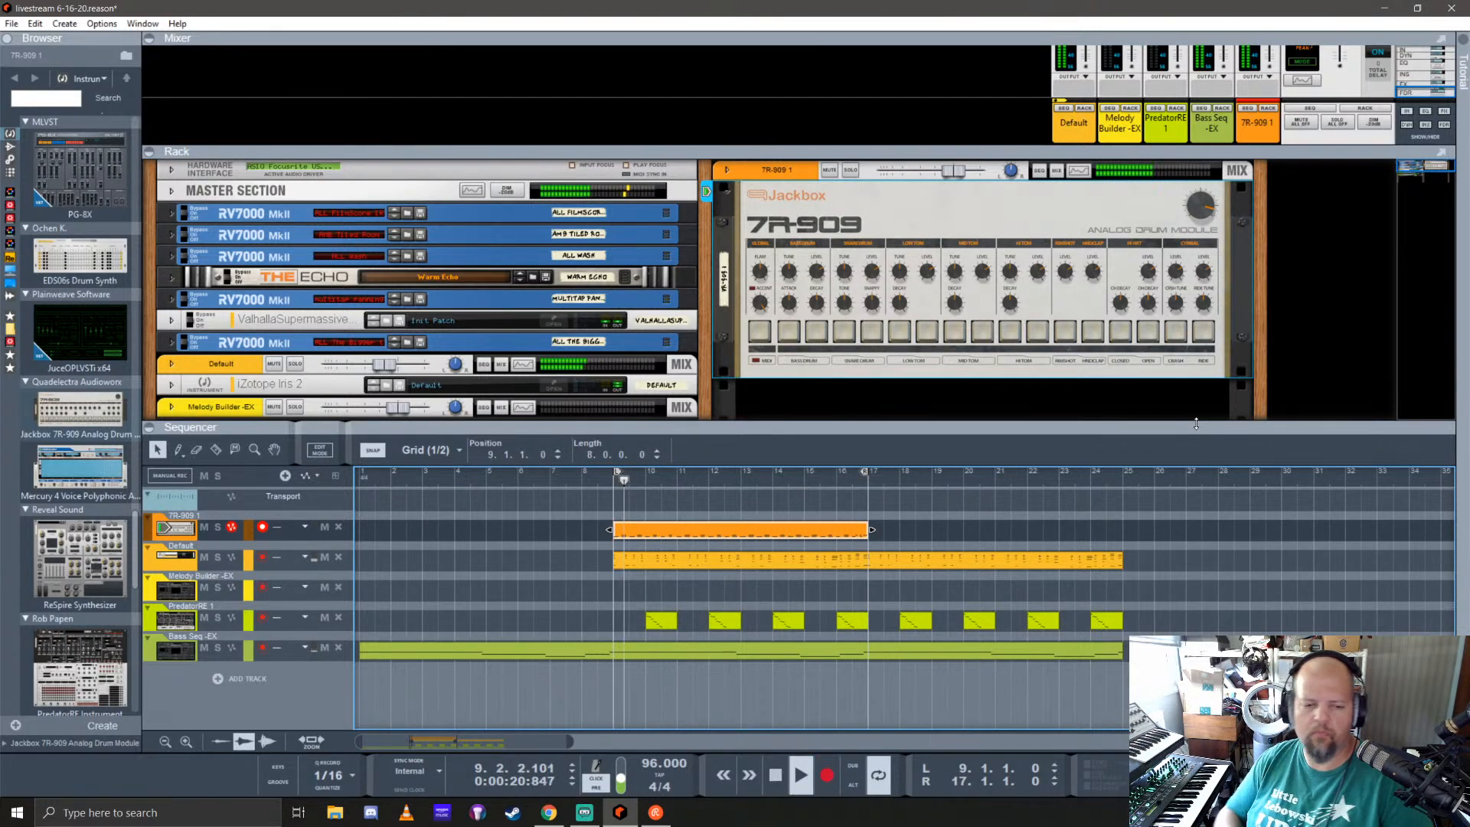
# Step: Solo the 7R-909 track and enlarge the rack area above the sequencer
pyautogui.click(218, 527)
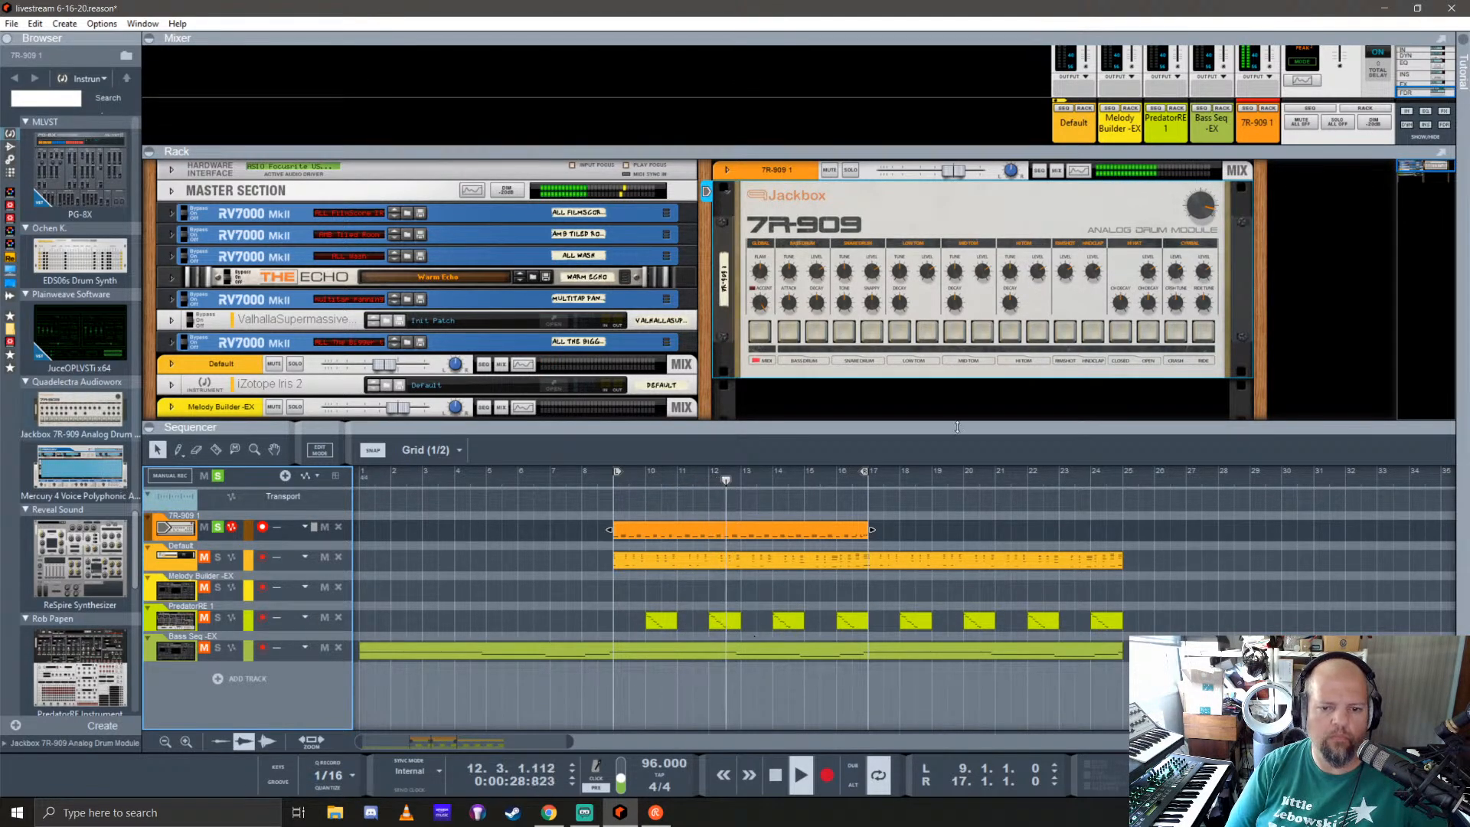
pyautogui.moveTo(940, 427); pyautogui.dragTo(941, 533)
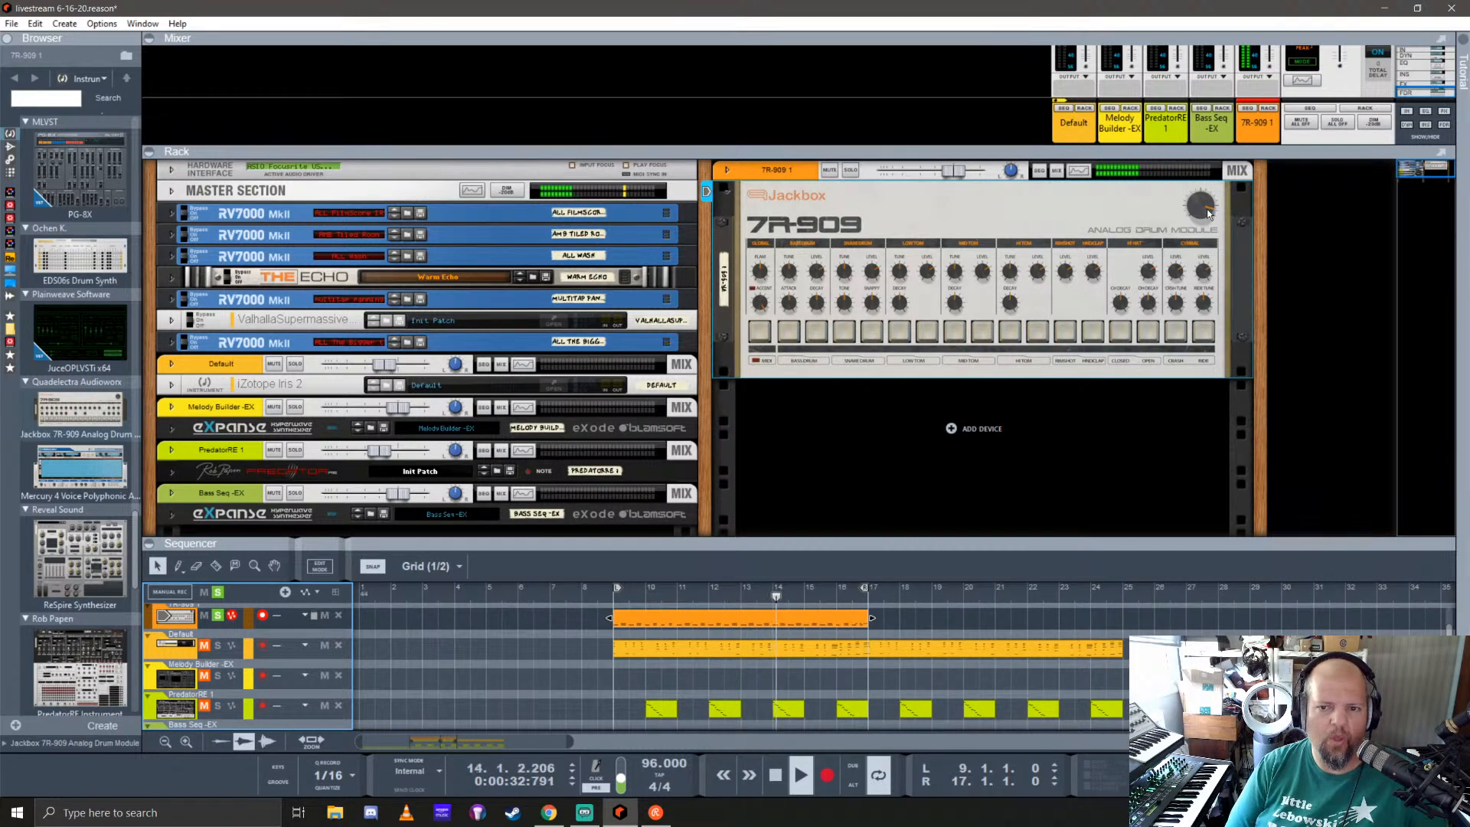
pyautogui.moveTo(1209, 214)
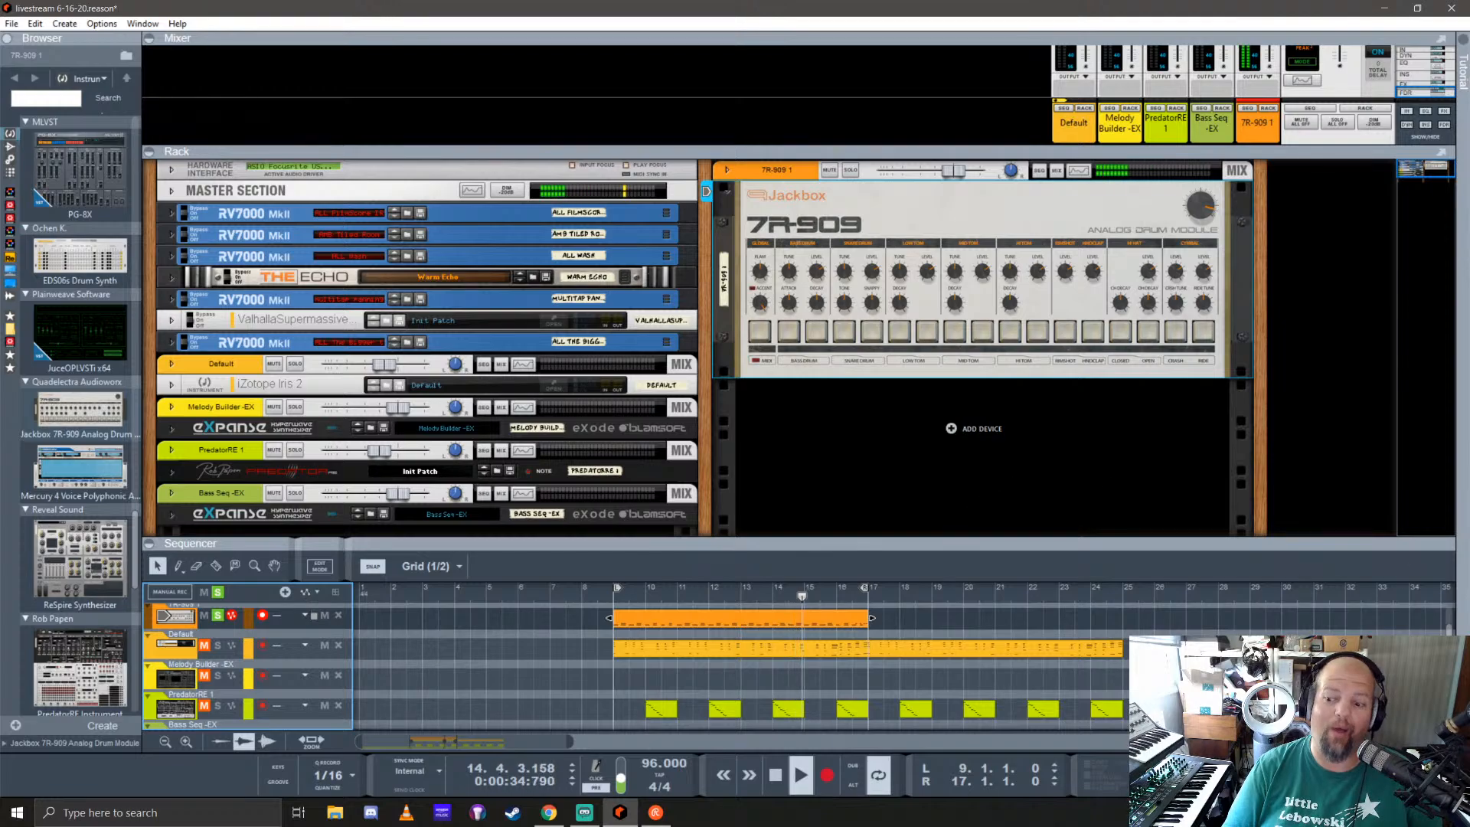
pyautogui.hotkey('alt', 'Tab')
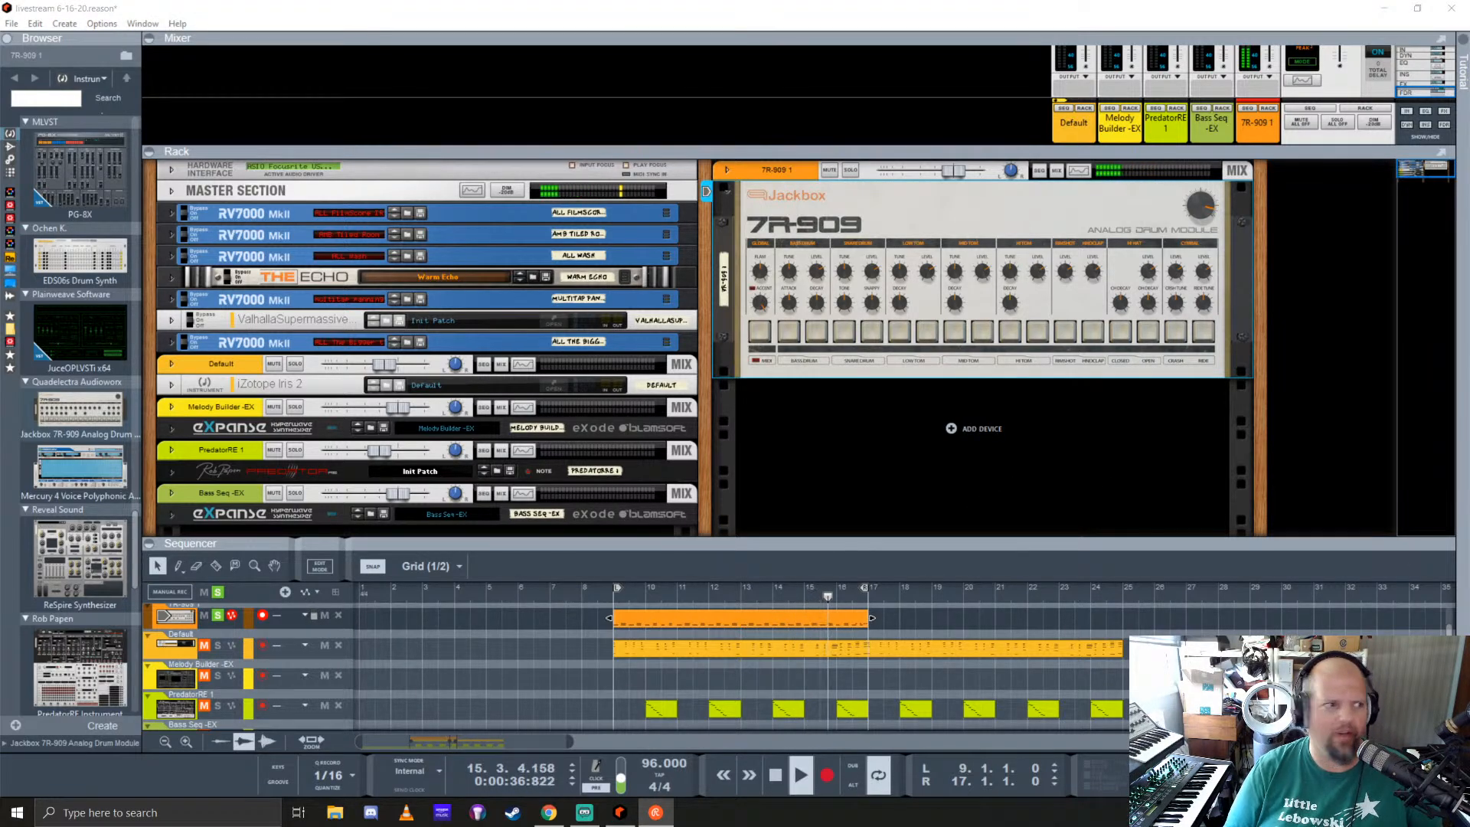
pyautogui.click(697, 6)
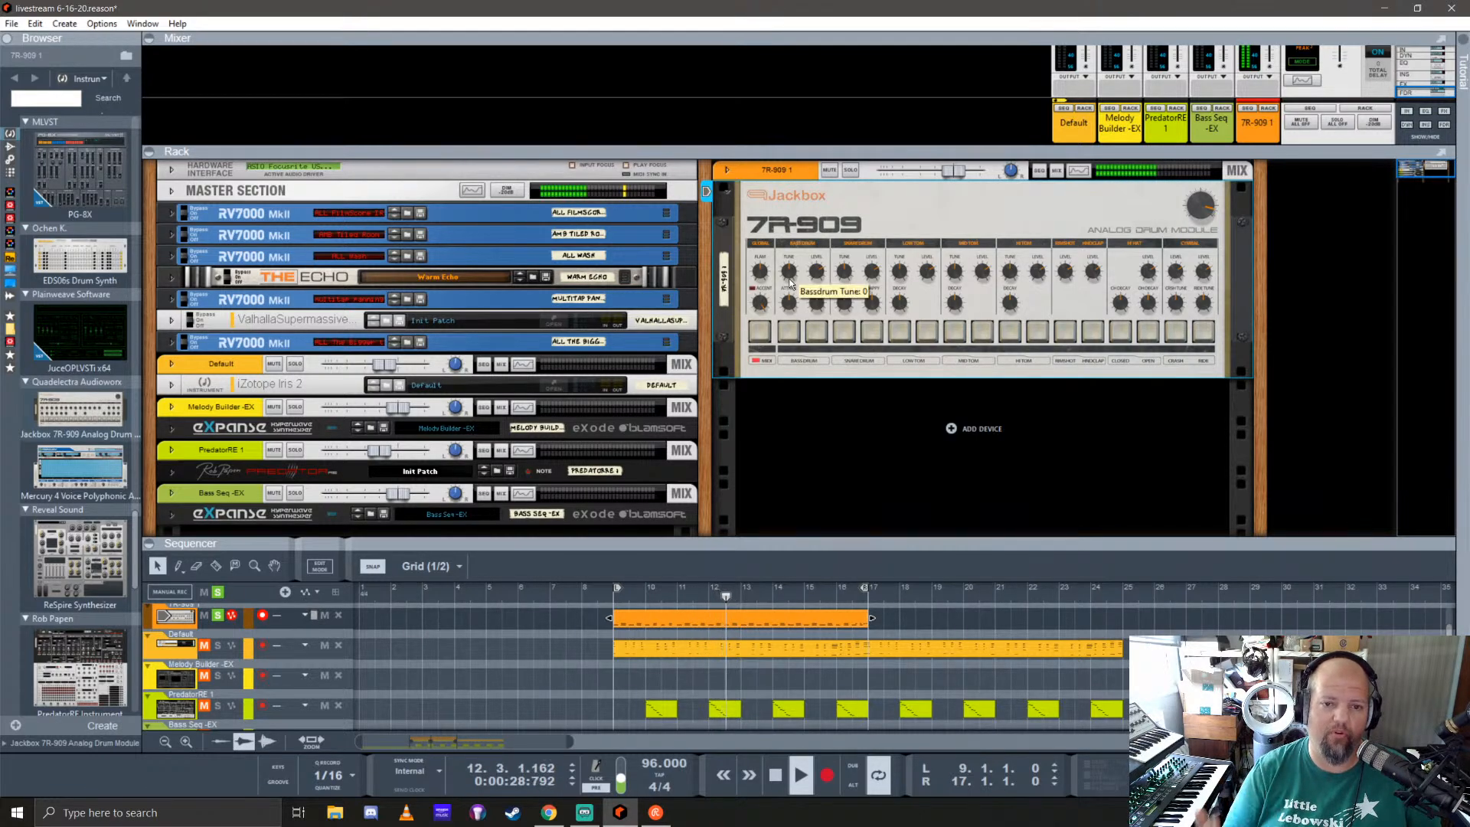
# Step: Adjust the bass drum's tune and attack controls on the 7R-909 while the loop plays
pyautogui.moveTo(820, 275); pyautogui.dragTo(833, 249)
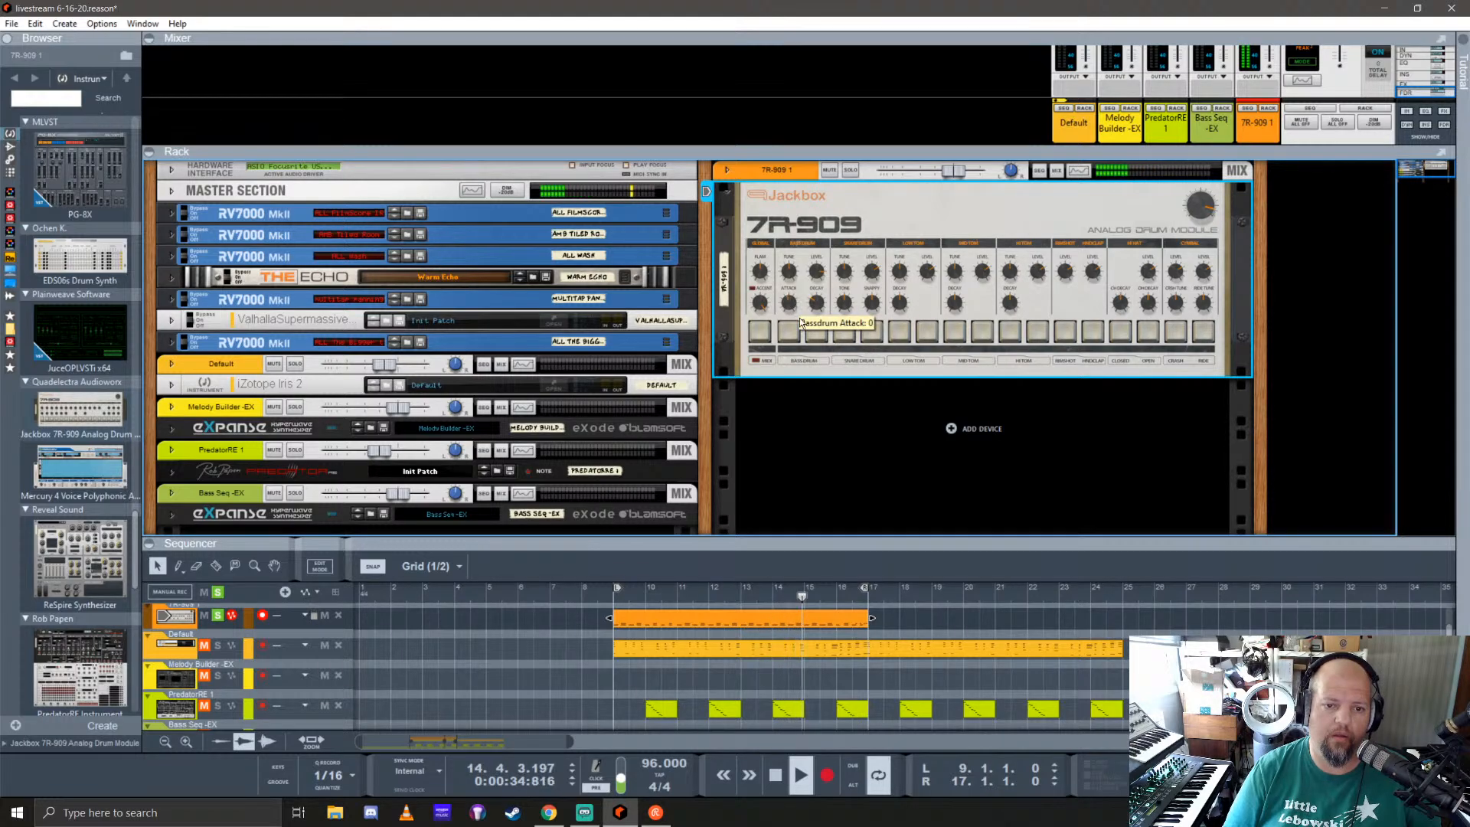
pyautogui.moveTo(801, 323); pyautogui.dragTo(823, 367)
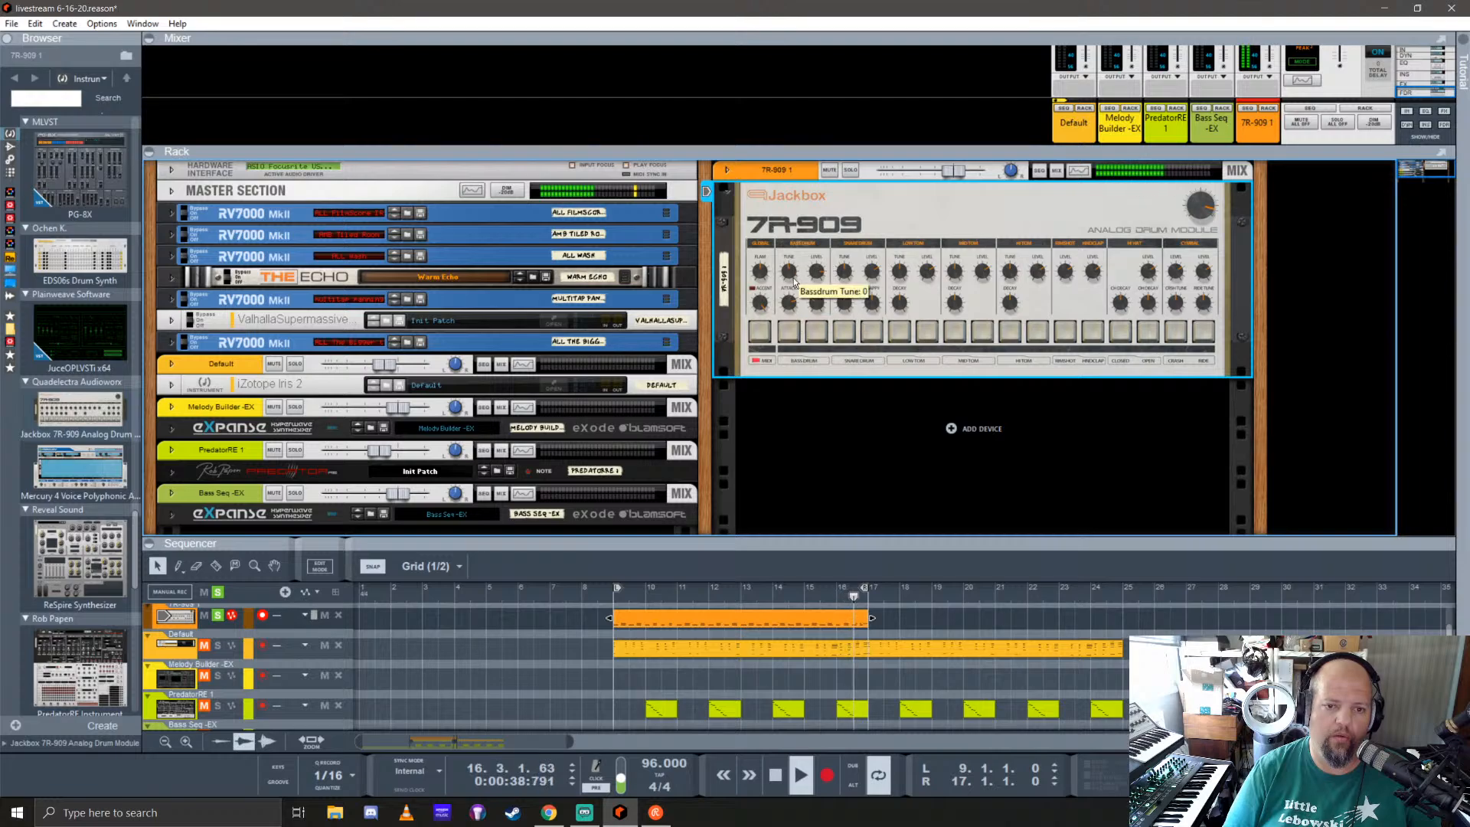
pyautogui.moveTo(794, 284); pyautogui.dragTo(830, 329)
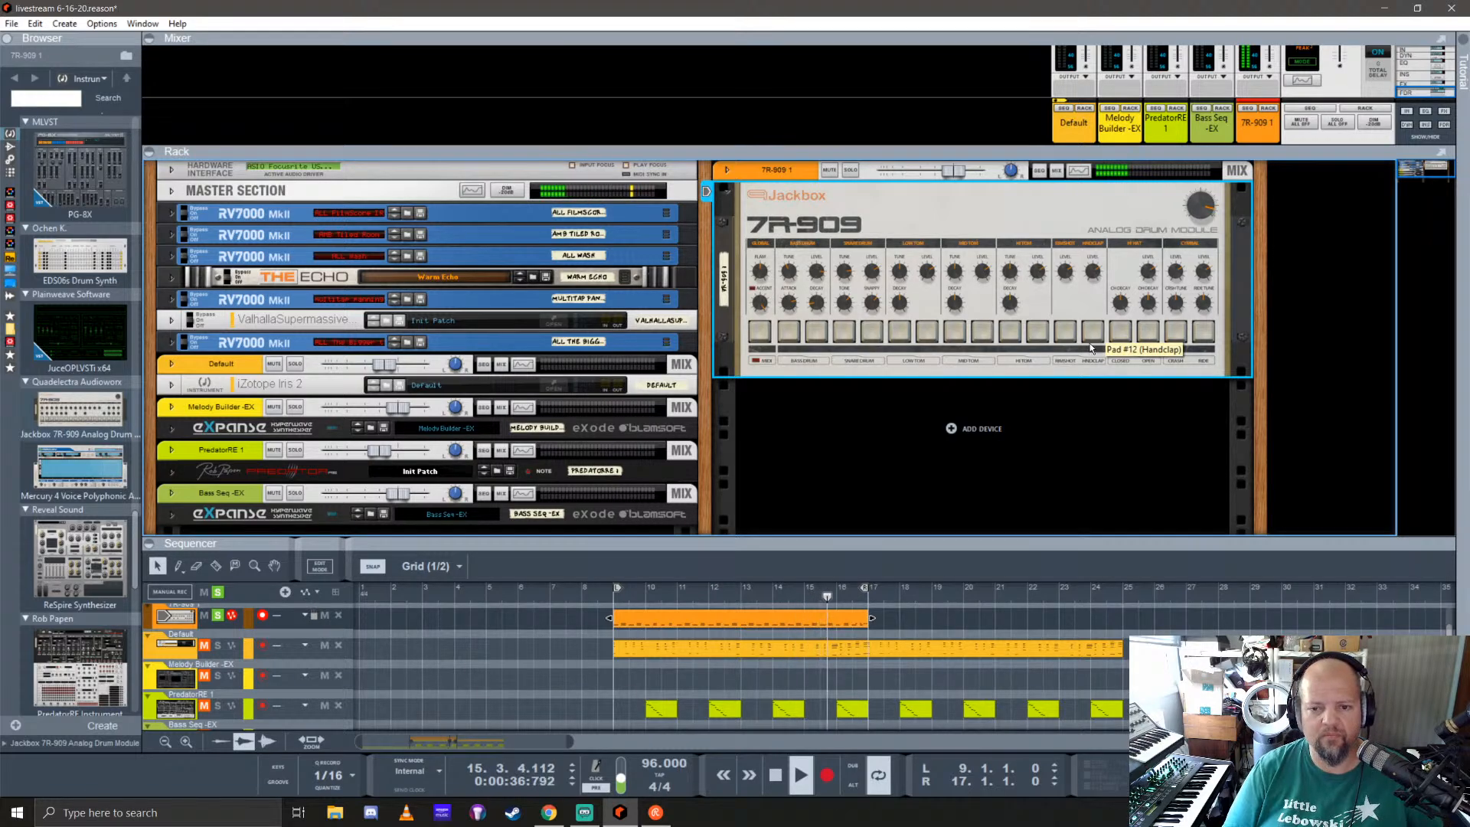
# Step: Record additional drum hits over a copy of the eight-bar 7R-909 clip placed at bar 17, with the loop set to that copy
pyautogui.moveTo(999, 545); pyautogui.dragTo(998, 396)
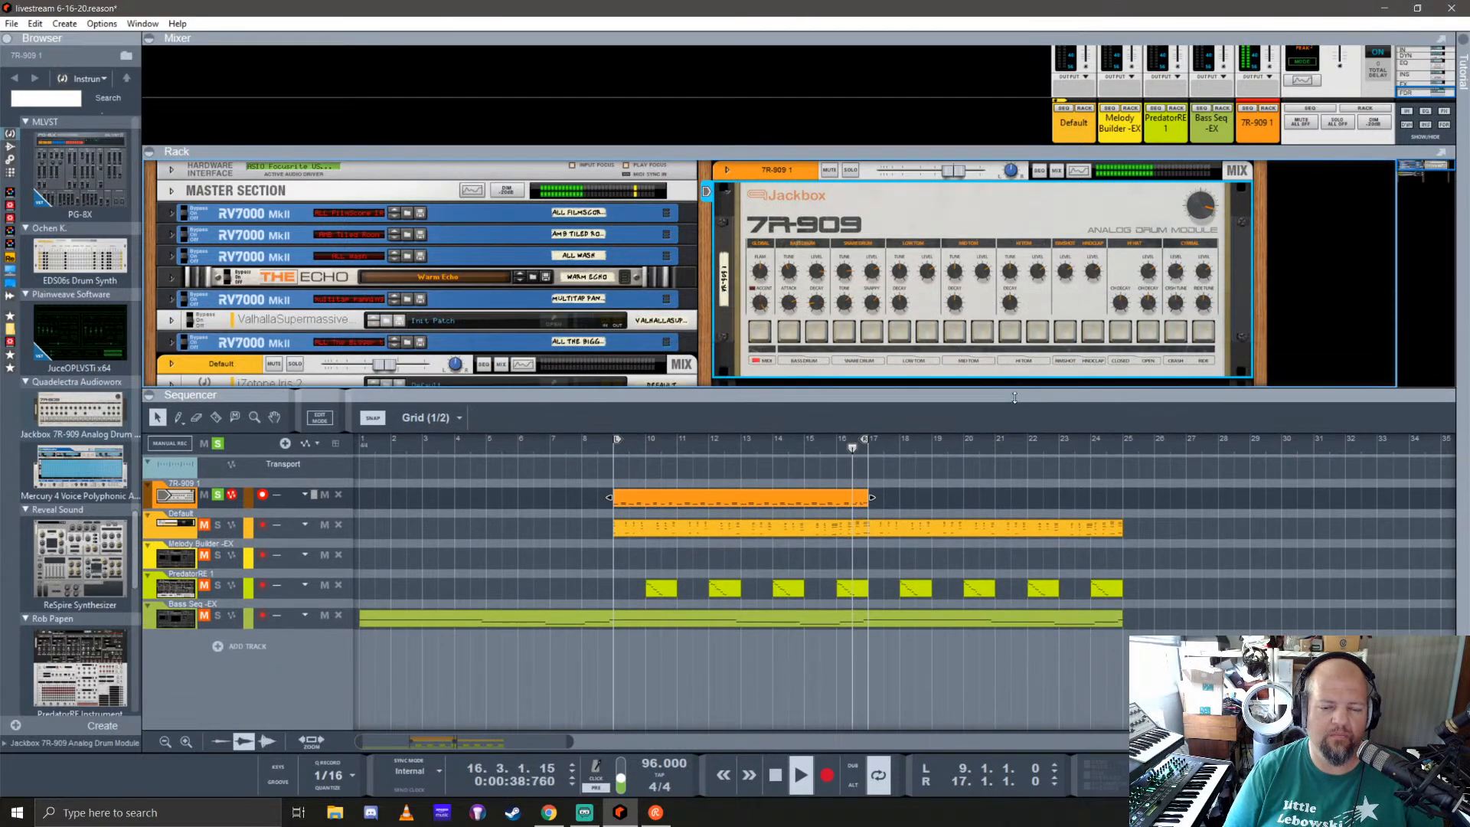
pyautogui.moveTo(663, 499); pyautogui.dragTo(923, 490)
pyautogui.rightClick(923, 490)
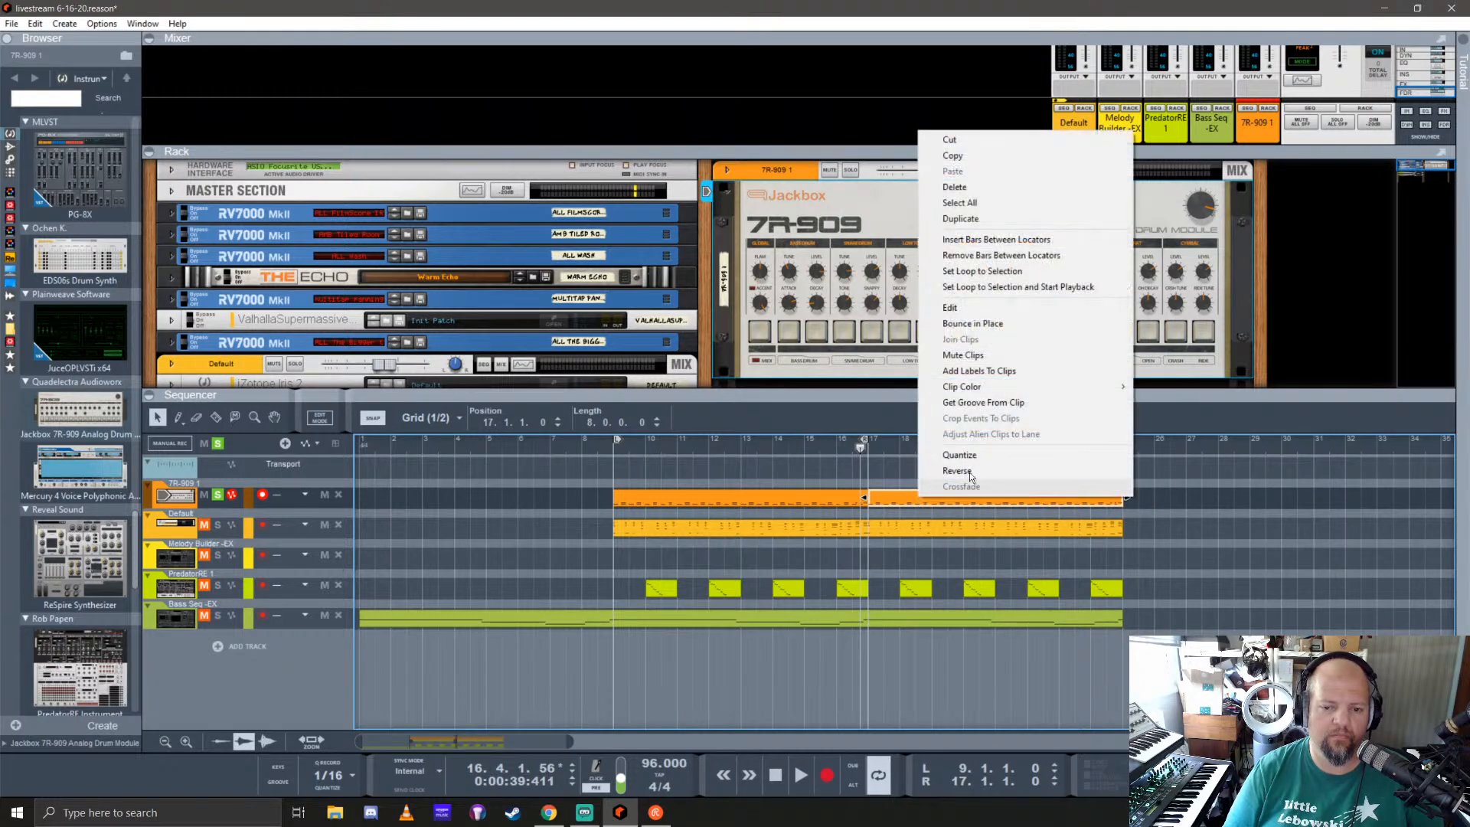
pyautogui.click(993, 276)
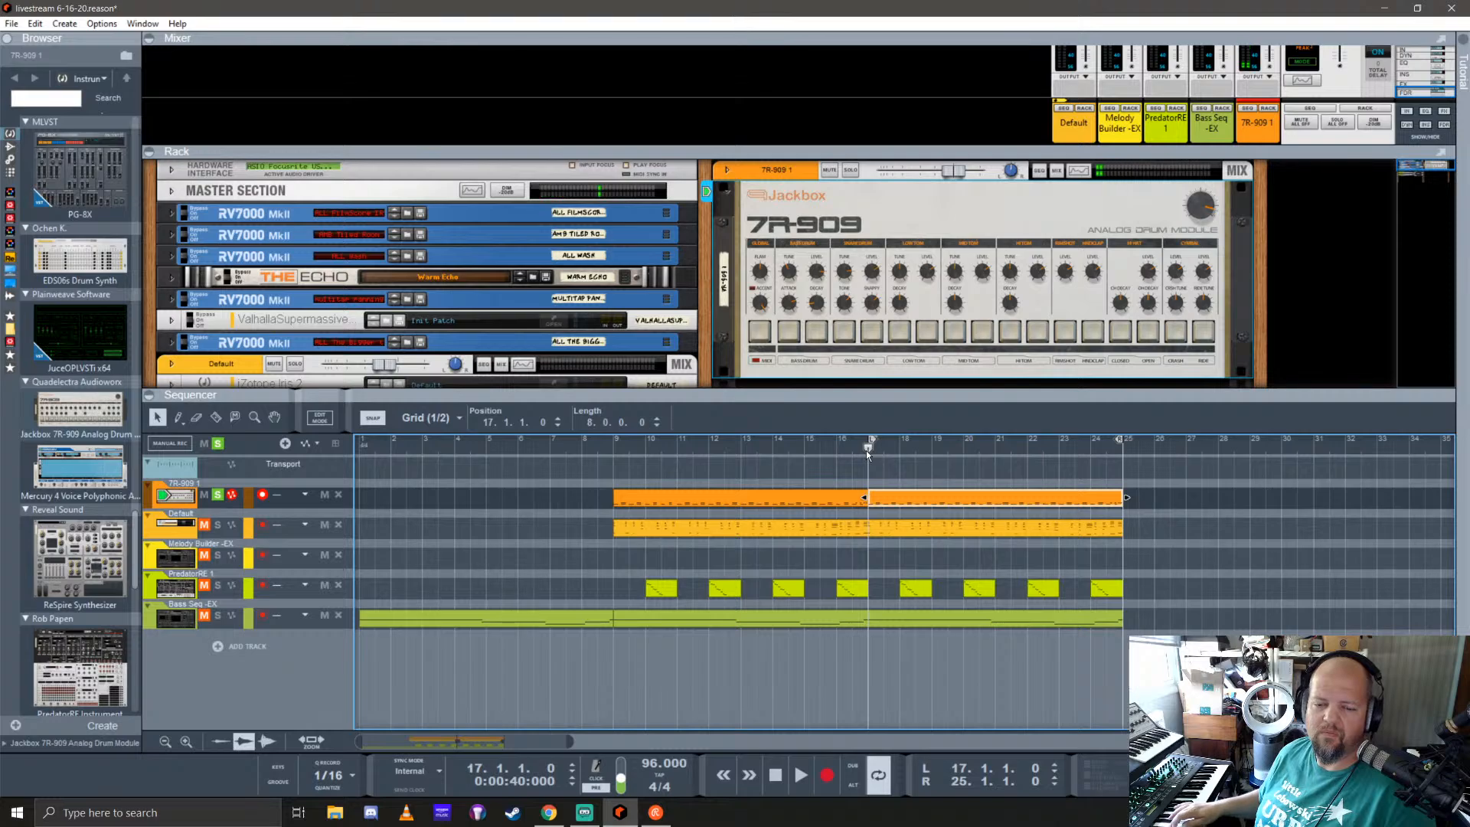
pyautogui.hotkey('ctrl', 'Return')
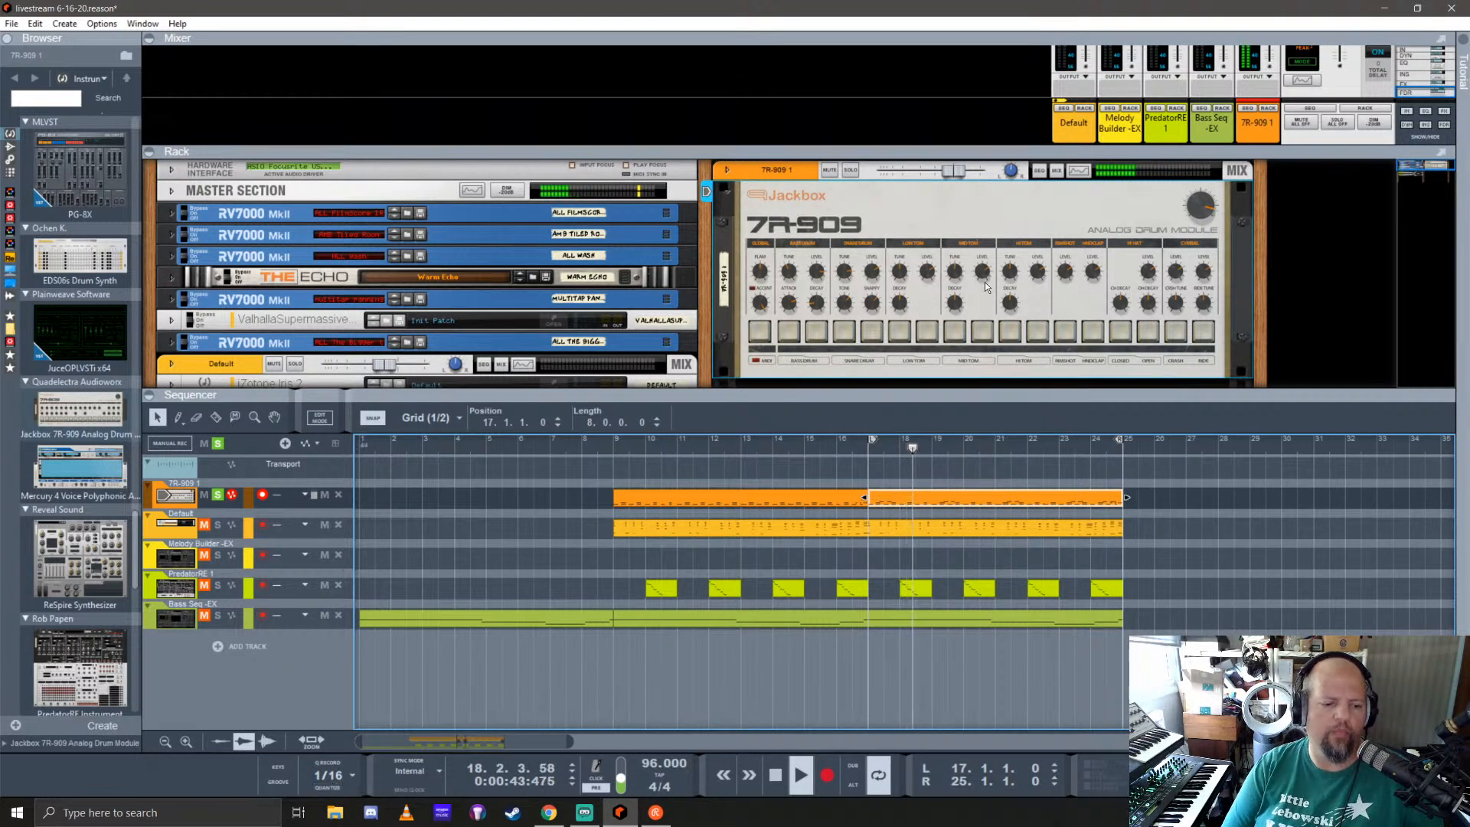
# Step: Stop playback, add a mix channel named kick below the 7R-909 and cable the bass drum output to its input
pyautogui.scroll(-2, 942, 316)
pyautogui.press('Tab')
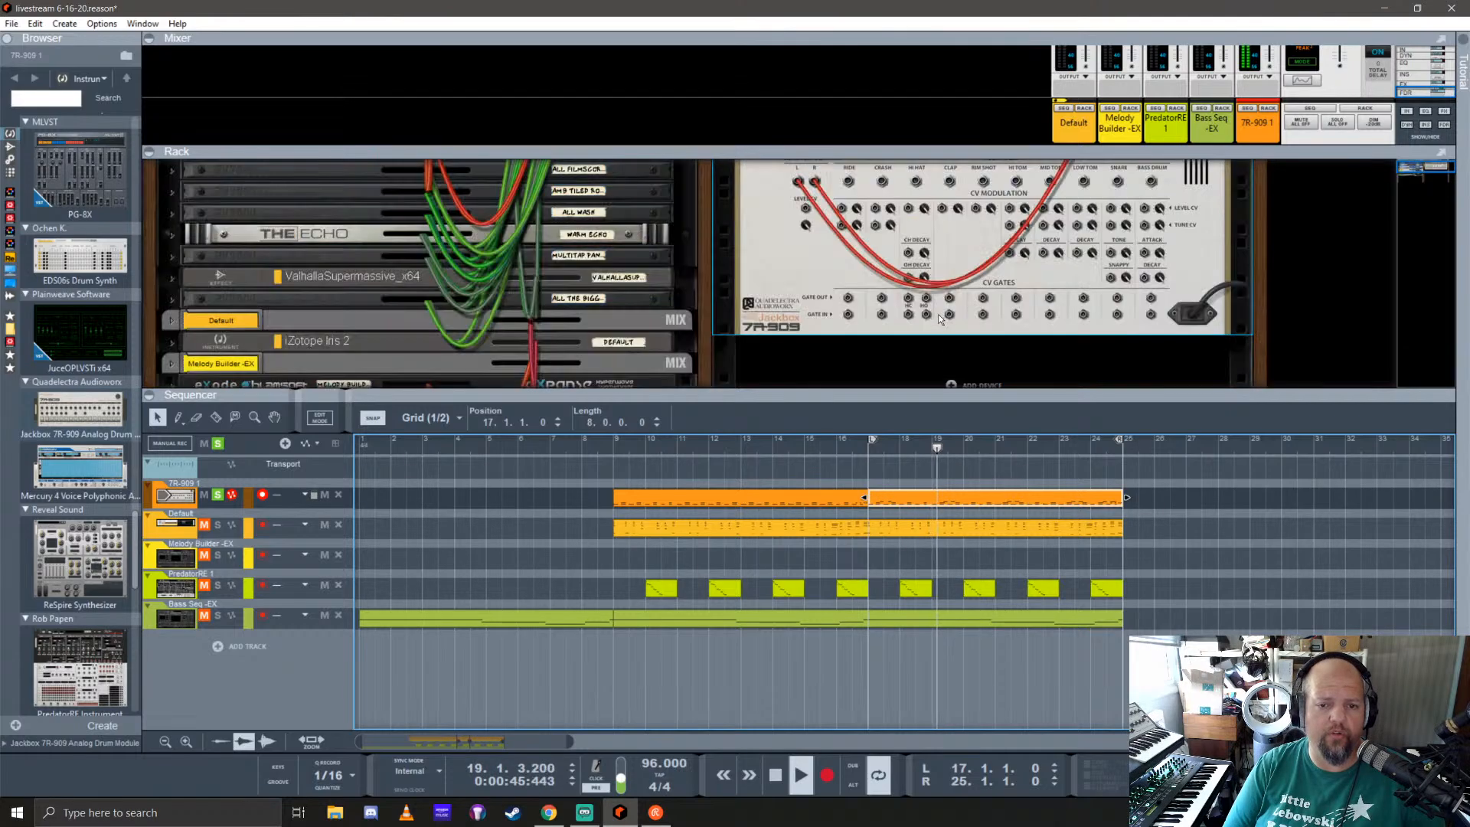
pyautogui.press('space')
pyautogui.moveTo(949, 395); pyautogui.dragTo(976, 691)
pyautogui.scroll(1, 1040, 475)
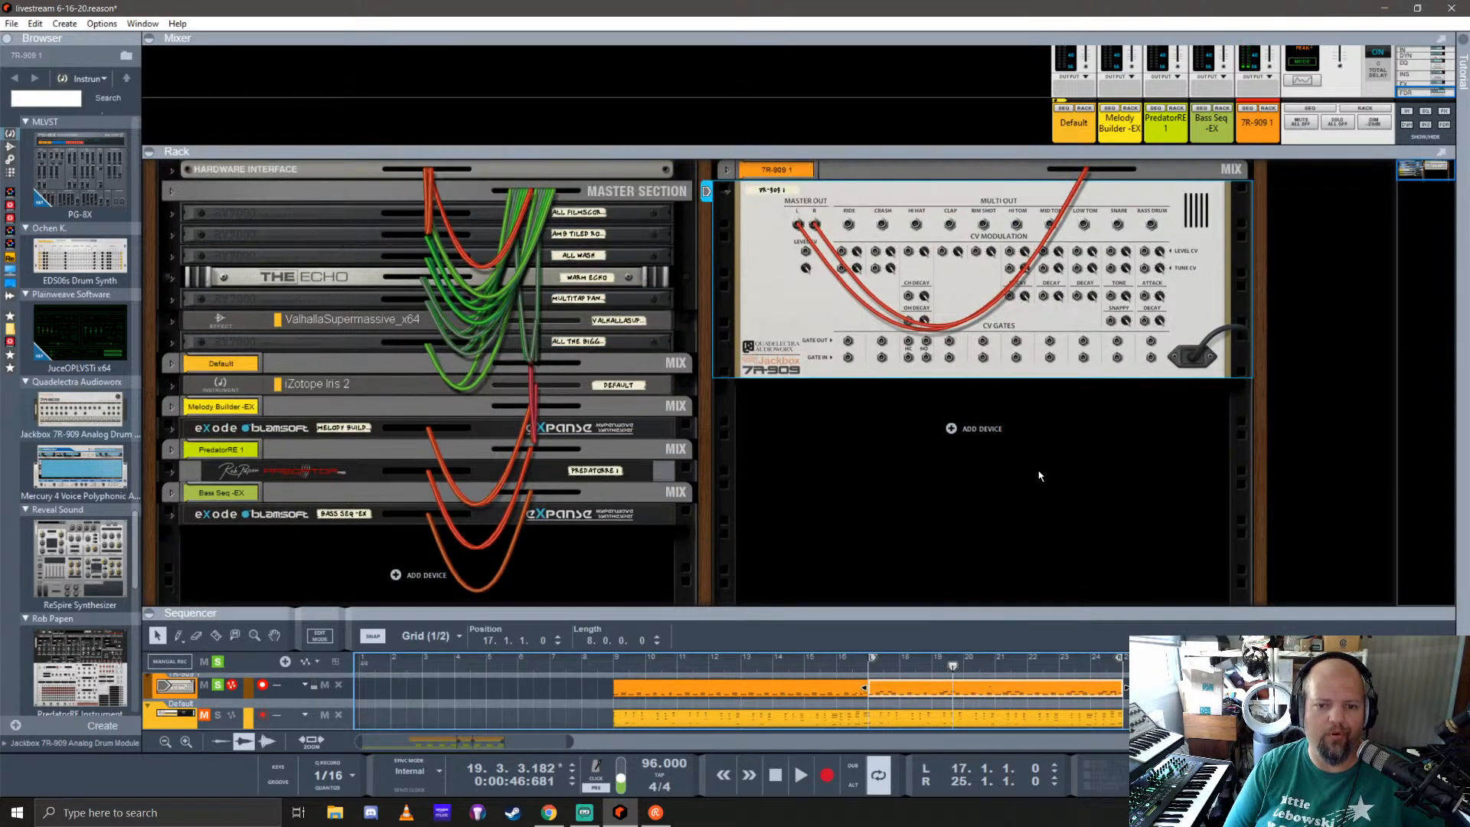
pyautogui.rightClick(965, 432)
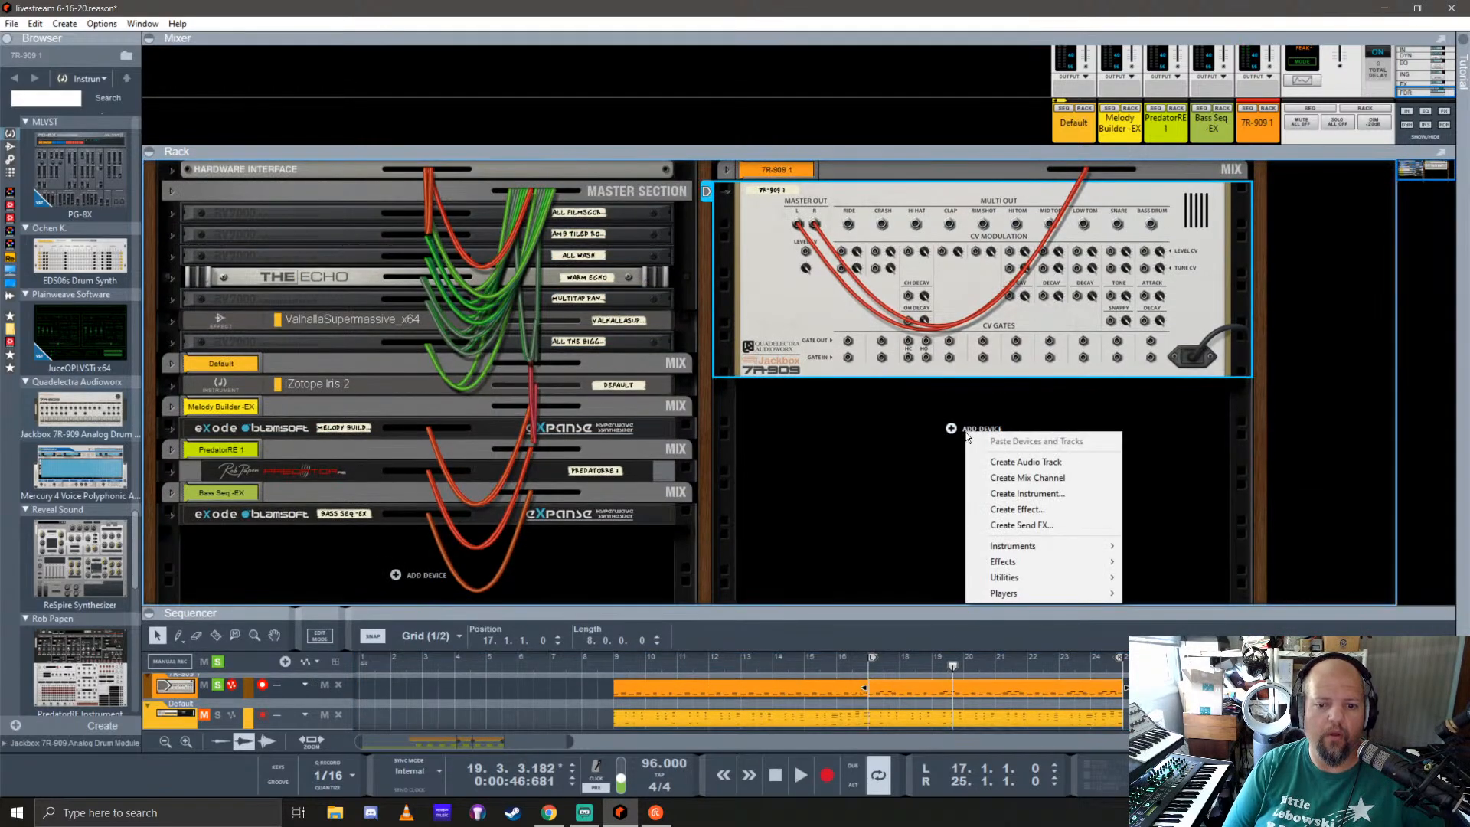
pyautogui.click(1030, 477)
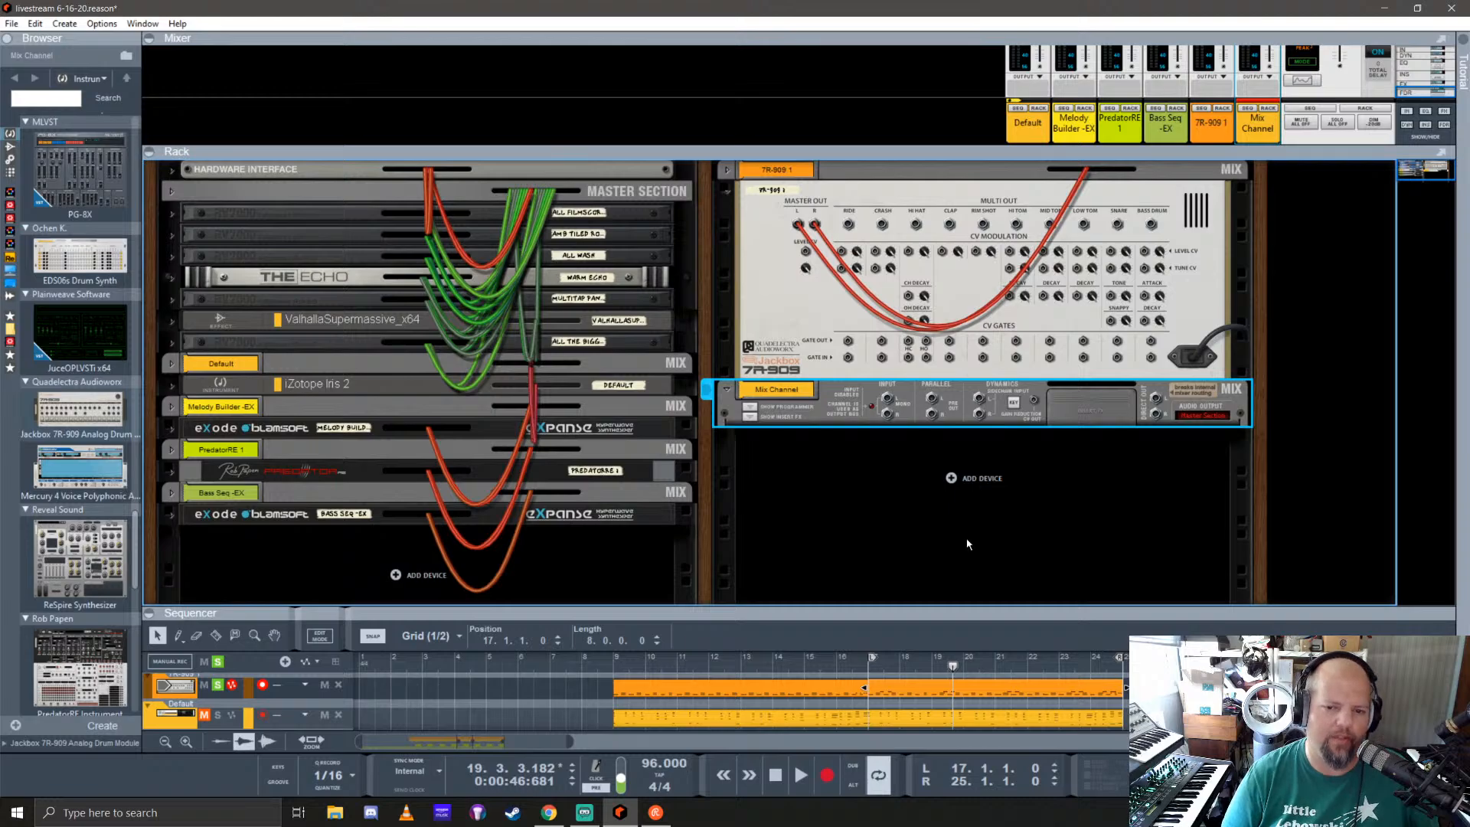
pyautogui.doubleClick(785, 389)
pyautogui.write('kick')
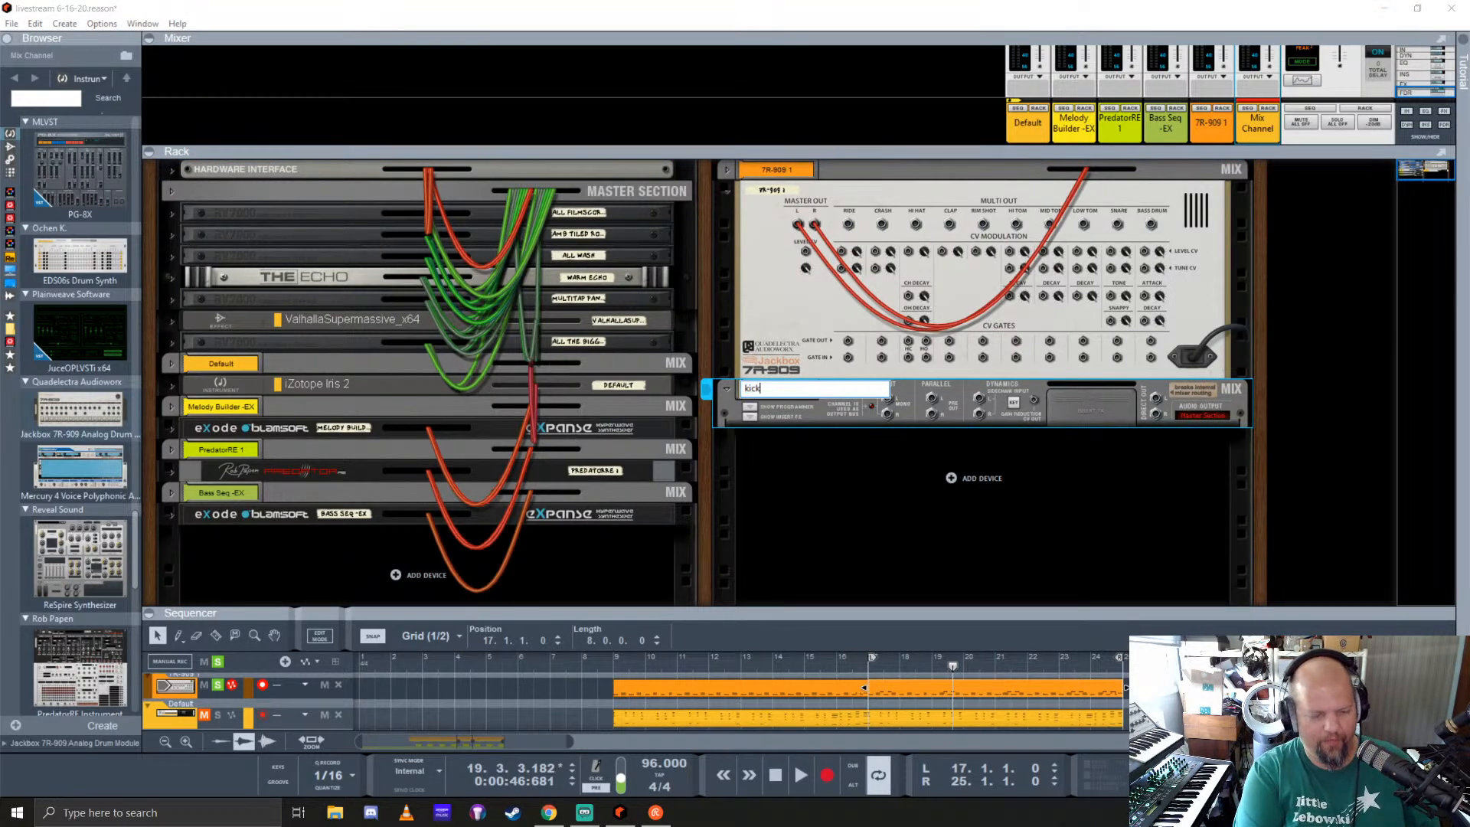
pyautogui.press('Return')
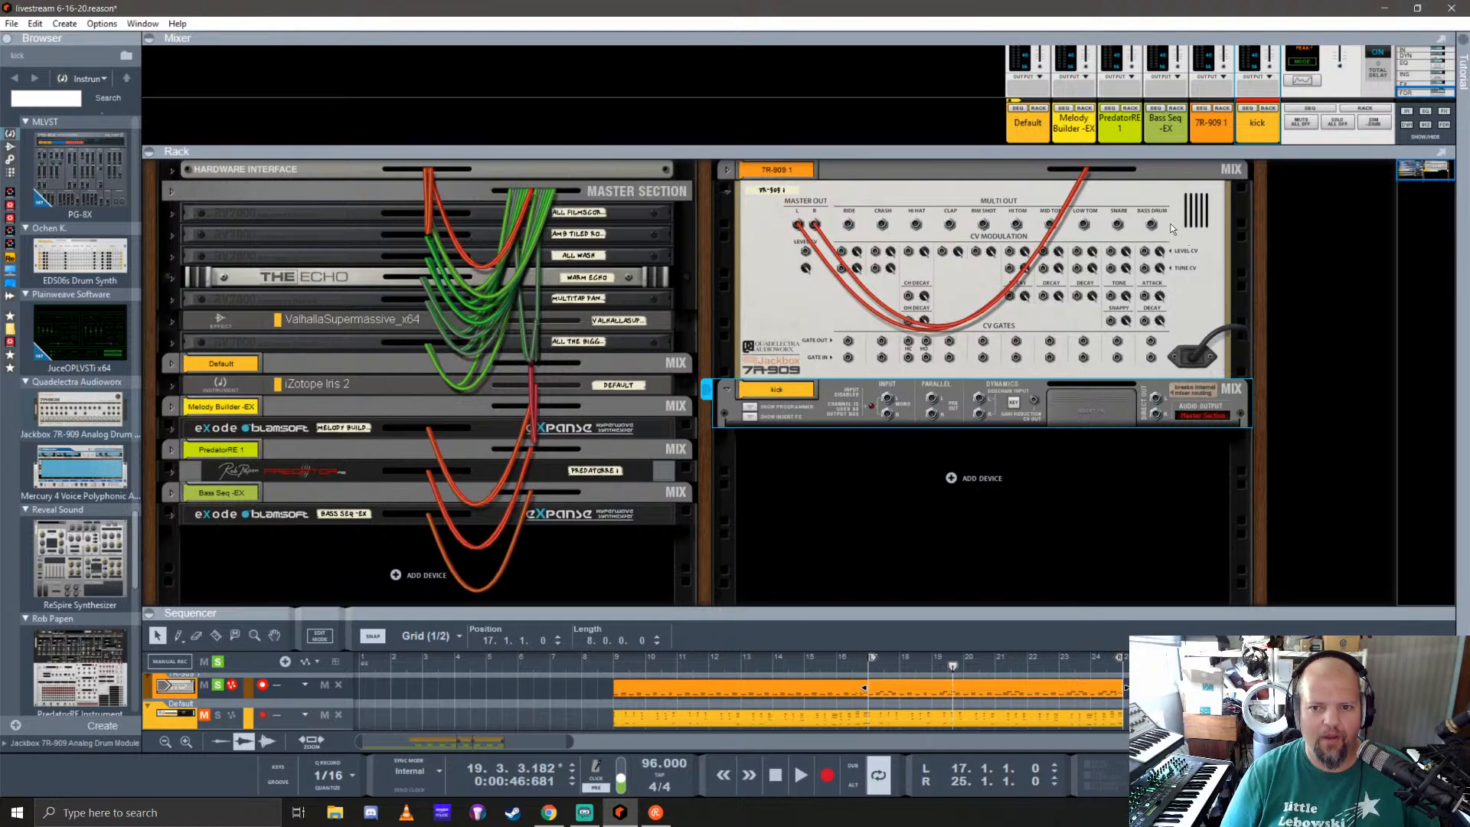
pyautogui.moveTo(1152, 225); pyautogui.dragTo(887, 398)
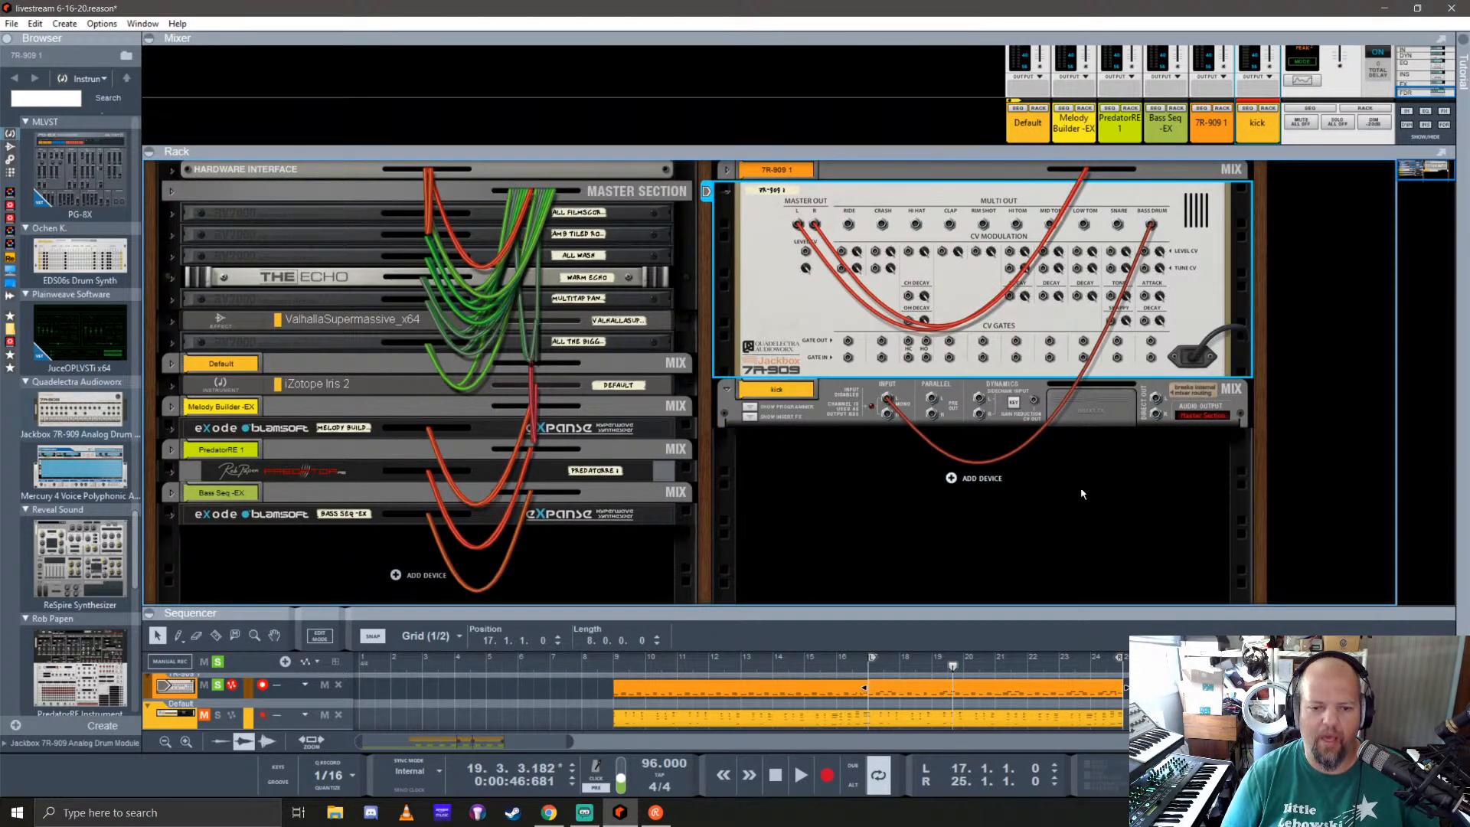
# Step: Add a mix channel named snare below the kick channel and cable the 7R-909's snare output to its input
pyautogui.rightClick(971, 483)
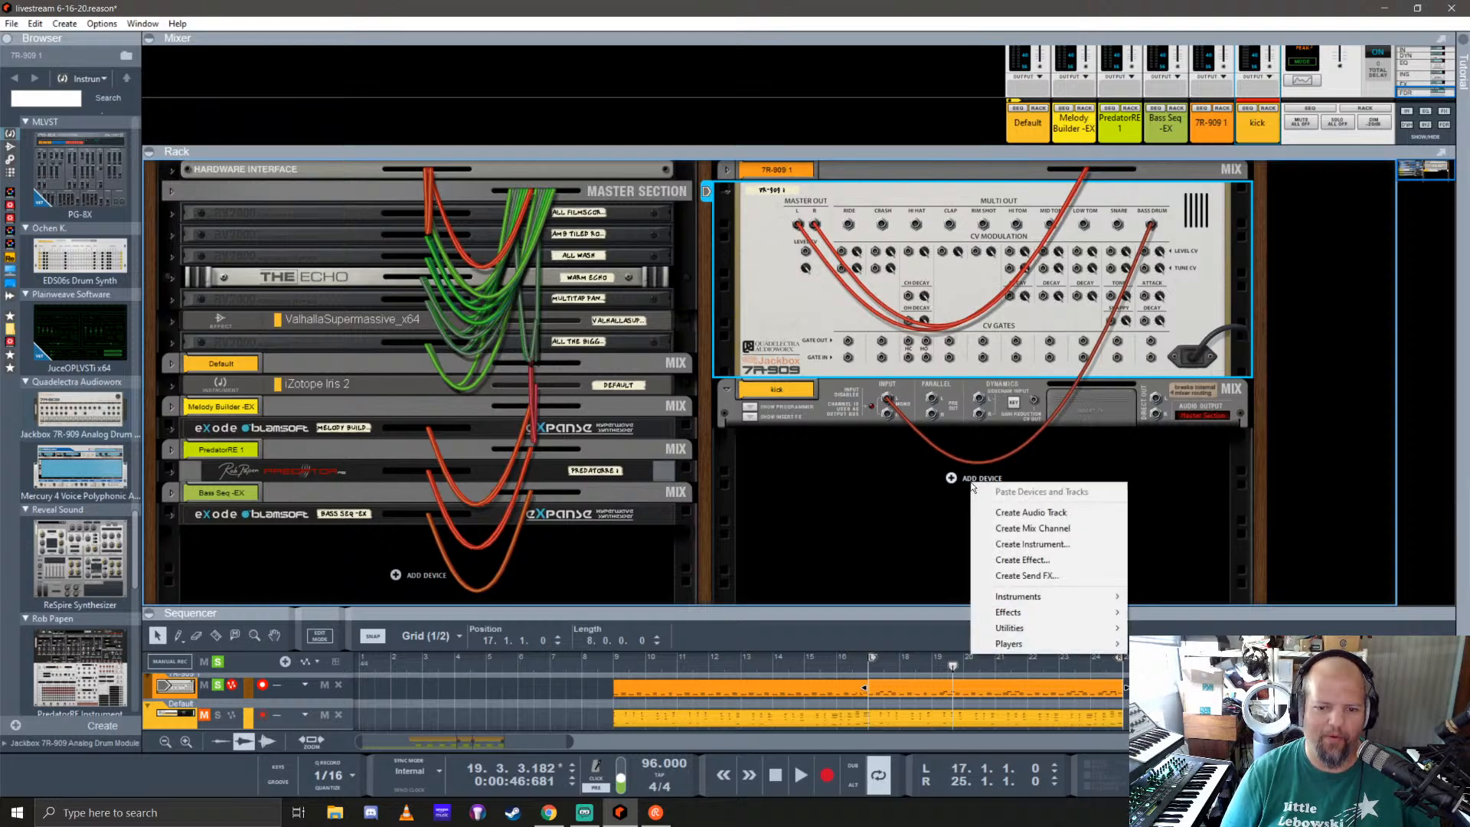
pyautogui.click(1026, 530)
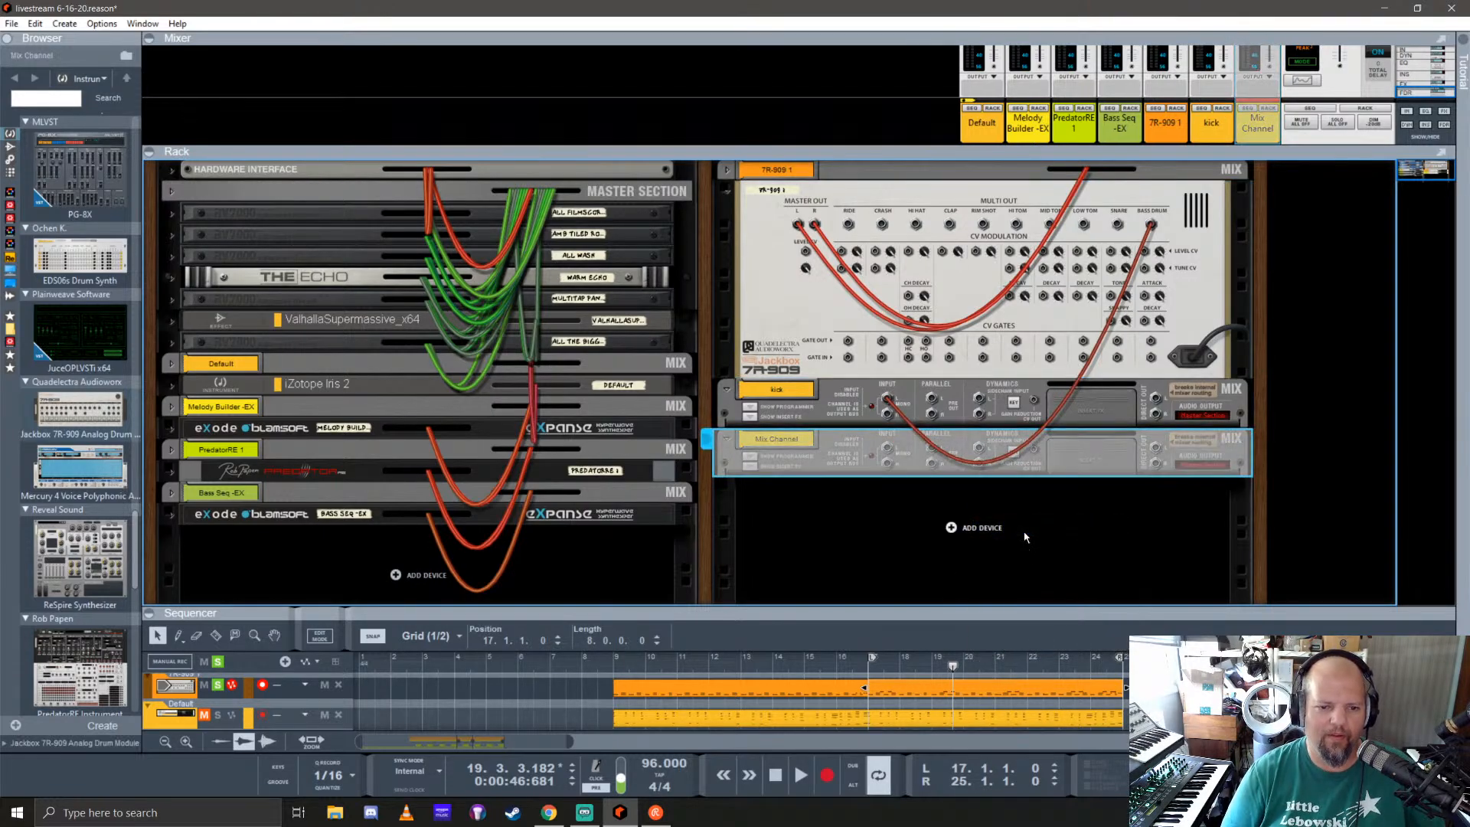
pyautogui.doubleClick(781, 441)
pyautogui.write('snare')
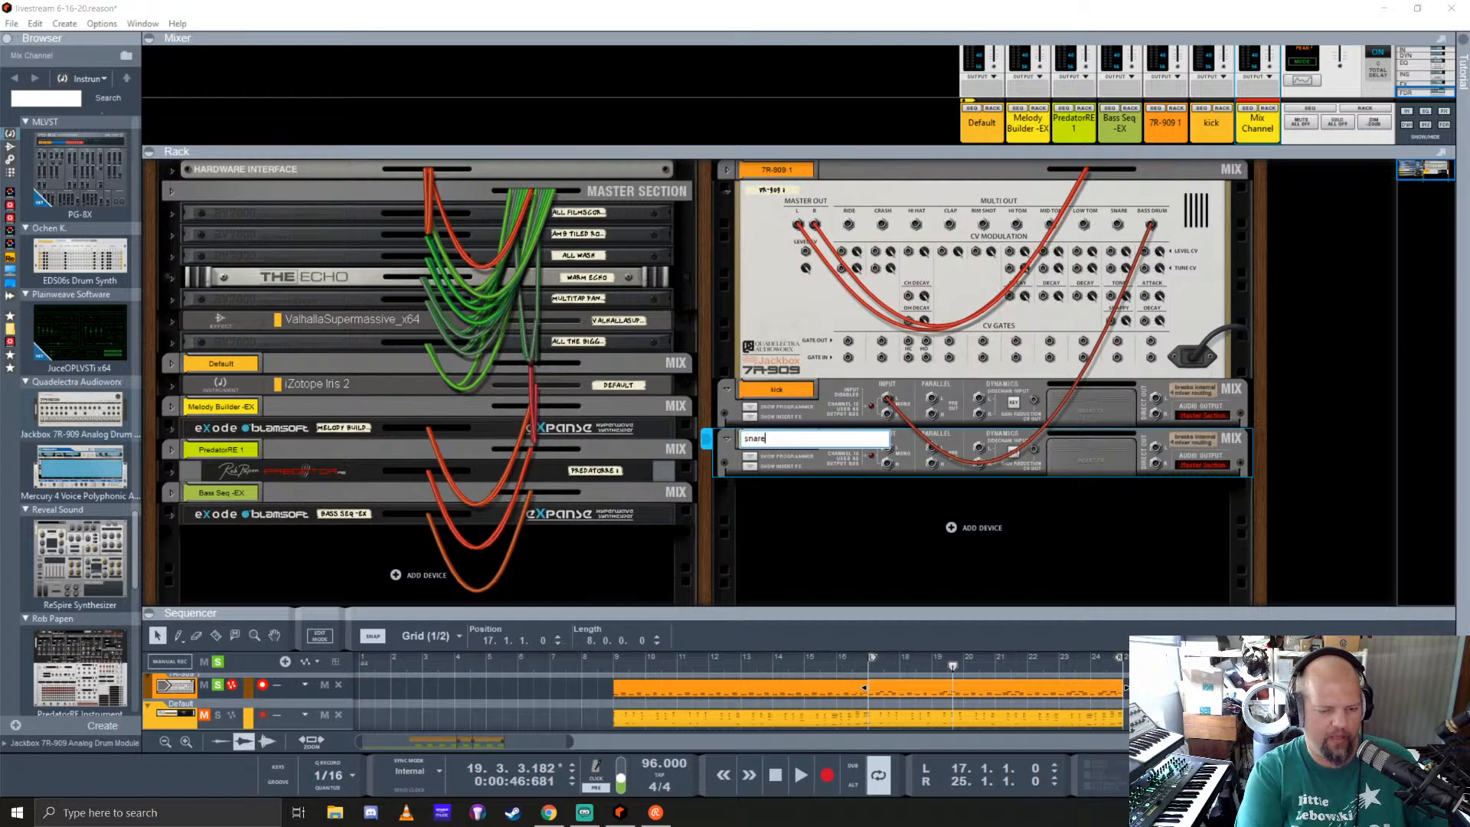
pyautogui.press('Return')
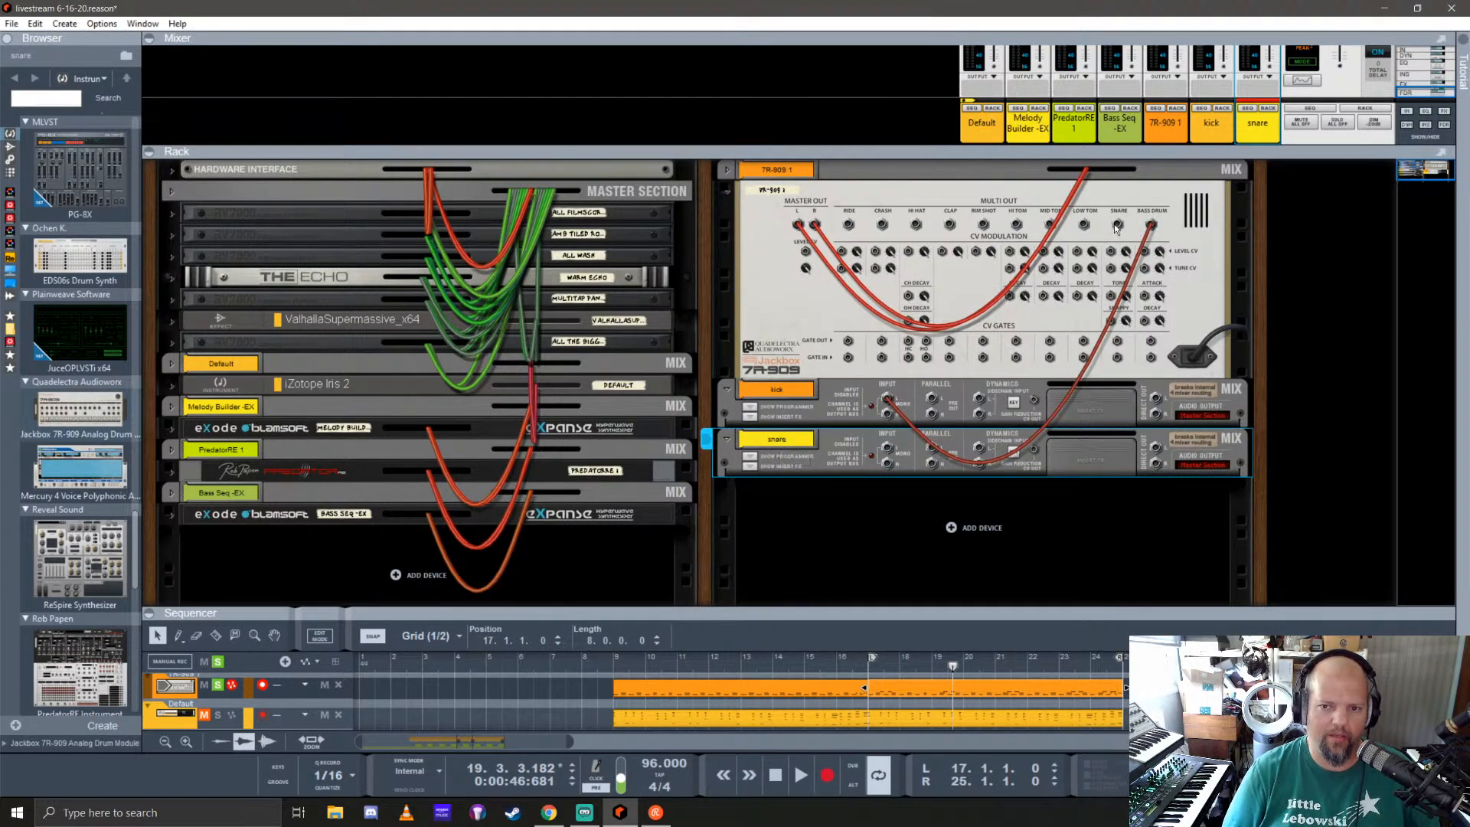
pyautogui.moveTo(1117, 224); pyautogui.dragTo(888, 448)
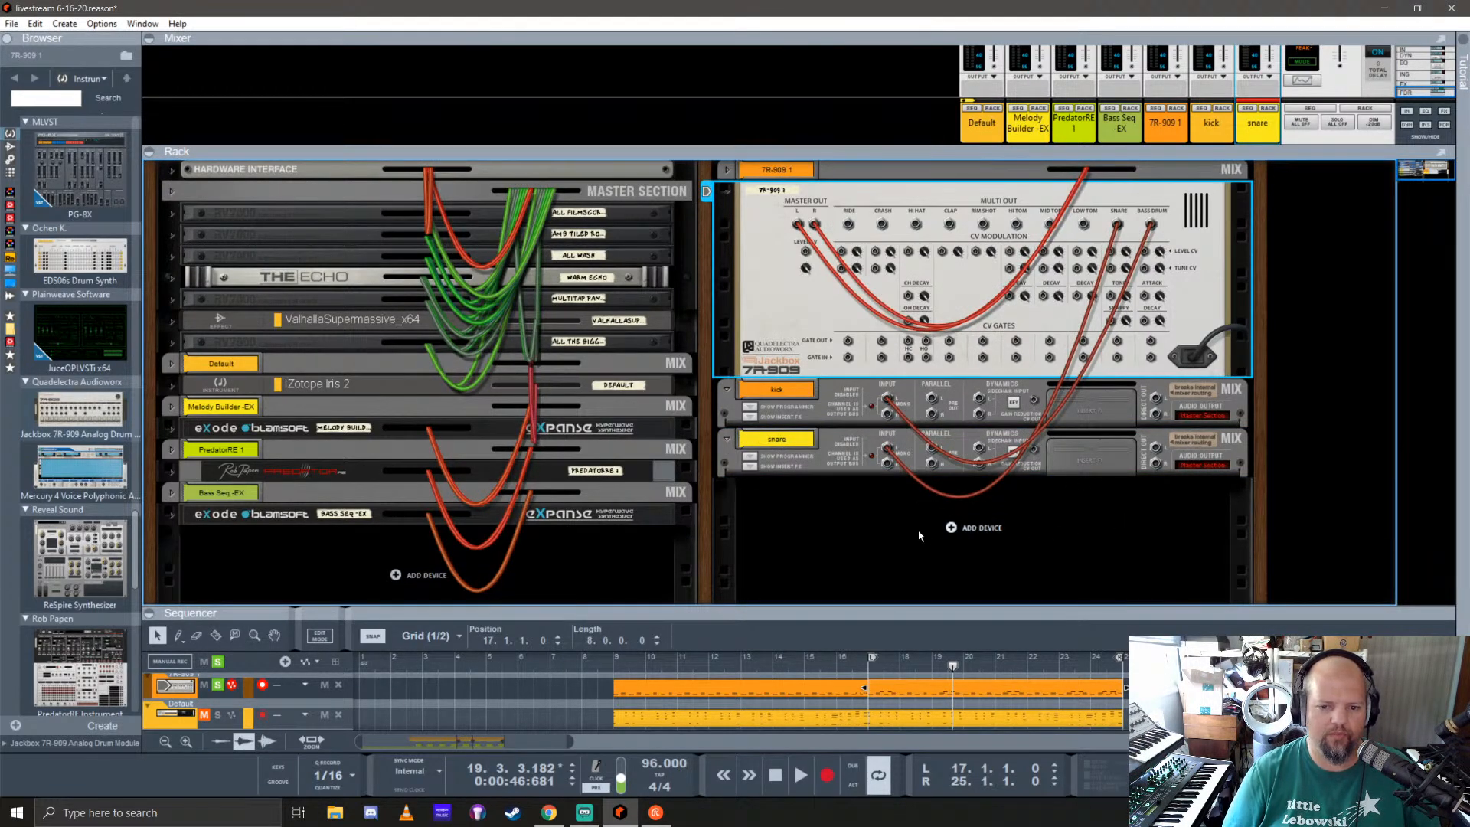
# Step: Add a mix channel named clap below the snare channel and cable the 7R-909's clap output to its input
pyautogui.rightClick(953, 528)
pyautogui.click(1004, 569)
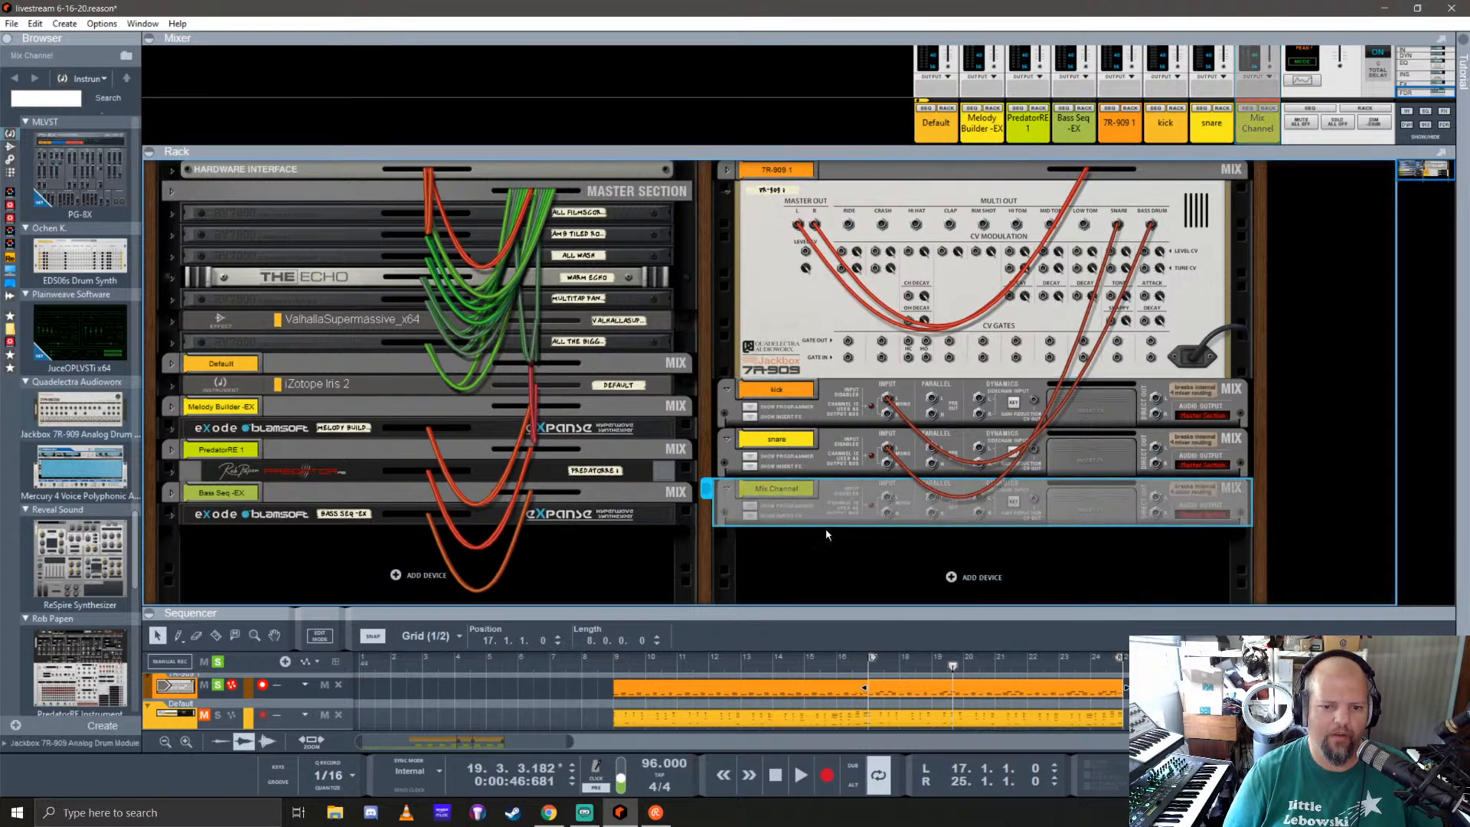
pyautogui.doubleClick(778, 486)
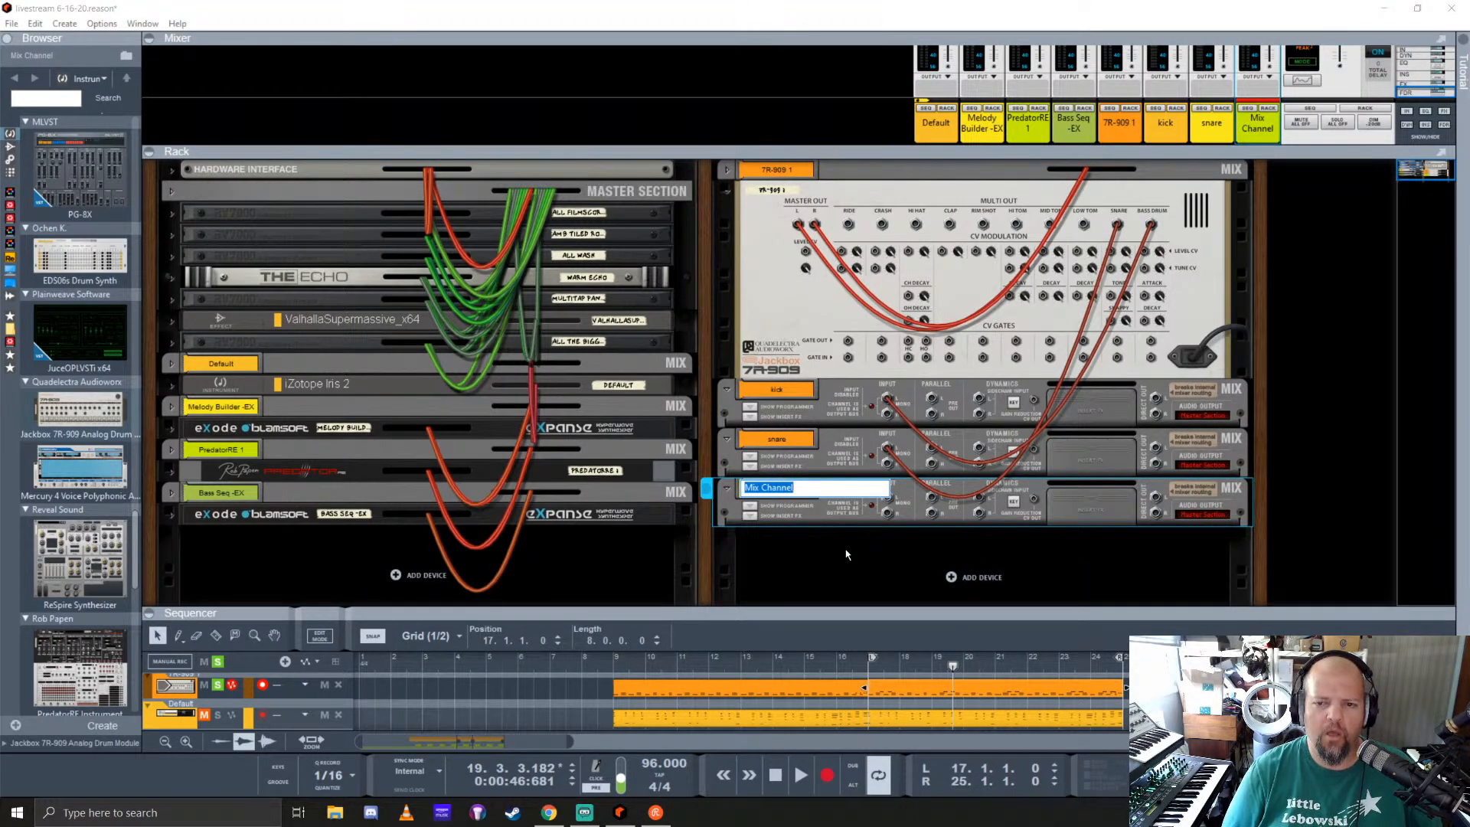
pyautogui.write('clap')
pyautogui.press('Return')
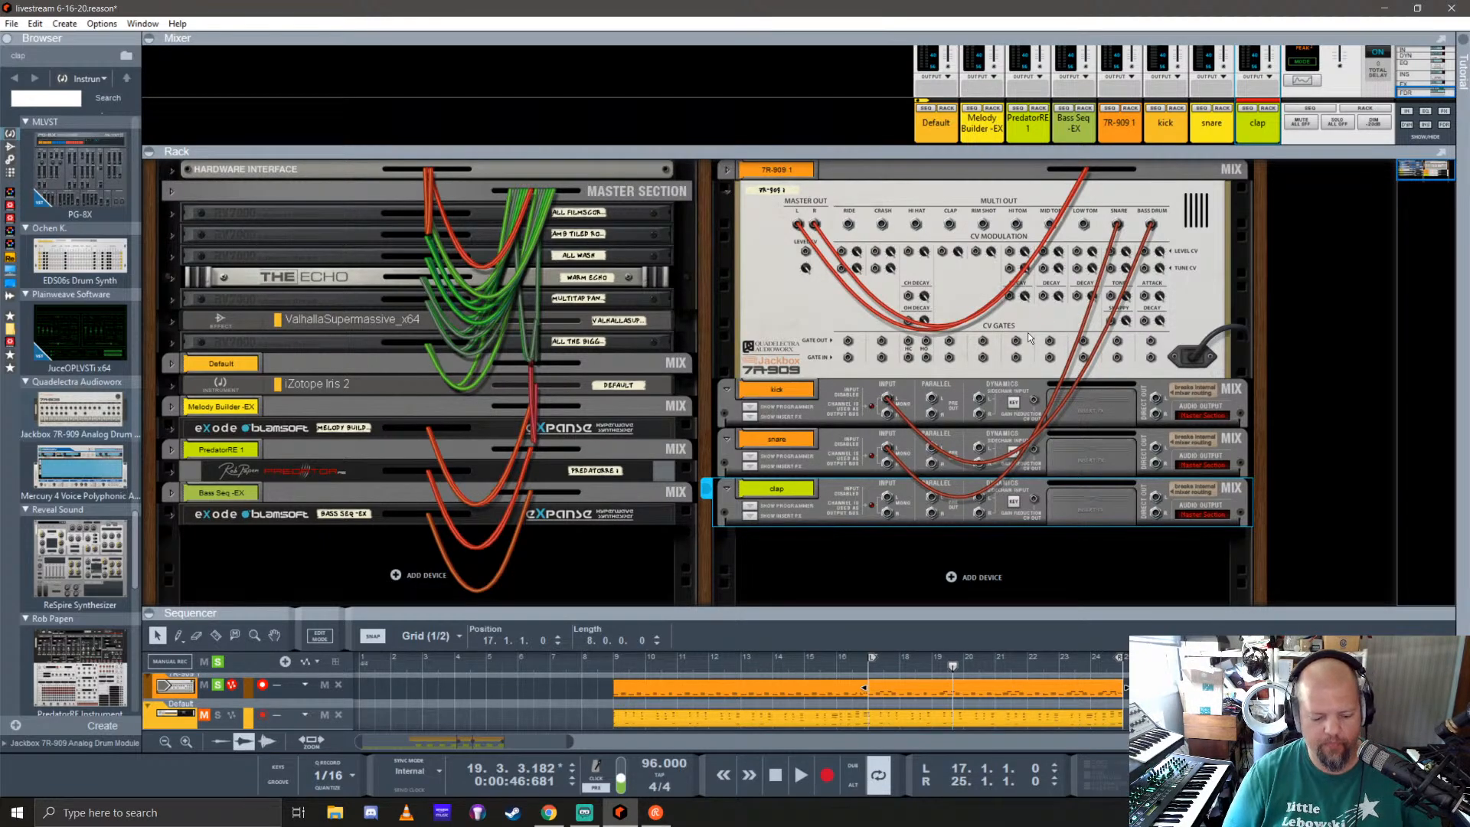
pyautogui.press('l')
pyautogui.click(969, 286)
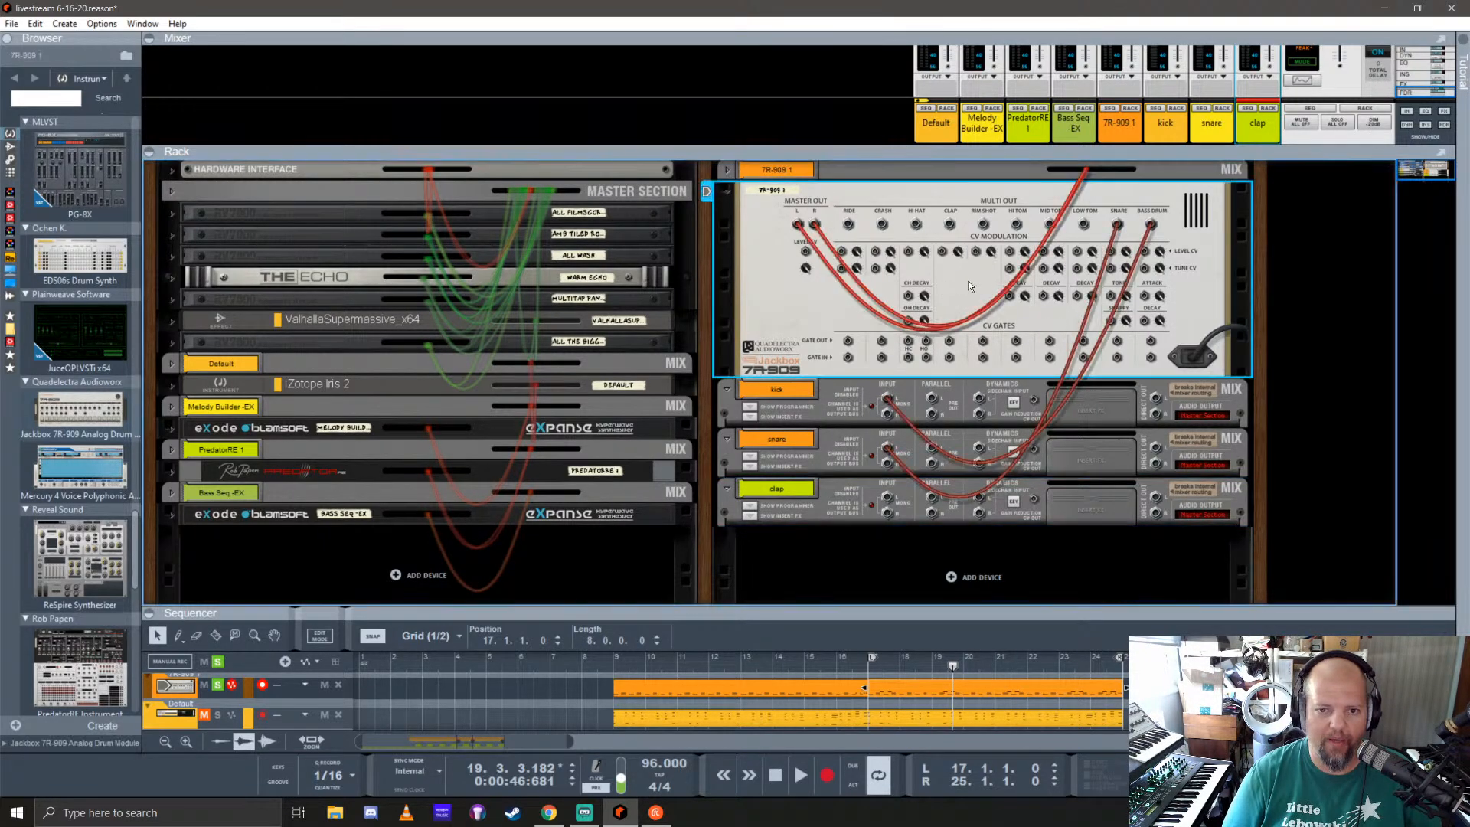
pyautogui.moveTo(950, 225); pyautogui.dragTo(888, 499)
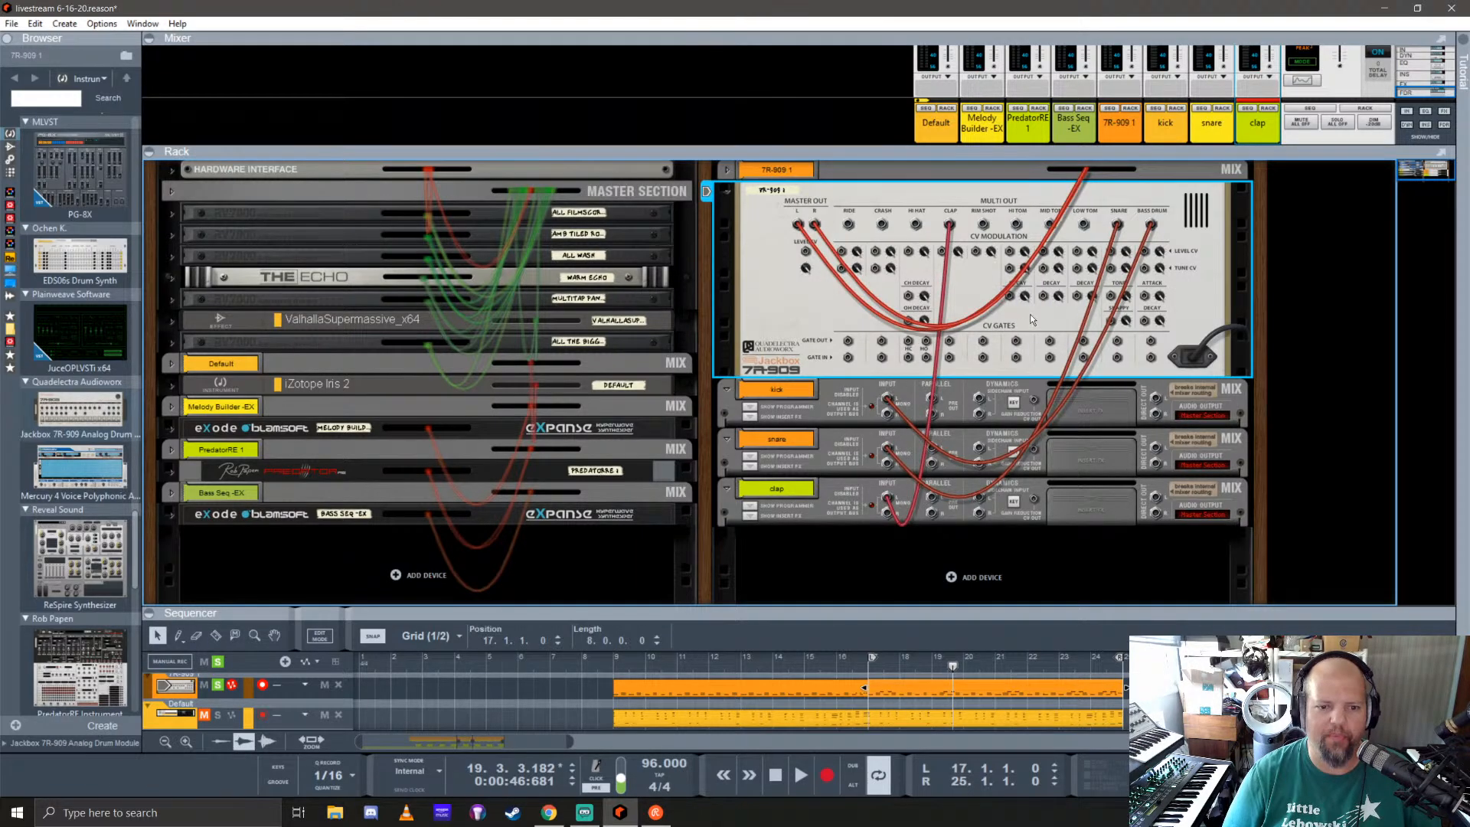
# Step: Return to the rack's front view and set the 7R-909's track color to purple
pyautogui.press('Tab')
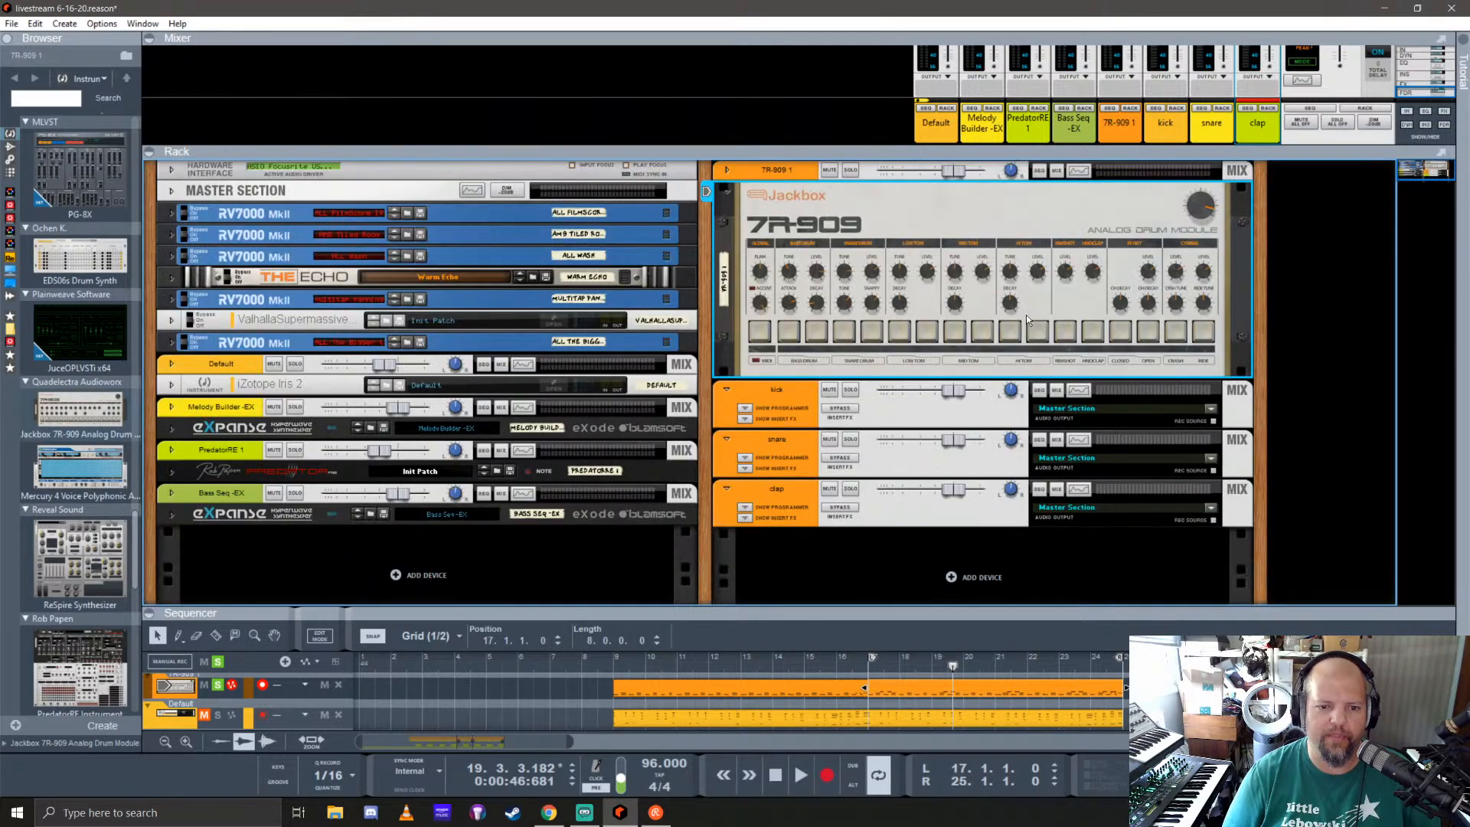
pyautogui.rightClick(805, 171)
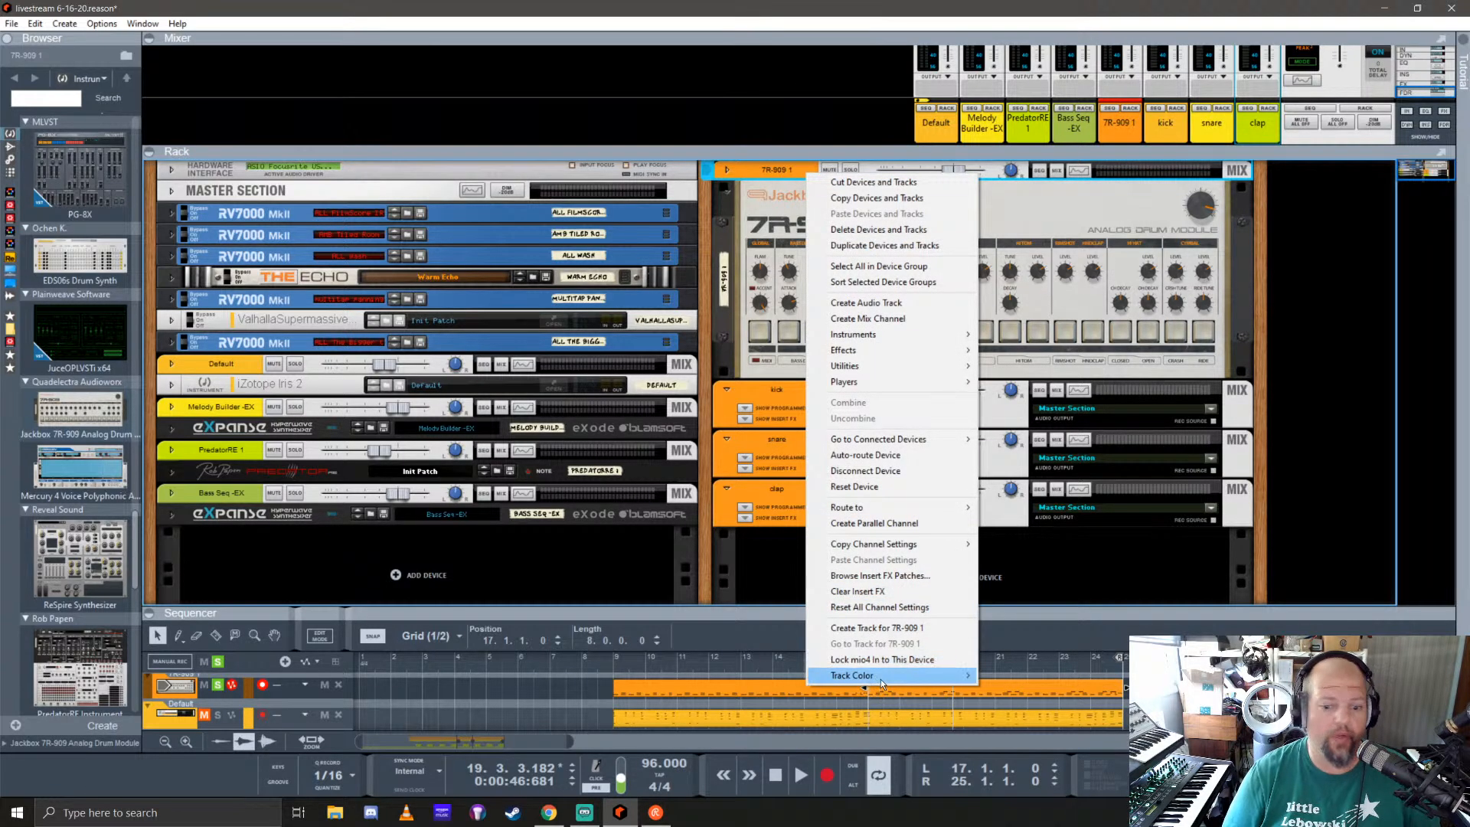
pyautogui.moveTo(882, 677)
pyautogui.click(1015, 651)
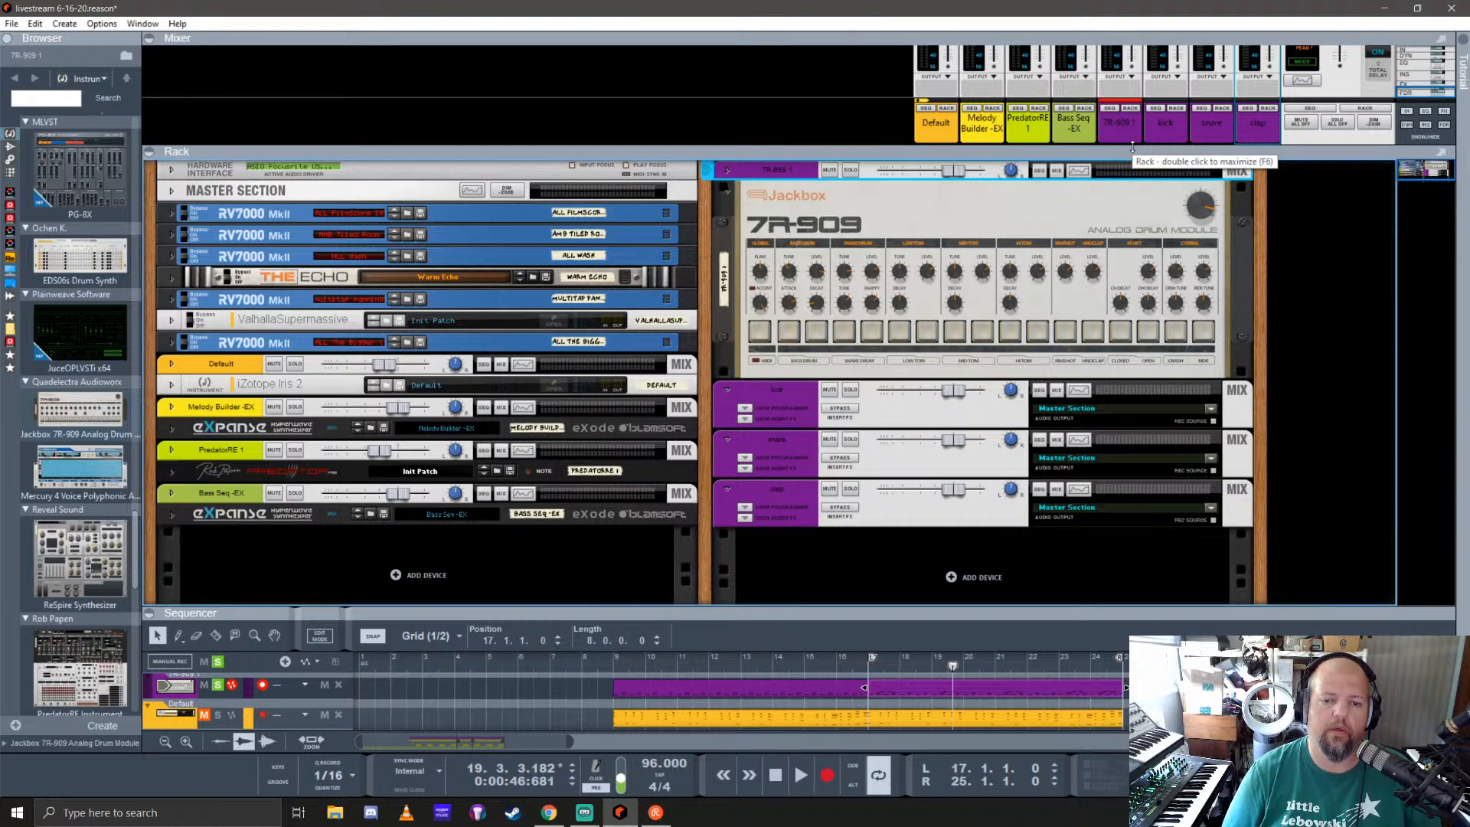
# Step: Play the loop, check the new drum channels' levels in the mixer, and solo the kick channel
pyautogui.moveTo(1132, 148); pyautogui.dragTo(1115, 523)
pyautogui.press('space')
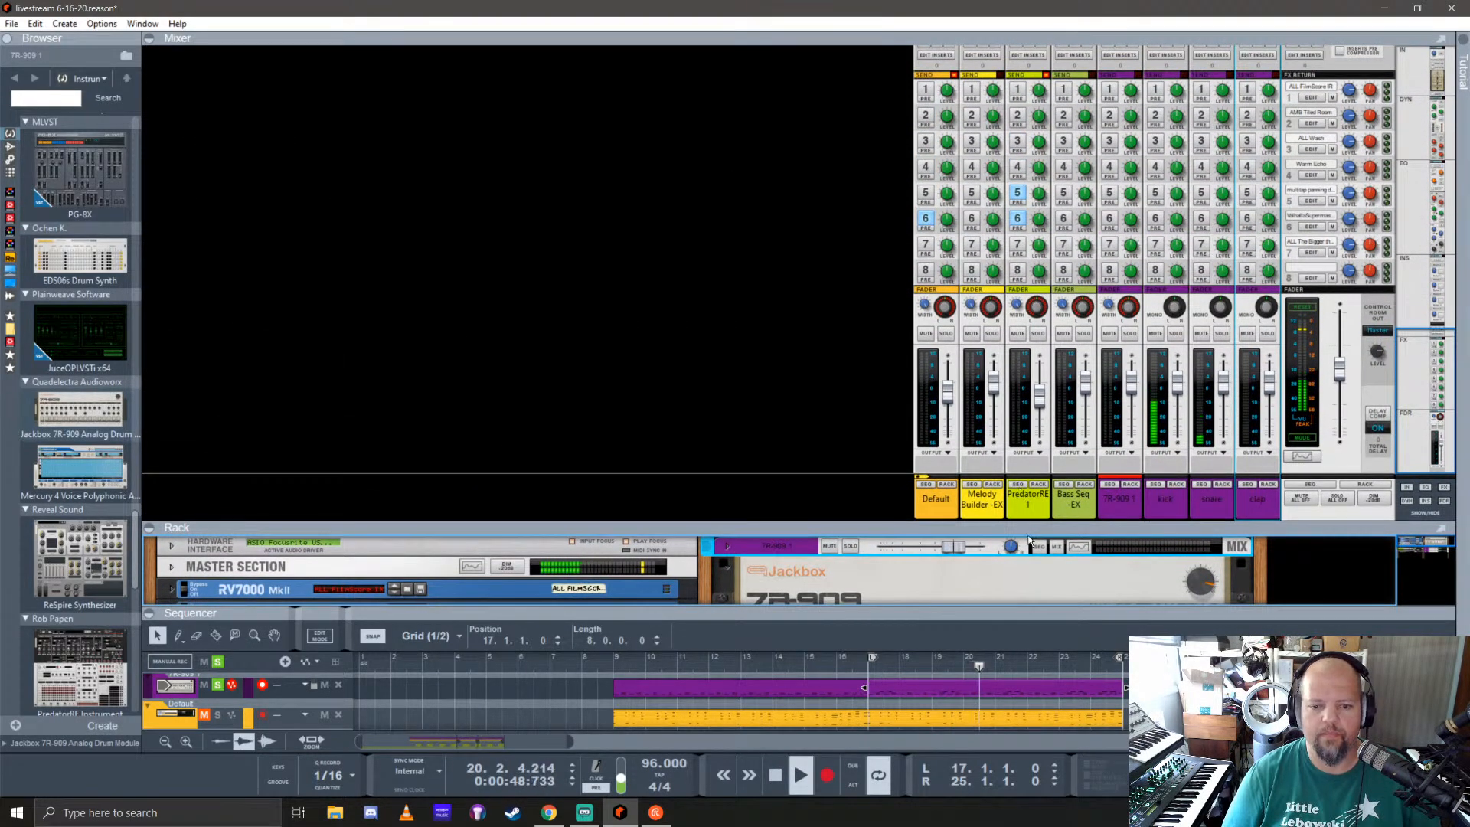
pyautogui.moveTo(995, 527); pyautogui.dragTo(950, 169)
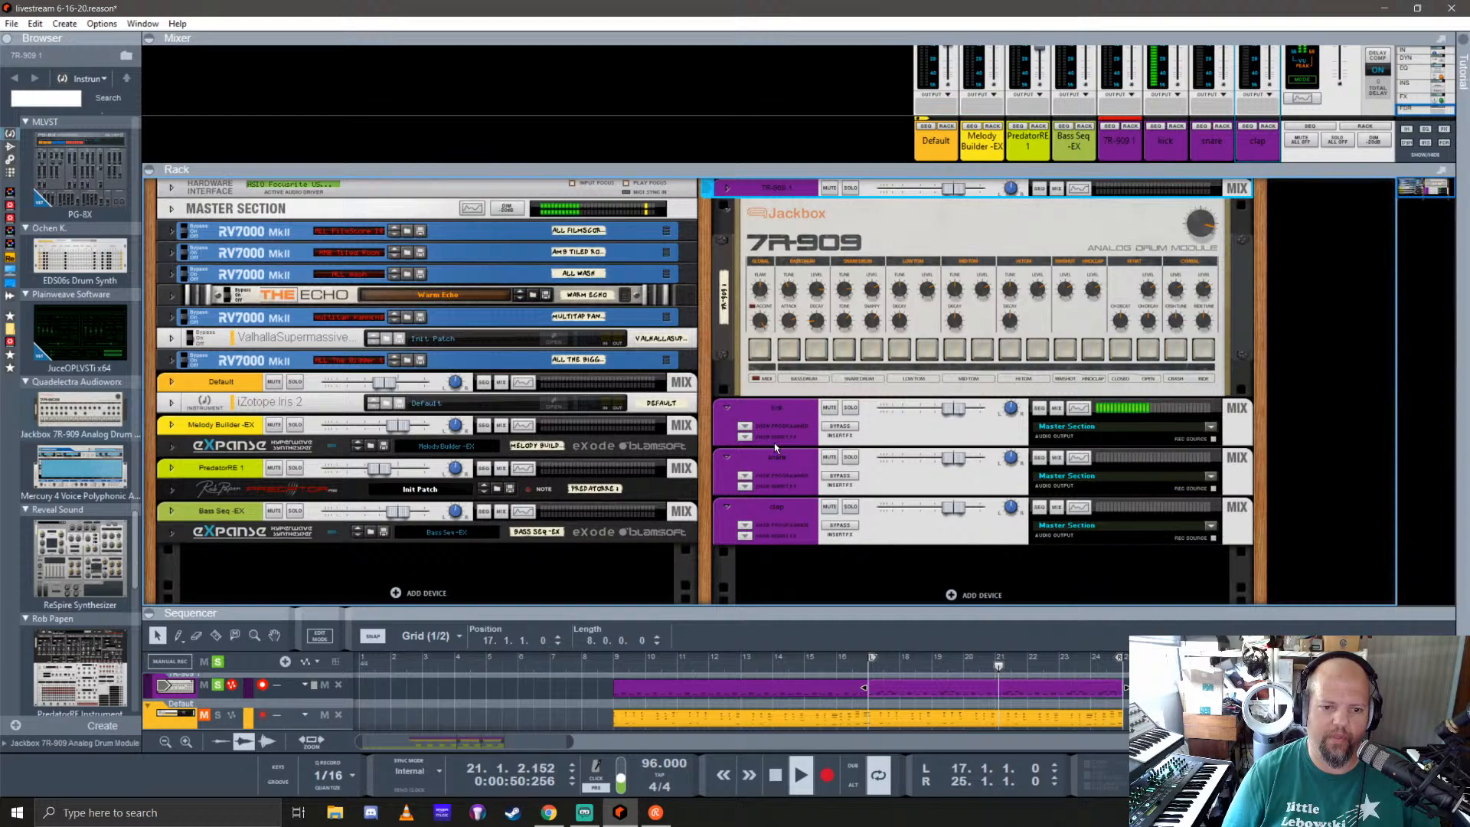
pyautogui.click(850, 407)
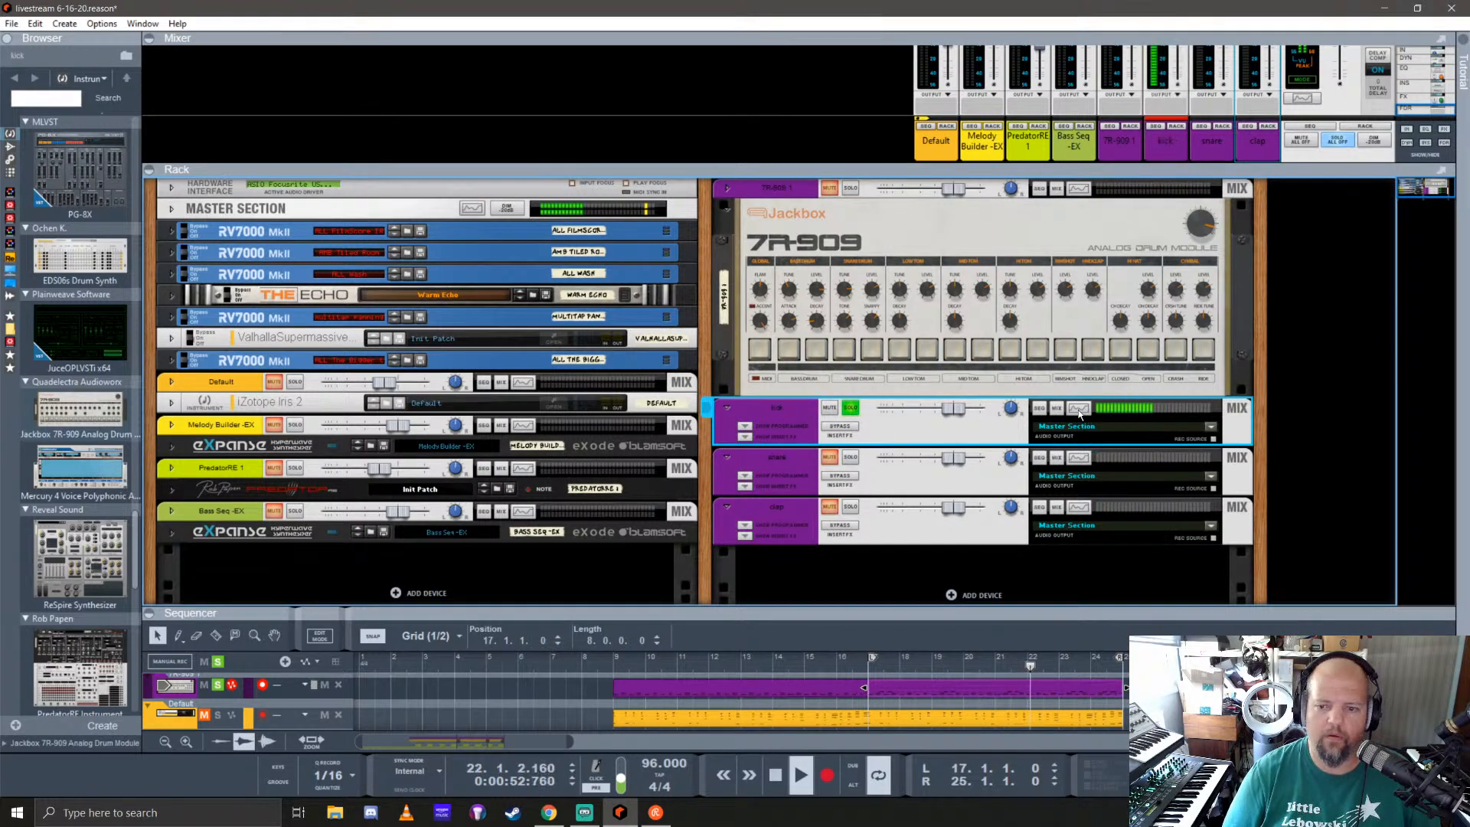
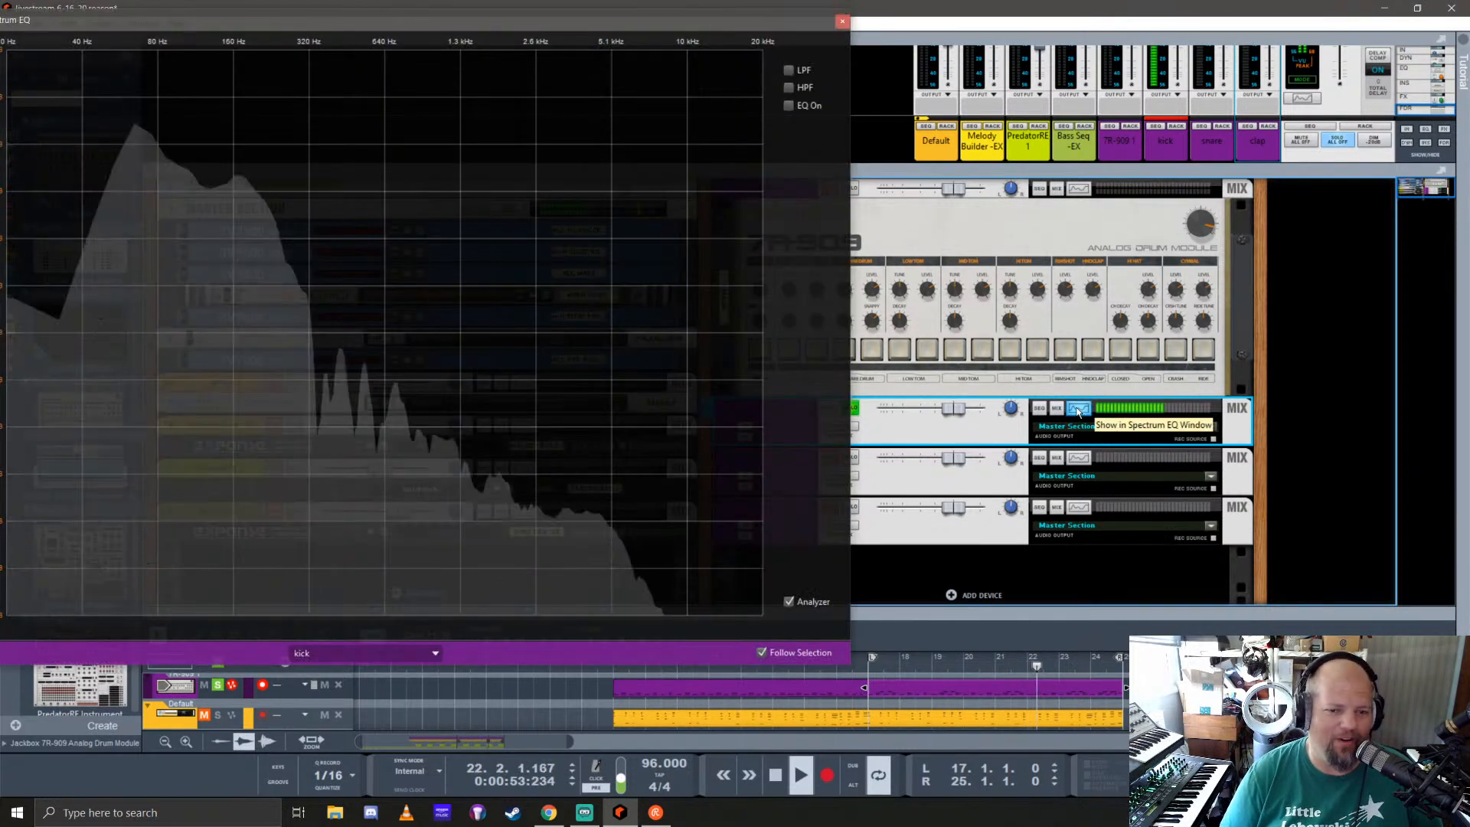
# Step: Examine the kick channel's frequency spectrum in a widened Spectrum EQ window and close it
pyautogui.click(1078, 408)
pyautogui.moveTo(528, 21); pyautogui.dragTo(922, 66)
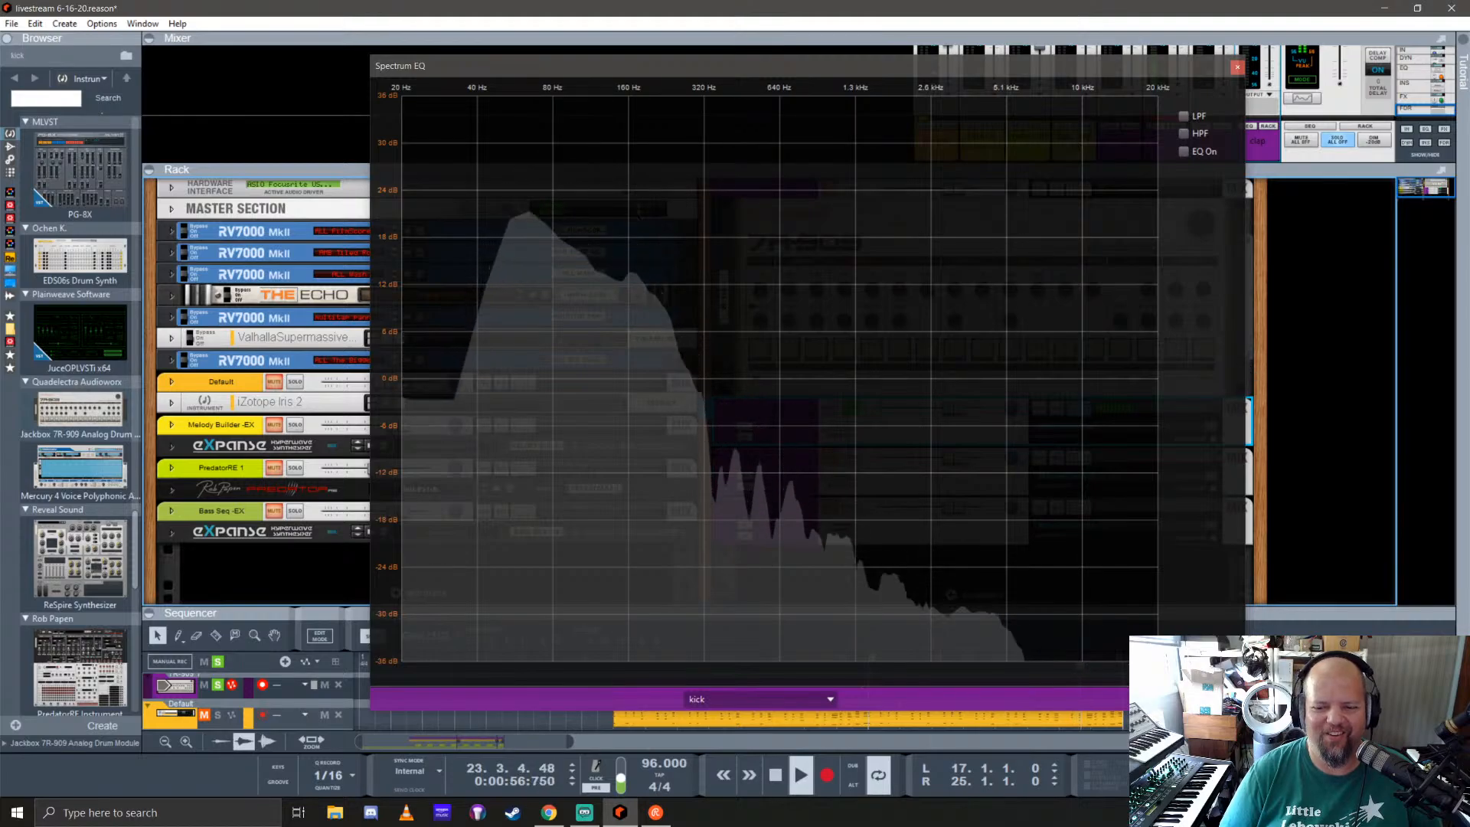
pyautogui.moveTo(1246, 329); pyautogui.dragTo(1379, 330)
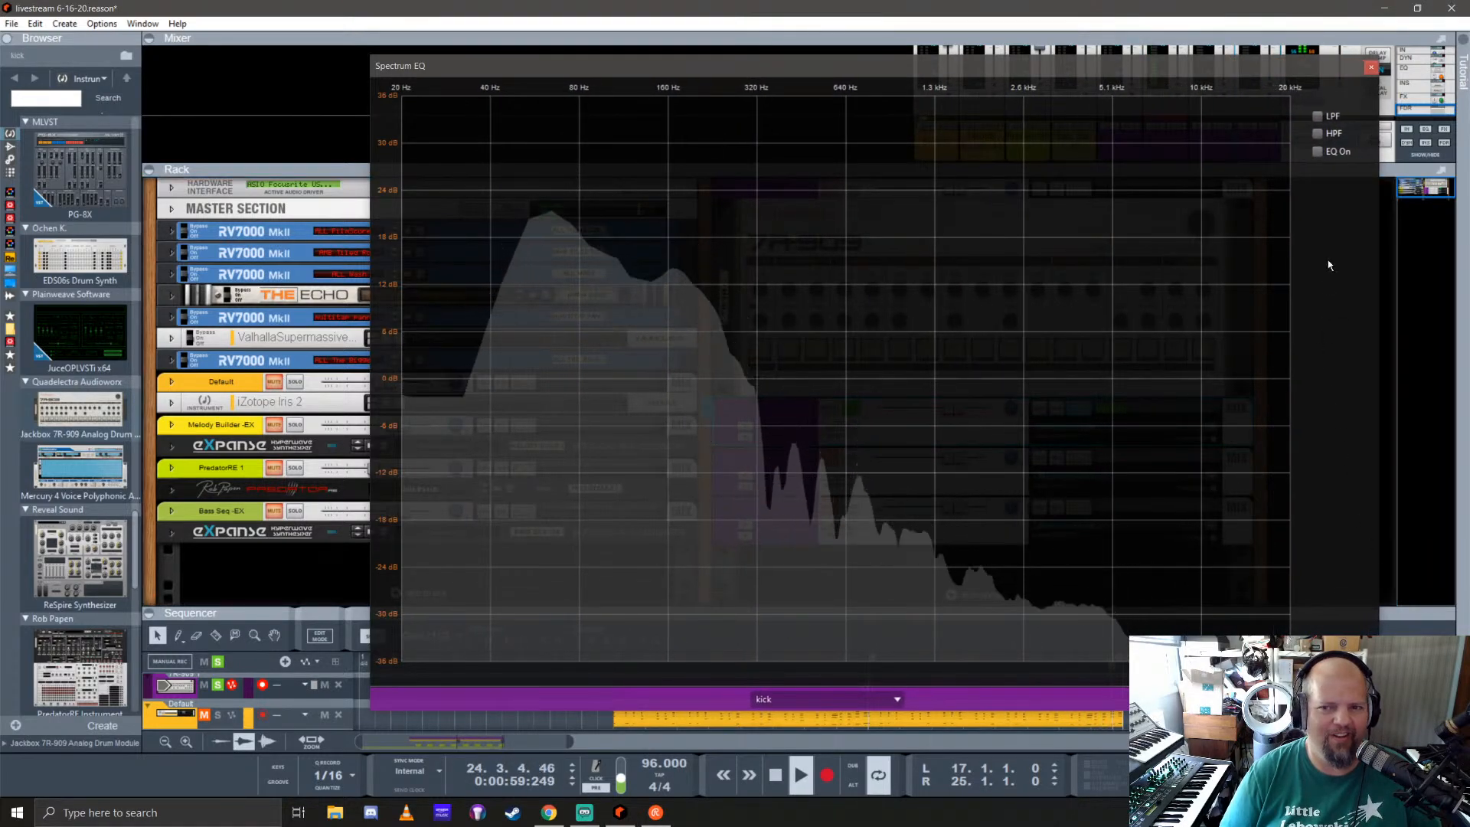
pyautogui.click(1372, 68)
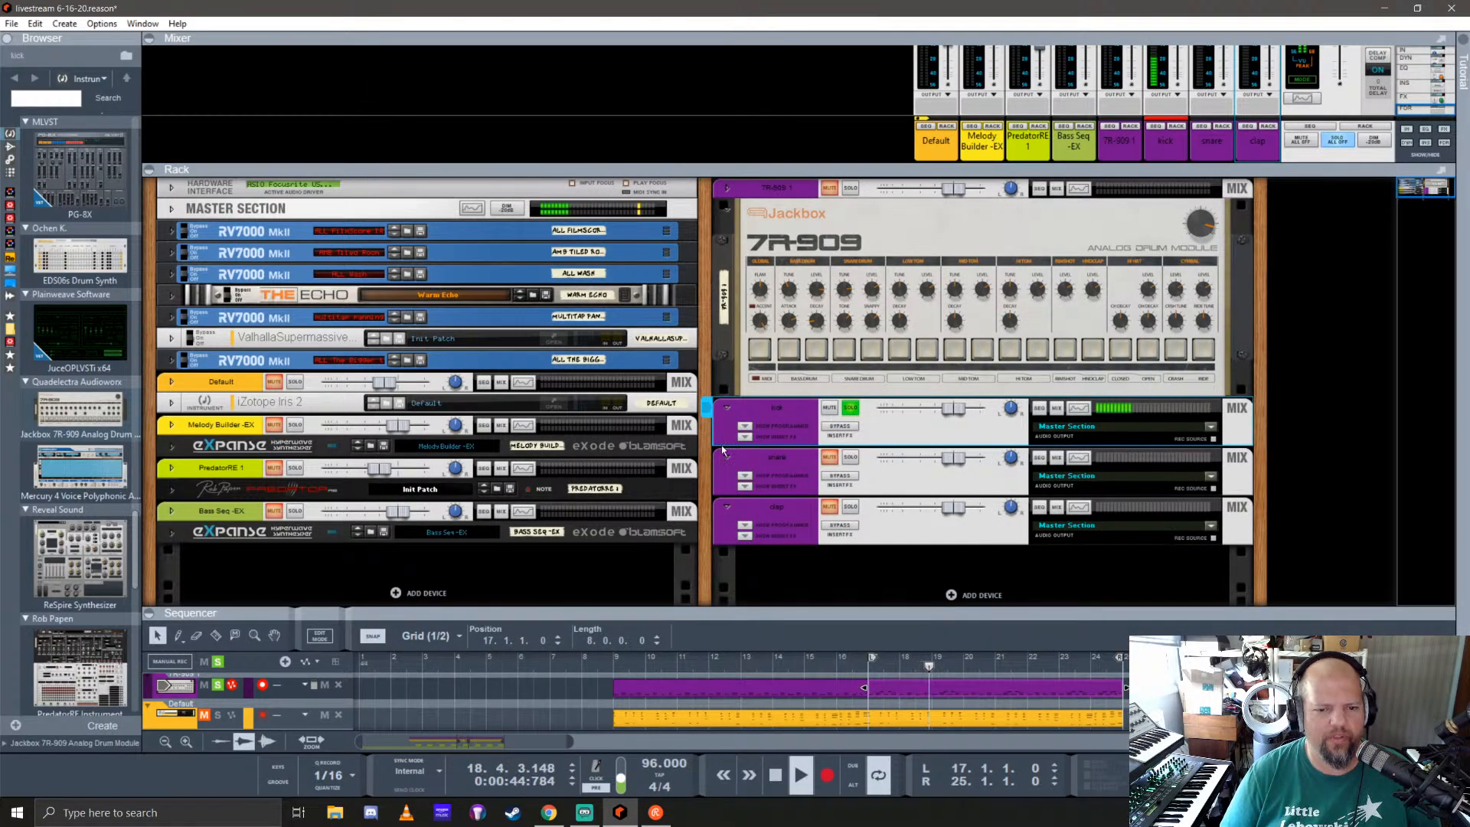
# Step: Show the kick channel's insert effects section and browse the effect devices
pyautogui.click(745, 437)
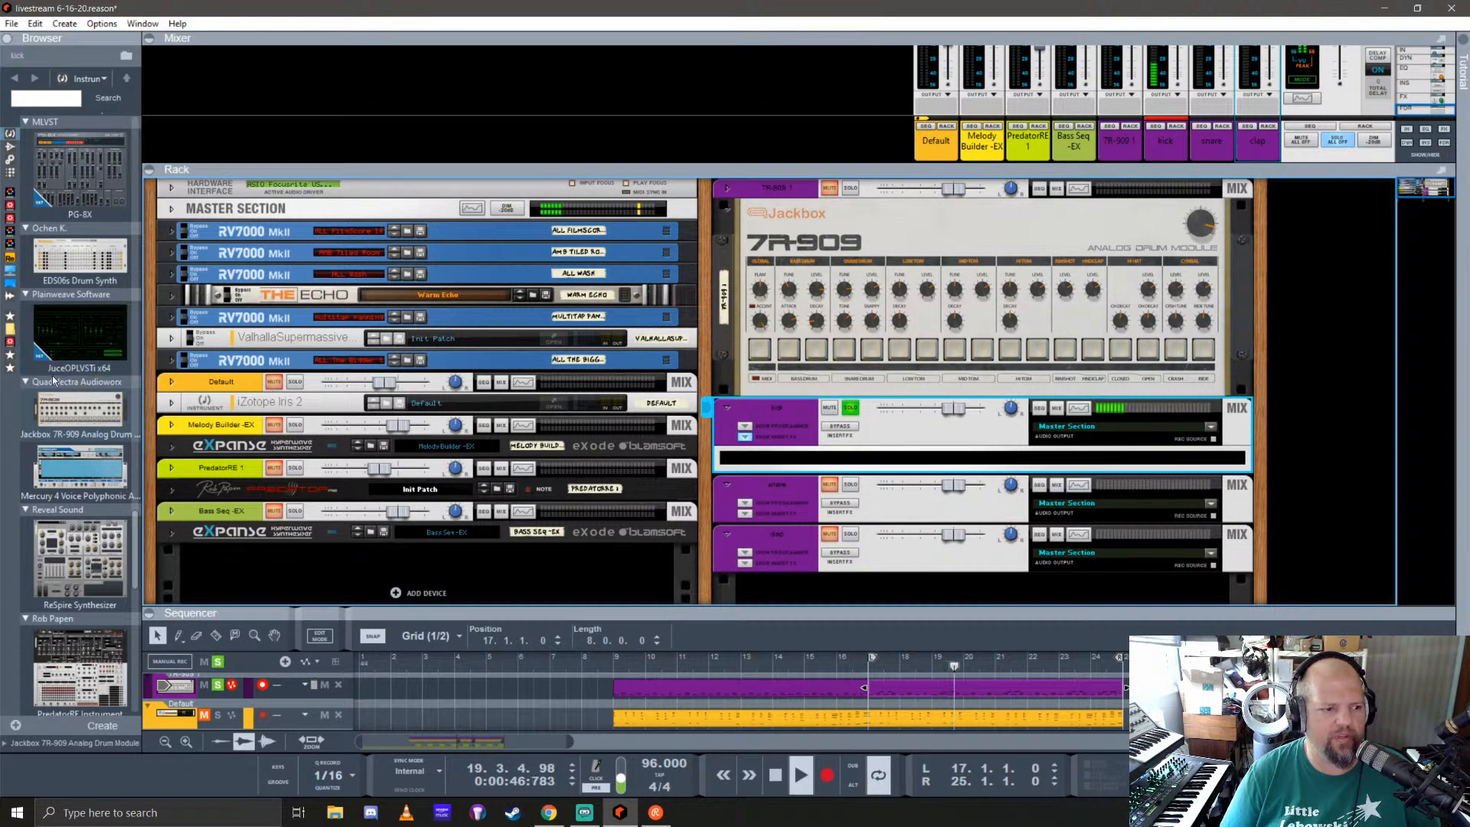
pyautogui.click(10, 146)
pyautogui.scroll(-5, 79, 449)
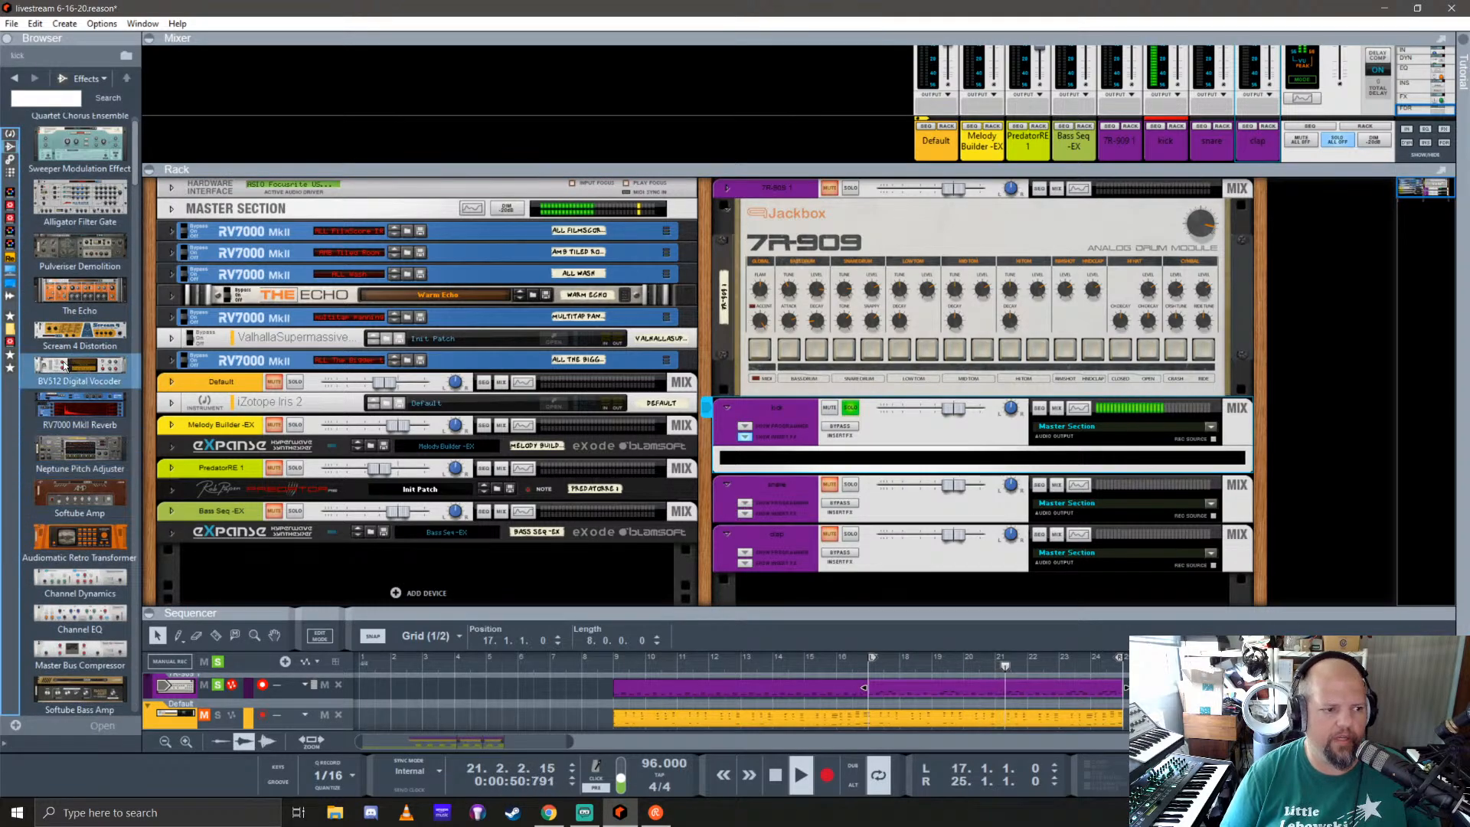
# Step: Try a BV512 Digital Vocoder as a kick insert, adjusting its controls and band levels, and delete it
pyautogui.moveTo(61, 365); pyautogui.dragTo(965, 464)
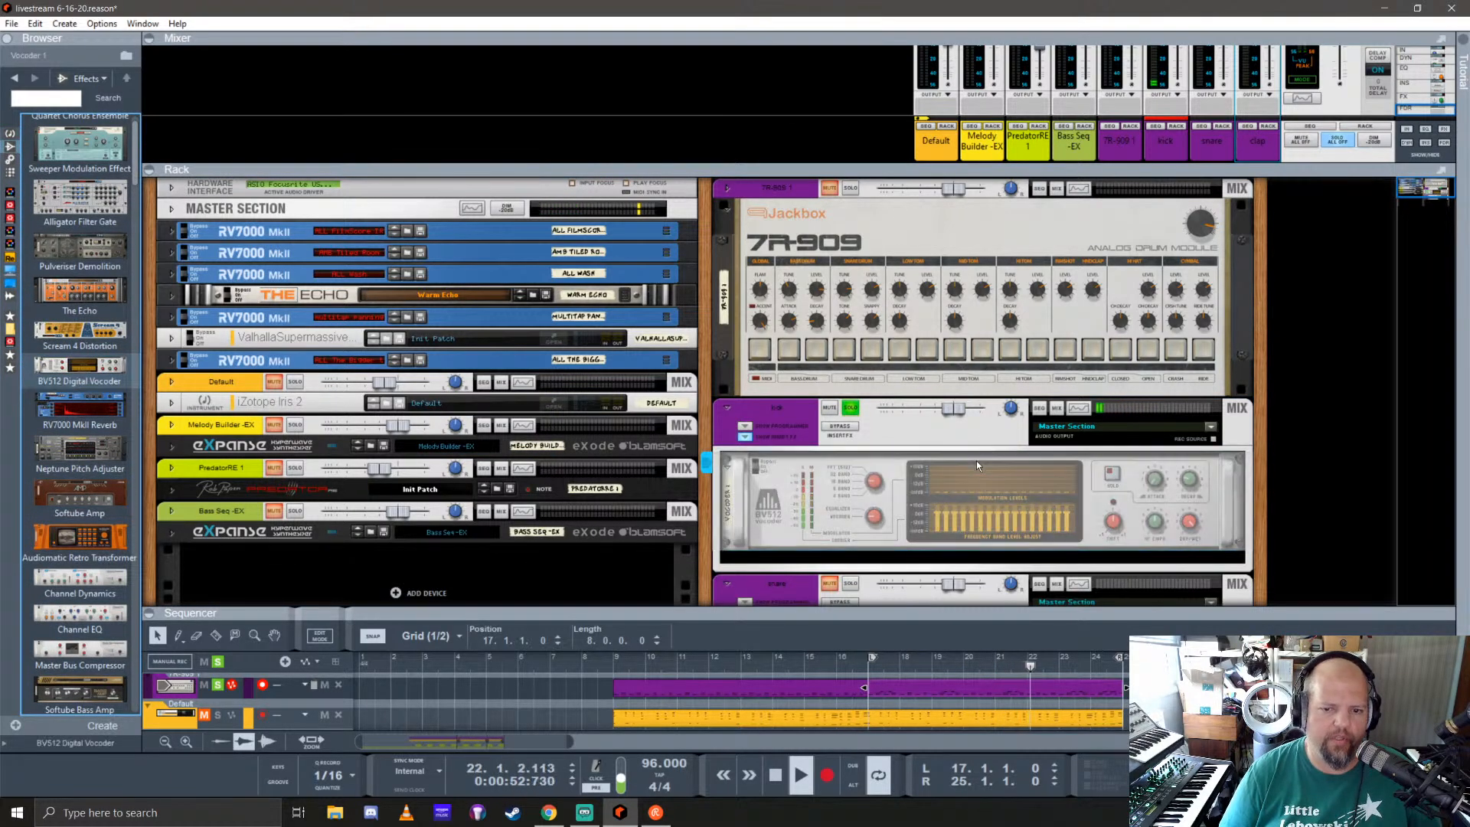
pyautogui.click(872, 524)
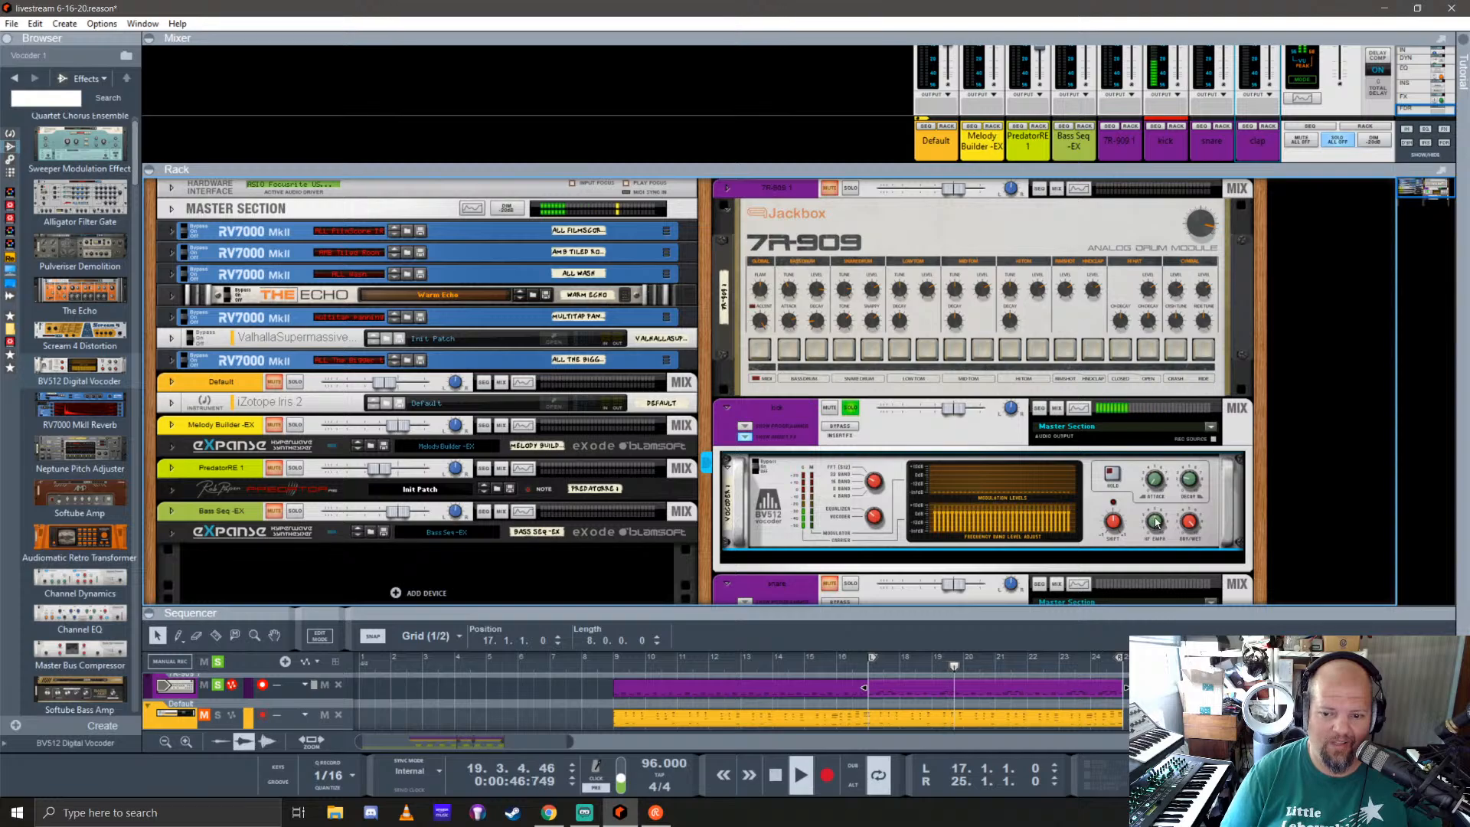
pyautogui.moveTo(1155, 518); pyautogui.dragTo(1155, 512)
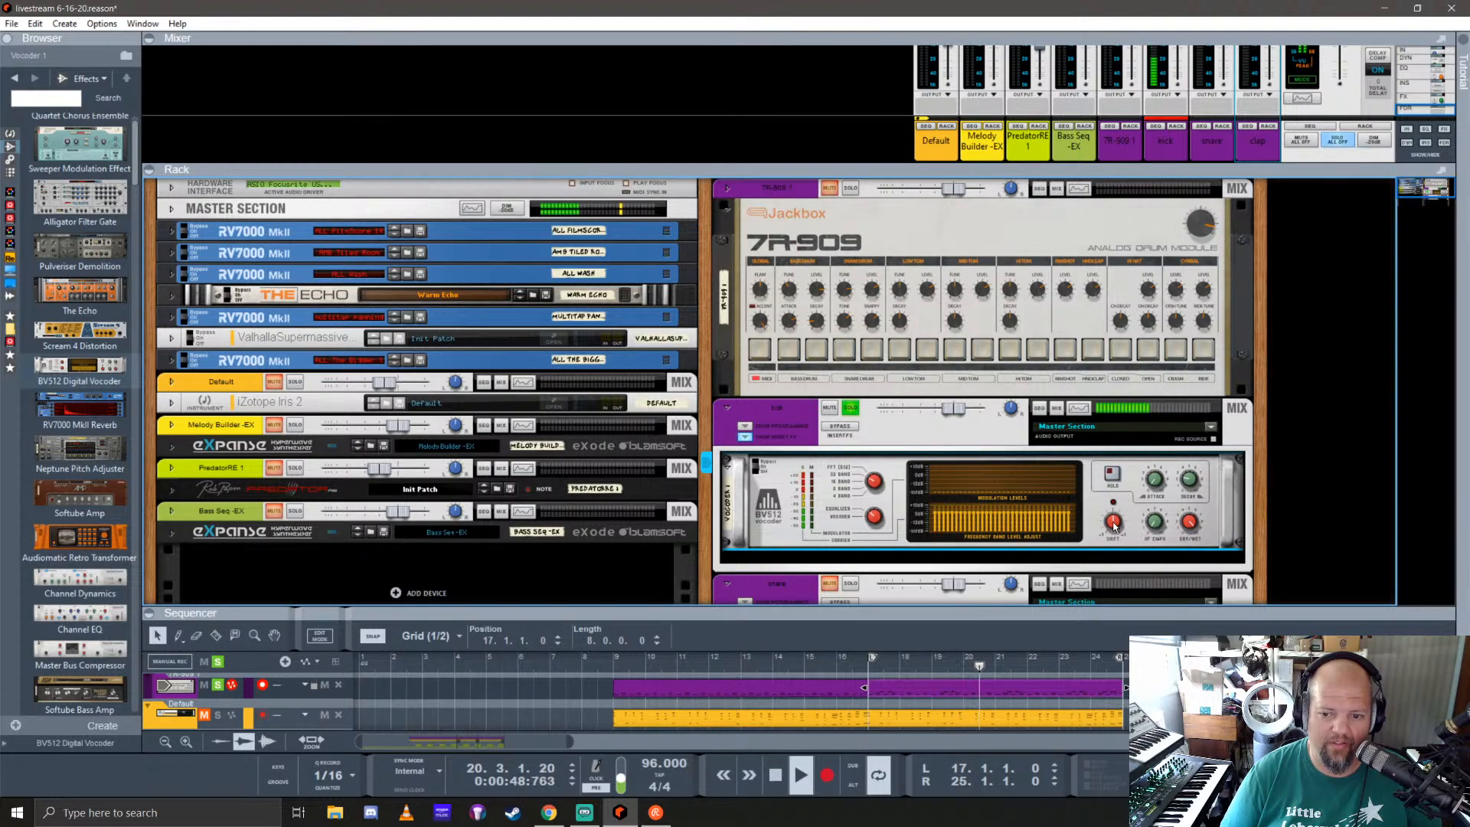
pyautogui.moveTo(1123, 590); pyautogui.dragTo(1131, 521)
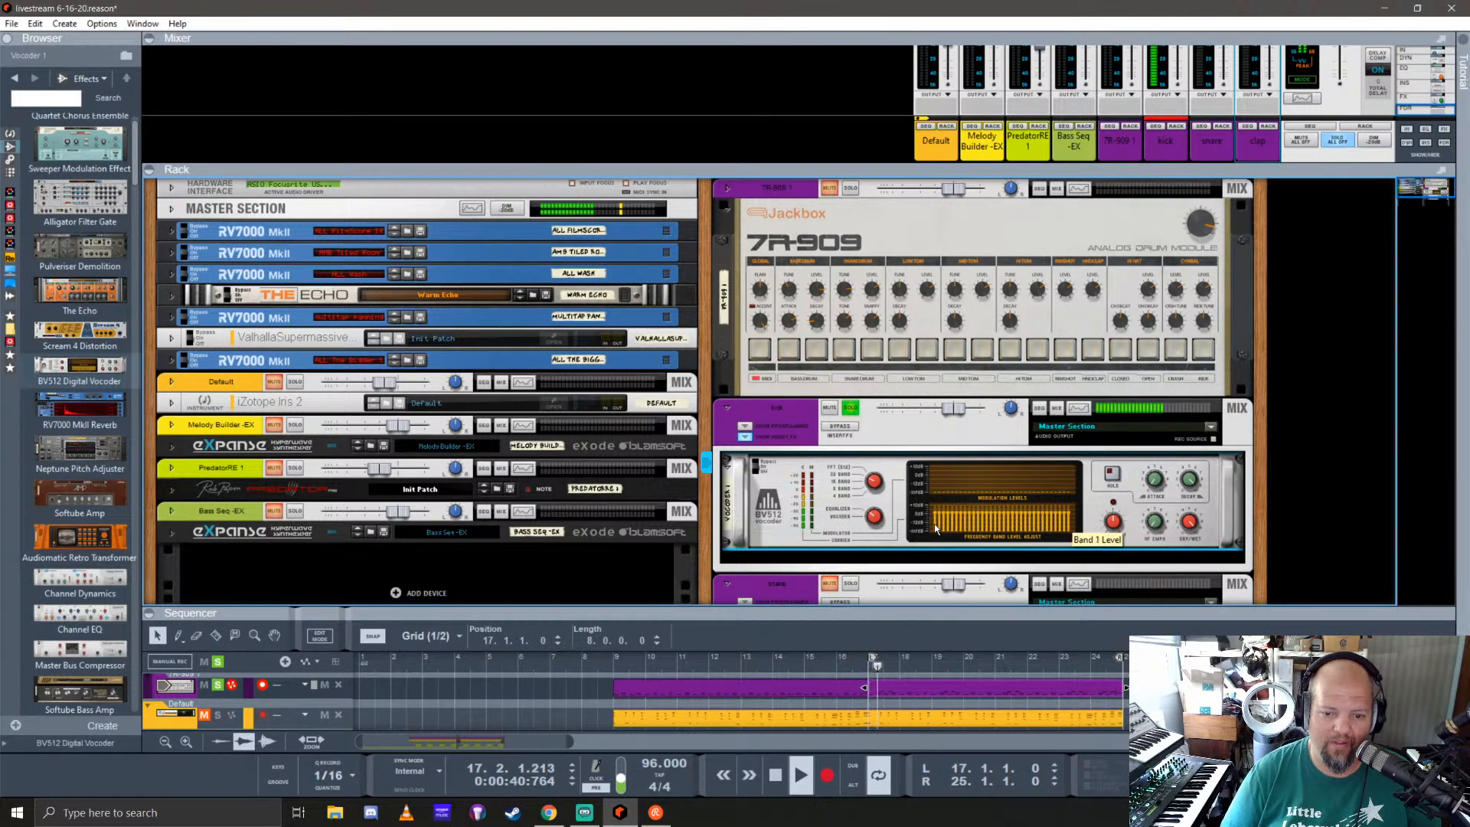
pyautogui.moveTo(934, 524)
pyautogui.mouseDown()
pyautogui.moveTo(1068, 523)
pyautogui.moveTo(936, 513)
pyautogui.mouseUp()
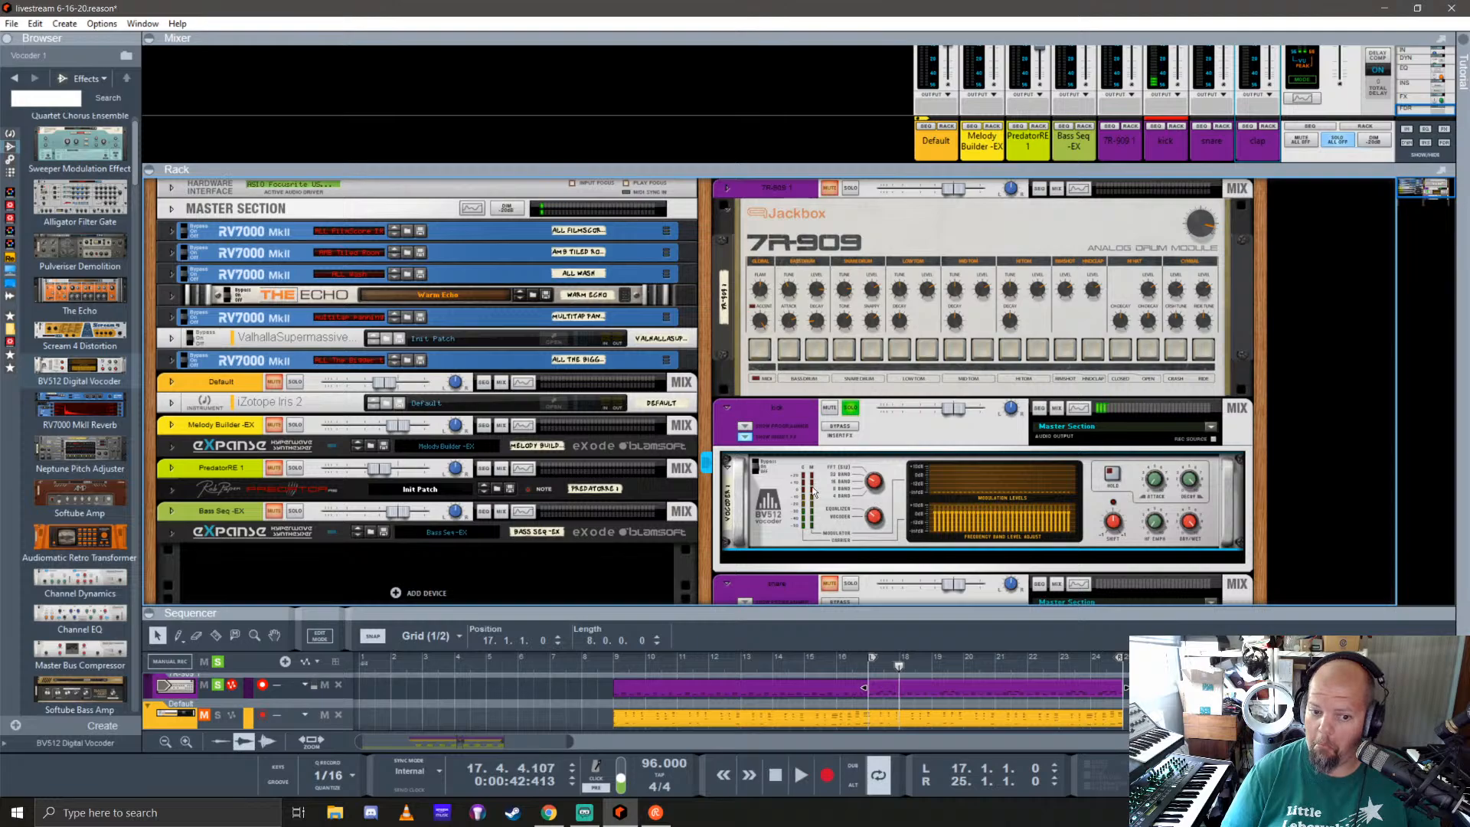
pyautogui.press('Delete')
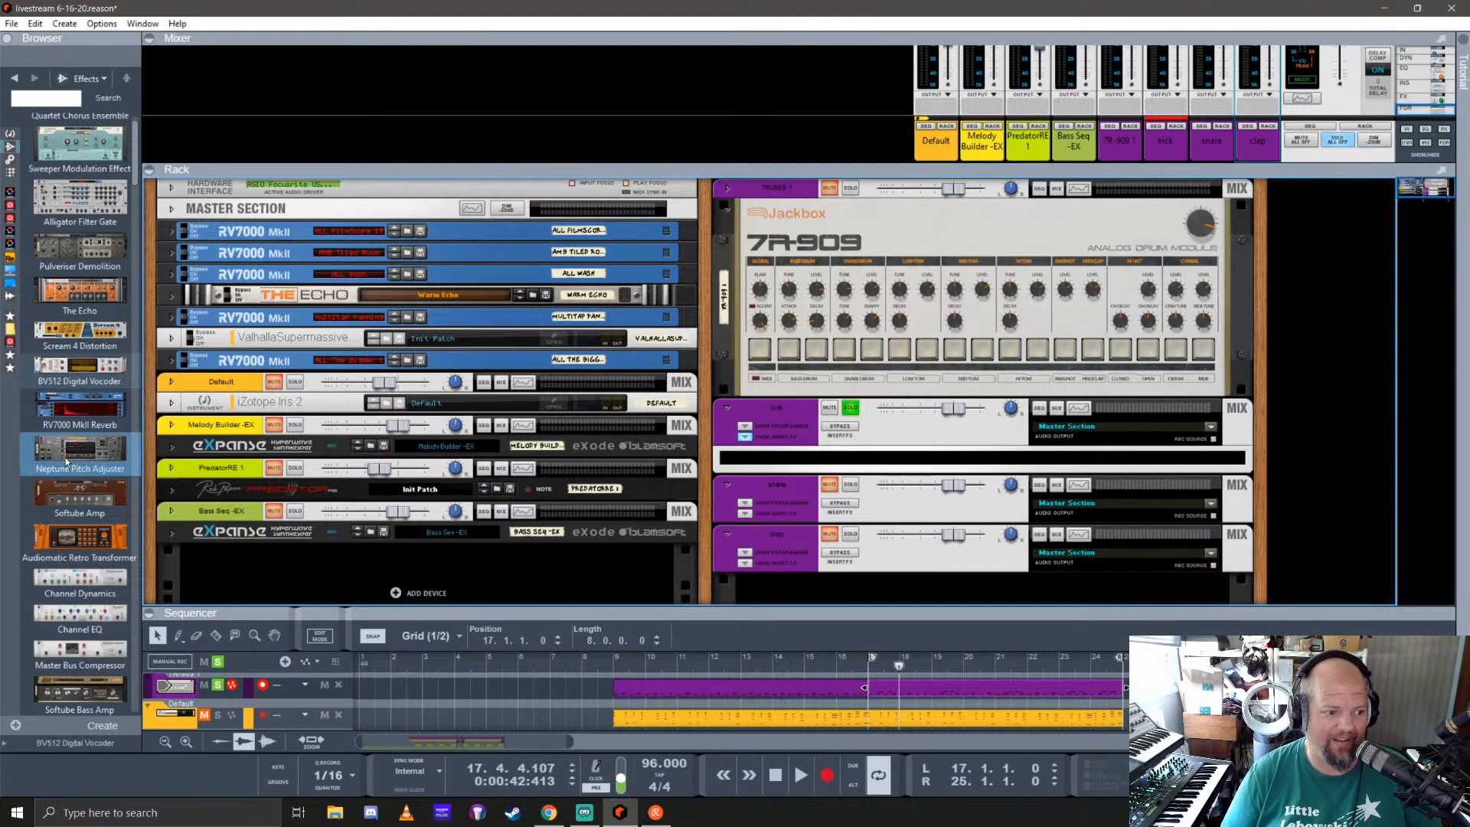
# Step: Find the Selig ColoringEQ among the effect devices and add it to the kick channel's inserts
pyautogui.scroll(-5, 65, 396)
pyautogui.scroll(-5, 65, 396)
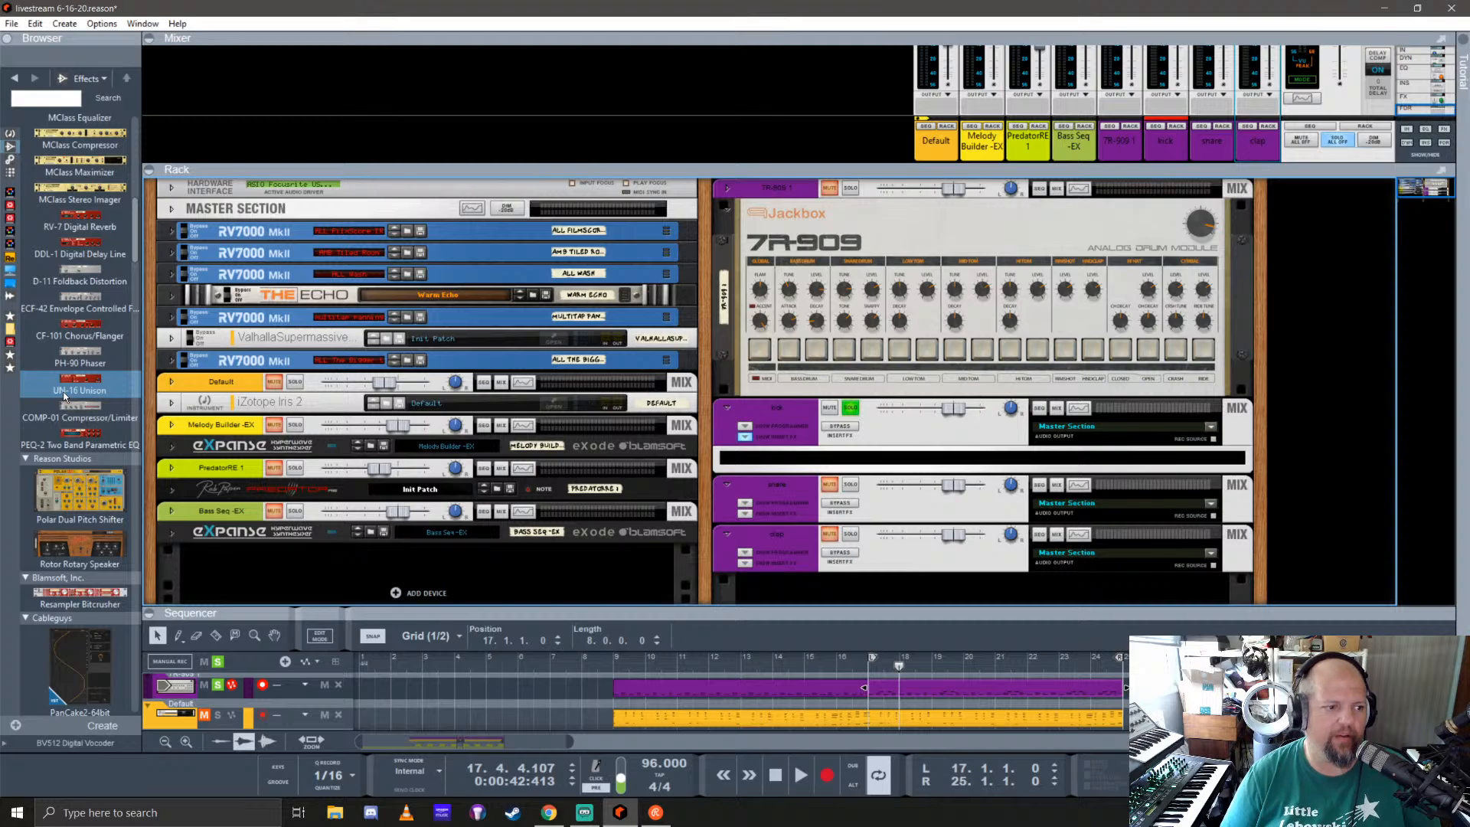
pyautogui.scroll(-4, 65, 396)
pyautogui.scroll(-15, 64, 396)
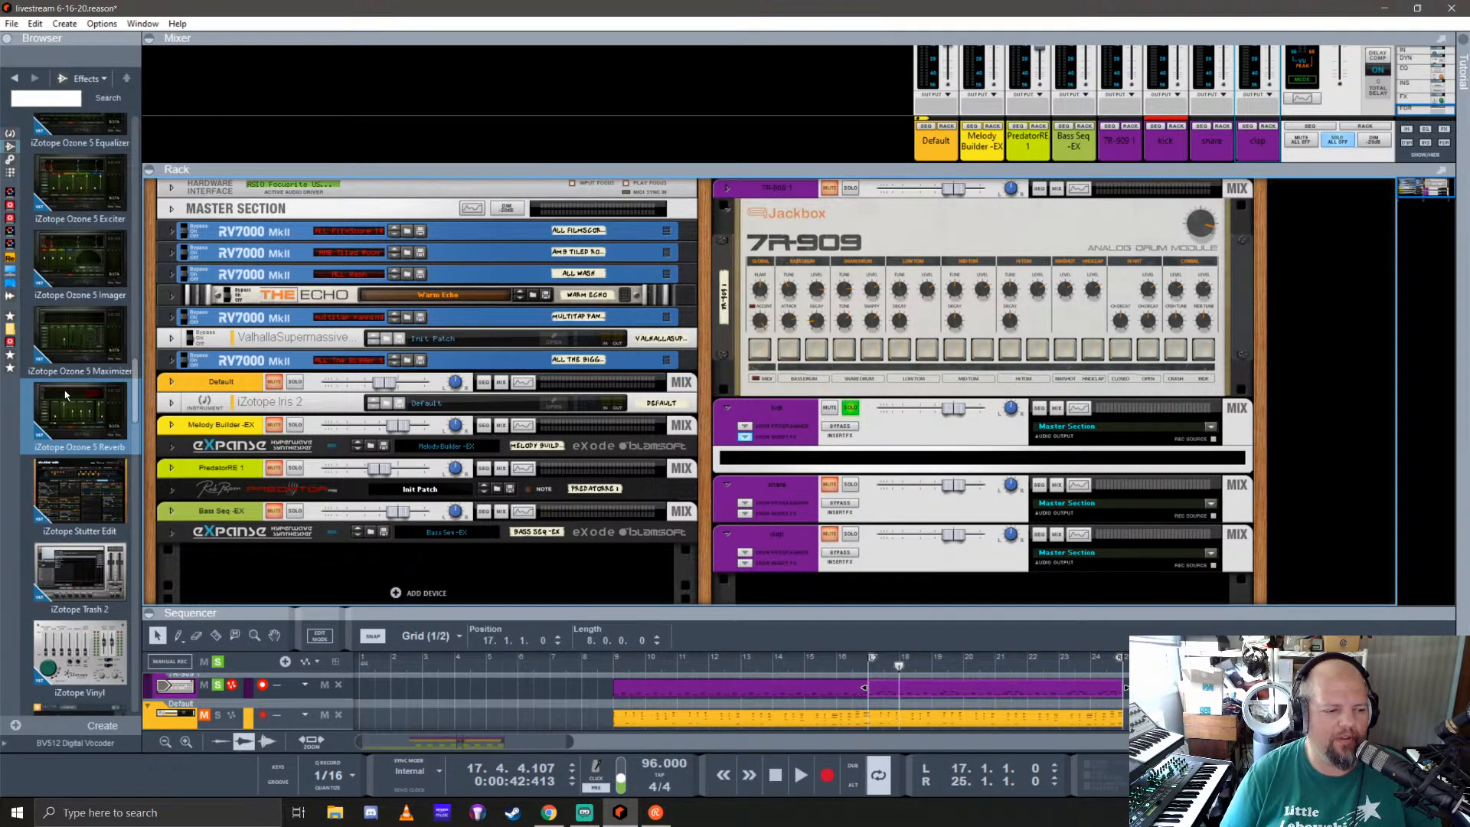
pyautogui.scroll(-4, 65, 394)
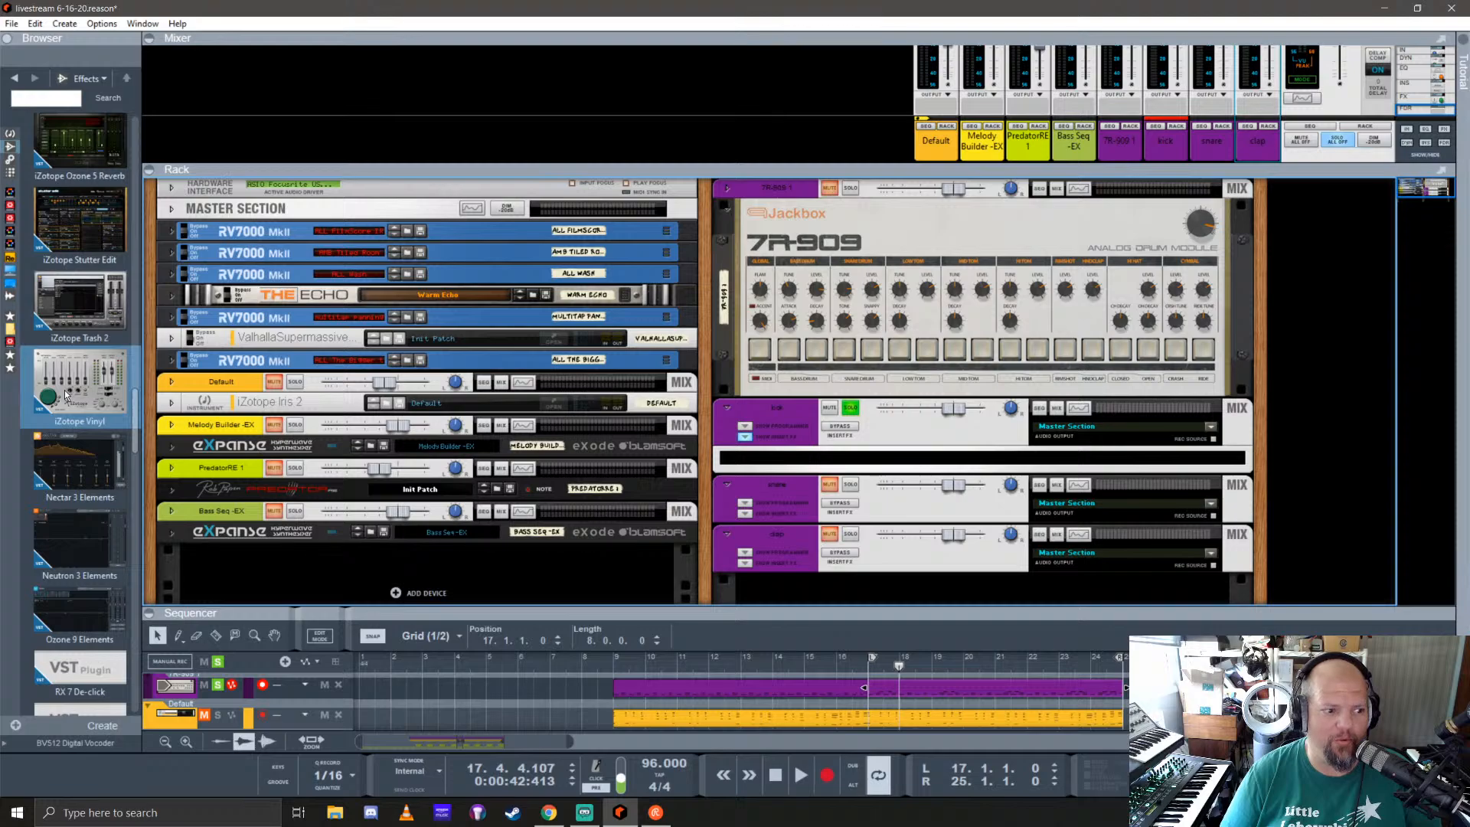
pyautogui.scroll(-3, 66, 395)
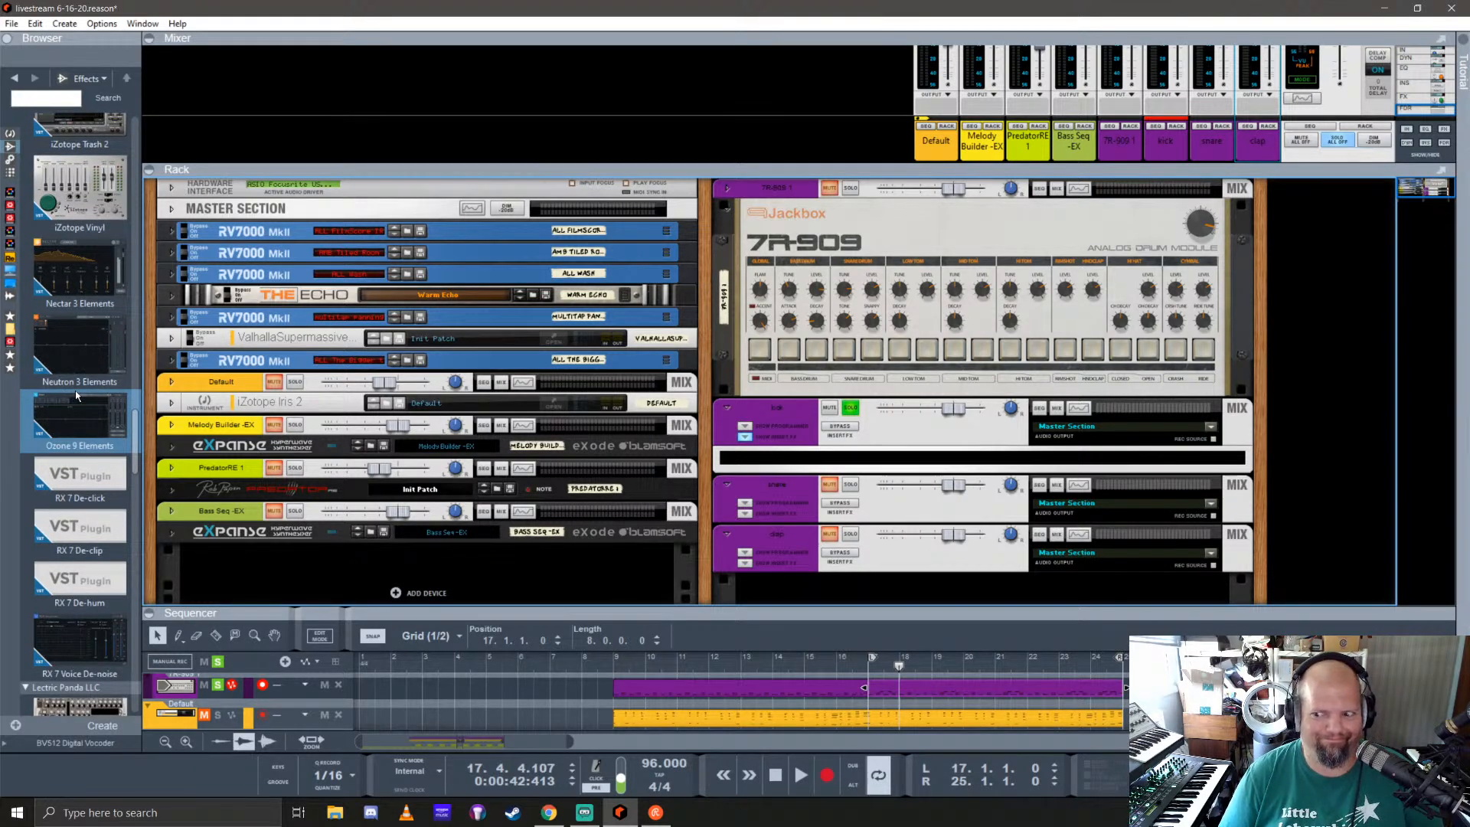
pyautogui.scroll(-4, 75, 393)
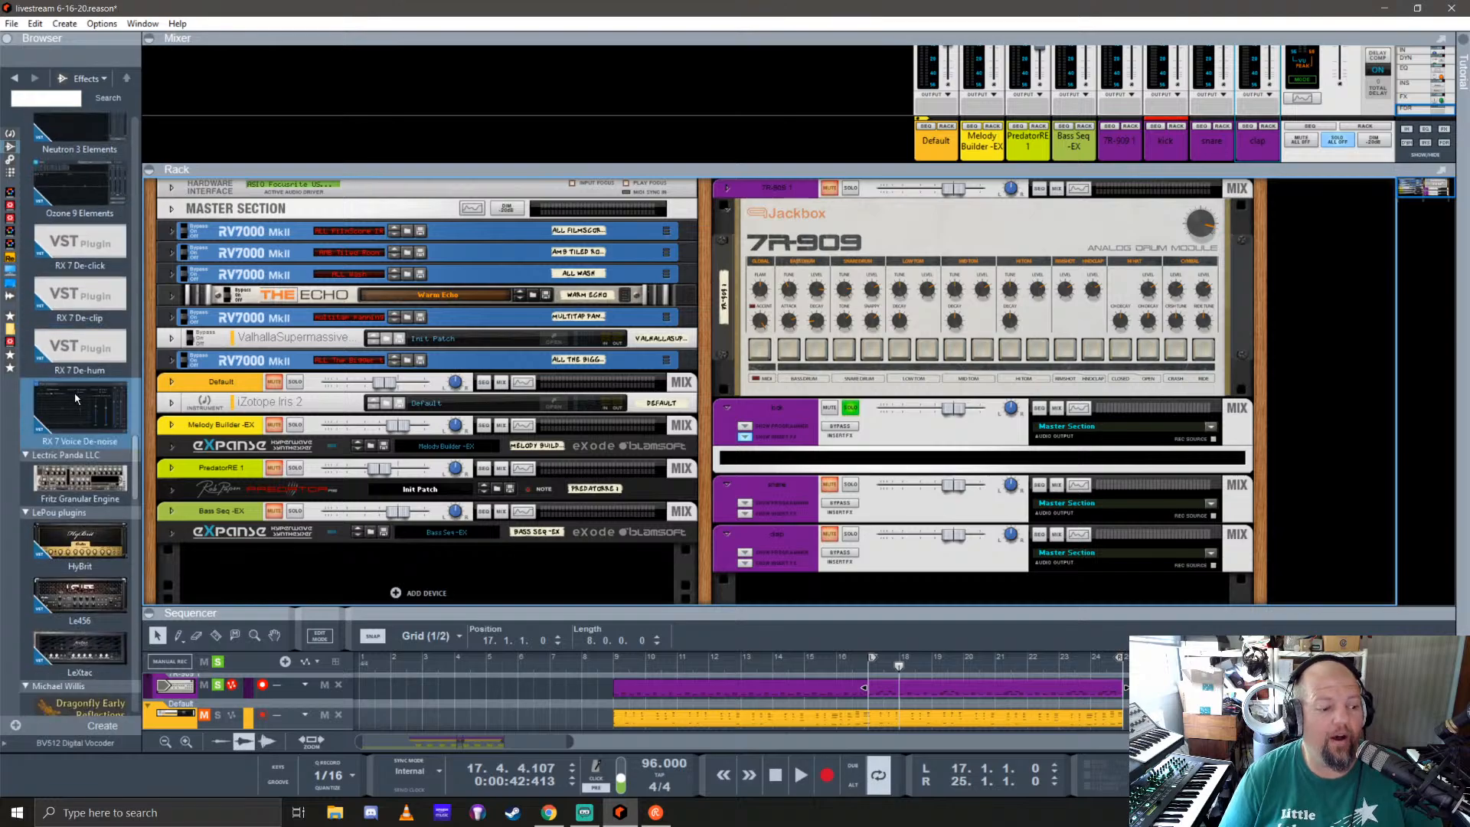
pyautogui.scroll(-8, 89, 435)
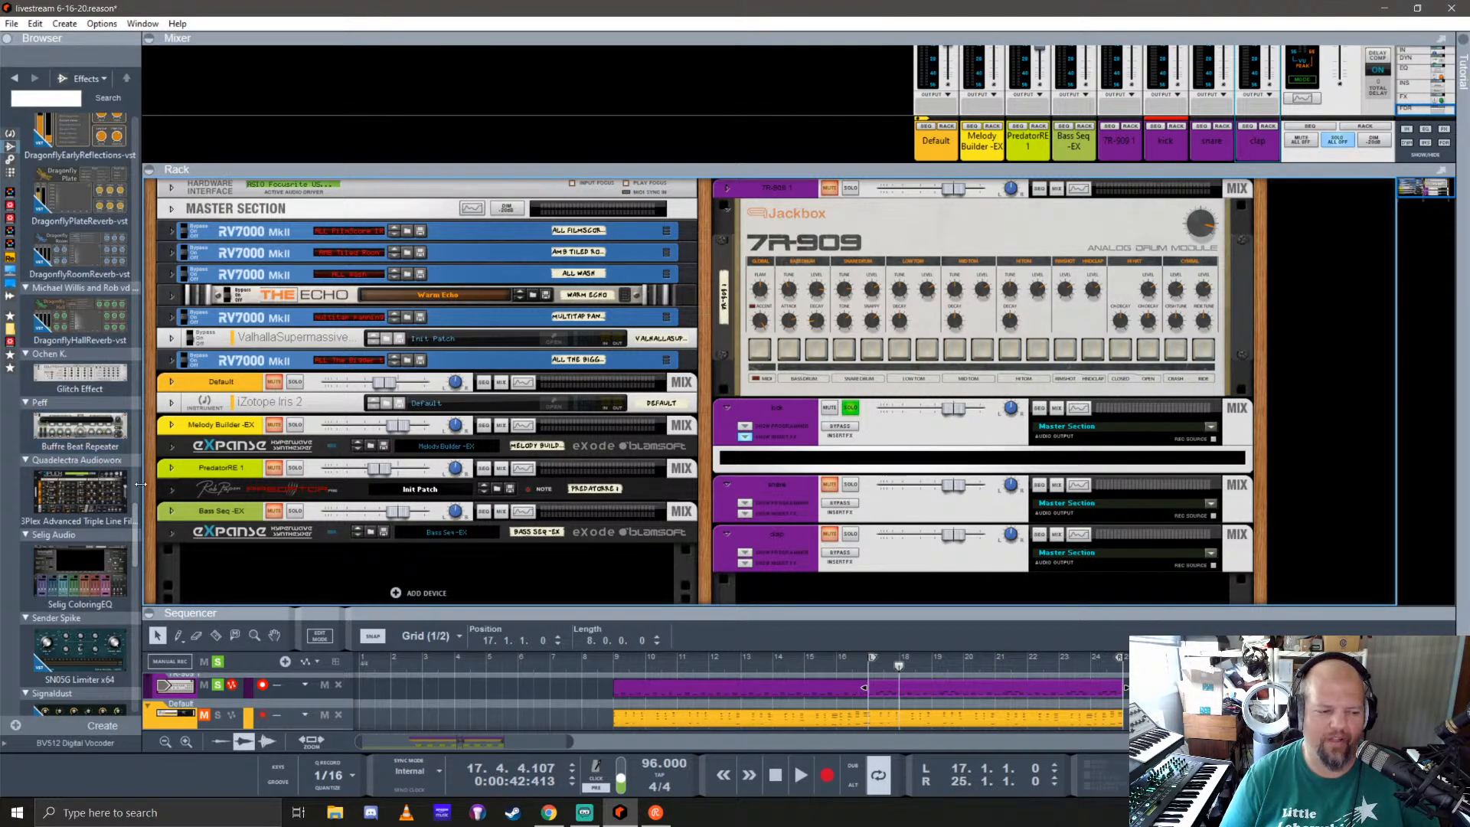
pyautogui.moveTo(44, 573); pyautogui.dragTo(964, 513)
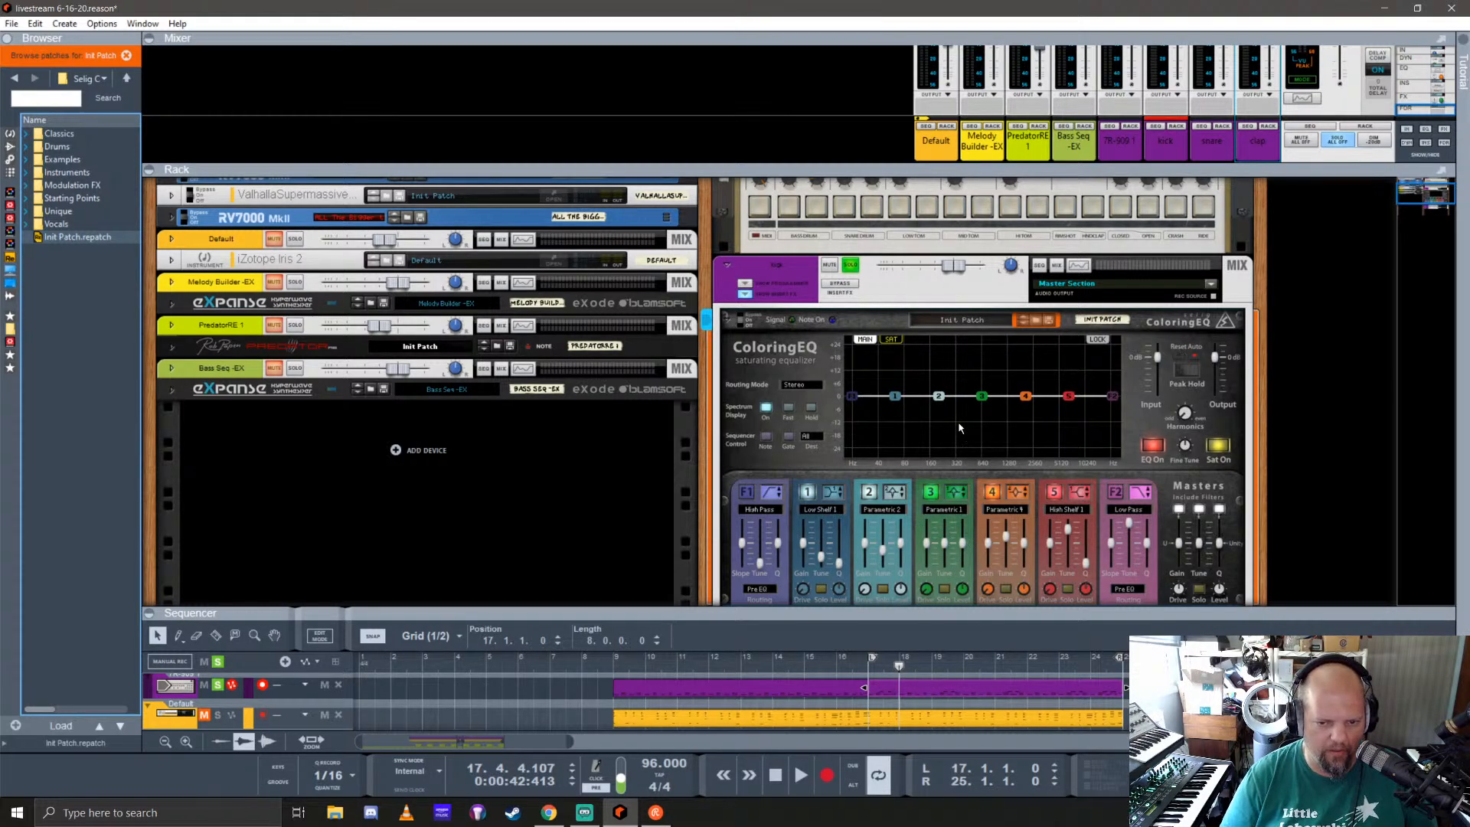
# Step: Disable ColoringEQ bands 1 and 2, enable the F2 low-pass filter, and shape it to roll off the kick's highs
pyautogui.click(808, 491)
pyautogui.click(869, 491)
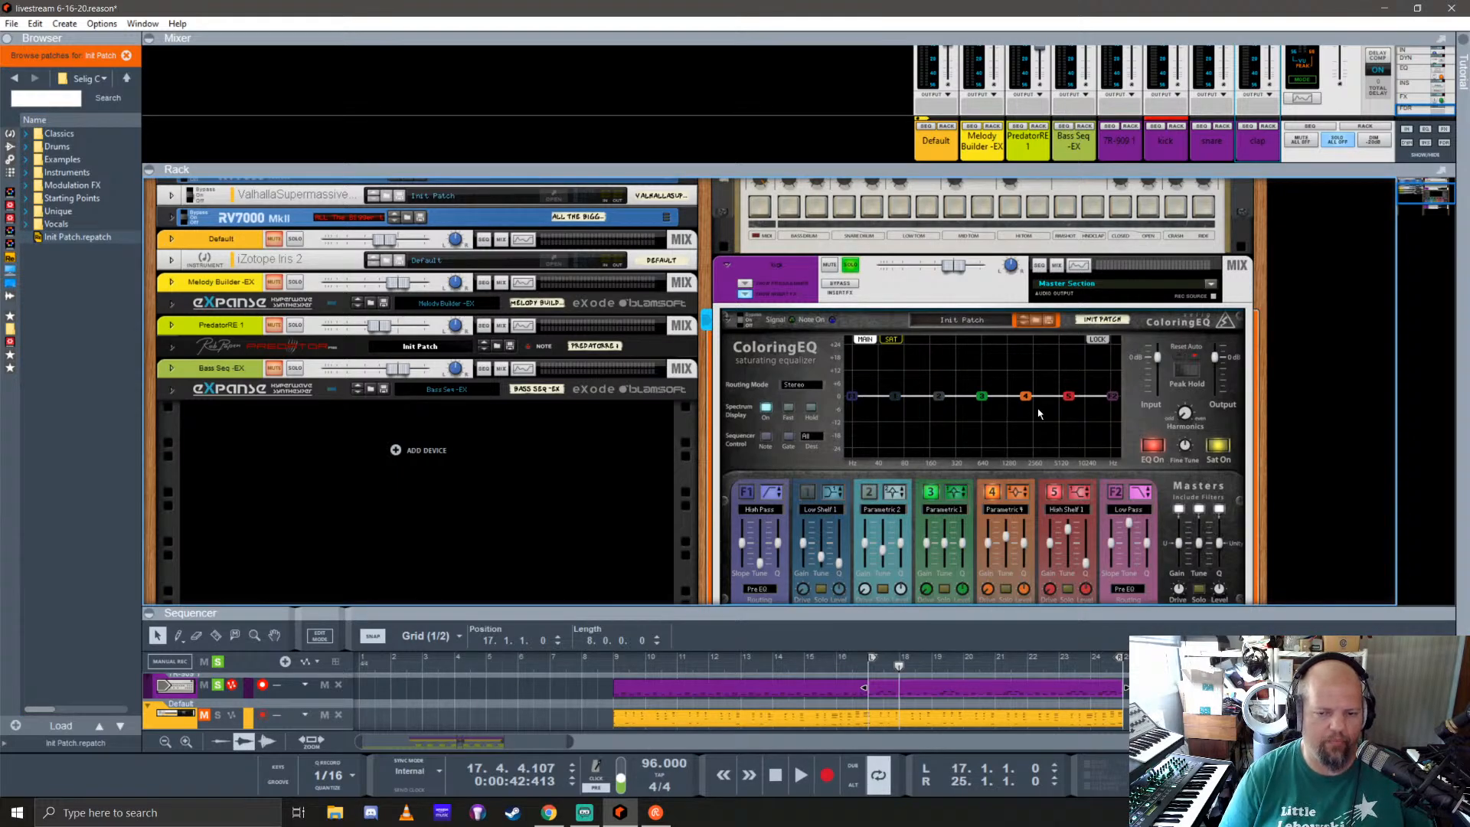
pyautogui.moveTo(1114, 402); pyautogui.dragTo(1115, 475)
pyautogui.click(1115, 487)
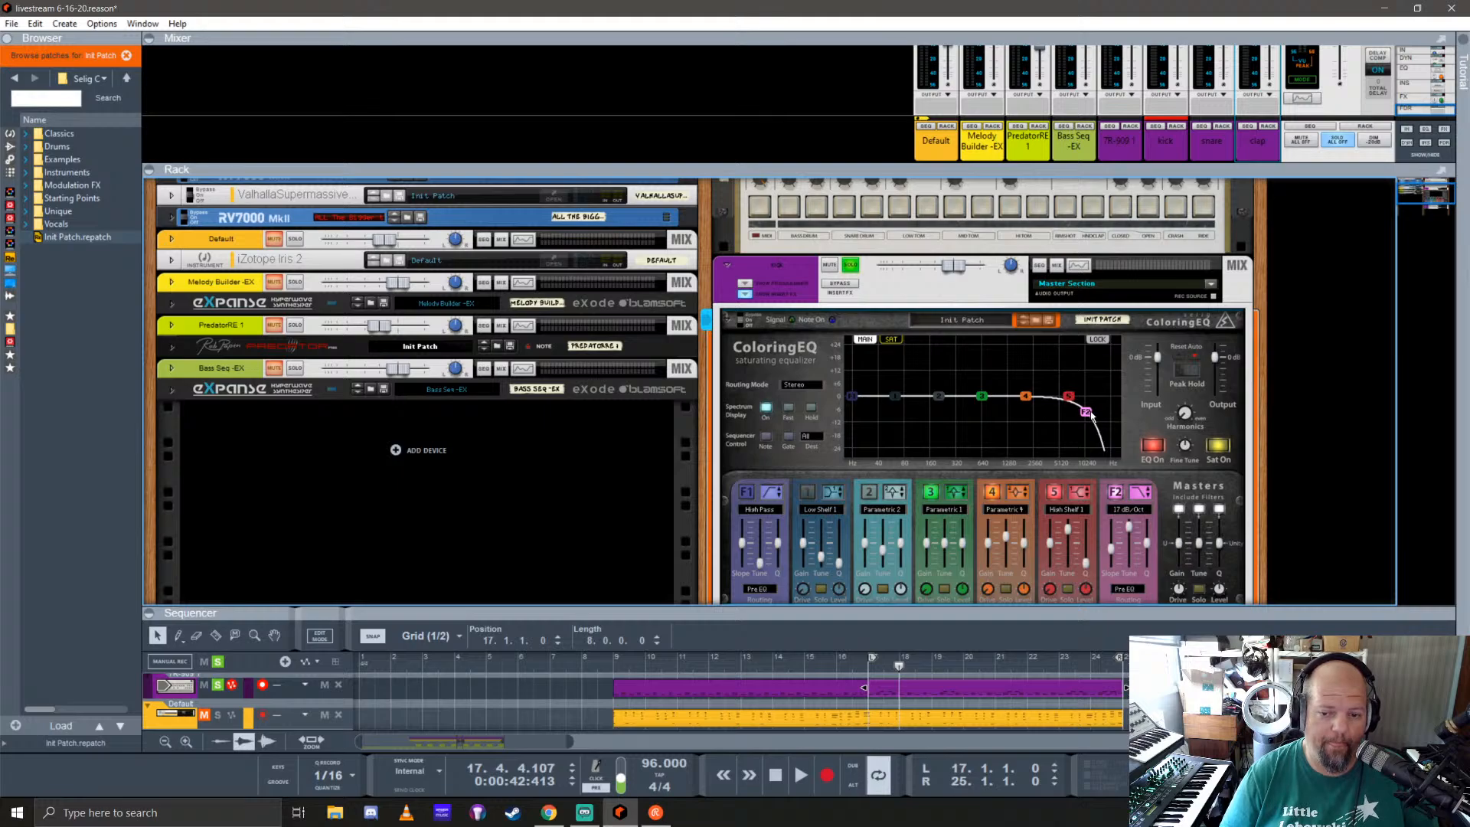
pyautogui.moveTo(1092, 416); pyautogui.dragTo(1076, 323)
# Step: Play the loop, enable ColoringEQ's F1 high-pass filter, and steepen it with a cutoff around 40 Hz
pyautogui.press('space')
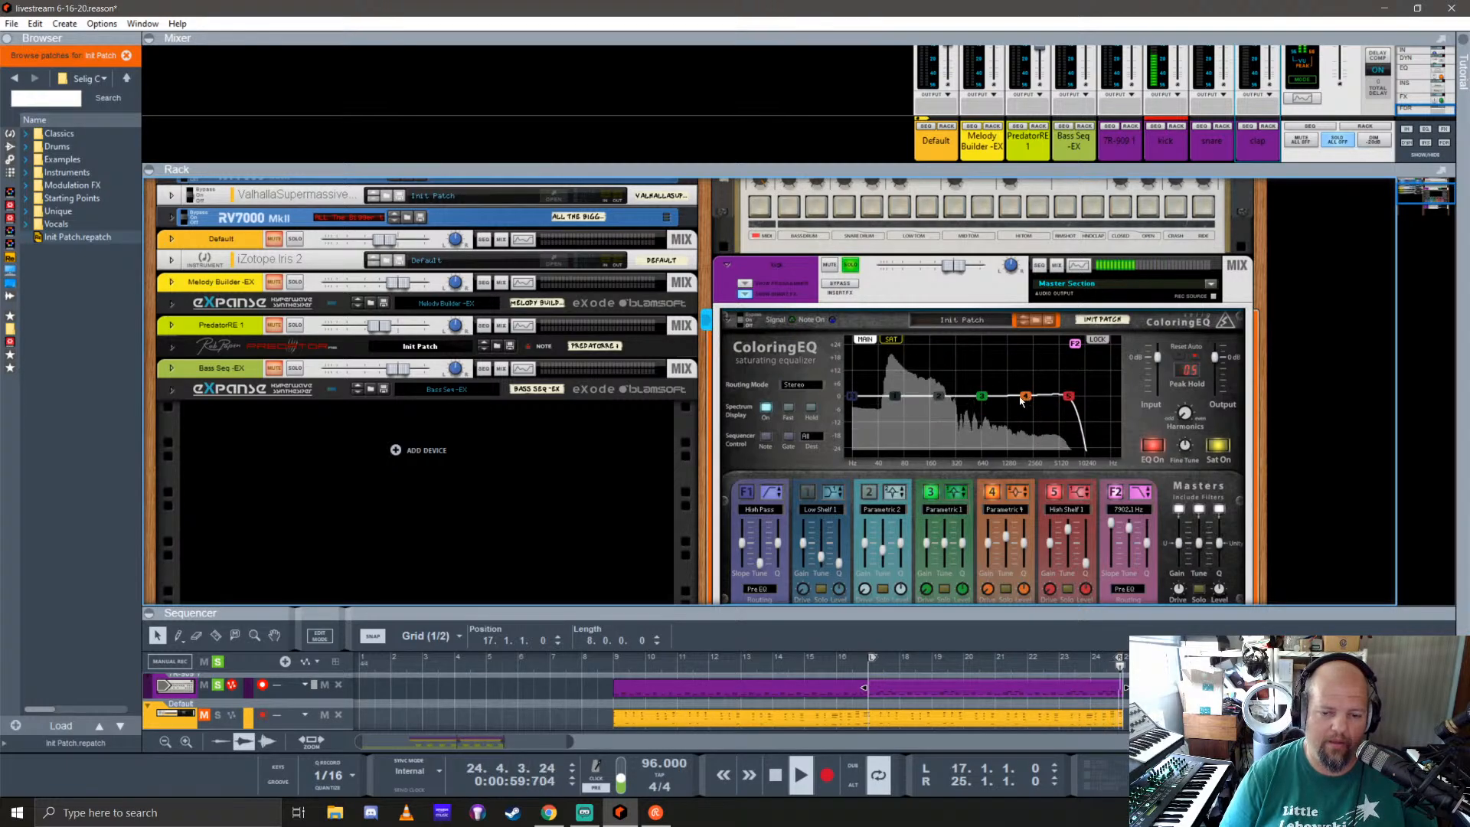
pyautogui.click(746, 493)
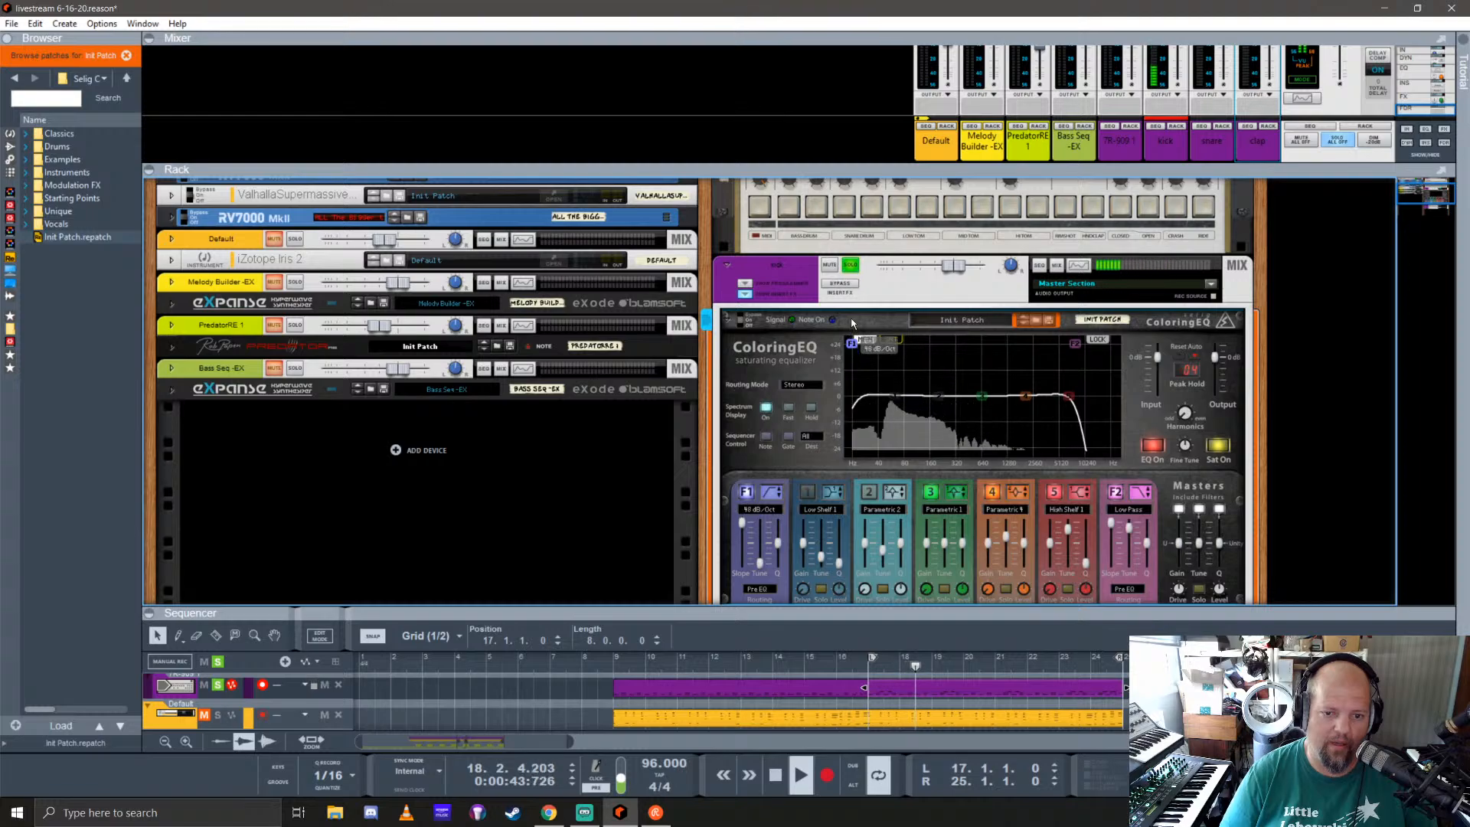
pyautogui.moveTo(852, 318); pyautogui.dragTo(880, 314)
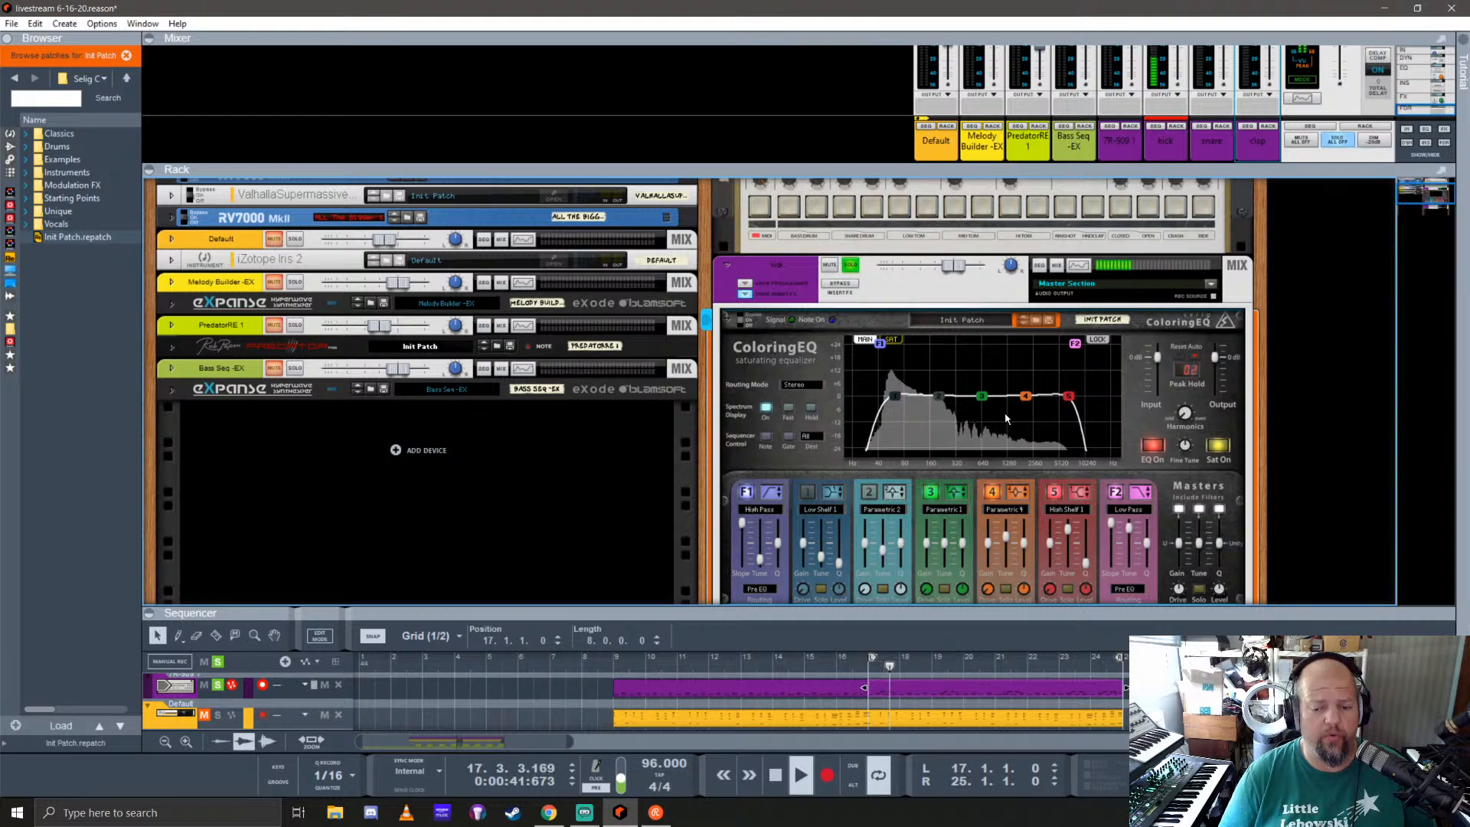
pyautogui.press('Tab')
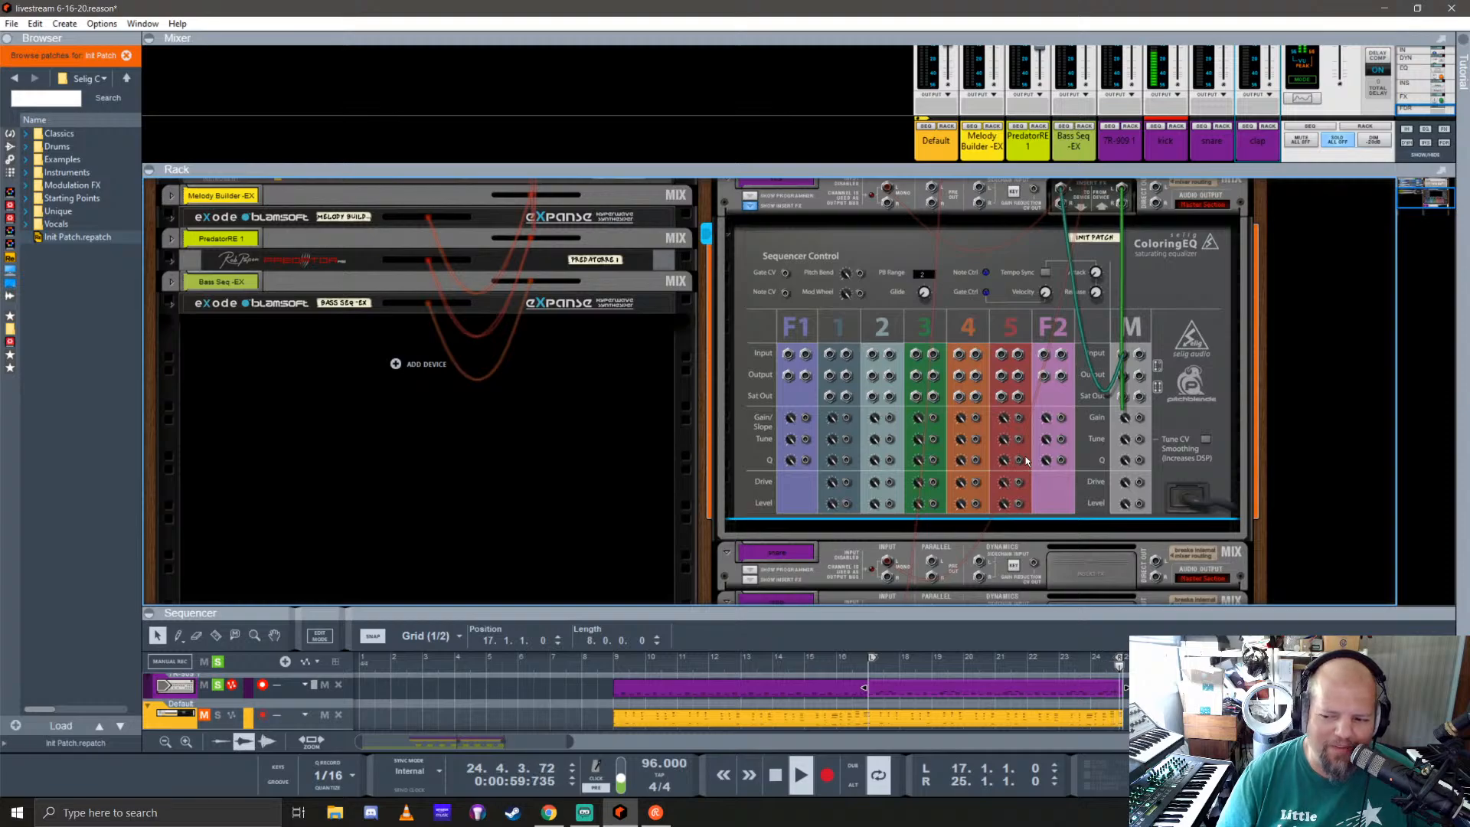
pyautogui.press('Tab')
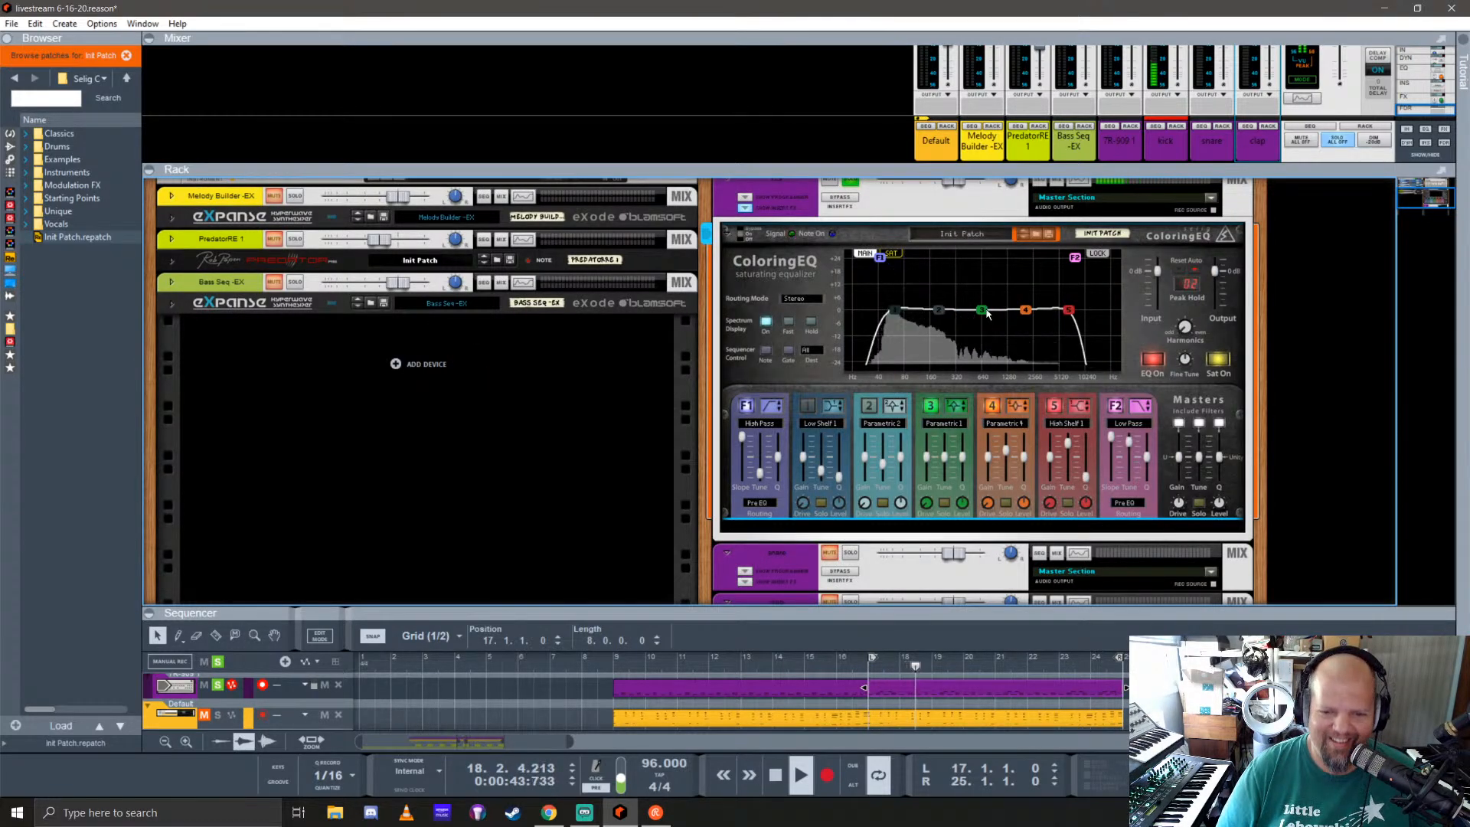
# Step: Try boosting different mid frequencies of the kick with ColoringEQ band 3, varying its gain, tuning and Q
pyautogui.moveTo(984, 311)
pyautogui.mouseDown()
pyautogui.moveTo(990, 298)
pyautogui.moveTo(979, 309)
pyautogui.mouseUp()
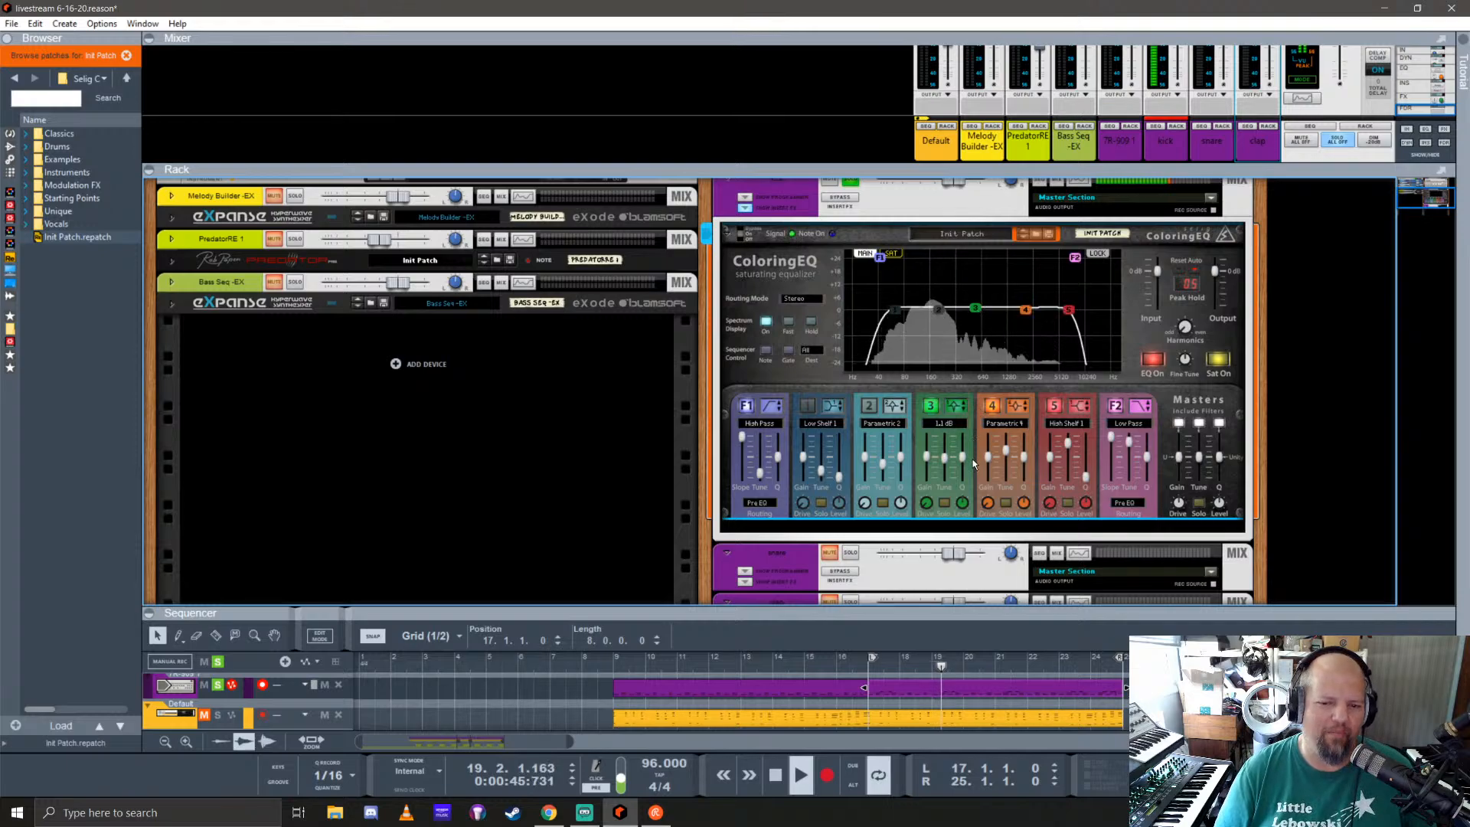
pyautogui.moveTo(962, 458); pyautogui.dragTo(967, 441)
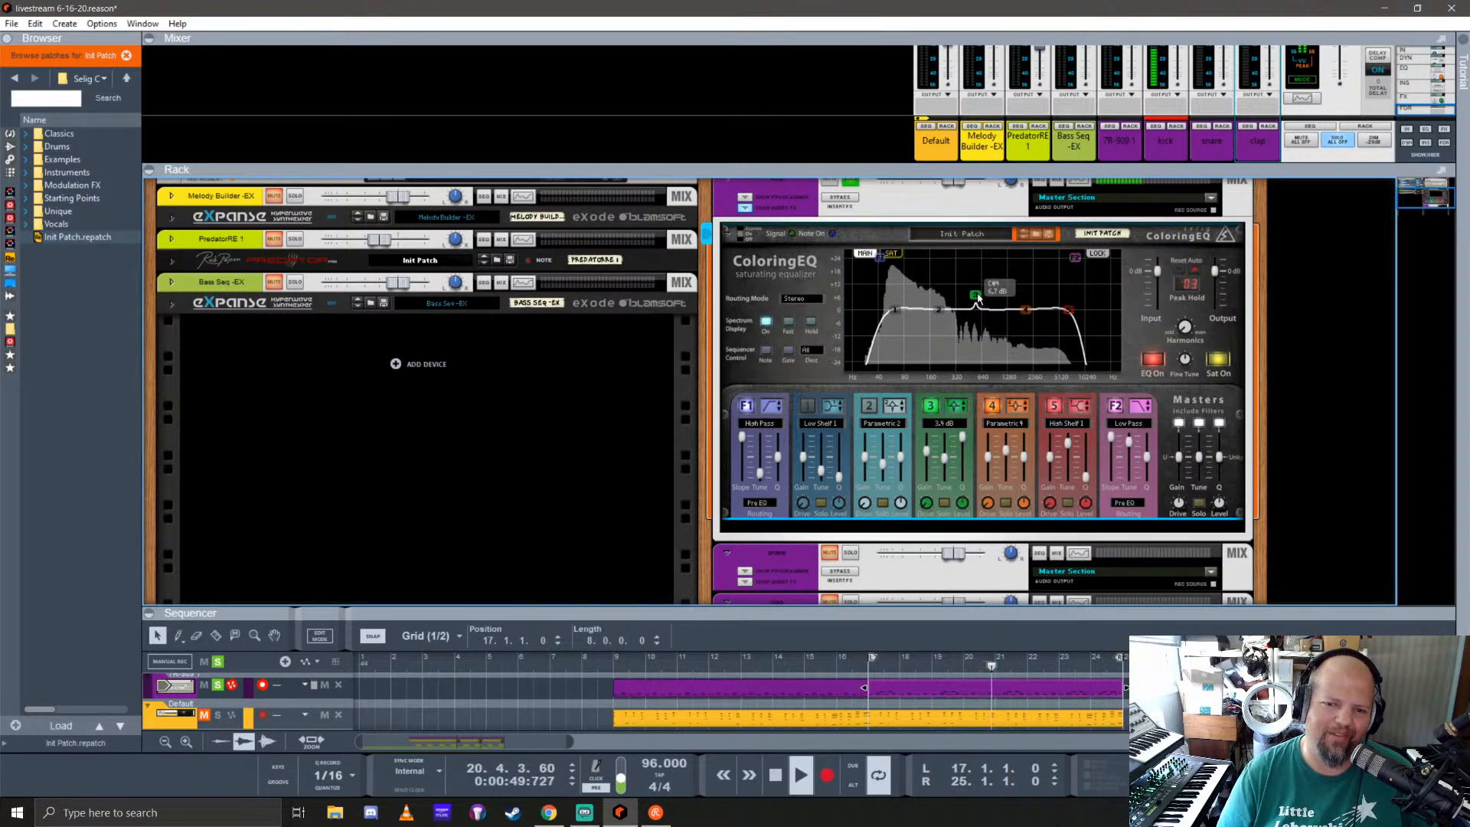
pyautogui.moveTo(976, 309); pyautogui.dragTo(975, 271)
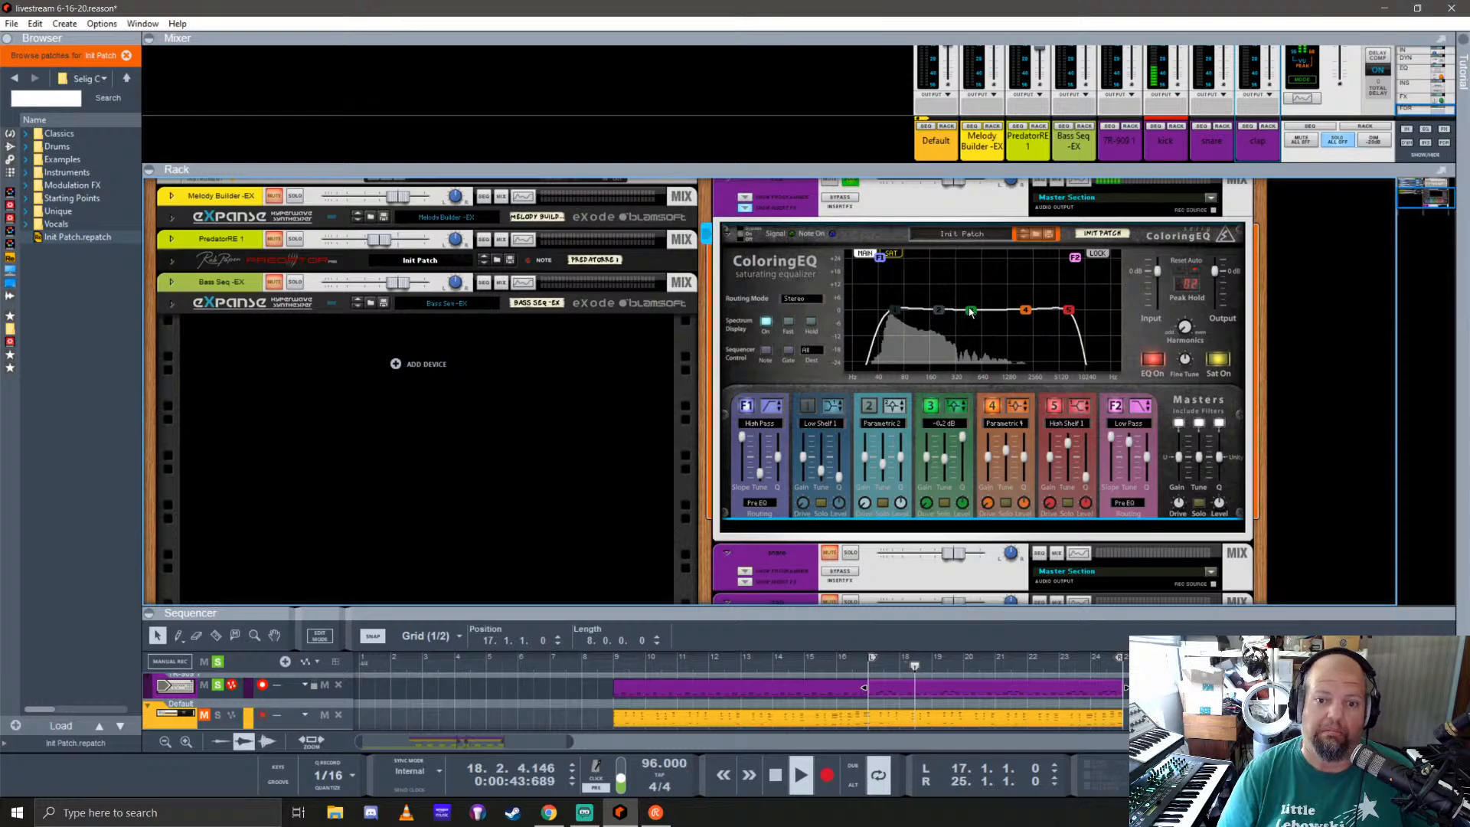
pyautogui.moveTo(965, 436); pyautogui.dragTo(965, 445)
pyautogui.moveTo(974, 312); pyautogui.dragTo(971, 310)
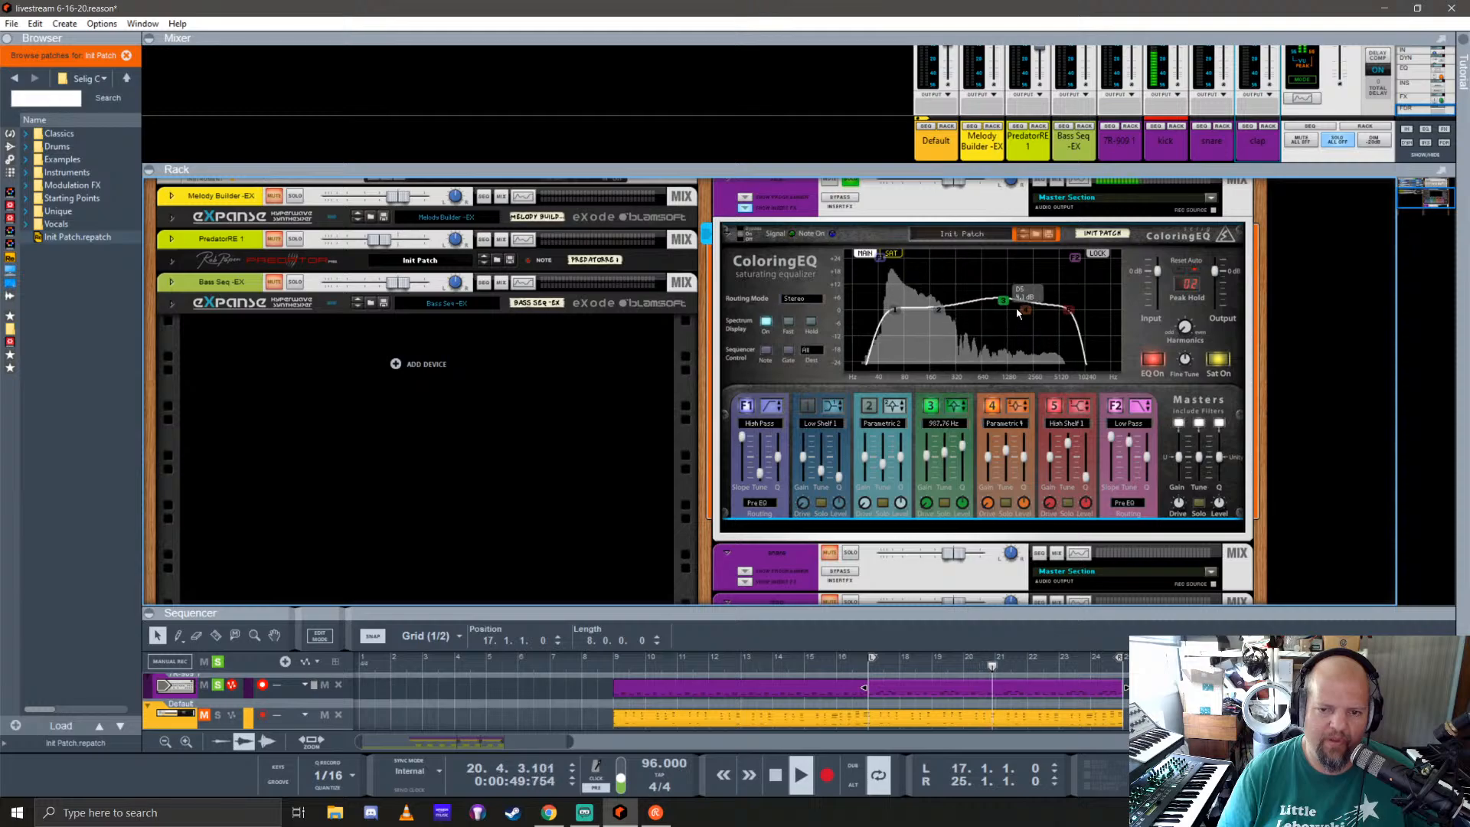
pyautogui.moveTo(1018, 313); pyautogui.dragTo(1042, 304)
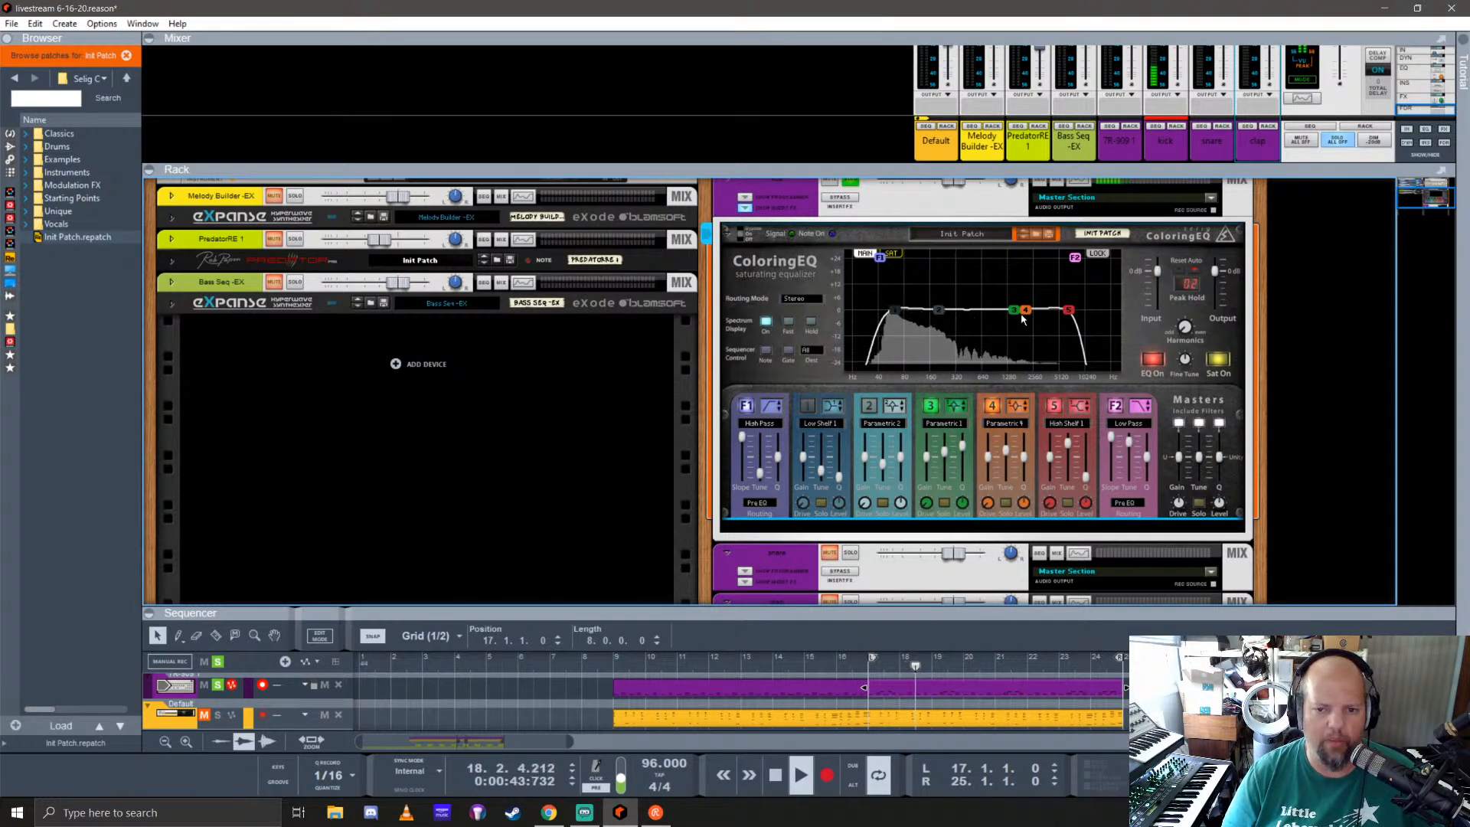
# Step: Boost the kick's upper mids with ColoringEQ band 3, switching it to Parametric 2 and setting its Q to 0.80
pyautogui.moveTo(1013, 310); pyautogui.dragTo(1016, 305)
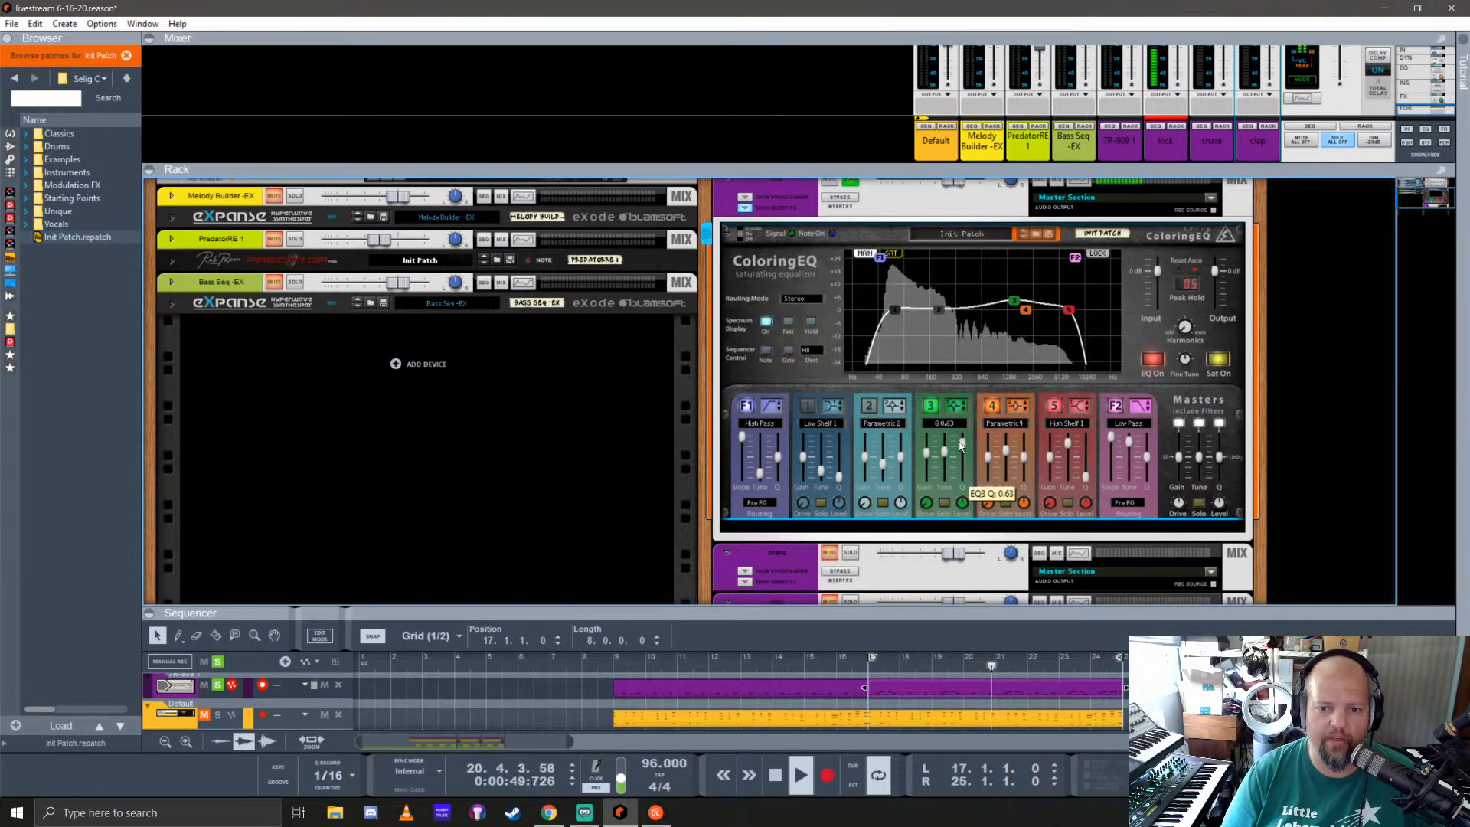
pyautogui.moveTo(962, 446); pyautogui.dragTo(964, 440)
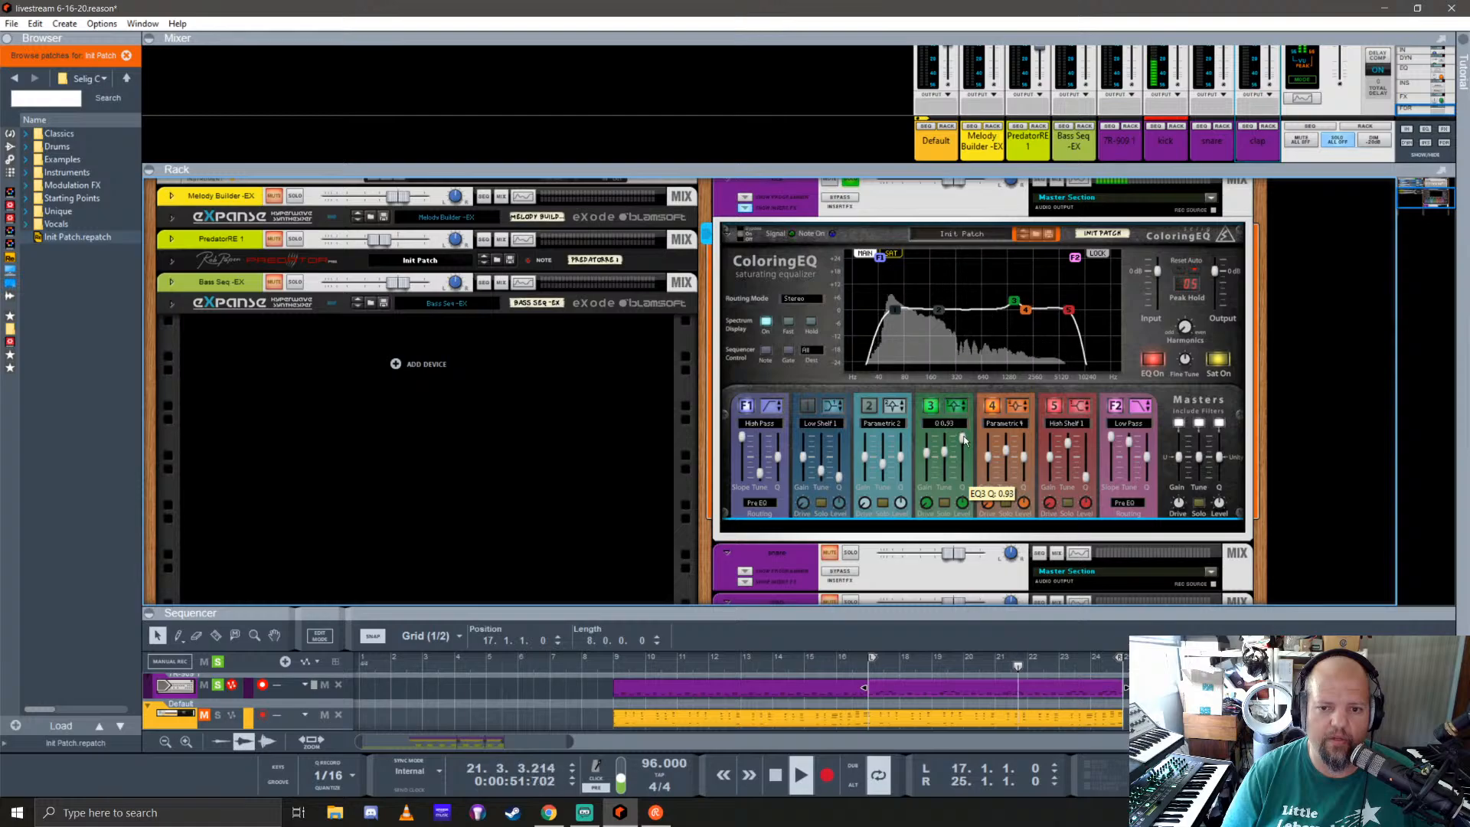
pyautogui.moveTo(1014, 300); pyautogui.dragTo(1031, 287)
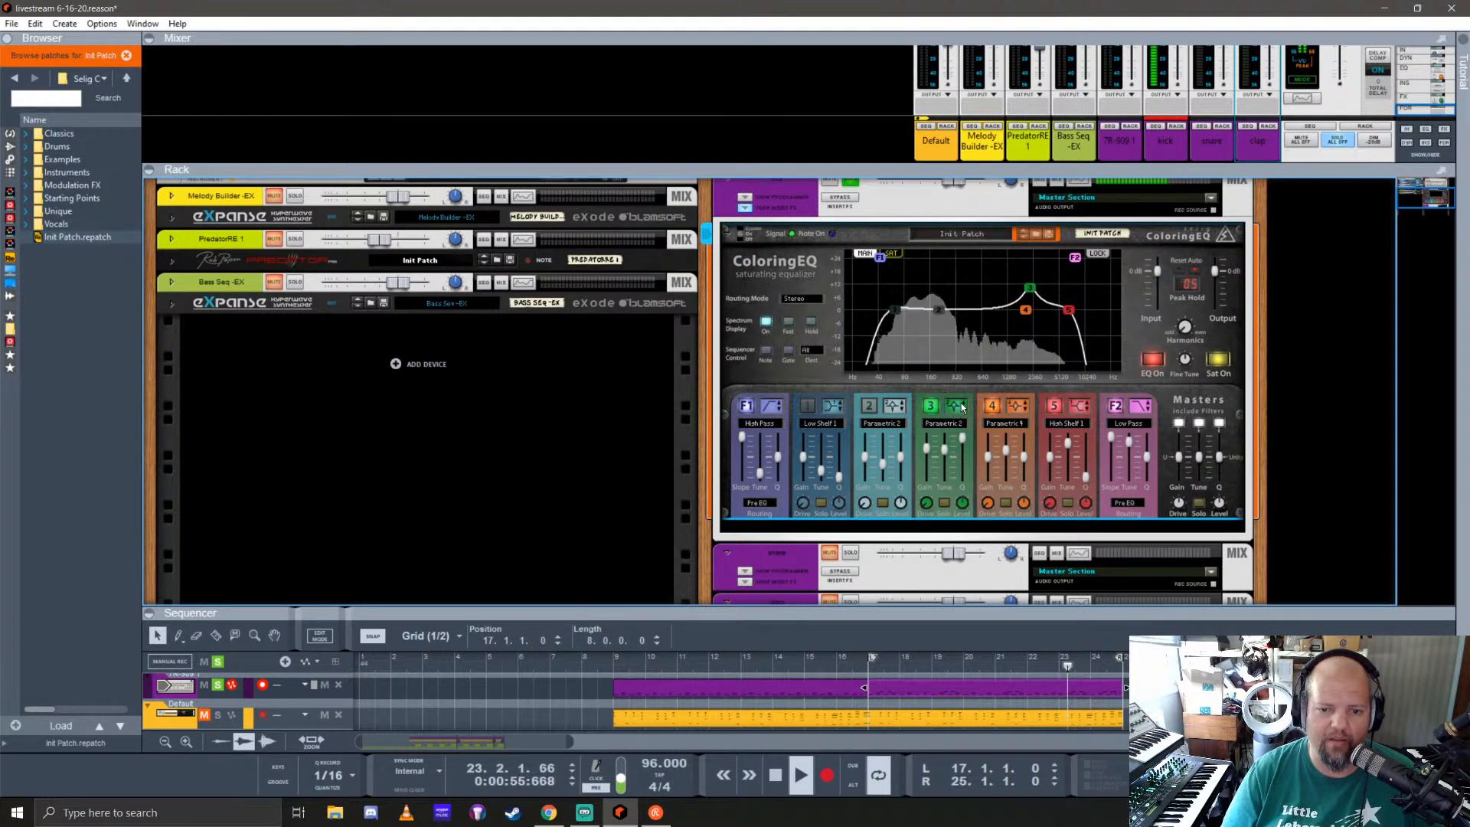
pyautogui.click(954, 409)
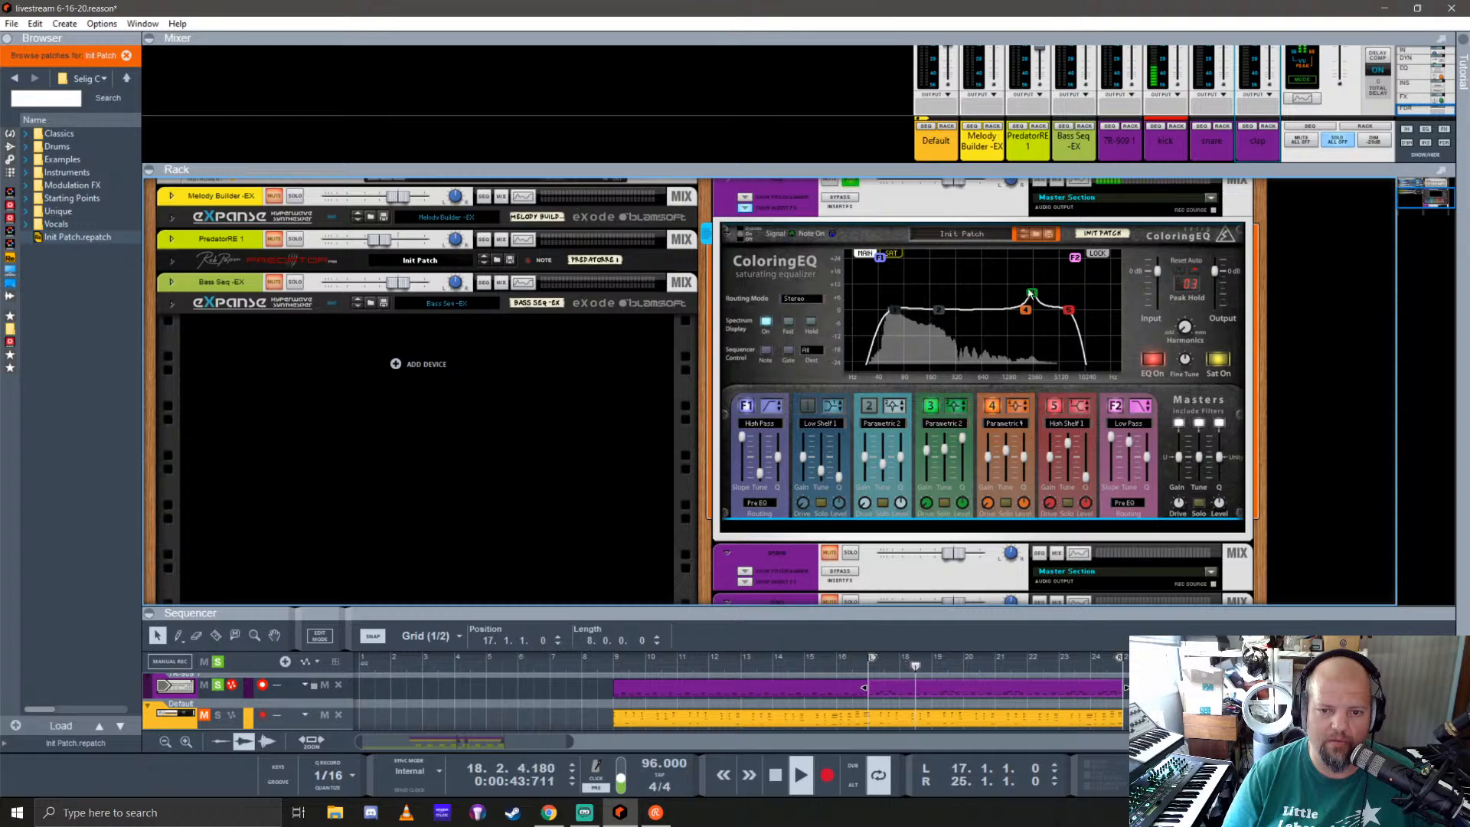
pyautogui.moveTo(1027, 299); pyautogui.dragTo(1054, 301)
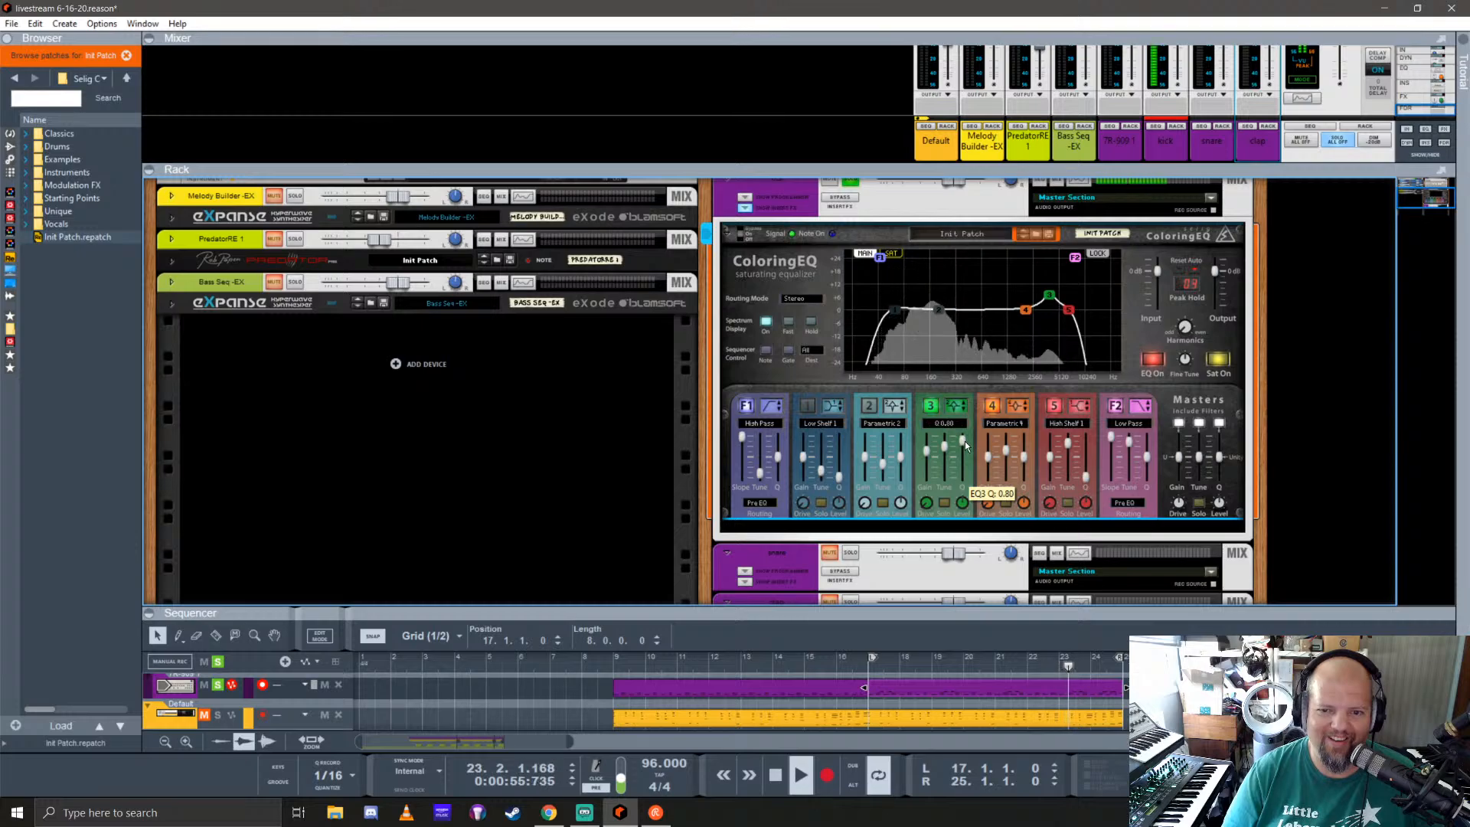
# Step: Fine-tune the kick's ColoringEQ band 3 Q to 0.80 and dip the mids slightly with band 4
pyautogui.moveTo(966, 456); pyautogui.dragTo(969, 444)
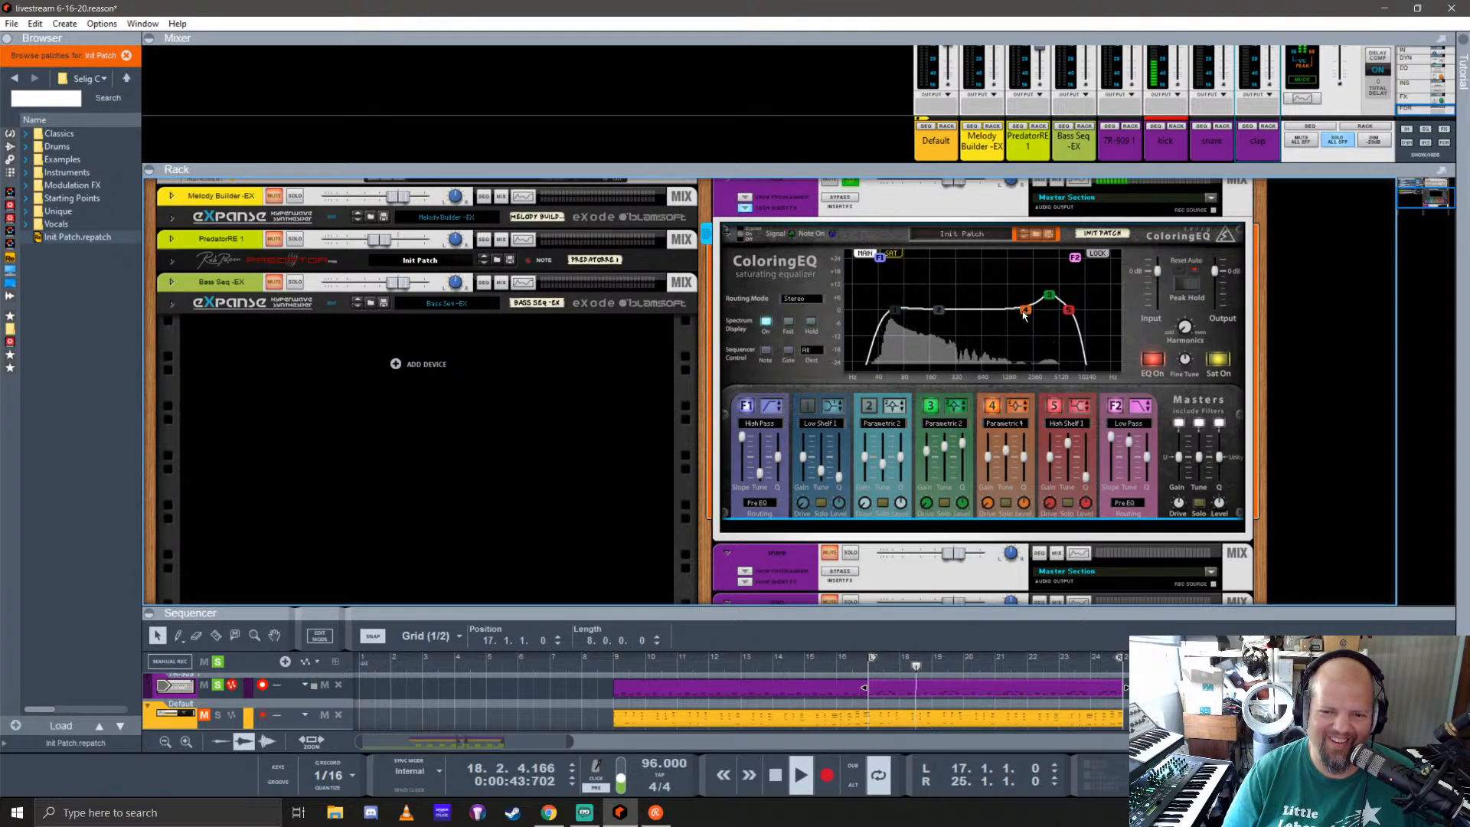
pyautogui.moveTo(1031, 316); pyautogui.dragTo(1004, 327)
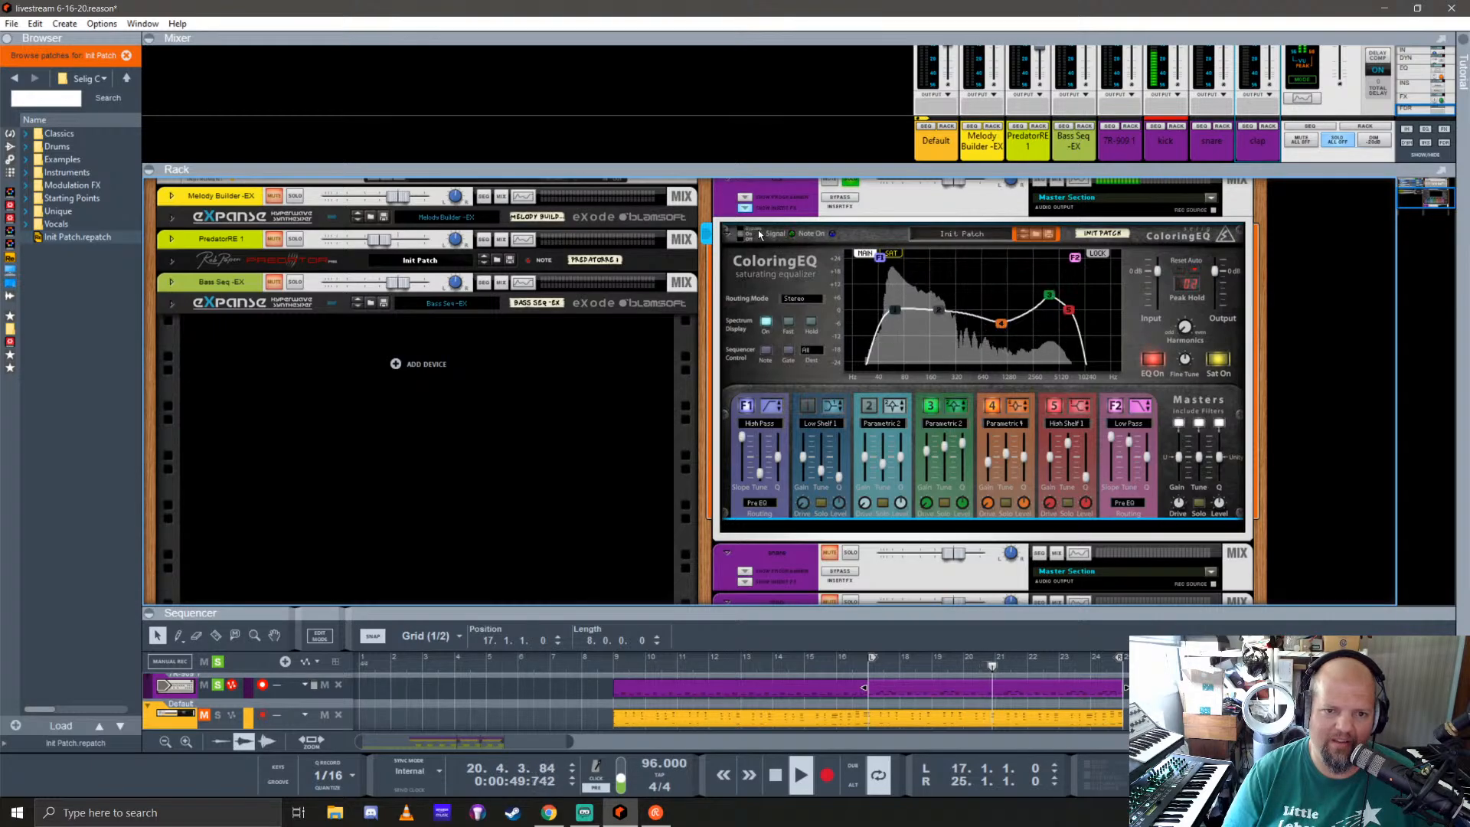
pyautogui.click(745, 208)
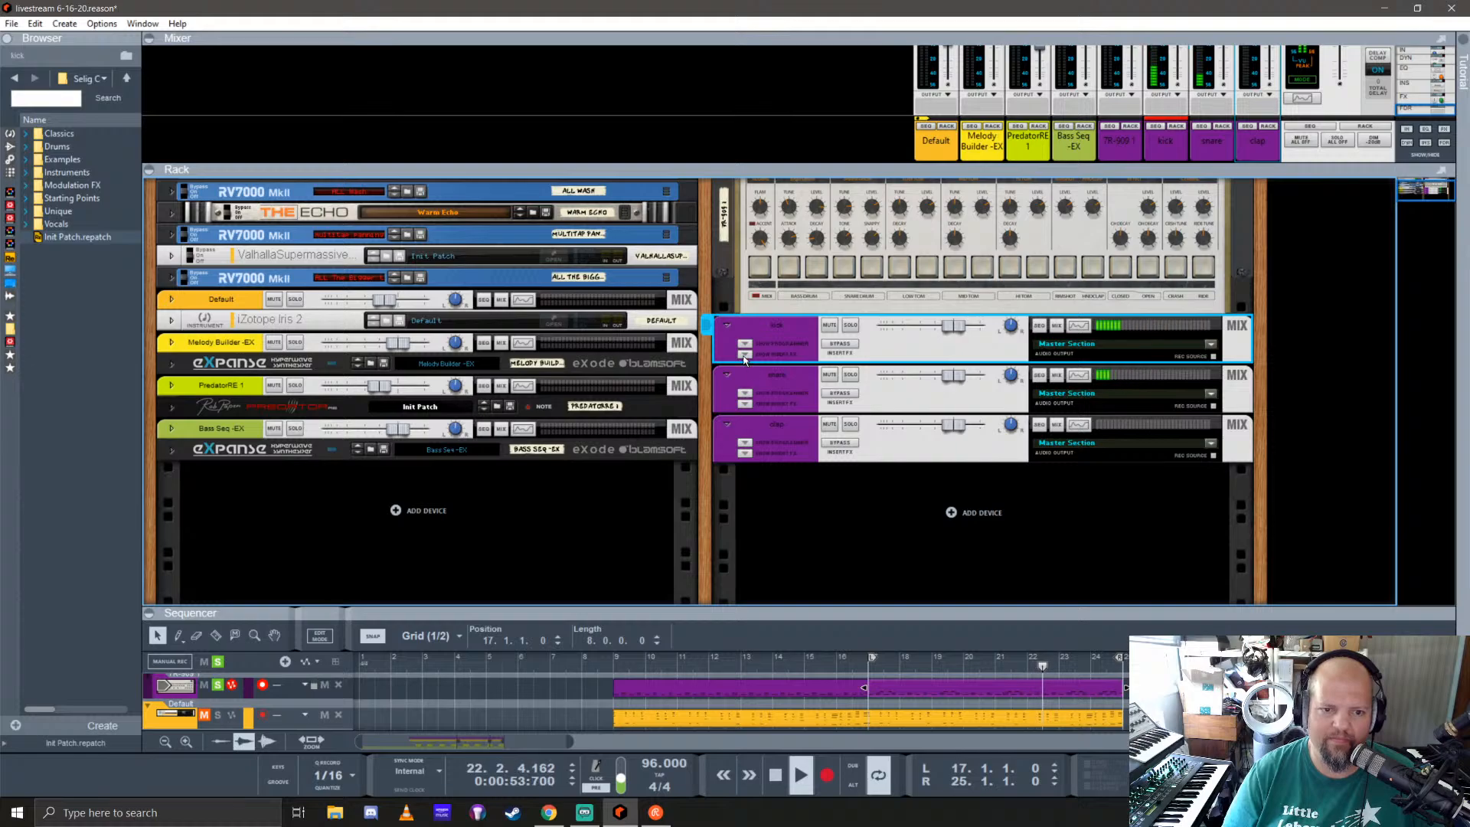
# Step: Solo the snare channel, open its Spectrum EQ, and enable the high-pass filter at 187.1 Hz
pyautogui.click(869, 383)
pyautogui.click(1078, 375)
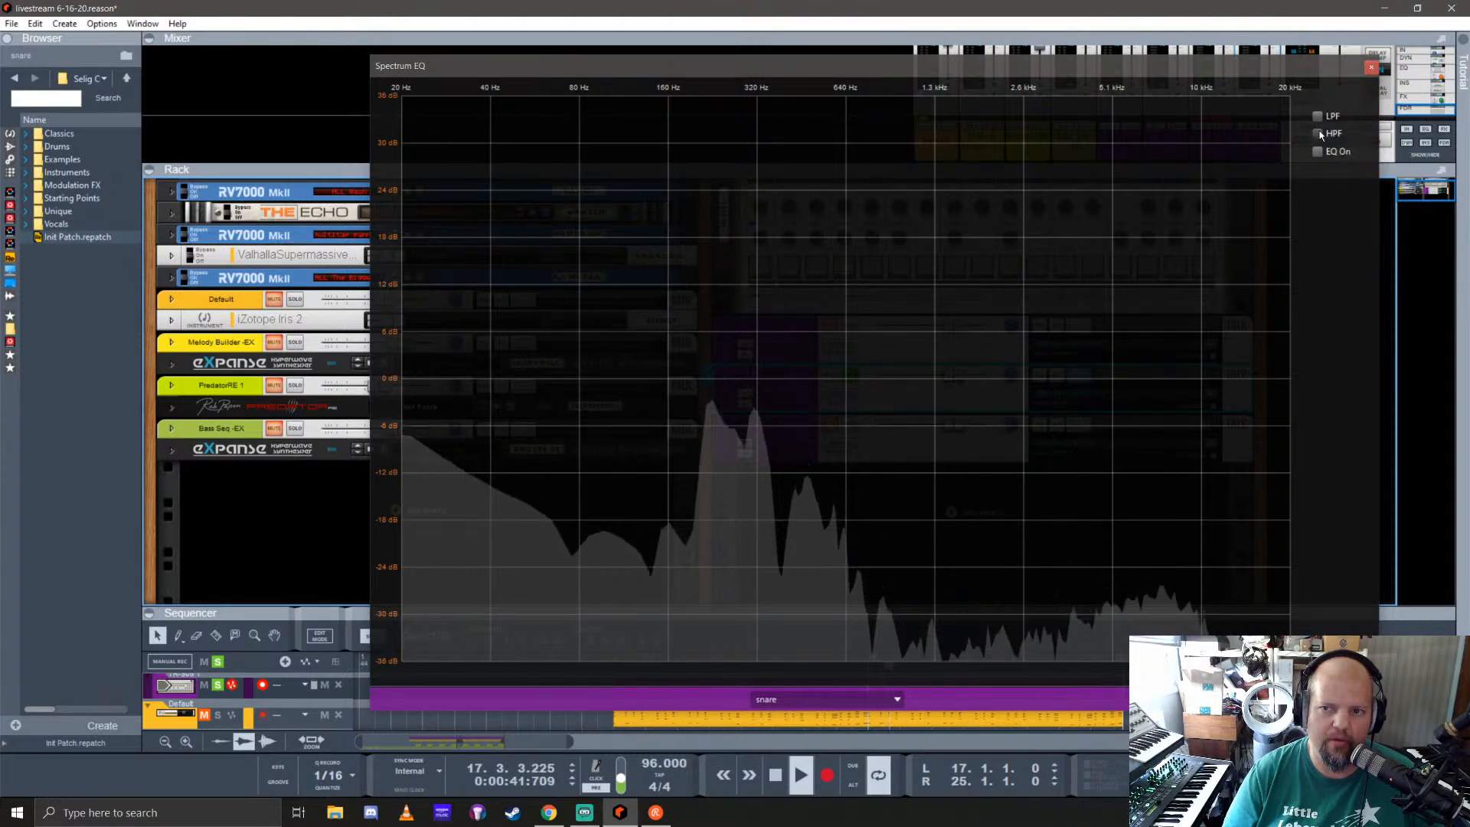
pyautogui.click(1319, 134)
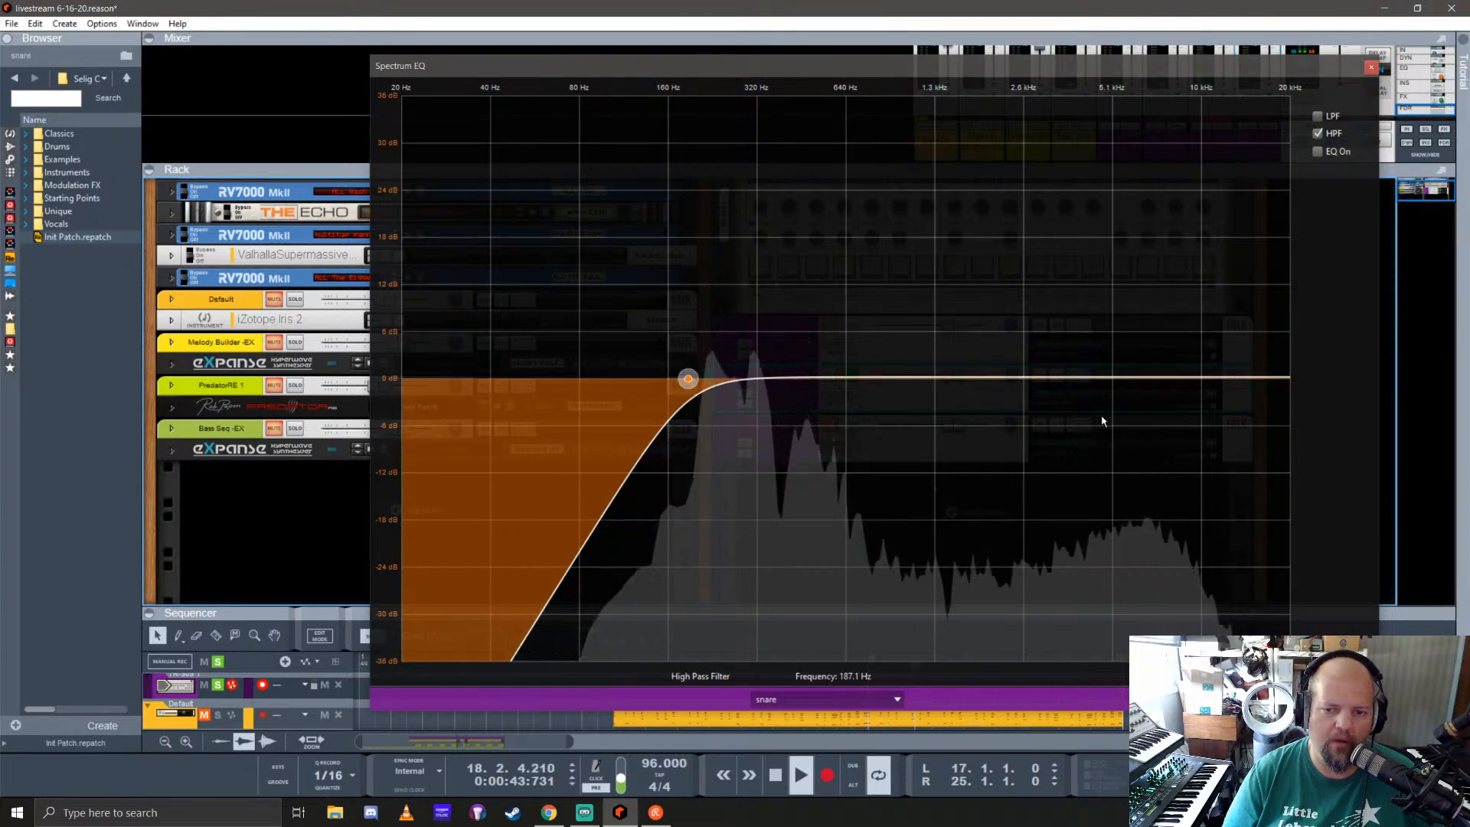
# Step: Turn on the snare's channel EQ and boost its high mids moderately and its high band 6.67 dB at 4.31 kHz
pyautogui.click(1318, 152)
pyautogui.moveTo(1132, 378); pyautogui.dragTo(1189, 296)
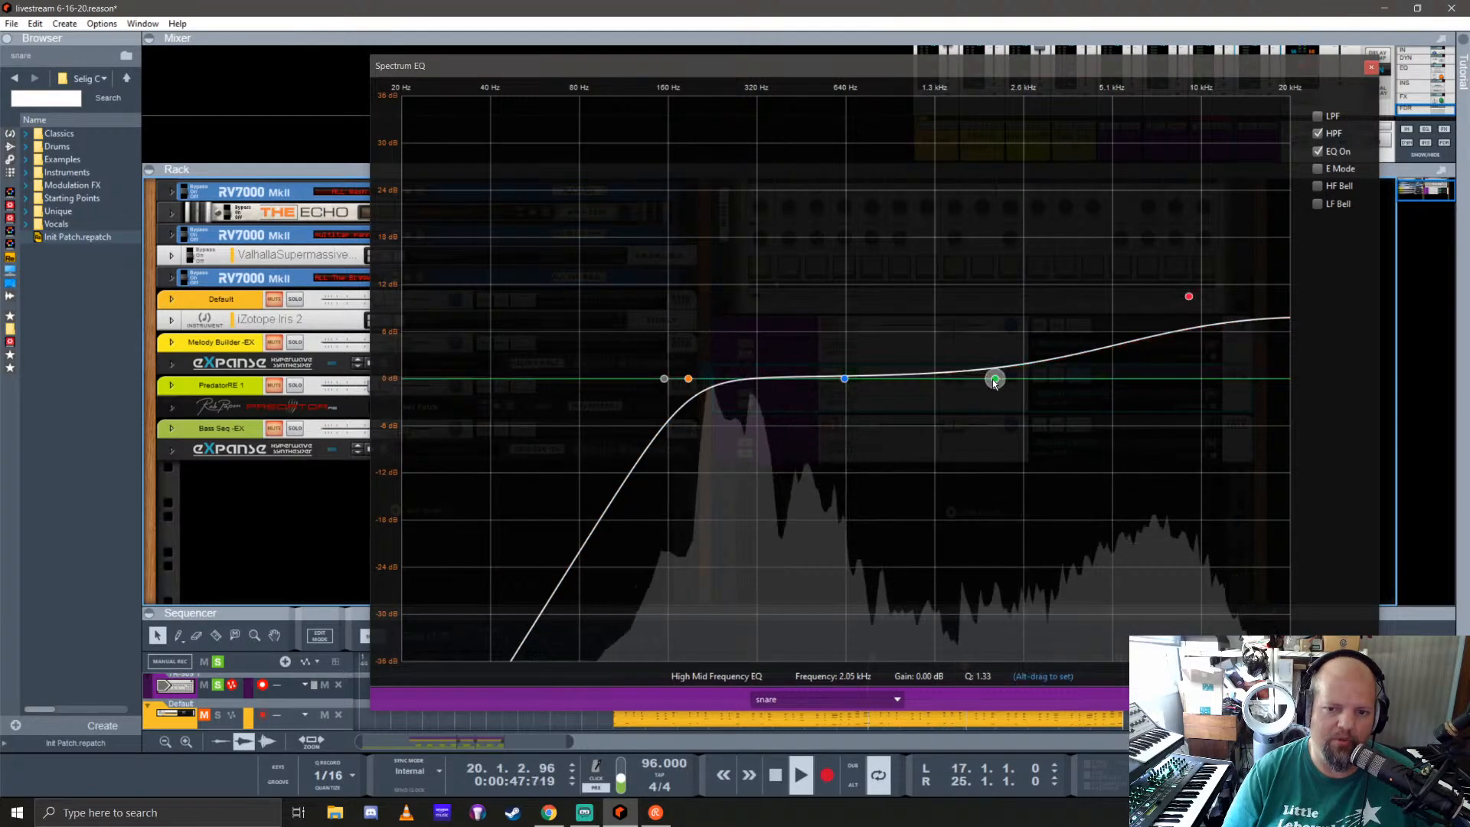
pyautogui.moveTo(995, 381); pyautogui.dragTo(985, 344)
pyautogui.moveTo(1189, 296); pyautogui.dragTo(1091, 327)
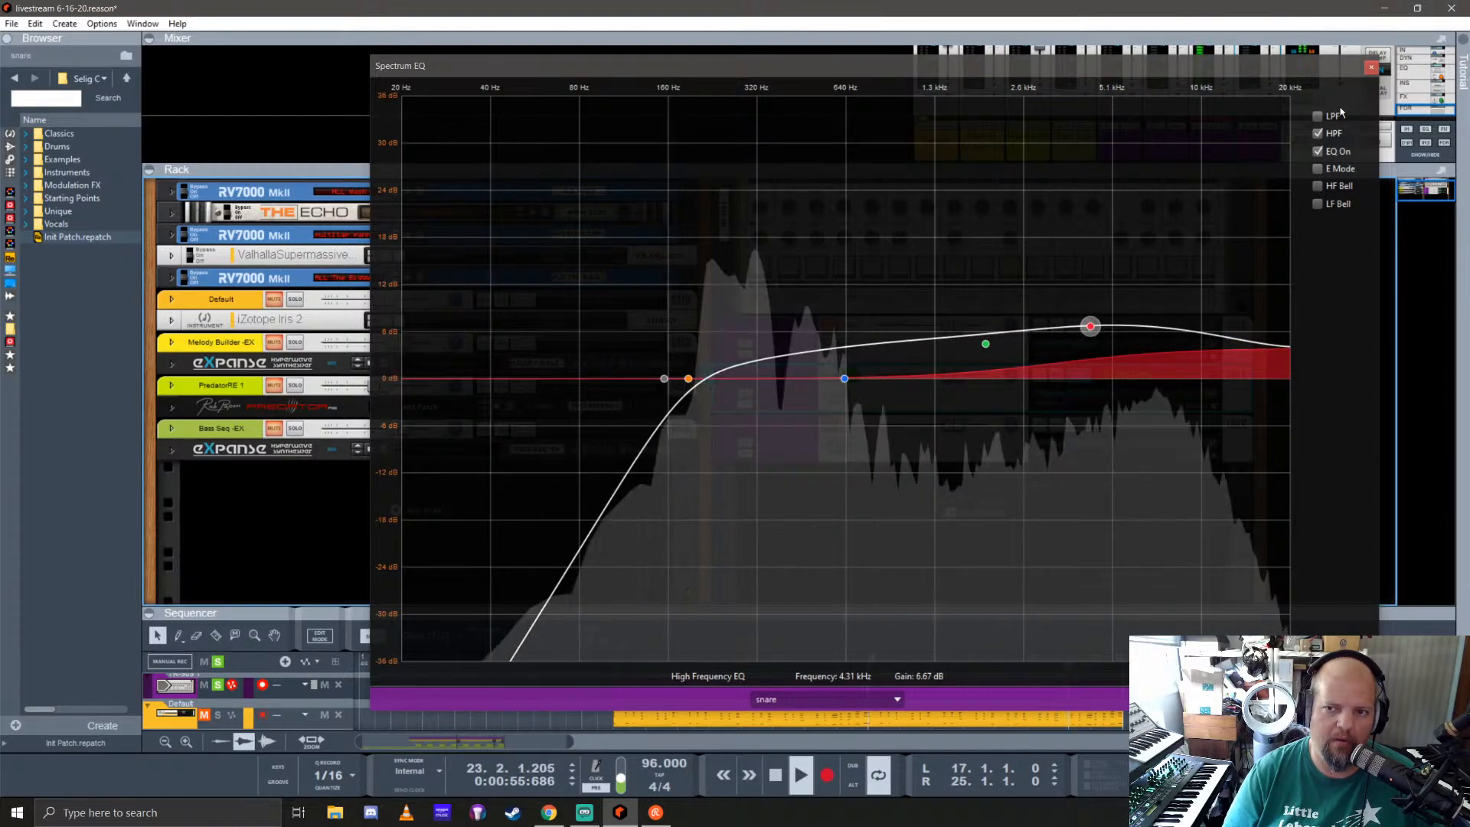
pyautogui.click(1371, 67)
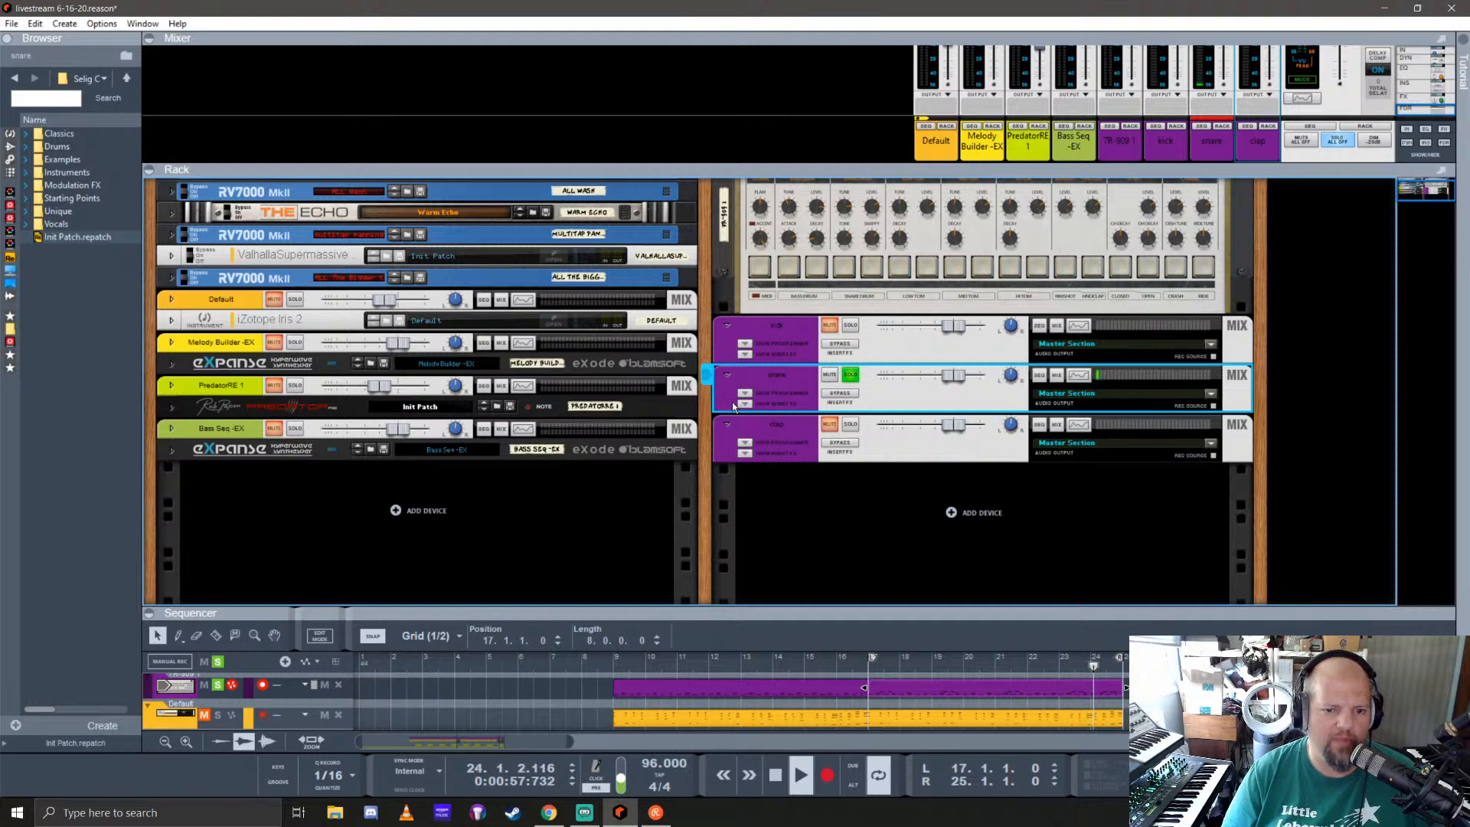
# Step: Add the Softube Saturation Knob to the snare's insert effects with saturation around 2.1
pyautogui.click(742, 408)
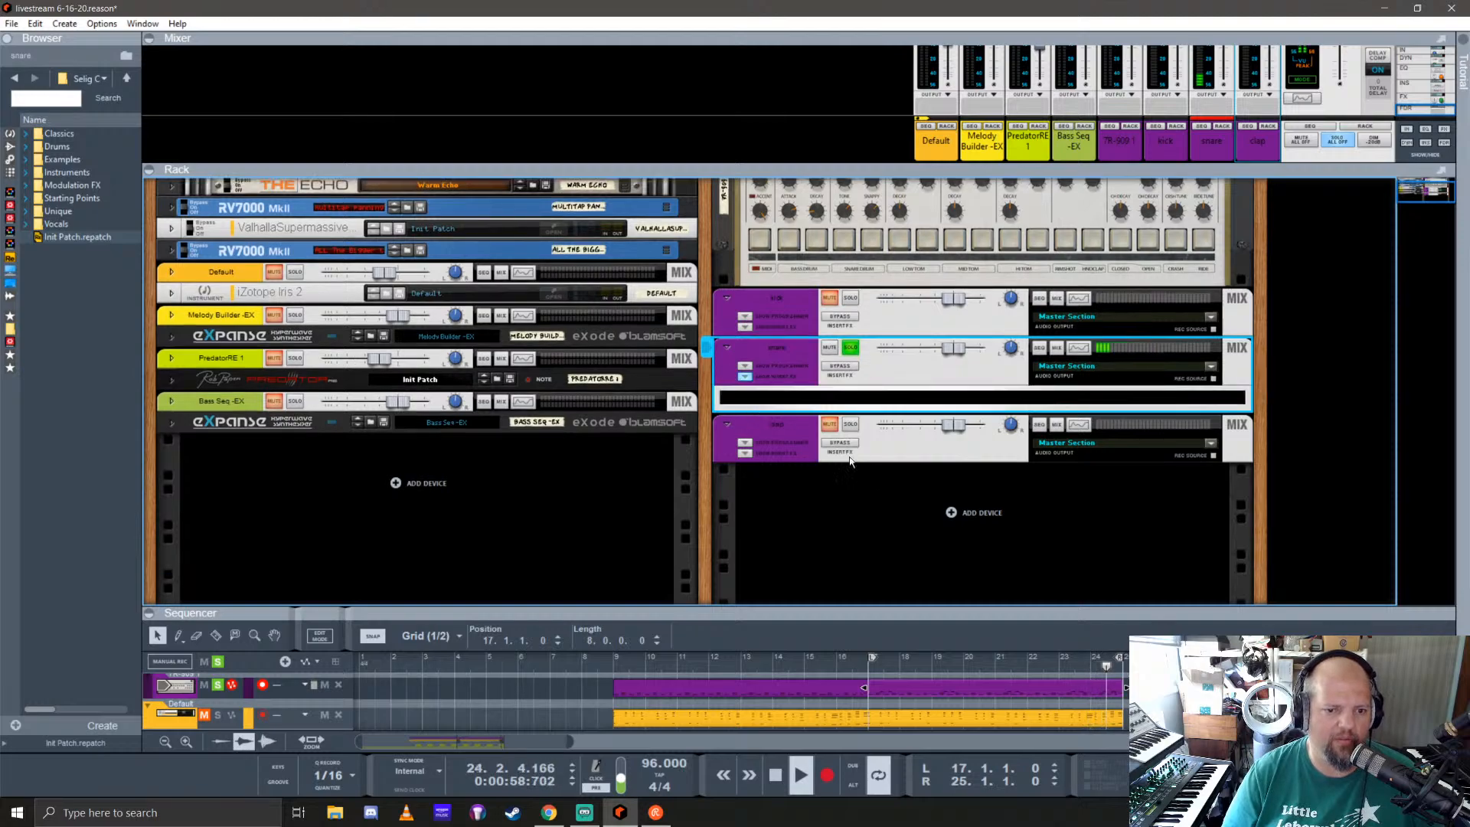
pyautogui.click(9, 160)
pyautogui.scroll(-5, 81, 316)
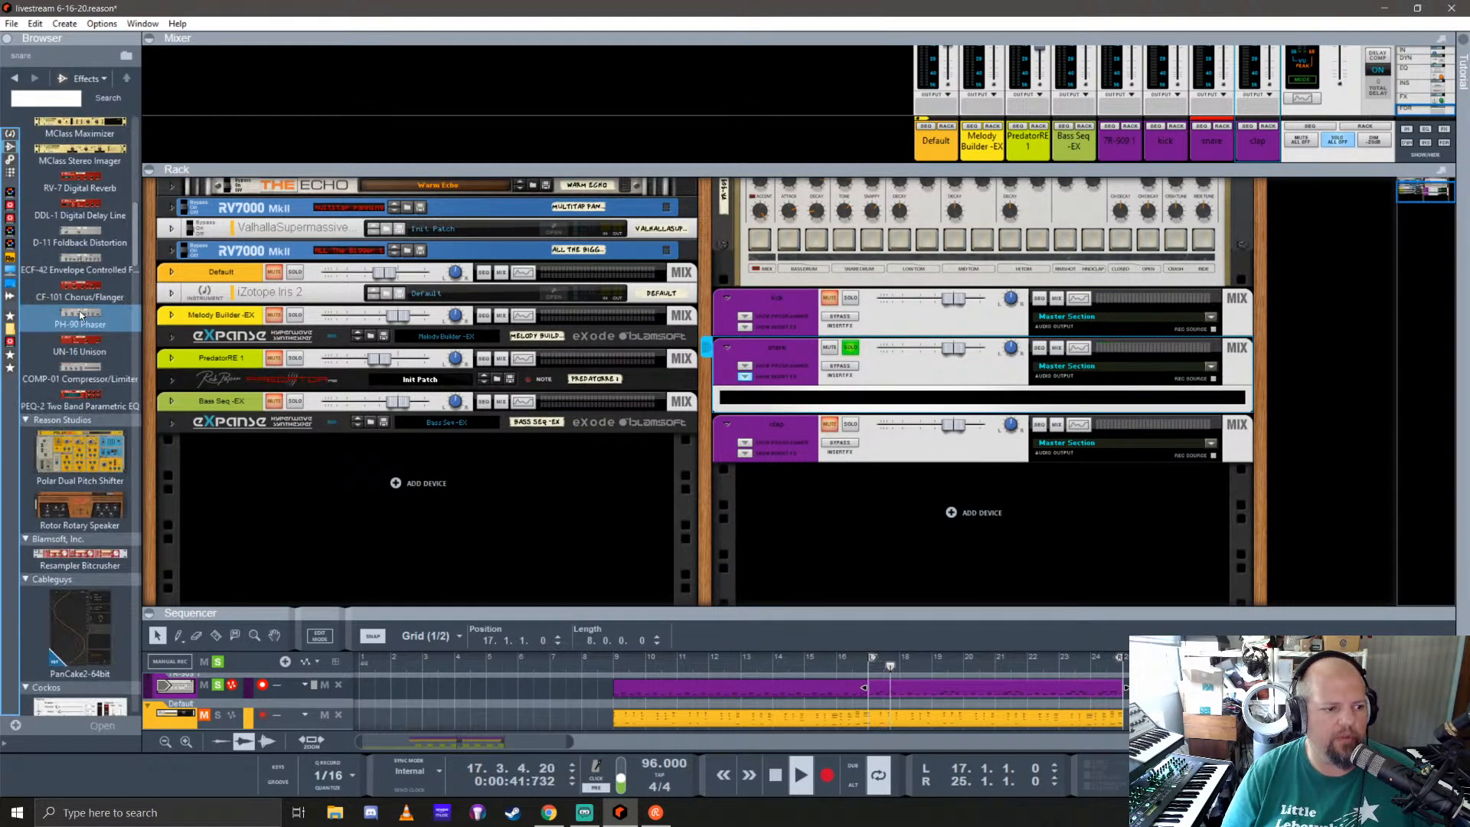
pyautogui.scroll(-10, 77, 307)
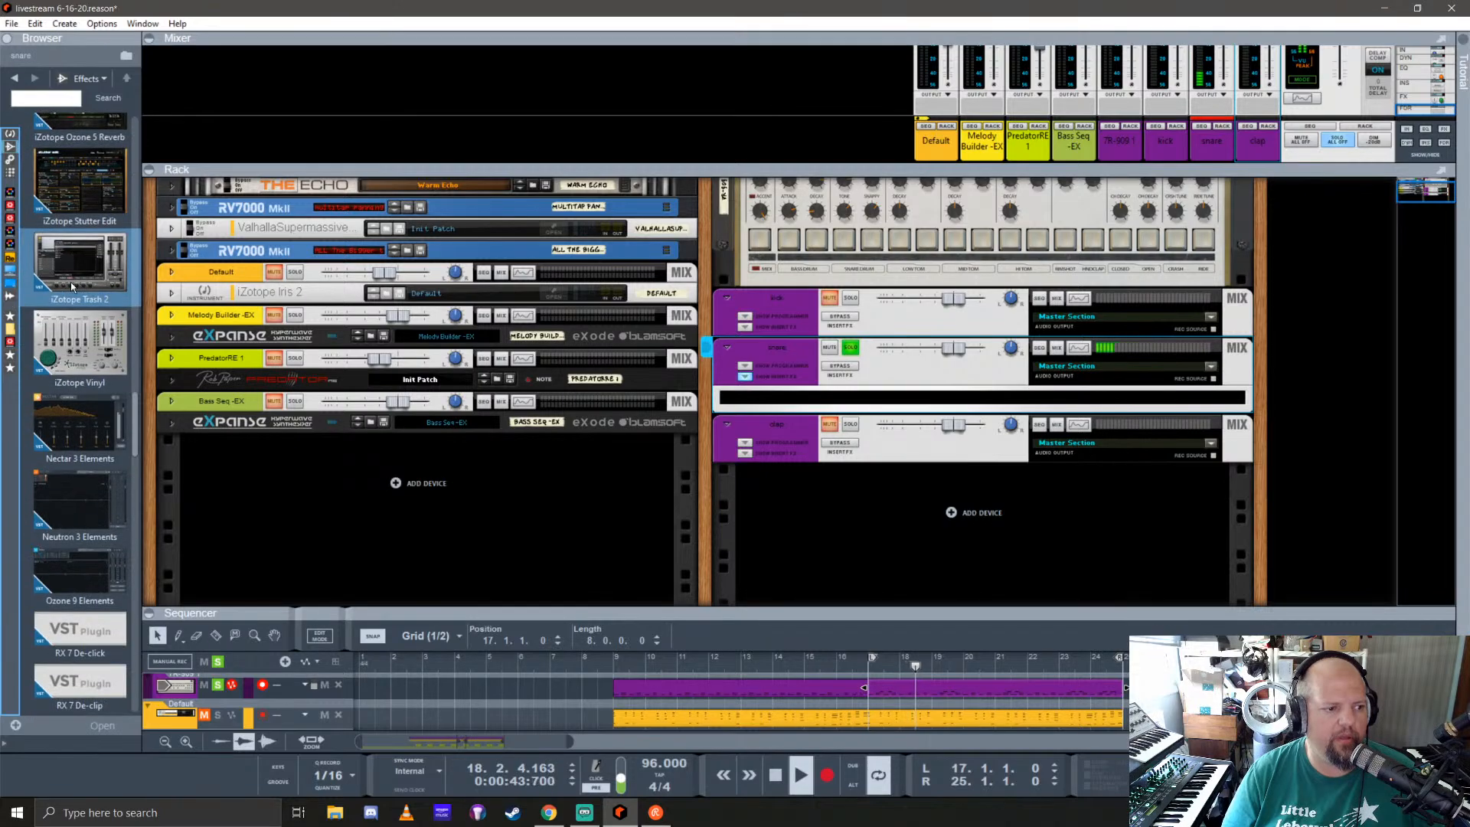
pyautogui.scroll(-10, 71, 282)
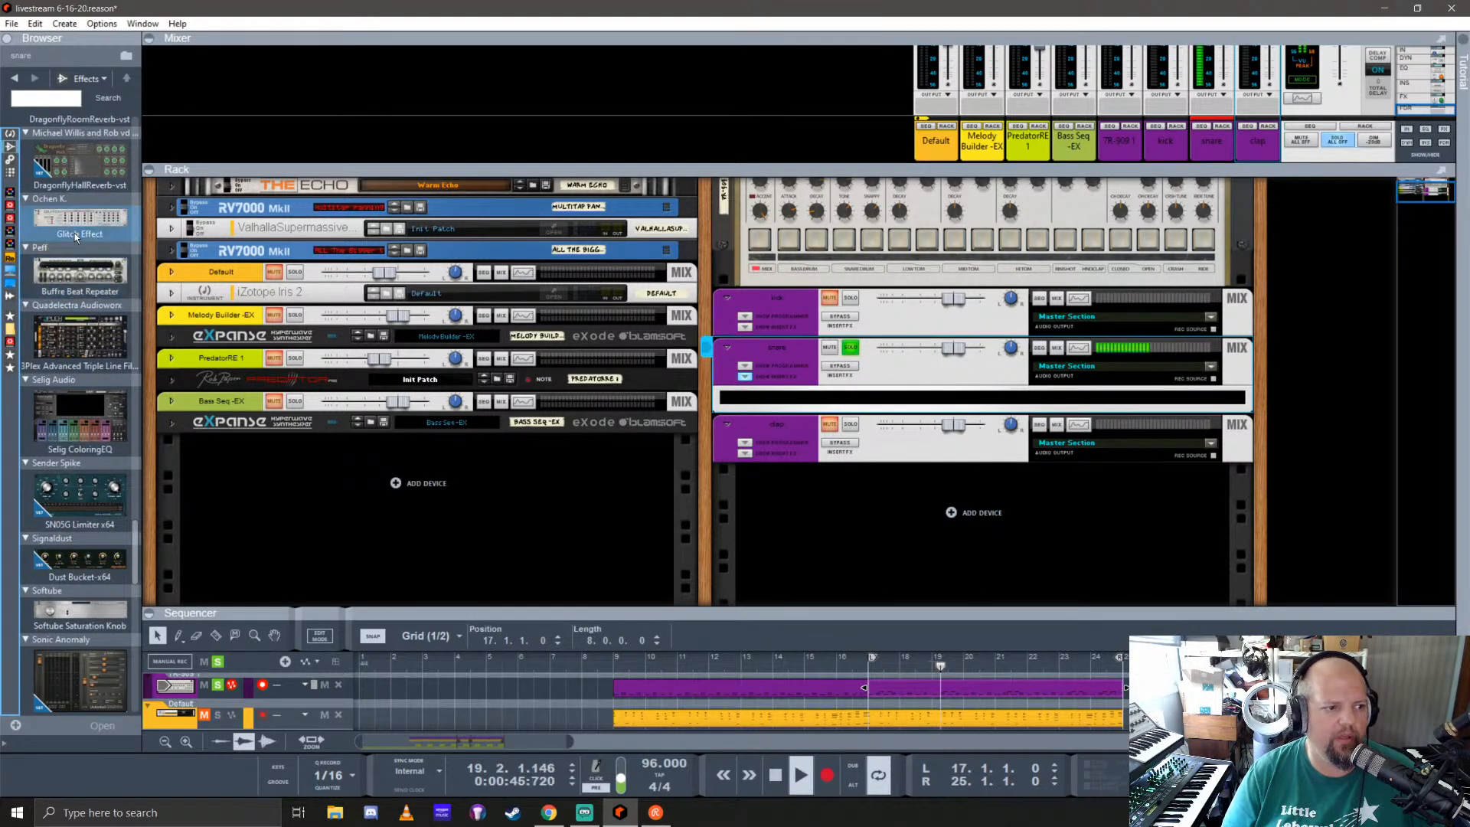
pyautogui.moveTo(80, 611); pyautogui.dragTo(865, 415)
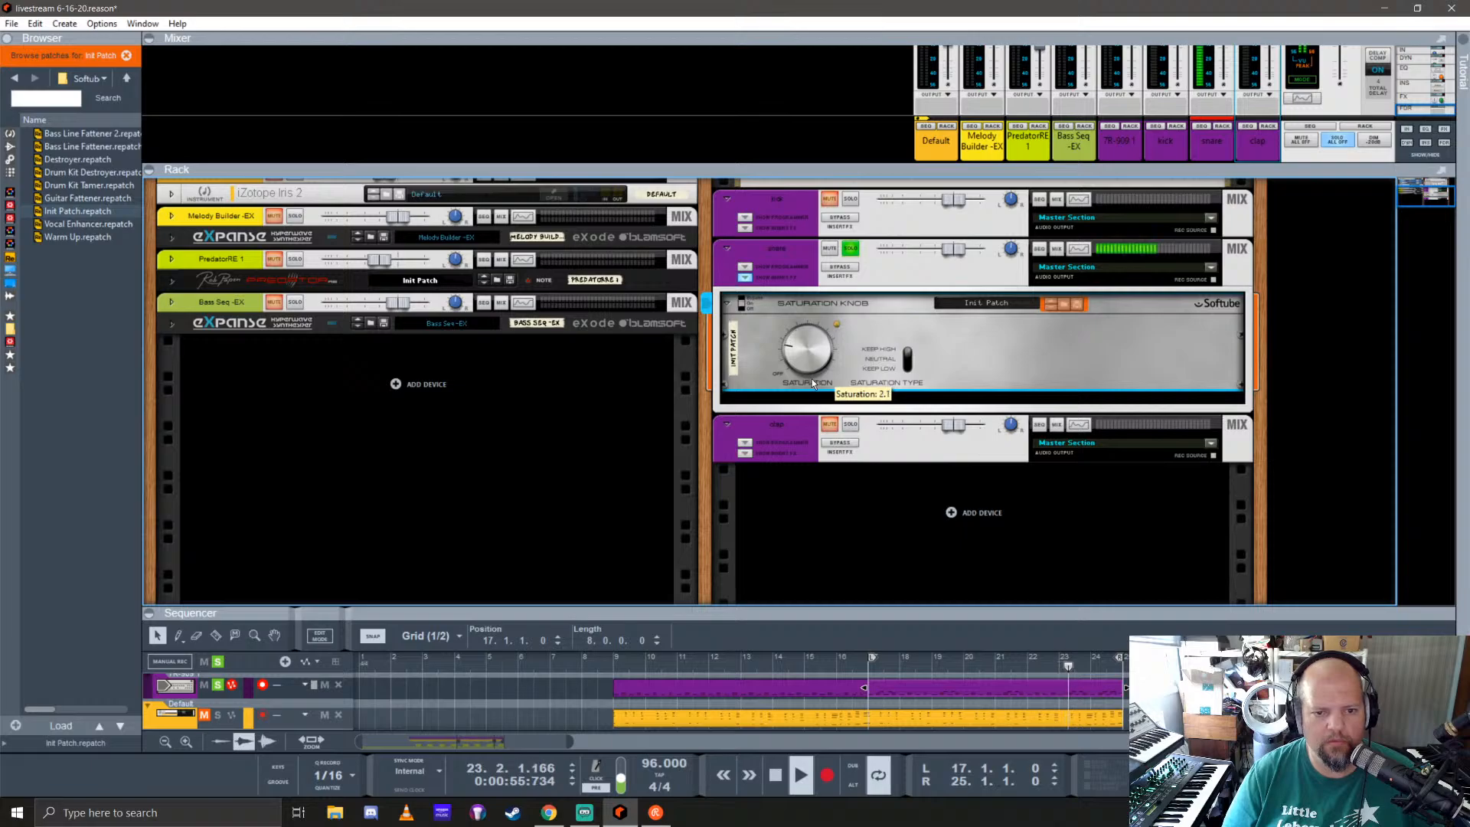
pyautogui.click(742, 279)
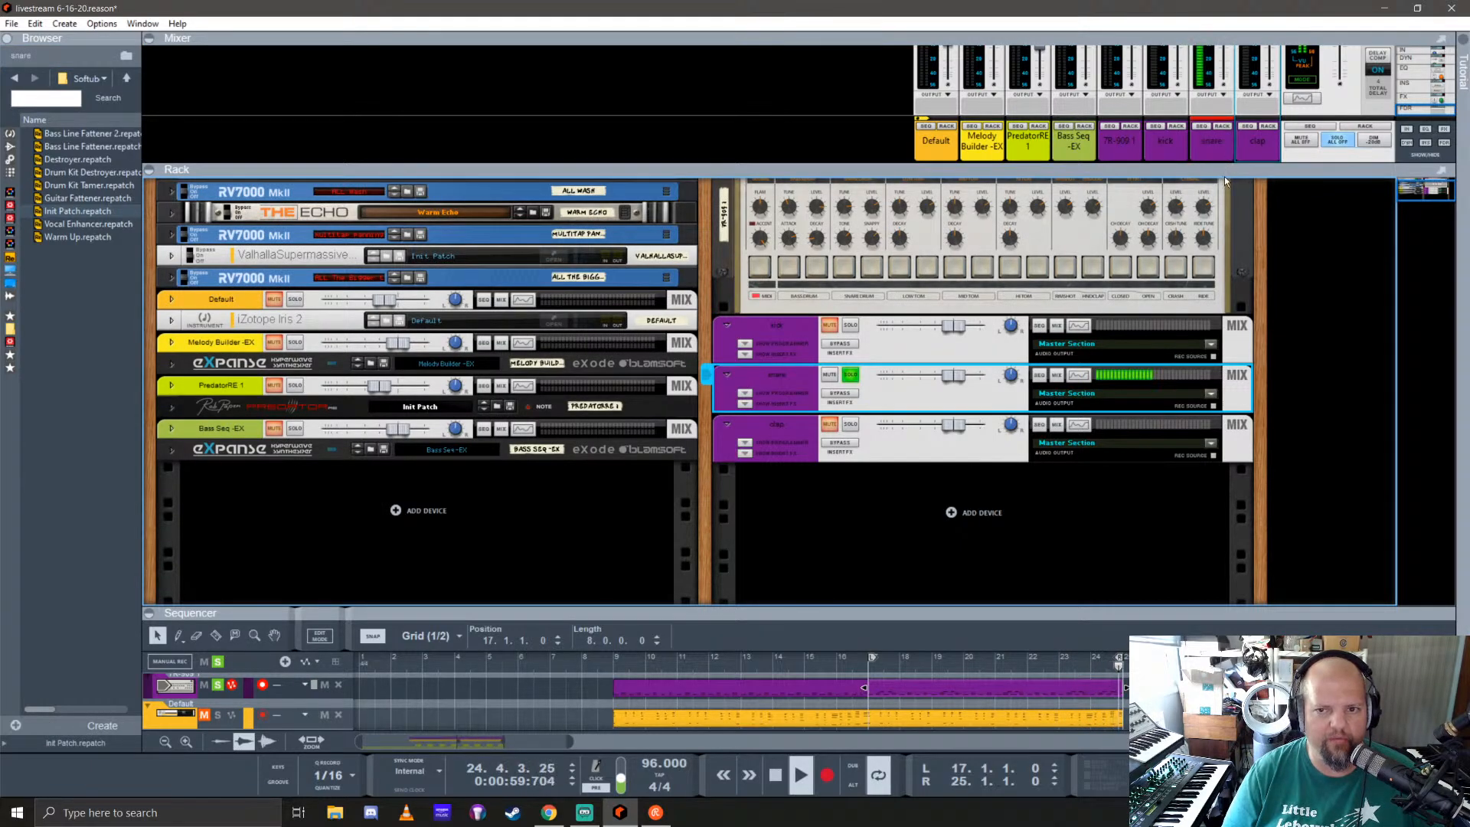
# Step: Enable send 2 (AMB Tiled Room) on the snare mixer channel and unsolo the snare
pyautogui.moveTo(1224, 175); pyautogui.dragTo(1242, 605)
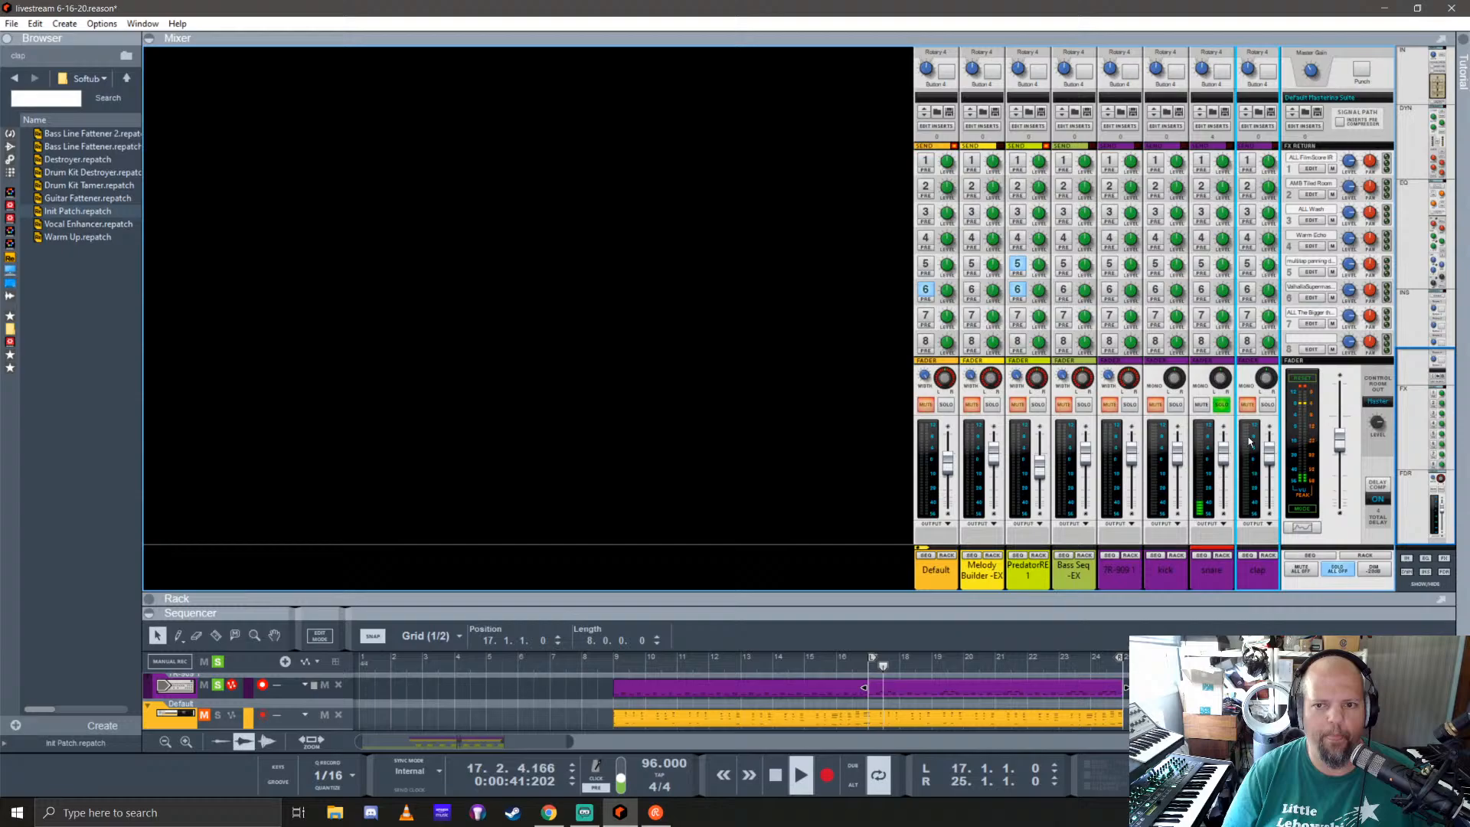
pyautogui.click(1202, 187)
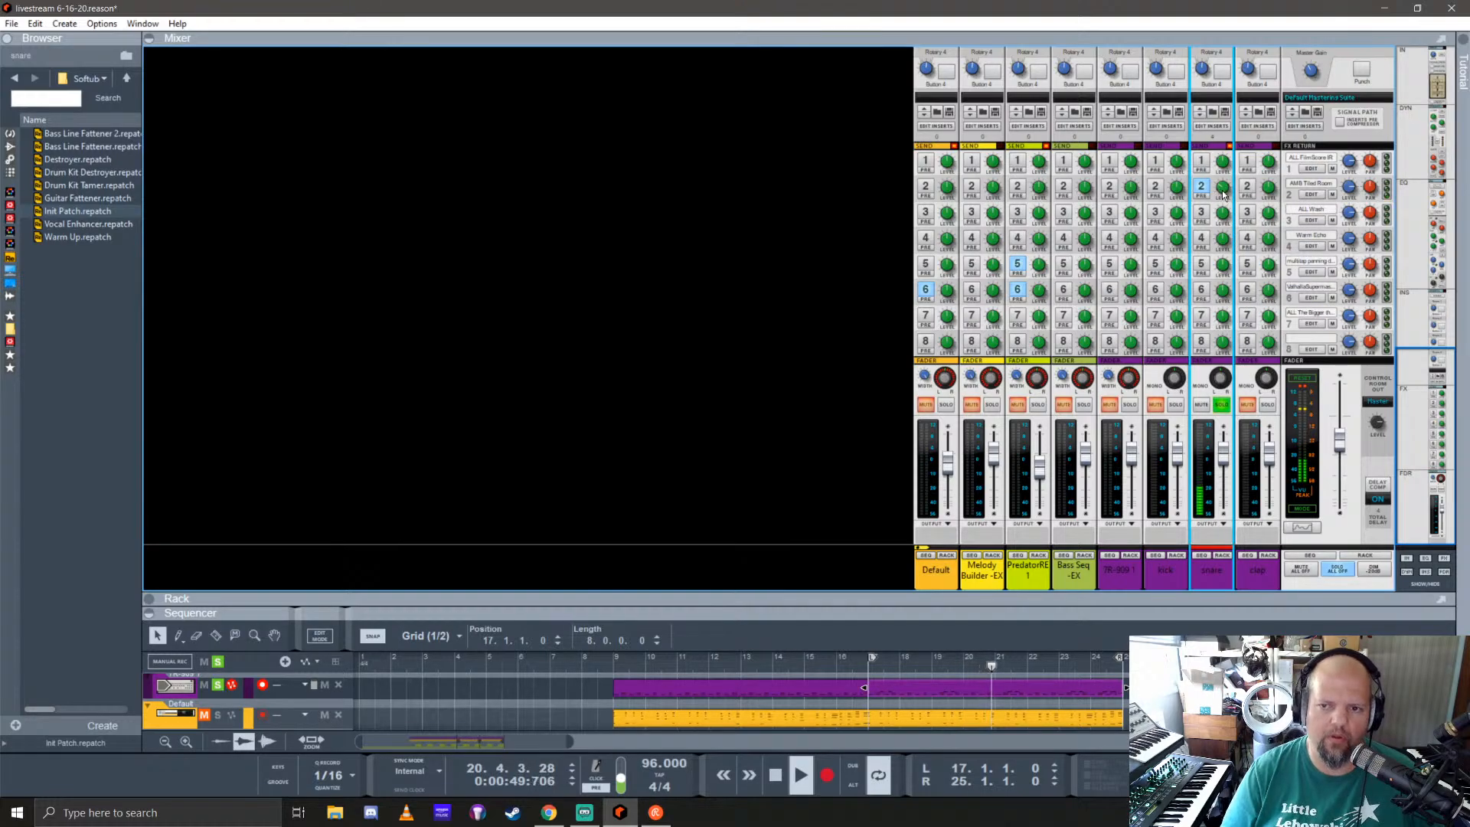
pyautogui.click(1224, 407)
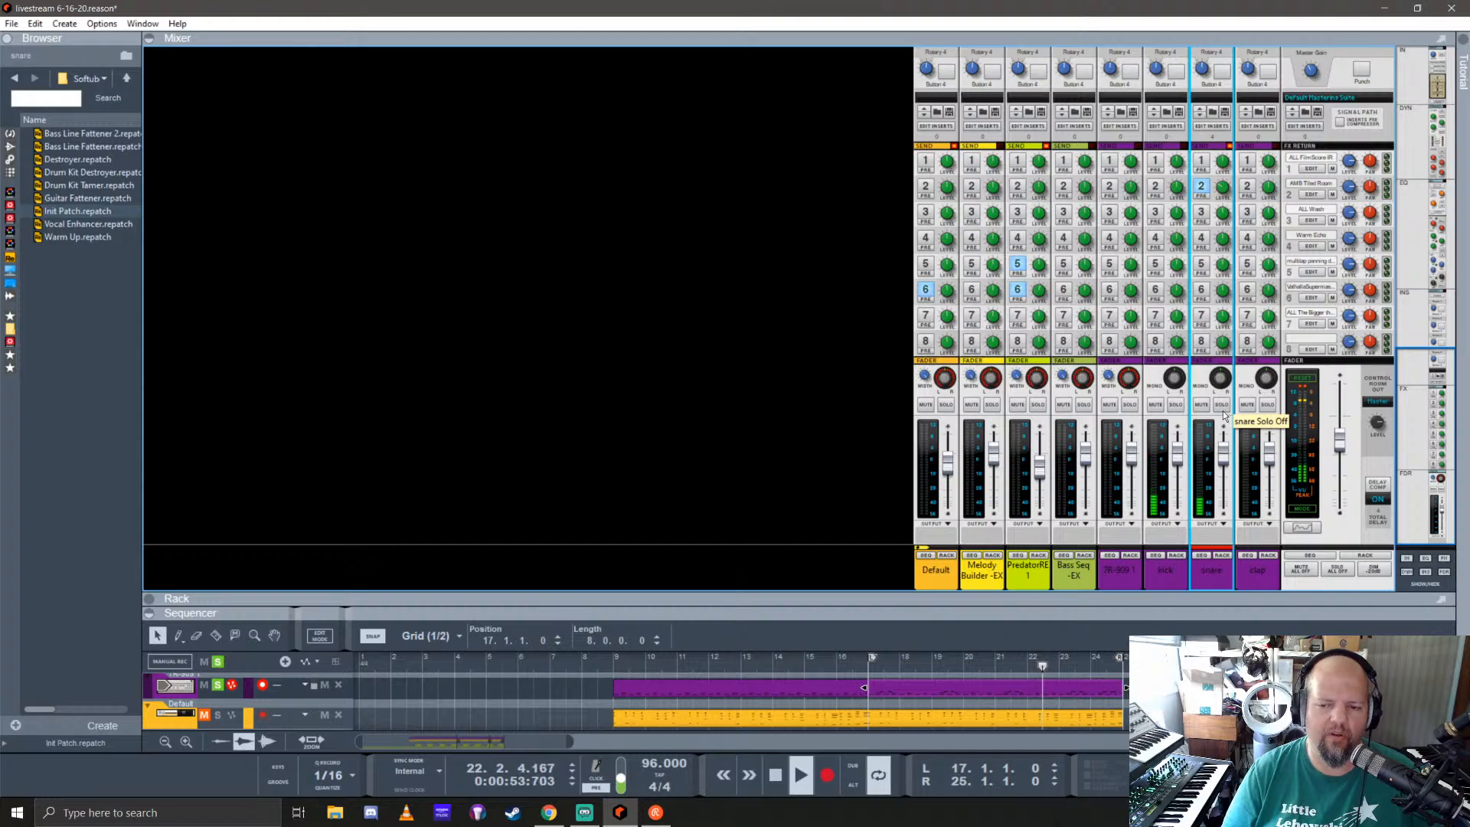
# Step: Solo the clap channel and shorten the playback loop to run from 17.2.3 to 18.1.1
pyautogui.moveTo(1190, 619); pyautogui.dragTo(1251, 346)
pyautogui.click(1269, 292)
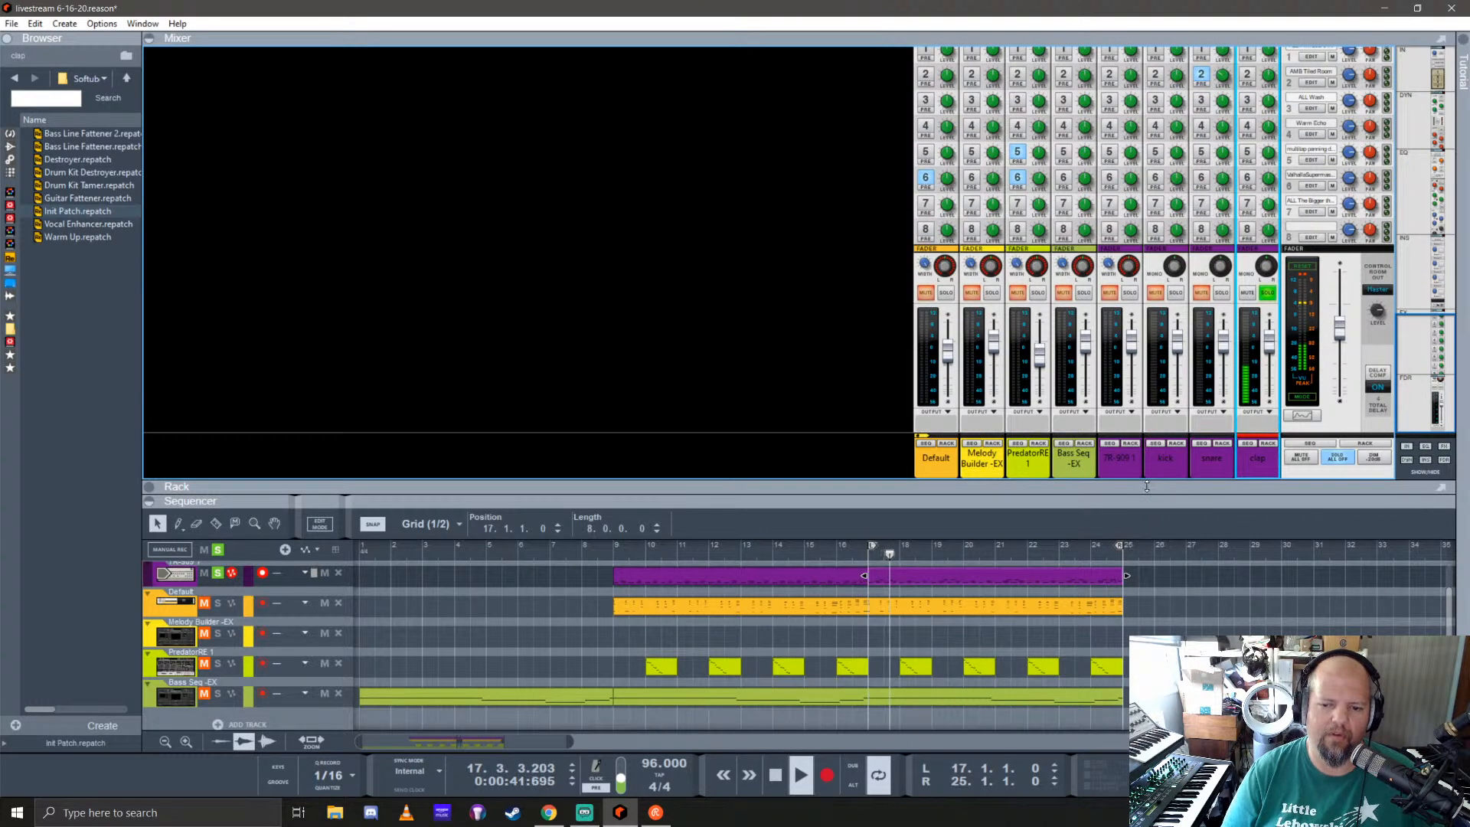
pyautogui.moveTo(1146, 485); pyautogui.dragTo(1130, 110)
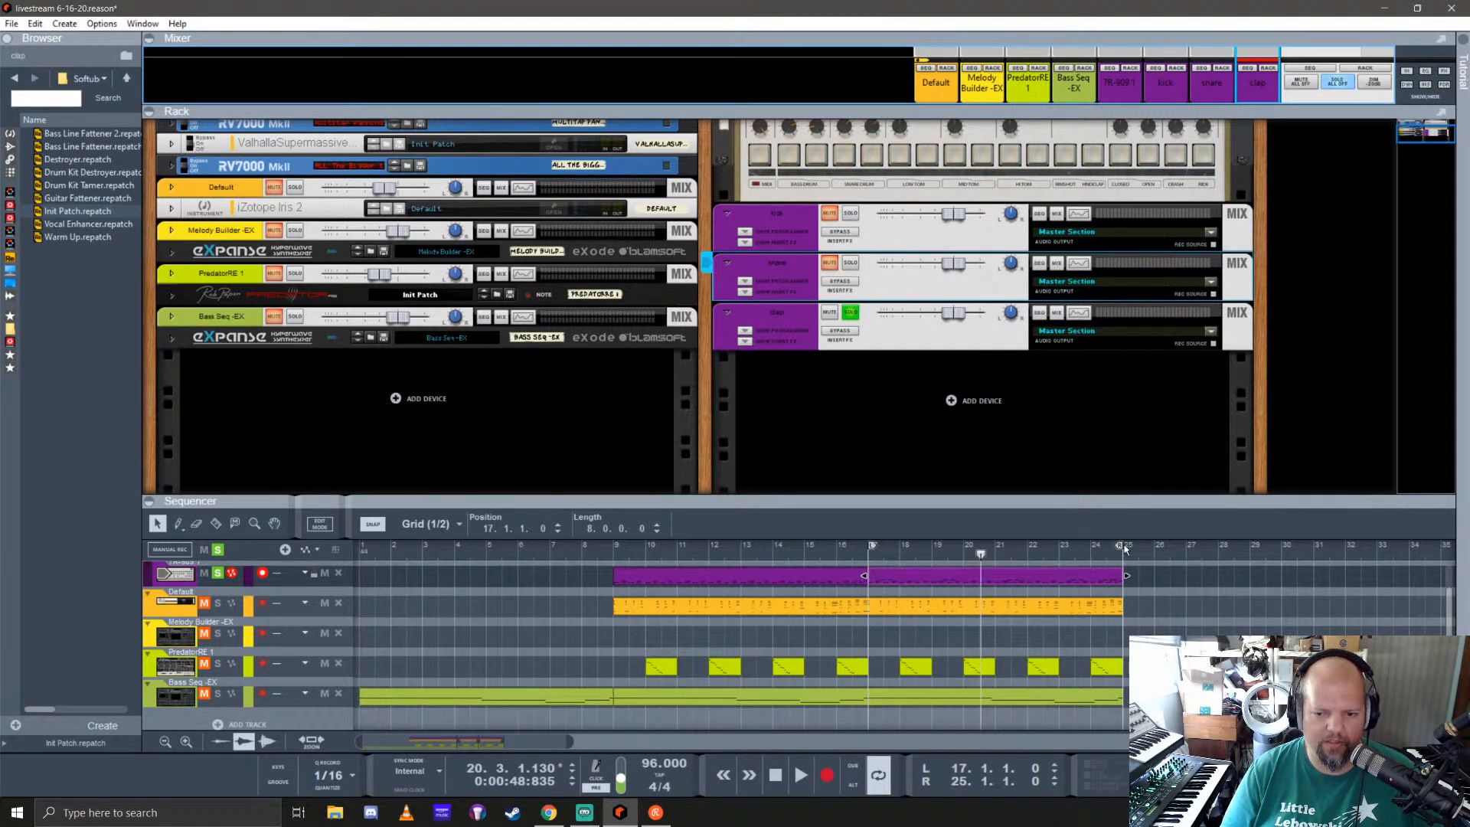
pyautogui.moveTo(1123, 545); pyautogui.dragTo(991, 545)
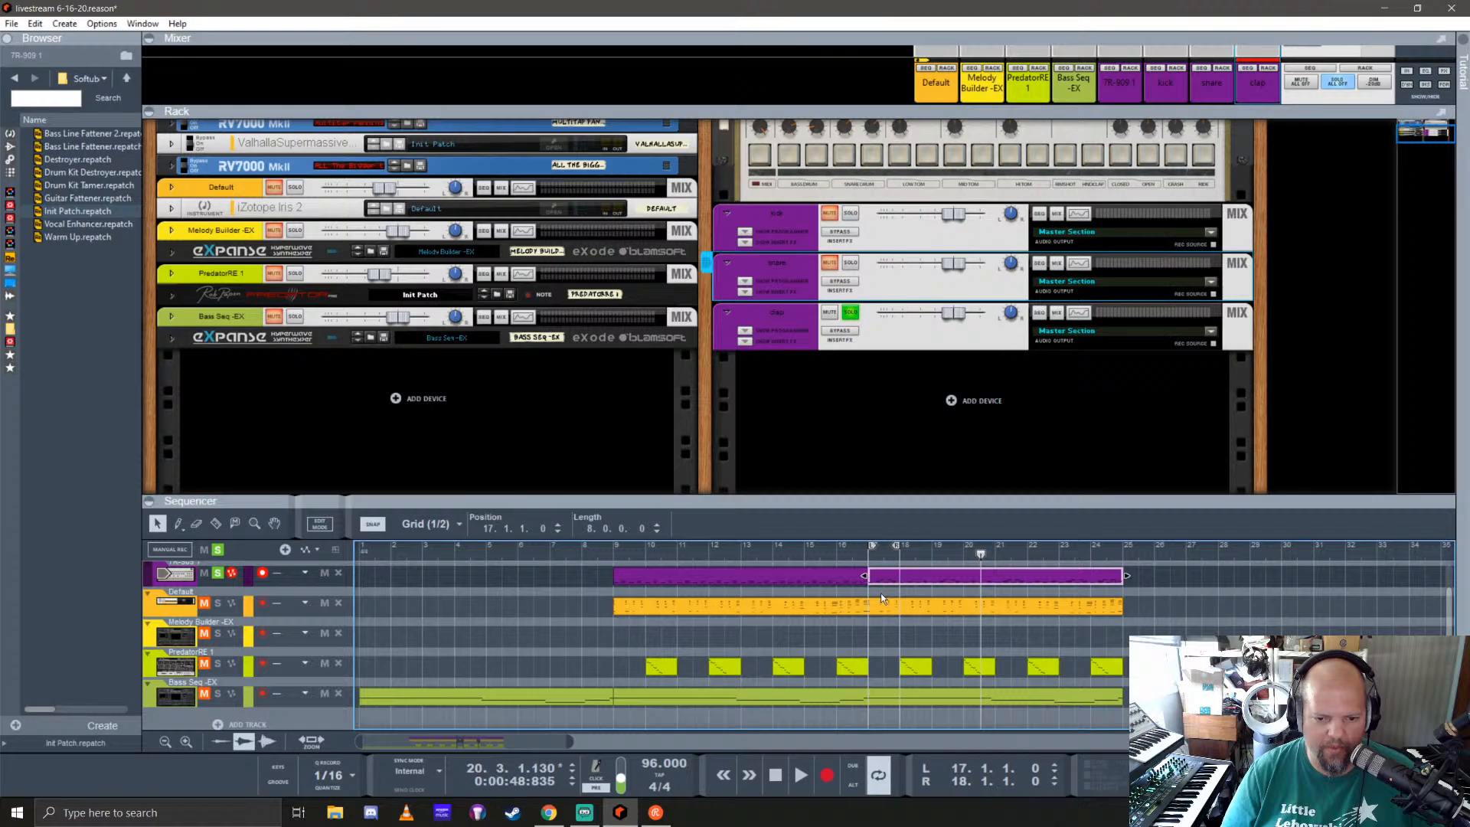
pyautogui.scroll(4, 882, 599)
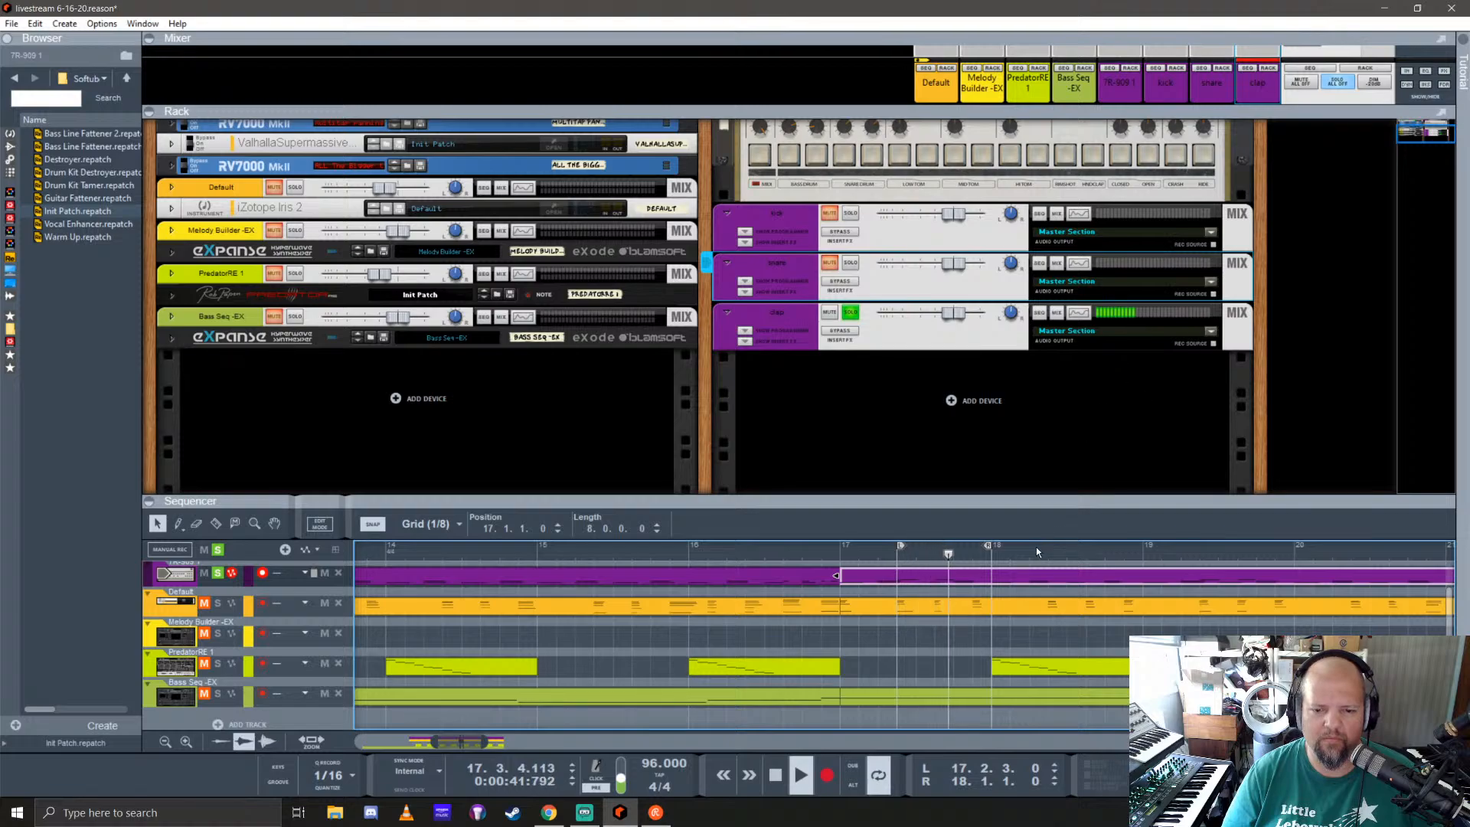
# Step: Open the clap's Spectrum EQ, turn on its EQ and high-pass filter, and raise the cutoff to between 320 and 640 Hz
pyautogui.click(1073, 314)
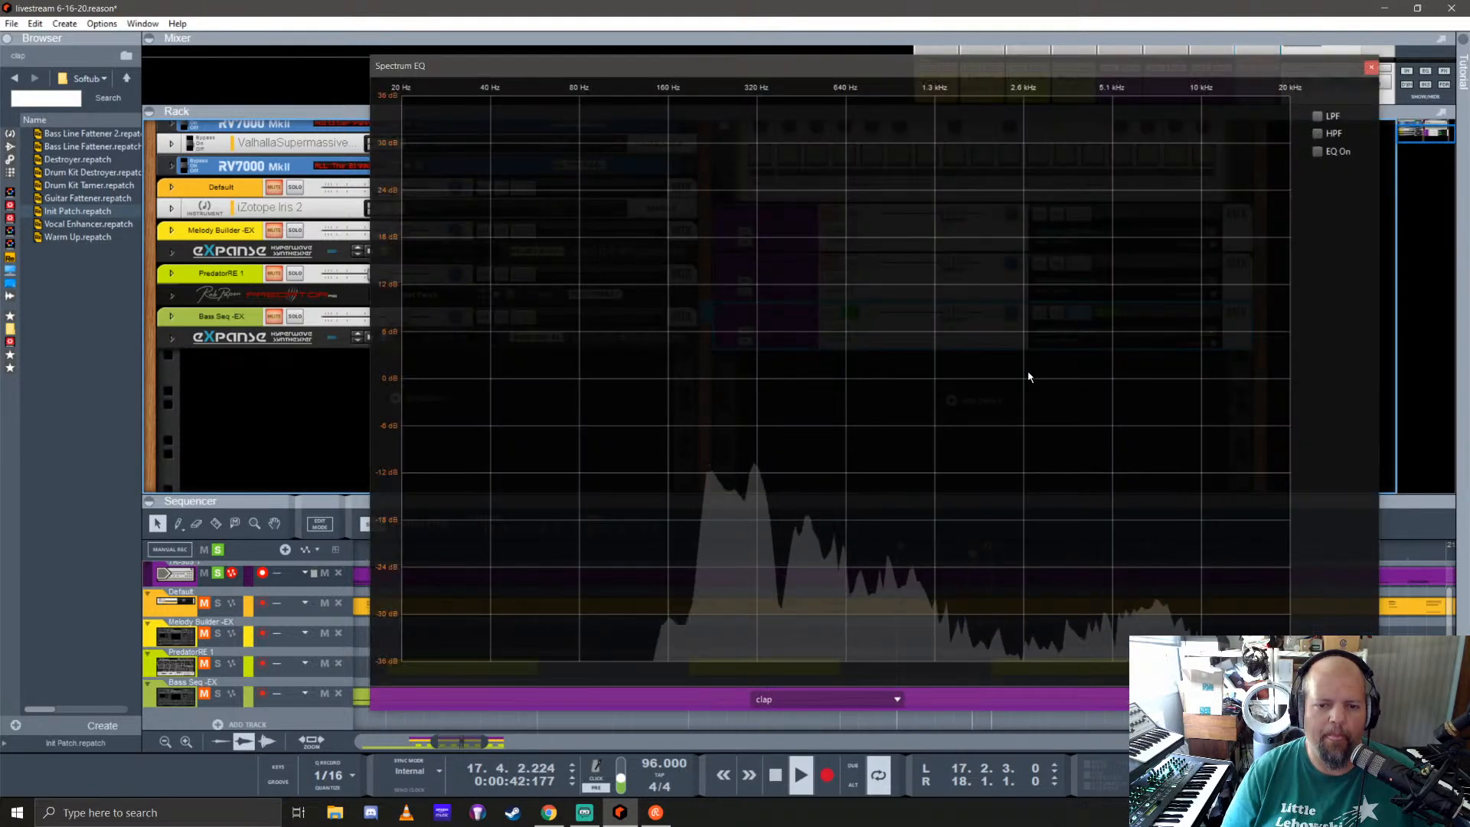
pyautogui.click(1317, 134)
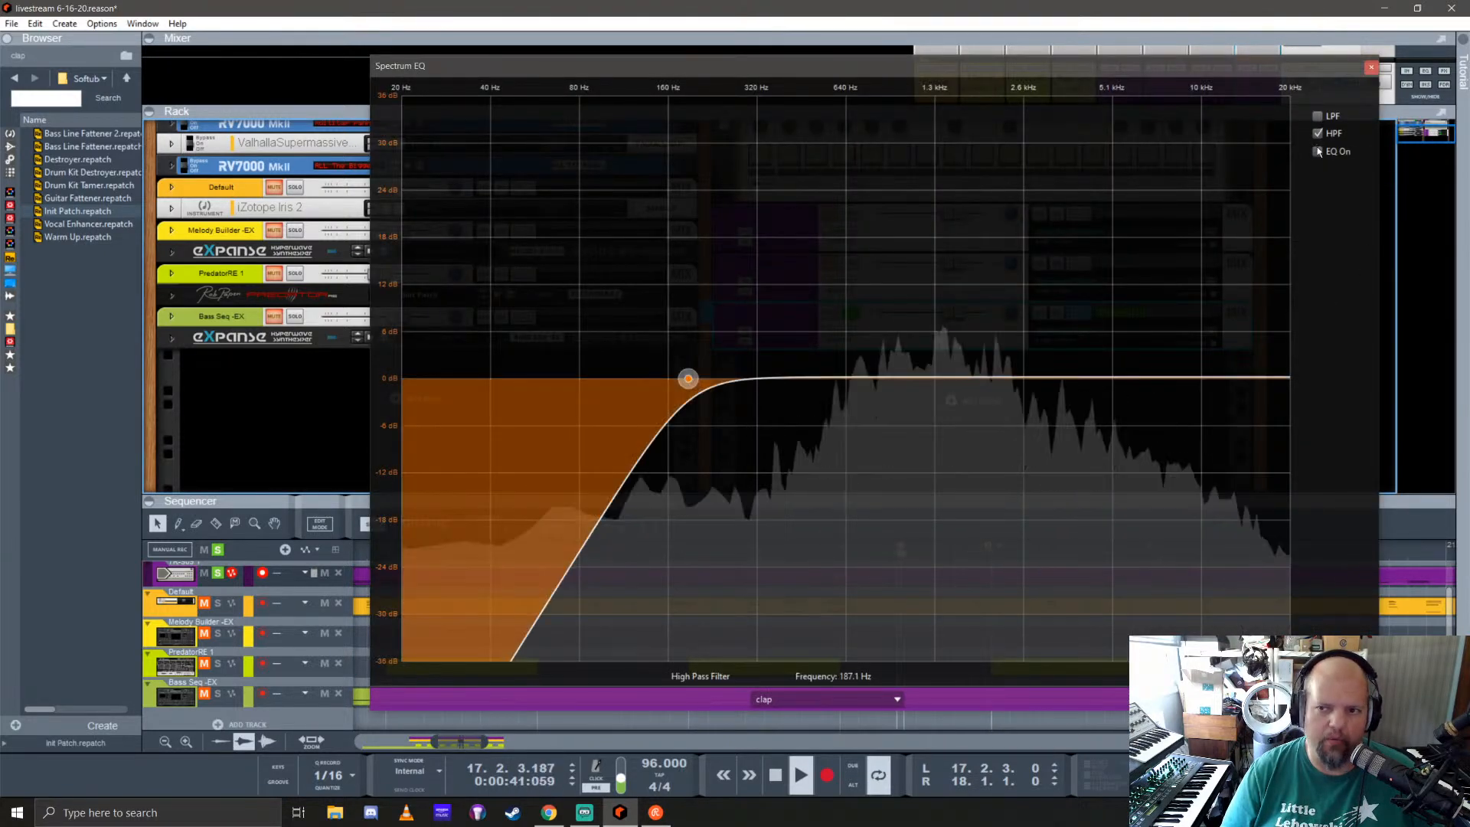
pyautogui.click(1317, 151)
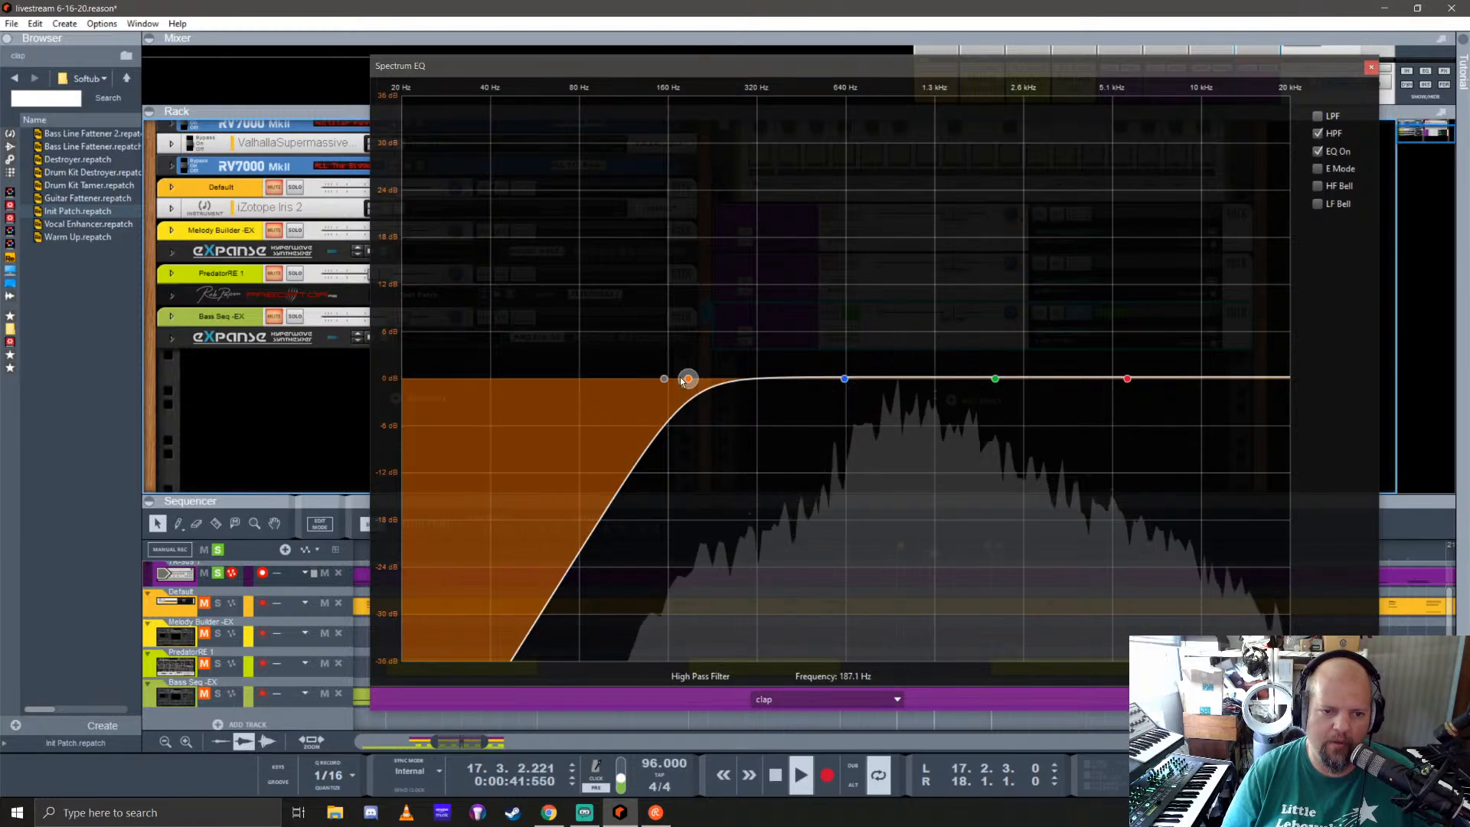
pyautogui.moveTo(690, 386); pyautogui.dragTo(487, 383)
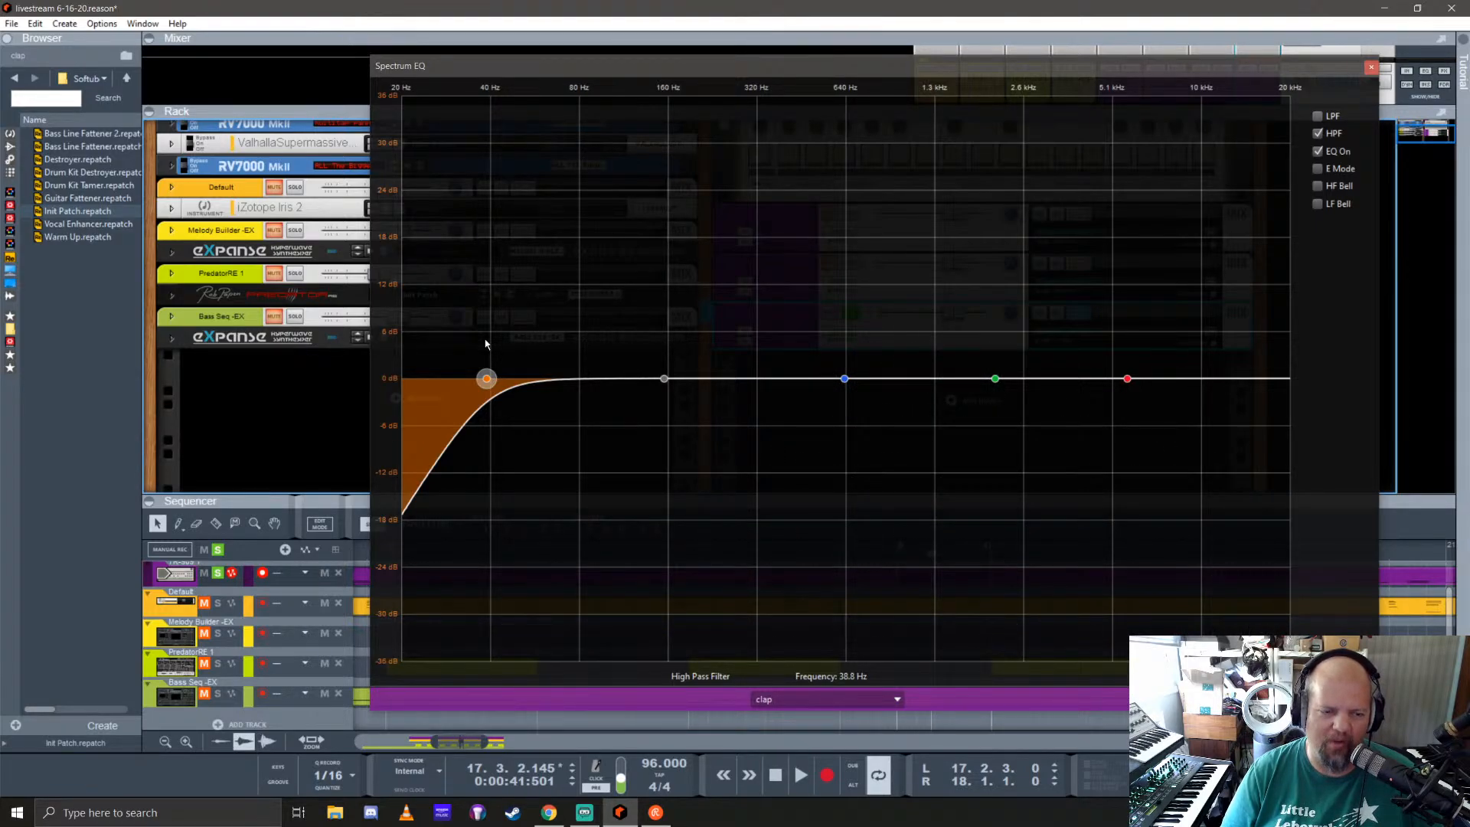
pyautogui.moveTo(485, 343); pyautogui.dragTo(696, 343)
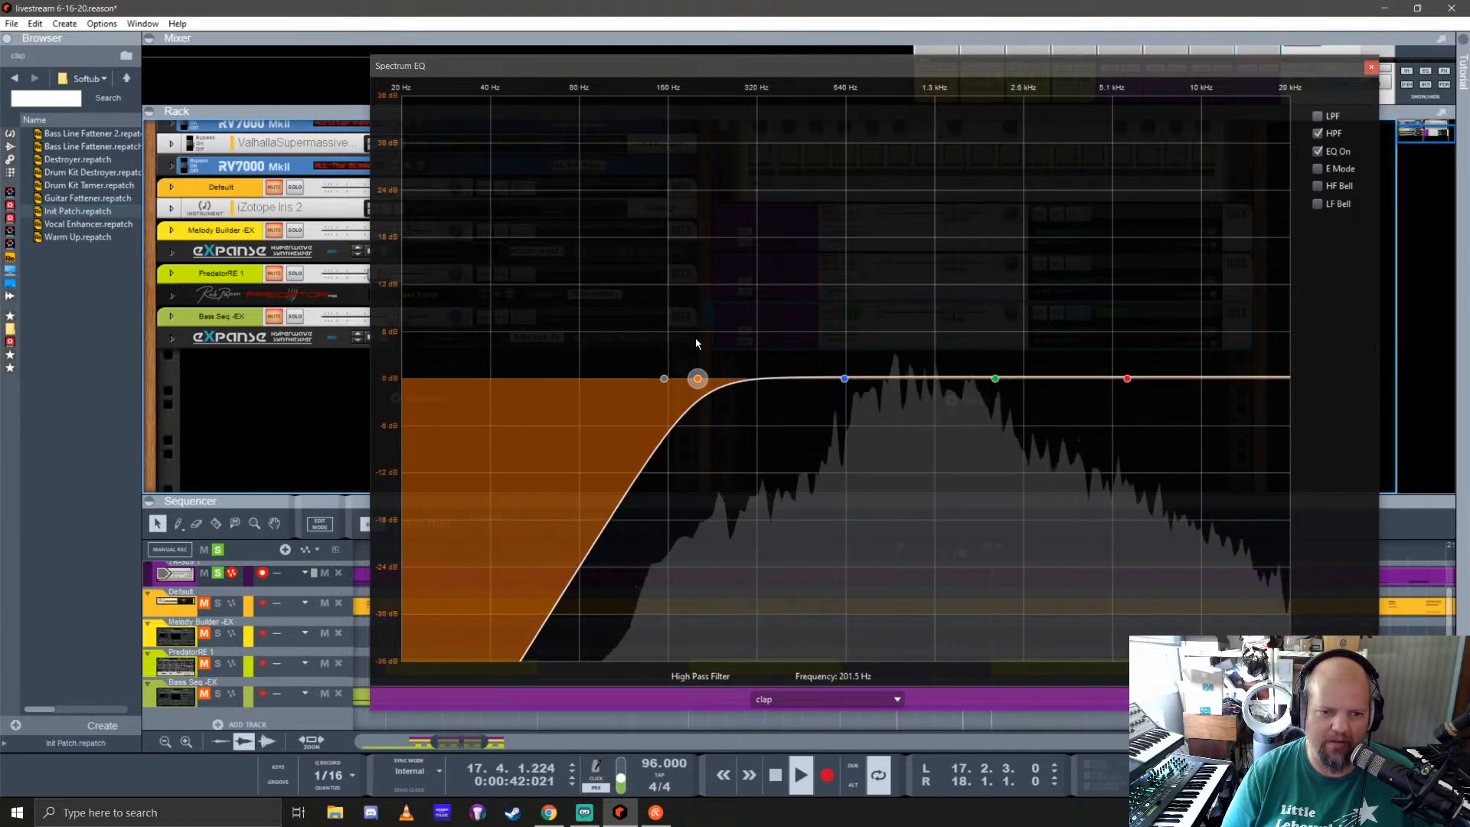
pyautogui.click(844, 379)
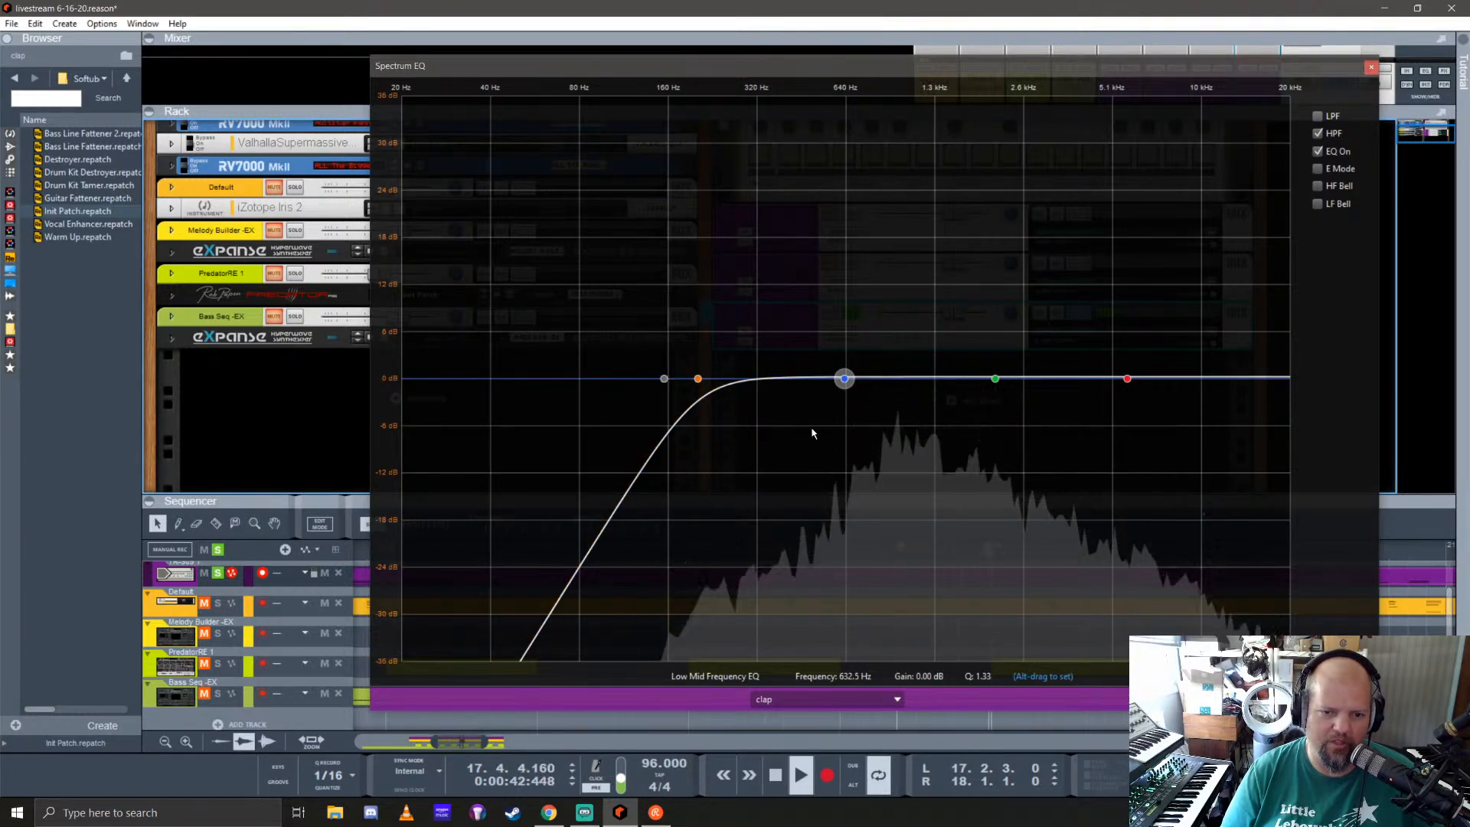
pyautogui.moveTo(698, 379); pyautogui.dragTo(797, 370)
pyautogui.click(845, 379)
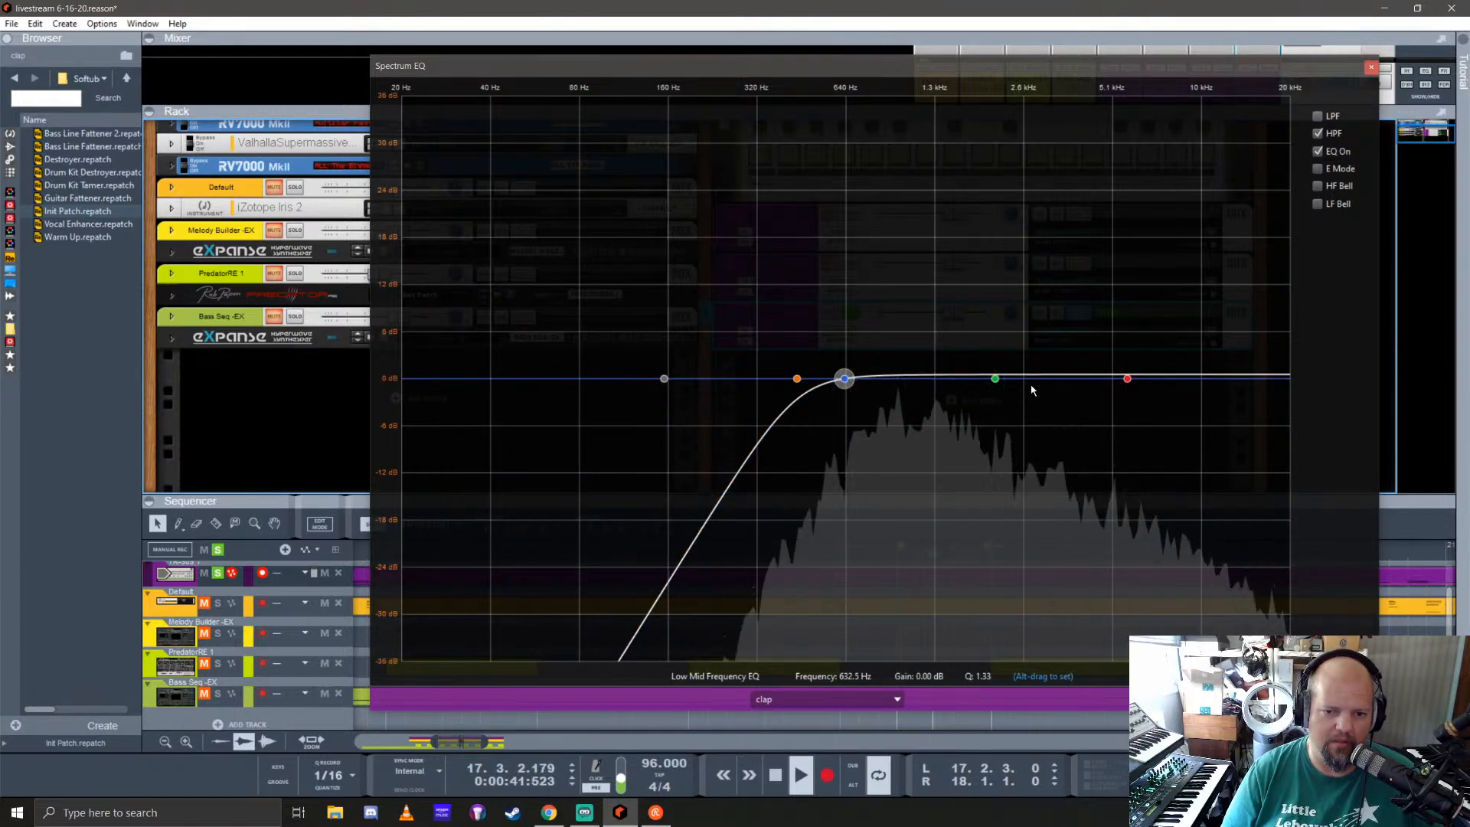
# Step: Enable E Mode on the clap's EQ and boost the high mids 5.71 dB at 1.81 kHz
pyautogui.click(994, 379)
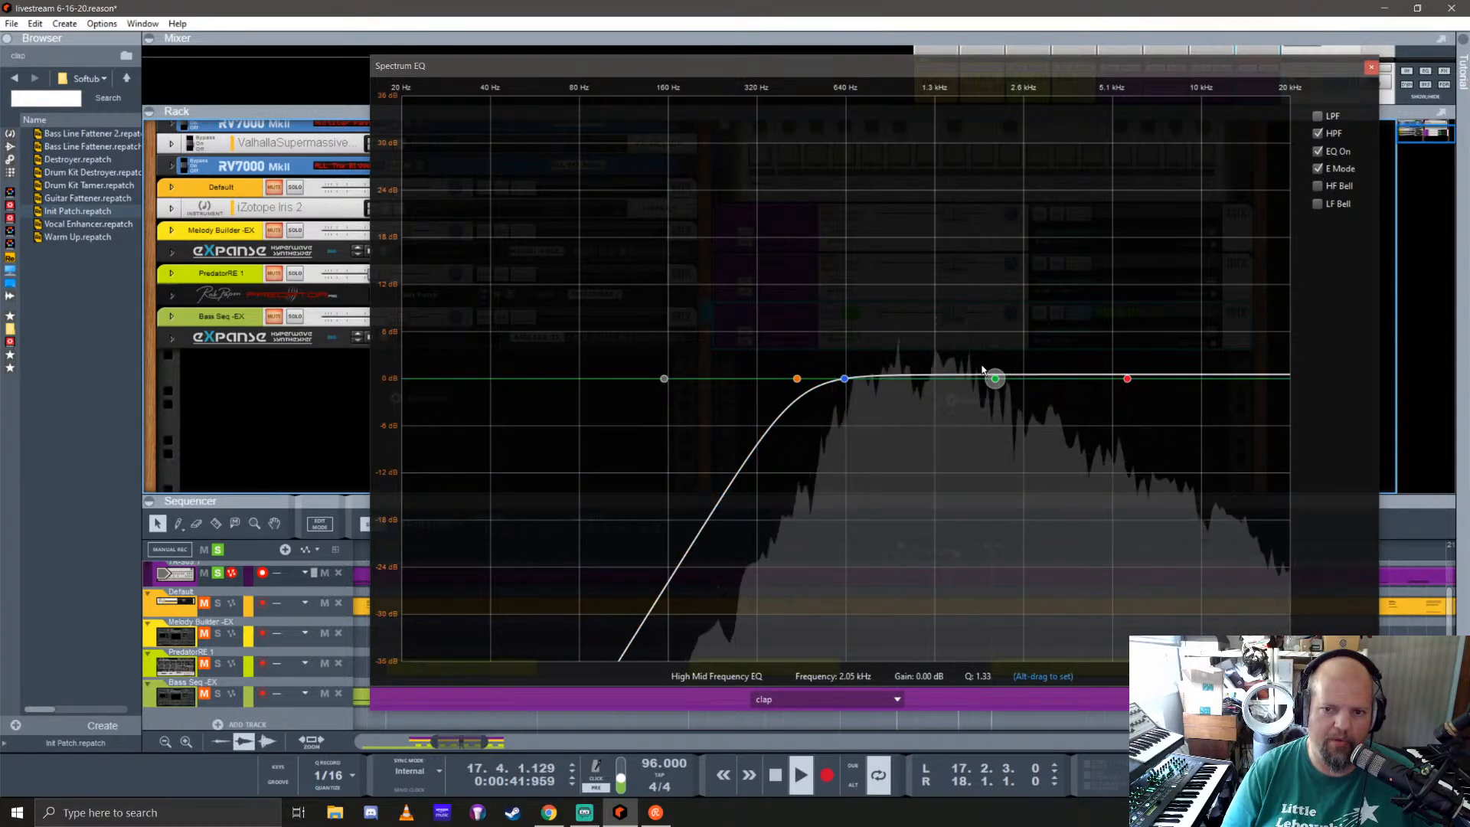
pyautogui.moveTo(983, 370); pyautogui.dragTo(994, 342)
pyautogui.moveTo(995, 335); pyautogui.dragTo(983, 338)
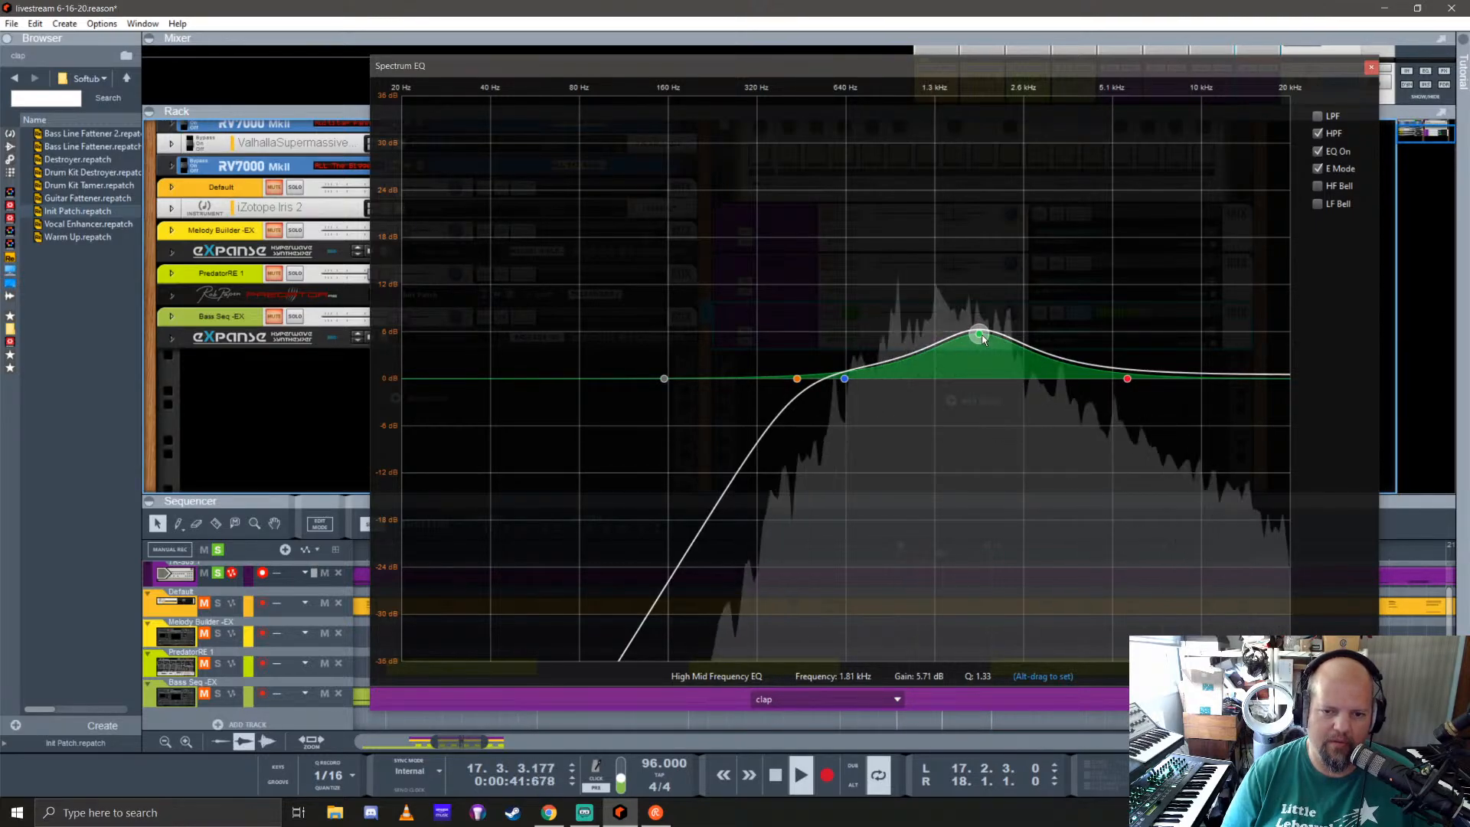
pyautogui.click(1127, 379)
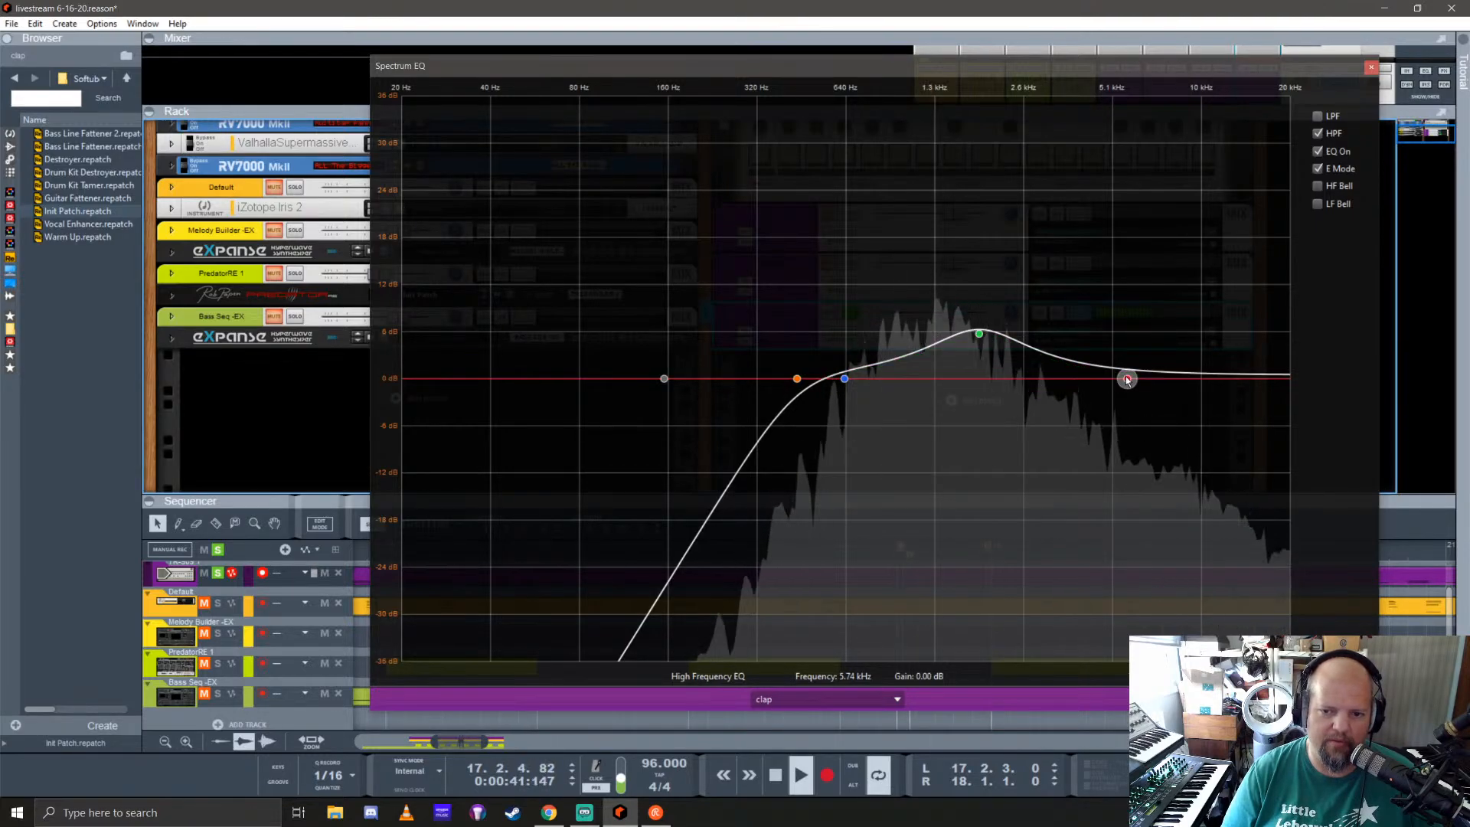
pyautogui.moveTo(1127, 379); pyautogui.dragTo(1283, 379)
pyautogui.click(1370, 68)
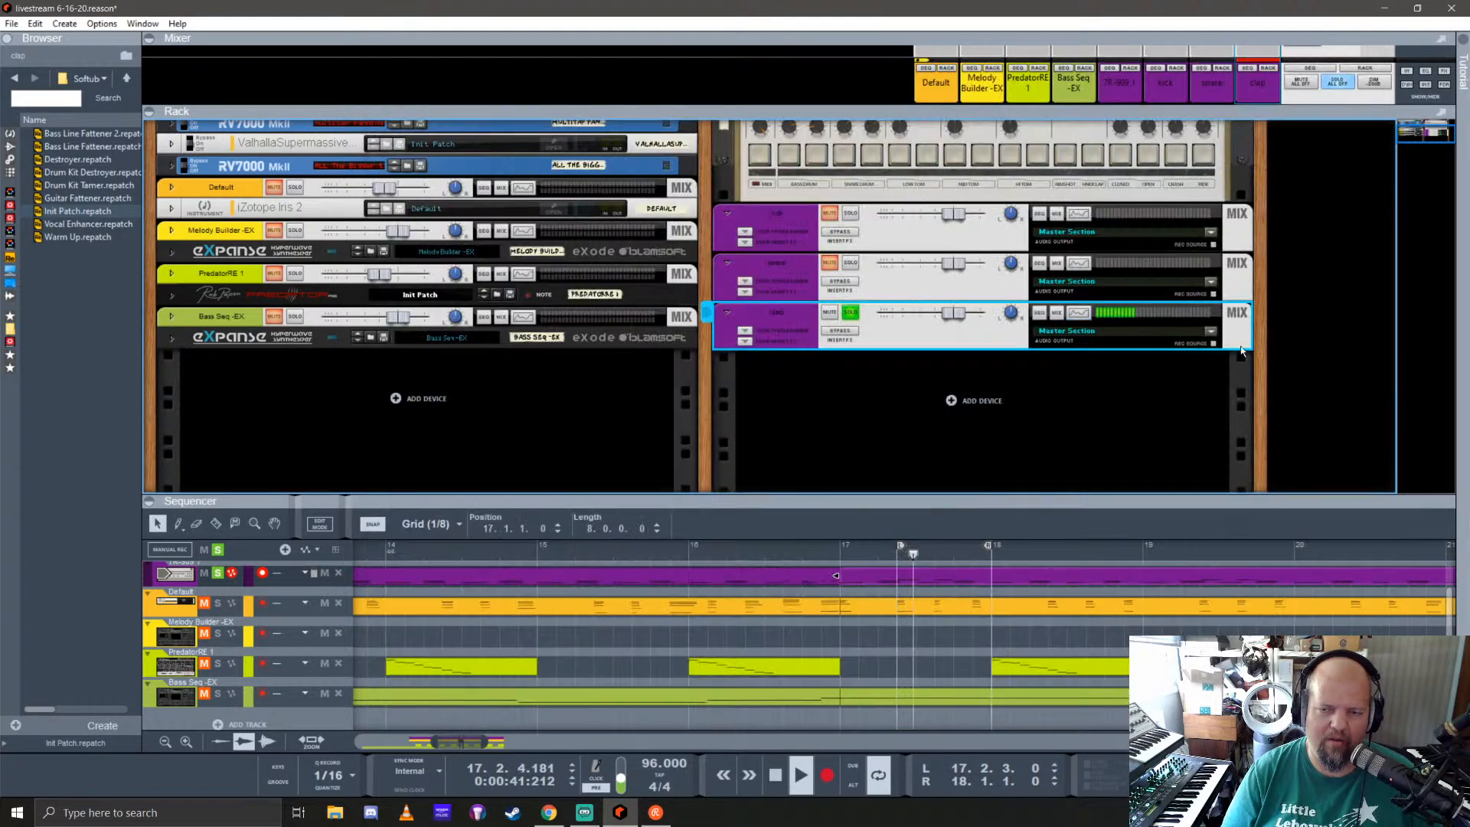
# Step: Enable send 3 (ALL Wash) on the clap mixer channel, then stop playback and unsolo the clap
pyautogui.moveTo(1201, 112); pyautogui.dragTo(1209, 538)
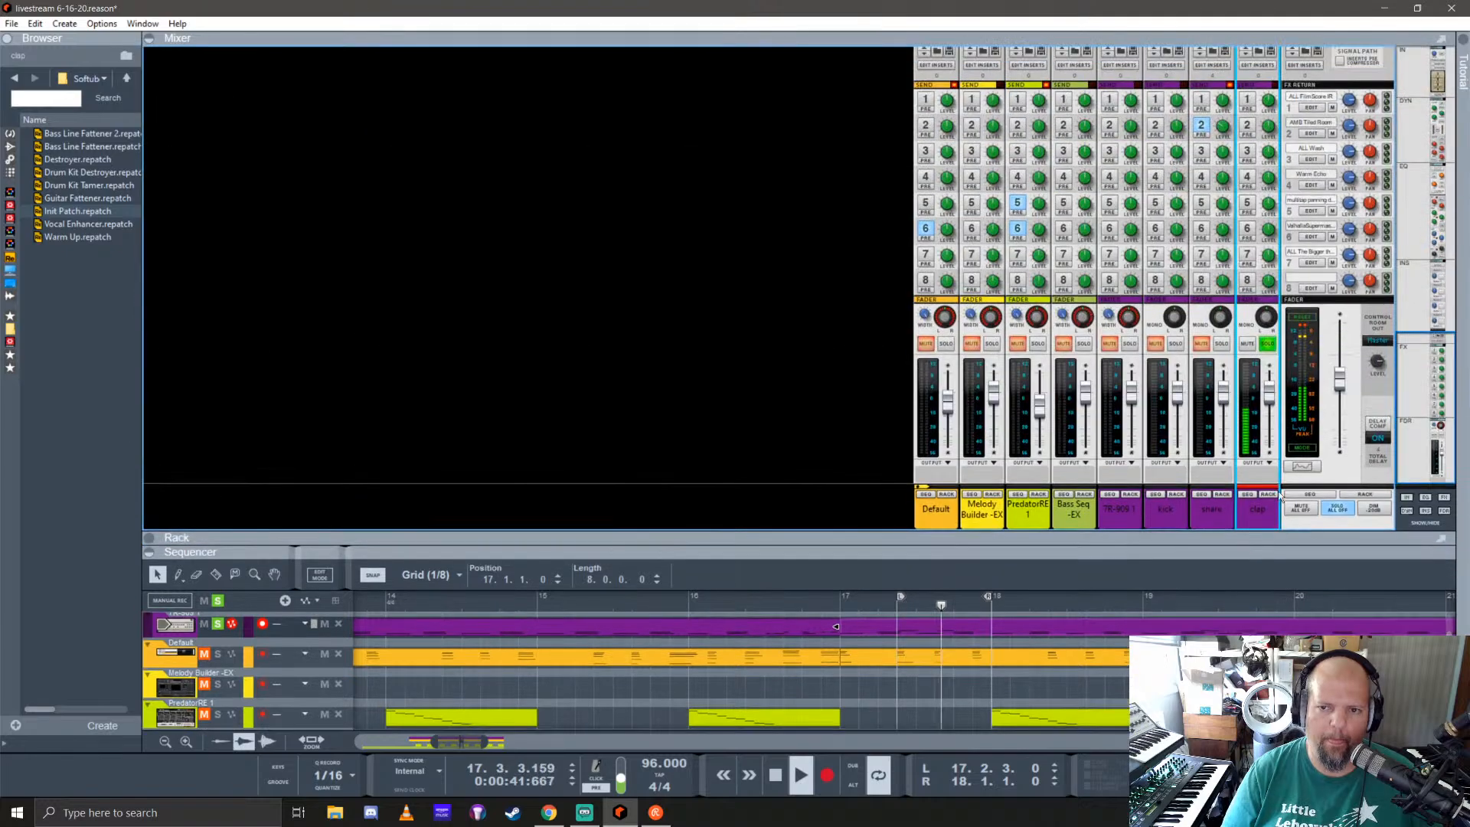
pyautogui.moveTo(1272, 158); pyautogui.dragTo(1268, 162)
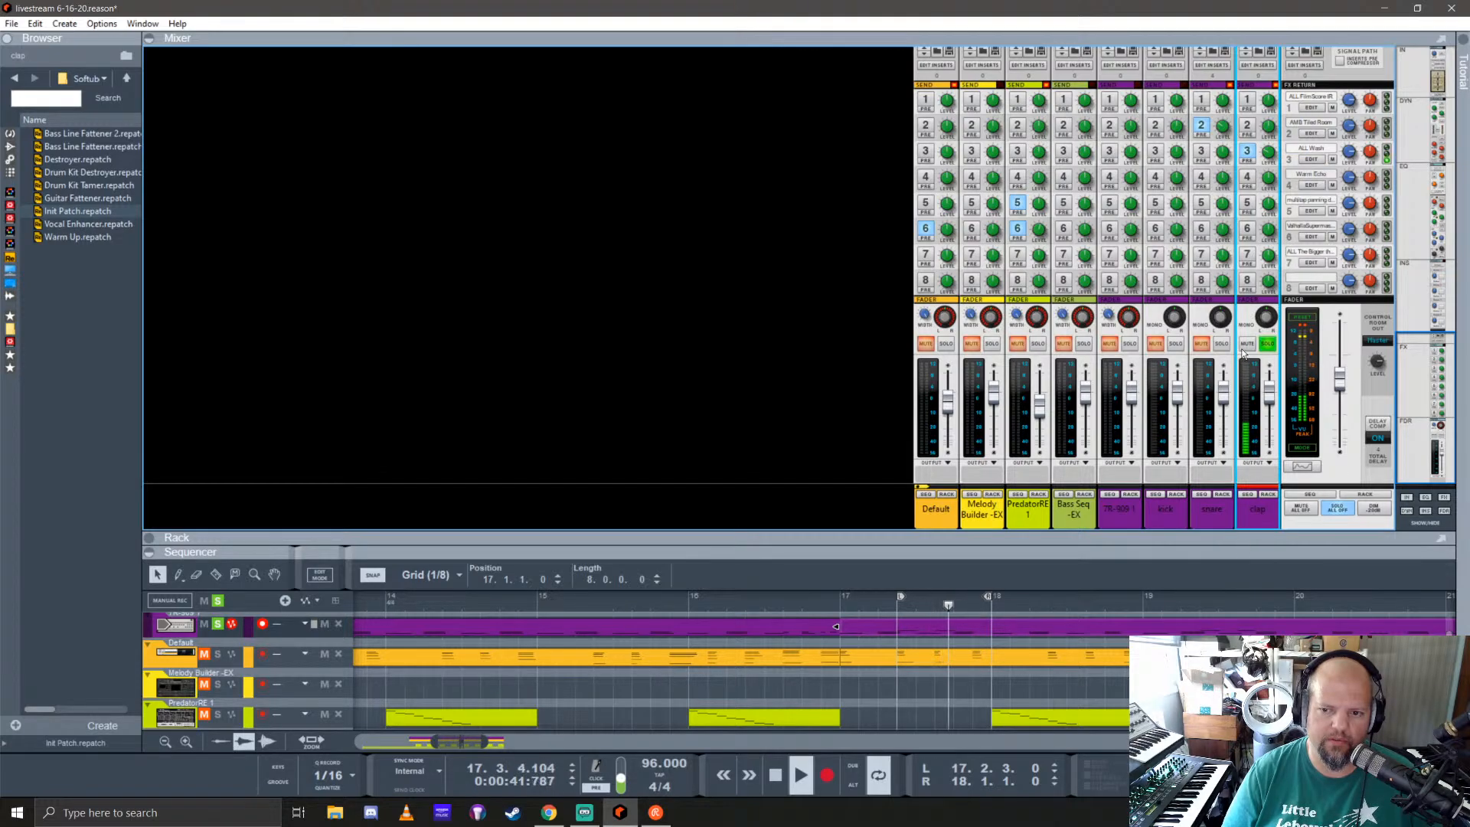
pyautogui.press('space')
pyautogui.click(1267, 344)
pyautogui.moveTo(1146, 552); pyautogui.dragTo(1064, 337)
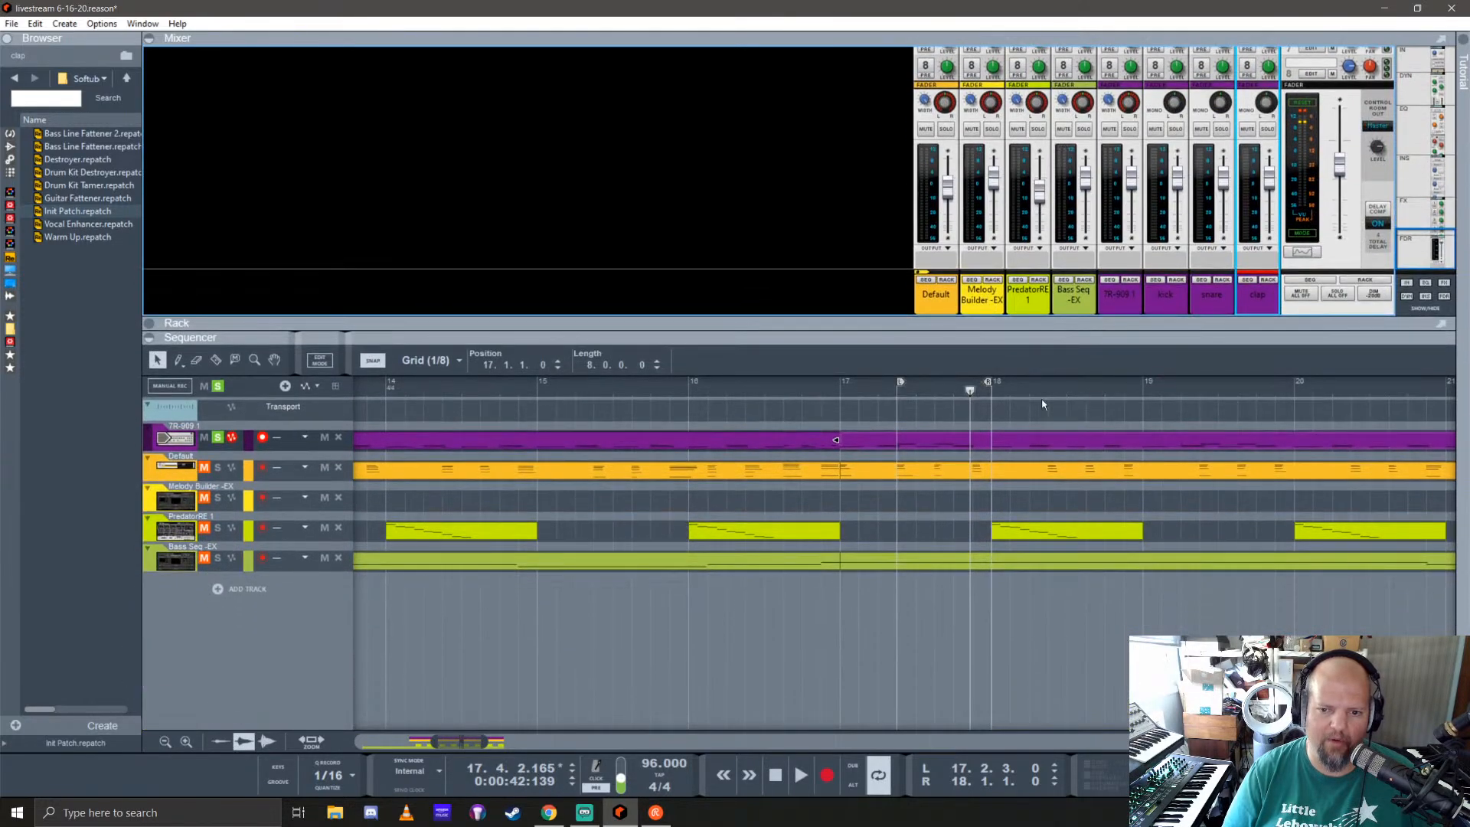
# Step: Extend the playback loop to run from 17.1.1 to 25.1.1 and unsolo the 7R-909 track
pyautogui.moveTo(902, 380); pyautogui.dragTo(844, 382)
pyautogui.press('space')
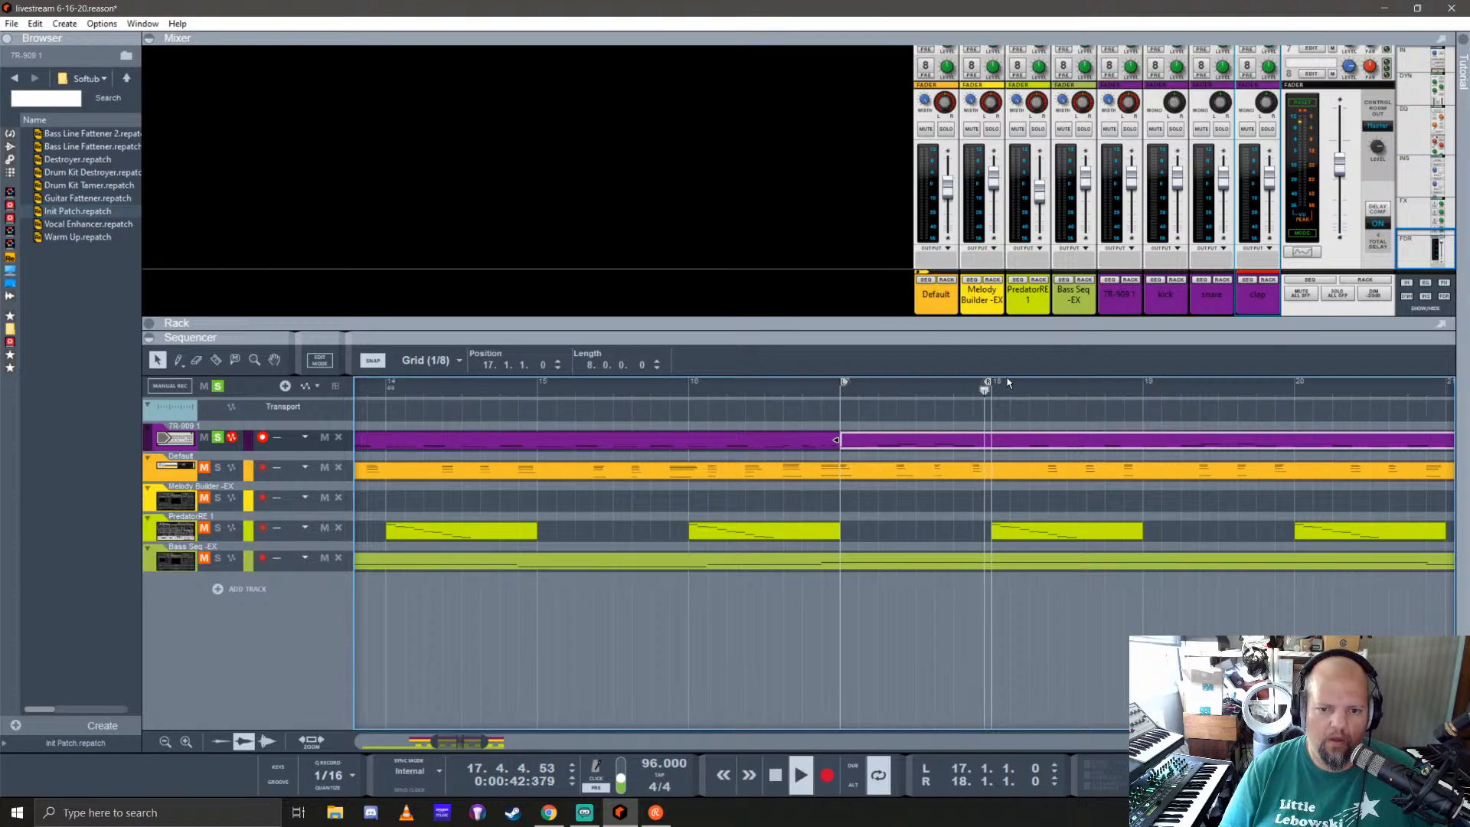
pyautogui.moveTo(987, 382); pyautogui.dragTo(1139, 384)
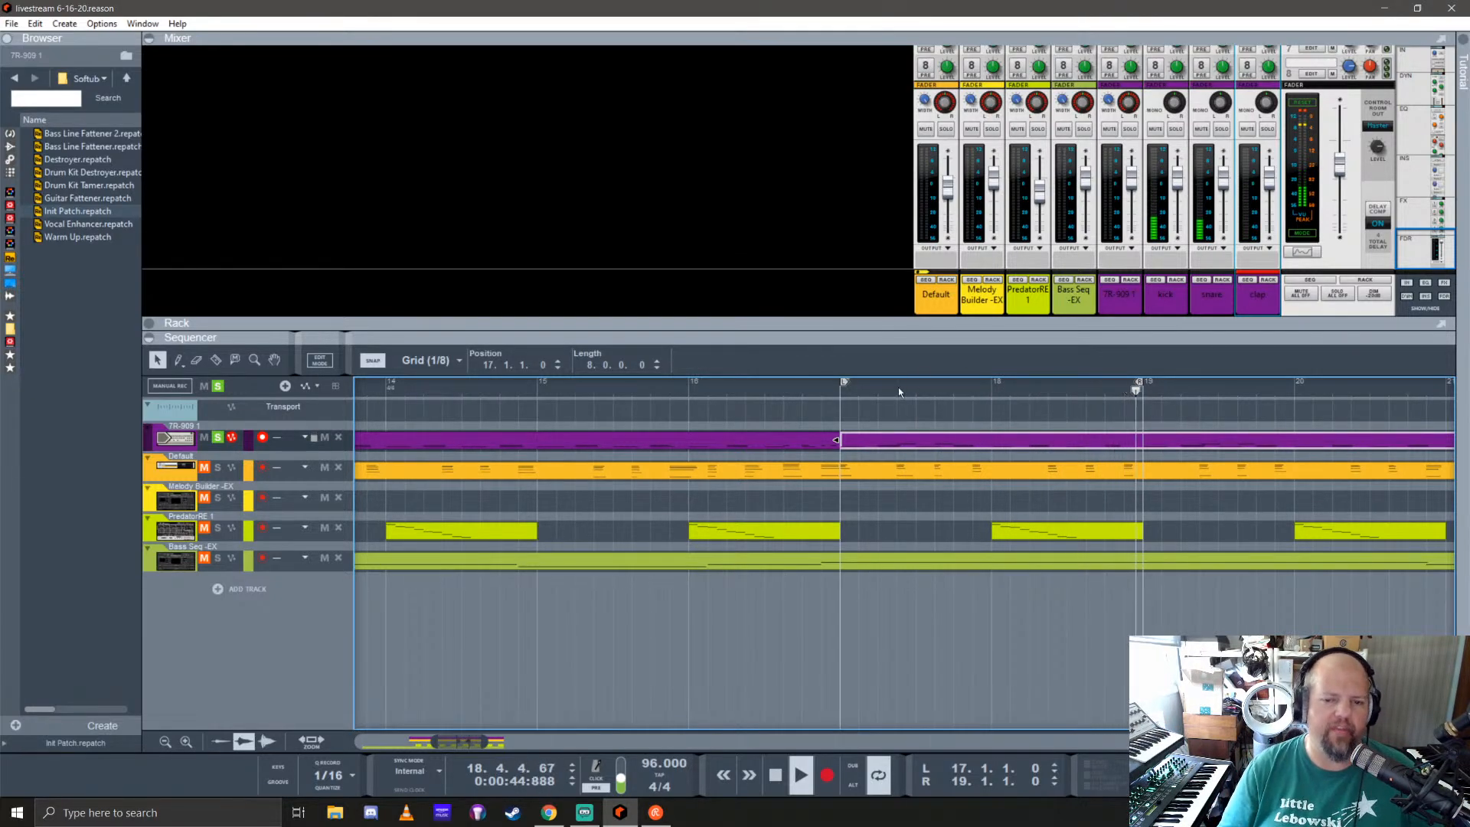
pyautogui.scroll(-1, 780, 562)
pyautogui.scroll(-2, 779, 562)
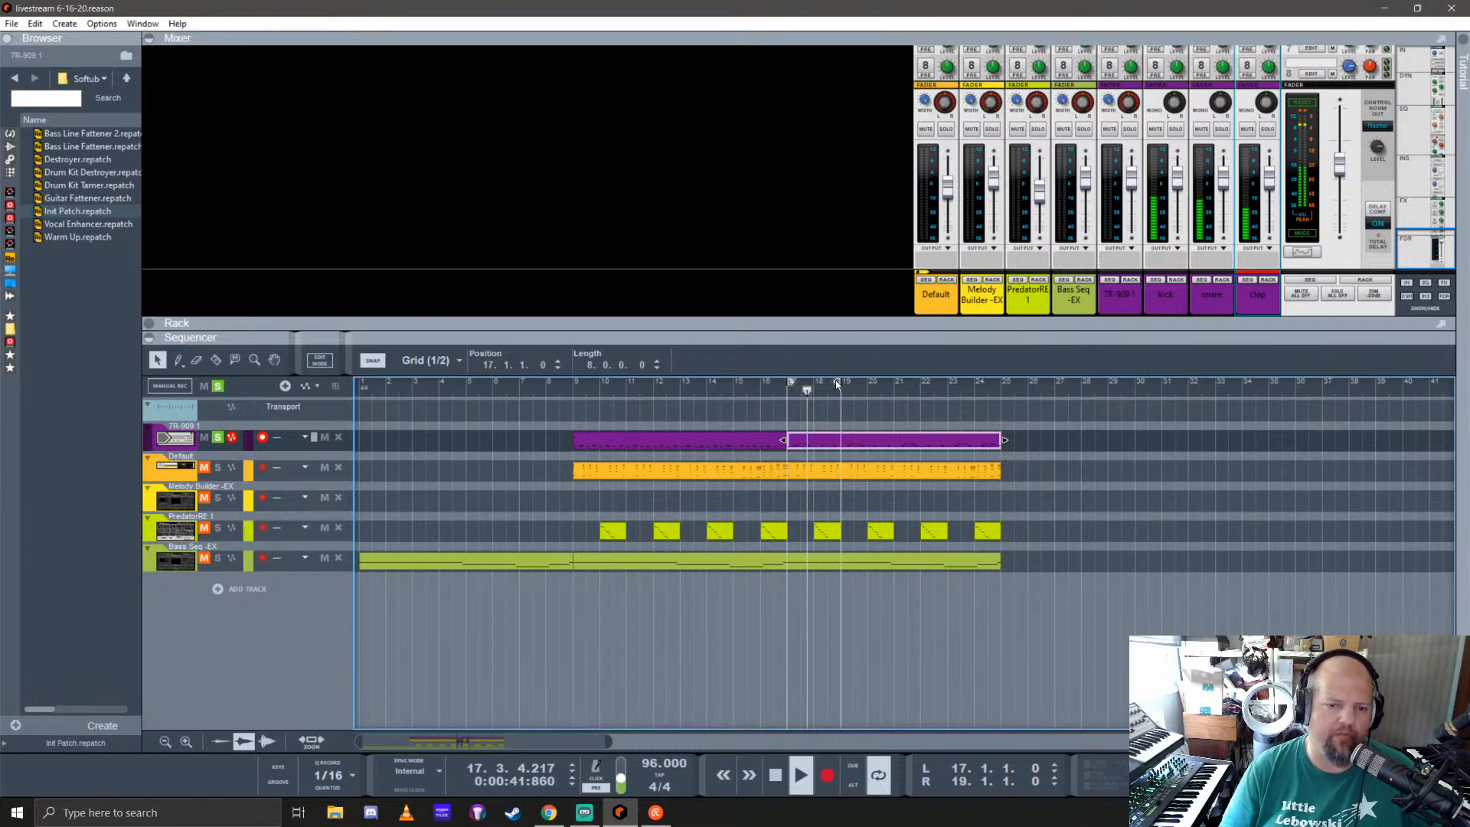
pyautogui.moveTo(1061, 394); pyautogui.dragTo(997, 395)
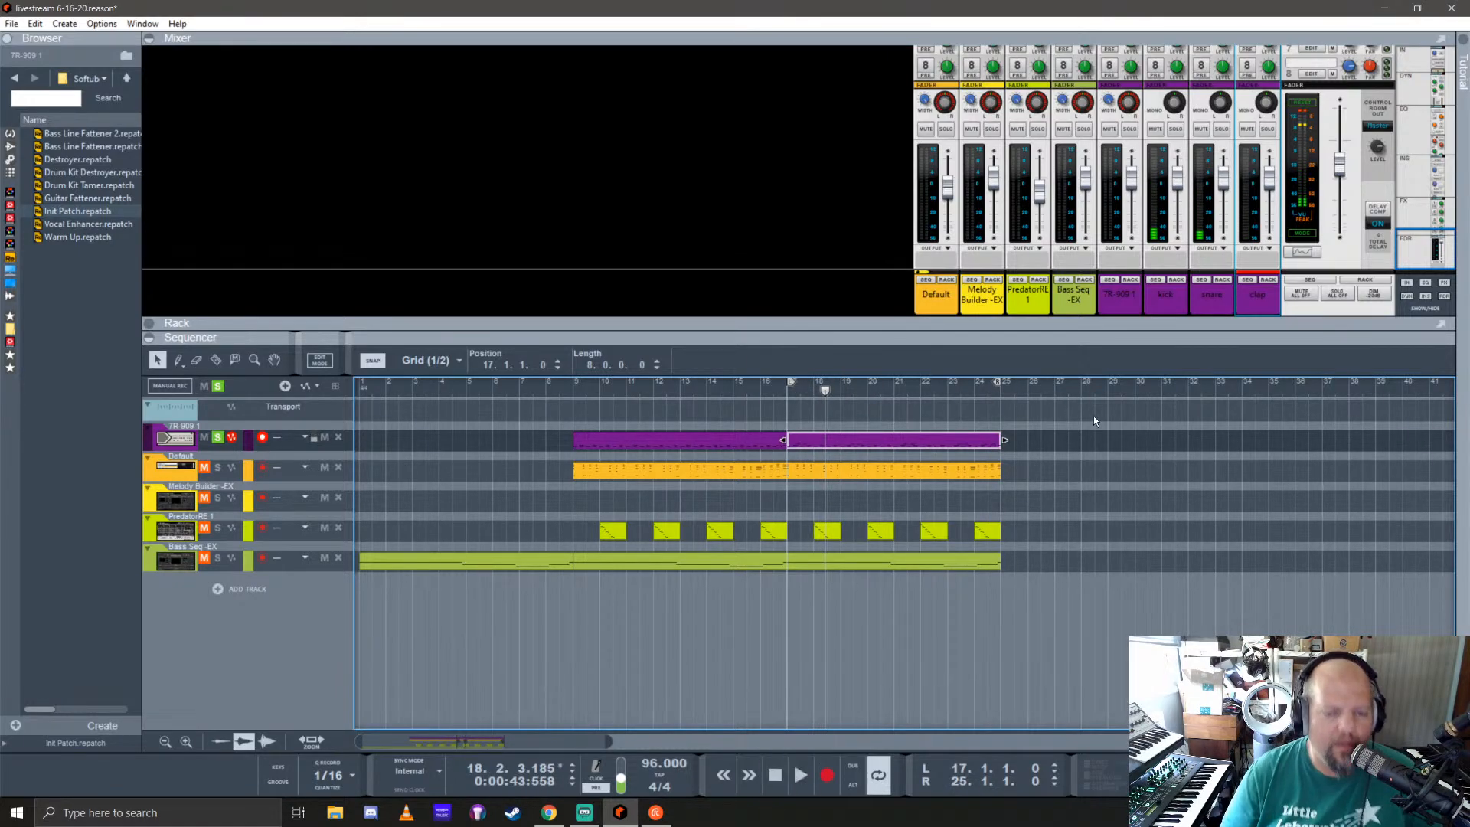
pyautogui.click(221, 438)
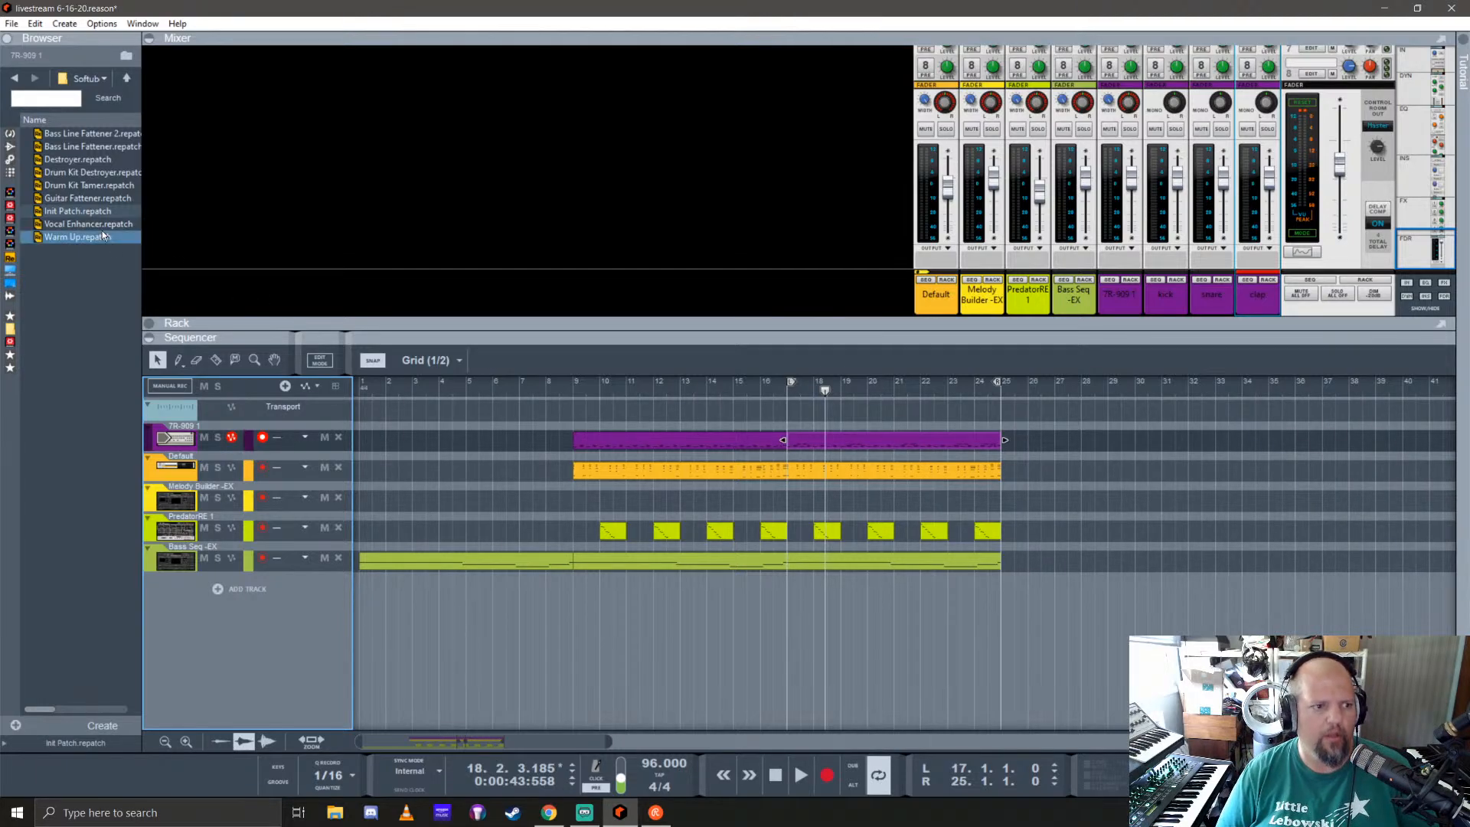
# Step: Open the Kong Patches folder of the Jiggery-Pokery Kings of Kong refill and widen the browser to show full patch names
pyautogui.click(10, 329)
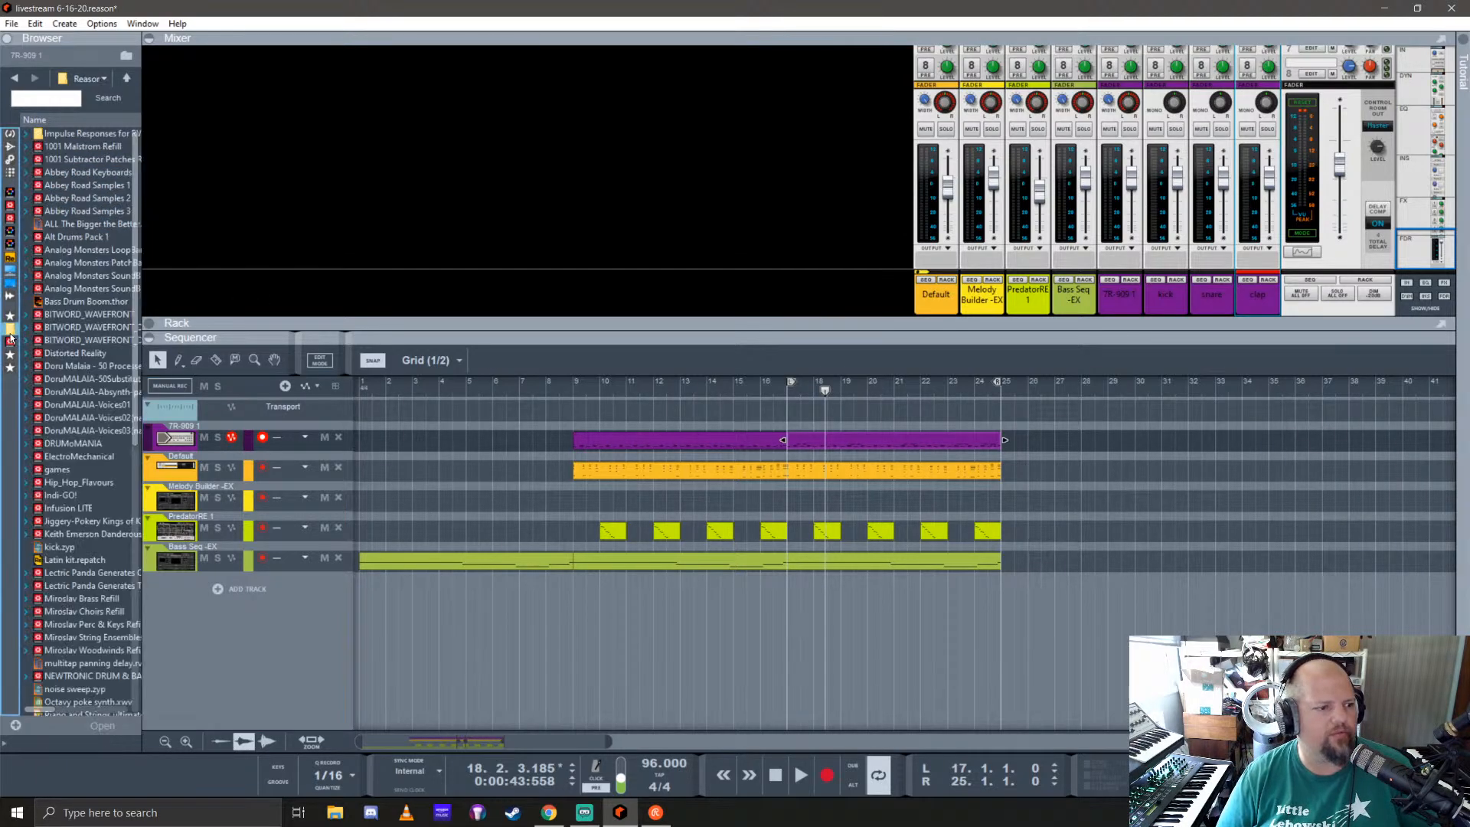
pyautogui.doubleClick(69, 523)
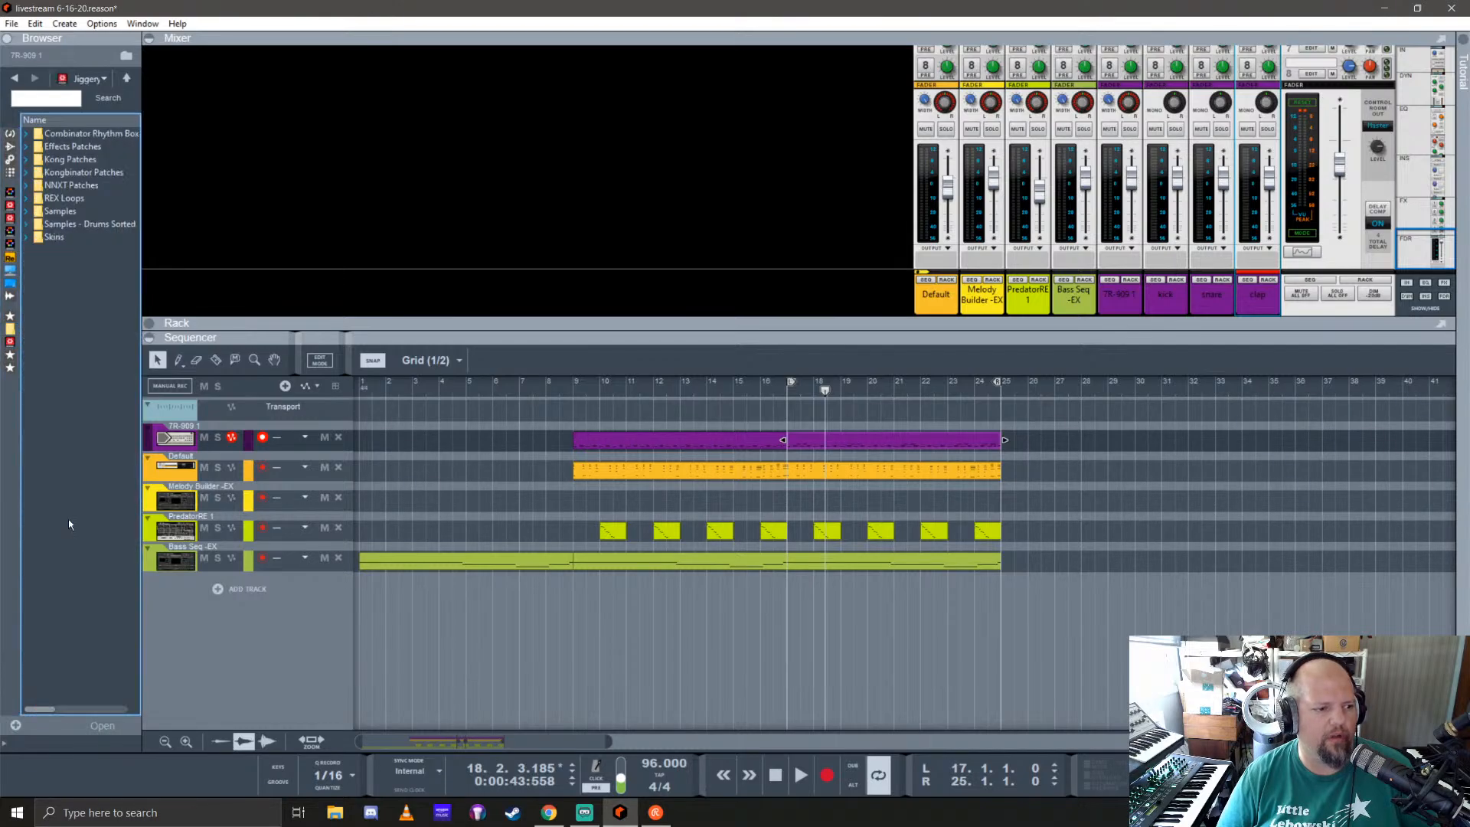
pyautogui.click(68, 161)
pyautogui.doubleClick(68, 164)
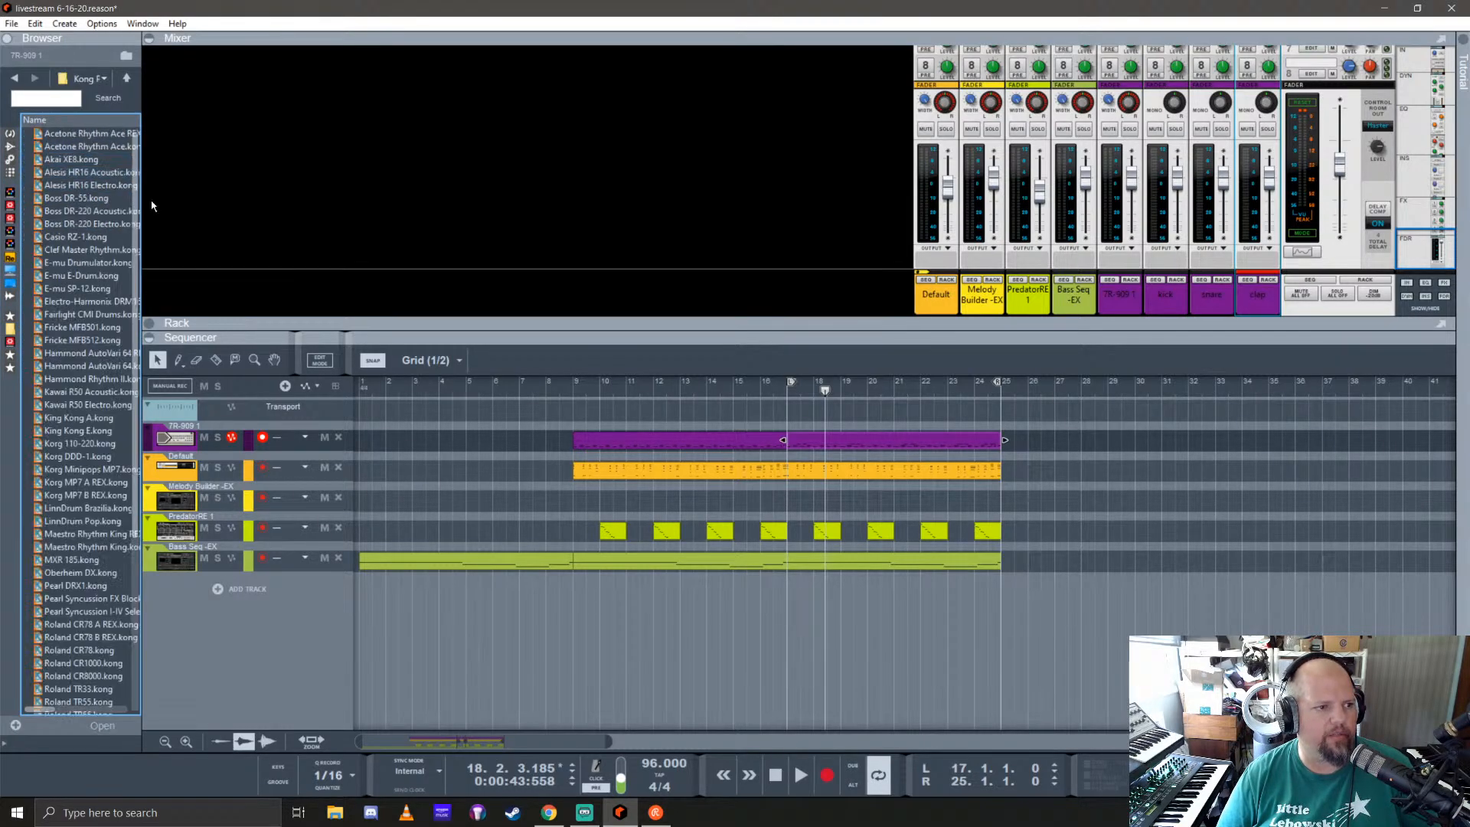
pyautogui.moveTo(142, 182); pyautogui.dragTo(281, 211)
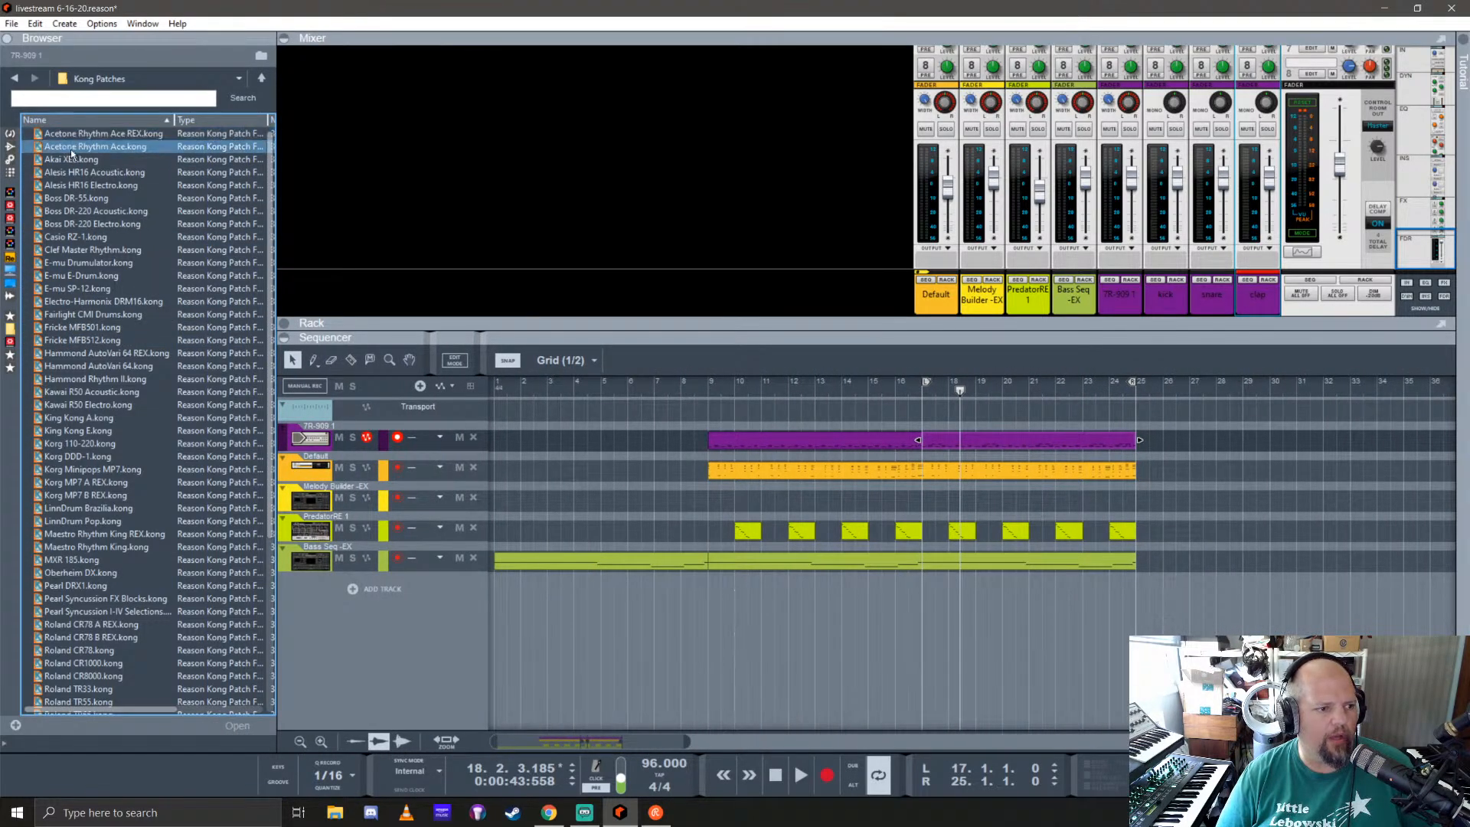
# Step: Look through the Kong drum machine patches, selecting Korg DDD-1.kong and the Sequential Circuits DrumTraks kit
pyautogui.scroll(-3, 127, 390)
pyautogui.scroll(-3, 127, 392)
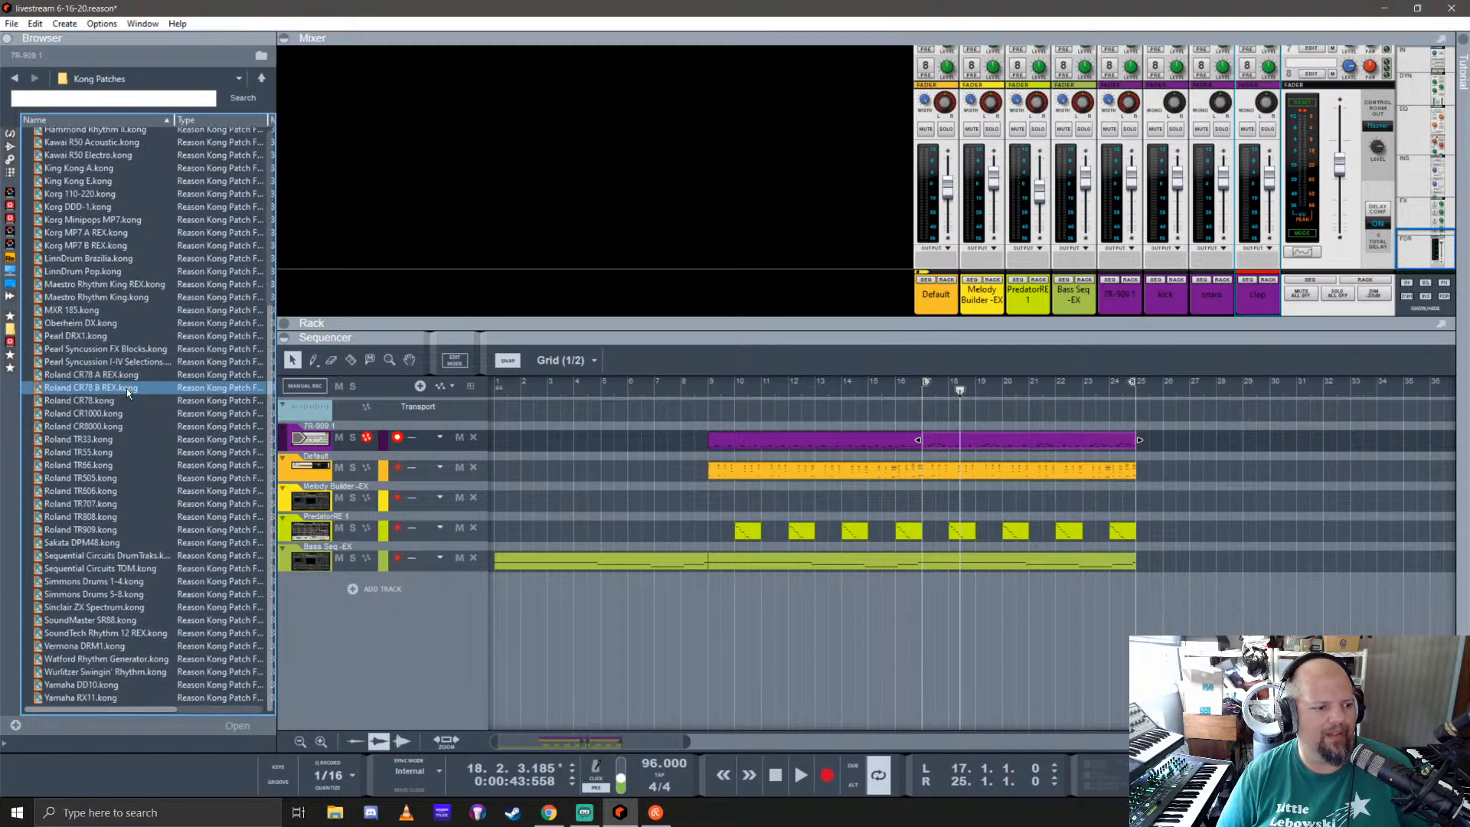
pyautogui.scroll(2, 126, 388)
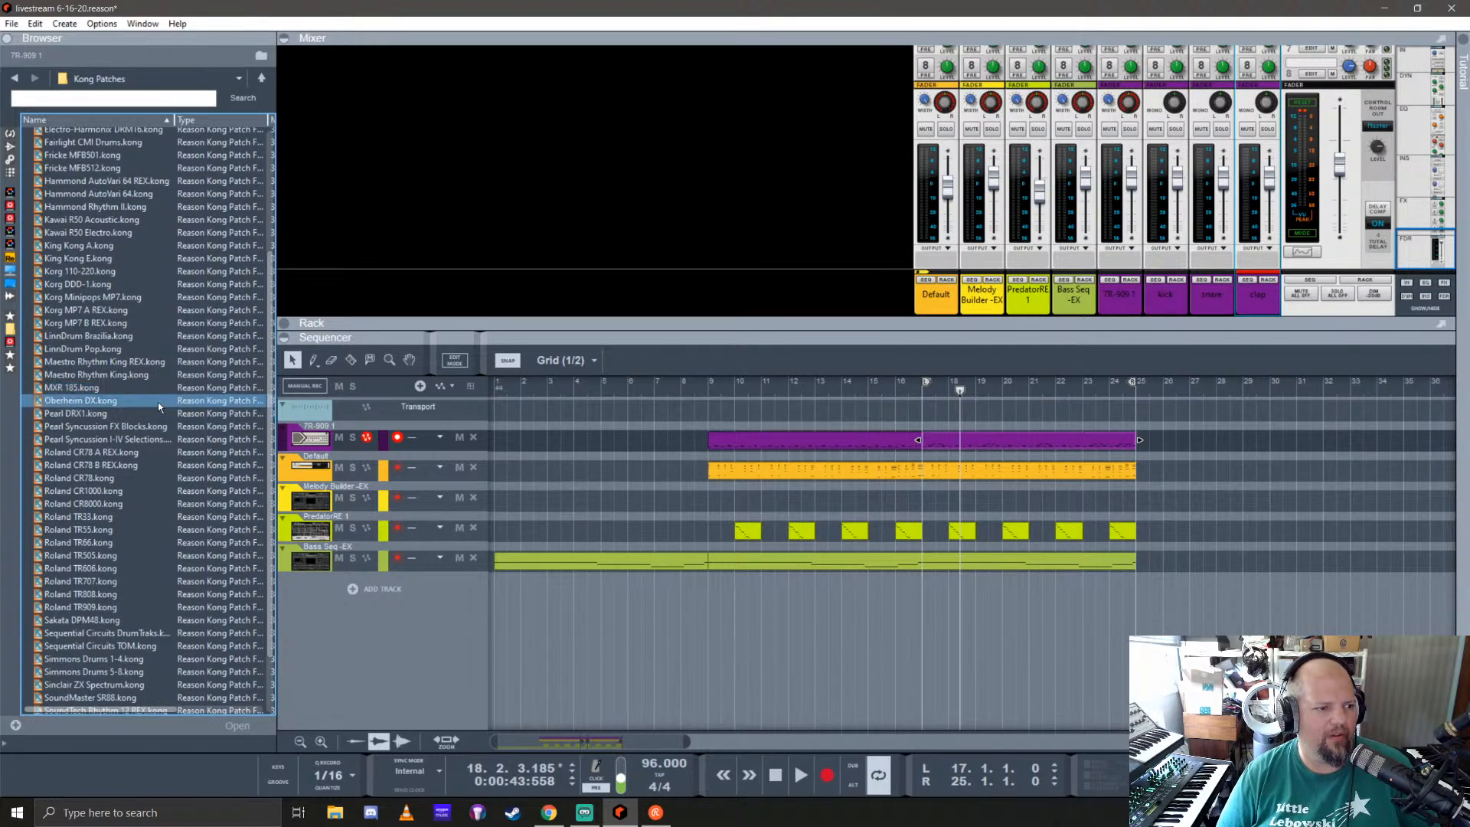
pyautogui.click(79, 283)
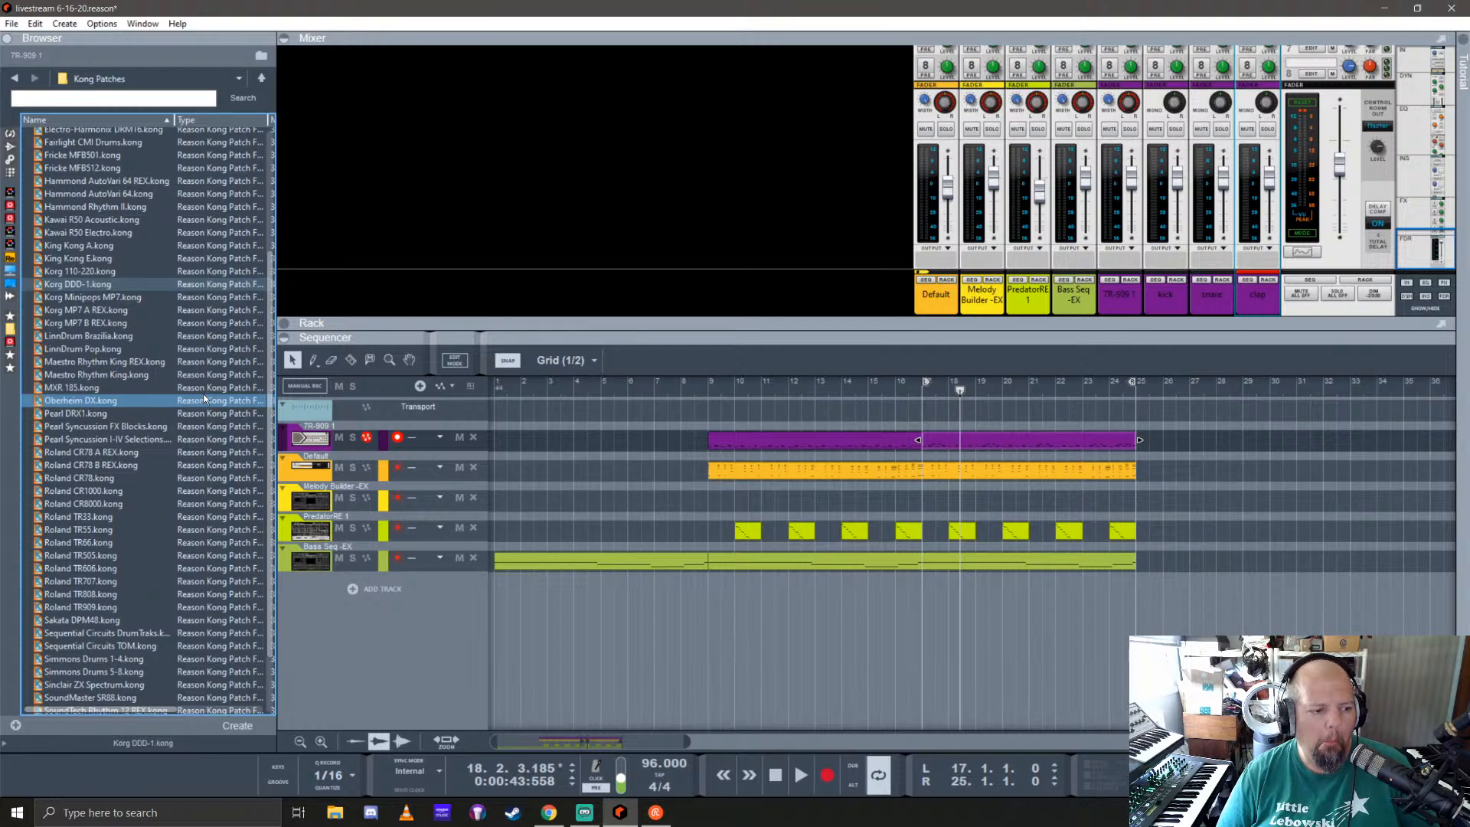
pyautogui.scroll(-2, 204, 397)
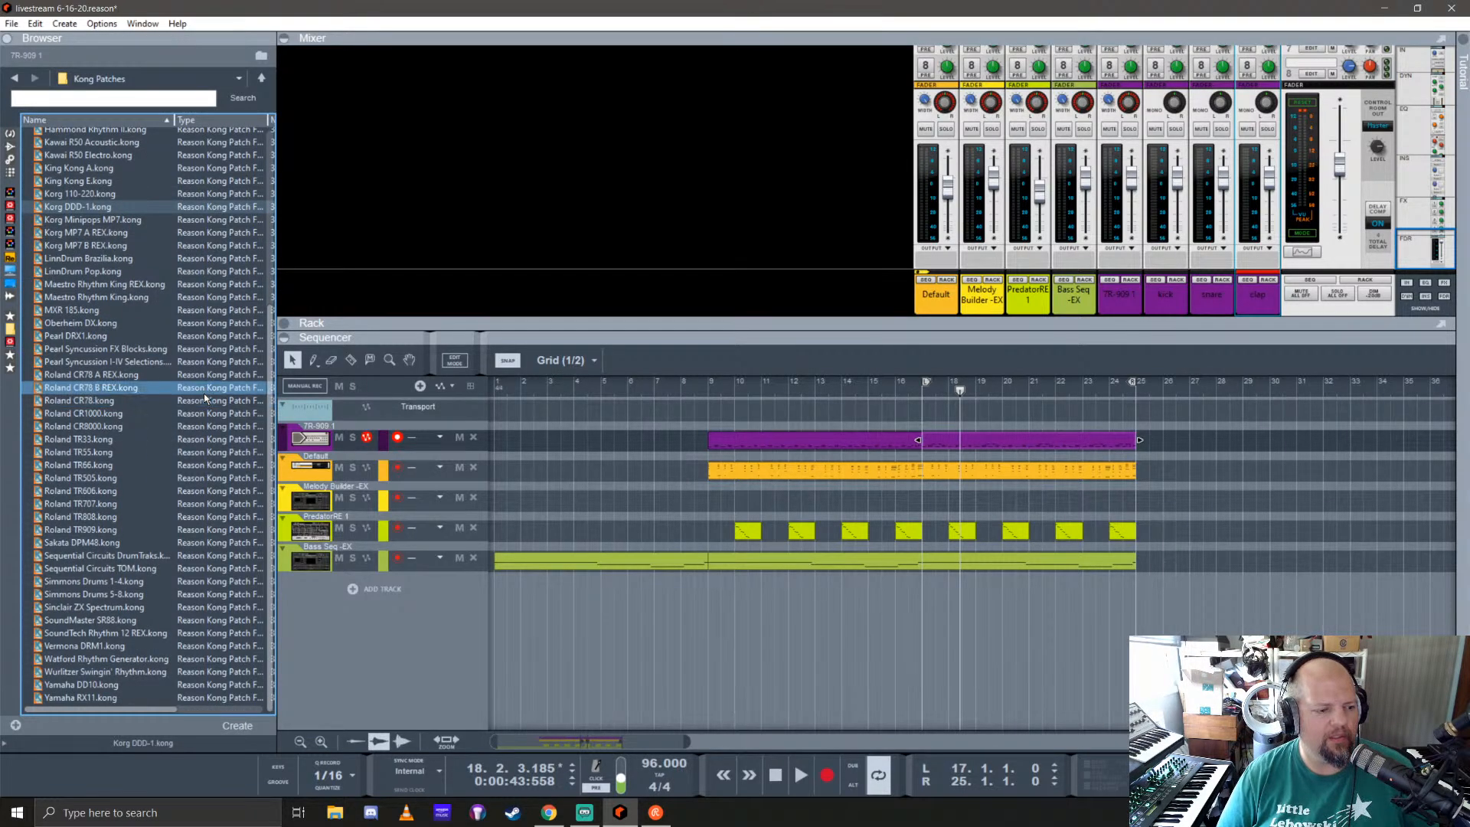
pyautogui.click(126, 556)
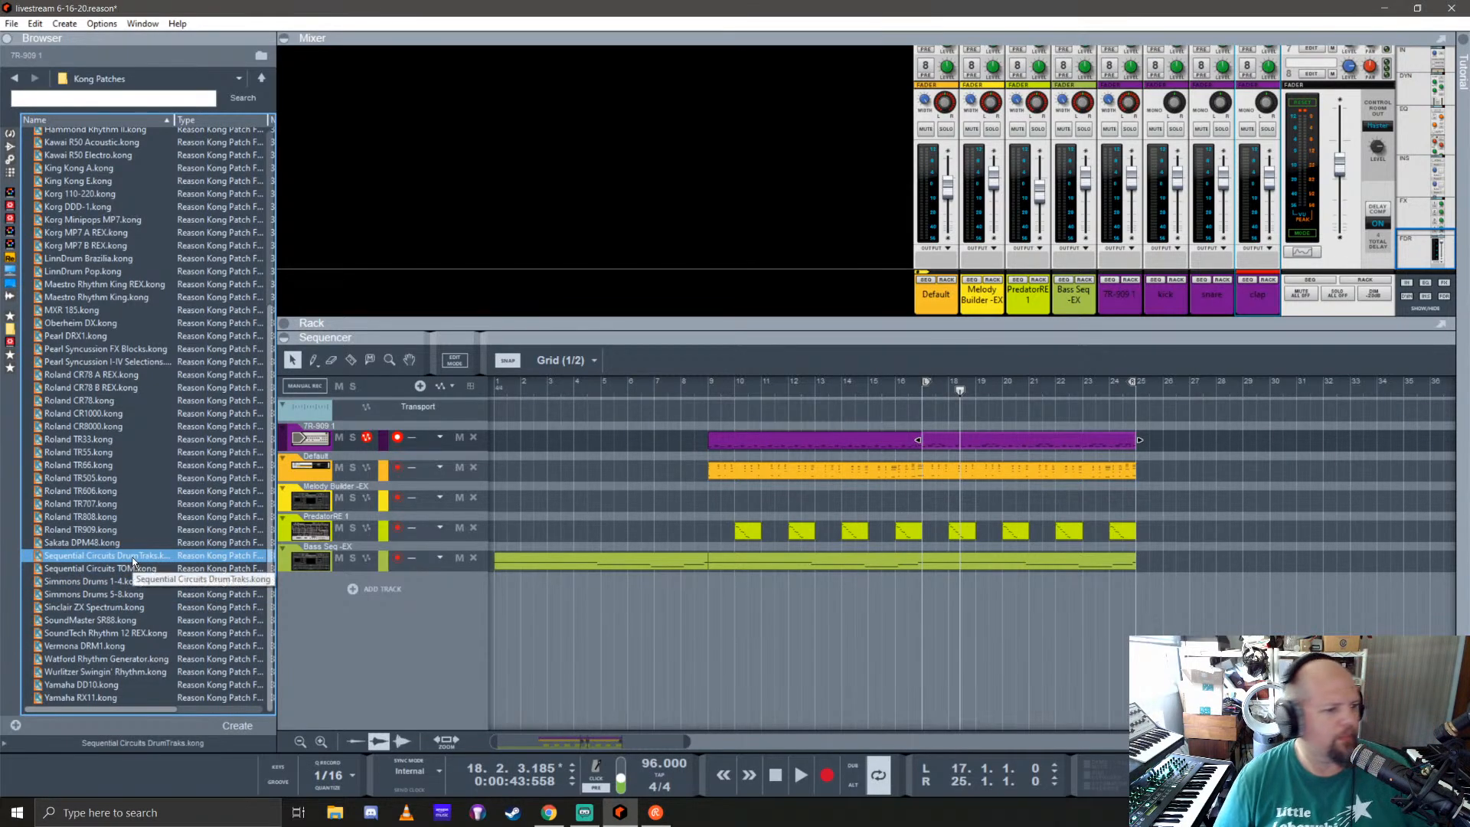
# Step: Open the Roland CR78 folder inside the refill's REX Loops
pyautogui.click(262, 79)
pyautogui.doubleClick(76, 198)
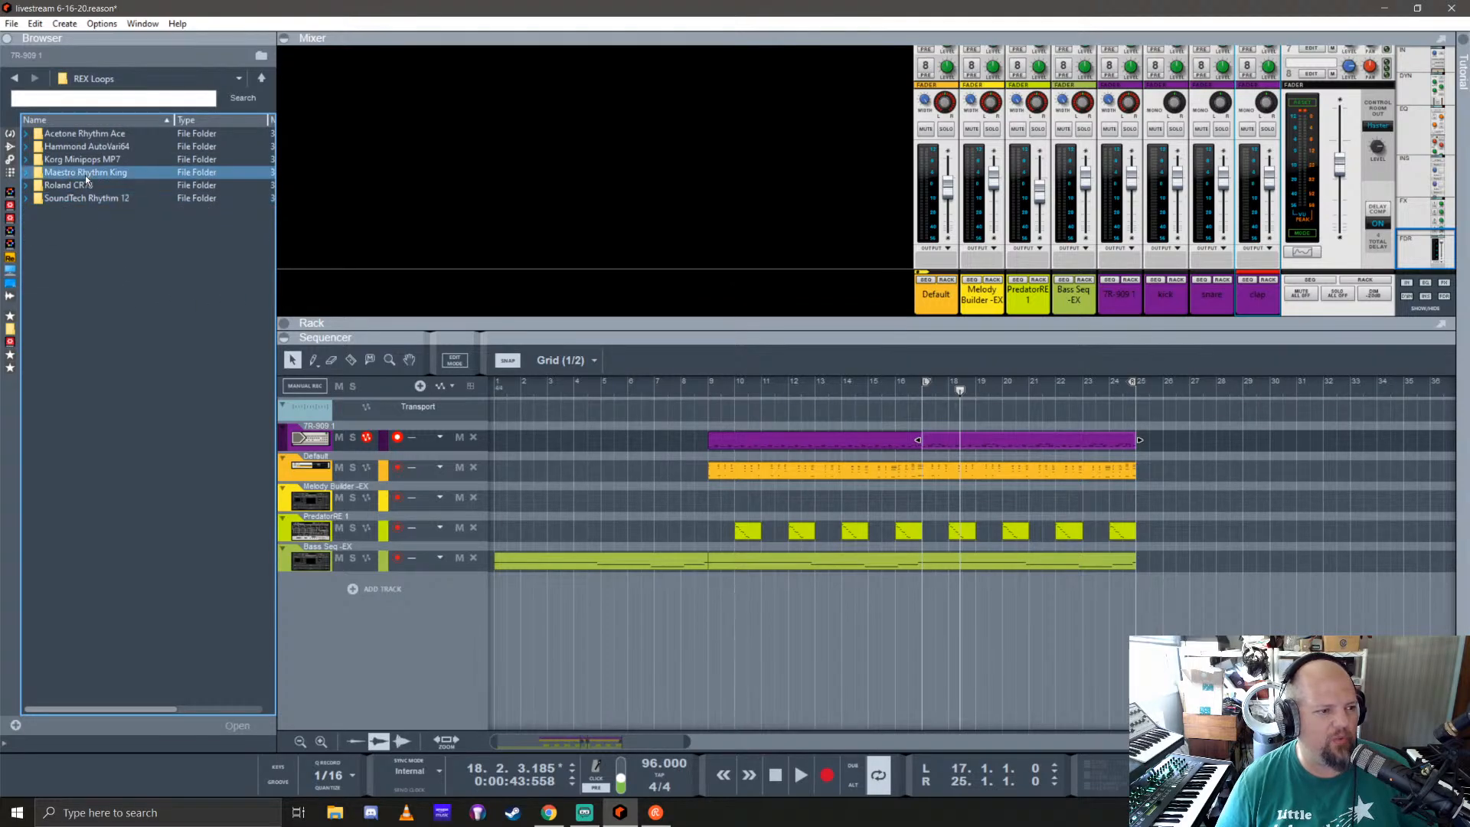
pyautogui.click(62, 188)
pyautogui.doubleClick(61, 191)
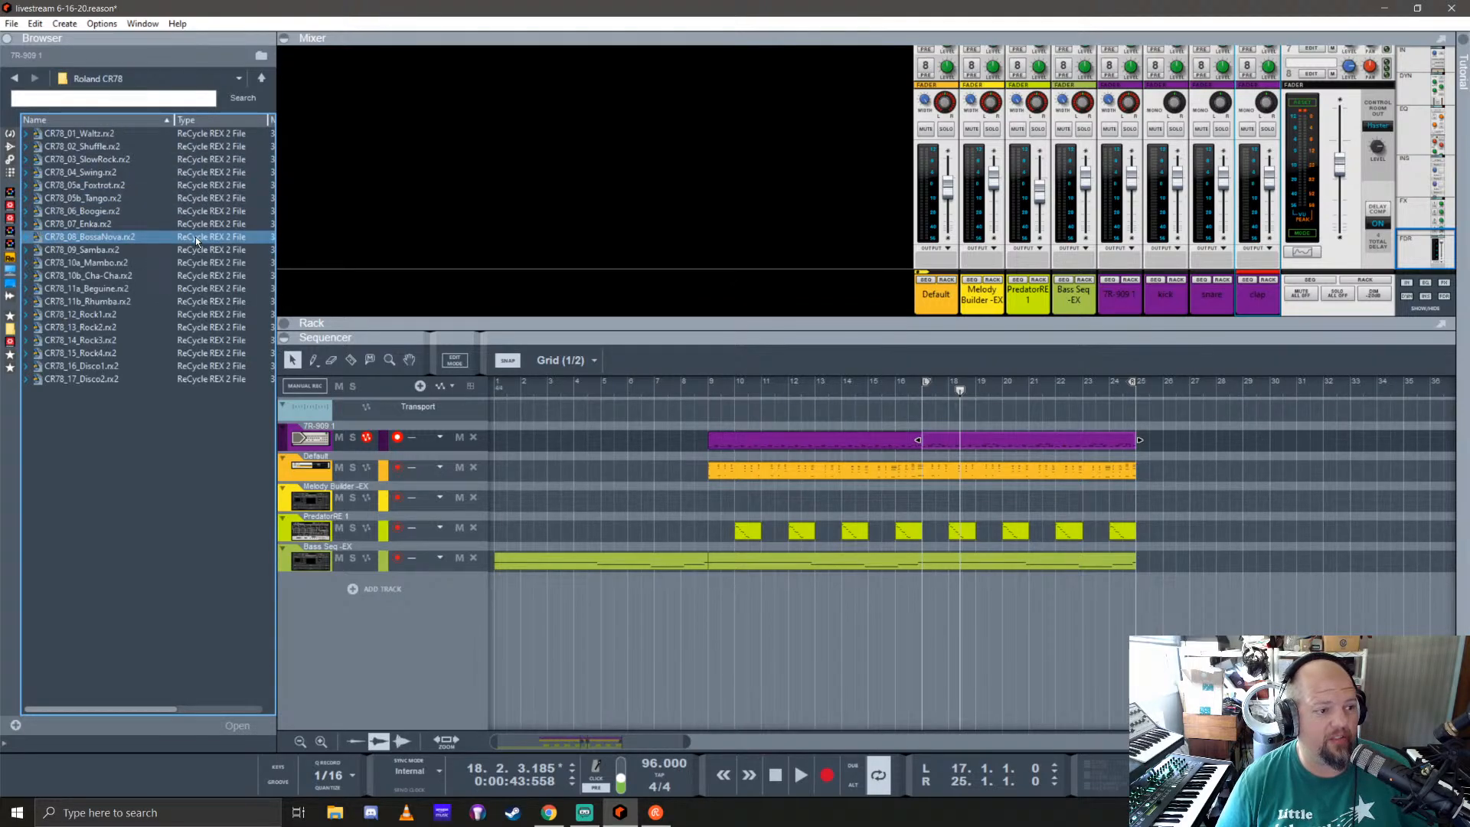
# Step: Audition the Roland CR78 loops, including Foxtrot, Enka, Rock3 and Mambo
pyautogui.click(66, 184)
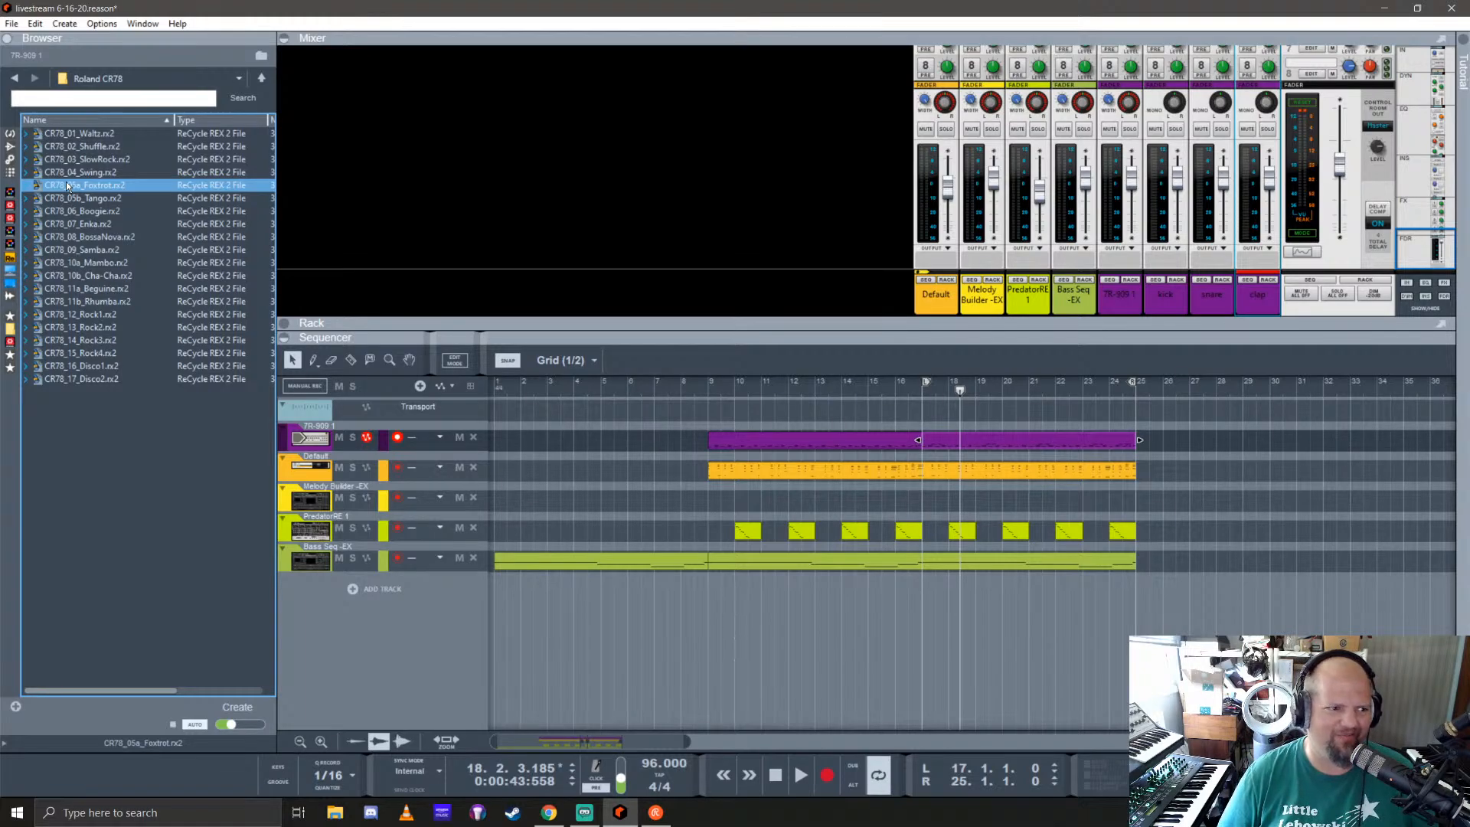
pyautogui.click(93, 224)
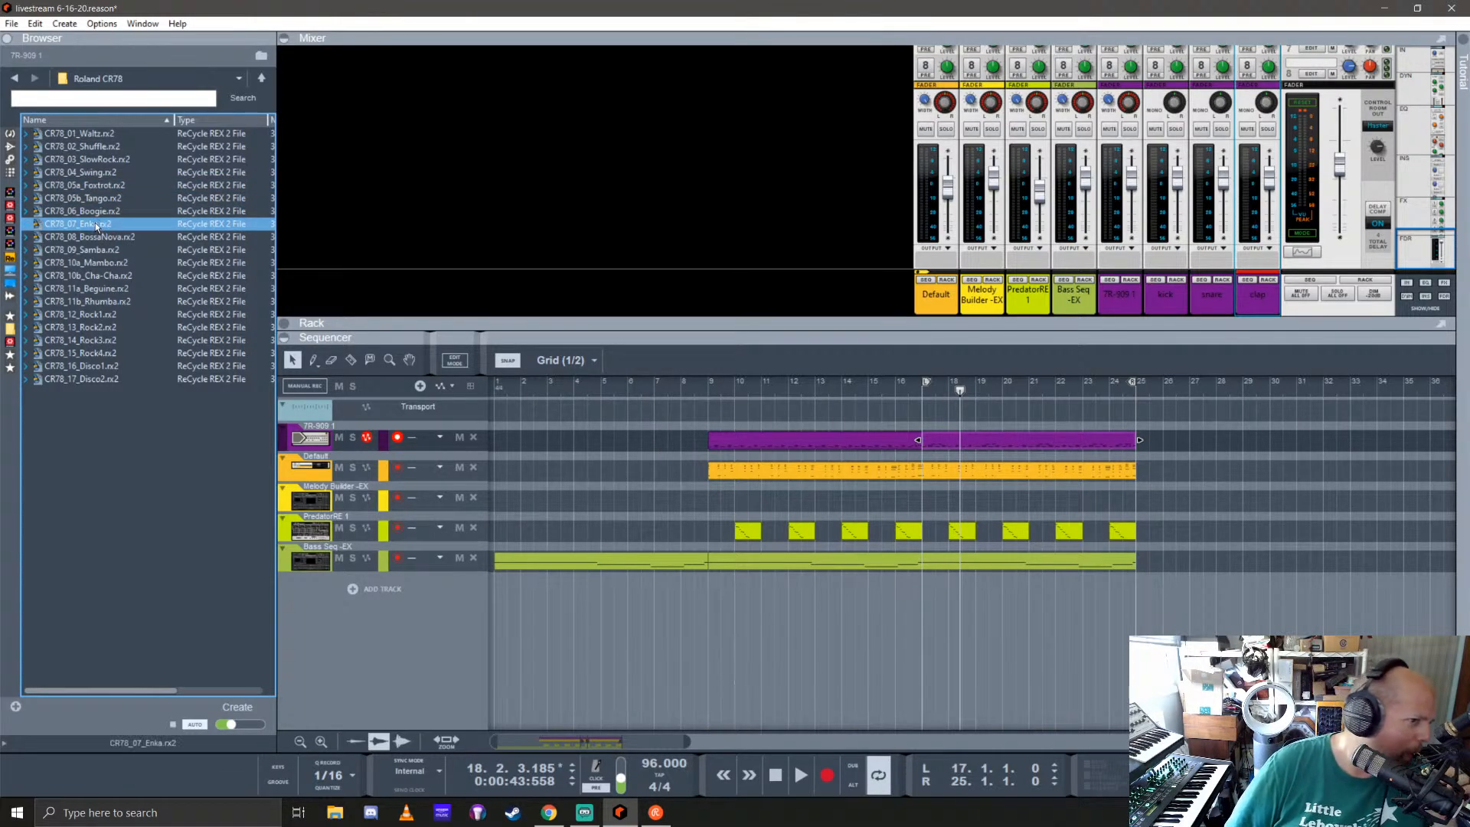
pyautogui.click(110, 263)
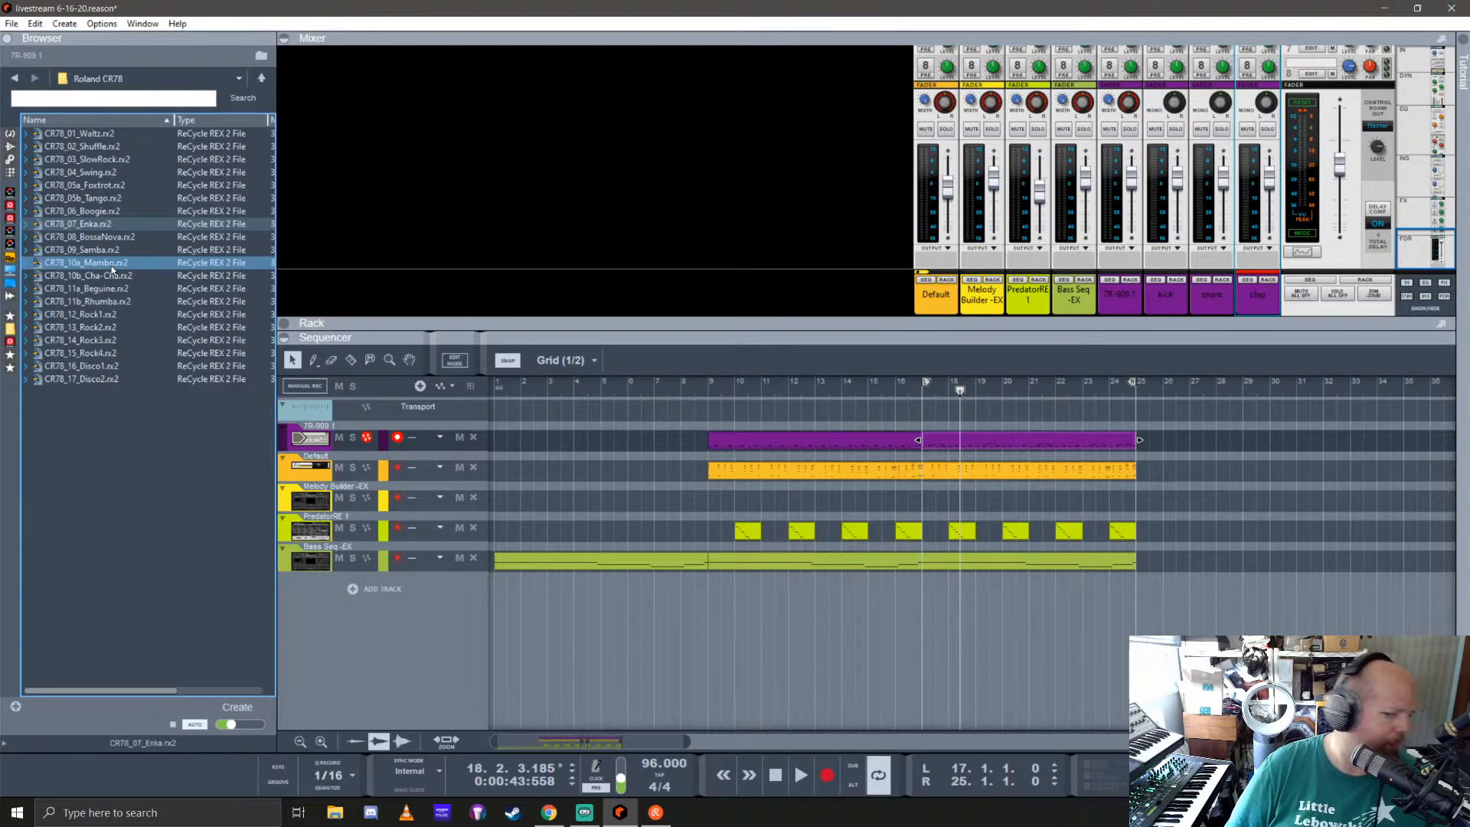
pyautogui.click(84, 239)
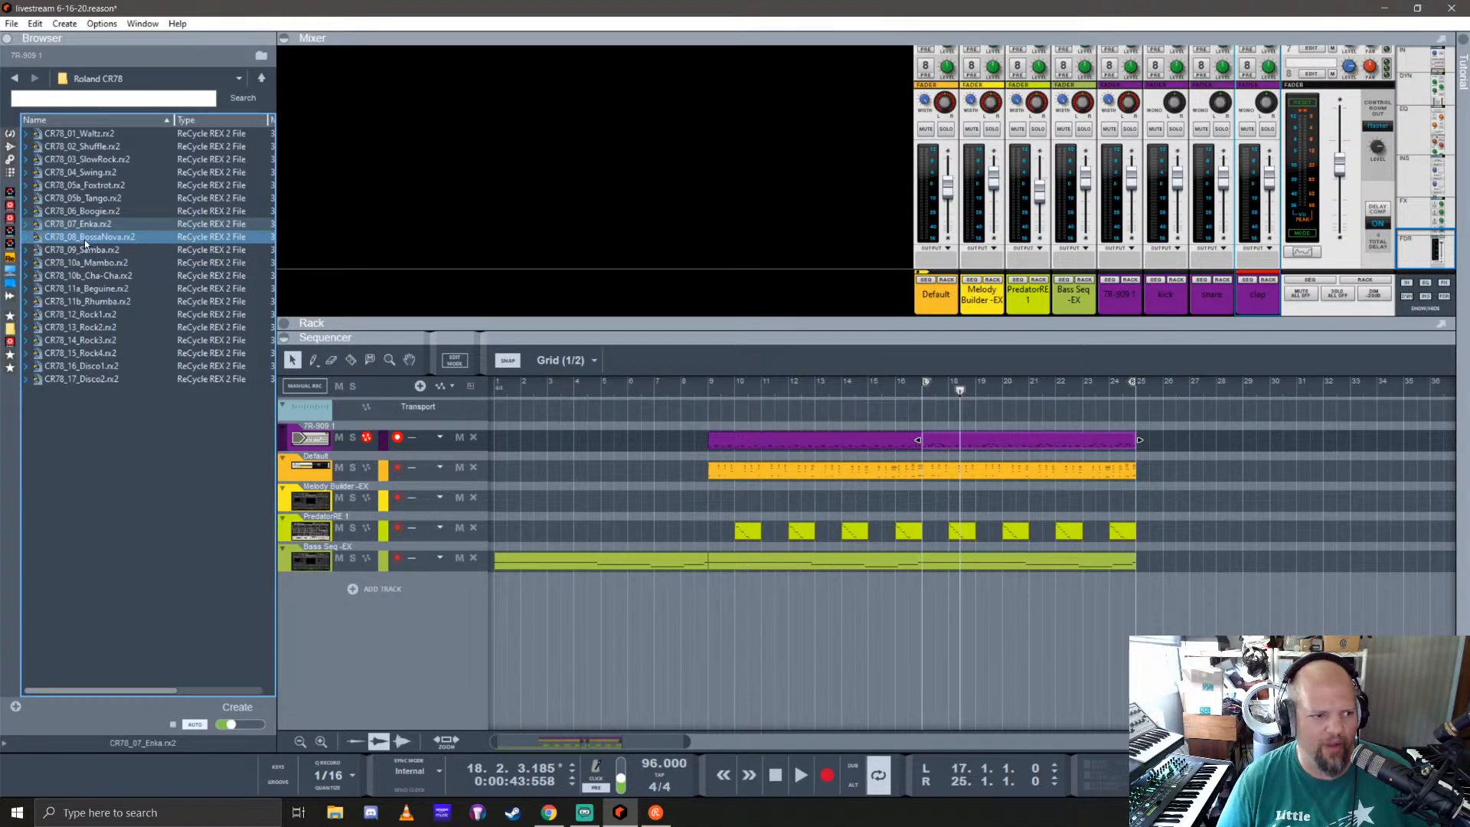
pyautogui.click(98, 340)
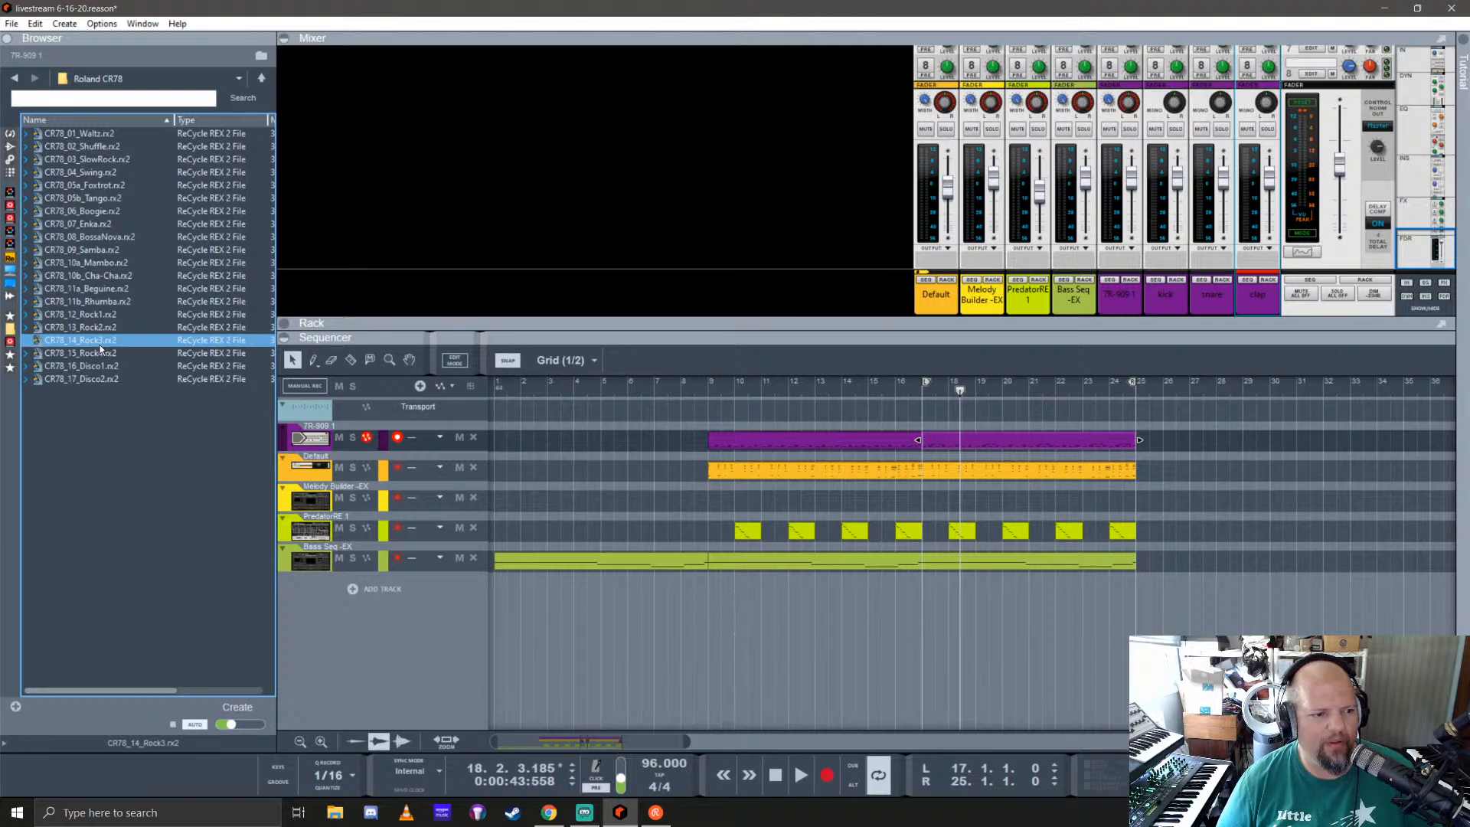
pyautogui.click(92, 263)
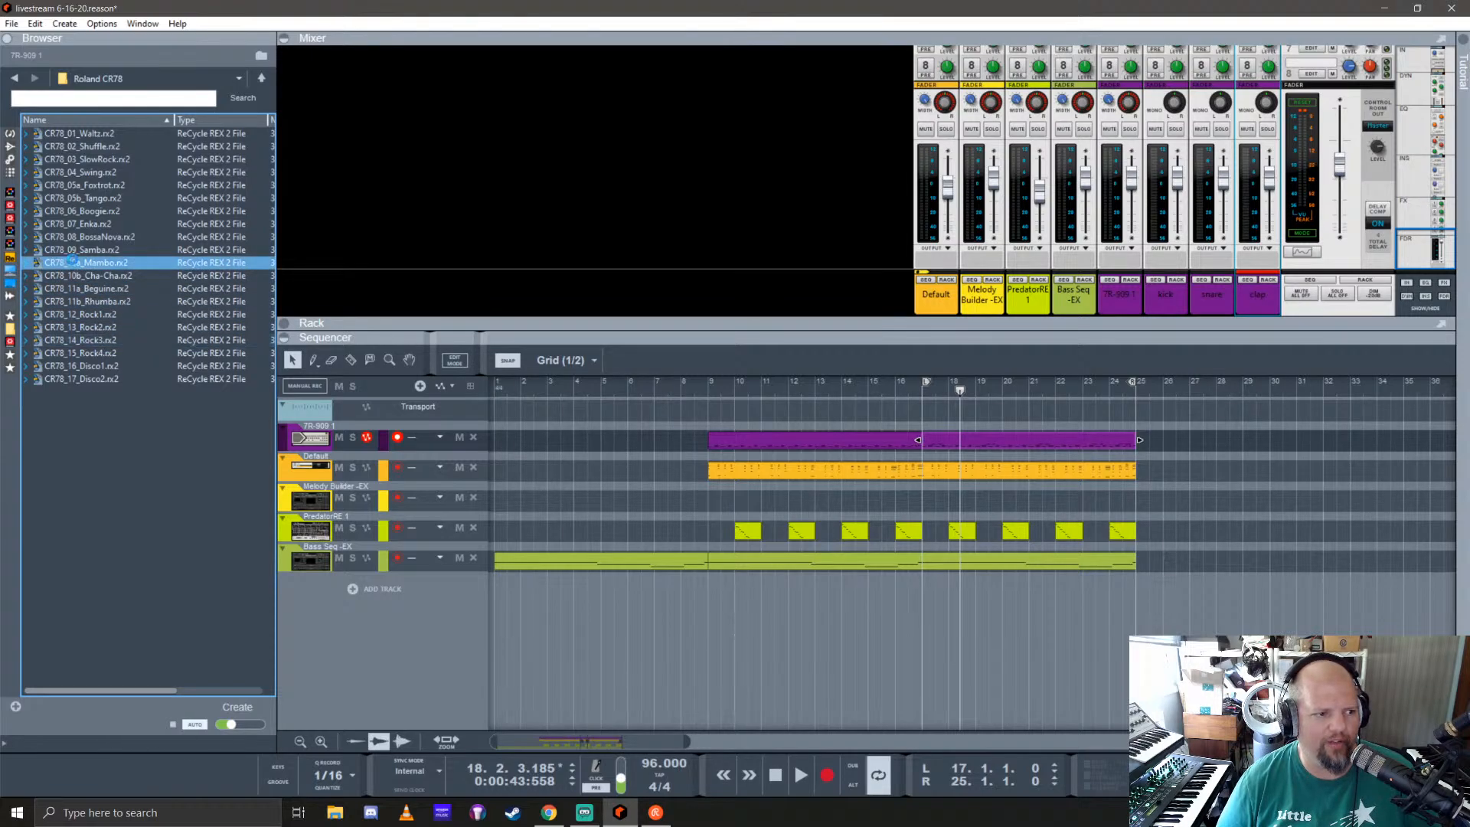
pyautogui.click(132, 276)
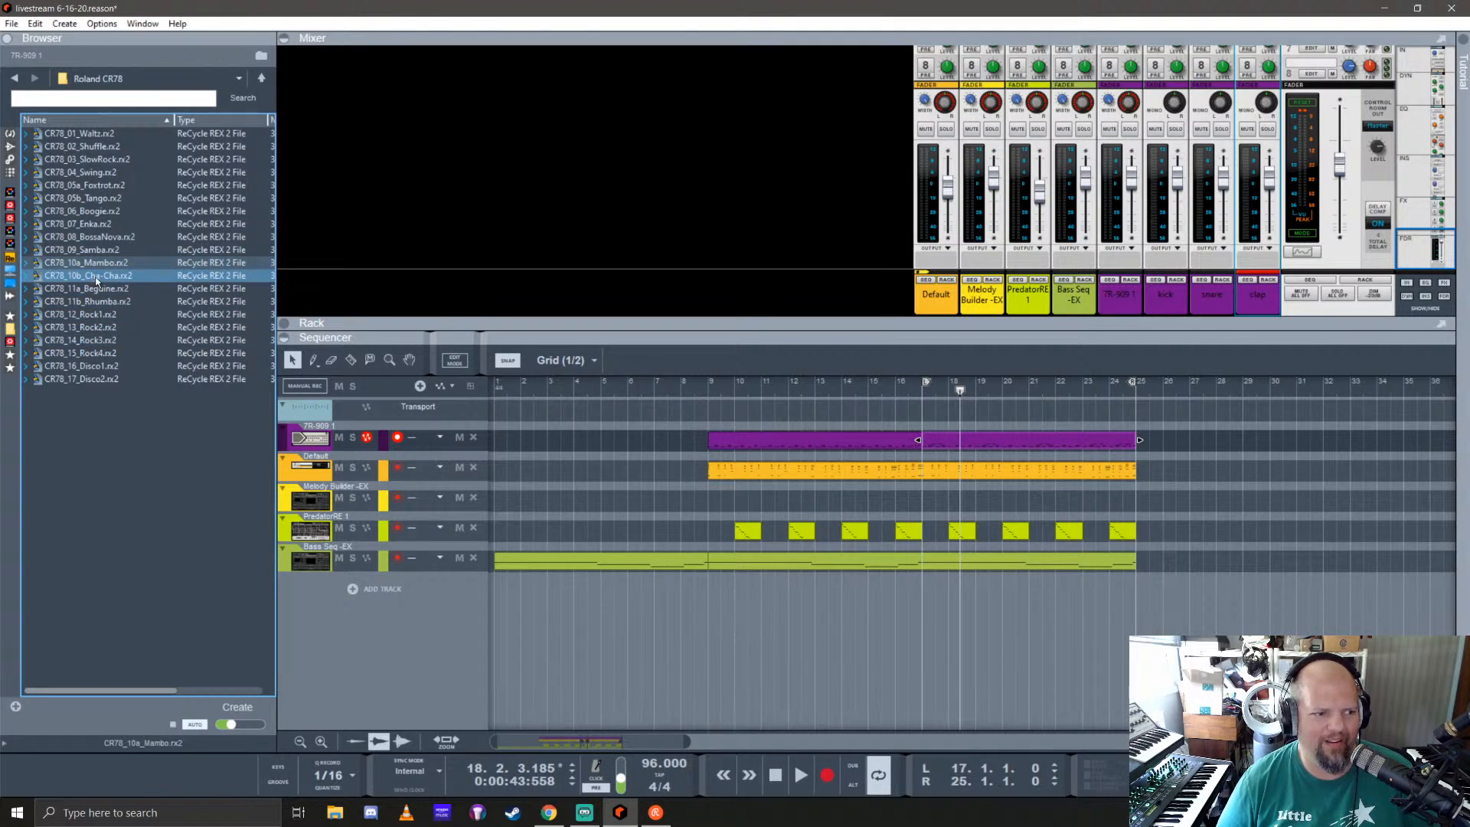
# Step: Audition the Swing2 loop from the SoundTech Rhythm 12 folder and the Bolero loop from Maestro Rhythm King
pyautogui.click(254, 84)
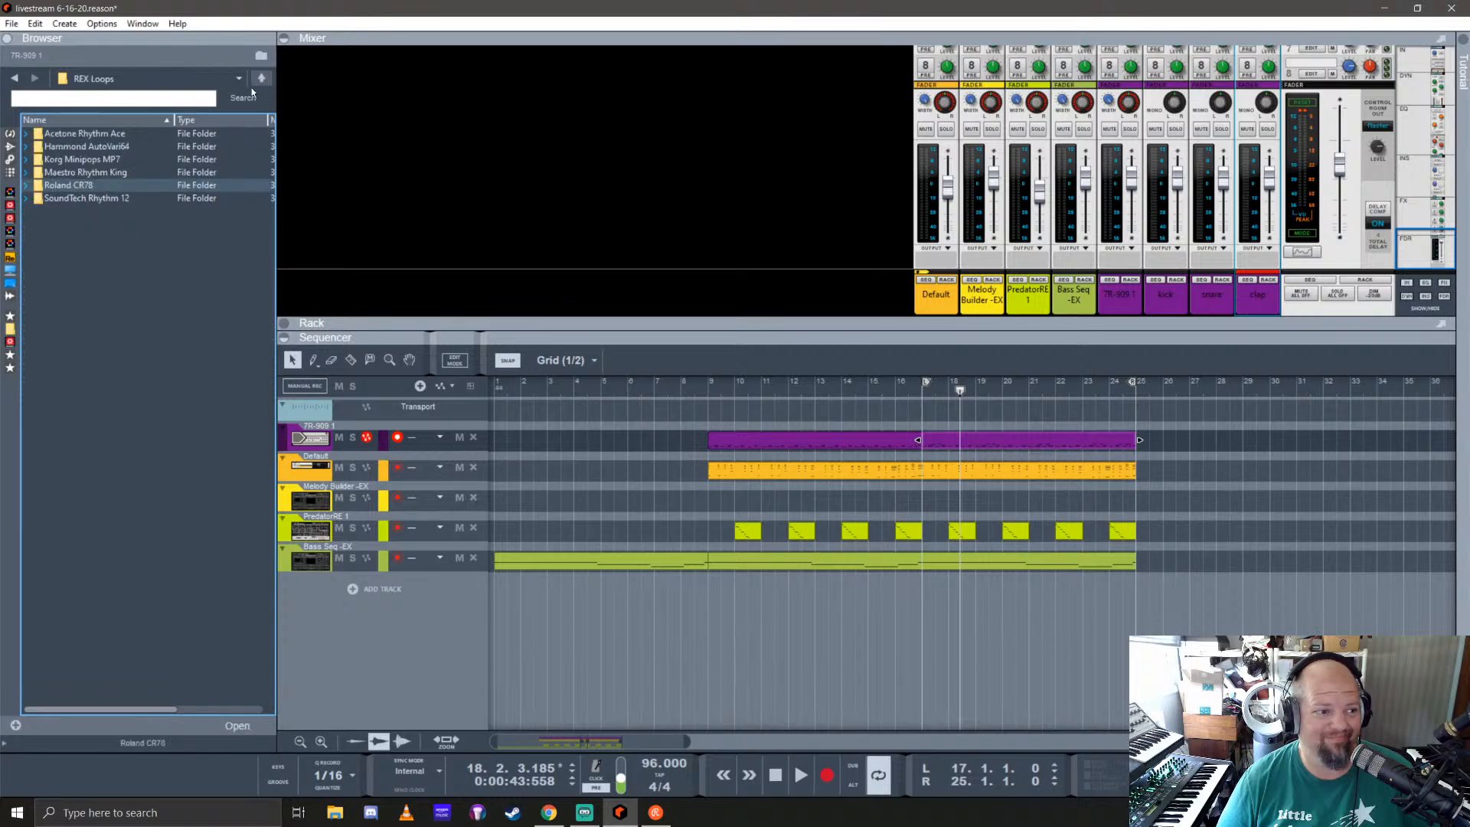
pyautogui.doubleClick(85, 197)
pyautogui.click(79, 213)
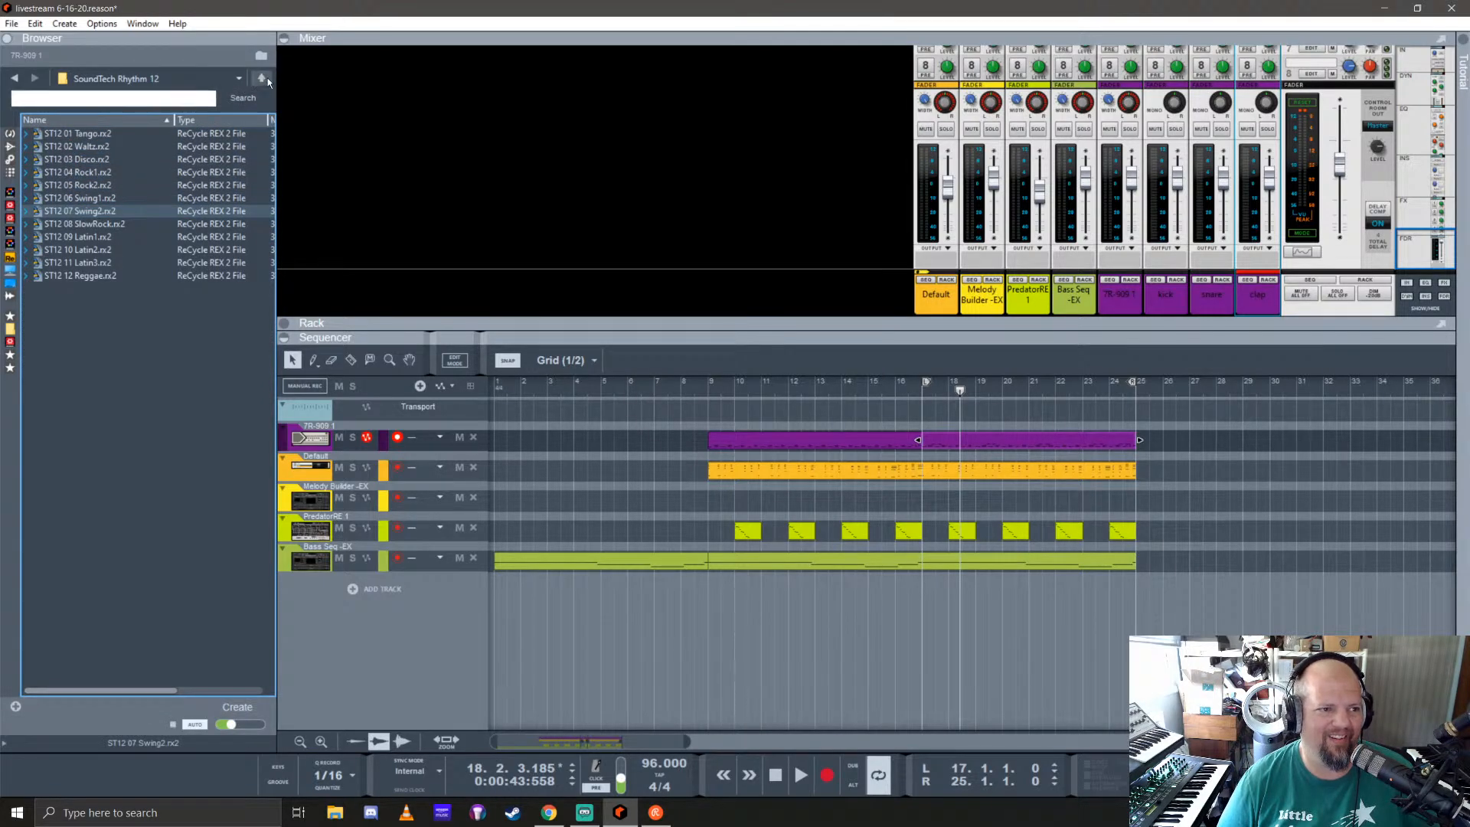
pyautogui.click(263, 79)
pyautogui.doubleClick(67, 170)
pyautogui.click(94, 160)
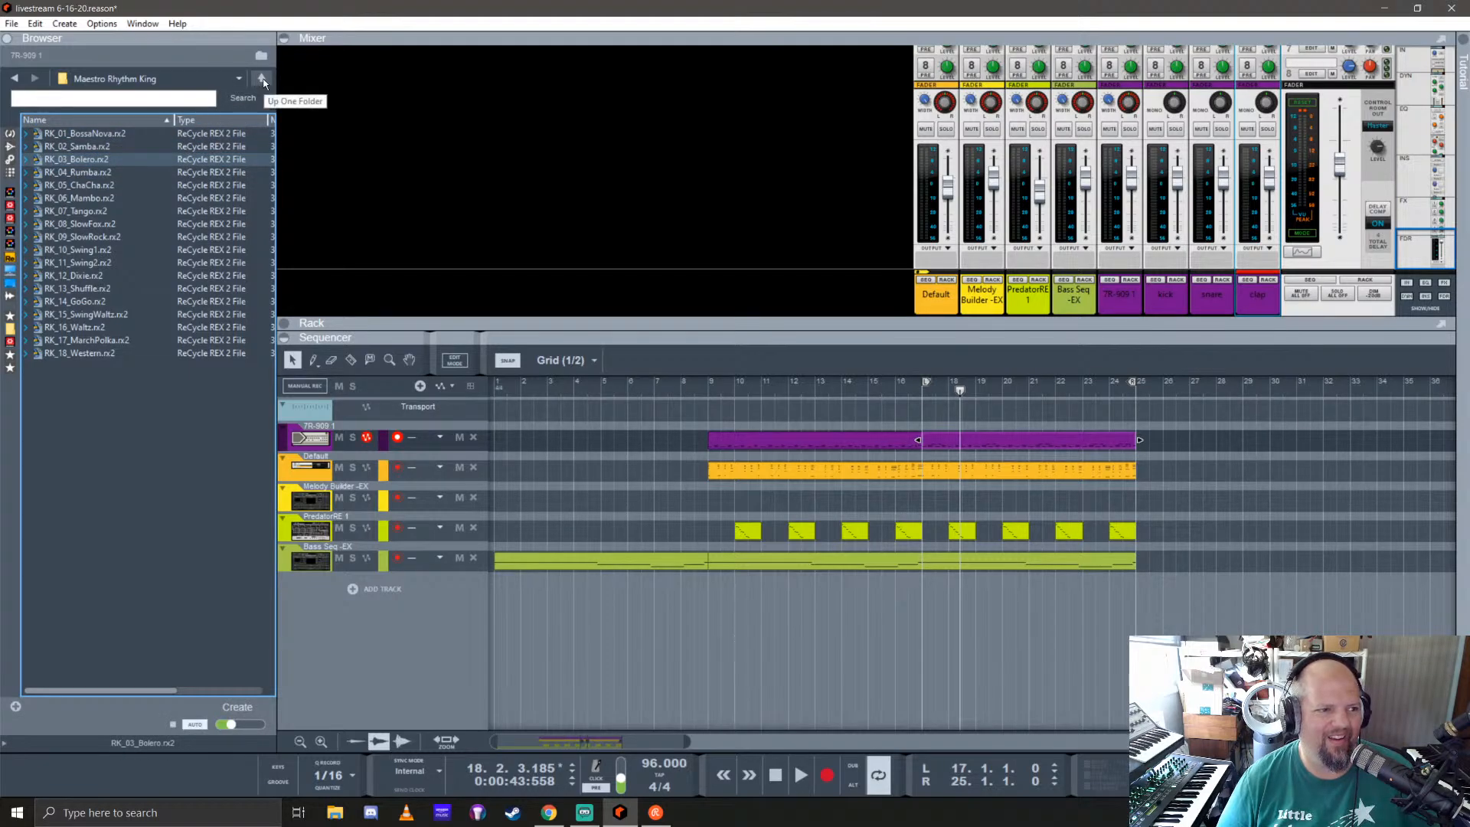
# Step: Audition the 68March and DixieLand loops in the Hammond AutoVari64 folder and look over the Acetone Rhythm Ace loops
pyautogui.click(262, 78)
pyautogui.doubleClick(84, 147)
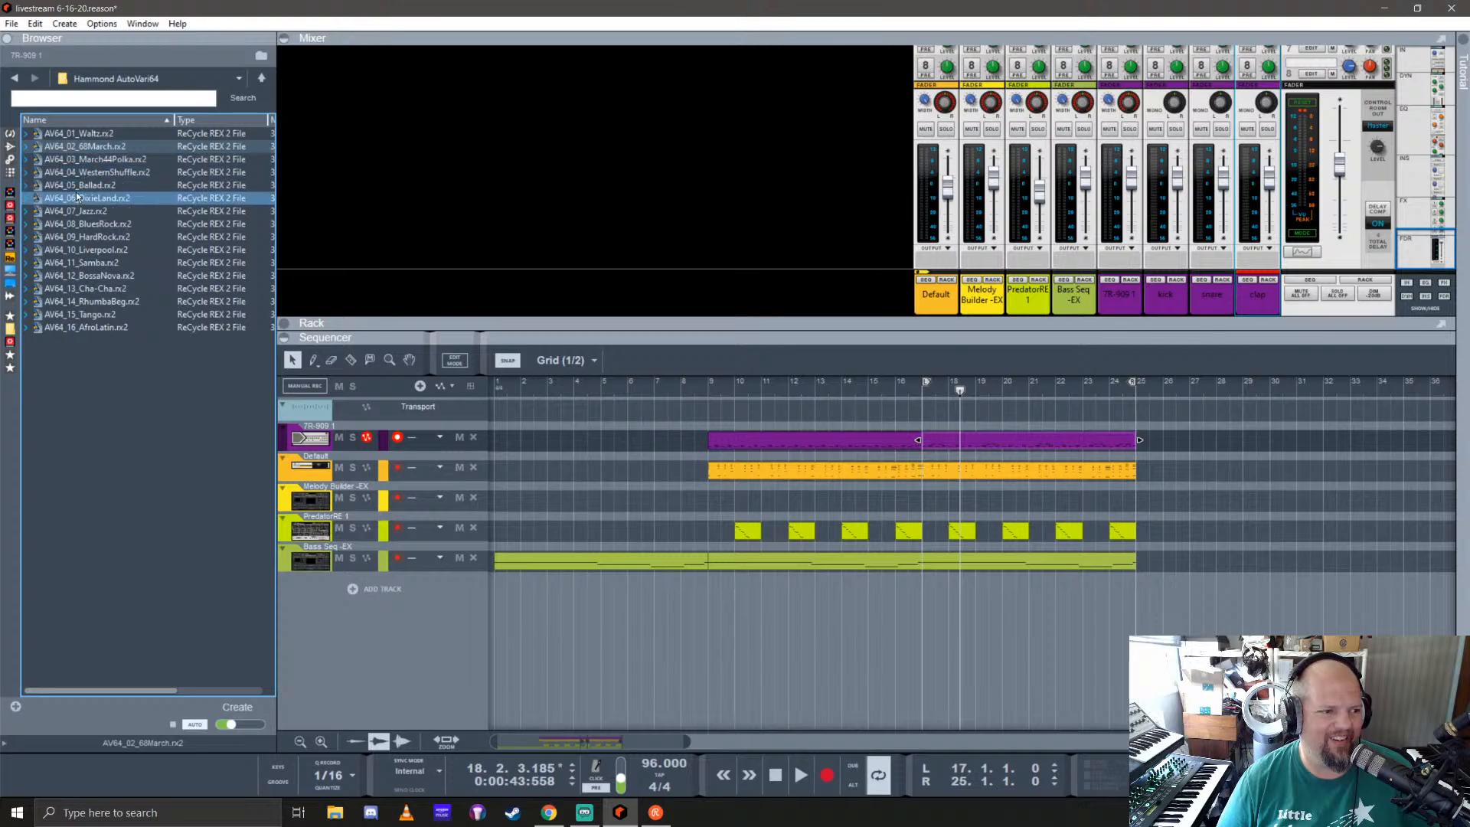
pyautogui.click(79, 187)
pyautogui.click(95, 200)
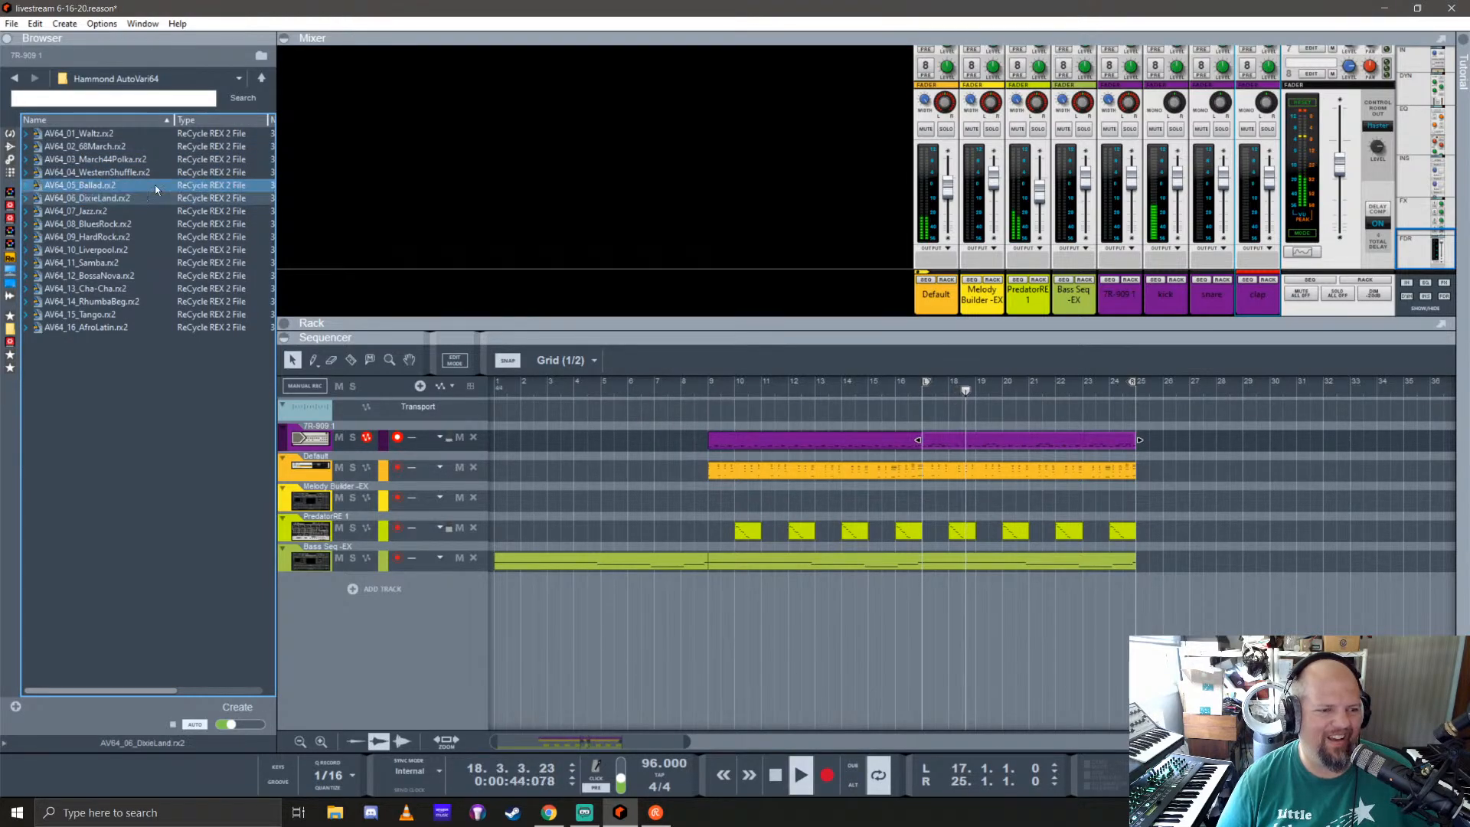
pyautogui.click(261, 77)
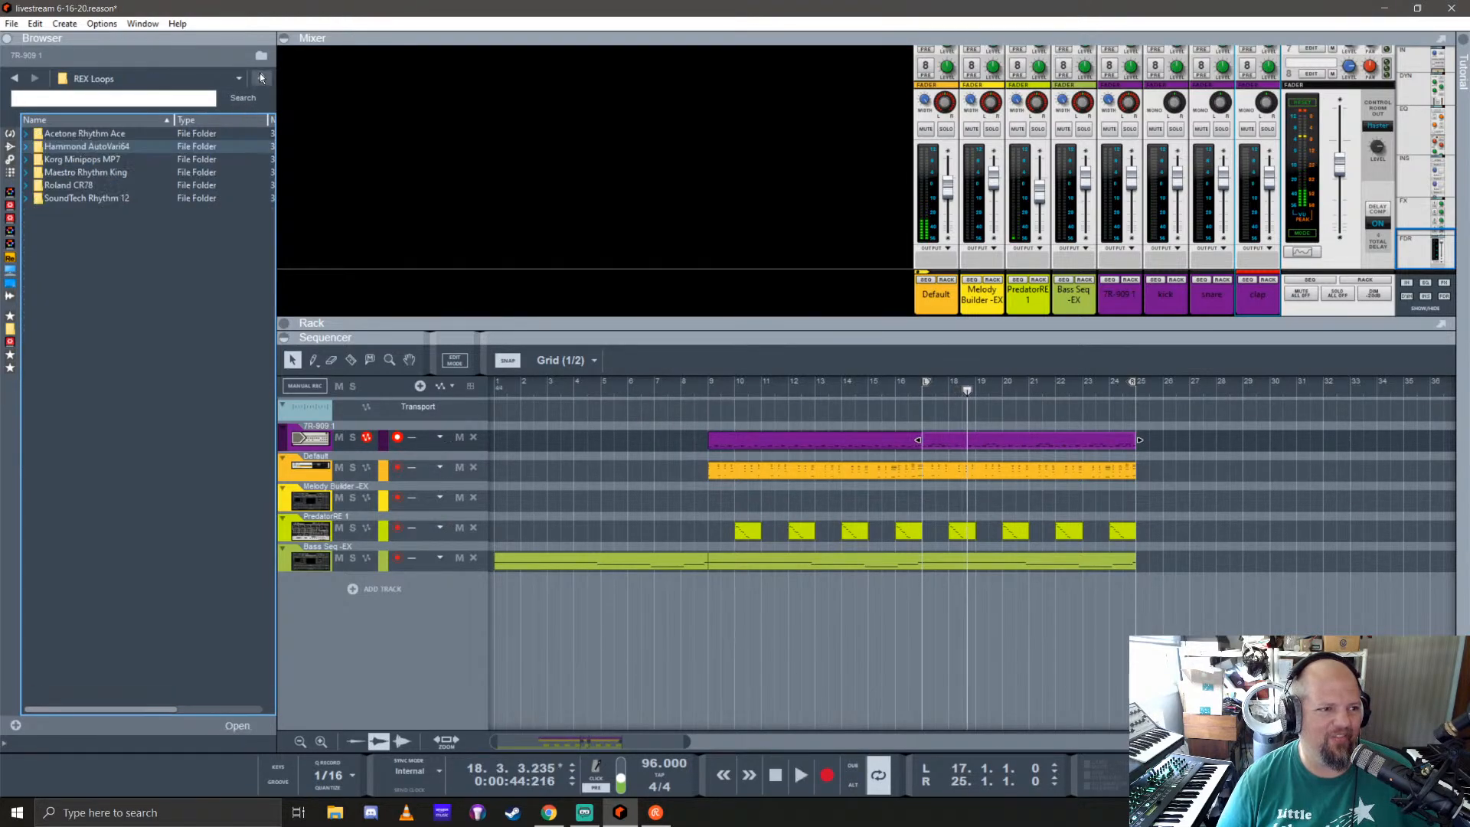
pyautogui.doubleClick(89, 133)
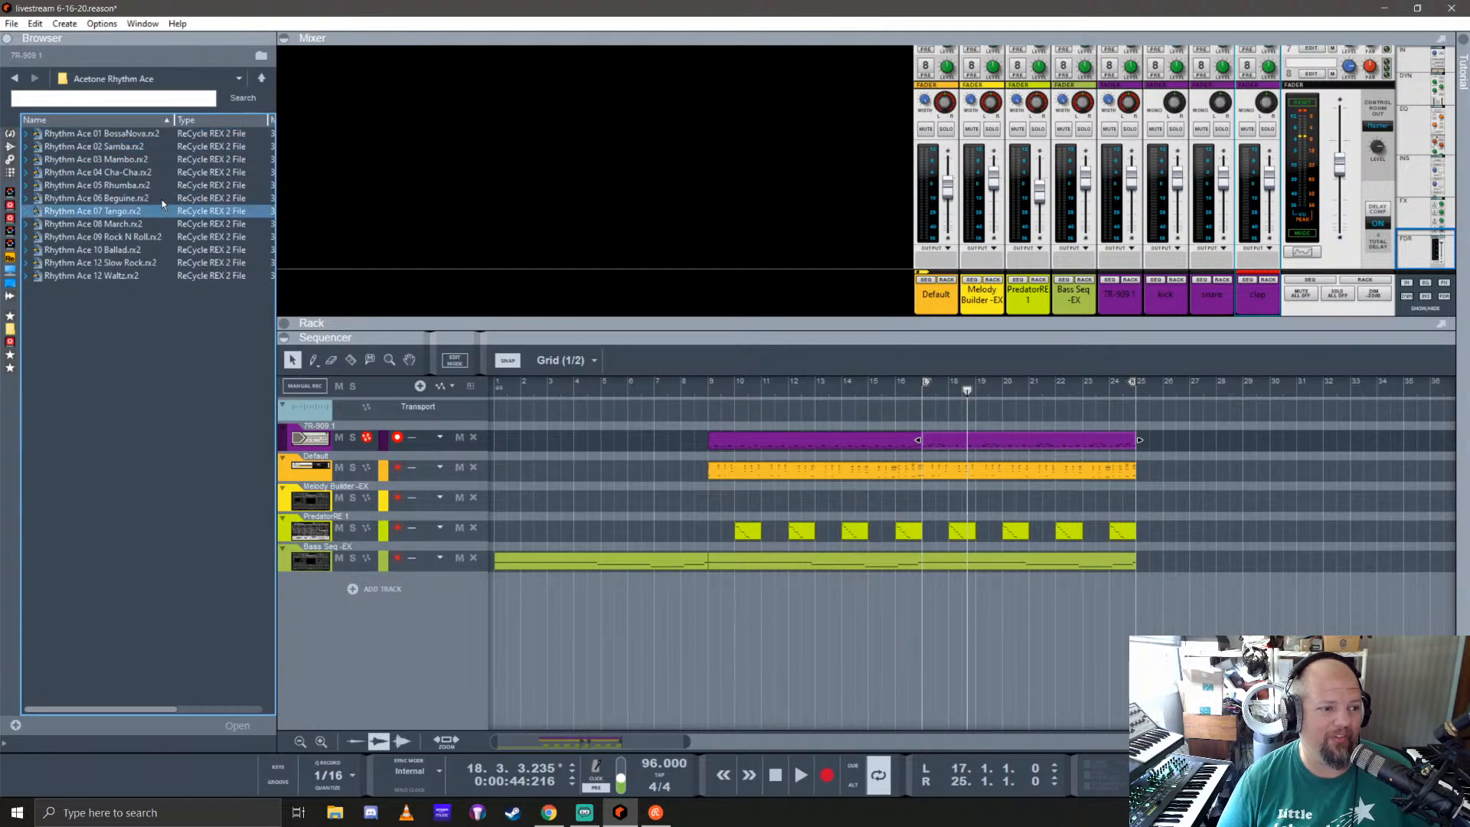
pyautogui.click(264, 79)
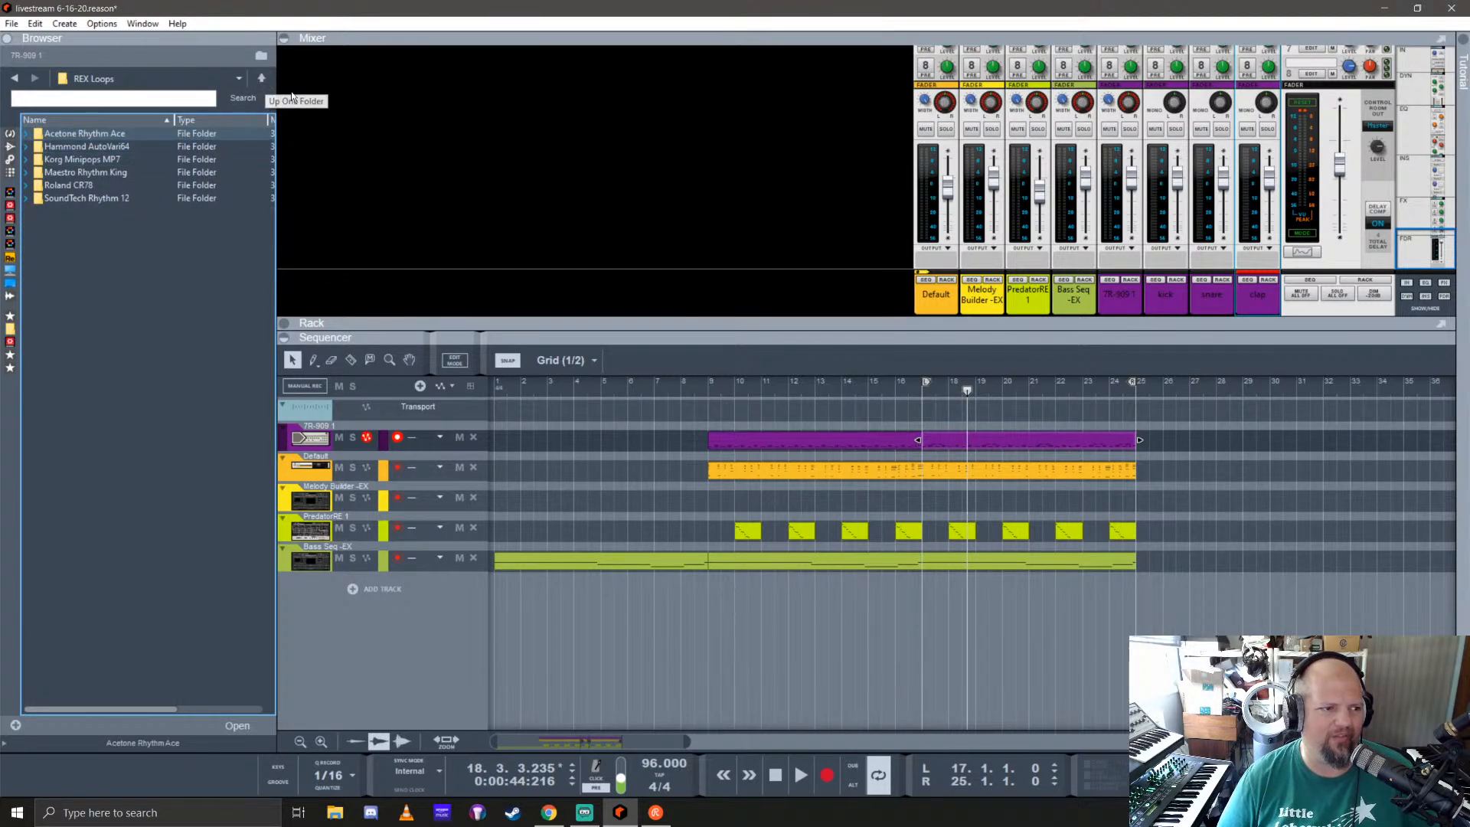
# Step: Check the RV7000 patches in the refill's Effects Patches and return to the Effects Patches folder
pyautogui.click(261, 77)
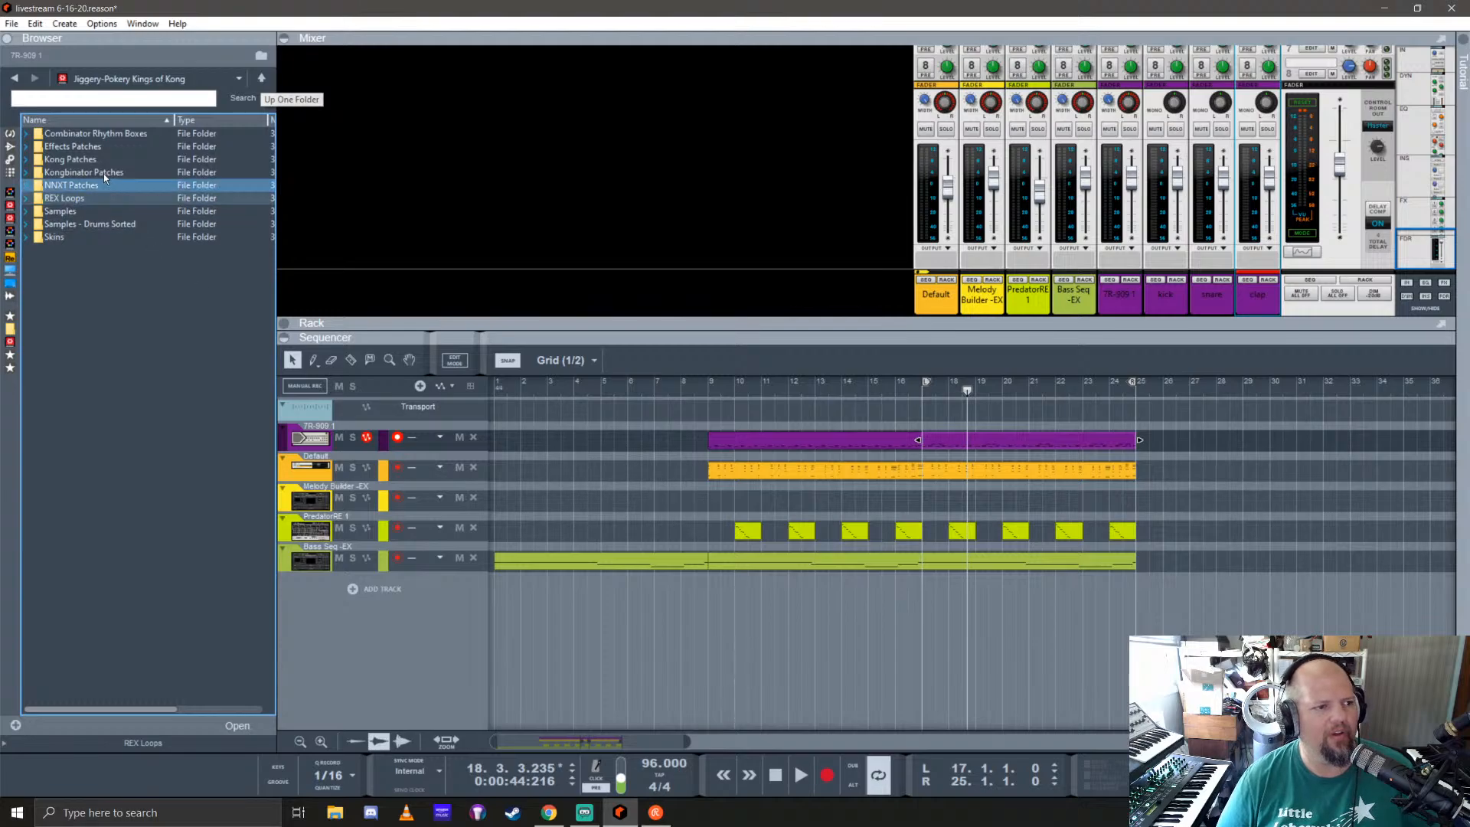
pyautogui.doubleClick(115, 146)
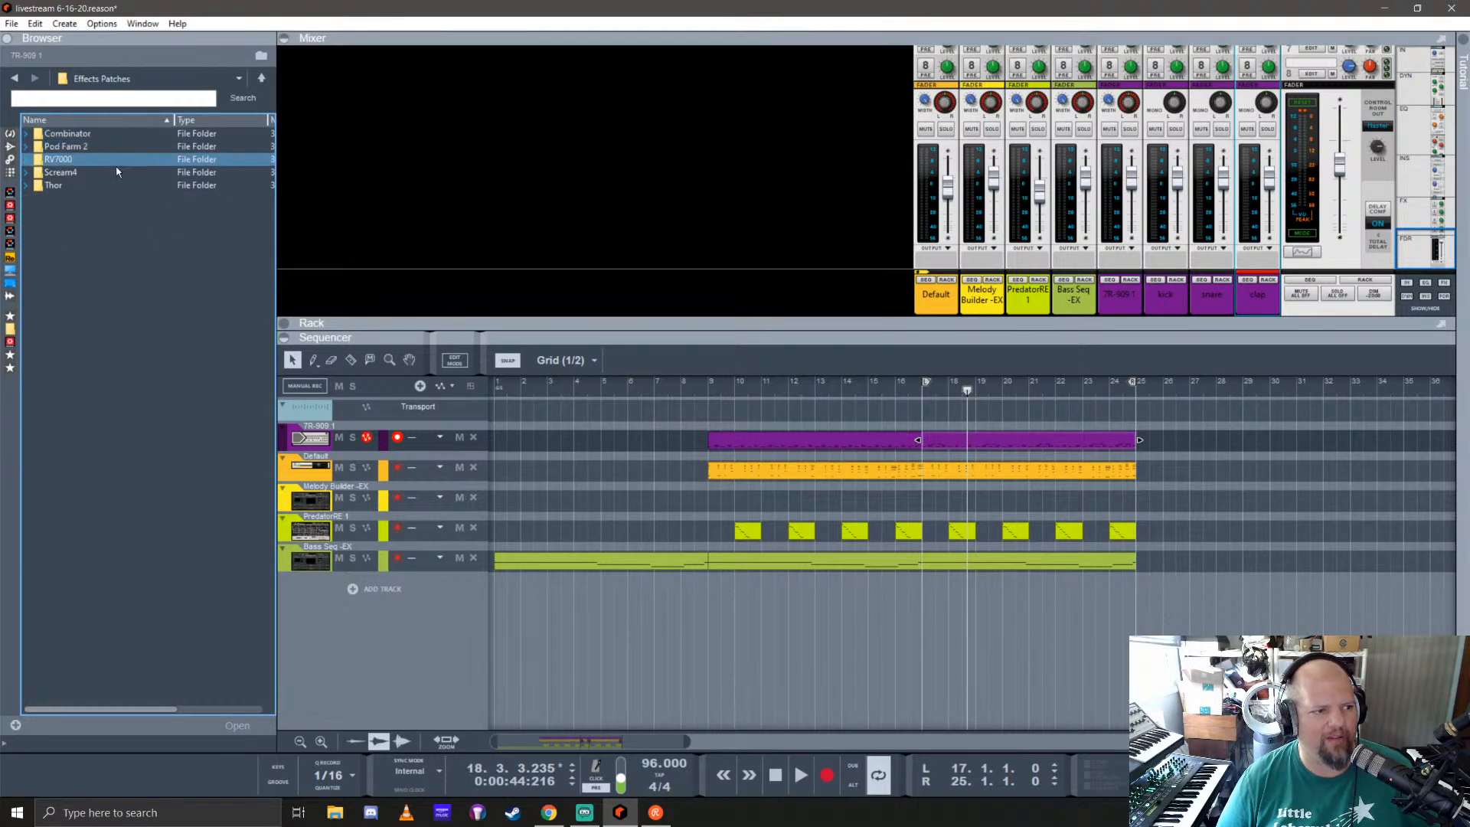
pyautogui.click(81, 154)
pyautogui.doubleClick(82, 157)
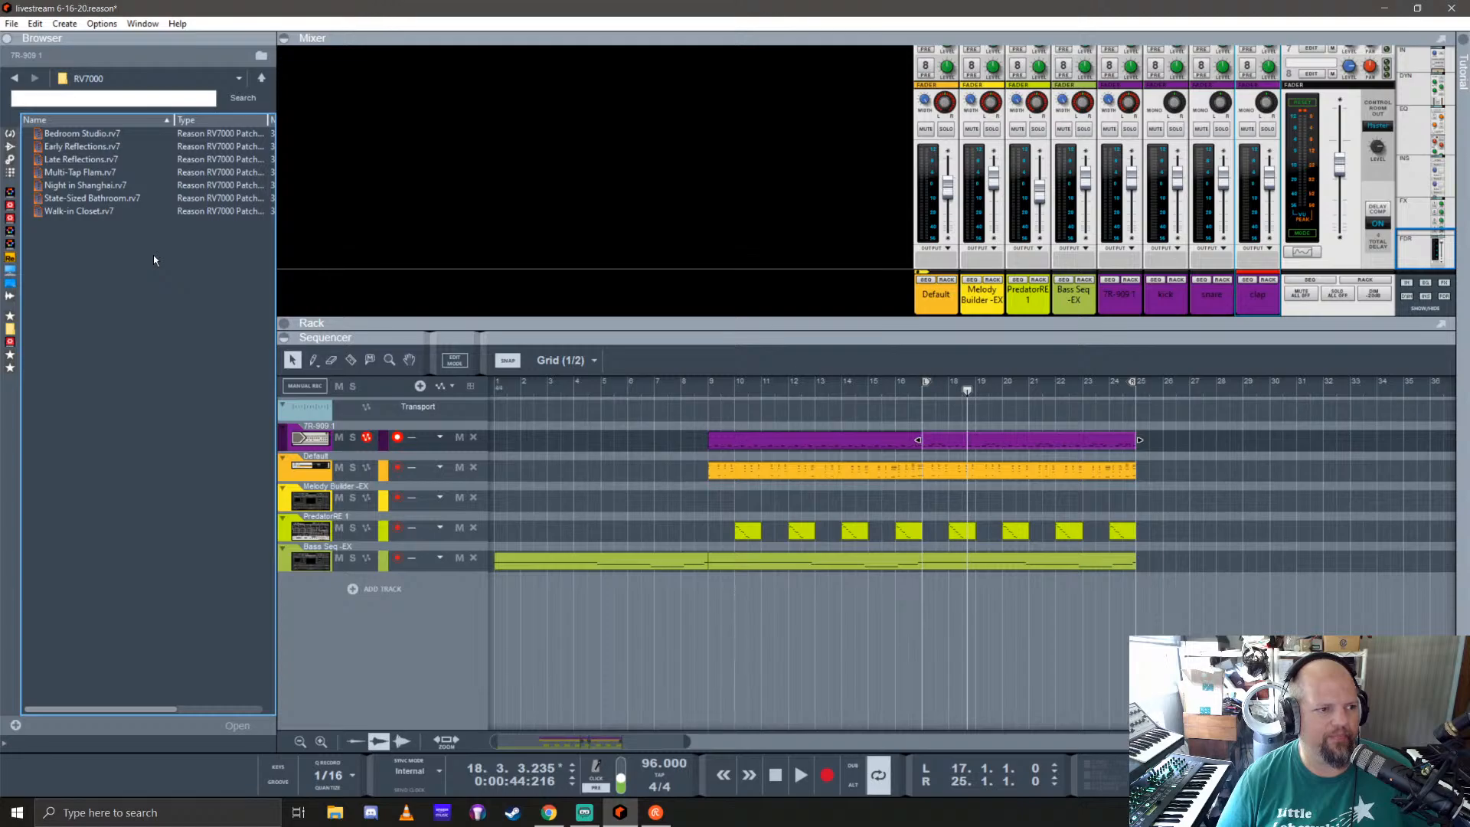
pyautogui.click(262, 78)
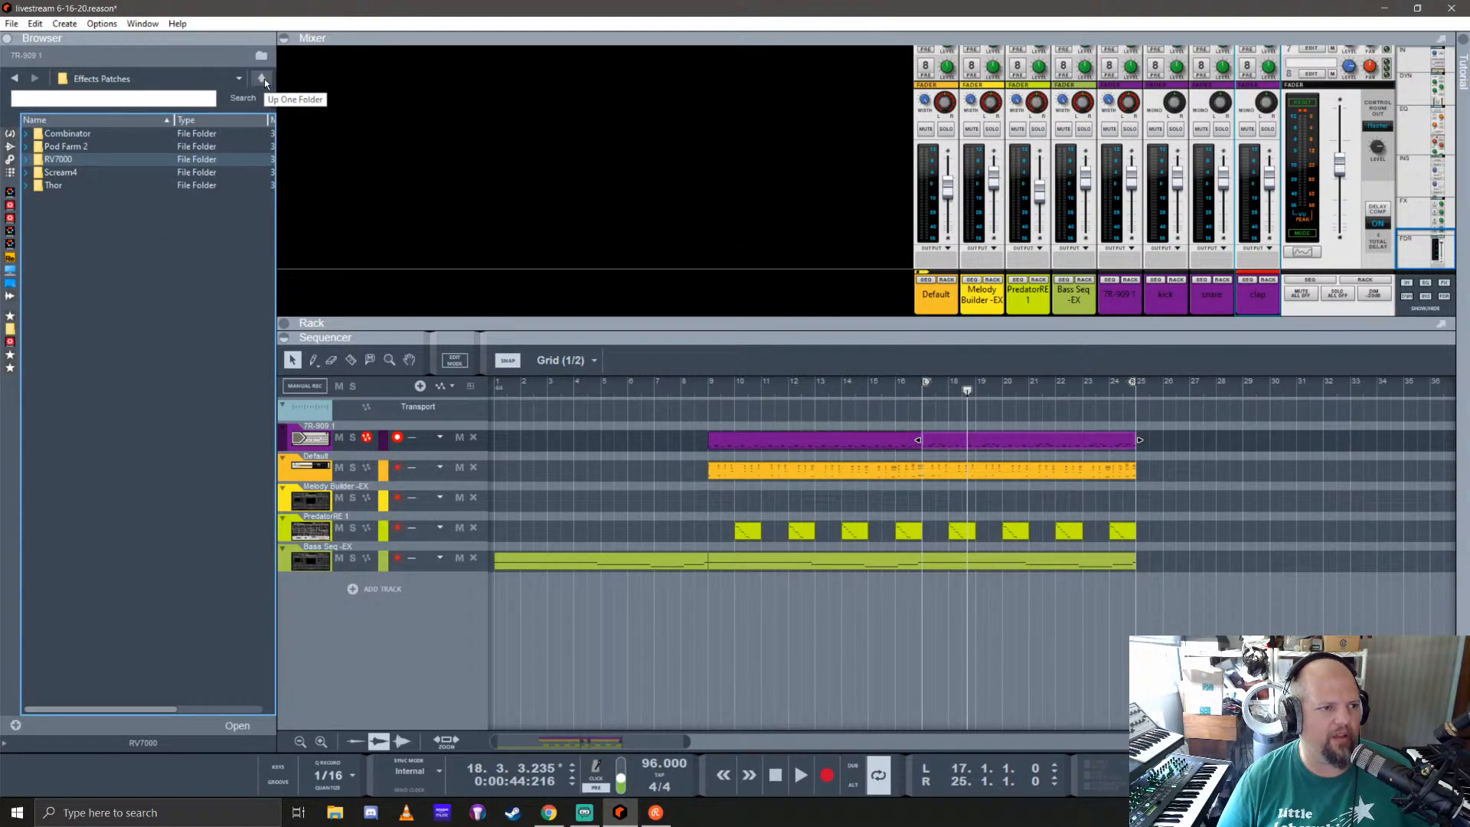
# Step: Look through the refill's Samples folder and open the Samples - Drums Sorted folder
pyautogui.click(264, 78)
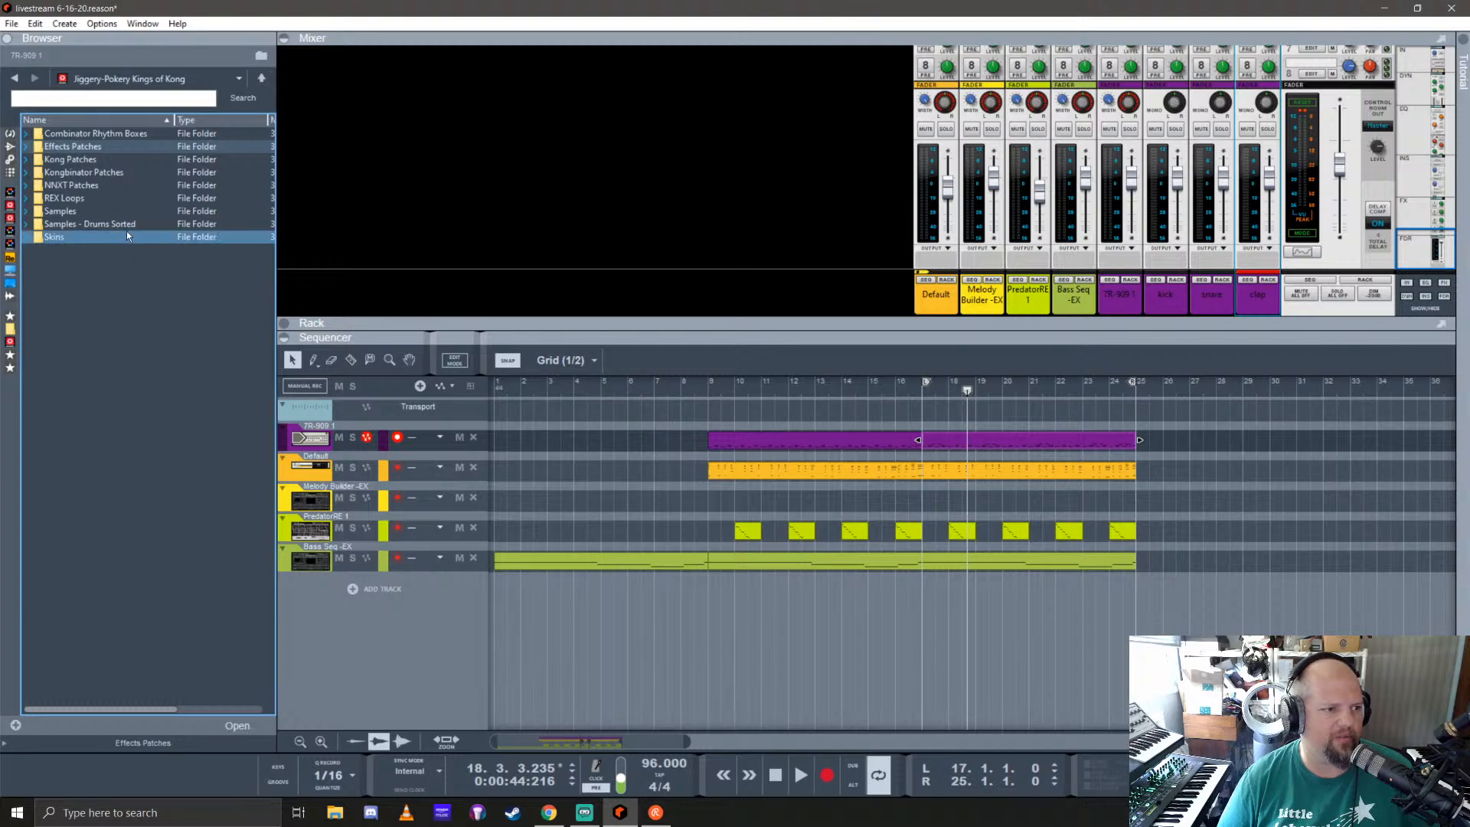
pyautogui.click(72, 210)
pyautogui.doubleClick(72, 206)
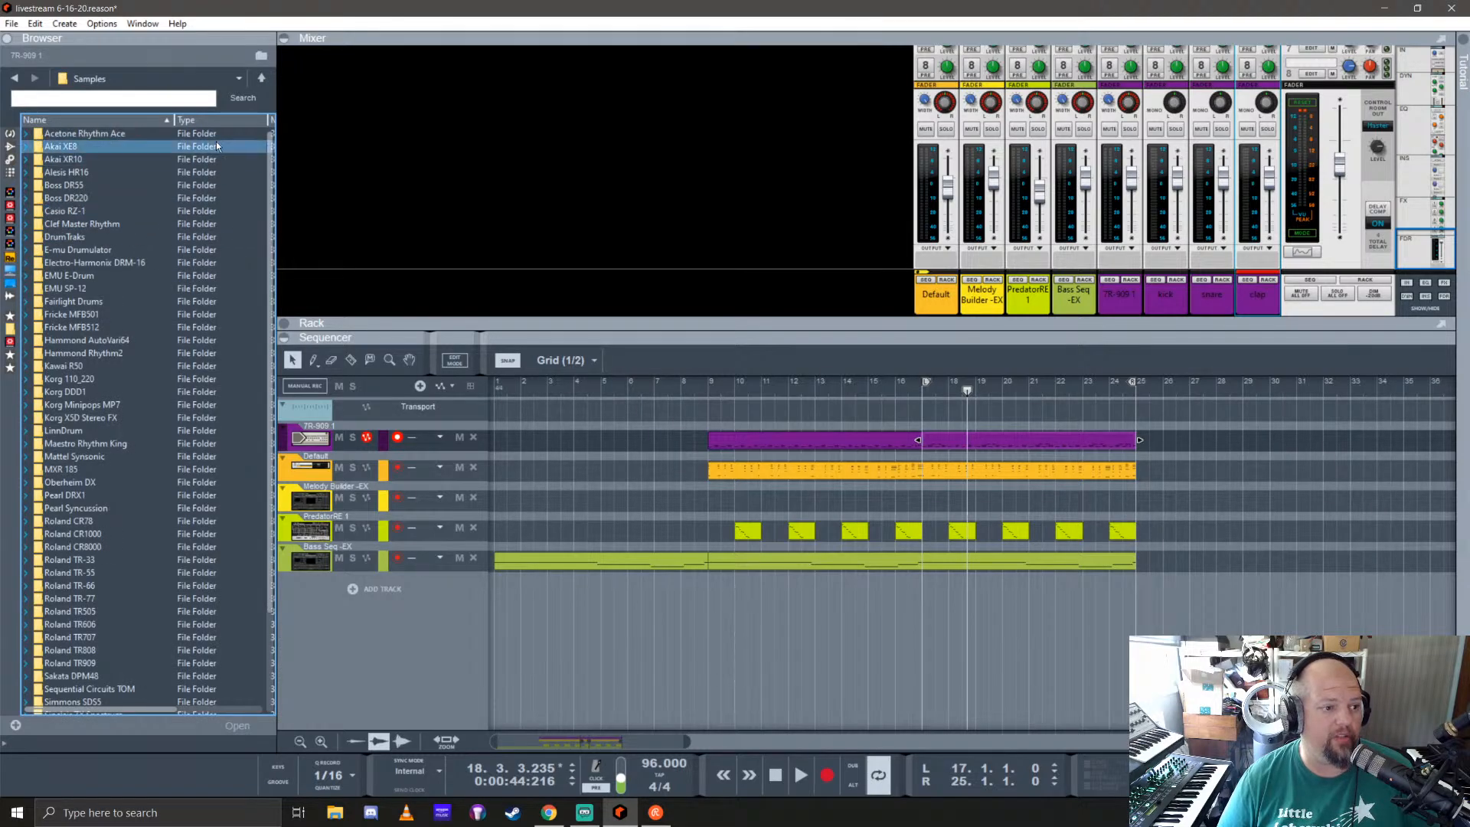
pyautogui.click(257, 76)
pyautogui.doubleClick(72, 218)
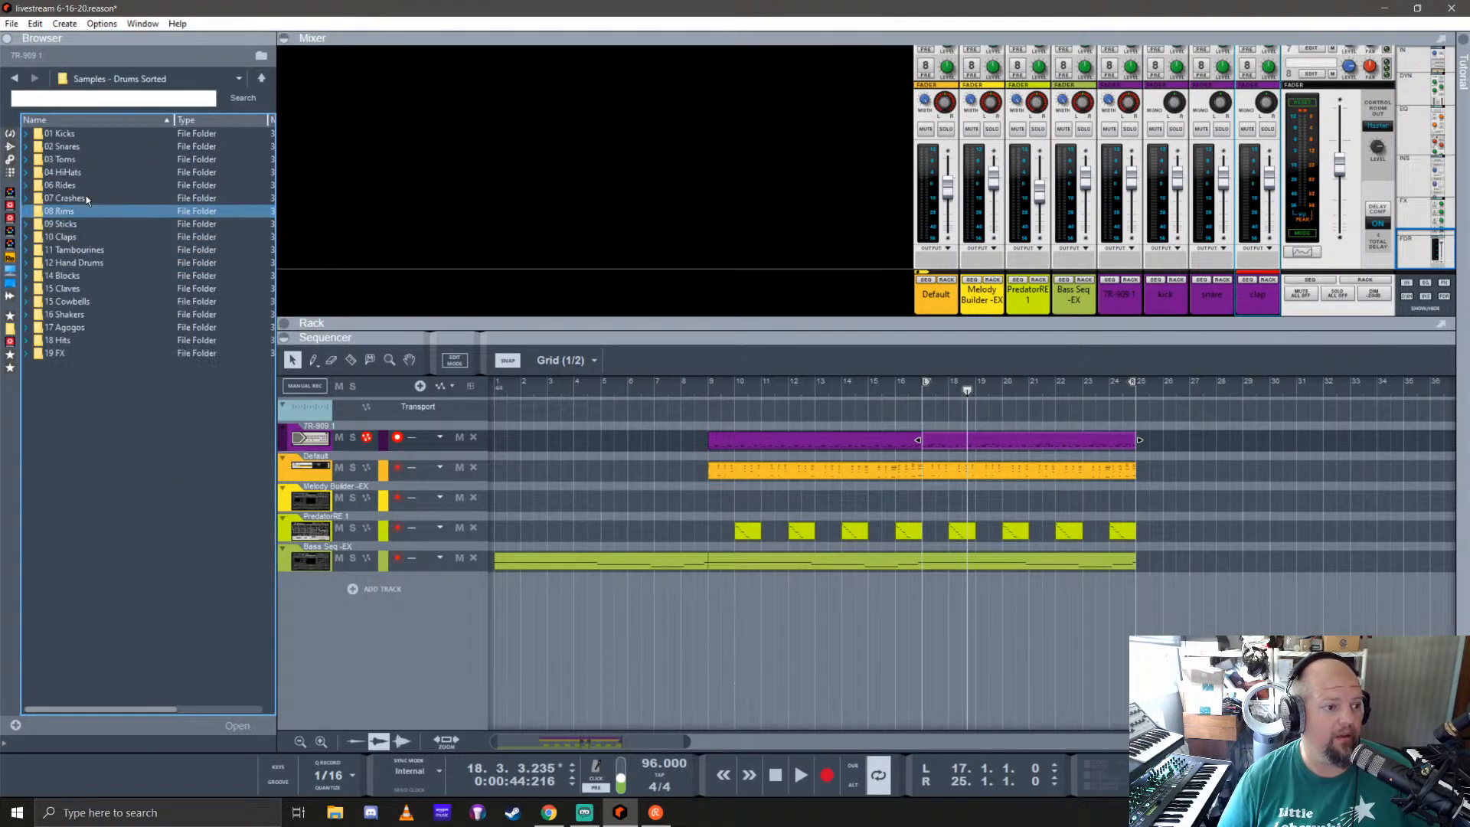
# Step: Audition snares in the 02 Snares folder, including the LD, Vari64, WurlitzerSR and XE8 samples, and return to Samples - Drums Sorted
pyautogui.click(72, 146)
pyautogui.doubleClick(72, 146)
pyautogui.scroll(-10, 108, 254)
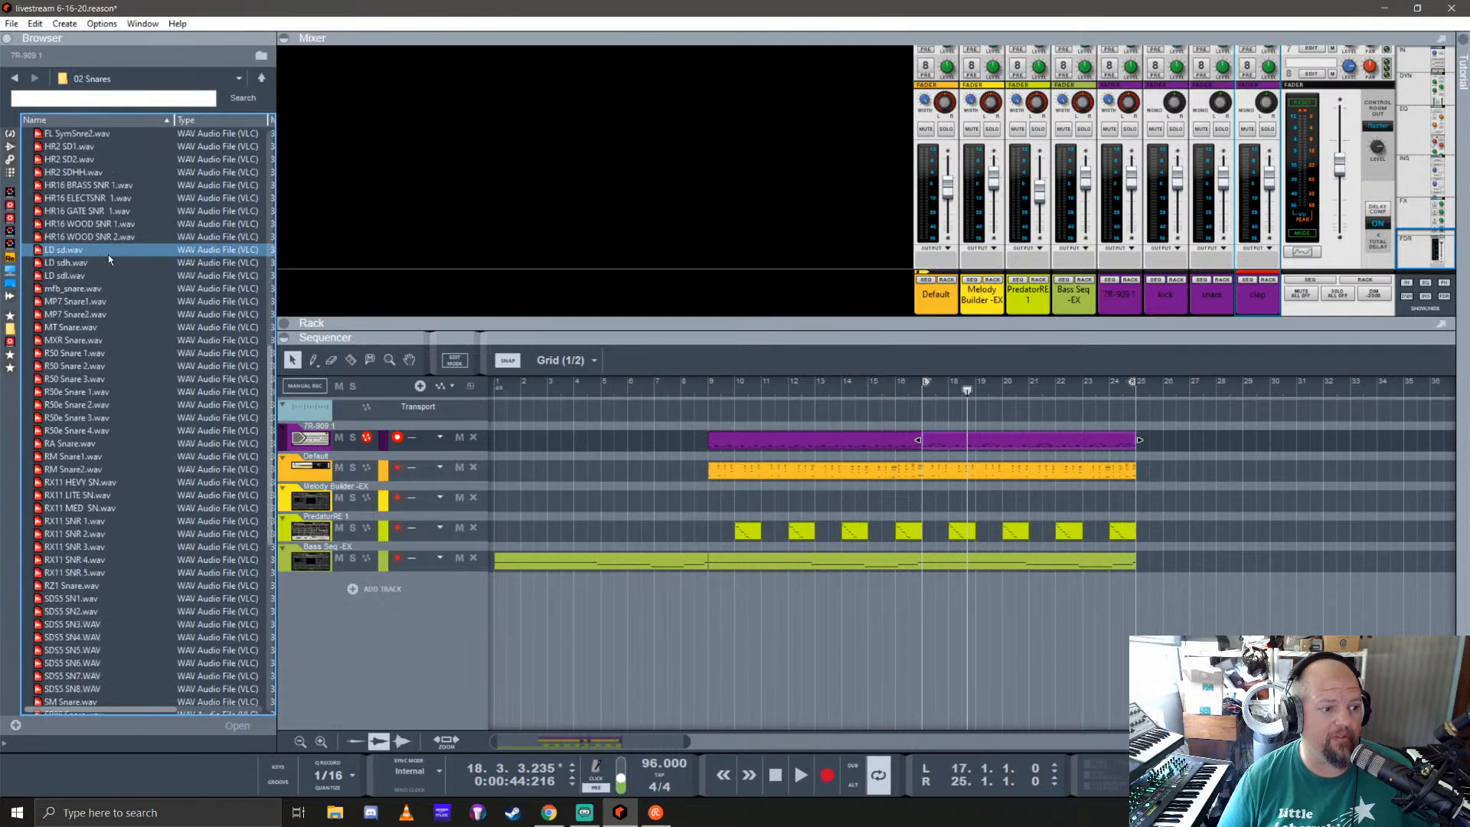
pyautogui.click(108, 254)
pyautogui.scroll(-2, 108, 254)
pyautogui.click(94, 310)
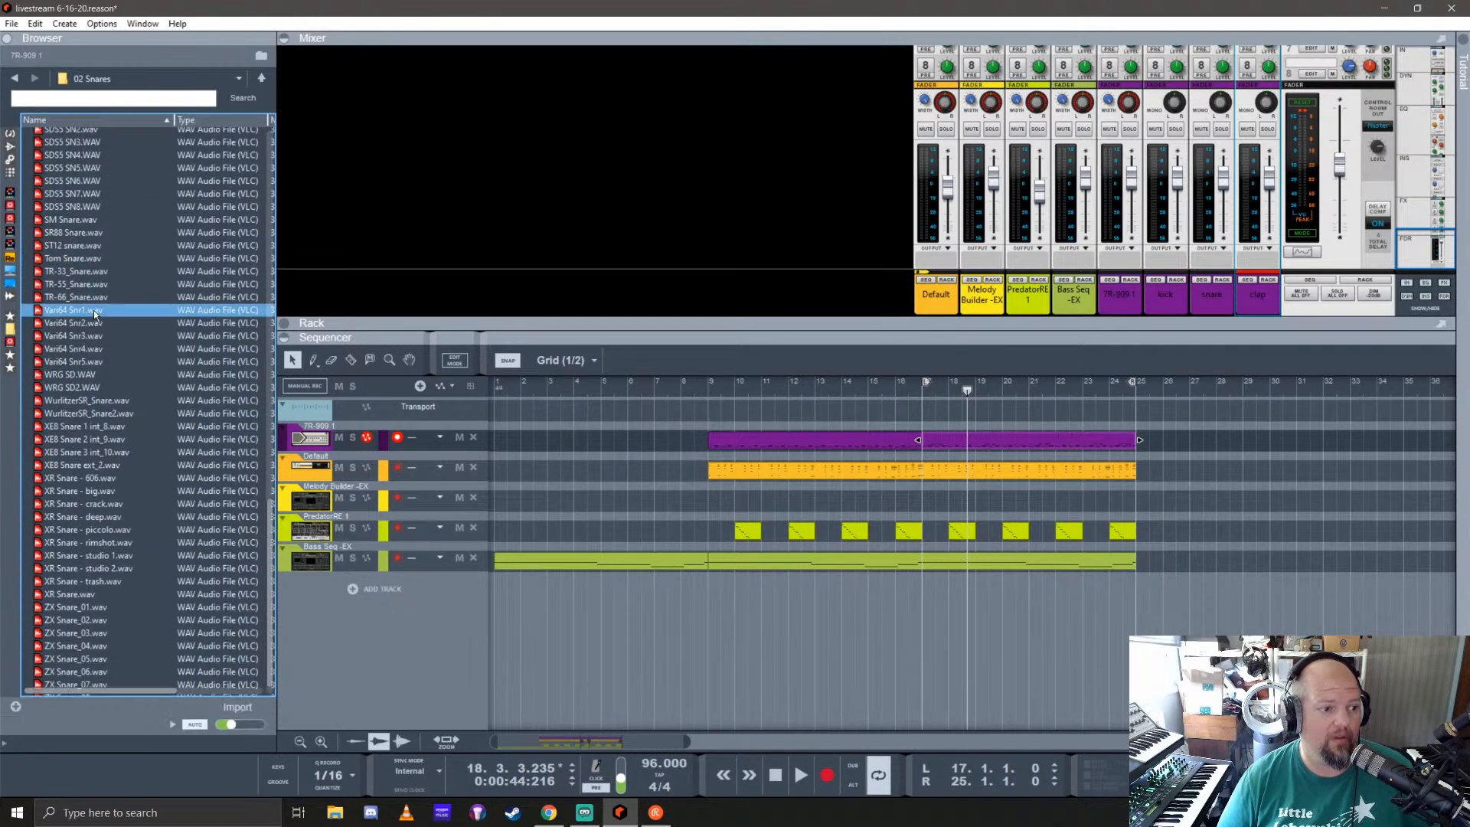
pyautogui.click(85, 336)
pyautogui.click(76, 400)
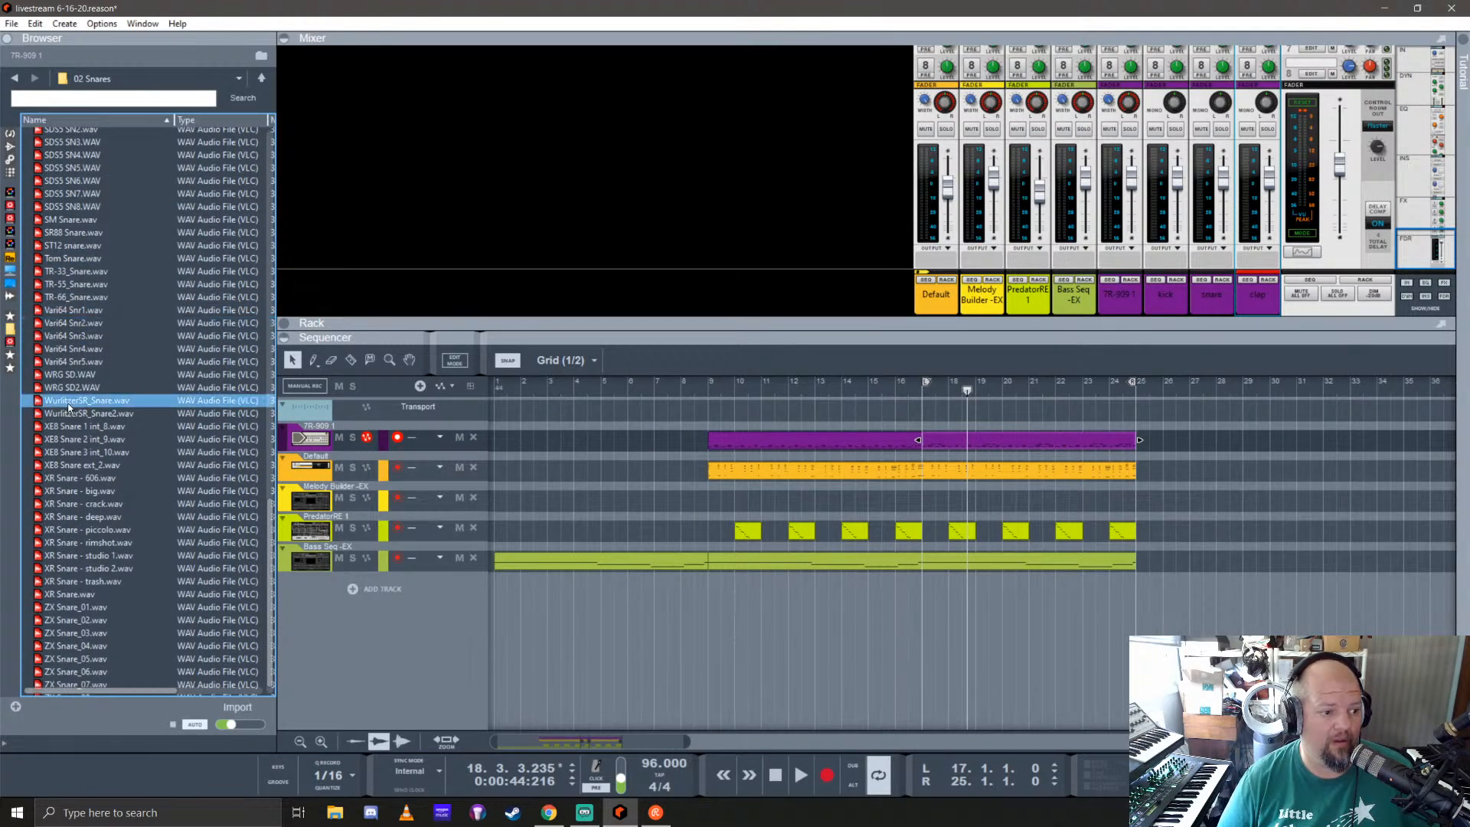
pyautogui.click(71, 387)
pyautogui.click(73, 413)
pyautogui.click(72, 426)
pyautogui.click(72, 452)
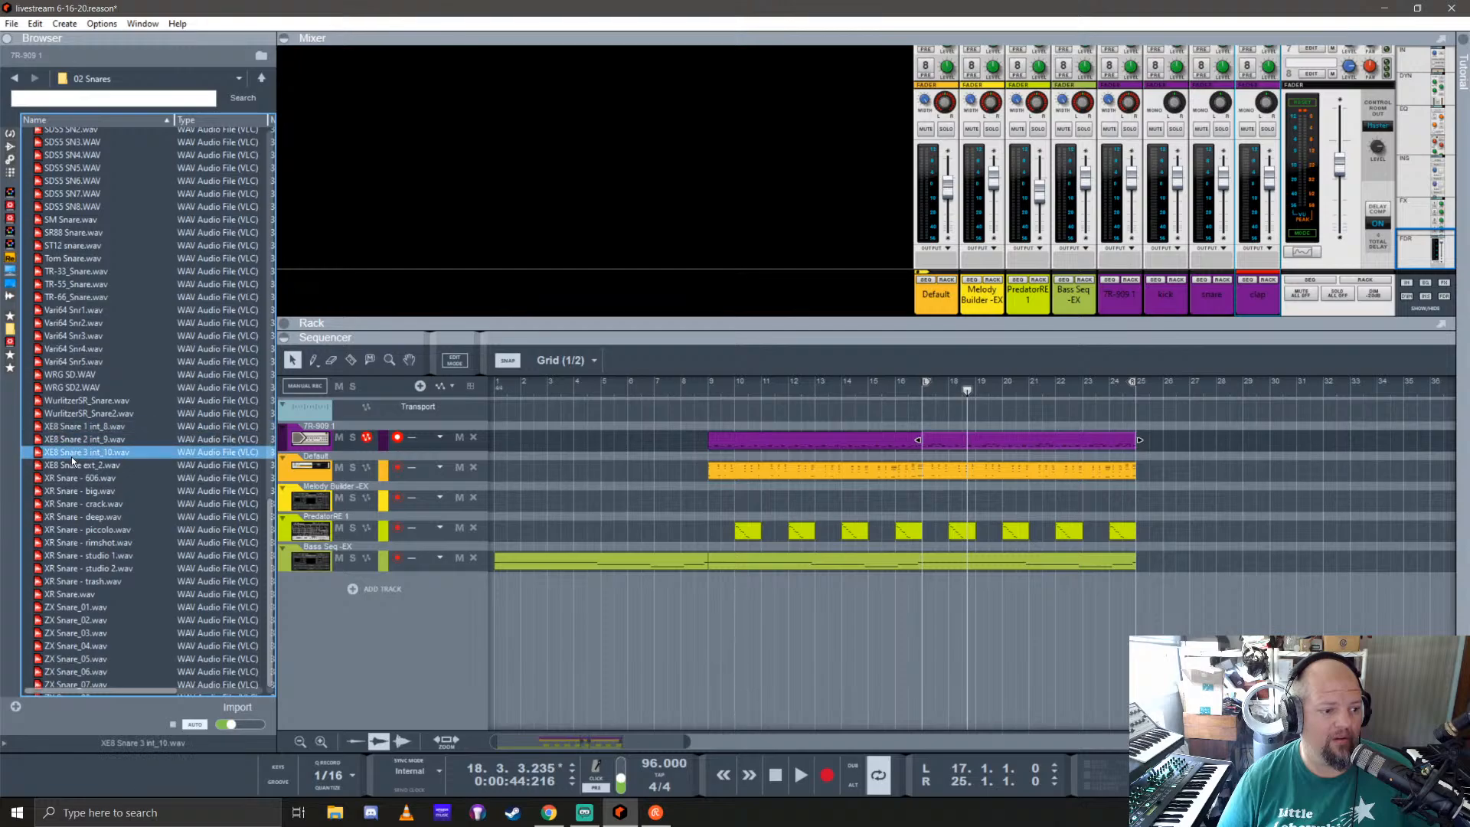
pyautogui.click(261, 80)
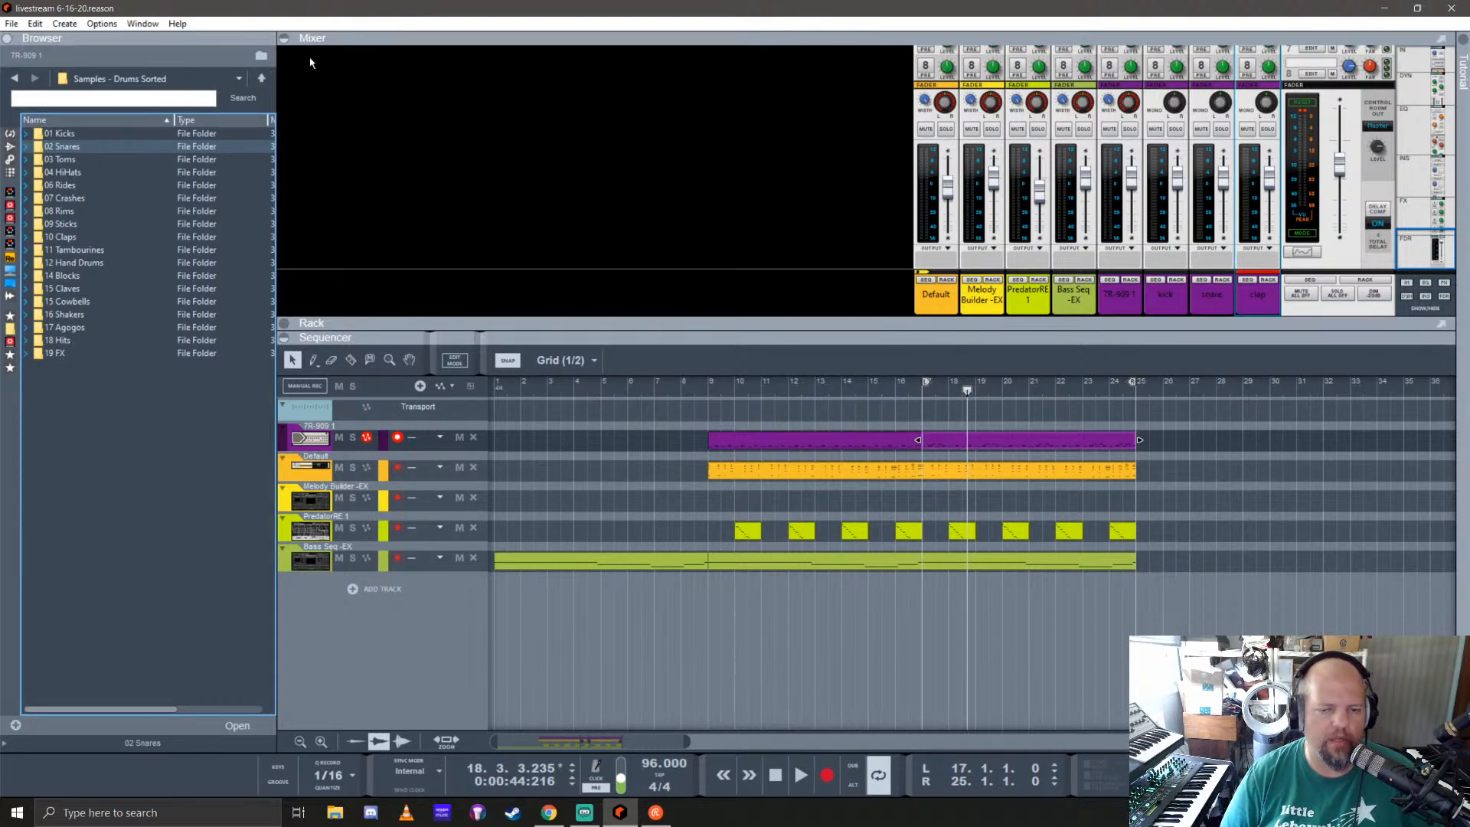
# Step: Play the song from the beginning and expand the rack to show the instrument devices
pyautogui.press('KP_0')
pyautogui.press('KP_0')
pyautogui.press('space')
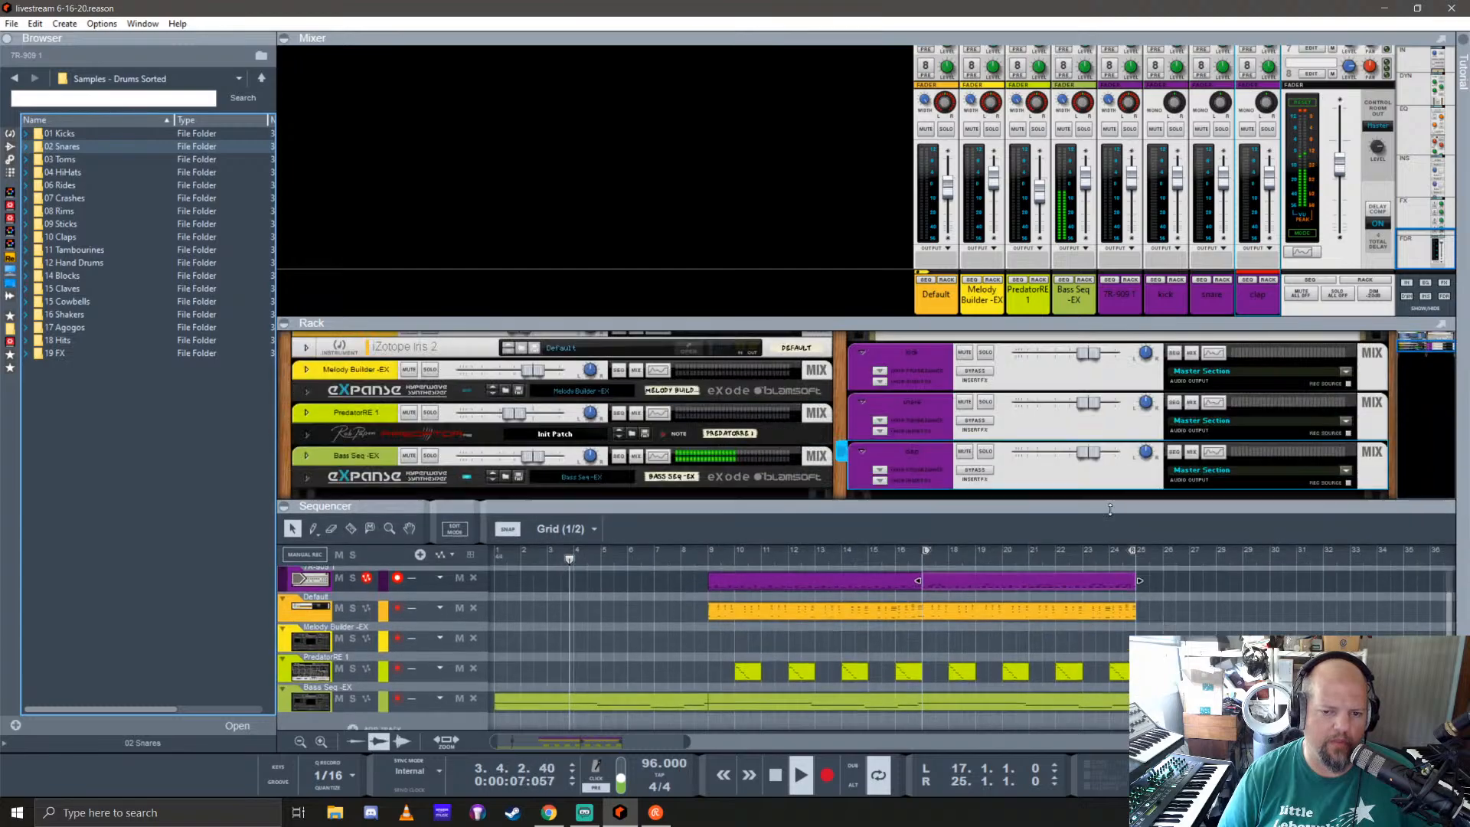
pyautogui.click(1005, 321)
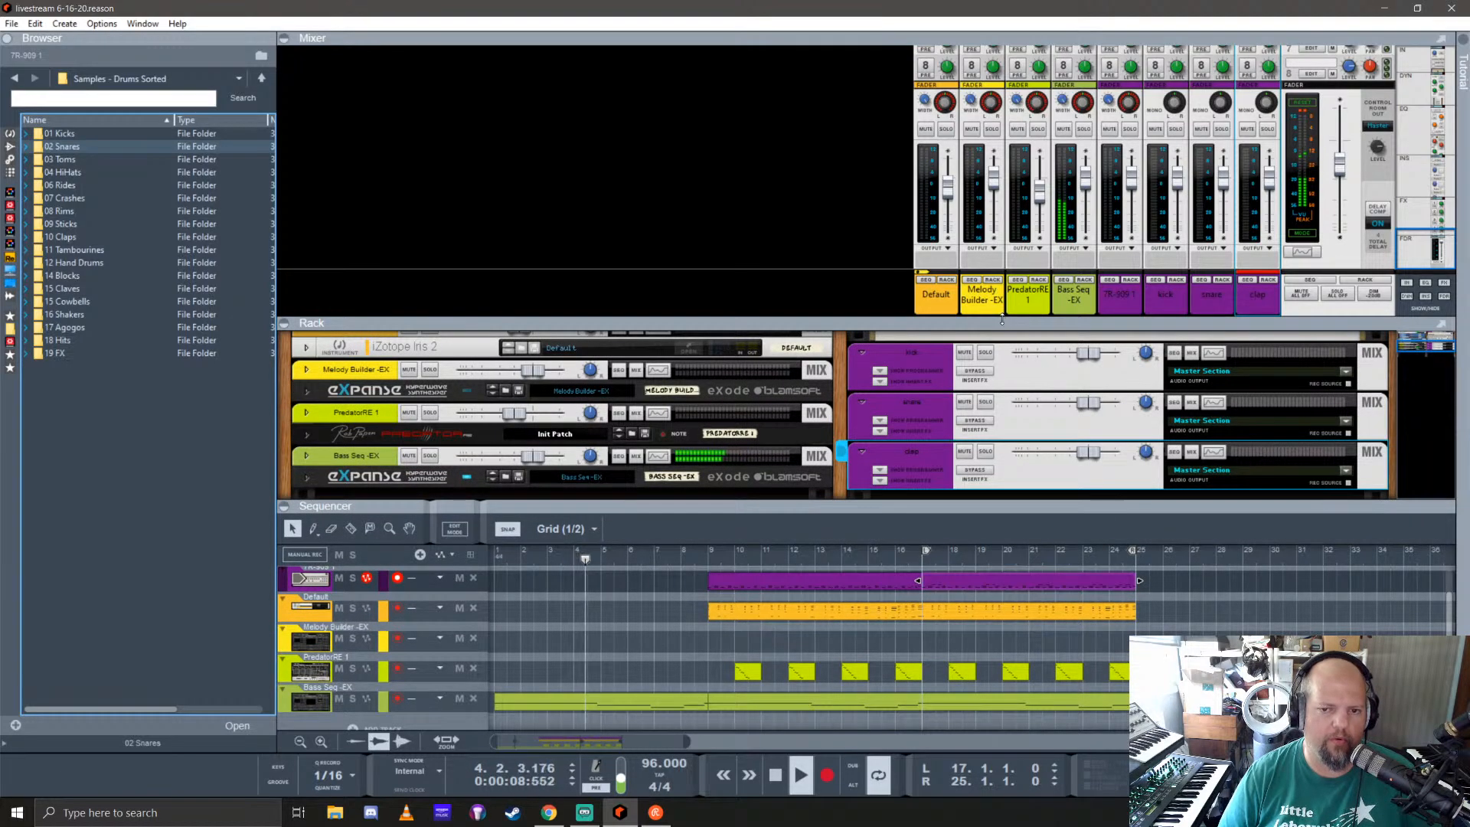
pyautogui.moveTo(1001, 320); pyautogui.dragTo(1001, 178)
pyautogui.scroll(3, 421, 394)
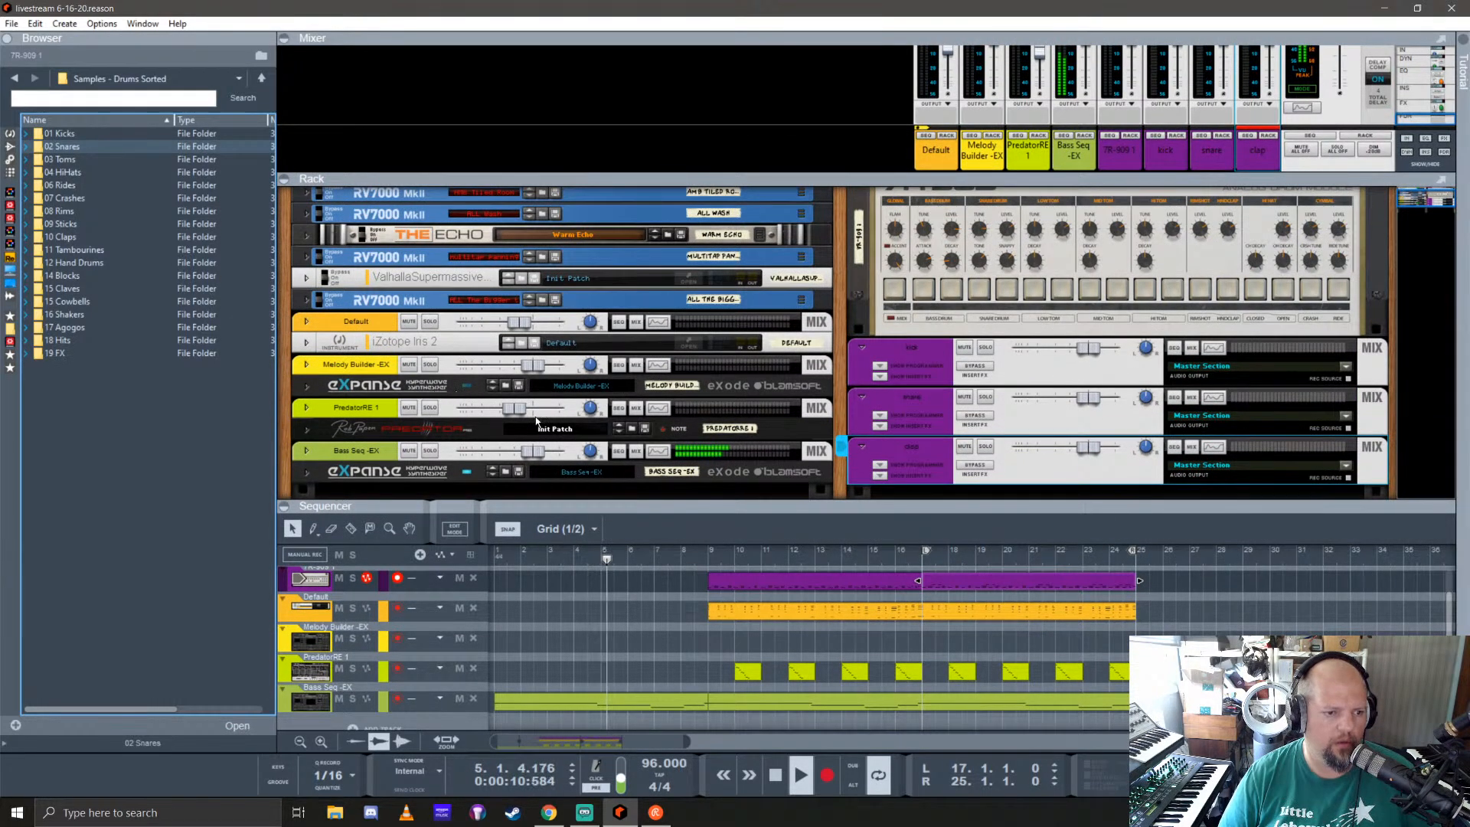
# Step: Solo the Default channel during playback and bring up the iZotope Iris 2 editor beside the rack
pyautogui.click(692, 341)
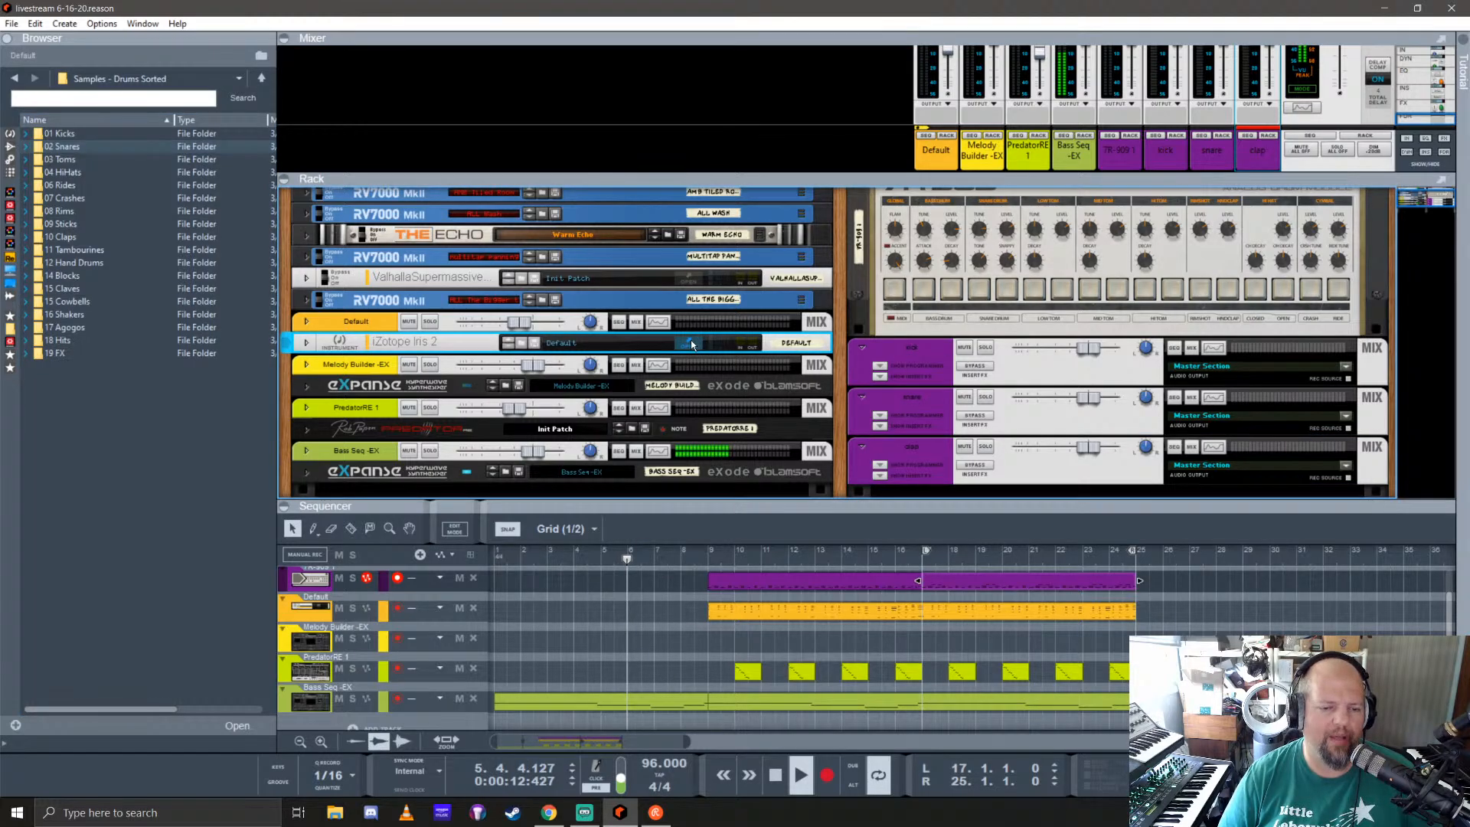
pyautogui.click(691, 343)
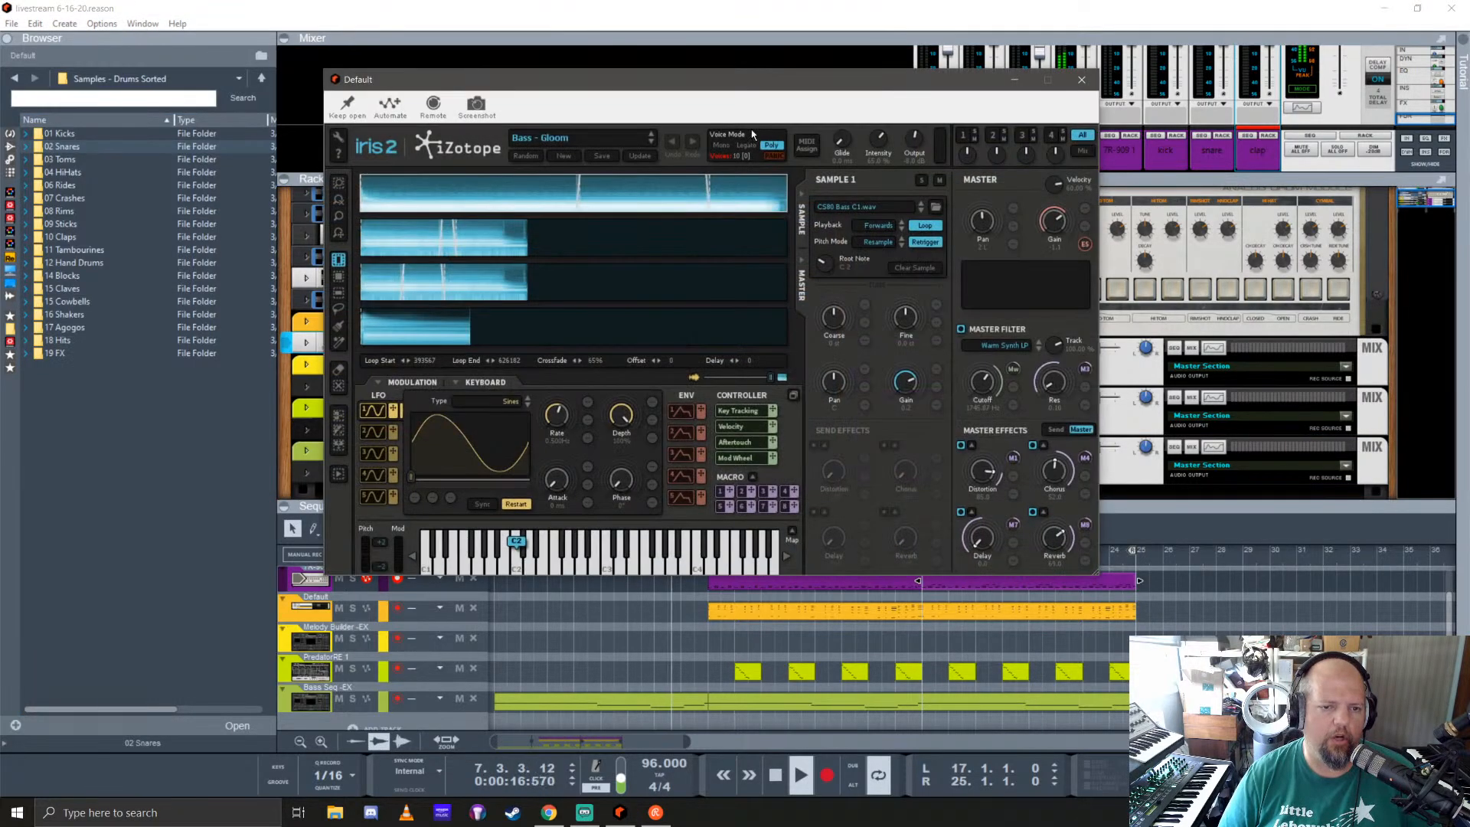
pyautogui.moveTo(737, 95); pyautogui.dragTo(965, 37)
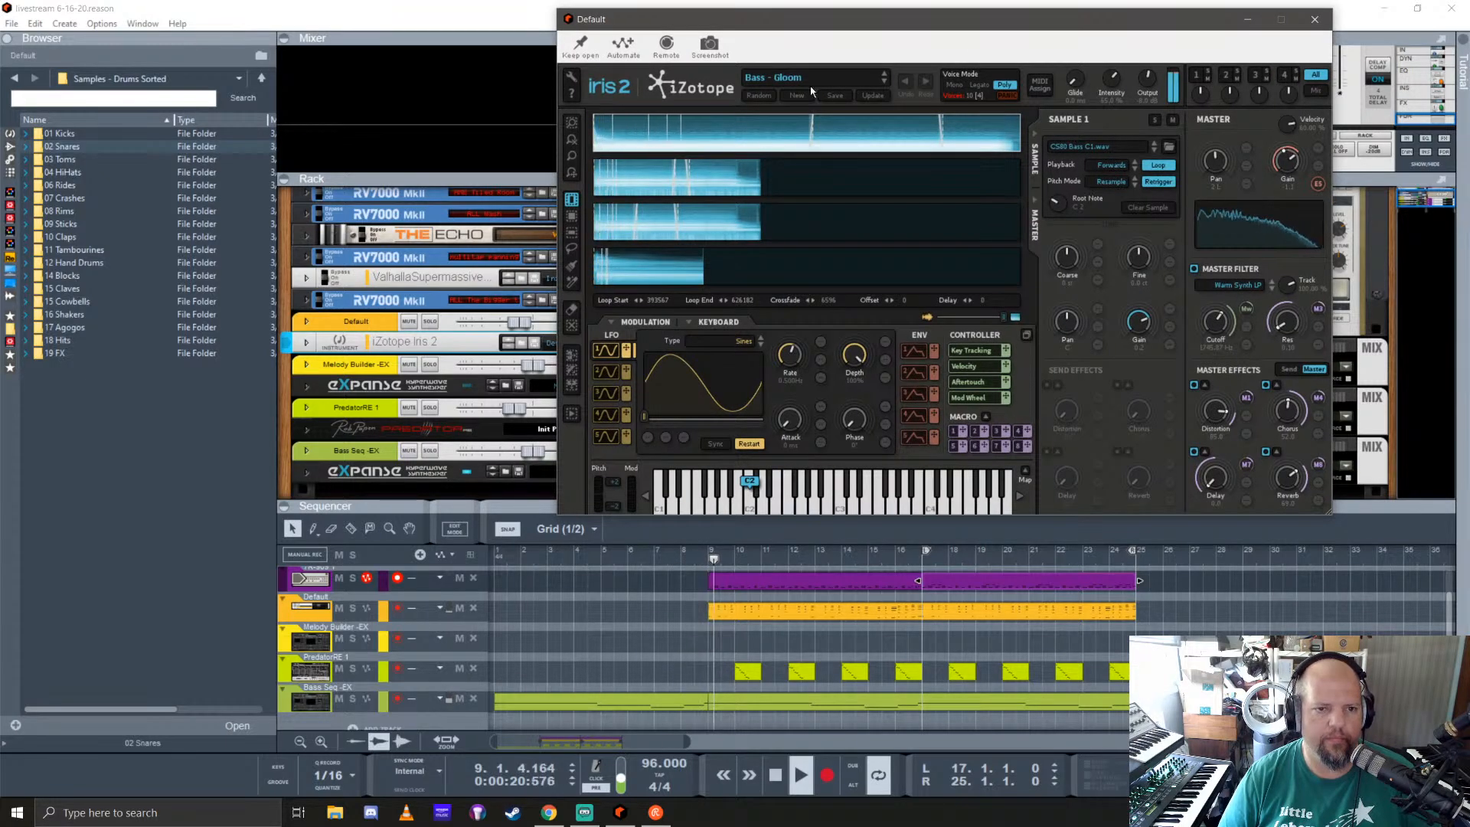
pyautogui.moveTo(880, 15); pyautogui.dragTo(972, 46)
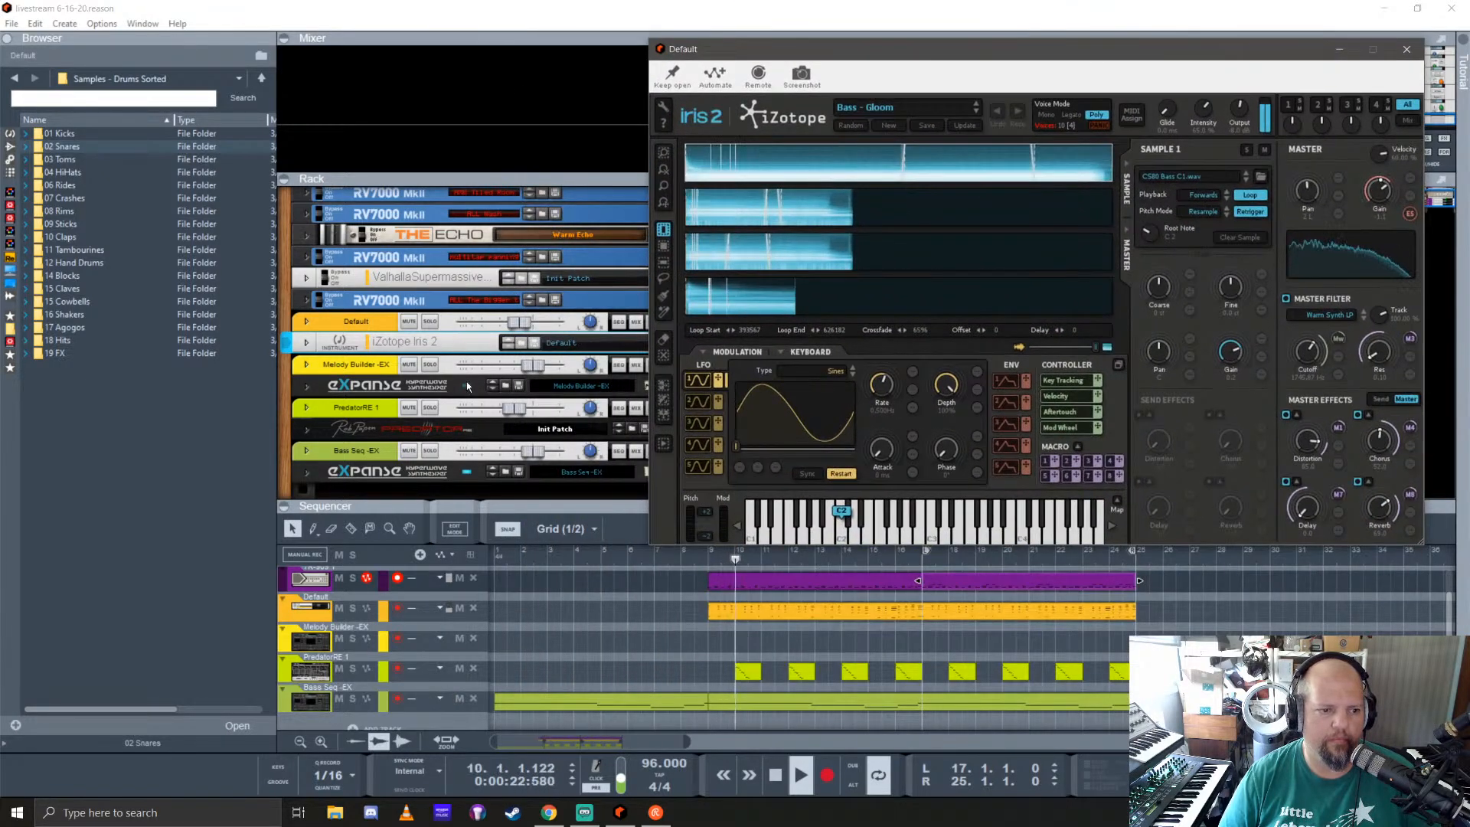
pyautogui.click(429, 320)
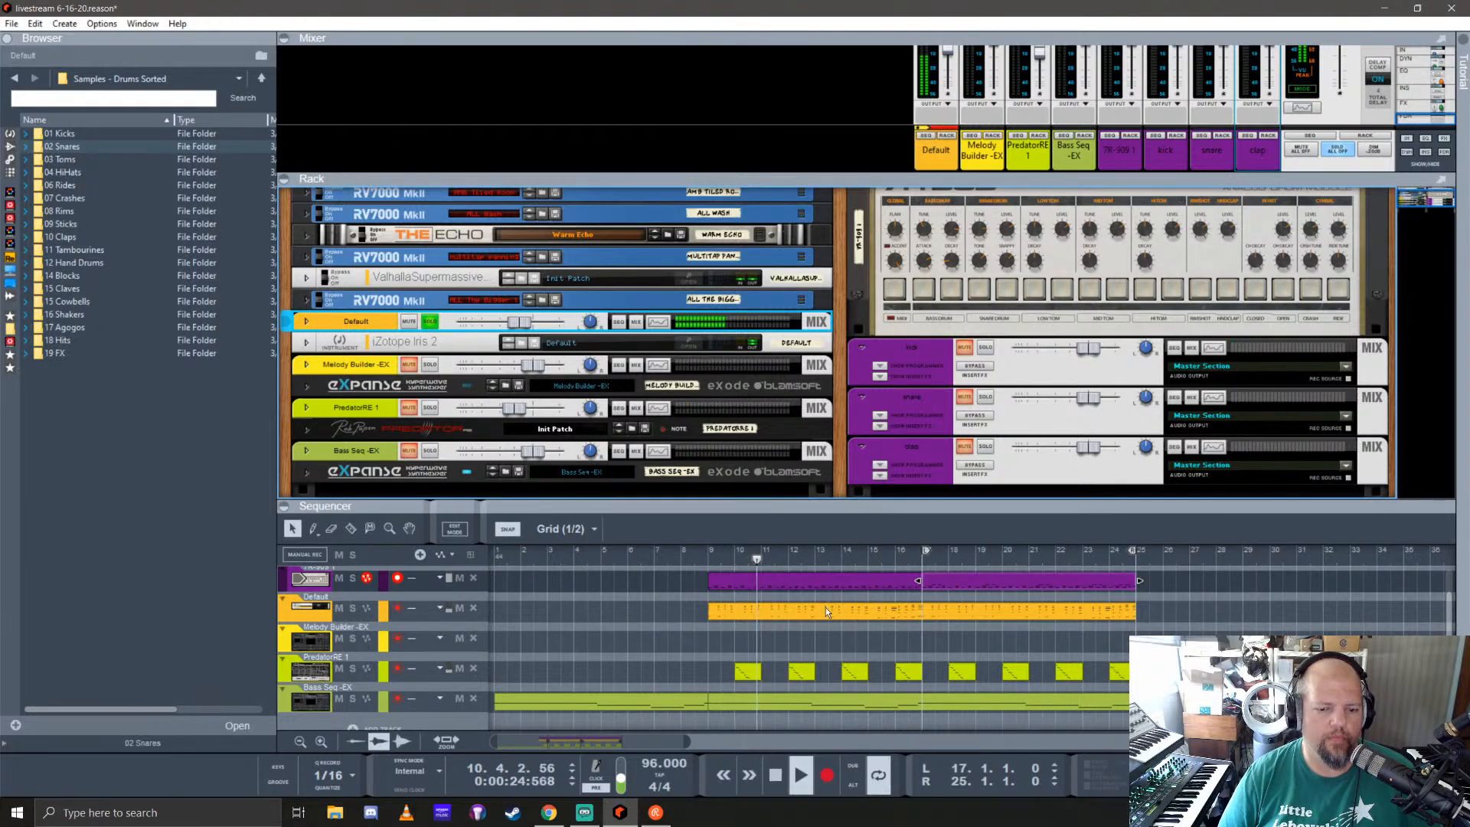
pyautogui.click(684, 342)
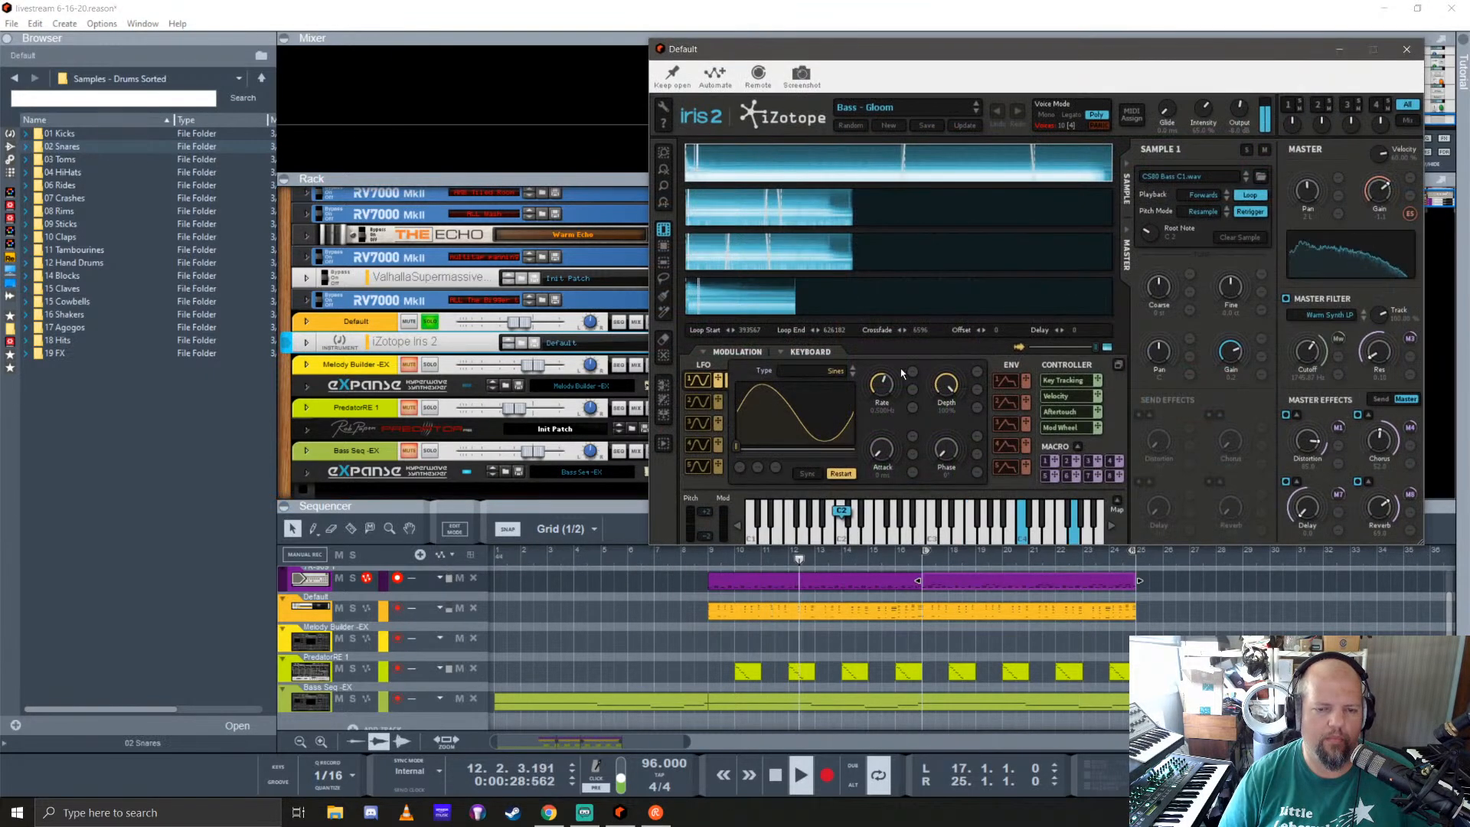
# Step: Try random Iris 2 patches up to Leads - Front Line, switch its voice mode to Poly and close the editor
pyautogui.click(855, 125)
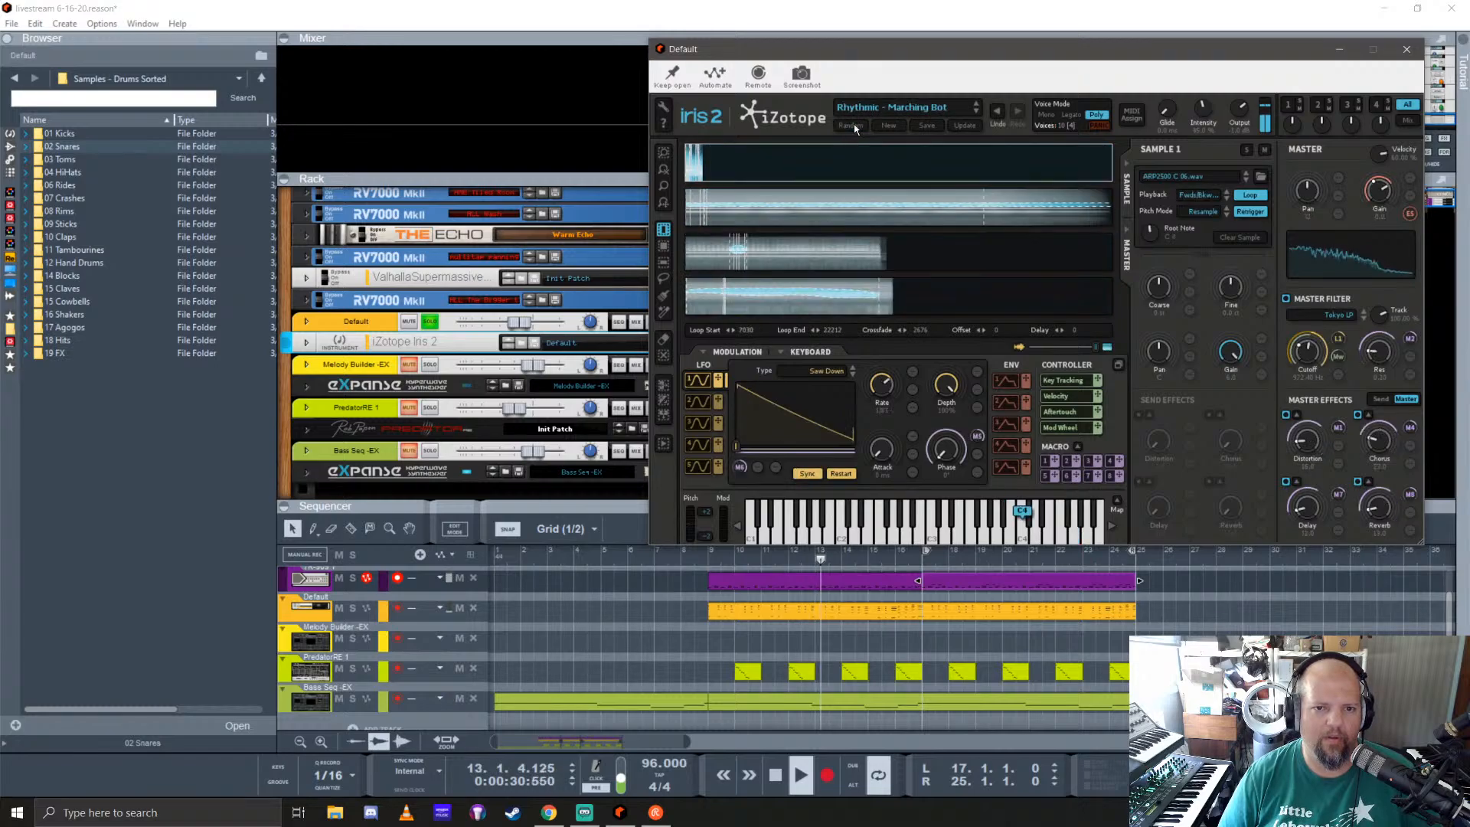
pyautogui.click(853, 124)
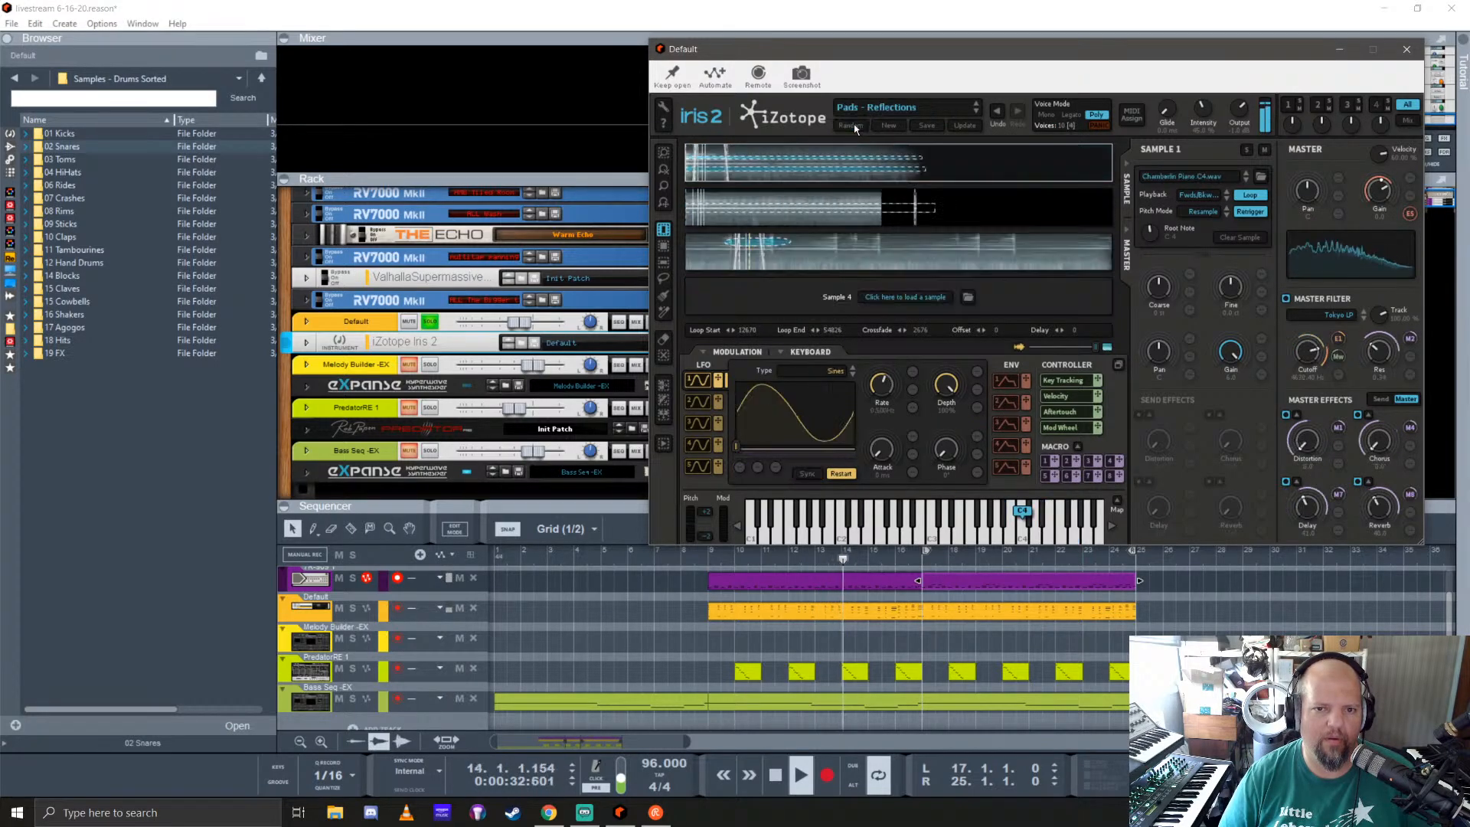
pyautogui.click(853, 124)
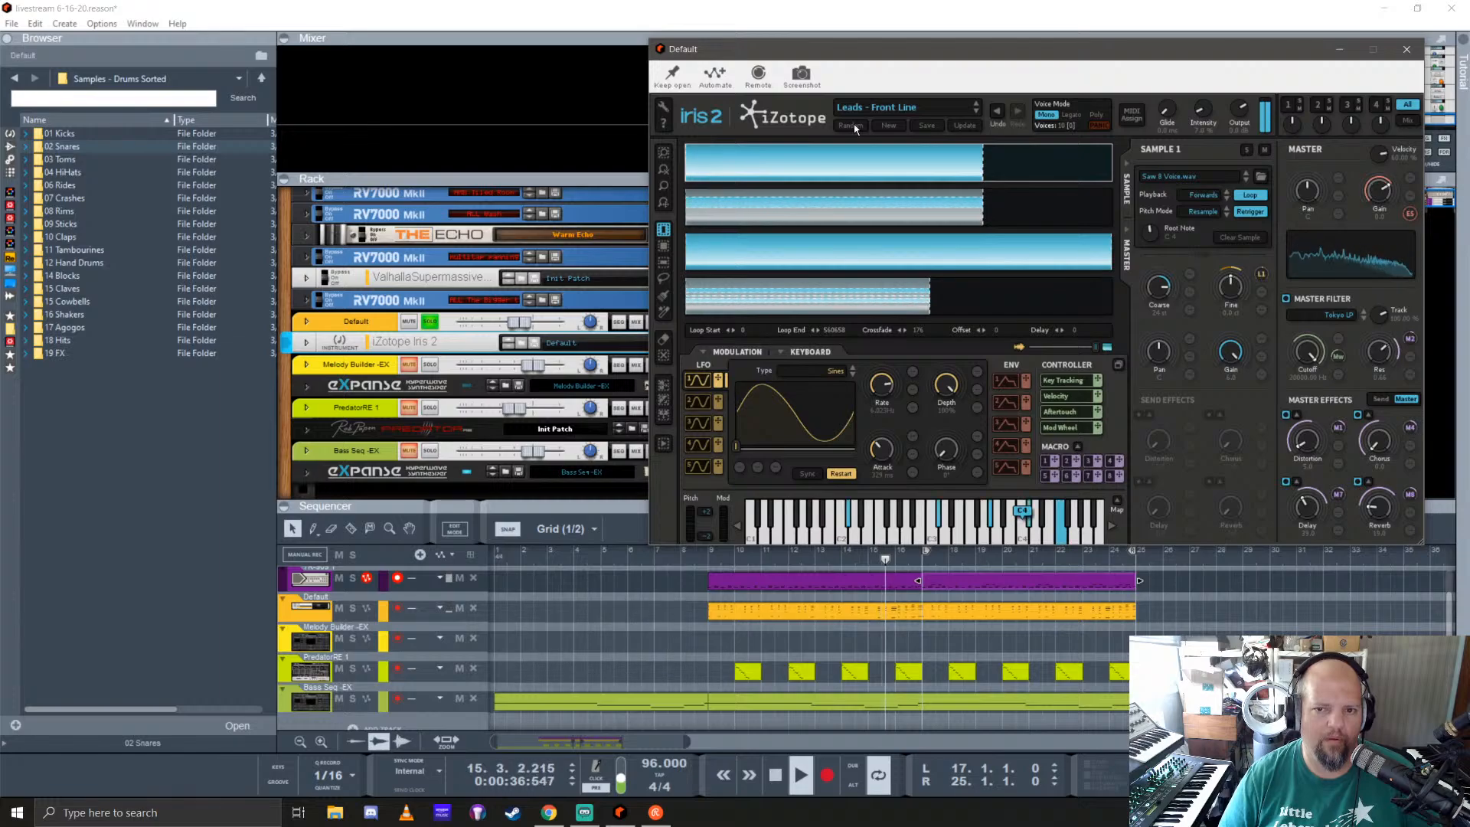
pyautogui.click(1097, 114)
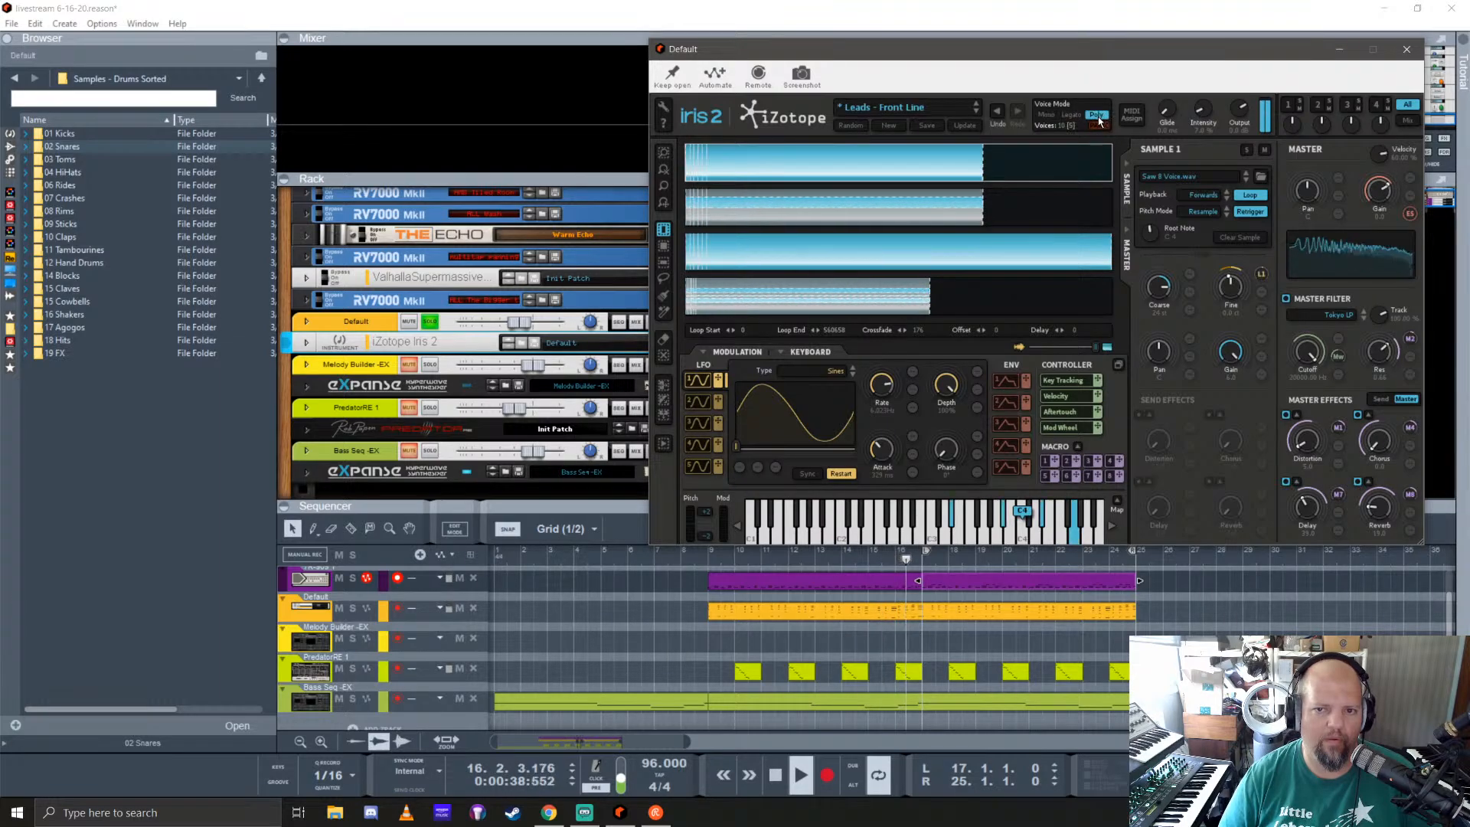
pyautogui.click(1410, 50)
# Step: Replace Iris 2 in the rack with the TAL-U-No-62 instrument and open its editor
pyautogui.click(10, 134)
pyautogui.scroll(-5, 146, 306)
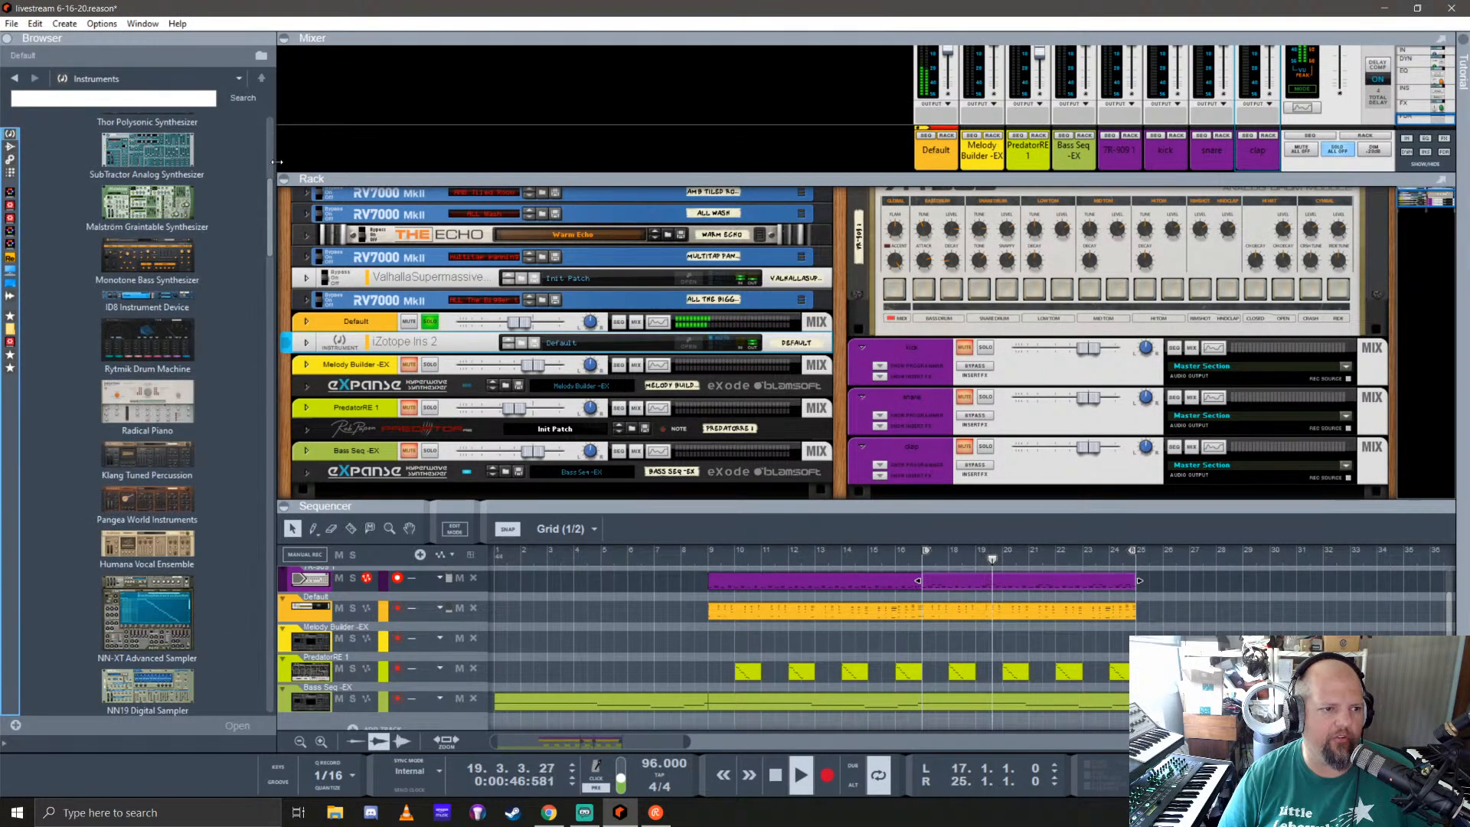
pyautogui.moveTo(277, 164); pyautogui.dragTo(142, 164)
pyautogui.scroll(-10, 69, 314)
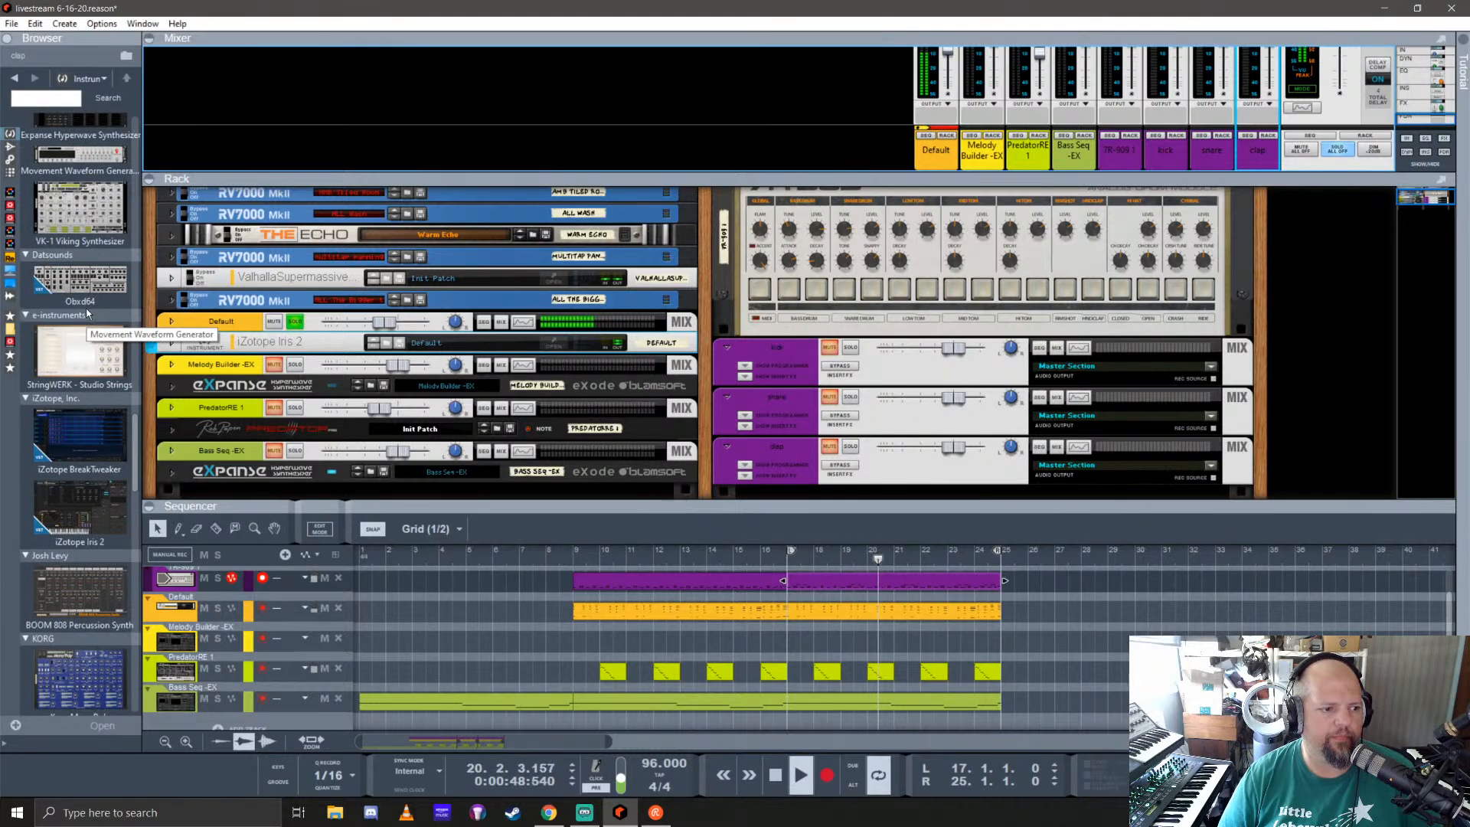
pyautogui.moveTo(79, 563)
pyautogui.mouseDown()
pyautogui.moveTo(536, 348)
pyautogui.moveTo(461, 338)
pyautogui.mouseUp()
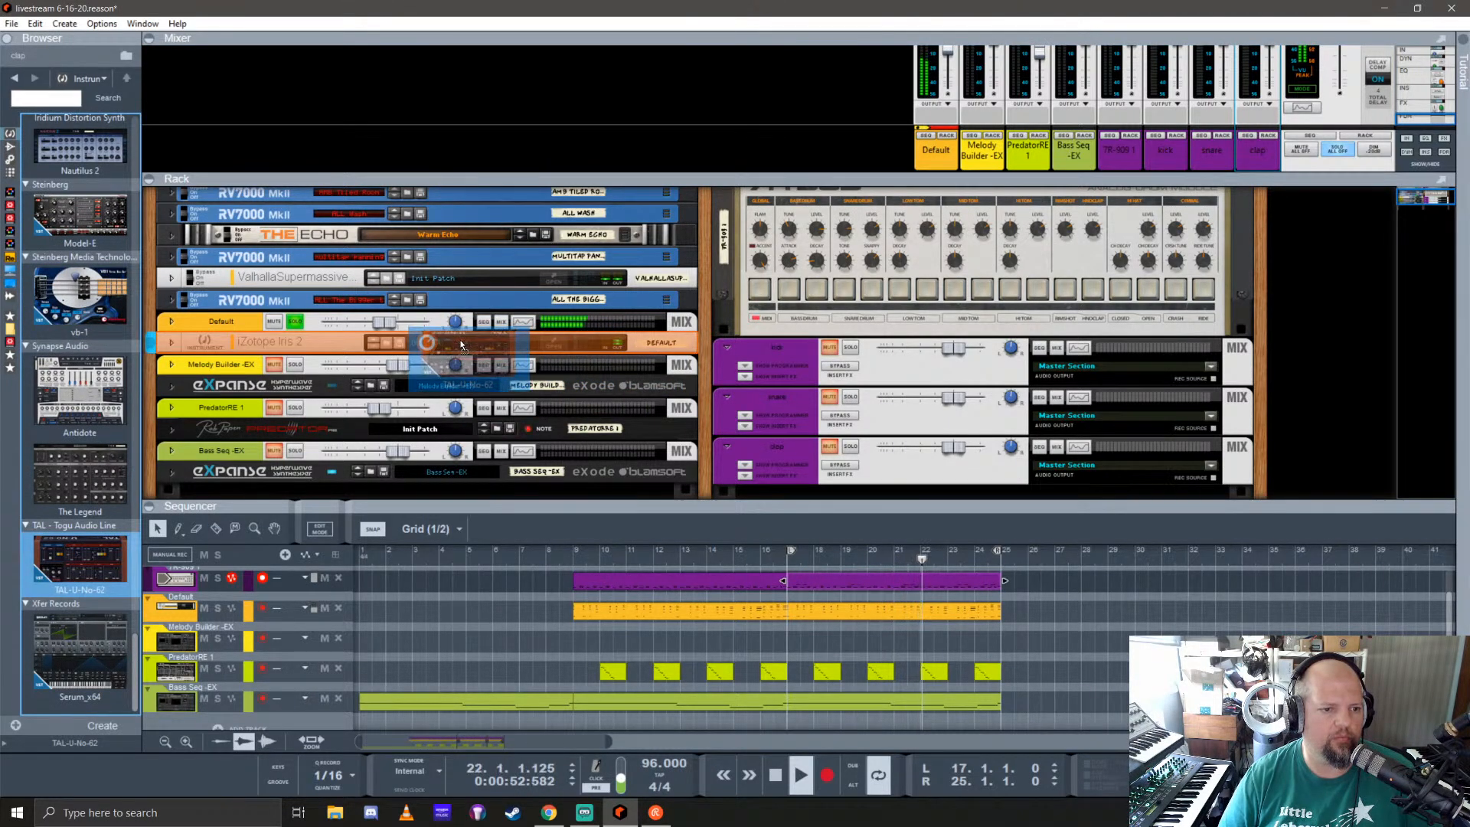
pyautogui.click(553, 346)
pyautogui.moveTo(375, 47); pyautogui.dragTo(1012, 163)
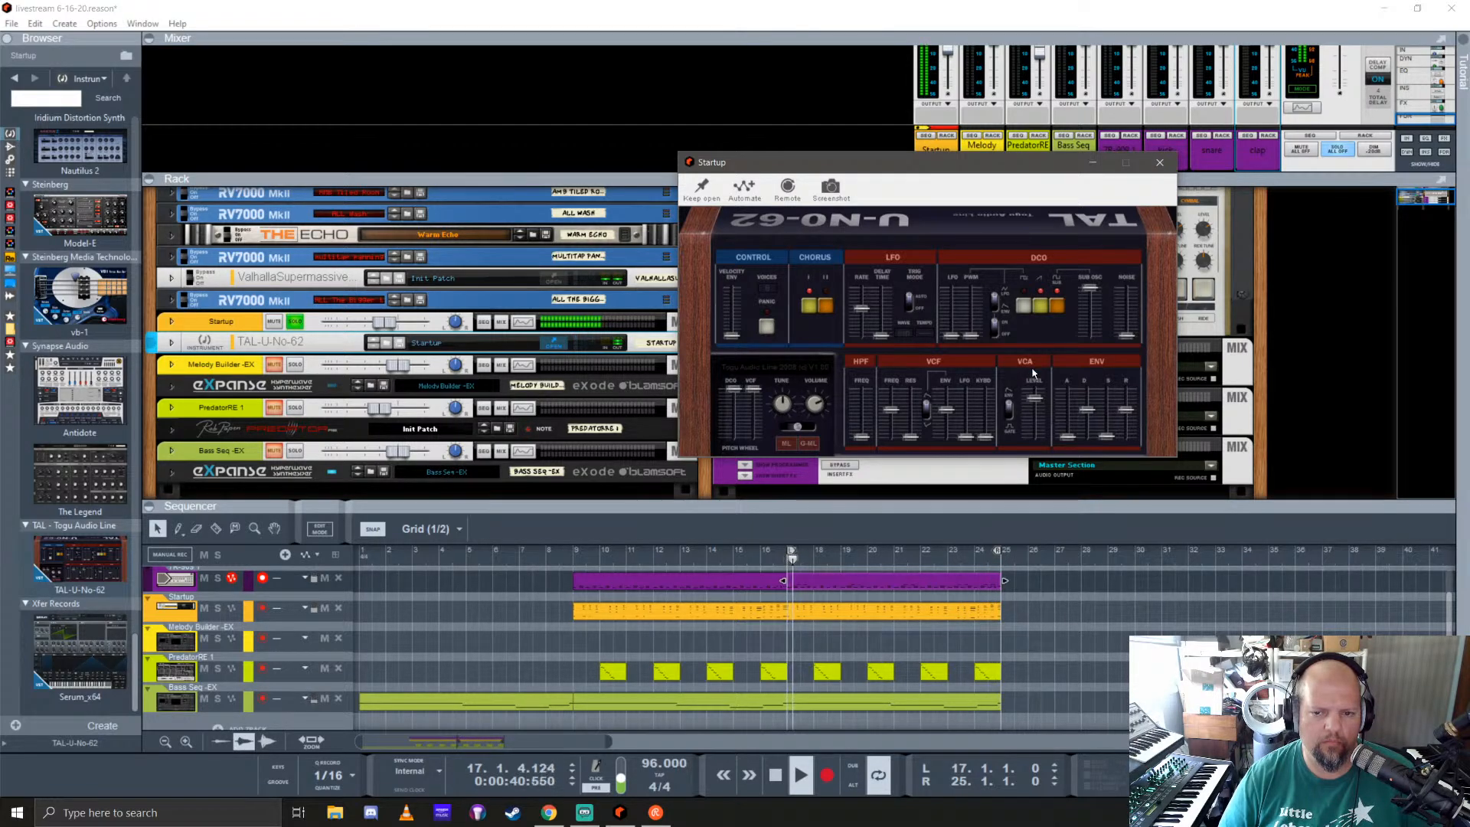
# Step: Shorten the TAL-U-No-62 envelope release slightly and bring its sub-oscillator level all the way down
pyautogui.moveTo(1132, 416); pyautogui.dragTo(1137, 422)
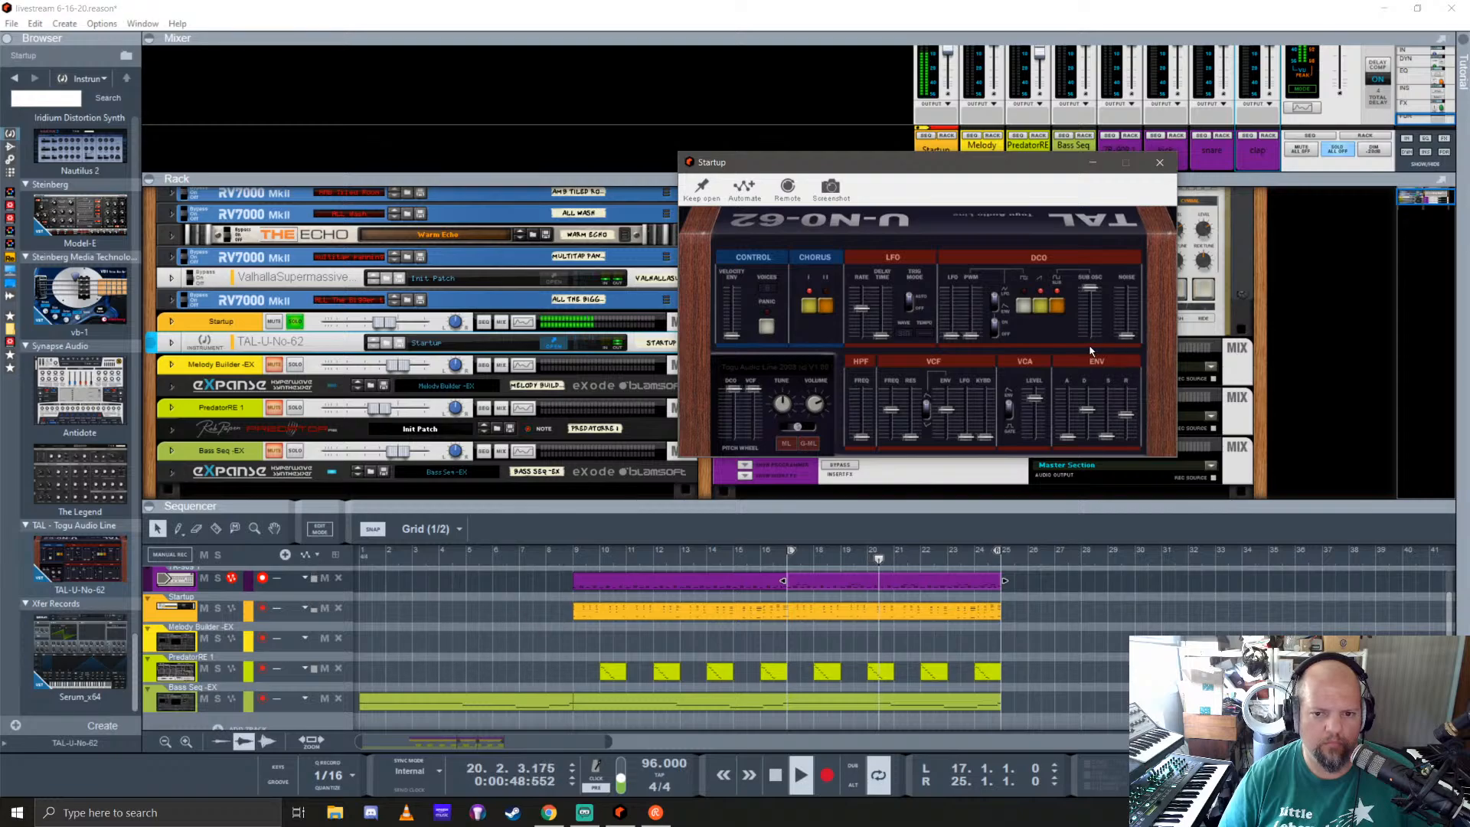
pyautogui.moveTo(1091, 289); pyautogui.dragTo(1092, 352)
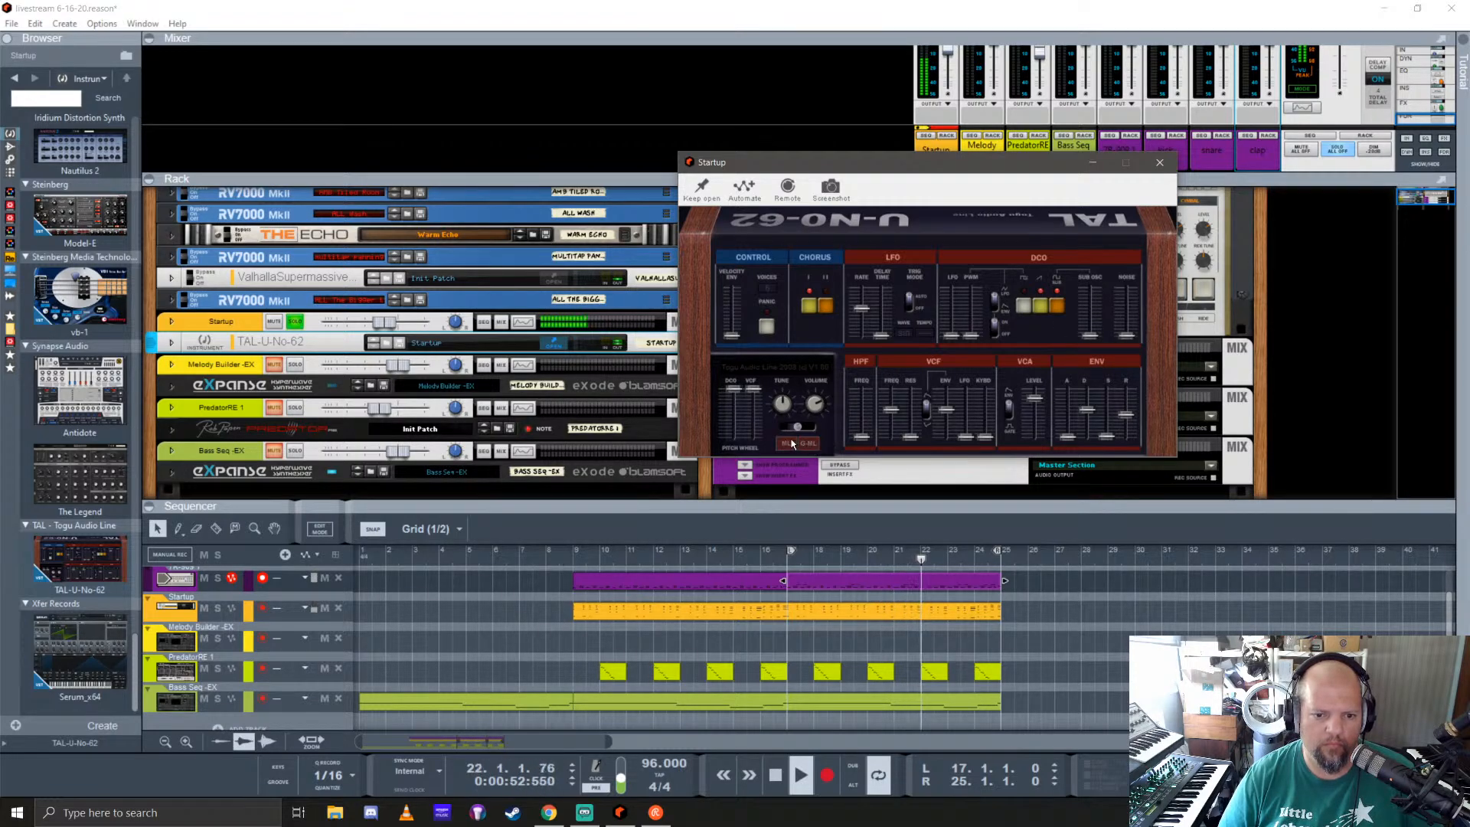
pyautogui.moveTo(787, 433); pyautogui.dragTo(797, 431)
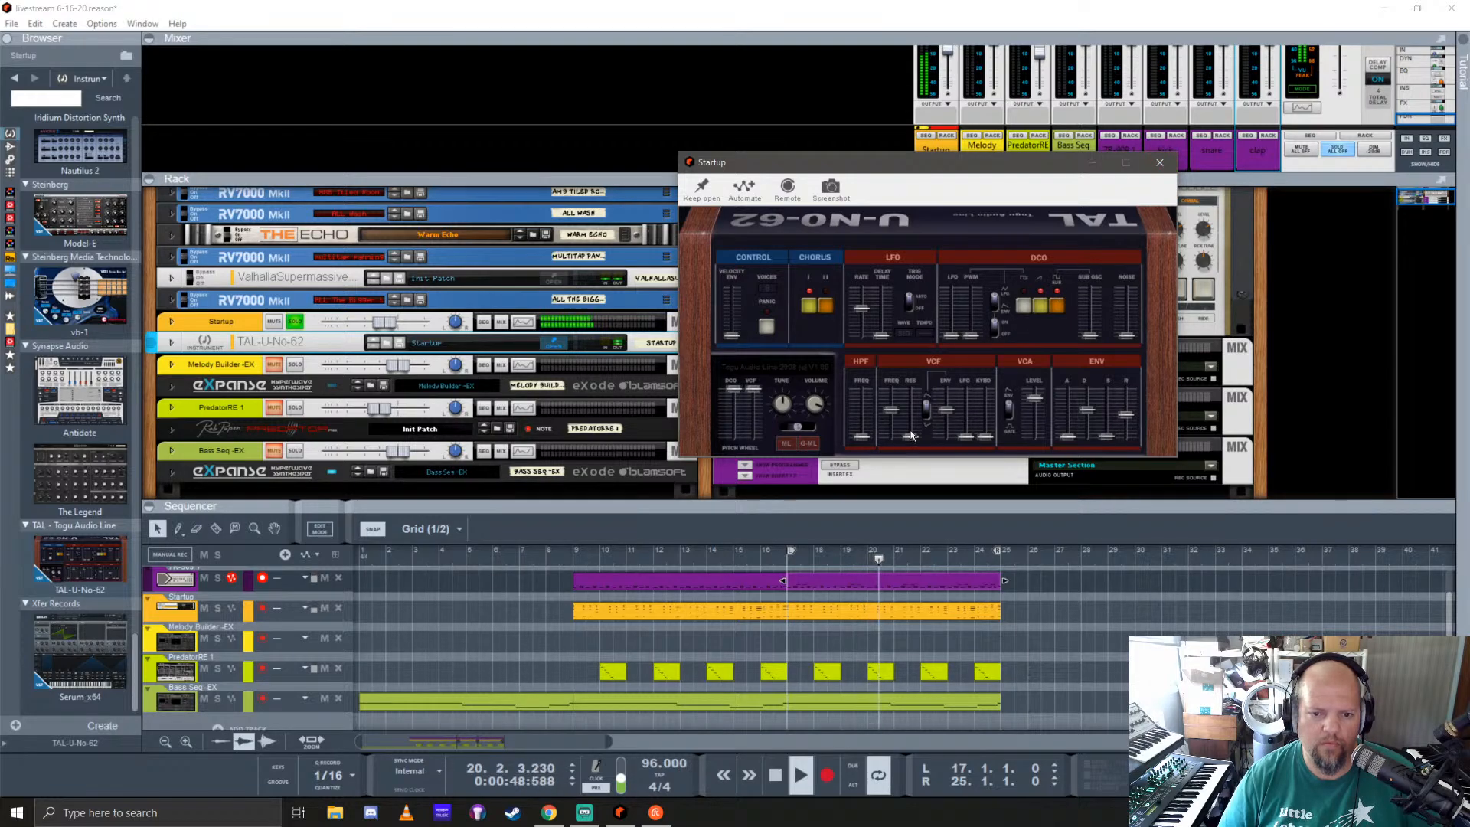
# Step: Try more VCF resonance on the TAL-U-No-62, lower its filter cutoff slightly and close the editor
pyautogui.moveTo(910, 437); pyautogui.dragTo(913, 413)
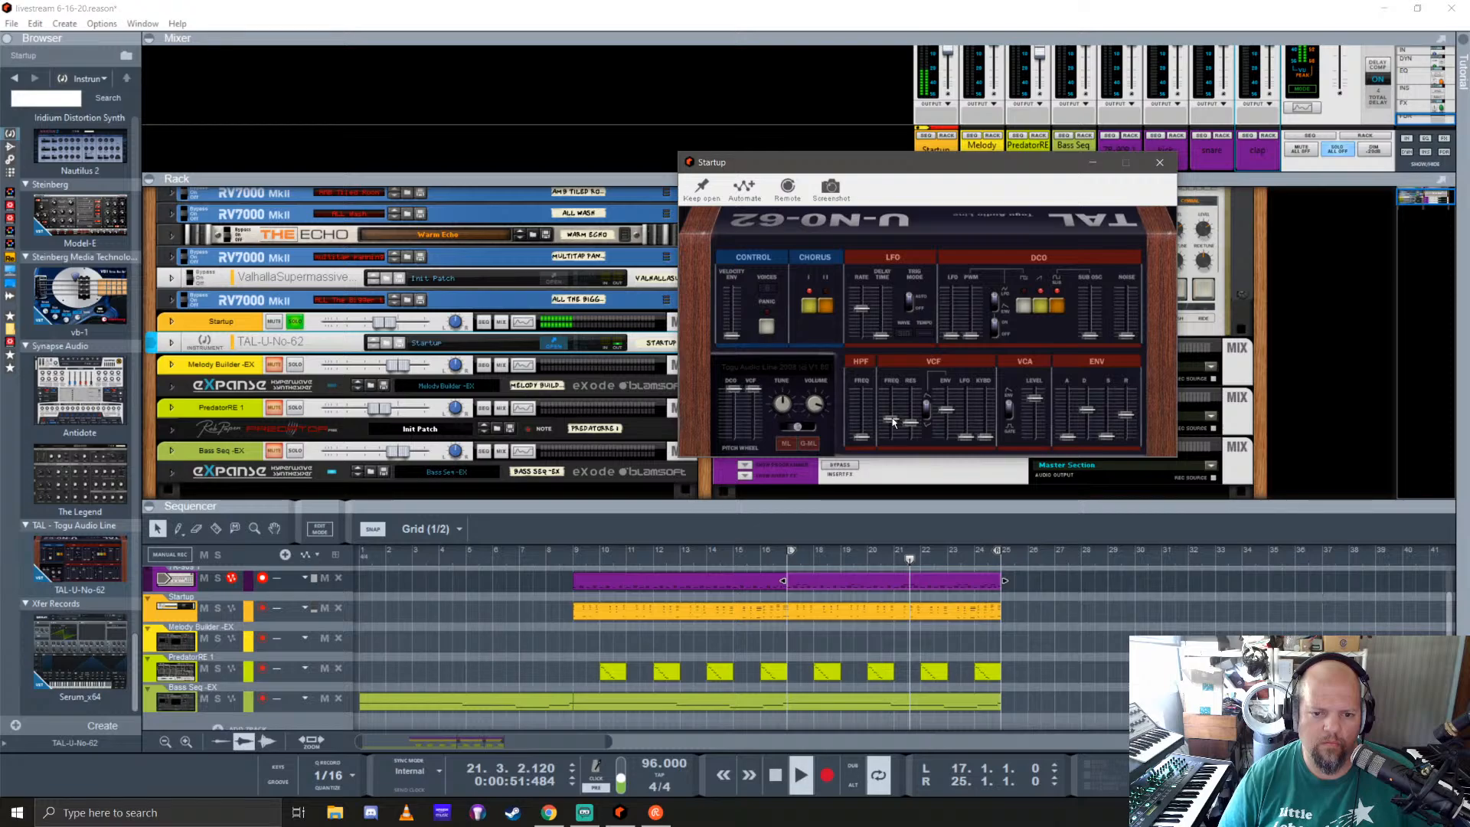
pyautogui.moveTo(911, 423)
pyautogui.mouseDown()
pyautogui.moveTo(910, 439)
pyautogui.moveTo(892, 423)
pyautogui.mouseUp()
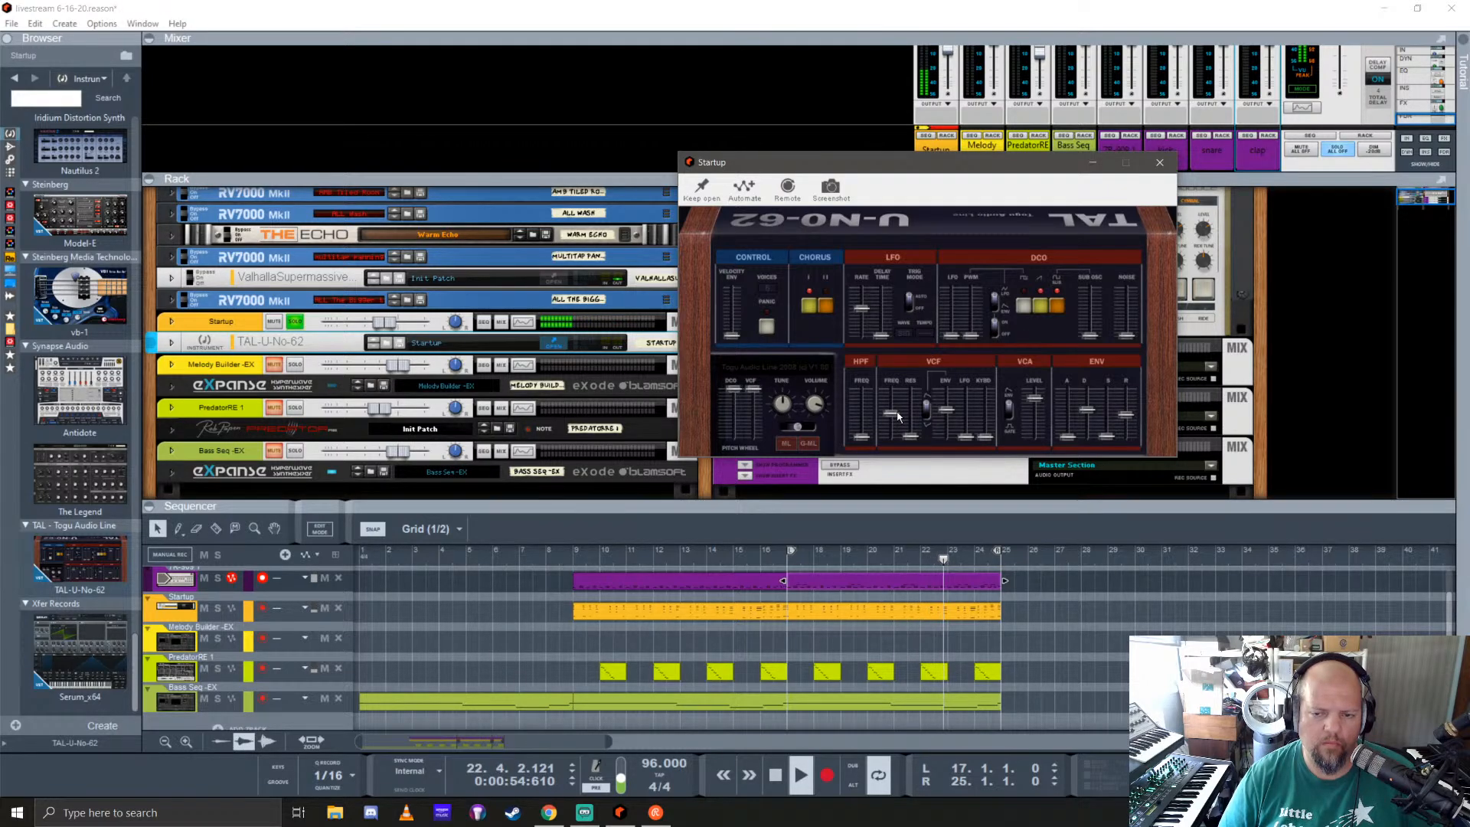
pyautogui.click(1160, 162)
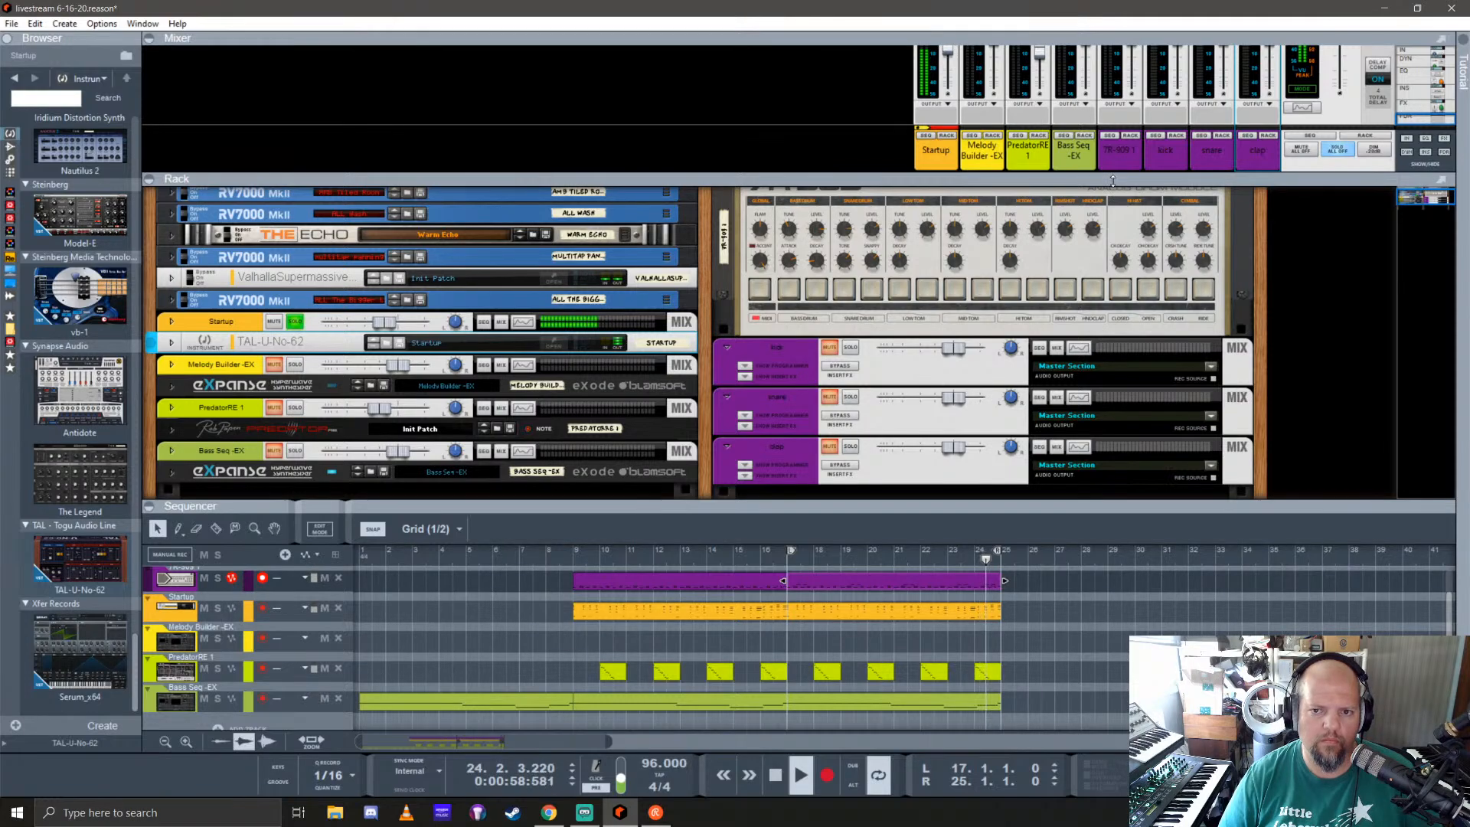
# Step: Enlarge the rack, turn off the Startup channel's solo to hear the full mix, and stop playback
pyautogui.moveTo(1112, 181); pyautogui.dragTo(1113, 110)
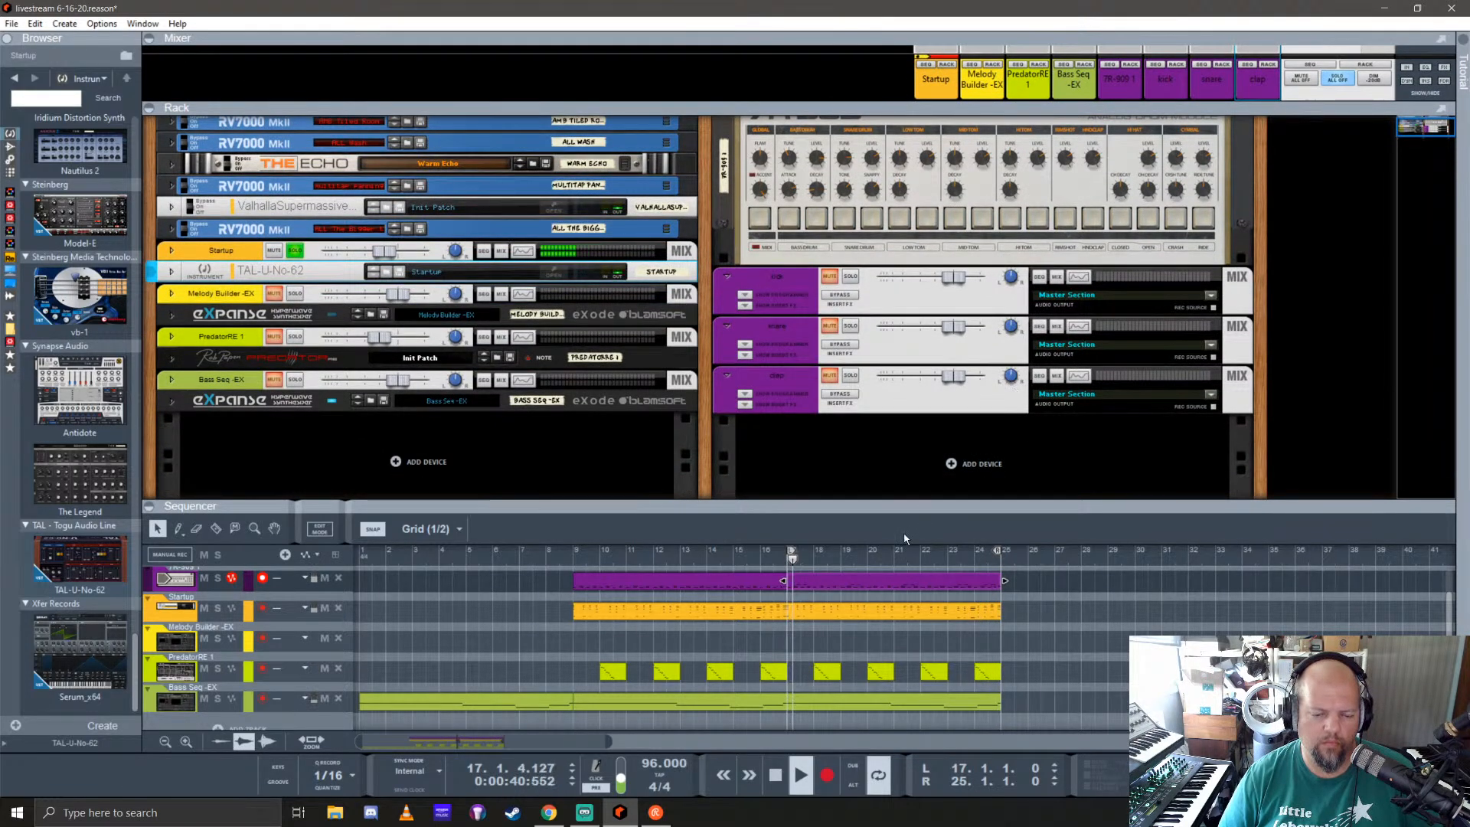
pyautogui.click(620, 472)
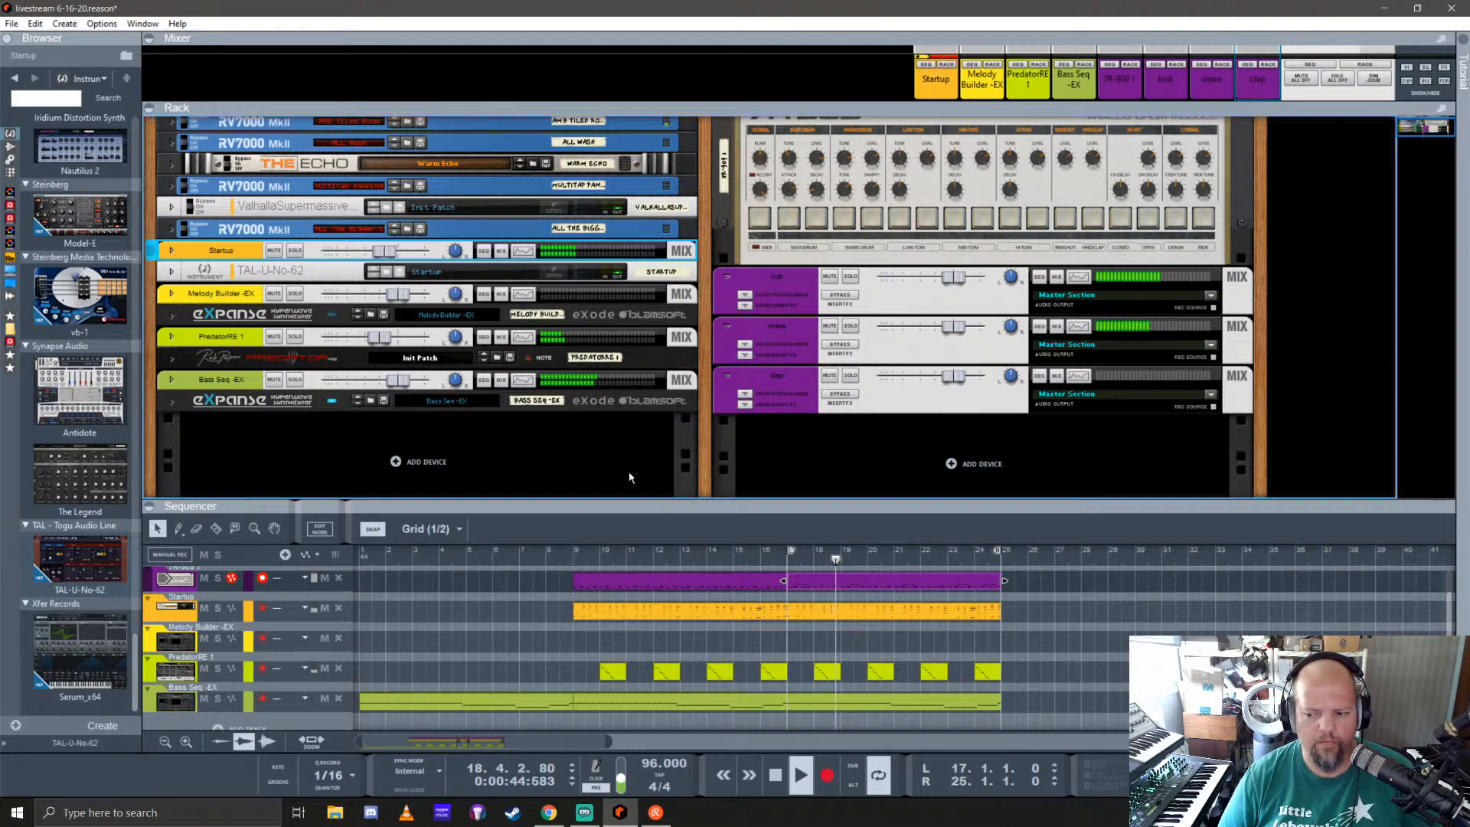
pyautogui.press('space')
# Step: Enlarge the sequencer and open the Startup track's melody clip for note editing
pyautogui.moveTo(897, 506); pyautogui.dragTo(901, 304)
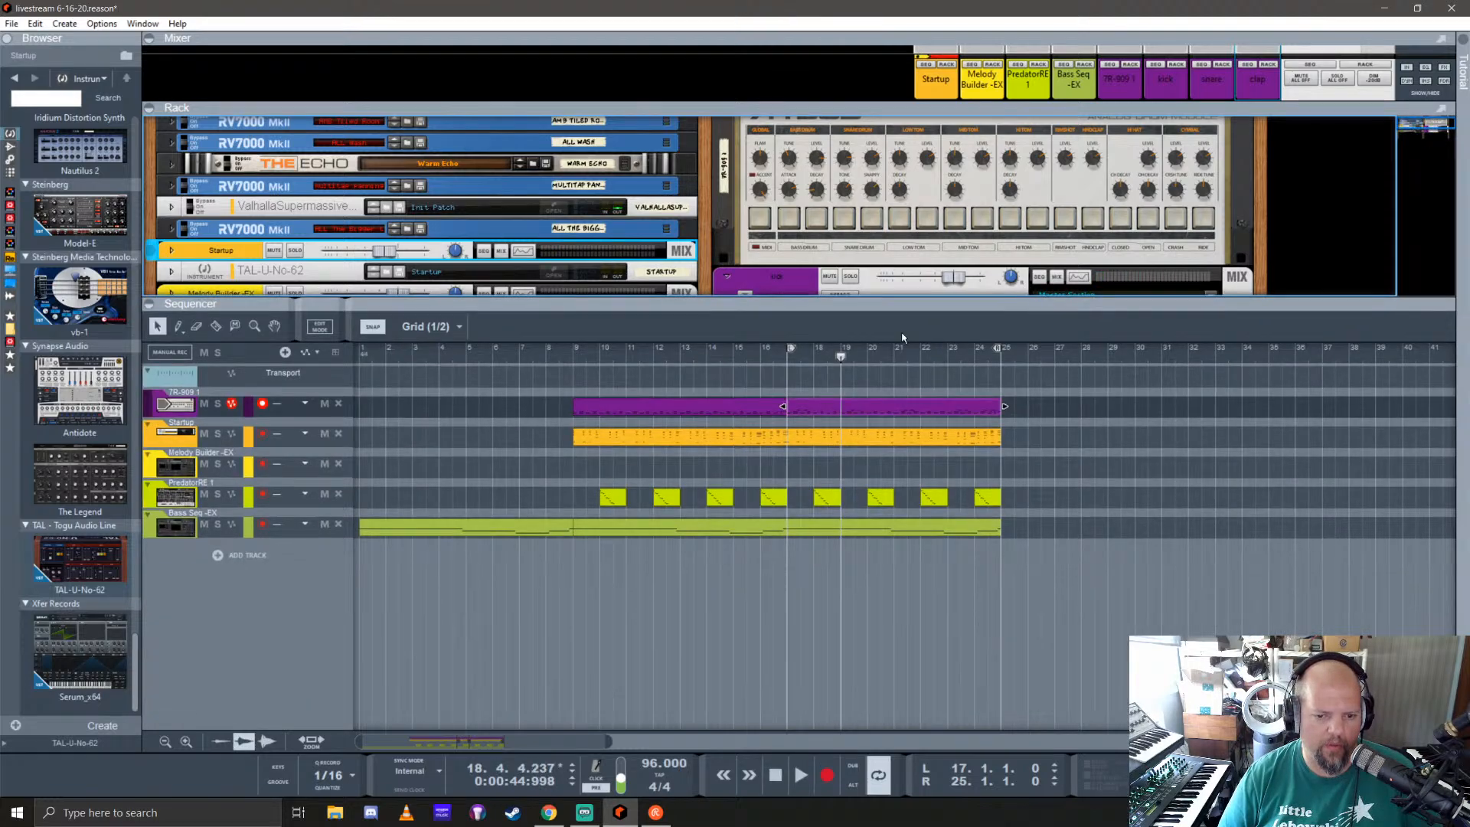
pyautogui.doubleClick(622, 441)
pyautogui.scroll(-4, 585, 557)
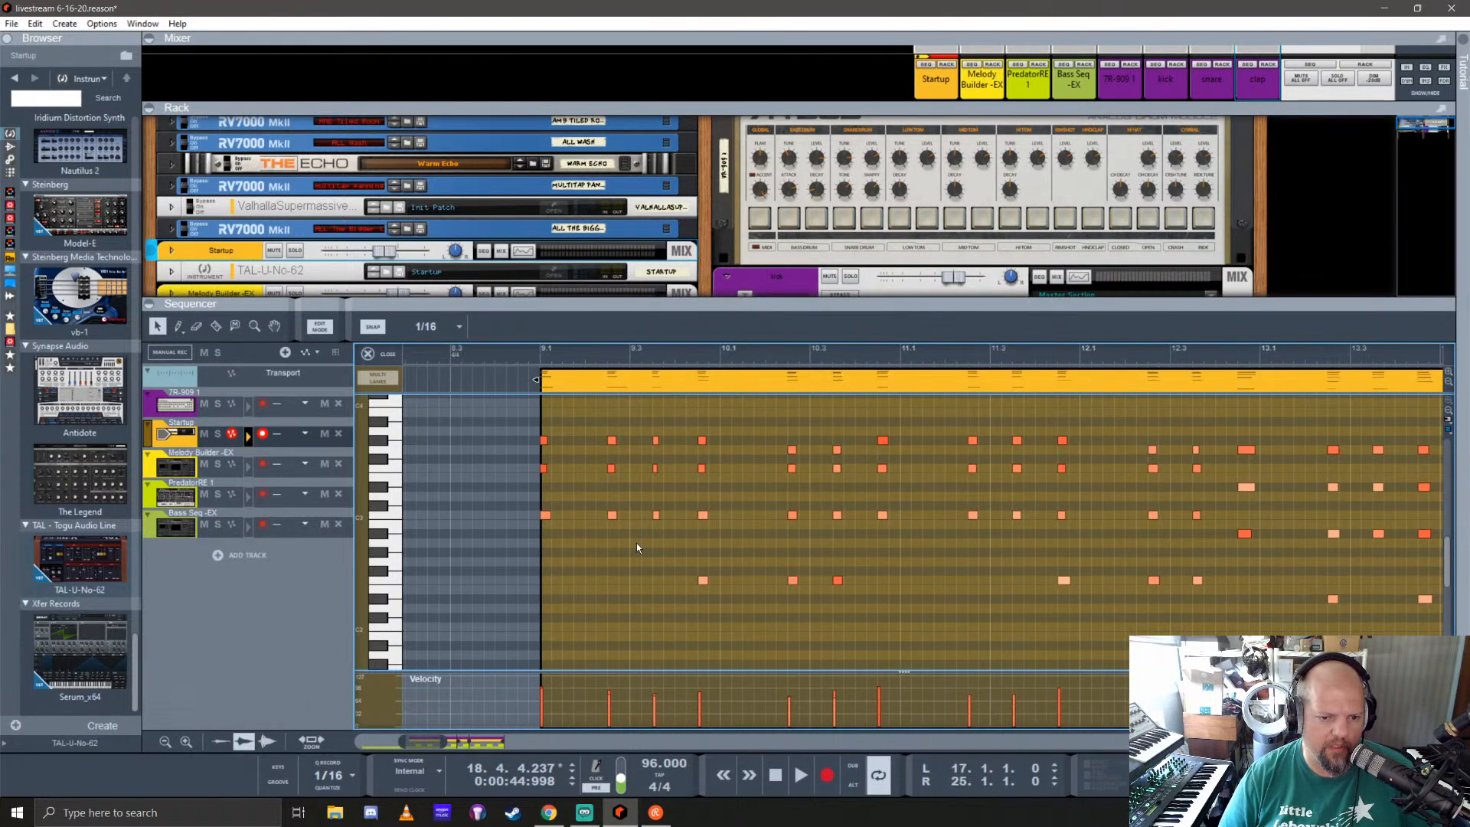
# Step: Select all notes in the Startup melody clip and open the note editing tools
pyautogui.scroll(1, 665, 539)
pyautogui.scroll(-3, 668, 536)
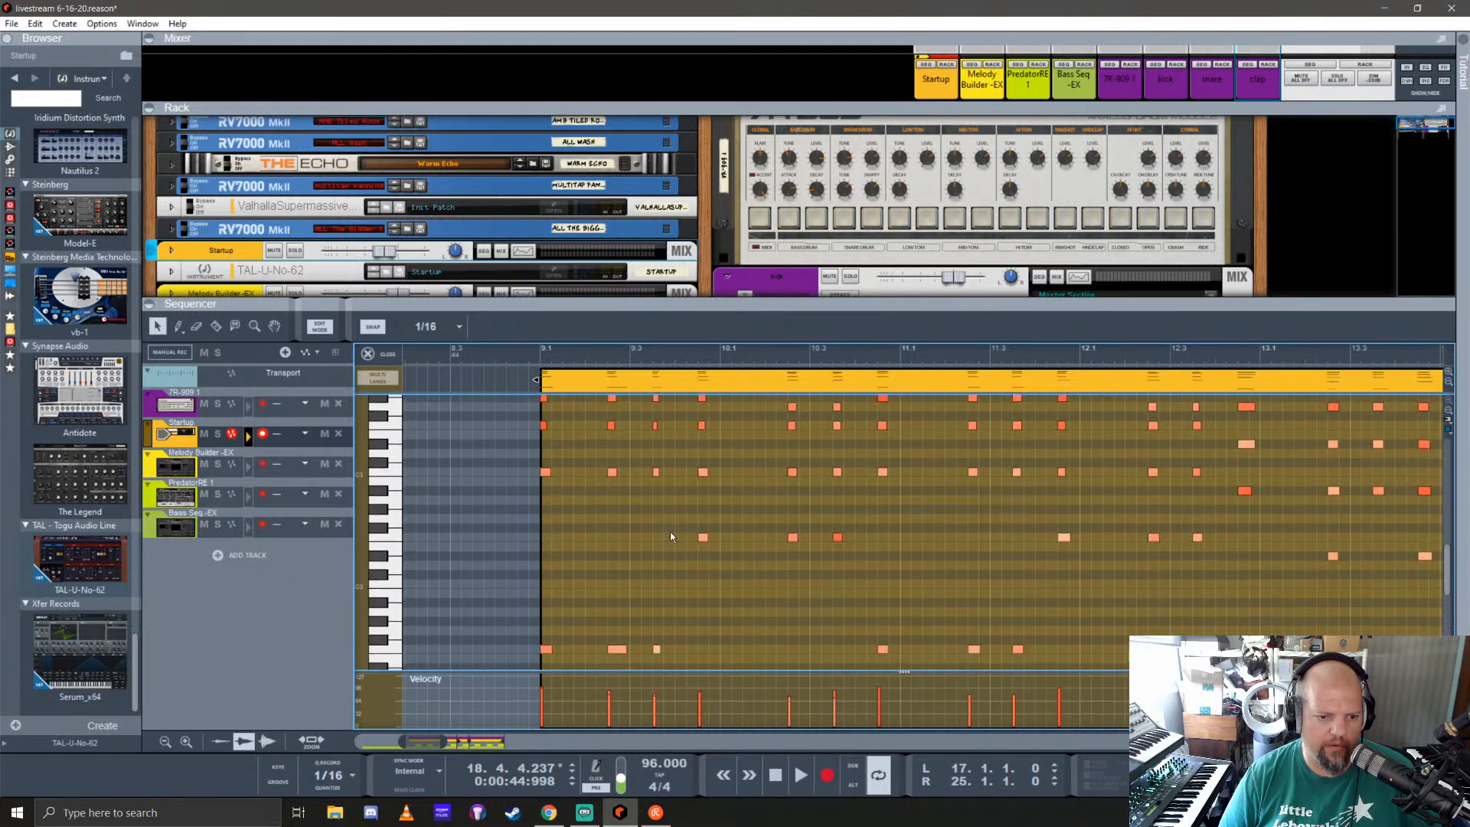
pyautogui.scroll(2, 676, 525)
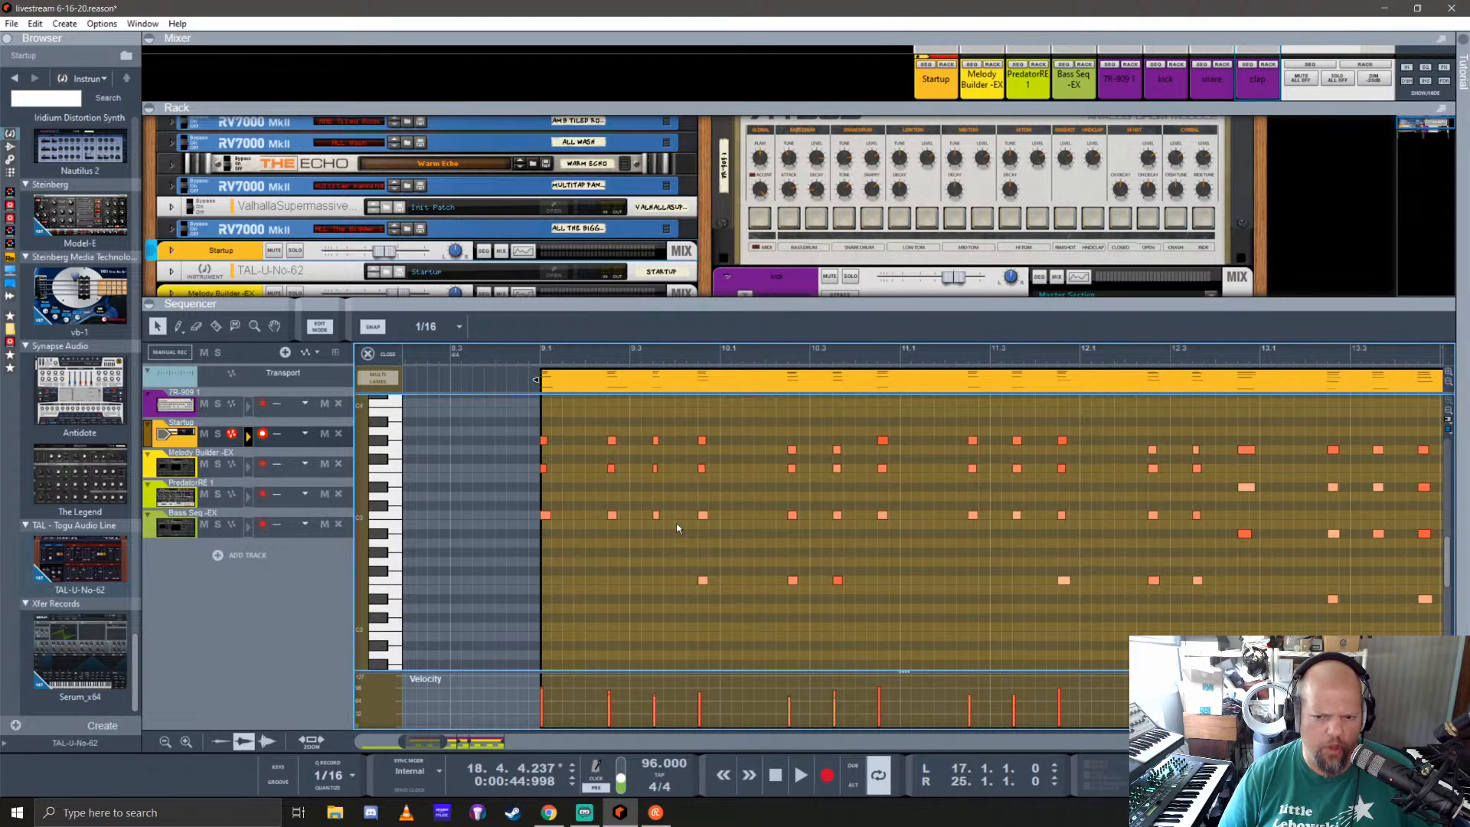
pyautogui.scroll(-3, 677, 528)
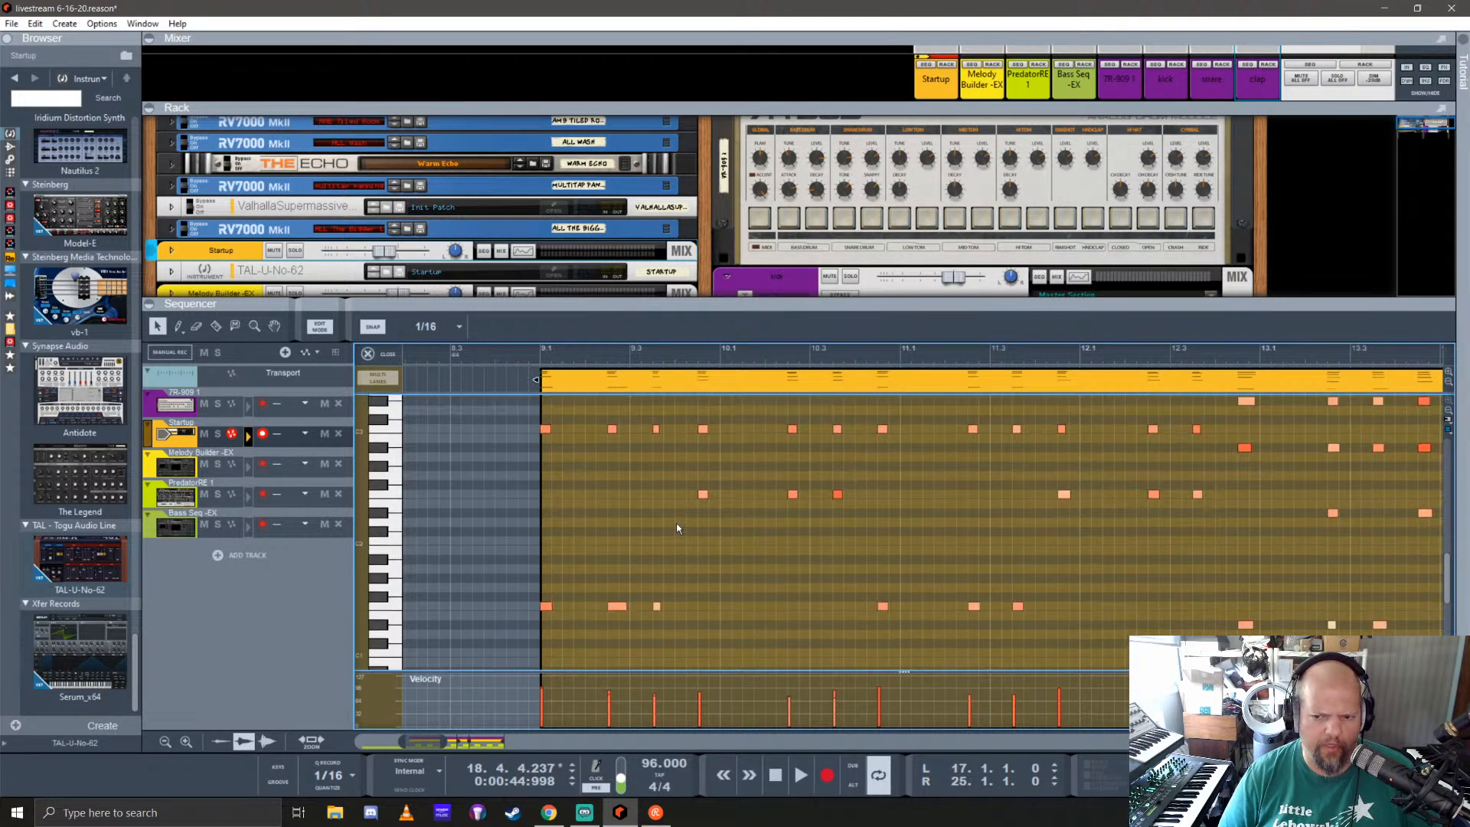
pyautogui.click(706, 495)
pyautogui.hotkey('ctrl', 'a')
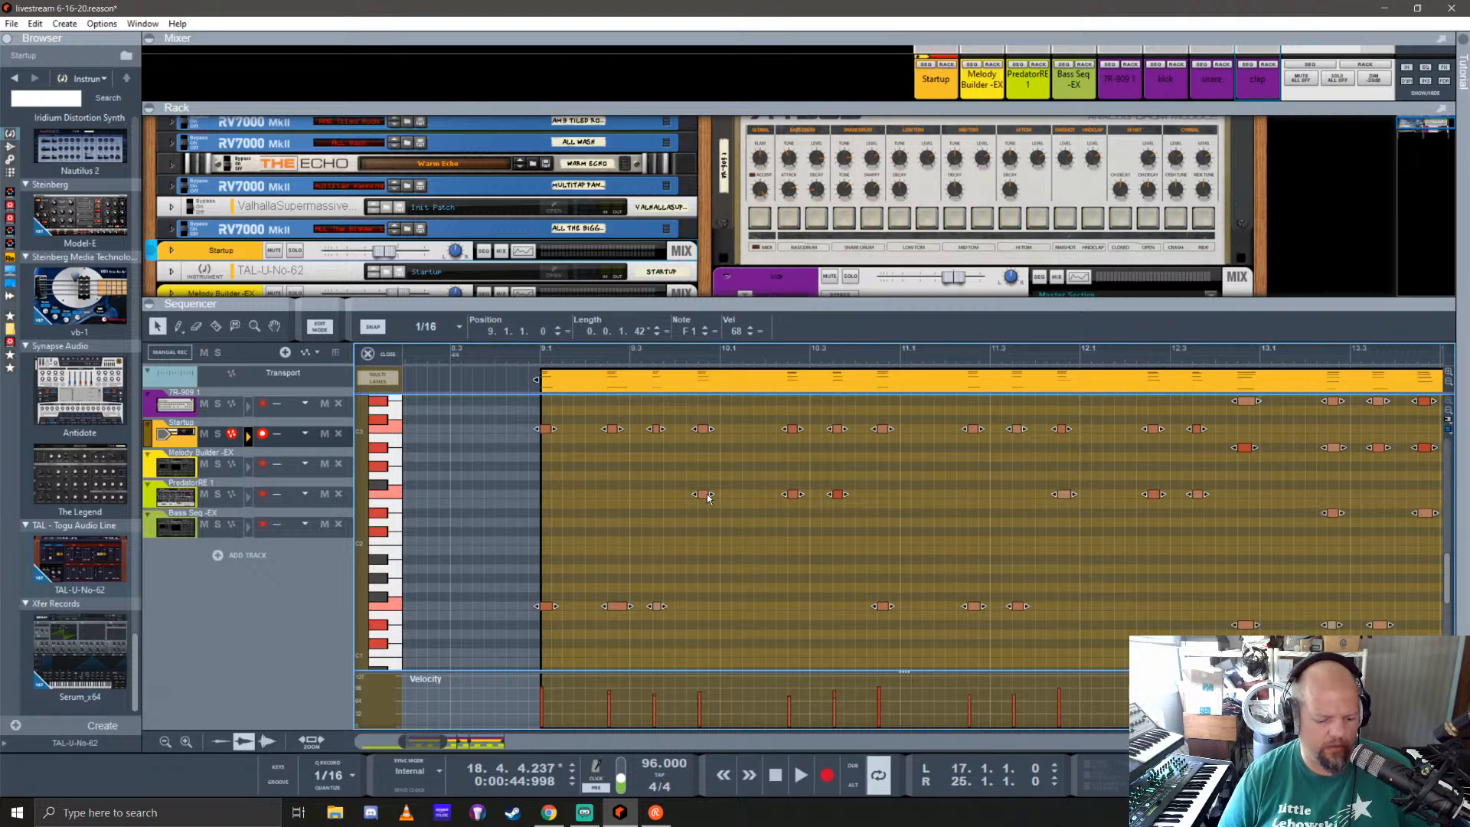
pyautogui.press('F8')
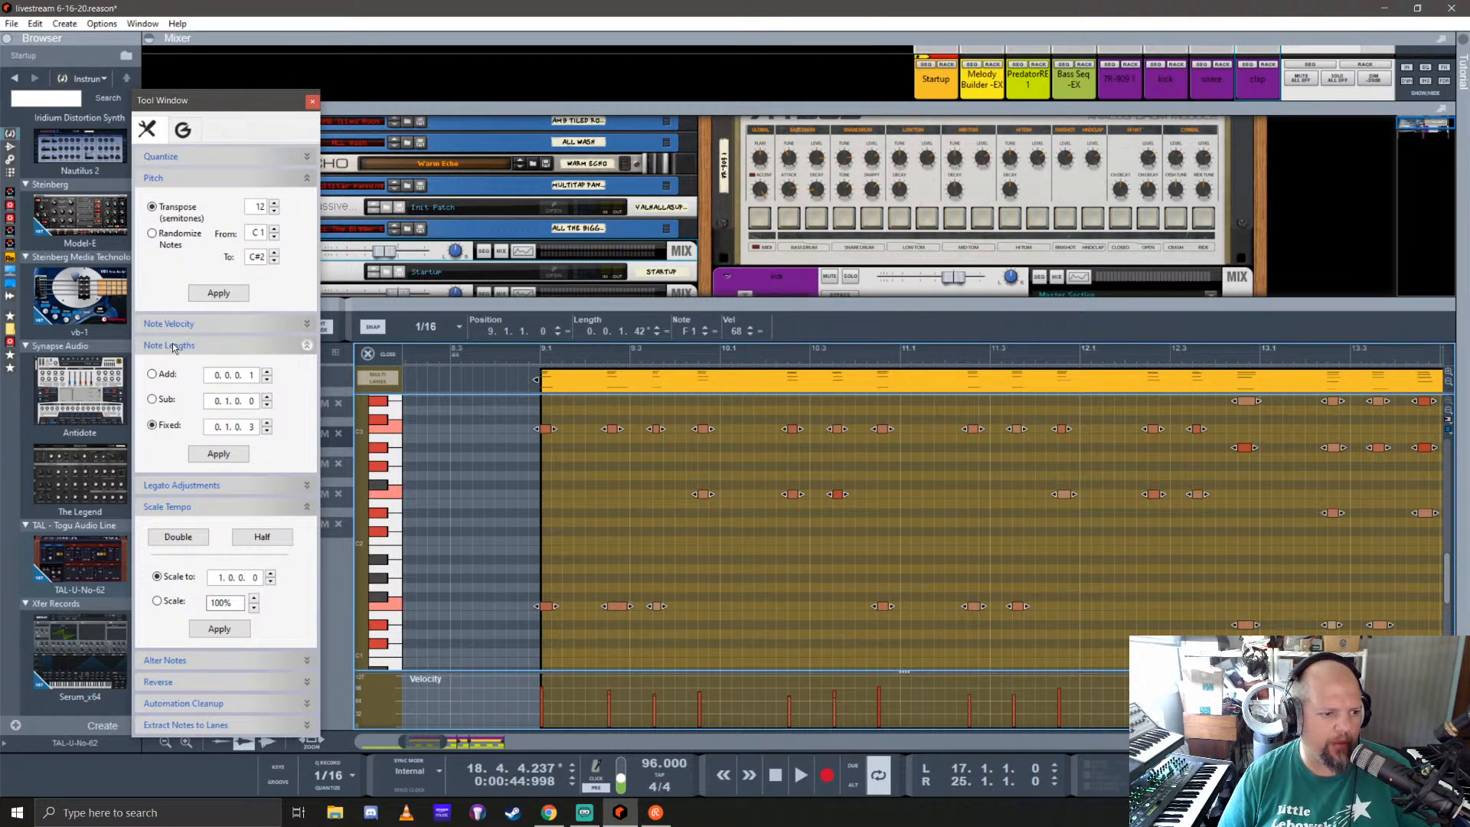
# Step: Try a fixed note length of 0.1.0.3, undo it, apply 0.0.1.3 to all selected notes instead and close the clip
pyautogui.click(217, 454)
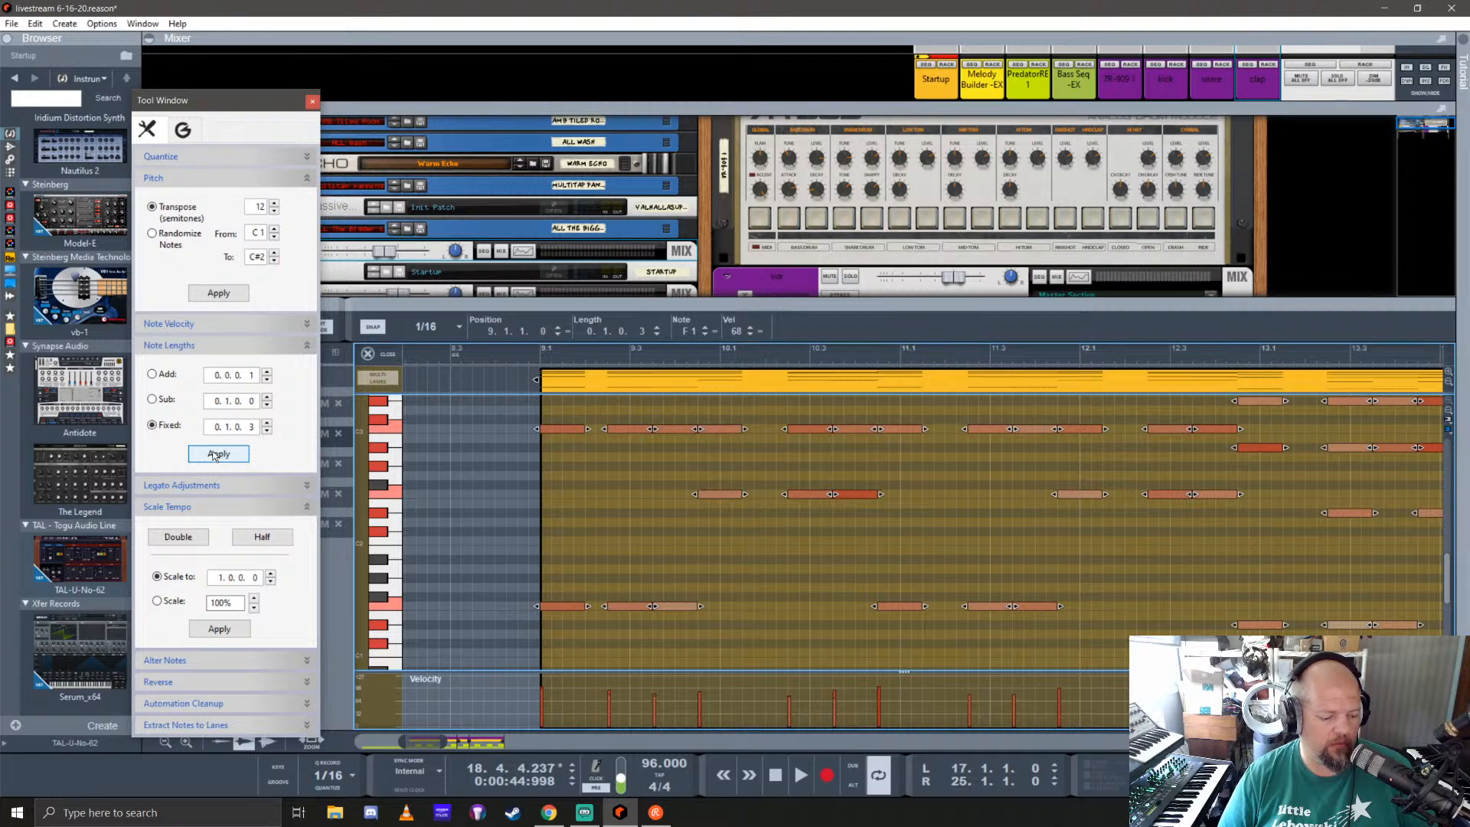
pyautogui.hotkey('ctrl', 'z')
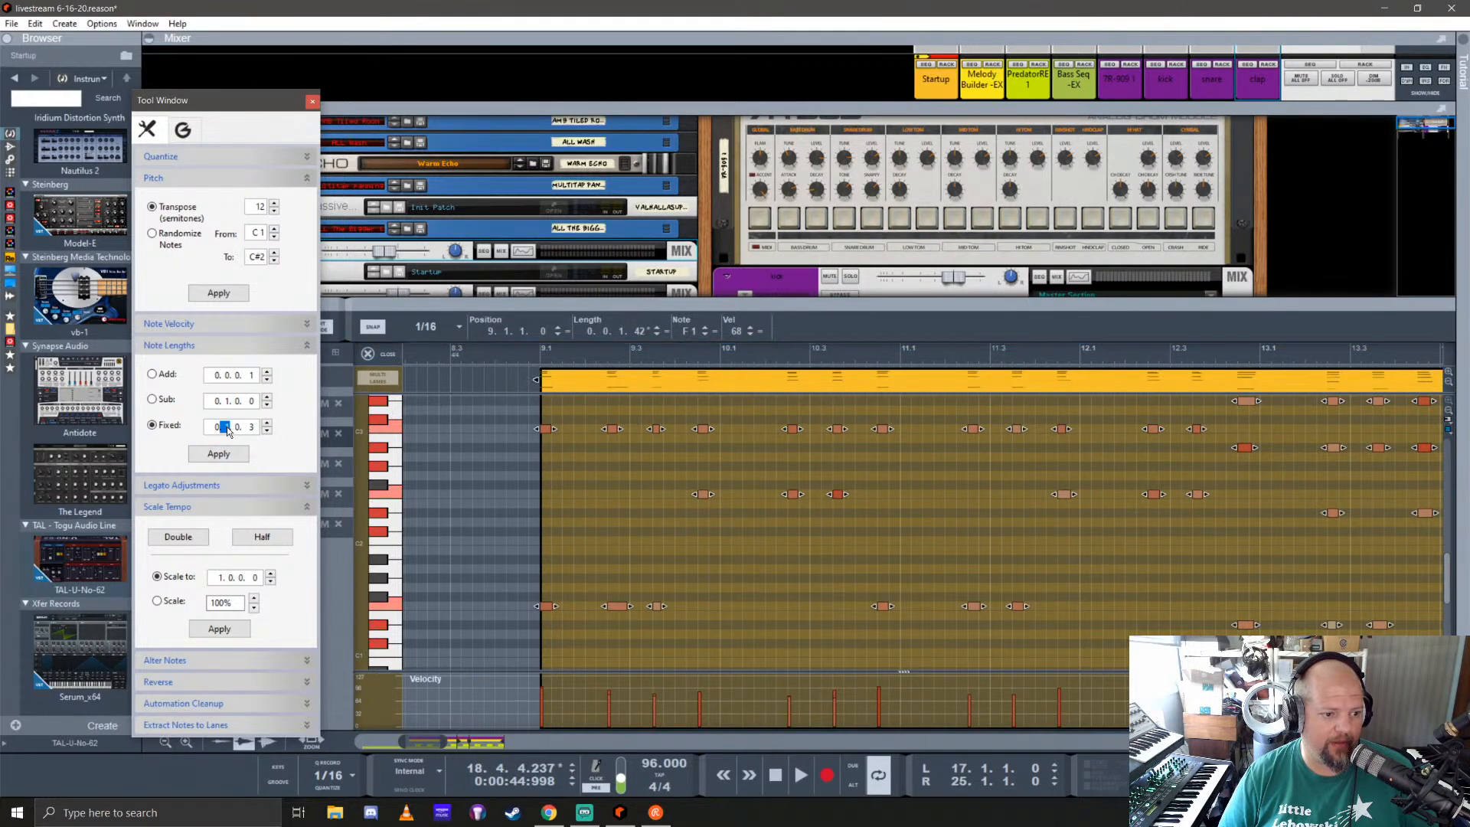
pyautogui.click(242, 428)
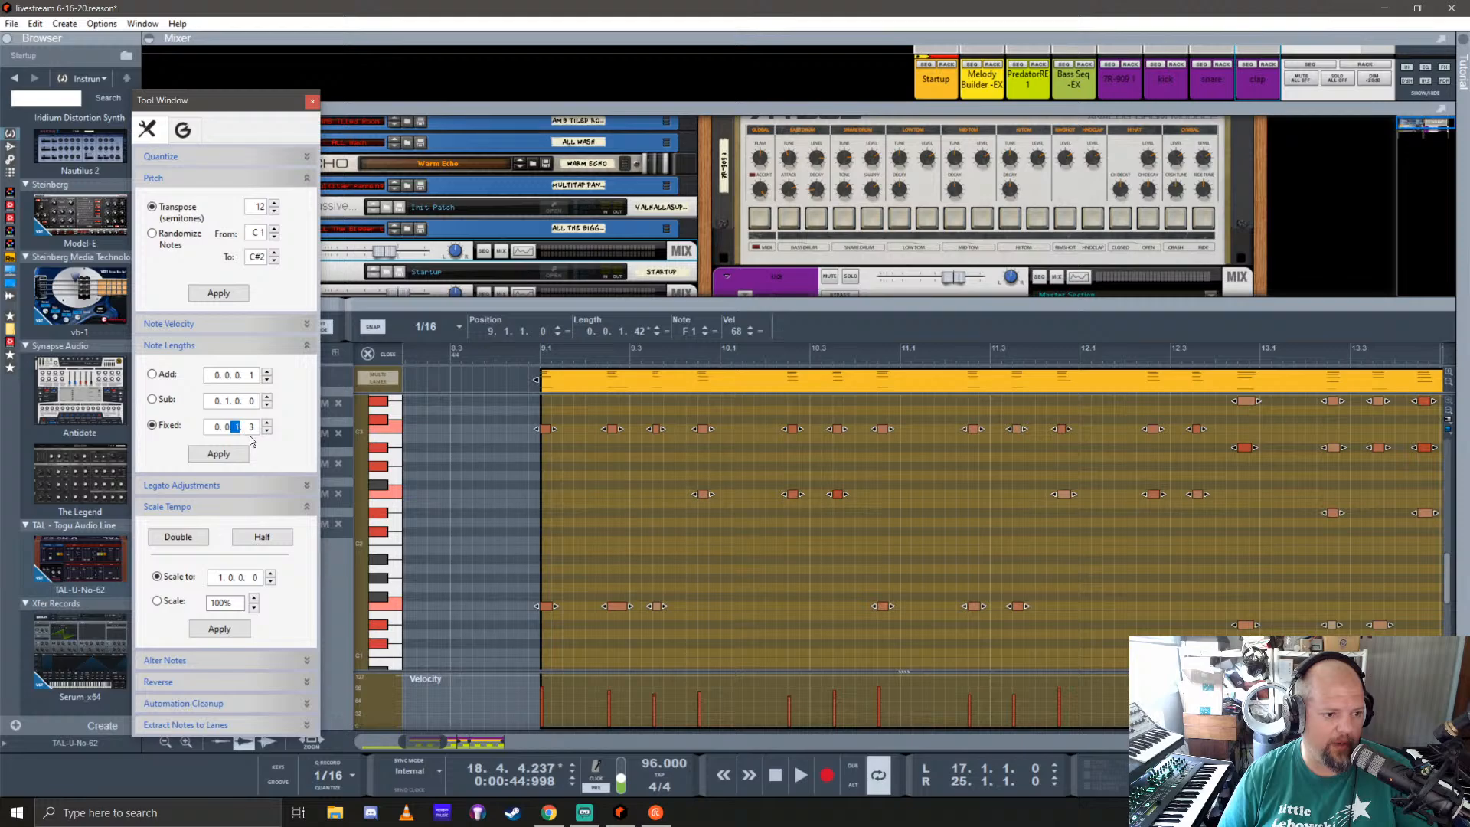
pyautogui.click(218, 454)
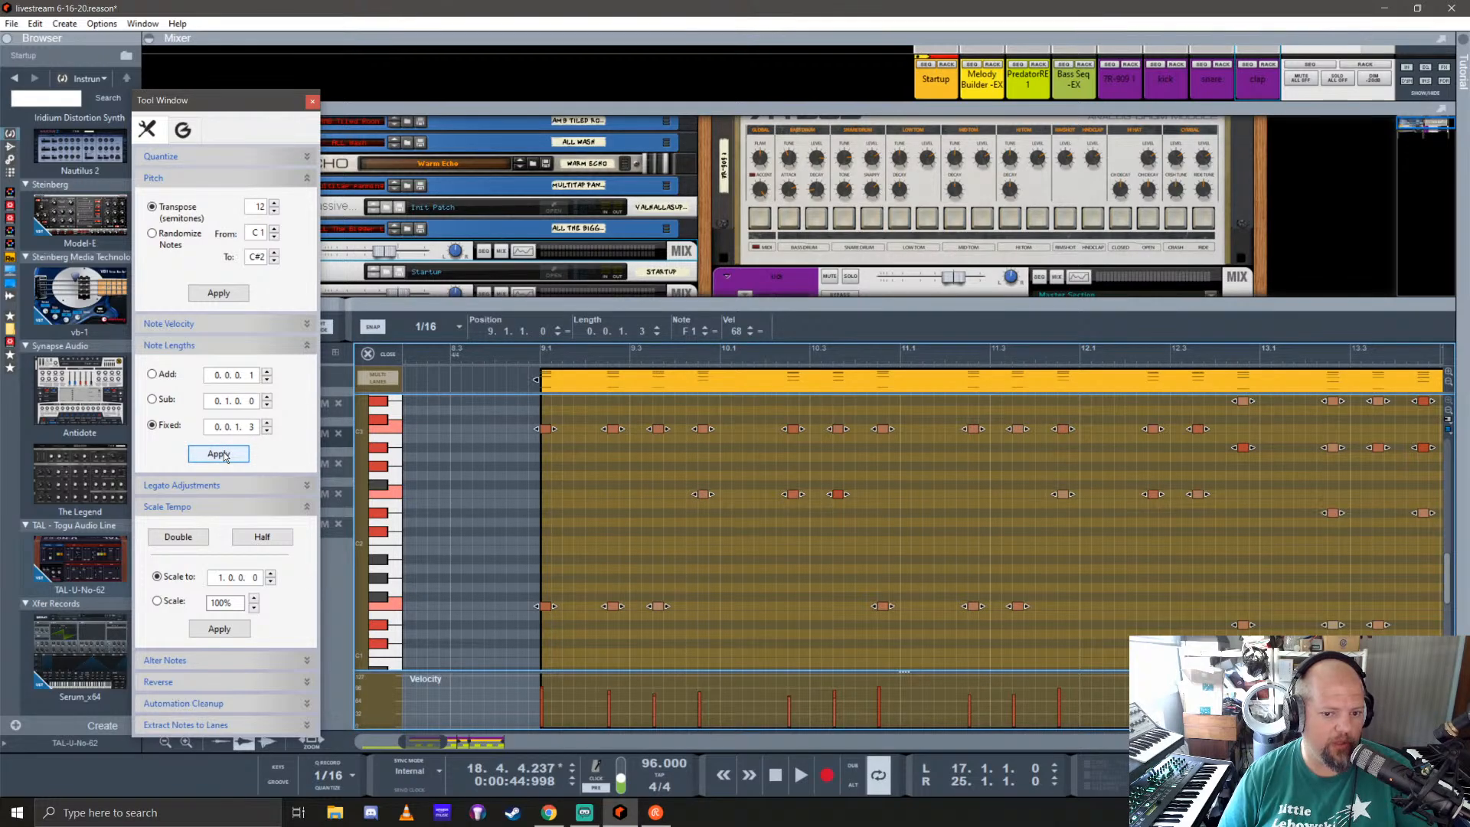
pyautogui.click(312, 101)
pyautogui.click(386, 356)
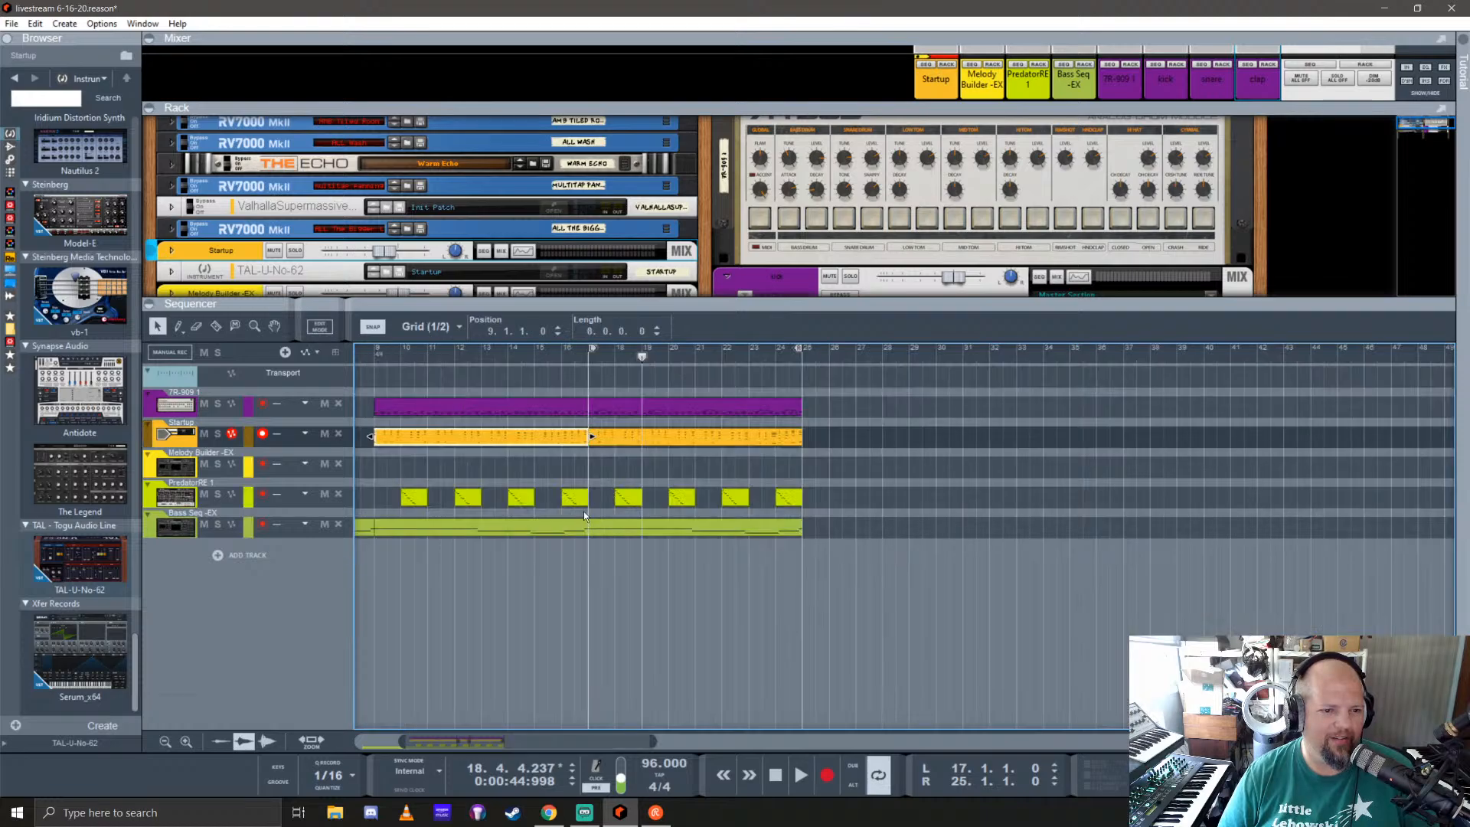
# Step: Delete the second Startup clip and replace it with a copy of the edited first clip at bar 17
pyautogui.click(688, 444)
pyautogui.press('Delete')
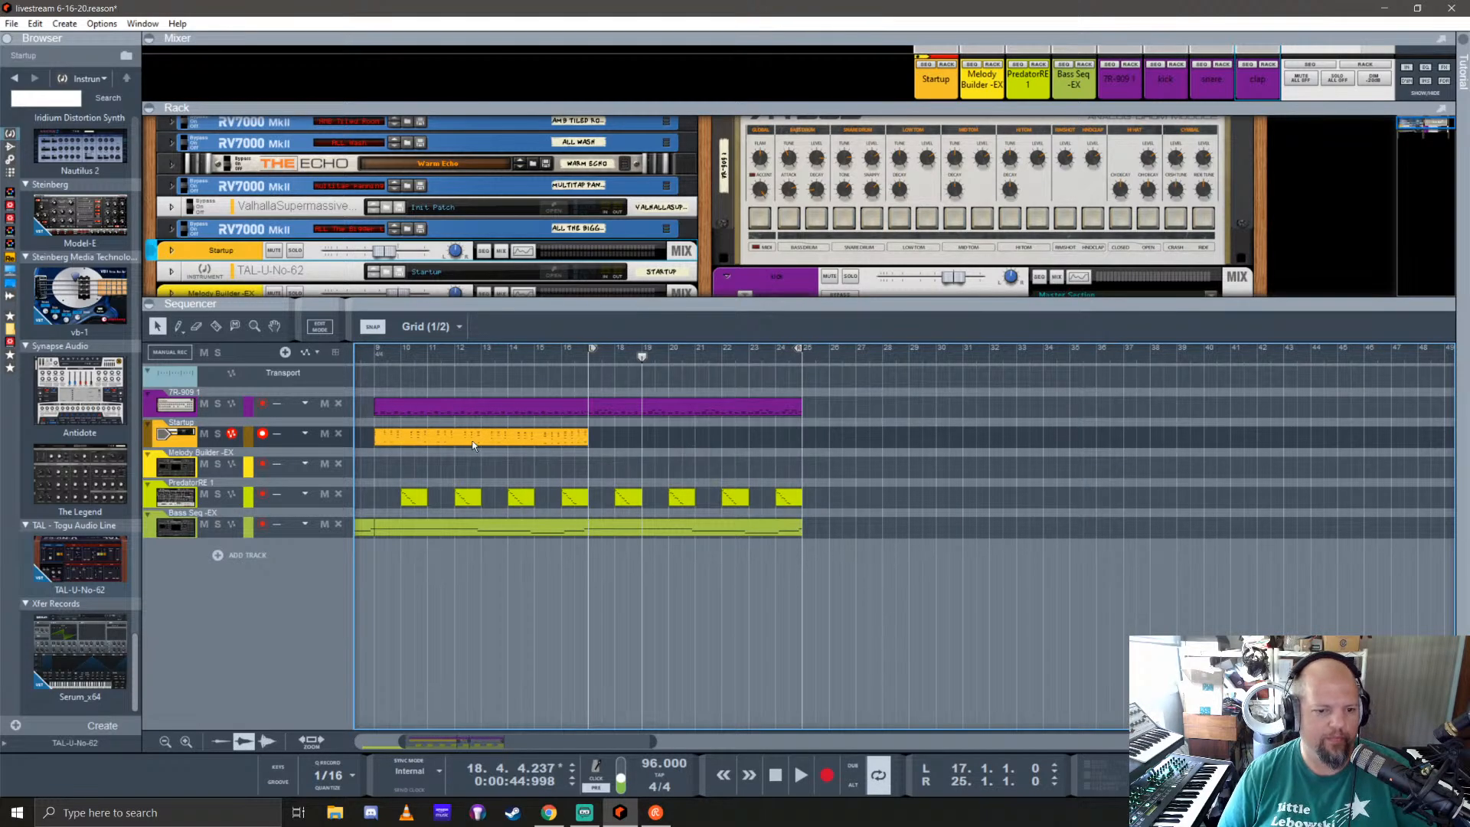
pyautogui.click(451, 442)
pyautogui.moveTo(450, 442); pyautogui.dragTo(651, 440)
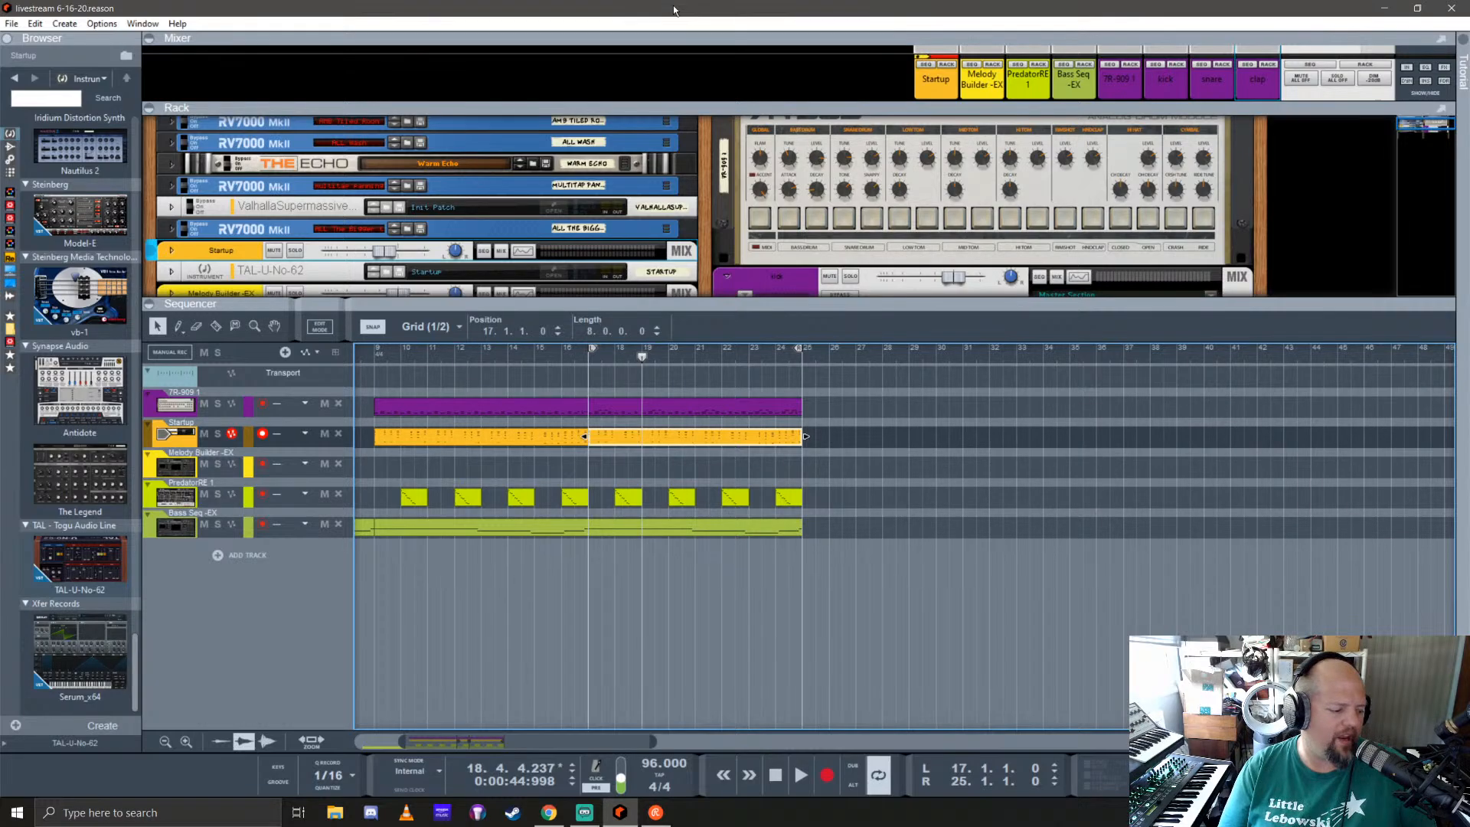
# Step: Enlarge the rack and fold the kick, snare and clap mix channels
pyautogui.click(588, 355)
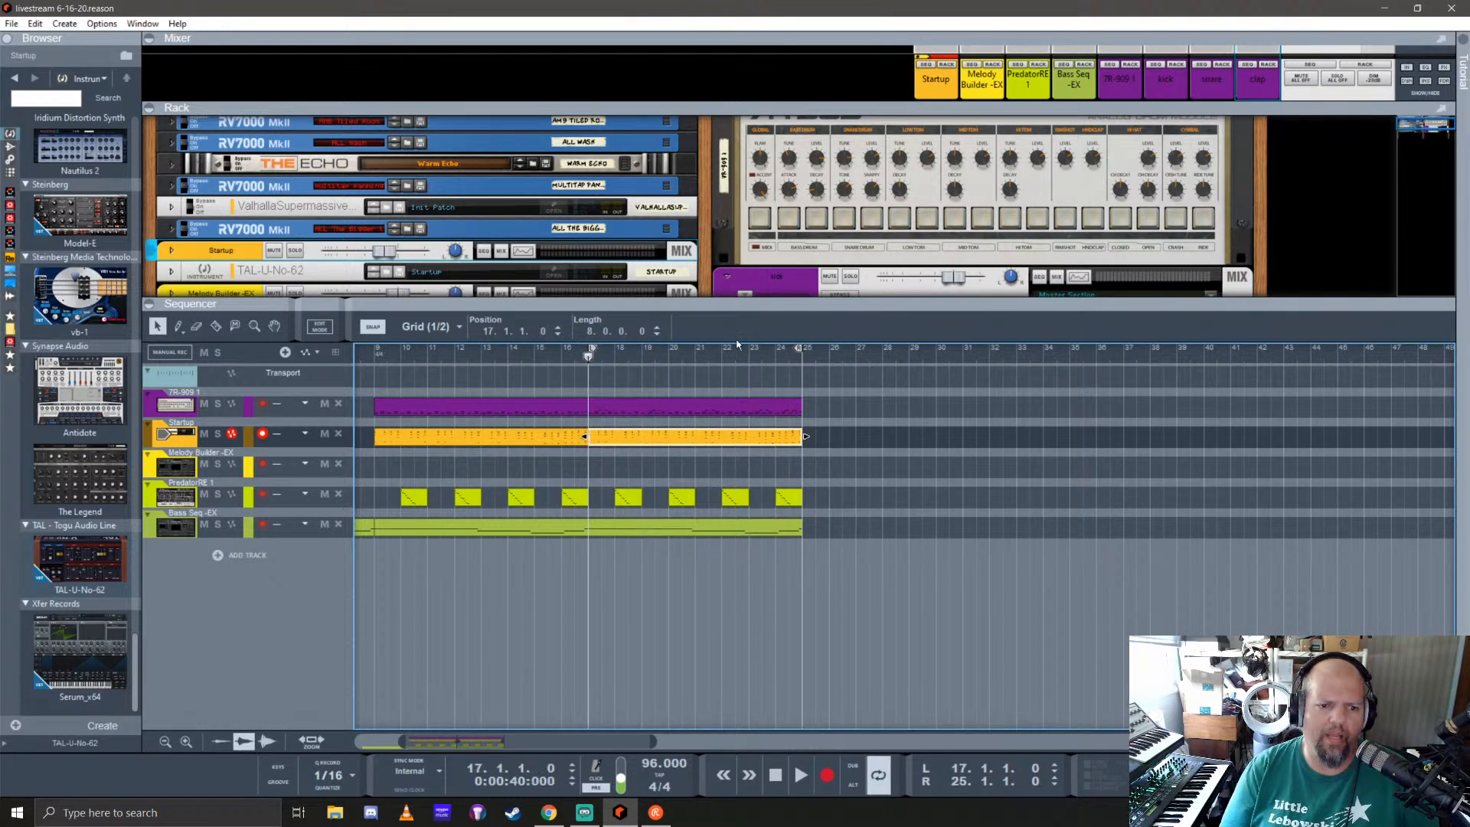
pyautogui.moveTo(843, 304); pyautogui.dragTo(852, 470)
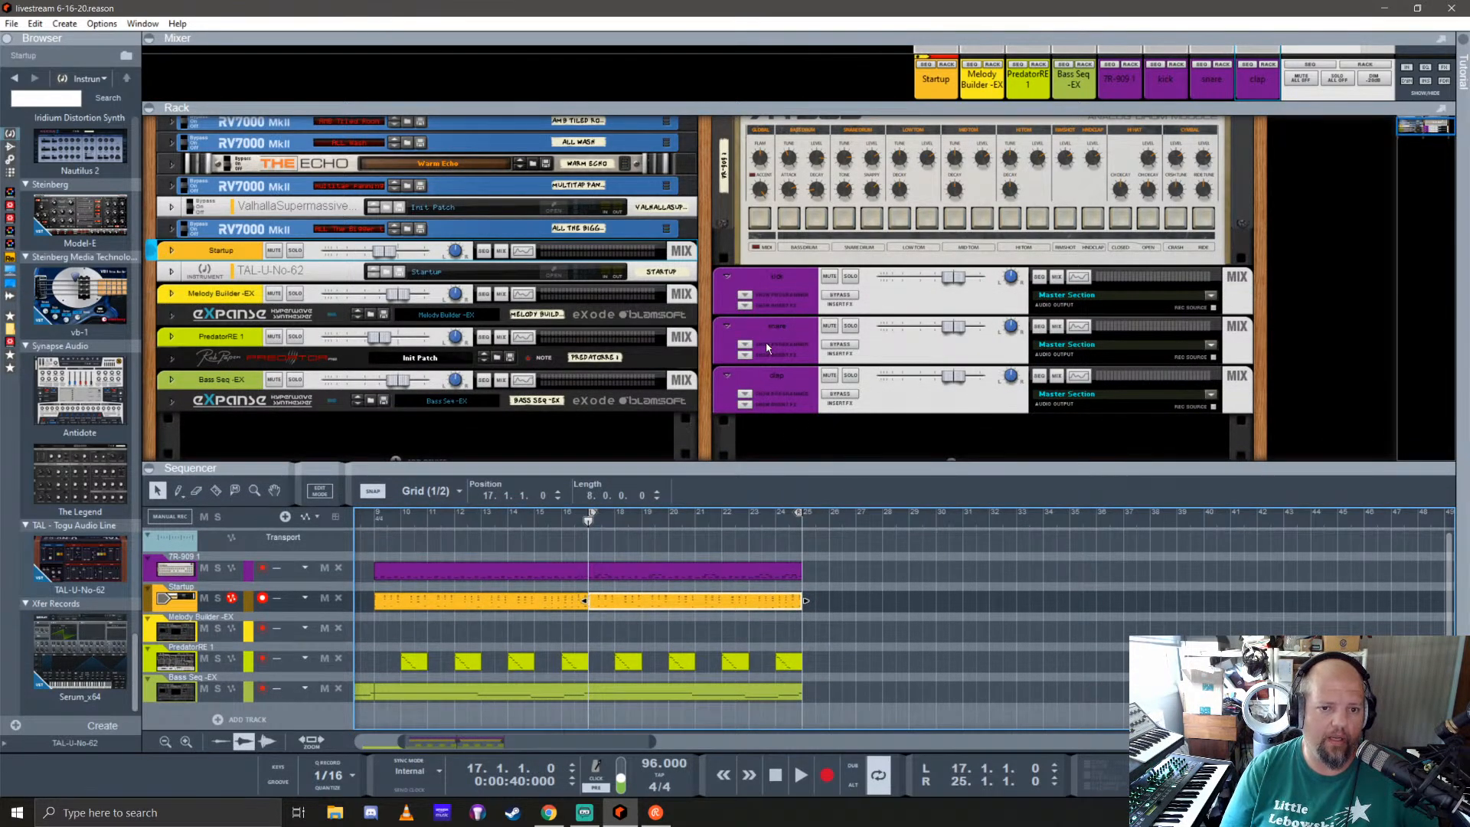
pyautogui.scroll(3, 748, 312)
pyautogui.scroll(-5, 731, 269)
pyautogui.scroll(-1, 732, 270)
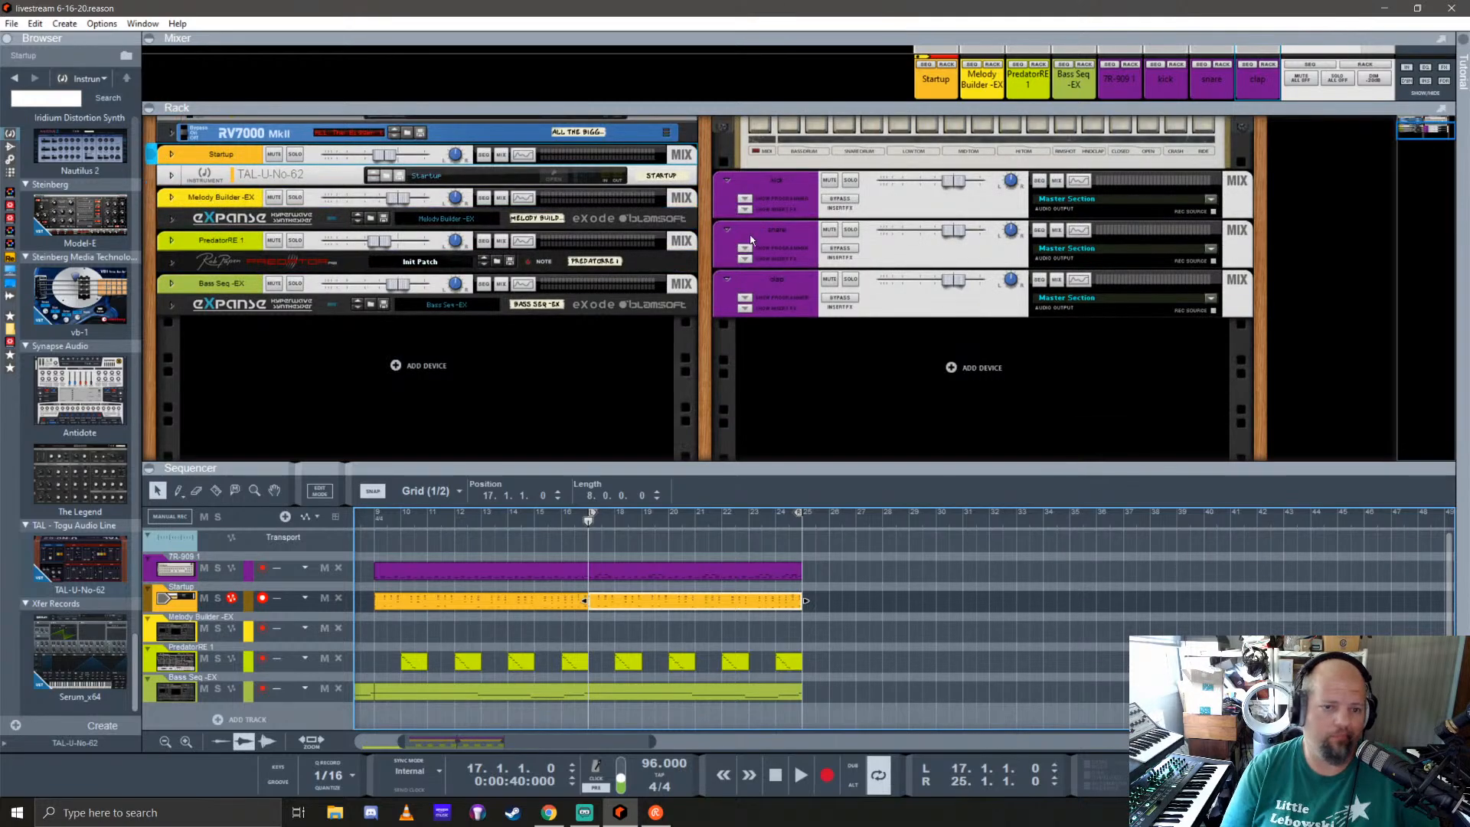
pyautogui.click(727, 183)
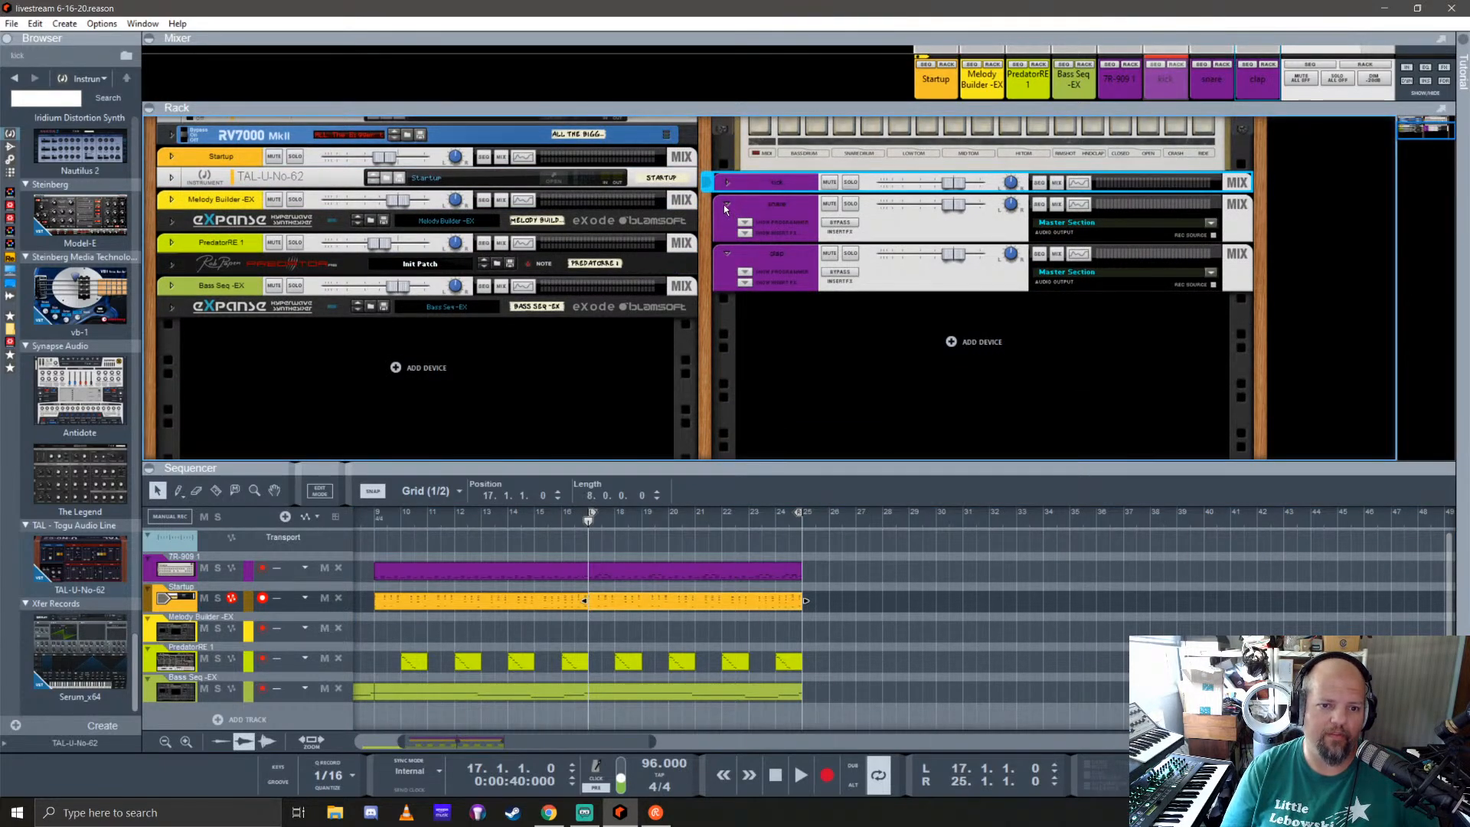
pyautogui.click(727, 204)
pyautogui.click(727, 225)
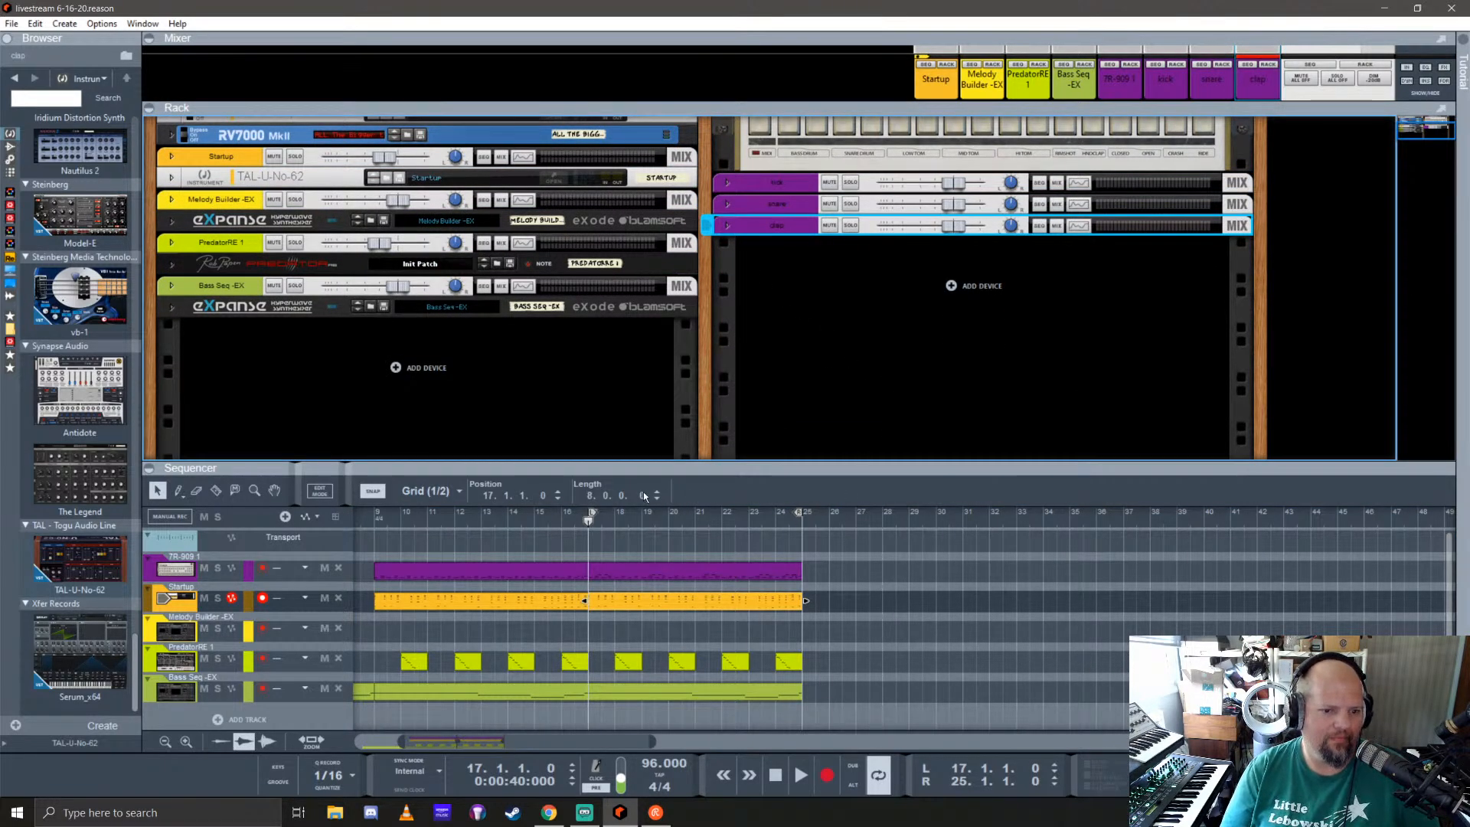
# Step: Play the arrangement from bar 17 and give the sequencer more height
pyautogui.click(589, 520)
pyautogui.press('space')
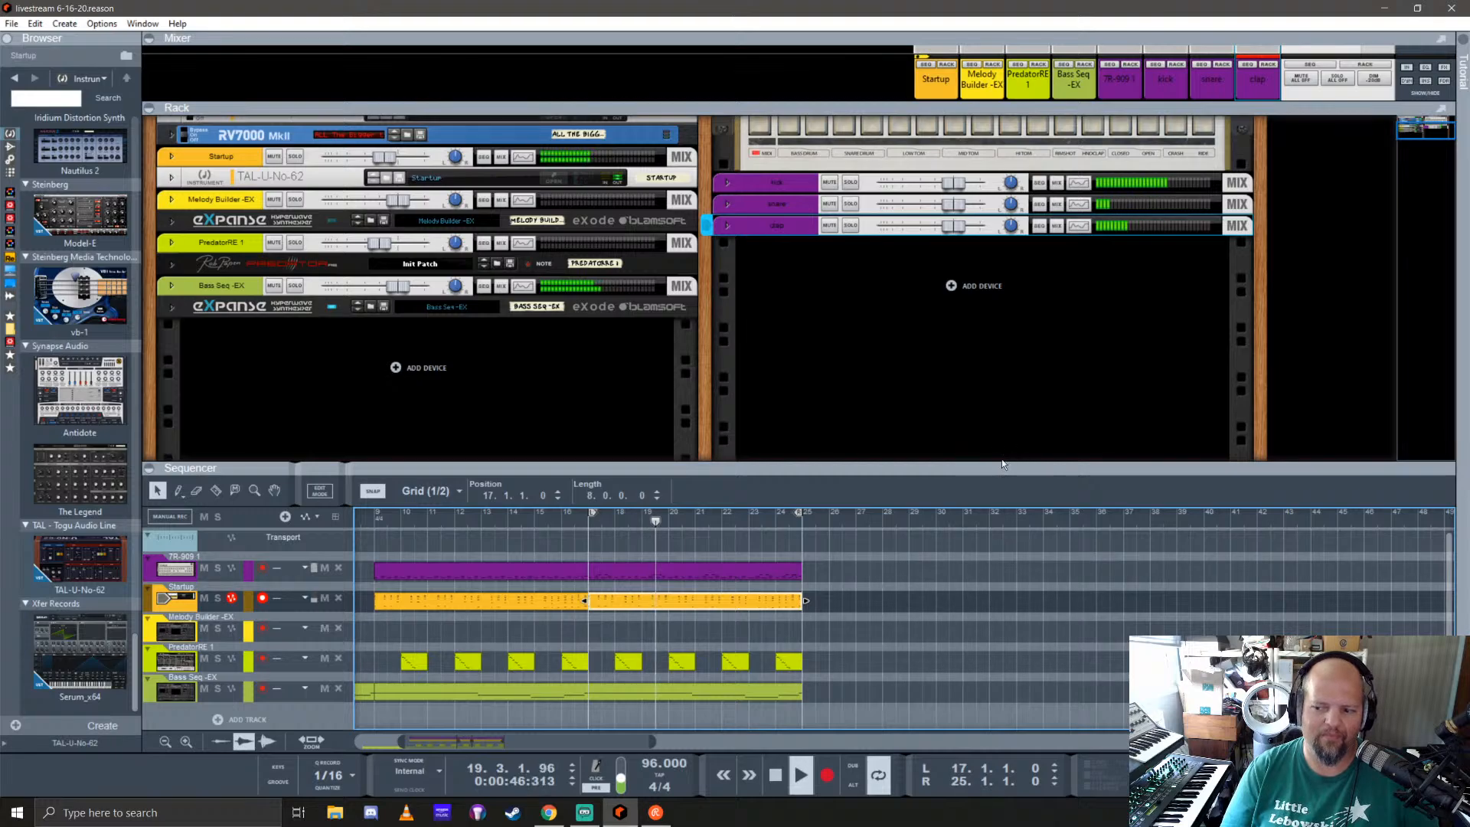
pyautogui.moveTo(966, 464); pyautogui.dragTo(941, 417)
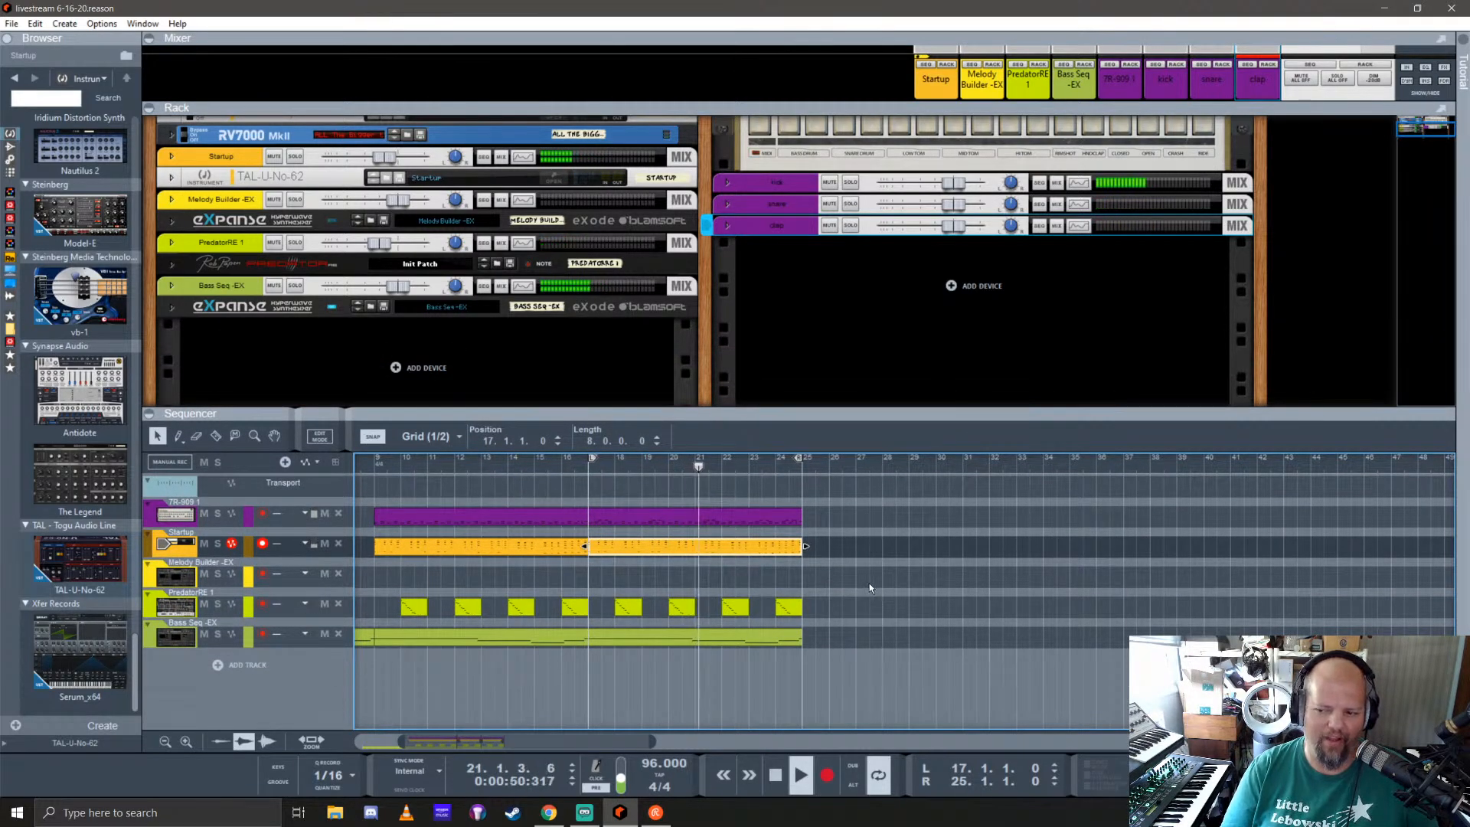
# Step: Copy the last 7R-909 and Startup clips to bar 25, deleting the extra drum clip at bar 33
pyautogui.scroll(-1, 580, 573)
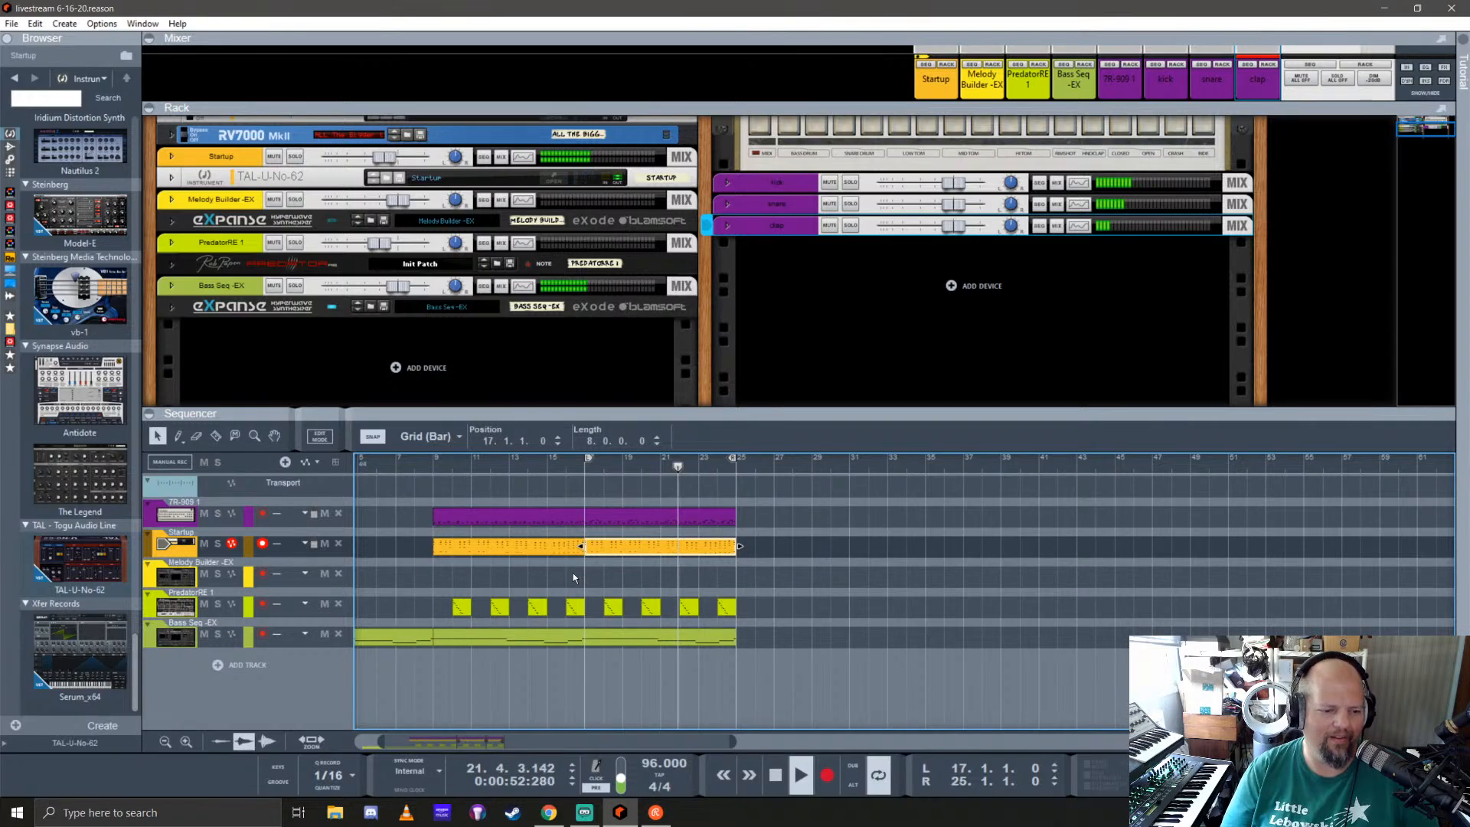
pyautogui.scroll(-2, 523, 585)
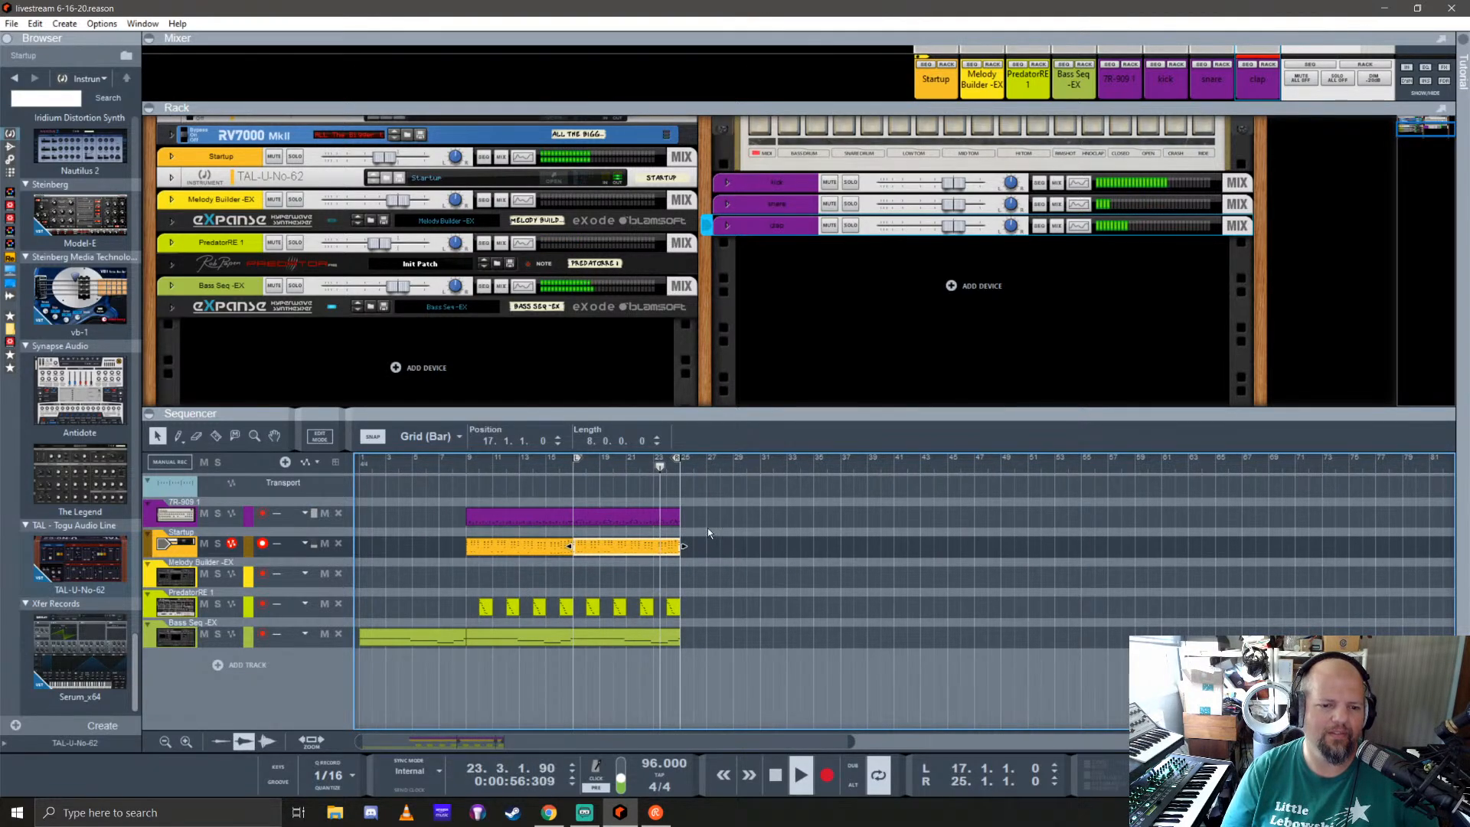
pyautogui.moveTo(623, 515); pyautogui.dragTo(729, 517)
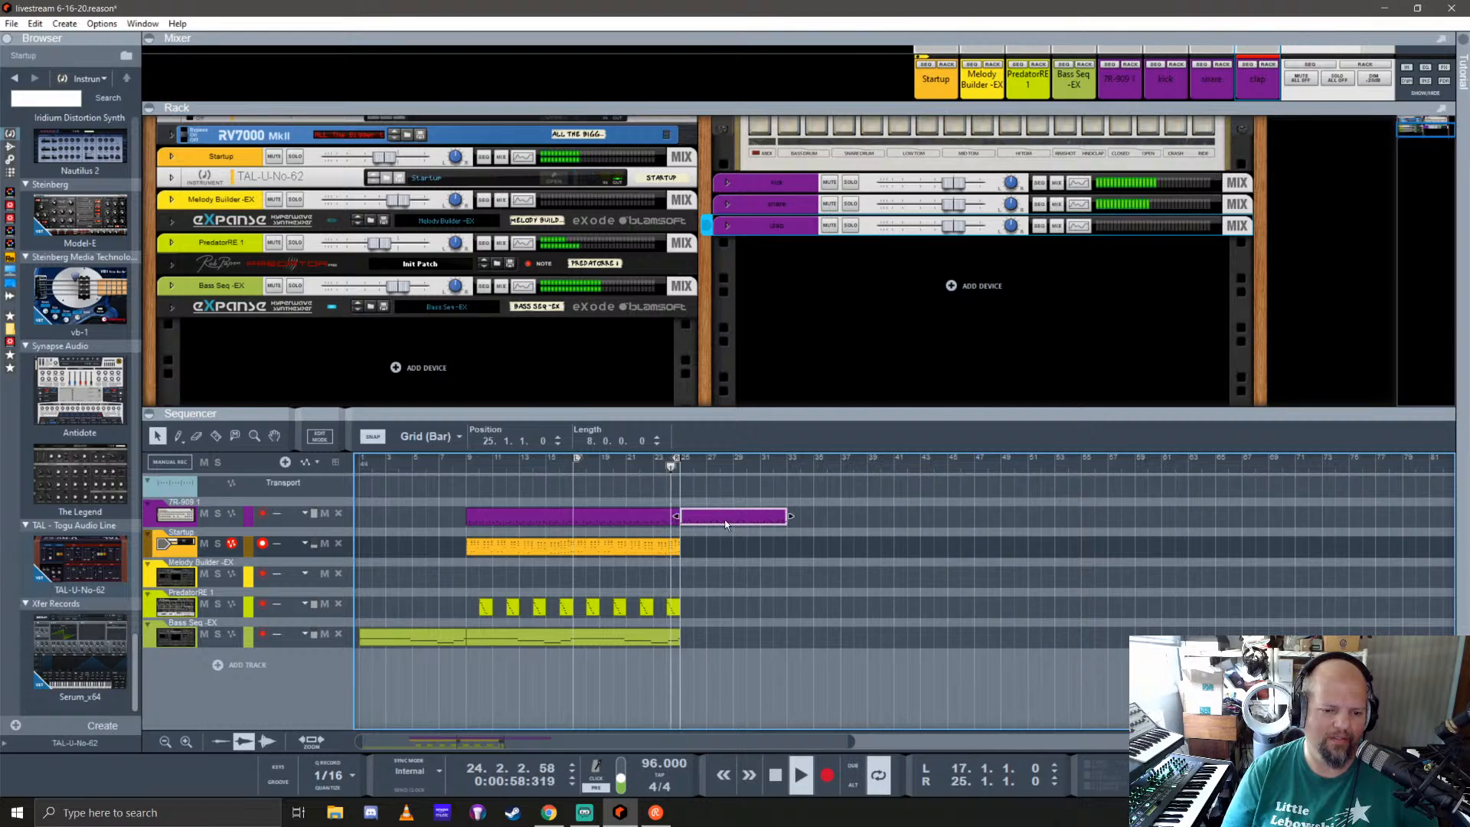
pyautogui.keyDown('shift'); pyautogui.click(600, 554); pyautogui.keyUp('shift')
pyautogui.moveTo(600, 554); pyautogui.dragTo(706, 554)
pyautogui.click(825, 517)
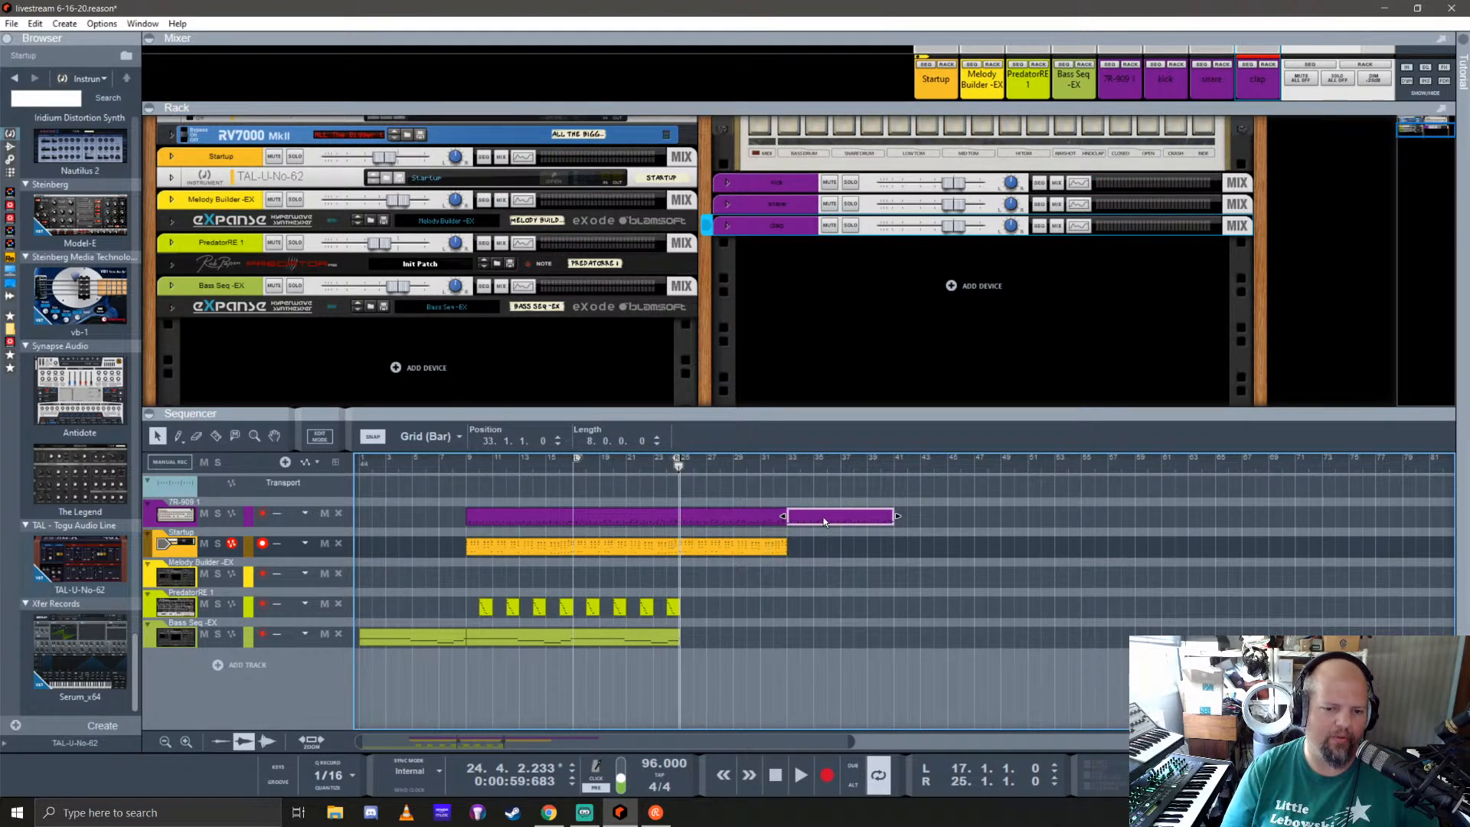
pyautogui.press('Delete')
# Step: Set the loop locators around the Startup clip at bars 25 to 33 and place the playhead at bar 25
pyautogui.click(718, 549)
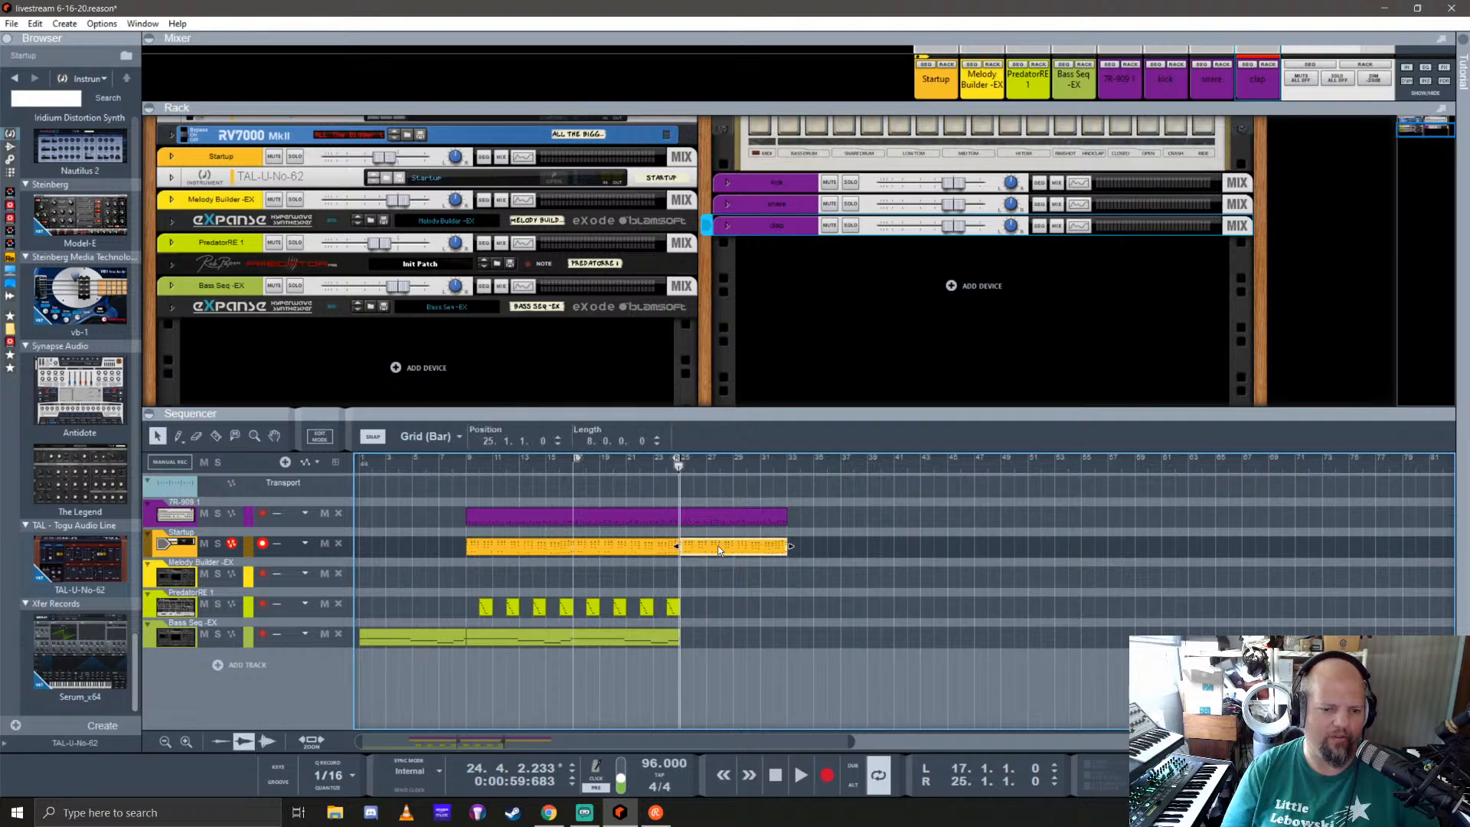
pyautogui.rightClick(727, 544)
pyautogui.click(796, 321)
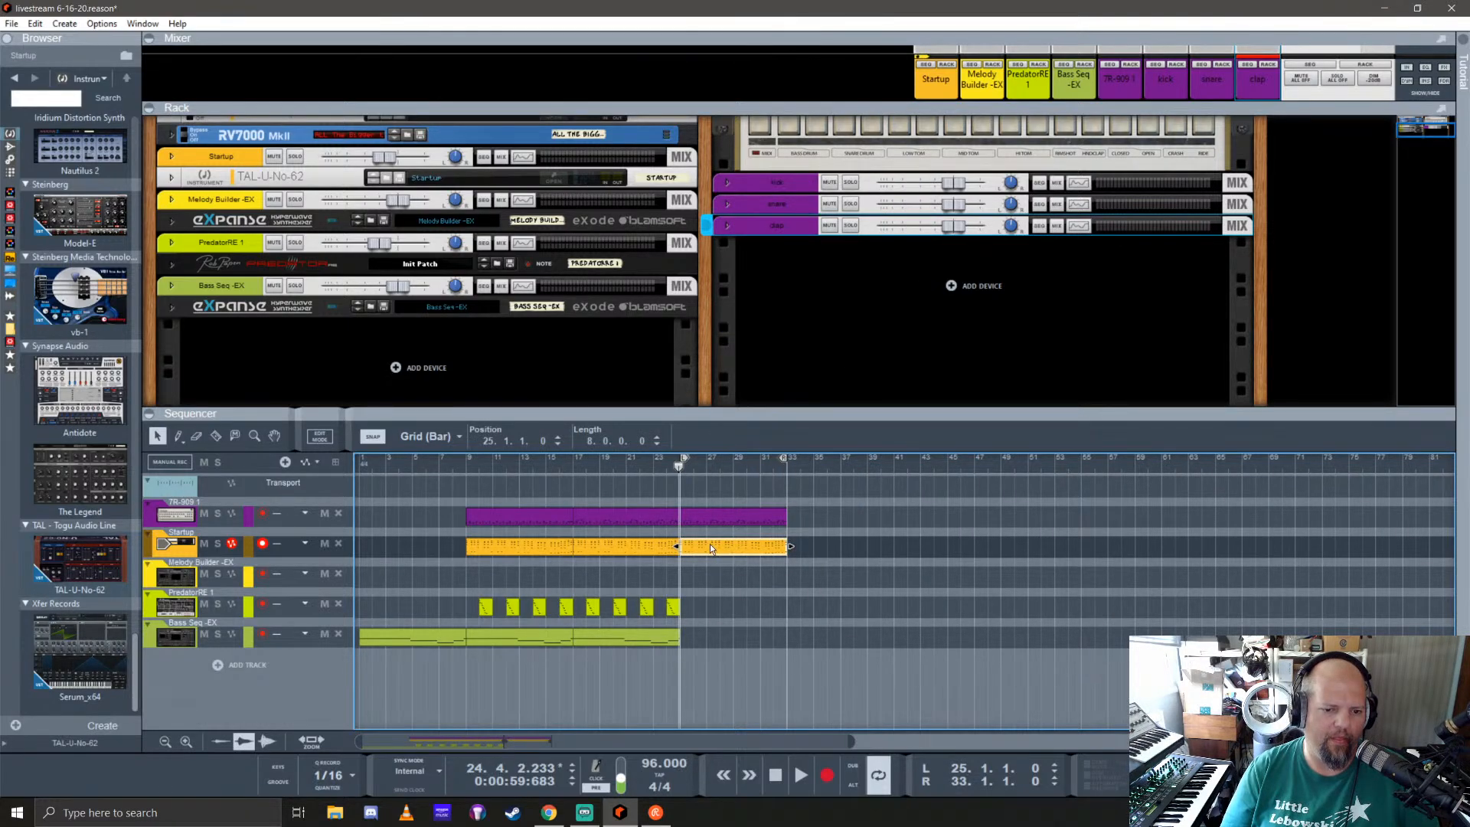
pyautogui.click(680, 466)
# Step: Copy the last eight bars of the PredatorRE 1 and Bass Seq -EX clips so they continue from bar 25
pyautogui.moveTo(709, 648); pyautogui.dragTo(580, 598)
pyautogui.hotkey('ctrl', 'd')
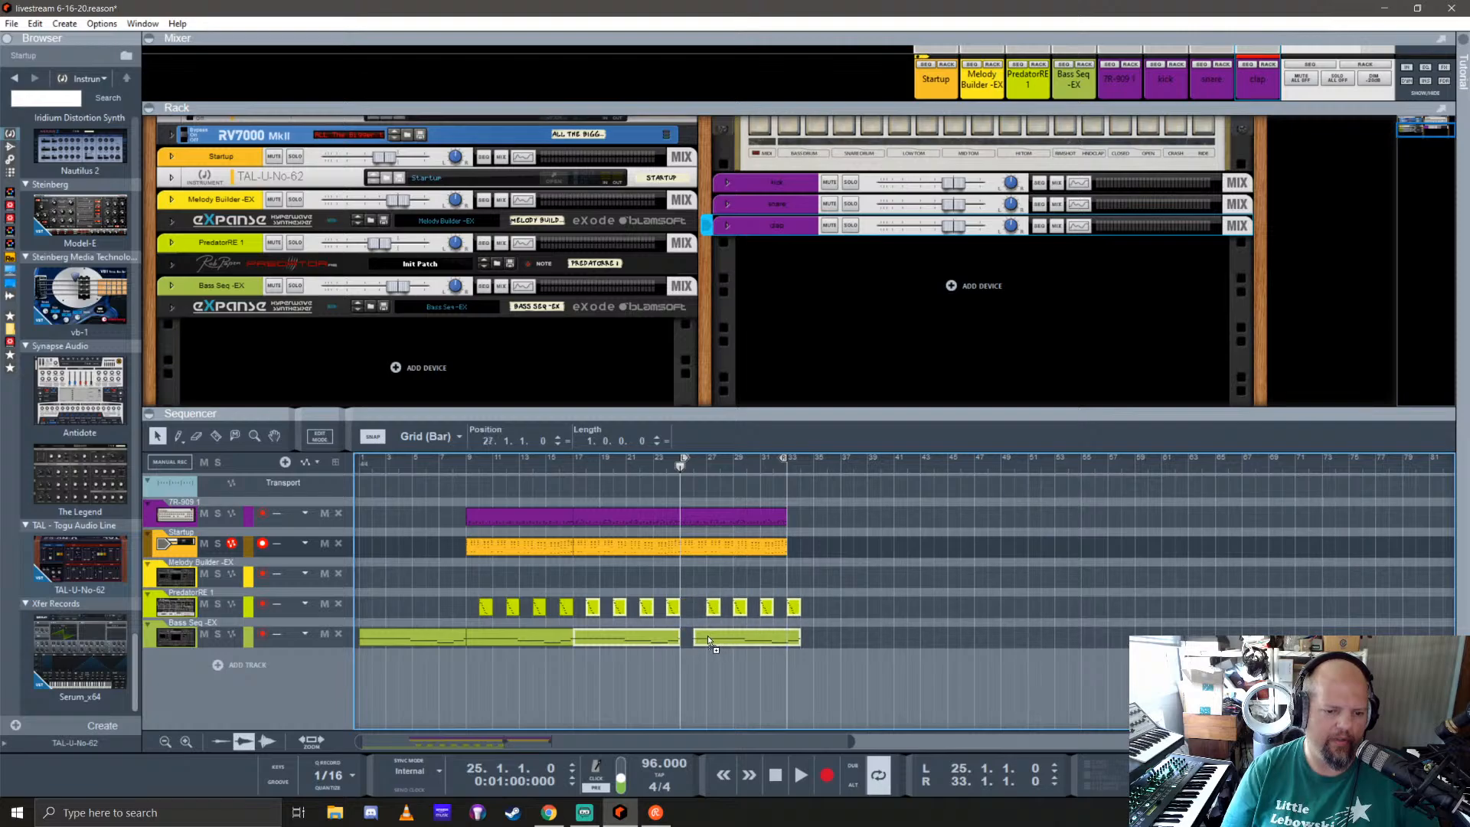
pyautogui.click(809, 581)
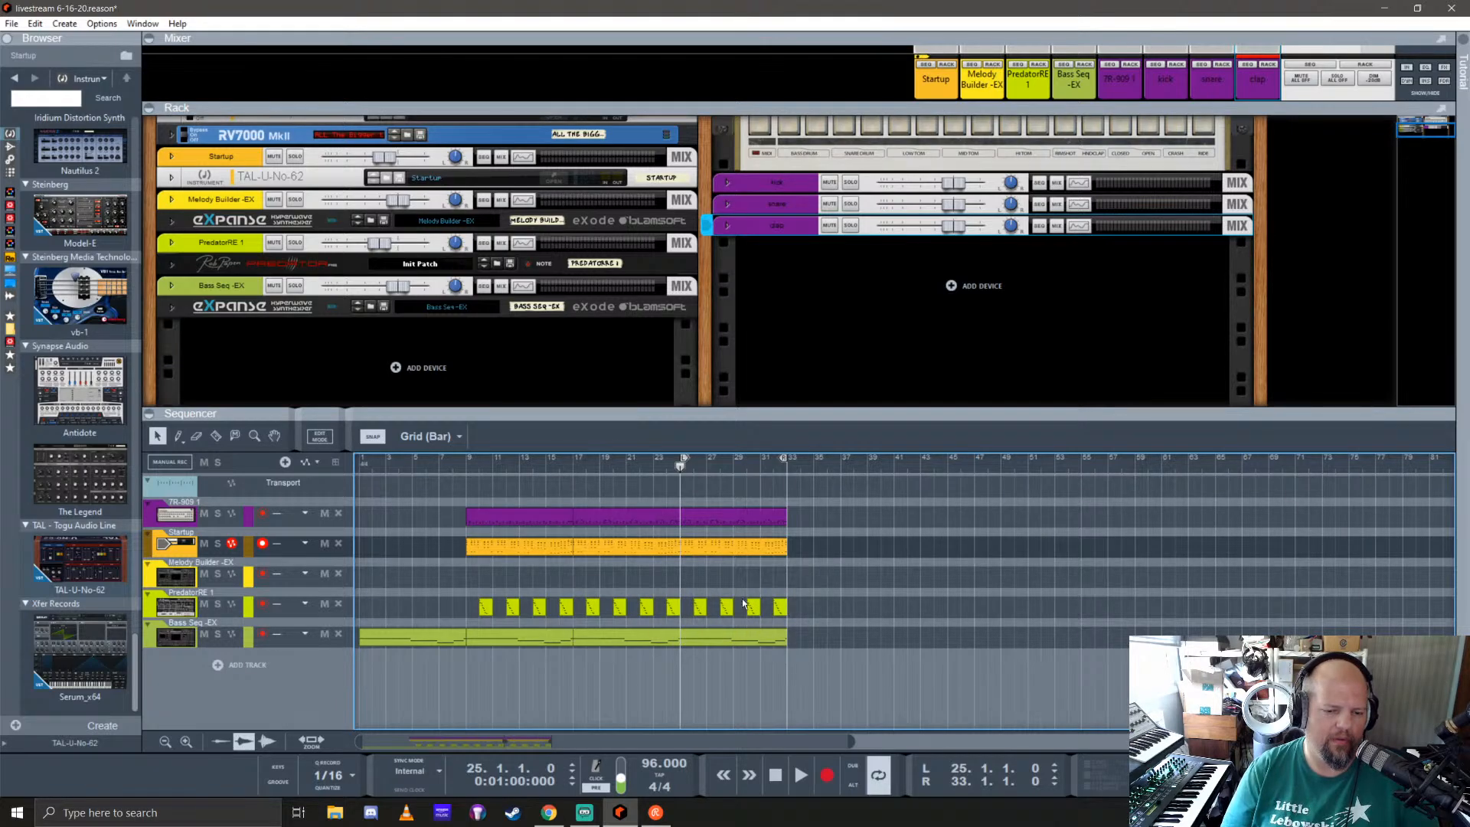
# Step: Record a hi-hat part into the 7R-909 clip at bar 25, and stop the transport
pyautogui.click(696, 519)
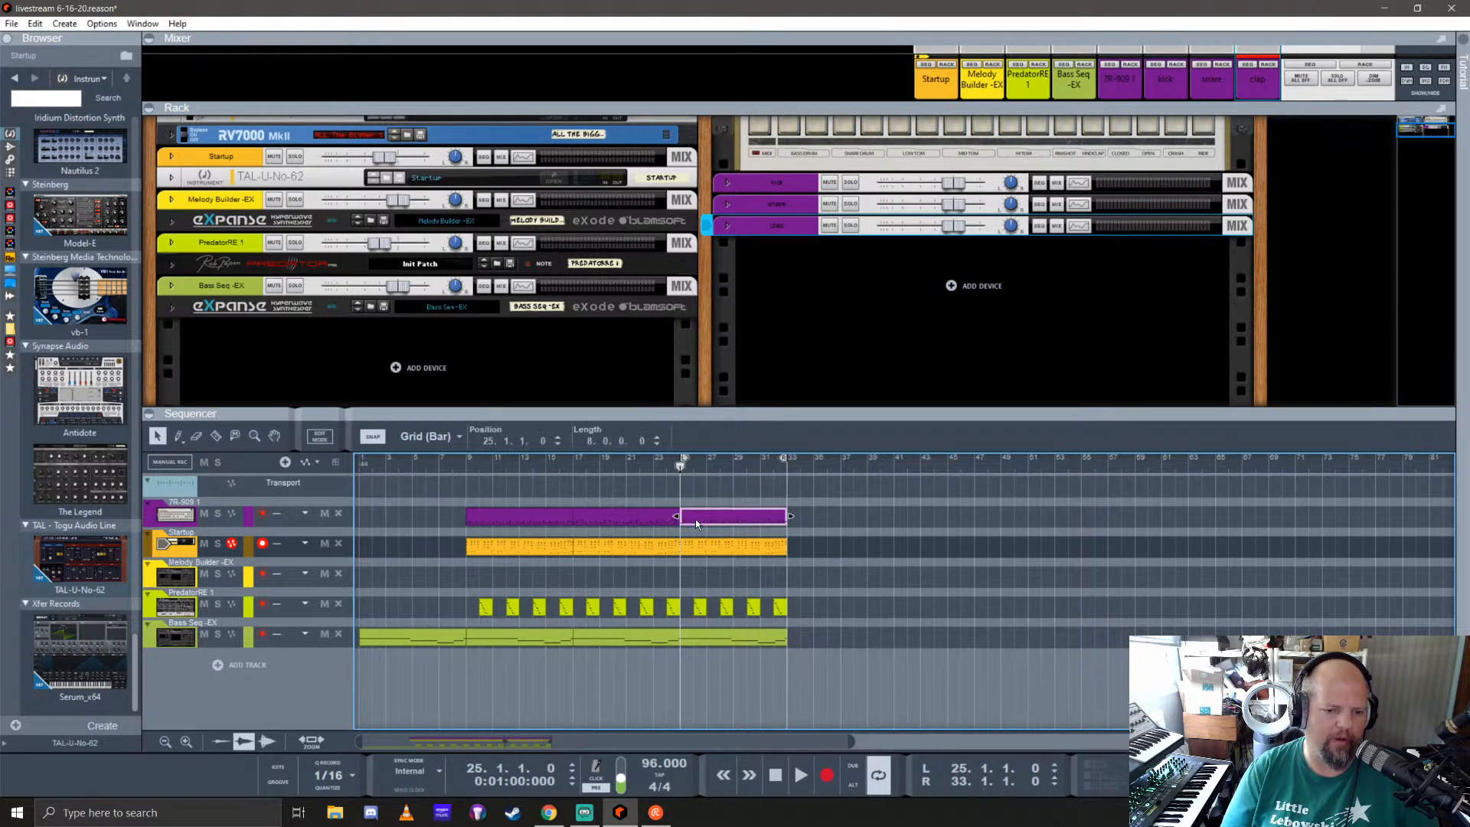
pyautogui.click(170, 517)
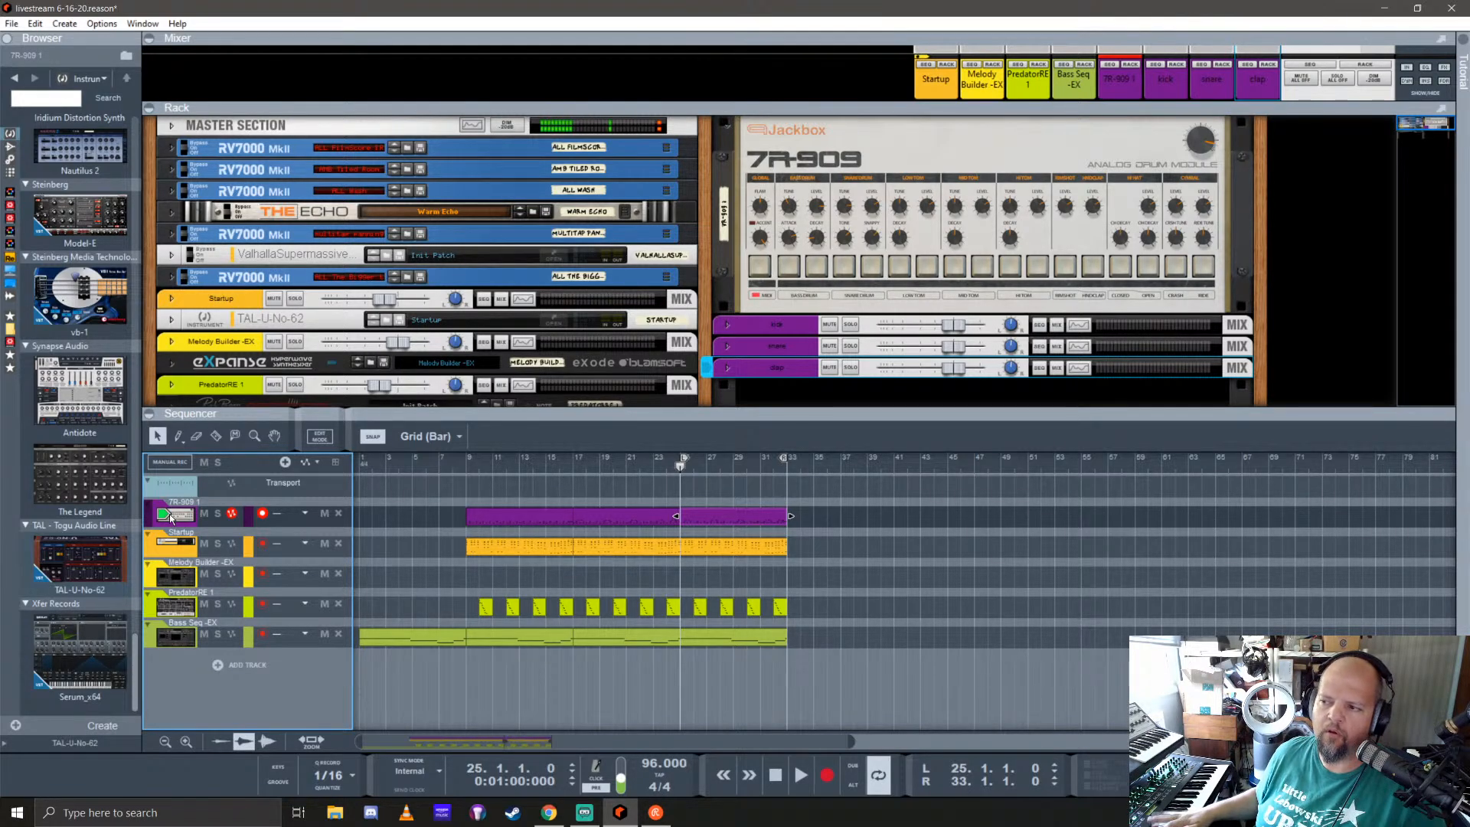
pyautogui.hotkey('ctrl', 'Return')
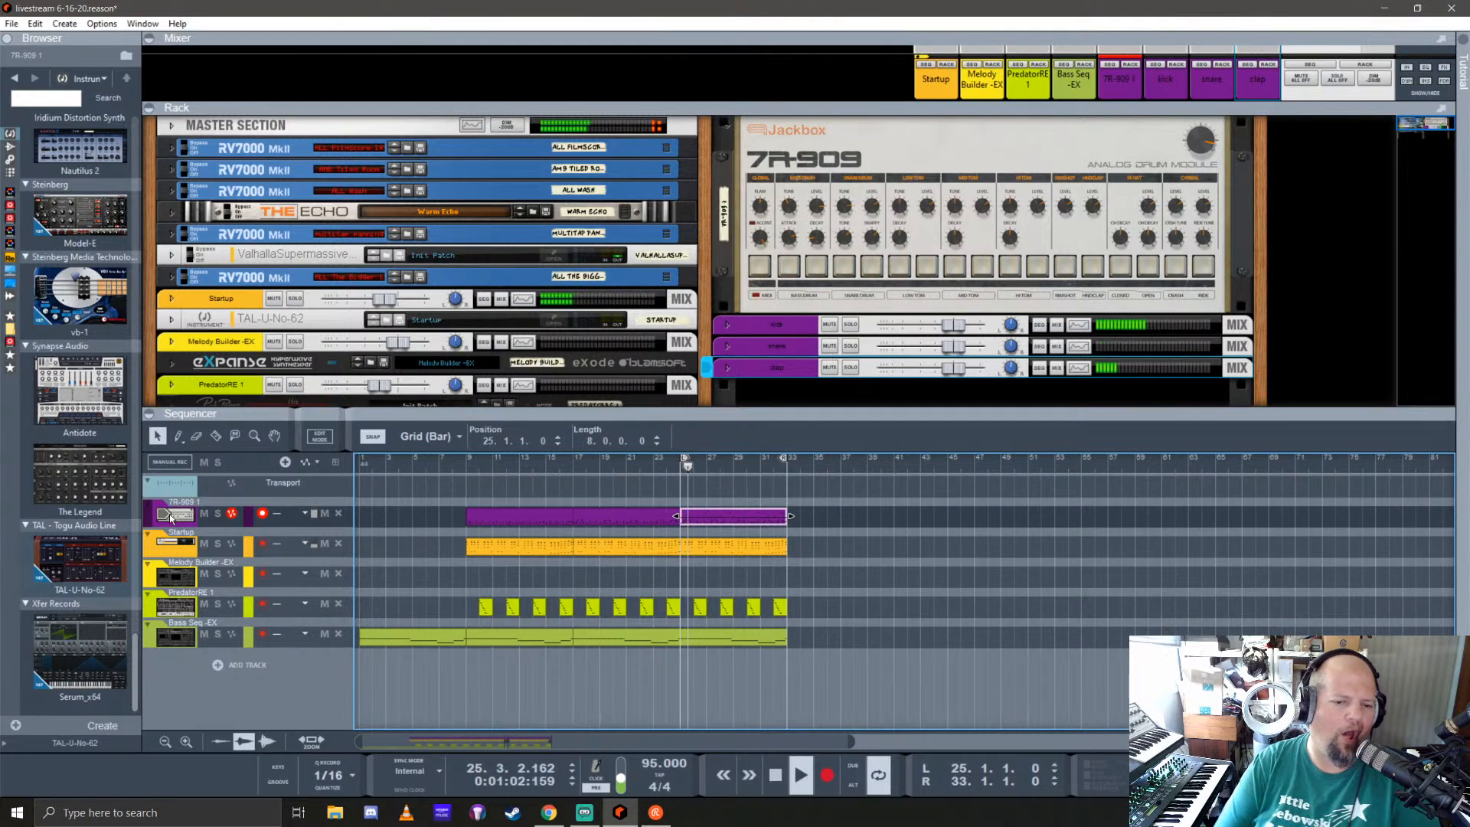
pyautogui.press('space')
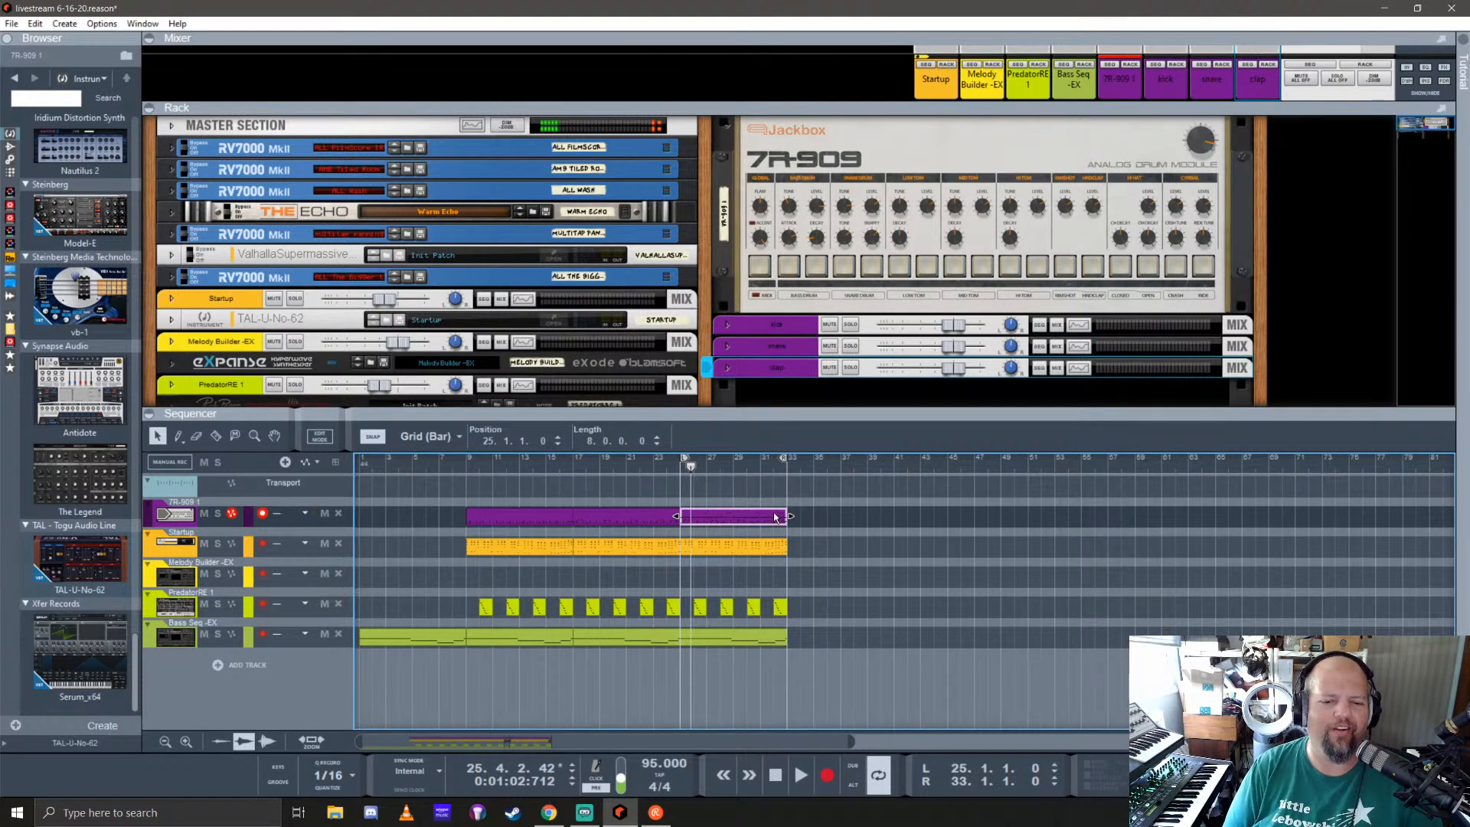
# Step: Open the 7R-909 clip at bar 25 for note editing, enlarge the sequencer and look over its drum notes
pyautogui.doubleClick(774, 519)
pyautogui.moveTo(1018, 416); pyautogui.dragTo(1012, 195)
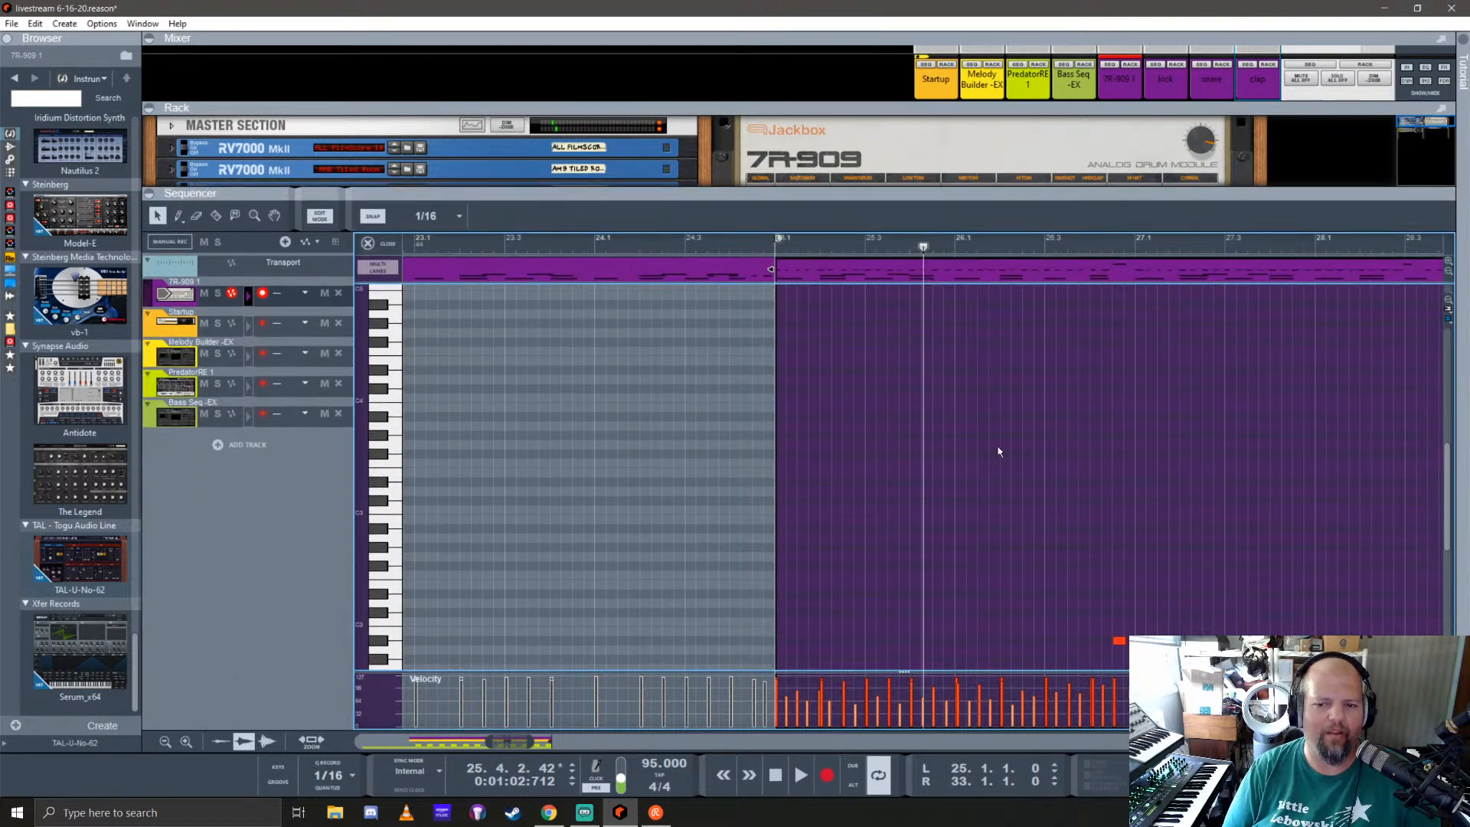
pyautogui.scroll(-6, 977, 509)
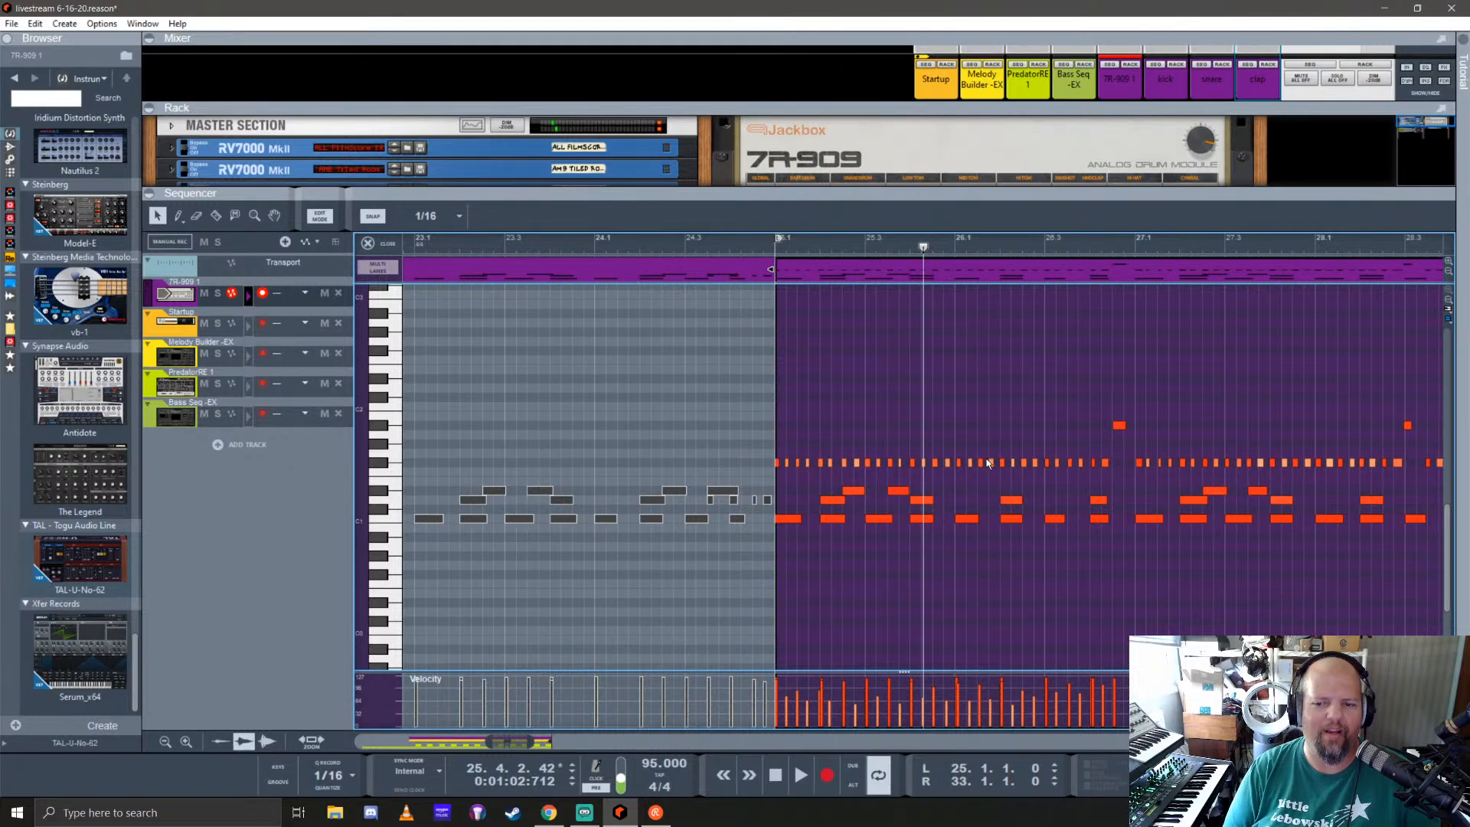
pyautogui.scroll(-2, 988, 462)
pyautogui.hscroll(5, 991, 478)
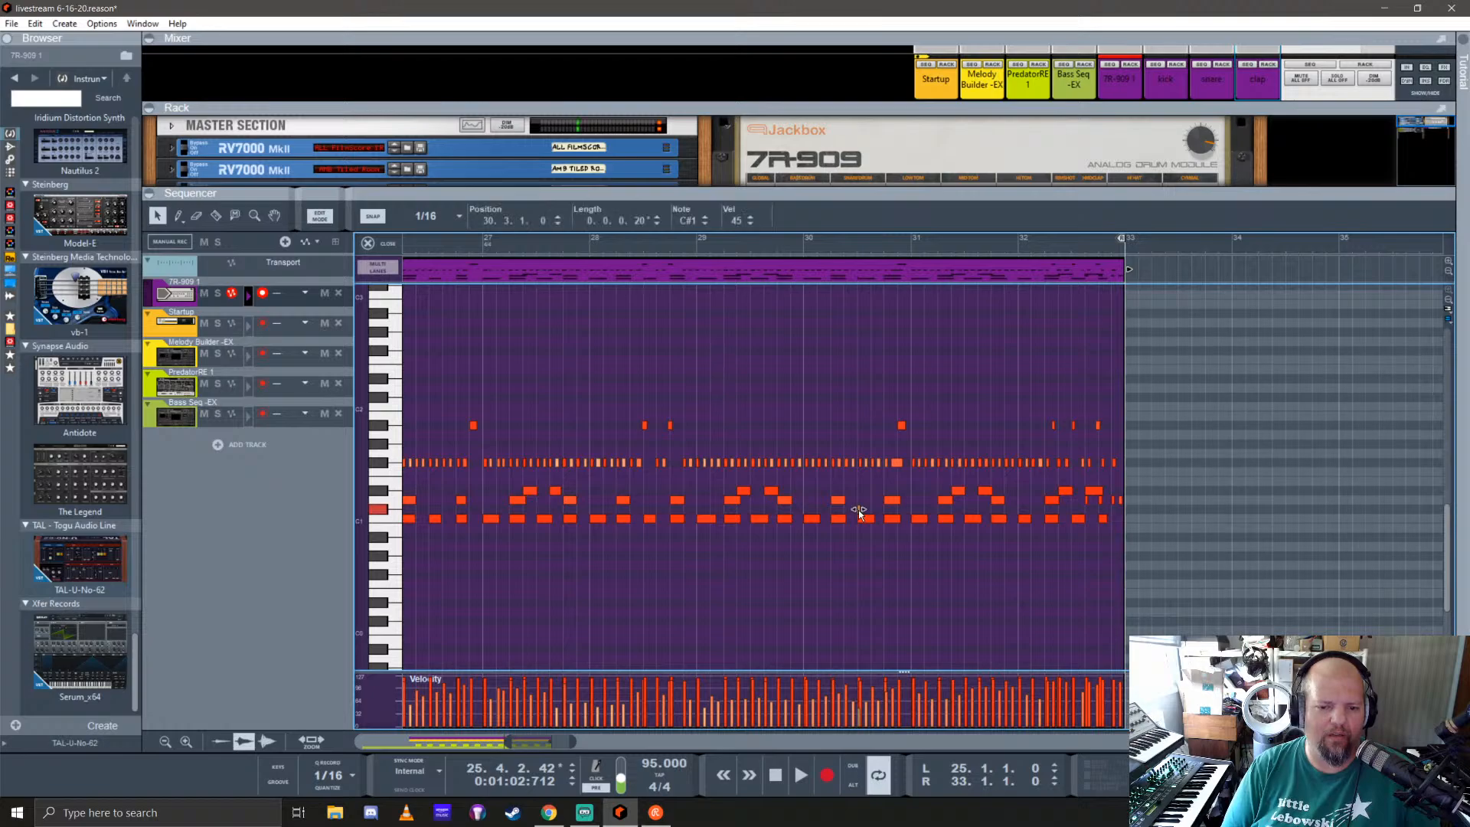
pyautogui.hscroll(-7, 632, 548)
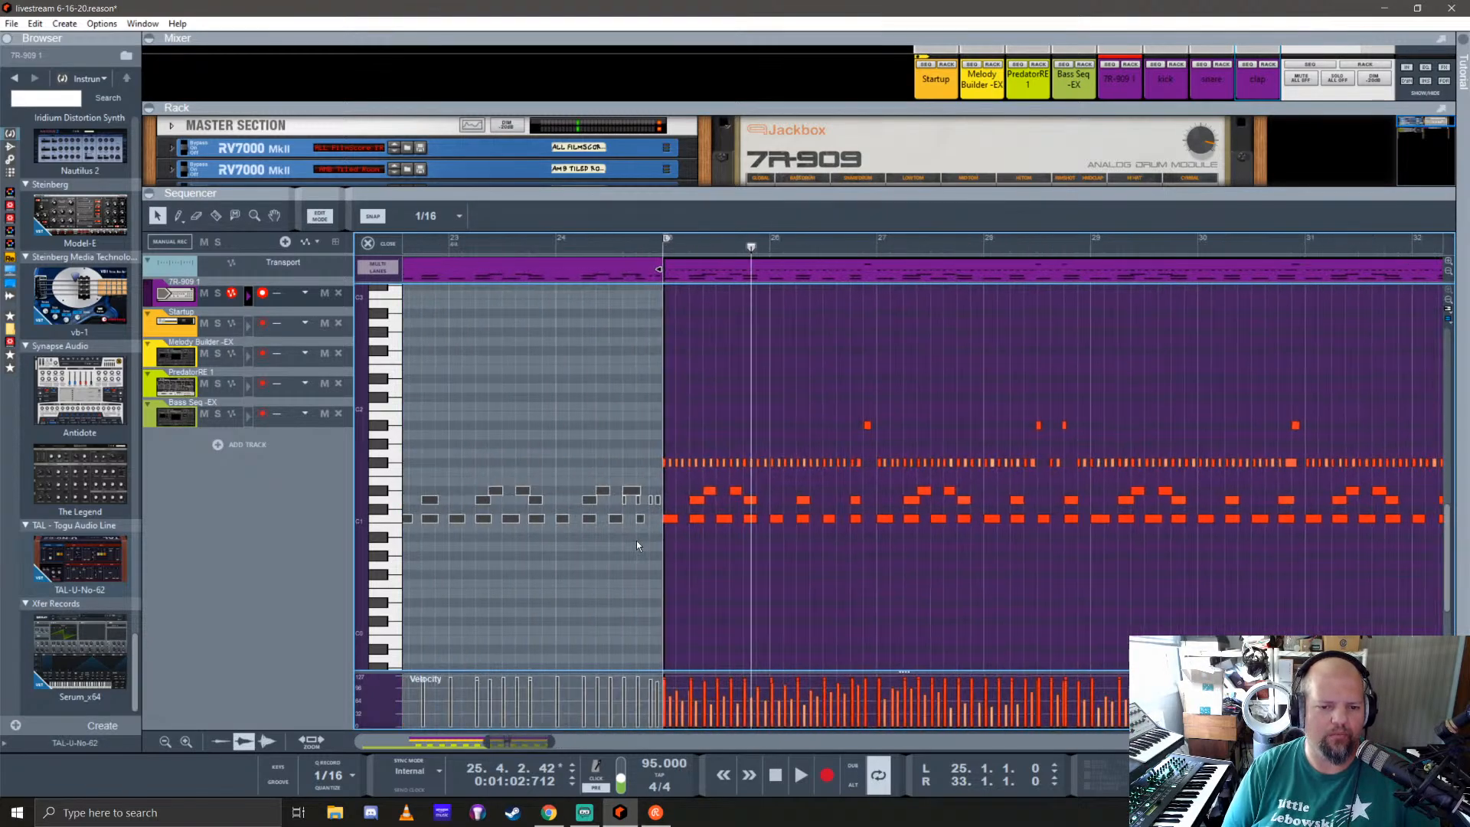
# Step: Open the earlier 7R-909 clips and delete the stray C#1 note at 14.3.1.0
pyautogui.hscroll(-1, 545, 555)
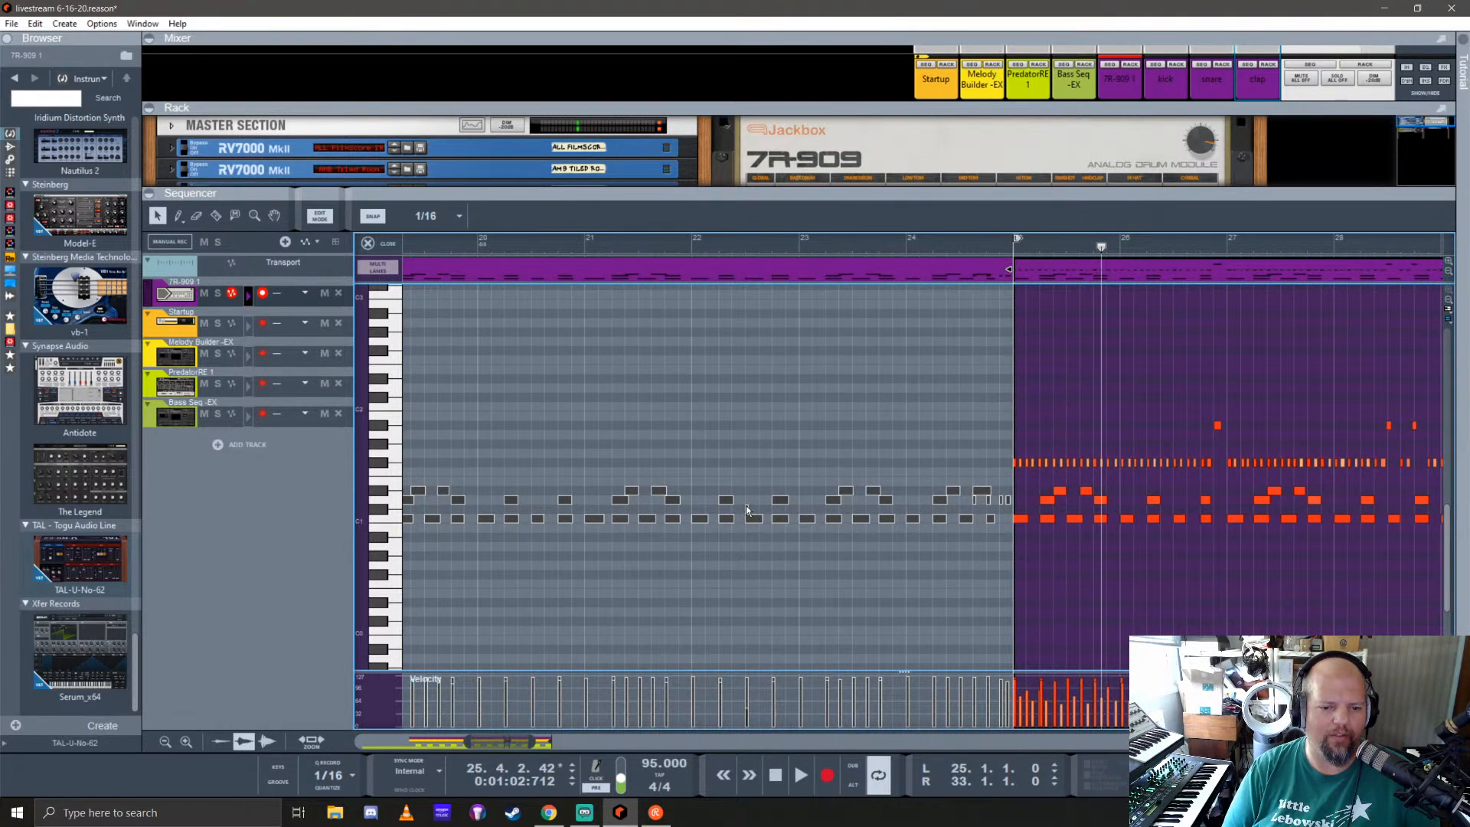
pyautogui.doubleClick(748, 513)
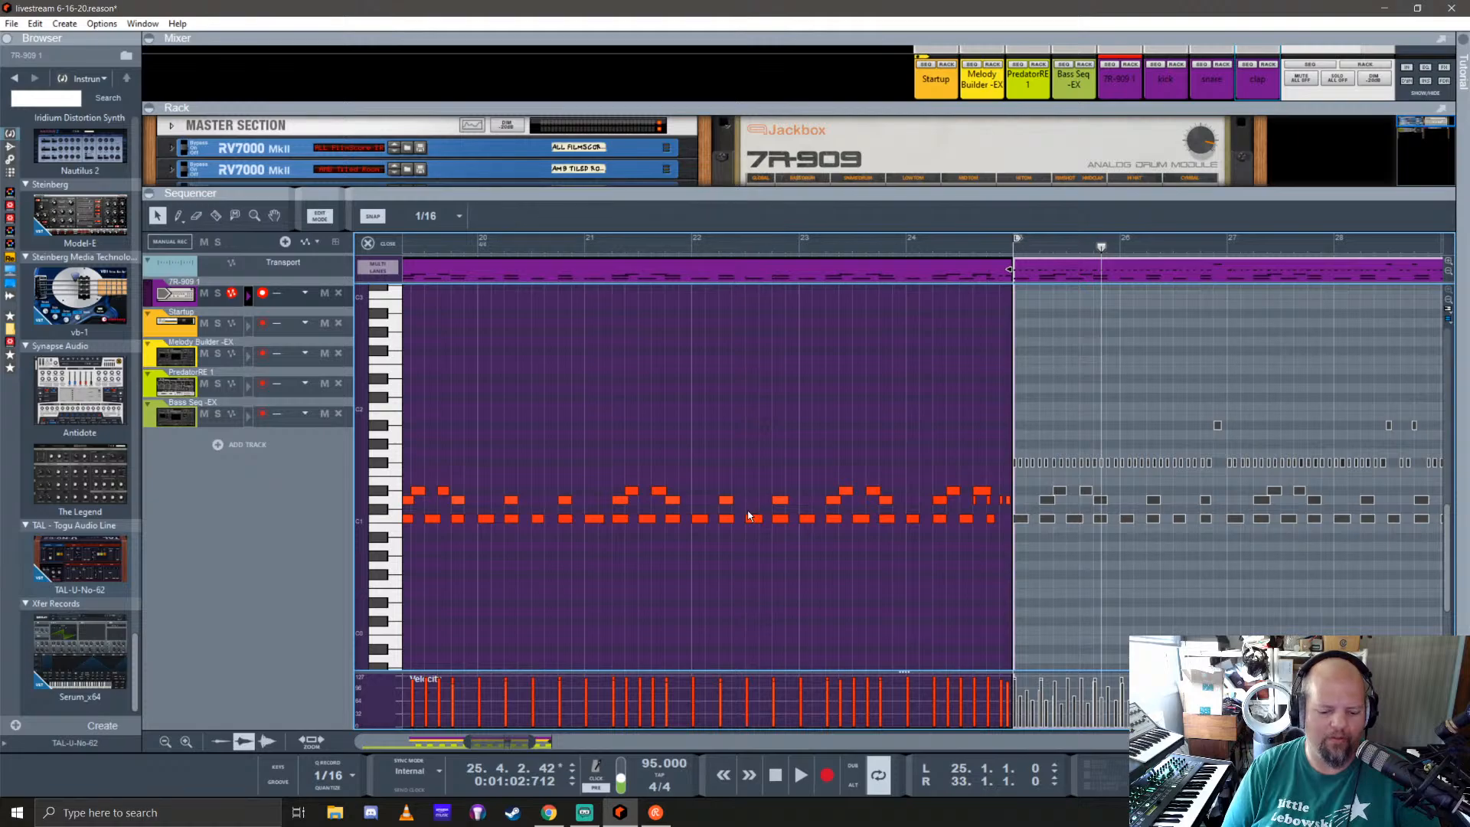
pyautogui.hscroll(-6, 567, 554)
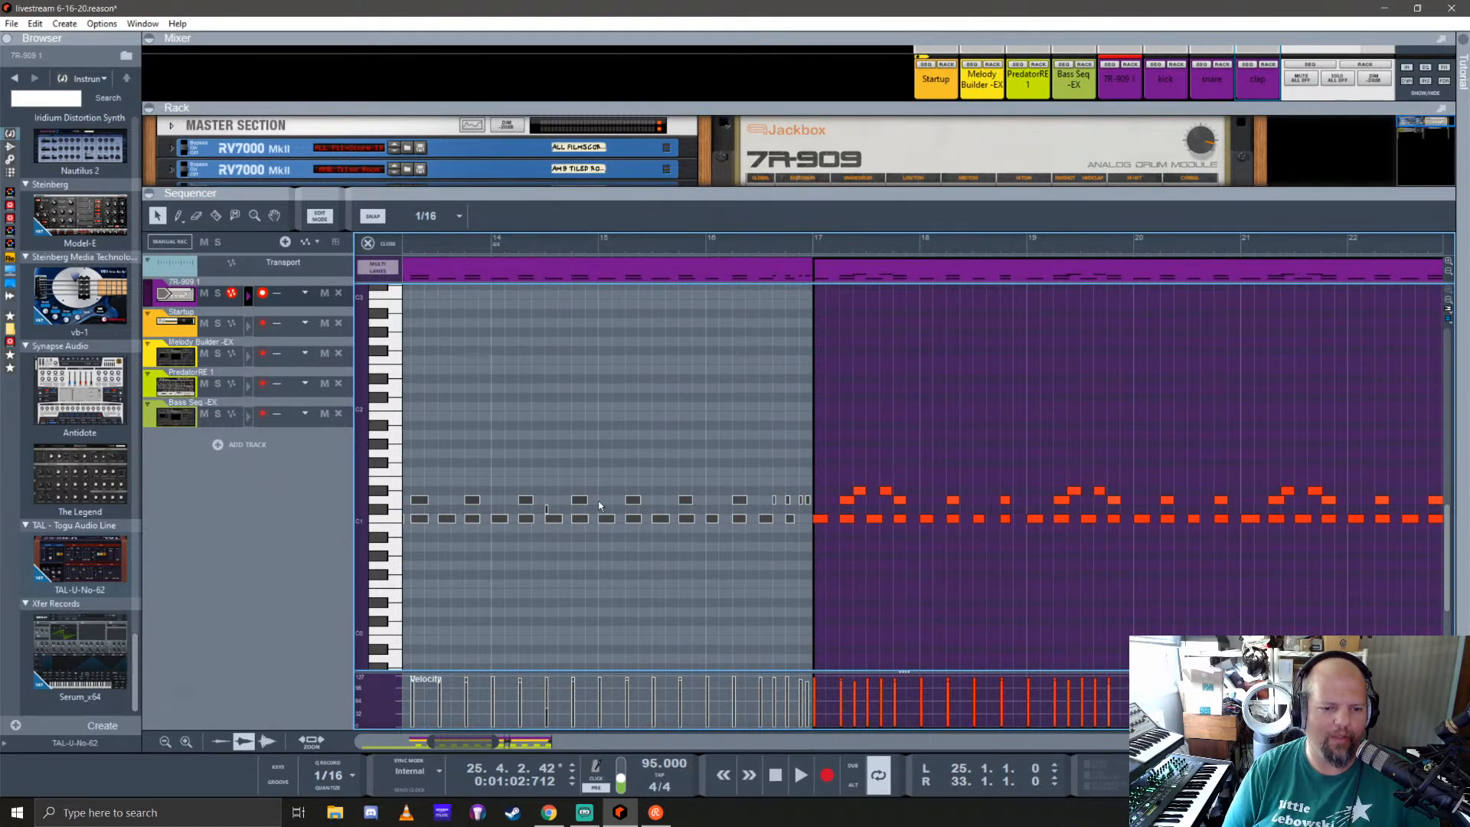
pyautogui.doubleClick(547, 511)
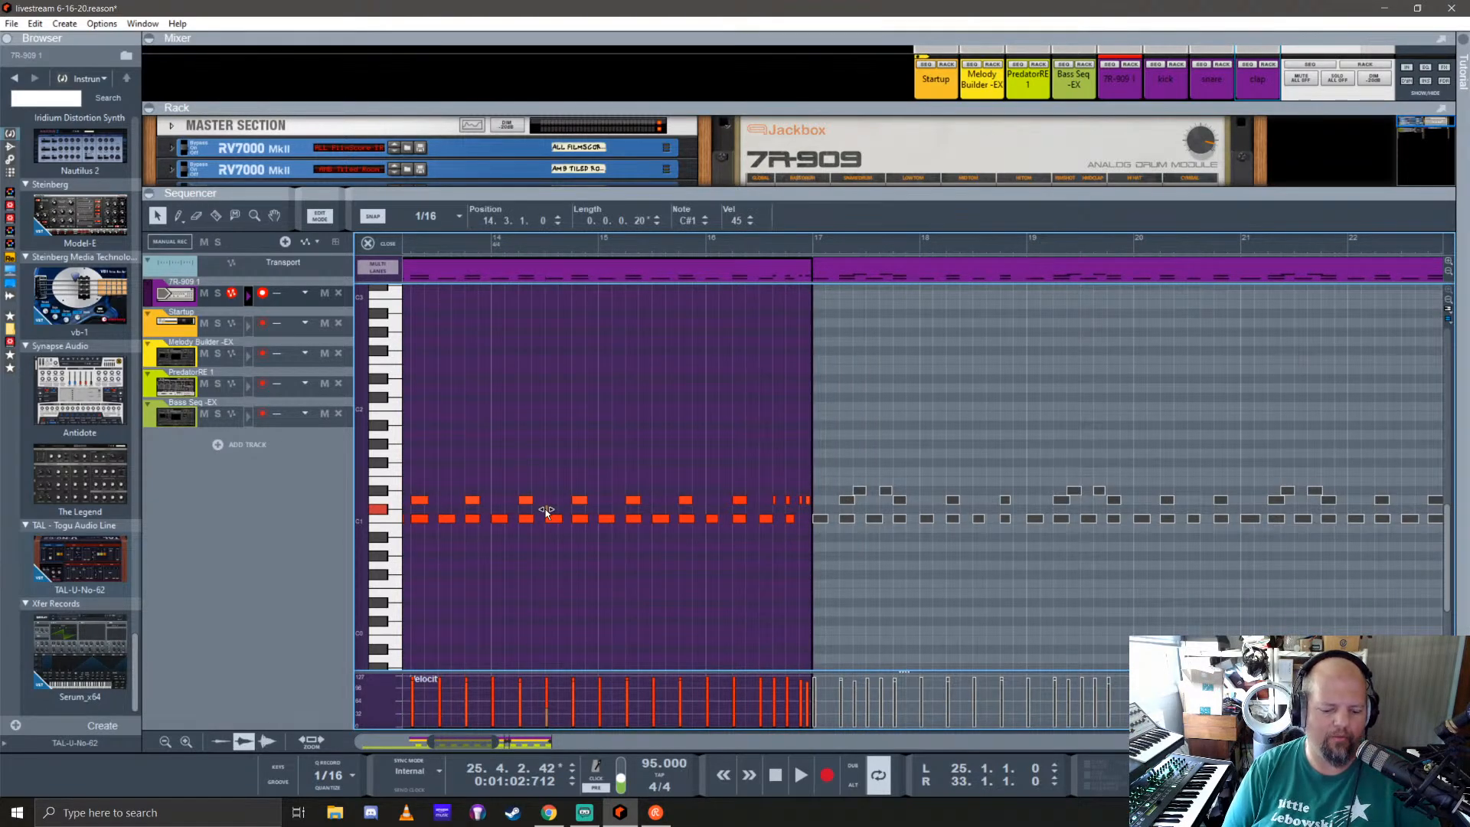
pyautogui.press('Delete')
pyautogui.scroll(-5, 818, 575)
pyautogui.scroll(6, 822, 542)
pyautogui.hscroll(1, 610, 567)
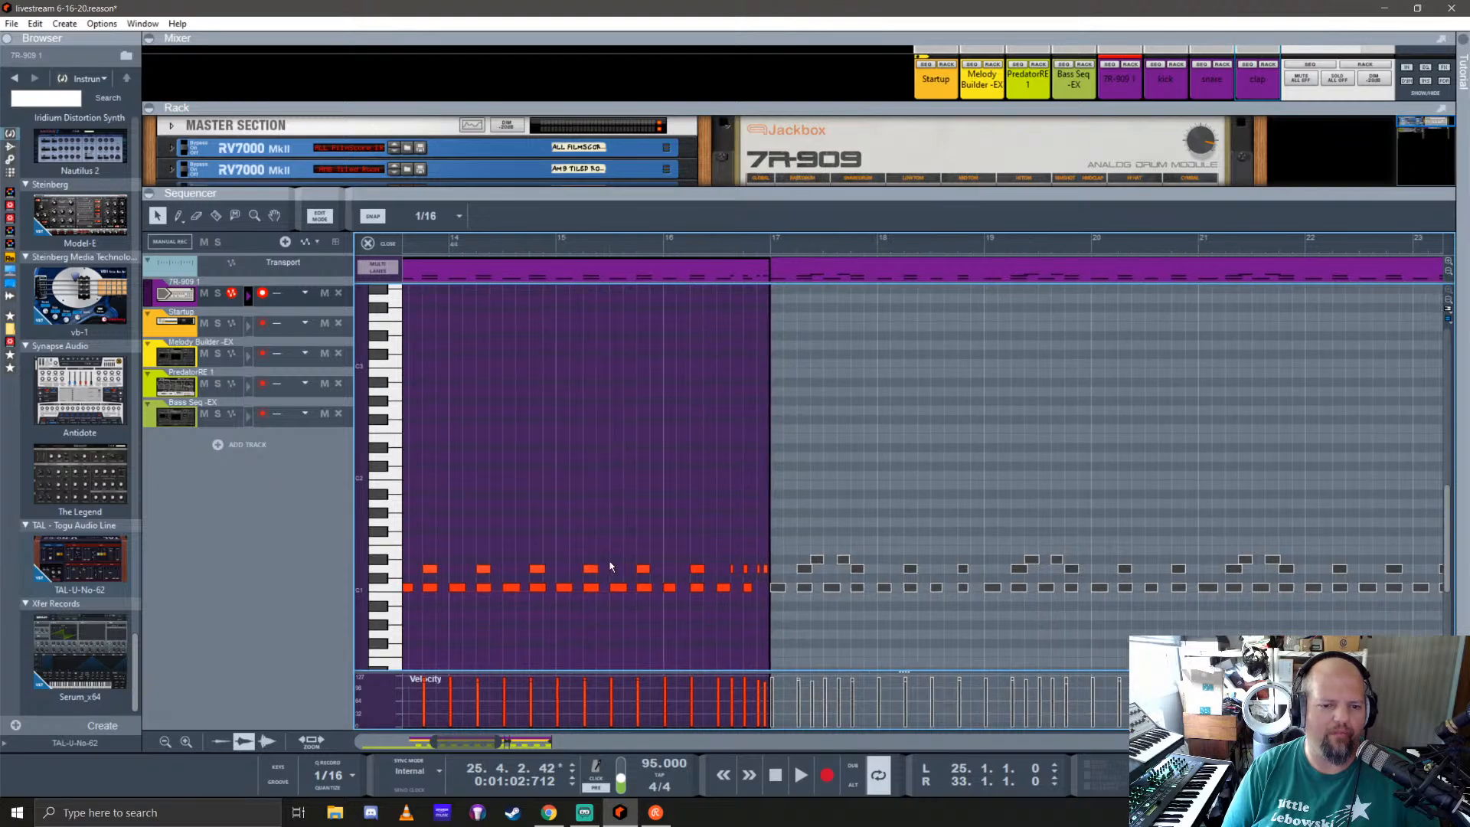
# Step: Open the 7R-909 clip at bar 25 for editing and select all of its notes
pyautogui.hscroll(7, 611, 564)
pyautogui.doubleClick(1034, 277)
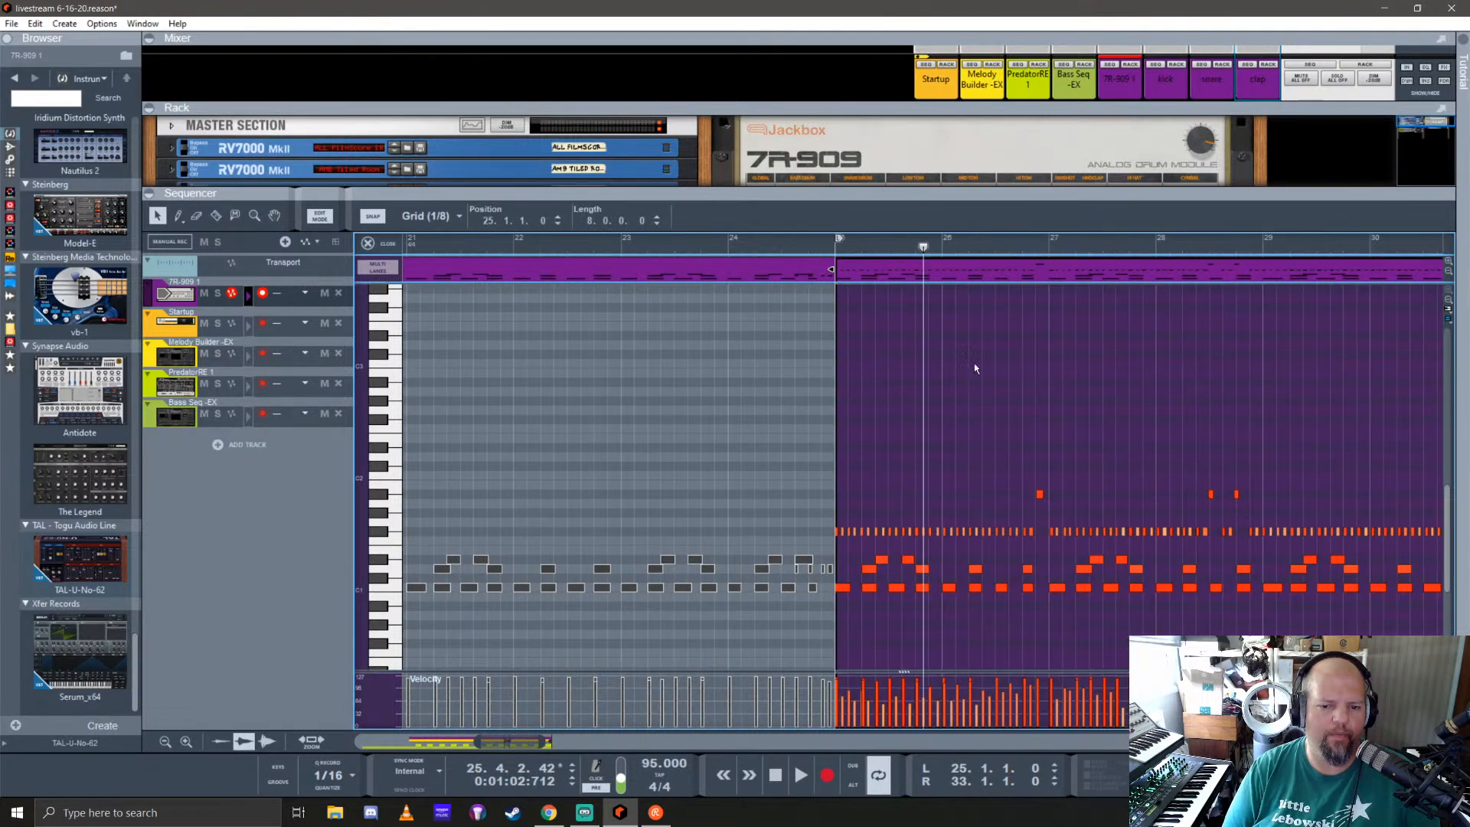
pyautogui.hscroll(5, 974, 363)
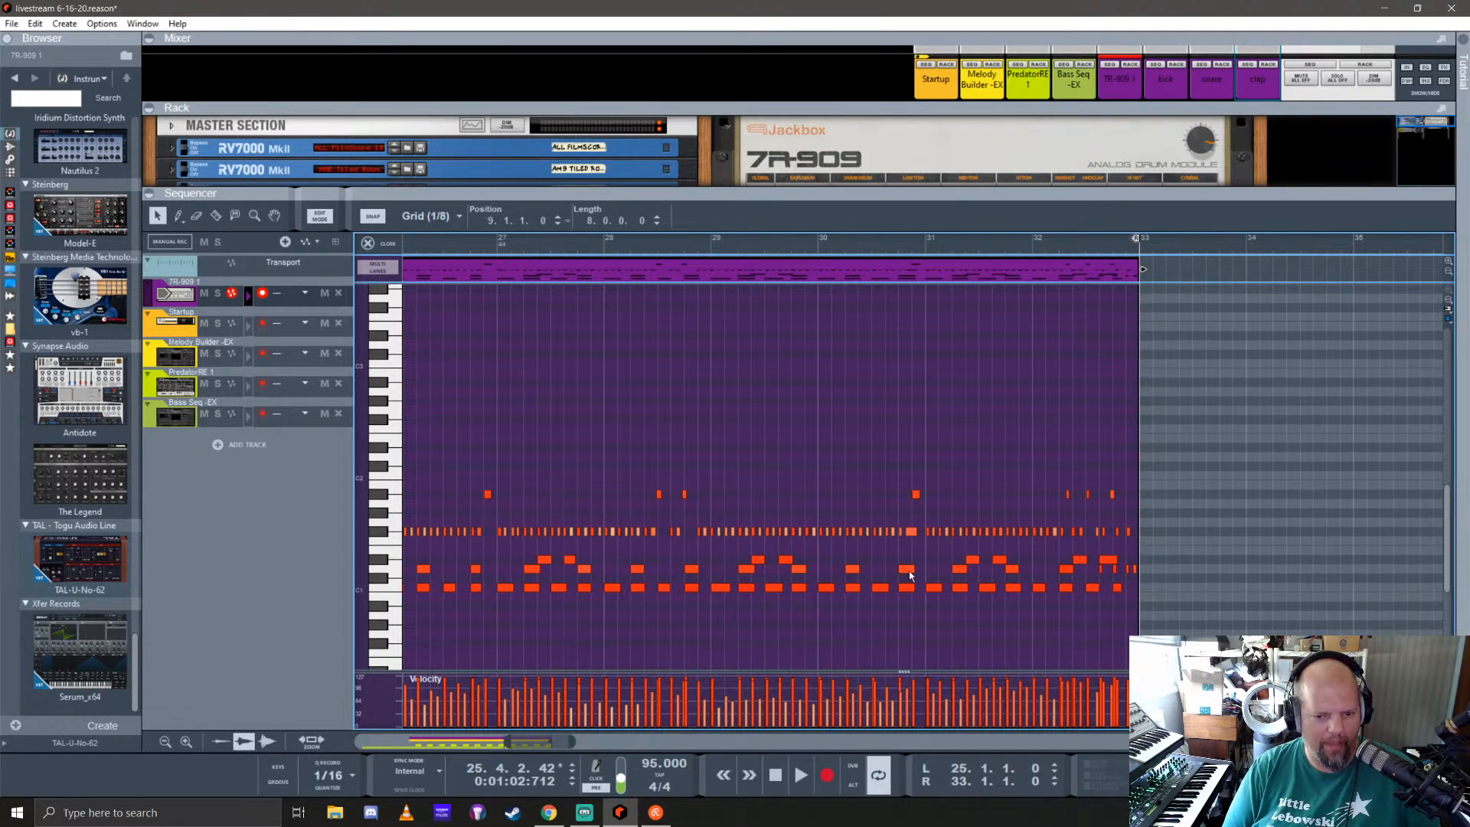
pyautogui.click(928, 504)
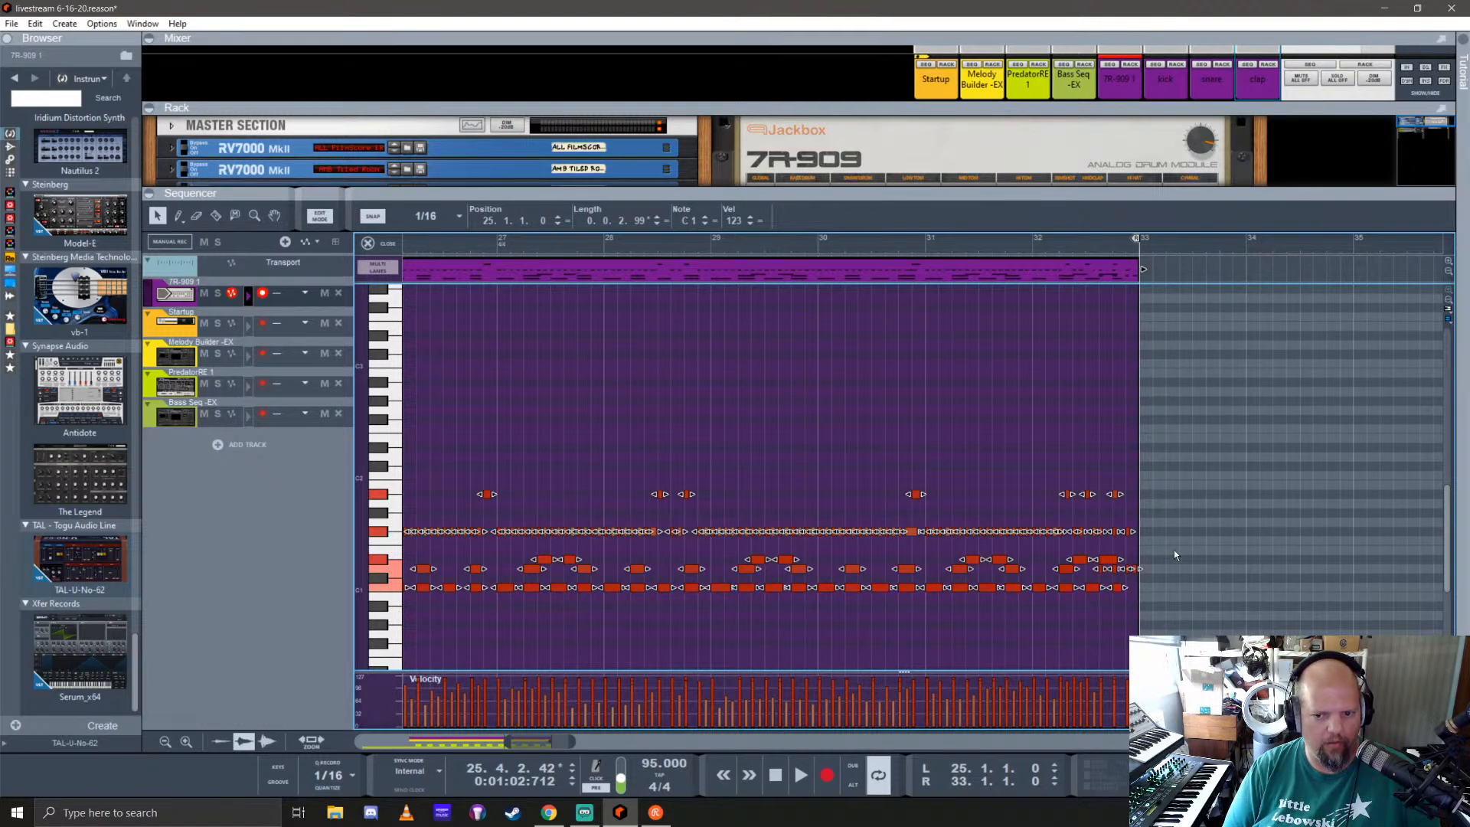
# Step: Move the last A#1 note to 32.3.4 and the last F#1 note to 32.4.2, and copy that F#1 note to 32.4.3
pyautogui.scroll(5, 1173, 550)
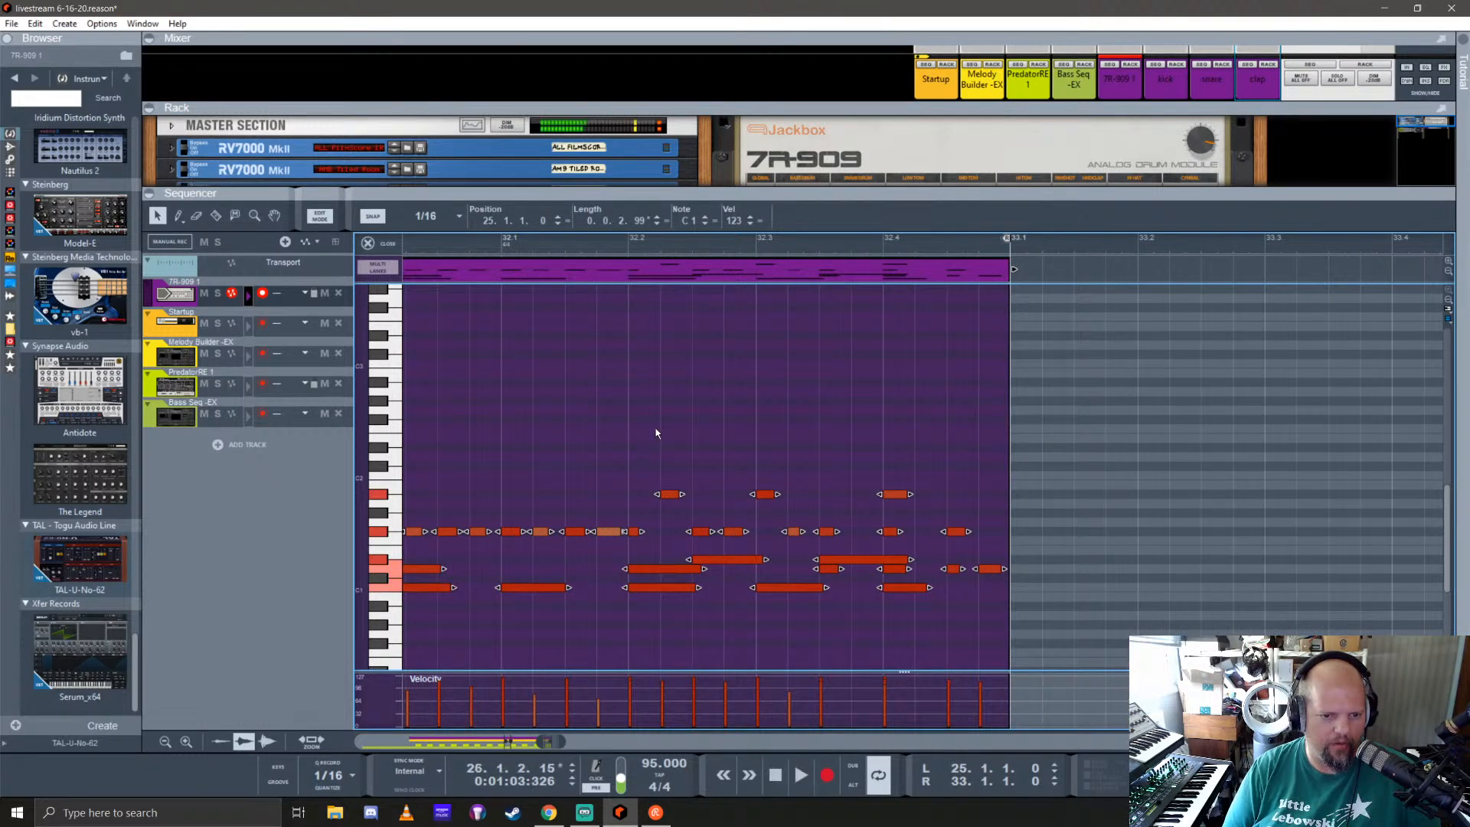
pyautogui.click(643, 467)
pyautogui.click(670, 494)
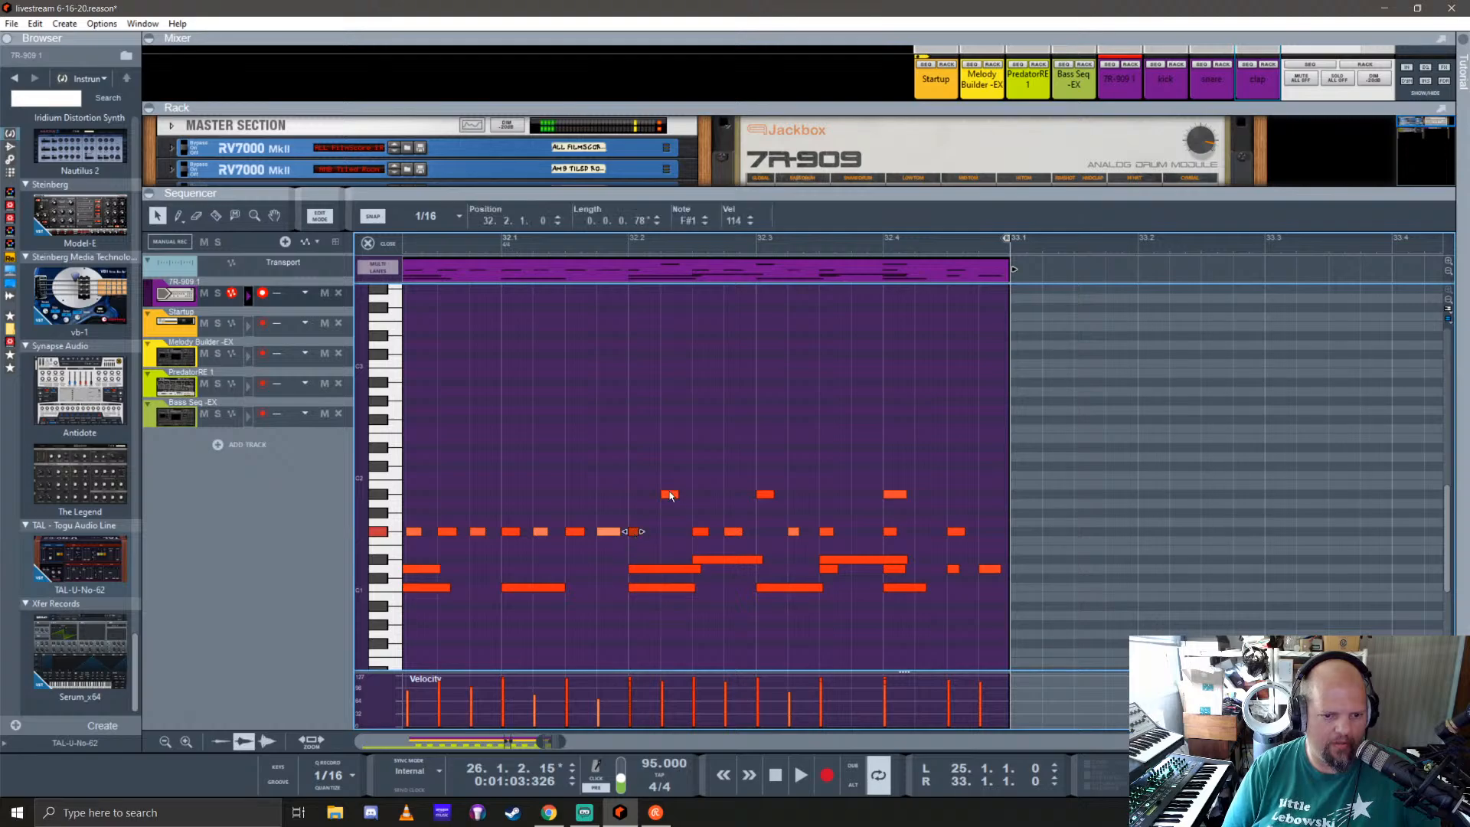
pyautogui.click(701, 531)
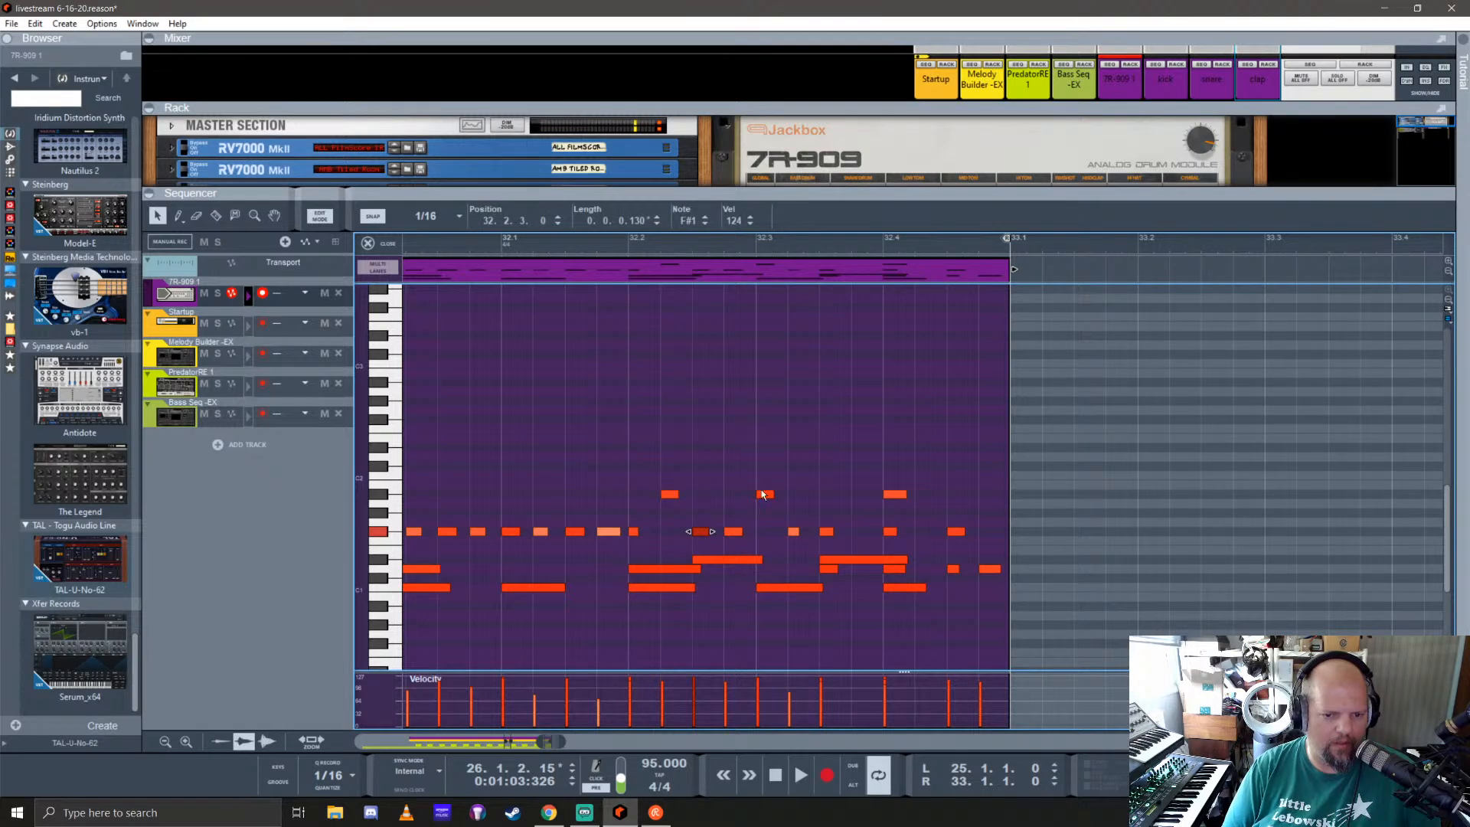
pyautogui.moveTo(891, 502); pyautogui.dragTo(858, 501)
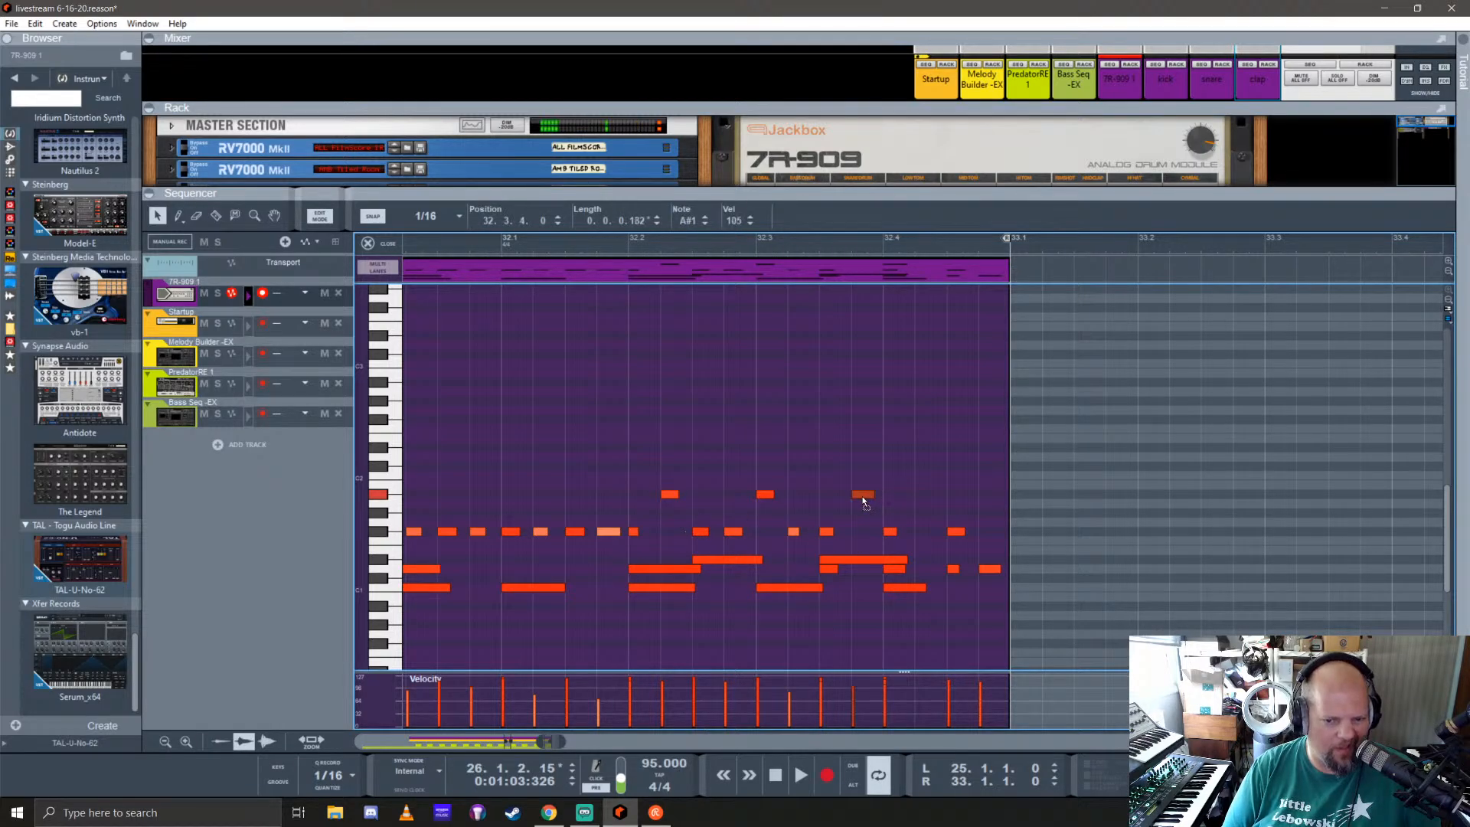
pyautogui.moveTo(956, 535); pyautogui.dragTo(924, 534)
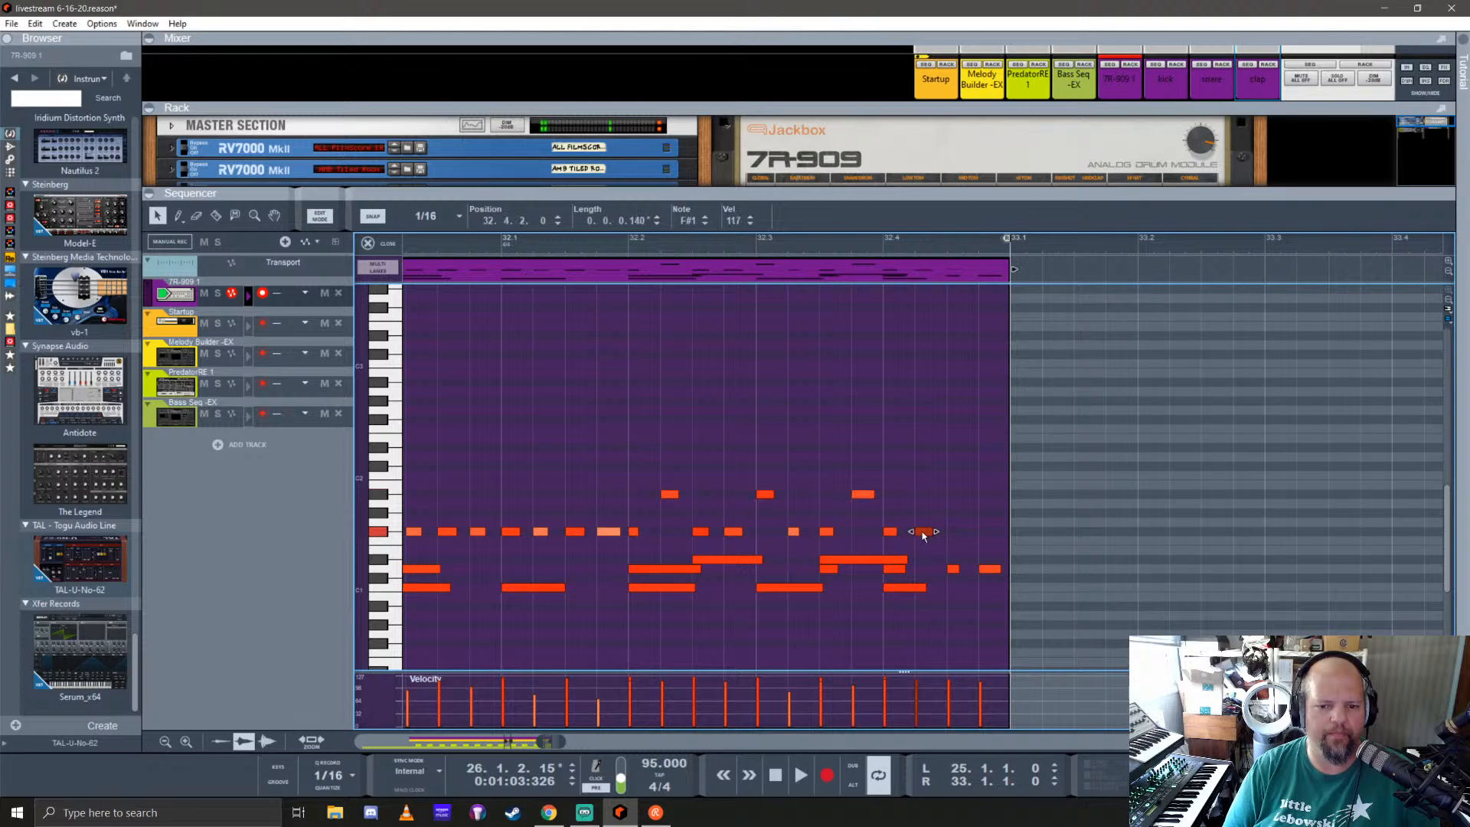
pyautogui.click(958, 535)
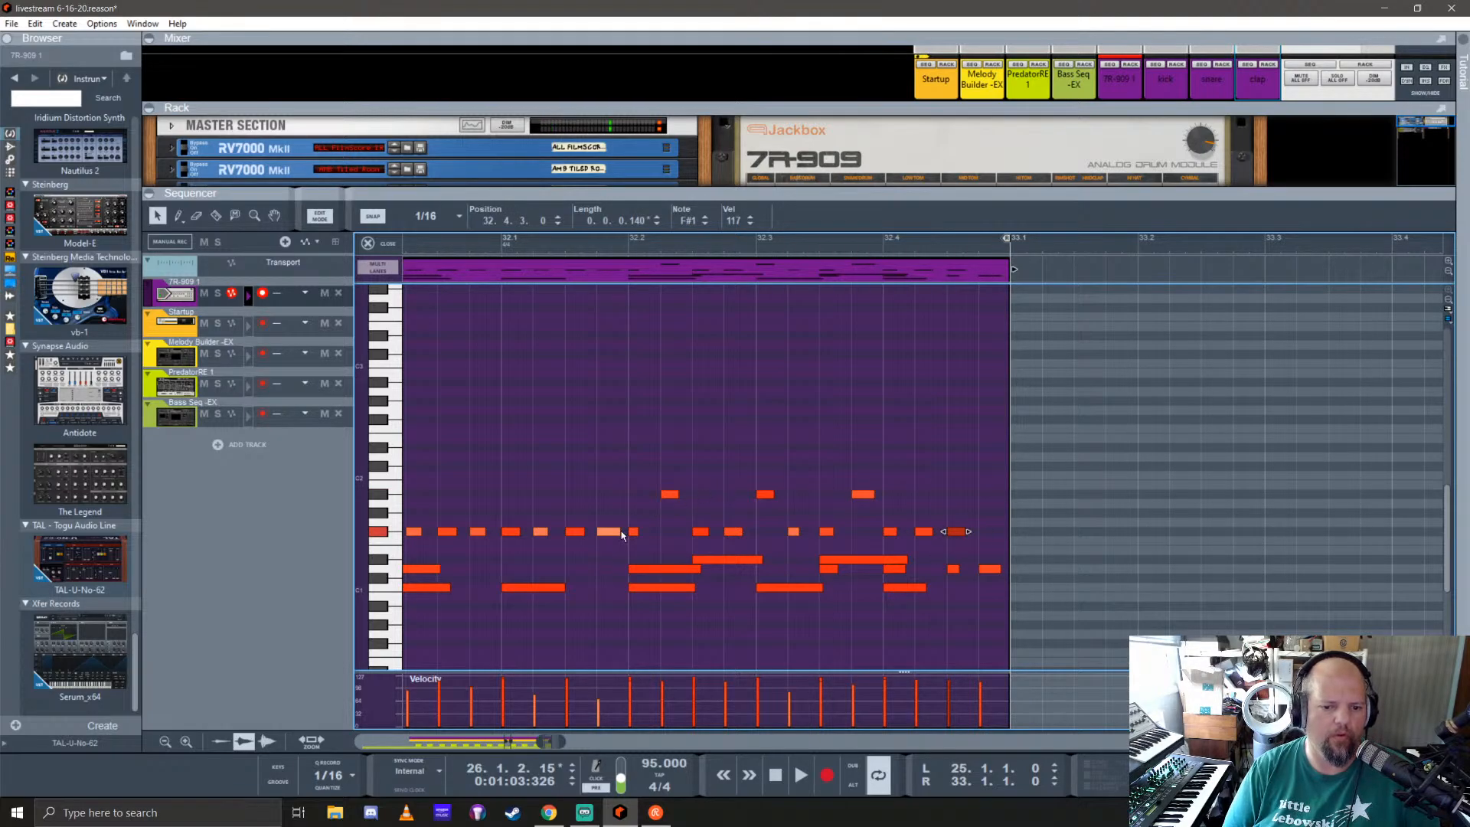
# Step: Audition the edited drum ending from 31.3.1, close the note editor and stop playback
pyautogui.scroll(-3, 622, 535)
pyautogui.hscroll(-7, 513, 521)
pyautogui.click(797, 241)
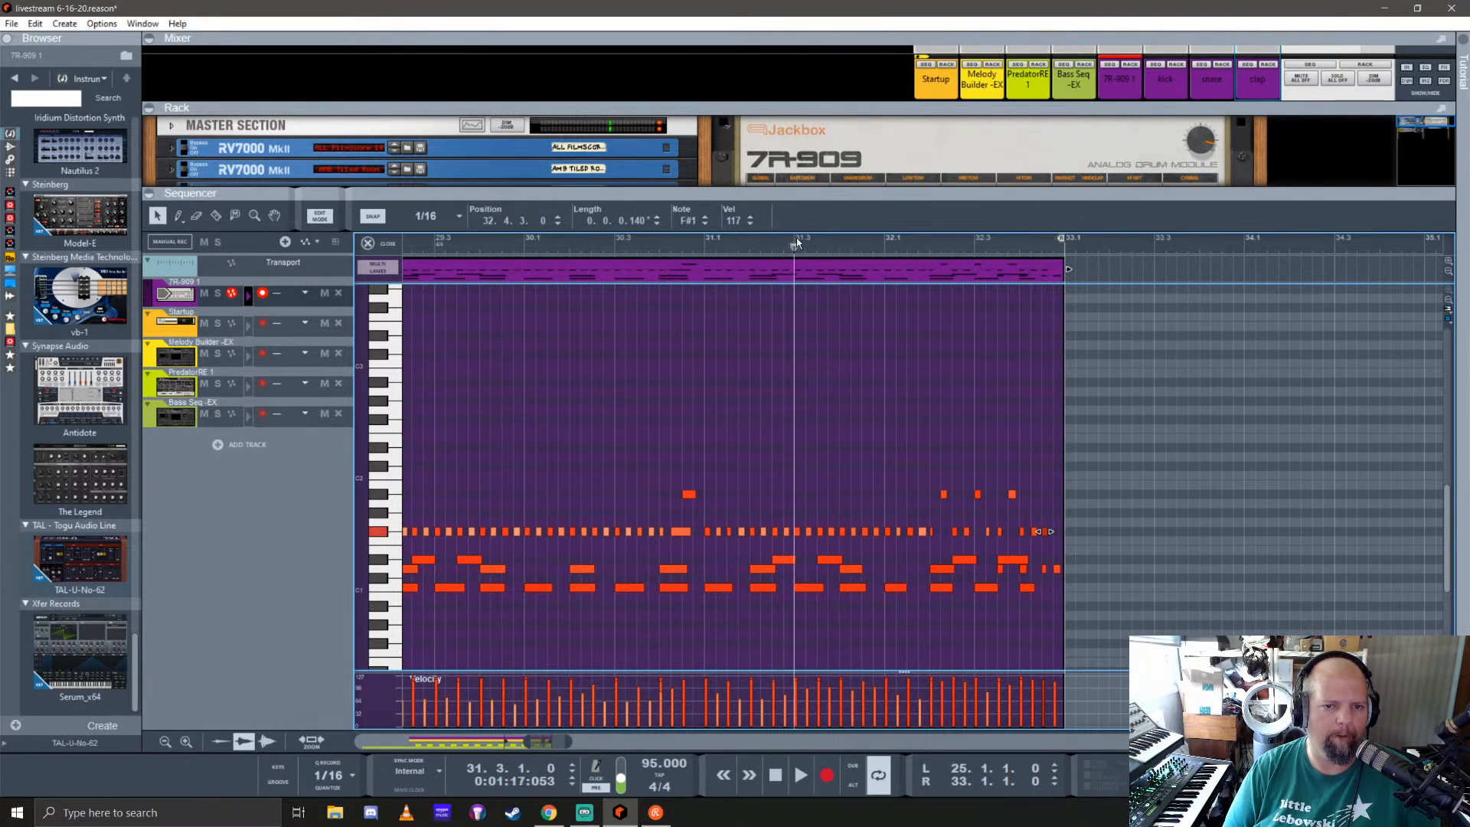
pyautogui.press('space')
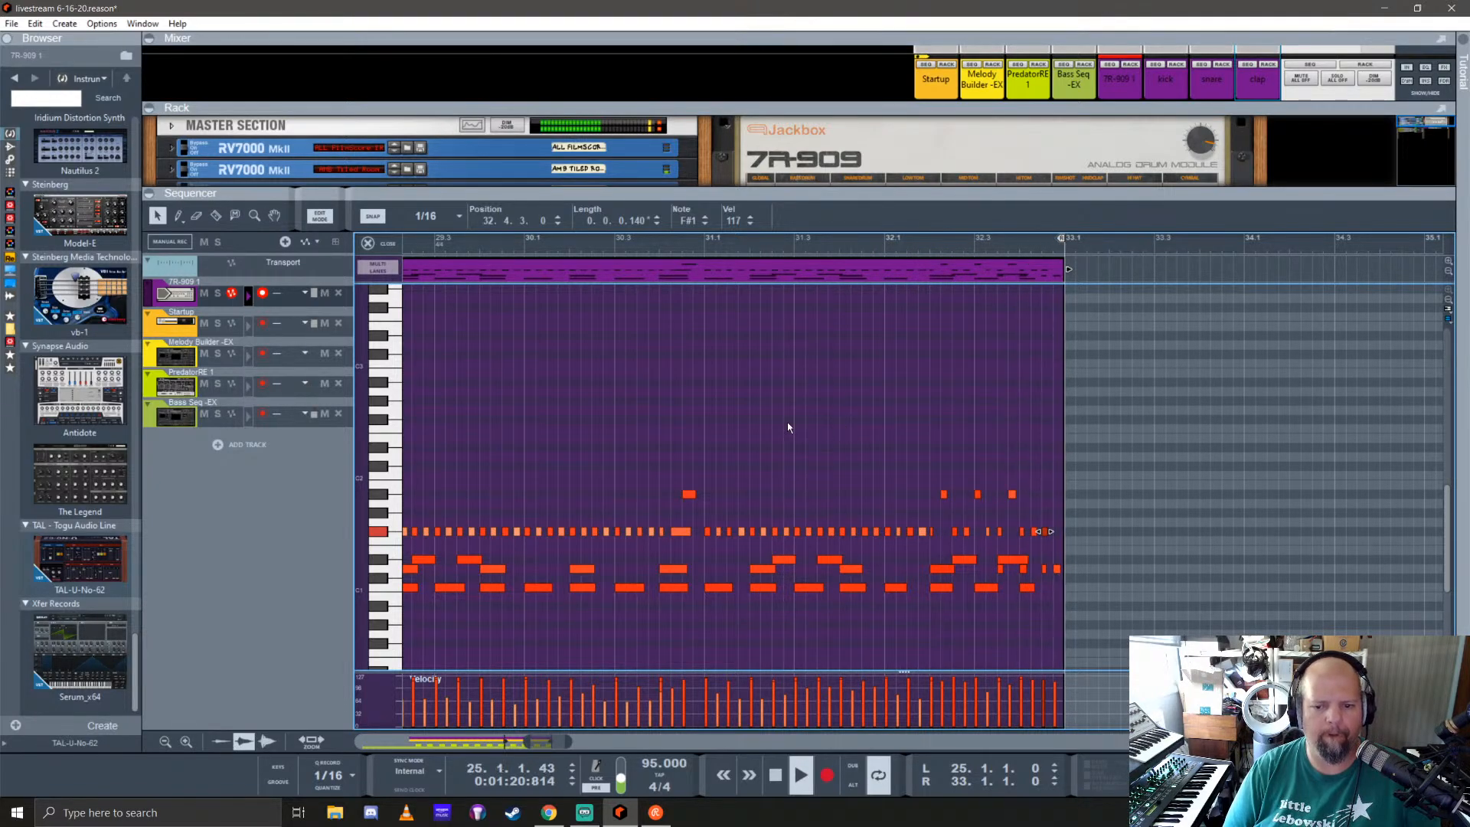
pyautogui.click(370, 243)
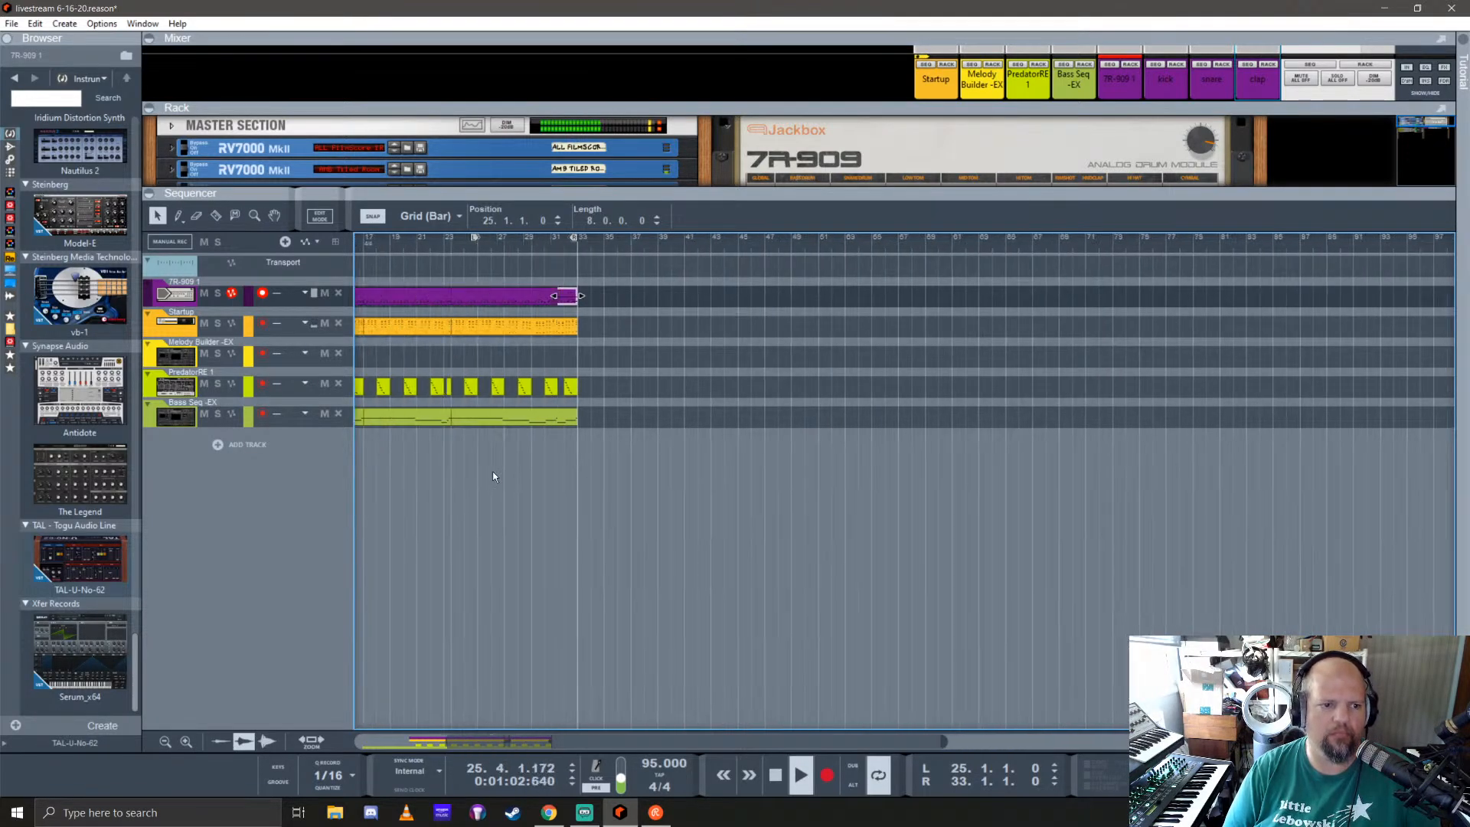
pyautogui.press('space')
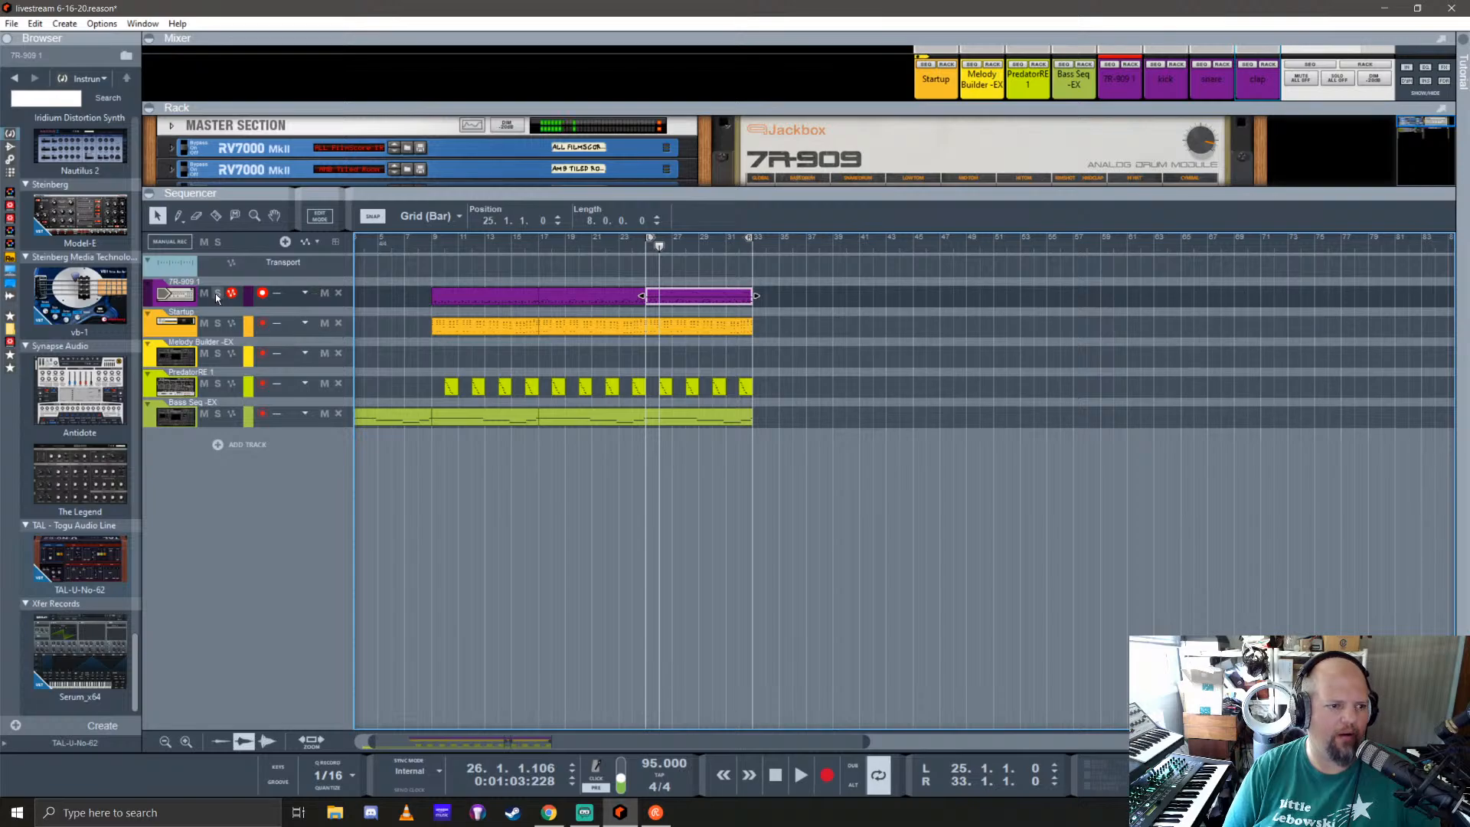
# Step: Enlarge the rack, create a mix channel below the 7R-909's clap channel and name it hats
pyautogui.moveTo(1000, 190); pyautogui.dragTo(1000, 634)
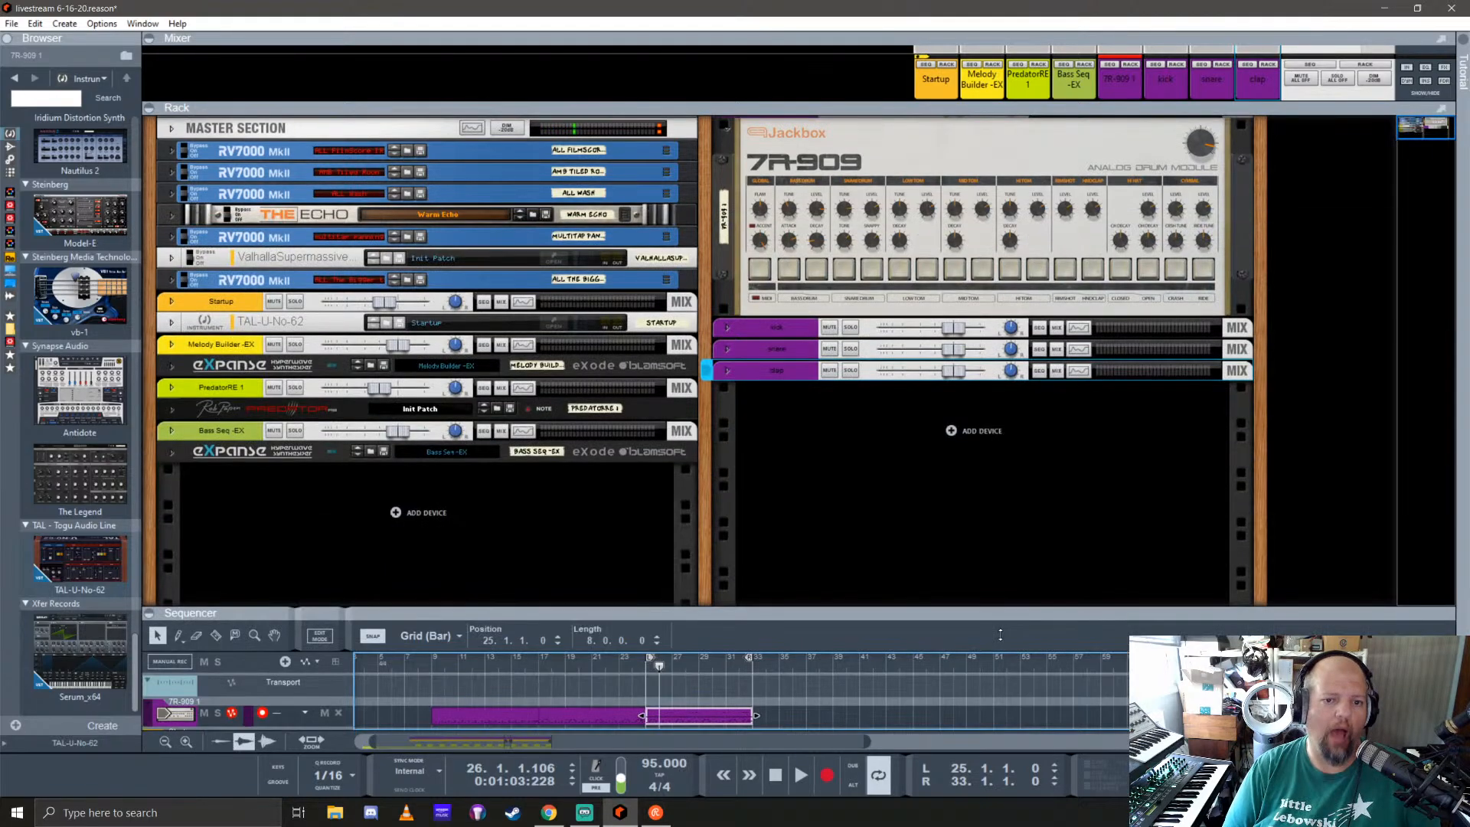
pyautogui.rightClick(969, 428)
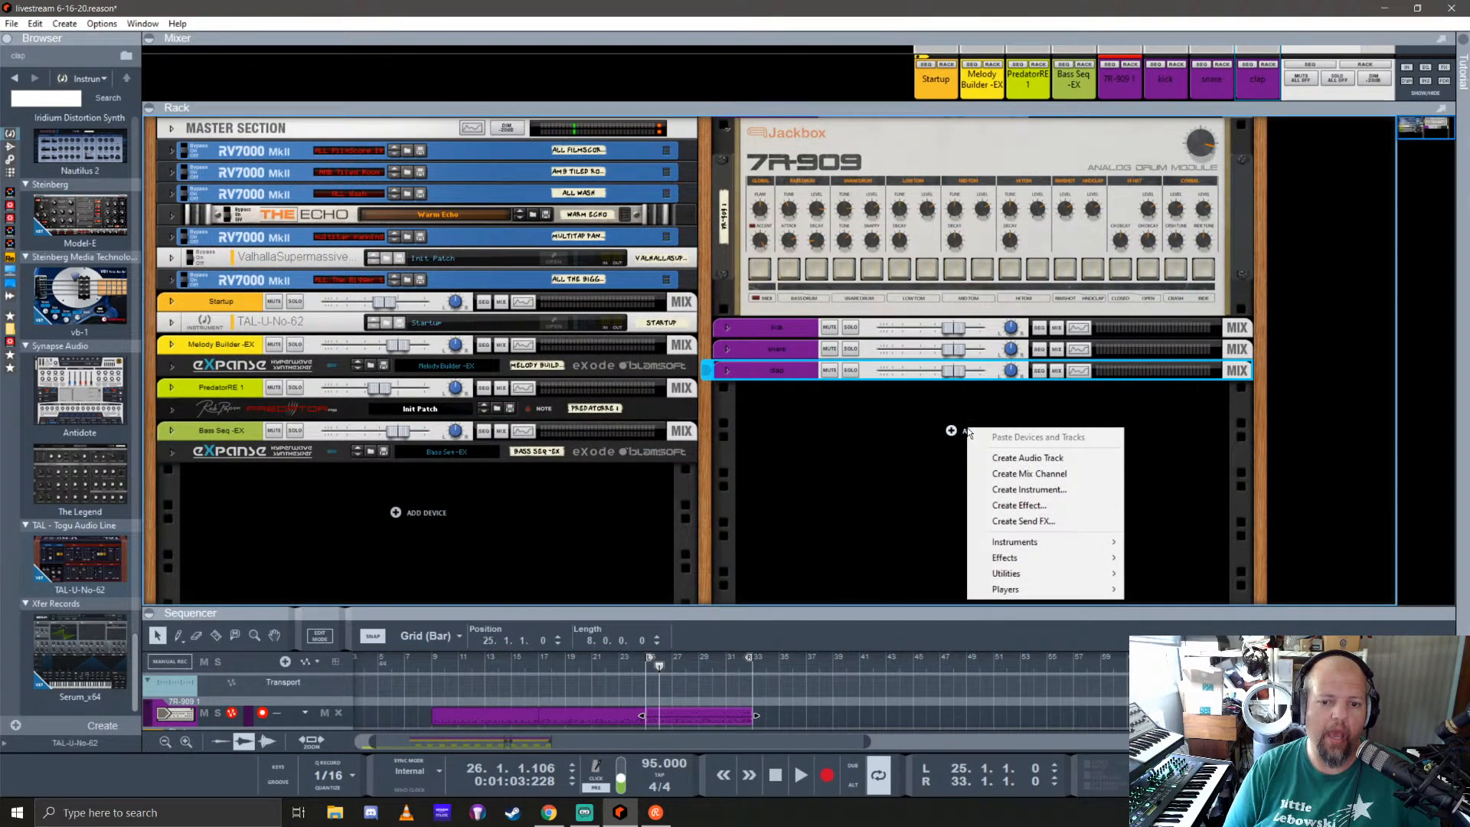
pyautogui.click(1009, 473)
pyautogui.click(776, 388)
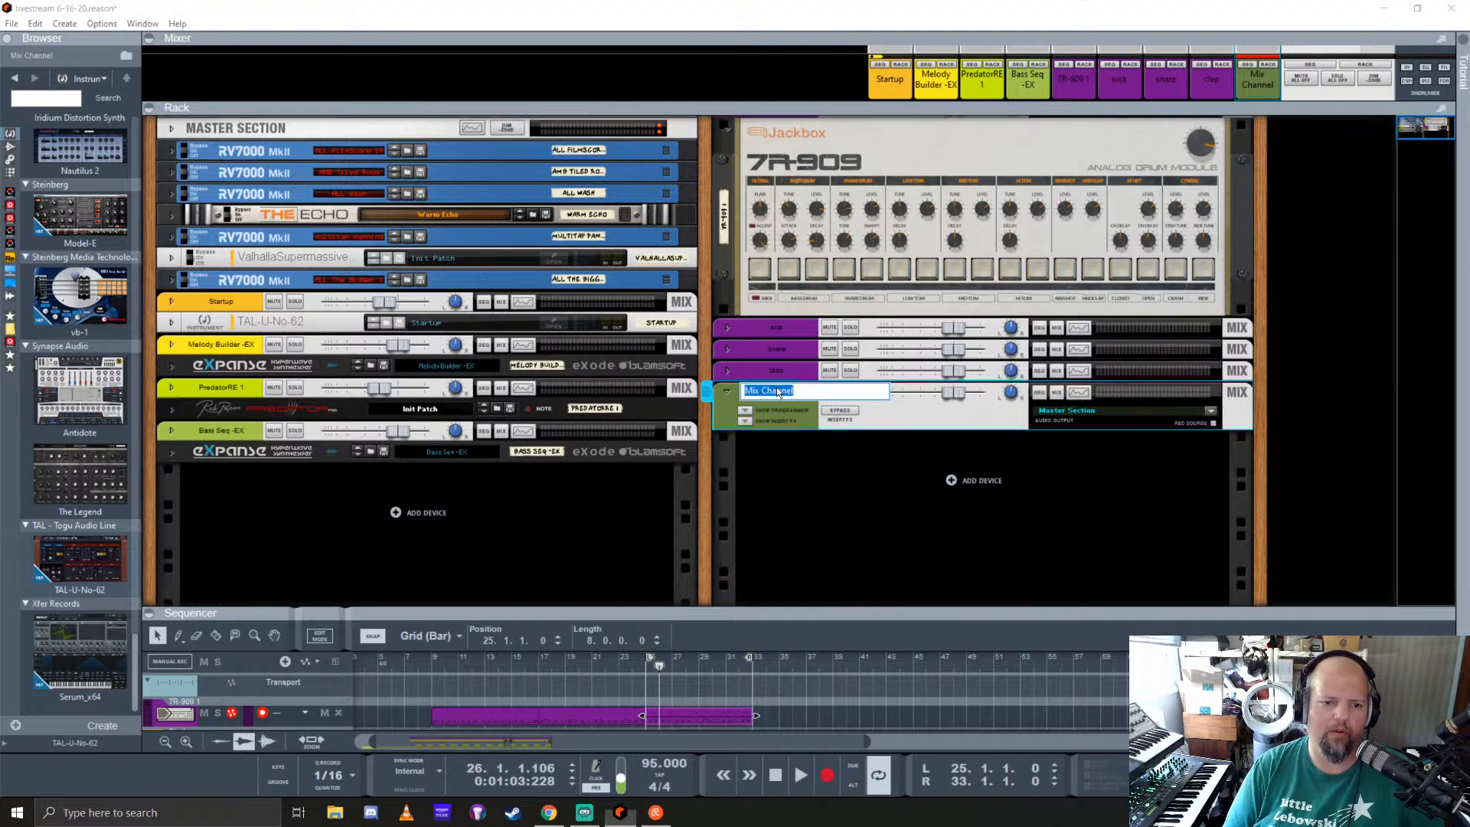
pyautogui.write('hats')
pyautogui.press('Return')
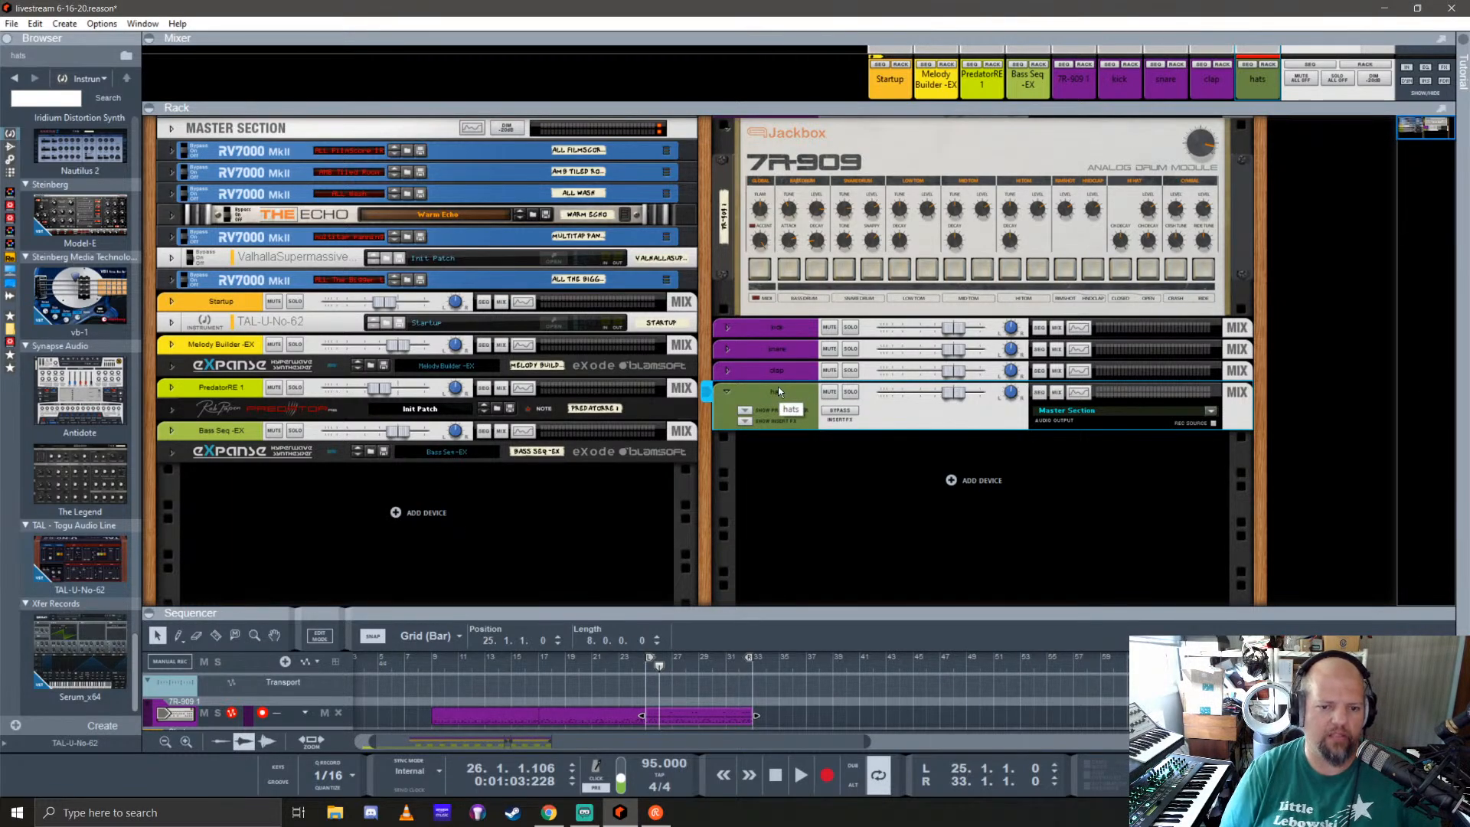
# Step: Cable the 7R-909's separate hi-hat output to the hats channel's input and colour that channel purple
pyautogui.press('Tab')
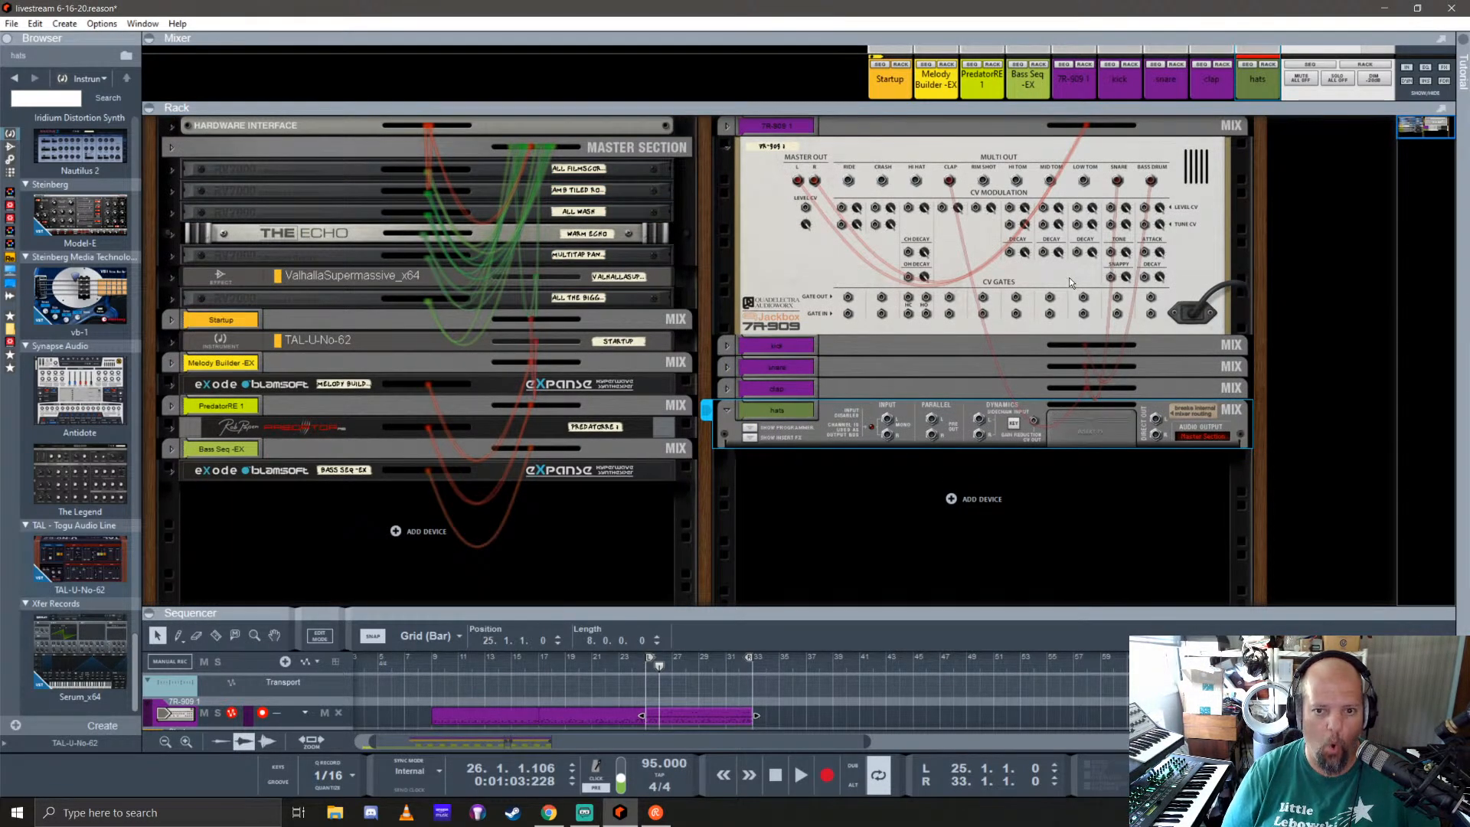
pyautogui.moveTo(916, 181); pyautogui.dragTo(887, 421)
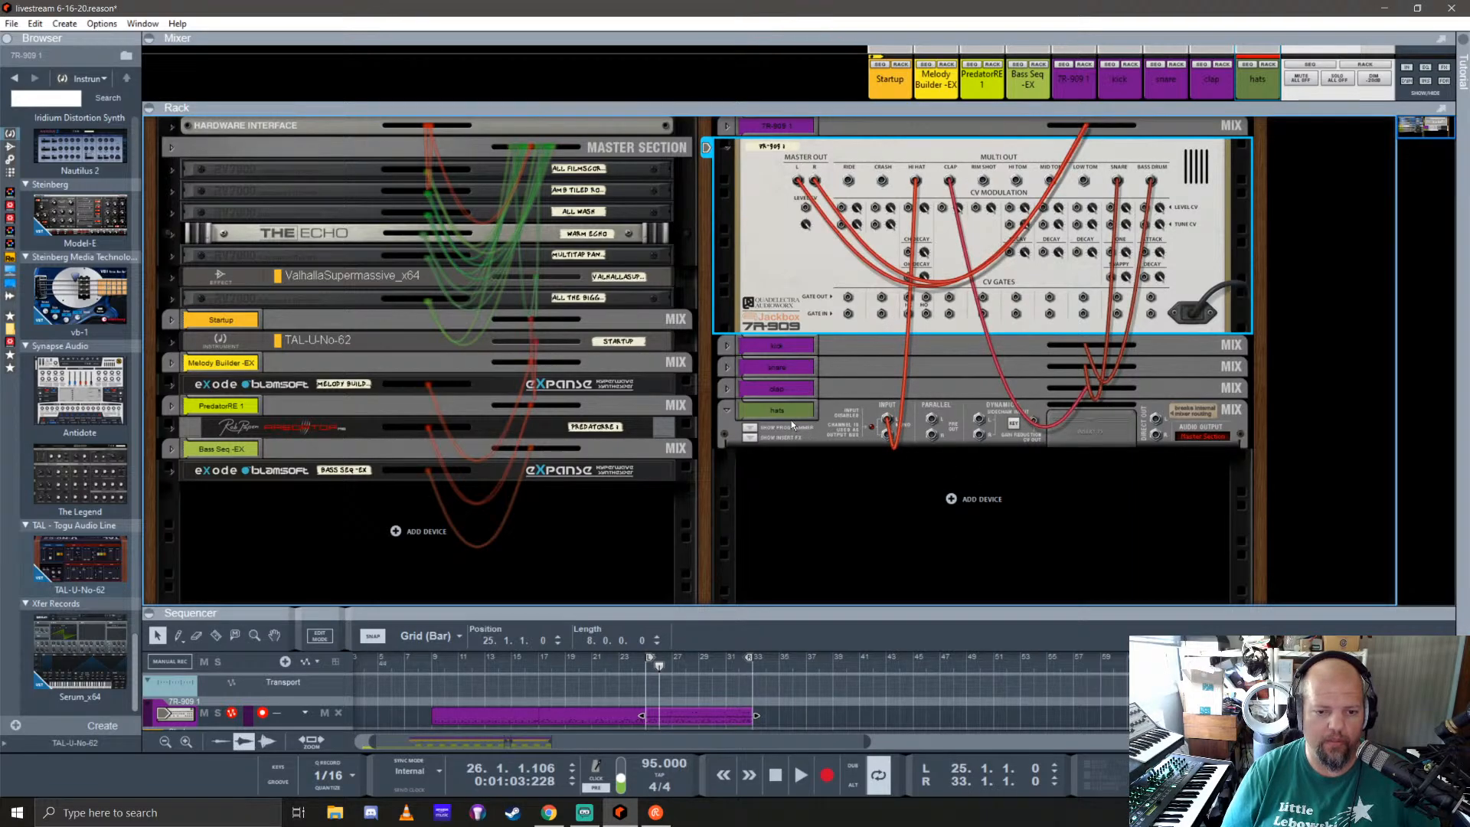
pyautogui.press('Tab')
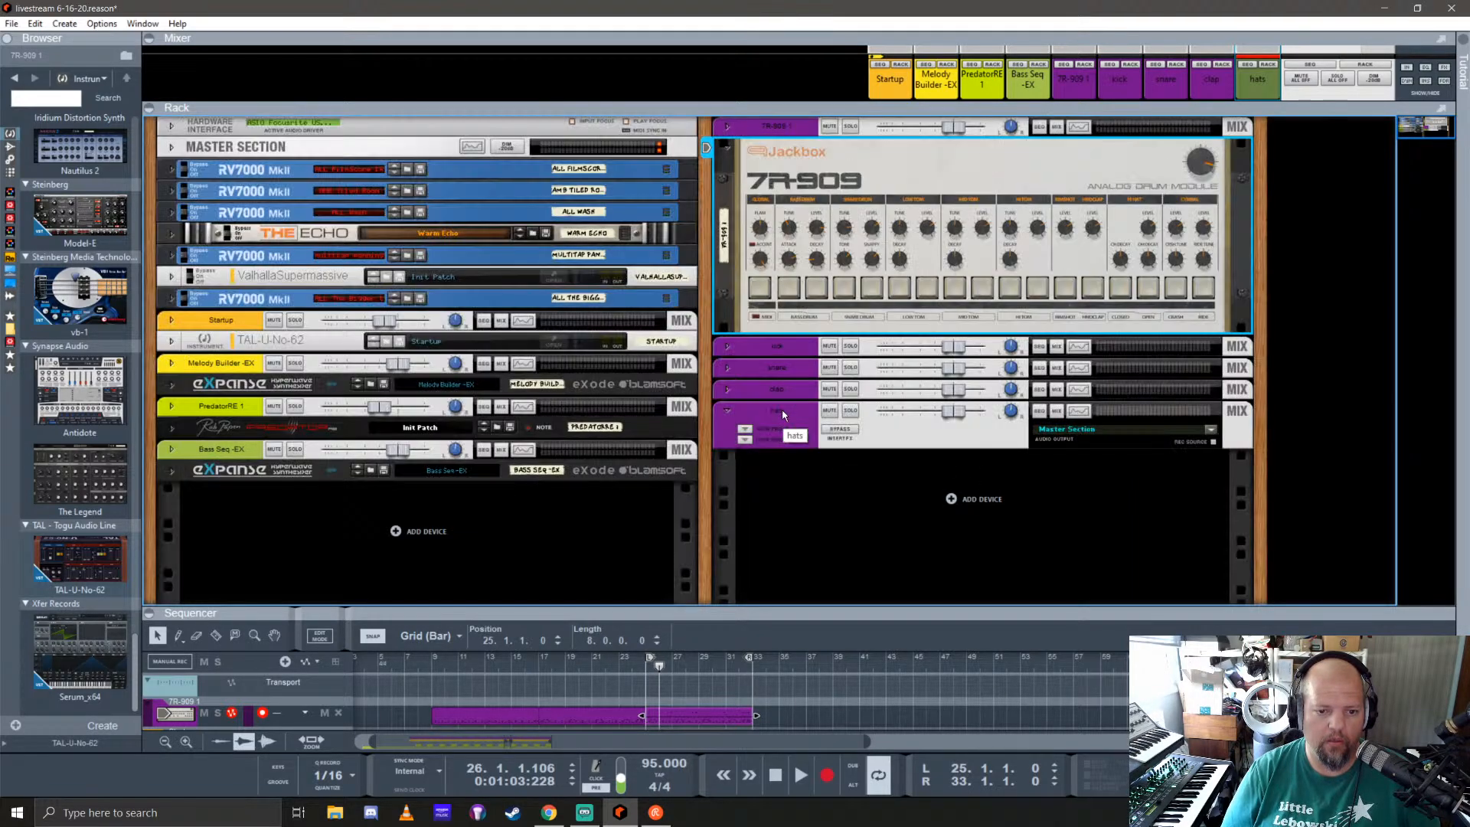
# Step: Solo the hats channel and examine its frequency content in the Spectrum EQ during playback
pyautogui.click(846, 421)
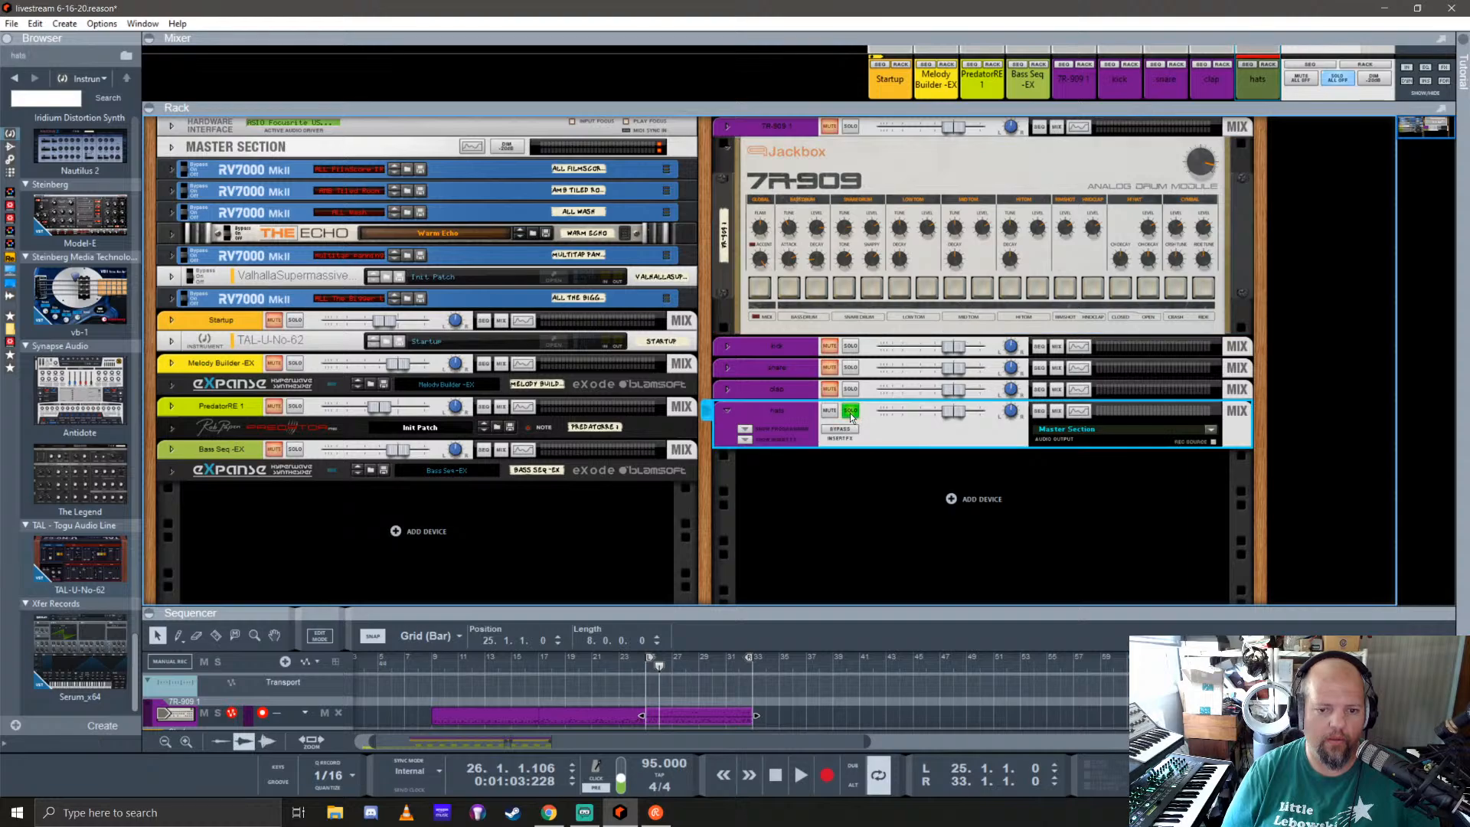
pyautogui.click(1078, 411)
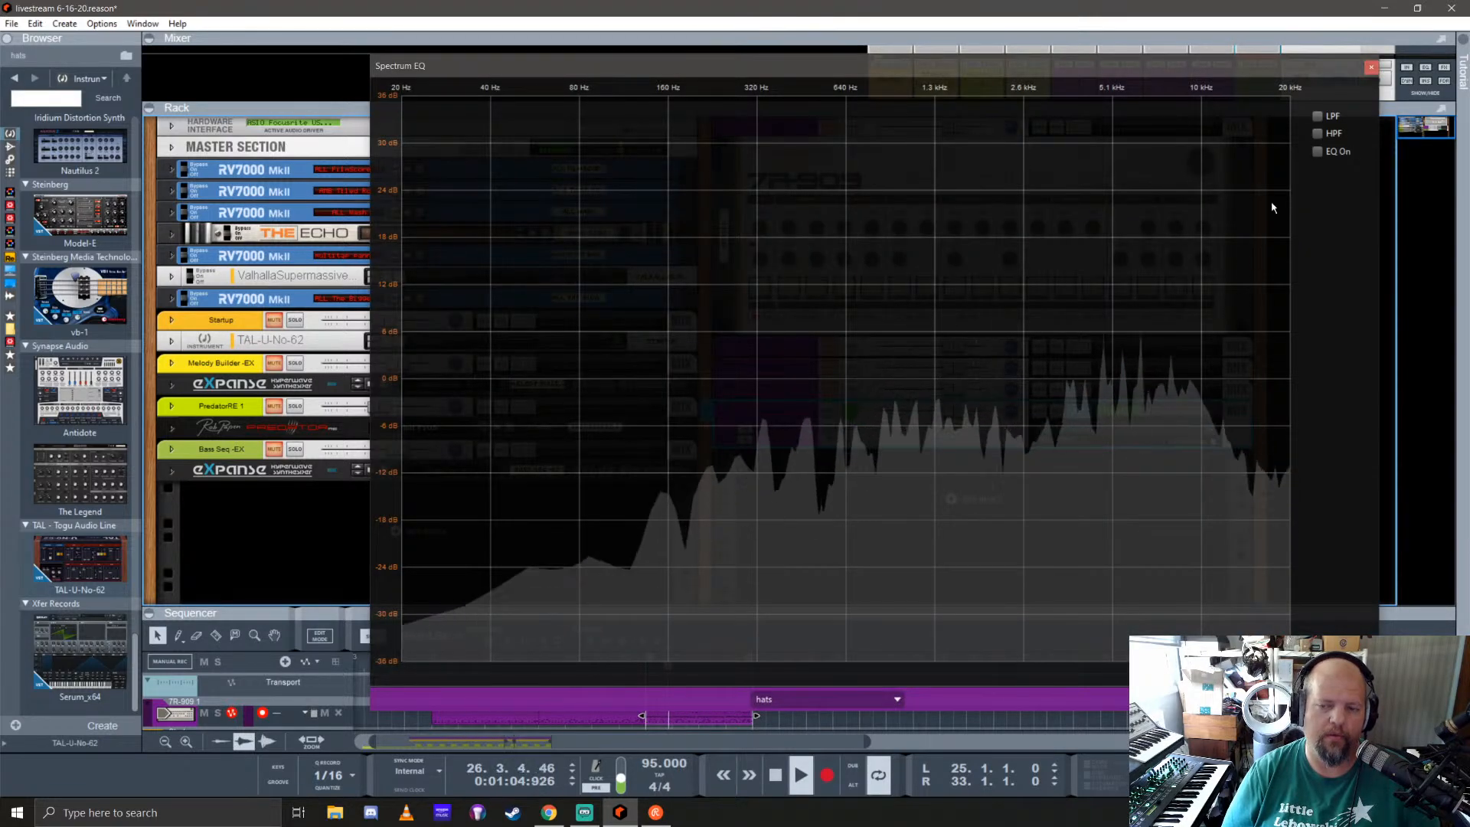
pyautogui.click(1370, 71)
# Step: Add the Selig ColoringEQ as an insert effect on the hats channel
pyautogui.click(743, 443)
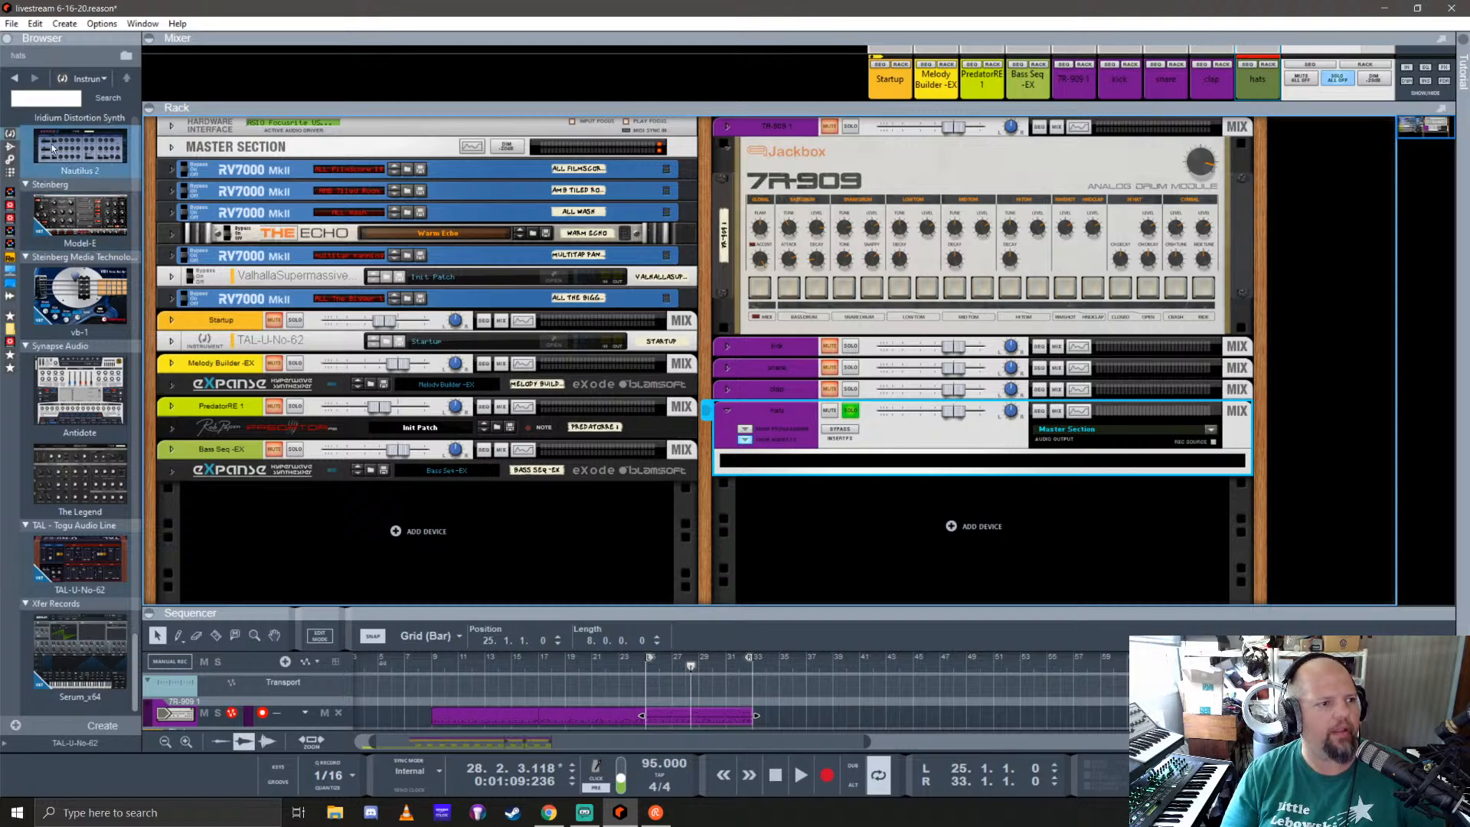
pyautogui.click(10, 147)
pyautogui.scroll(-10, 57, 291)
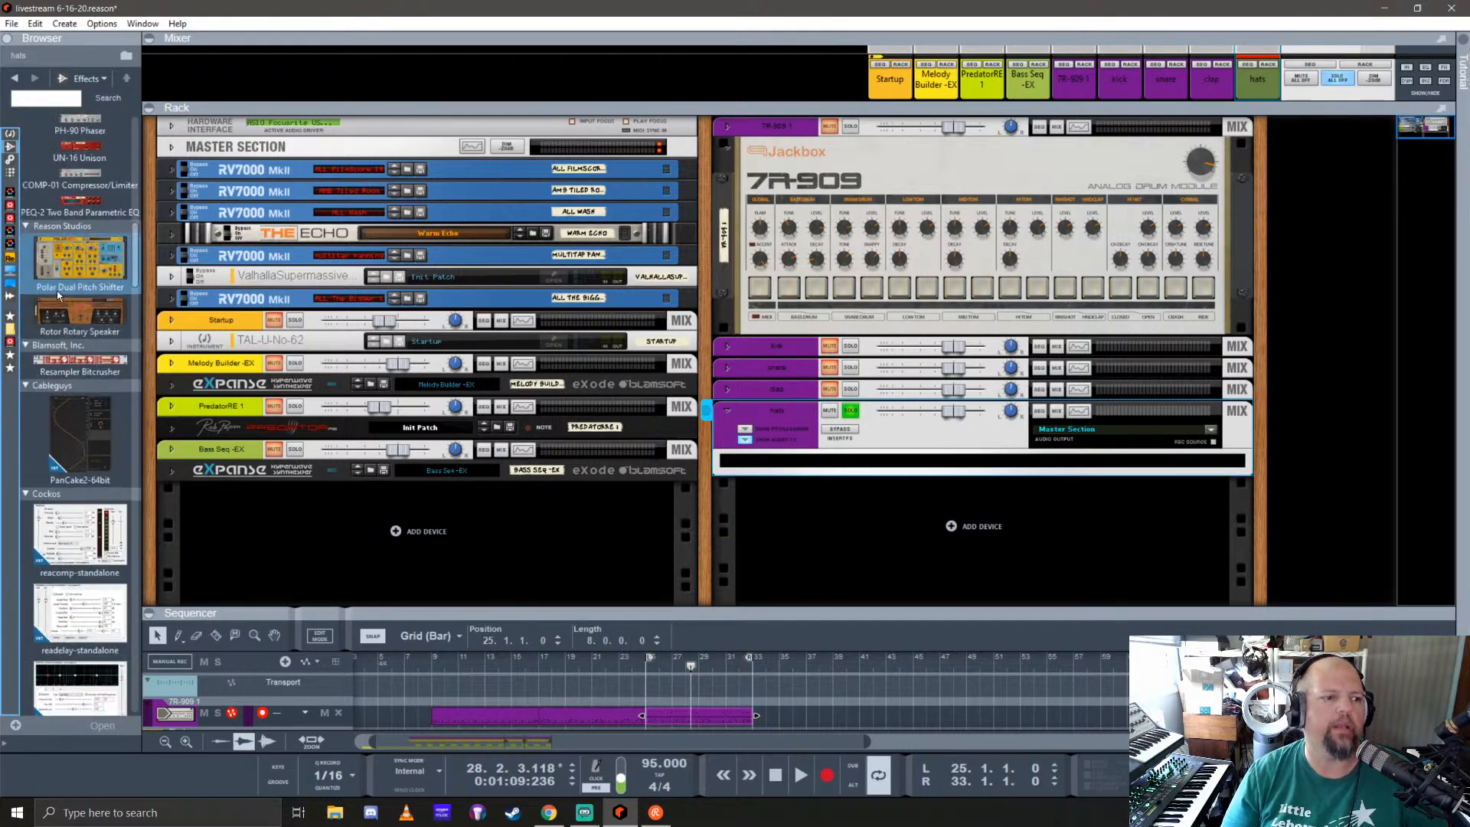
pyautogui.scroll(-10, 60, 291)
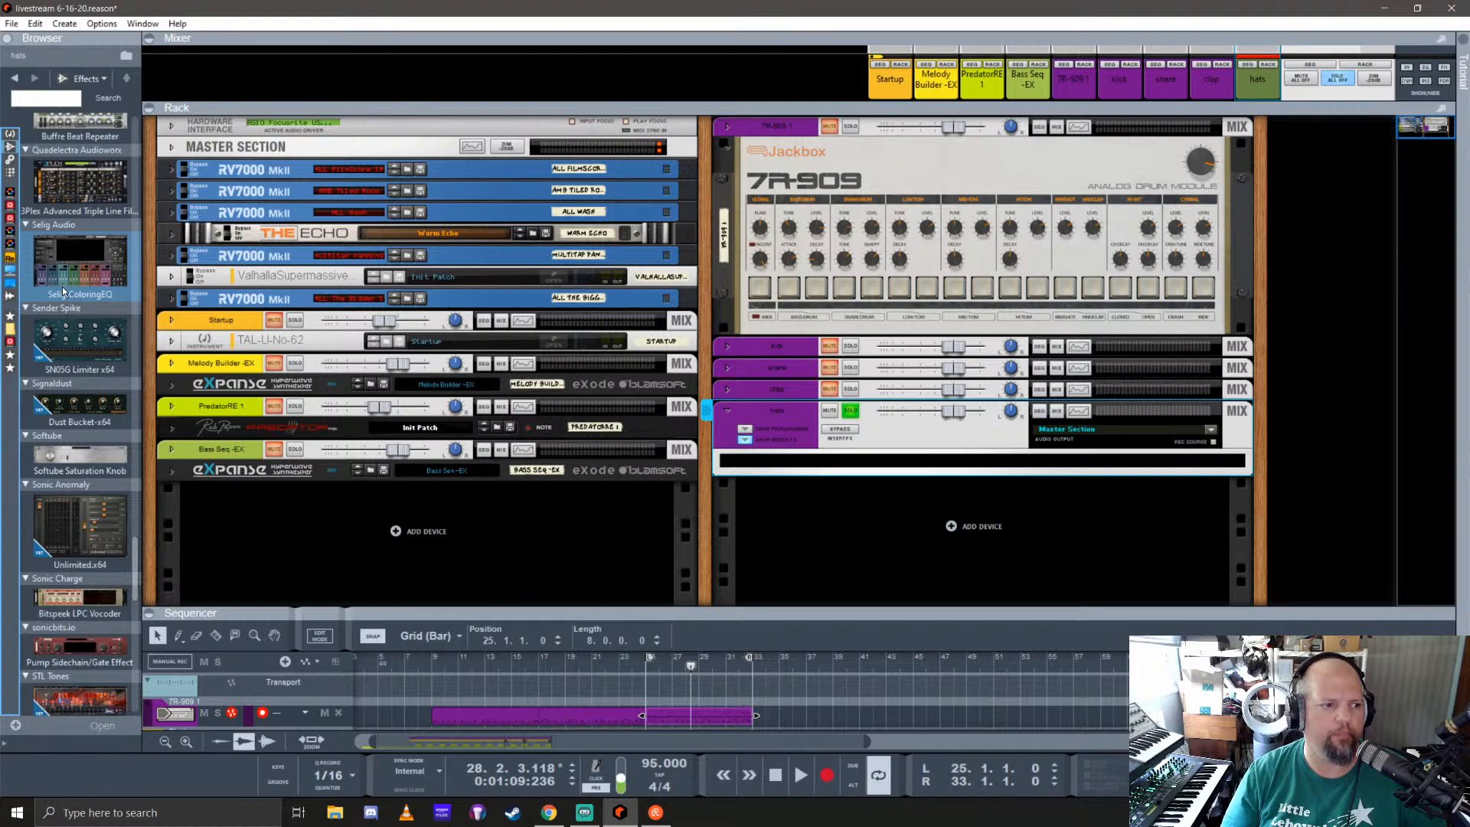
pyautogui.moveTo(62, 287); pyautogui.dragTo(967, 462)
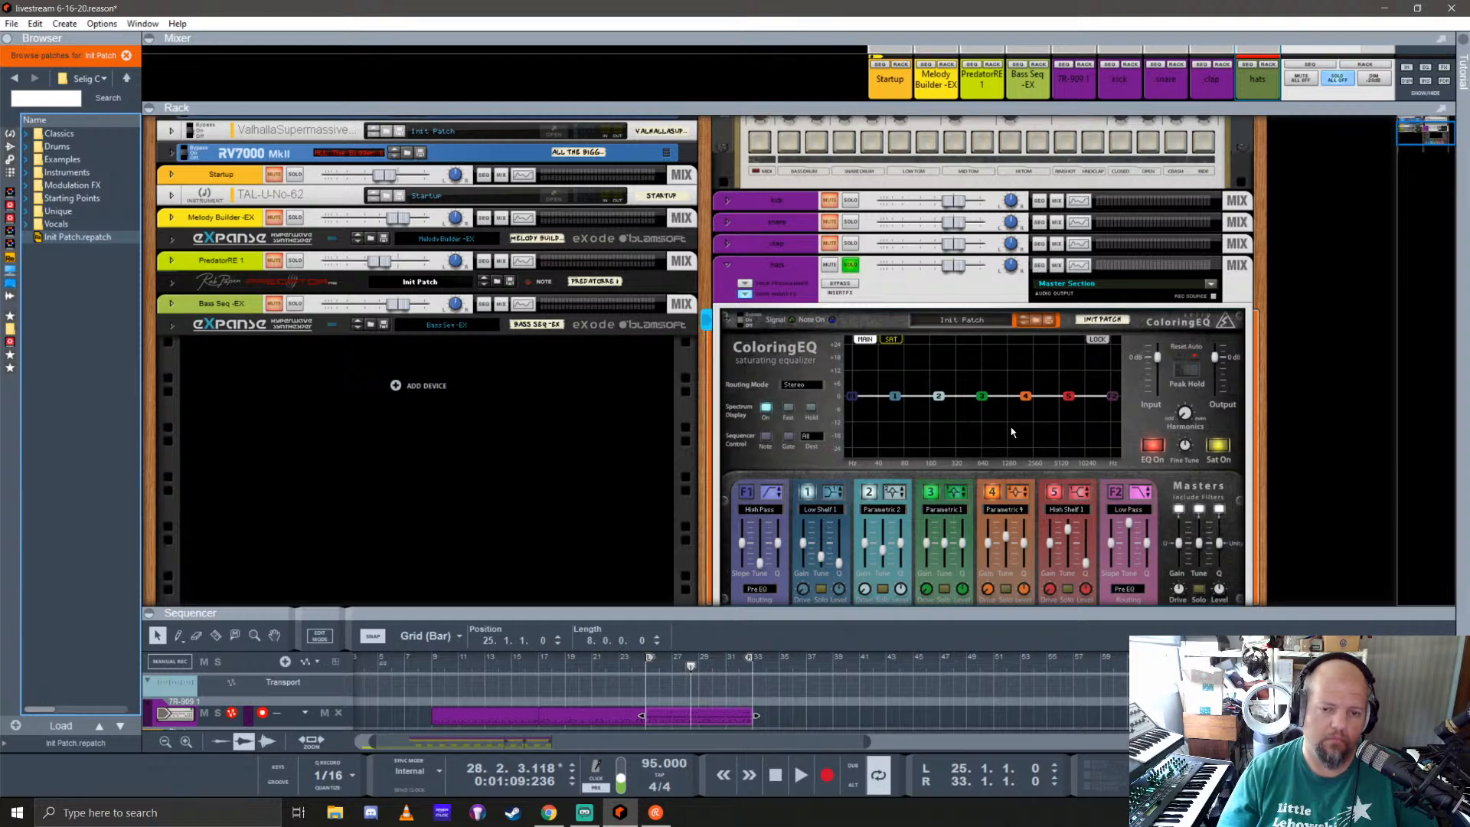
# Step: During playback, enable ColoringEQ's high-pass filter and raise its cutoff, and set band 5 to Parametric 2 with a 5.2 dB boost
pyautogui.scroll(-3, 966, 420)
pyautogui.press('space')
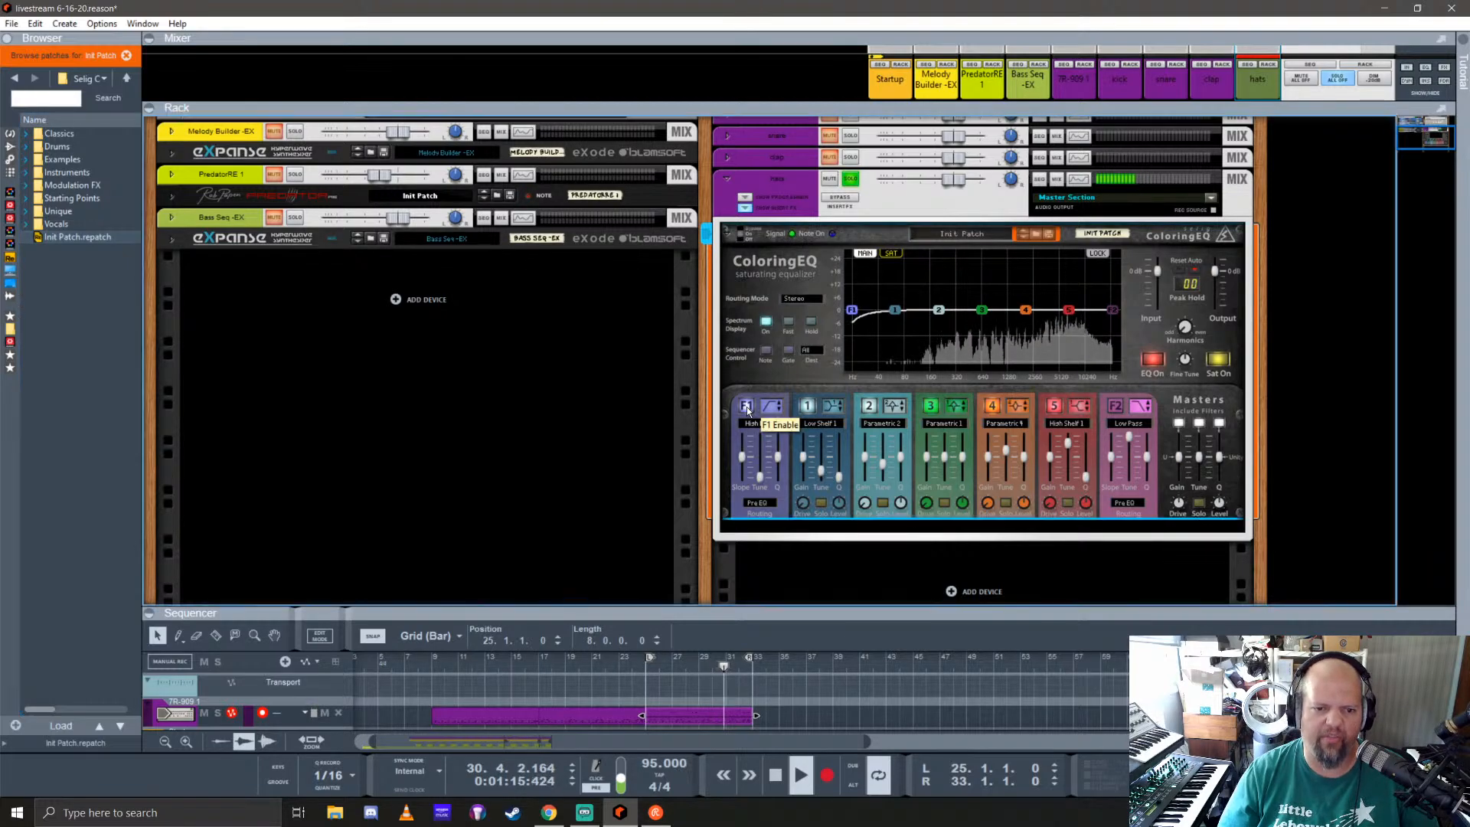
pyautogui.moveTo(855, 313); pyautogui.dragTo(1071, 301)
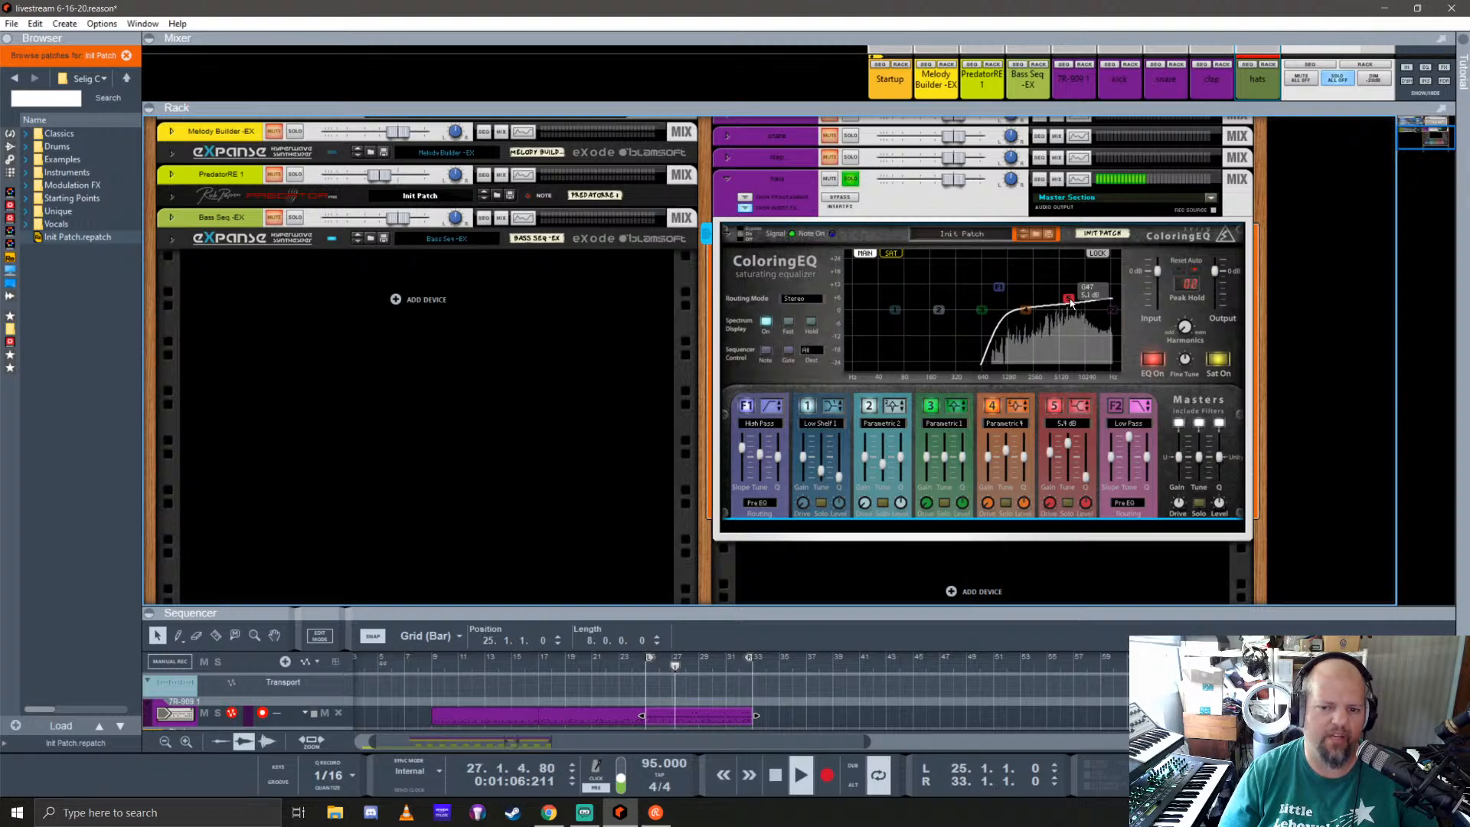
pyautogui.click(1081, 410)
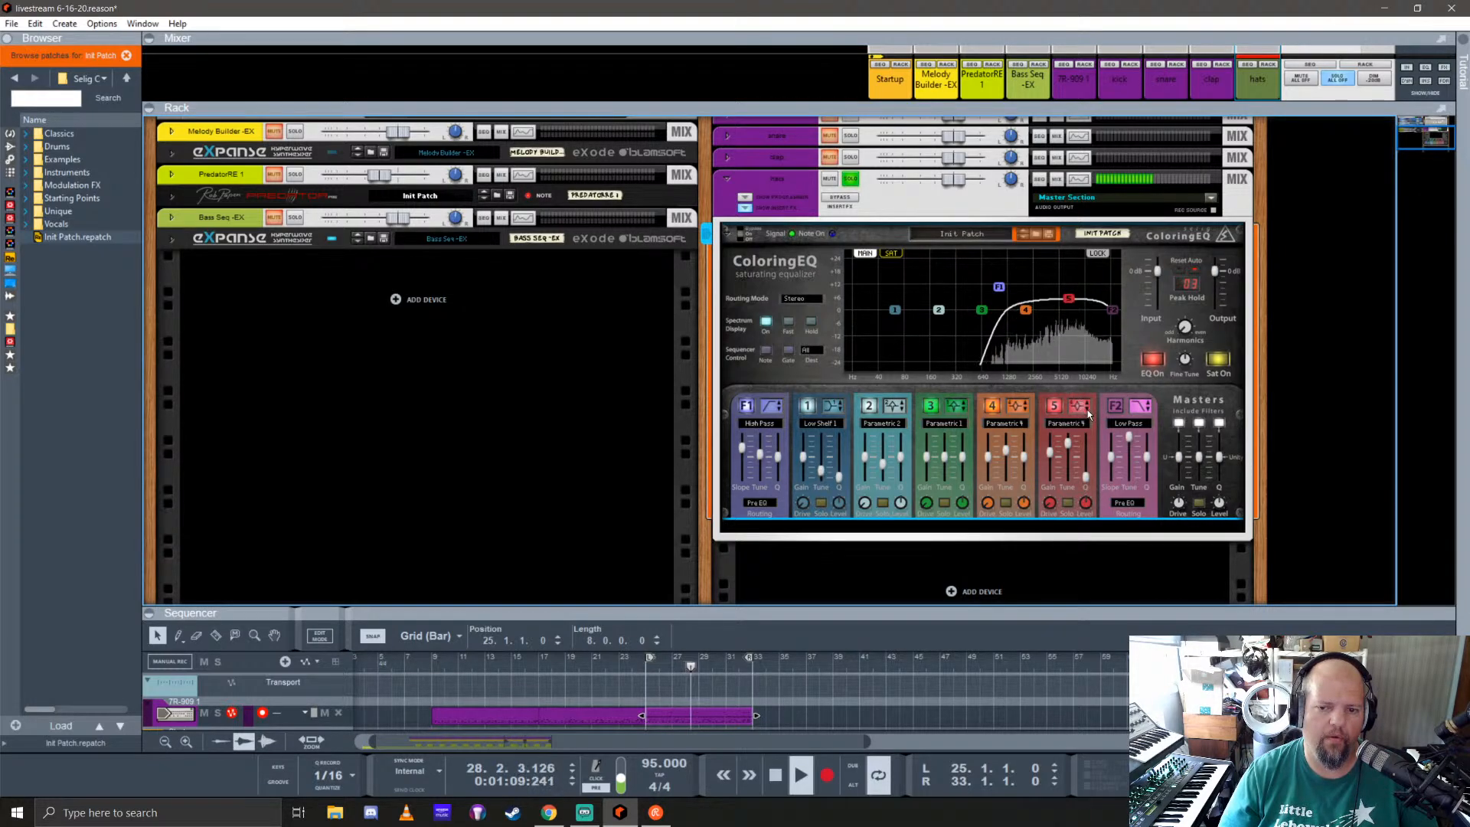
pyautogui.click(1089, 414)
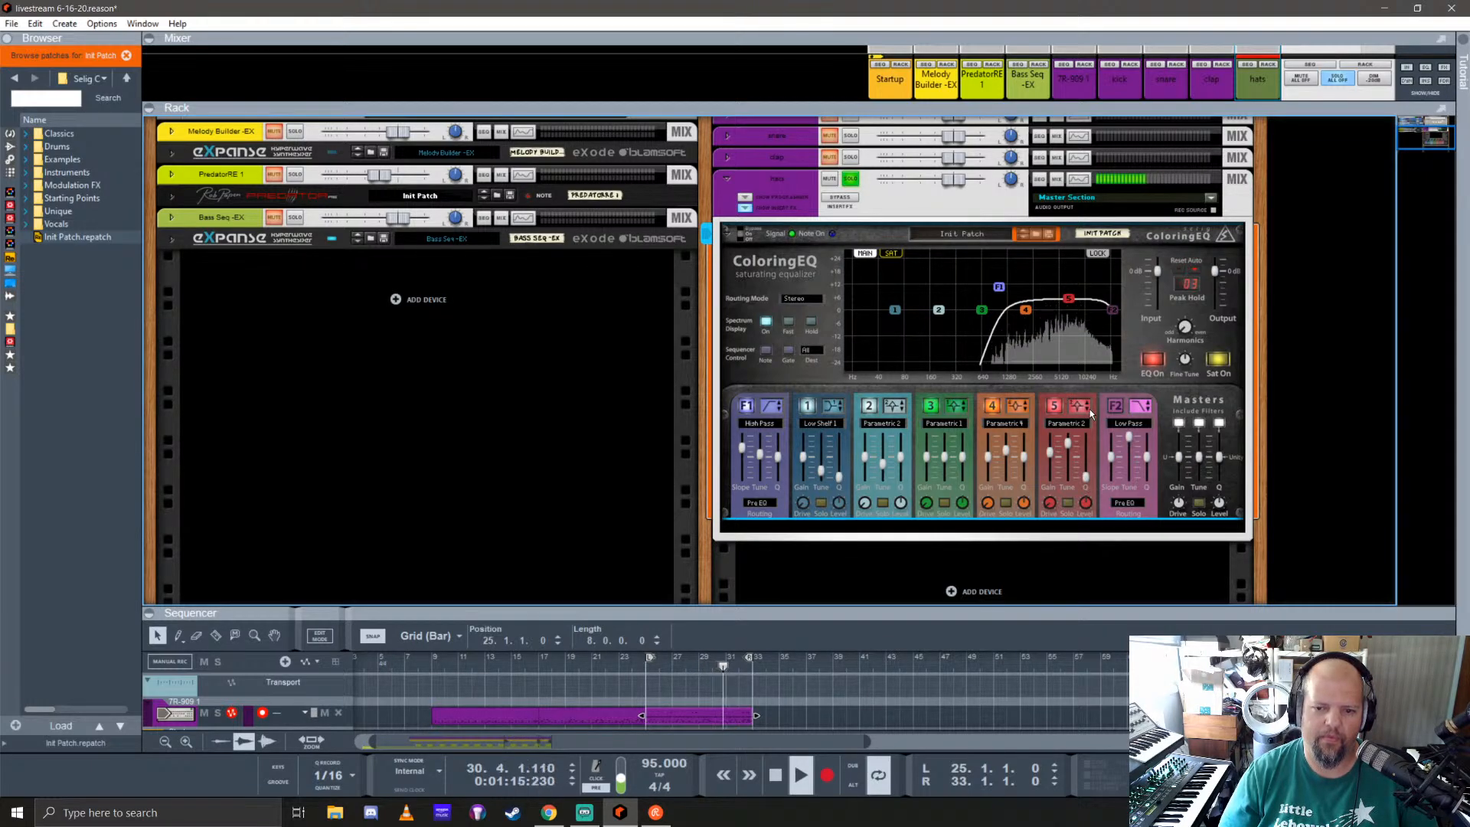
# Step: Change ColoringEQ's band 5 to Low Shelf 1 and lower it to a slight cut at a lower frequency
pyautogui.click(1088, 409)
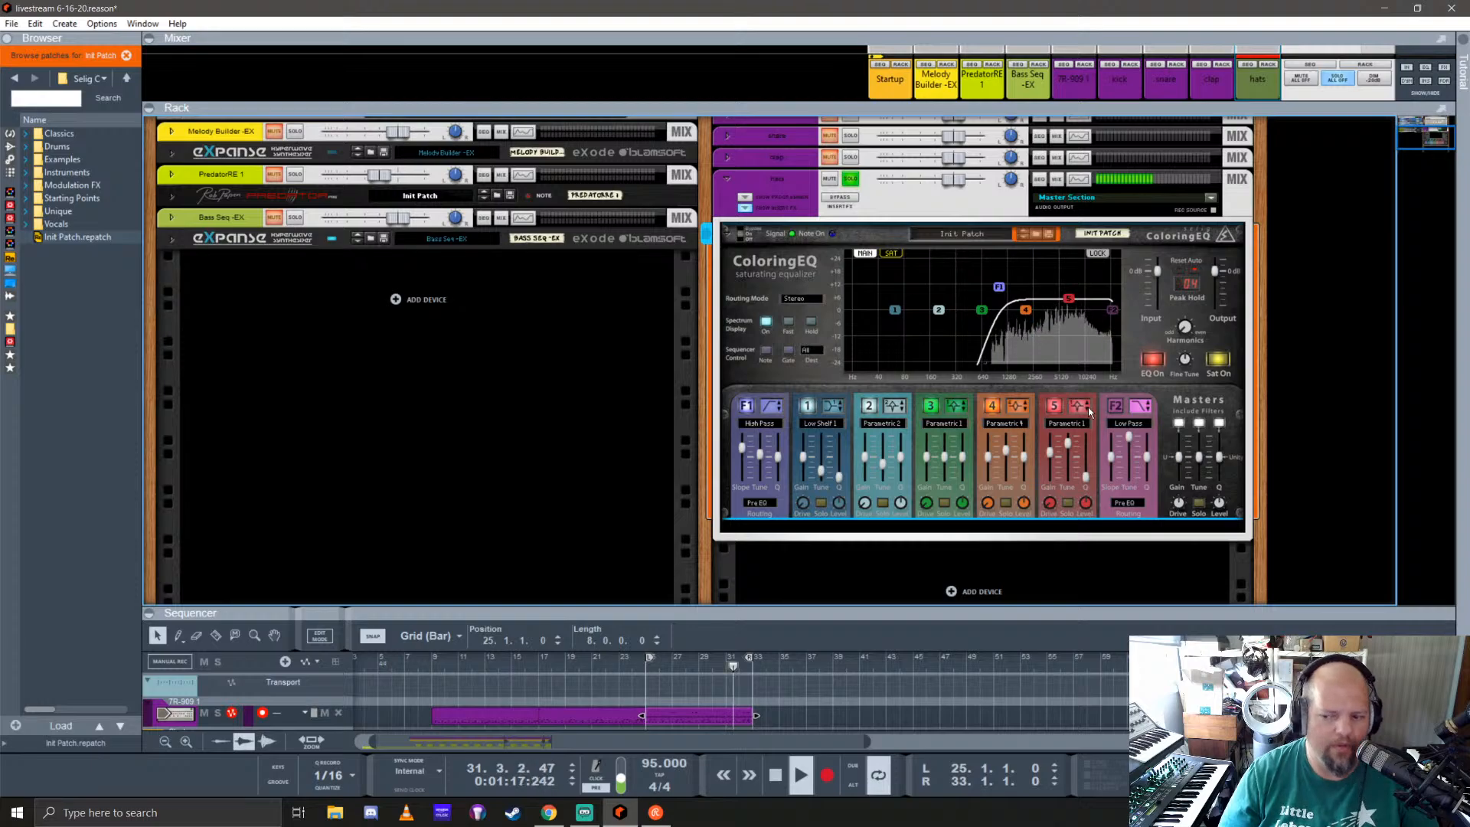
pyautogui.click(1088, 410)
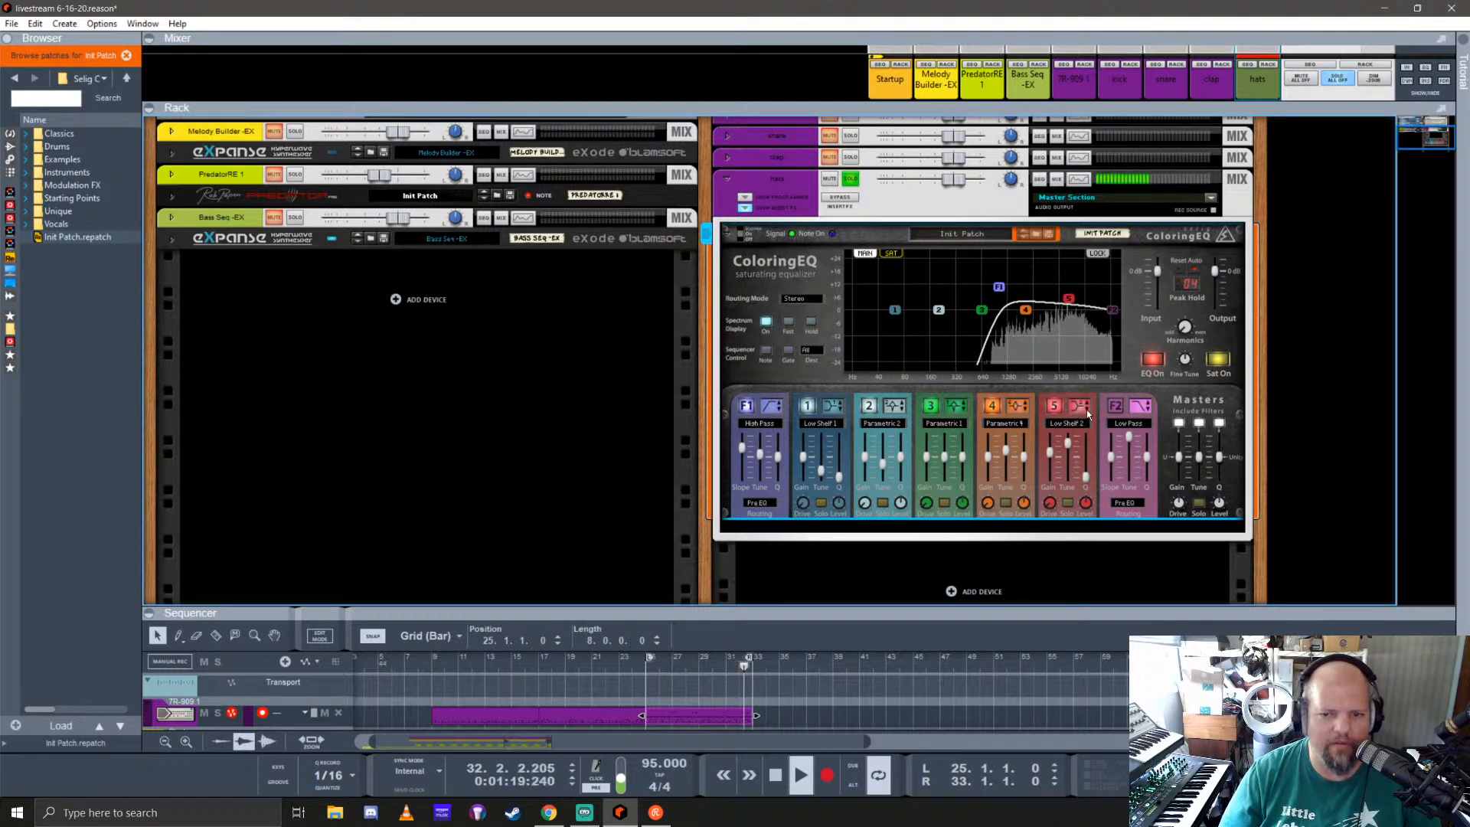
pyautogui.click(1083, 411)
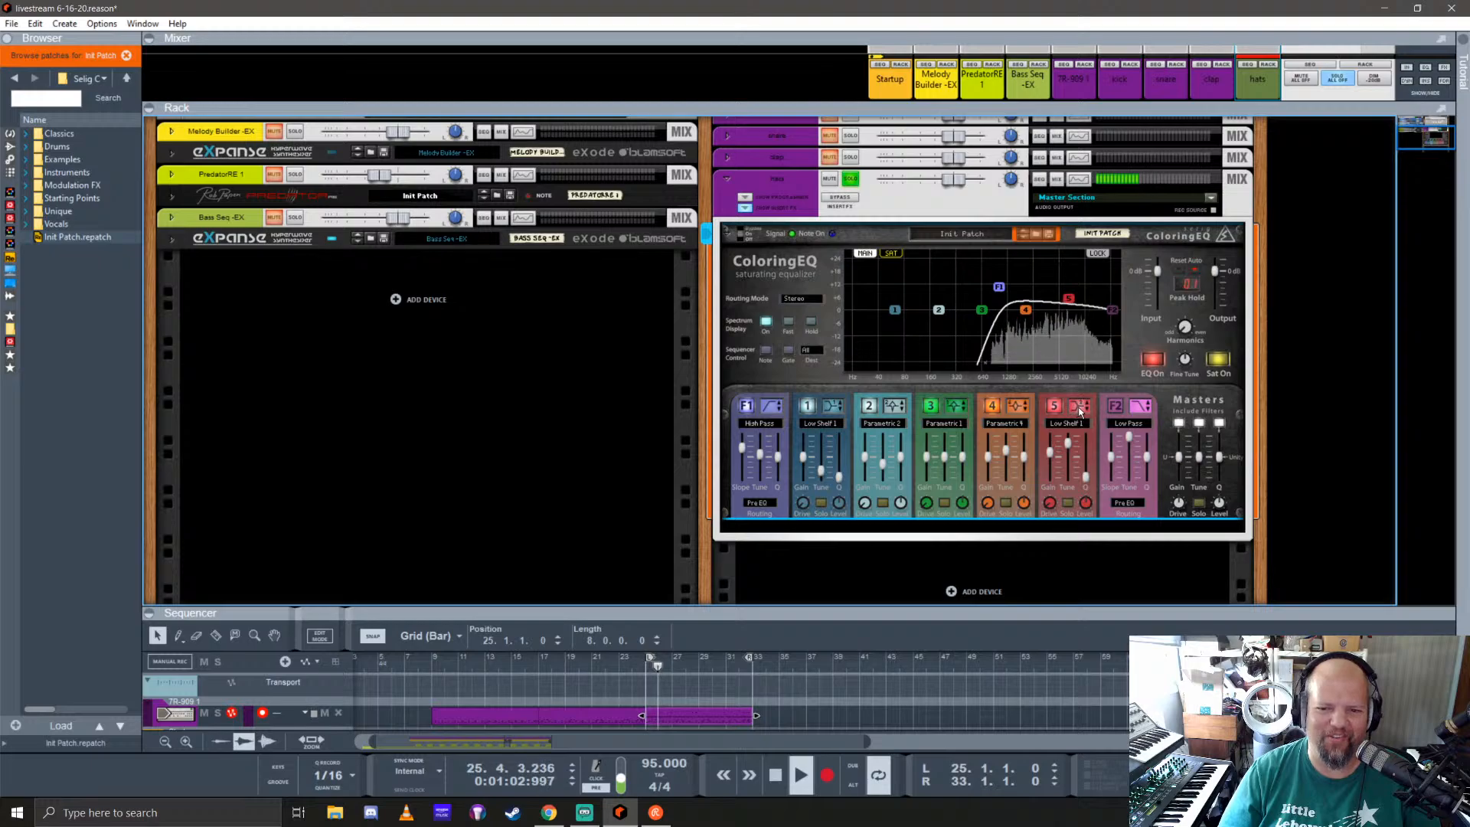
pyautogui.moveTo(1070, 299)
pyautogui.mouseDown()
pyautogui.moveTo(1086, 300)
pyautogui.moveTo(1054, 320)
pyautogui.mouseUp()
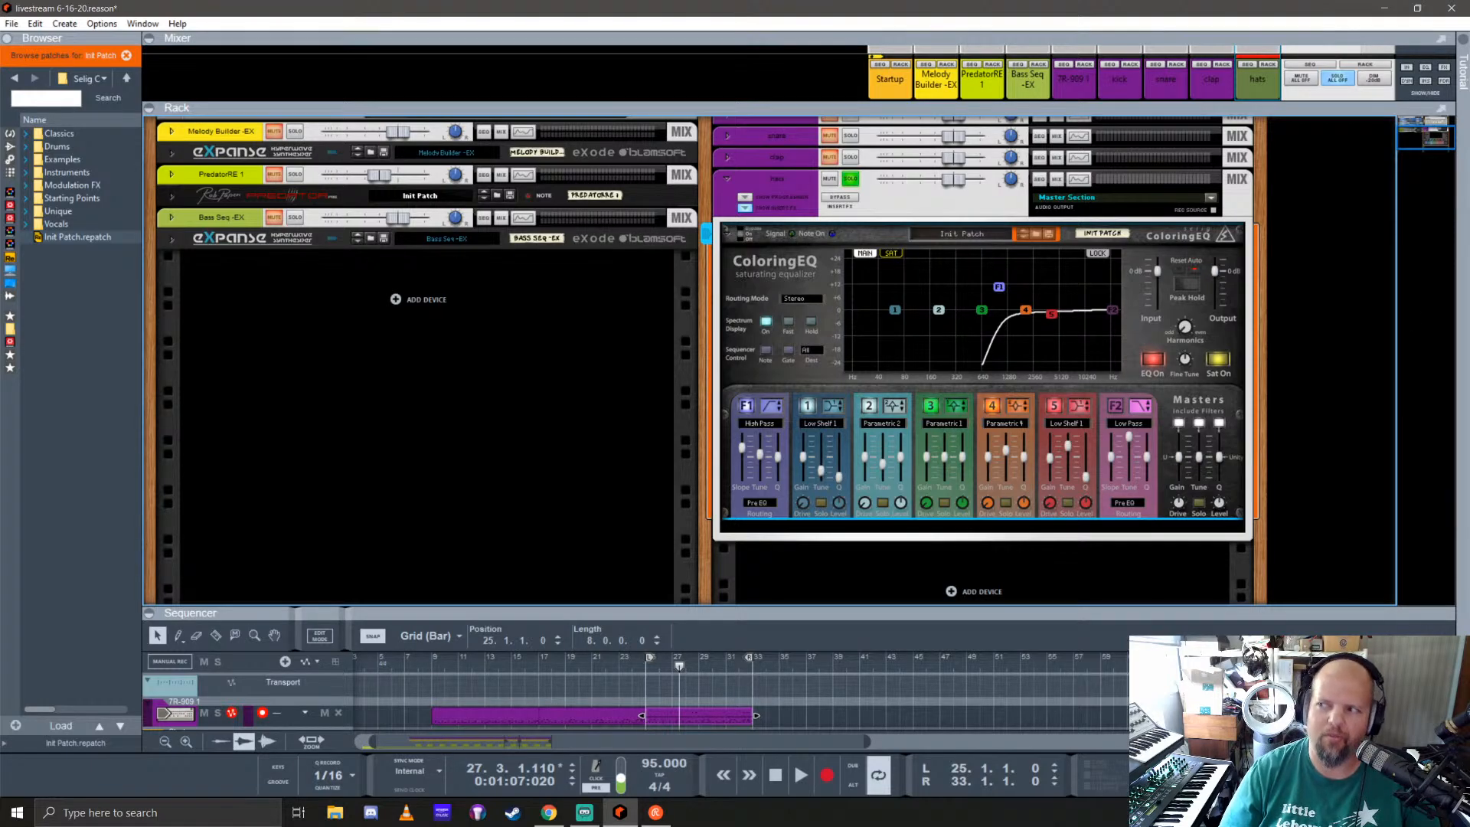
# Step: Switch to the Chrome window, read the Ohio Scientific Challenger 2-4P and 2-8P descriptions, and close the page
pyautogui.hotkey('alt', 'Tab')
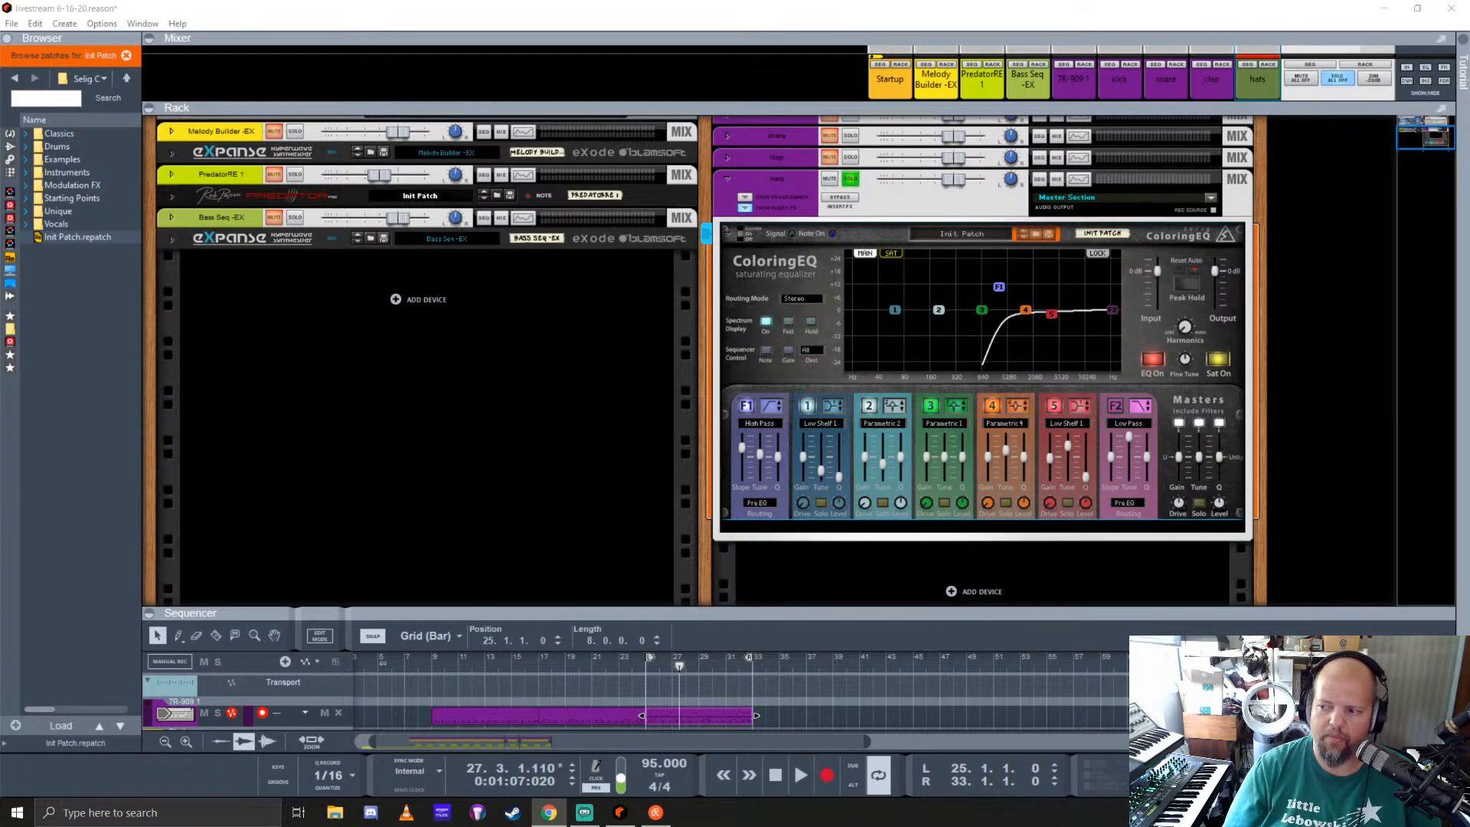
pyautogui.moveTo(1469, 142); pyautogui.dragTo(838, 77)
pyautogui.scroll(-5, 845, 605)
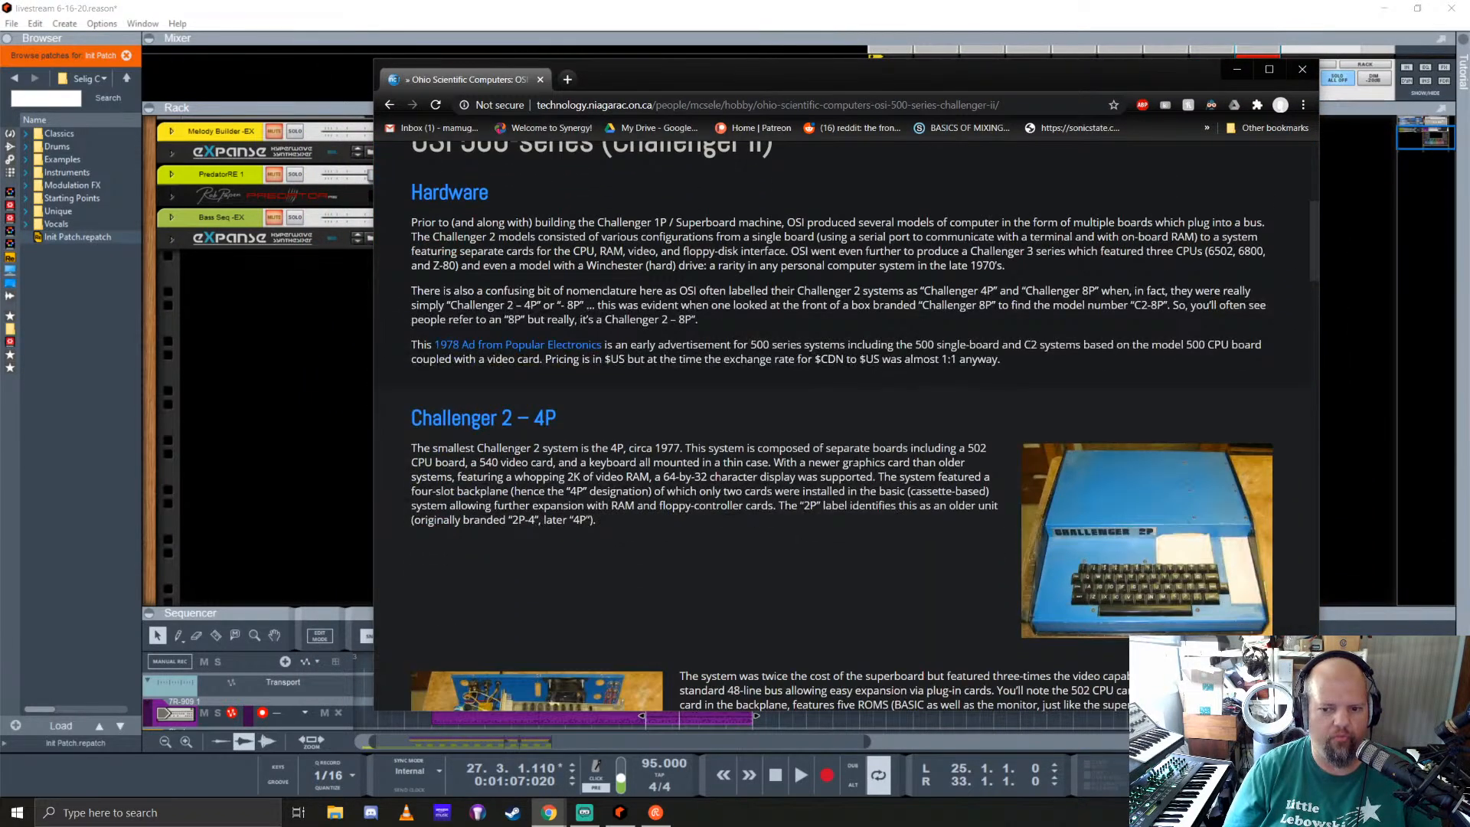
pyautogui.scroll(-3, 896, 381)
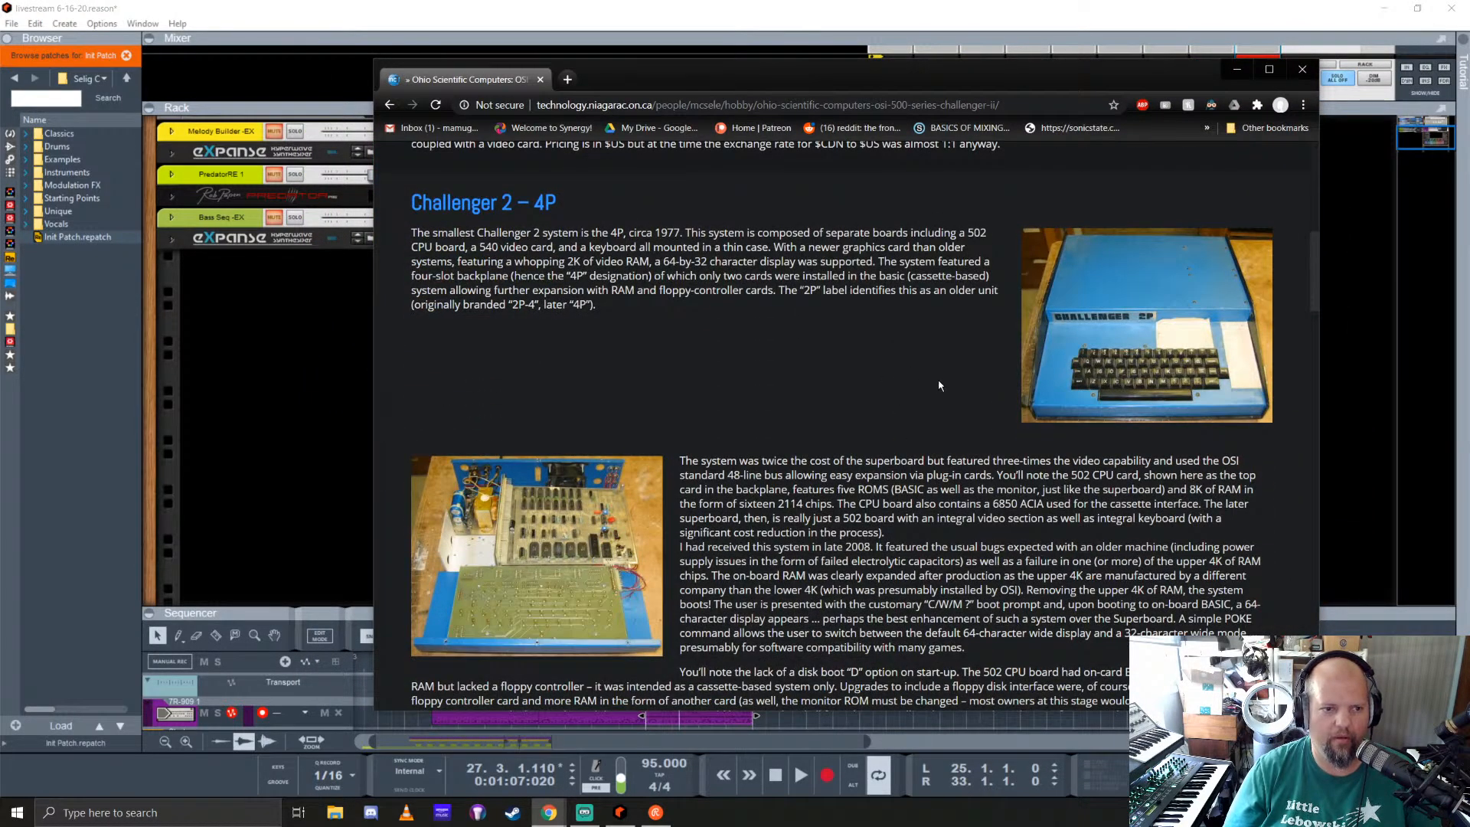
pyautogui.scroll(6, 940, 385)
pyautogui.scroll(-4, 781, 394)
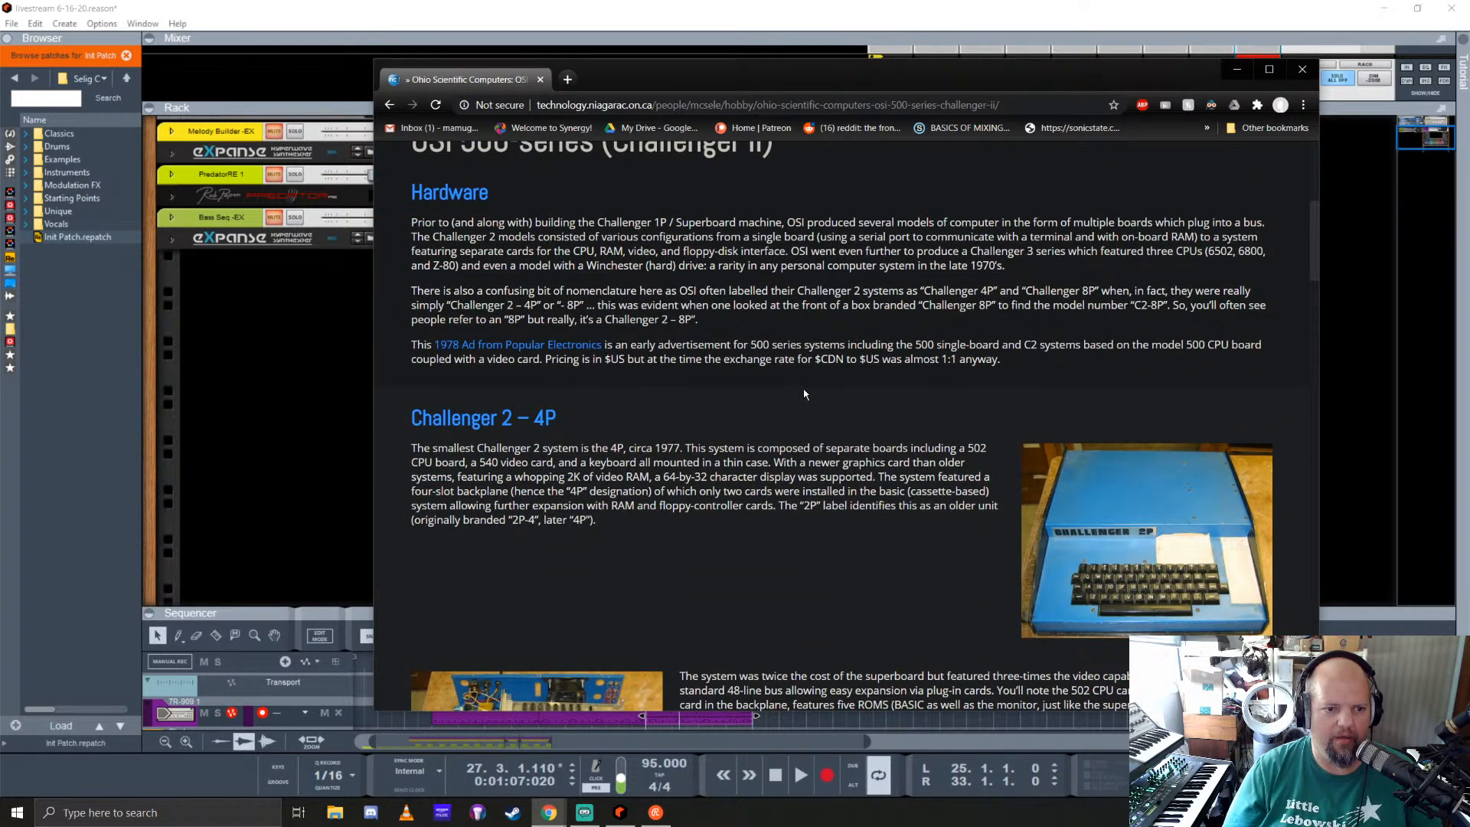
pyautogui.scroll(-5, 926, 410)
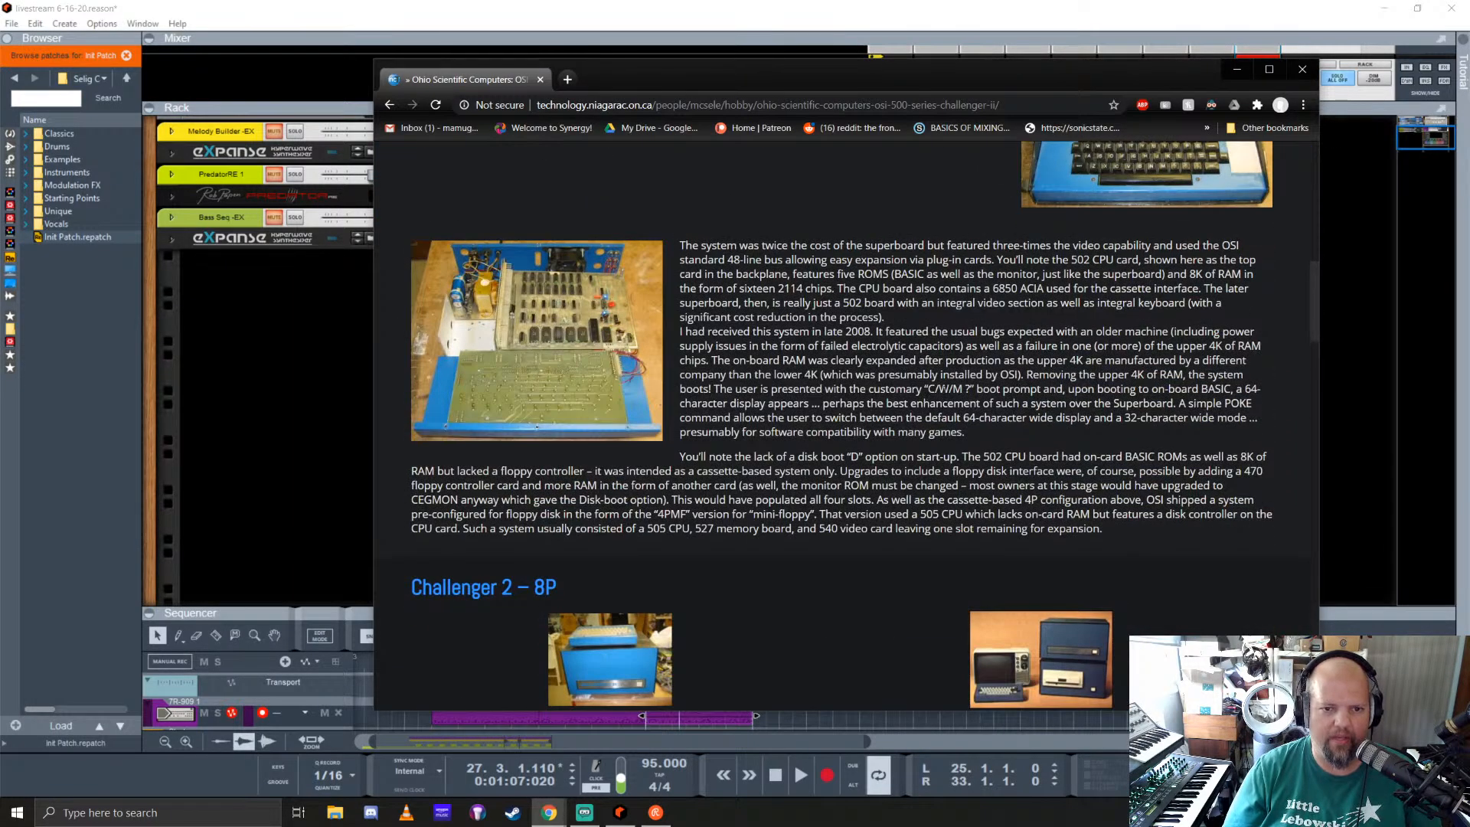
pyautogui.scroll(-4, 886, 383)
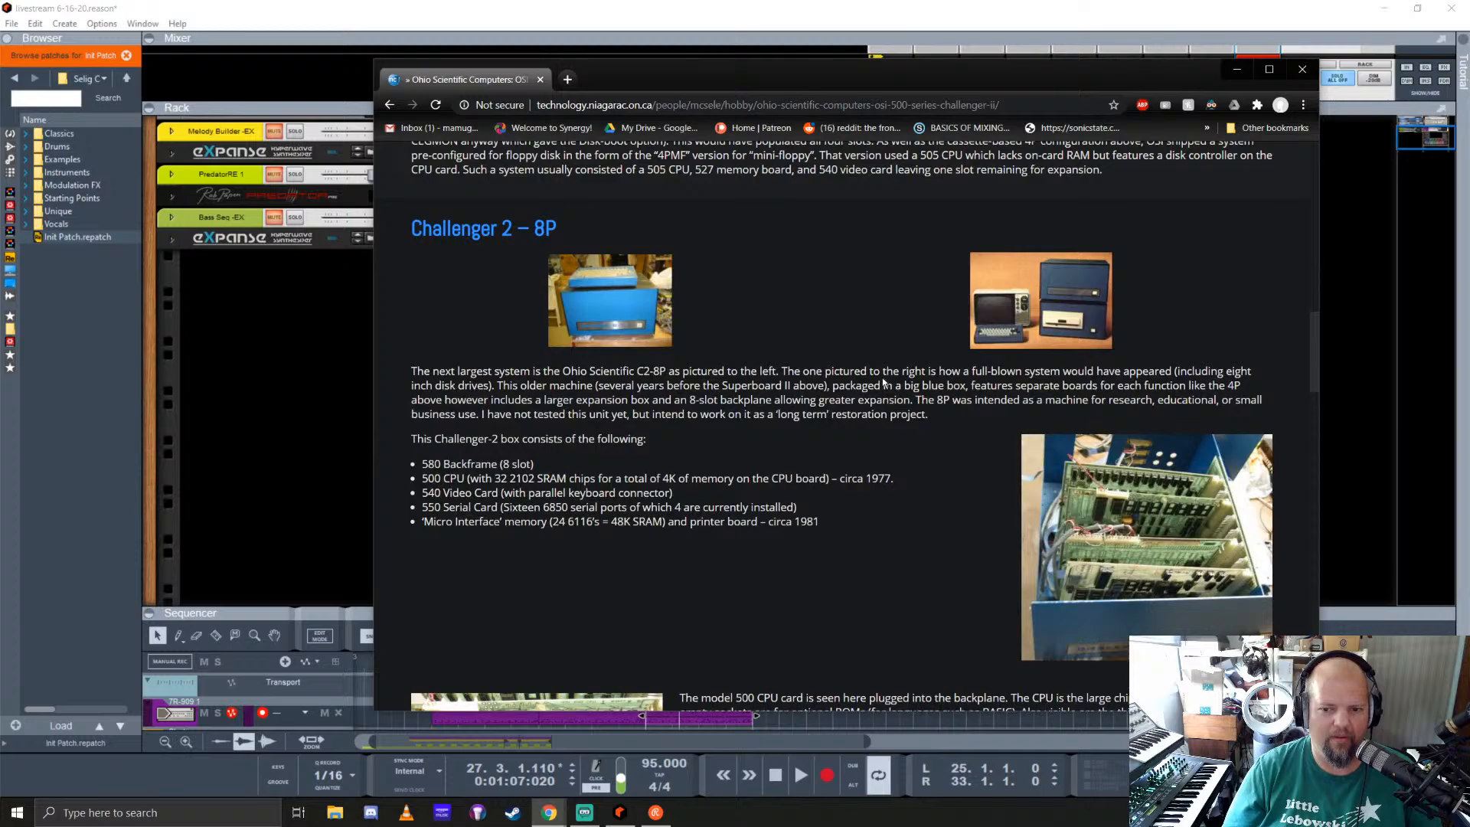
pyautogui.scroll(3, 884, 383)
pyautogui.scroll(-2, 864, 426)
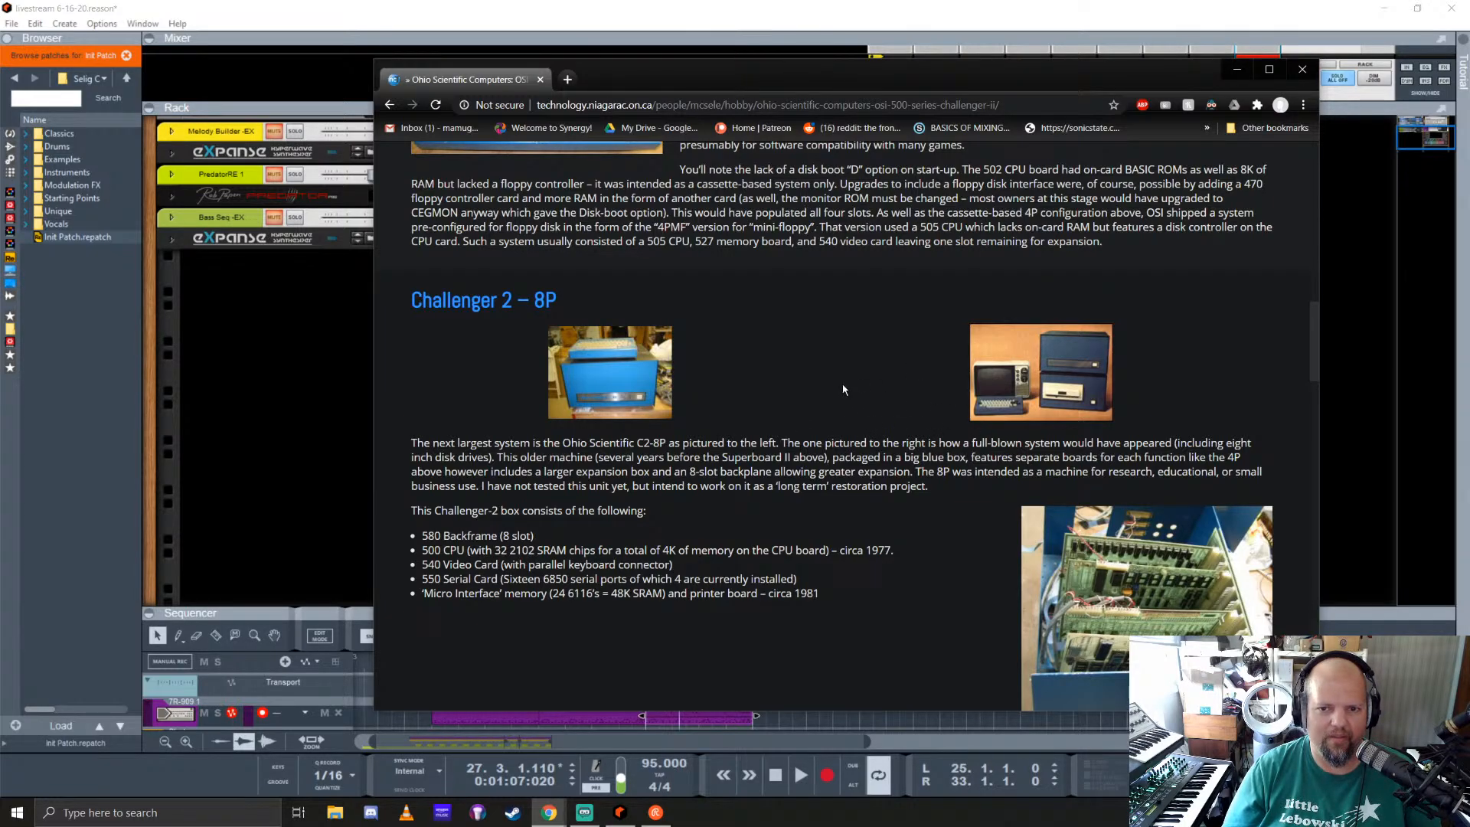
pyautogui.scroll(2, 842, 391)
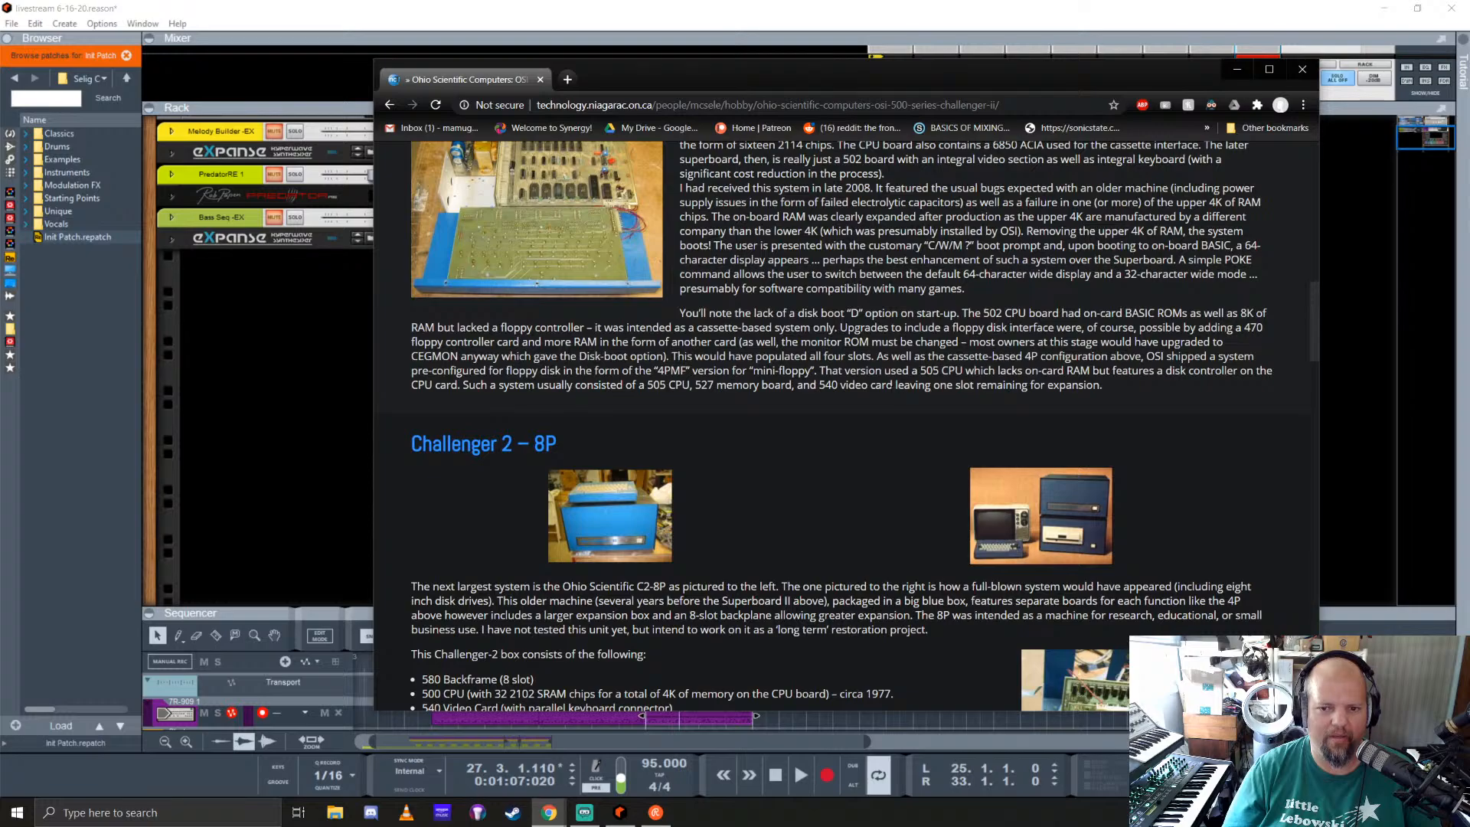
pyautogui.click(540, 80)
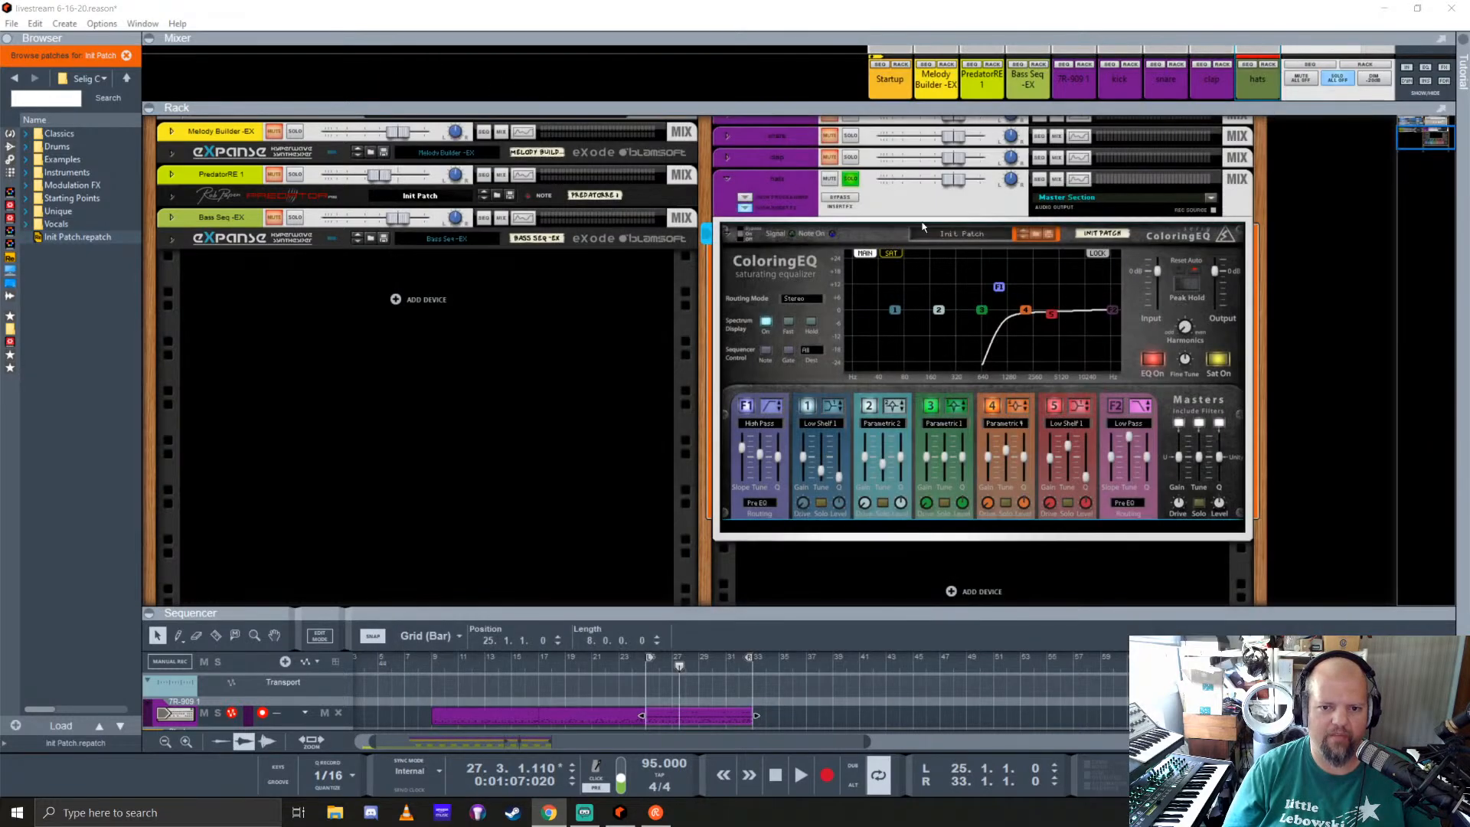
# Step: Back in Reason, resume playback, shift band 5 slightly higher in frequency, and switch that band off
pyautogui.click(692, 12)
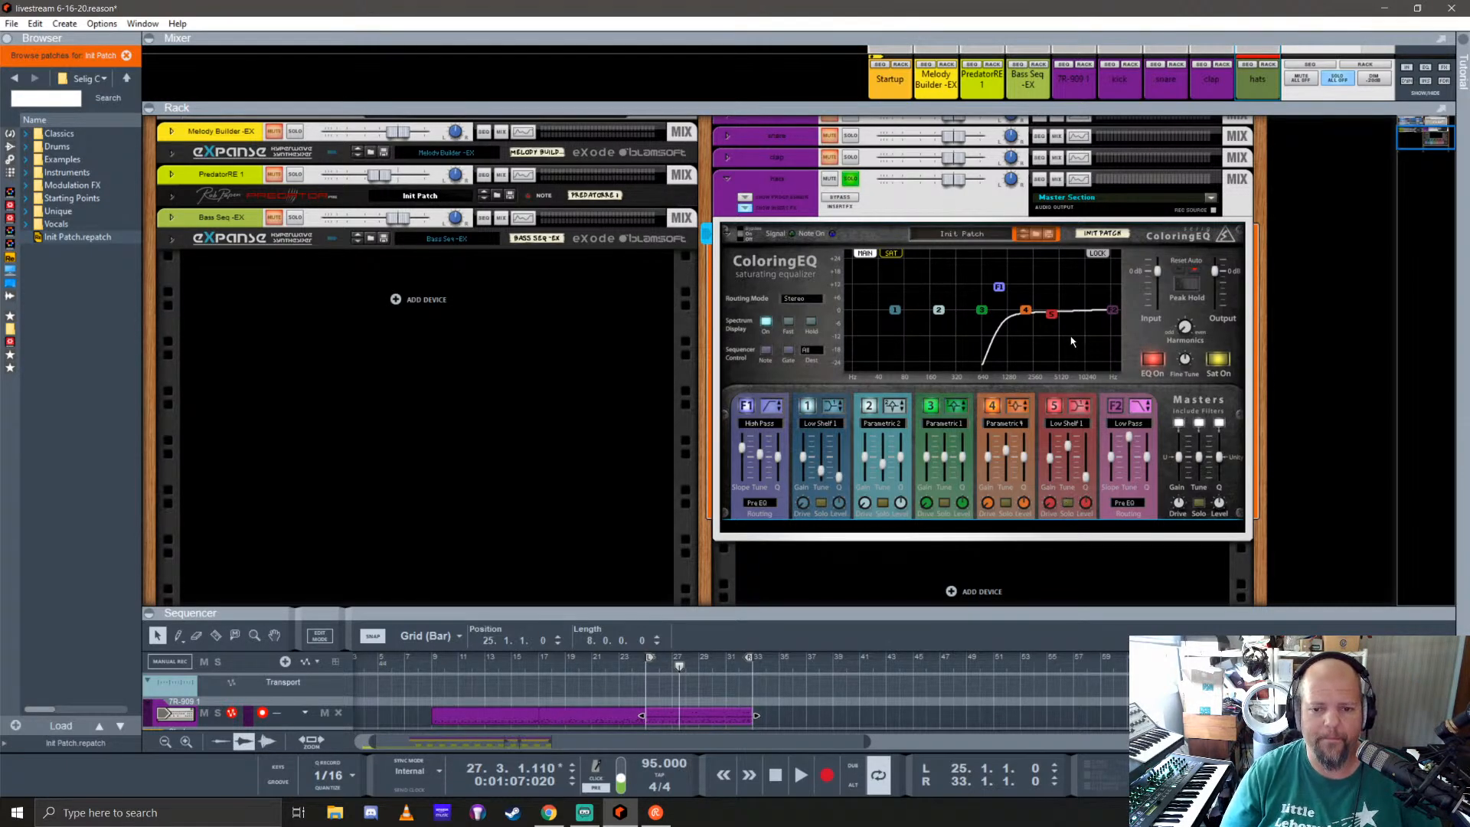
pyautogui.press('space')
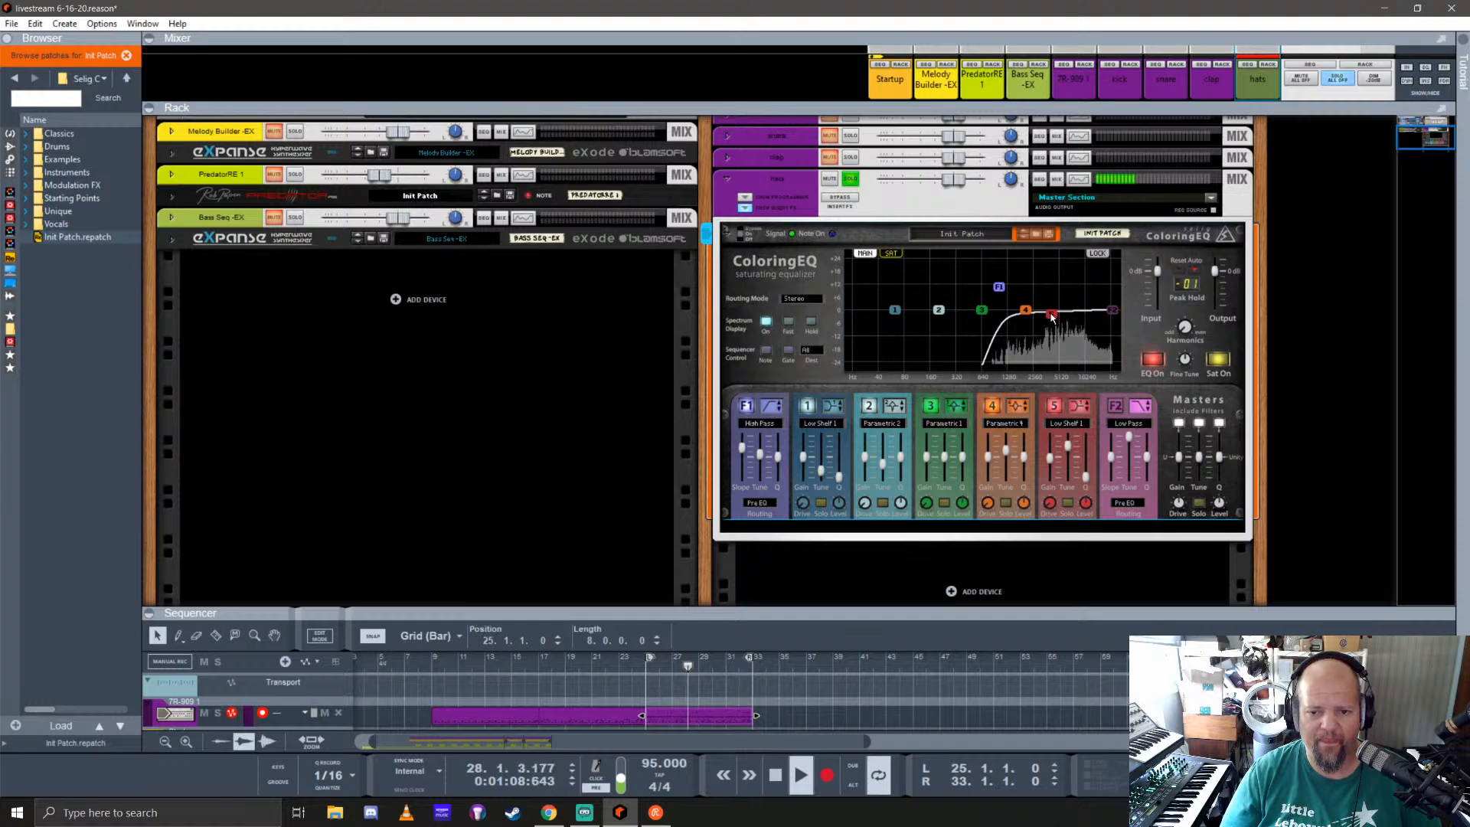
pyautogui.moveTo(1051, 316); pyautogui.dragTo(1061, 314)
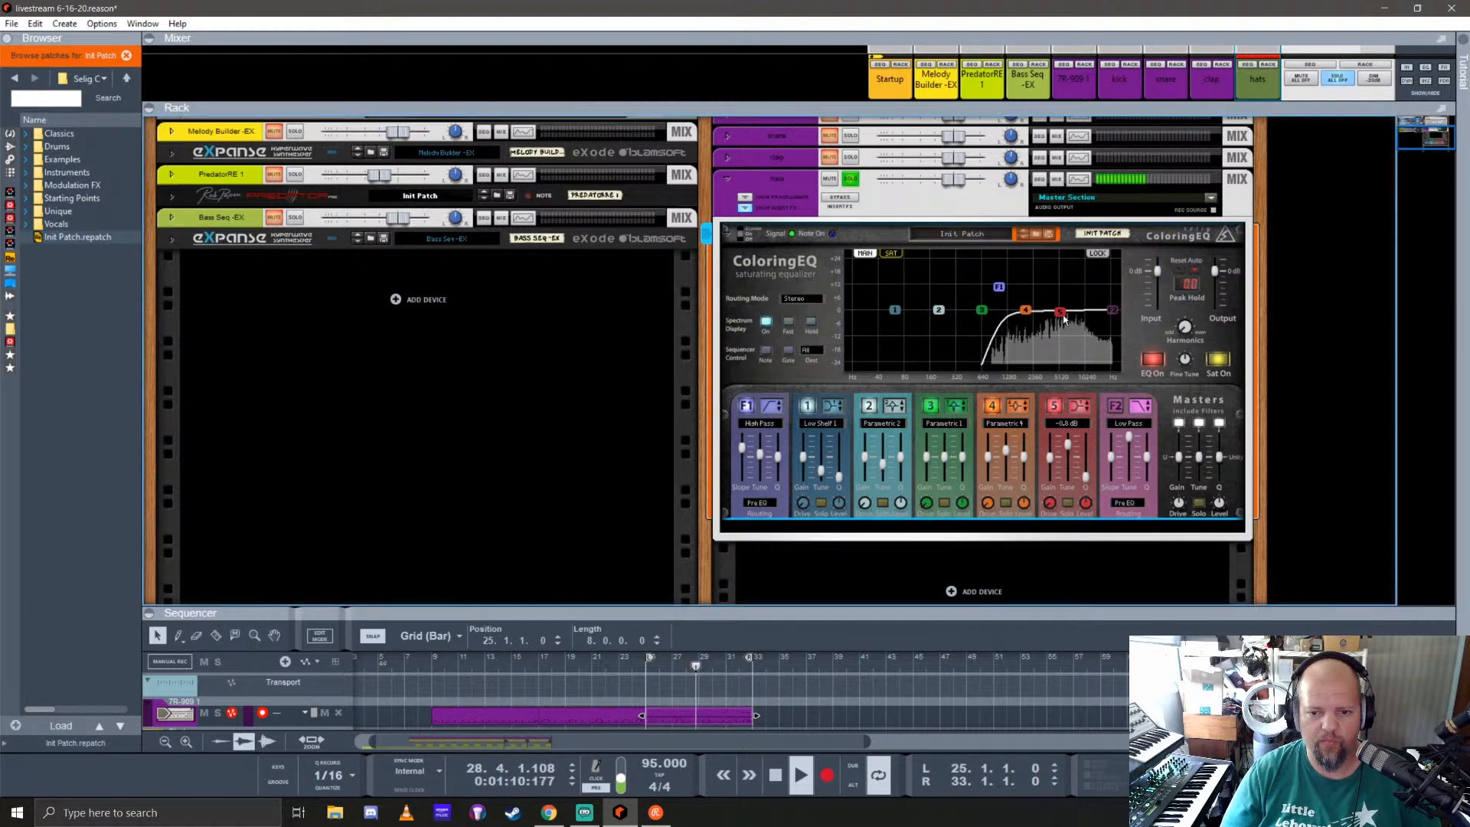
pyautogui.click(1061, 407)
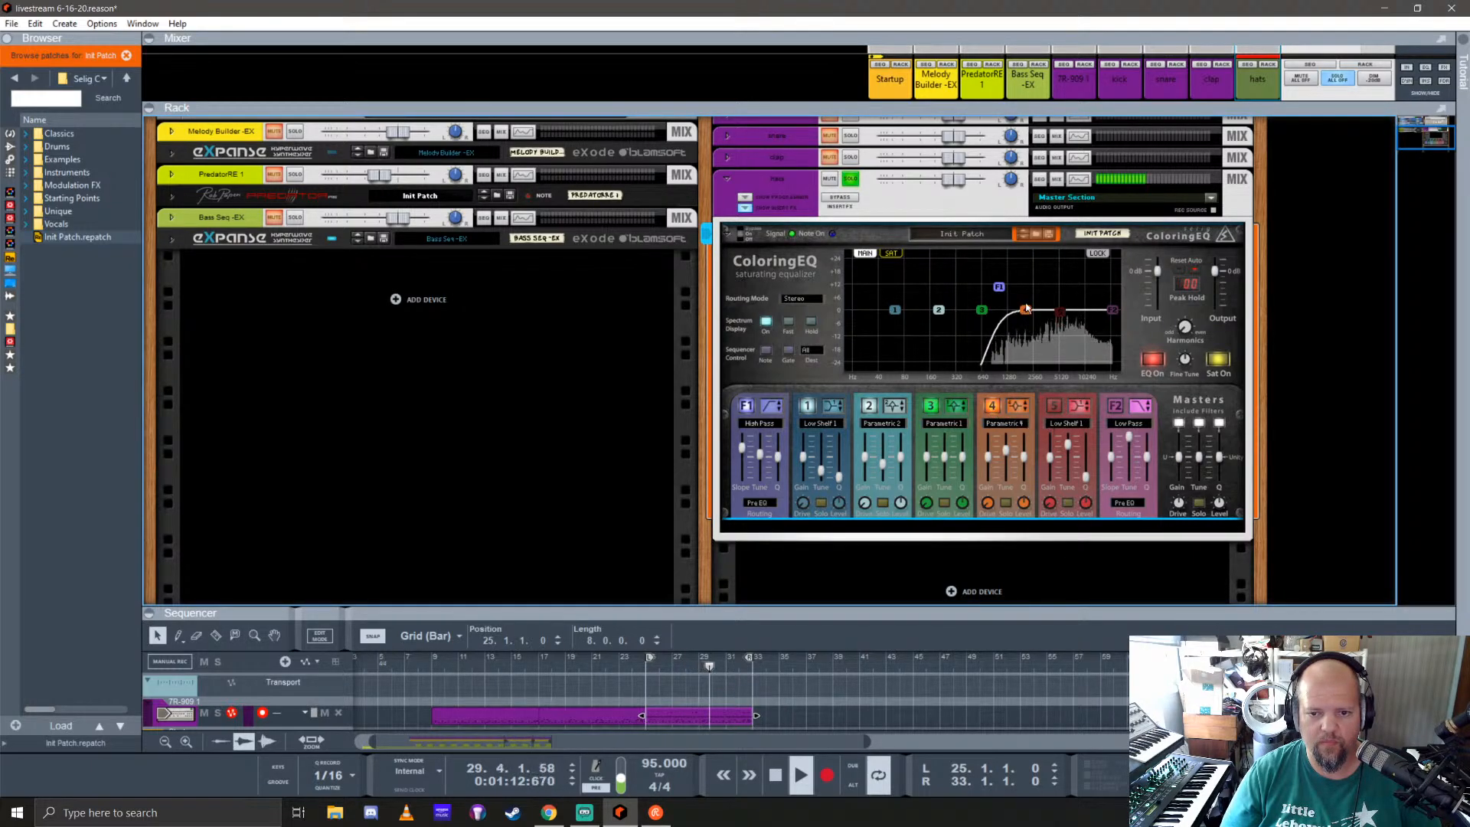
# Step: Move band 4 to a treble boost, then raise the high-pass cutoff to about 1975 Hz with an adjusted slope
pyautogui.moveTo(1026, 308); pyautogui.dragTo(1018, 337)
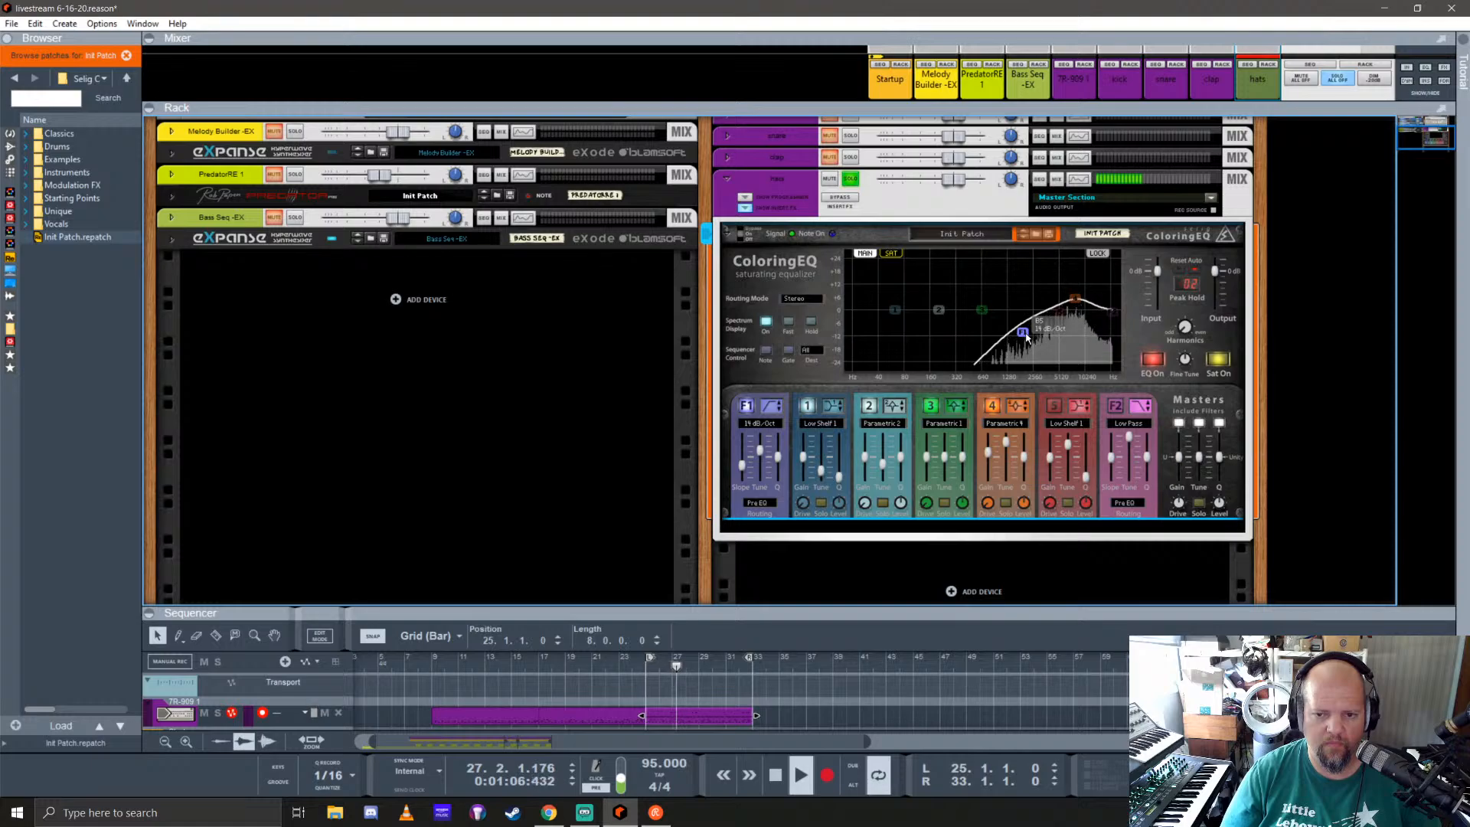
pyautogui.moveTo(1027, 337); pyautogui.dragTo(1027, 329)
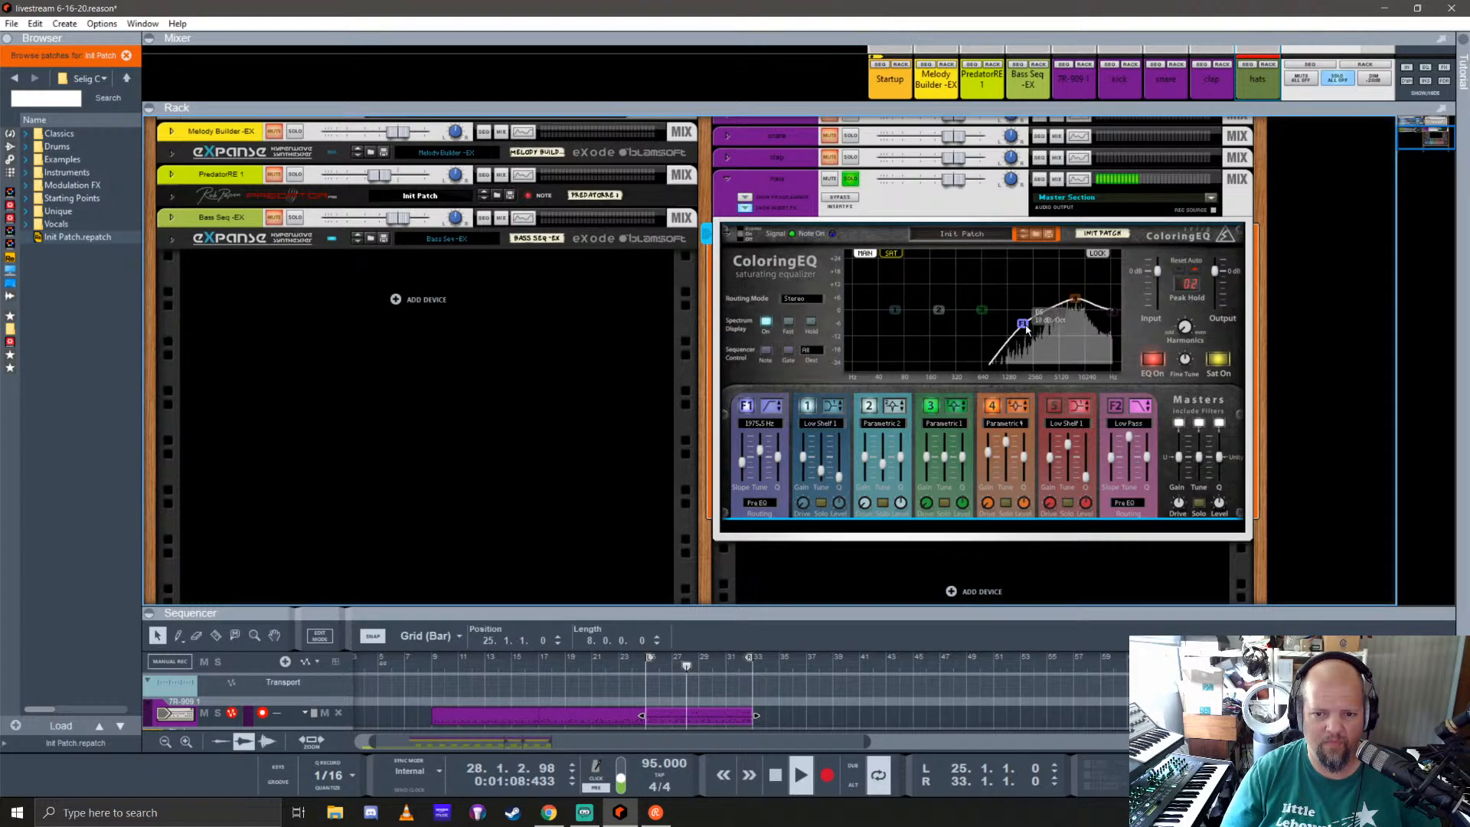
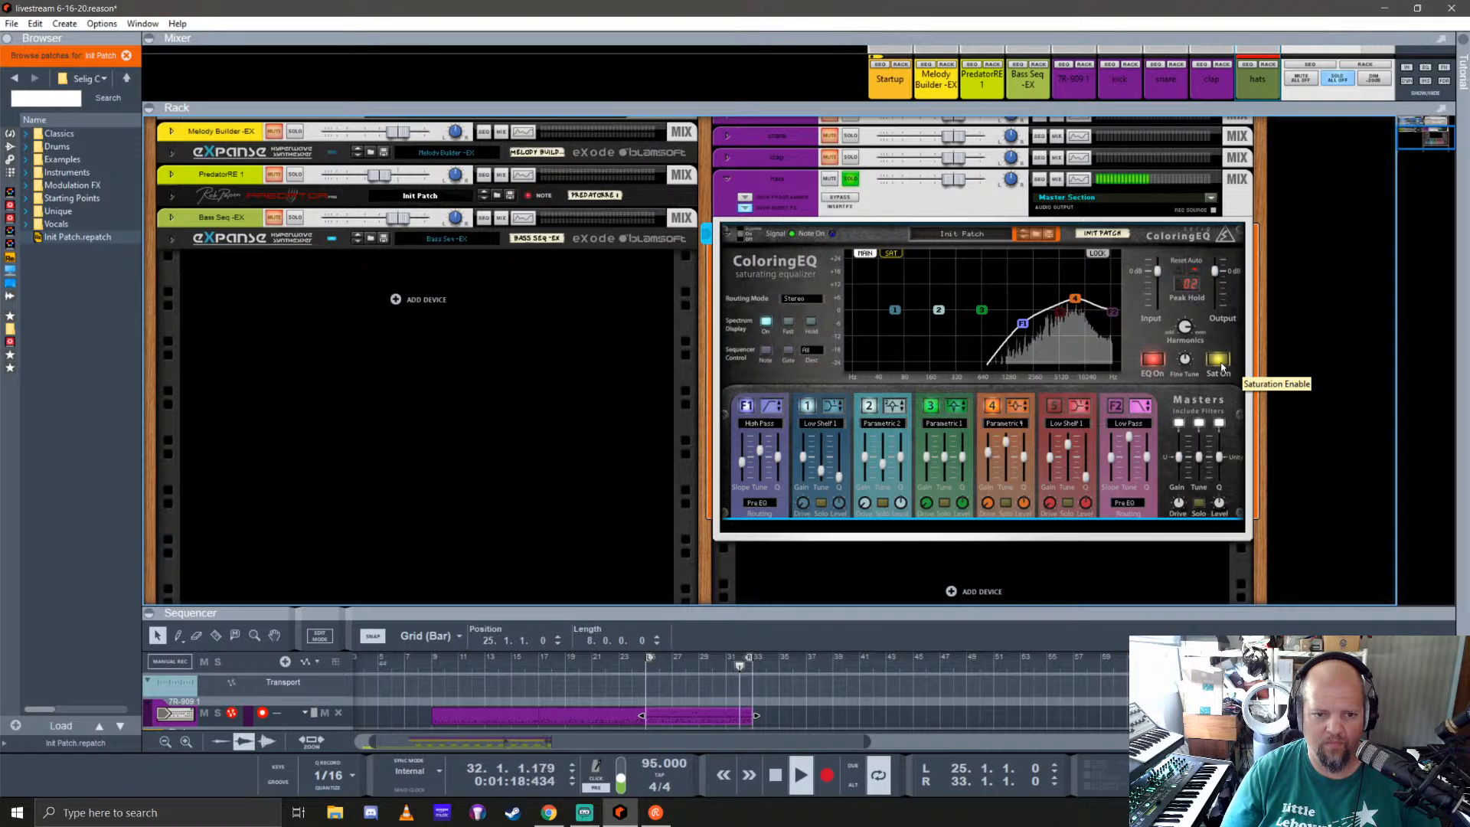
# Step: Nudge ColoringEQ's band 4 to a 5.7 dB boost, compare the saturation curve with the main curve, and try the Harmonics control
pyautogui.click(890, 253)
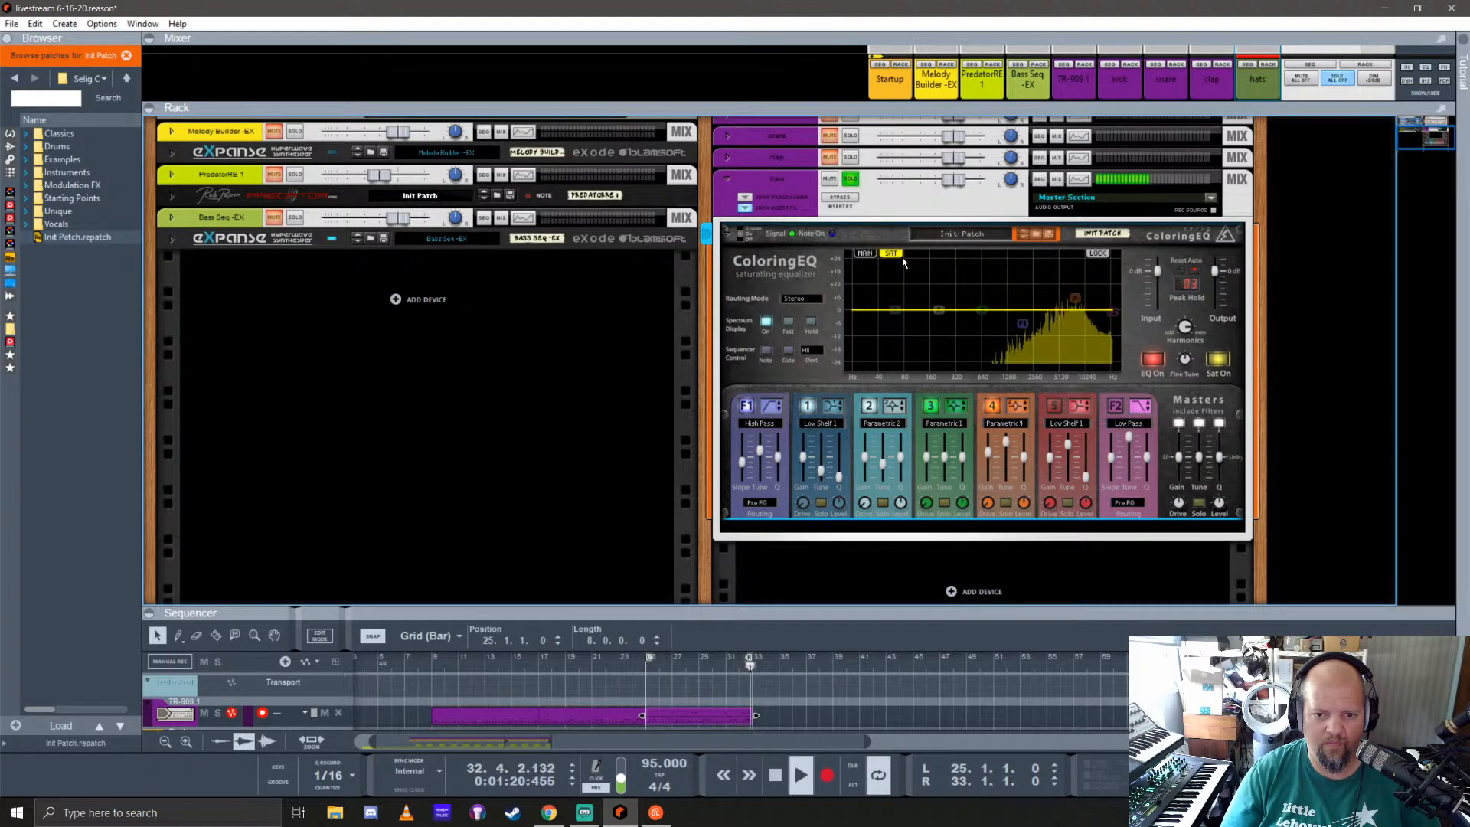
pyautogui.click(892, 254)
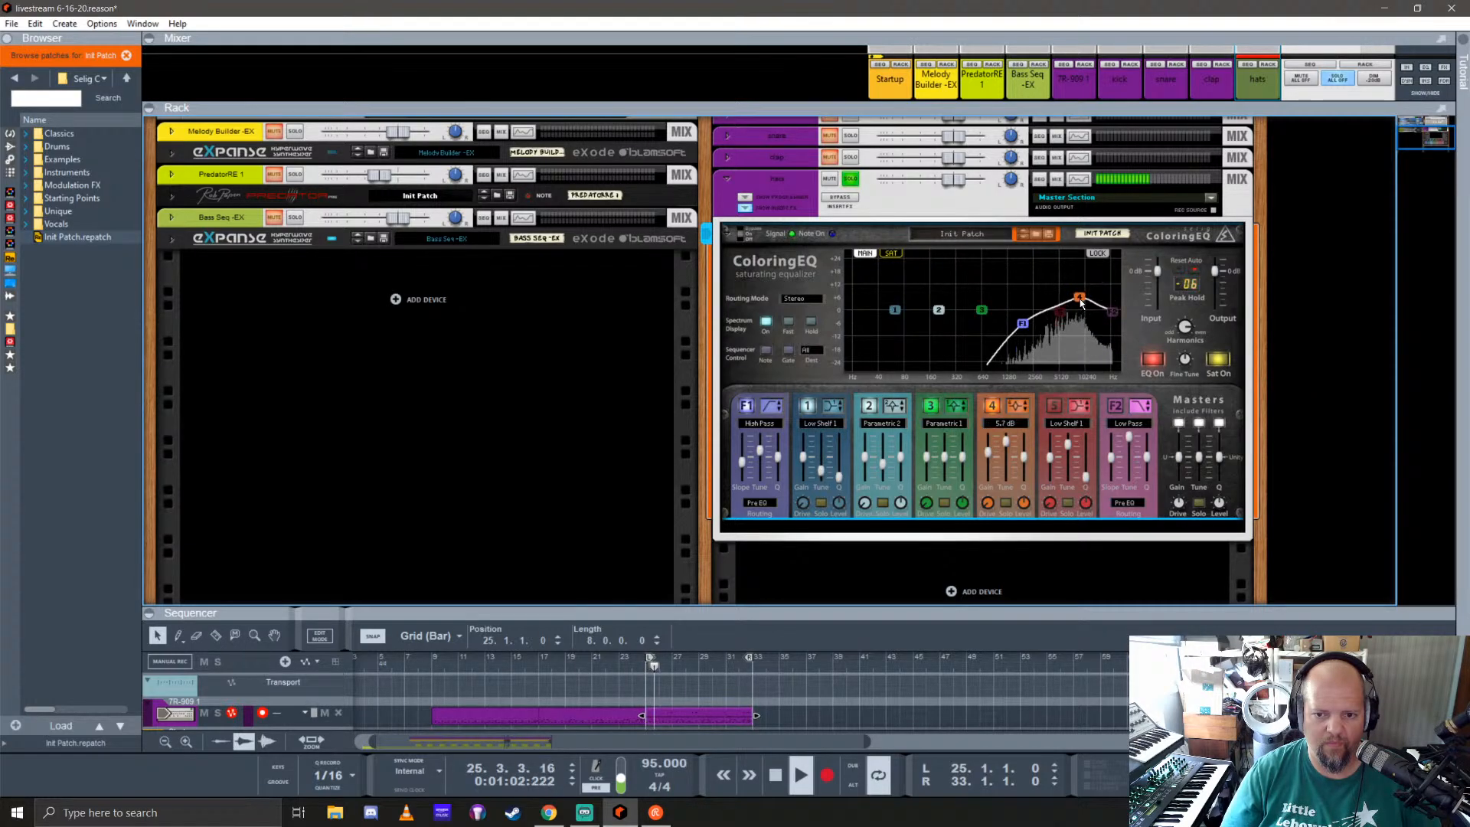
pyautogui.click(891, 254)
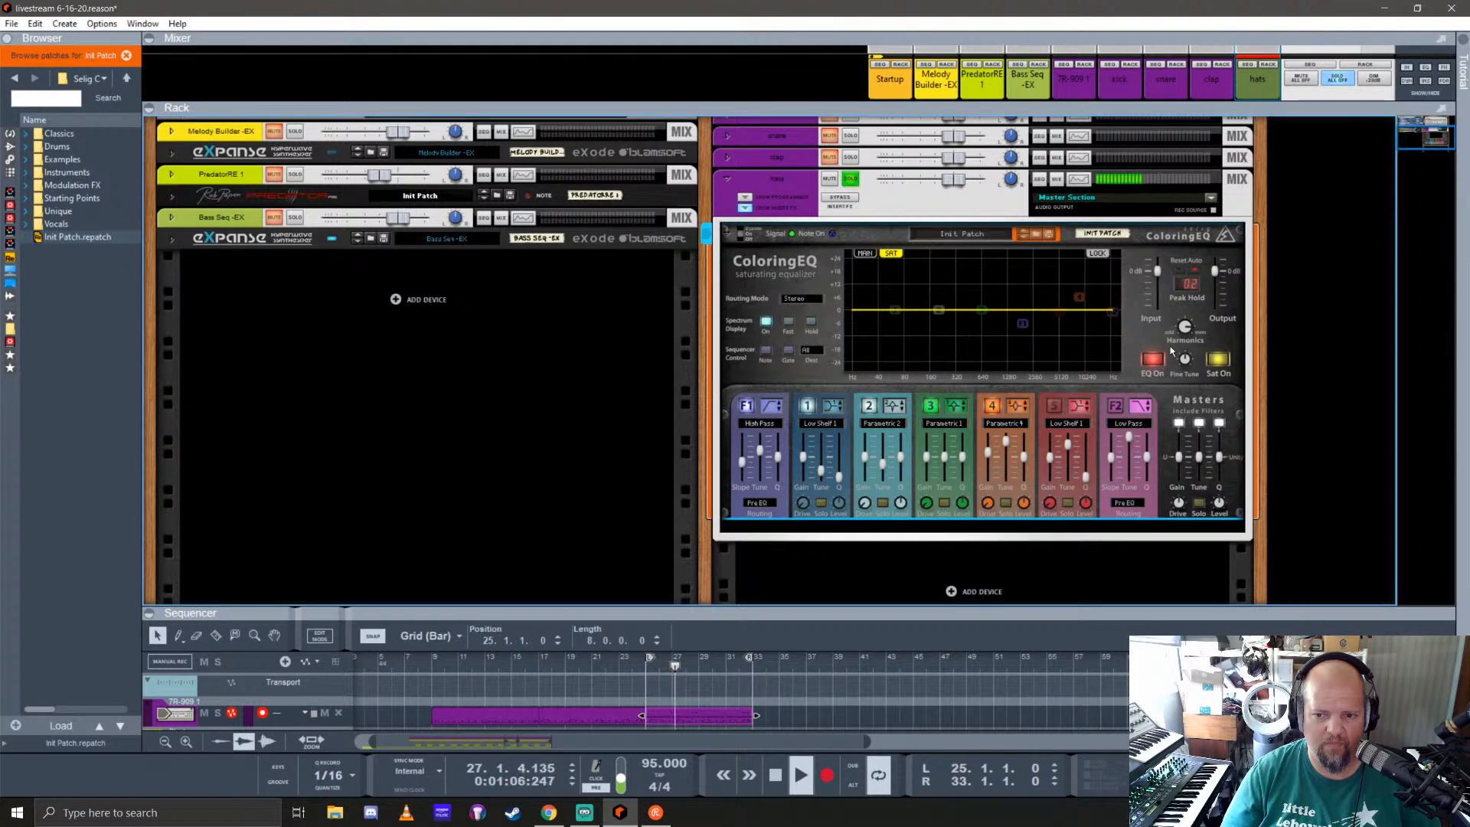
pyautogui.moveTo(1182, 328); pyautogui.dragTo(1192, 375)
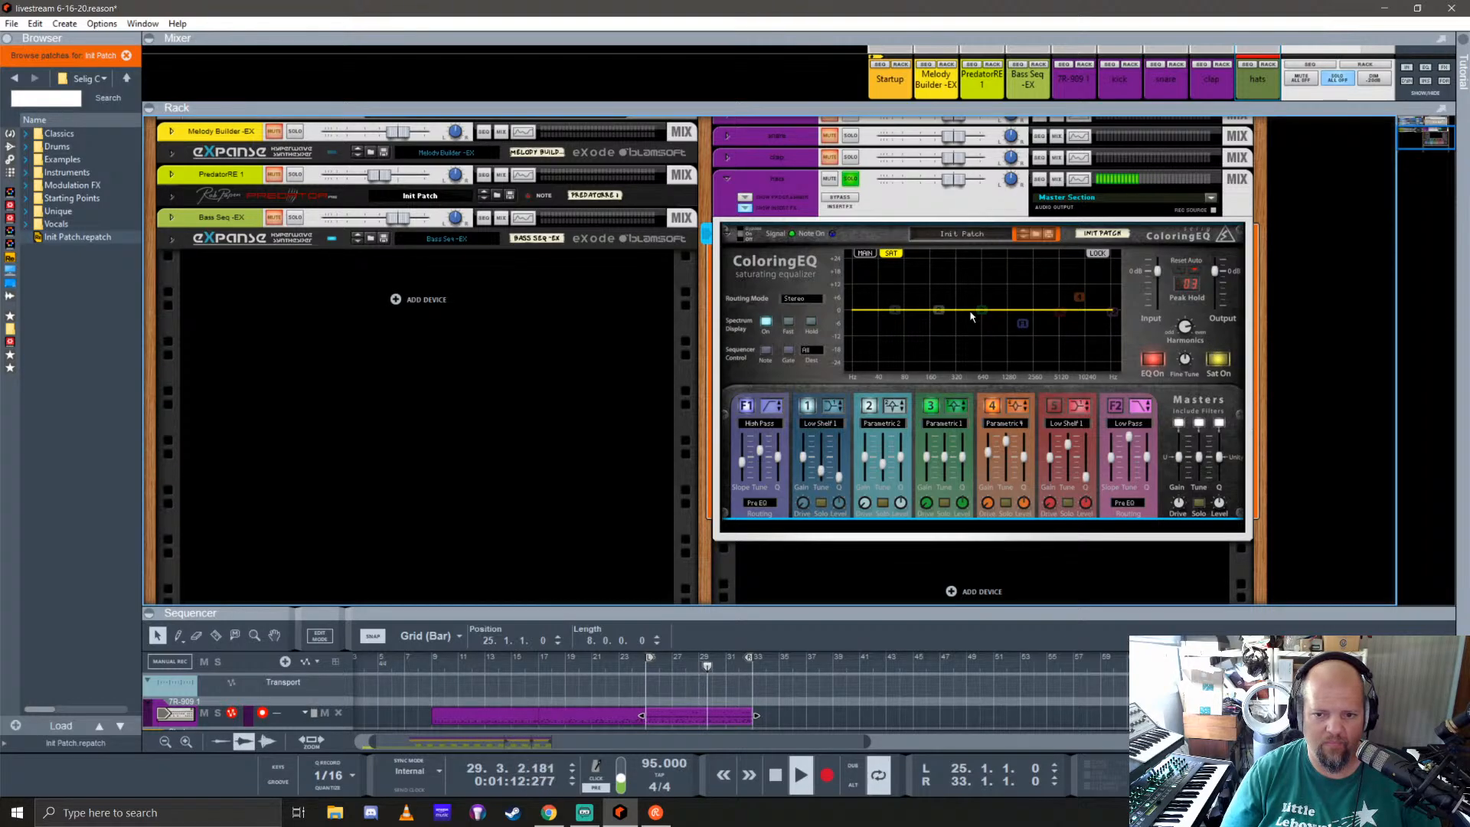
pyautogui.click(864, 253)
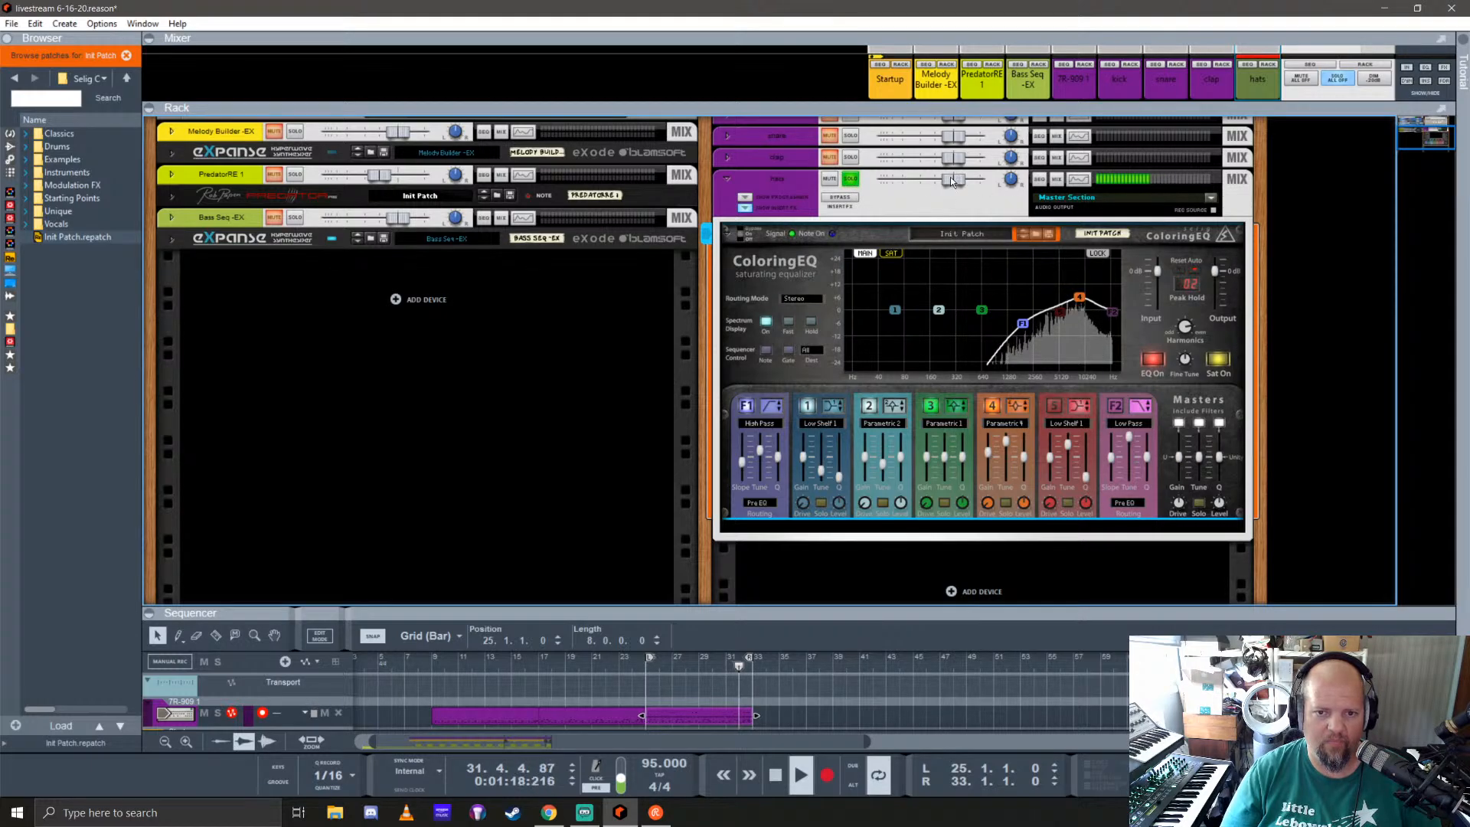
# Step: Lower the hats channel to about -7.33 dB, unsolo it, and collapse its insert effects and channel device
pyautogui.moveTo(951, 178); pyautogui.dragTo(935, 183)
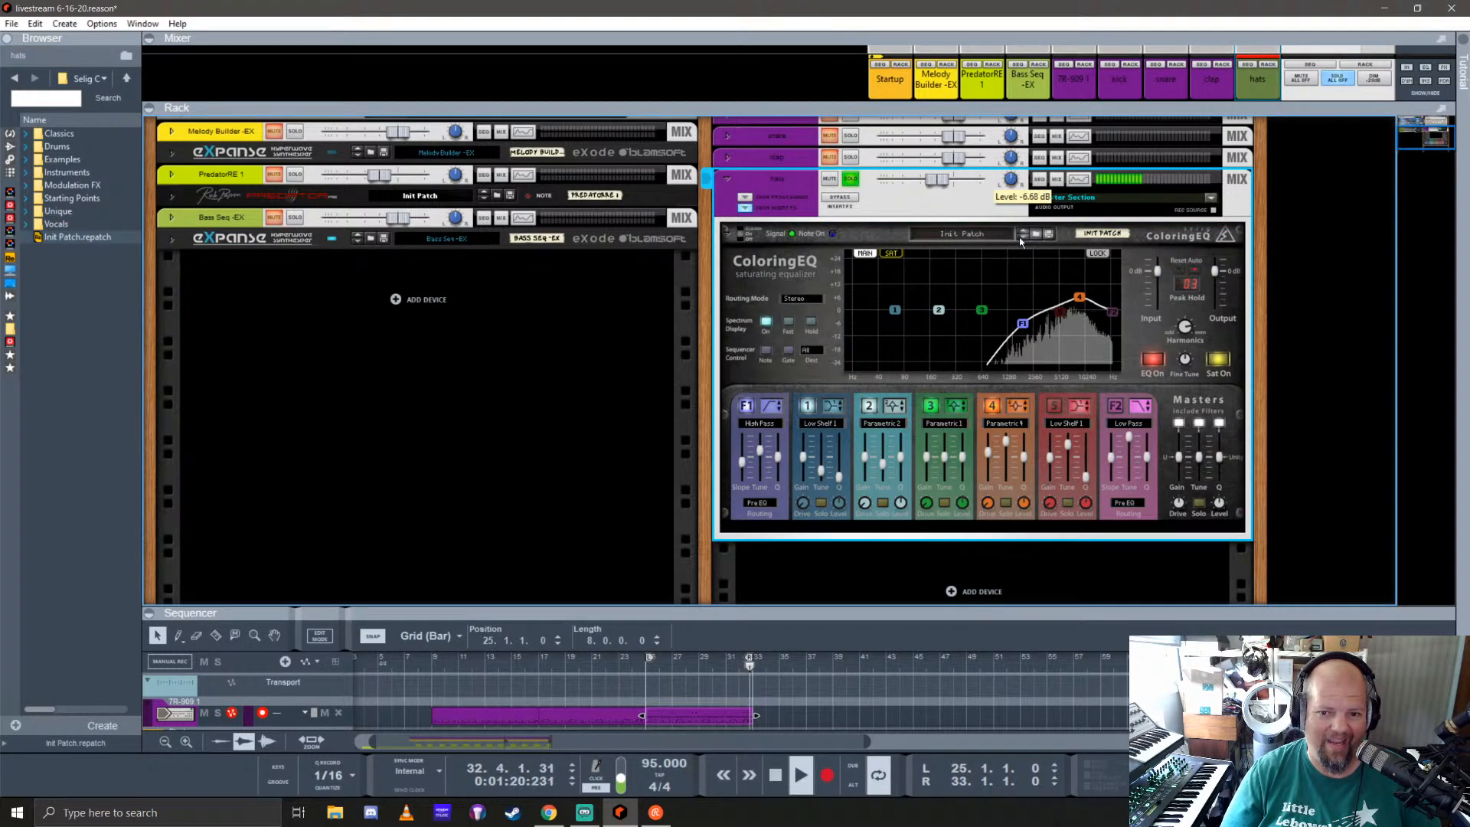
pyautogui.click(851, 181)
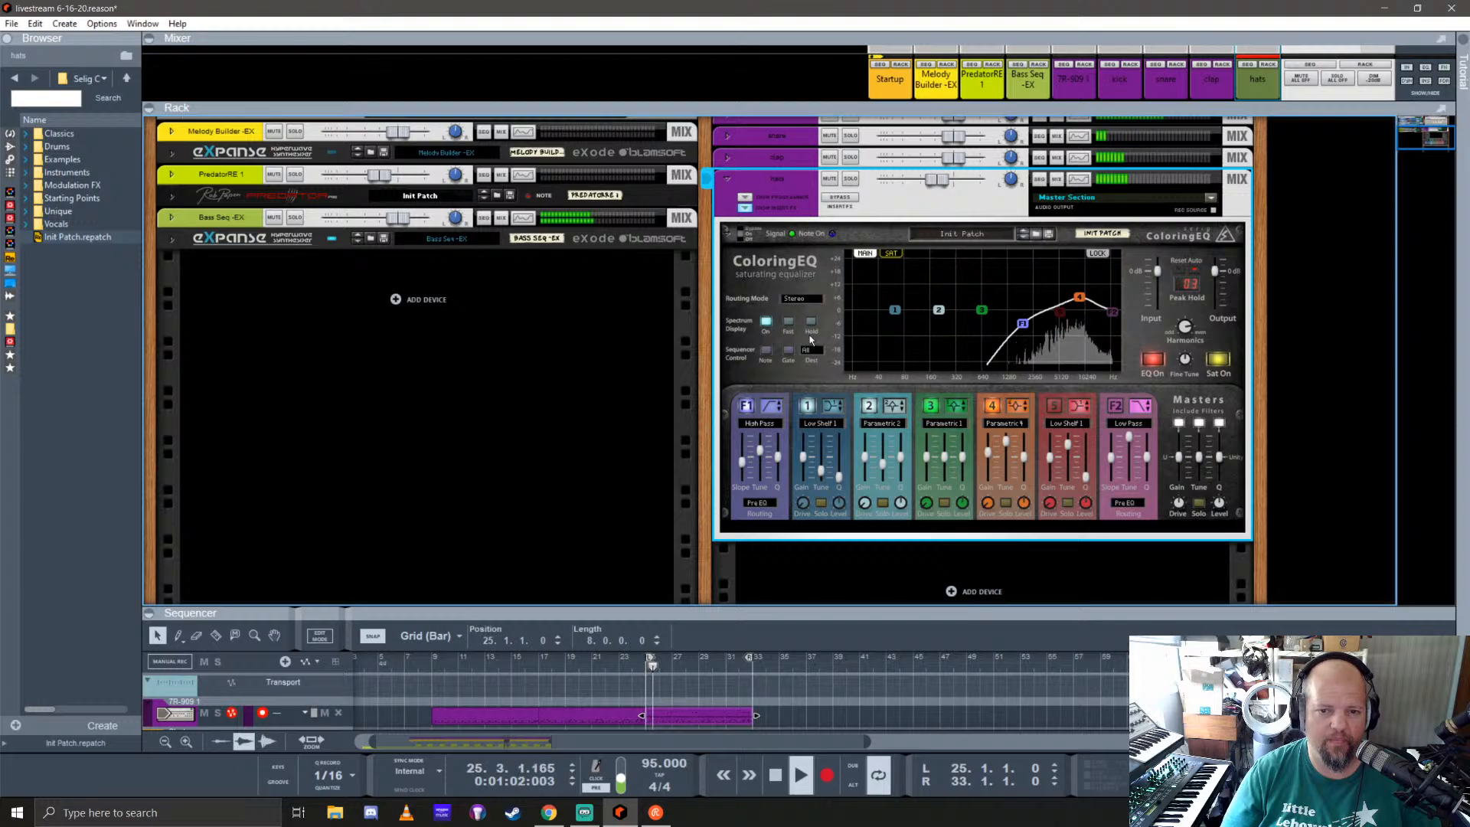
pyautogui.click(744, 209)
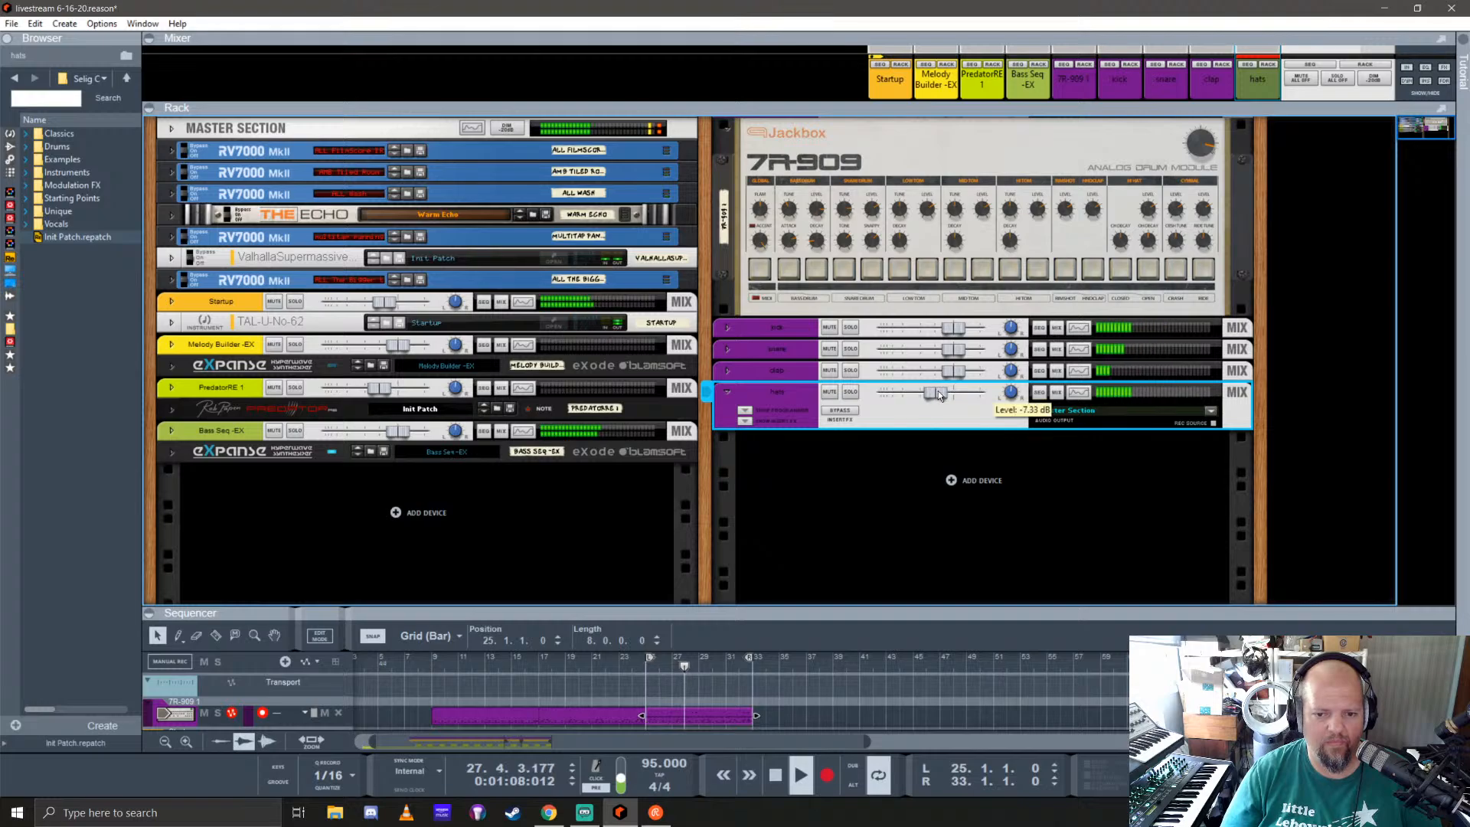
pyautogui.click(728, 392)
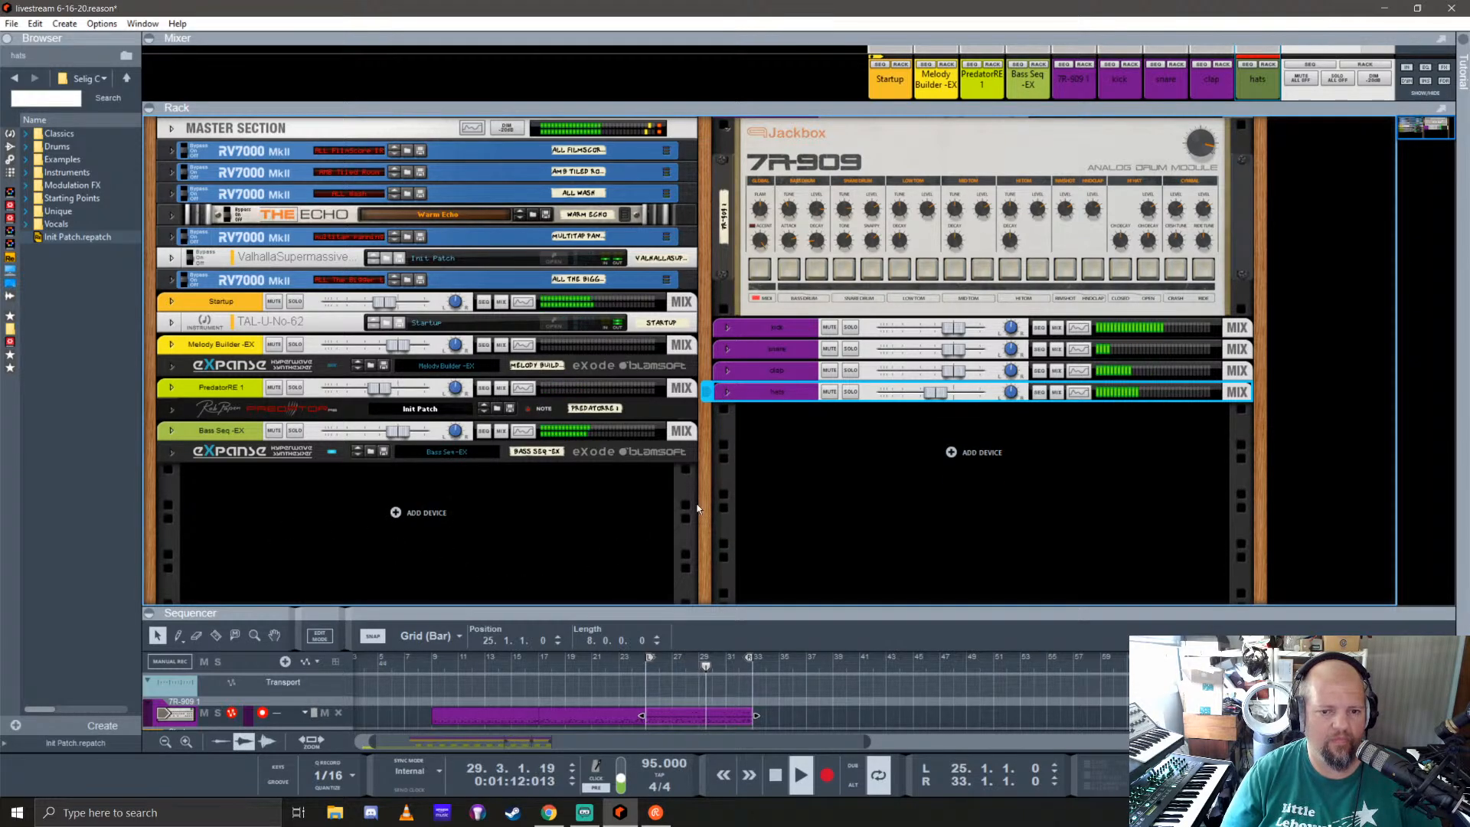
# Step: Turn on the FX2 send for the hats channel in the mixer and restore the rack to full view
pyautogui.moveTo(1216, 107); pyautogui.dragTo(1216, 527)
pyautogui.click(1248, 118)
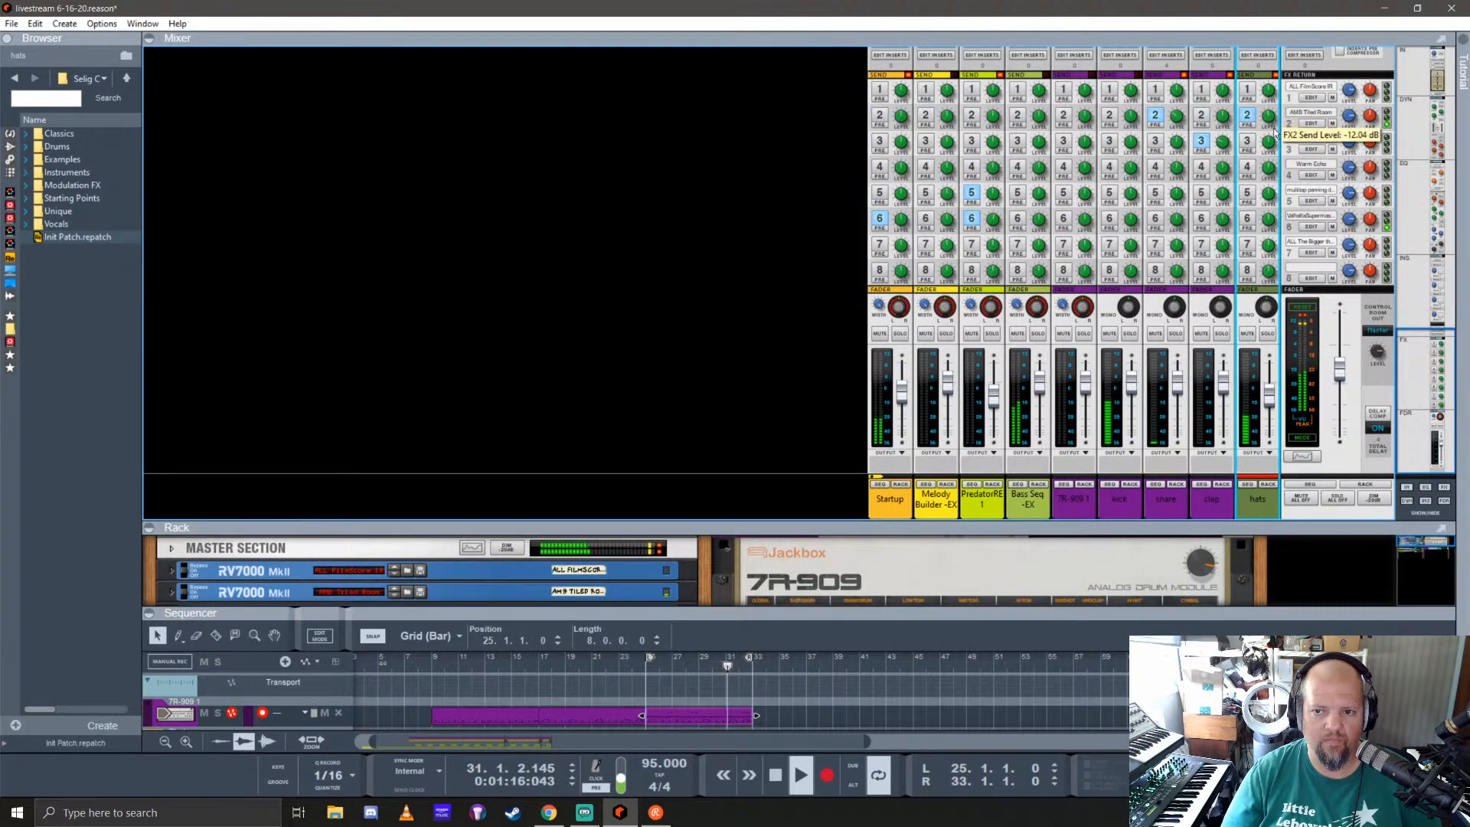
pyautogui.moveTo(1287, 155); pyautogui.dragTo(1291, 145)
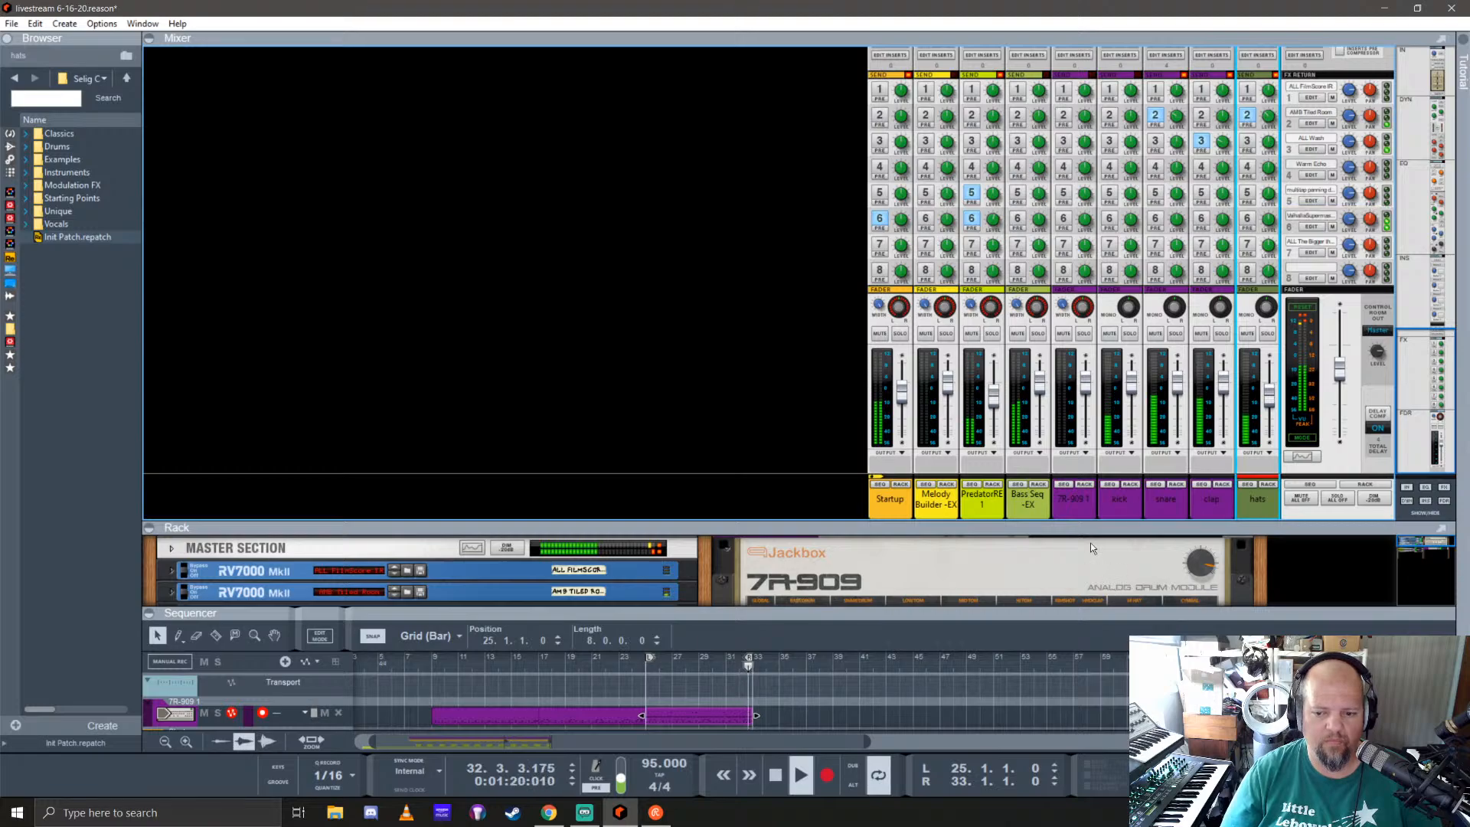
pyautogui.moveTo(1091, 525); pyautogui.dragTo(1160, 117)
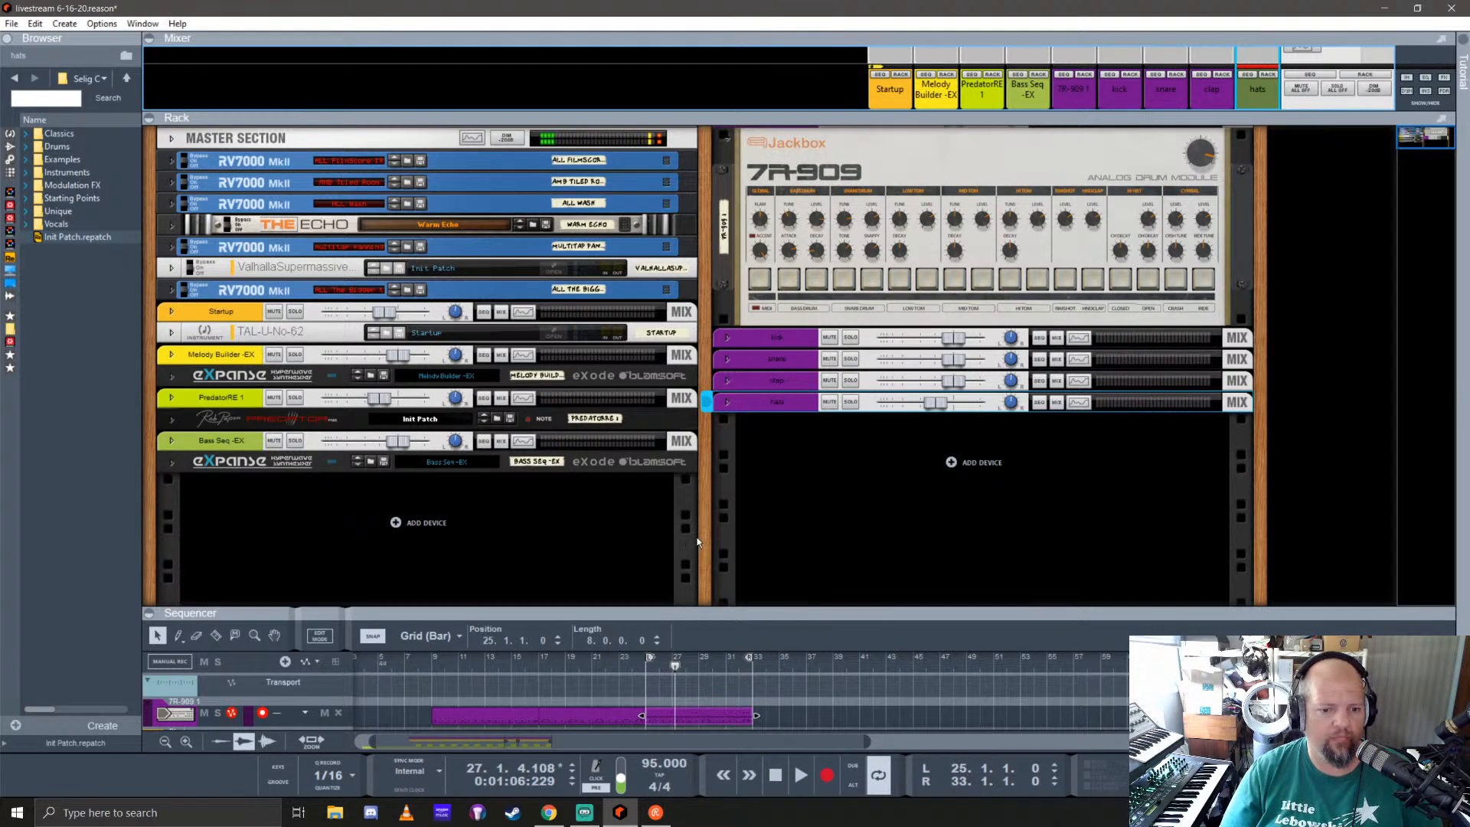
# Step: Find the Antidote synthesizer among the available instruments and add it to the rack below the Bass Seq -EX device
pyautogui.moveTo(702, 533); pyautogui.dragTo(748, 318)
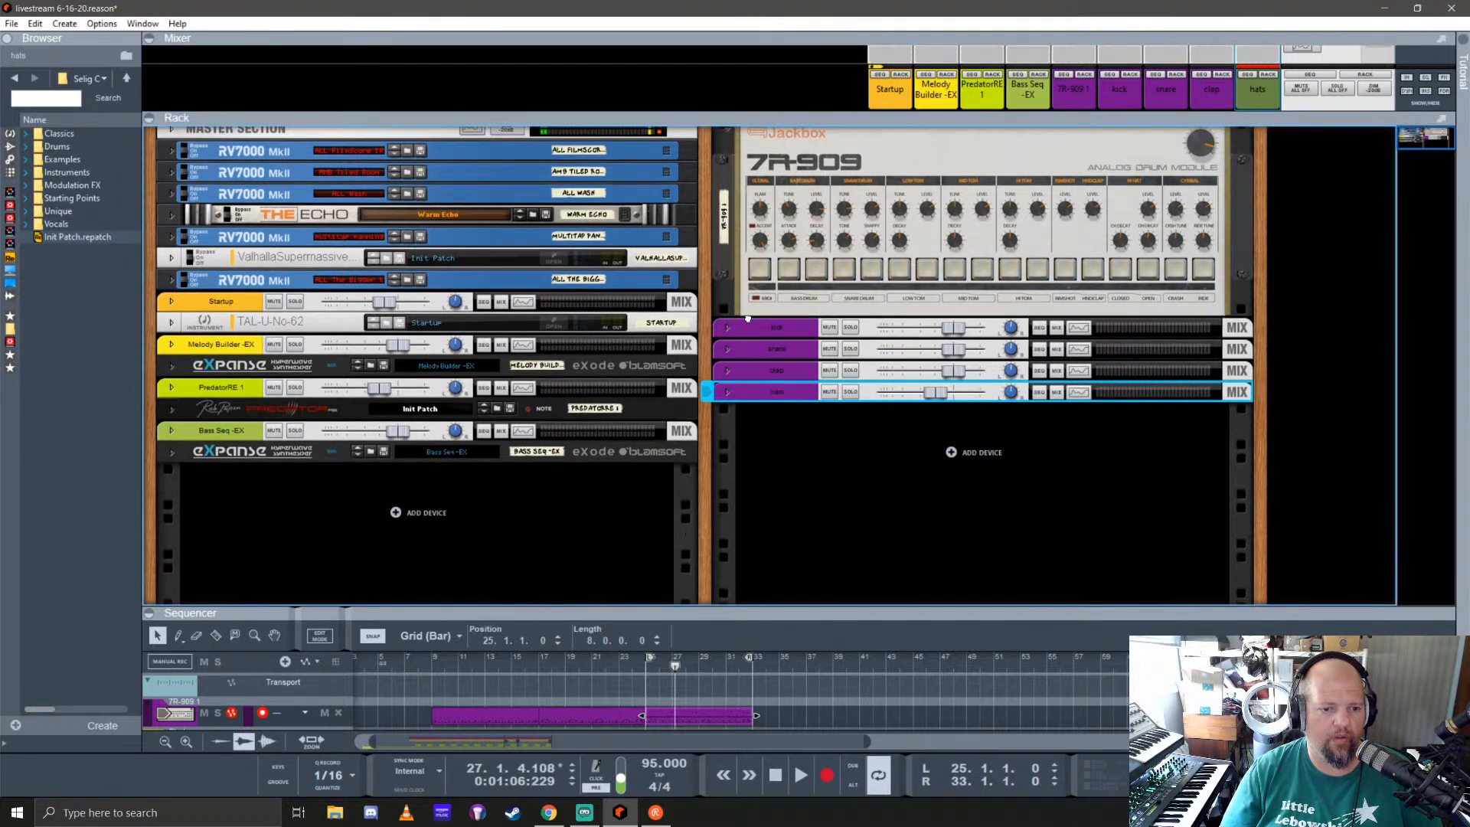
pyautogui.click(10, 133)
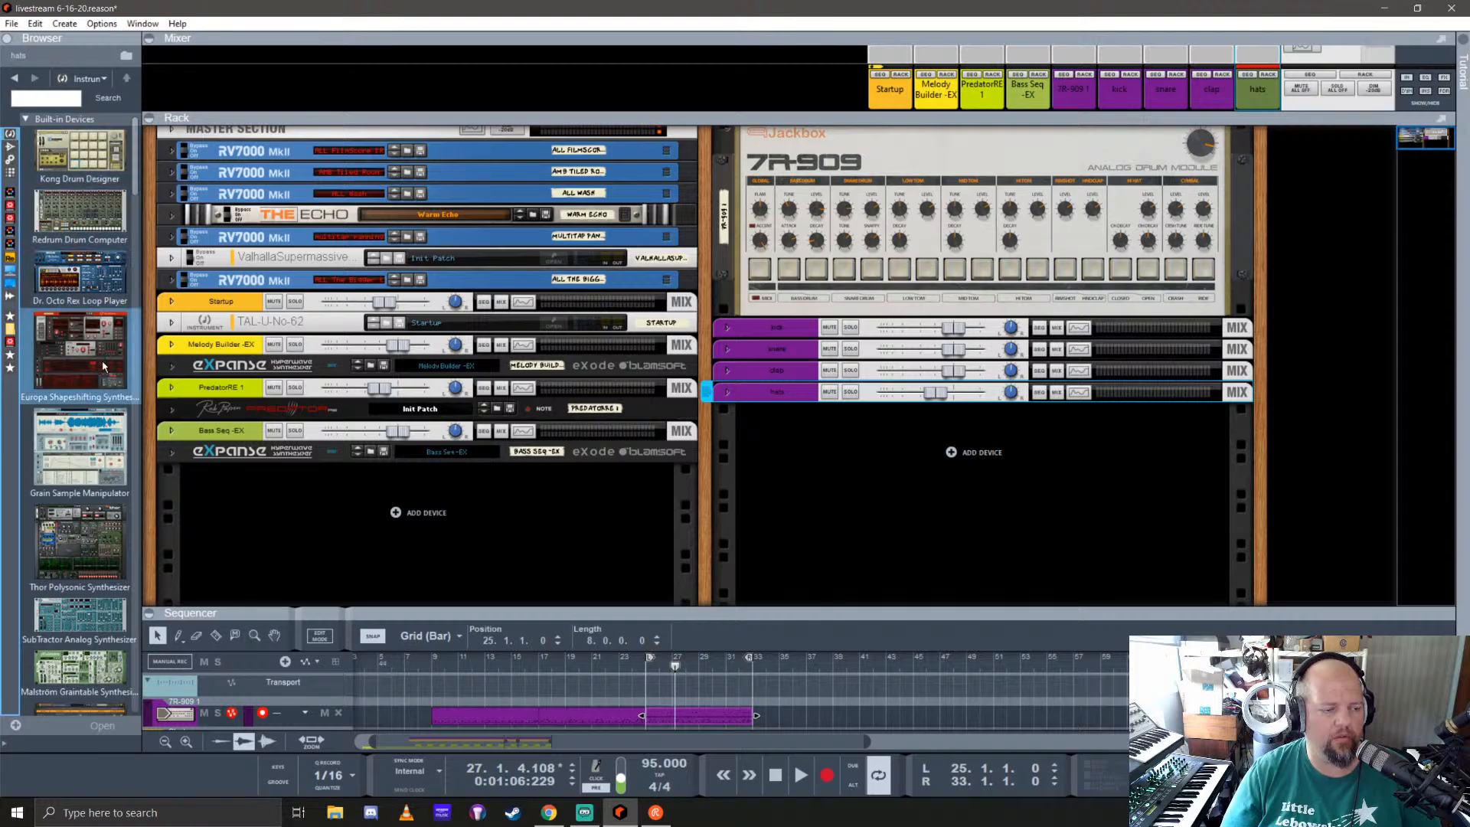
pyautogui.scroll(-10, 104, 366)
pyautogui.moveTo(105, 370); pyautogui.dragTo(550, 566)
pyautogui.moveTo(576, 480); pyautogui.dragTo(575, 480)
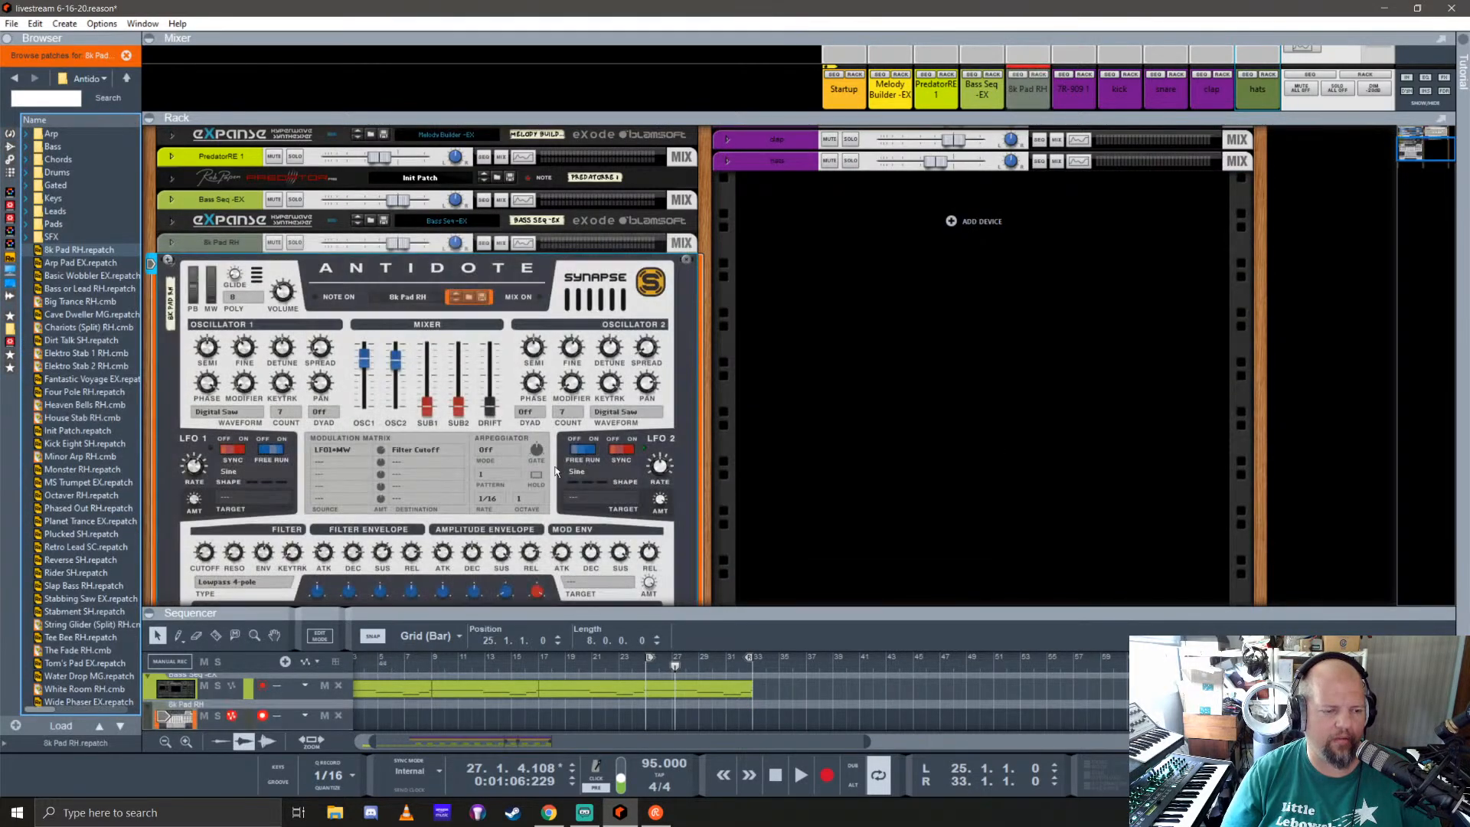
# Step: Copy the Startup clip starting at bar 25 onto the Melody Builder -EX track and play it soloed from bar 25
pyautogui.moveTo(790, 618); pyautogui.dragTo(735, 274)
pyautogui.click(668, 408)
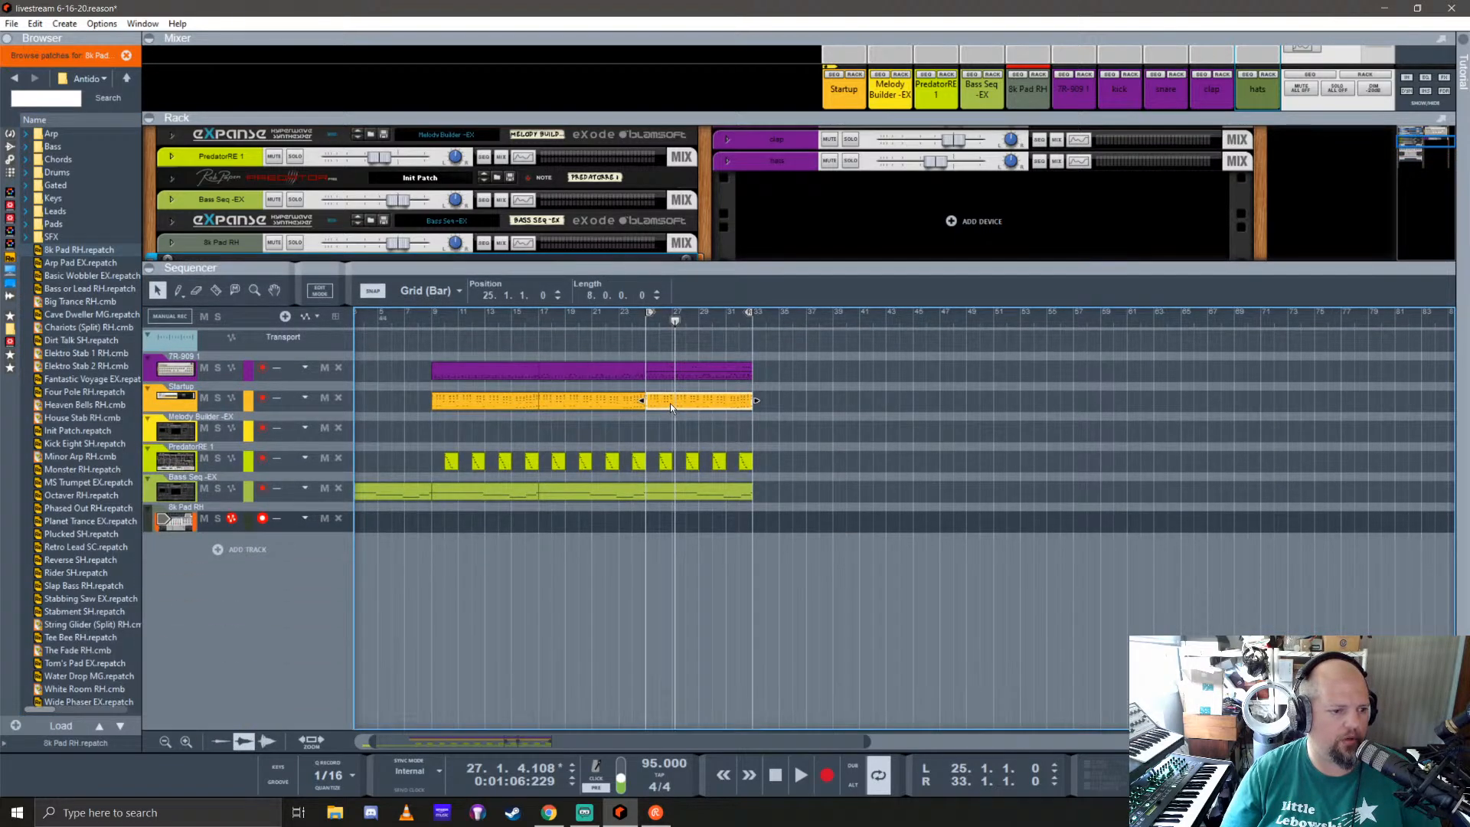
pyautogui.moveTo(670, 402); pyautogui.dragTo(671, 432)
pyautogui.click(645, 324)
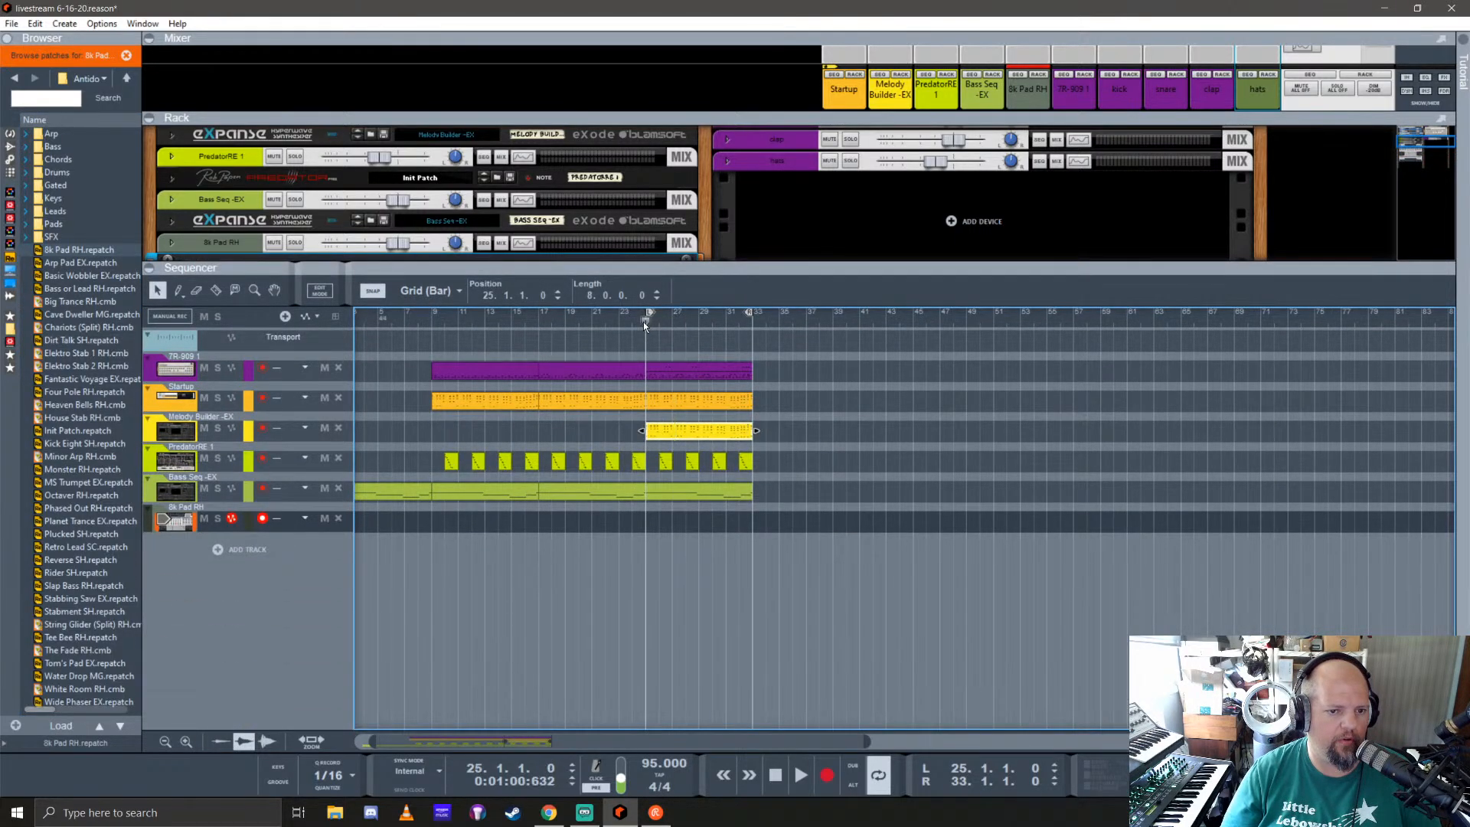
pyautogui.click(217, 429)
pyautogui.press('space')
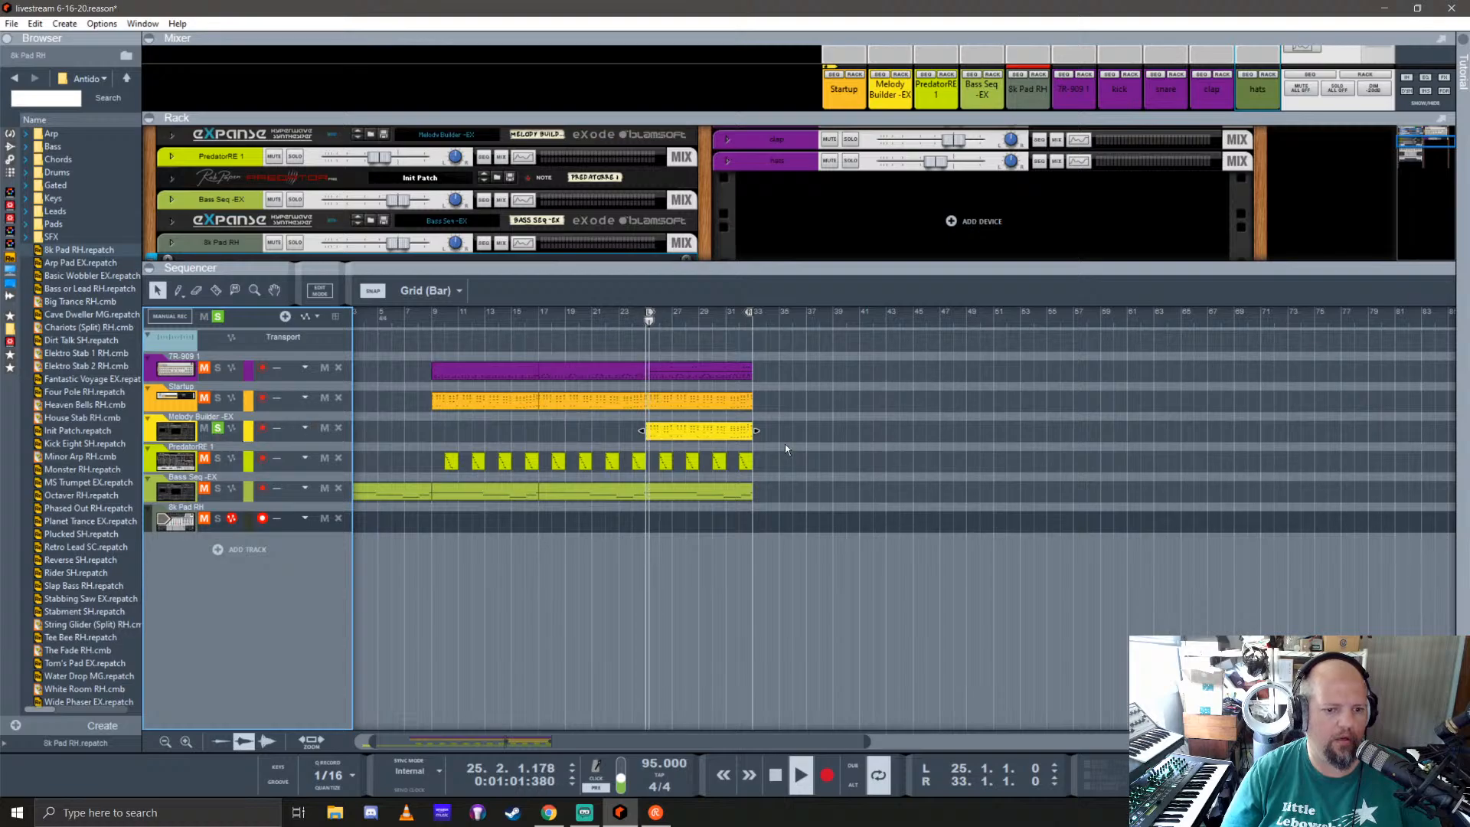
# Step: Unsolo Melody Builder -EX, move its clip down to the Antidote track, and solo that track
pyautogui.click(218, 429)
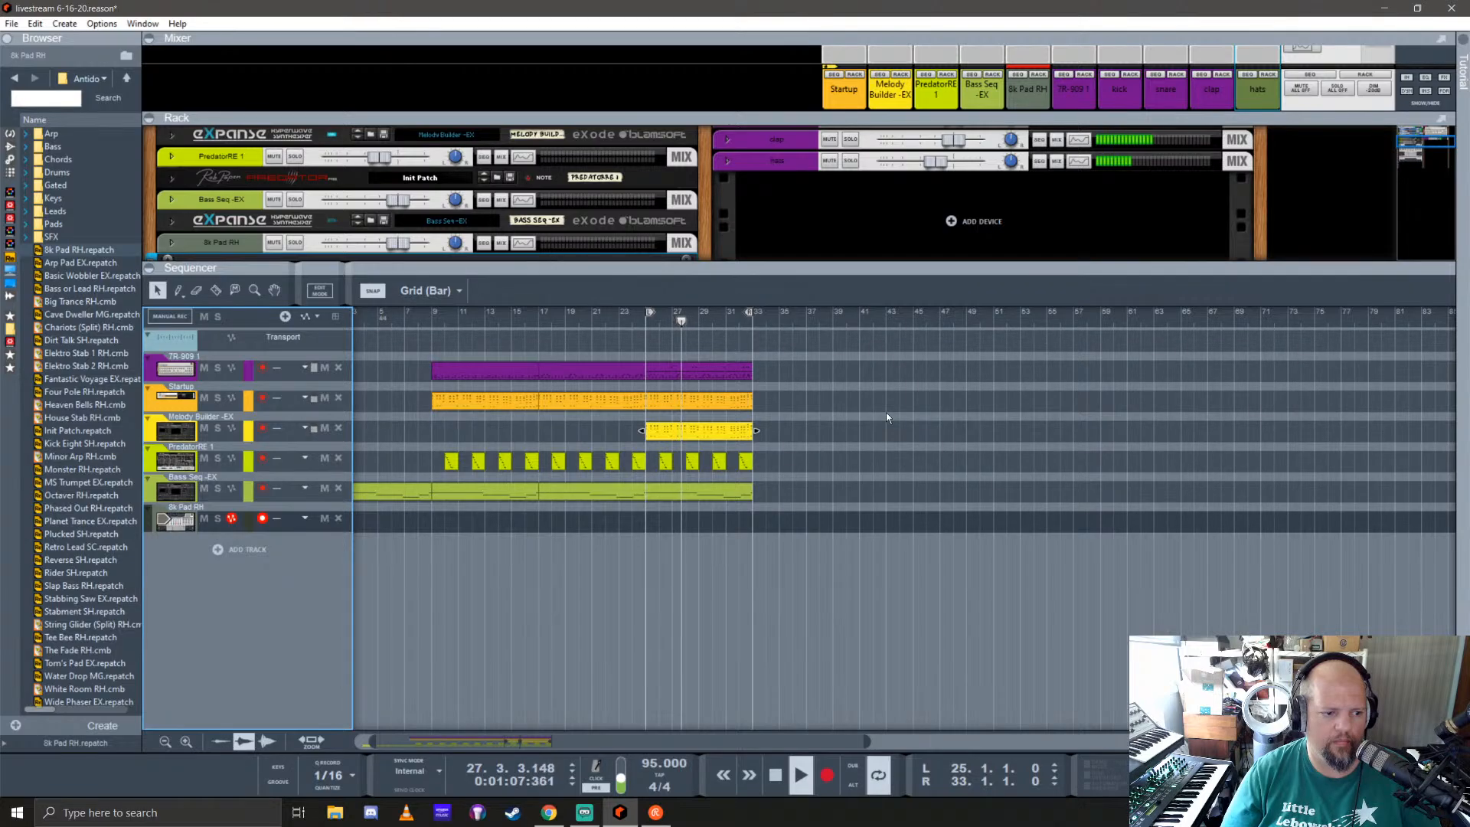
pyautogui.moveTo(684, 435); pyautogui.dragTo(684, 524)
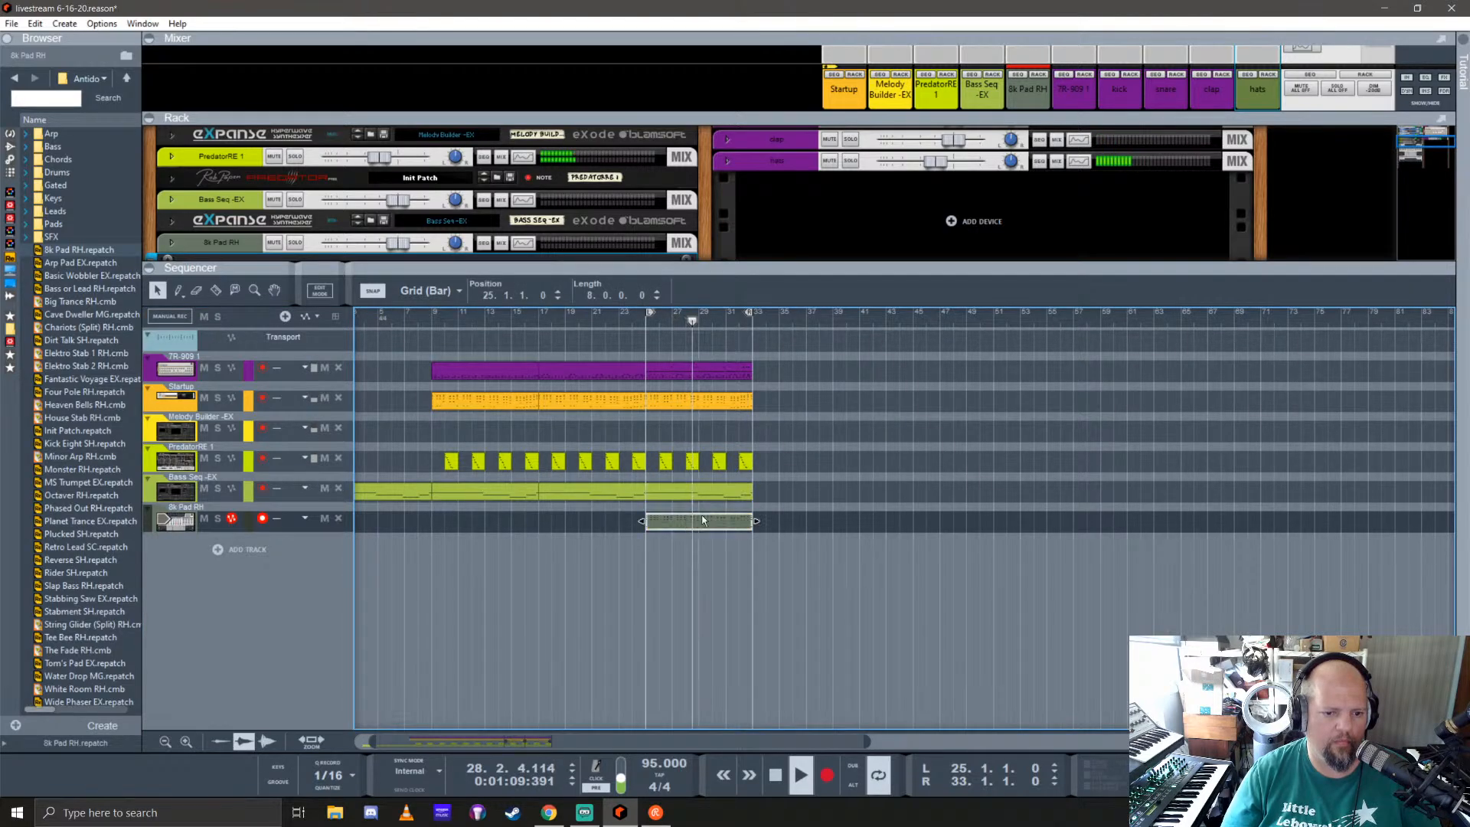
pyautogui.click(217, 518)
# Step: Adjust Antidote's filter cutoff and filter envelope, bringing the envelope decay to about 396 ms, and unsolo its track
pyautogui.moveTo(742, 274); pyautogui.dragTo(771, 583)
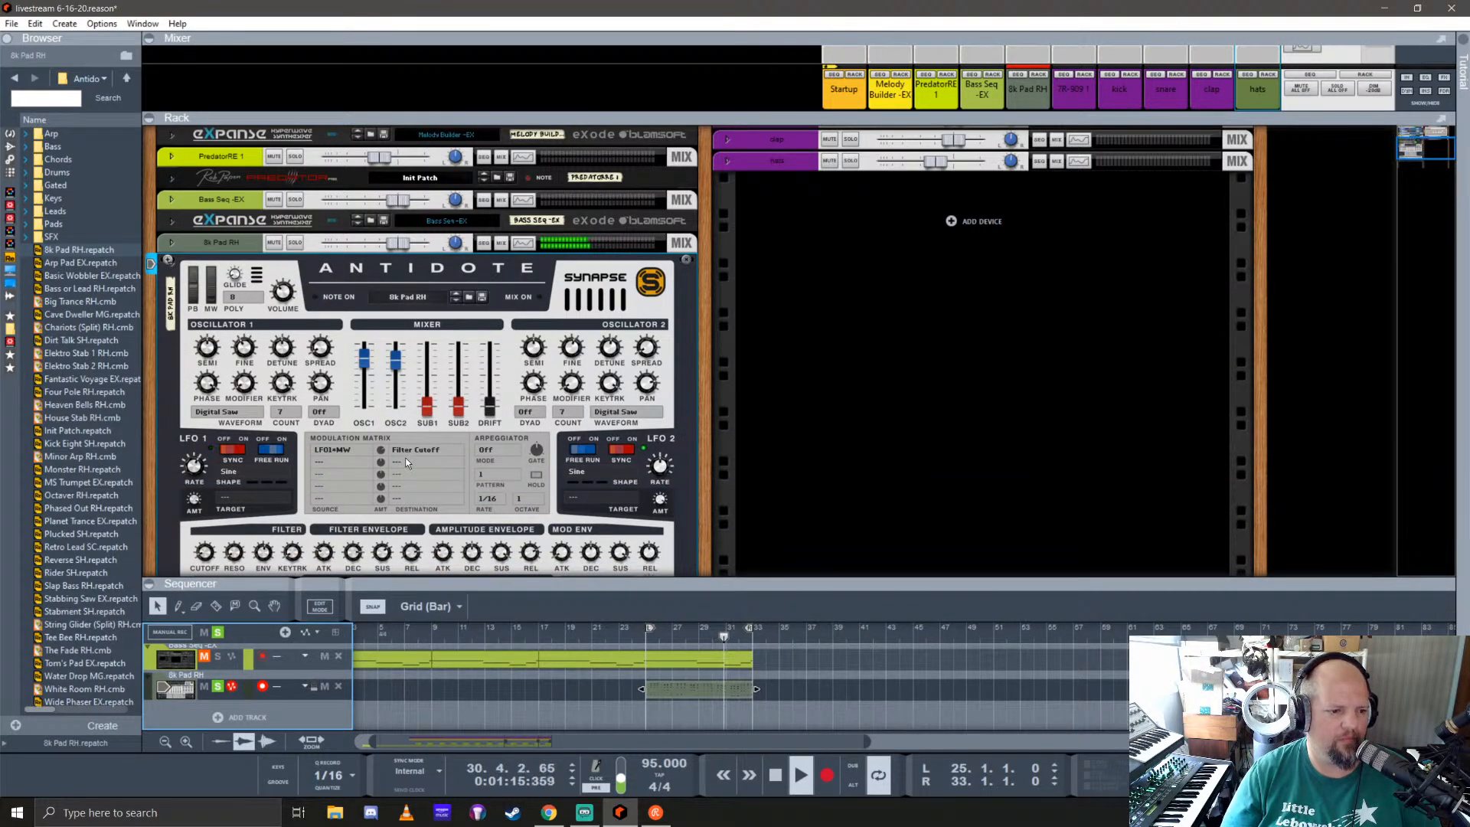
pyautogui.scroll(-3, 406, 461)
pyautogui.scroll(1, 415, 459)
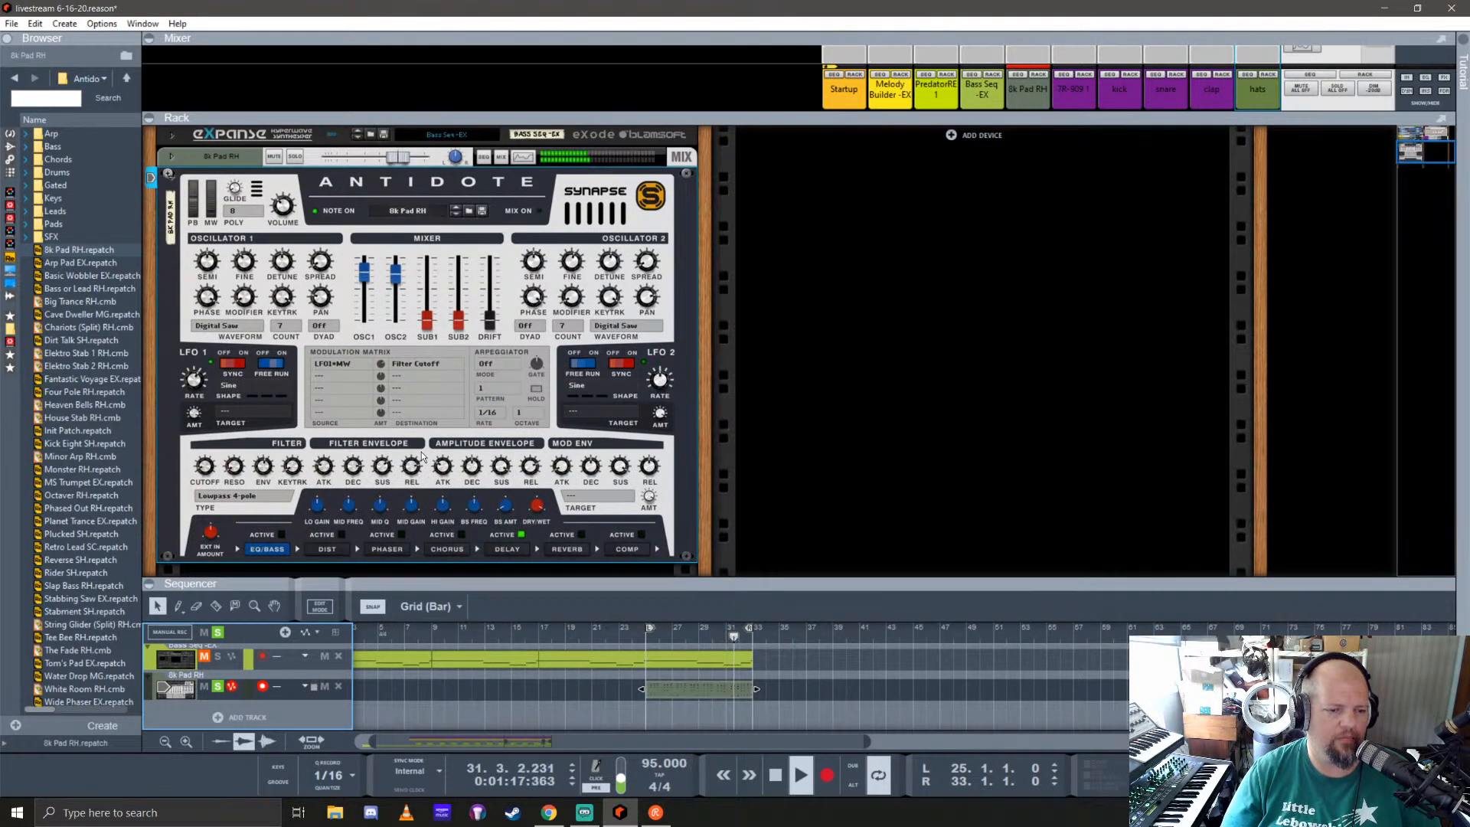
pyautogui.moveTo(206, 468); pyautogui.dragTo(238, 363)
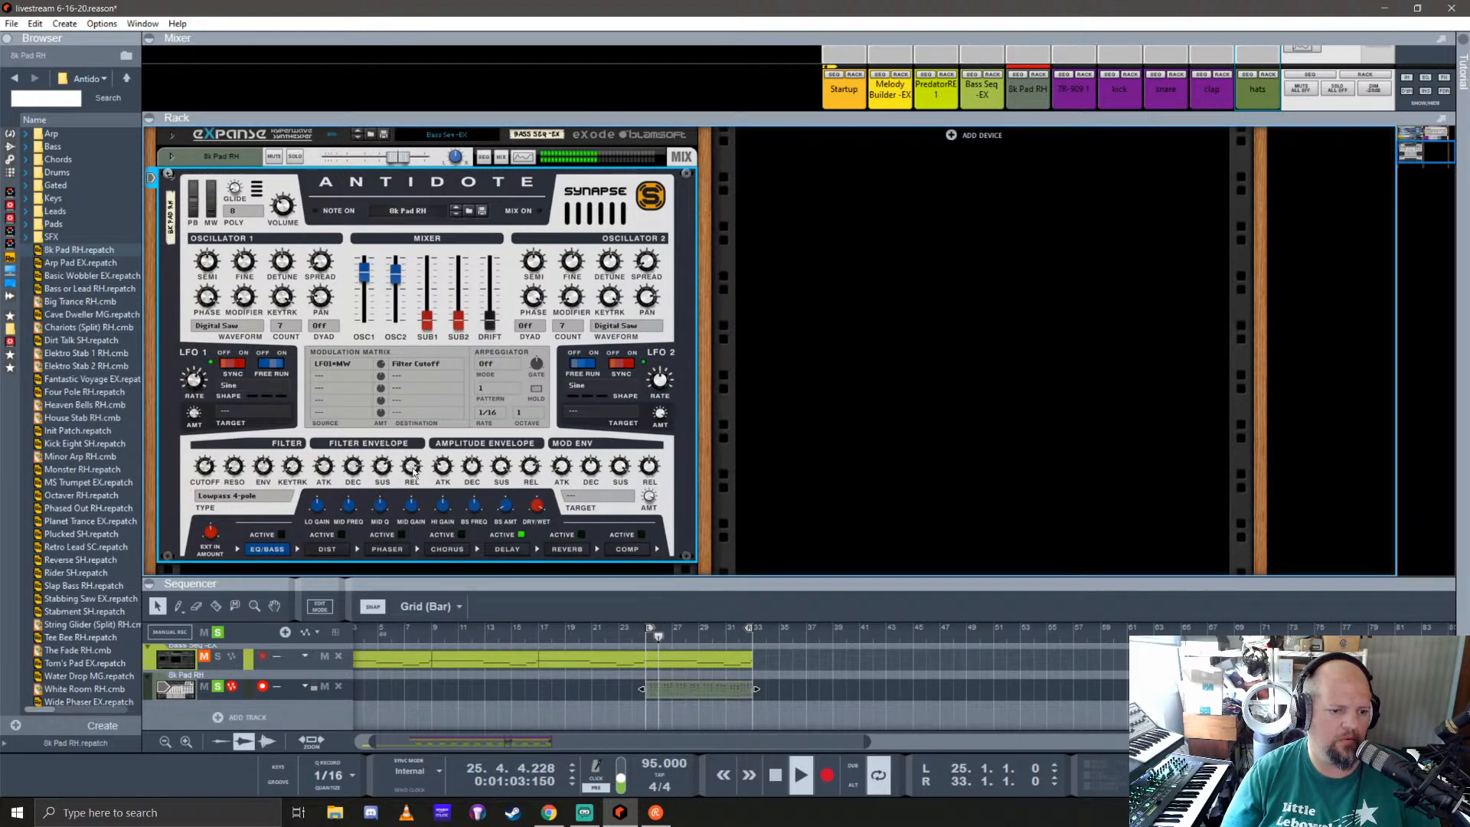
pyautogui.moveTo(410, 468); pyautogui.dragTo(467, 594)
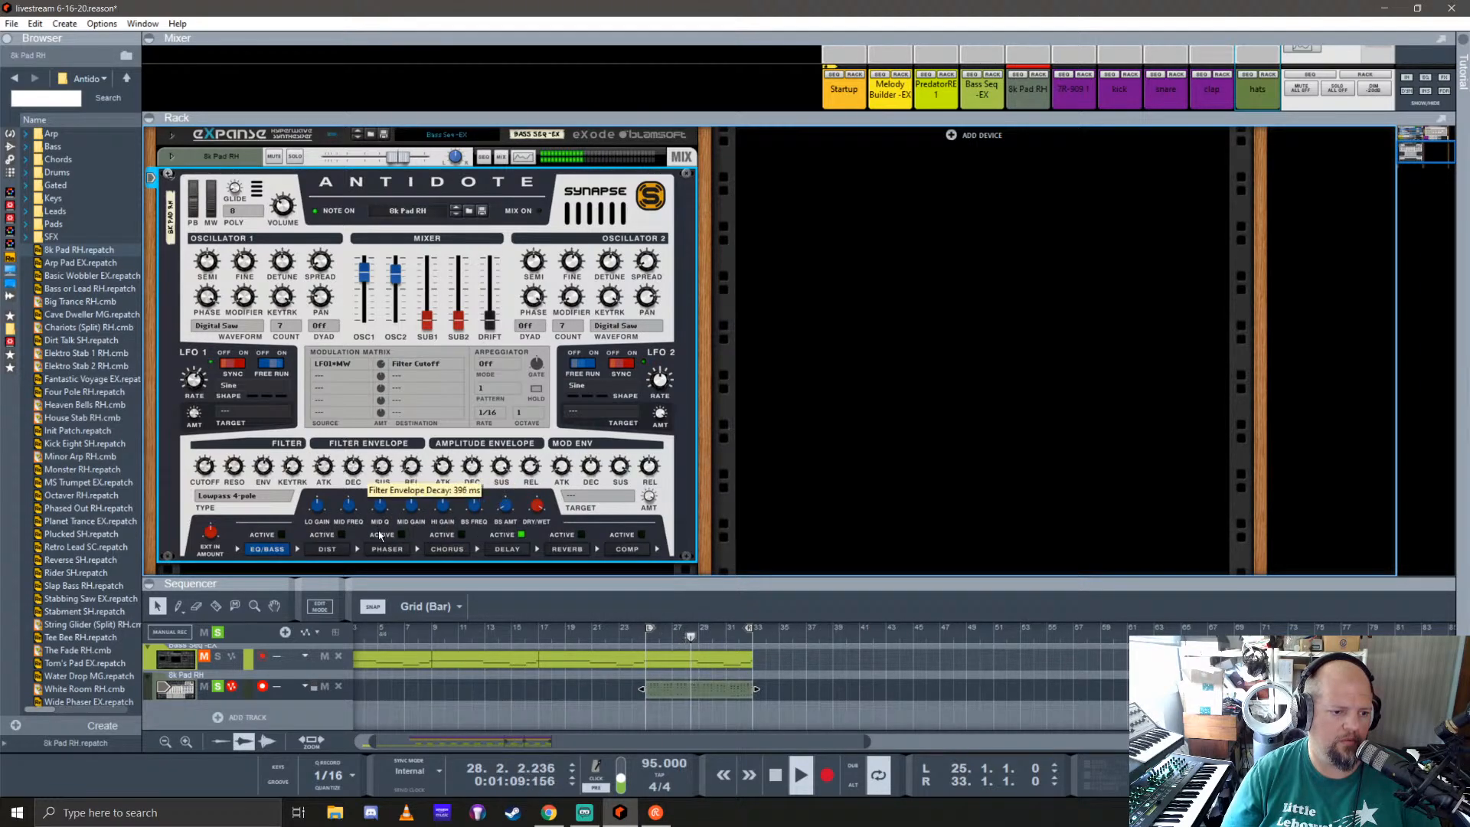
pyautogui.moveTo(379, 536); pyautogui.dragTo(424, 533)
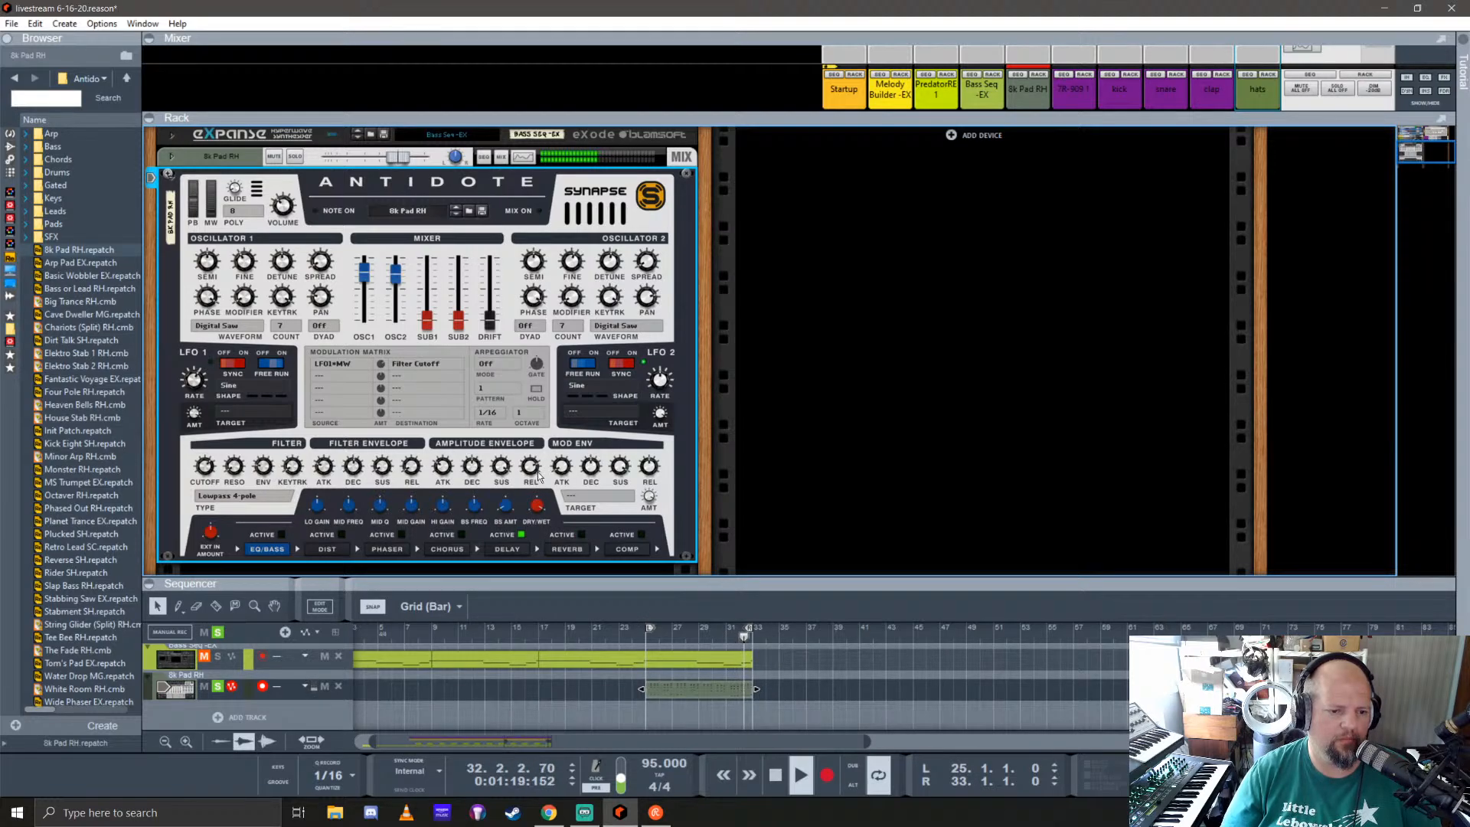
pyautogui.moveTo(534, 479)
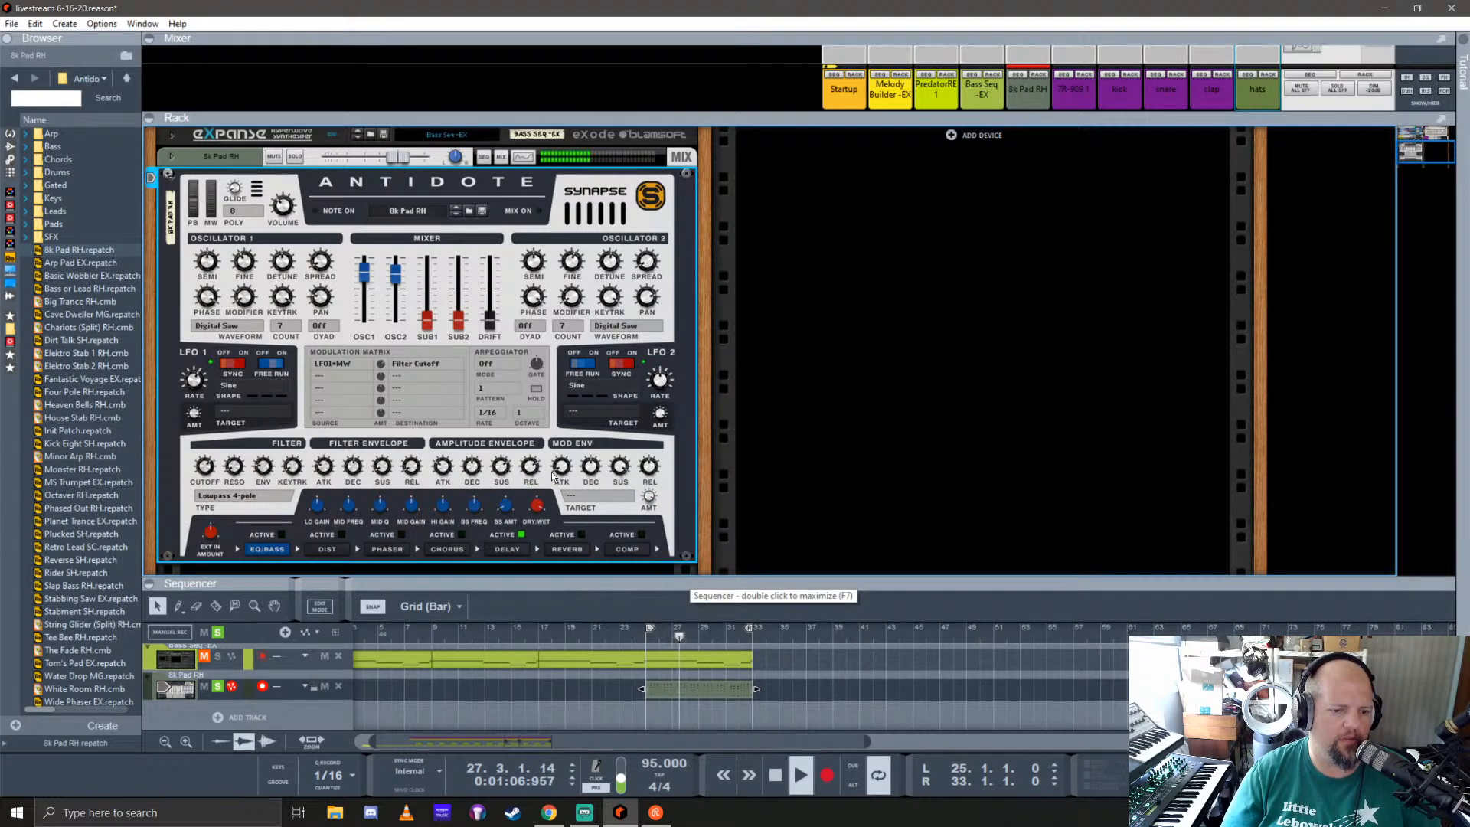
pyautogui.moveTo(821, 583); pyautogui.dragTo(822, 205)
pyautogui.click(218, 456)
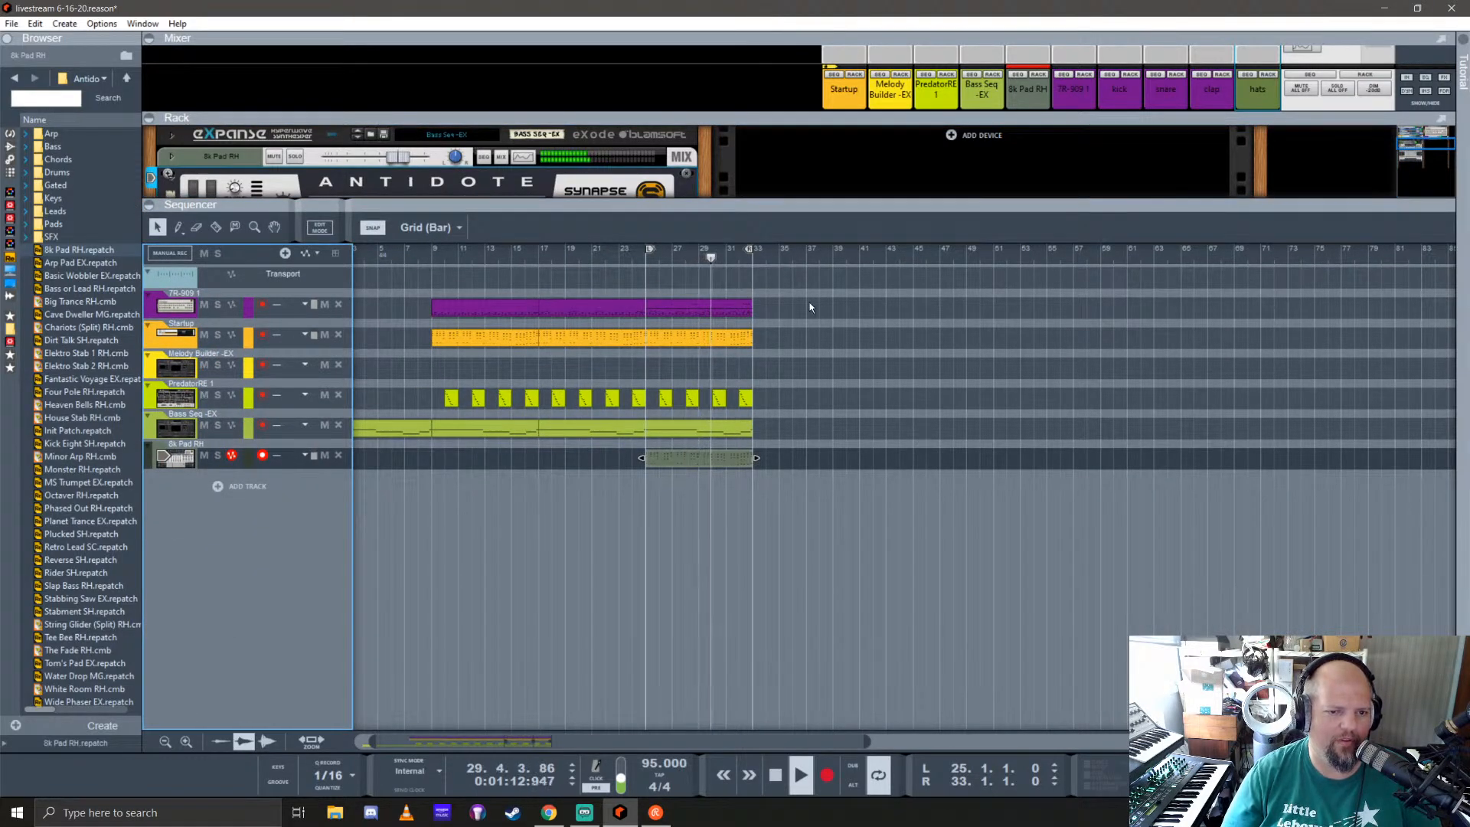
# Step: Switch the clap channel's effect send from FX3 to FX7 and lower its fader slightly while playing from bar 25
pyautogui.moveTo(1217, 118); pyautogui.dragTo(1207, 284)
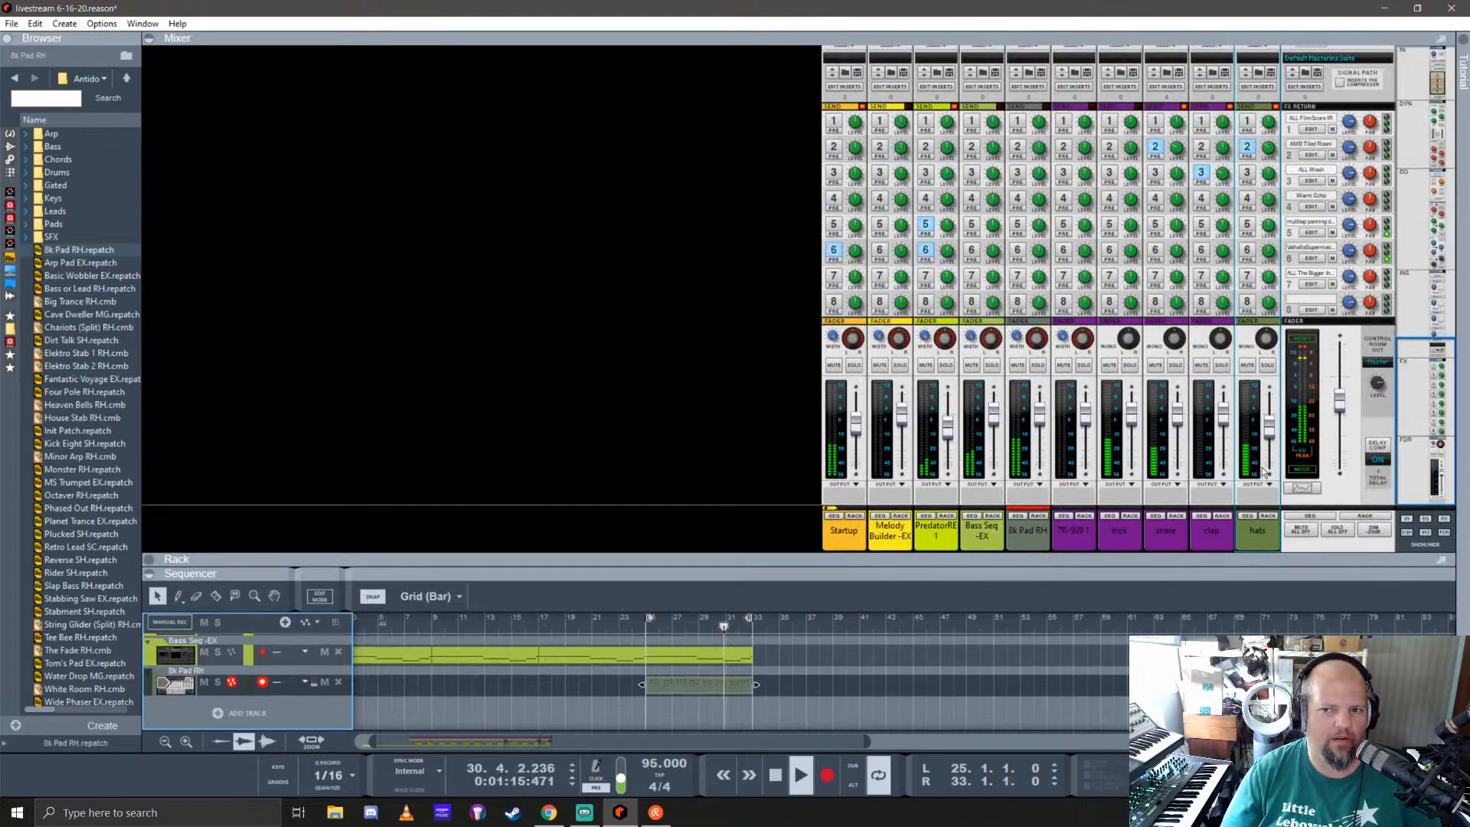
pyautogui.click(1203, 280)
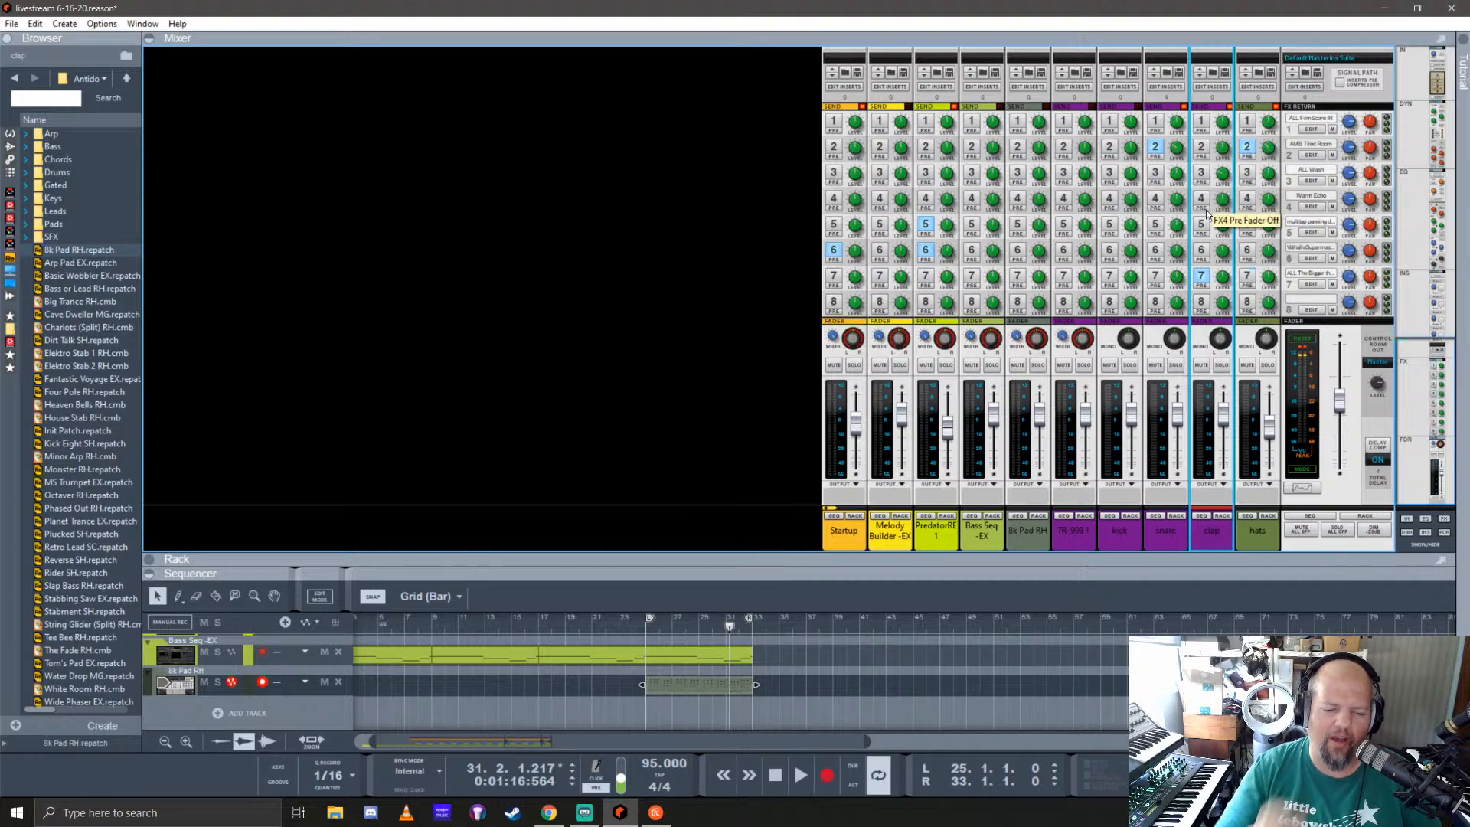
pyautogui.press('KP_1')
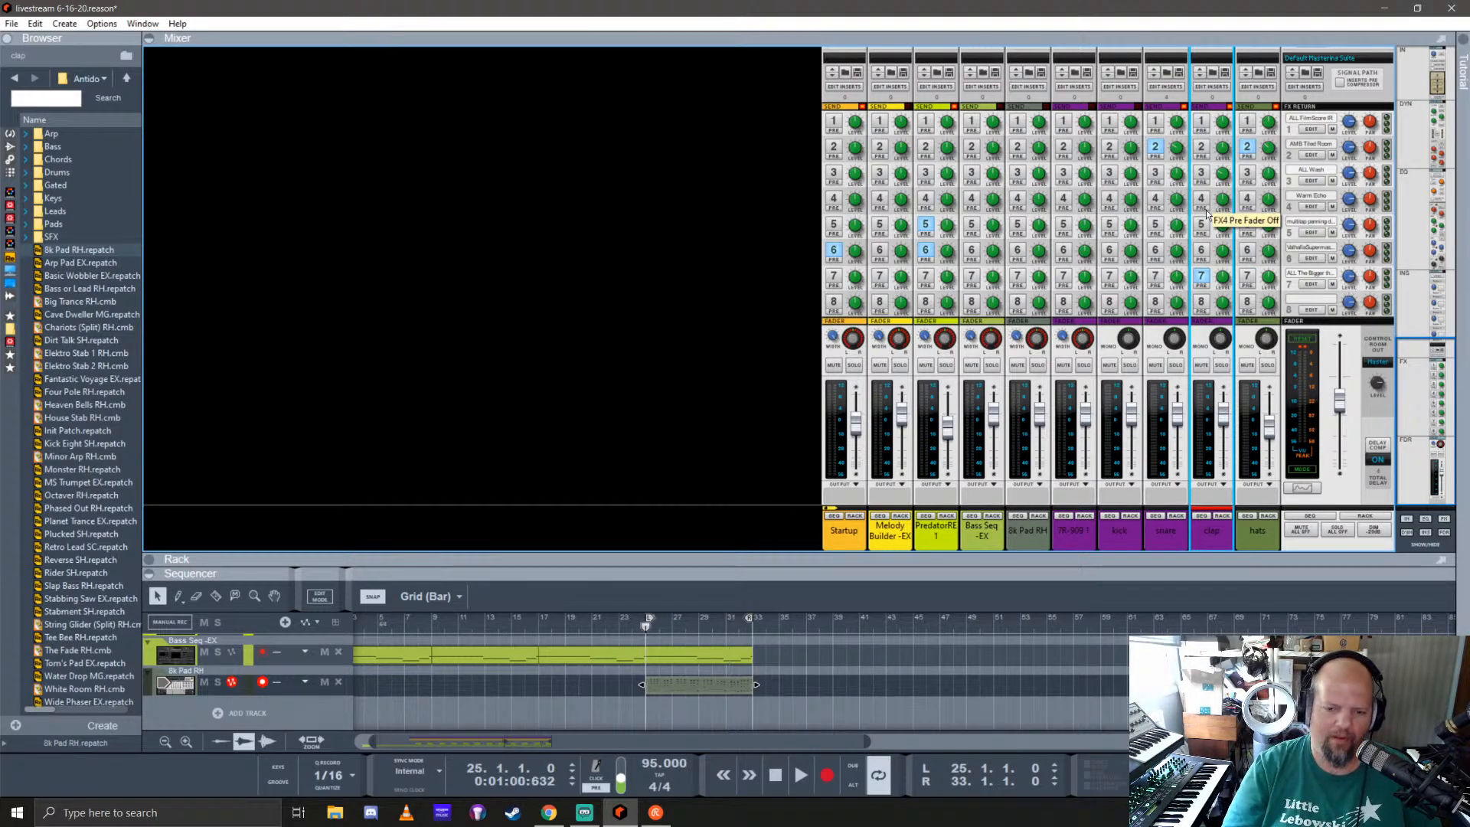
pyautogui.press('space')
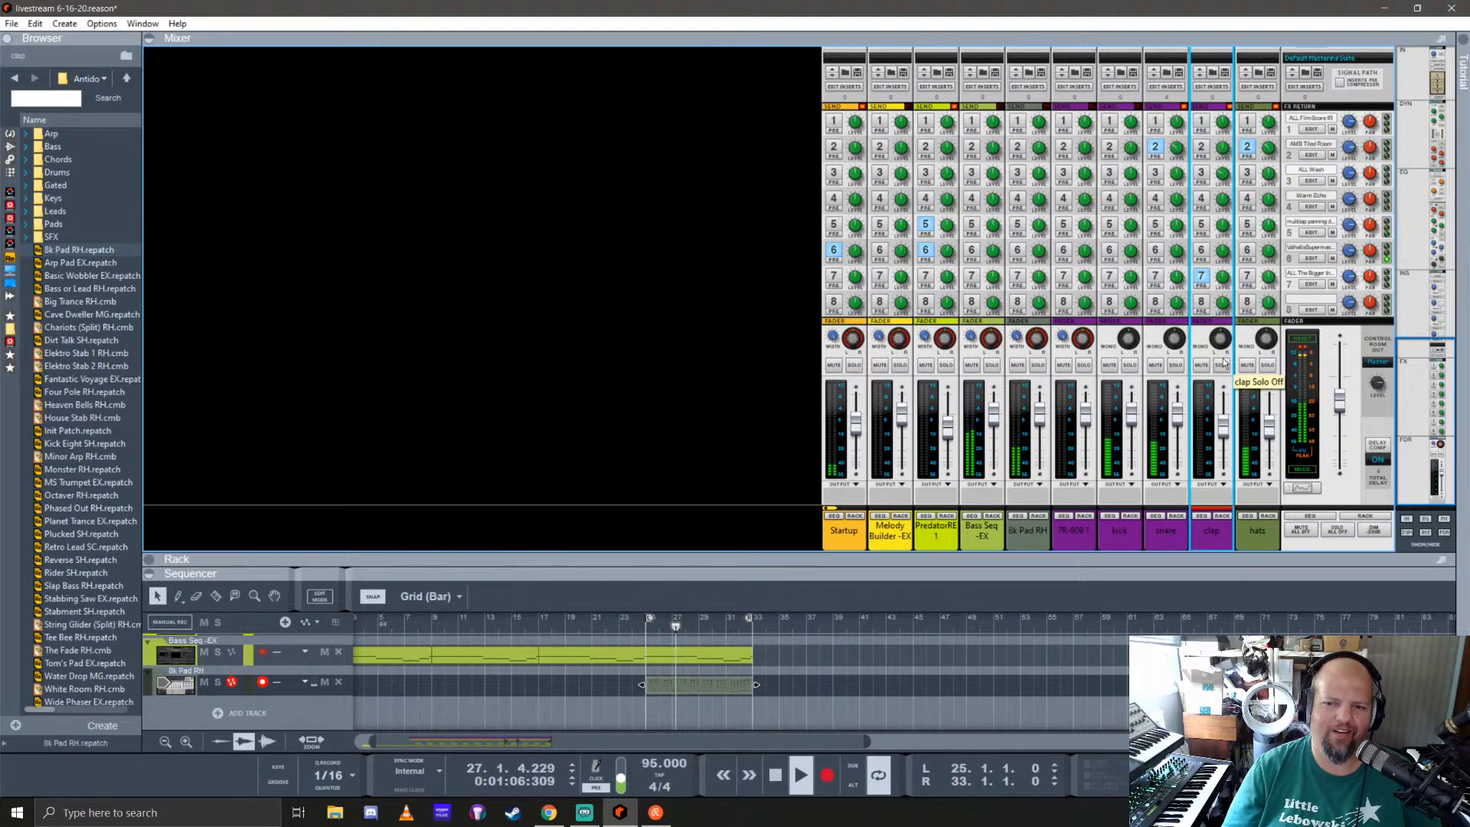
pyautogui.press('space')
# Step: Review the clap's mixer strip and replay the full mix from bar 25 to judge the balance
pyautogui.scroll(5, 1220, 285)
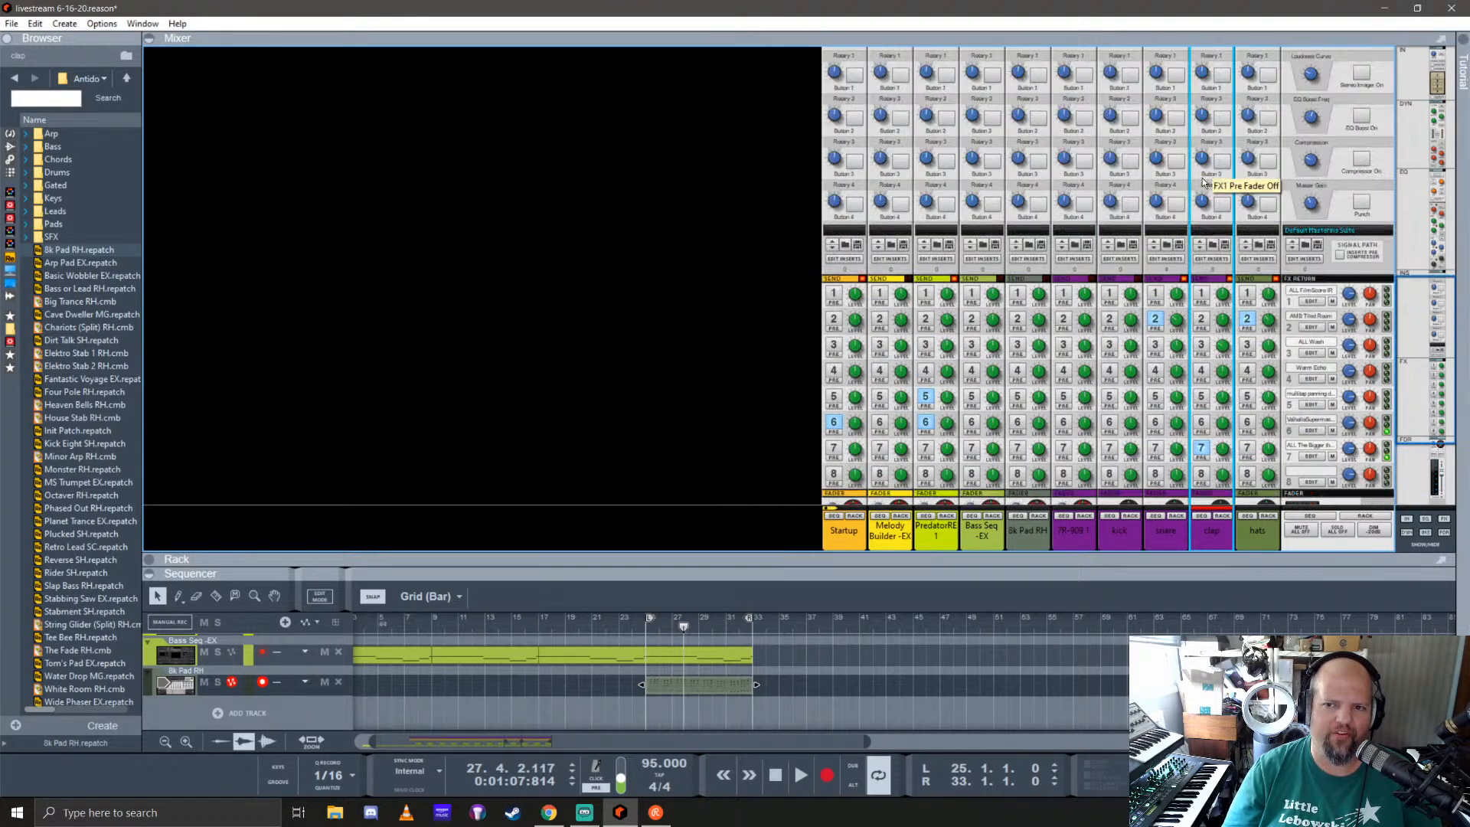
pyautogui.scroll(-5, 1210, 291)
pyautogui.scroll(2, 1199, 295)
pyautogui.scroll(-2, 1199, 295)
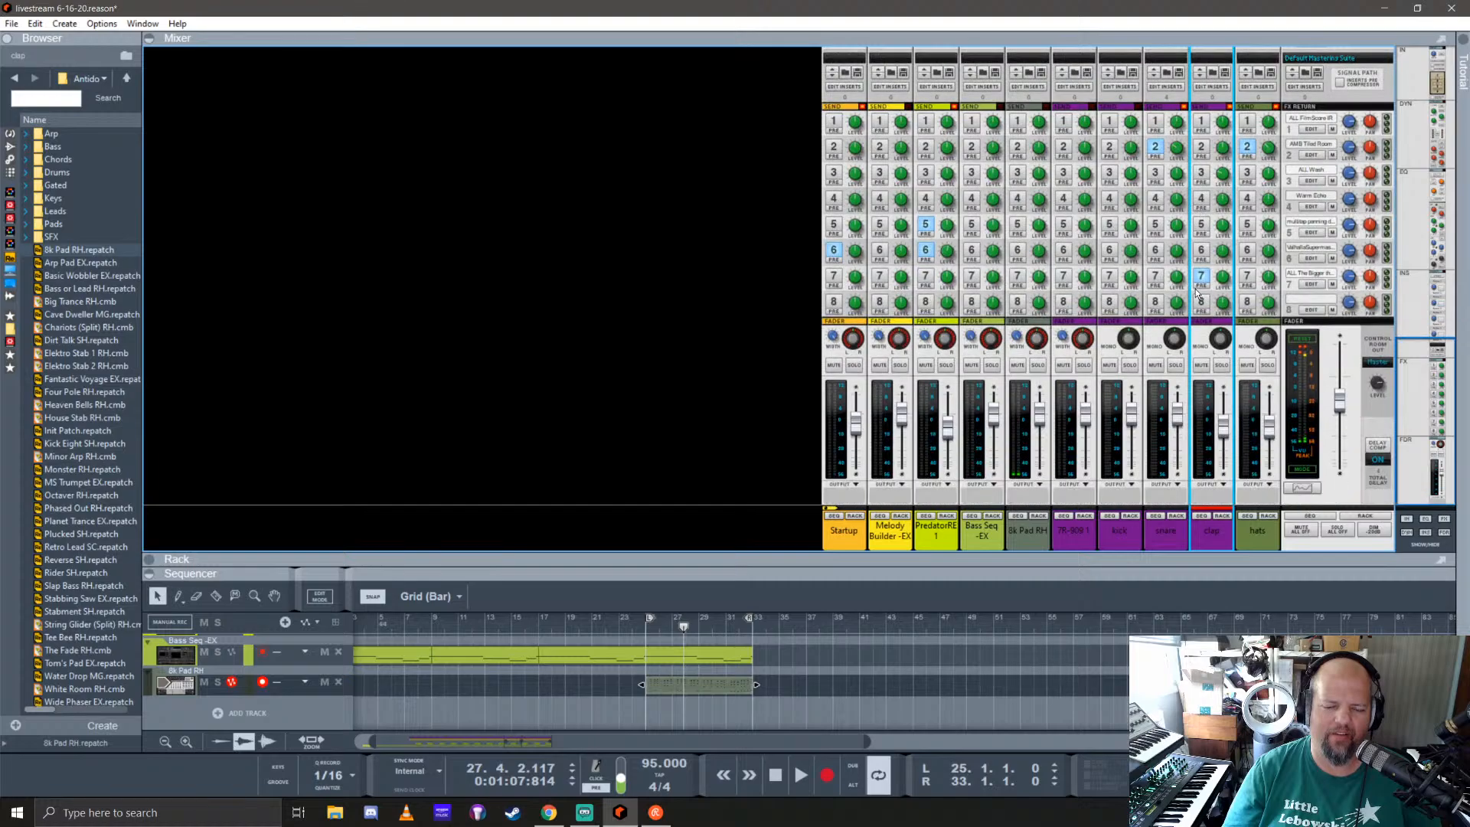
pyautogui.click(652, 629)
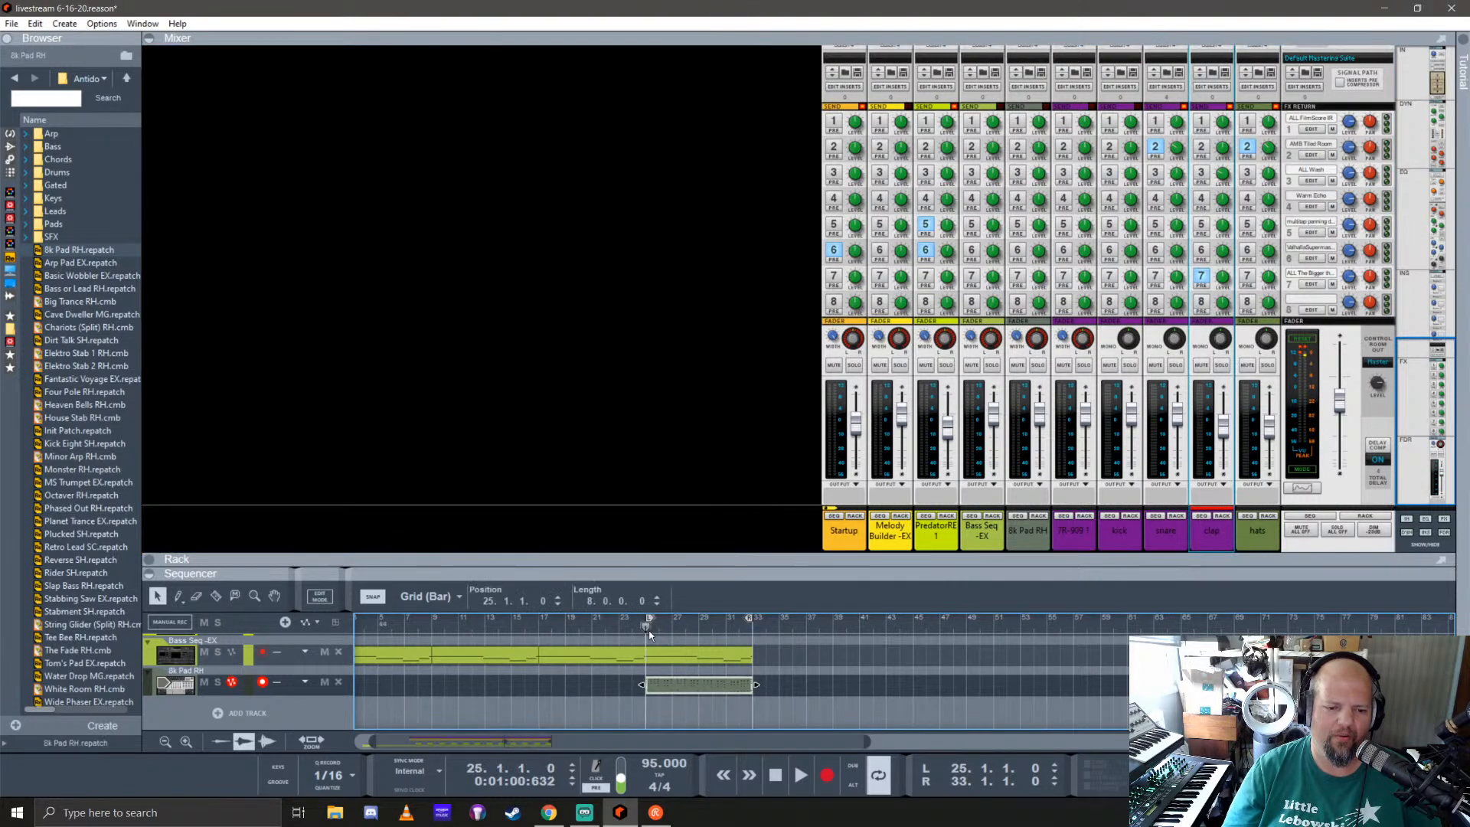
pyautogui.press('space')
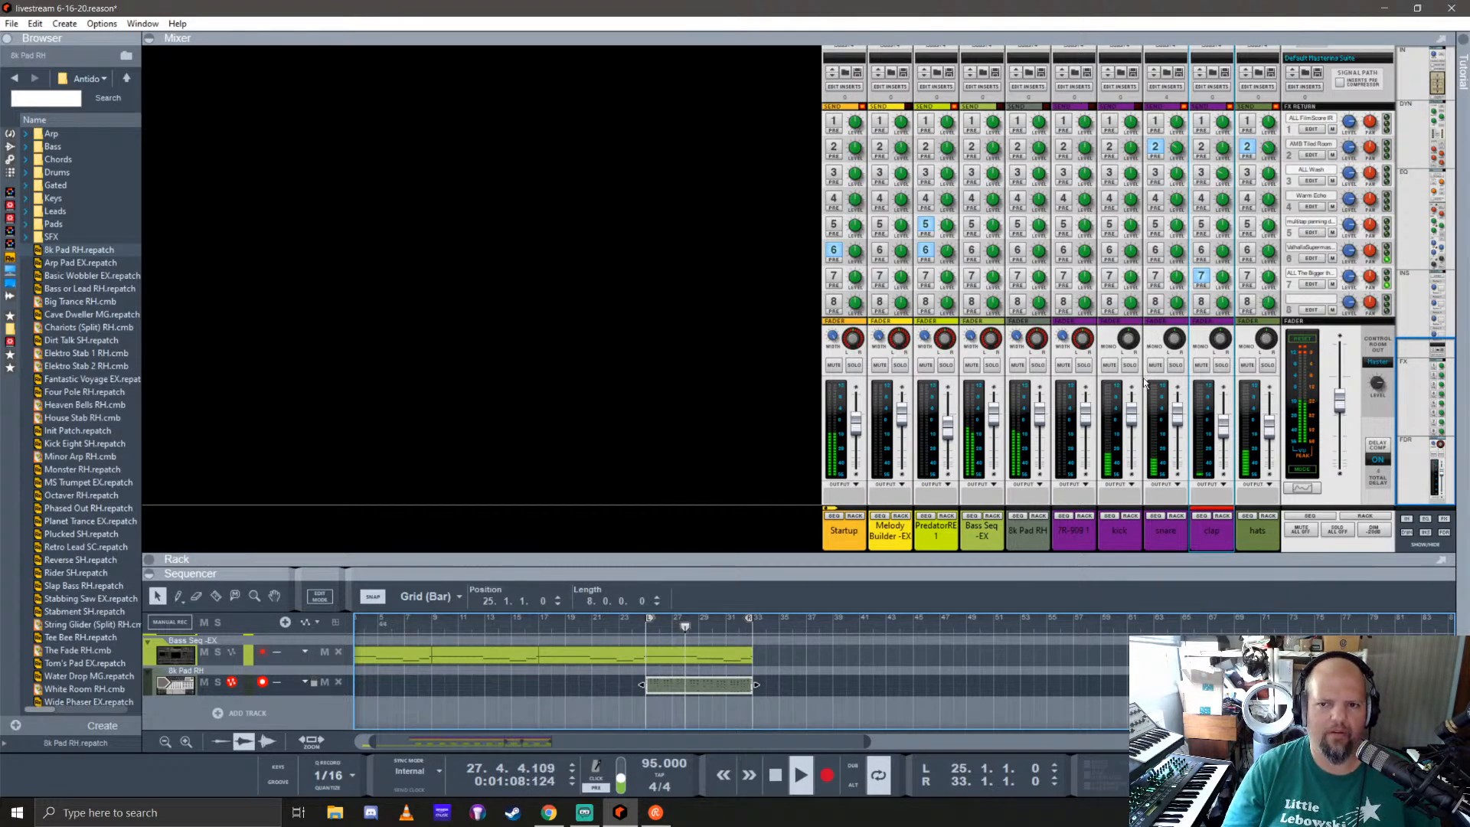
# Step: Try to boost the clap channel's high-frequency EQ by about 12.7 dB near 18.43 kHz
pyautogui.scroll(5, 1153, 429)
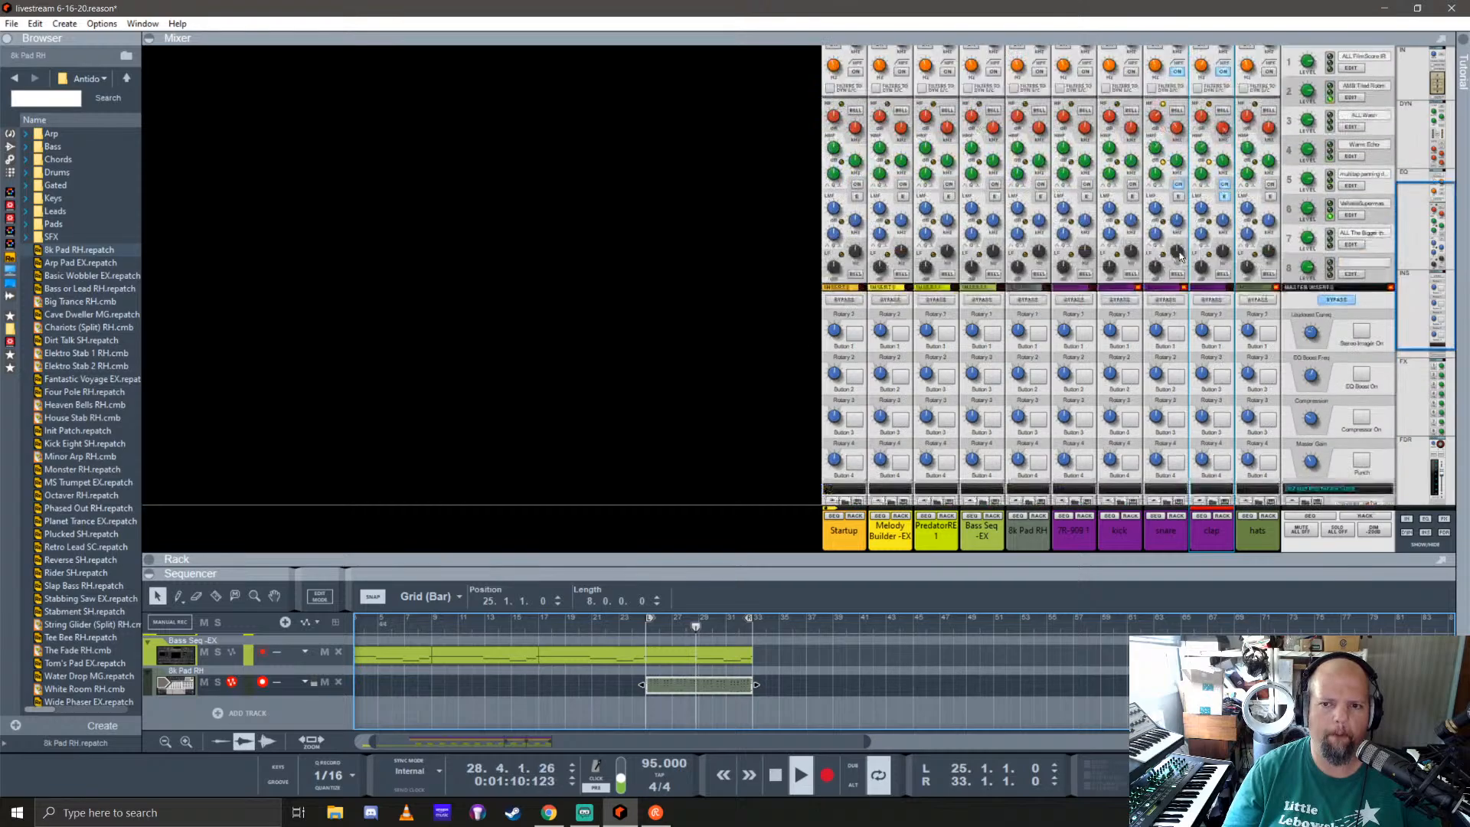
pyautogui.doubleClick(1222, 202)
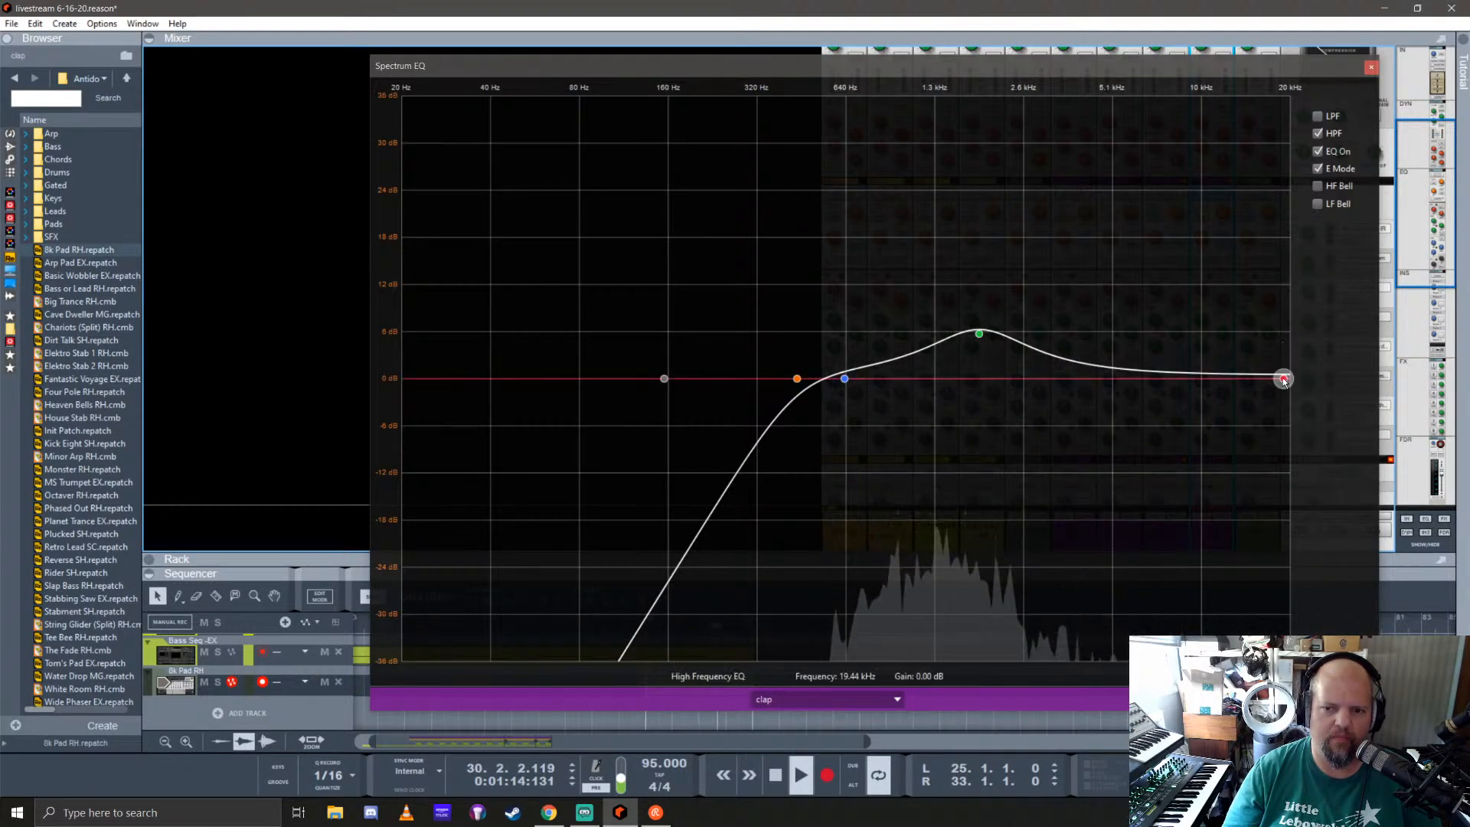
pyautogui.moveTo(1285, 381); pyautogui.dragTo(1280, 283)
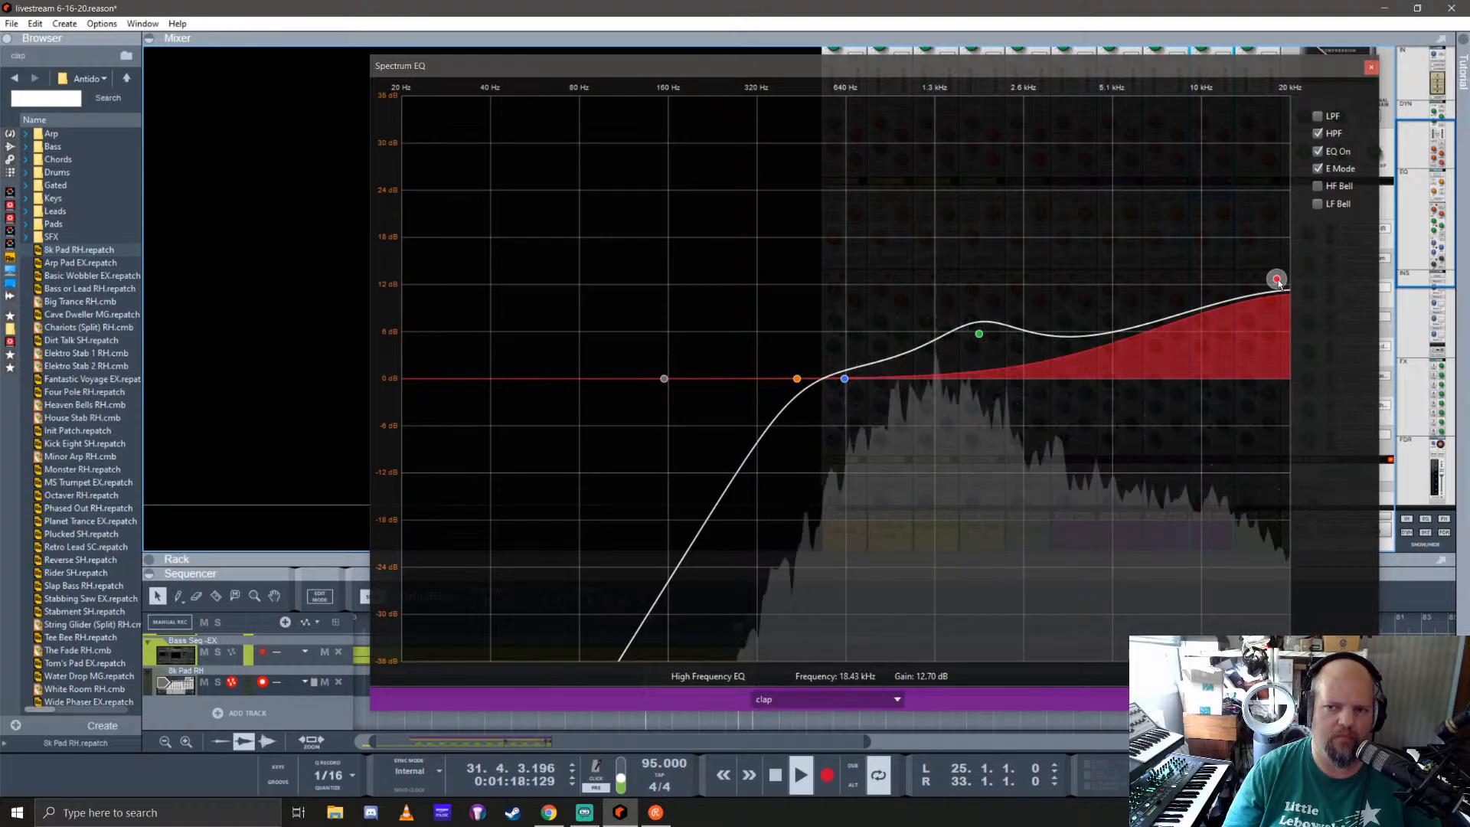
pyautogui.click(1370, 68)
pyautogui.scroll(-5, 1179, 342)
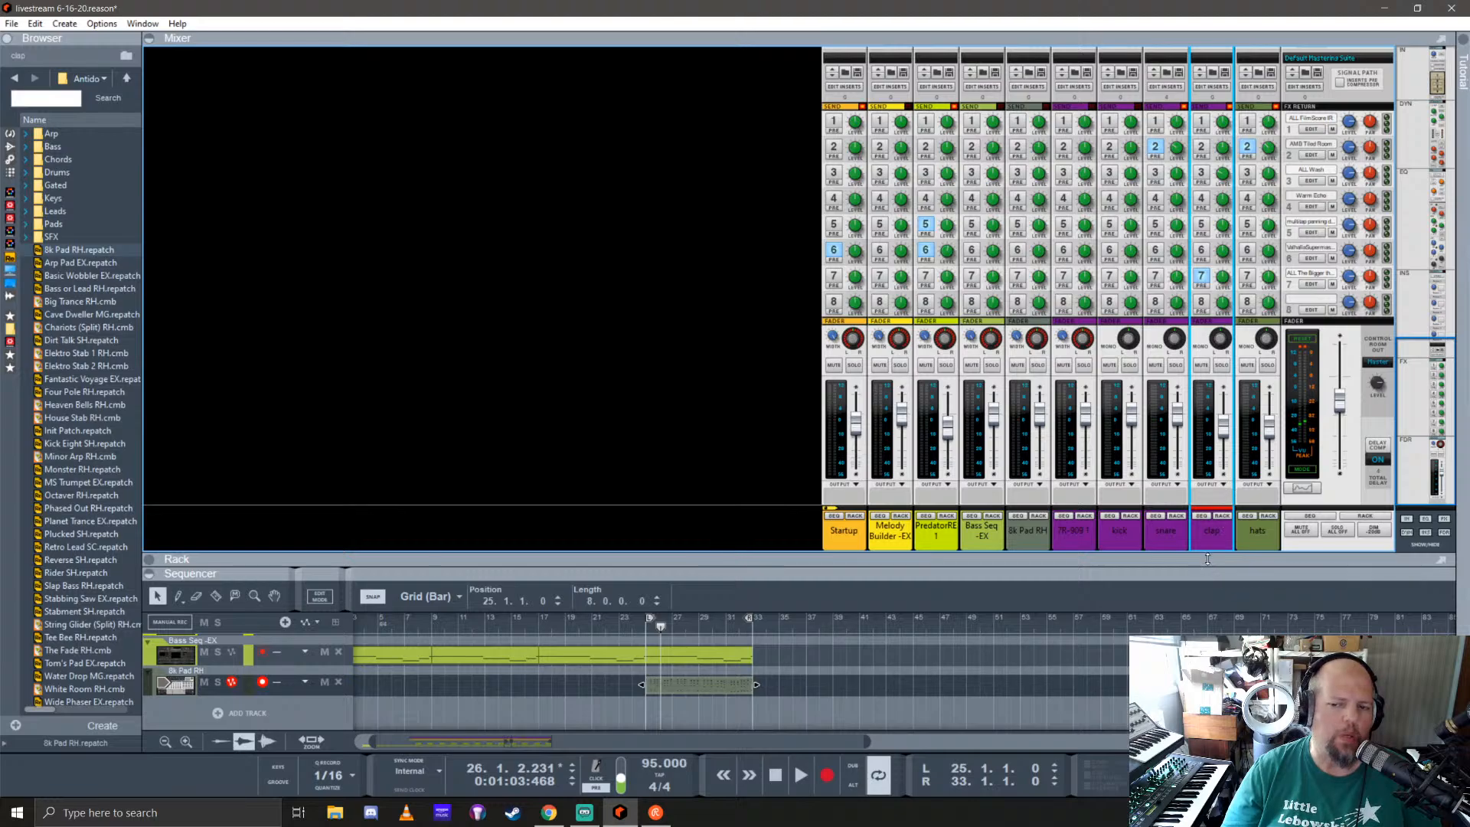
# Step: Solo the clap channel and play it from bar 25
pyautogui.click(1222, 367)
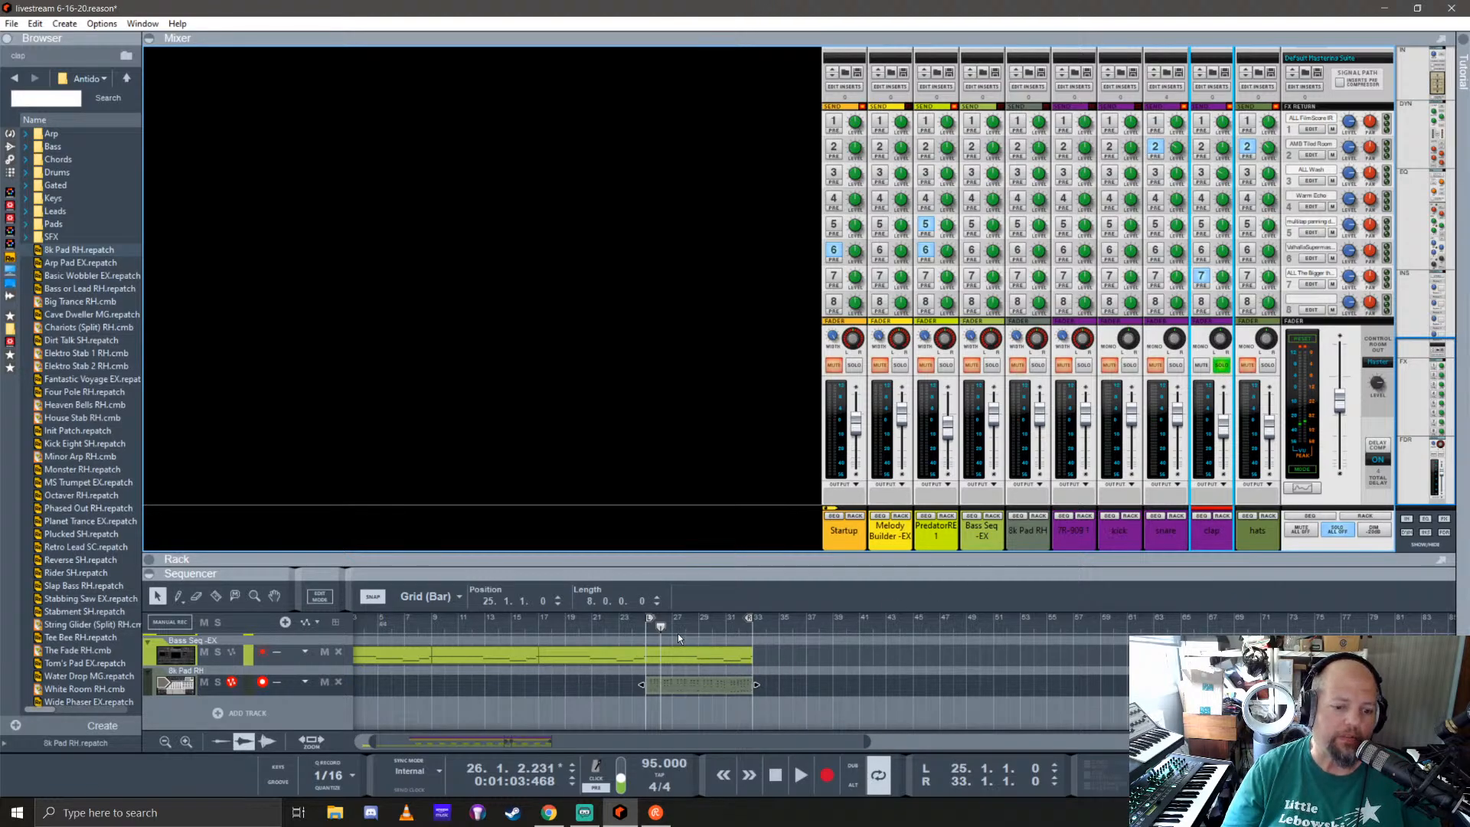
pyautogui.click(644, 628)
pyautogui.press('space')
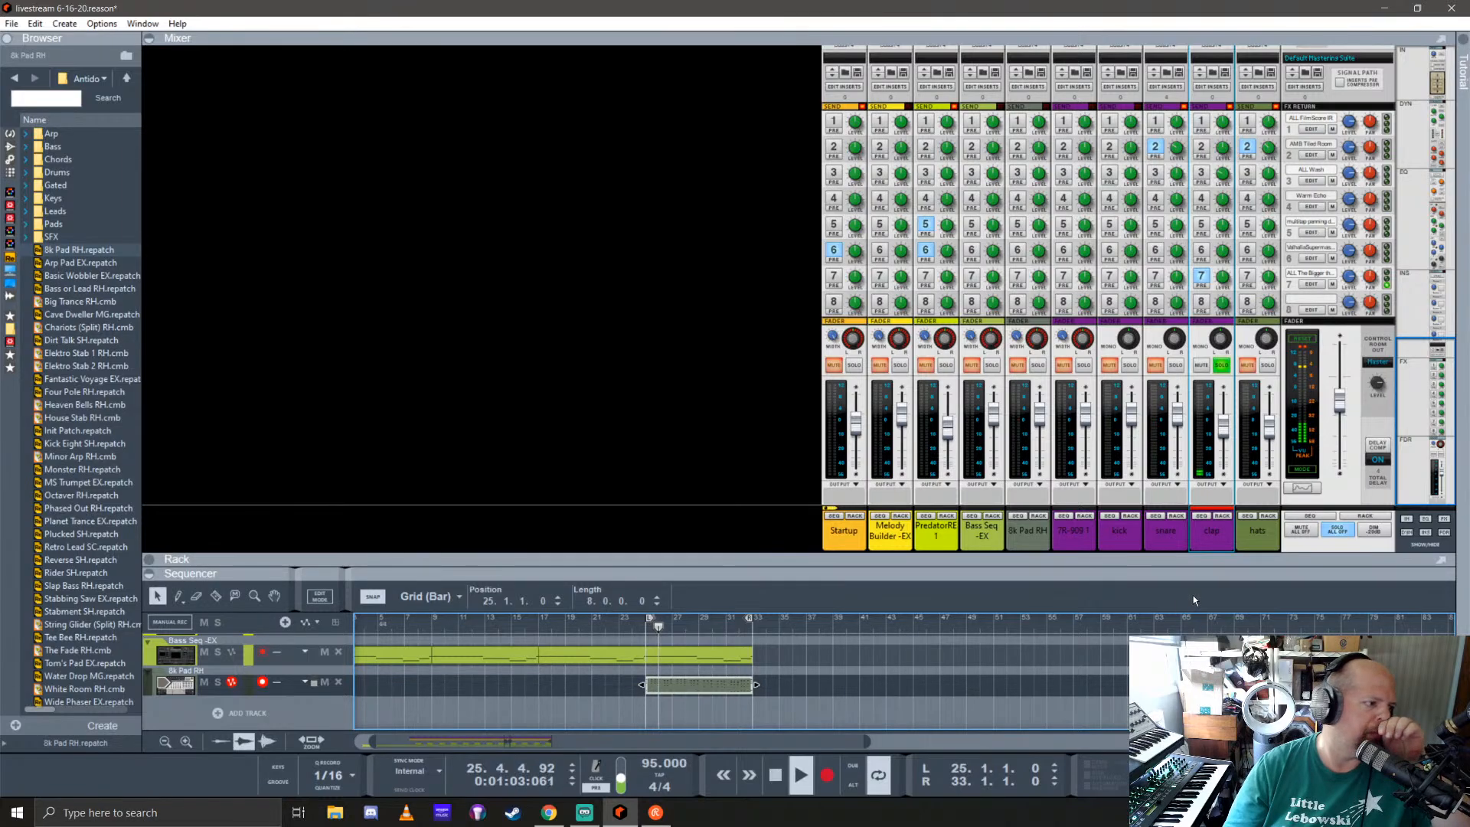
# Step: Reset the clap's high and high-mid EQ gains to 0 dB, and unsolo the channel
pyautogui.scroll(10, 1218, 285)
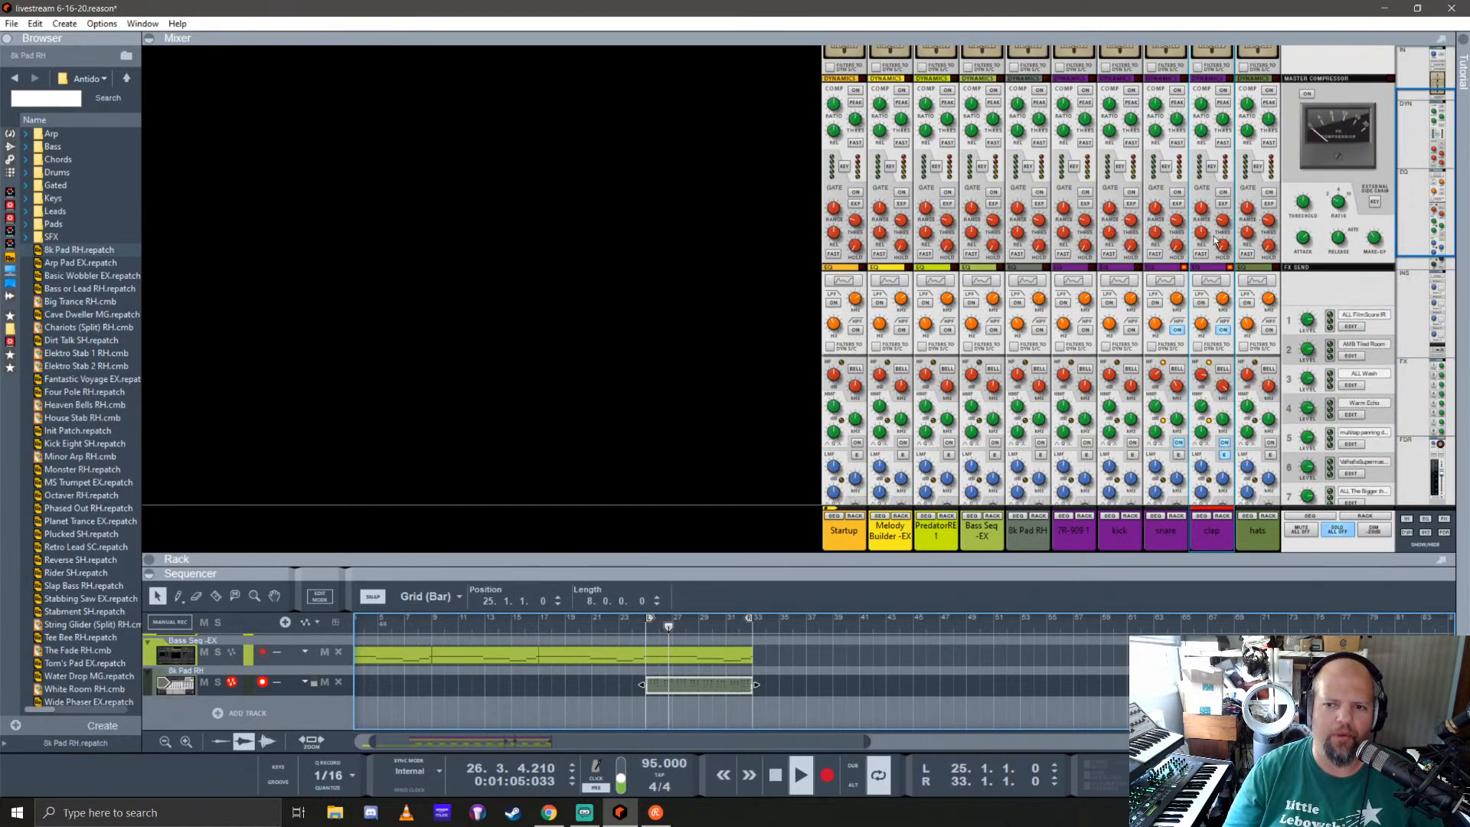
pyautogui.click(1204, 284)
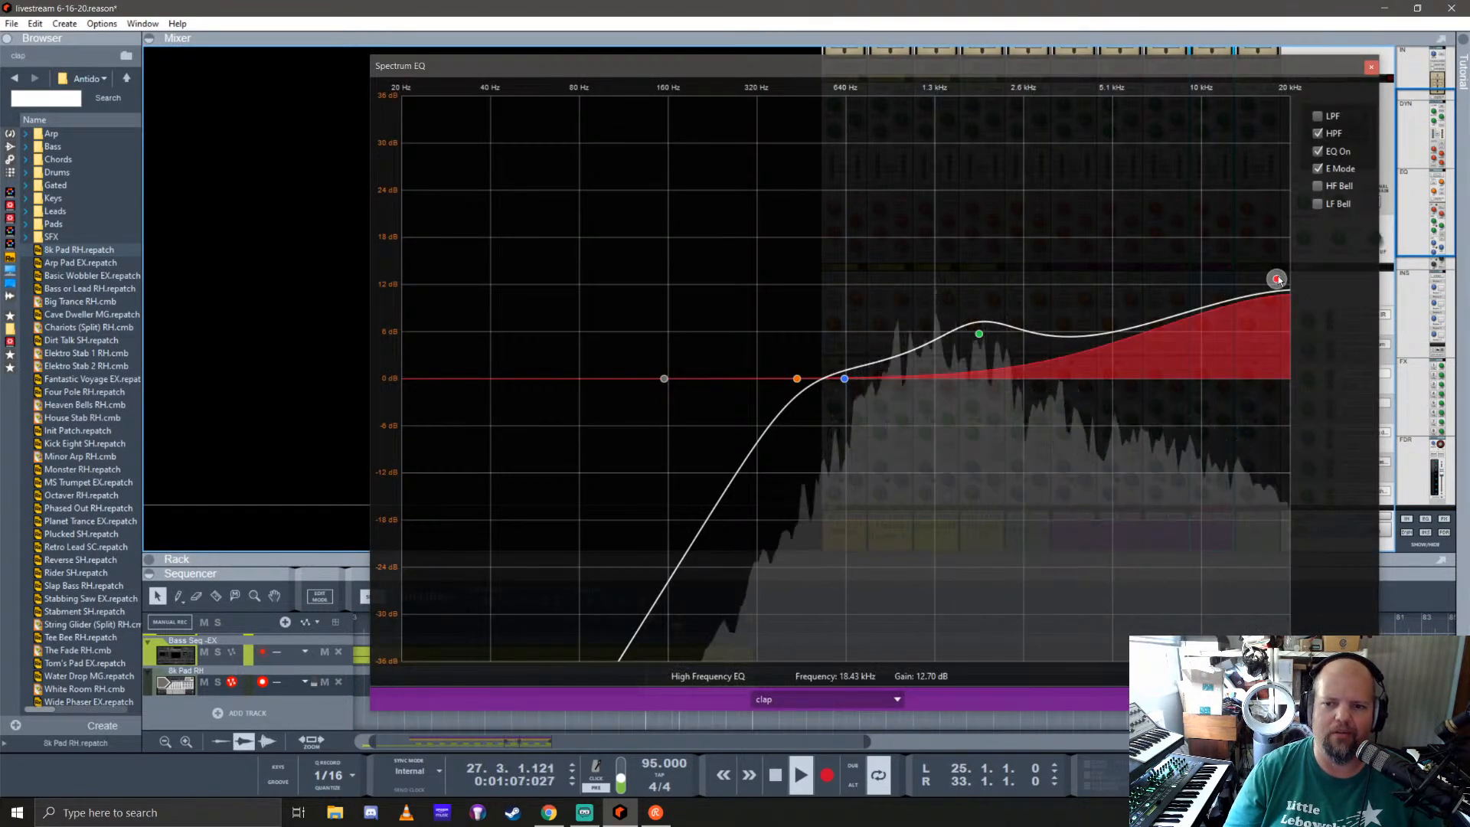
pyautogui.keyDown('ctrl'); pyautogui.click(1278, 280); pyautogui.keyUp('ctrl')
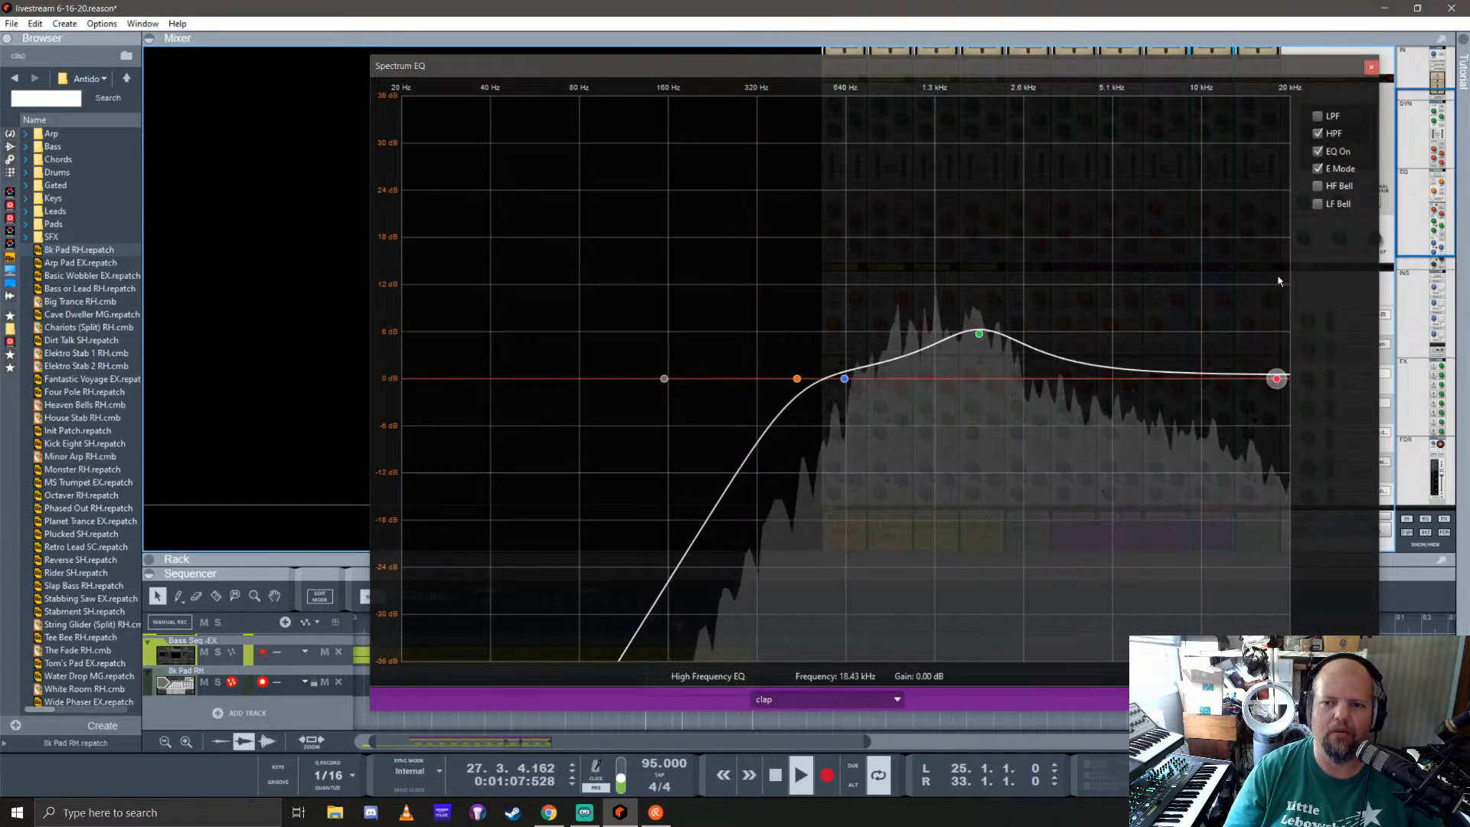
pyautogui.keyDown('ctrl'); pyautogui.click(981, 335); pyautogui.keyUp('ctrl')
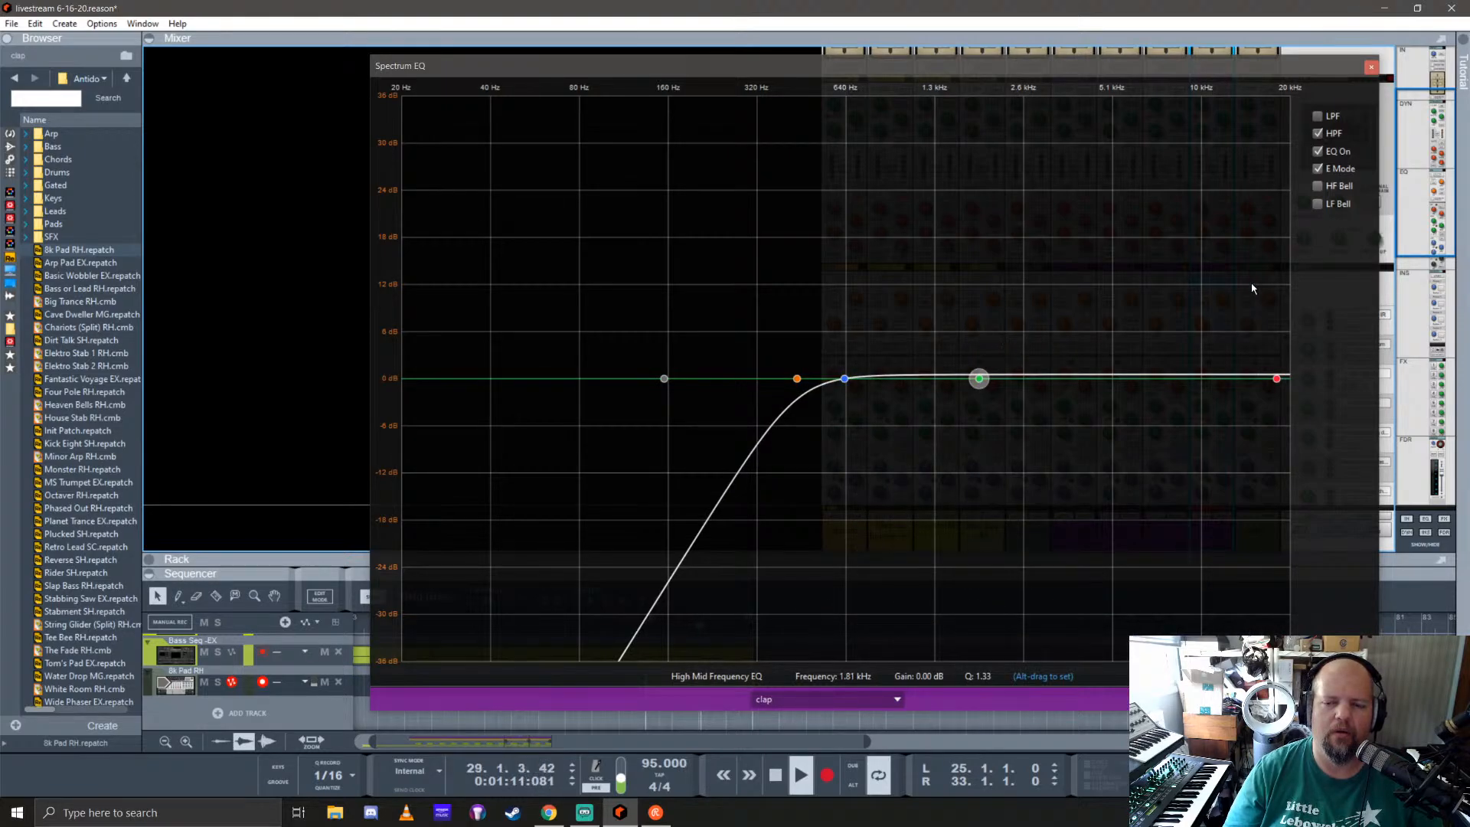
pyautogui.click(1371, 66)
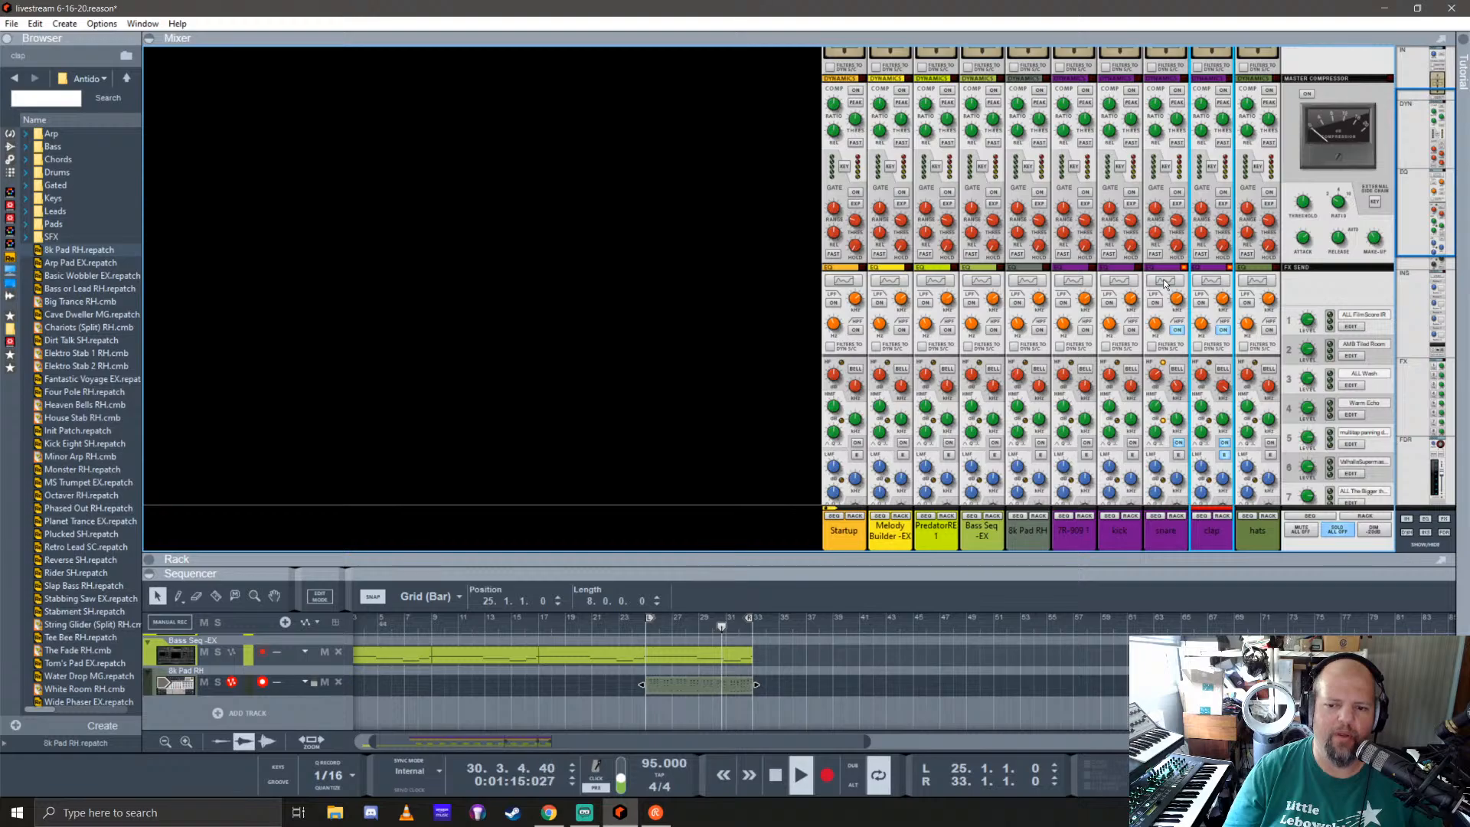
pyautogui.scroll(-8, 1187, 367)
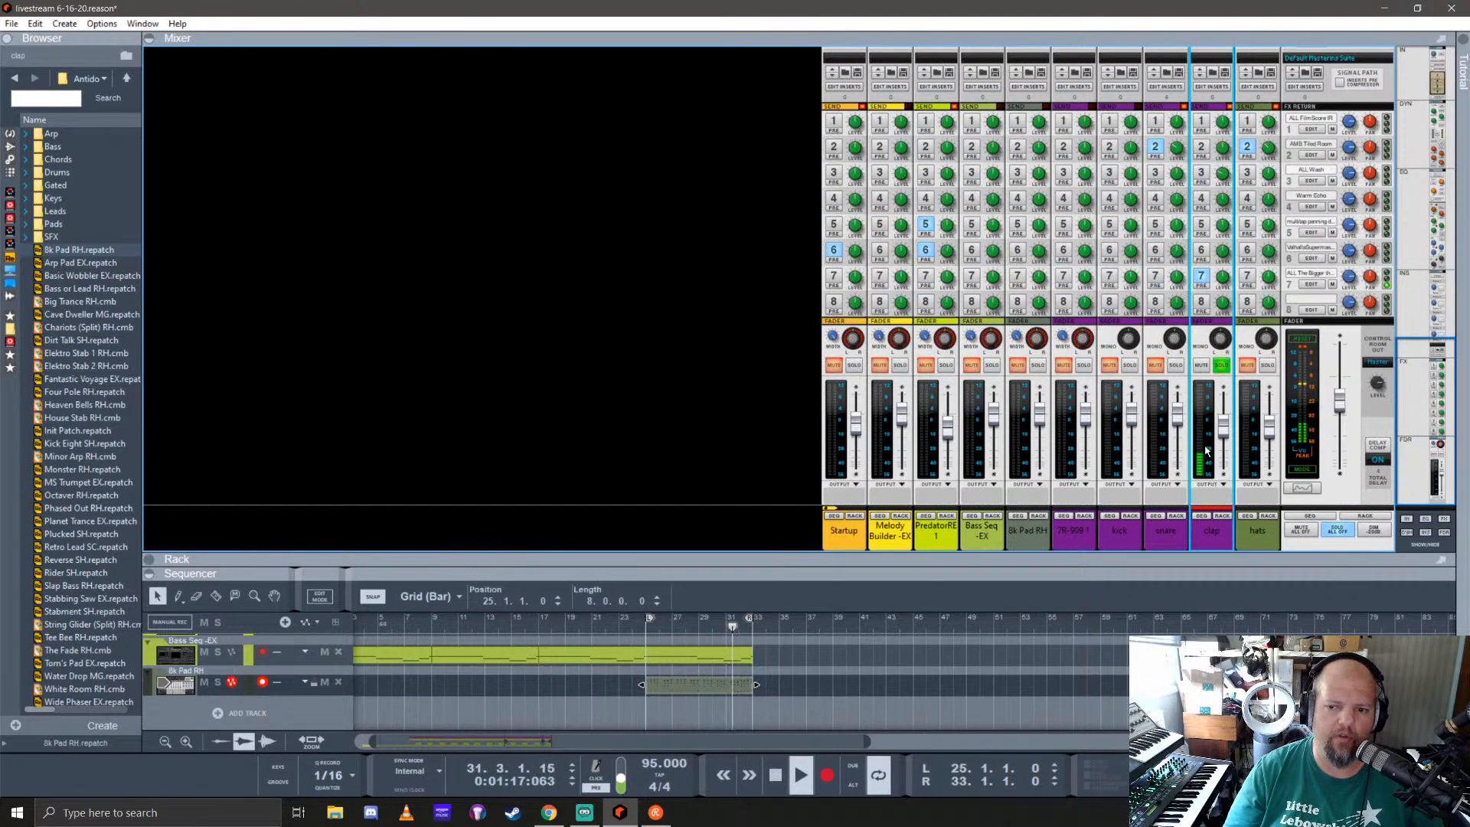
pyautogui.click(1221, 365)
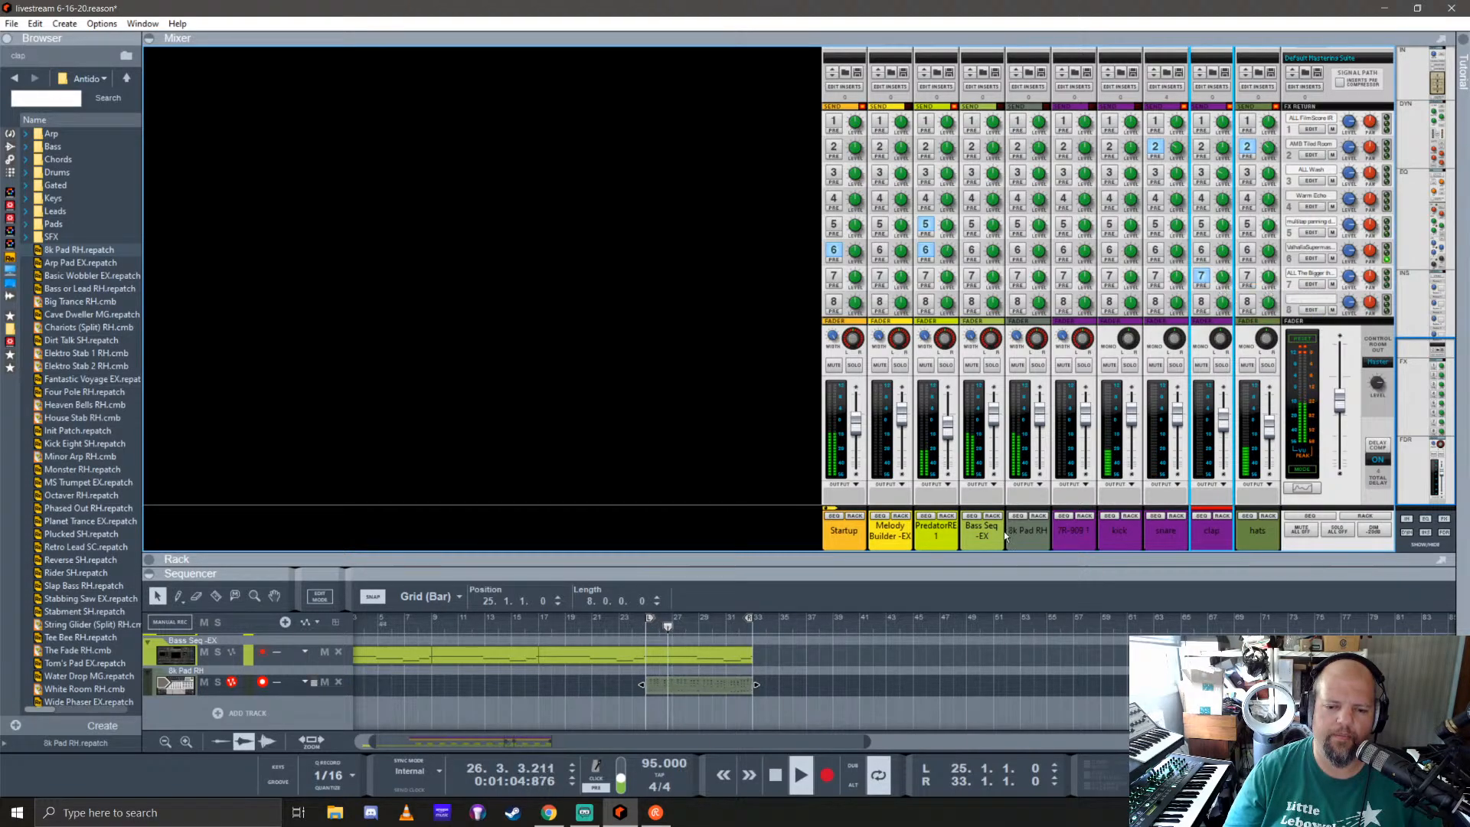
# Step: Enlarge the sequencer area, save the song, and stop playback
pyautogui.moveTo(1007, 553); pyautogui.dragTo(1040, 247)
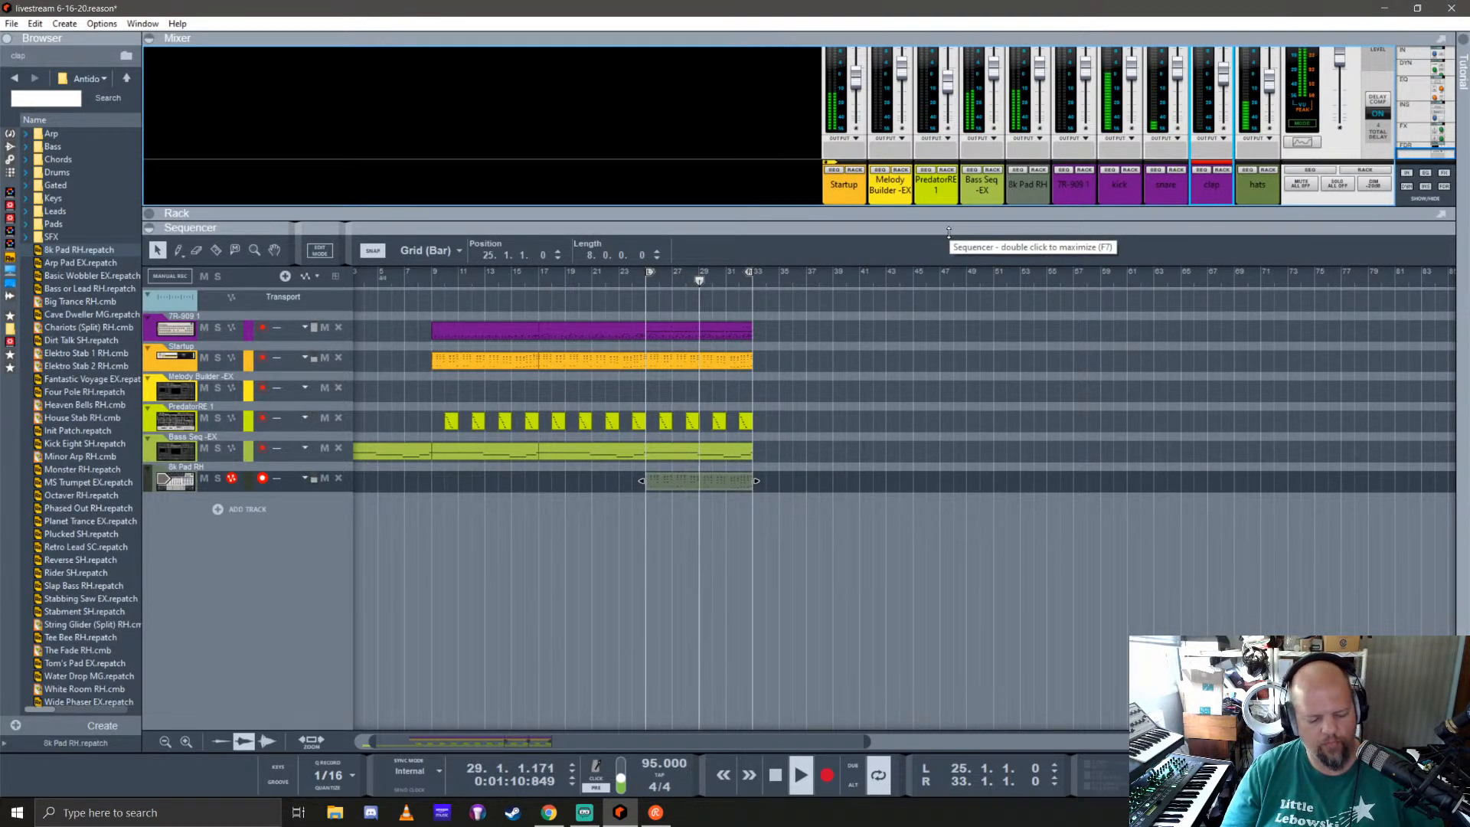
pyautogui.hotkey('ctrl', 's')
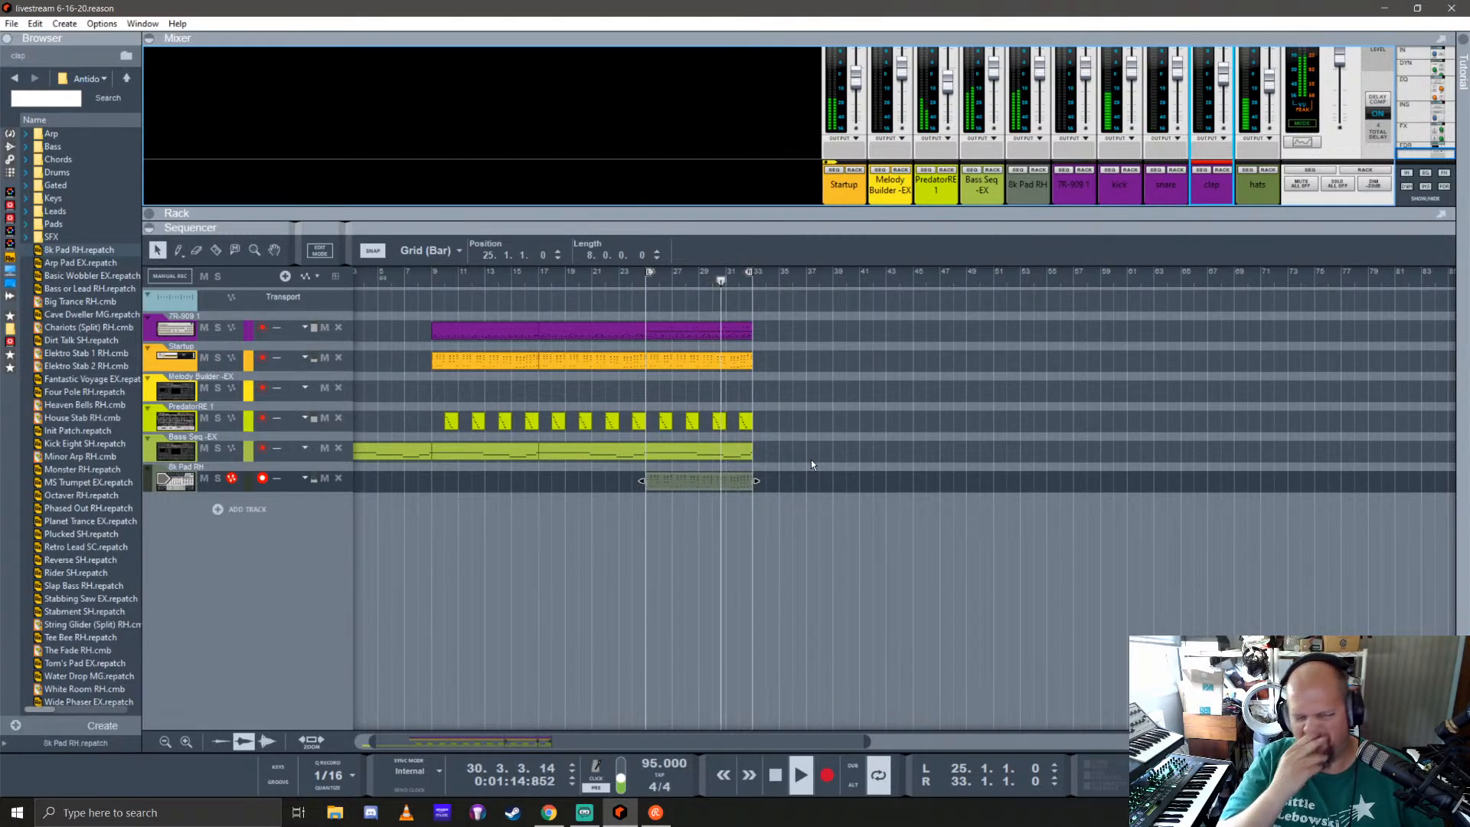
pyautogui.click(563, 337)
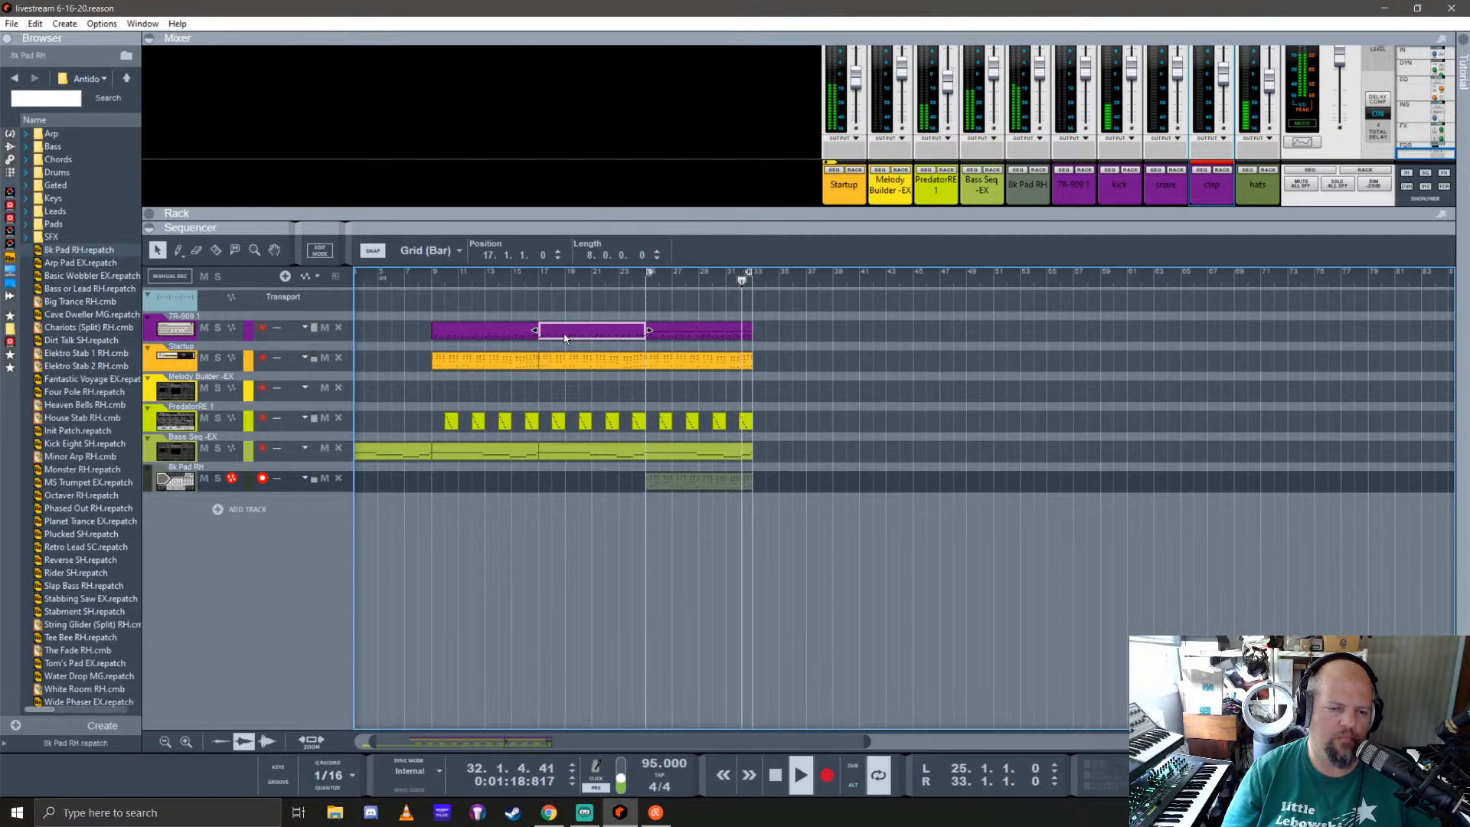
pyautogui.press('space')
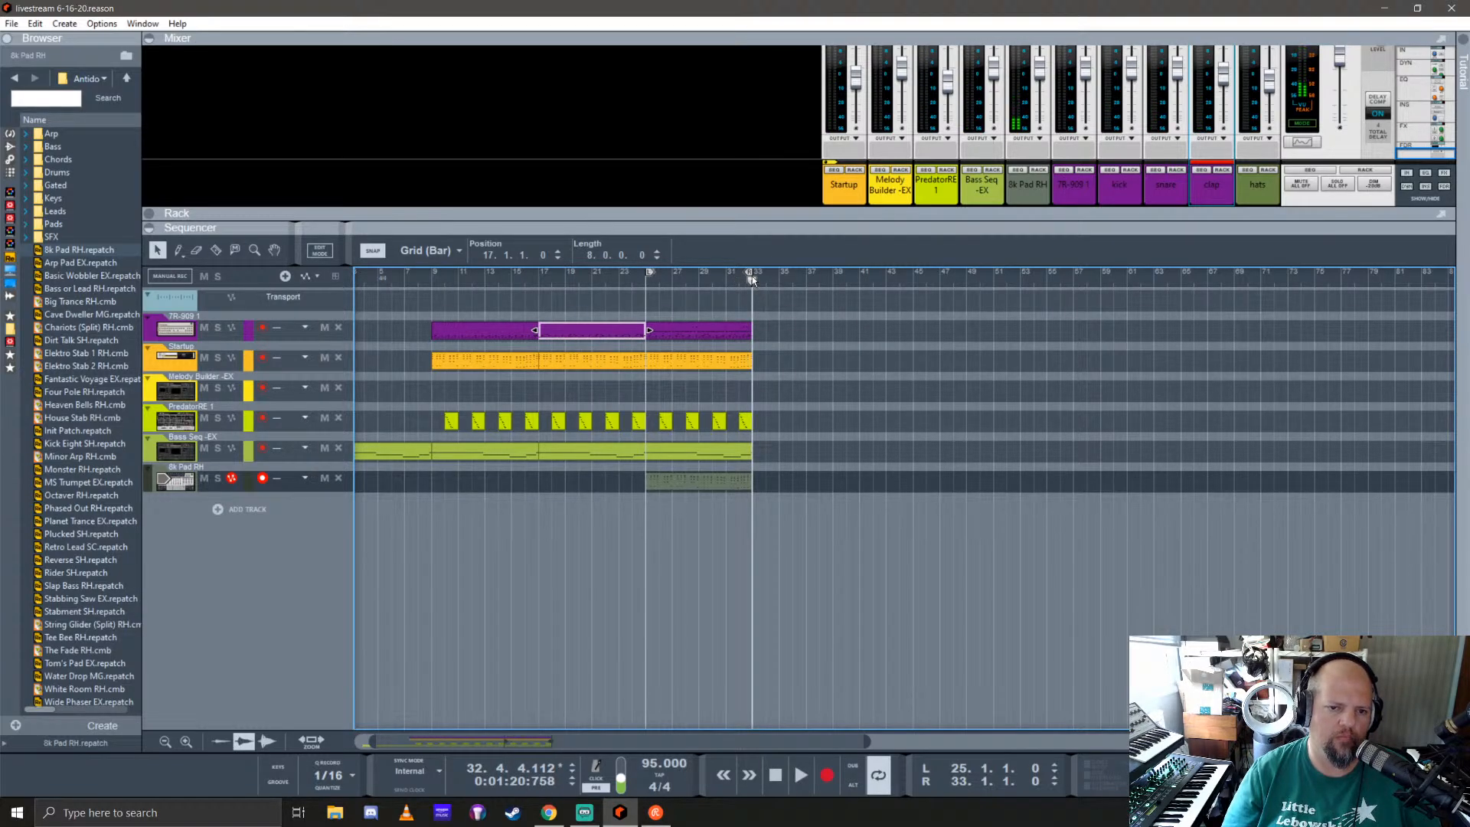
# Step: Extend the loop end to bar 35 and record a two-bar clip on the Startup track starting at bar 33
pyautogui.moveTo(752, 276); pyautogui.dragTo(776, 276)
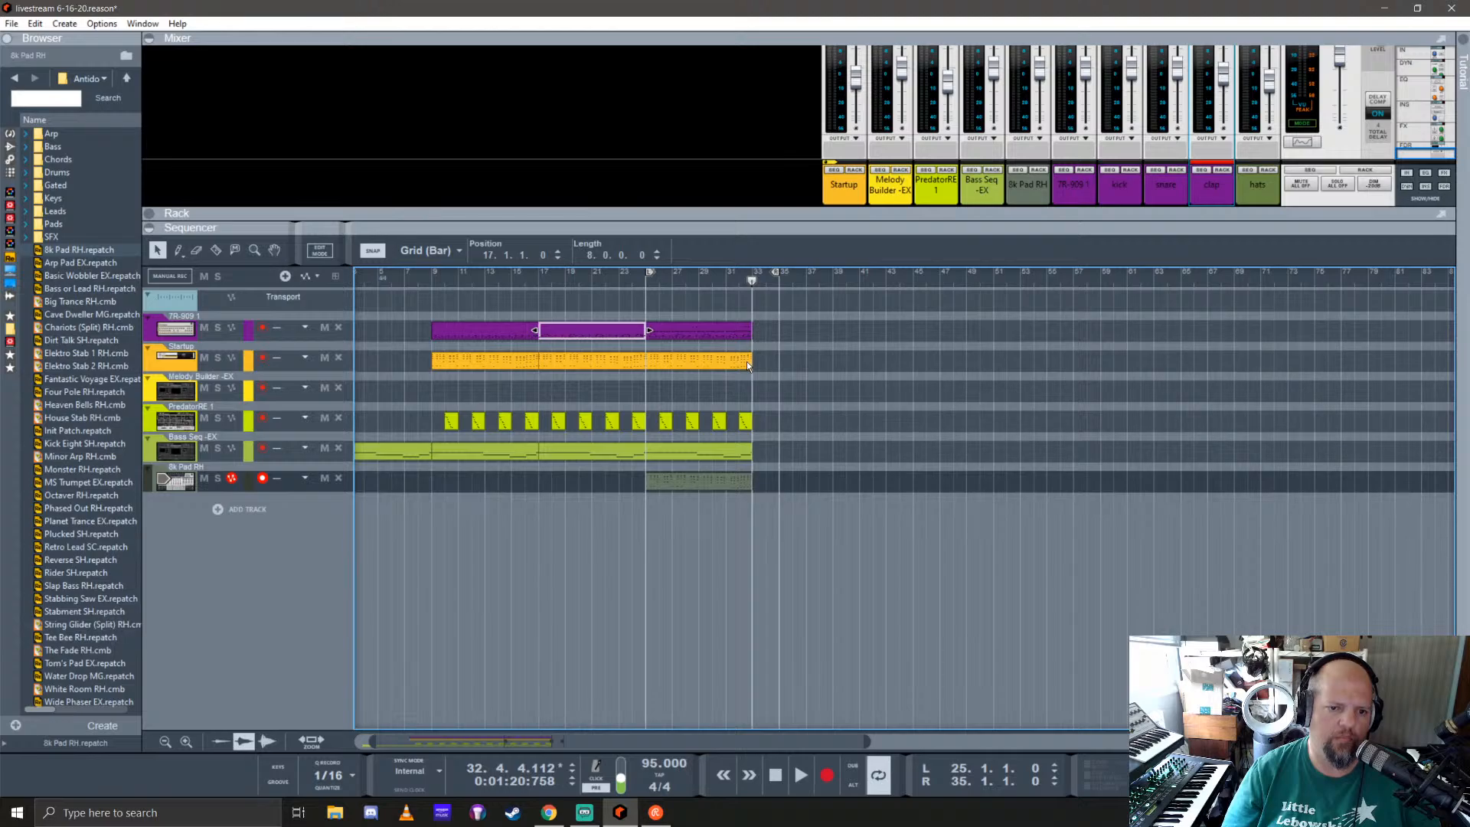
pyautogui.click(747, 361)
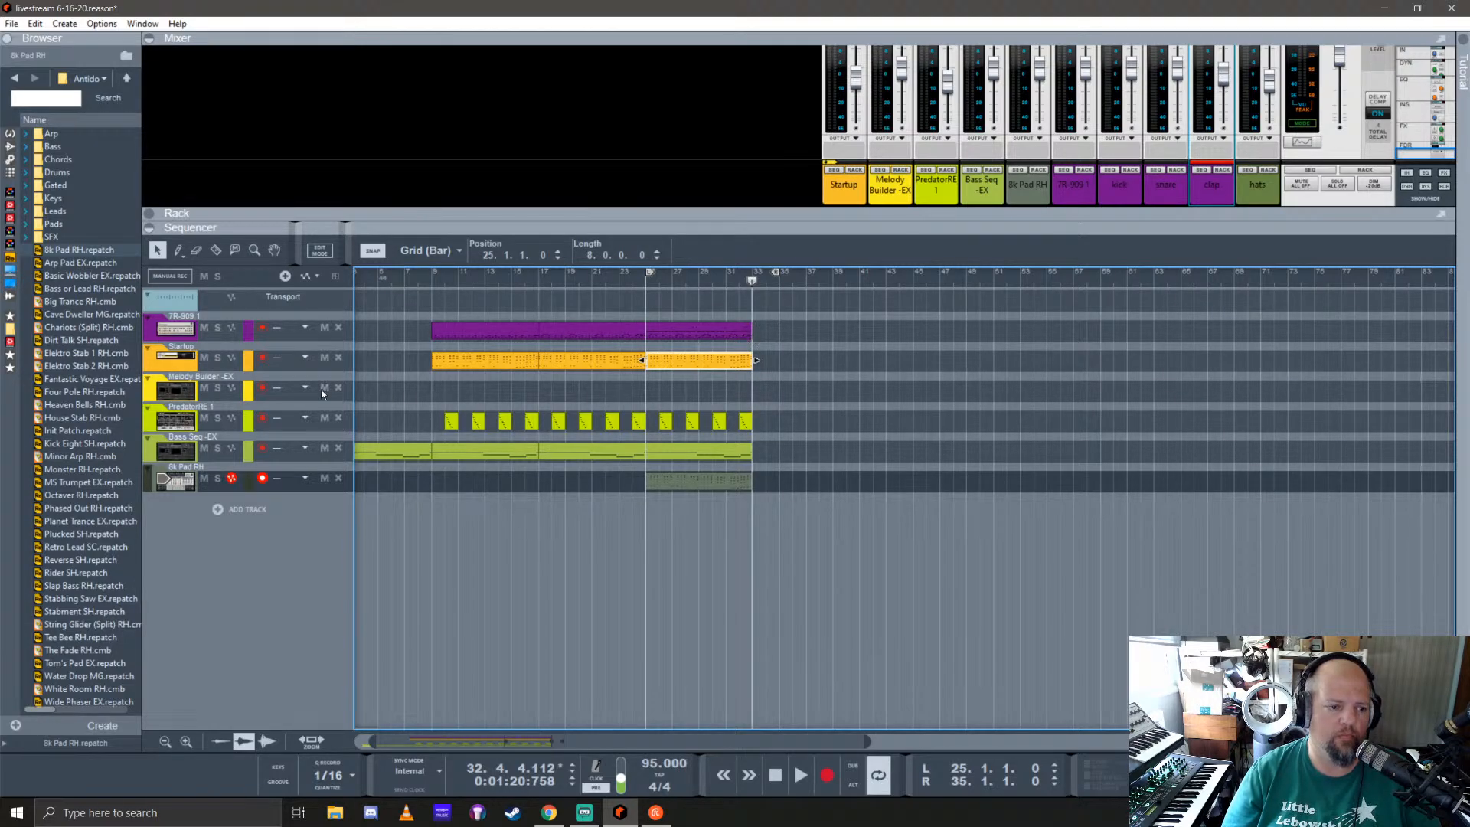
pyautogui.click(166, 360)
pyautogui.click(751, 282)
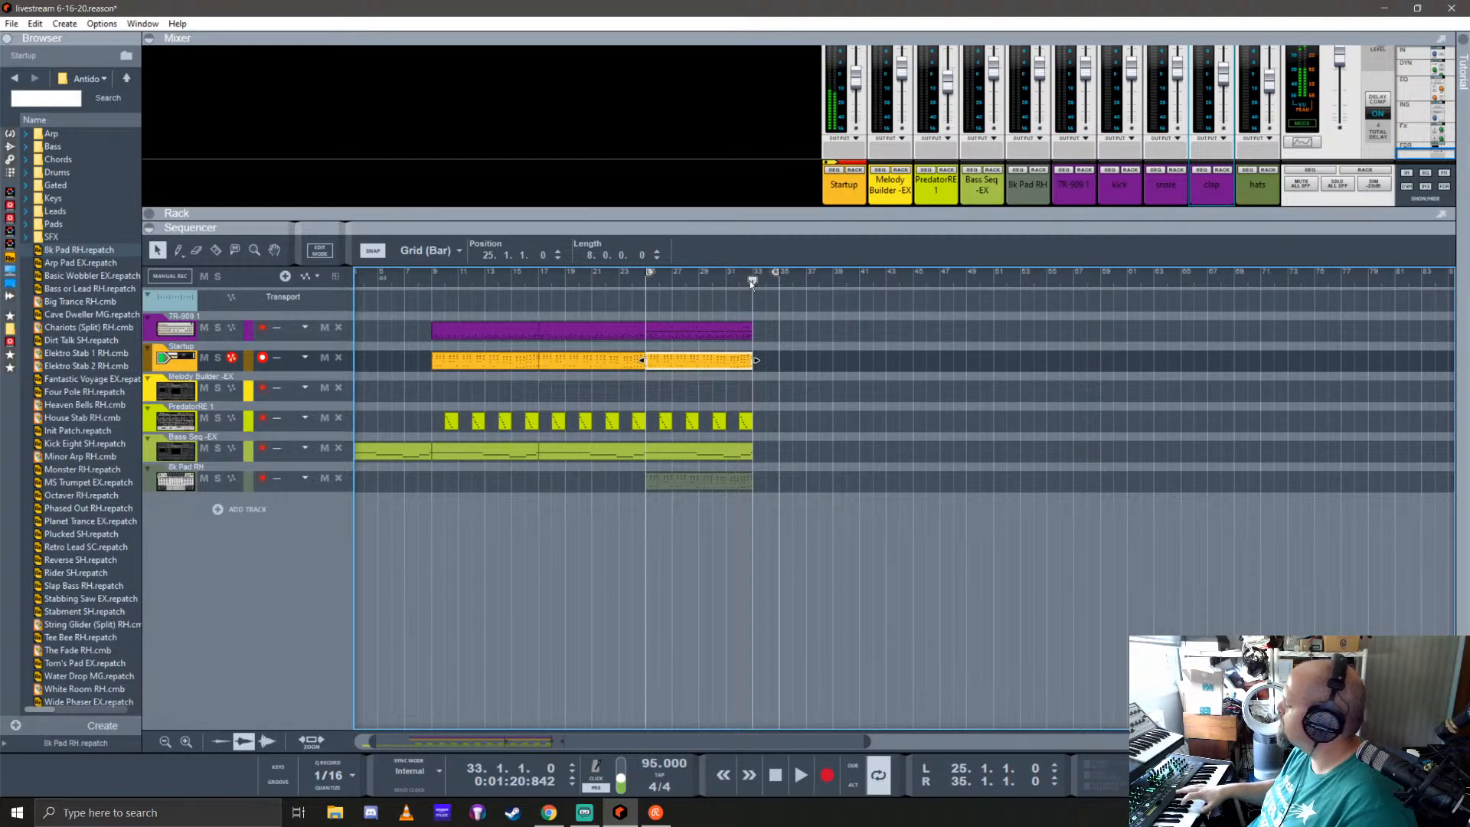
pyautogui.hotkey('ctrl', 'Return')
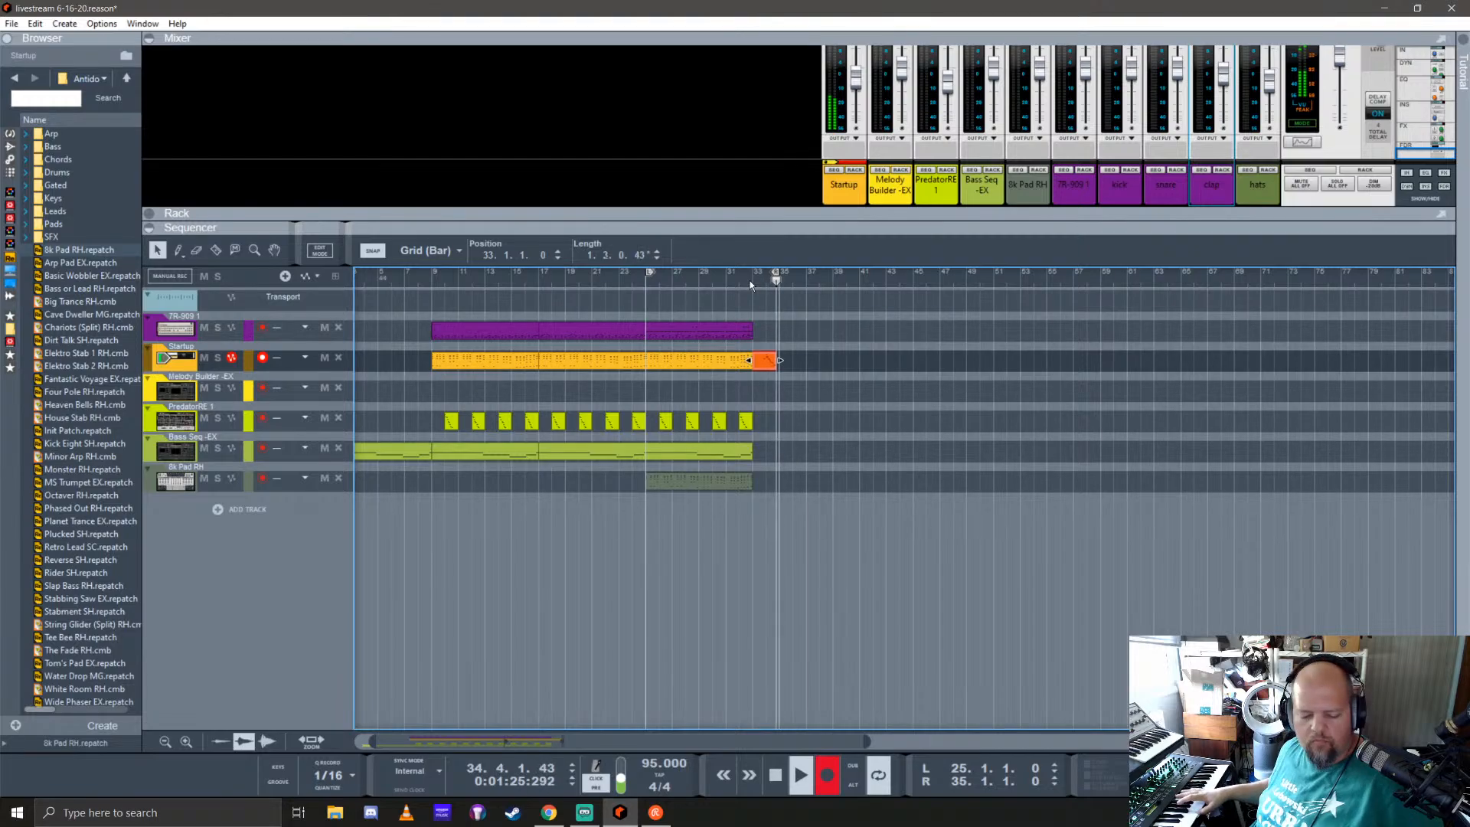
pyautogui.press('space')
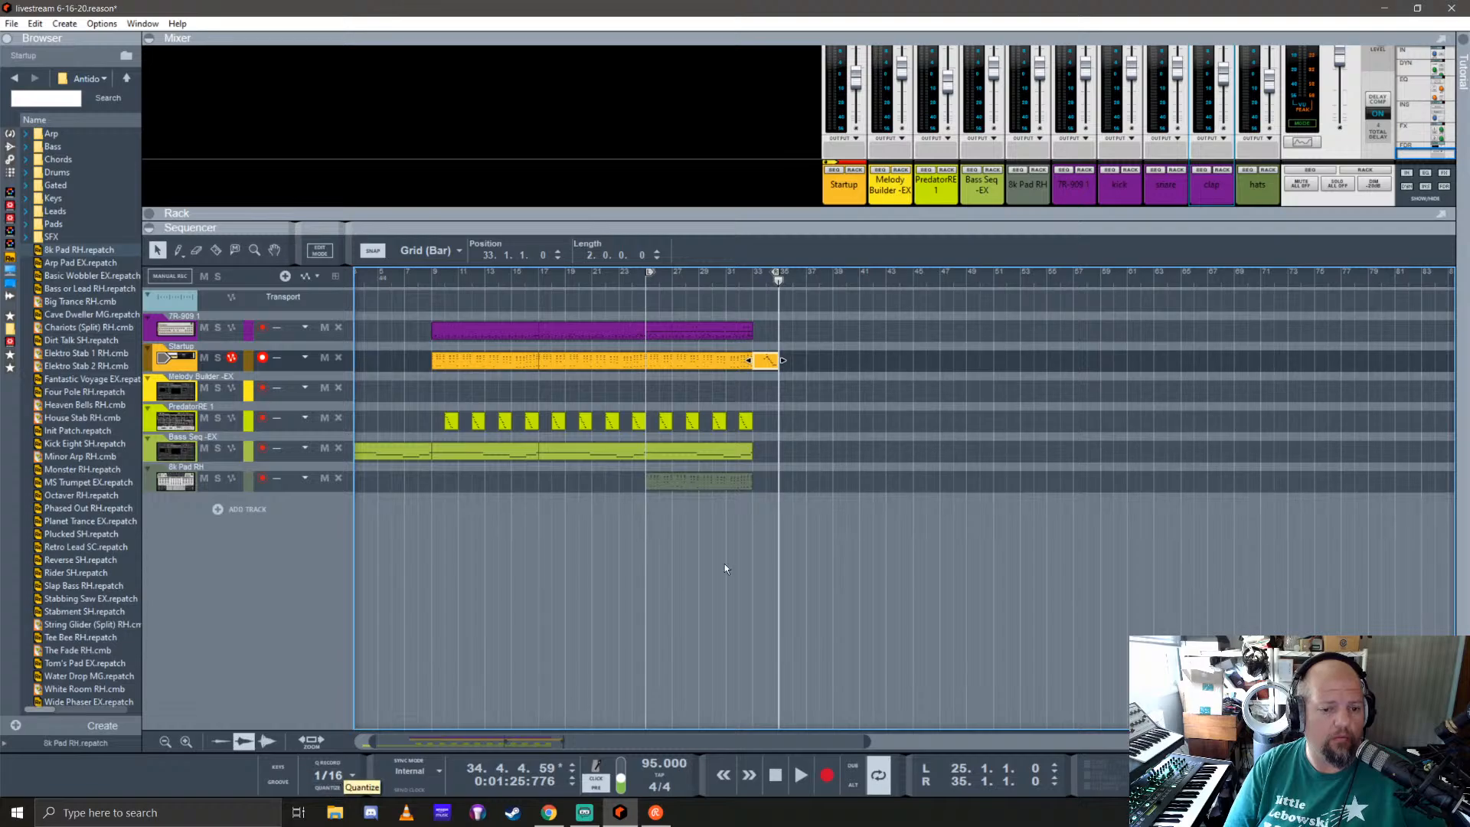
# Step: Bring the loop end back to bar 33 and play the mix from bar 25
pyautogui.moveTo(778, 291); pyautogui.dragTo(752, 282)
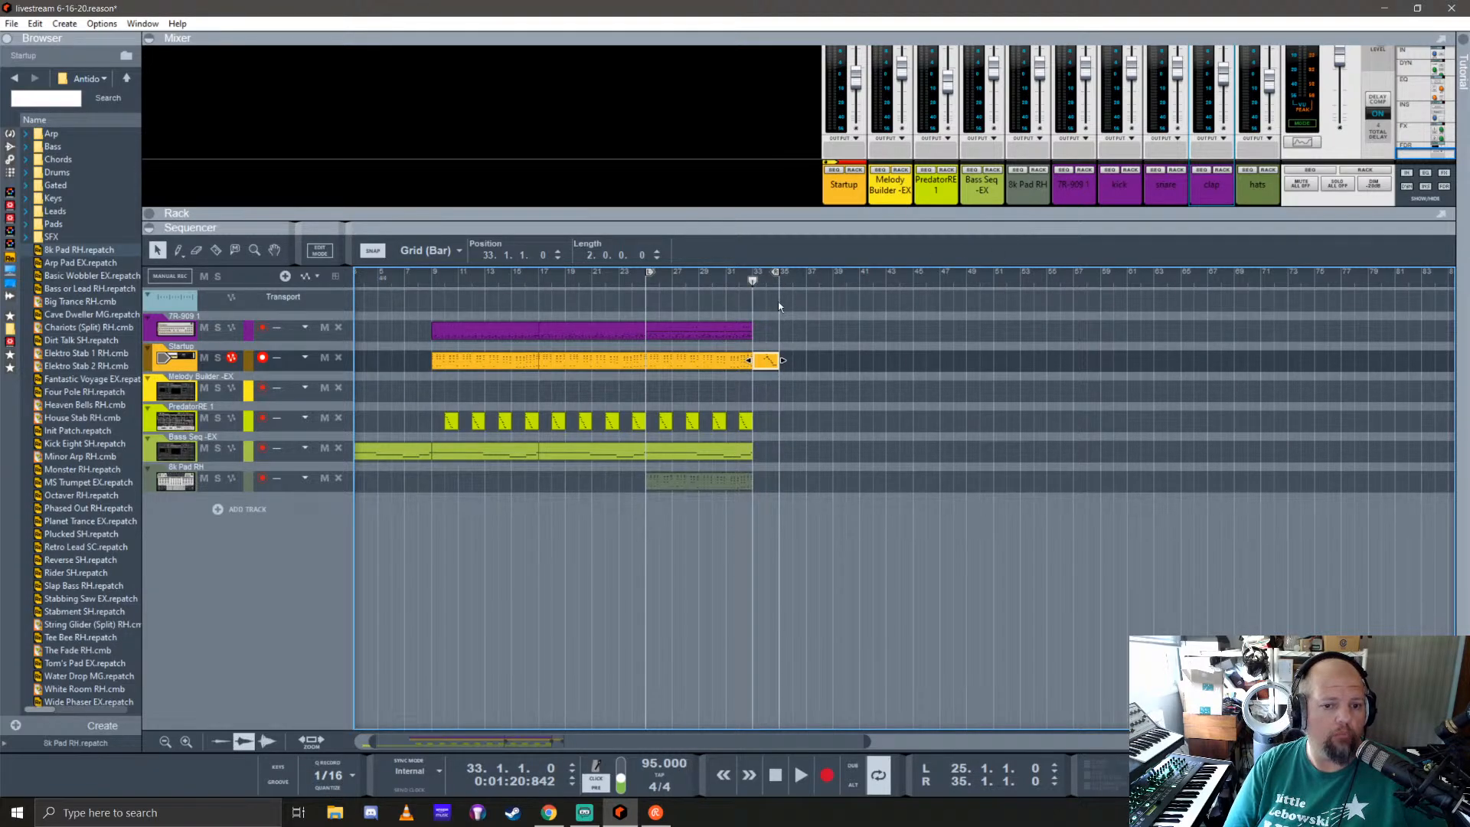
pyautogui.moveTo(779, 273)
pyautogui.mouseDown()
pyautogui.moveTo(634, 285)
pyautogui.moveTo(647, 293)
pyautogui.mouseUp()
pyautogui.press('space')
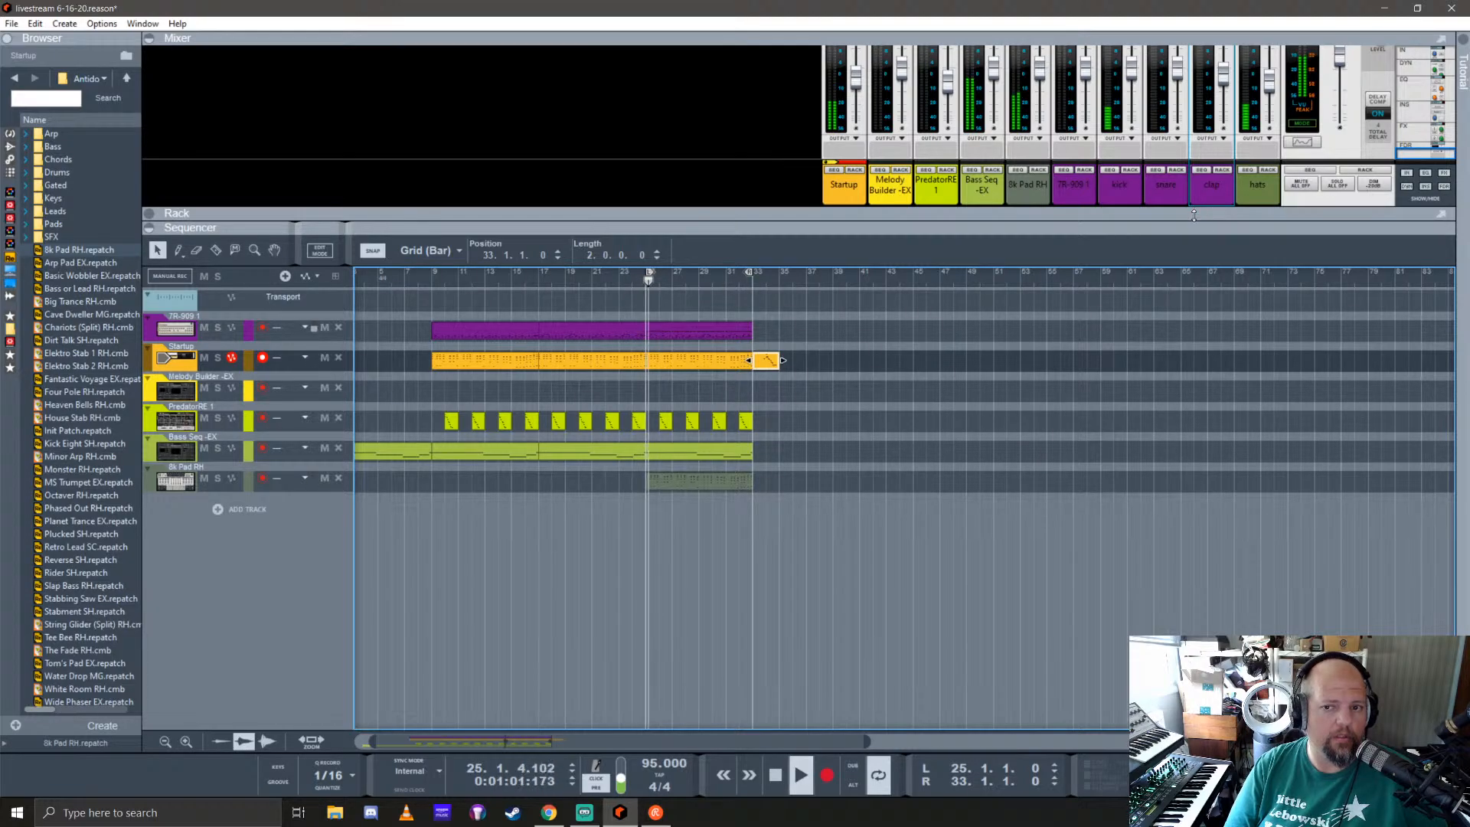
# Step: Enlarge the mixer, solo the clap channel, and turn off its FX7 send
pyautogui.moveTo(1222, 214); pyautogui.dragTo(1221, 524)
pyautogui.click(1222, 329)
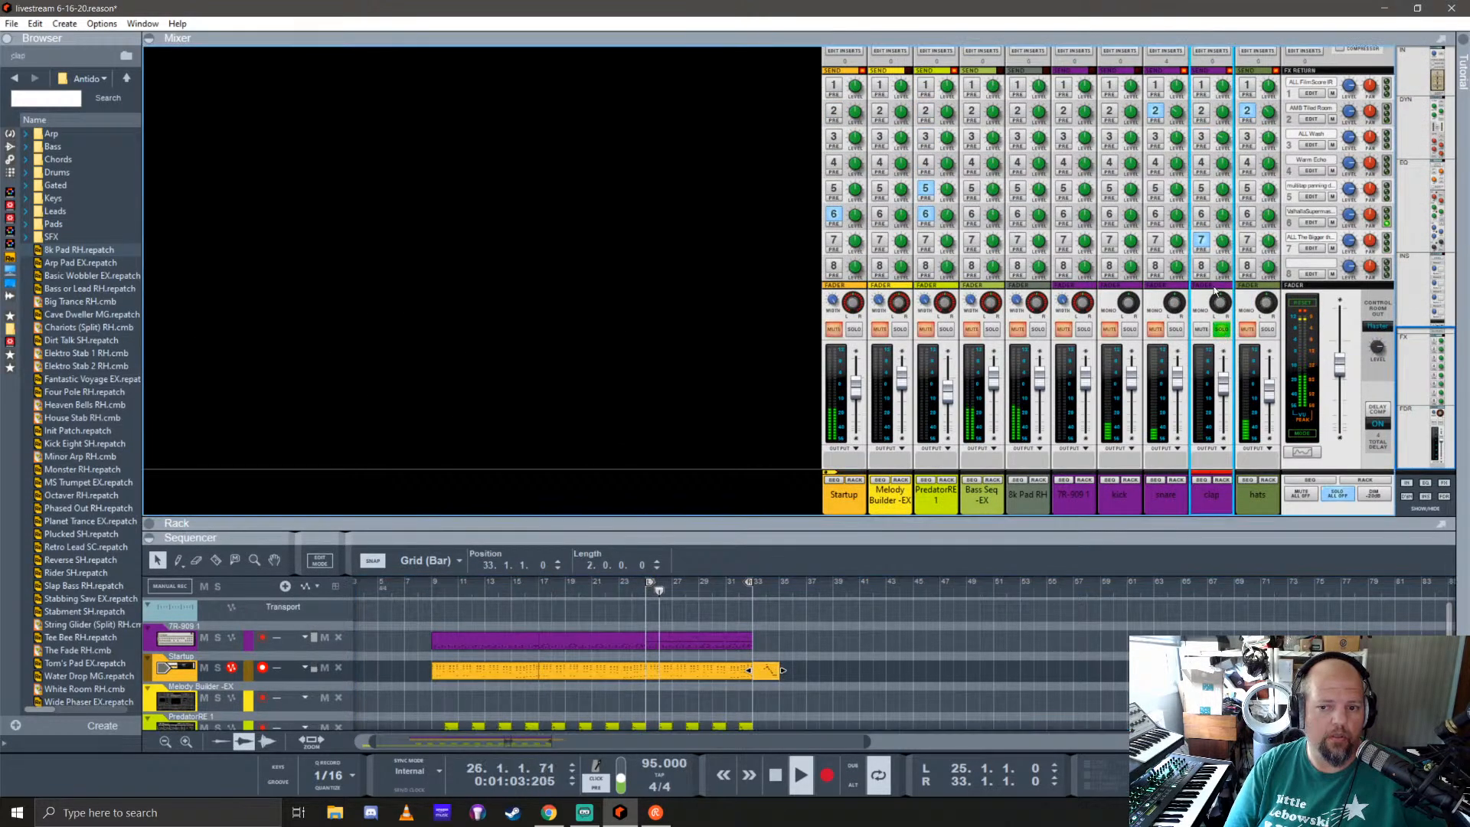
pyautogui.click(1201, 240)
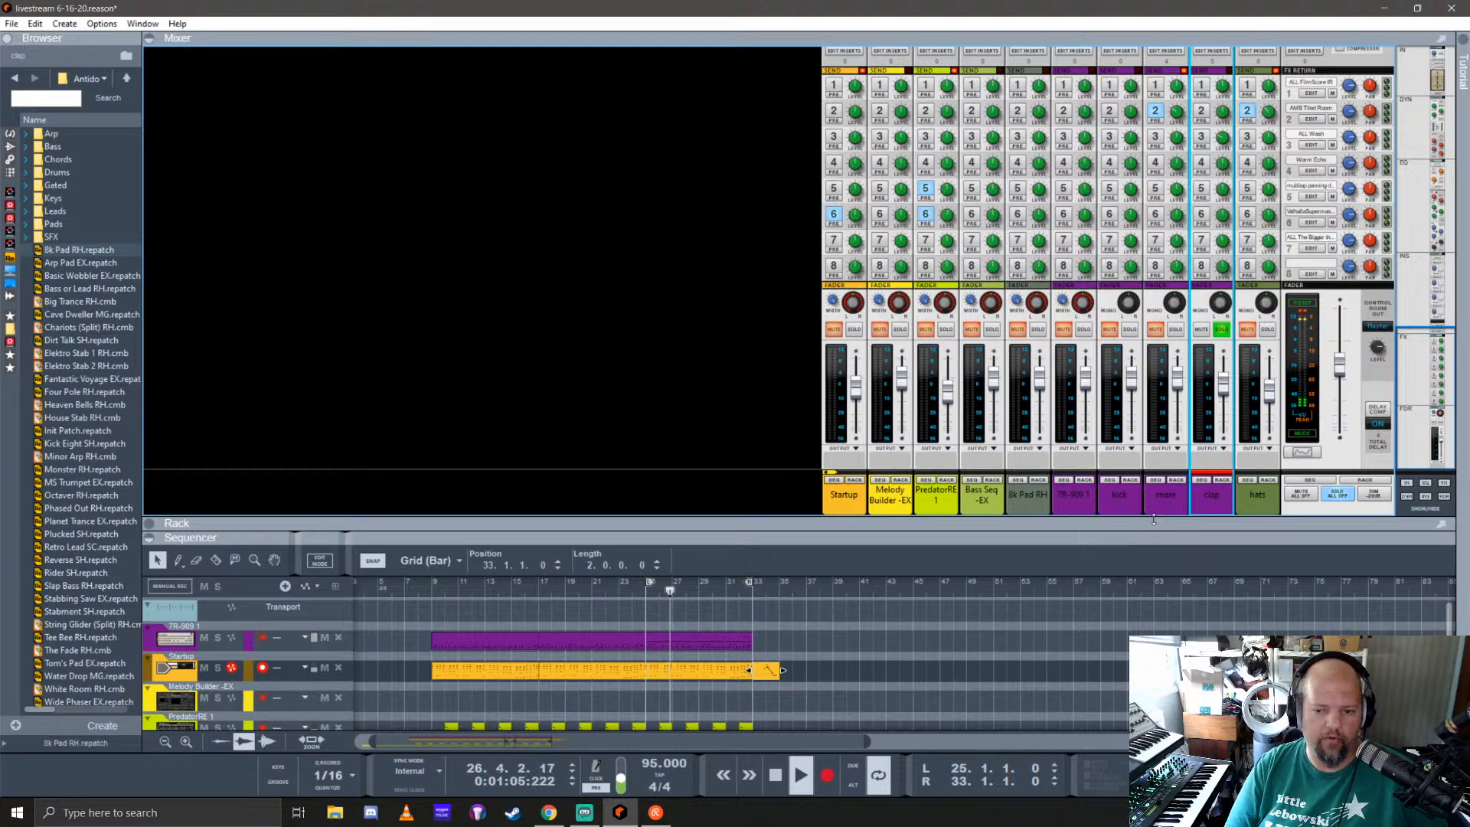
# Step: Inspect the clap mix channel's insert effects in the rack, folding the Antidote device along the way
pyautogui.moveTo(1158, 513); pyautogui.dragTo(1137, 60)
pyautogui.scroll(2, 906, 342)
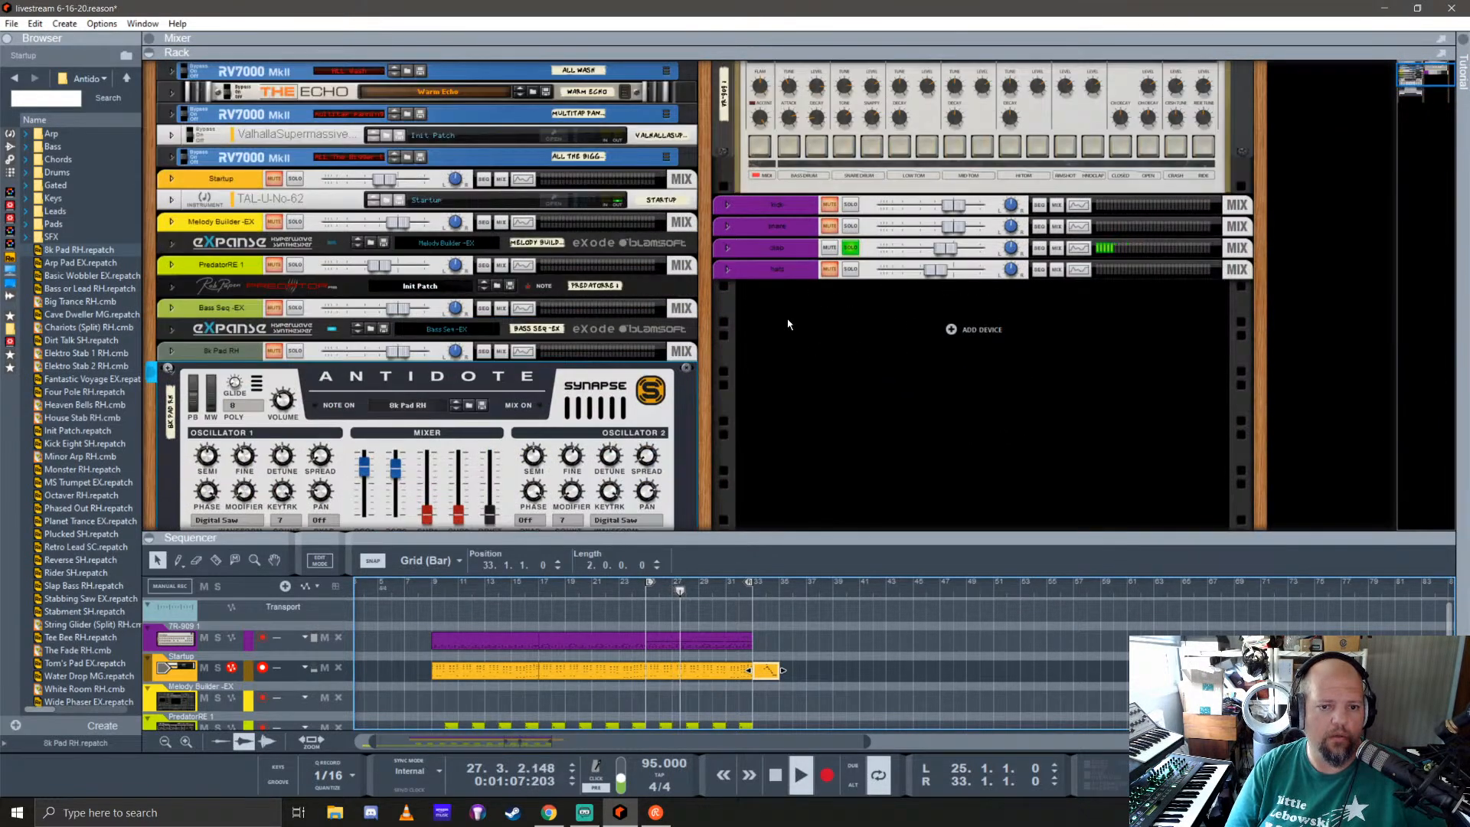
pyautogui.click(725, 246)
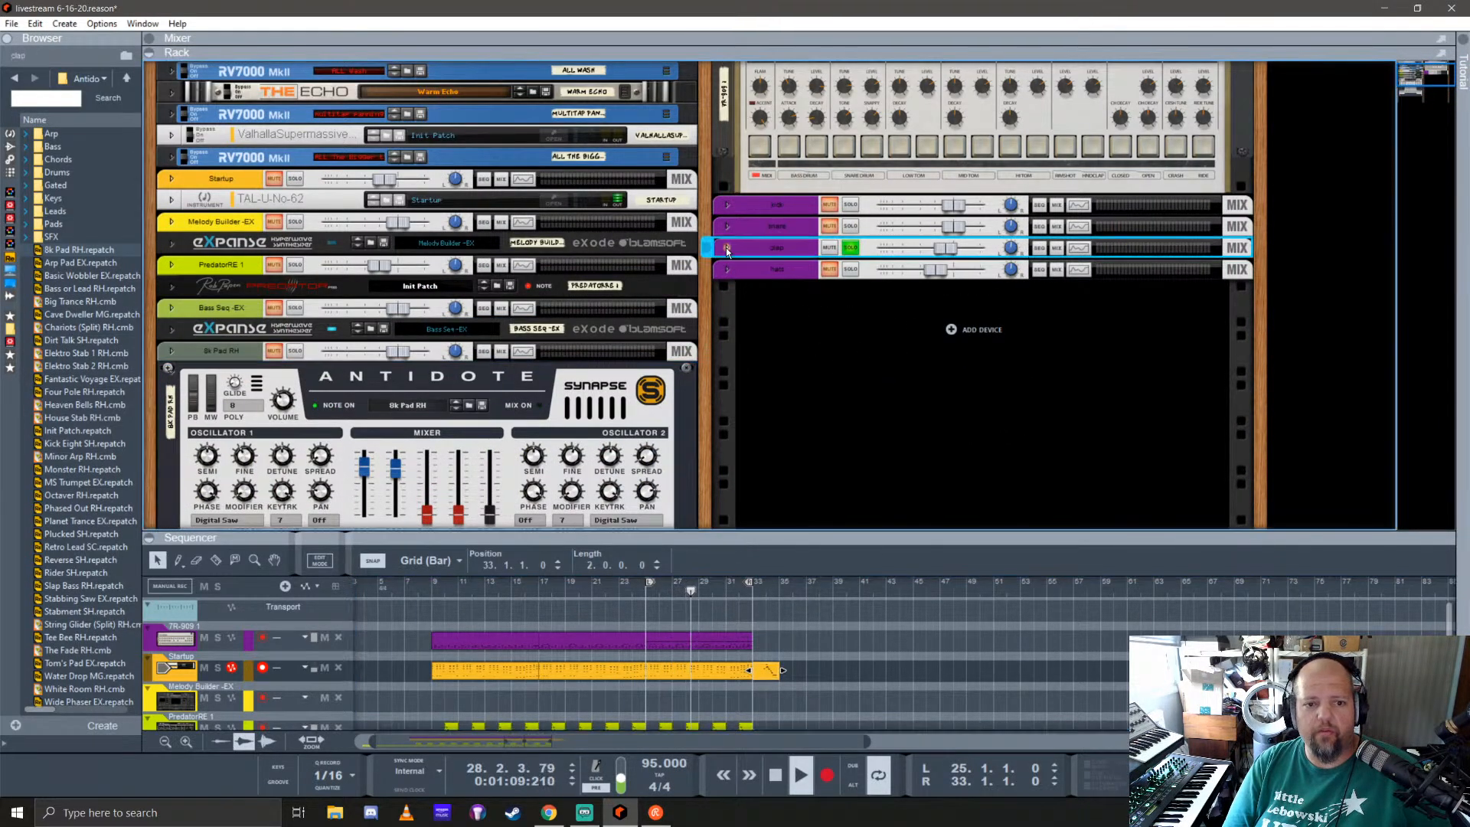
pyautogui.click(745, 278)
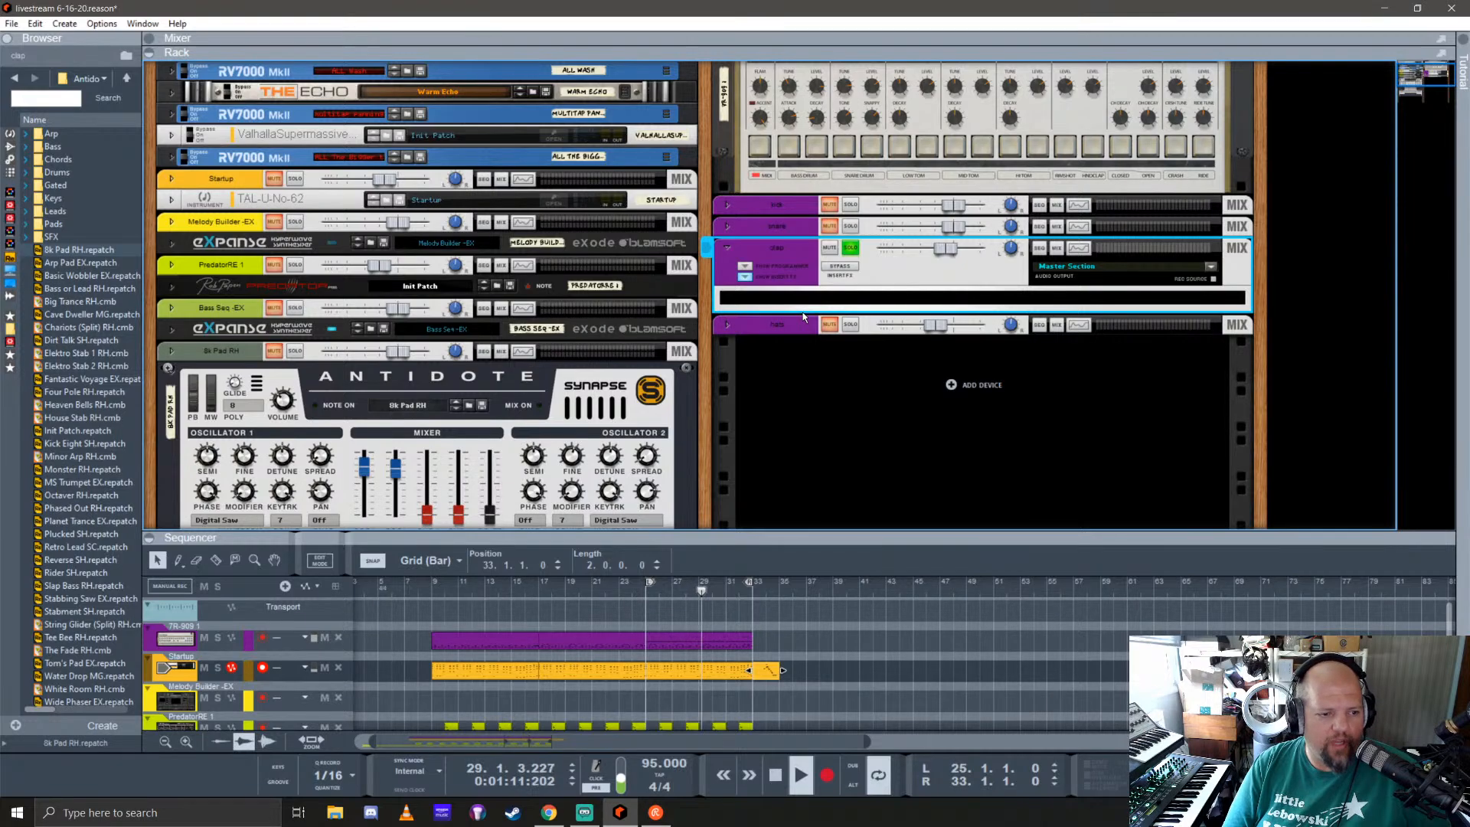
pyautogui.click(168, 369)
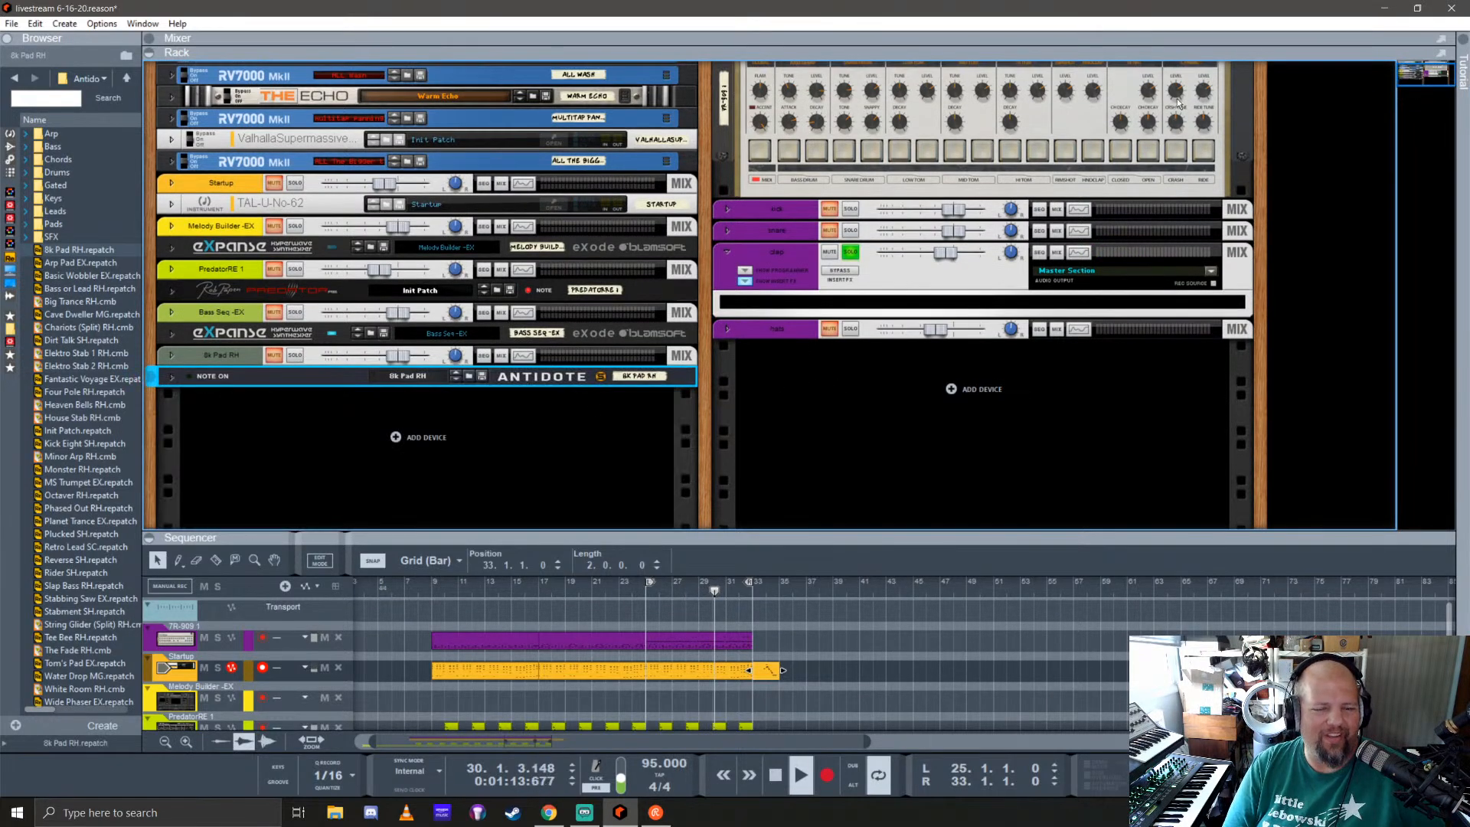
pyautogui.click(745, 280)
pyautogui.click(729, 253)
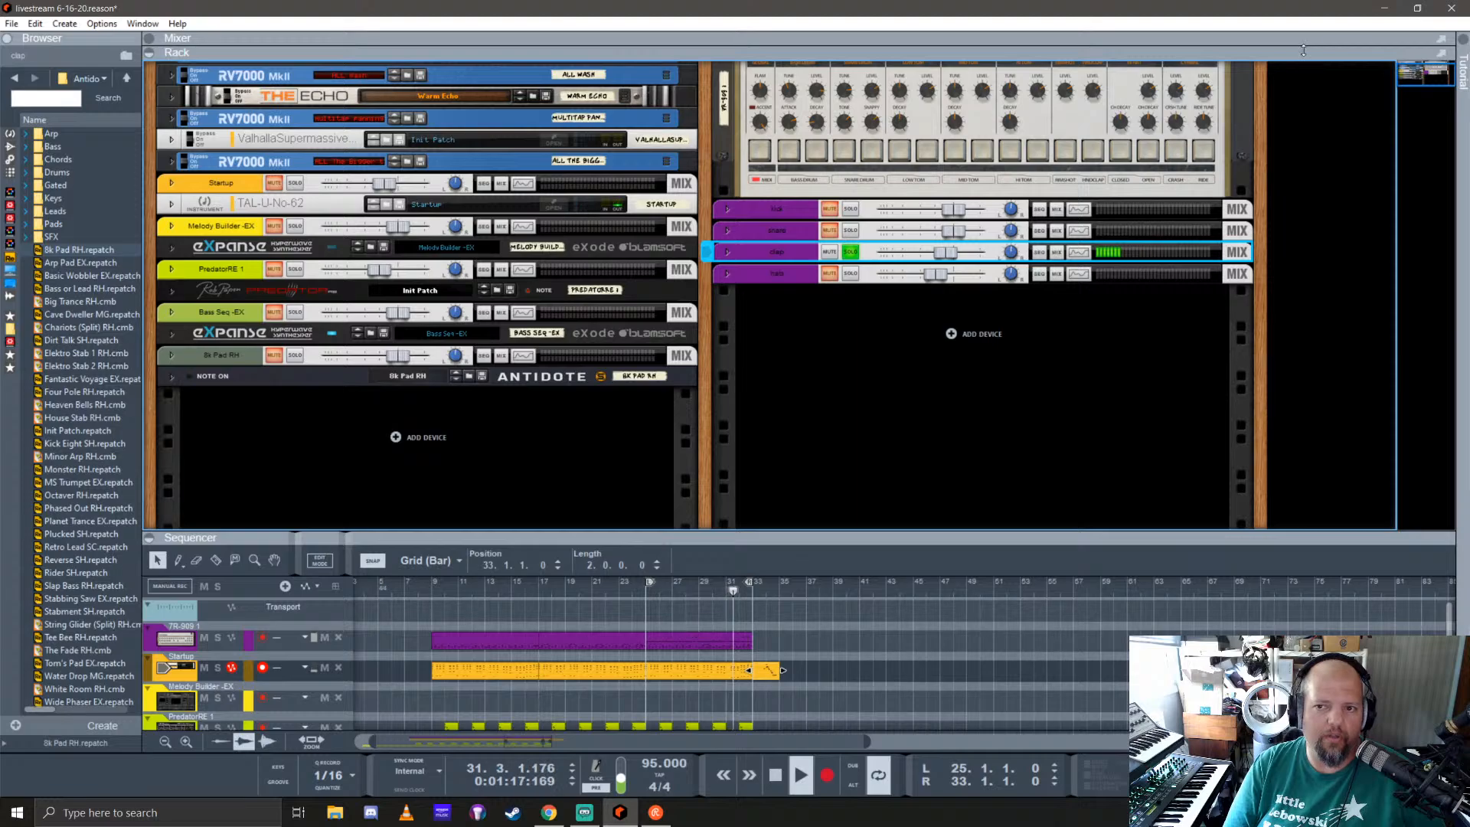
# Step: Hide the mixer's input and FX sends sections, and turn on the clap channel's compressor
pyautogui.moveTo(1294, 51); pyautogui.dragTo(1296, 542)
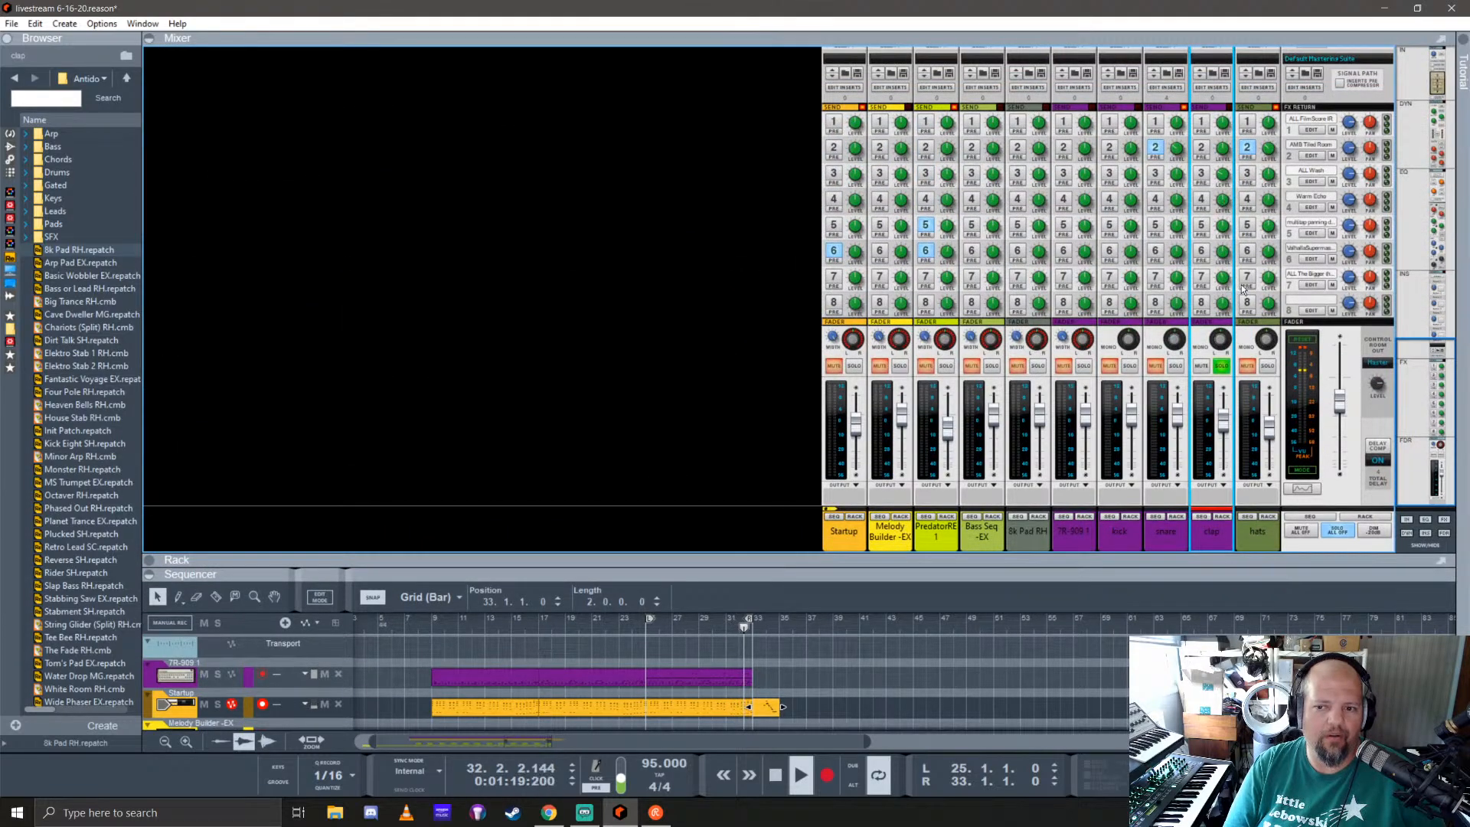
pyautogui.click(1408, 521)
pyautogui.scroll(5, 1232, 307)
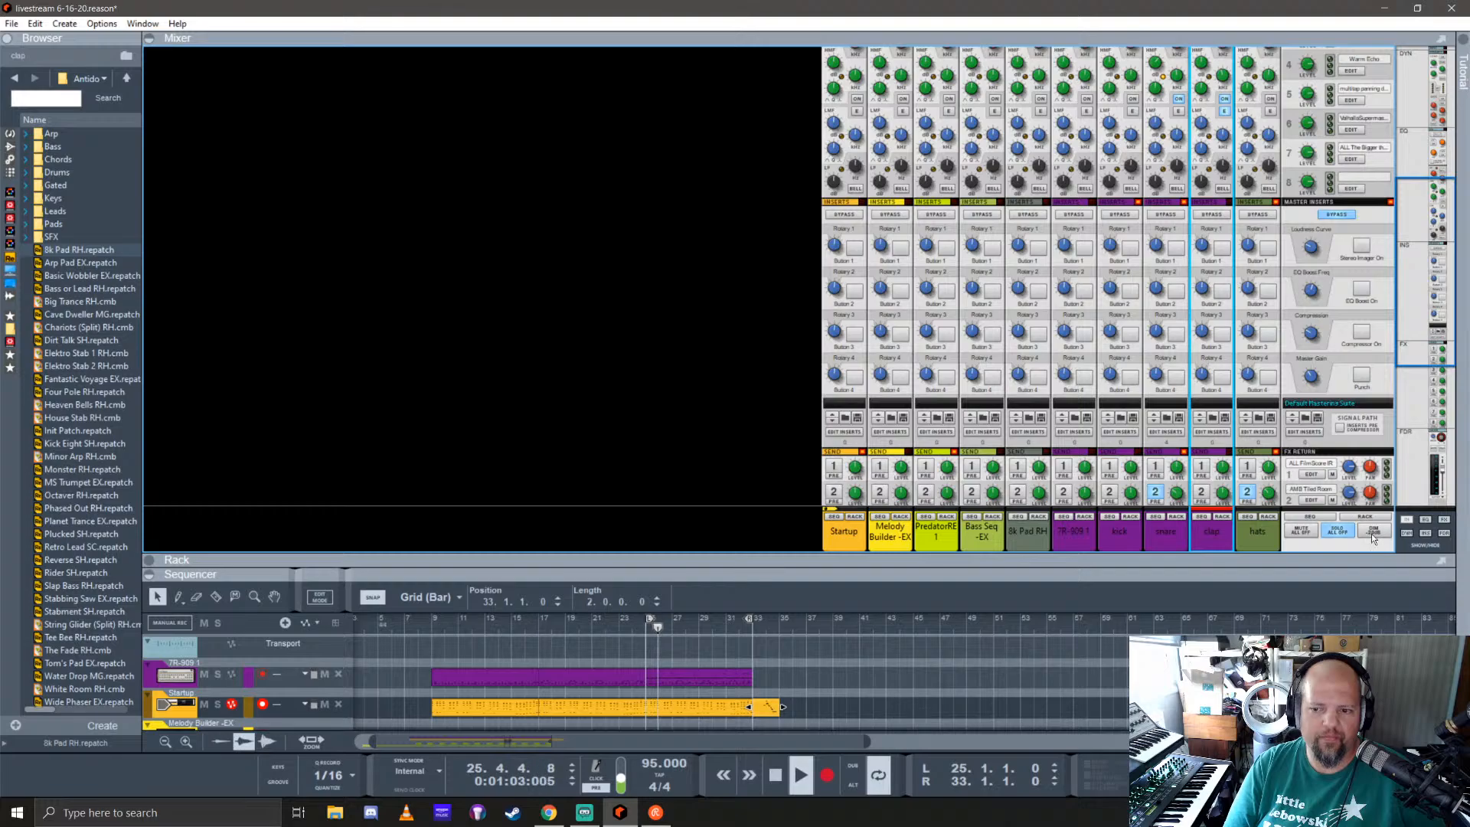
pyautogui.click(1444, 524)
pyautogui.scroll(5, 1237, 290)
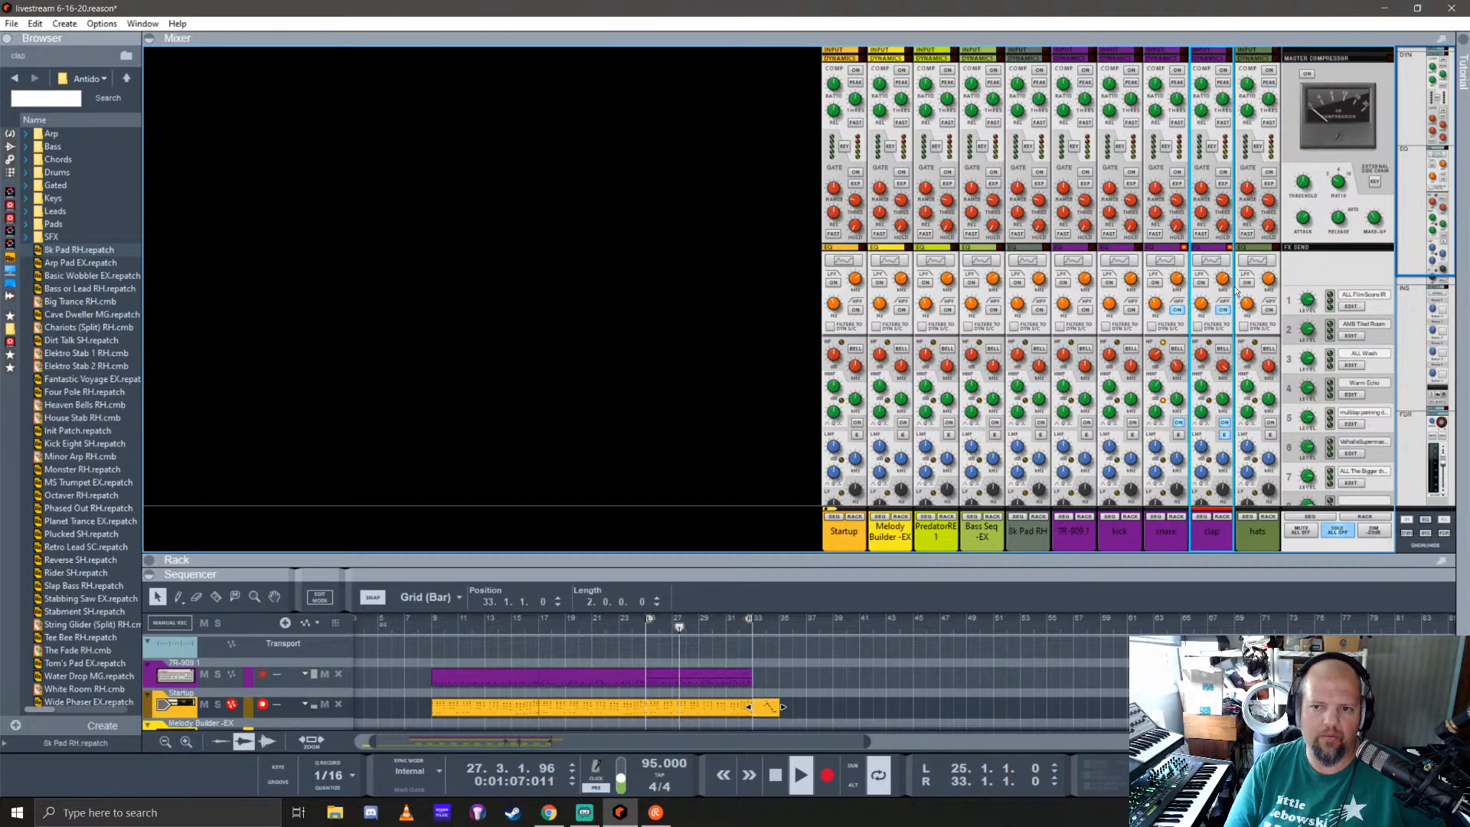
pyautogui.click(1223, 70)
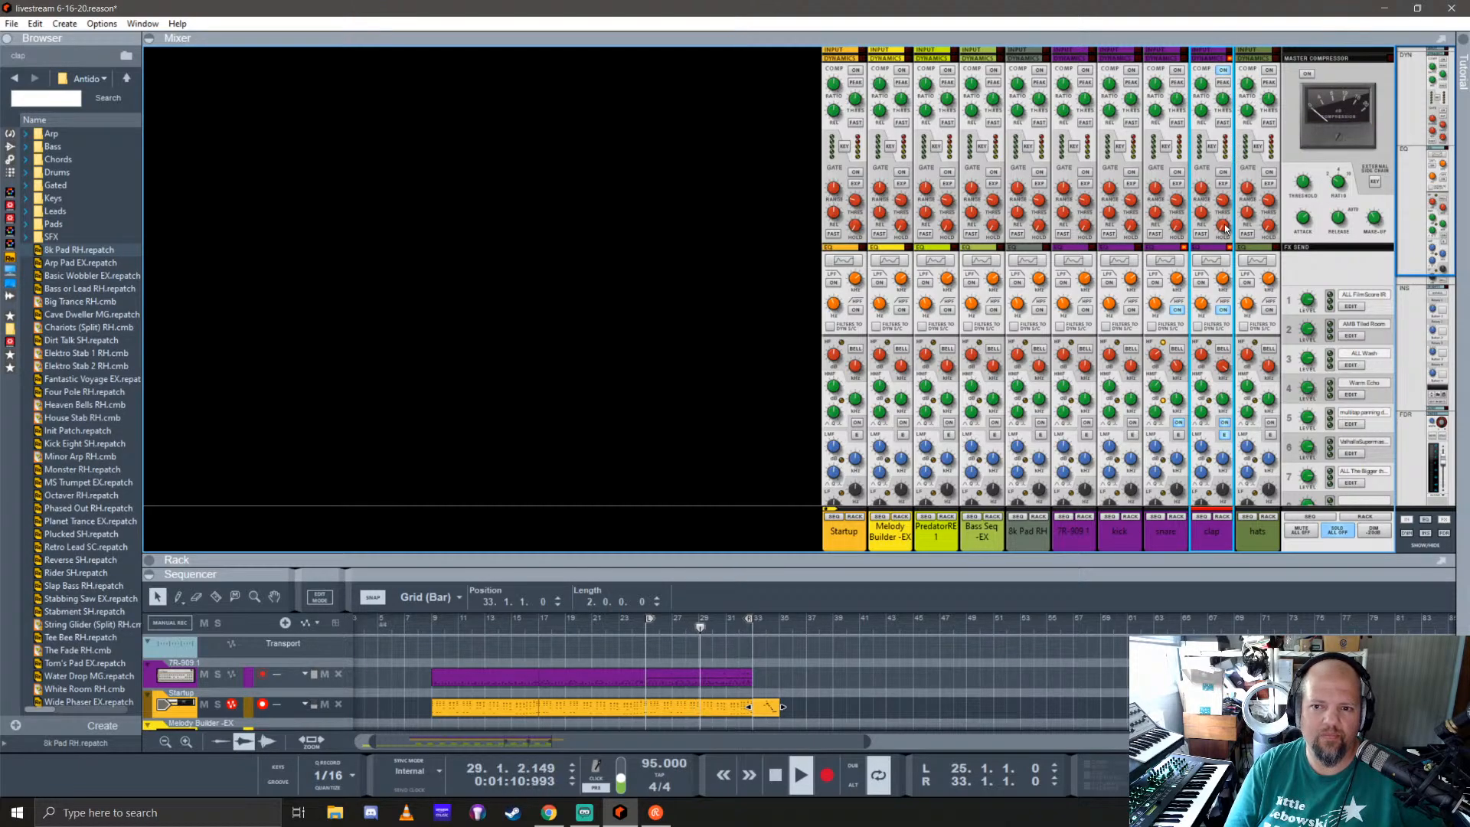
# Step: Stop playback, turn the clap channel's compressor back on, and play again from bar 25
pyautogui.press('space')
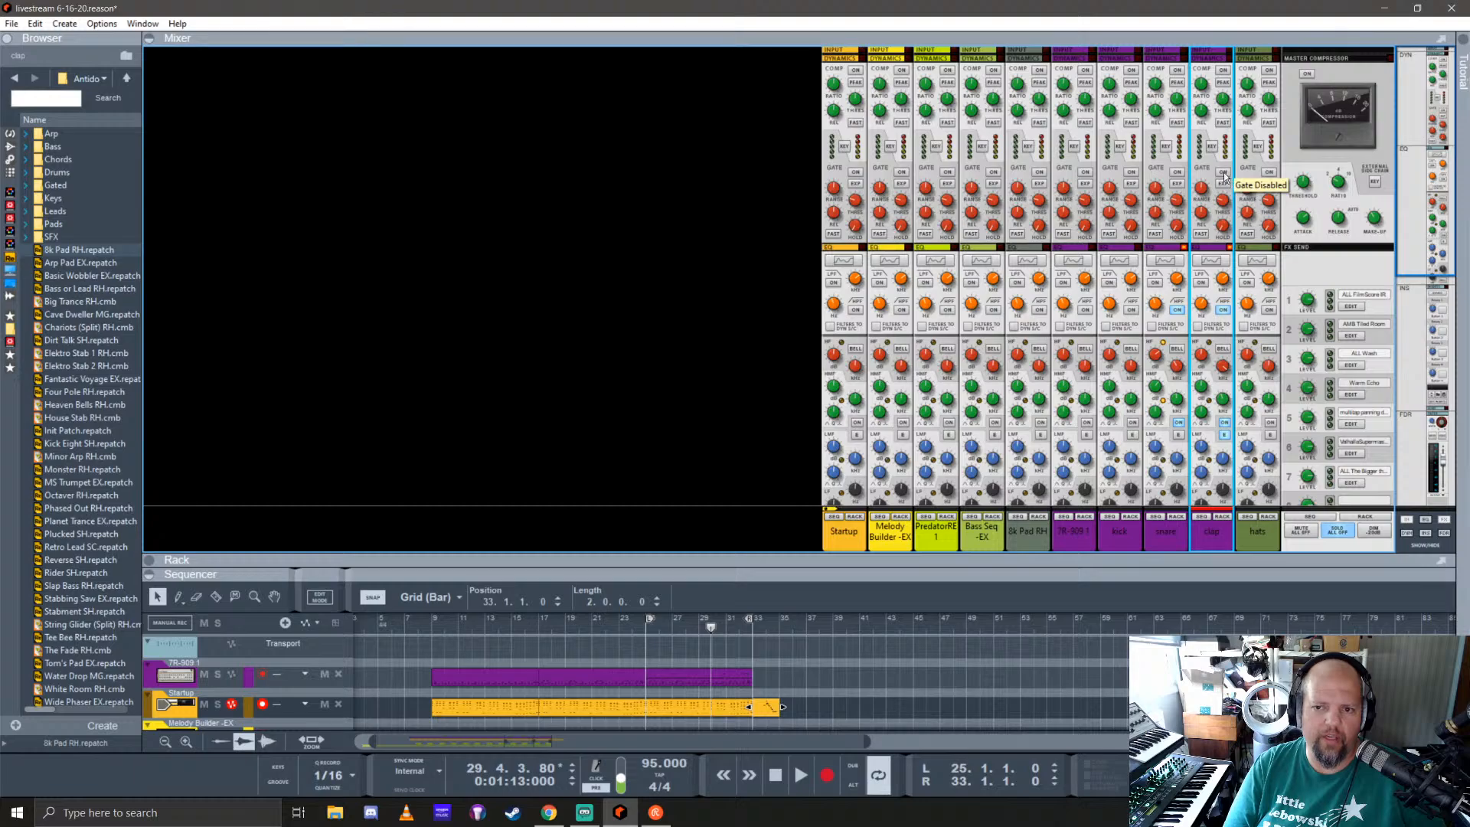
pyautogui.click(1223, 73)
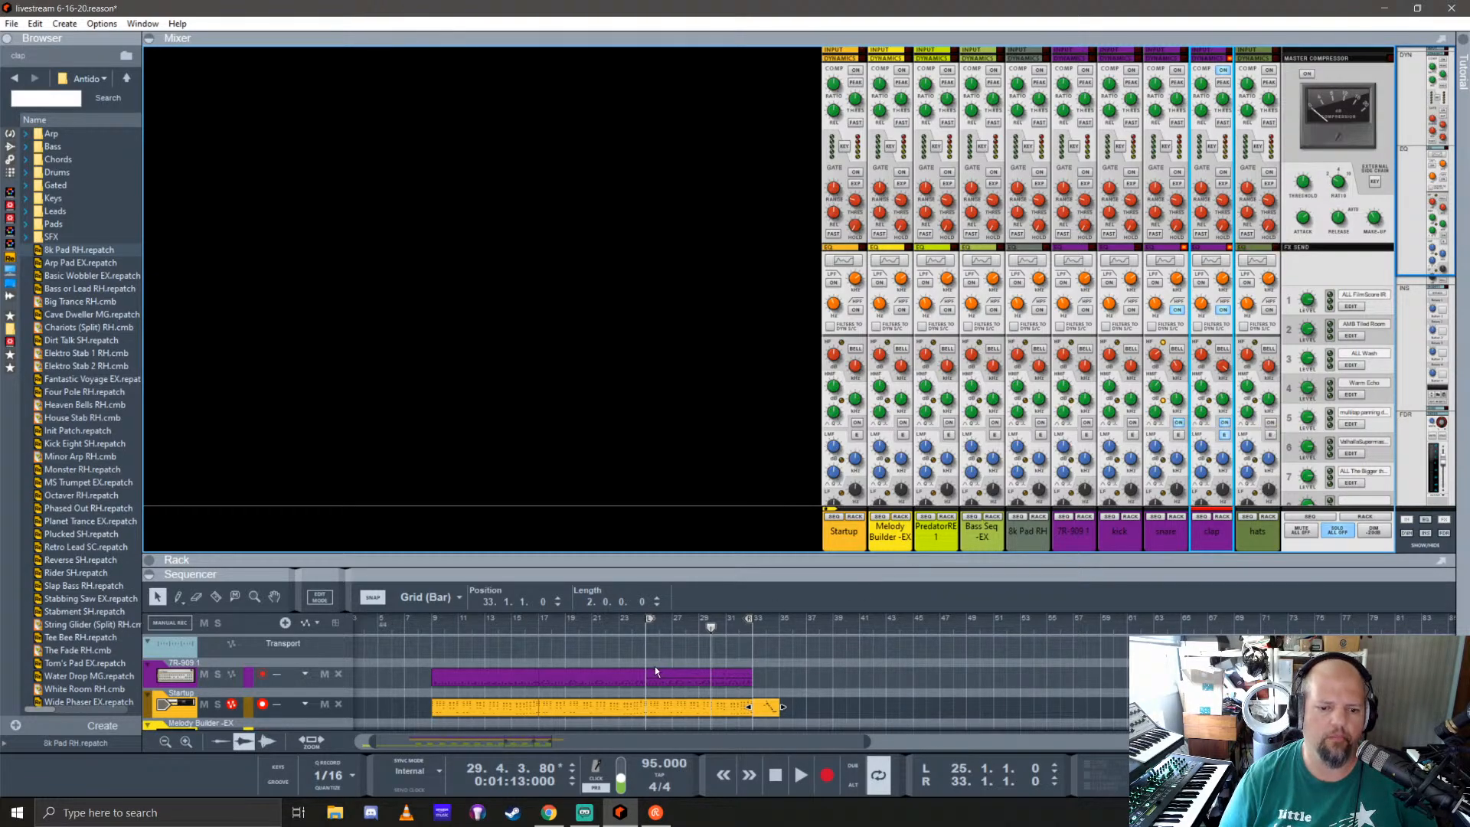
pyautogui.click(649, 639)
pyautogui.press('space')
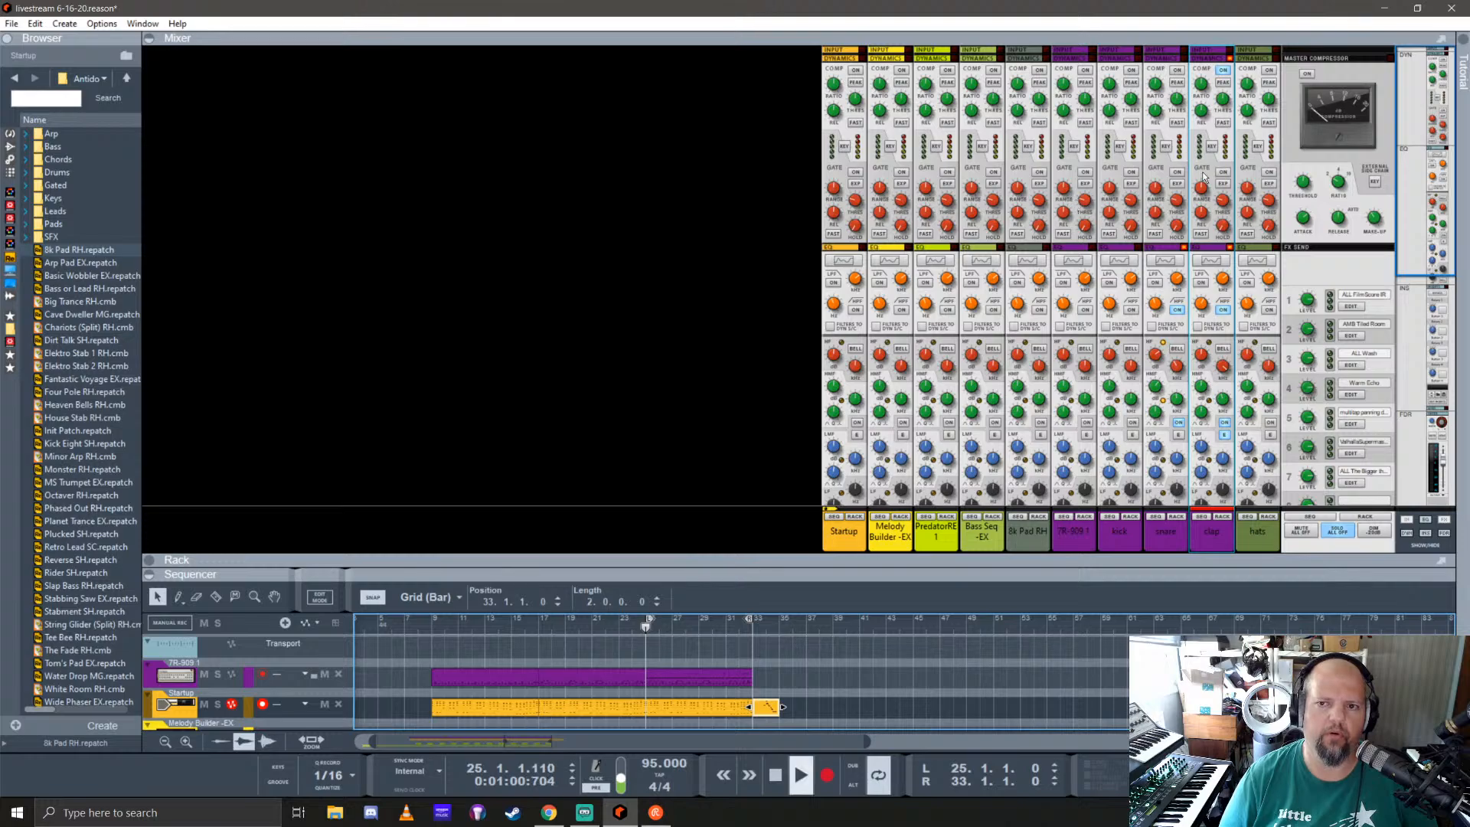
# Step: Adjust the clap compressor's threshold and ratio during playback, then stop and return to bar 25
pyautogui.click(1226, 103)
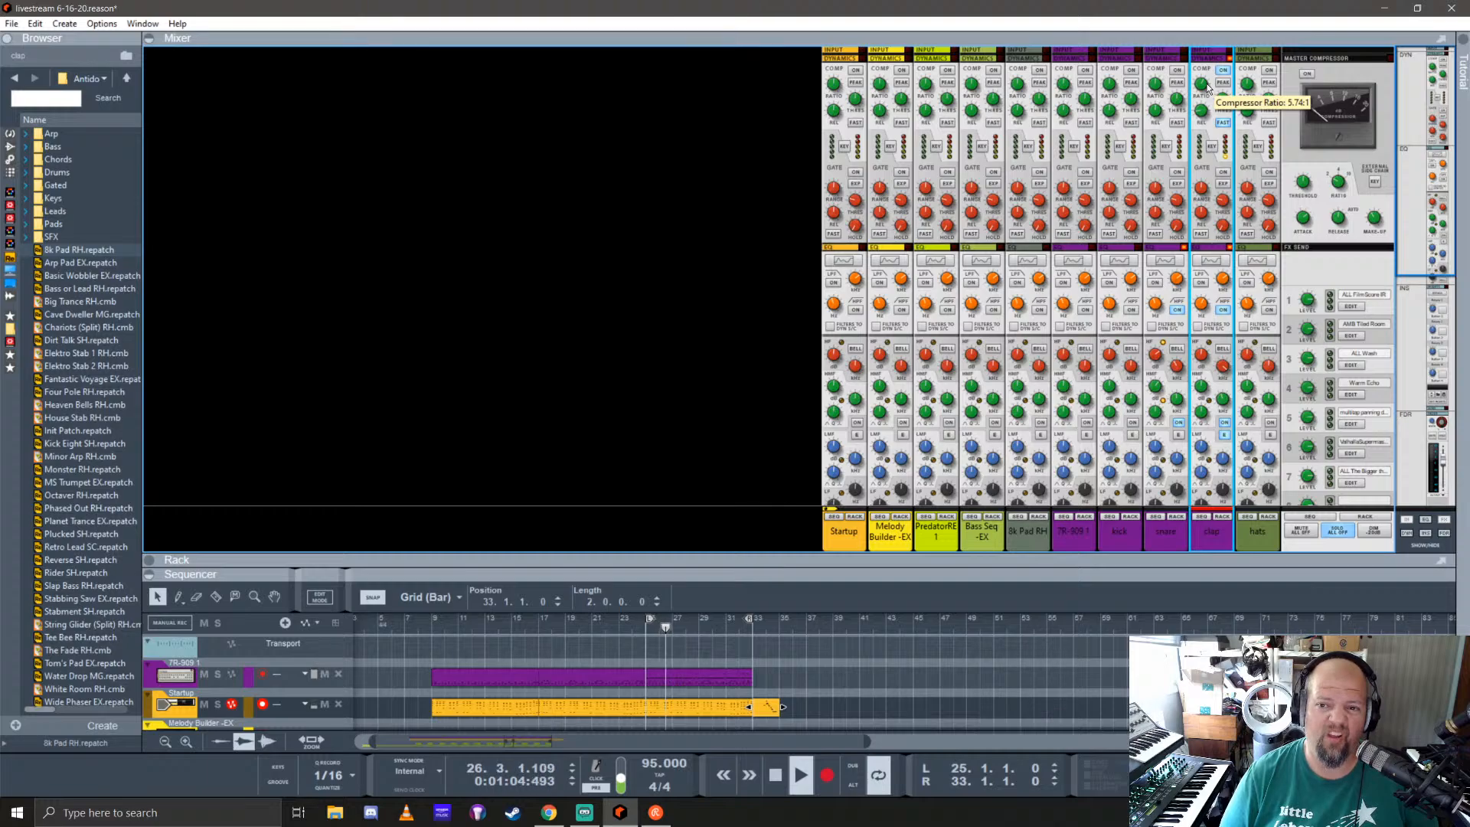
pyautogui.moveTo(1208, 87); pyautogui.dragTo(1210, 74)
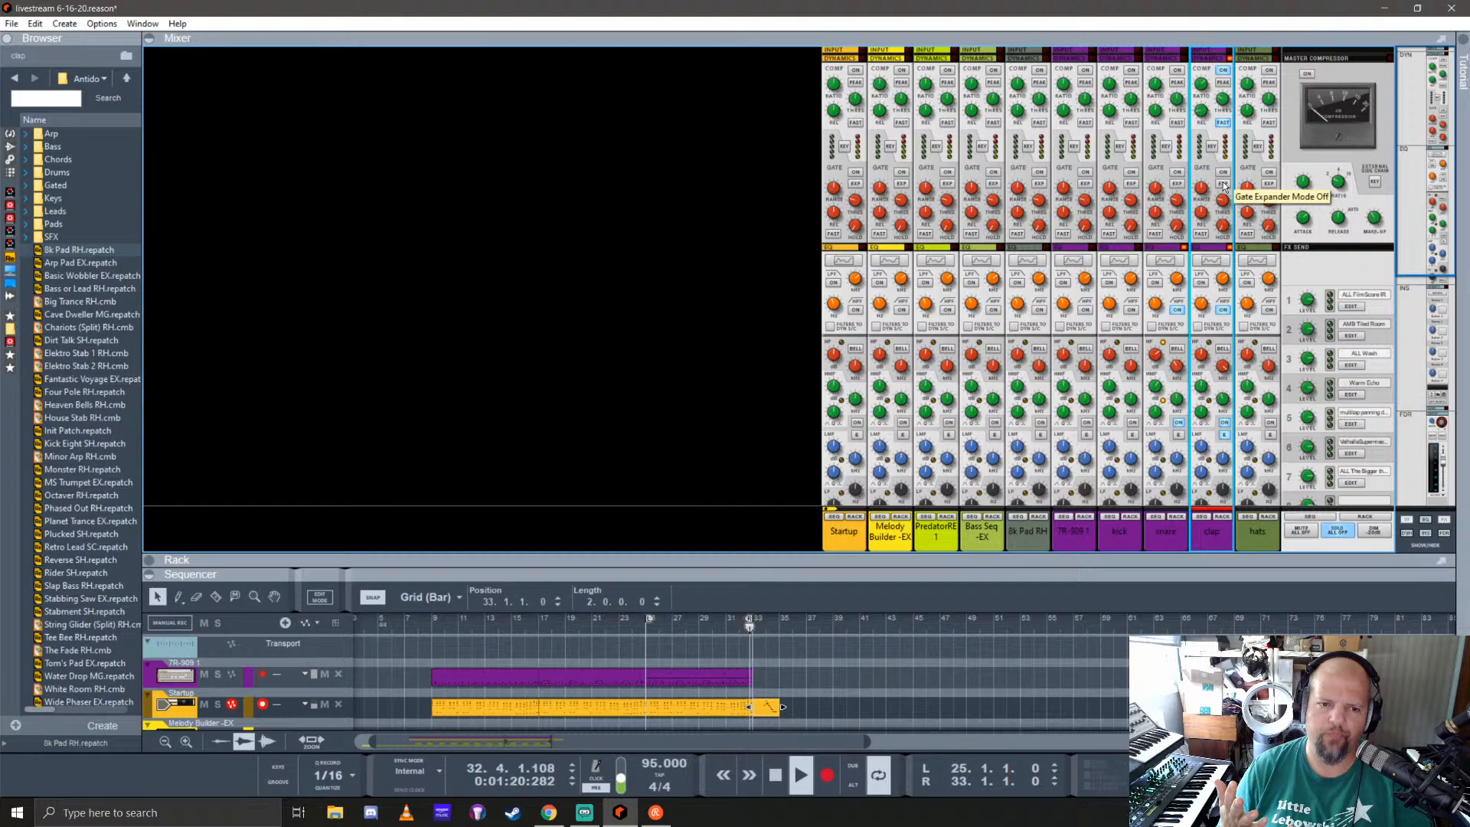
pyautogui.press('space')
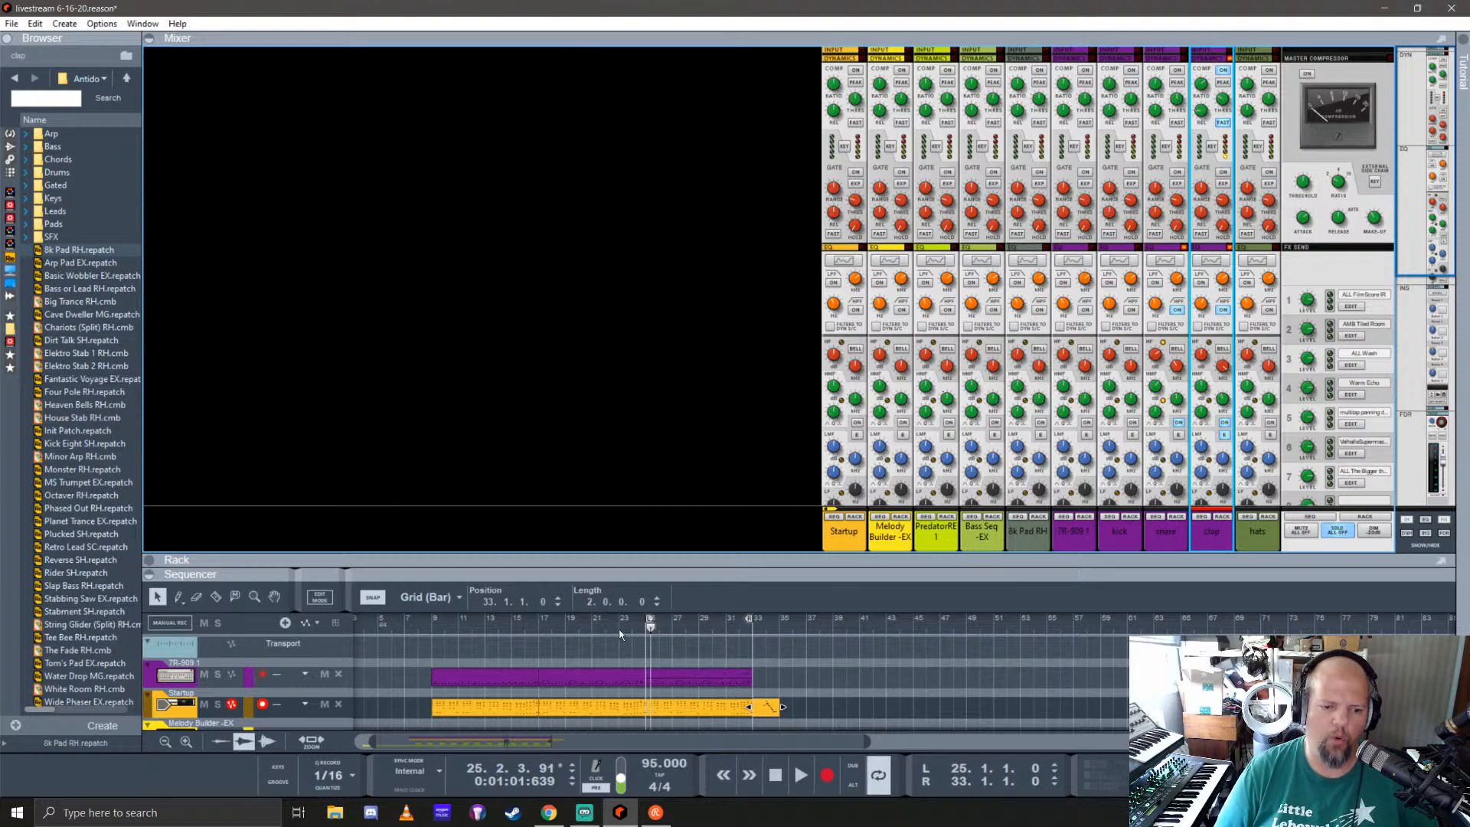
pyautogui.click(644, 627)
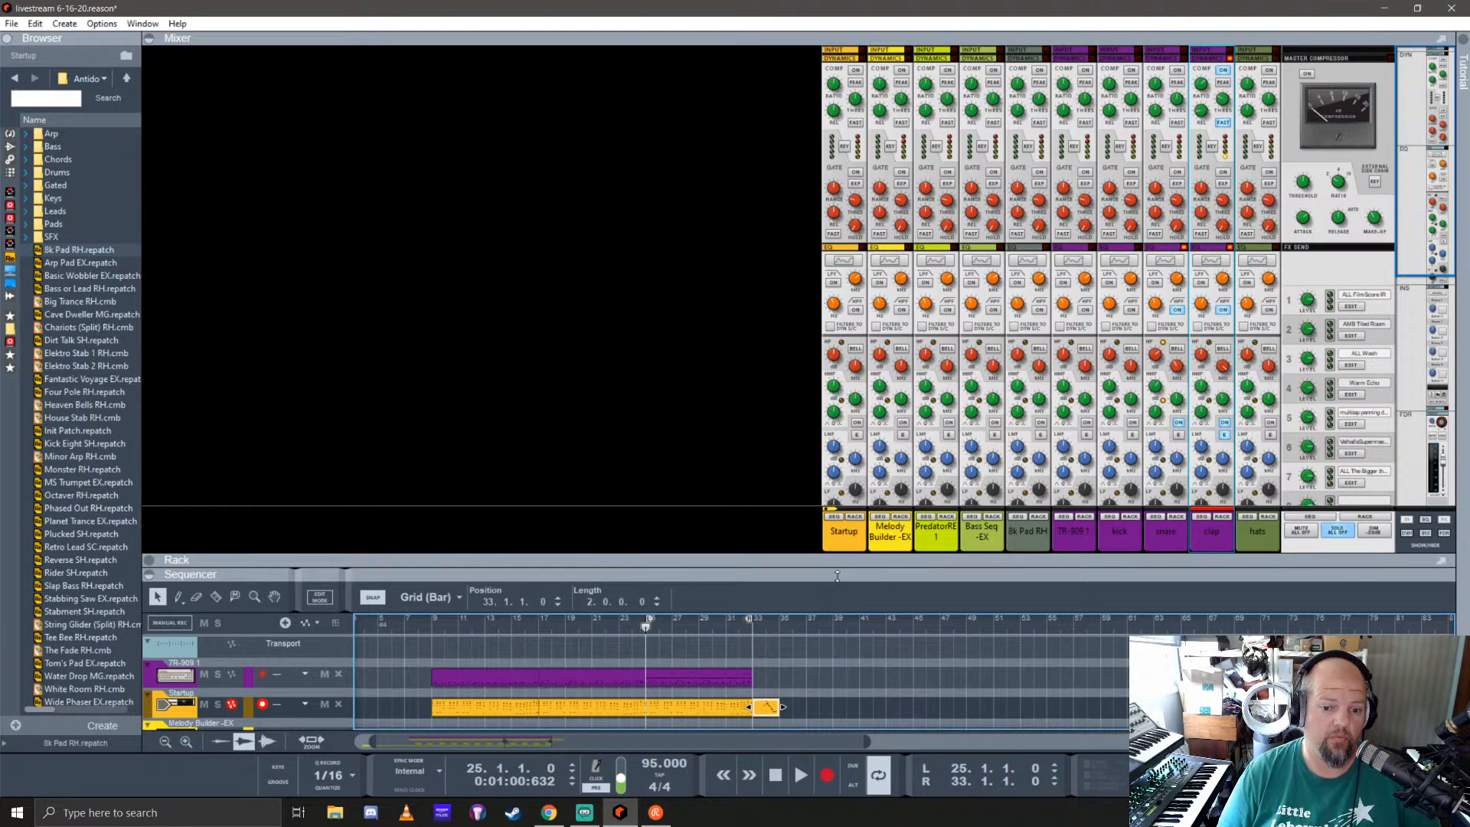
# Step: Shrink the mixer to reveal the sequencer tracks, show the mixer's FX sends section, and hide its inserts section
pyautogui.moveTo(837, 573); pyautogui.dragTo(837, 402)
pyautogui.scroll(-5, 1205, 207)
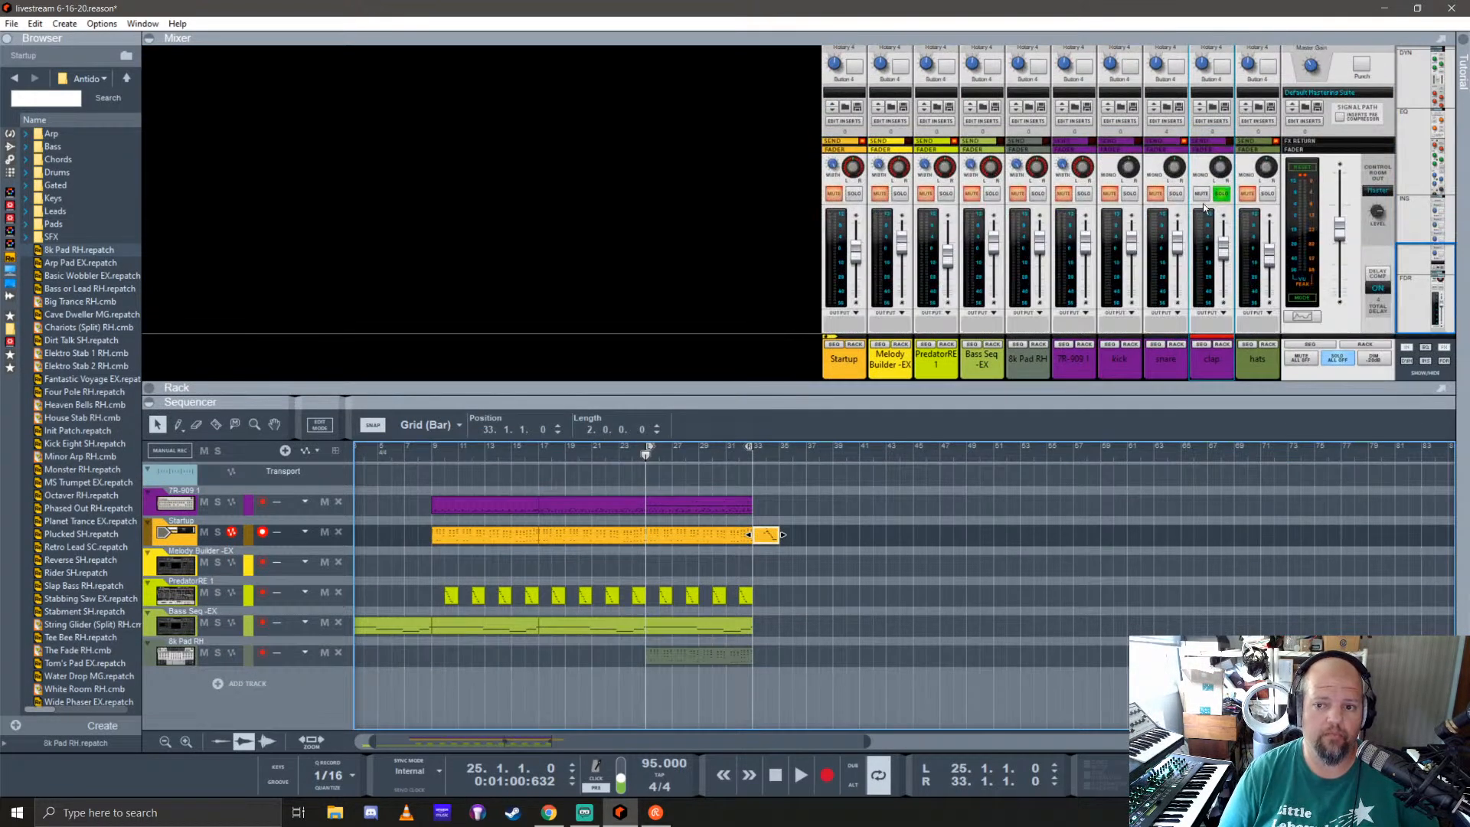
pyautogui.scroll(4, 1196, 166)
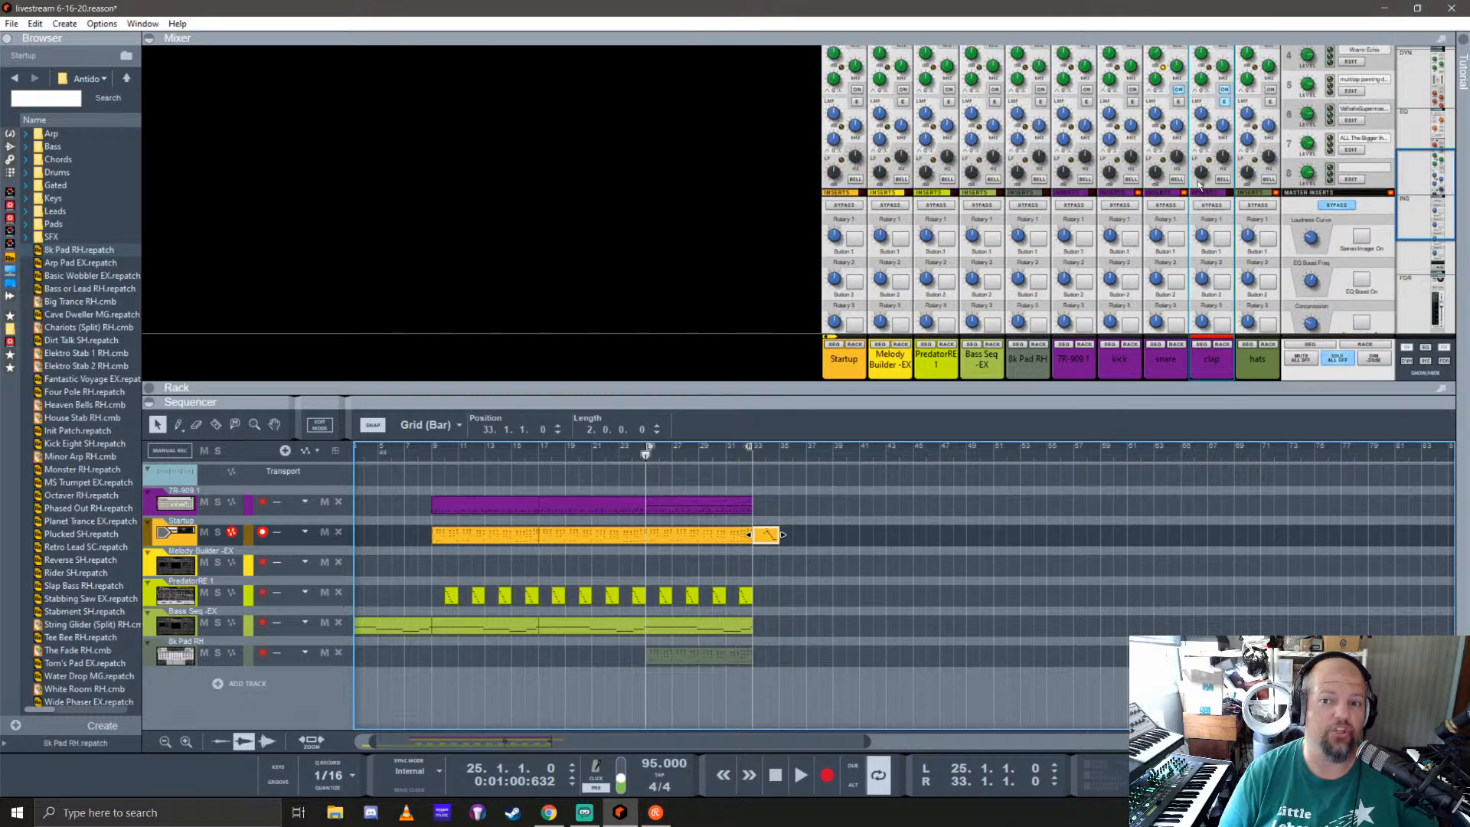
pyautogui.scroll(-4, 1201, 160)
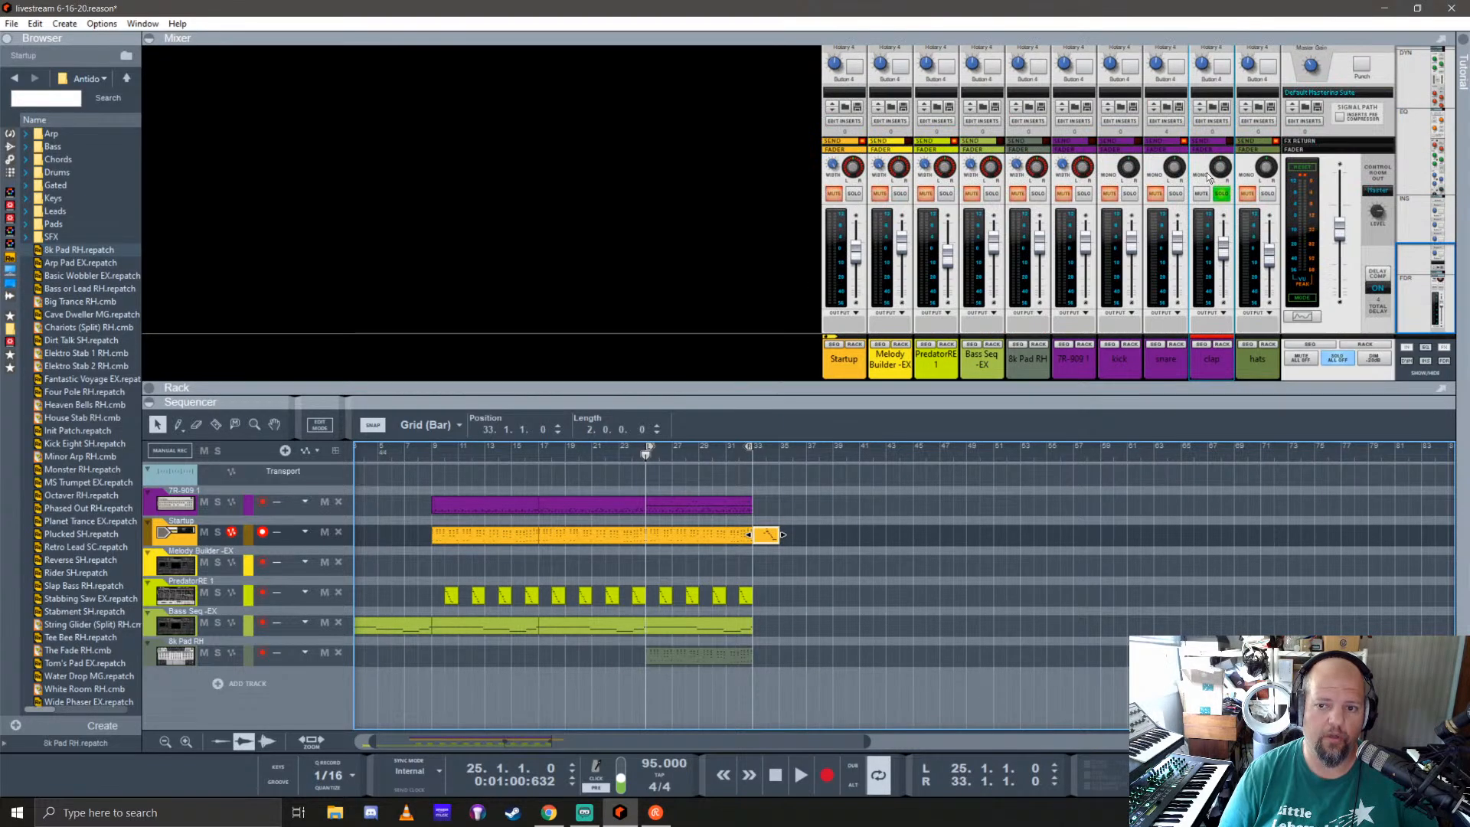
pyautogui.scroll(4, 1209, 176)
pyautogui.scroll(-3, 1211, 180)
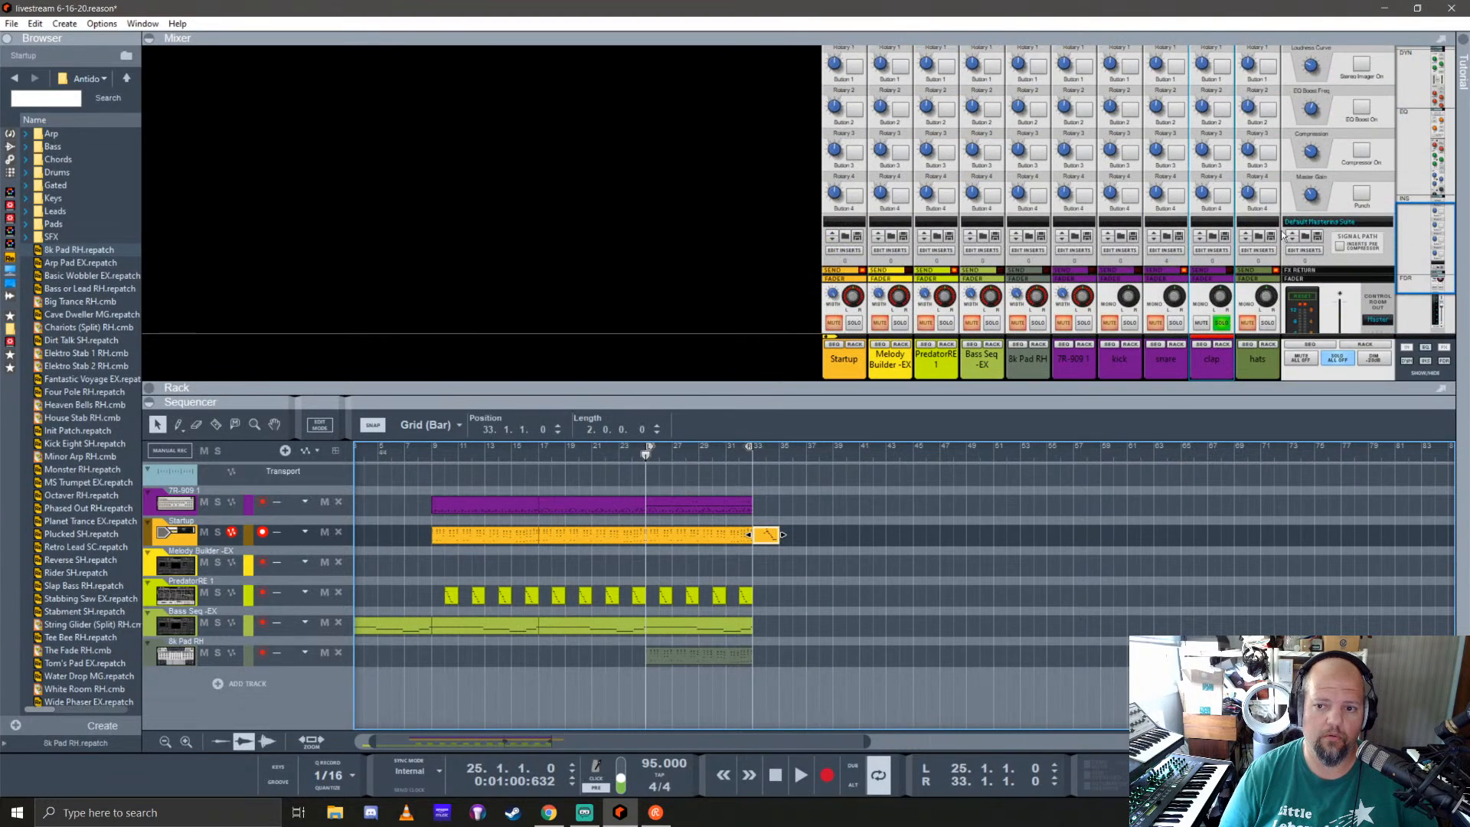
pyautogui.click(1446, 349)
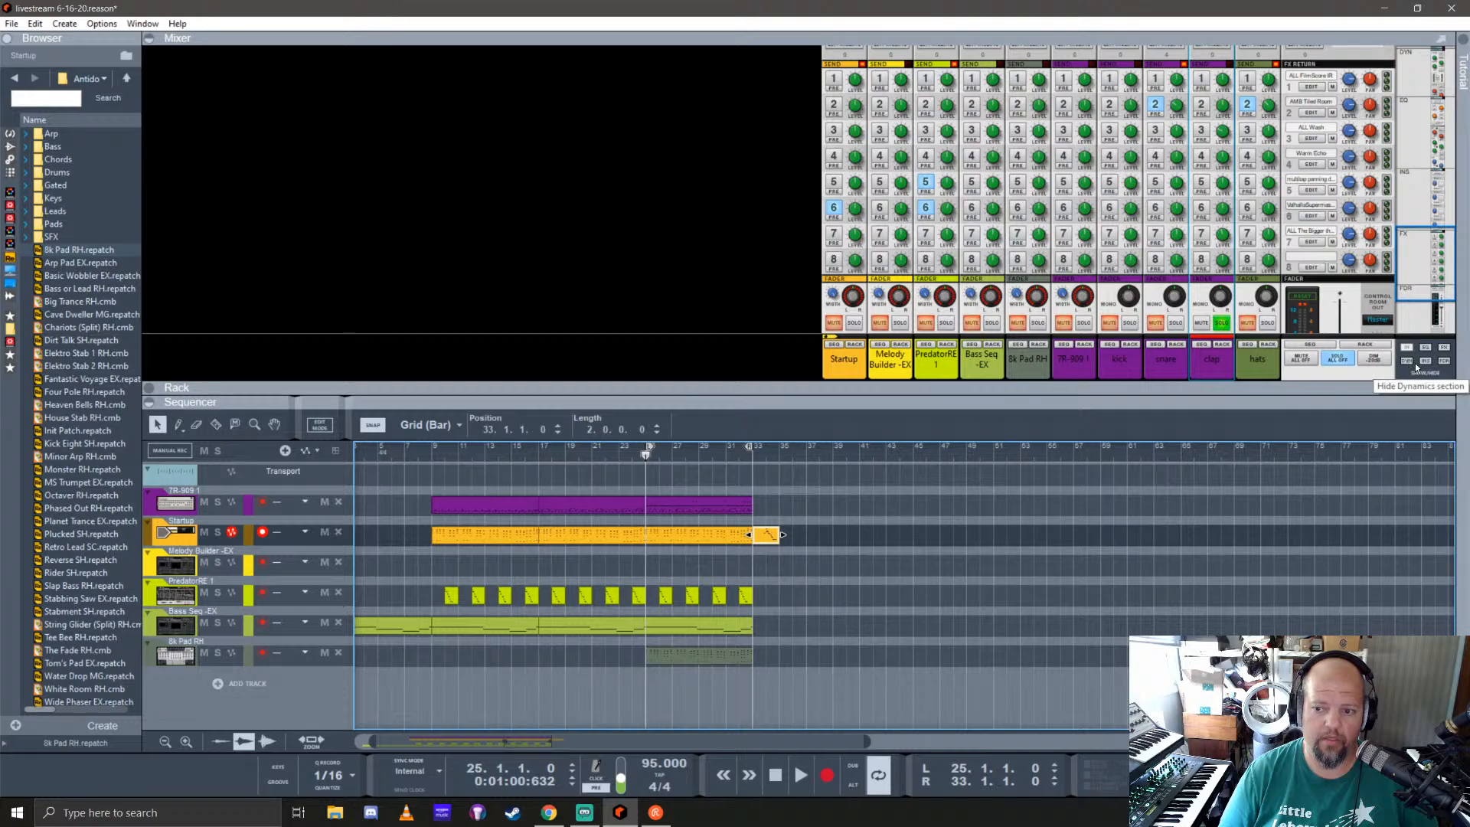
pyautogui.click(1426, 363)
# Step: Turn on the clap channel's FX7 send and unsolo the channel
pyautogui.scroll(3, 1161, 210)
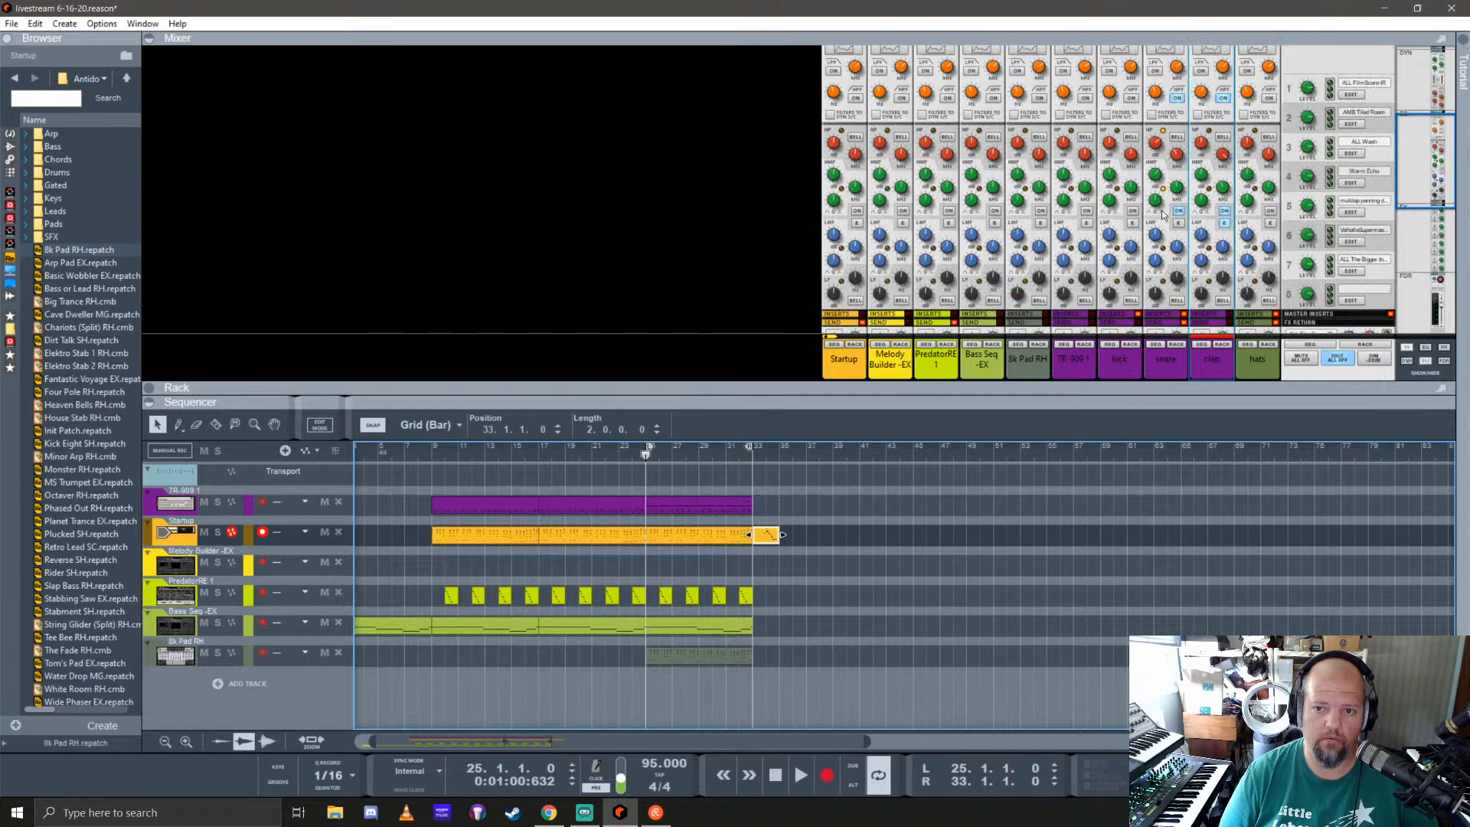
pyautogui.scroll(-4, 1162, 211)
pyautogui.click(1201, 148)
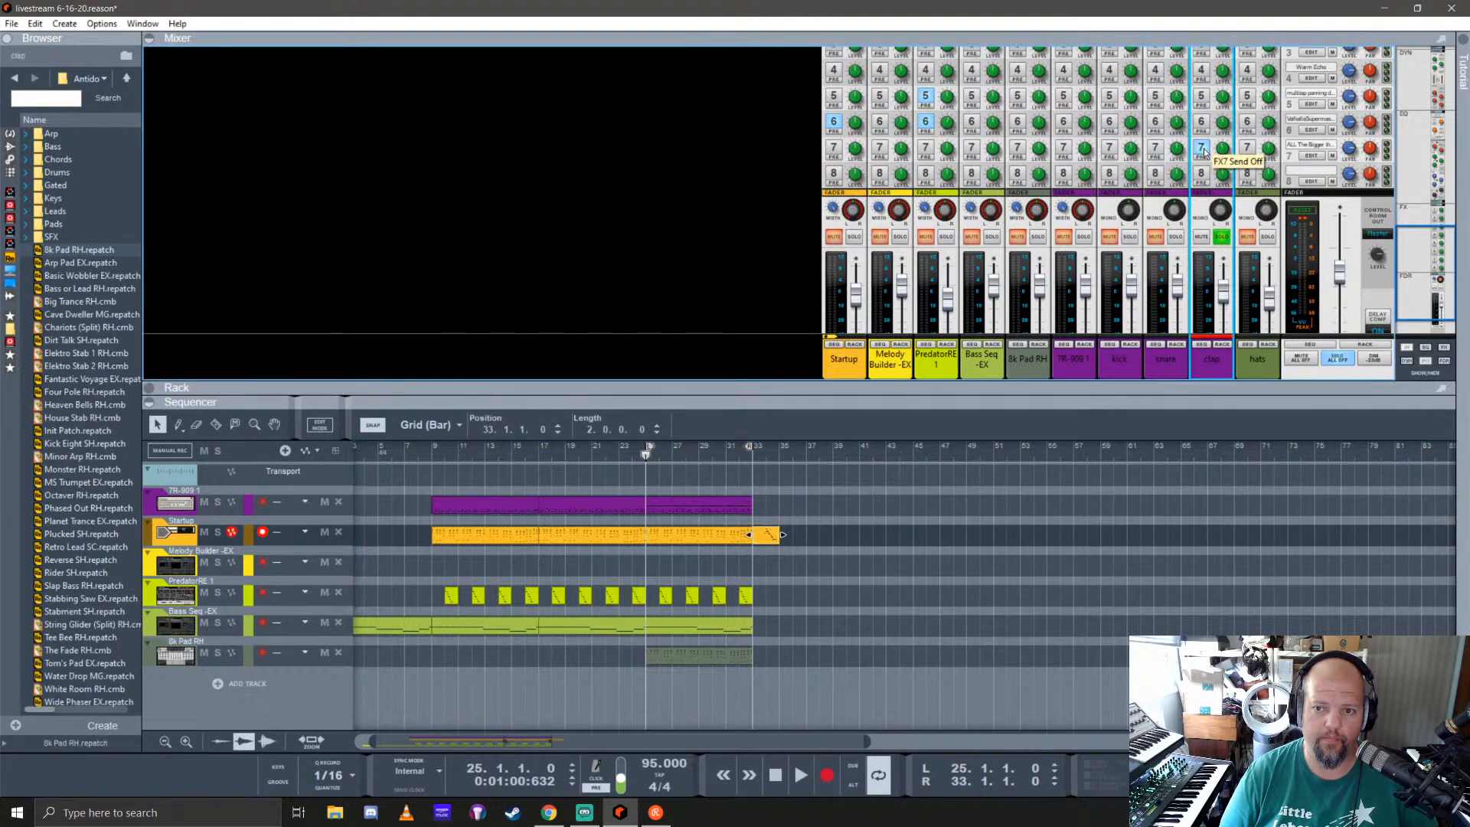
pyautogui.click(1222, 237)
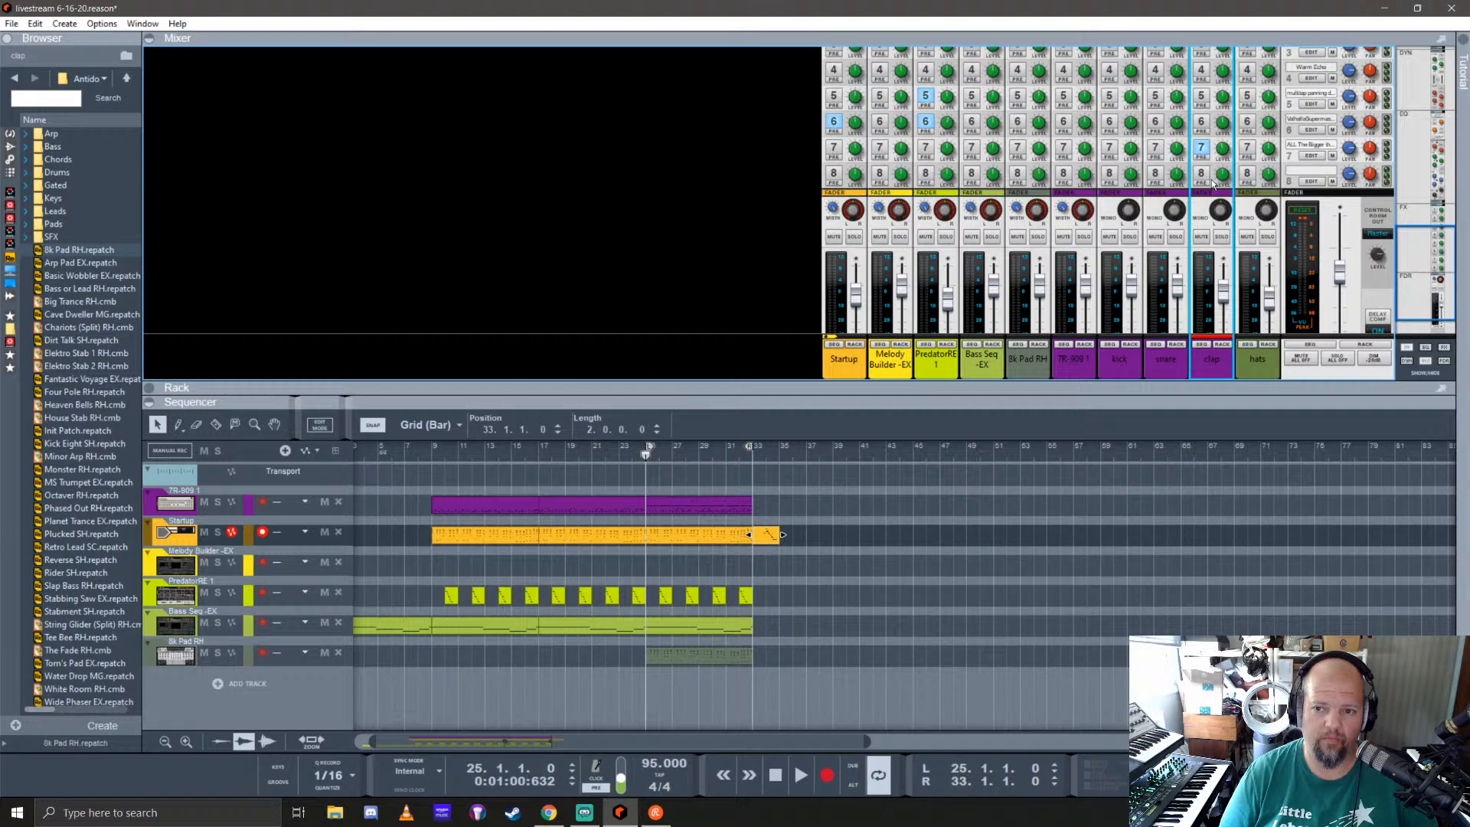
# Step: Try FX6 in place of FX7 on the soloed clap, then switch back to FX7 and unsolo the channel
pyautogui.click(1199, 121)
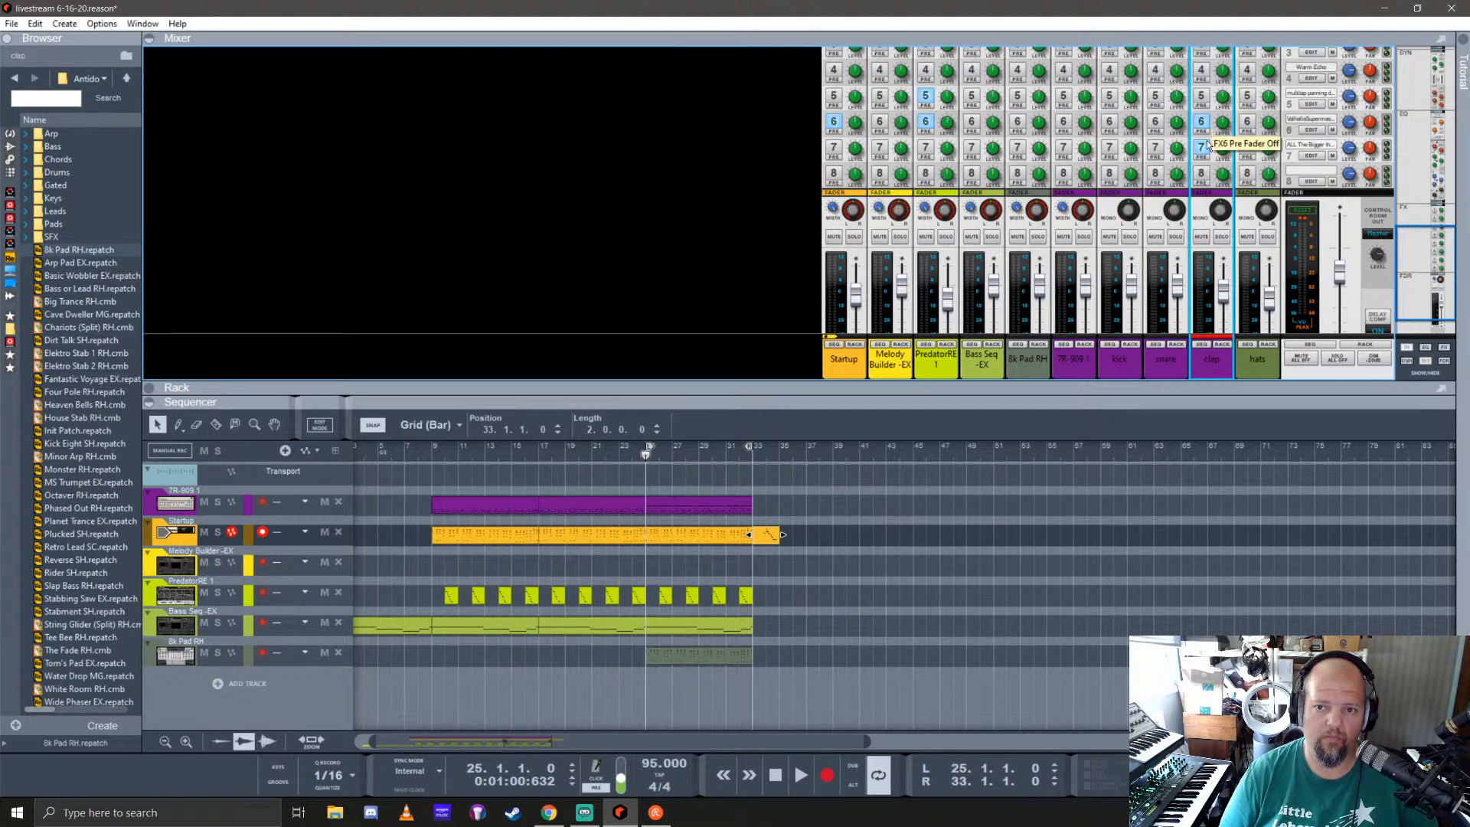
pyautogui.click(1200, 148)
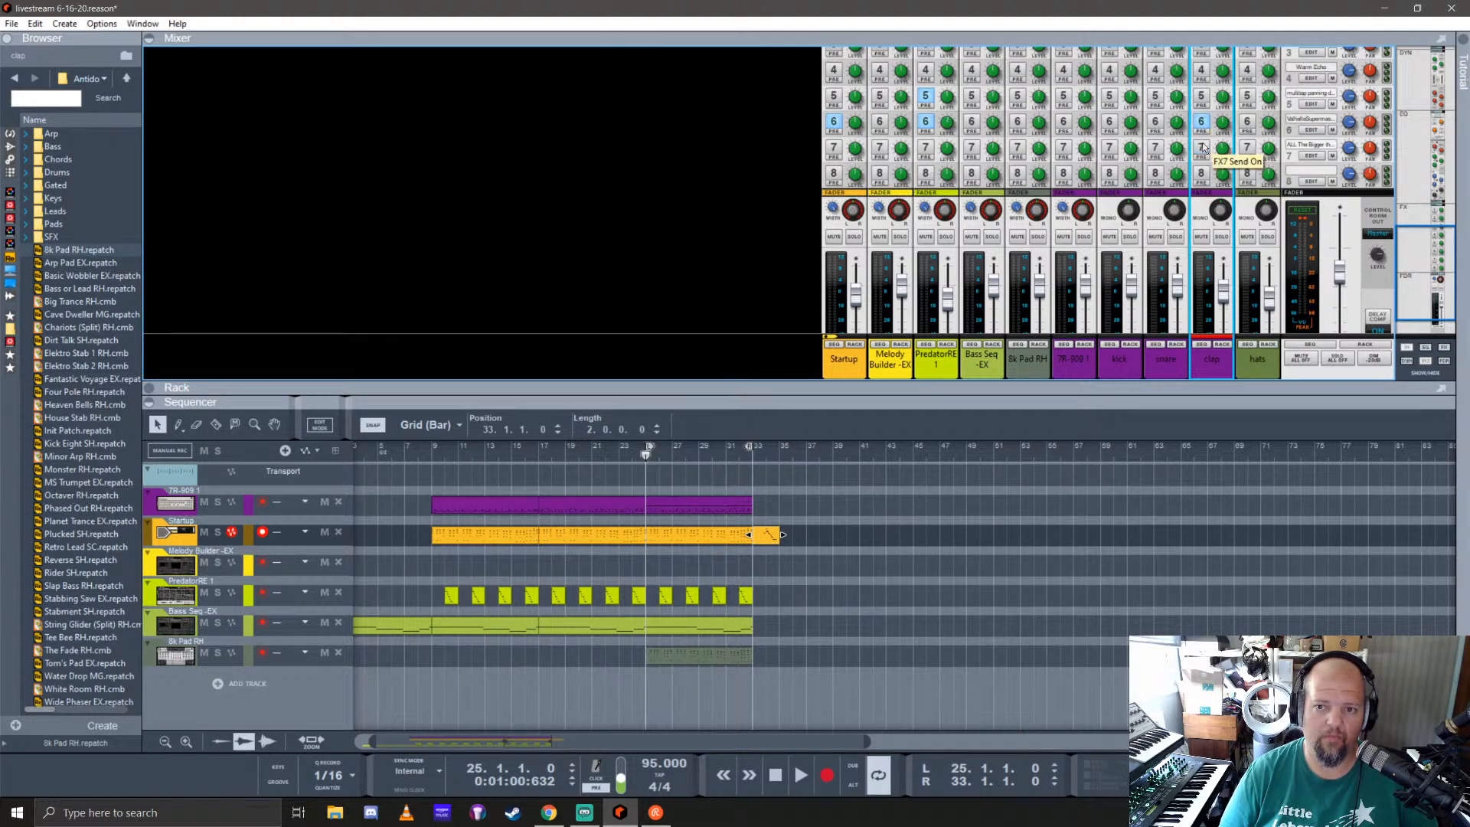
pyautogui.click(1221, 236)
pyautogui.press('space')
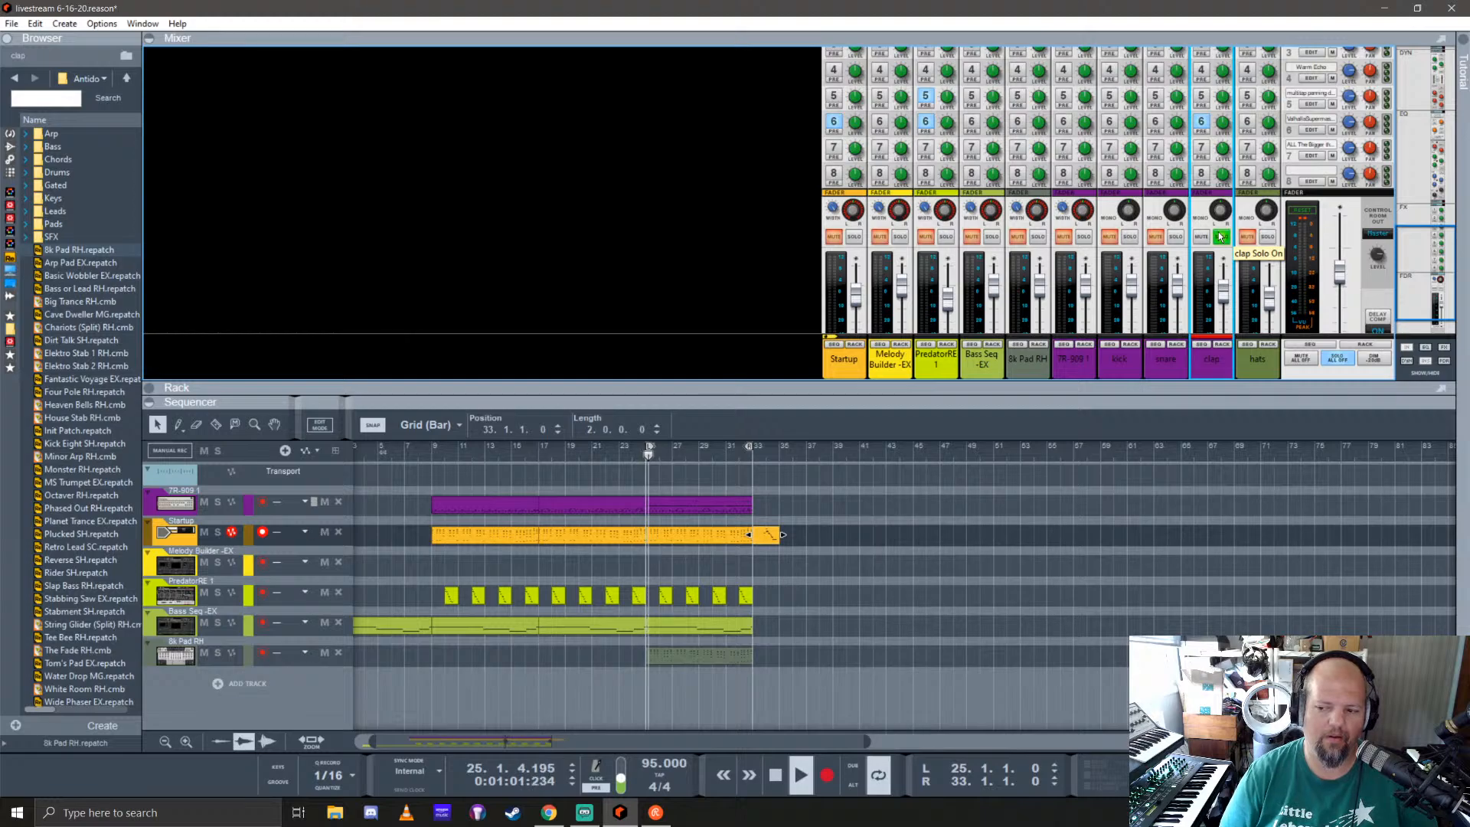
pyautogui.click(1205, 129)
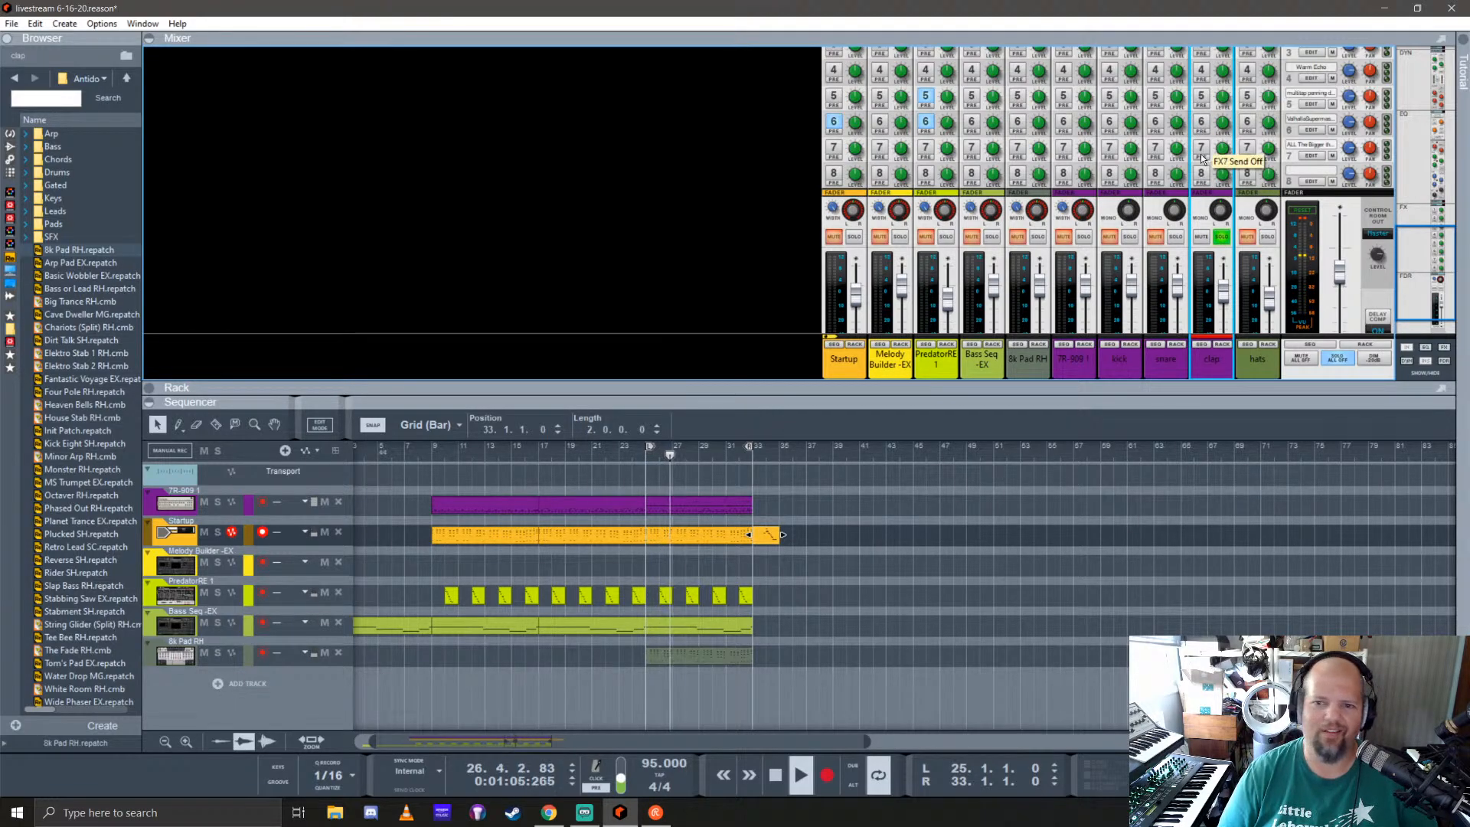
pyautogui.click(1202, 147)
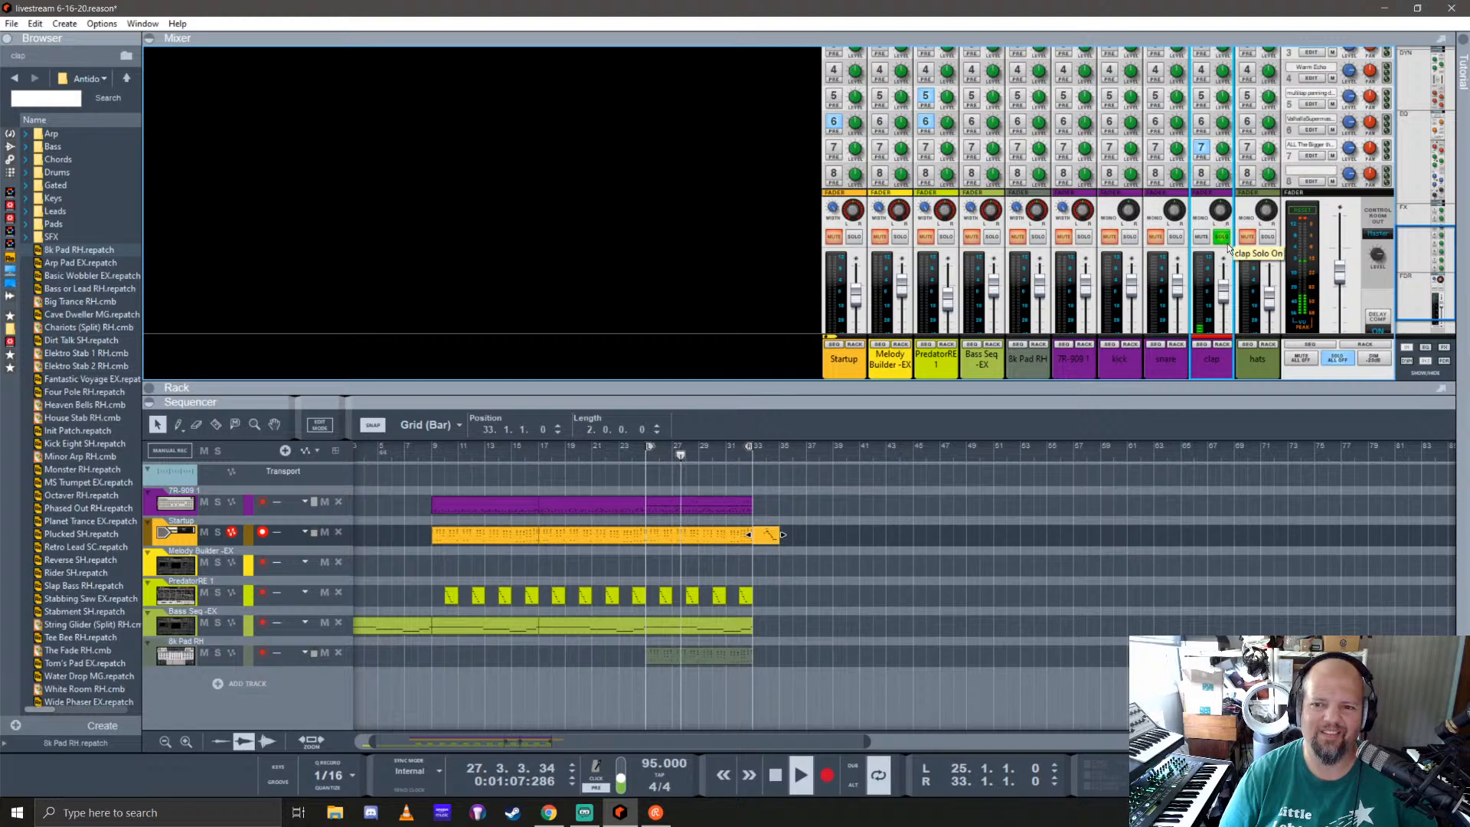
pyautogui.click(1223, 238)
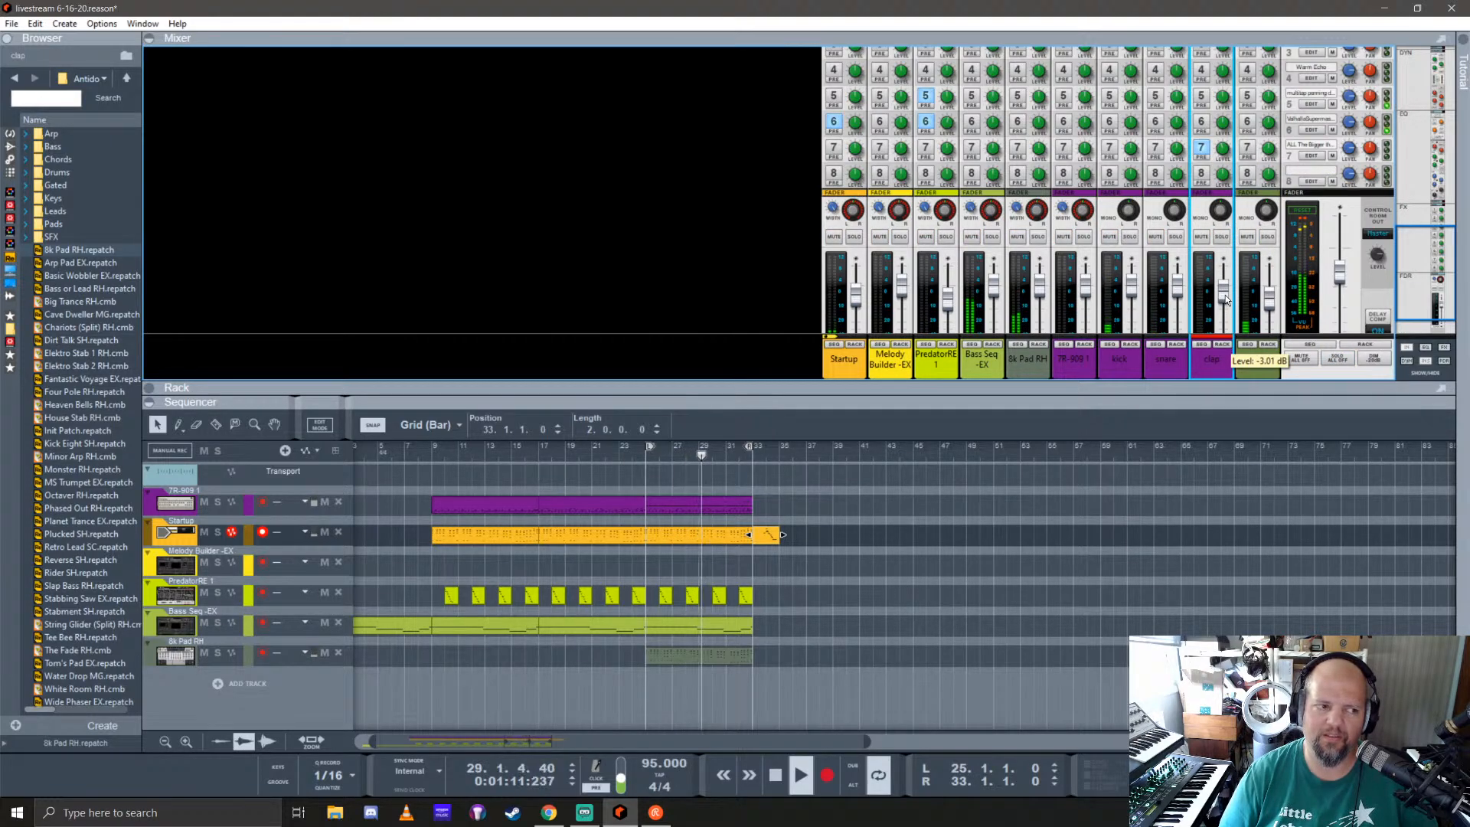
# Step: Nudge the clap channel's fader level, then check the handclap level on the 7R-909 in the rack
pyautogui.moveTo(1219, 308); pyautogui.dragTo(1227, 289)
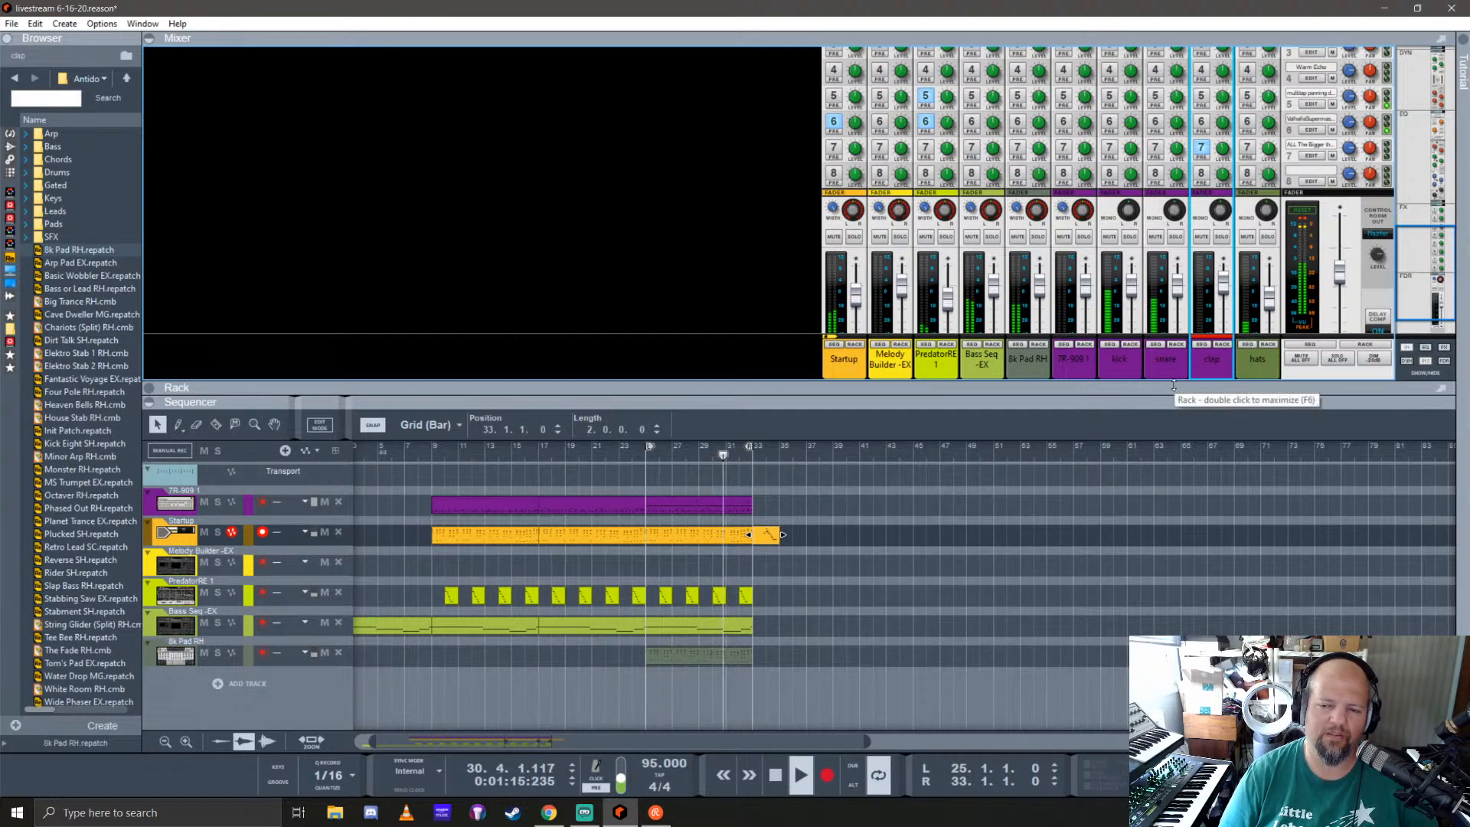
pyautogui.moveTo(1174, 385); pyautogui.dragTo(1174, 131)
pyautogui.scroll(2, 1174, 274)
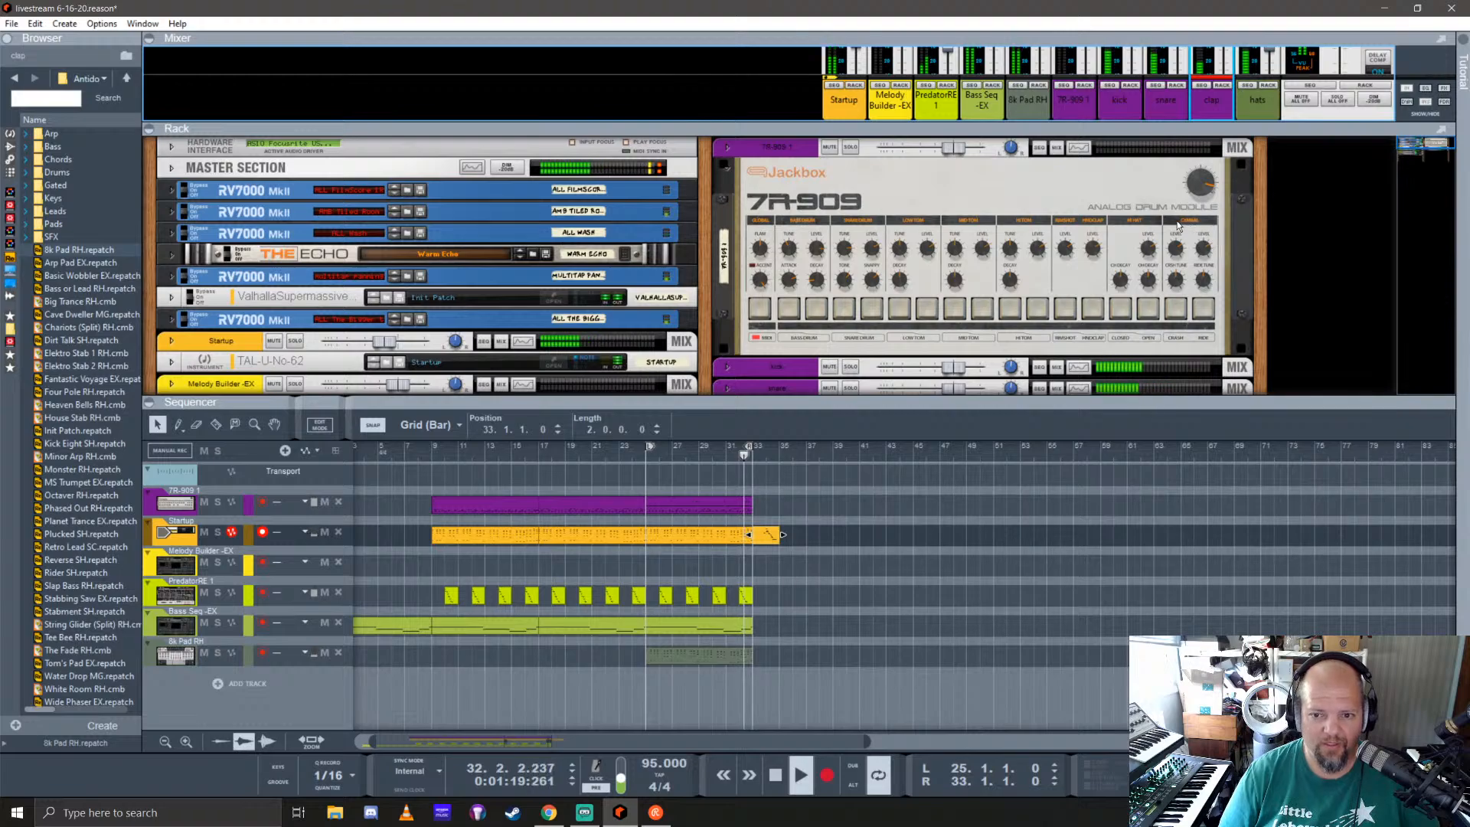
pyautogui.click(731, 175)
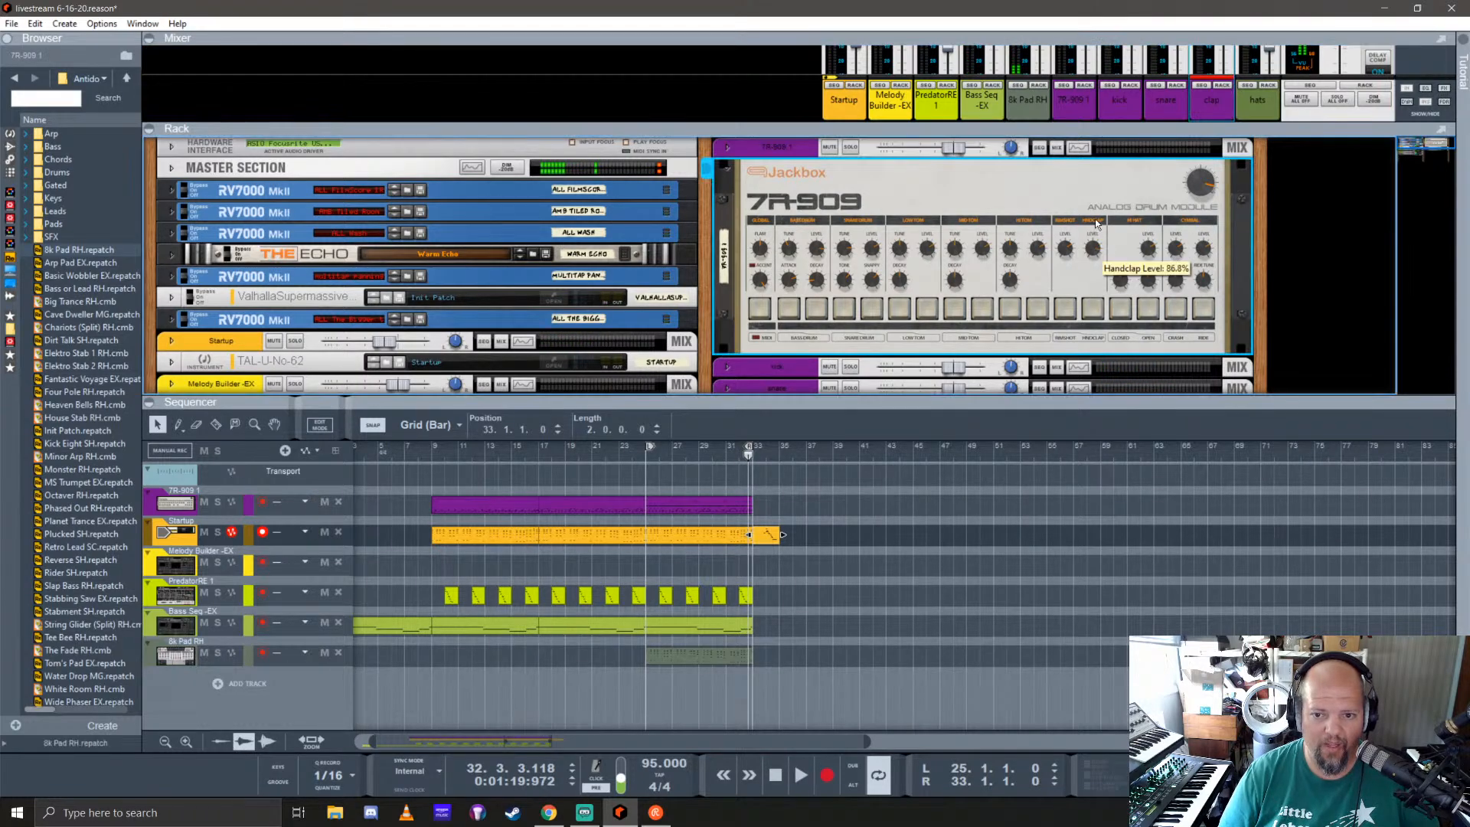
pyautogui.click(726, 170)
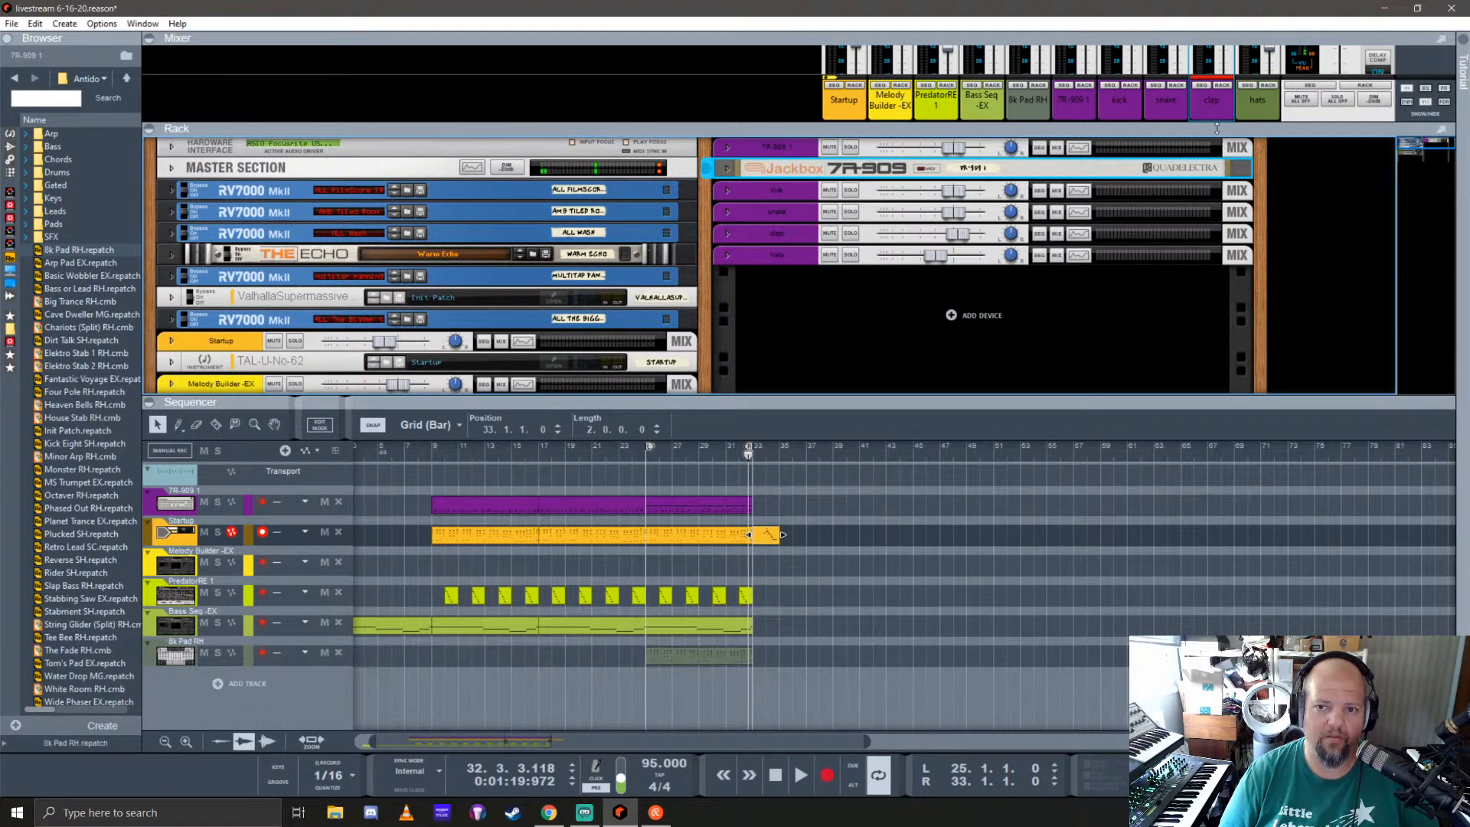
# Step: Enlarge the mixer over the rack and sequencer, and solo the clap channel
pyautogui.moveTo(1217, 128); pyautogui.dragTo(1213, 314)
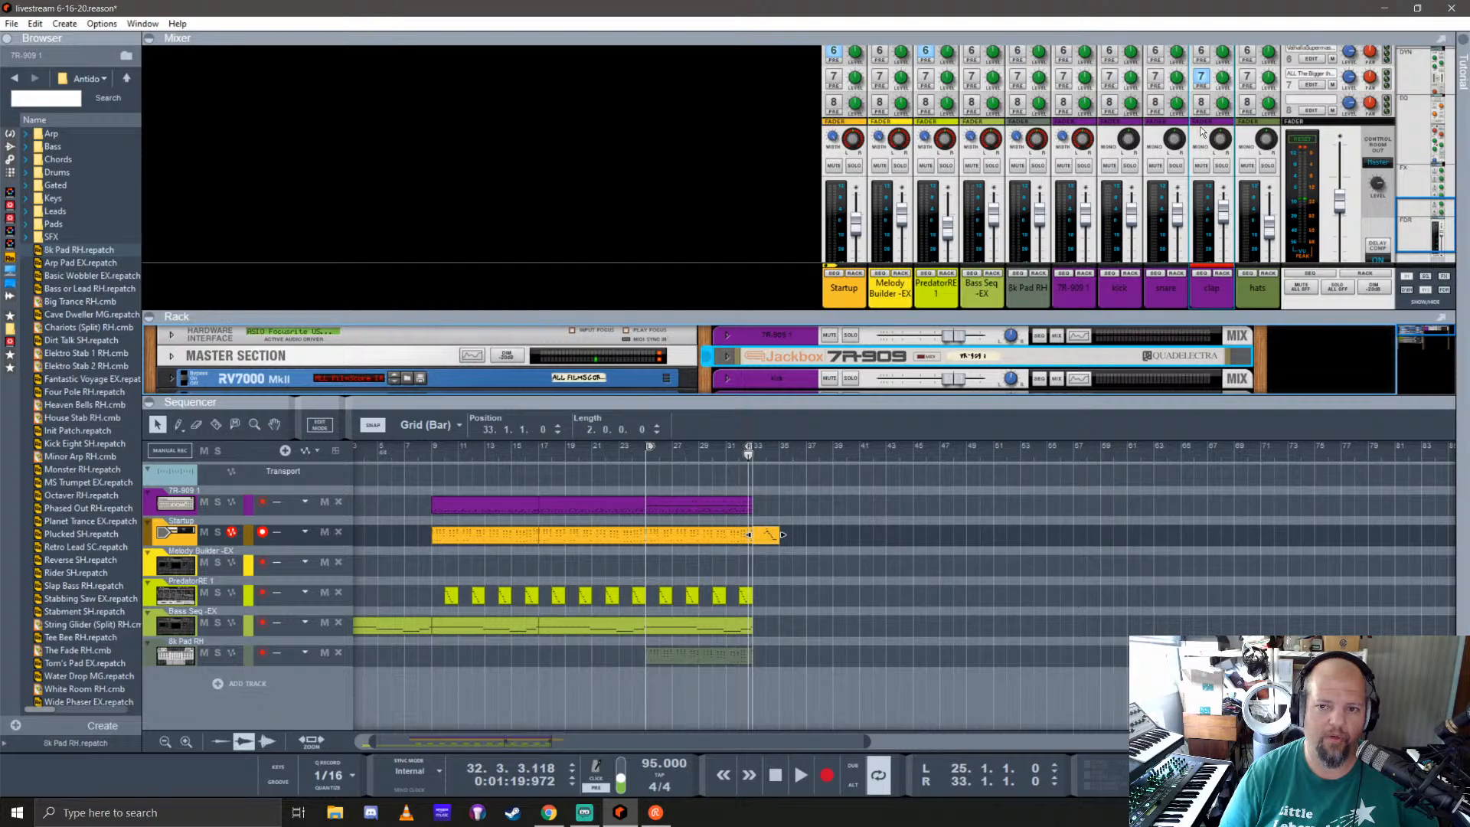
pyautogui.scroll(3, 1203, 131)
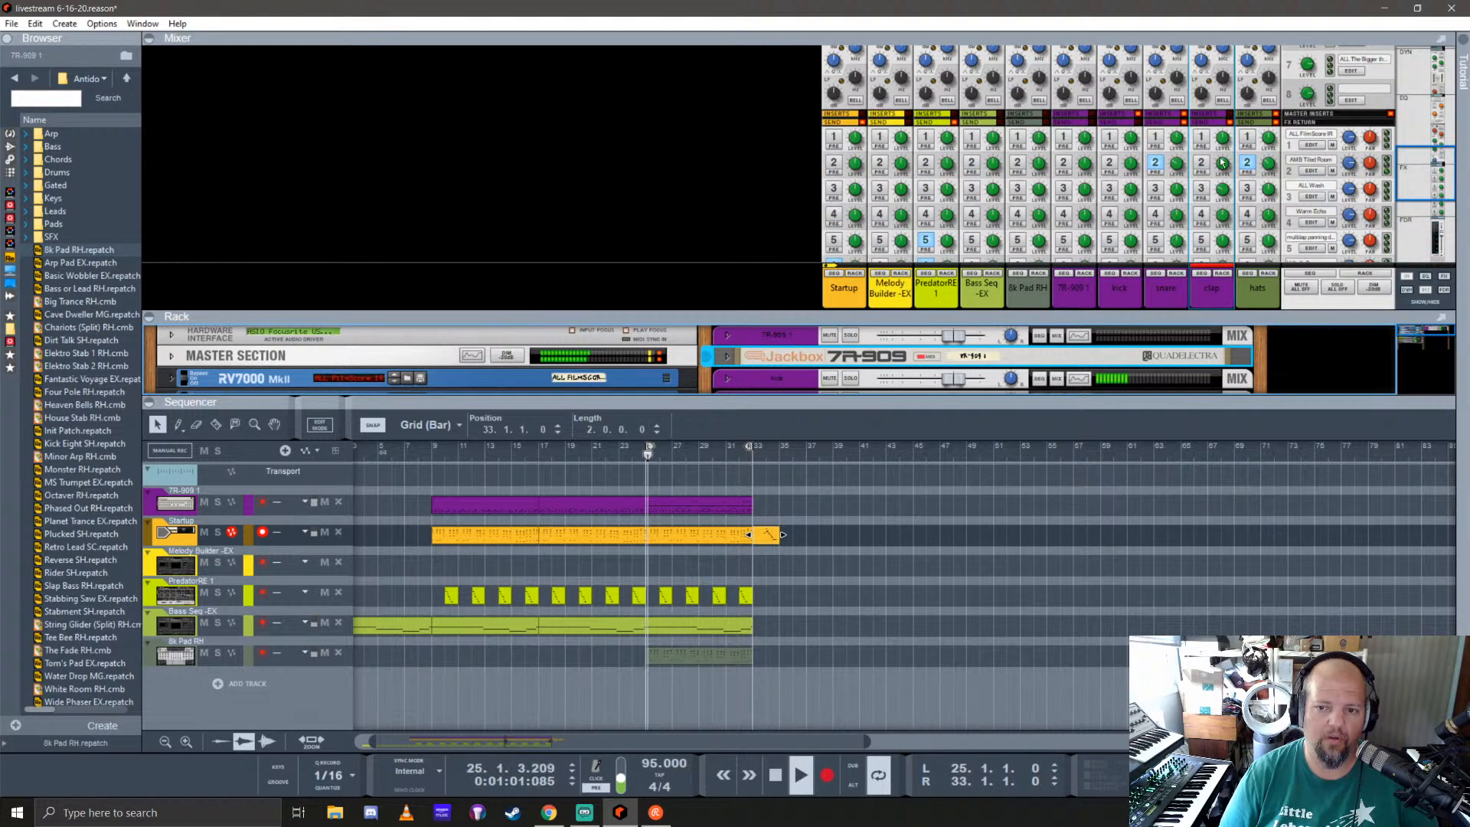
pyautogui.scroll(-3, 1222, 162)
pyautogui.click(1222, 123)
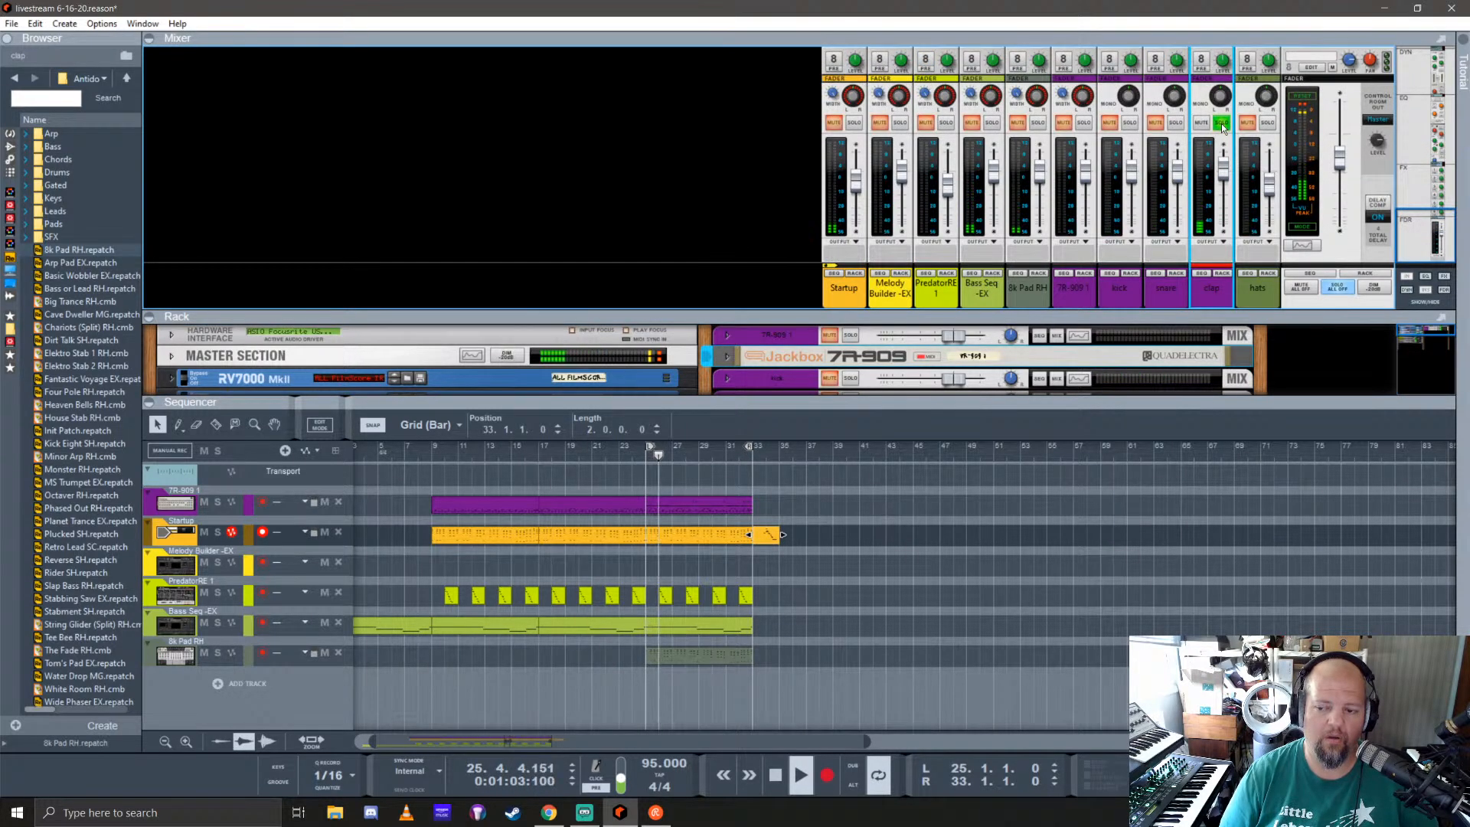
pyautogui.moveTo(1225, 311); pyautogui.dragTo(1229, 596)
# Step: Readjust the clap channel's compressor threshold while the soloed clap plays
pyautogui.scroll(5, 1225, 230)
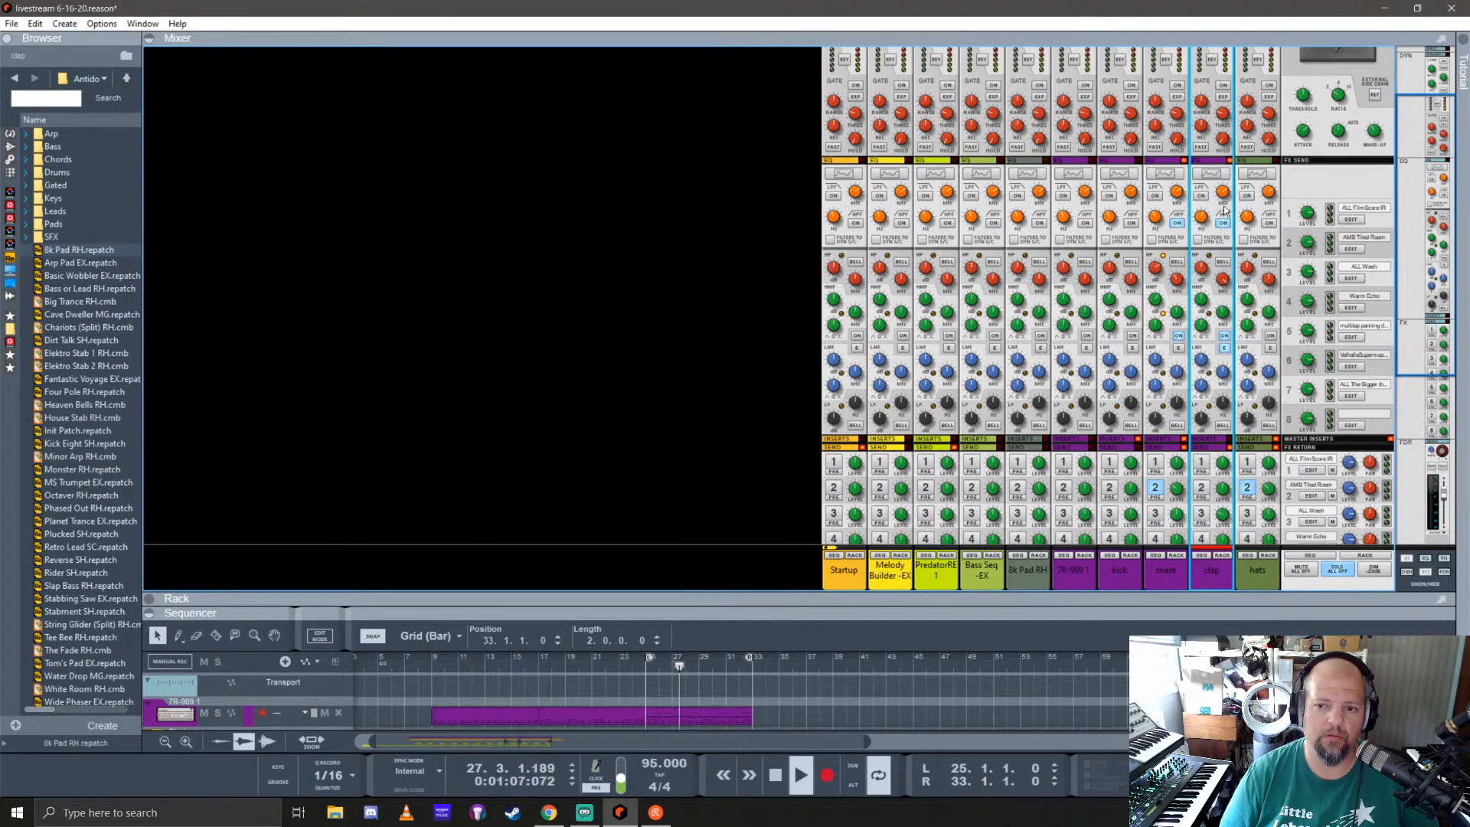
pyautogui.scroll(2, 1225, 207)
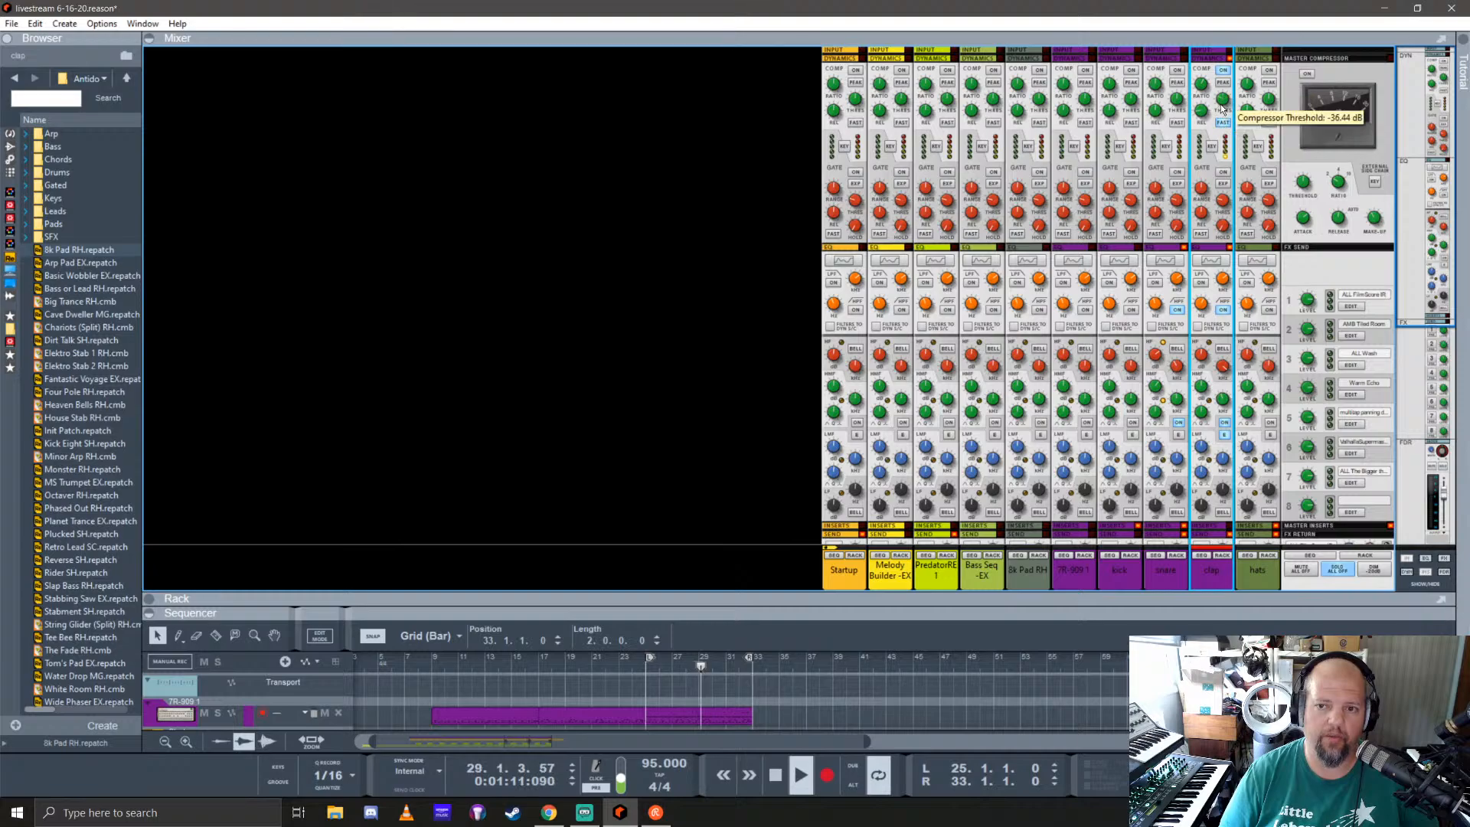
pyautogui.moveTo(1223, 107); pyautogui.dragTo(1226, 118)
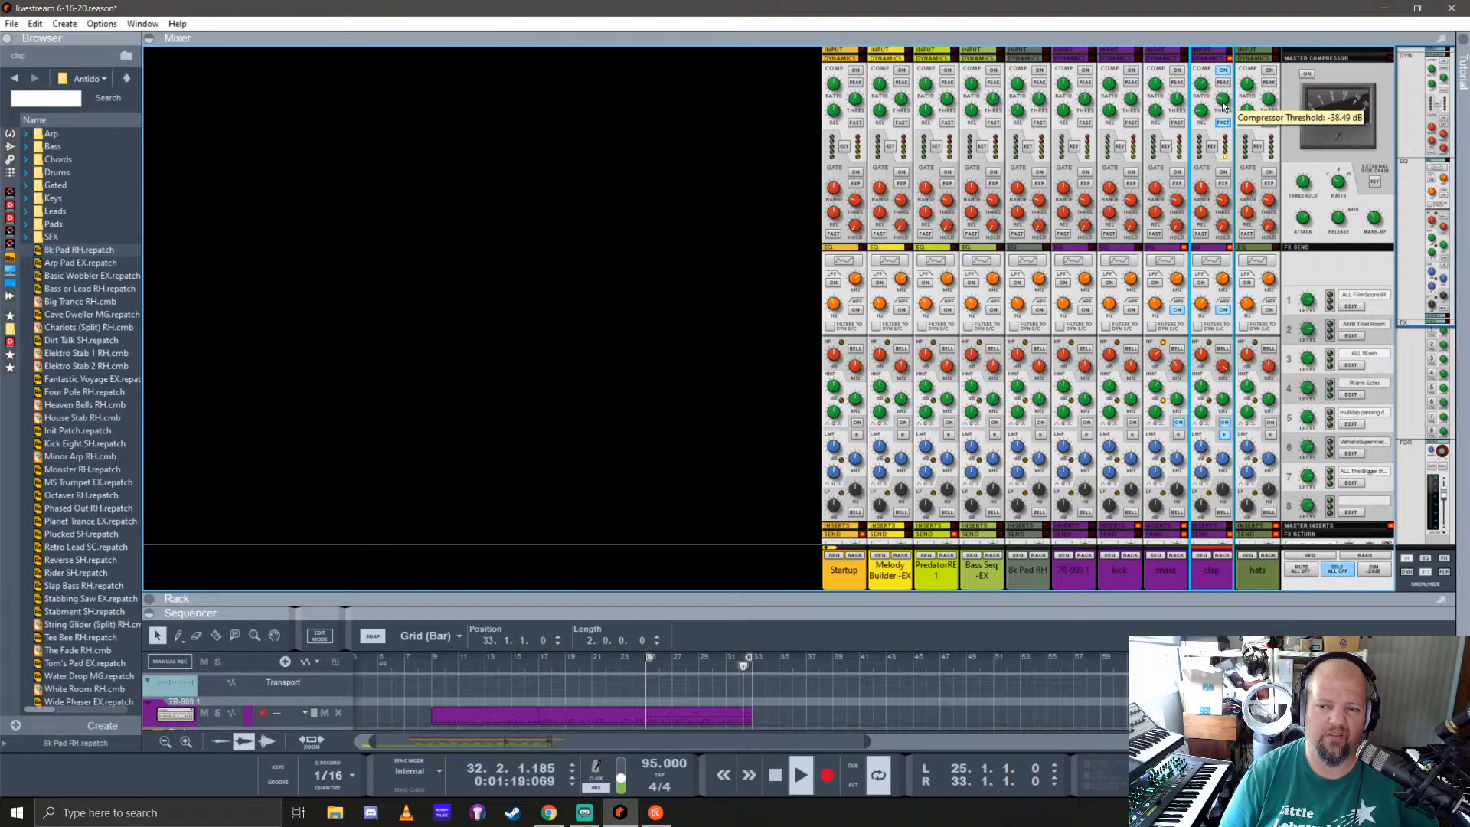
pyautogui.moveTo(1226, 96); pyautogui.dragTo(1233, 66)
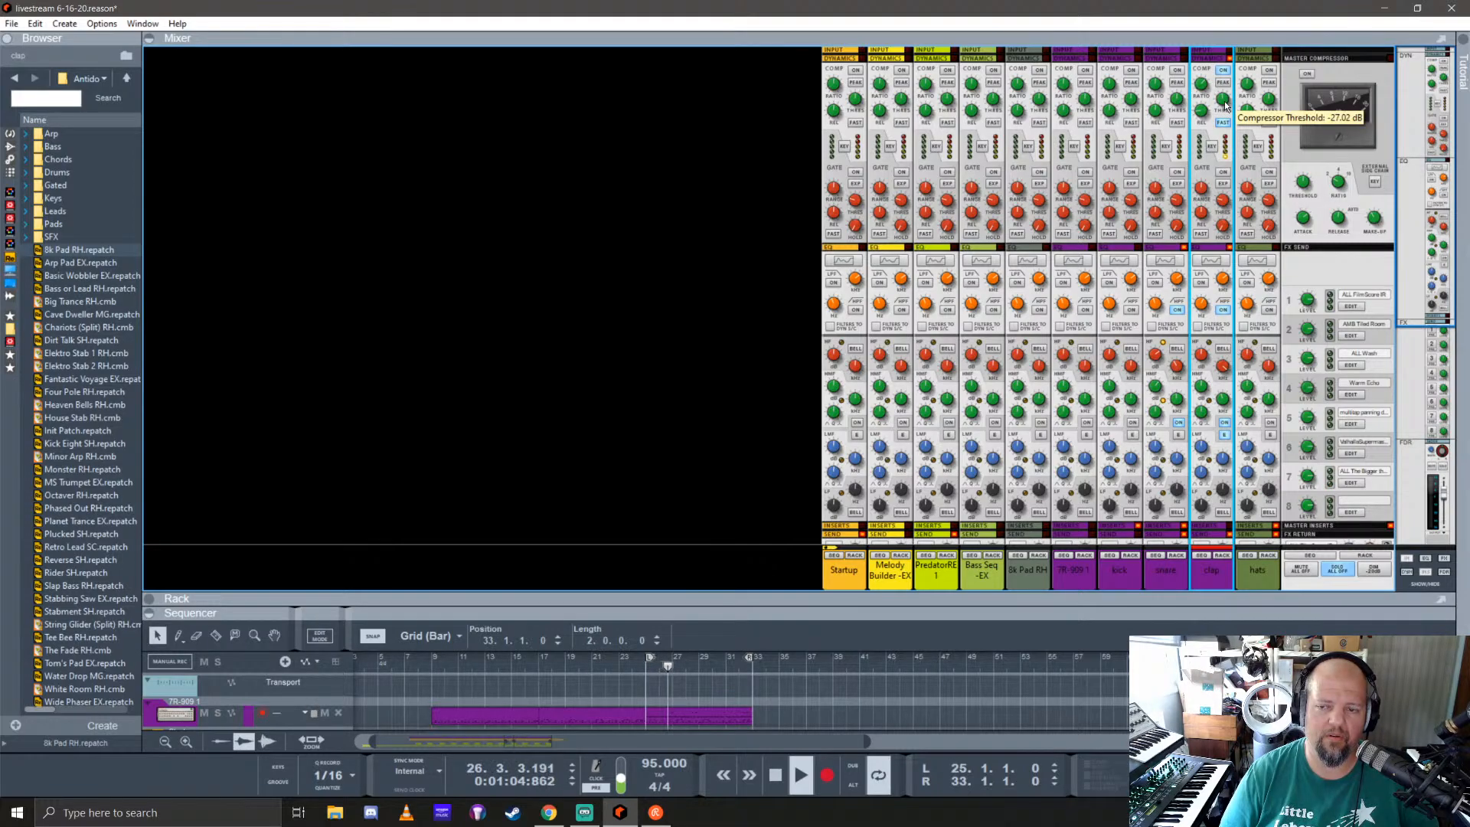
pyautogui.moveTo(1226, 104); pyautogui.dragTo(1242, 151)
pyautogui.moveTo(1235, 124); pyautogui.dragTo(1230, 112)
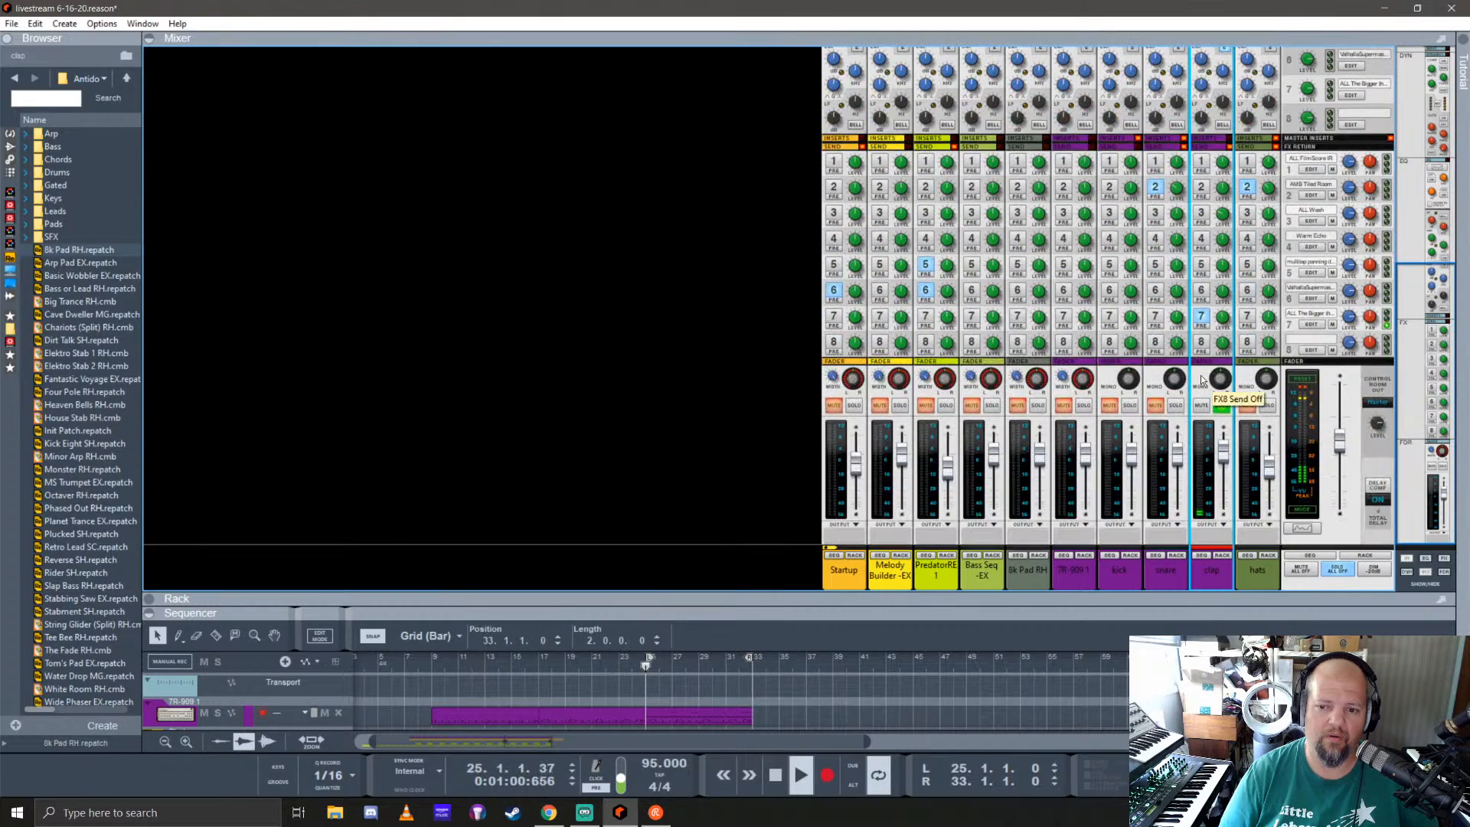
# Step: Unsolo the clap channel and shrink the mixer to enlarge the sequencer
pyautogui.scroll(-5, 1219, 163)
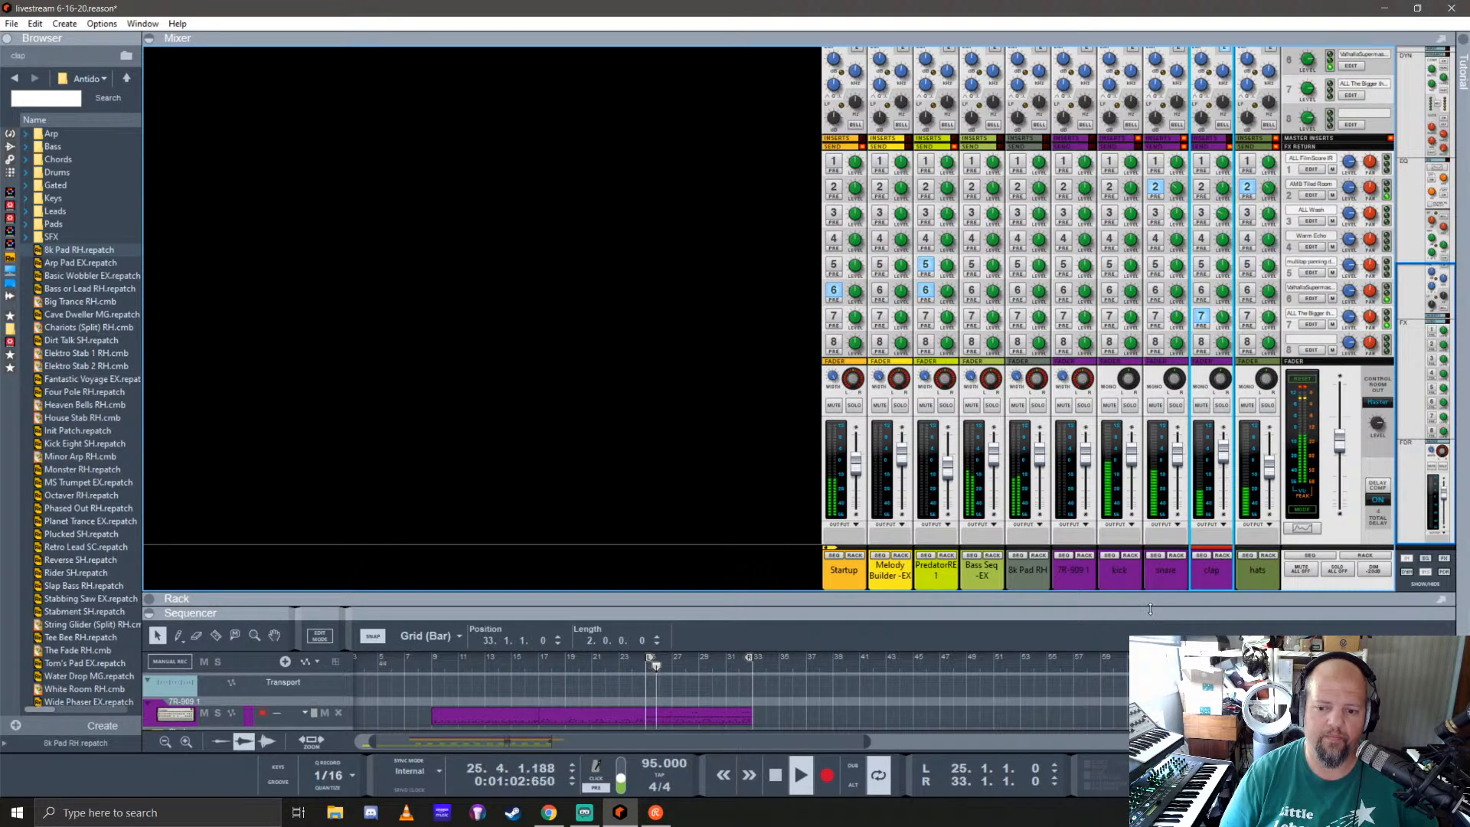
pyautogui.moveTo(1131, 613); pyautogui.dragTo(1049, 183)
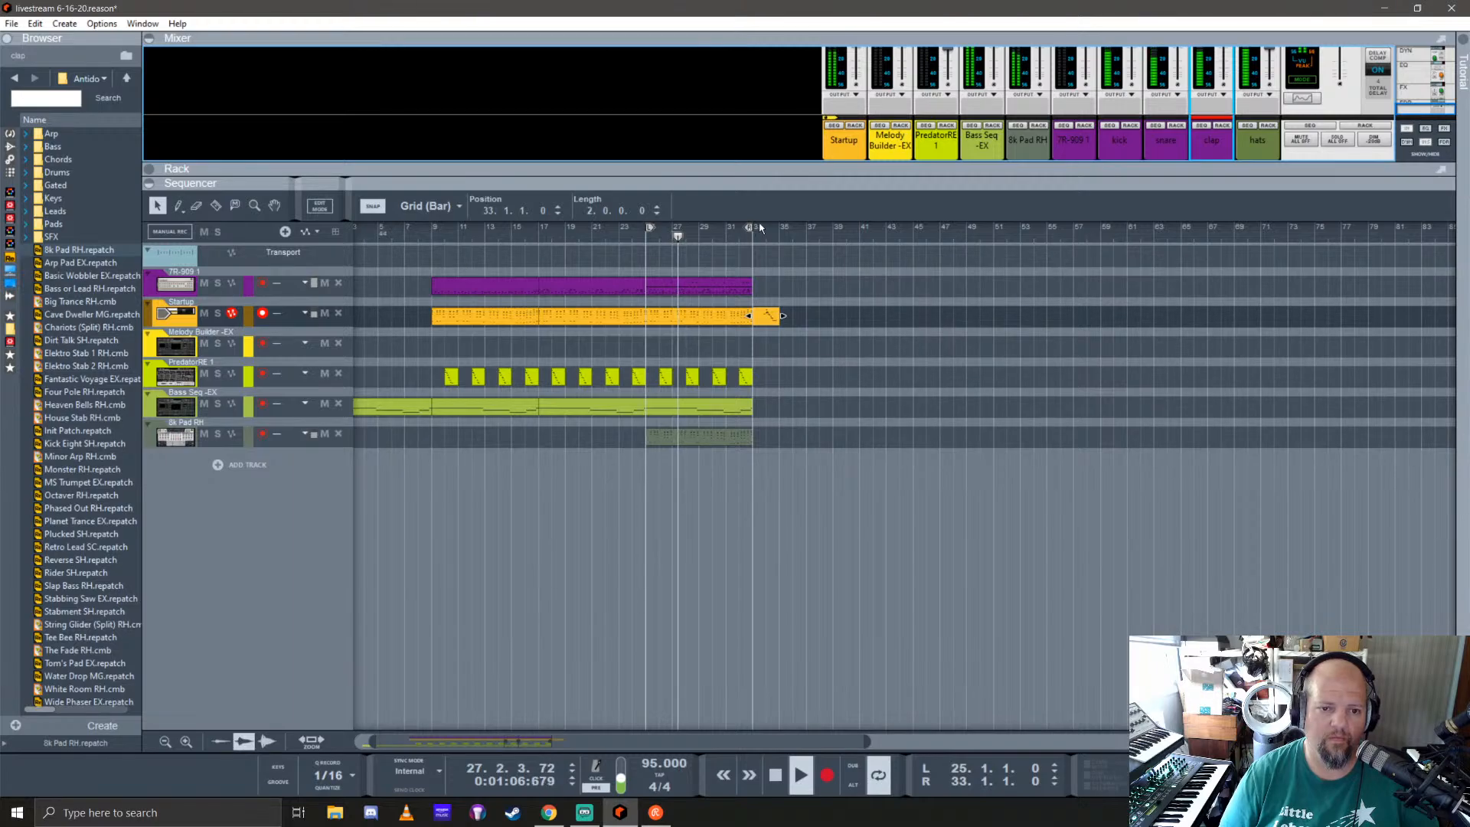
# Step: Extend the right loop locator to bar 45 and copy the last eight-bar Bass Seq clip to start at bar 35
pyautogui.moveTo(755, 228)
pyautogui.mouseDown()
pyautogui.moveTo(921, 244)
pyautogui.moveTo(909, 247)
pyautogui.mouseUp()
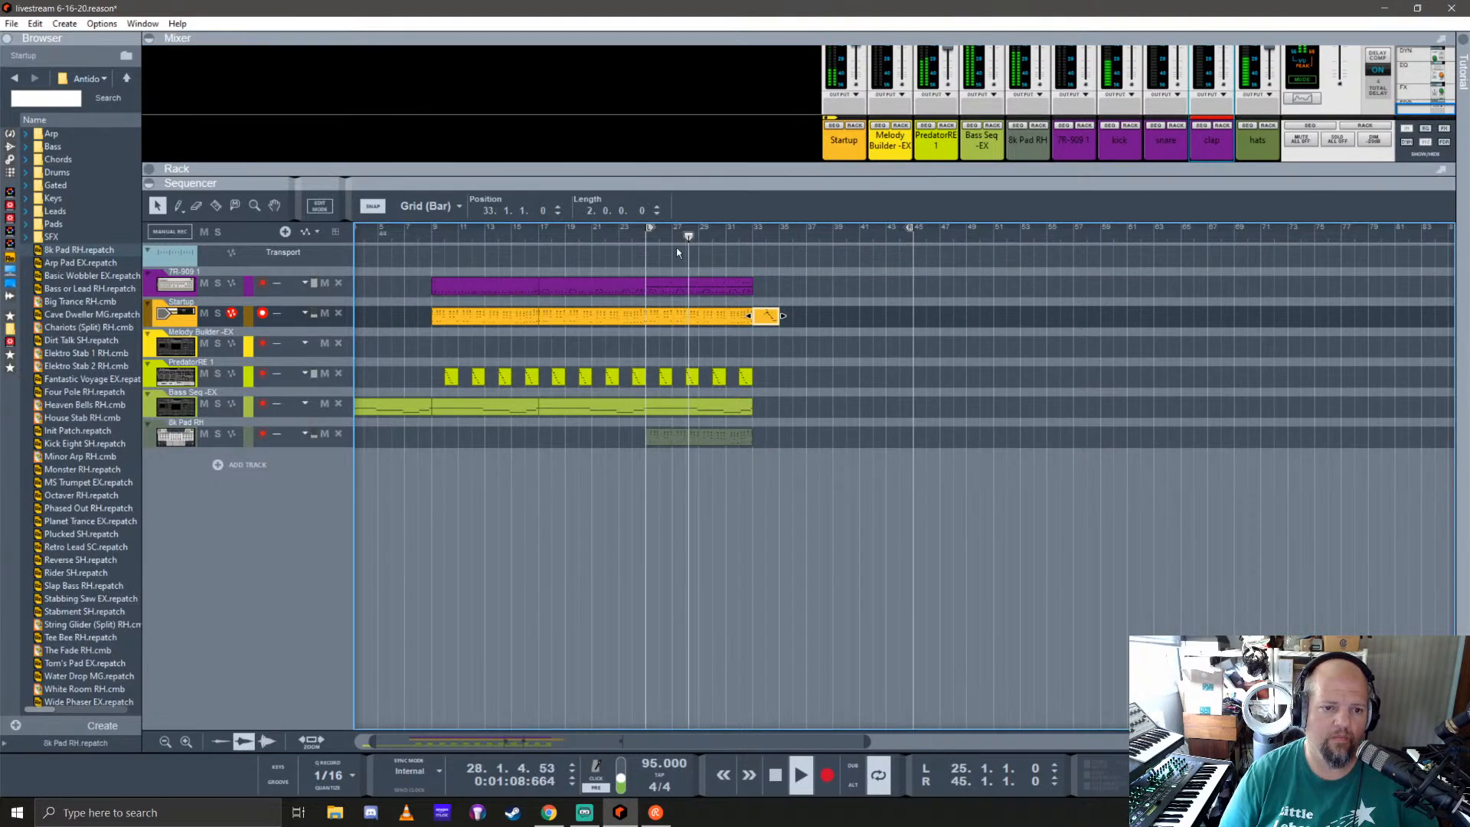
pyautogui.click(684, 412)
pyautogui.moveTo(682, 413); pyautogui.dragTo(814, 411)
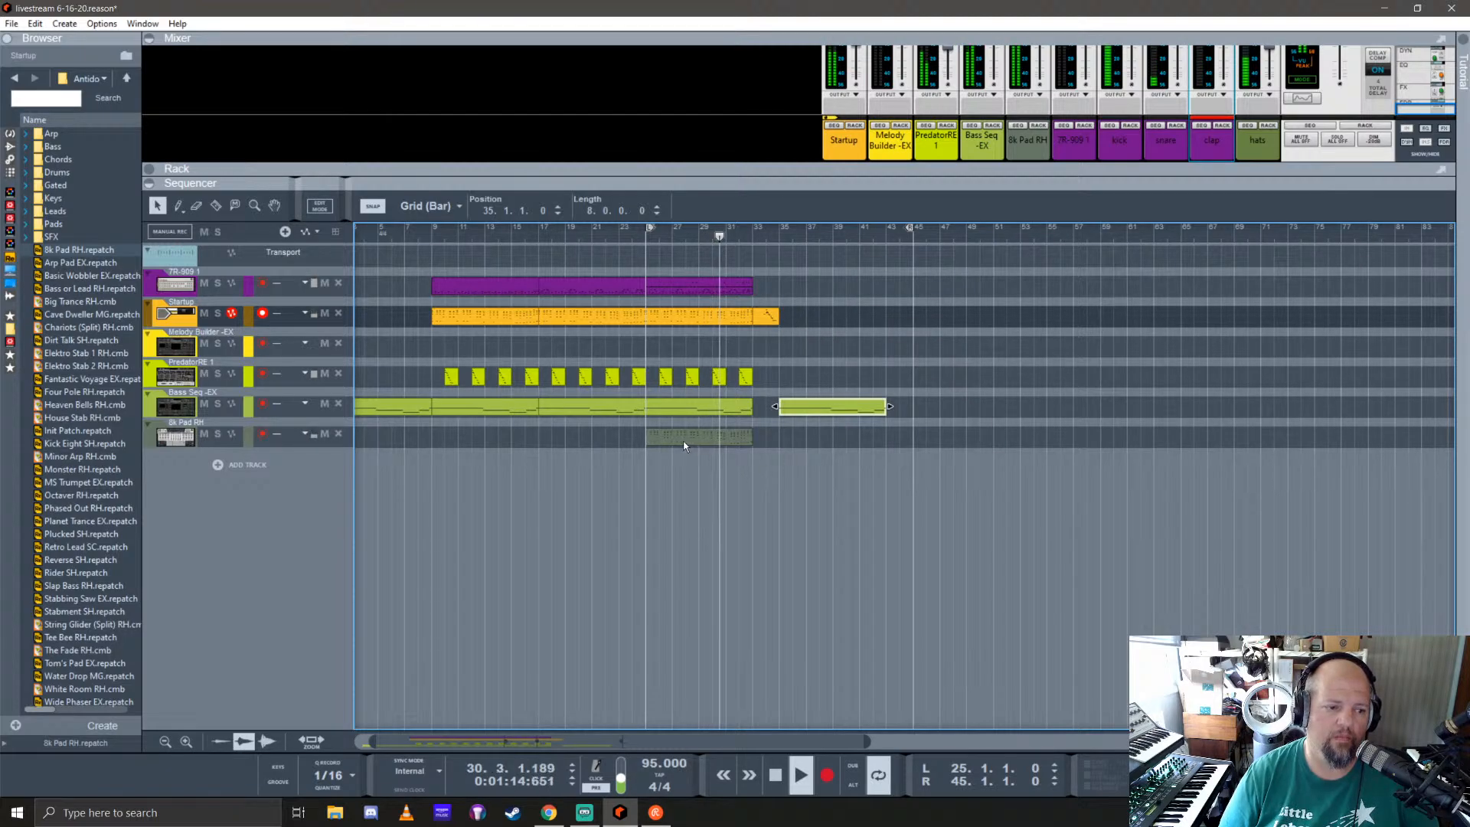
pyautogui.press('space')
# Step: Join the Startup track's eight-bar clip at bar 25 with the two-bar clip that follows it
pyautogui.doubleClick(763, 316)
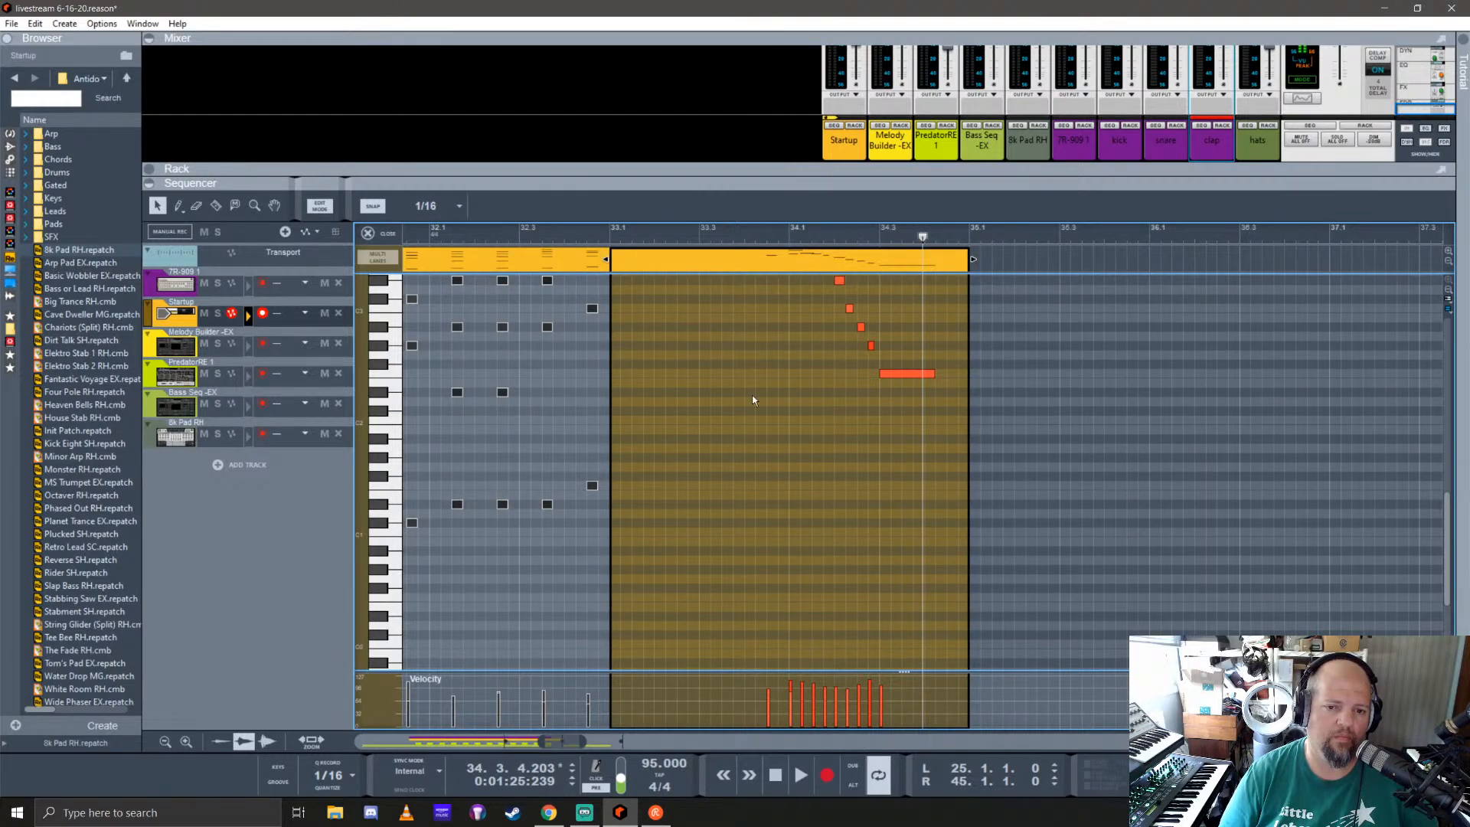
pyautogui.scroll(3, 774, 426)
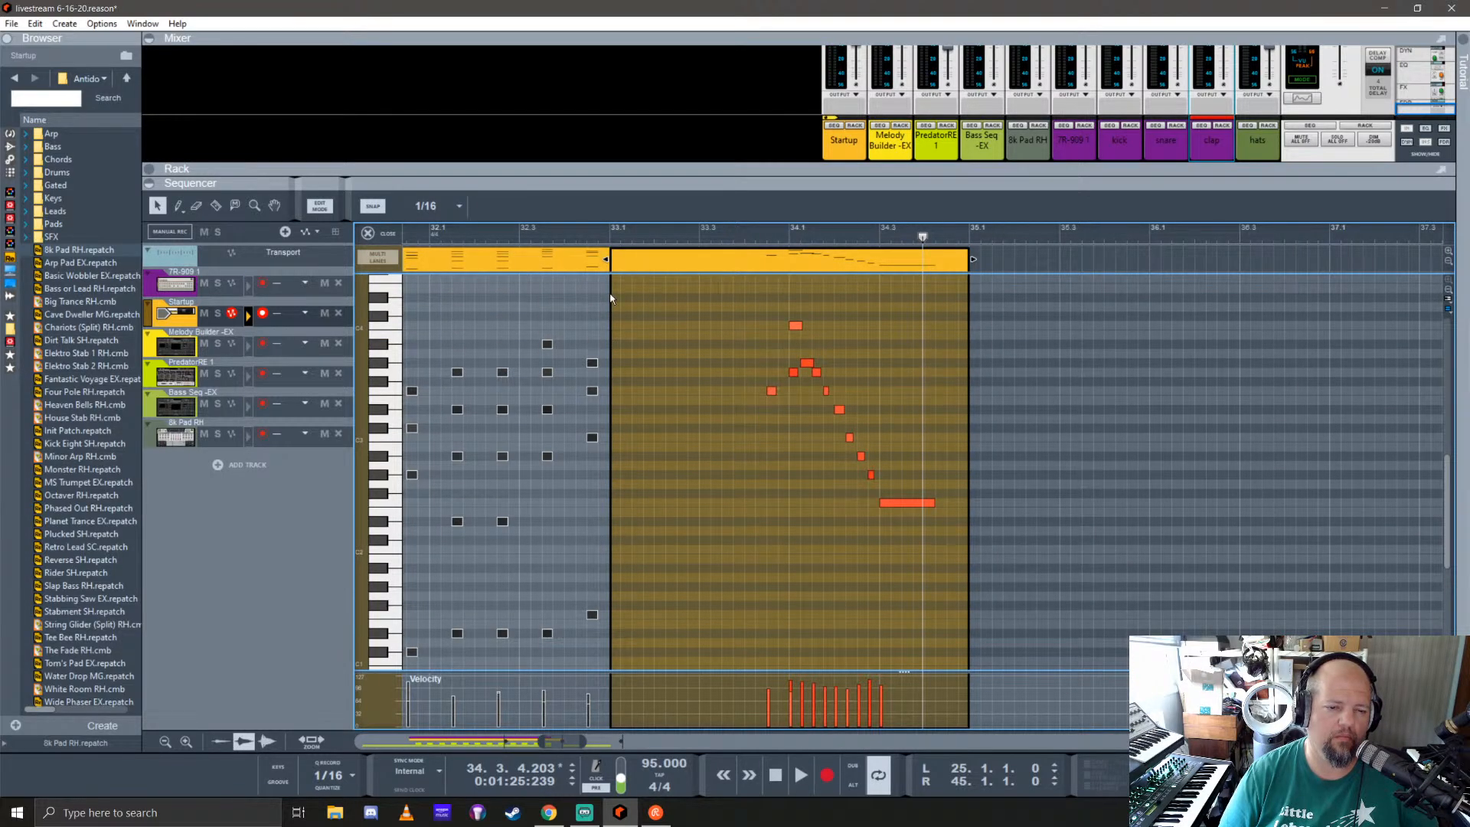
pyautogui.click(544, 281)
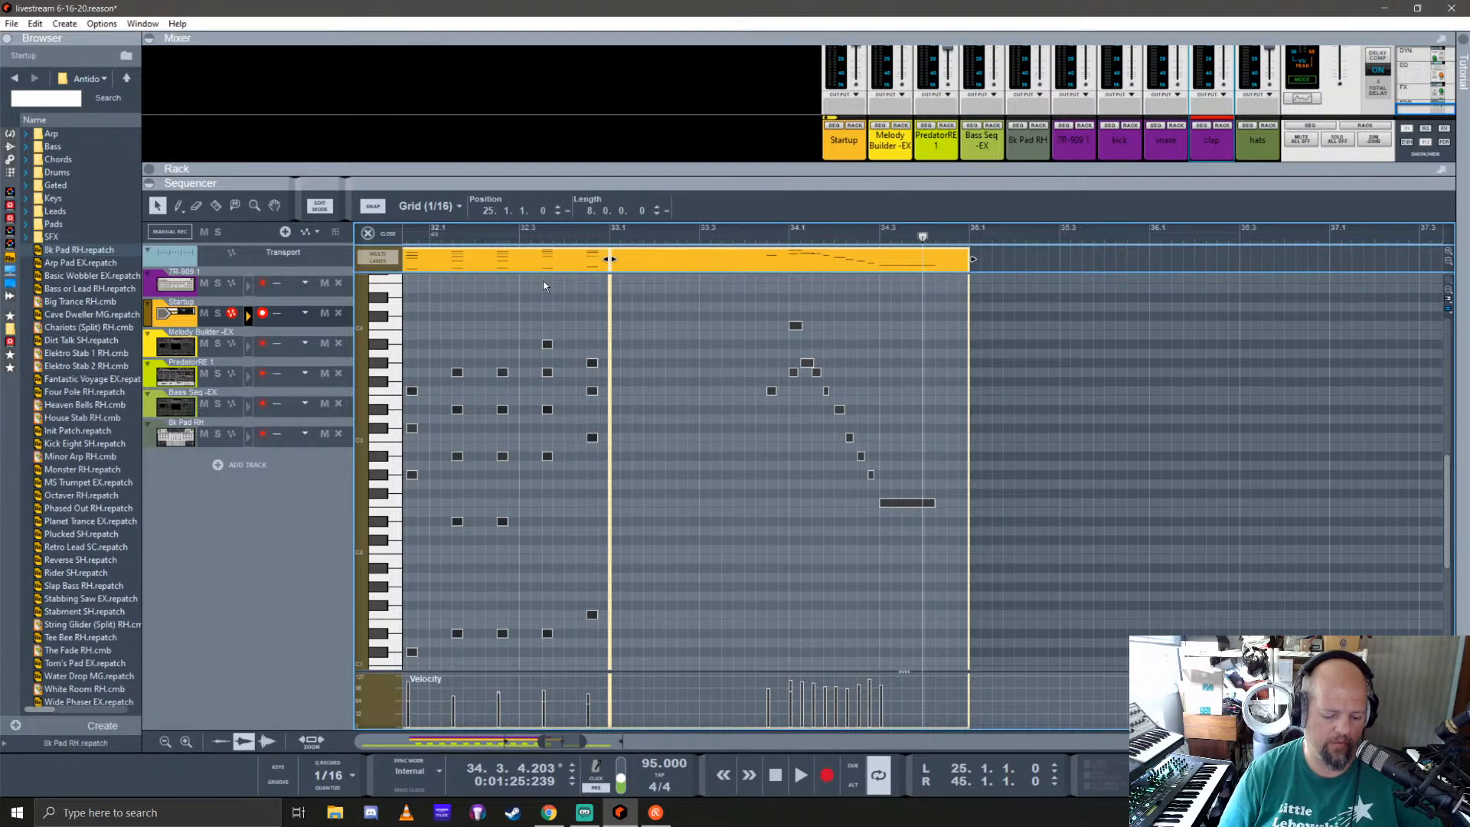
pyautogui.hotkey('ctrl', 'a')
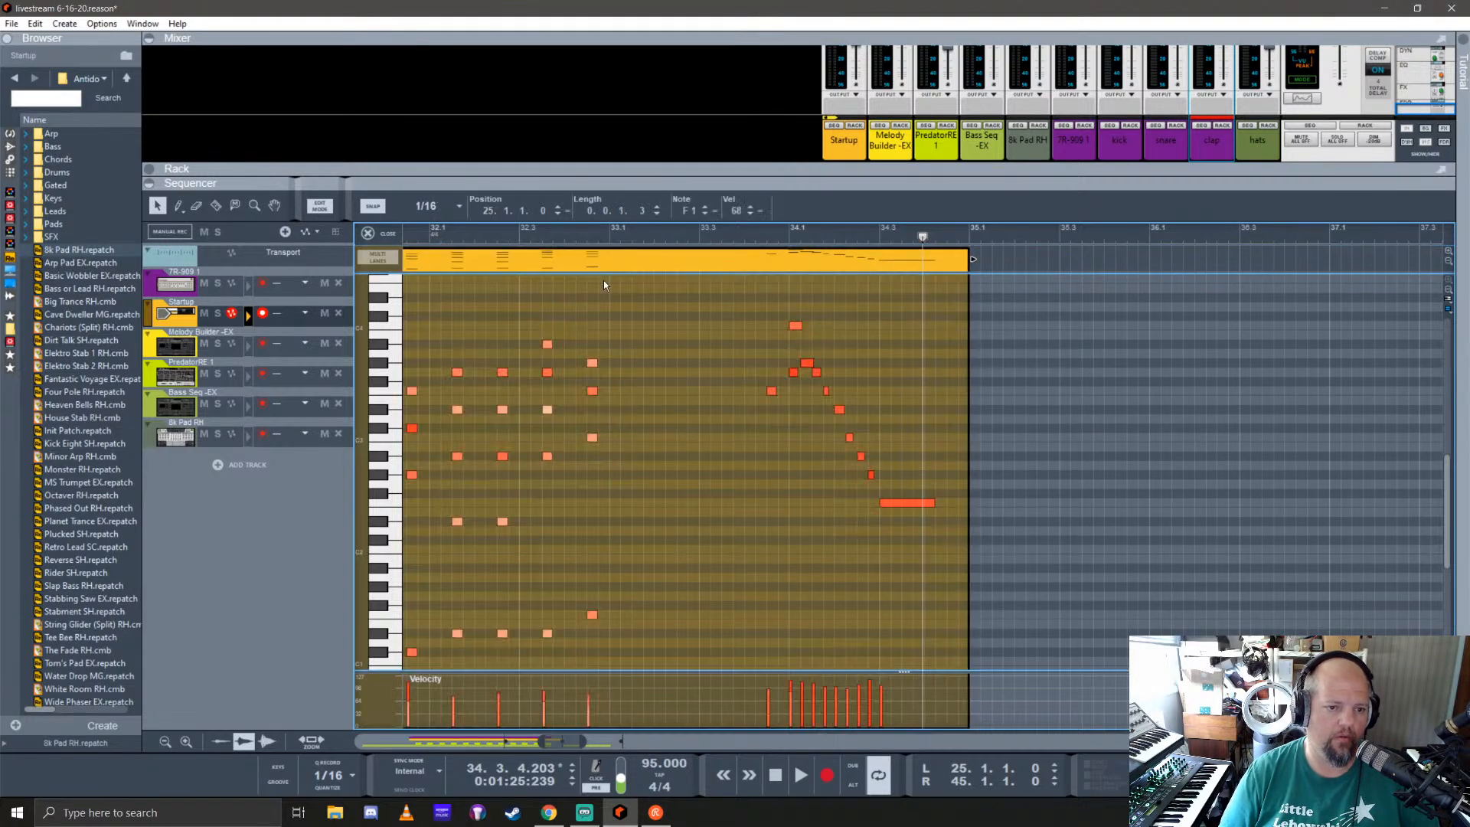
# Step: Lengthen the four Startup chord notes at 32.4.3 to 0.2.1 and play the passage from bar 32
pyautogui.moveTo(586, 329); pyautogui.dragTo(611, 657)
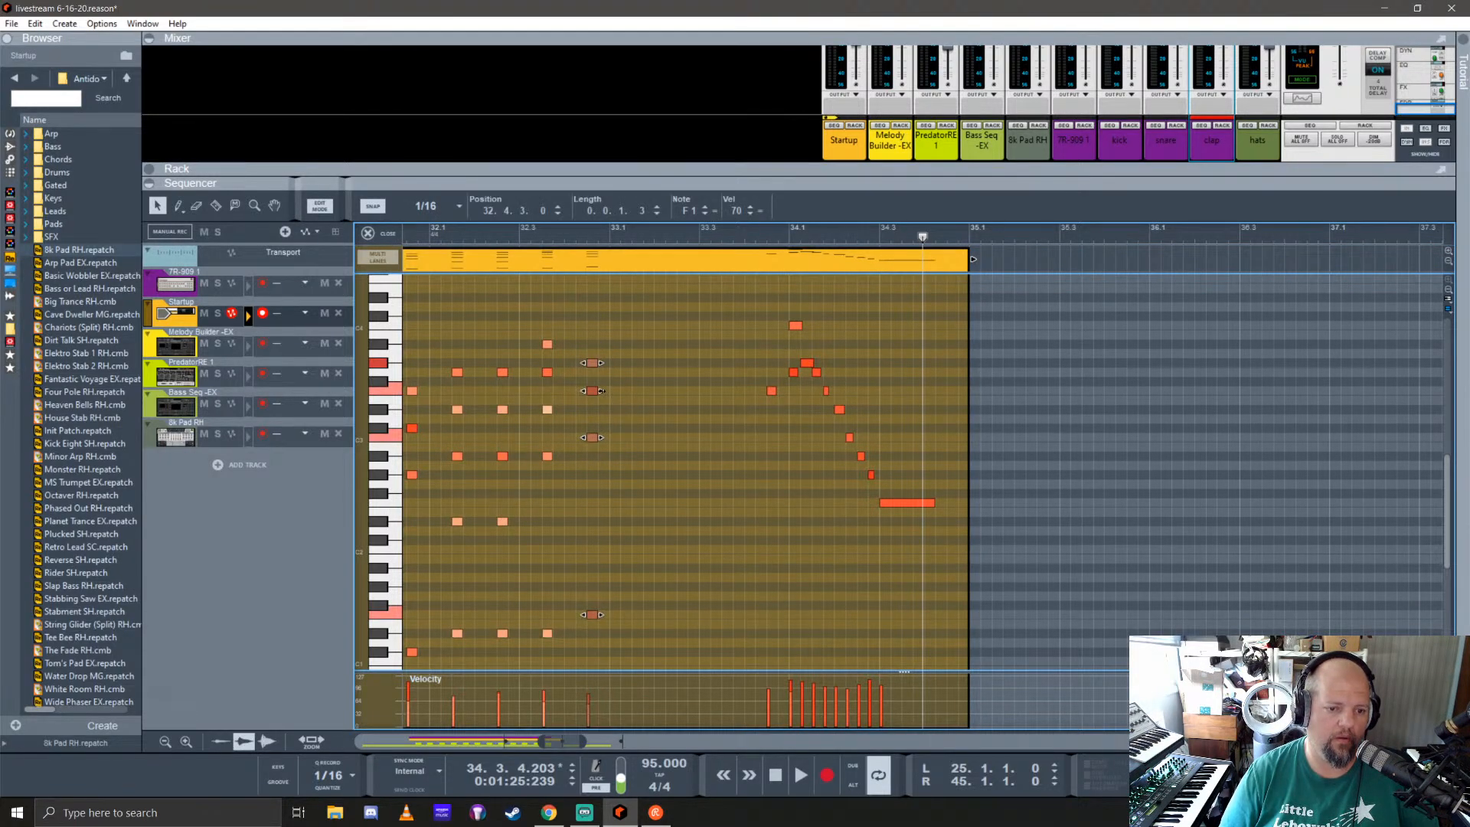
pyautogui.moveTo(601, 390); pyautogui.dragTo(689, 390)
pyautogui.scroll(-5, 608, 522)
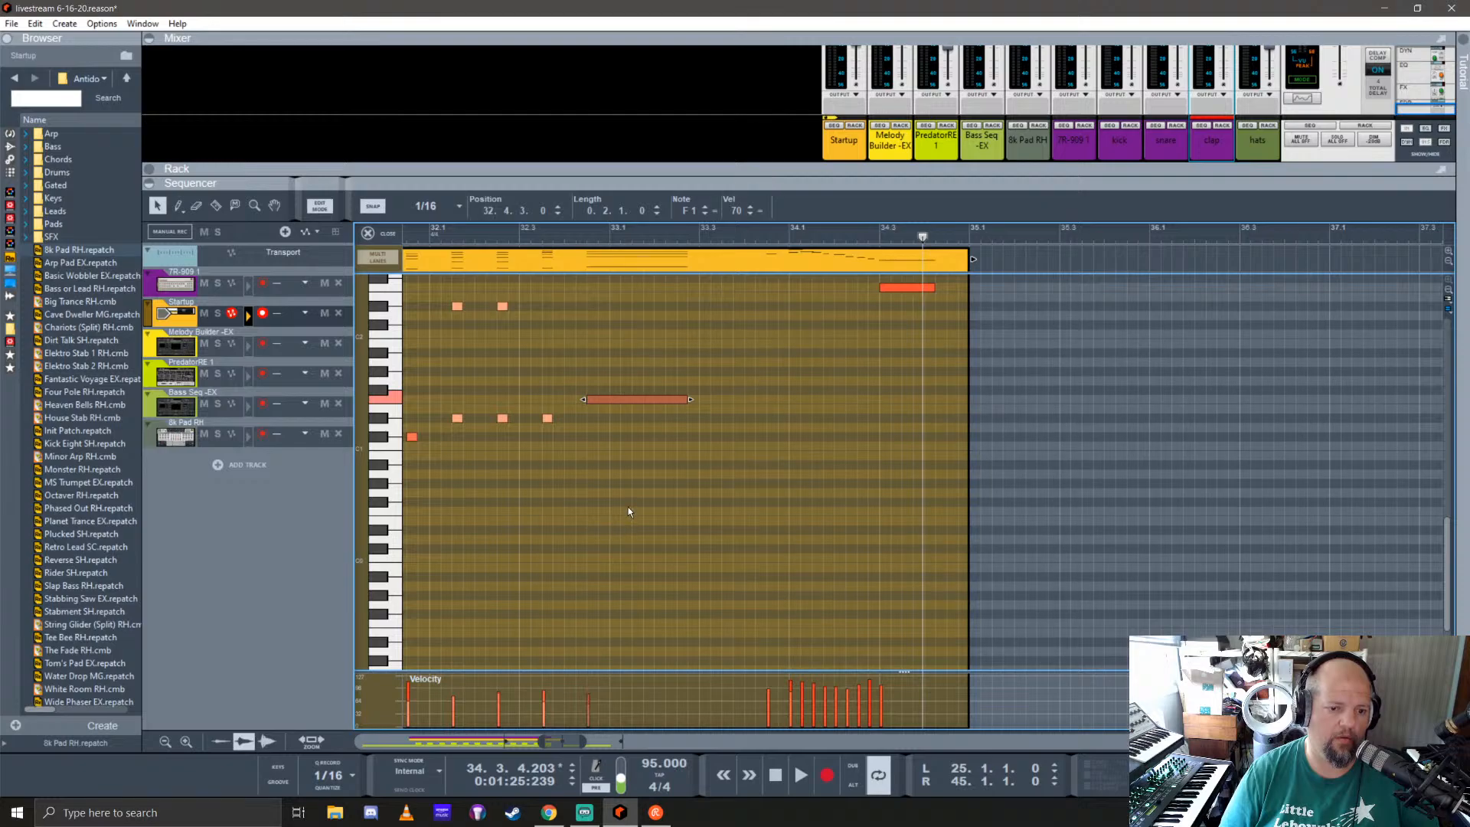
pyautogui.scroll(4, 628, 507)
pyautogui.click(430, 234)
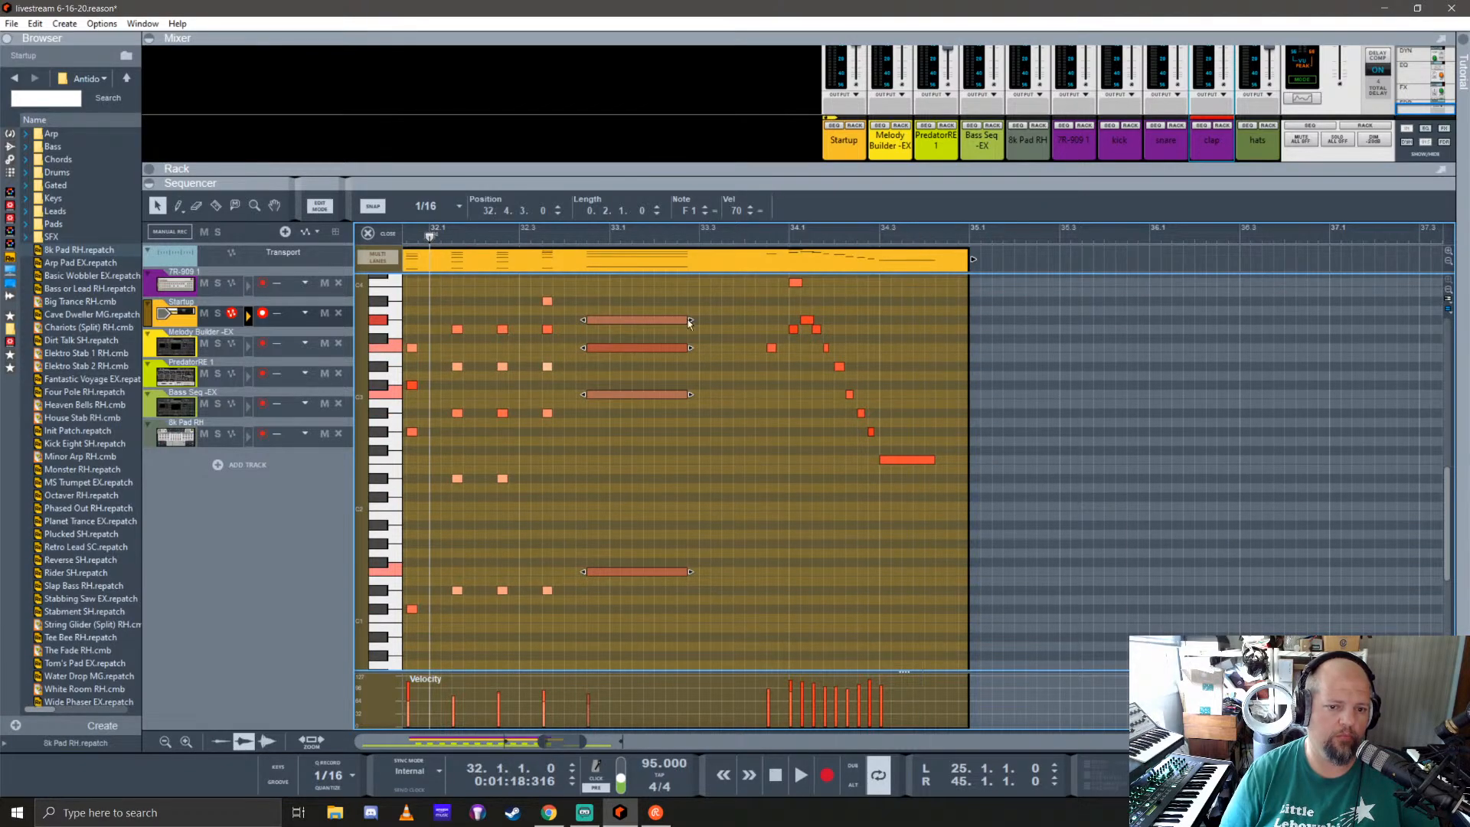
pyautogui.press('space')
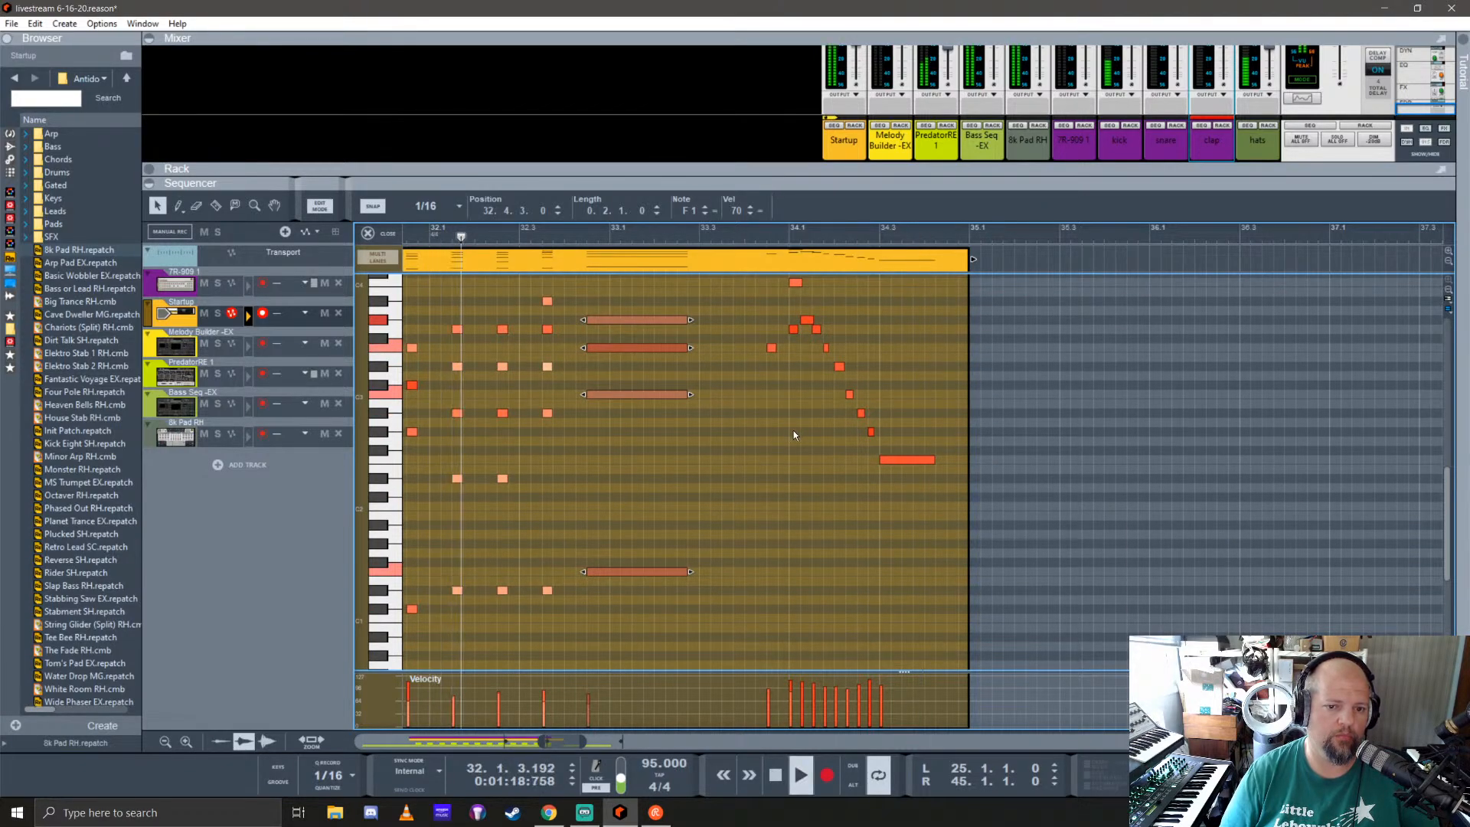
# Step: Close the note editor and replace the 8k Pad clip at bar 25 with a copy of the ten-bar Startup clip
pyautogui.click(369, 234)
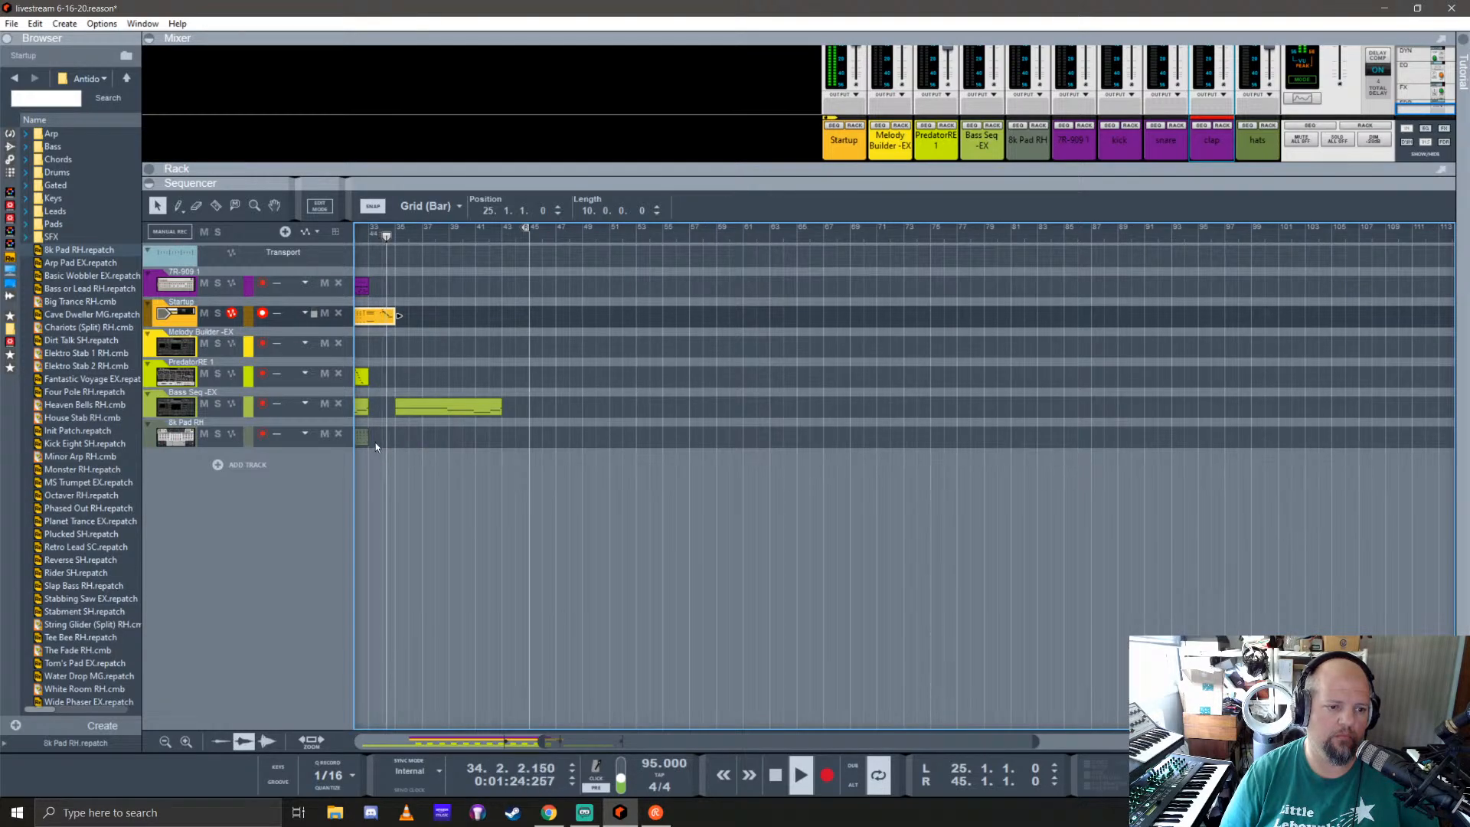
pyautogui.hscroll(-4, 375, 442)
pyautogui.press('space')
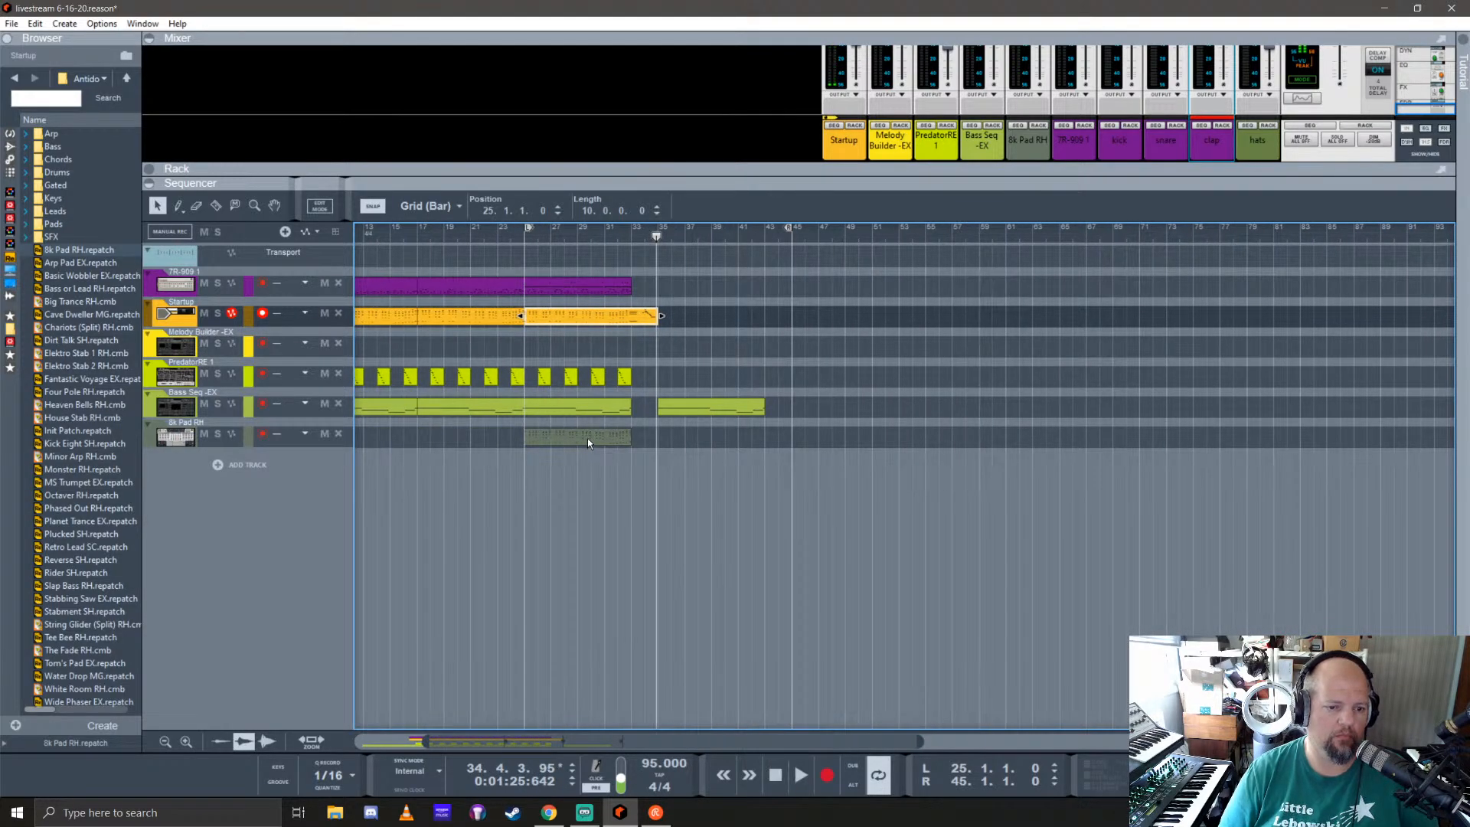
pyautogui.moveTo(586, 438)
pyautogui.mouseDown()
pyautogui.moveTo(590, 322)
pyautogui.moveTo(602, 439)
pyautogui.moveTo(590, 439)
pyautogui.mouseUp()
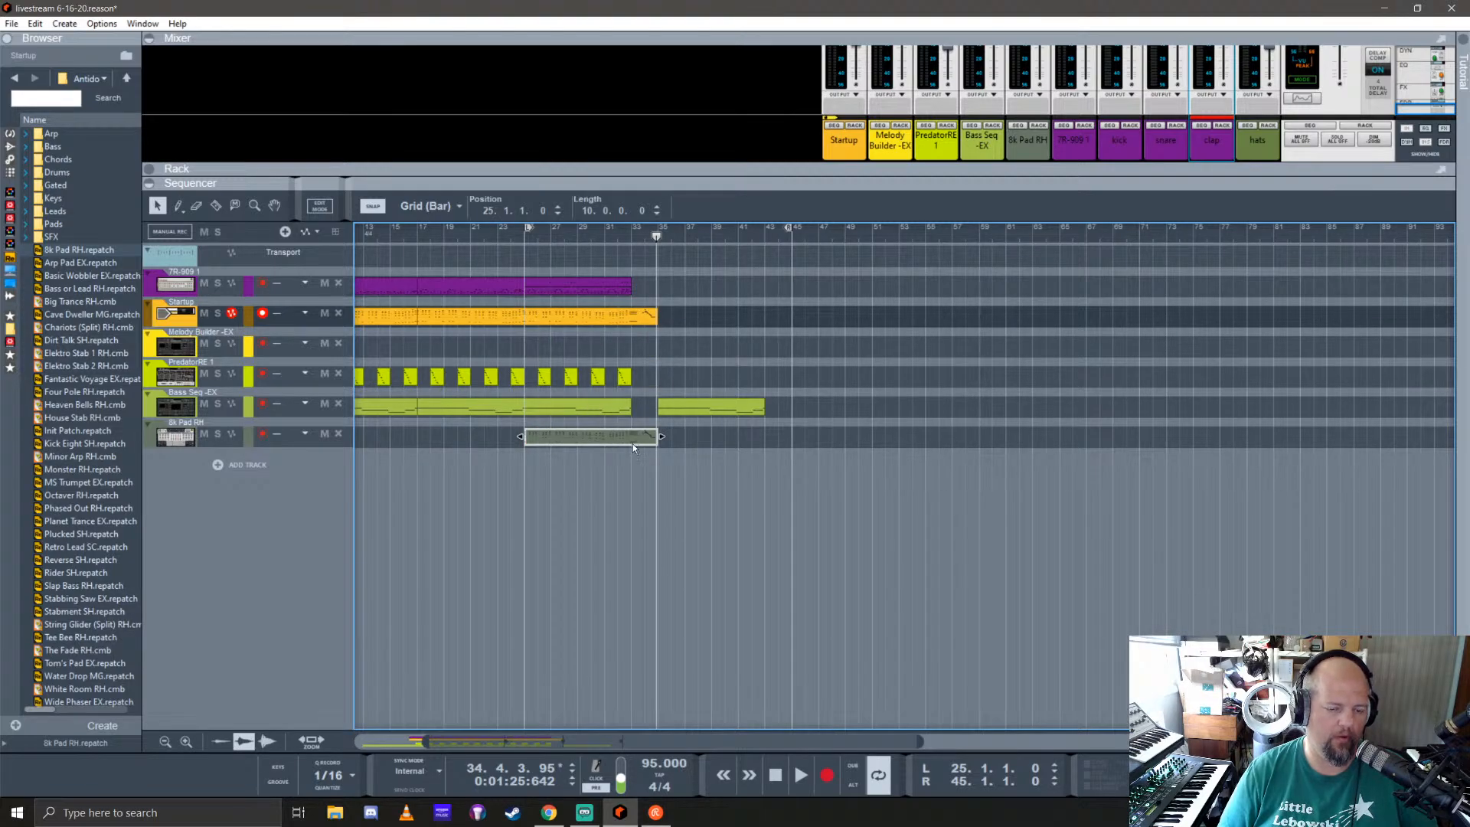
# Step: Split the pad clip after its sustained chord, remove the descending run, and extend the remaining clip back to bar 35
pyautogui.scroll(5, 633, 443)
pyautogui.press('r')
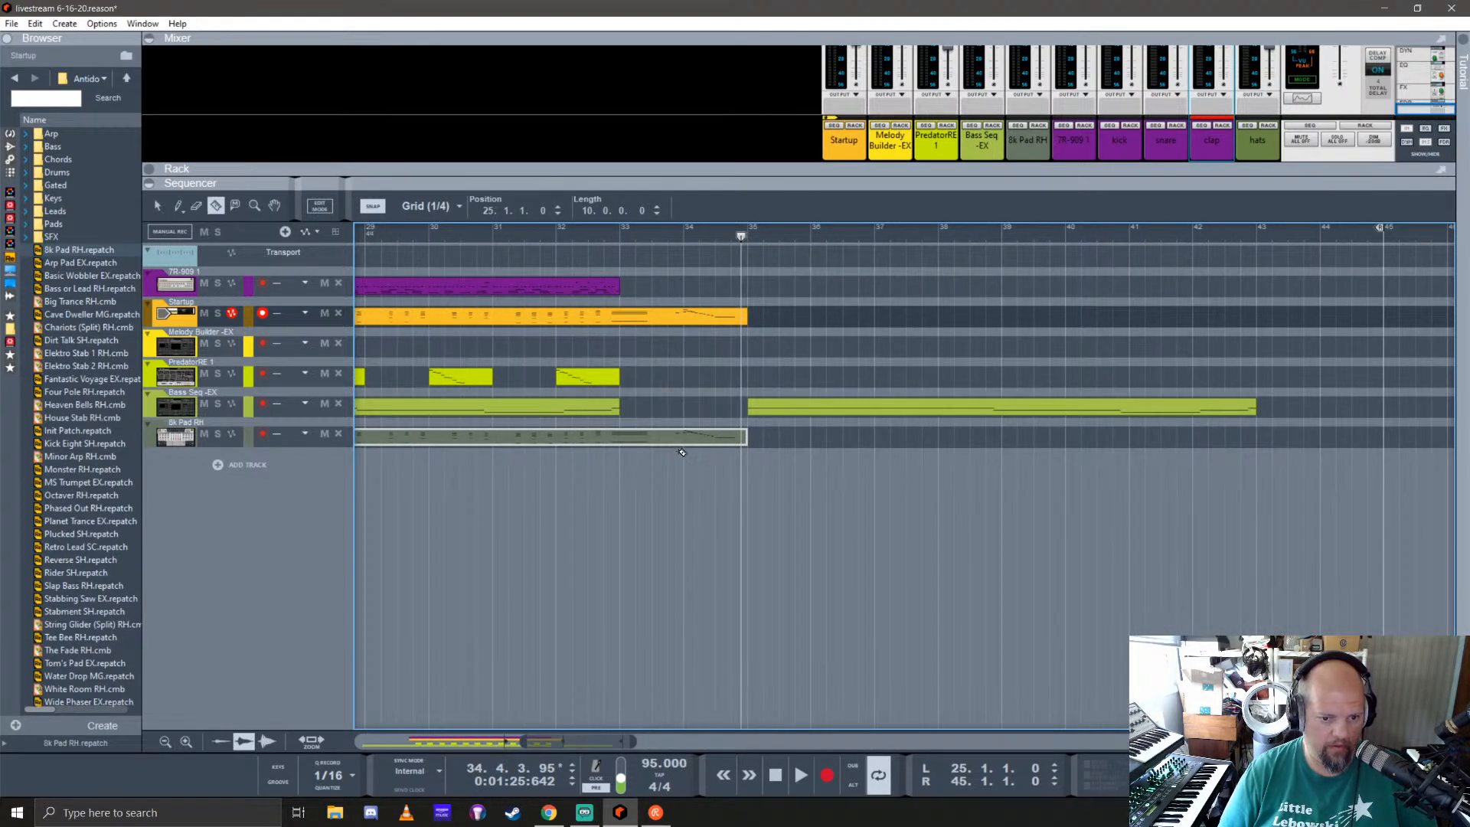
pyautogui.click(668, 438)
pyautogui.press('q')
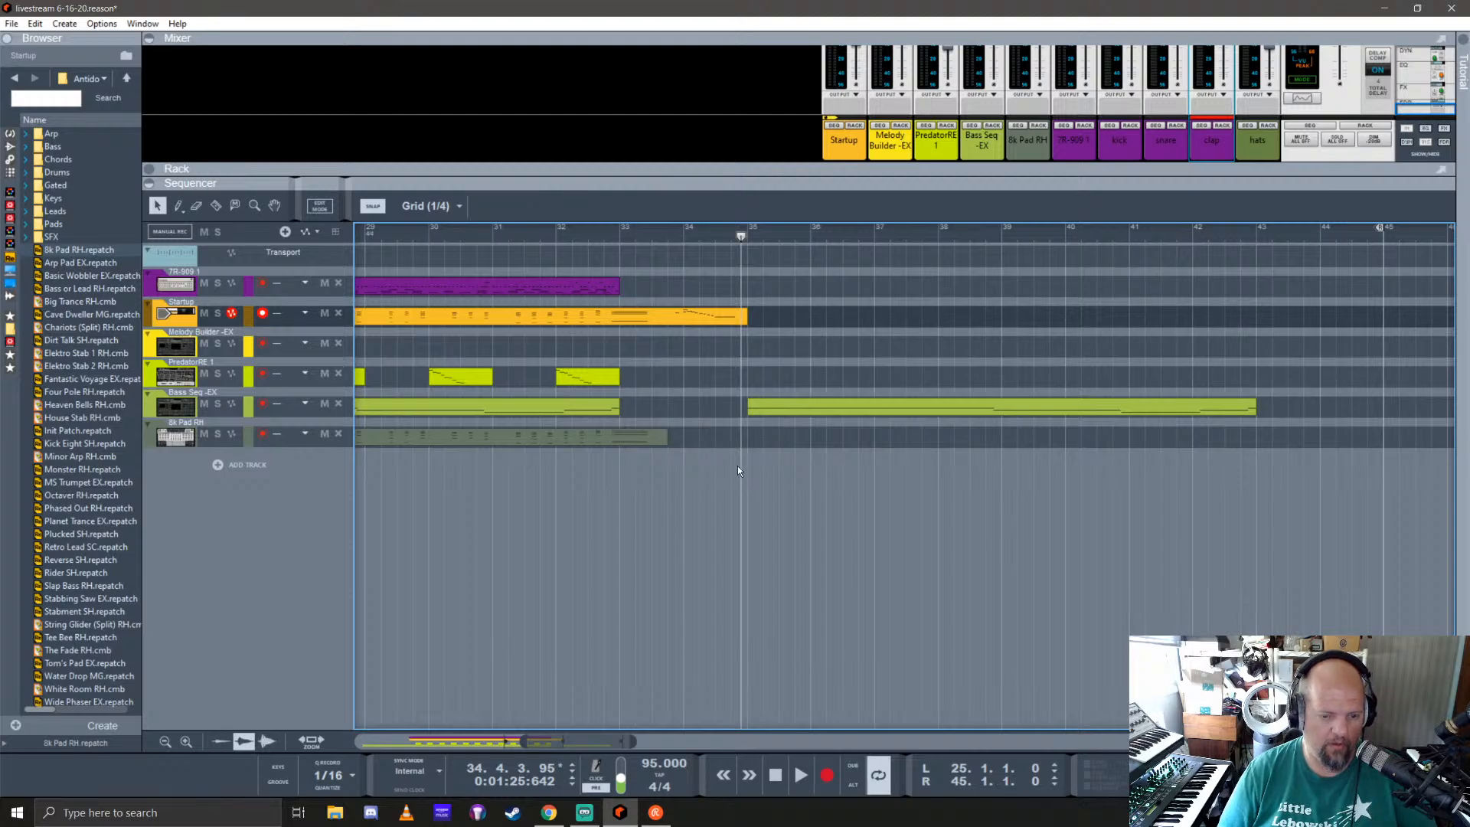
pyautogui.click(611, 437)
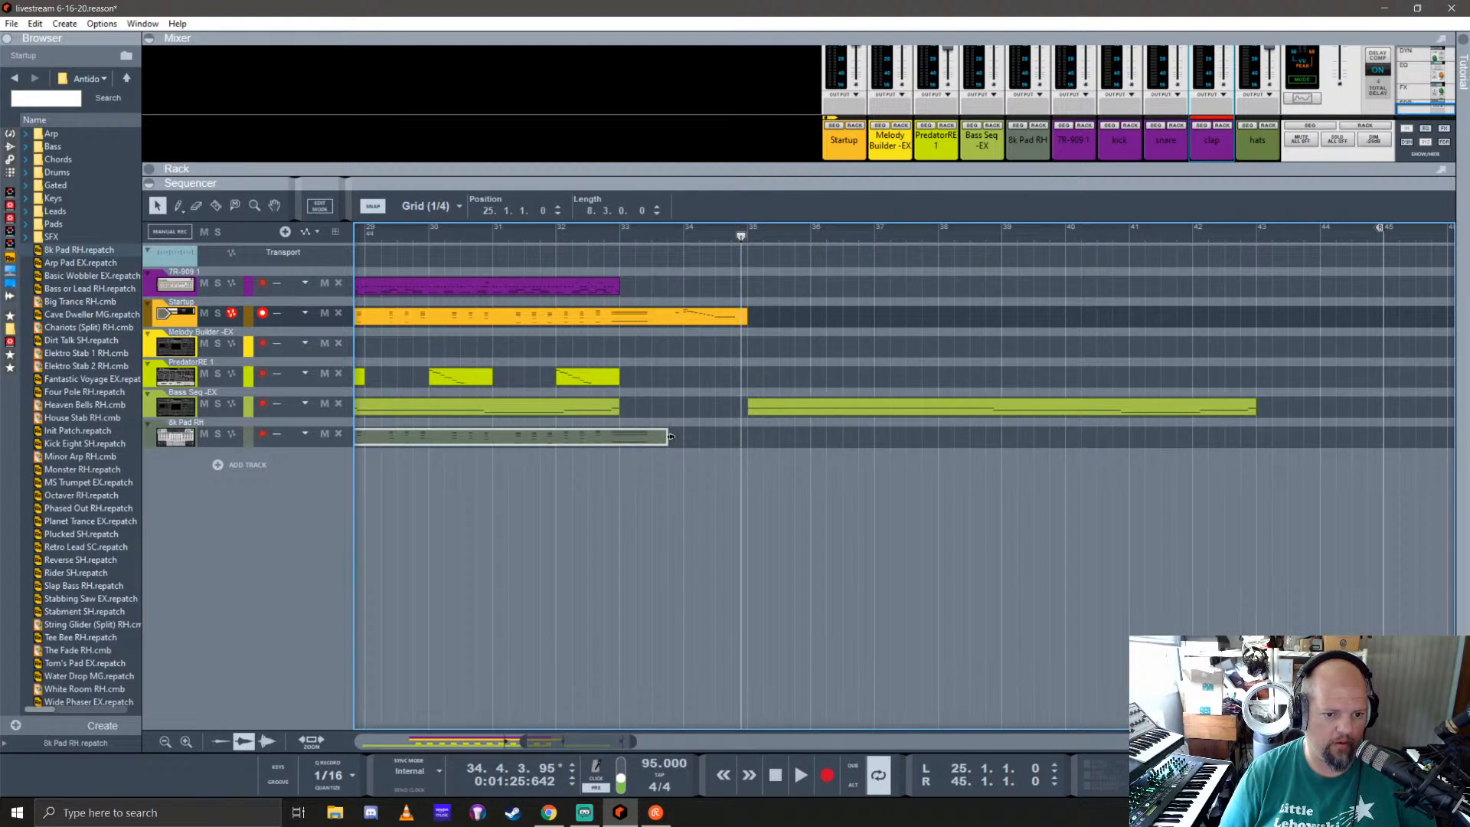
pyautogui.doubleClick(720, 437)
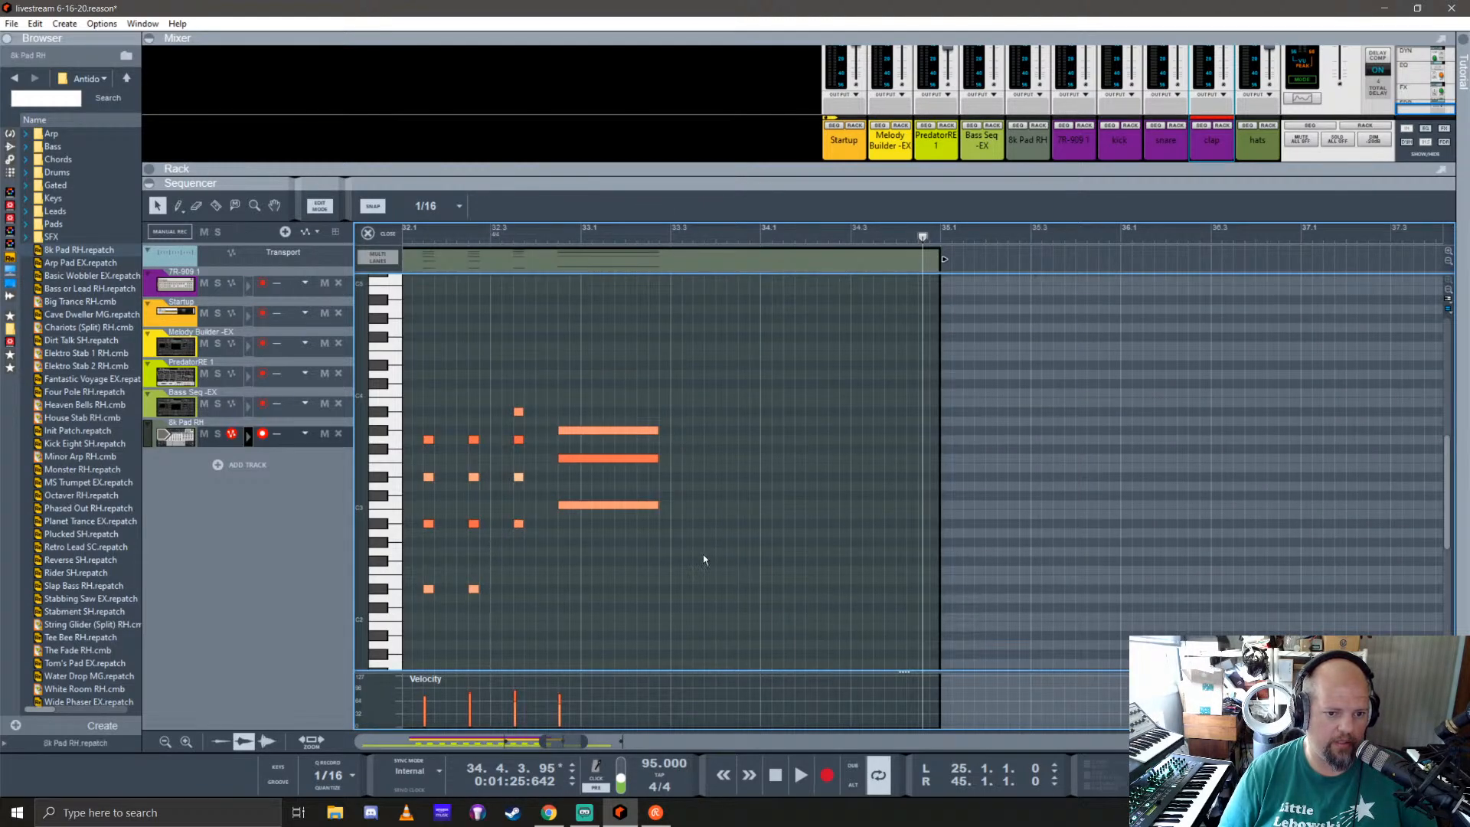
# Step: Lengthen all four notes of the pad's final chord to 1.3.2 and play the passage from bar 32
pyautogui.moveTo(661, 431); pyautogui.dragTo(858, 447)
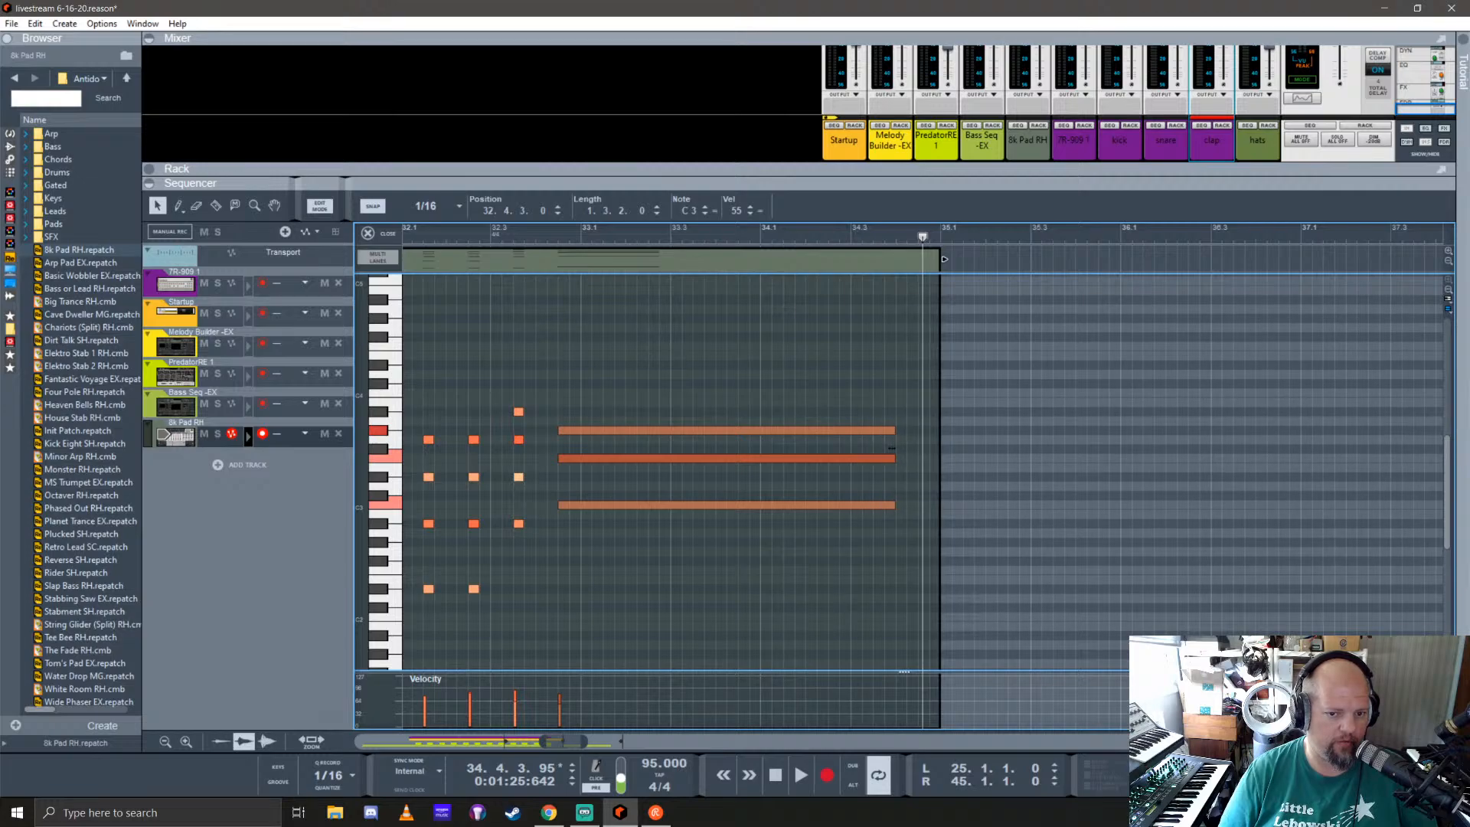
pyautogui.scroll(-5, 565, 561)
pyautogui.click(647, 510)
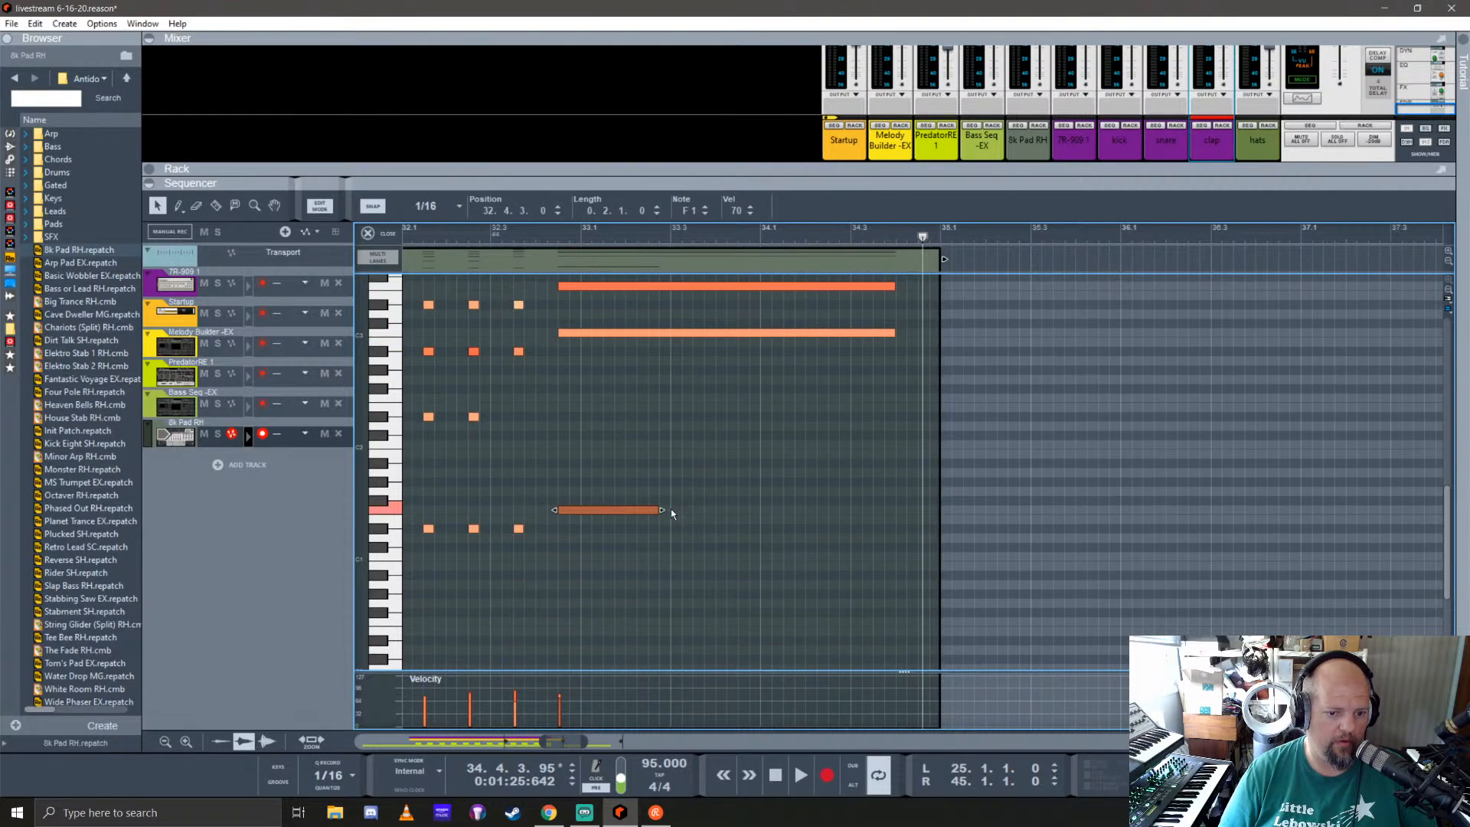
pyautogui.moveTo(661, 510); pyautogui.dragTo(911, 517)
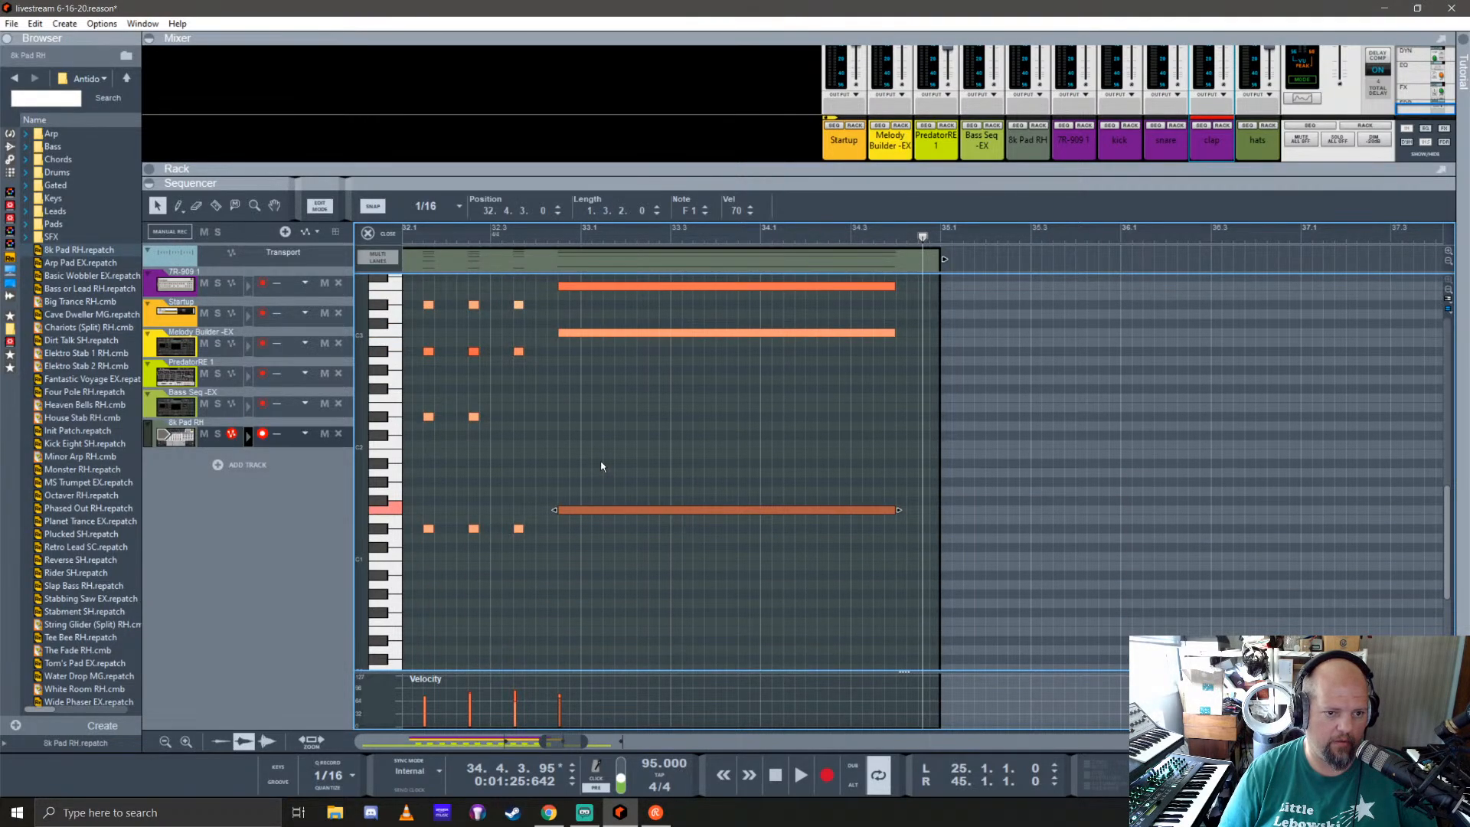
pyautogui.scroll(4, 521, 344)
pyautogui.click(416, 237)
pyautogui.press('space')
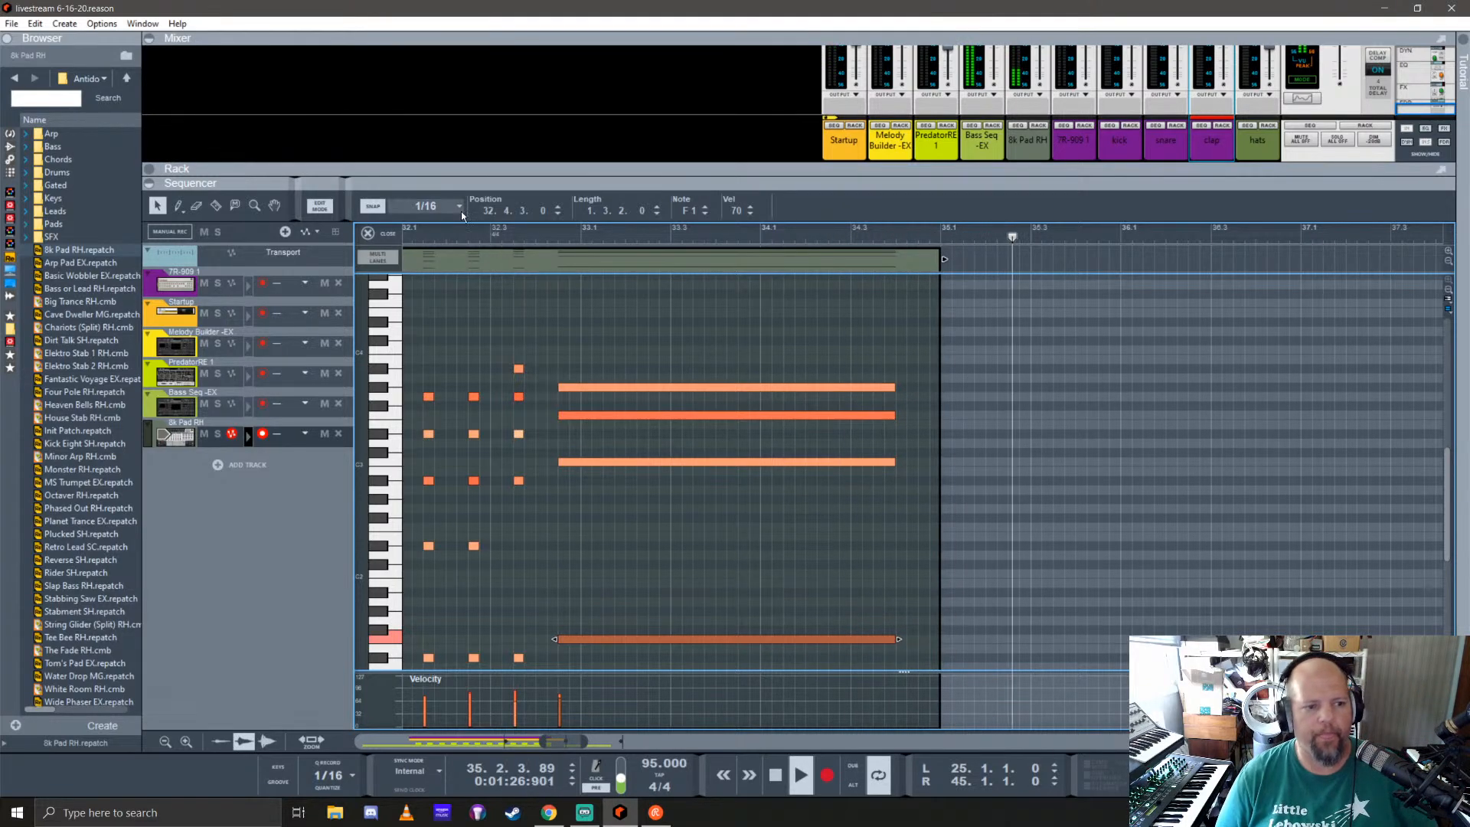
# Step: Close the pad clip and set the loop locators to bars 35 and 43 around the copied bass clip
pyautogui.click(369, 232)
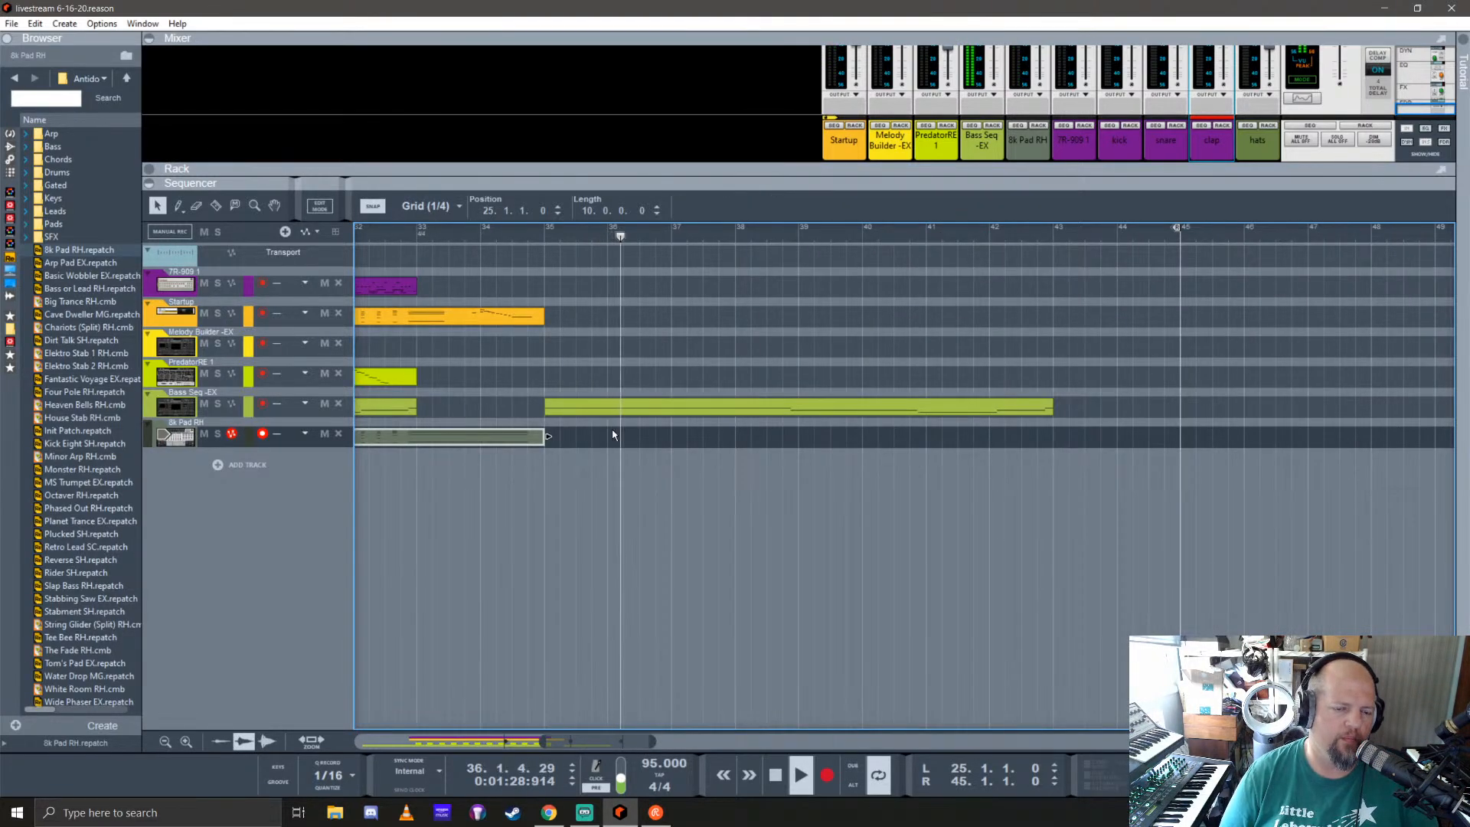
pyautogui.scroll(1, 601, 432)
pyautogui.scroll(-3, 600, 428)
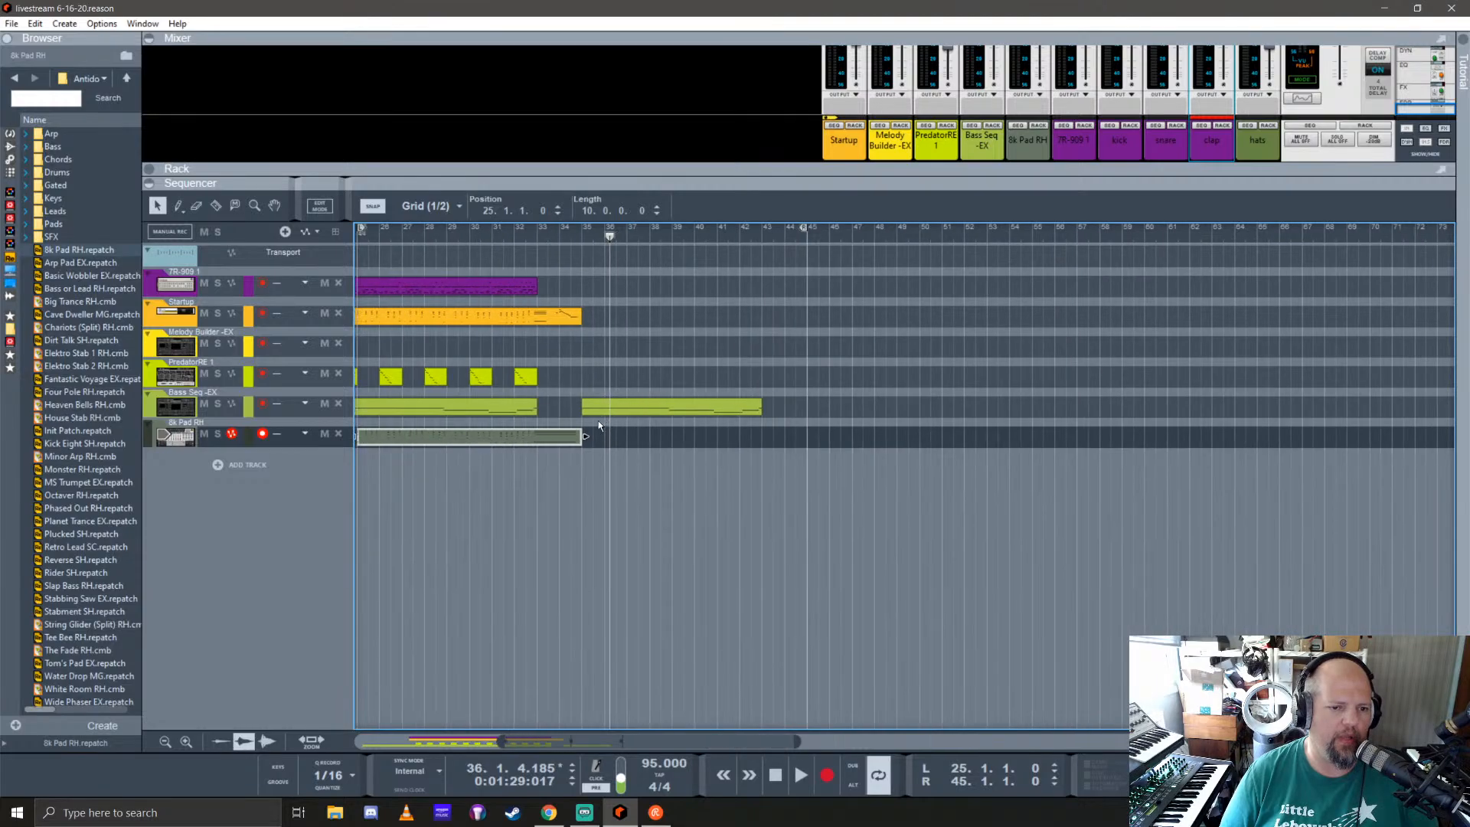
pyautogui.scroll(-1, 720, 435)
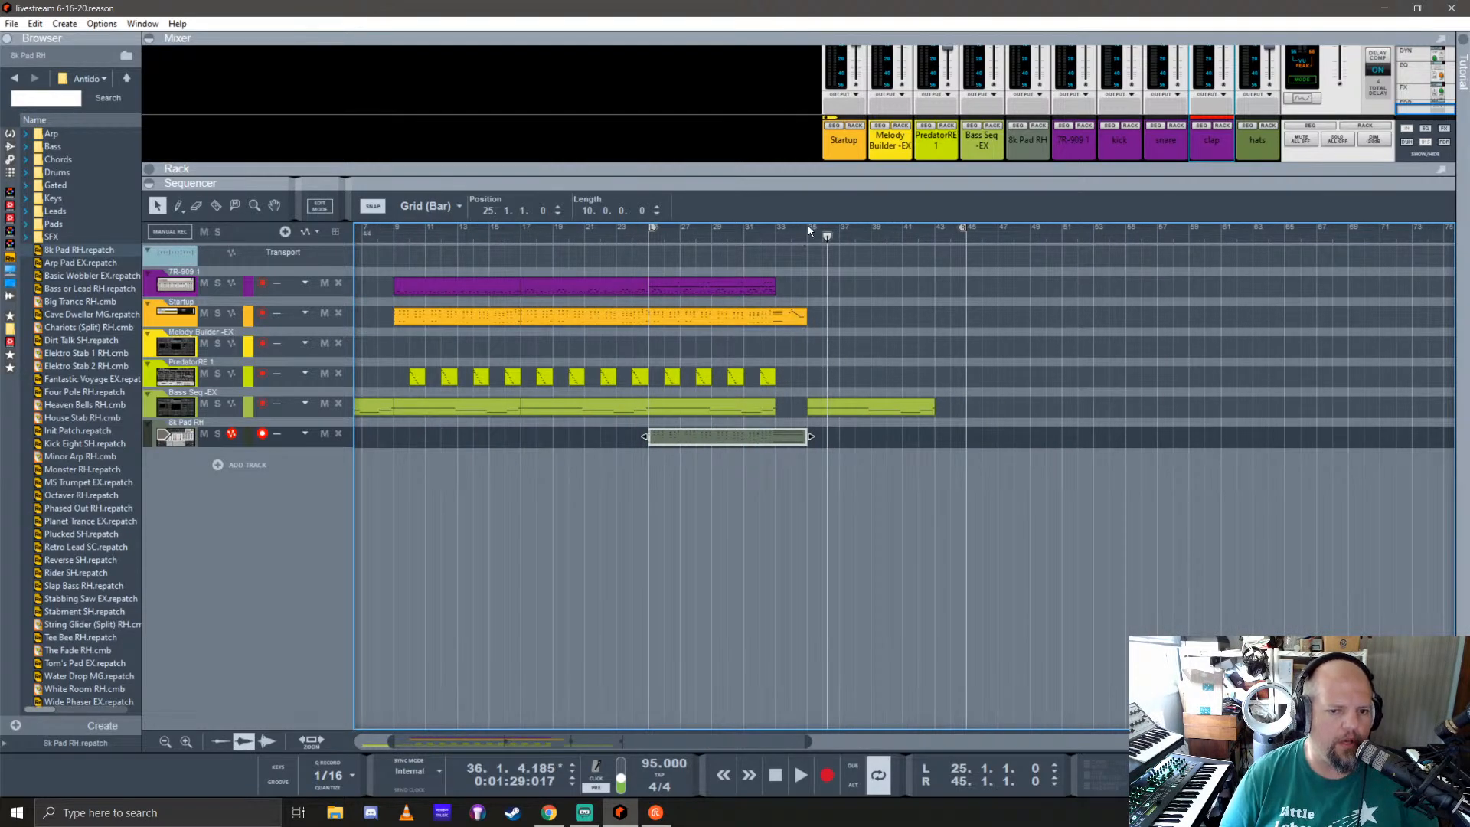
pyautogui.moveTo(654, 228); pyautogui.dragTo(810, 228)
pyautogui.moveTo(967, 228); pyautogui.dragTo(936, 233)
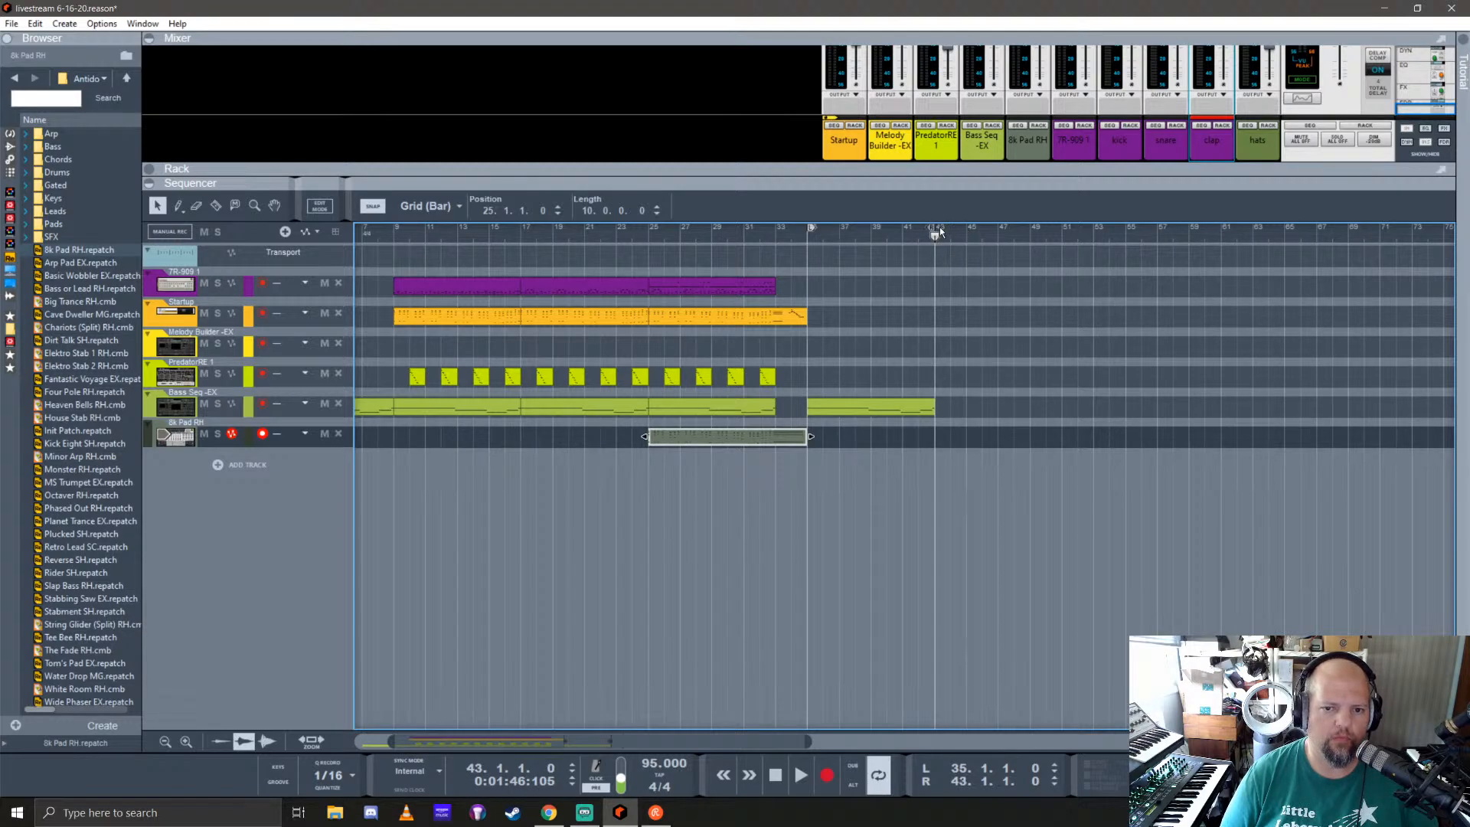
# Step: Delete all the notes inside the copied Bass Seq clip at bar 35
pyautogui.doubleClick(863, 414)
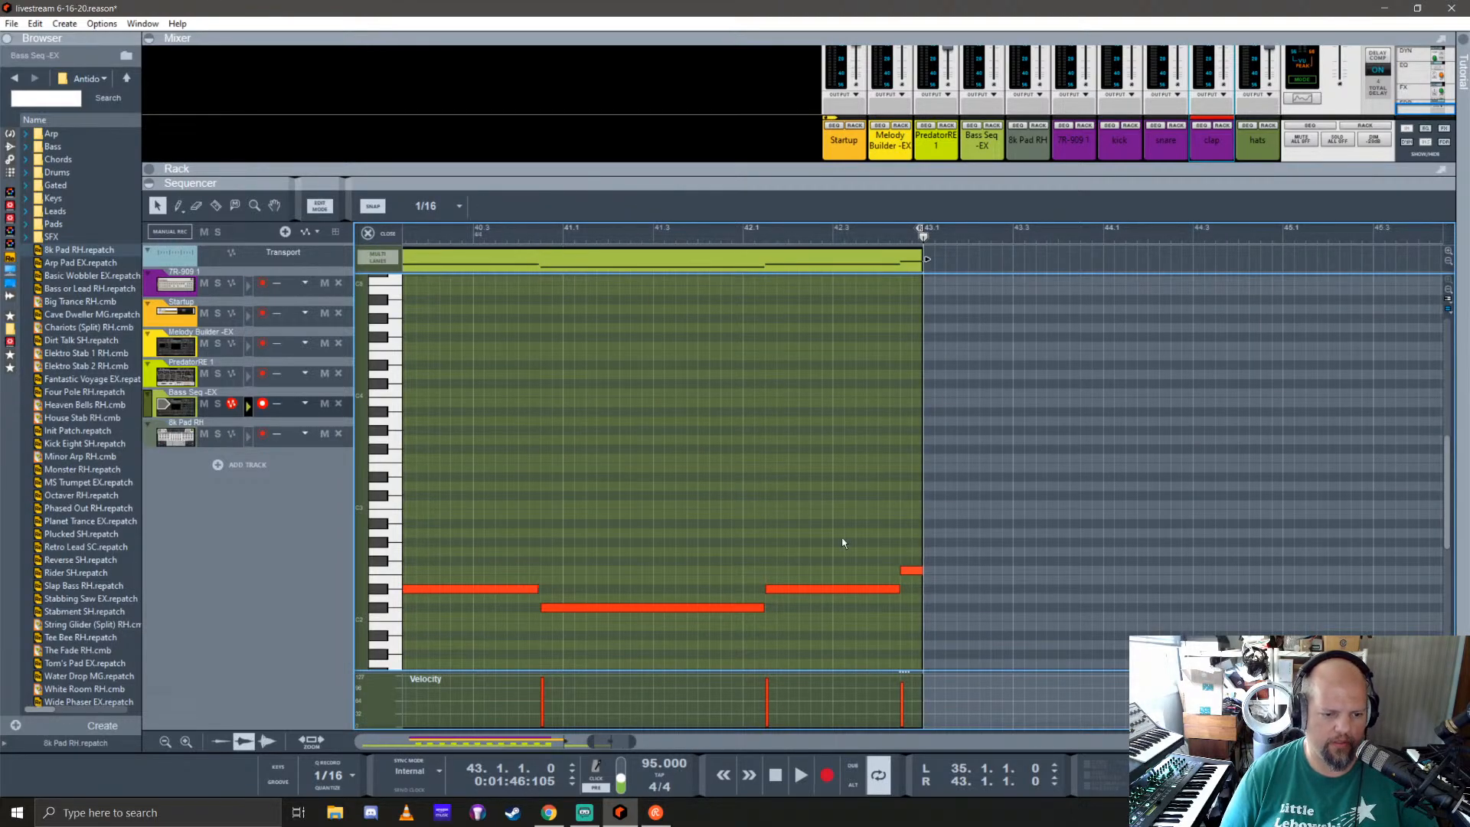
pyautogui.scroll(-3, 504, 521)
pyautogui.hscroll(-9, 501, 582)
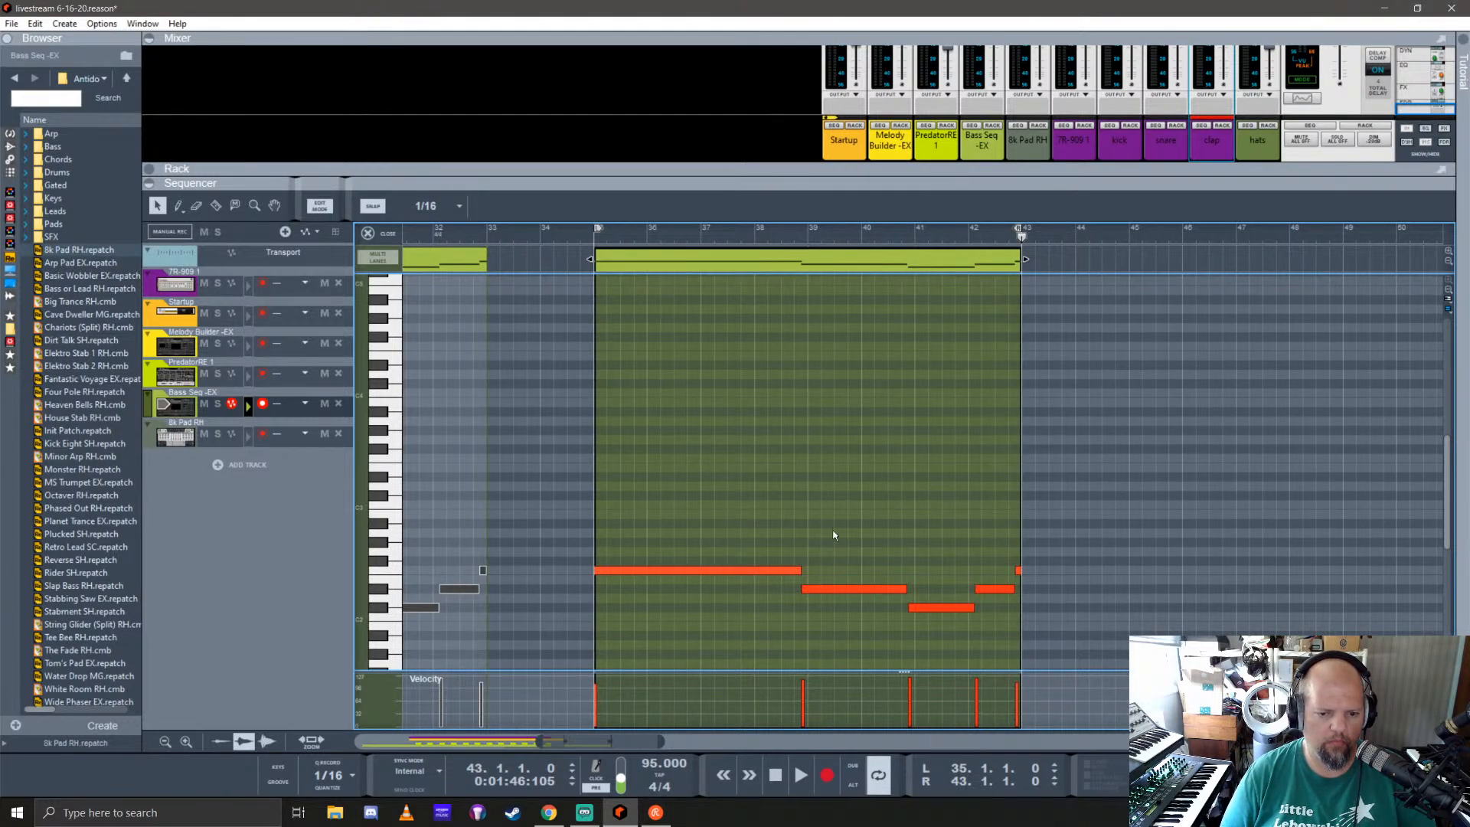
pyautogui.moveTo(1071, 633); pyautogui.dragTo(1070, 633)
pyautogui.press('Delete')
pyautogui.click(689, 571)
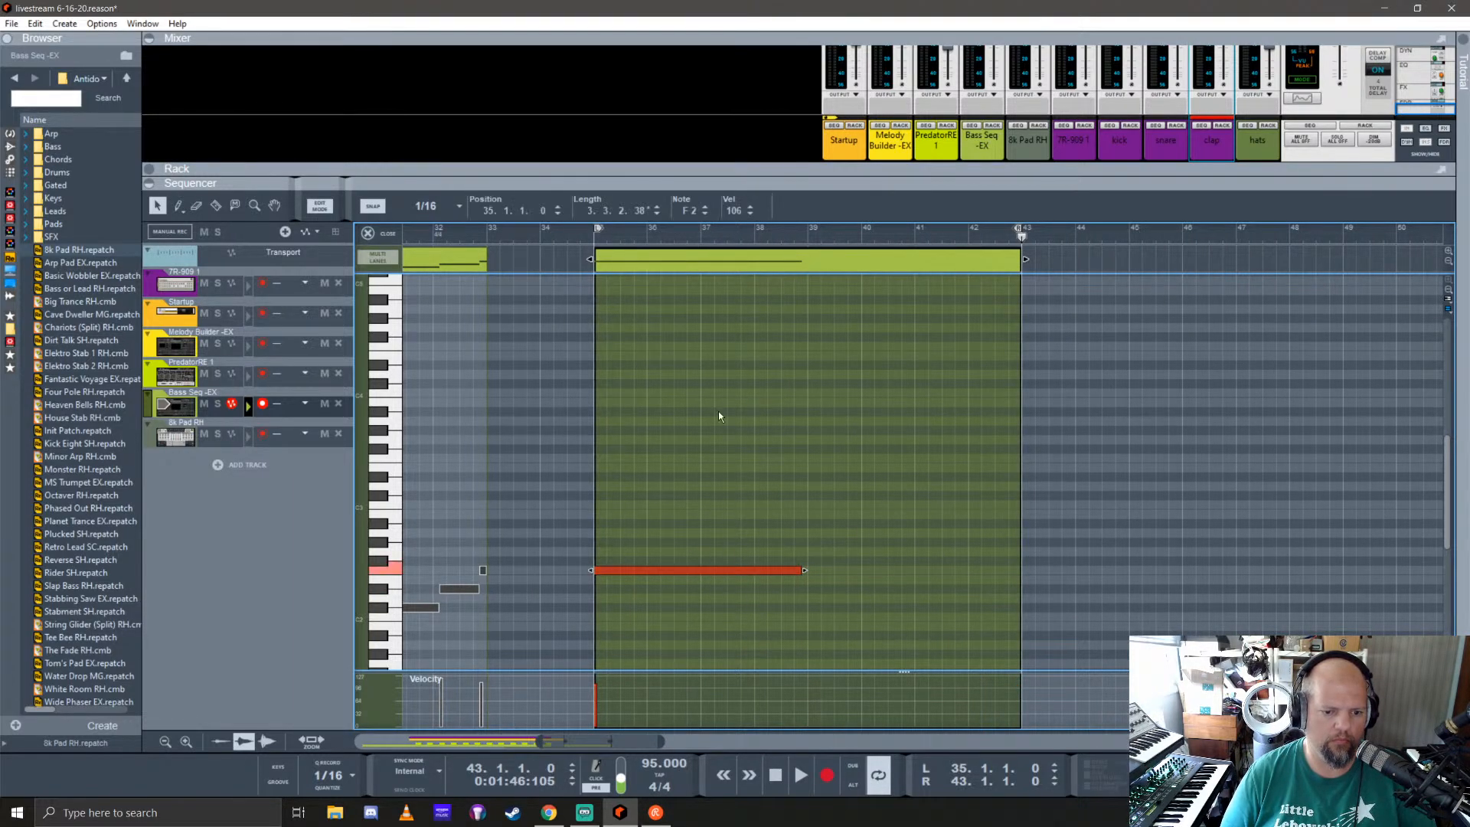
pyautogui.press('Delete')
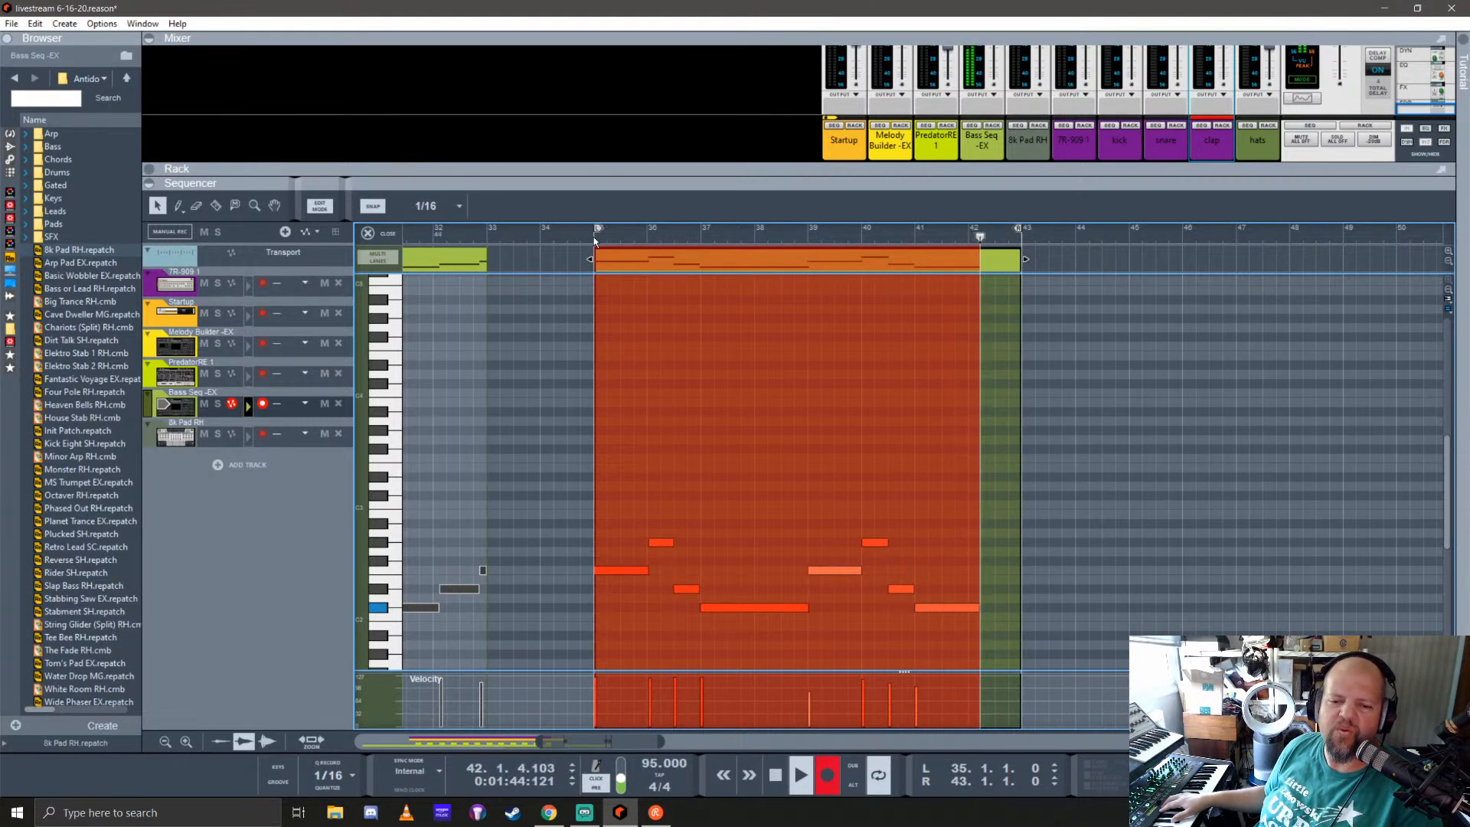
# Step: Record a new bass line between bars 35 and 43 and quantize its notes to 1/16
pyautogui.press('space')
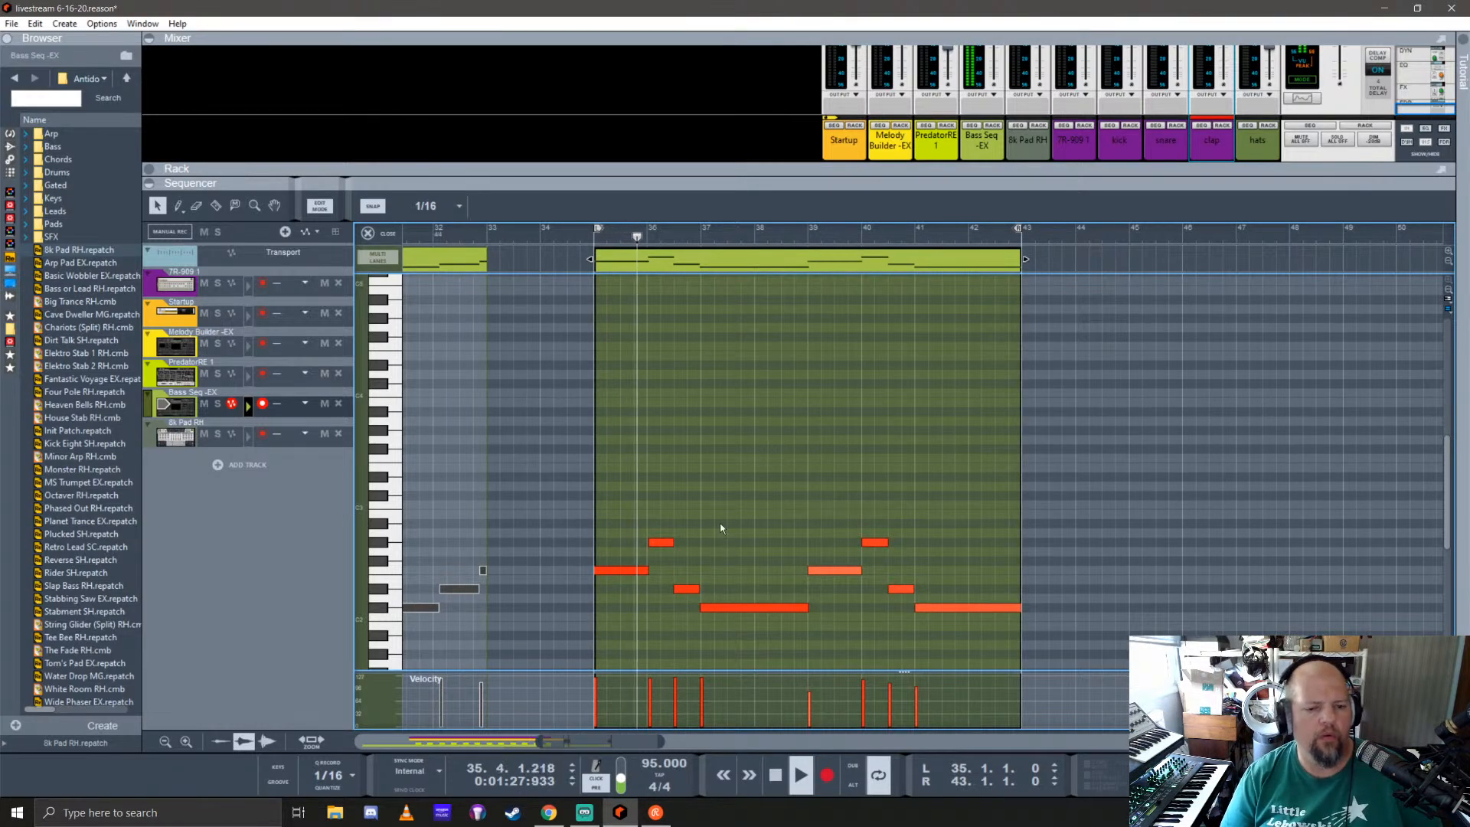
pyautogui.hotkey('ctrl', 'a')
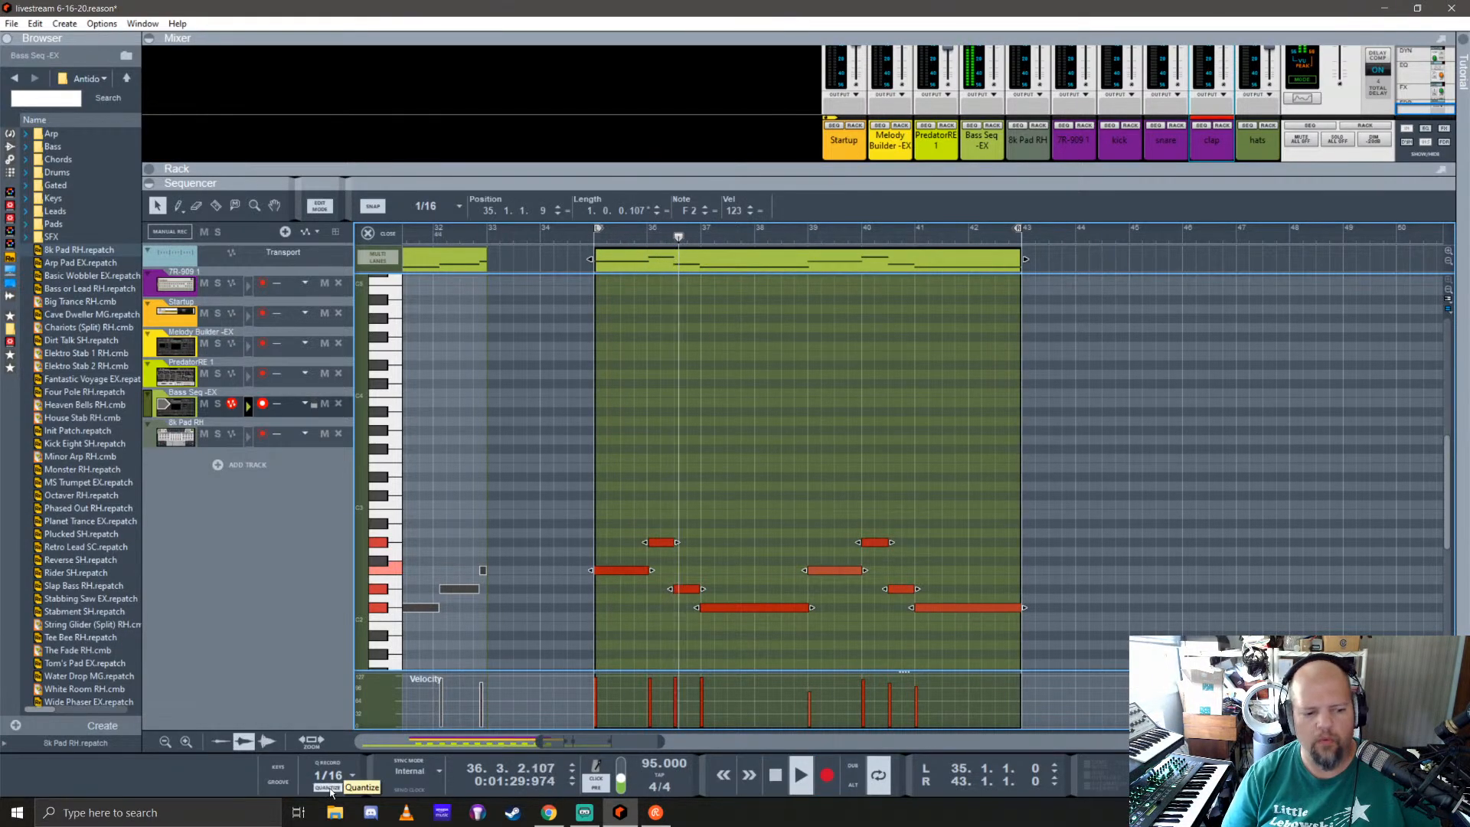
pyautogui.click(382, 236)
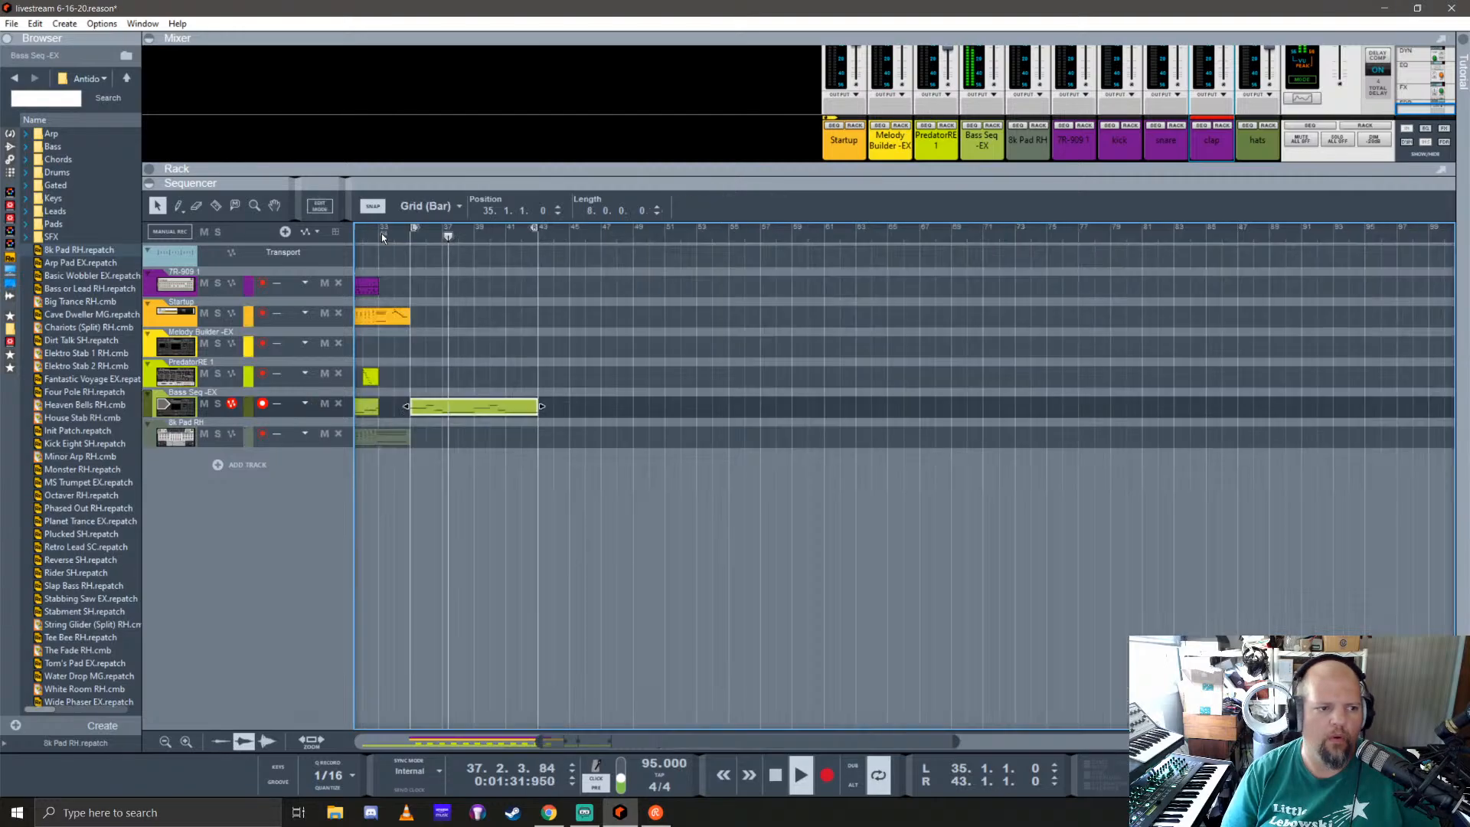
# Step: Record an eight-bar drum part on the 7R-909 track from bar 35 to 43
pyautogui.click(178, 296)
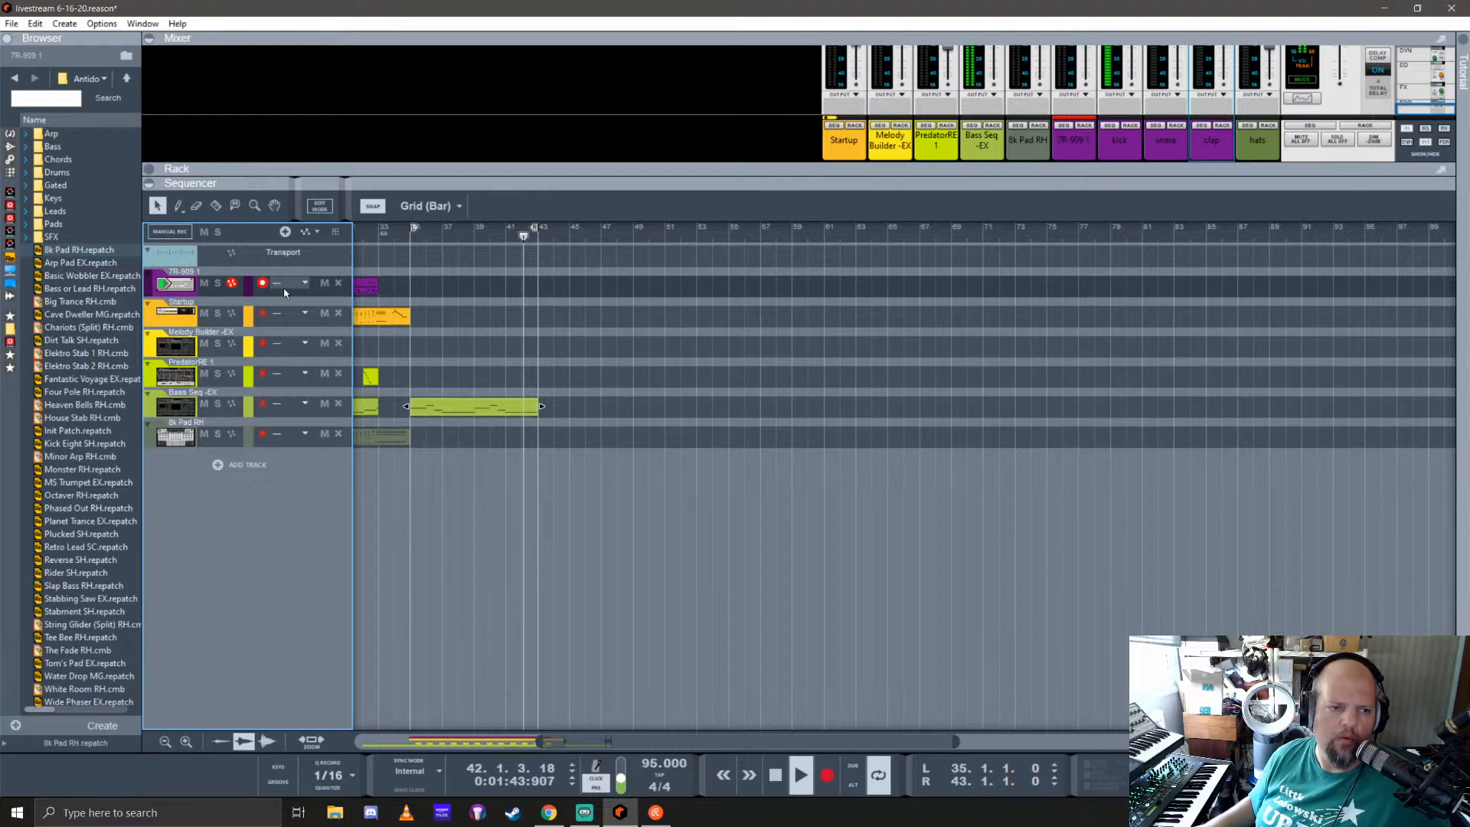
pyautogui.hotkey('ctrl', 'Return')
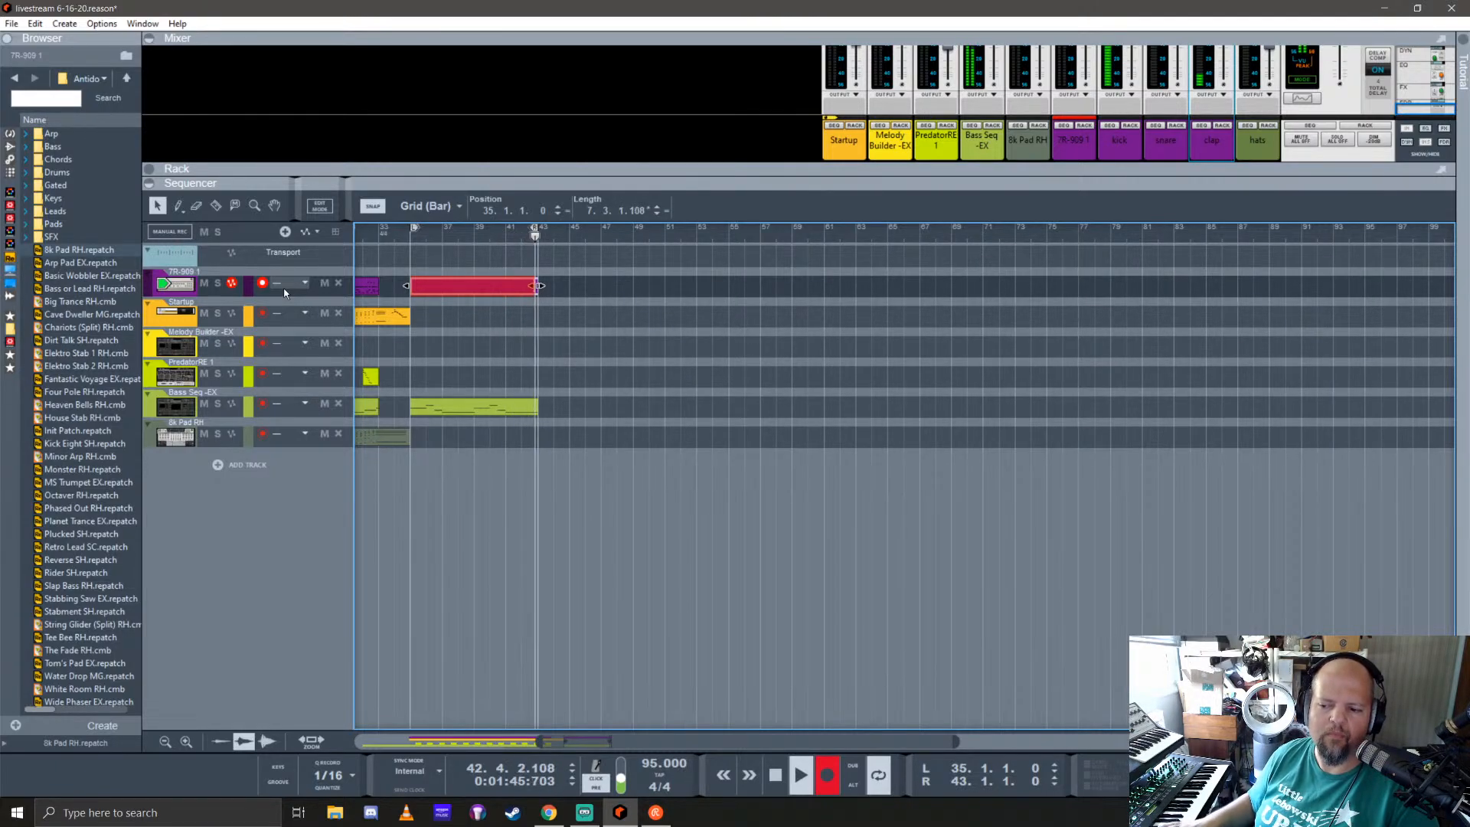
pyautogui.hotkey('ctrl', 'Return')
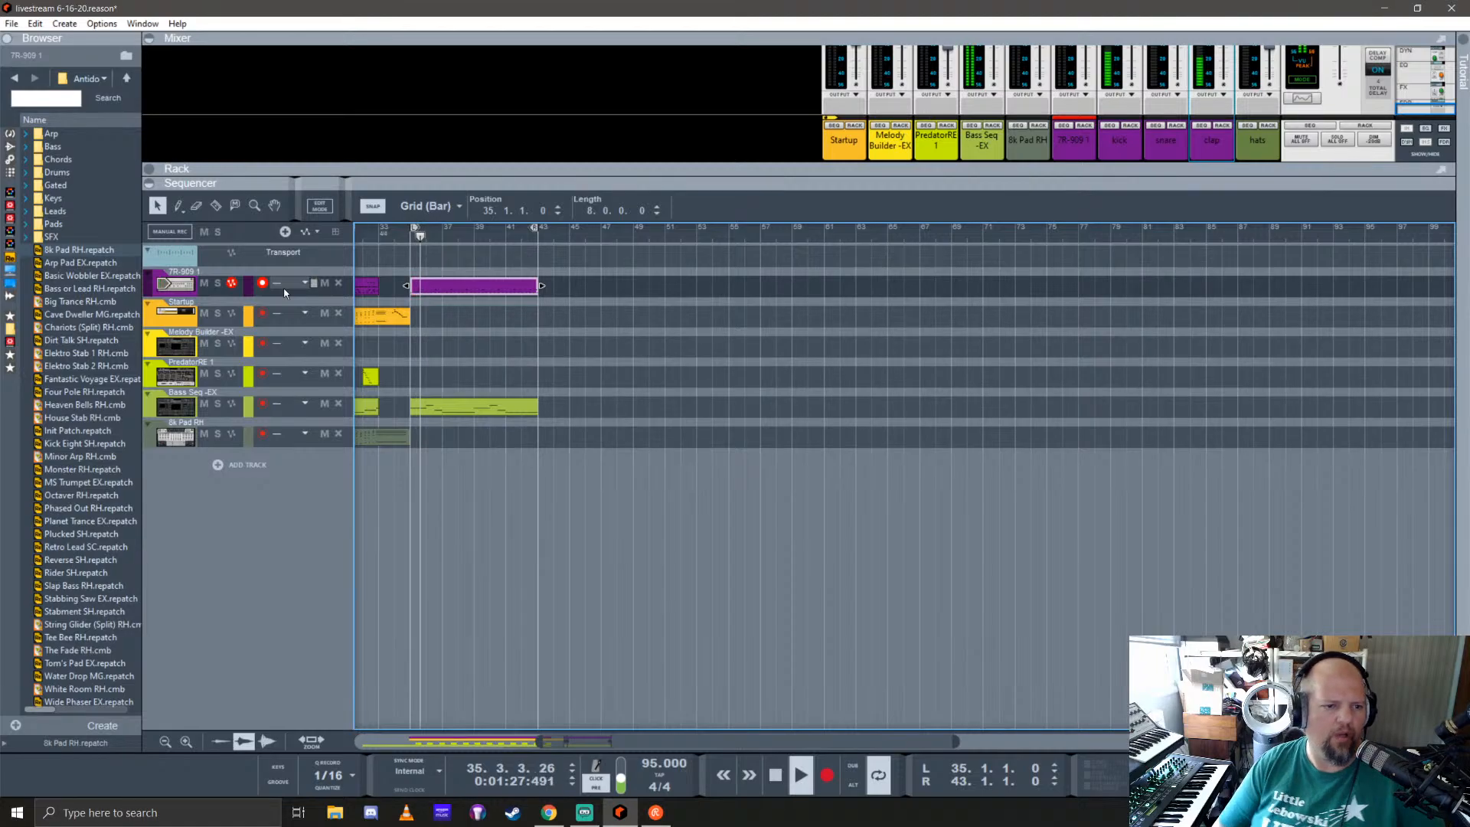
# Step: Open the 7R-909 drum clip at bar 35, examine its first notes up close, and close it
pyautogui.doubleClick(465, 290)
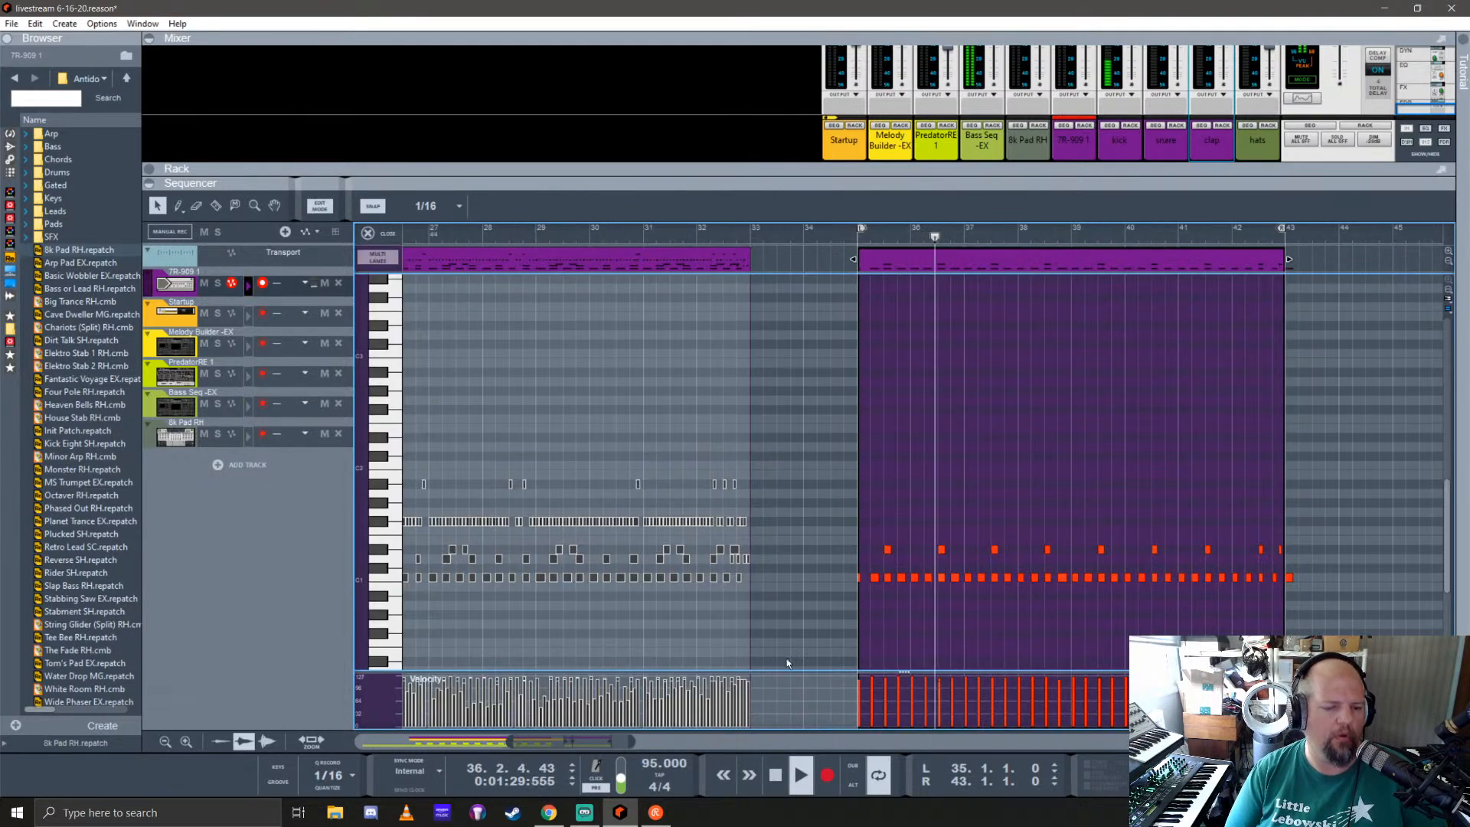
pyautogui.scroll(3, 865, 592)
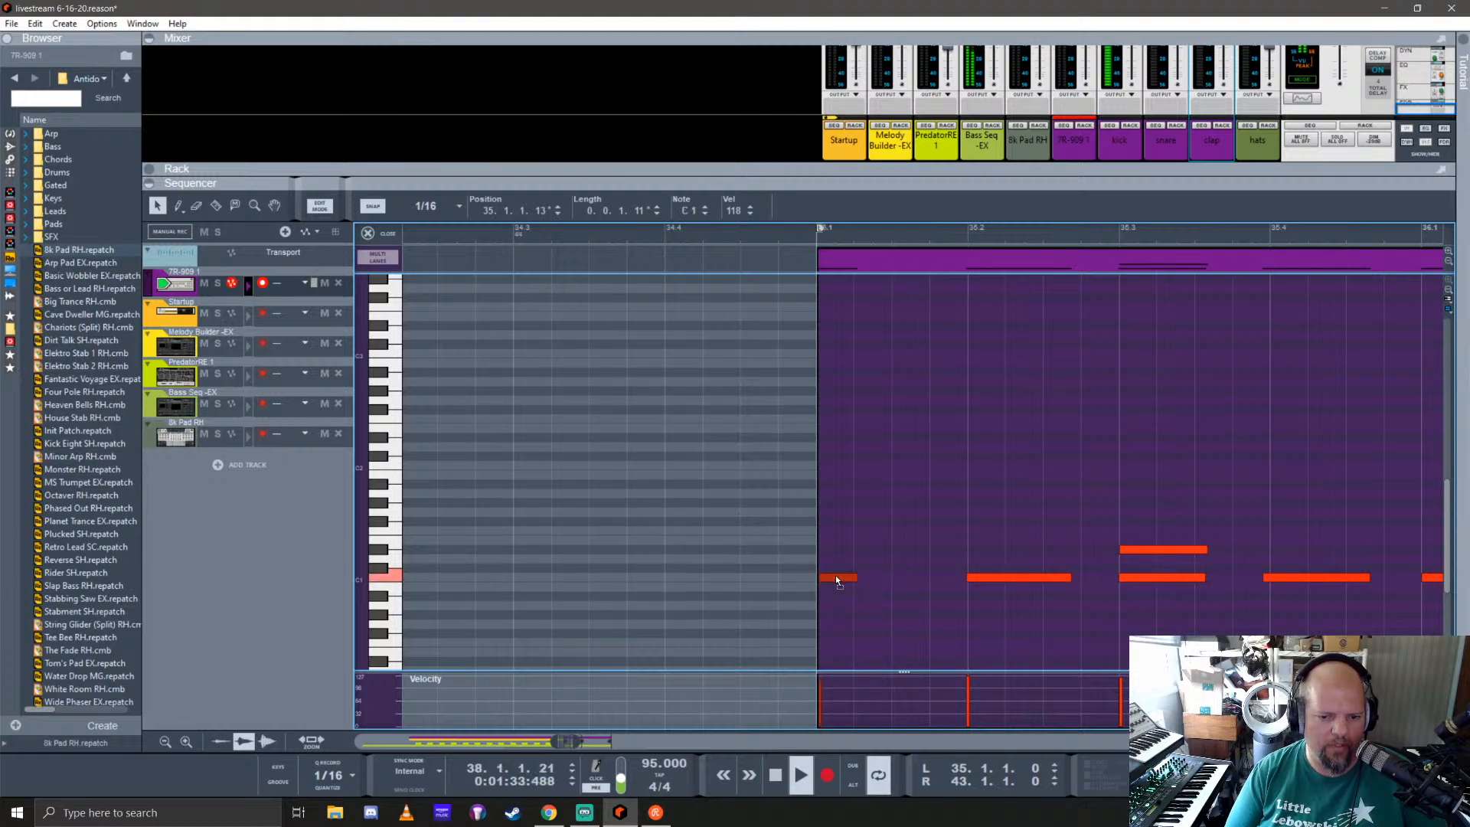
pyautogui.scroll(-4, 917, 613)
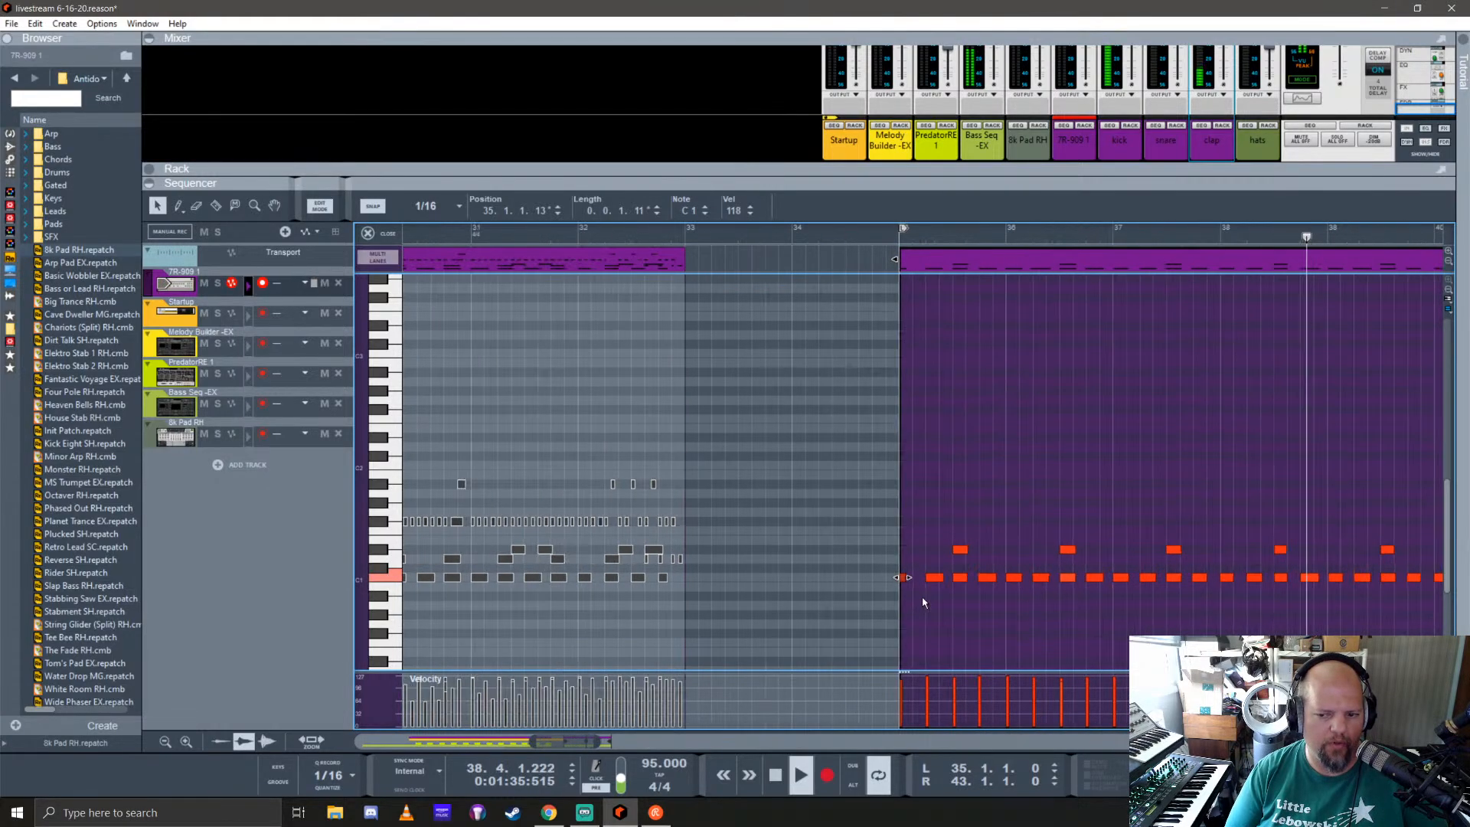
pyautogui.click(382, 235)
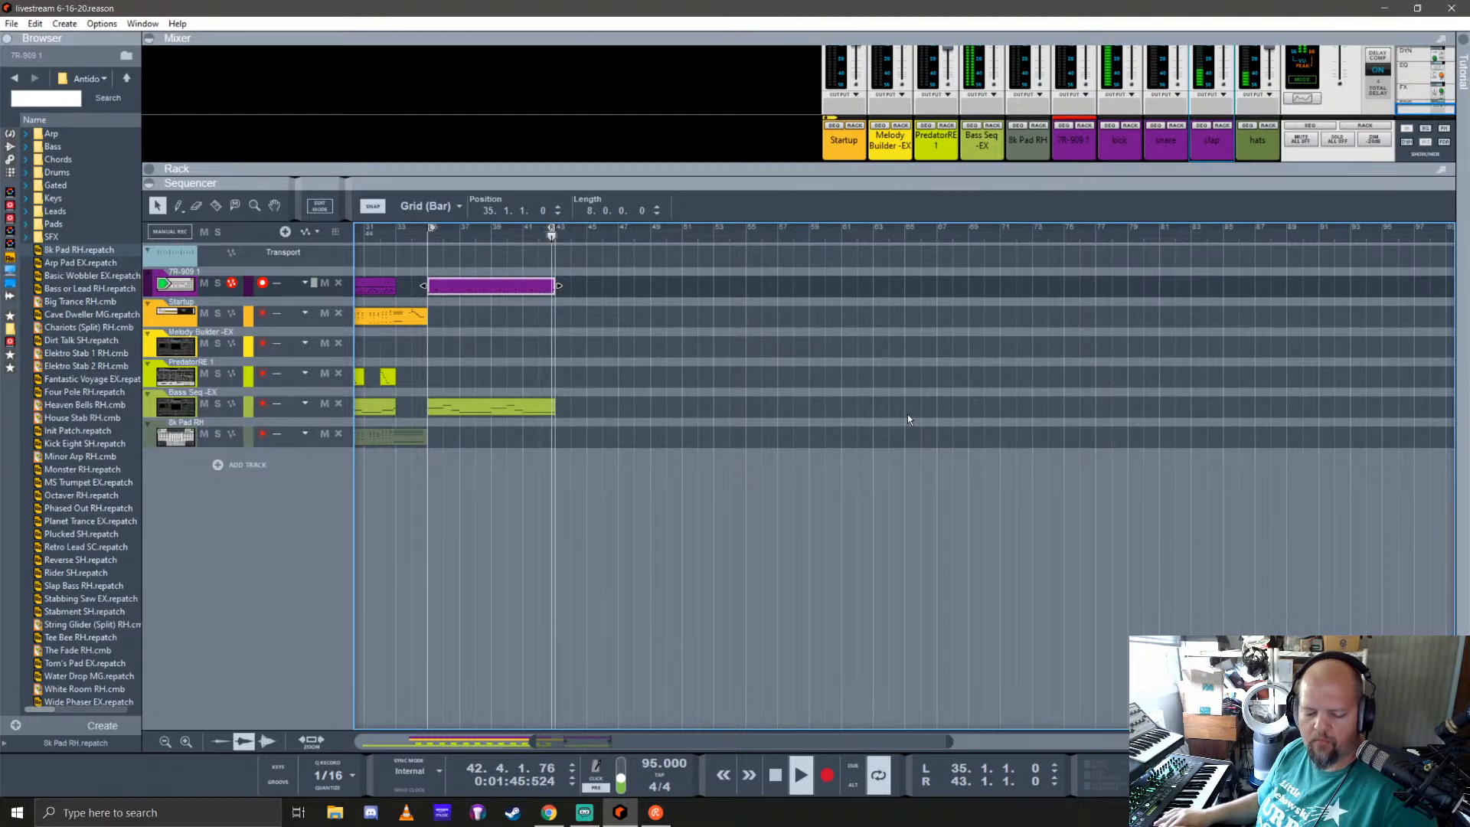
pyautogui.hotkey('ctrl', 'Return')
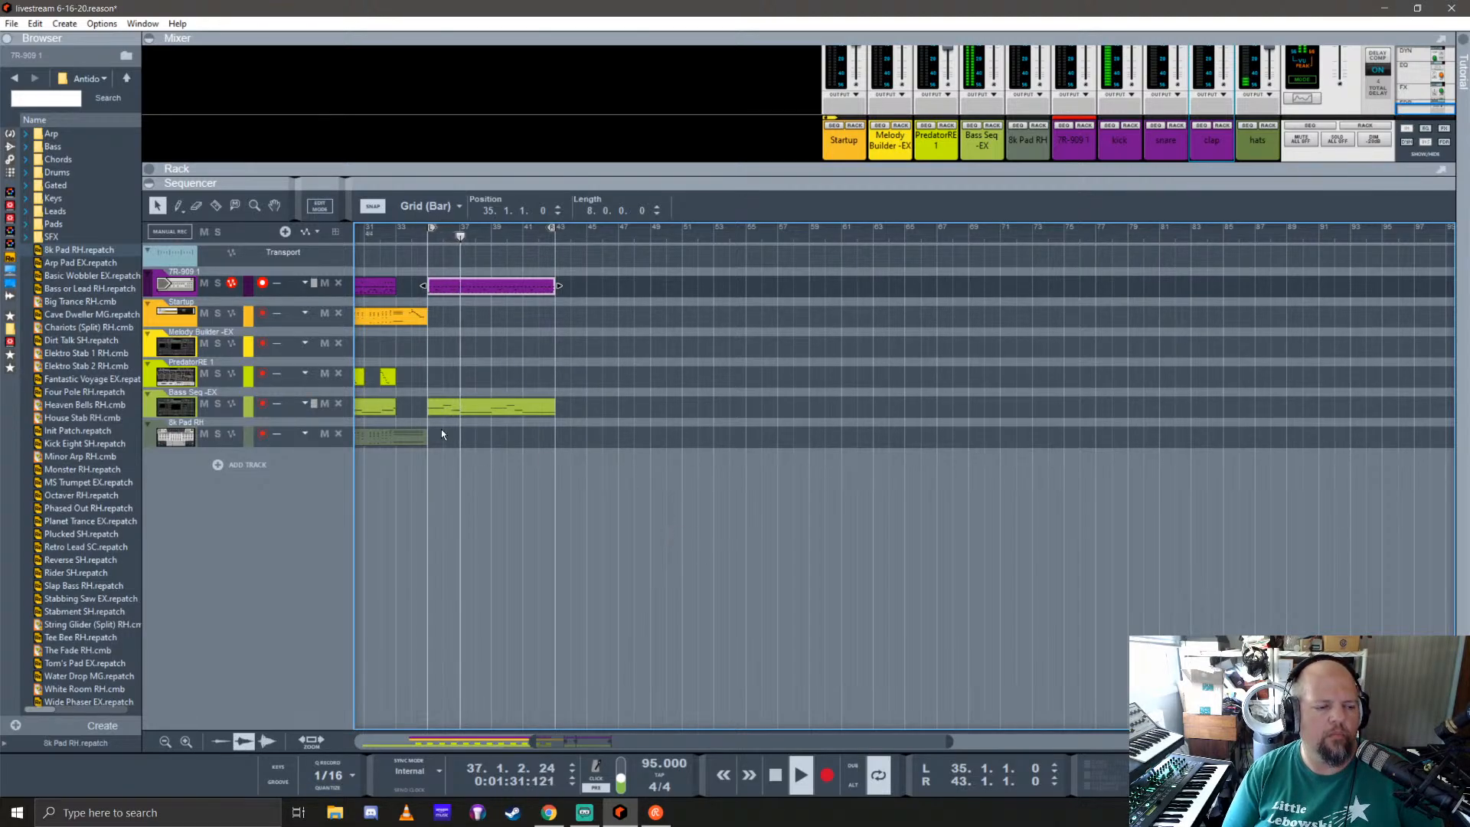
# Step: Record a melody of about four bars on the Melody Builder -EX track, starting at bar 35
pyautogui.hscroll(-5, 456, 401)
pyautogui.click(707, 339)
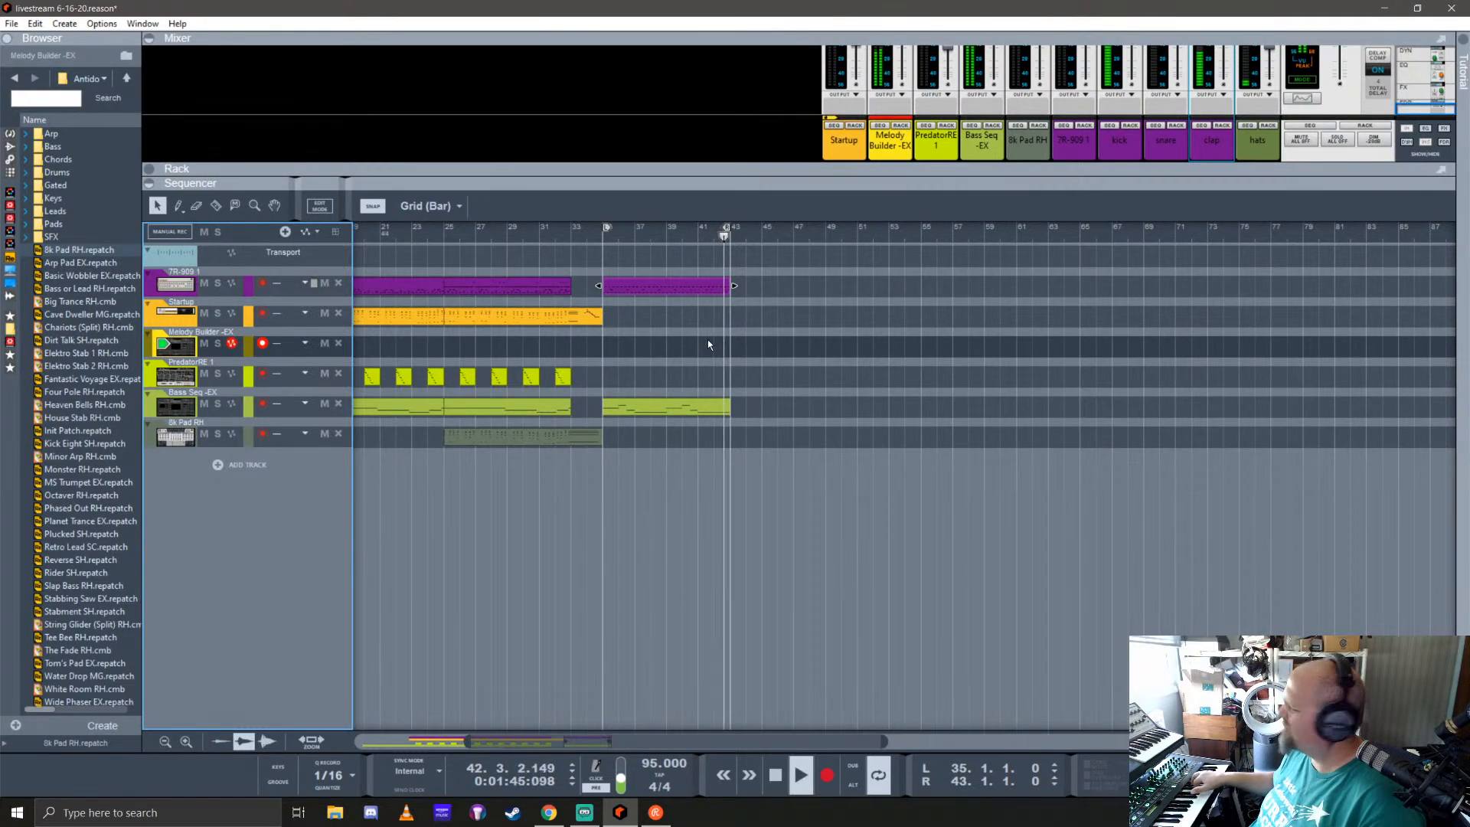
pyautogui.press('space')
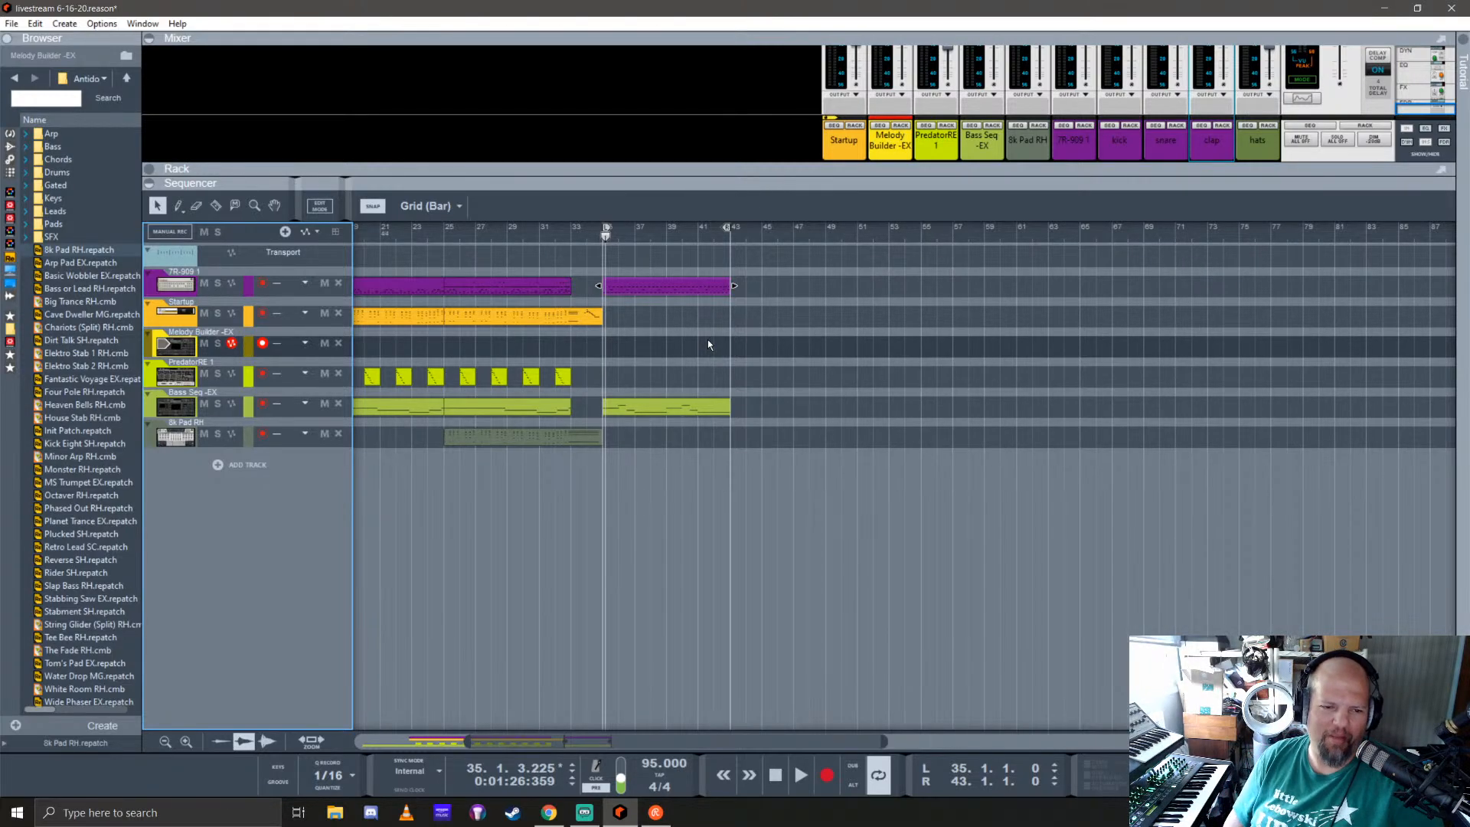
pyautogui.hotkey('shift', 'Return')
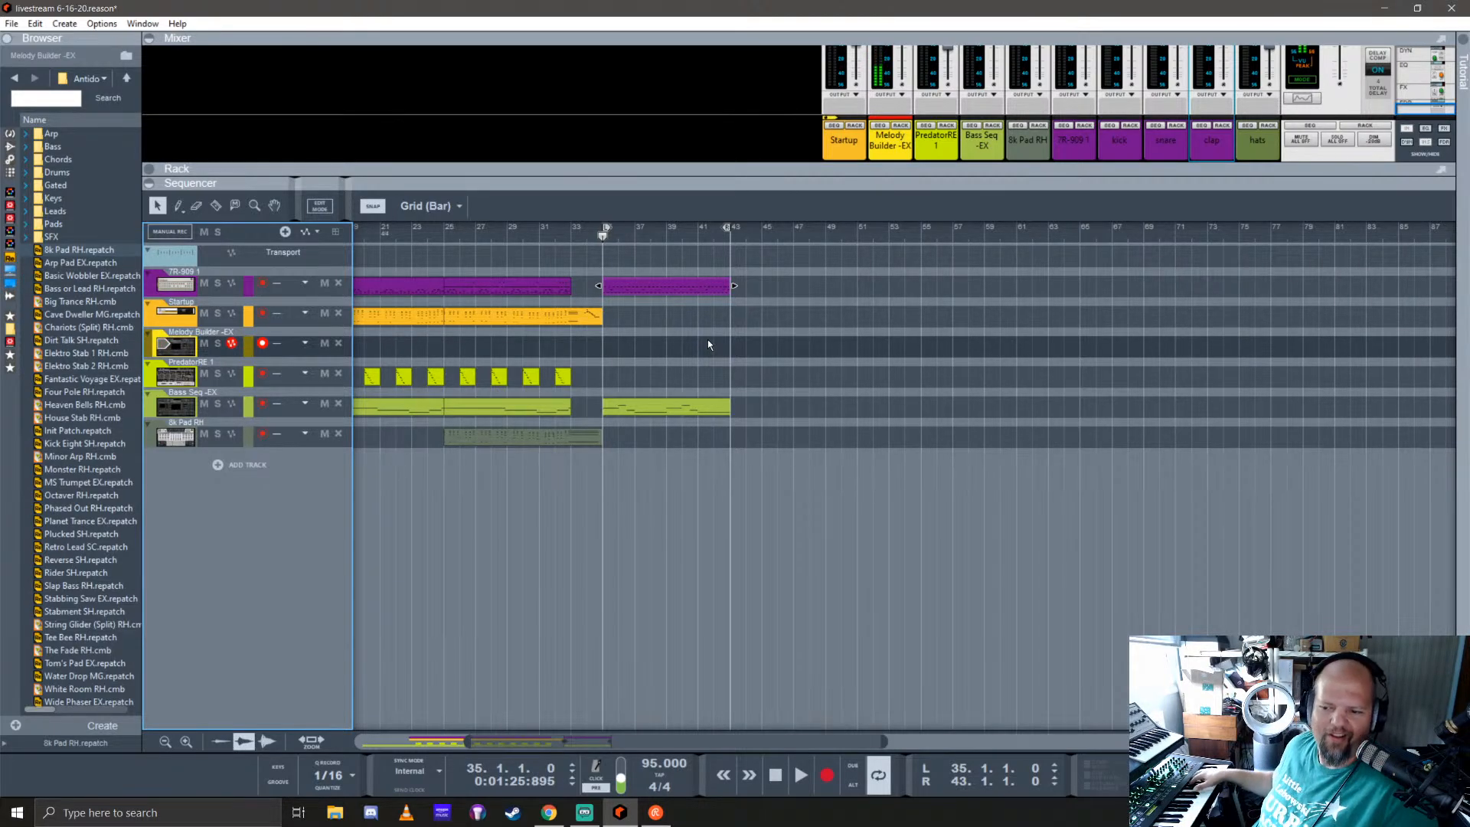
pyautogui.hotkey('ctrl', 'Return')
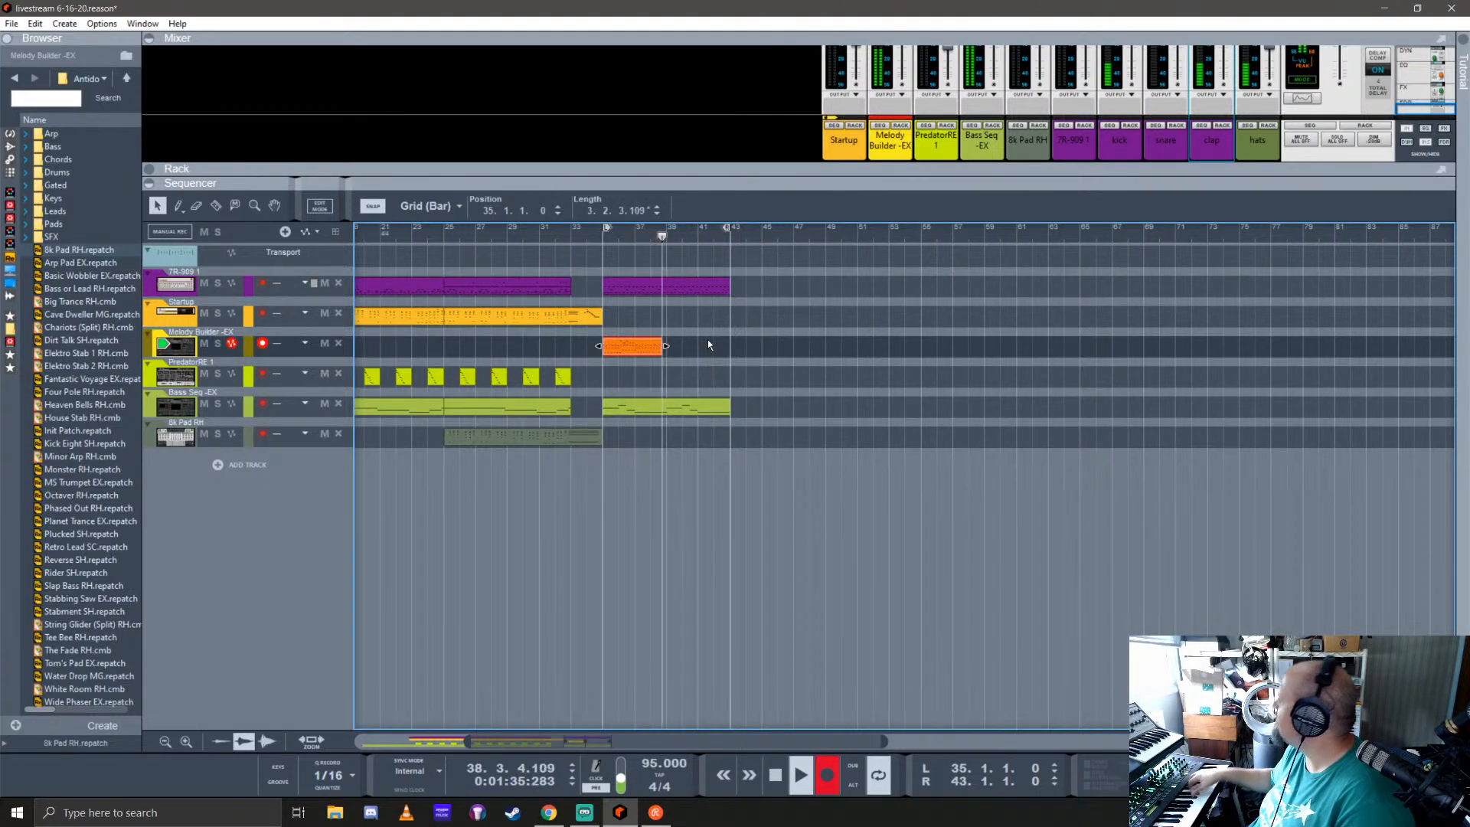
pyautogui.press('space')
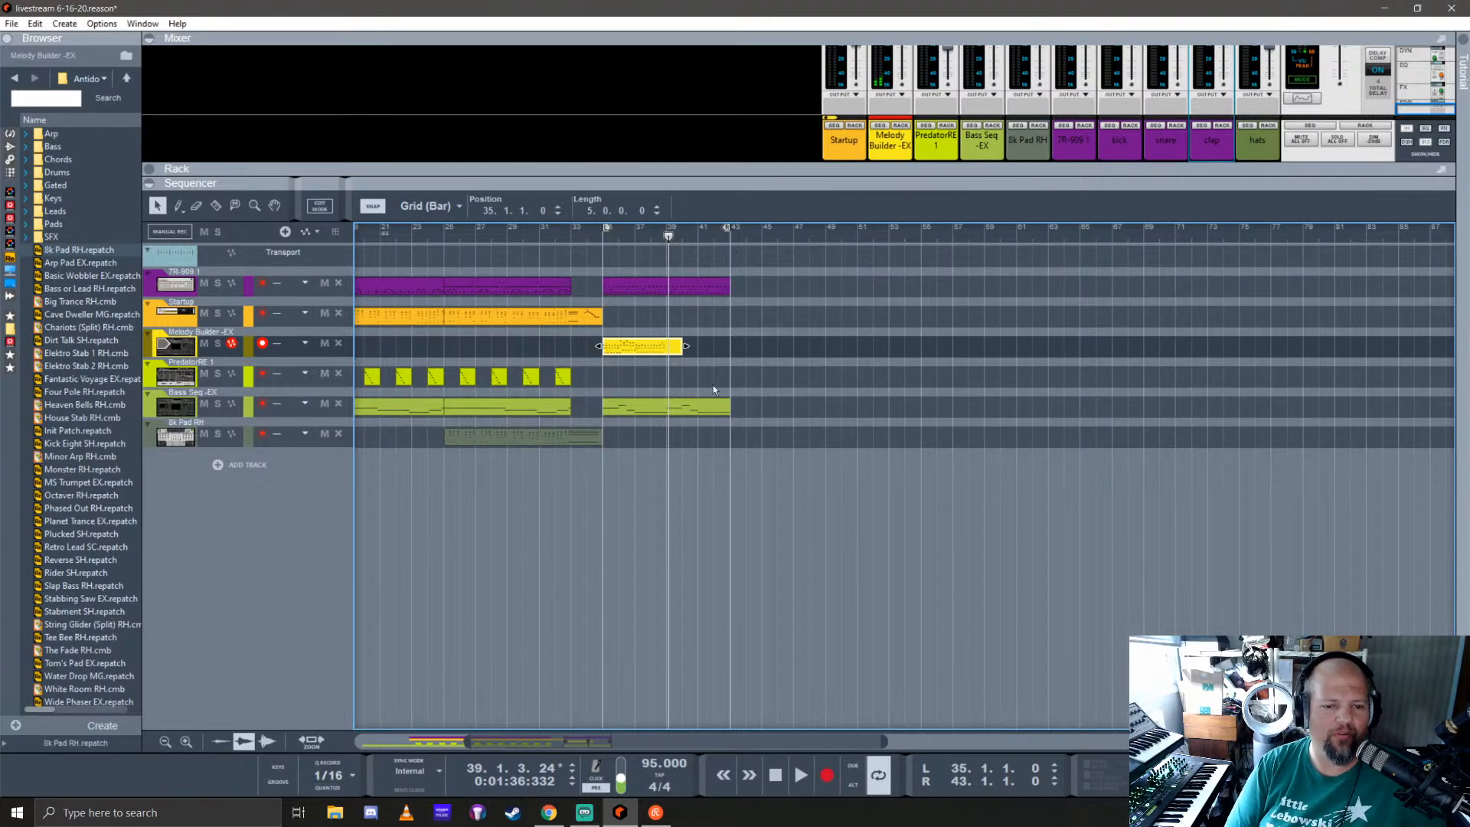
# Step: Trim the recorded melody clip to four bars, duplicate it to bar 39, and play from bar 35
pyautogui.moveTo(685, 346)
pyautogui.mouseDown()
pyautogui.moveTo(668, 346)
pyautogui.moveTo(707, 347)
pyautogui.moveTo(690, 348)
pyautogui.mouseUp()
pyautogui.click(601, 238)
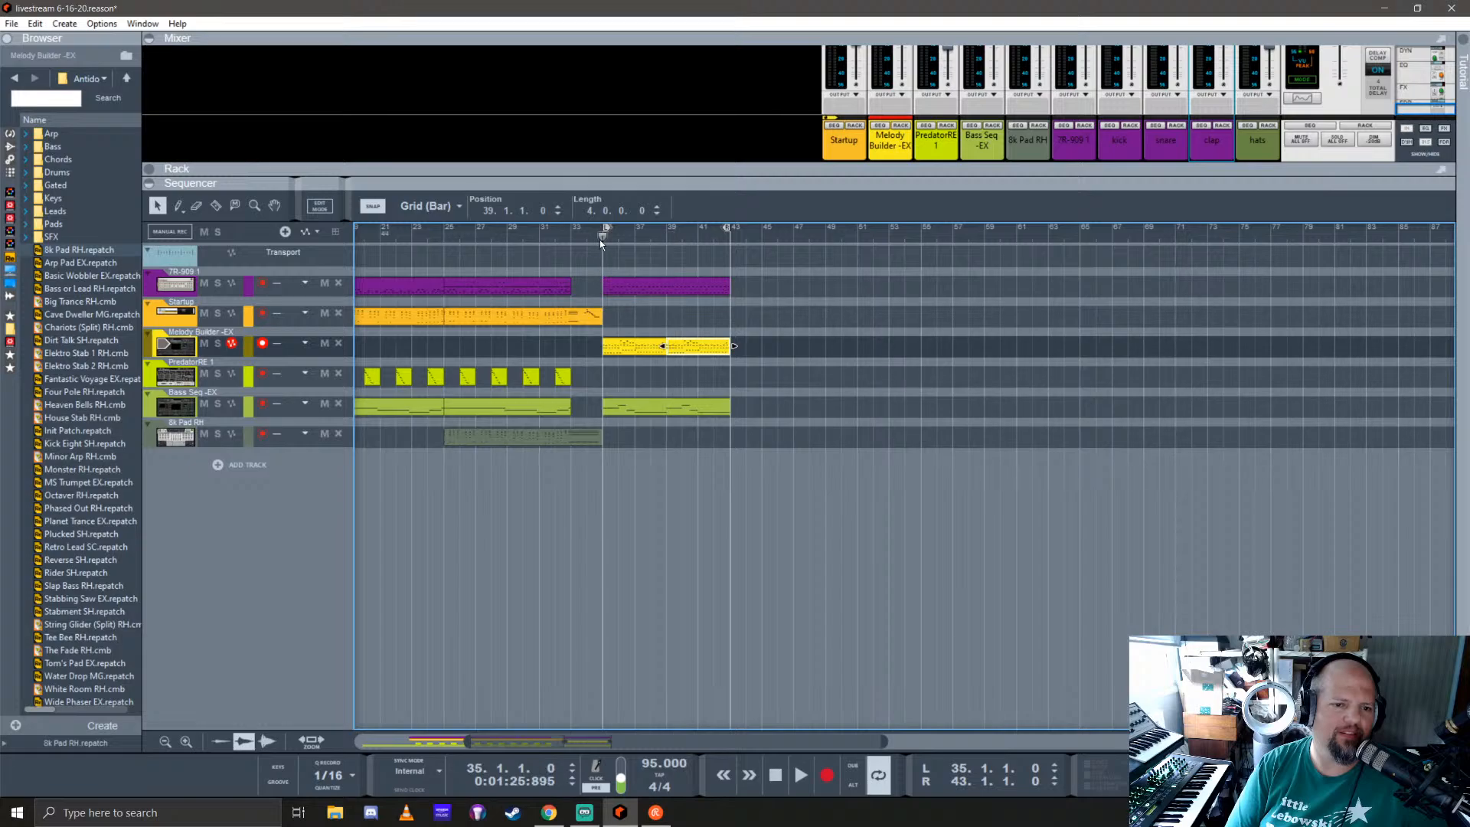
pyautogui.press('space')
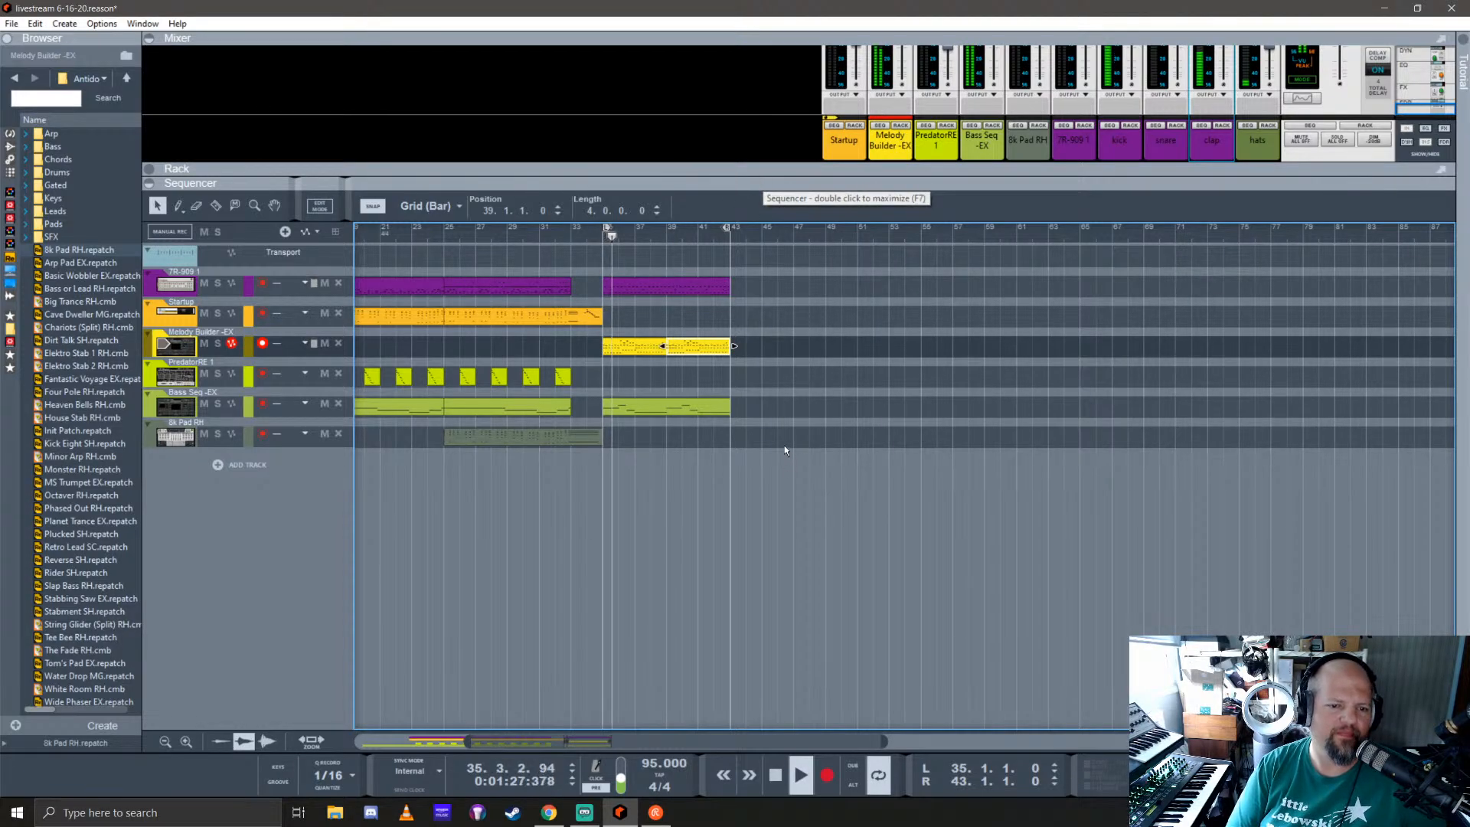
# Step: Delete the first melody clip, at bar 35, keeping the copy at bar 39
pyautogui.moveTo(776, 417); pyautogui.dragTo(611, 288)
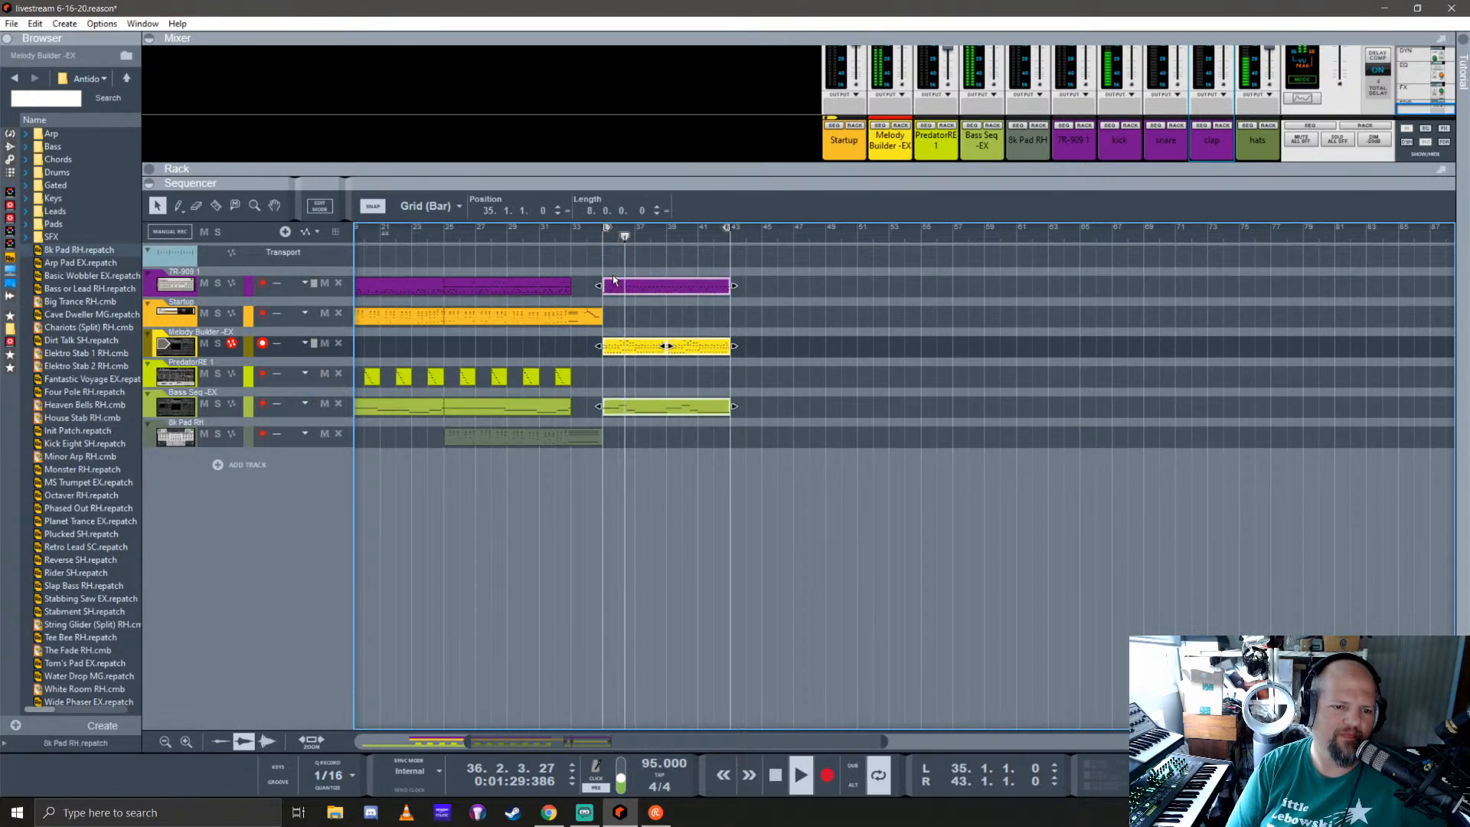
pyautogui.click(630, 352)
pyautogui.press('Delete')
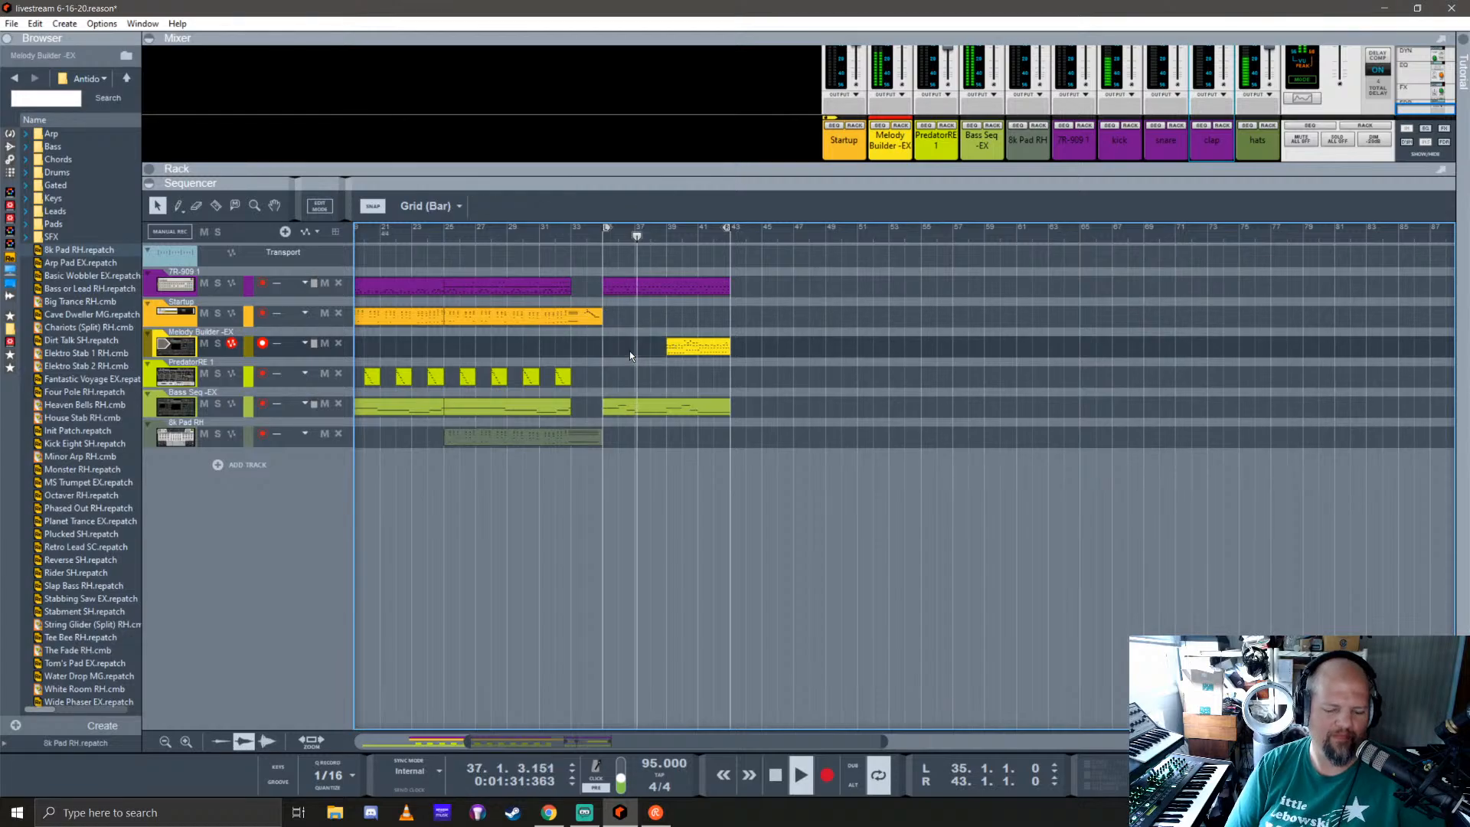
# Step: Duplicate the drum, bass and melody clips into bars 43 to 51 and add another melody copy at bar 43
pyautogui.moveTo(769, 427); pyautogui.dragTo(759, 284)
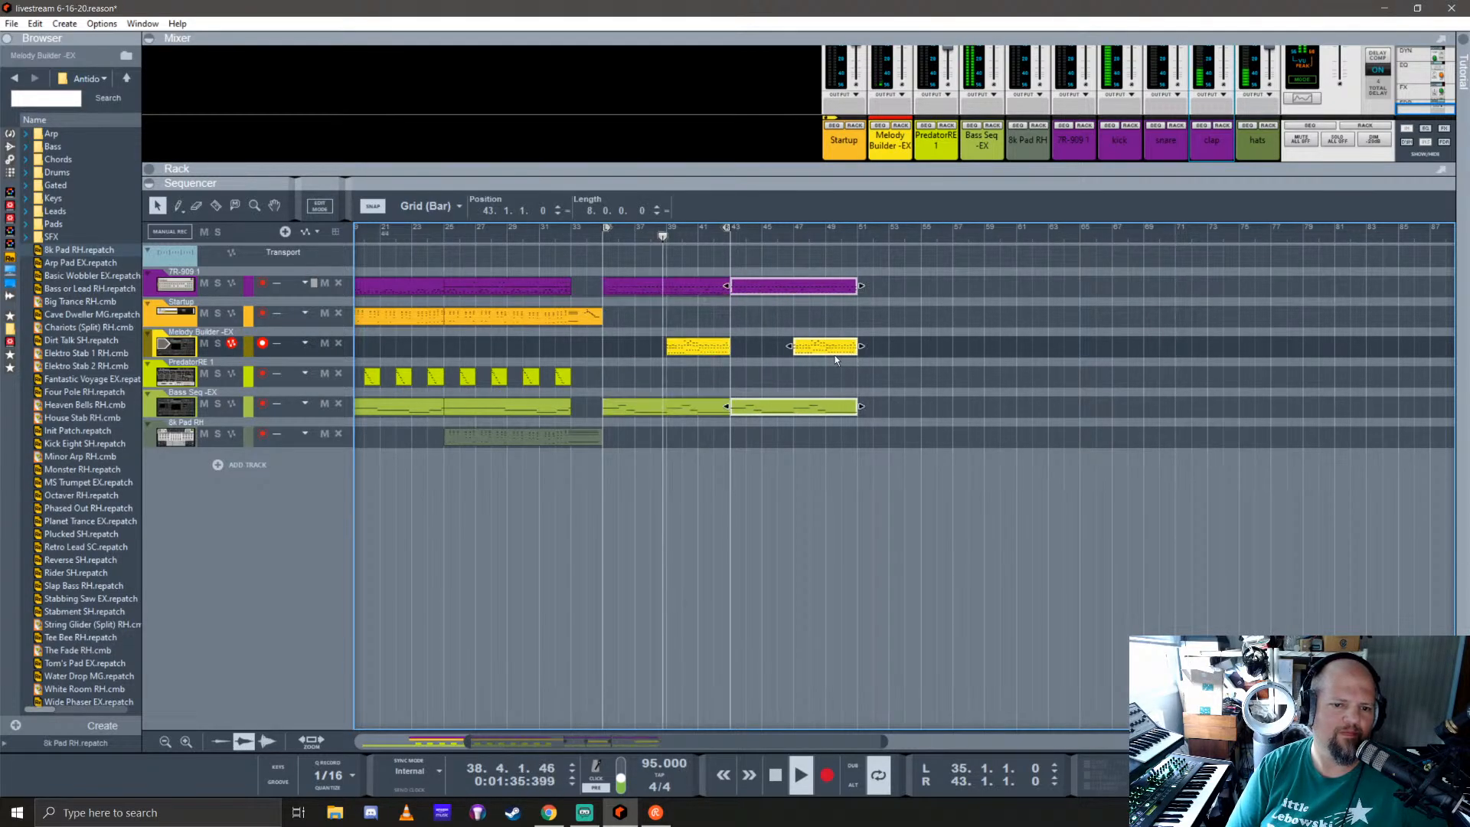
pyautogui.click(825, 351)
pyautogui.moveTo(825, 351); pyautogui.dragTo(768, 345)
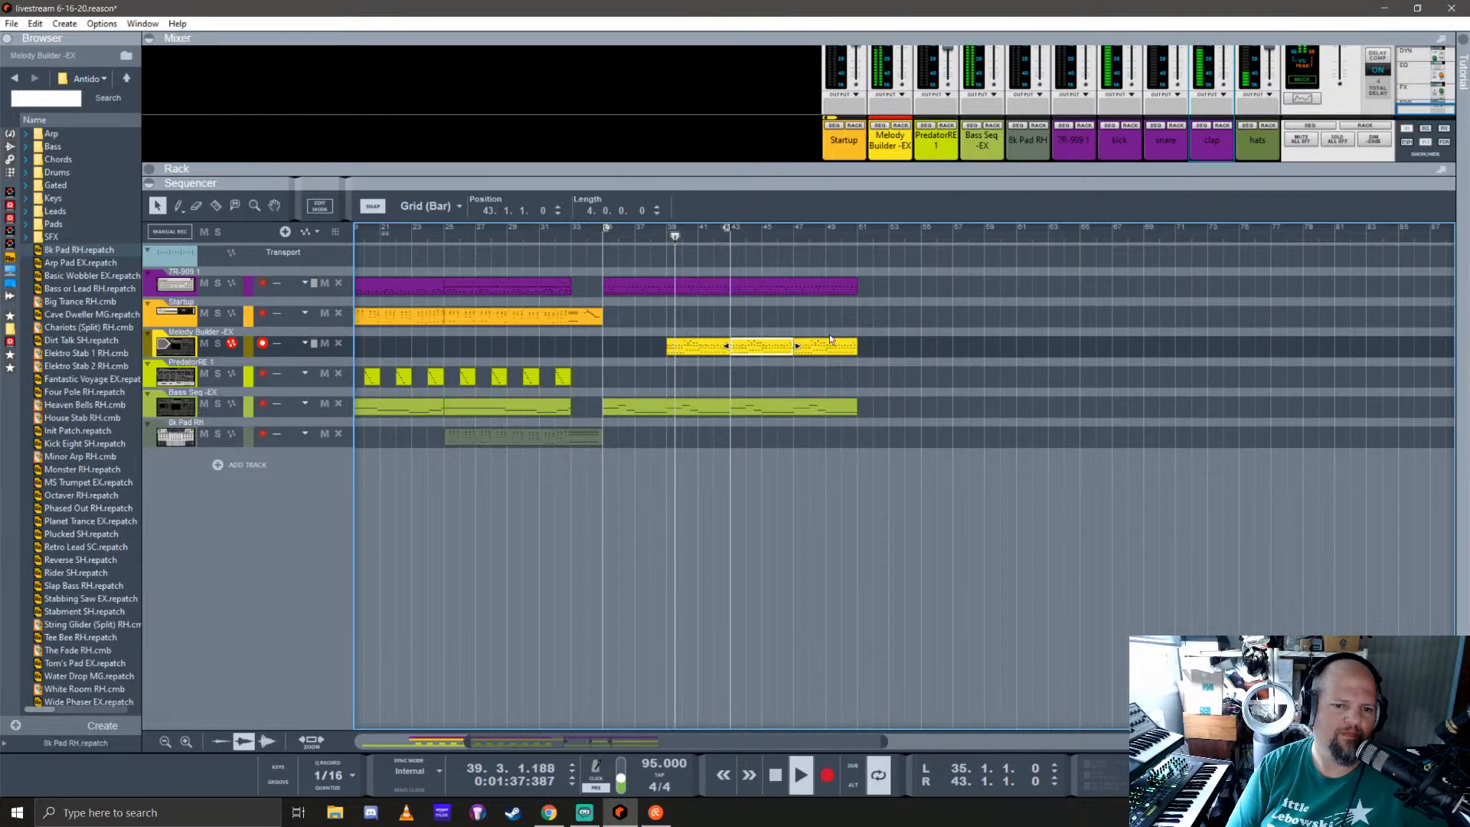
# Step: Set the loop to the copied drum clip, bars 43 to 51, and stop playback at the loop start
pyautogui.click(754, 287)
pyautogui.rightClick(770, 286)
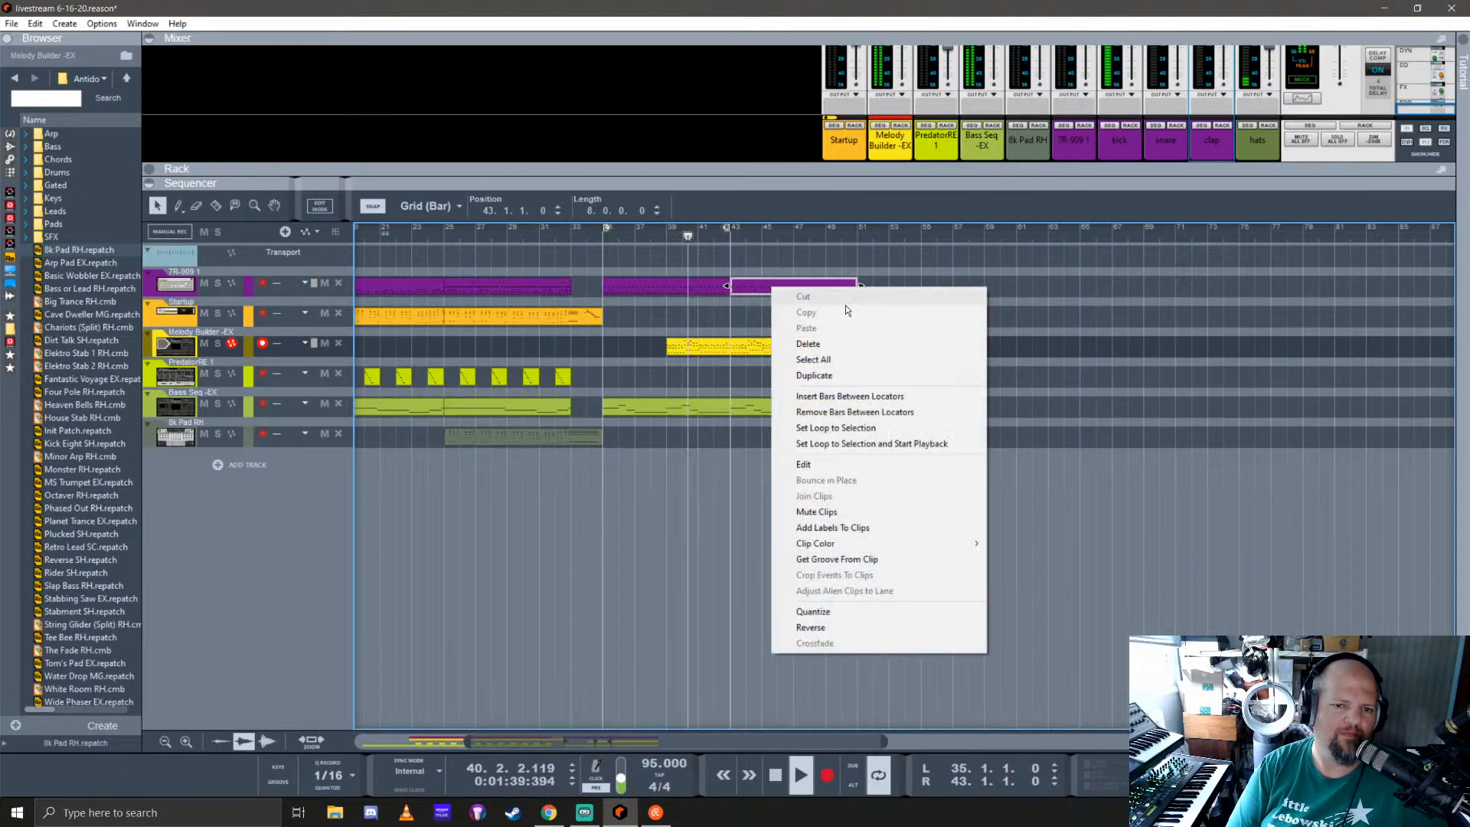
pyautogui.click(852, 429)
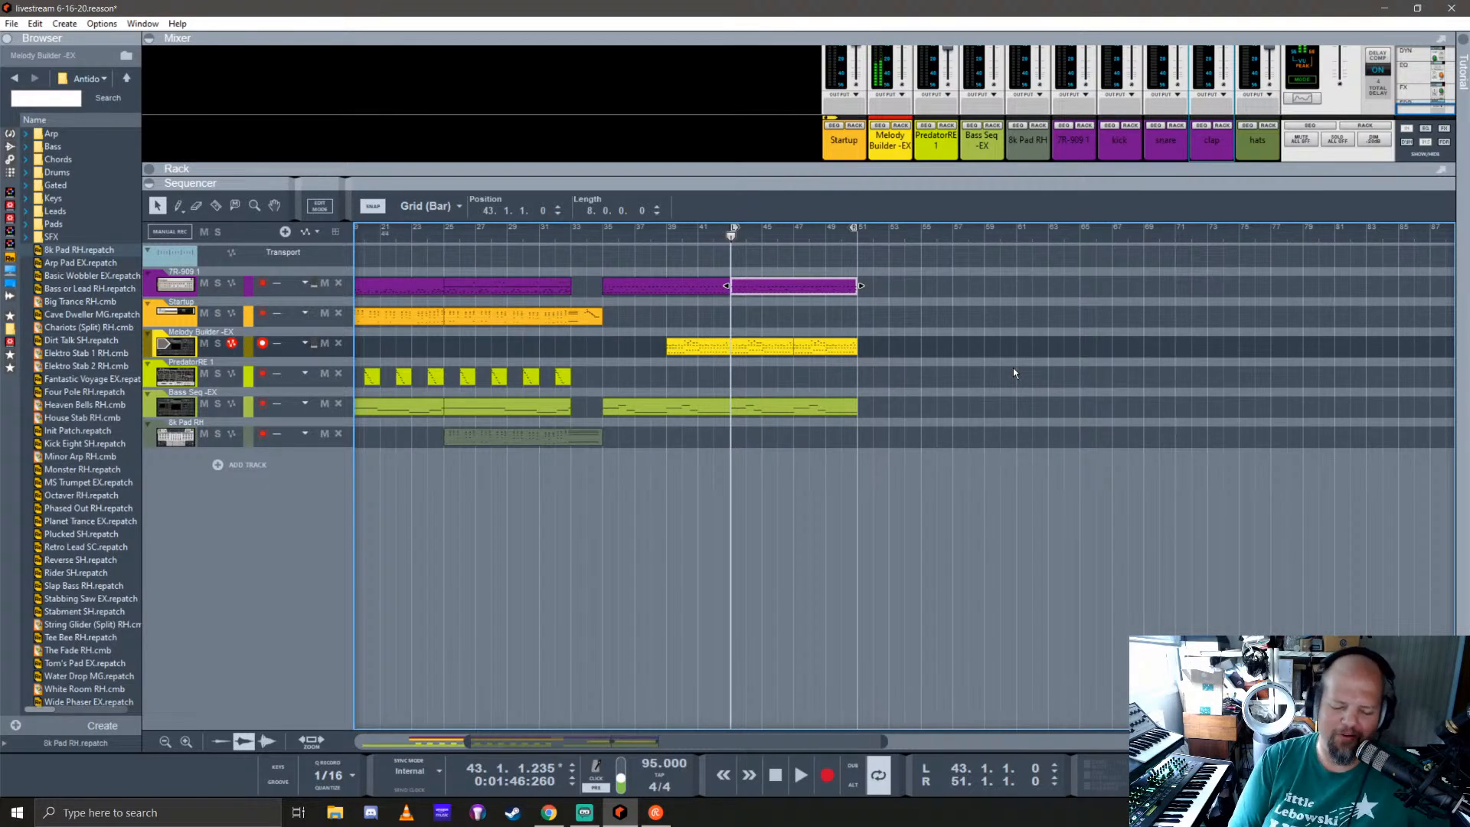
pyautogui.press('KP_1')
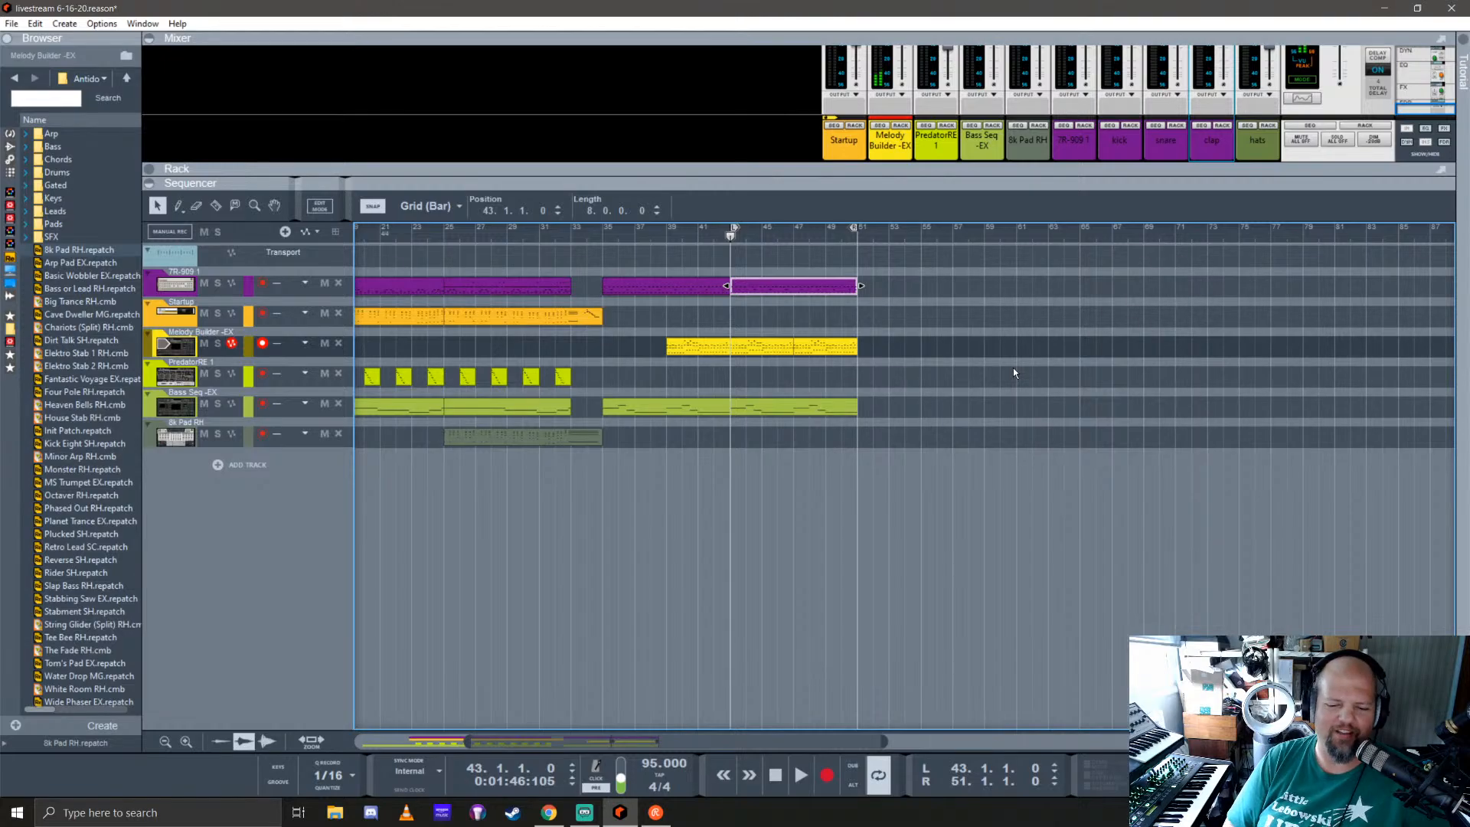
# Step: Switch to the Philips Hue app, light Entertainment area 2 with the second preset scene, and minimize the app
pyautogui.click(477, 812)
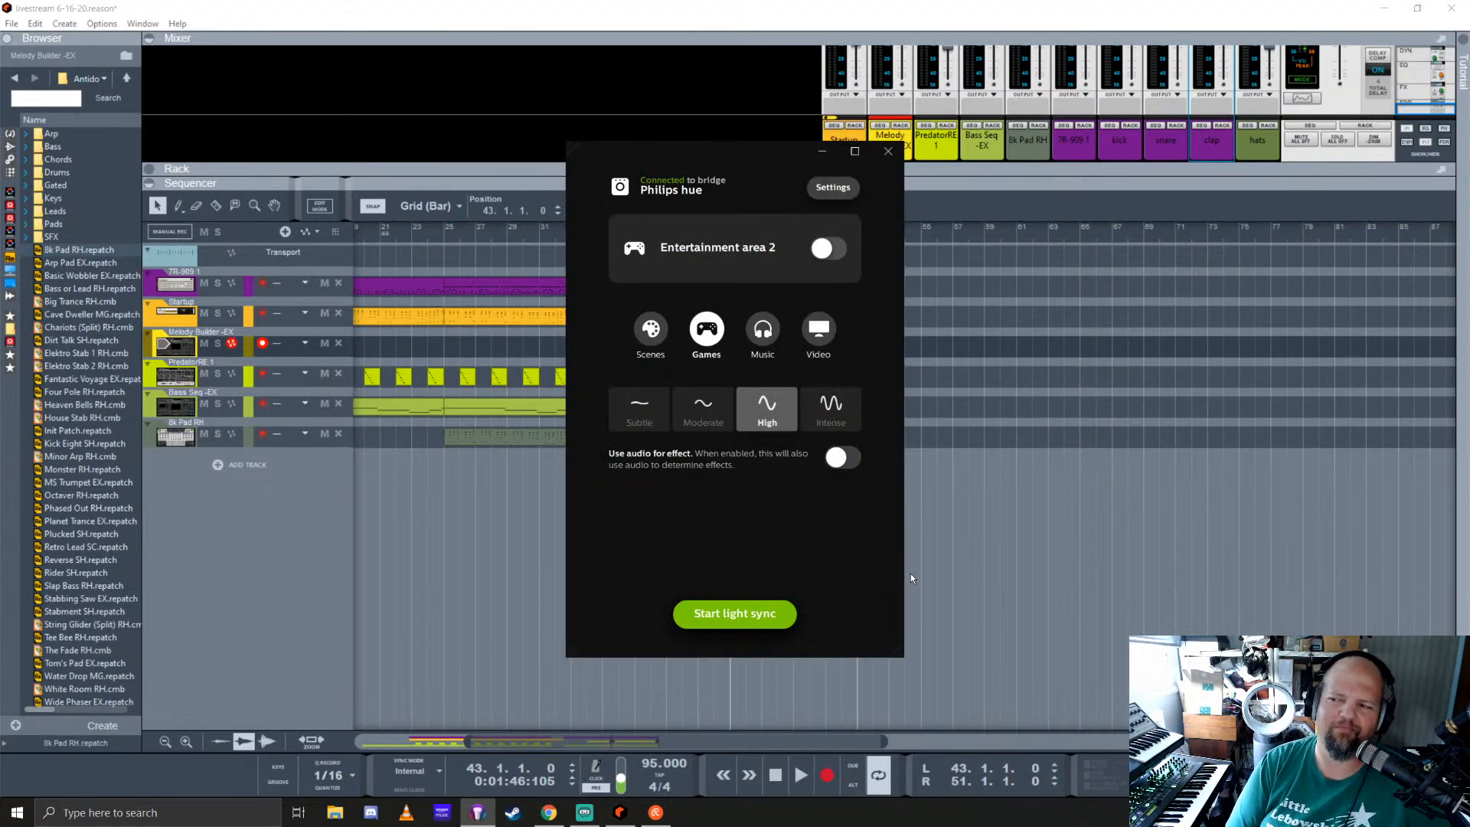
pyautogui.click(652, 331)
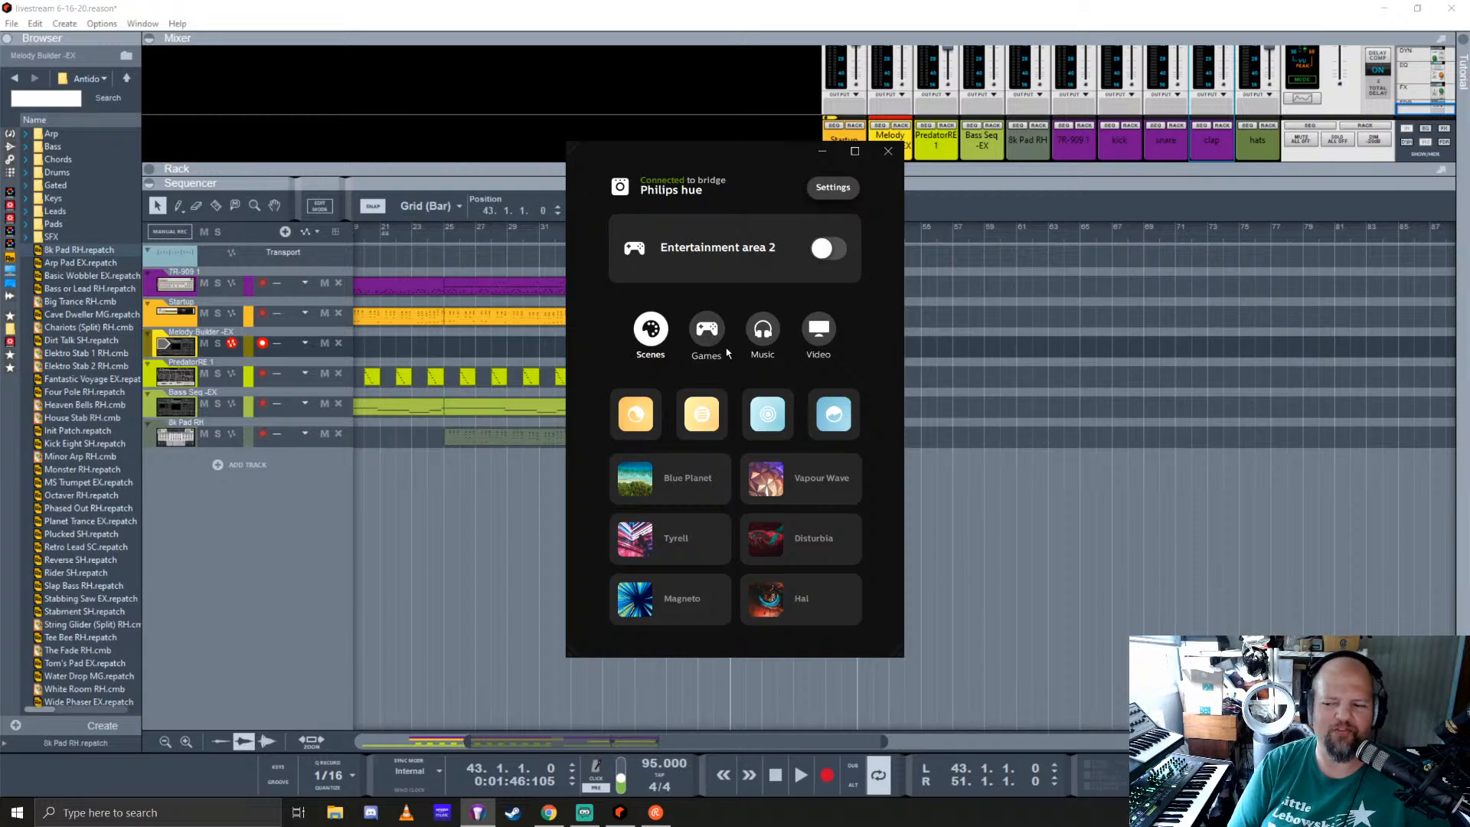
pyautogui.click(709, 417)
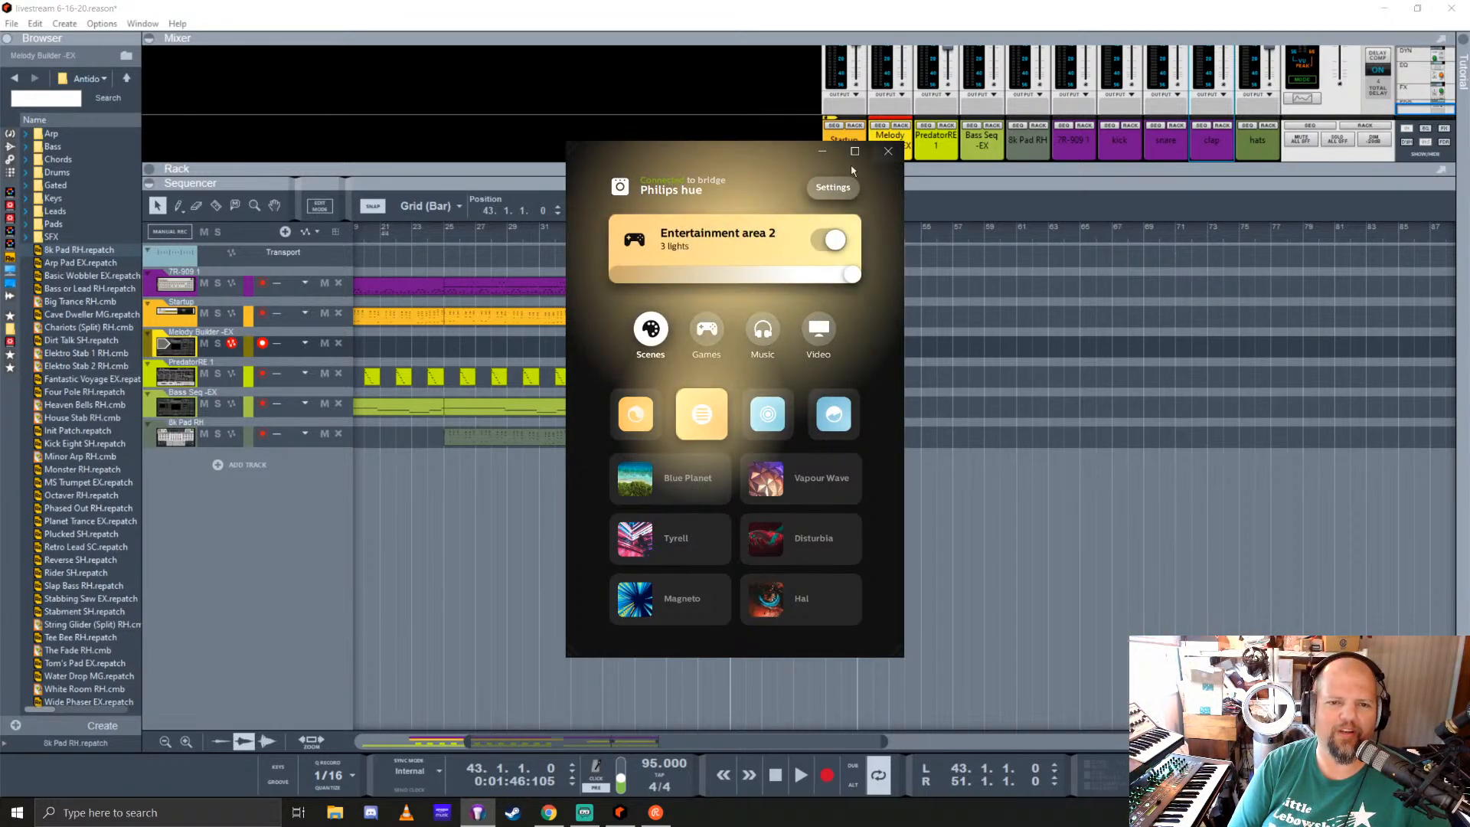
pyautogui.click(821, 151)
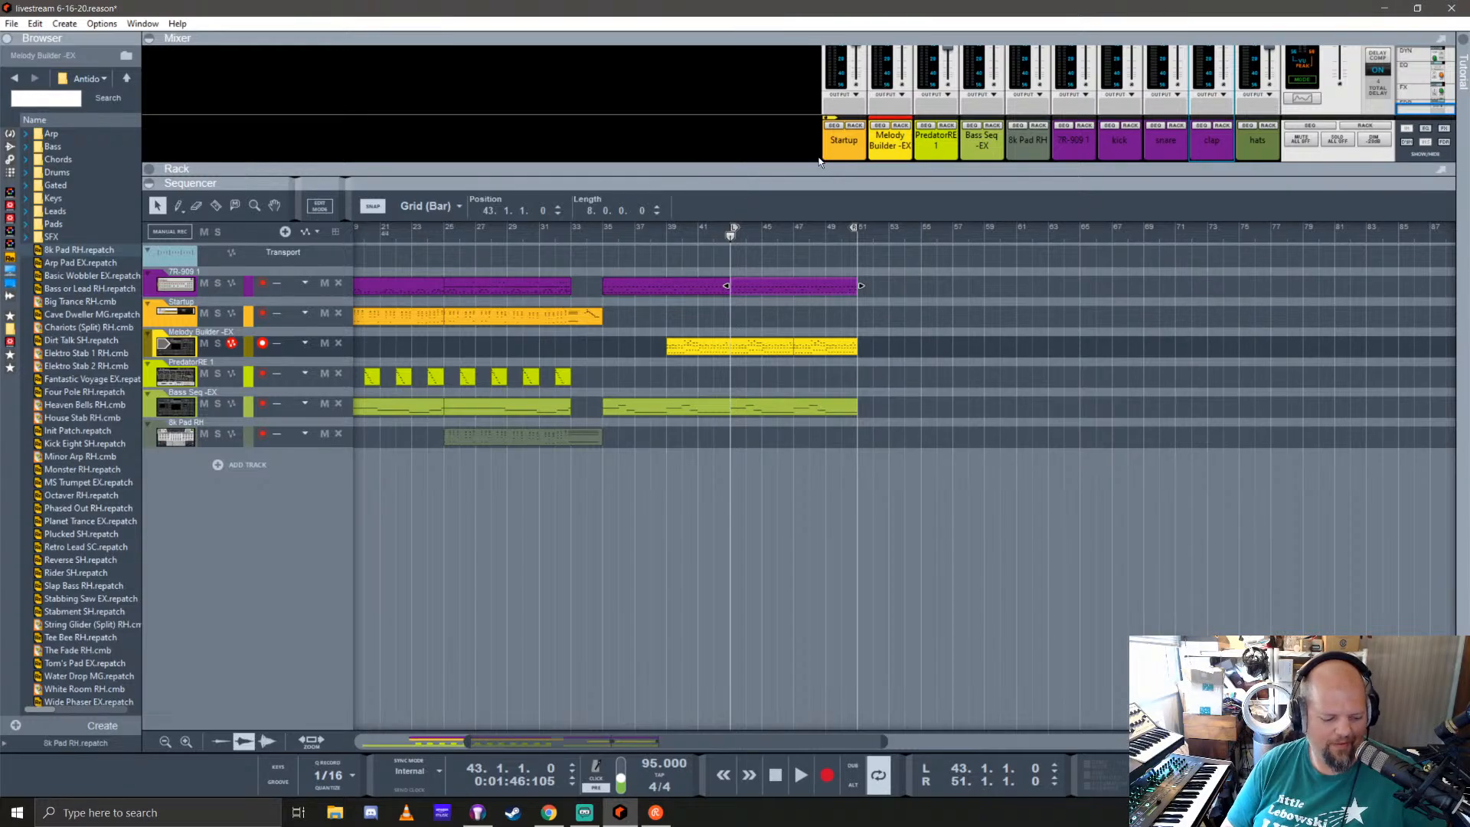
# Step: Reveal and enlarge the rack area between the mixer and the sequencer, with room below the Antidote device
pyautogui.click(728, 237)
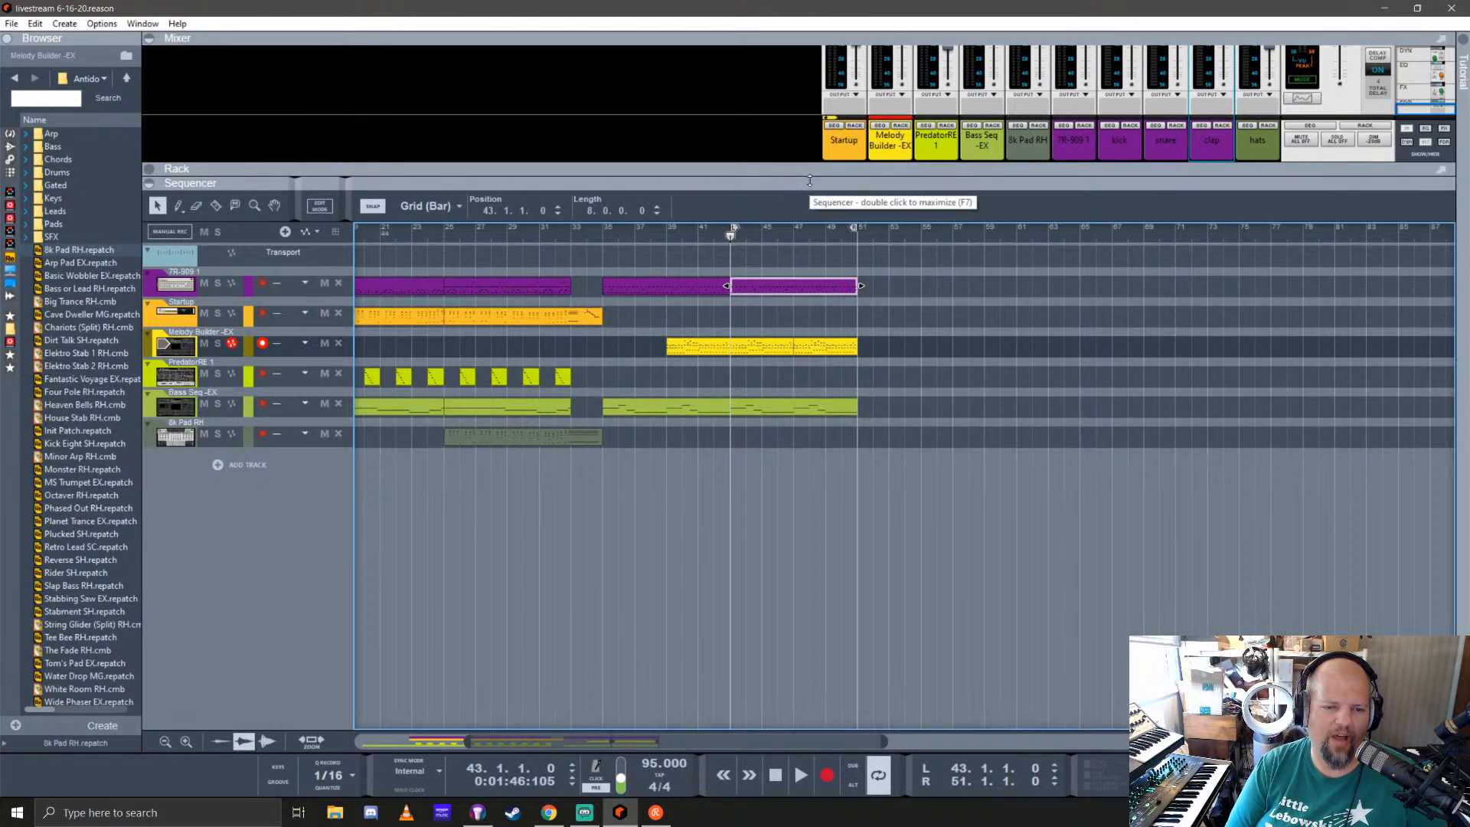
pyautogui.moveTo(808, 188); pyautogui.dragTo(830, 328)
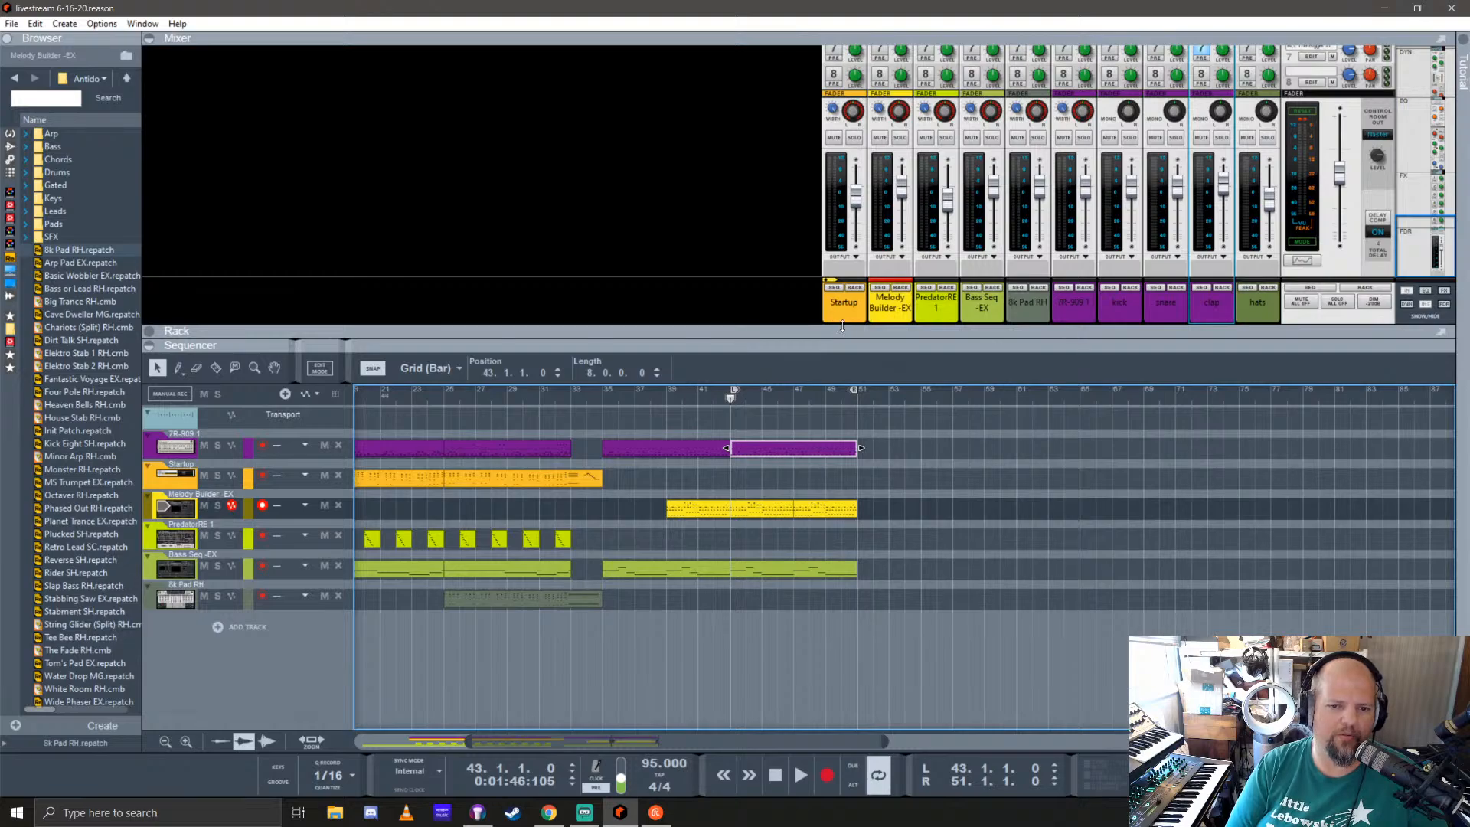
pyautogui.click(842, 328)
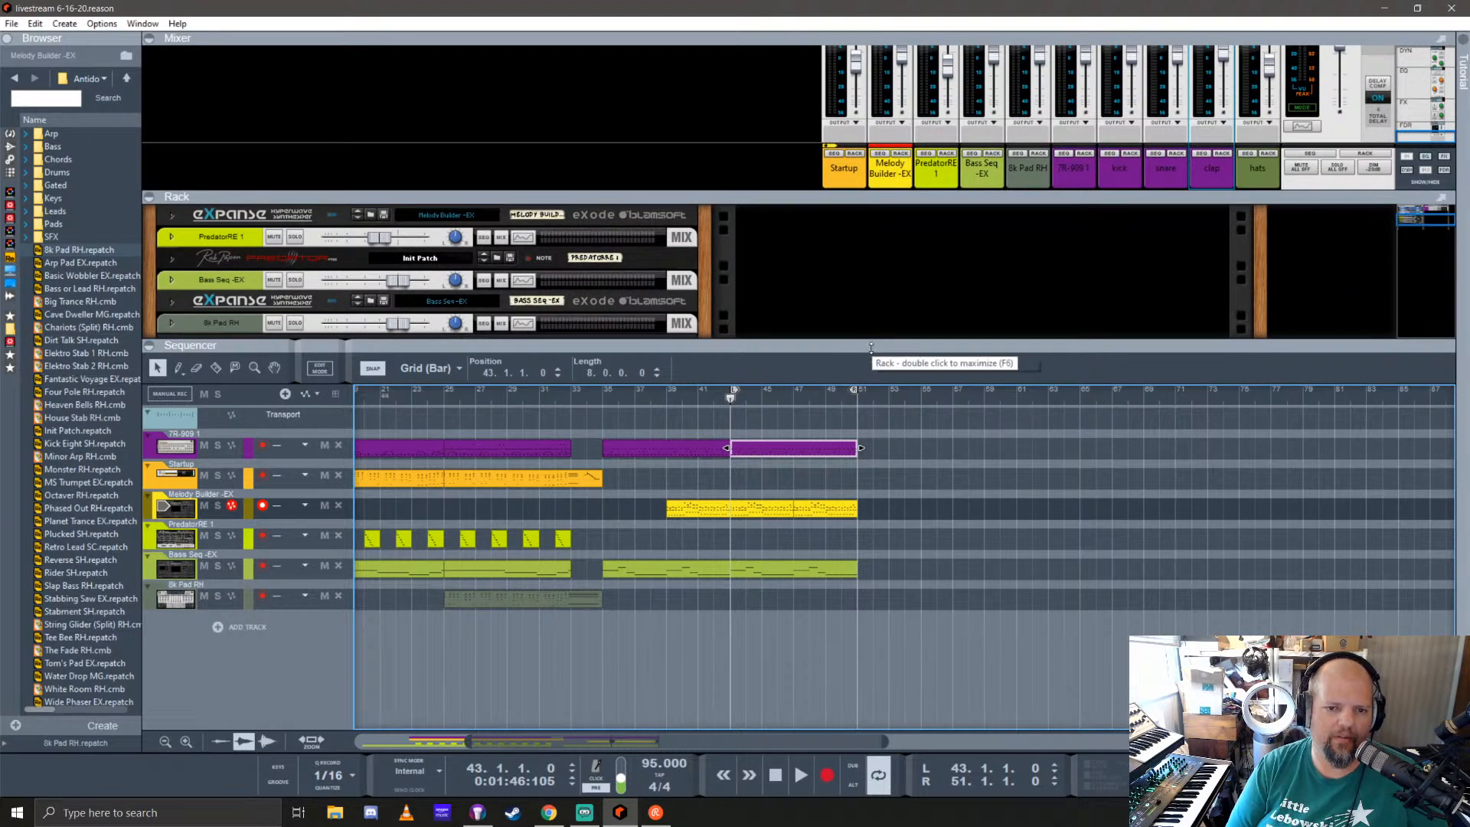
pyautogui.moveTo(871, 348); pyautogui.dragTo(872, 435)
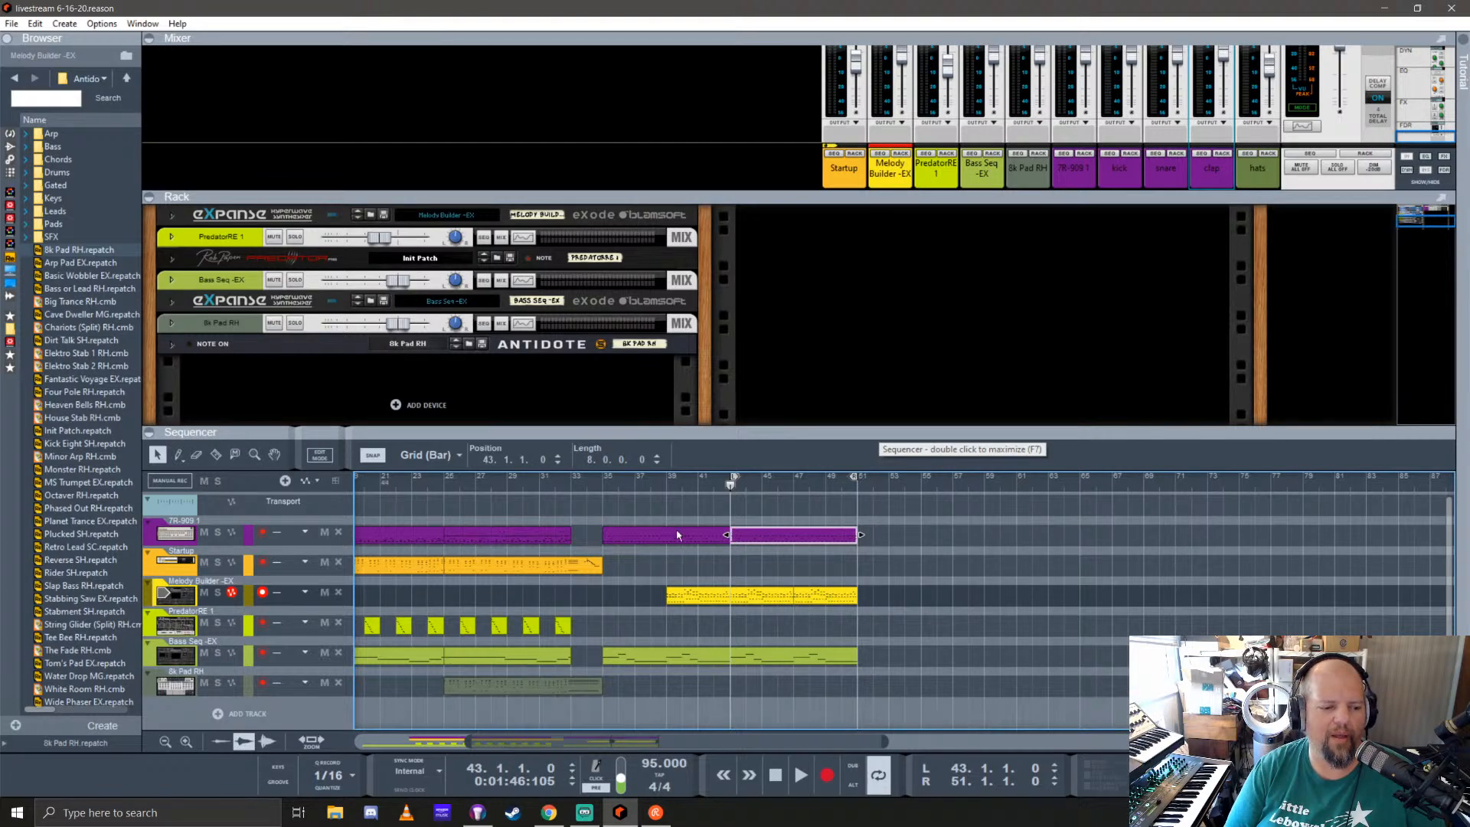
pyautogui.scroll(-2, 400, 337)
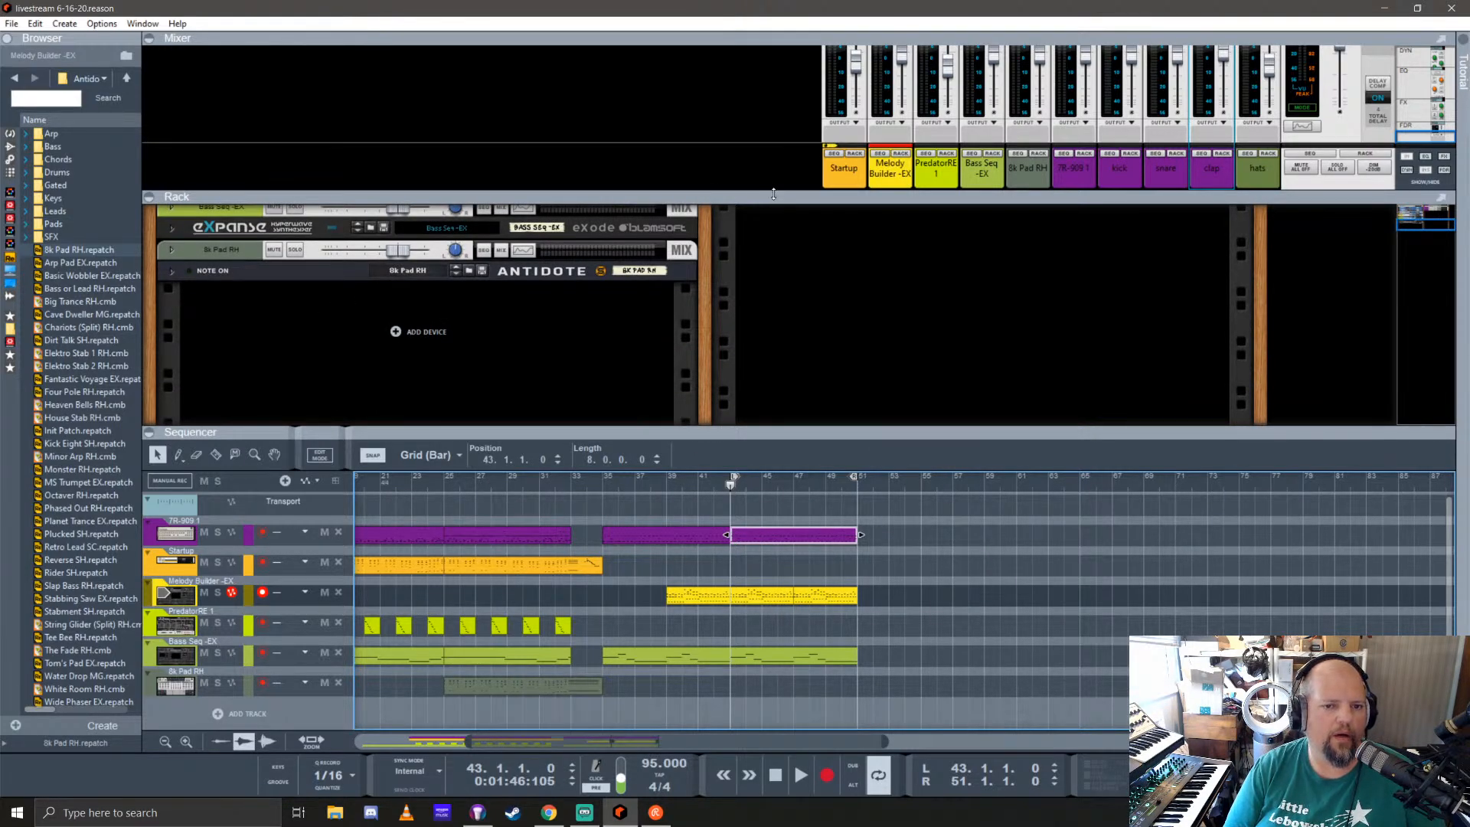
pyautogui.moveTo(761, 193); pyautogui.dragTo(762, 98)
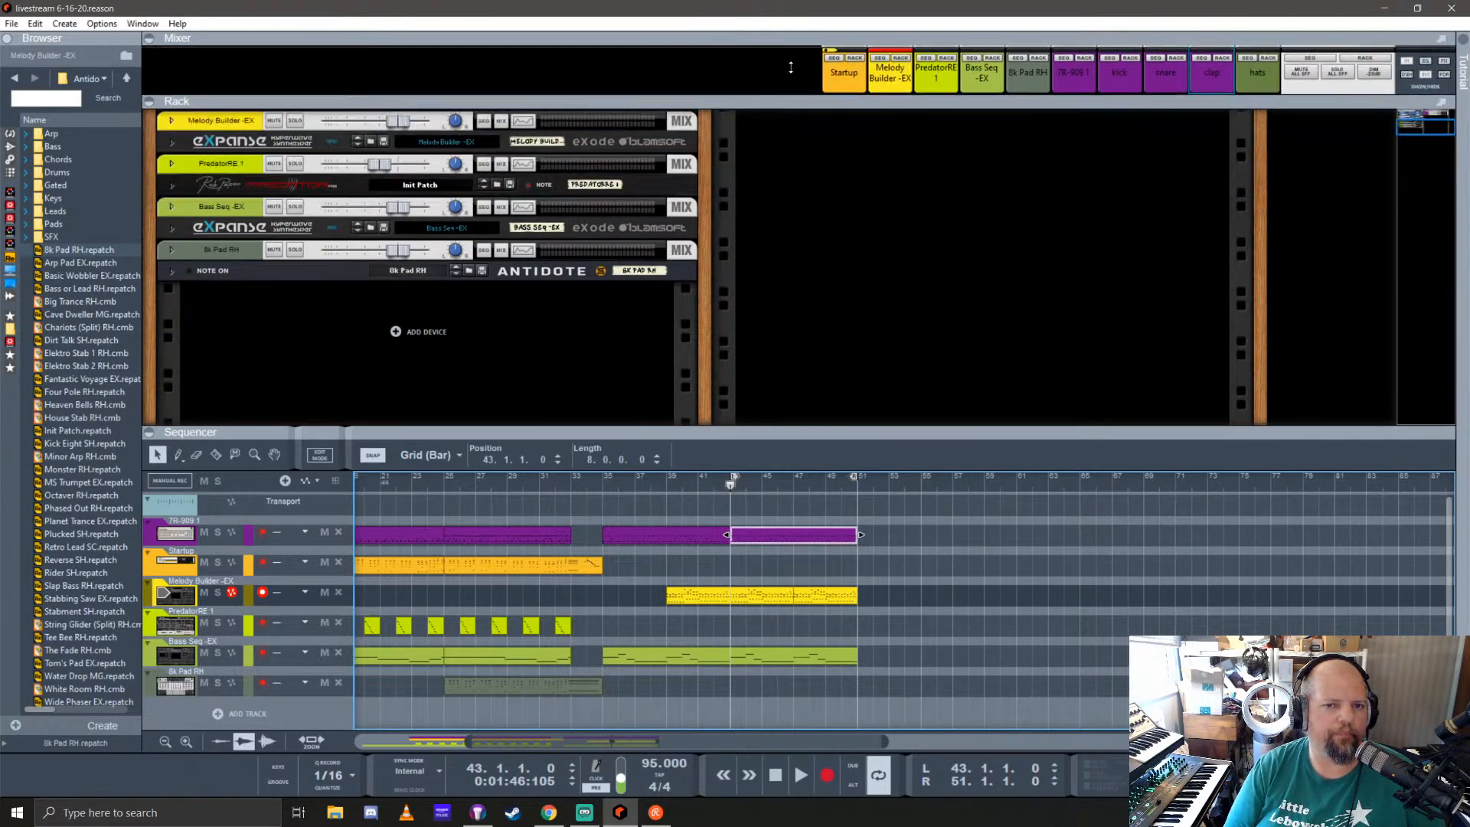
# Step: Show the instrument devices in the browser and look through them down to the percussion and world instruments
pyautogui.click(10, 133)
pyautogui.scroll(-4, 79, 271)
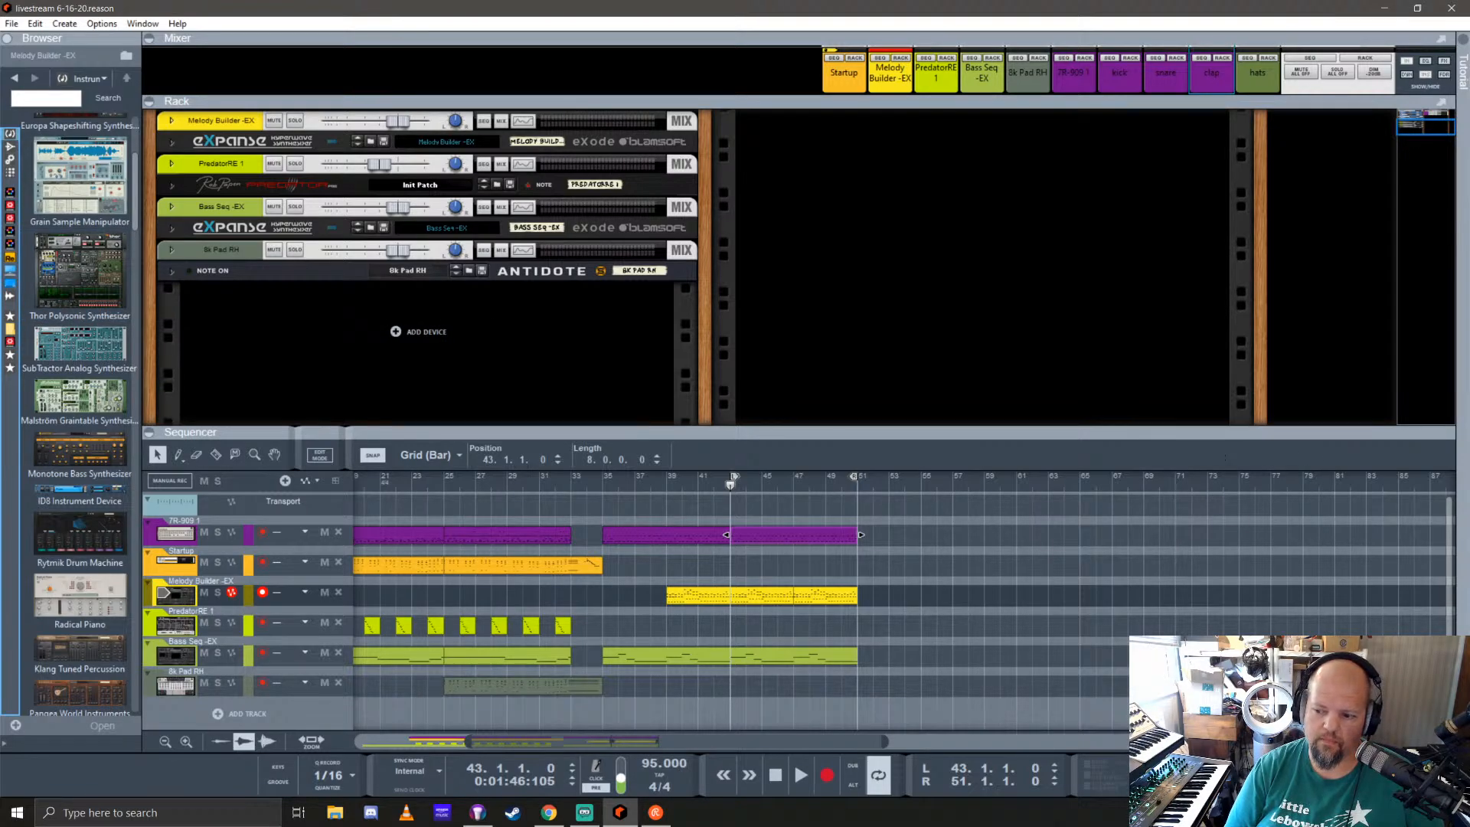
pyautogui.hotkey('alt', 'Tab')
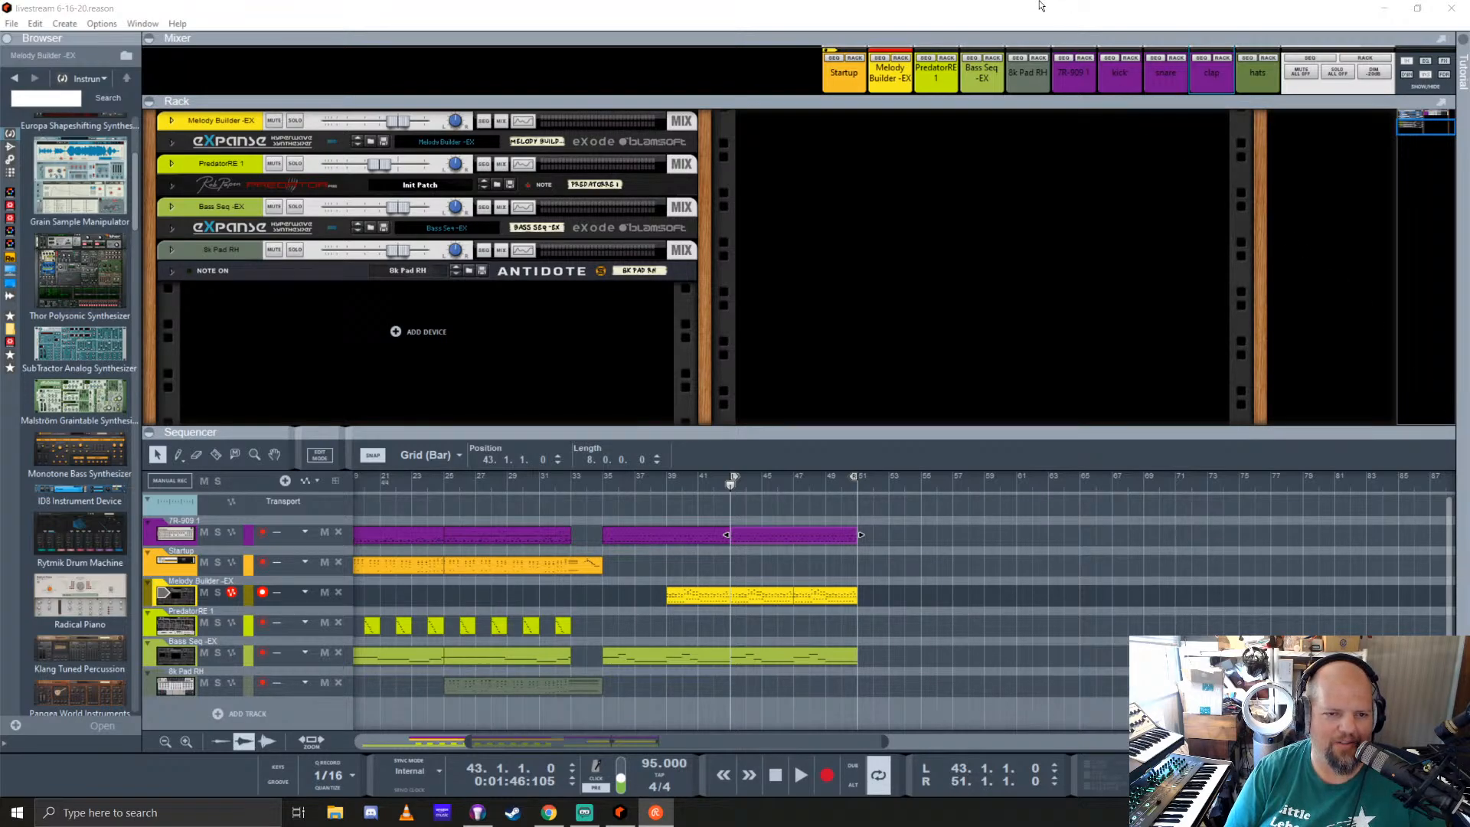
pyautogui.click(665, 11)
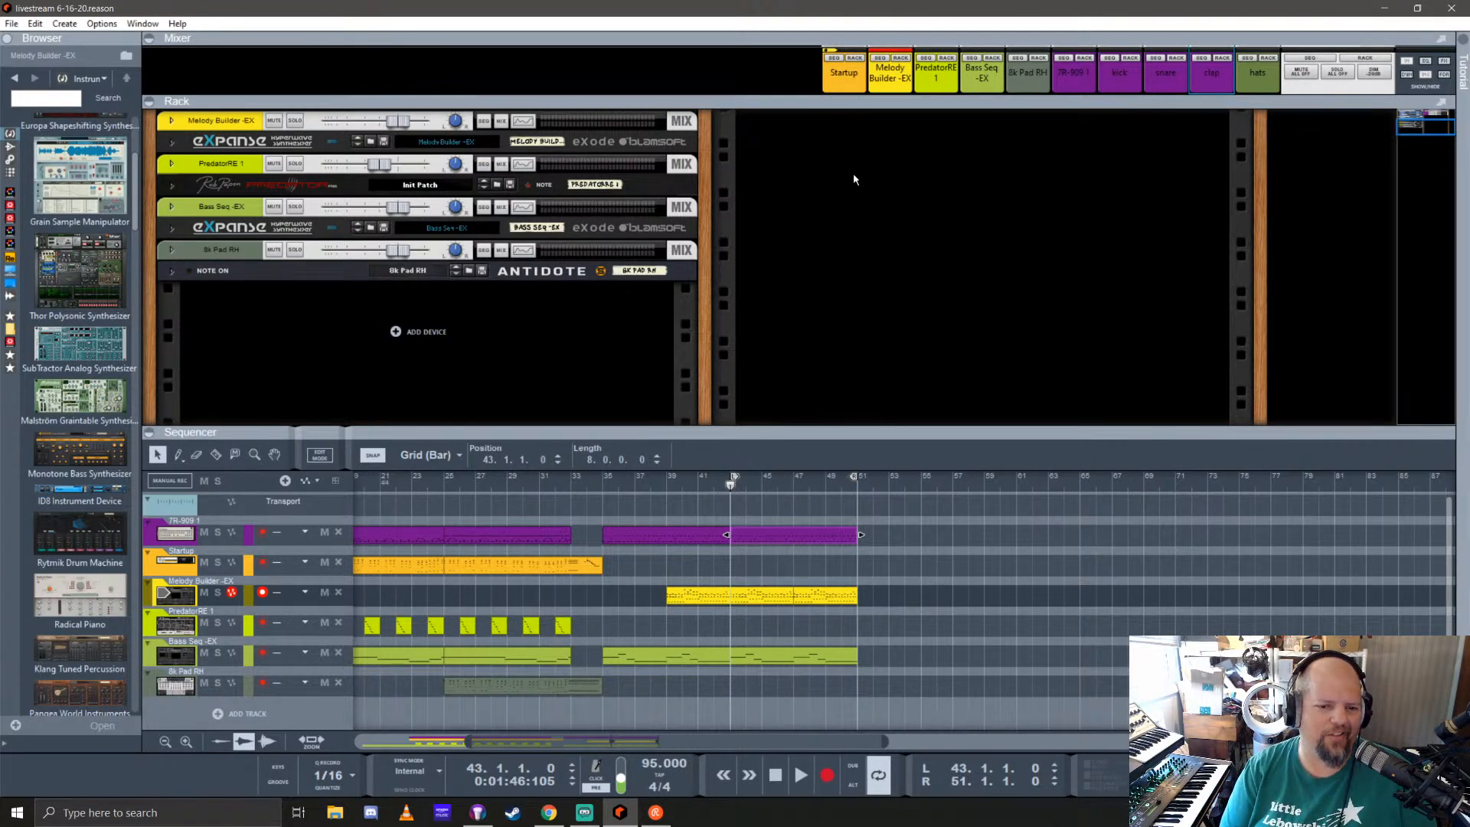
# Step: Enlarge the sequencer area slightly, play the copied section briefly, and return the song position to bar 43
pyautogui.click(732, 486)
pyautogui.moveTo(799, 435)
pyautogui.mouseDown()
pyautogui.moveTo(804, 394)
pyautogui.moveTo(812, 414)
pyautogui.mouseUp()
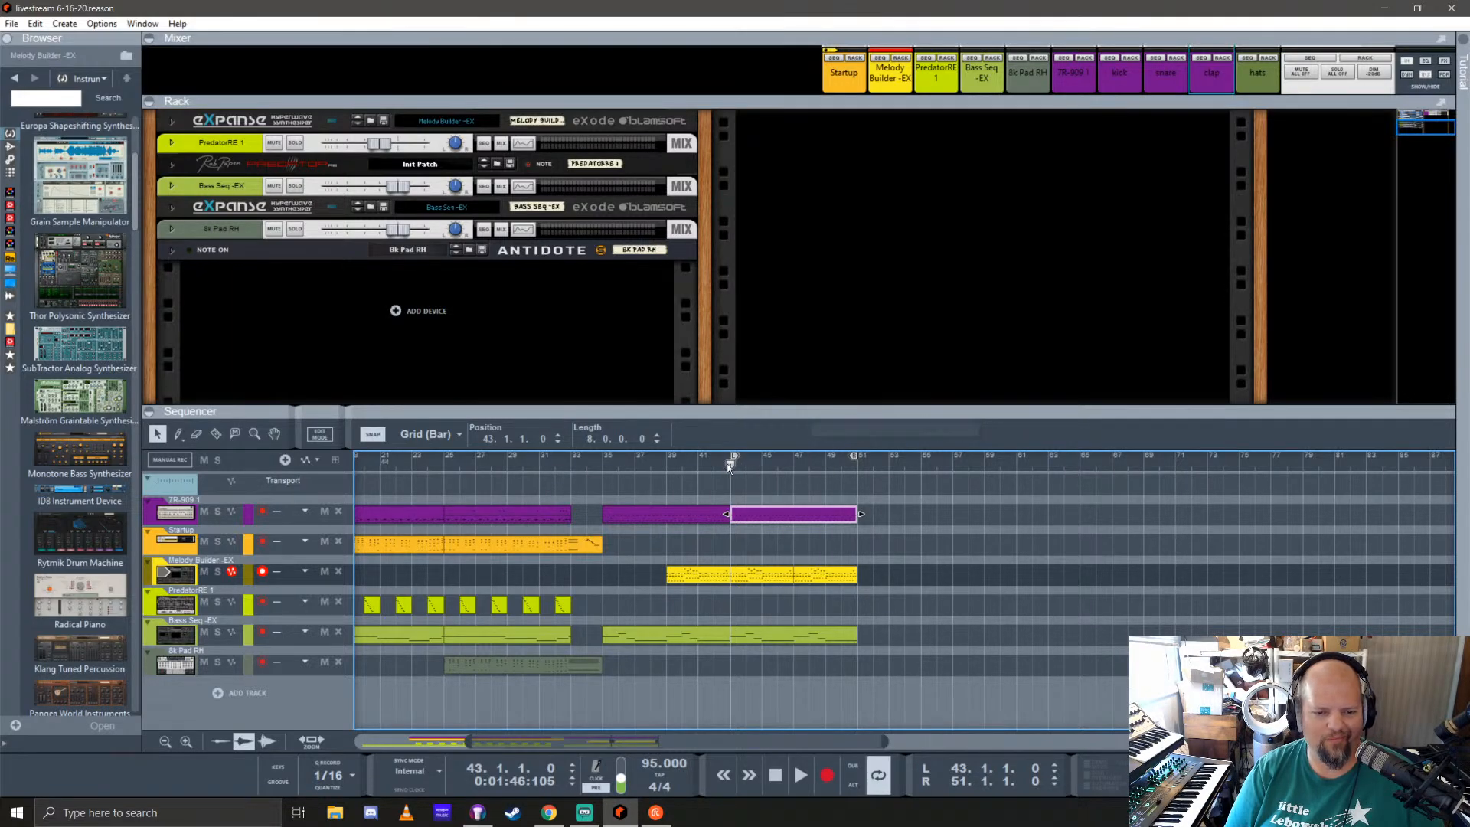
pyautogui.click(759, 487)
pyautogui.press('space')
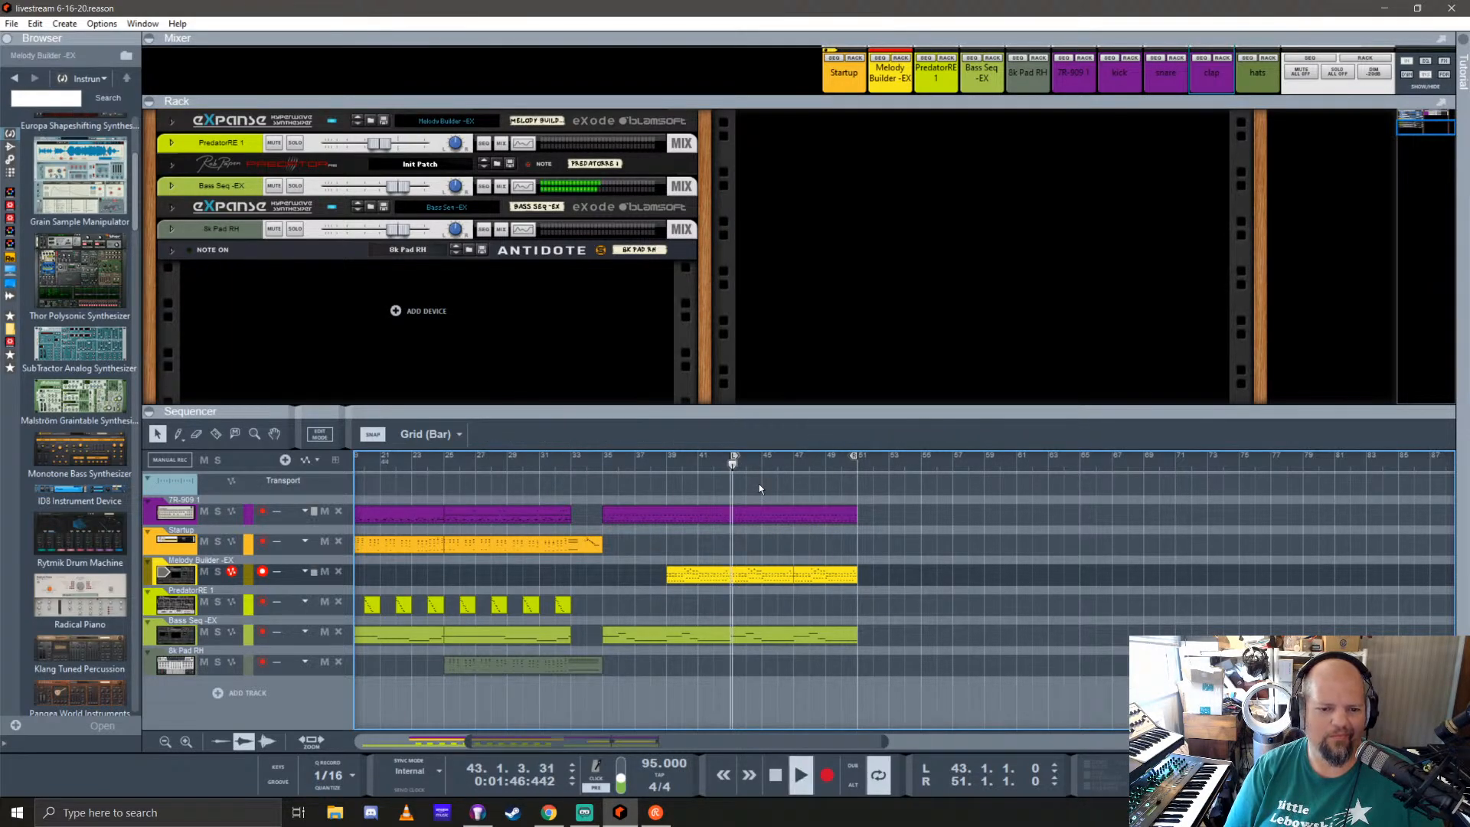
pyautogui.press('space')
pyautogui.click(731, 464)
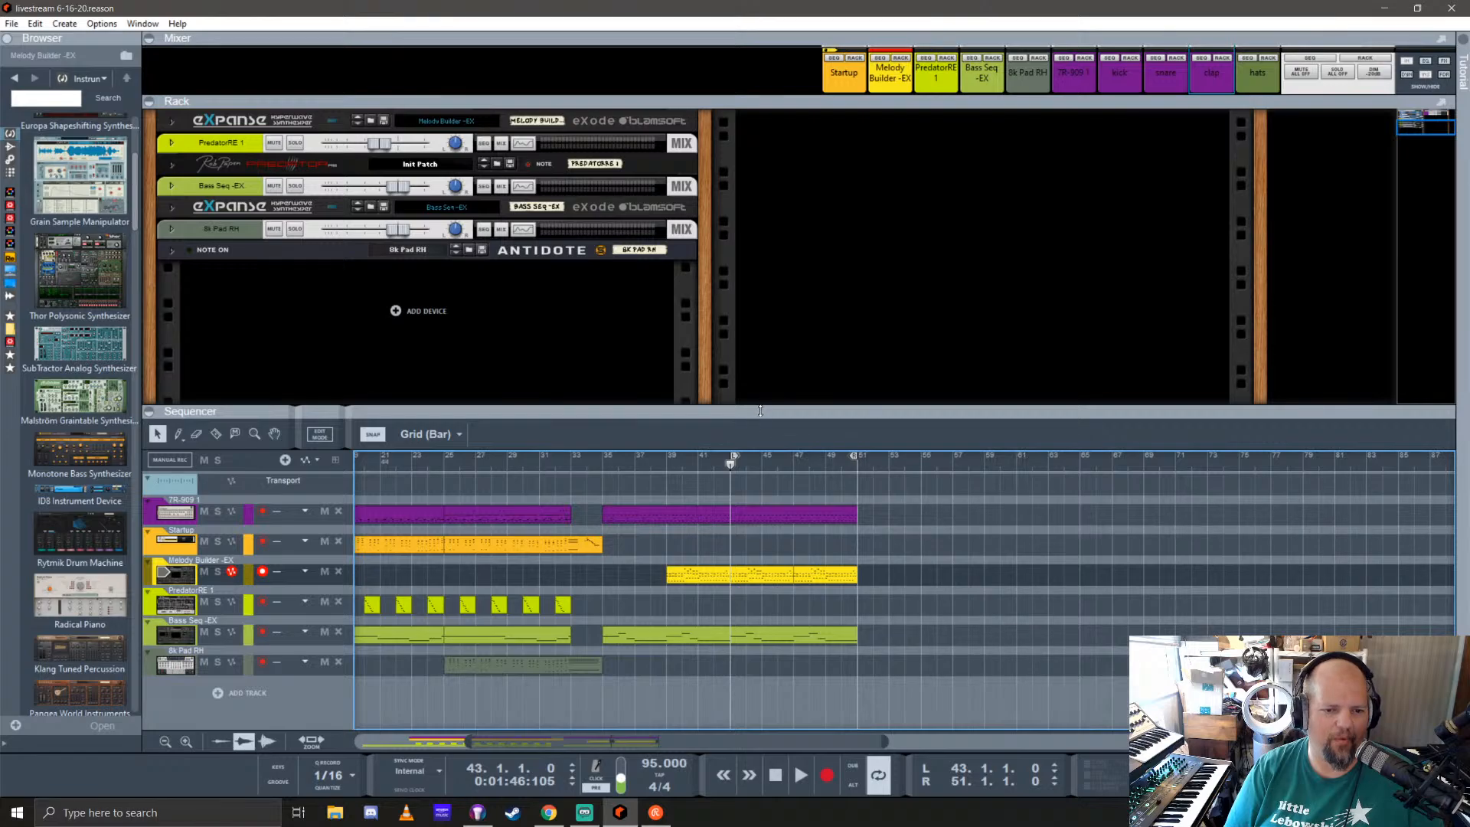
# Step: Play the song from bar 1 to review the opening bass section, and stop just before bar 5
pyautogui.press('space')
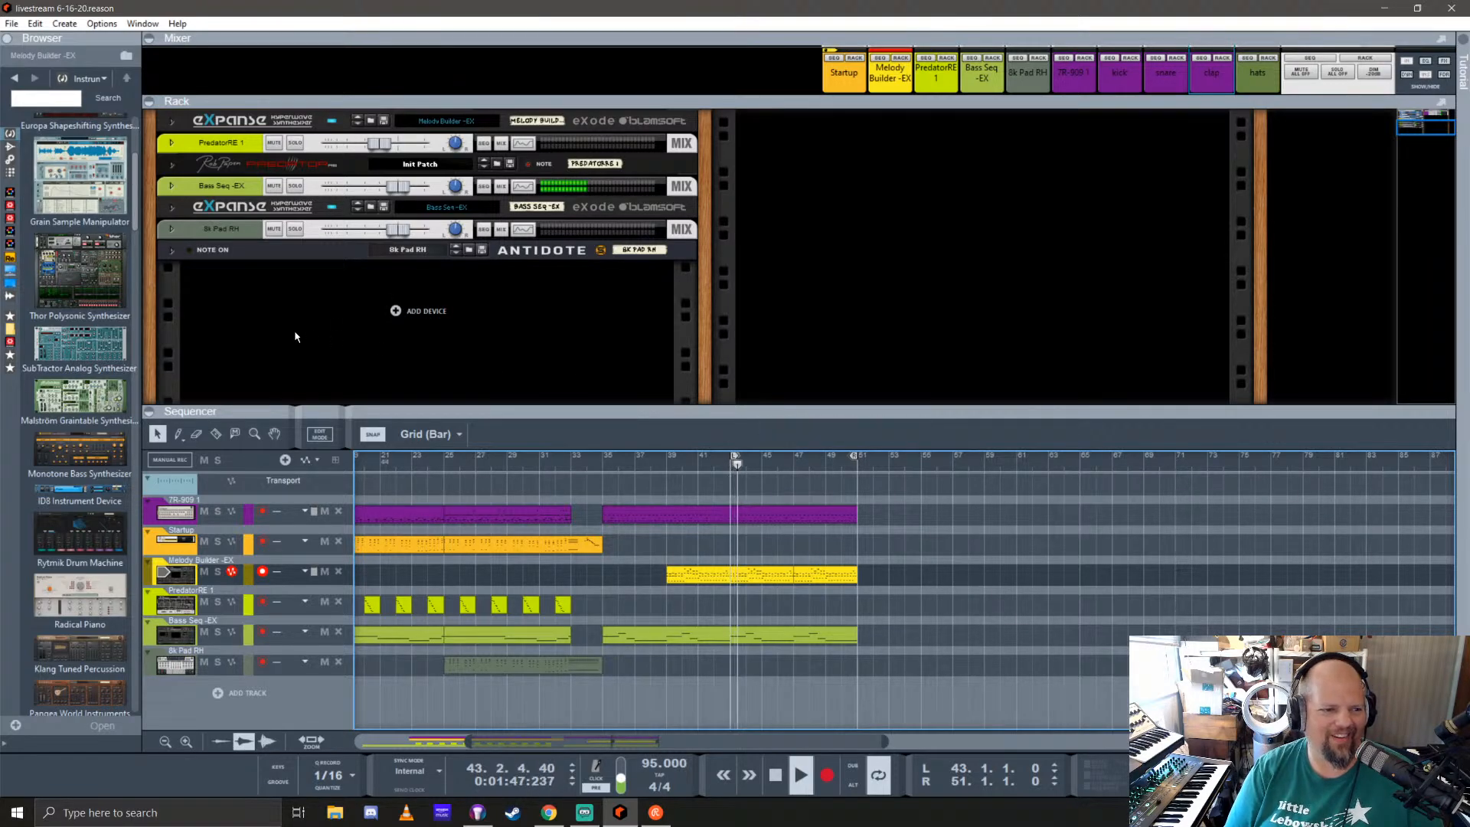
pyautogui.press('space')
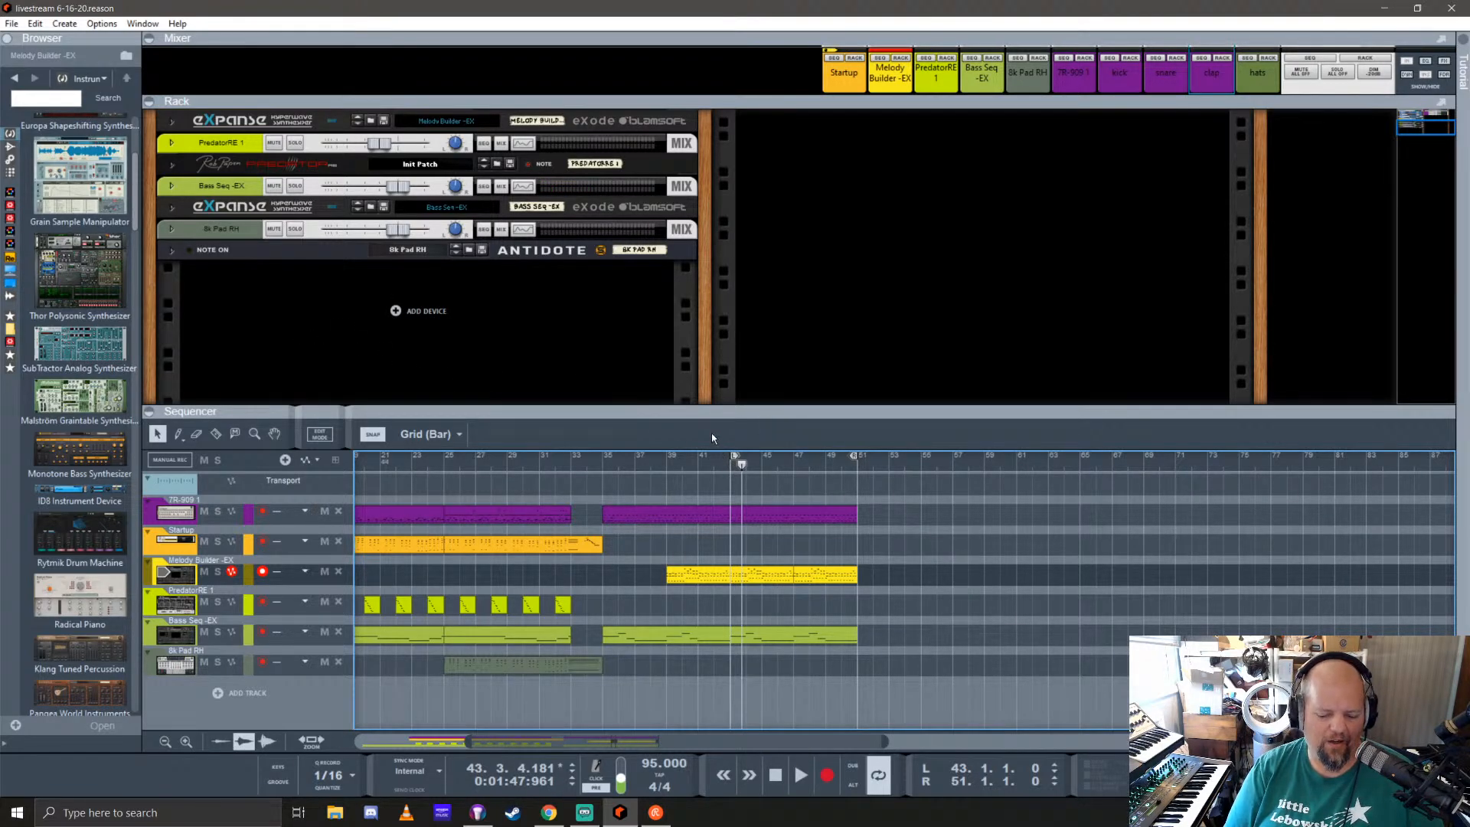
pyautogui.press('KP_0')
pyautogui.press('KP_0')
pyautogui.press('space')
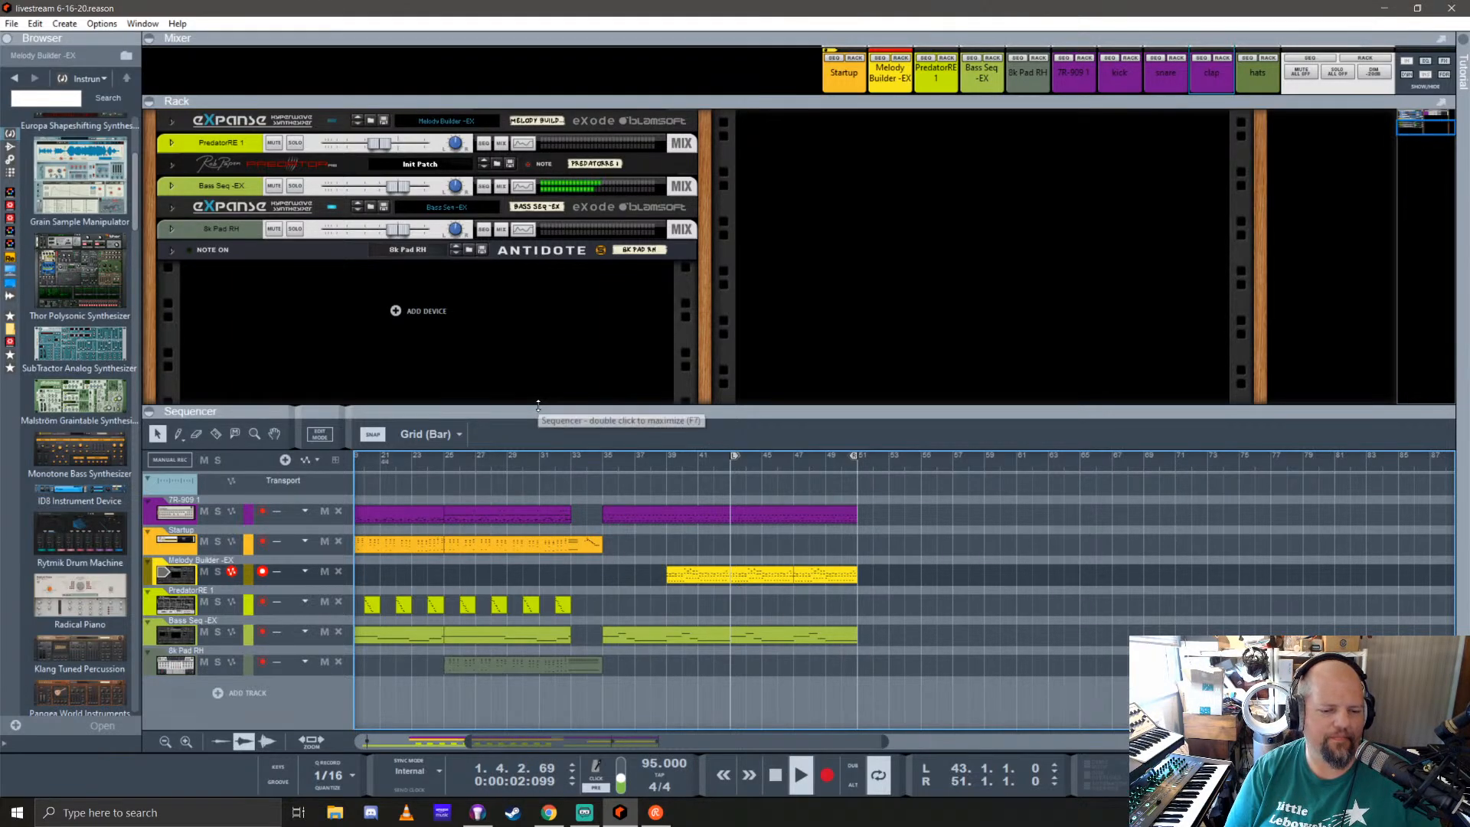
pyautogui.scroll(1, 538, 403)
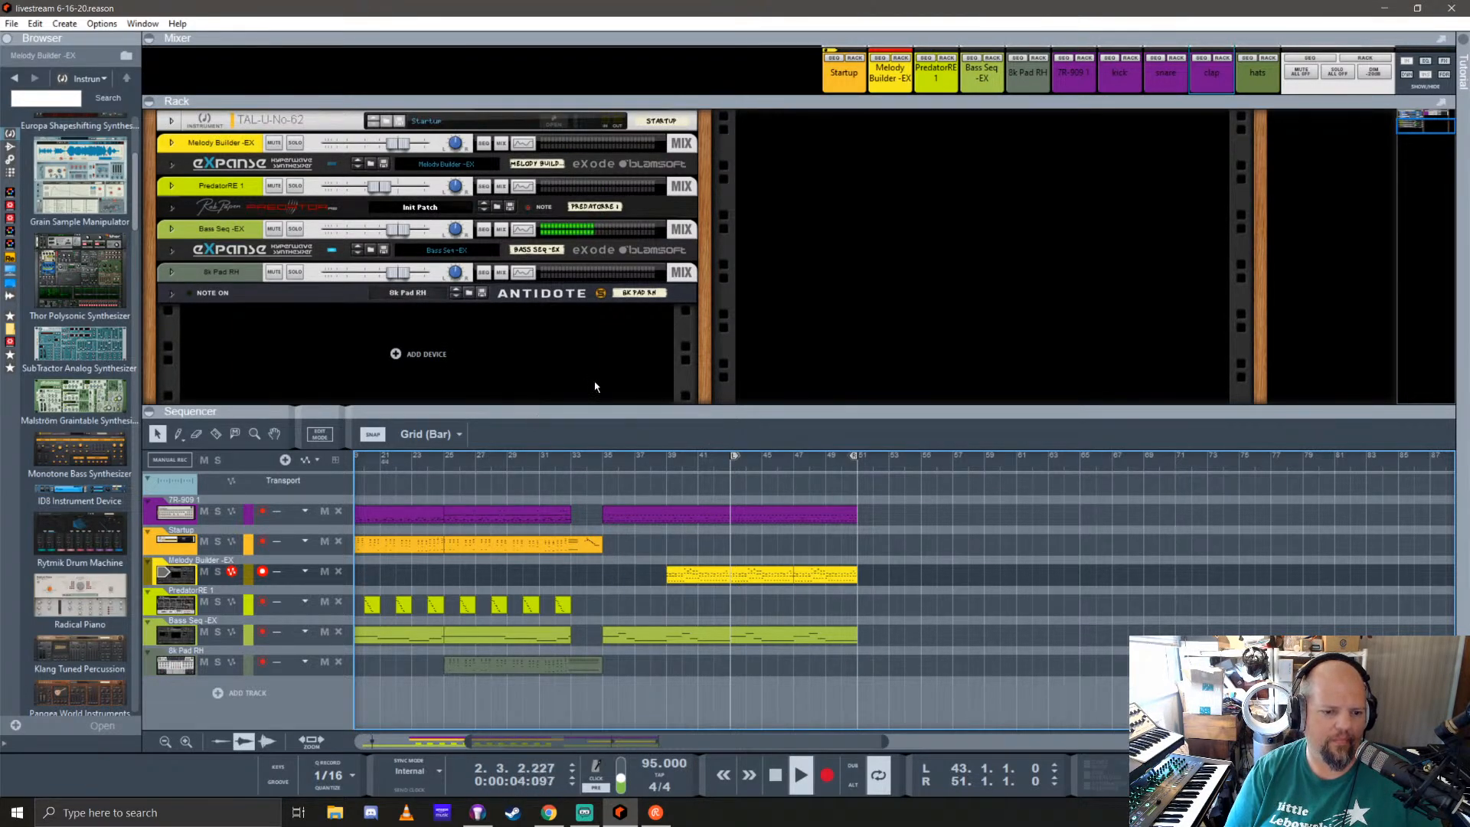
pyautogui.hscroll(-4, 516, 598)
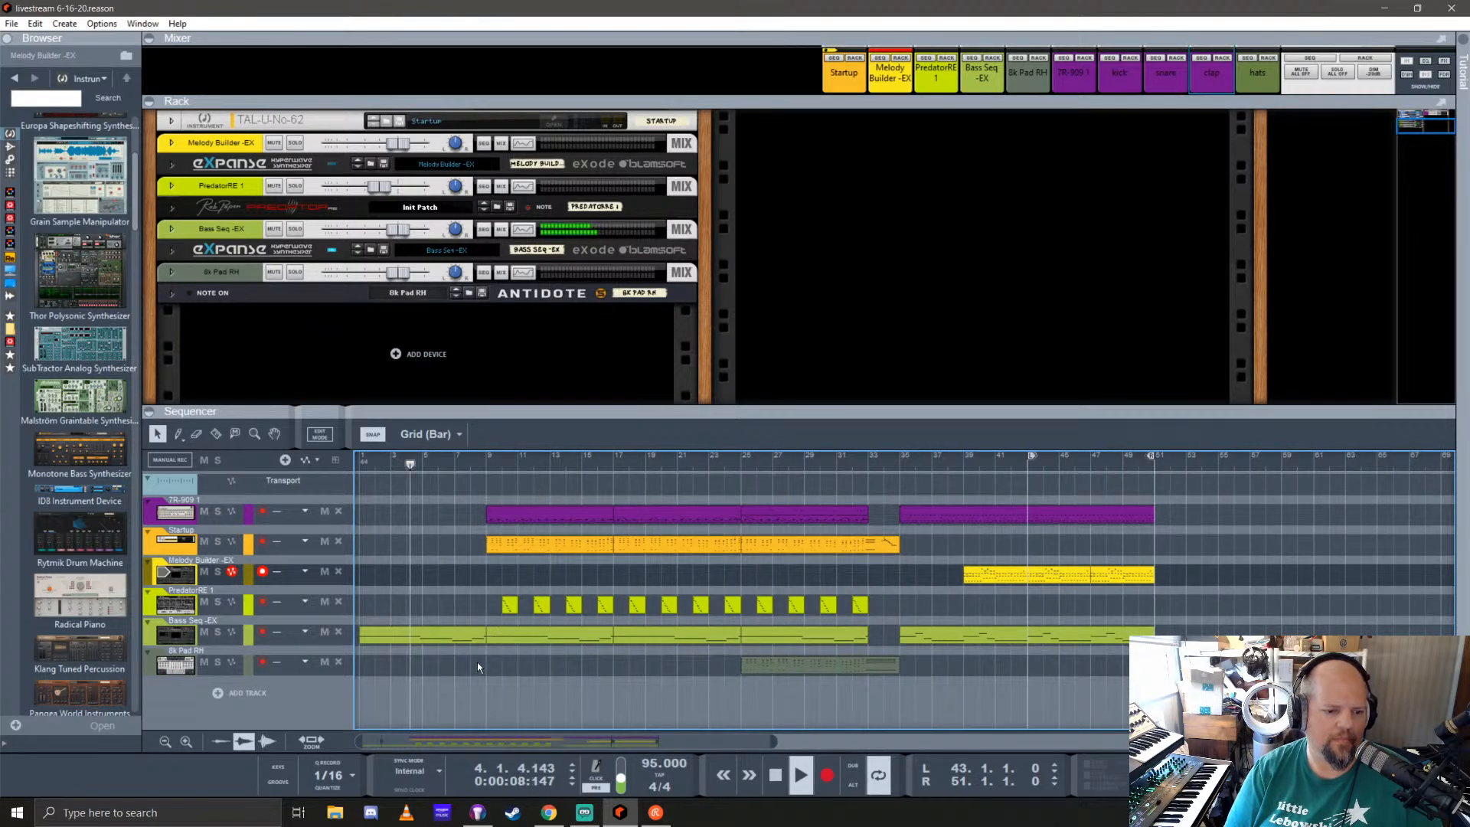
pyautogui.press('space')
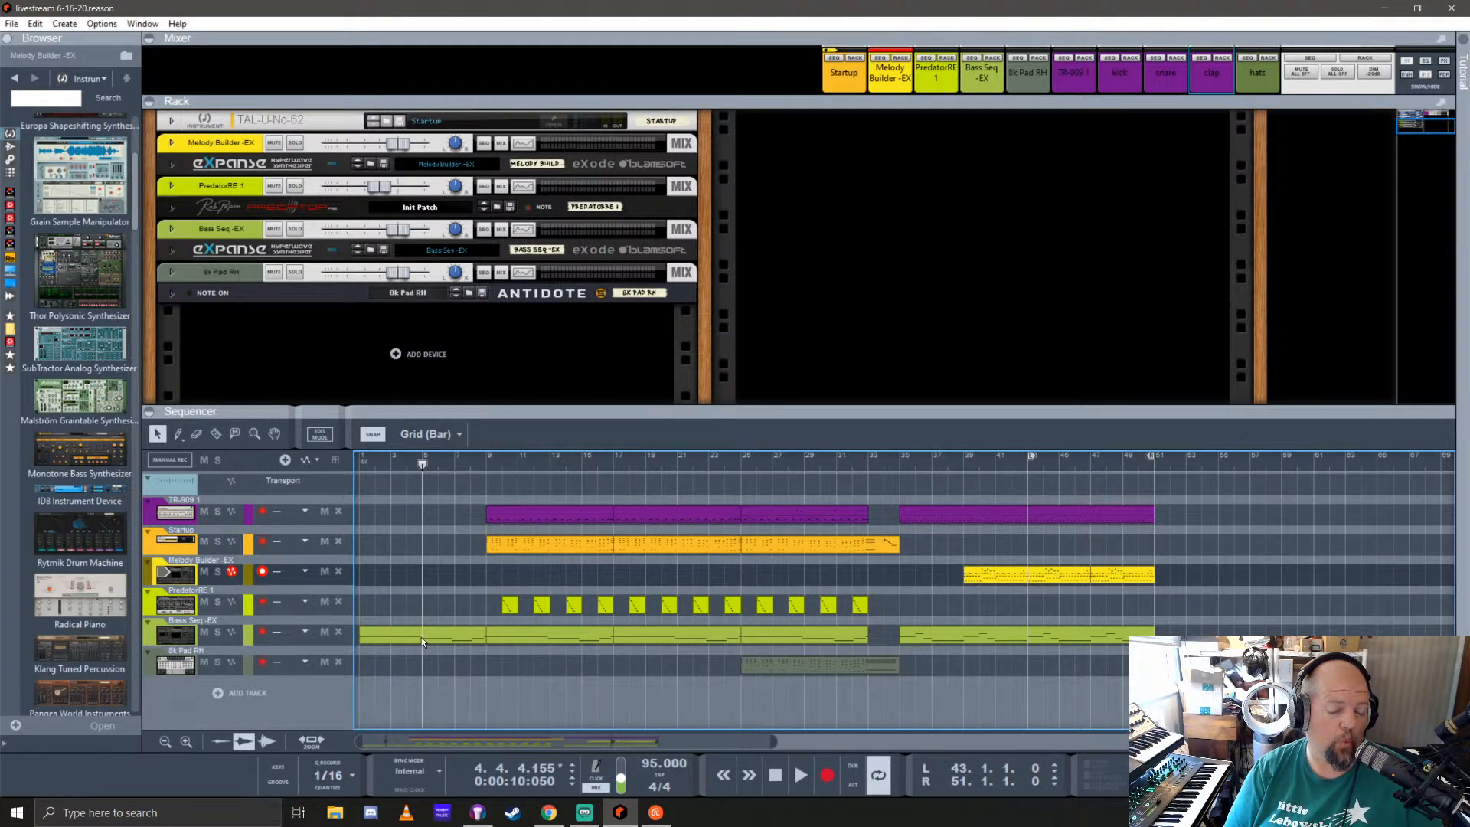
# Step: Set the left and right locators to bars 5 and 9 and remove the bars between them
pyautogui.keyDown('alt'); pyautogui.click(424, 458); pyautogui.keyUp('alt')
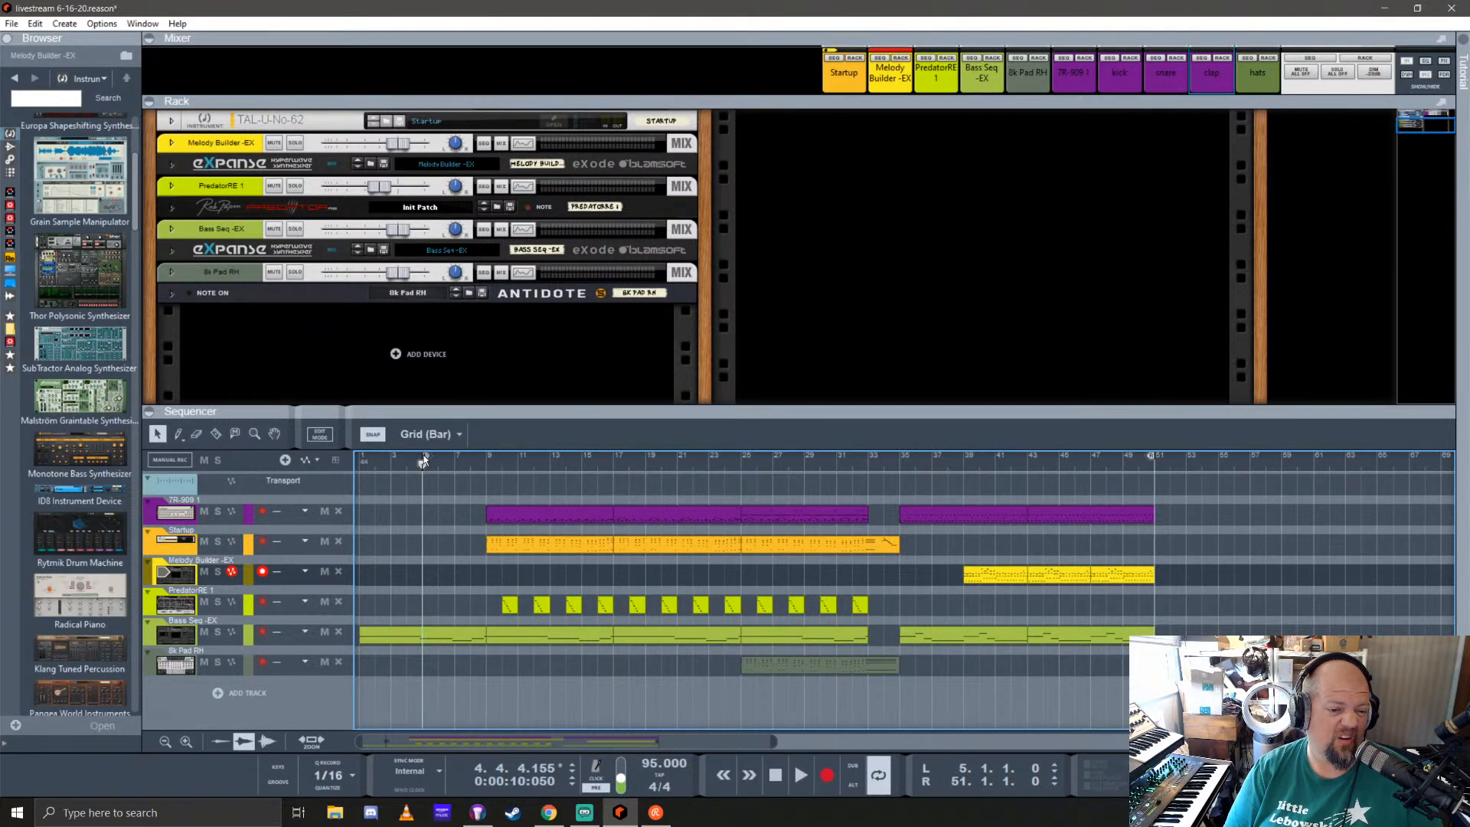
pyautogui.keyDown('ctrl'); pyautogui.click(486, 461); pyautogui.keyUp('ctrl')
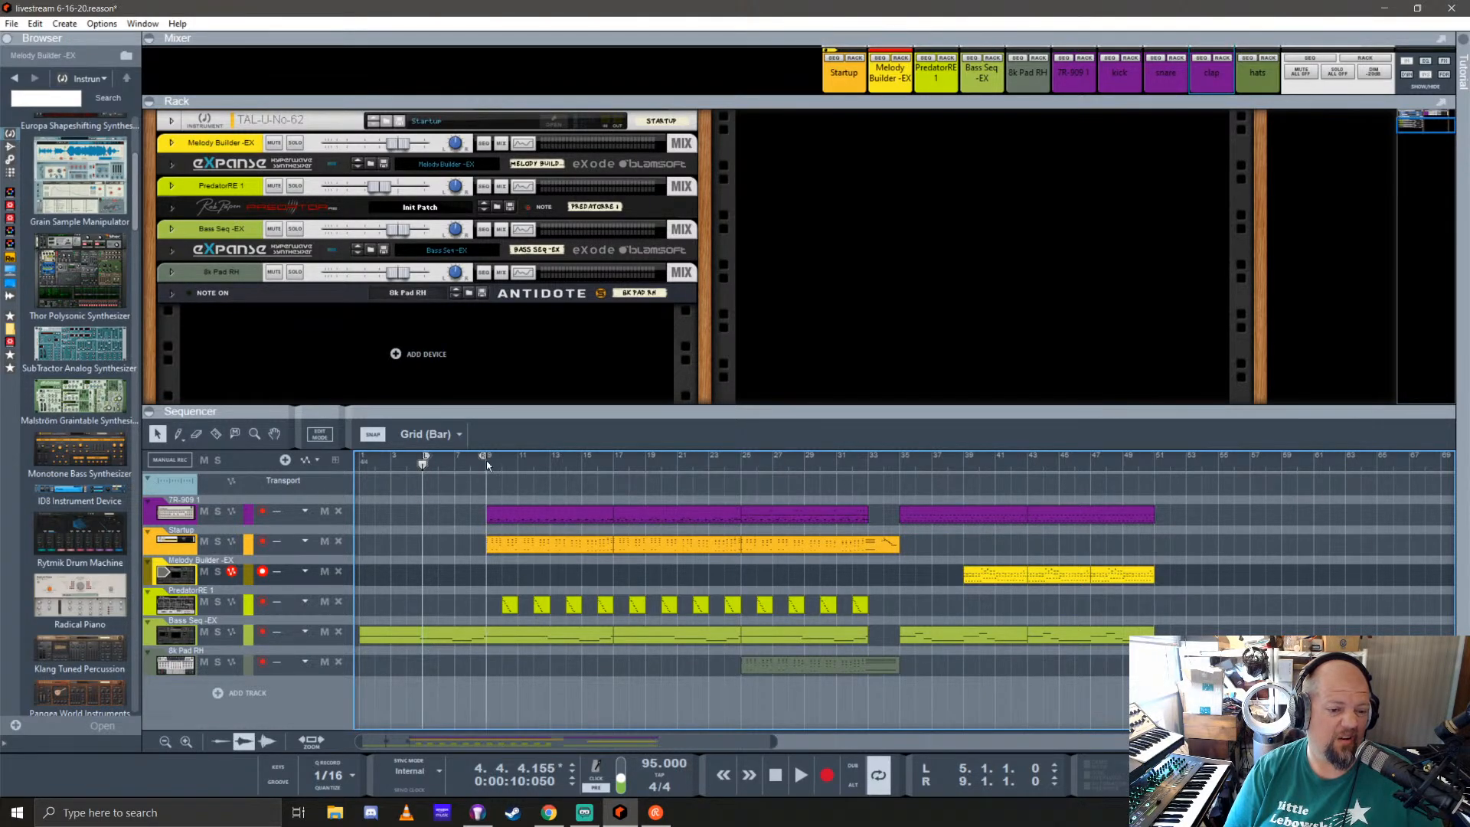
pyautogui.rightClick(444, 488)
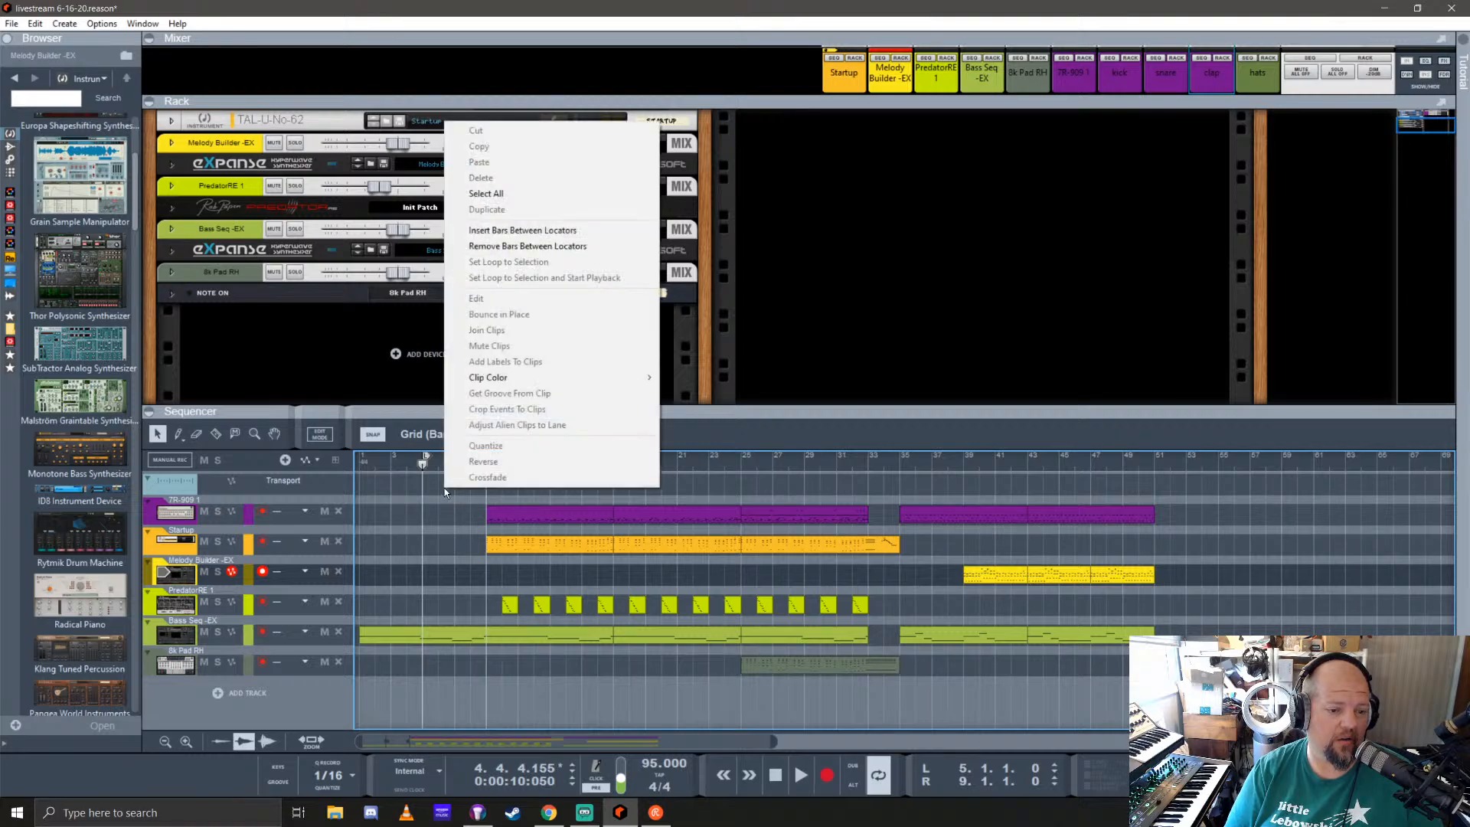
pyautogui.click(531, 246)
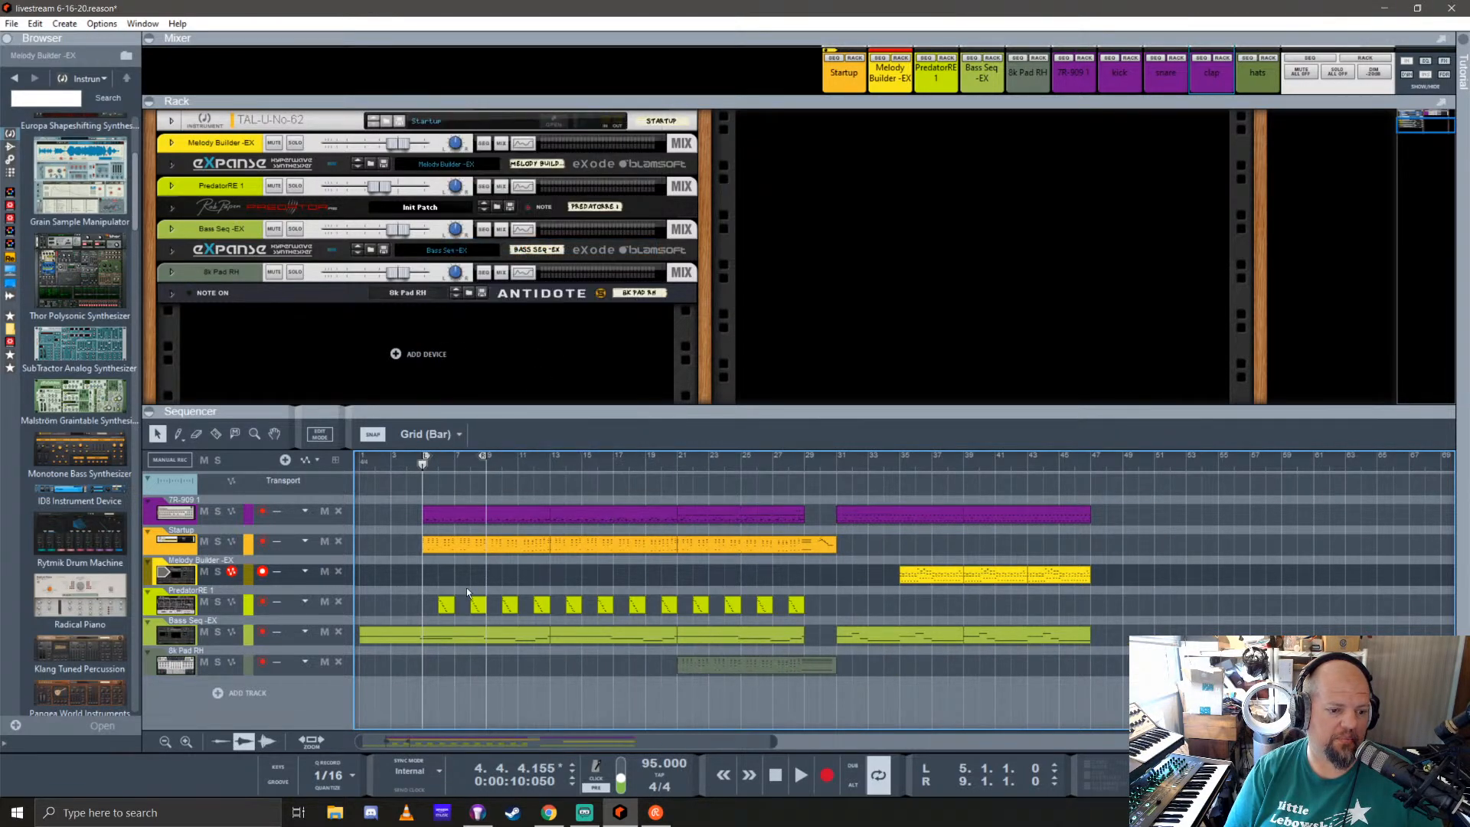
# Step: In the opening Bass Seq clip, delete the short note at the end and extend the first F 2 note to 4 bars
pyautogui.doubleClick(384, 631)
pyautogui.scroll(5, 642, 617)
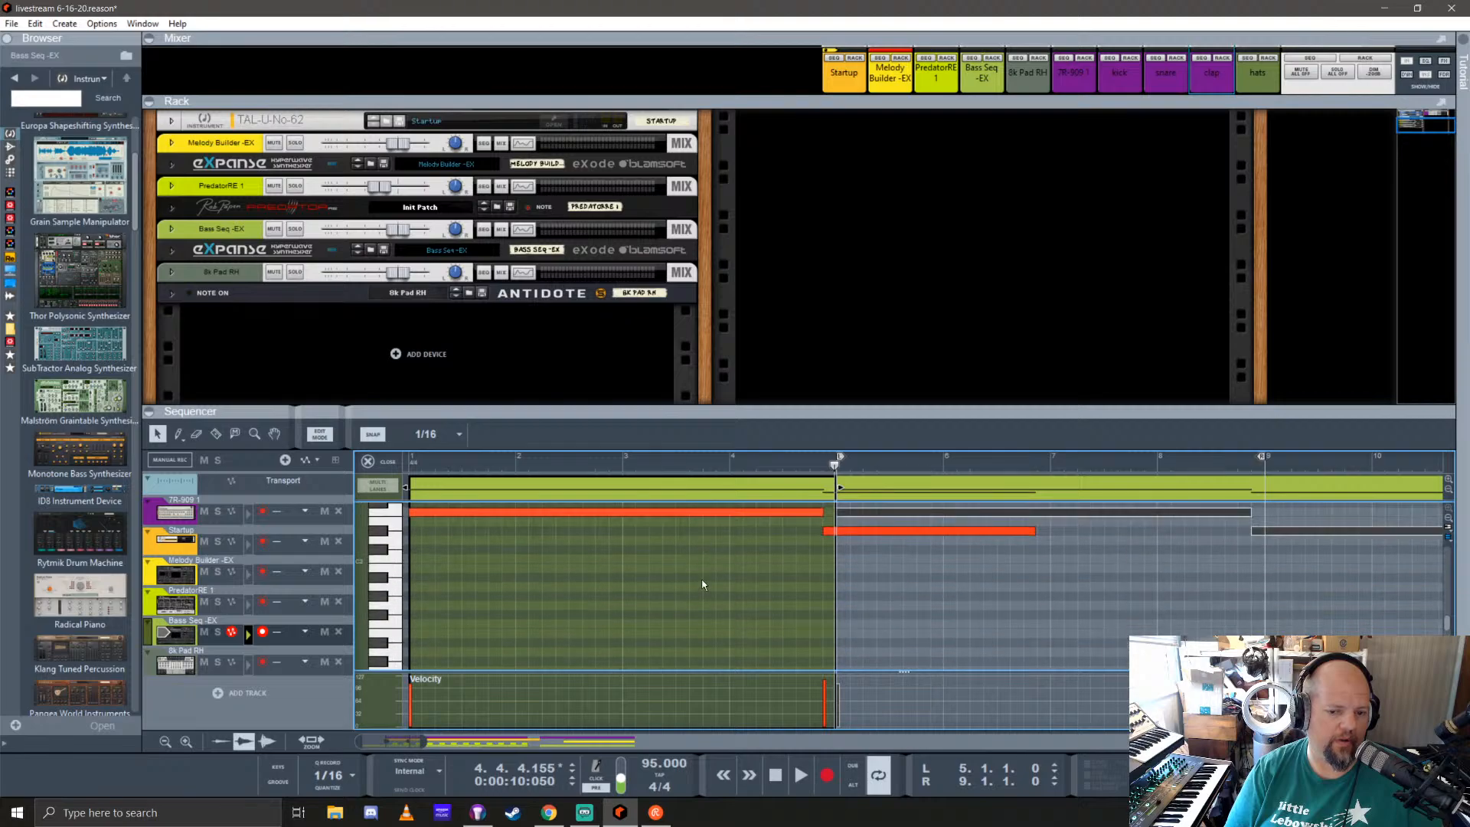
pyautogui.click(826, 575)
pyautogui.press('Delete')
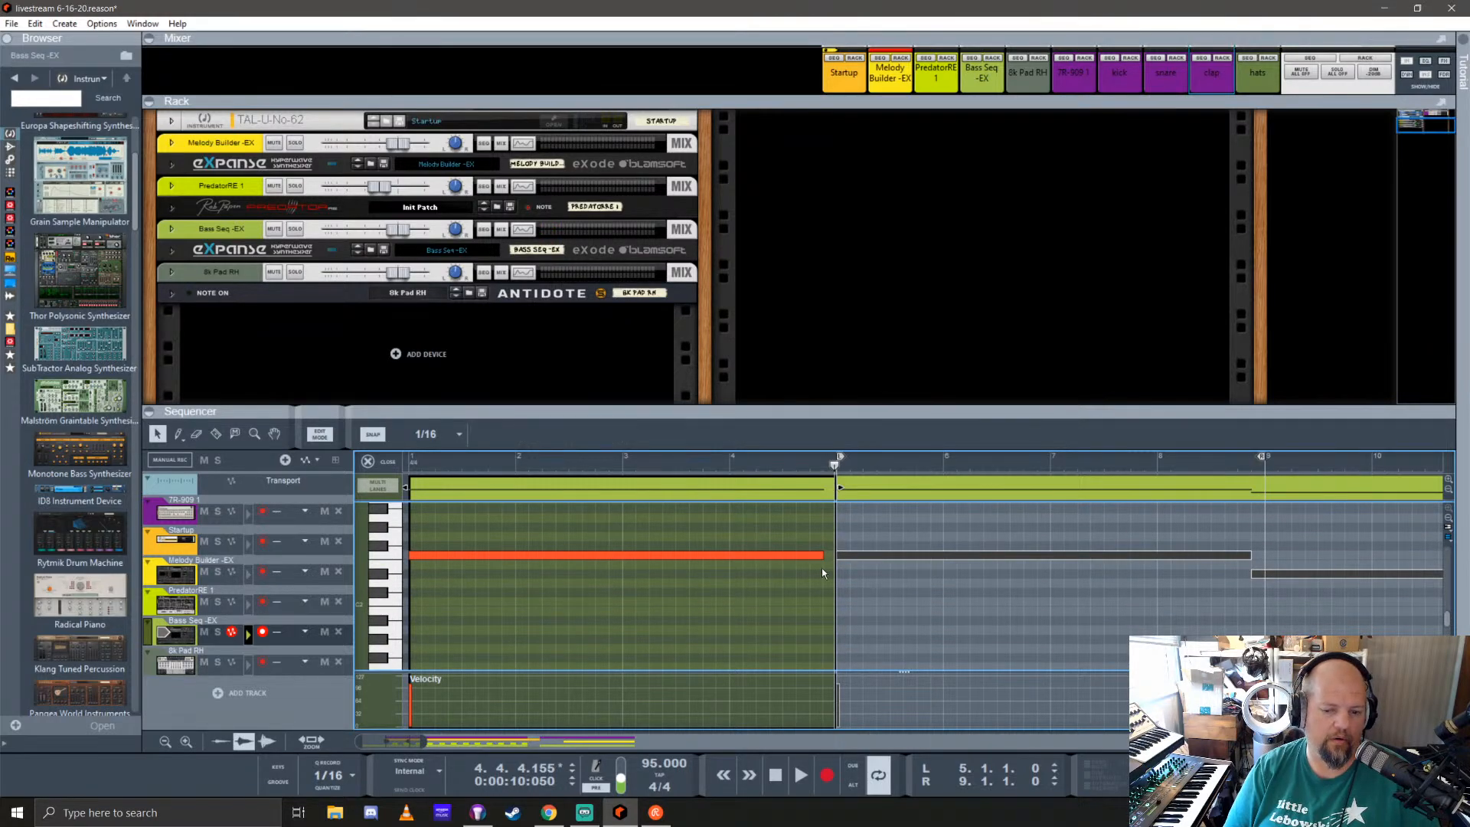
pyautogui.click(820, 557)
pyautogui.moveTo(827, 554); pyautogui.dragTo(836, 554)
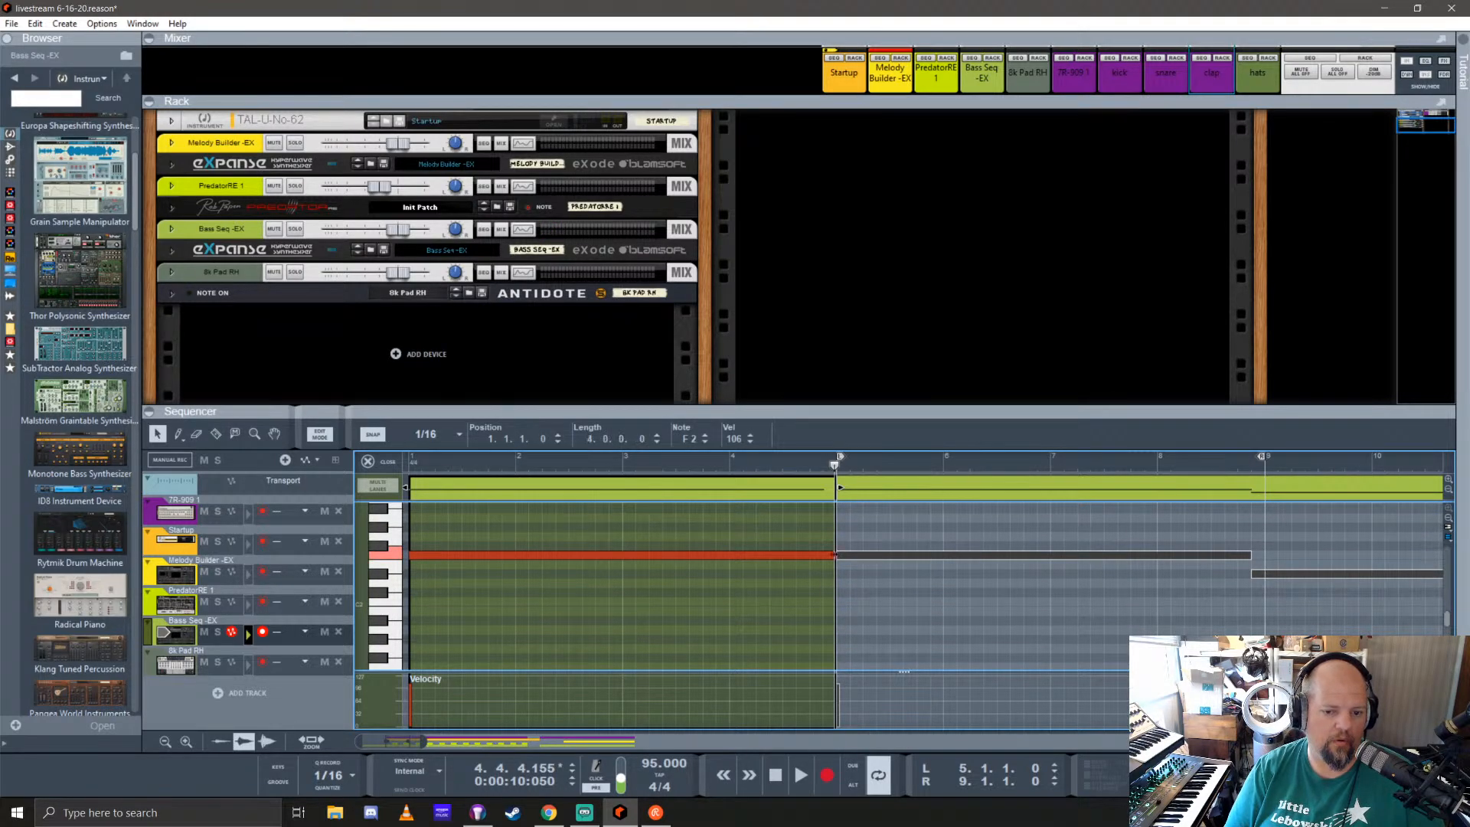
pyautogui.click(368, 462)
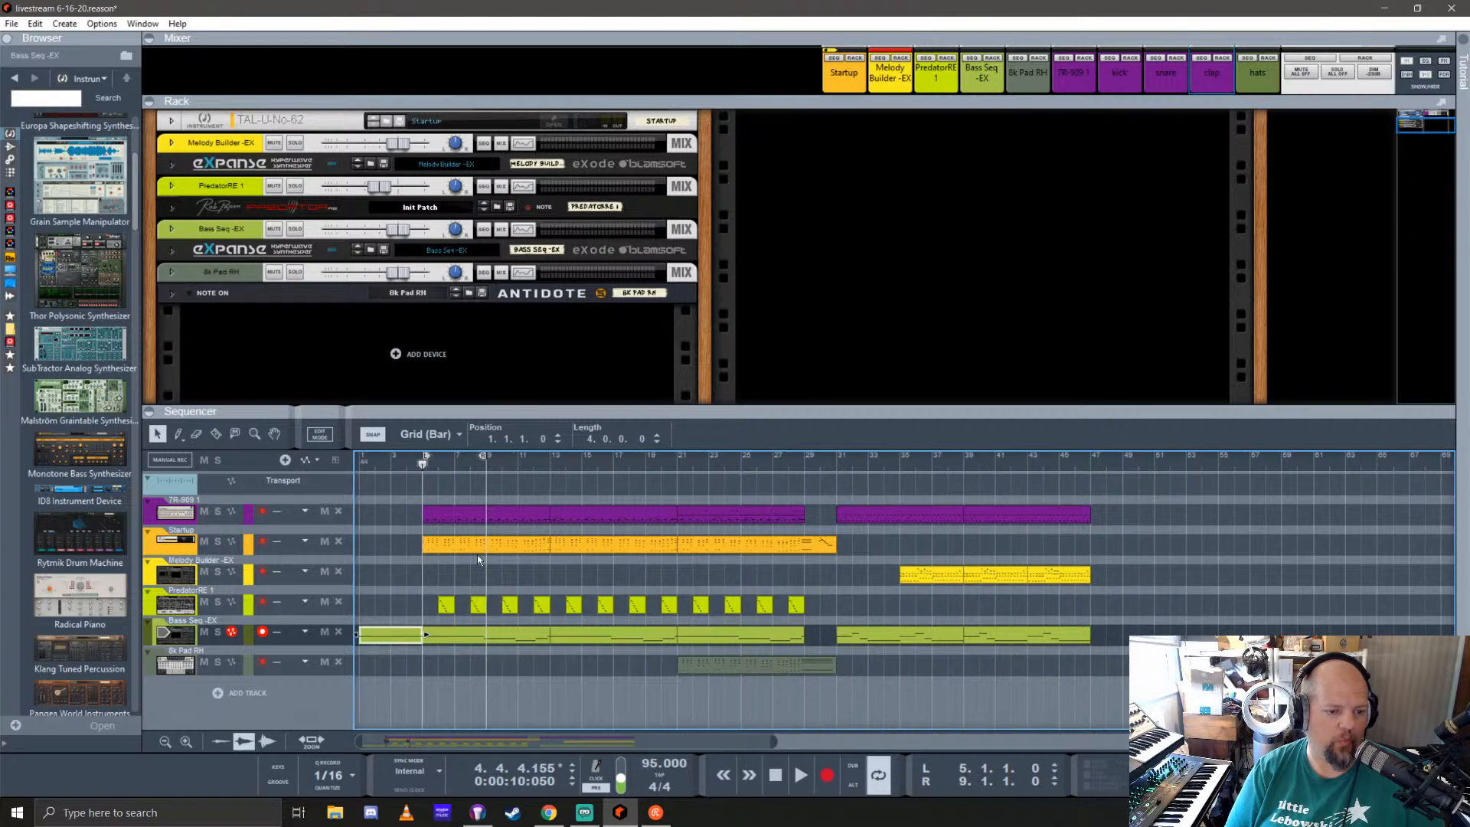
# Step: Play the song from the start and set the loop to the last TR-909 clip, bars 39 to 47
pyautogui.press('Return')
pyautogui.press('space')
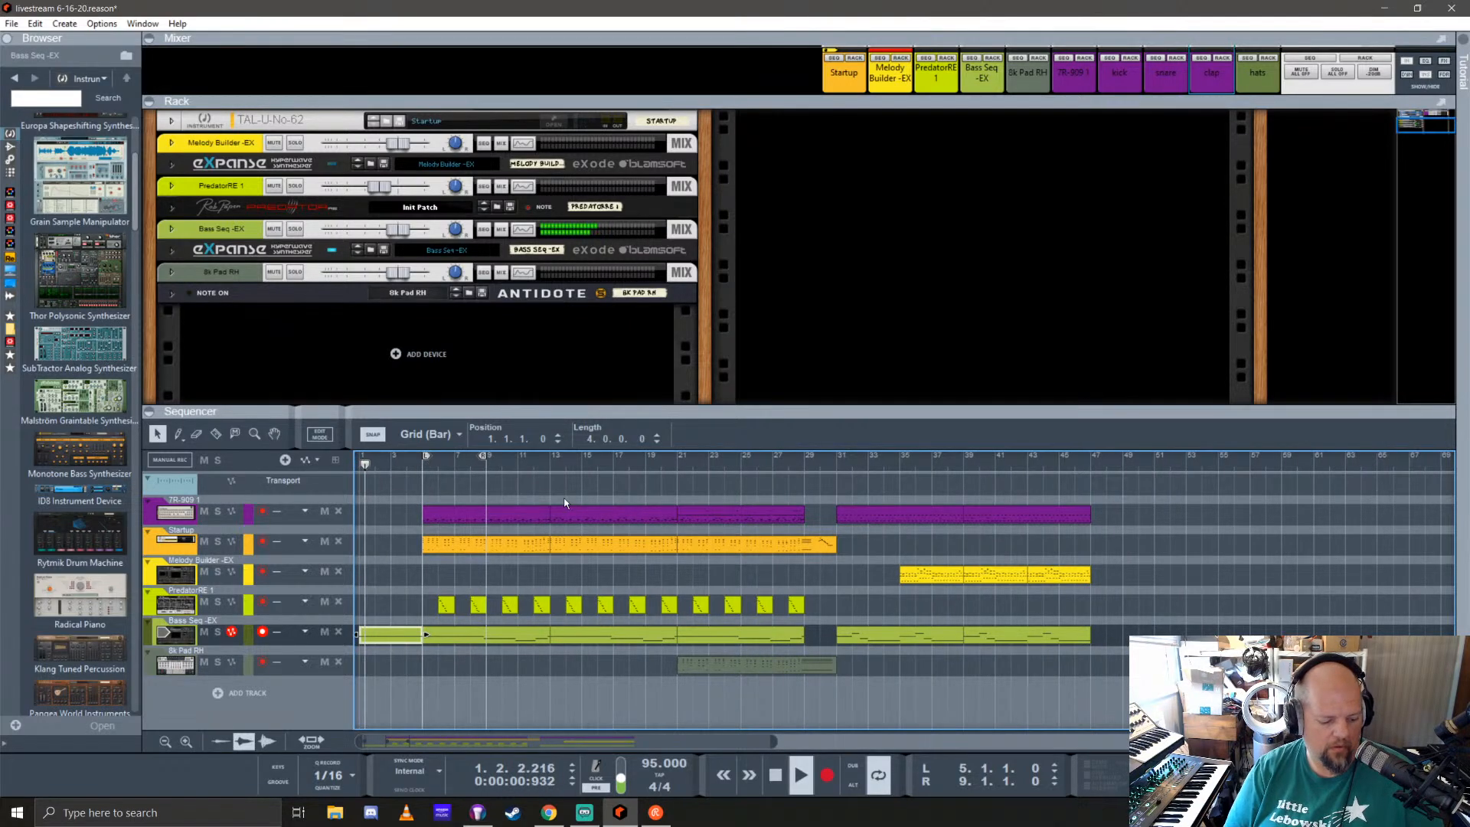
pyautogui.rightClick(1007, 514)
pyautogui.click(1069, 287)
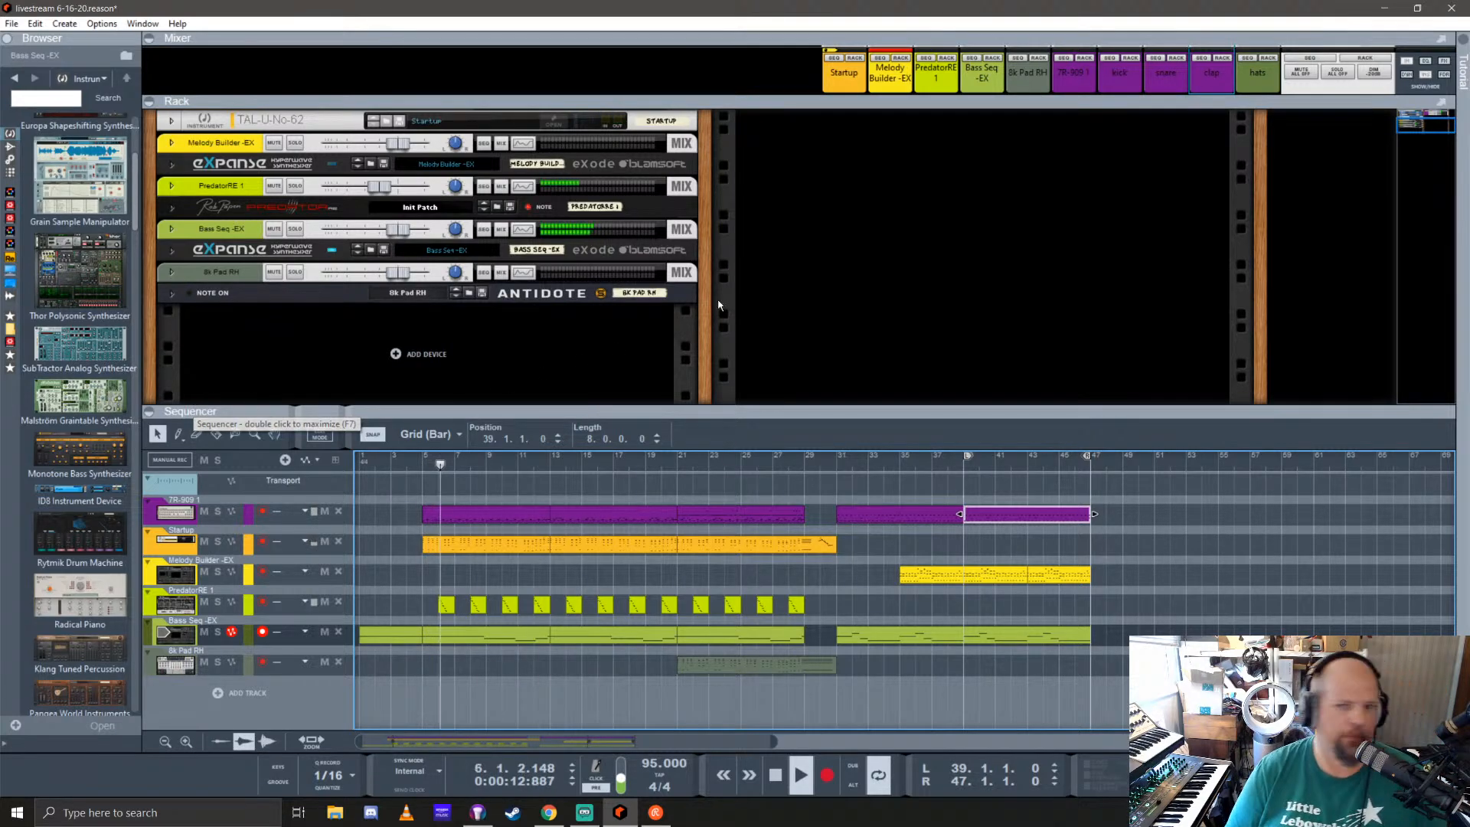
# Step: Rename the Startup mixer channel as Juno chords and enable send 7 on it
pyautogui.moveTo(1164, 102); pyautogui.dragTo(1143, 310)
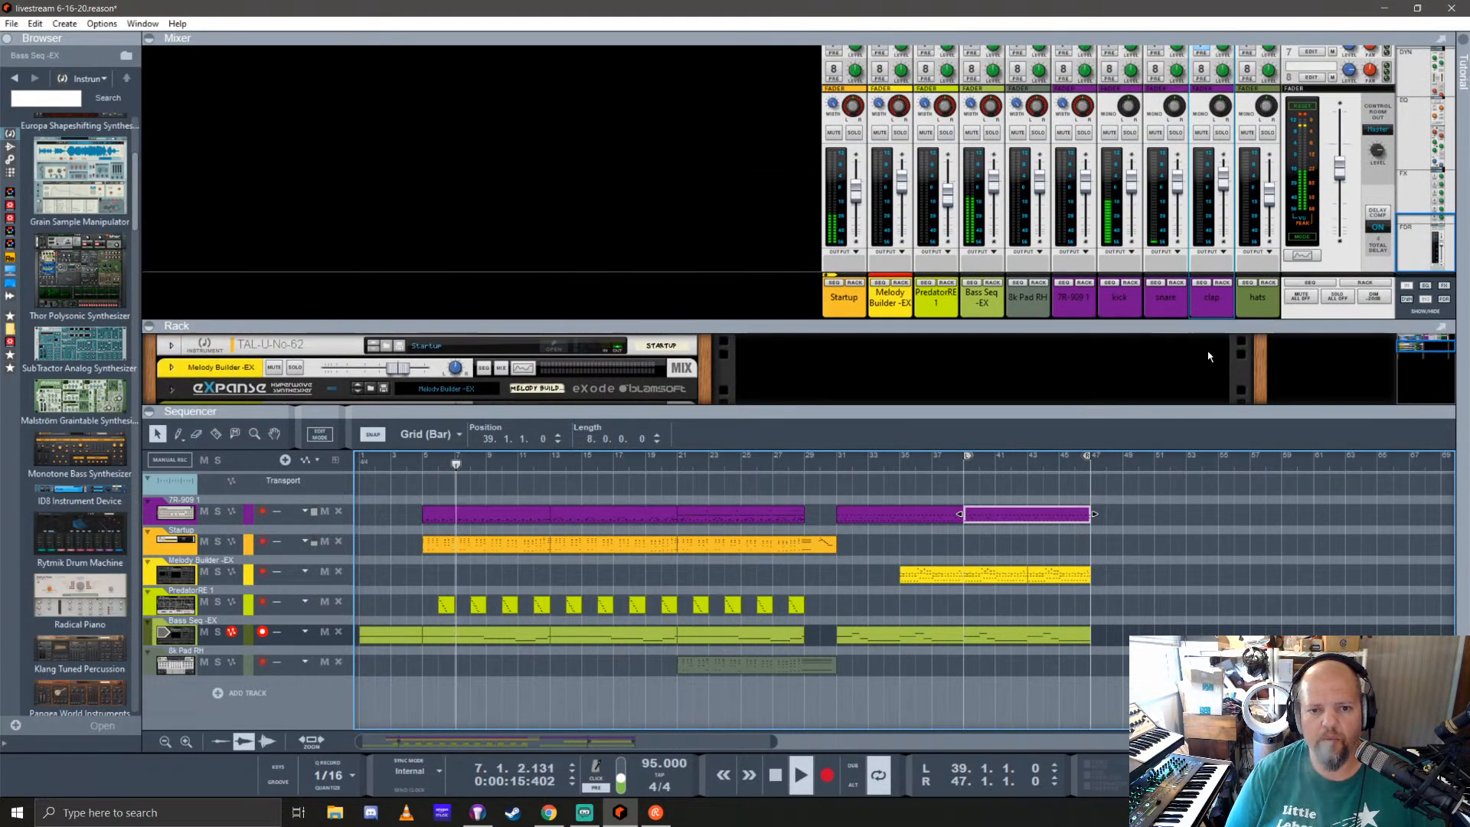
pyautogui.doubleClick(843, 297)
pyautogui.write('Juno chords')
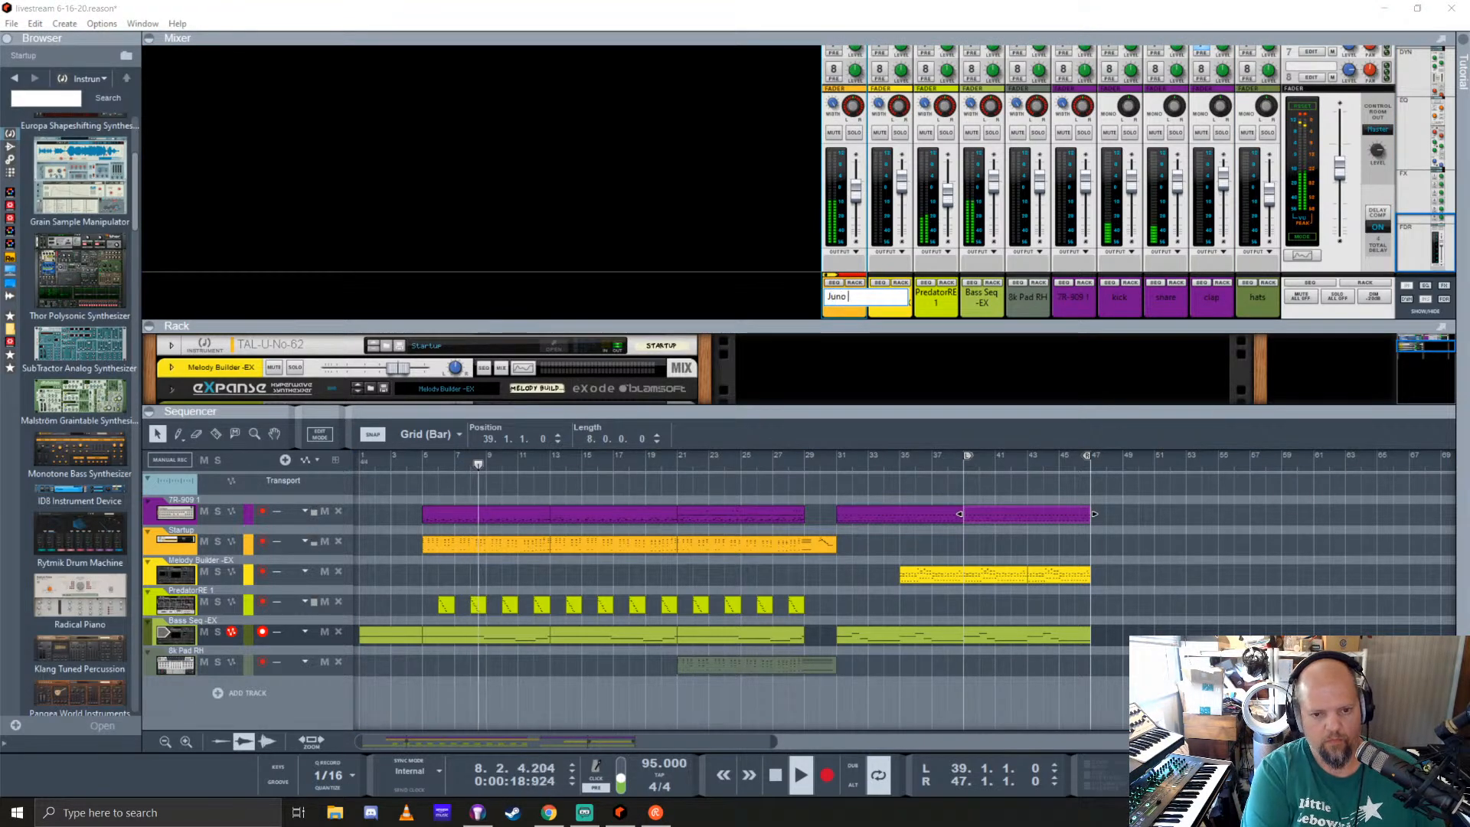
pyautogui.press('Return')
pyautogui.scroll(2, 863, 187)
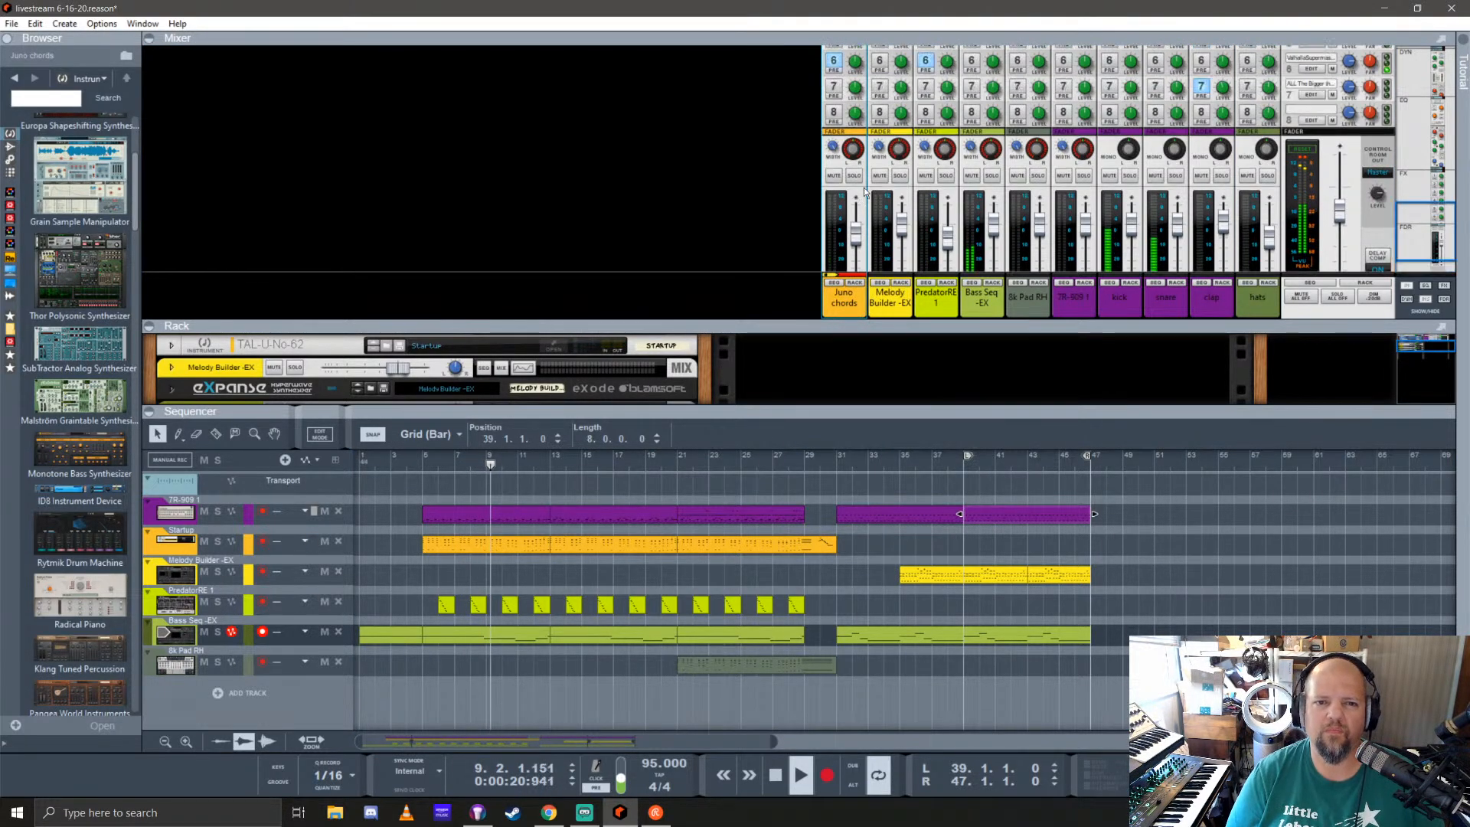
pyautogui.click(835, 87)
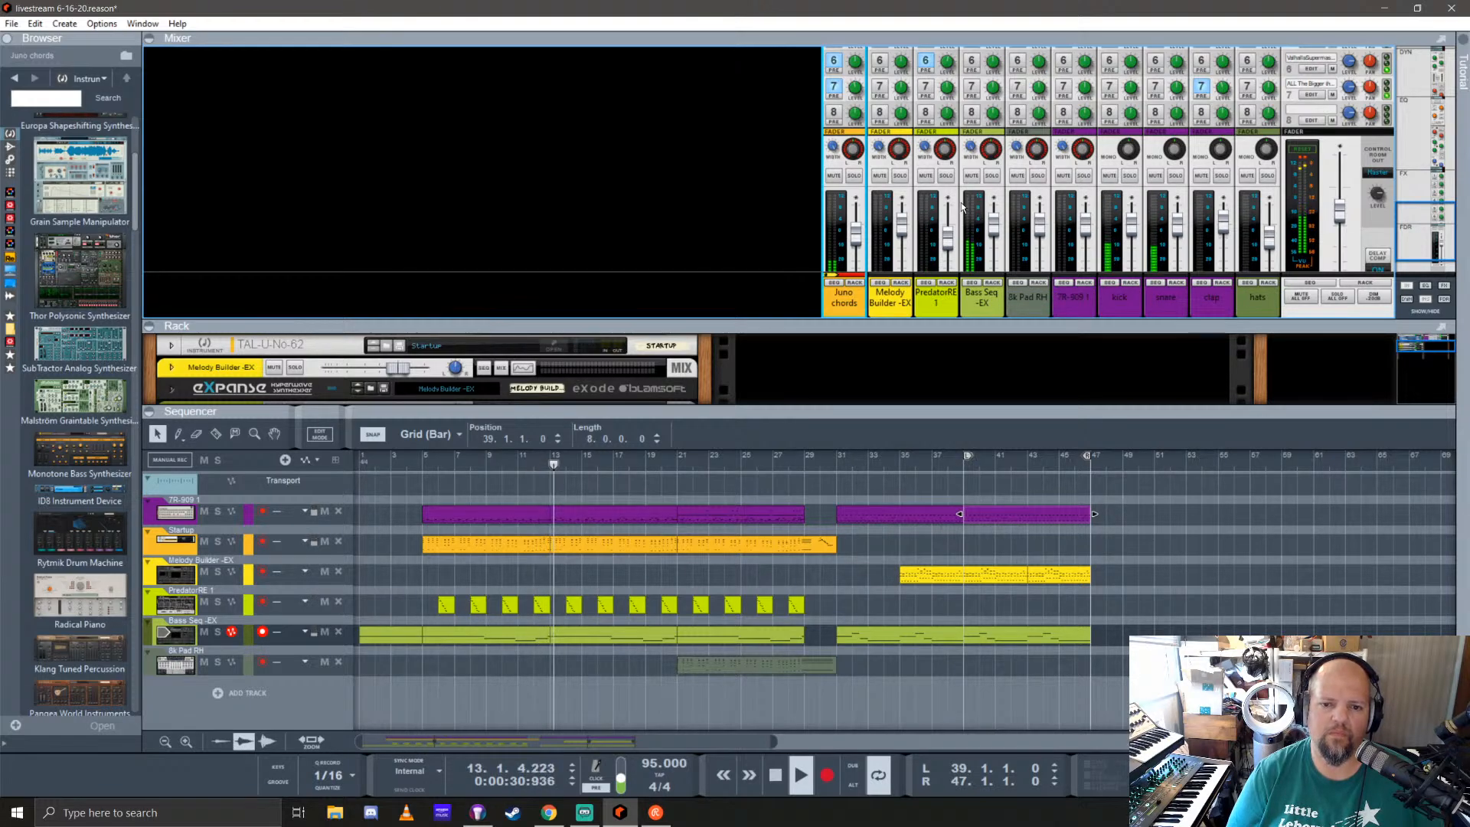
# Step: Rename the PredatorRE 1 mixer channel as stereo bells
pyautogui.scroll(-1, 945, 210)
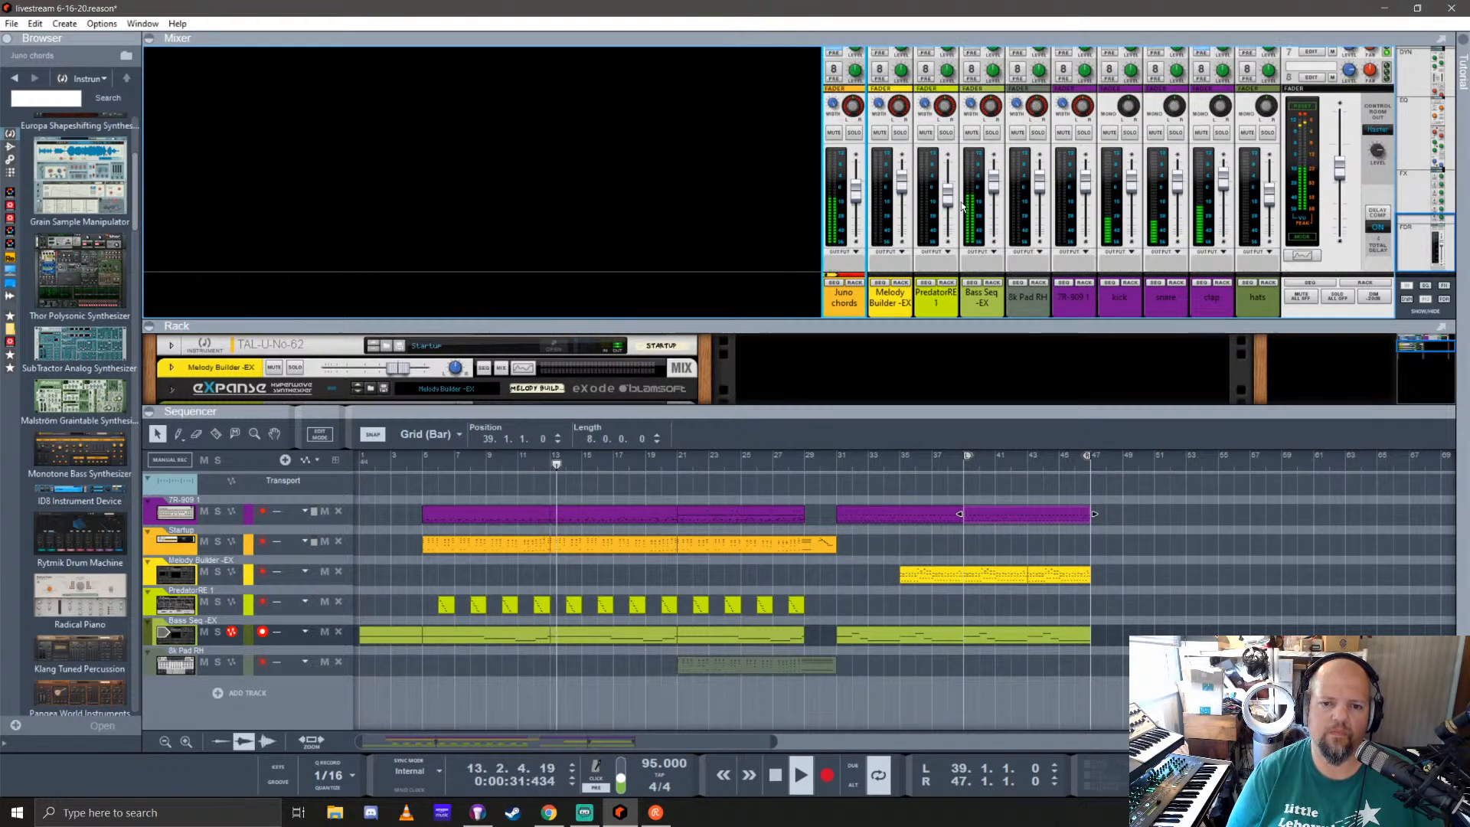
pyautogui.doubleClick(936, 294)
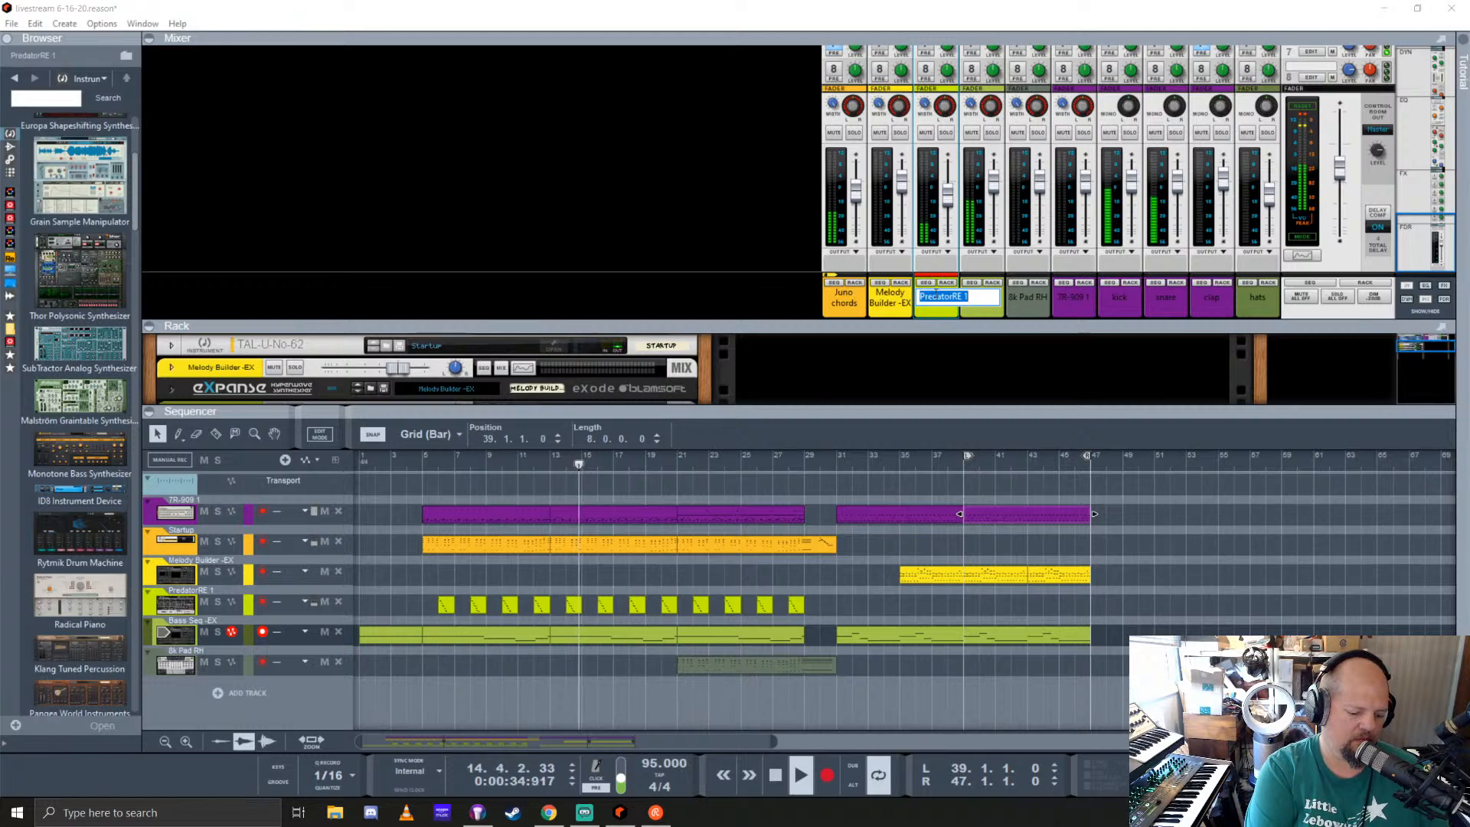
pyautogui.write('stereo bells')
pyautogui.press('Return')
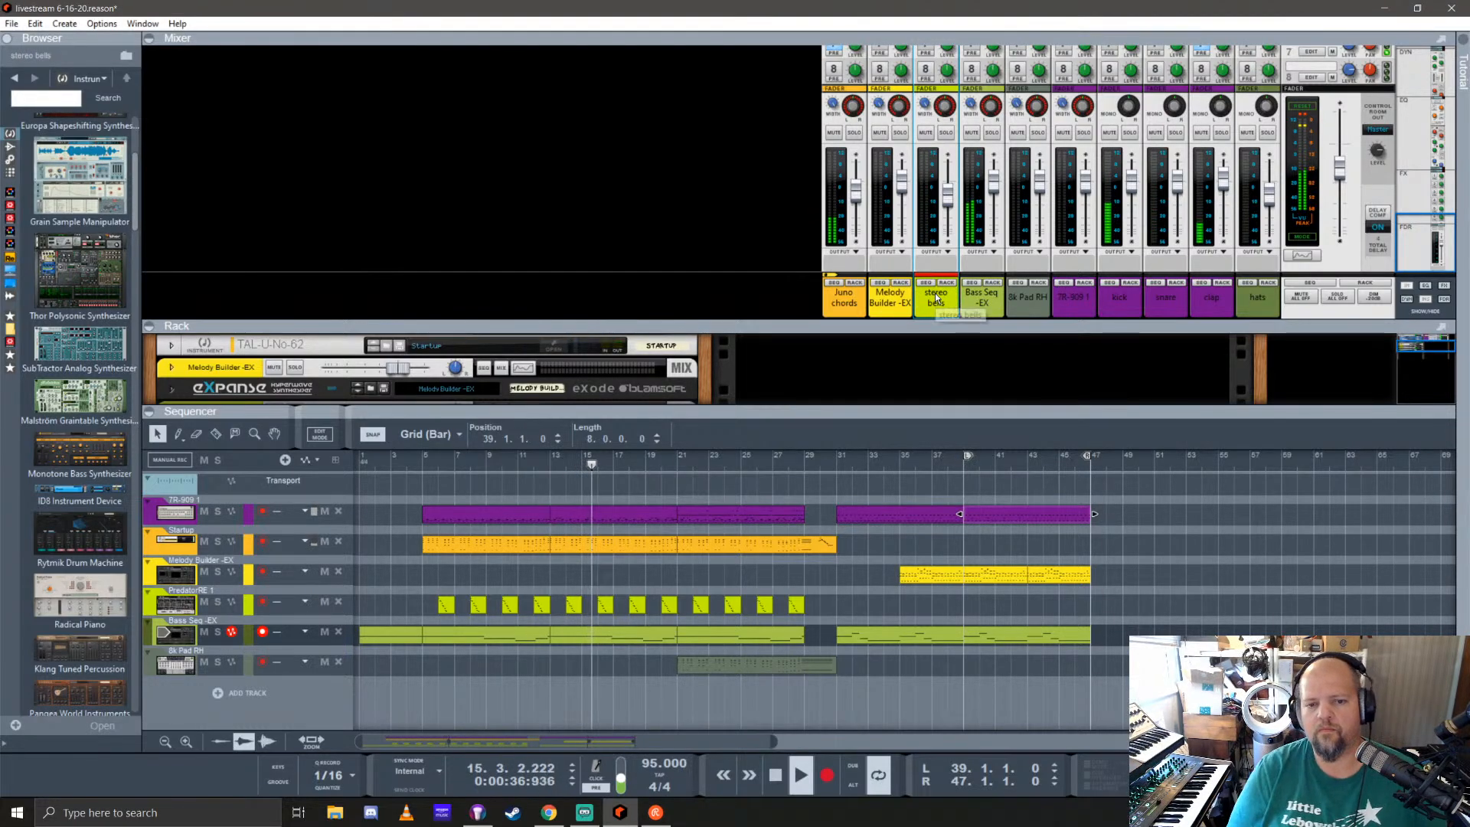
# Step: Lower the stereo bells channel's level to about -14.3 dB and reduce it a little further
pyautogui.moveTo(948, 196); pyautogui.dragTo(951, 203)
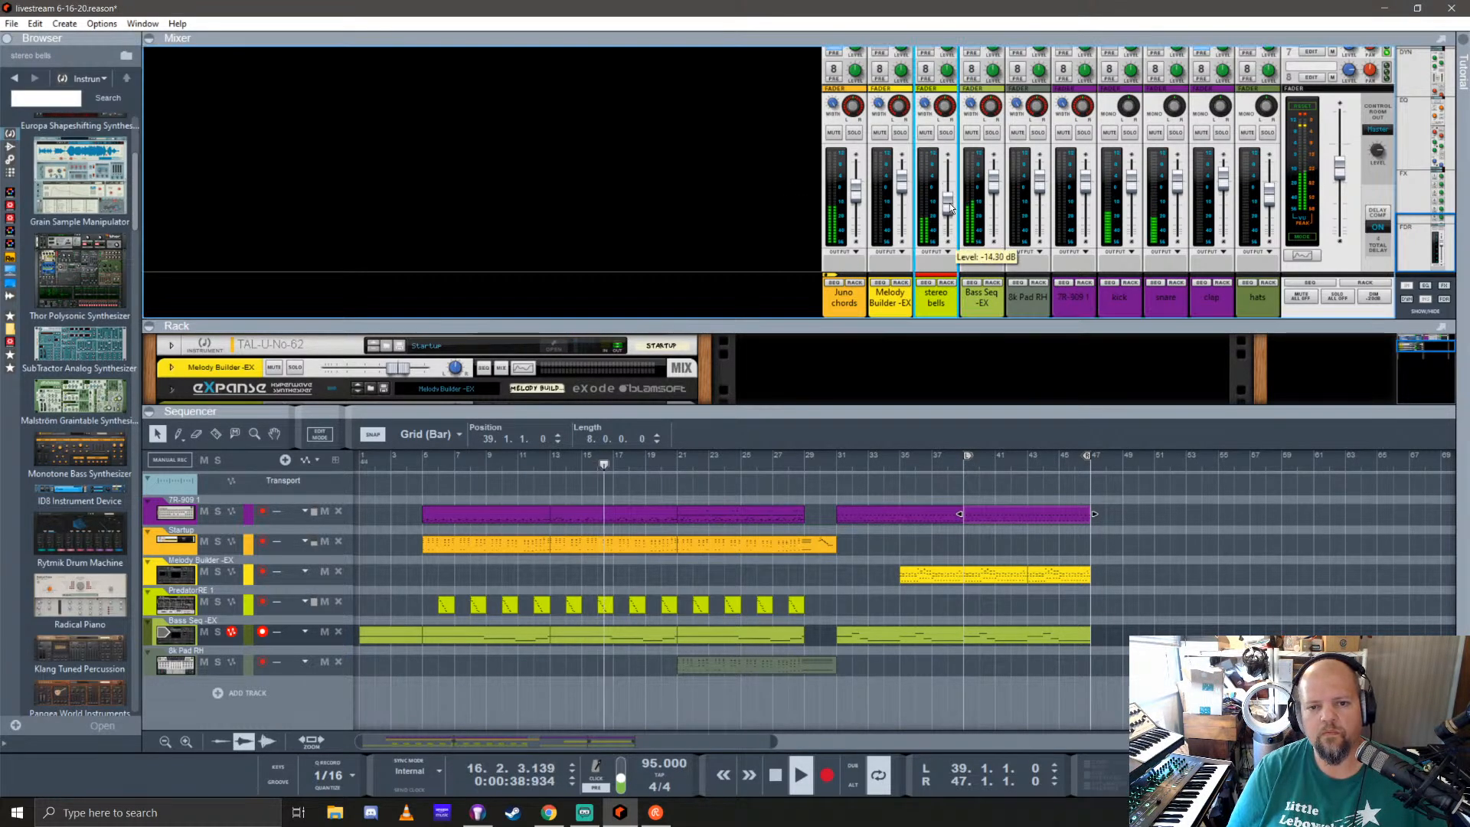
pyautogui.scroll(3, 941, 154)
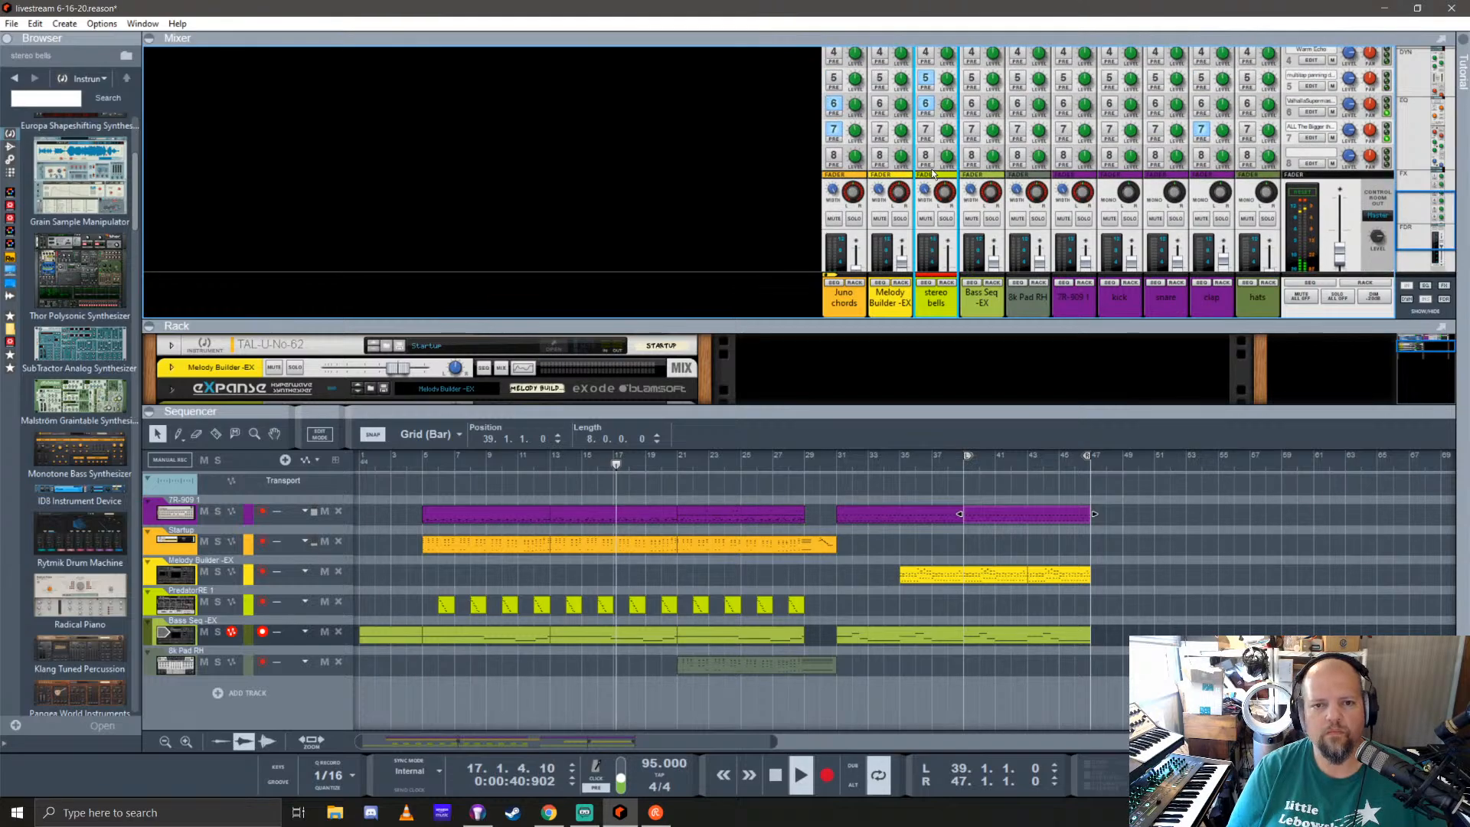
pyautogui.scroll(-3, 948, 245)
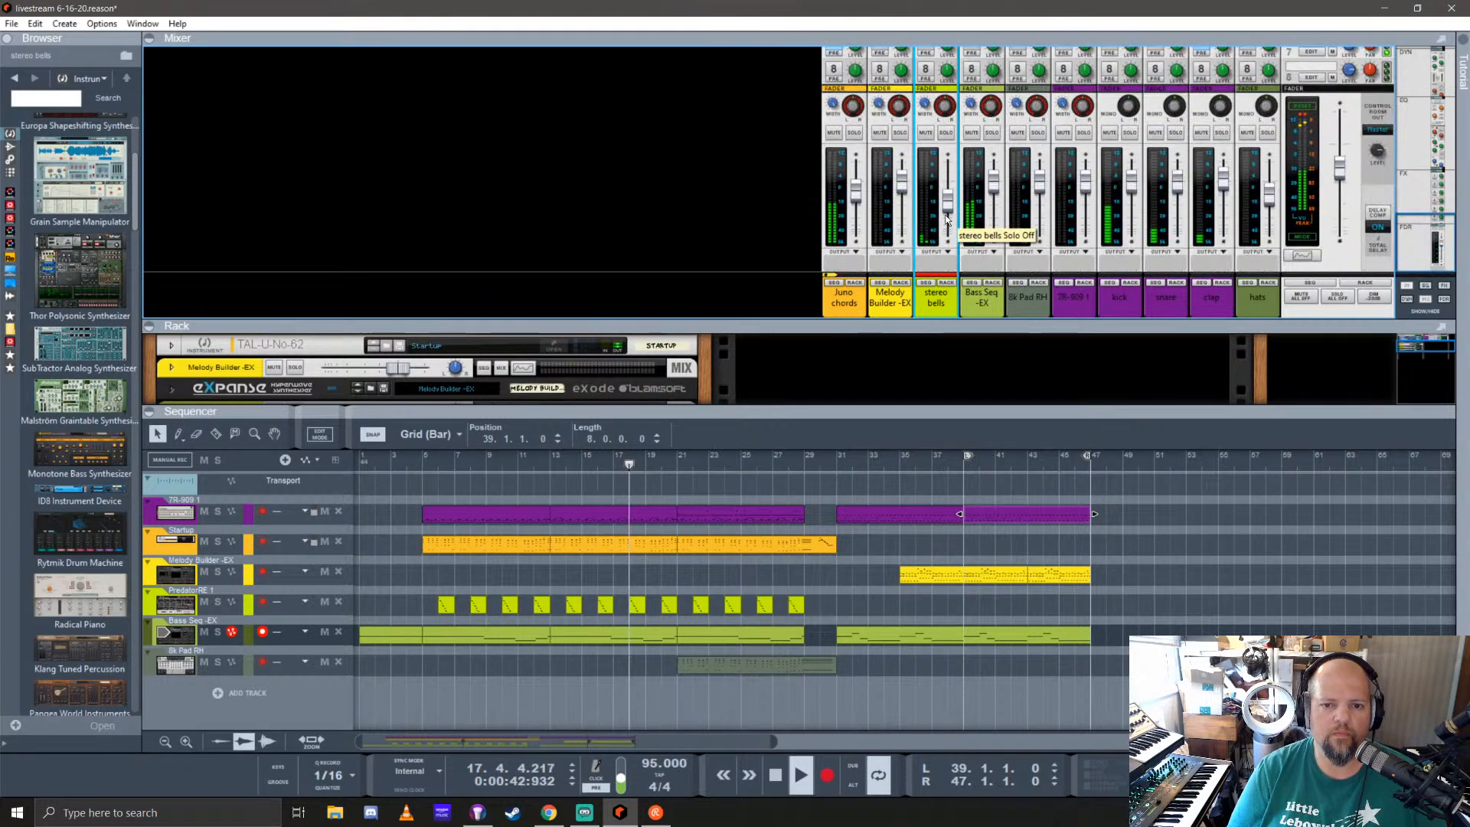
pyautogui.moveTo(949, 203); pyautogui.dragTo(955, 215)
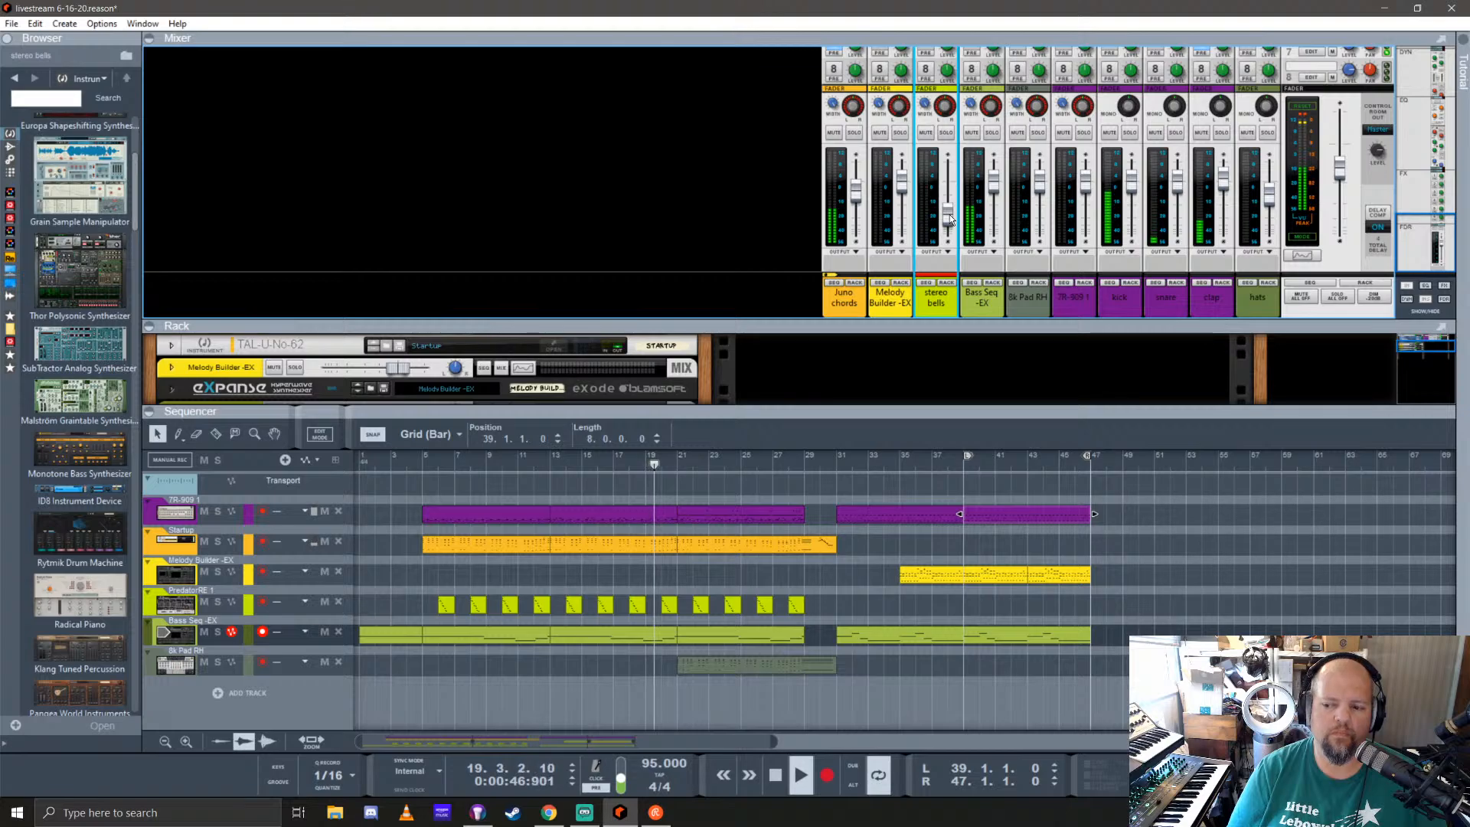
pyautogui.scroll(3, 933, 159)
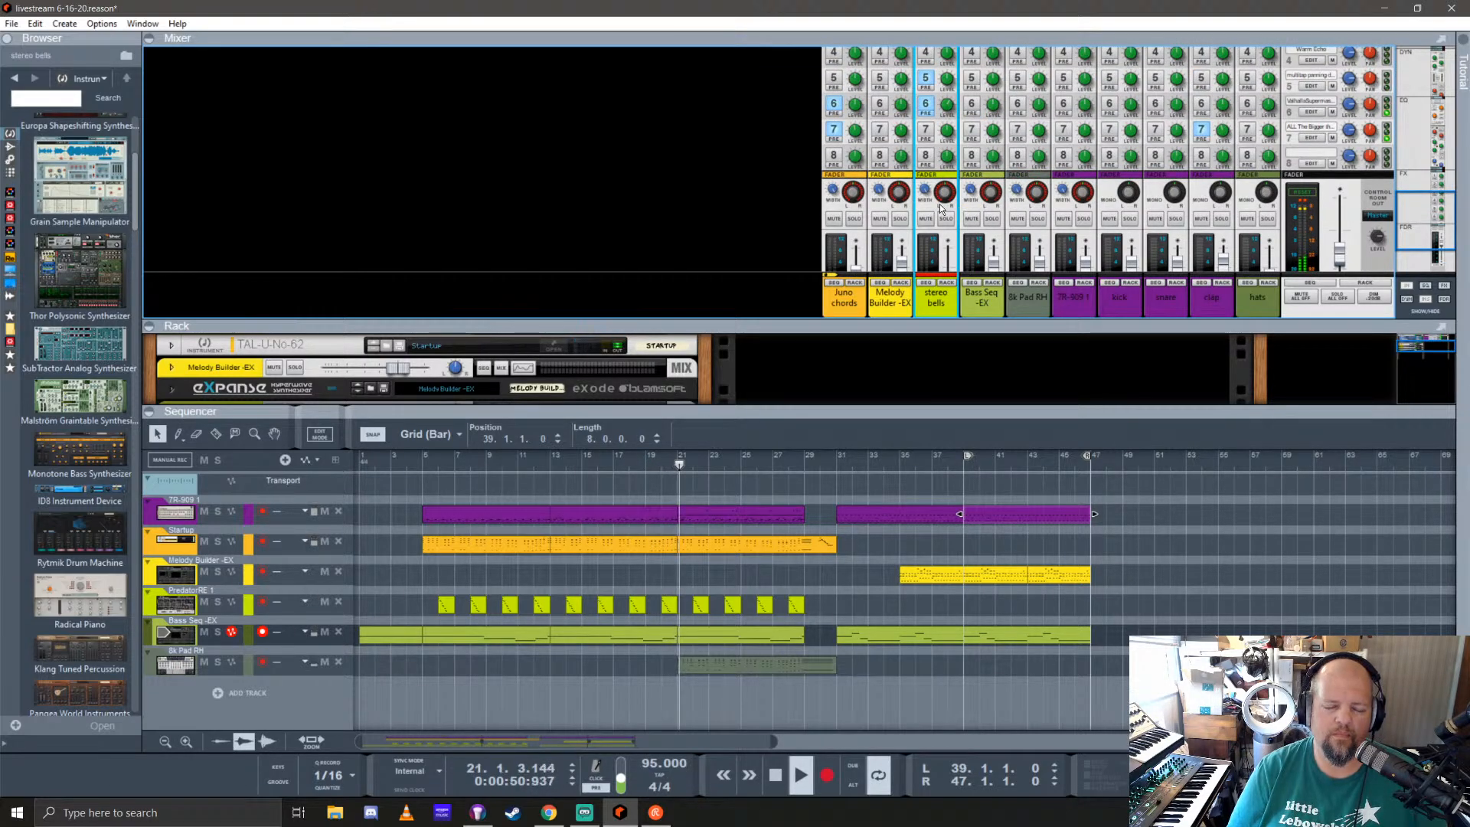
# Step: Stop playback, enlarge the rack, and add a Monotone Bass Synthesizer below the Antidote device
pyautogui.moveTo(970, 411); pyautogui.dragTo(969, 250)
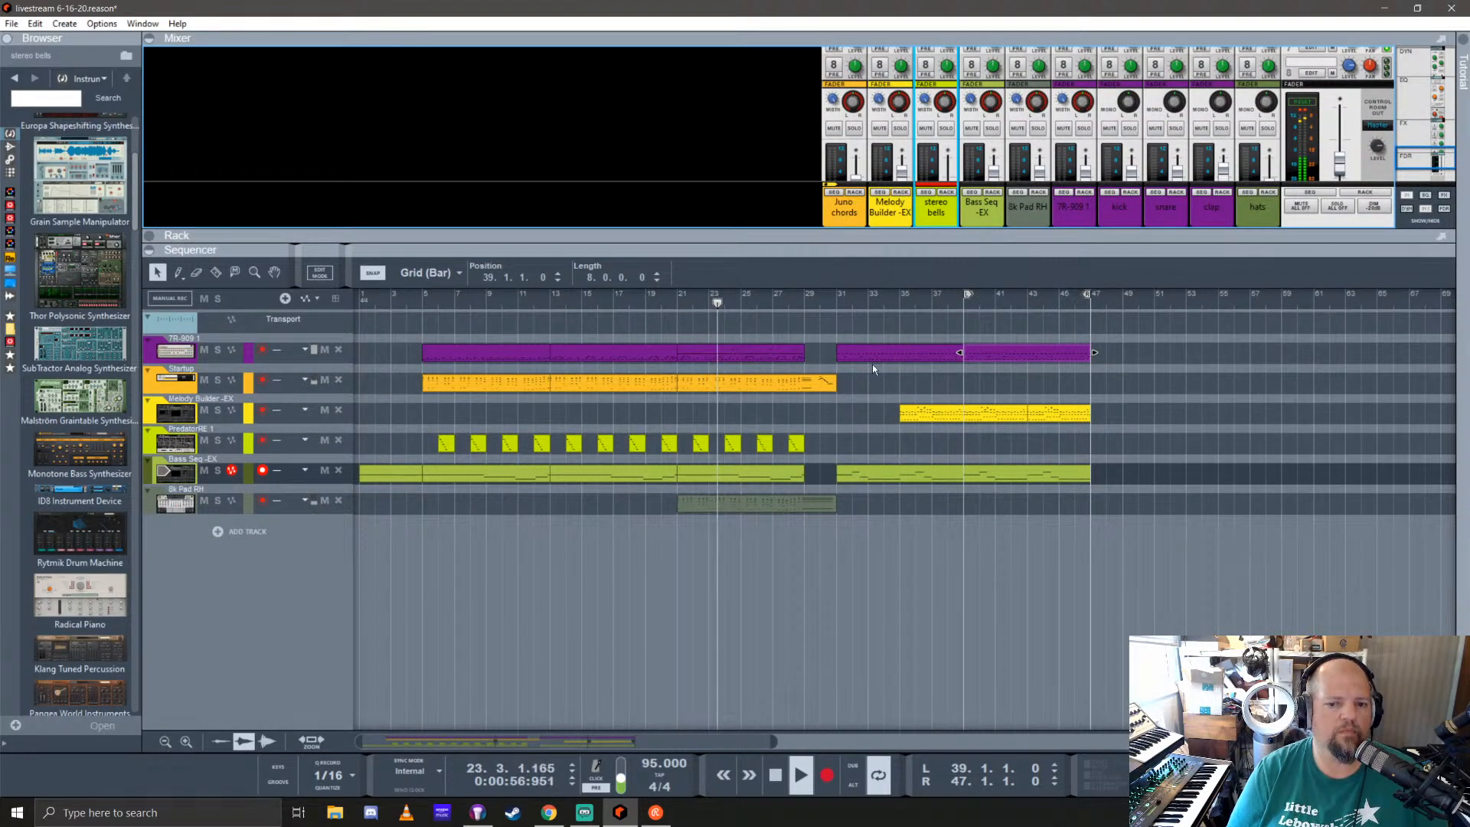
pyautogui.press('space')
pyautogui.moveTo(883, 250); pyautogui.dragTo(883, 613)
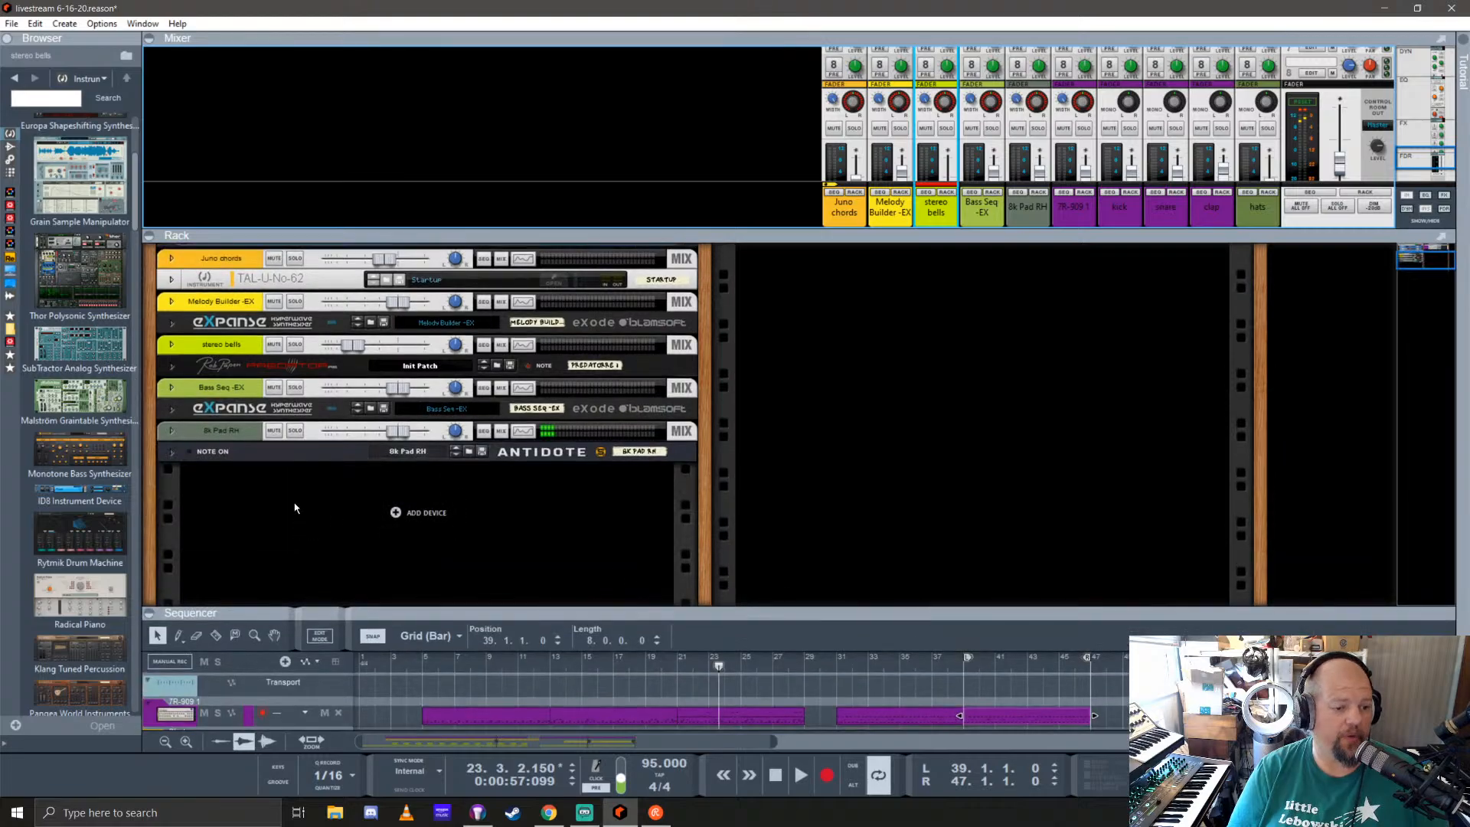
pyautogui.moveTo(86, 462); pyautogui.dragTo(402, 555)
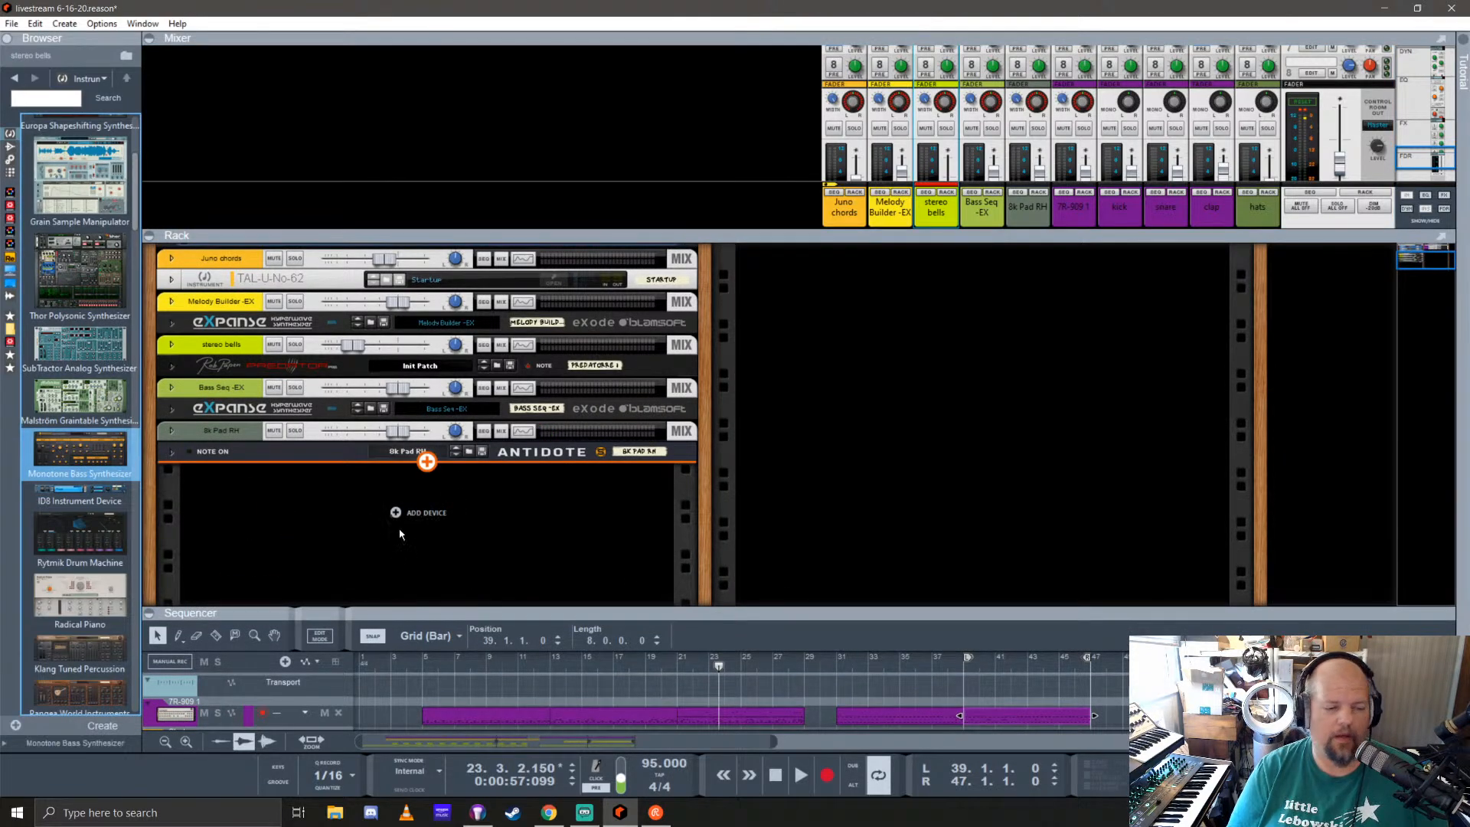
# Step: Set the Monotone device's track color to Burgundy and load the Fat Synth patch
pyautogui.rightClick(239, 400)
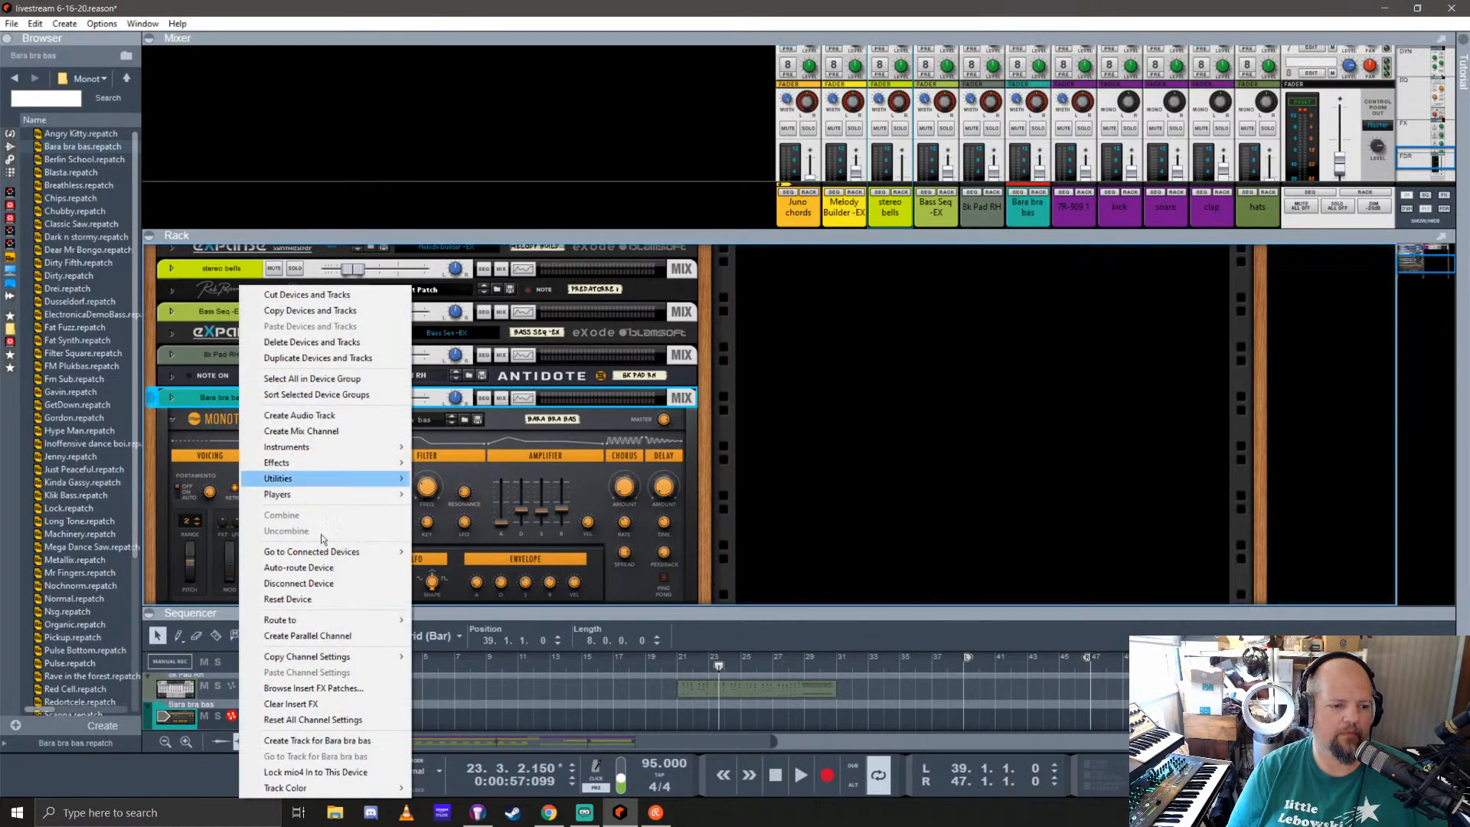
pyautogui.moveTo(356, 790)
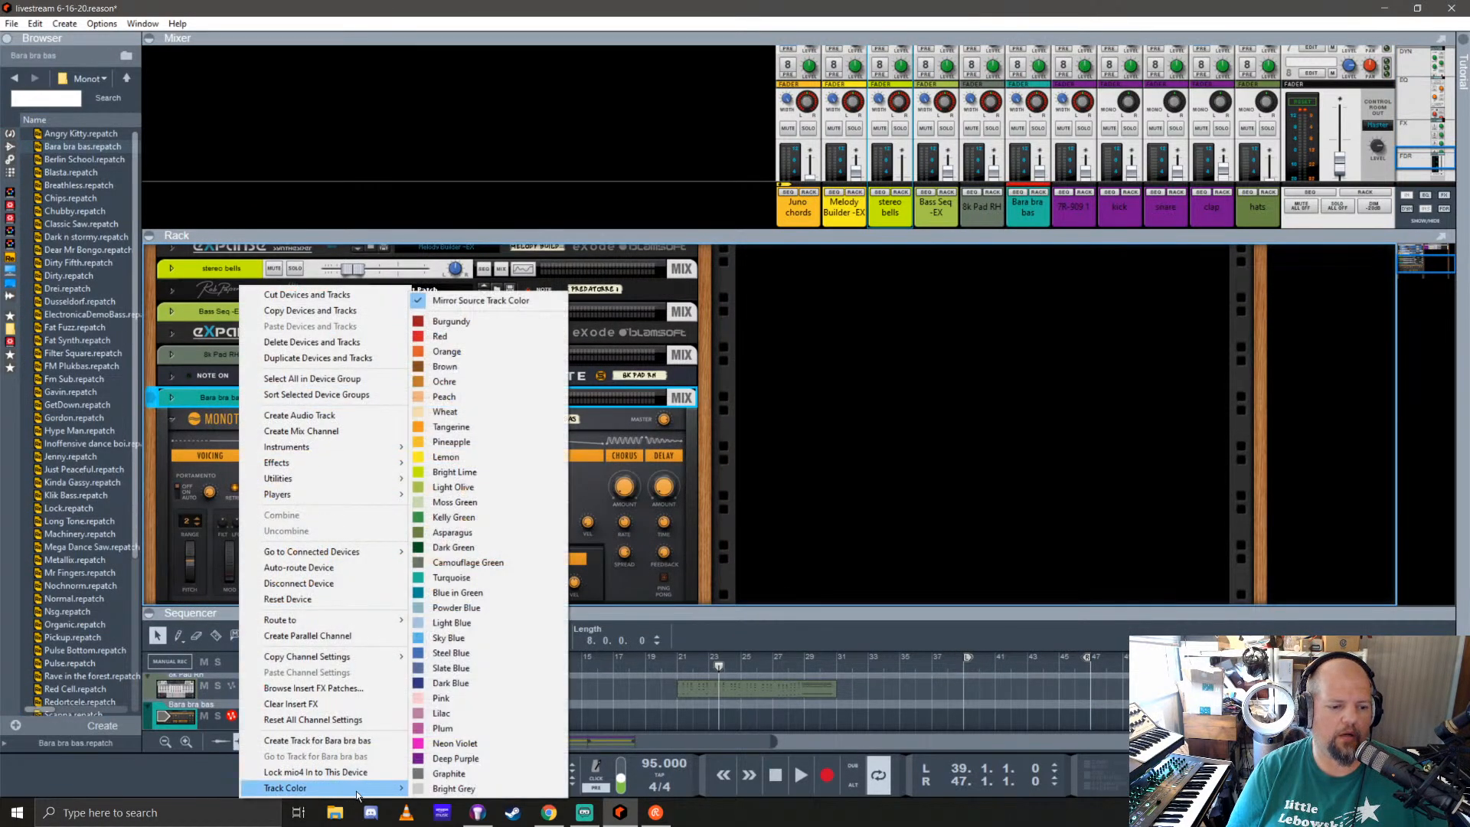
pyautogui.click(444, 321)
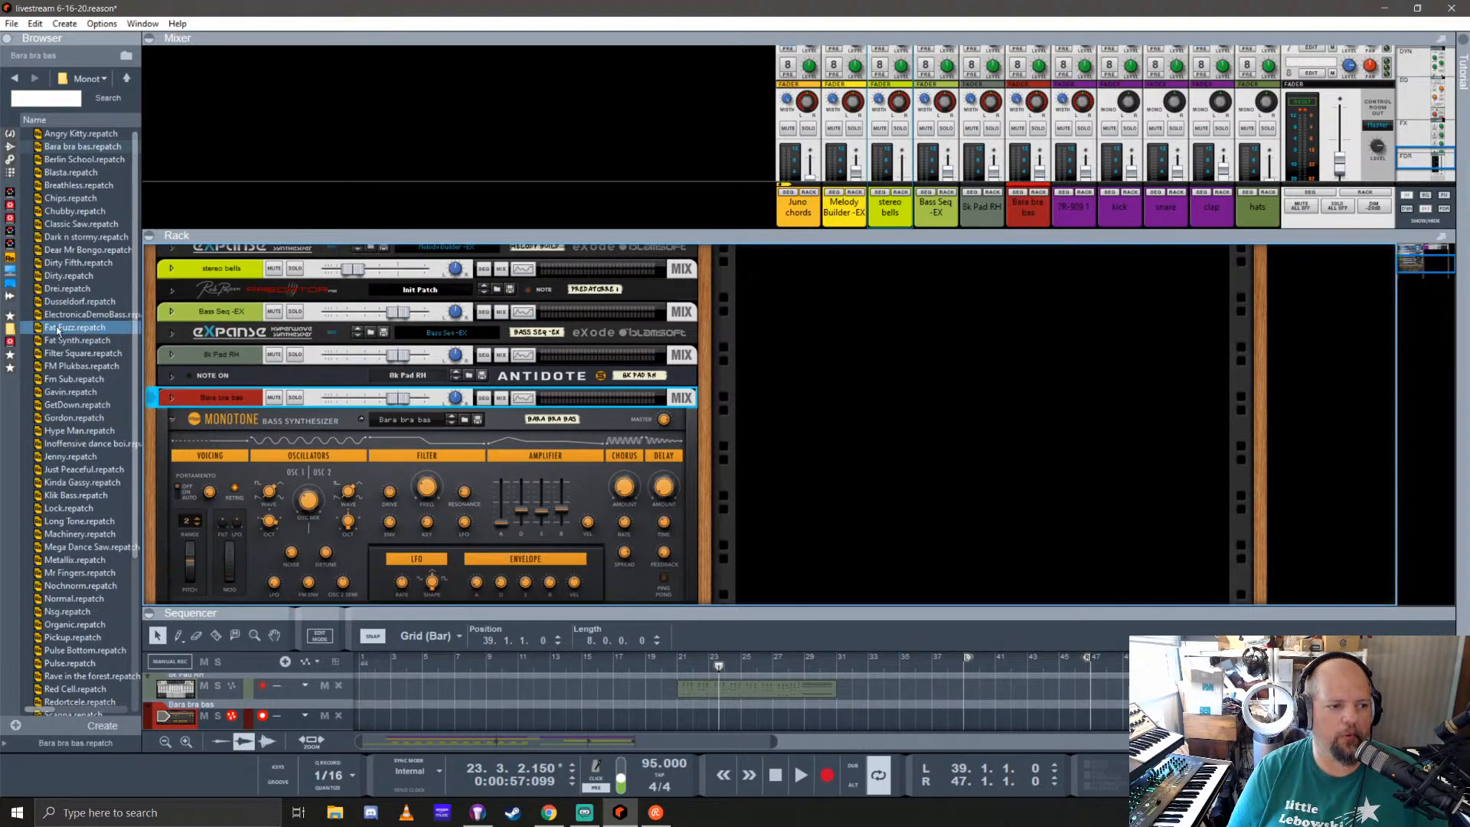
pyautogui.click(77, 339)
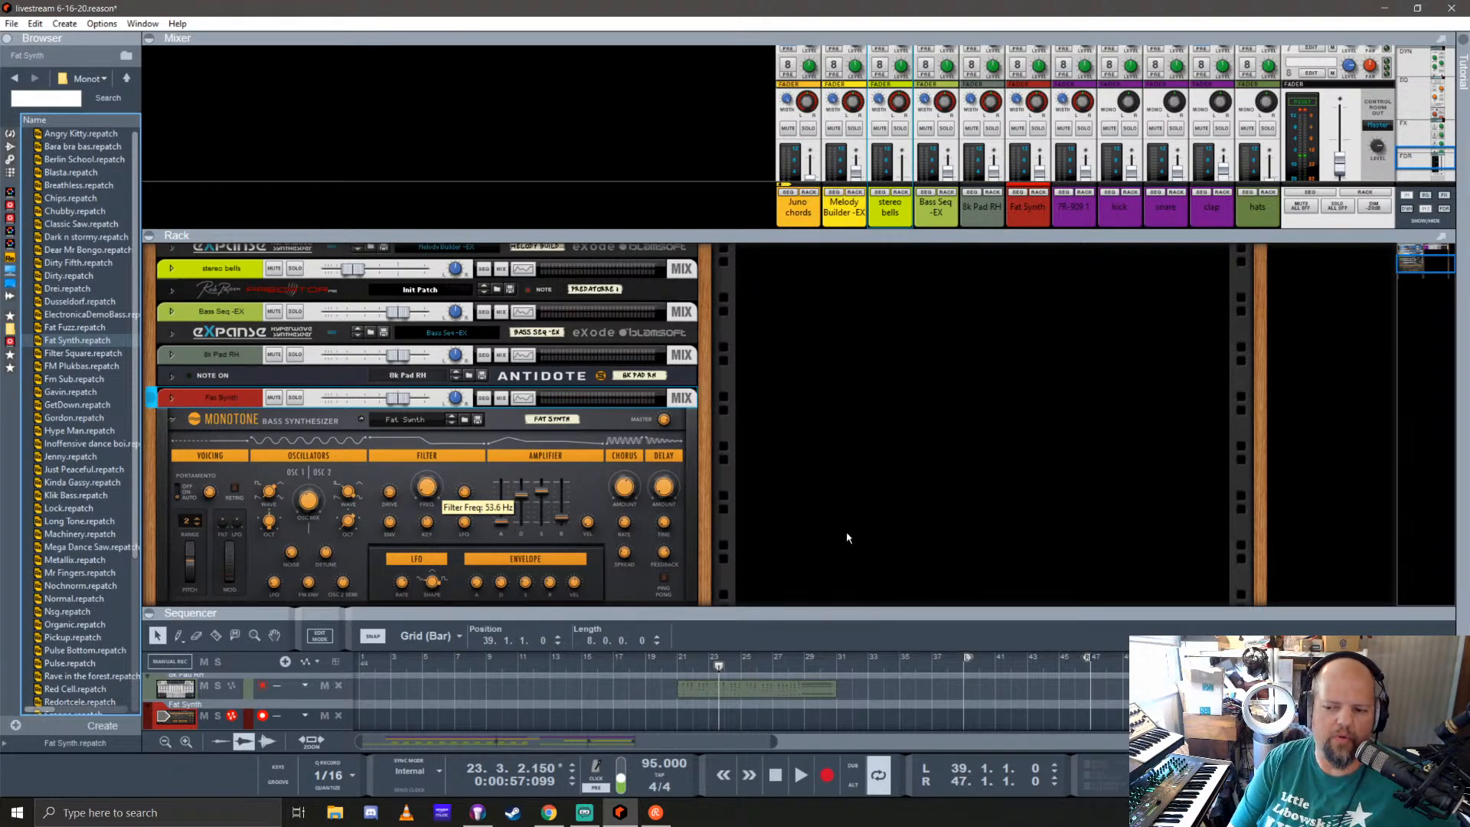
# Step: Enlarge the sequencer, move the song position to bar 21, and set the loop from bar 21 to bar 29
pyautogui.moveTo(991, 615); pyautogui.dragTo(991, 342)
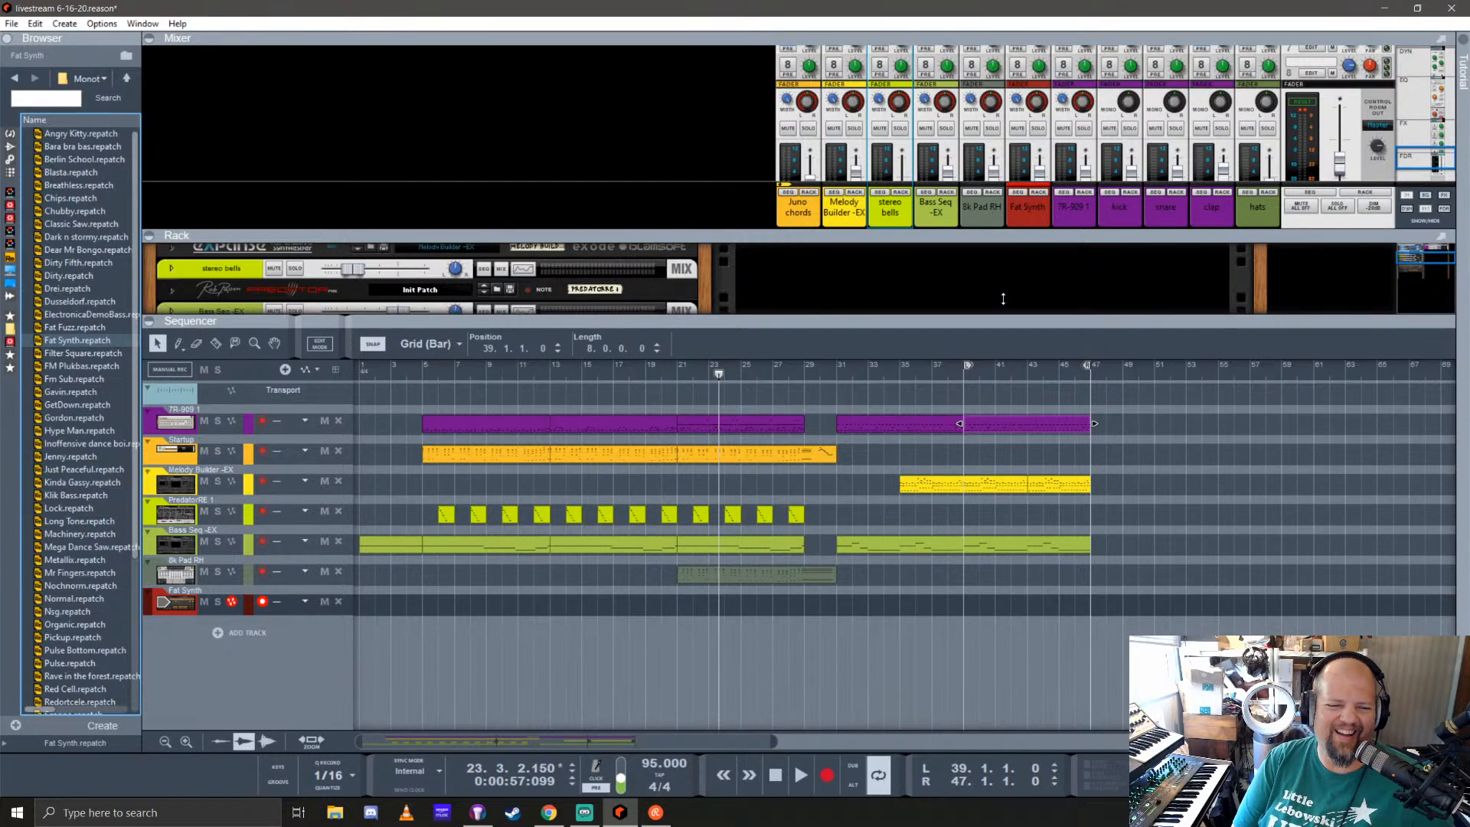
pyautogui.scroll(1, 820, 419)
pyautogui.click(679, 393)
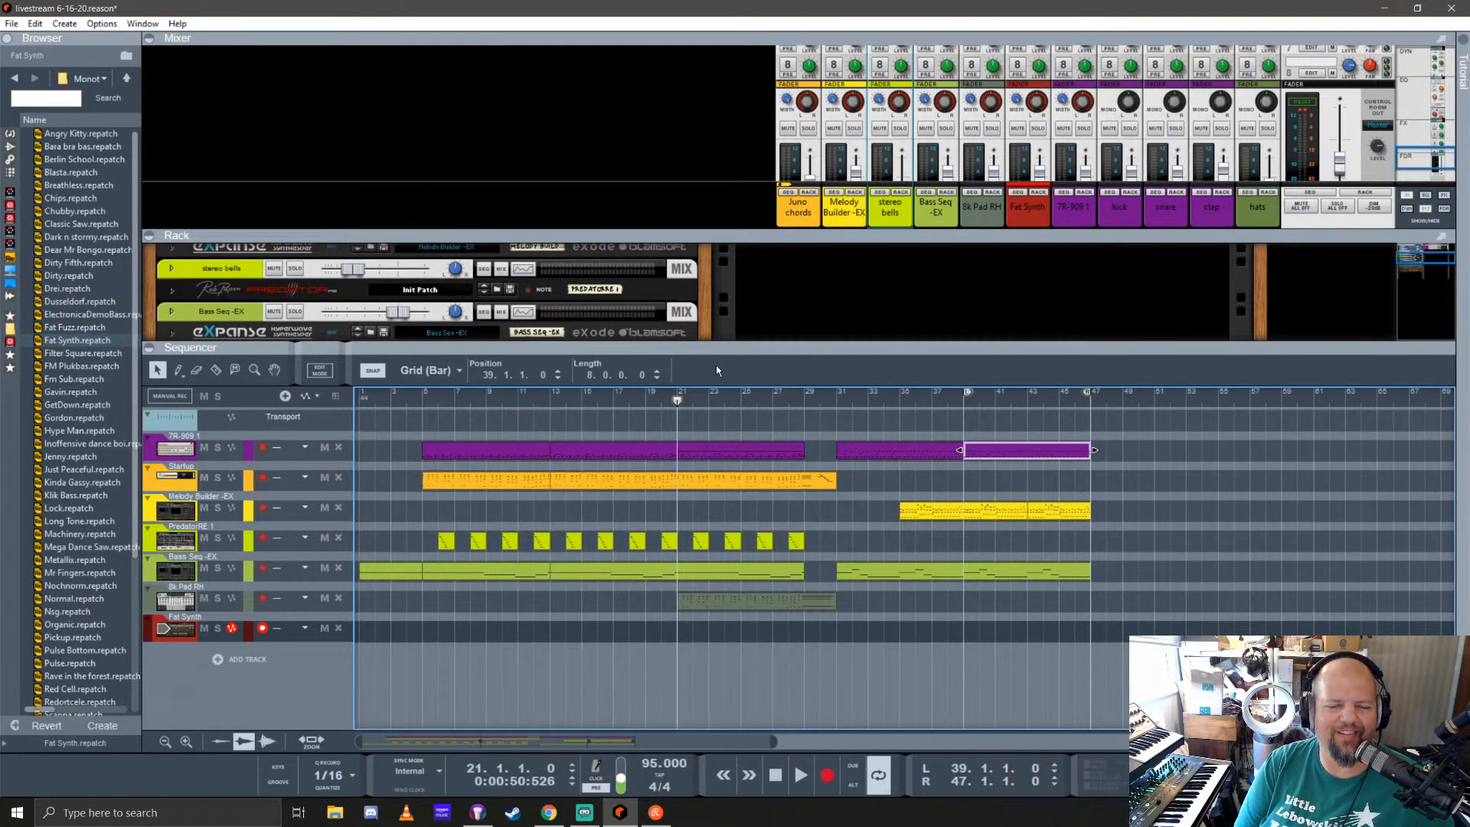
pyautogui.keyDown('ctrl'); pyautogui.click(679, 395); pyautogui.keyUp('ctrl')
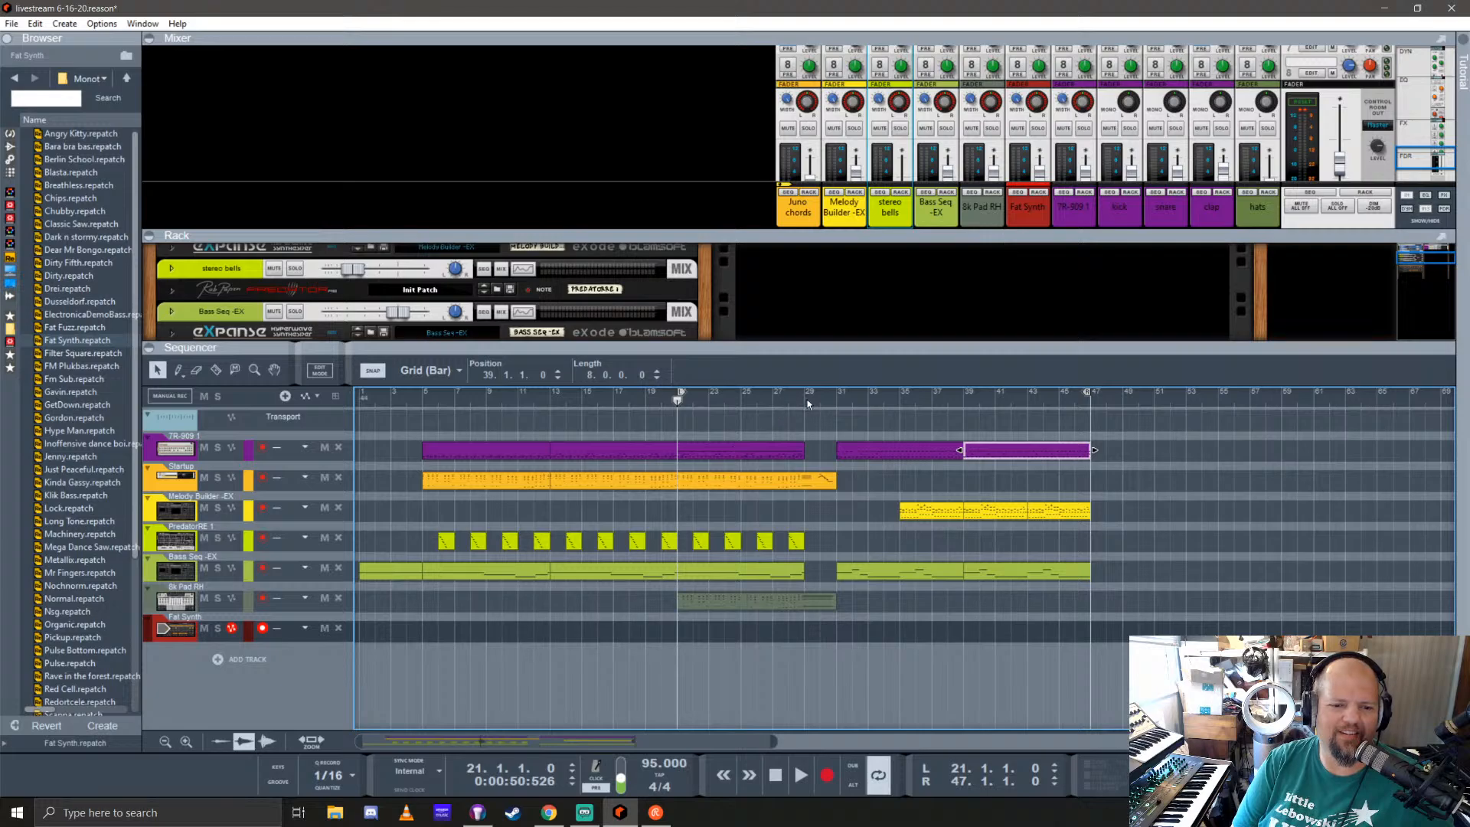
pyautogui.keyDown('alt'); pyautogui.click(807, 398); pyautogui.keyUp('alt')
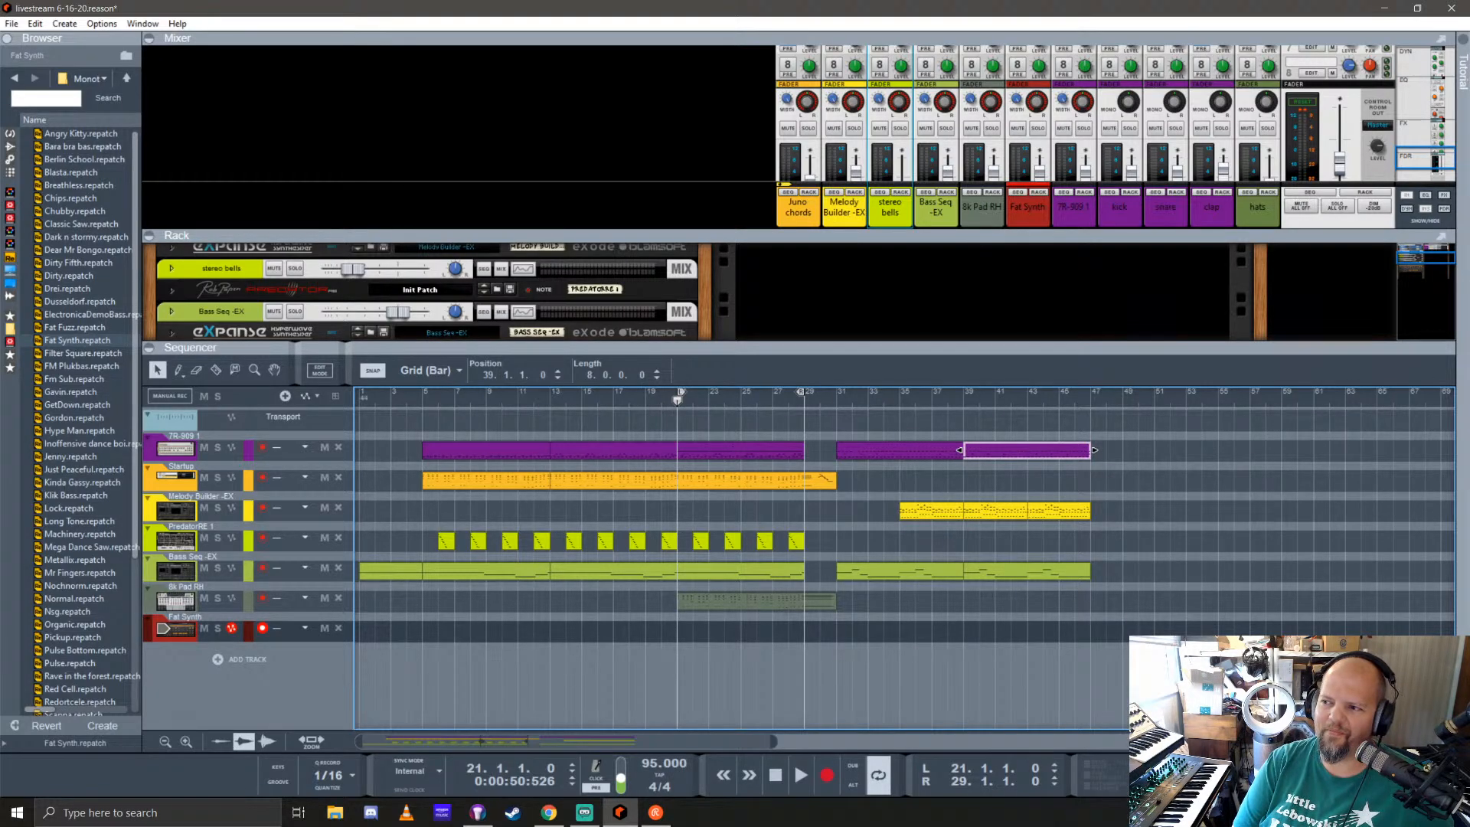
pyautogui.hotkey('alt', 'Tab')
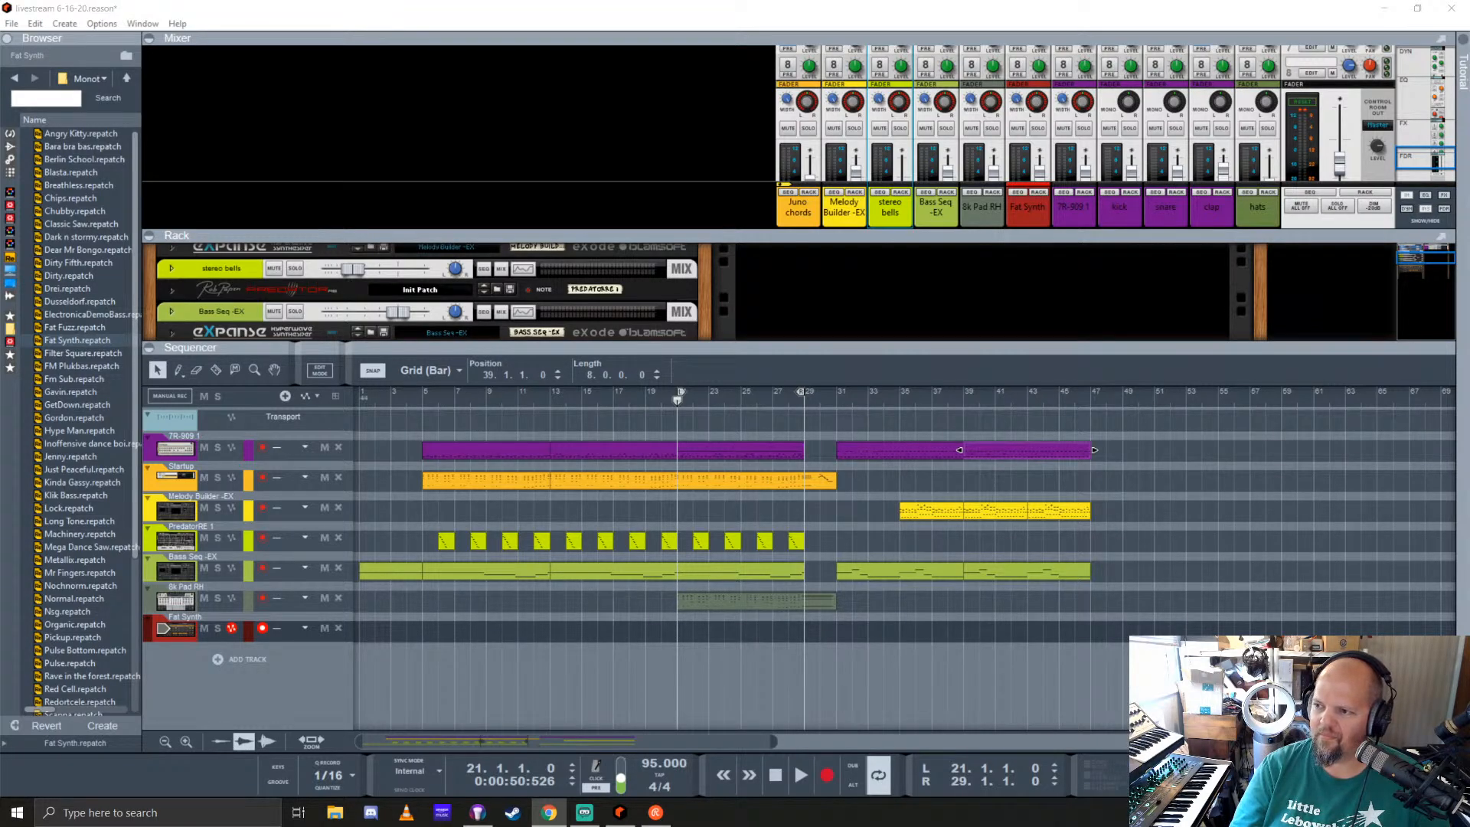
pyautogui.click(646, 13)
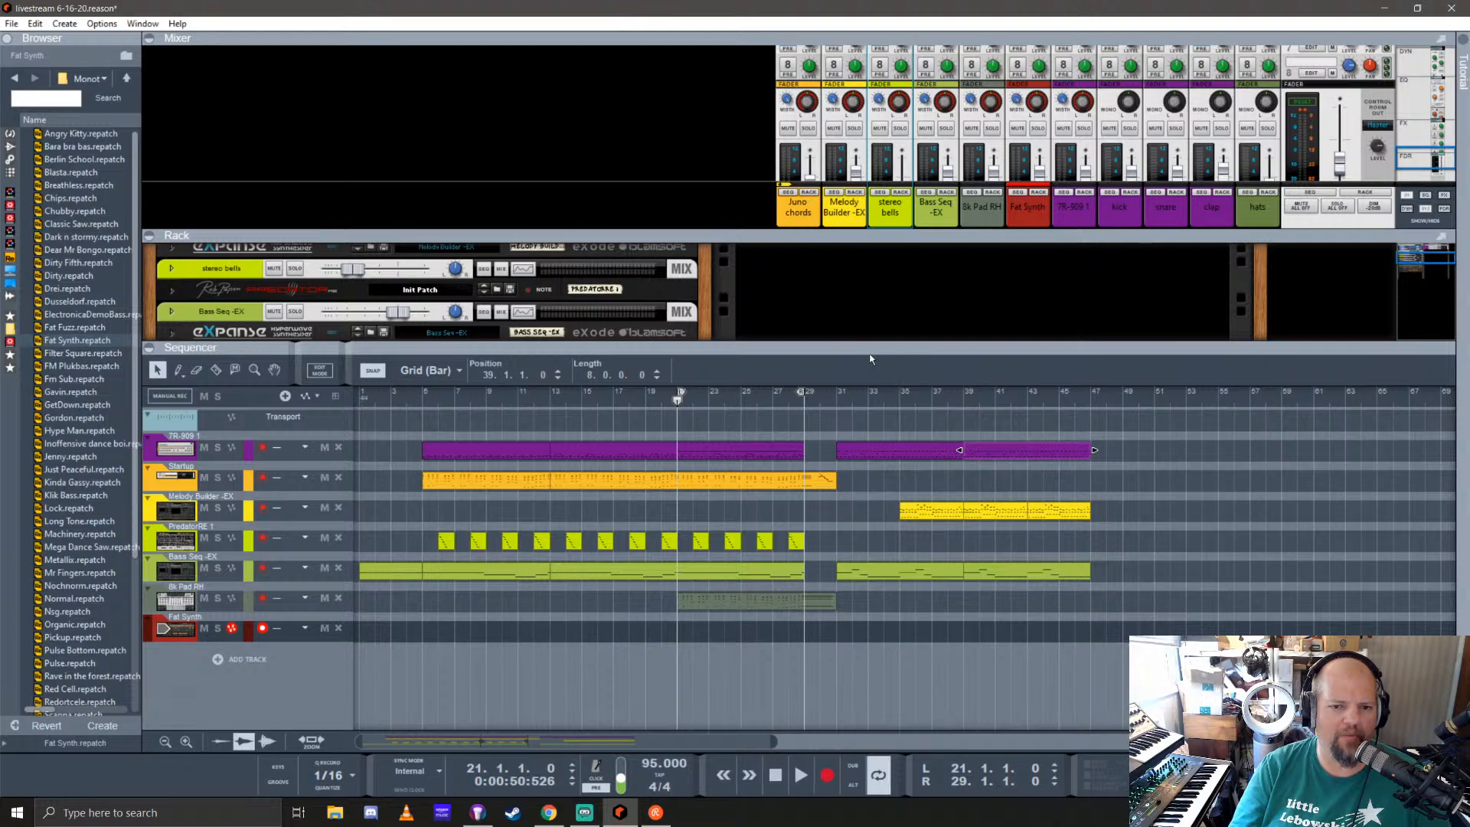
# Step: Record an eight-bar part on the Fat Synth track from bar 21 to bar 29
pyautogui.click(678, 403)
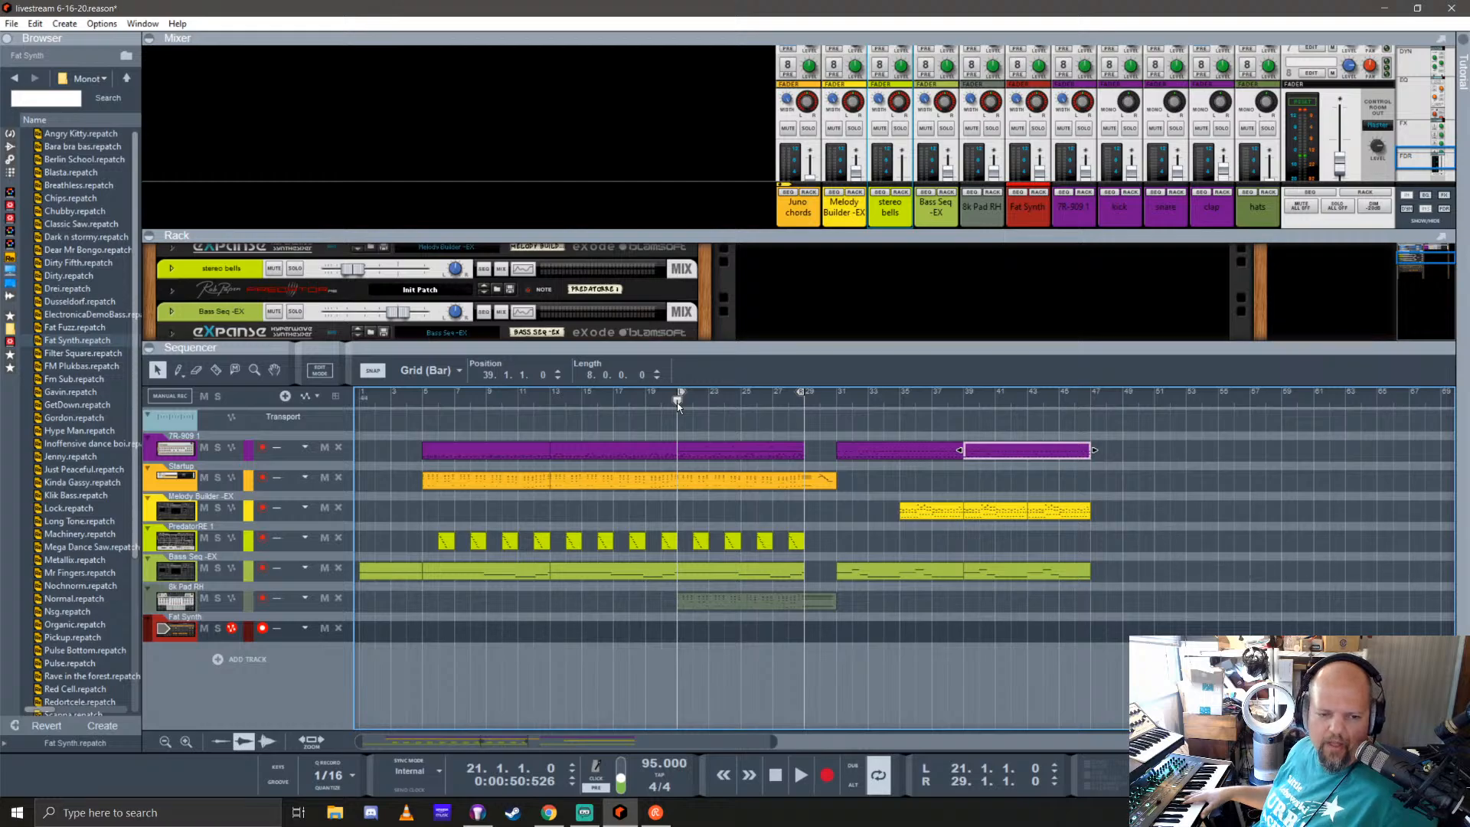
pyautogui.hotkey('ctrl', 'Return')
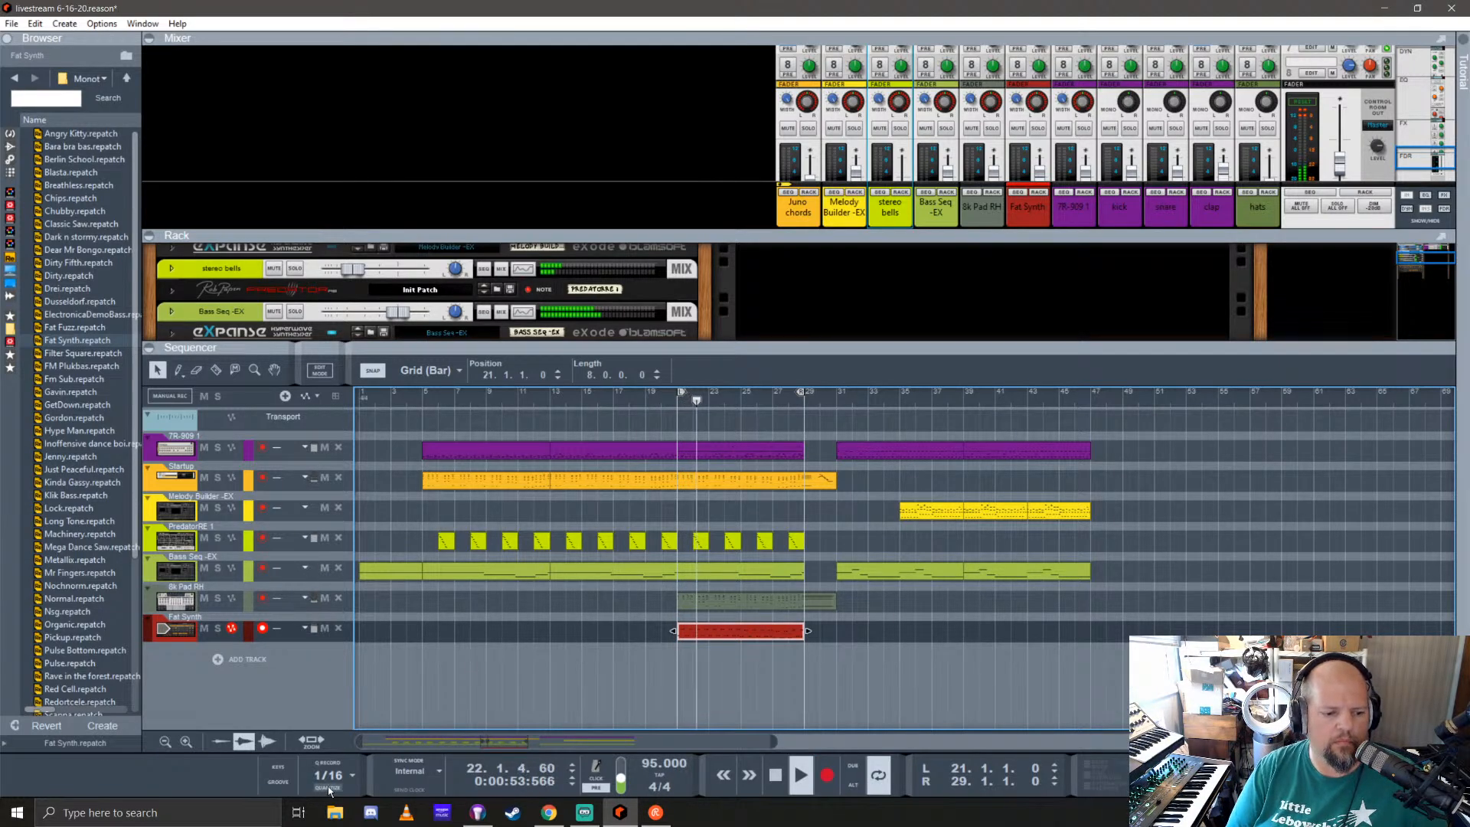
# Step: Solo the Fat Synth track, enlarge the rack, and reset its Monotone device to the initial patch
pyautogui.click(218, 627)
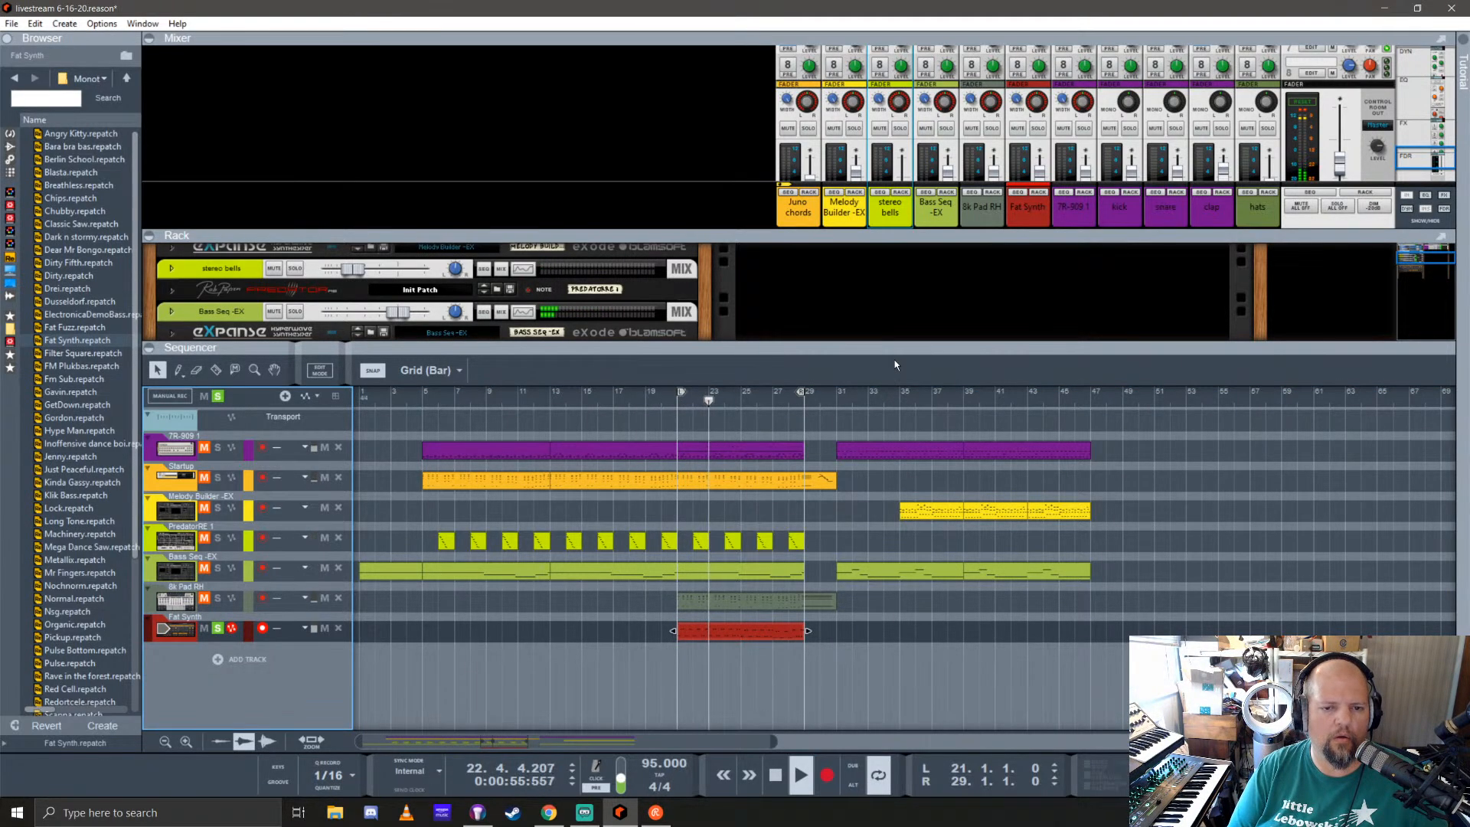
pyautogui.moveTo(865, 348); pyautogui.dragTo(850, 614)
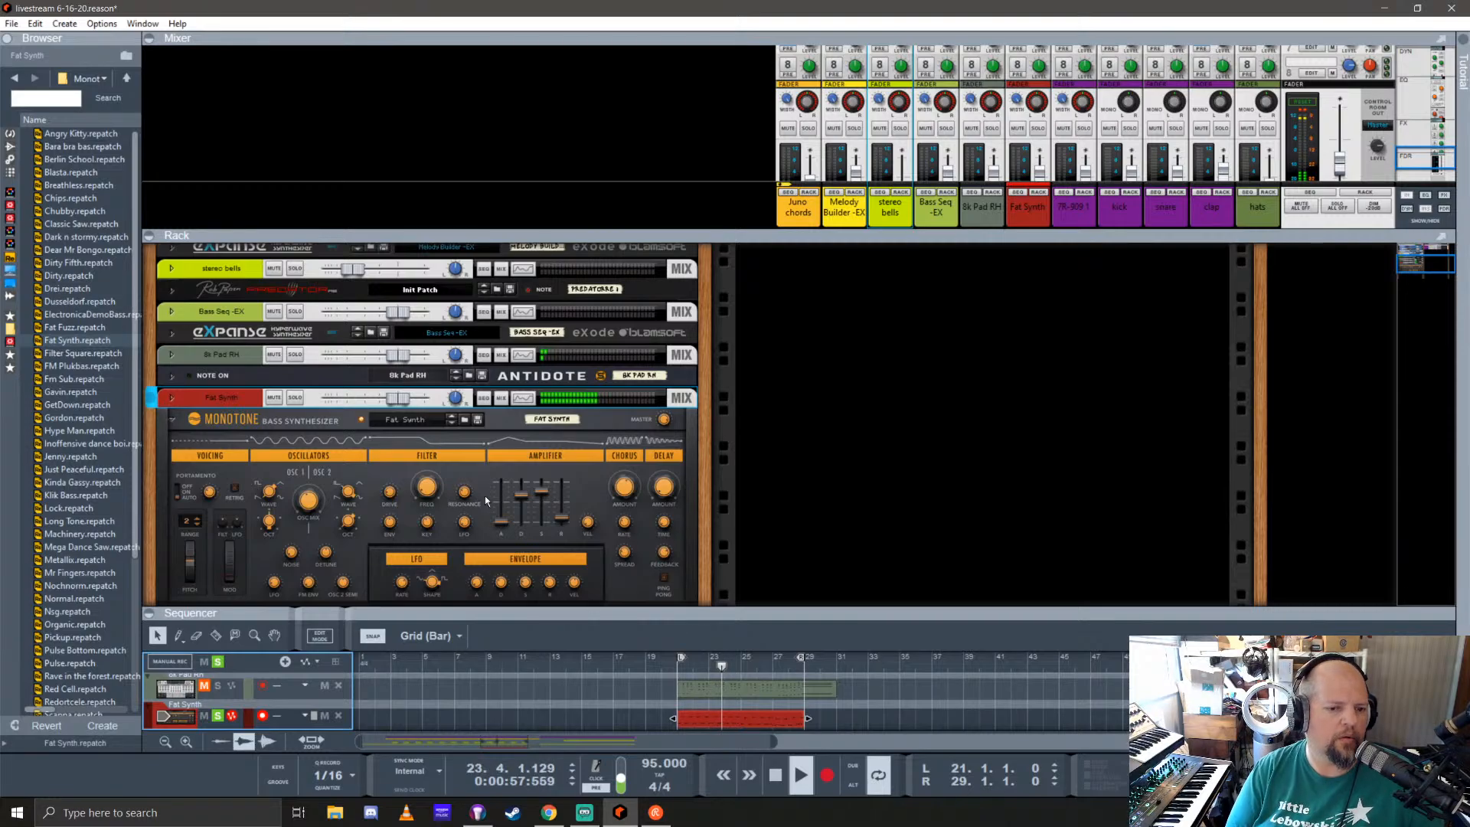
pyautogui.scroll(-1, 485, 495)
pyautogui.rightClick(343, 413)
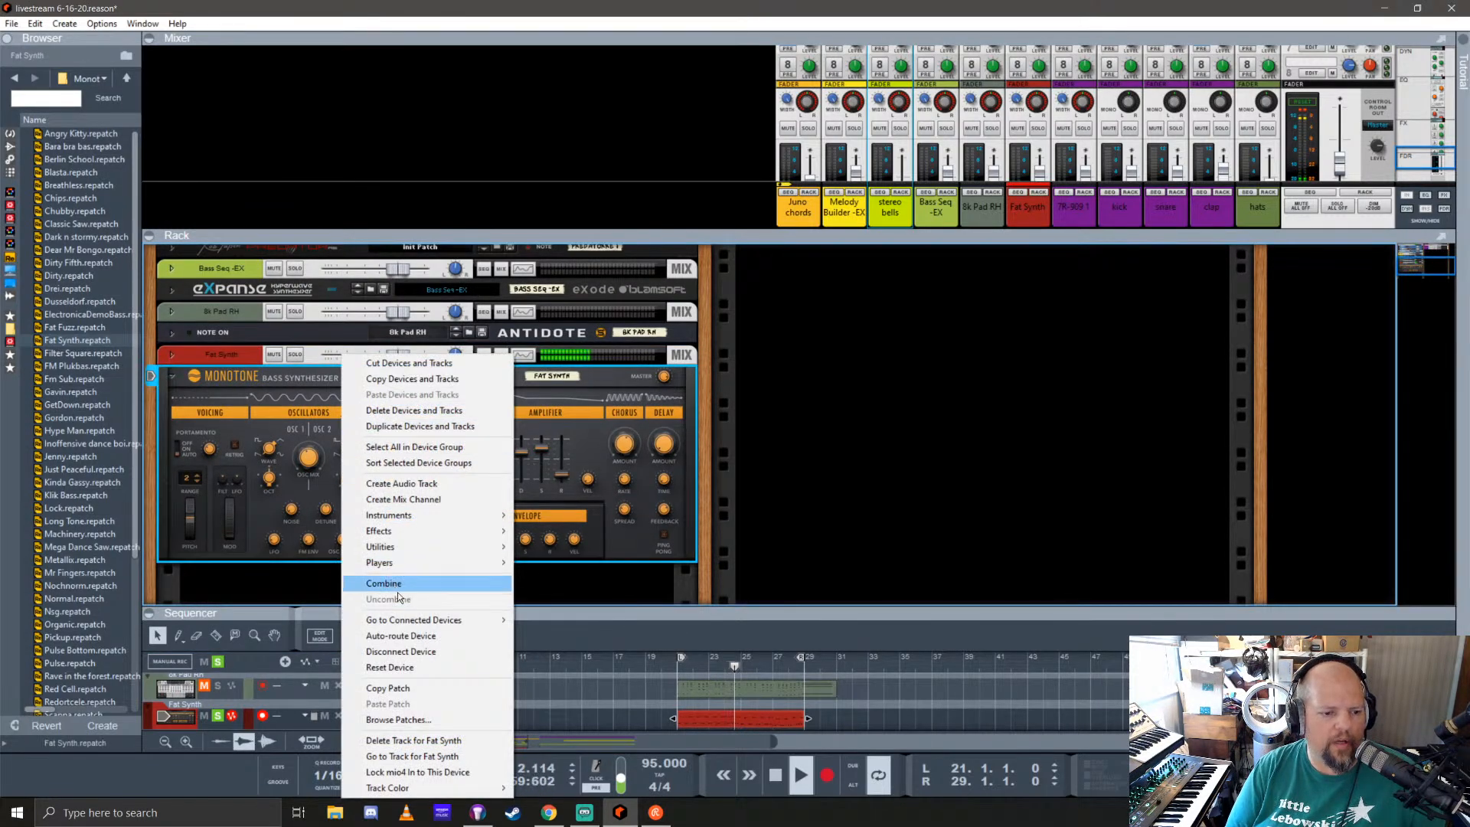
pyautogui.click(390, 667)
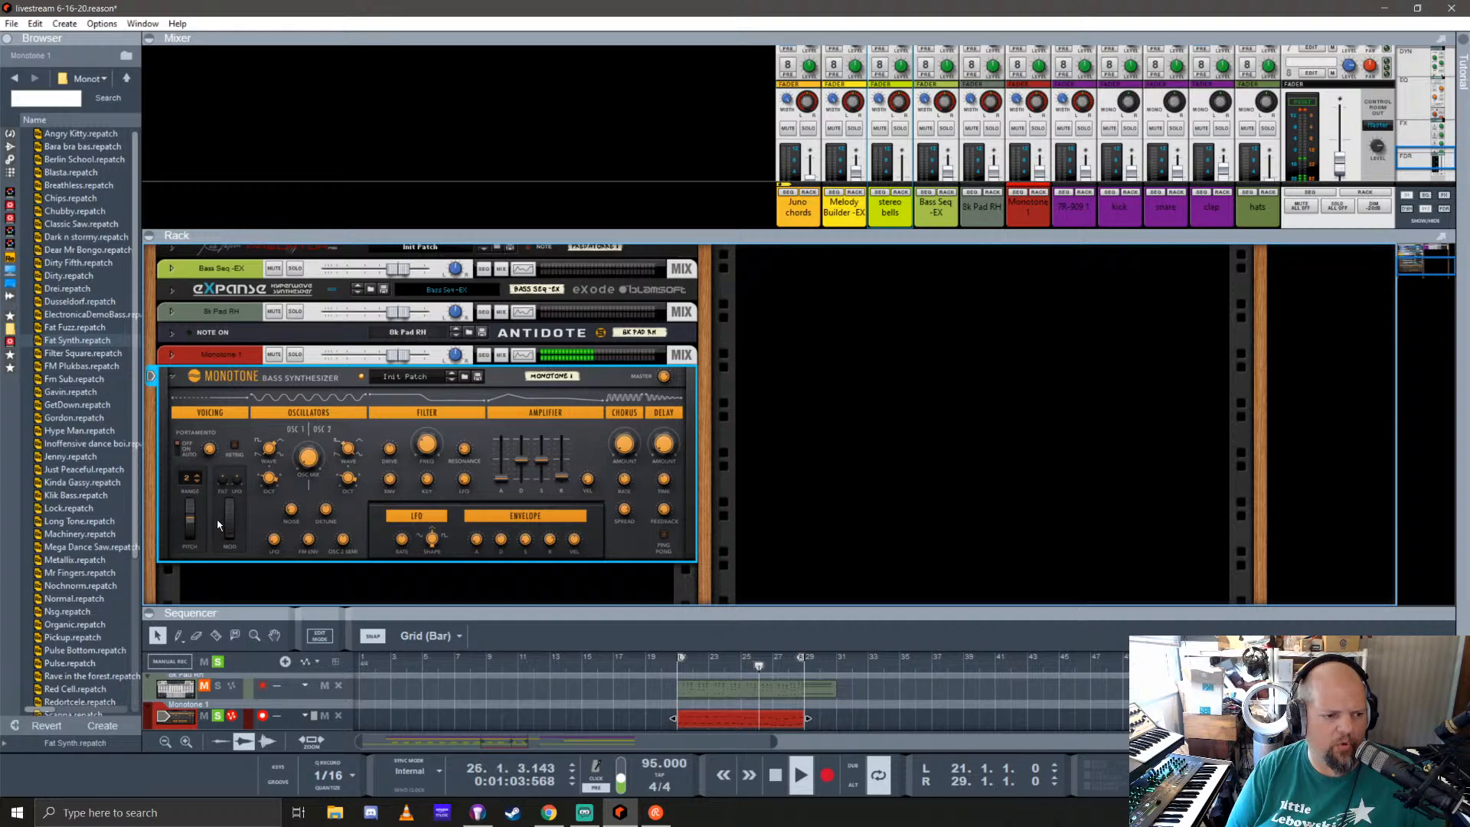
# Step: Turn on Retrig in the Monotone's voicing section and adjust its oscillator detune
pyautogui.click(236, 448)
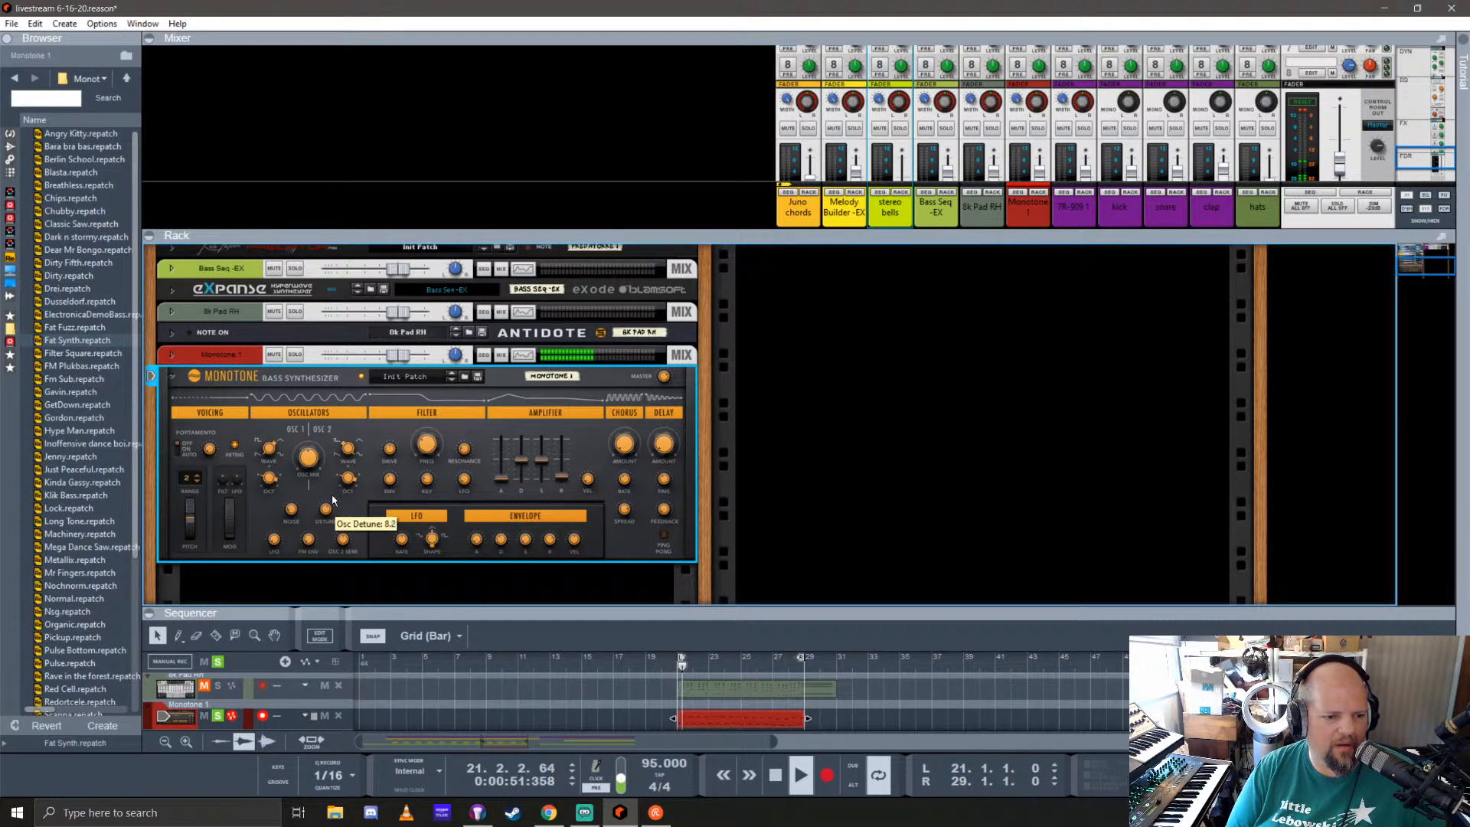
pyautogui.moveTo(332, 499); pyautogui.dragTo(325, 507)
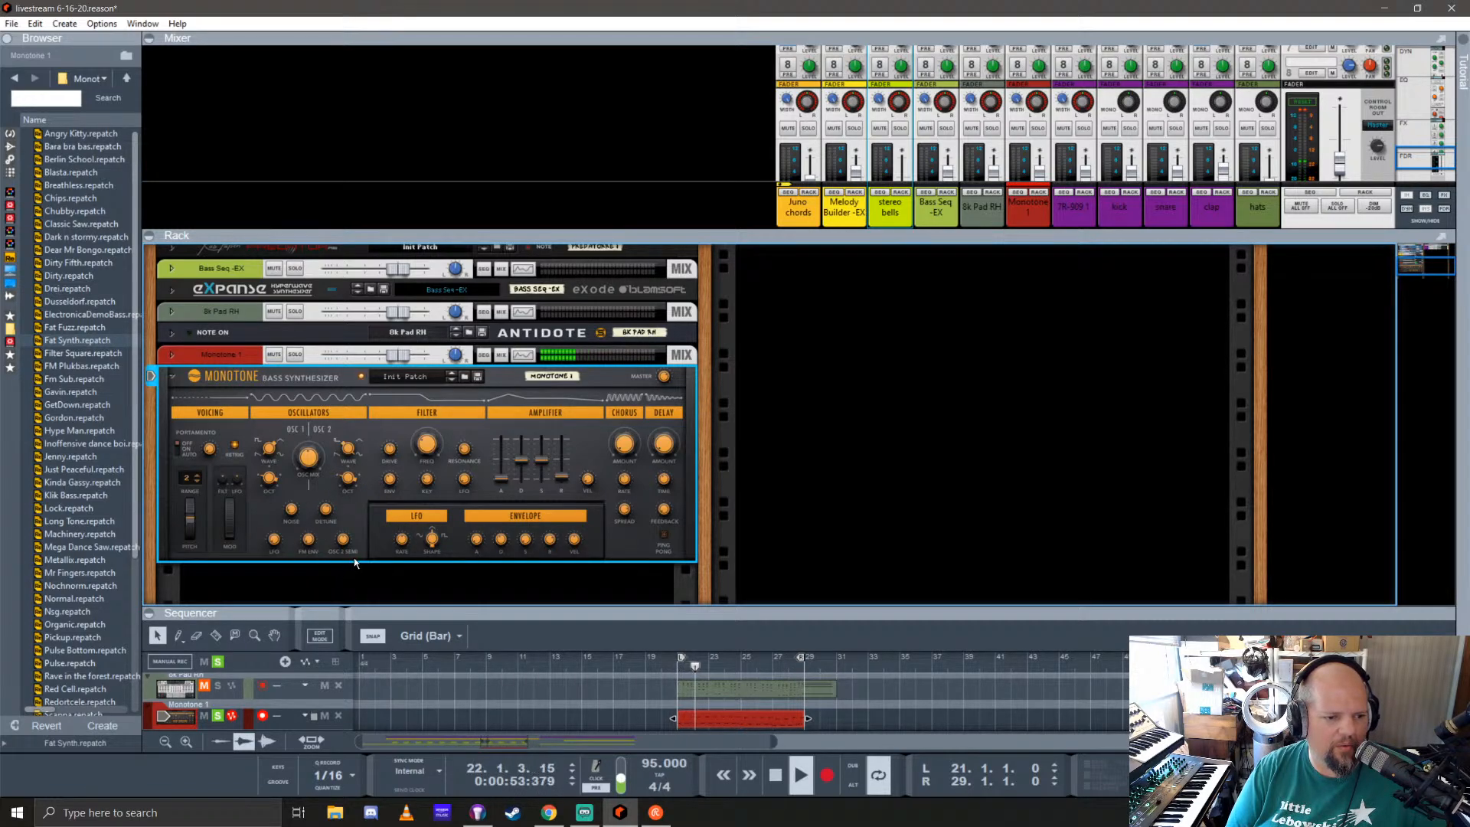
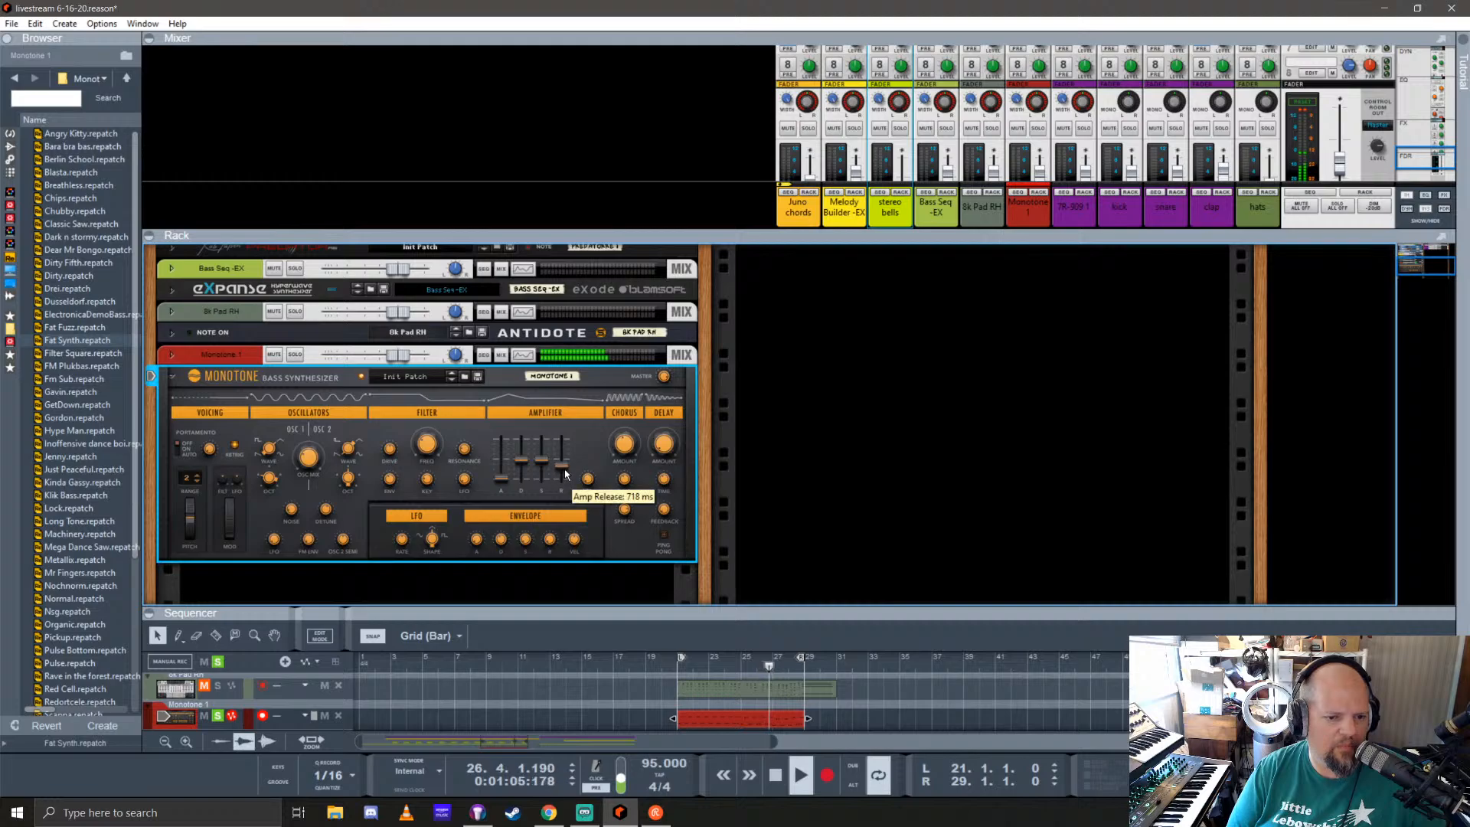
# Step: Shape the Monotone bass patch by shortening its amp release and adjusting its filter resonance and oscillator mix
pyautogui.scroll(-3, 567, 480)
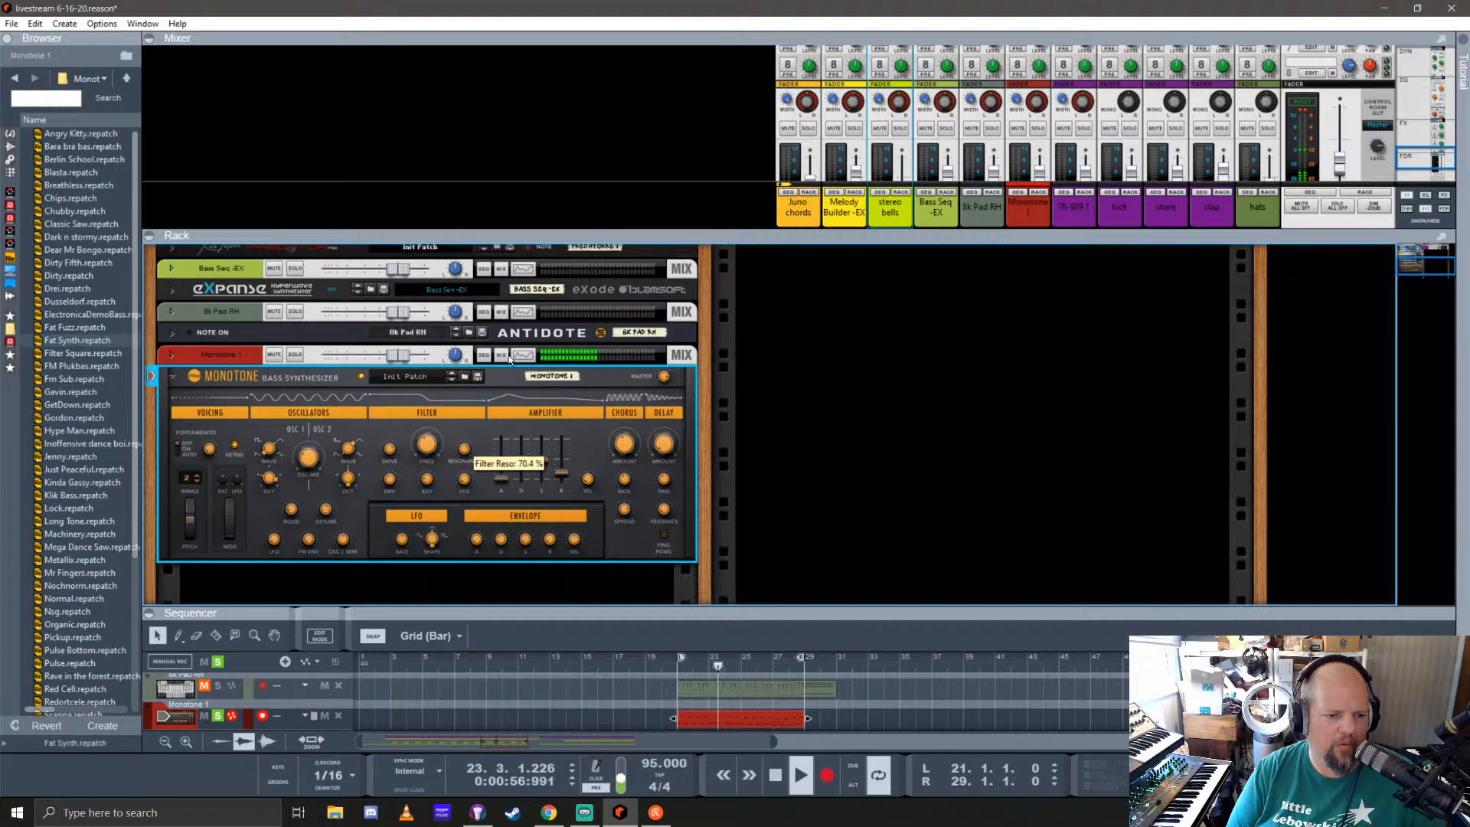
pyautogui.moveTo(464, 452); pyautogui.dragTo(501, 624)
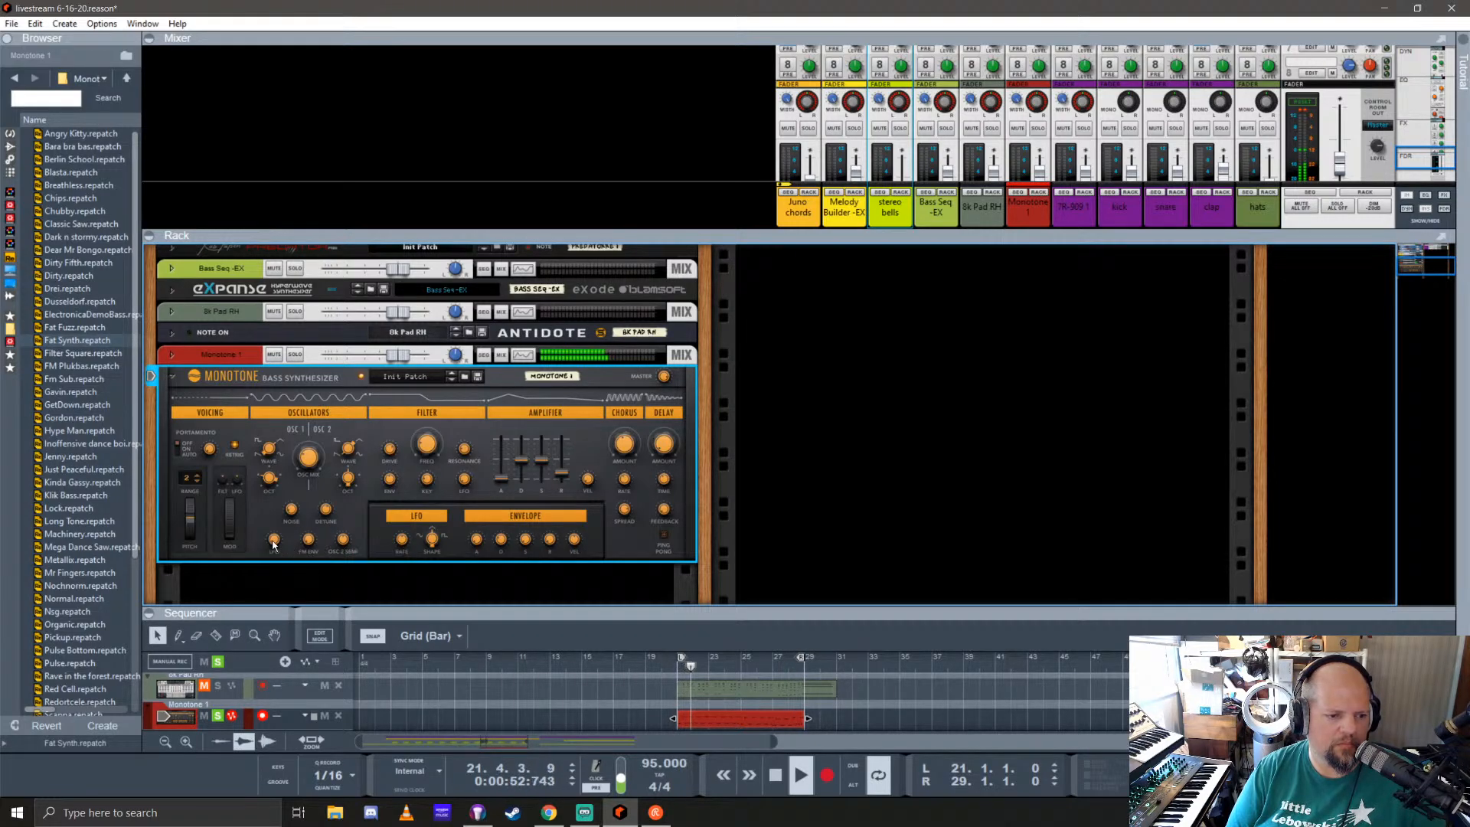
pyautogui.moveTo(307, 464); pyautogui.dragTo(371, 480)
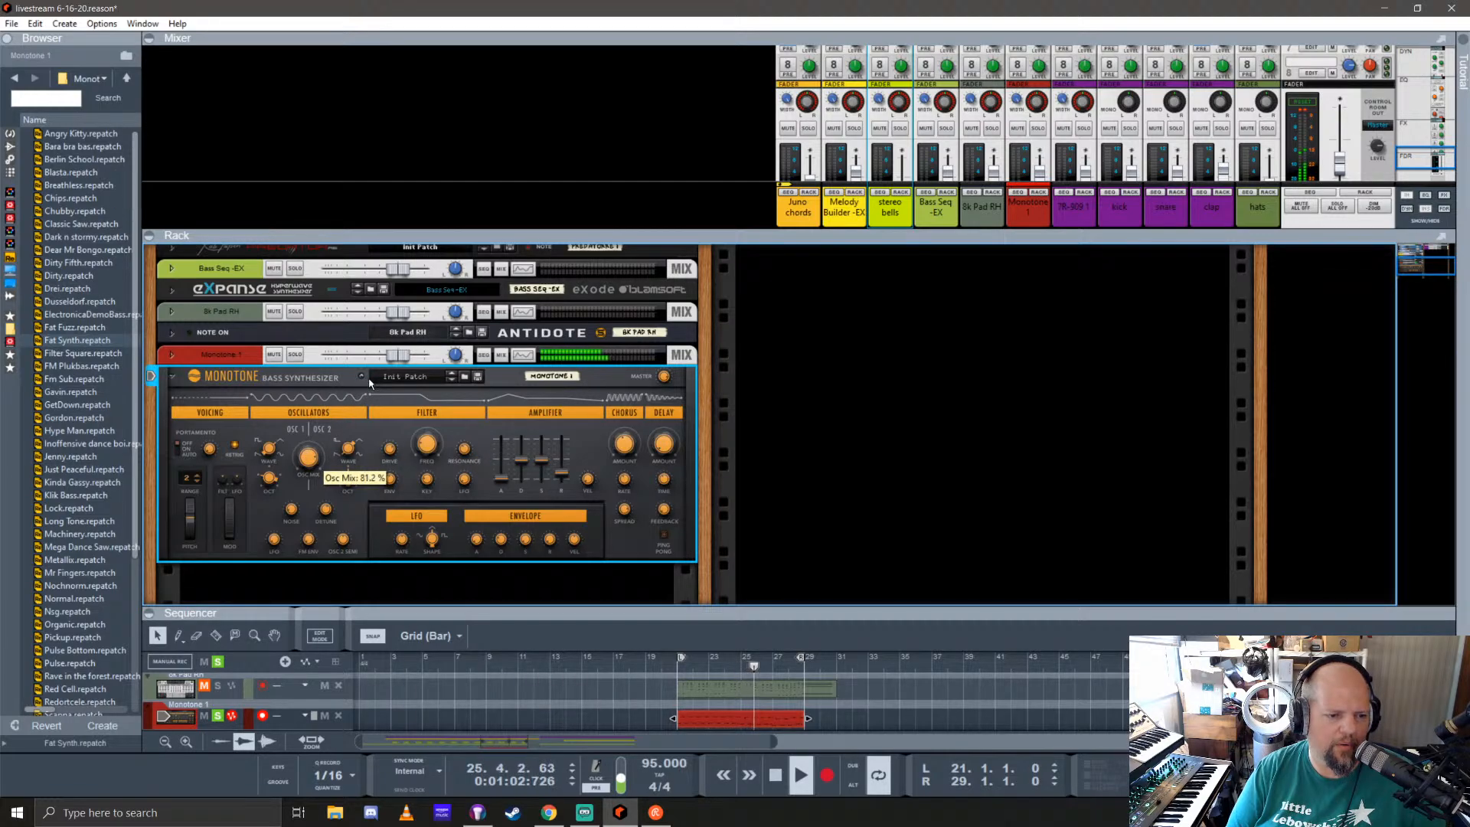
pyautogui.moveTo(370, 384); pyautogui.dragTo(353, 477)
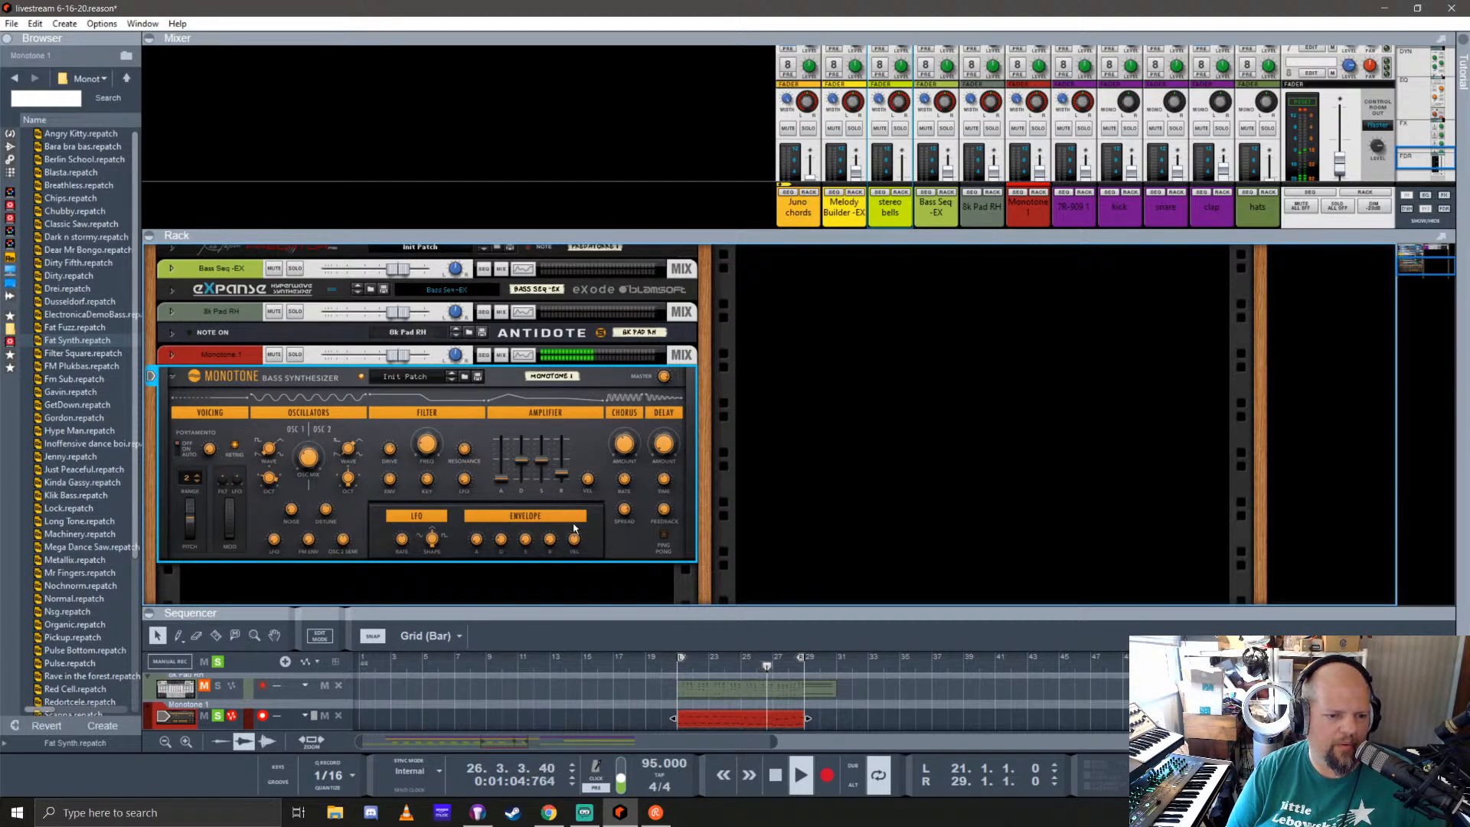
pyautogui.moveTo(568, 479)
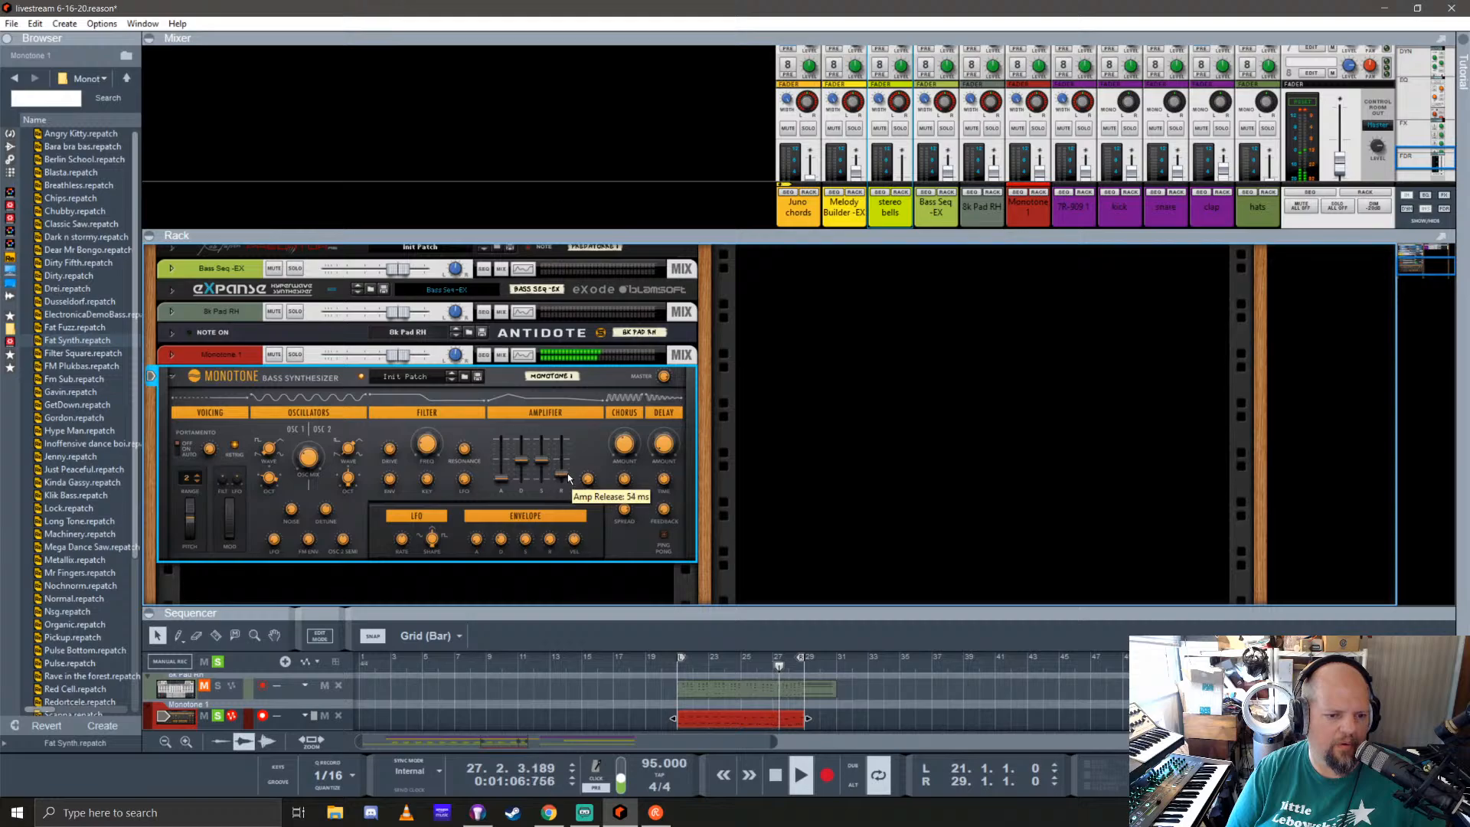
pyautogui.moveTo(568, 479); pyautogui.dragTo(574, 477)
# Step: Collapse the Monotone synthesizer in the rack and check the Monotone 1 channel in the Spectrum EQ
pyautogui.click(173, 379)
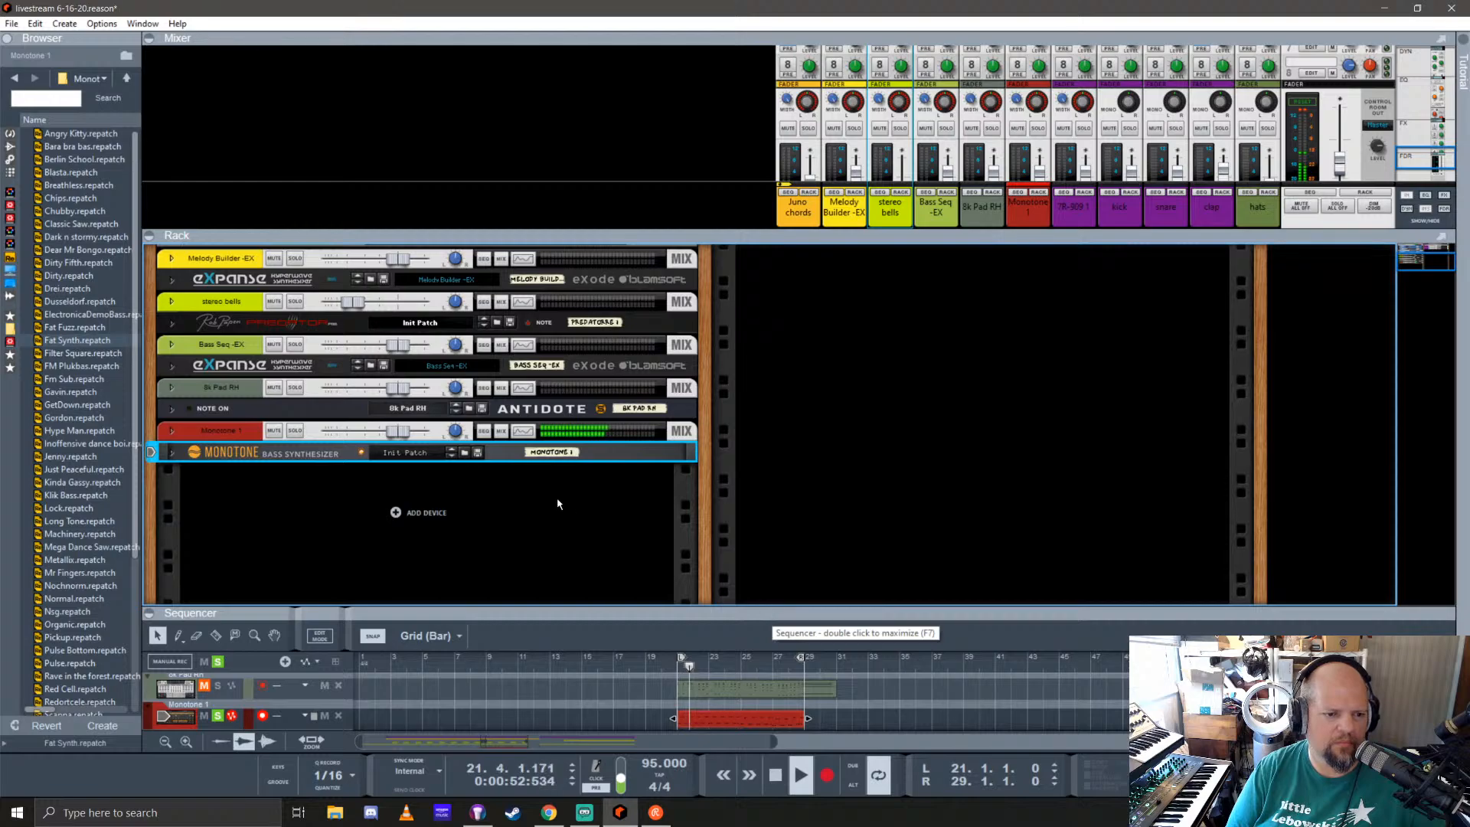
pyautogui.click(527, 431)
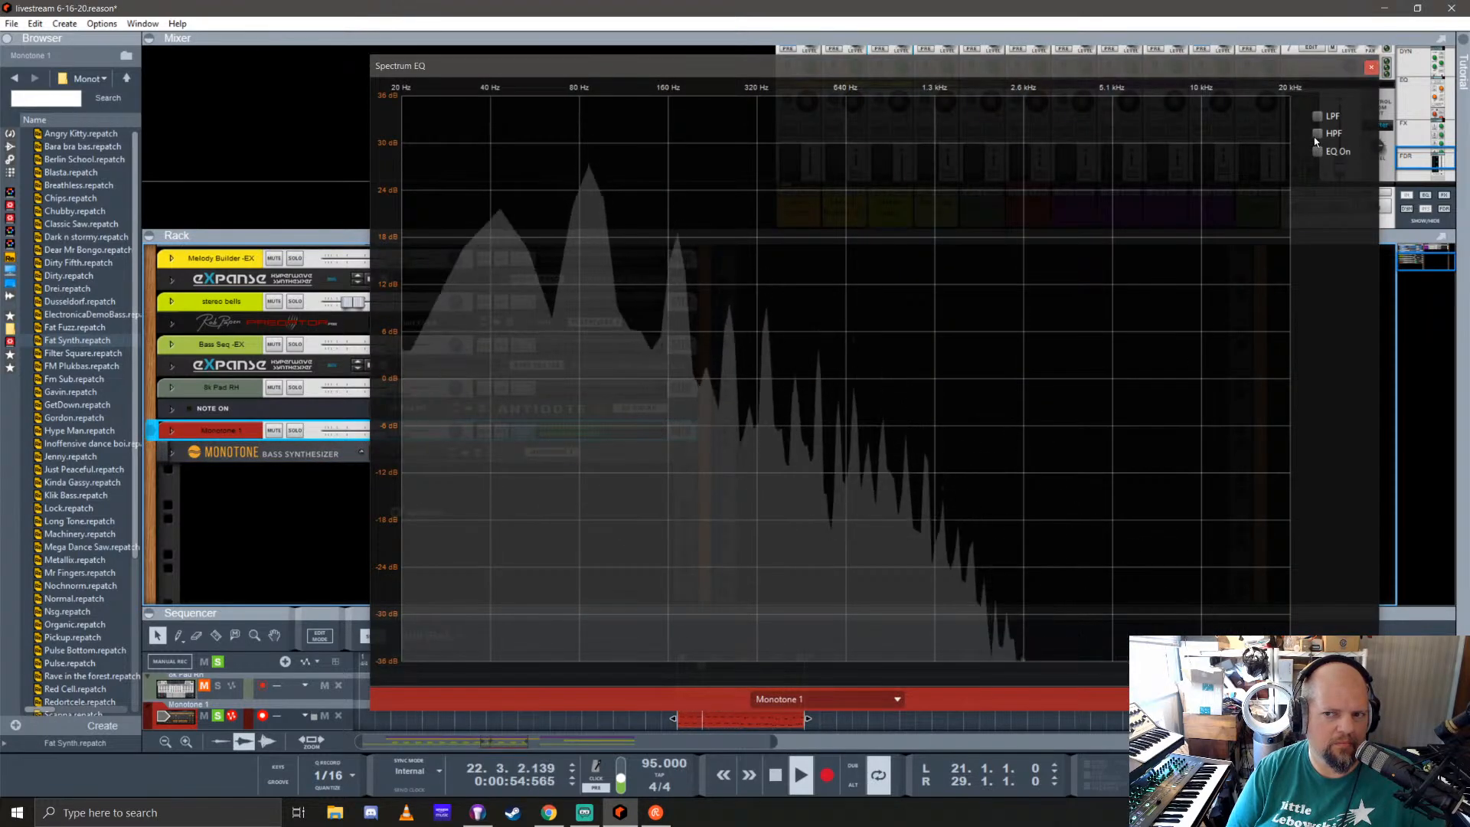
pyautogui.click(1371, 67)
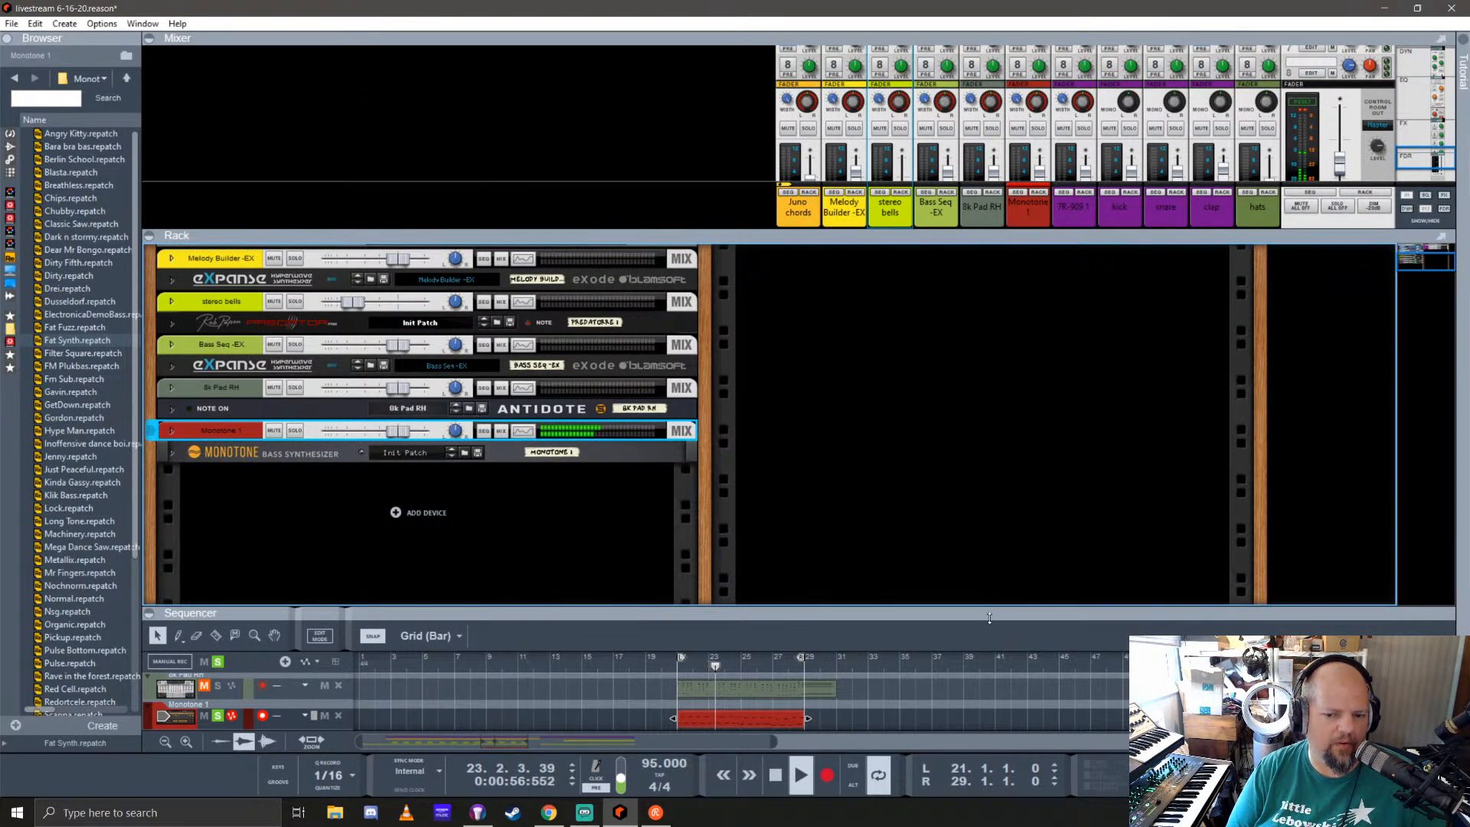
# Step: Enlarge the sequencer area and turn off solo on the Monotone 1 track
pyautogui.moveTo(989, 618); pyautogui.dragTo(989, 418)
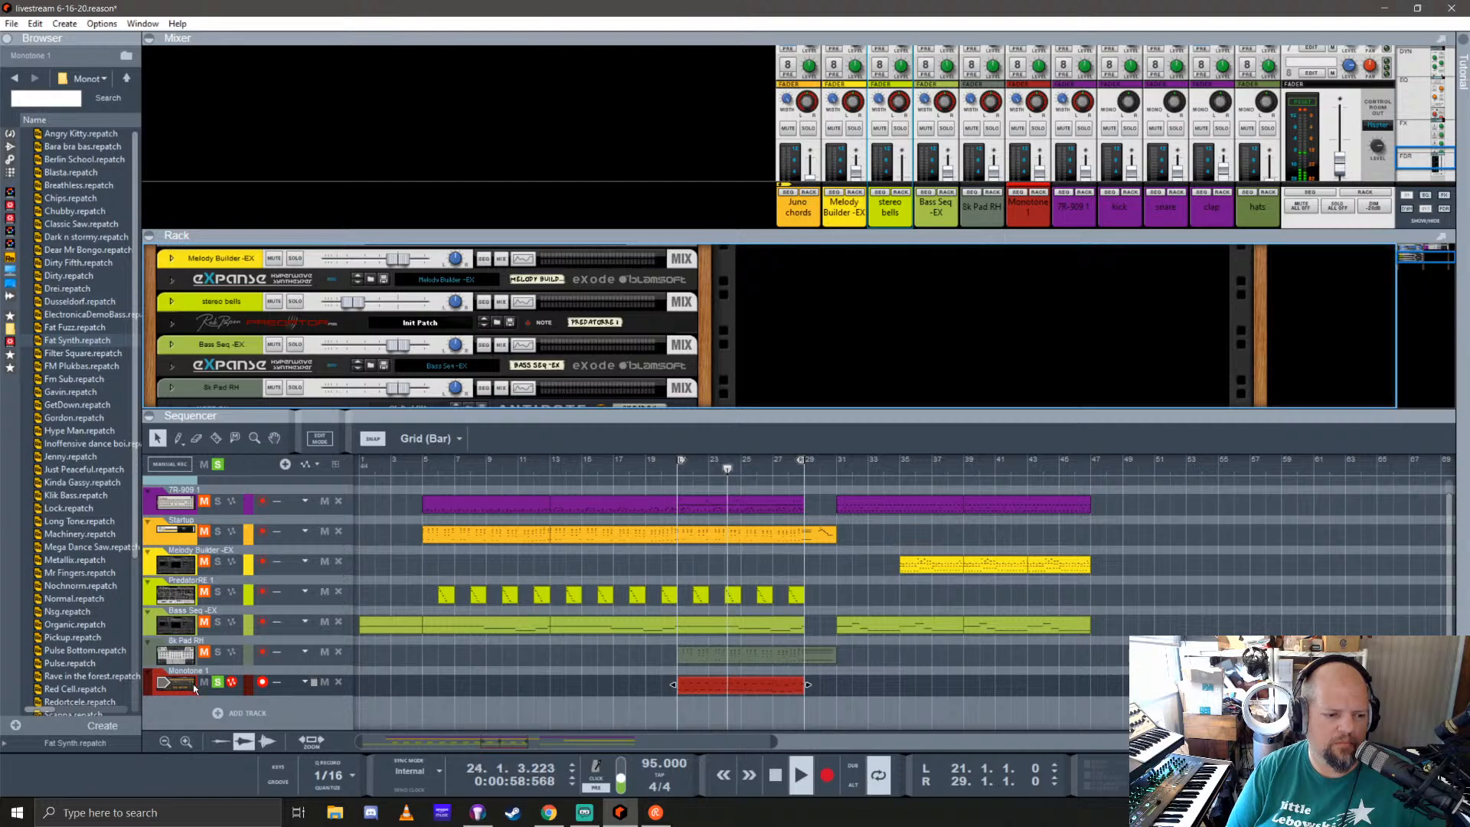
pyautogui.click(218, 681)
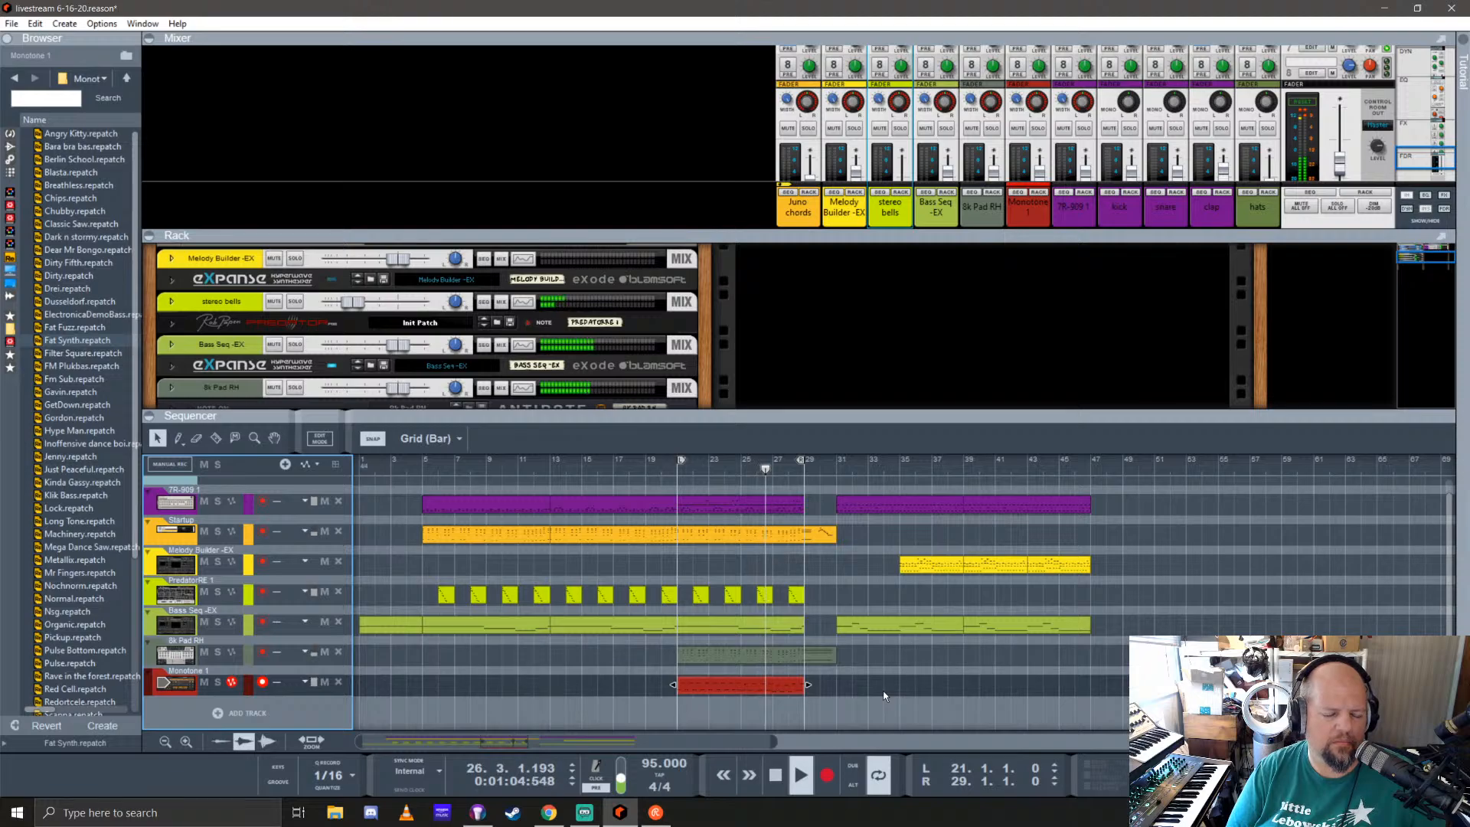
# Step: Set the loop to the eight-bar TR-909 clip that starts at bar 31
pyautogui.click(754, 689)
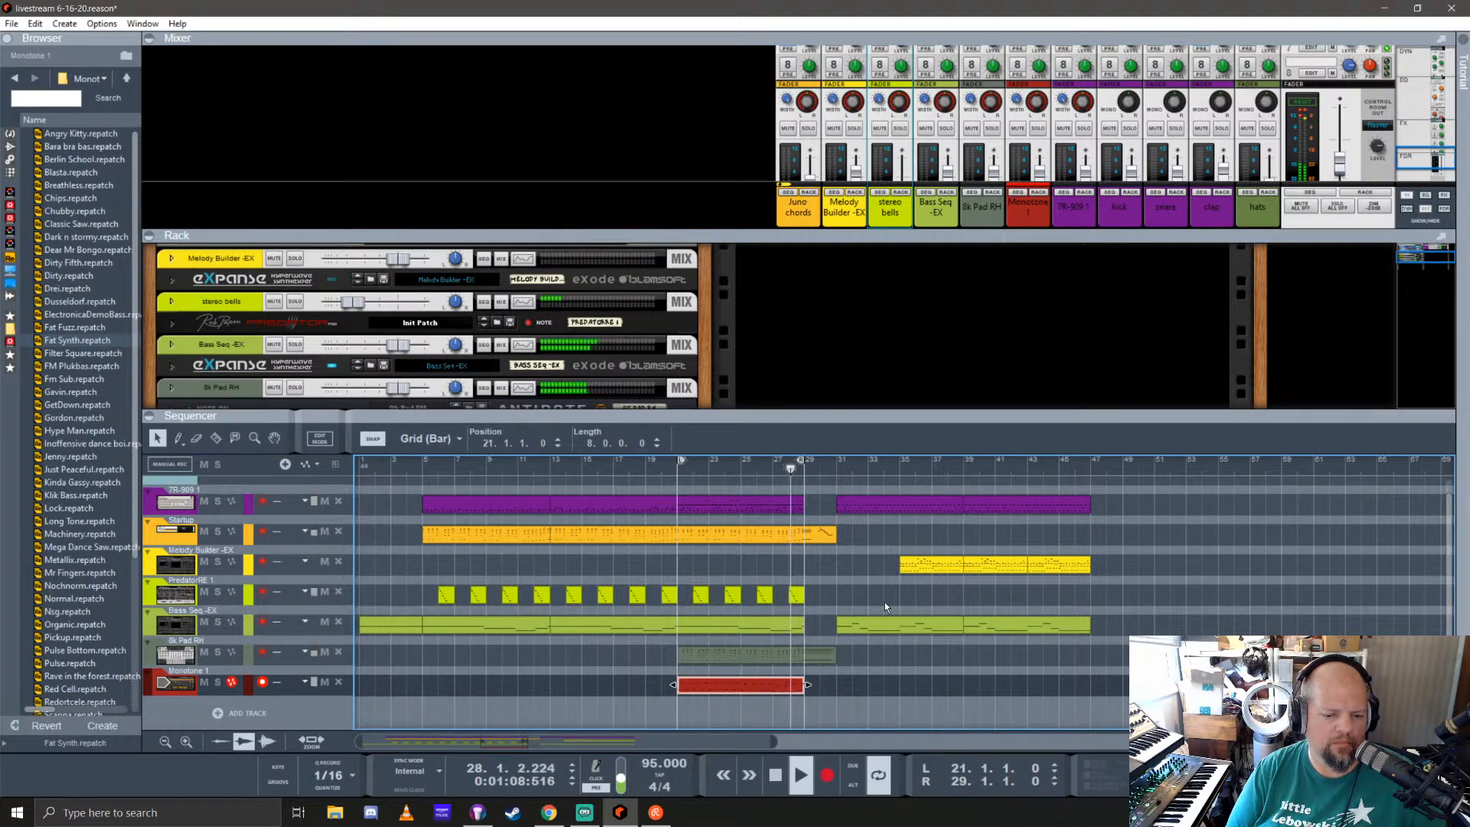
pyautogui.click(901, 507)
pyautogui.rightClick(901, 508)
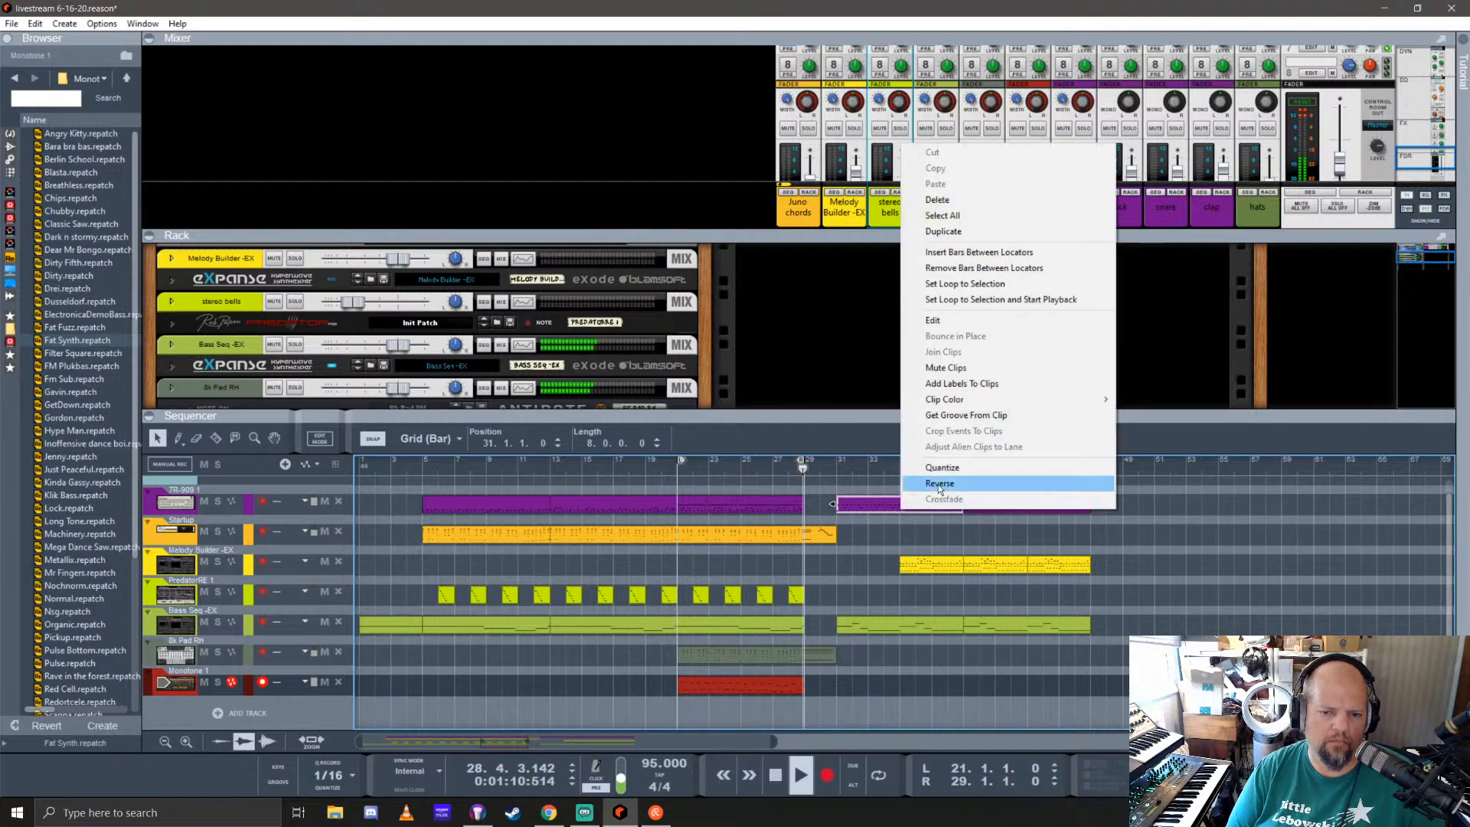
pyautogui.click(950, 284)
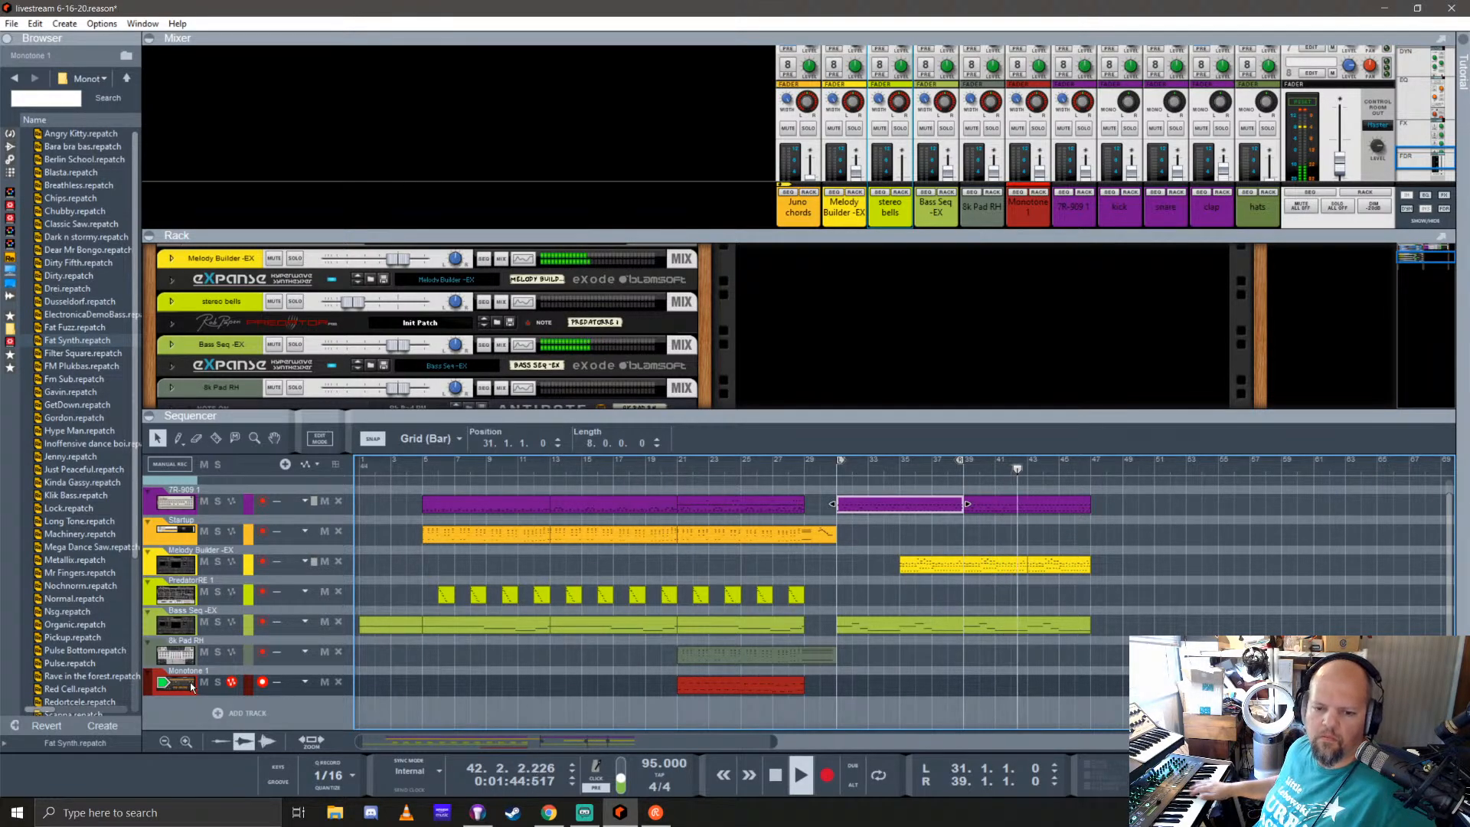
# Step: Return to bar 31 and record about four bars of bass on the Monotone 1 track
pyautogui.press('space')
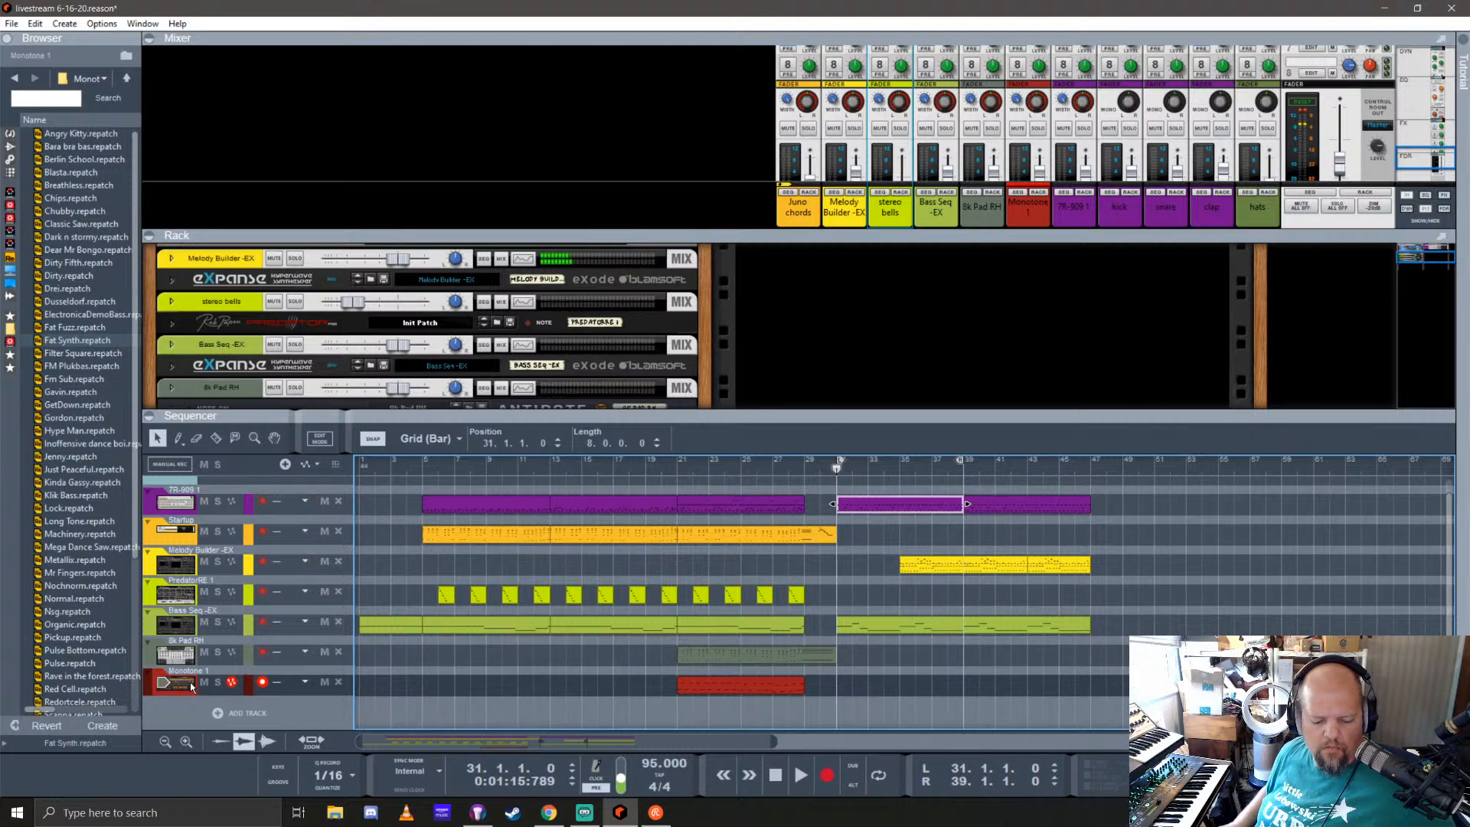
pyautogui.press('l')
pyautogui.hotkey('ctrl', 'Return')
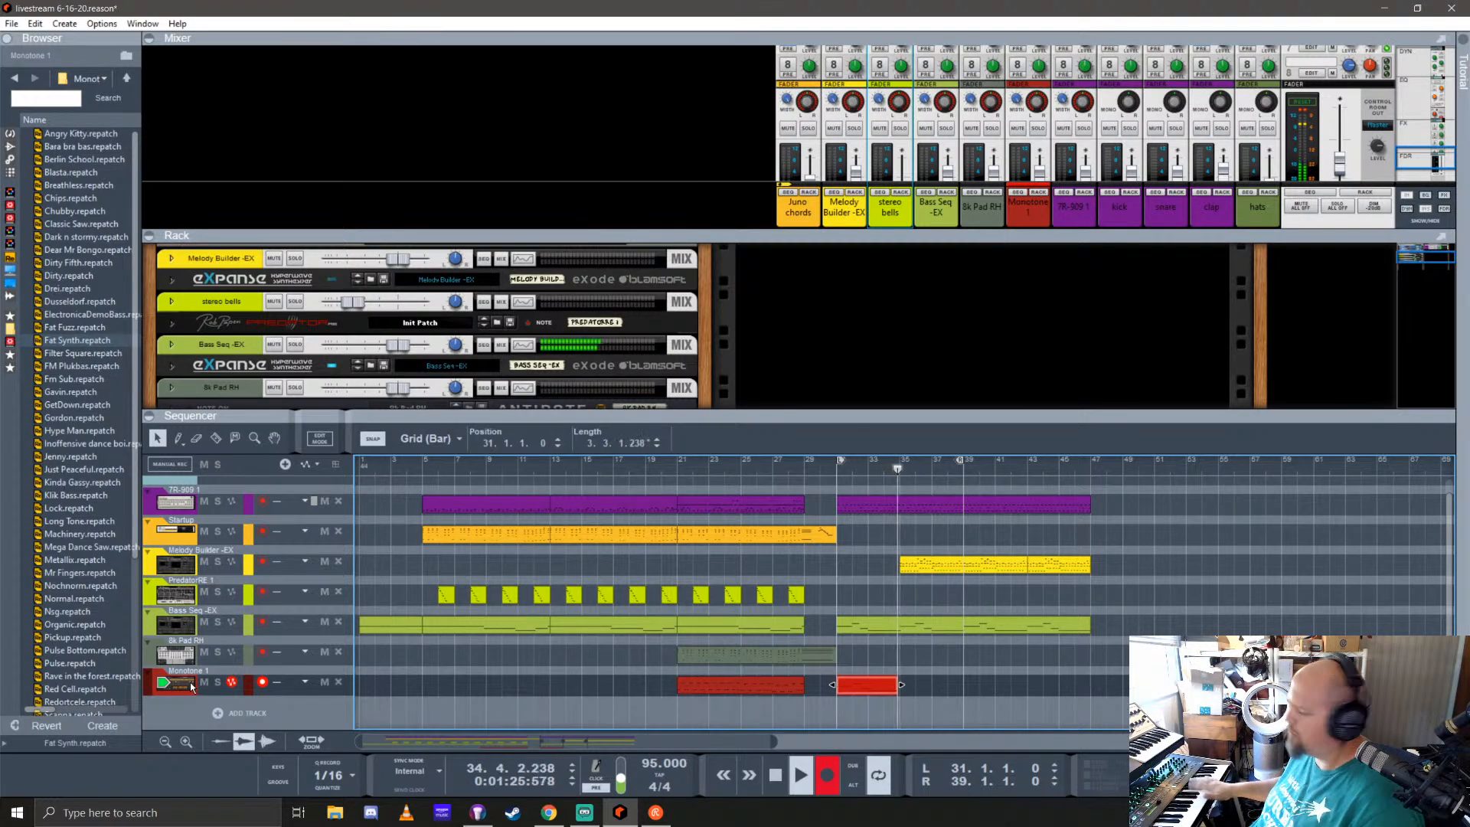
pyautogui.press('space')
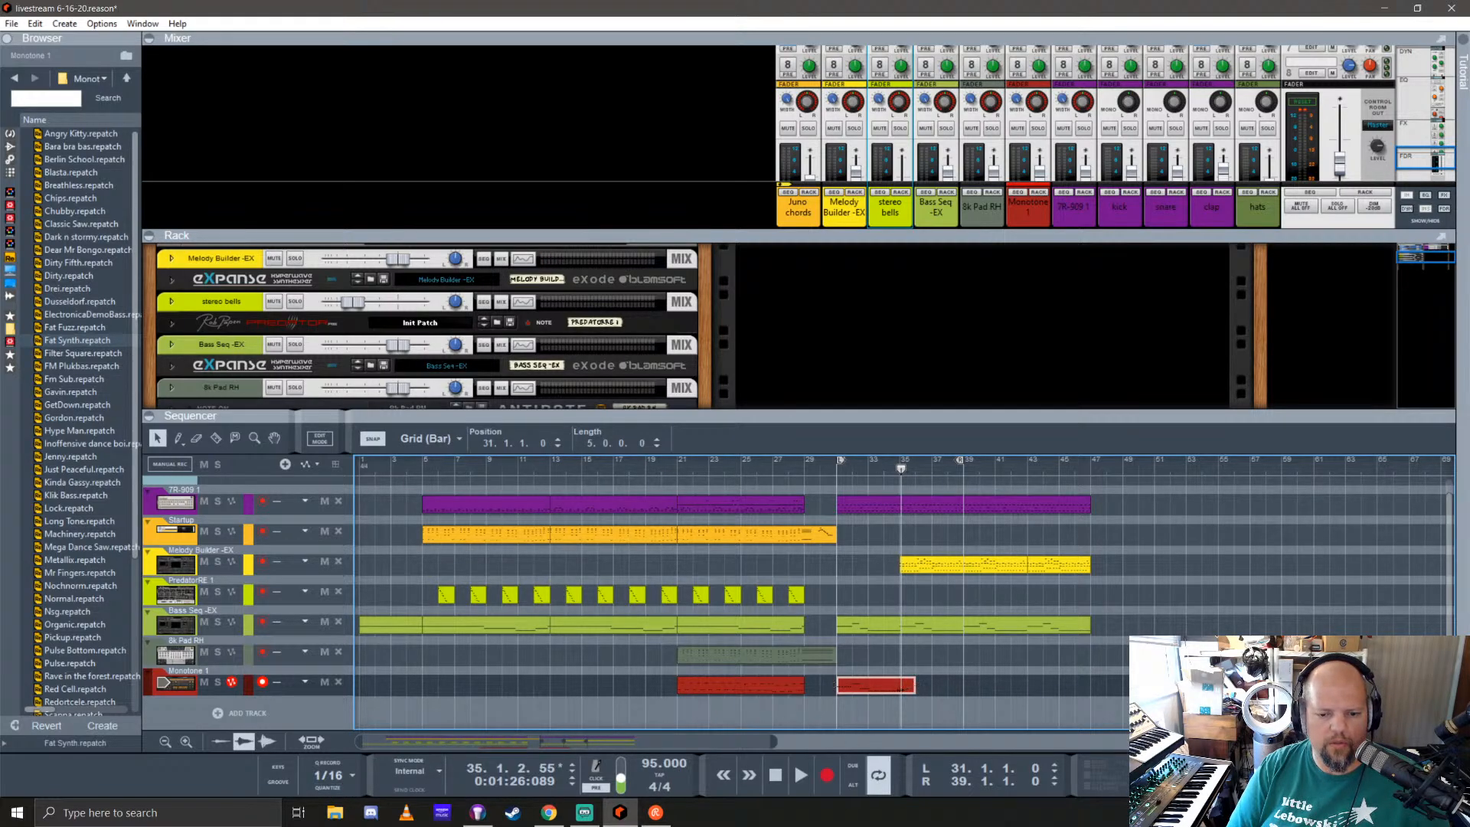
# Step: Trim the new bass clip to four bars, repeat it at bar 35, and play back from bar 31
pyautogui.moveTo(919, 685)
pyautogui.mouseDown()
pyautogui.moveTo(902, 685)
pyautogui.moveTo(935, 687)
pyautogui.mouseUp()
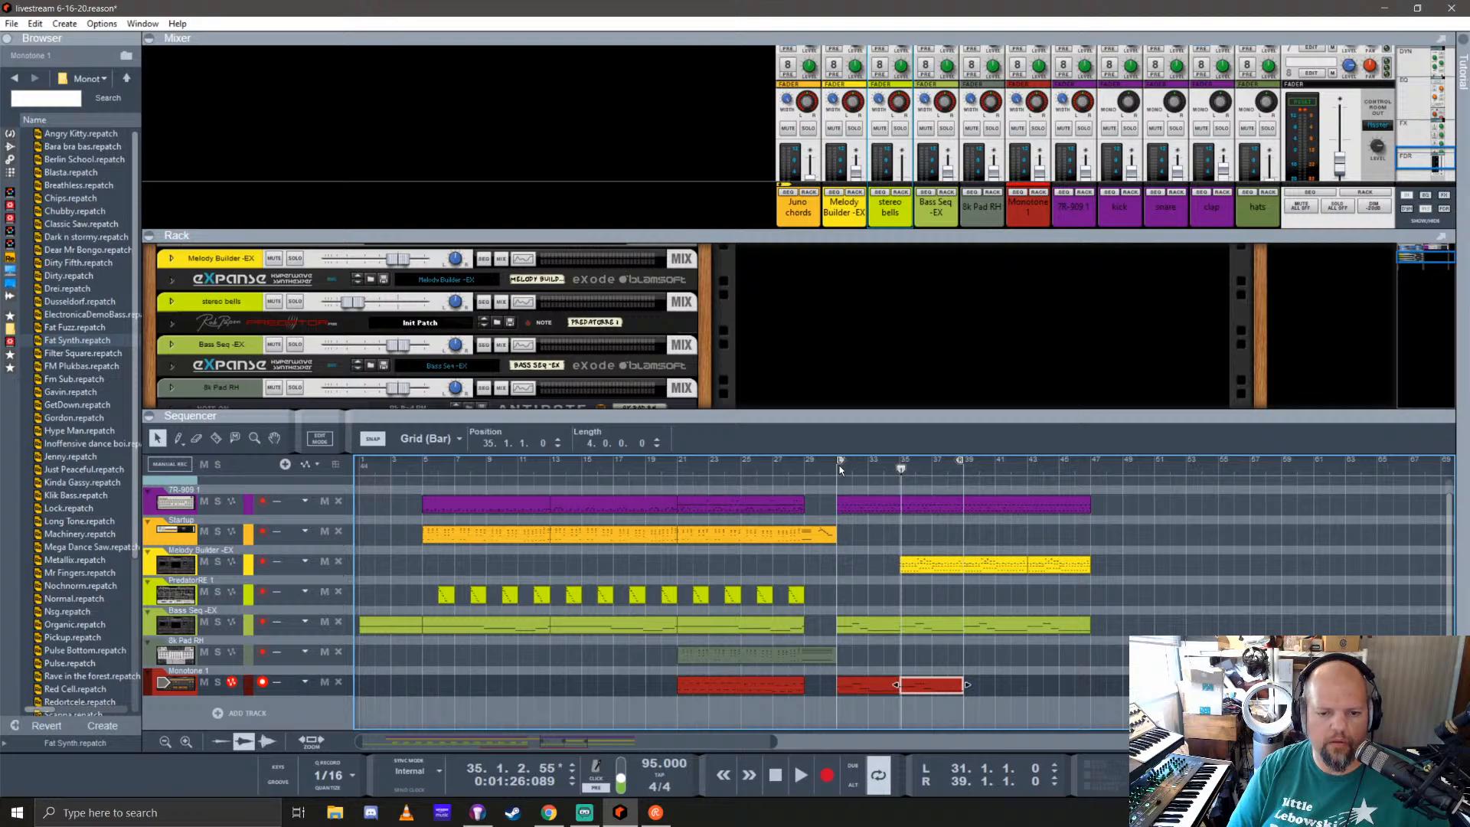
pyautogui.click(838, 475)
pyautogui.press('space')
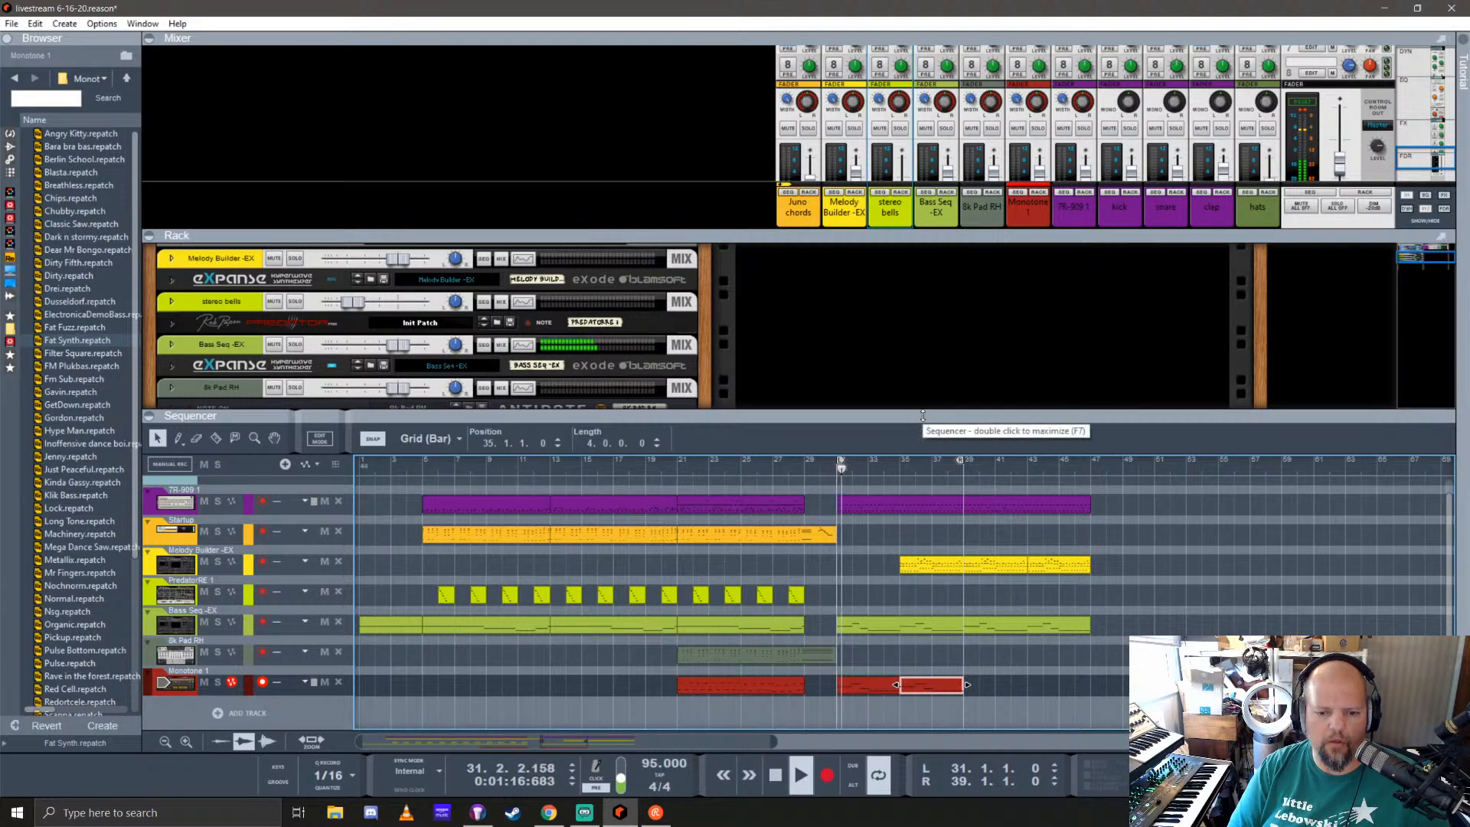
# Step: Join the two four-bar bass clips into one eight-bar clip and duplicate it at bar 39
pyautogui.moveTo(998, 695); pyautogui.dragTo(865, 680)
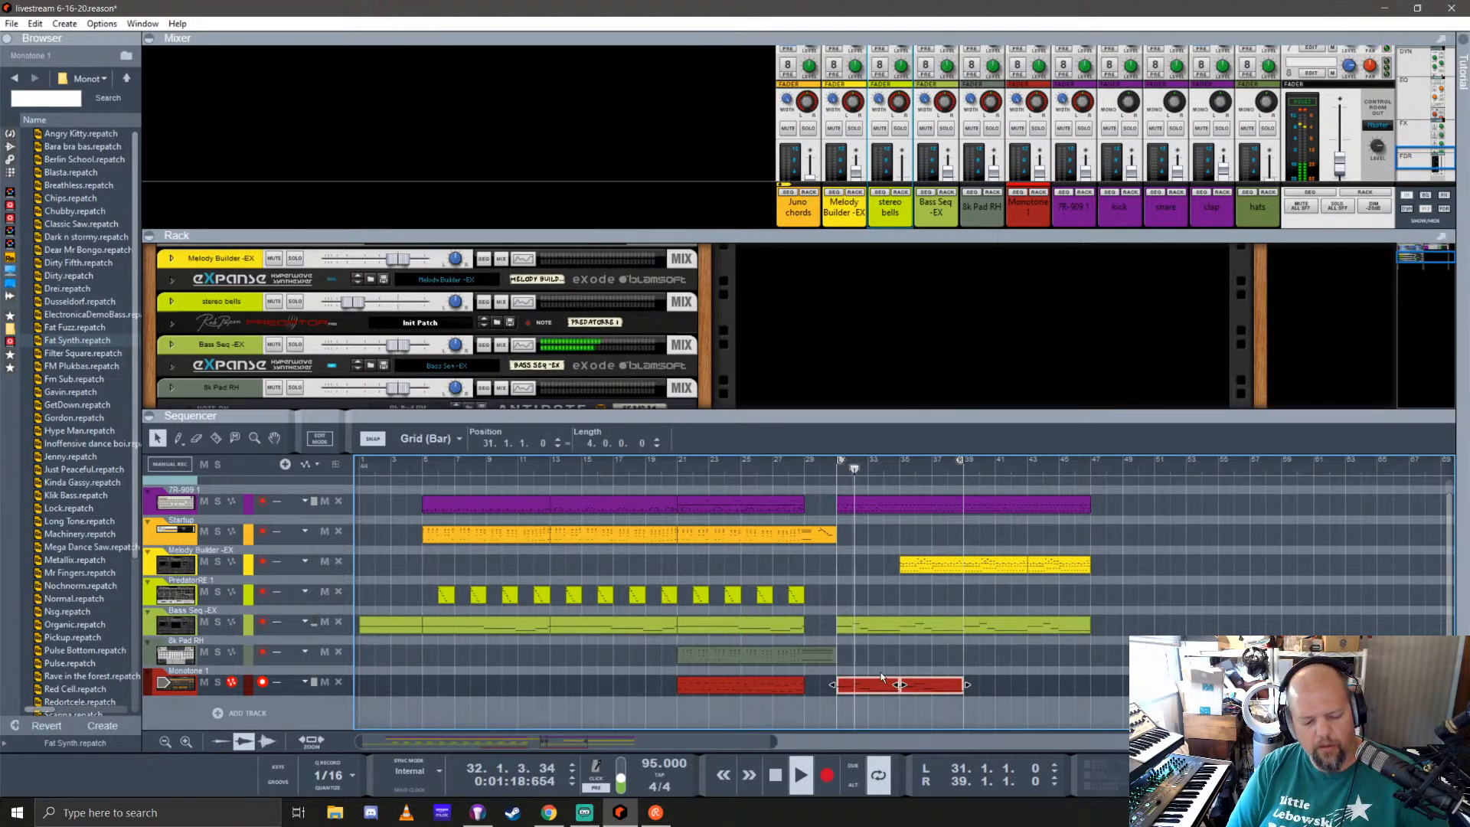
pyautogui.hotkey('ctrl', 'j')
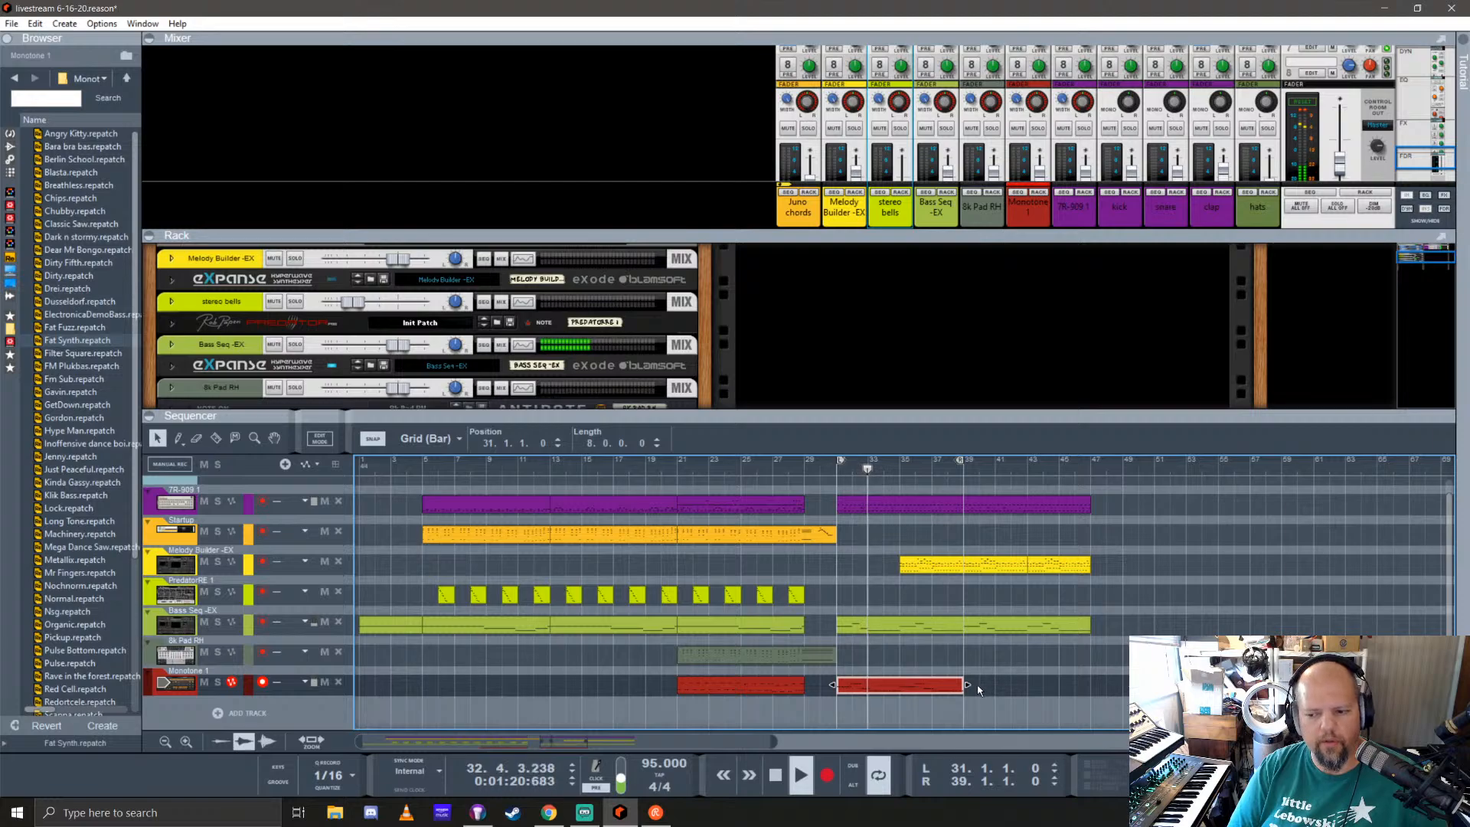
pyautogui.moveTo(852, 687); pyautogui.dragTo(989, 679)
pyautogui.click(995, 485)
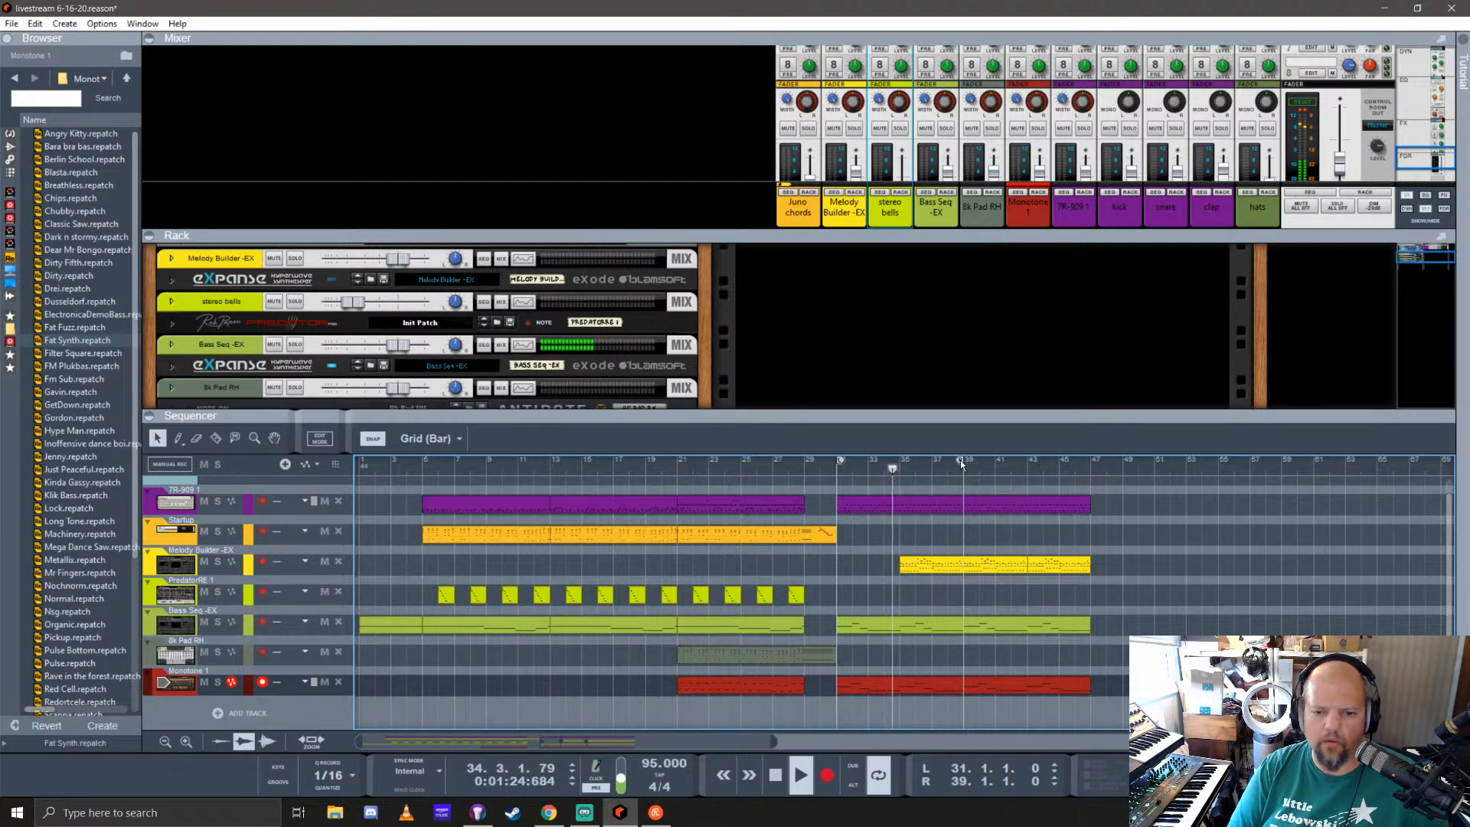
# Step: Set the loop to run from bar 39 to bar 47 and save the song
pyautogui.moveTo(963, 464); pyautogui.dragTo(1087, 459)
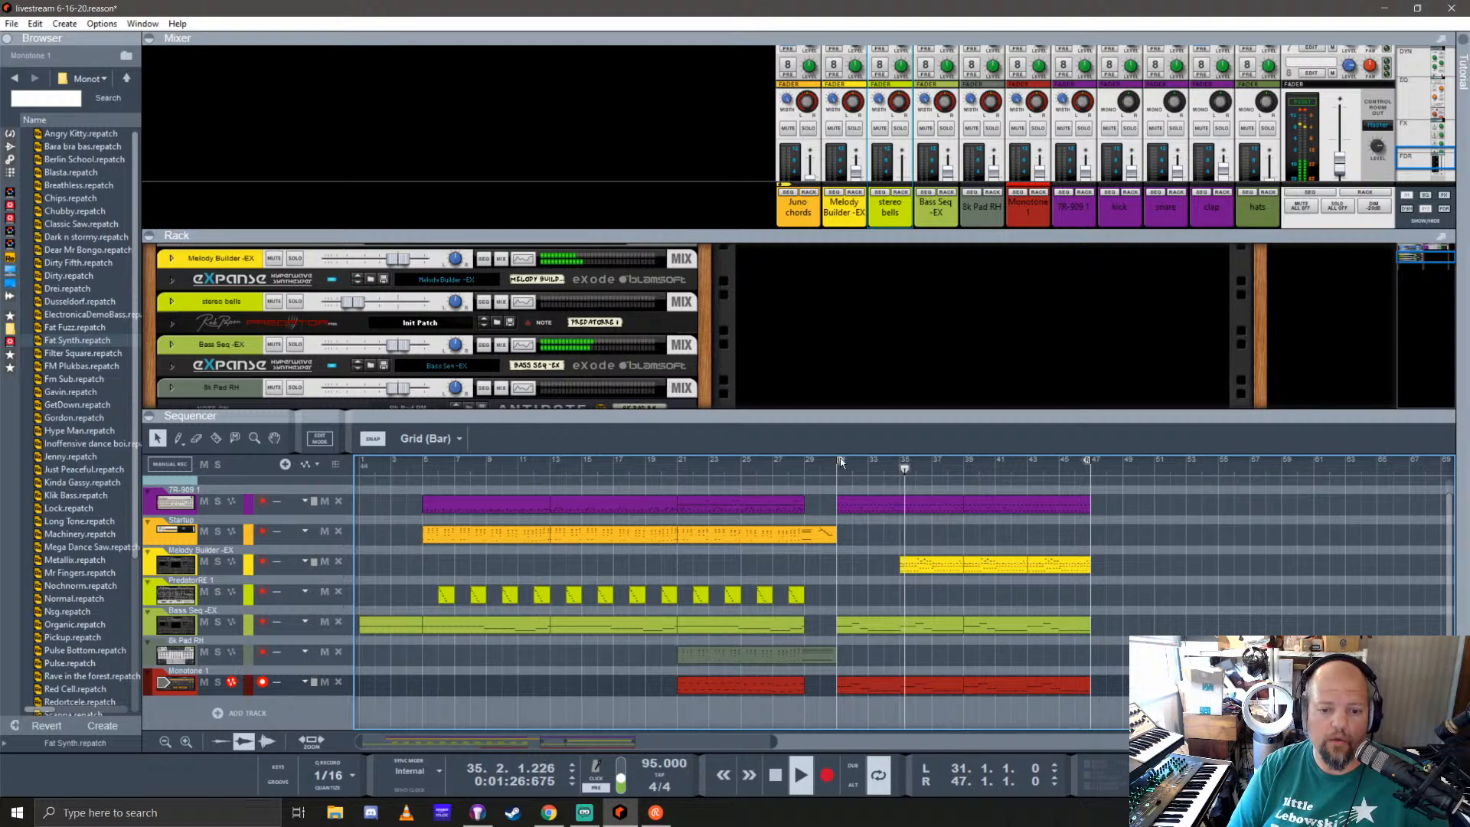
pyautogui.moveTo(839, 458); pyautogui.dragTo(967, 460)
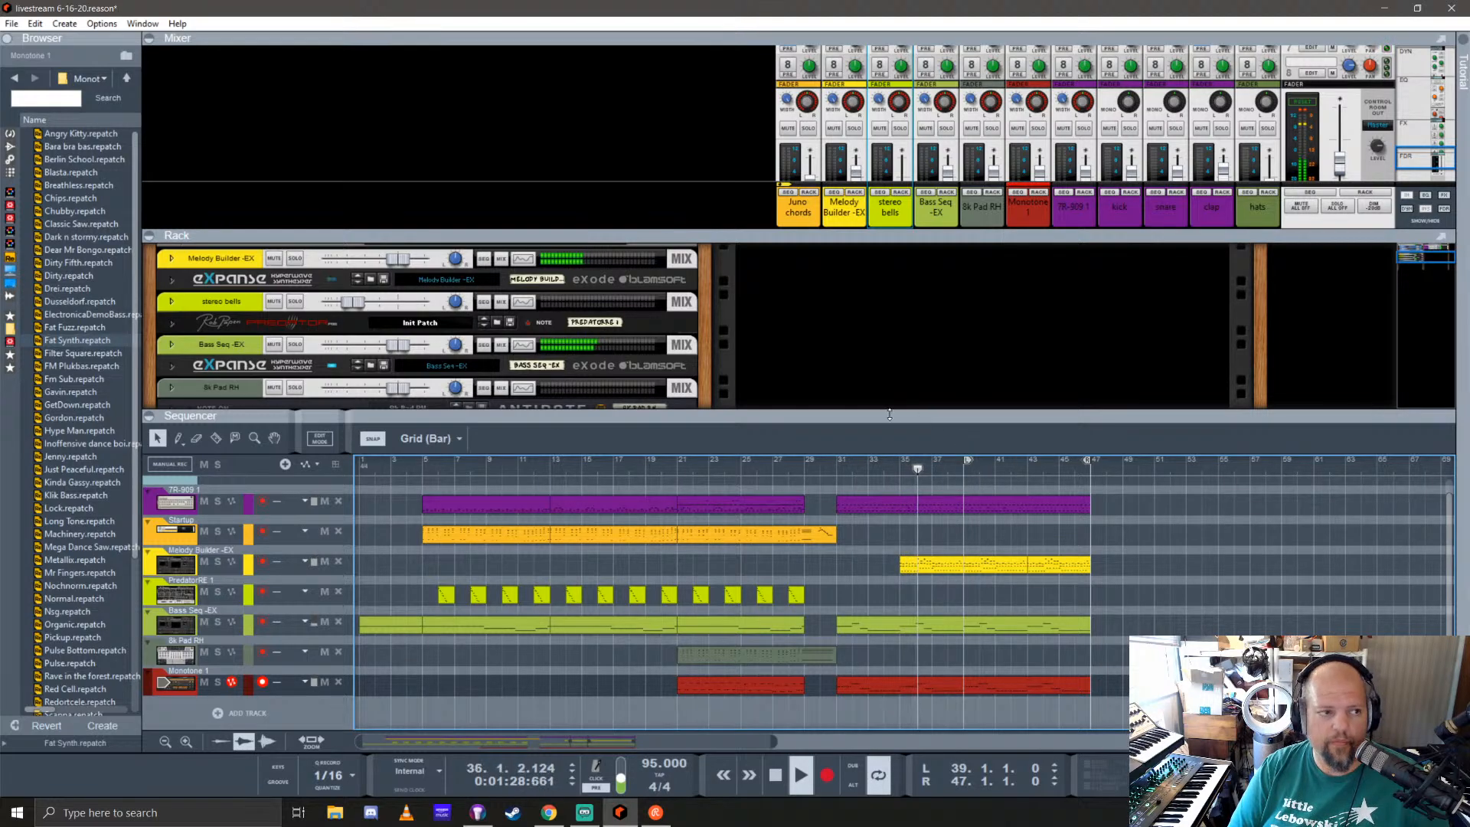
pyautogui.hotkey('ctrl', 's')
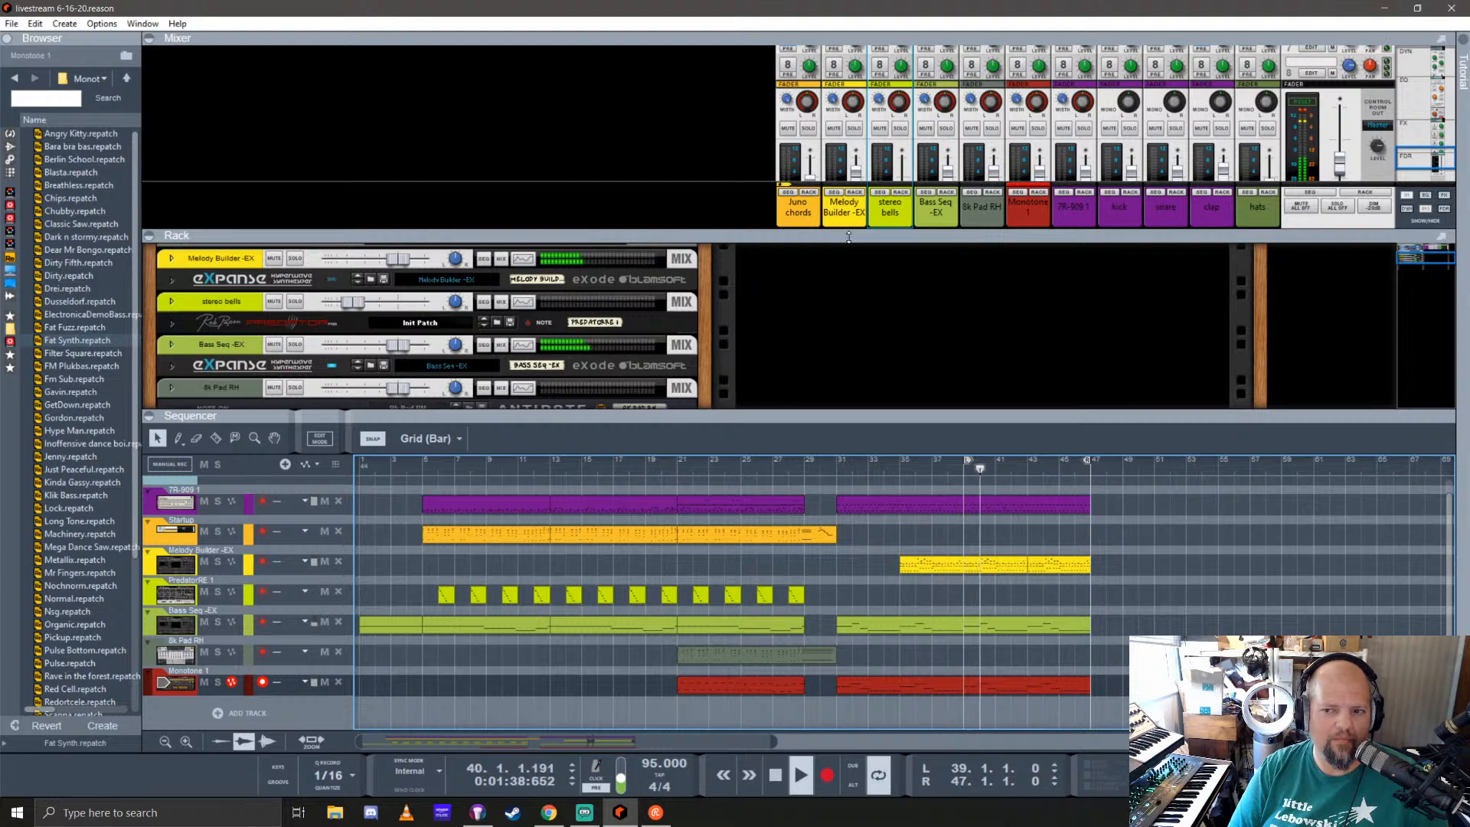
# Step: Enlarge the rack area and record a short phrase on the PredatorRE 1 track from bar 39
pyautogui.moveTo(846, 233); pyautogui.dragTo(847, 62)
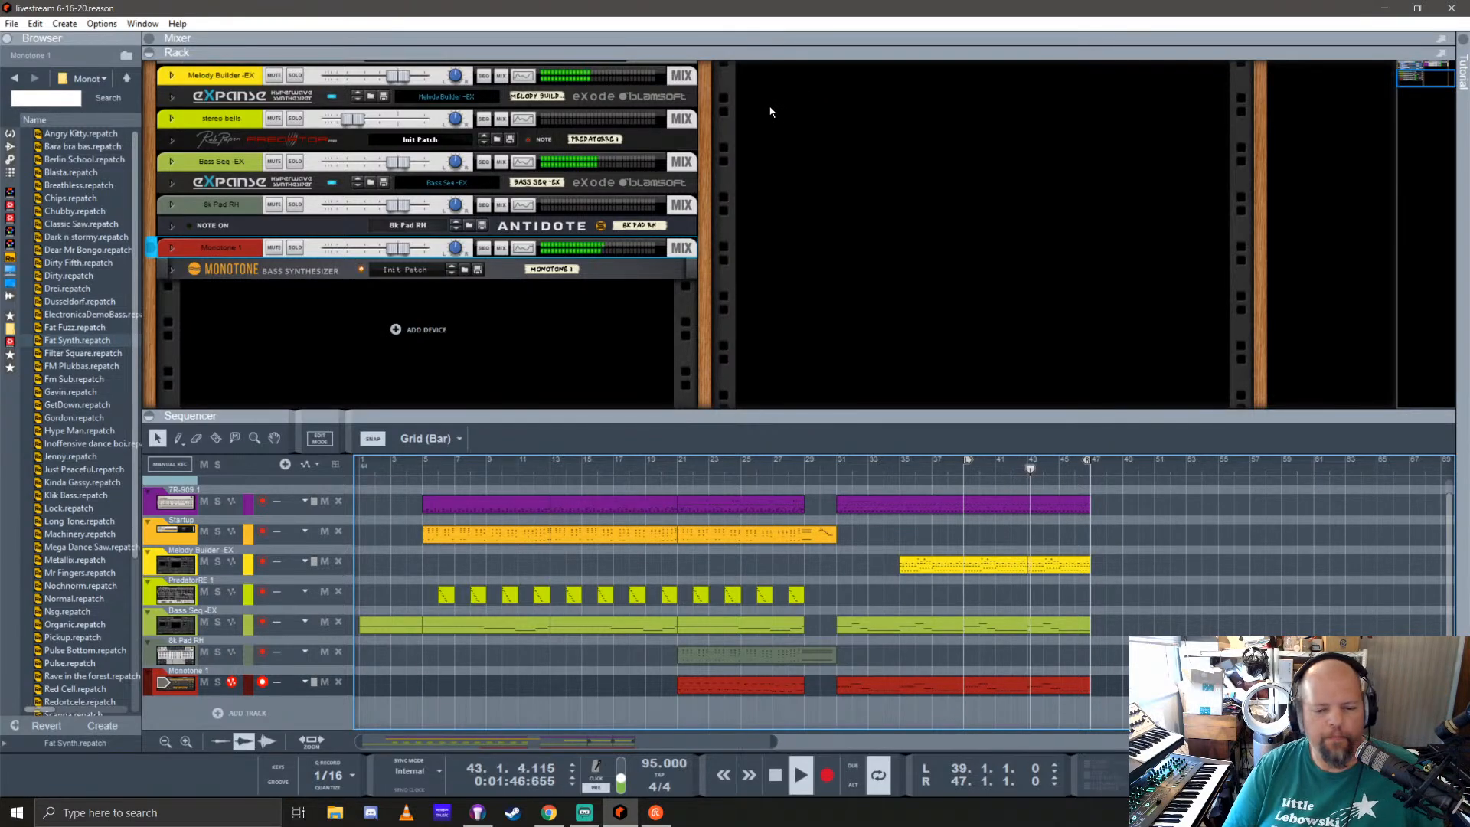
pyautogui.press('space')
pyautogui.click(966, 467)
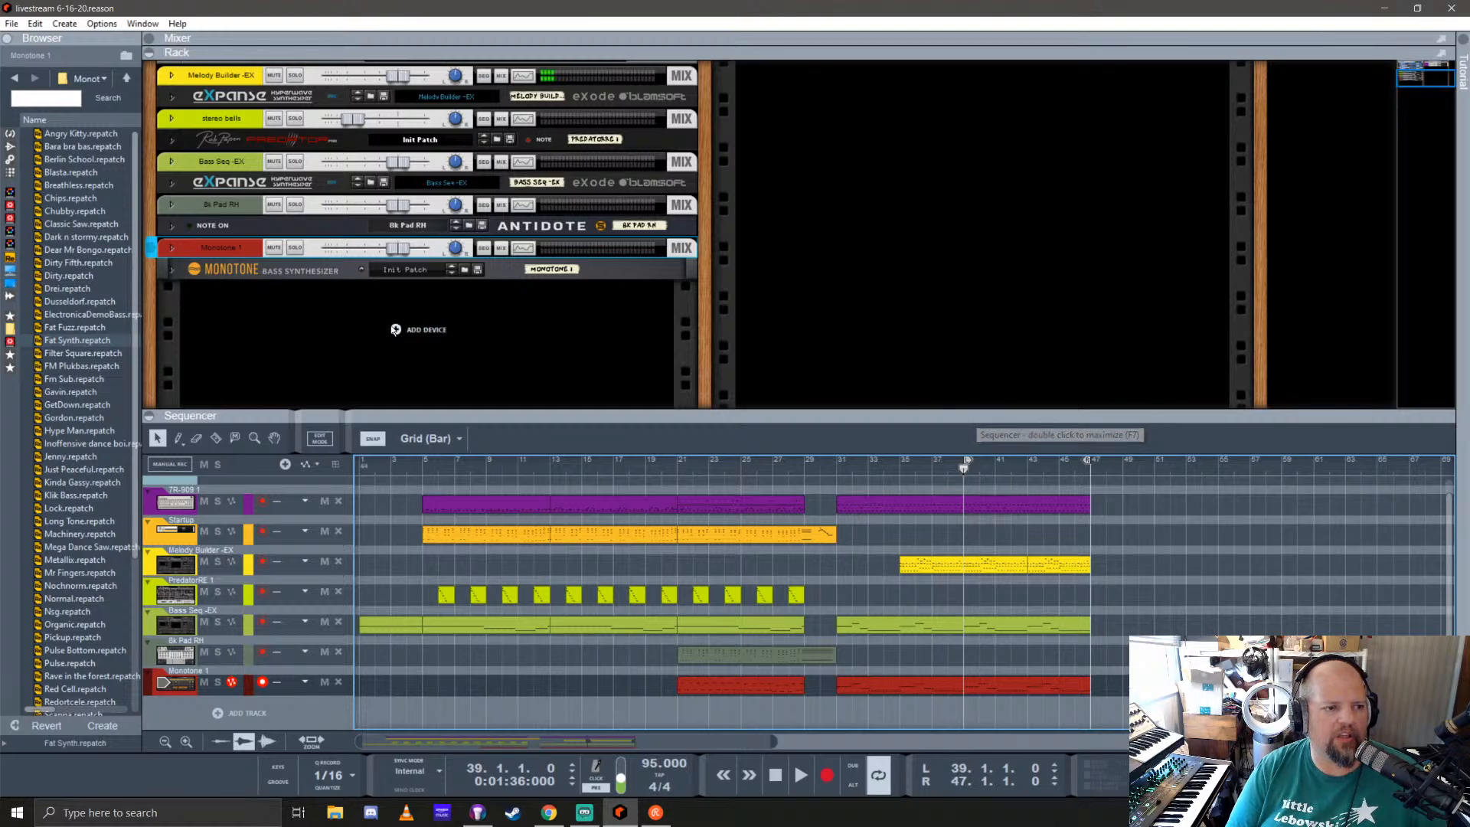
pyautogui.click(177, 596)
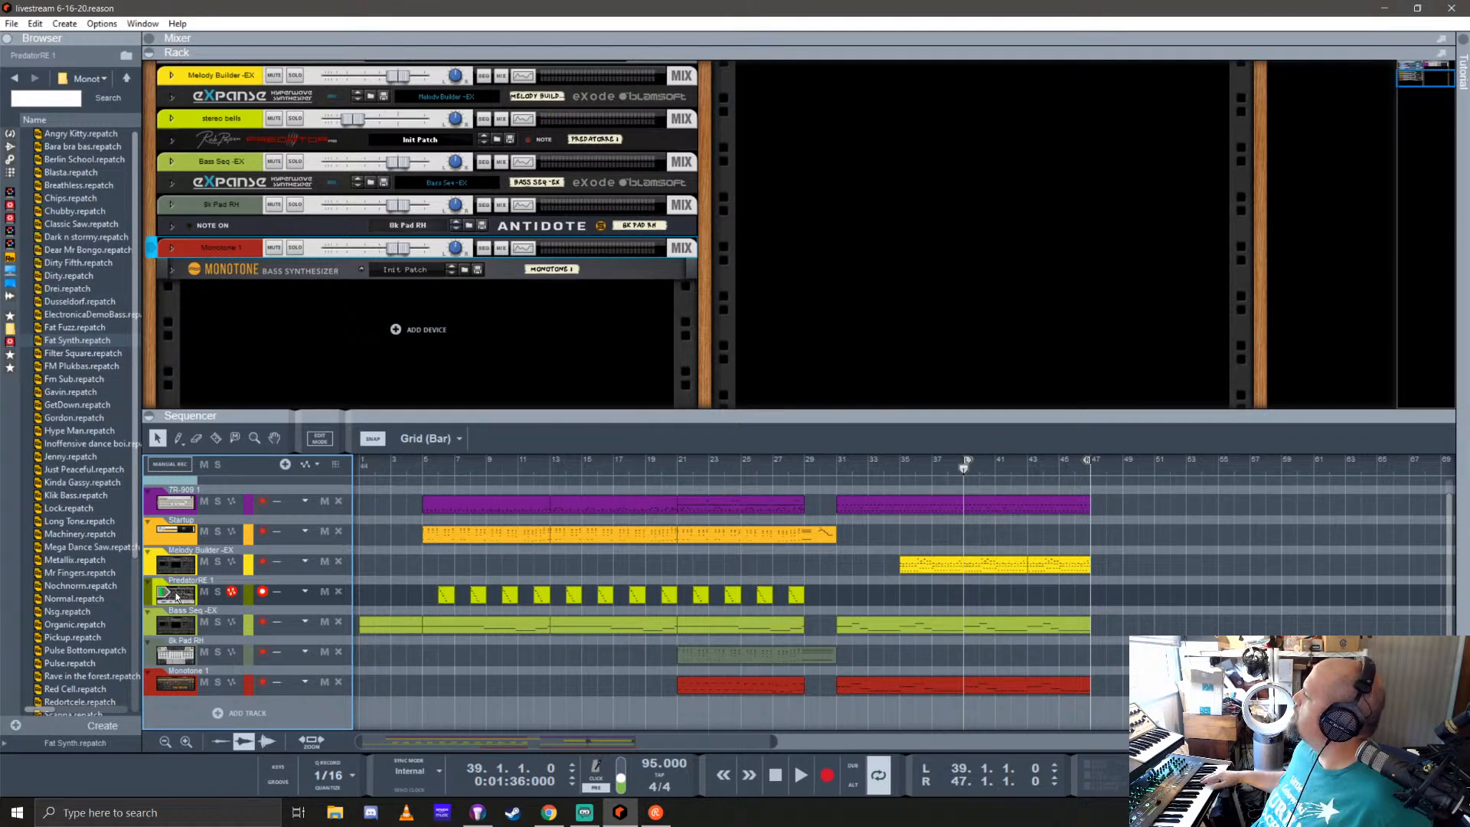
pyautogui.hotkey('ctrl', 'Return')
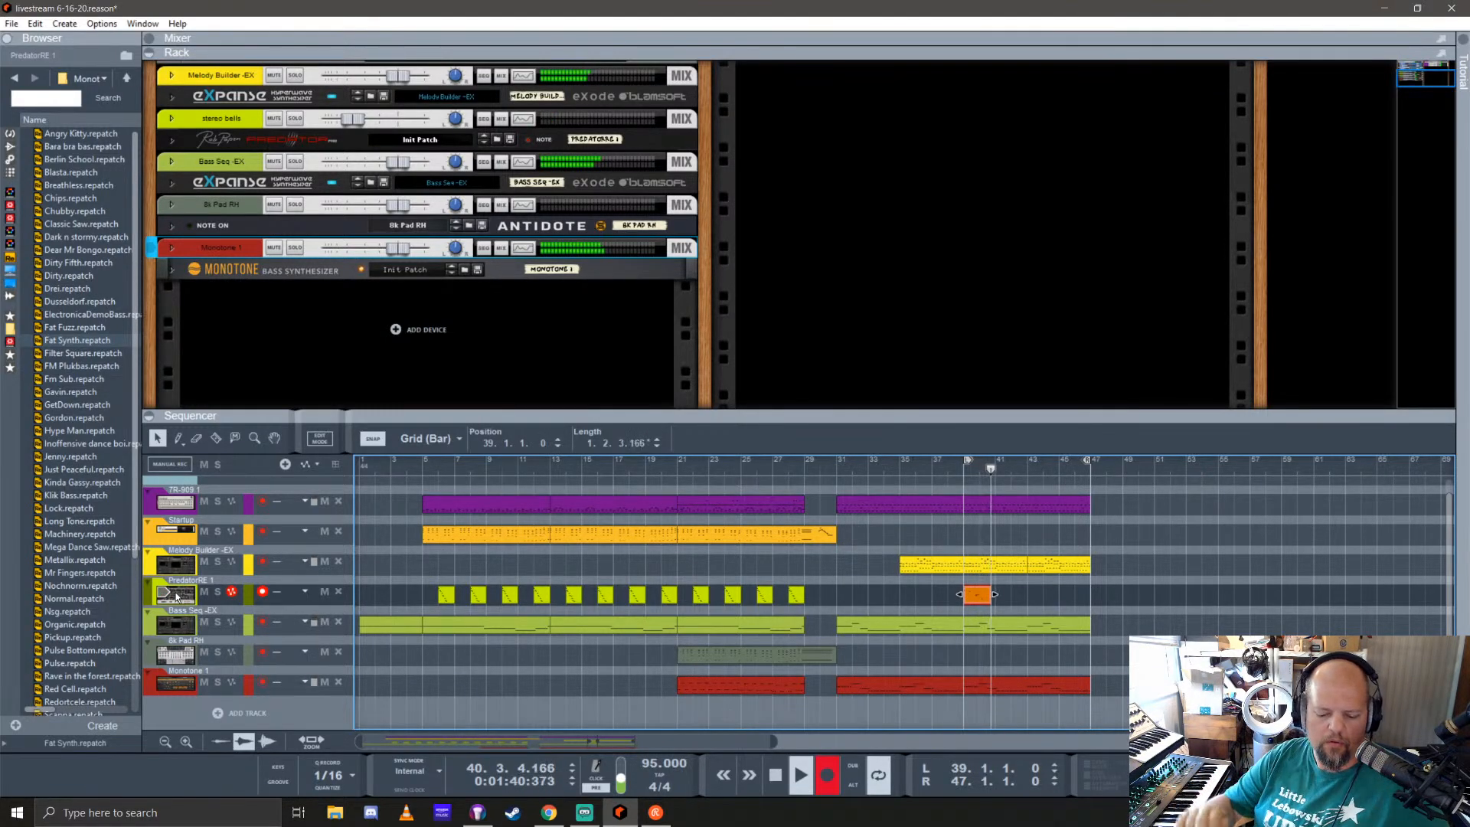
pyautogui.press('space')
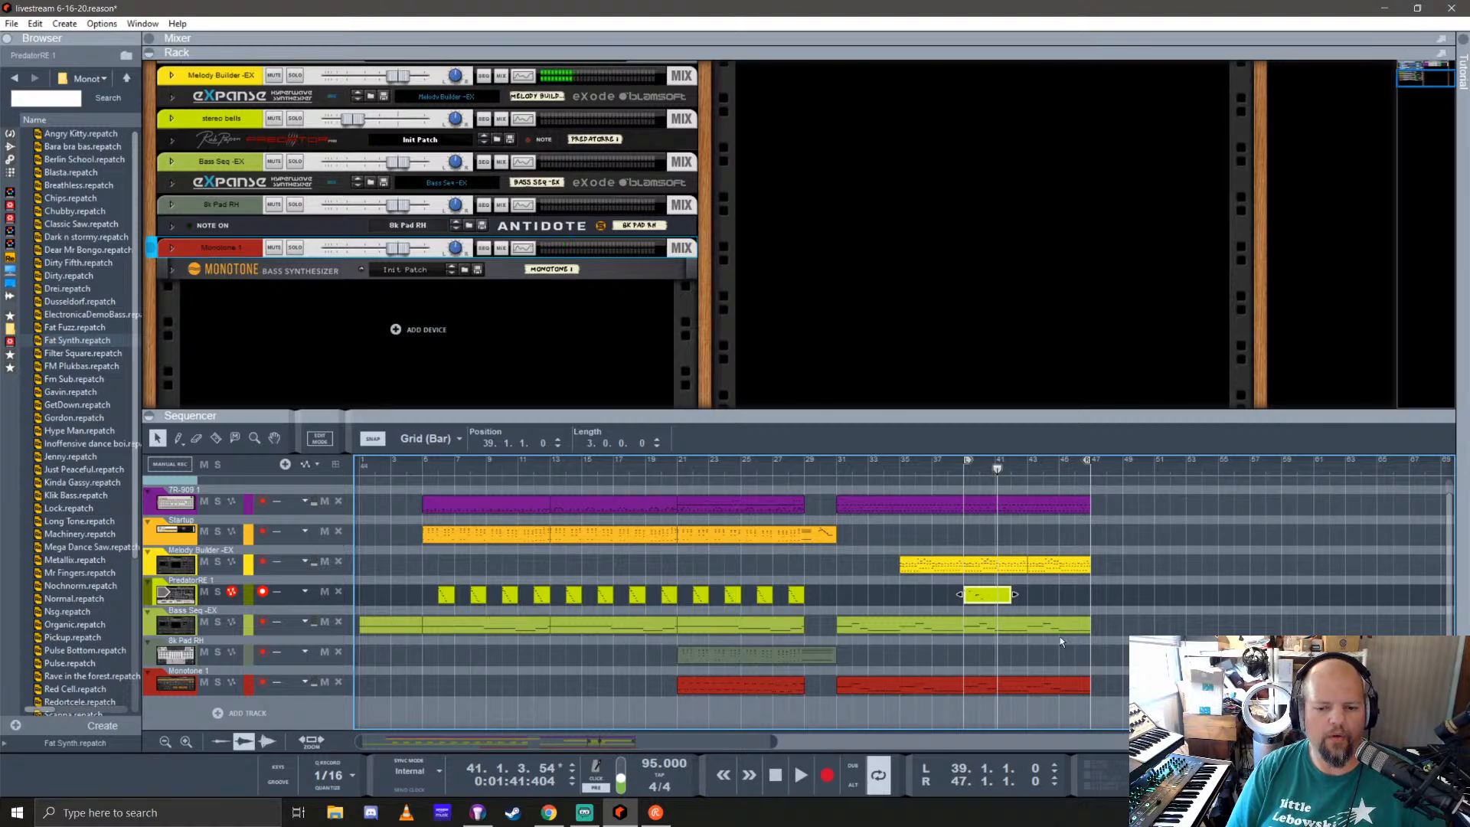
# Step: In the new PredatorRE 1 clip, delete the stray note below the third note and shorten that C5 note to 0.0.0.218
pyautogui.doubleClick(983, 595)
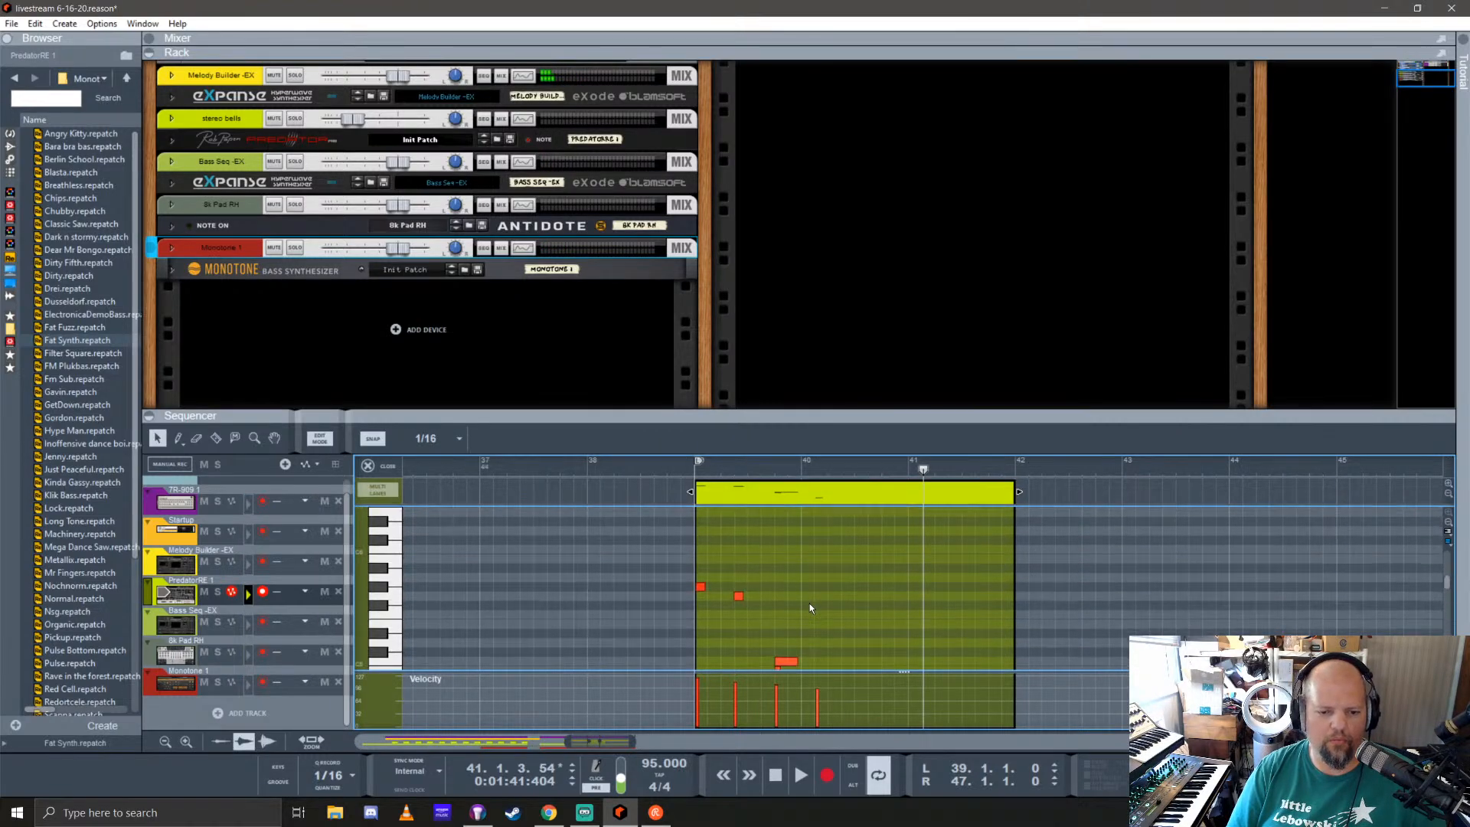
pyautogui.moveTo(772, 592); pyautogui.dragTo(770, 589)
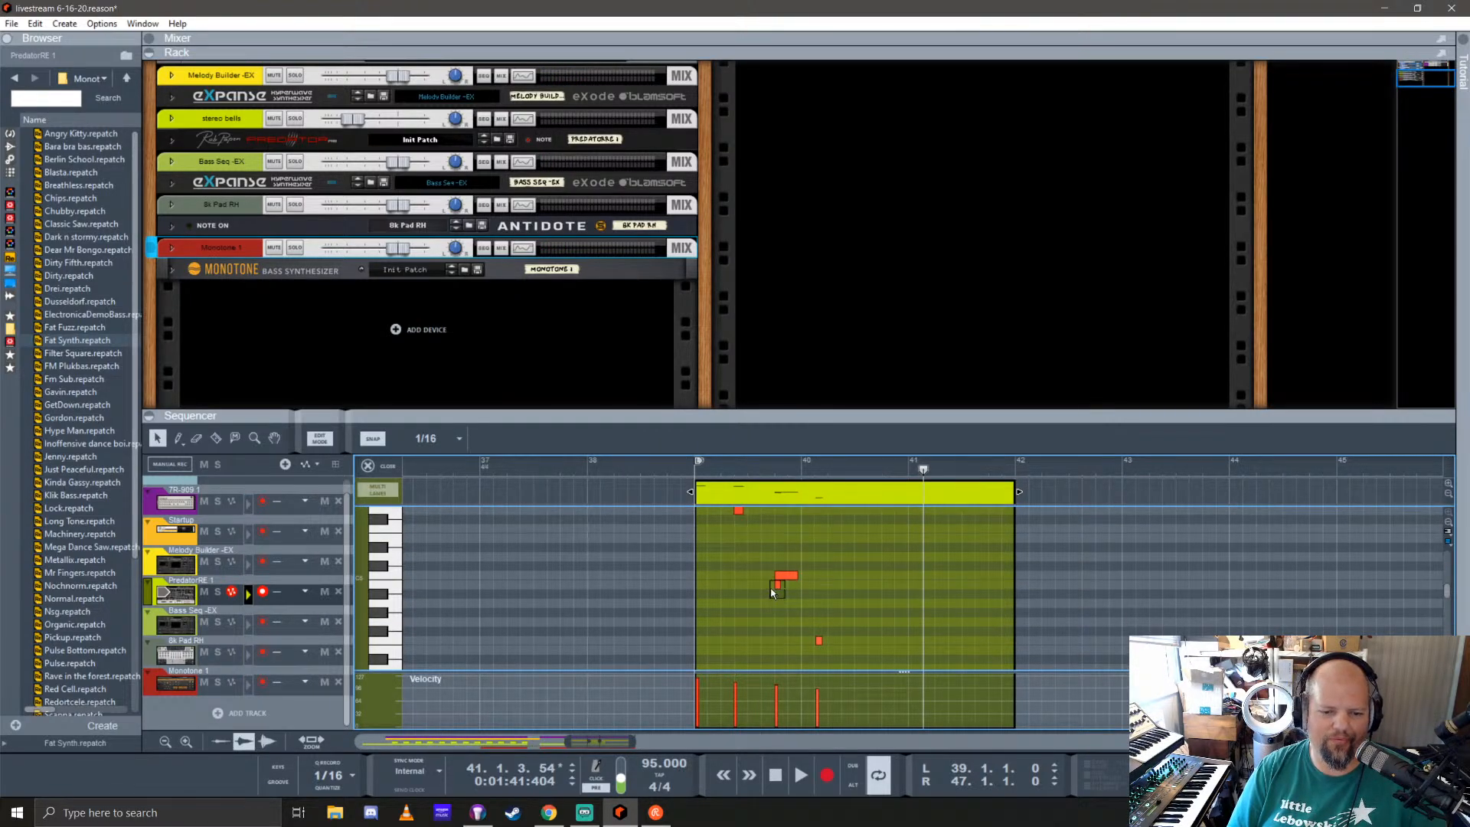
pyautogui.press('Delete')
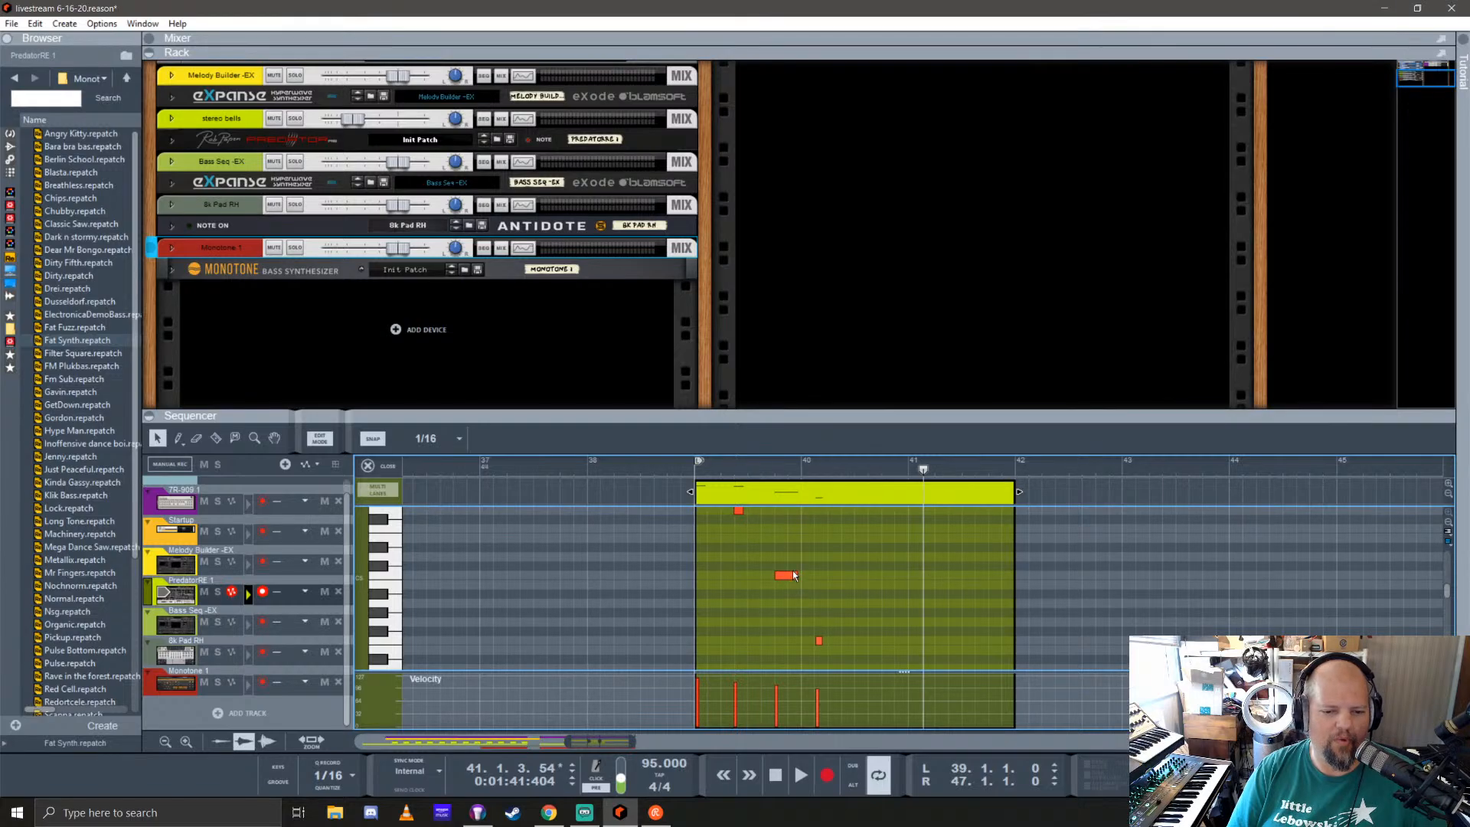
pyautogui.click(793, 575)
pyautogui.moveTo(801, 575); pyautogui.dragTo(783, 579)
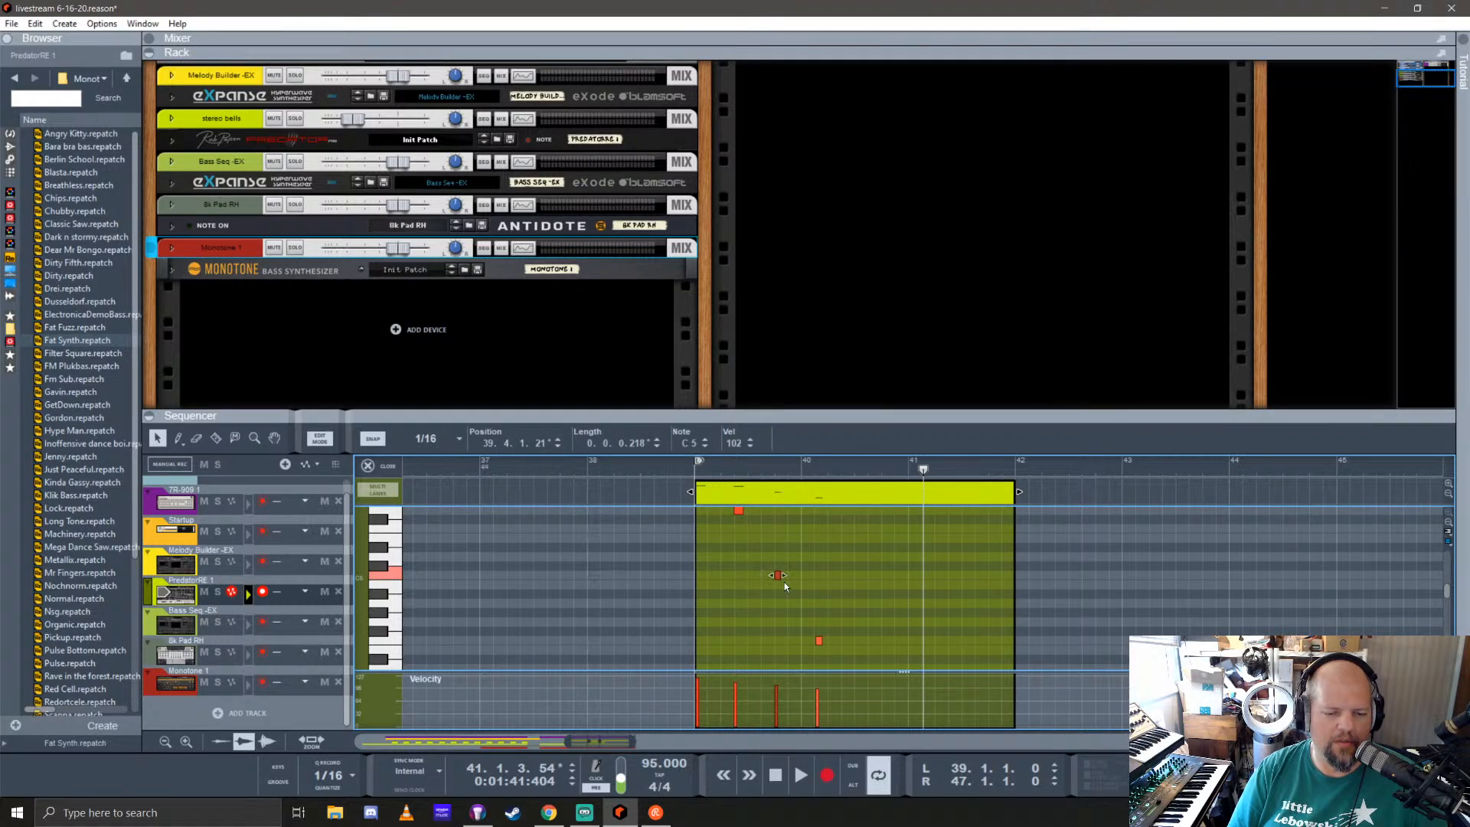
pyautogui.scroll(3, 757, 583)
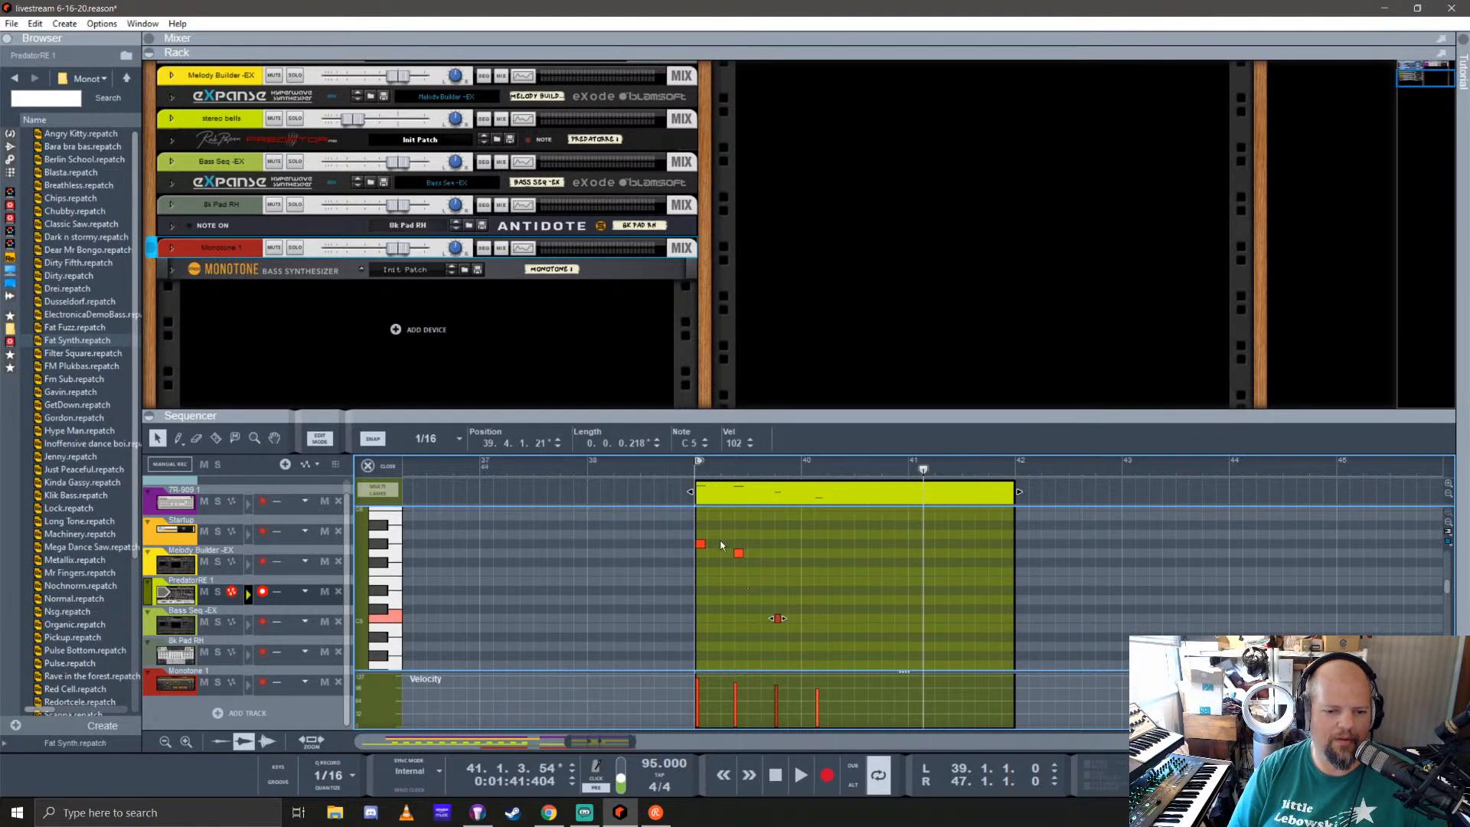
pyautogui.click(368, 466)
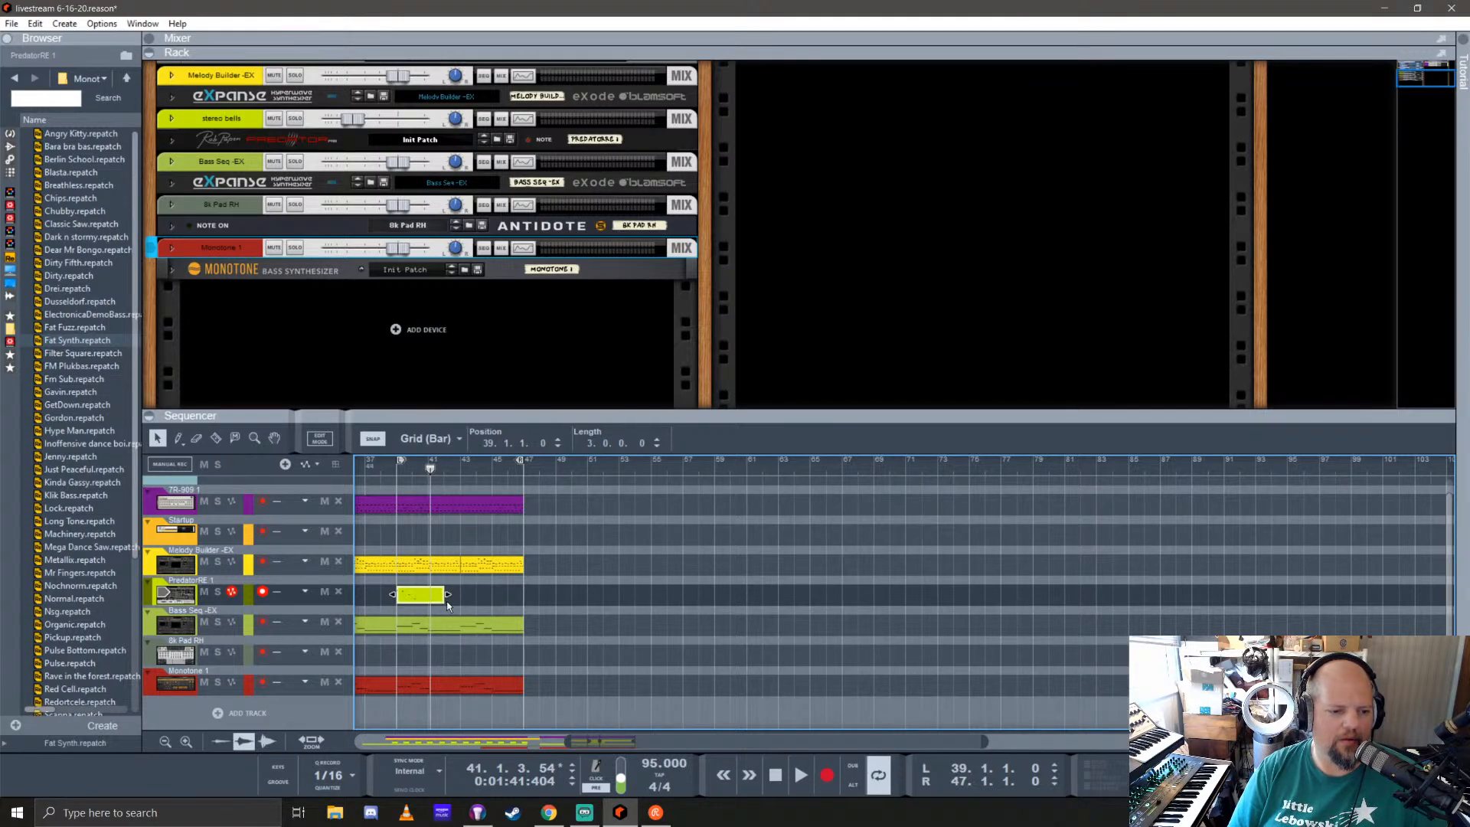
# Step: Shorten the new PredatorRE 1 clip at bar 39 to two bars, duplicate it at bar 43 and play the section
pyautogui.moveTo(445, 595)
pyautogui.mouseDown()
pyautogui.moveTo(429, 594)
pyautogui.moveTo(483, 591)
pyautogui.moveTo(470, 591)
pyautogui.mouseUp()
pyautogui.click(397, 479)
pyautogui.press('space')
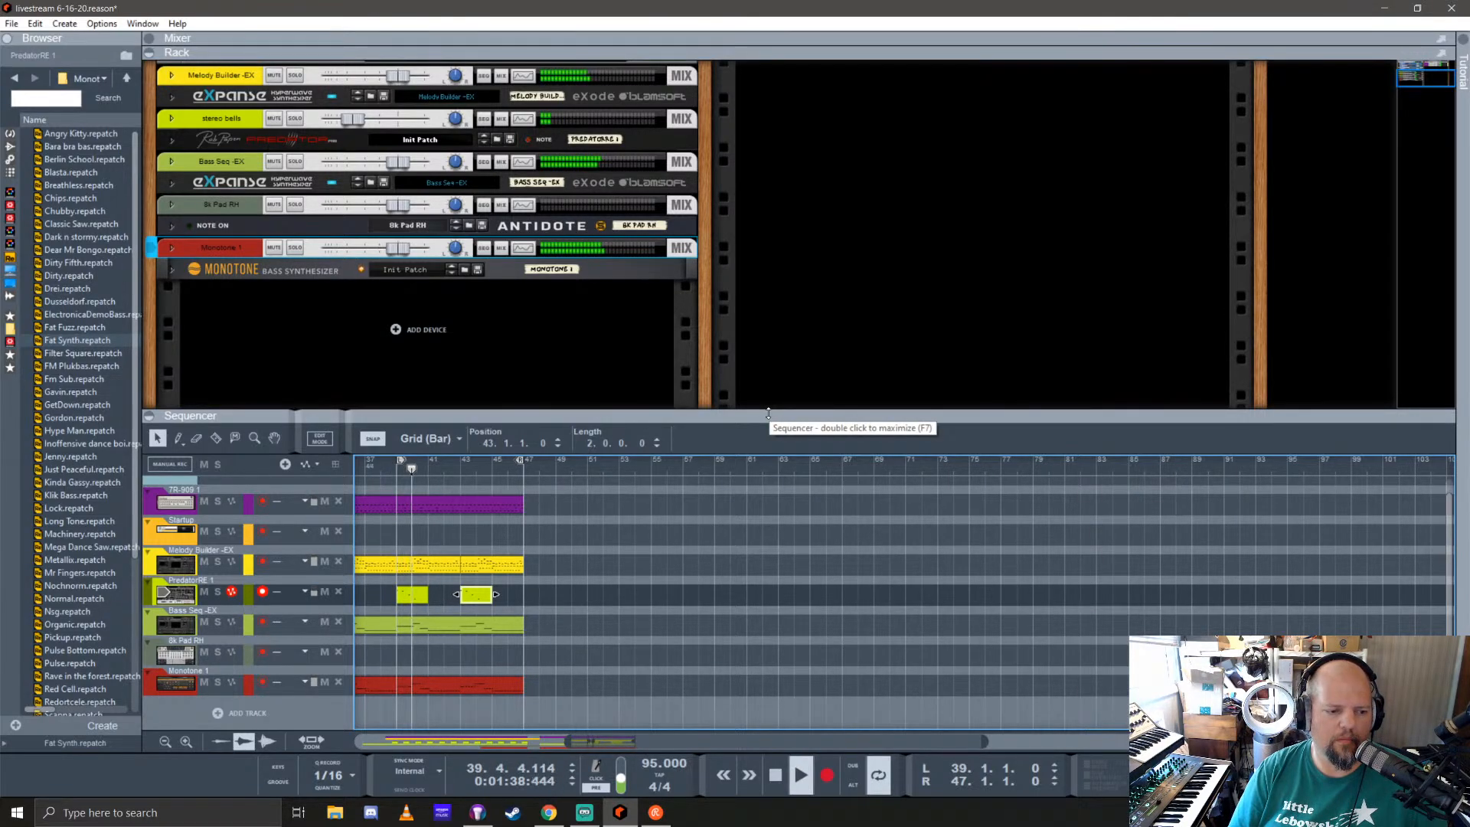
# Step: Duplicate the drum, melody, Predator and bass clips spanning bars 39 to 47 at bar 47, and save the song
pyautogui.moveTo(566, 696); pyautogui.dragTo(540, 521)
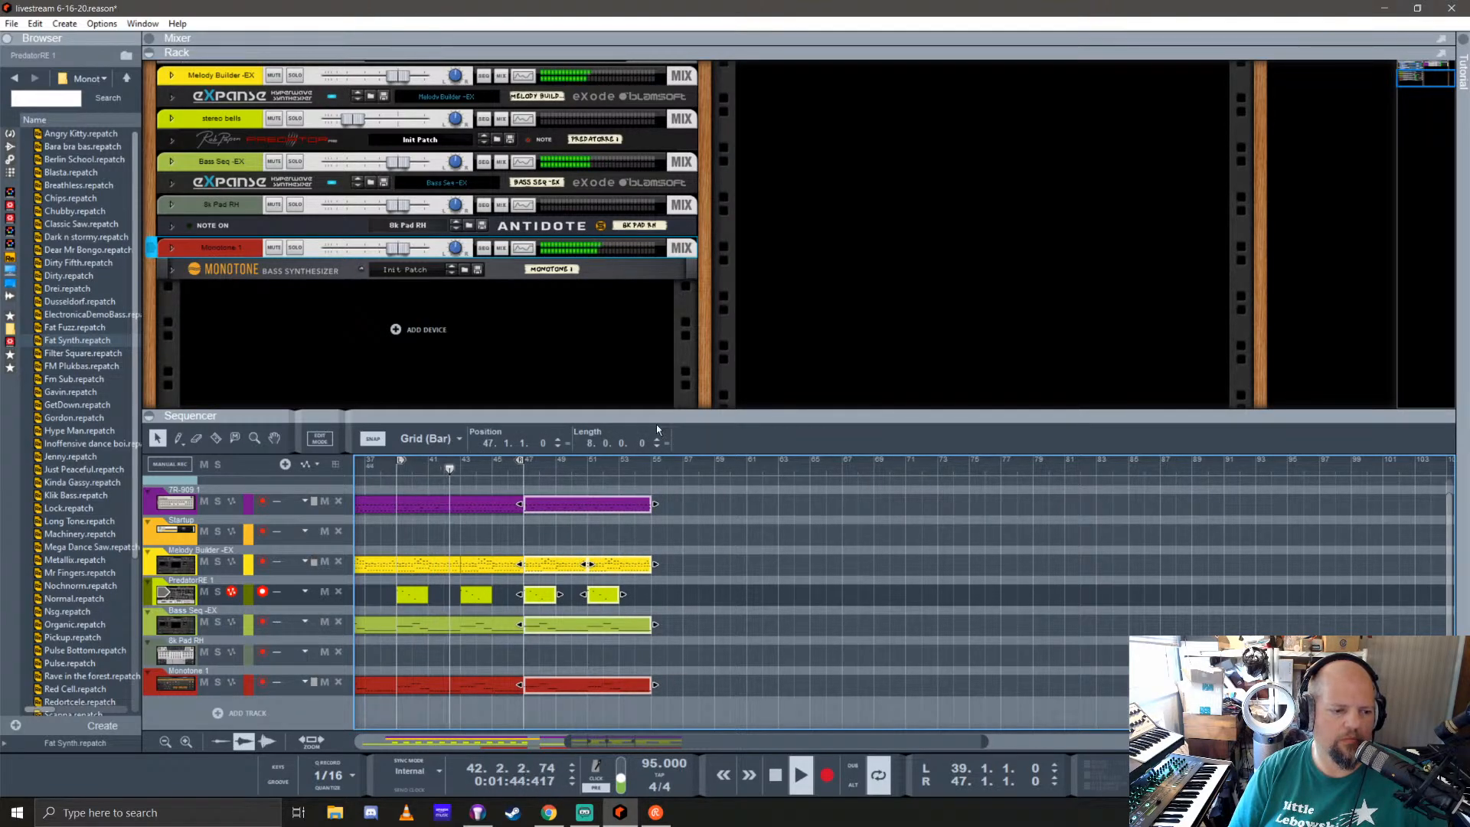
pyautogui.hscroll(-5, 447, 626)
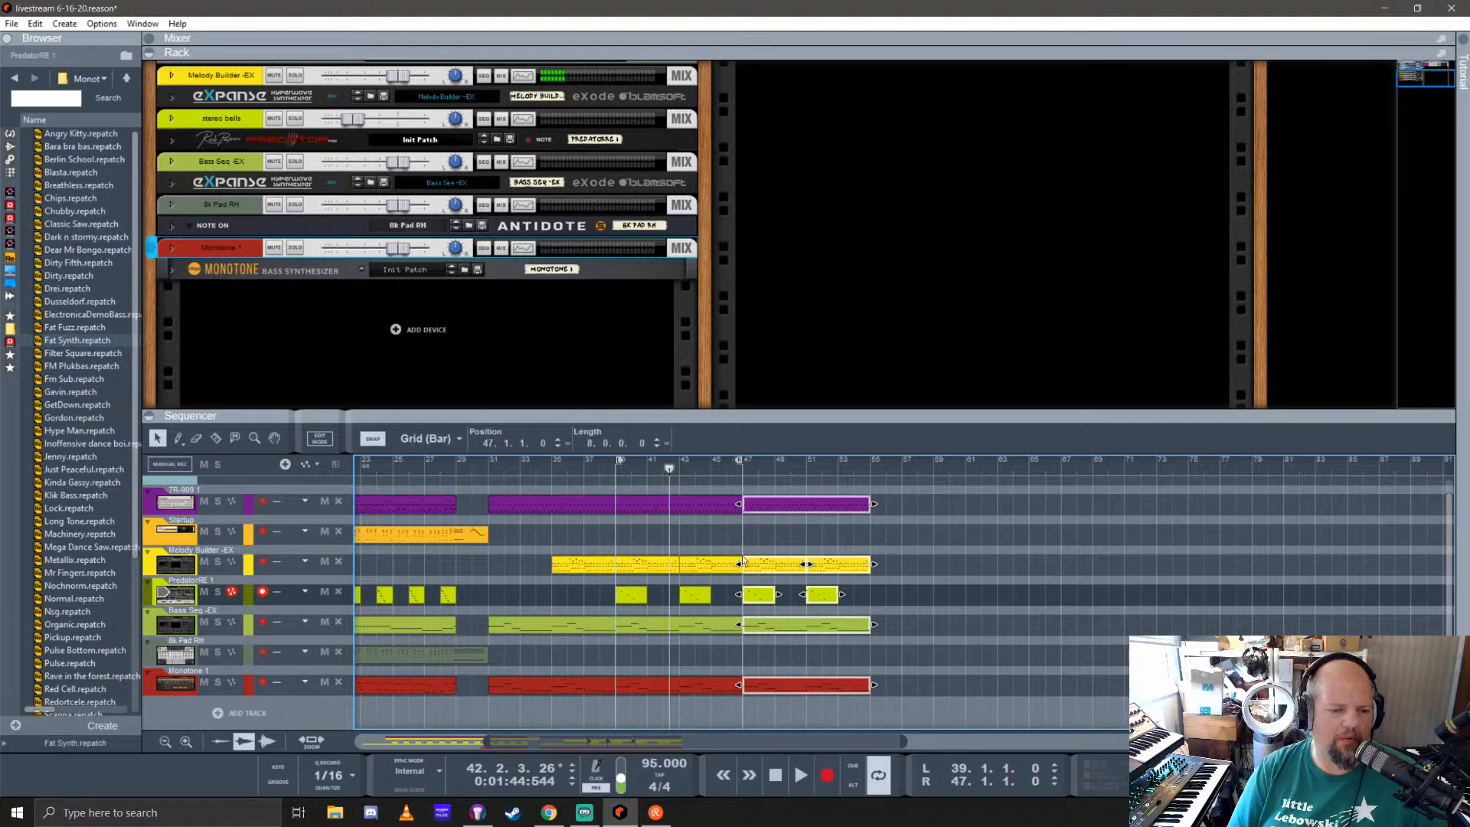
pyautogui.click(281, 354)
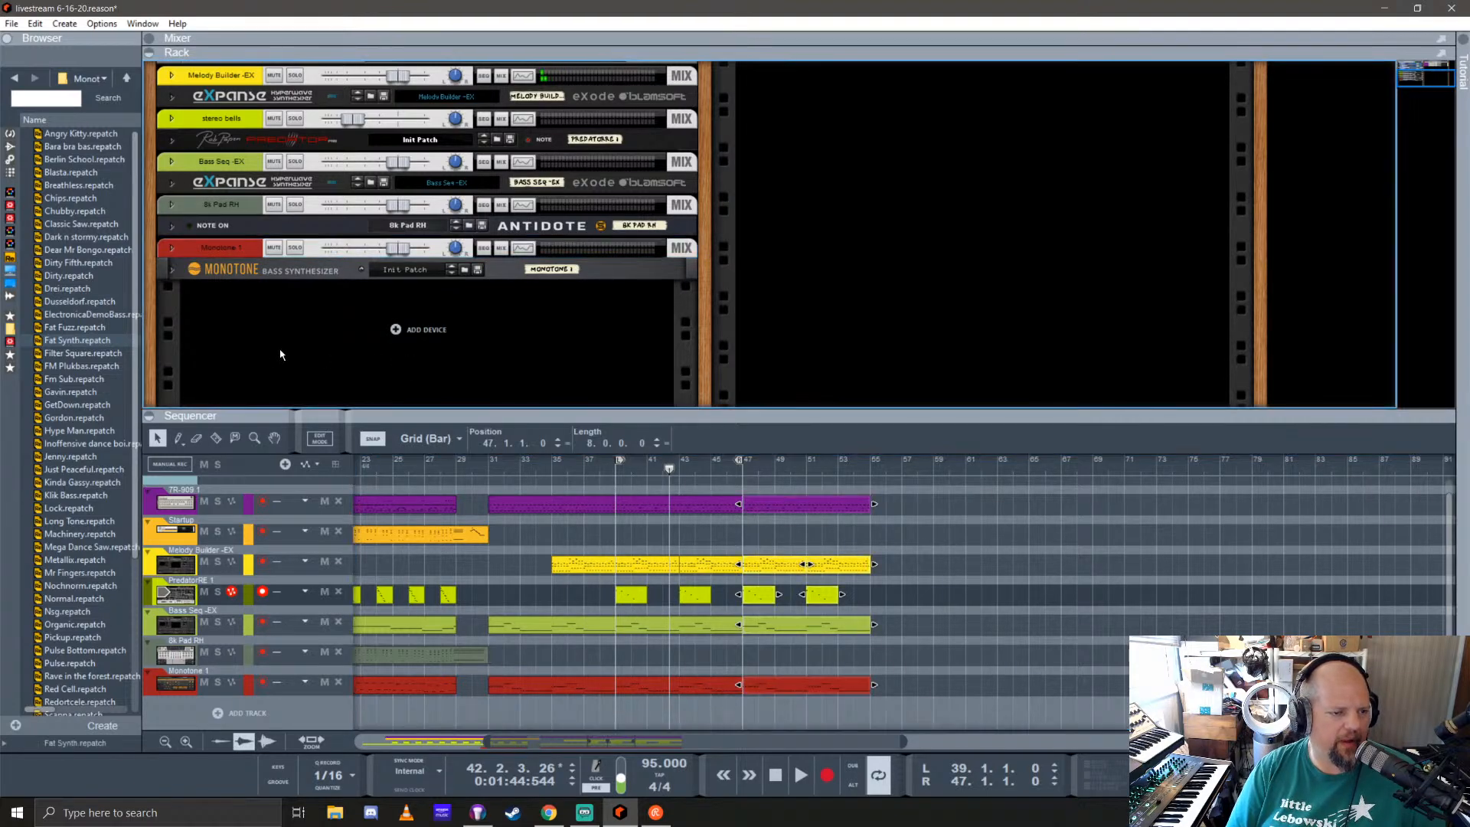
pyautogui.hotkey('ctrl', 's')
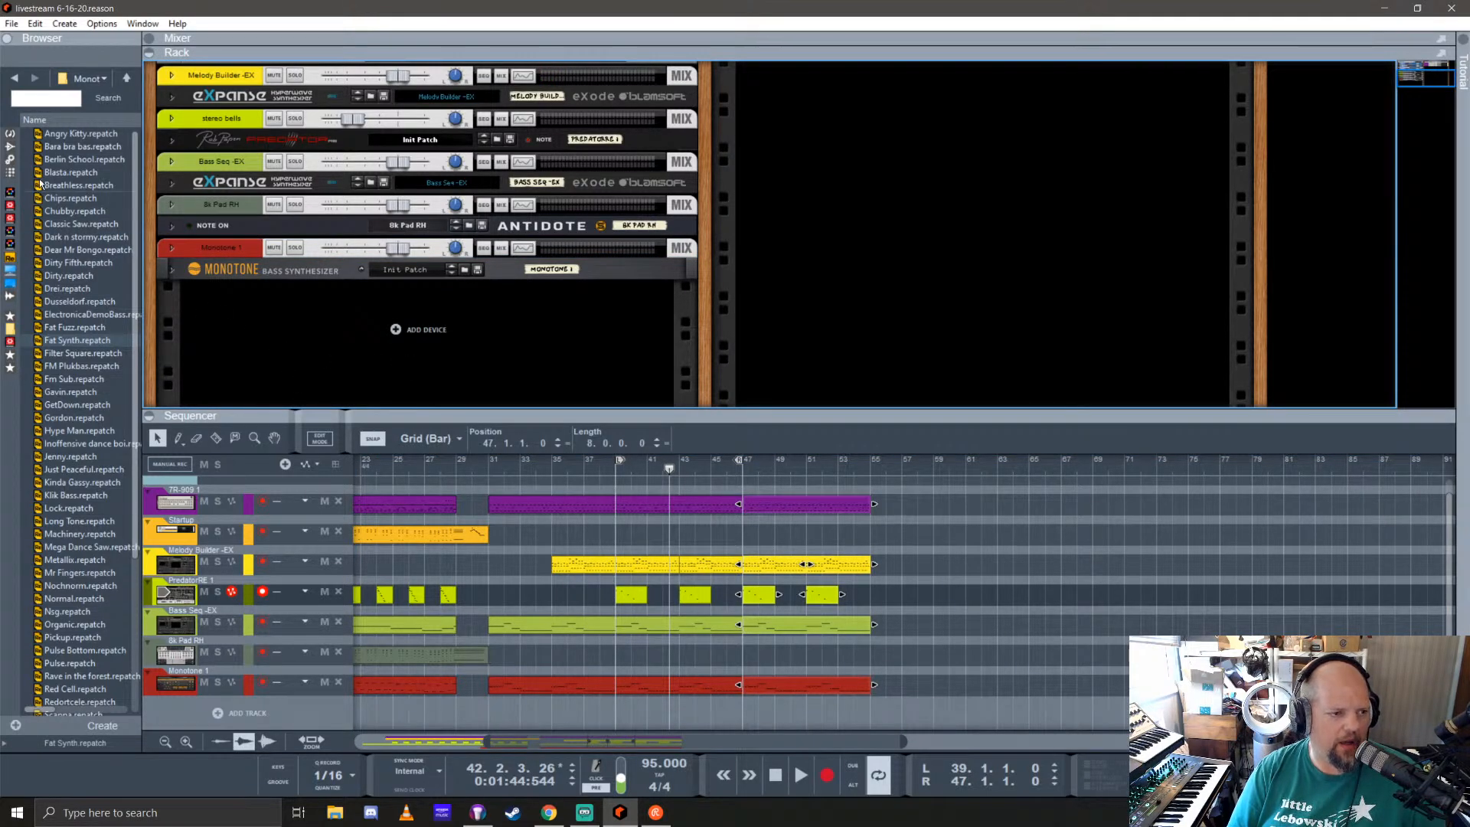
# Step: Find the Quad Instrument among the instrument devices, add it below the Monotone synthesizer and enlarge the rack area
pyautogui.click(10, 134)
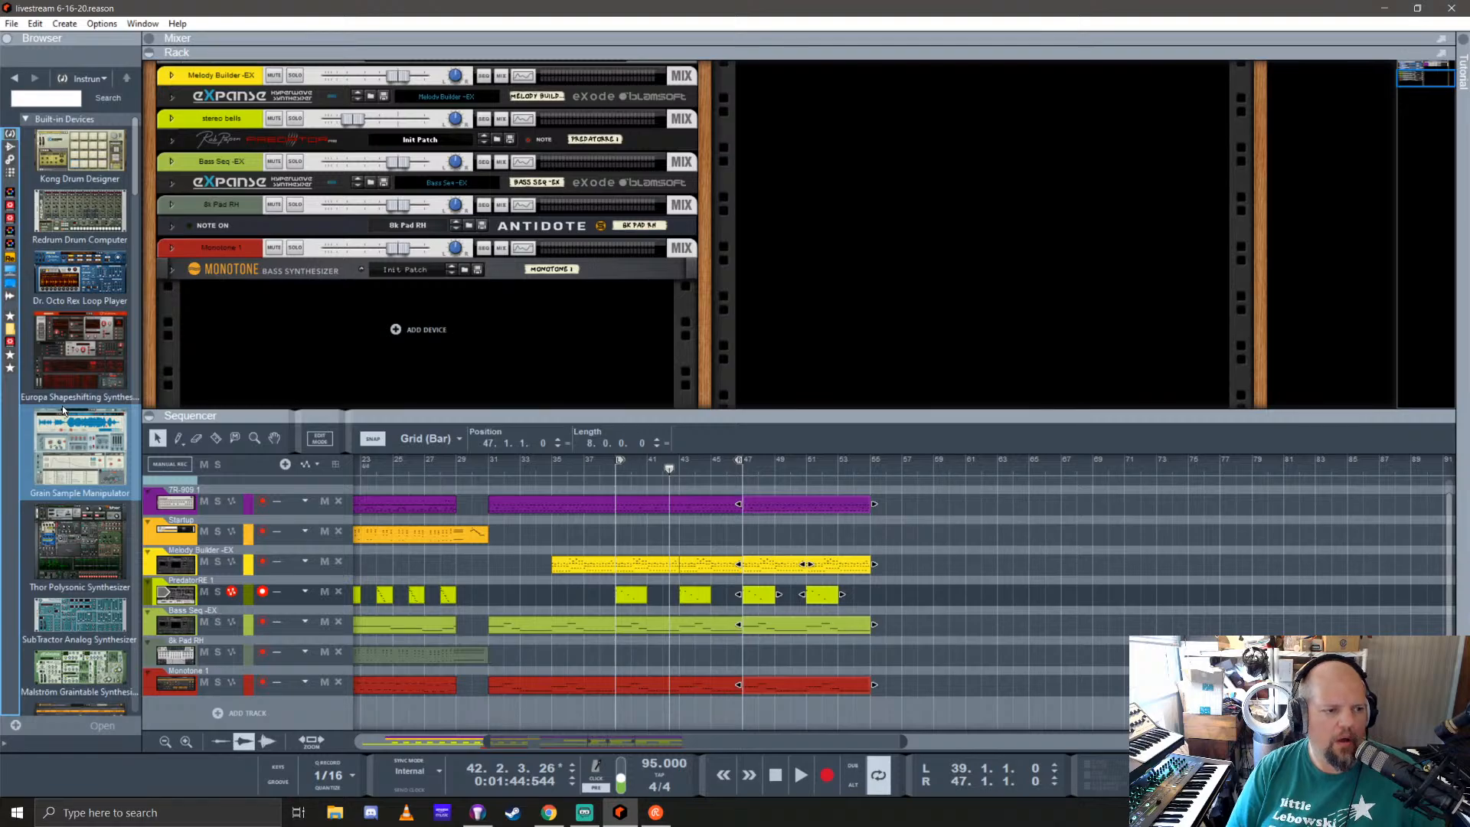
pyautogui.scroll(-6, 63, 410)
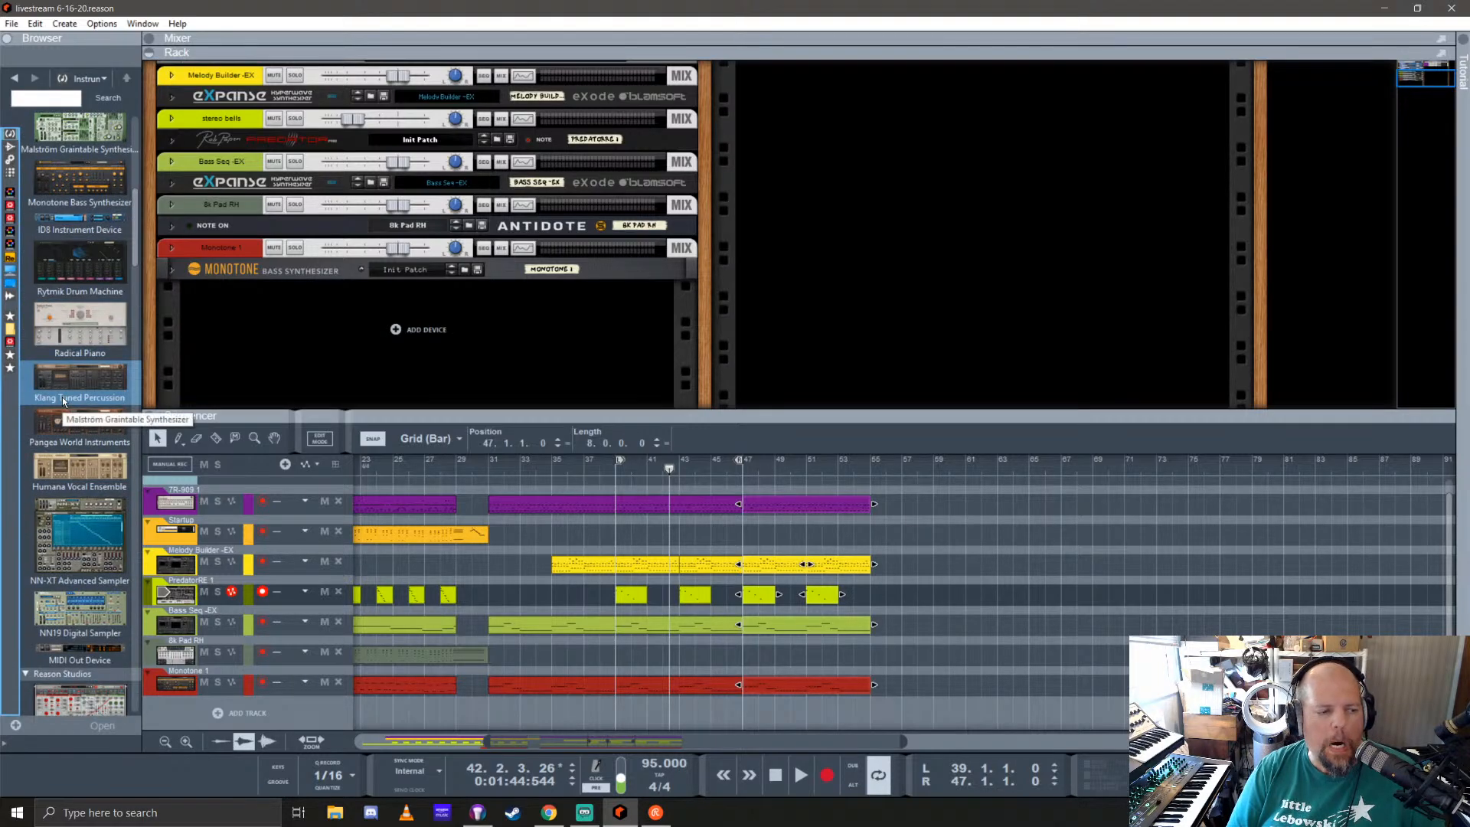
pyautogui.scroll(-8, 63, 396)
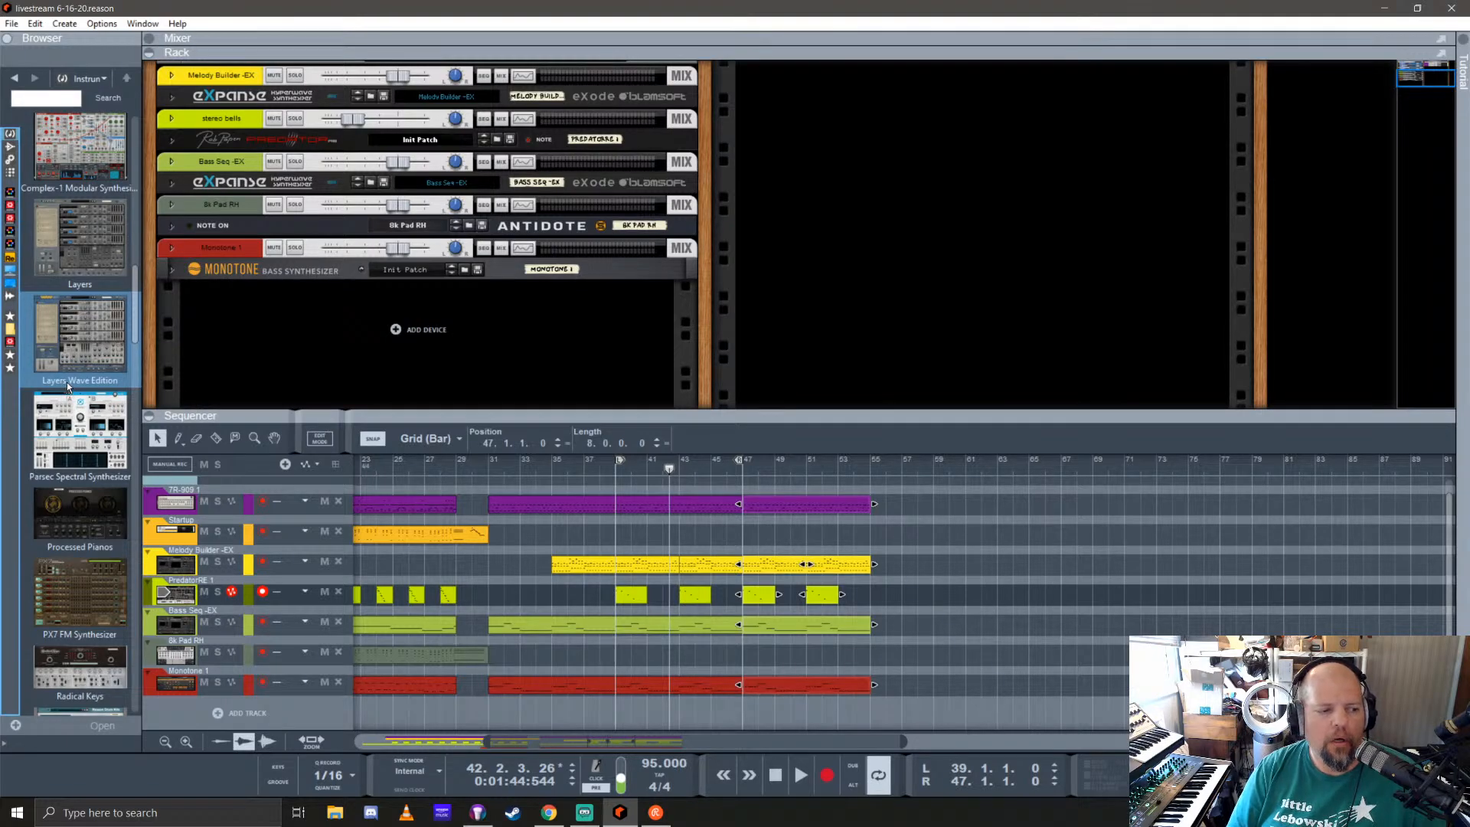
pyautogui.scroll(-3, 66, 383)
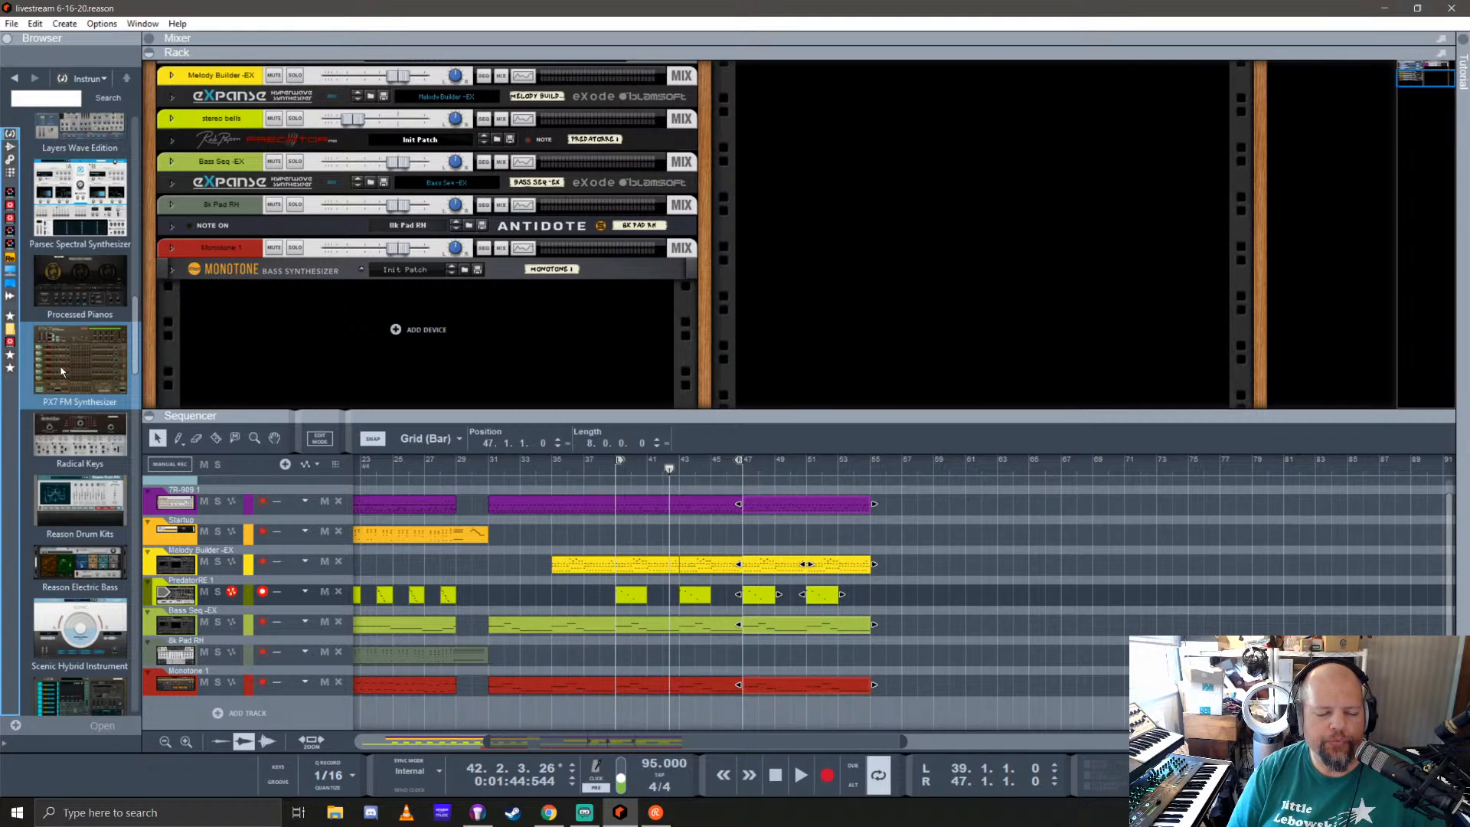
pyautogui.scroll(-4, 68, 360)
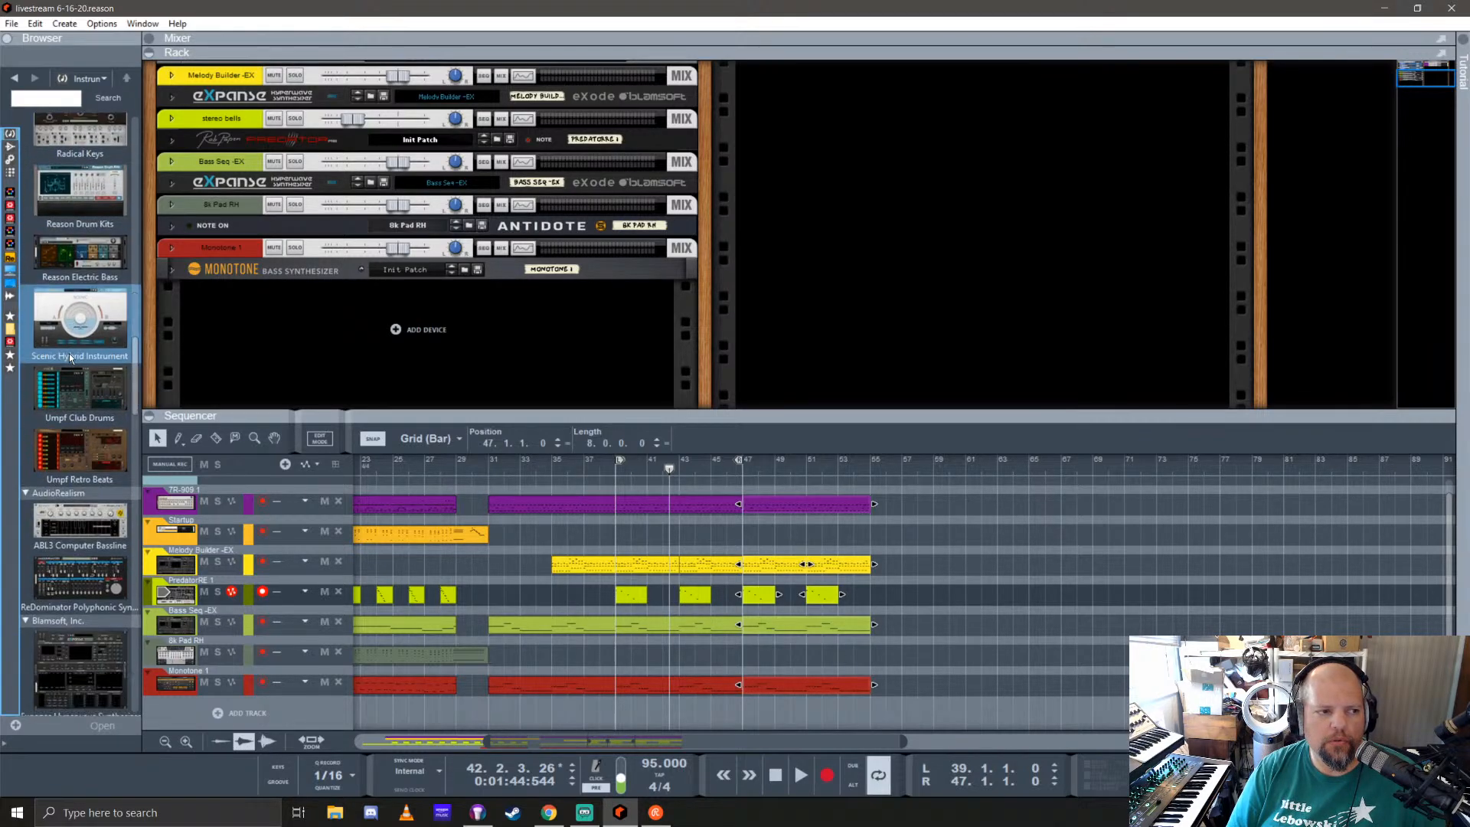
pyautogui.scroll(-12, 69, 352)
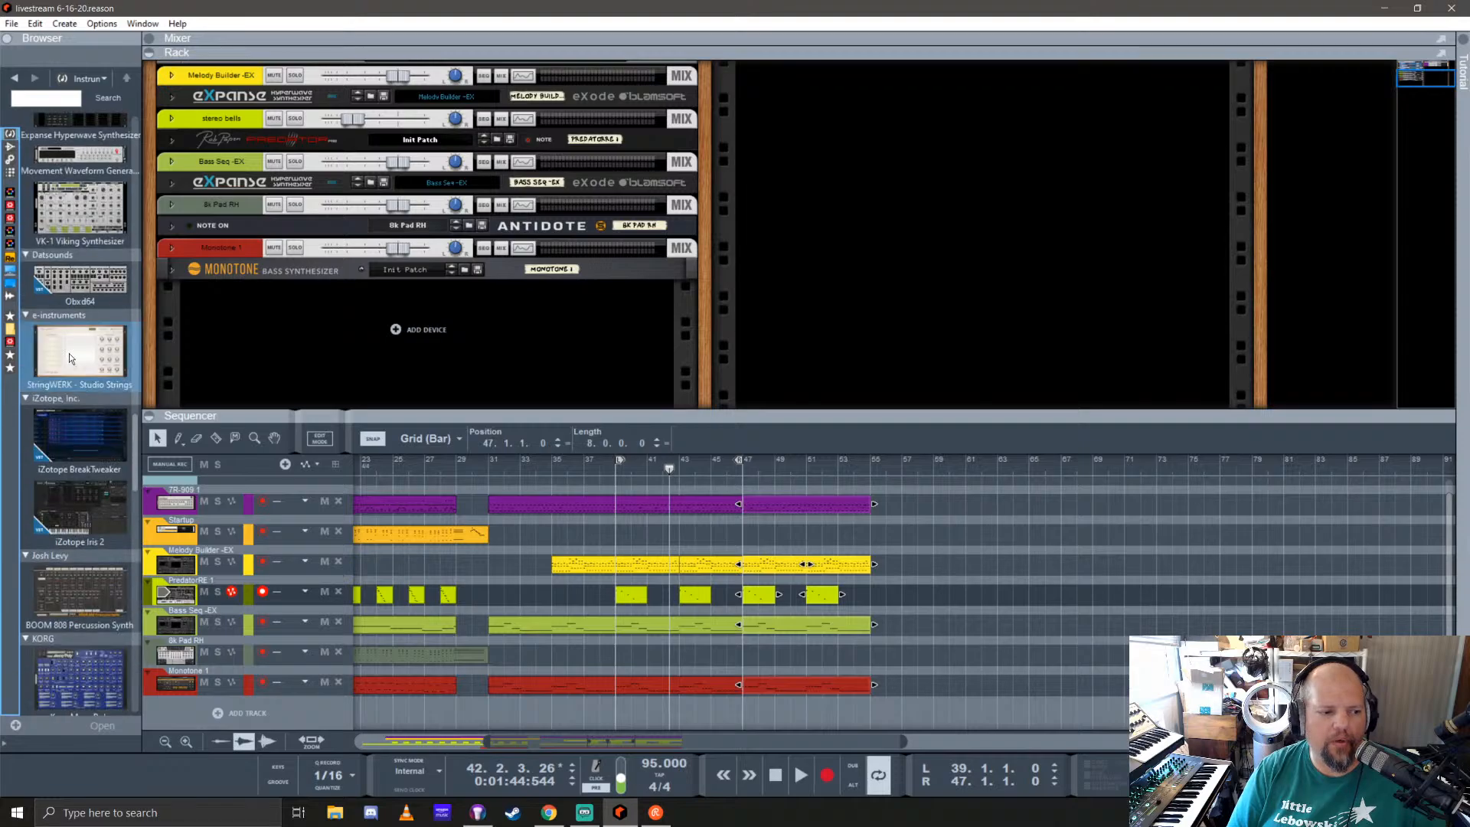
pyautogui.scroll(-15, 73, 352)
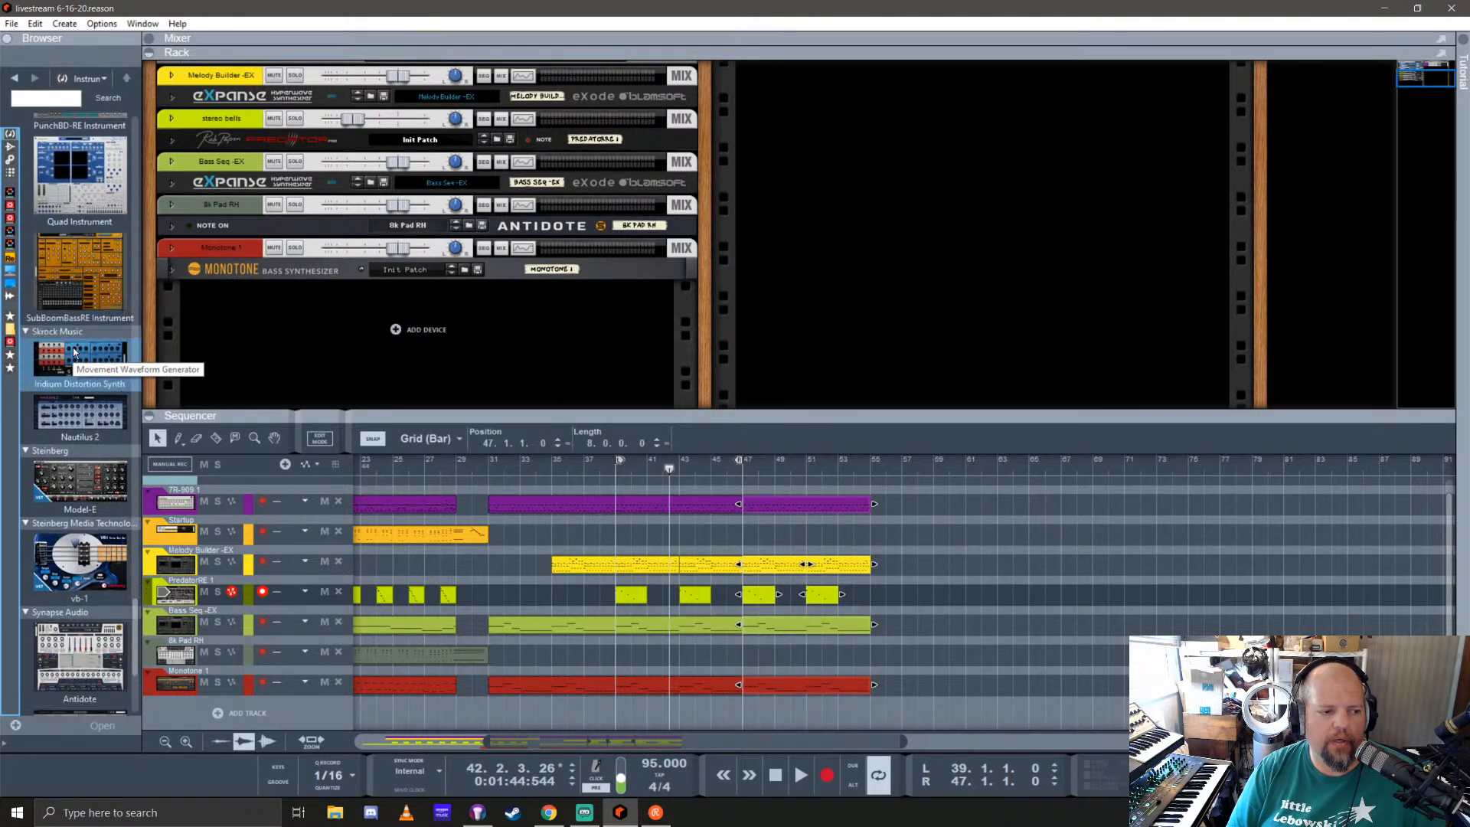
pyautogui.scroll(1, 74, 352)
pyautogui.moveTo(77, 482)
pyautogui.mouseDown()
pyautogui.moveTo(528, 325)
pyautogui.moveTo(593, 361)
pyautogui.mouseUp()
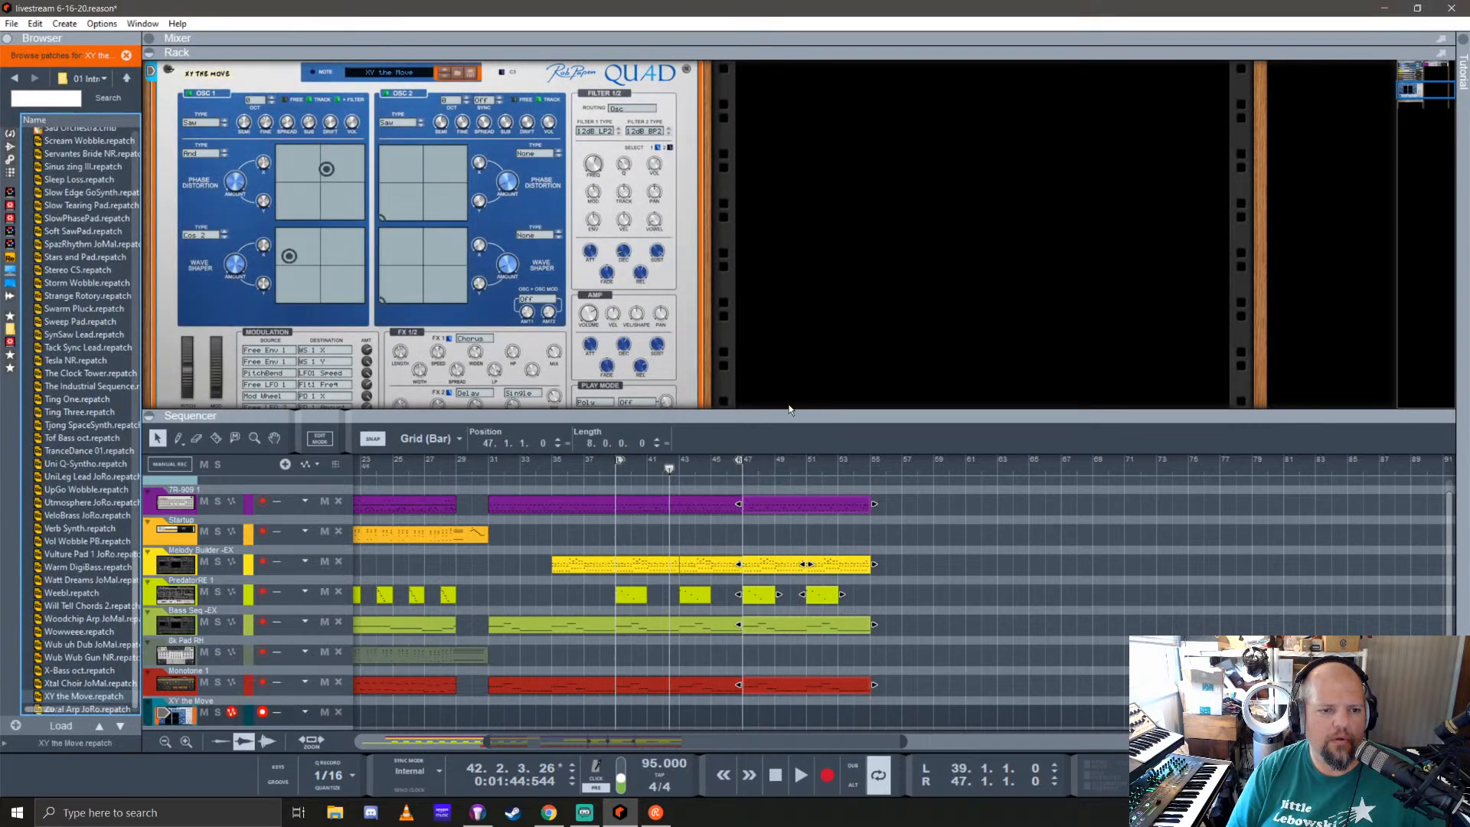
pyautogui.moveTo(771, 418); pyautogui.dragTo(784, 449)
pyautogui.scroll(-3, 444, 321)
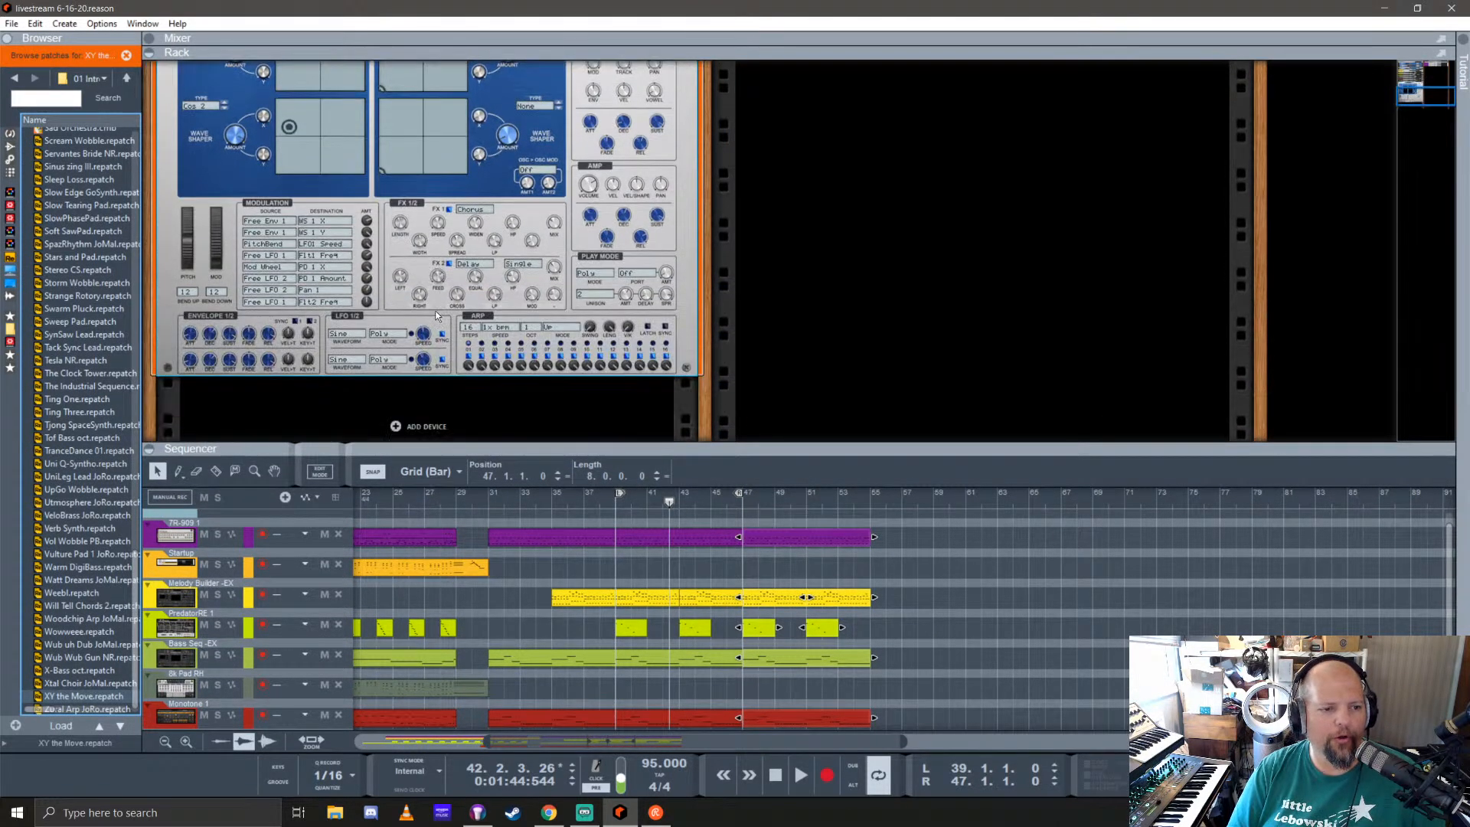
pyautogui.scroll(4, 437, 316)
pyautogui.scroll(-1, 435, 316)
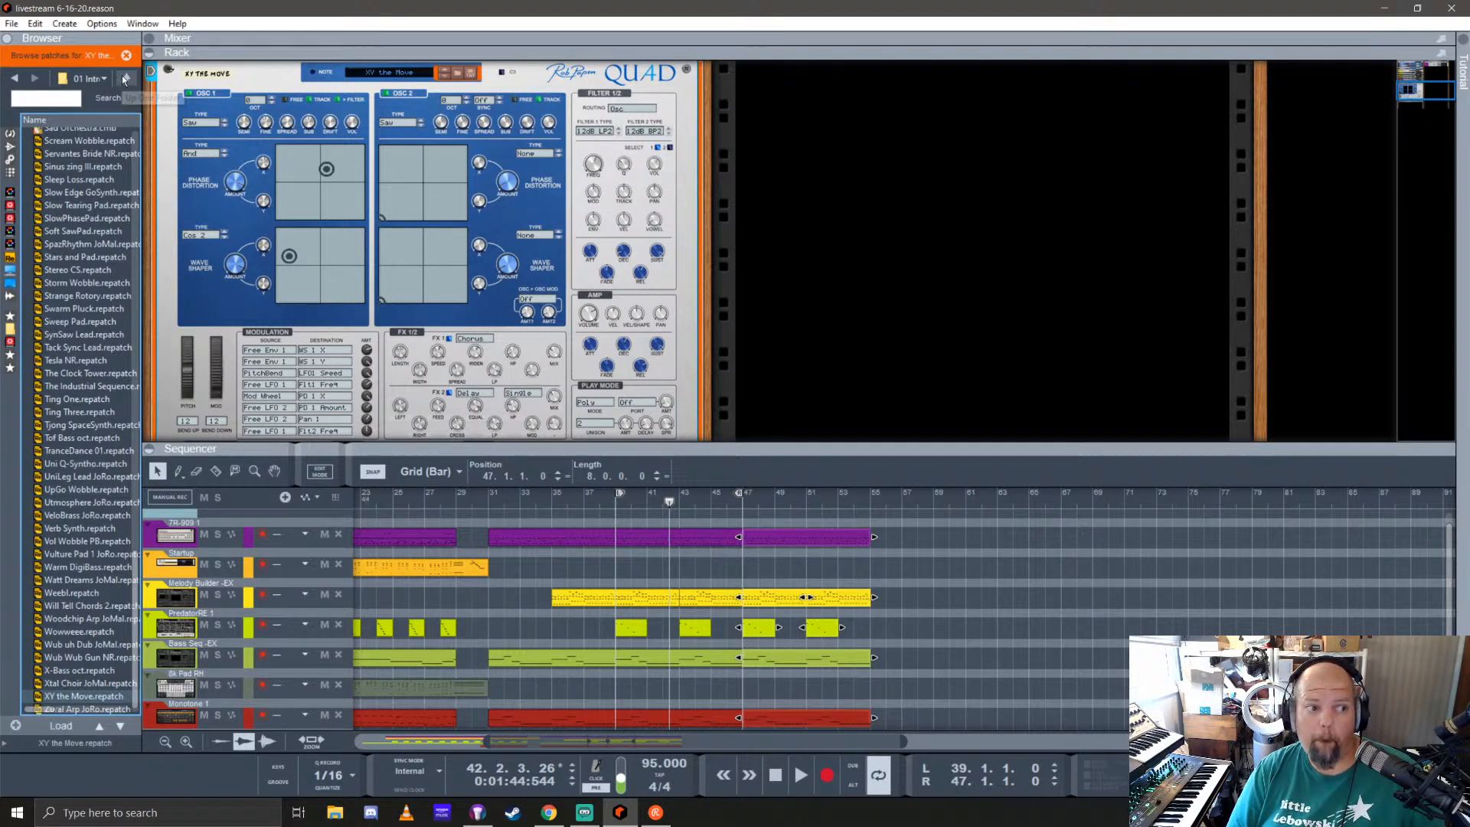
# Step: Audition the SlowPhasePad and Trance Pad patches from Quad's 05 Trance 01 folder
pyautogui.scroll(9, 84, 255)
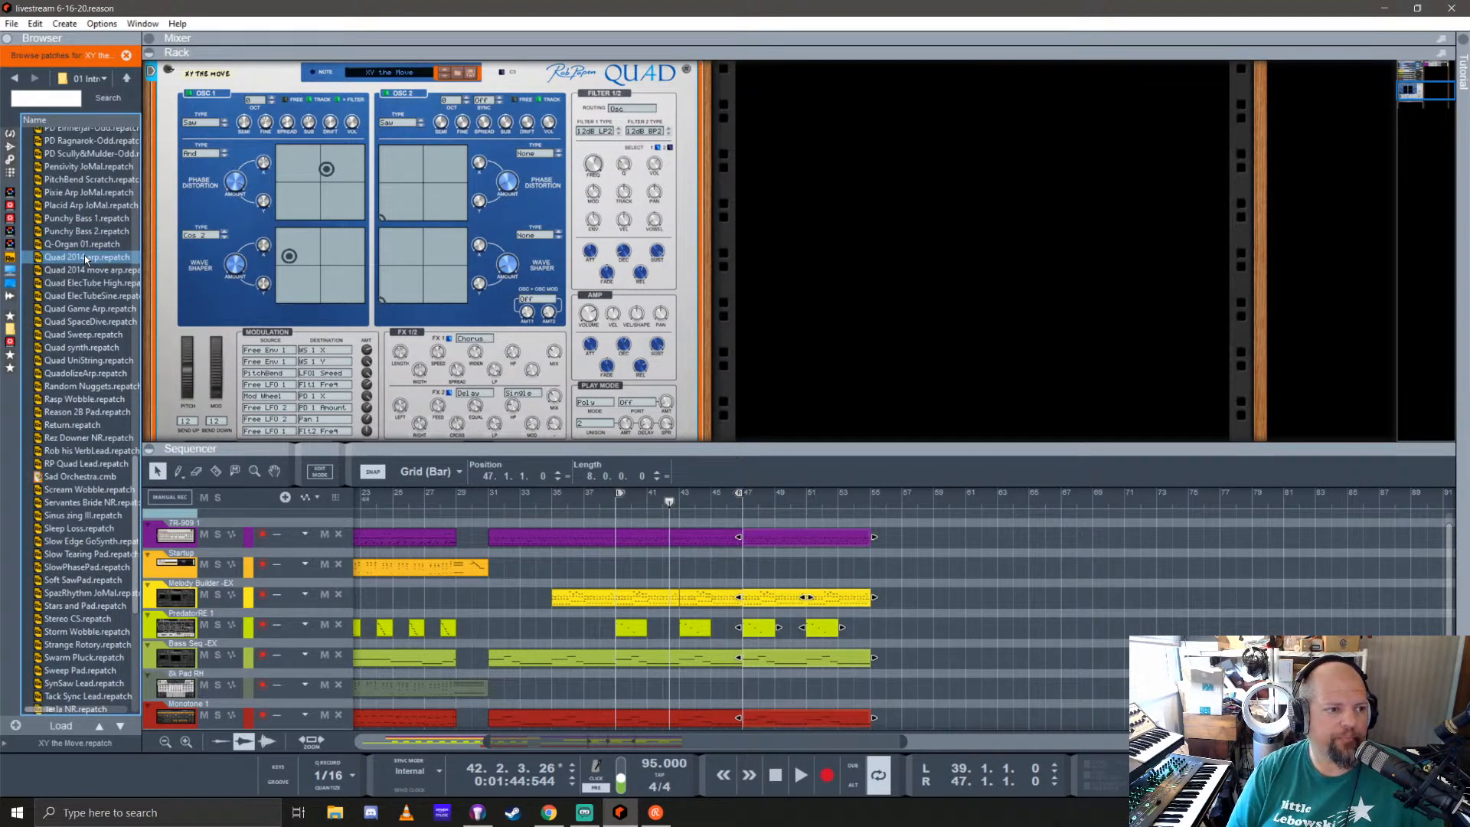
pyautogui.click(127, 79)
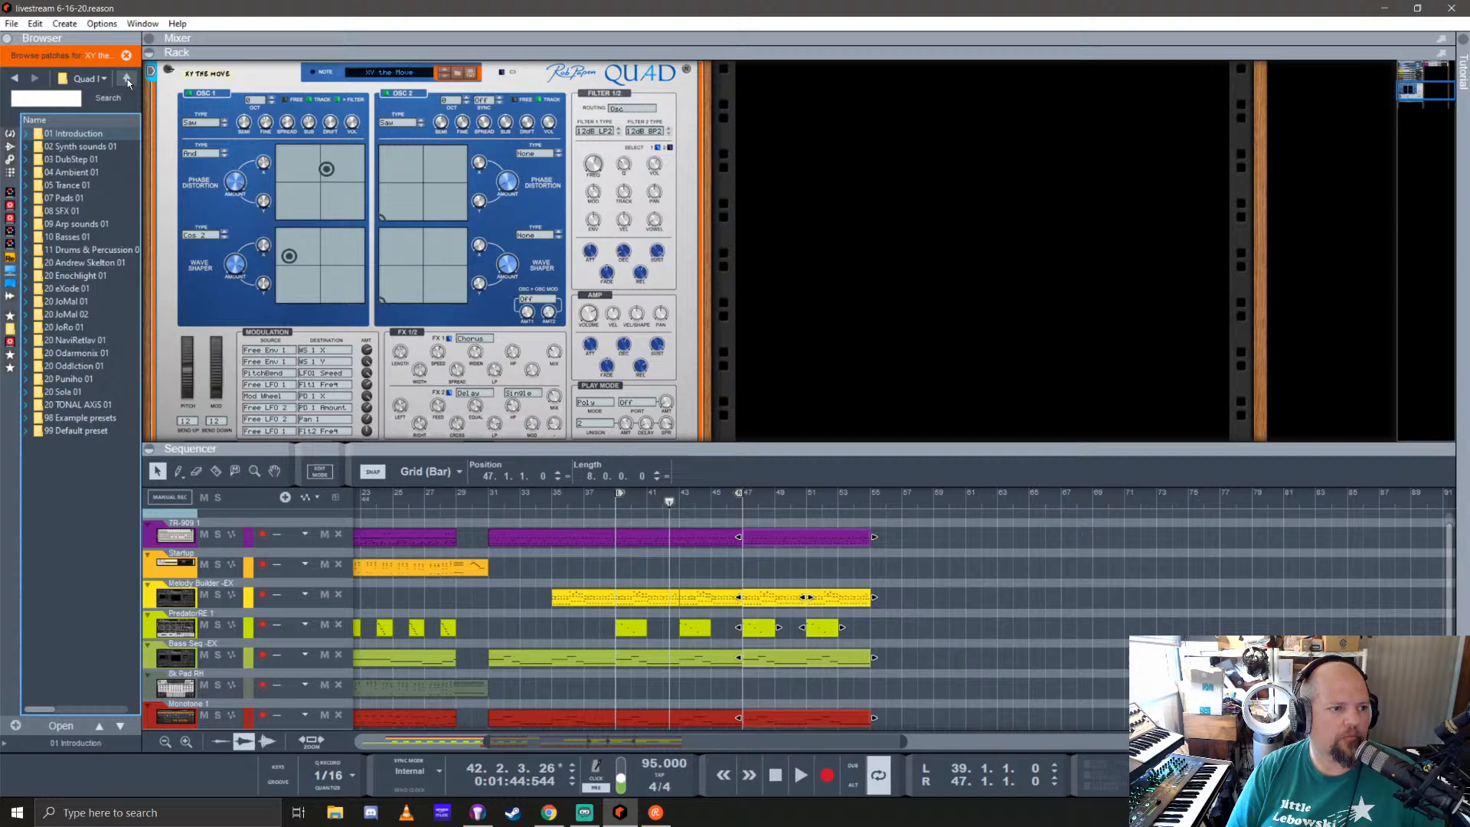
pyautogui.doubleClick(80, 188)
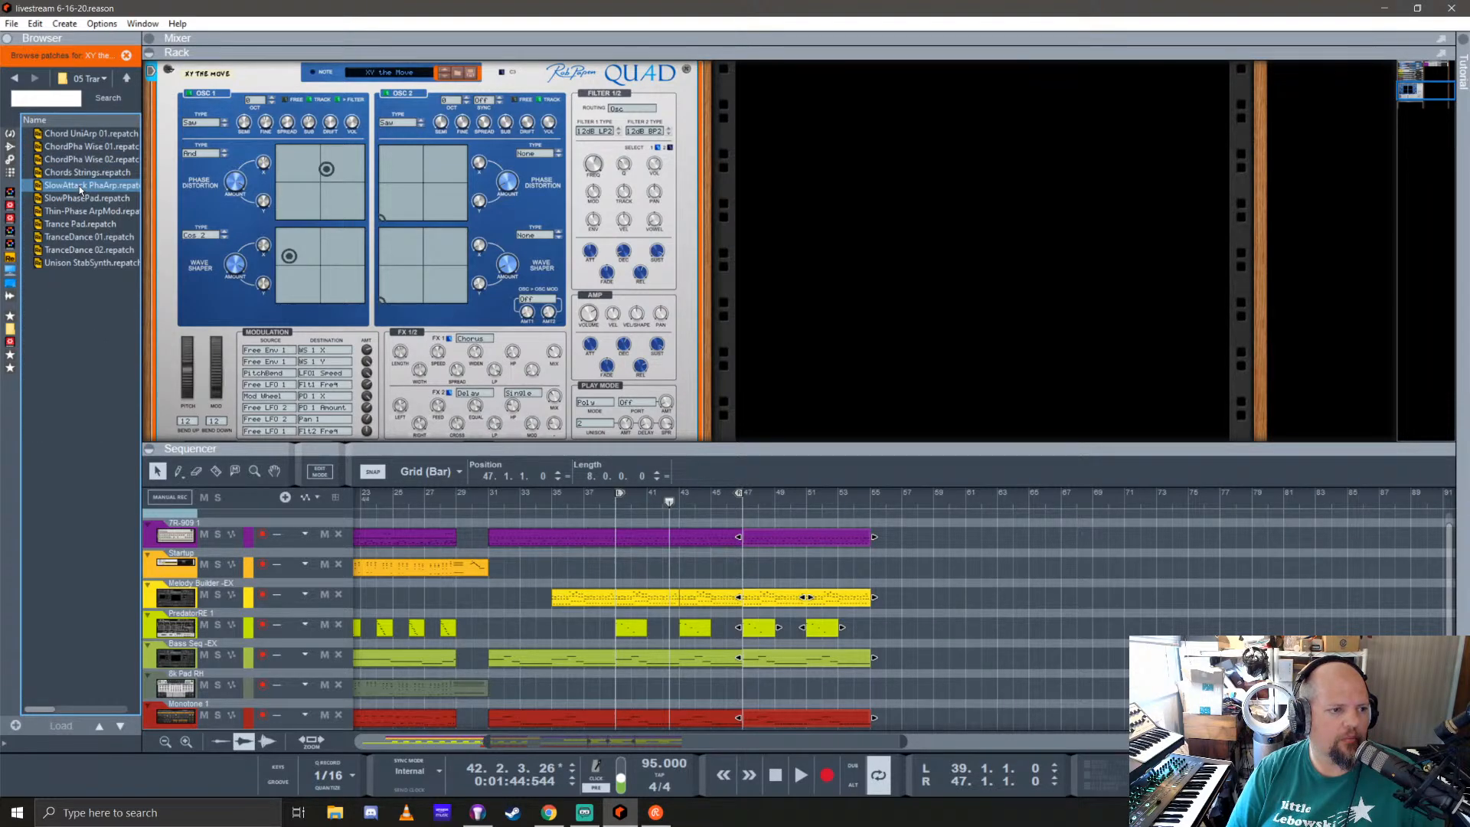
pyautogui.click(81, 200)
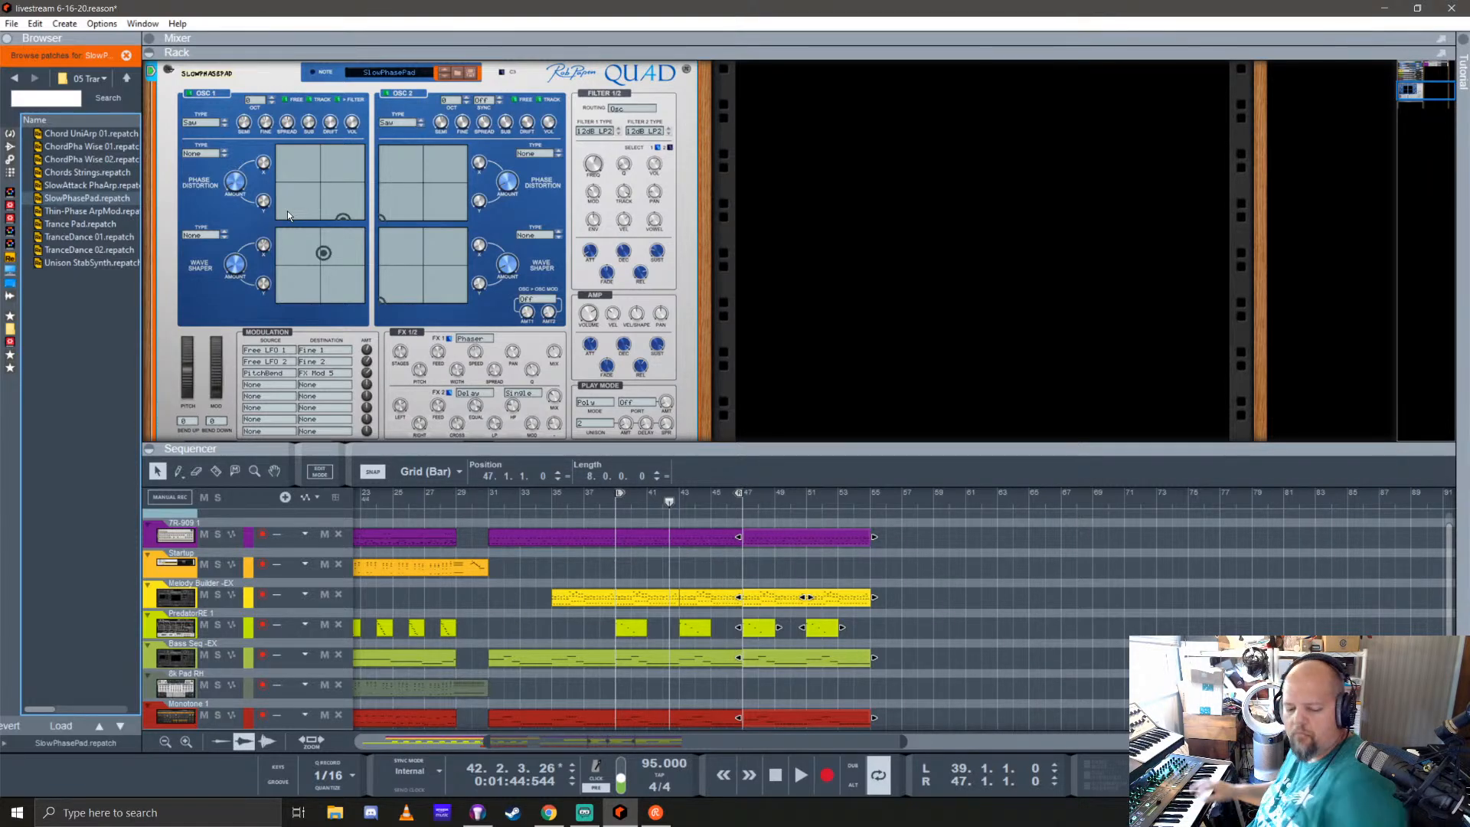
pyautogui.press('Down')
pyautogui.press('Down')
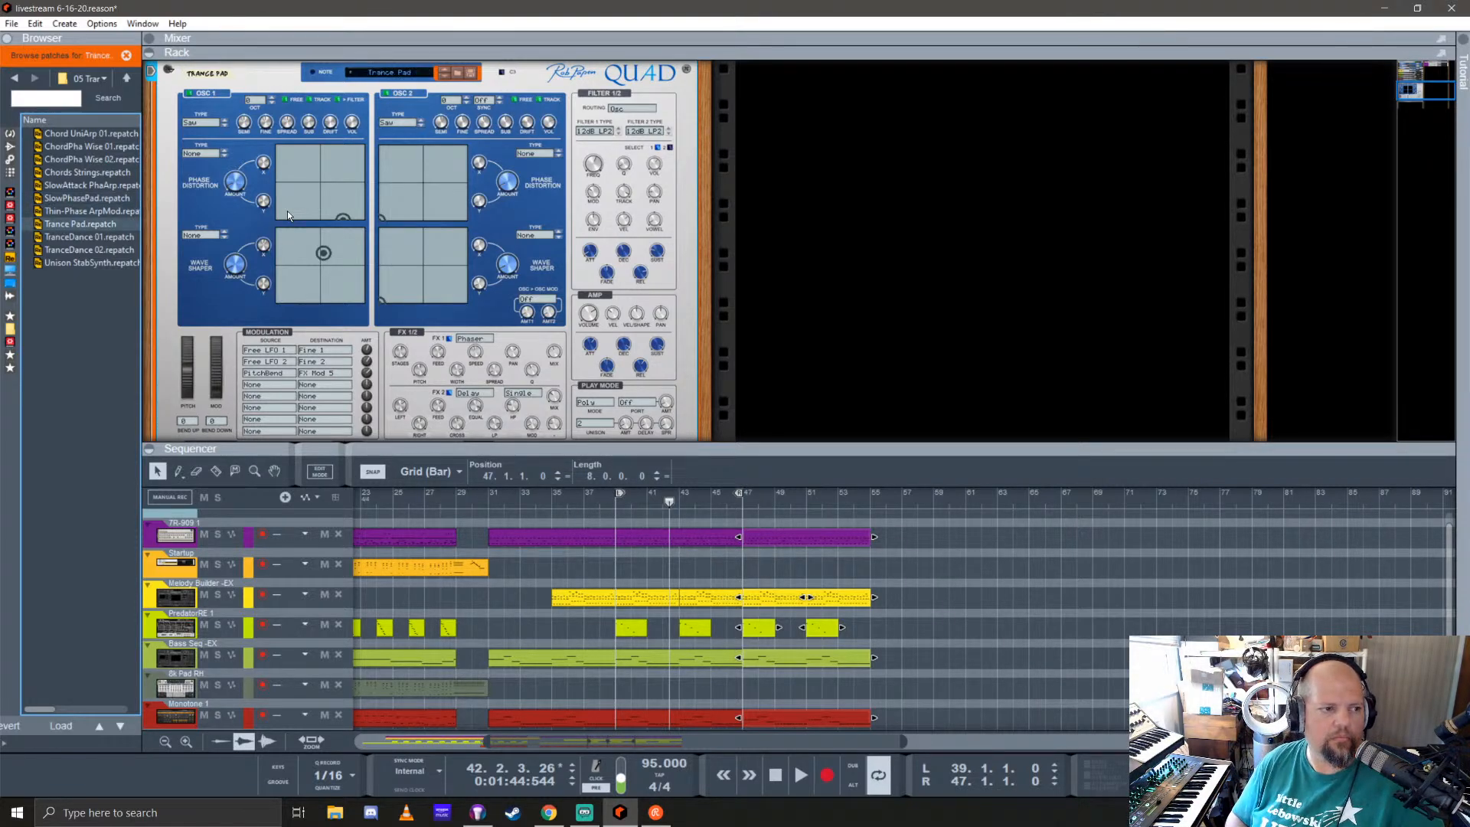
pyautogui.press('Return')
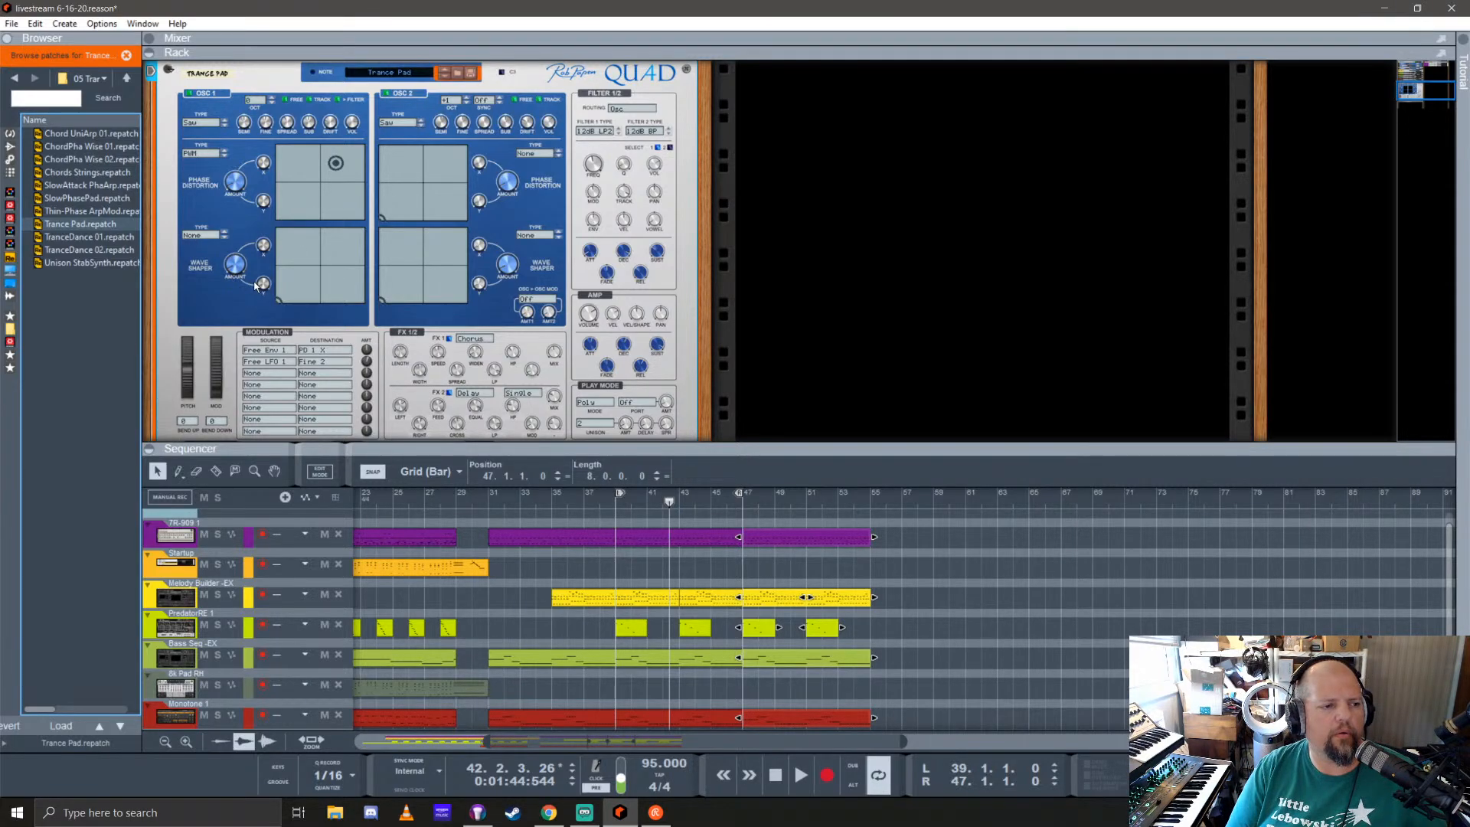
# Step: Audition Quad's Unison StabSynth, TranceDance 01 and TranceDance 02 patches, comparing them with Trance Pad
pyautogui.click(71, 262)
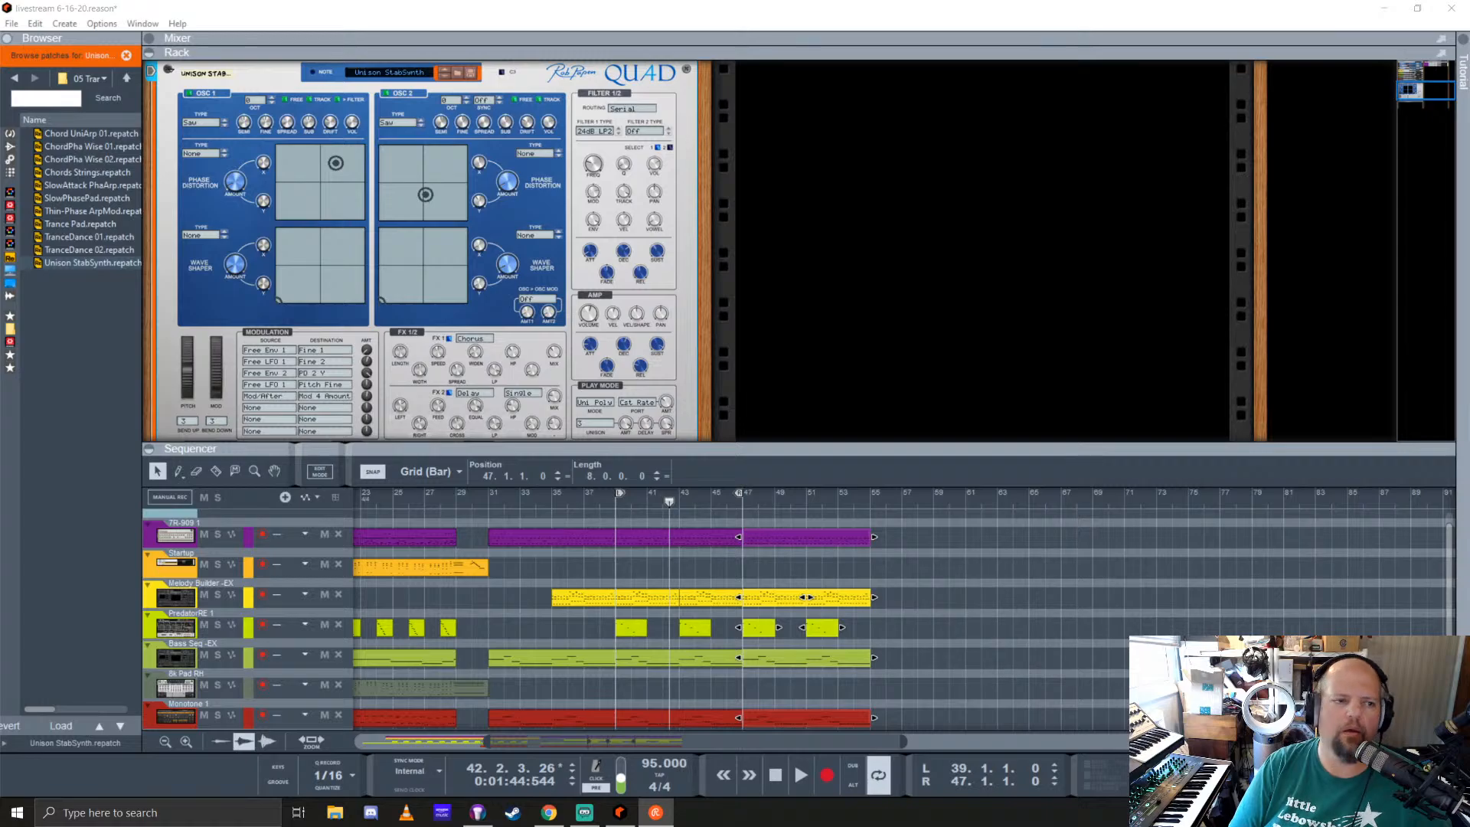
pyautogui.click(870, 12)
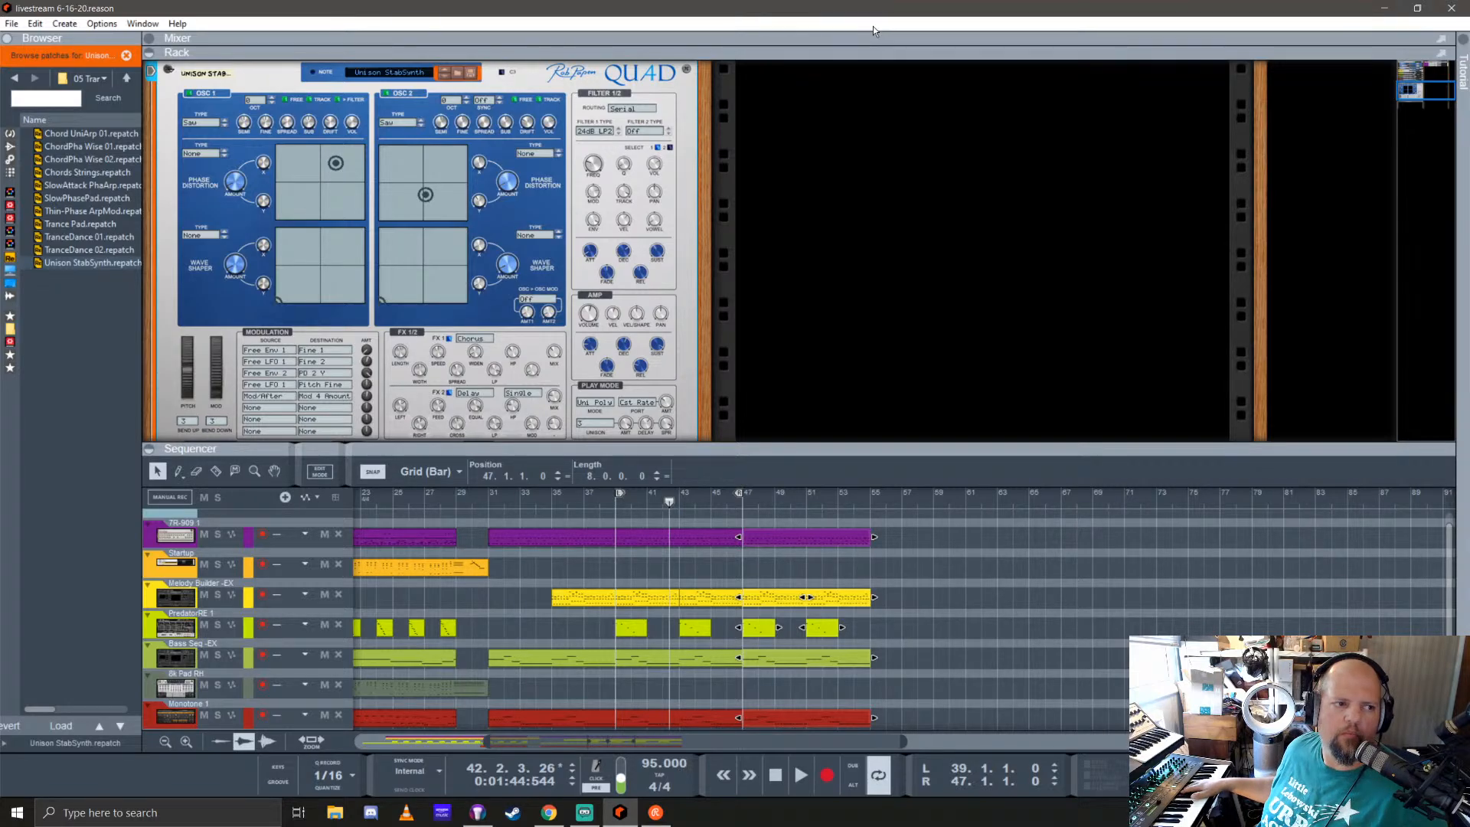
pyautogui.click(86, 238)
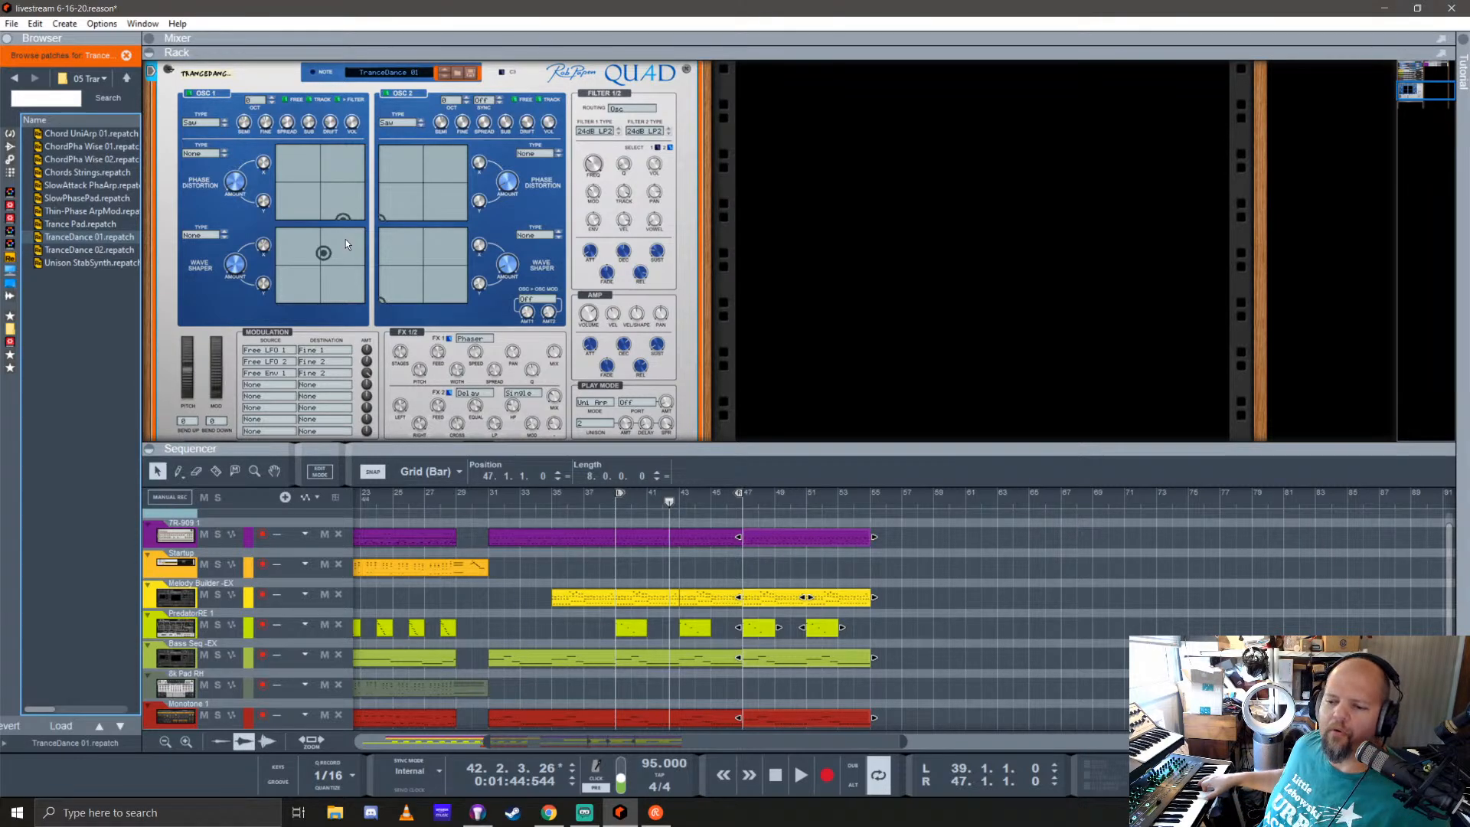
pyautogui.press('Up')
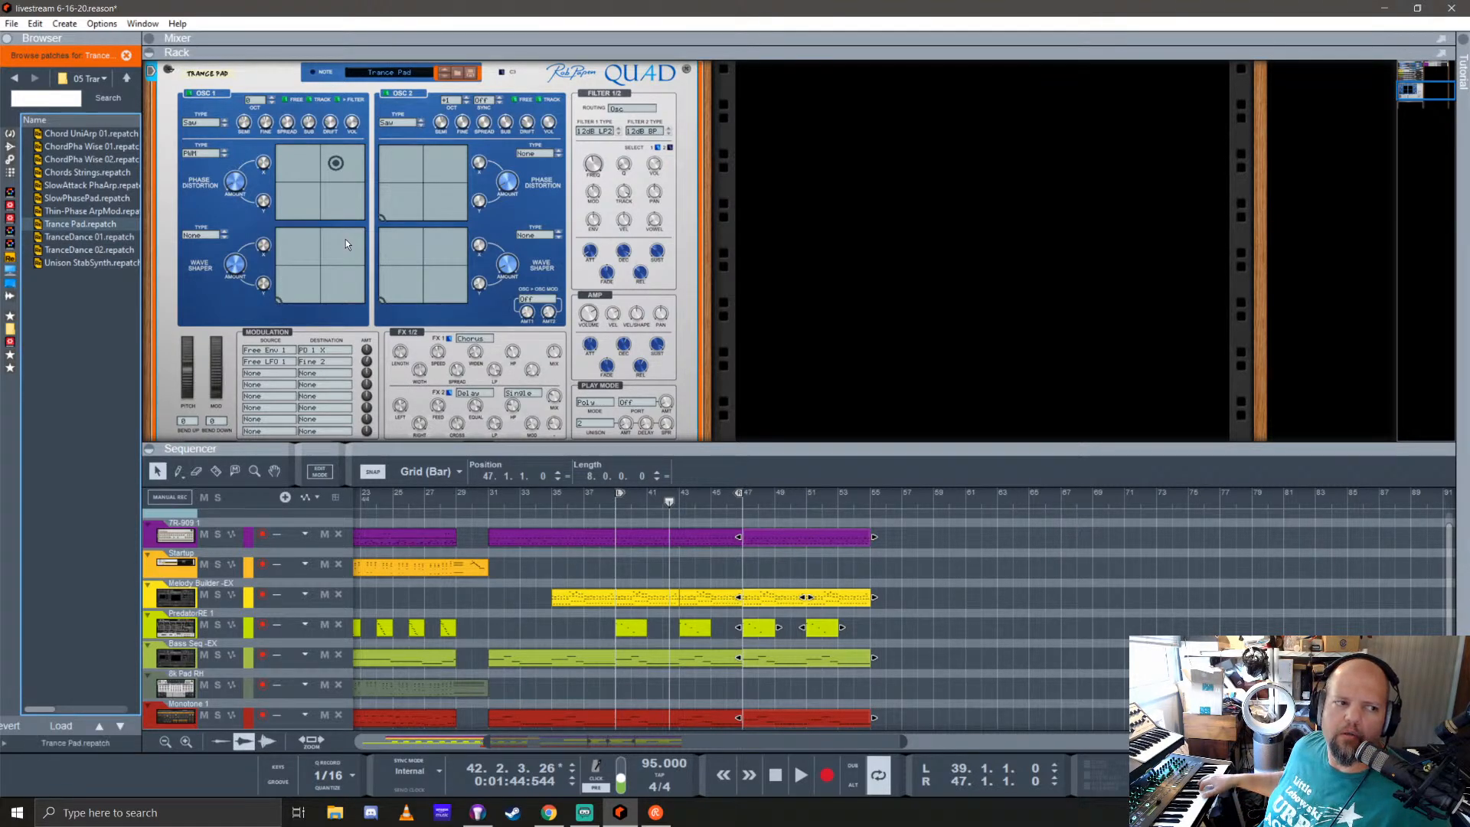
pyautogui.press('Down')
pyautogui.press('Down')
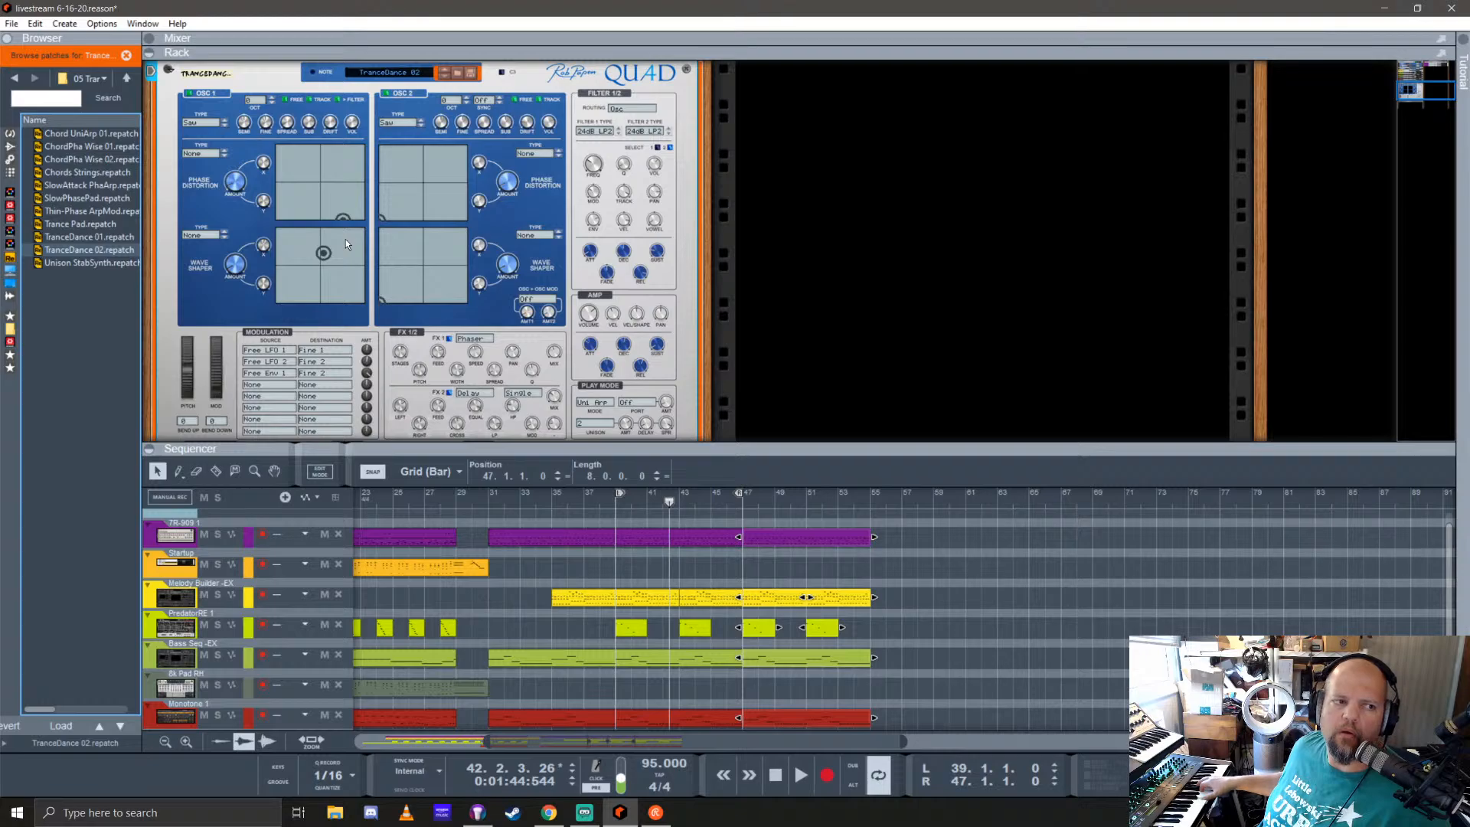
# Step: Audition Quad's SlowPhasePad, Thin-Phase ArpMod and Chords Strings patches
pyautogui.press('Up')
pyautogui.press('Up')
pyautogui.press('Up')
pyautogui.press('Up')
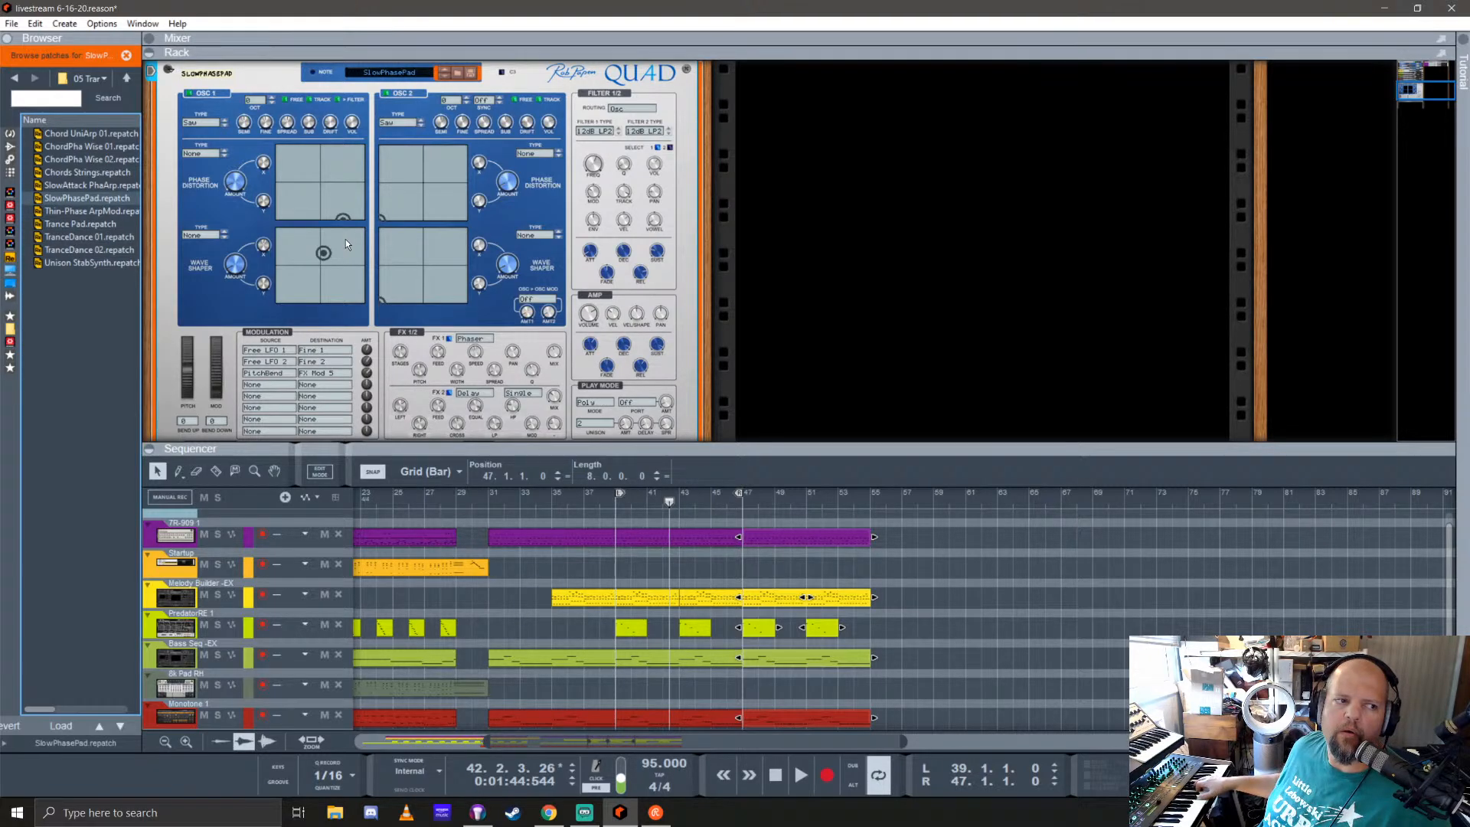
pyautogui.press('Down')
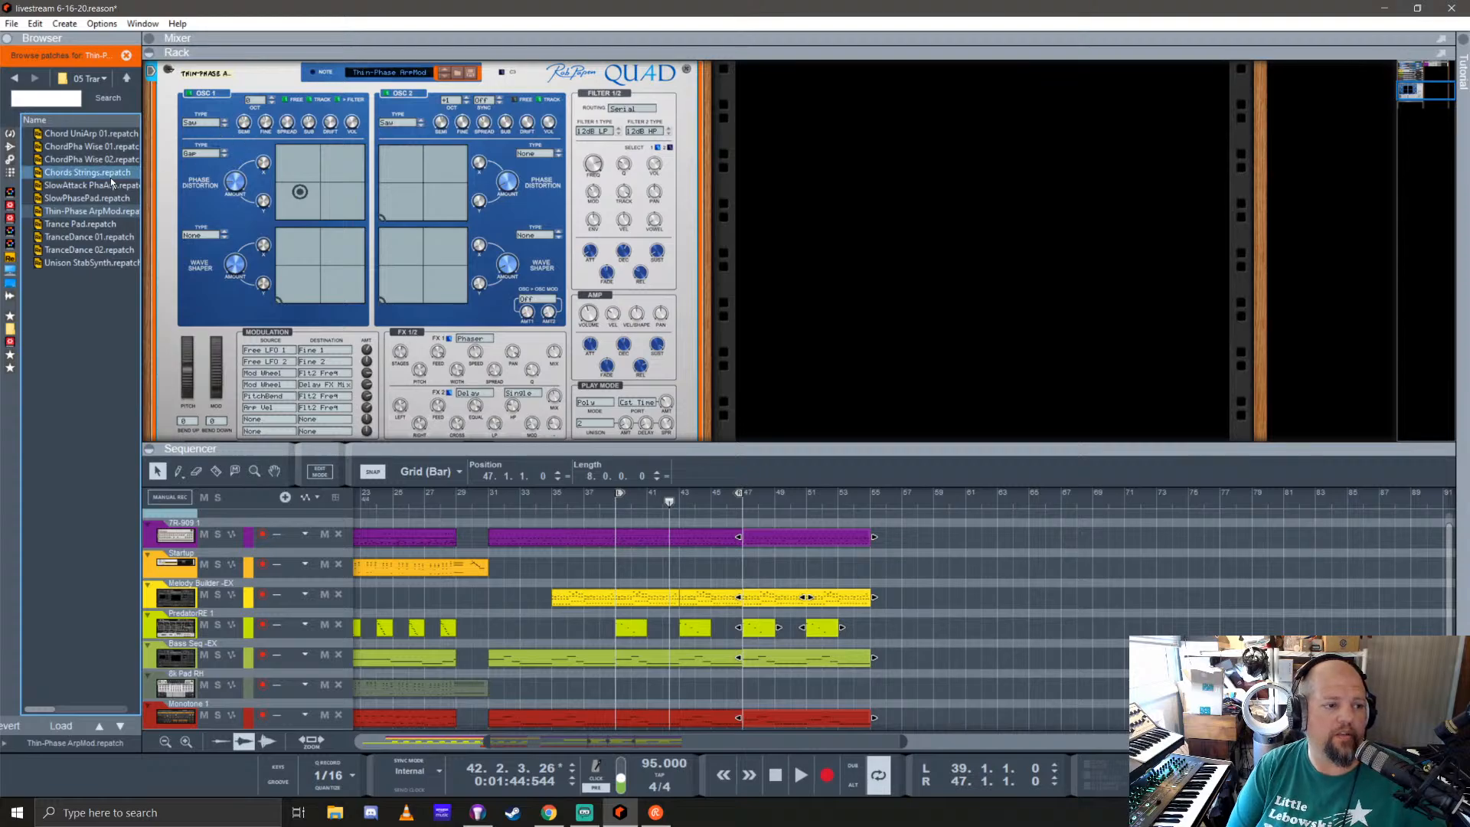
pyautogui.moveTo(106, 174); pyautogui.dragTo(365, 196)
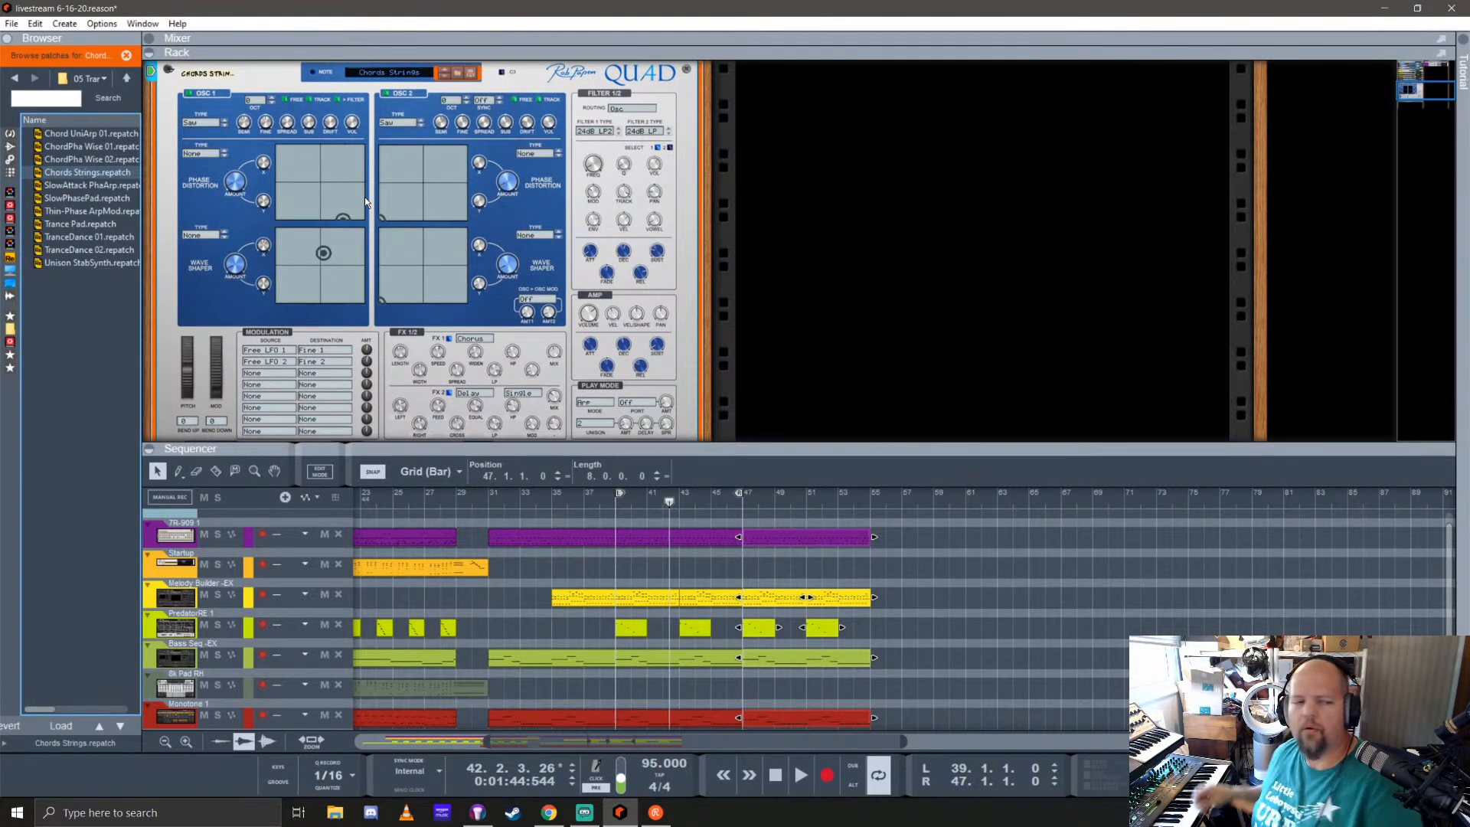
# Step: Load the It Sweeps patch from the 04 Ambient 01 folder into Quad
pyautogui.click(126, 80)
pyautogui.doubleClick(80, 173)
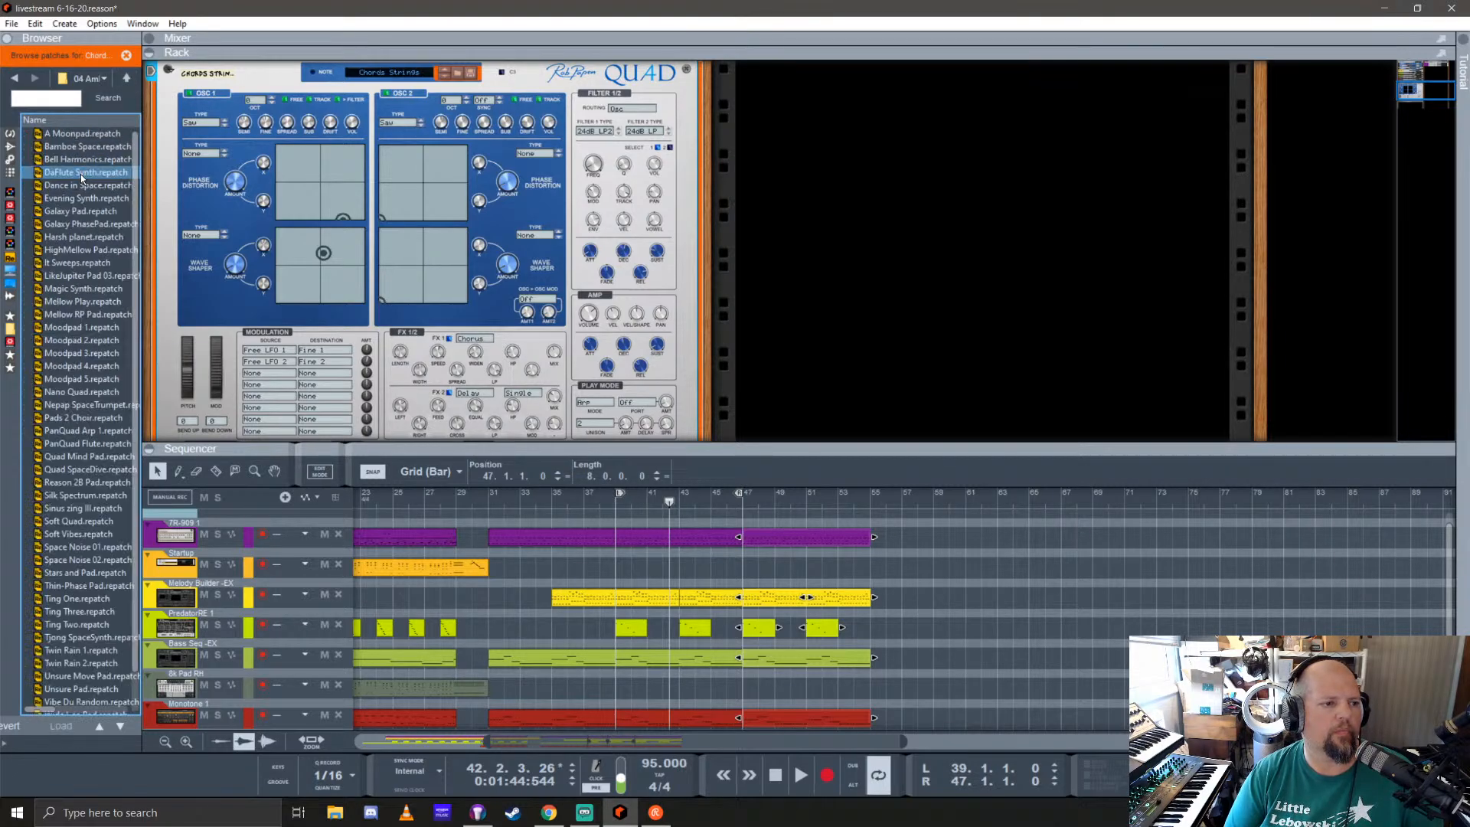
pyautogui.click(71, 329)
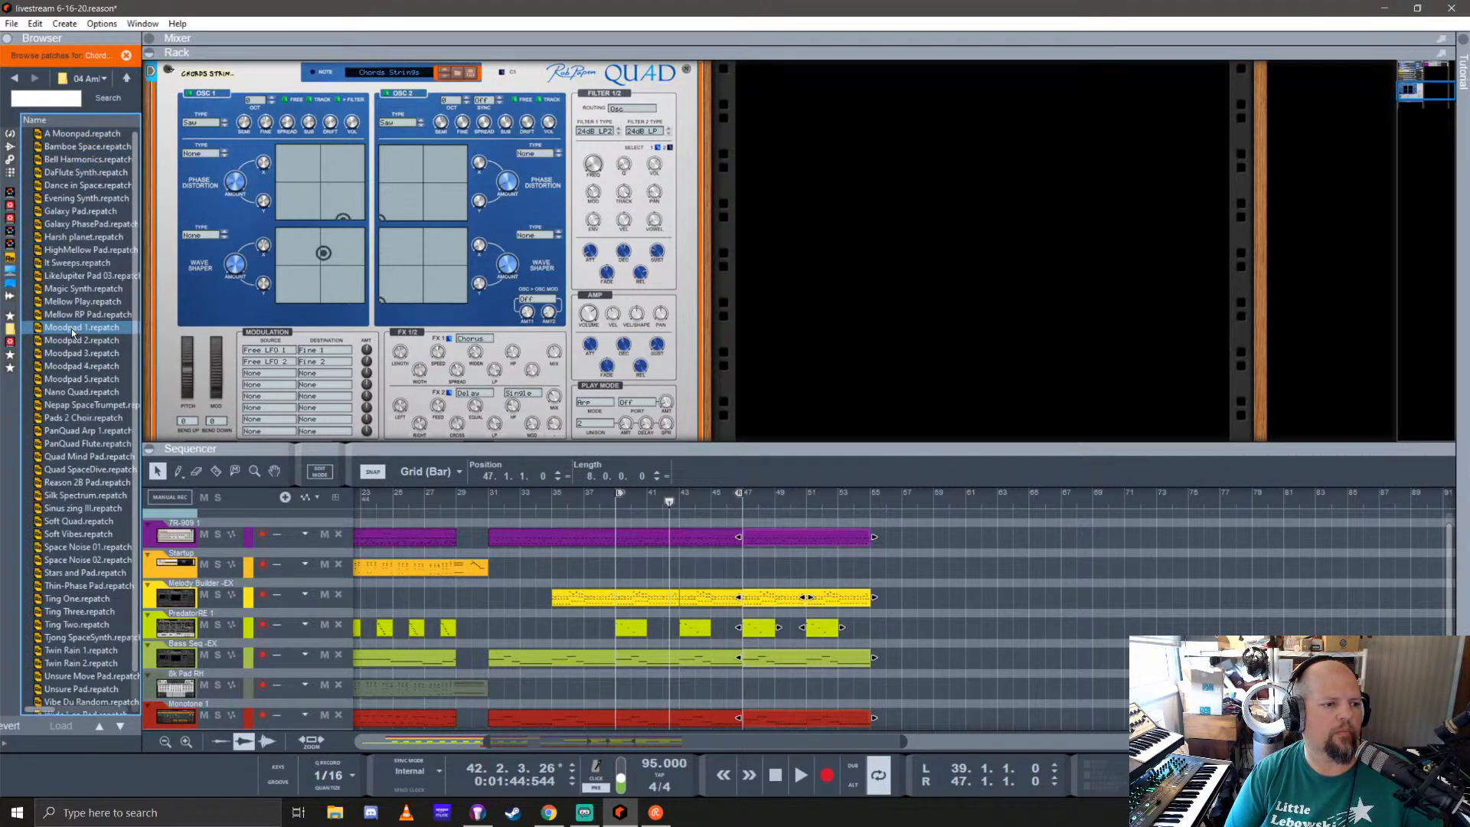
pyautogui.click(85, 274)
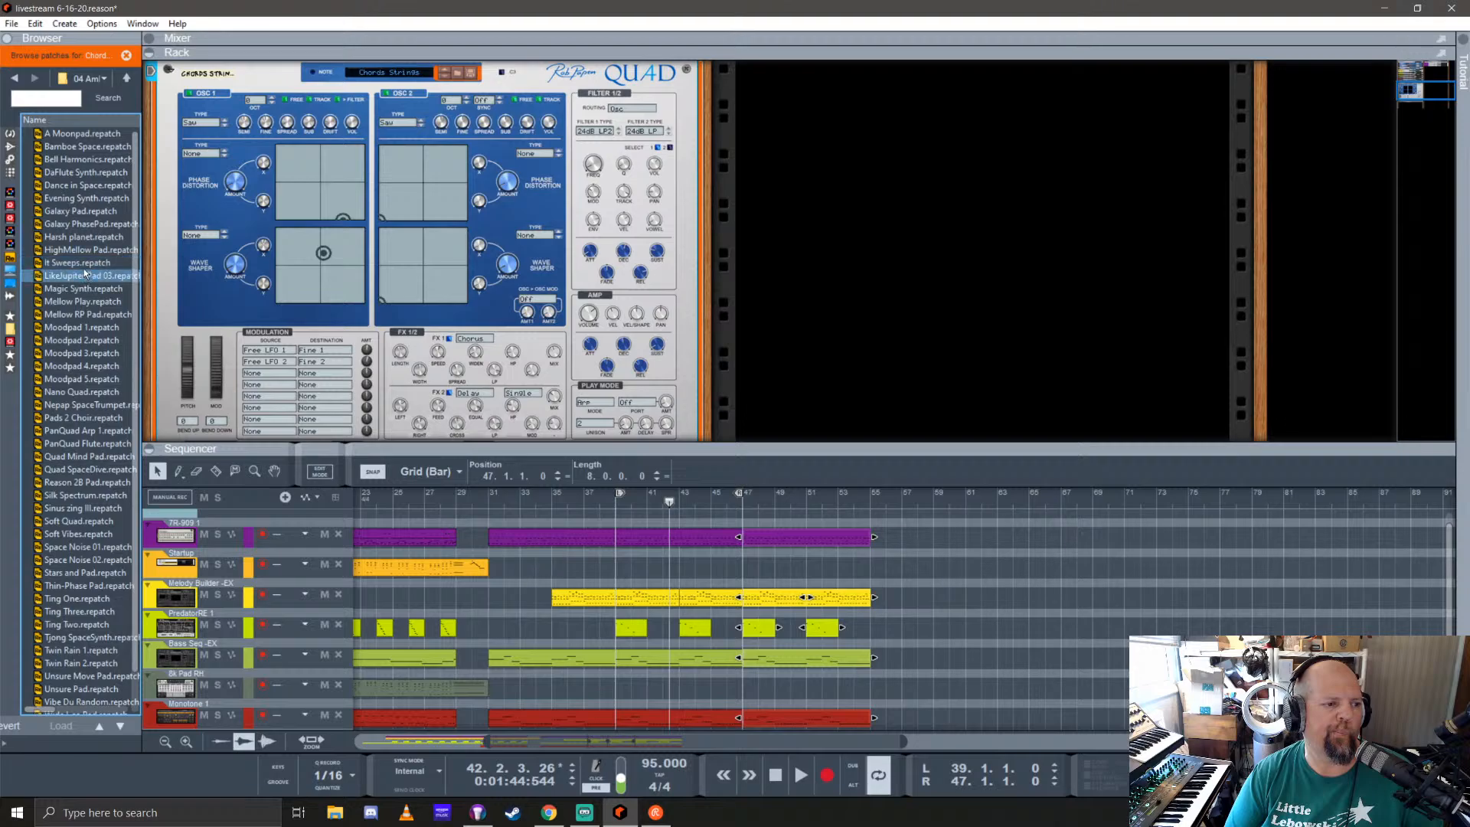
pyautogui.doubleClick(80, 262)
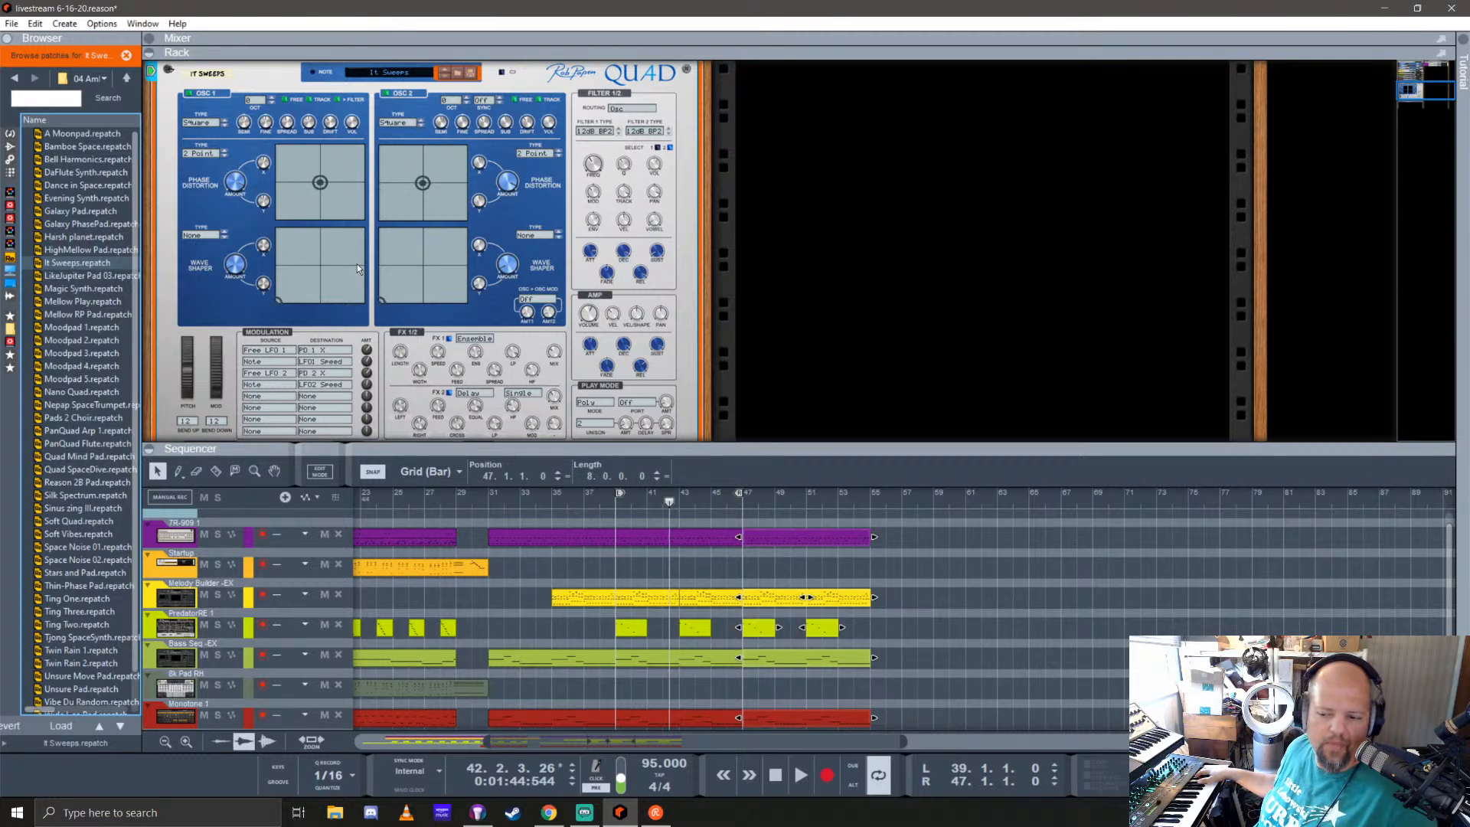
# Step: Try recording a four-bar part on the It Sweeps track starting at bar 39
pyautogui.hotkey('ctrl', 'Return')
pyautogui.press('space')
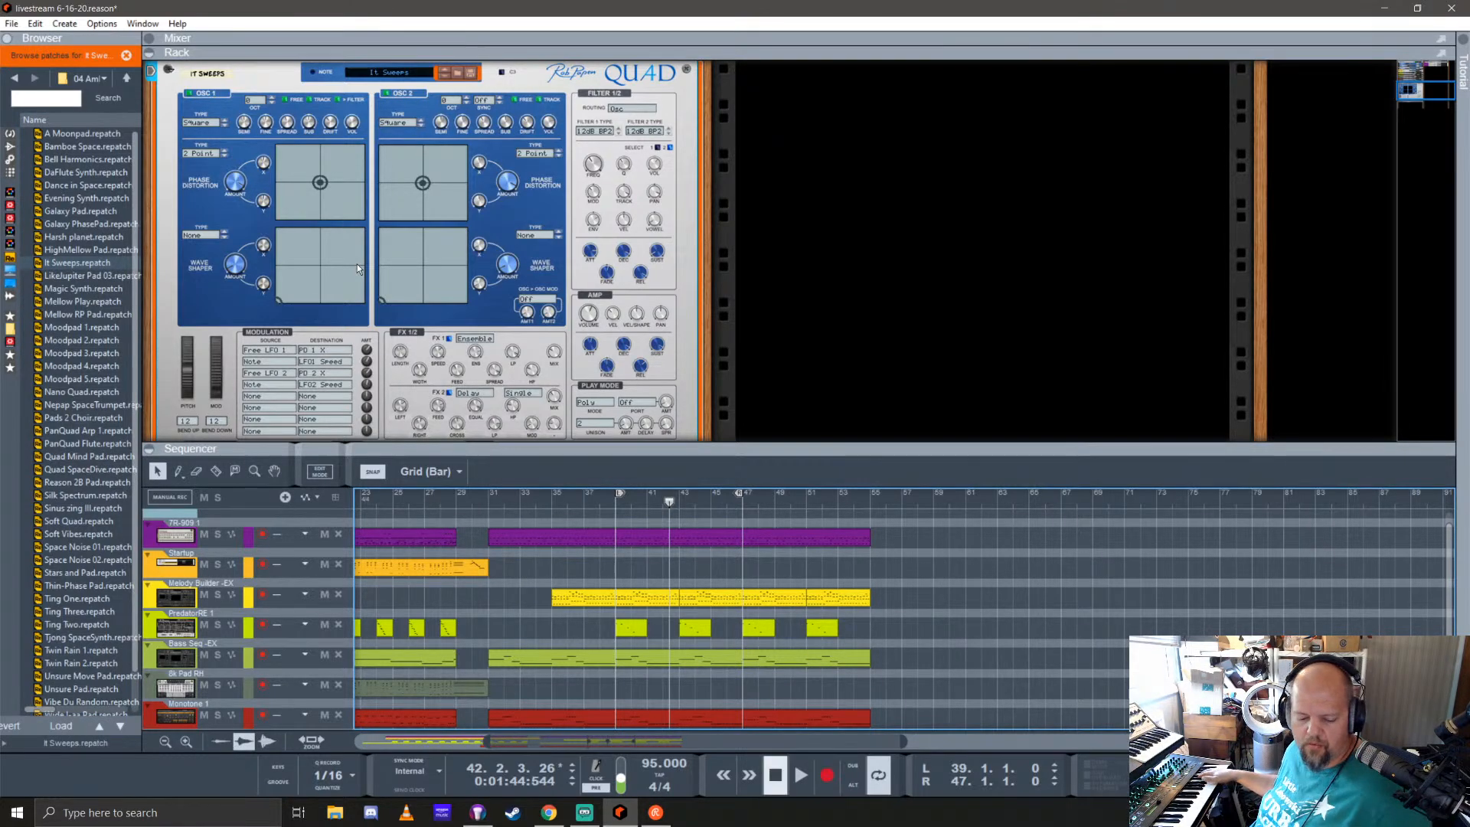
pyautogui.hotkey('shift', 'Return')
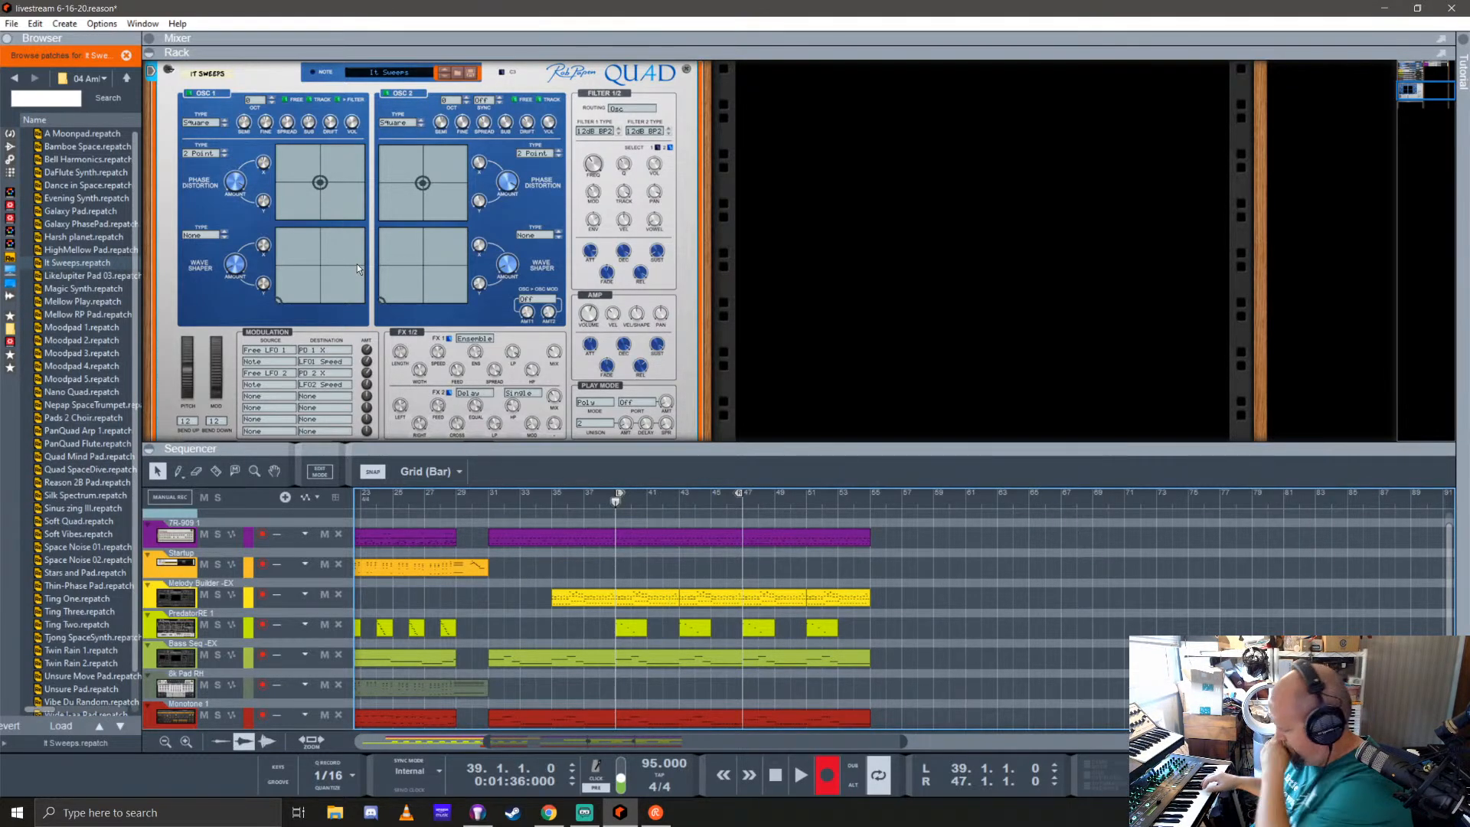
pyautogui.hotkey('ctrl', 'Return')
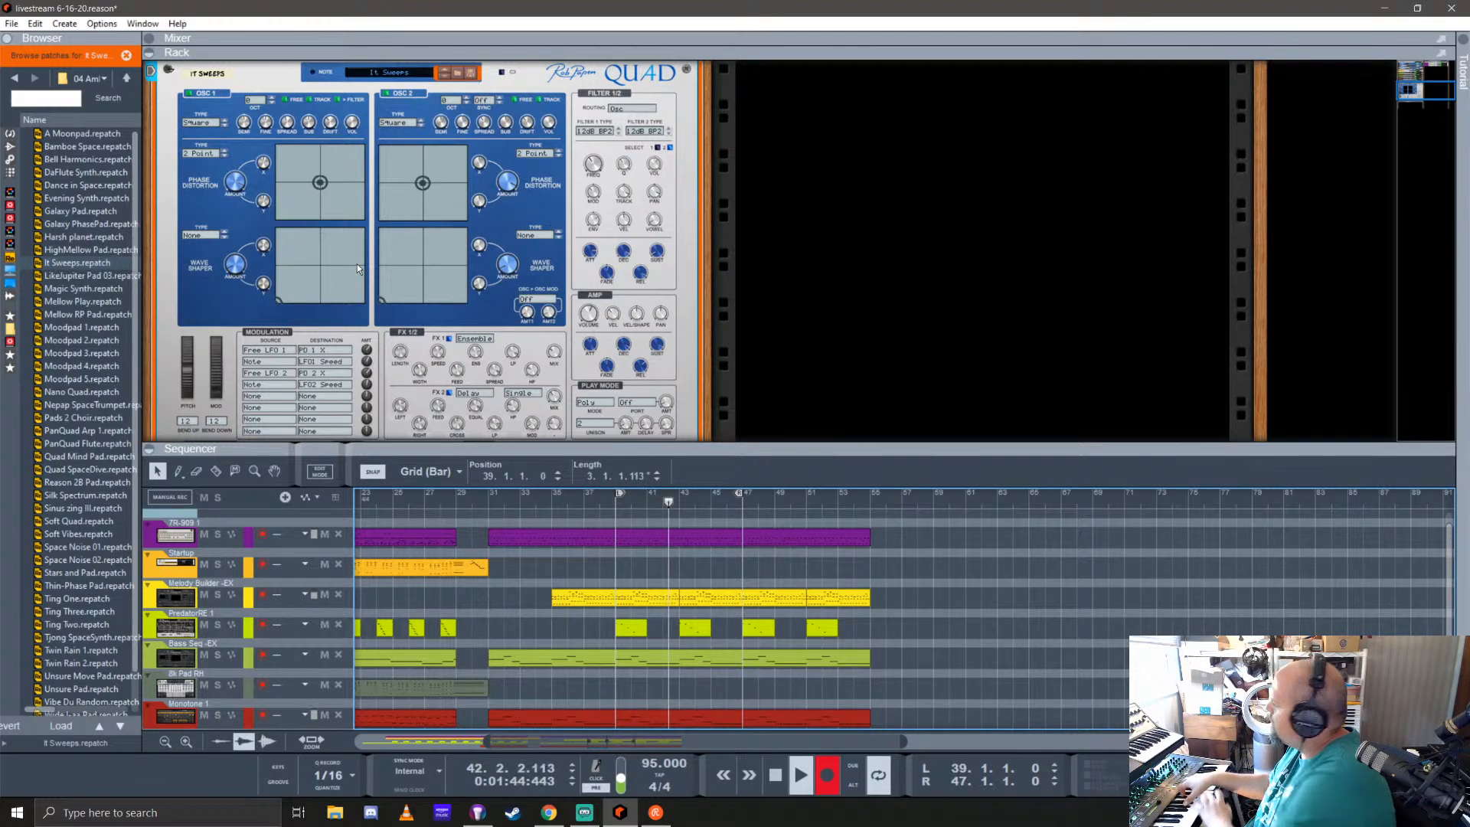
pyautogui.press('space')
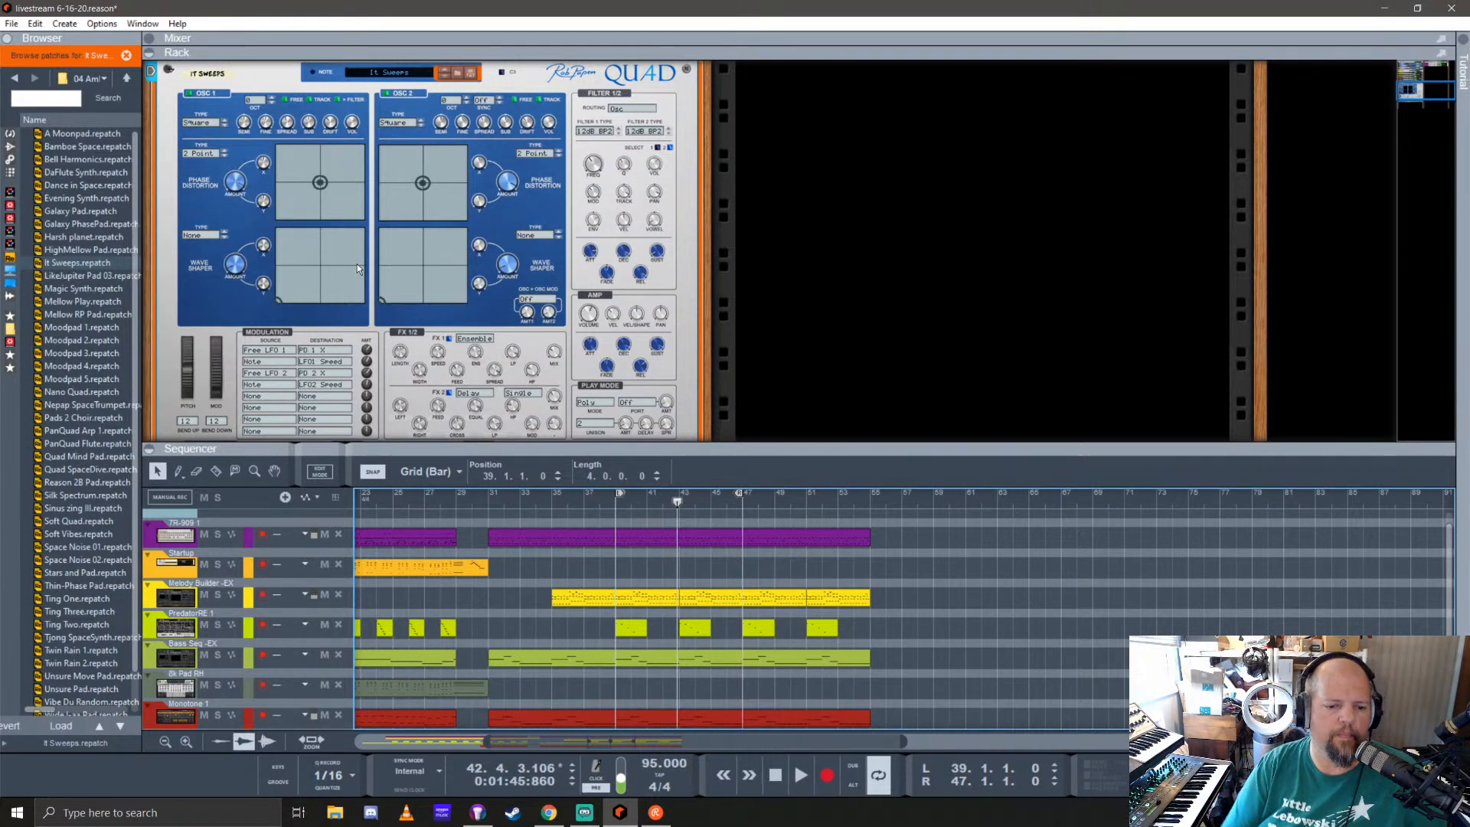
pyautogui.moveTo(800, 446); pyautogui.dragTo(800, 197)
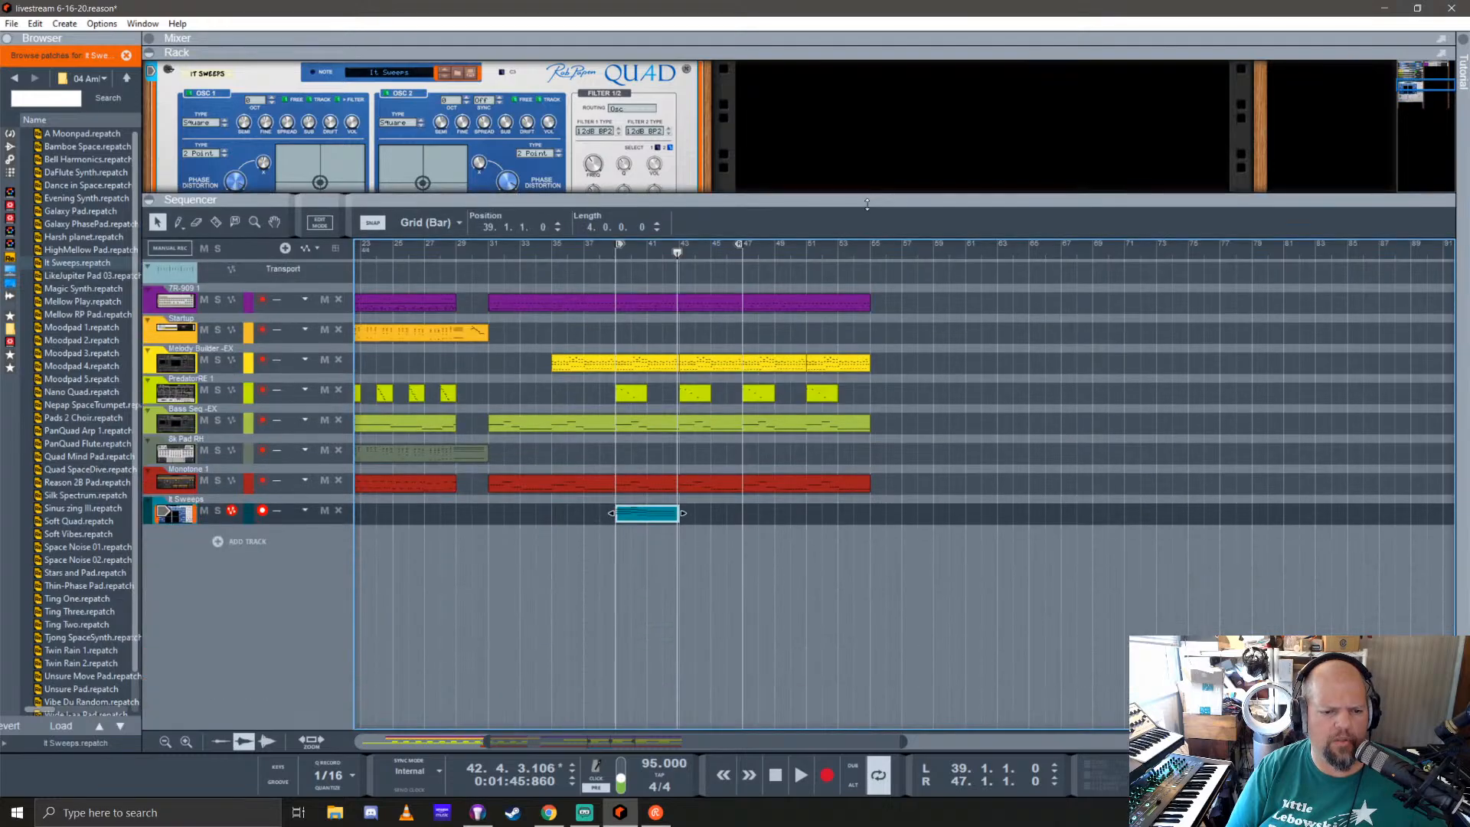
# Step: Move the recorded It Sweeps clip to bar 46, play the section from bar 39, and delete the clip
pyautogui.moveTo(646, 517); pyautogui.dragTo(758, 519)
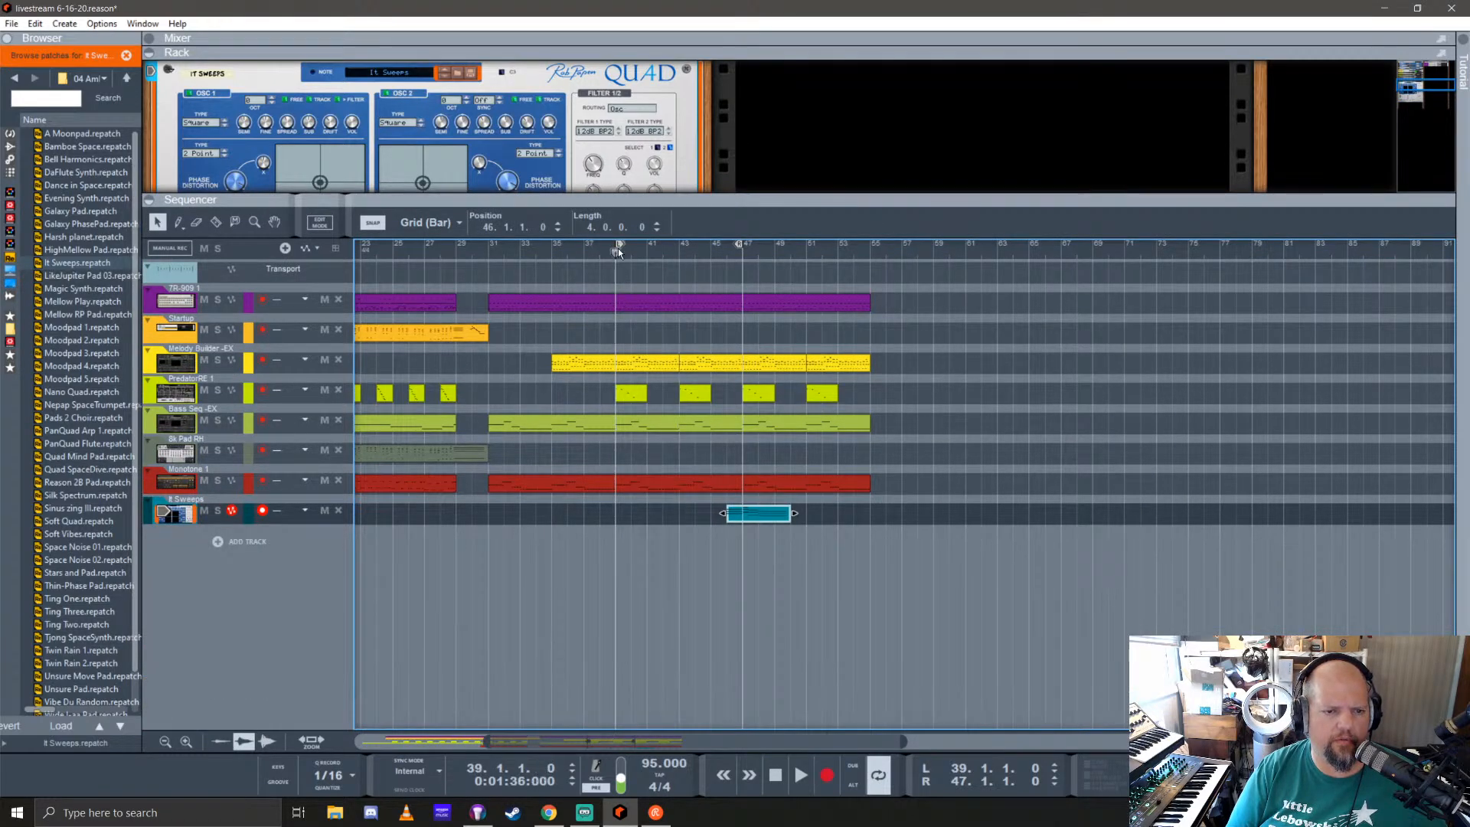
pyautogui.press('space')
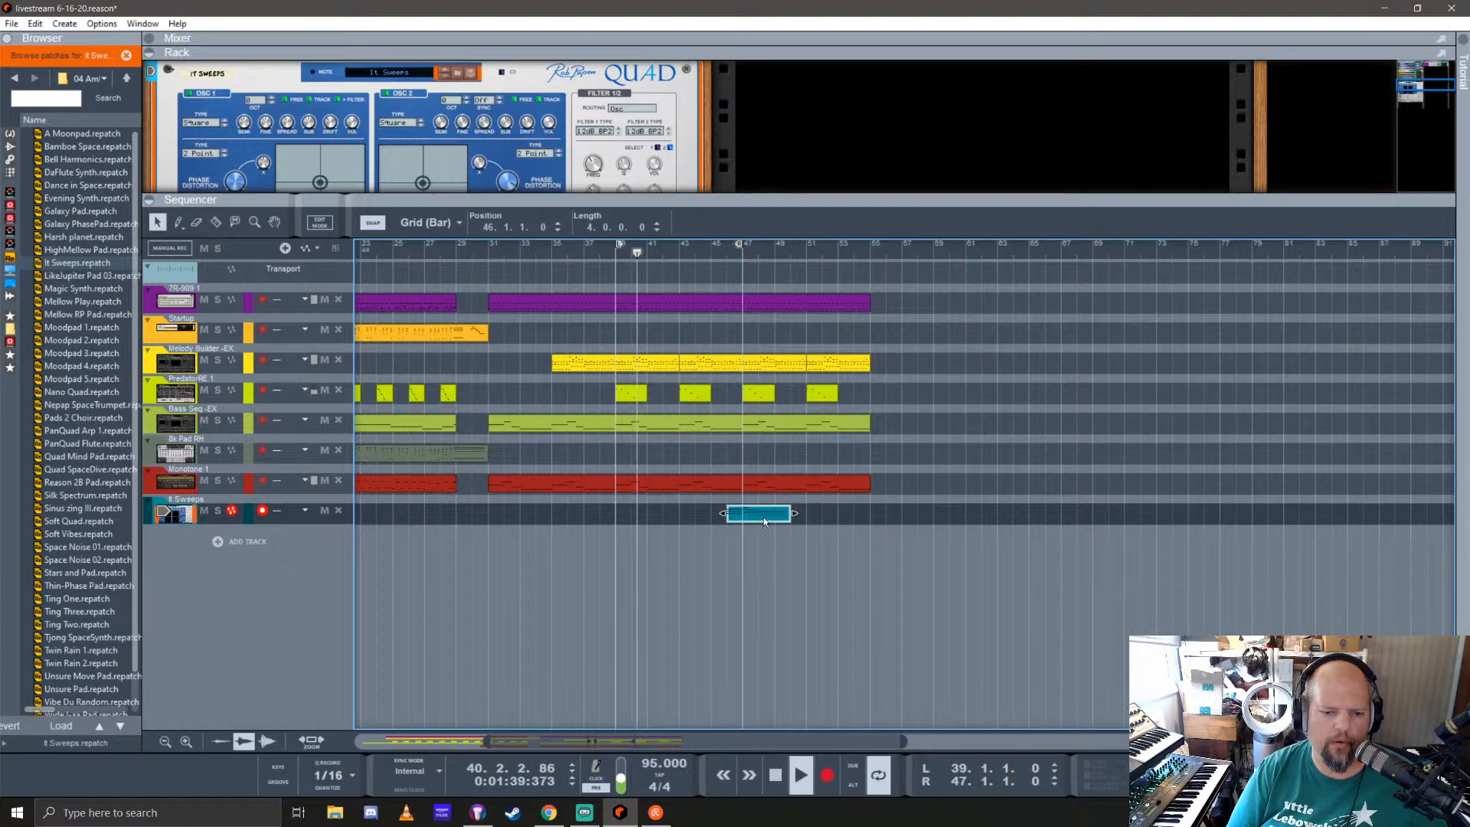
pyautogui.press('space')
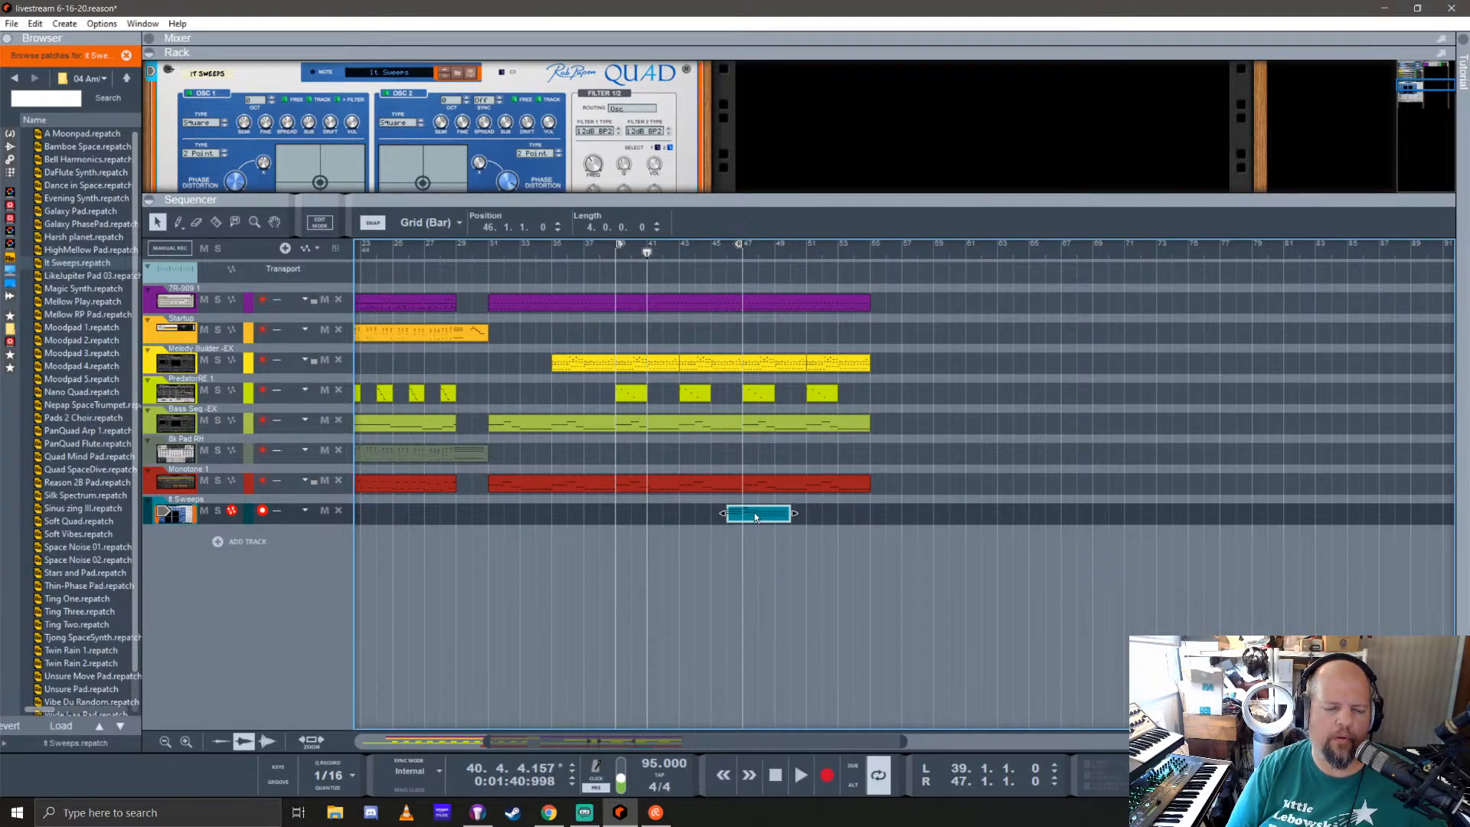
pyautogui.press('Delete')
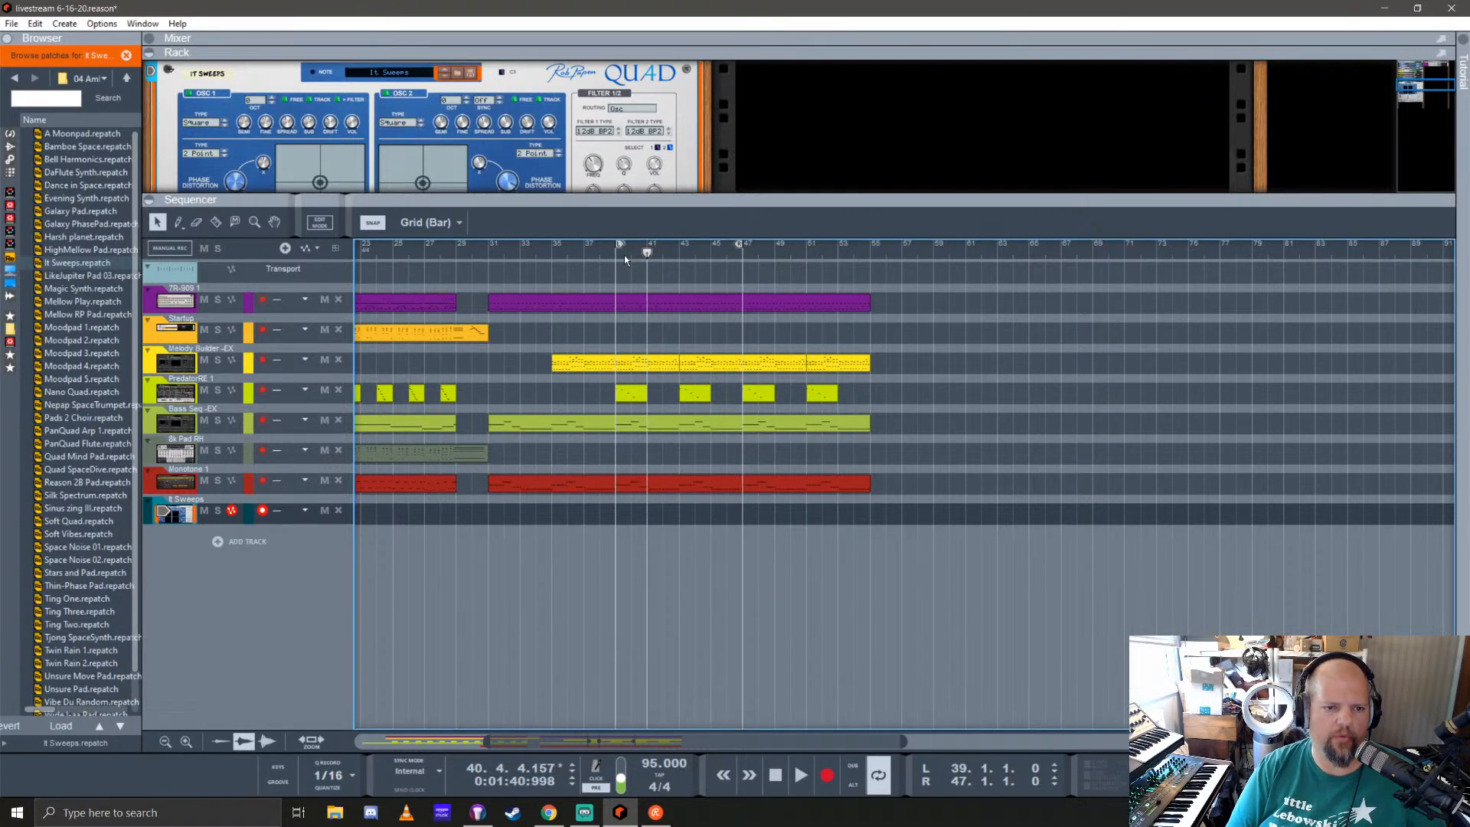
# Step: Record a new It Sweeps take from bar 39 and trim its clip to four bars
pyautogui.click(617, 254)
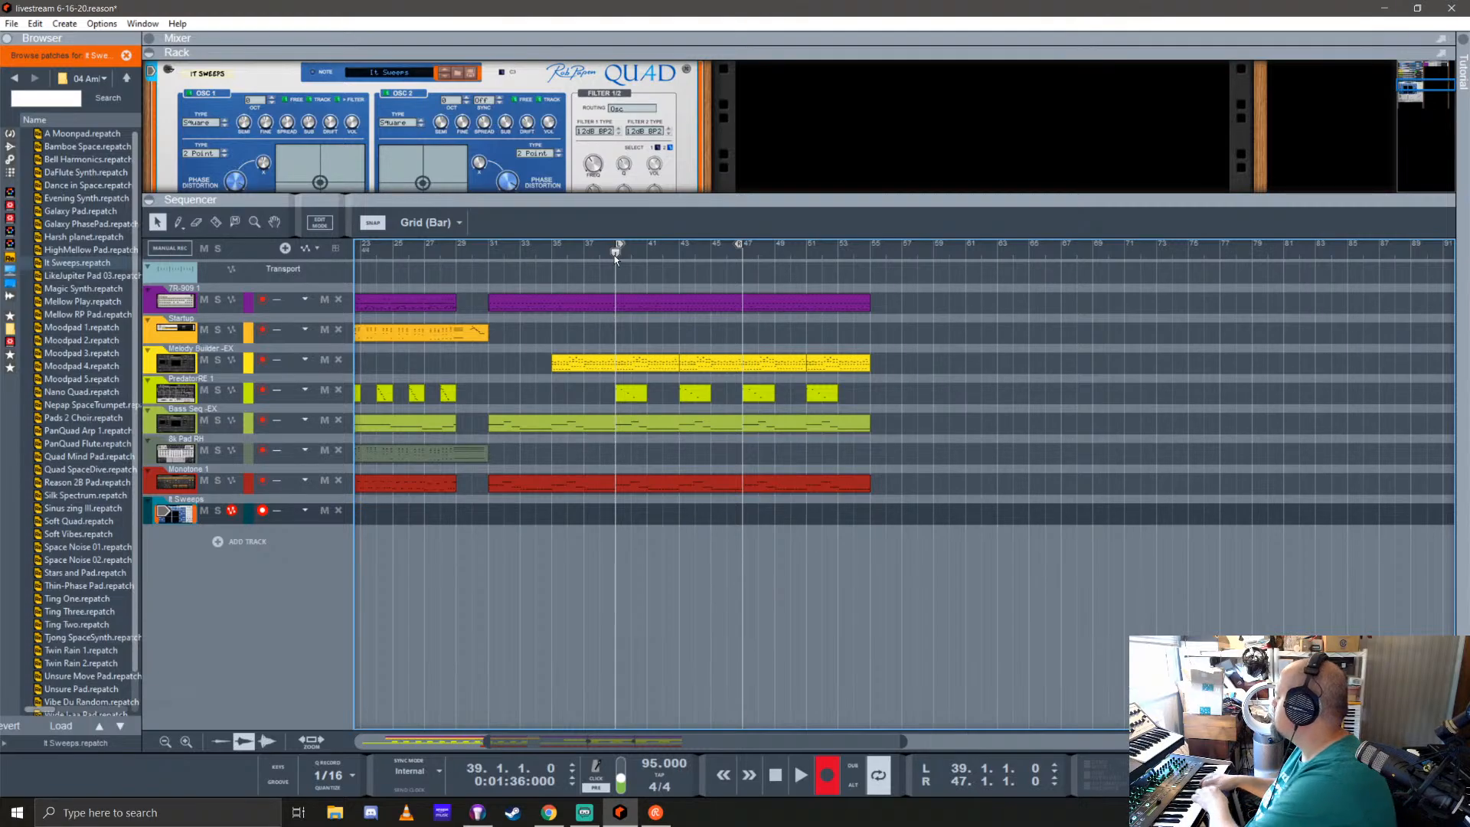
pyautogui.press('space')
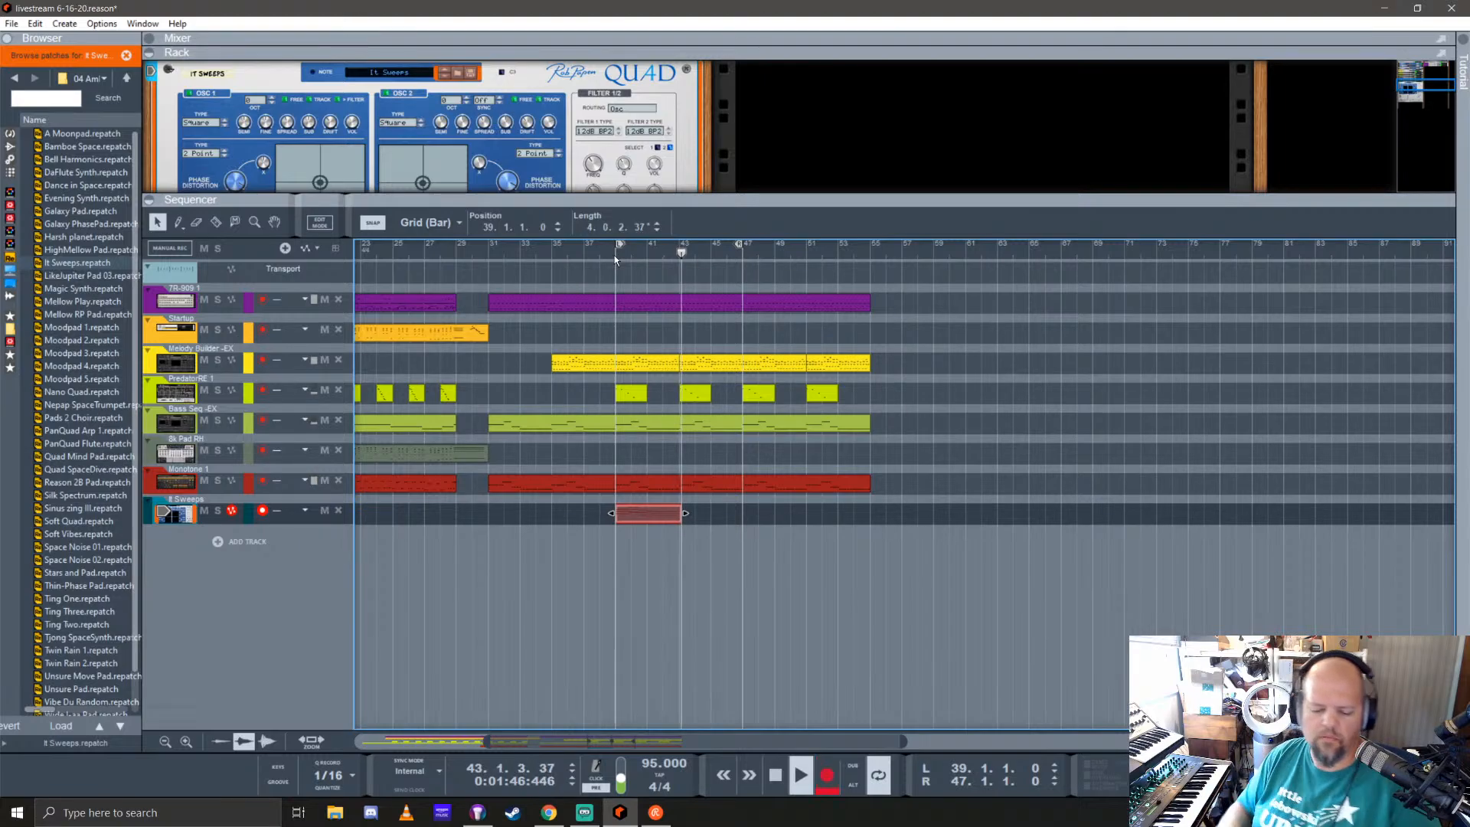
pyautogui.hotkey('ctrl', 'Return')
pyautogui.press('space')
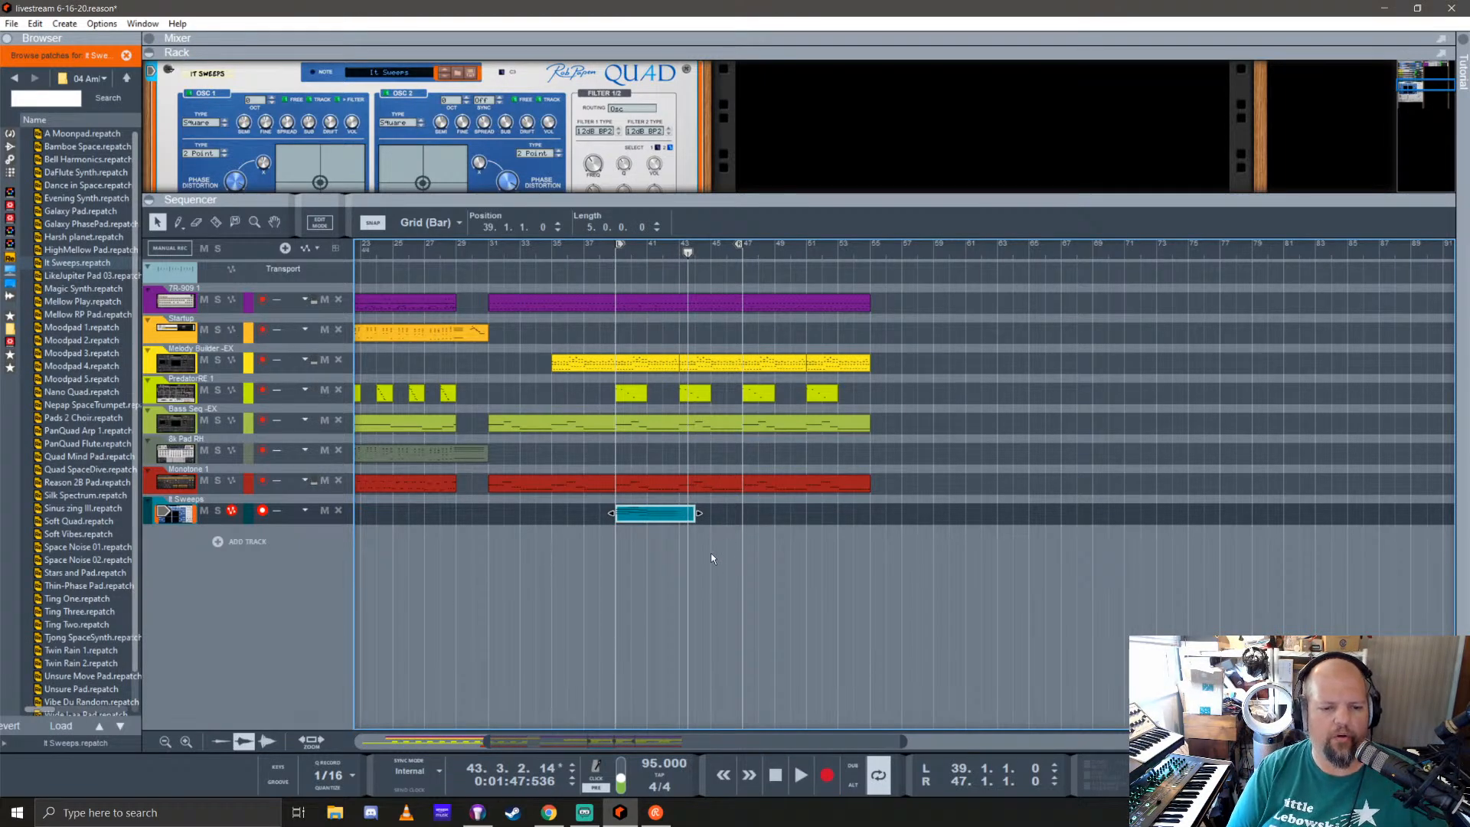
pyautogui.moveTo(698, 513); pyautogui.dragTo(680, 512)
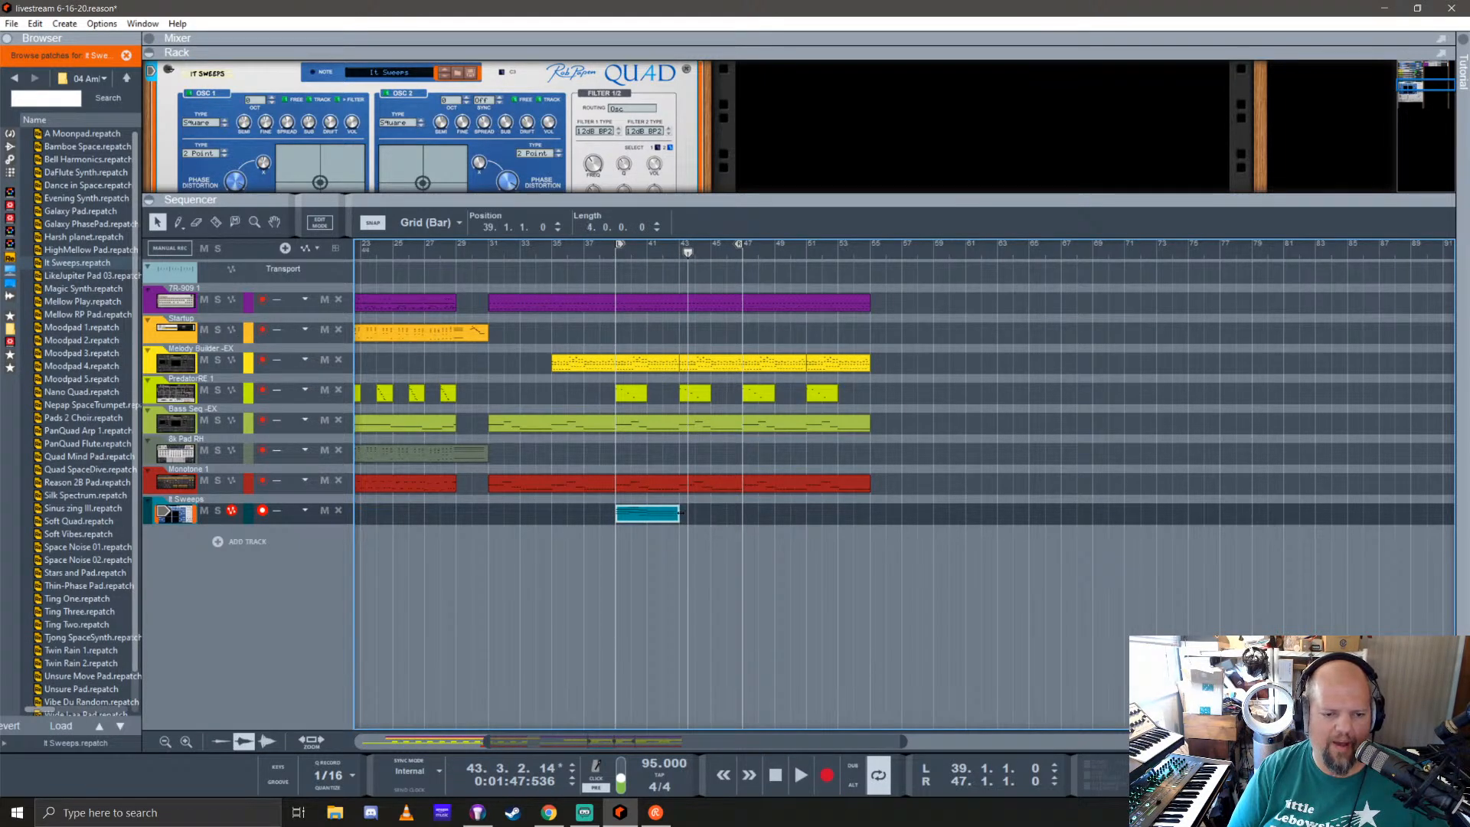
# Step: Quantize all notes in the It Sweeps clip to 1/16 and return to the arrangement
pyautogui.doubleClick(655, 521)
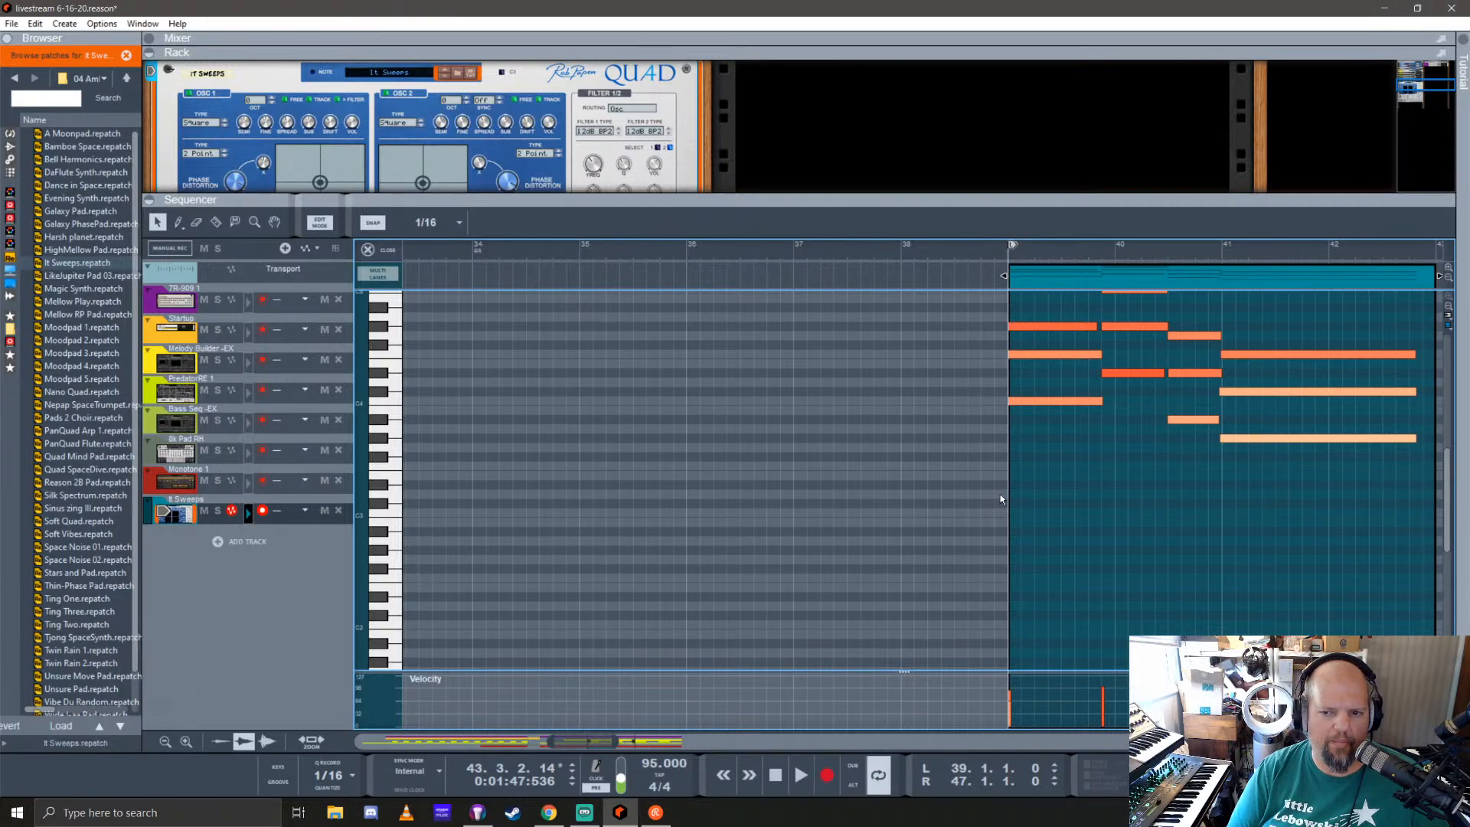
pyautogui.hscroll(5, 999, 500)
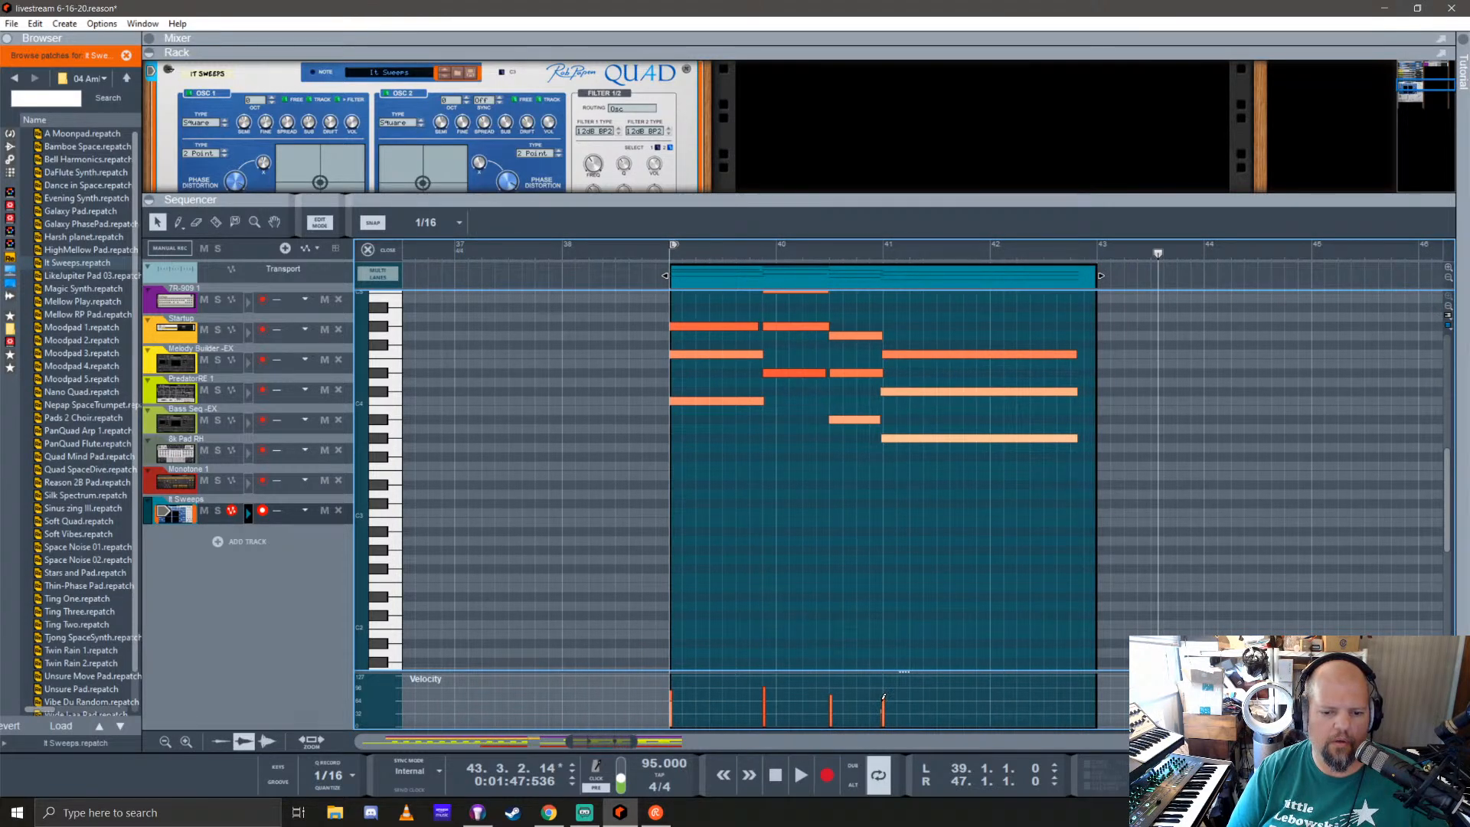
pyautogui.hscroll(-3, 830, 623)
pyautogui.scroll(4, 1047, 591)
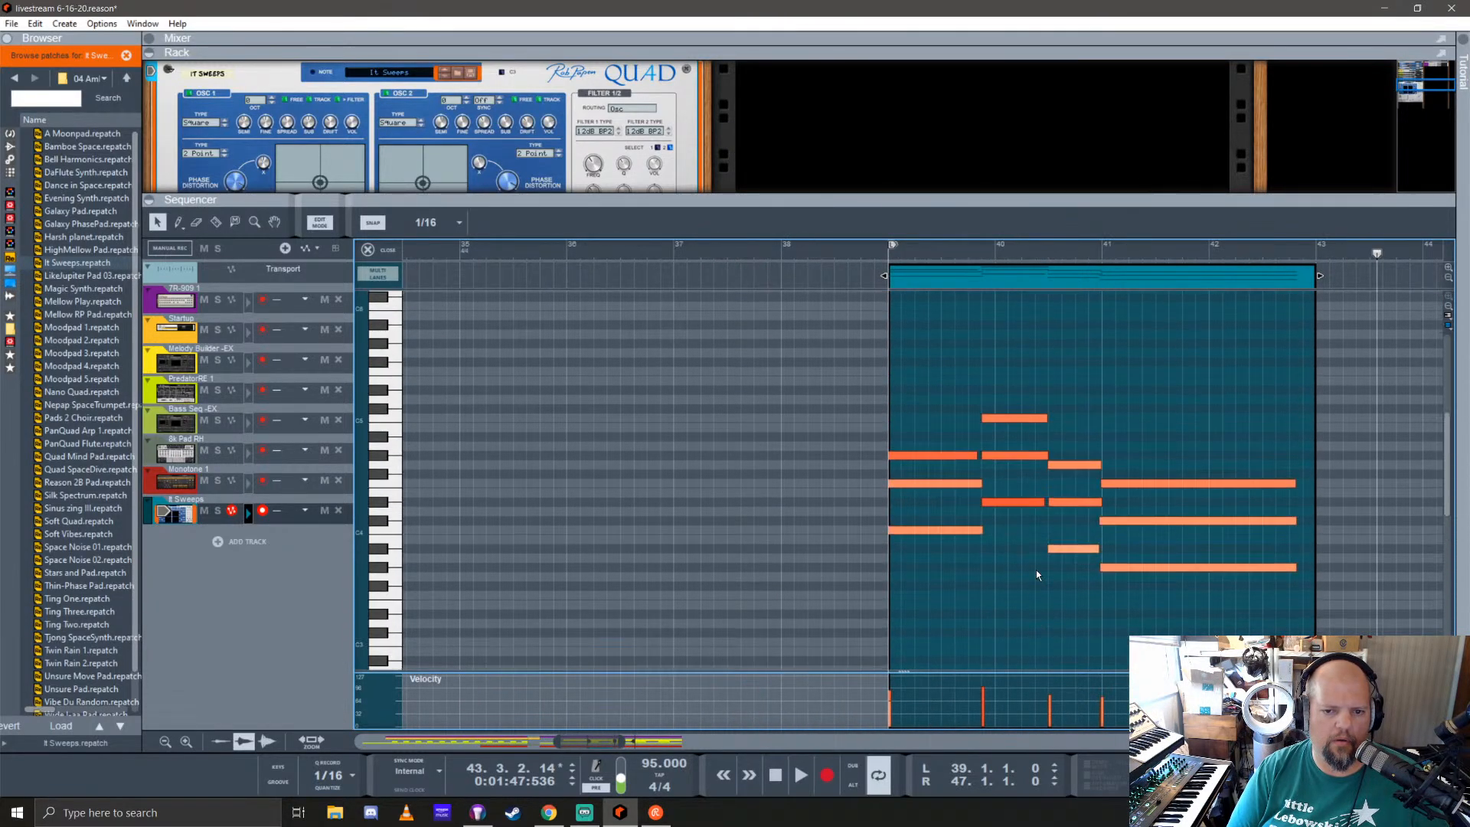
pyautogui.hscroll(2, 986, 594)
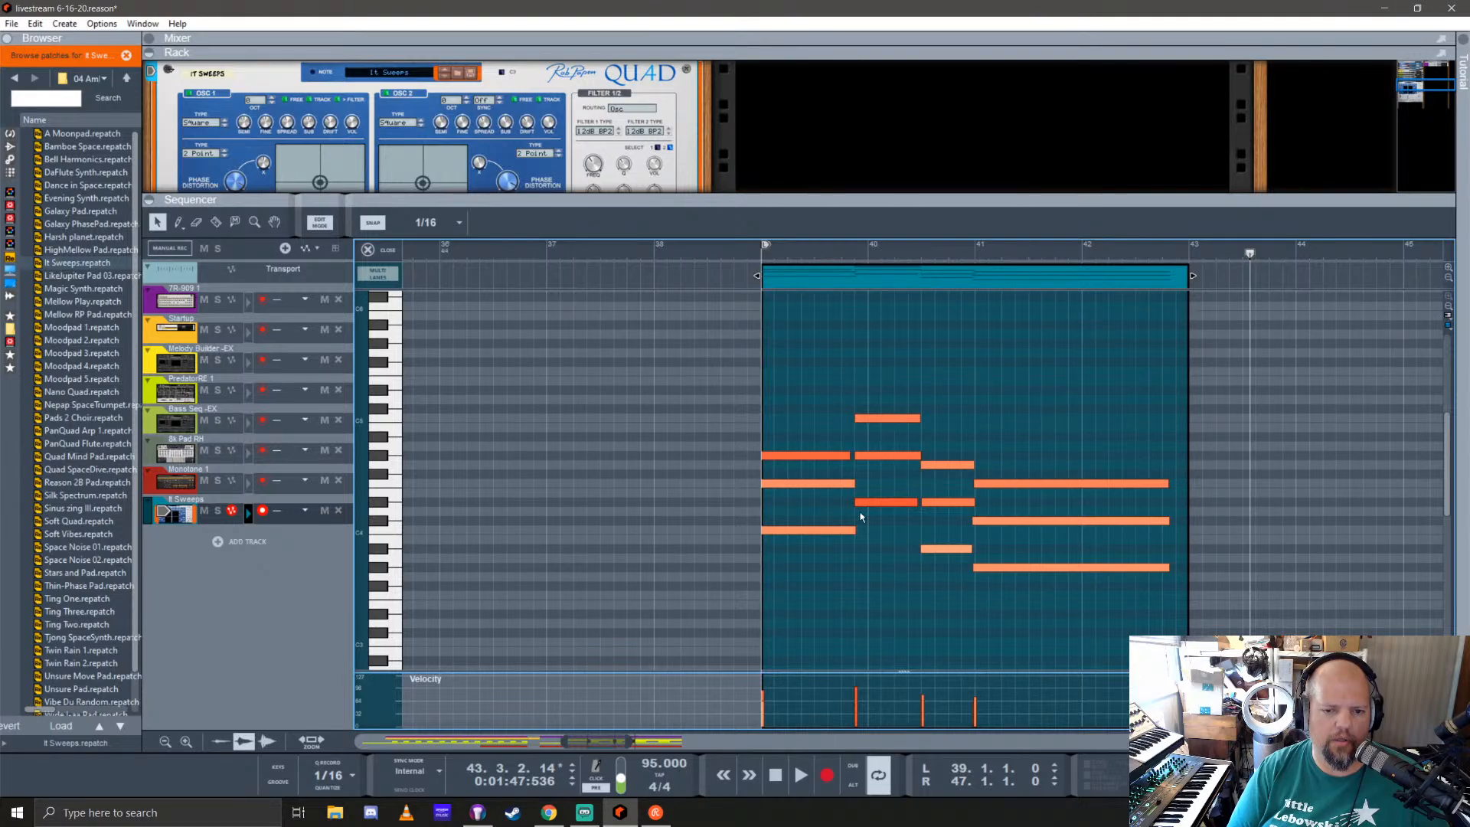
pyautogui.hotkey('ctrl', 'a')
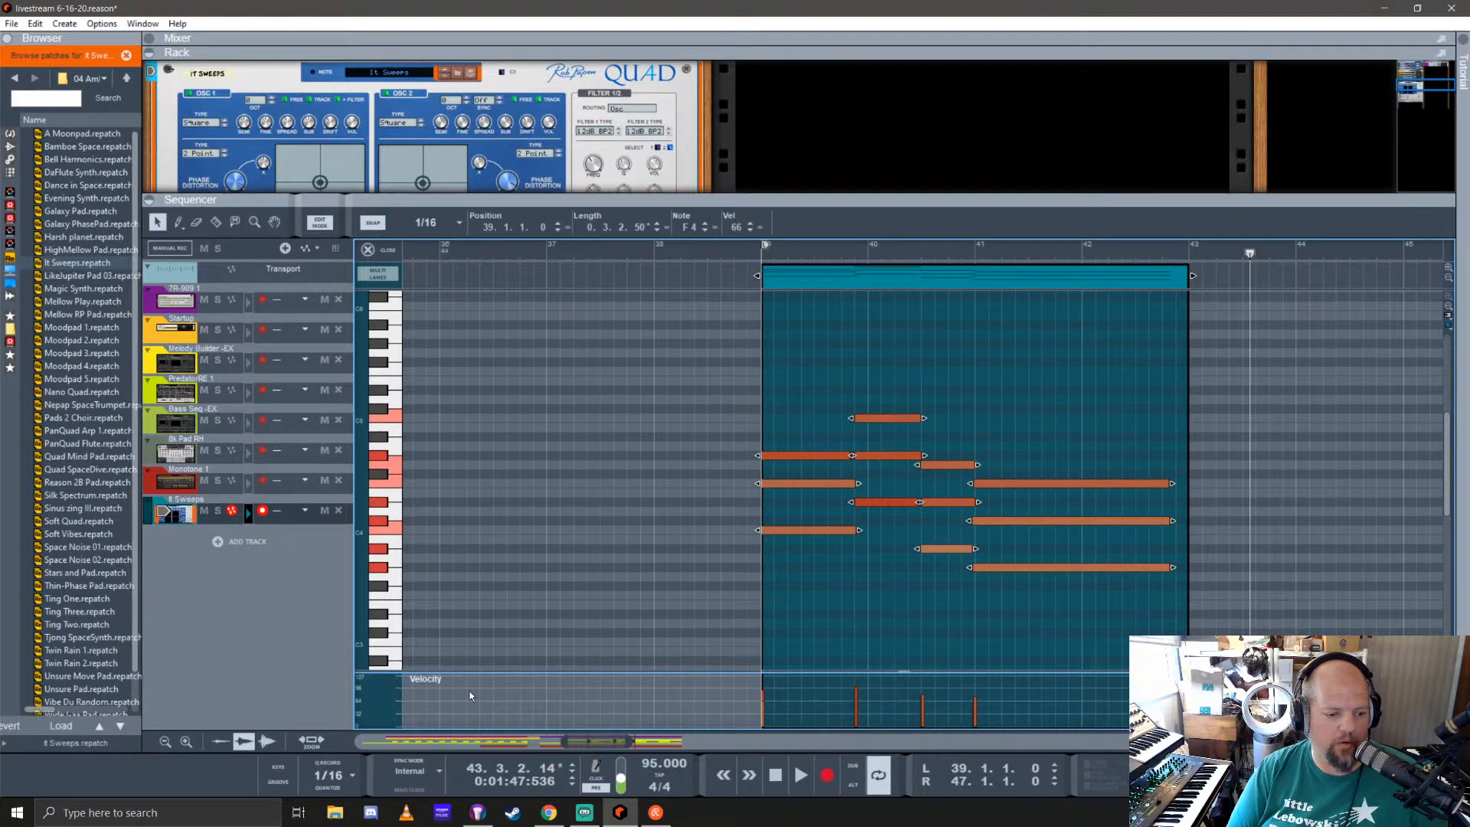
pyautogui.click(330, 792)
pyautogui.click(375, 249)
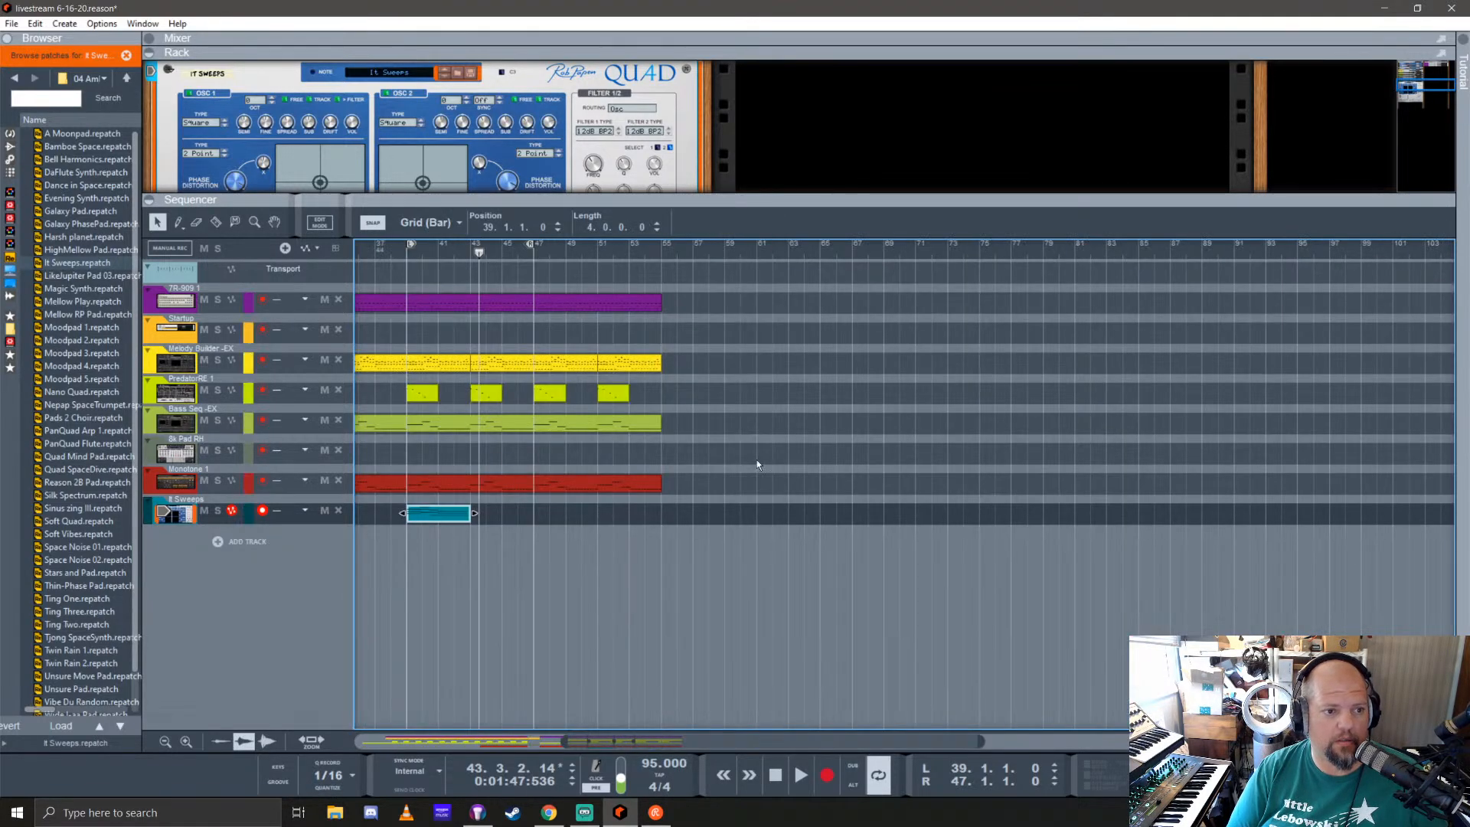
# Step: Repeat the four-bar It Sweeps clip through bar 55 and delete the two clips before bar 47
pyautogui.moveTo(421, 513); pyautogui.dragTo(622, 514)
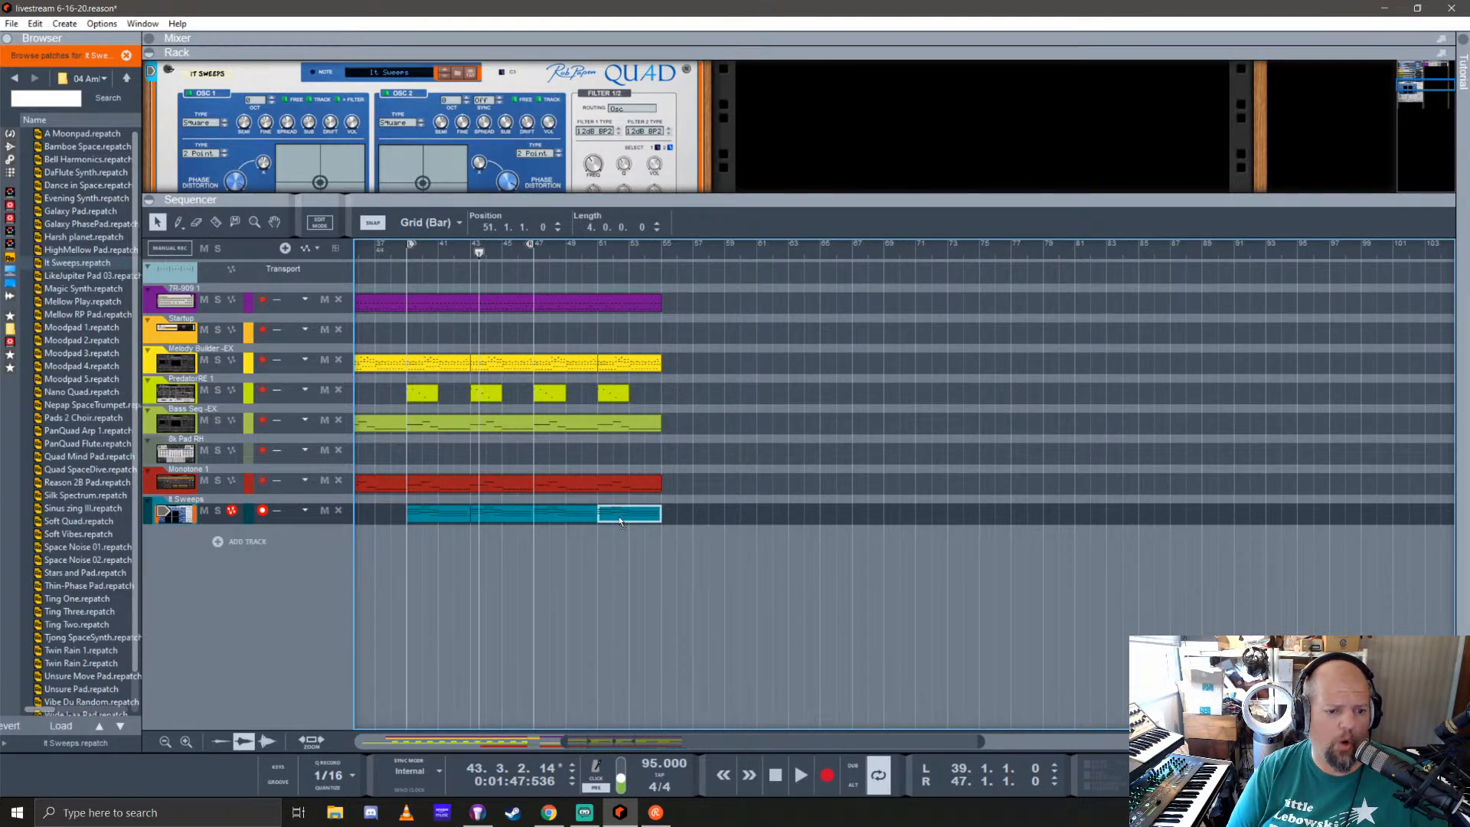
pyautogui.click(731, 501)
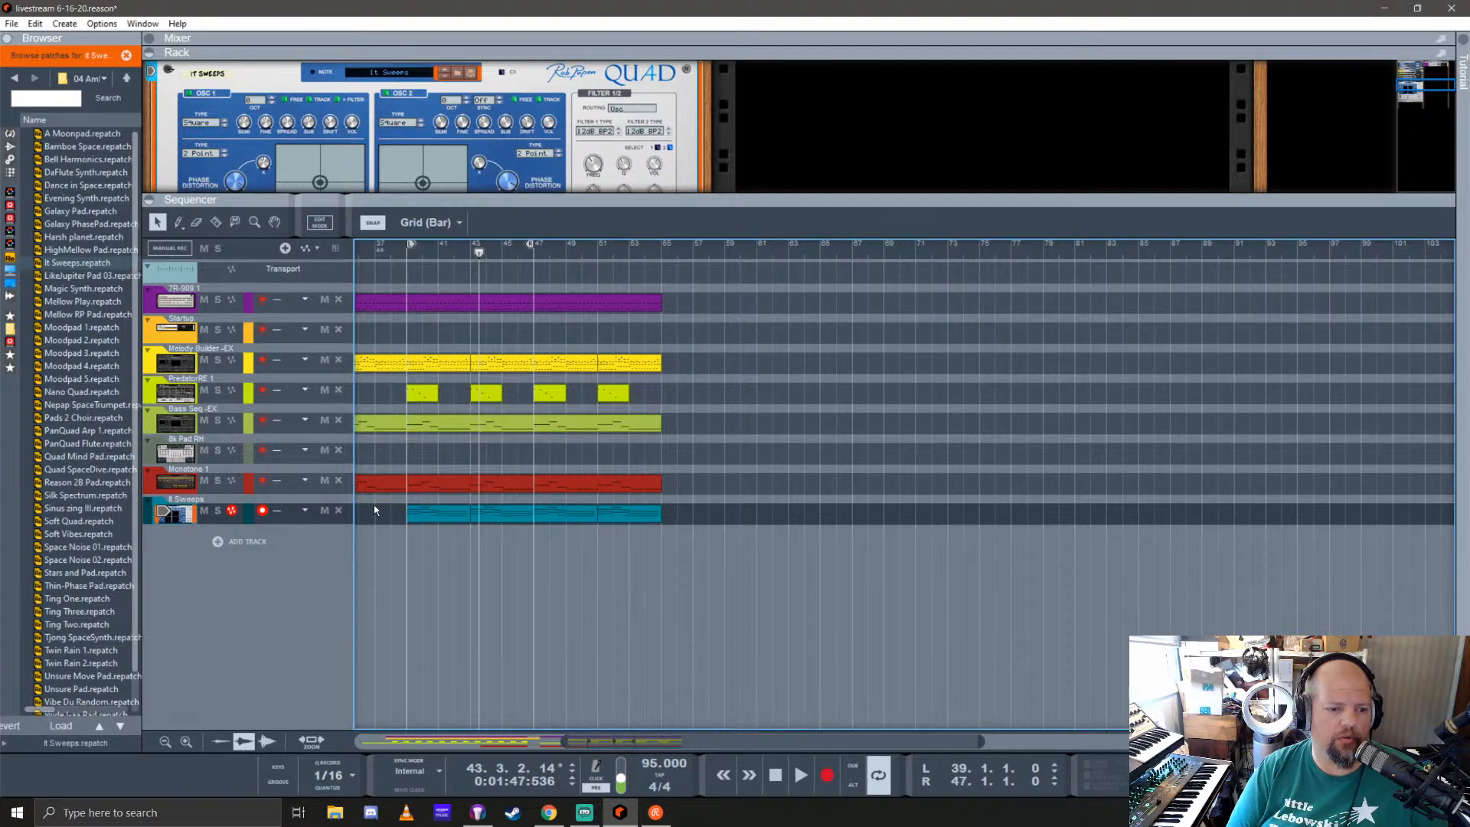
pyautogui.moveTo(374, 510); pyautogui.dragTo(490, 515)
pyautogui.press('Delete')
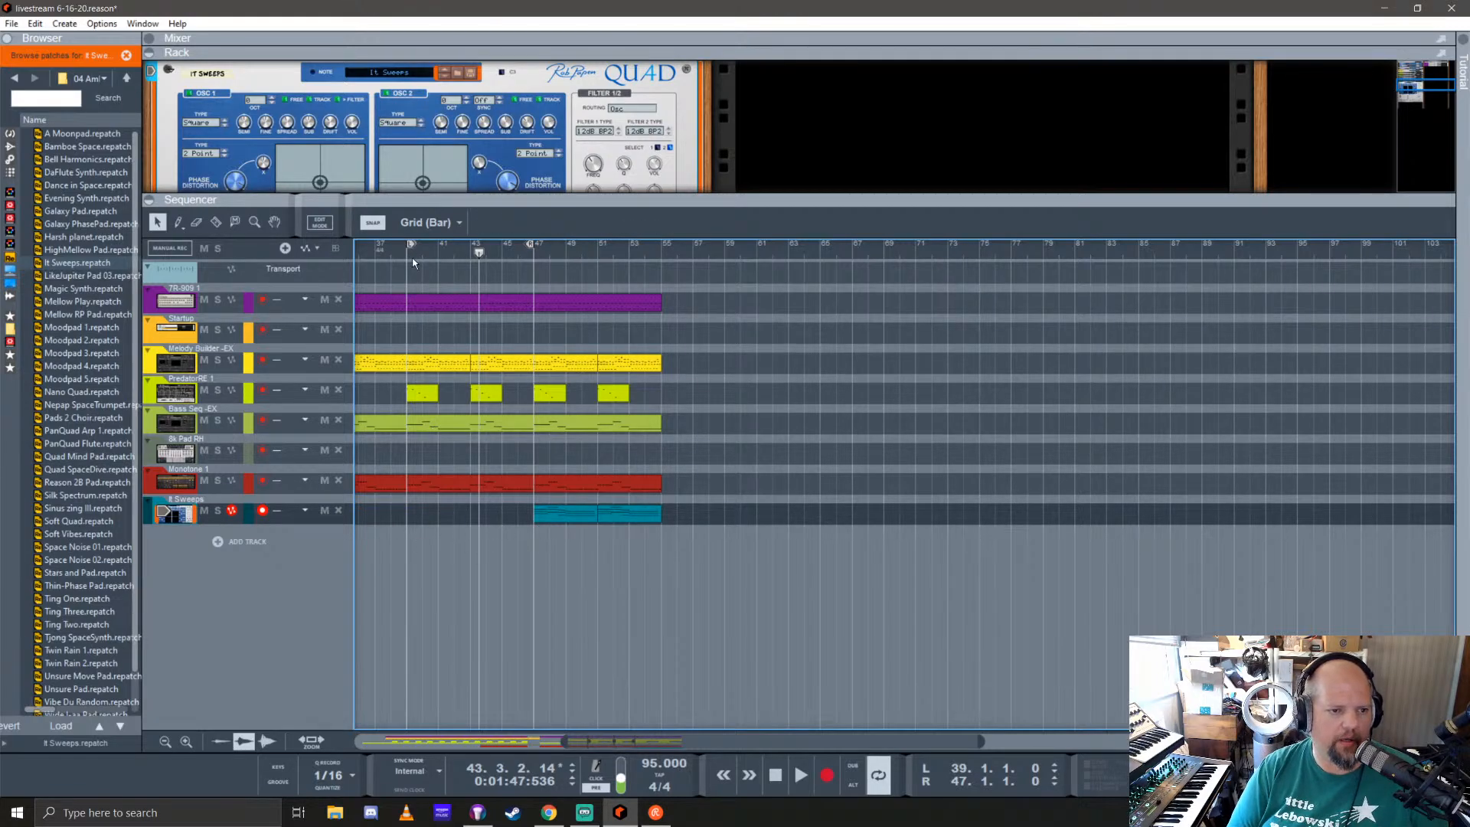
# Step: Return the playhead to the left locator at bar 39 and collapse the Quad device in the rack
pyautogui.press('KP_0')
pyautogui.moveTo(688, 238); pyautogui.dragTo(689, 565)
pyautogui.scroll(3, 301, 373)
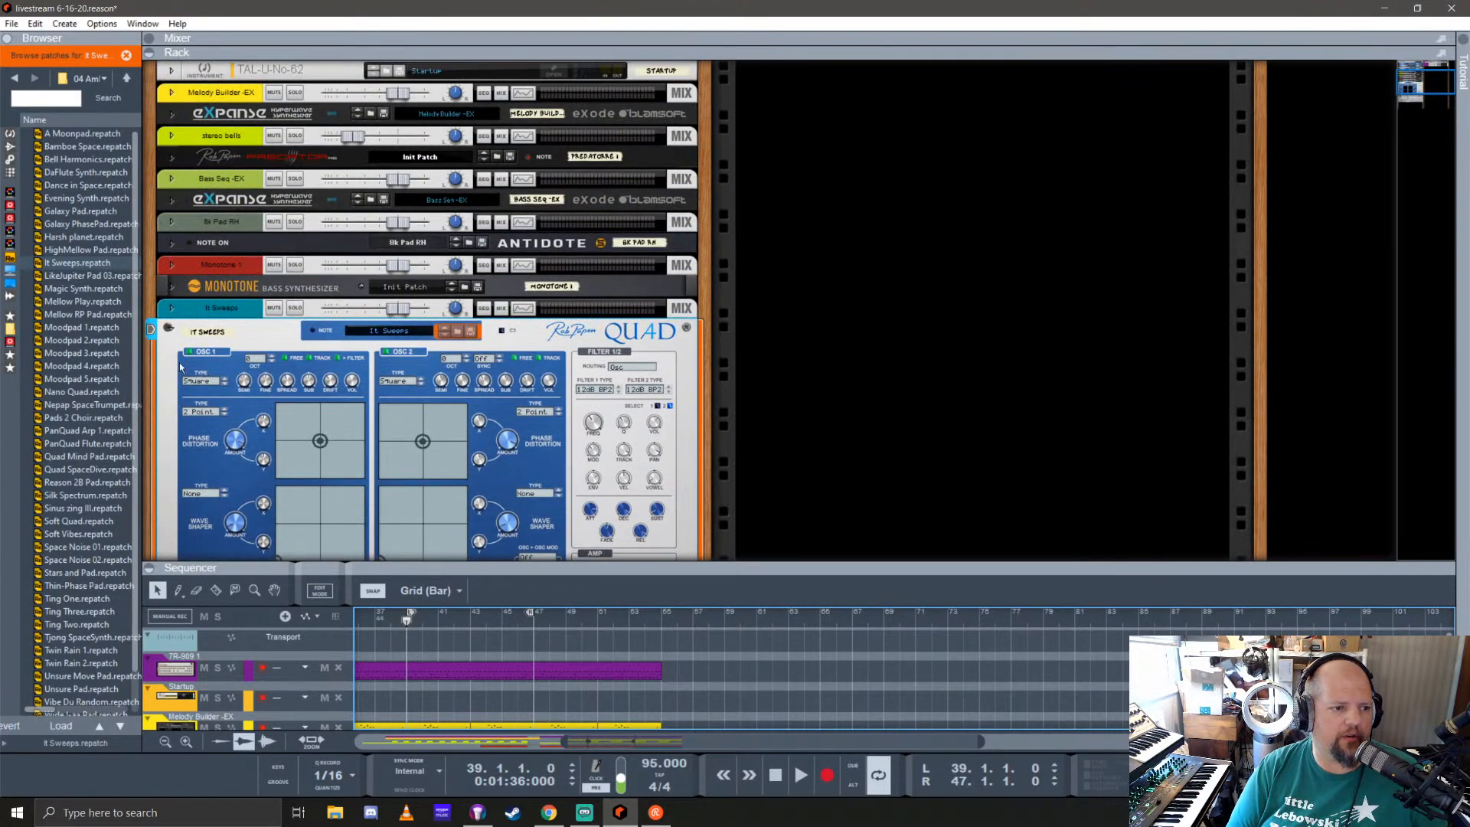
pyautogui.click(170, 330)
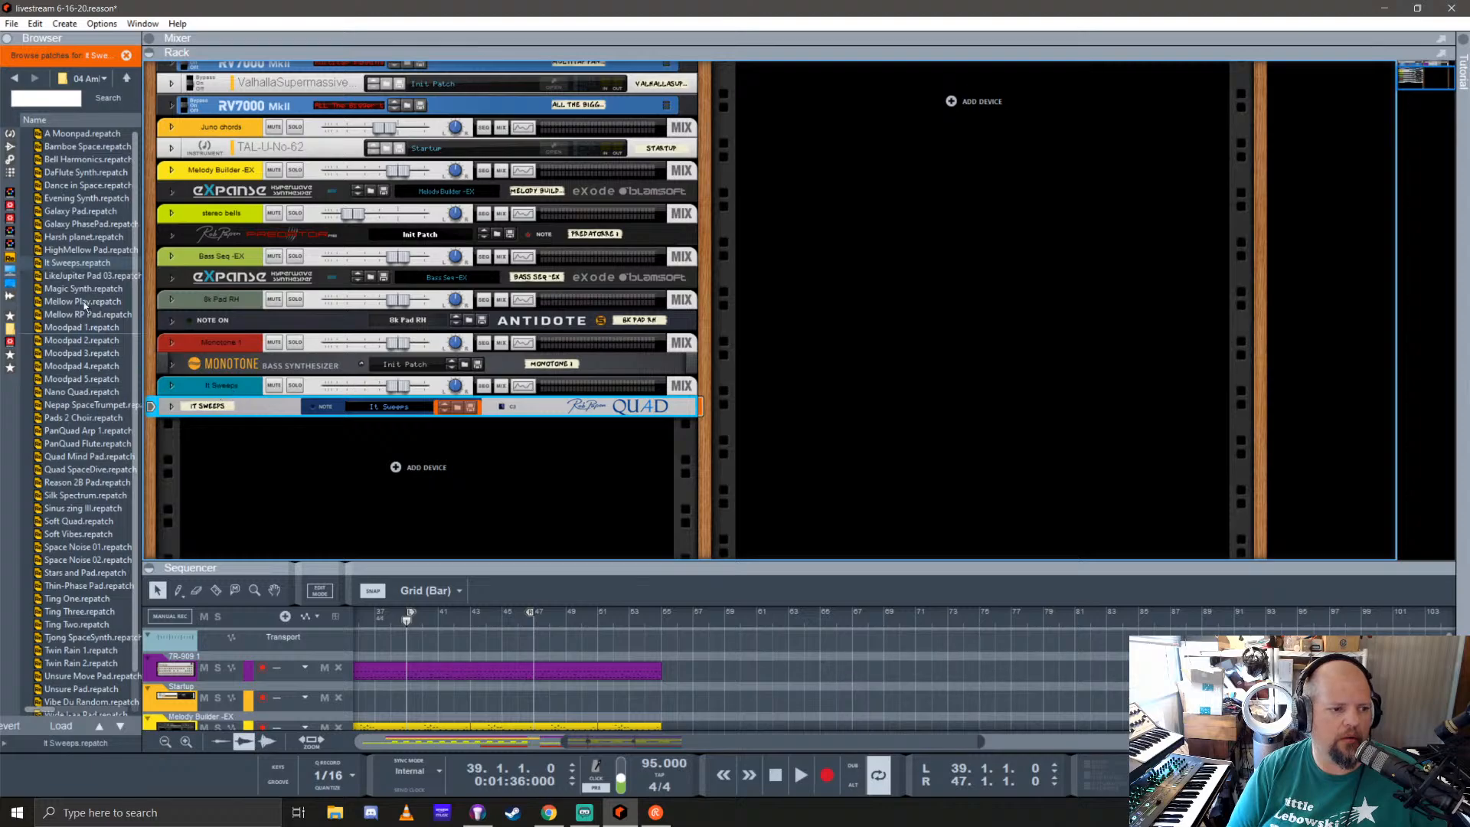
# Step: Look through Quad's 04 Ambient 01 and 02 Synth sounds 01 patch folders
pyautogui.scroll(-1, 70, 565)
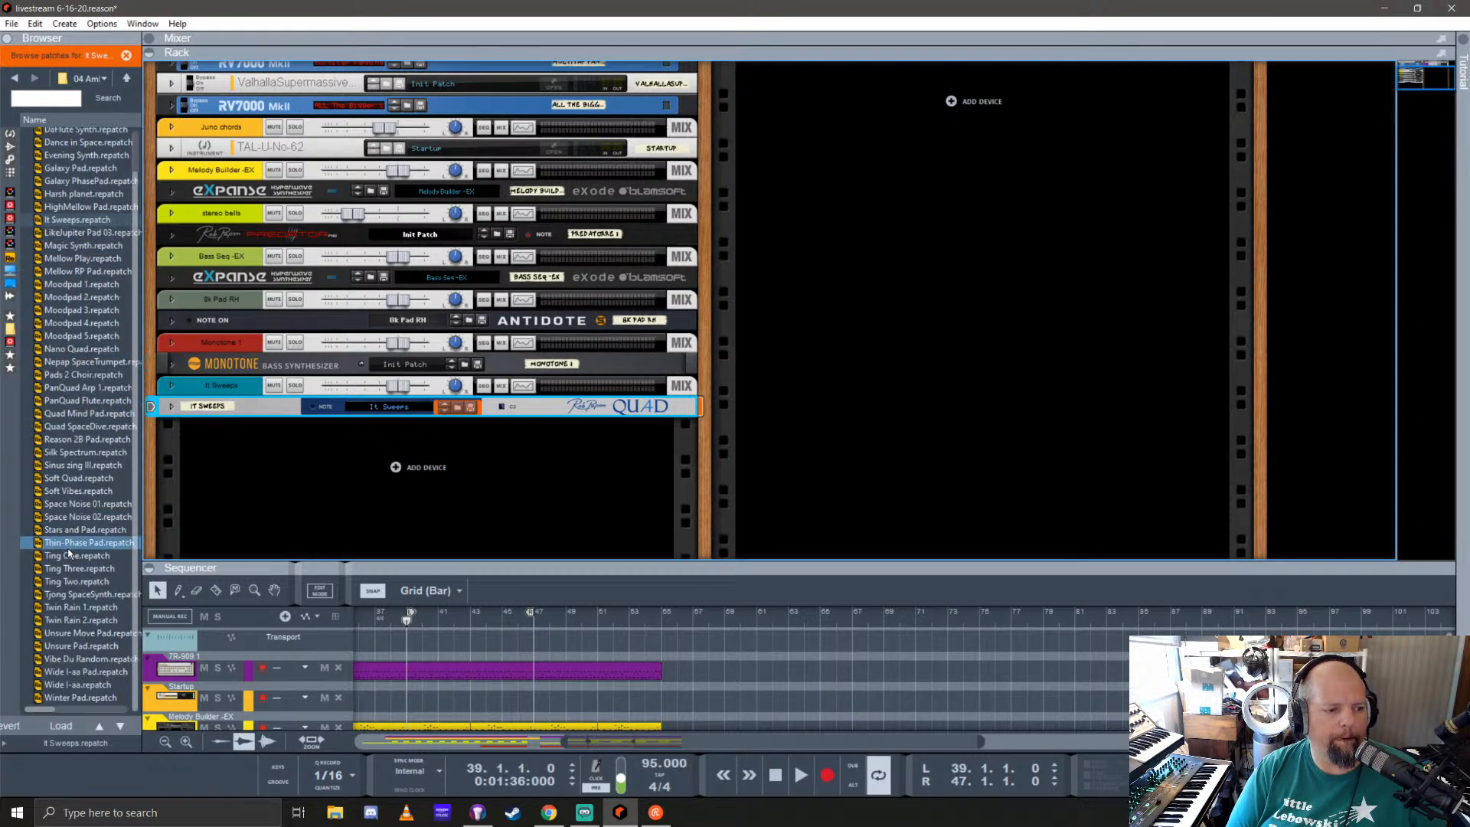
pyautogui.click(128, 79)
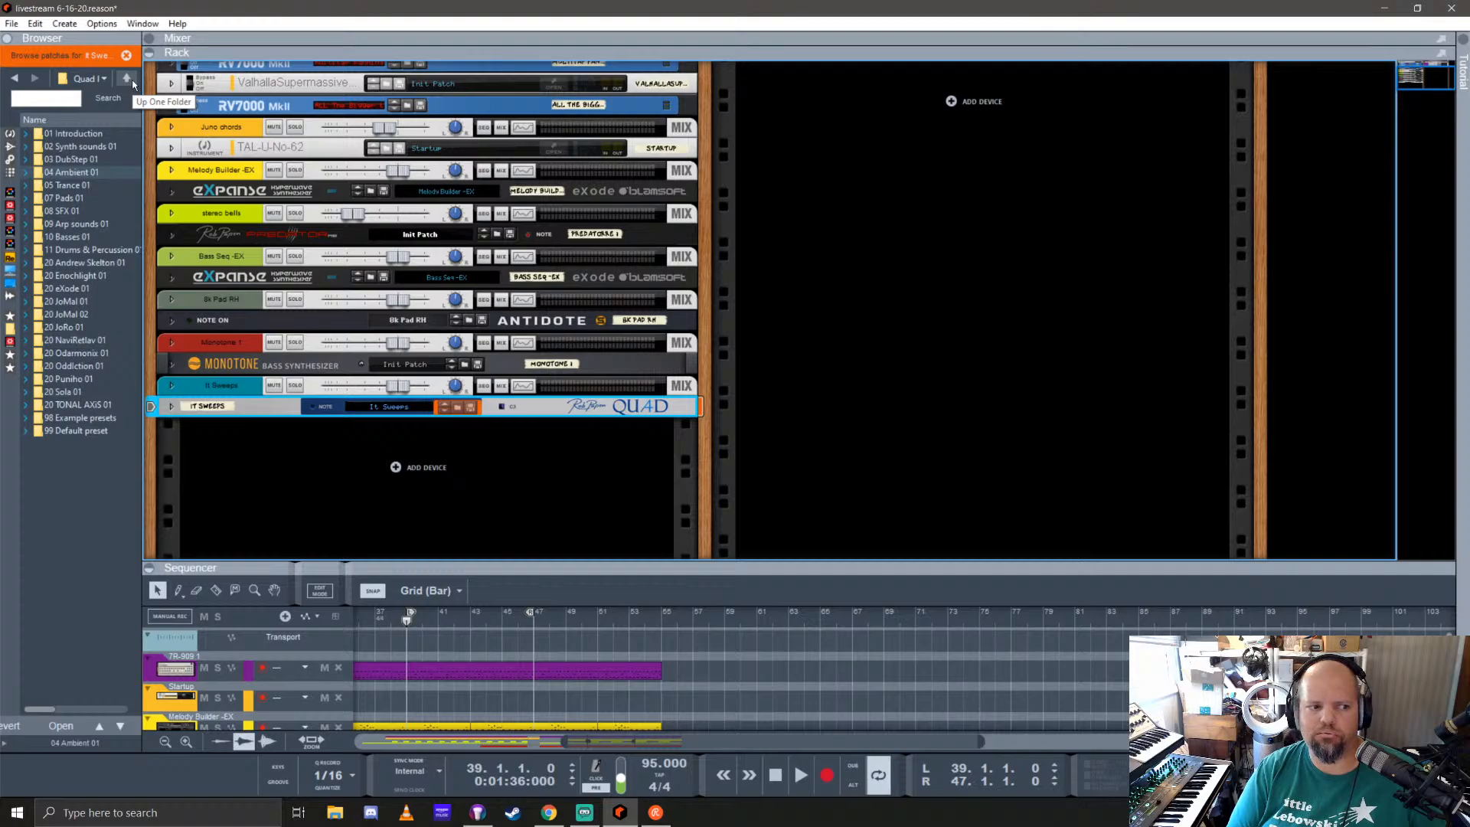
pyautogui.doubleClick(92, 148)
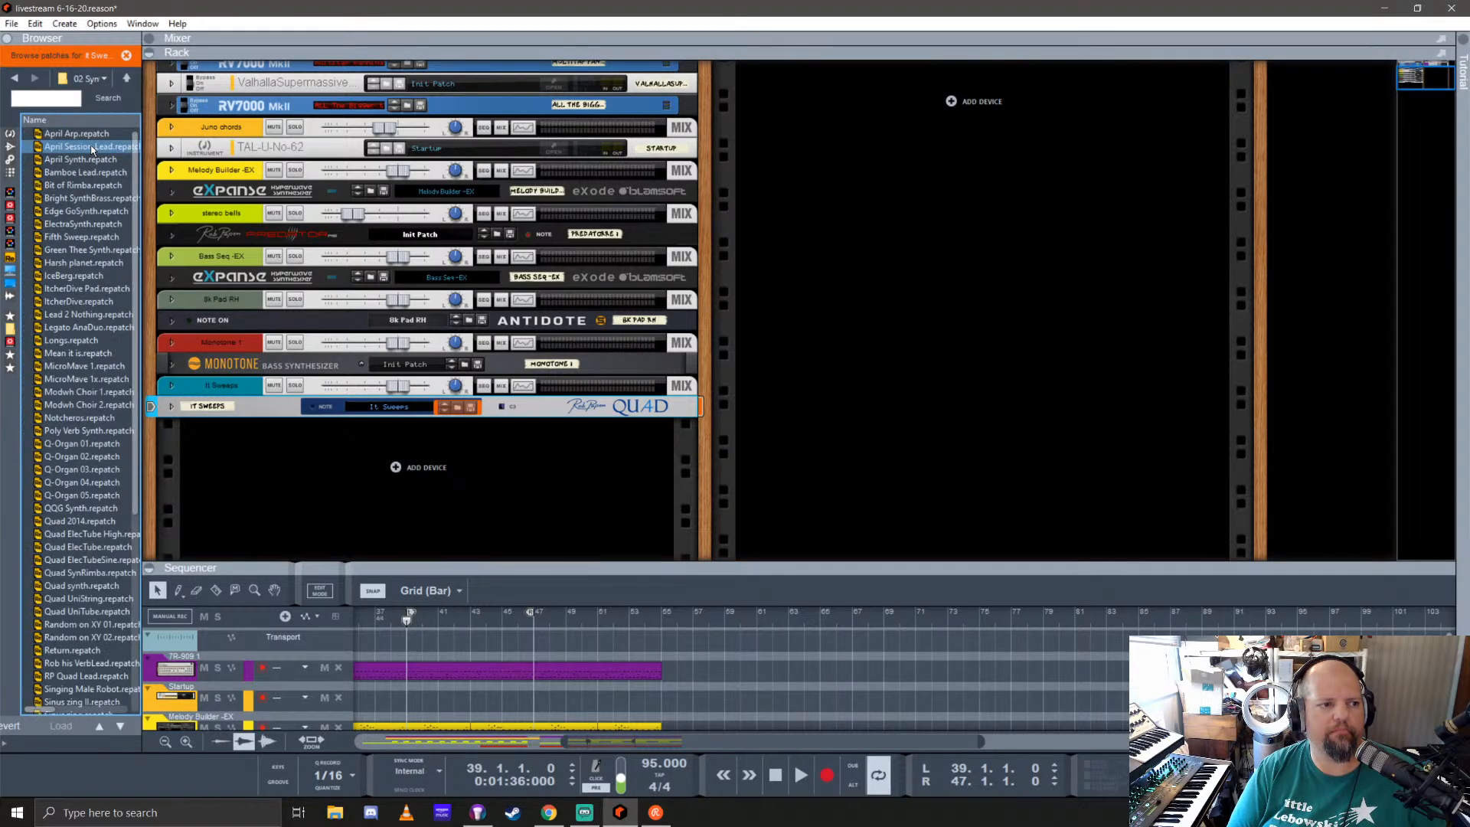
pyautogui.click(126, 78)
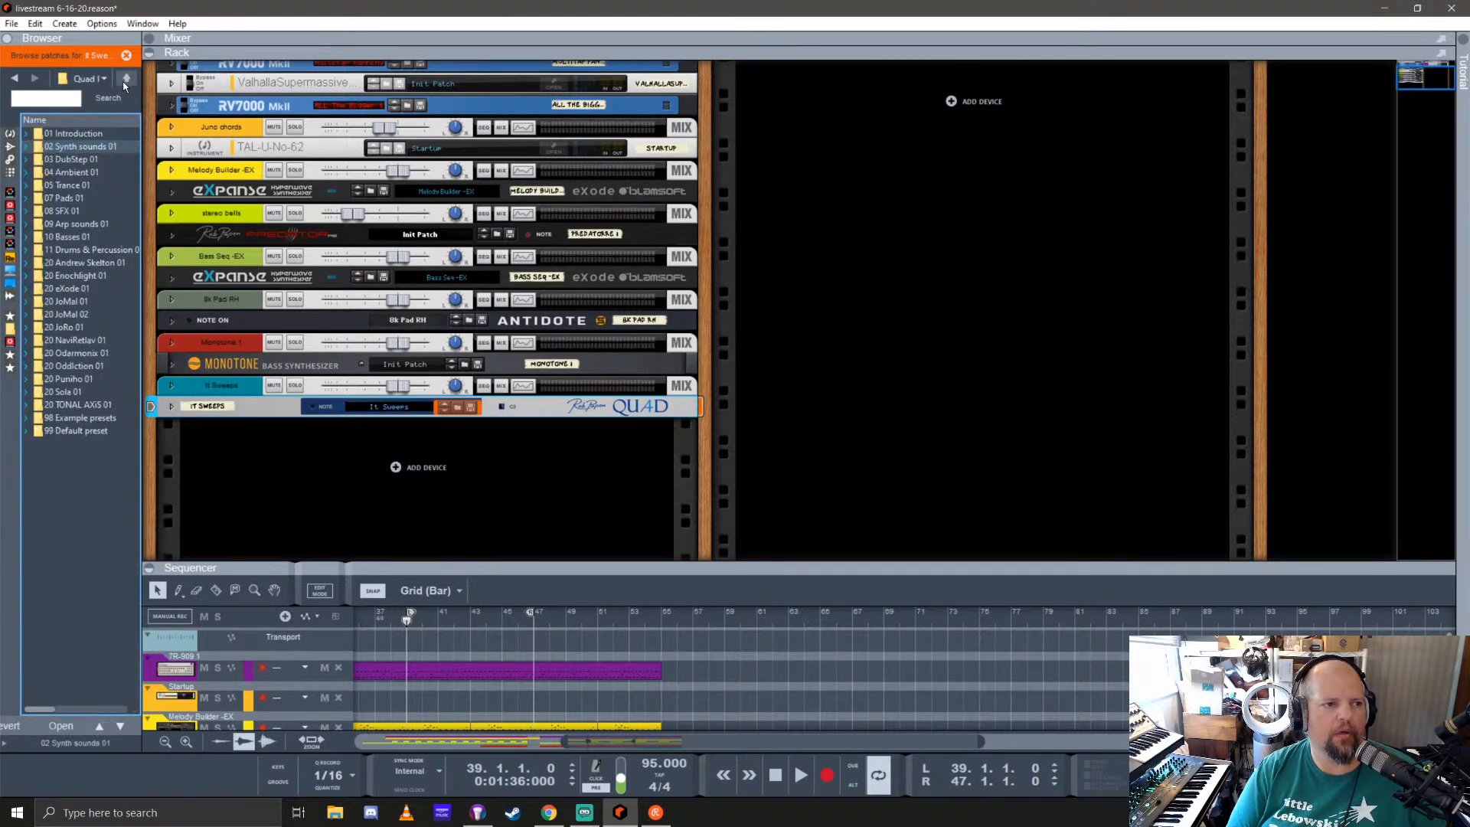
# Step: End patch browsing for Quad and add a Layers Wave Edition instrument below it in the rack
pyautogui.click(9, 134)
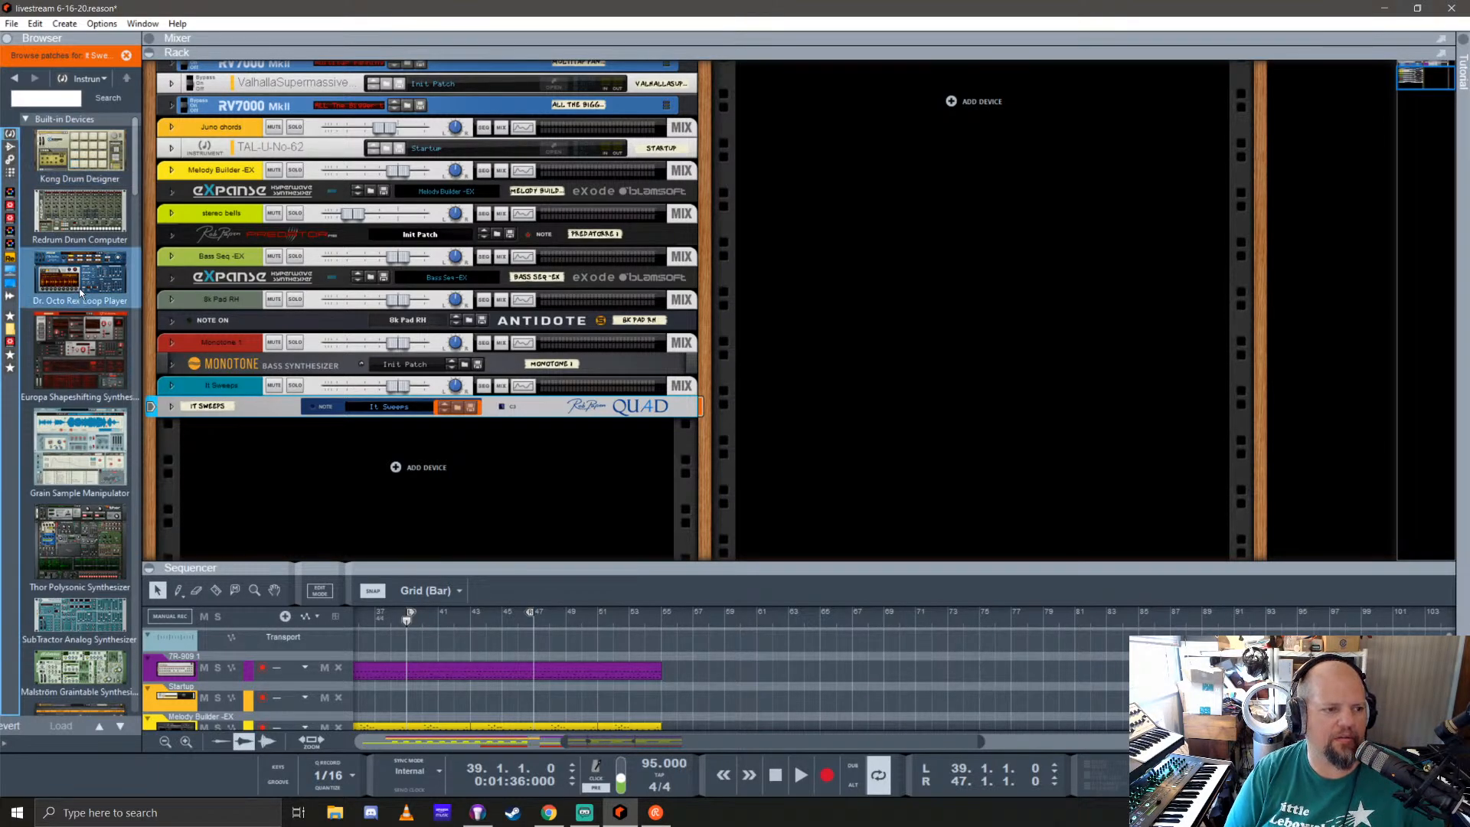
pyautogui.click(126, 55)
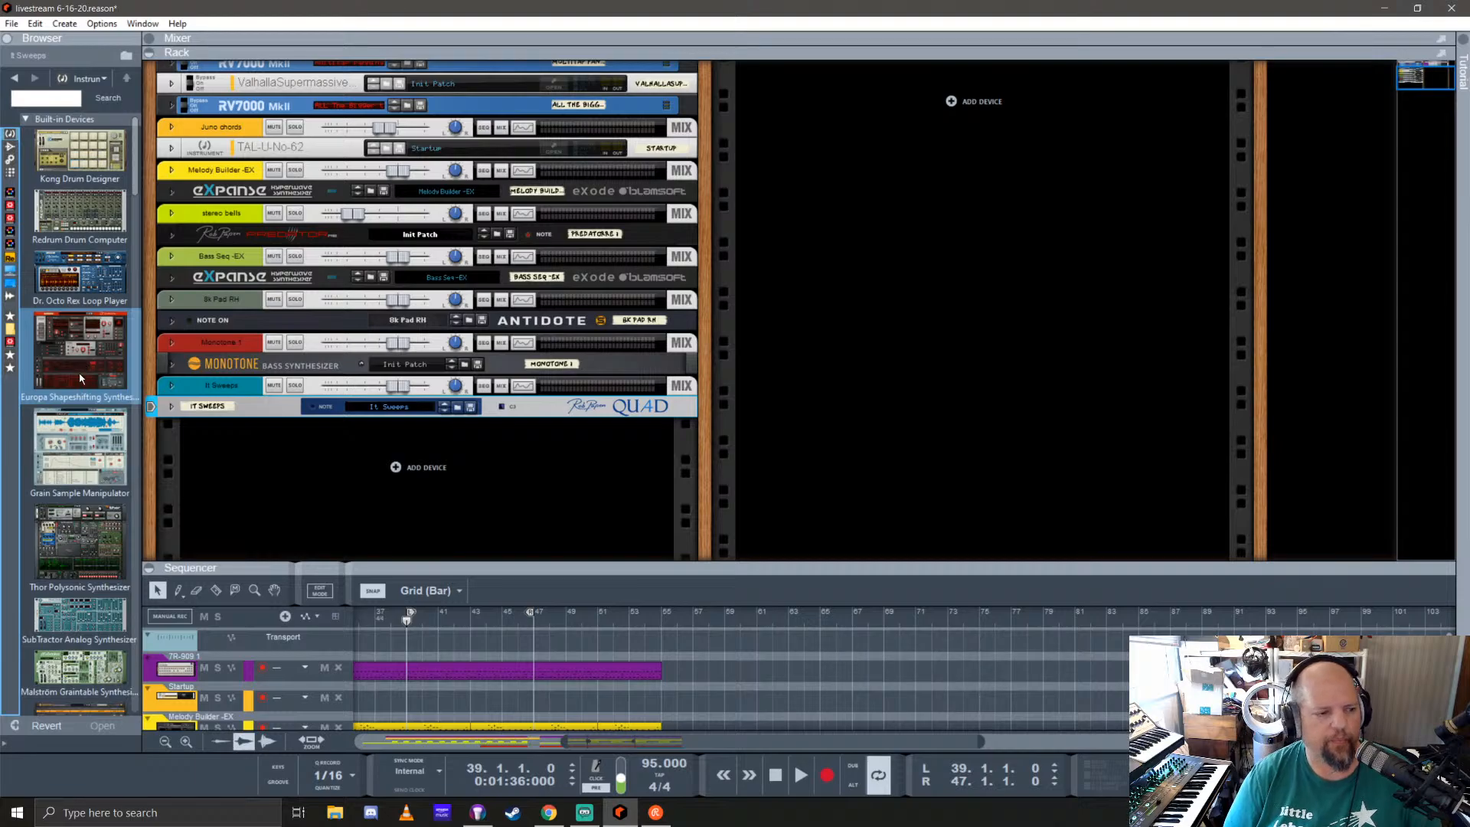
pyautogui.scroll(-3, 80, 376)
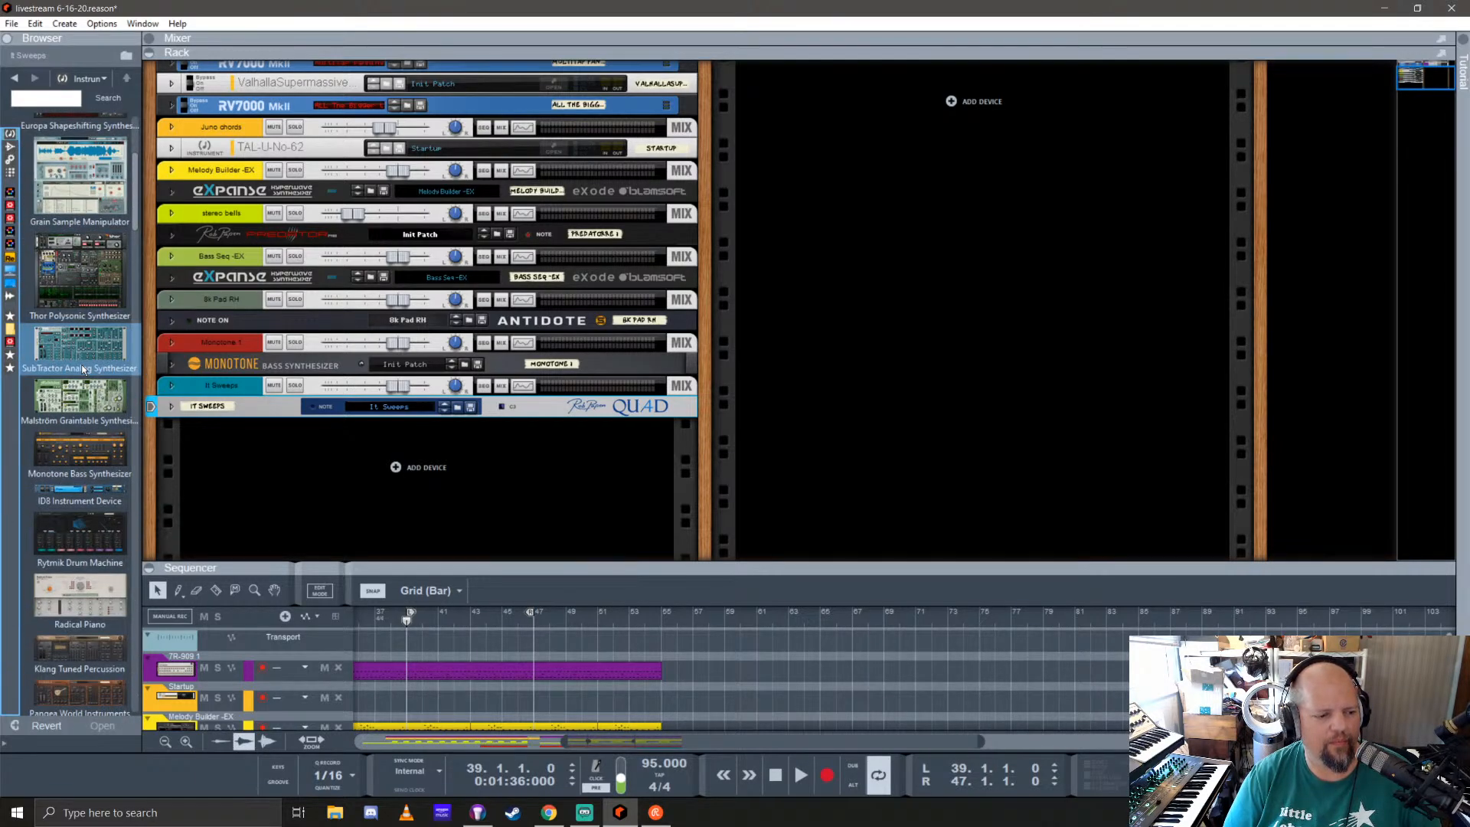
pyautogui.scroll(-3, 84, 369)
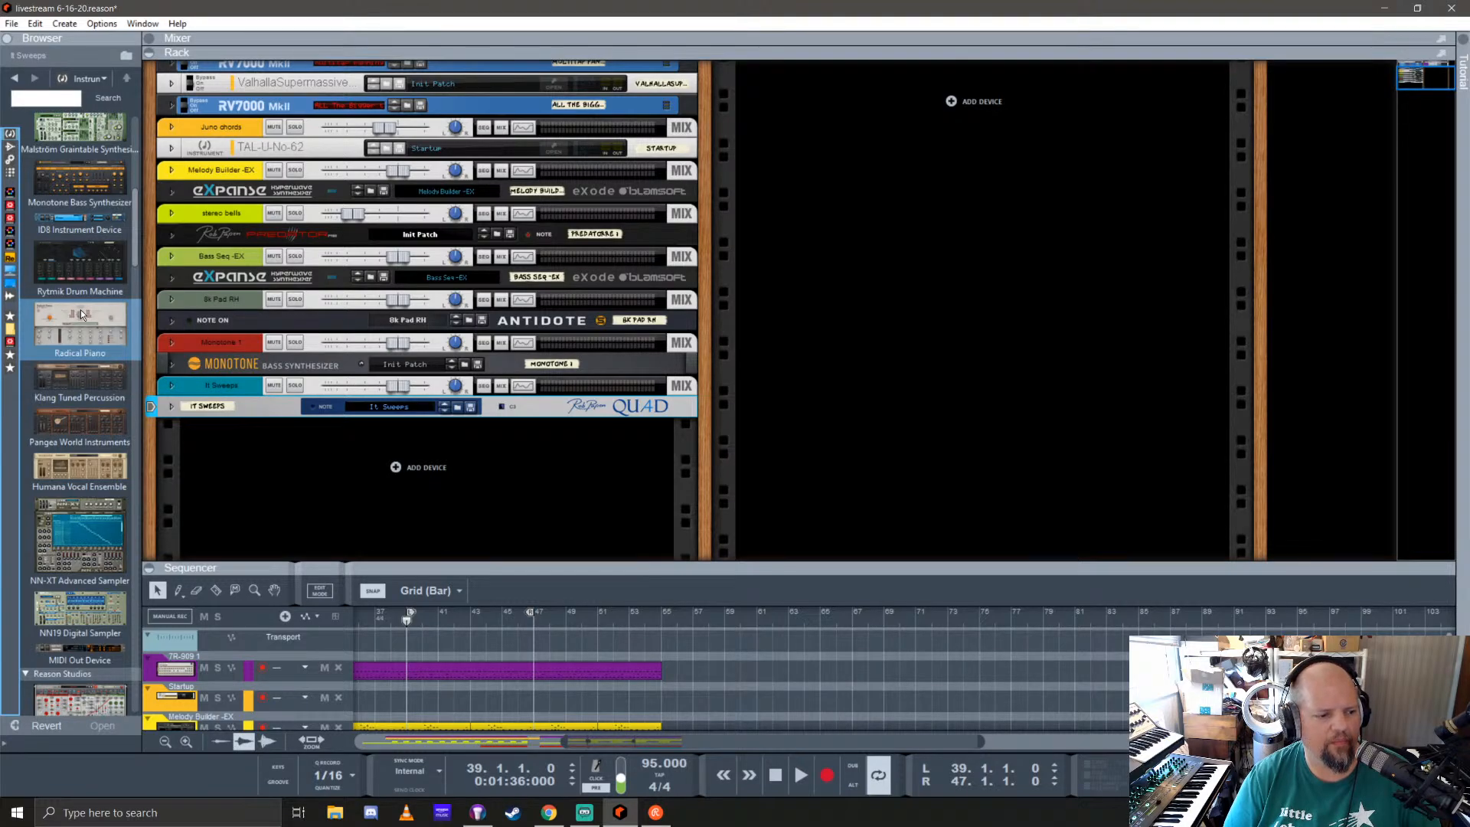
pyautogui.scroll(-3, 82, 314)
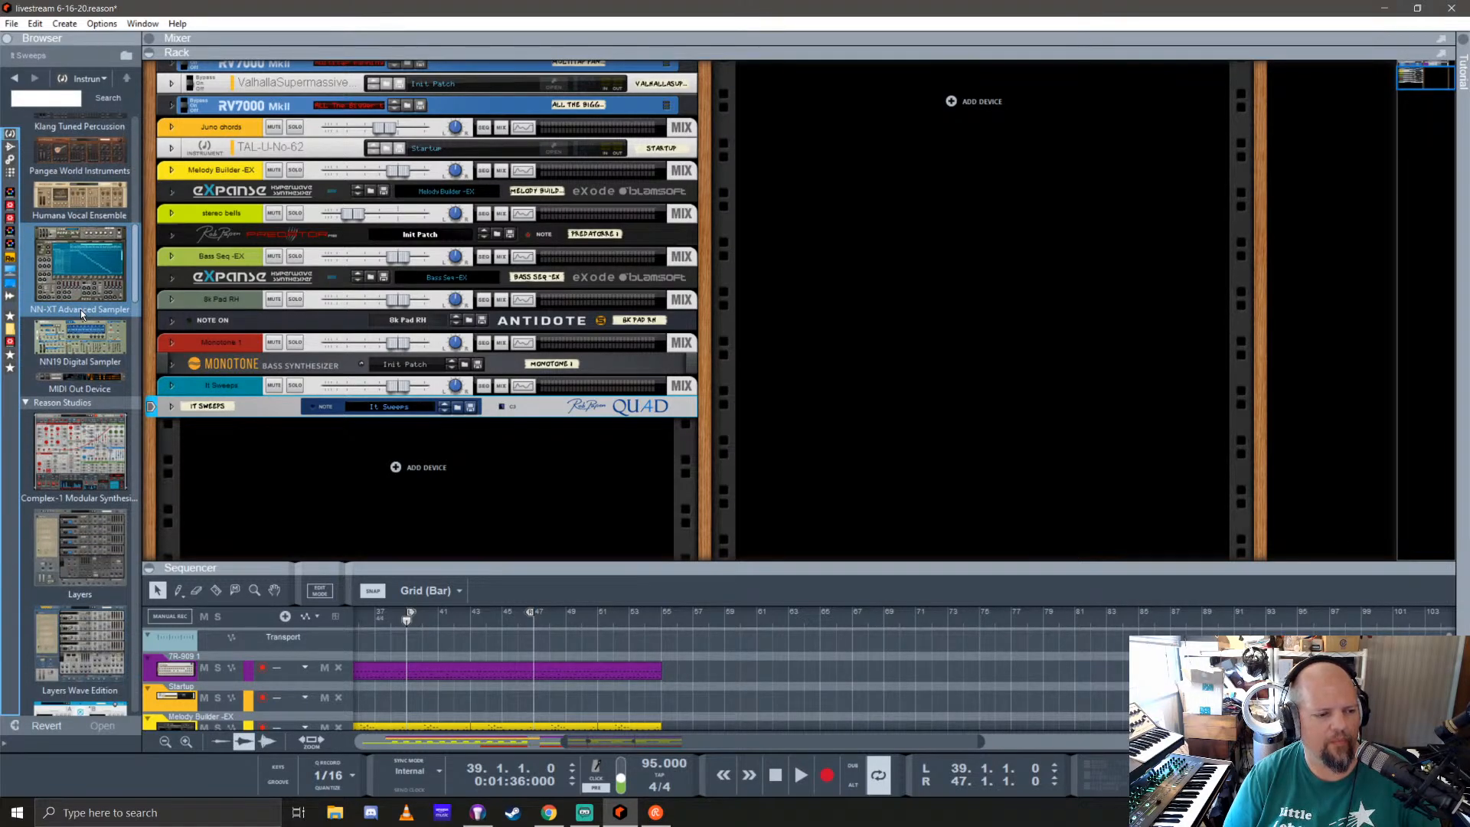
pyautogui.scroll(-2, 80, 309)
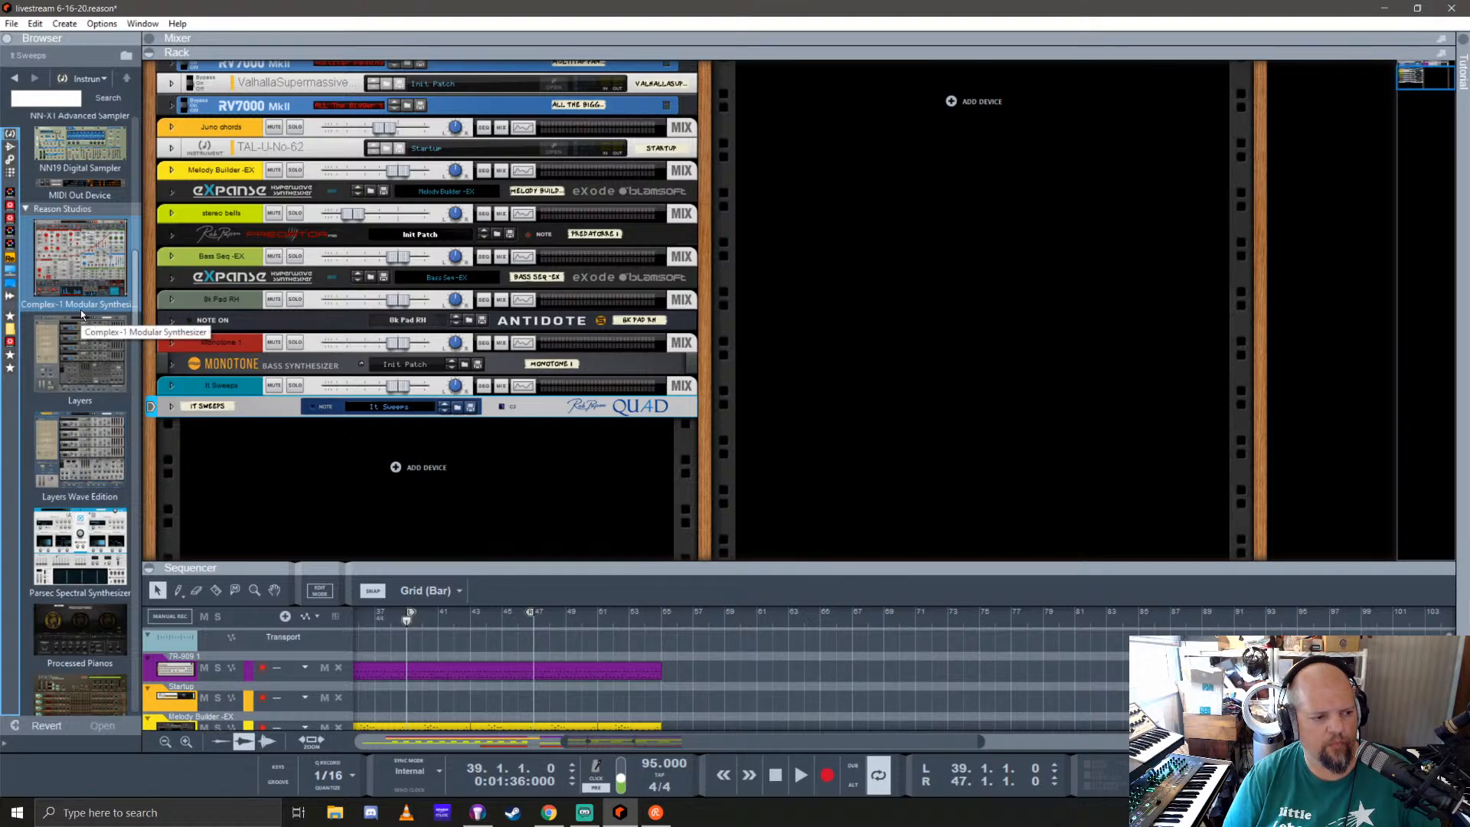
pyautogui.moveTo(105, 463); pyautogui.dragTo(368, 479)
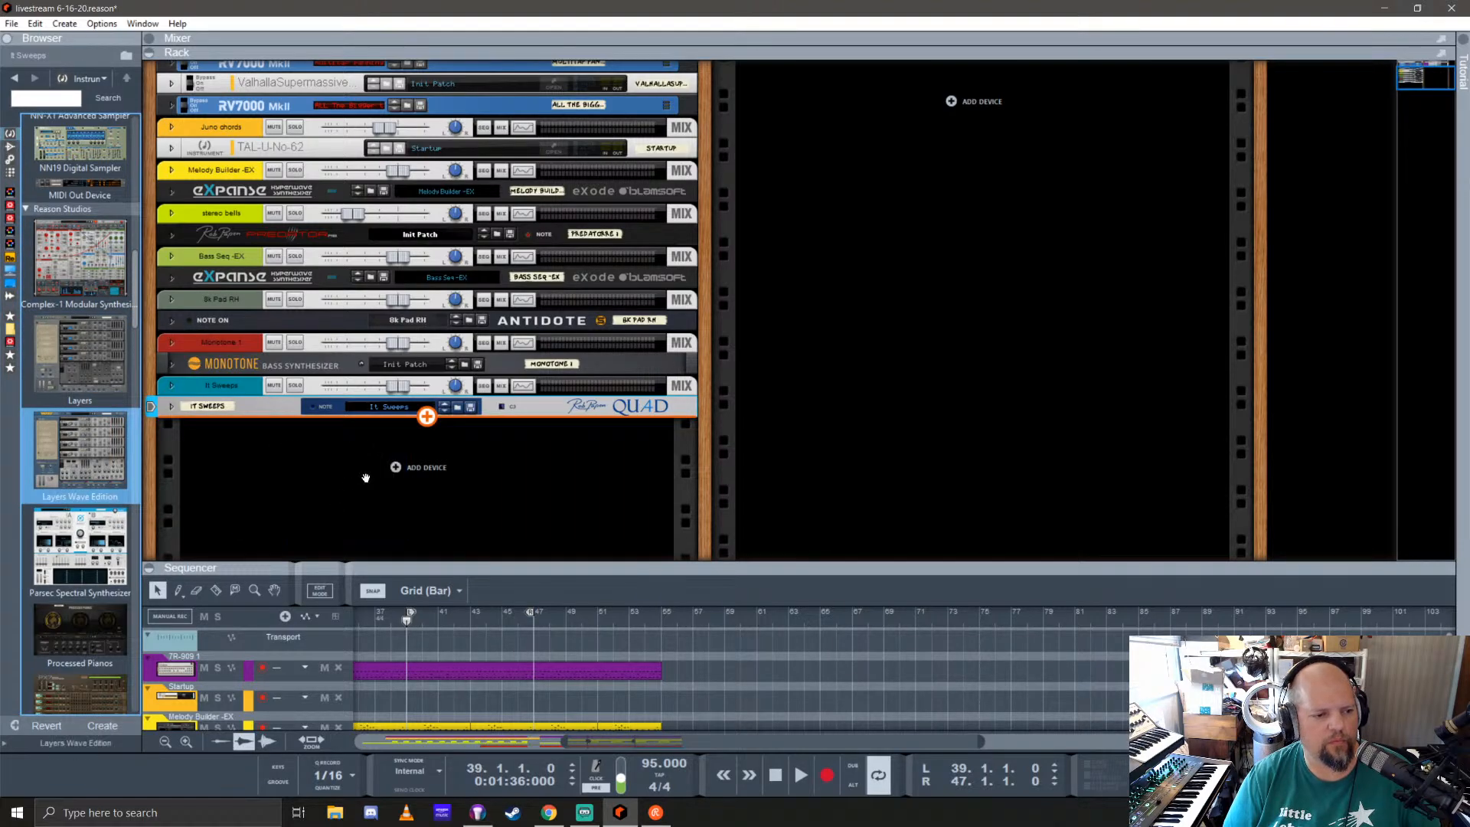
# Step: Try the Chiptune MW patch from the Lead folder on Layers Wave Edition, and load the Clear patch instead
pyautogui.click(131, 77)
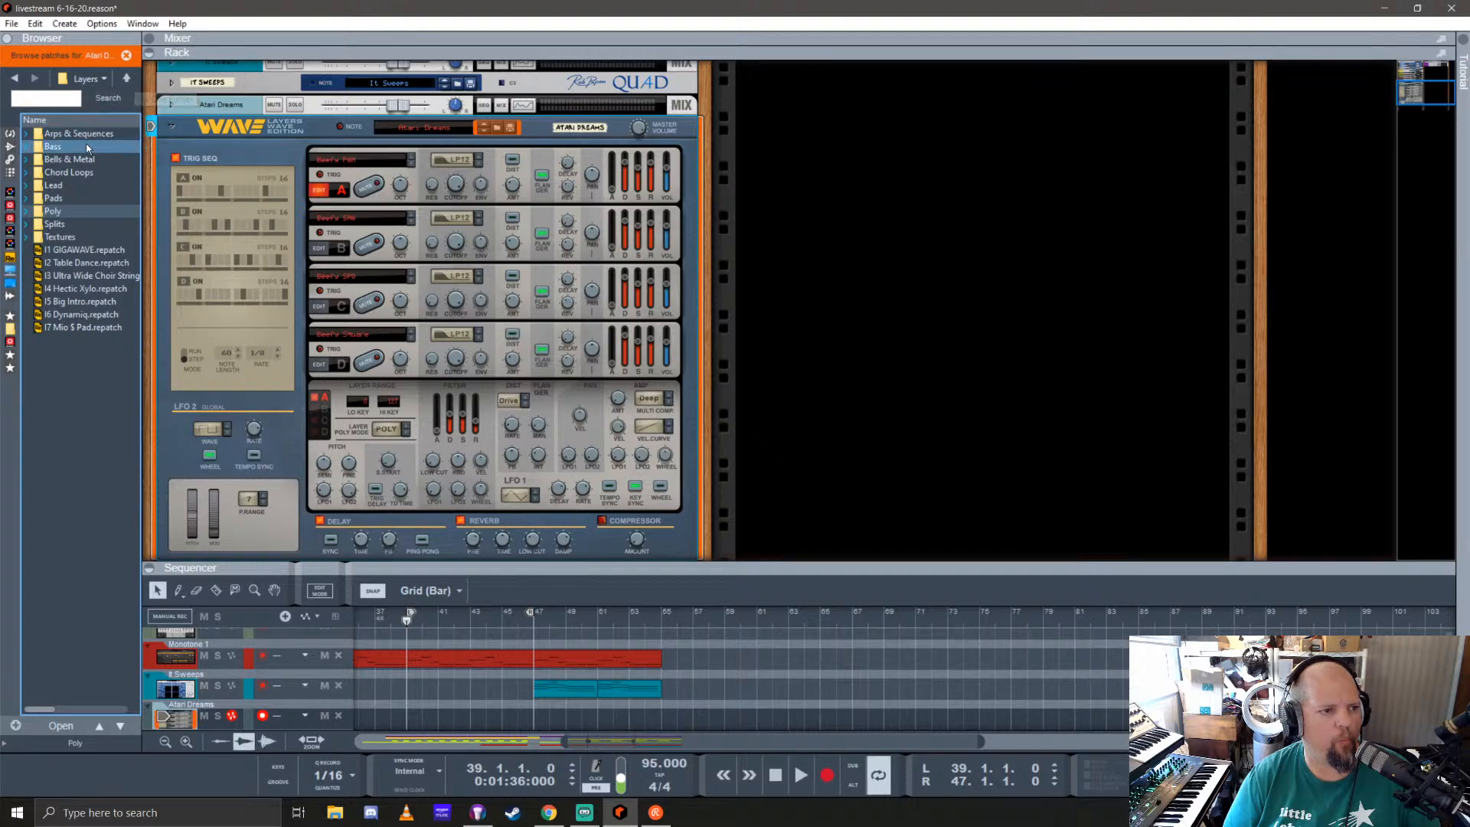
pyautogui.doubleClick(82, 186)
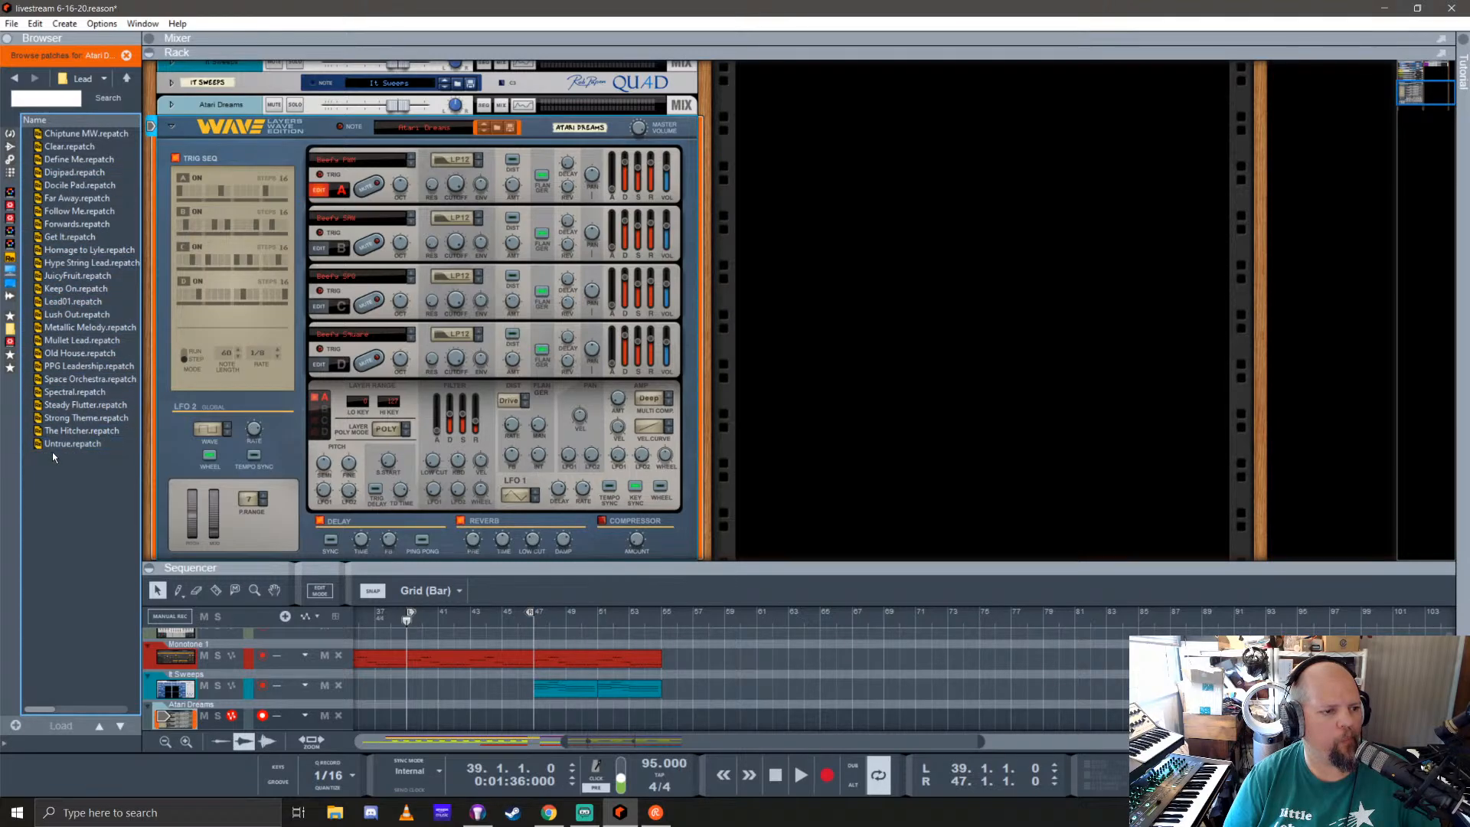
pyautogui.click(62, 136)
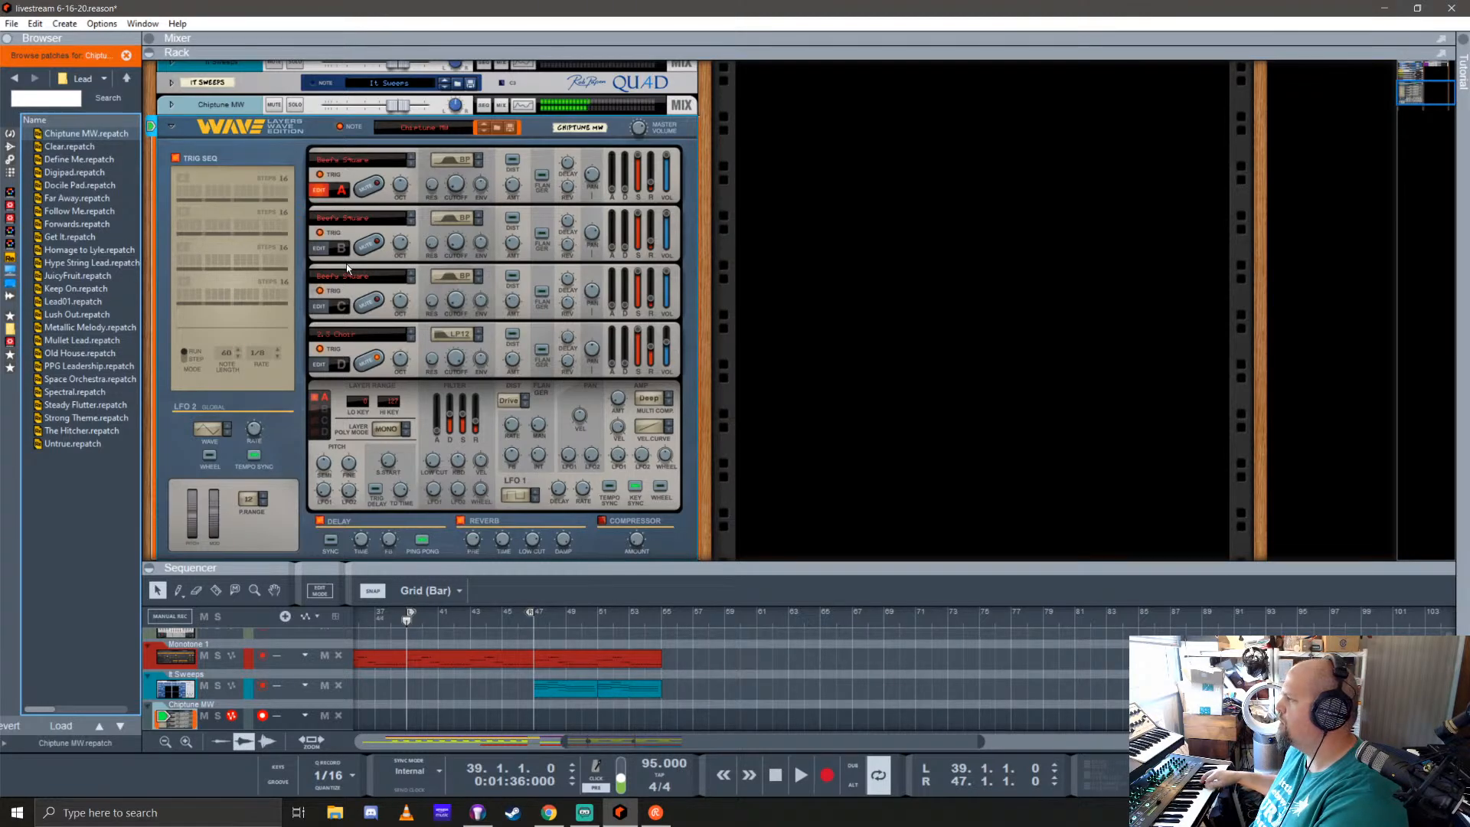
pyautogui.press('Down')
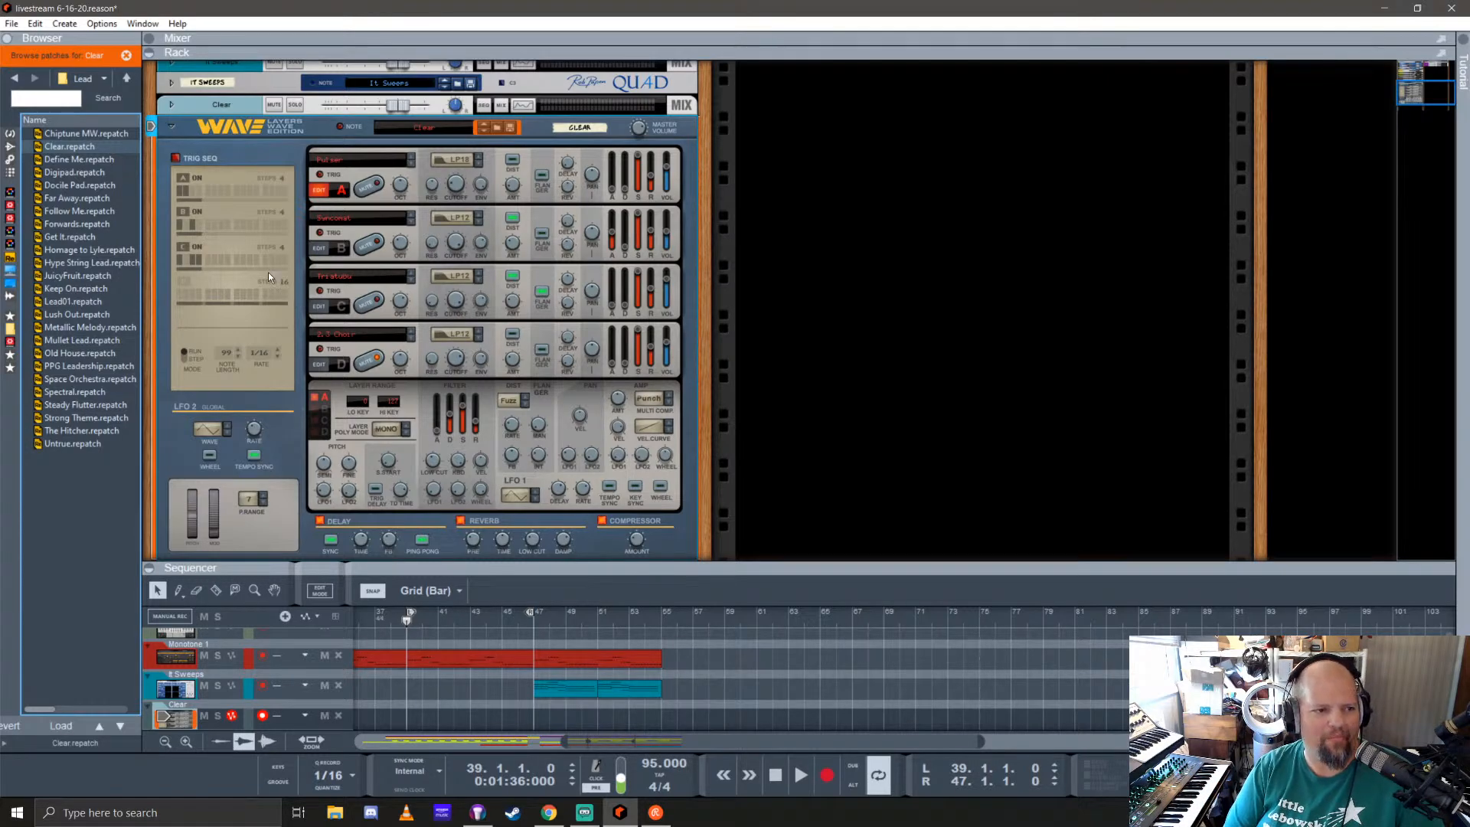
# Step: Play the loop between bars 39 and 47 and record a part on the Clear track from bar 39
pyautogui.scroll(-1, 311, 330)
pyautogui.moveTo(709, 400); pyautogui.dragTo(708, 430)
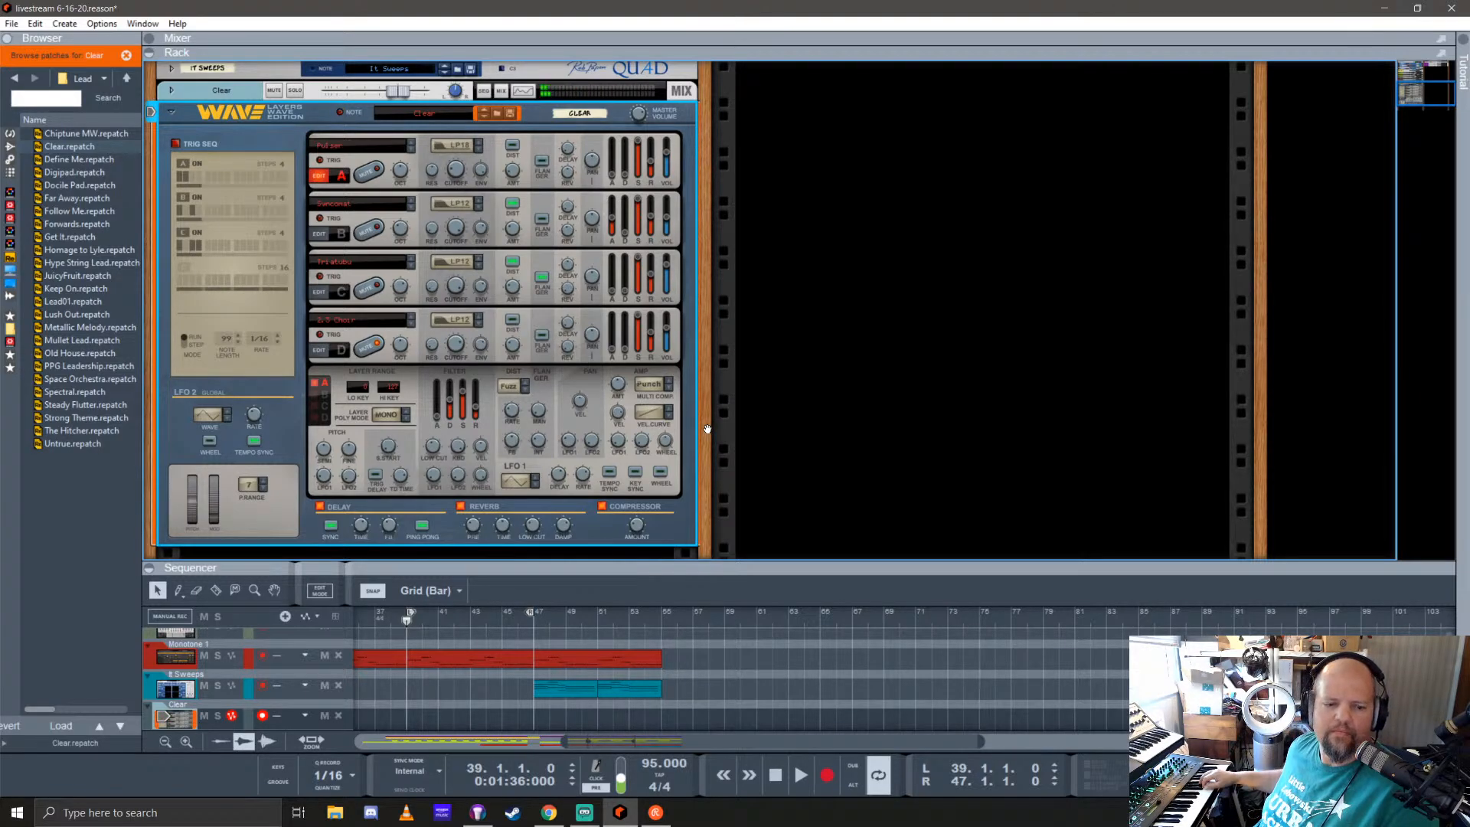
pyautogui.press('space')
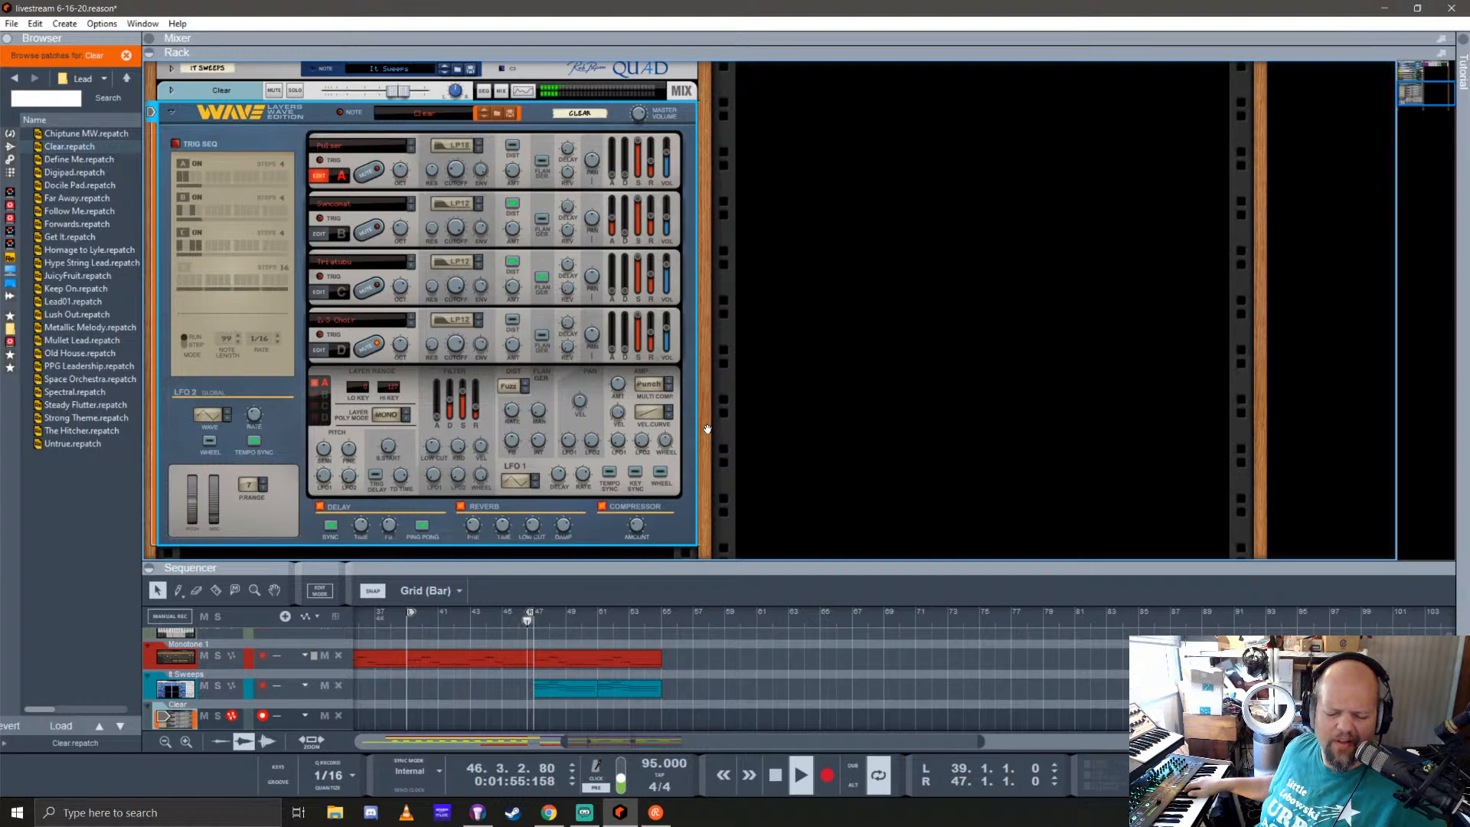
pyautogui.hotkey('ctrl', 'Return')
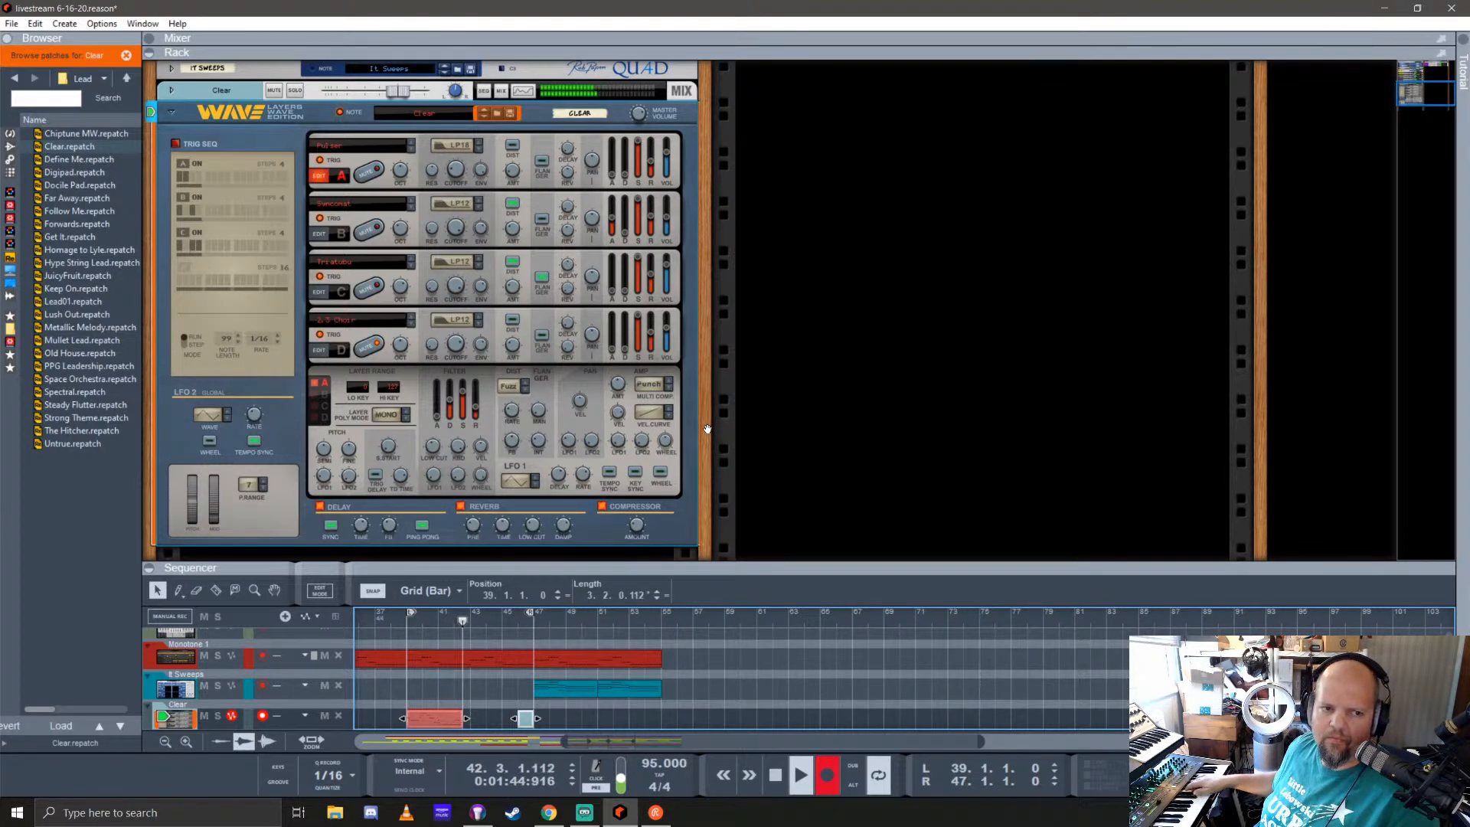
pyautogui.hotkey('ctrl', 'Return')
pyautogui.press('space')
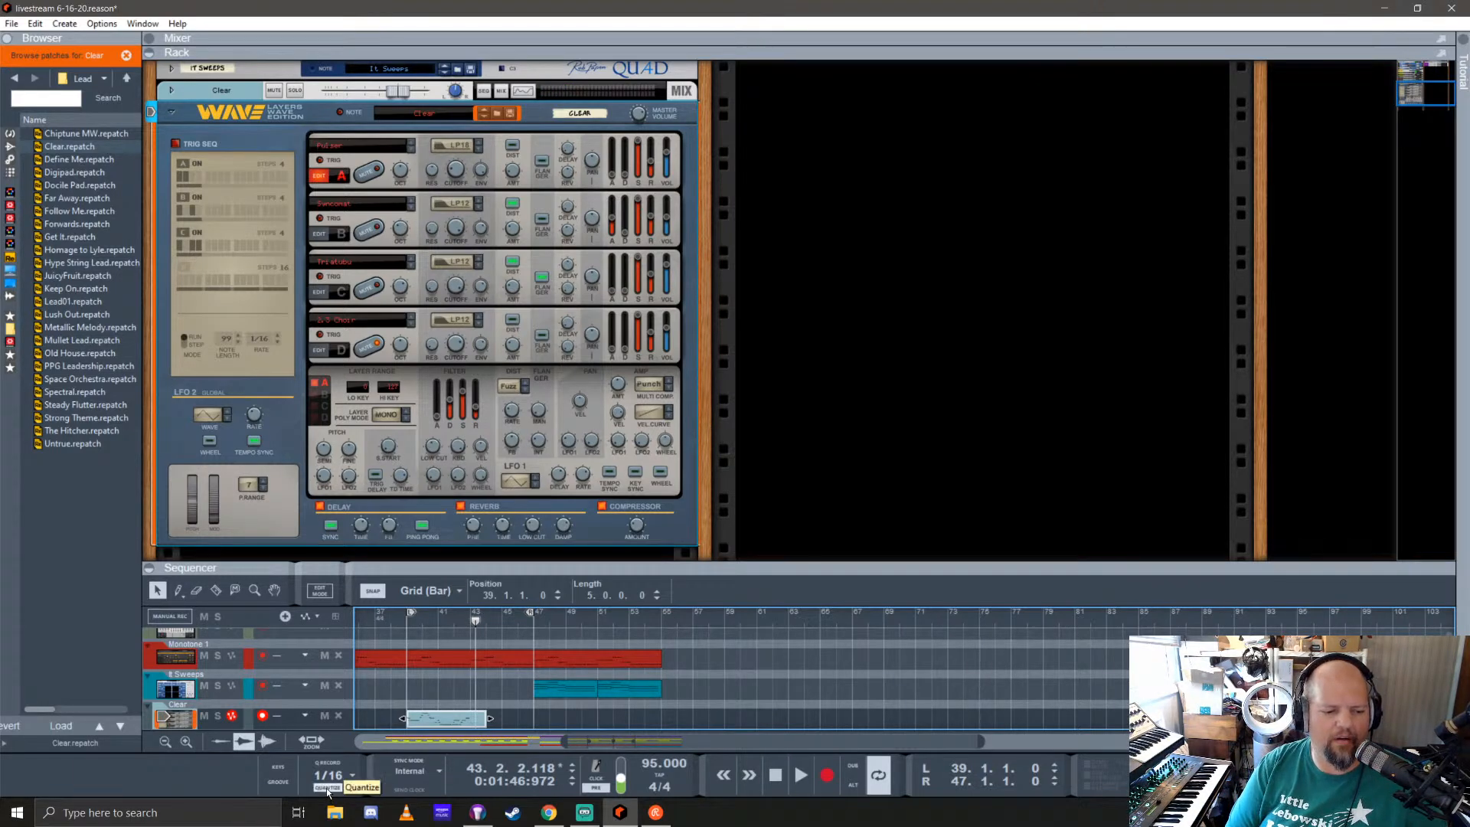
# Step: Shorten the recorded Clear clip to four bars and repeat it through bar 55
pyautogui.moveTo(481, 717); pyautogui.dragTo(492, 718)
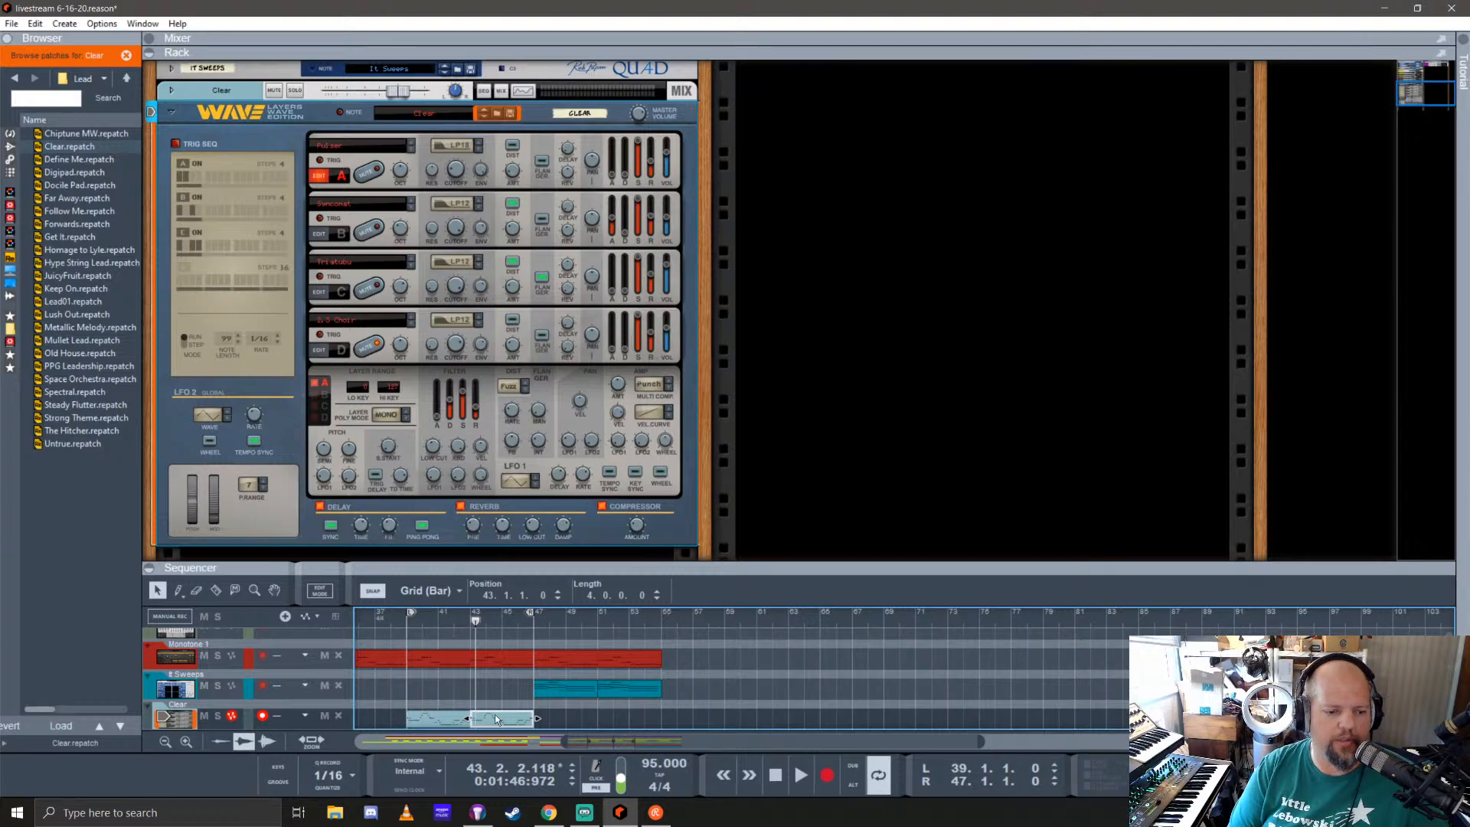
pyautogui.moveTo(728, 564); pyautogui.dragTo(755, 406)
pyautogui.moveTo(590, 699); pyautogui.dragTo(544, 686)
pyautogui.click(427, 689)
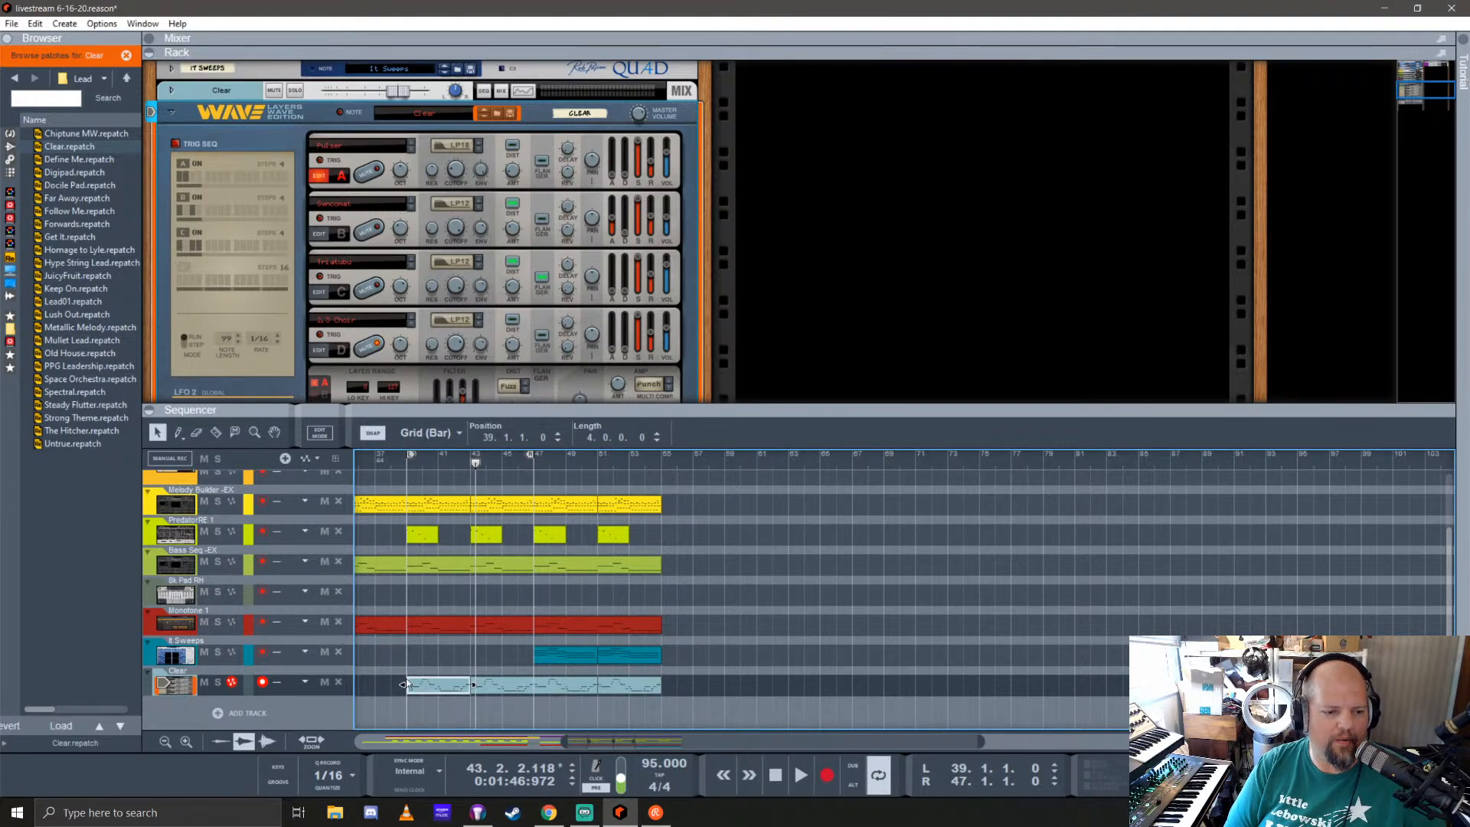
# Step: Play back from bar 39 and solo the Clear channel in the rack
pyautogui.hscroll(-3, 406, 680)
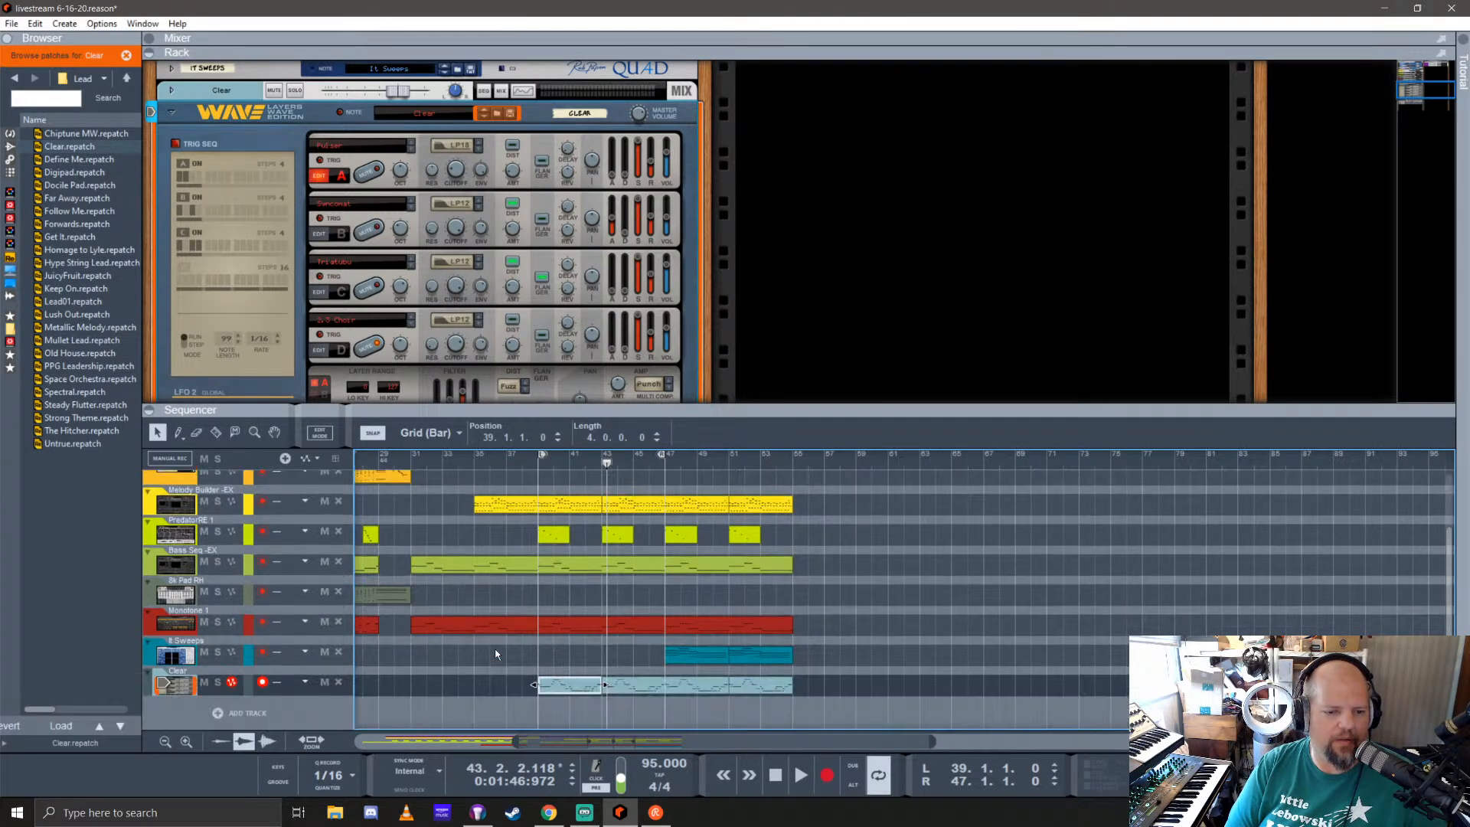
pyautogui.moveTo(607, 461); pyautogui.dragTo(538, 465)
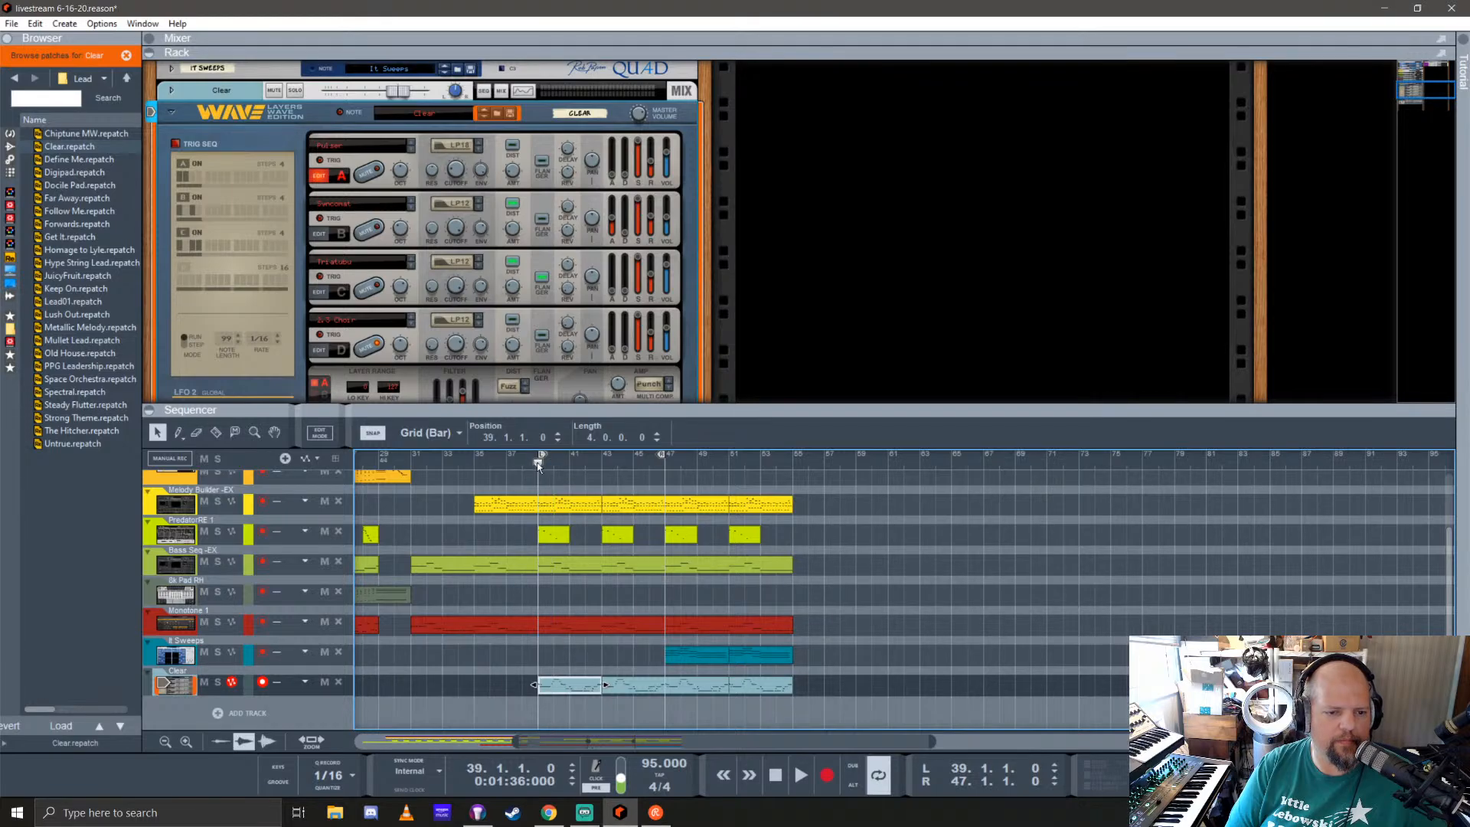
pyautogui.press('space')
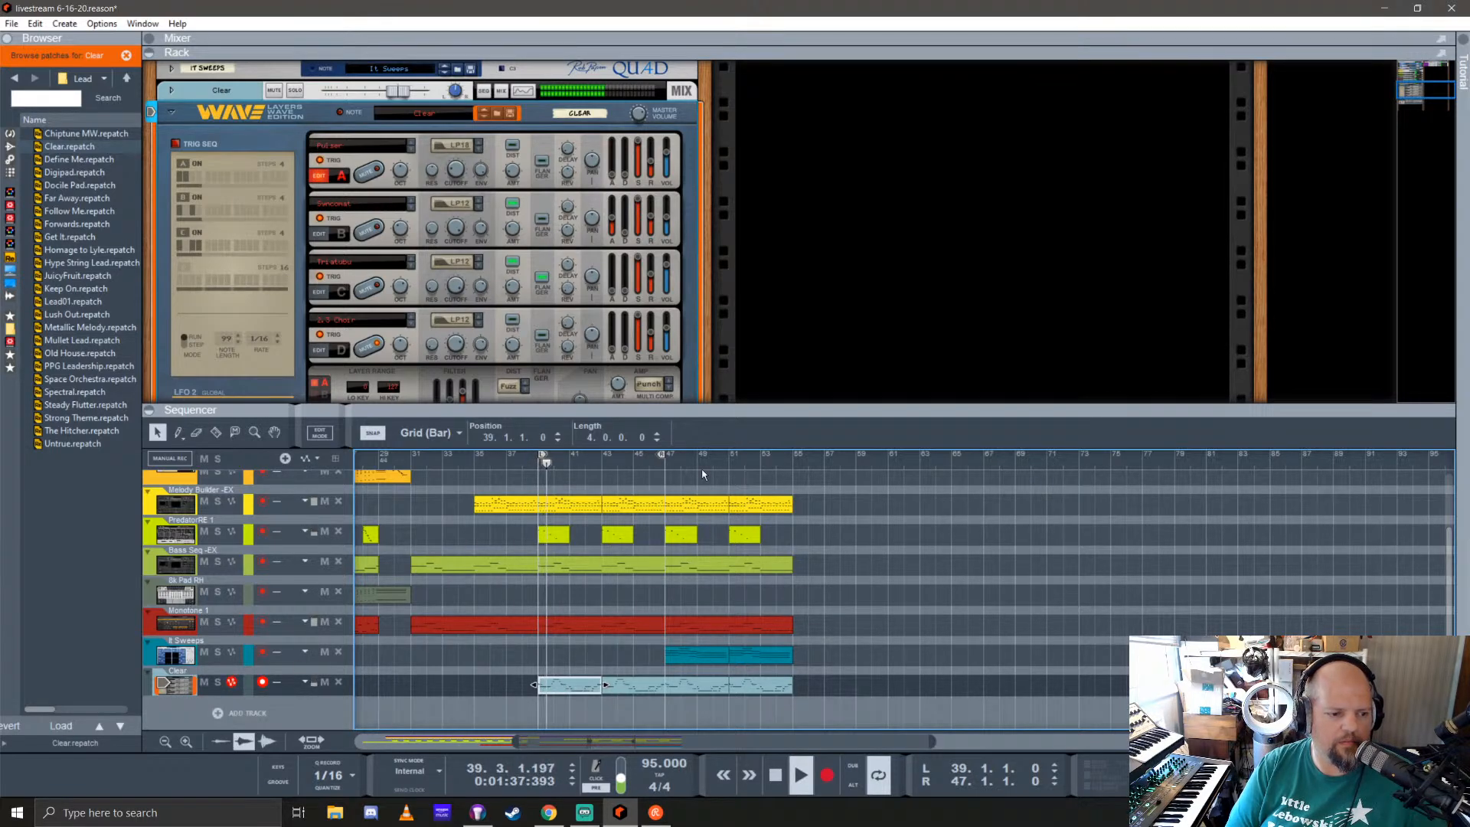
pyautogui.moveTo(777, 412); pyautogui.dragTo(777, 577)
pyautogui.scroll(3, 435, 329)
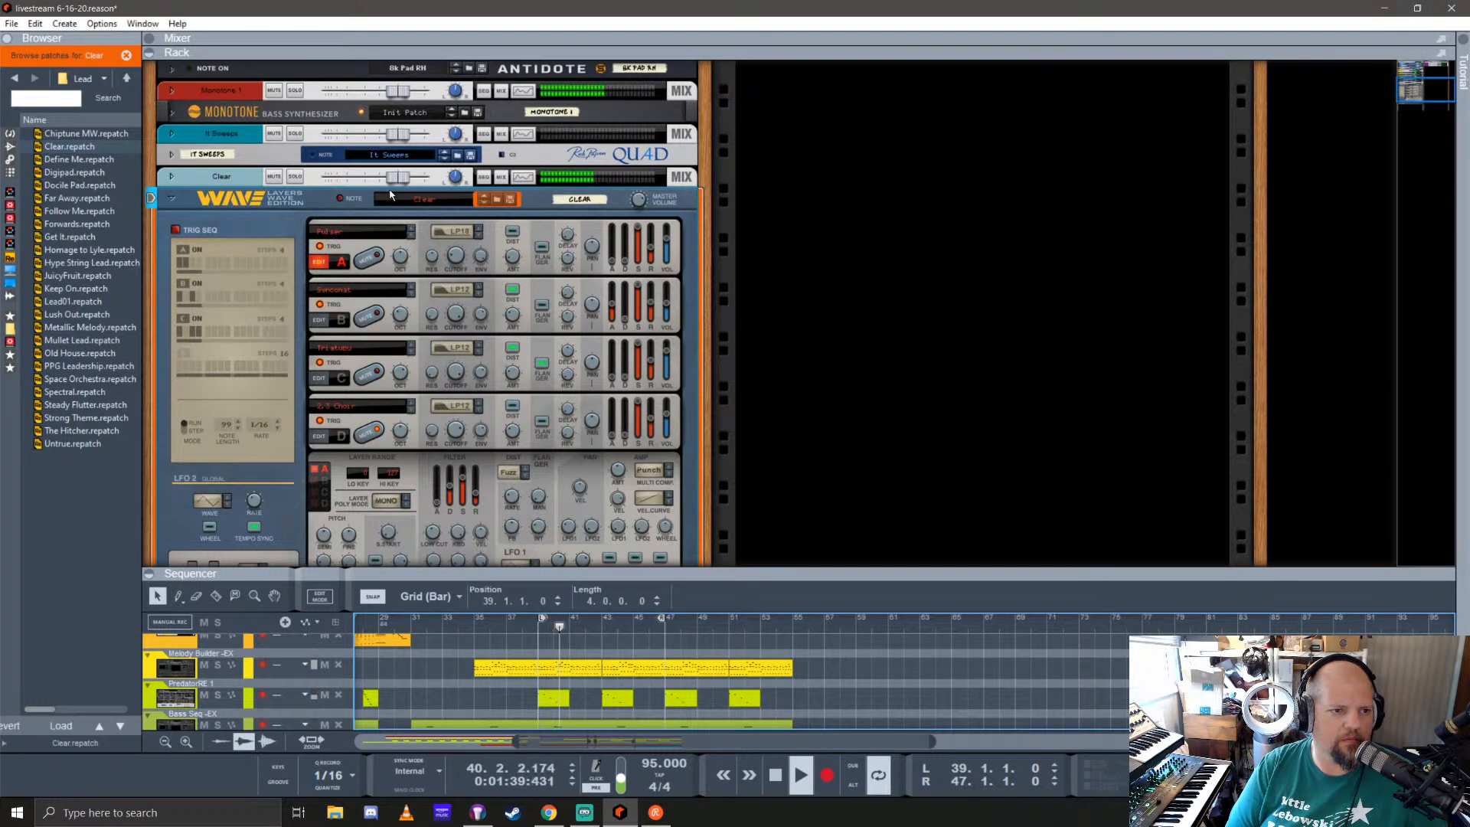
pyautogui.click(295, 176)
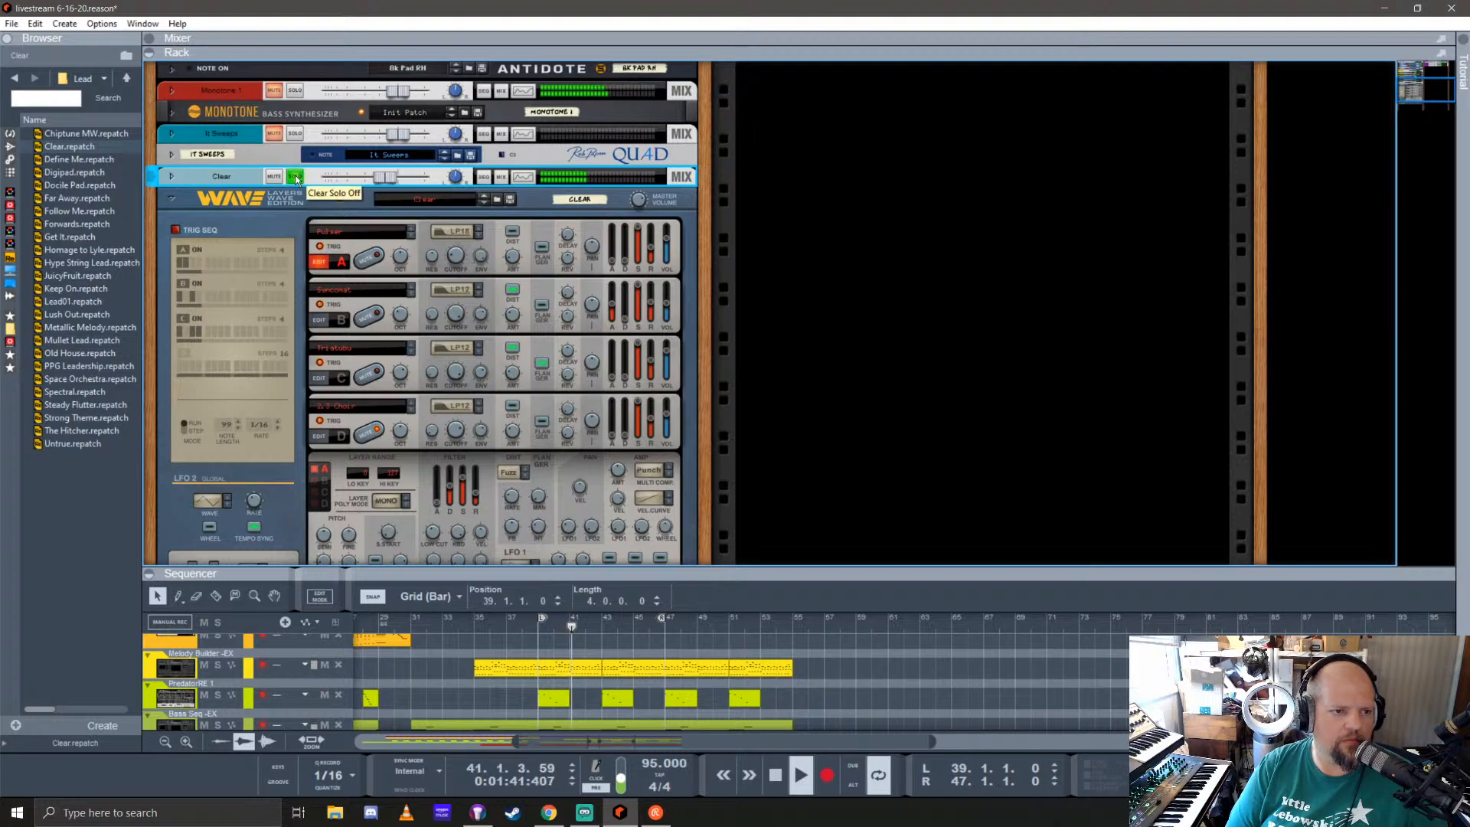
# Step: Enable send 6 on the Clear mixer channel, lower its fader, and return to the rack with playback stopped
pyautogui.press('F5')
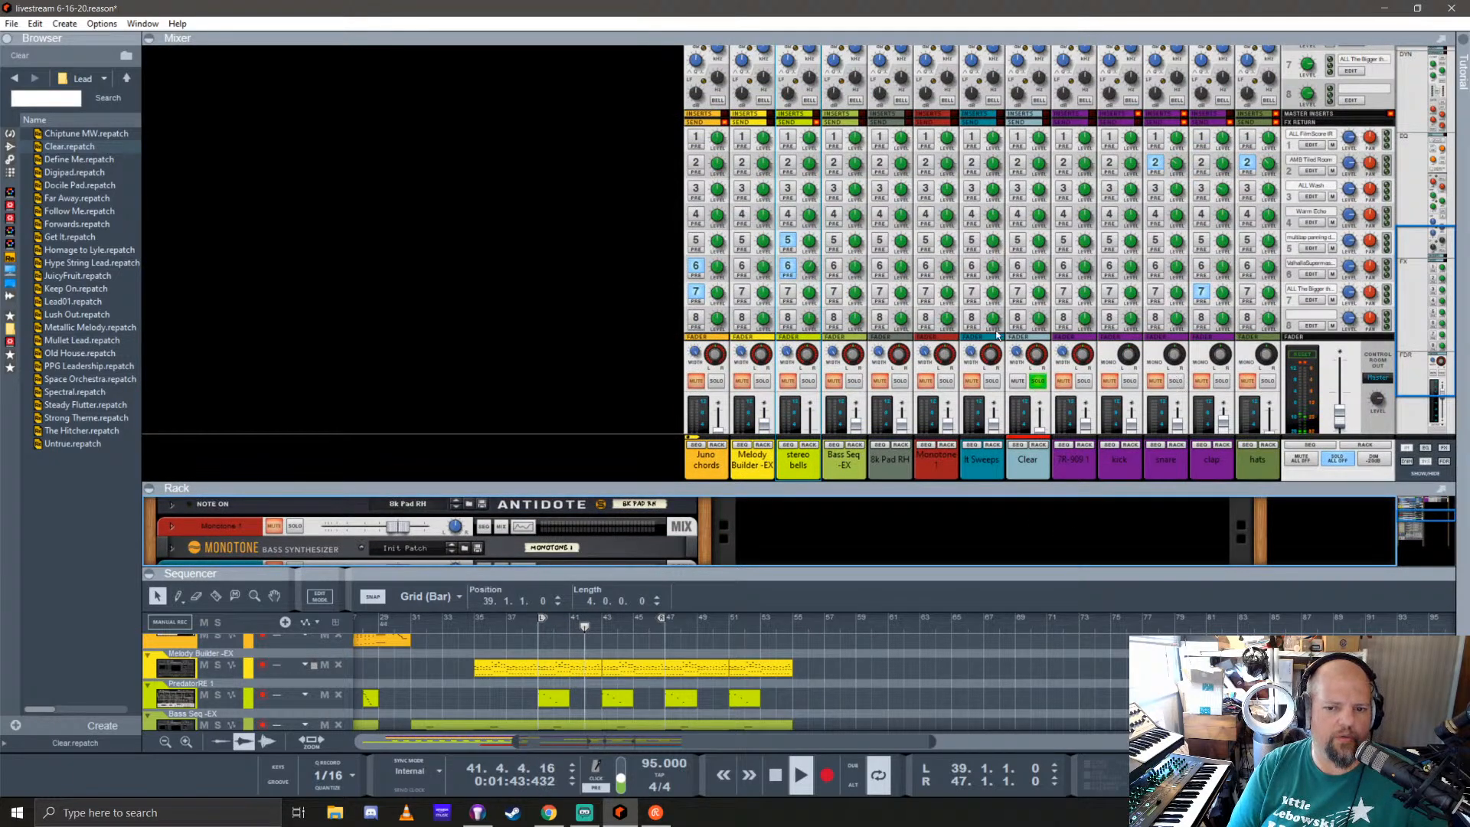
pyautogui.scroll(-2, 988, 287)
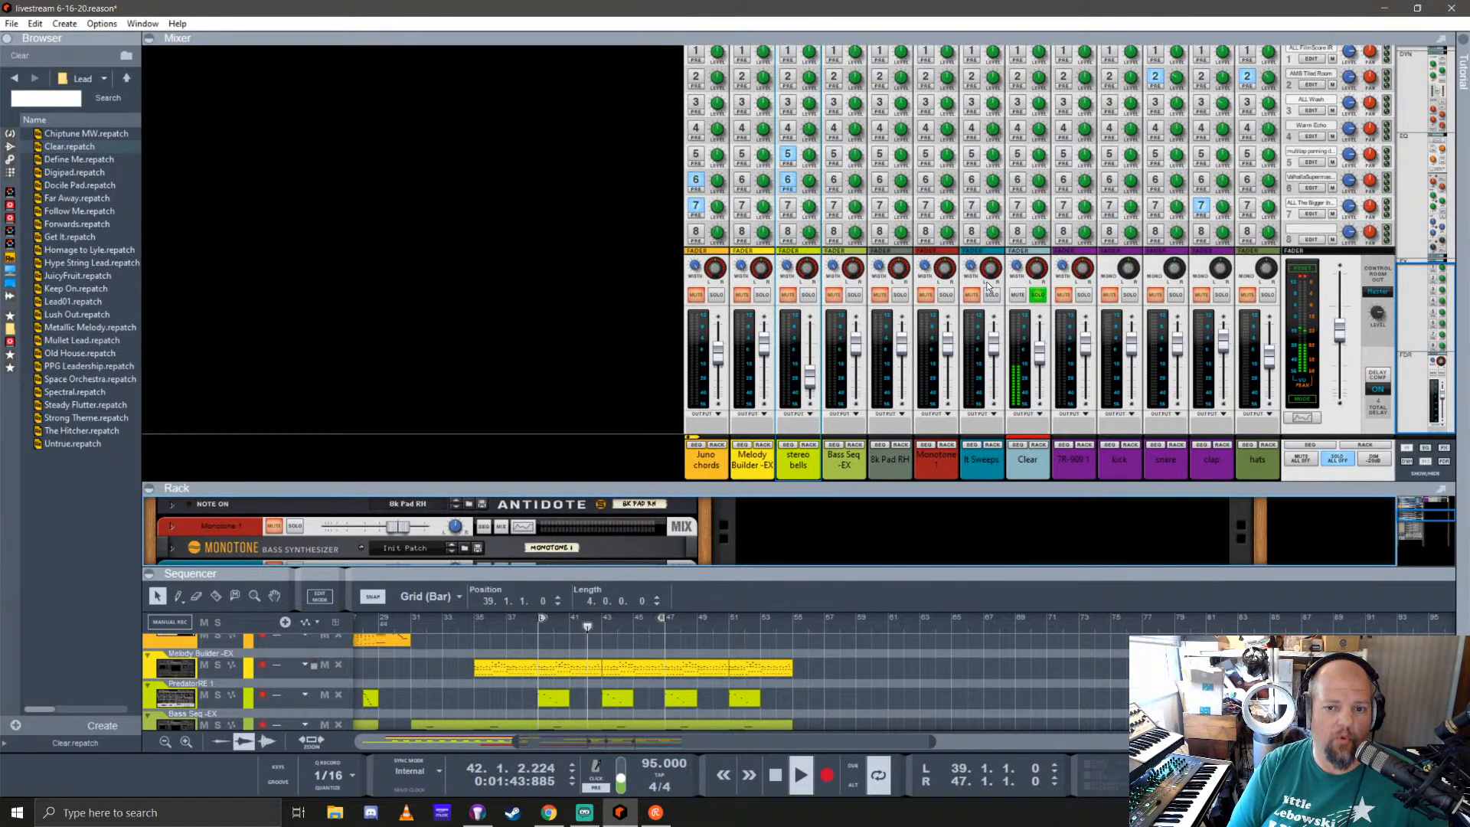
pyautogui.click(1017, 180)
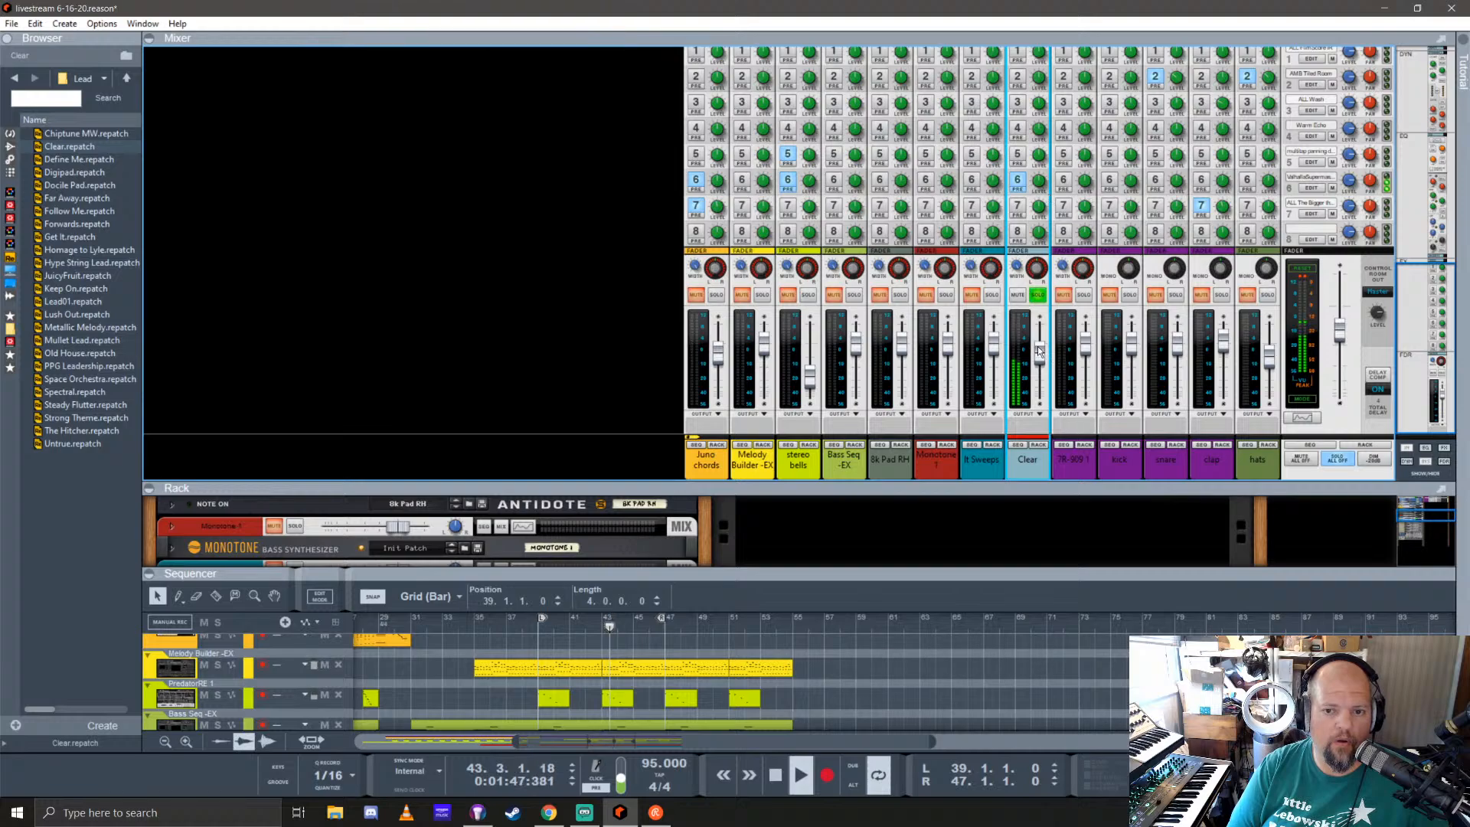
pyautogui.moveTo(1040, 351); pyautogui.dragTo(1038, 363)
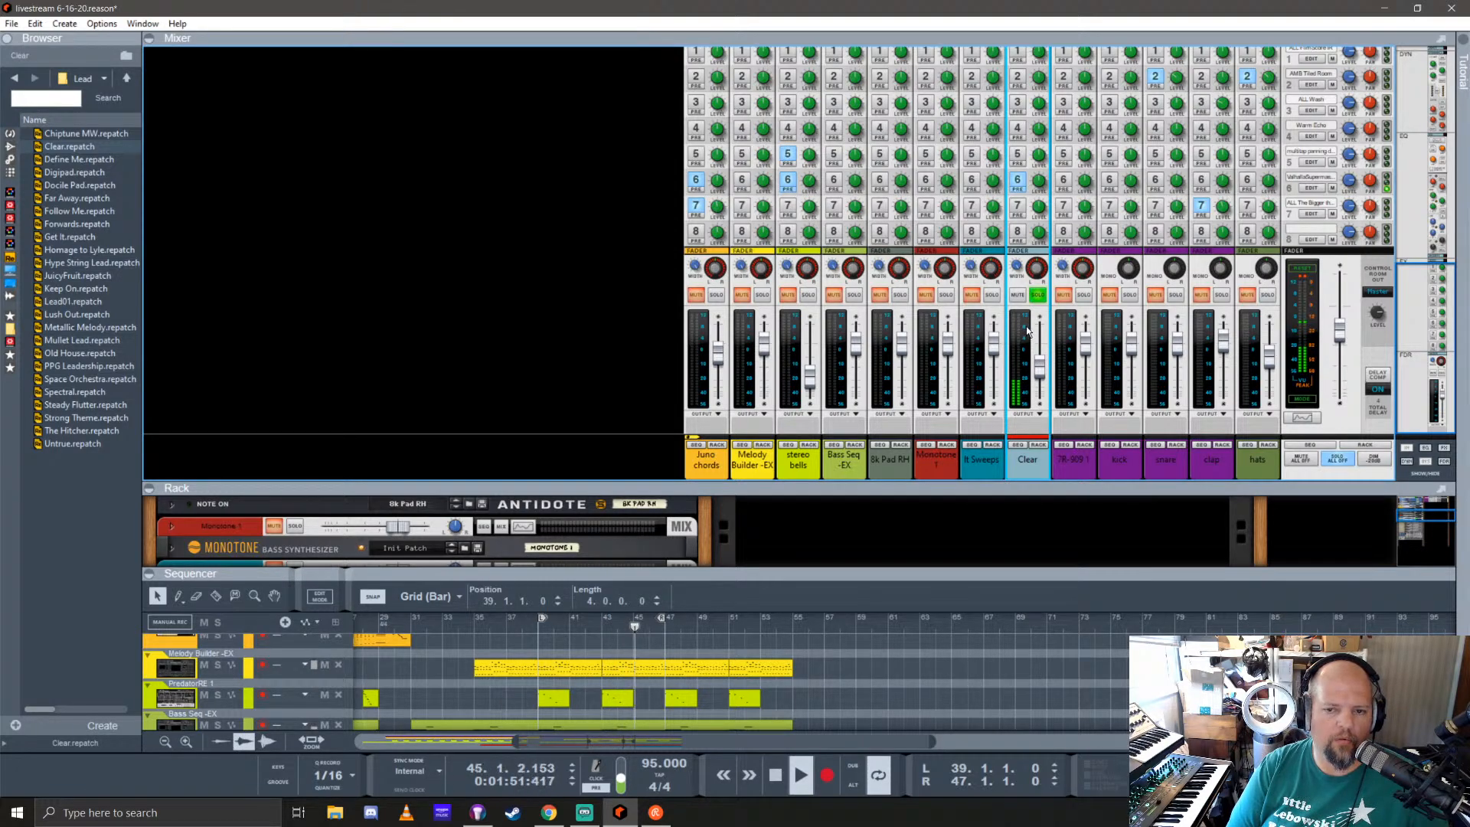
pyautogui.moveTo(1038, 487); pyautogui.dragTo(984, 57)
pyautogui.press('space')
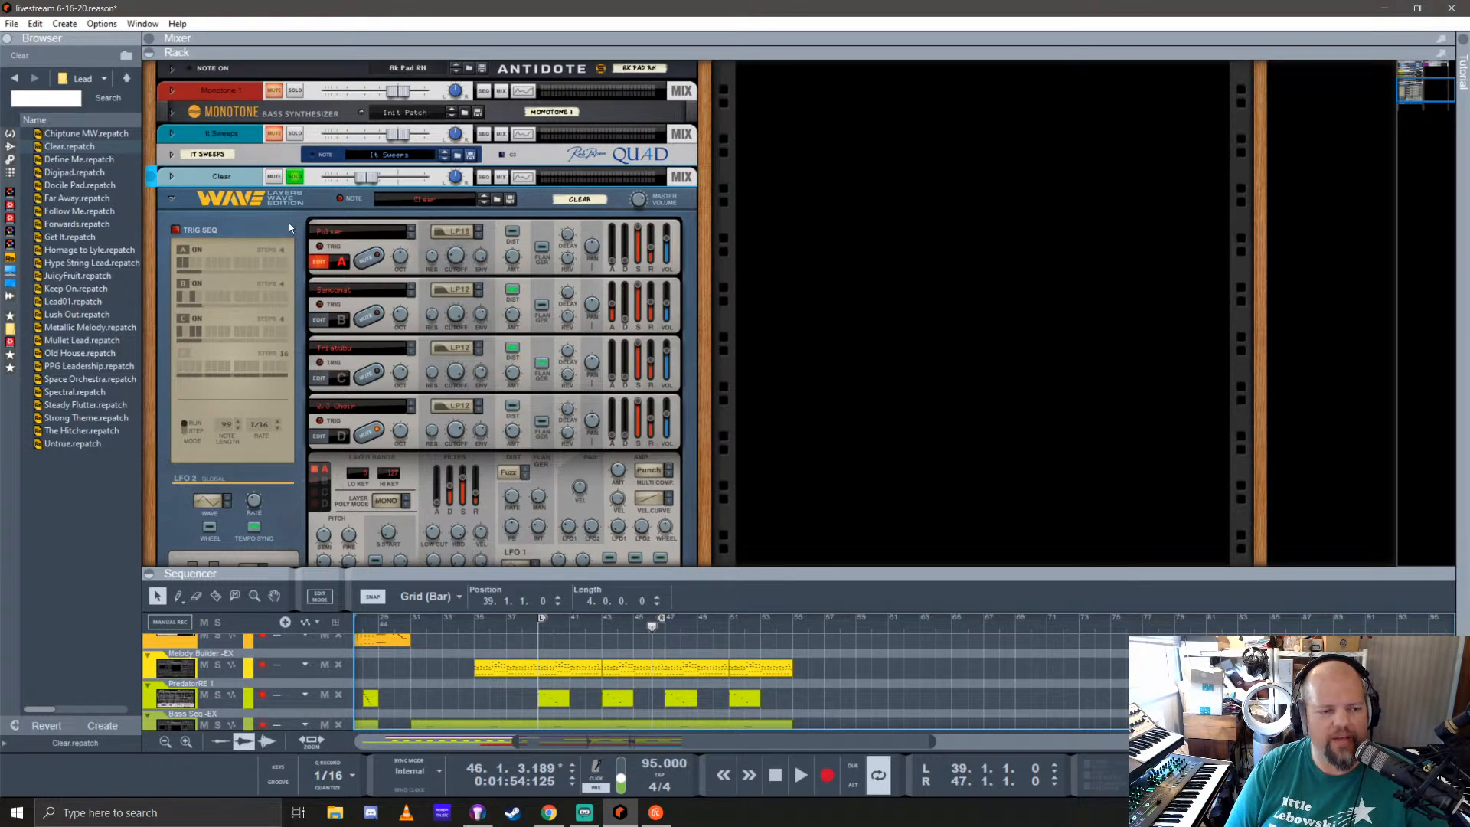
pyautogui.click(317, 415)
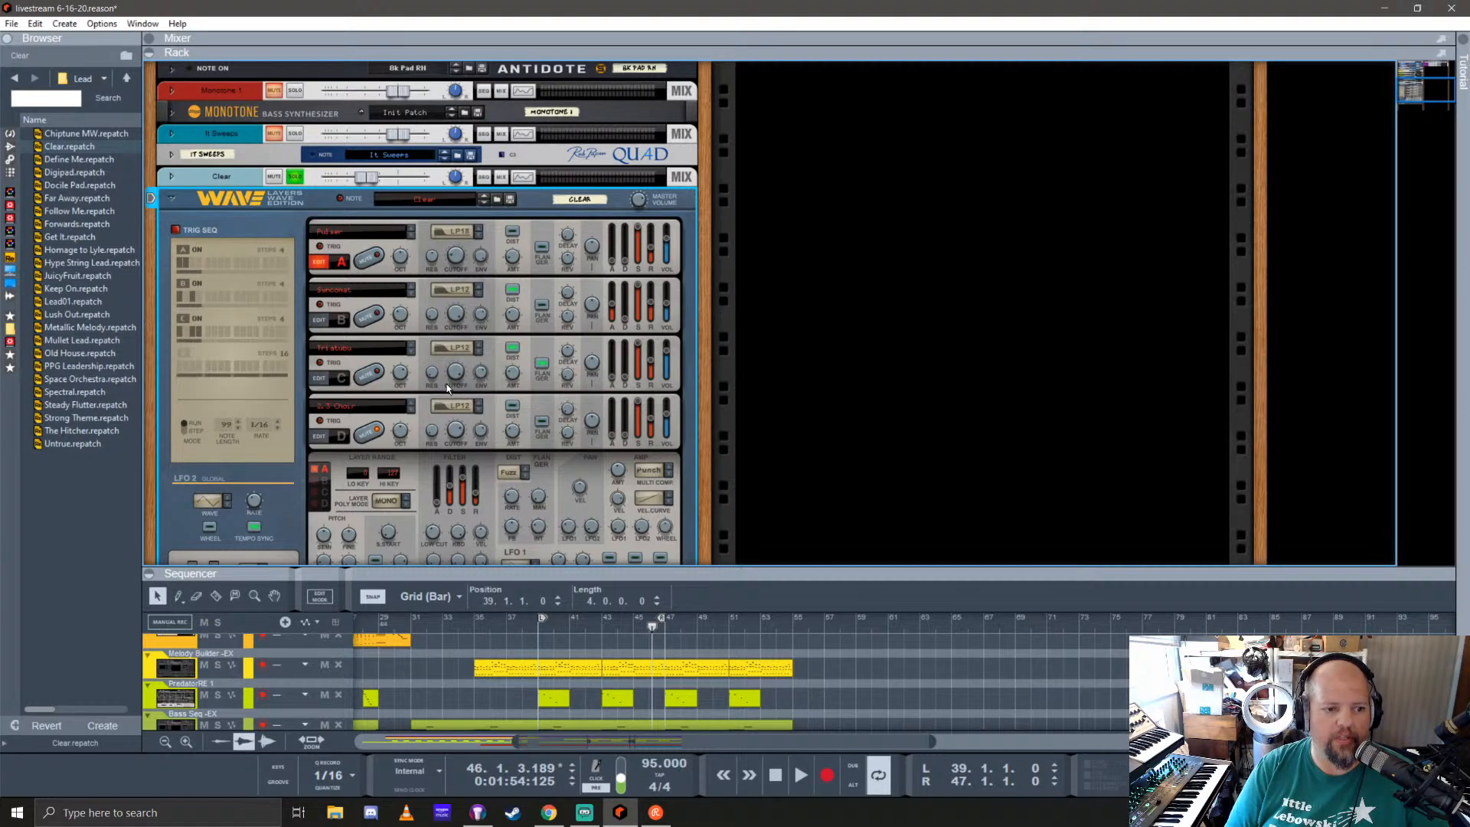
pyautogui.moveTo(447, 384)
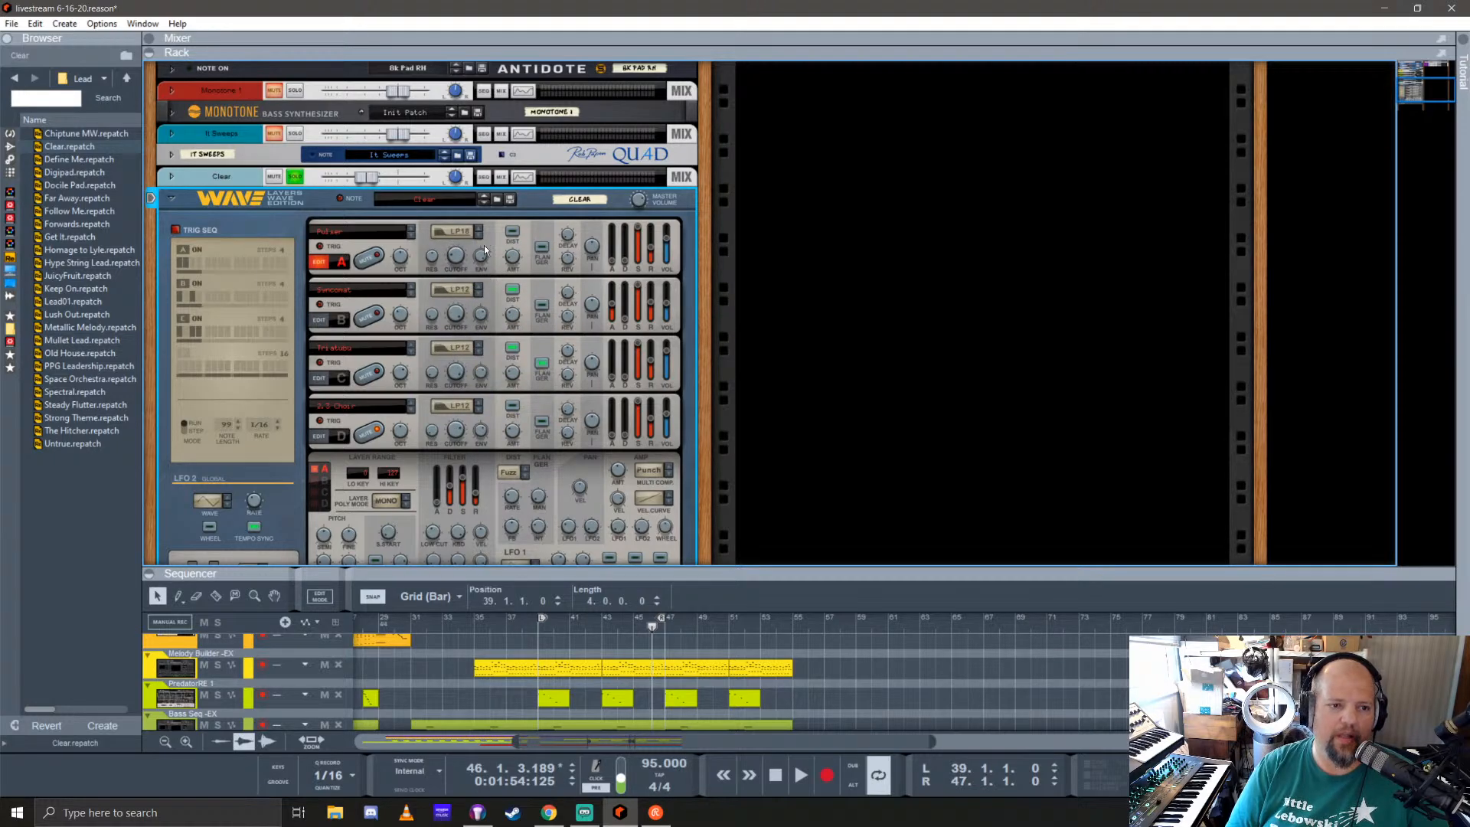
pyautogui.moveTo(461, 261)
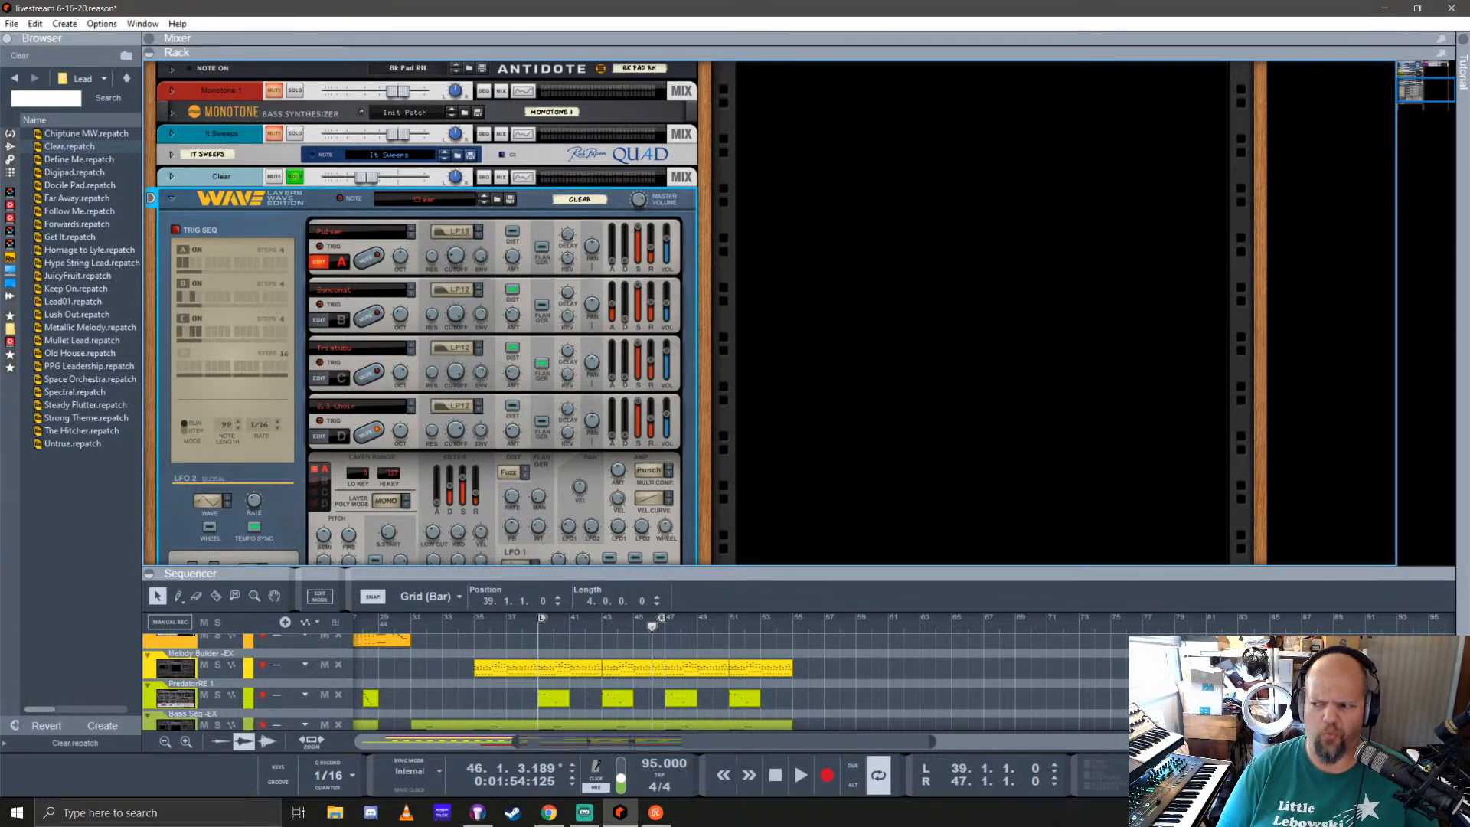
pyautogui.hotkey('alt', 'Tab')
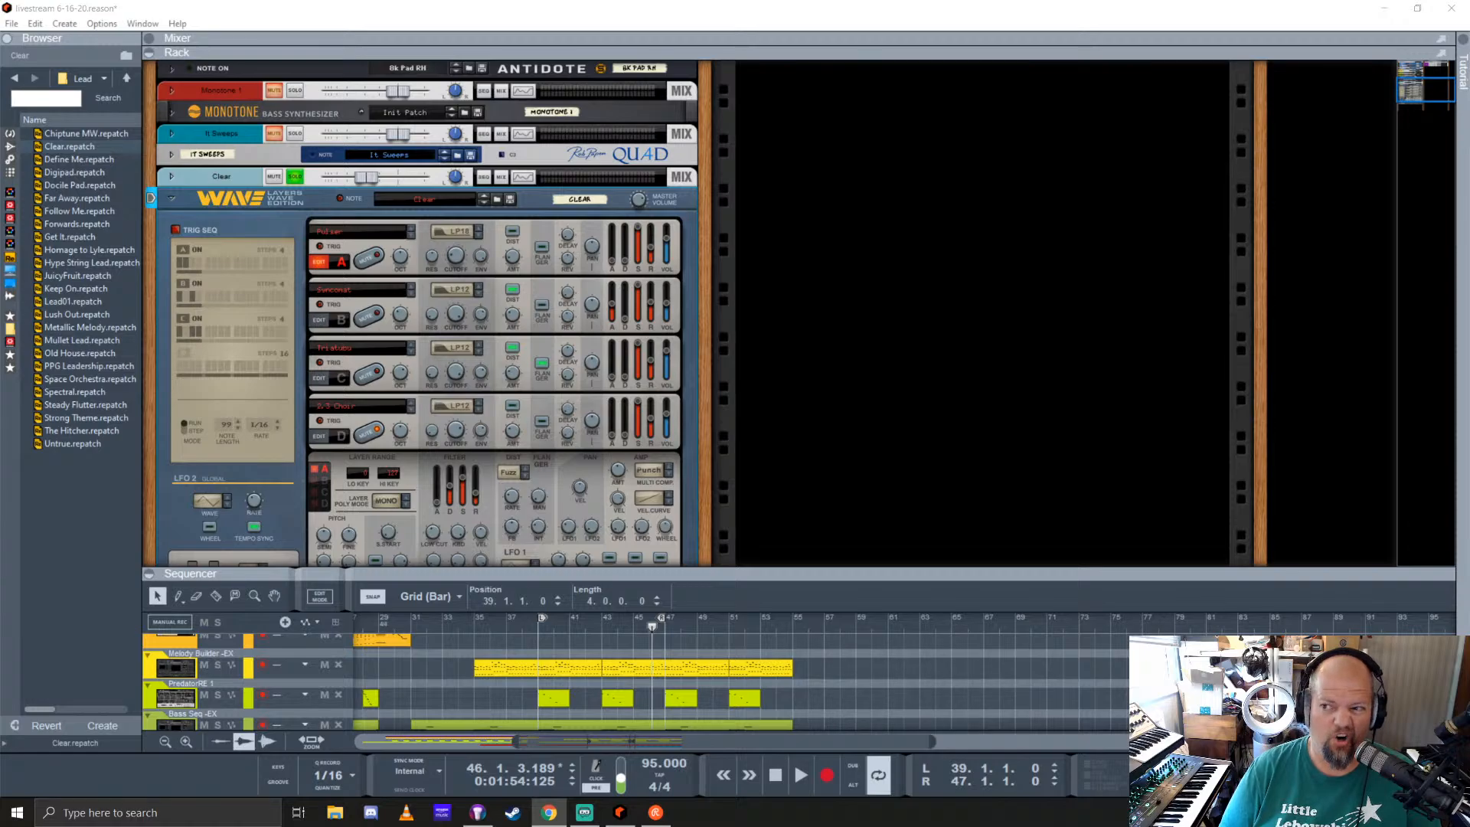
pyautogui.hotkey('alt', 'Tab')
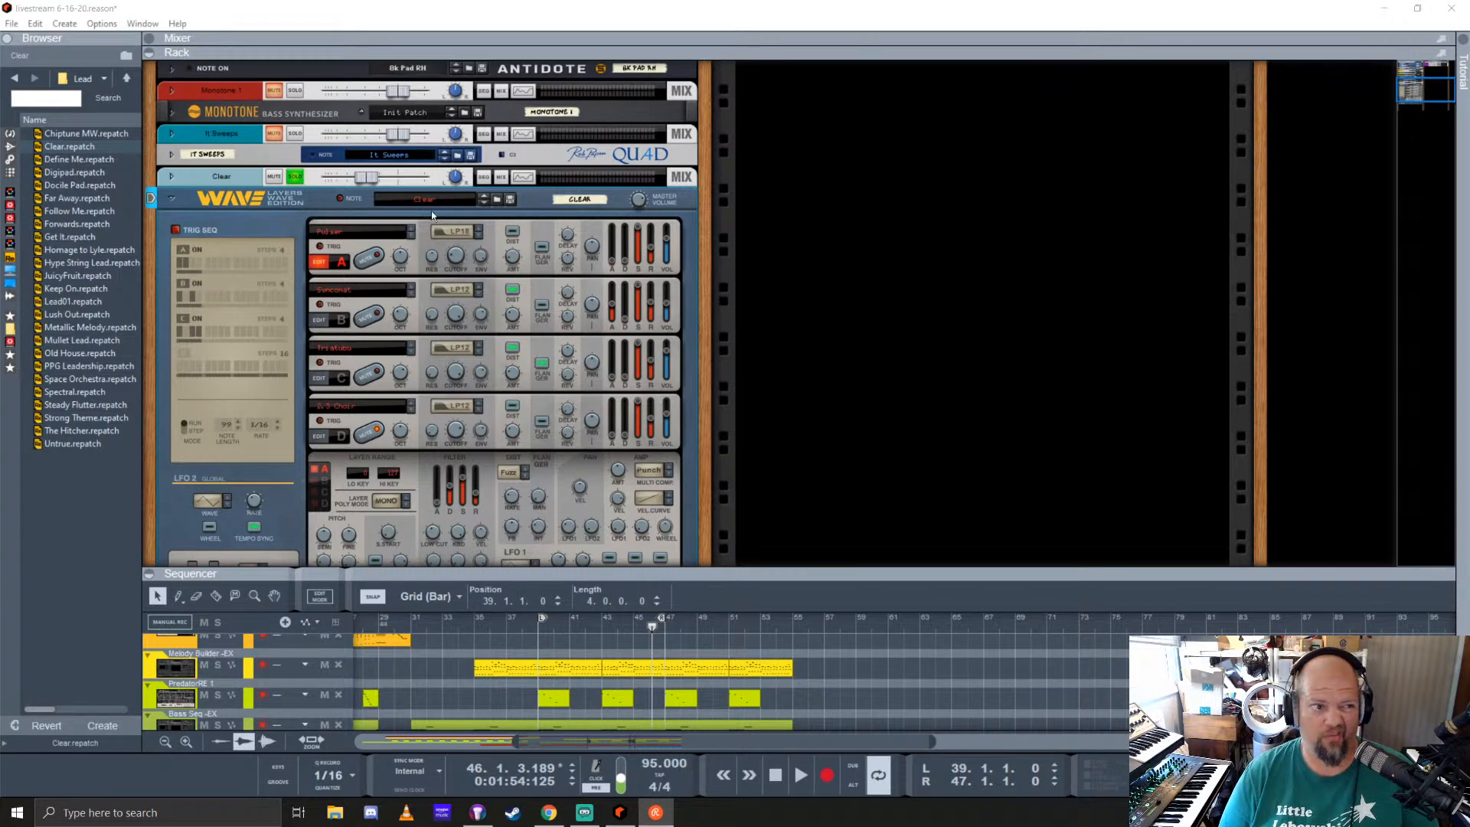
pyautogui.click(665, 17)
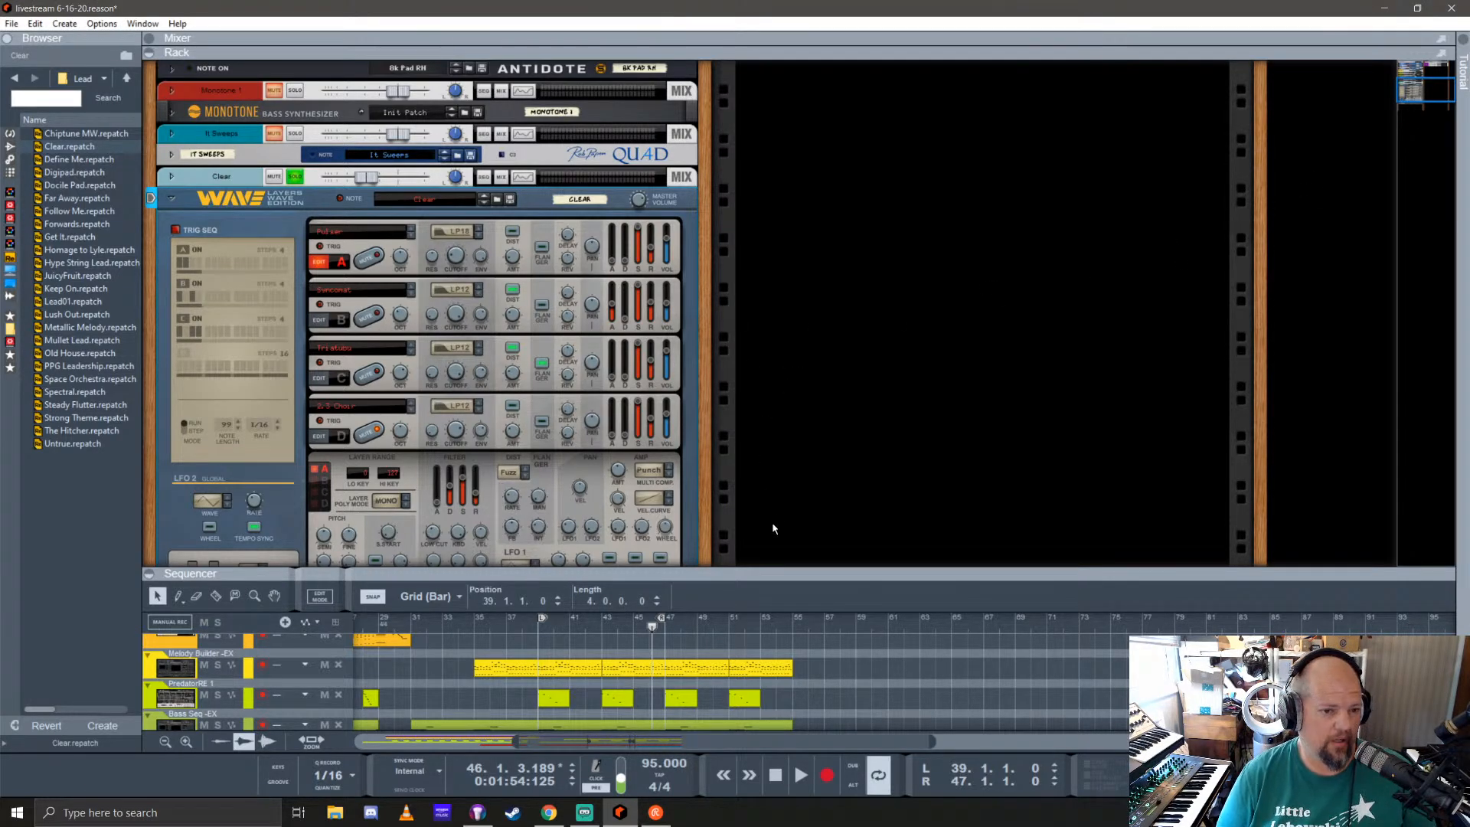
# Step: Resume playback and turn off rows B and C of the Layers Wave Edition trigger sequencer
pyautogui.press('space')
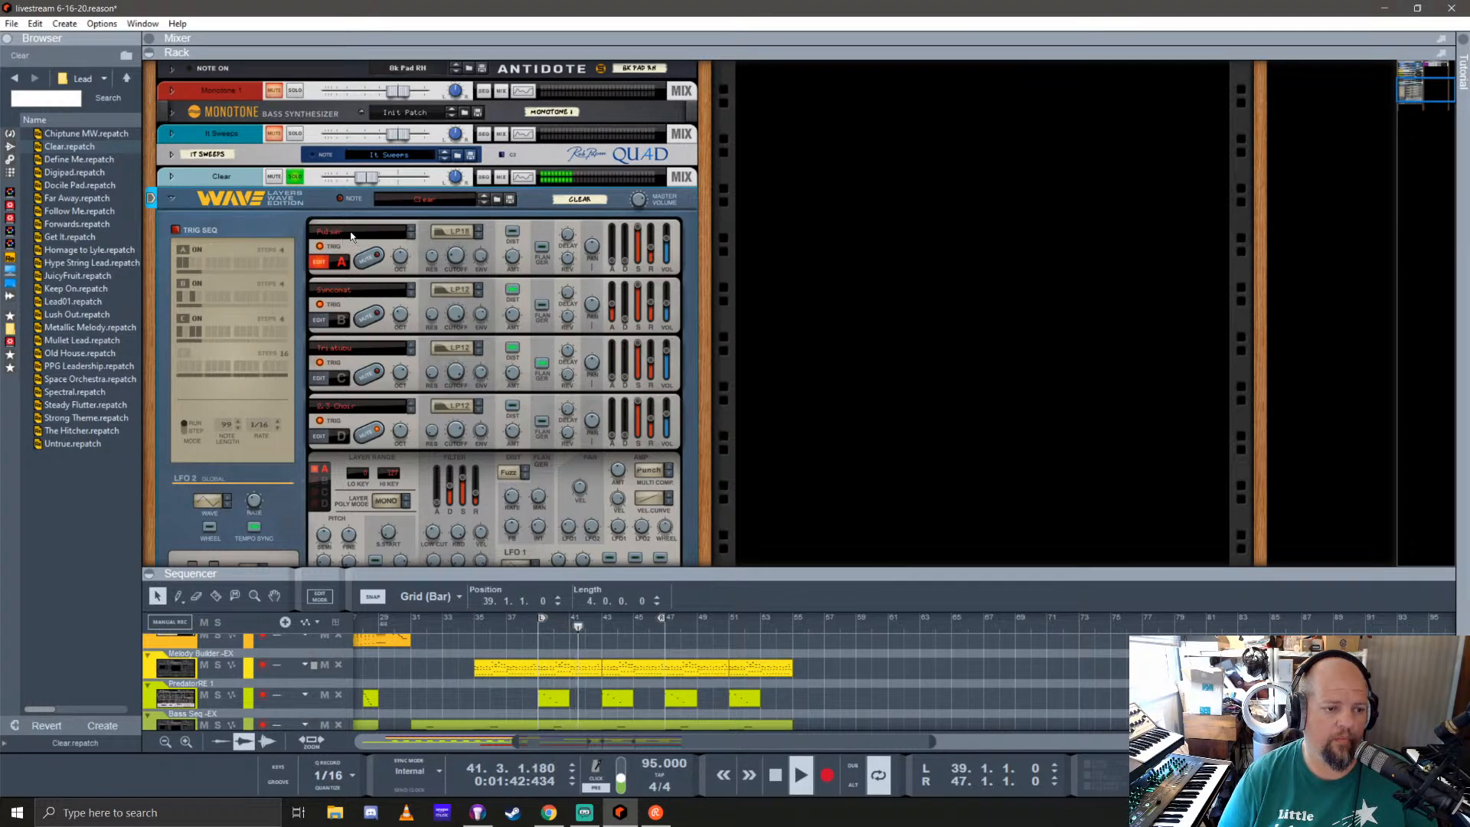
pyautogui.click(184, 282)
pyautogui.click(184, 320)
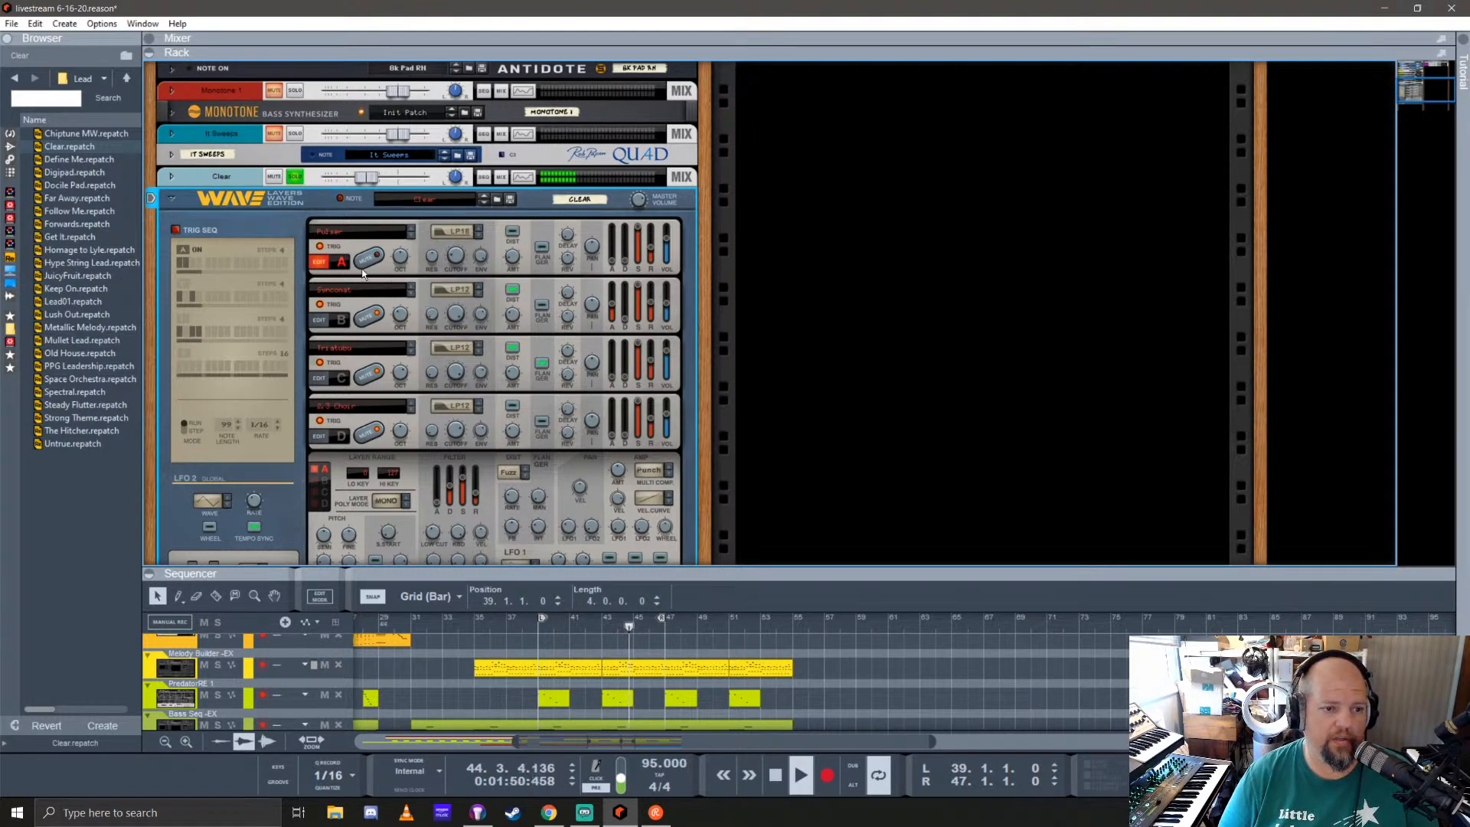
# Step: Toggle send 6 on the Clear mixer channel and raise the channel's level slightly from the rack
pyautogui.press('F5')
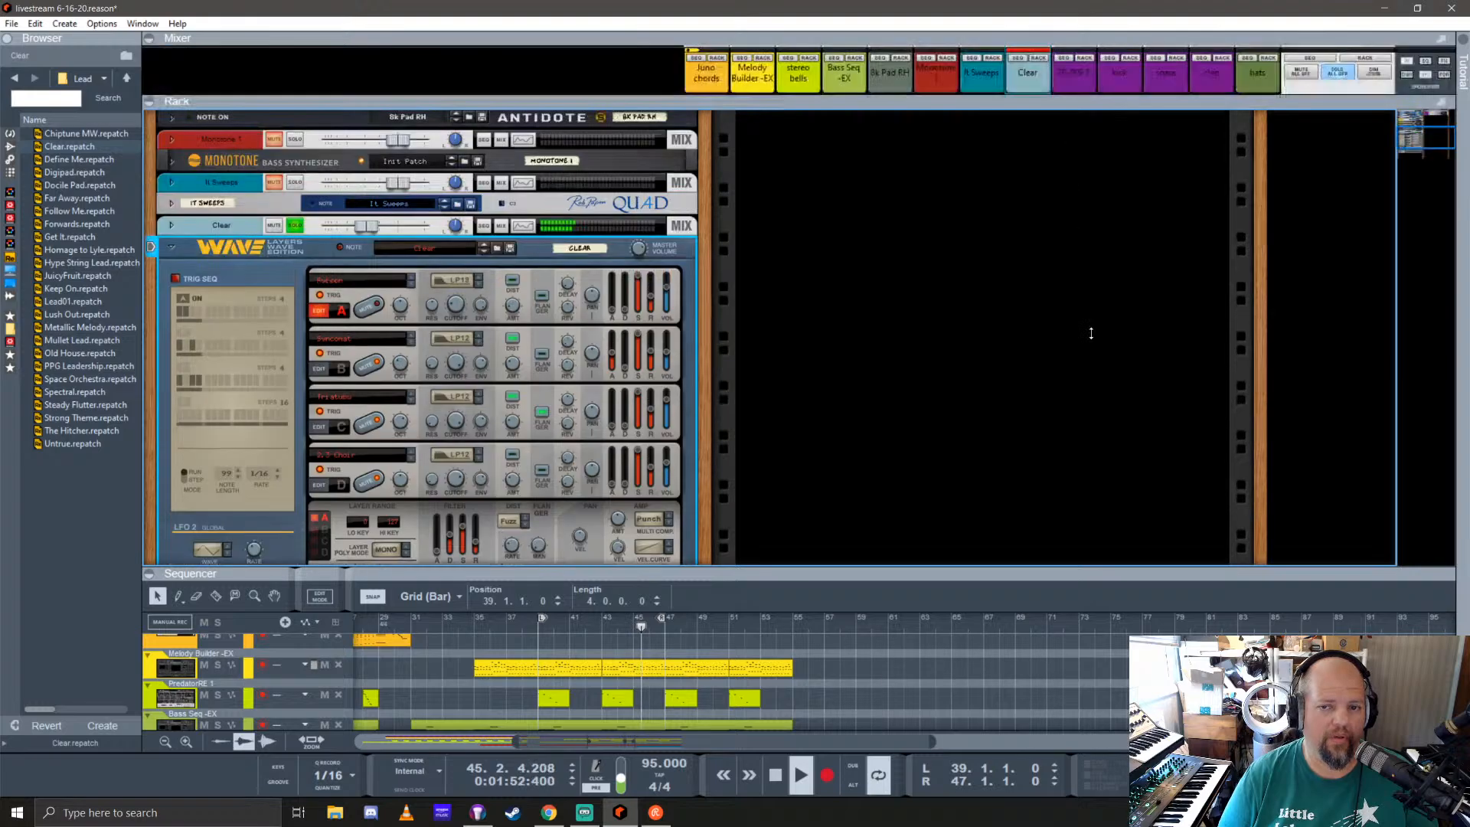
pyautogui.click(1017, 109)
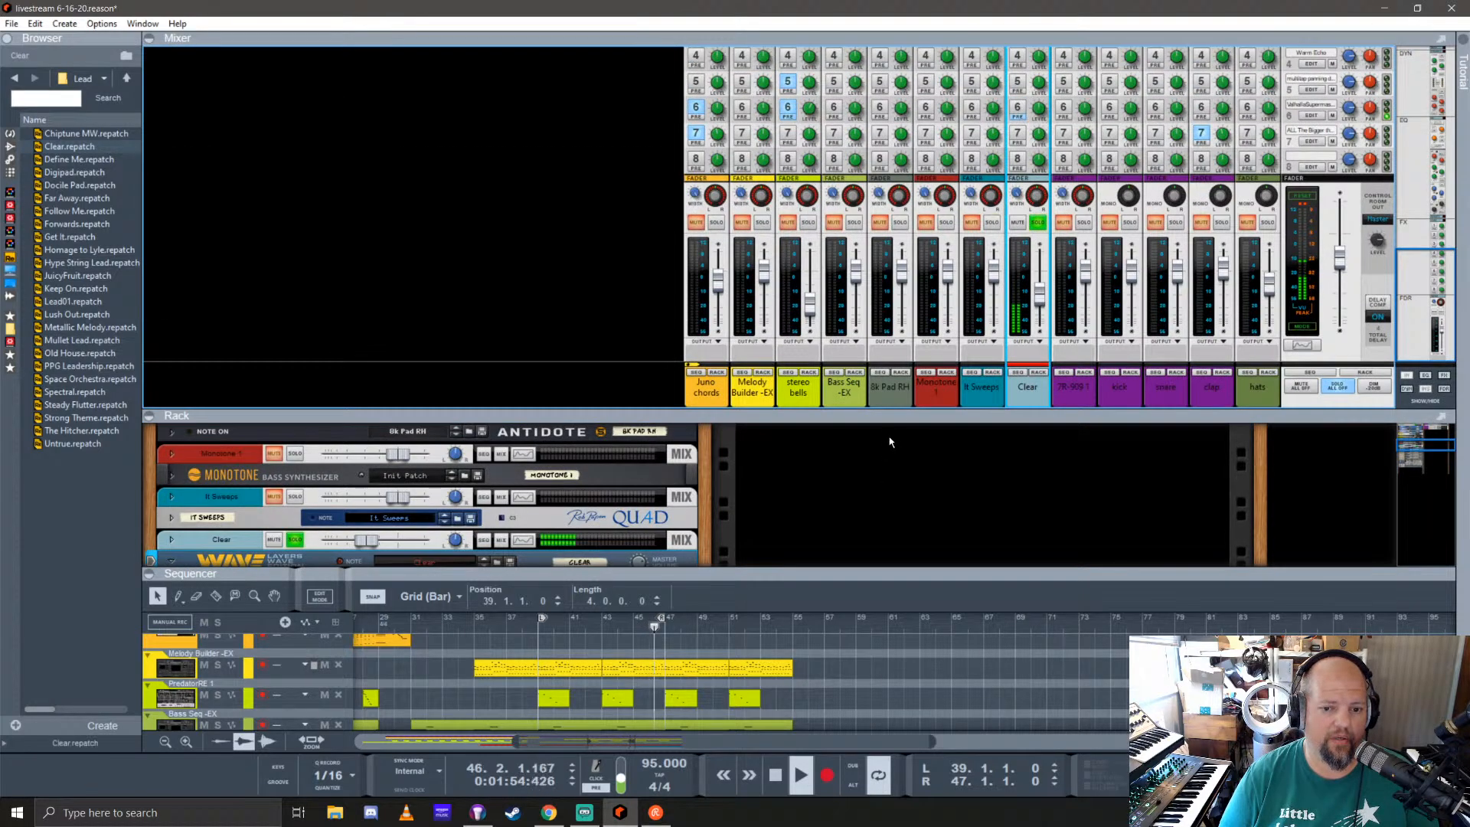
pyautogui.moveTo(881, 415); pyautogui.dragTo(834, 133)
pyautogui.moveTo(367, 258); pyautogui.dragTo(383, 258)
# Step: Try FX Snip and Kick Bass as the sound of layer A in Layers Wave Edition
pyautogui.click(342, 315)
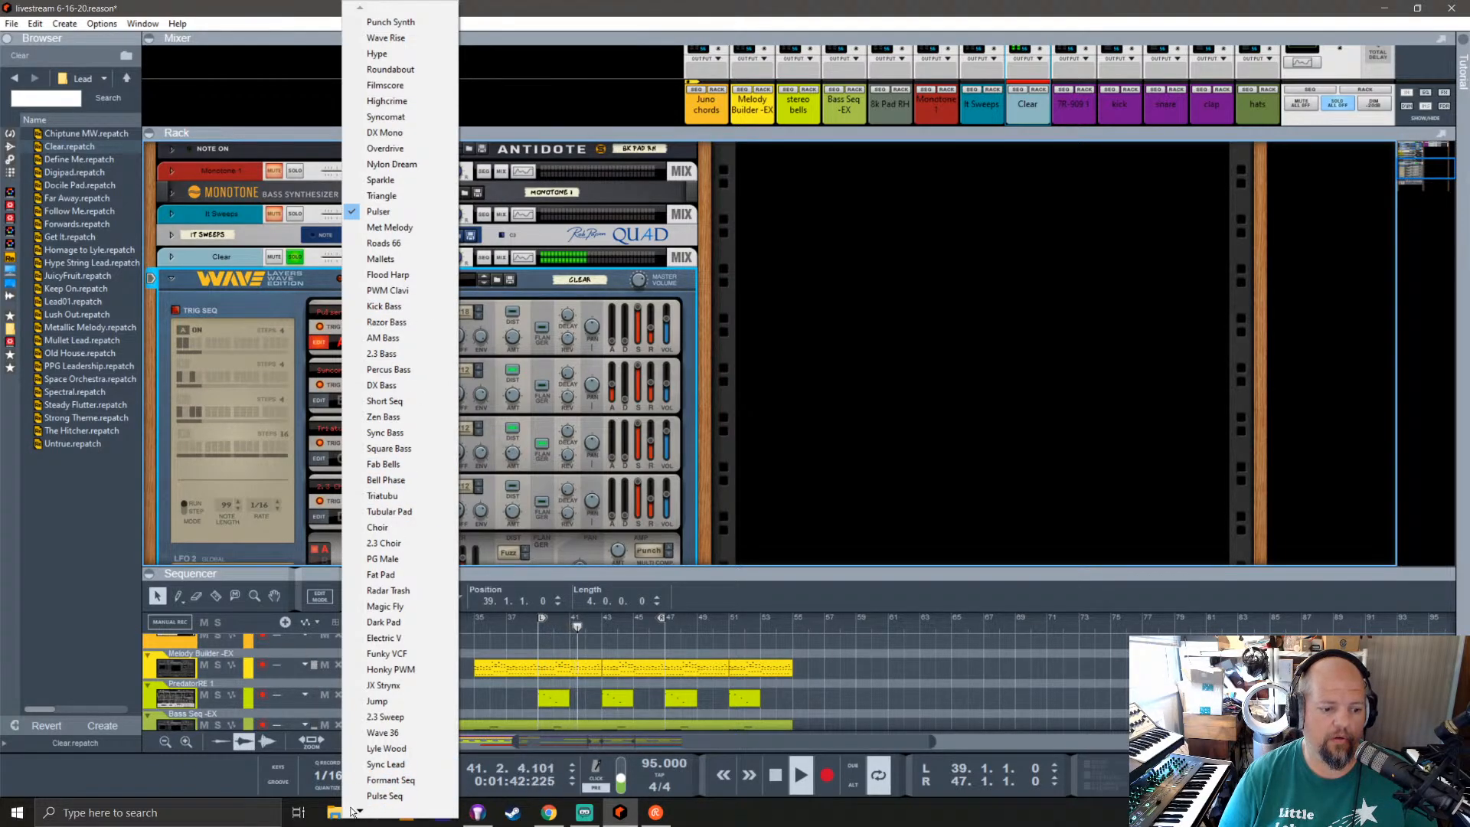
pyautogui.moveTo(359, 814)
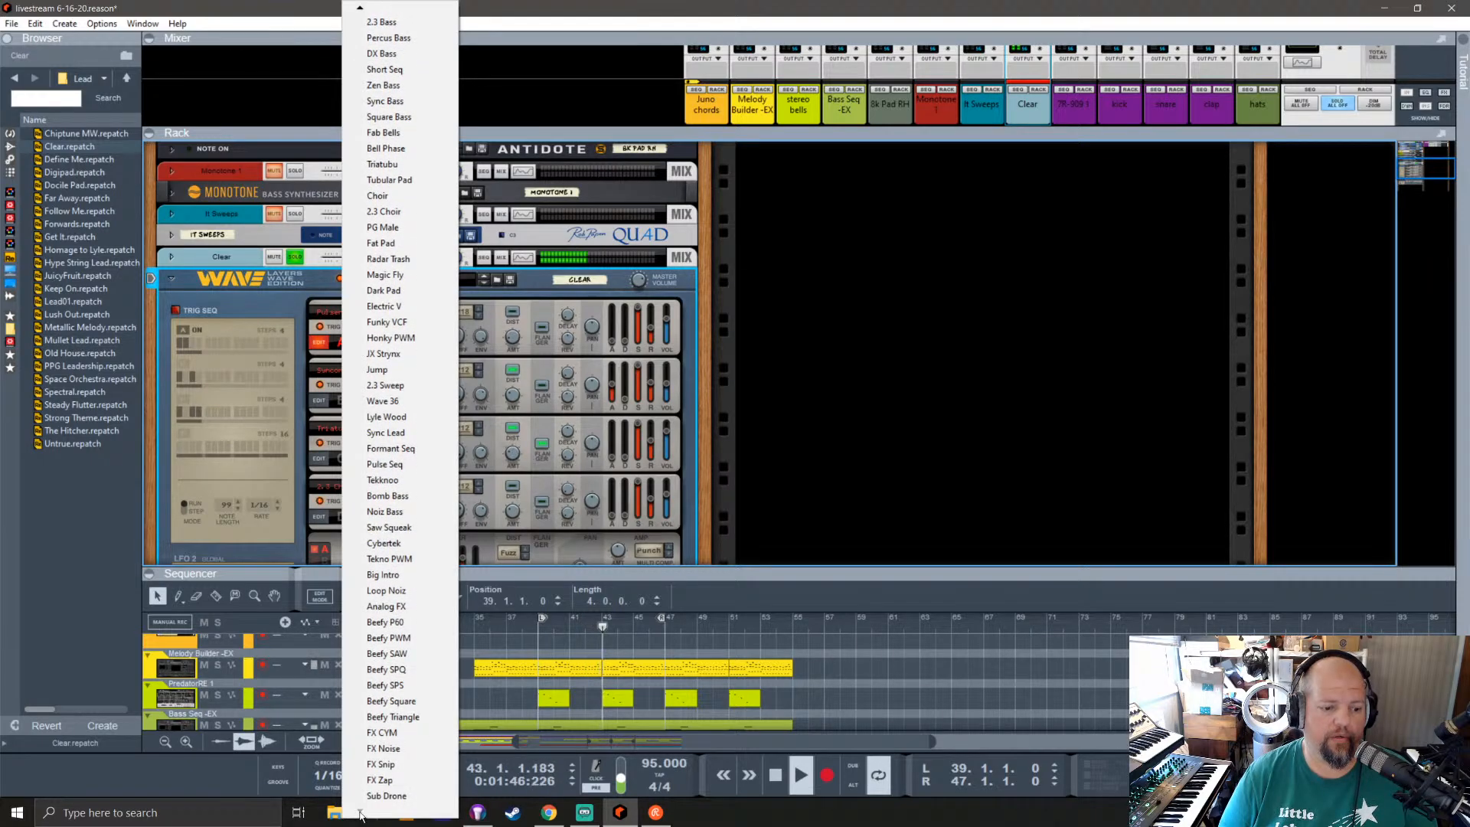
pyautogui.click(381, 764)
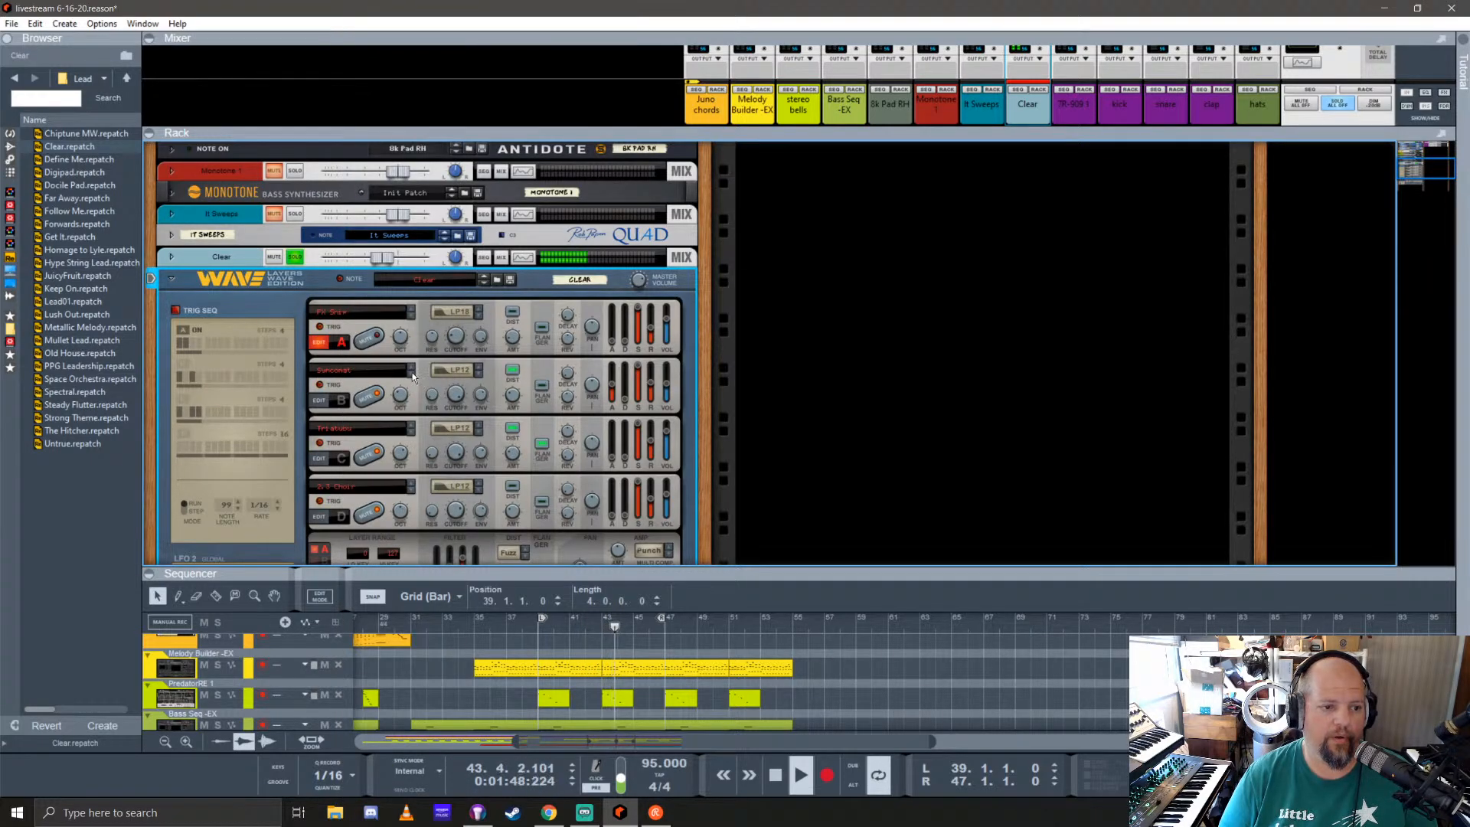
pyautogui.click(412, 310)
pyautogui.click(412, 310)
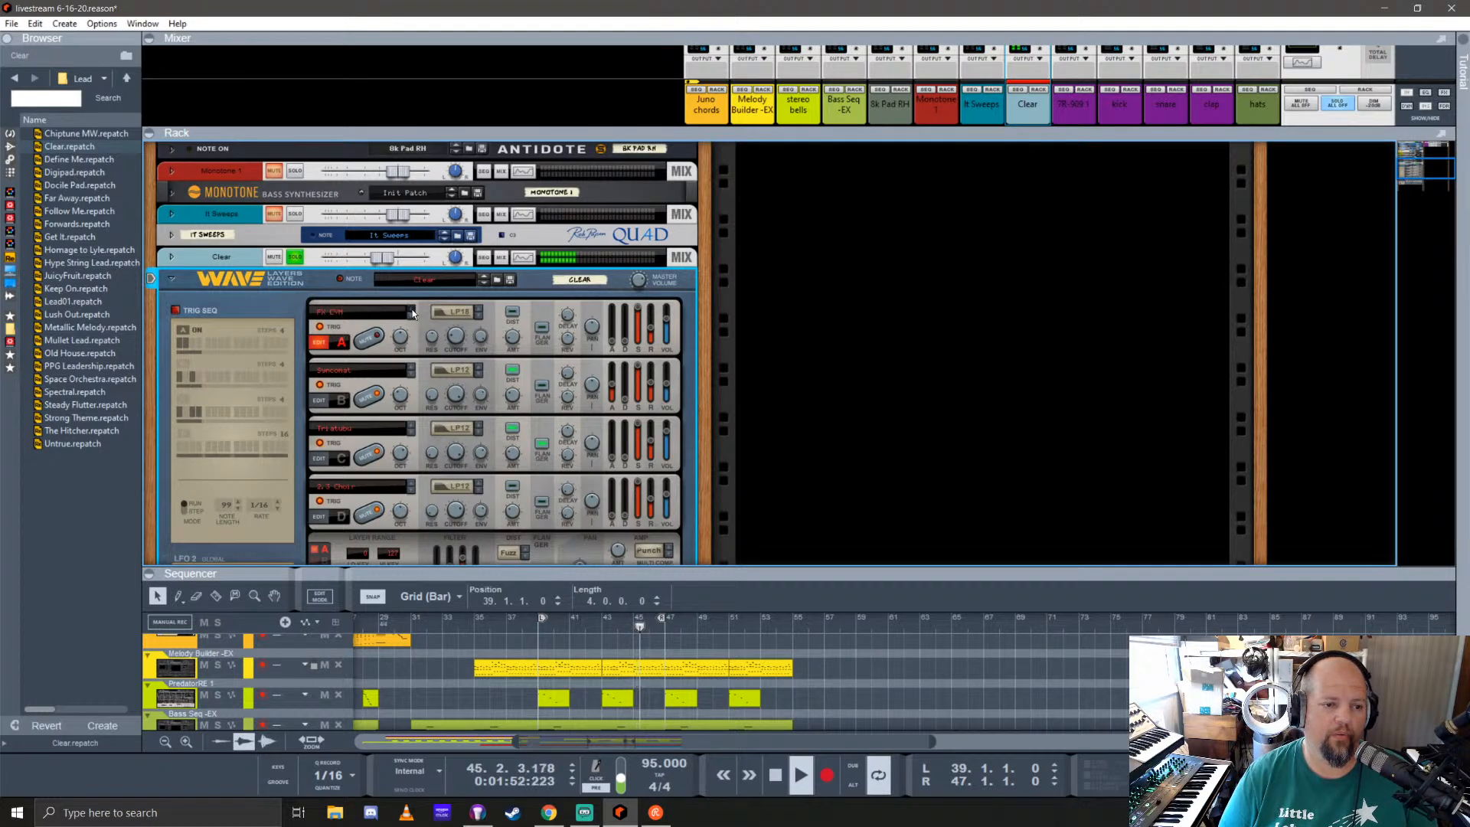
pyautogui.click(338, 311)
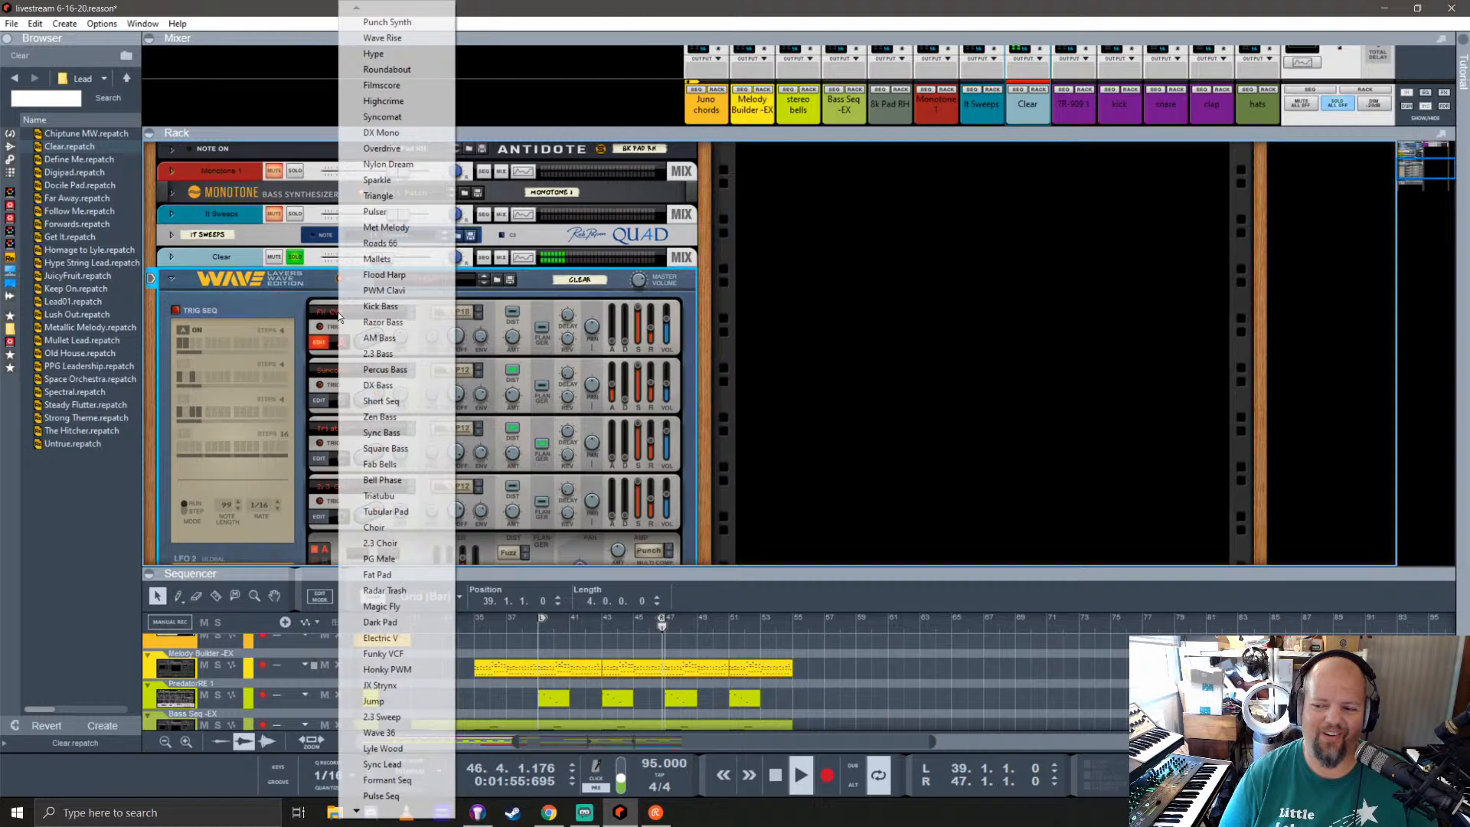
pyautogui.click(398, 310)
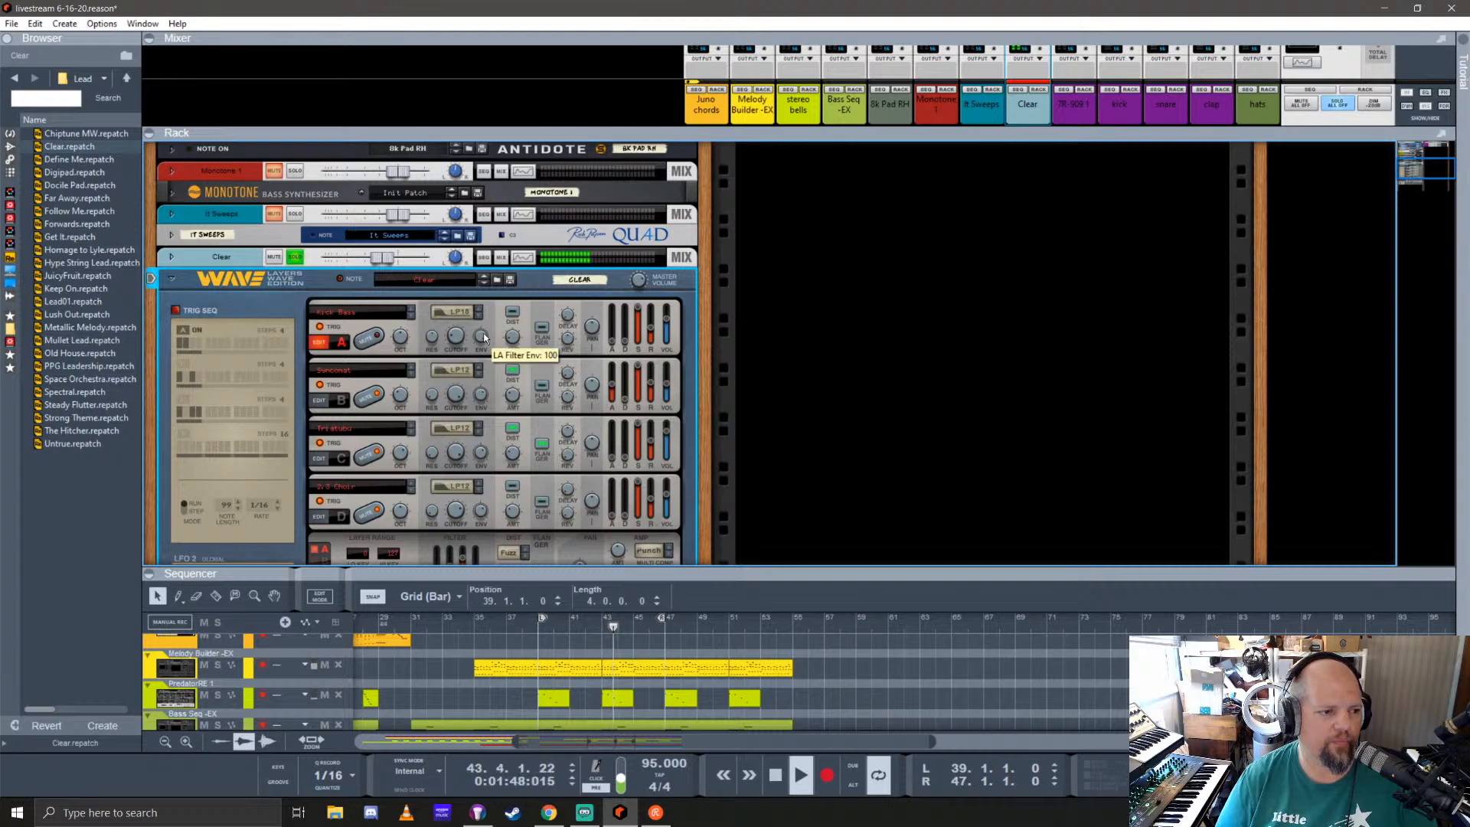
# Step: Audition the Homage to Lyle patch in Layers Wave Edition, and reload the Clear patch from the Lead folder
pyautogui.click(128, 250)
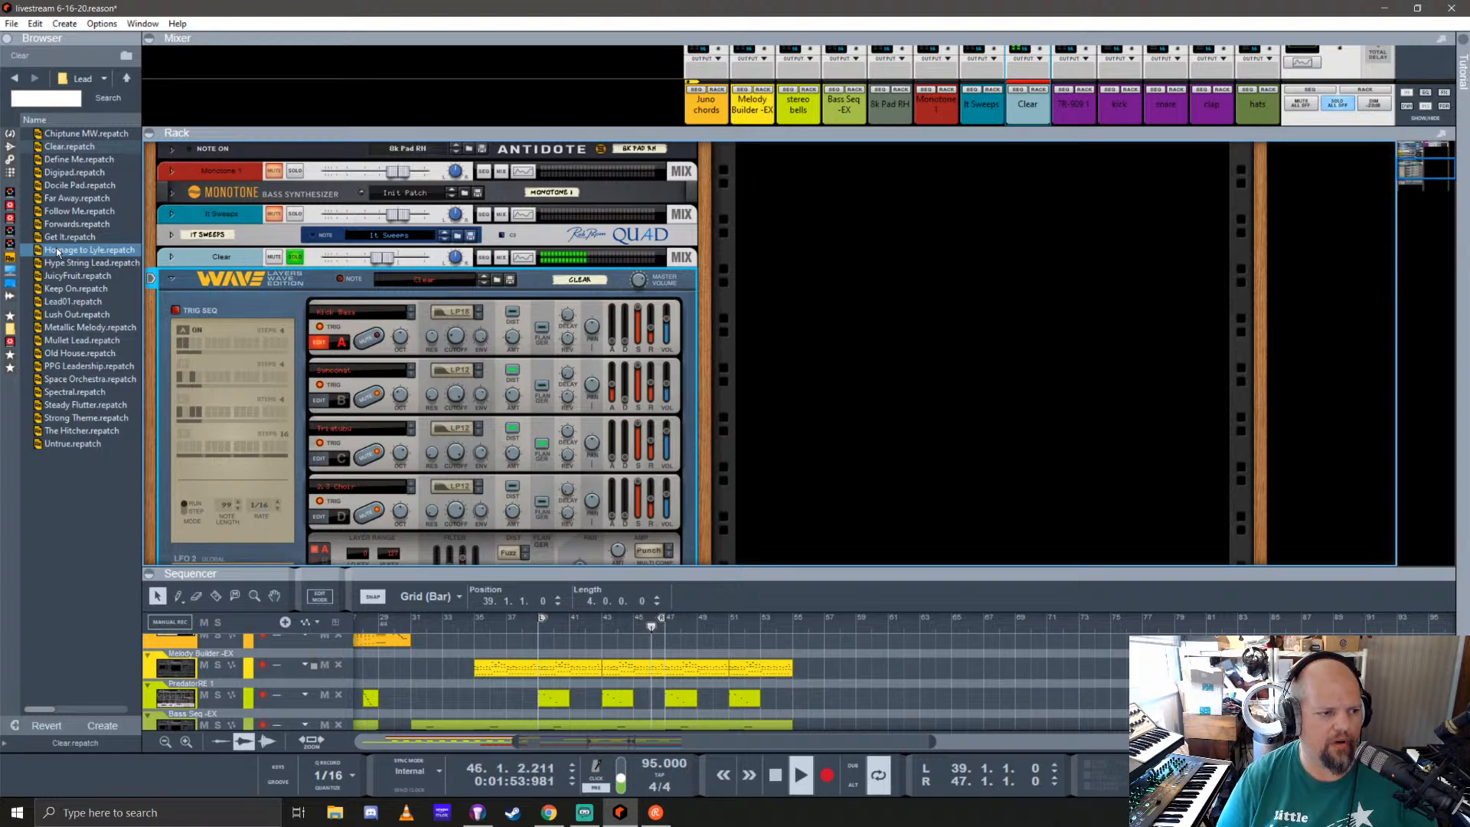
pyautogui.moveTo(57, 251); pyautogui.dragTo(352, 374)
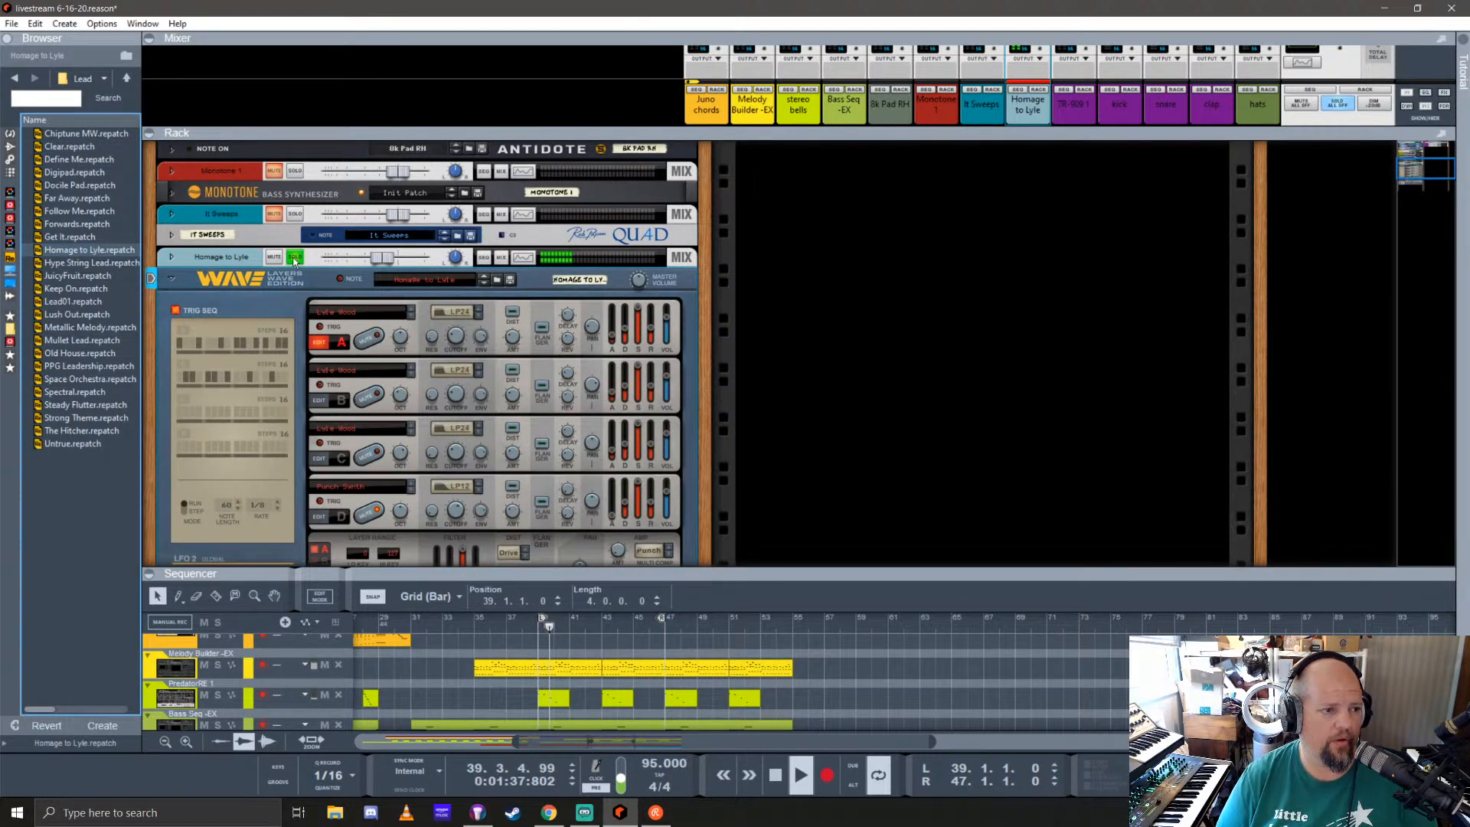
pyautogui.click(126, 83)
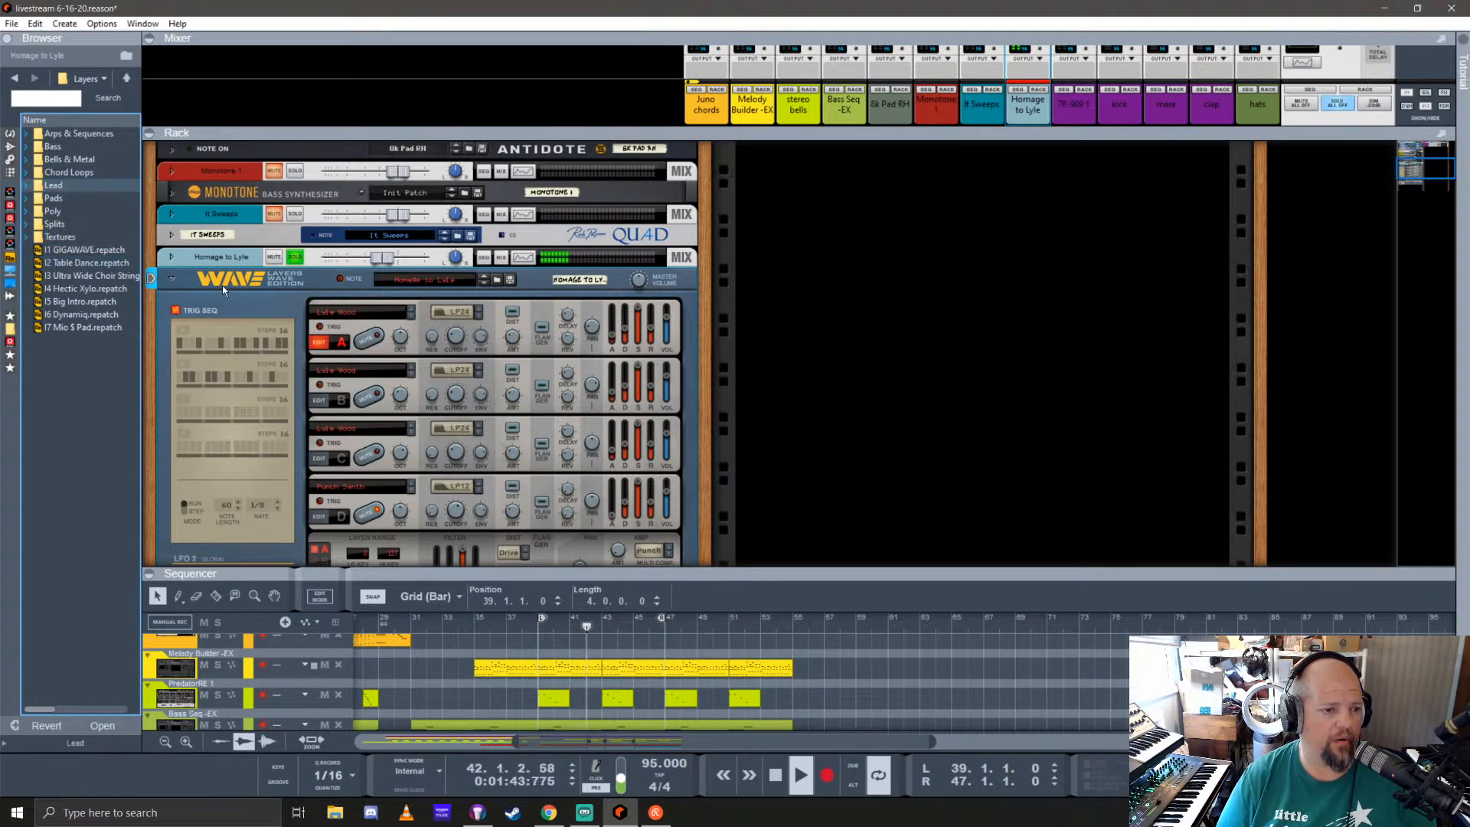
pyautogui.click(72, 175)
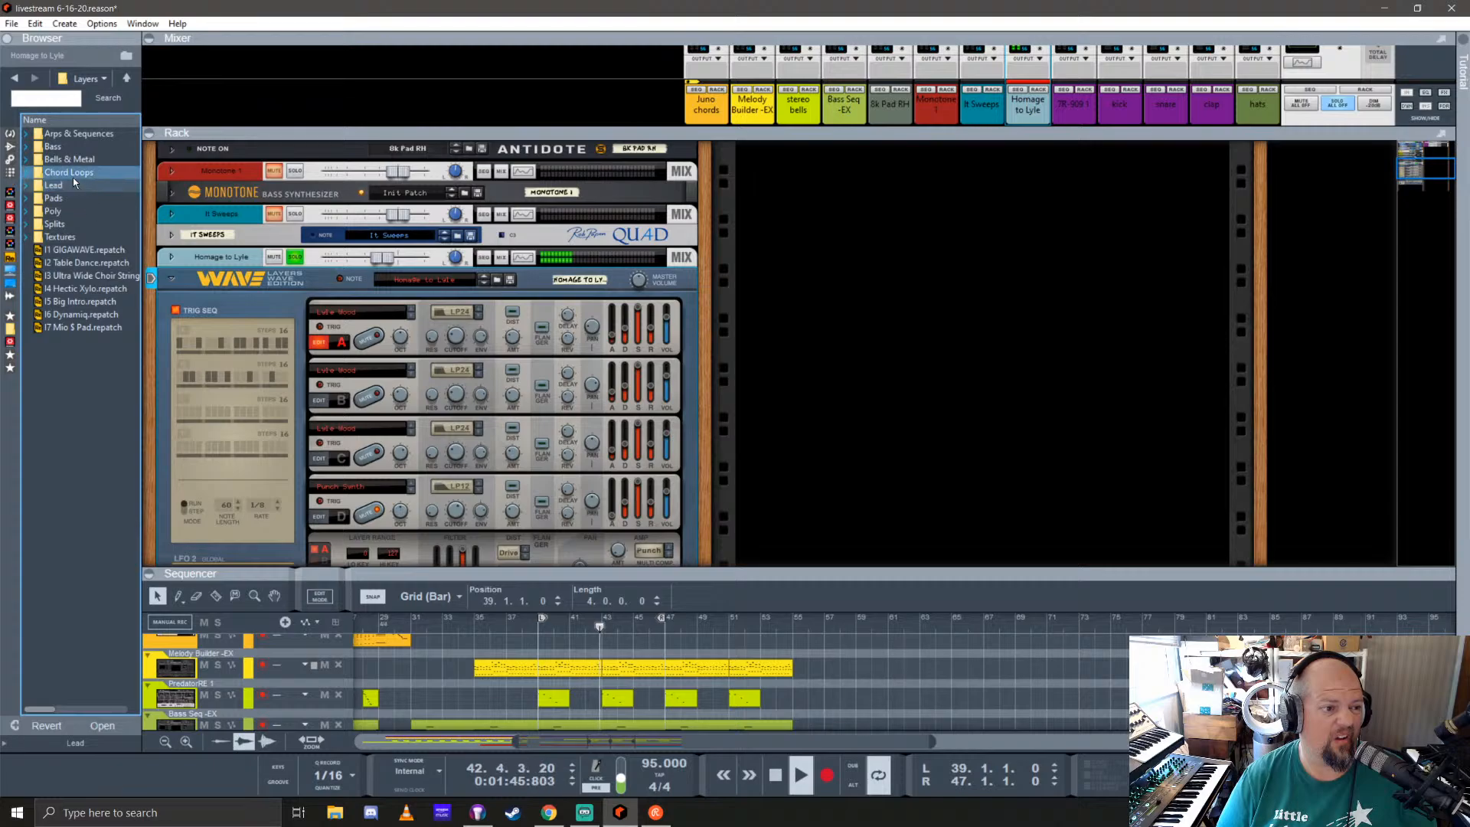
pyautogui.doubleClick(72, 185)
pyautogui.click(69, 145)
pyautogui.moveTo(69, 146); pyautogui.dragTo(320, 352)
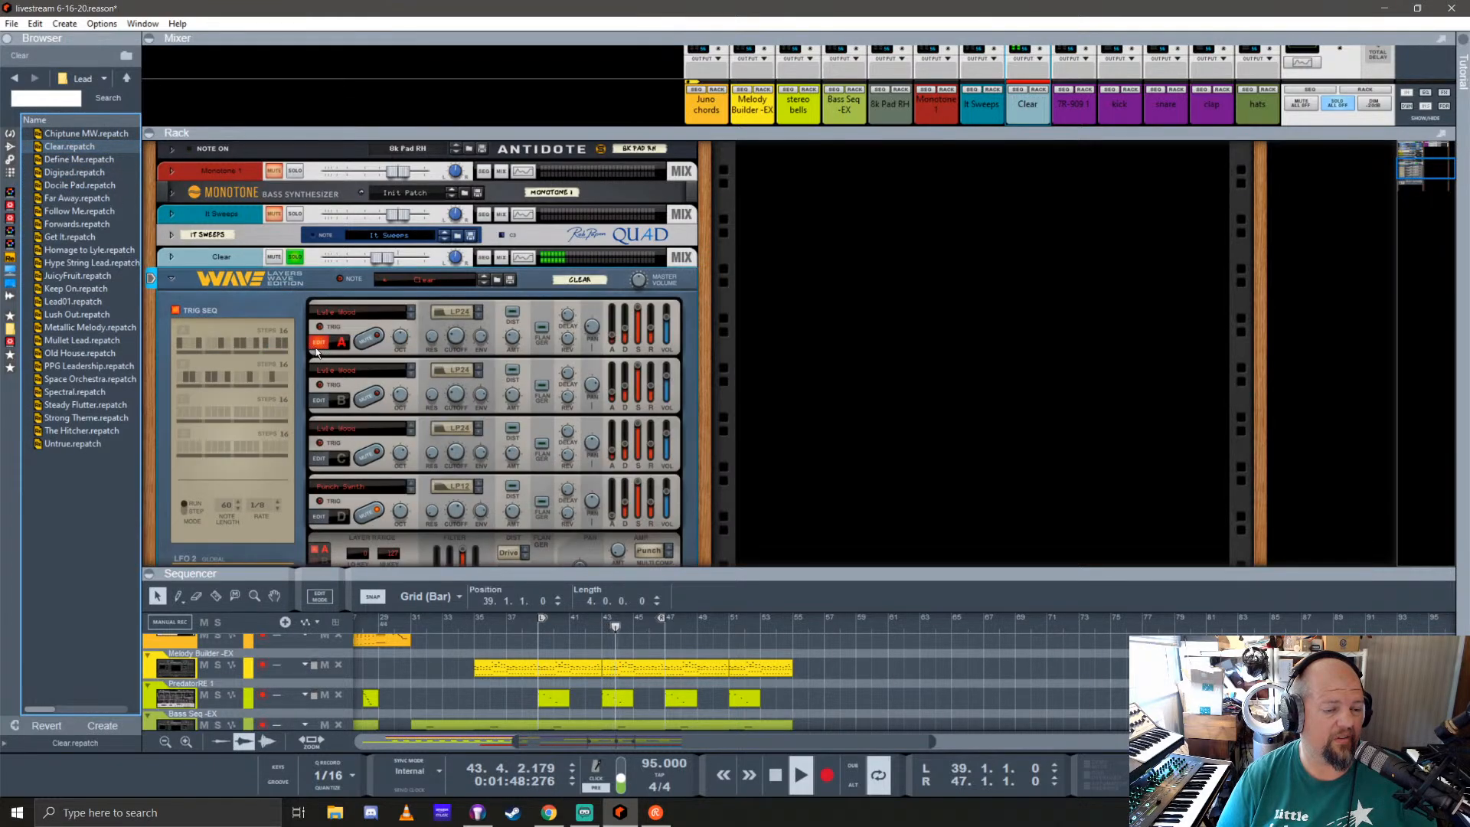
# Step: Toggle the Clear channel's solo, fold its synth, and unfold the Clear mix channel in a slightly taller rack area
pyautogui.click(294, 257)
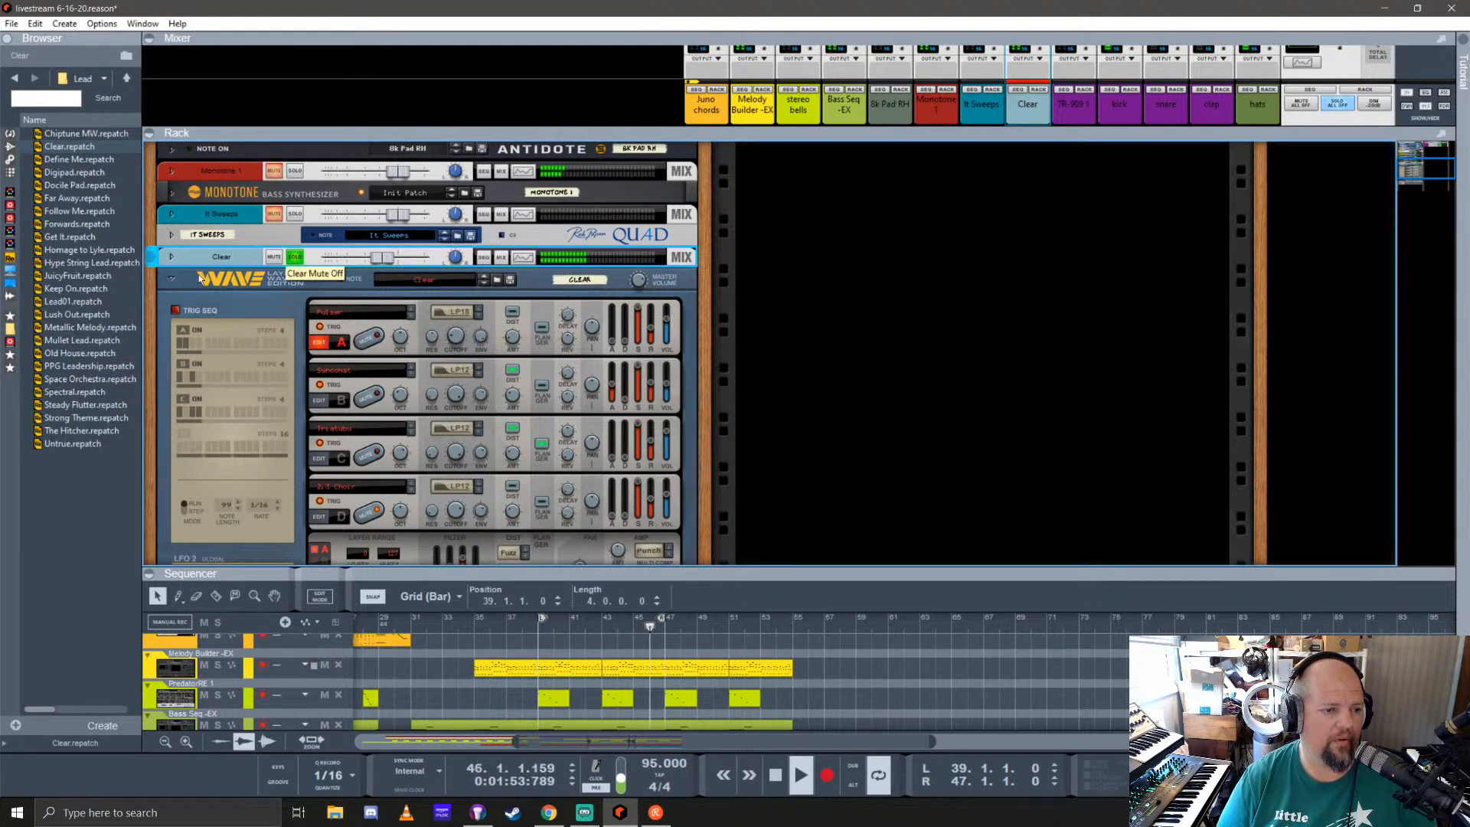
pyautogui.click(170, 280)
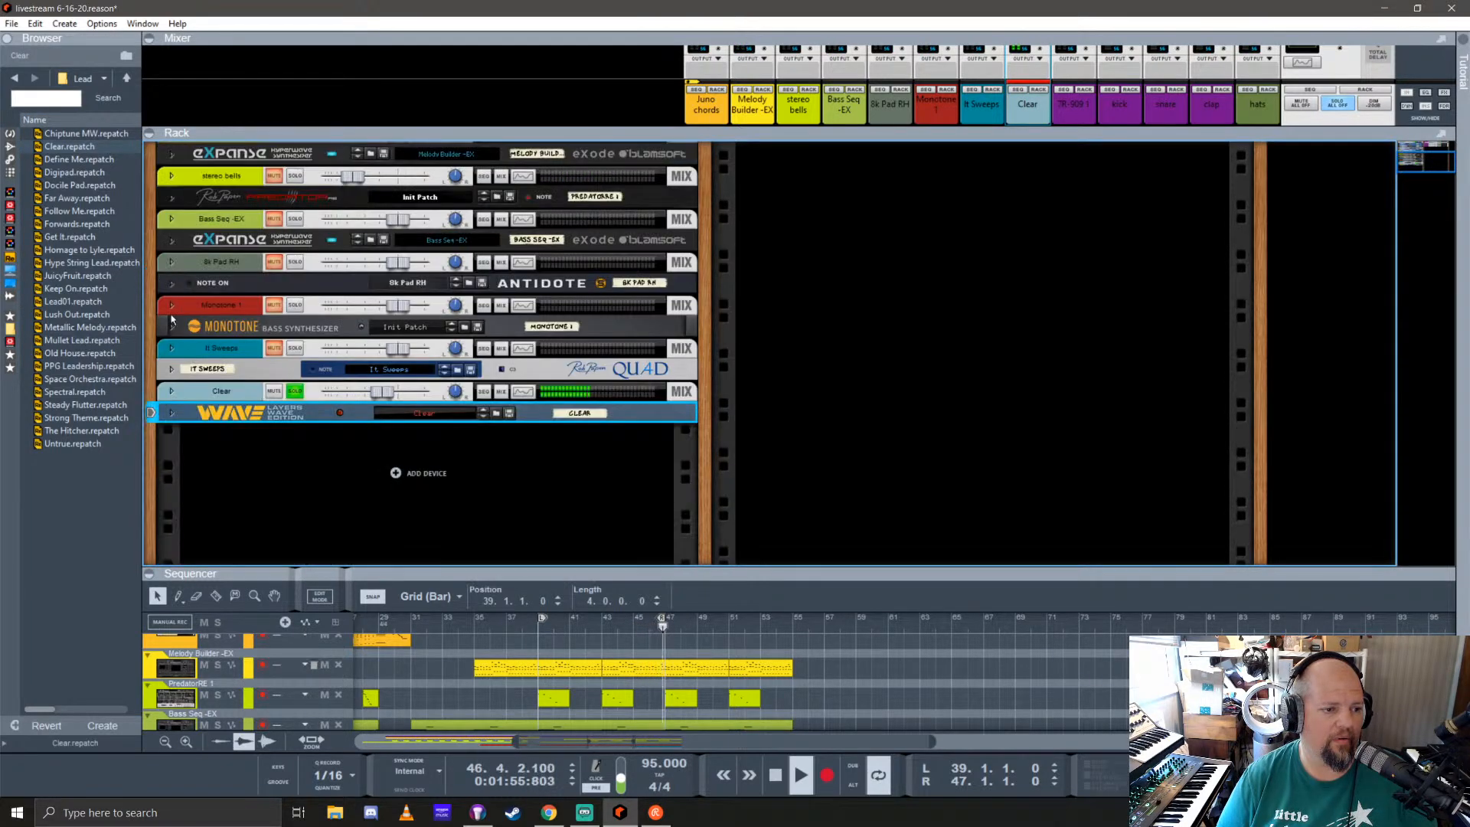
pyautogui.click(172, 391)
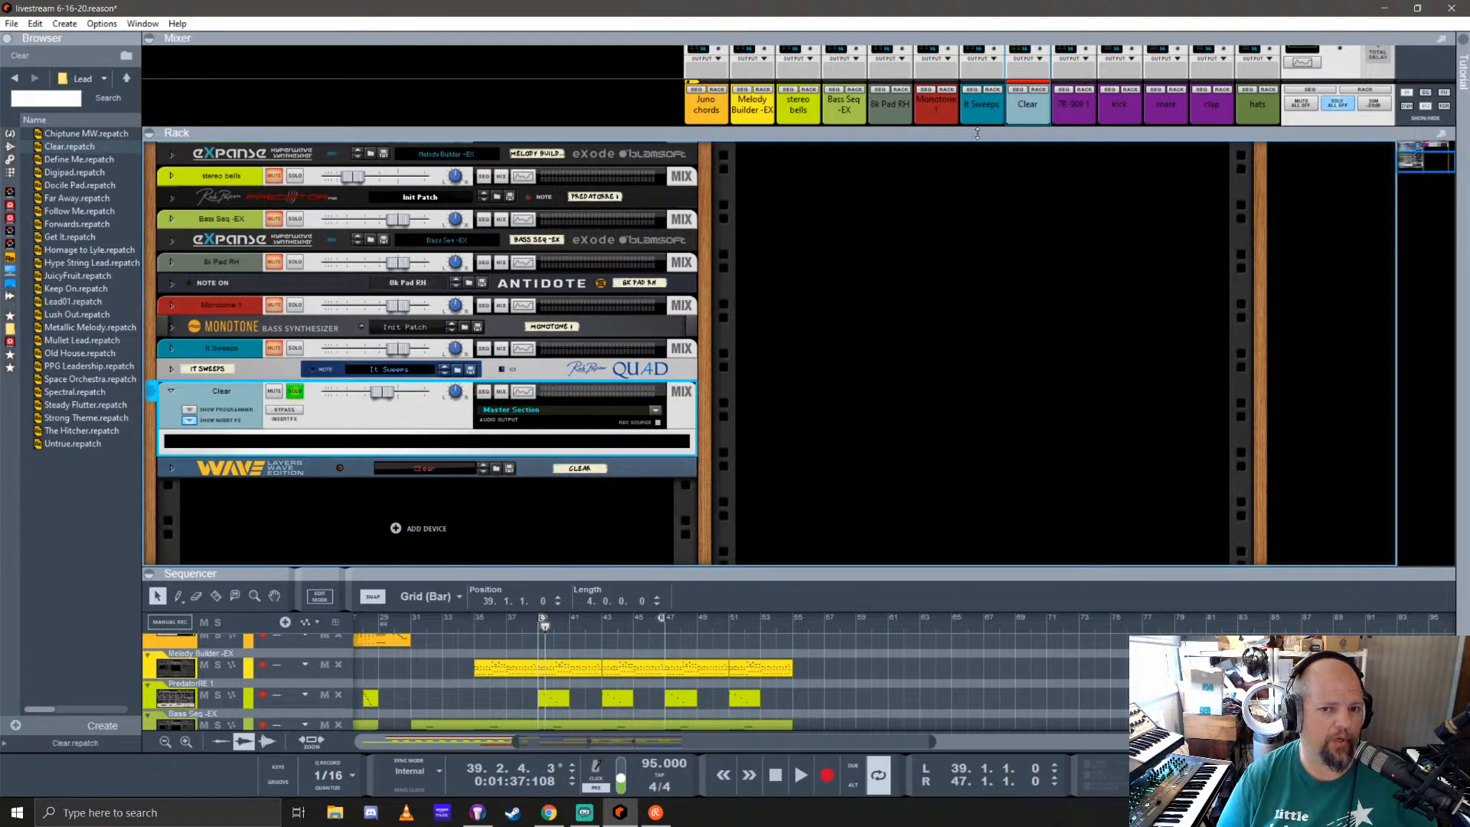
pyautogui.moveTo(1019, 128)
pyautogui.mouseDown()
pyautogui.moveTo(1029, 524)
pyautogui.moveTo(1023, 116)
pyautogui.mouseUp()
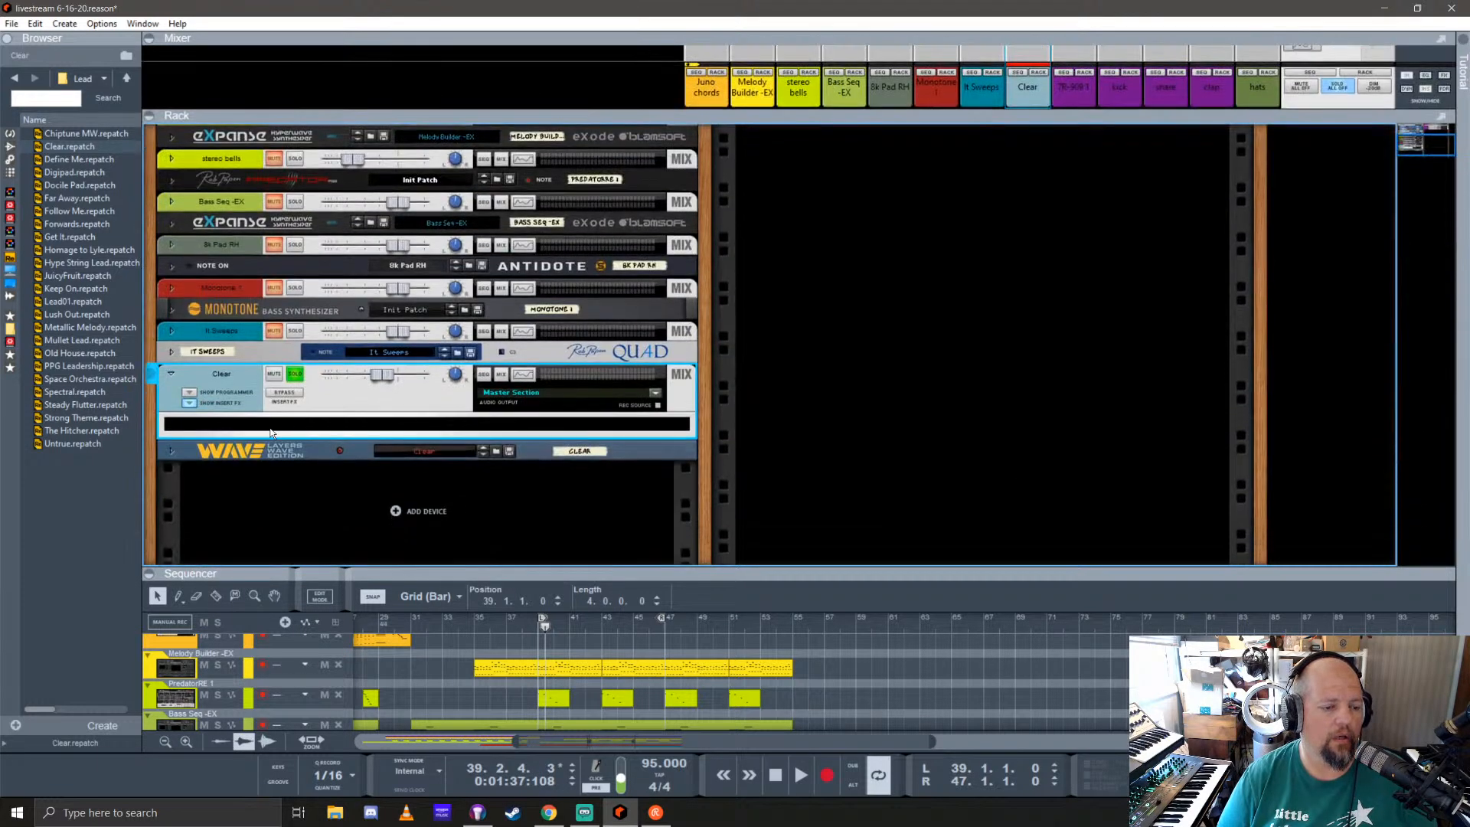
# Step: Examine the unfolded Layers Wave Edition down to its effects section, fold it again, and return the playhead to bar 39
pyautogui.click(171, 450)
pyautogui.scroll(-3, 542, 403)
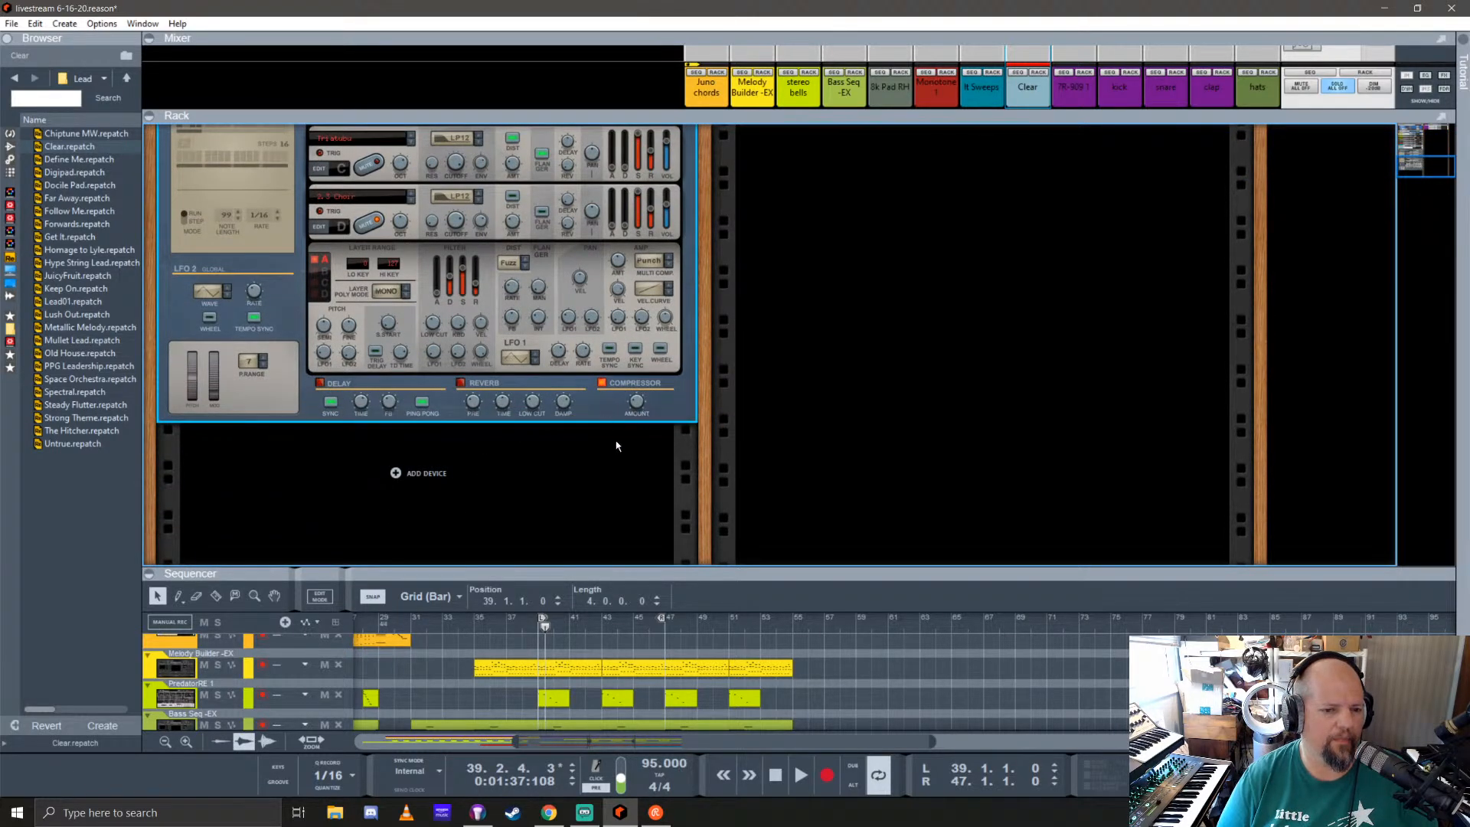
pyautogui.scroll(3, 257, 348)
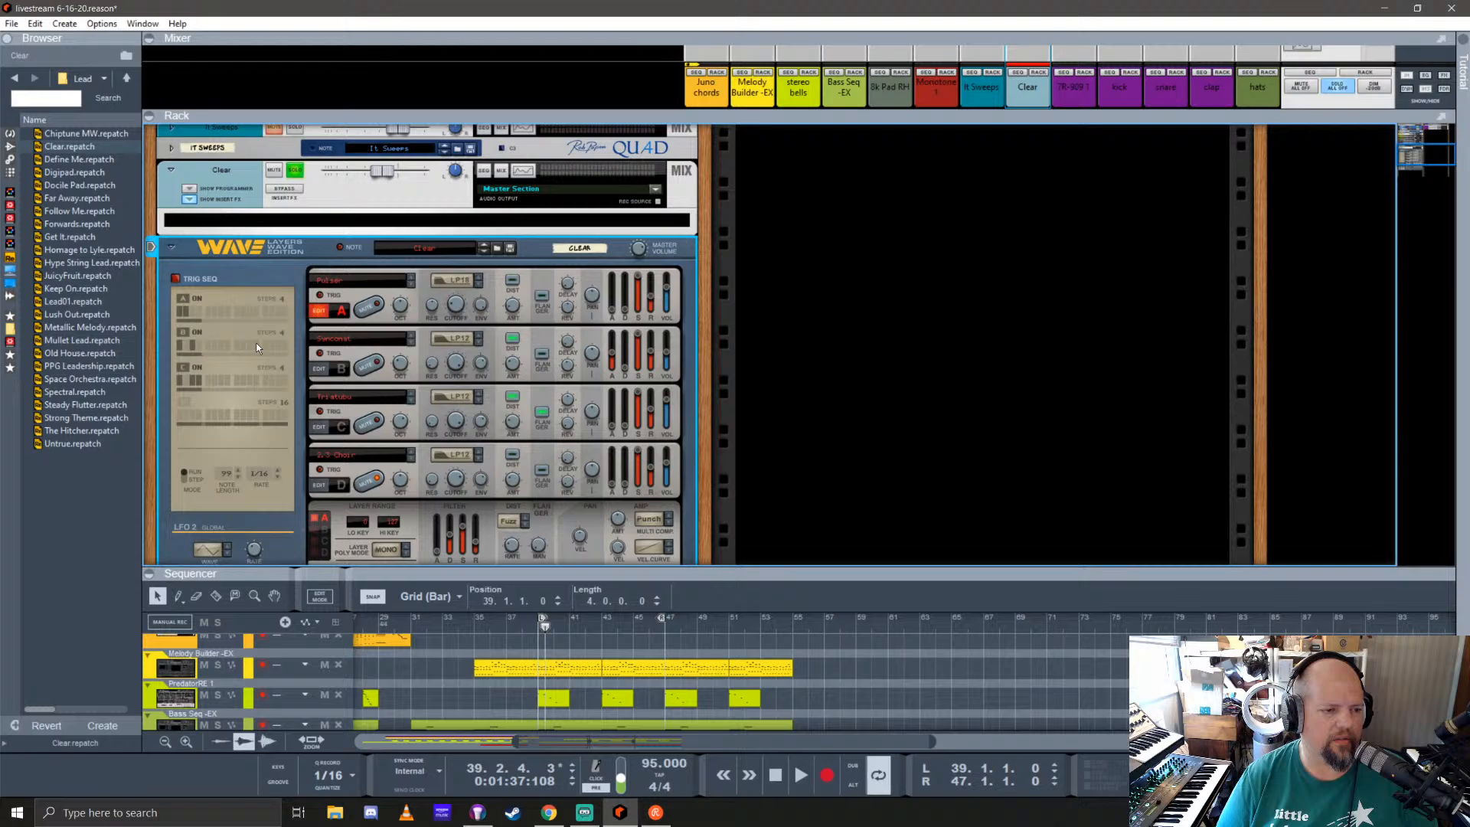
pyautogui.click(171, 248)
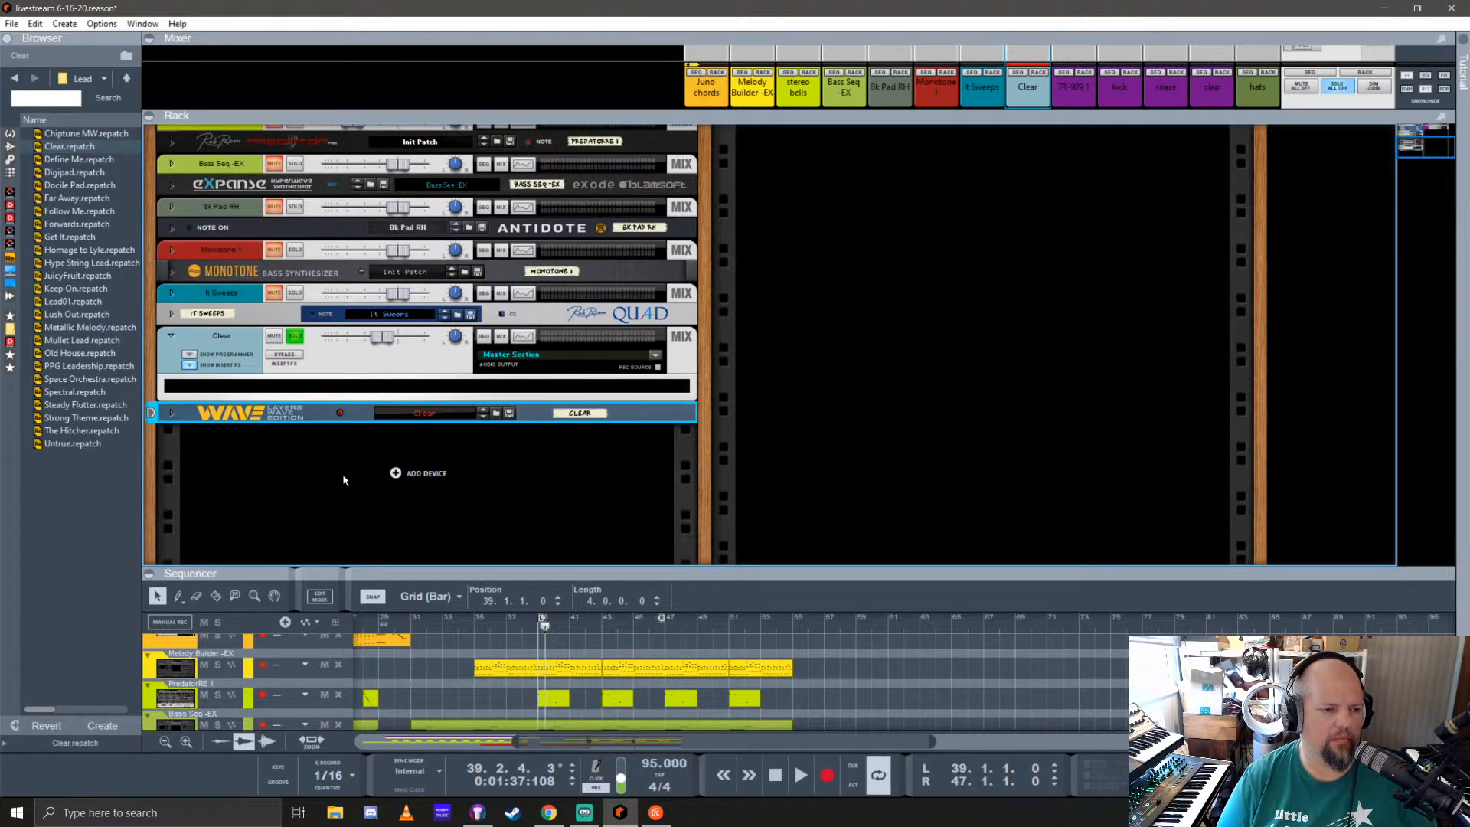
pyautogui.click(545, 627)
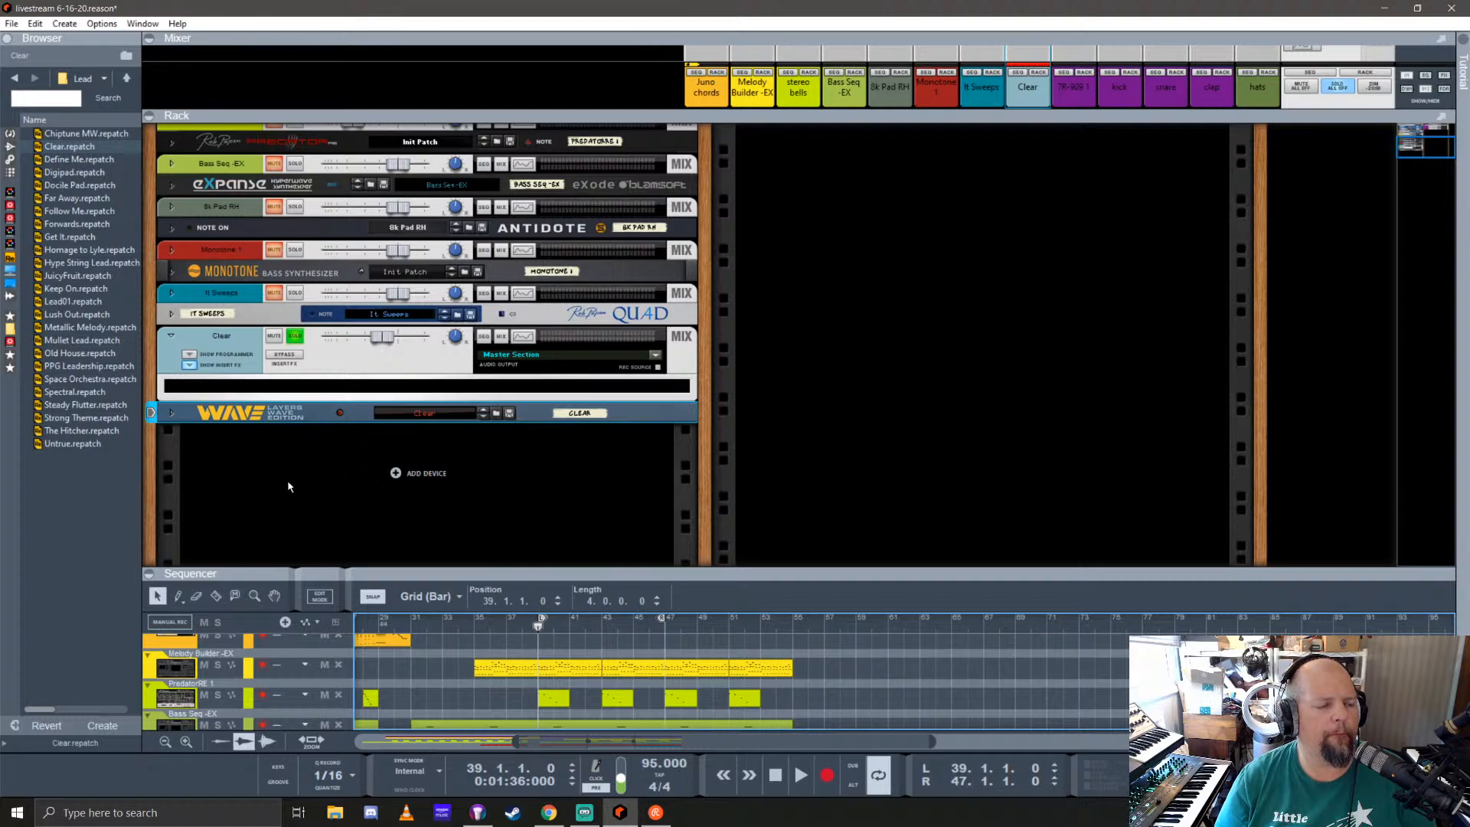
# Step: Load the Metallic Melody patch into Layers Wave Edition, play it back, and raise its mix channel level slightly
pyautogui.moveTo(94, 327); pyautogui.dragTo(421, 417)
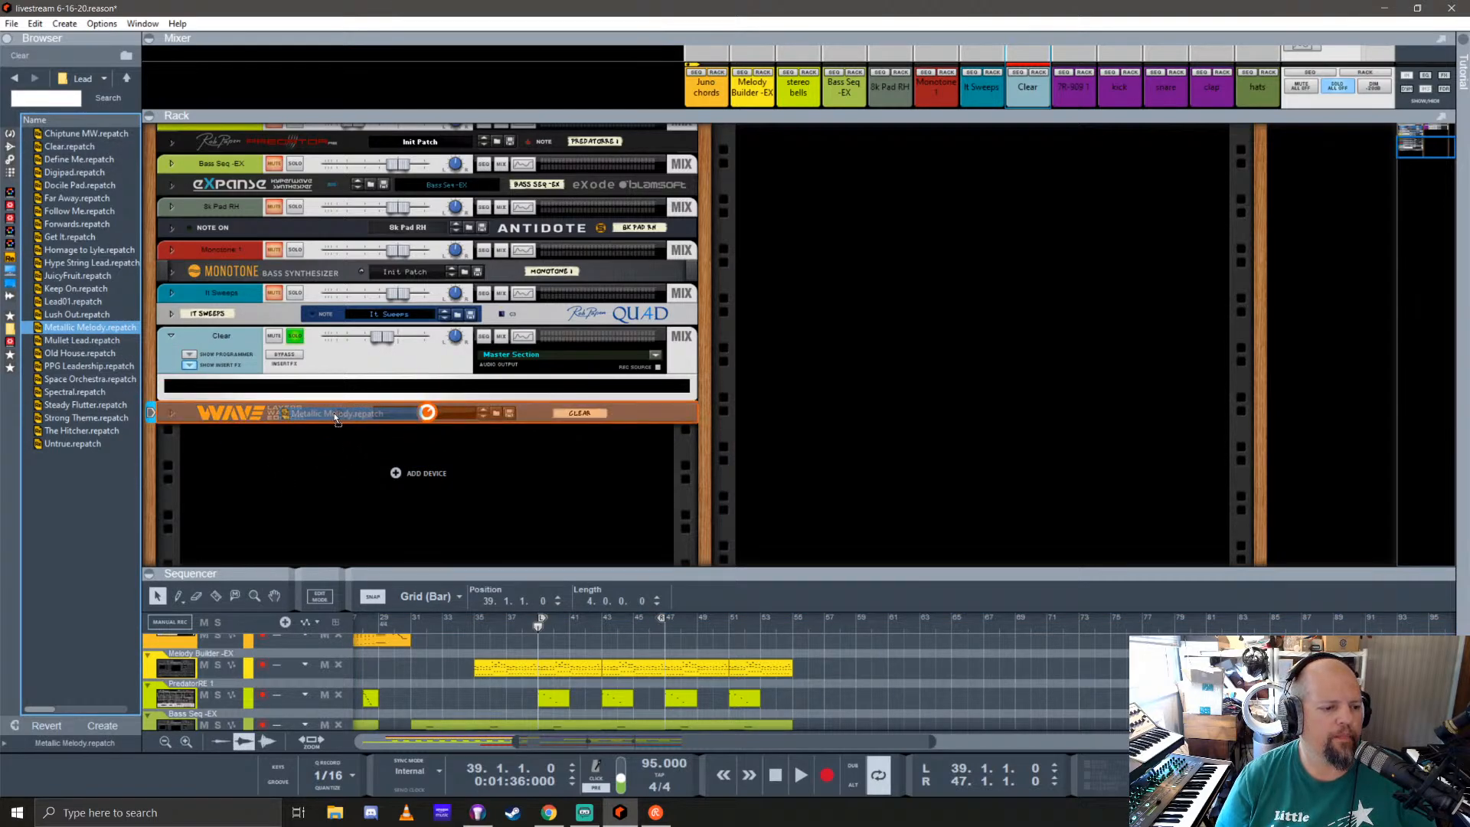
pyautogui.press('space')
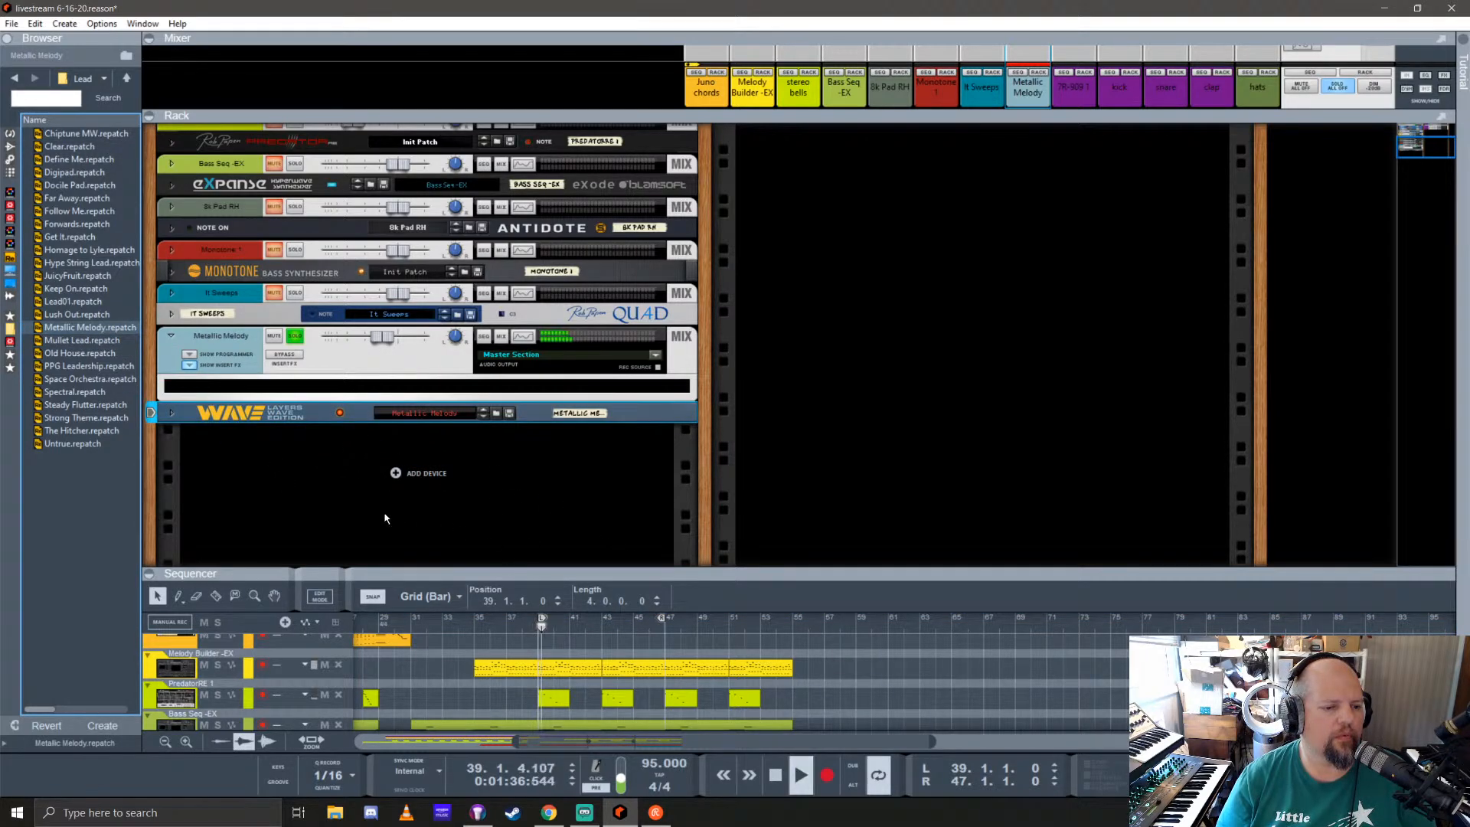
pyautogui.moveTo(381, 338)
pyautogui.mouseDown()
pyautogui.moveTo(407, 338)
pyautogui.moveTo(388, 337)
pyautogui.mouseUp()
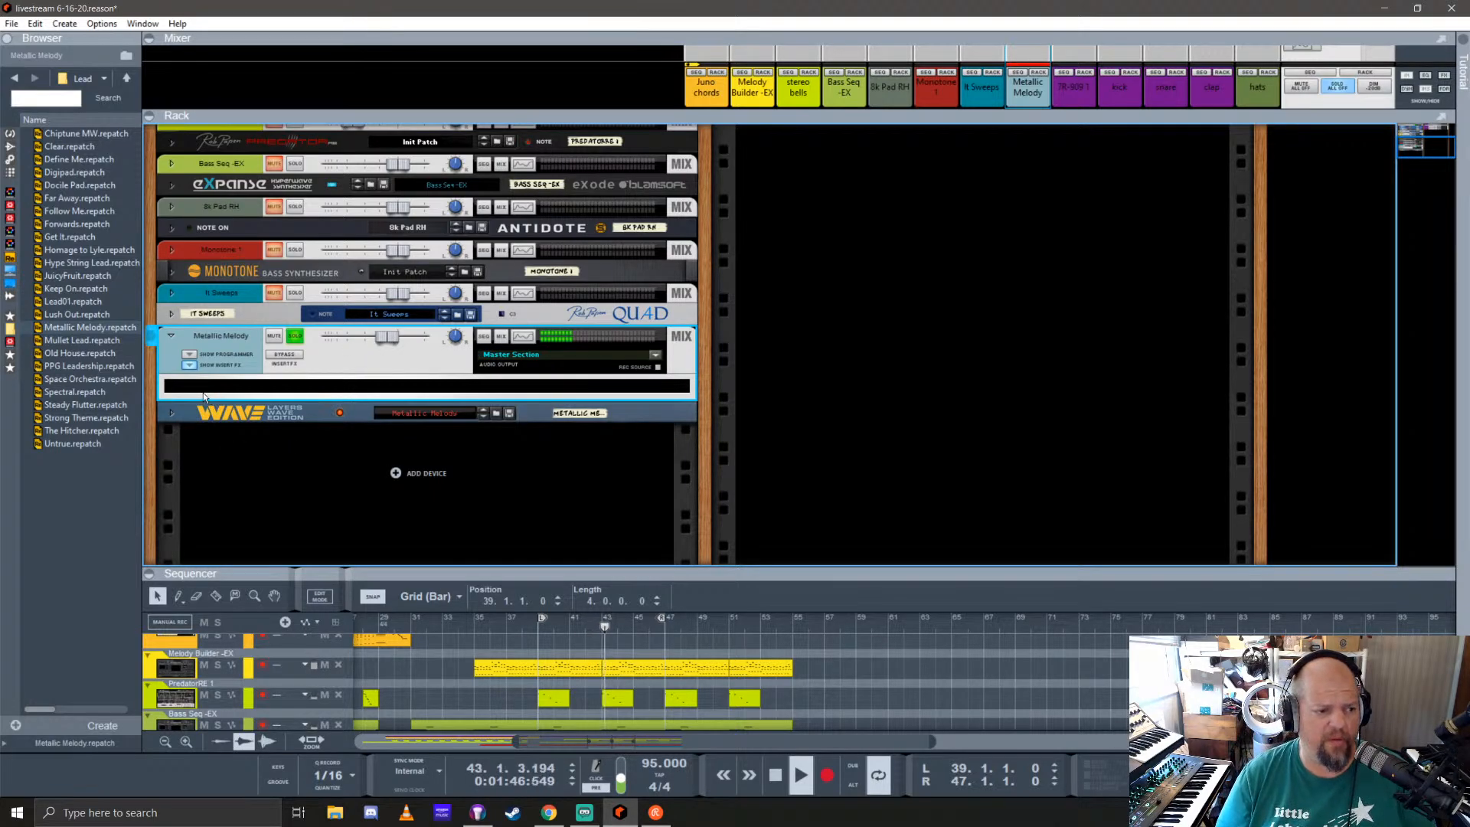
# Step: Audition the JuicyFruit, The Hitcher and PPG Leadership patches in Layers Wave Edition during playback
pyautogui.moveTo(83, 275); pyautogui.dragTo(359, 417)
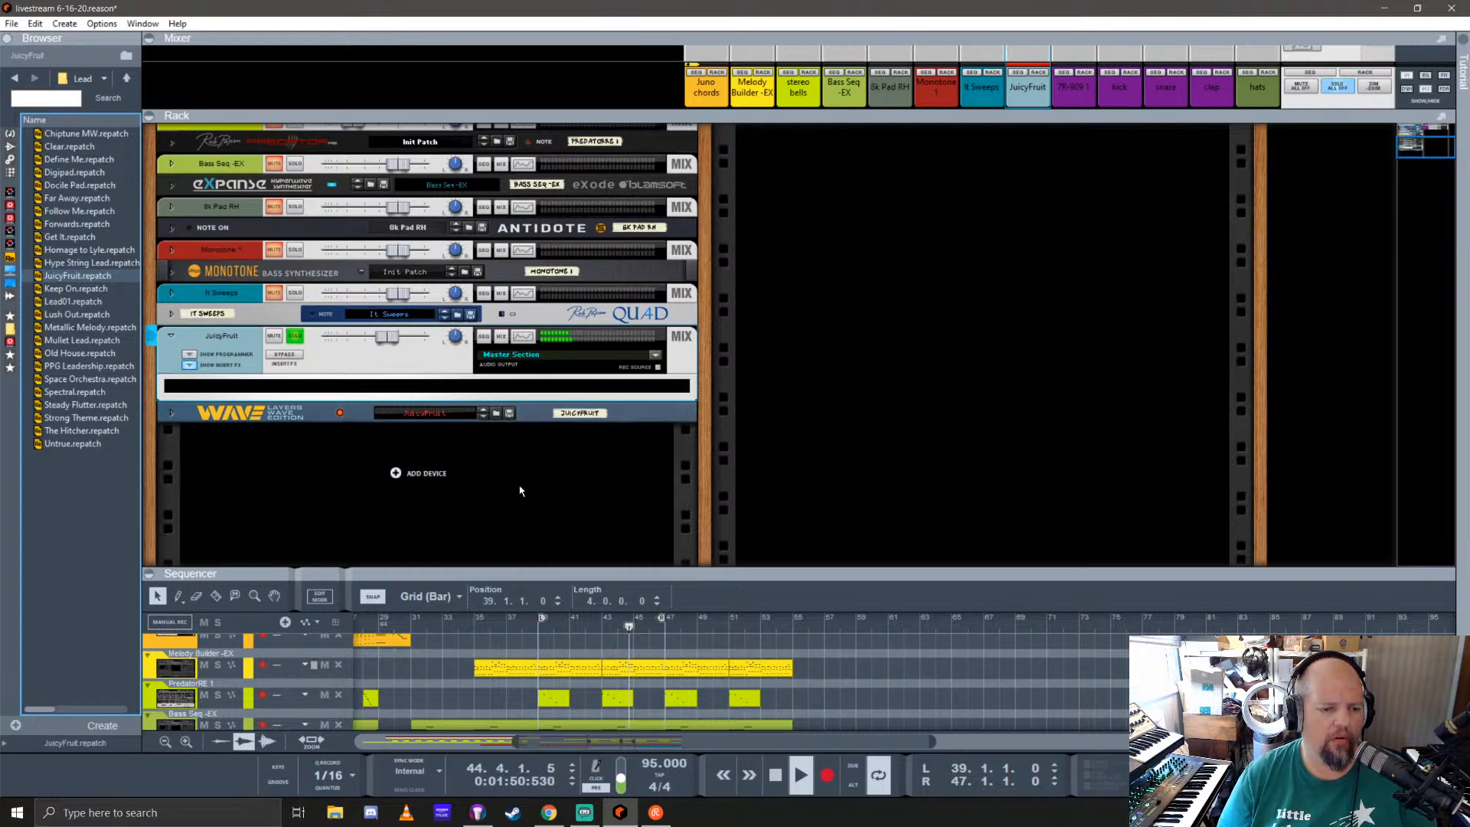
pyautogui.click(77, 432)
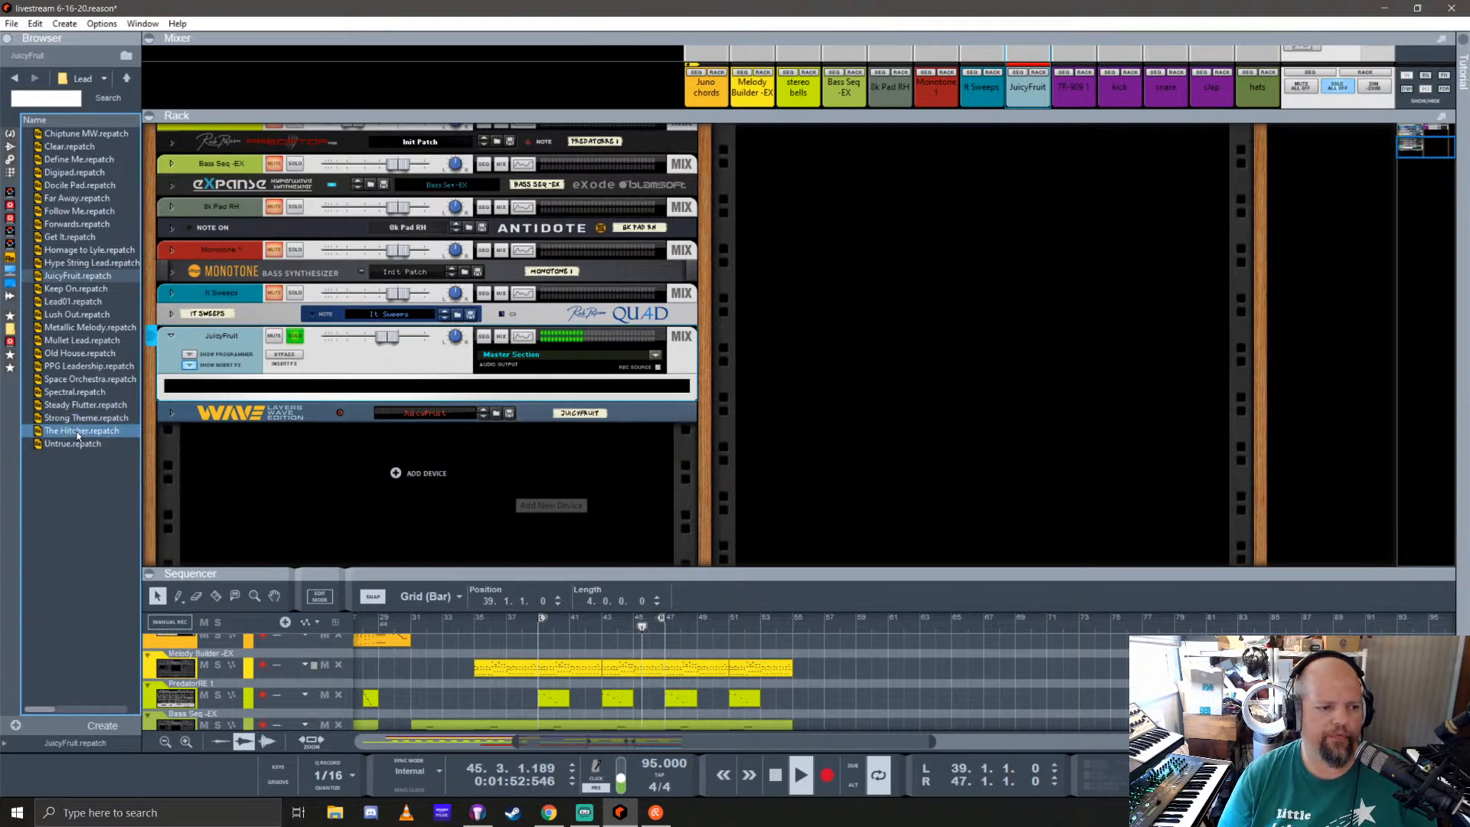
pyautogui.moveTo(77, 430); pyautogui.dragTo(310, 410)
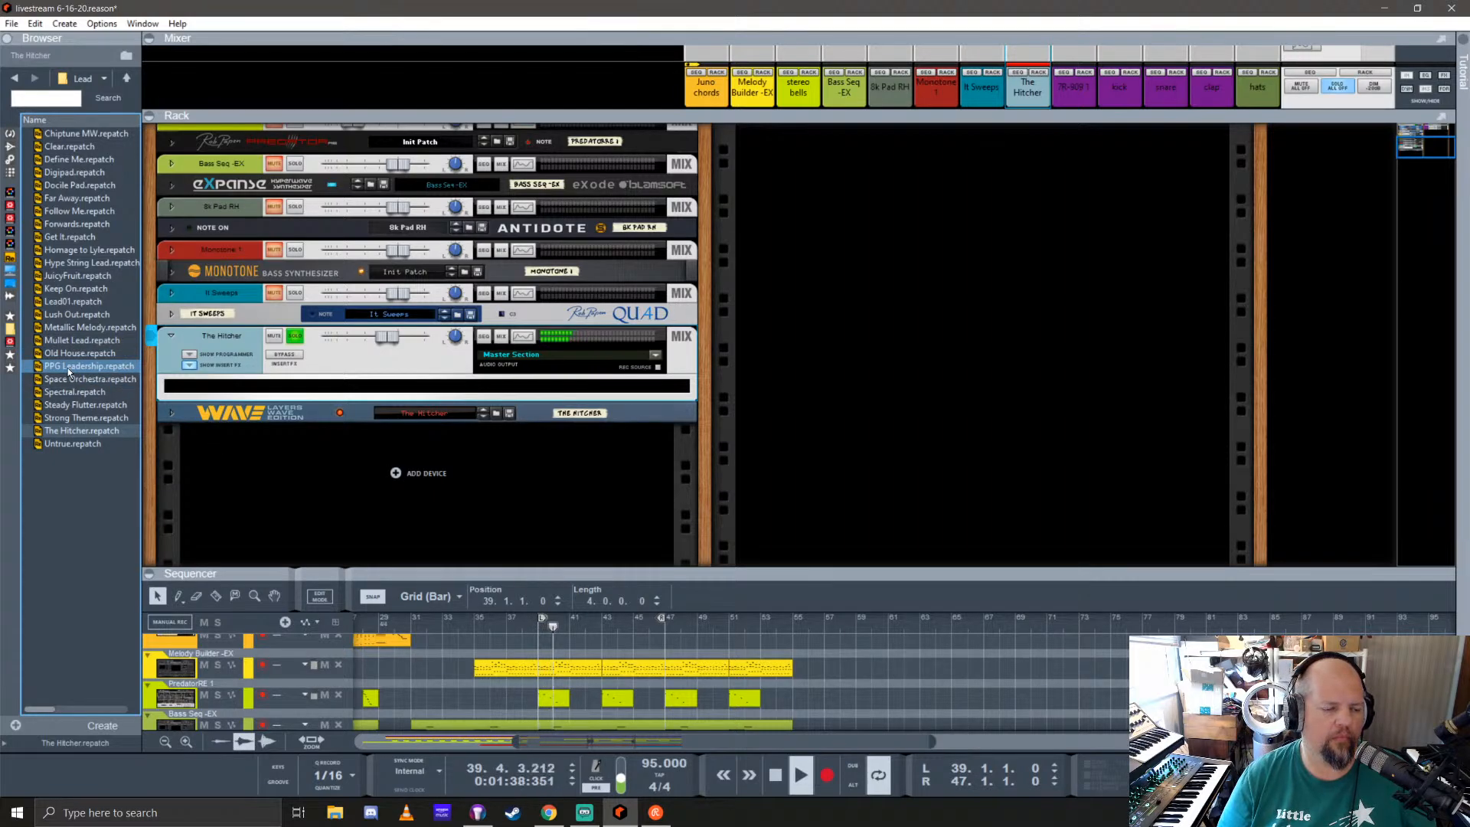
pyautogui.moveTo(69, 368); pyautogui.dragTo(336, 418)
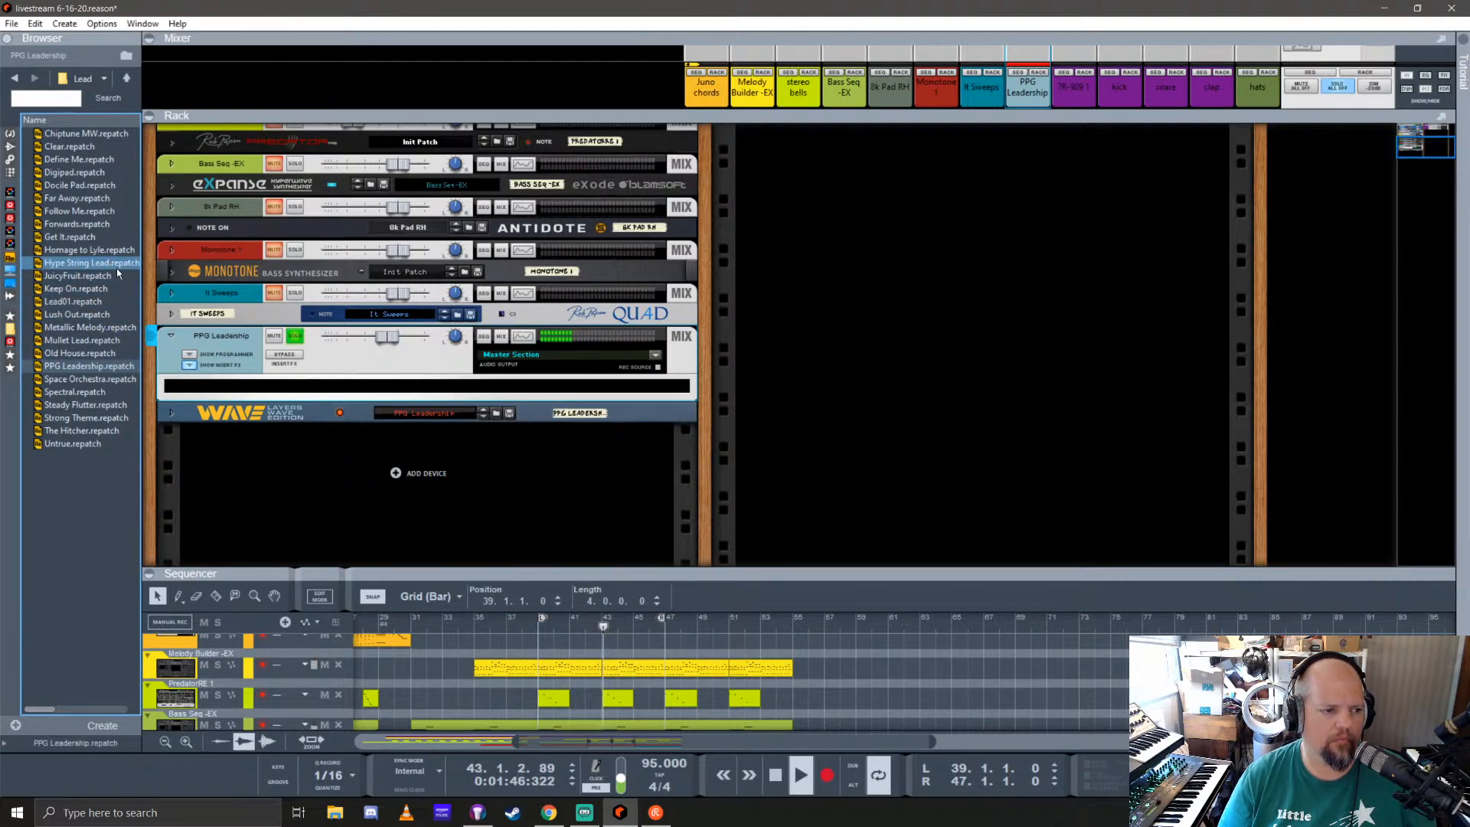
# Step: Load the Digipad patch, unfold the synth, and lower the amp attack and release of its layers
pyautogui.click(69, 175)
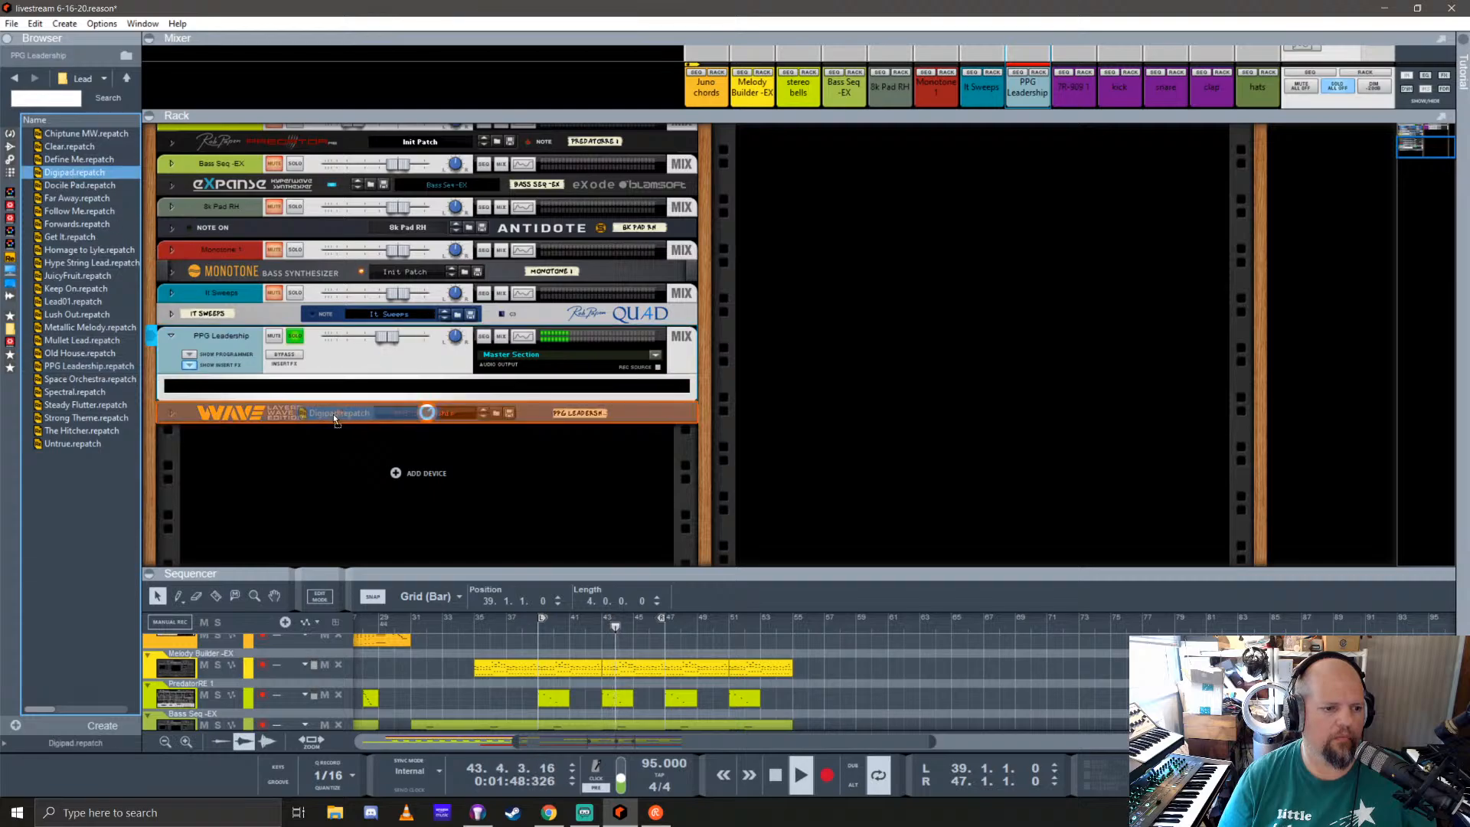
pyautogui.click(171, 413)
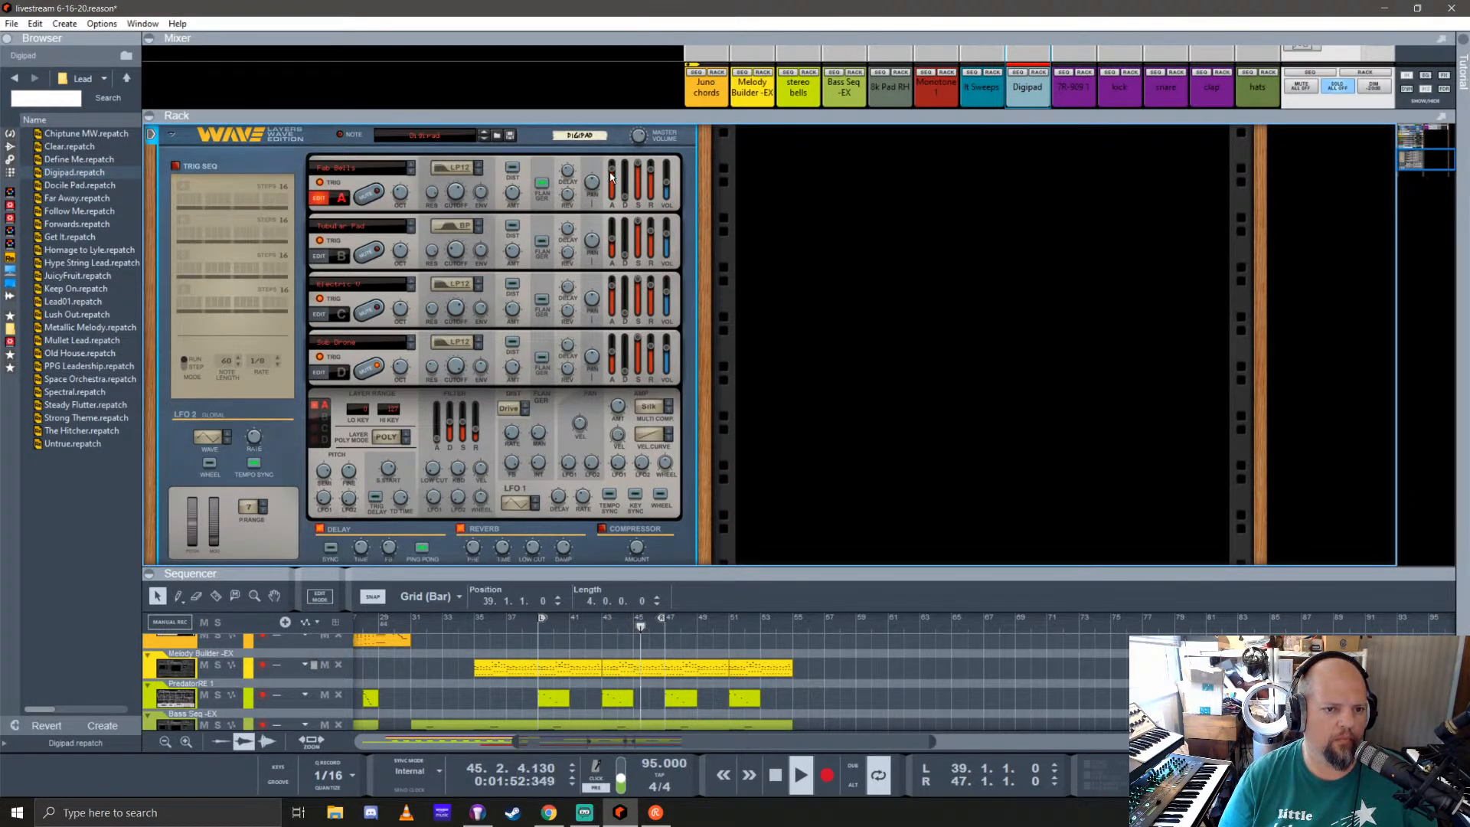
pyautogui.keyDown('ctrl'); pyautogui.click(612, 295); pyautogui.keyUp('ctrl')
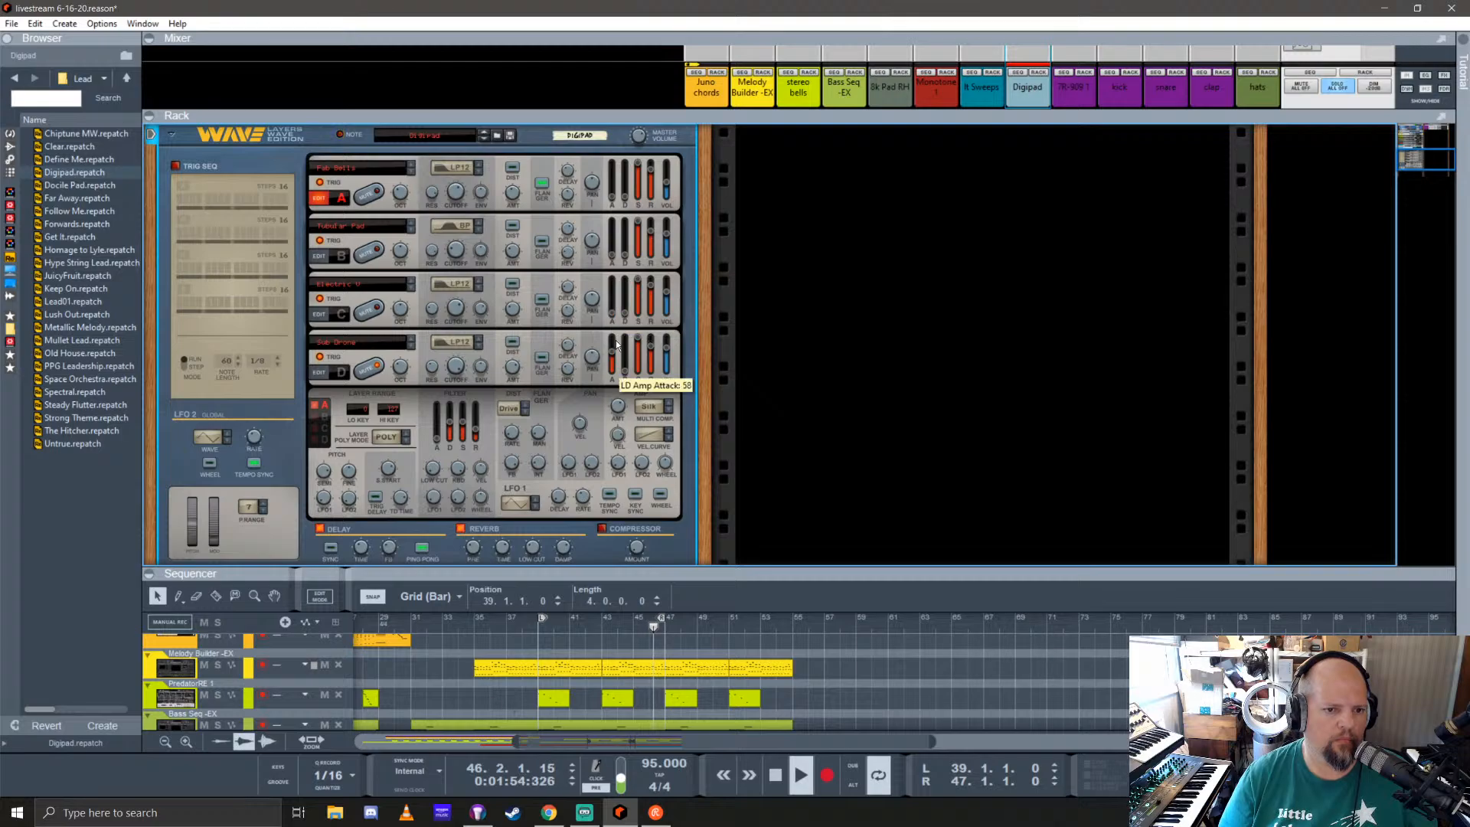
pyautogui.keyDown('ctrl'); pyautogui.click(612, 353); pyautogui.keyUp('ctrl')
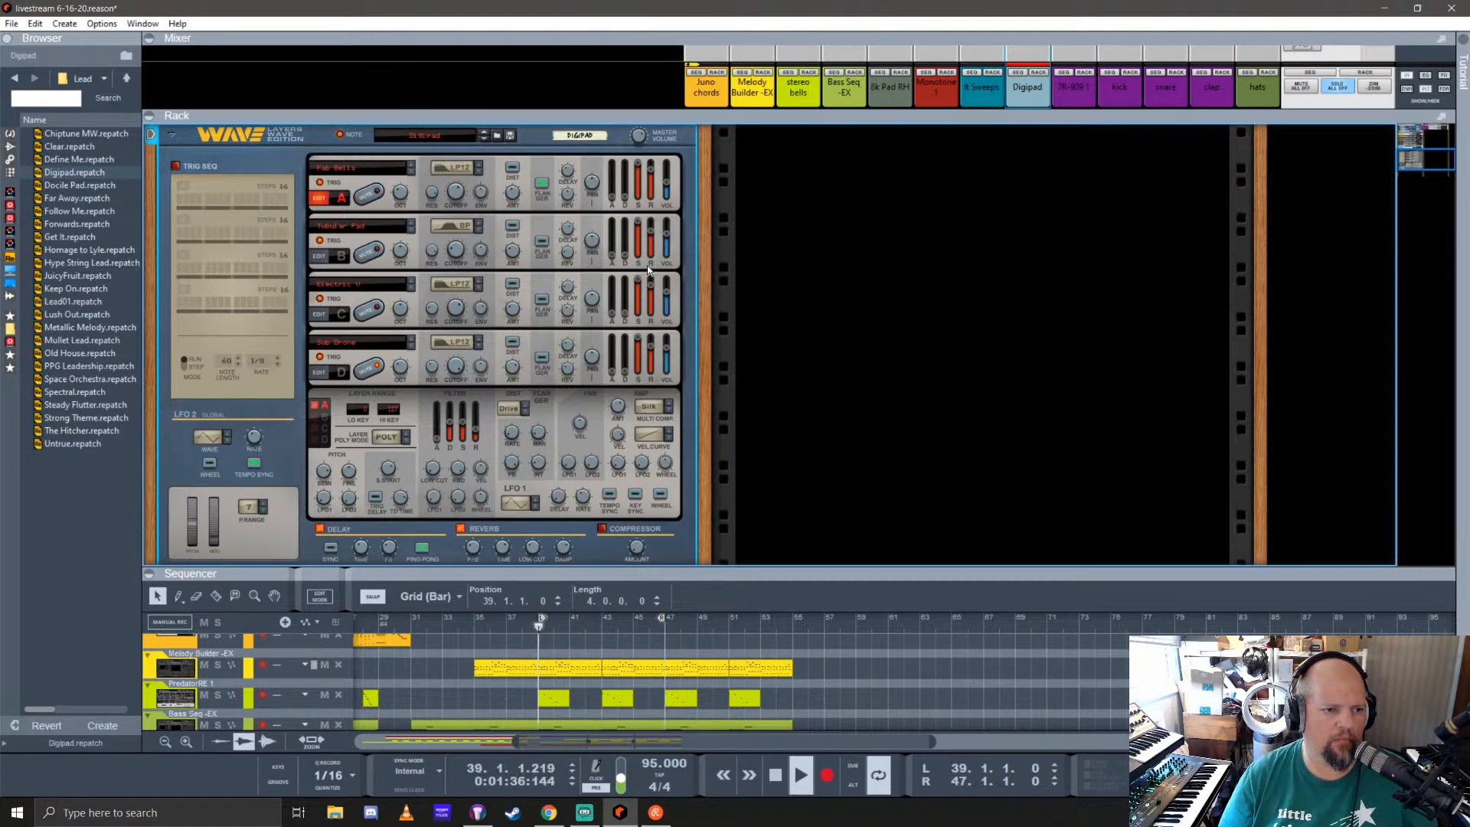
pyautogui.moveTo(652, 165); pyautogui.dragTo(654, 366)
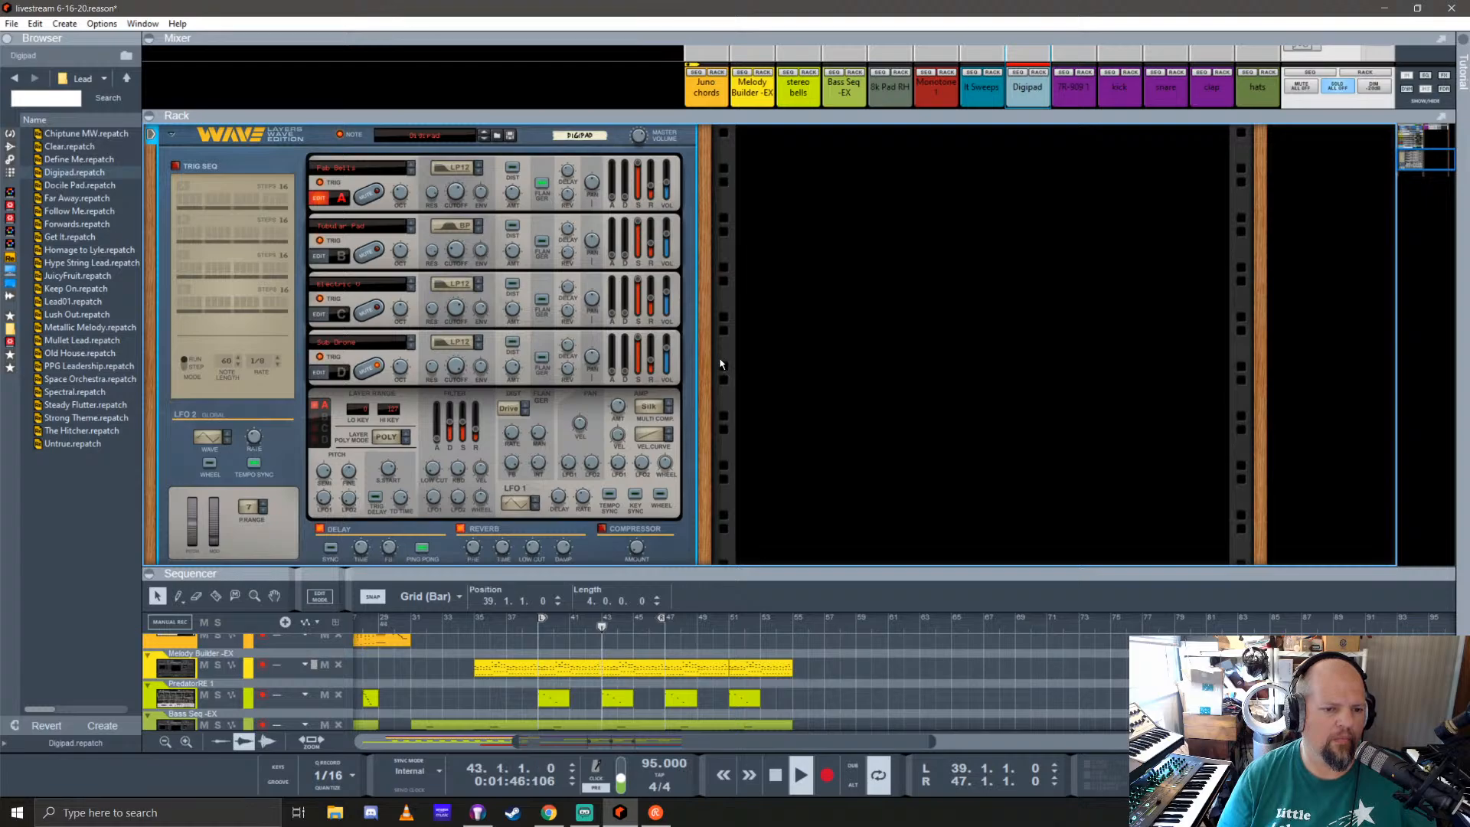
# Step: Check the editor settings of Digipad layers B and D, and return the editor to layer A
pyautogui.press('space')
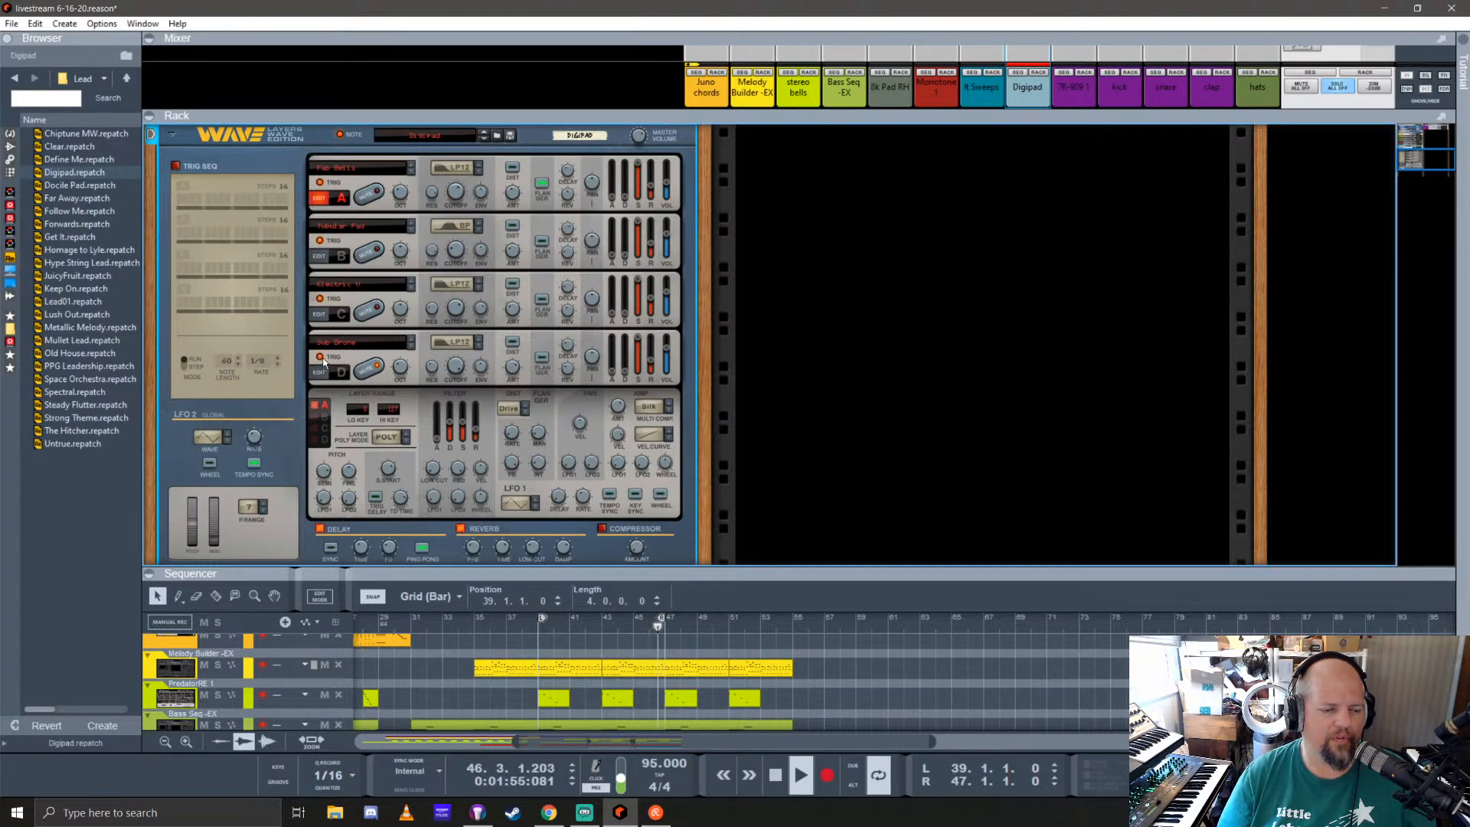
pyautogui.click(315, 416)
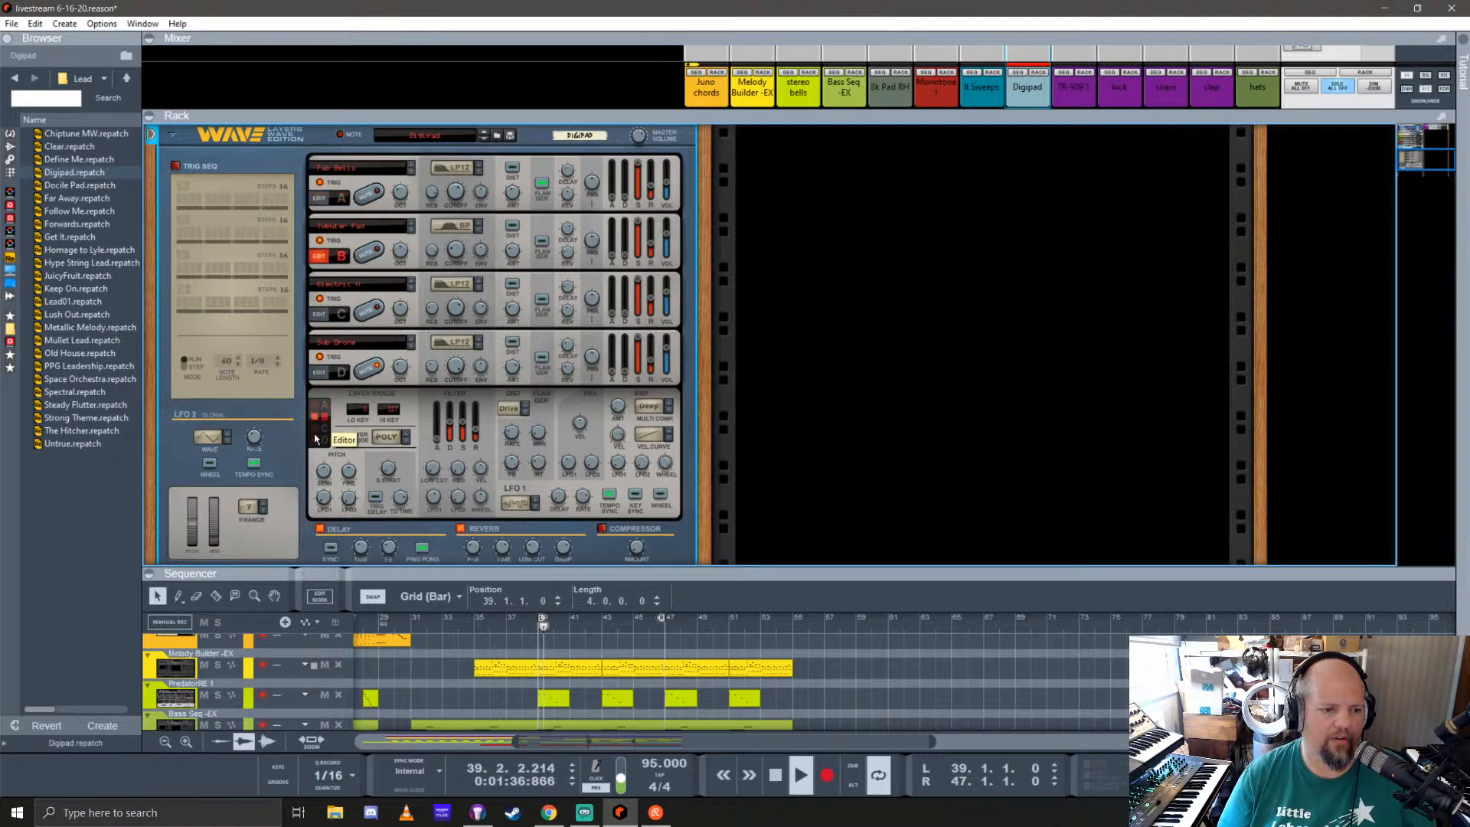
pyautogui.click(314, 440)
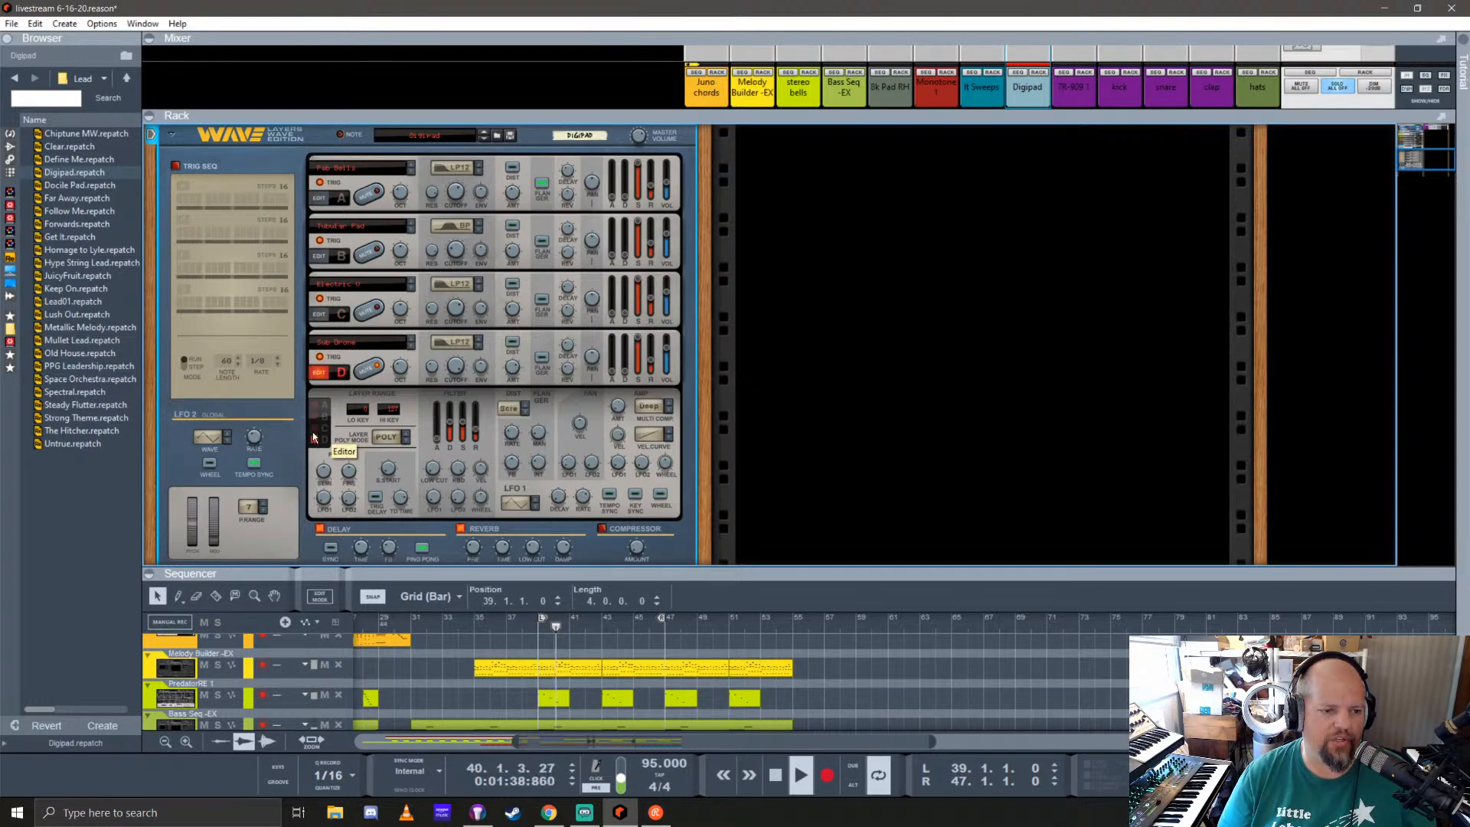
pyautogui.click(315, 405)
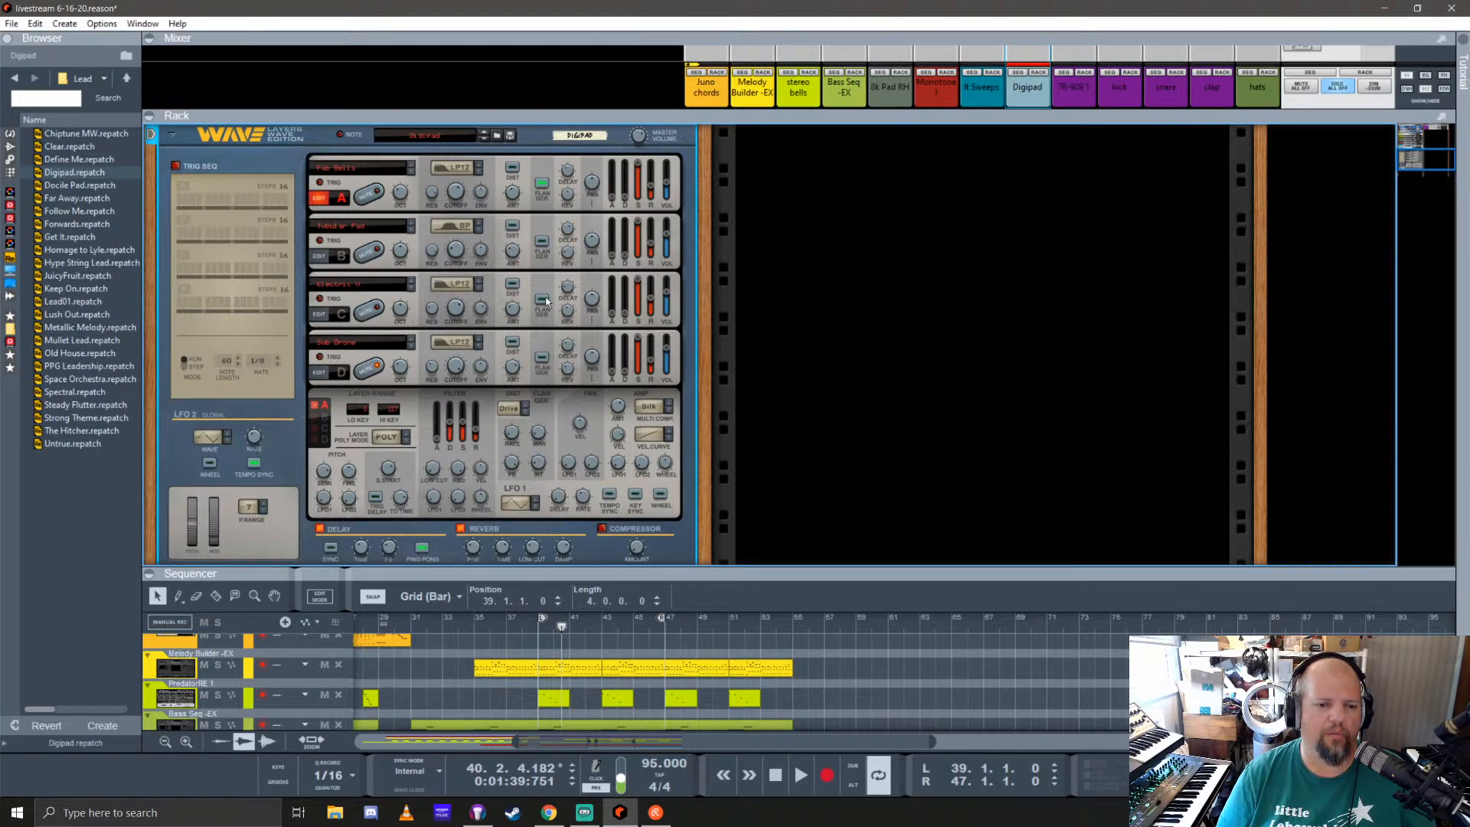
# Step: Fold the Layers Wave Edition synth in the rack and return the playback position to bar 39
pyautogui.click(172, 136)
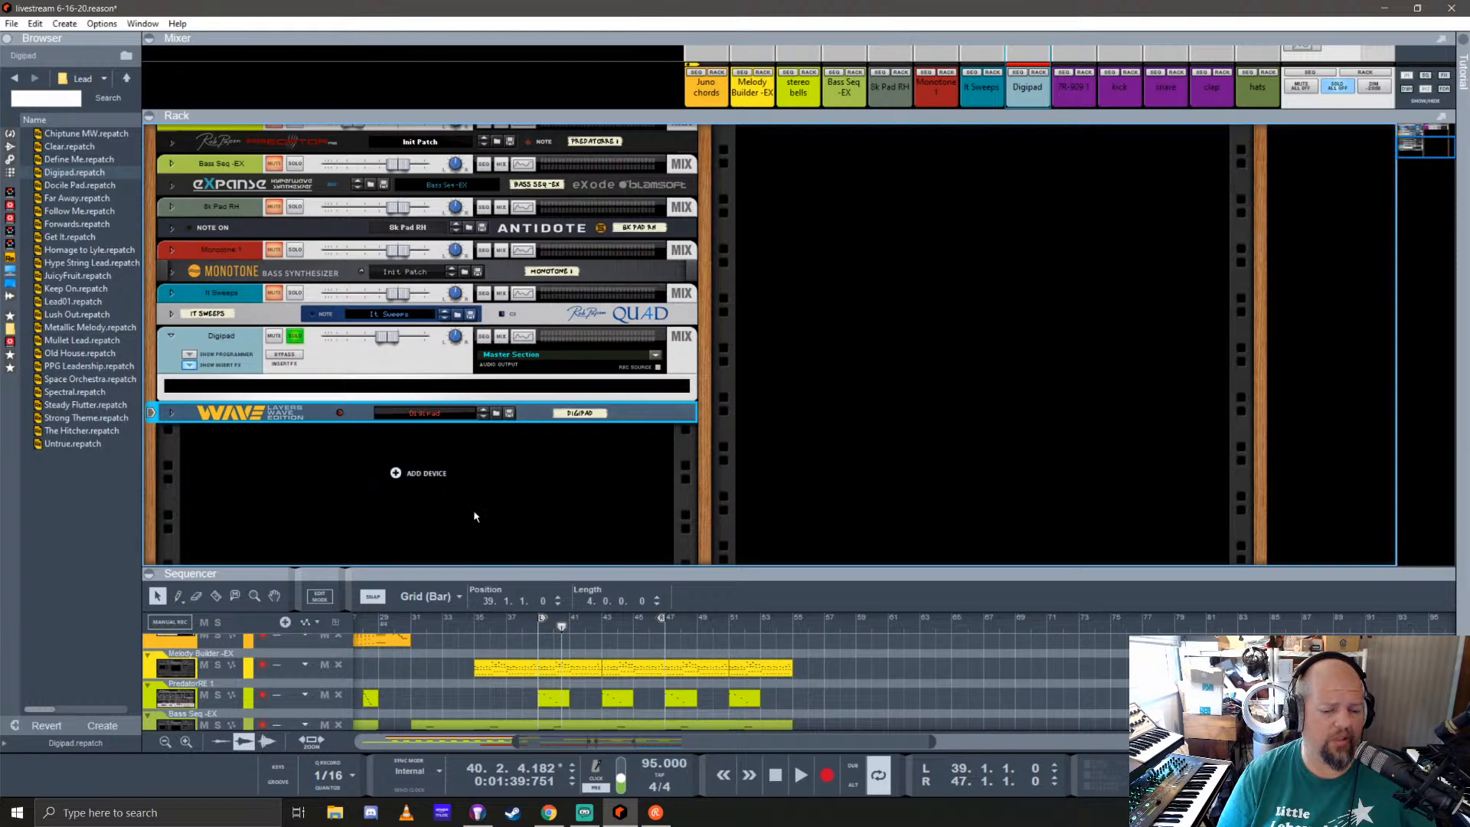
pyautogui.click(541, 625)
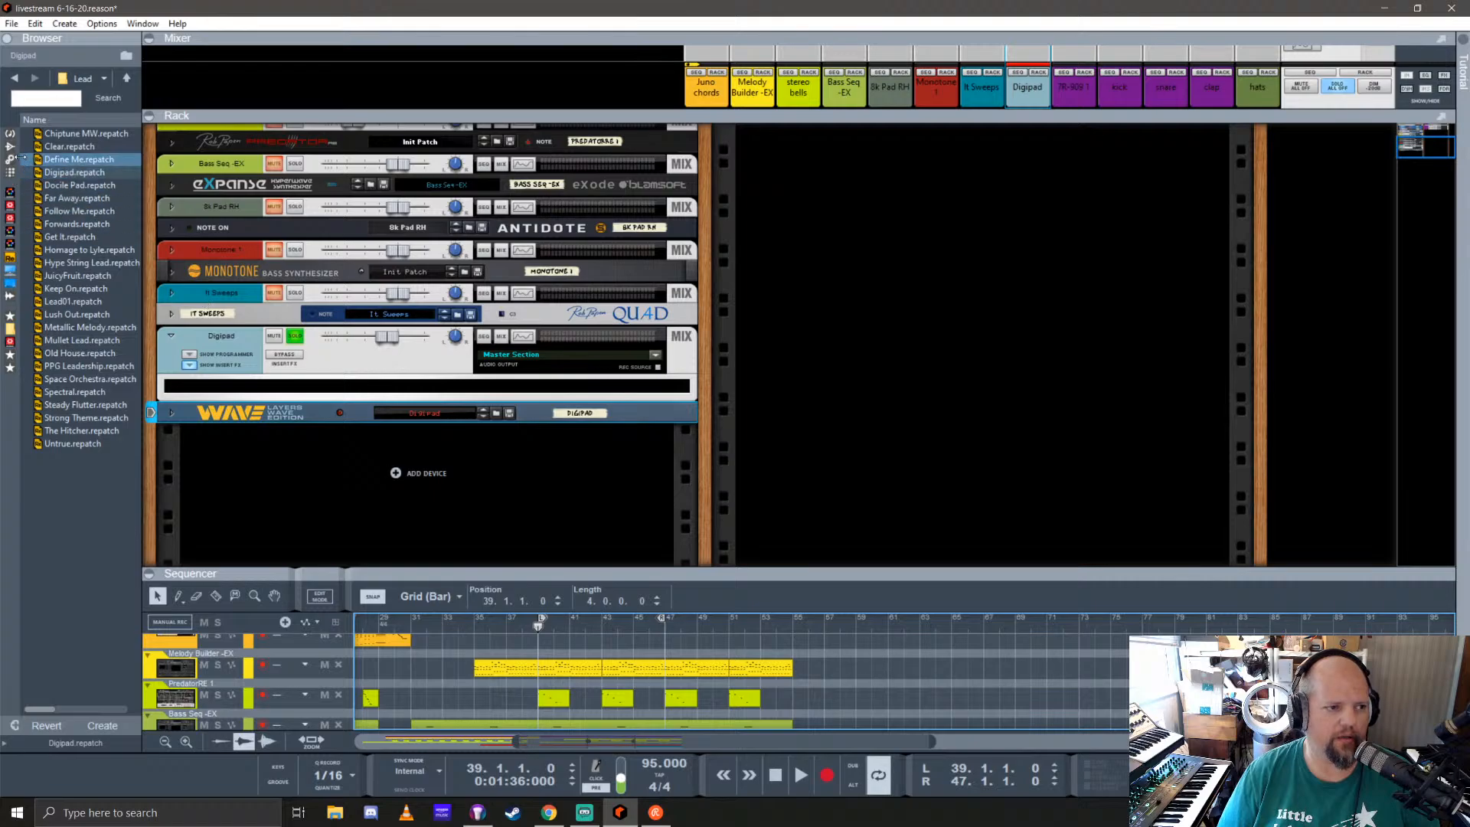
# Step: Add the Rotor Rotary Speaker to the Digipad channel's insert effects and audition it with the speed set to Fast
pyautogui.click(10, 146)
pyautogui.scroll(-20, 68, 310)
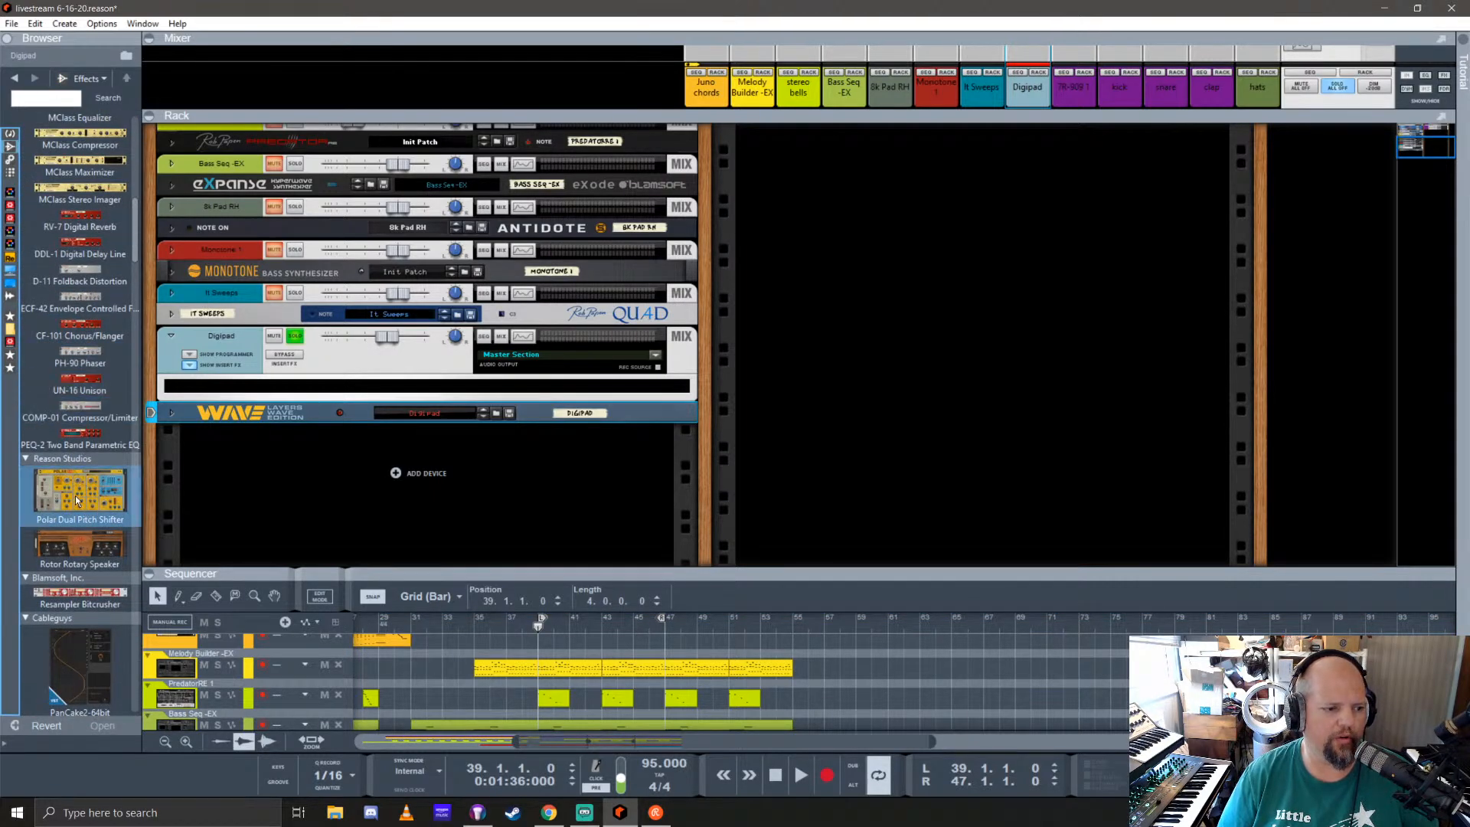
pyautogui.moveTo(75, 494)
pyautogui.mouseDown()
pyautogui.moveTo(369, 410)
pyautogui.moveTo(91, 471)
pyautogui.mouseUp()
pyautogui.moveTo(42, 568); pyautogui.dragTo(348, 387)
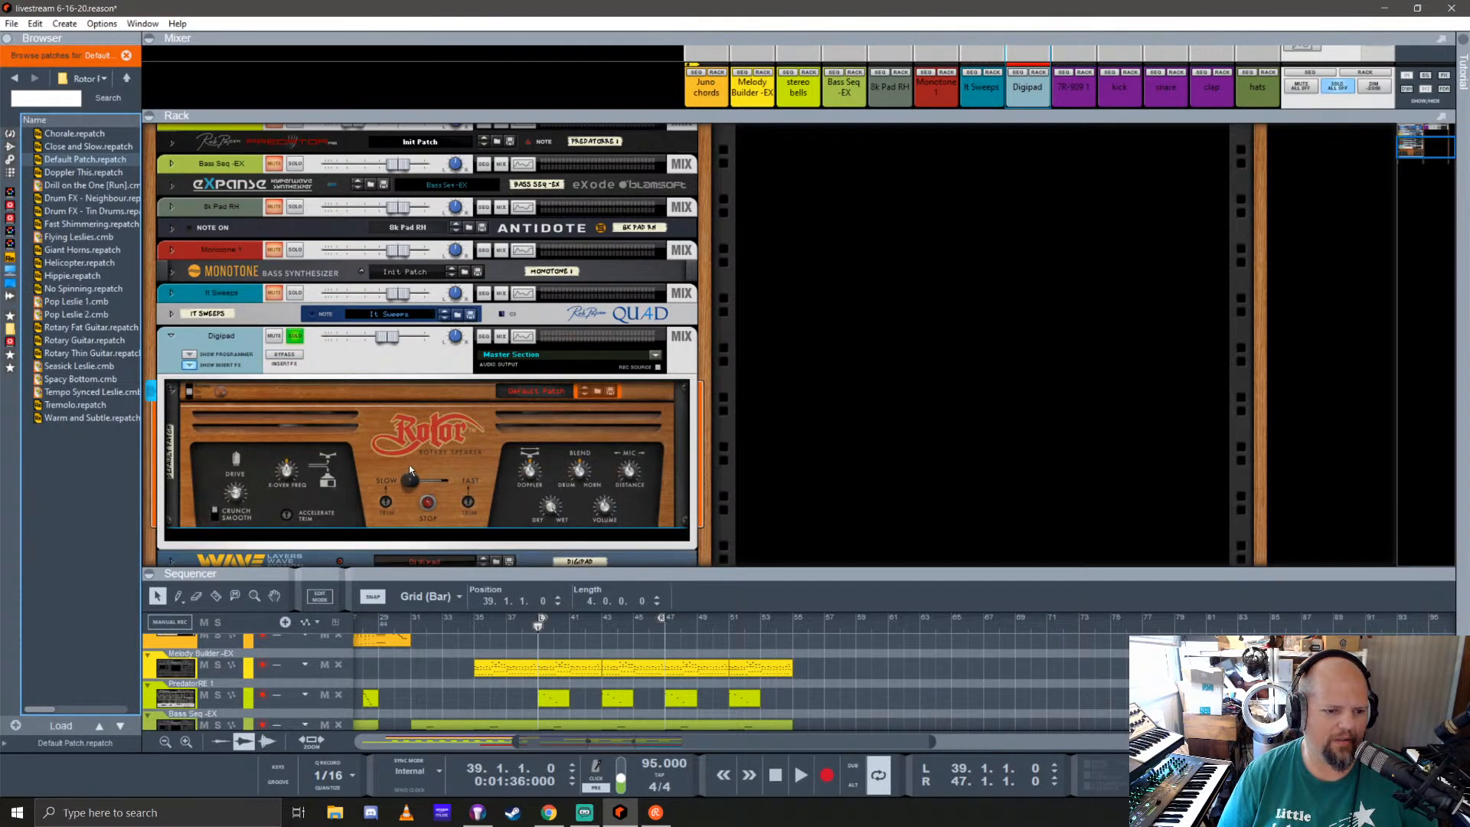
pyautogui.scroll(-3, 409, 466)
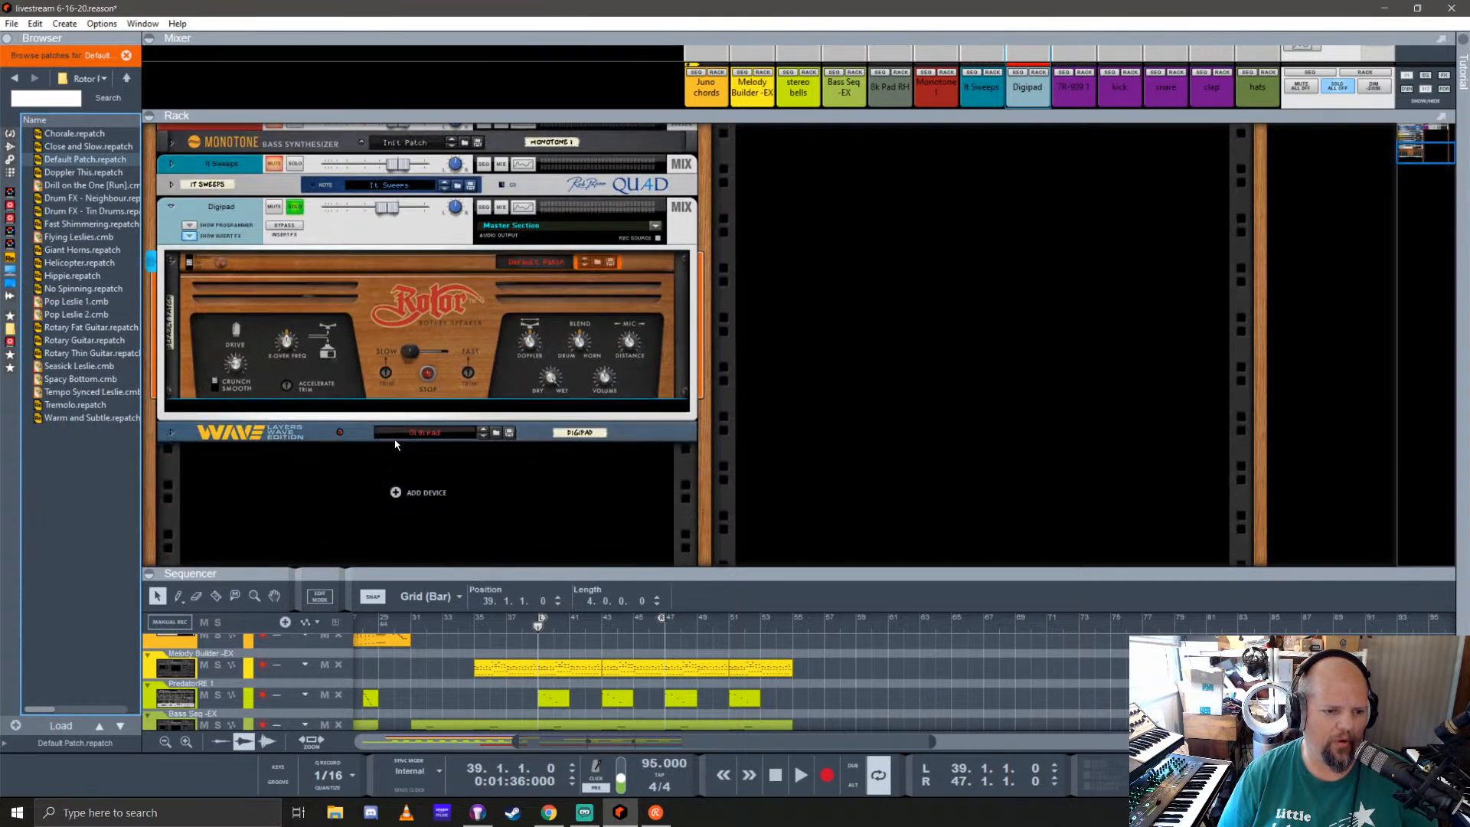
pyautogui.click(428, 355)
pyautogui.press('space')
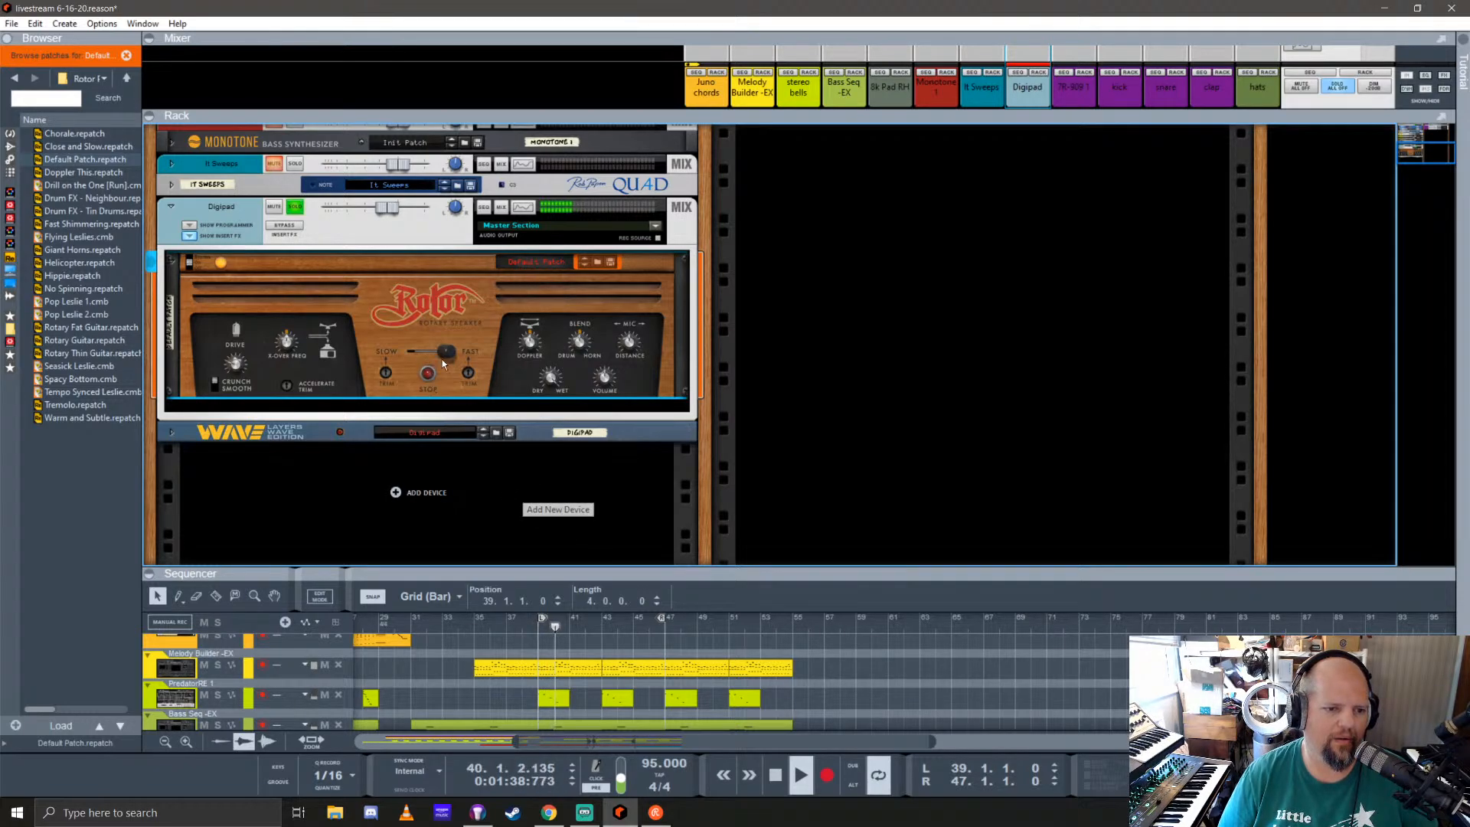
pyautogui.moveTo(445, 359)
pyautogui.mouseDown()
pyautogui.moveTo(413, 357)
pyautogui.moveTo(458, 354)
pyautogui.mouseUp()
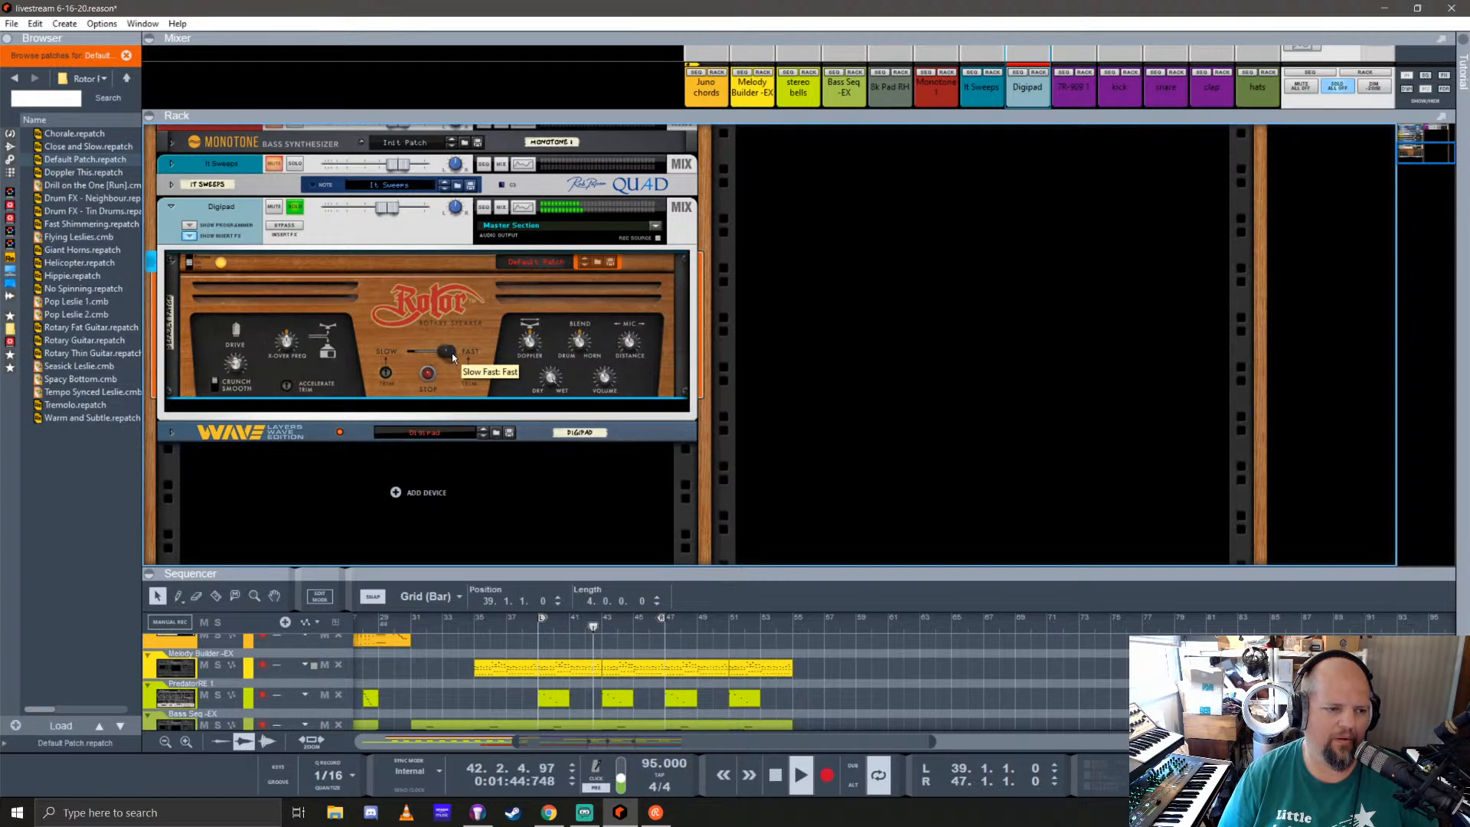
# Step: Replace the Rotor insert with the Polar Dual Pitch Shifter and audition its Glass Chorus (For Pads) patch
pyautogui.click(8, 147)
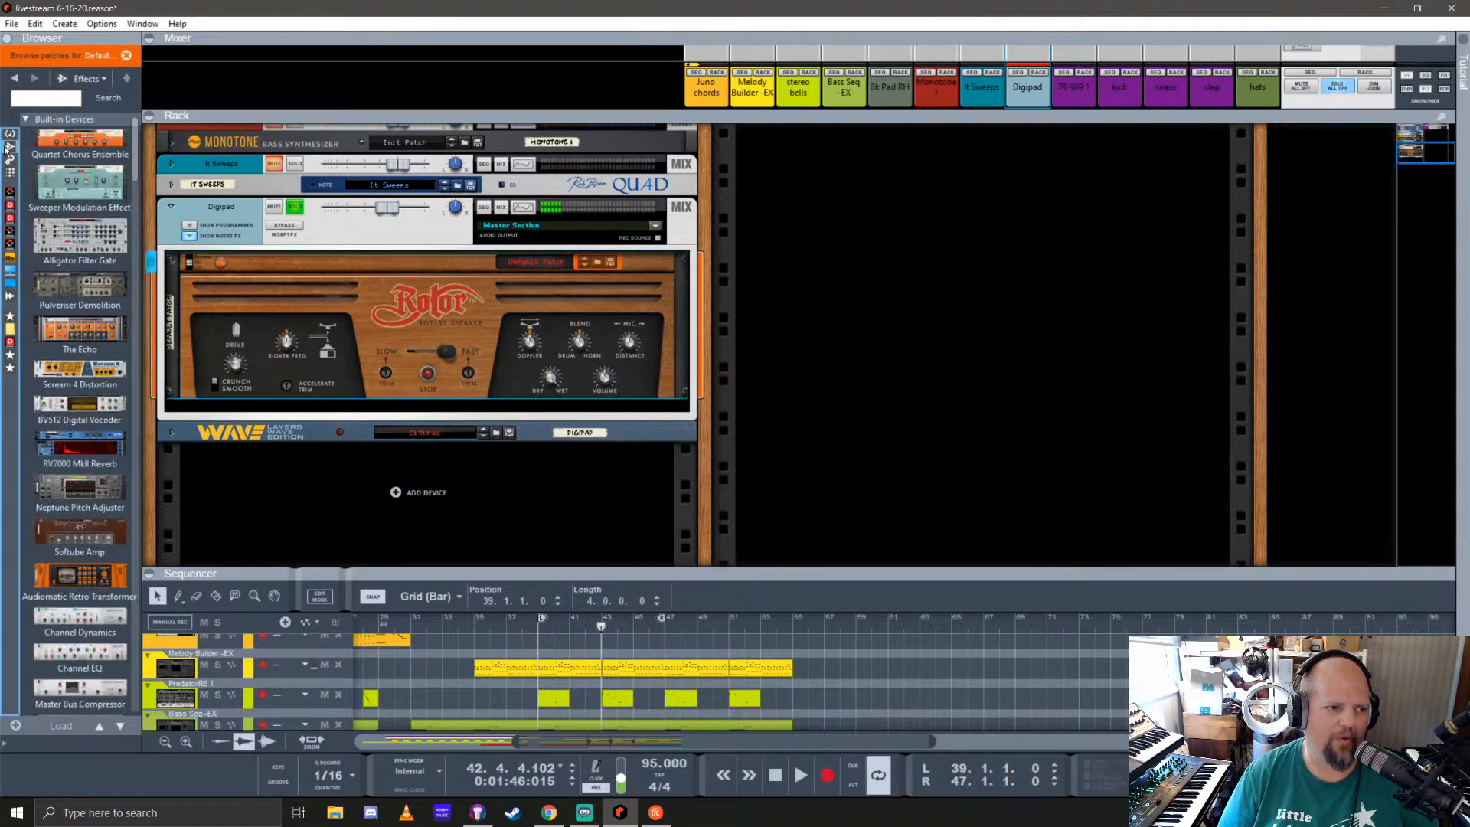
pyautogui.scroll(-15, 66, 371)
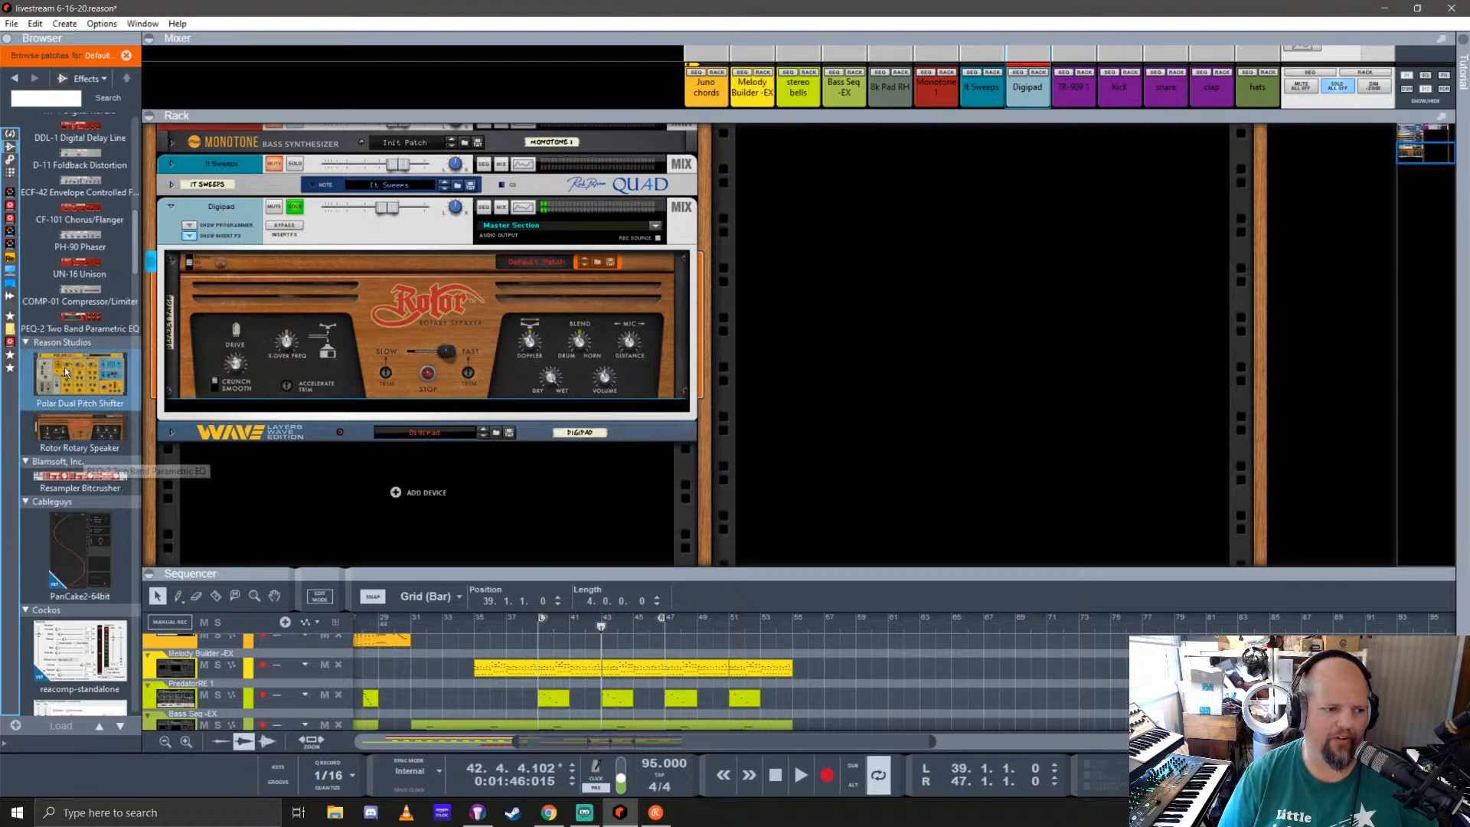
pyautogui.moveTo(66, 372); pyautogui.dragTo(411, 317)
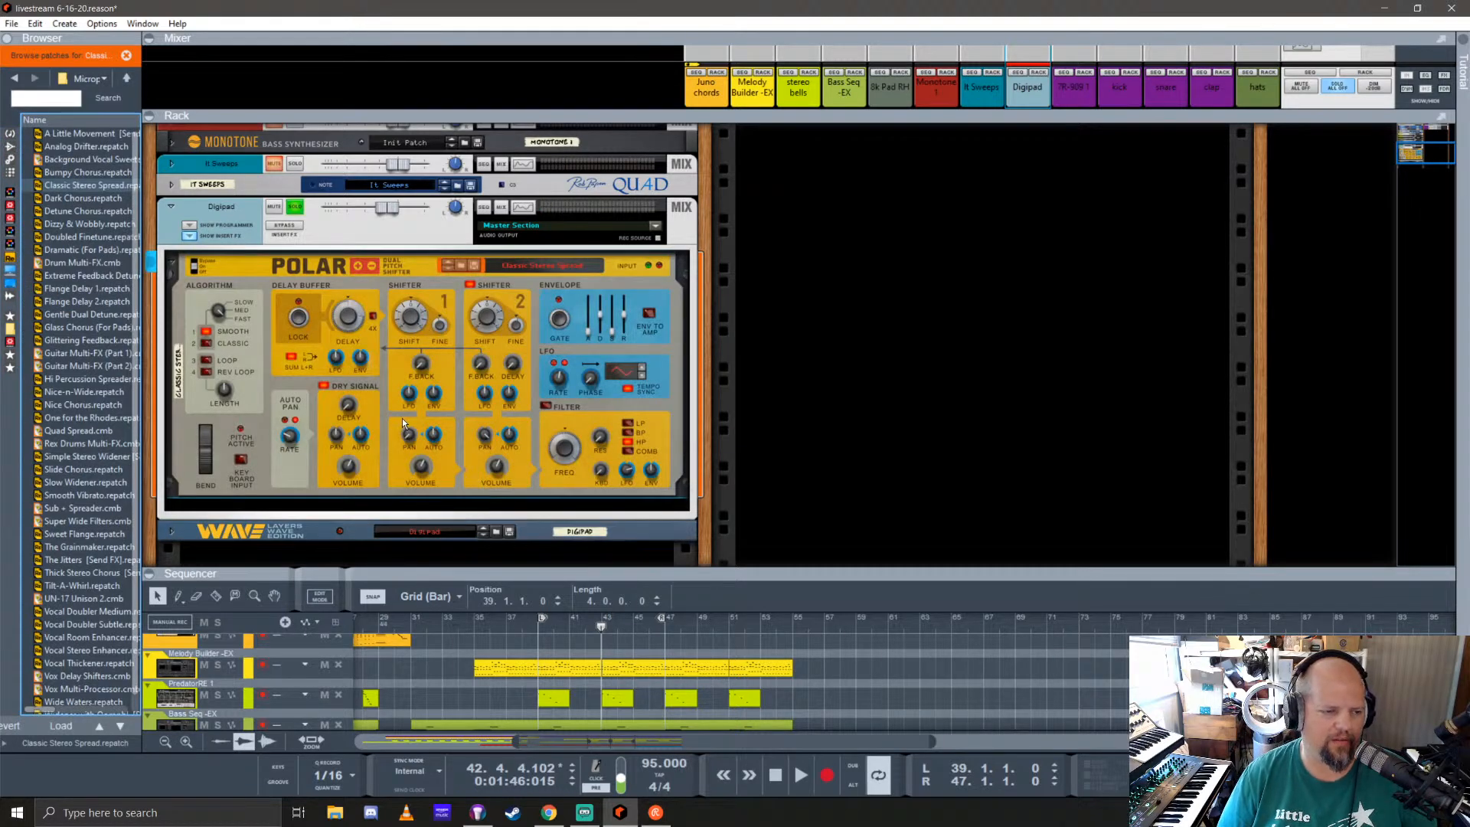
pyautogui.moveTo(79, 327); pyautogui.dragTo(395, 309)
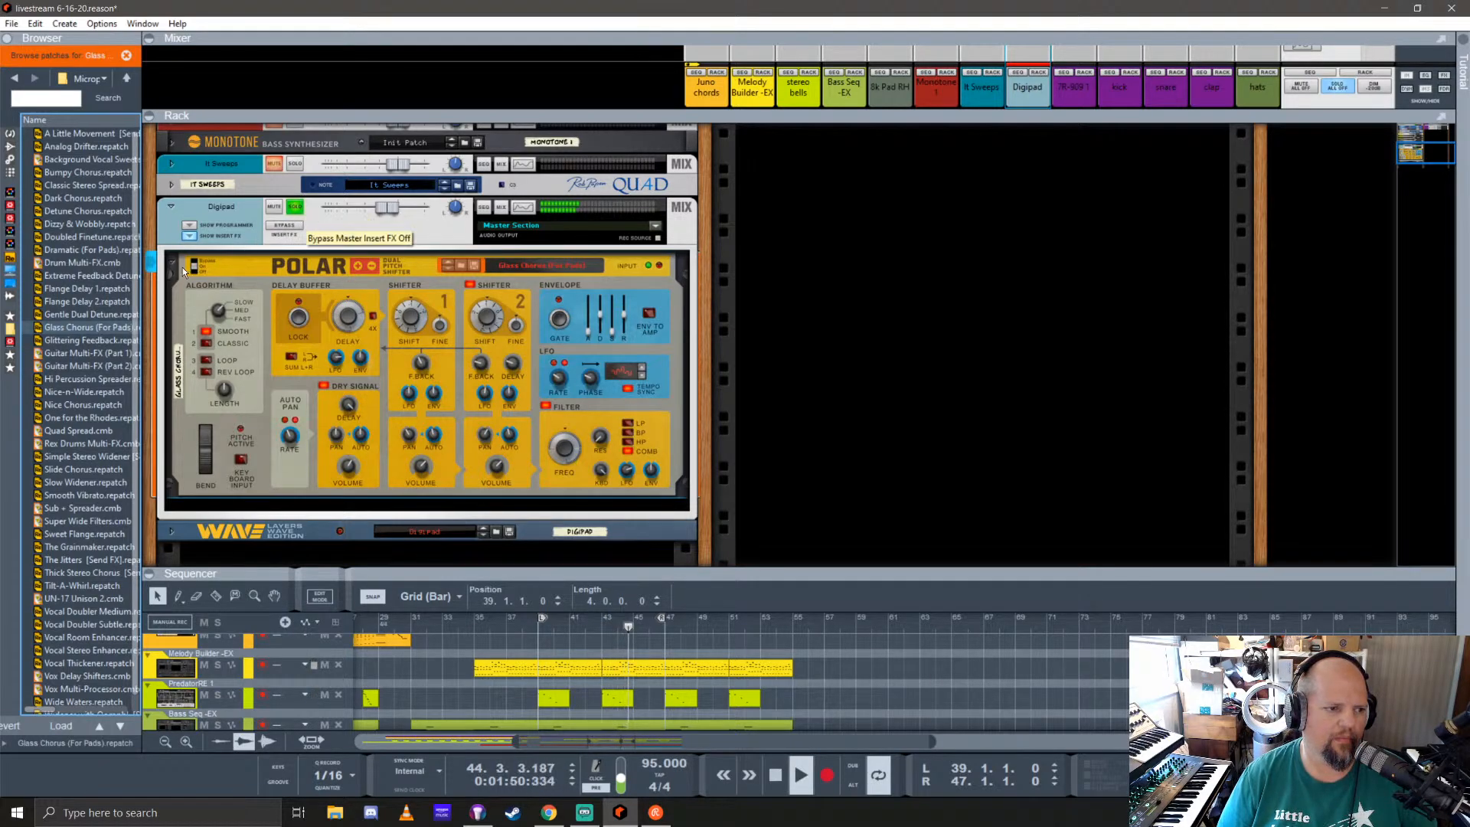
# Step: Audition the Dizzy & Wobbly, Slow Widener and The Grainmaker patches in Polar during playback
pyautogui.click(87, 290)
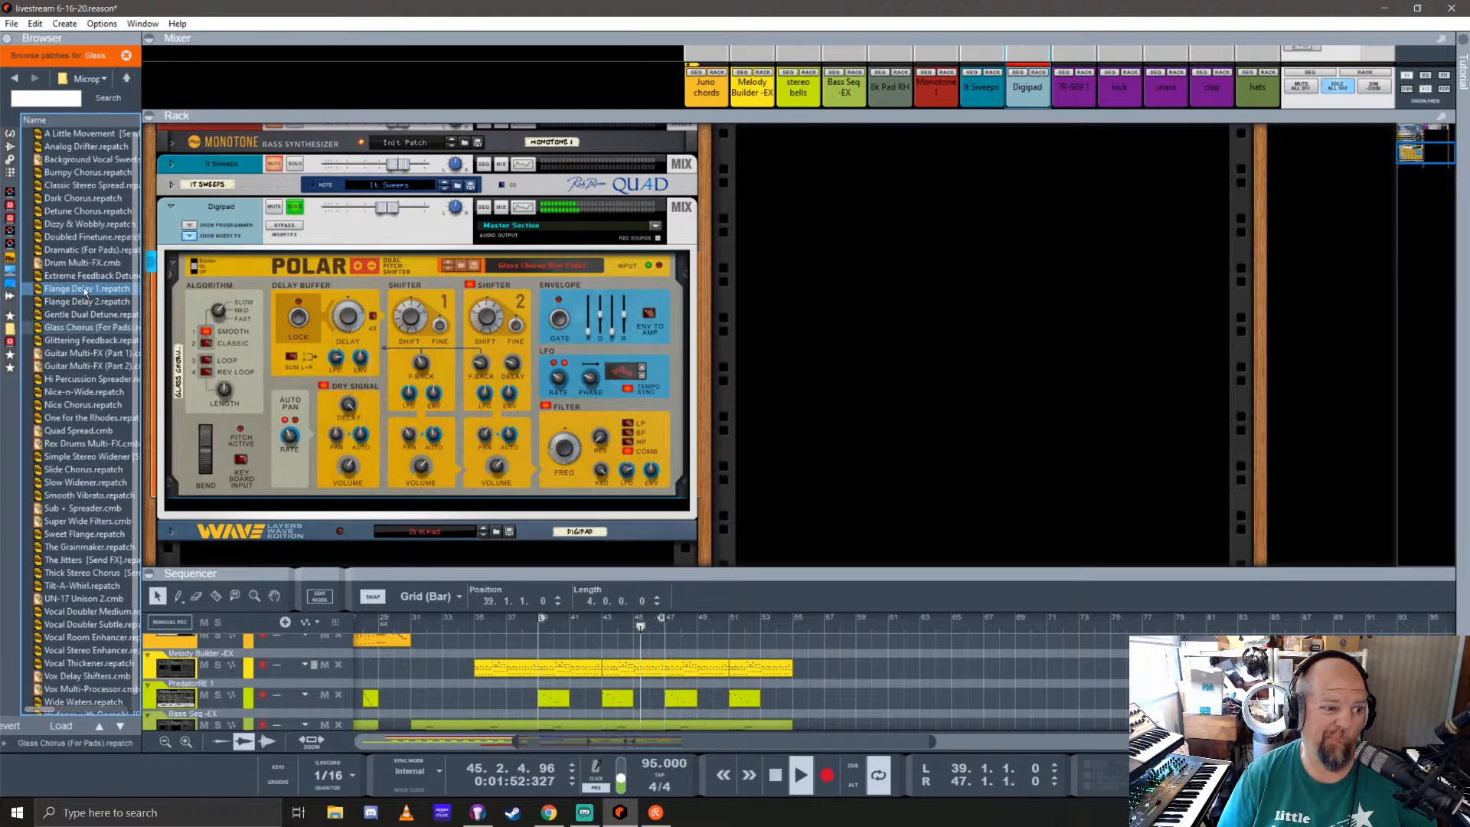
pyautogui.doubleClick(84, 224)
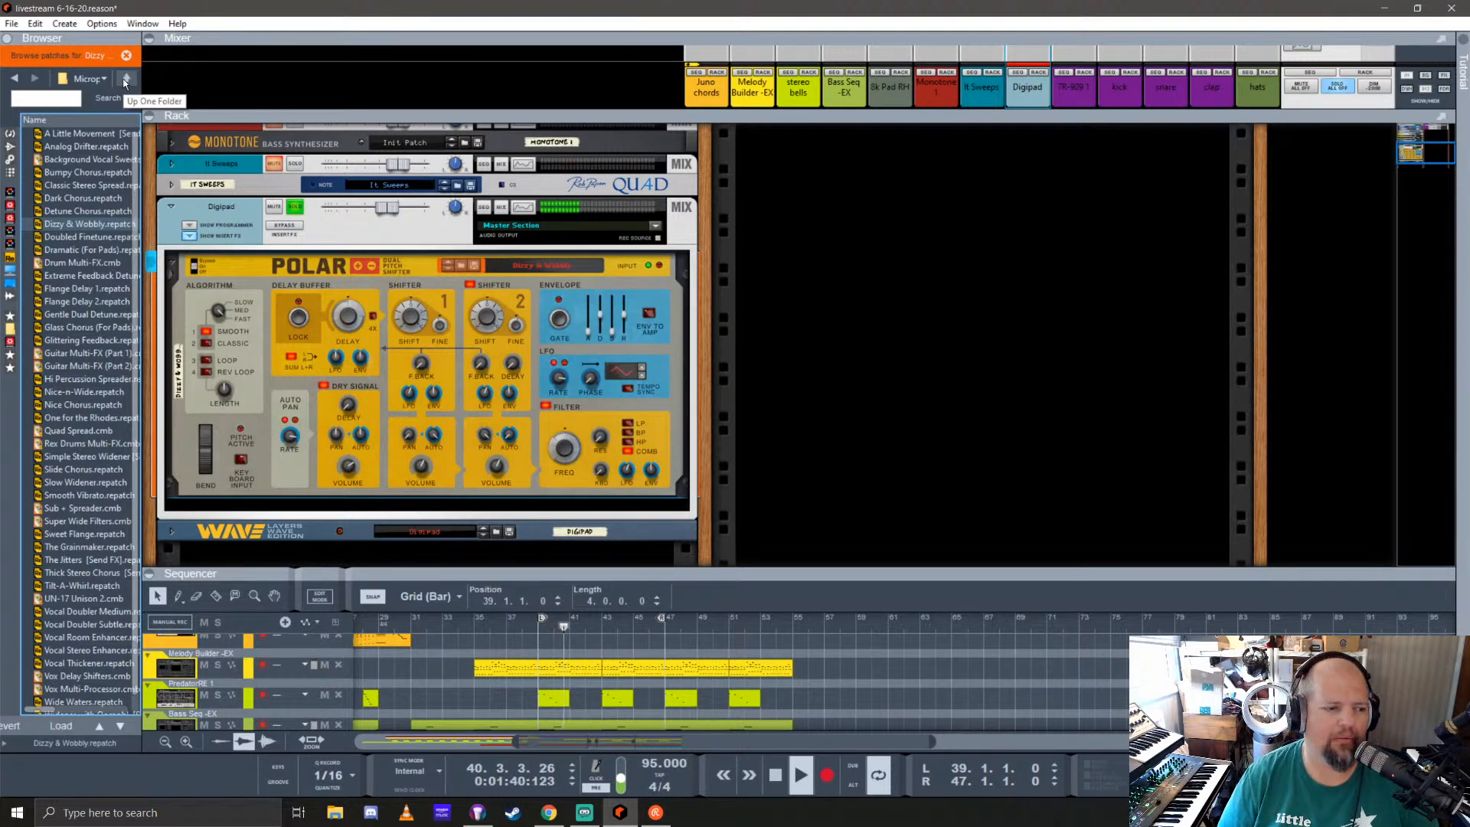
pyautogui.click(90, 392)
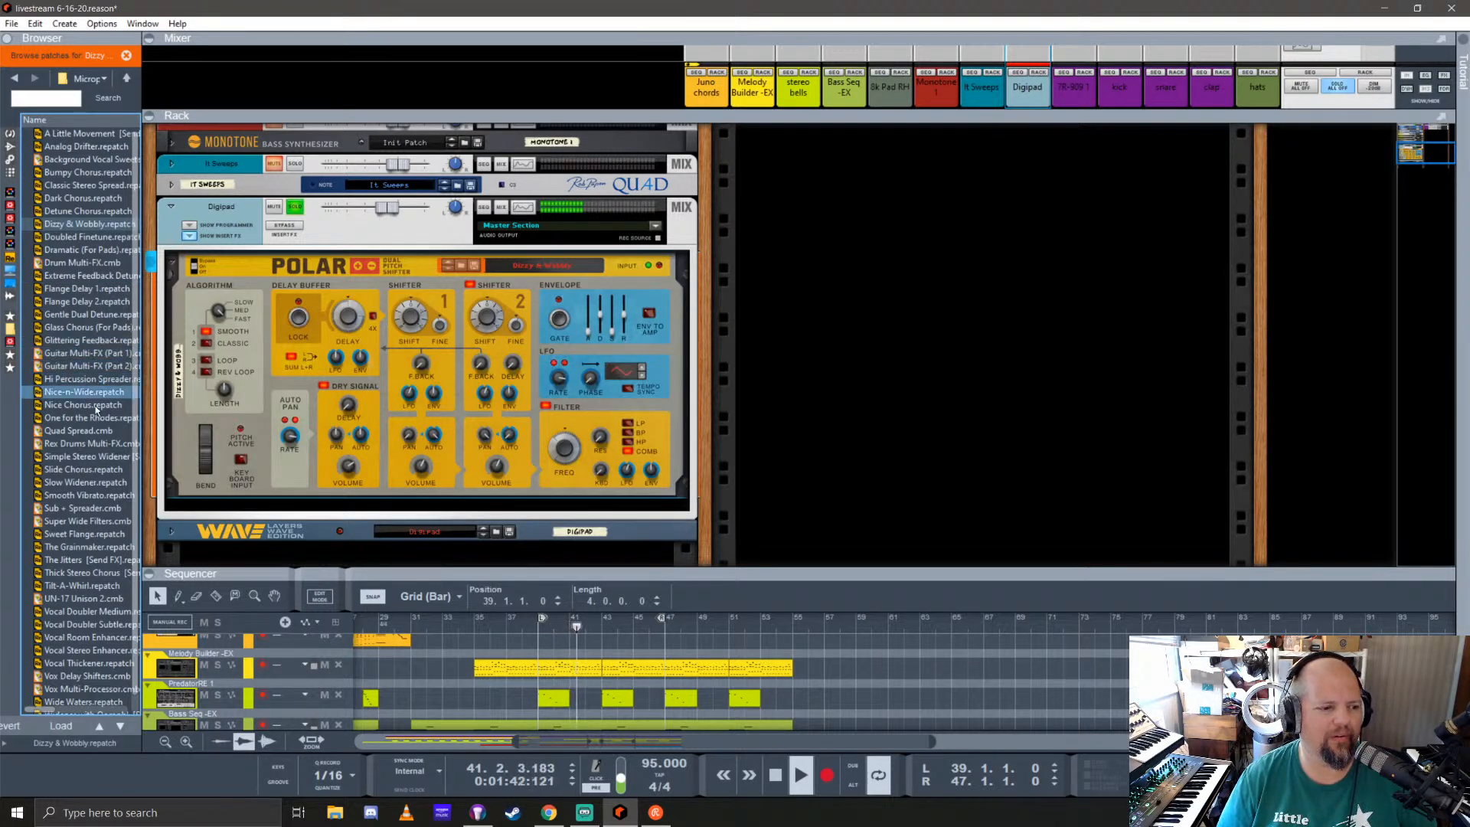
pyautogui.click(85, 483)
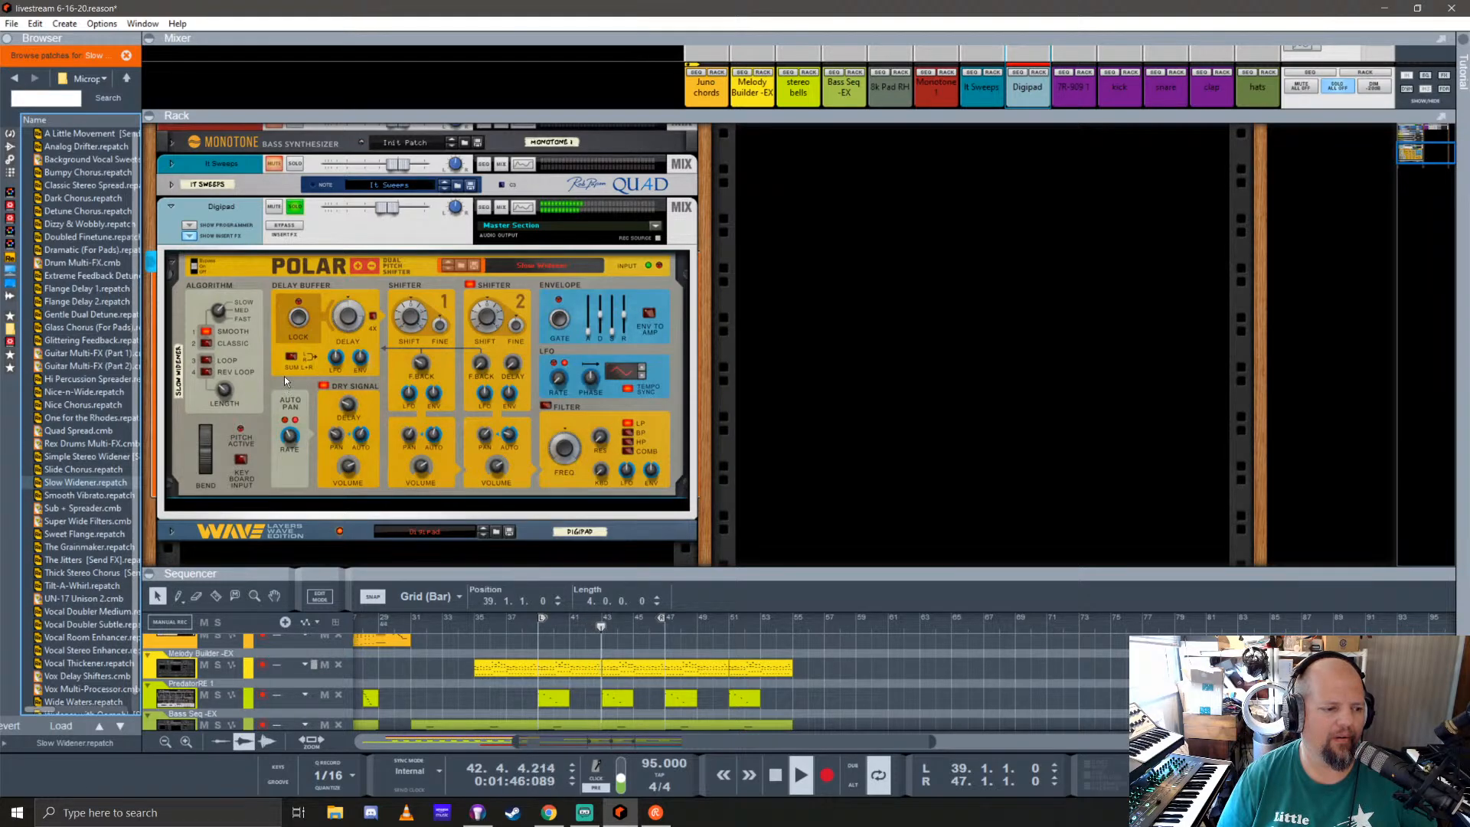
pyautogui.click(73, 547)
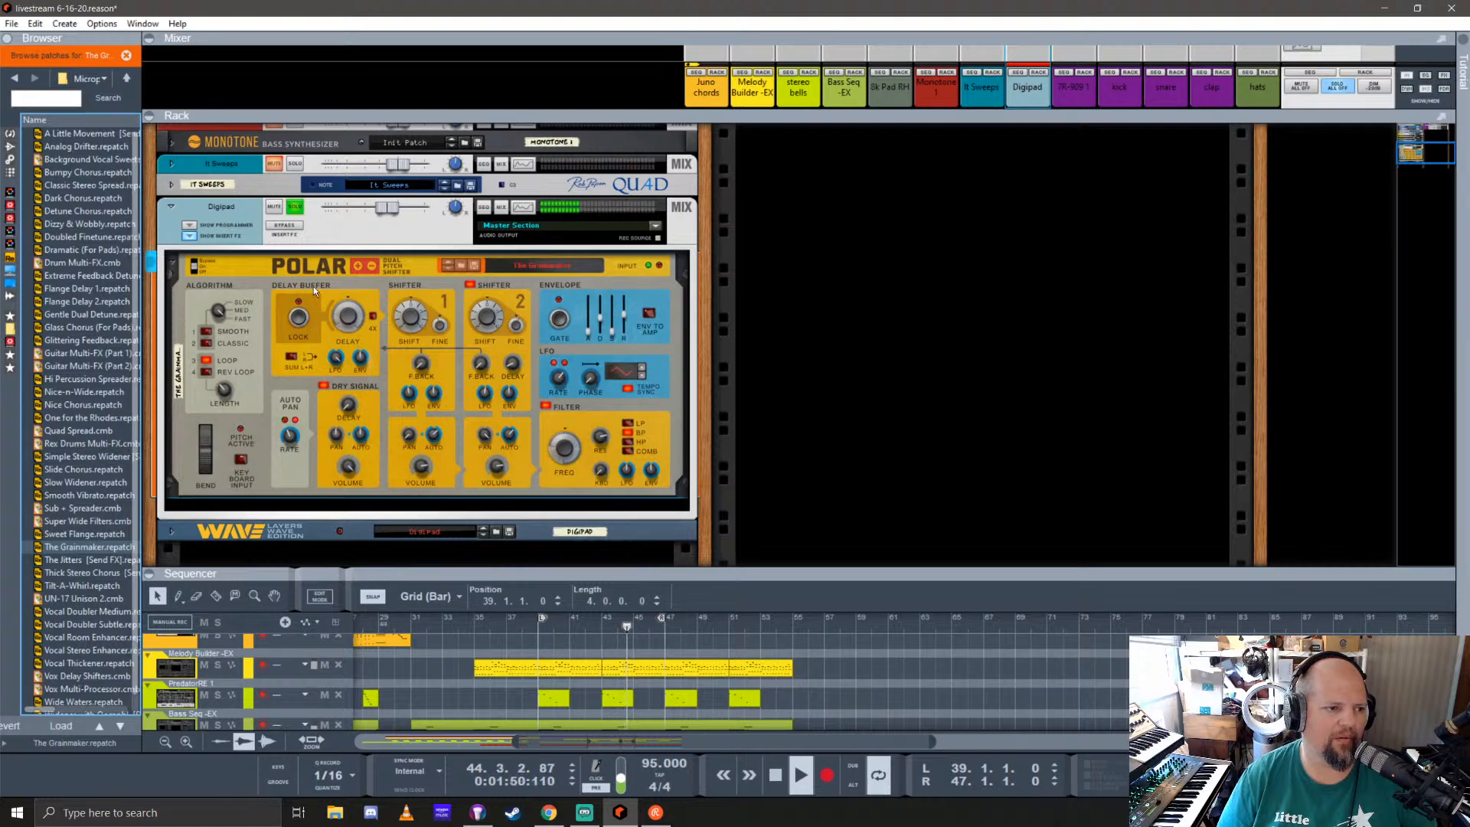
# Step: Replace the Polar insert with the Fritz Granular Engine and reset the device to its initial patch
pyautogui.click(11, 147)
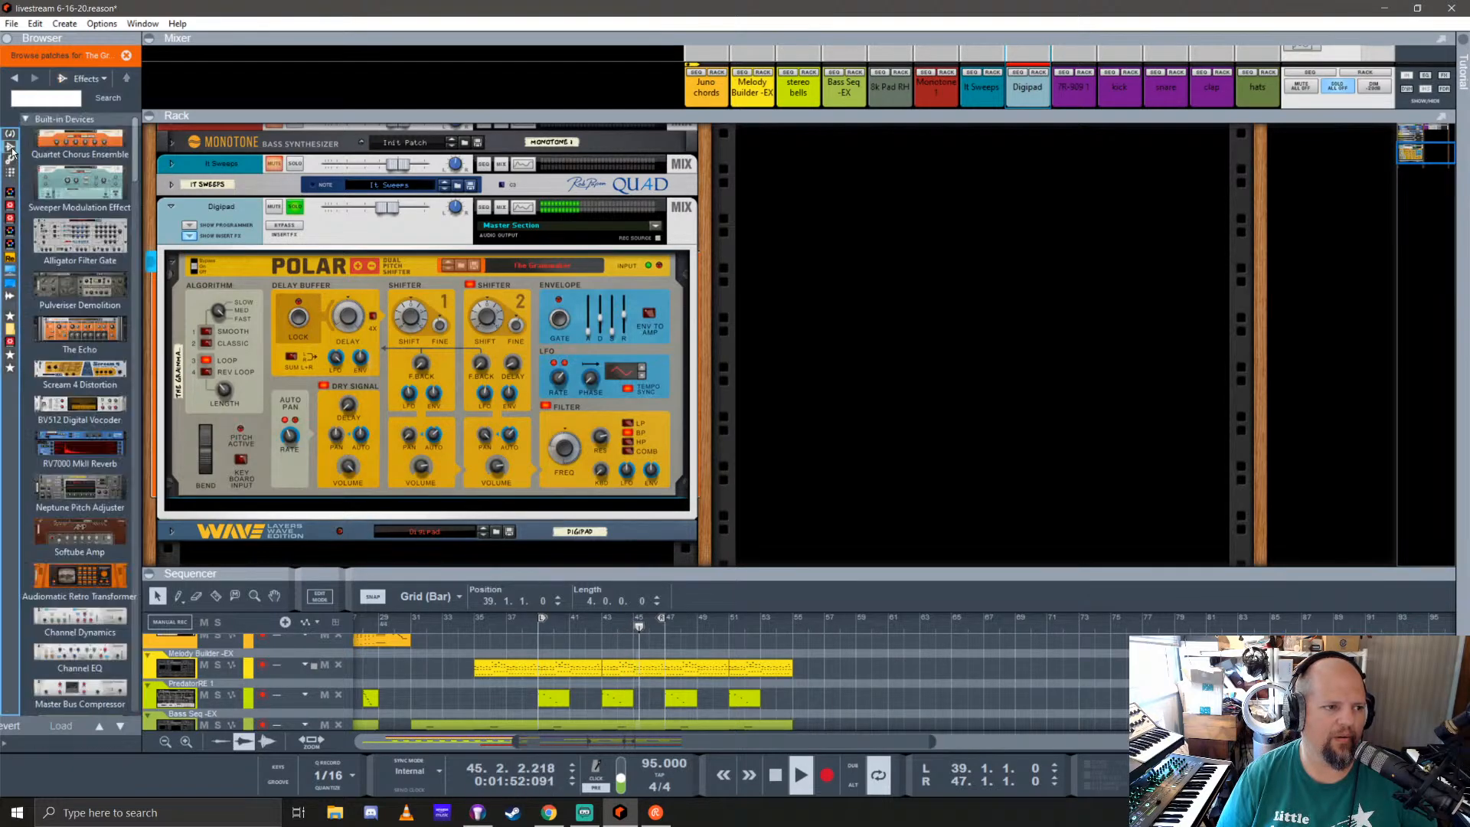
pyautogui.scroll(-20, 85, 374)
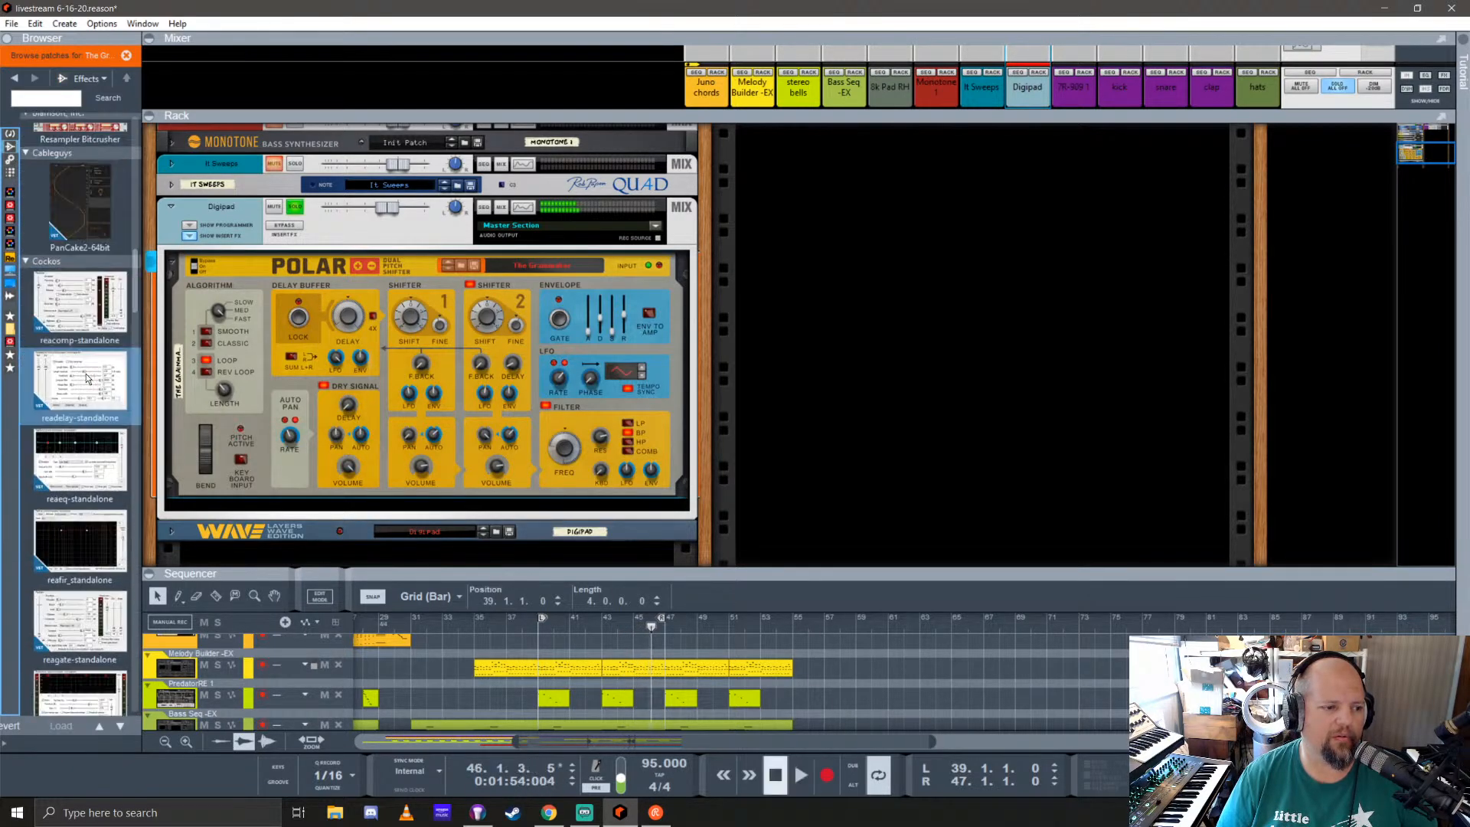
pyautogui.scroll(-15, 85, 374)
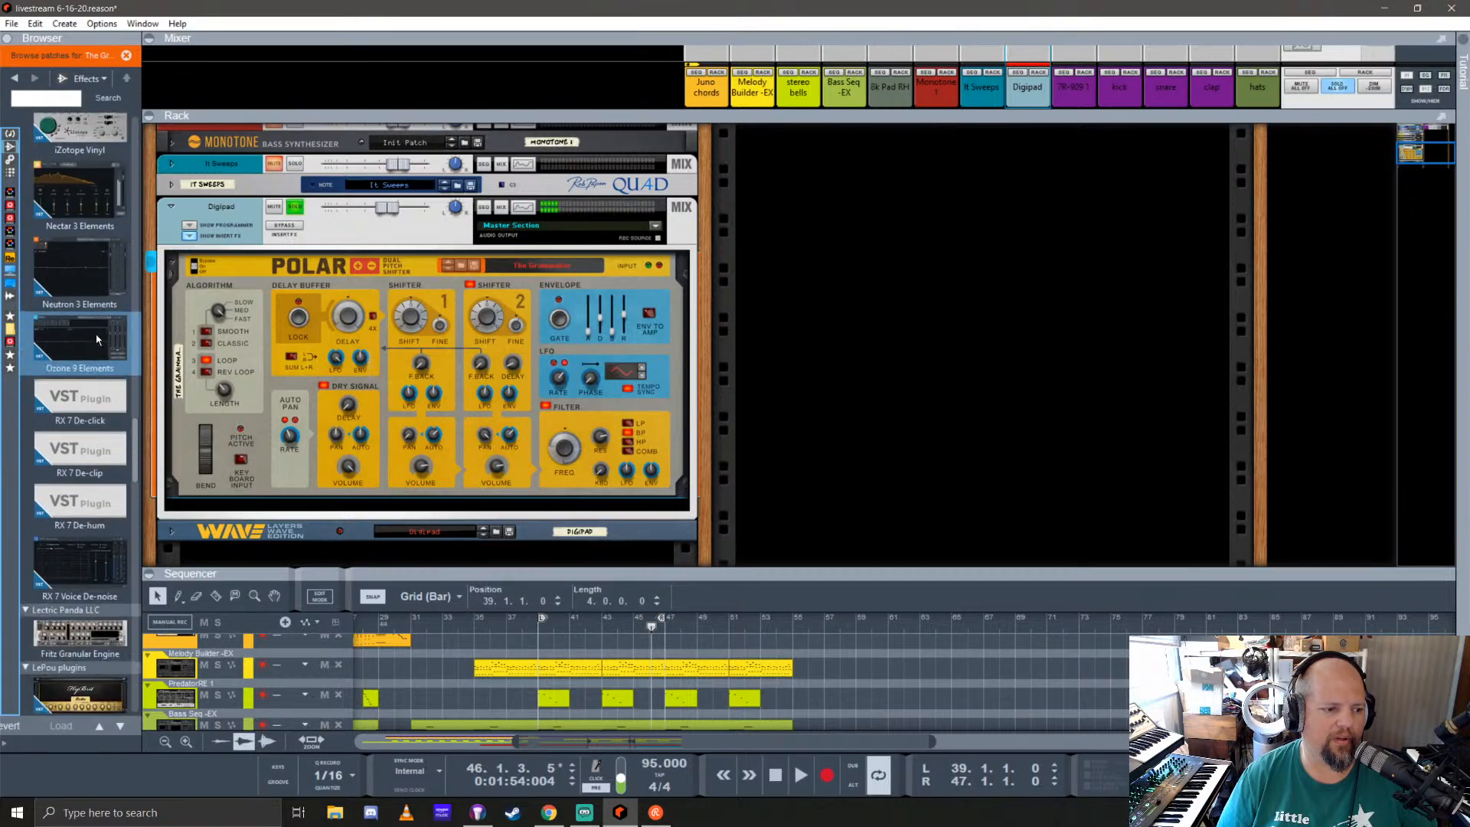
pyautogui.scroll(-3, 97, 340)
pyautogui.moveTo(80, 400); pyautogui.dragTo(355, 364)
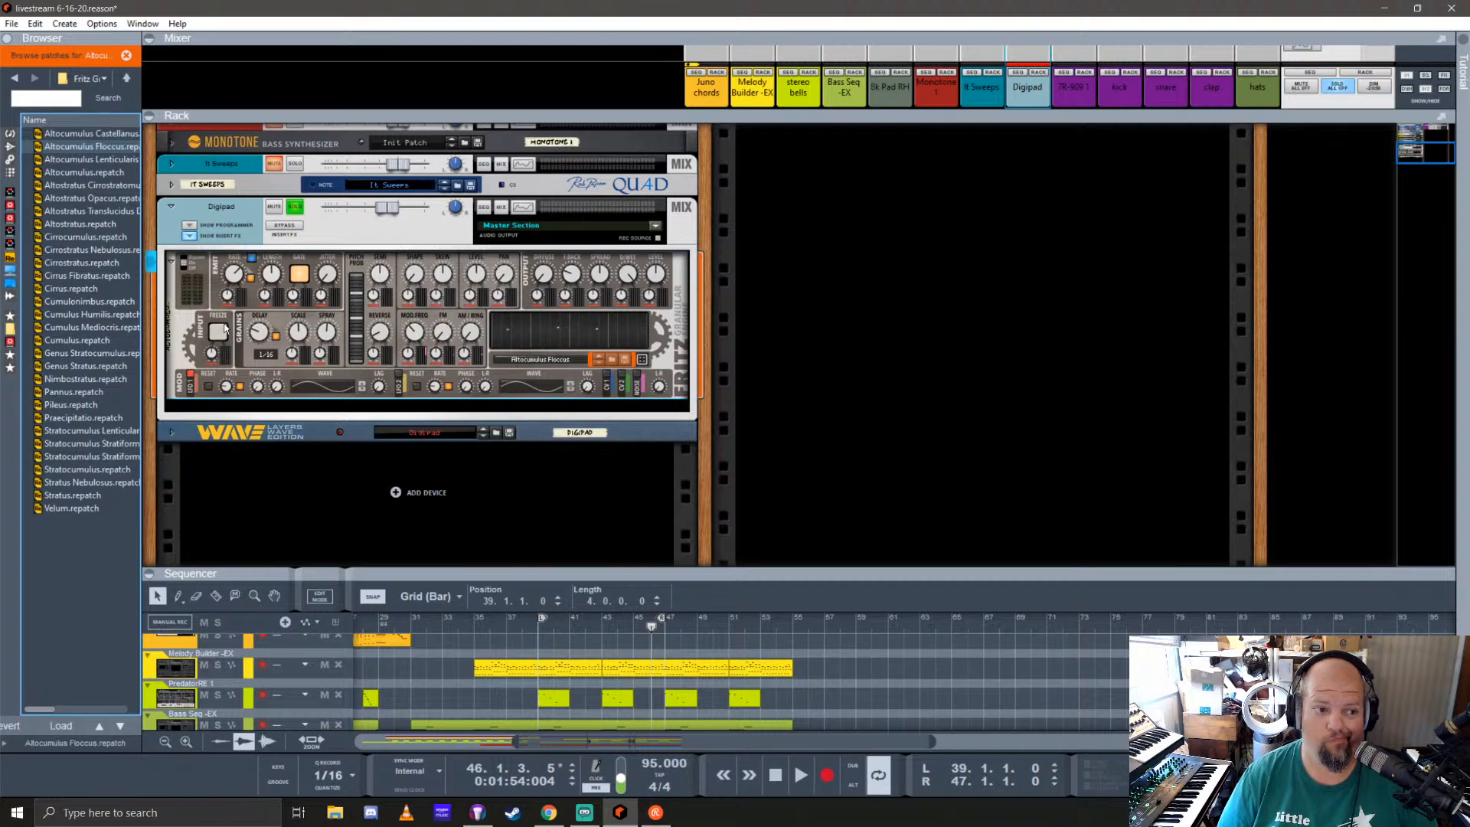
pyautogui.rightClick(352, 261)
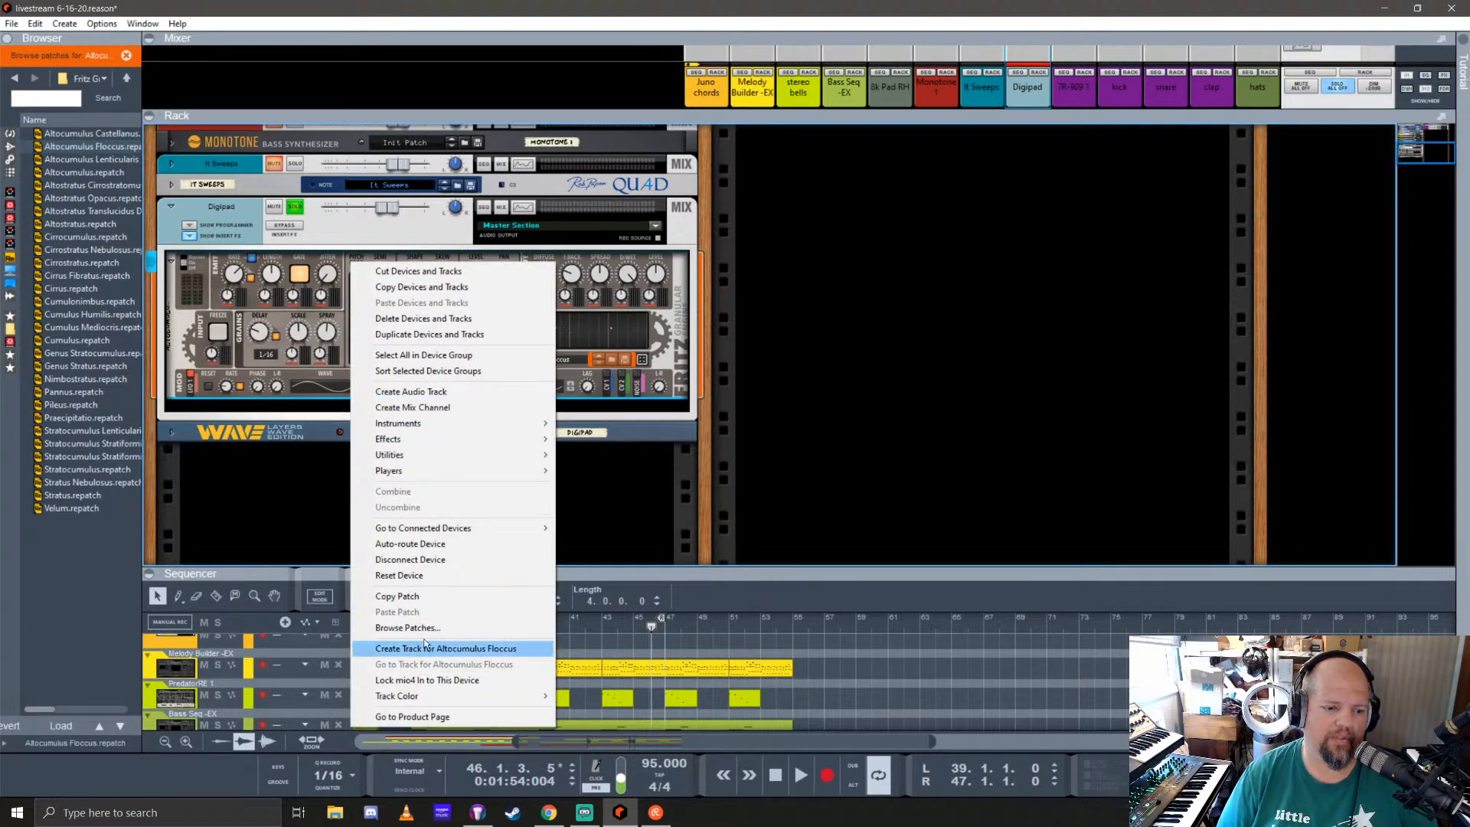
pyautogui.click(415, 575)
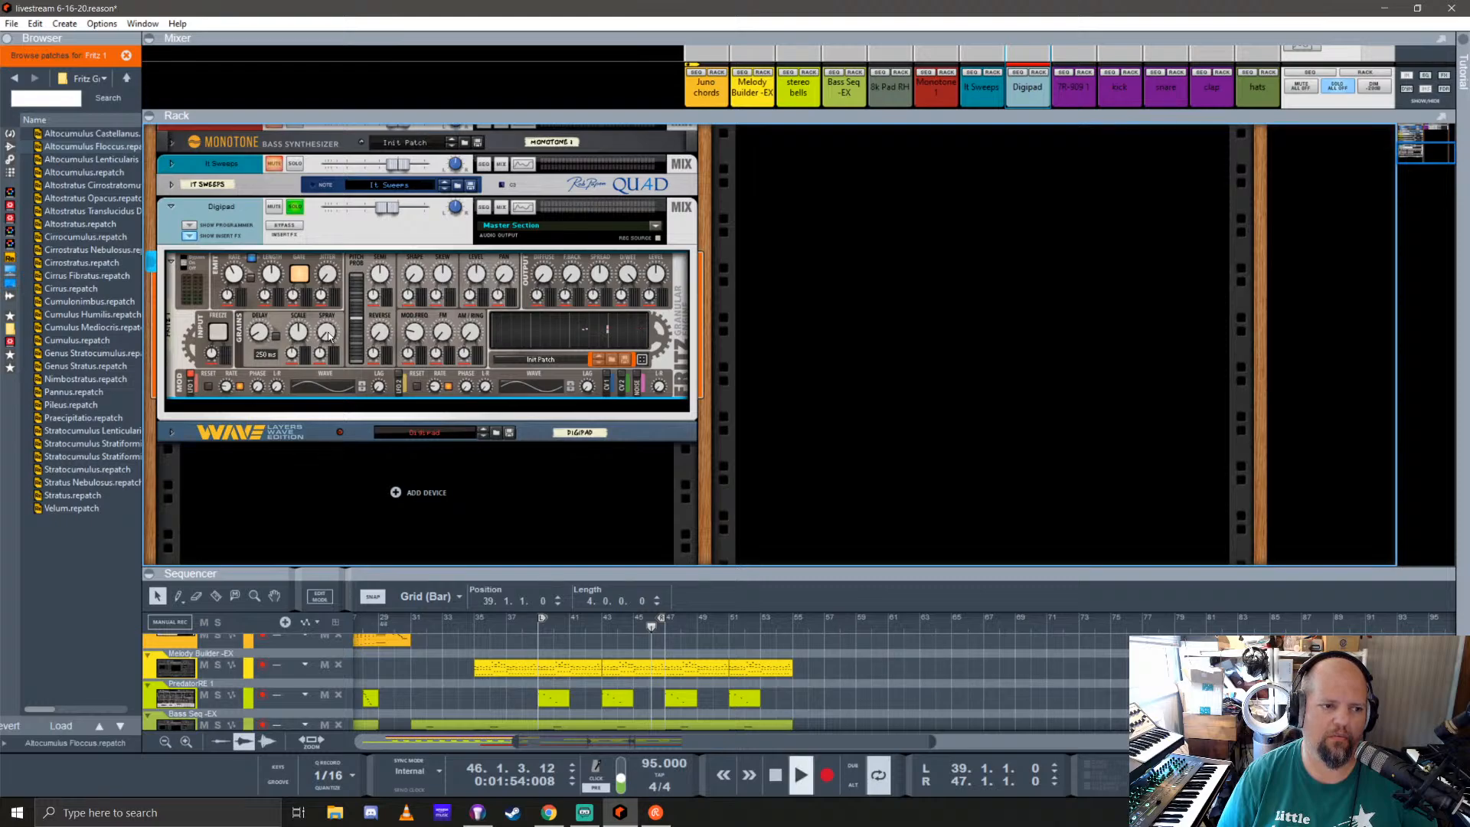
# Step: Play the loop from bar 39 and raise Fritz's free delay time to 3.25 s
pyautogui.press('space')
pyautogui.click(539, 632)
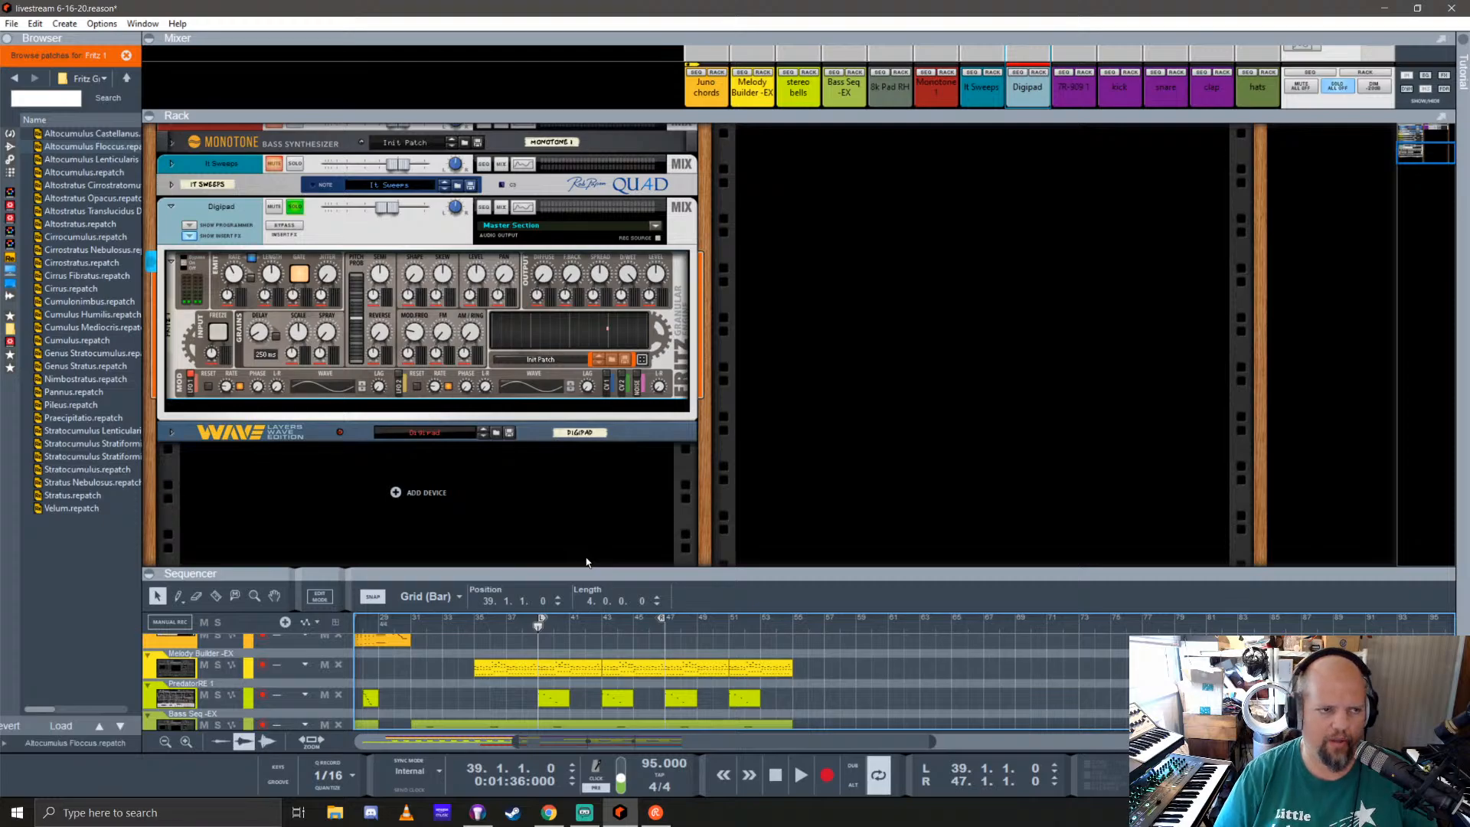
pyautogui.press('space')
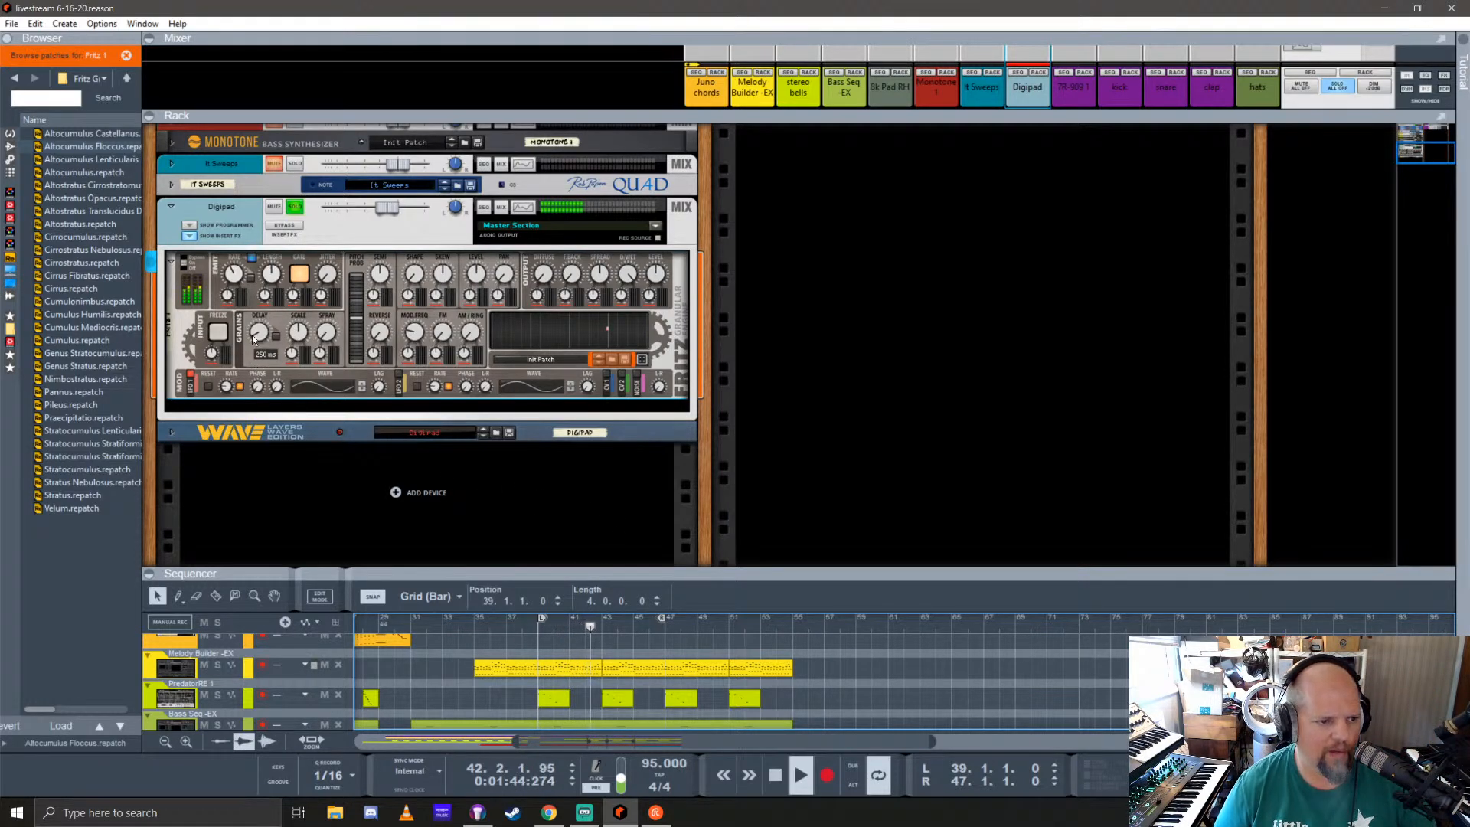
pyautogui.moveTo(258, 332); pyautogui.dragTo(264, 272)
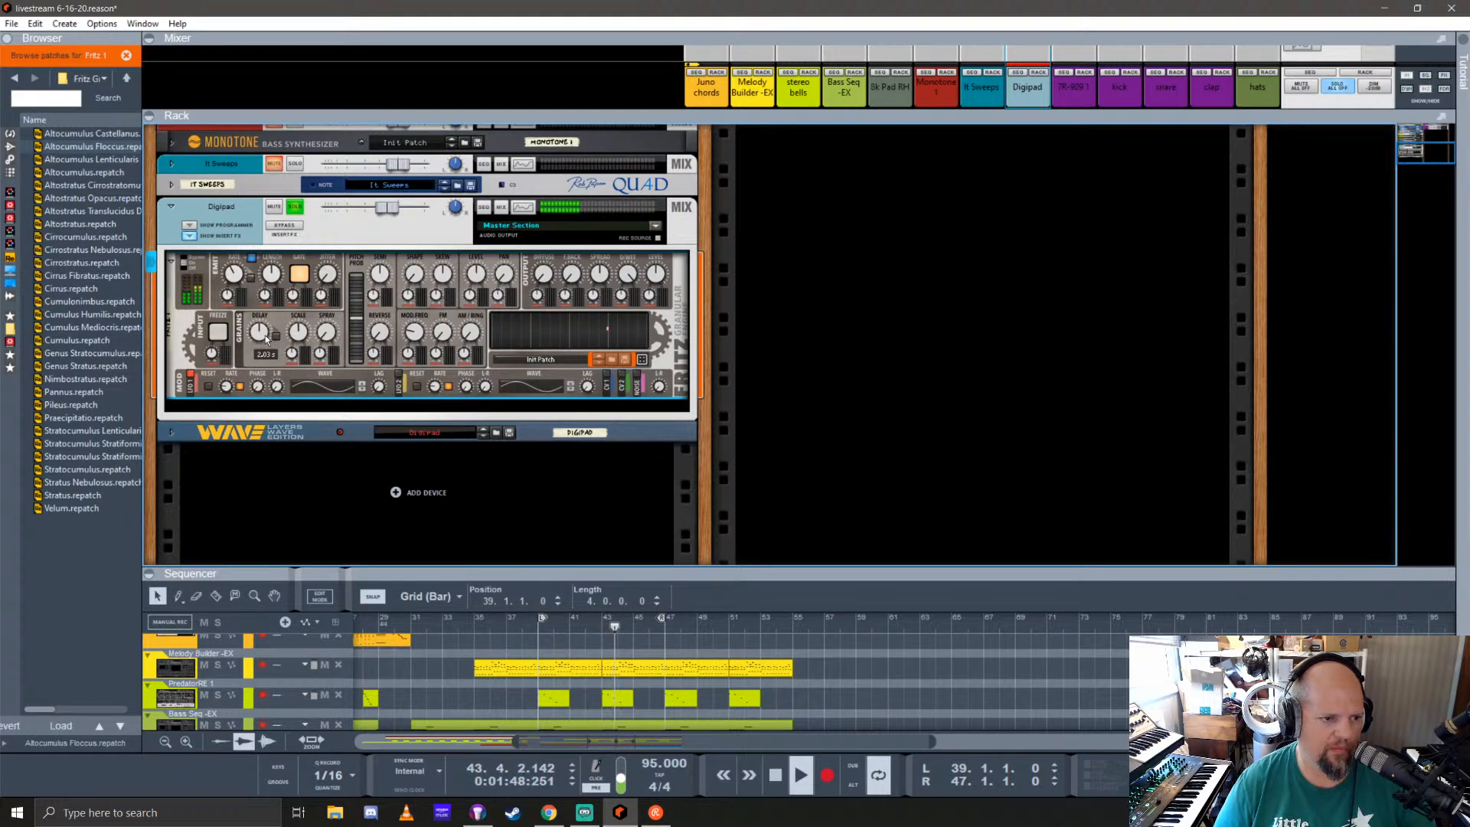
pyautogui.moveTo(261, 332)
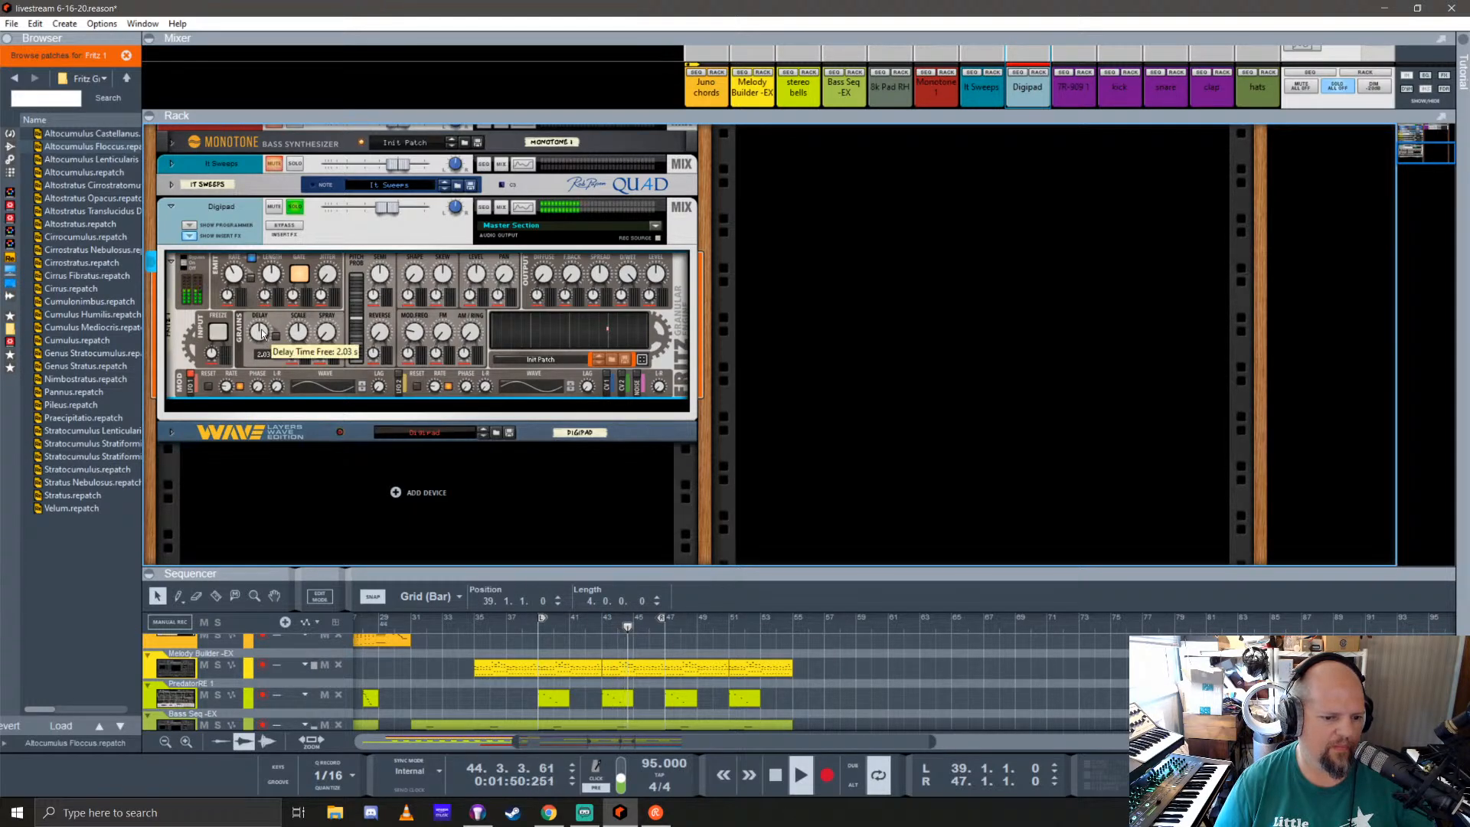
pyautogui.moveTo(261, 331); pyautogui.dragTo(271, 283)
# Step: Raise the delay spray and adjust the delay scale in Fritz during playback
pyautogui.moveTo(299, 333)
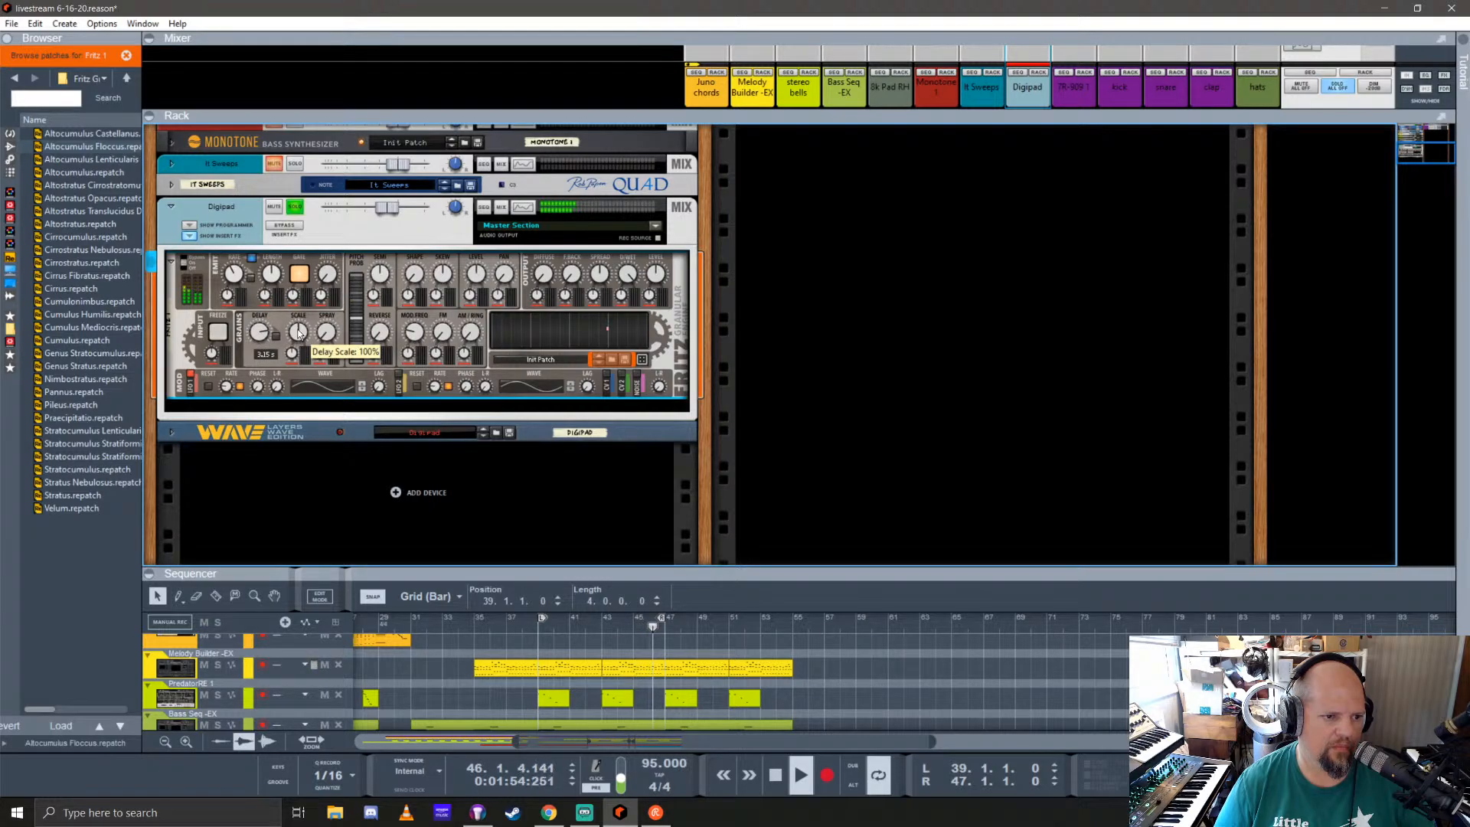
pyautogui.moveTo(327, 333); pyautogui.dragTo(370, 208)
pyautogui.moveTo(300, 333)
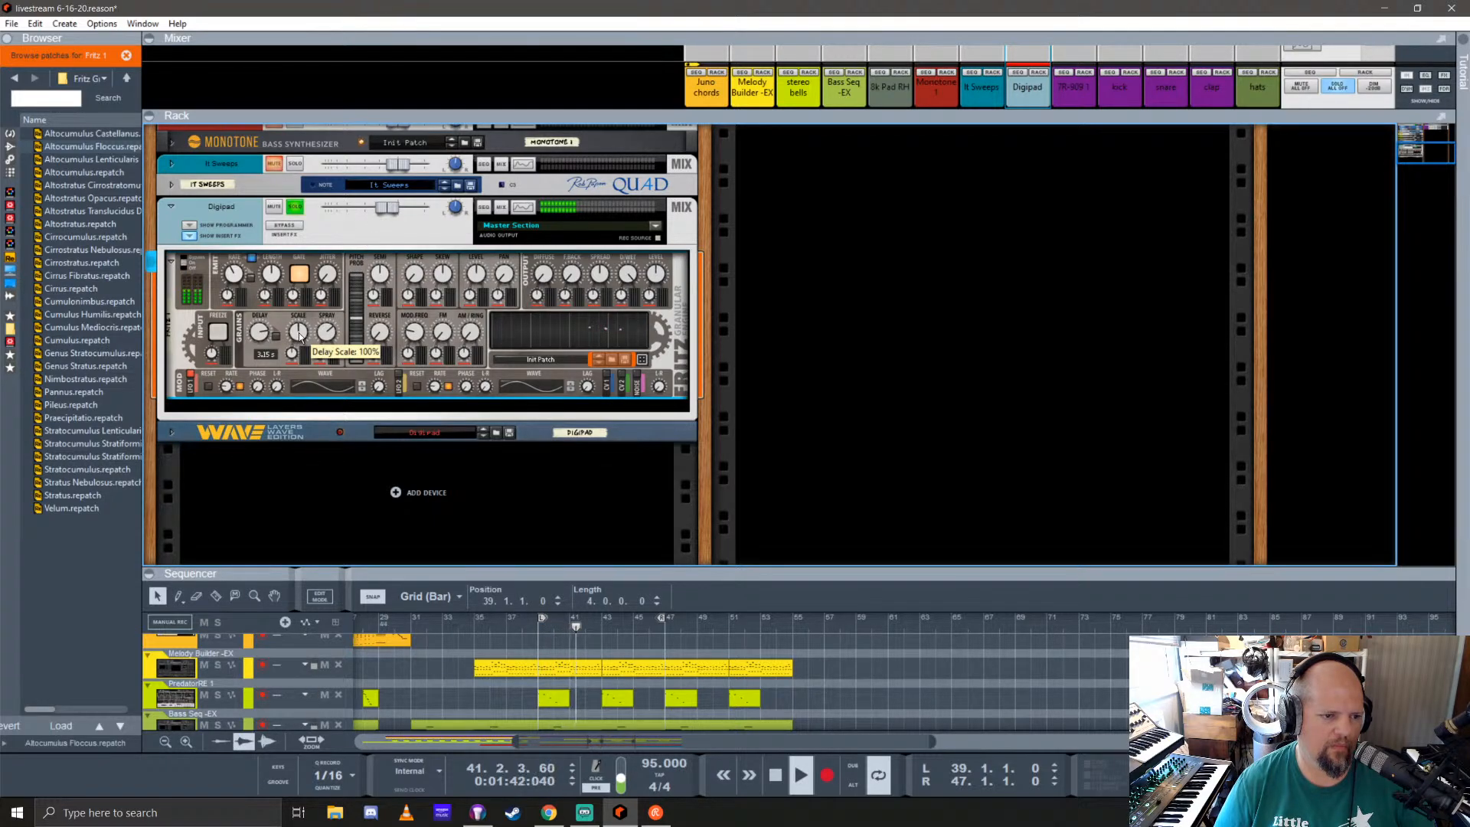
pyautogui.moveTo(301, 332); pyautogui.dragTo(312, 300)
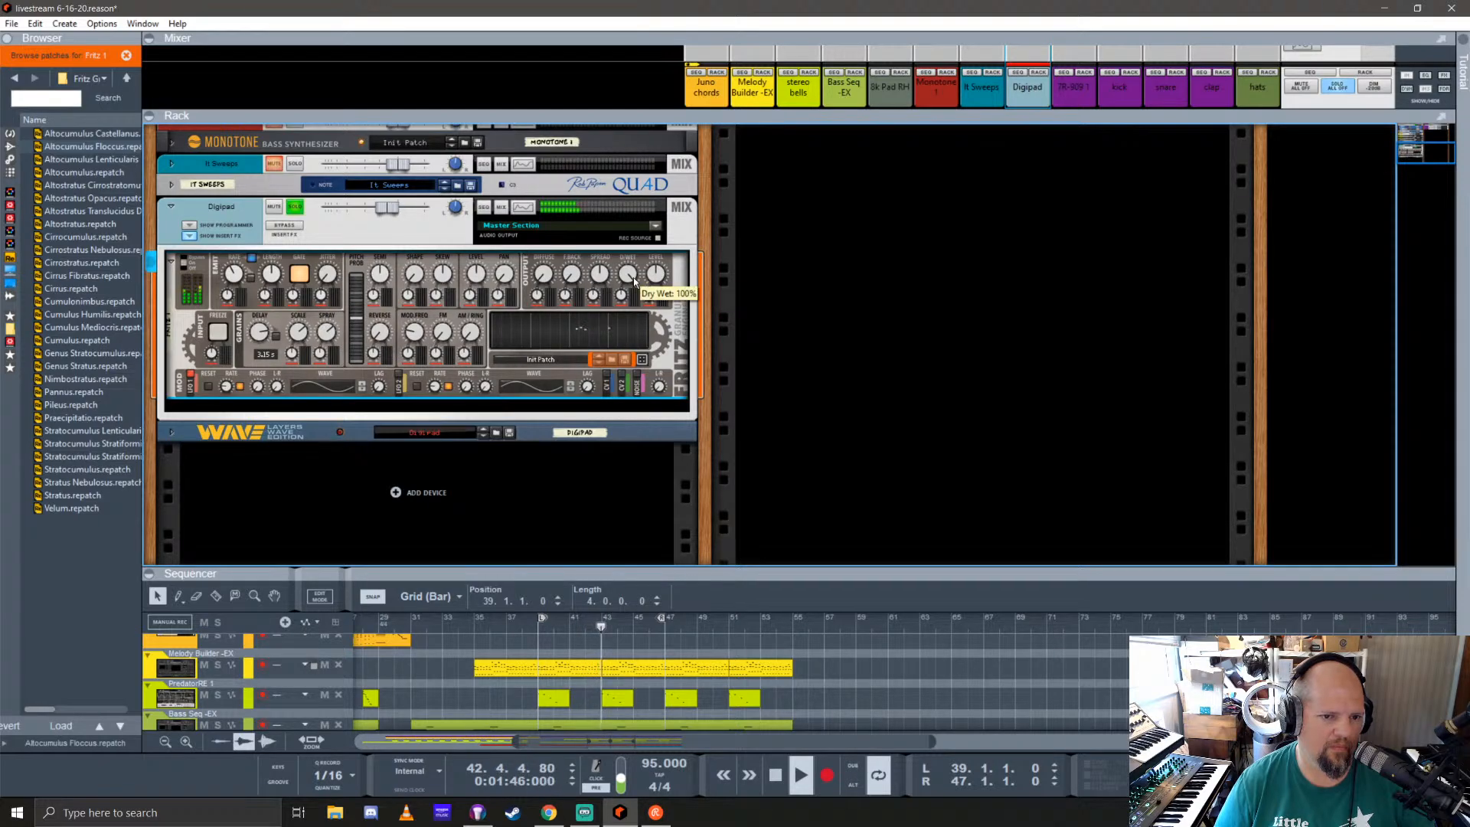
# Step: Lower Fritz's dry/wet mix and raise its grain shape while listening to the Digipad part
pyautogui.moveTo(635, 337); pyautogui.dragTo(658, 387)
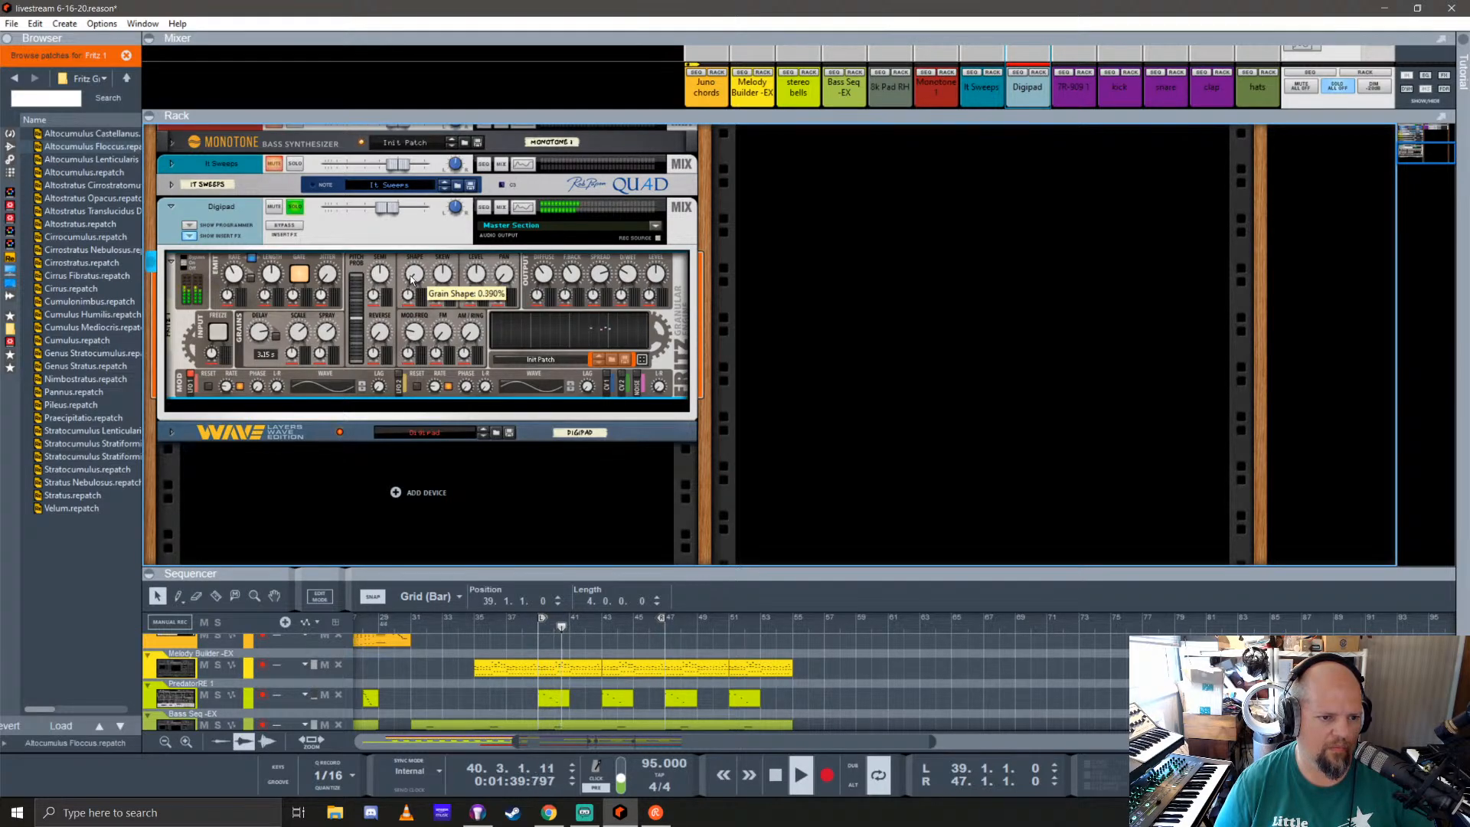
pyautogui.moveTo(418, 242); pyautogui.dragTo(427, 213)
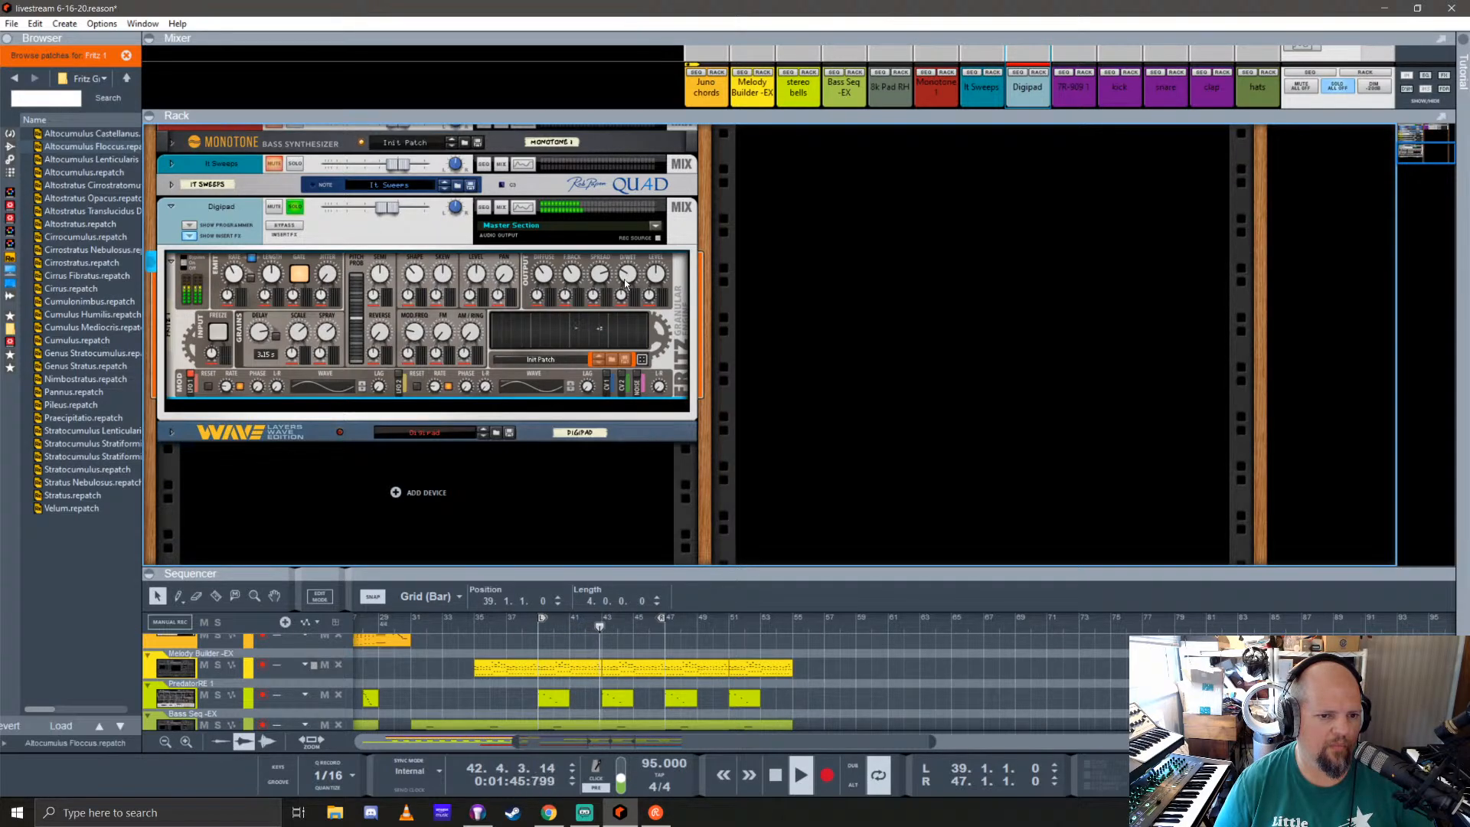
pyautogui.moveTo(636, 293); pyautogui.dragTo(657, 347)
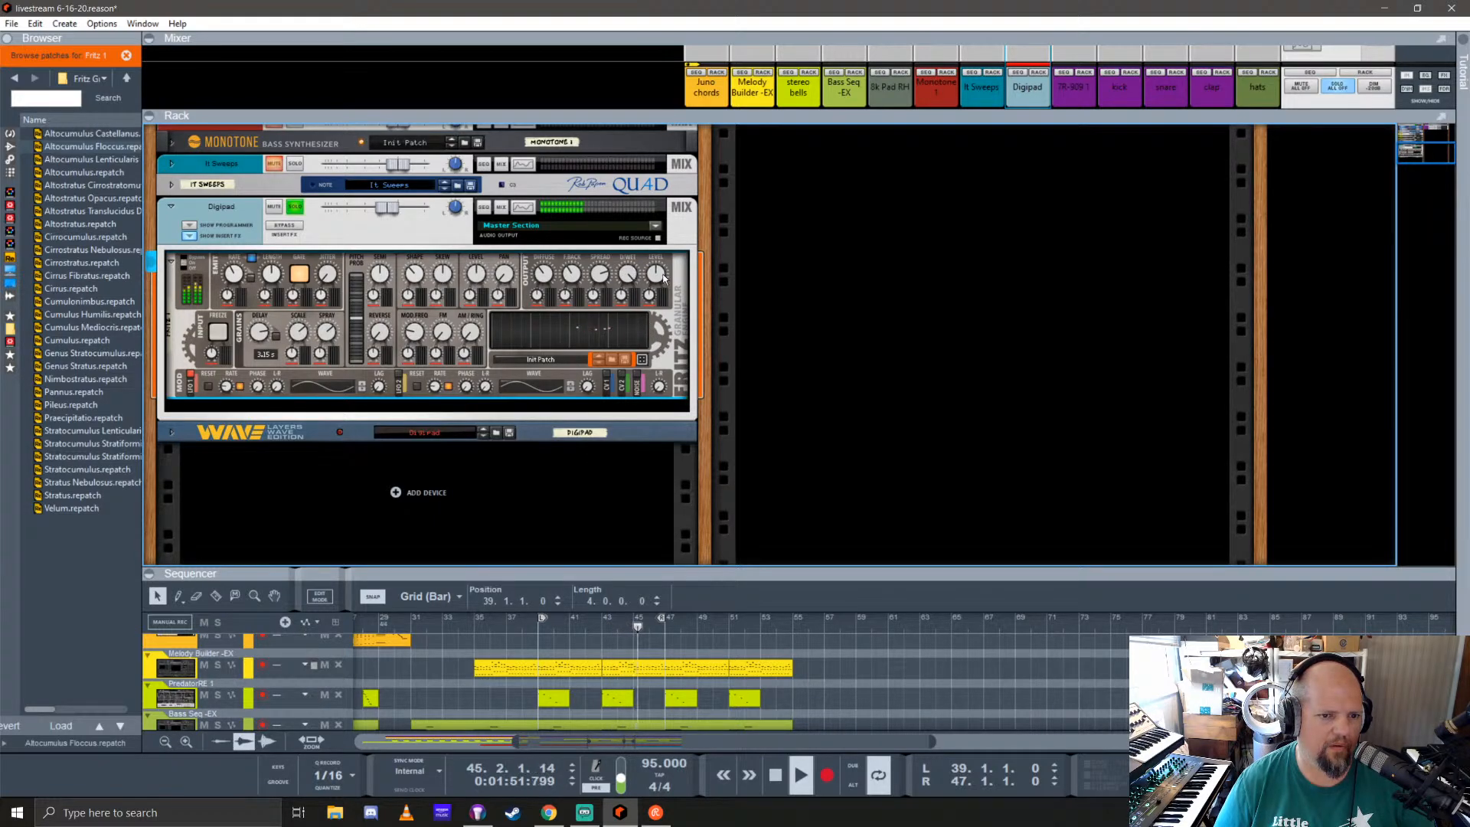
pyautogui.moveTo(664, 278)
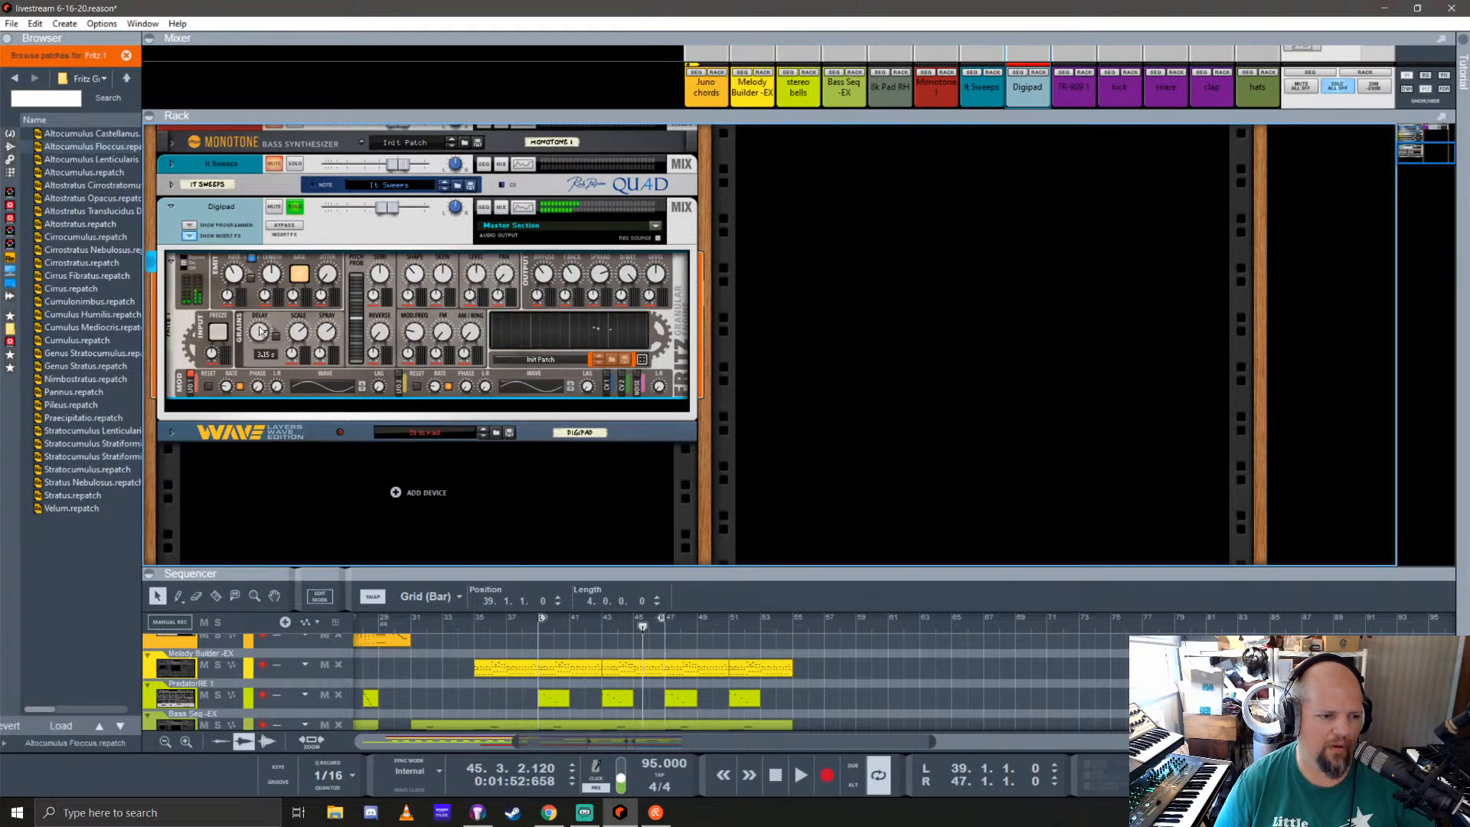
# Step: Lower Fritz's free delay time to 1.28 s and sync the delay to the tempo at 1/4
pyautogui.moveTo(260, 330); pyautogui.dragTo(276, 381)
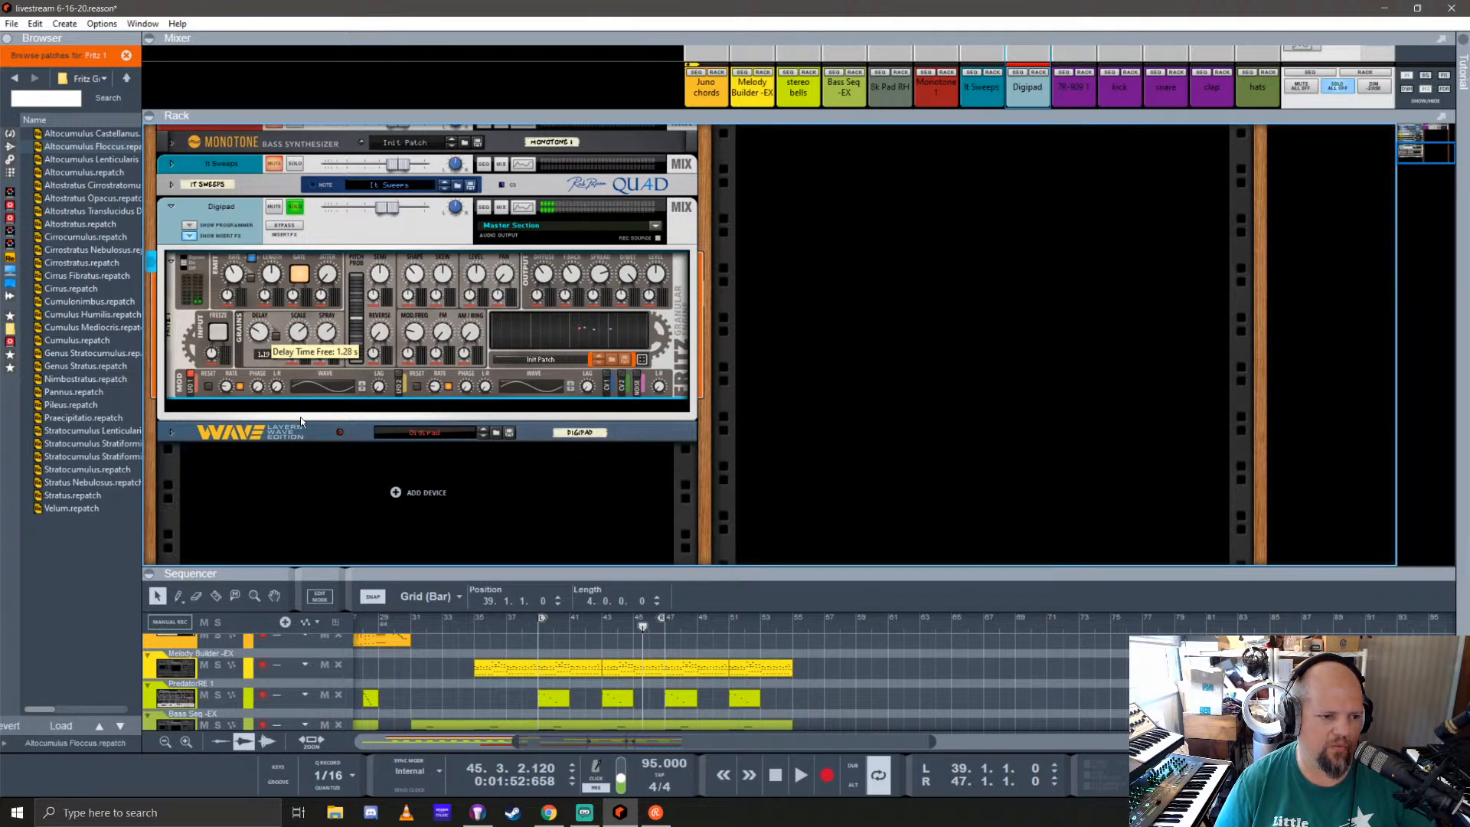
pyautogui.moveTo(300, 420); pyautogui.dragTo(307, 426)
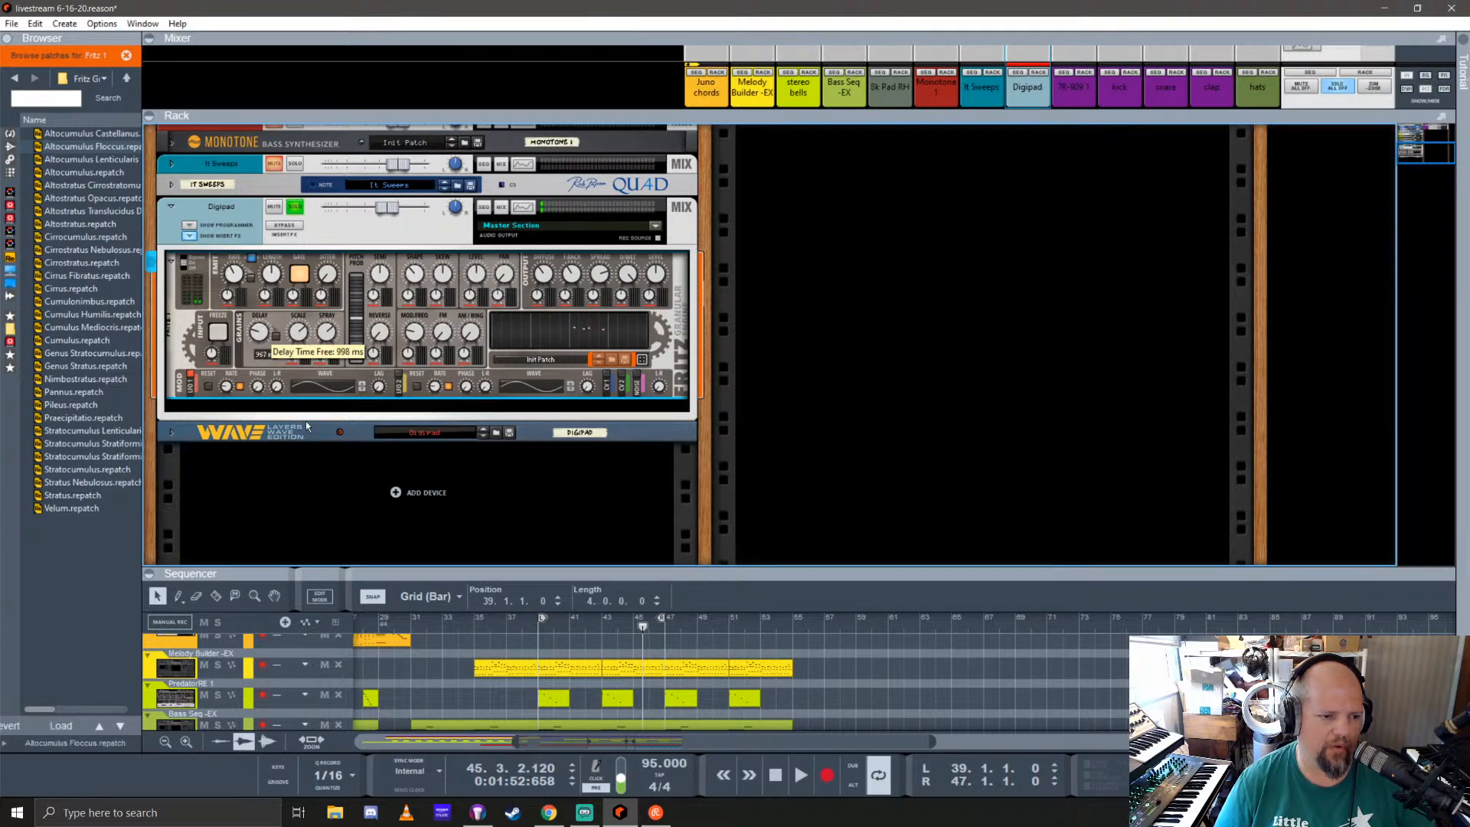
pyautogui.click(276, 337)
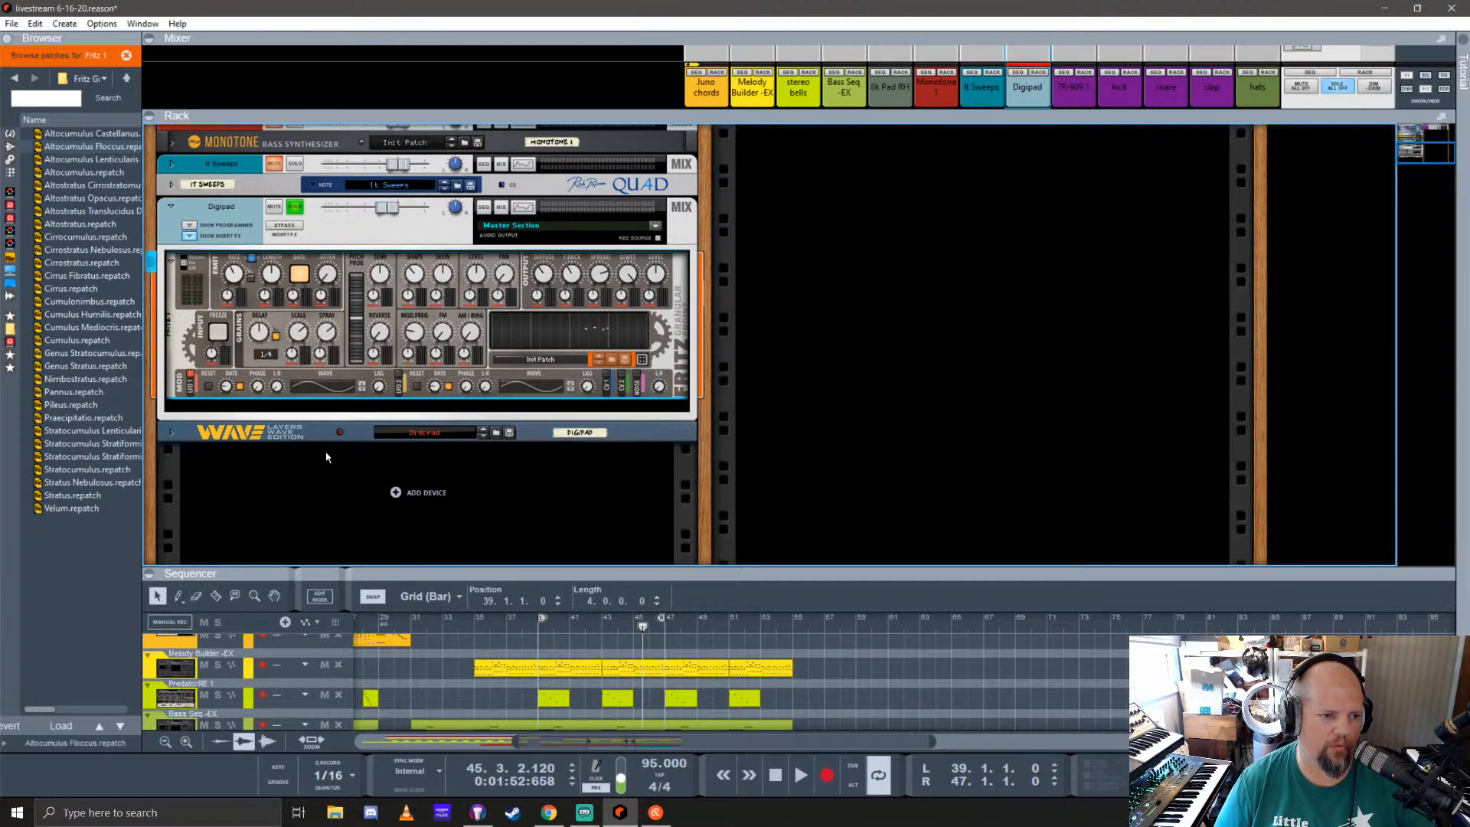
# Step: During playback, raise Fritz's grain length and emit rate, and set its dry/wet mix to 13%
pyautogui.press('space')
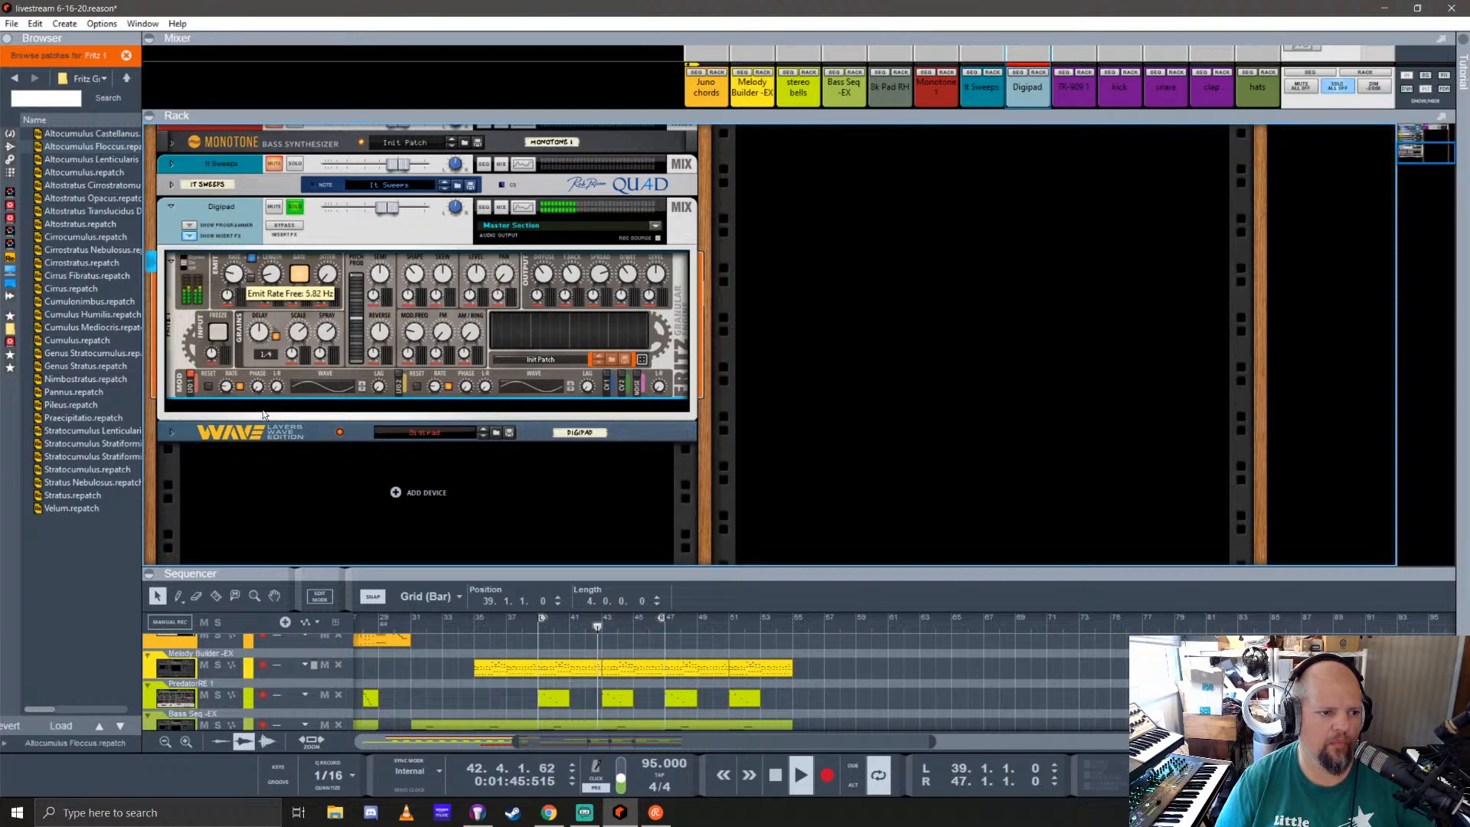
pyautogui.moveTo(275, 269); pyautogui.dragTo(277, 236)
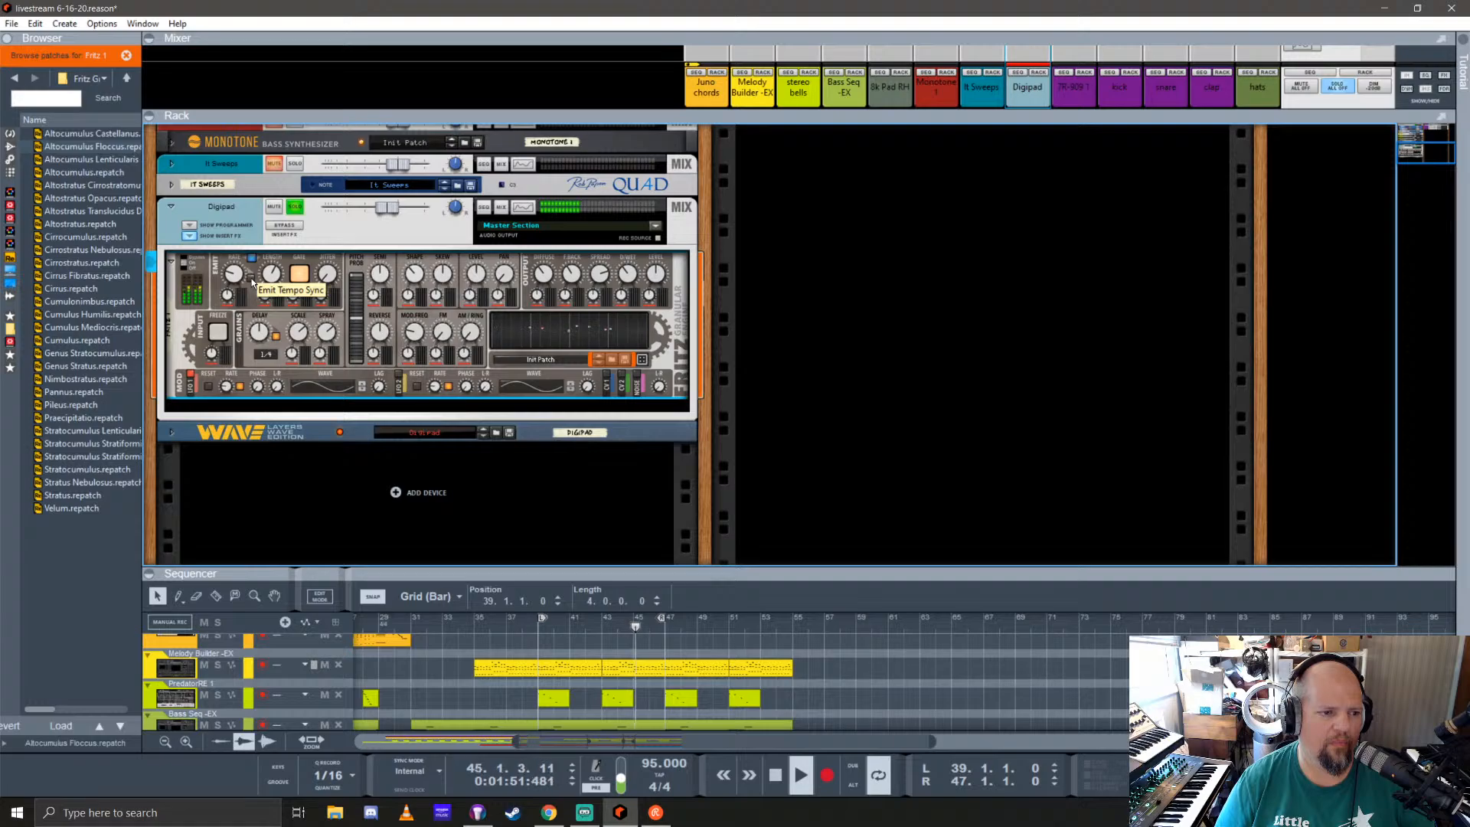
pyautogui.moveTo(234, 277); pyautogui.dragTo(236, 266)
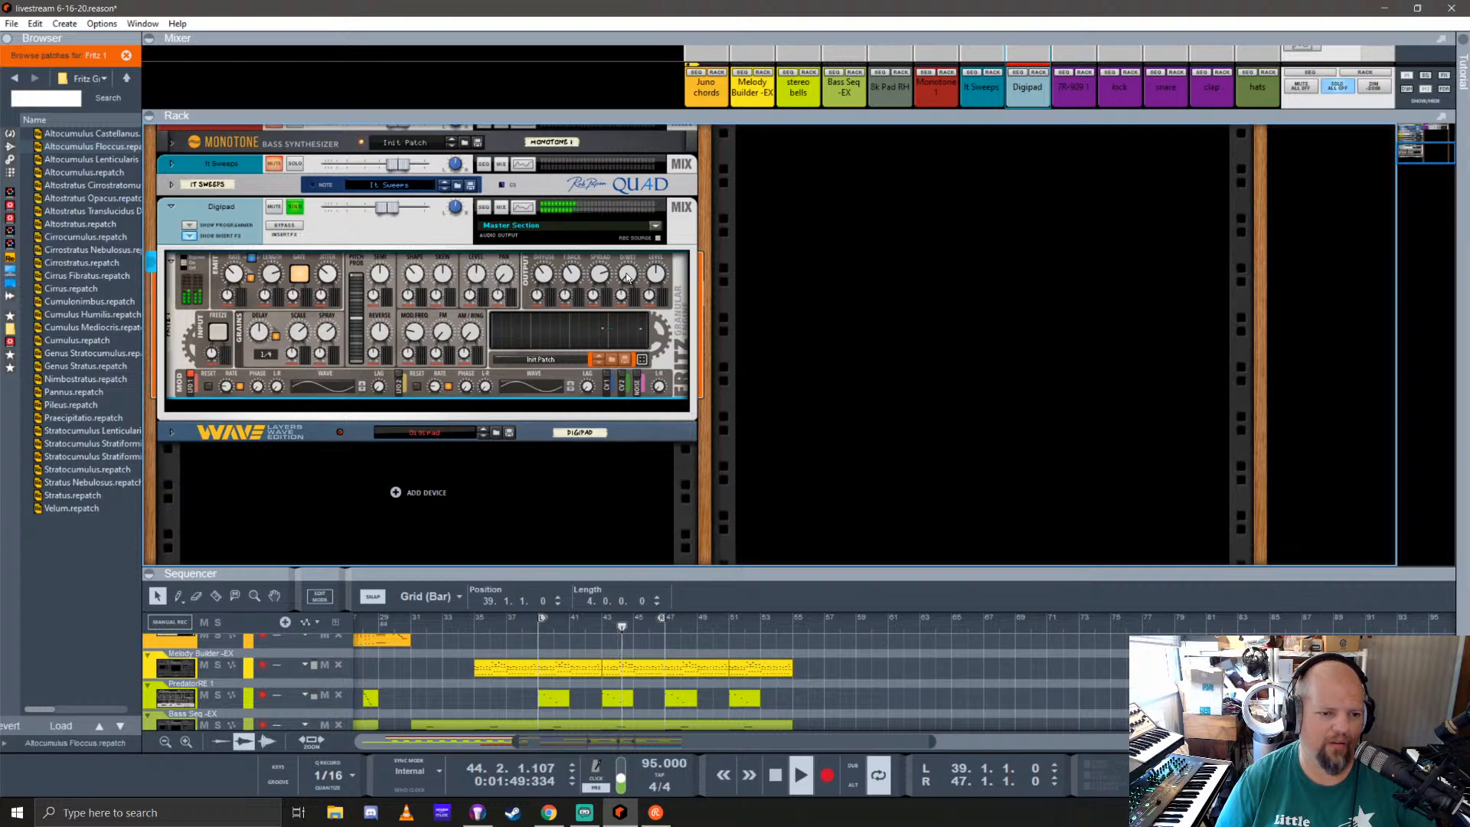
pyautogui.moveTo(626, 277); pyautogui.dragTo(628, 256)
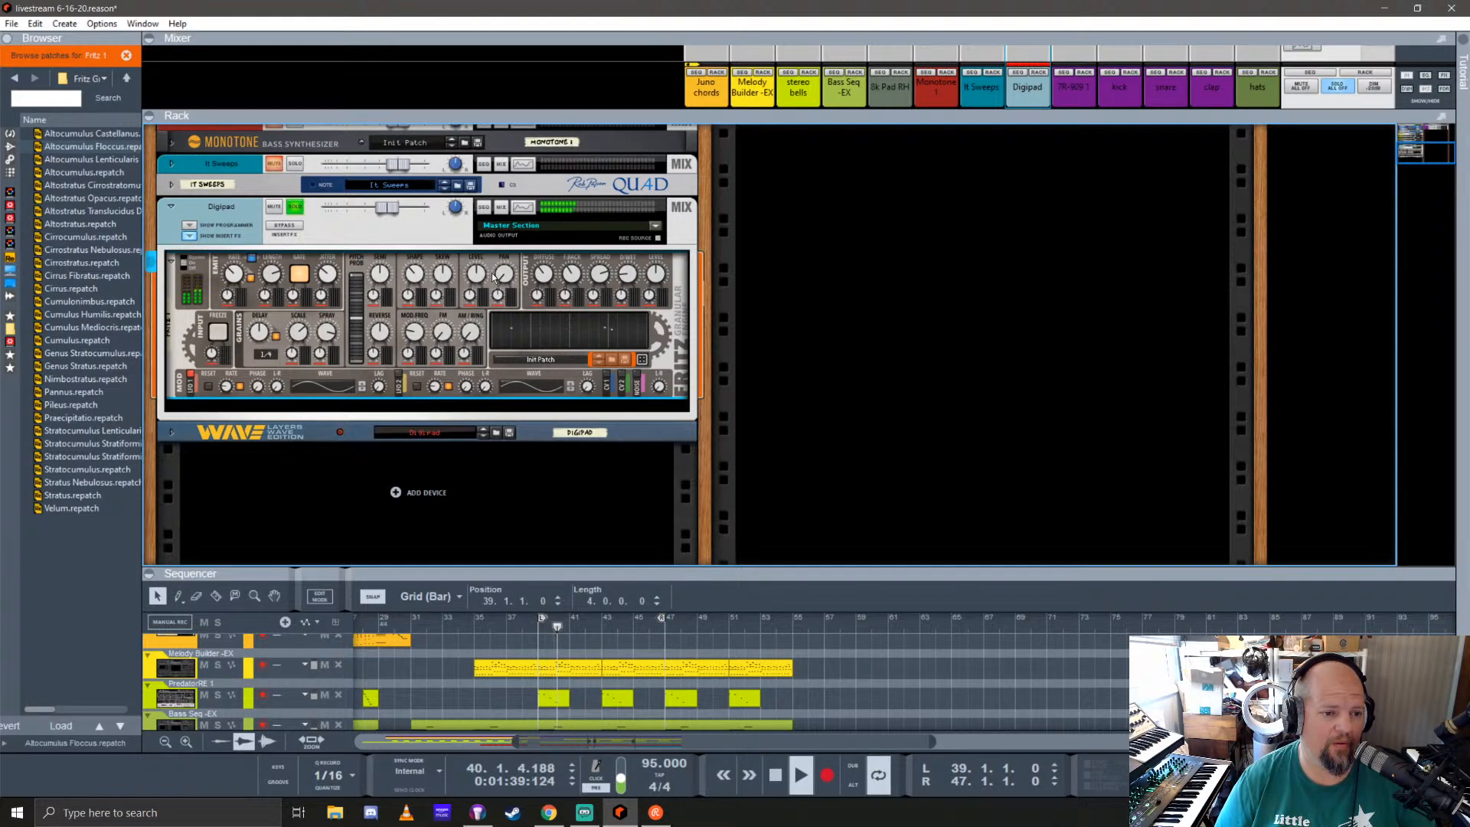
# Step: Raise Fritz's grain shape, grain skew and delay scale while the Digipad loop plays
pyautogui.moveTo(413, 335)
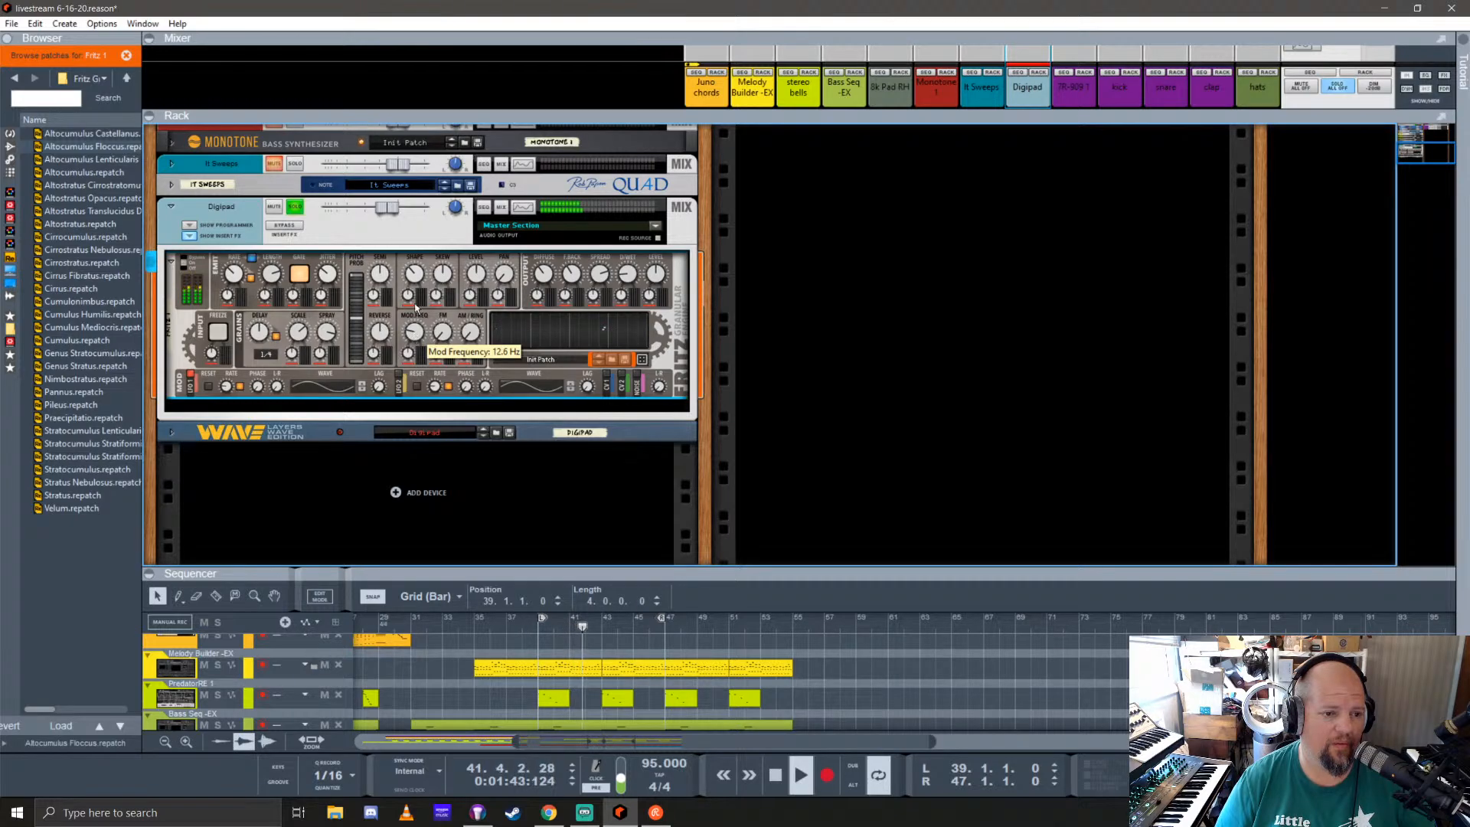
pyautogui.moveTo(415, 278); pyautogui.dragTo(440, 196)
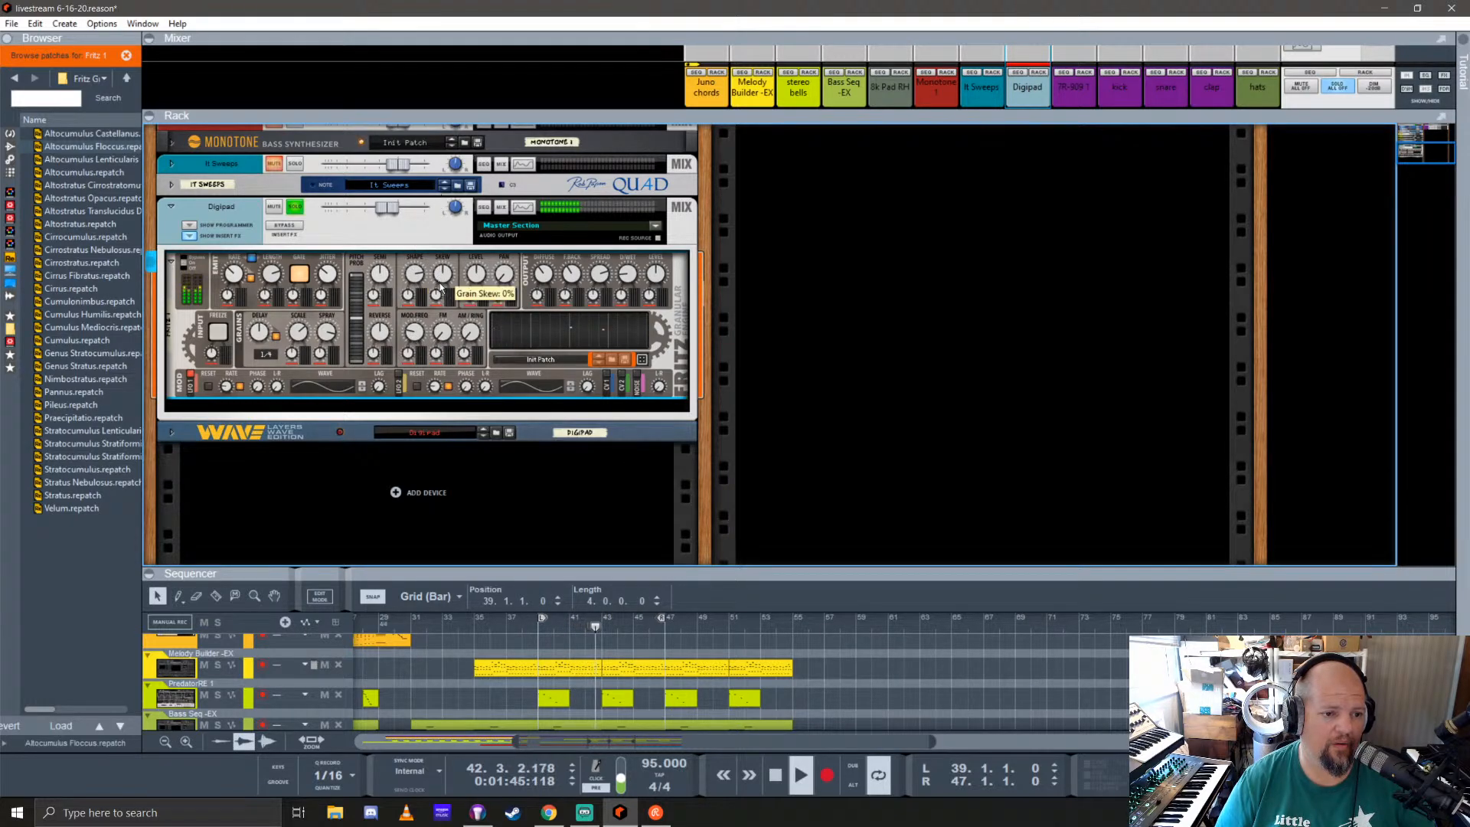
pyautogui.moveTo(444, 282); pyautogui.dragTo(466, 219)
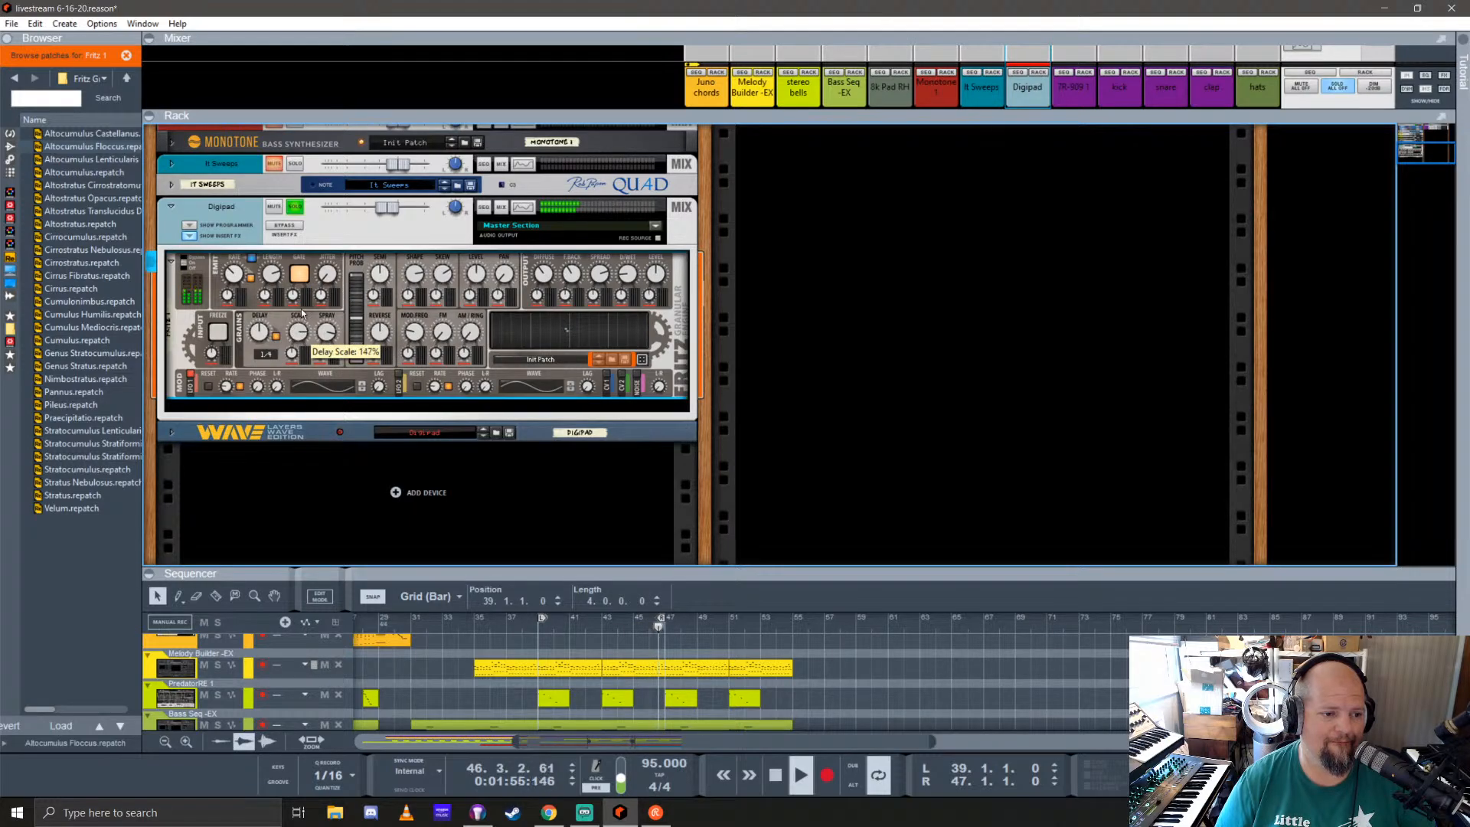
pyautogui.moveTo(303, 312); pyautogui.dragTo(315, 285)
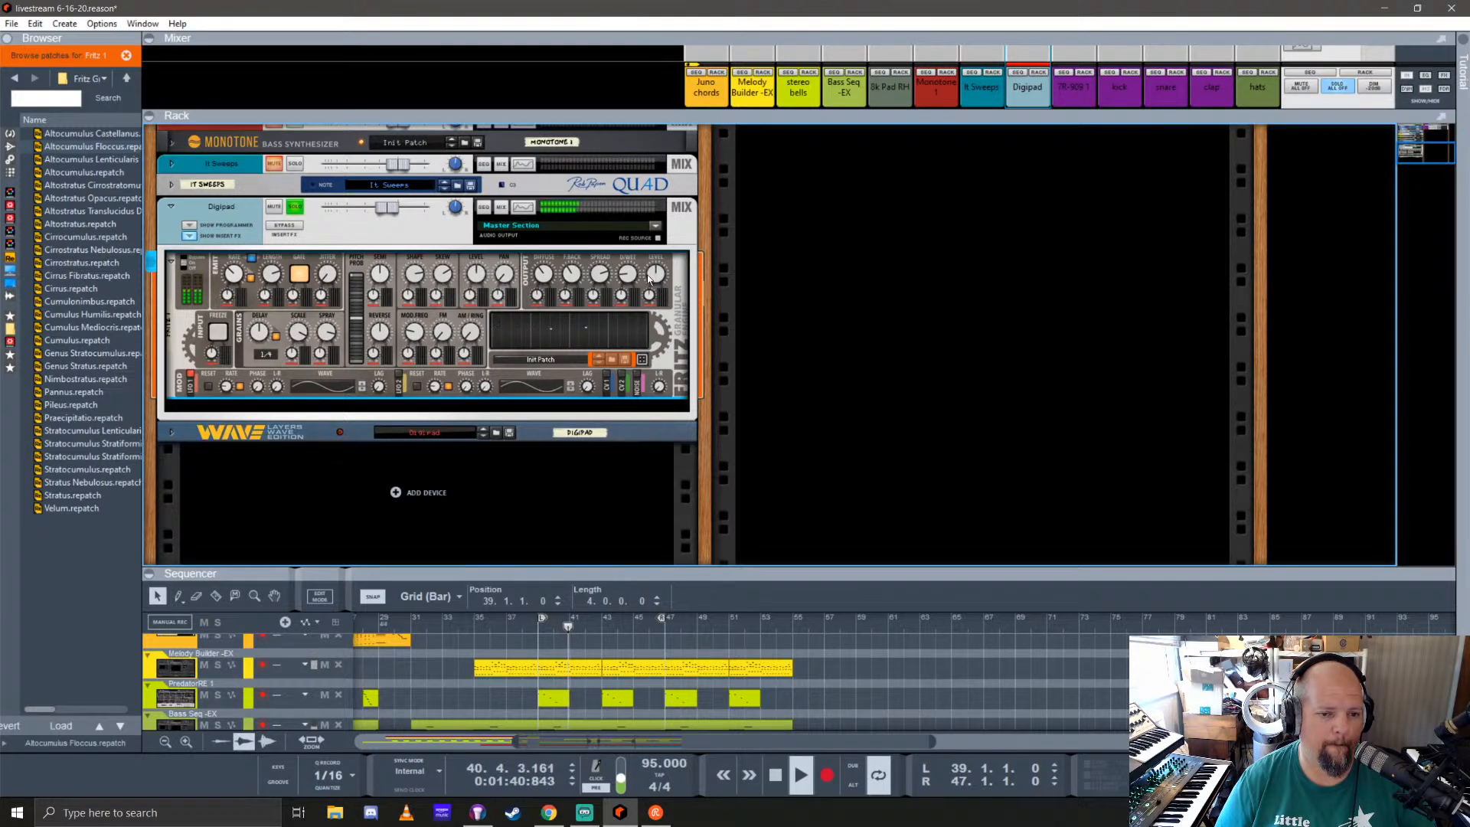
# Step: Hide the Digipad channel's insert effects and turn off its solo
pyautogui.moveTo(632, 284)
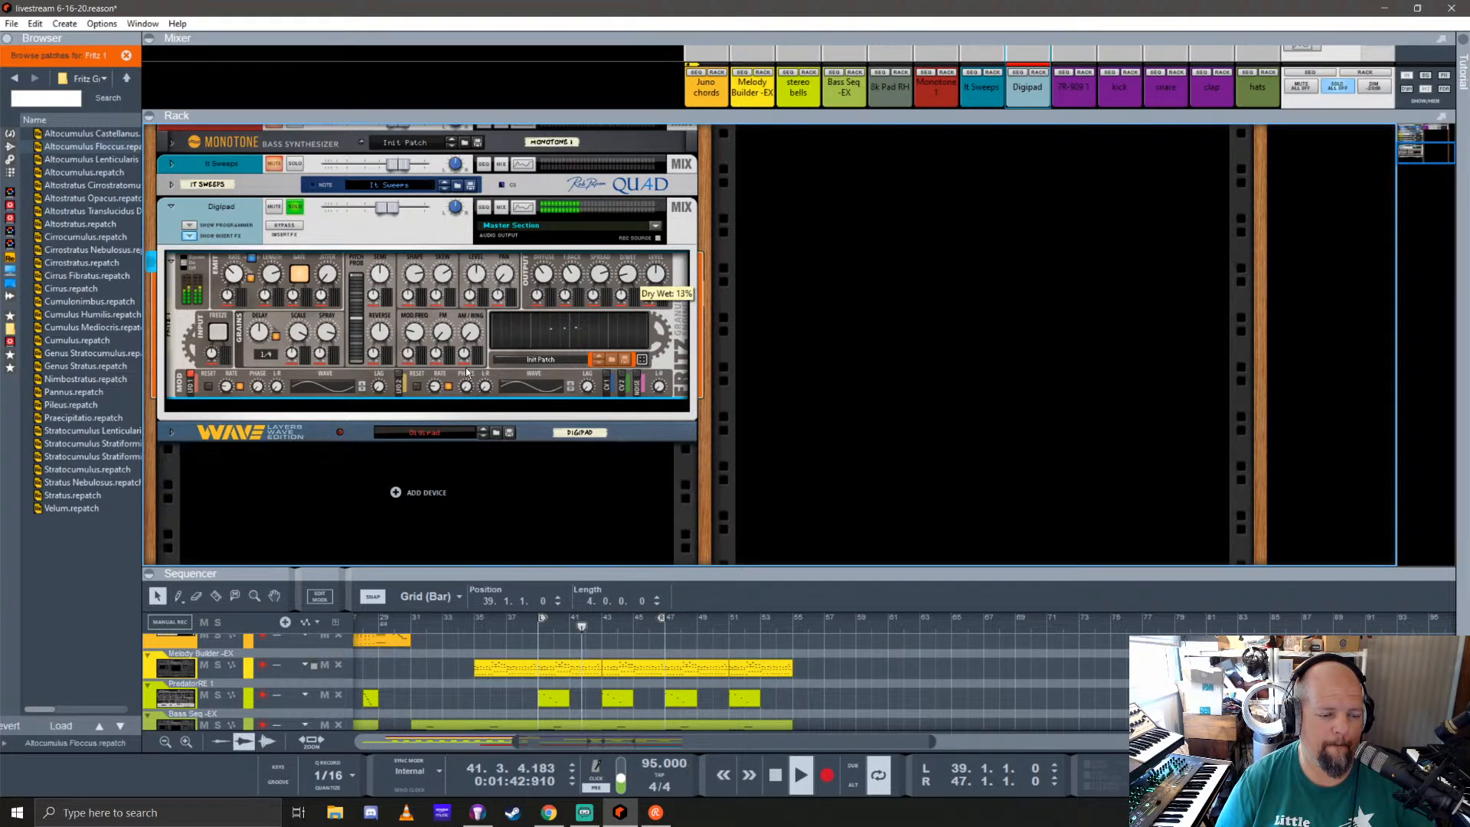
pyautogui.click(189, 237)
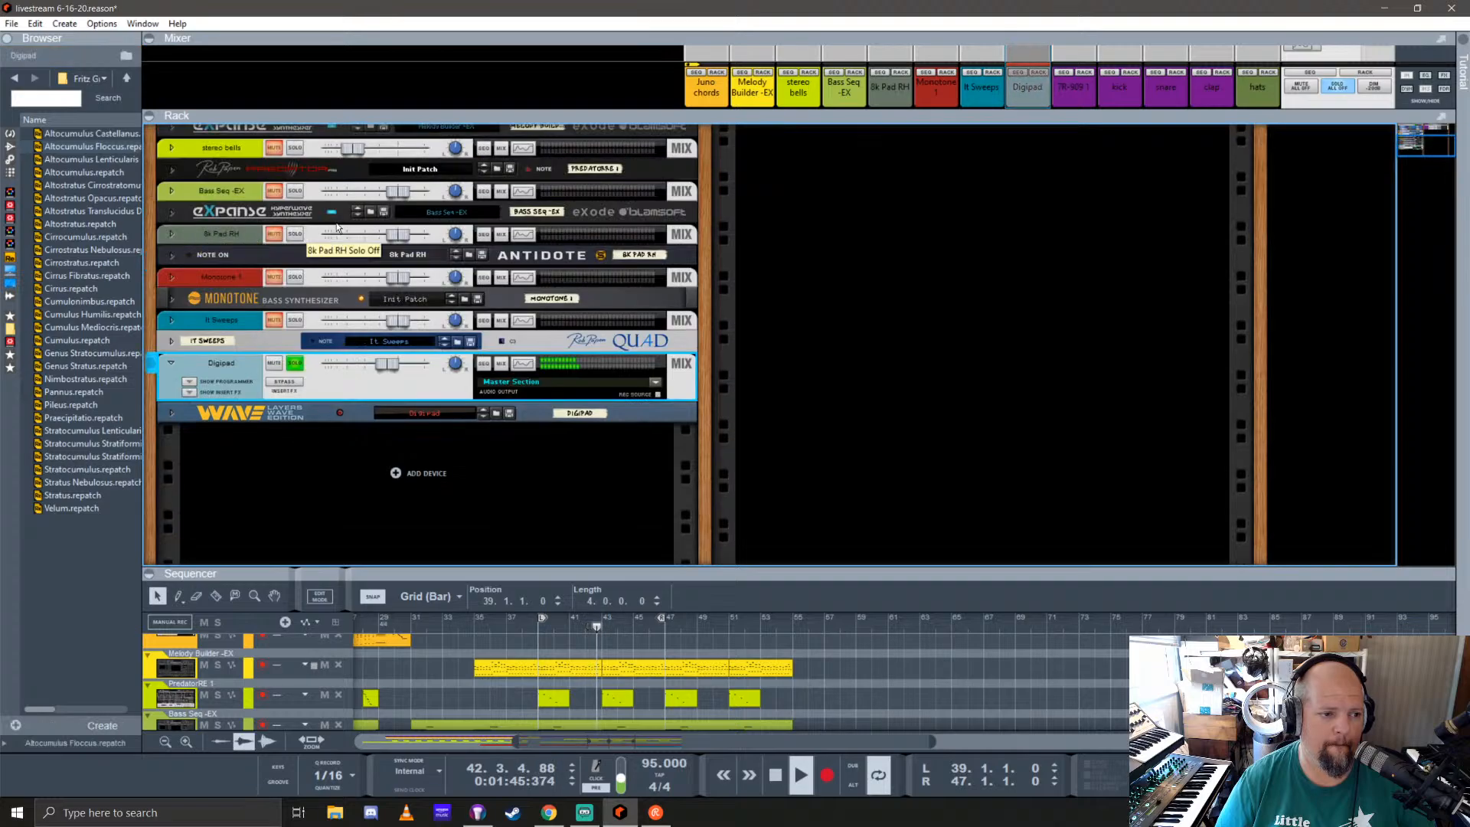
pyautogui.click(296, 364)
# Step: Enlarge the mixer area and play the full mix from bar 37
pyautogui.moveTo(1028, 116); pyautogui.dragTo(1042, 426)
pyautogui.click(1016, 119)
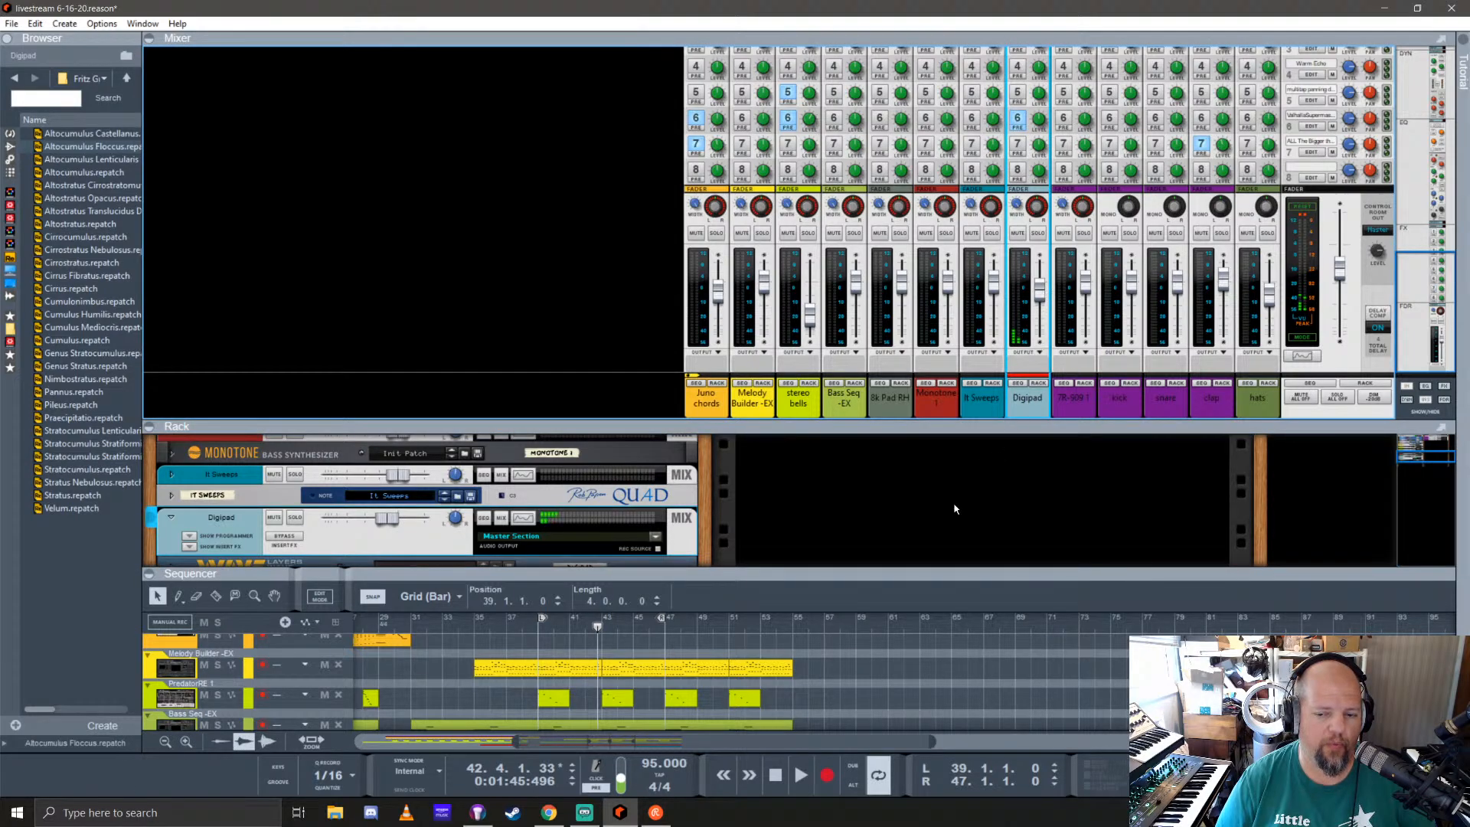
pyautogui.click(505, 628)
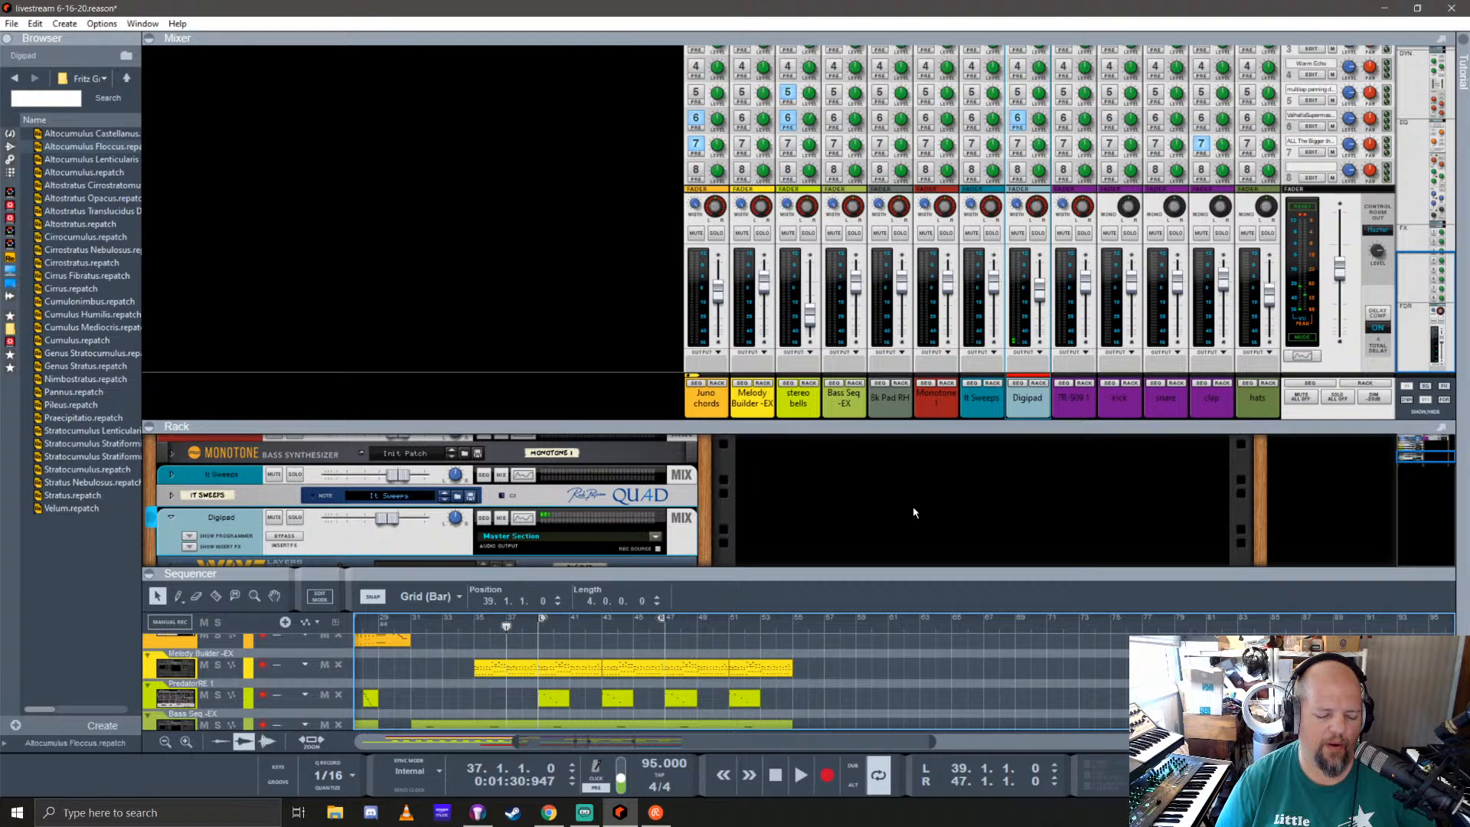
pyautogui.press('space')
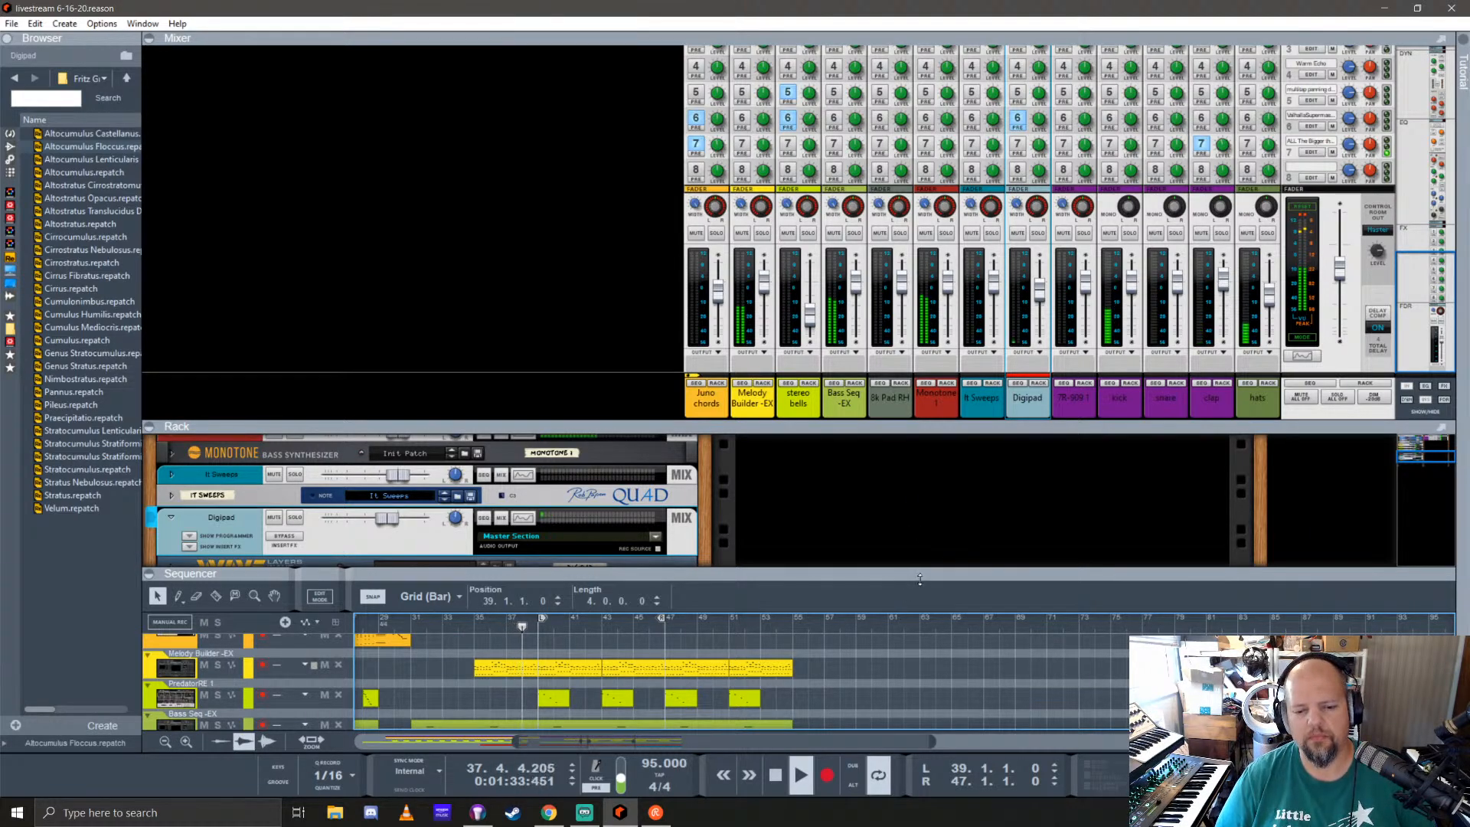
# Step: Enlarge the sequencer and copy the Digipad clips spanning bars 39 to 55 onto the Pad RH track
pyautogui.moveTo(957, 569); pyautogui.dragTo(958, 260)
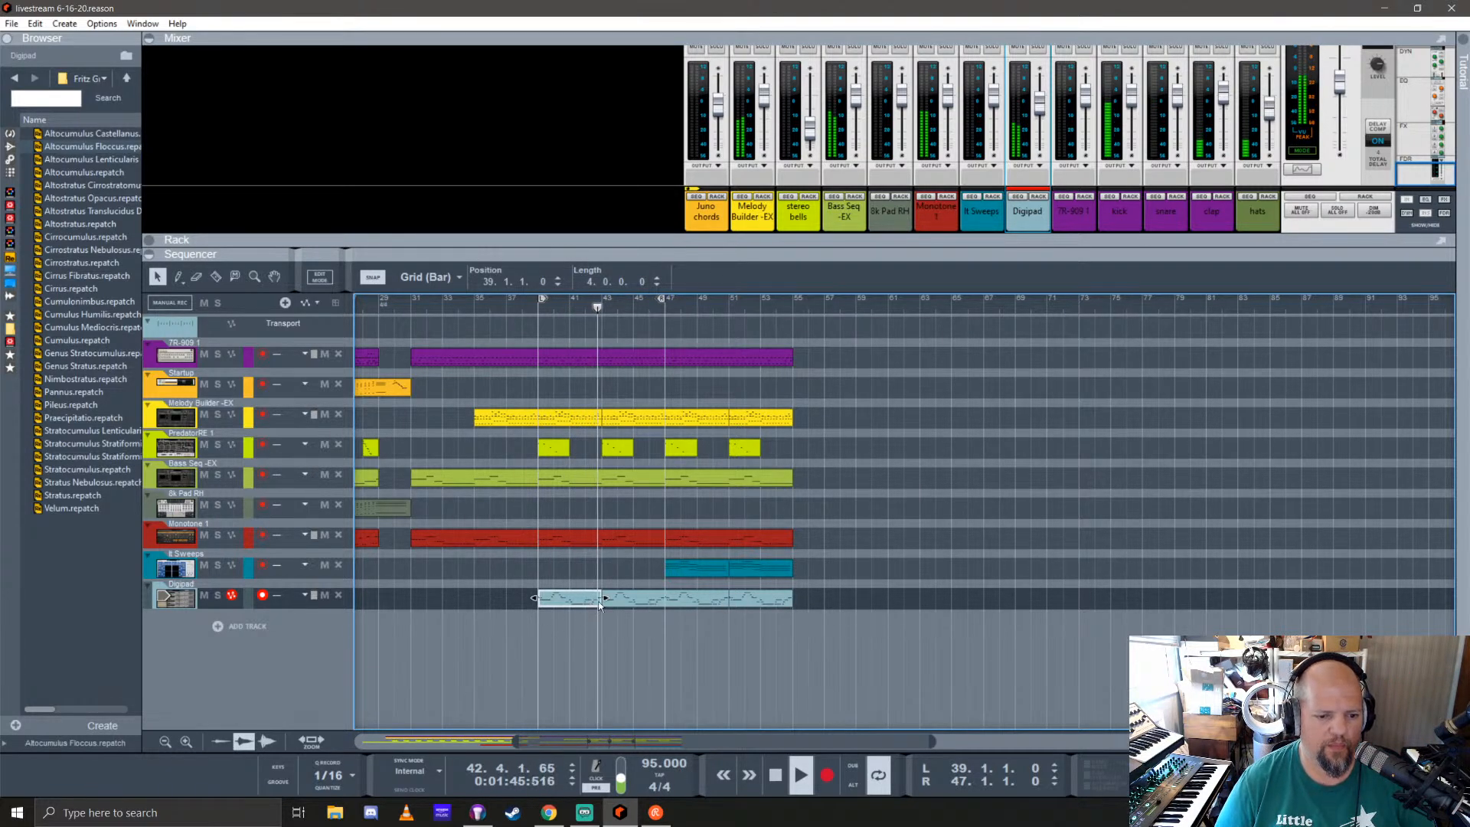
pyautogui.moveTo(836, 589); pyautogui.dragTo(564, 510)
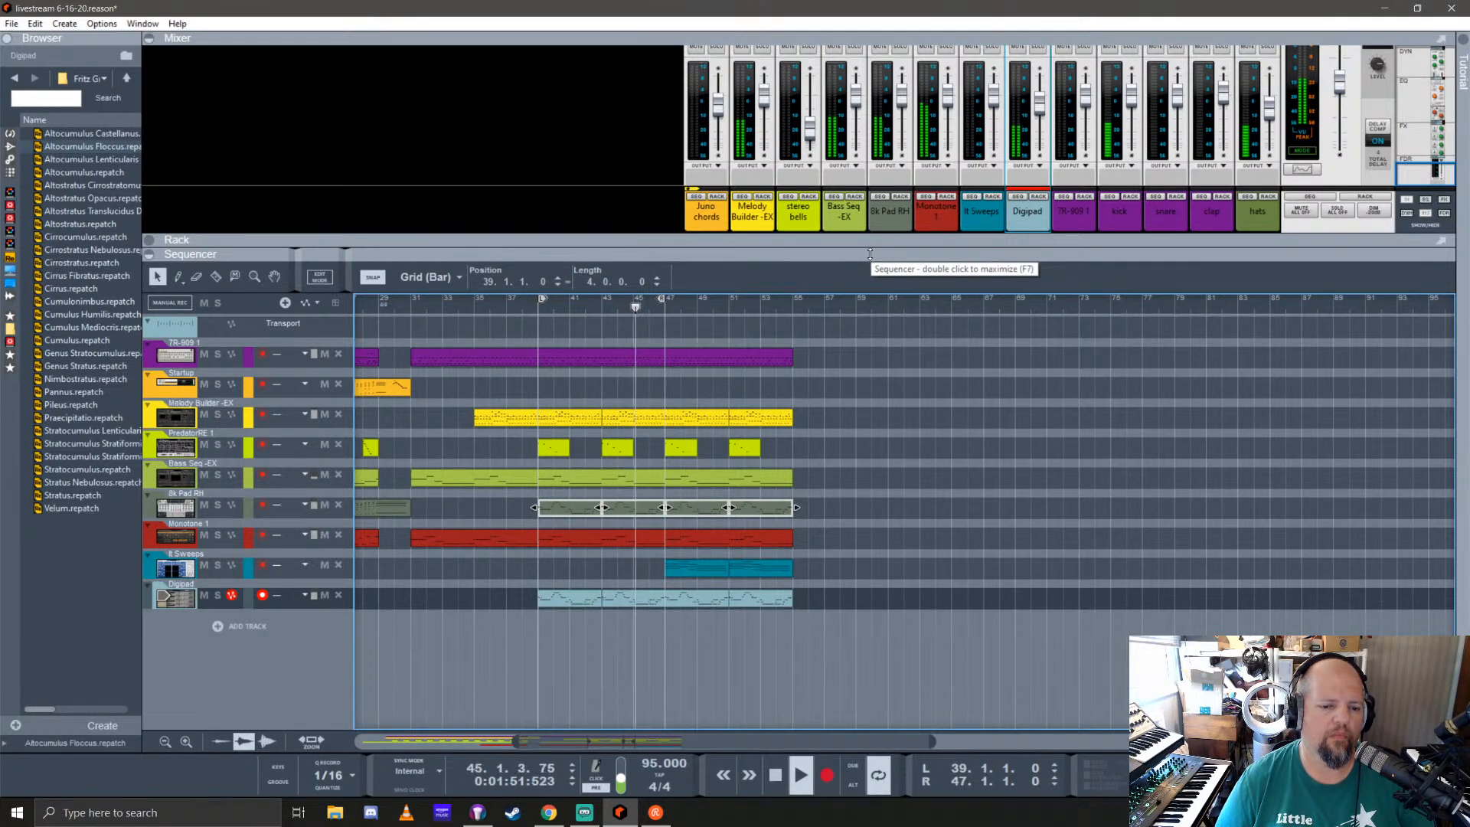
# Step: Check Fritz's dry/wet setting in the Digipad insert effects, then fold the Digipad mix channel in the rack
pyautogui.moveTo(959, 239); pyautogui.dragTo(953, 613)
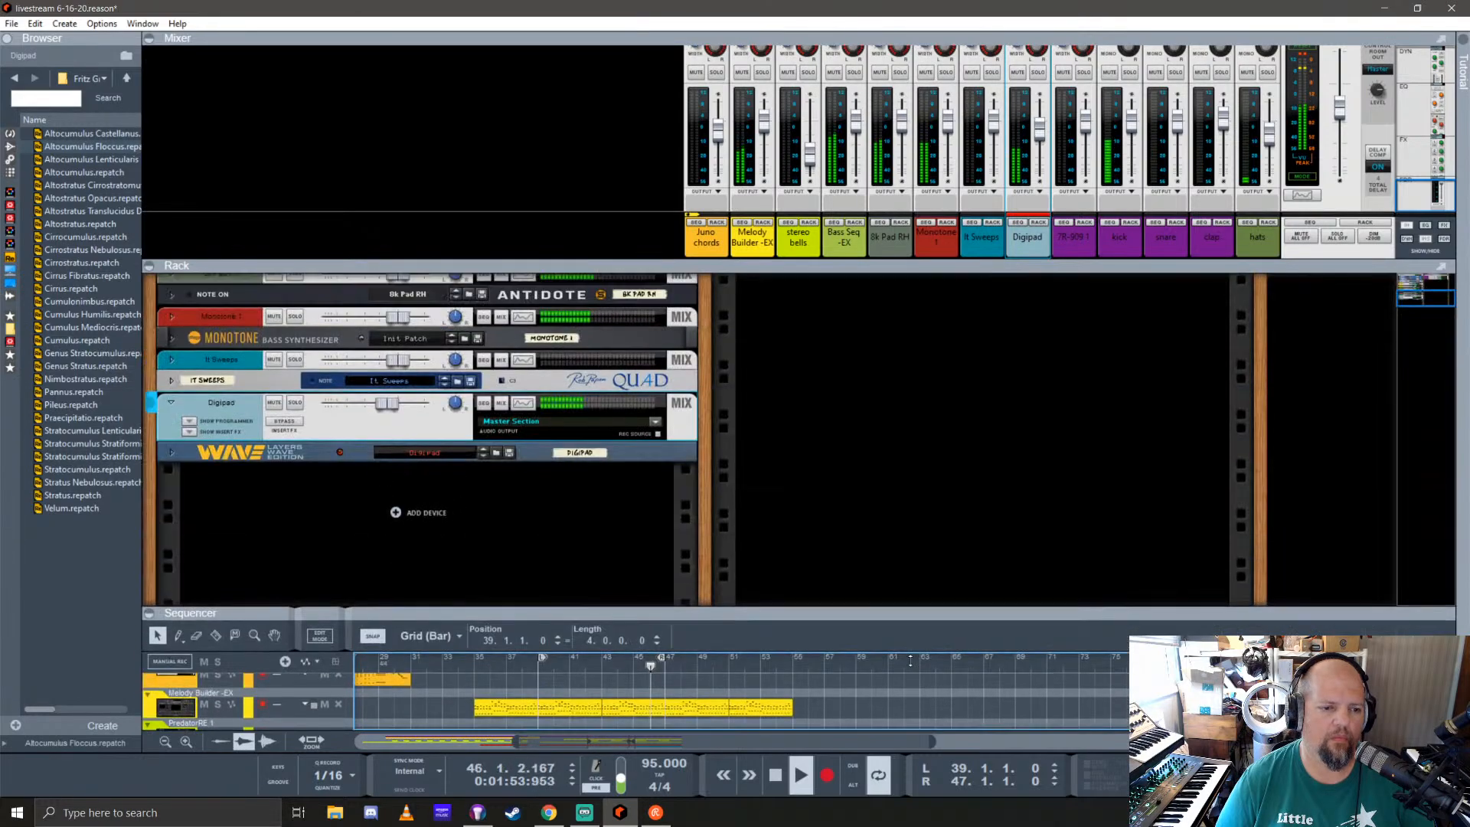
pyautogui.click(191, 434)
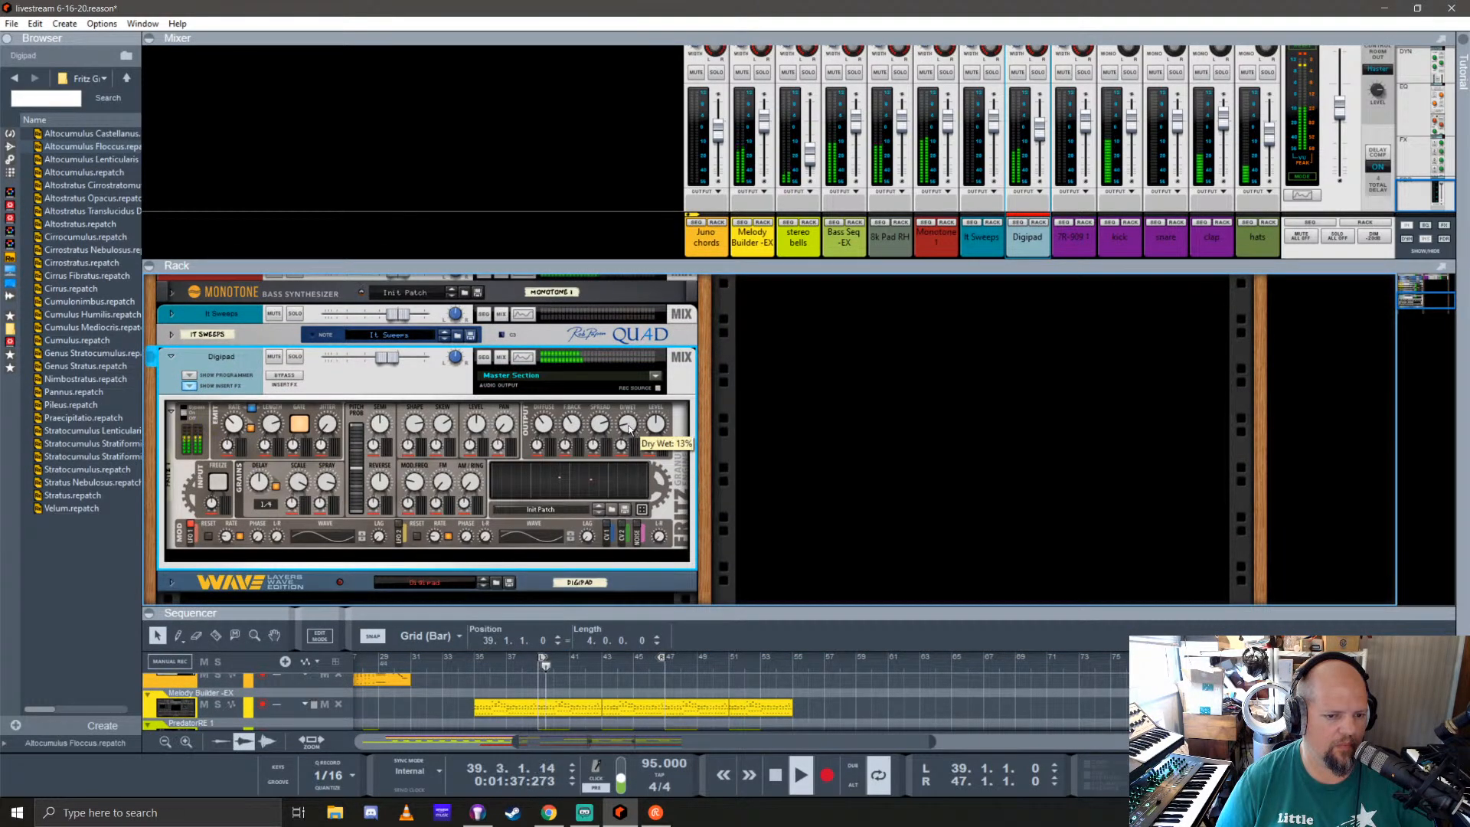
pyautogui.click(190, 387)
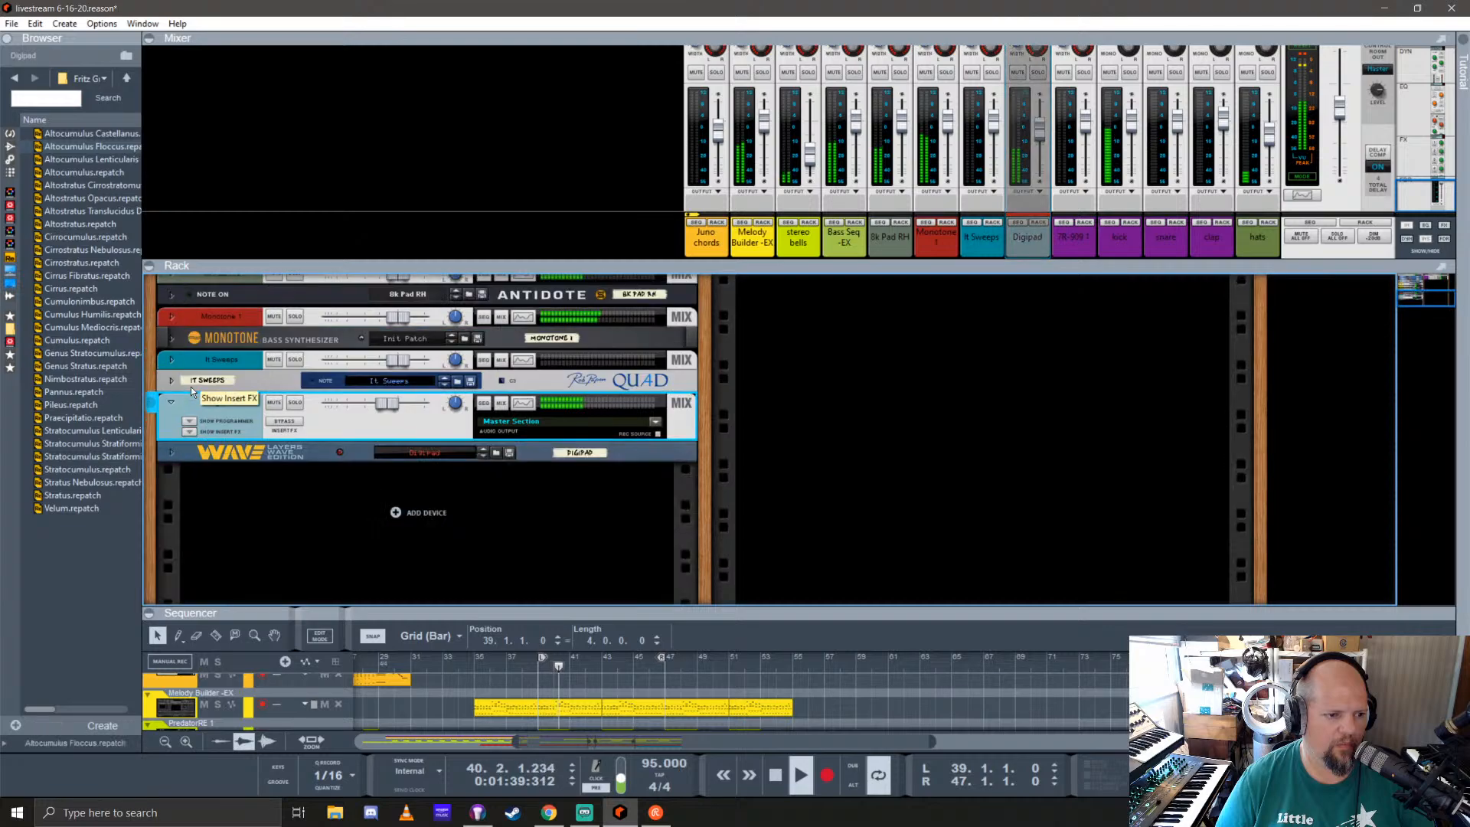
pyautogui.click(173, 404)
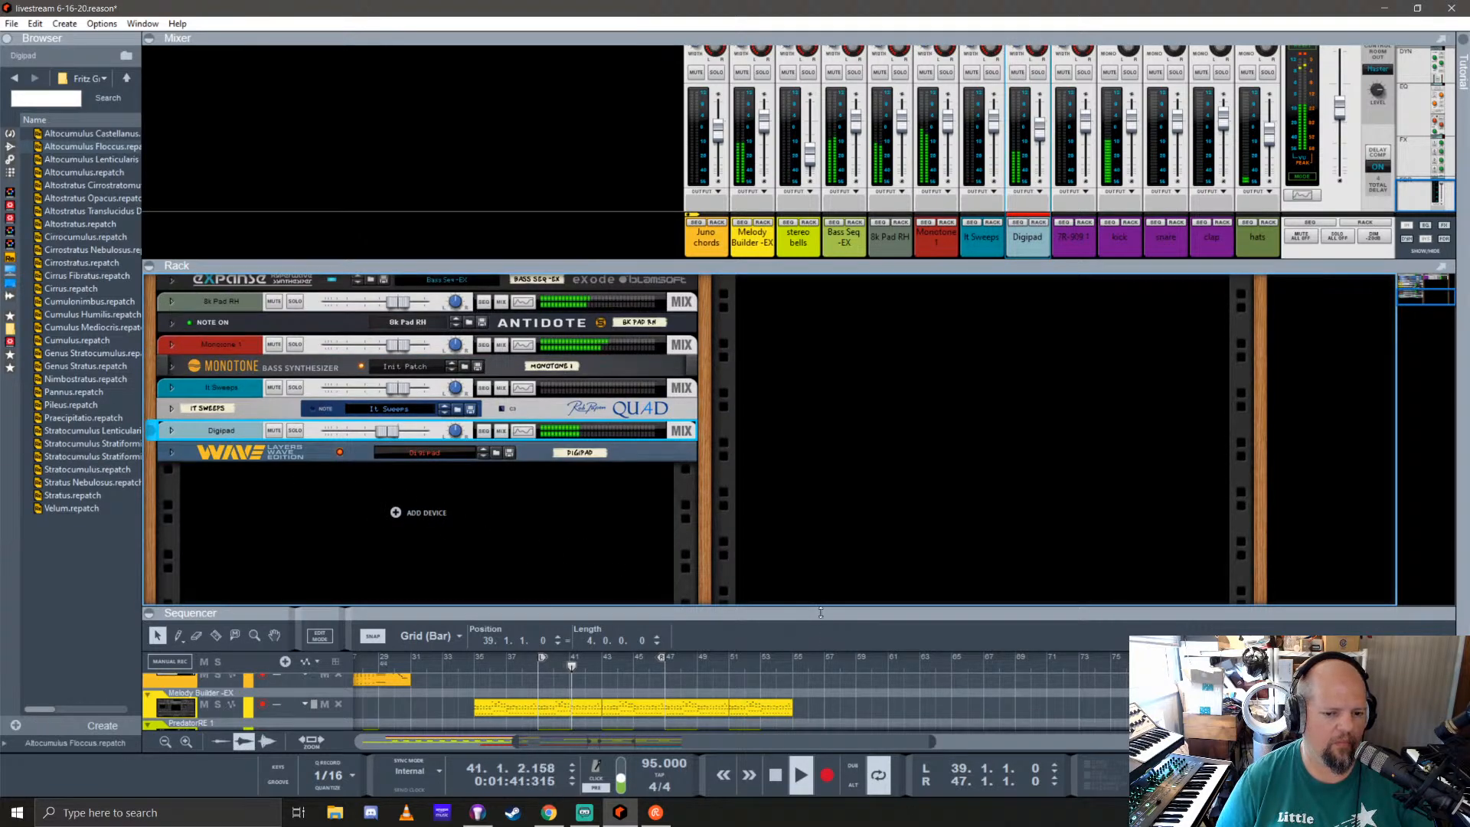
# Step: Enlarge the sequencer and set the loop range from bar 47 to bar 55
pyautogui.moveTo(820, 612); pyautogui.dragTo(826, 283)
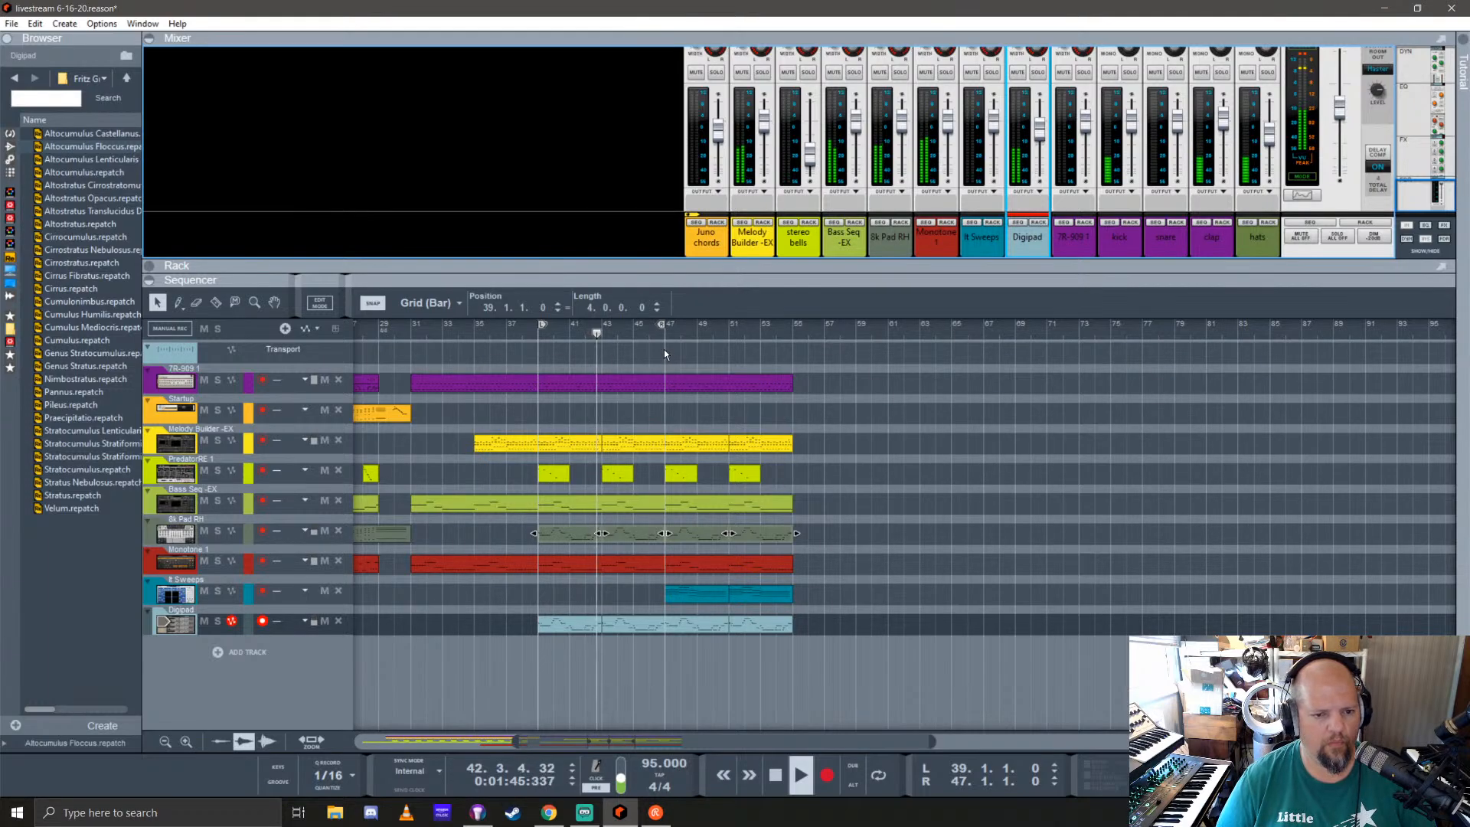
pyautogui.moveTo(660, 324); pyautogui.dragTo(795, 332)
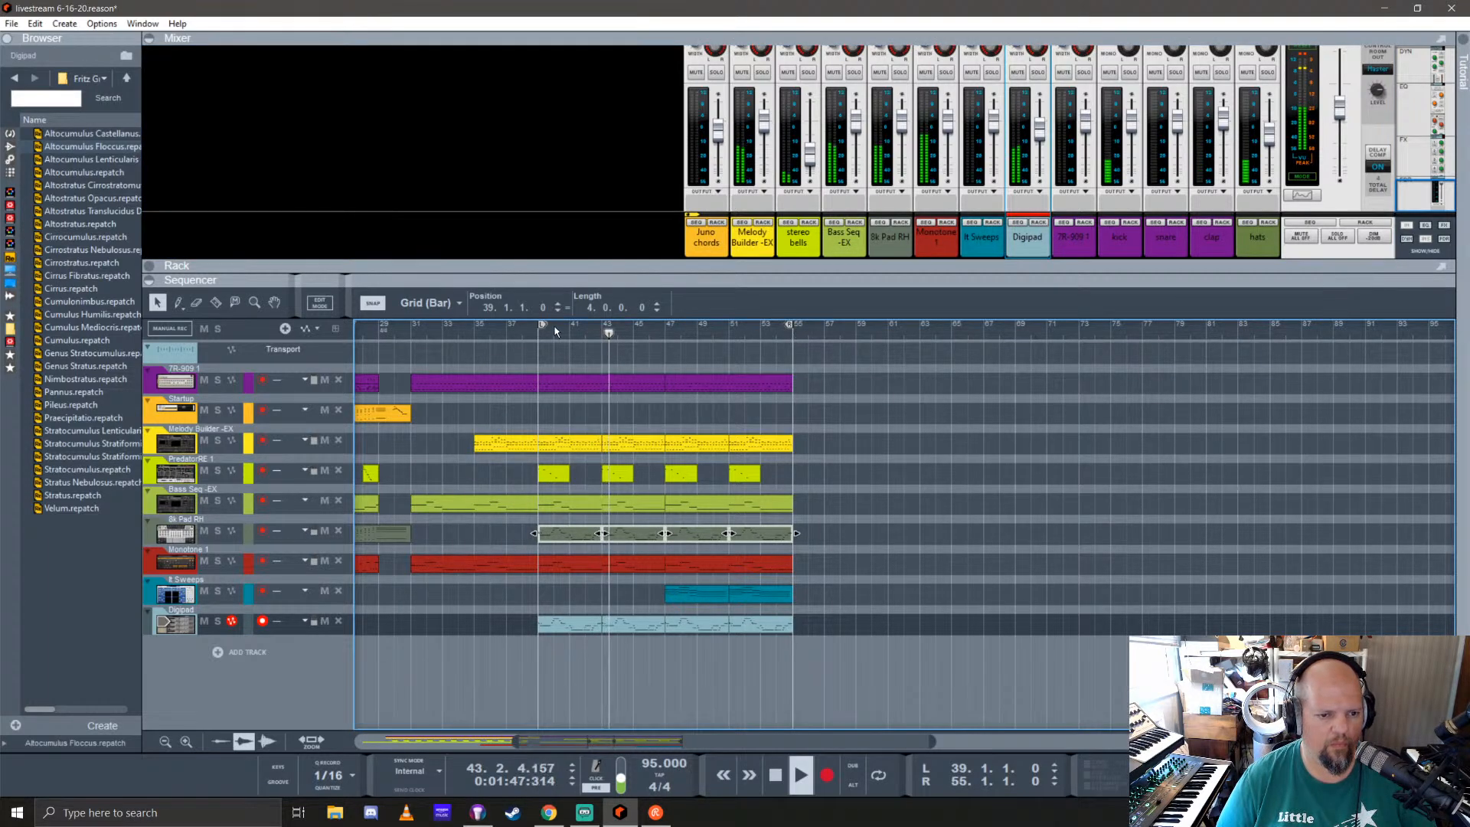
pyautogui.moveTo(542, 326); pyautogui.dragTo(671, 333)
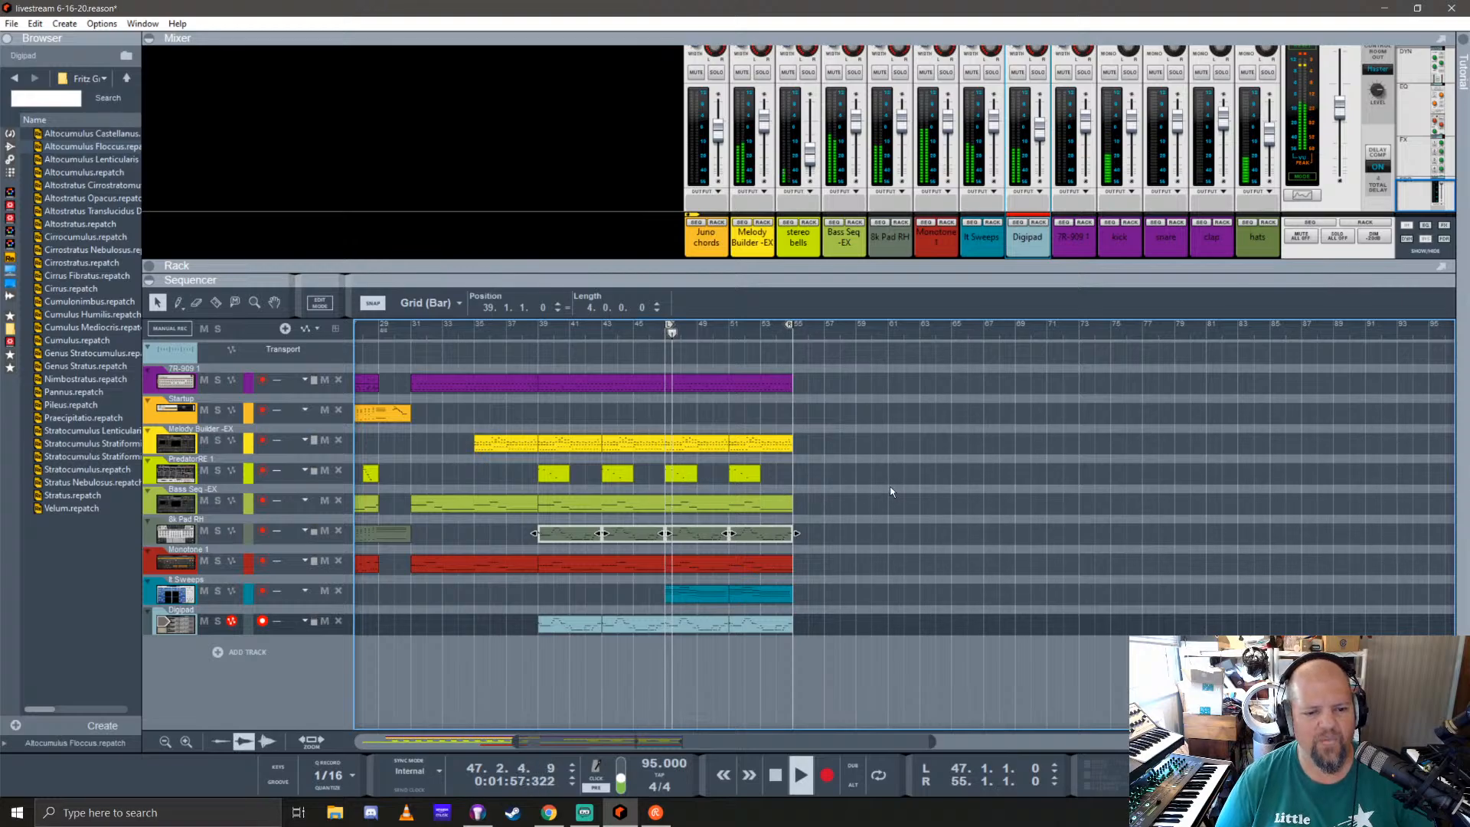
# Step: Set the mixer levels of Pad RH to -3.01 dB and Digipad to -5.12 dB, and slightly lower It Sweeps
pyautogui.moveTo(1025, 267); pyautogui.dragTo(1026, 346)
pyautogui.click(903, 207)
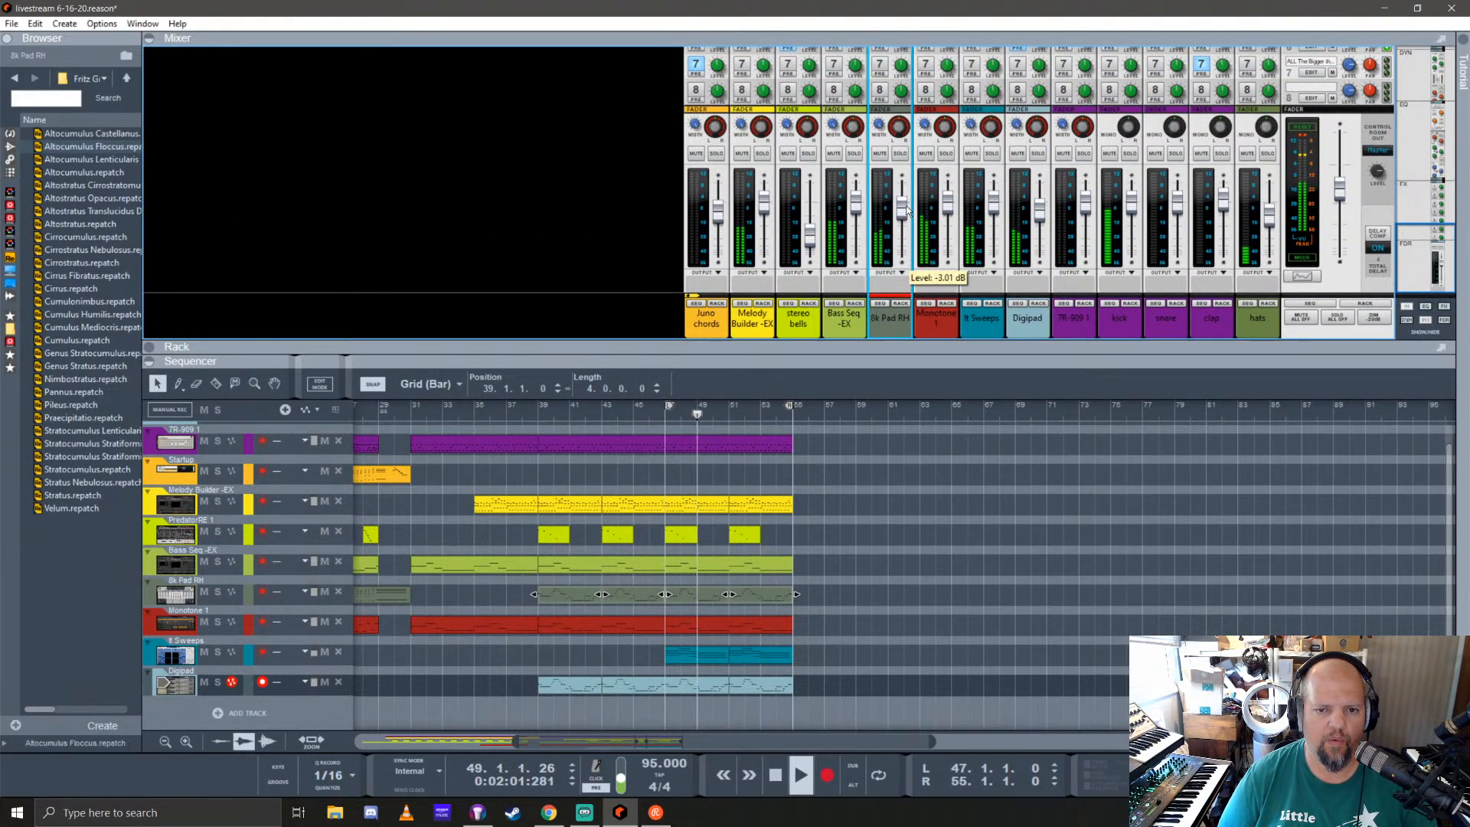
pyautogui.click(1045, 213)
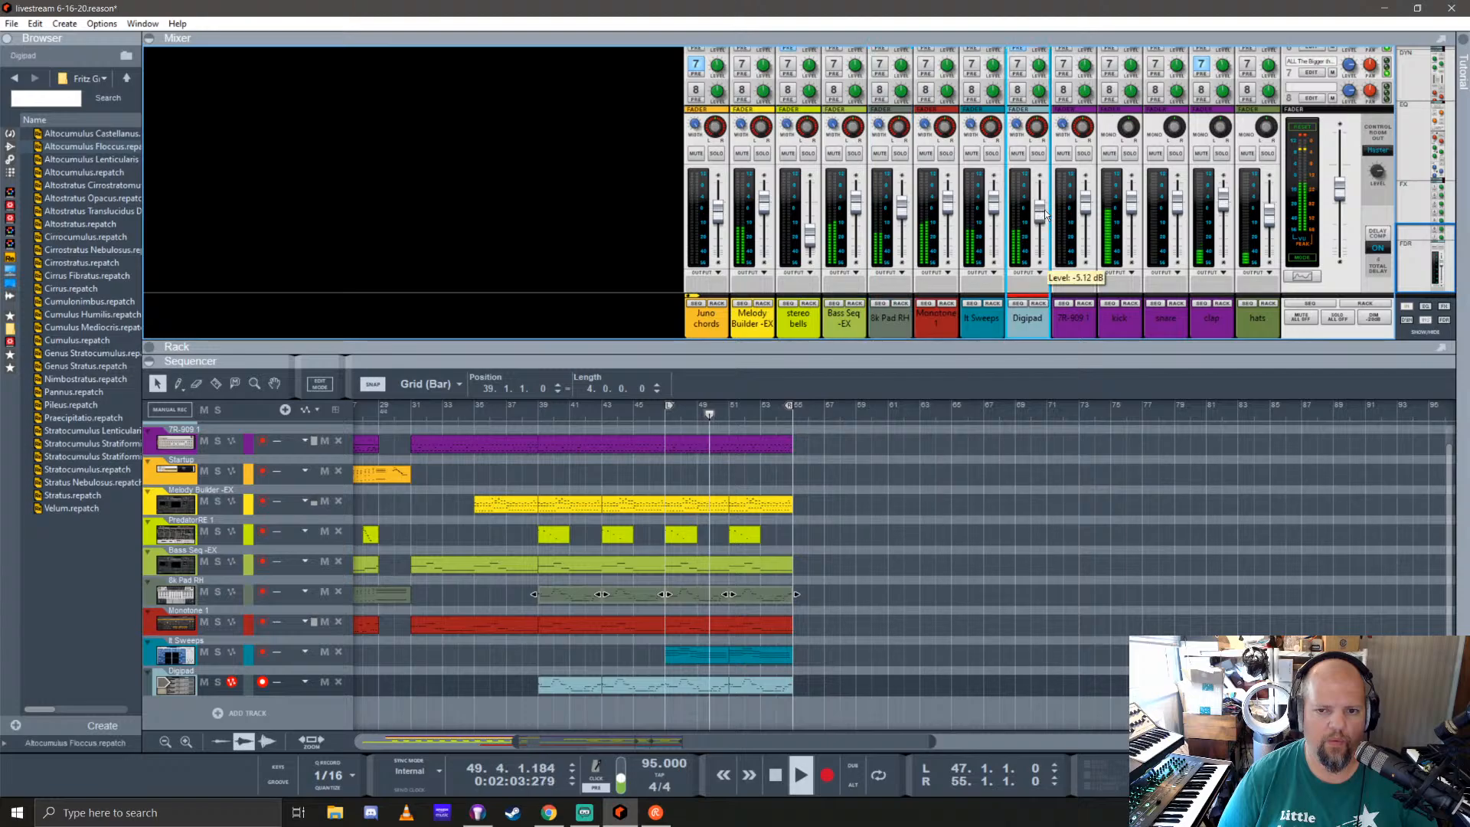
pyautogui.click(994, 209)
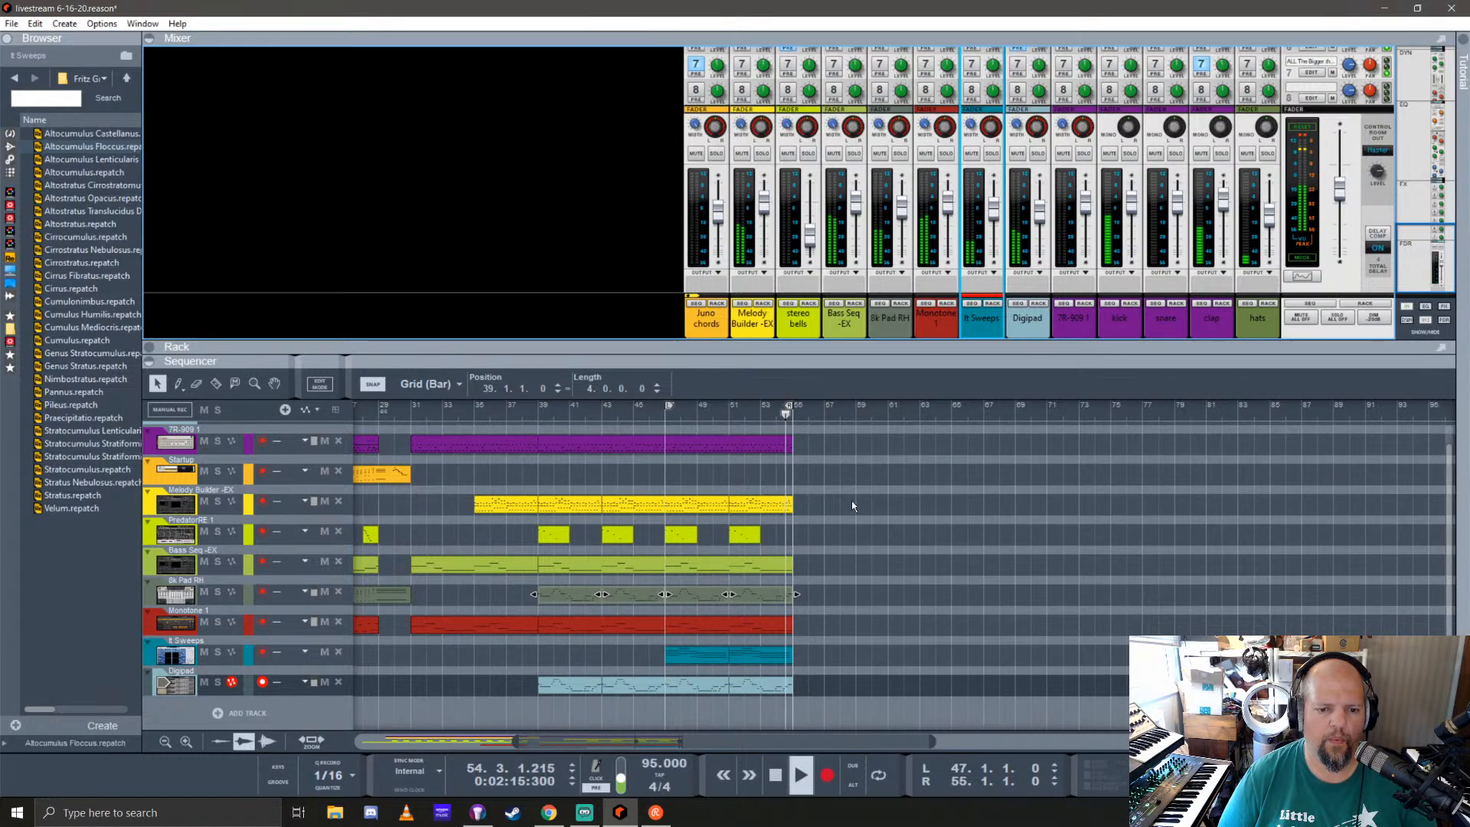
# Step: Play the song from the beginning and review the whole arrangement across all tracks
pyautogui.press('space')
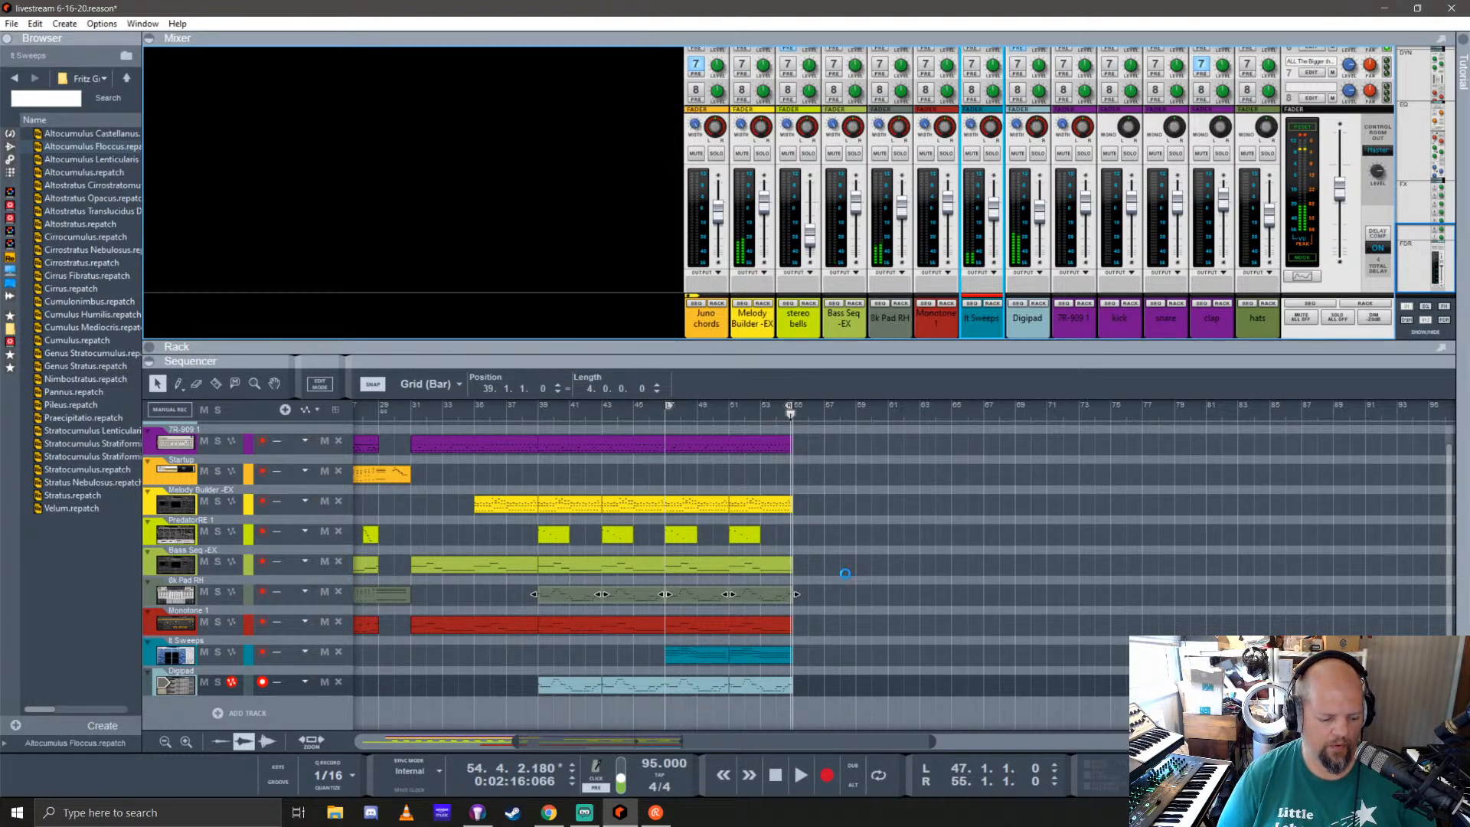
pyautogui.hotkey('shift', 'Return')
pyautogui.press('space')
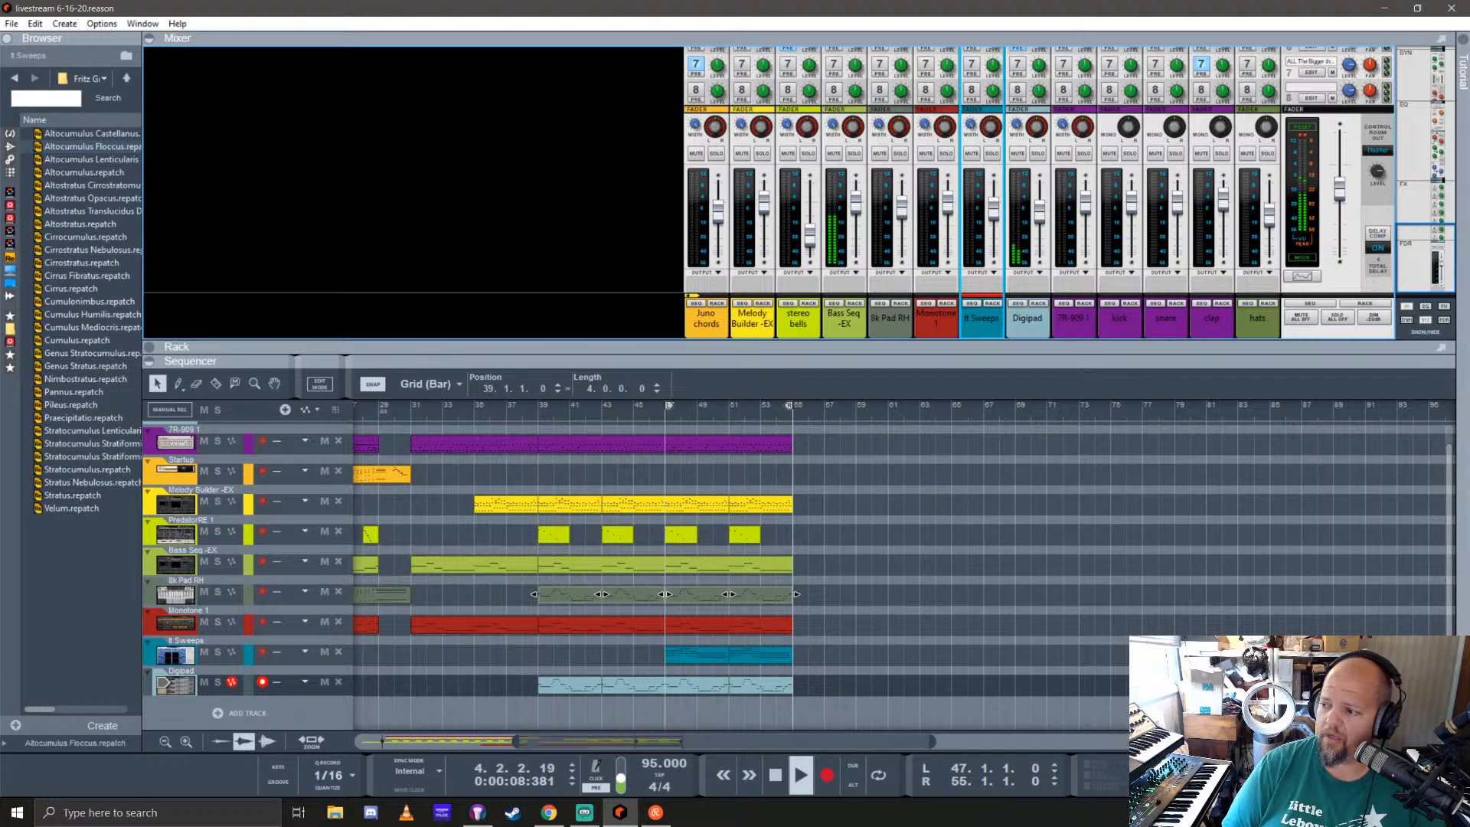
pyautogui.hotkey('alt', 'Tab')
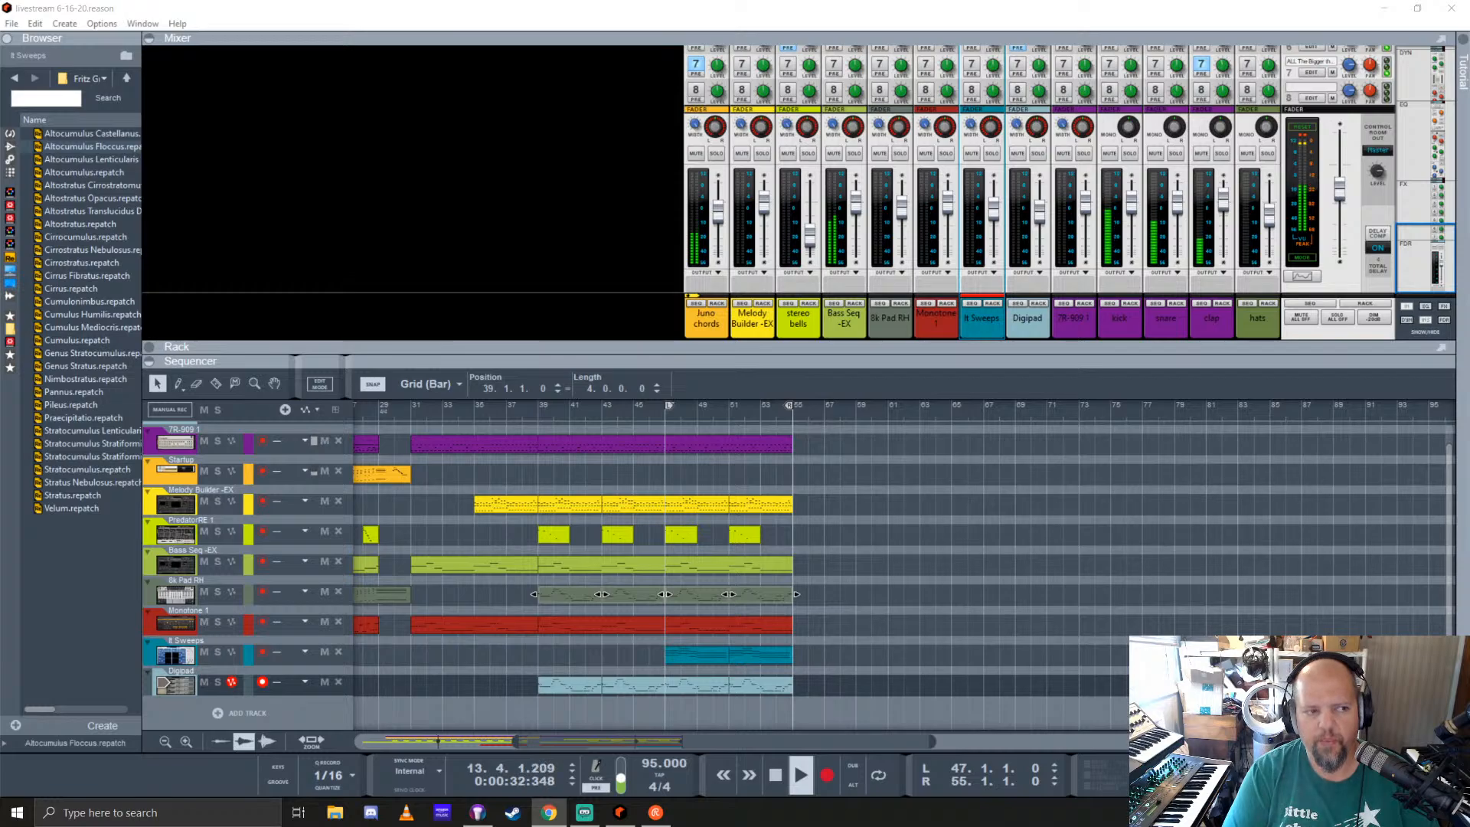
pyautogui.click(709, 6)
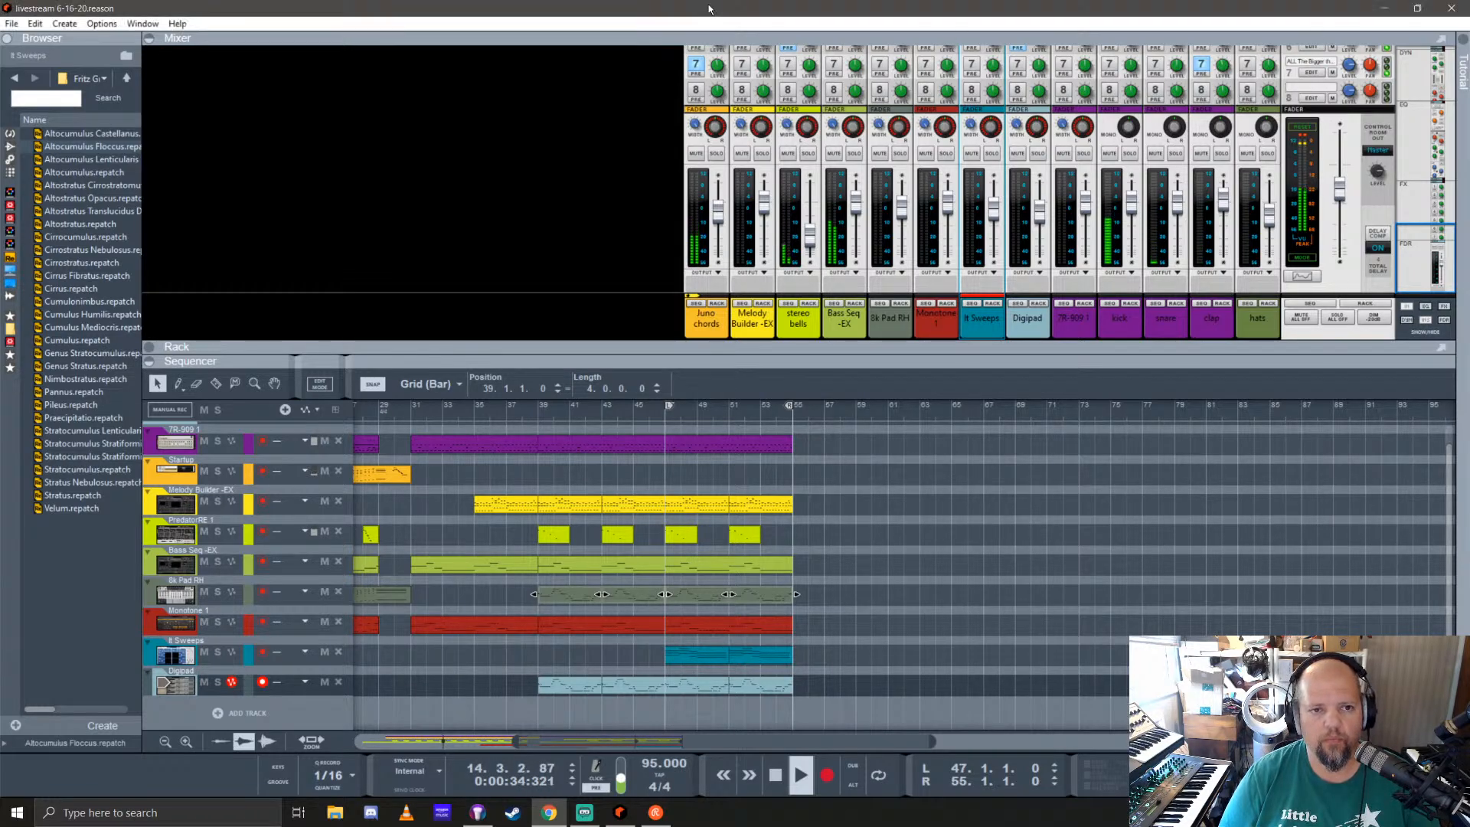
pyautogui.hscroll(-10, 571, 590)
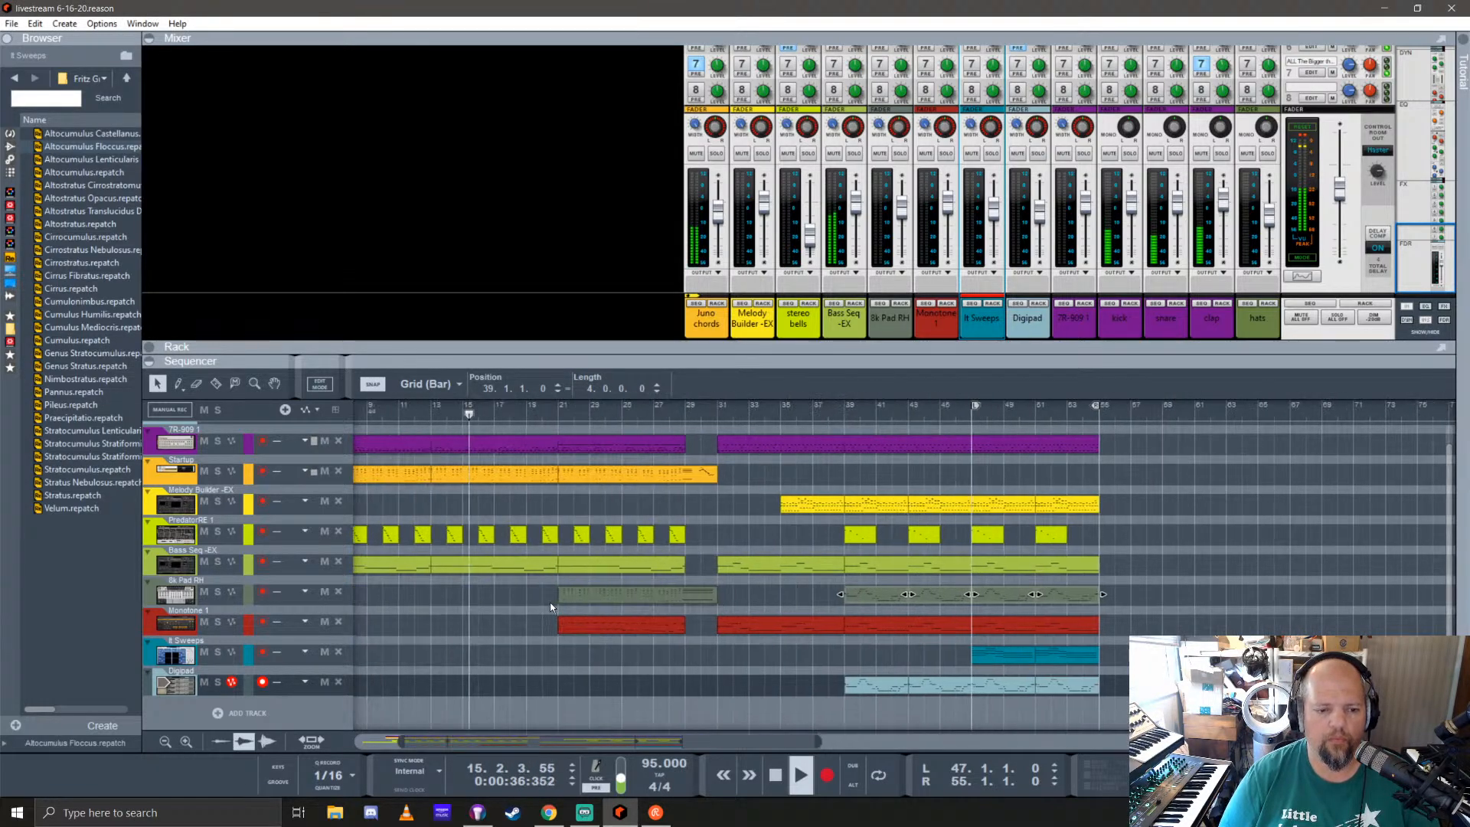
pyautogui.scroll(-1, 573, 590)
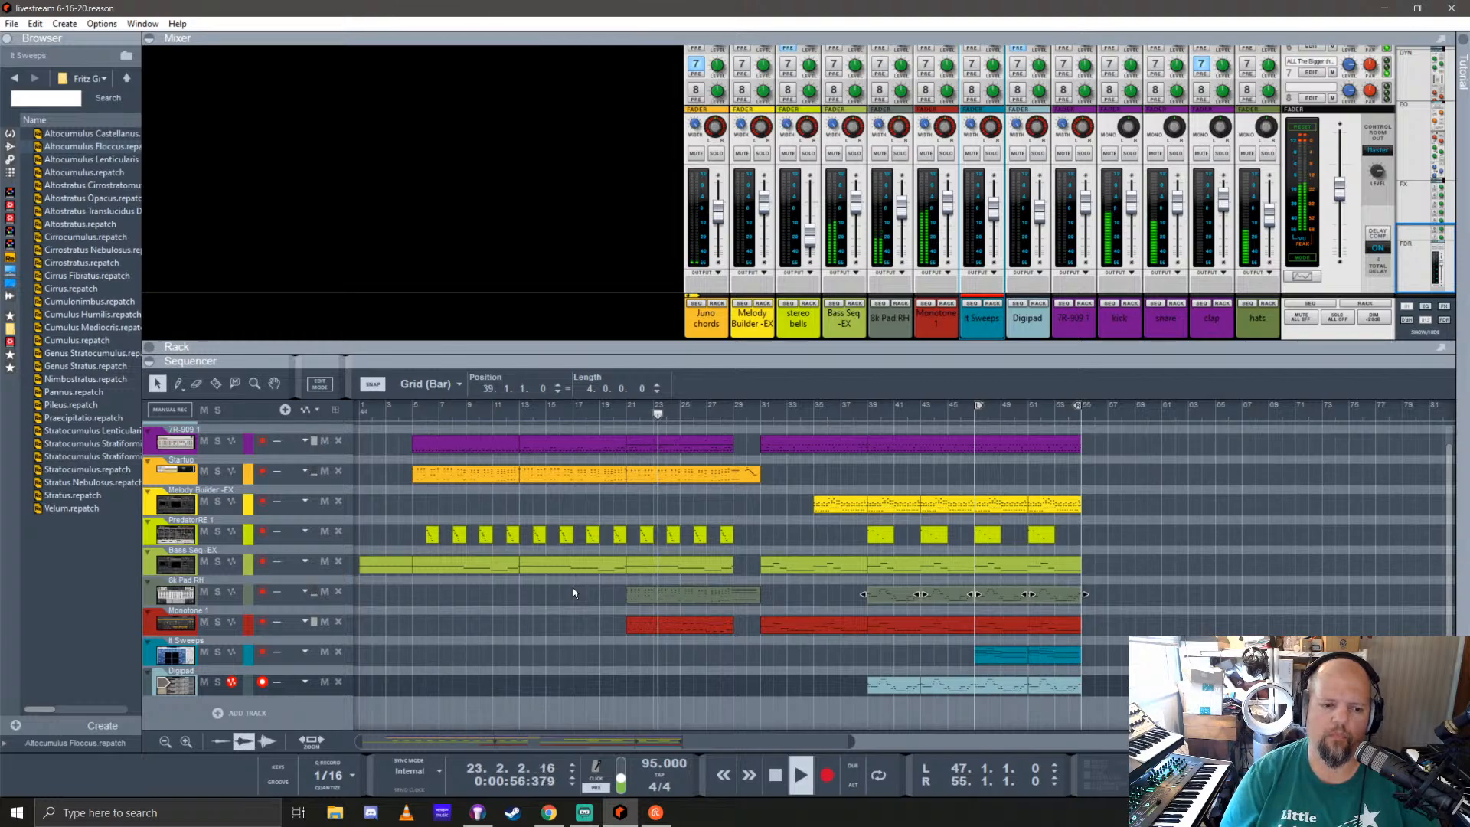
pyautogui.click(677, 627)
pyautogui.moveTo(677, 625)
pyautogui.mouseDown()
pyautogui.moveTo(567, 623)
pyautogui.moveTo(679, 626)
pyautogui.mouseUp()
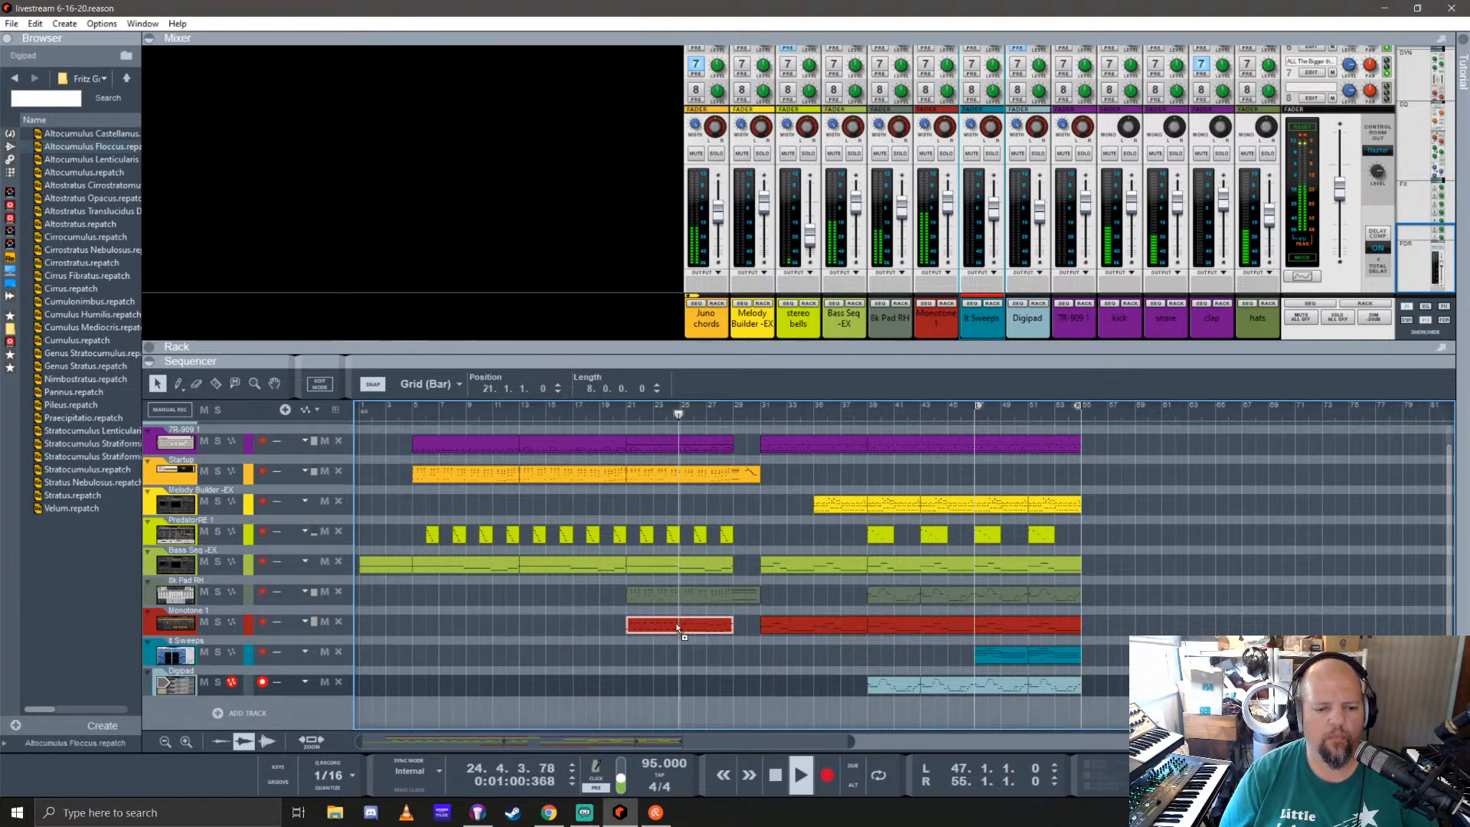
pyautogui.click(1185, 576)
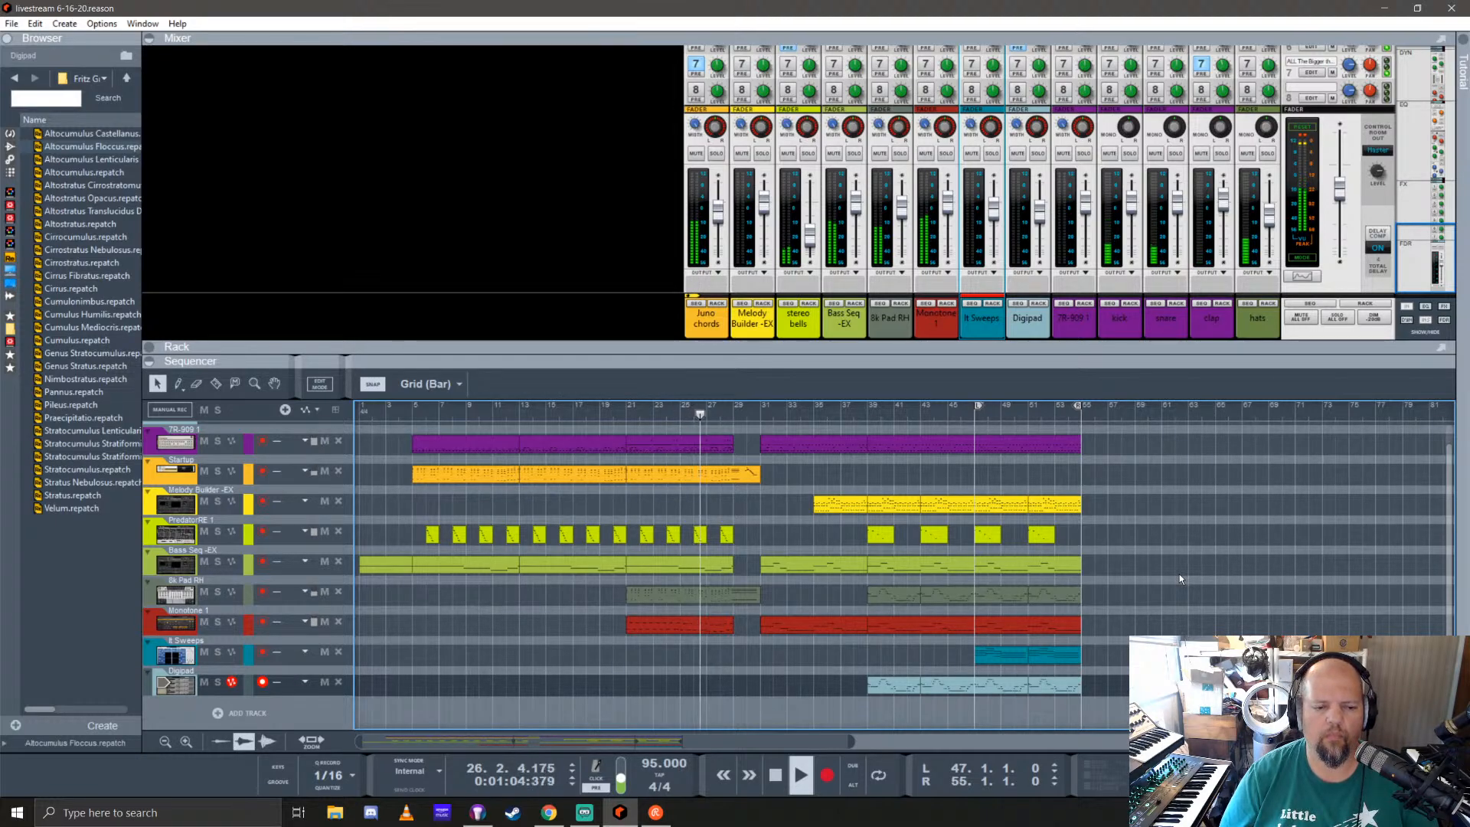
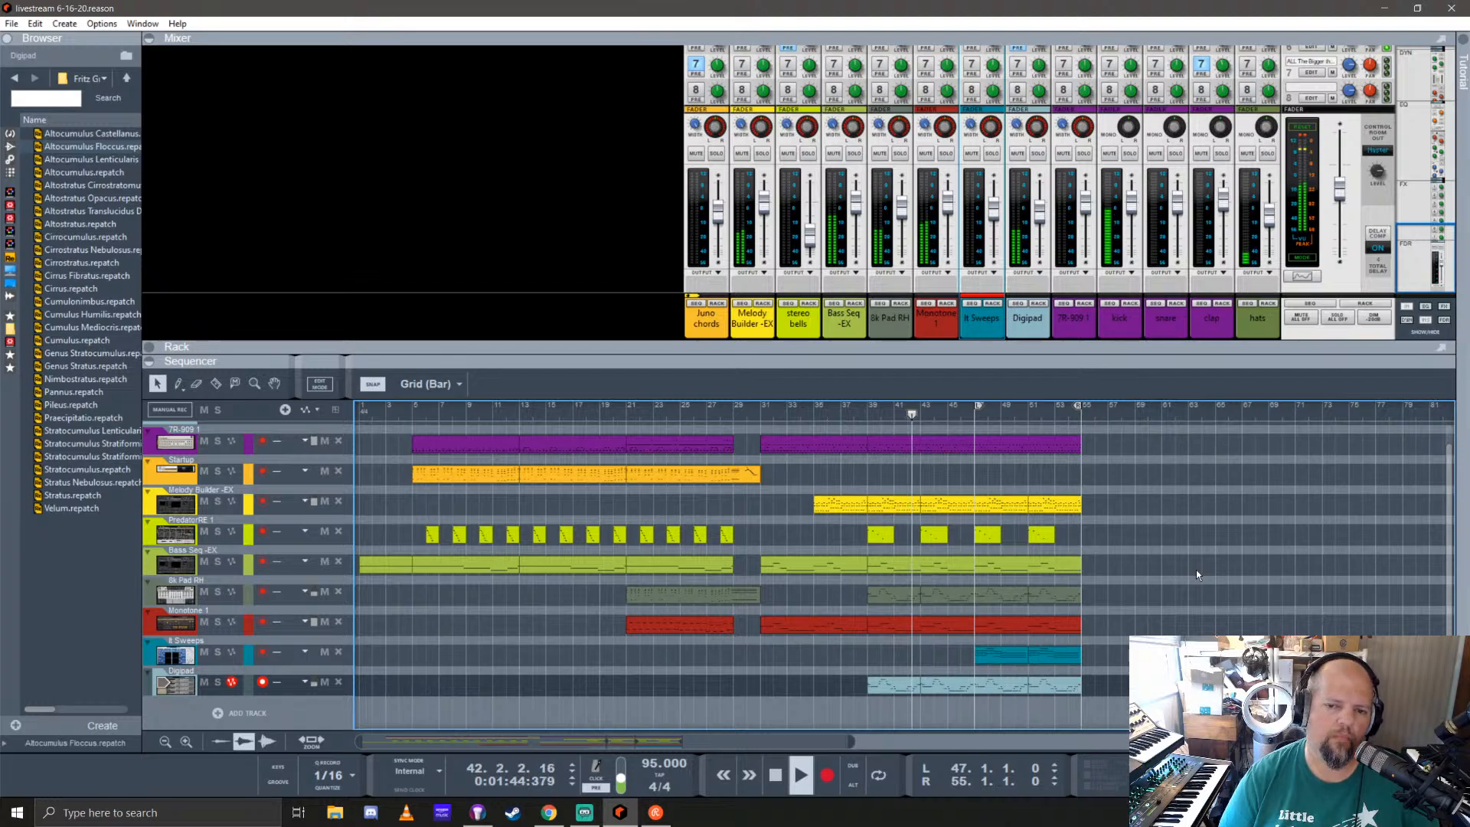
# Step: Add a VK-1 Viking Synthesizer from the instrument browser to the rack below the Digipad device
pyautogui.click(1014, 346)
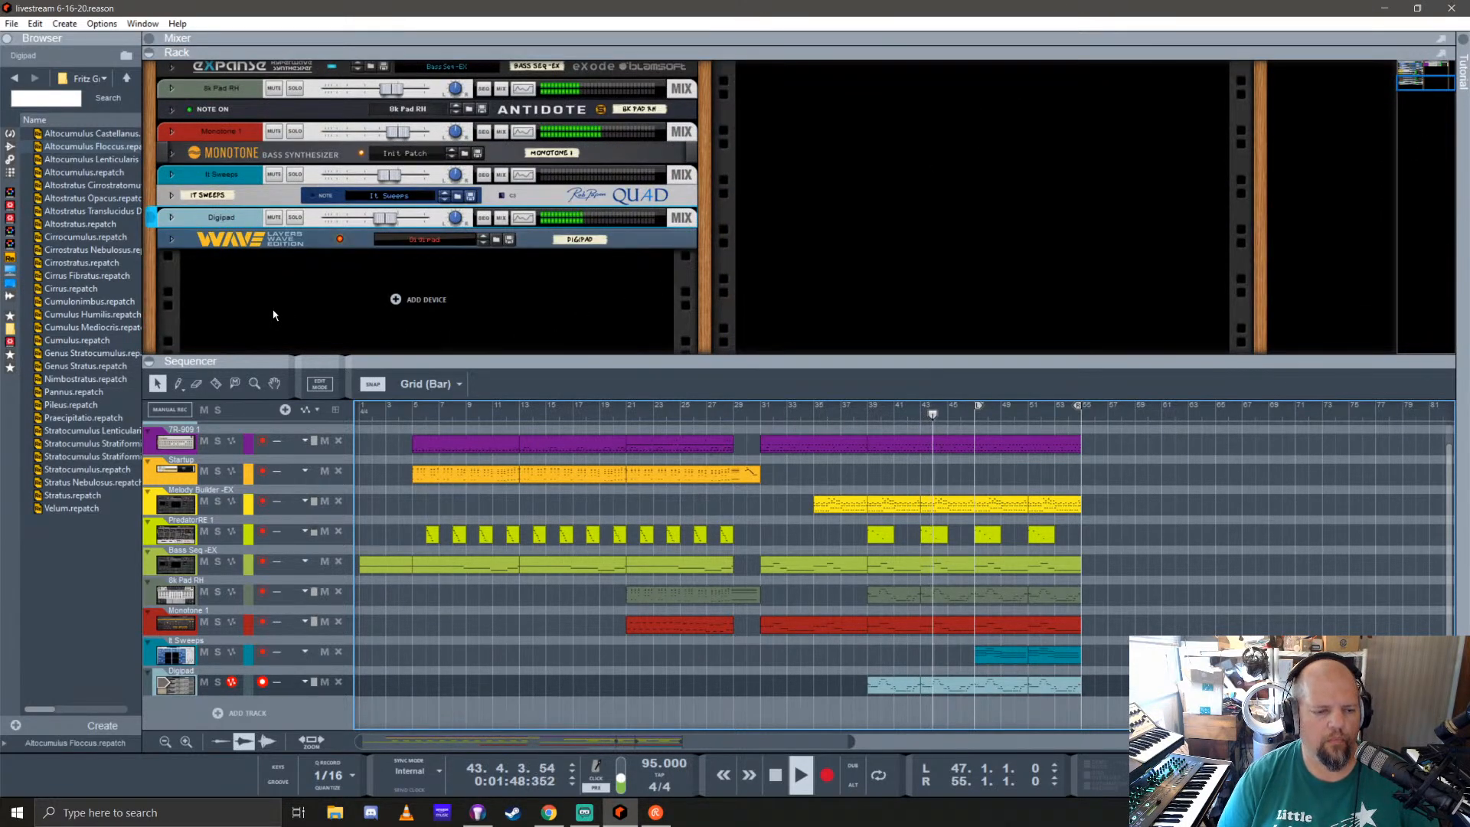
pyautogui.moveTo(933, 361); pyautogui.dragTo(934, 393)
pyautogui.click(10, 134)
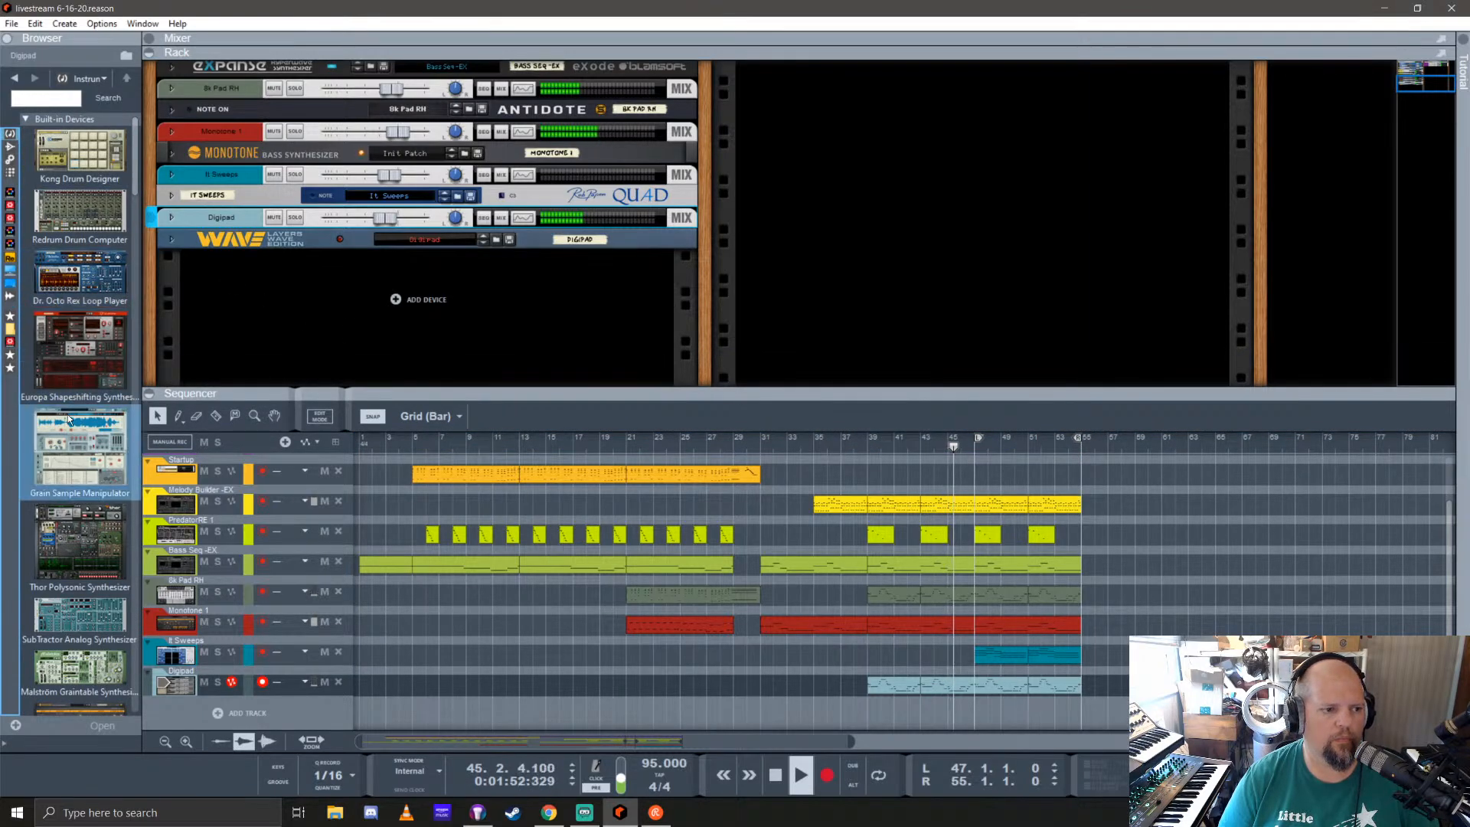
pyautogui.scroll(-10, 68, 413)
pyautogui.scroll(-8, 68, 412)
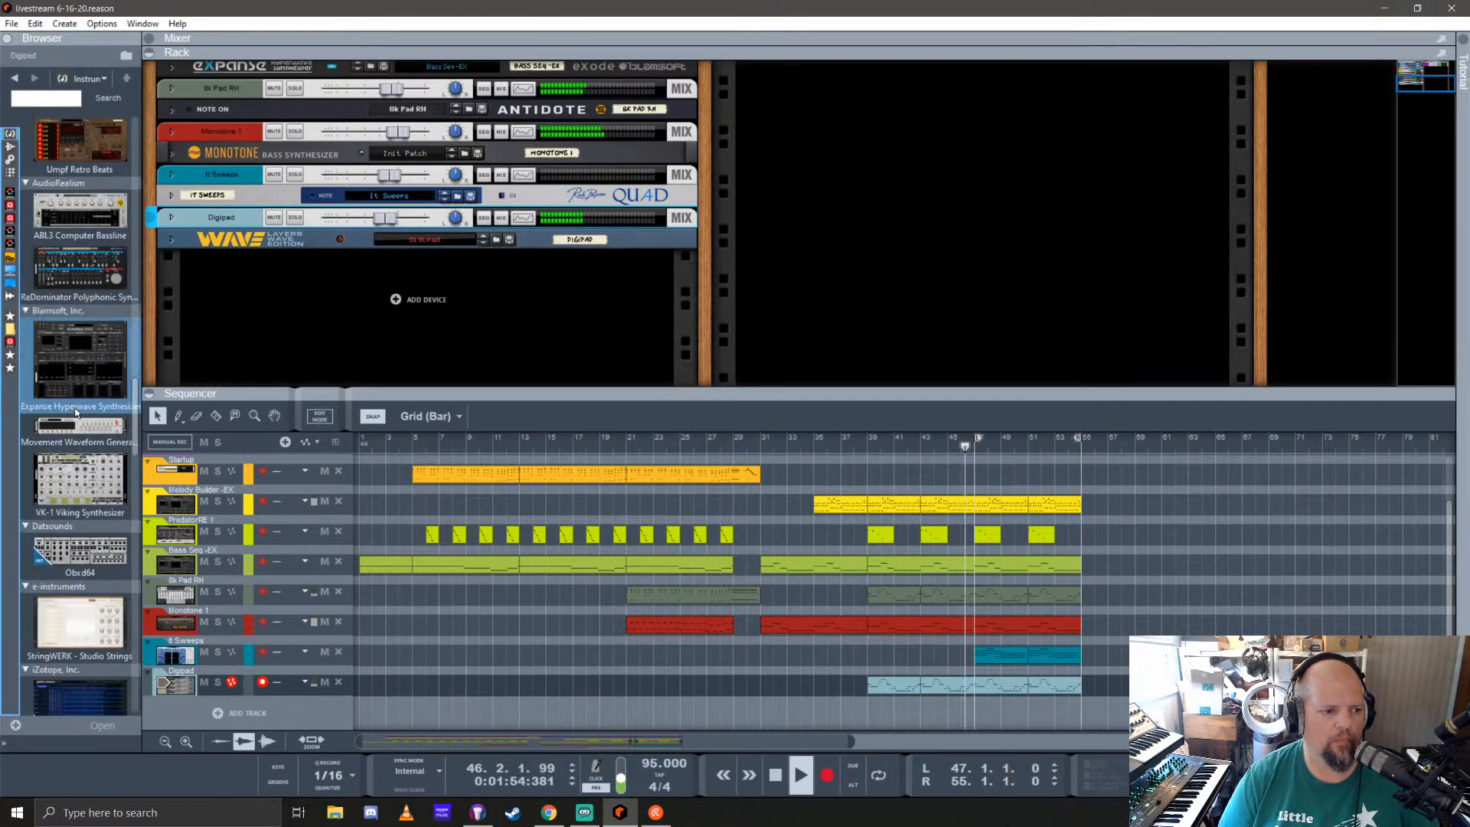
pyautogui.moveTo(77, 329); pyautogui.dragTo(438, 298)
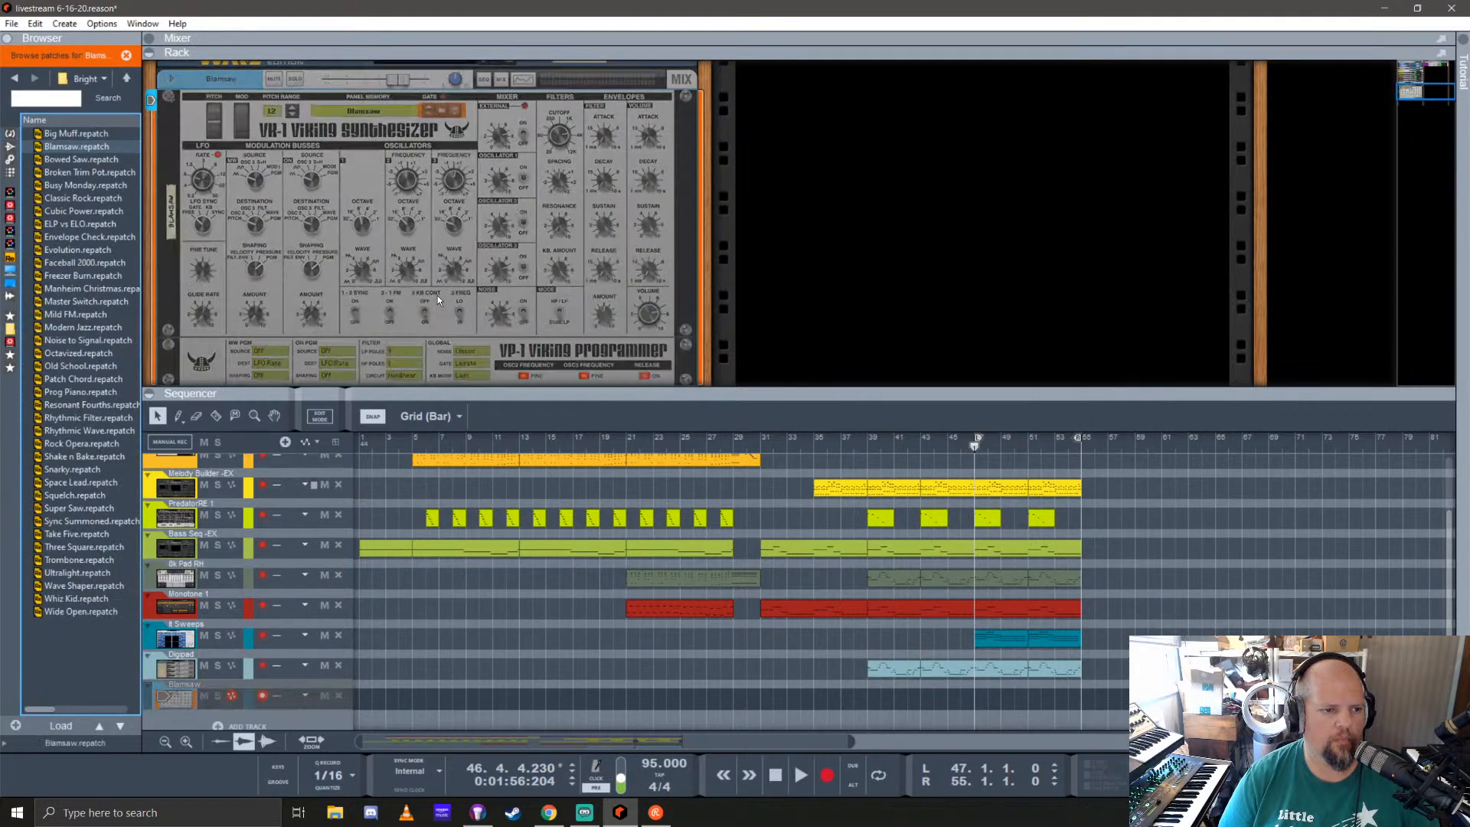
pyautogui.scroll(1, 283, 285)
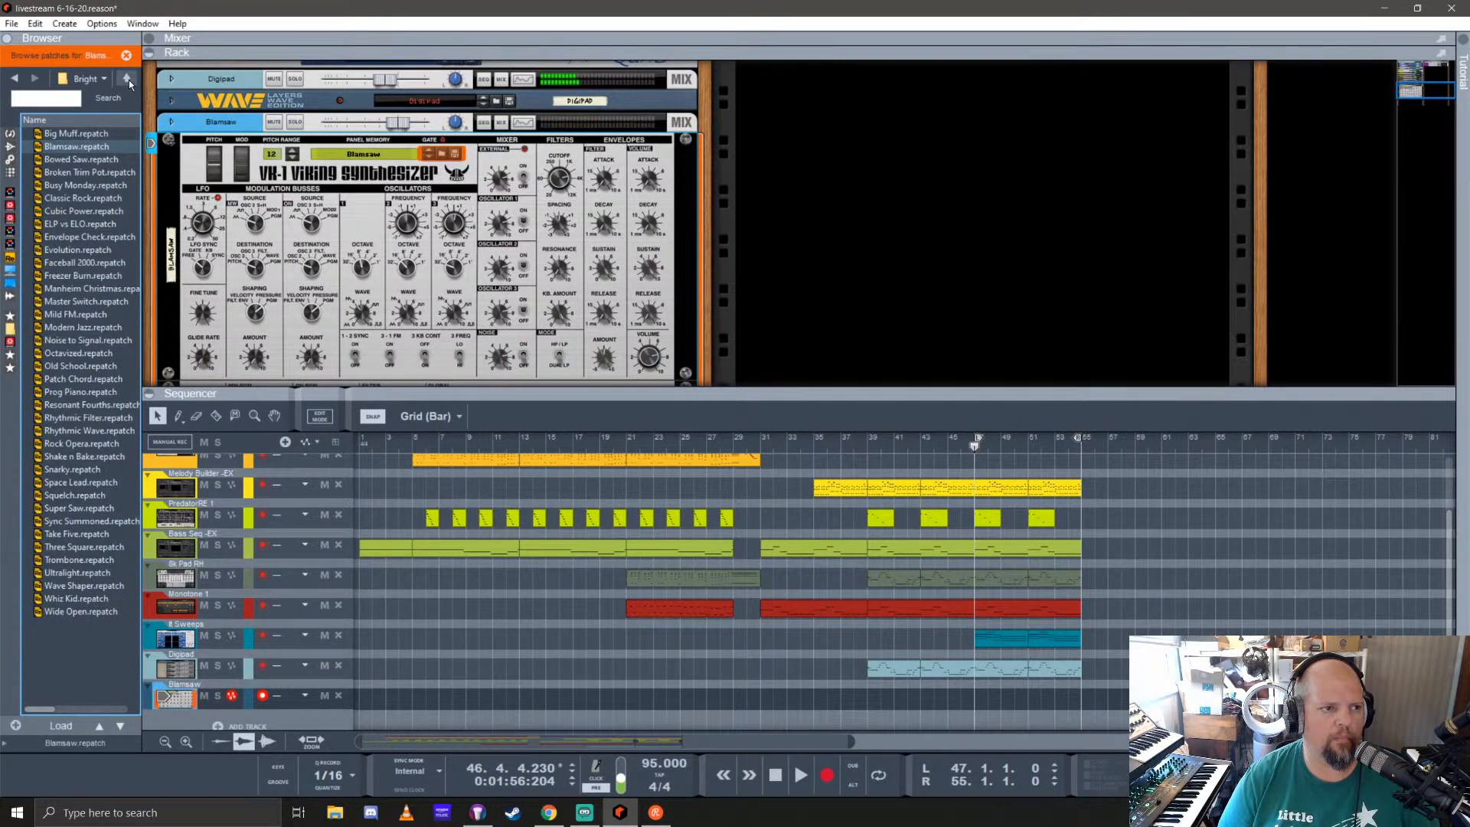
# Step: Load the Classic Rock patch from the Bright Lead folder into the Viking synthesizer
pyautogui.click(127, 79)
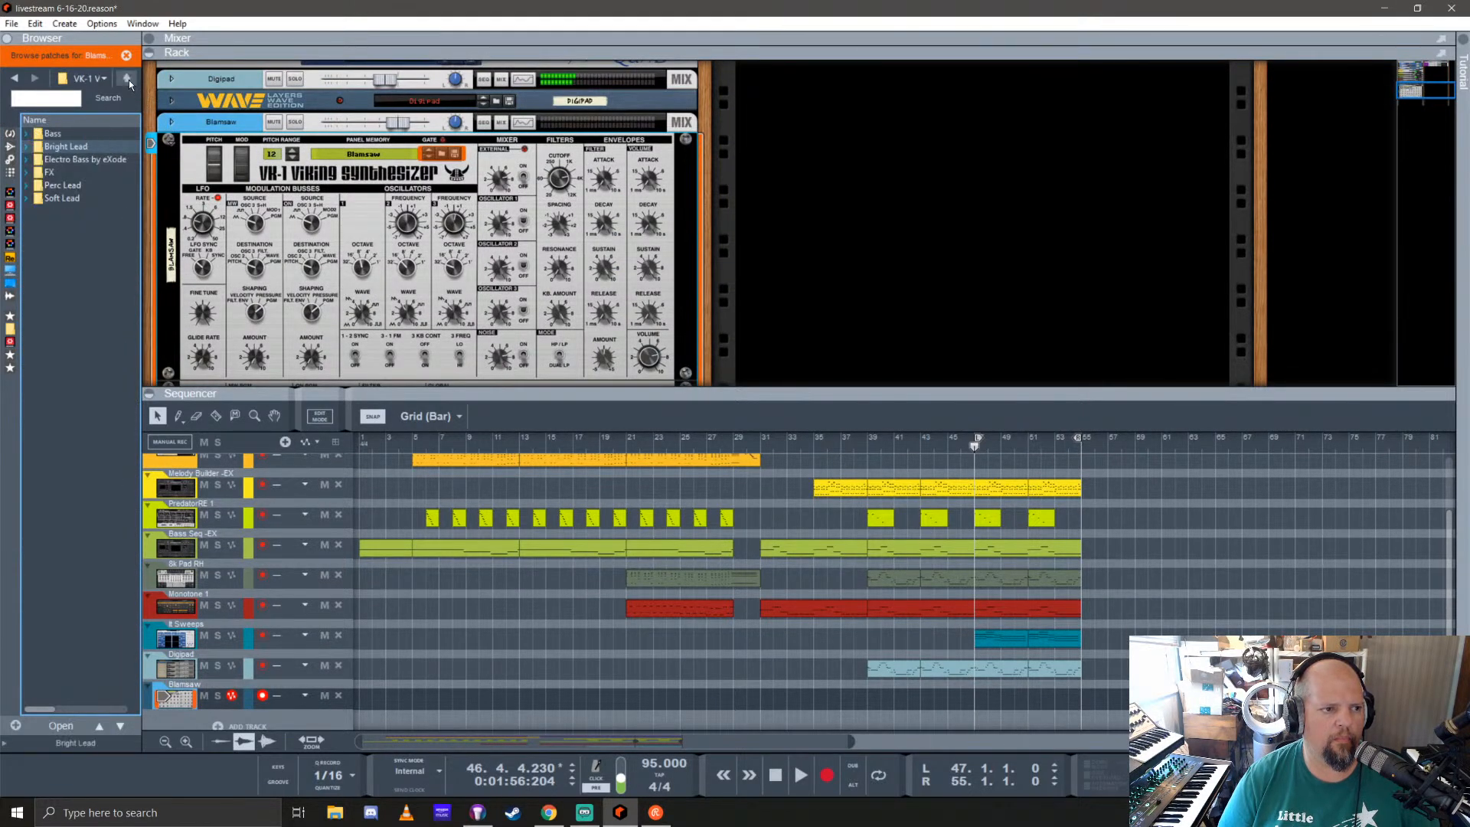
pyautogui.doubleClick(76, 146)
pyautogui.click(77, 199)
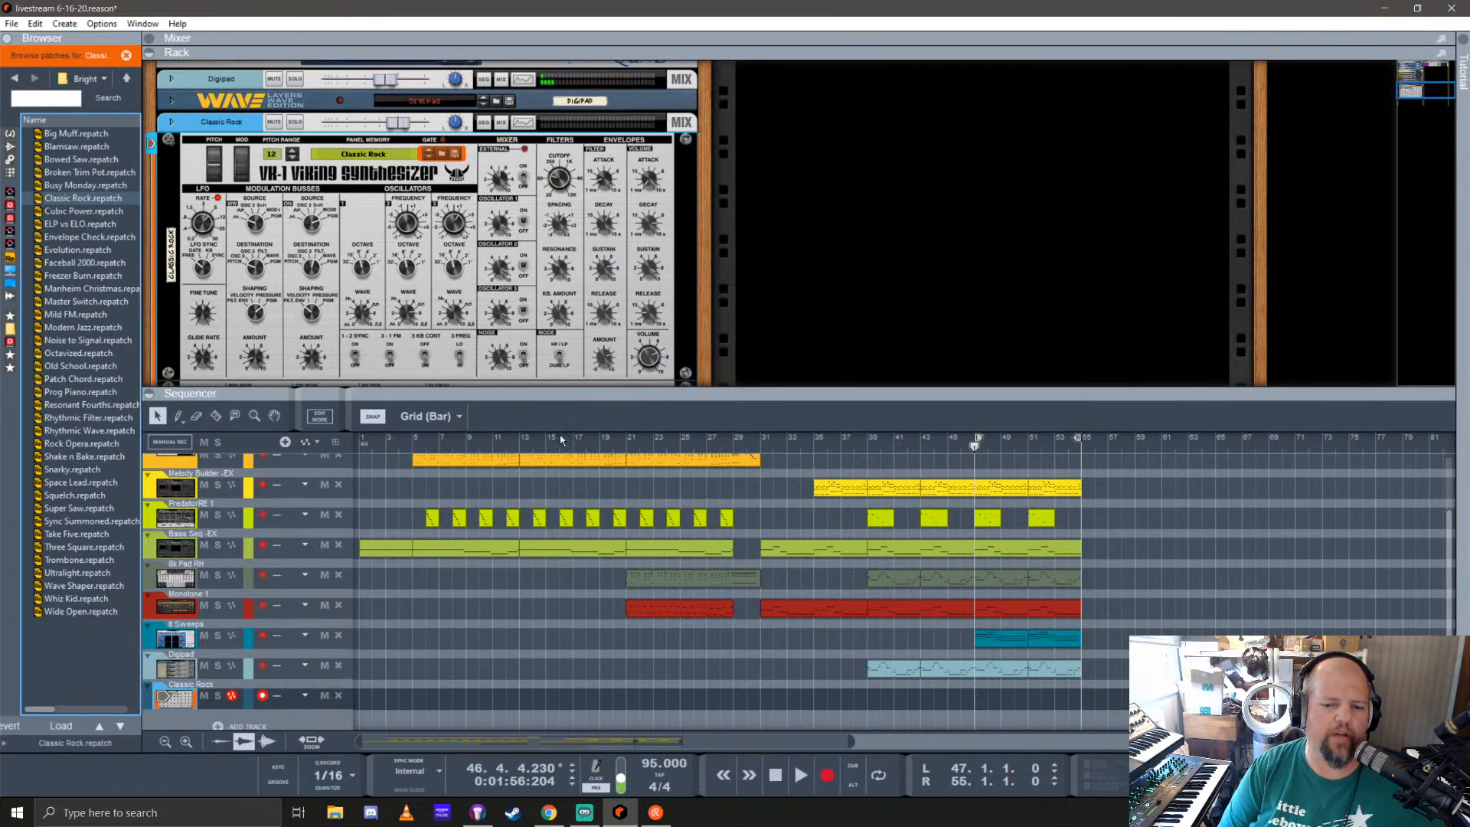
# Step: Copy the Digipad clips from bars 47 to 55 onto the Classic Rock track and set the song position to bar 47
pyautogui.moveTo(1127, 659); pyautogui.dragTo(1001, 696)
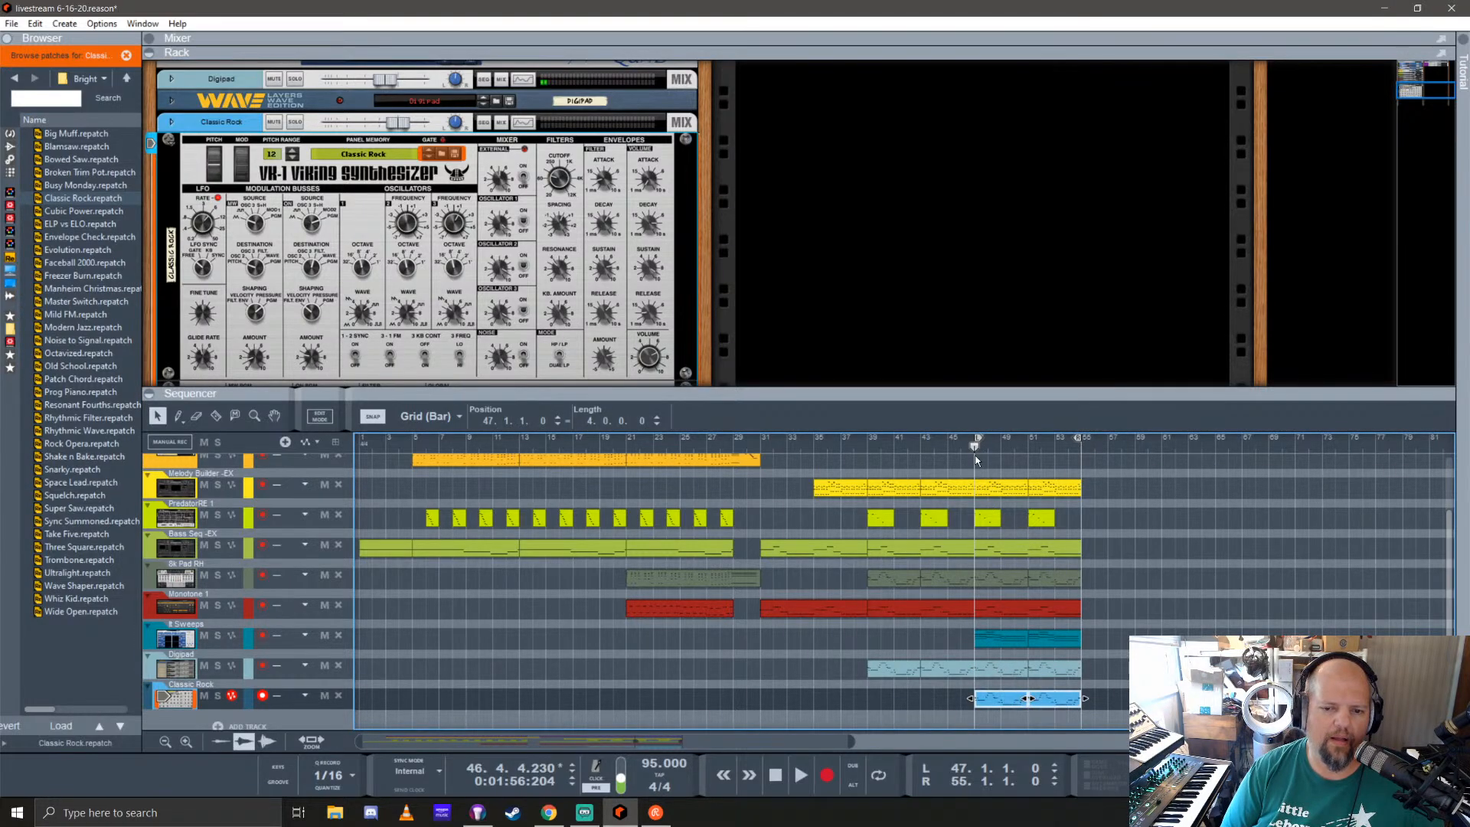
pyautogui.click(976, 459)
pyautogui.click(972, 447)
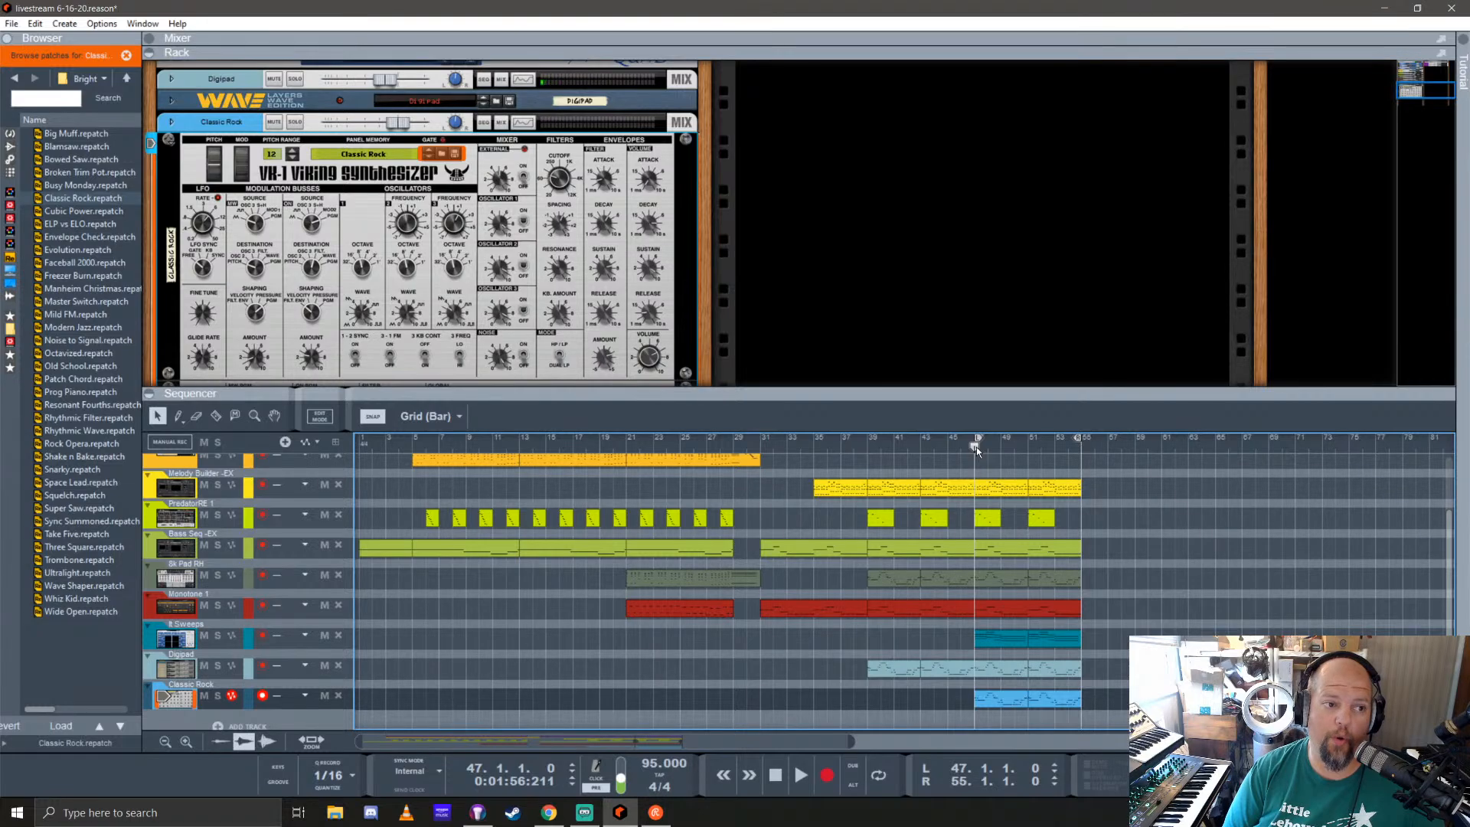
# Step: Play from bar 47 with the Classic Rock mixer channel soloed and enable its FX4 send
pyautogui.moveTo(1230, 51); pyautogui.dragTo(1265, 408)
pyautogui.press('space')
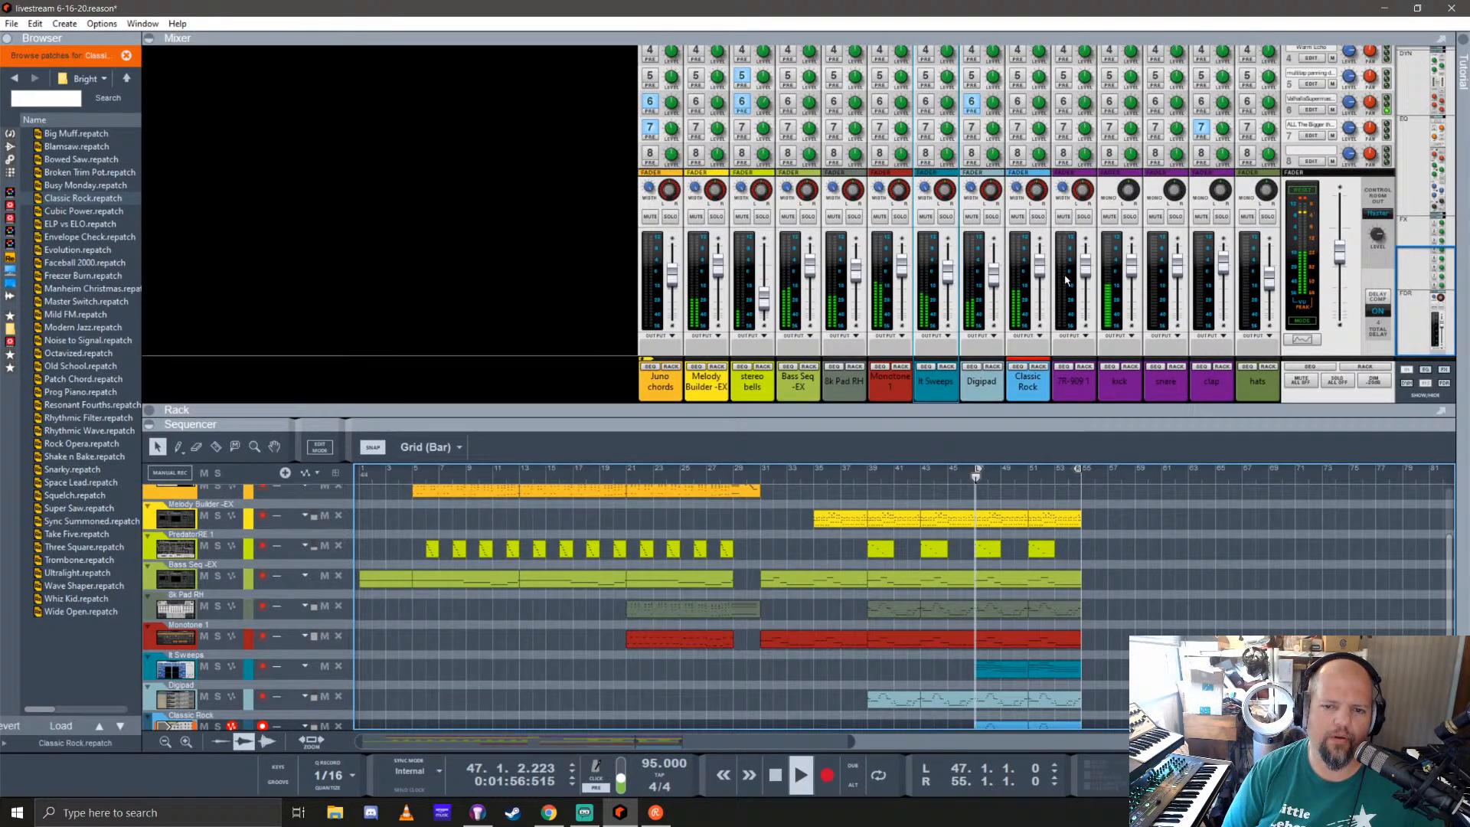
pyautogui.click(1038, 217)
pyautogui.scroll(5, 1026, 165)
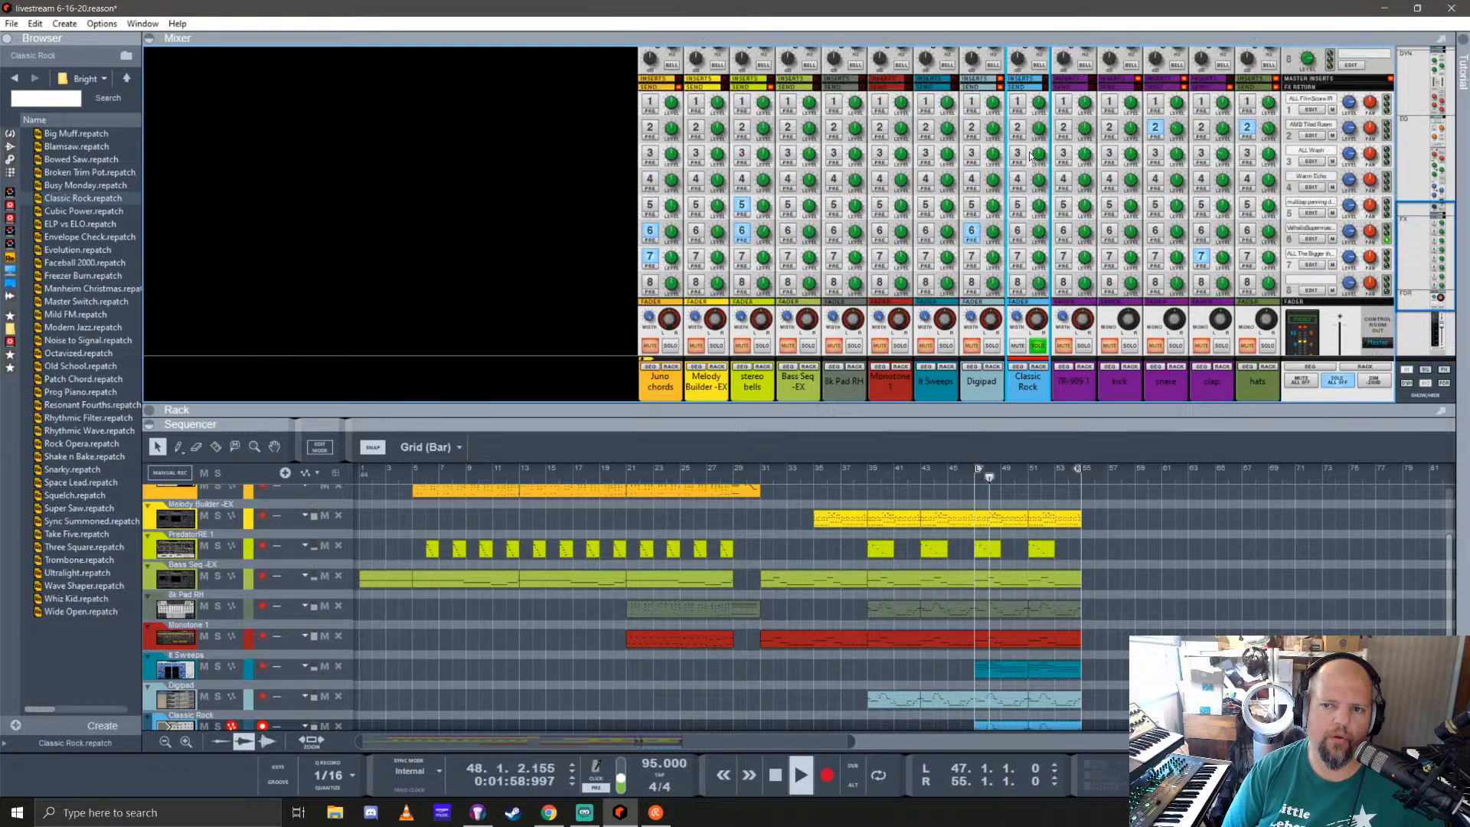
pyautogui.click(1018, 180)
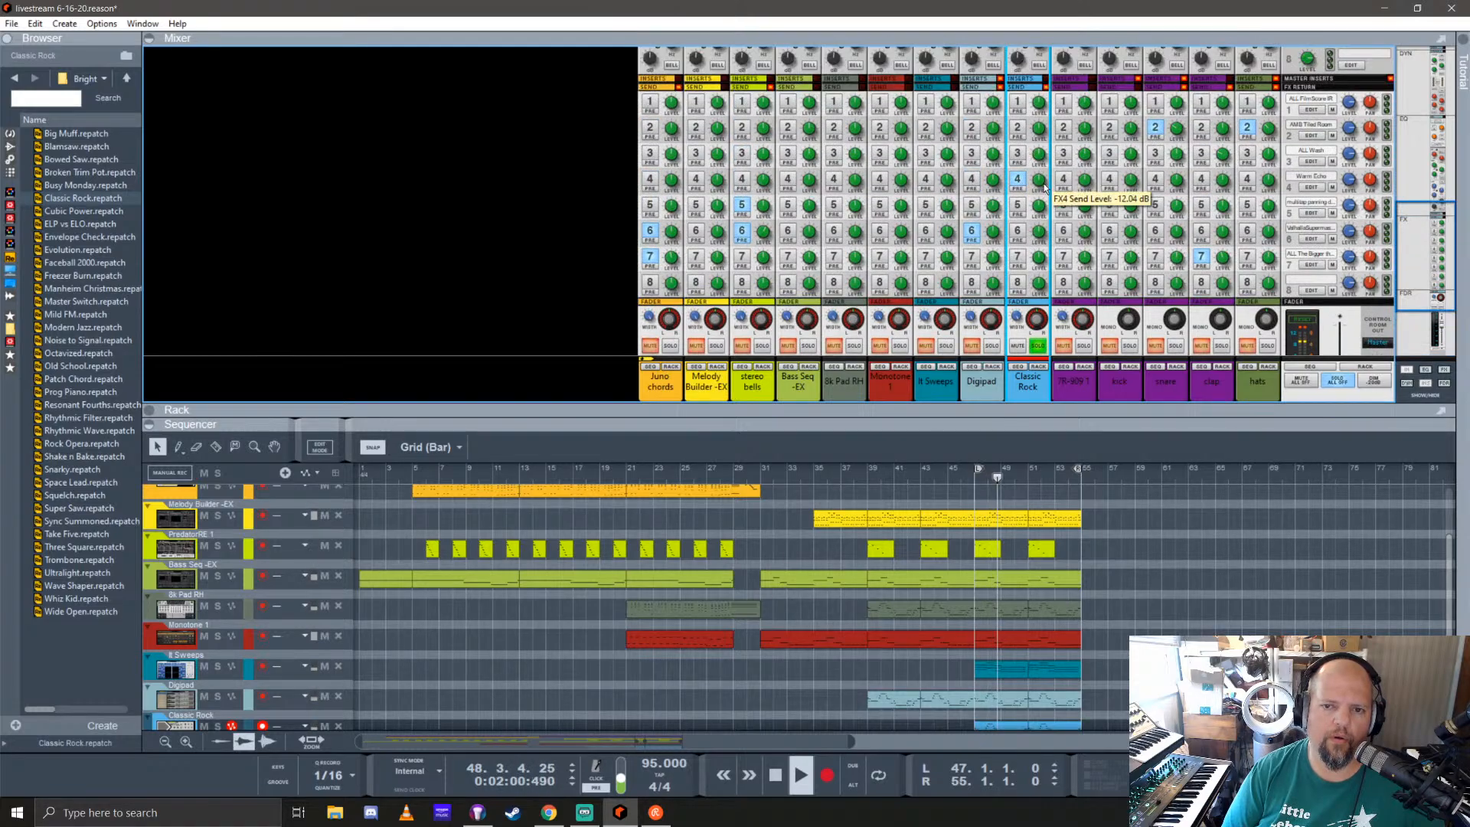
# Step: Compare the Classic Rock channel with and without its FX3 send
pyautogui.click(1017, 153)
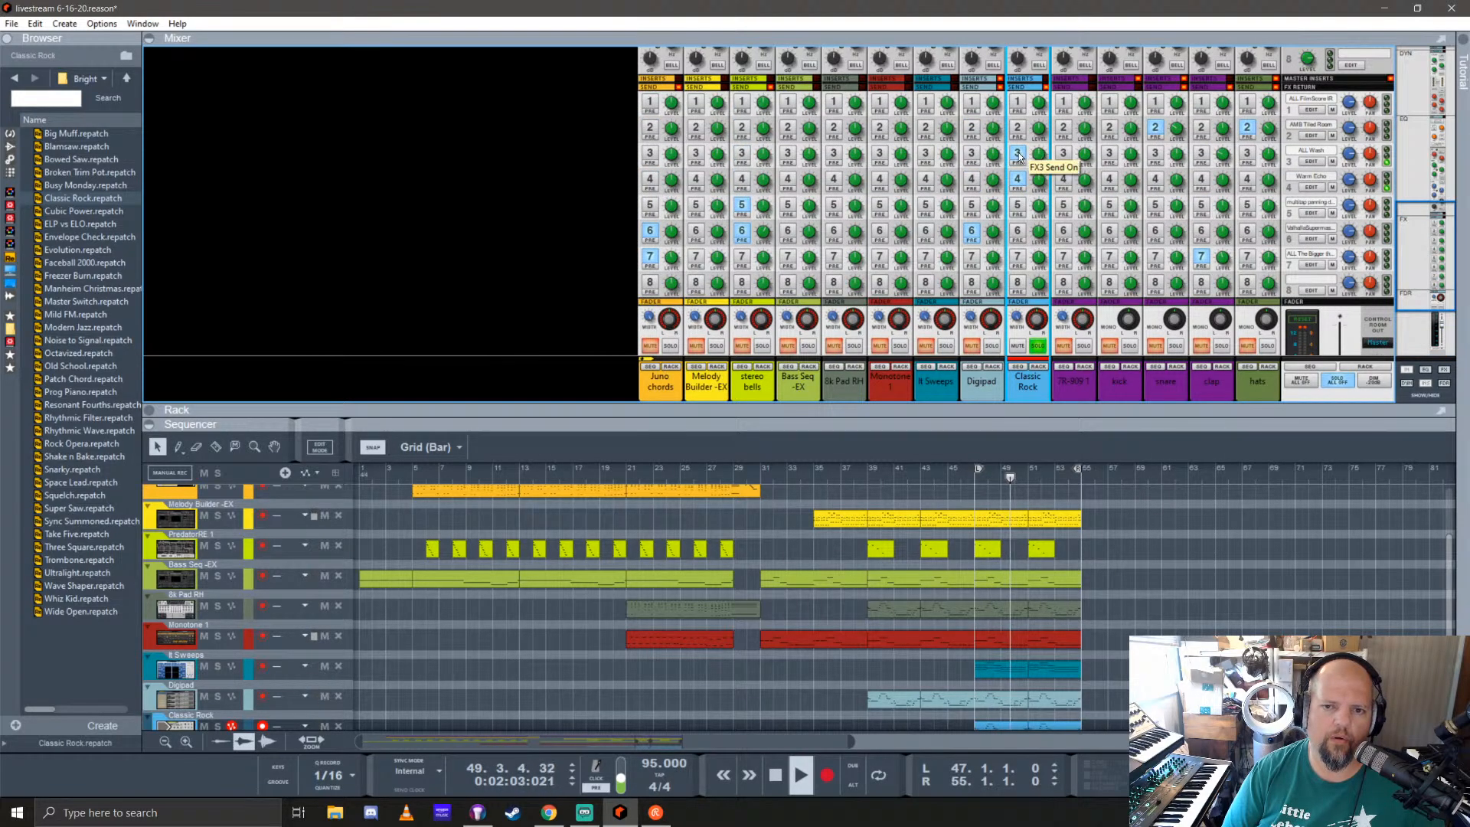
pyautogui.click(1018, 154)
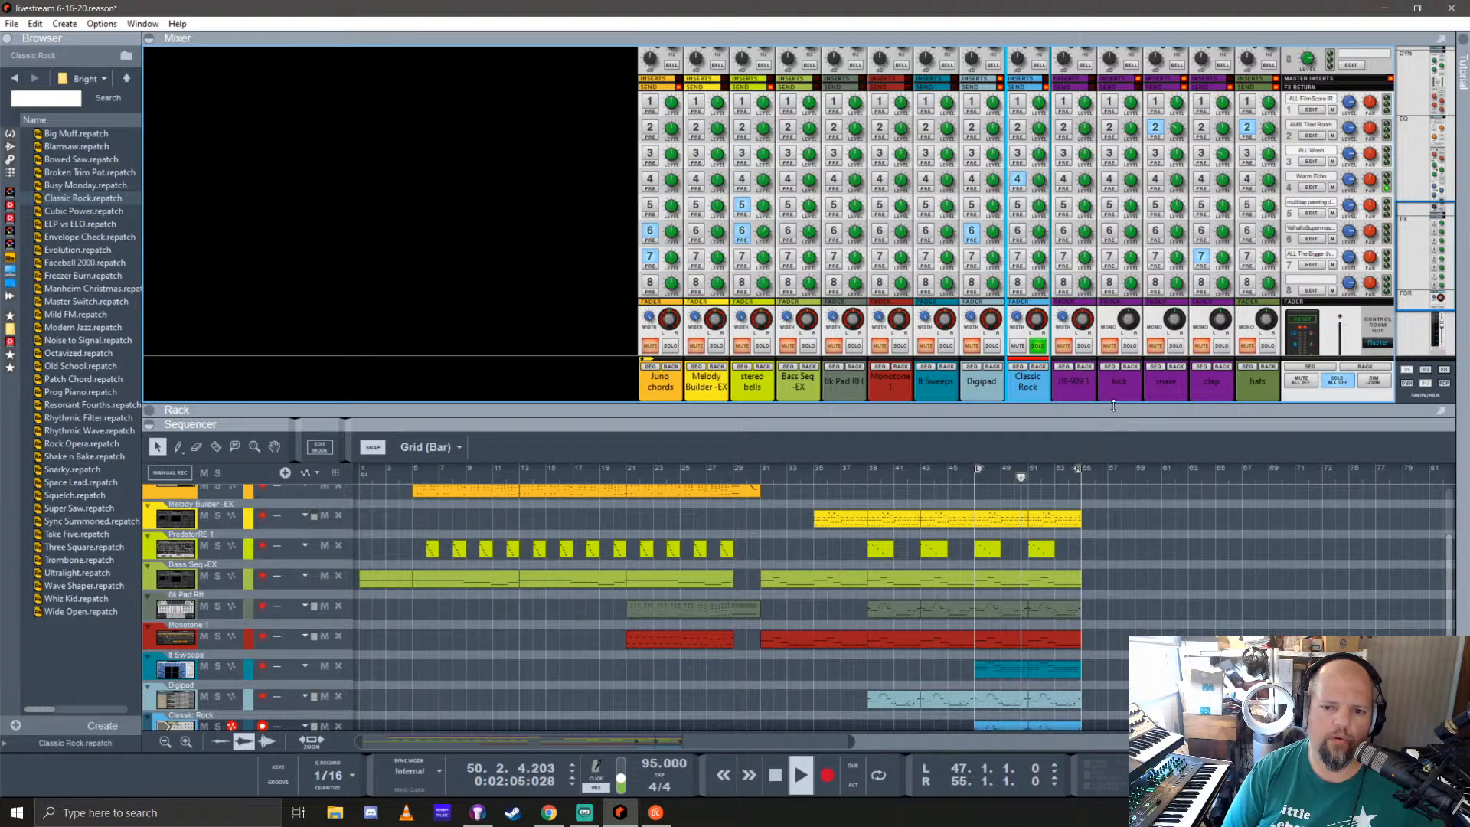
pyautogui.click(1019, 154)
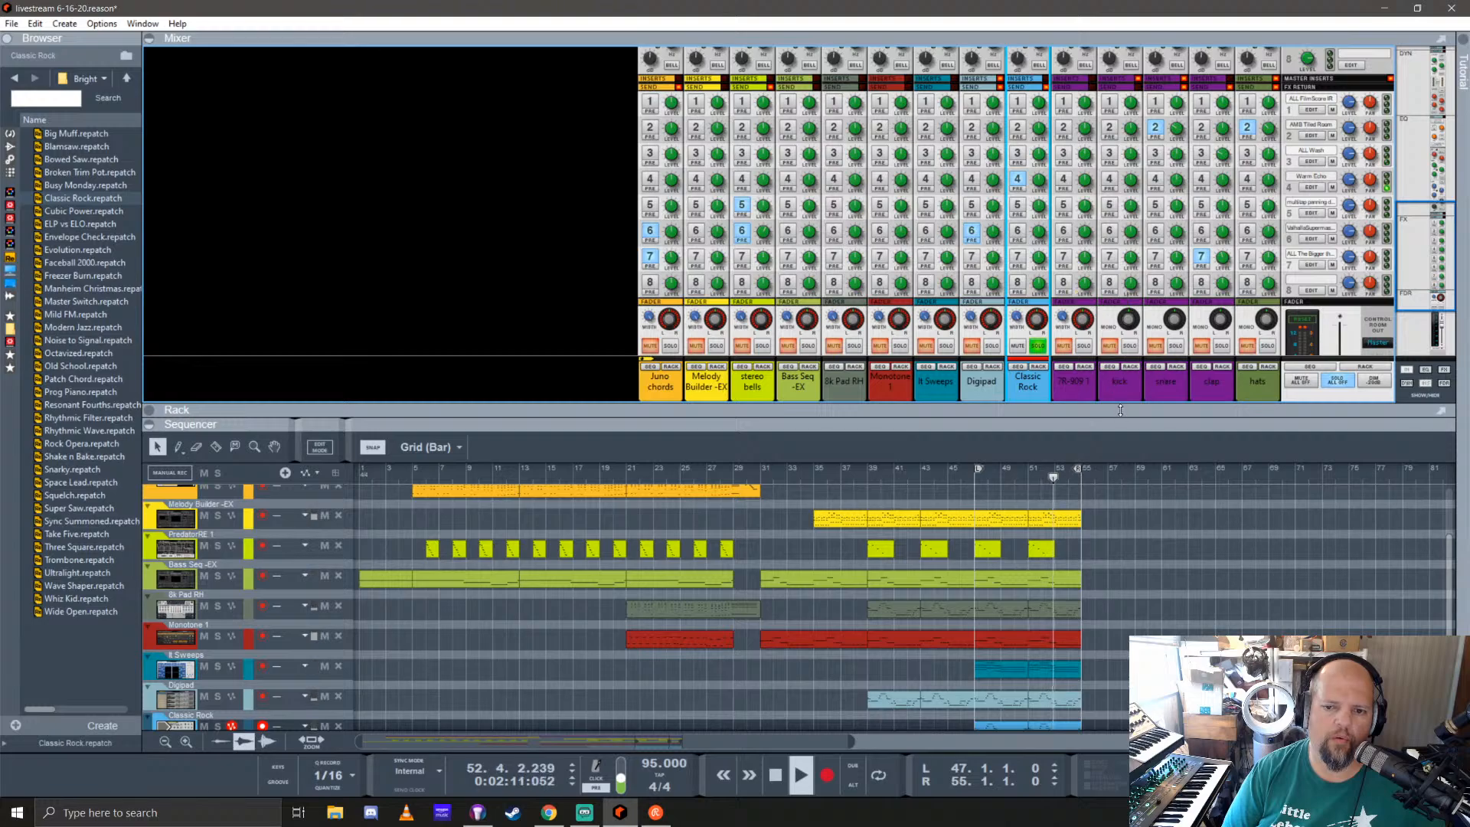
# Step: Check the Classic Rock synth's filter cutoff, return the stopped song to bar 47 and fold the synth in the rack
pyautogui.moveTo(1120, 411); pyautogui.dragTo(1104, 54)
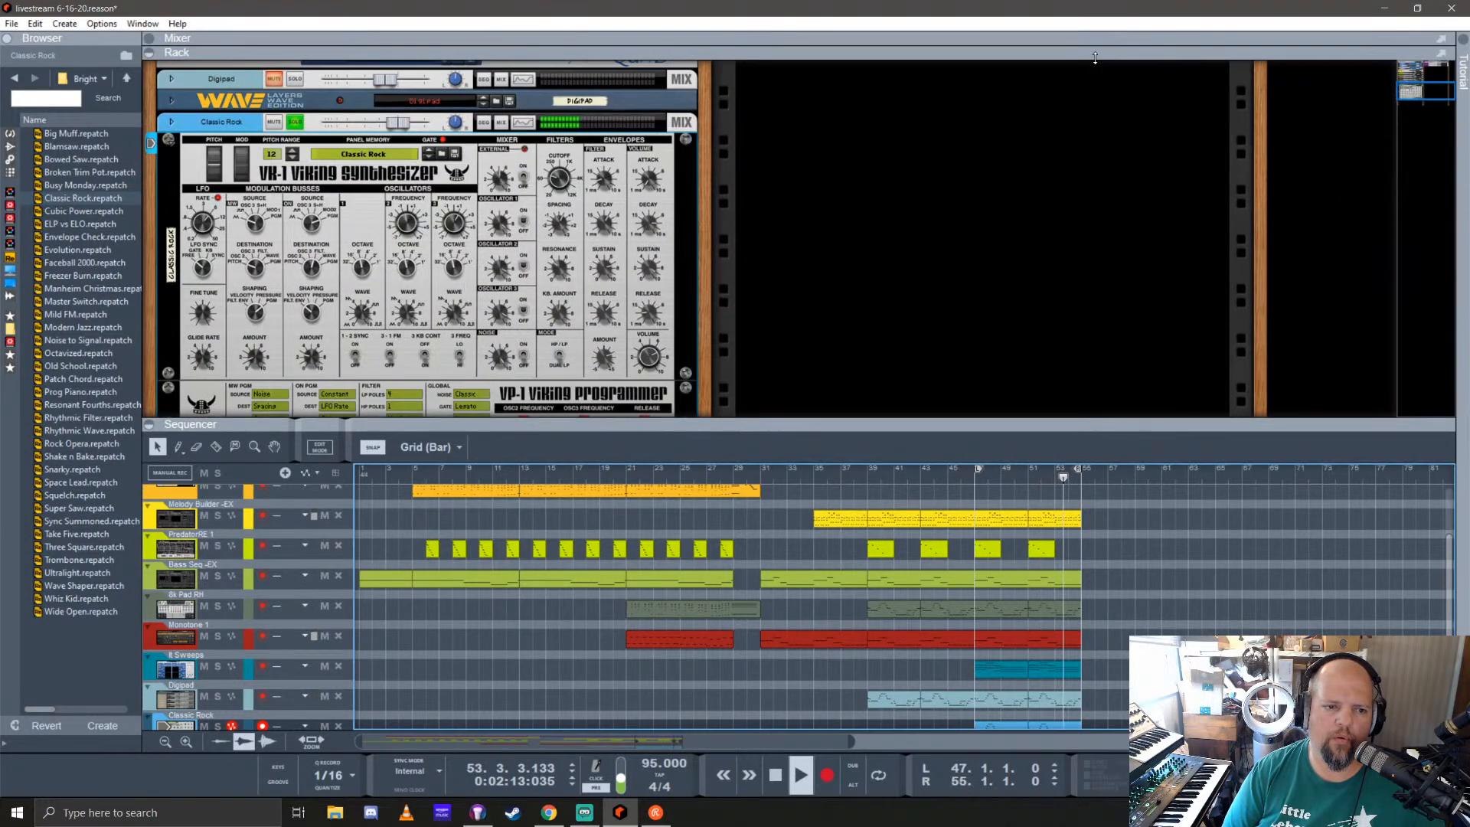
pyautogui.click(556, 179)
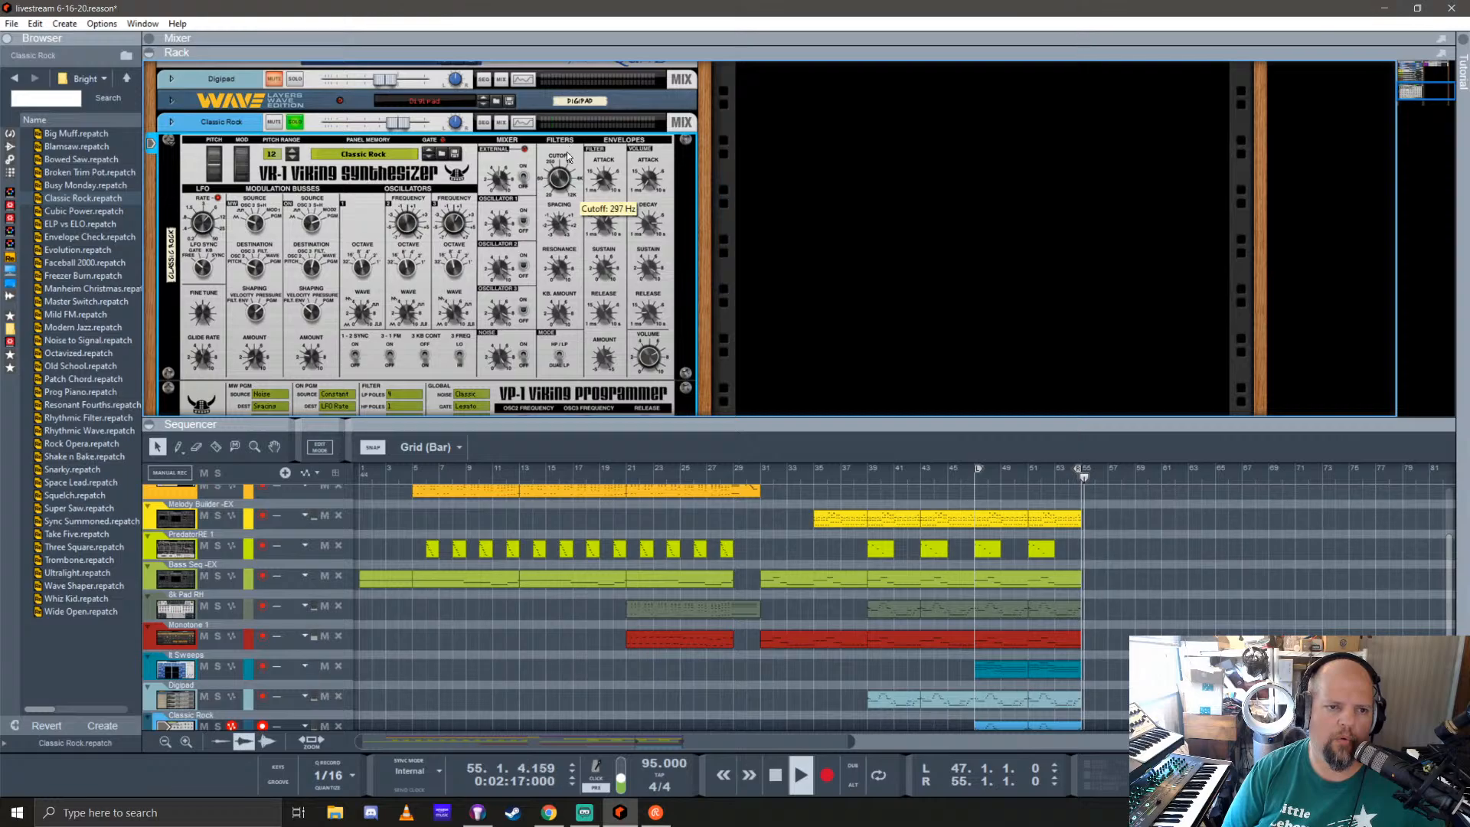
pyautogui.press('space')
pyautogui.click(976, 480)
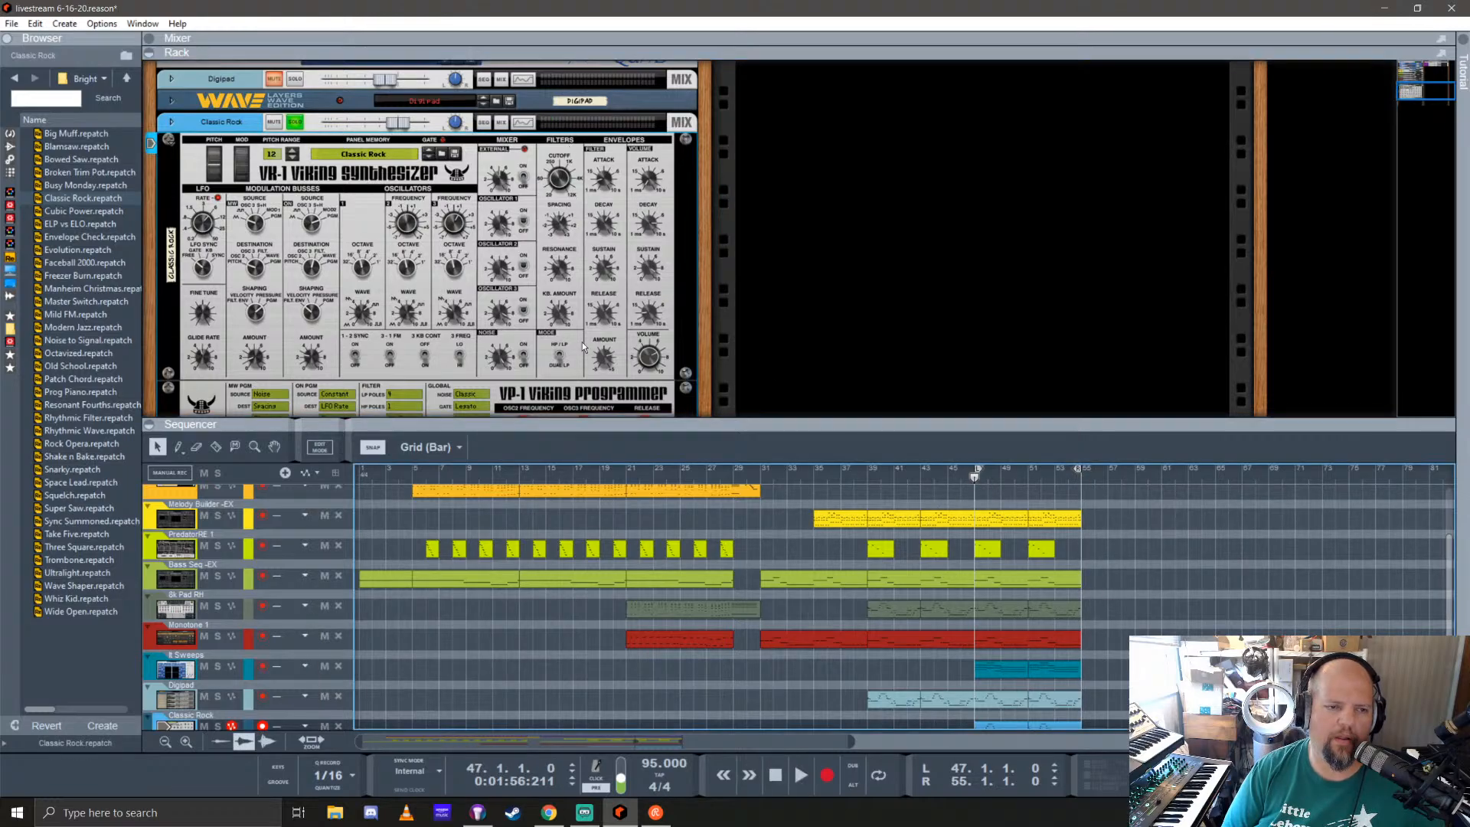
pyautogui.click(171, 146)
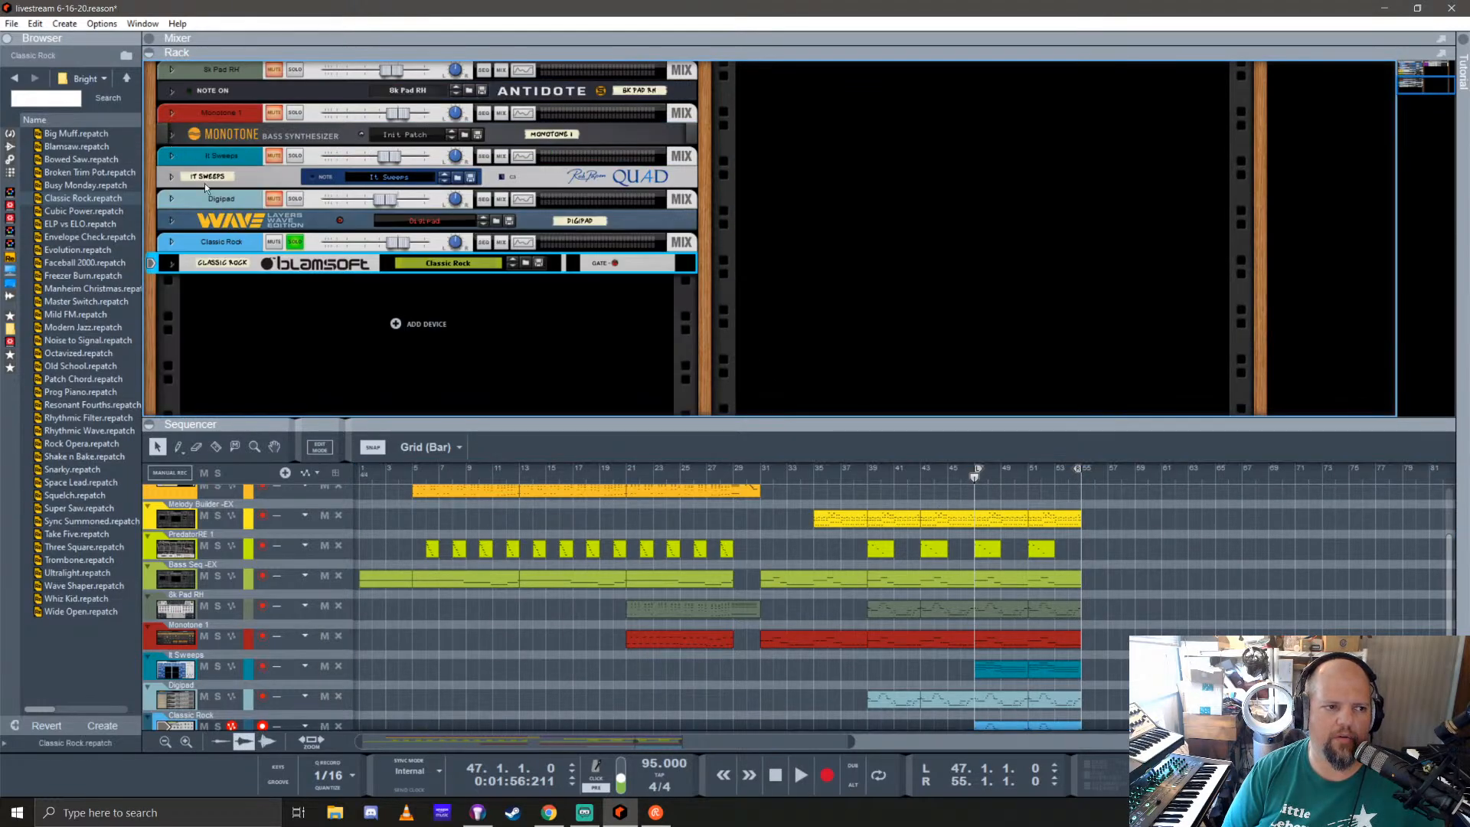
pyautogui.click(292, 241)
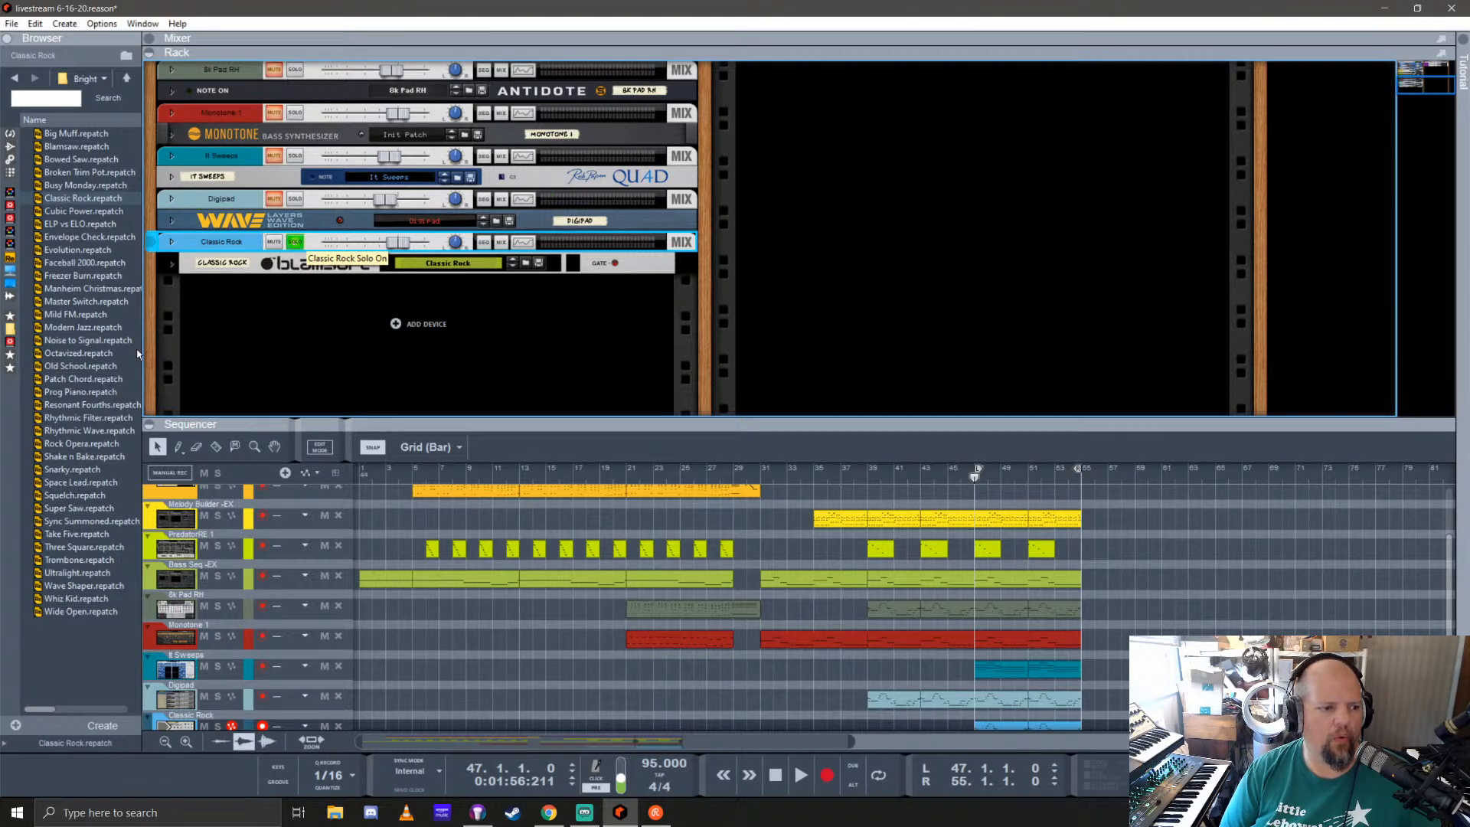
# Step: Add a second Viking synthesizer with the Old School patch below Classic Rock and solo its channel
pyautogui.click(75, 353)
pyautogui.click(77, 366)
pyautogui.moveTo(77, 366); pyautogui.dragTo(447, 389)
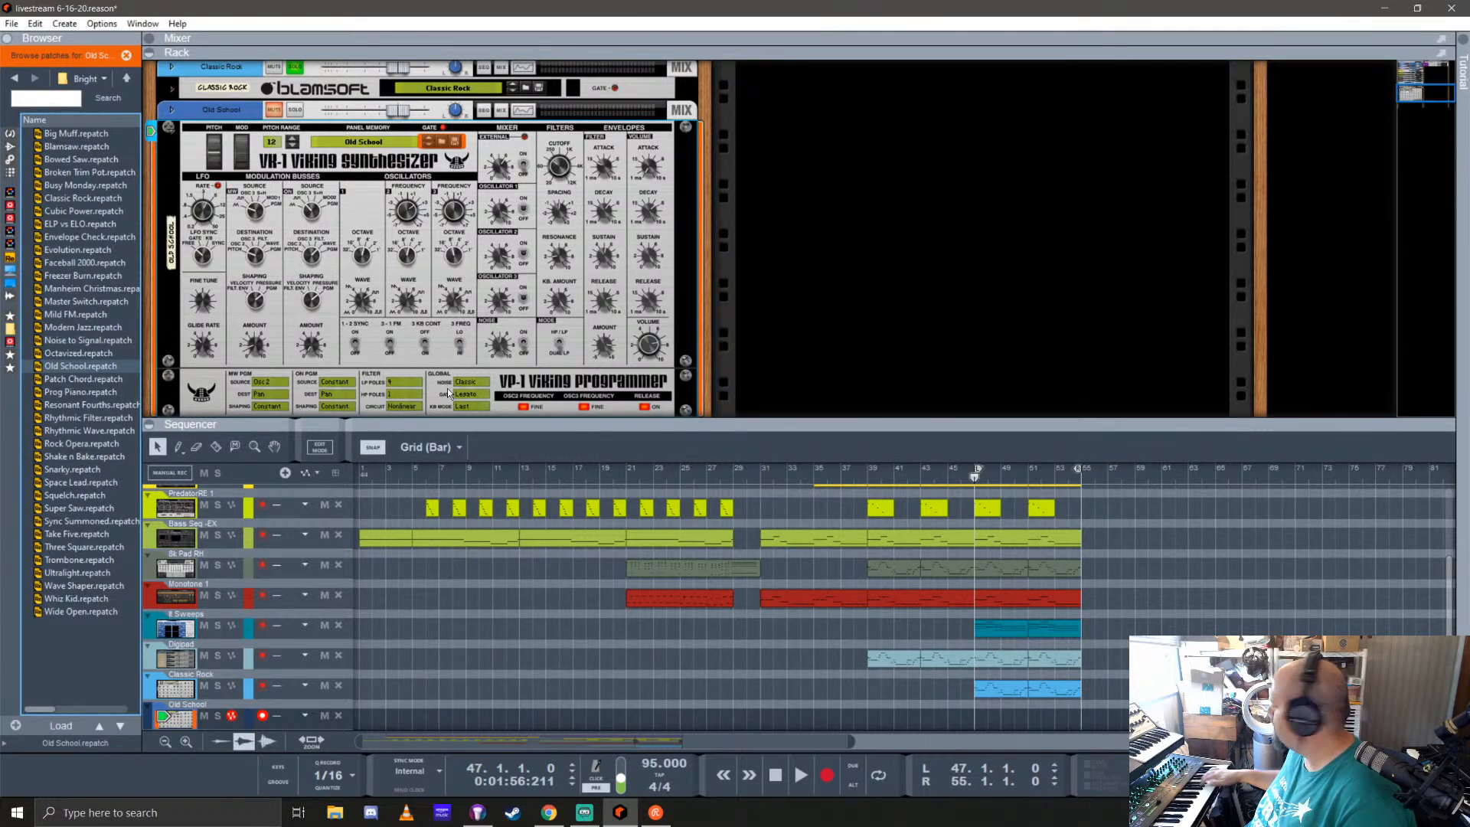
pyautogui.click(290, 109)
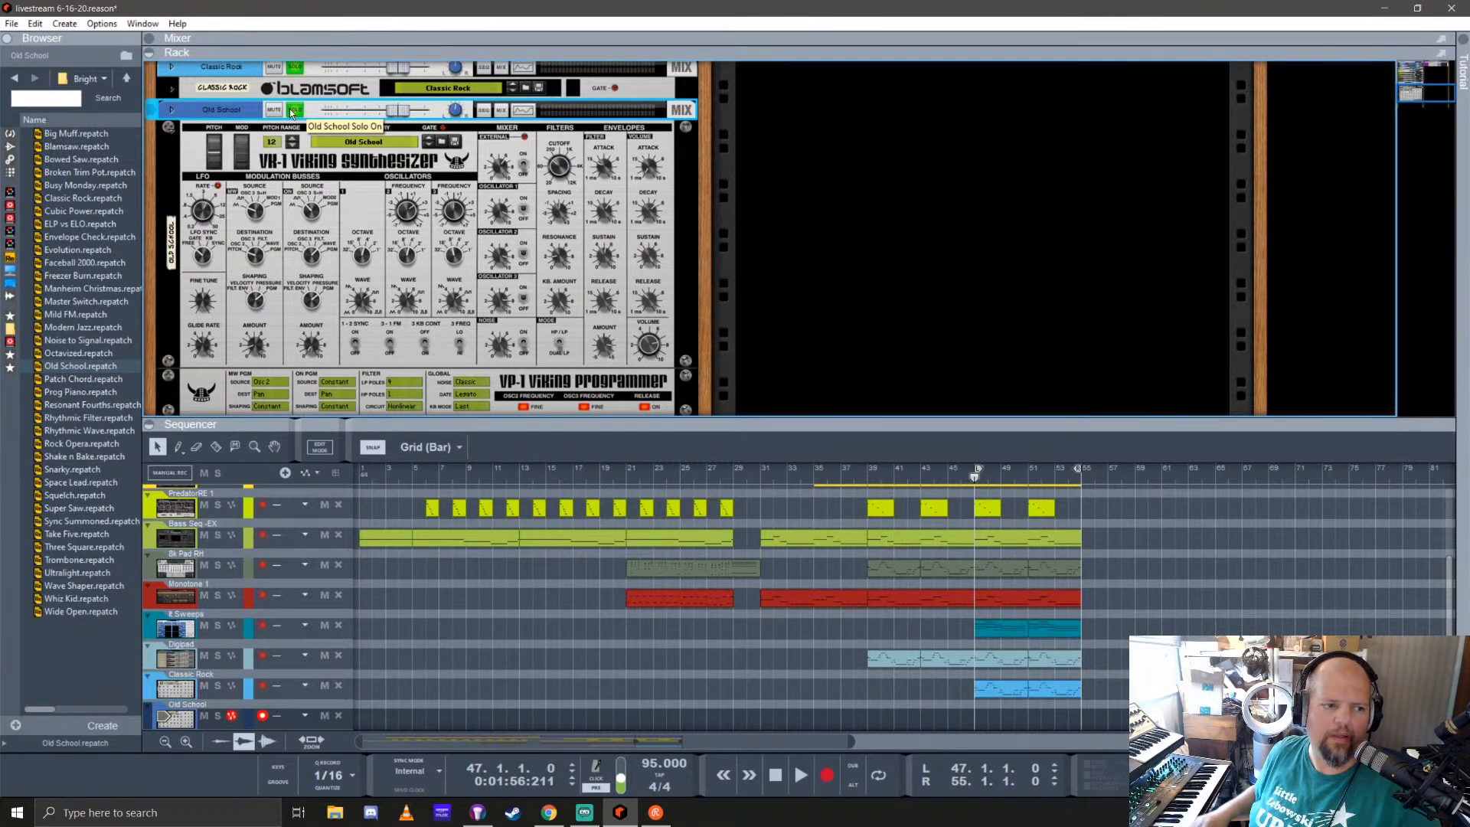
pyautogui.press('Down')
pyautogui.press('Down')
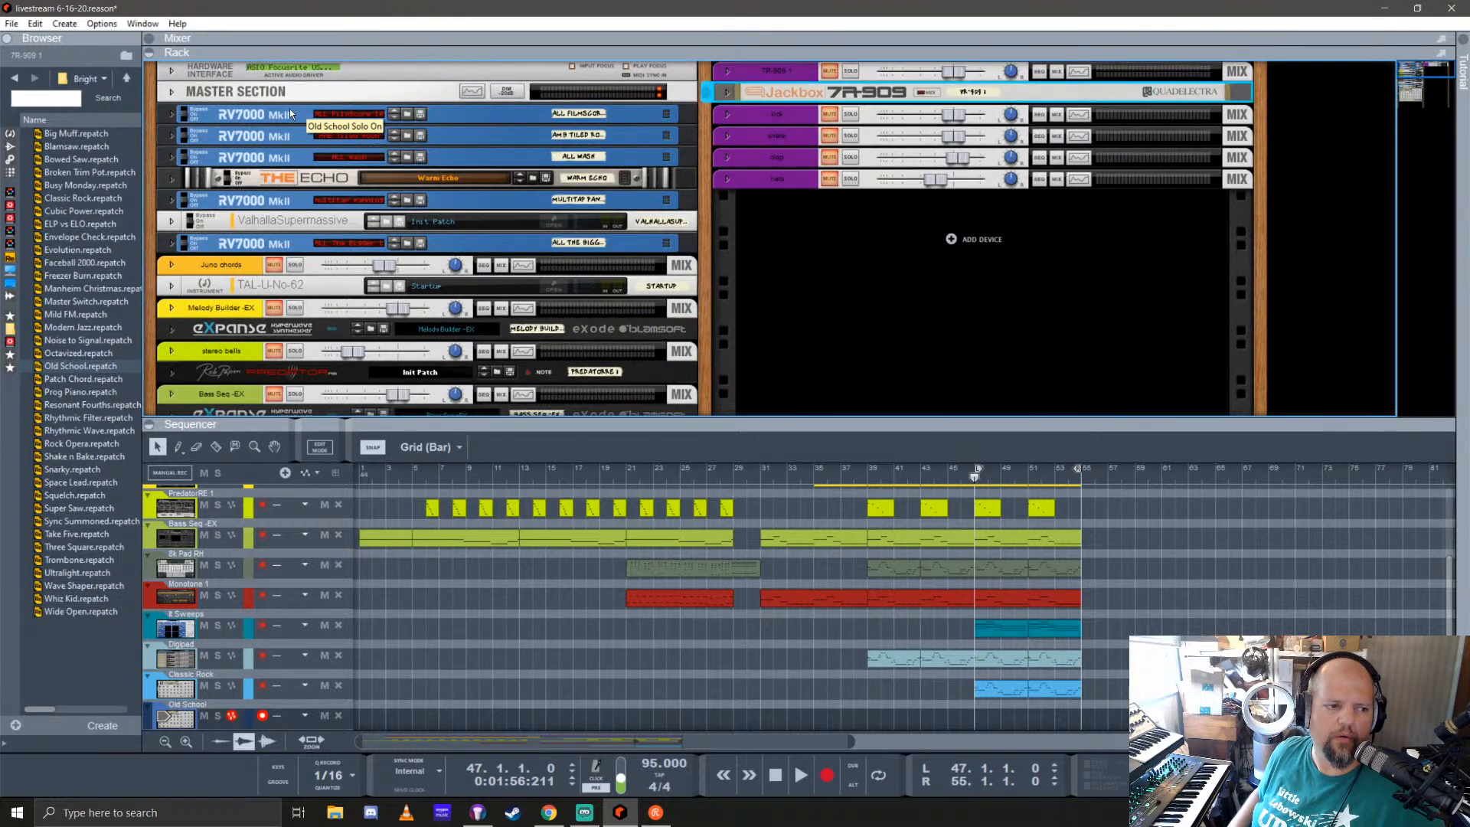
pyautogui.scroll(-6, 550, 270)
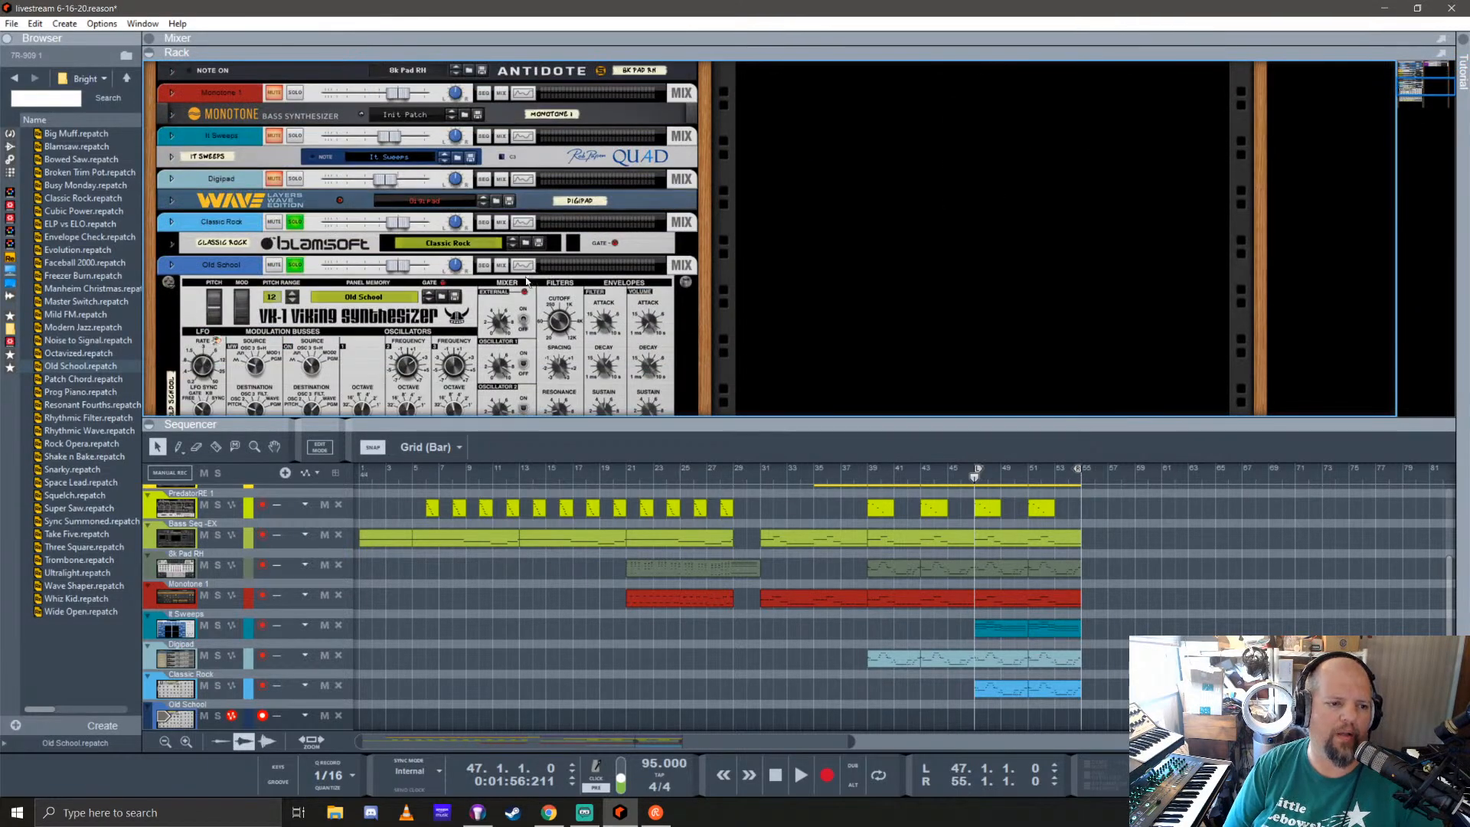
# Step: Audition the Rock Opera, Snarky, Super Saw, Modern Jazz and Master Switch patches on the second Viking synthesizer
pyautogui.click(73, 445)
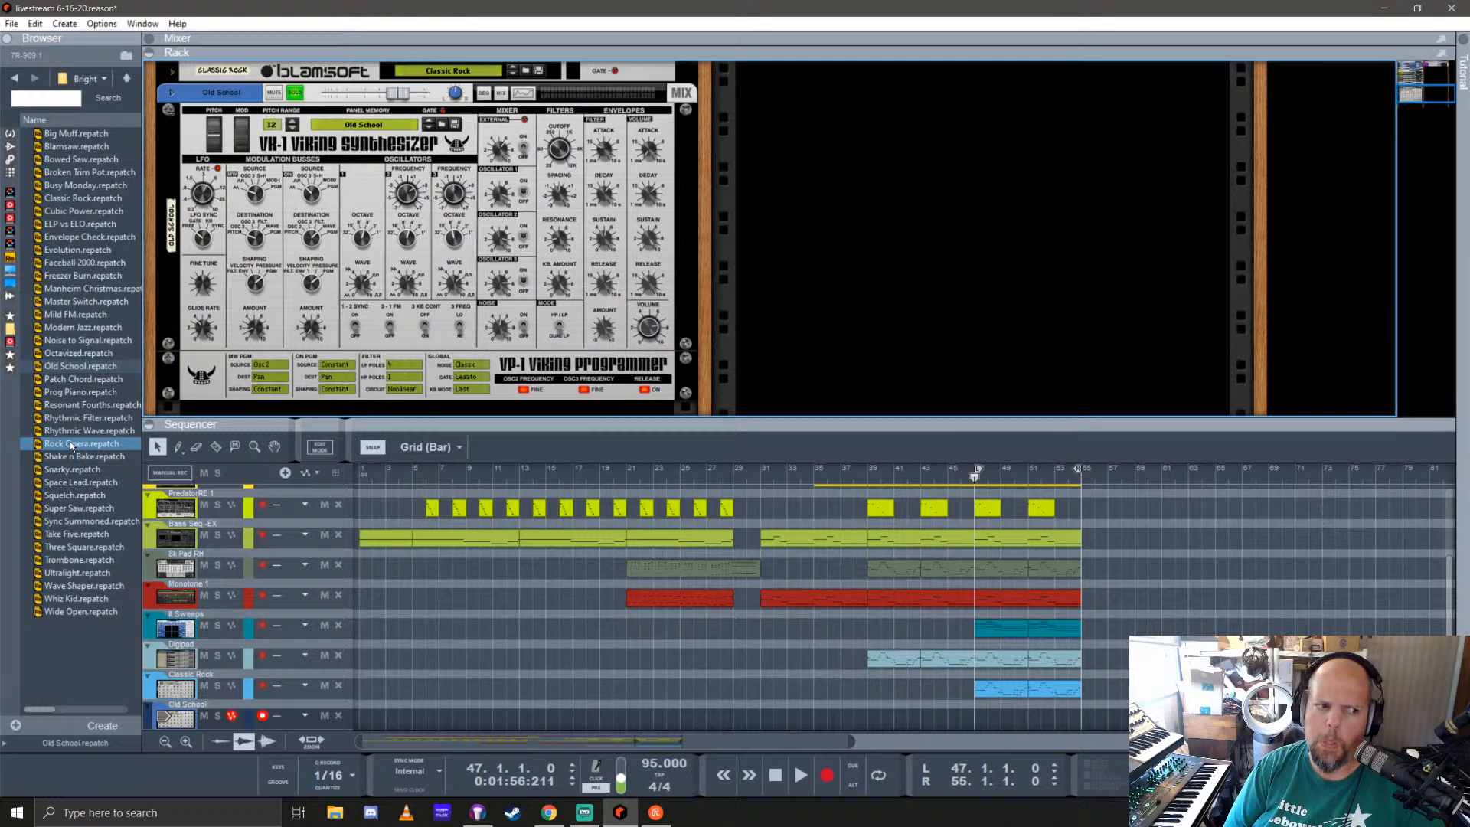
pyautogui.moveTo(73, 446); pyautogui.dragTo(387, 239)
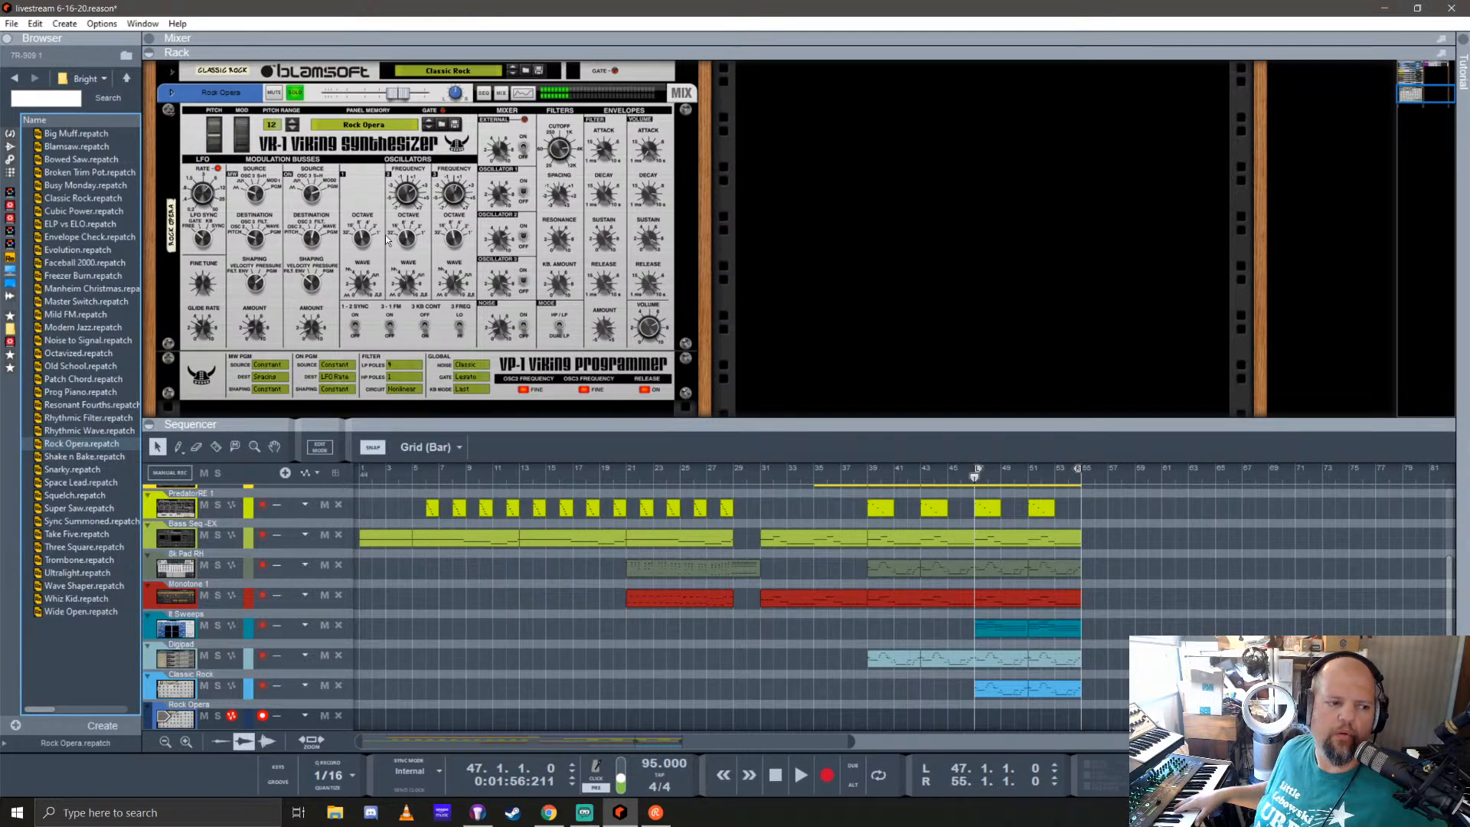
pyautogui.press('Down')
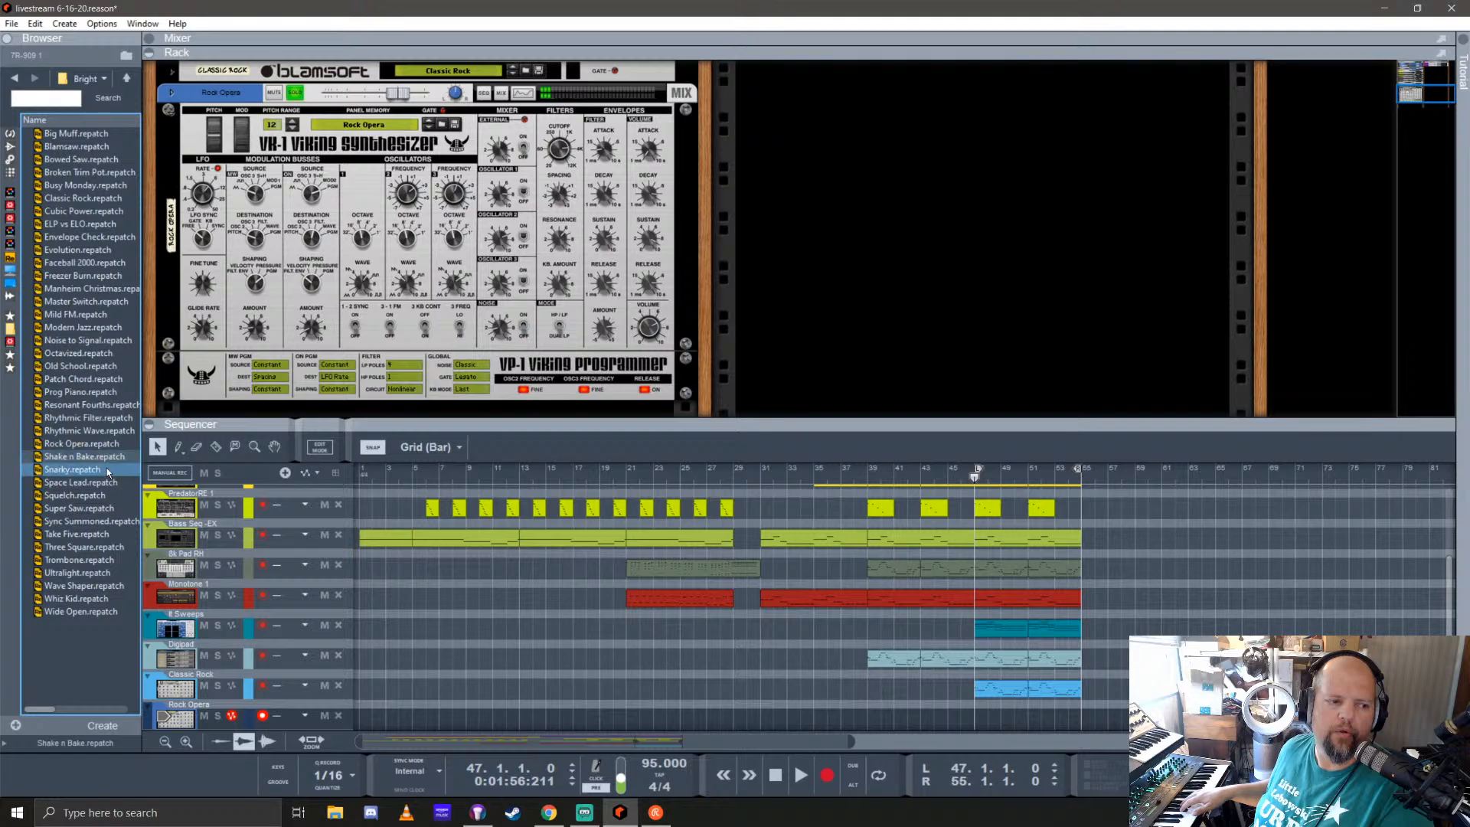
pyautogui.moveTo(72, 469); pyautogui.dragTo(178, 329)
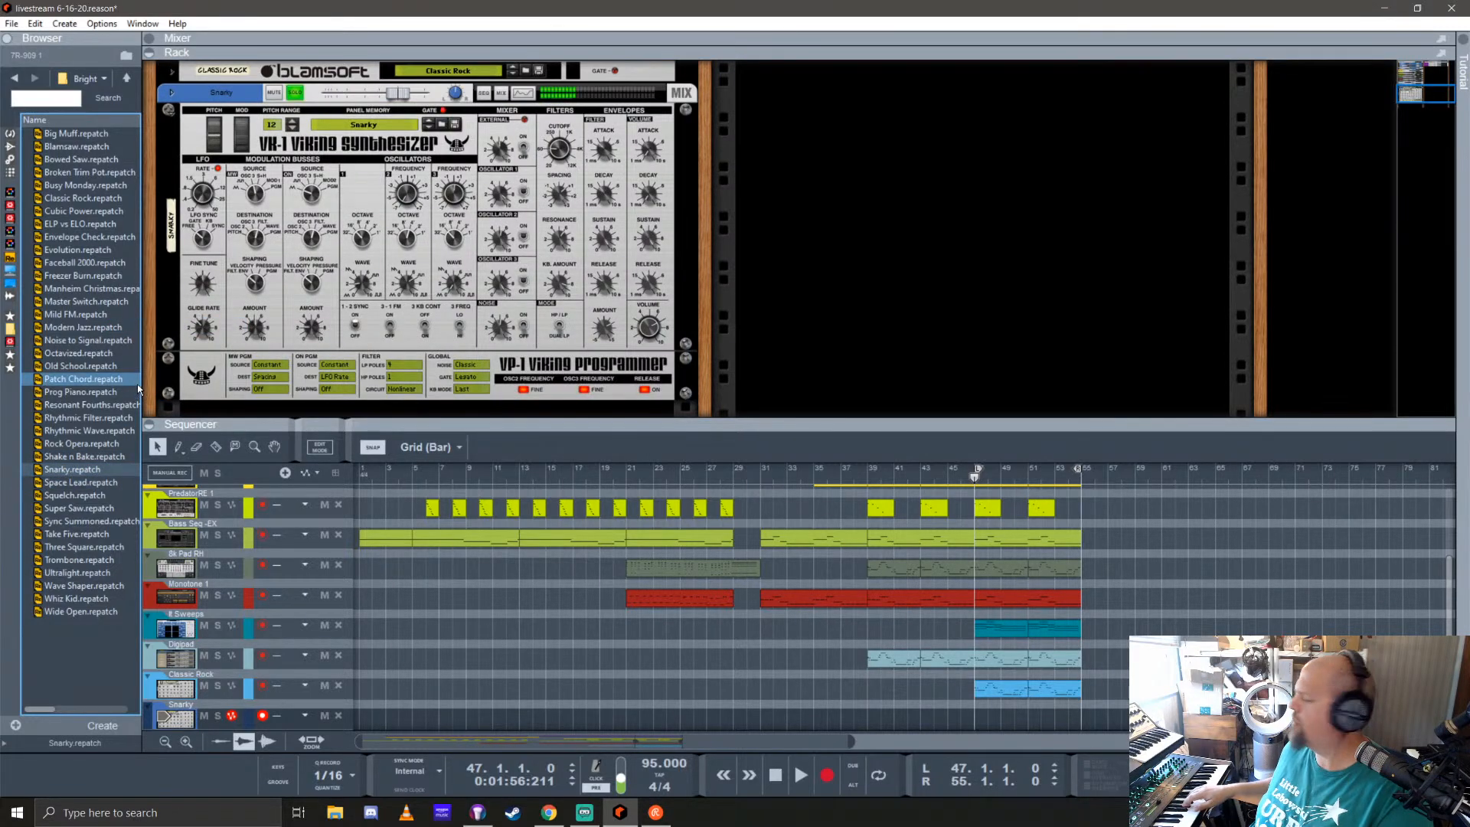
pyautogui.doubleClick(56, 509)
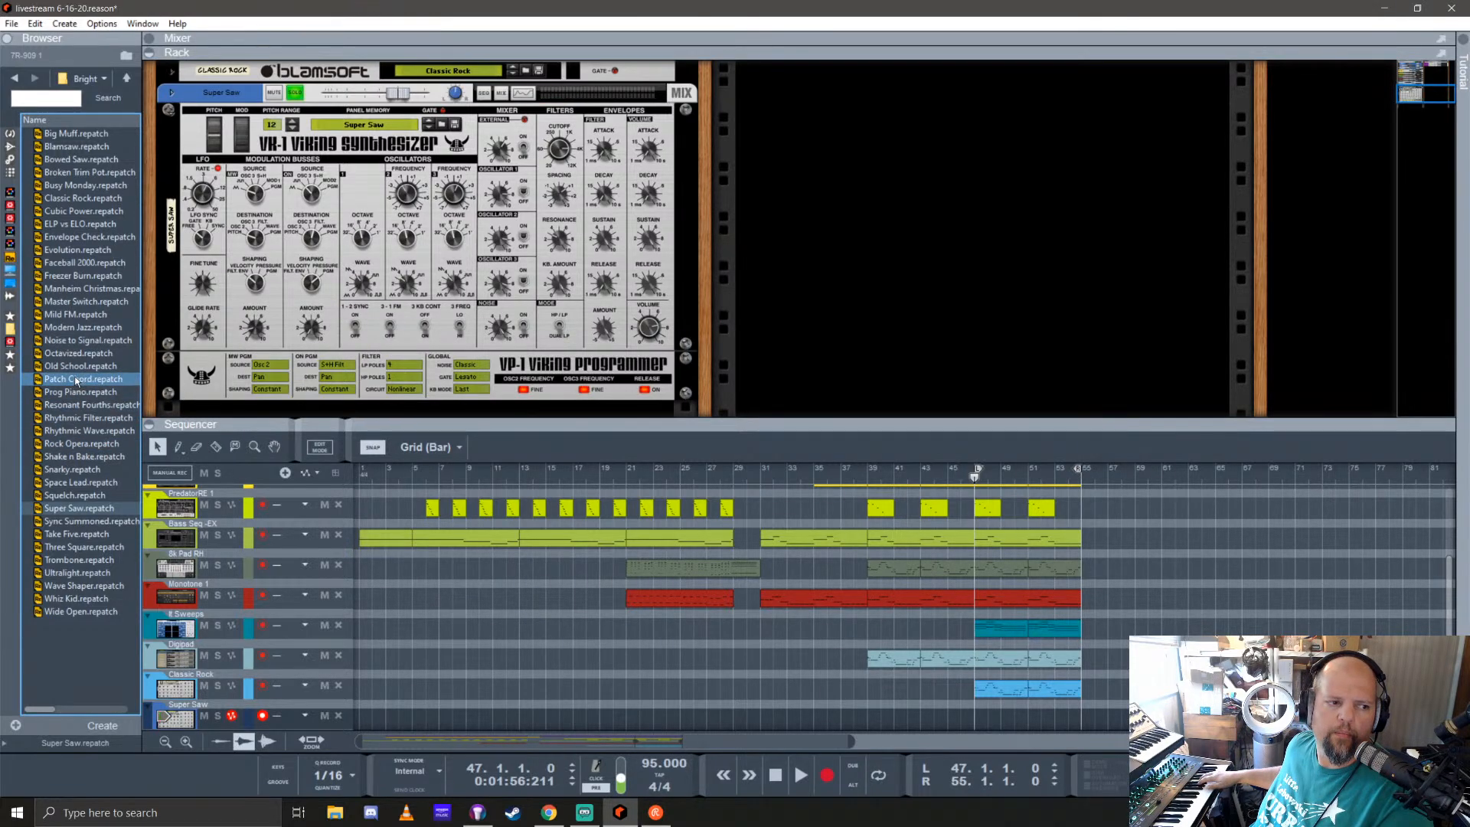
pyautogui.doubleClick(76, 327)
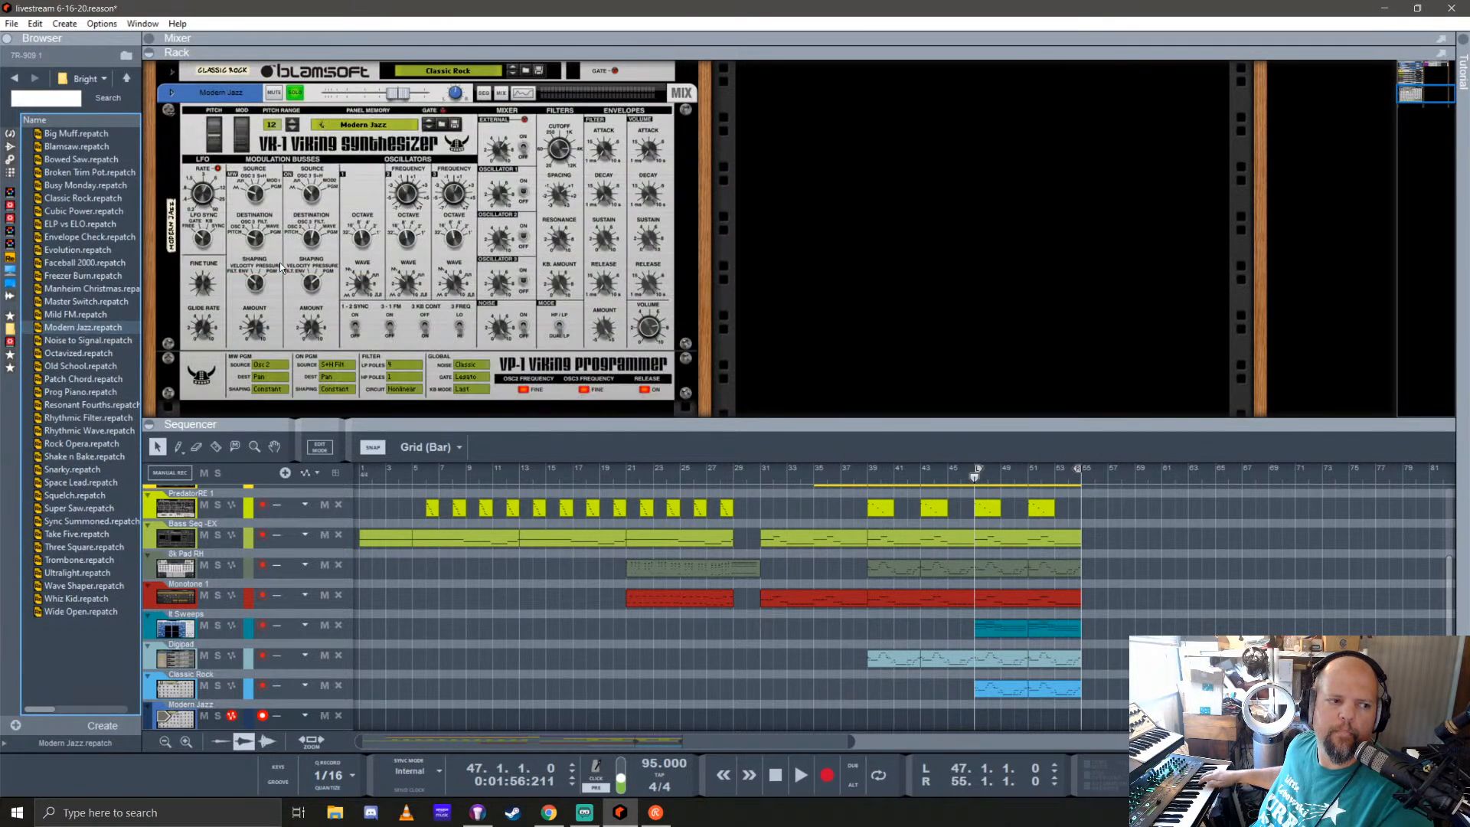
pyautogui.doubleClick(54, 300)
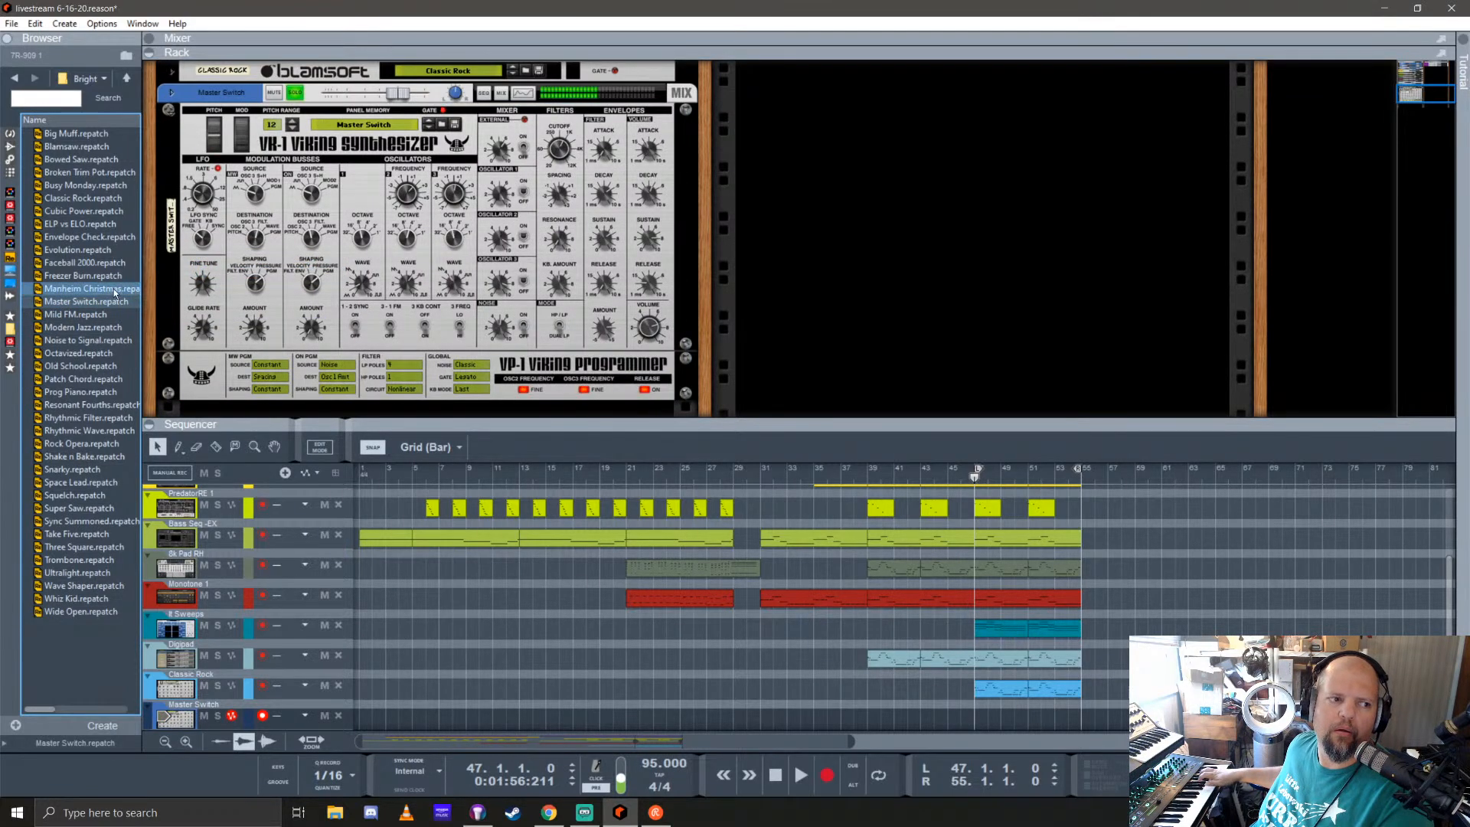
# Step: Load the Manheim Christmas patch on the second Viking synthesizer, record a part from bar 47 to bar 55, and return to bar 47
pyautogui.doubleClick(84, 289)
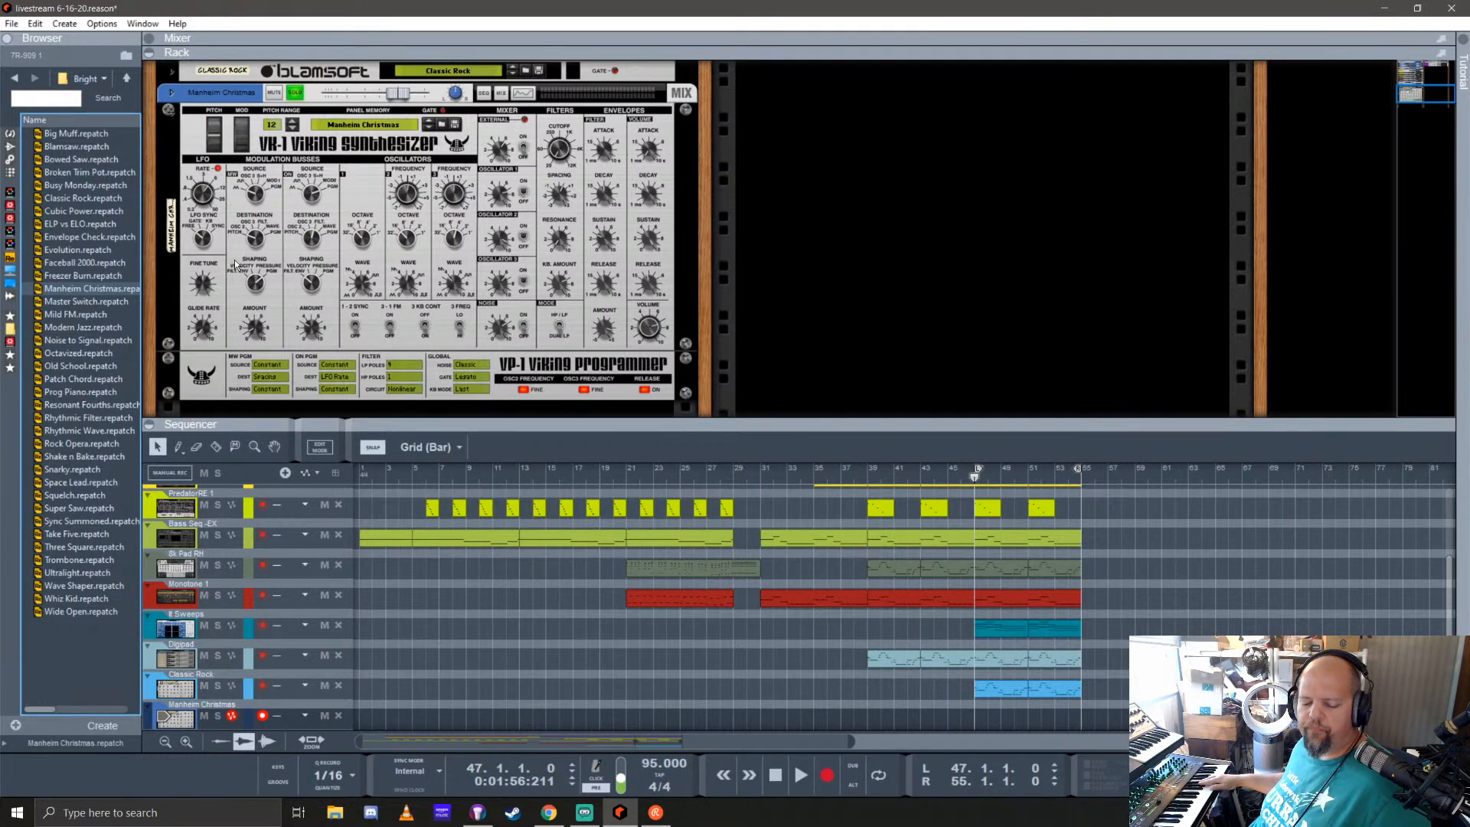
pyautogui.hotkey('ctrl', 'Return')
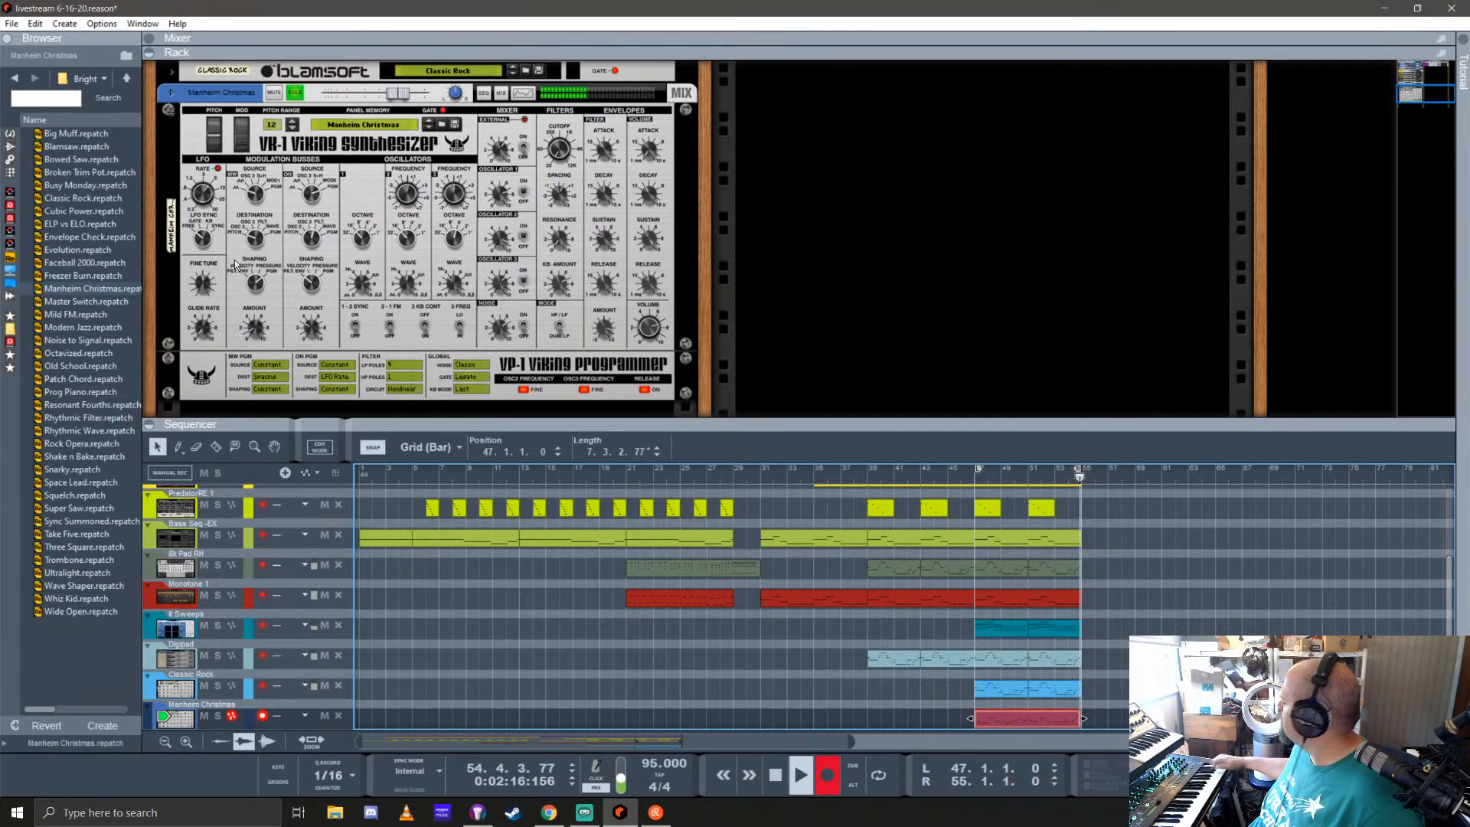
pyautogui.press('space')
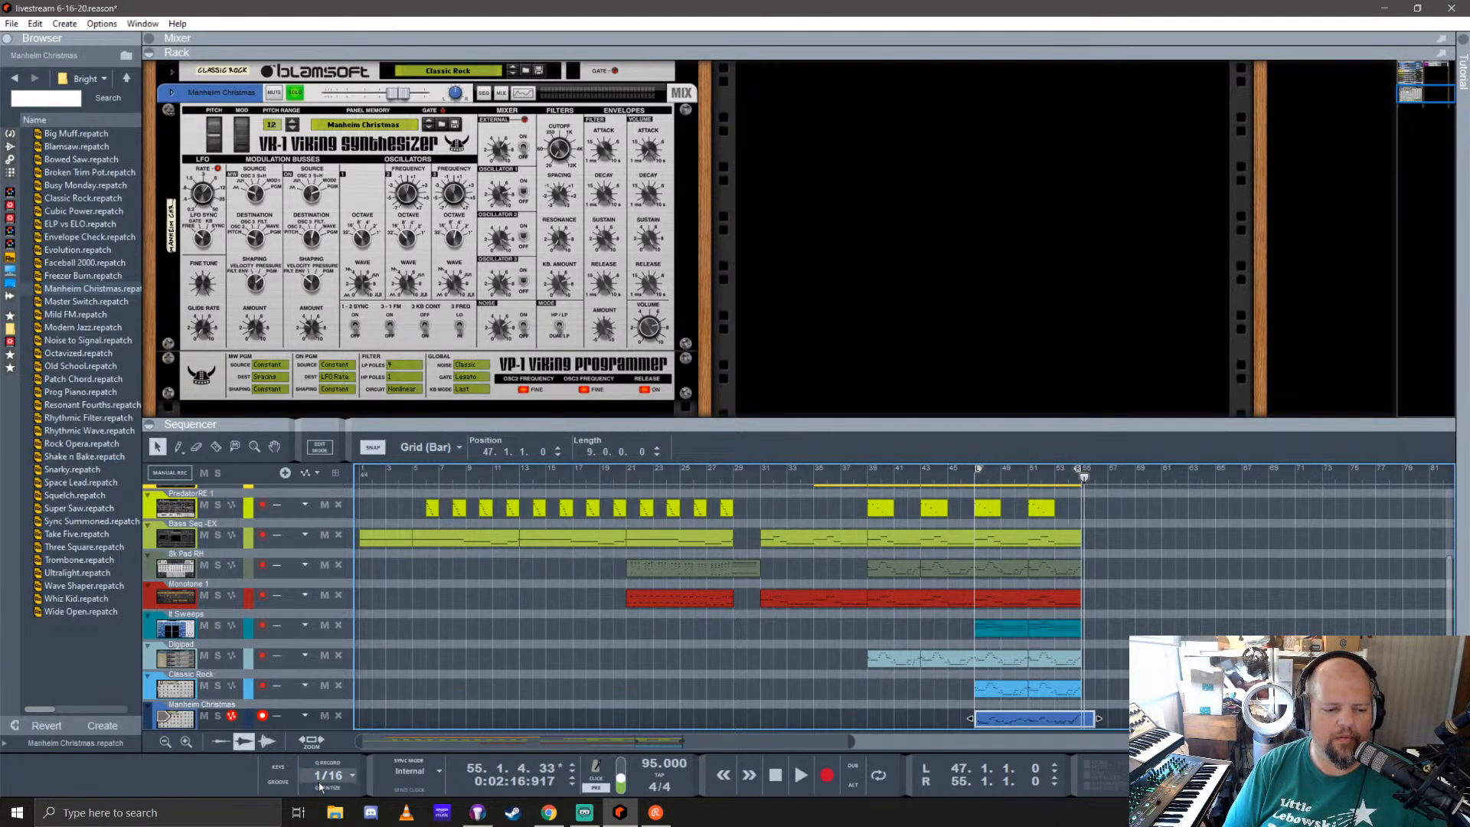
pyautogui.click(988, 472)
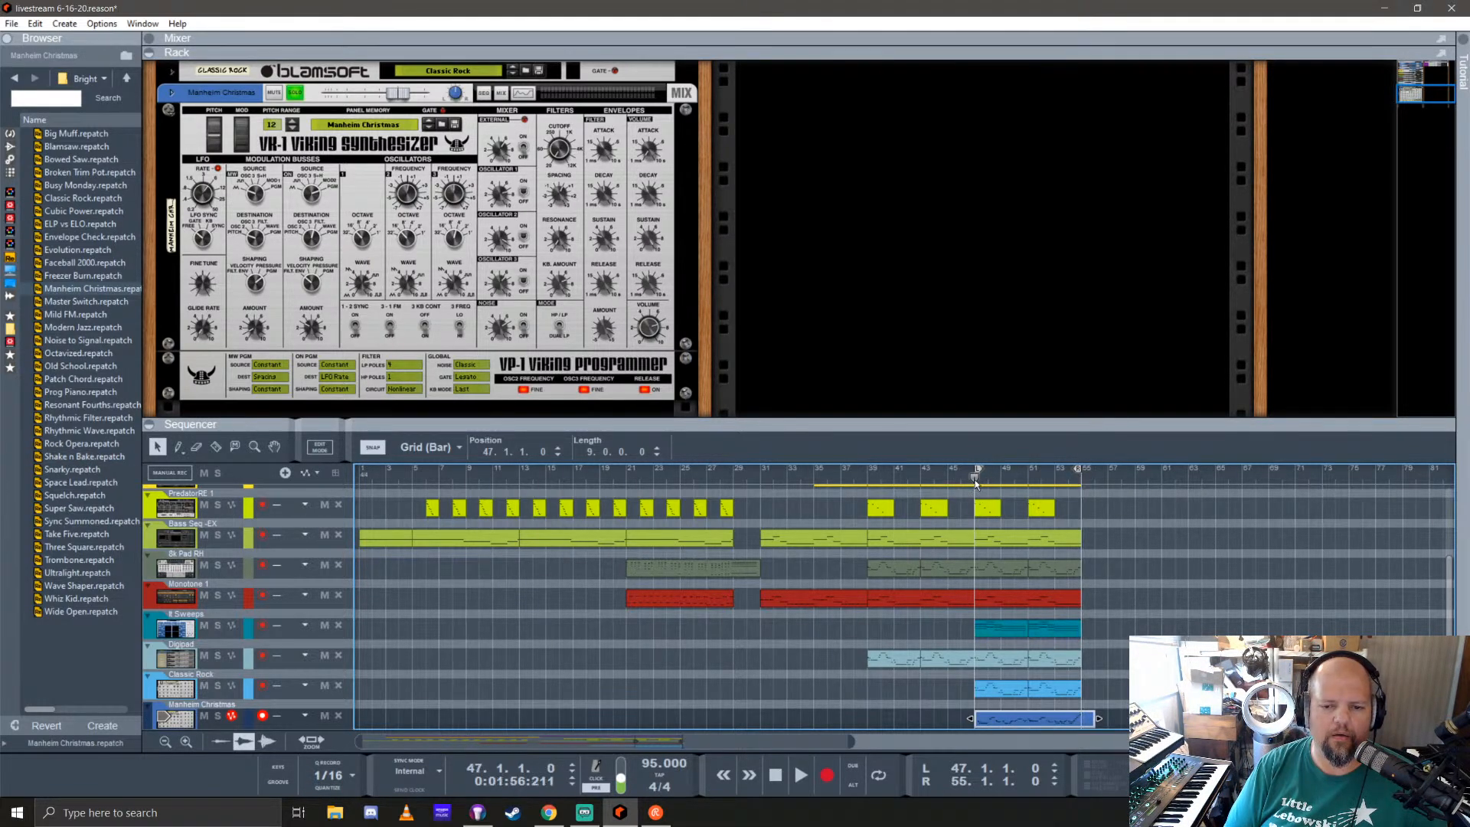
# Step: Enable effect sends 4 and 7 on the Manheim Christmas mixer channel and send 7 on Classic Rock during playback
pyautogui.press('space')
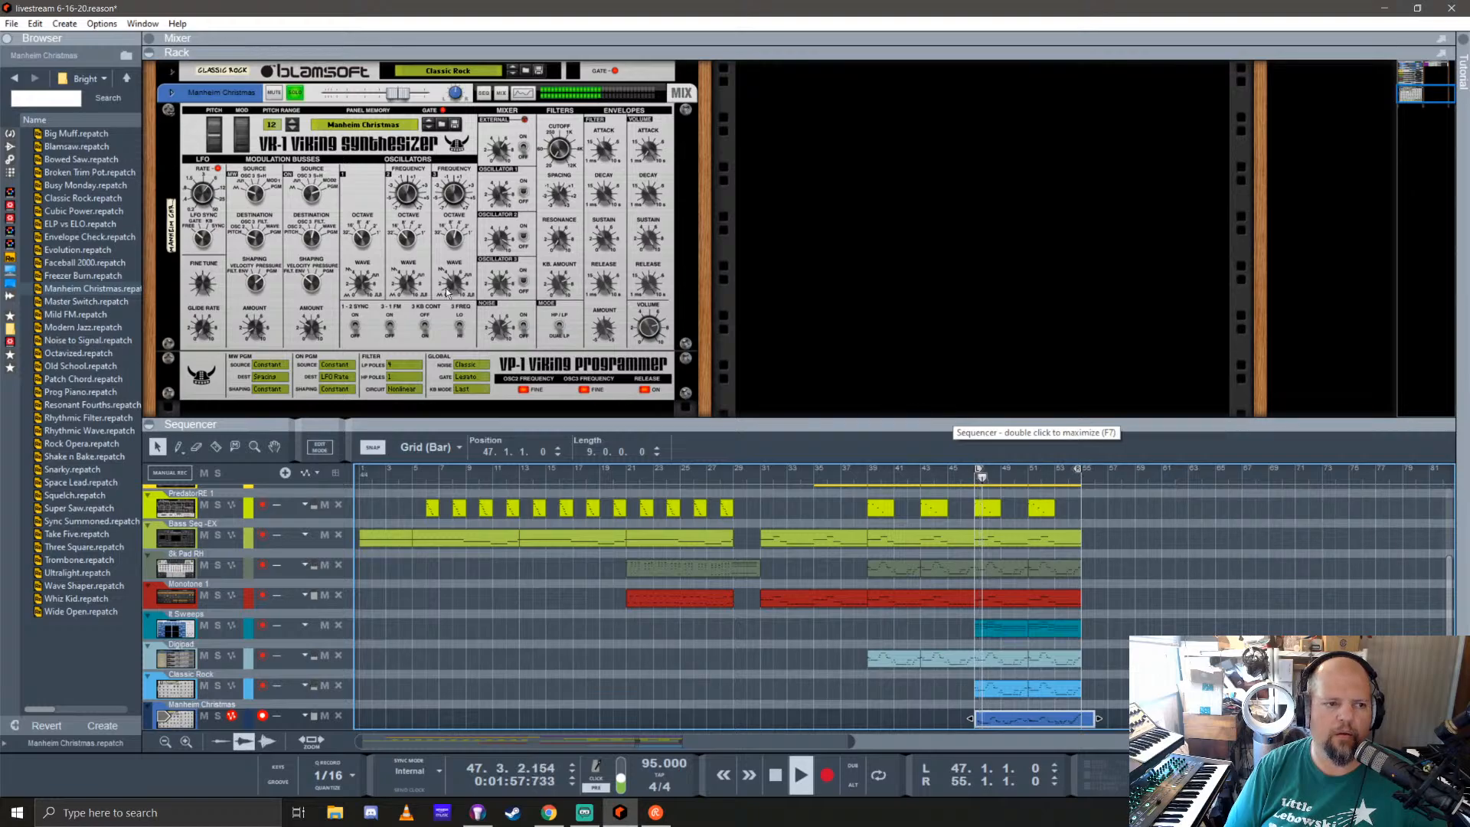
pyautogui.press('F5')
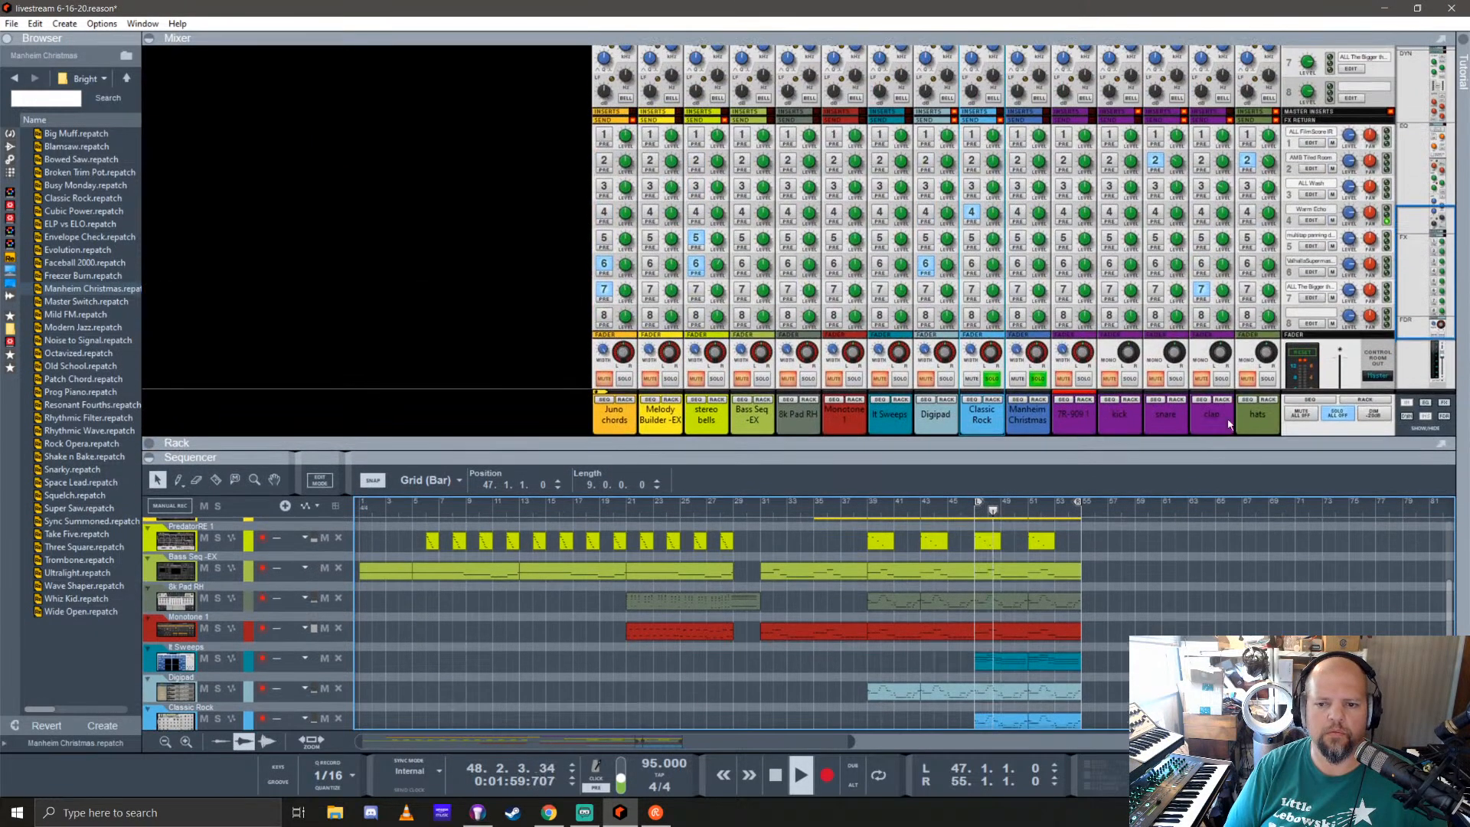
pyautogui.click(1018, 212)
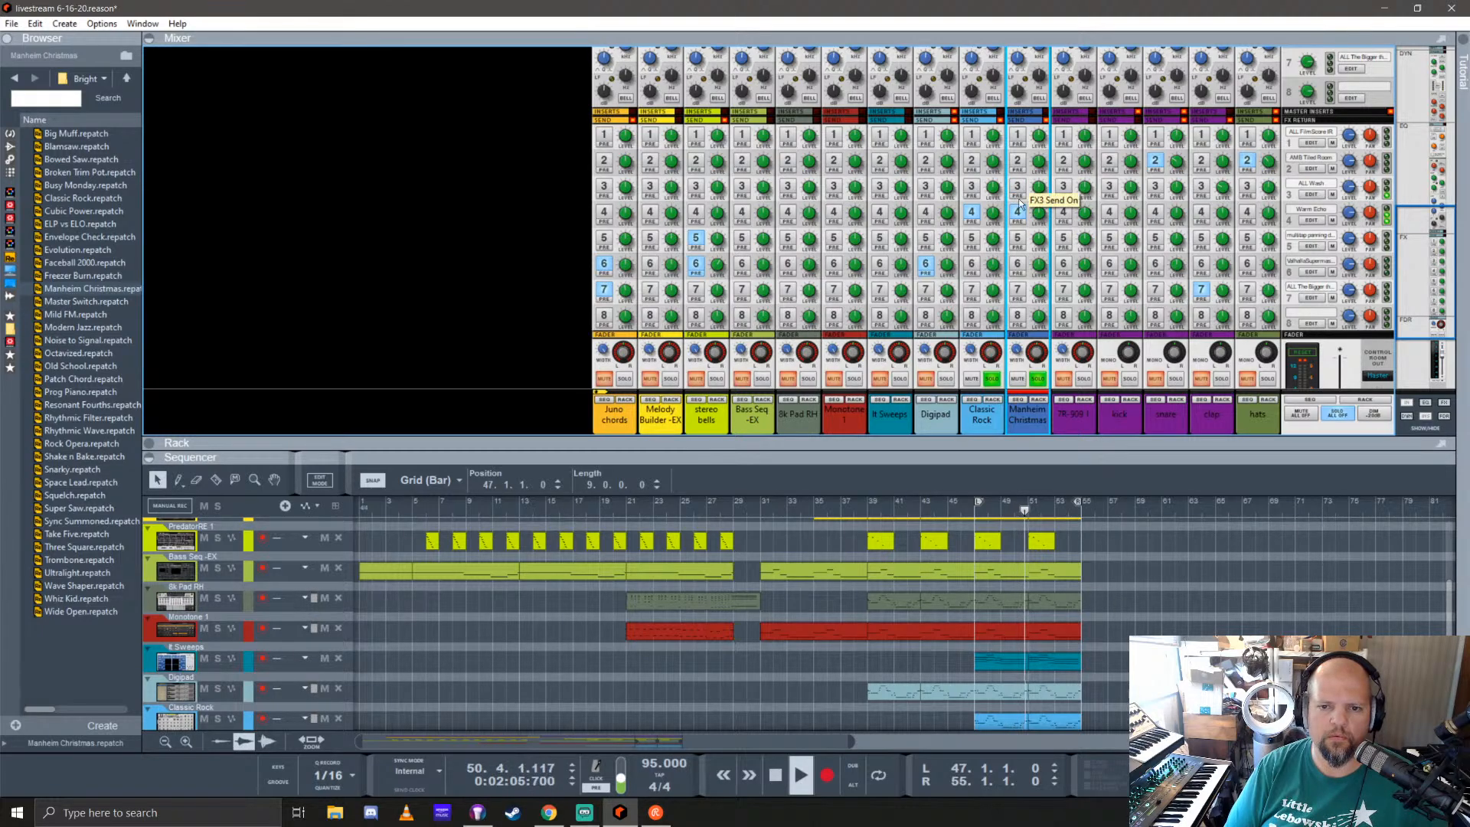
pyautogui.click(1017, 293)
pyautogui.click(971, 291)
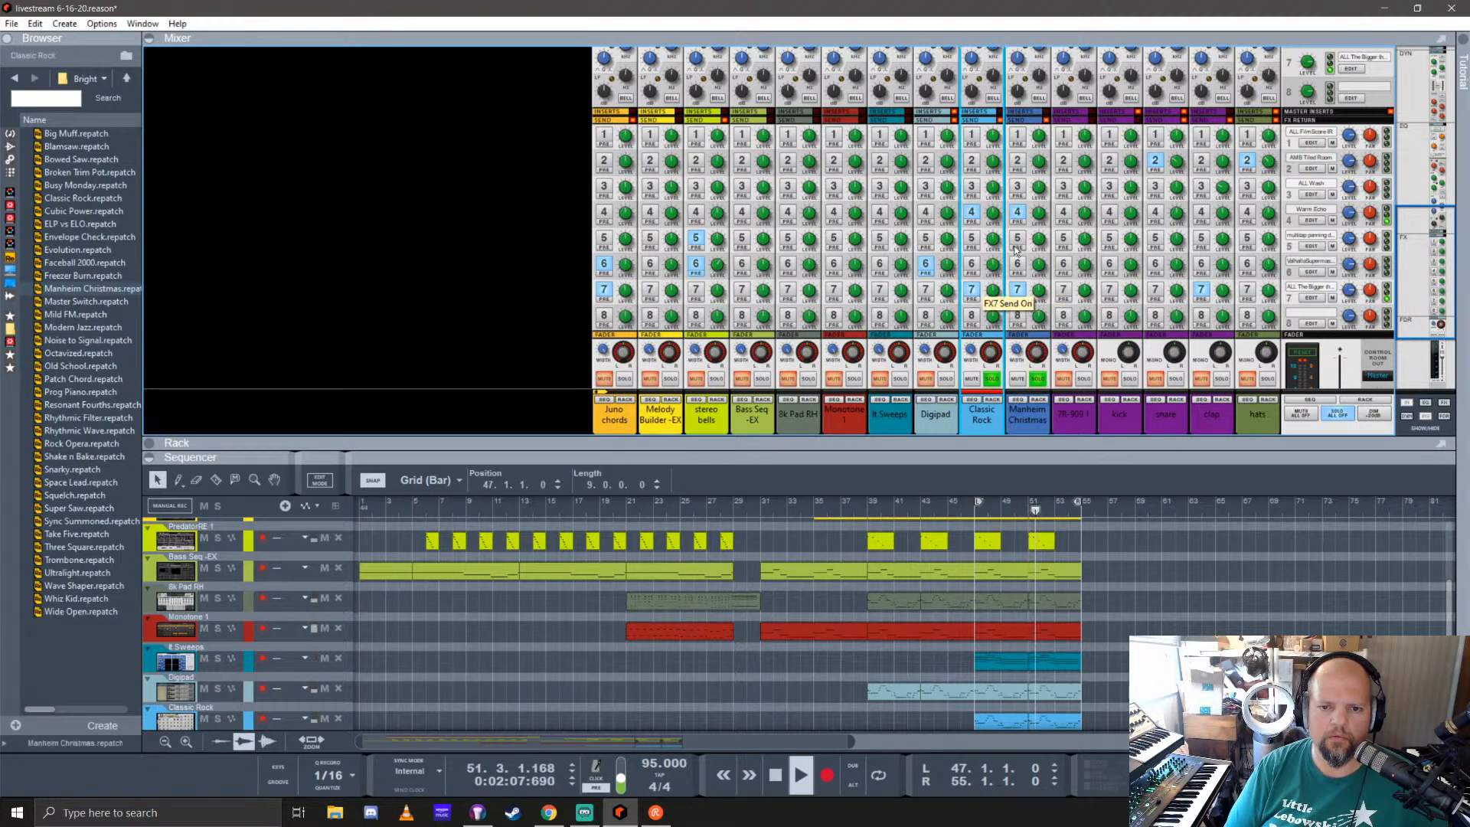
pyautogui.moveTo(1024, 441); pyautogui.dragTo(1024, 52)
pyautogui.press('space')
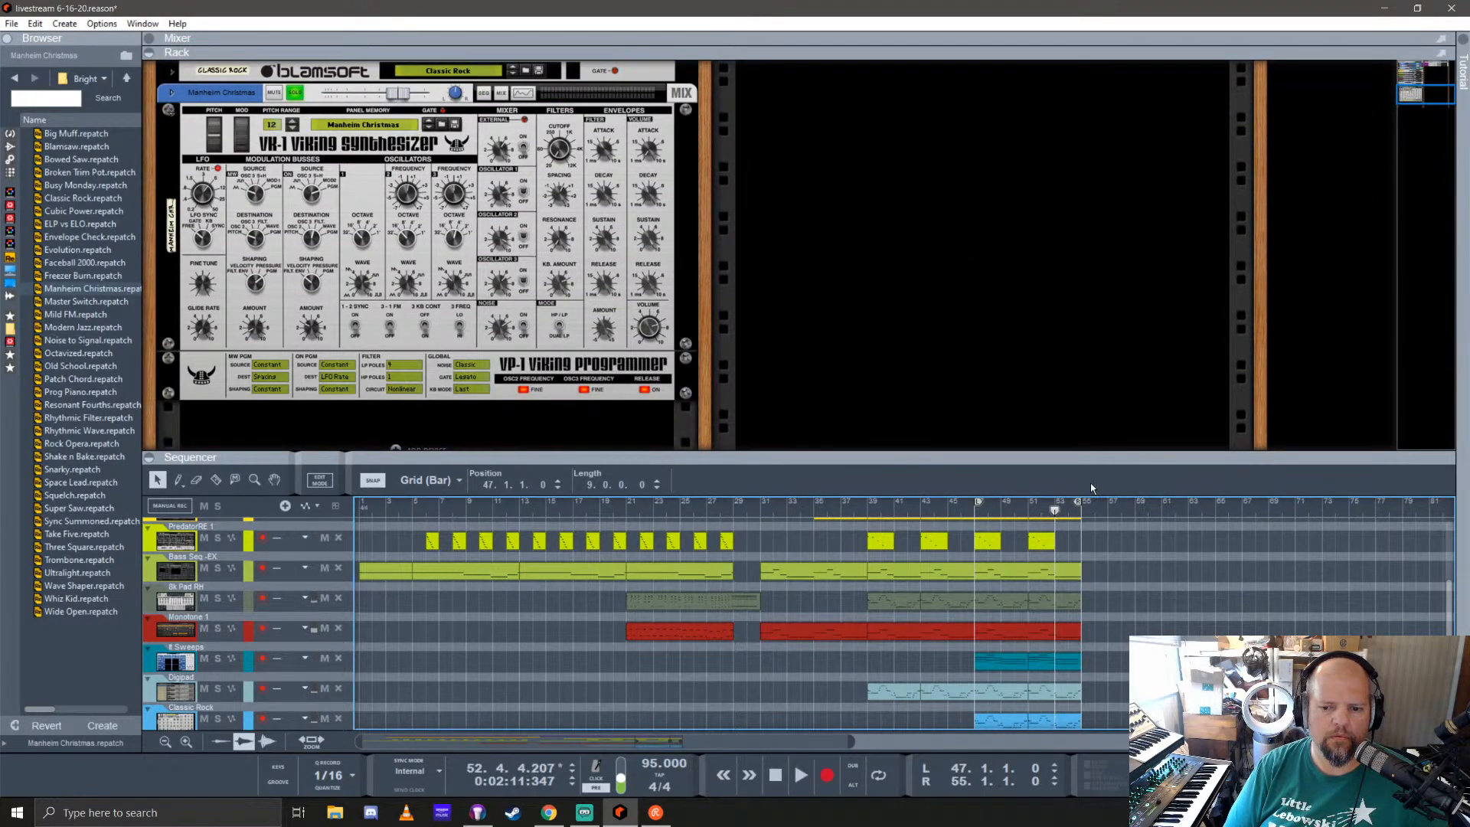
# Step: Open the Manheim Christmas clip for note editing and play it from just before bar 51 into bar 52
pyautogui.moveTo(1087, 456); pyautogui.dragTo(1087, 148)
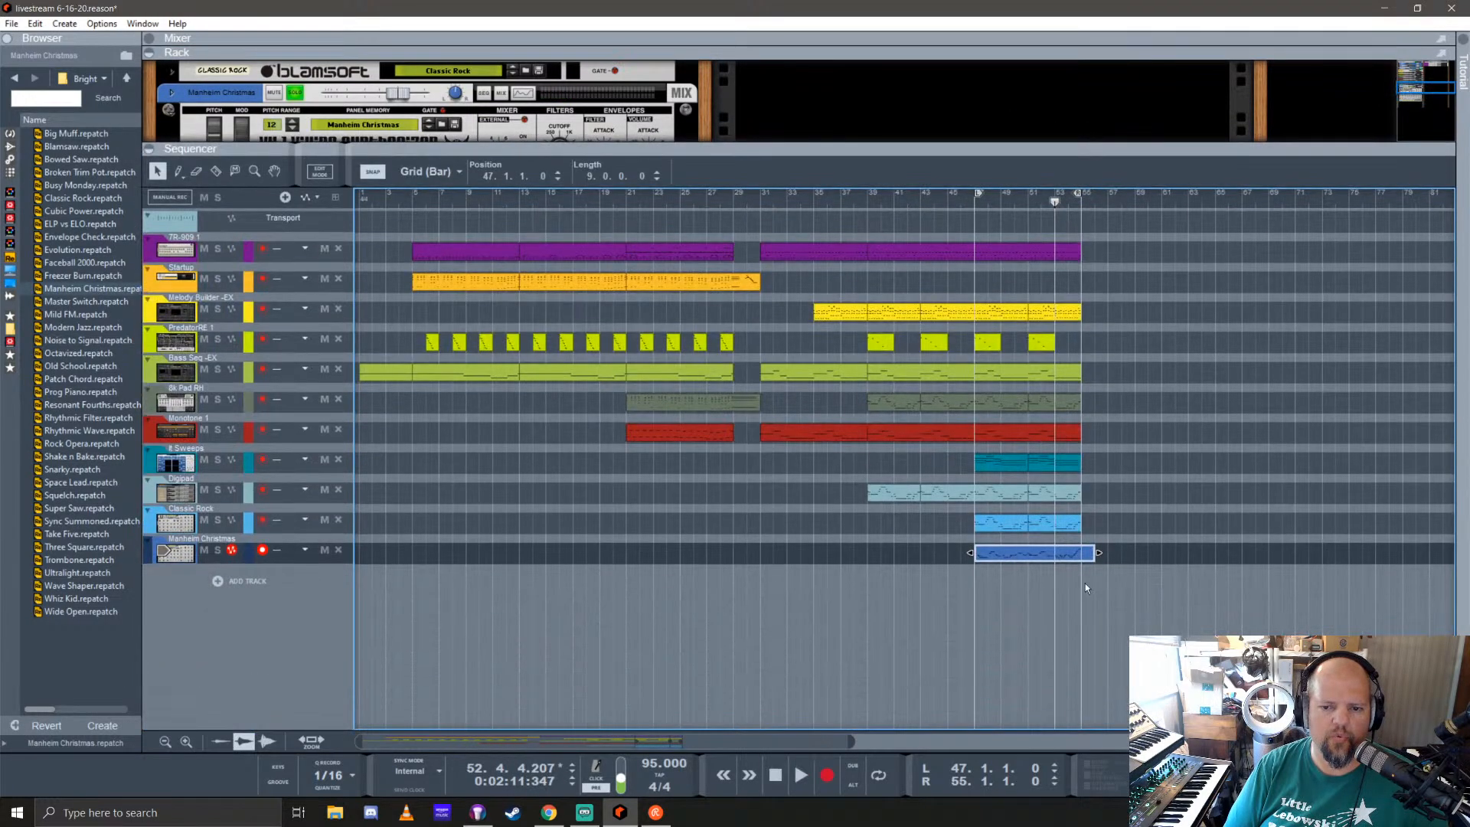
pyautogui.doubleClick(1056, 553)
pyautogui.scroll(10, 957, 520)
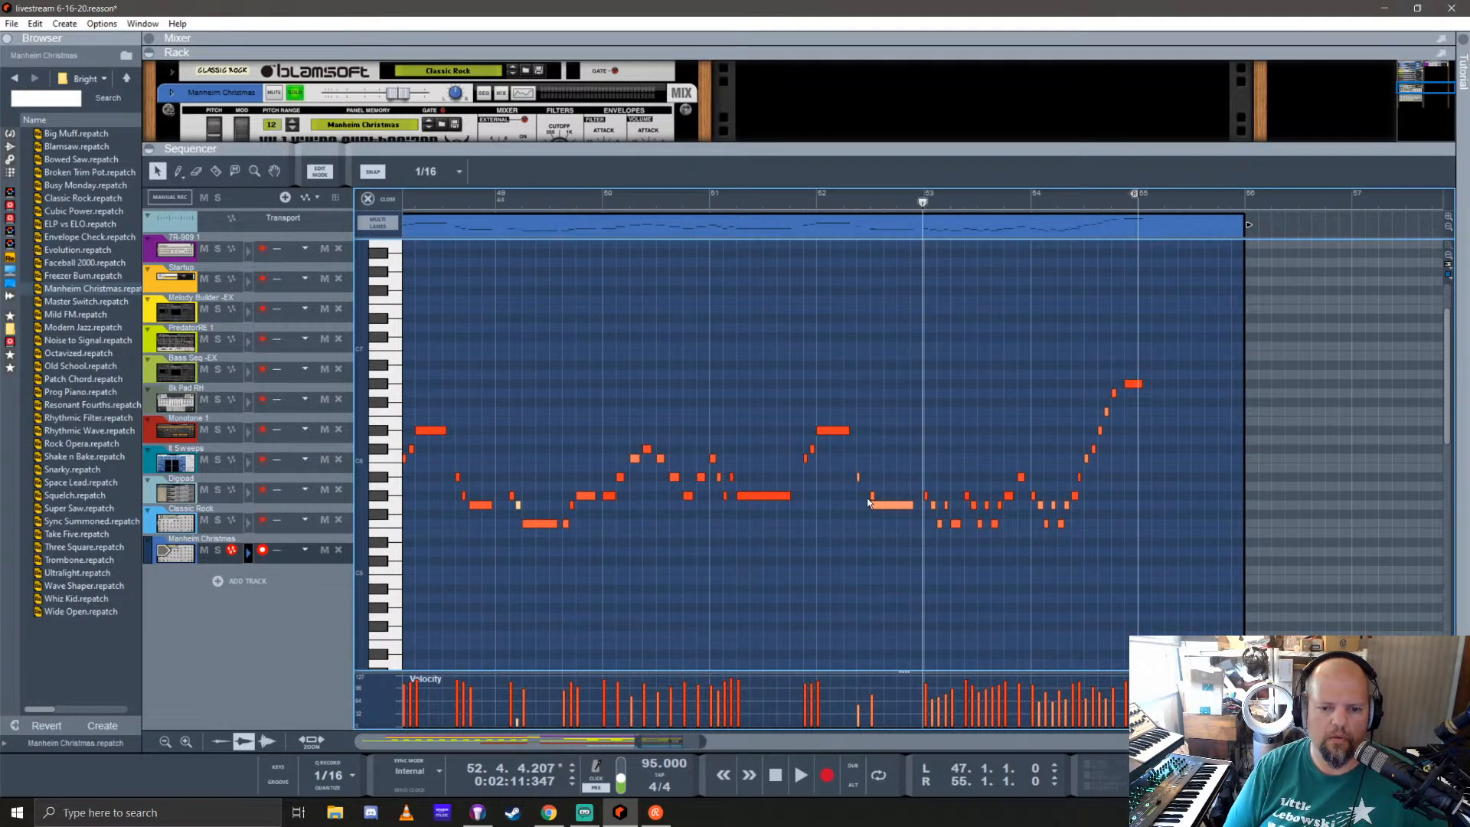
pyautogui.click(705, 198)
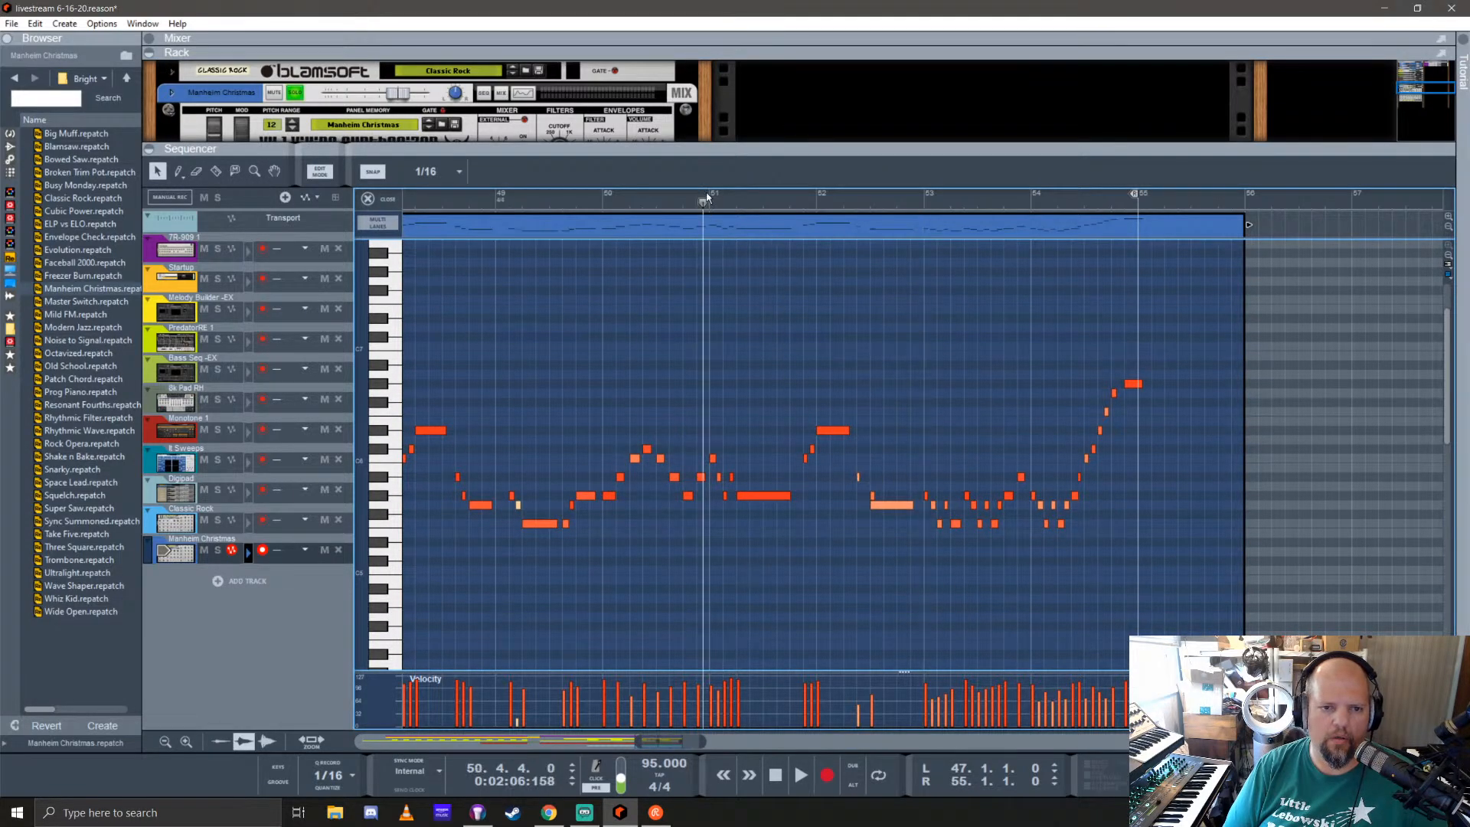
pyautogui.press('space')
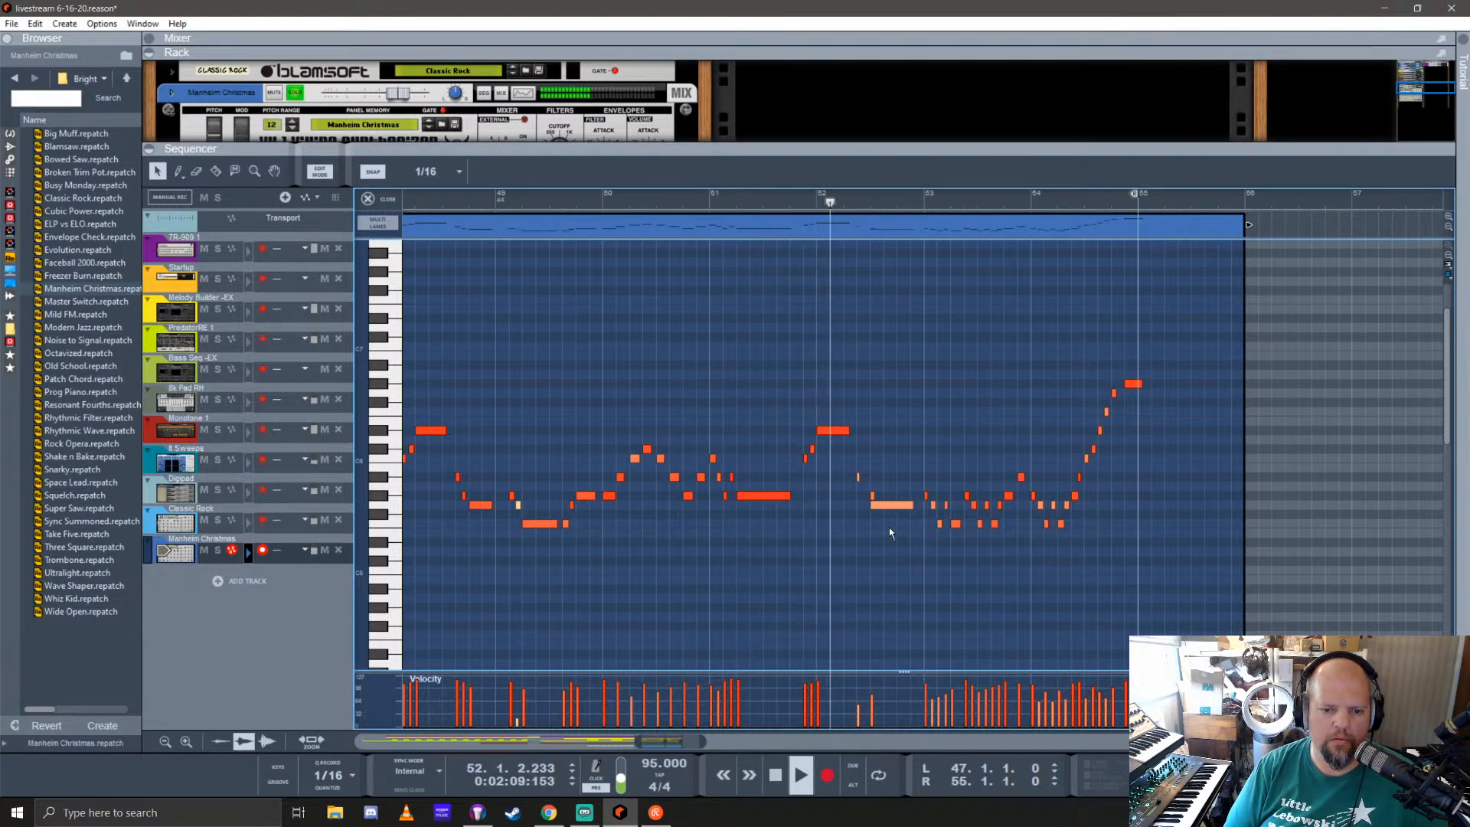
pyautogui.press('space')
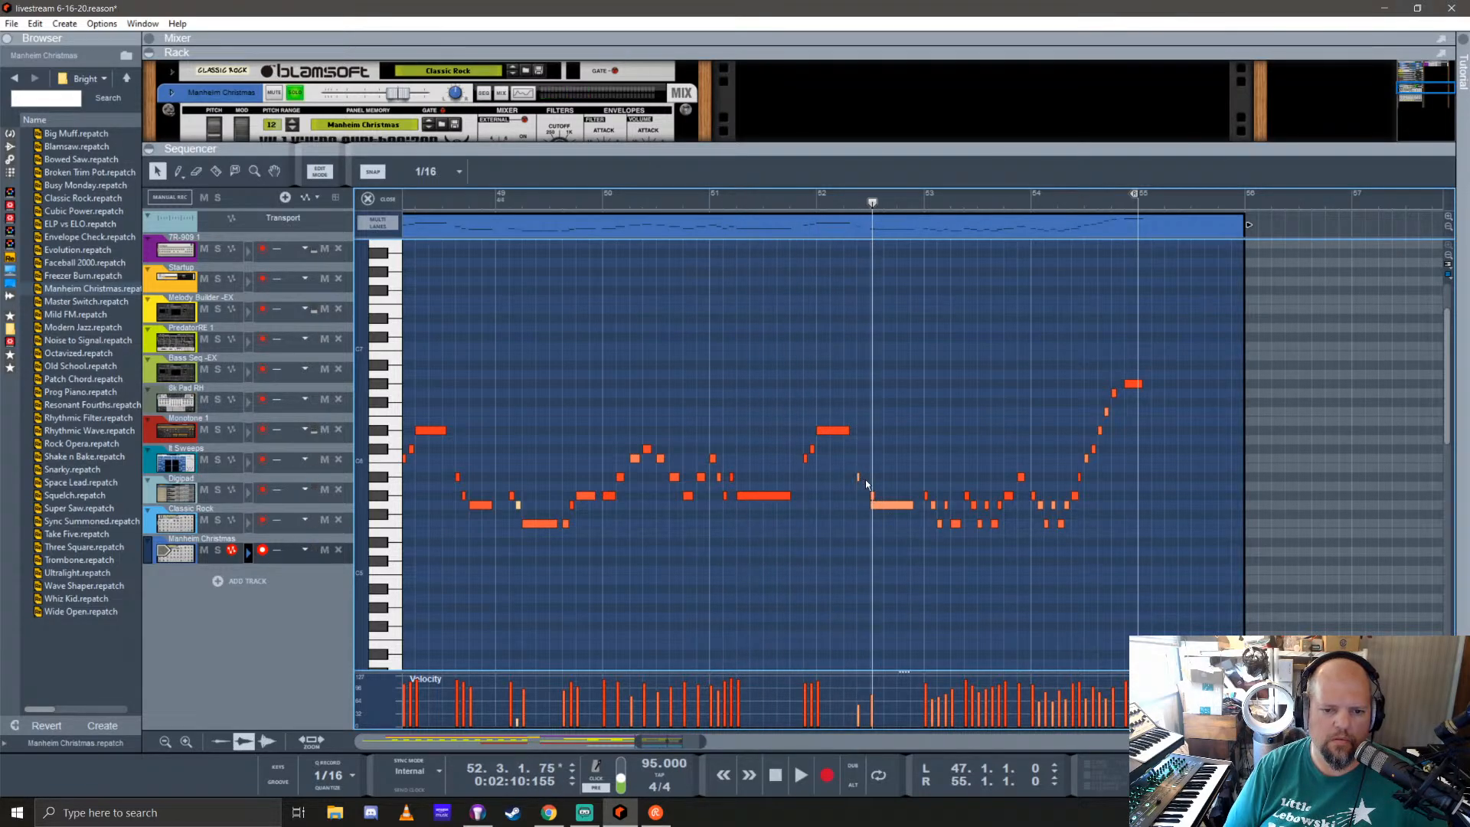
# Step: Raise the note at 52.2.3 to C6, set the overlapping G5 note to start at 52.3.2 with length 0.0.2.0, and audition the phrase
pyautogui.scroll(3, 866, 479)
pyautogui.moveTo(839, 477)
pyautogui.mouseDown()
pyautogui.moveTo(838, 453)
pyautogui.moveTo(840, 465)
pyautogui.mouseUp()
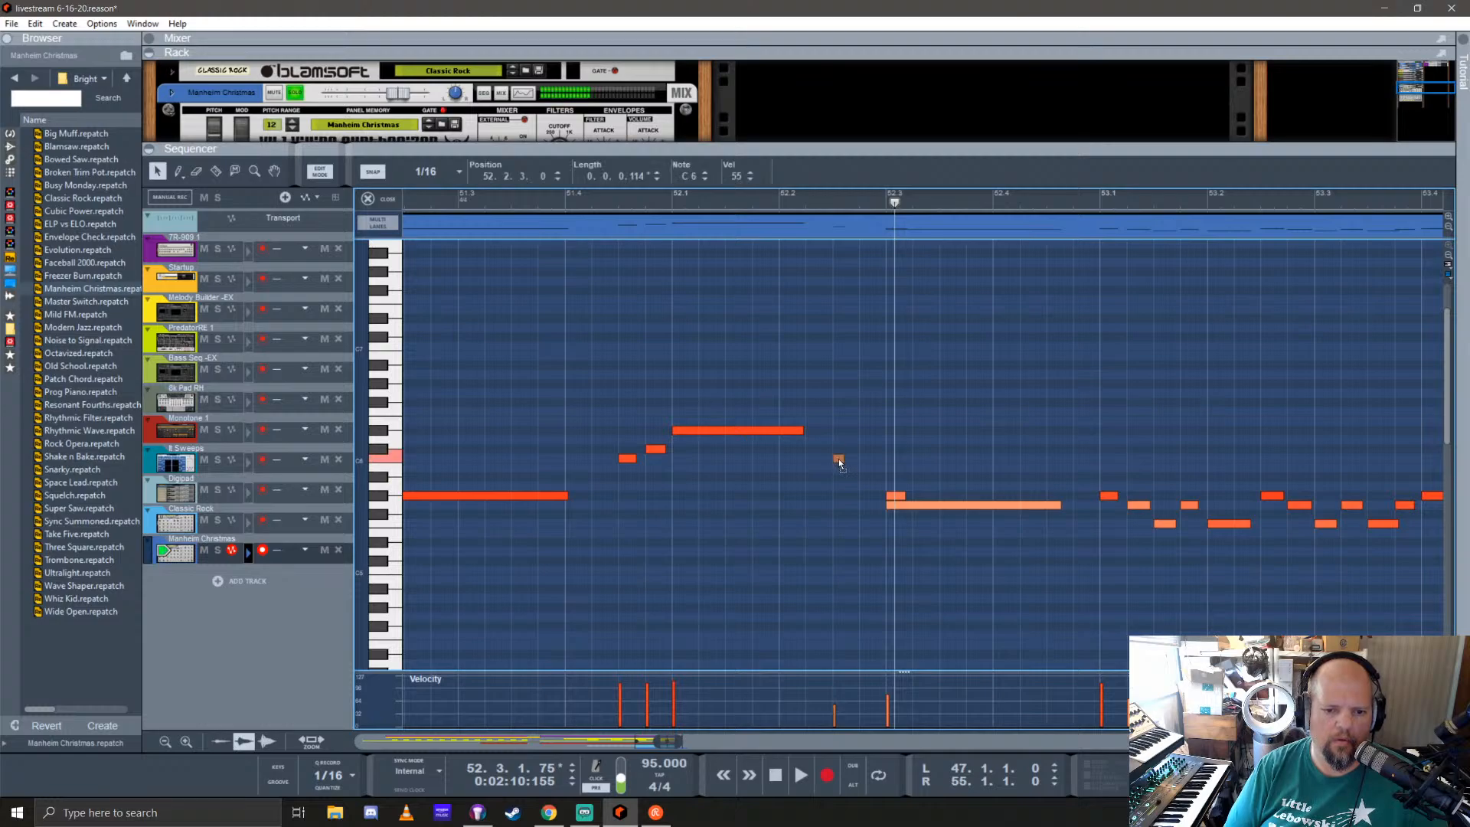
pyautogui.click(892, 498)
pyautogui.moveTo(1059, 508); pyautogui.dragTo(932, 509)
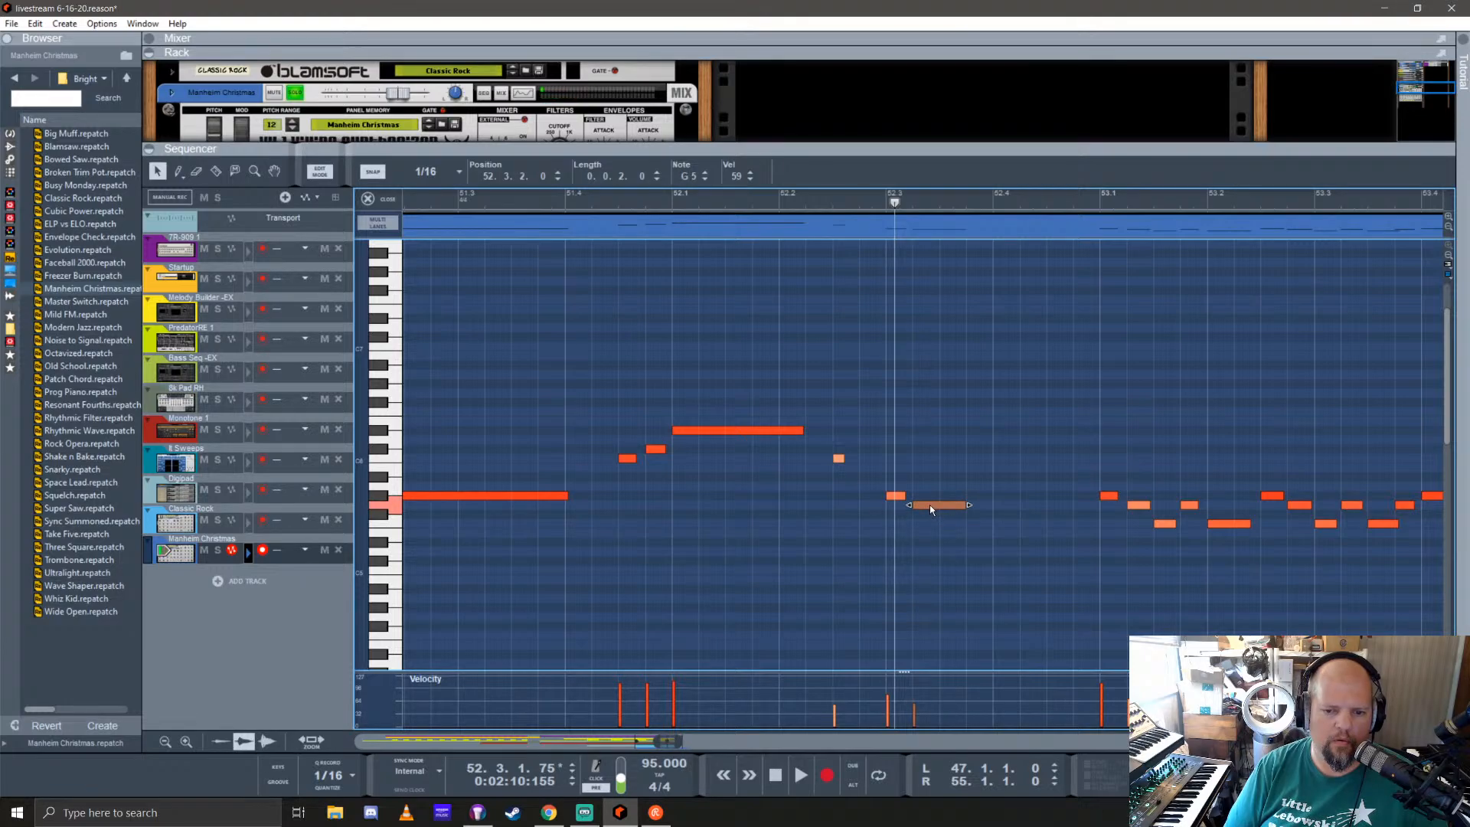
pyautogui.click(931, 510)
pyautogui.click(568, 203)
pyautogui.press('space')
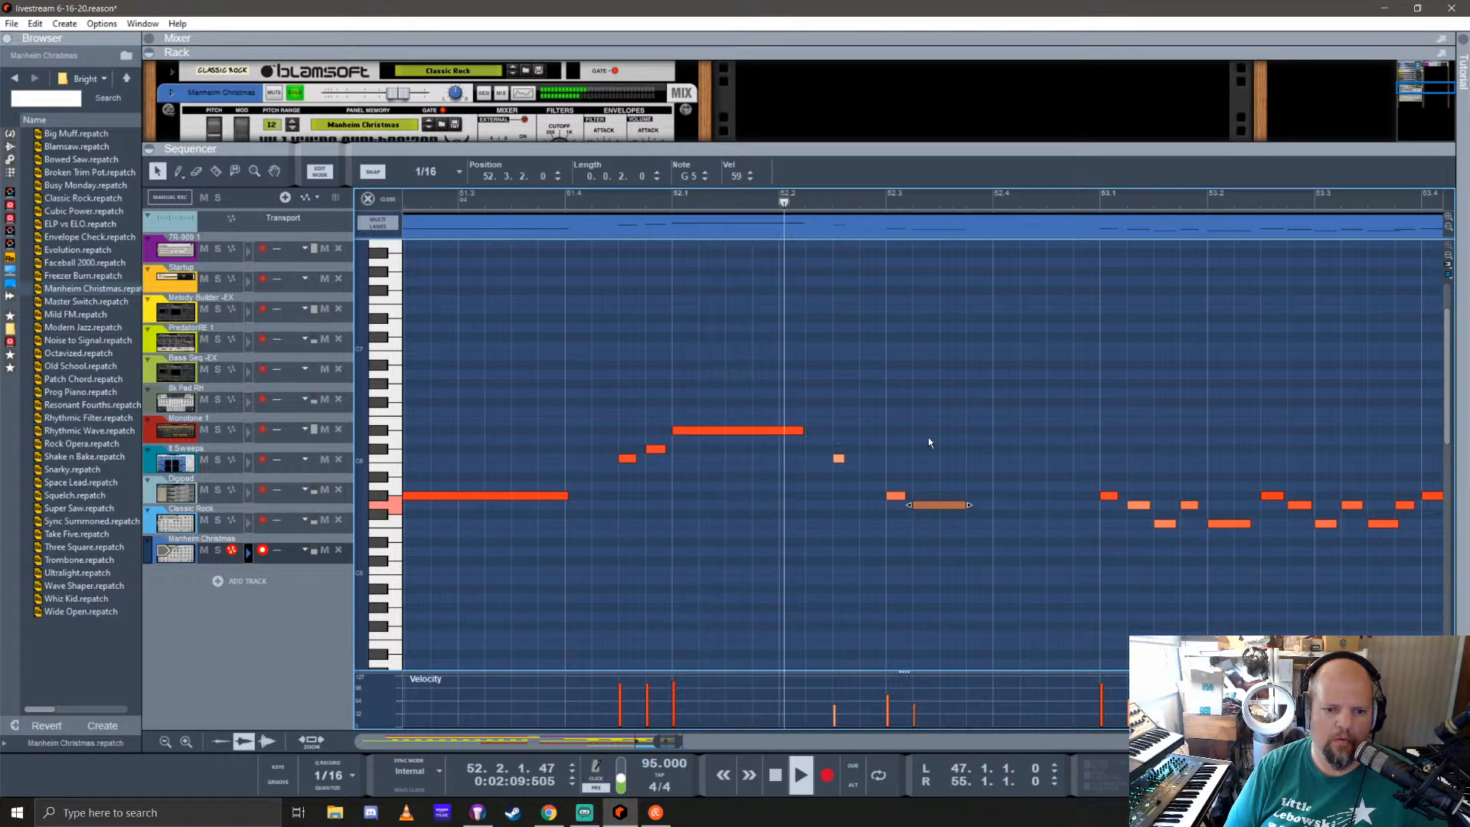
pyautogui.press('space')
# Step: Shift the G#5 and G5 notes one sixteenth earlier, add D#5 at 52.3.3 and a one-beat F5 at 52.4.1, and audition the run
pyautogui.moveTo(896, 496); pyautogui.dragTo(870, 502)
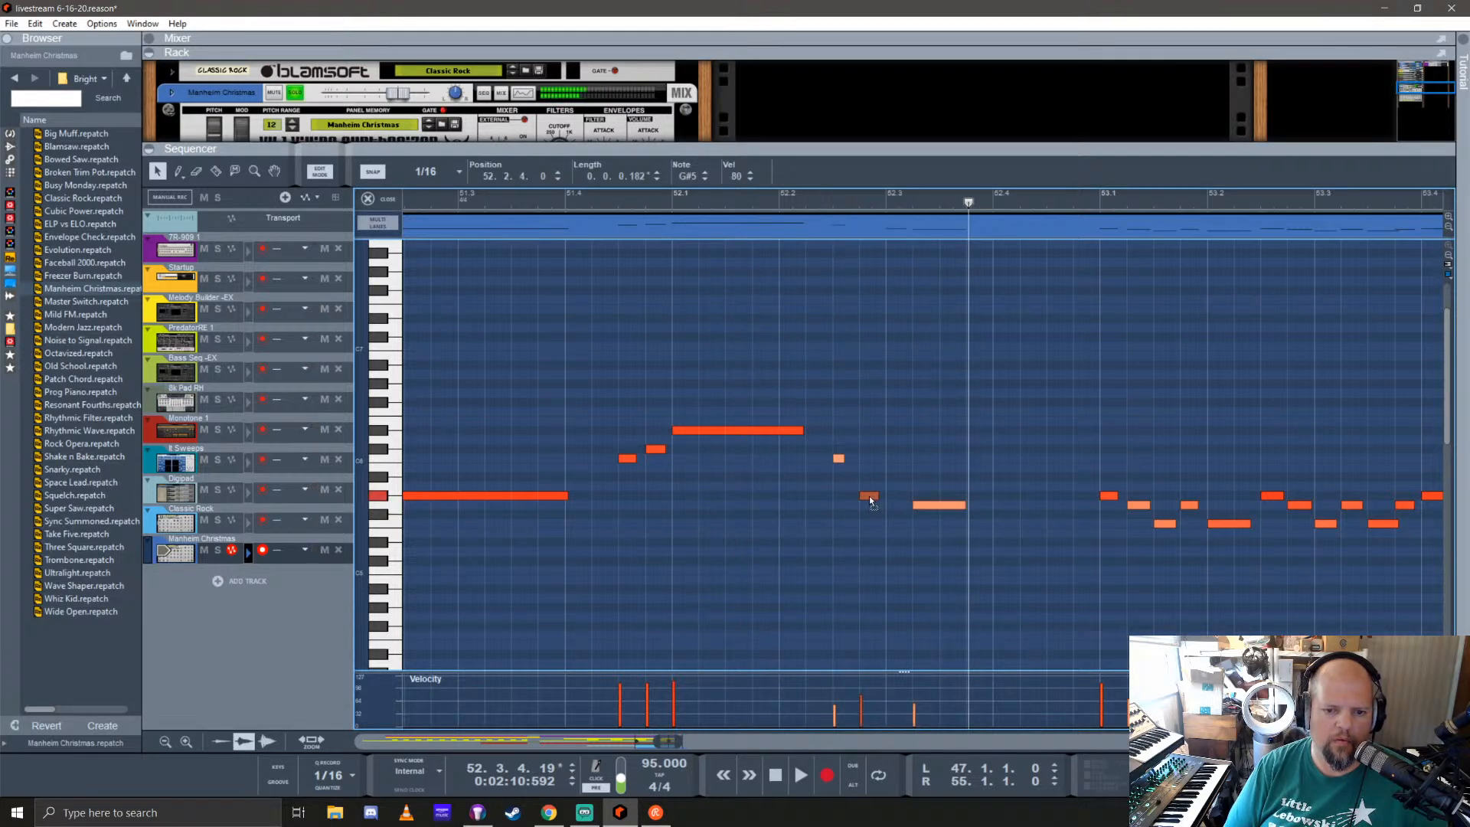
pyautogui.click(920, 505)
pyautogui.moveTo(909, 505); pyautogui.dragTo(969, 542)
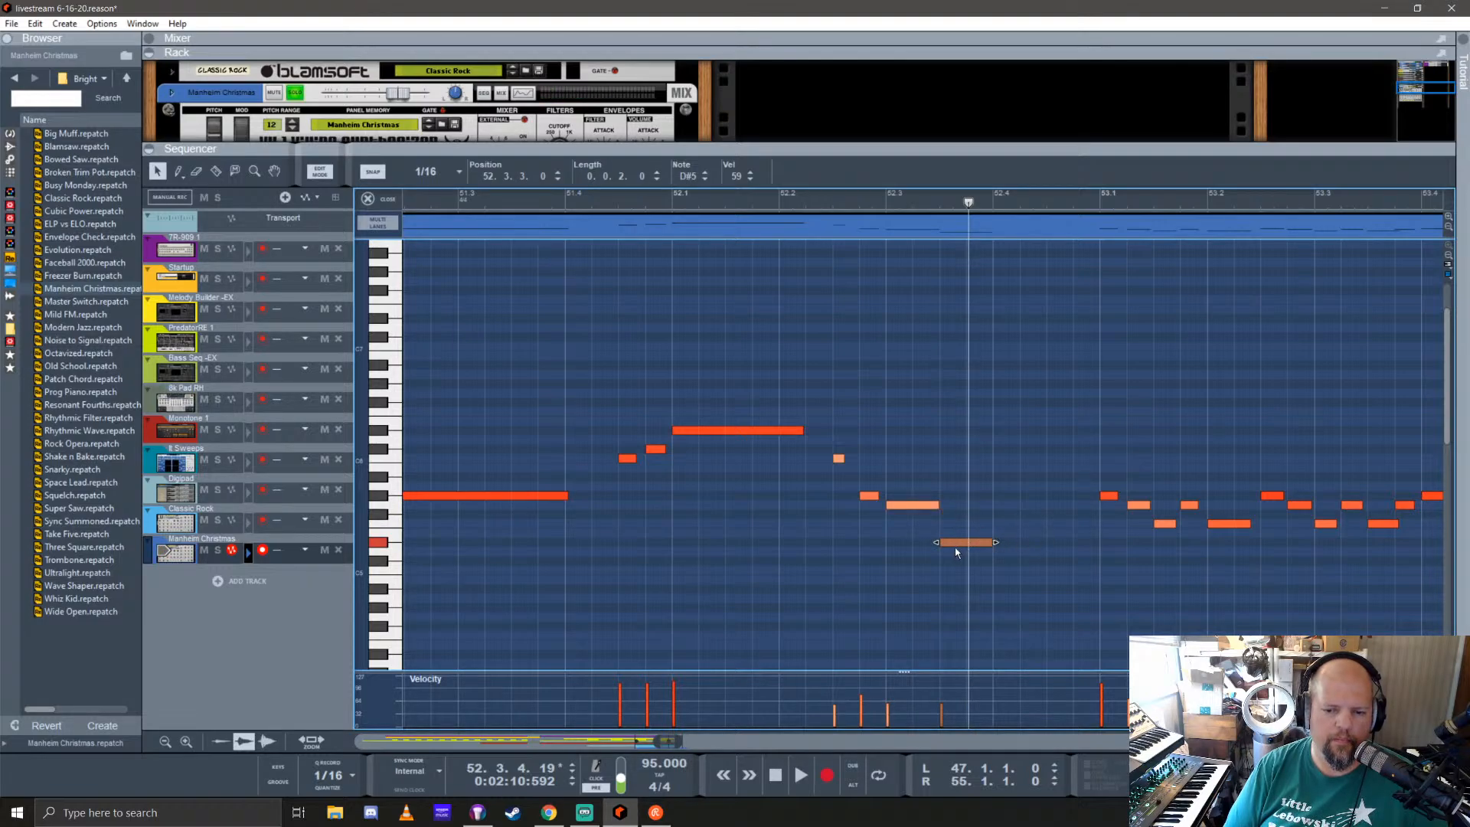
pyautogui.moveTo(958, 544); pyautogui.dragTo(1016, 525)
pyautogui.click(1050, 525)
pyautogui.click(1045, 524)
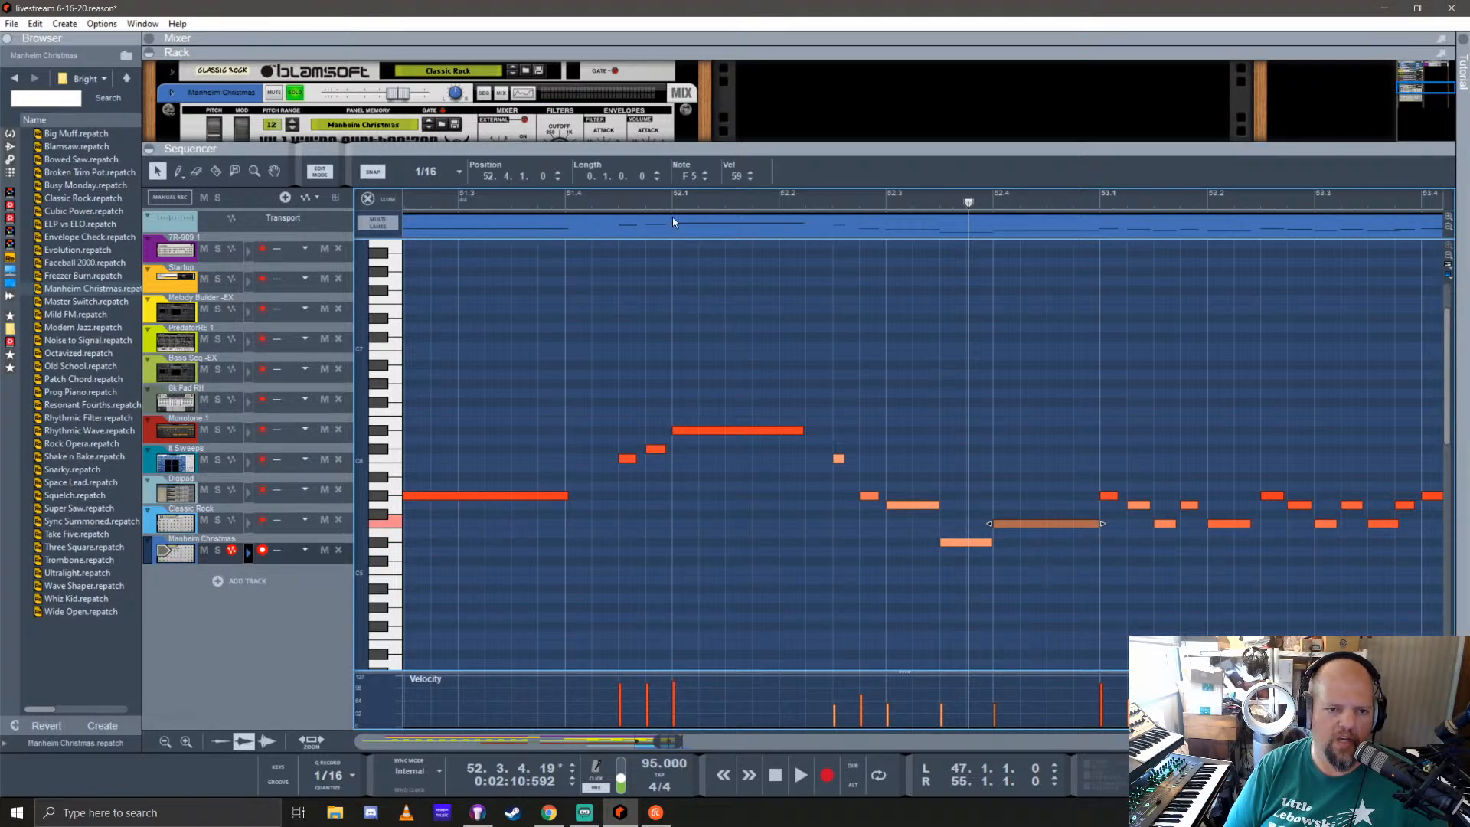
pyautogui.click(591, 200)
pyautogui.press('space')
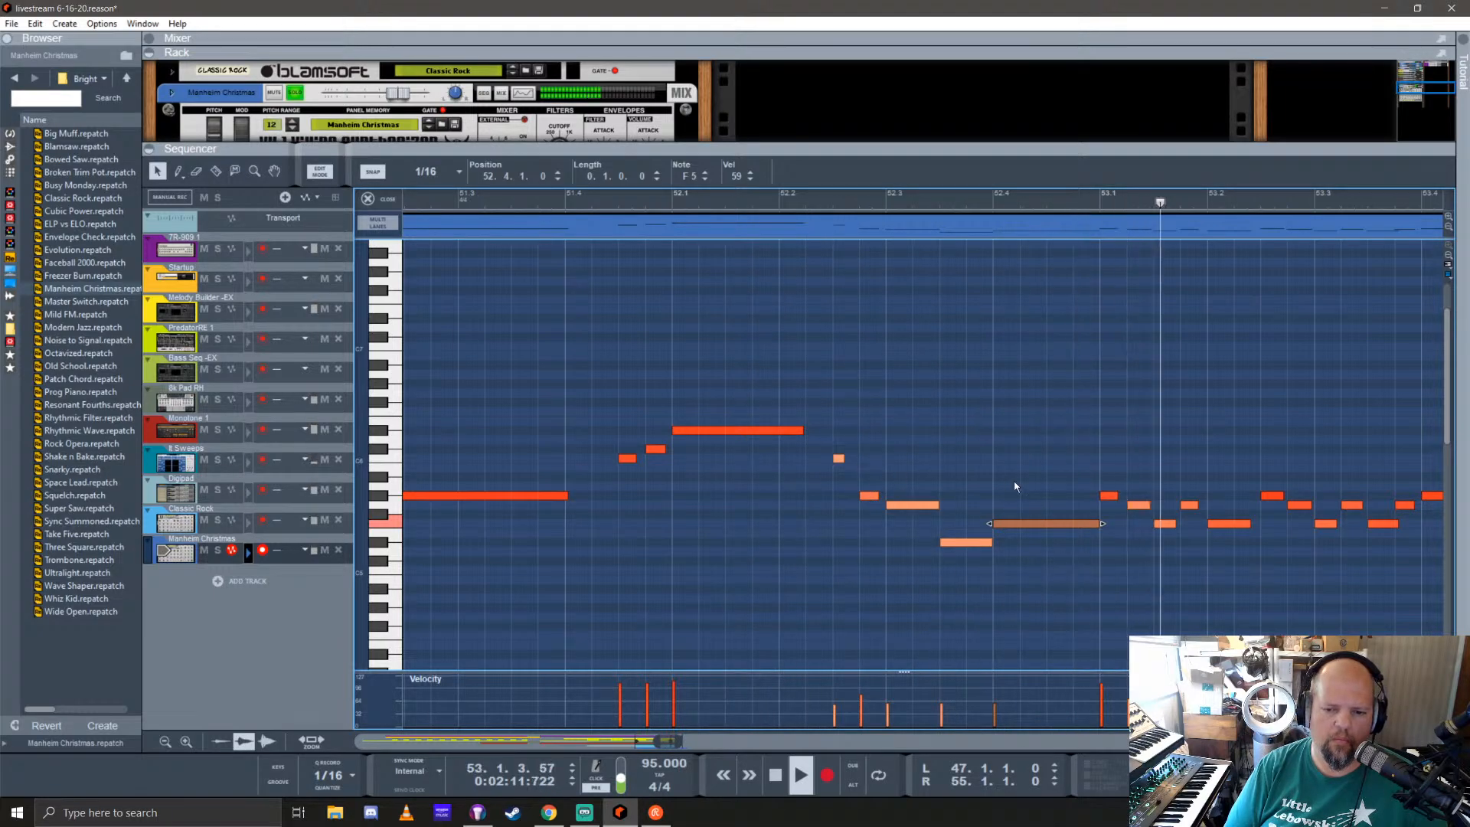
pyautogui.press('space')
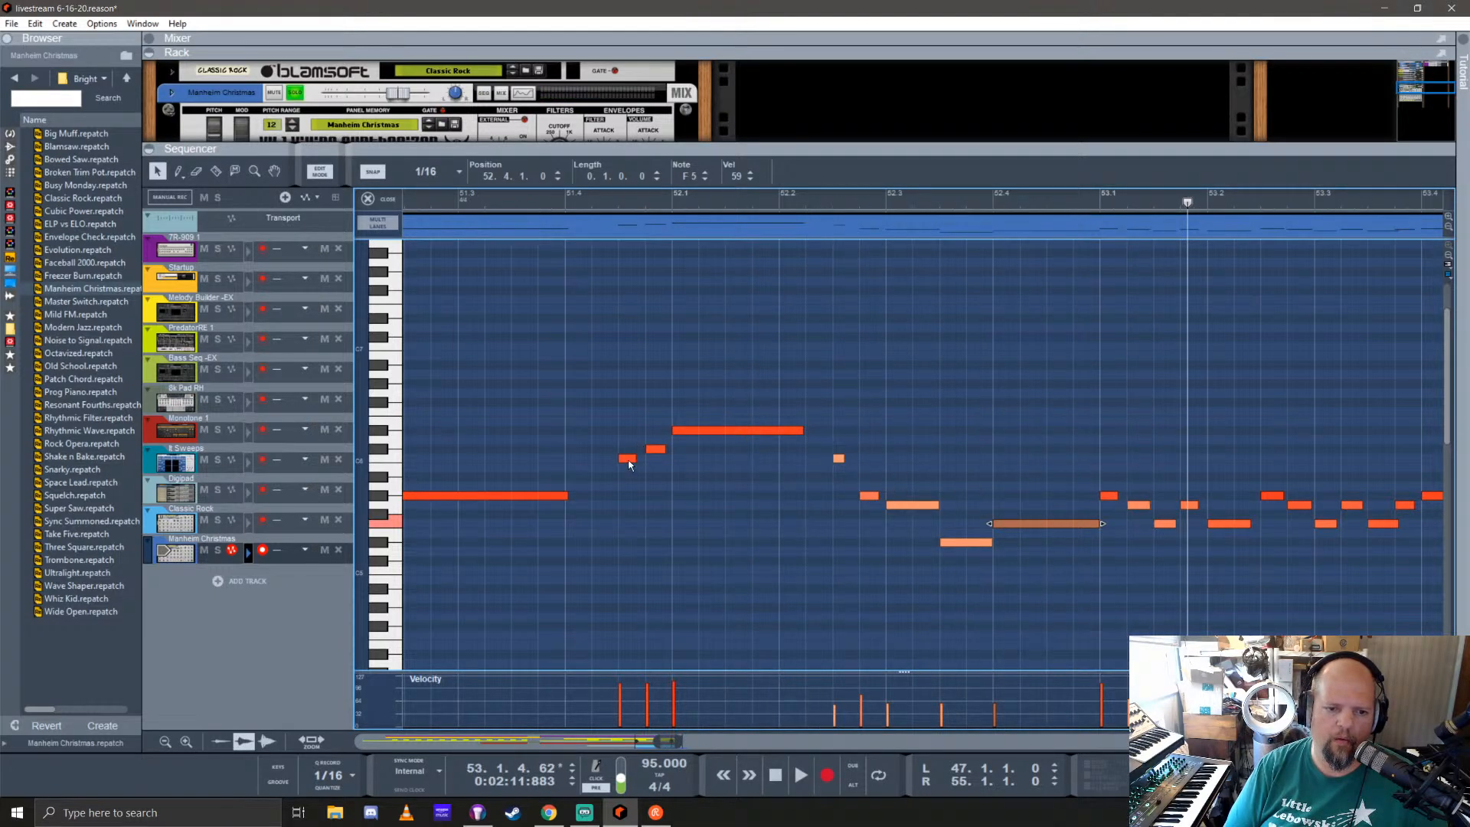
# Step: Repitch the bar 52 run to C#6, C6, A#5, G5 and G#5, shortening the last note to 0.0.2.0
pyautogui.click(624, 459)
pyautogui.click(702, 431)
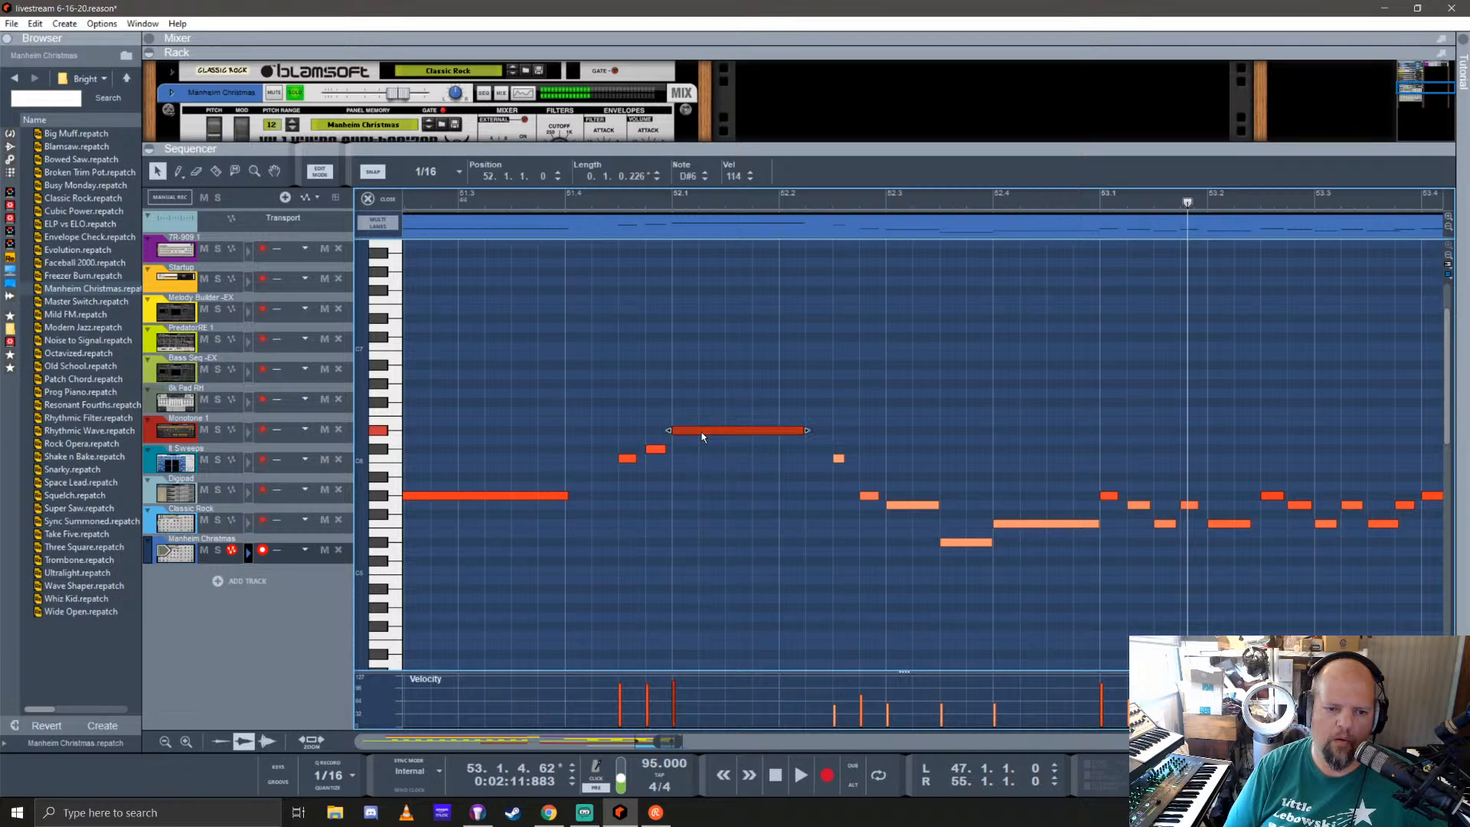
pyautogui.click(839, 458)
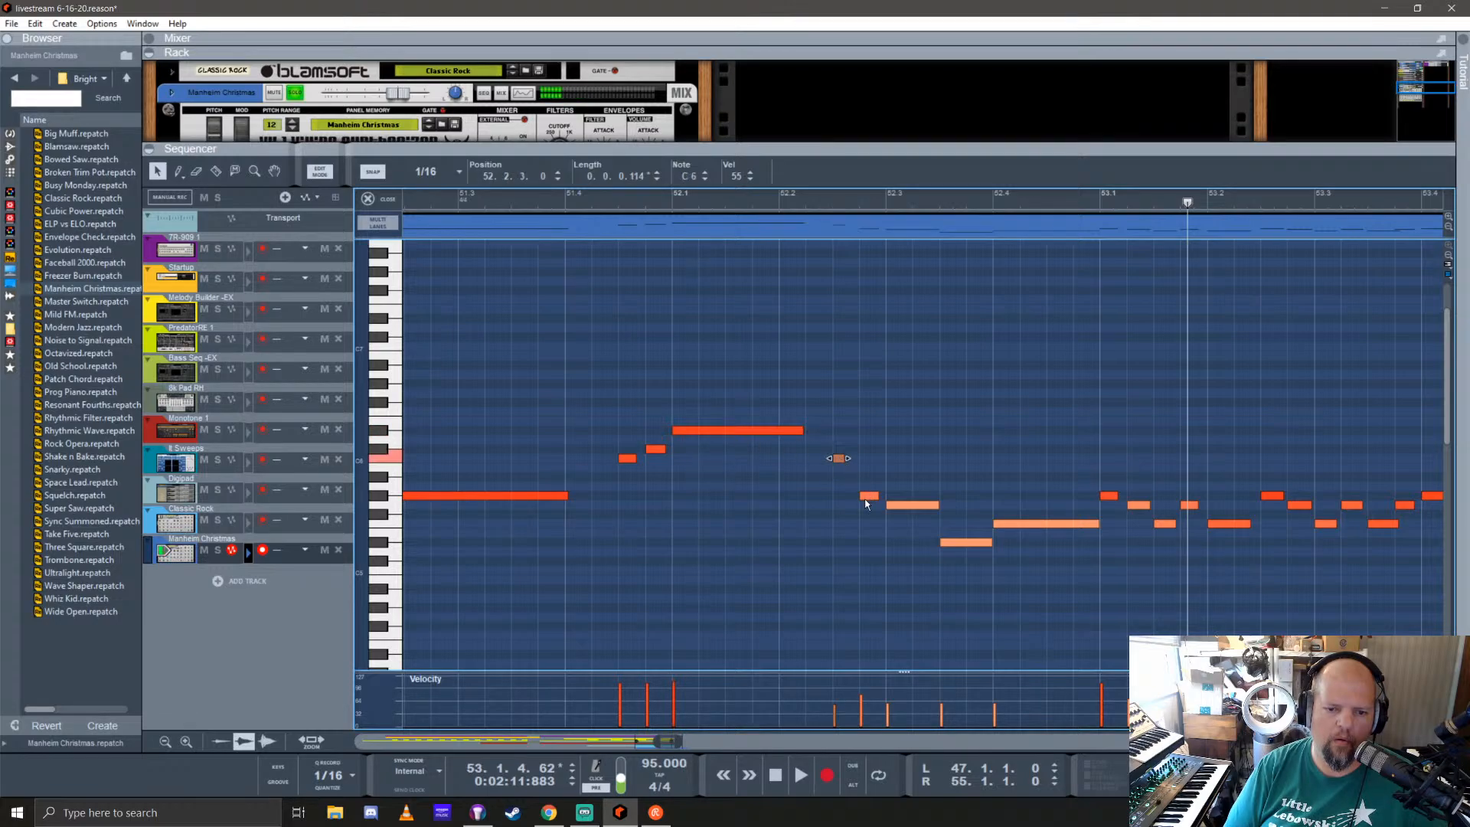
pyautogui.moveTo(839, 459); pyautogui.dragTo(900, 480)
pyautogui.moveTo(956, 541); pyautogui.dragTo(1021, 496)
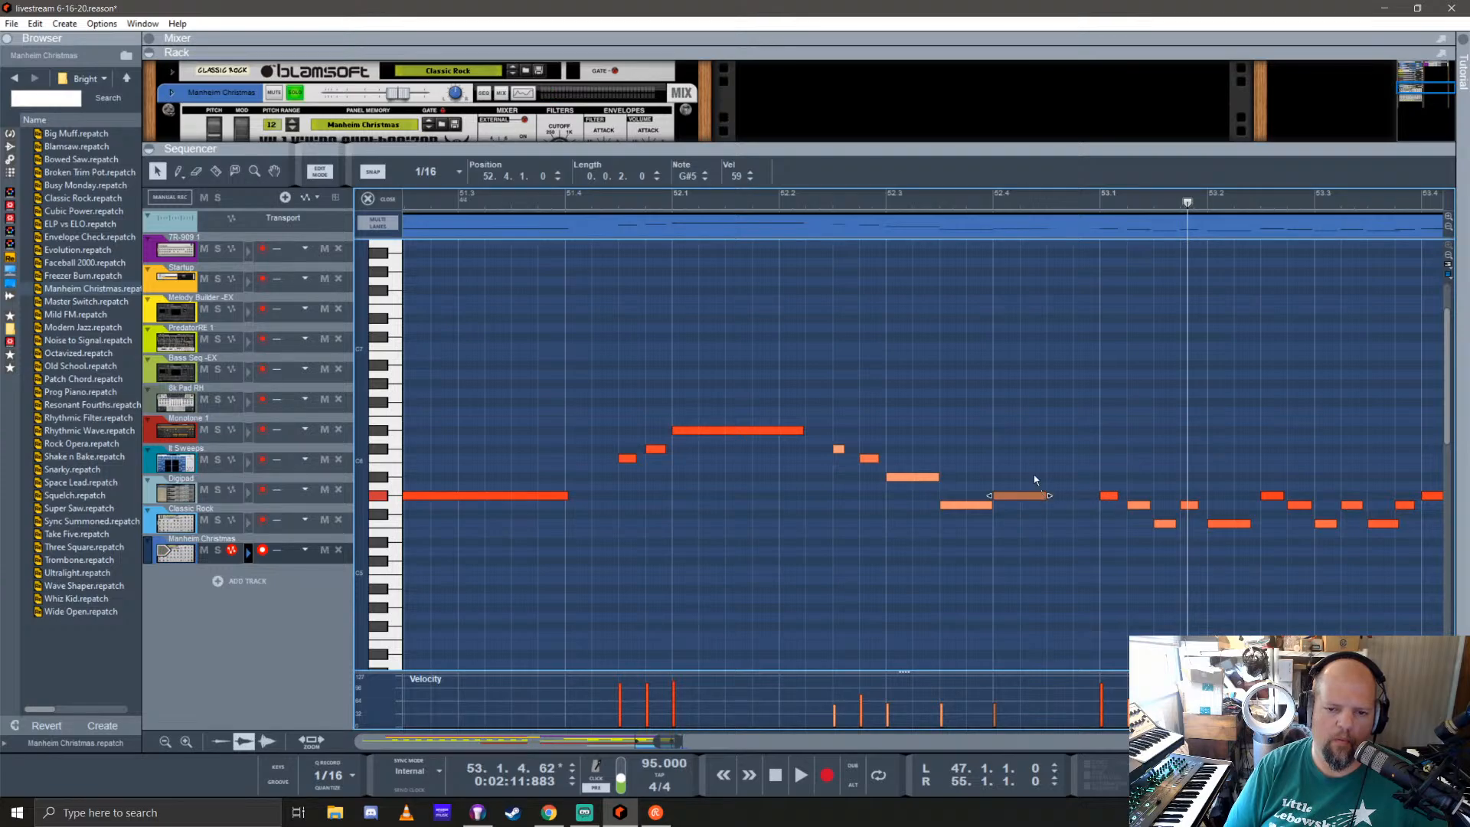
# Step: Raise the velocities of the bar 52 descending notes while playing the phrase through to bar 55
pyautogui.click(566, 199)
pyautogui.press('space')
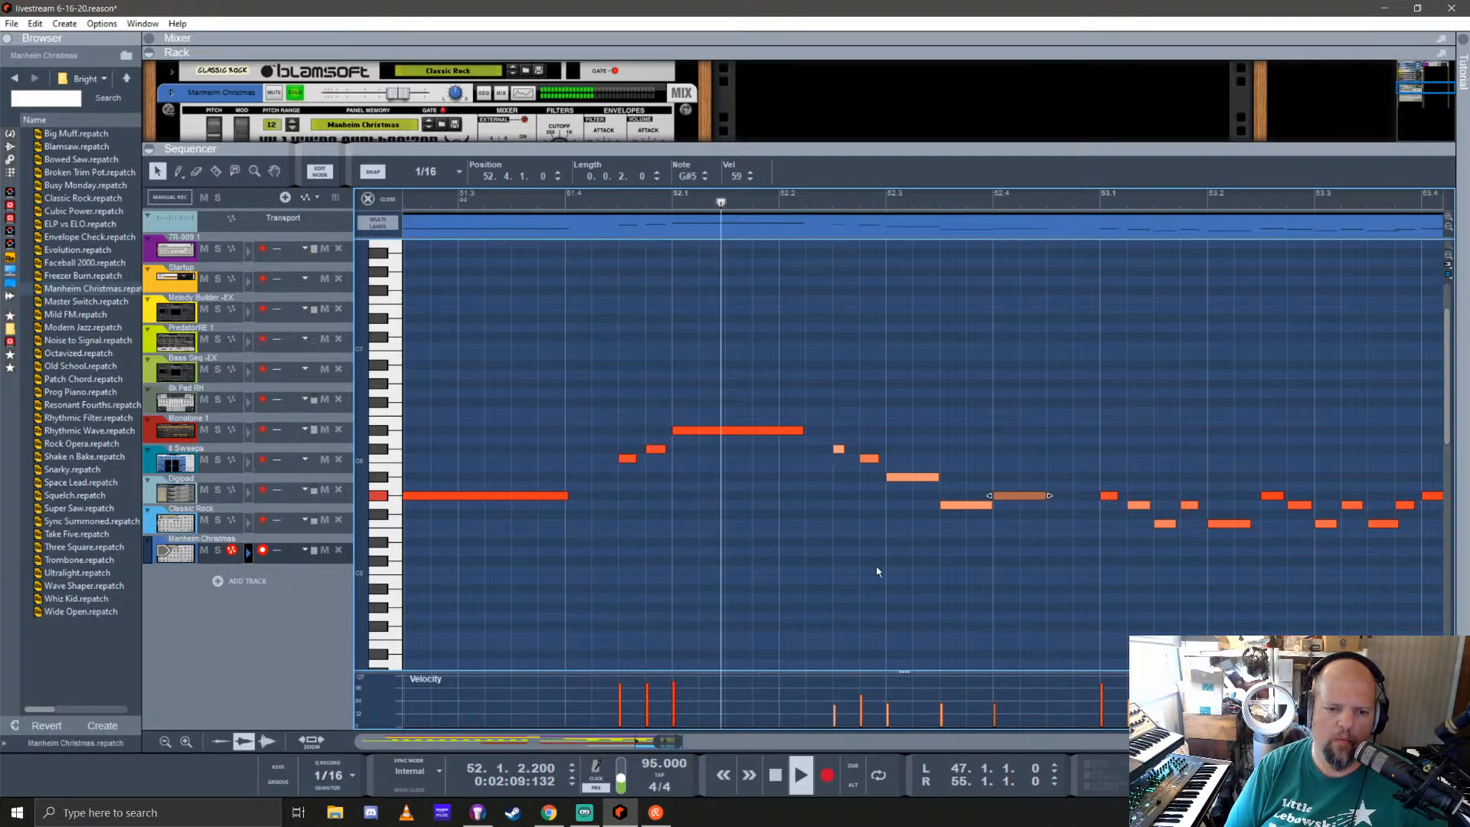
pyautogui.moveTo(858, 683); pyautogui.dragTo(1029, 699)
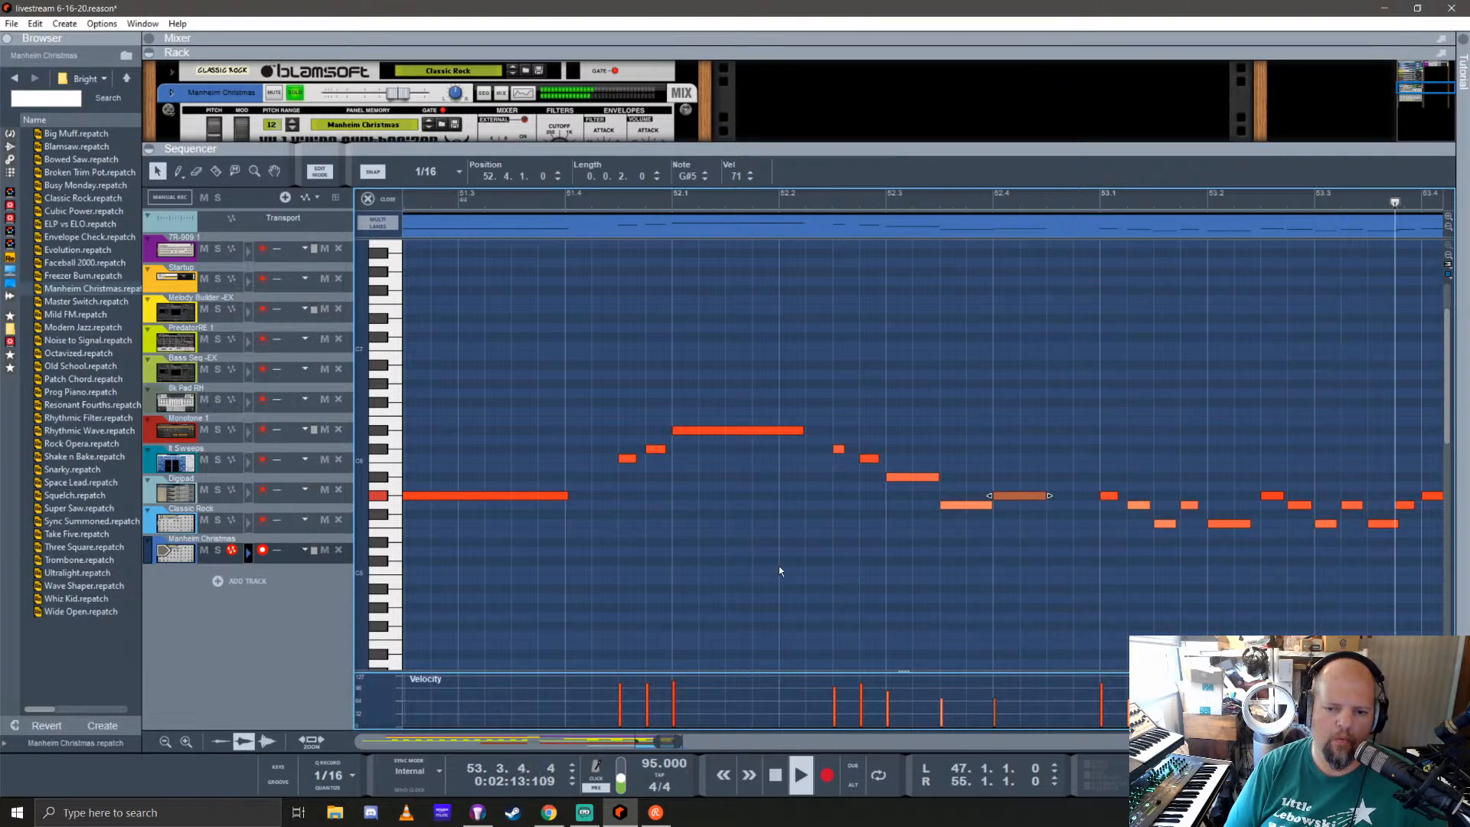
pyautogui.scroll(-4, 699, 556)
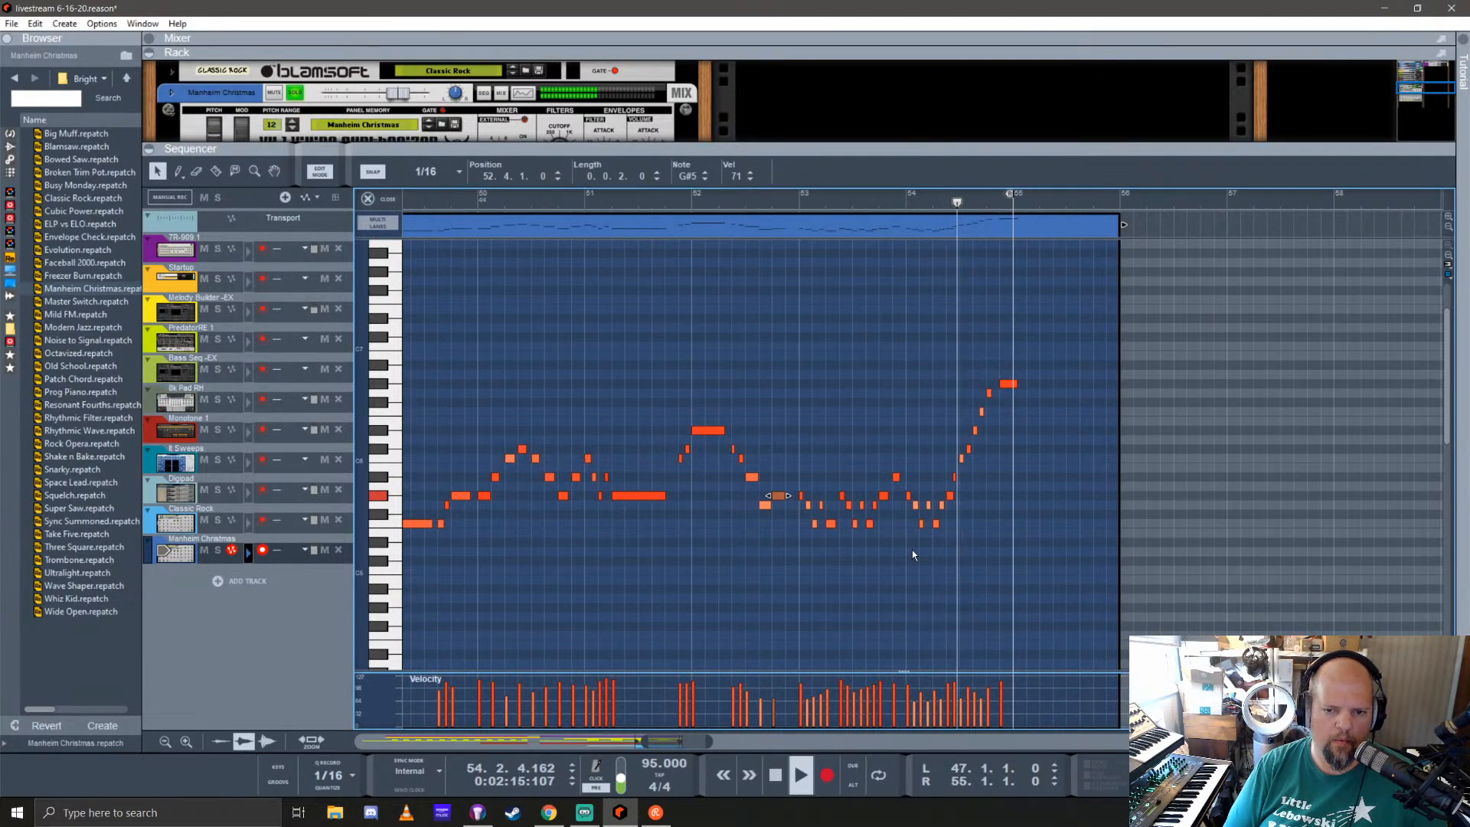
pyautogui.press('space')
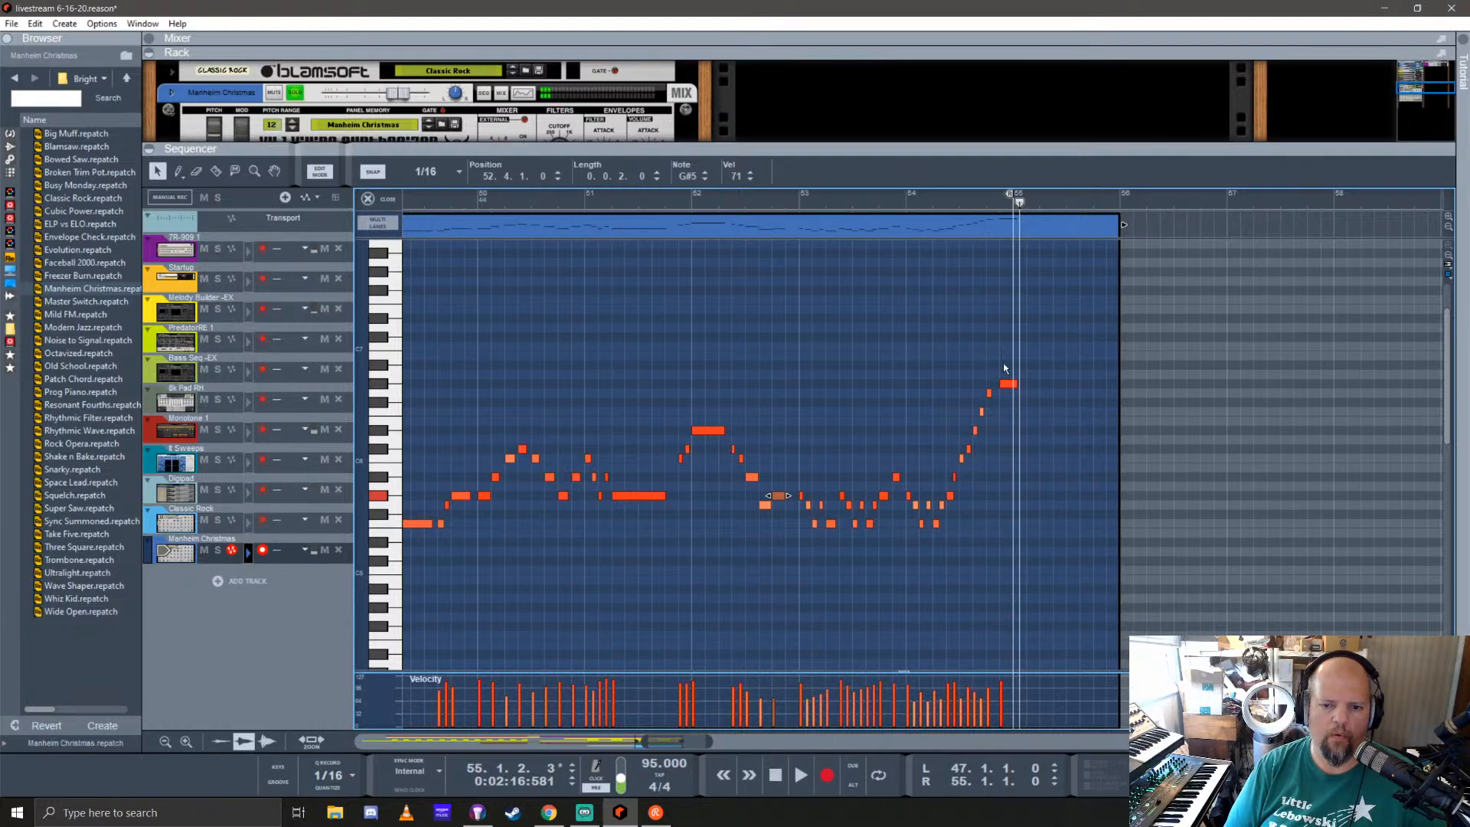
# Step: Lengthen the final G#6 note at 54.4.3 to 1.0.1.0 and play the part from bar 47
pyautogui.click(1008, 383)
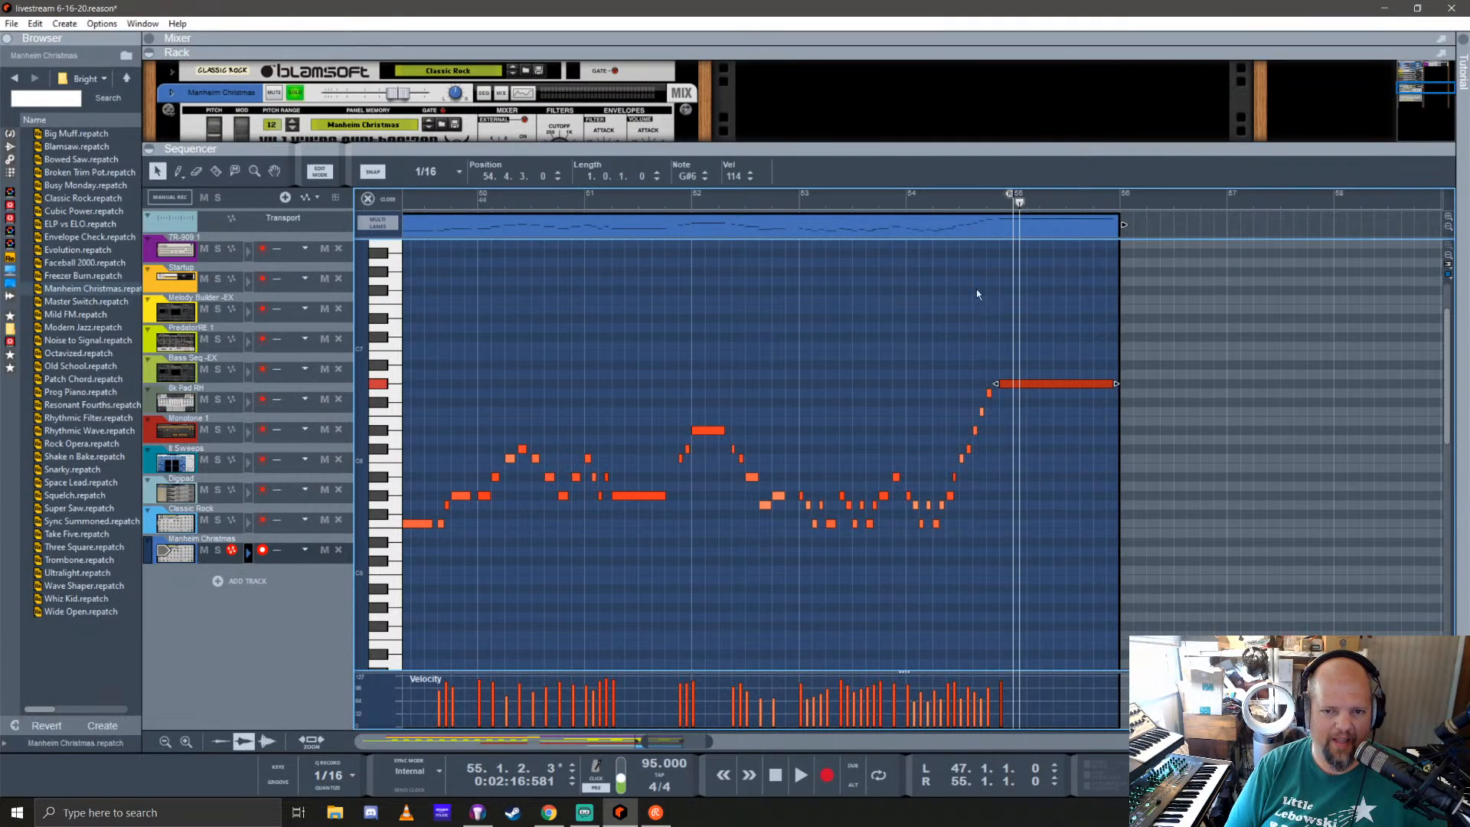
pyautogui.hscroll(-5, 512, 409)
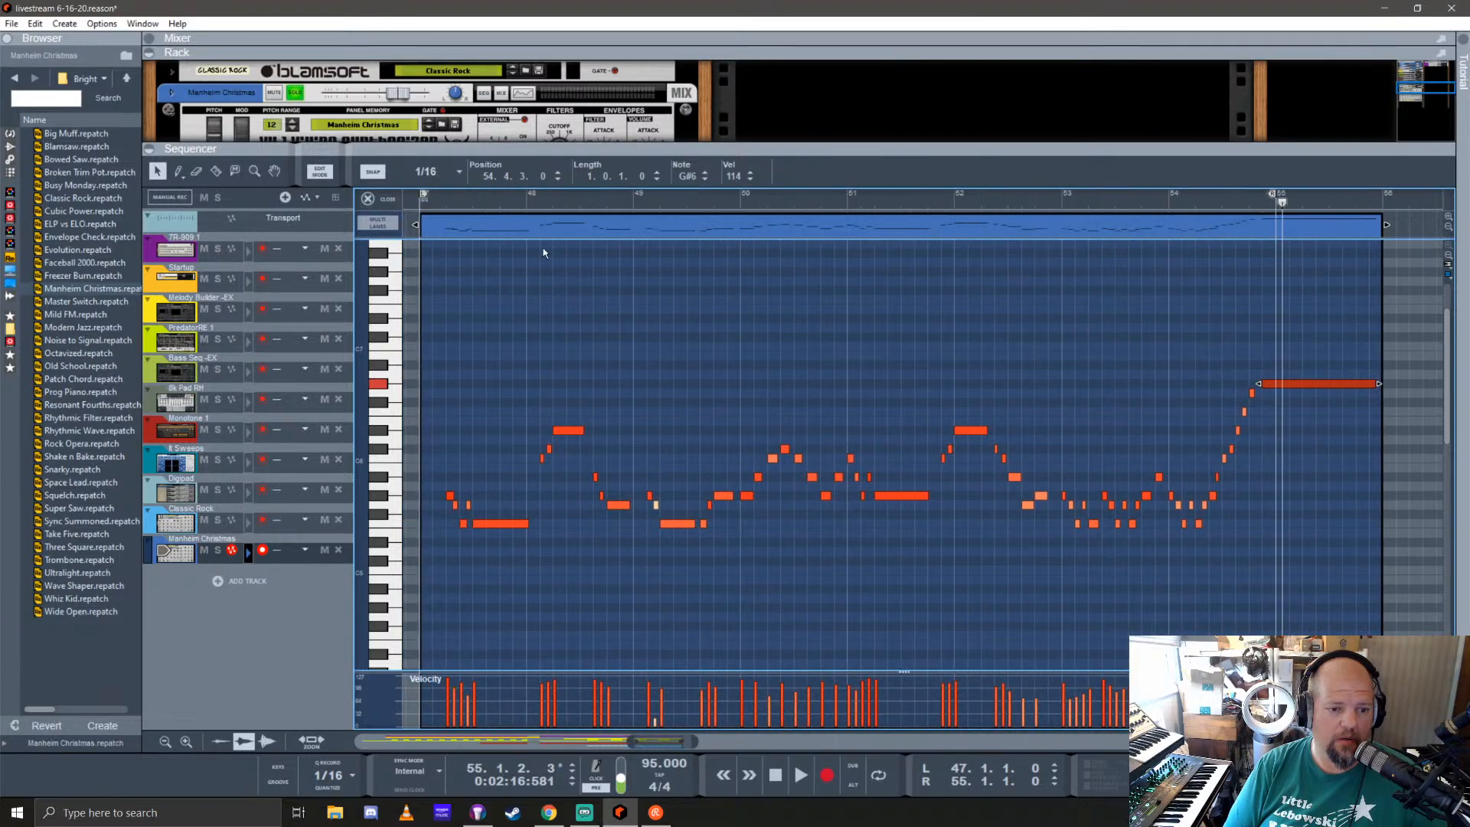
pyautogui.hscroll(-3, 512, 342)
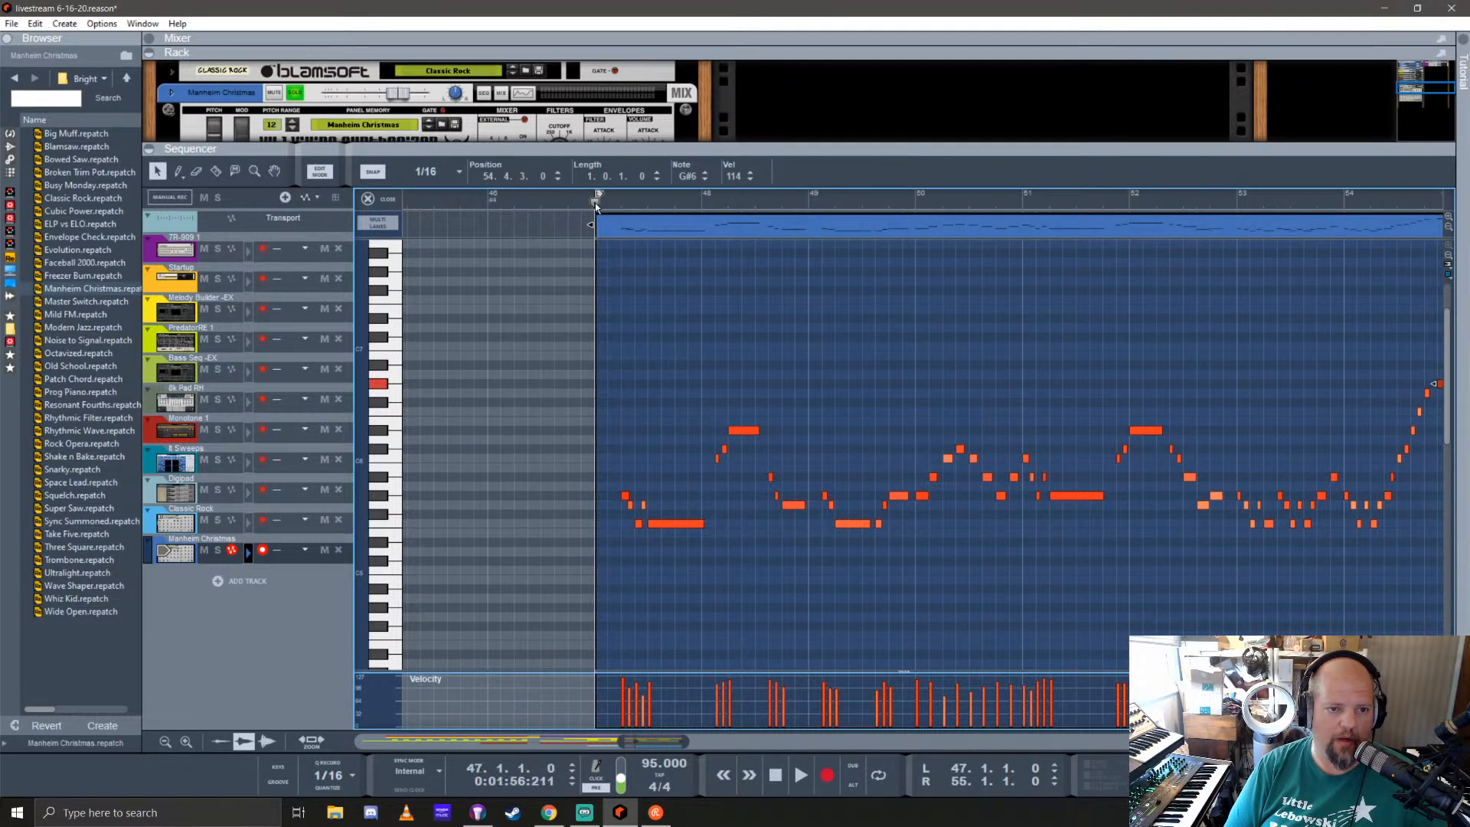
pyautogui.press('space')
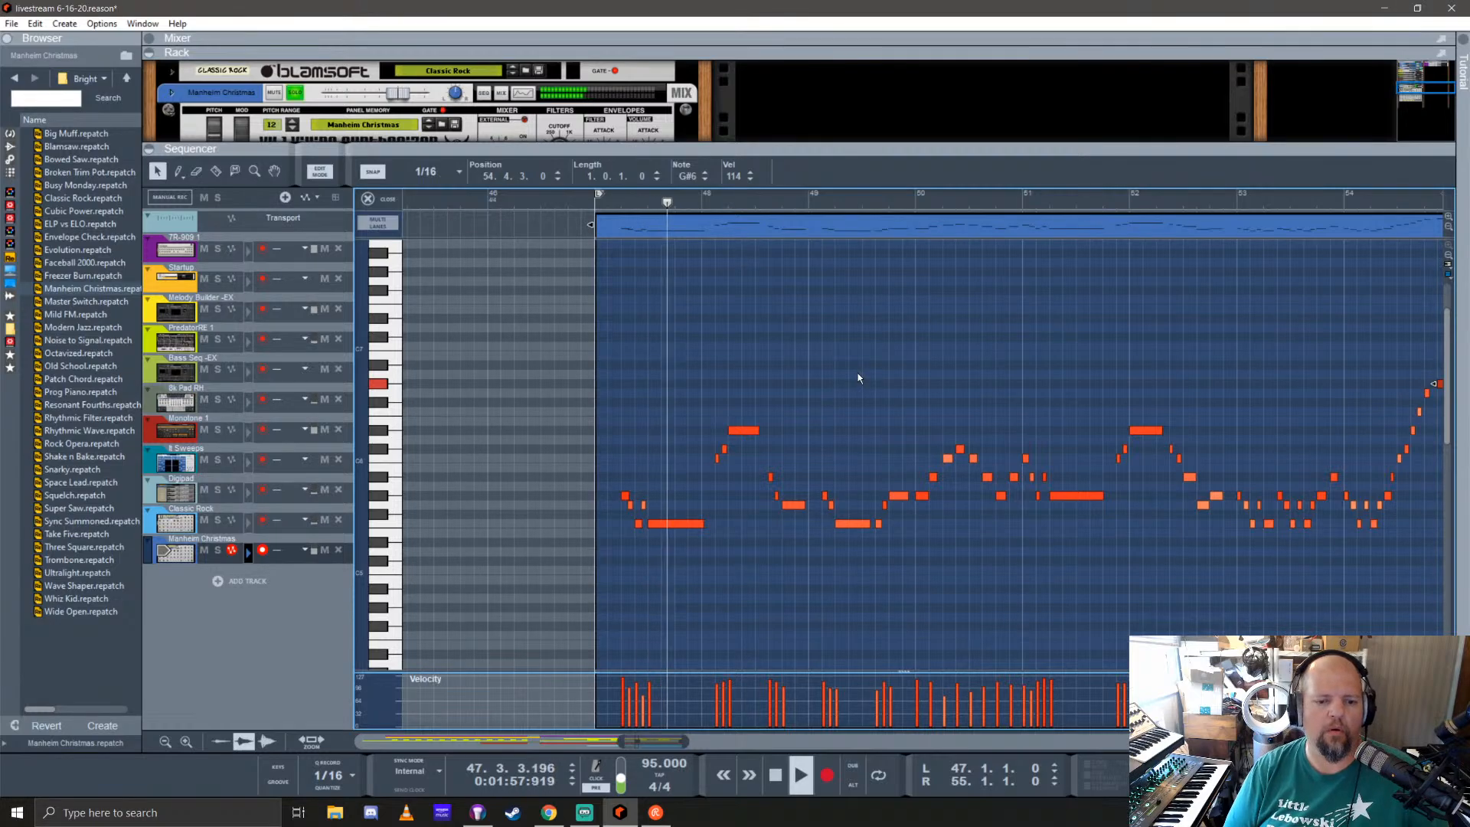
pyautogui.scroll(5, 628, 525)
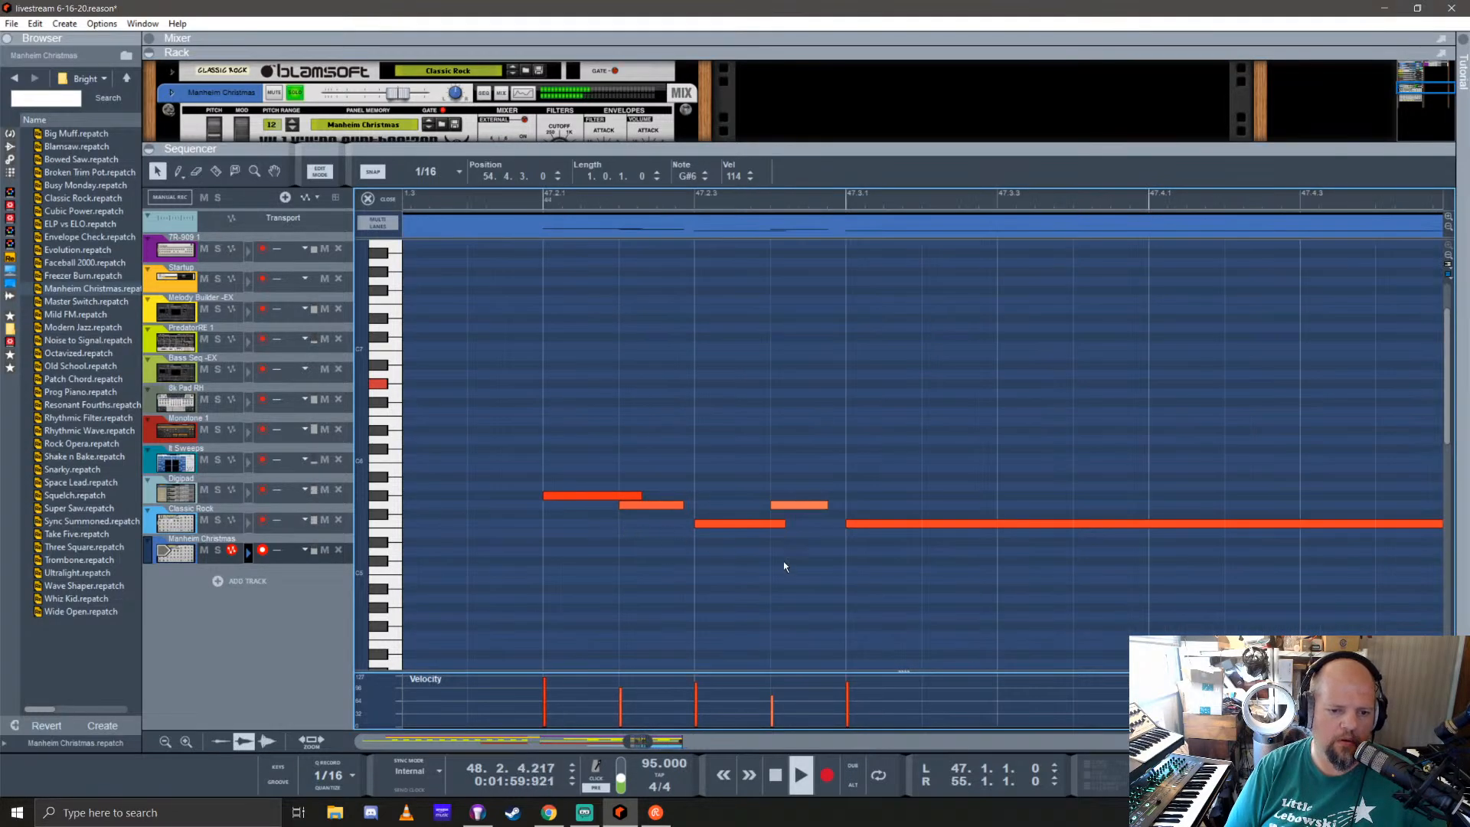
pyautogui.scroll(-5, 680, 540)
# Step: Leave note editing, stop playback and set the Manheim Christmas synth's gate mode to Retrigger
pyautogui.hotkey('shift', 'Tab')
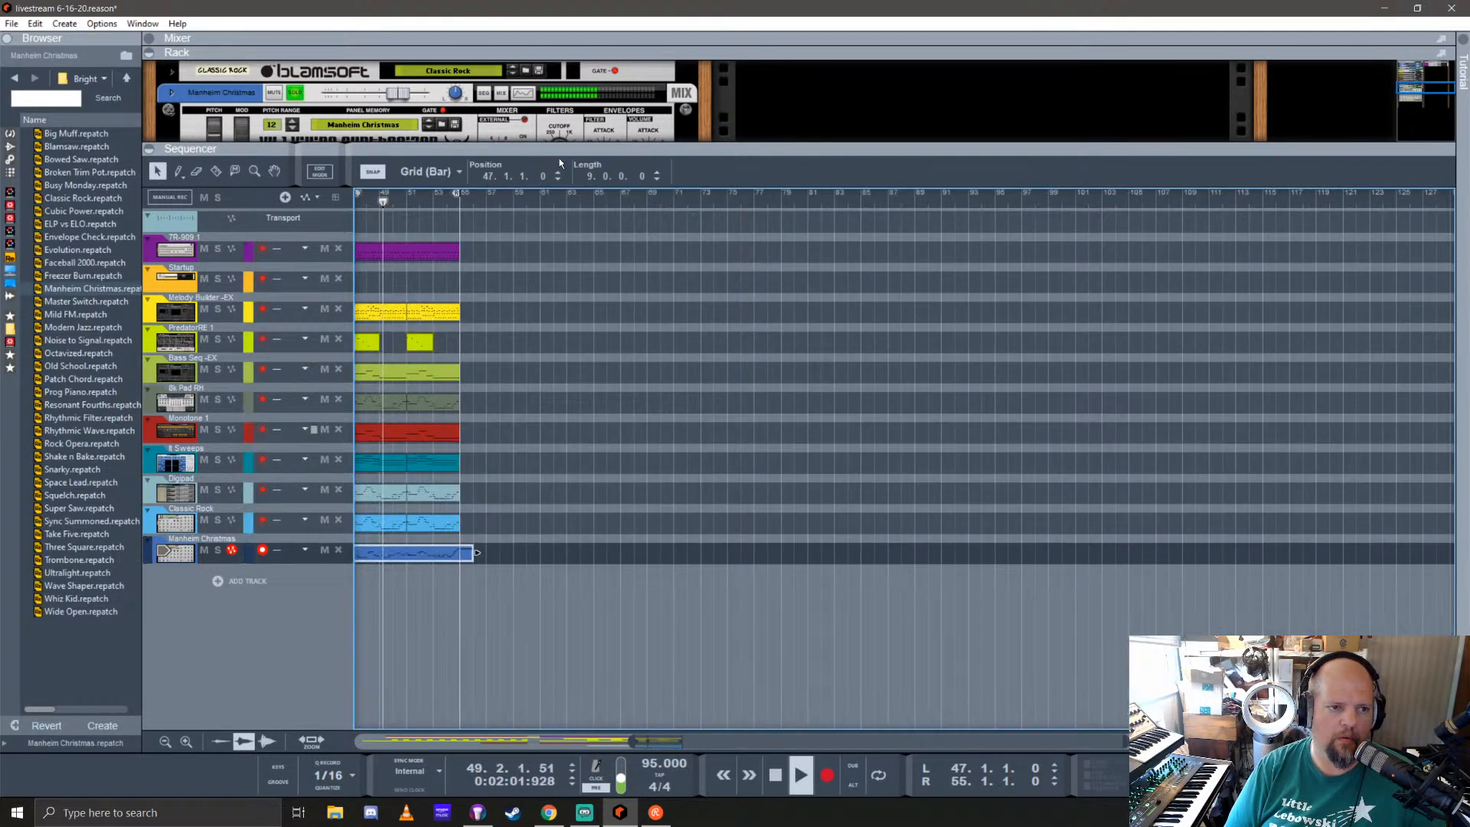
pyautogui.moveTo(561, 148); pyautogui.dragTo(561, 566)
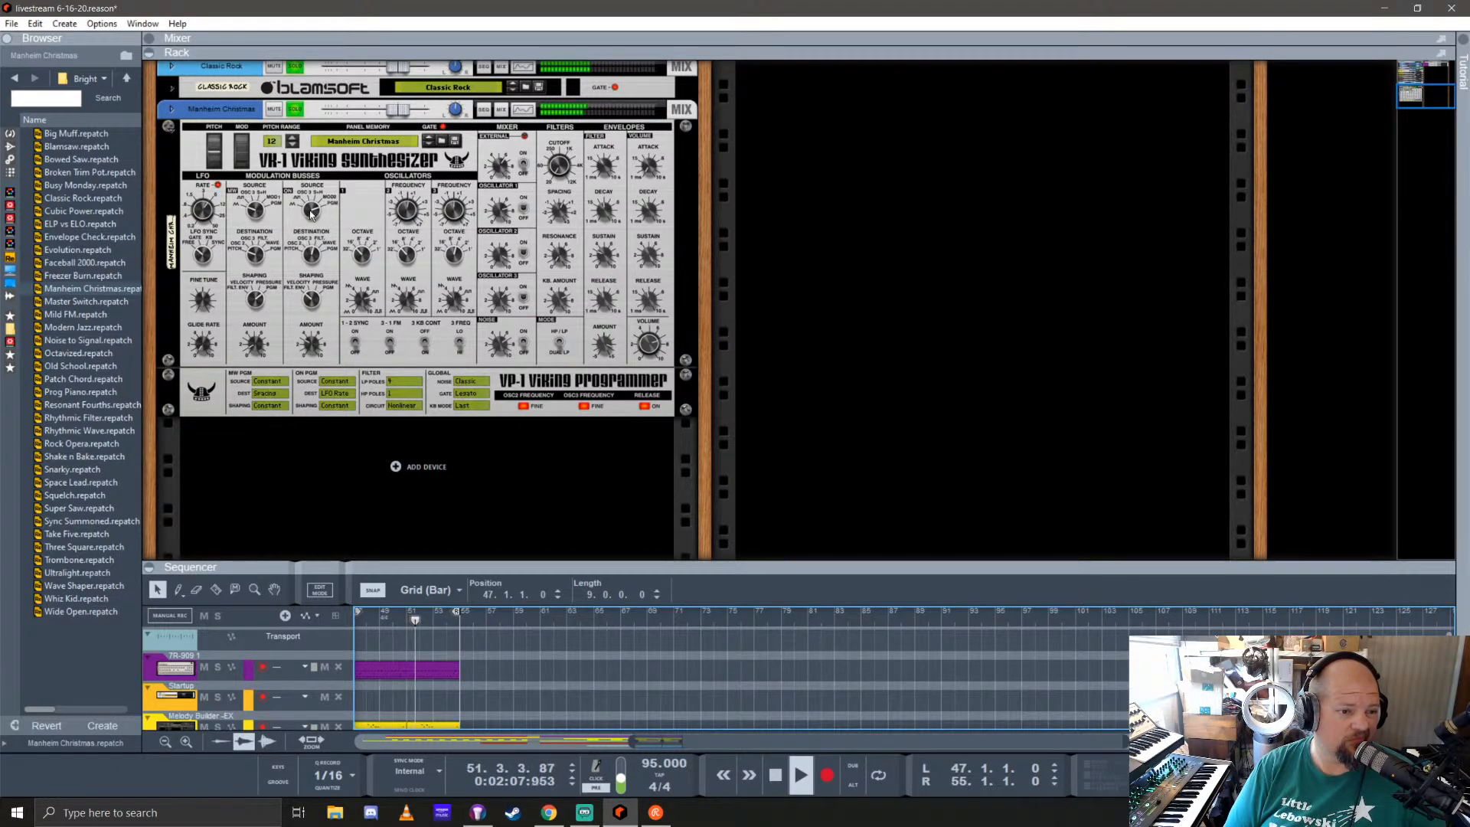
pyautogui.press('space')
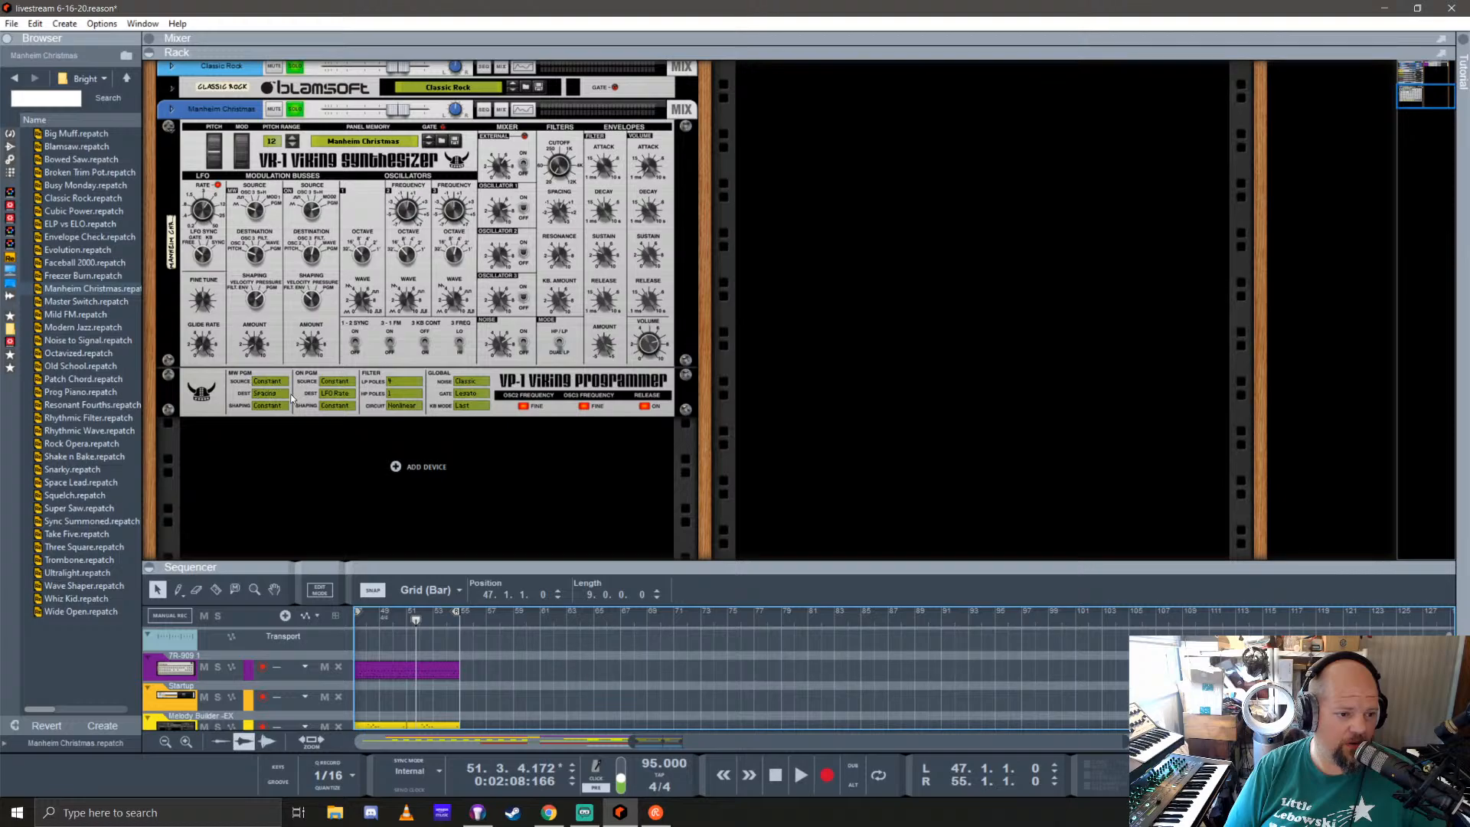
pyautogui.click(470, 396)
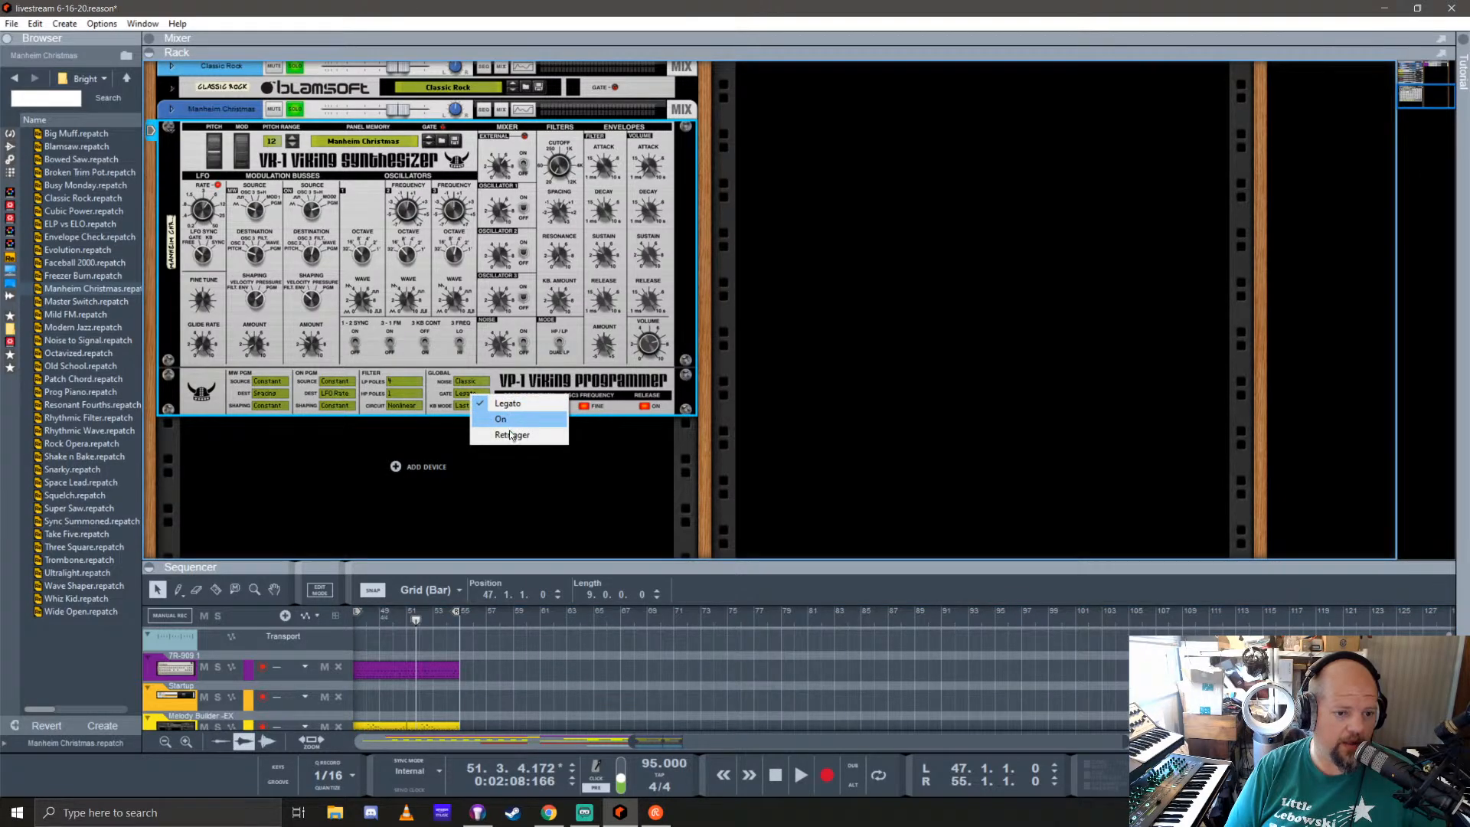
pyautogui.click(512, 434)
pyautogui.hscroll(-3, 448, 621)
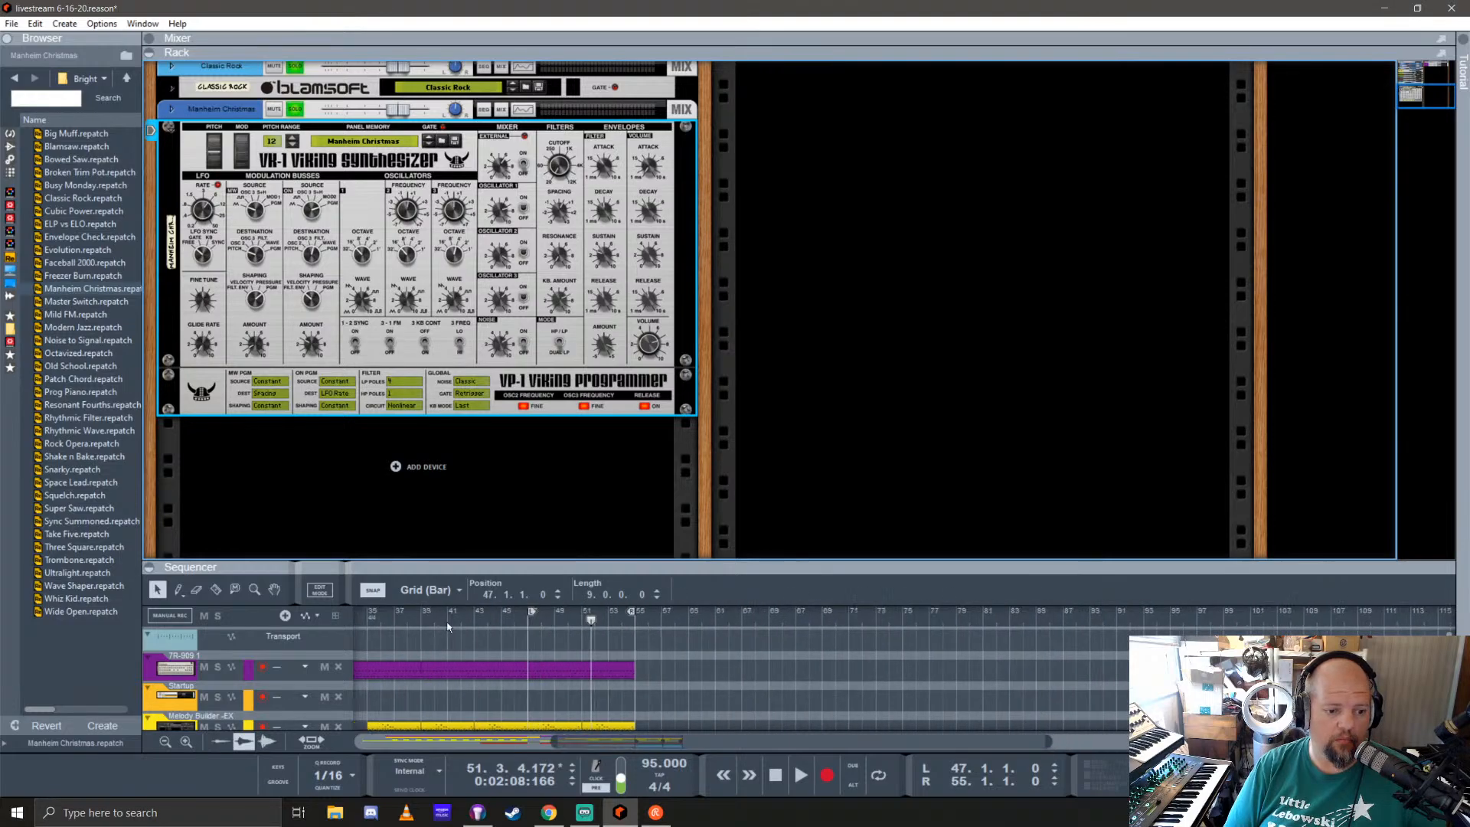
# Step: Play the soloed synth parts from bar 47 and save the song
pyautogui.click(523, 624)
pyautogui.press('space')
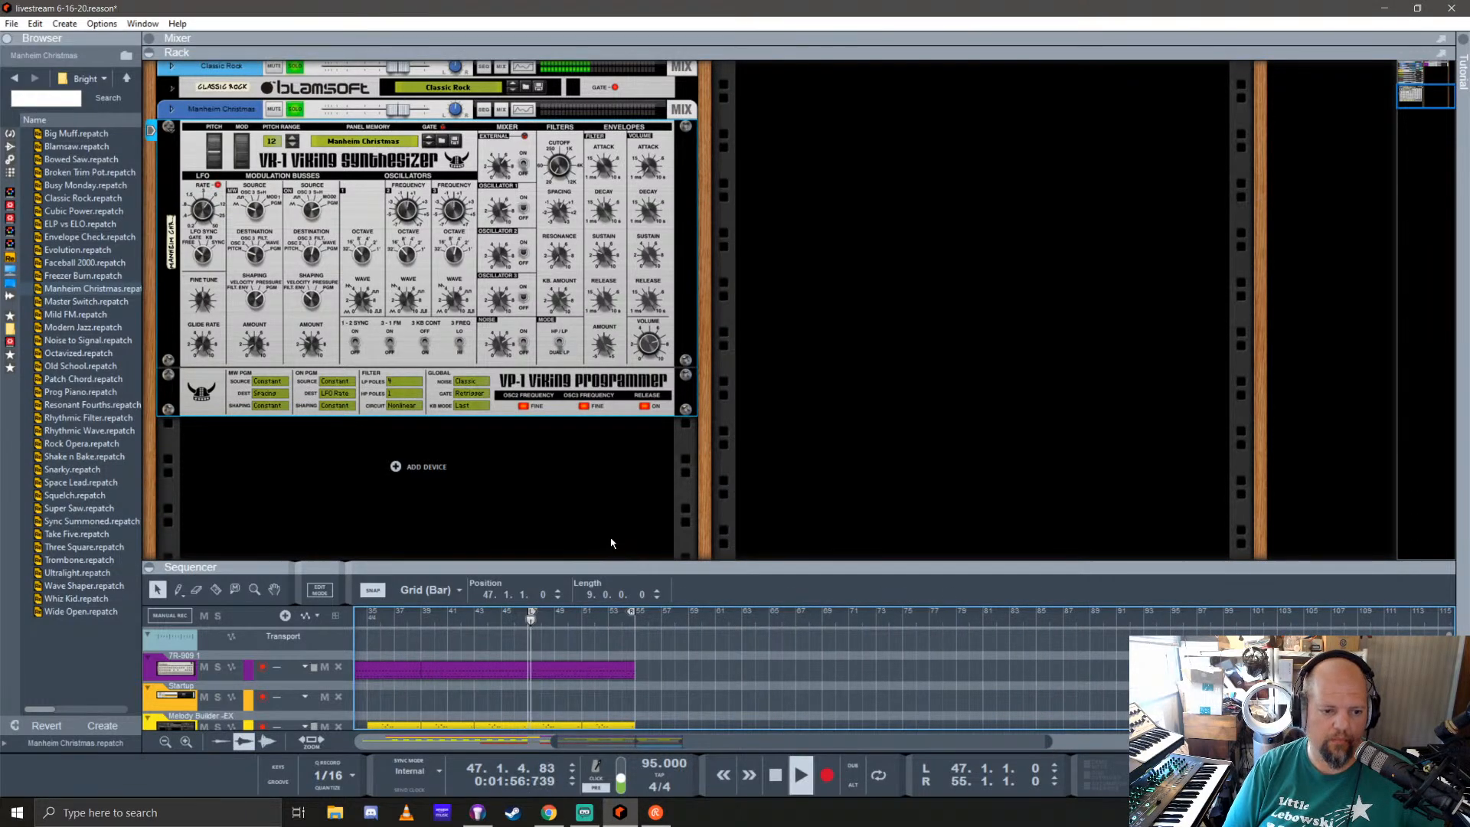
pyautogui.hotkey('ctrl', 's')
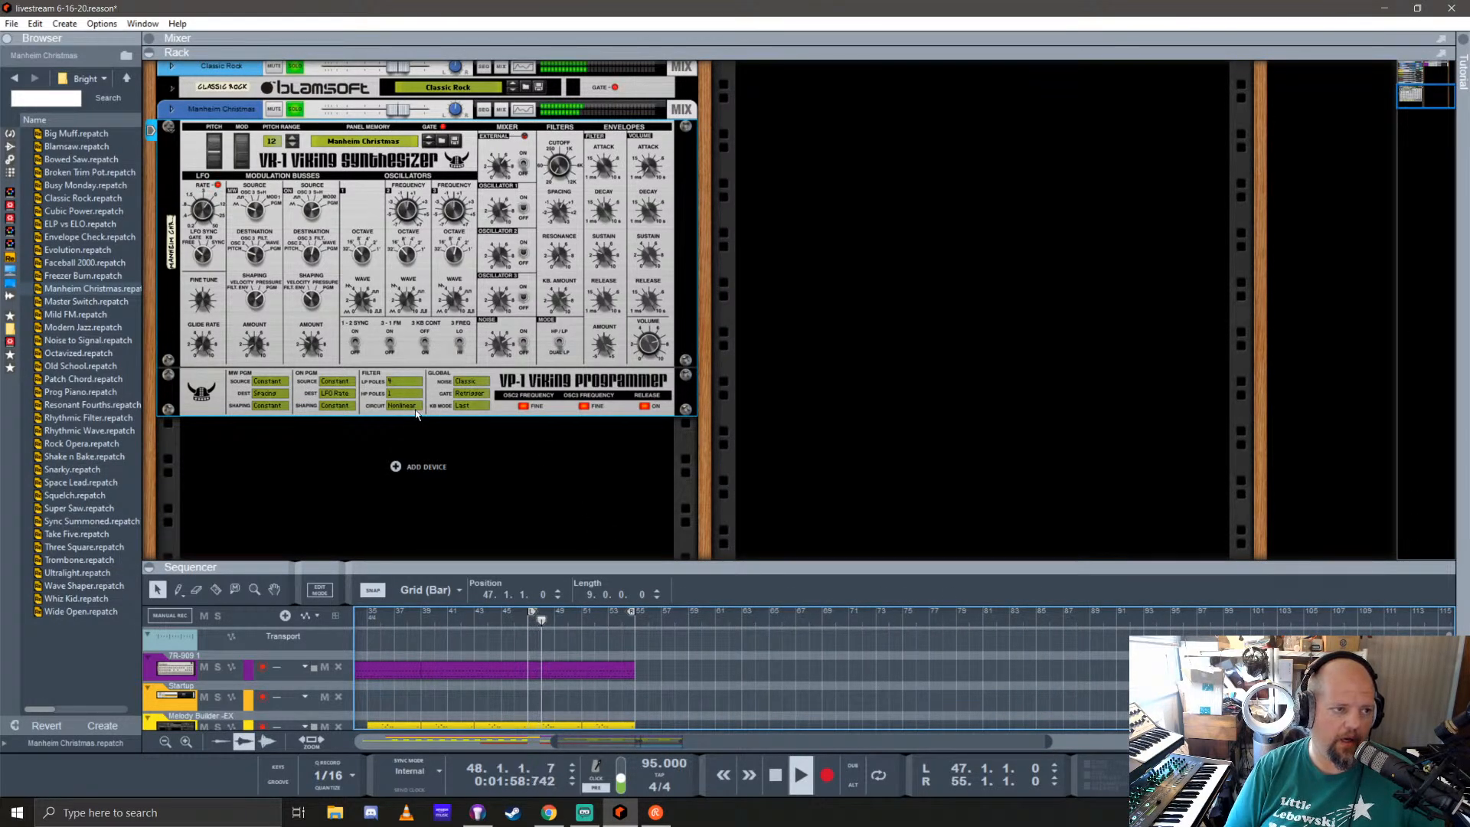
# Step: Fold the Manheim Christmas synth in the rack and make the sequencer area slightly taller
pyautogui.scroll(5, 499, 429)
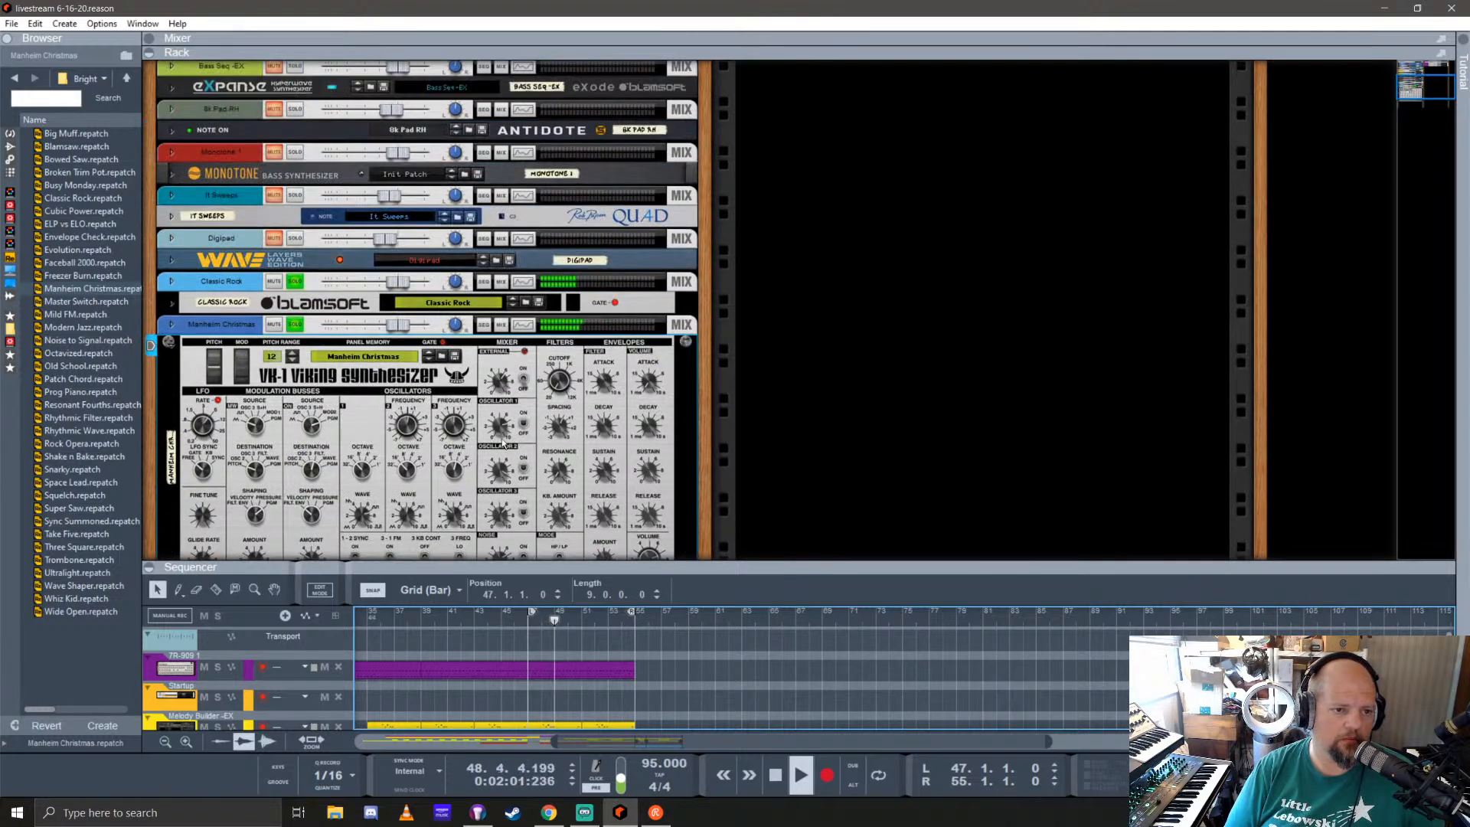
pyautogui.click(169, 341)
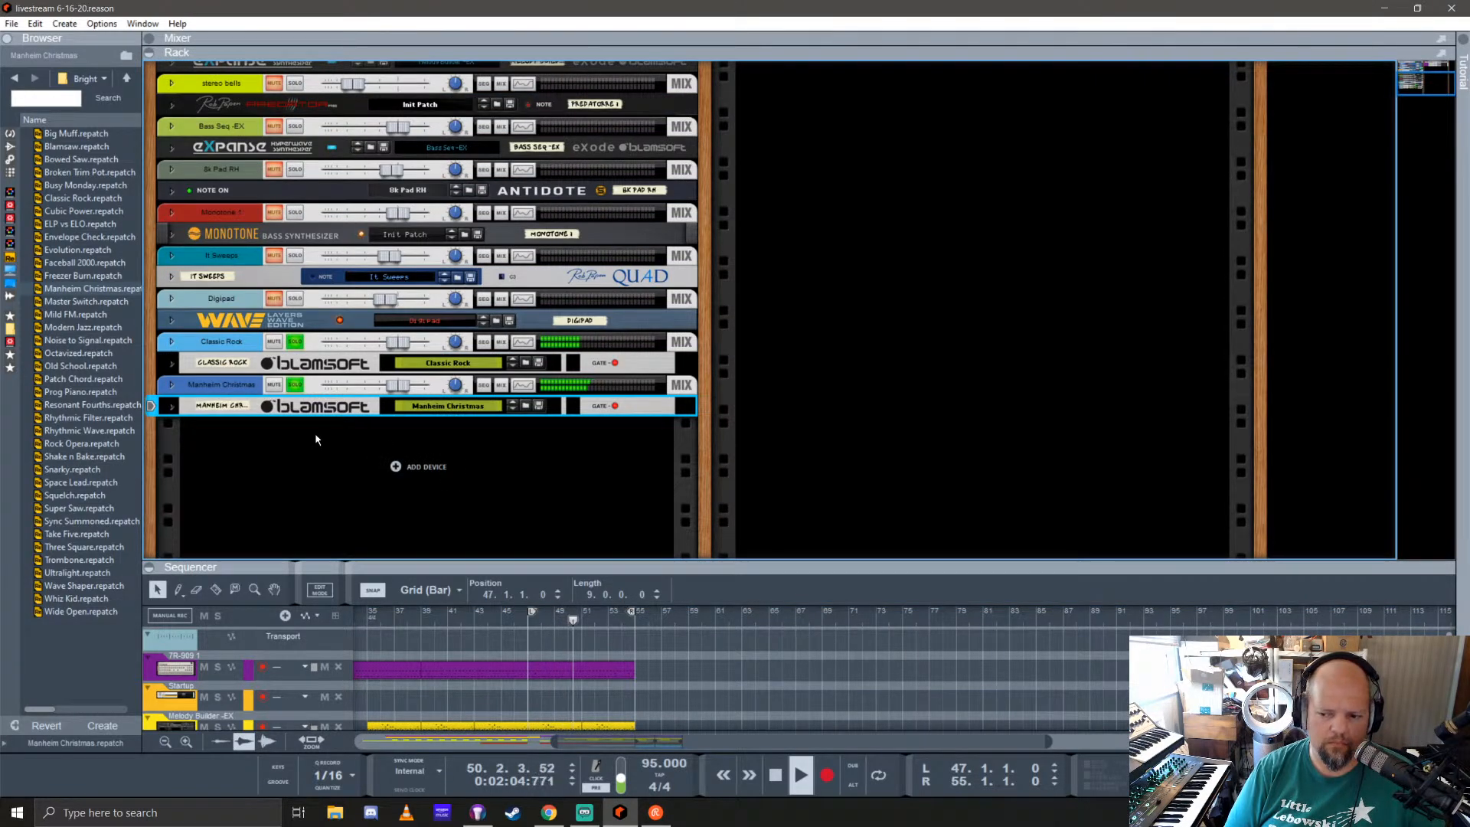
pyautogui.moveTo(713, 568); pyautogui.dragTo(751, 509)
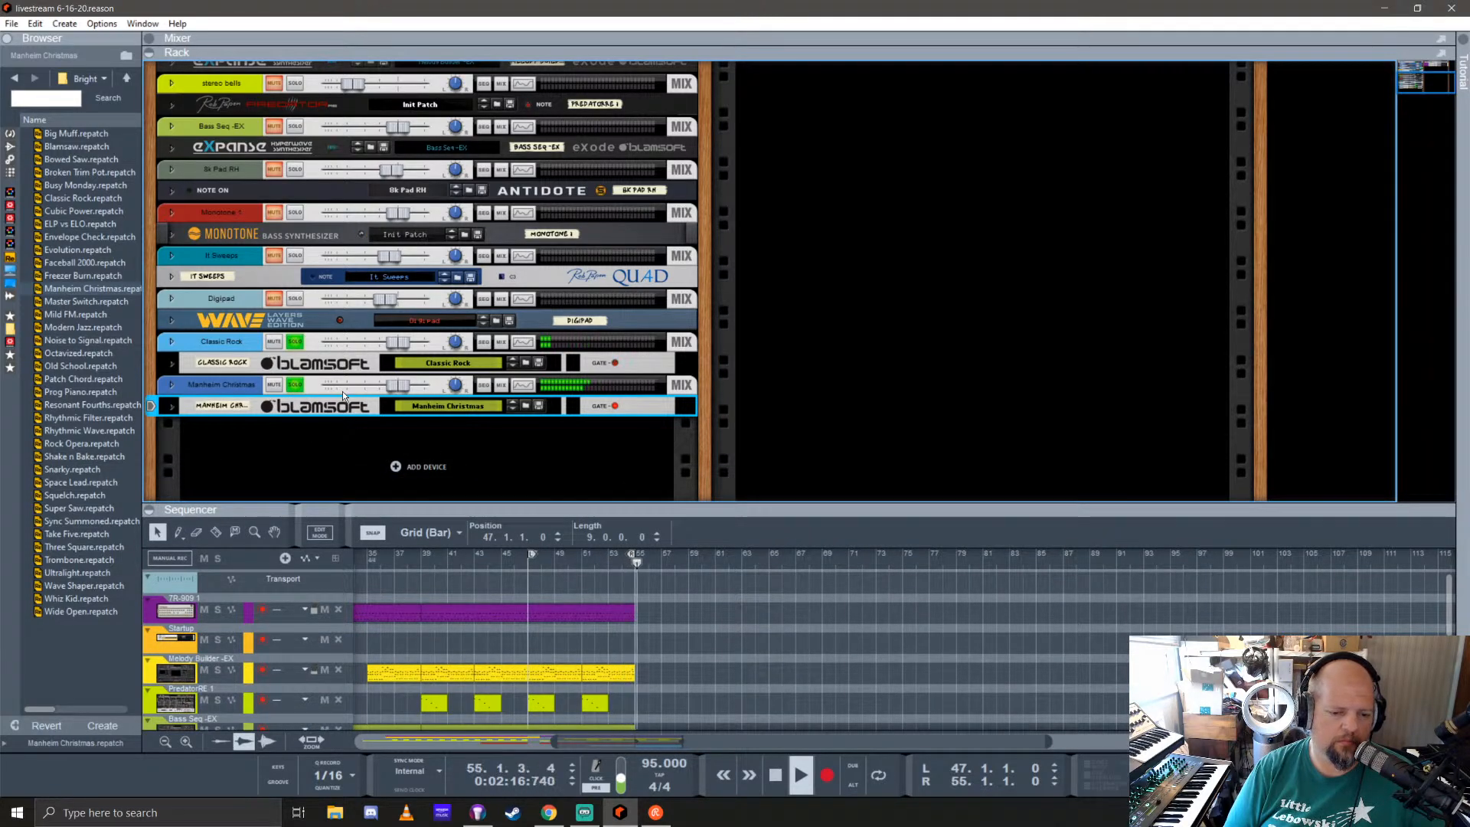
# Step: Unsolo the Manheim Christmas and Classic Rock channels and enlarge the sequencer to show all tracks
pyautogui.click(294, 384)
pyautogui.click(296, 345)
pyautogui.hscroll(-7, 484, 632)
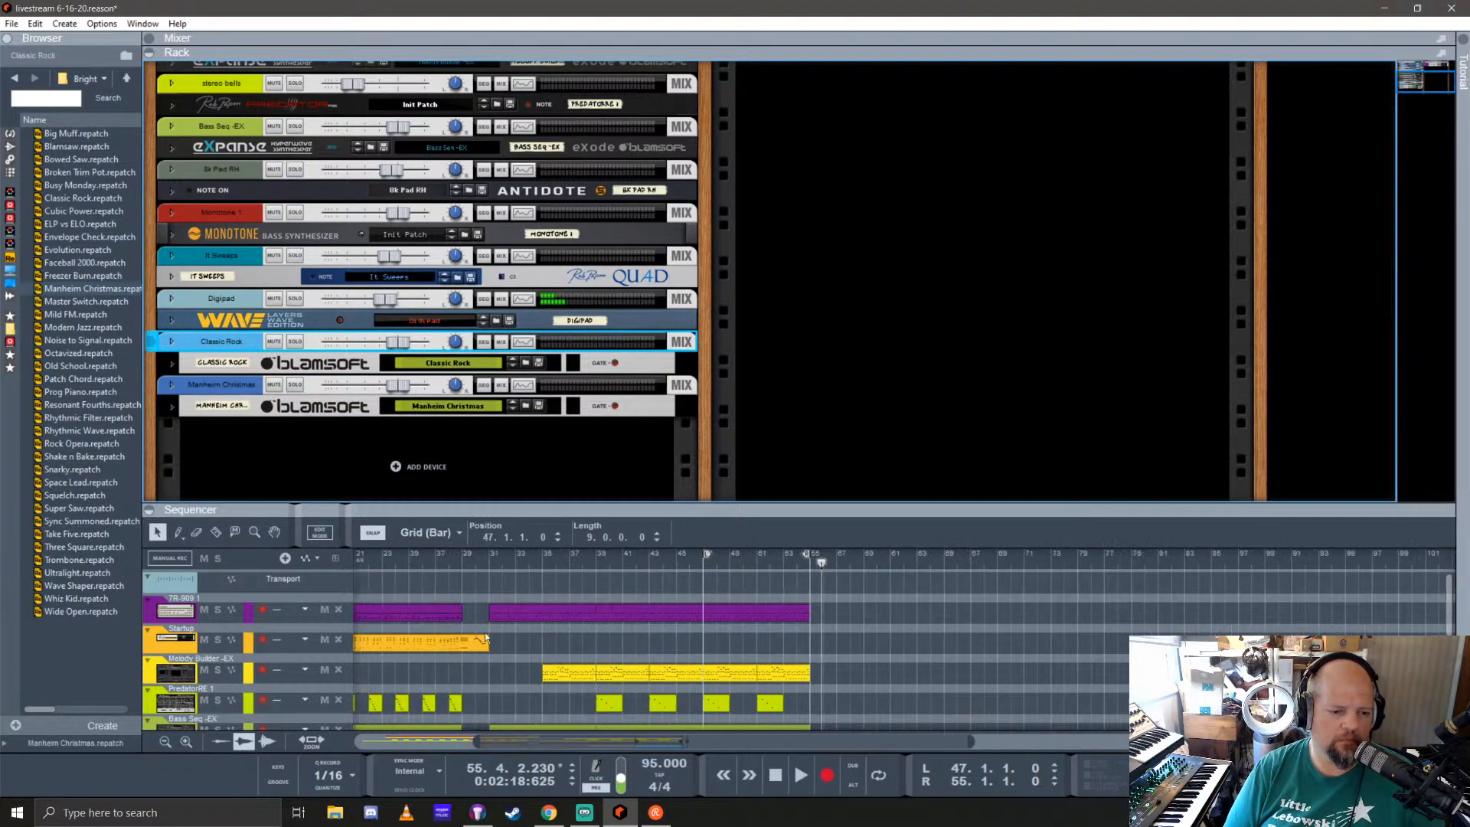
pyautogui.moveTo(804, 508); pyautogui.dragTo(836, 215)
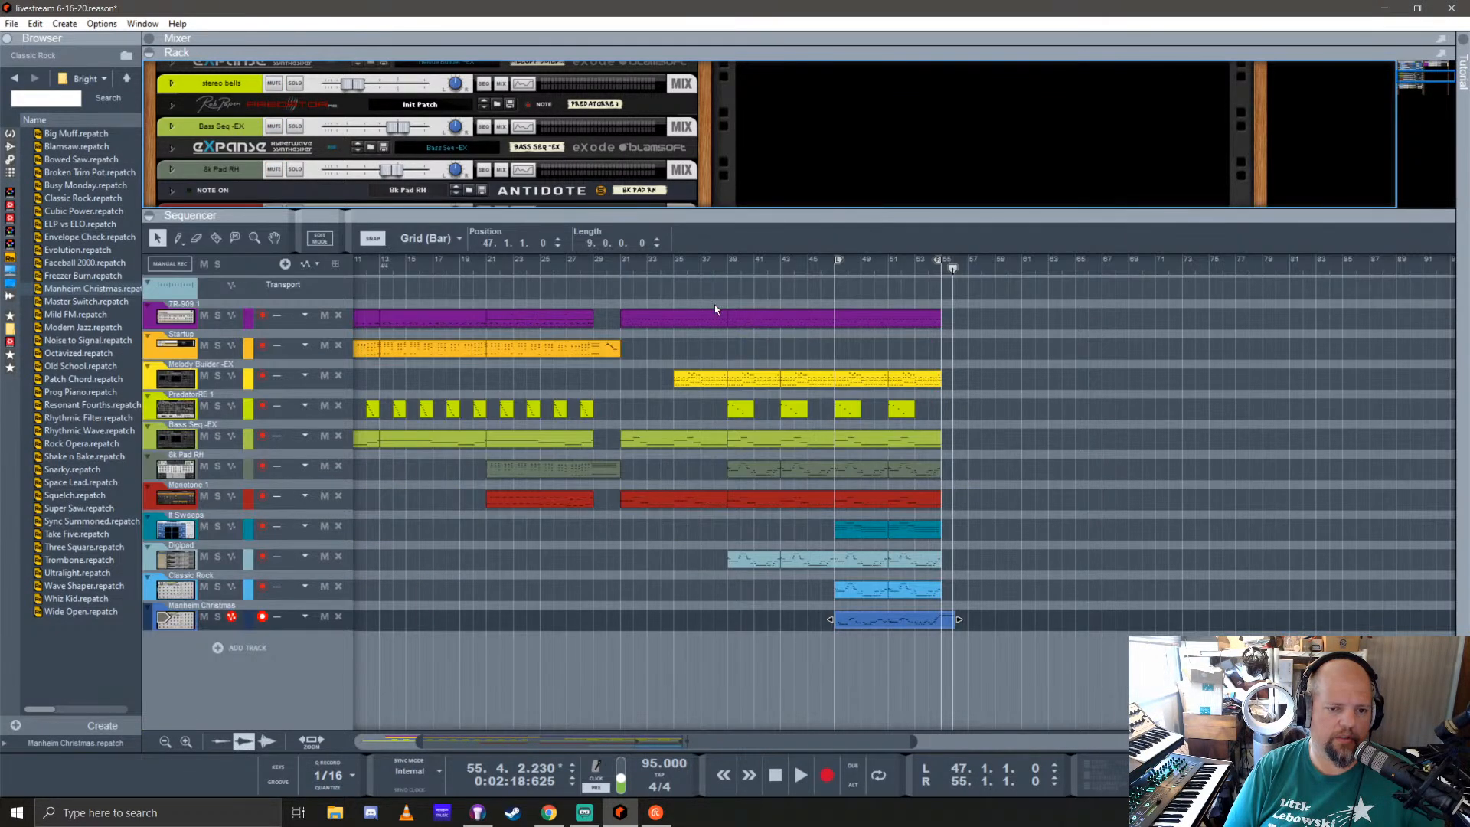
# Step: Play the full arrangement from bar 29 through bar 55, revealing the mixer's channel strips, and stop playback
pyautogui.click(594, 264)
pyautogui.press('space')
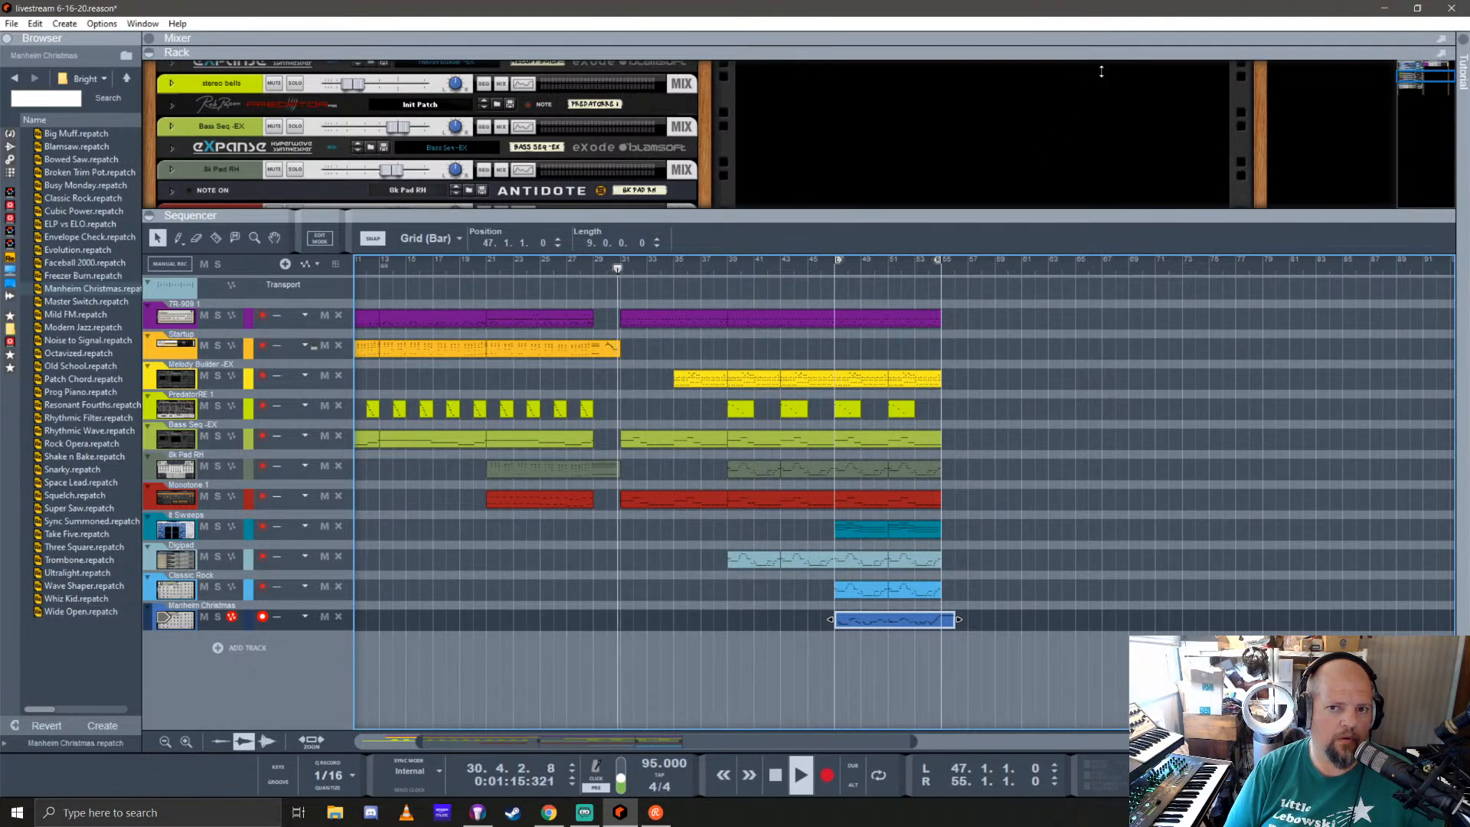
pyautogui.moveTo(1099, 38); pyautogui.dragTo(1098, 86)
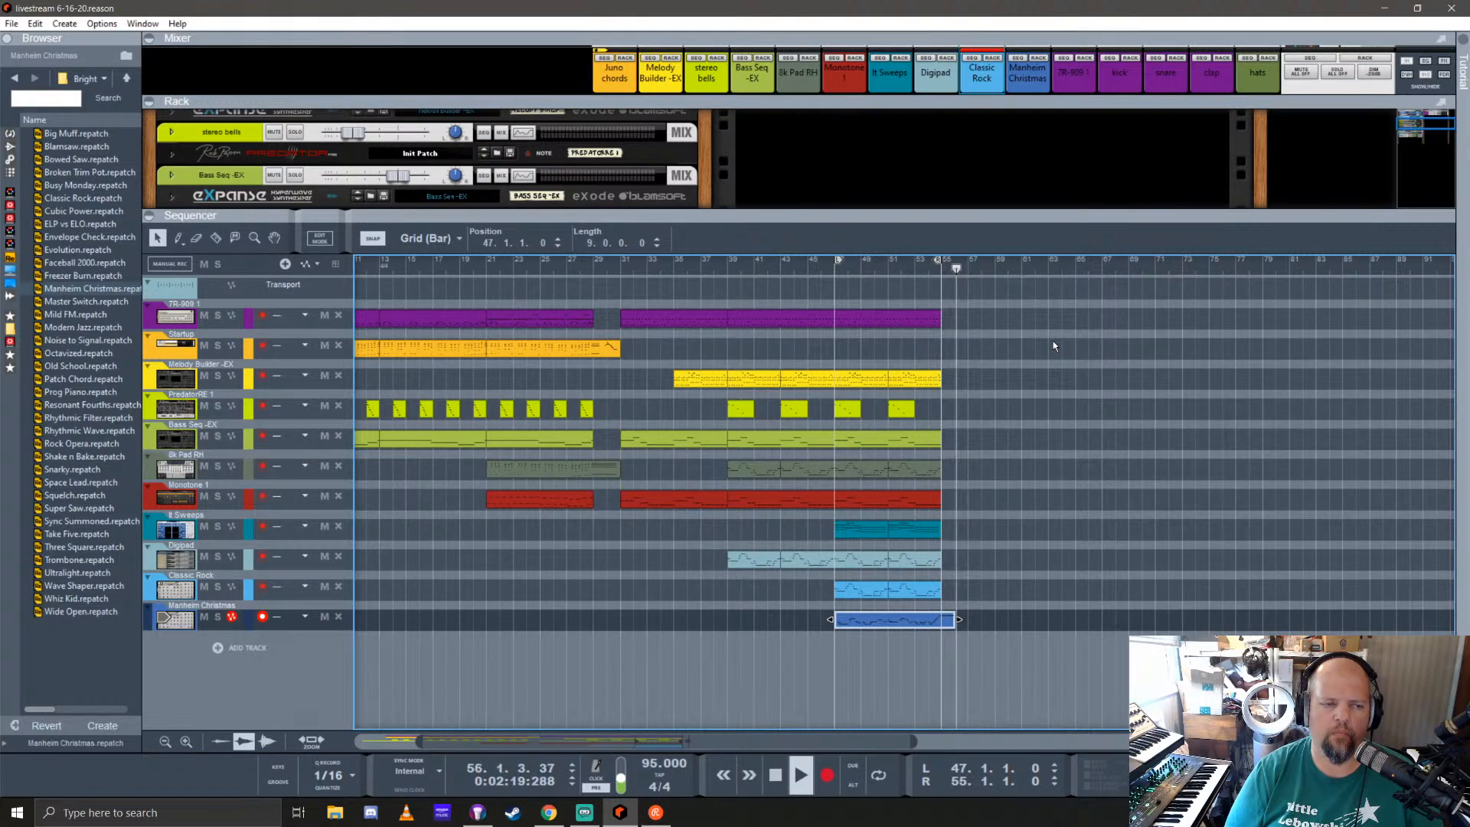
pyautogui.press('space')
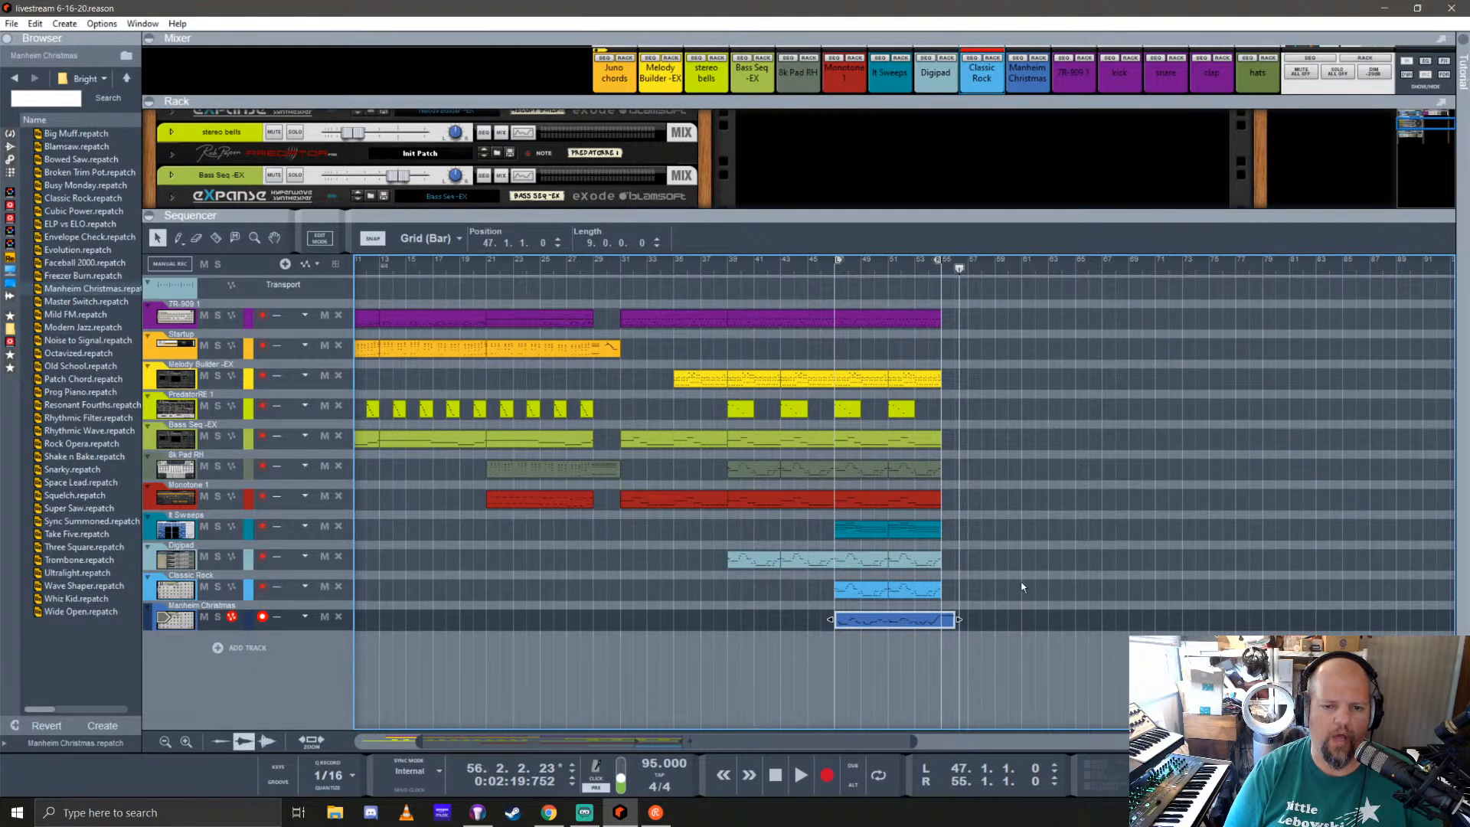
# Step: Duplicate the offbeat F#1 hi-hats in the TR-909 clip at bar 47 to fill every sixteenth note
pyautogui.doubleClick(862, 325)
pyautogui.scroll(-10, 620, 555)
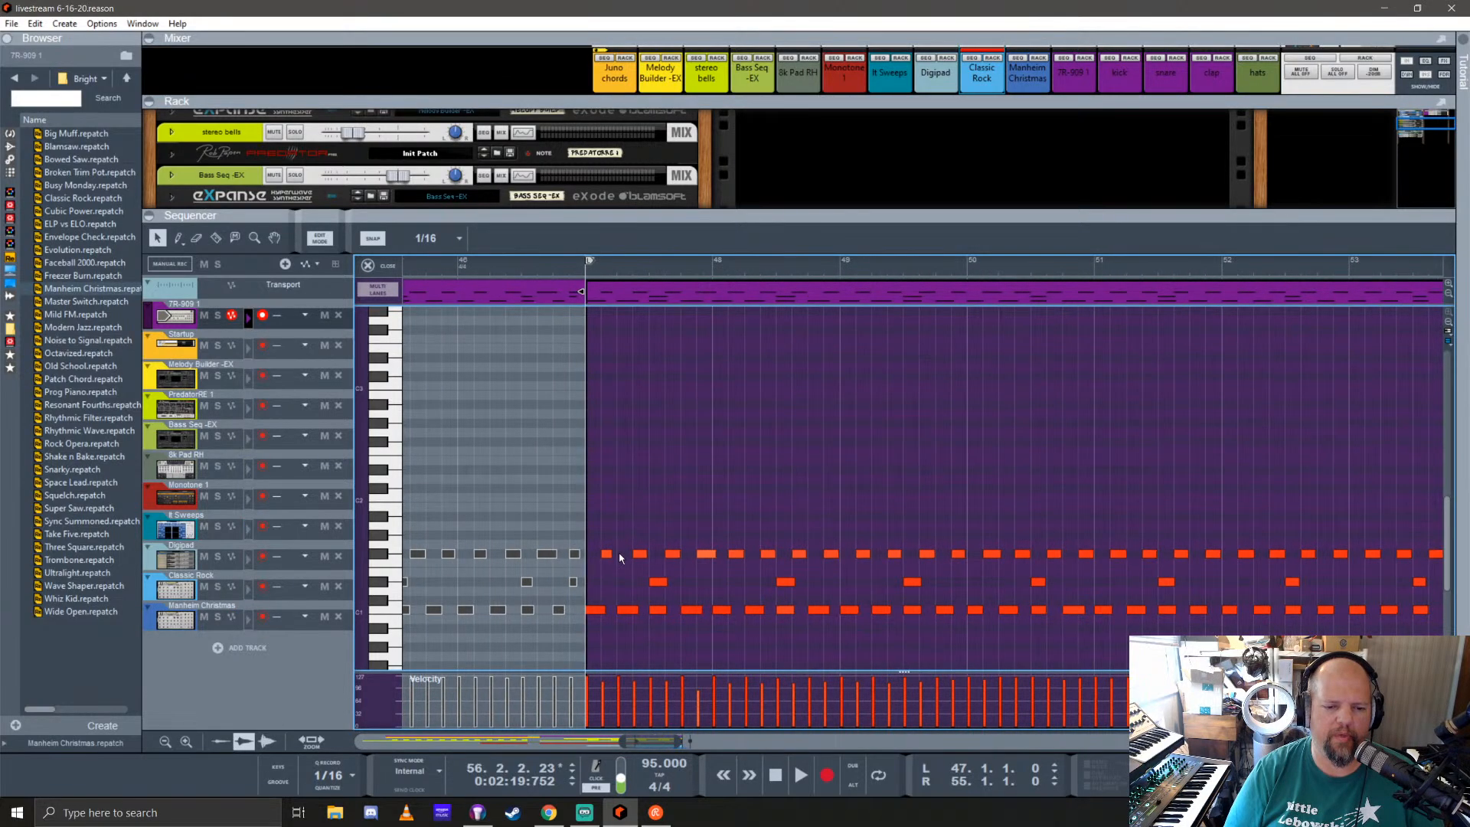
pyautogui.moveTo(600, 526); pyautogui.dragTo(1206, 565)
pyautogui.scroll(10, 601, 558)
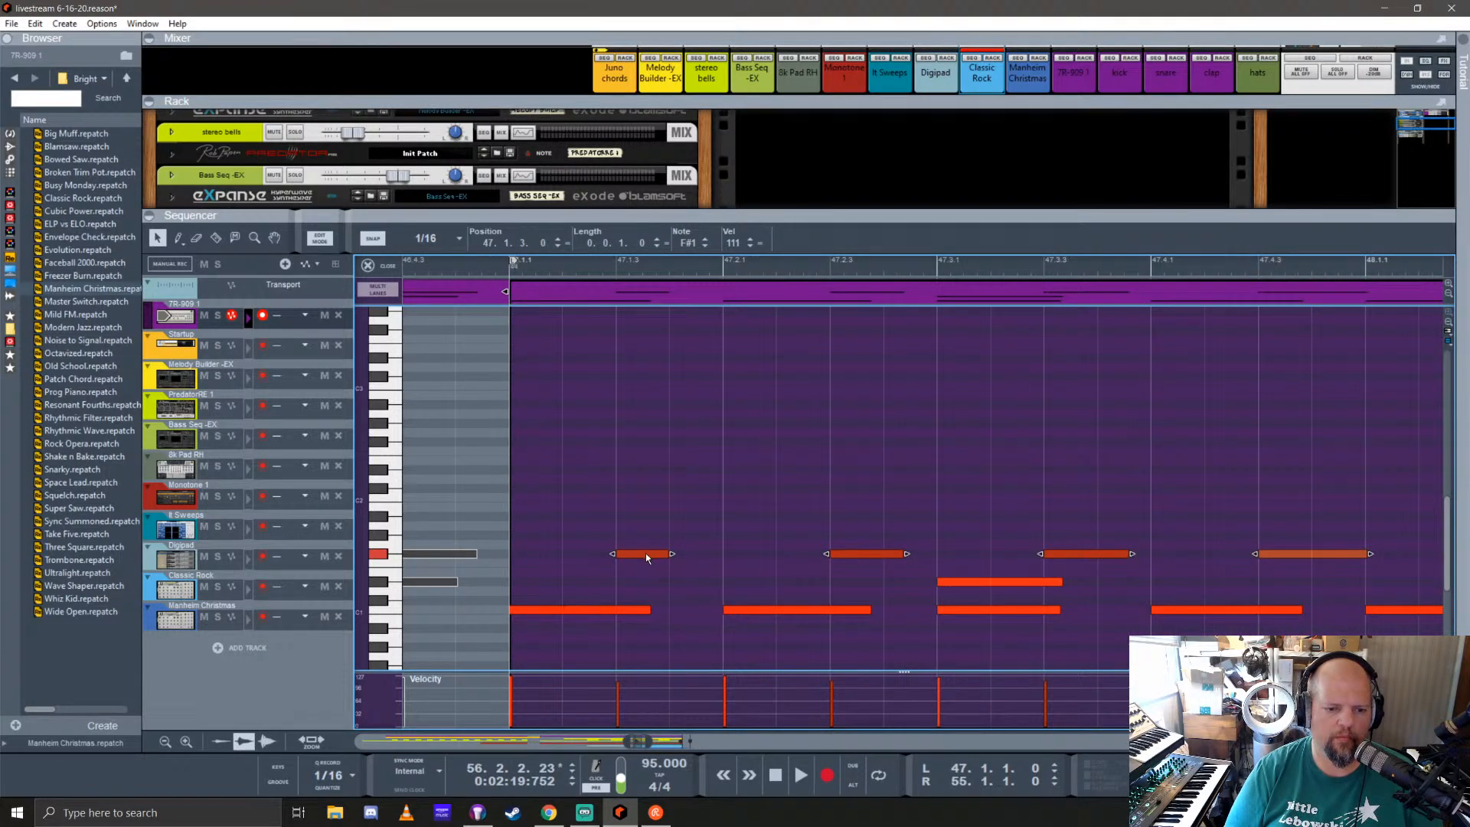
pyautogui.keyDown('ctrl'); pyautogui.moveTo(645, 553); pyautogui.dragTo(698, 559); pyautogui.keyUp('ctrl')
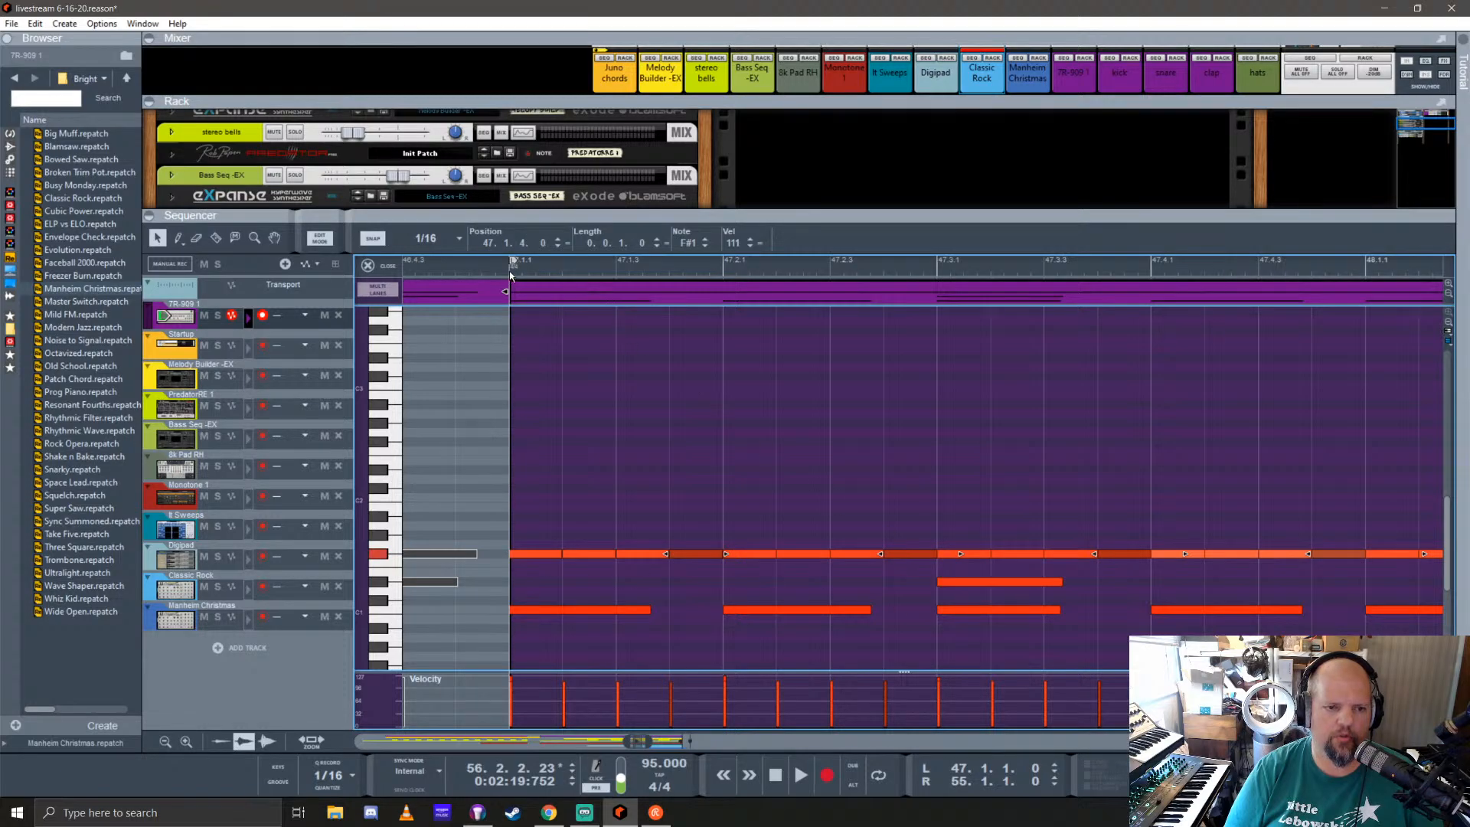
# Step: Leave note editing and listen to the filled hi-hat pattern with all tracks from bar 47
pyautogui.press('space')
pyautogui.hotkey('shift', 'Tab')
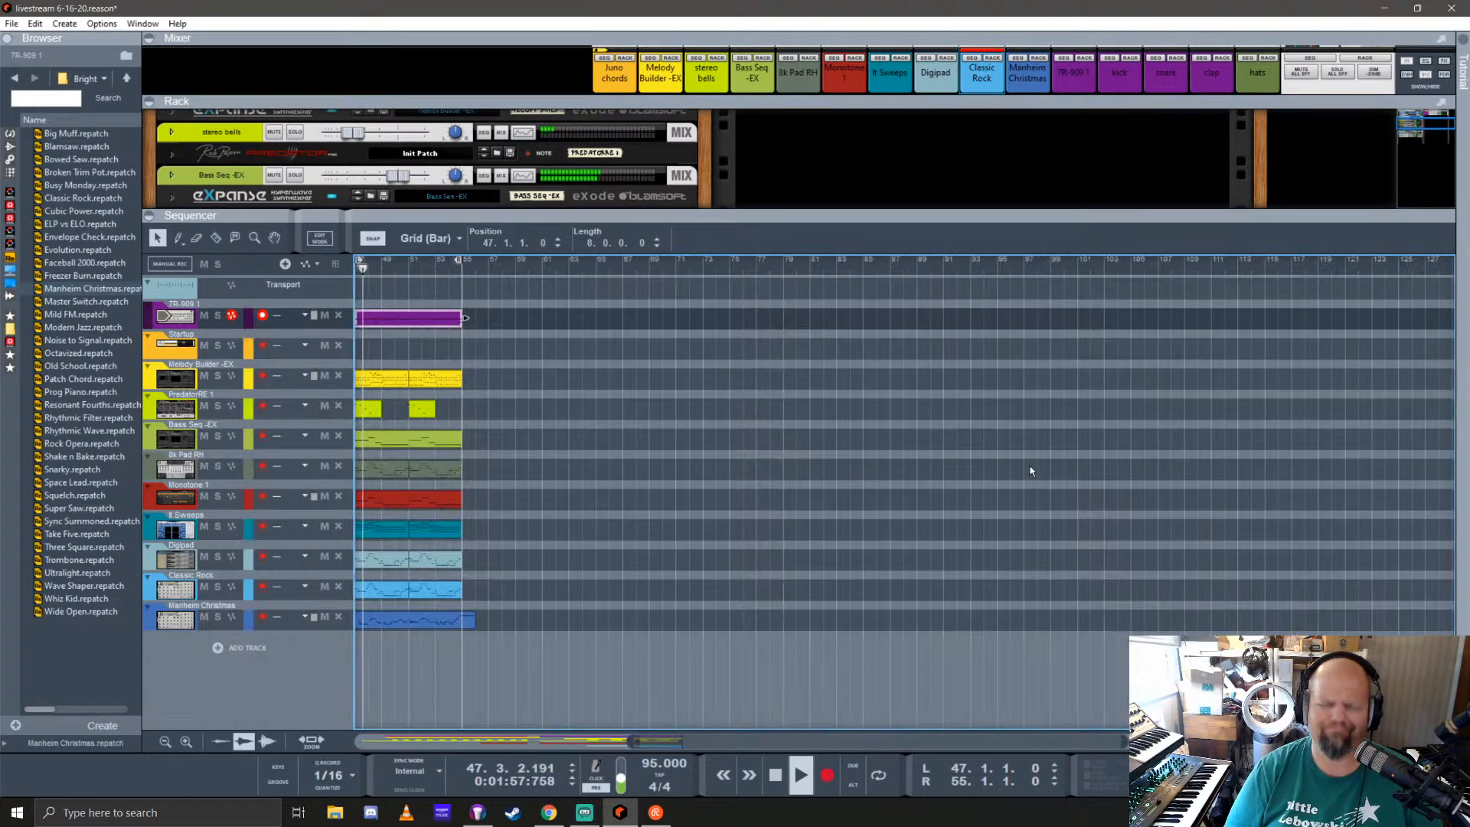
pyautogui.hscroll(-4, 532, 512)
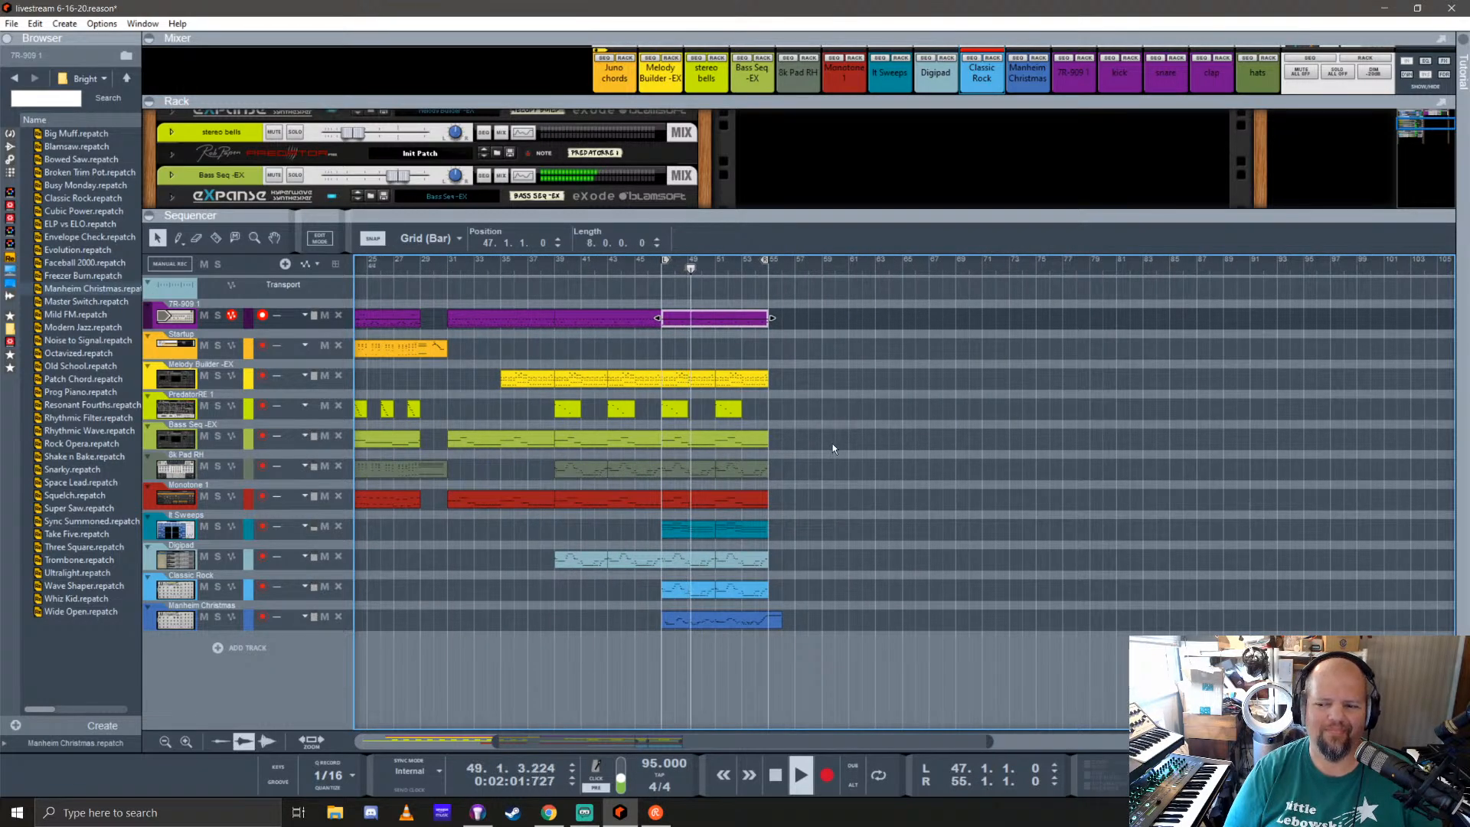
# Step: Lower the velocities of all F#1 hi-hats in the bar 47 TR-909 clip, bringing the first to 85, then stop and close note editing
pyautogui.doubleClick(720, 322)
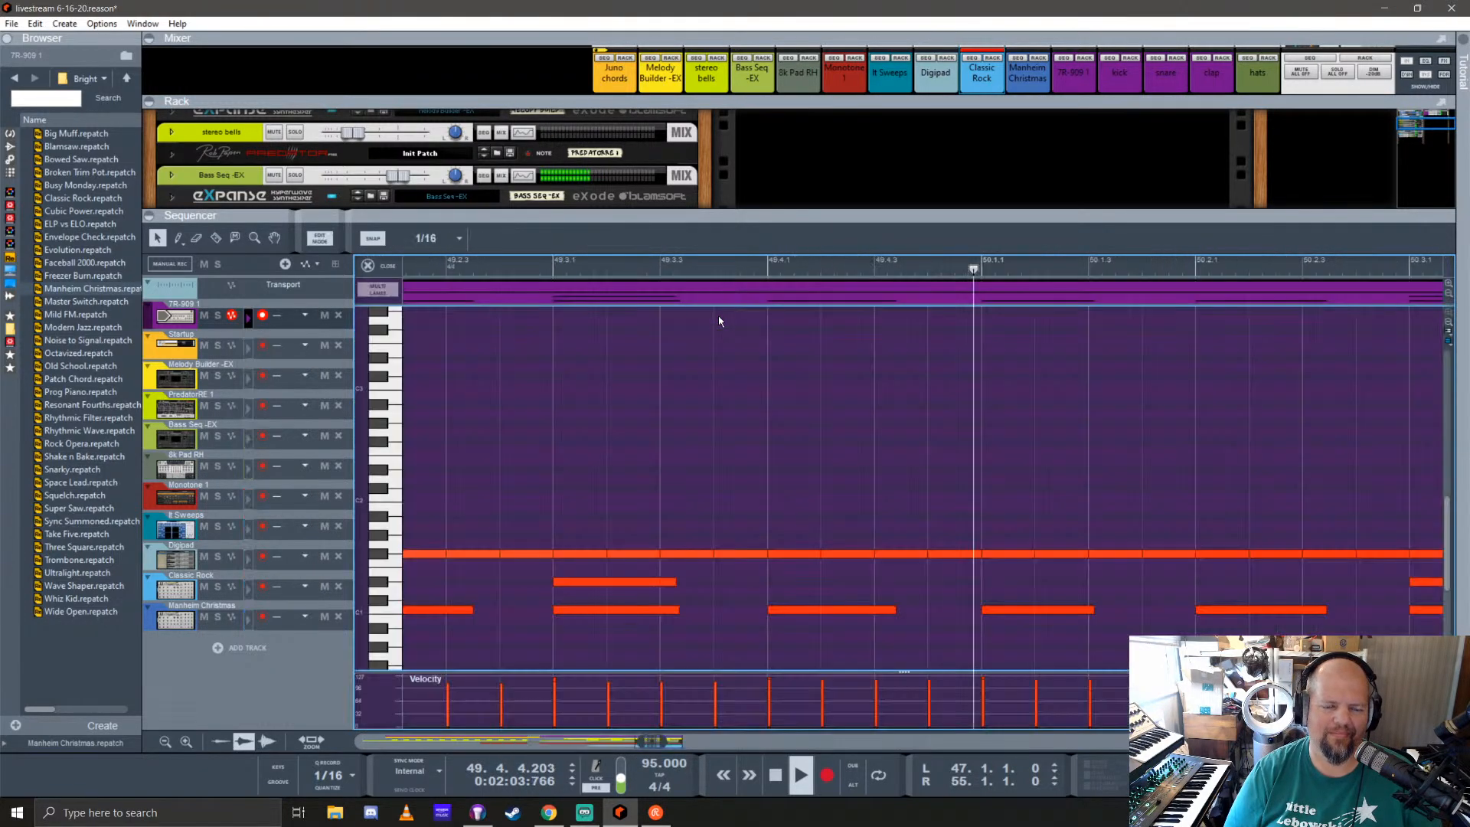
pyautogui.scroll(-3, 603, 529)
pyautogui.moveTo(923, 567); pyautogui.dragTo(482, 531)
pyautogui.click(750, 246)
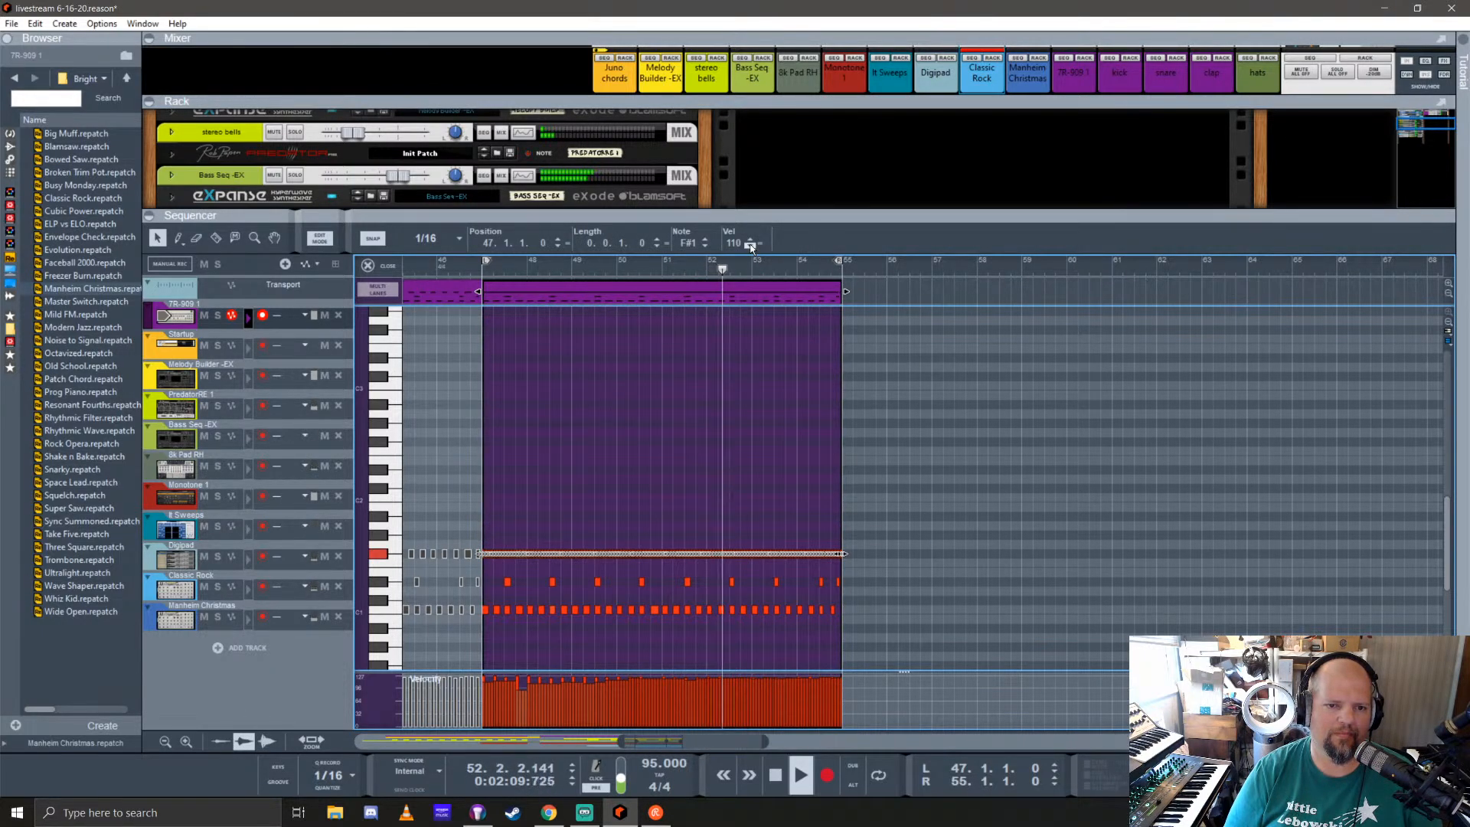
pyautogui.click(750, 246)
pyautogui.click(750, 245)
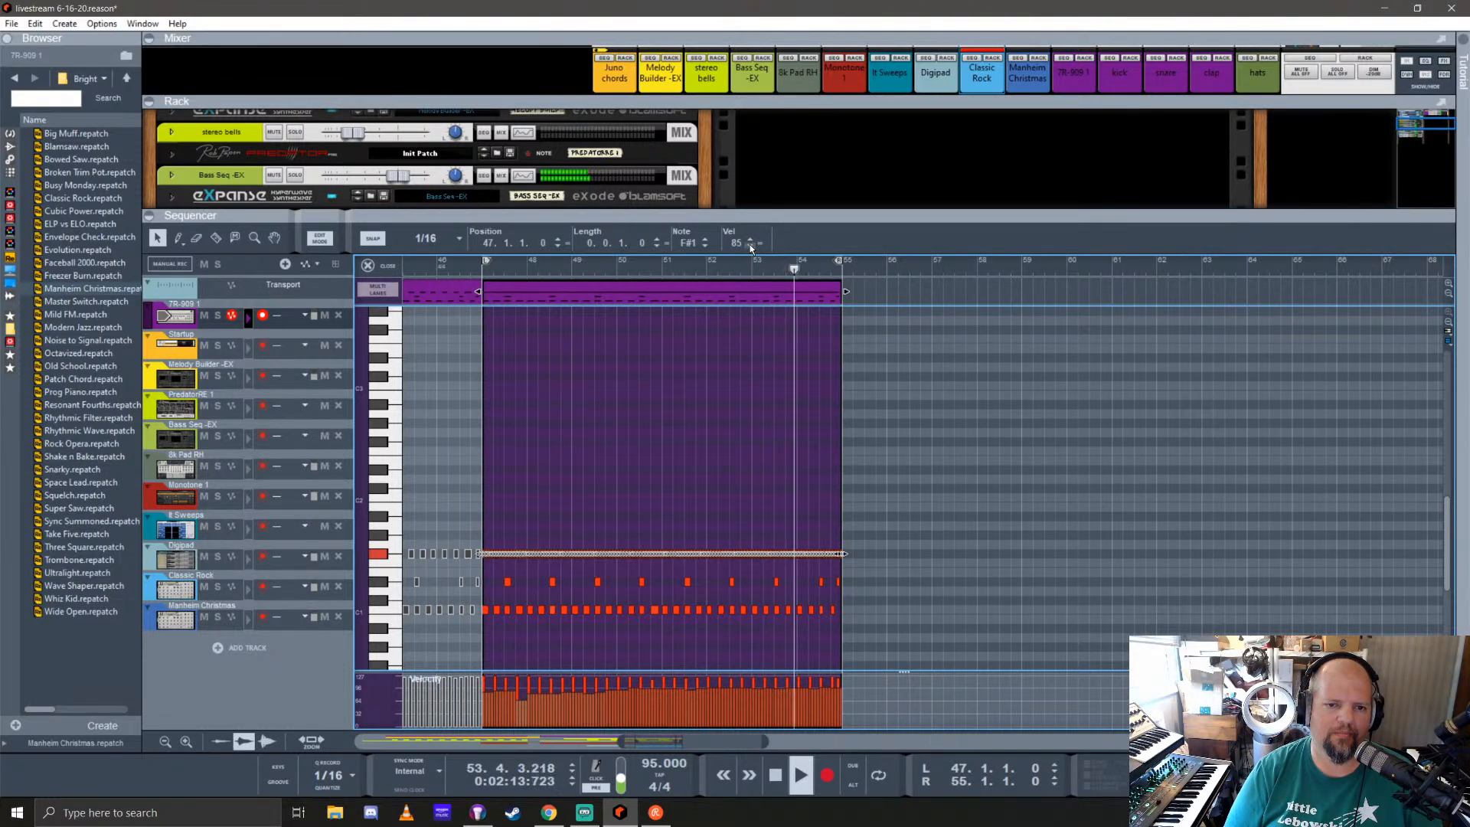
pyautogui.click(945, 380)
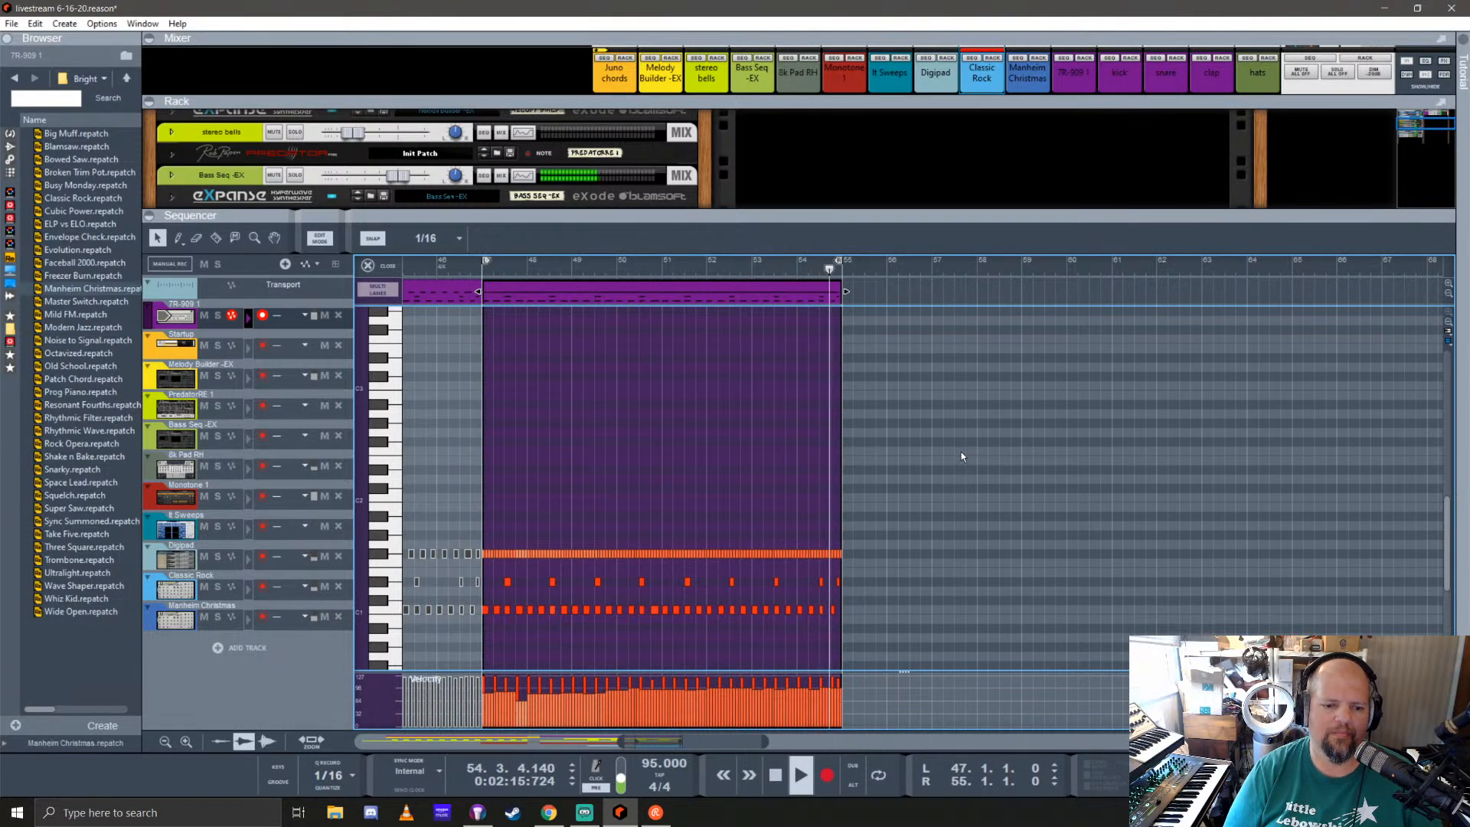
pyautogui.press('space')
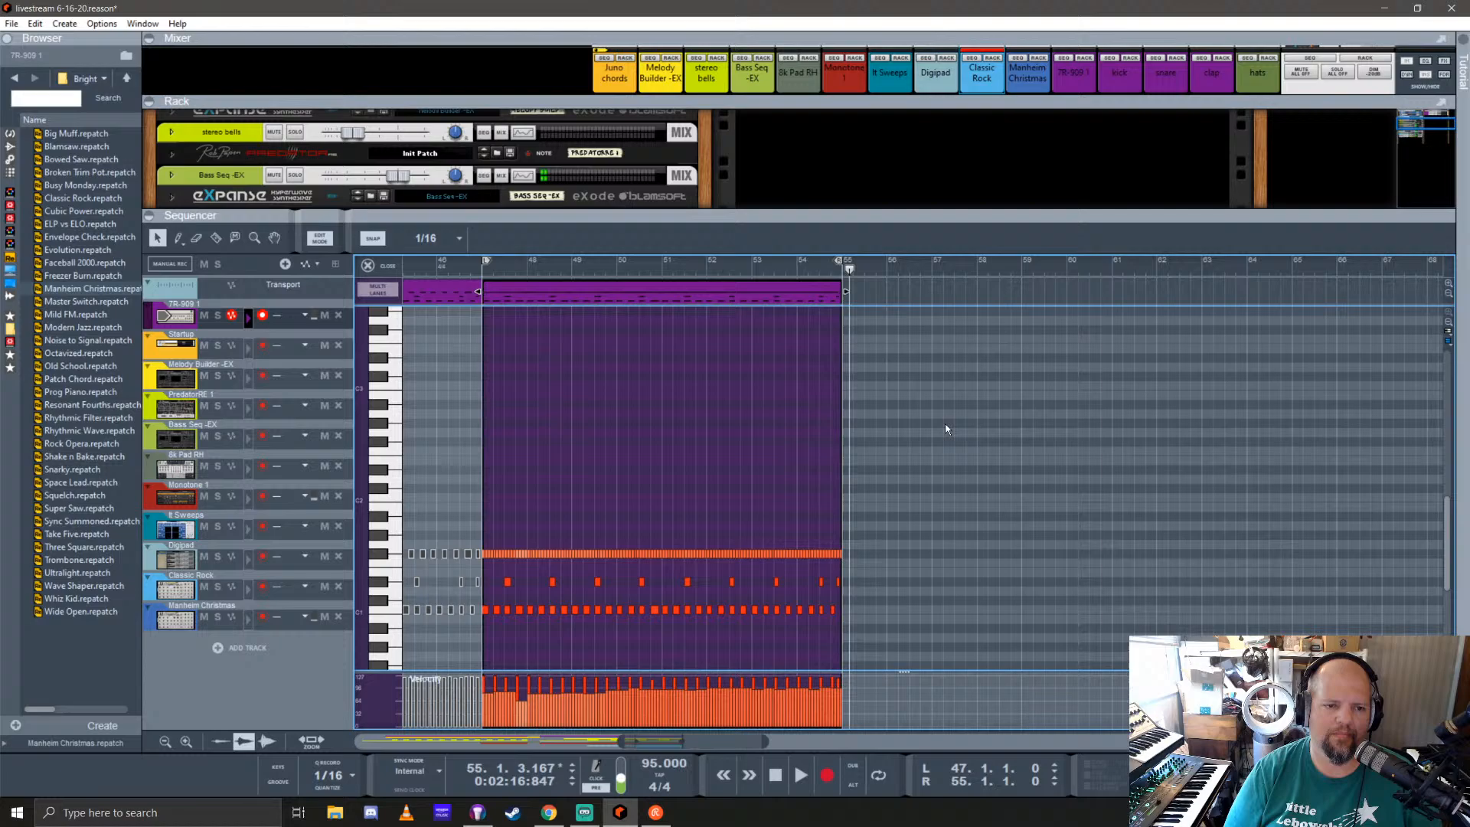
pyautogui.click(382, 266)
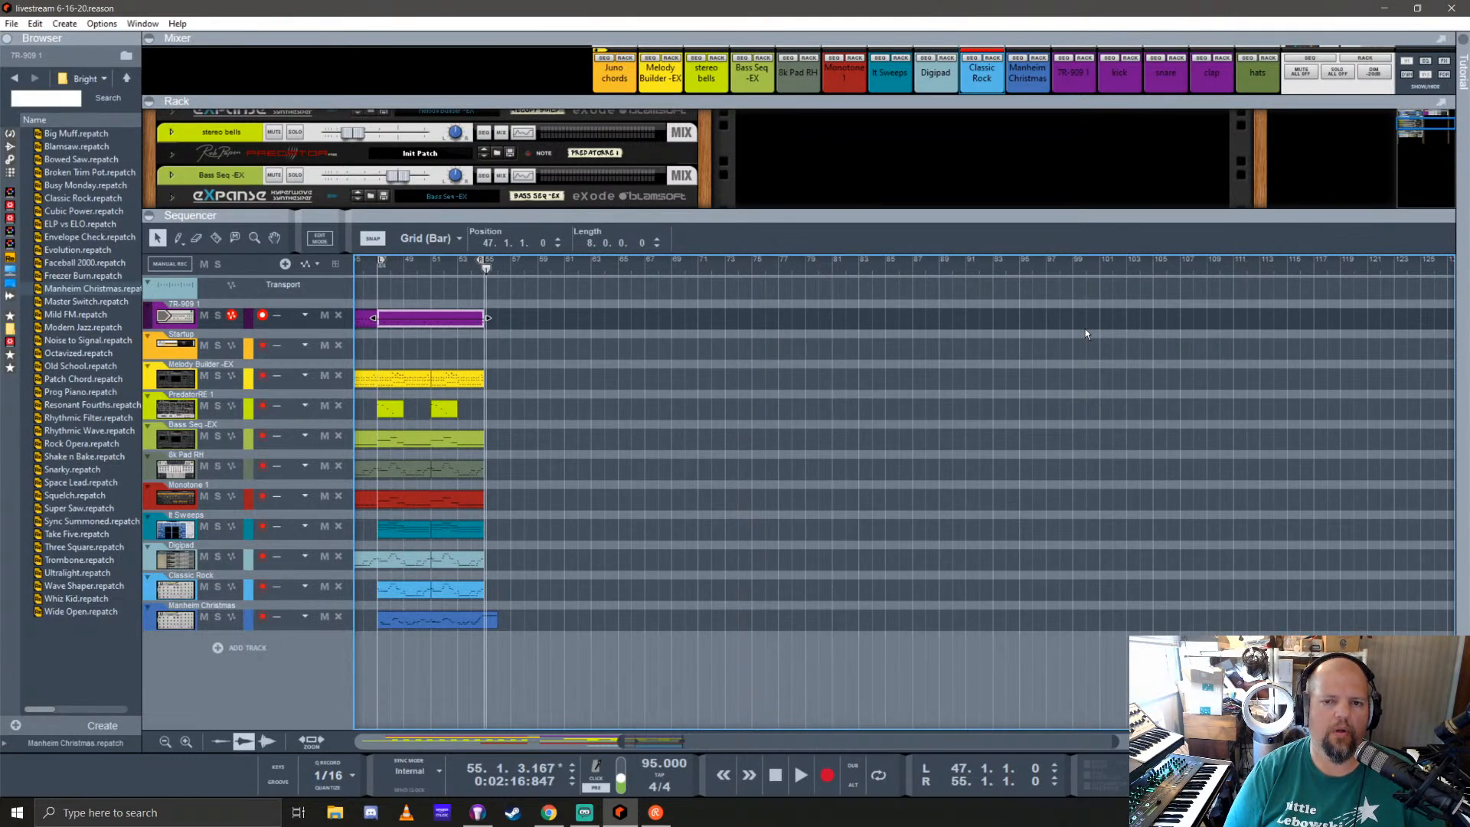